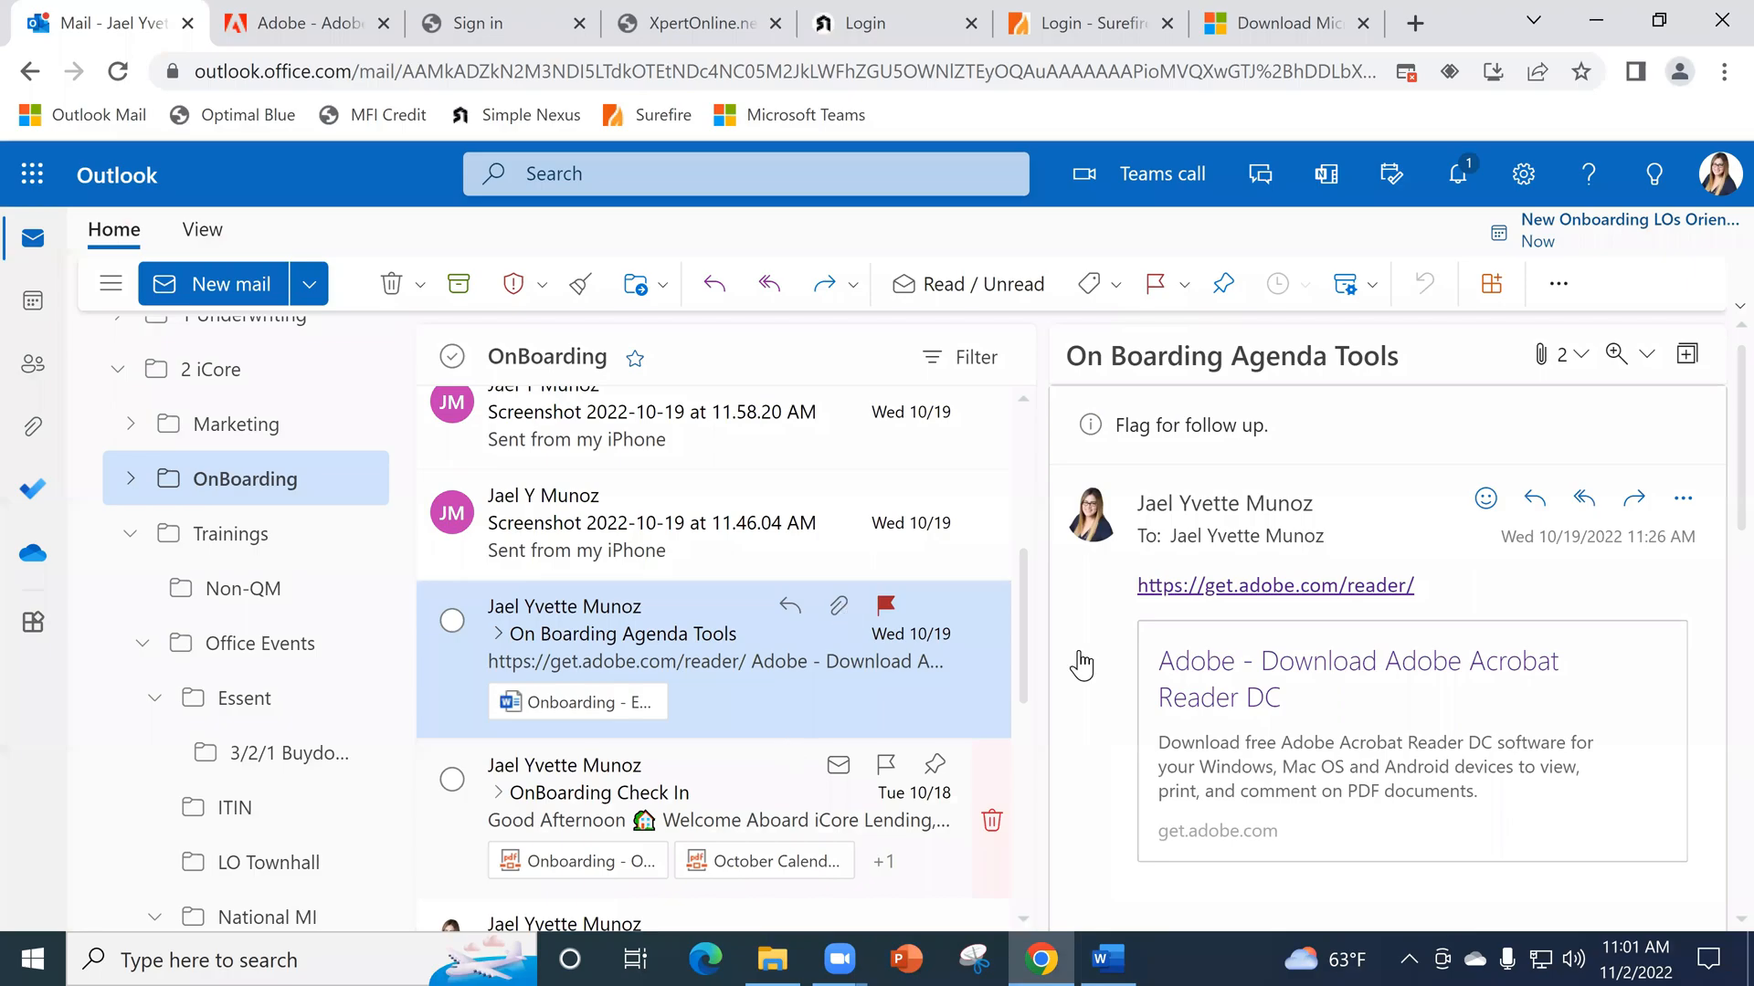
{"action": "scroll", "coordinate": [1315, 639], "scroll_direction": "down", "scroll_amount": 10}
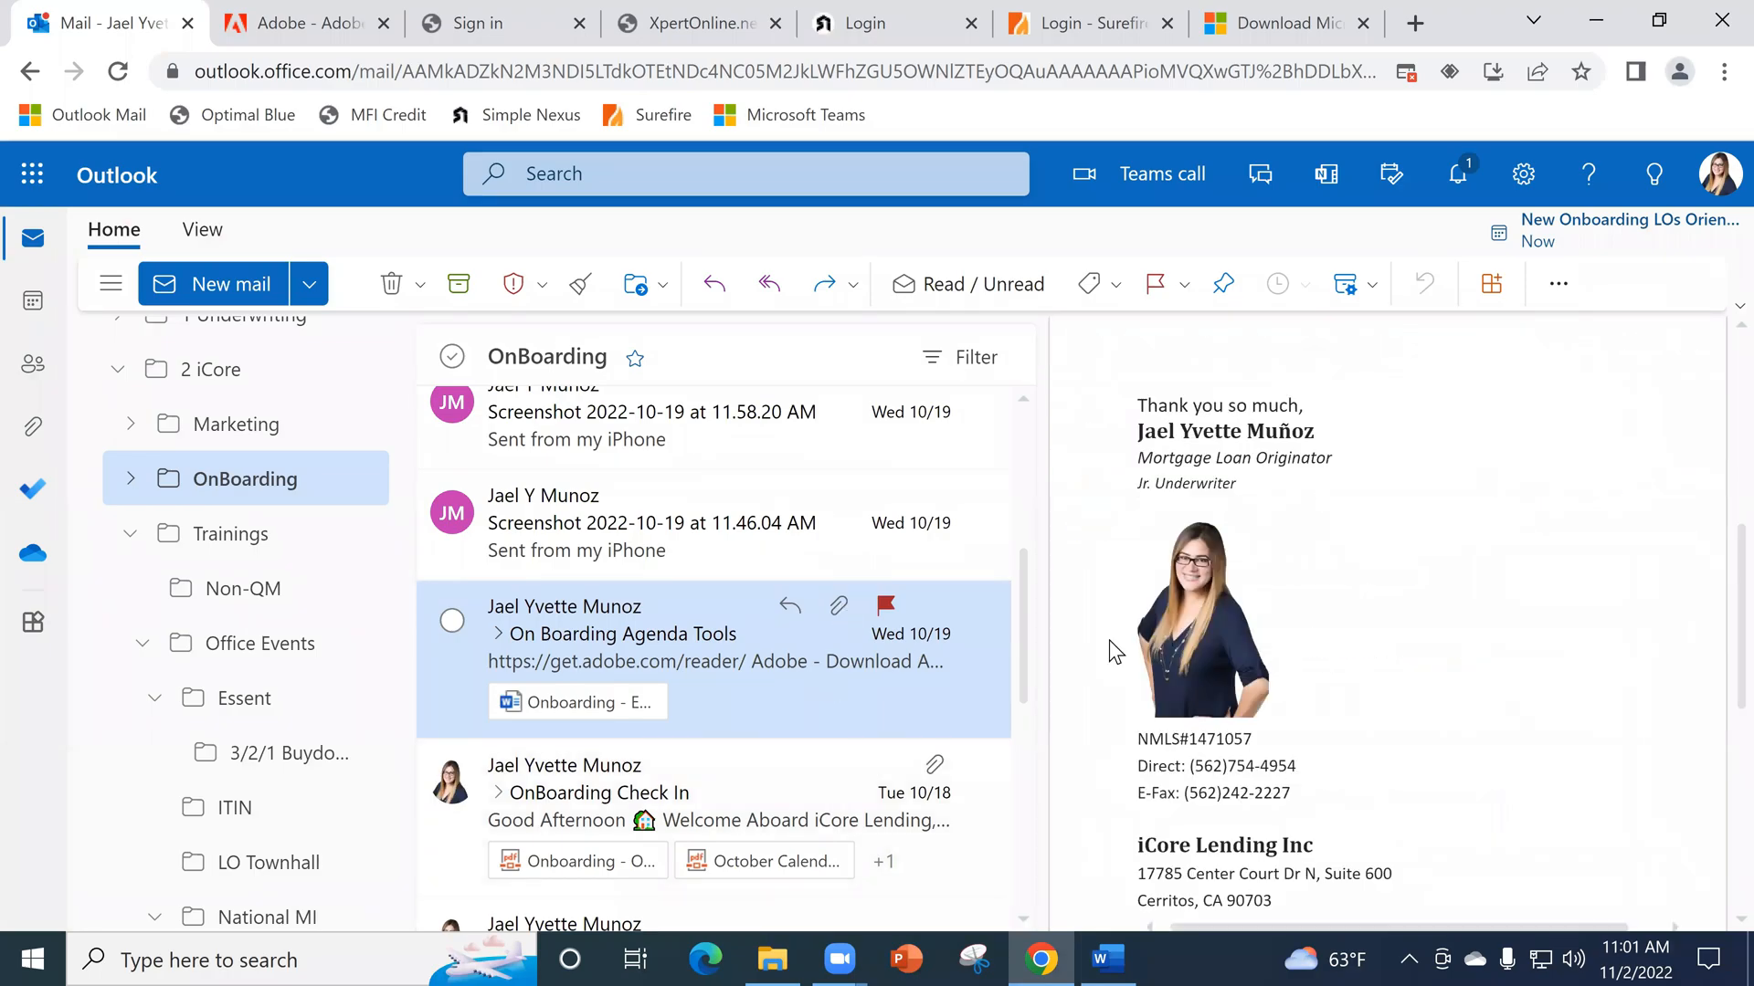
{"action": "scroll", "coordinate": [1260, 663], "scroll_direction": "down", "scroll_amount": 3}
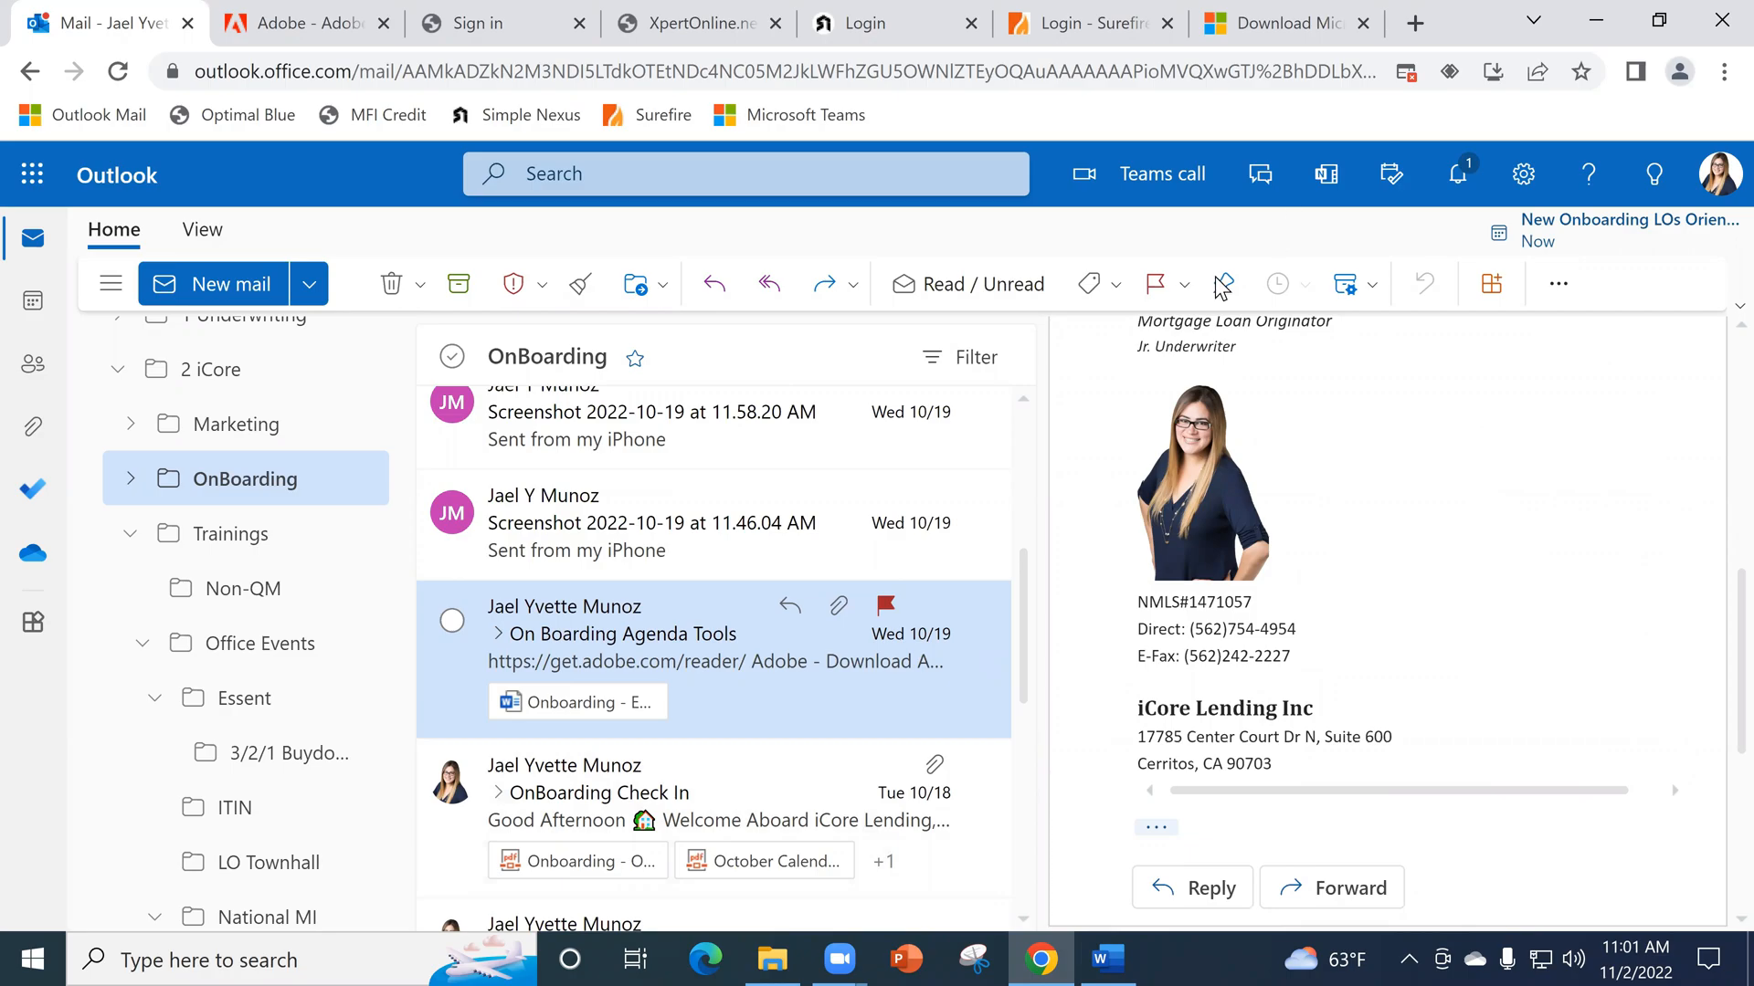
{"action": "left_click", "coordinate": [857, 956]}
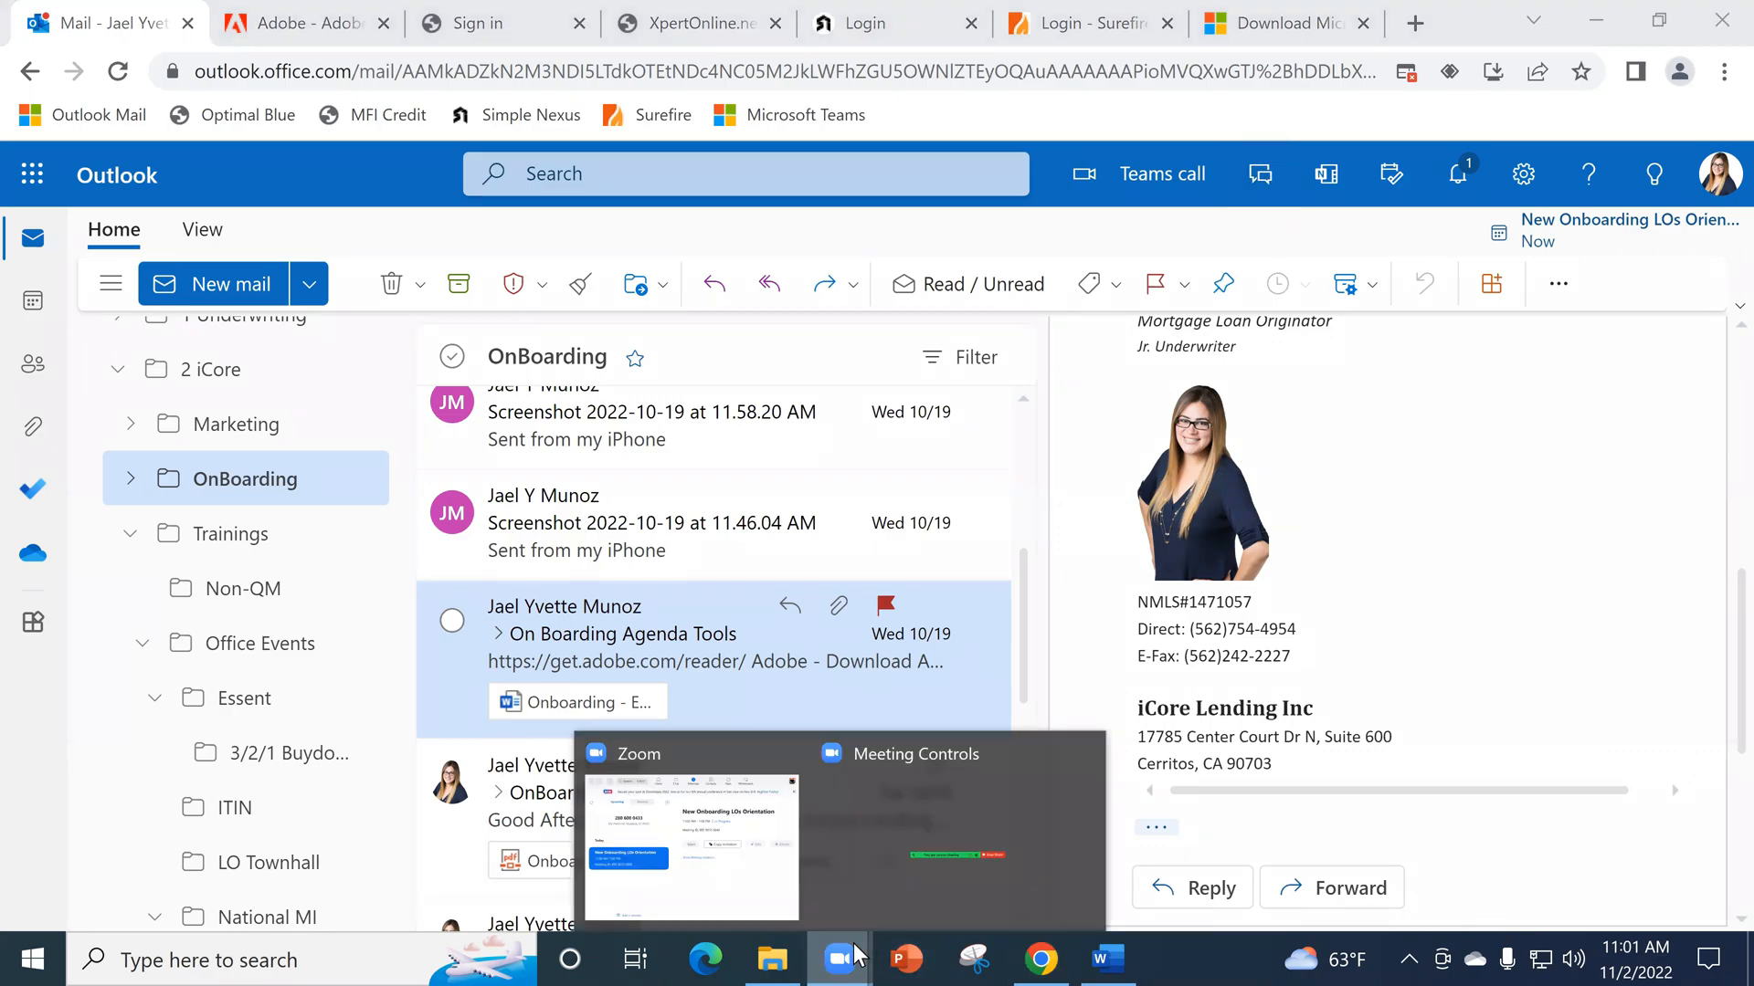
{"action": "left_click", "coordinate": [730, 874]}
{"action": "left_click", "coordinate": [1452, 161]}
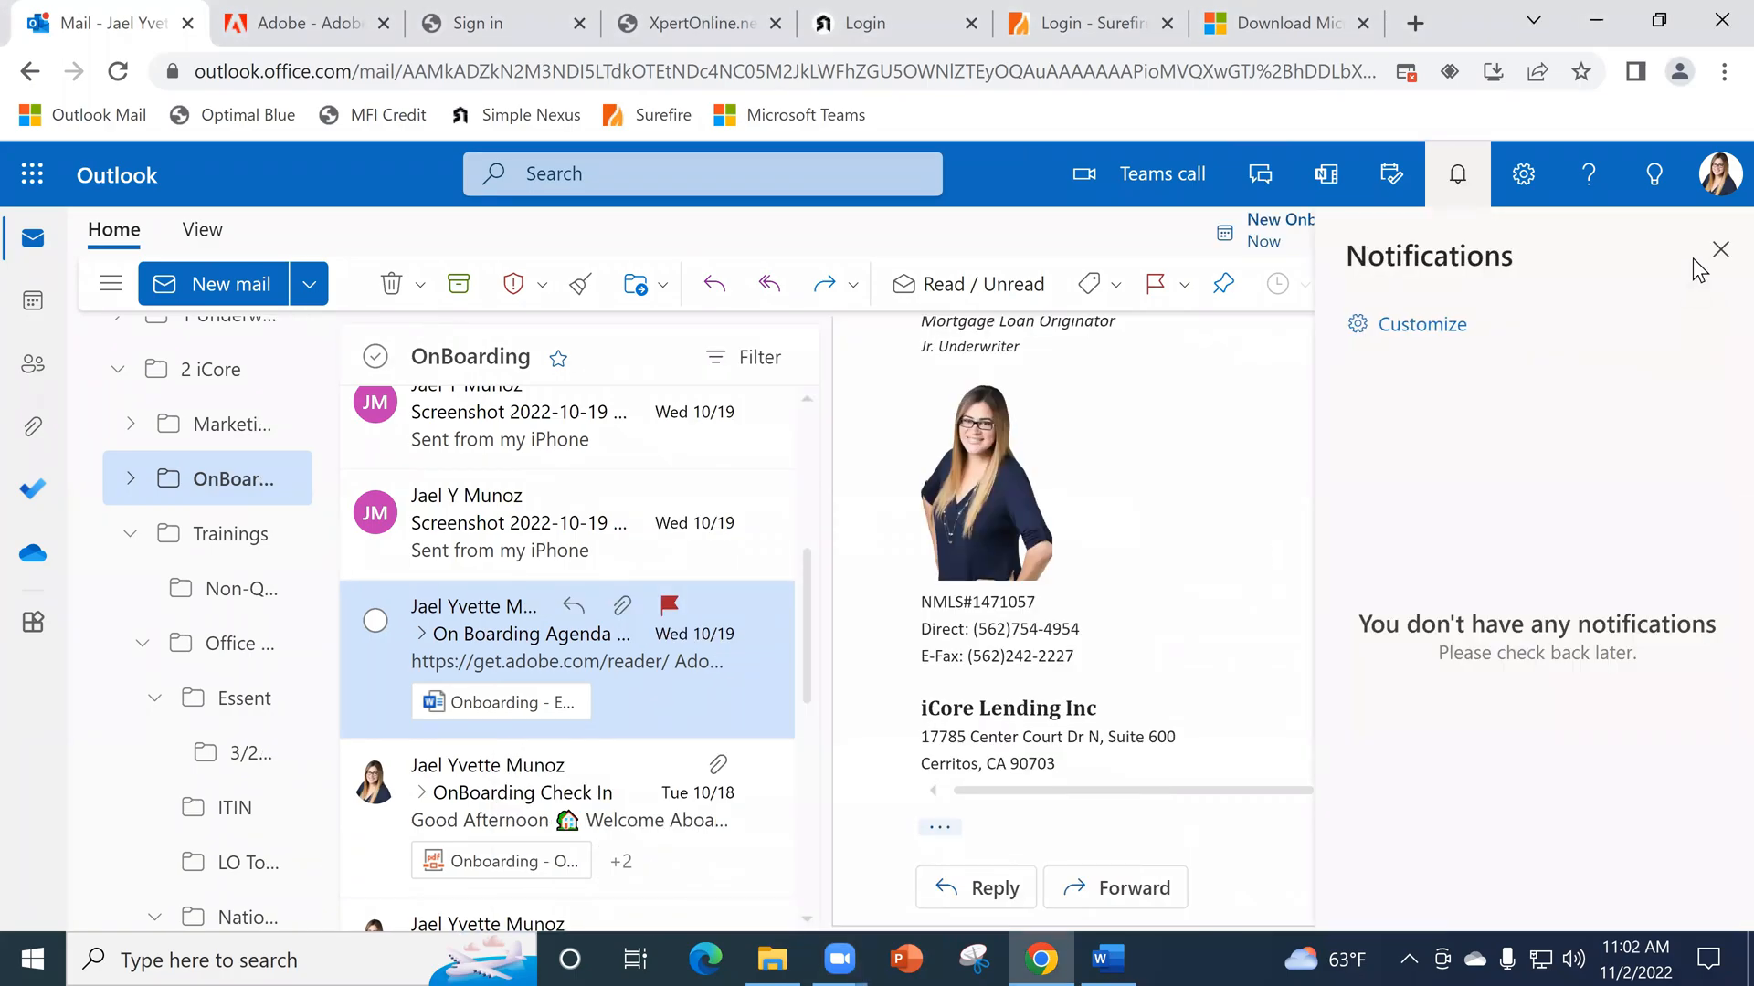
{"action": "left_click", "coordinate": [1720, 249]}
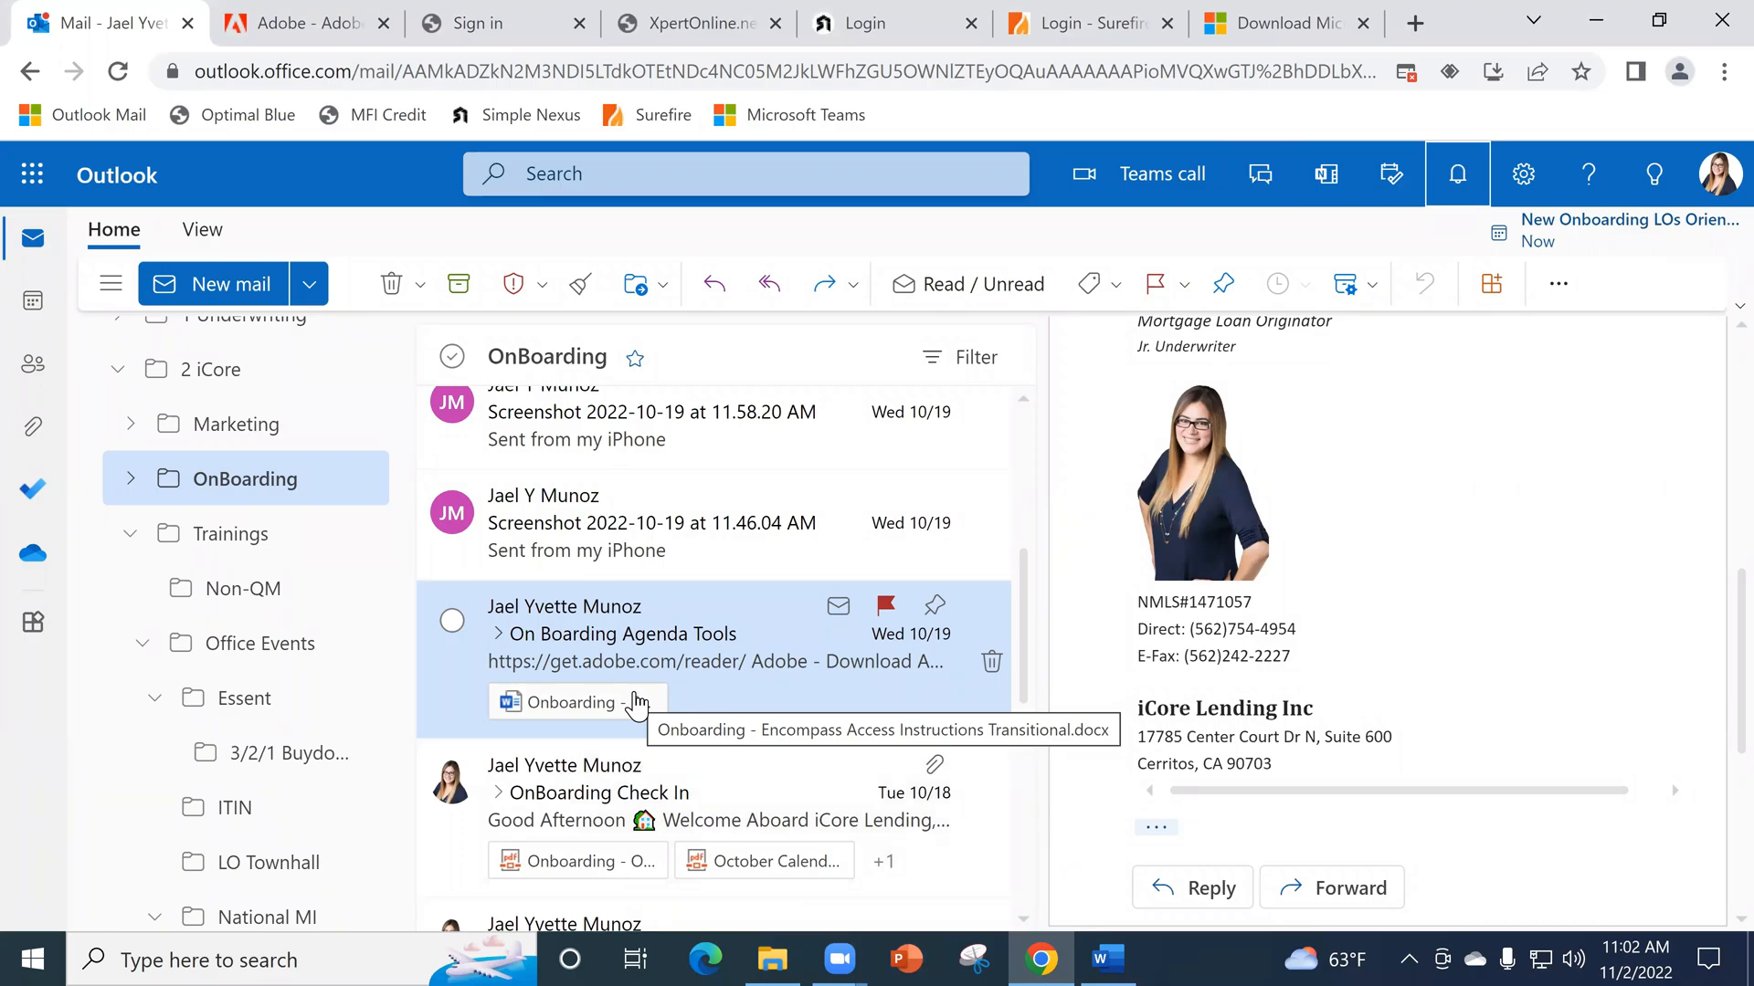
{"action": "left_click", "coordinate": [777, 947]}
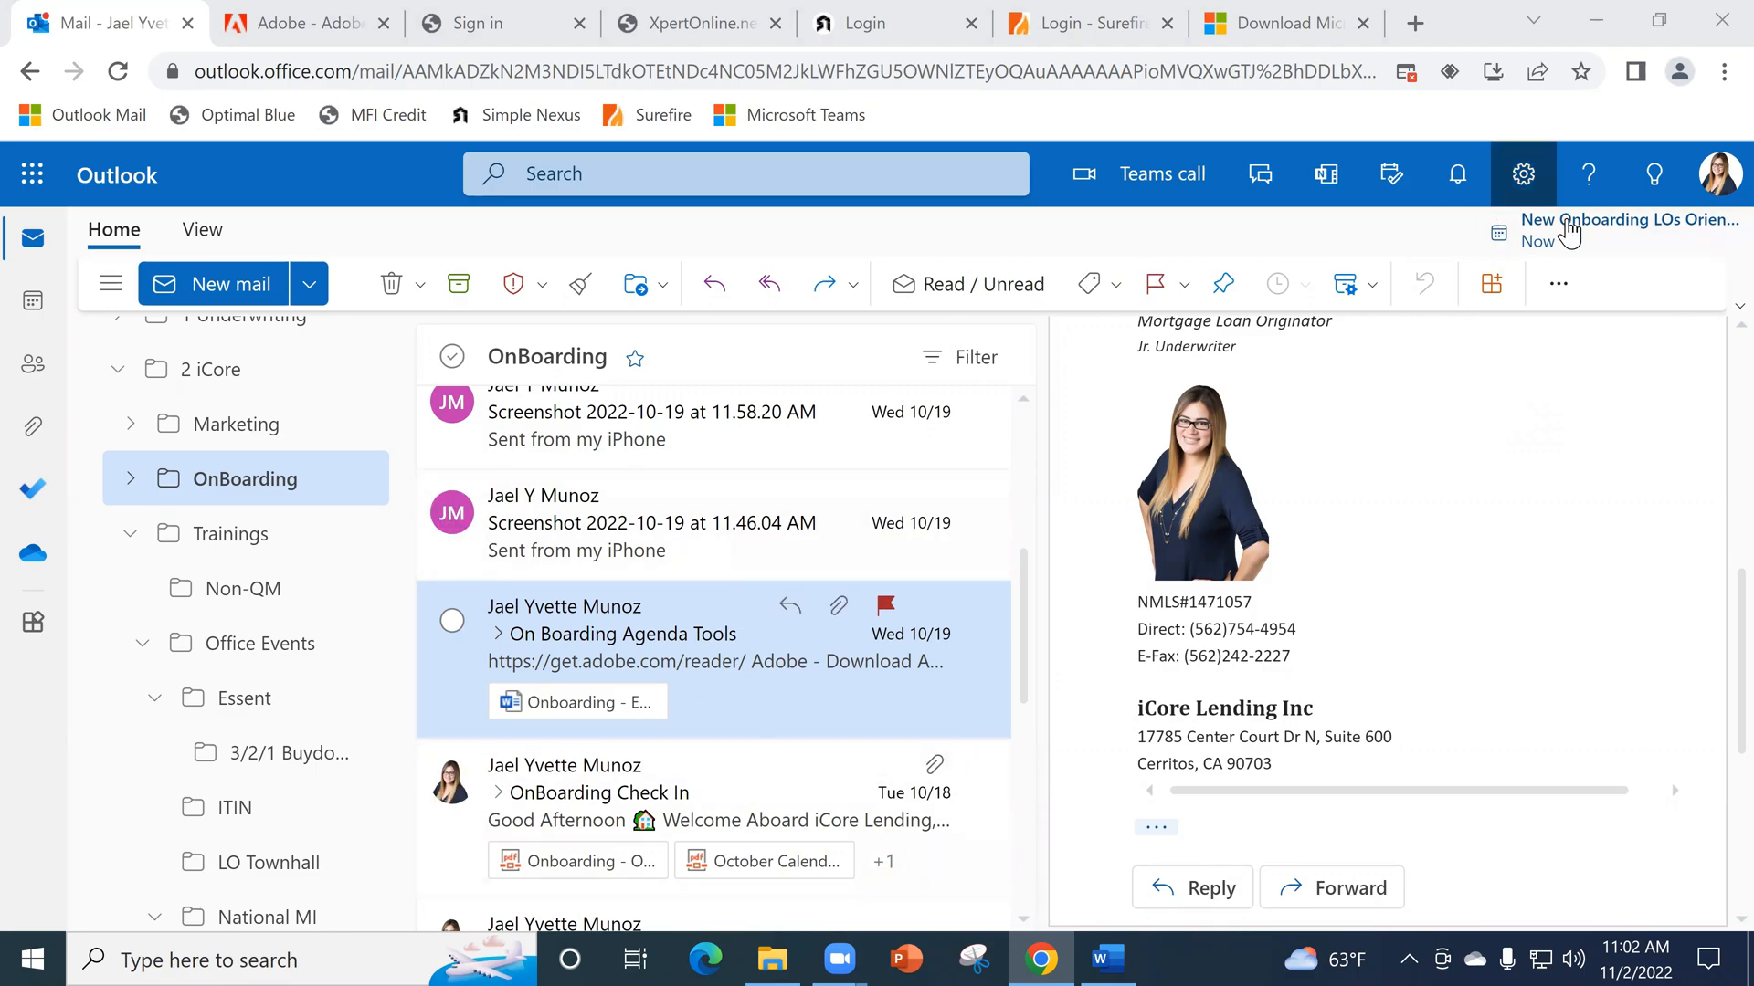
- Open the New Onboarding LOs Orientation event for editing, read through the agenda in its body, and close the event window
{"action": "left_click", "coordinate": [1576, 235]}
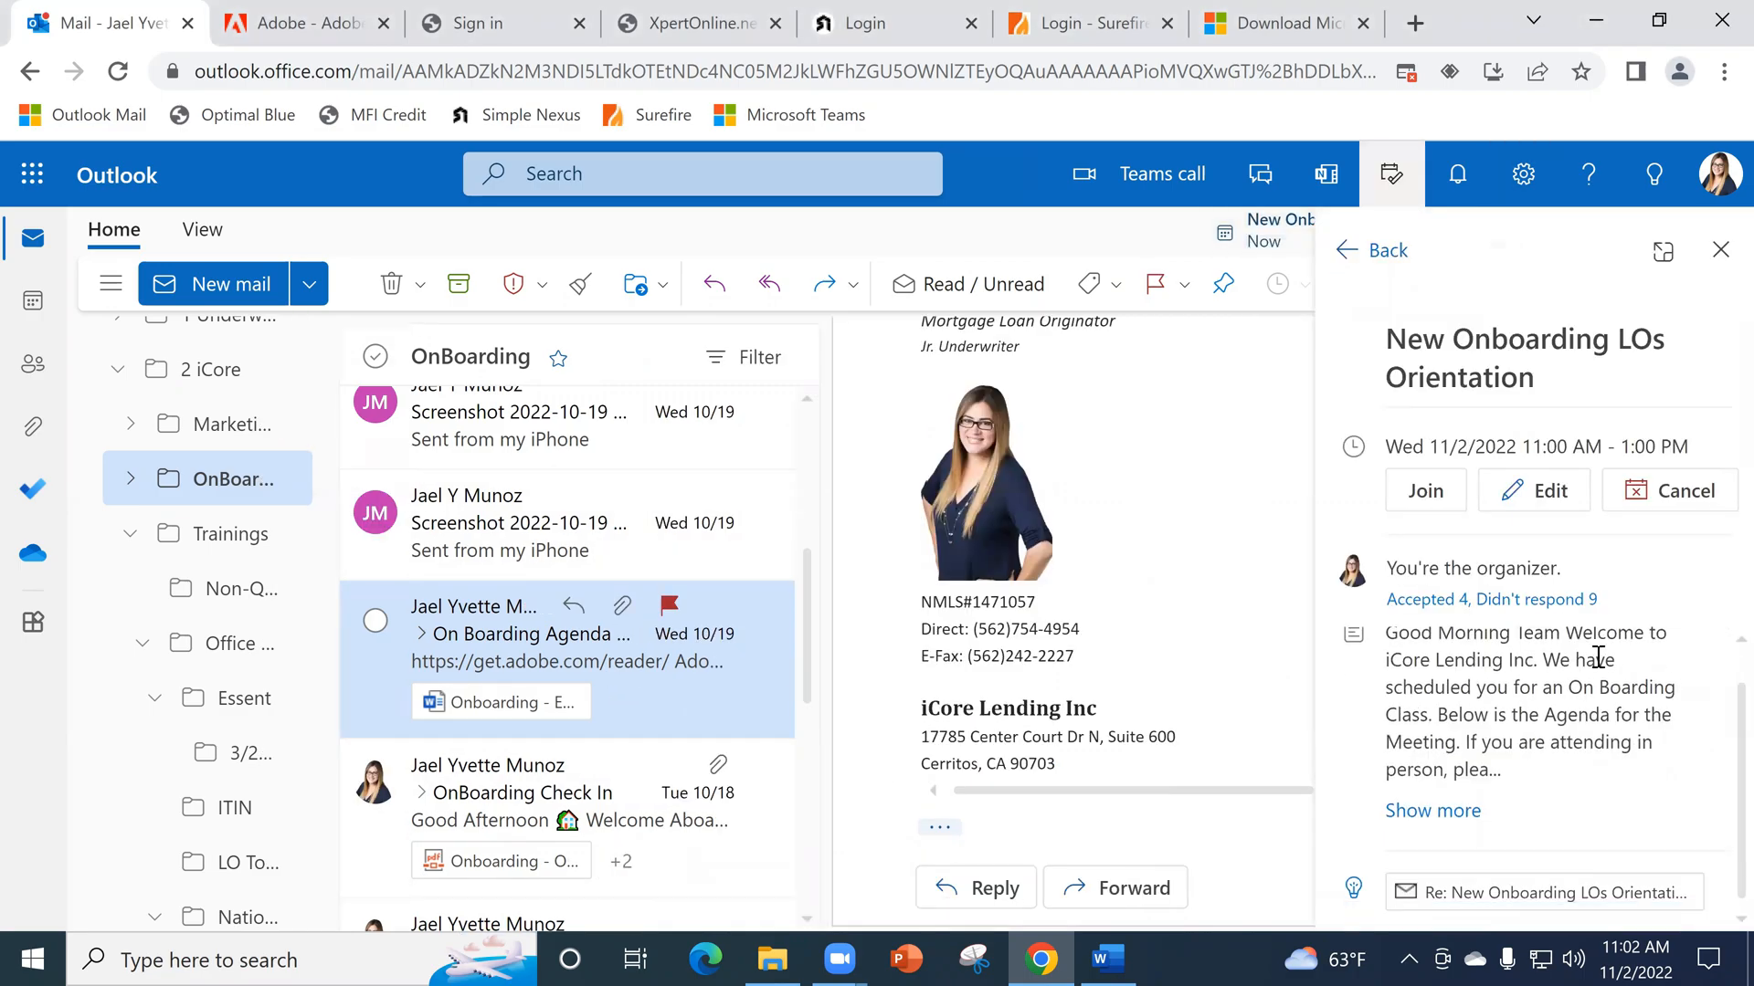
{"action": "left_click", "coordinate": [1523, 494]}
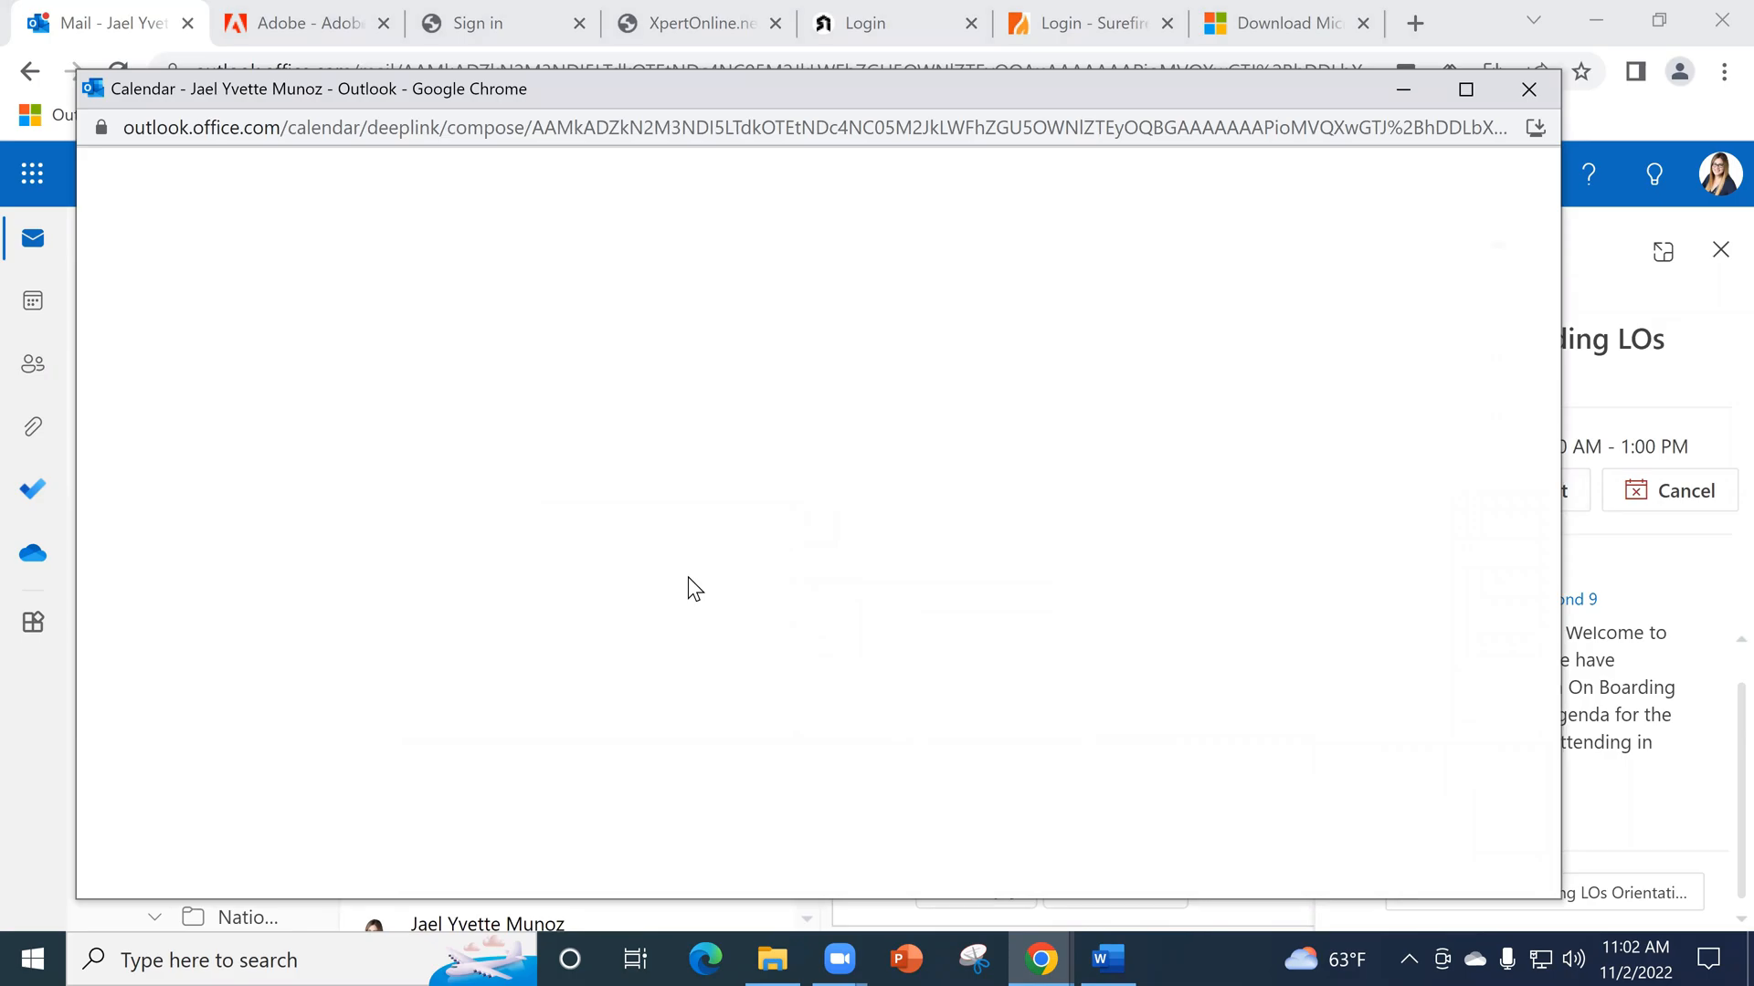
{"action": "scroll", "coordinate": [714, 724], "scroll_direction": "down", "scroll_amount": 5}
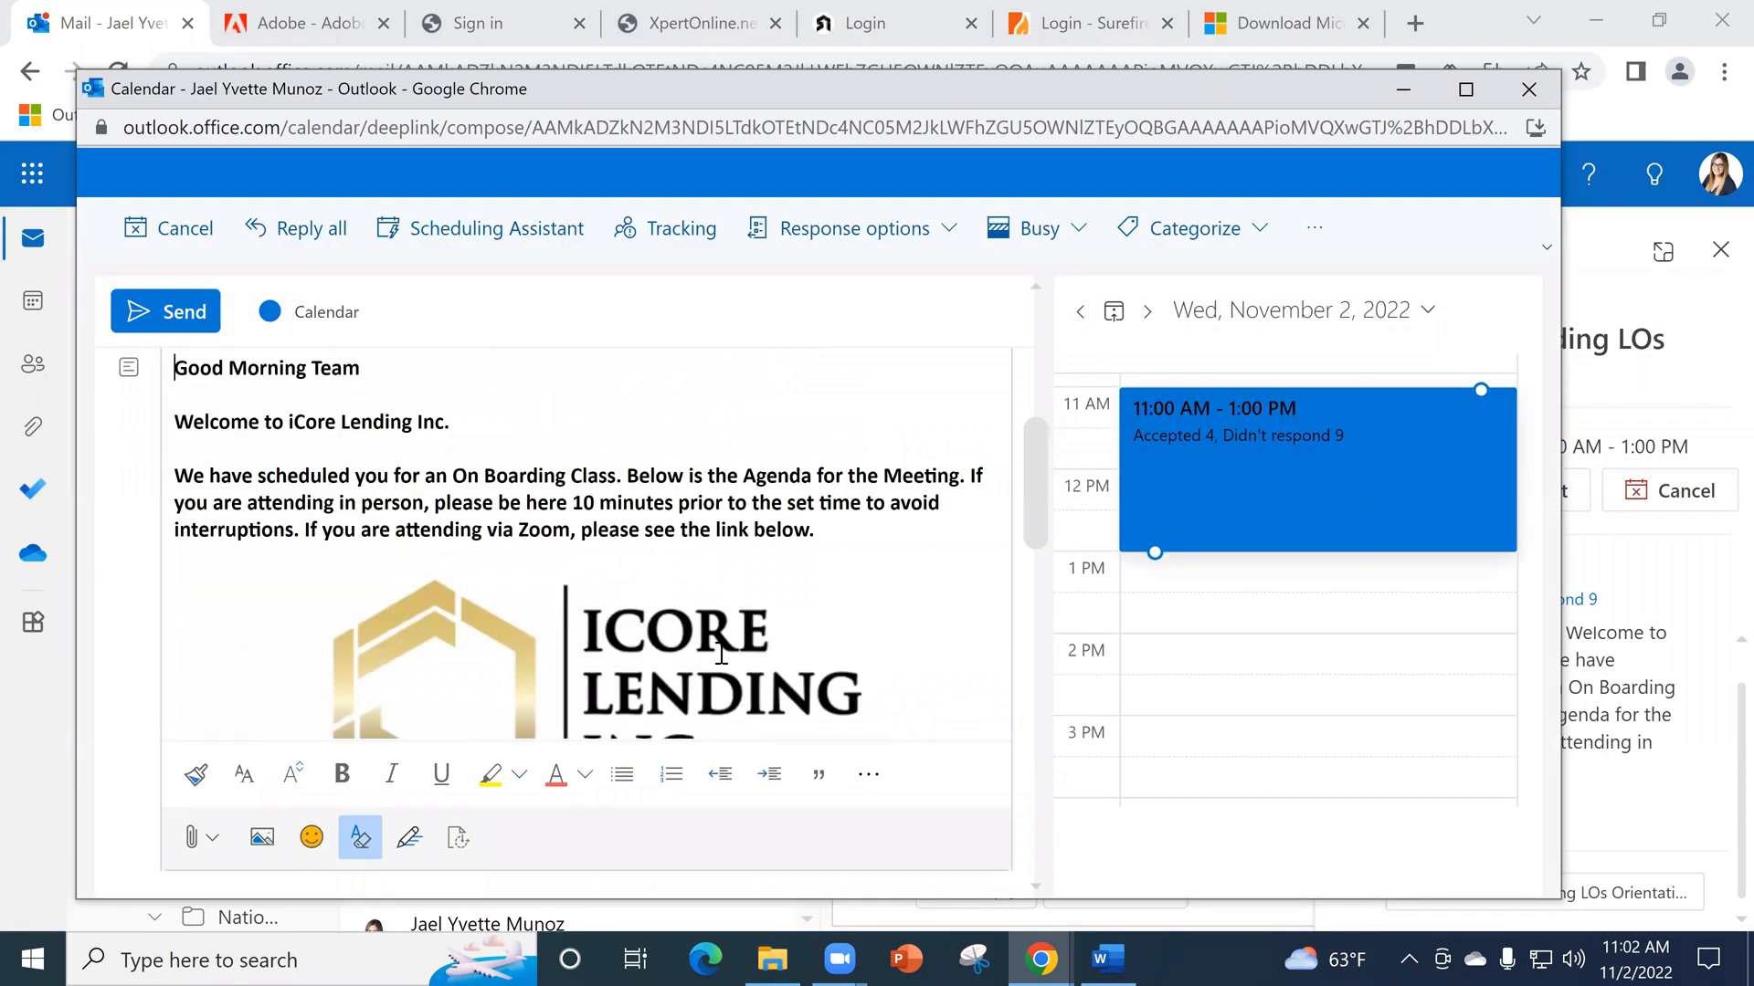
{"action": "scroll", "coordinate": [729, 639], "scroll_direction": "down", "scroll_amount": 6}
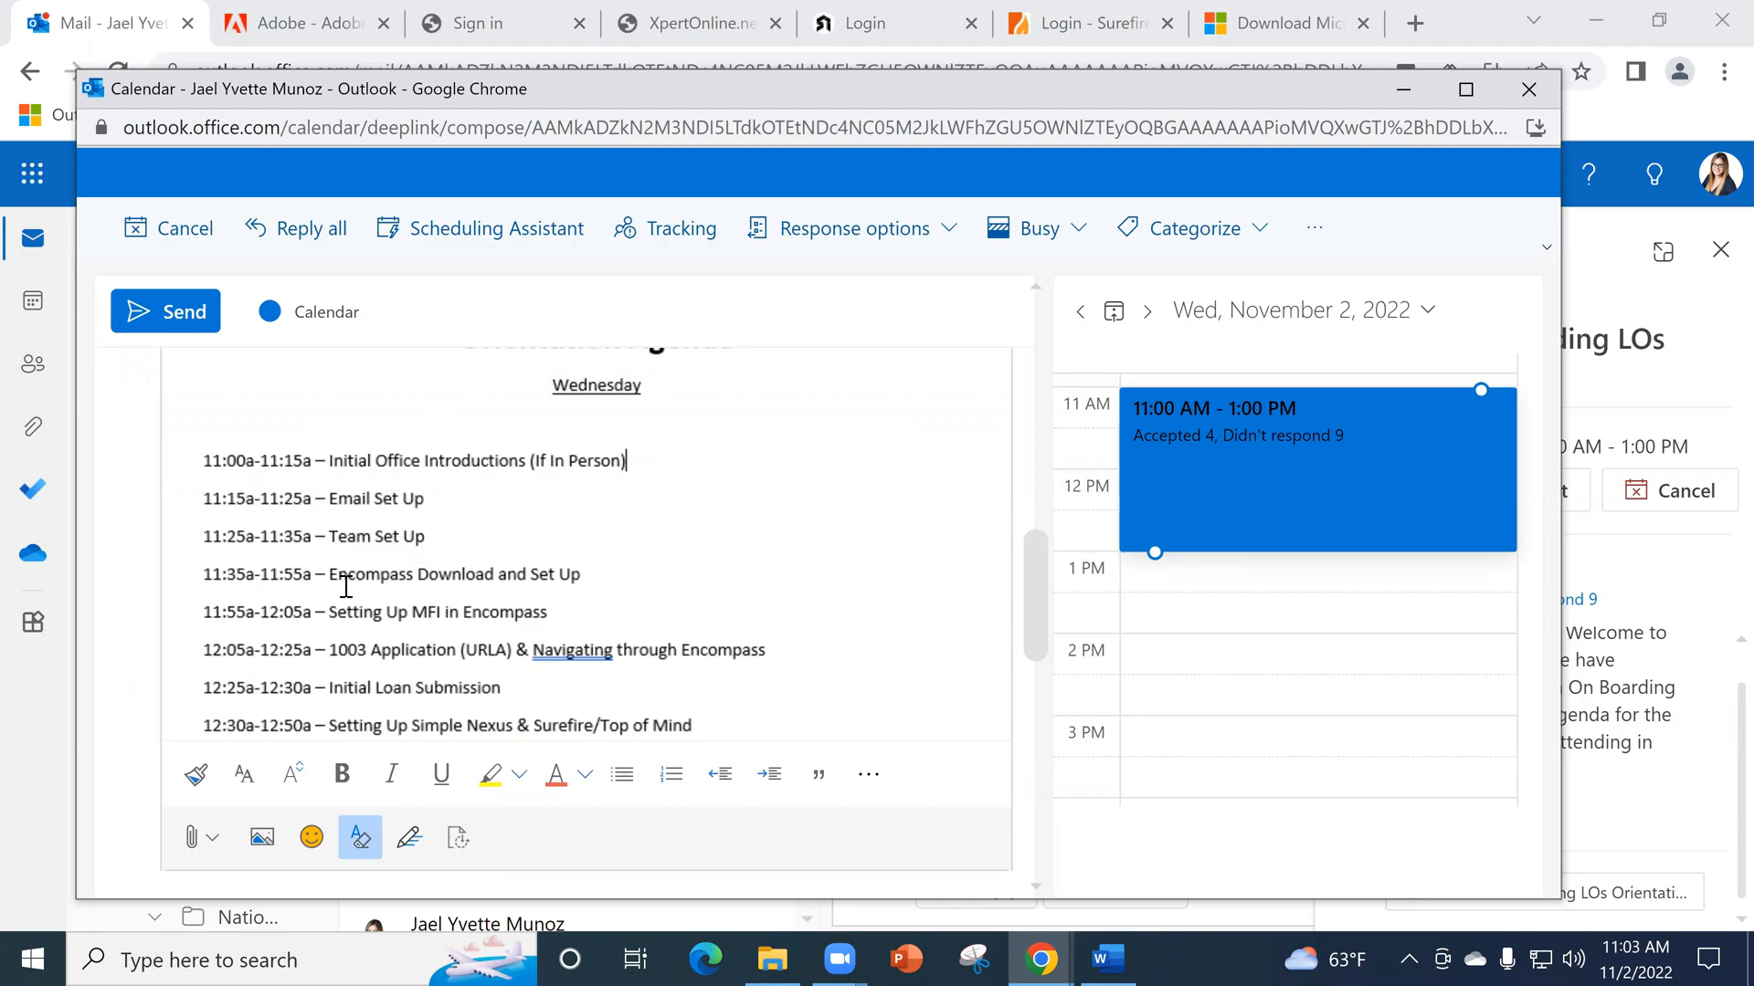
{"action": "scroll", "coordinate": [346, 586], "scroll_direction": "down", "scroll_amount": 2}
{"action": "scroll", "coordinate": [443, 548], "scroll_direction": "up", "scroll_amount": 2}
{"action": "scroll", "coordinate": [373, 639], "scroll_direction": "down", "scroll_amount": 3}
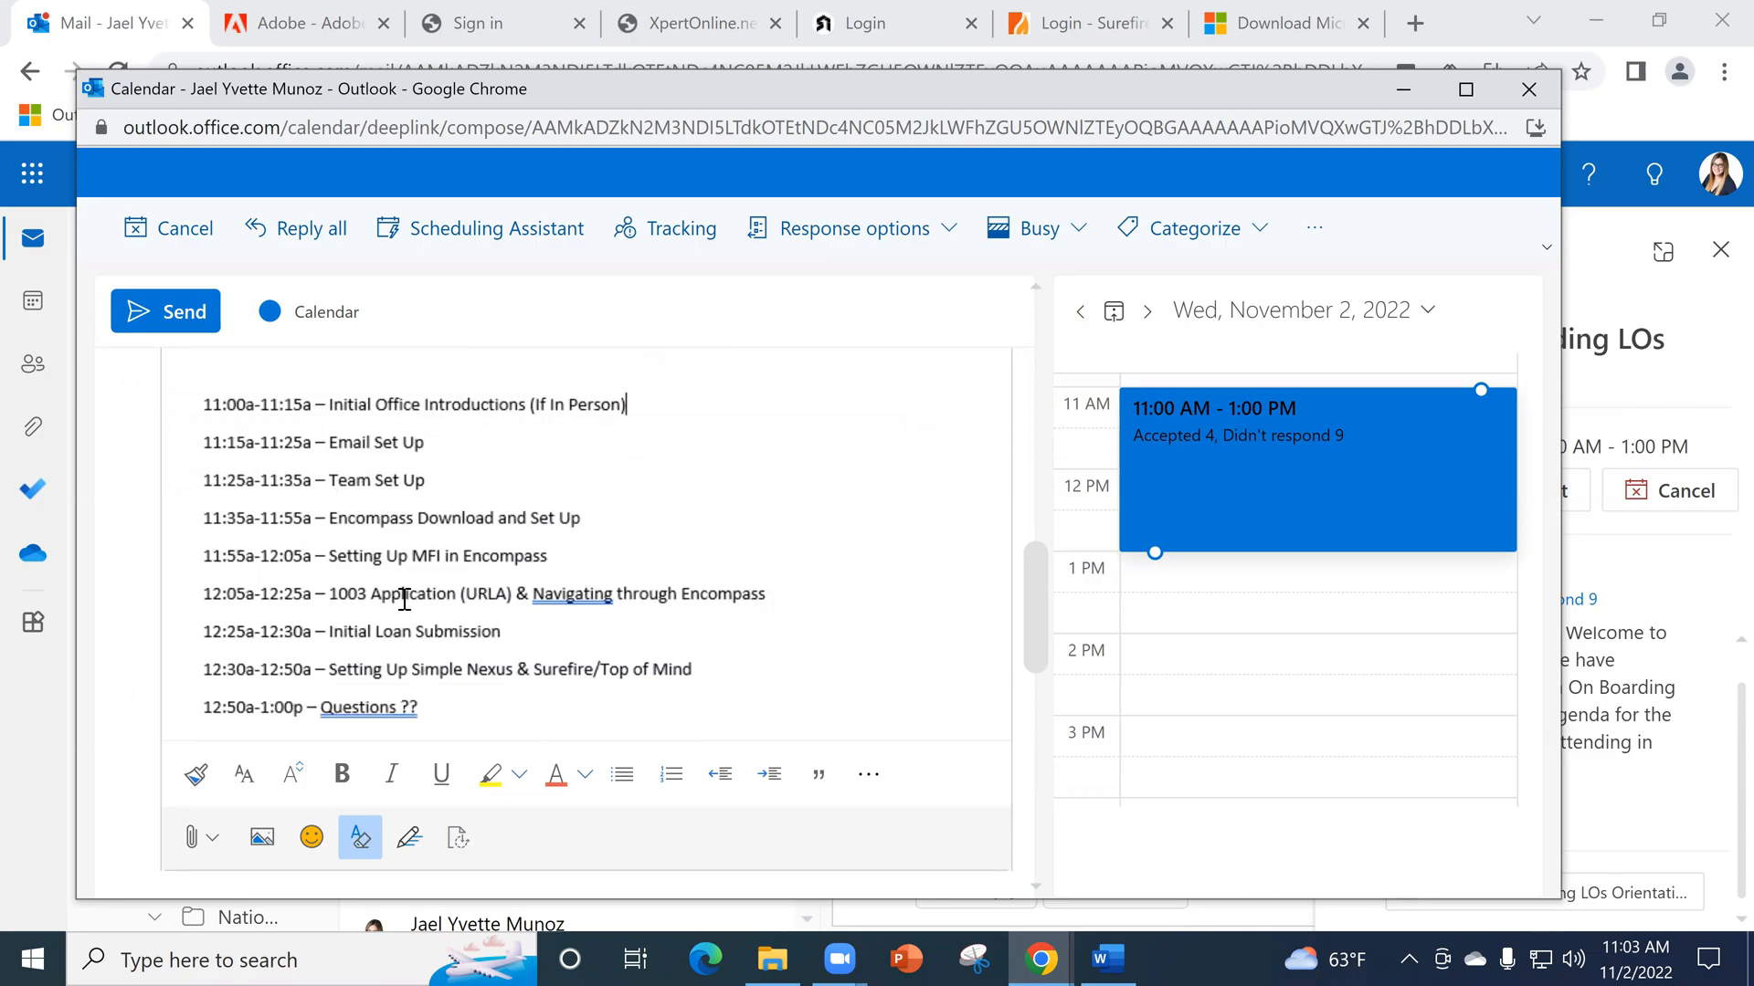
{"action": "scroll", "coordinate": [415, 637], "scroll_direction": "up", "scroll_amount": 3}
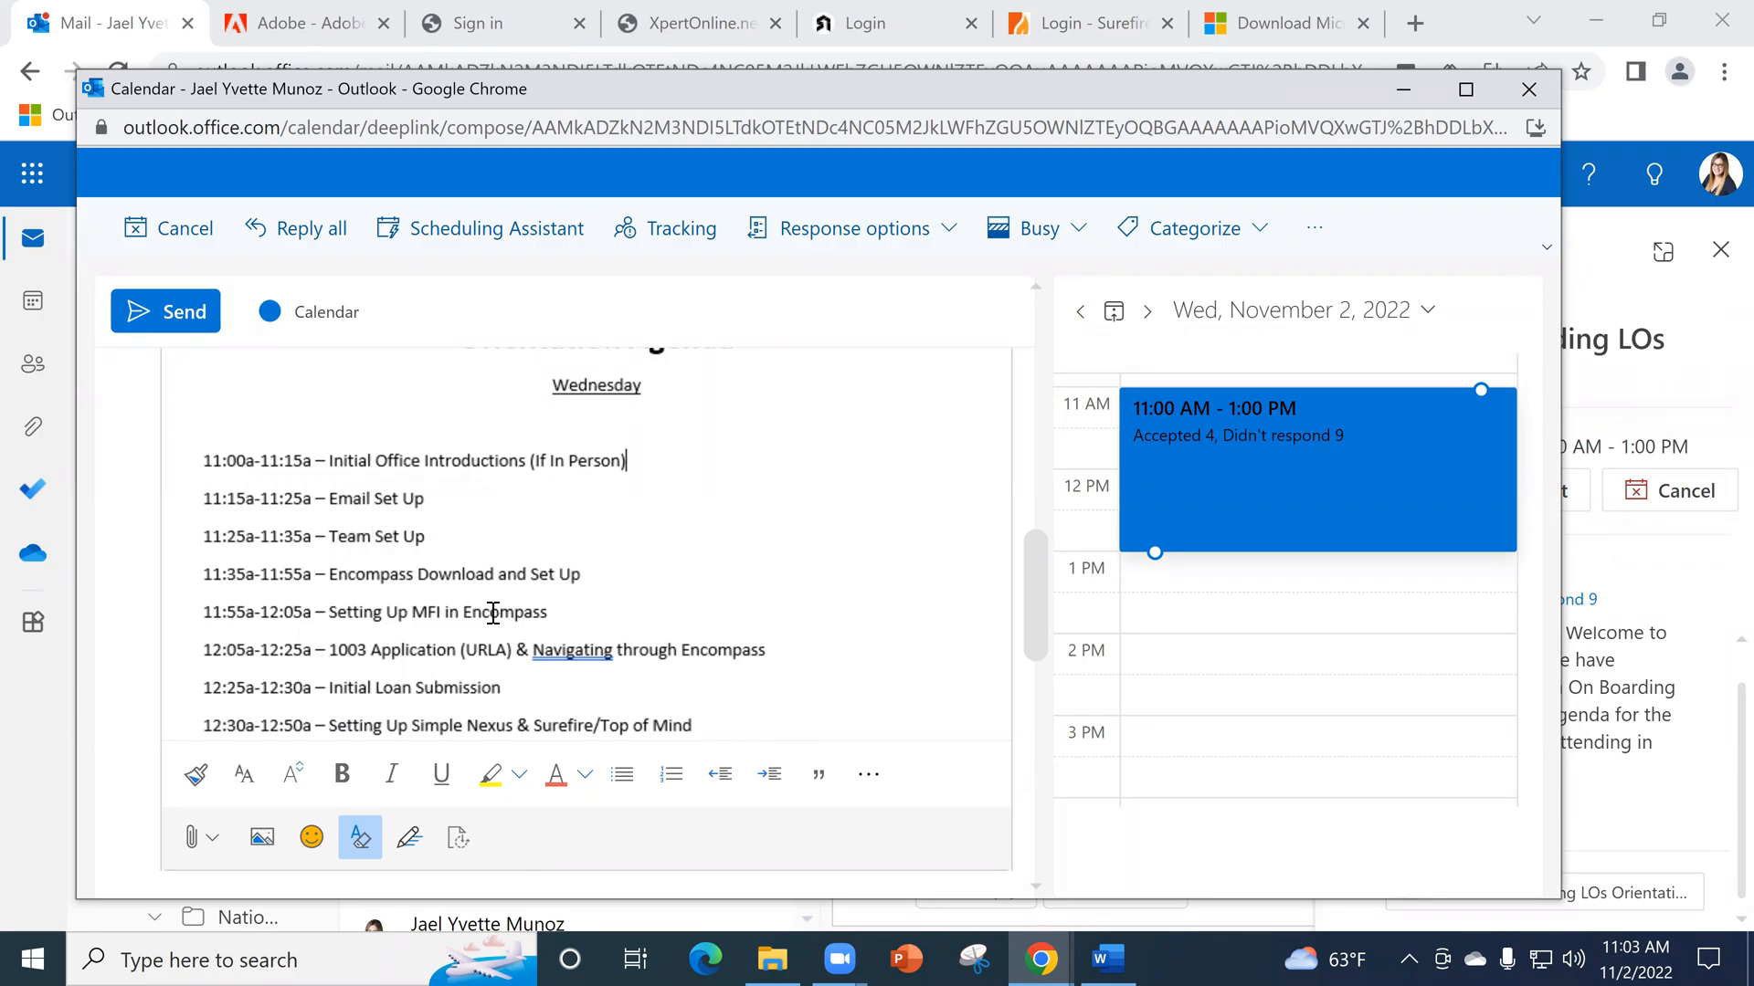
{"action": "scroll", "coordinate": [526, 639], "scroll_direction": "down", "scroll_amount": 3}
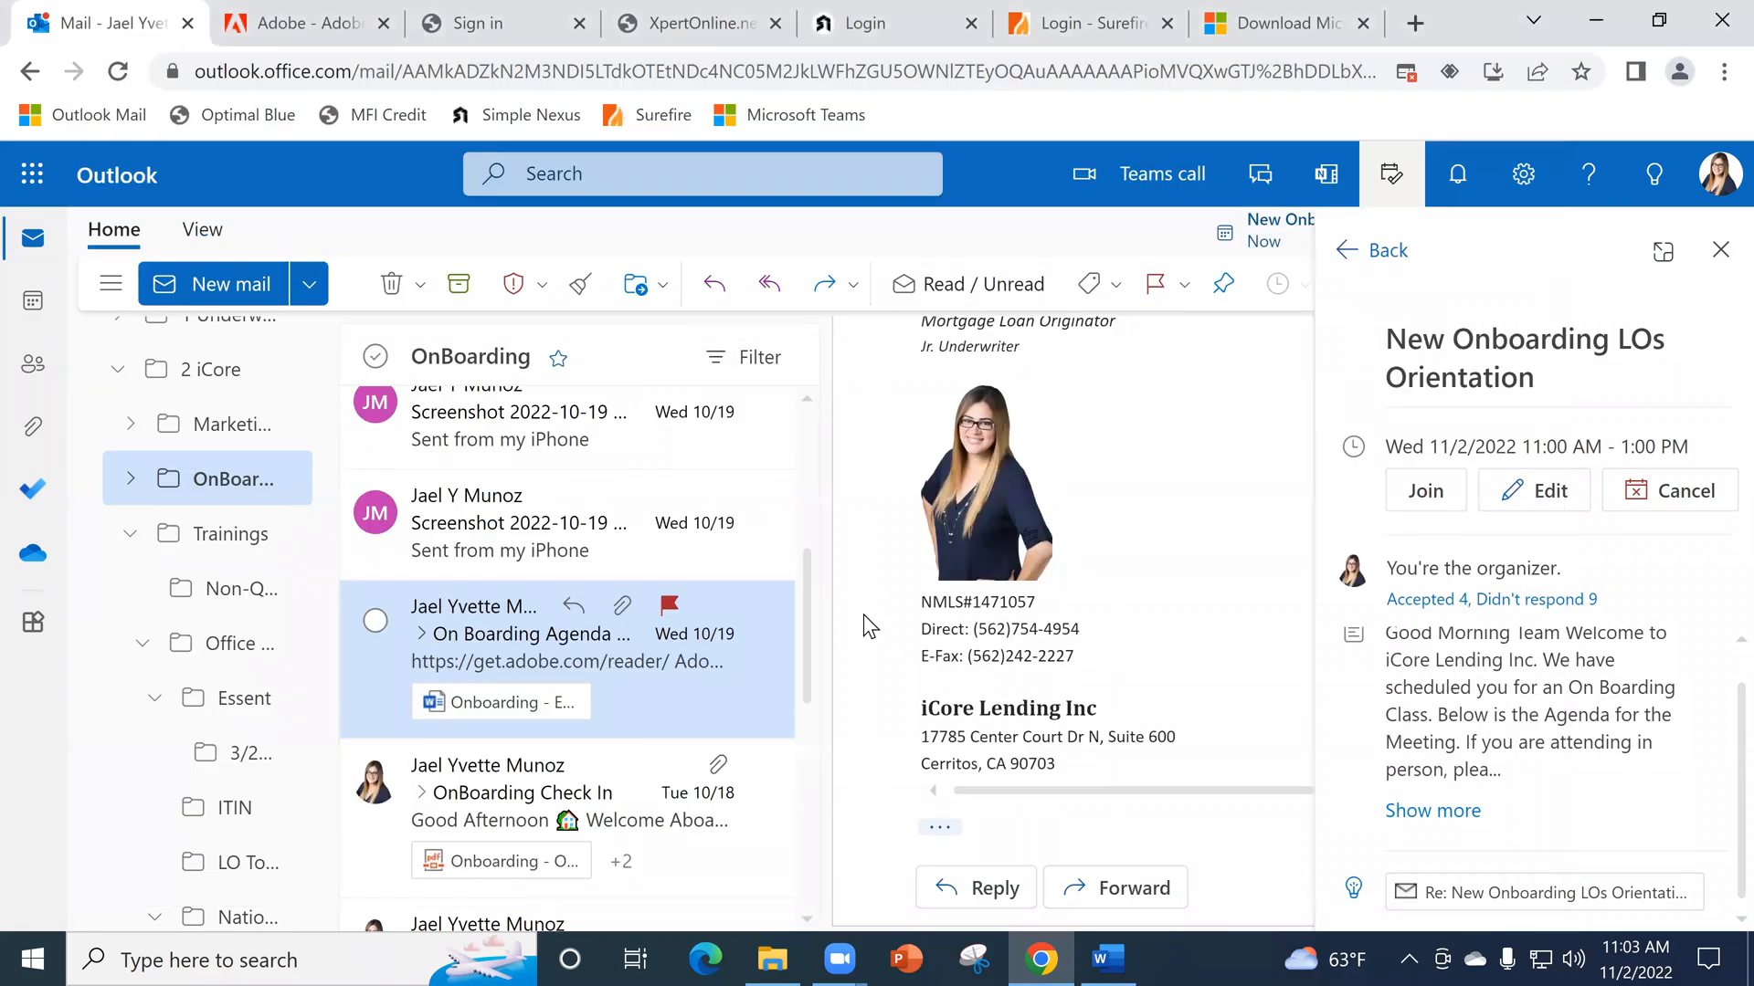
{"action": "scroll", "coordinate": [1073, 639], "scroll_direction": "down", "scroll_amount": 3}
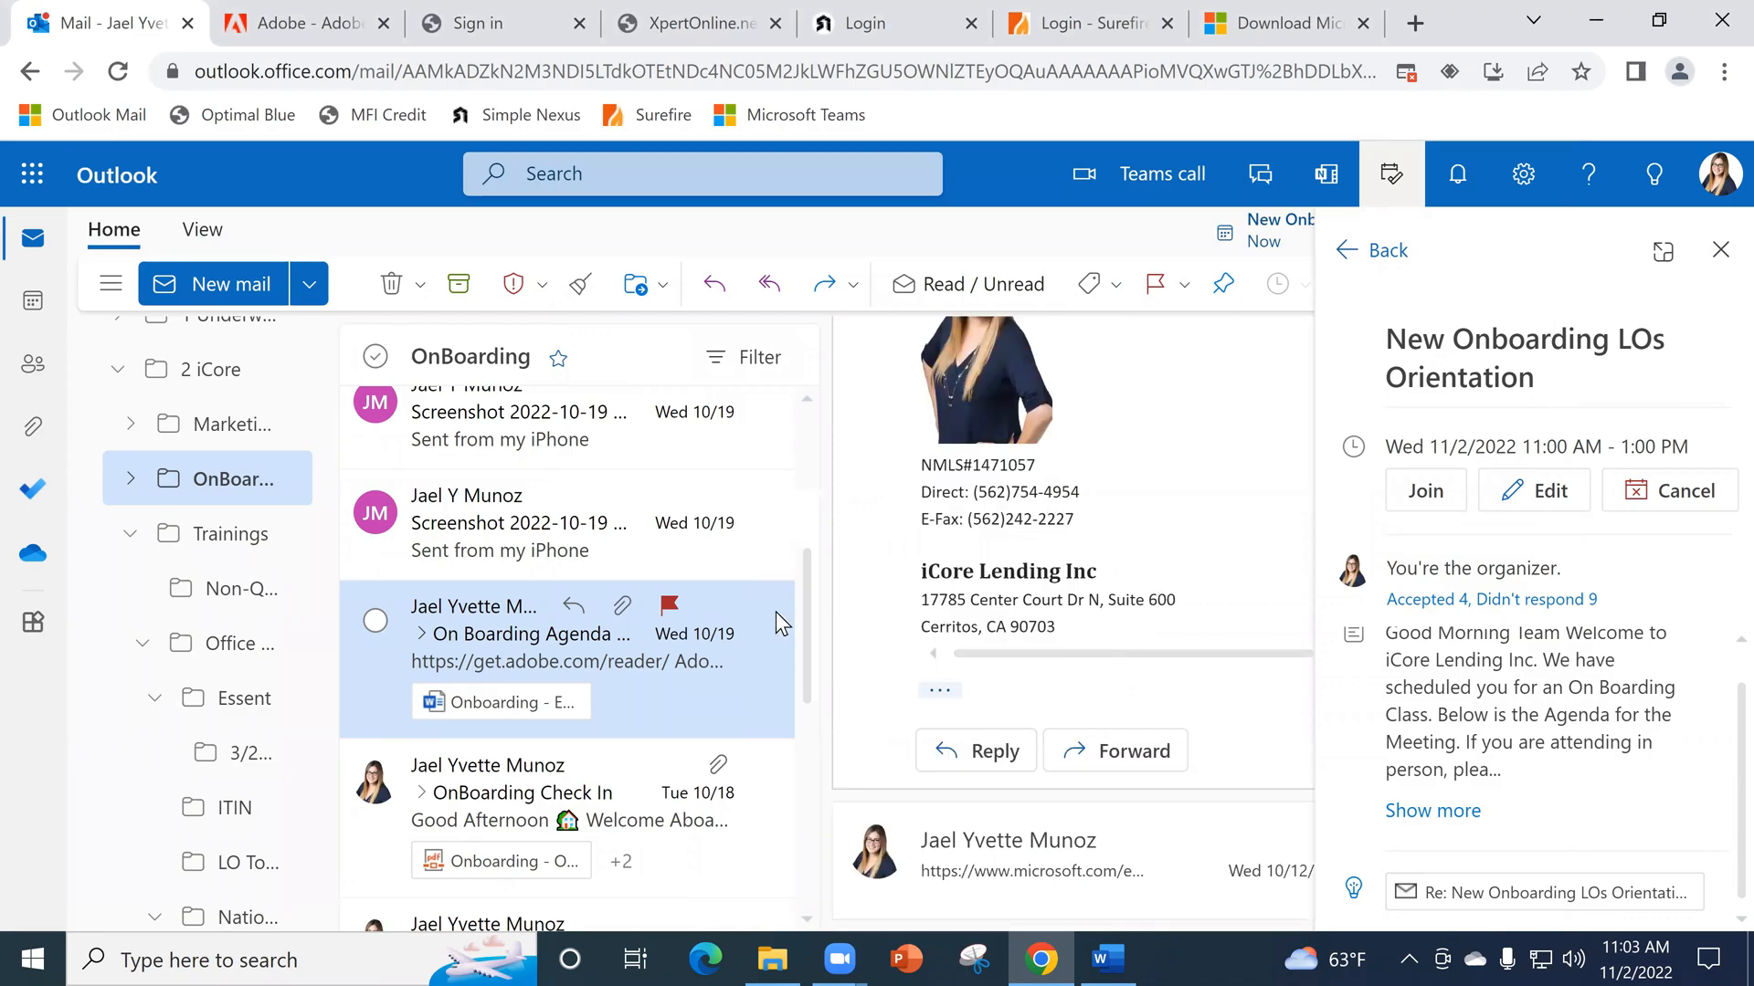
- Start a new email, examine the signature inserted in its body, and discard the draft
{"action": "left_click", "coordinate": [231, 288]}
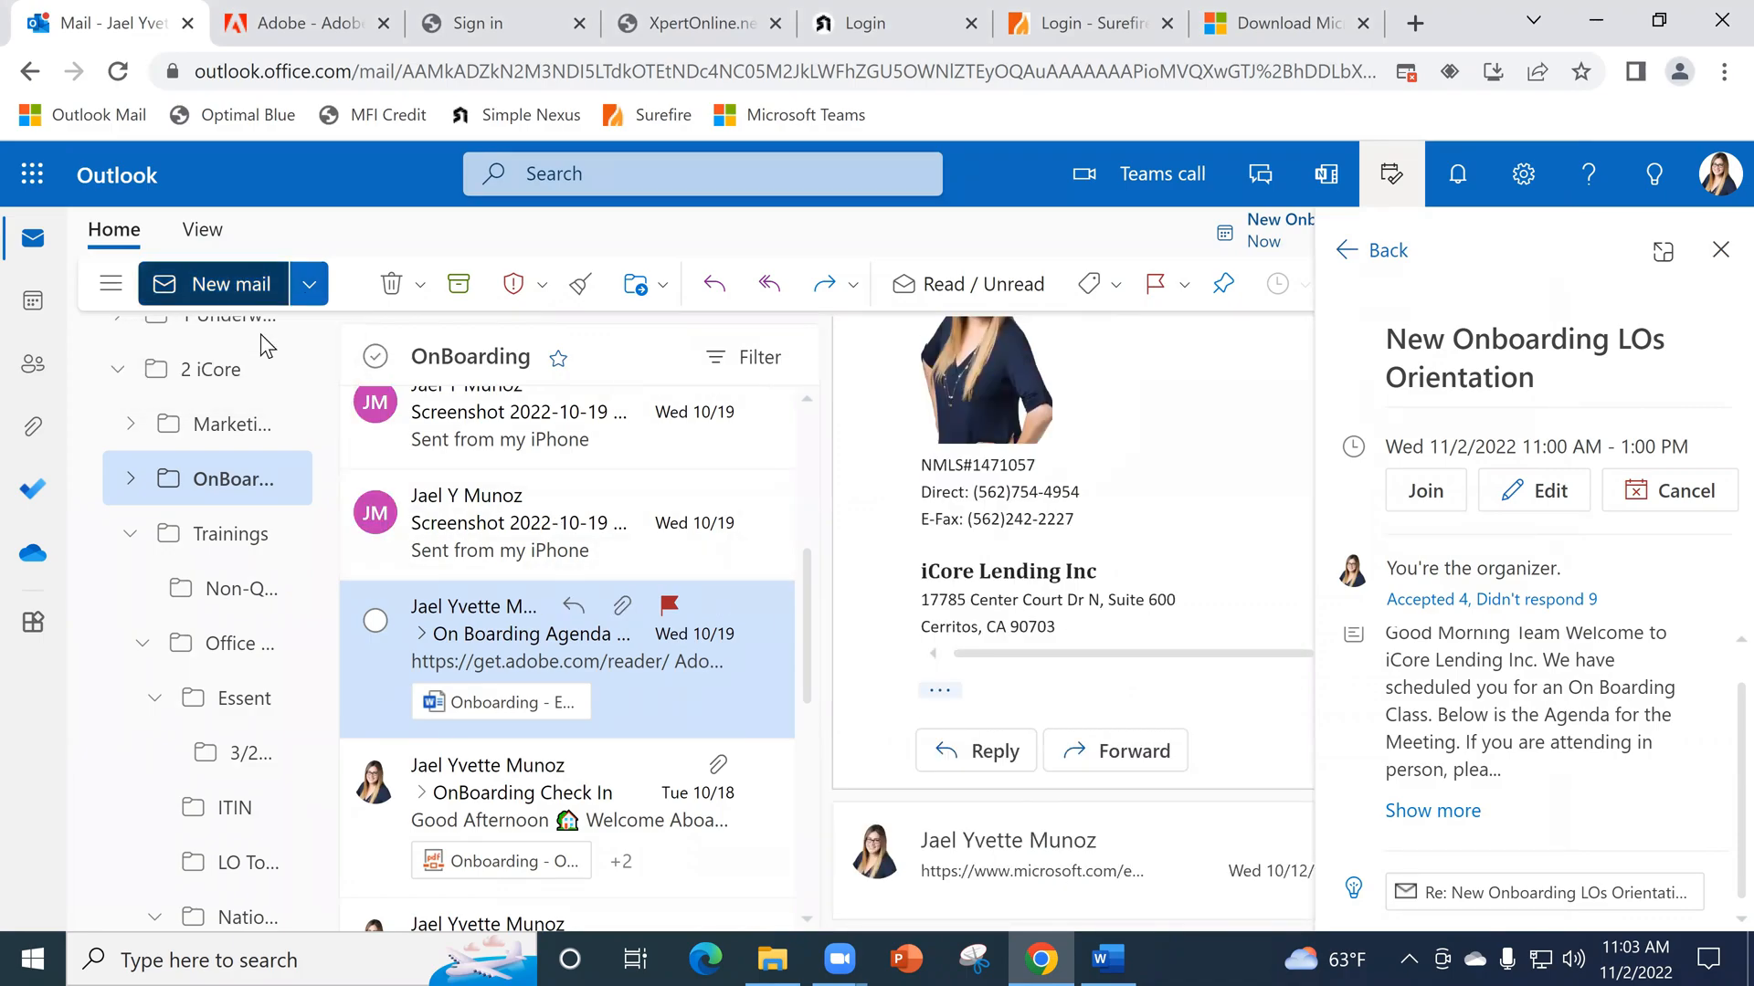
{"action": "scroll", "coordinate": [1084, 637], "scroll_direction": "down", "scroll_amount": 5}
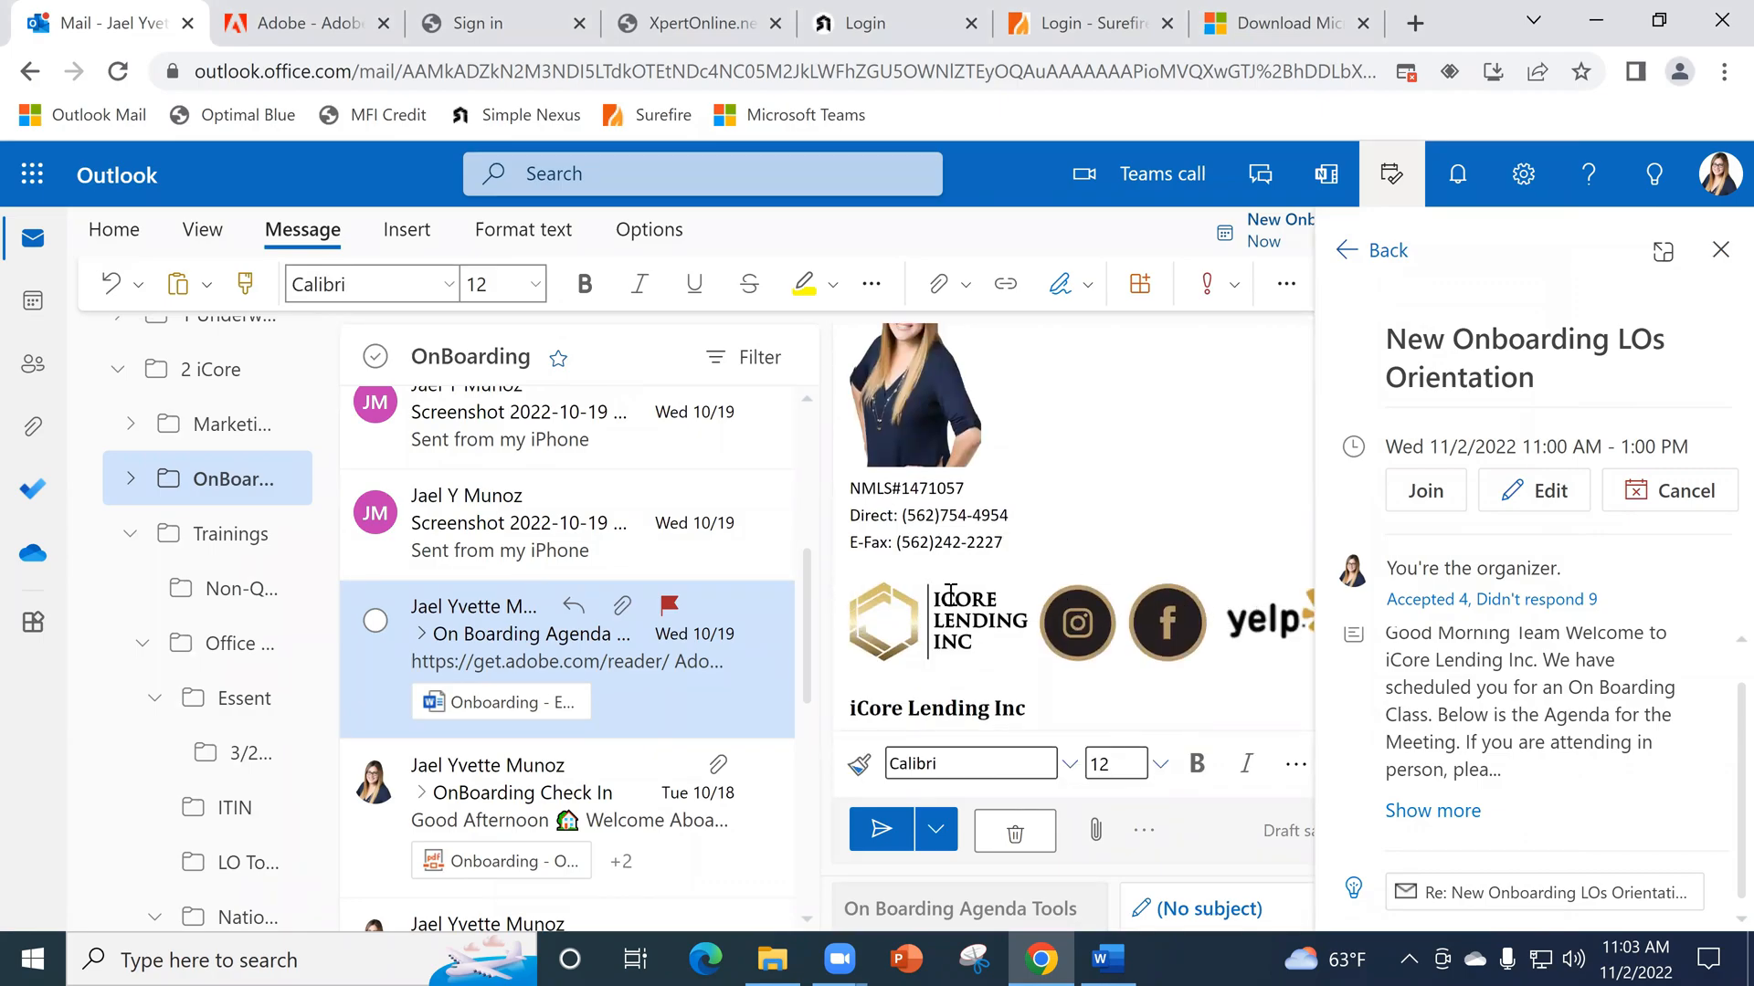
{"action": "scroll", "coordinate": [1080, 555], "scroll_direction": "up", "scroll_amount": 5}
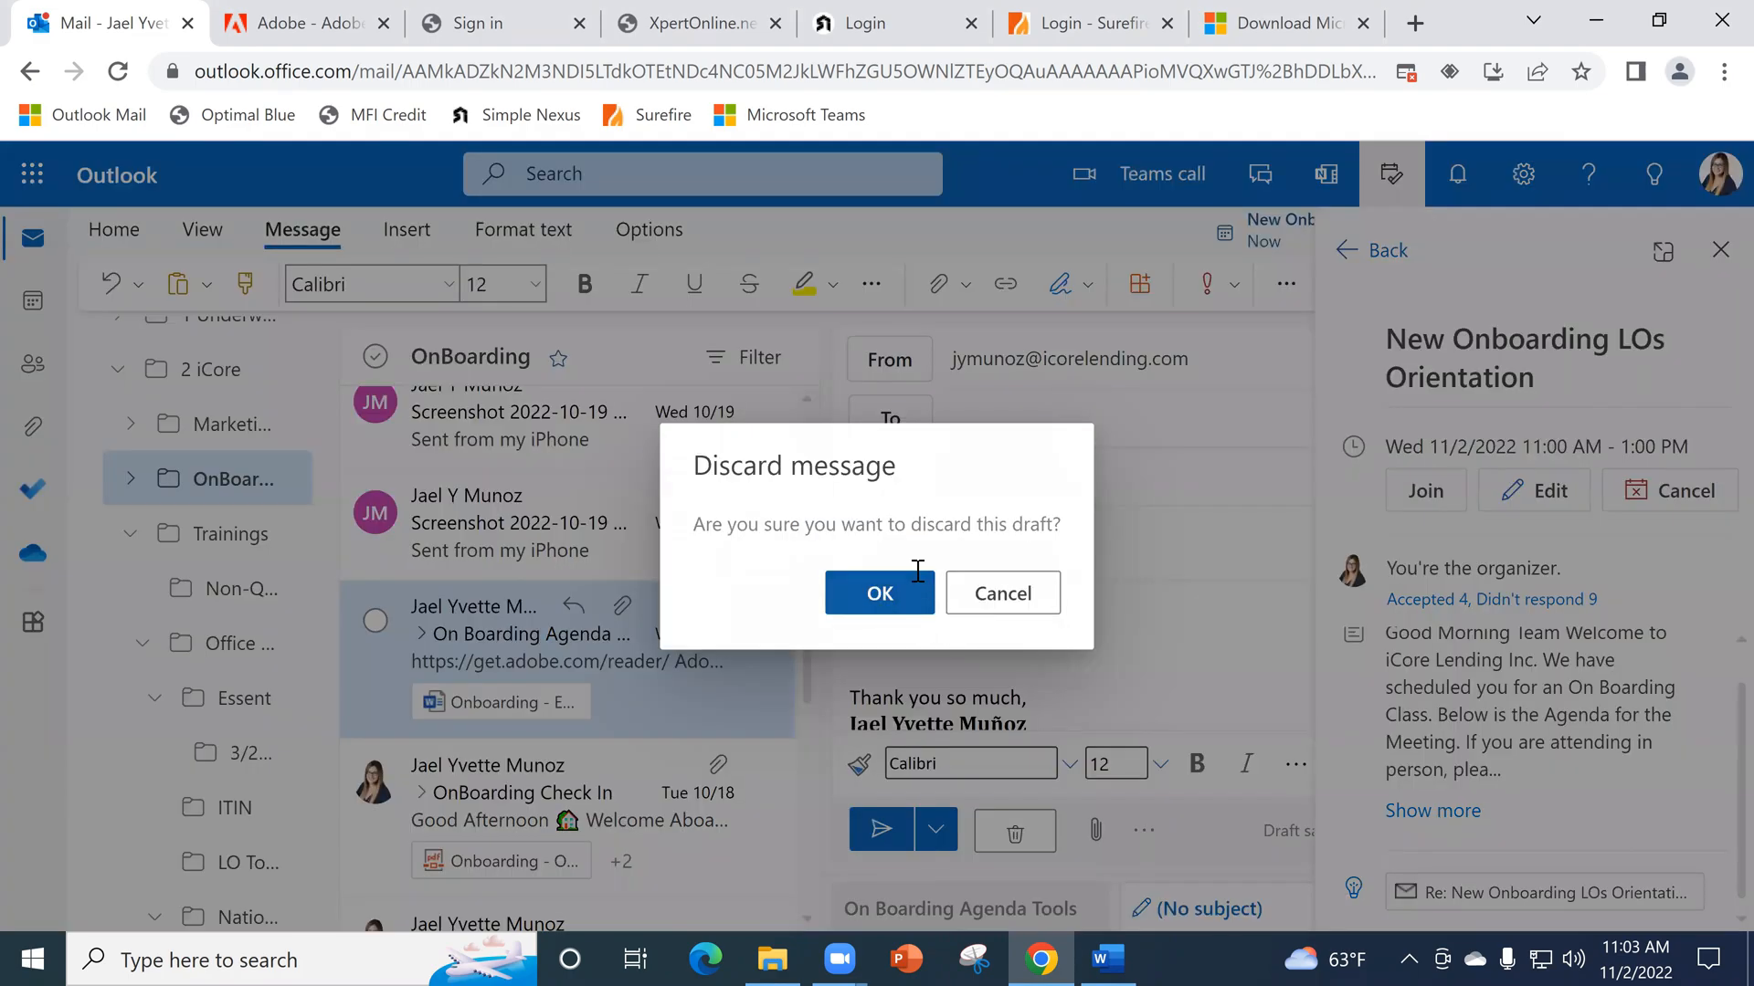
{"action": "left_click", "coordinate": [913, 580]}
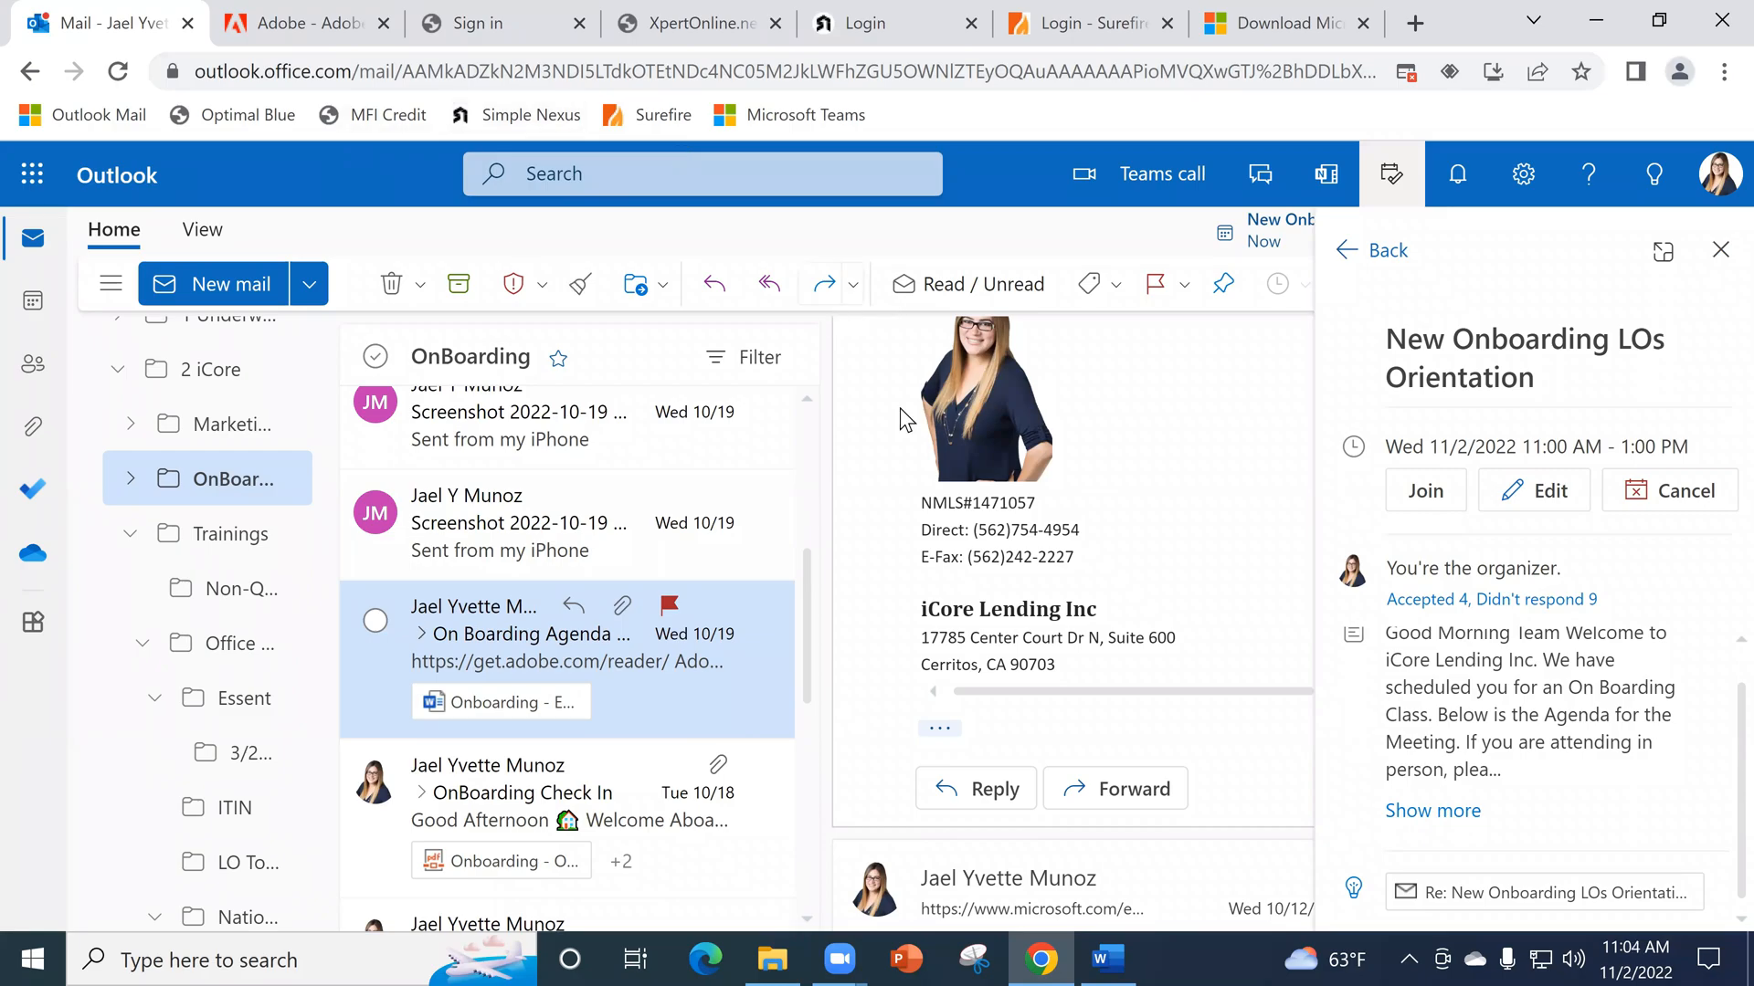
- Try looking up a recipient by first name in a new email, clear the entry, and discard the draft
{"action": "left_click", "coordinate": [240, 285]}
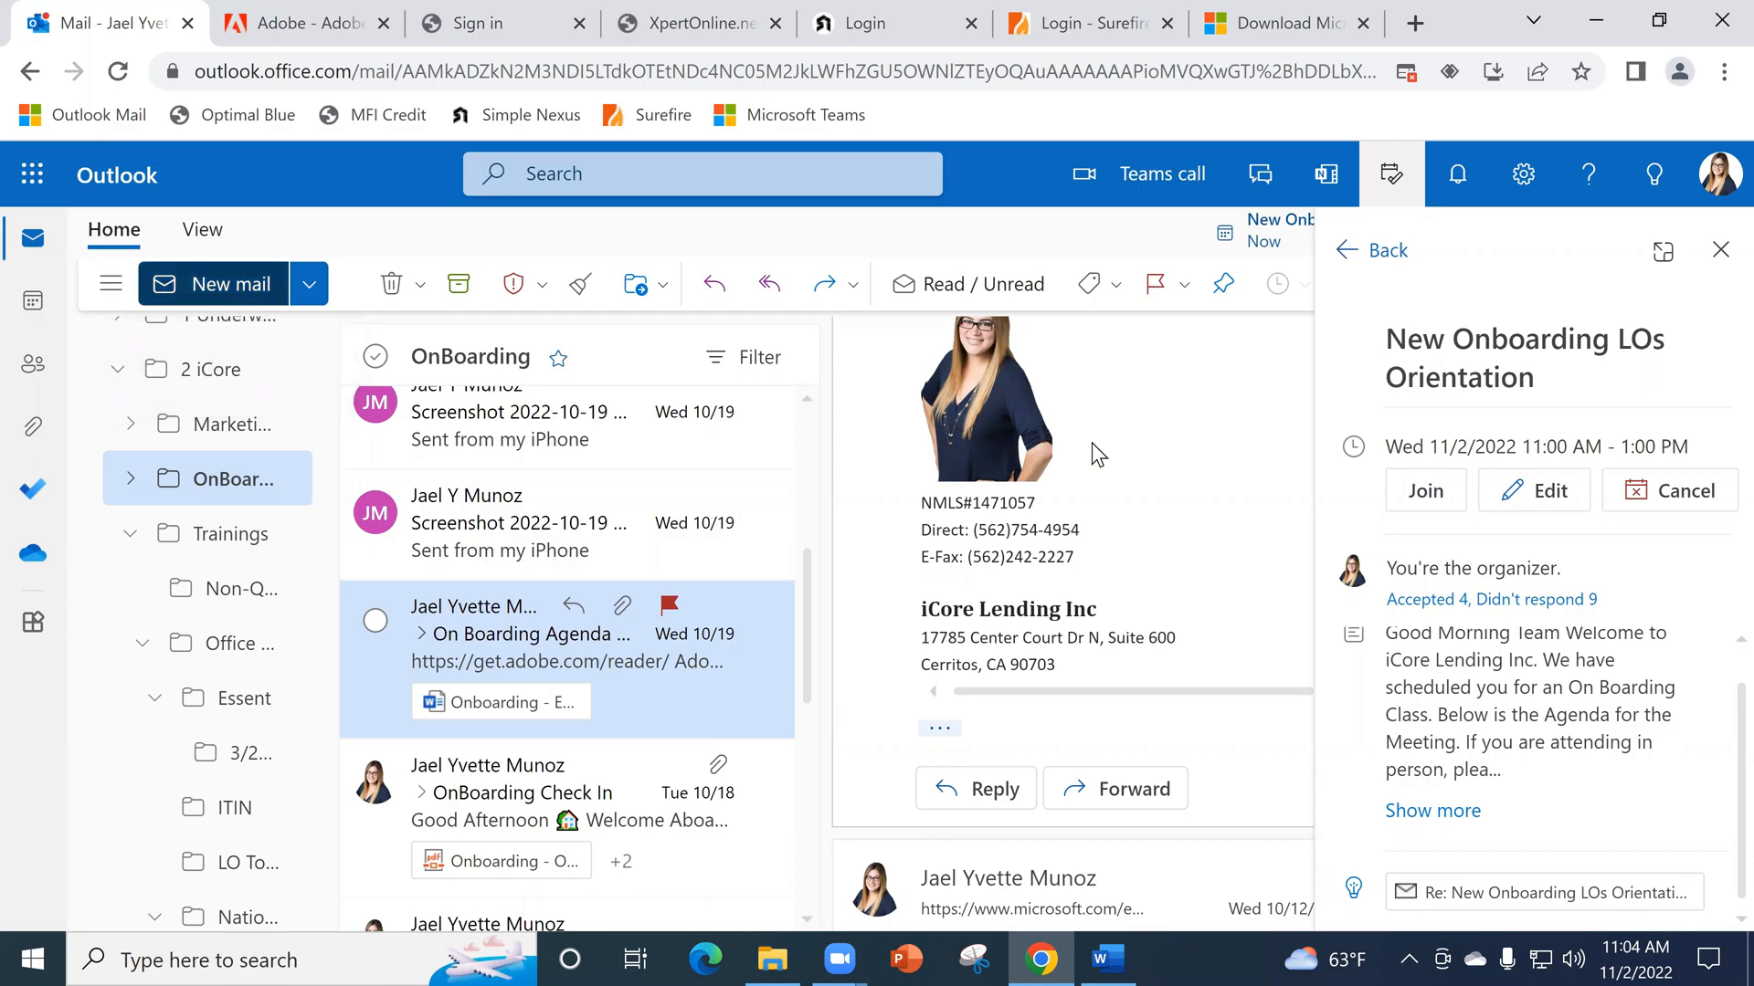
{"action": "left_click", "coordinate": [1038, 413]}
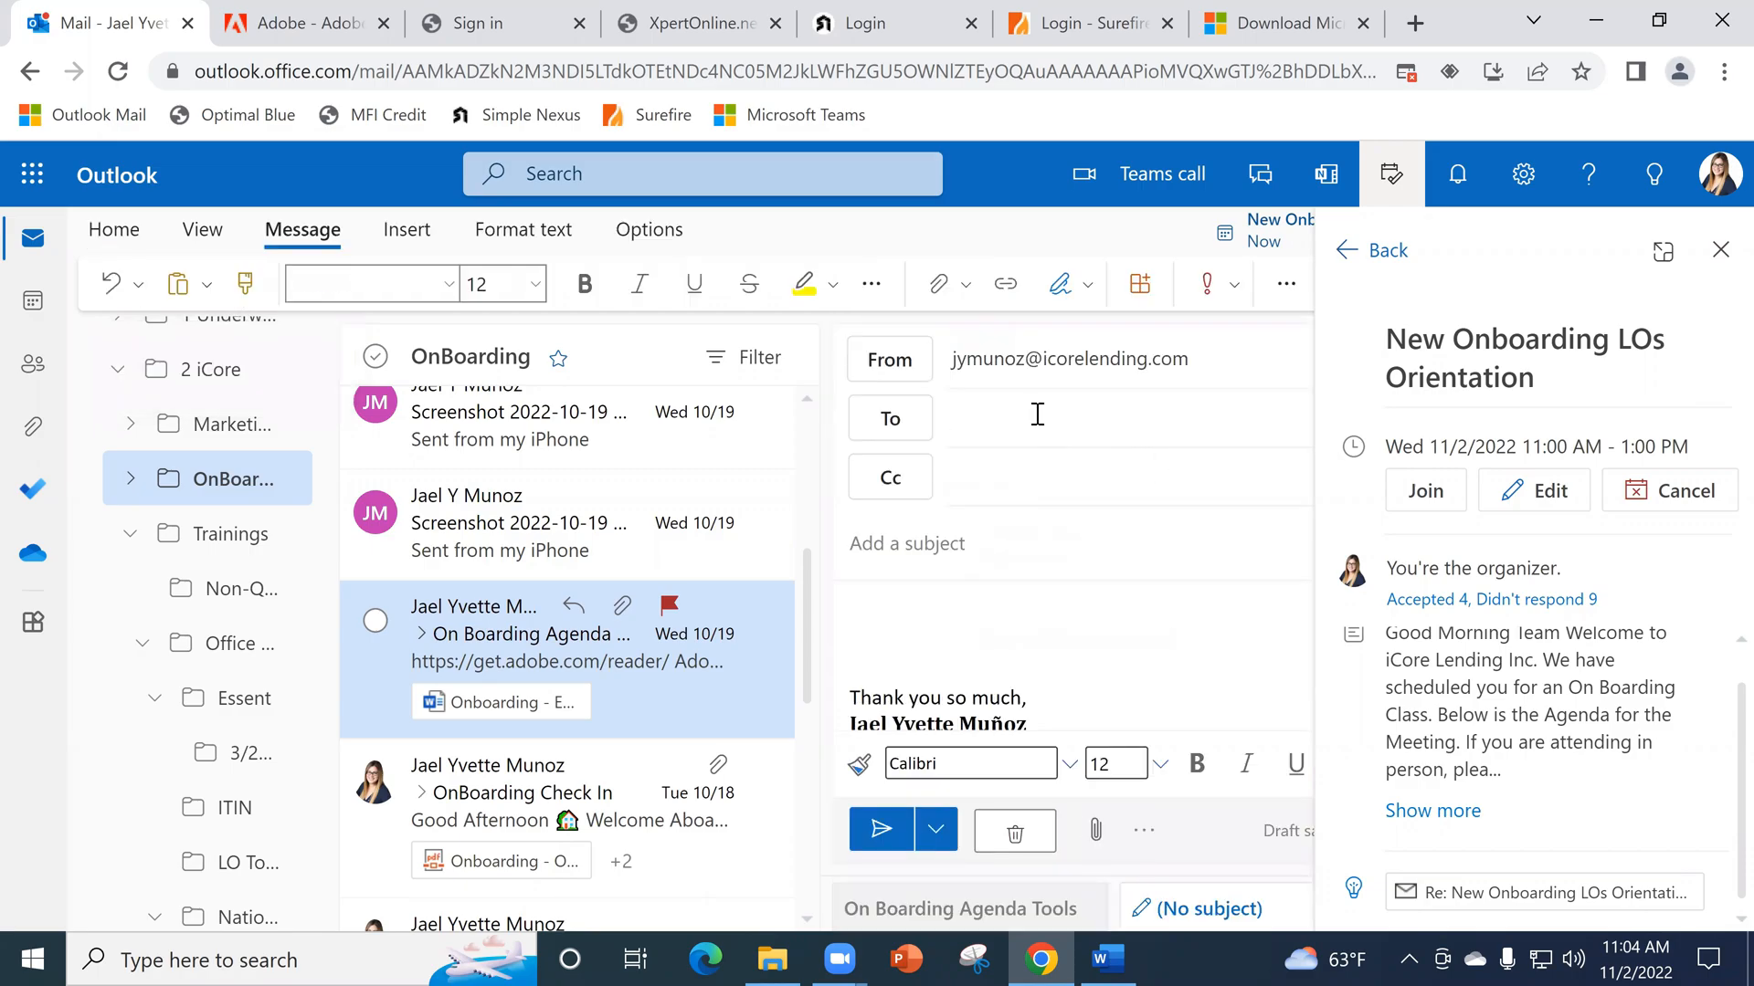
{"action": "type", "text": "Jeff"}
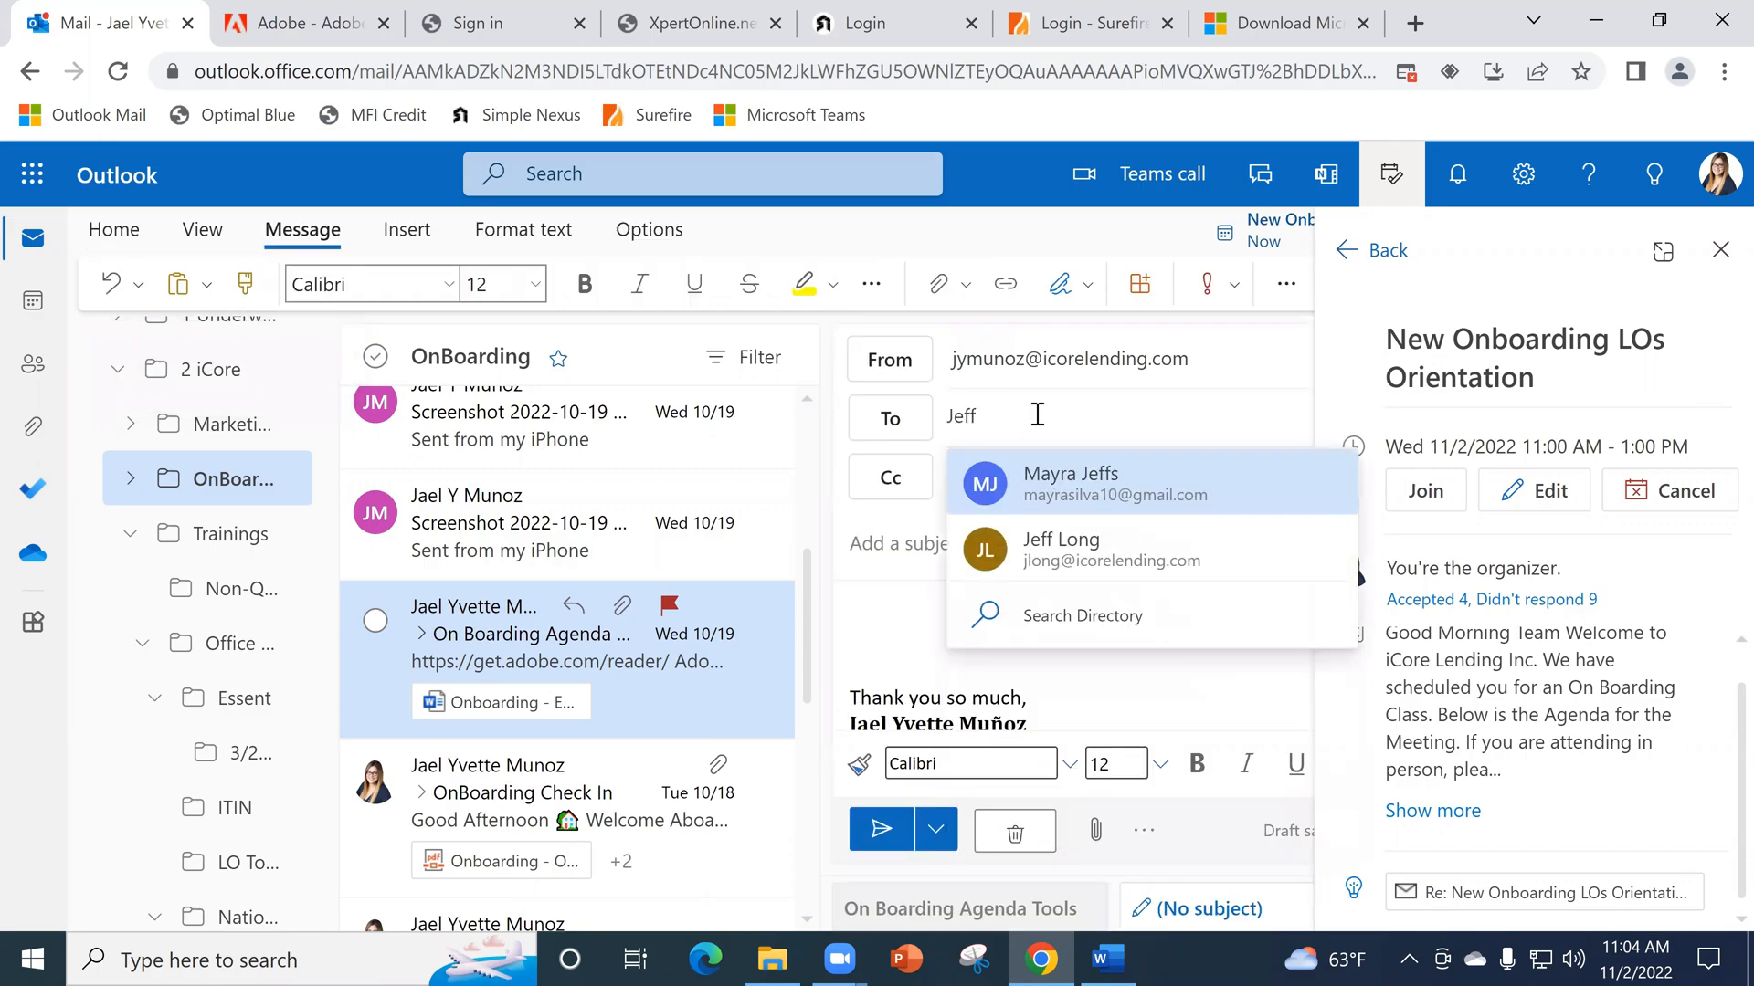
{"action": "key", "text": "Down"}
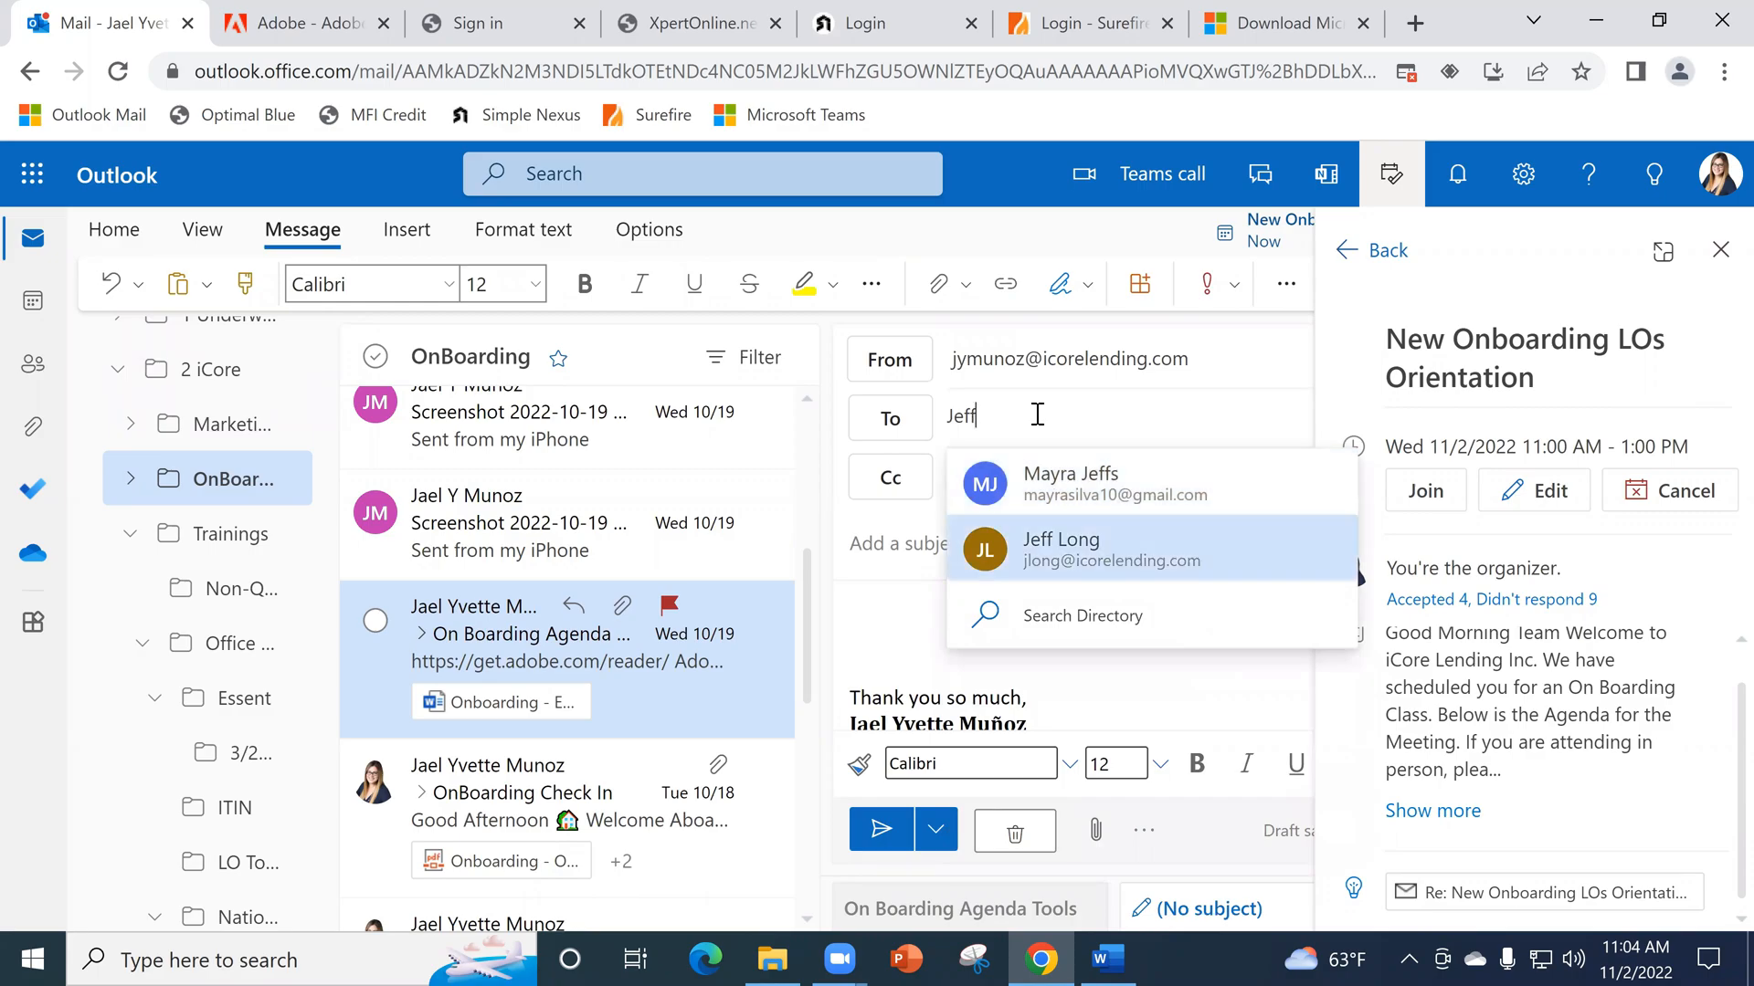
{"action": "key", "text": "BackSpace"}
{"action": "key", "text": "BackSpace"}
{"action": "key", "text": "BackSpace"}
{"action": "key", "text": "BackSpace"}
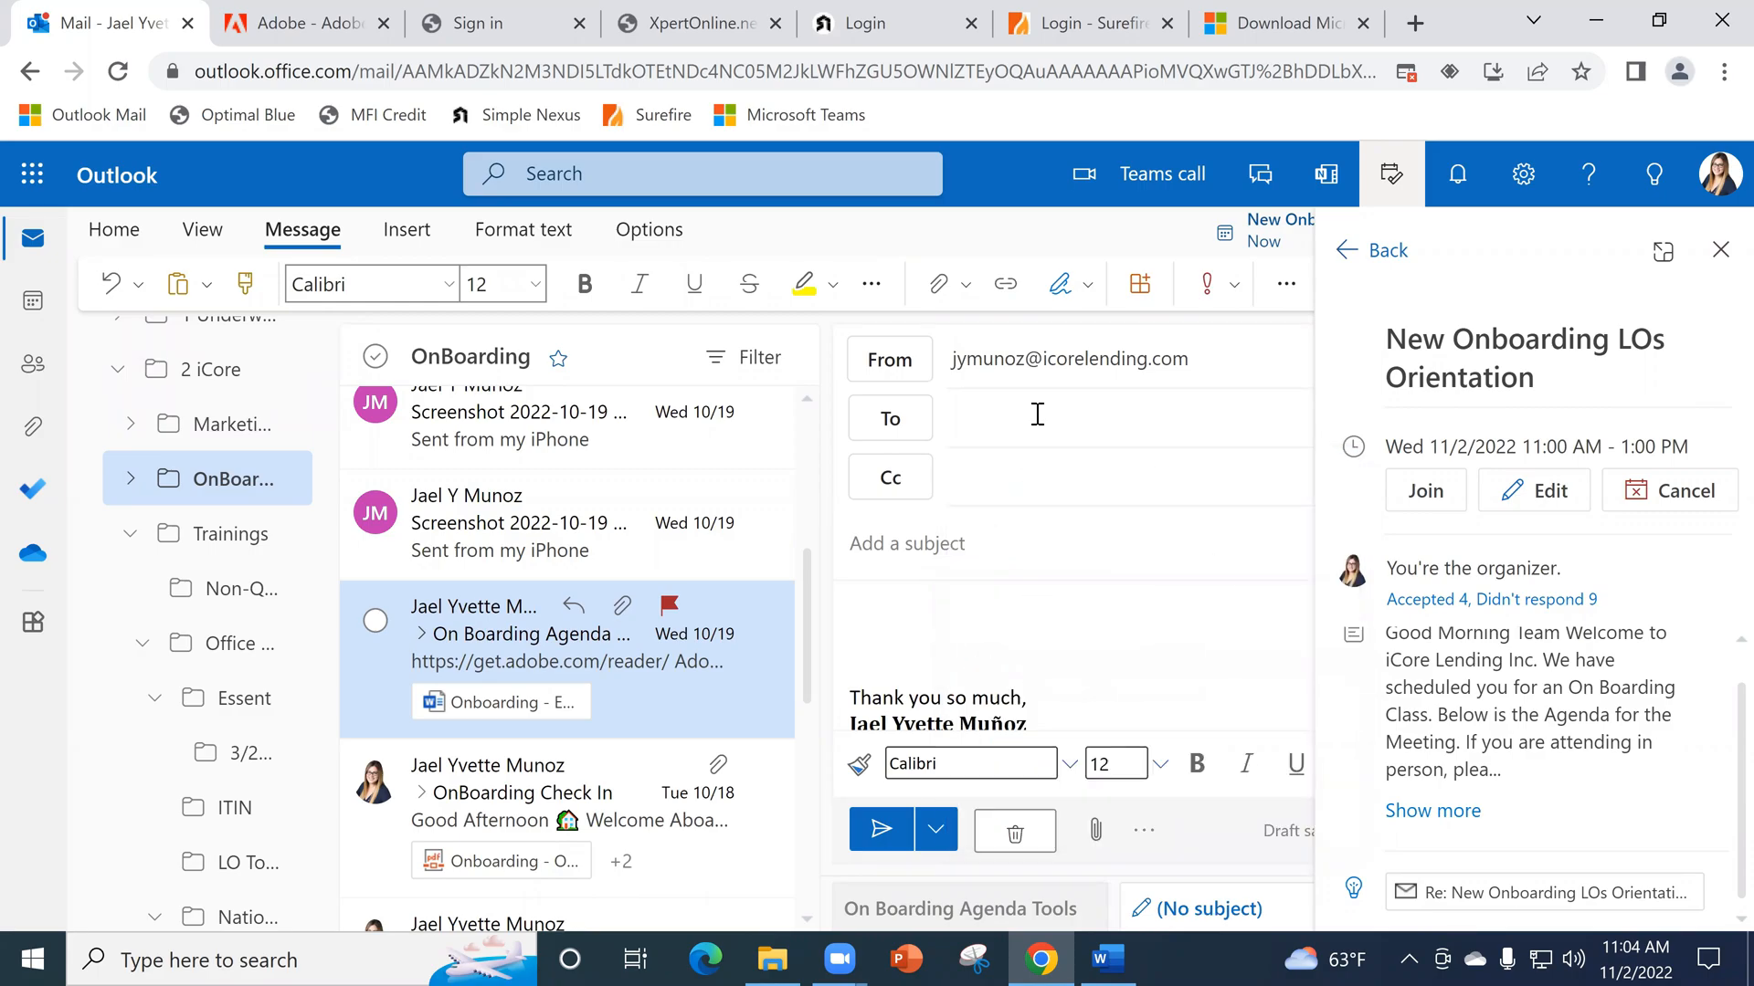
{"action": "left_click", "coordinate": [1015, 833]}
{"action": "left_click", "coordinate": [879, 593]}
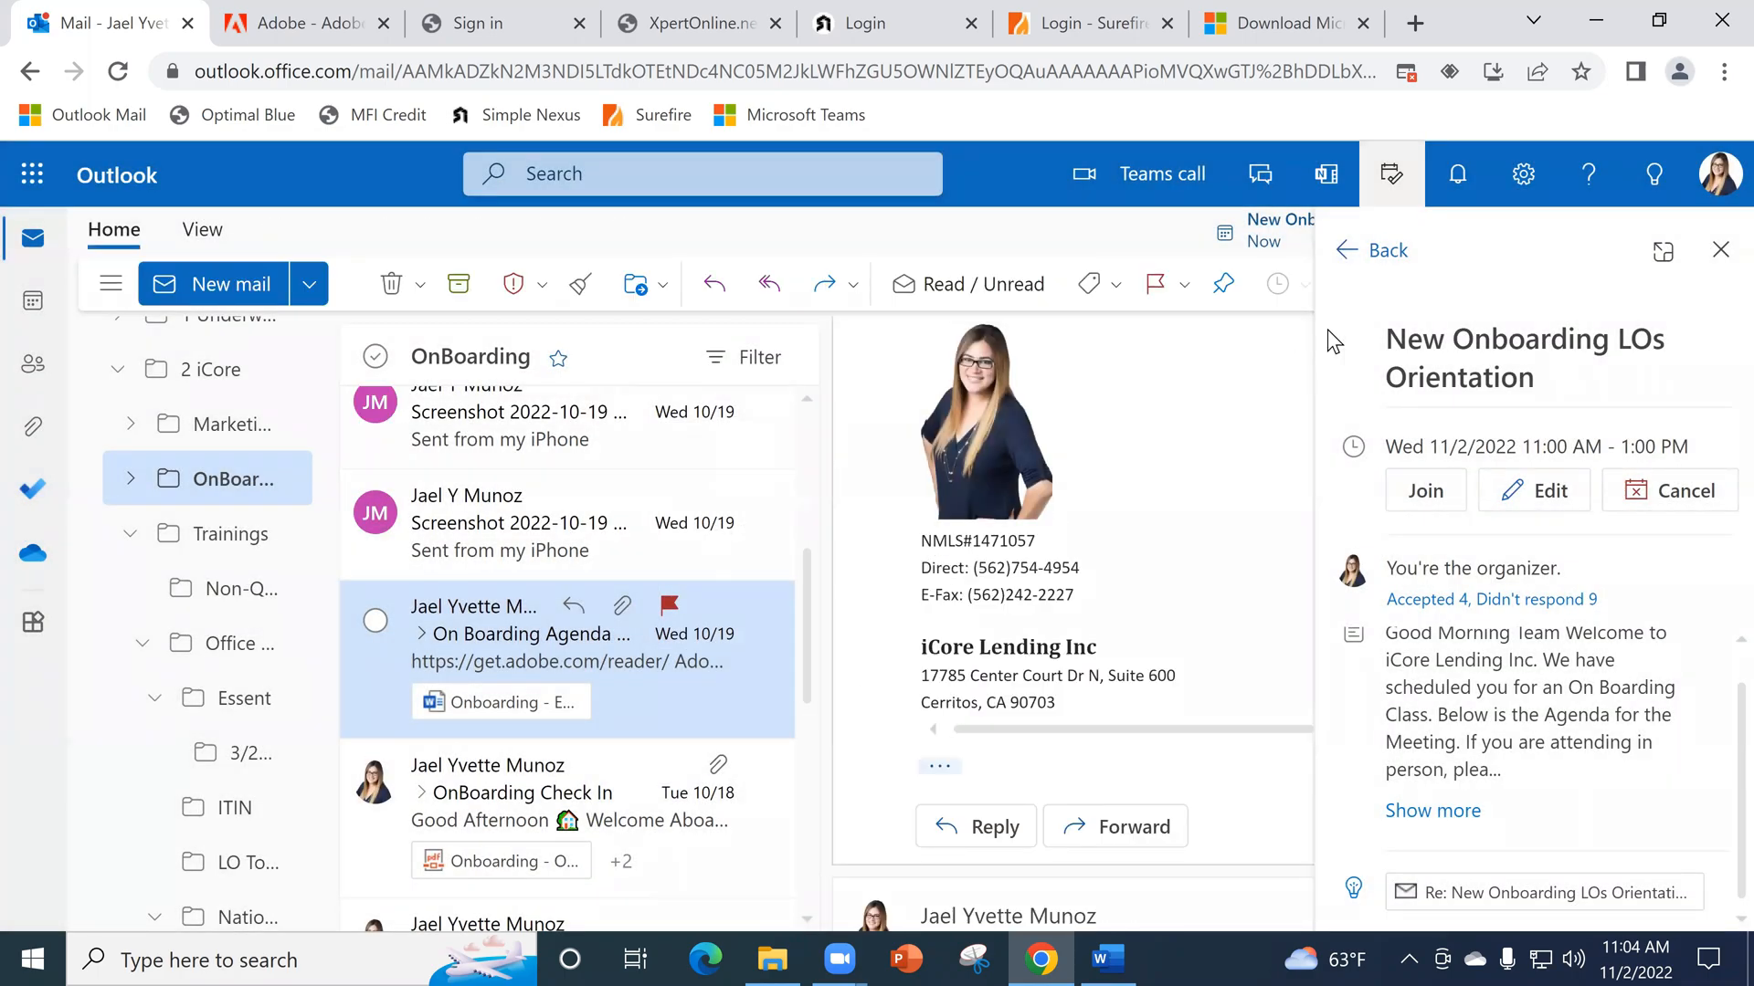
- Open the Compose and reply page of the full Outlook mail settings
{"action": "left_click", "coordinate": [1397, 256]}
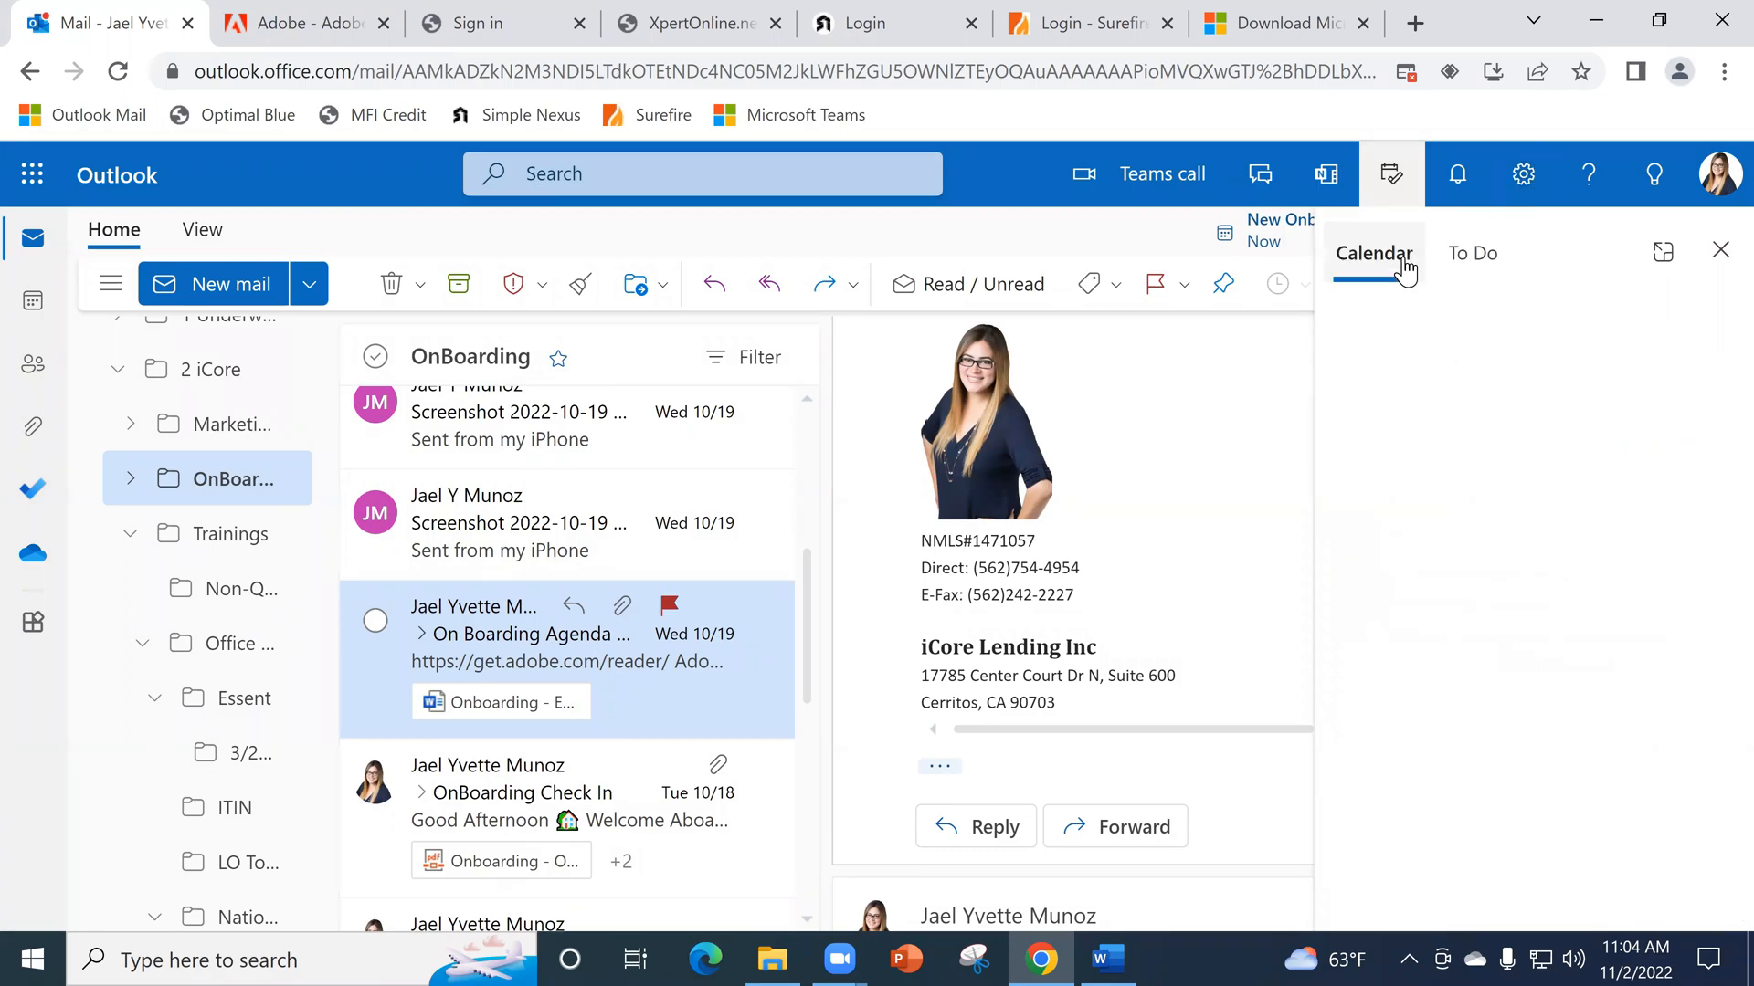
{"action": "left_click", "coordinate": [1522, 176]}
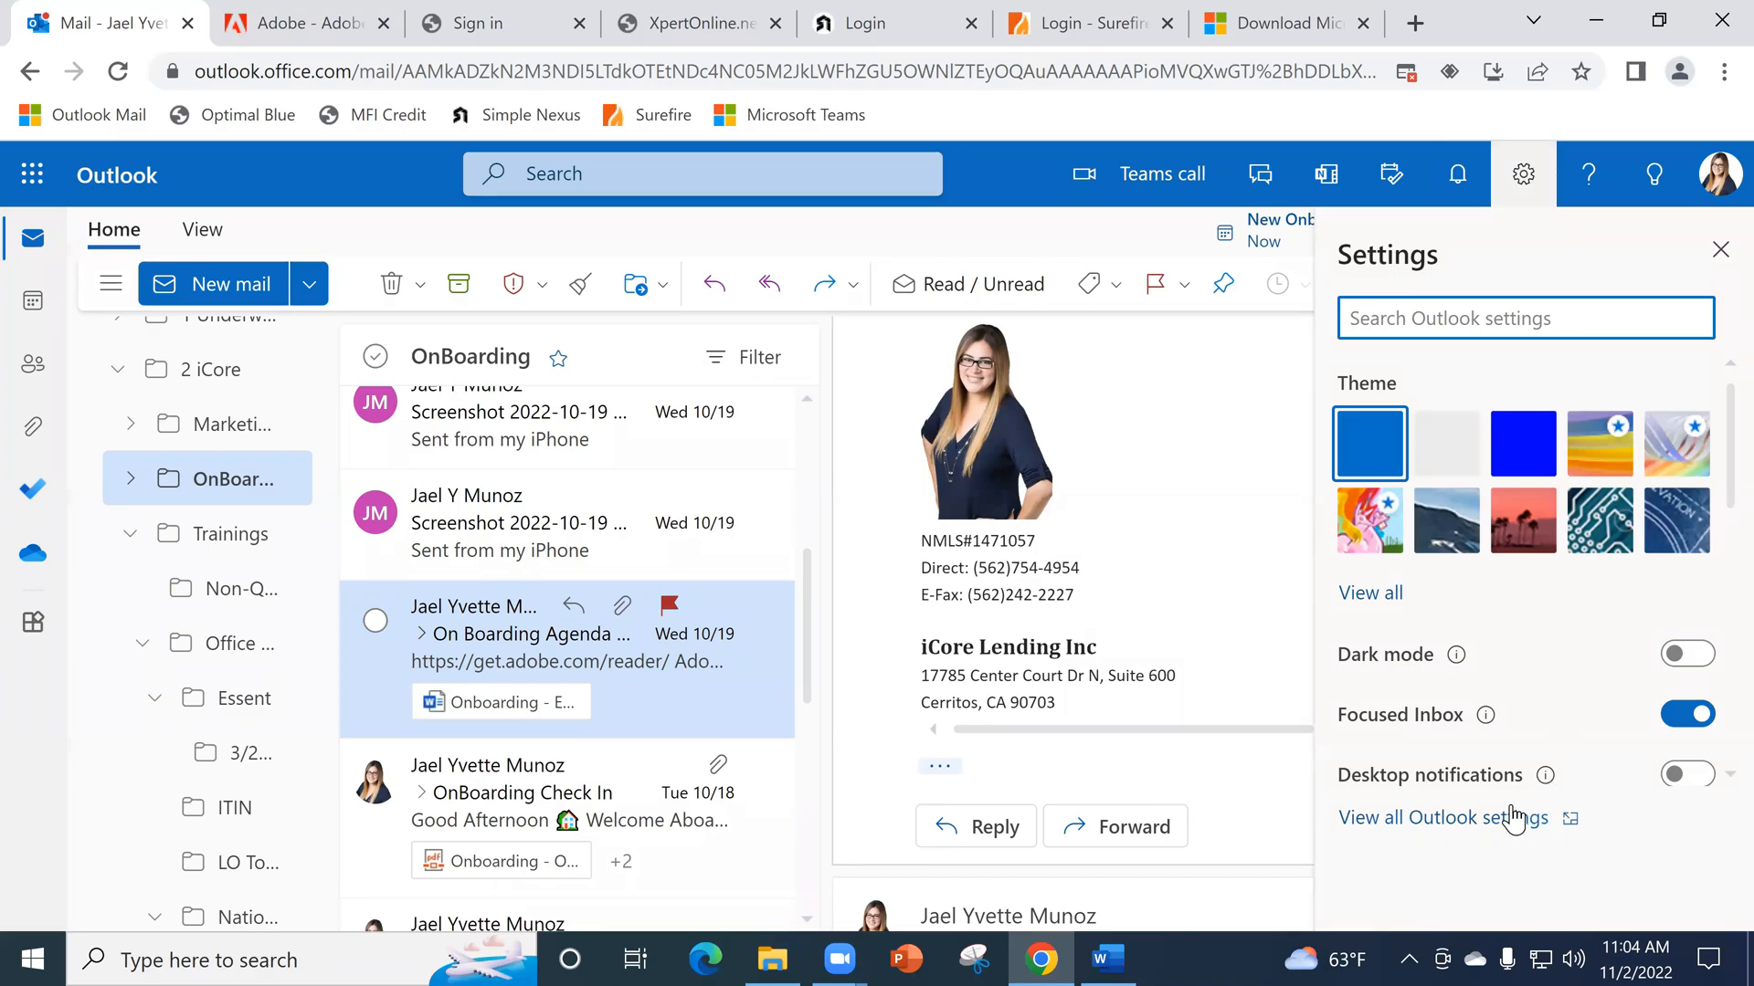
{"action": "left_click", "coordinate": [1446, 822]}
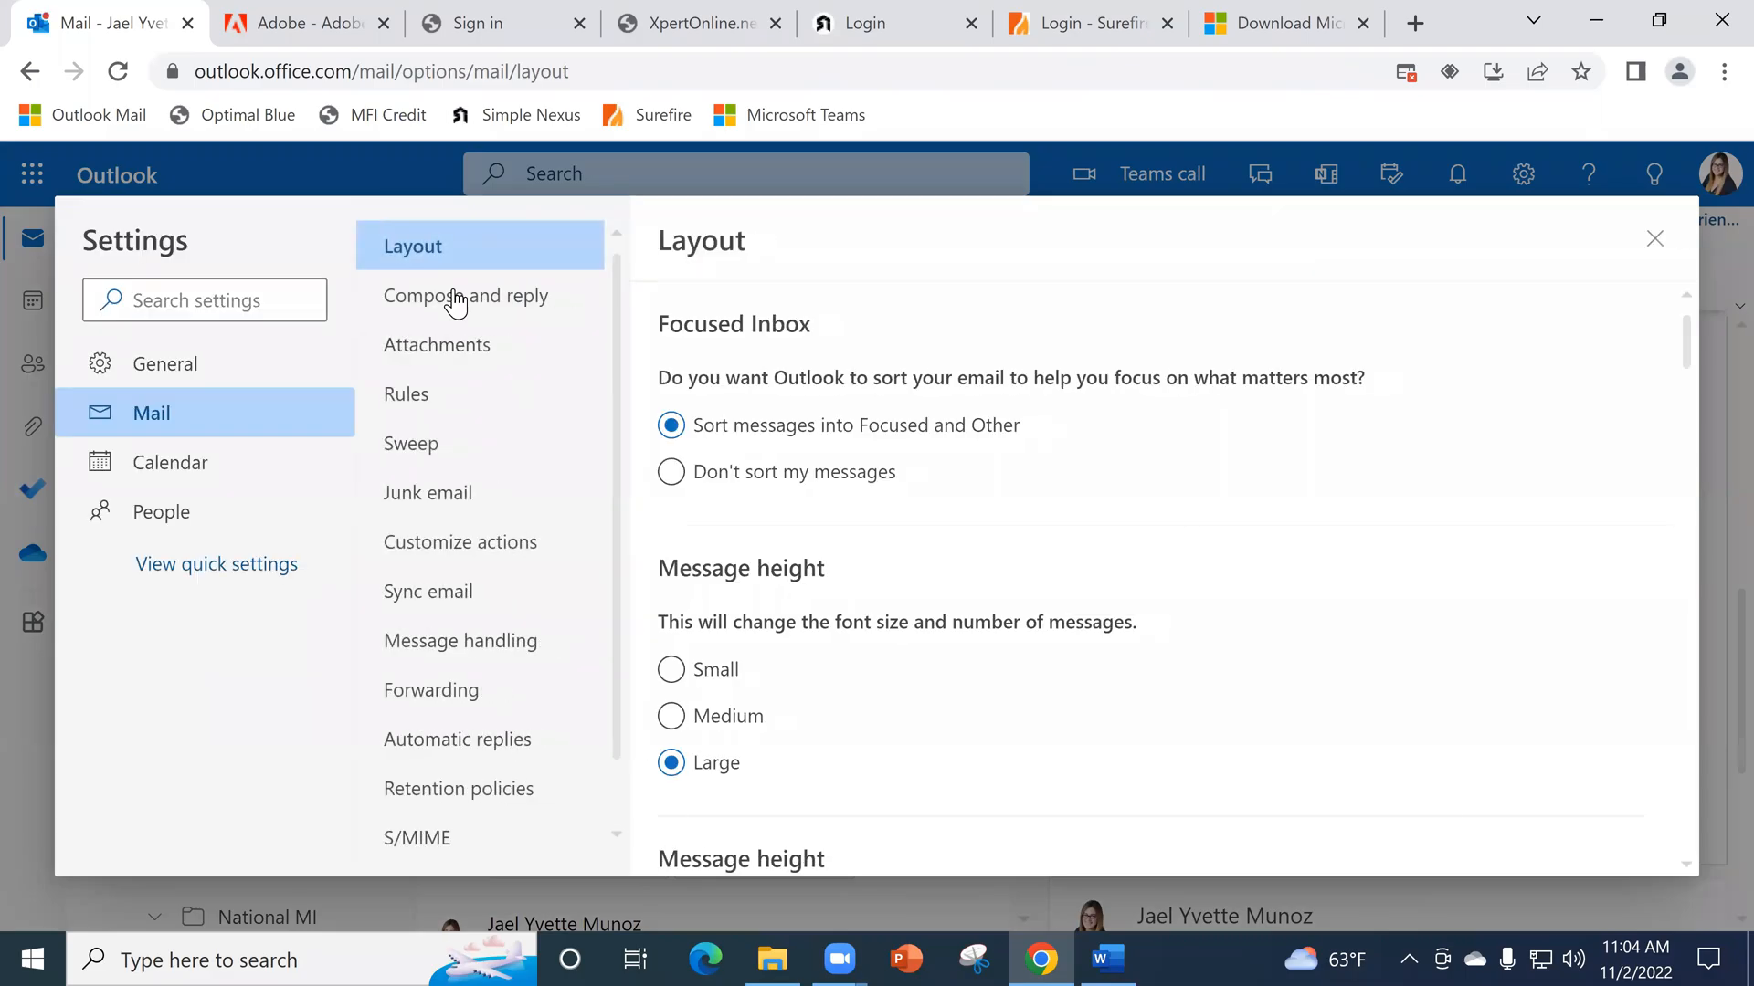
{"action": "left_click", "coordinate": [455, 300]}
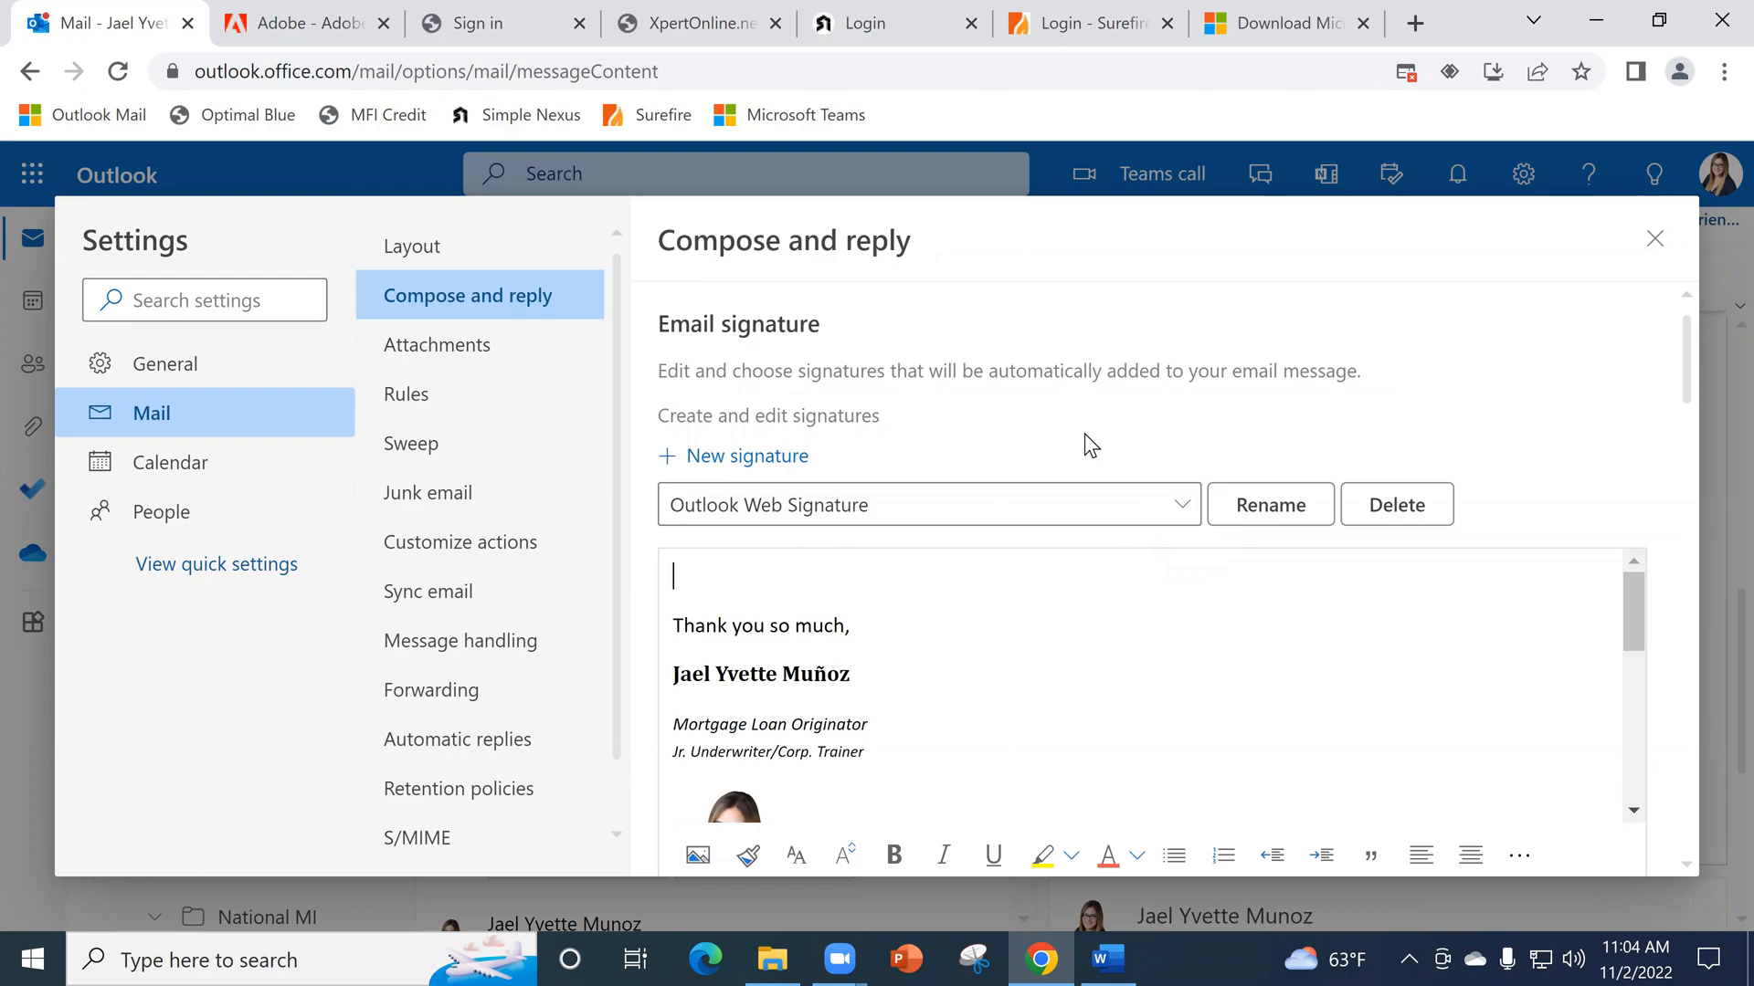
- Examine the contents of the Outlook Web Signature and the default signatures for new messages and replies/forwards
{"action": "scroll", "coordinate": [1083, 433], "scroll_direction": "down", "scroll_amount": 3}
{"action": "scroll", "coordinate": [1100, 480], "scroll_direction": "up", "scroll_amount": 1}
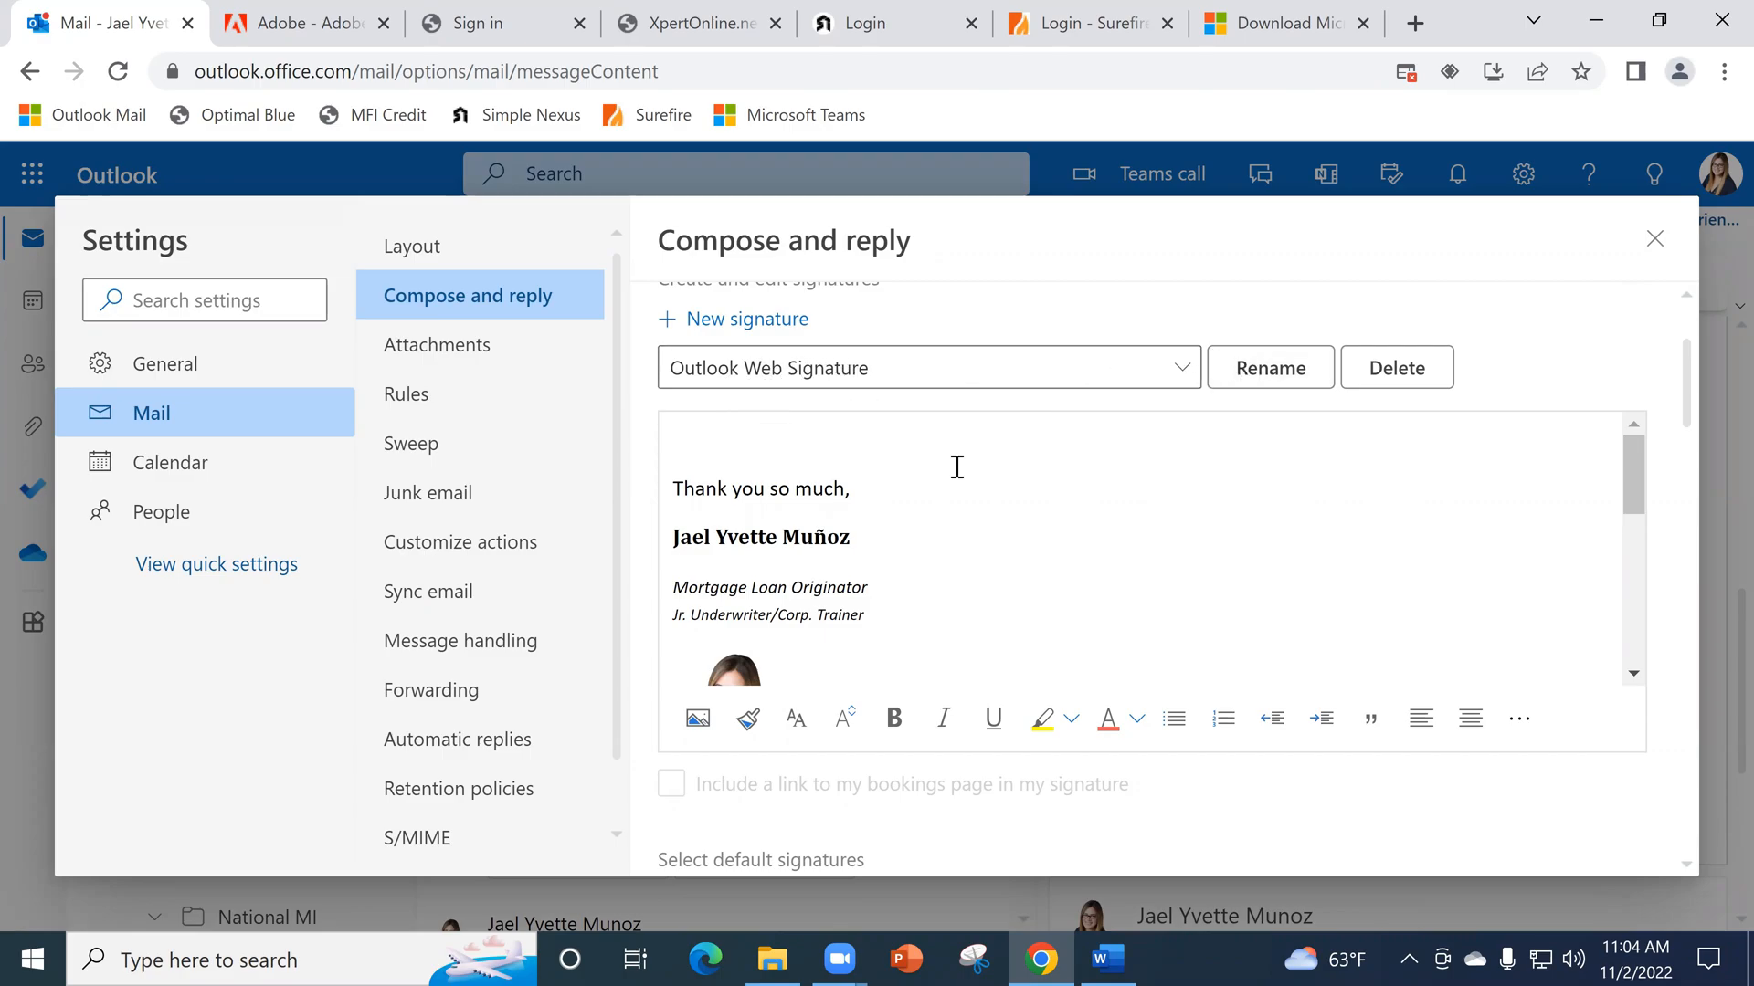
{"action": "scroll", "coordinate": [919, 430], "scroll_direction": "down", "scroll_amount": 1}
{"action": "scroll", "coordinate": [1115, 493], "scroll_direction": "down", "scroll_amount": 1}
{"action": "scroll", "coordinate": [1092, 482], "scroll_direction": "up", "scroll_amount": 2}
{"action": "scroll", "coordinate": [1075, 492], "scroll_direction": "down", "scroll_amount": 2}
{"action": "scroll", "coordinate": [1075, 491], "scroll_direction": "down", "scroll_amount": 2}
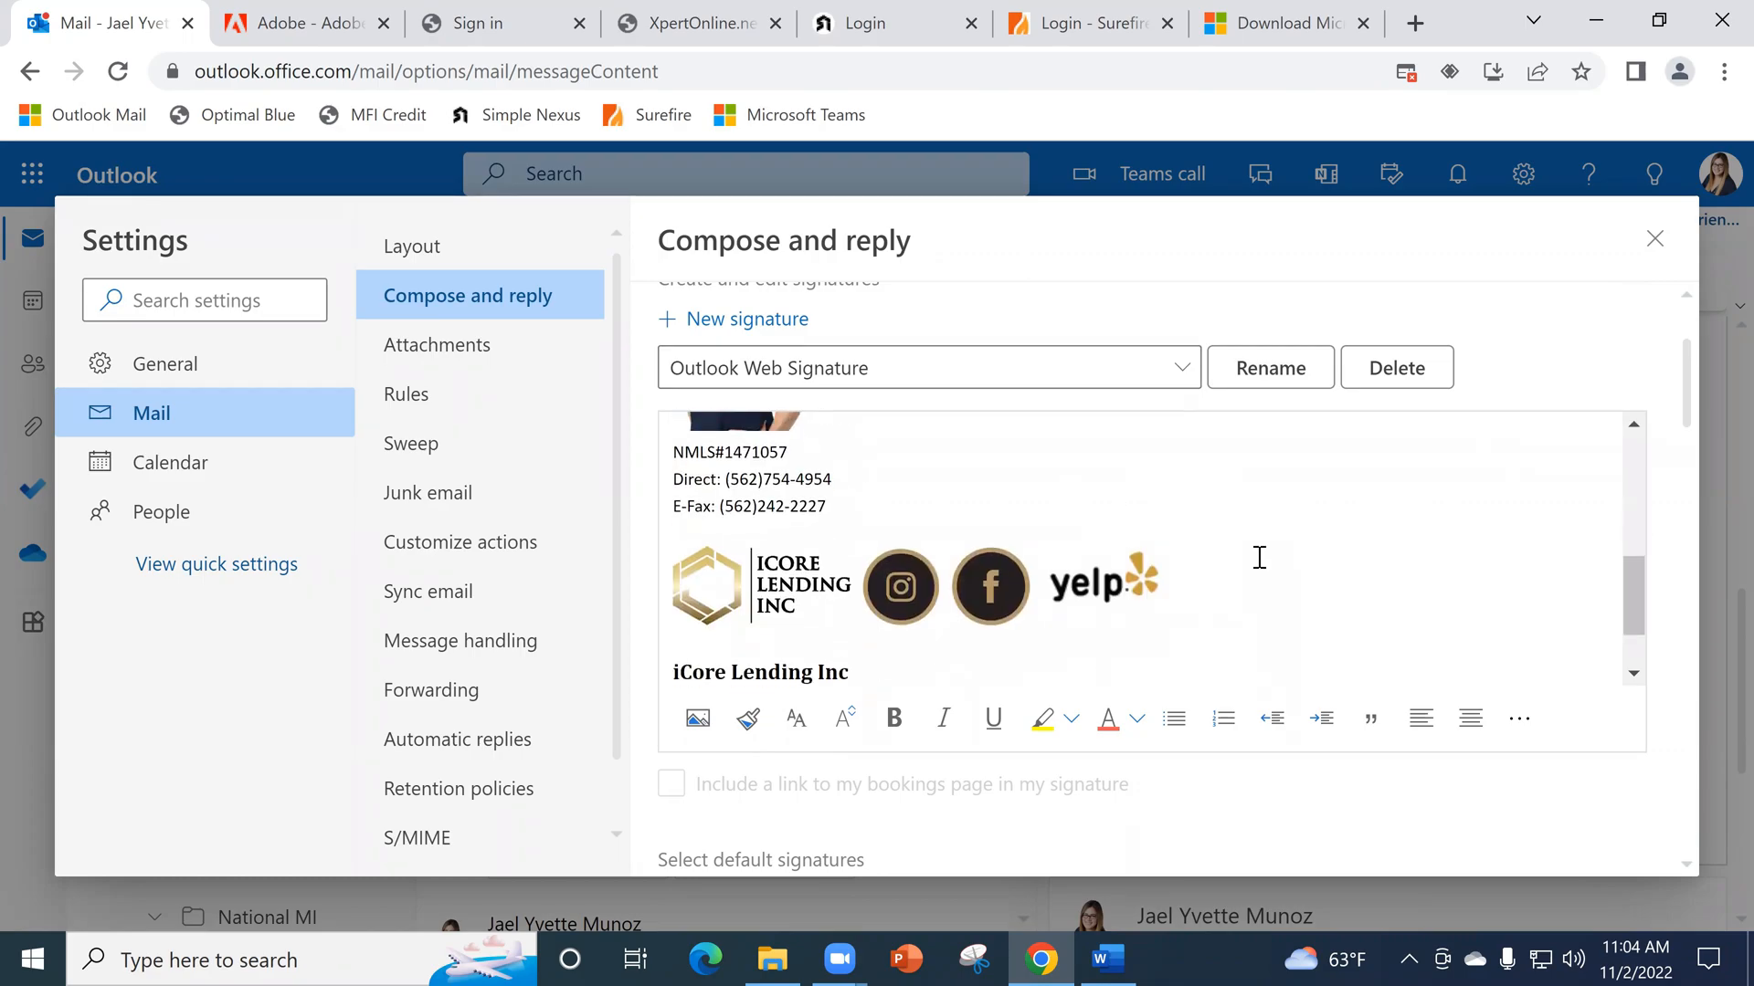
{"action": "scroll", "coordinate": [1261, 555], "scroll_direction": "down", "scroll_amount": 1}
{"action": "scroll", "coordinate": [979, 552], "scroll_direction": "down", "scroll_amount": 3}
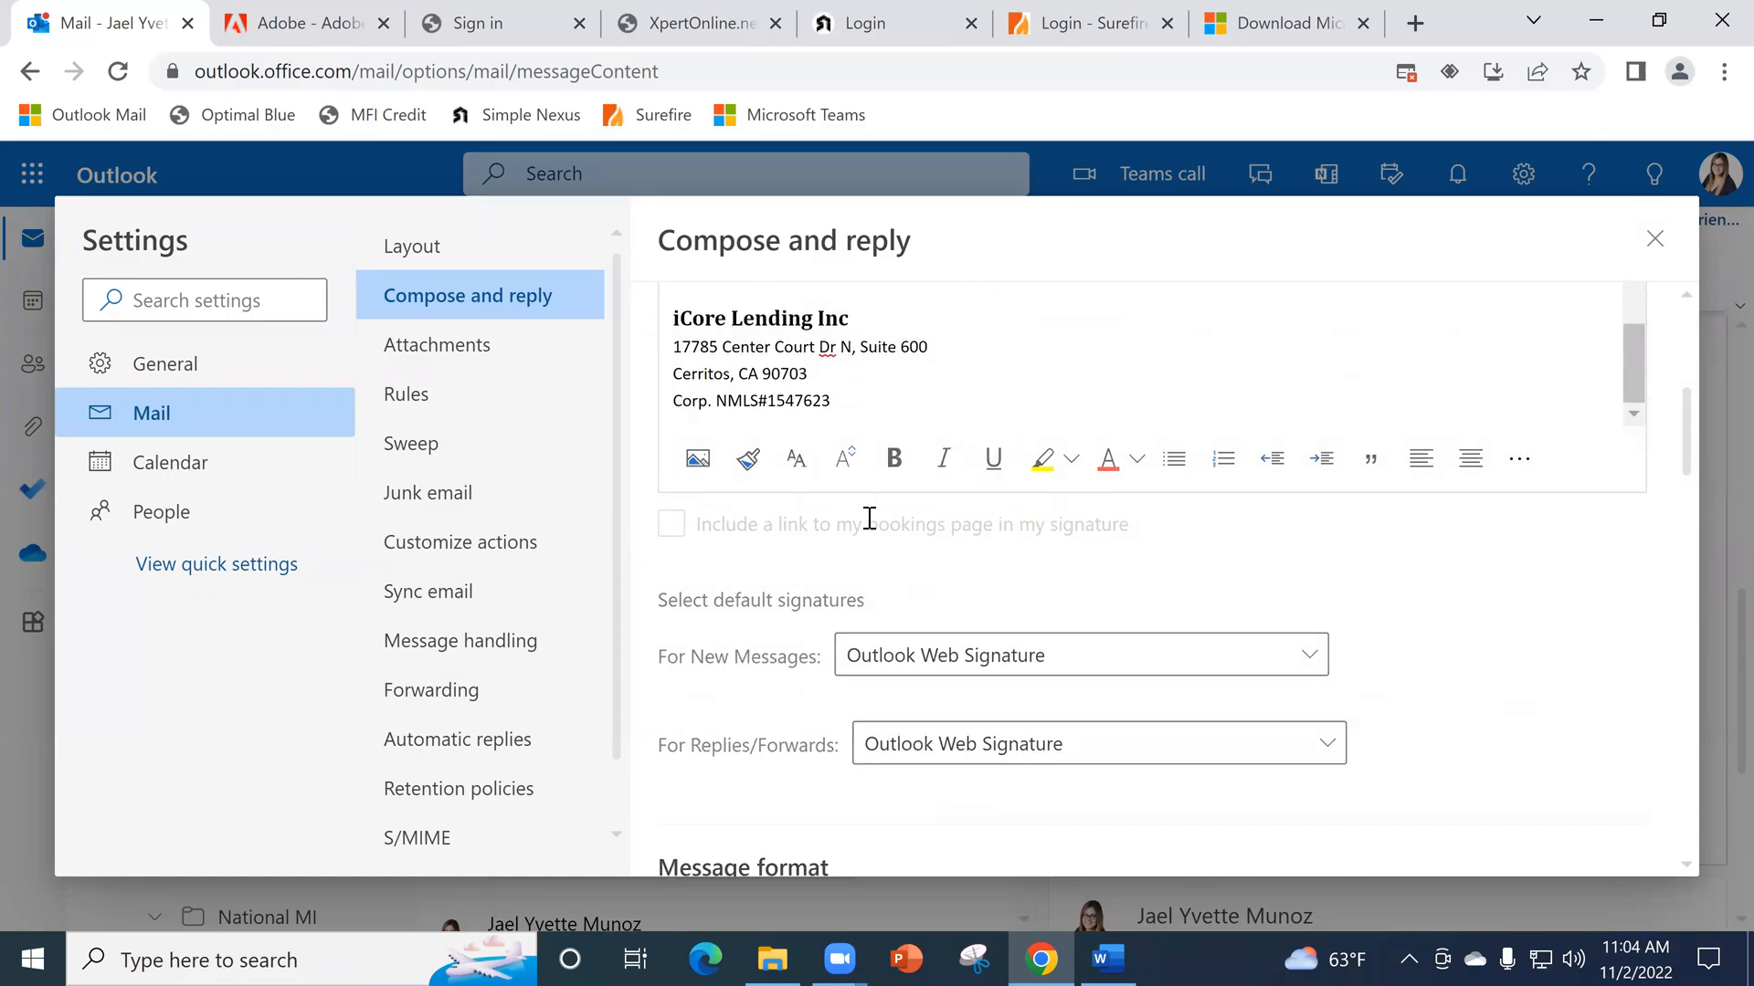
{"action": "scroll", "coordinate": [829, 411], "scroll_direction": "up", "scroll_amount": 3}
{"action": "scroll", "coordinate": [840, 439], "scroll_direction": "up", "scroll_amount": 3}
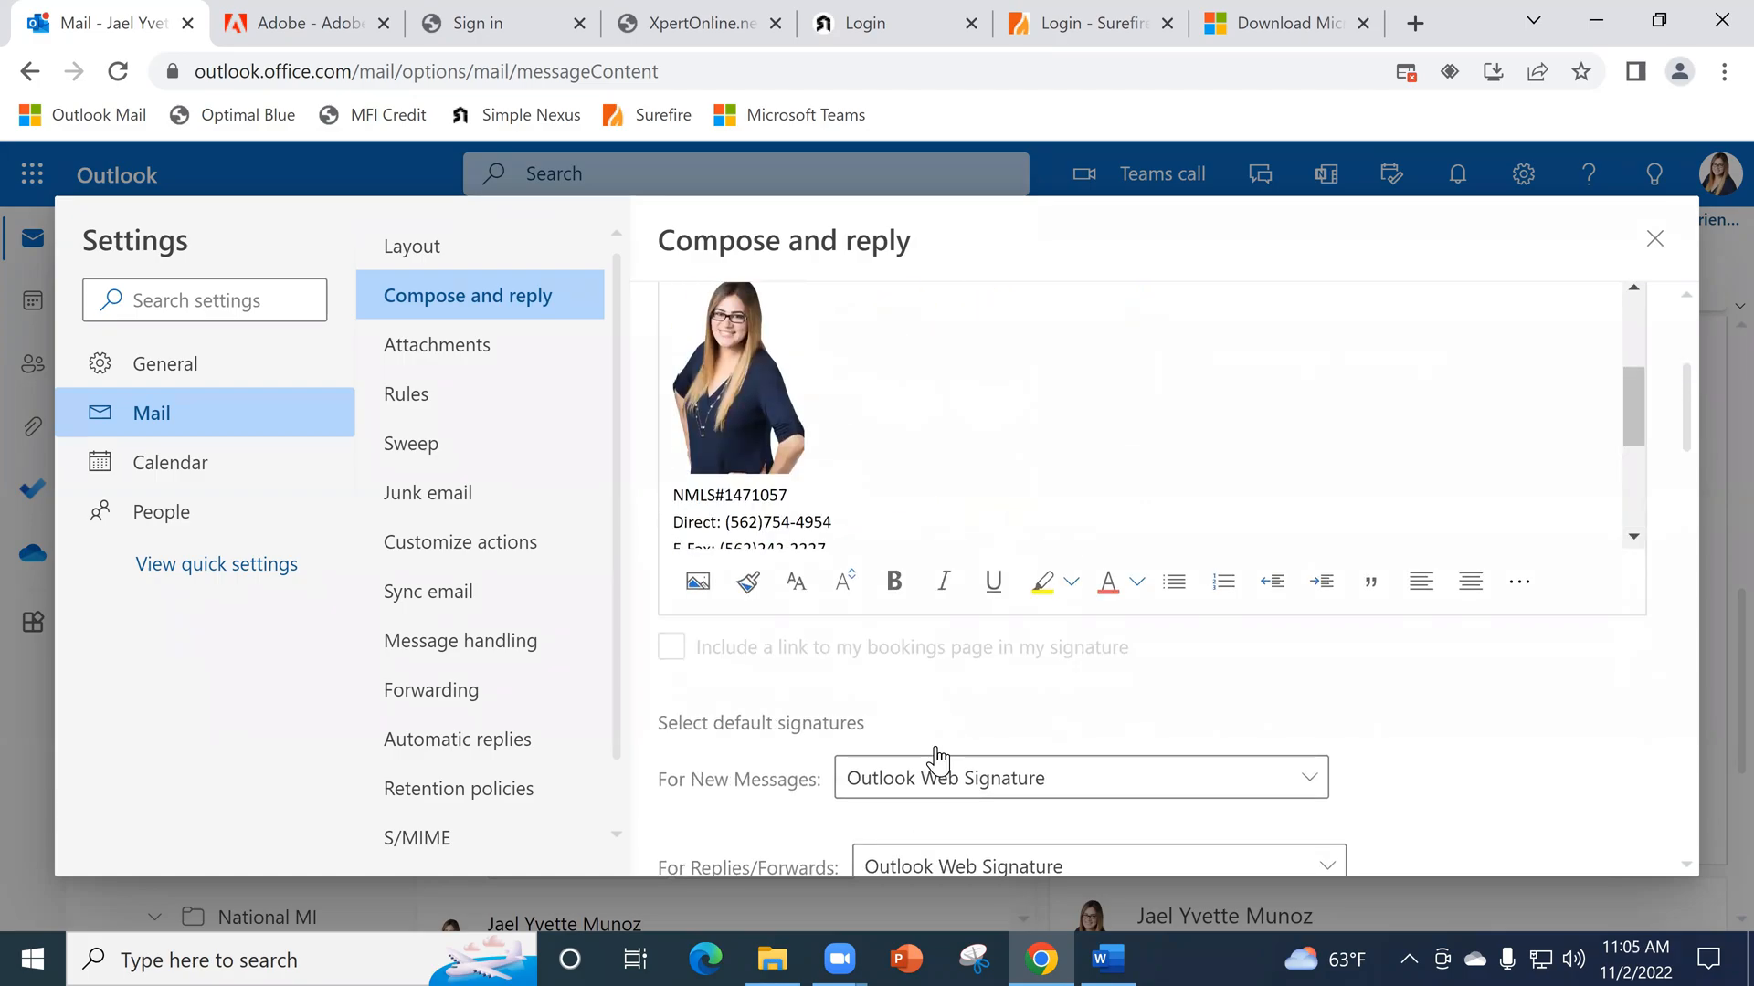
{"action": "scroll", "coordinate": [927, 758], "scroll_direction": "down", "scroll_amount": 2}
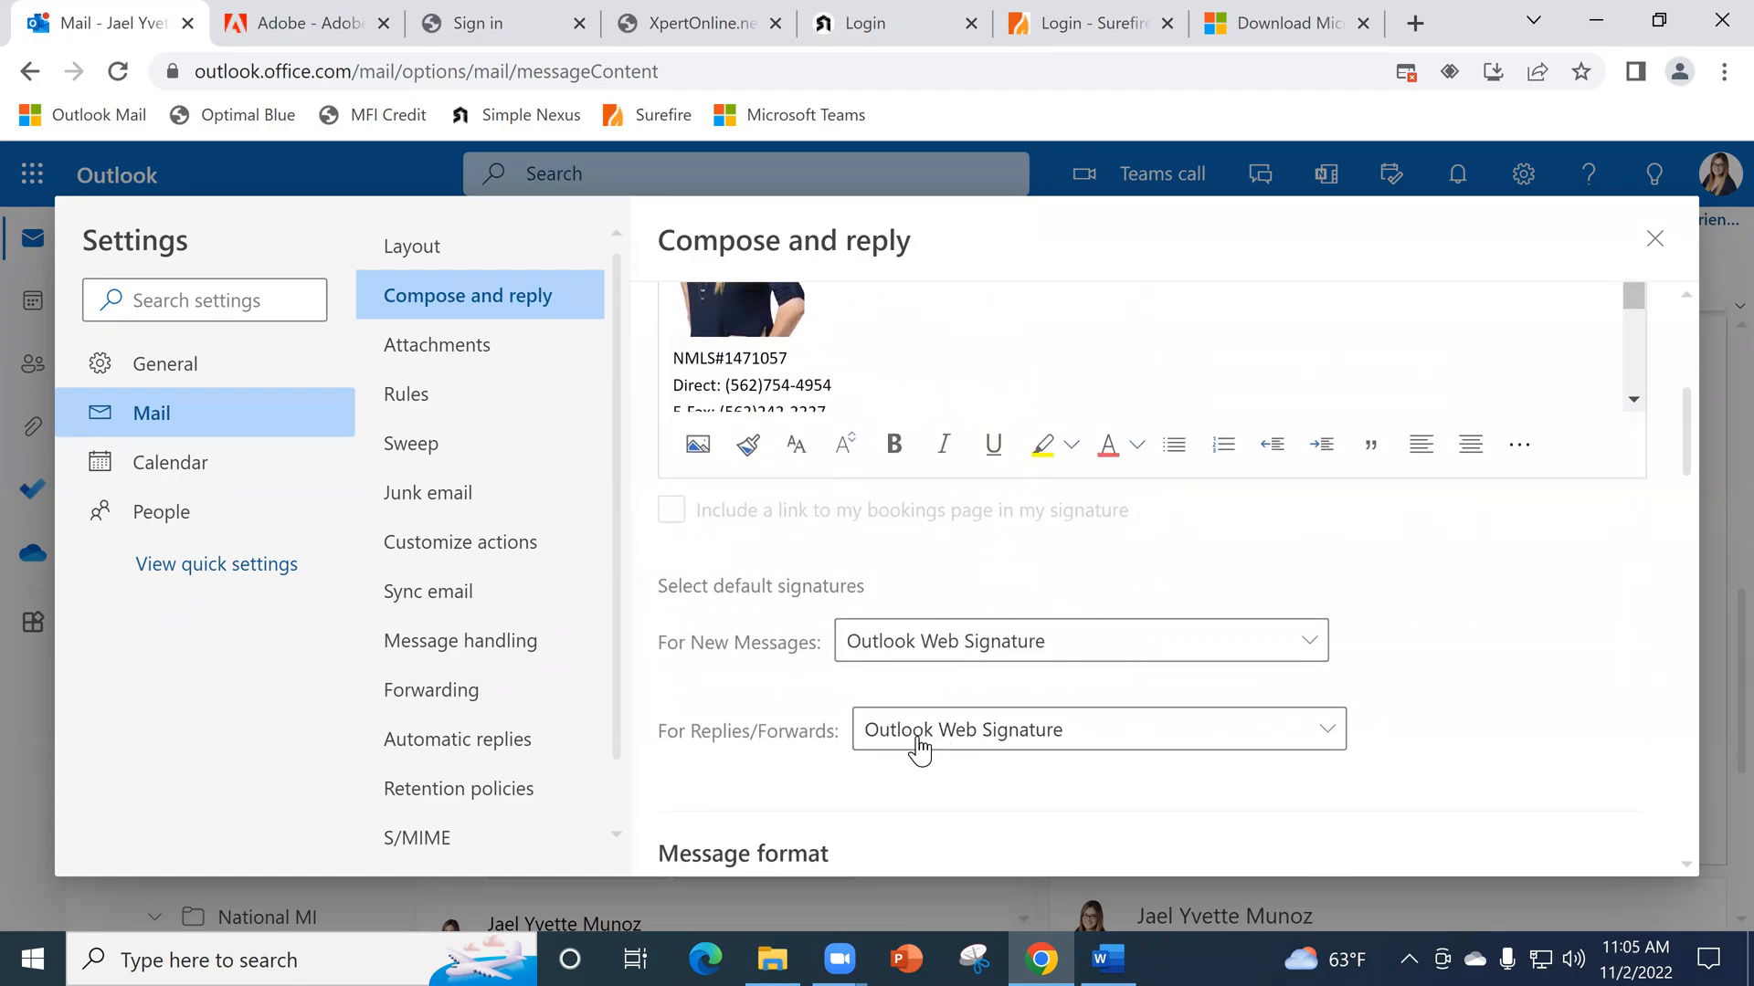
{"action": "scroll", "coordinate": [916, 744], "scroll_direction": "up", "scroll_amount": 4}
{"action": "scroll", "coordinate": [843, 516], "scroll_direction": "up", "scroll_amount": 3}
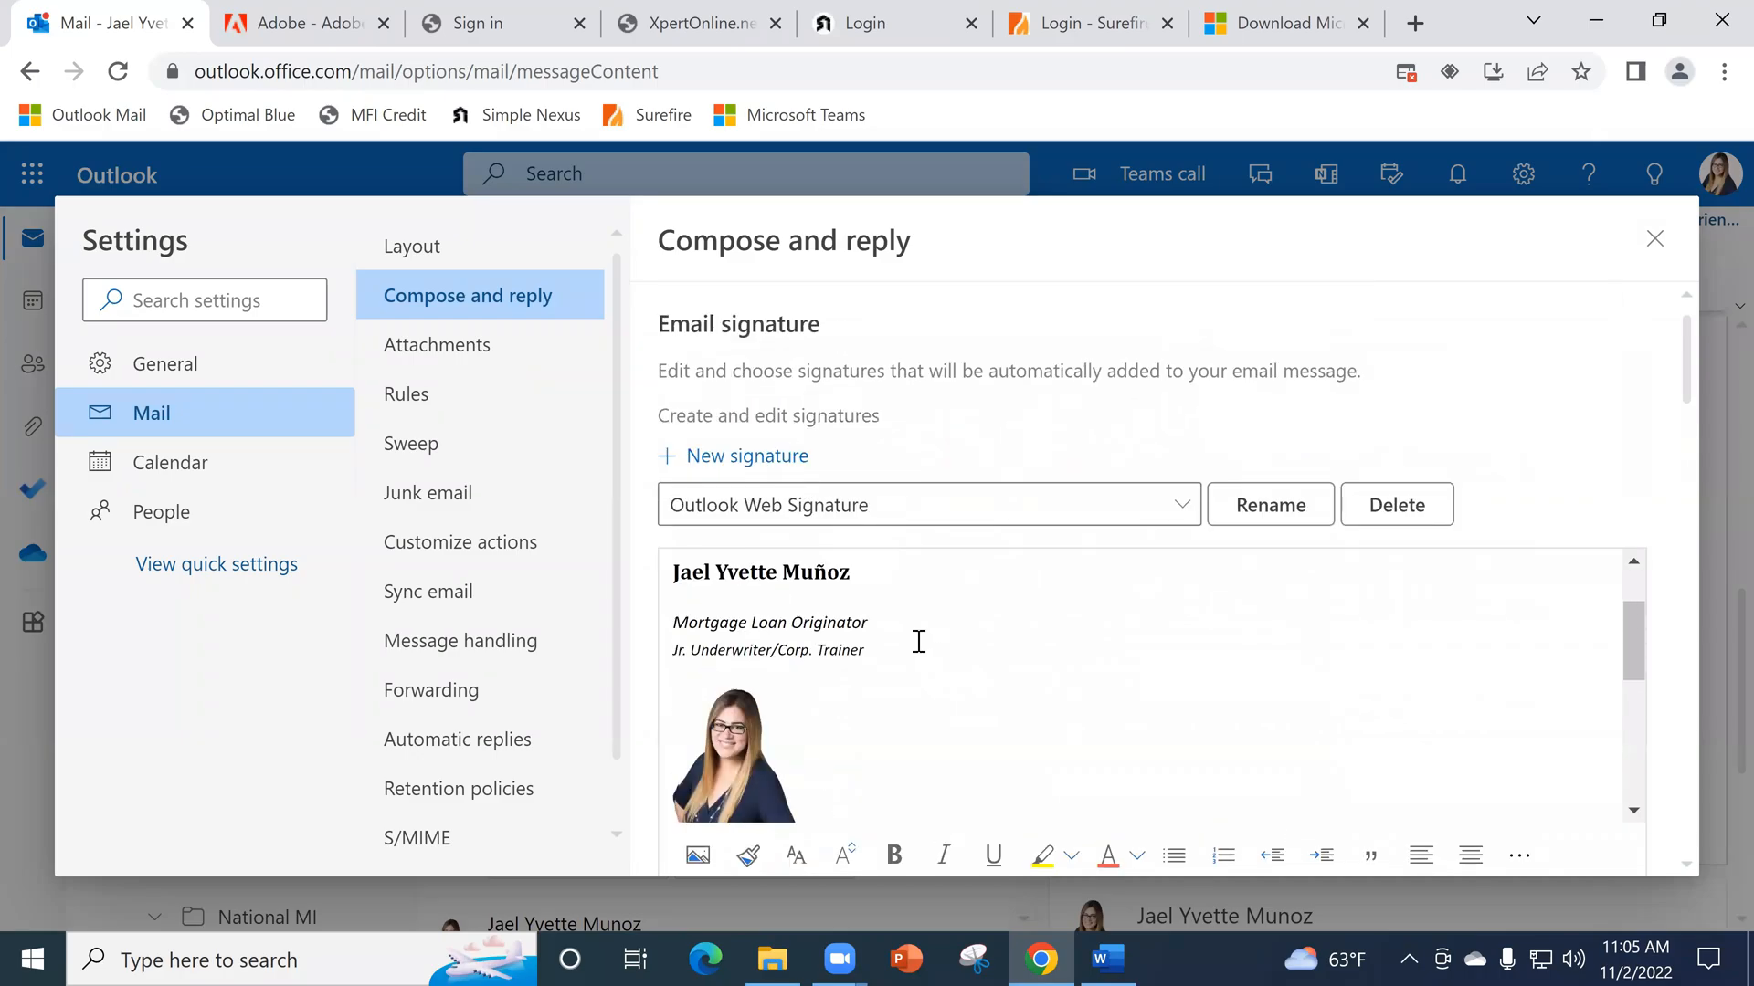
{"action": "type", "text": "Thank you so much,"}
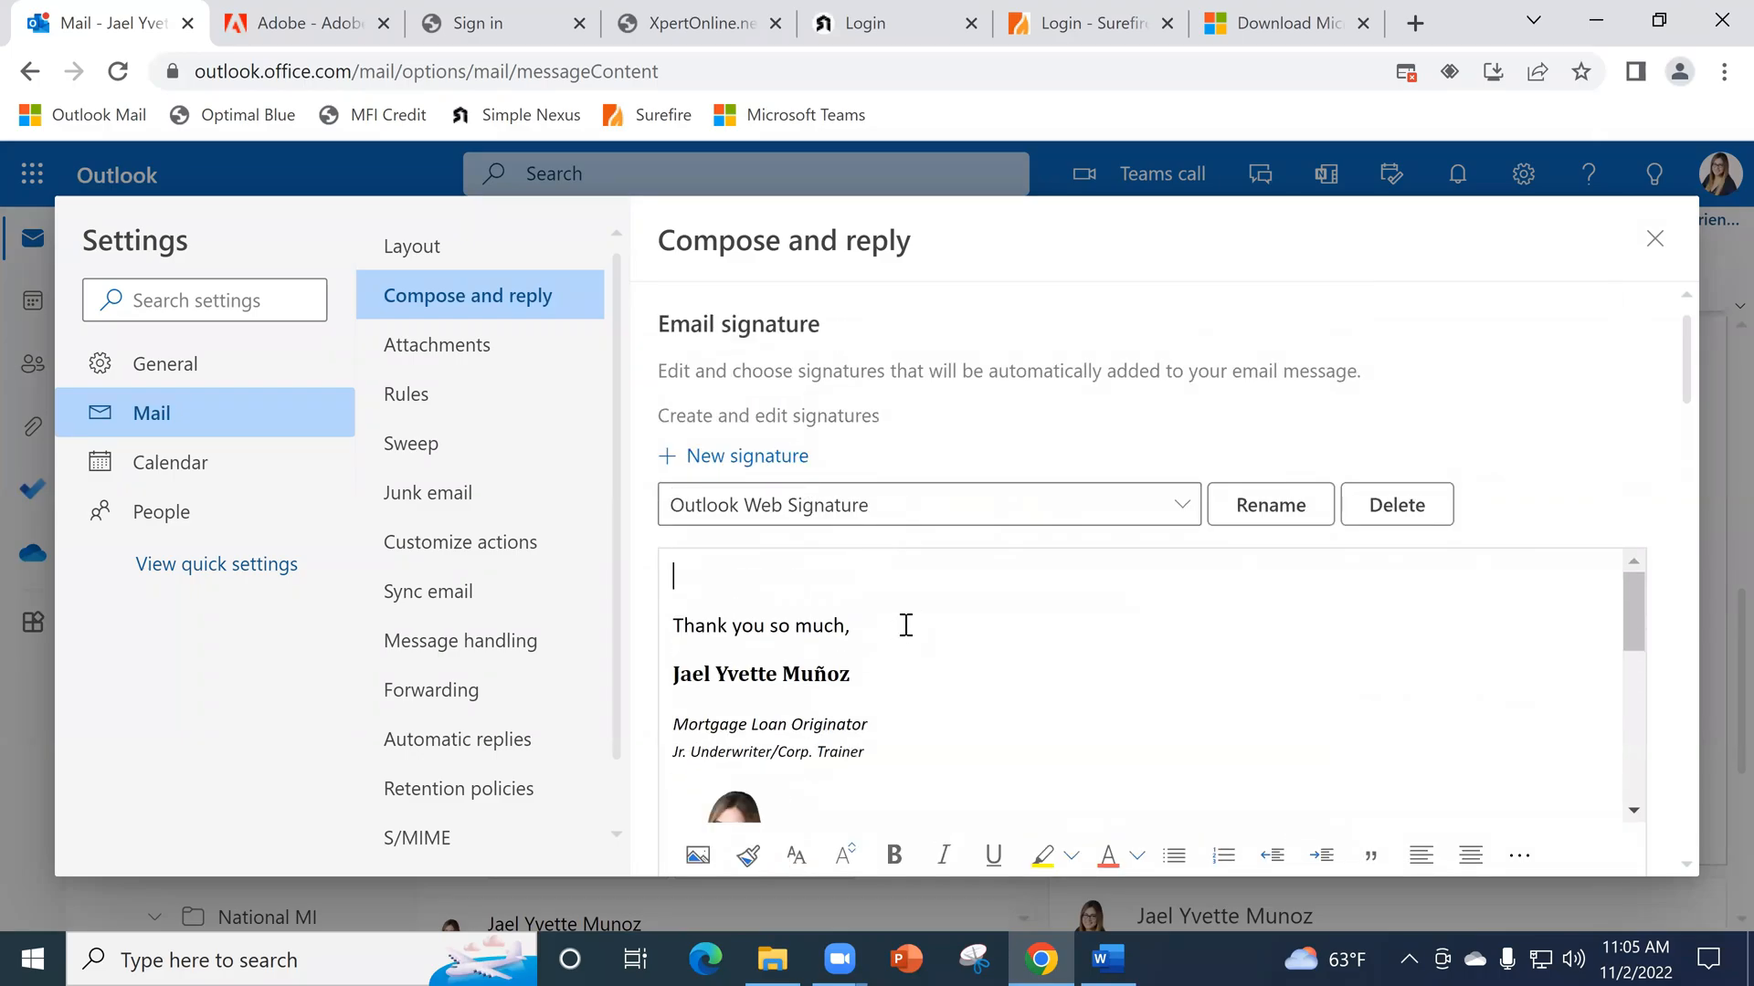
- Review the signature's closing line, job title, photo, contact details, company logo, social media icons and office address
{"action": "scroll", "coordinate": [907, 648], "scroll_direction": "down", "scroll_amount": 7}
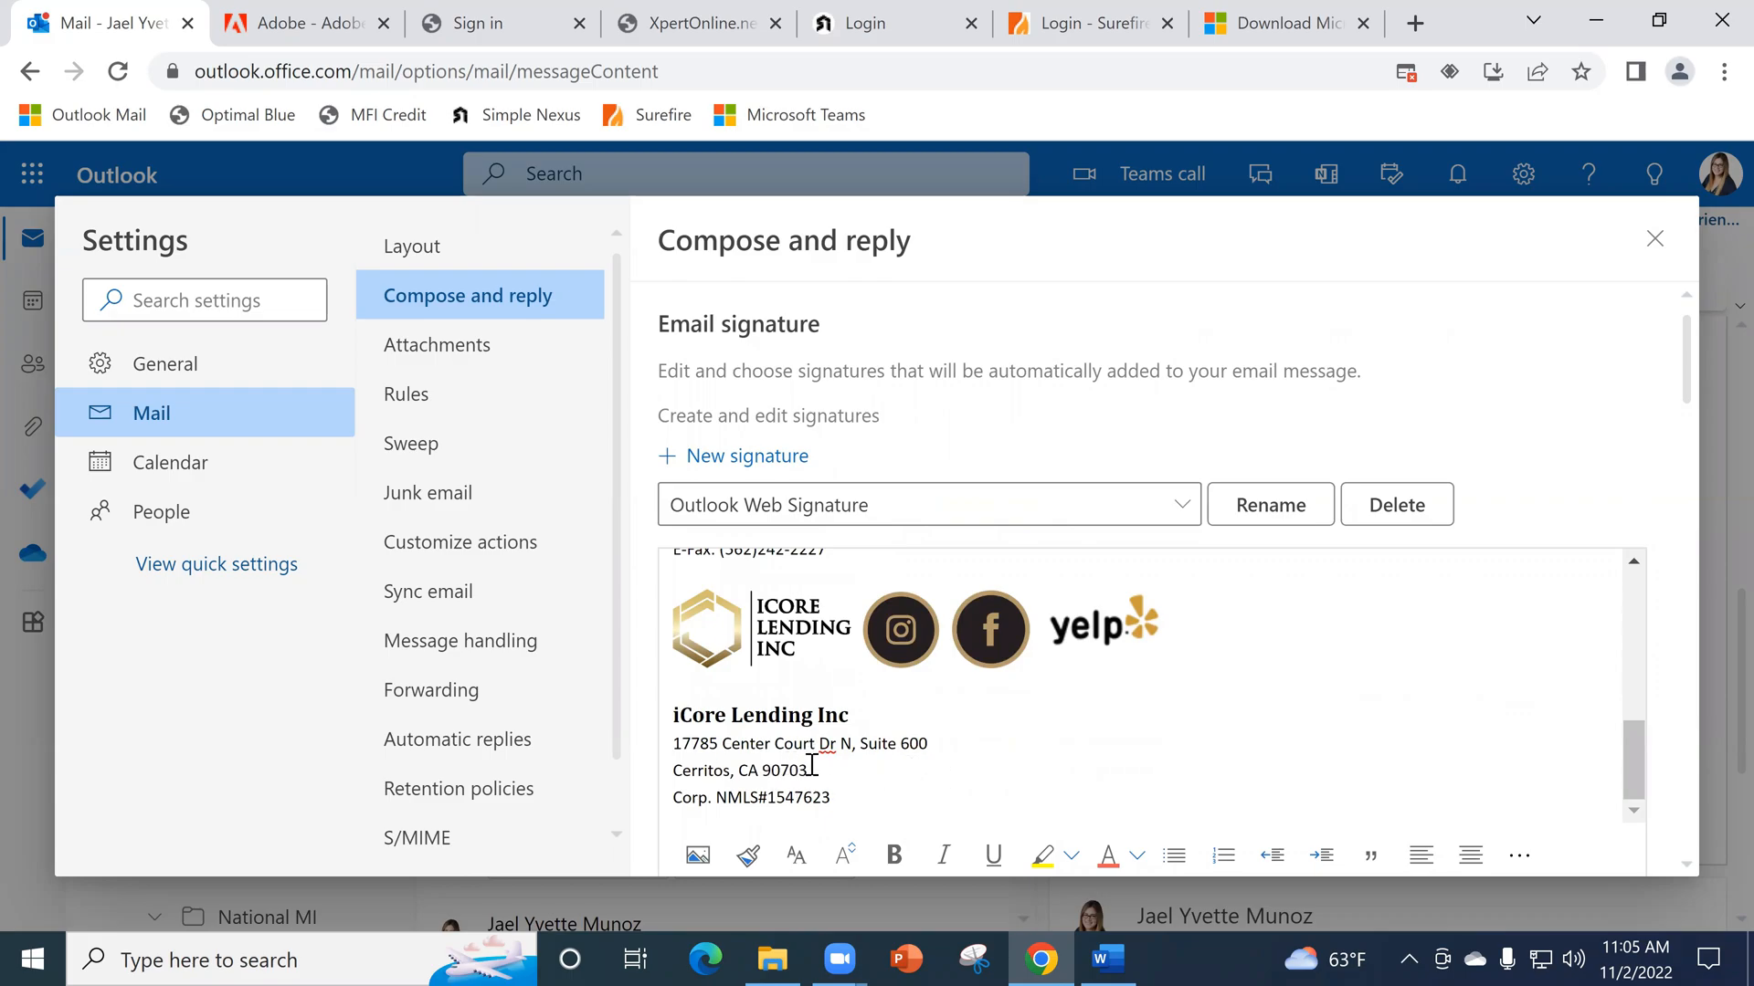
{"action": "scroll", "coordinate": [819, 756], "scroll_direction": "up", "scroll_amount": 3}
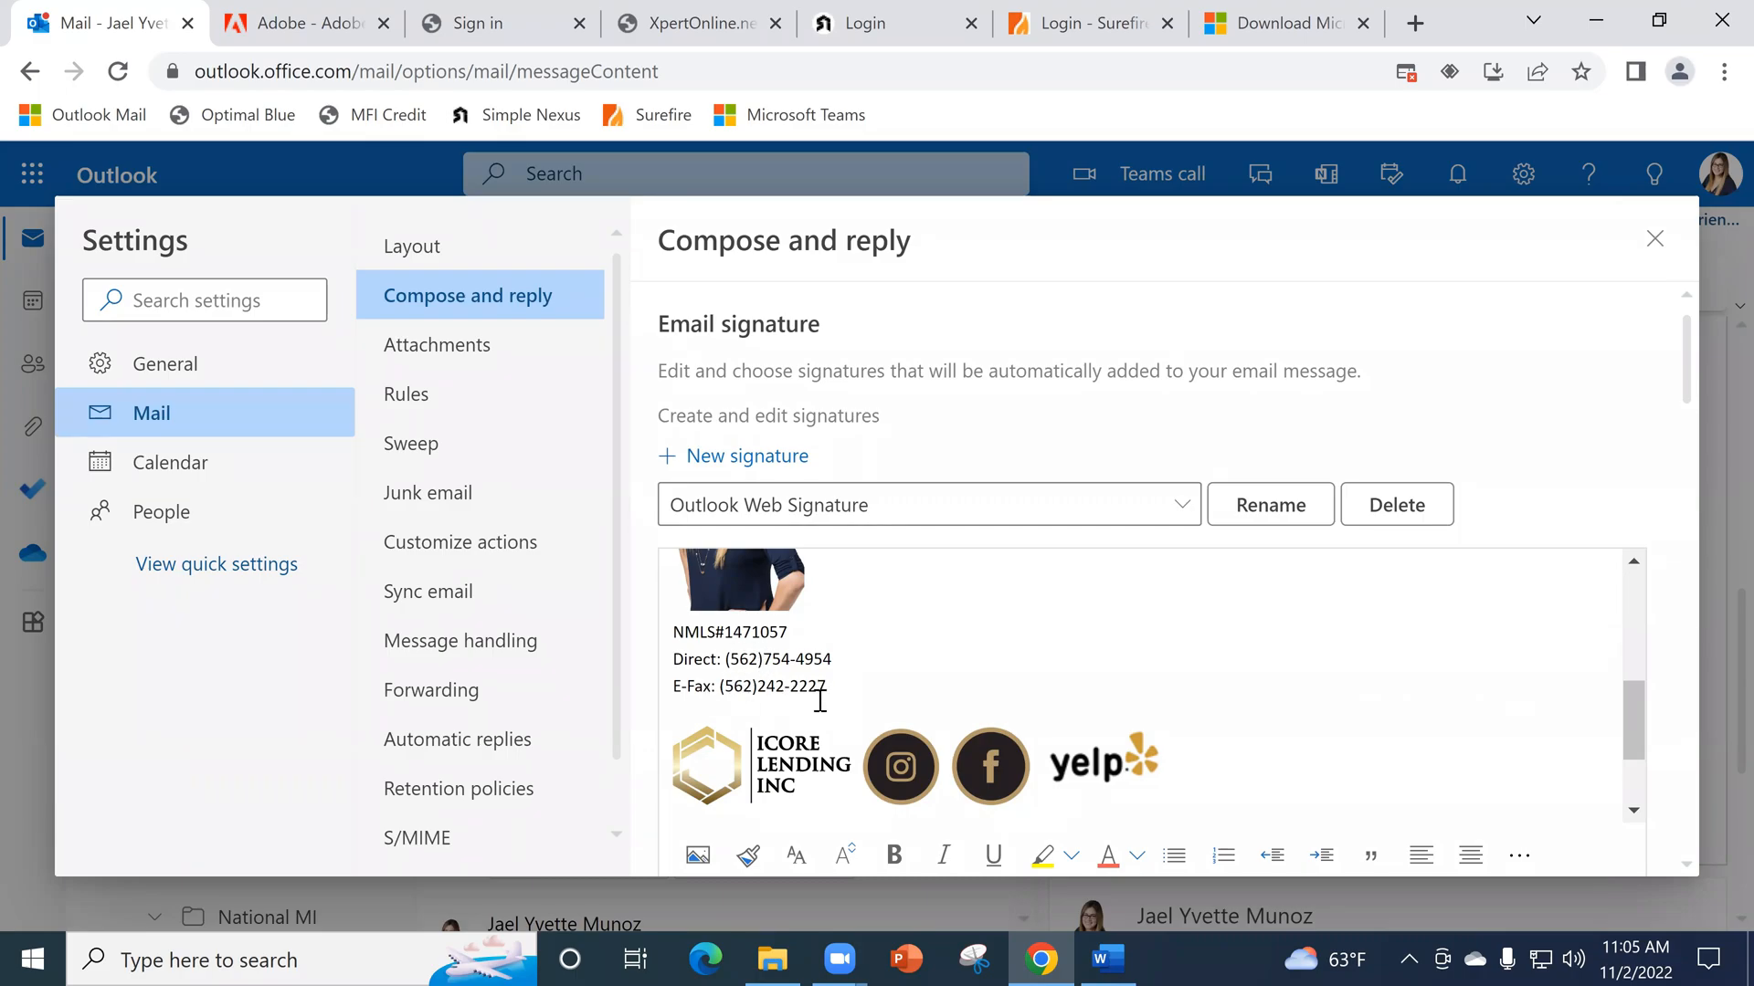
{"action": "scroll", "coordinate": [817, 702], "scroll_direction": "up", "scroll_amount": 4}
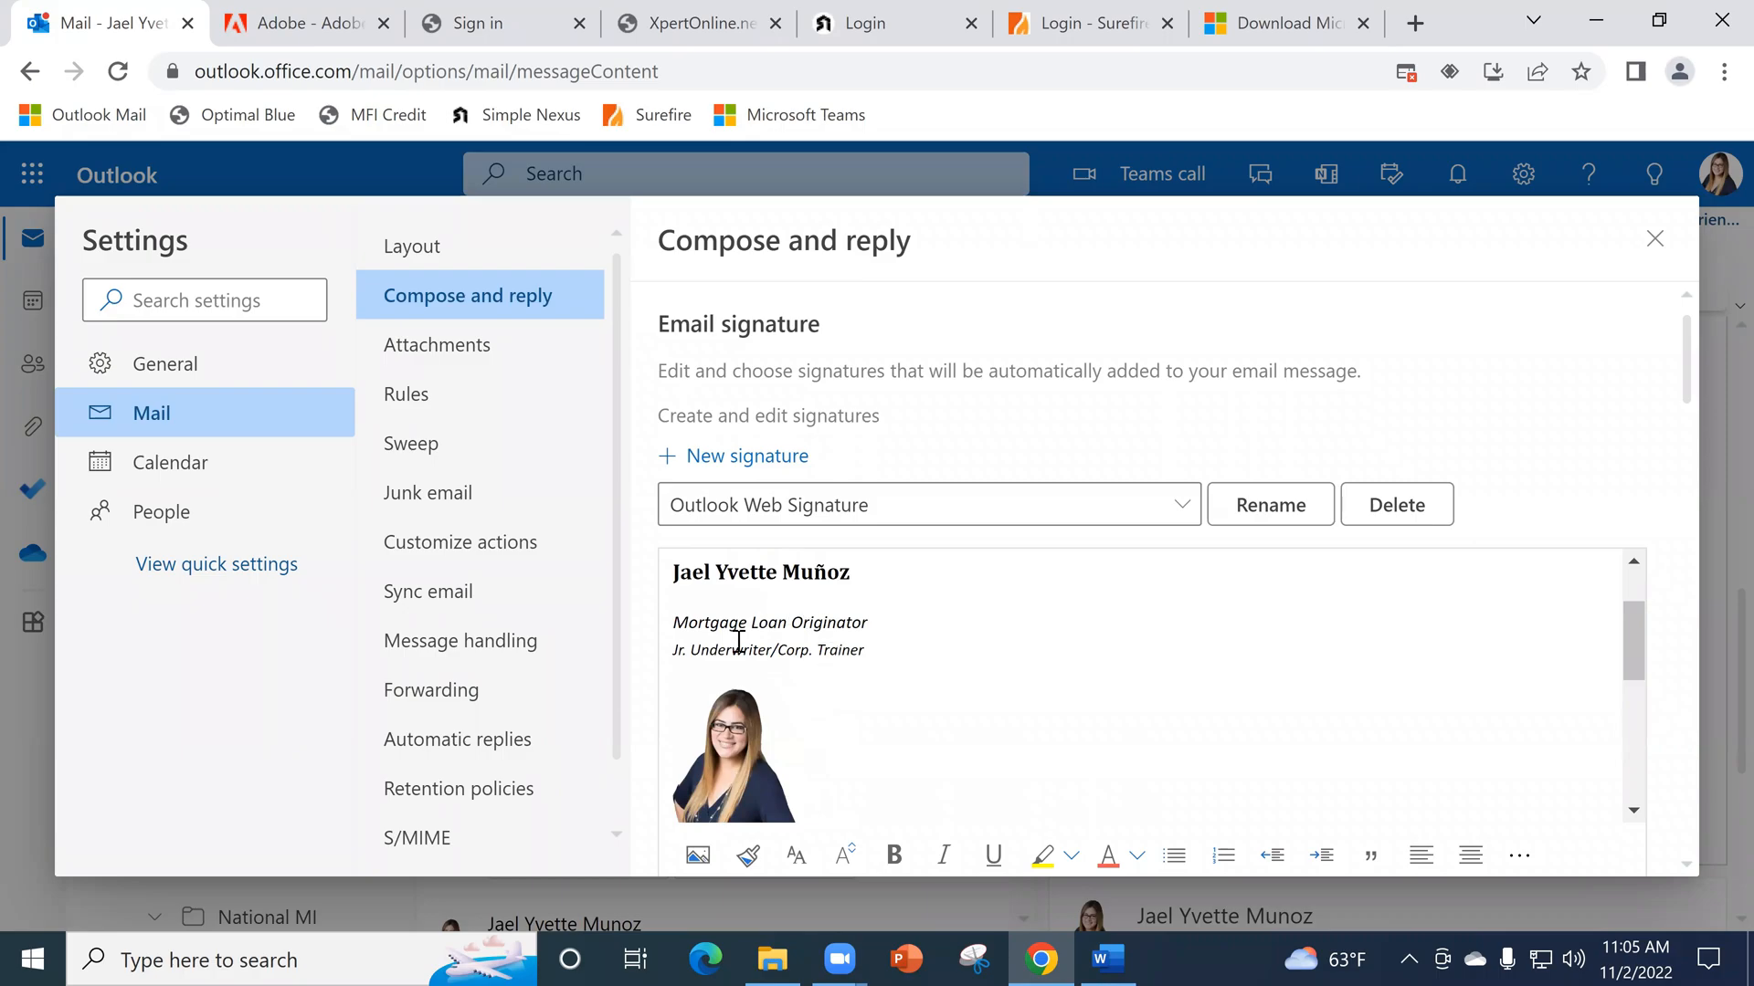
{"action": "scroll", "coordinate": [847, 610], "scroll_direction": "up", "scroll_amount": 1}
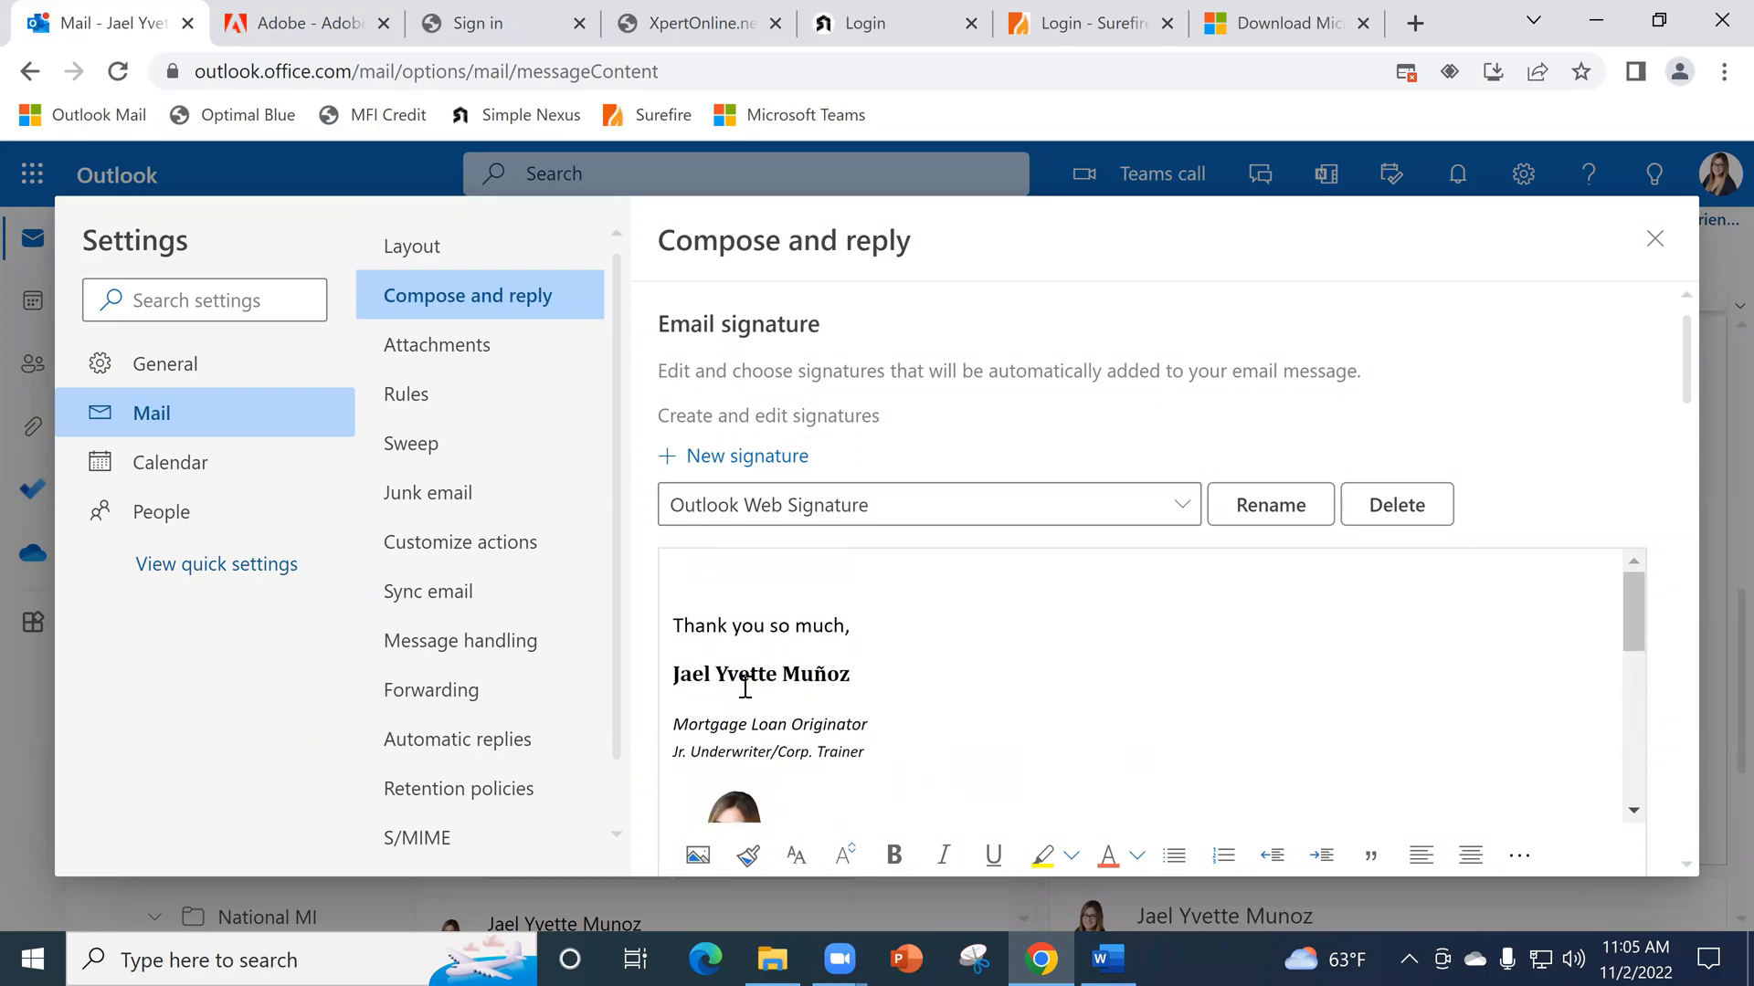
{"action": "scroll", "coordinate": [795, 663], "scroll_direction": "down", "scroll_amount": 1}
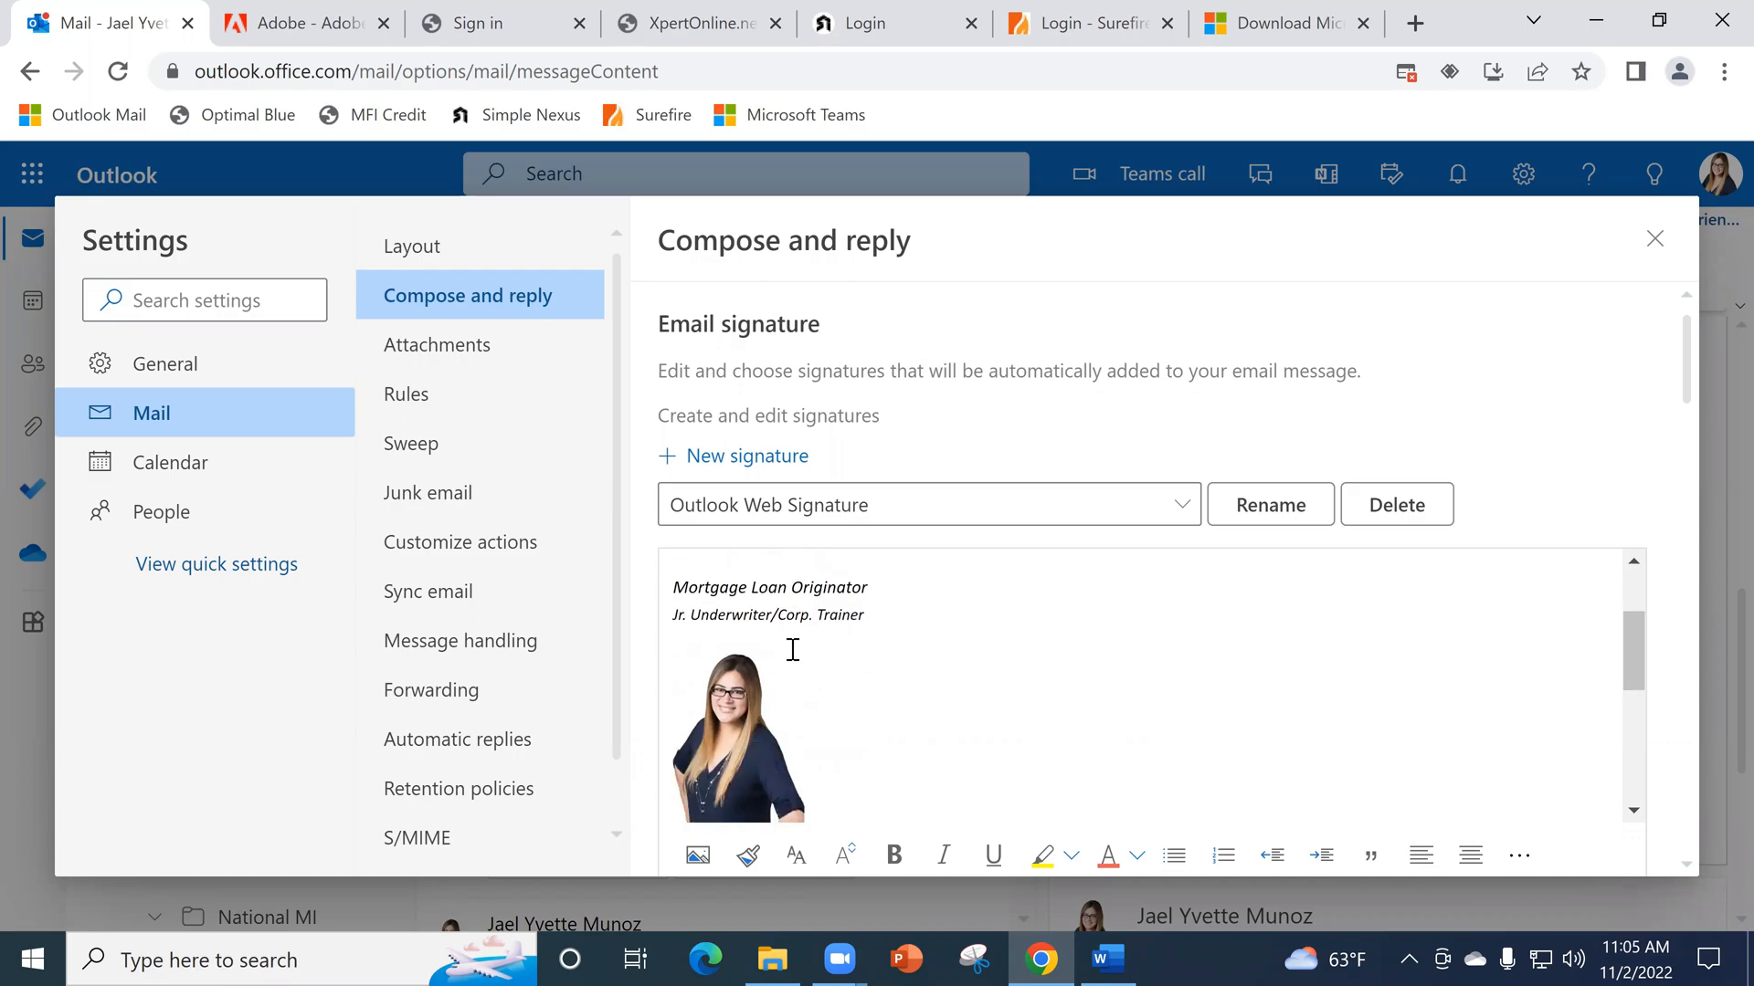
{"action": "scroll", "coordinate": [792, 650], "scroll_direction": "up", "scroll_amount": 1}
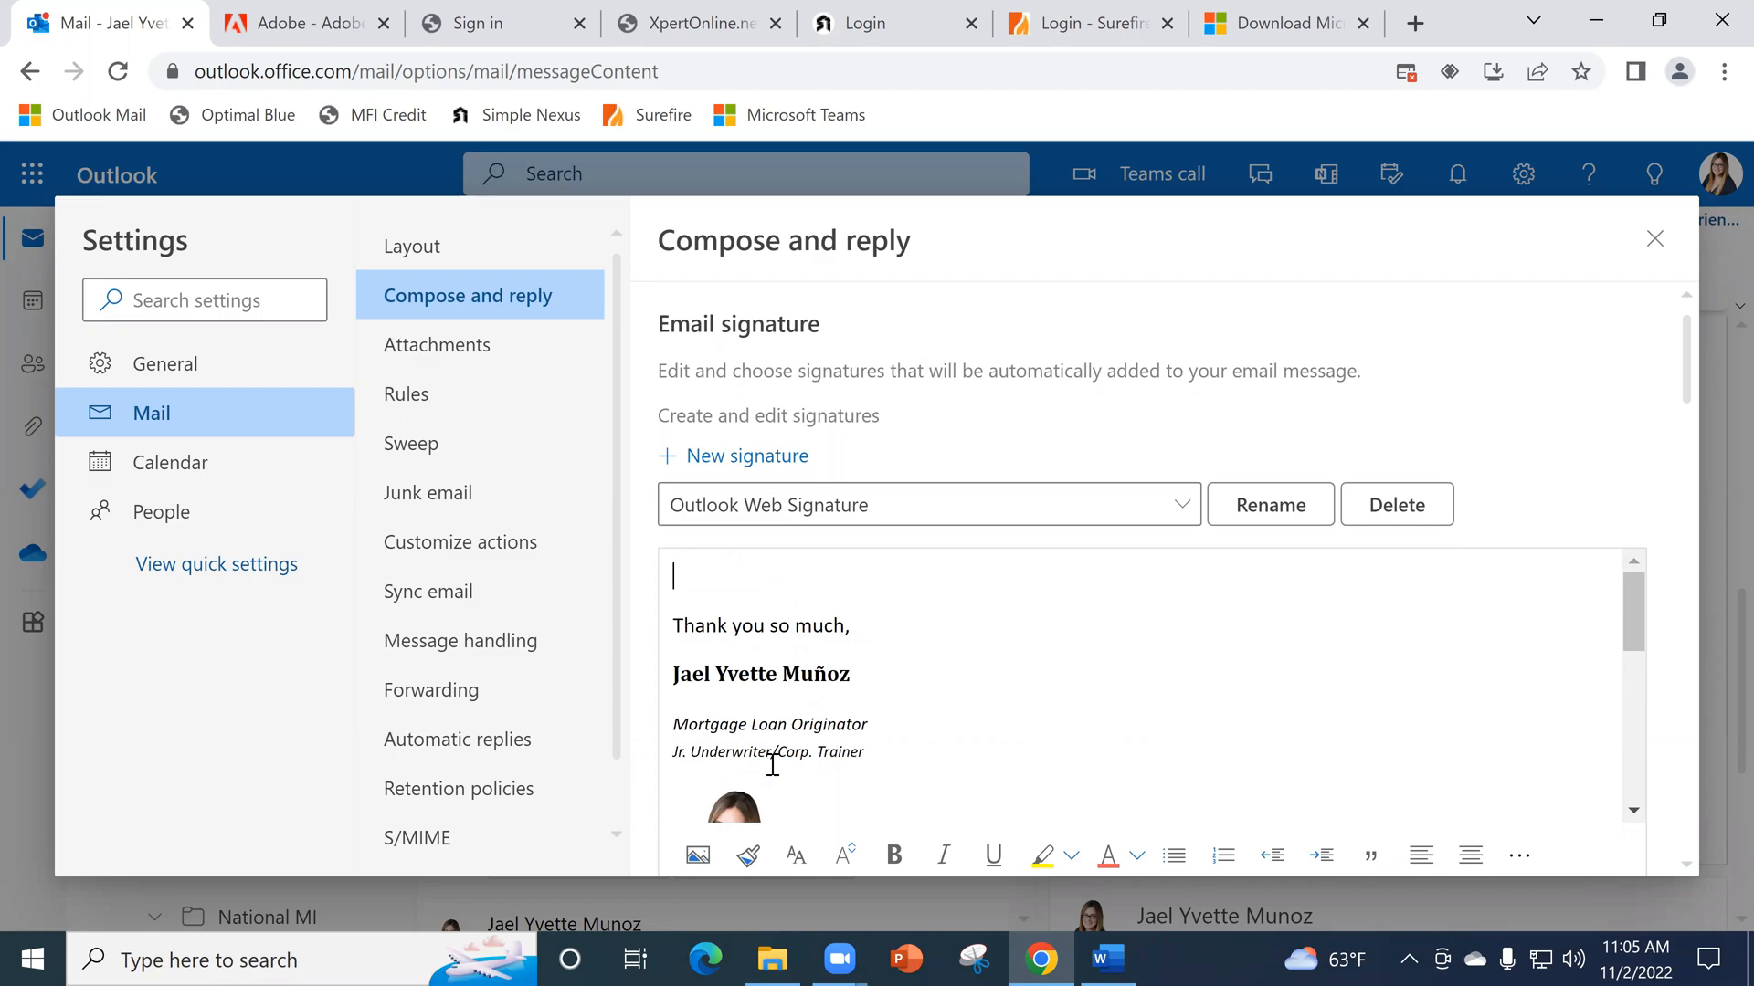
{"action": "scroll", "coordinate": [780, 741], "scroll_direction": "down", "scroll_amount": 3}
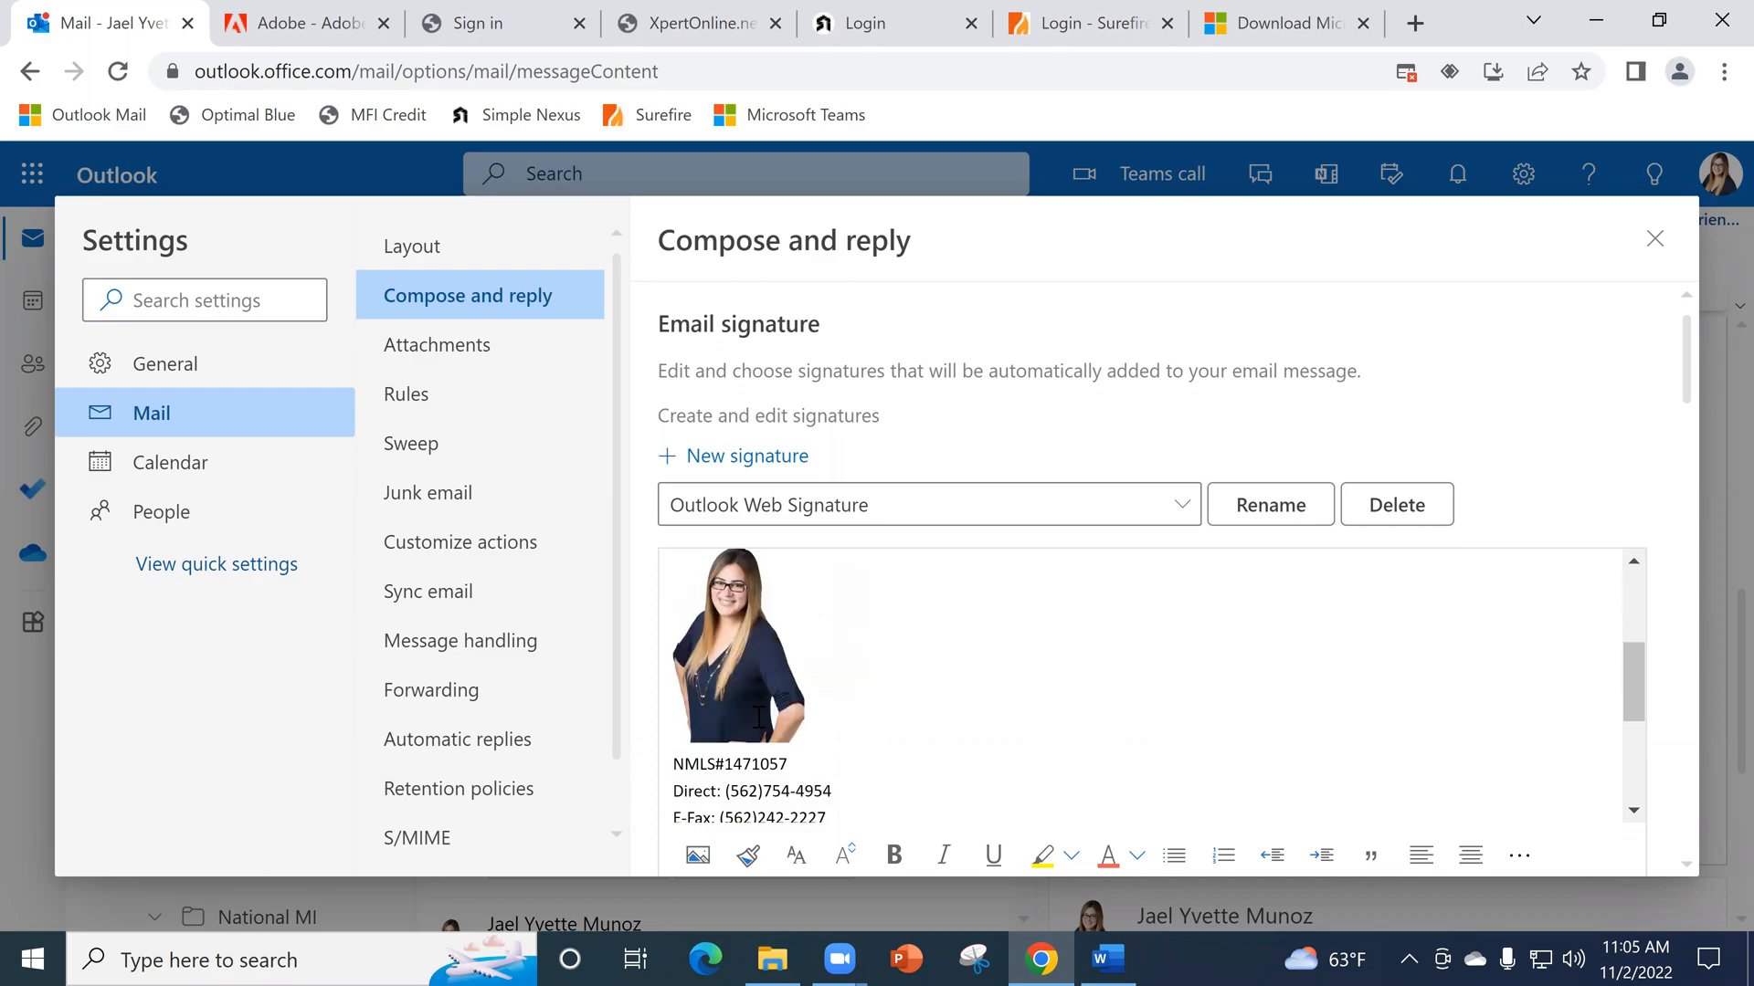
{"action": "scroll", "coordinate": [846, 704], "scroll_direction": "down", "scroll_amount": 3}
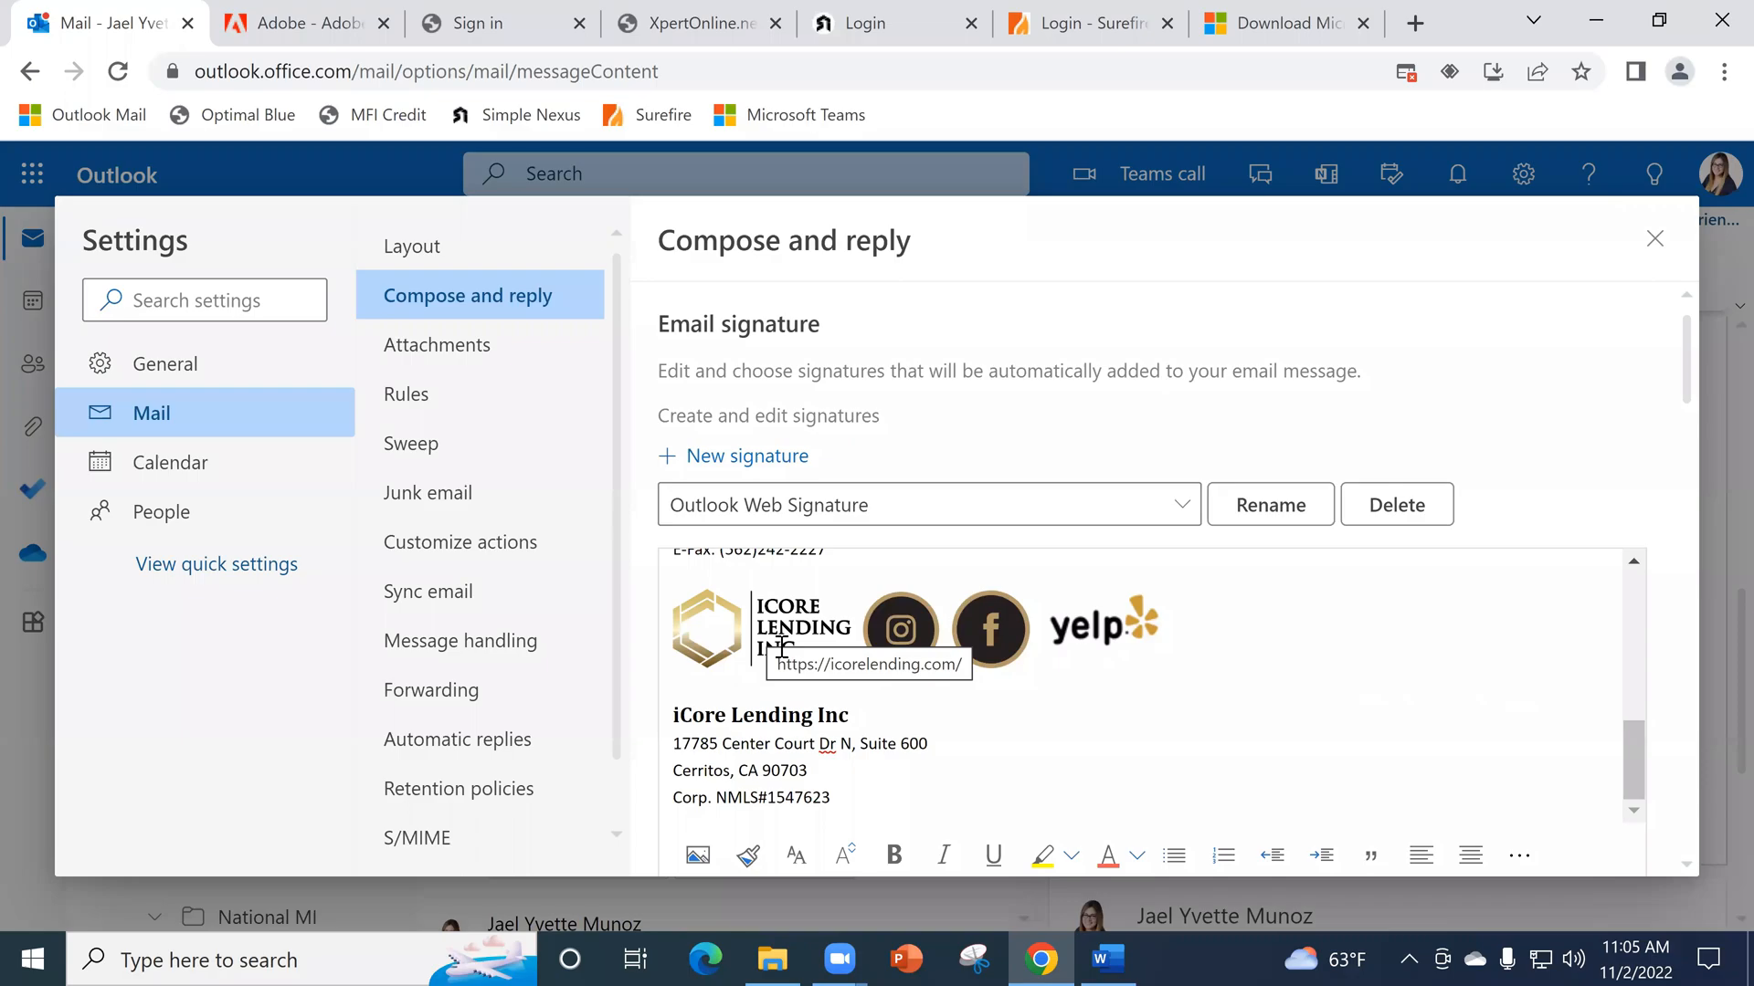
- Add a new line after the Yelp icon in the signature and insert the Company 2 image there
{"action": "left_click", "coordinate": [1213, 631]}
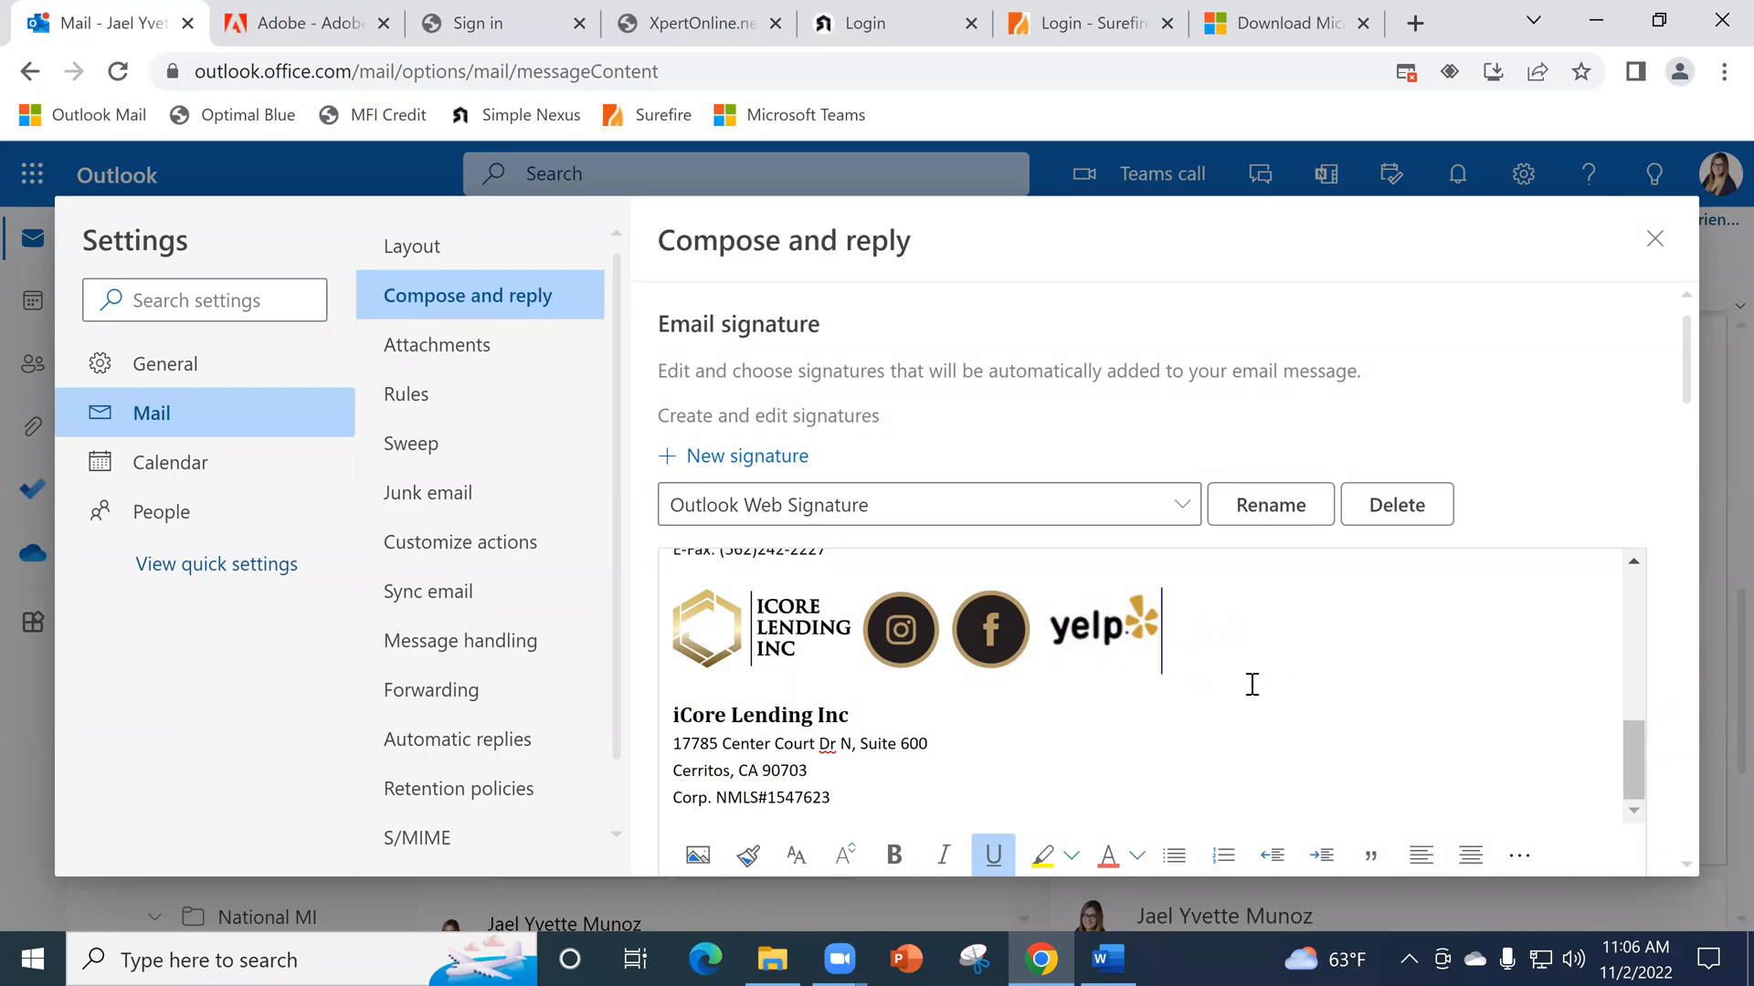
{"action": "key", "text": "Return"}
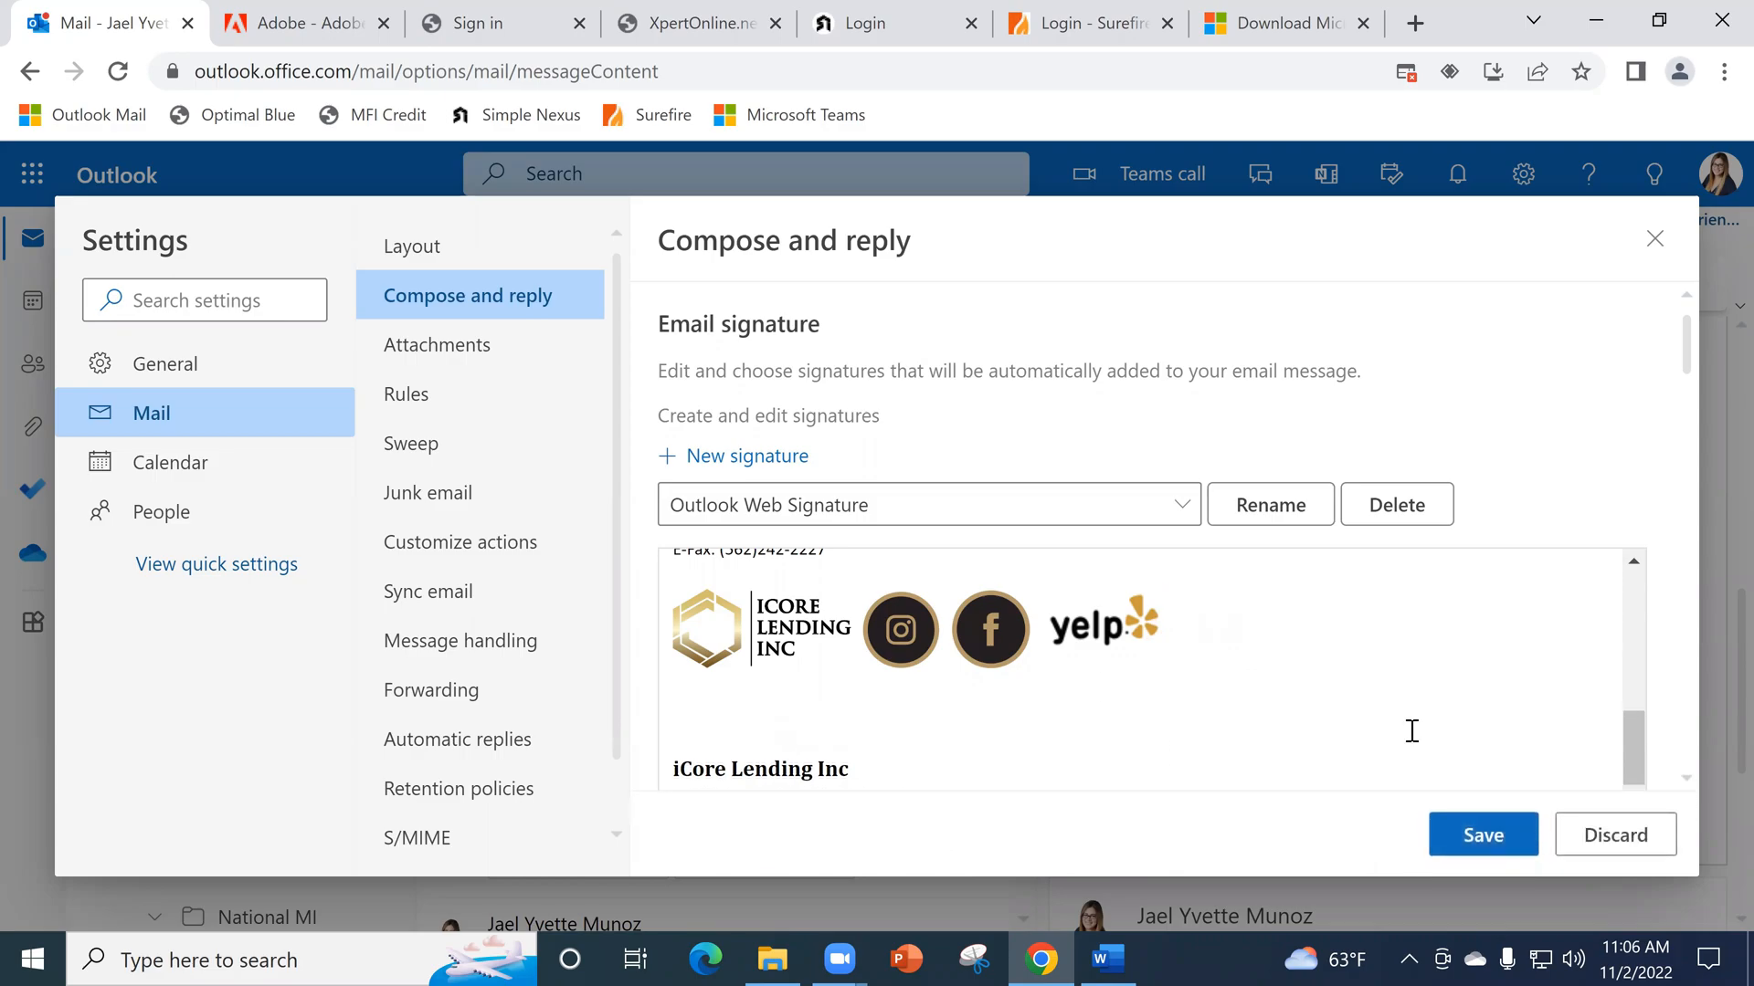
{"action": "scroll", "coordinate": [1621, 558], "scroll_direction": "down", "scroll_amount": 5}
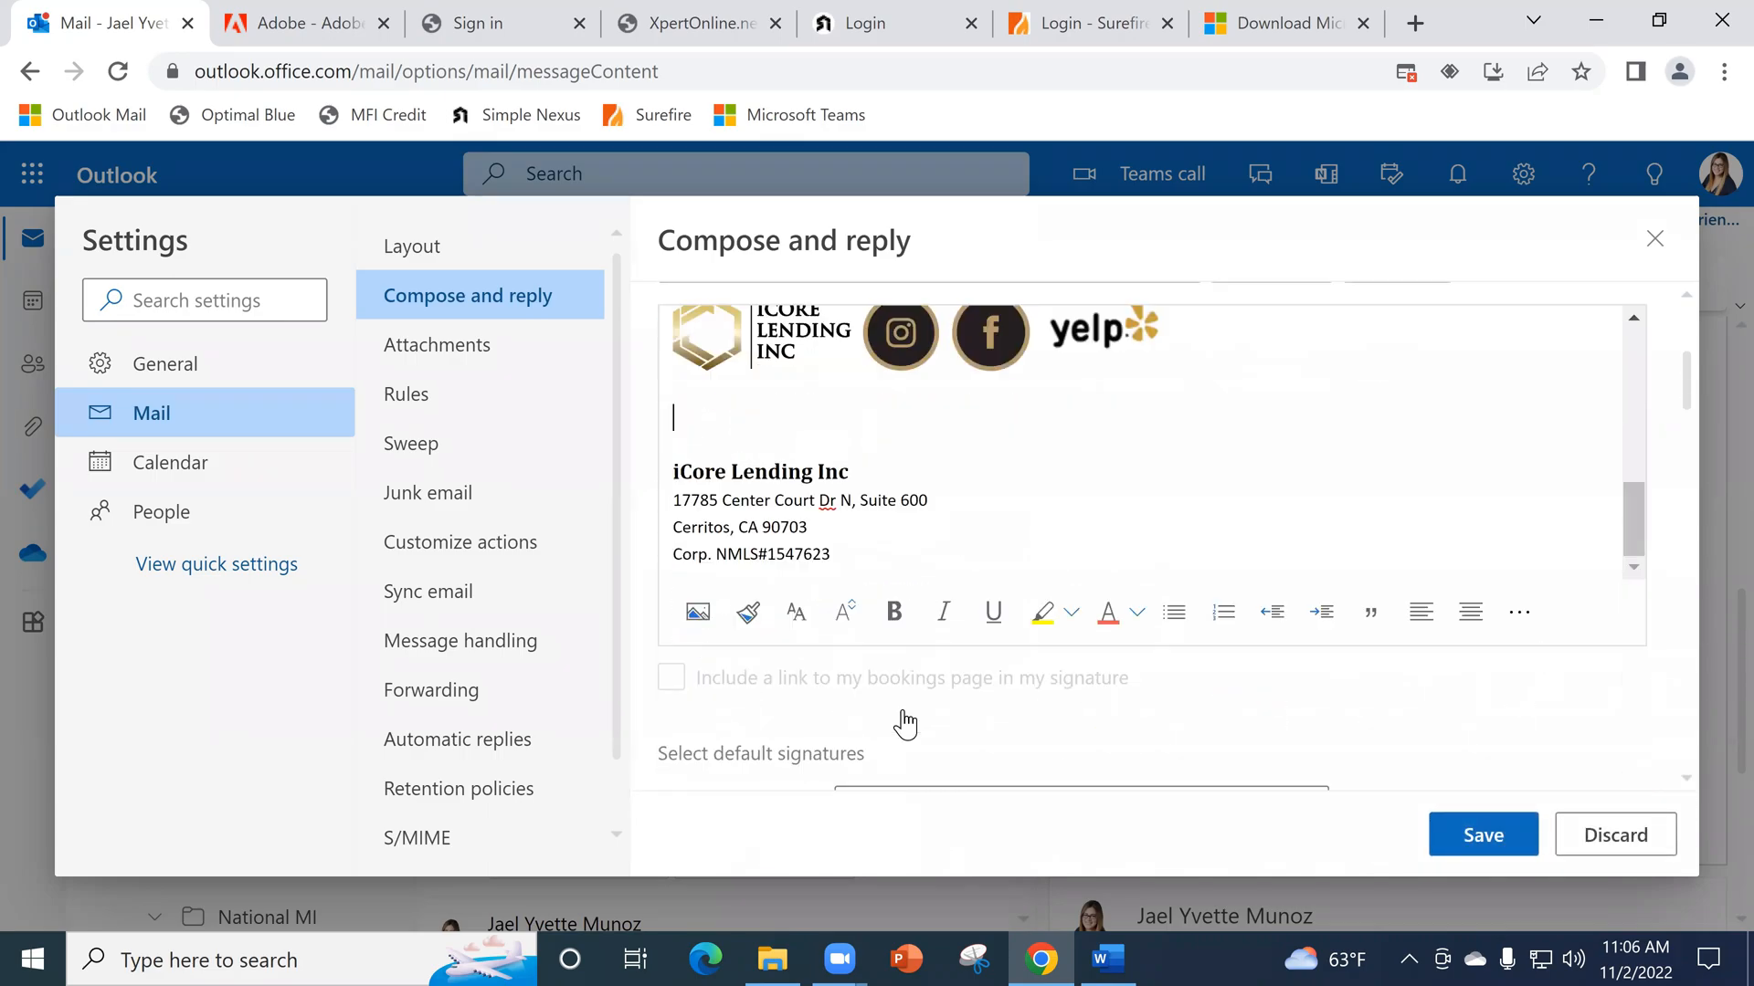
{"action": "scroll", "coordinate": [904, 724], "scroll_direction": "down", "scroll_amount": 2}
{"action": "left_click", "coordinate": [701, 447]}
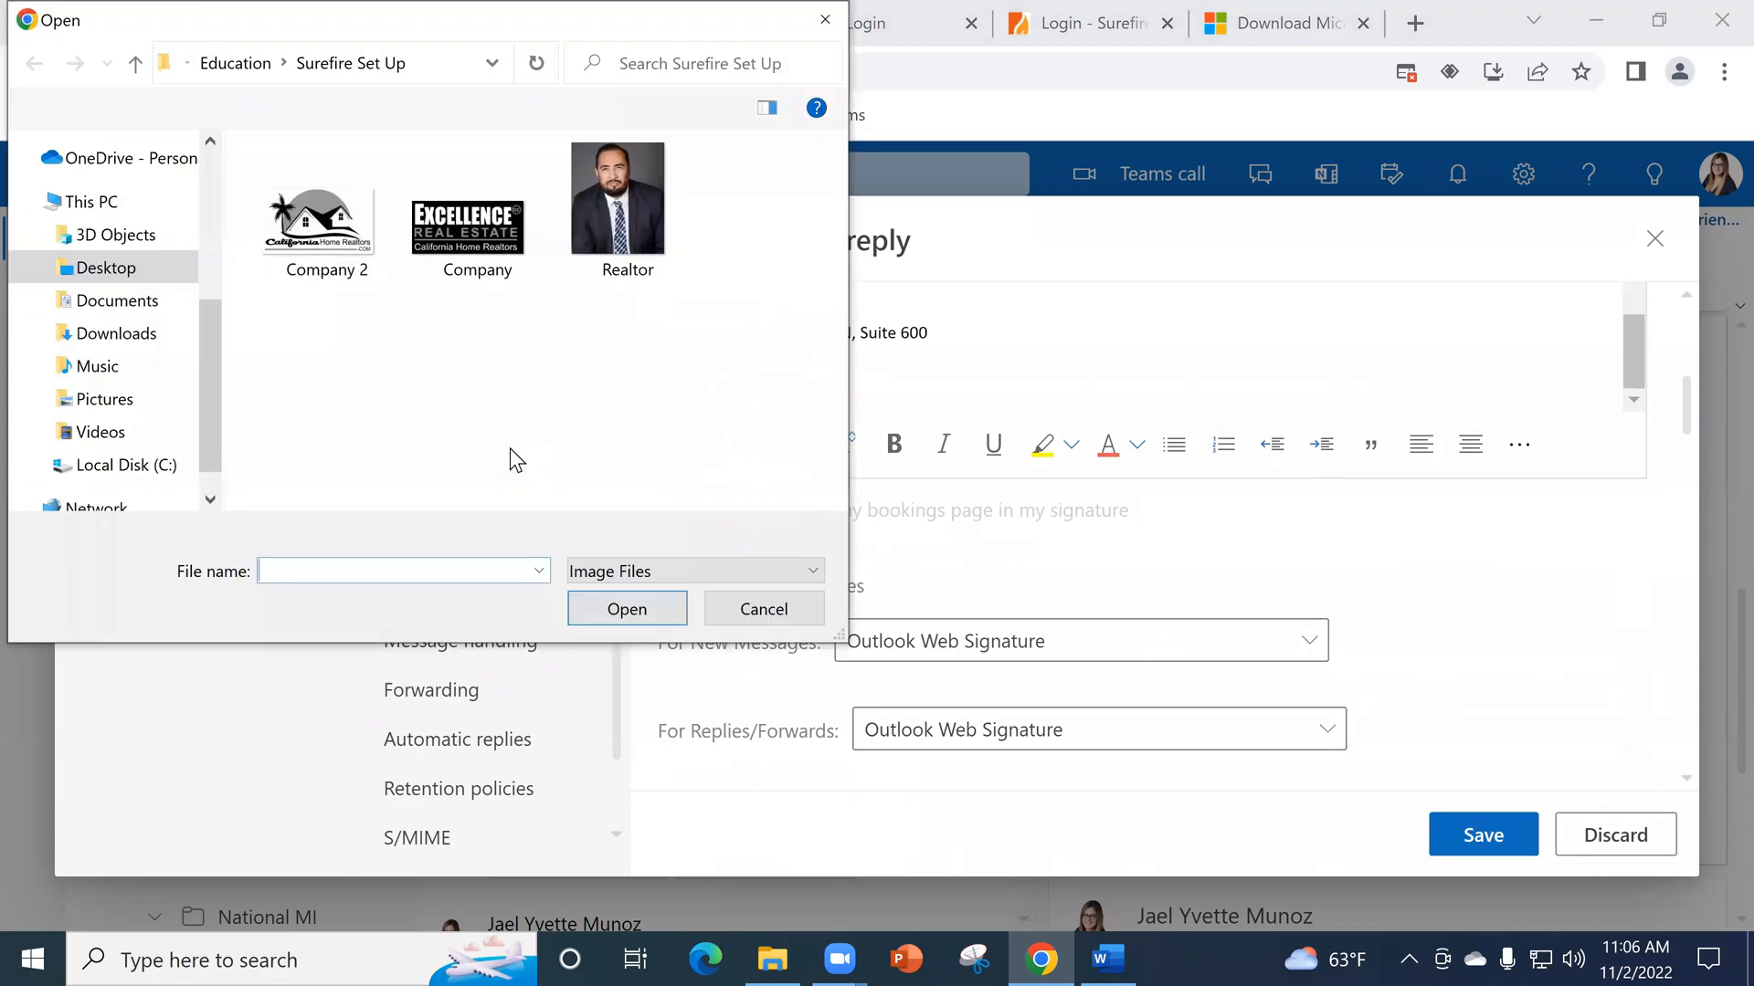
{"action": "left_click", "coordinate": [317, 232]}
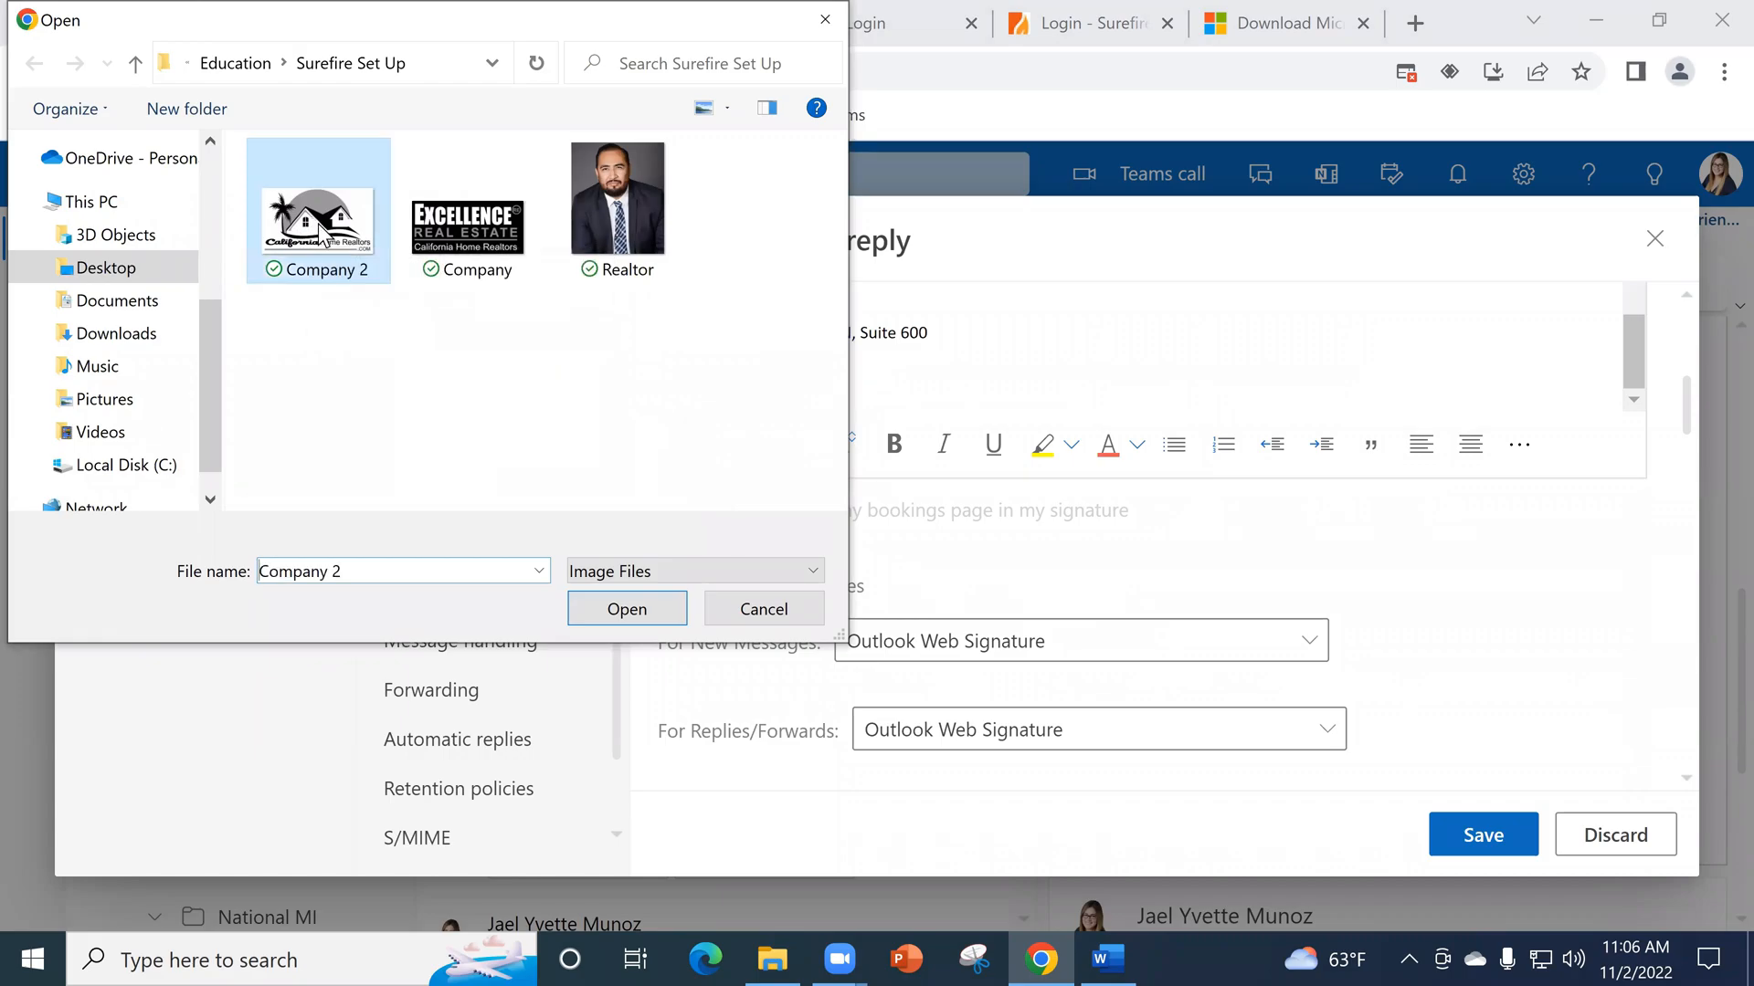
{"action": "left_click", "coordinate": [596, 610]}
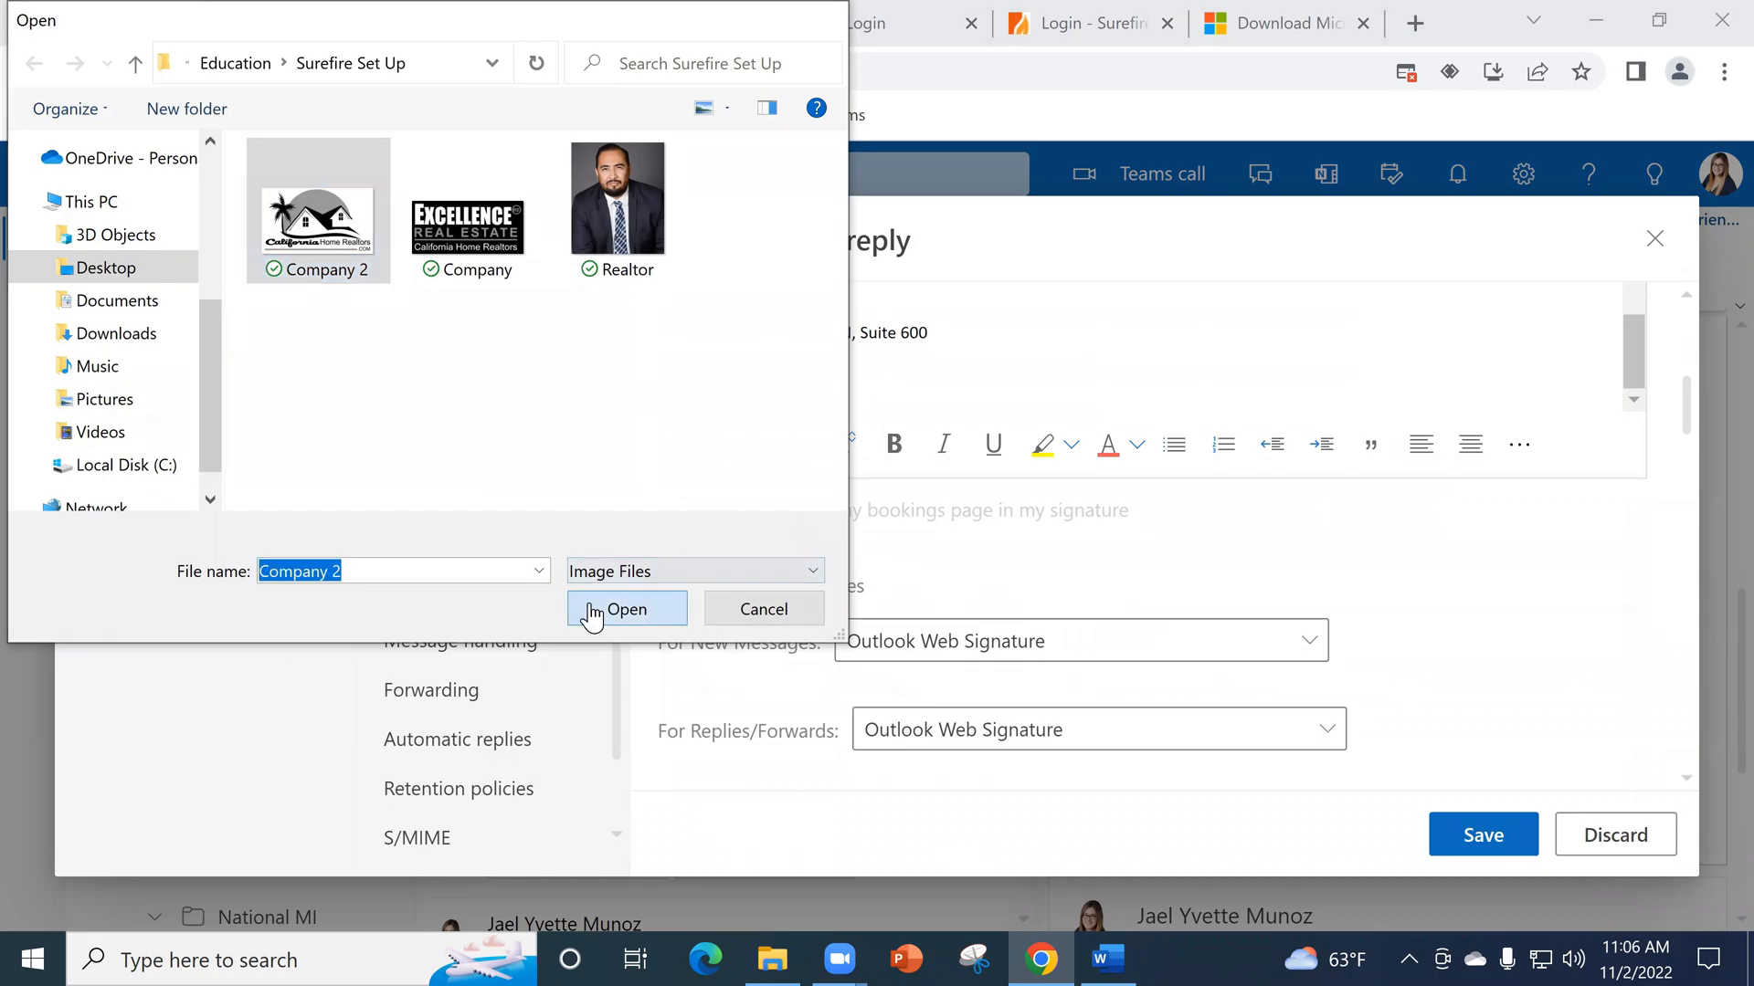
- Shrink the California Home Realtors logo in the signature to about half its inserted width
{"action": "scroll", "coordinate": [1011, 378], "scroll_direction": "up", "scroll_amount": 1}
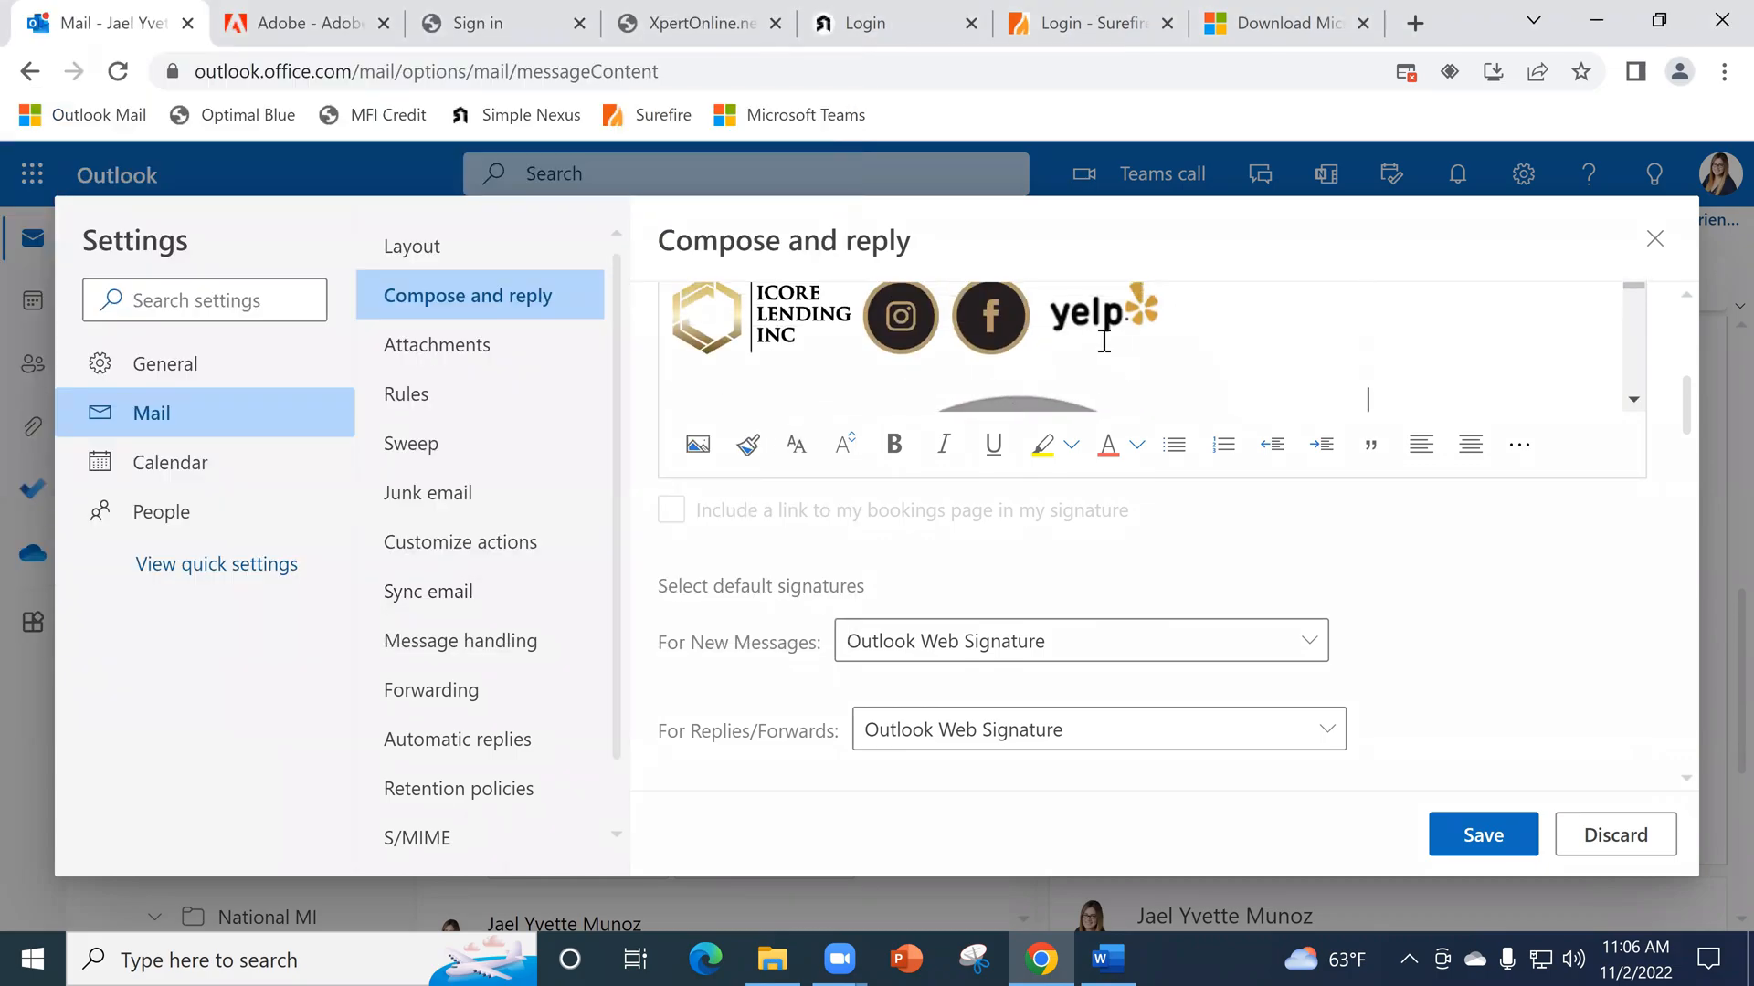
{"action": "scroll", "coordinate": [1117, 360], "scroll_direction": "up", "scroll_amount": 3}
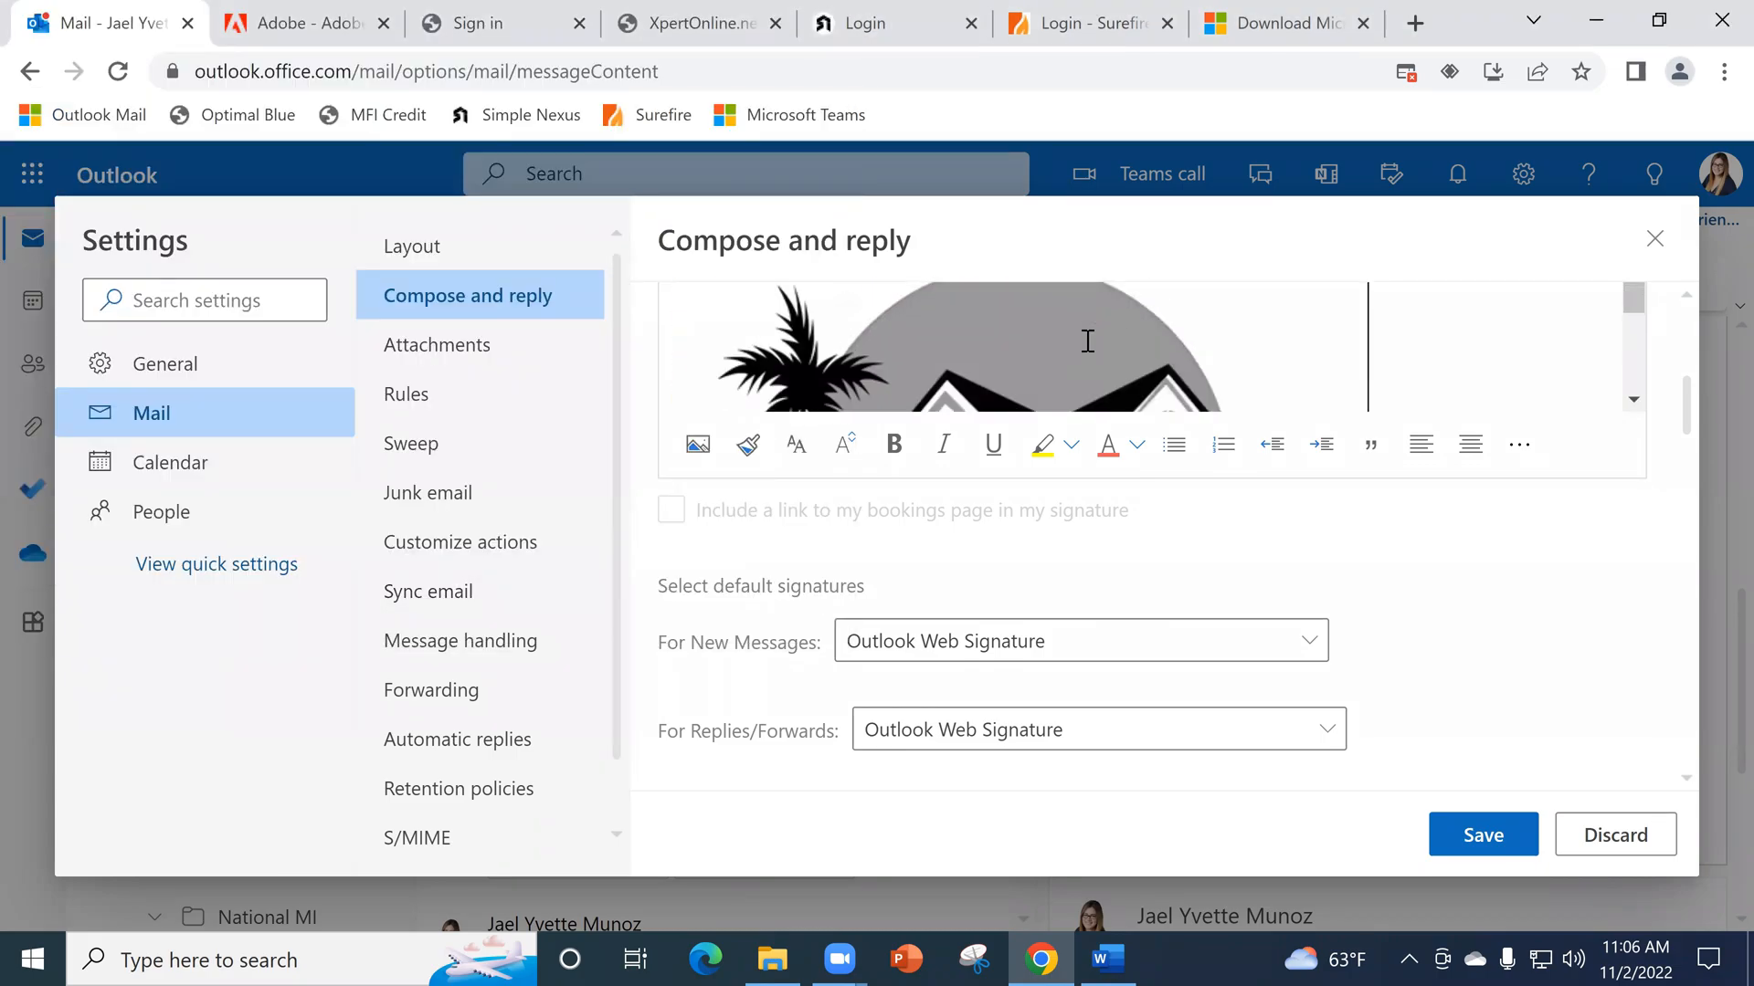
{"action": "scroll", "coordinate": [1337, 358], "scroll_direction": "down", "scroll_amount": 2}
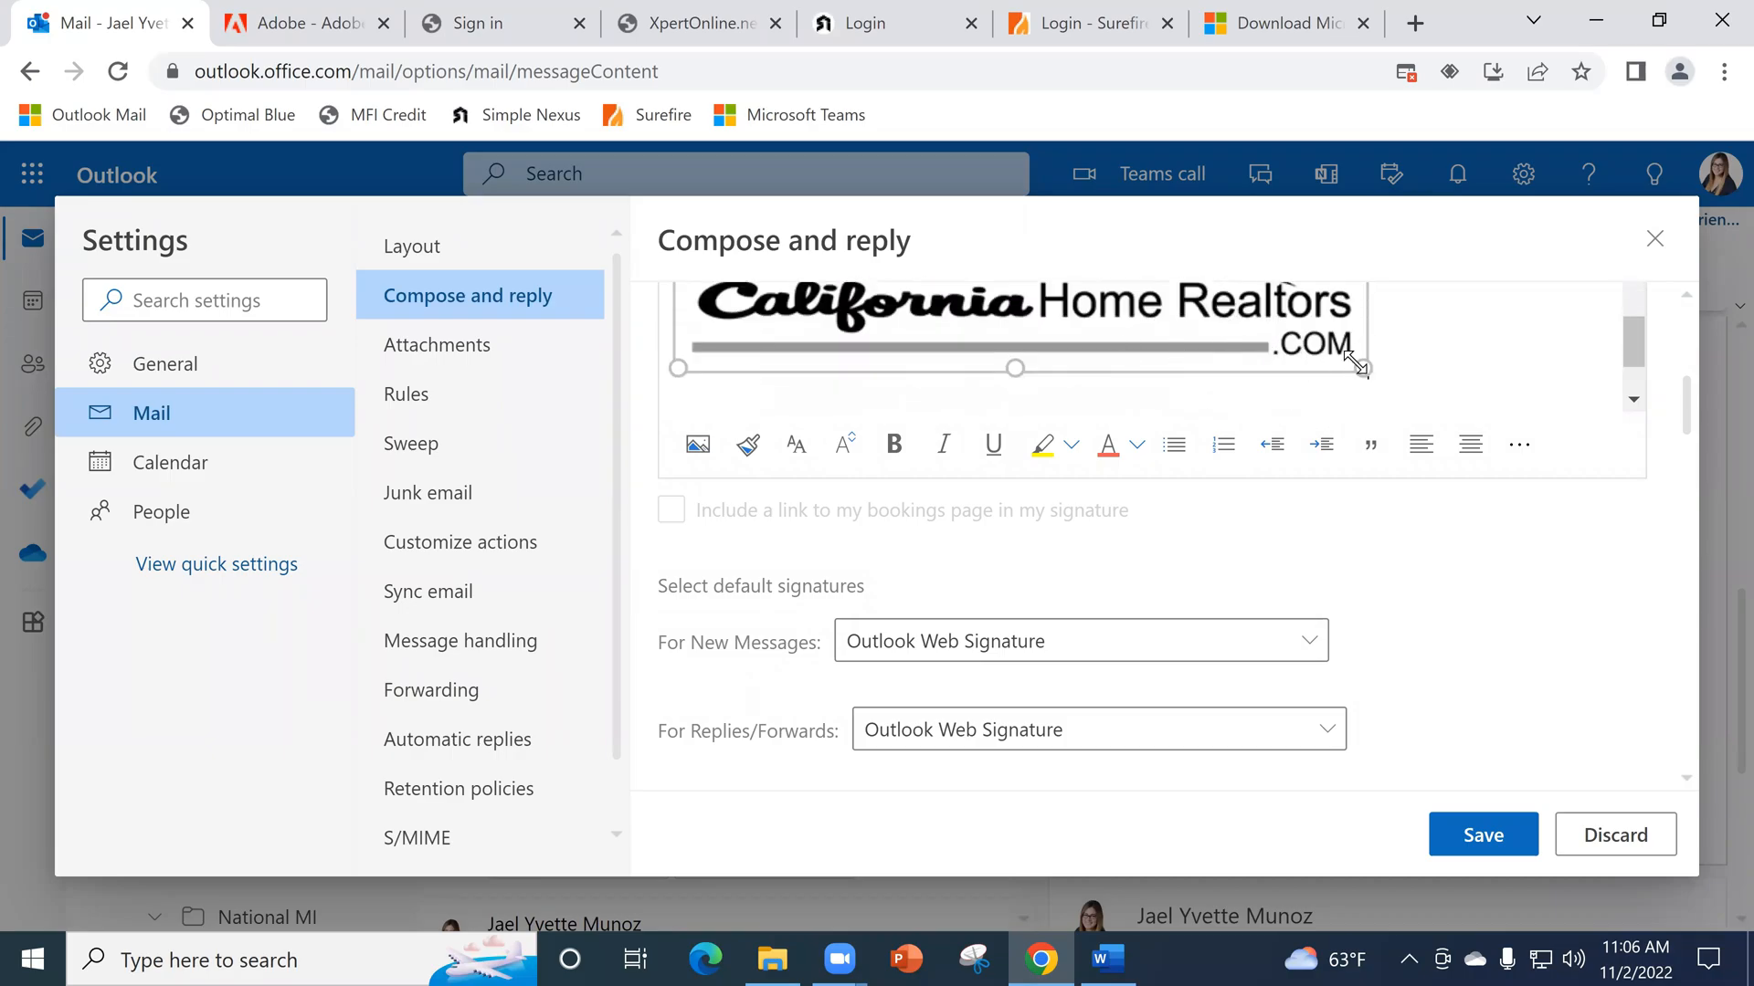
{"action": "scroll", "coordinate": [1137, 321], "scroll_direction": "down", "scroll_amount": 2}
{"action": "scroll", "coordinate": [1049, 375], "scroll_direction": "up", "scroll_amount": 4}
{"action": "scroll", "coordinate": [920, 371], "scroll_direction": "down", "scroll_amount": 3}
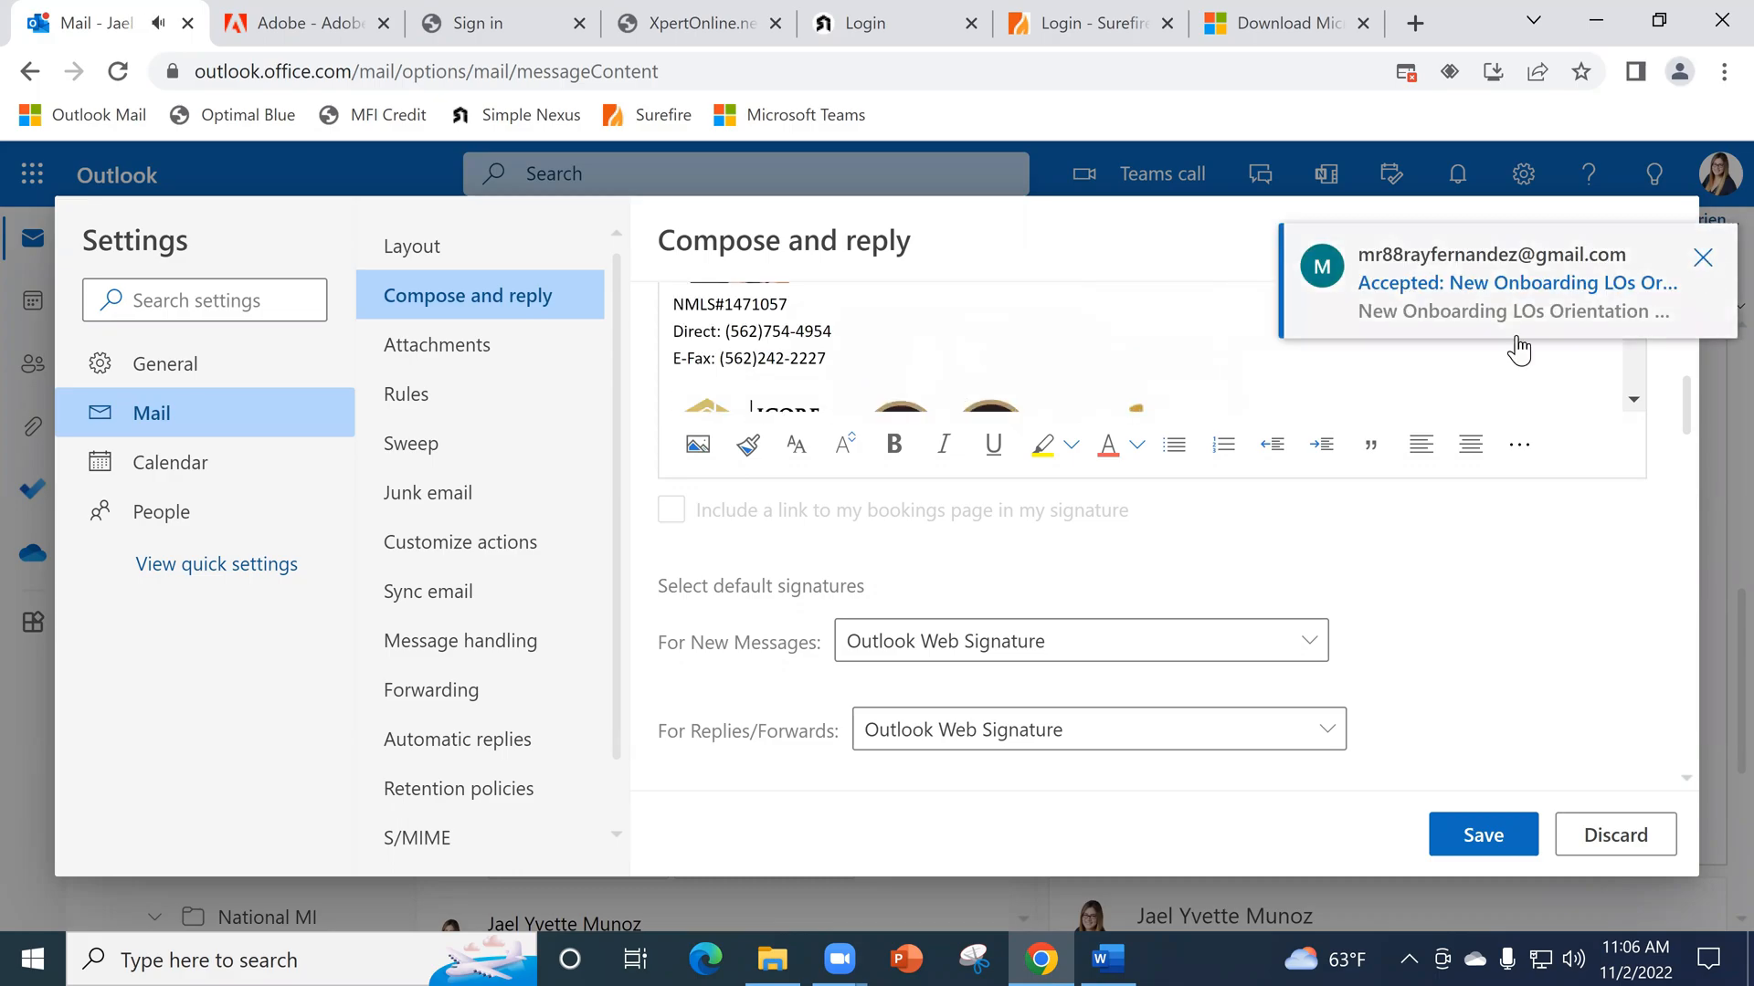
{"action": "scroll", "coordinate": [977, 375], "scroll_direction": "down", "scroll_amount": 3}
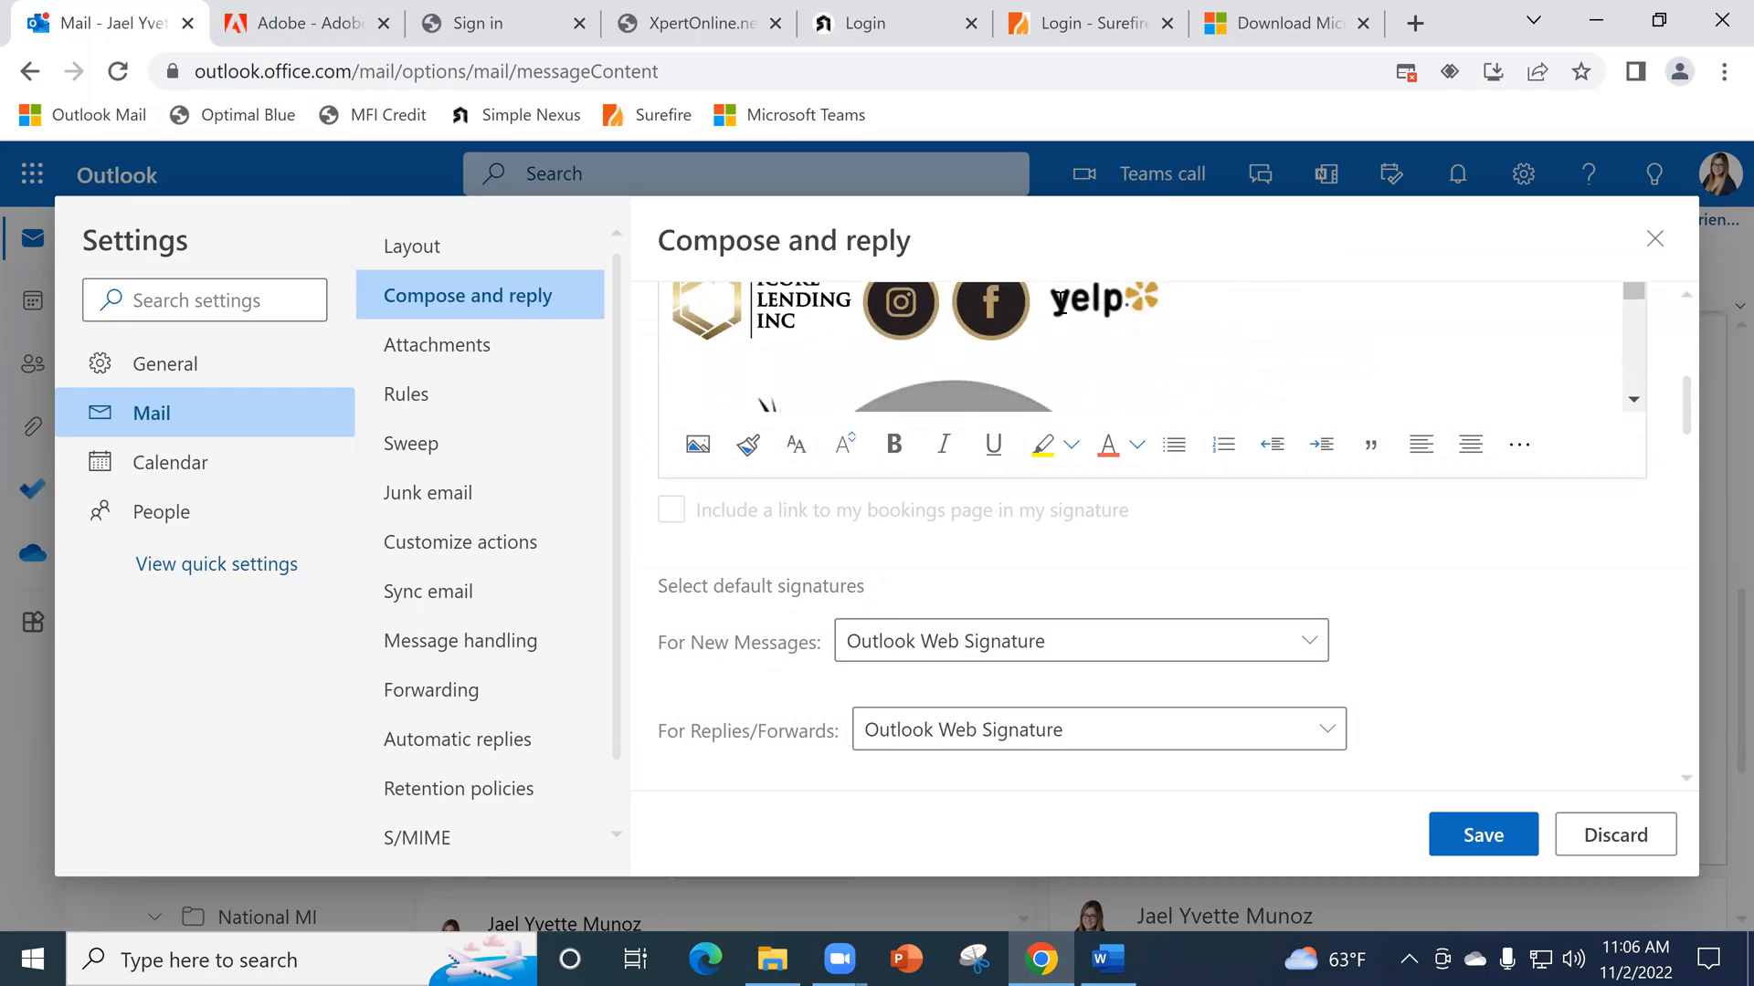
{"action": "scroll", "coordinate": [1050, 328], "scroll_direction": "down", "scroll_amount": 4}
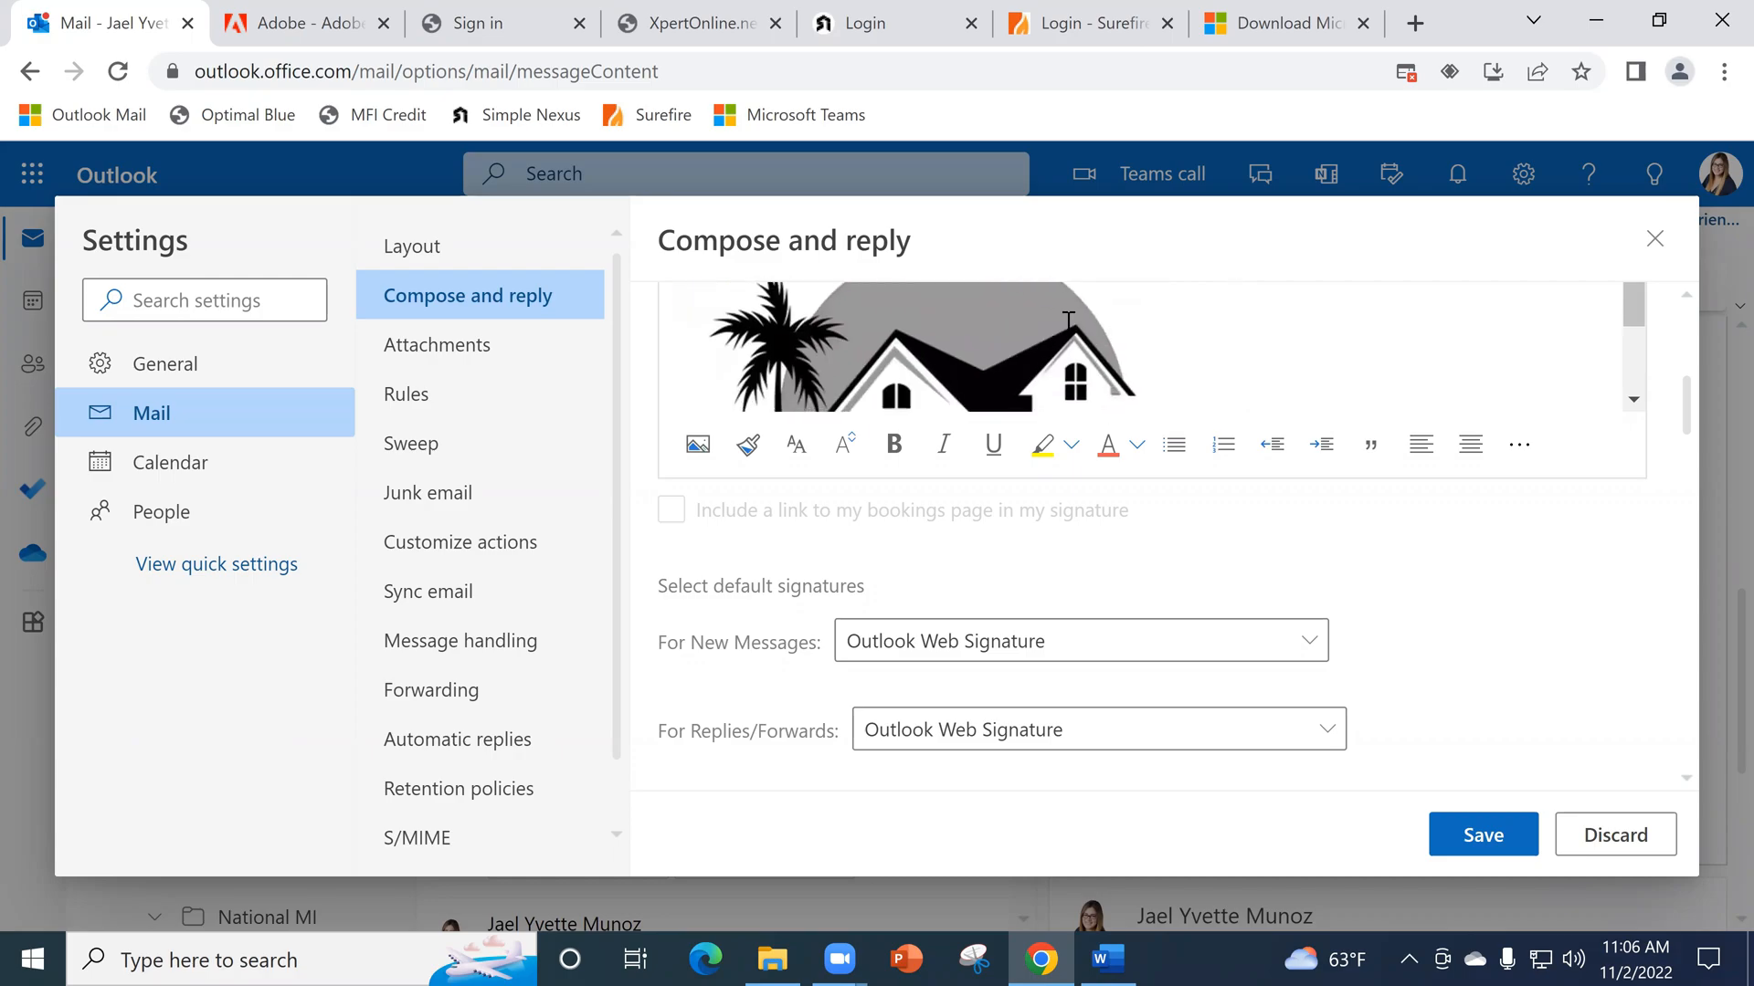
{"action": "left_click", "coordinate": [1038, 353]}
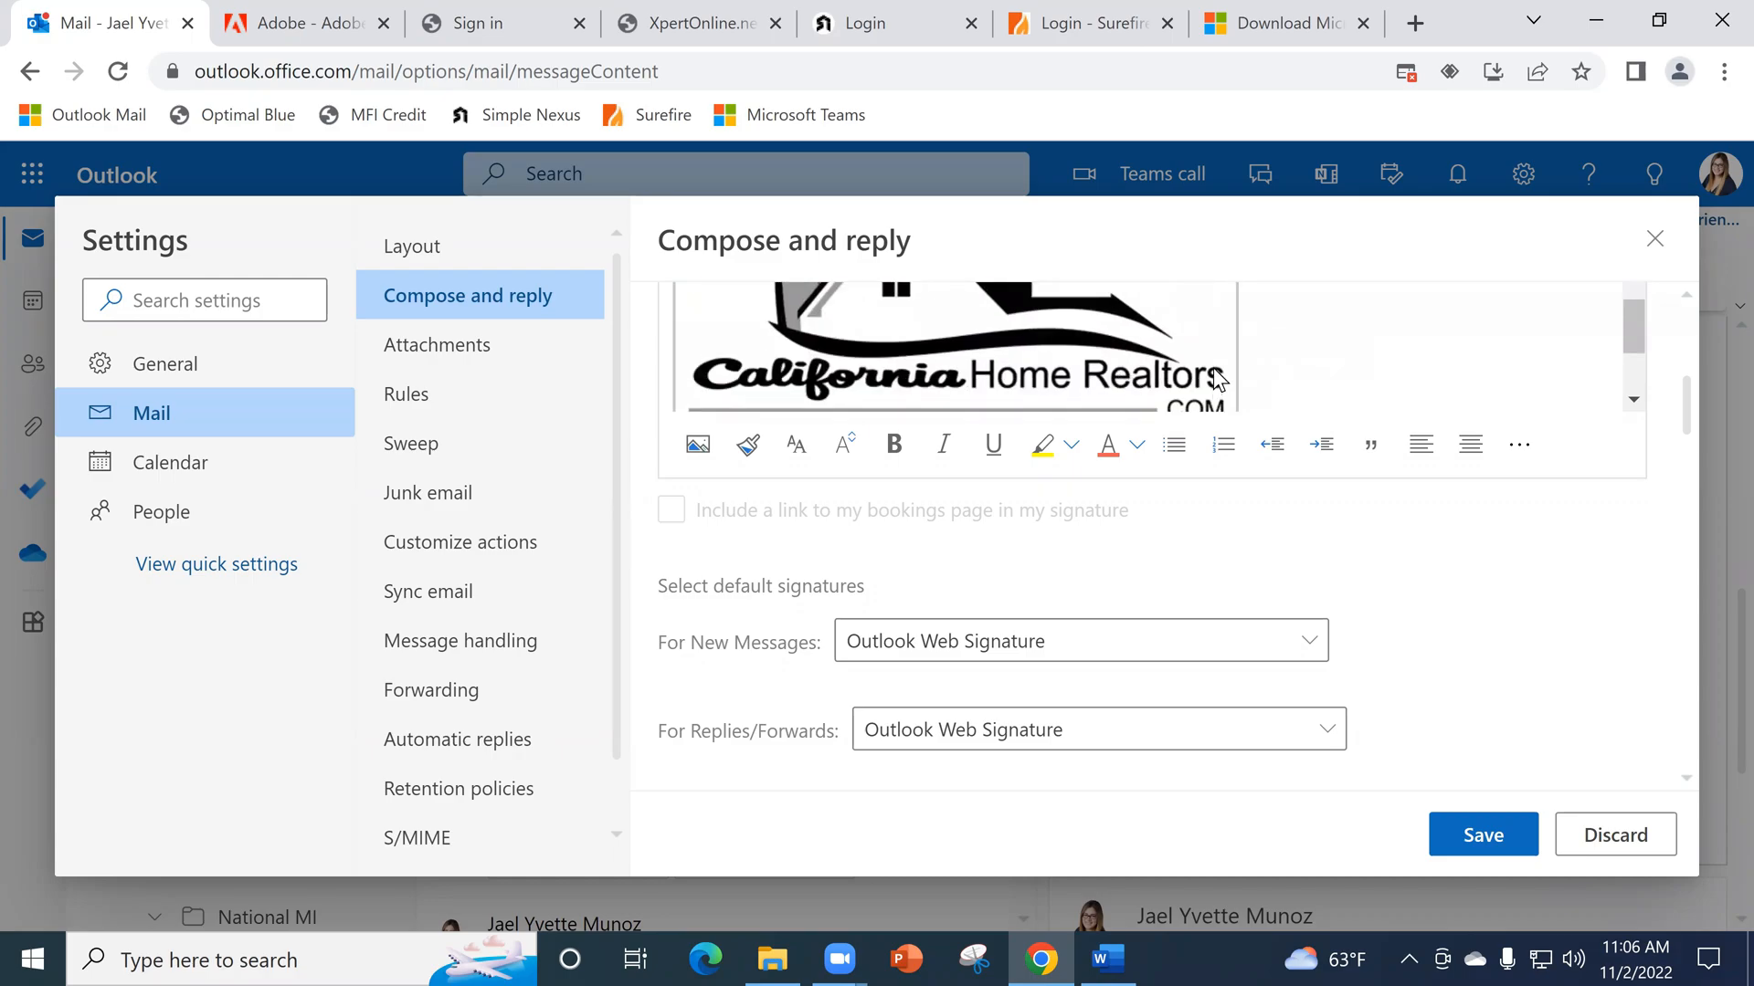
{"action": "scroll", "coordinate": [1266, 402], "scroll_direction": "down", "scroll_amount": 1}
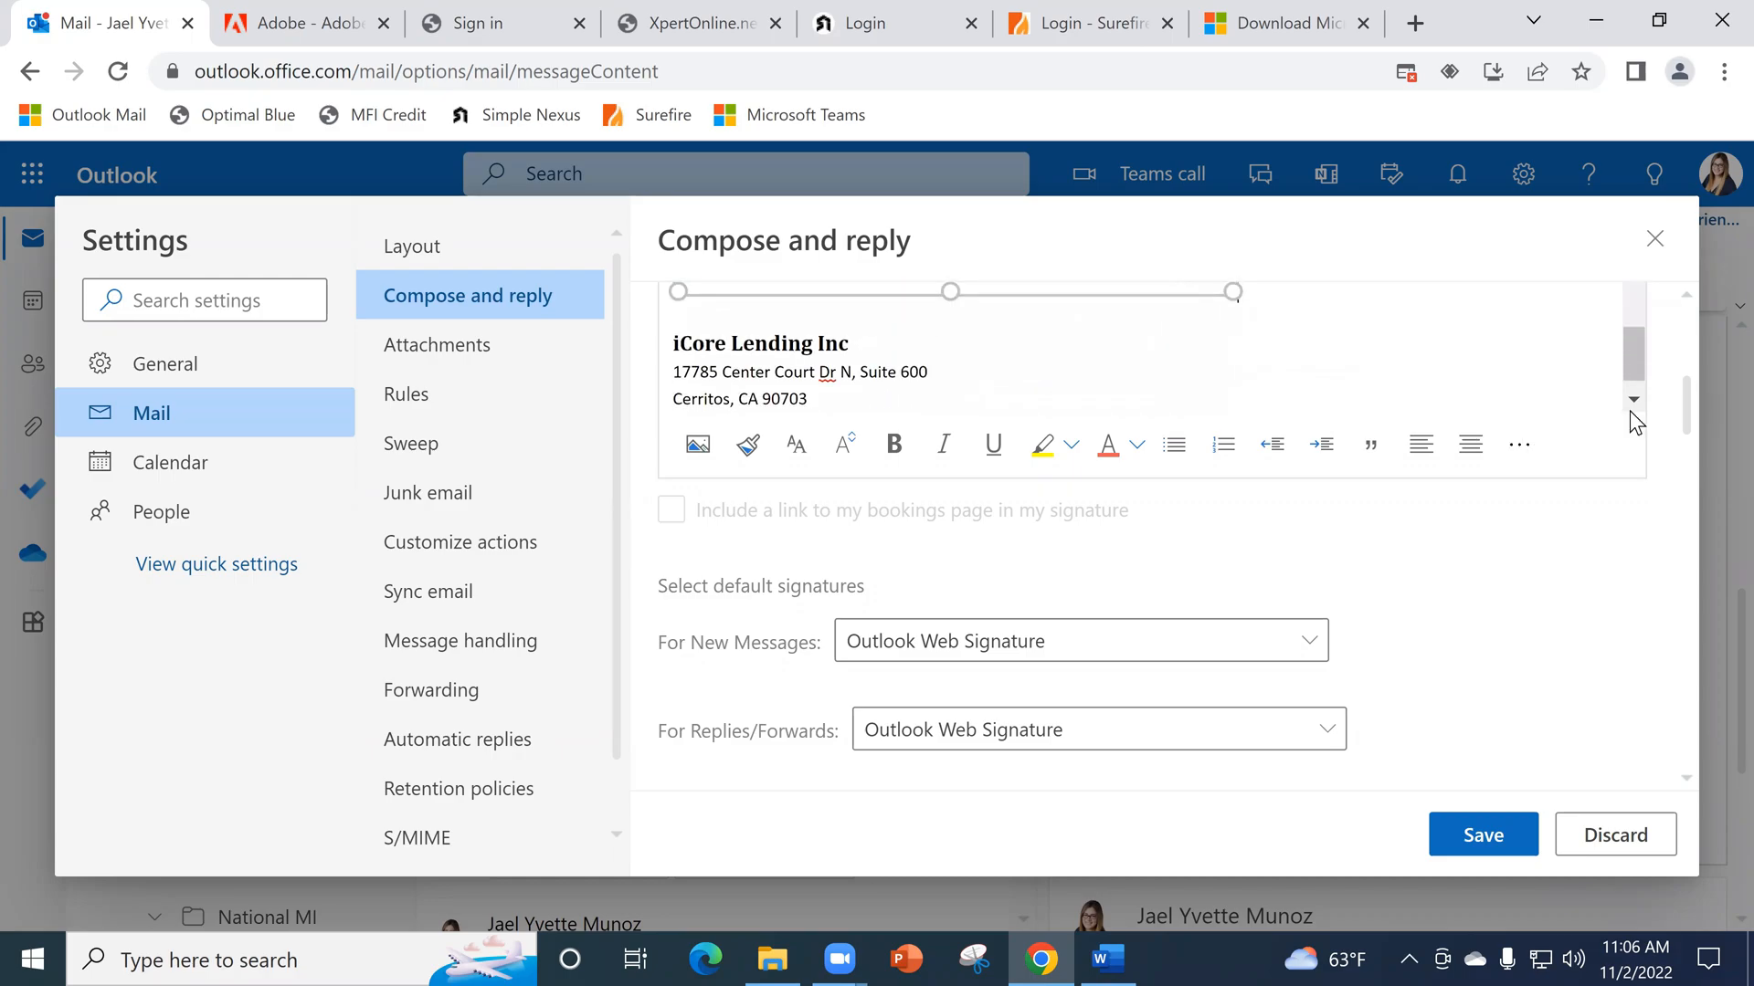
{"action": "scroll", "coordinate": [1213, 424], "scroll_direction": "up", "scroll_amount": 2}
{"action": "left_click_drag", "start_coordinate": [1052, 374], "coordinate": [611, 334]}
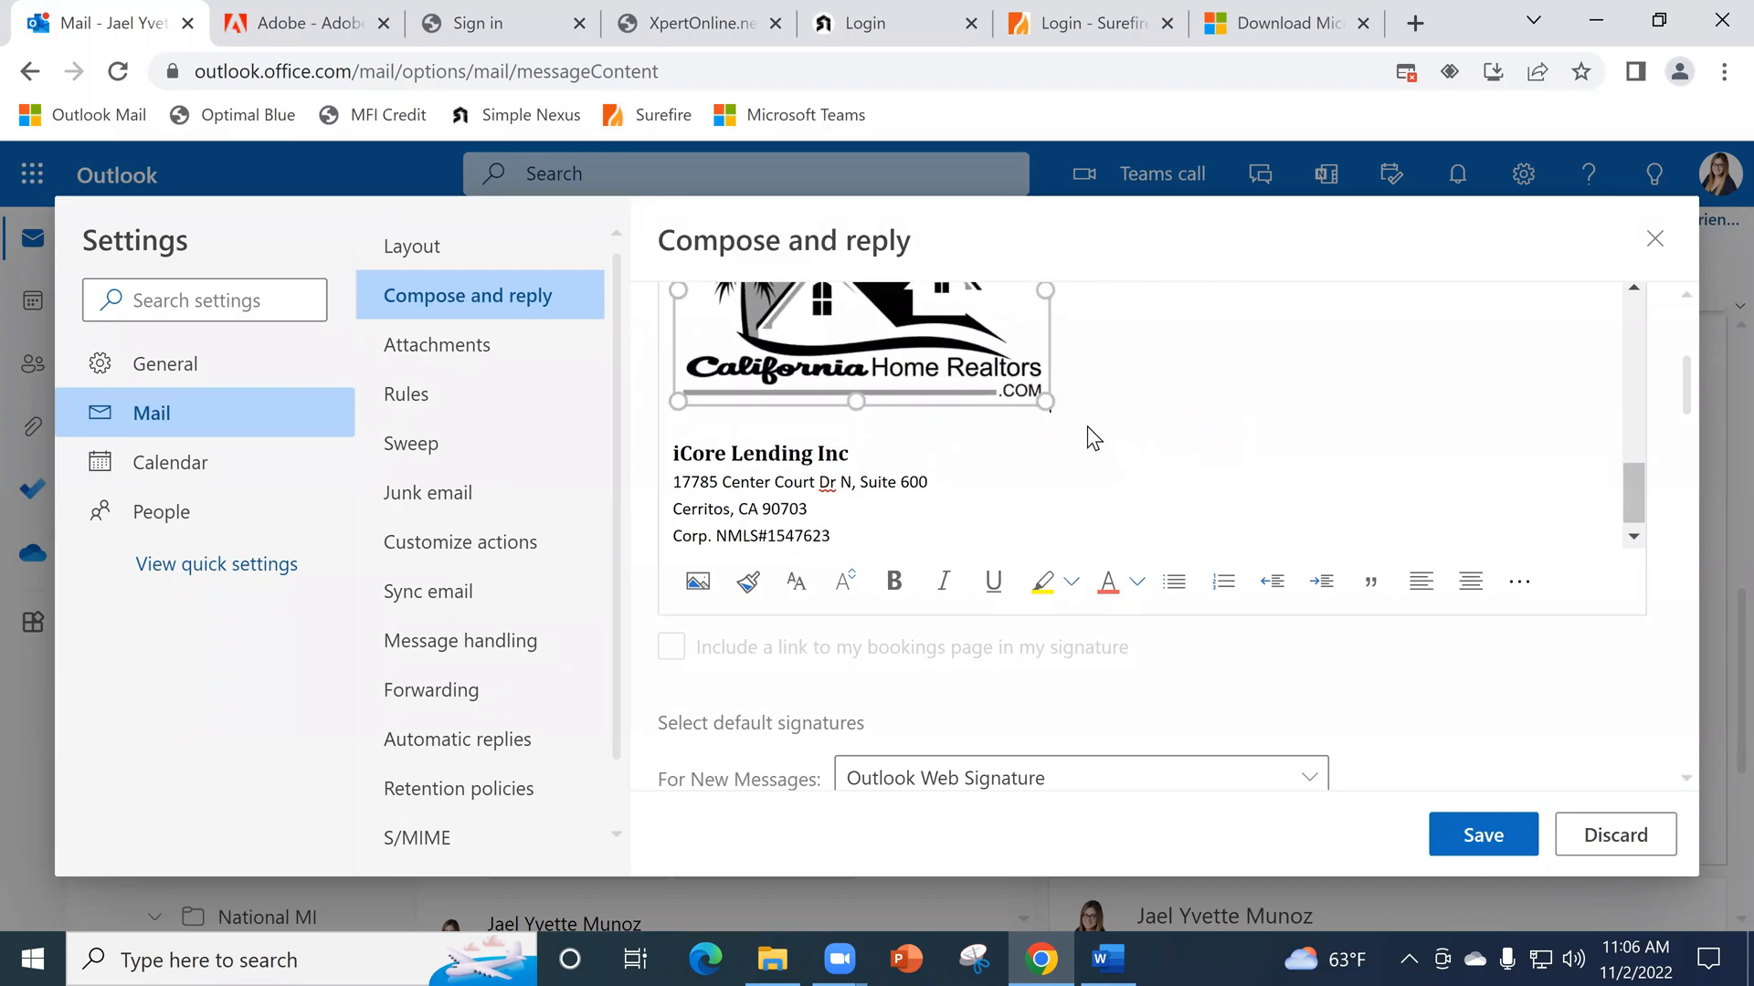
{"action": "left_click_drag", "start_coordinate": [1043, 402], "coordinate": [998, 407]}
{"action": "scroll", "coordinate": [1050, 430], "scroll_direction": "up", "scroll_amount": 4}
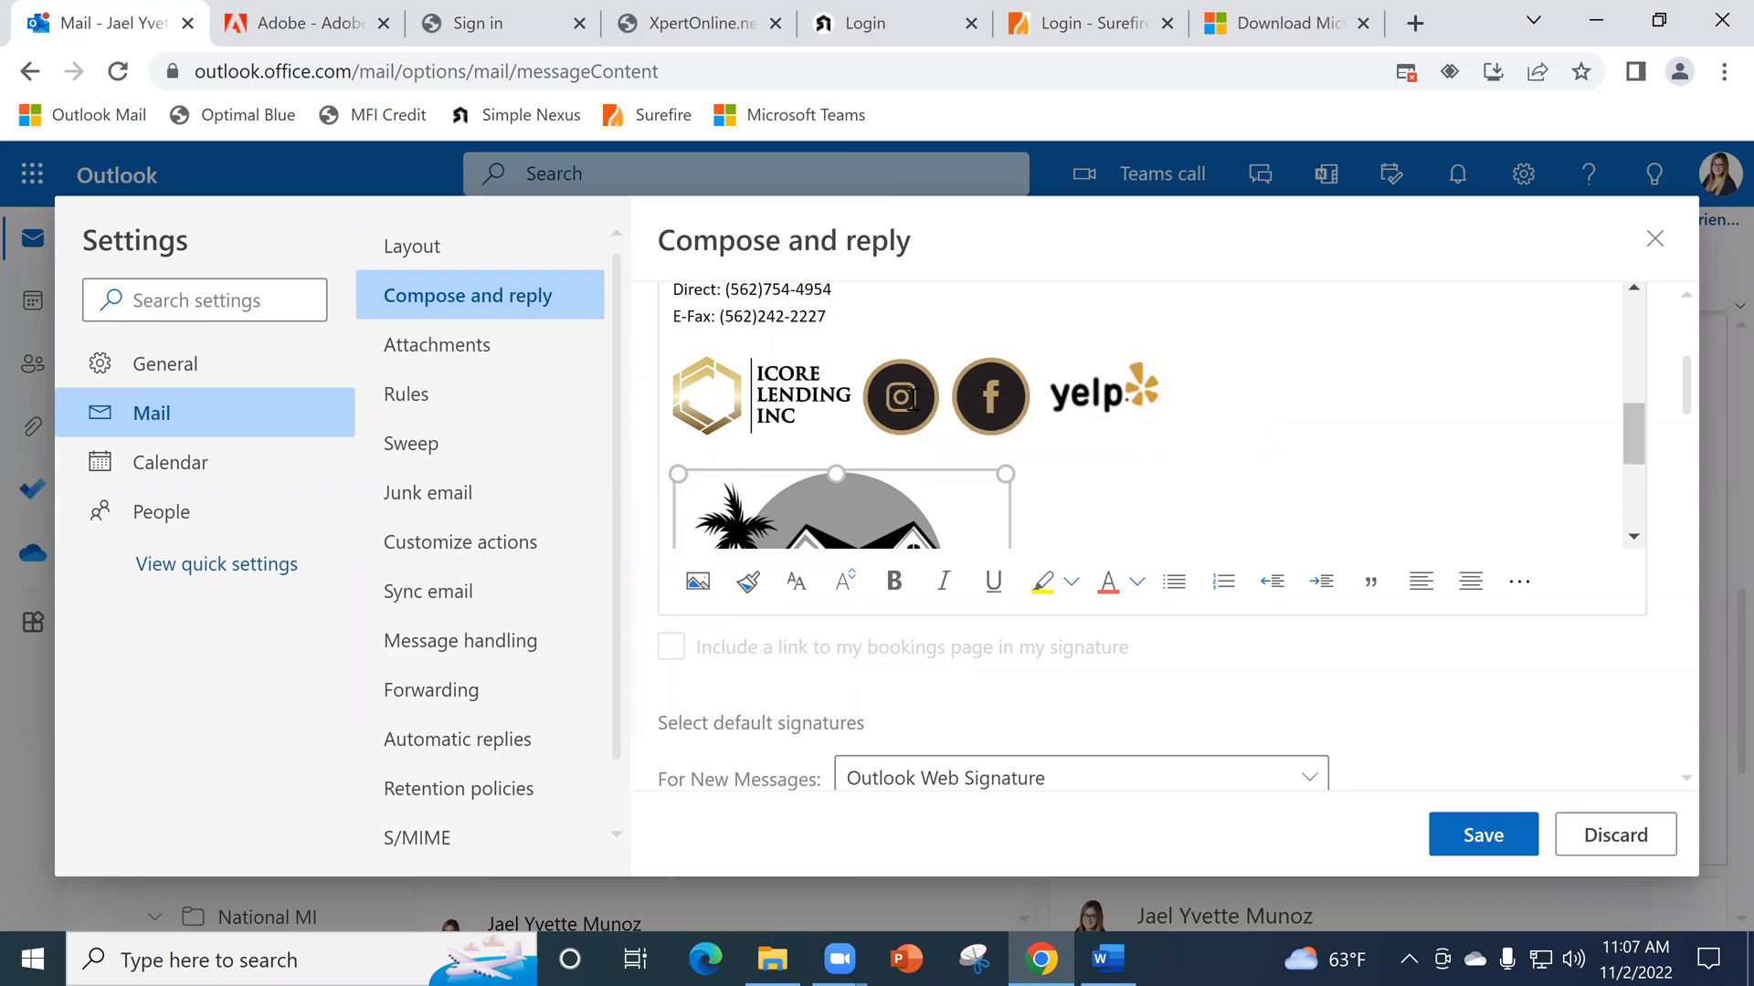
- From the mailbox in a new browser tab, follow the Instagram icon in the Verification of Employment email's signature and copy the profile's web address
{"action": "key", "text": "ctrl+t"}
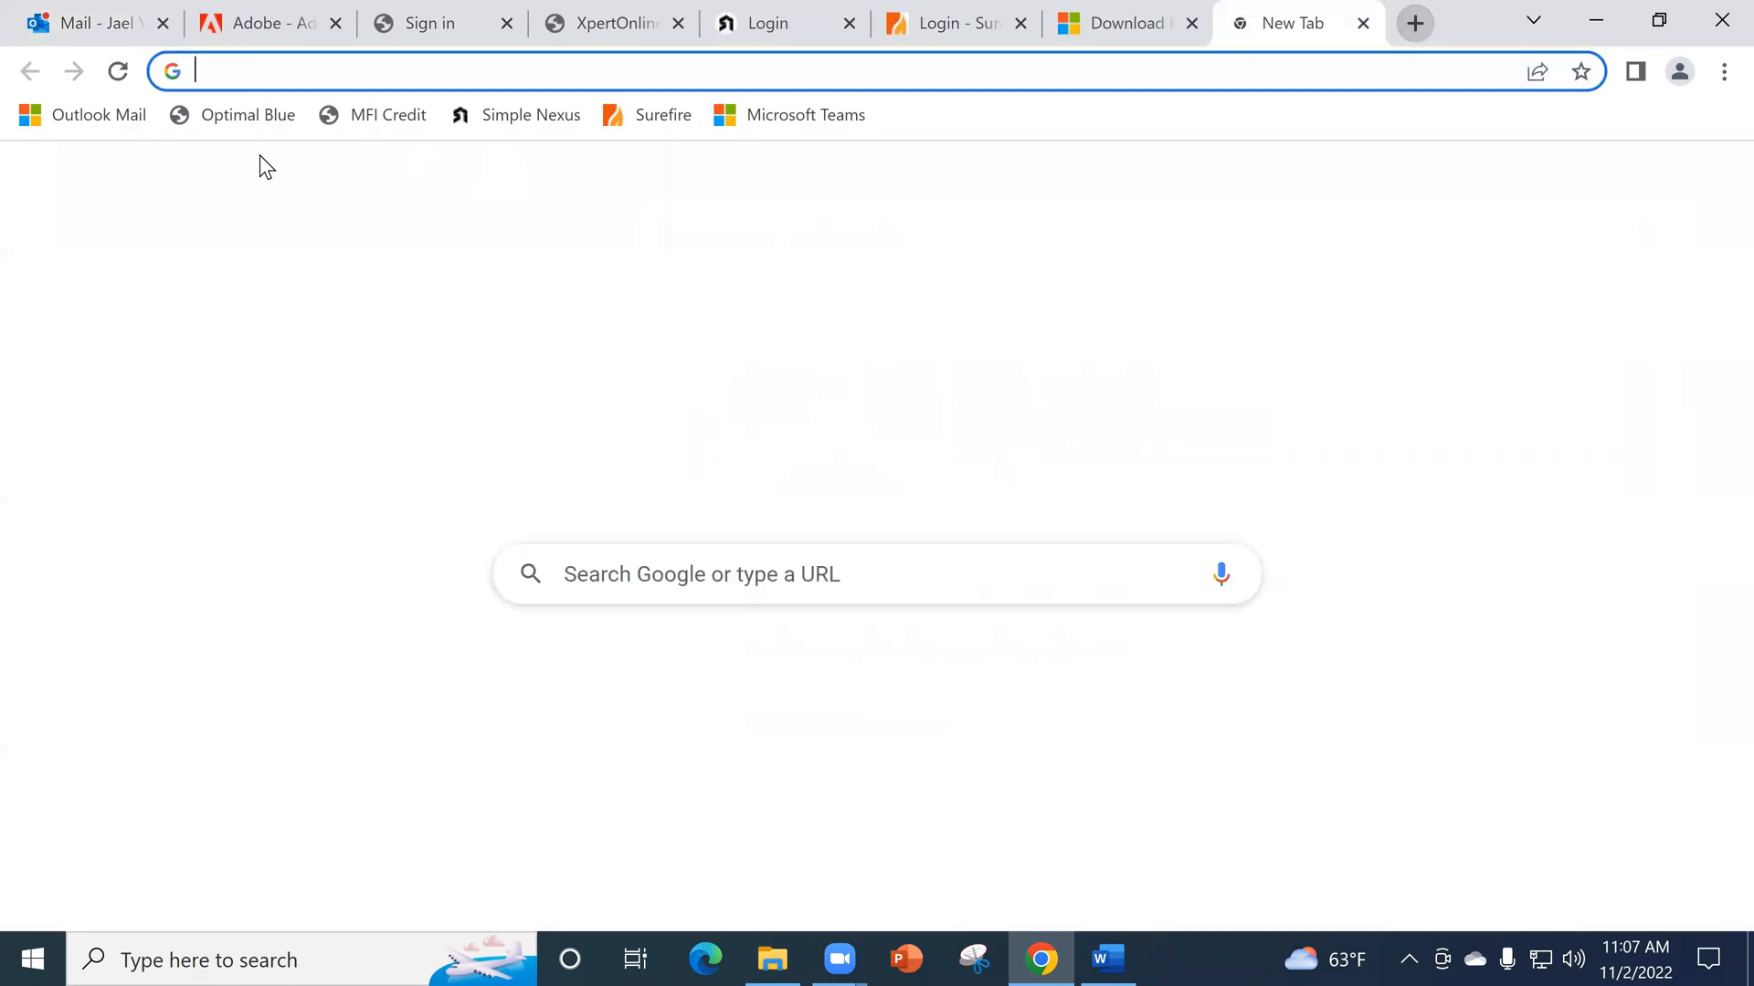
{"action": "left_click", "coordinate": [154, 126]}
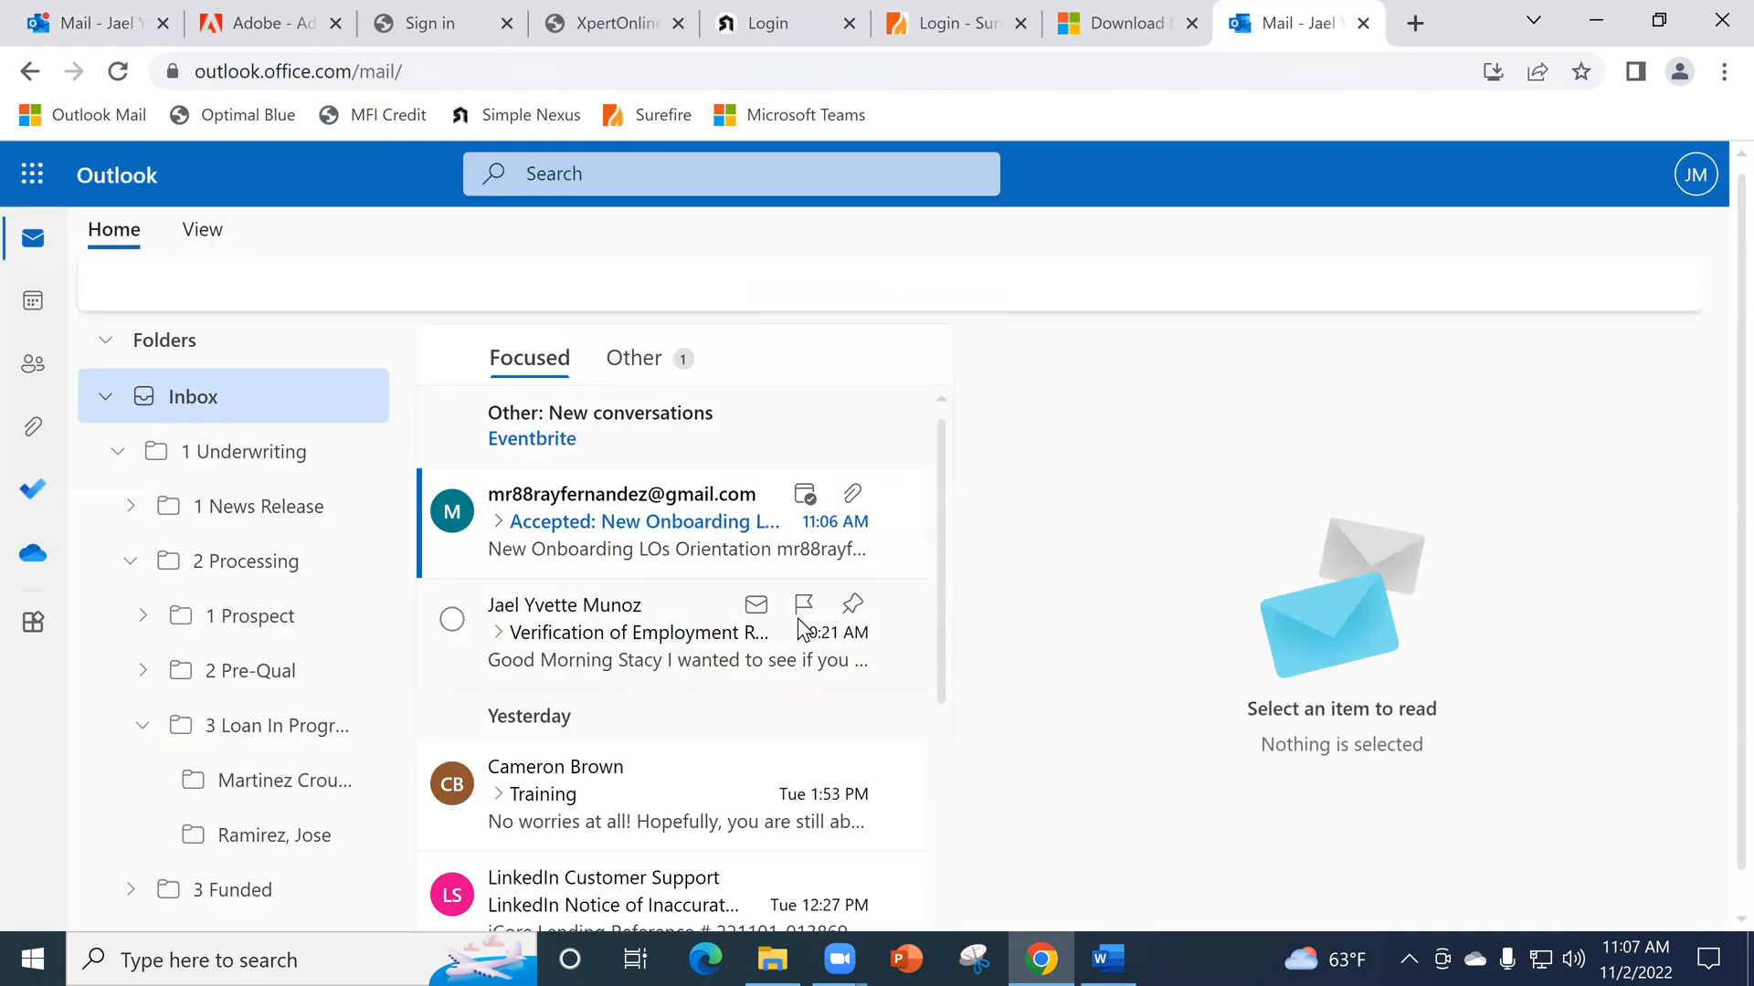
{"action": "left_click", "coordinate": [796, 619]}
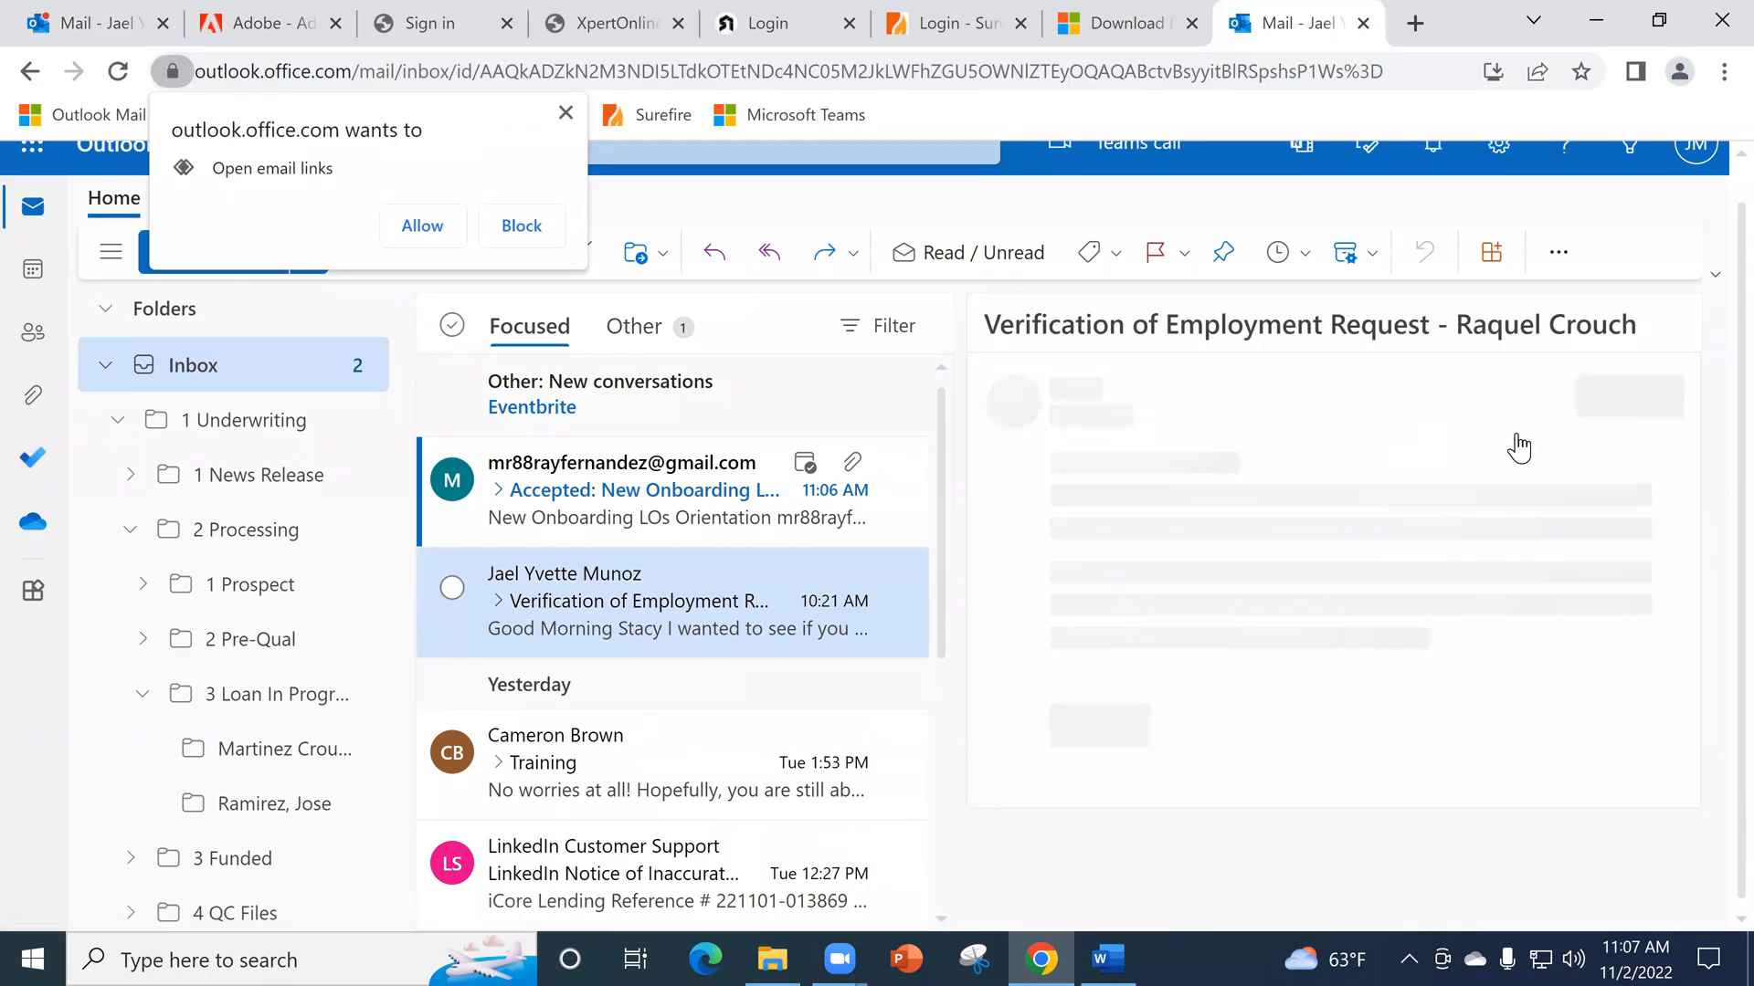
{"action": "scroll", "coordinate": [1324, 712], "scroll_direction": "down", "scroll_amount": 5}
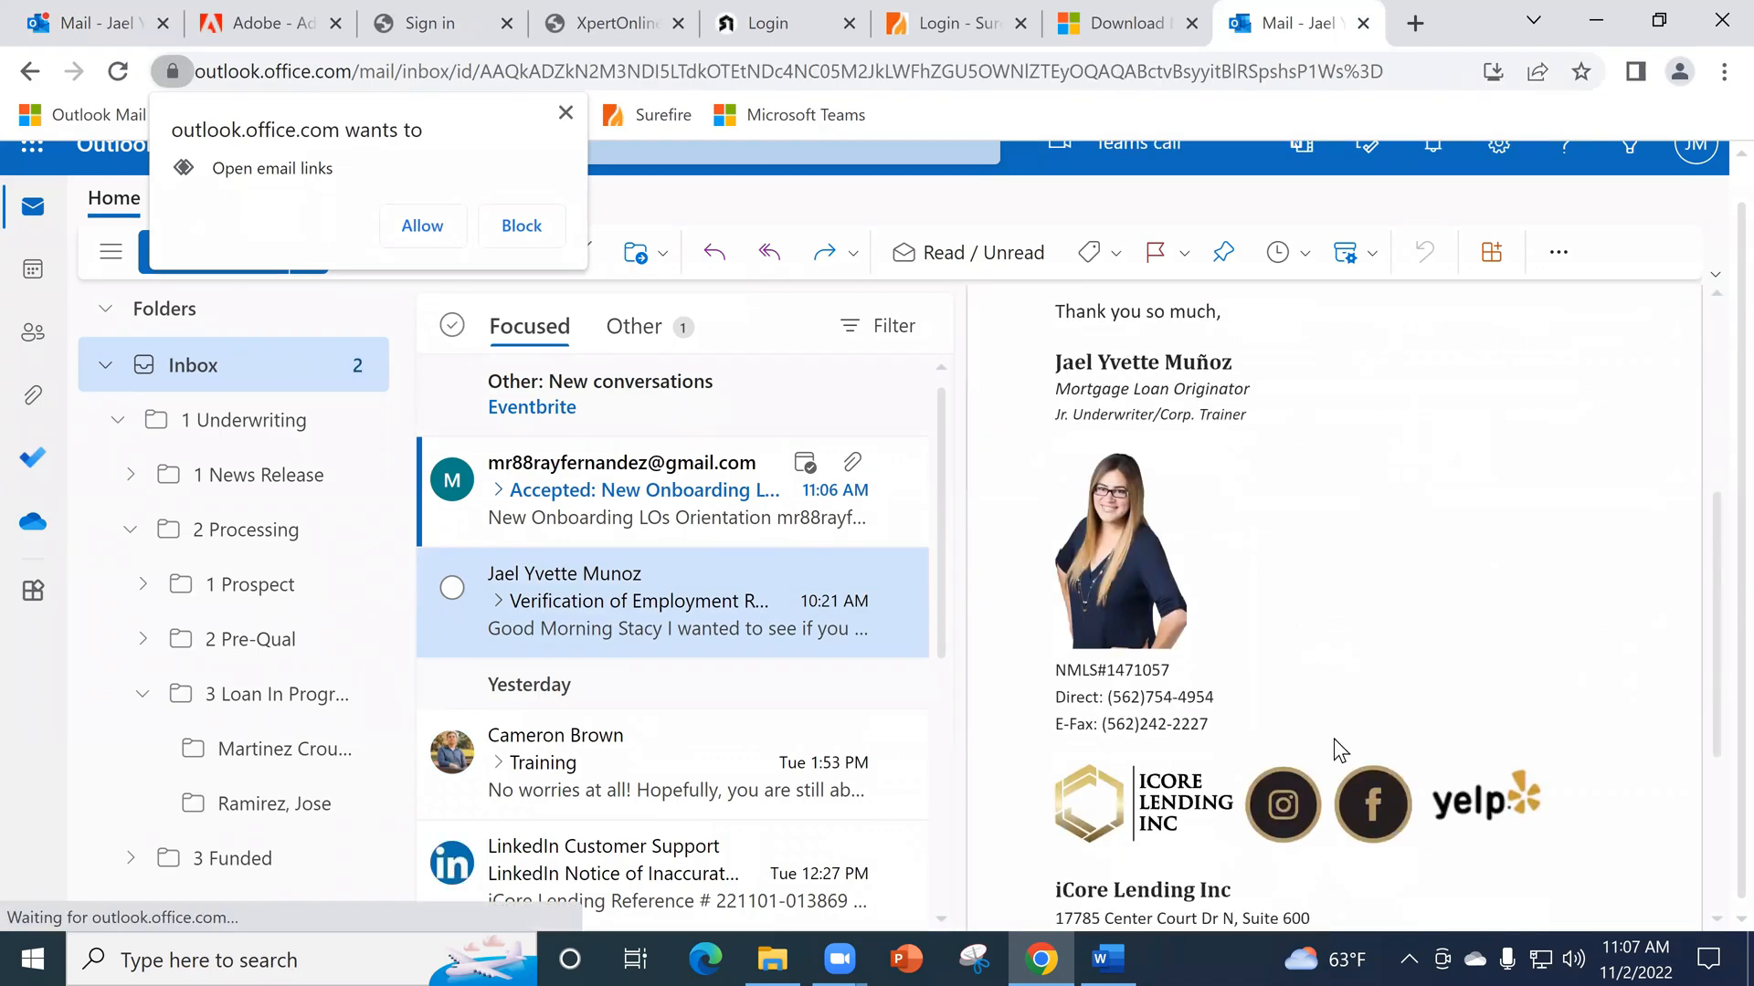
{"action": "left_click", "coordinate": [1279, 802]}
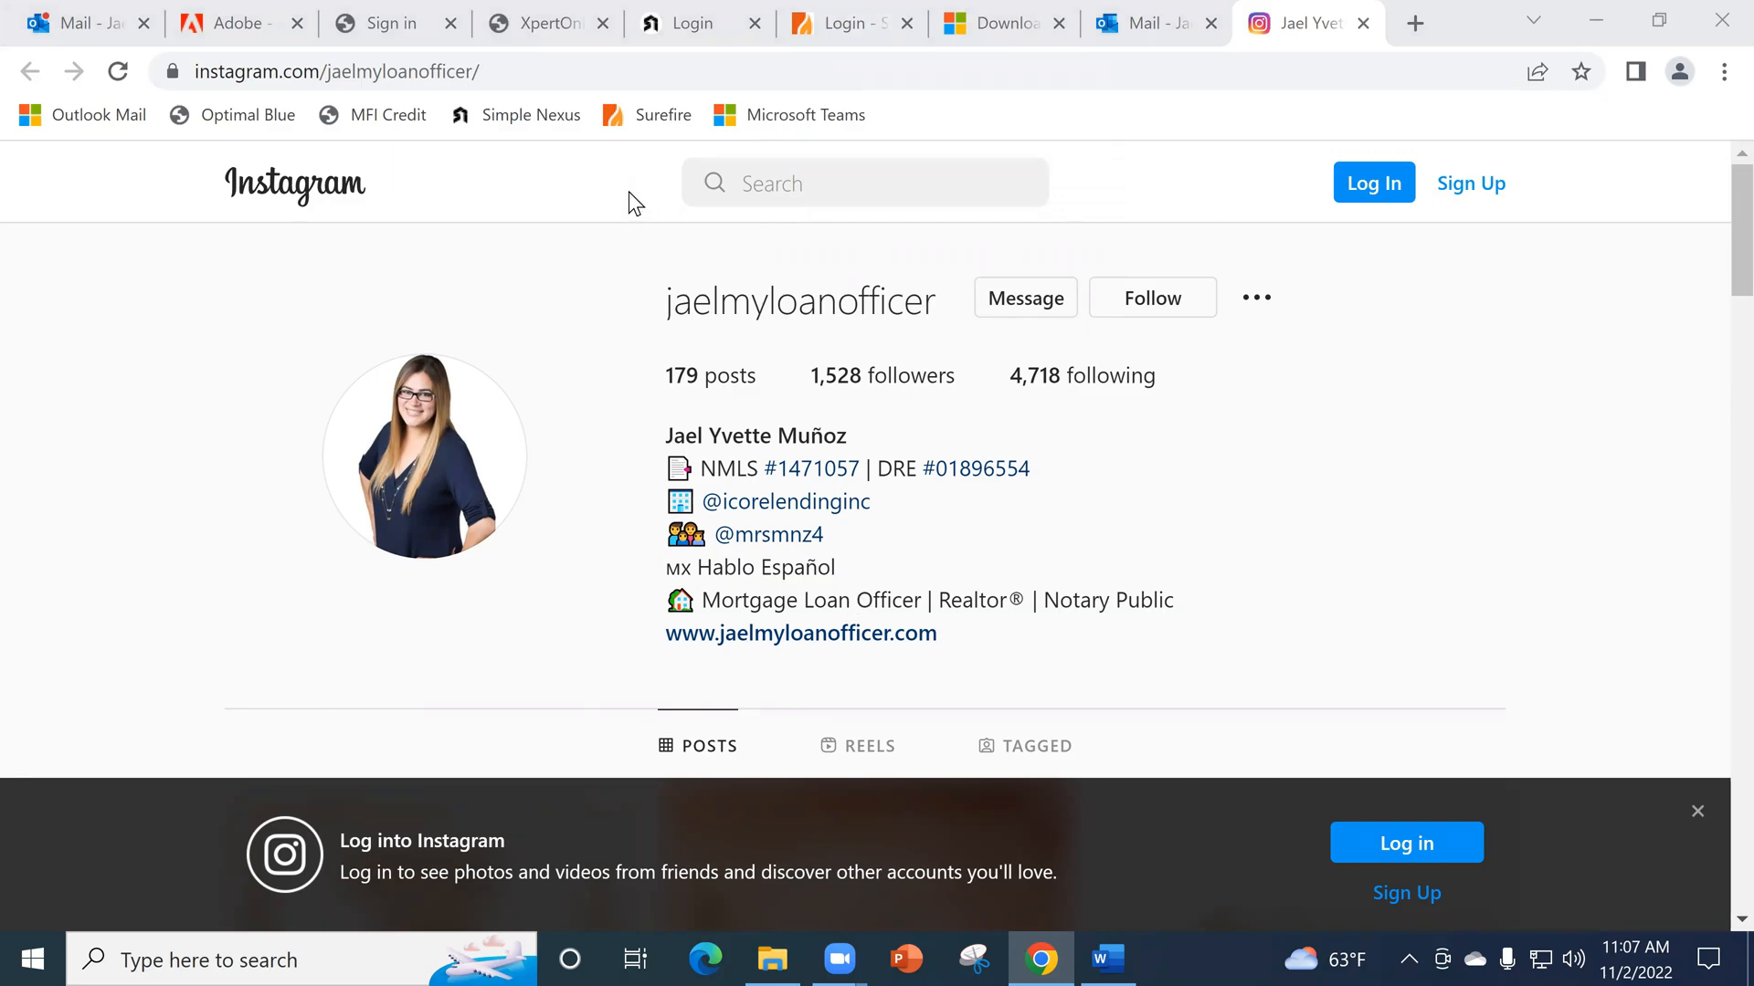
{"action": "left_click", "coordinate": [418, 159]}
{"action": "key", "text": "ctrl+c"}
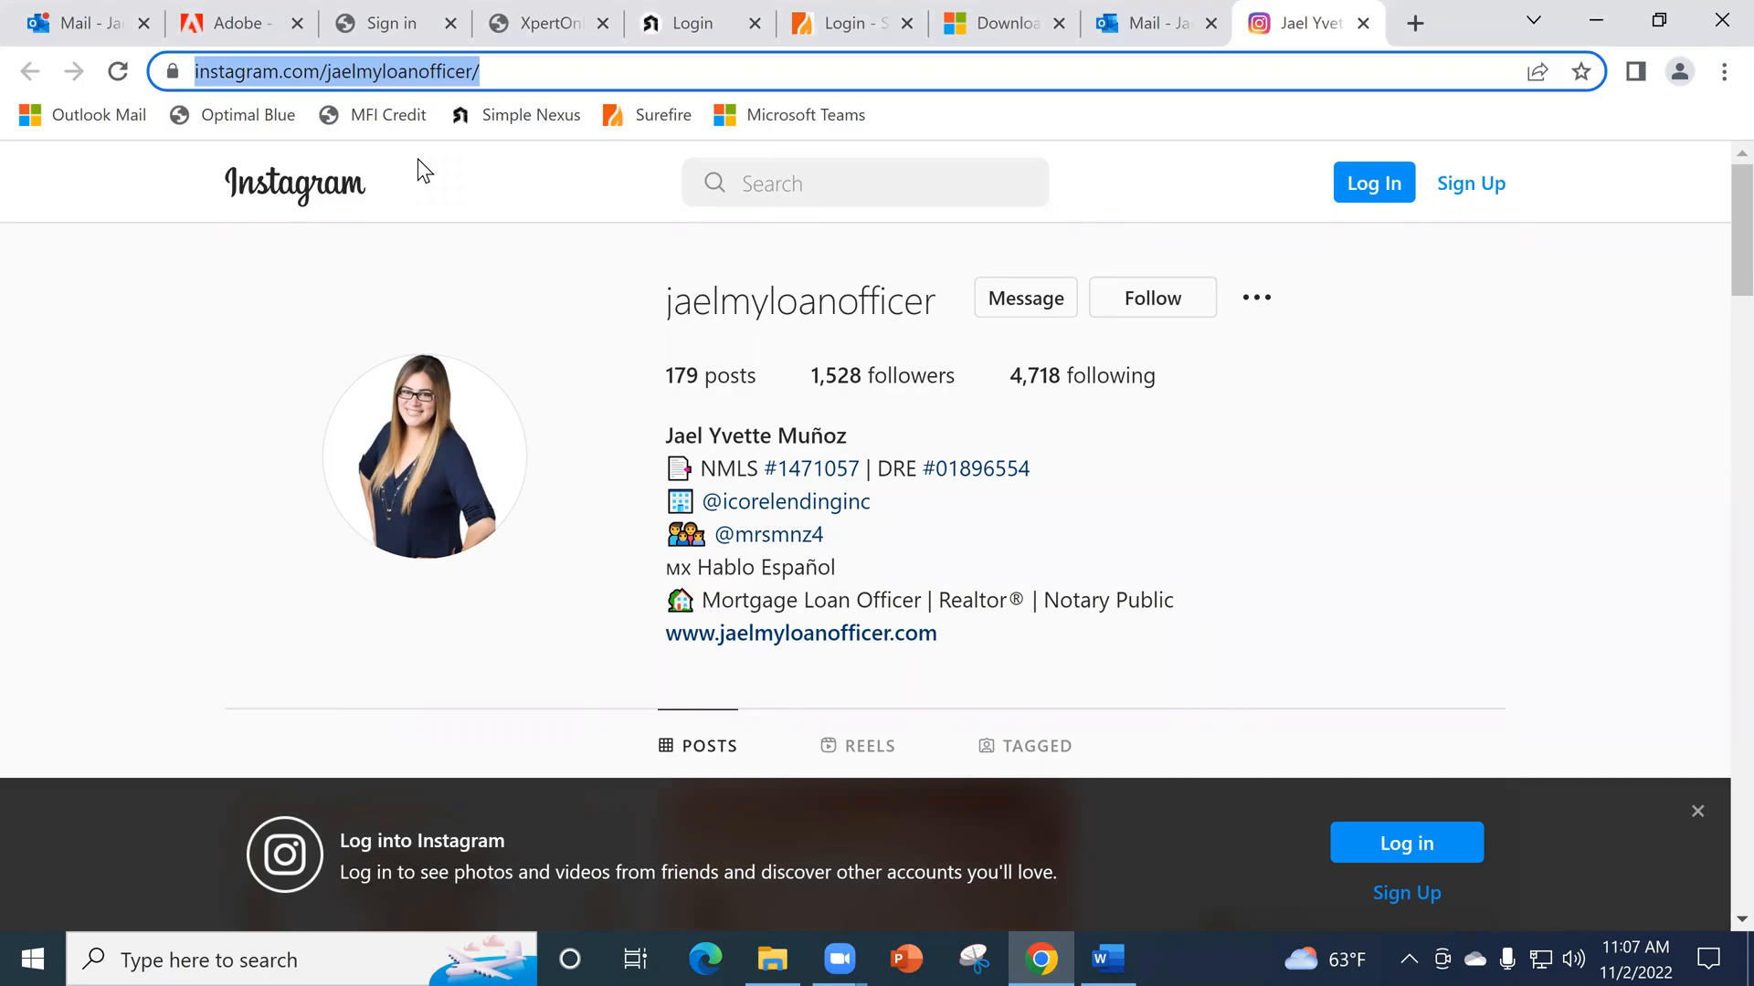
- Back in the signature settings, hyperlink the California Home Realtors logo to the copied Instagram profile address
{"action": "left_click", "coordinate": [84, 24]}
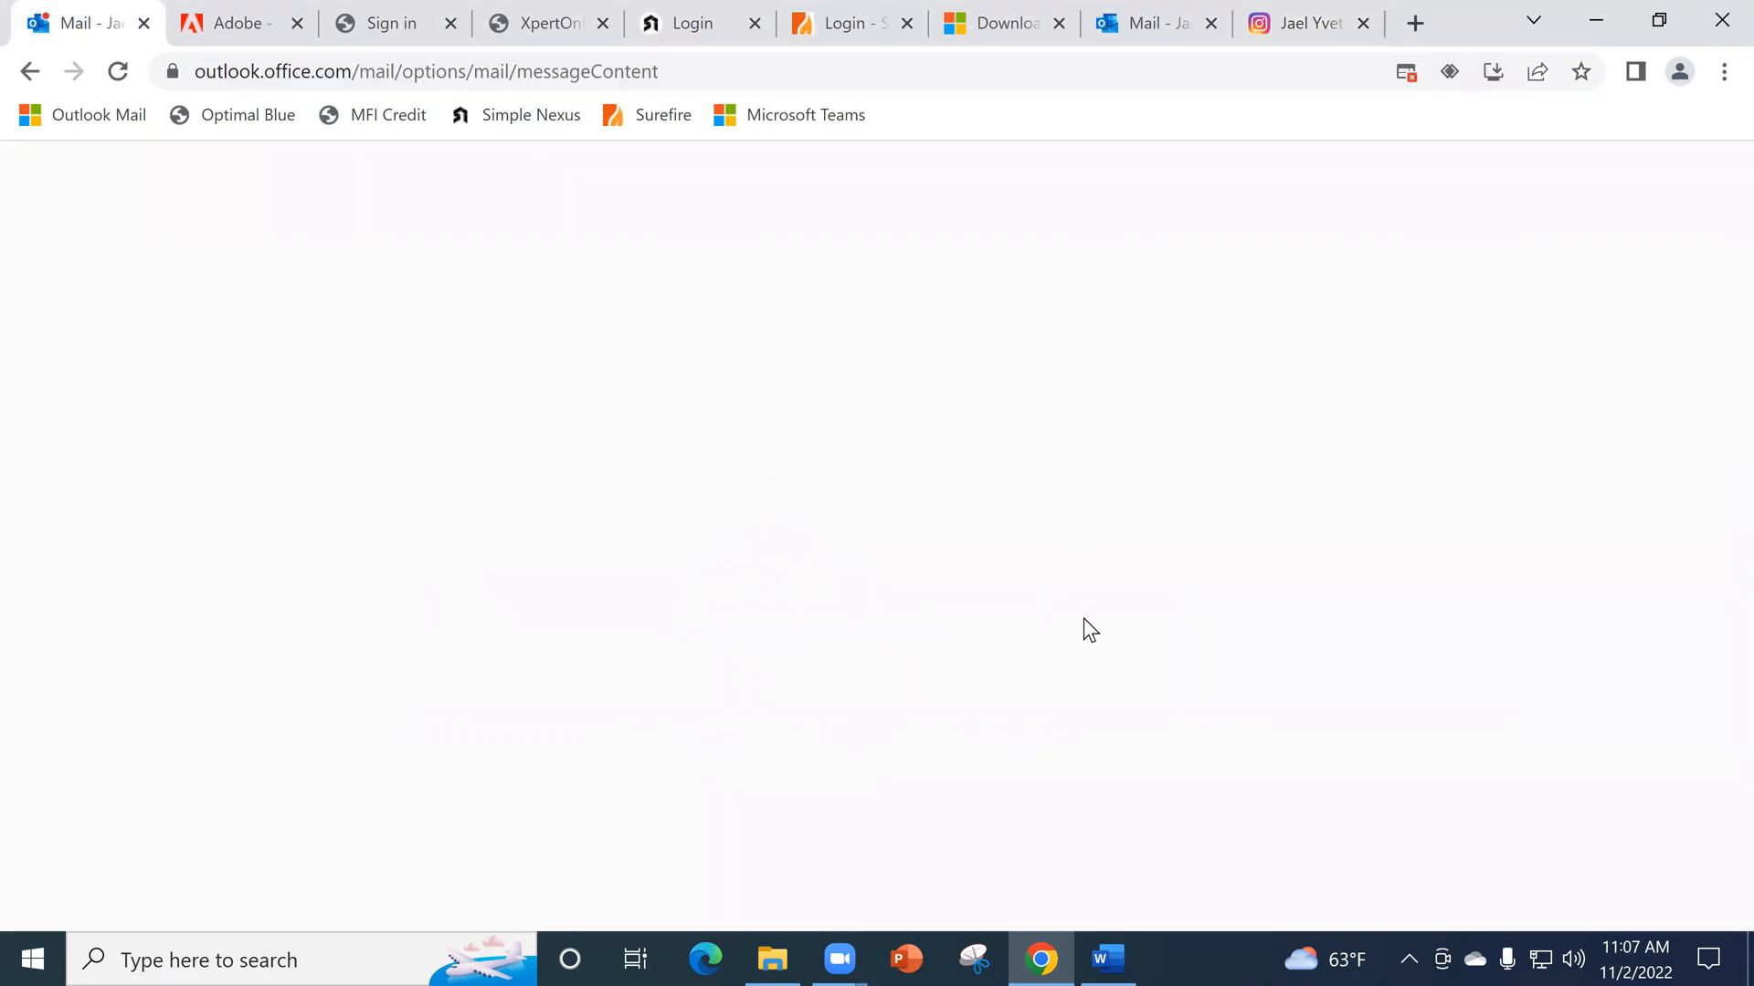
{"action": "scroll", "coordinate": [847, 425], "scroll_direction": "down", "scroll_amount": 2}
{"action": "left_click", "coordinate": [847, 419]}
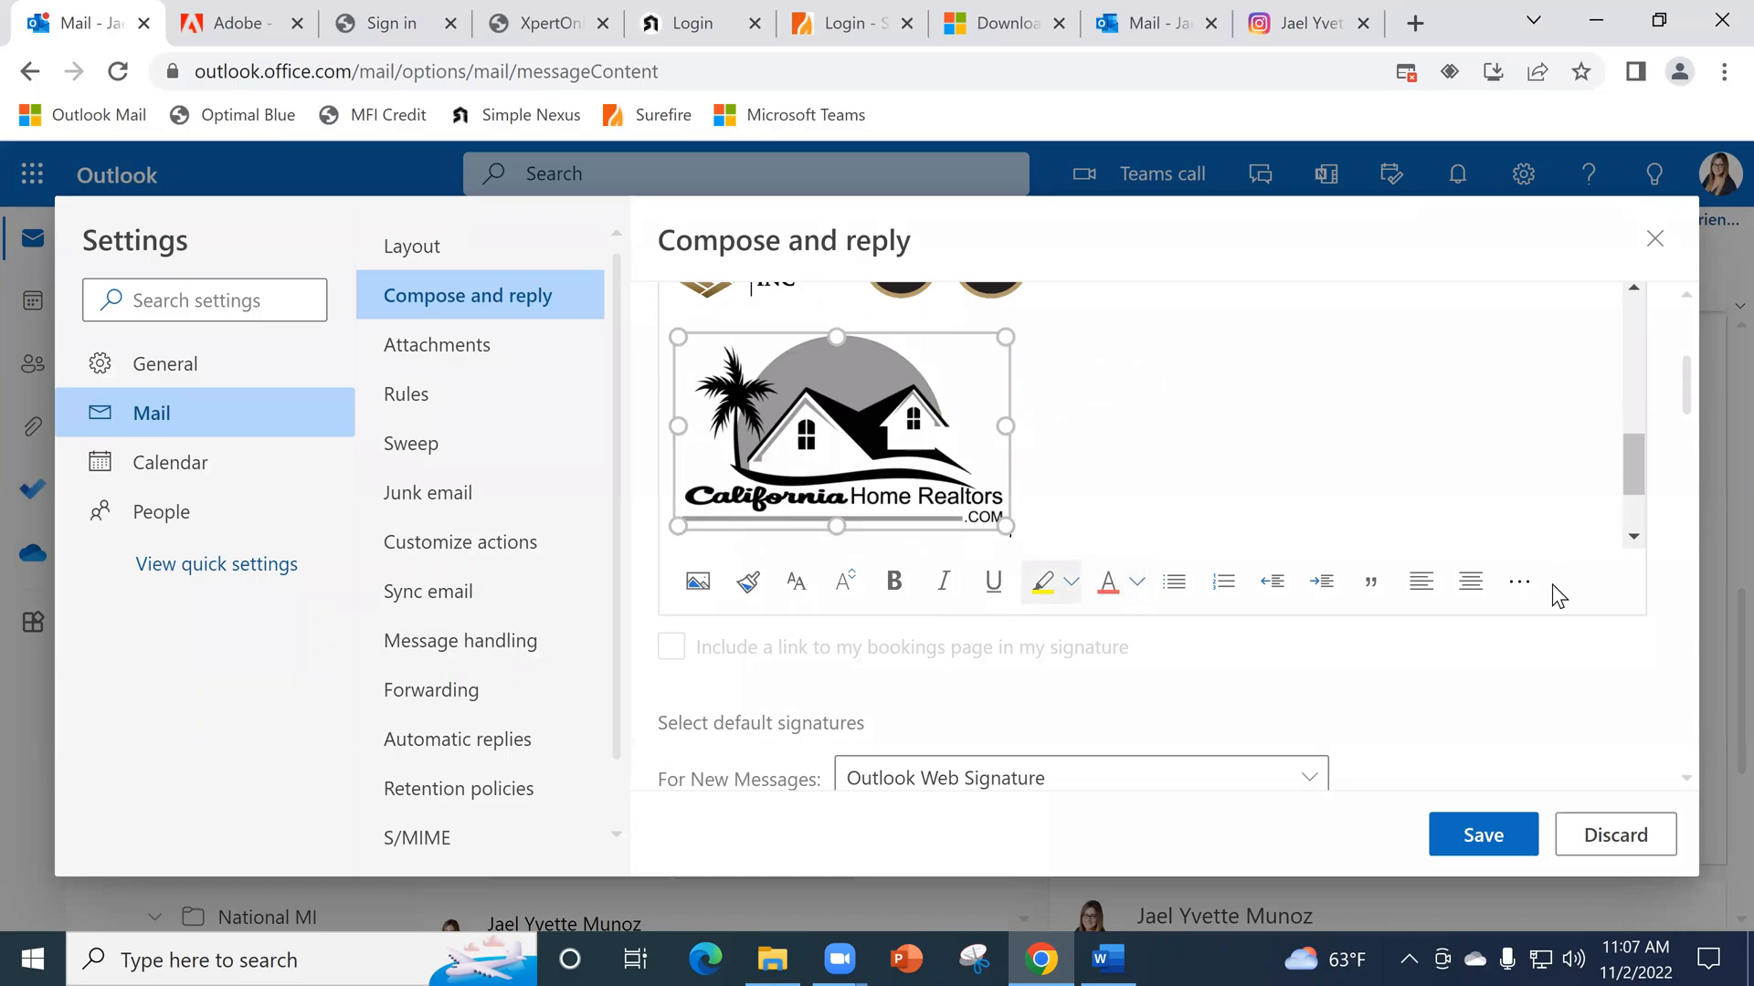
{"action": "left_click", "coordinate": [1520, 583]}
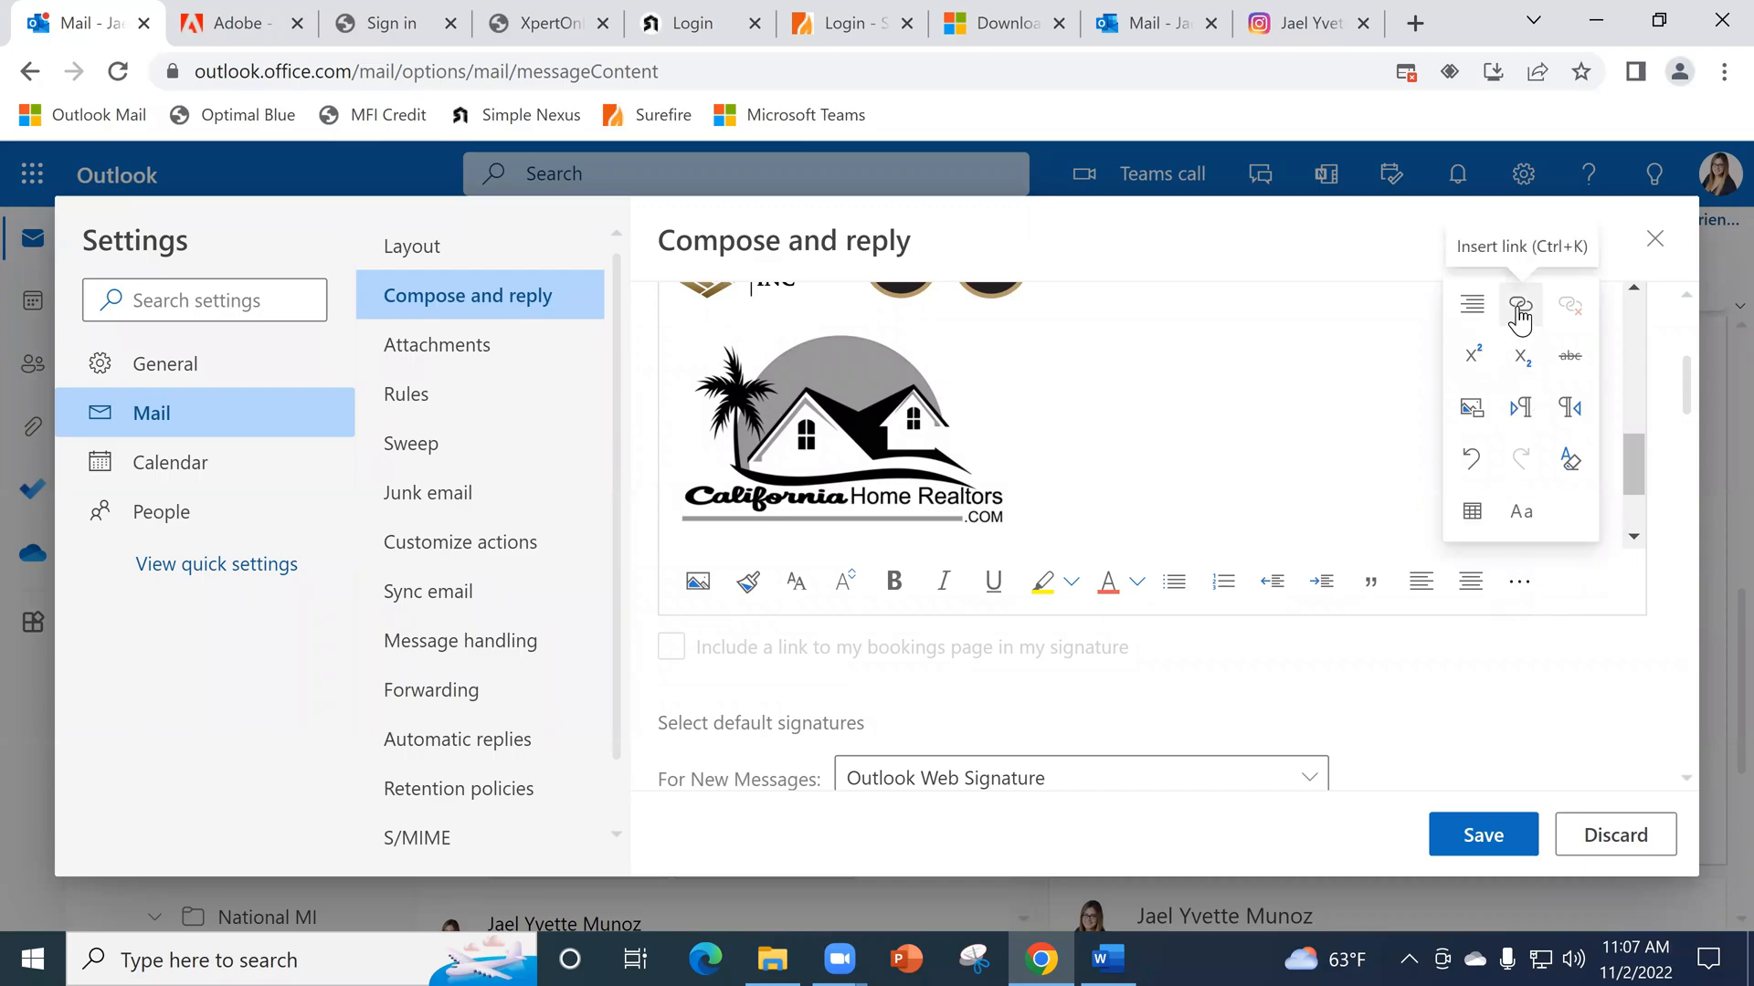
{"action": "left_click", "coordinate": [1519, 310]}
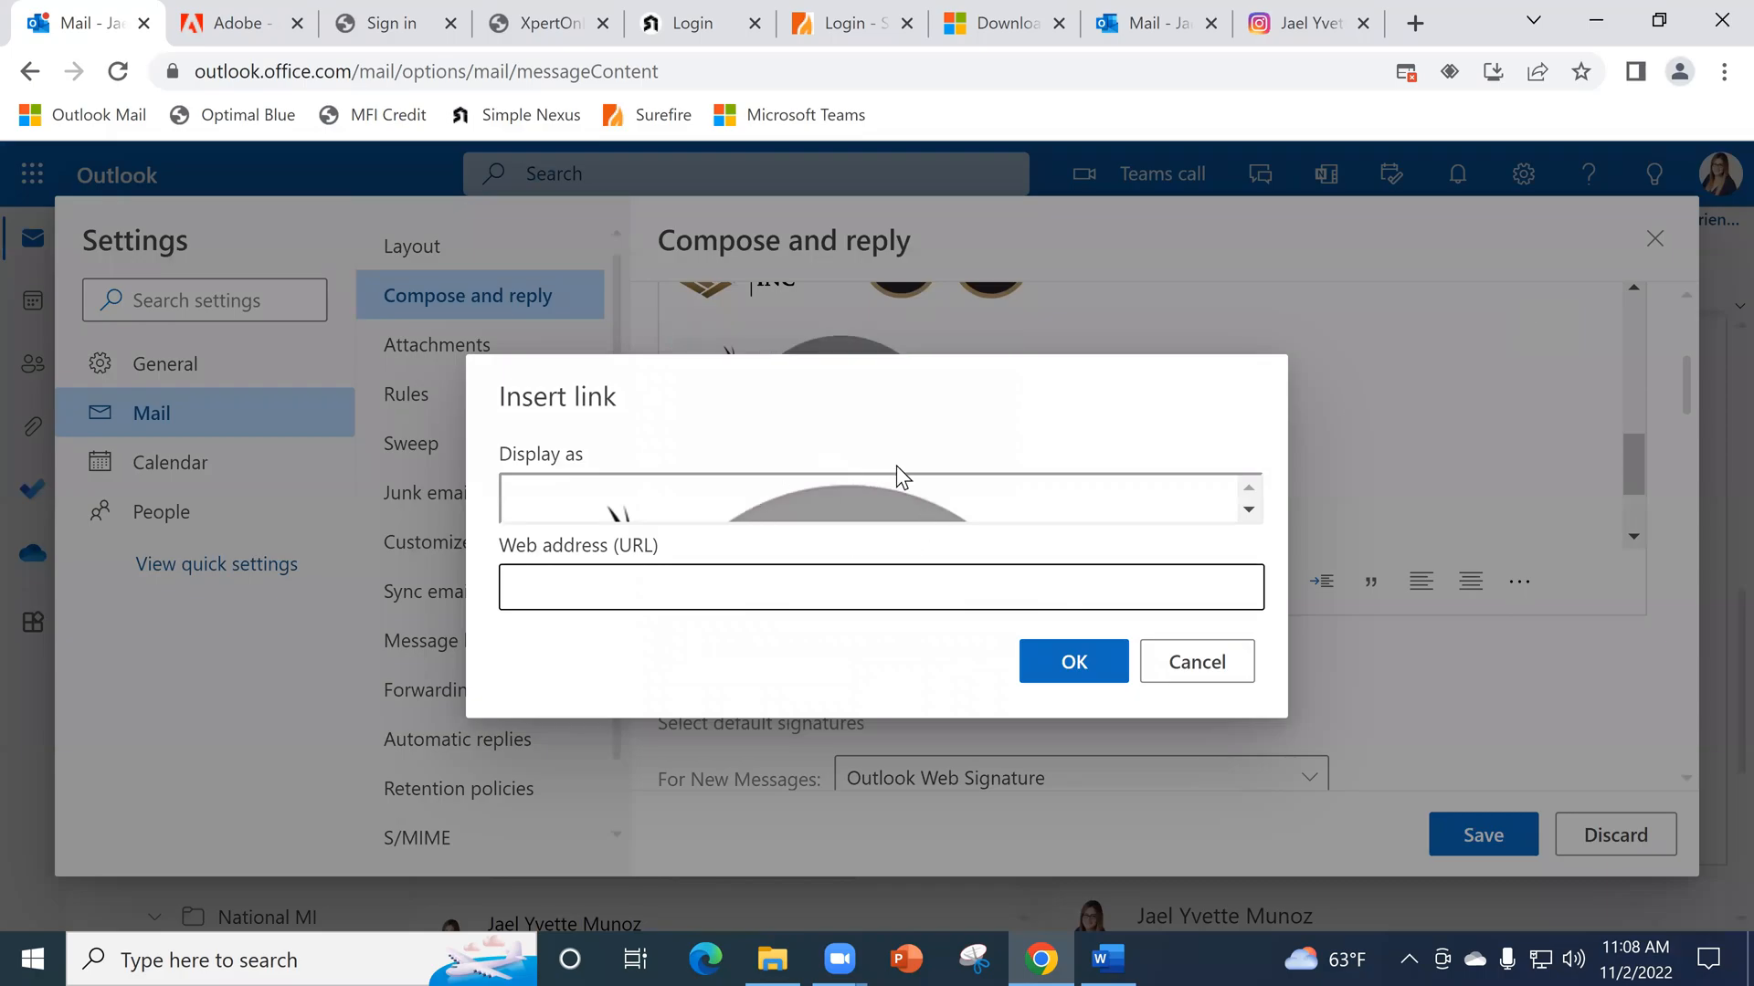
{"action": "left_click", "coordinate": [1248, 510]}
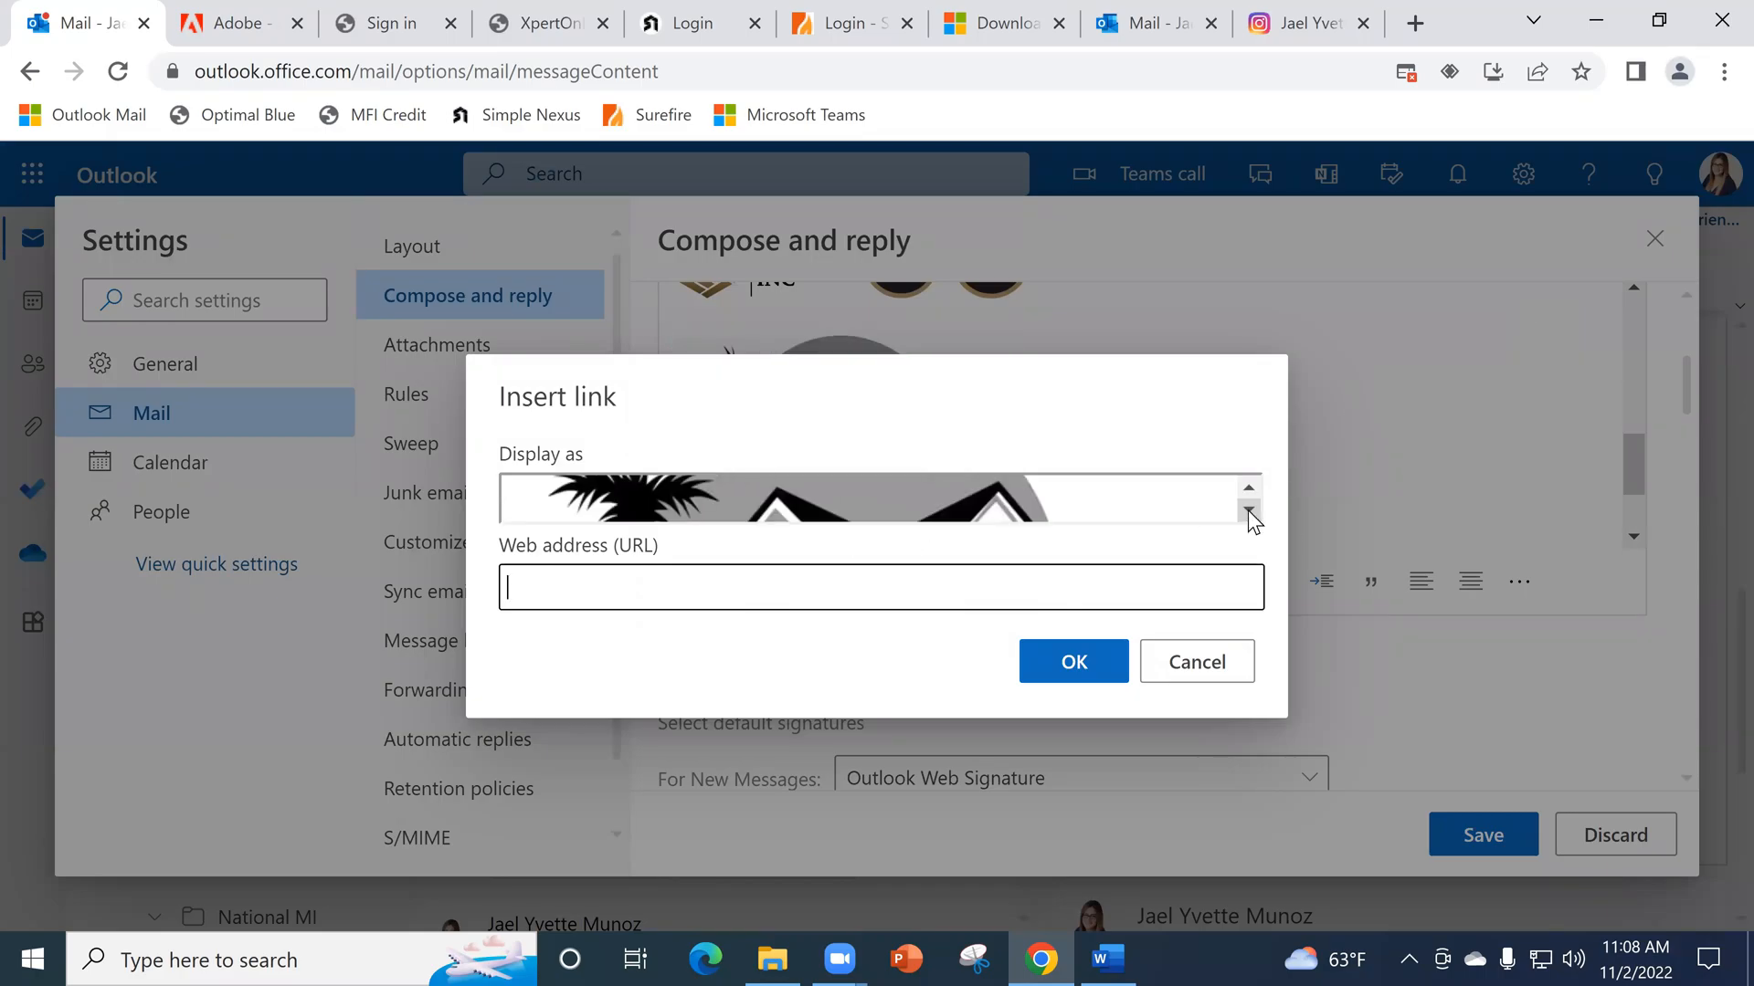
{"action": "left_click", "coordinate": [1247, 510]}
{"action": "left_click", "coordinate": [1248, 510]}
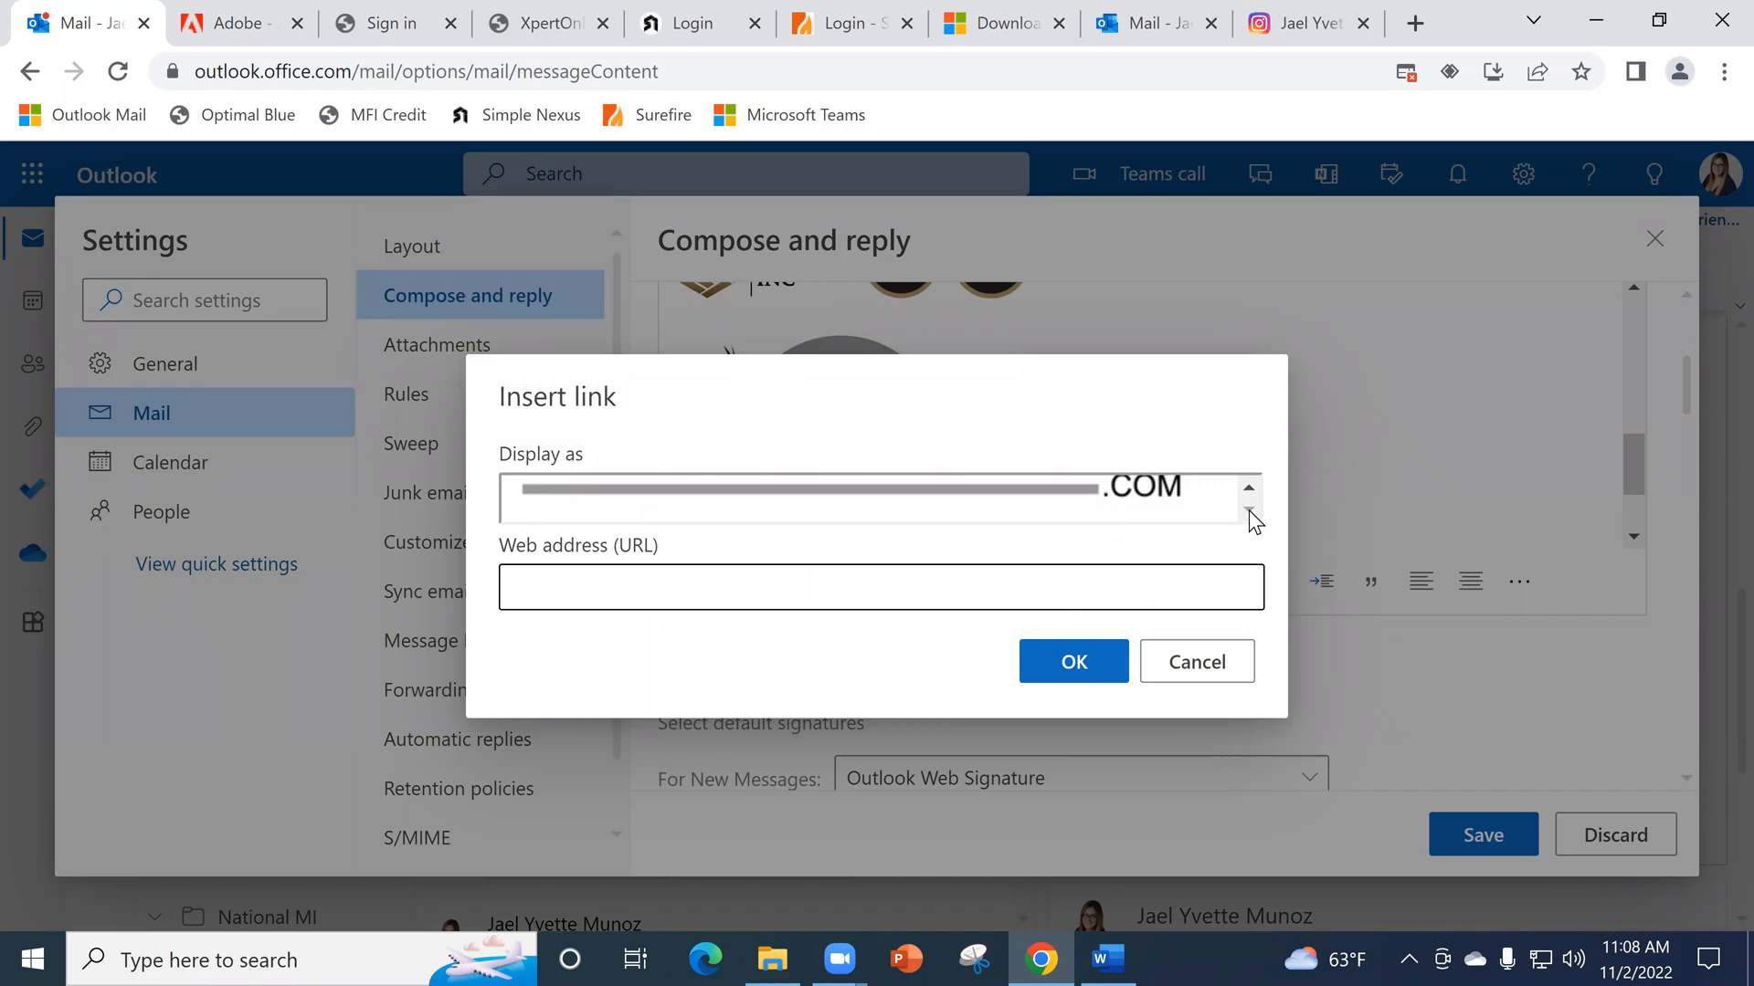
{"action": "left_click", "coordinate": [741, 589]}
{"action": "key", "text": "ctrl+v"}
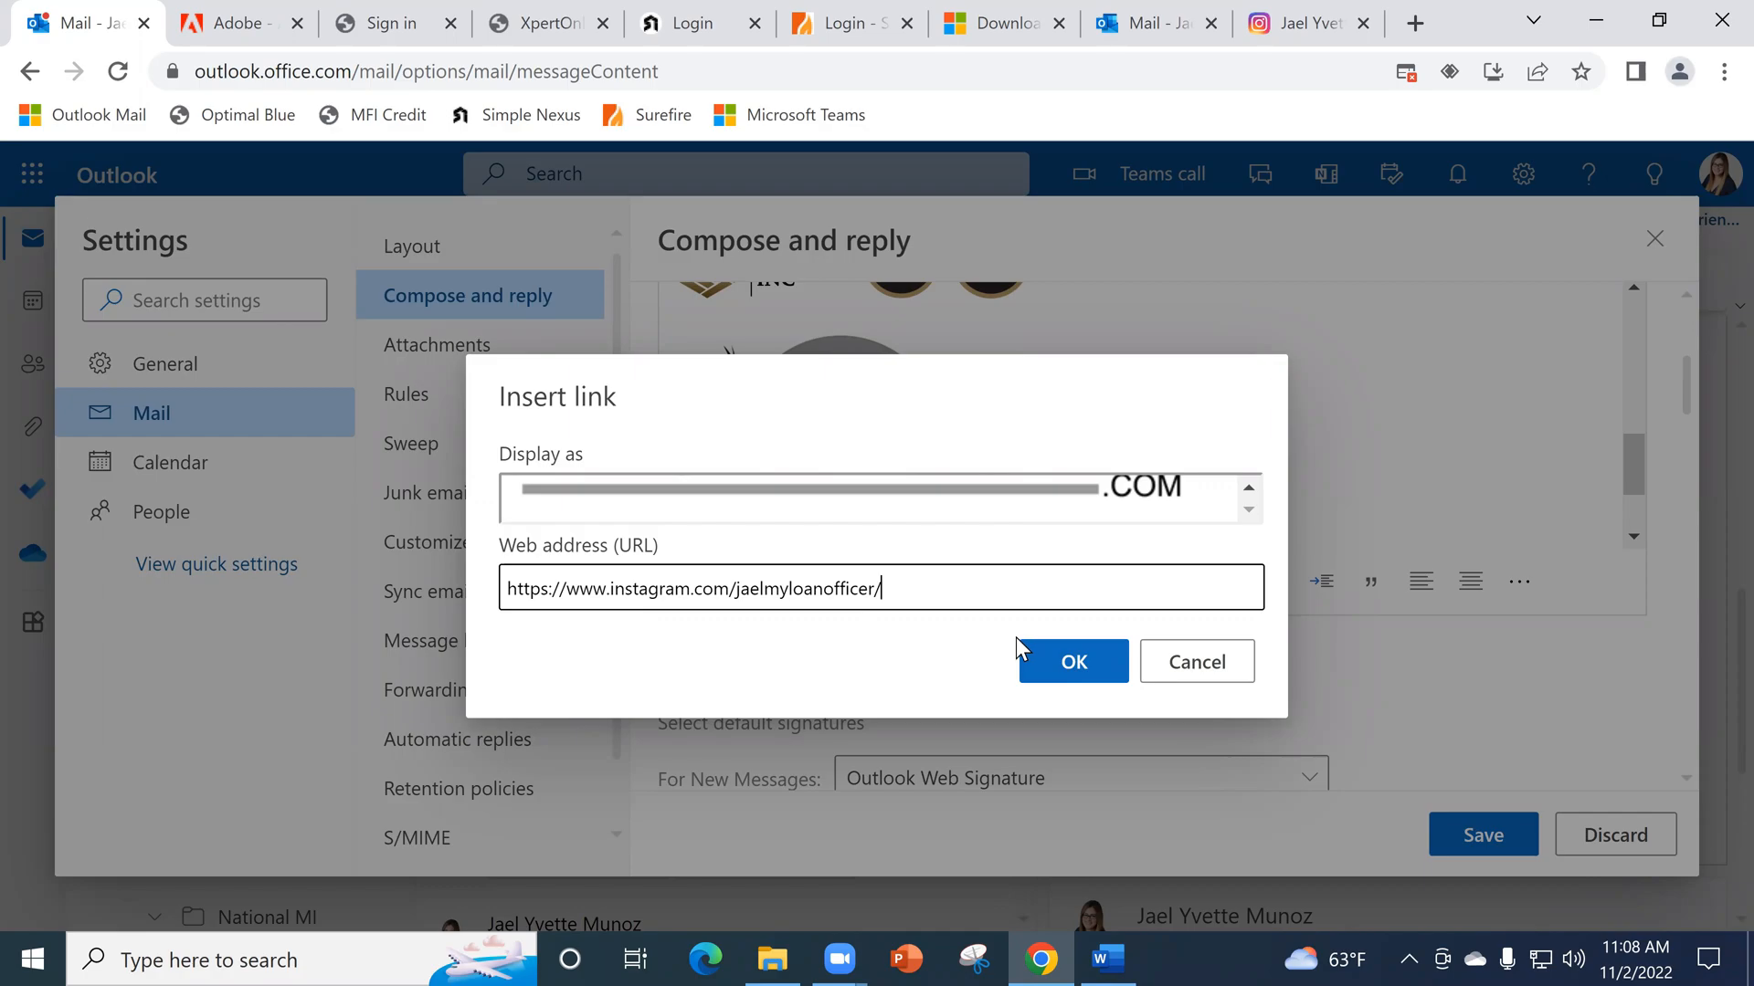
{"action": "left_click", "coordinate": [1074, 661]}
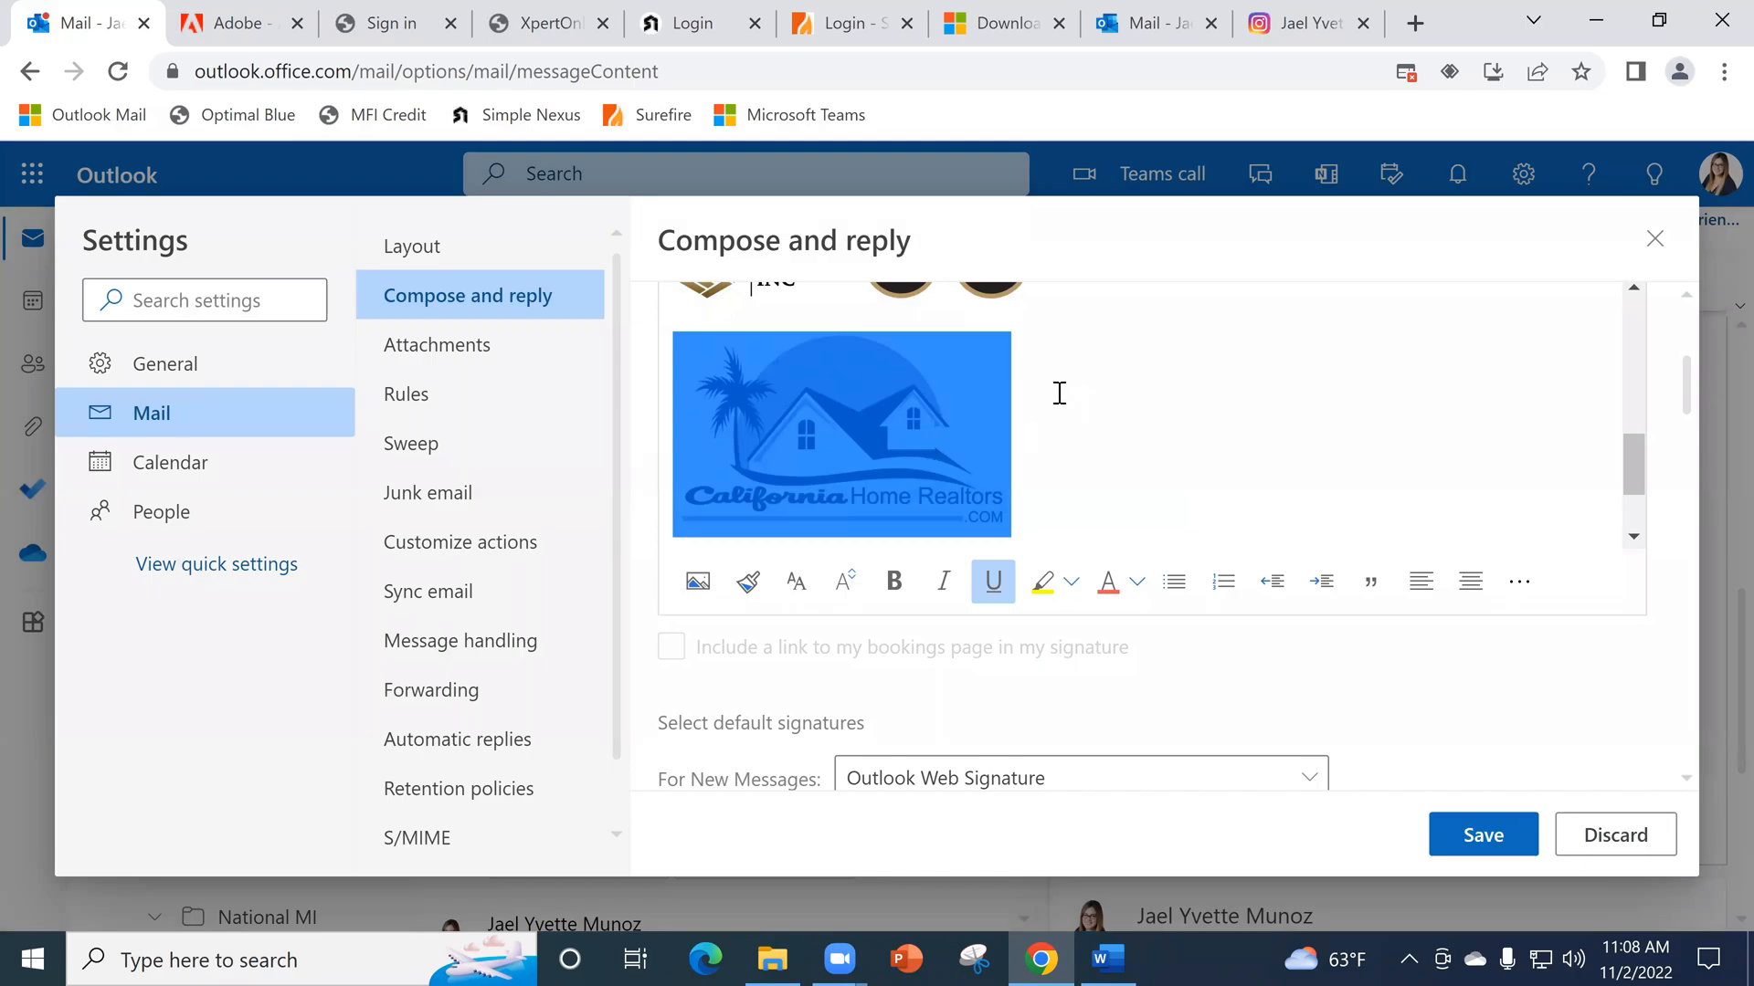
- Test the iCore Lending logo and Instagram icon links in the Verification of Employment email's signature, returning to the email after each
{"action": "left_click", "coordinate": [1146, 23]}
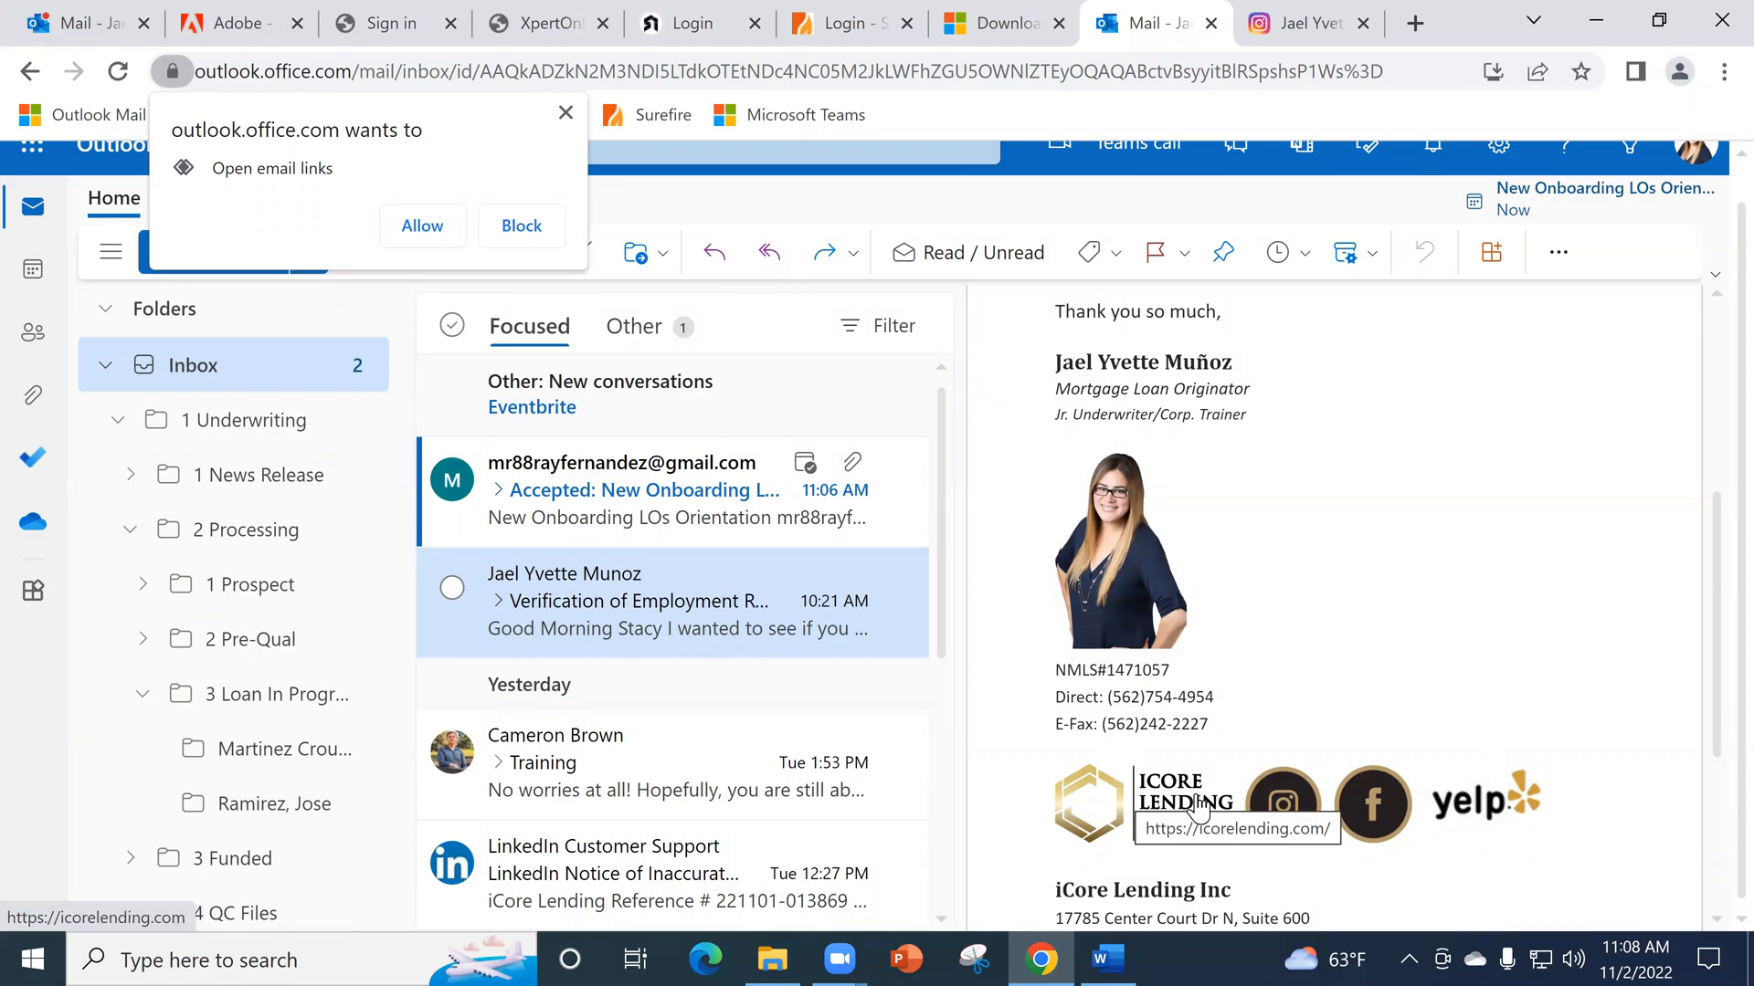
{"action": "left_click", "coordinate": [1183, 806]}
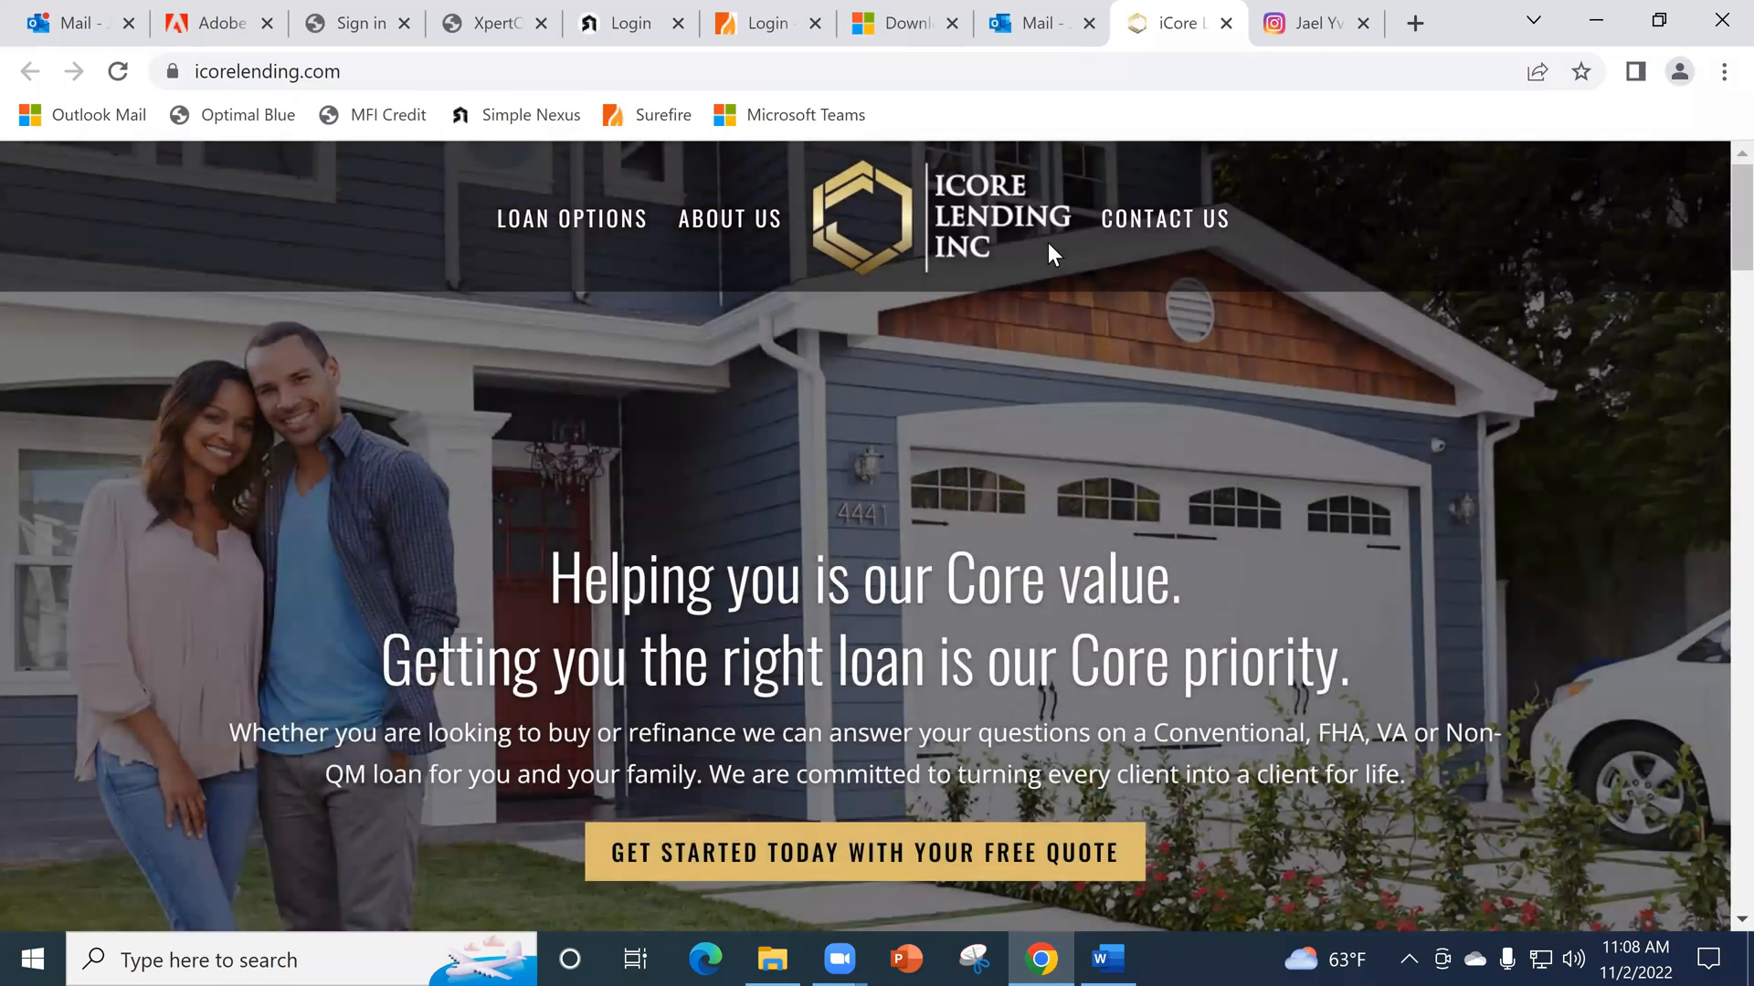
{"action": "key", "text": "ctrl+shift+Tab"}
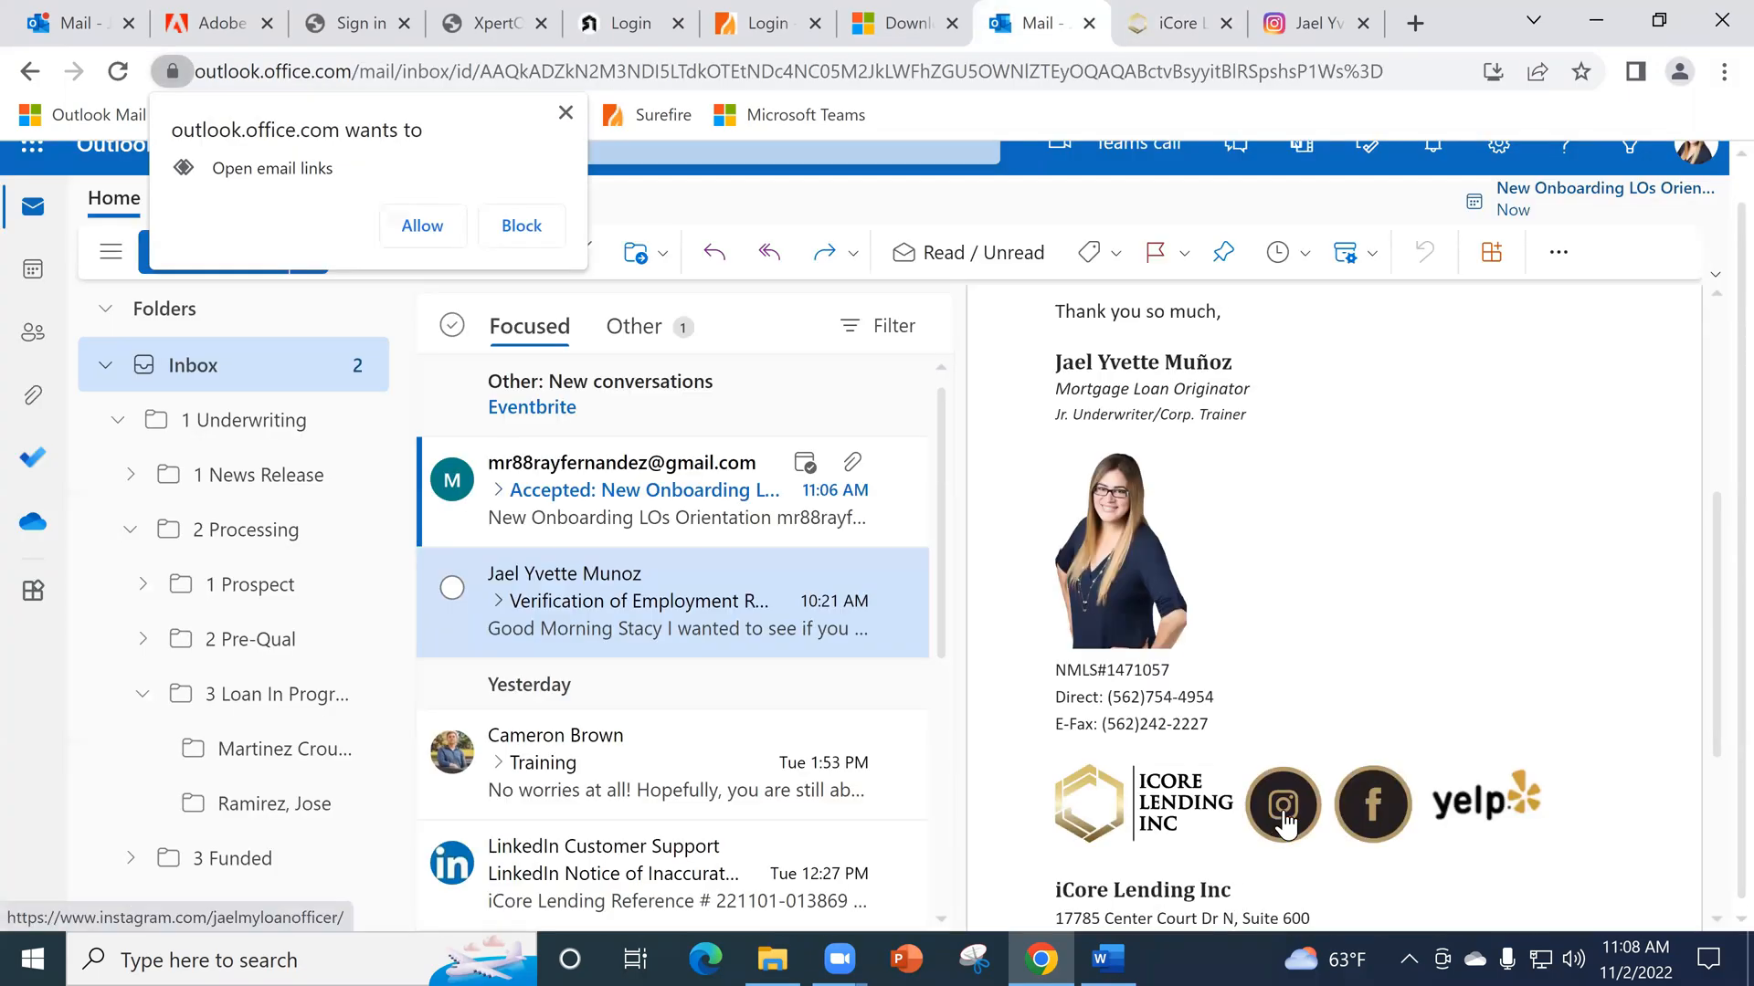
{"action": "left_click", "coordinate": [1283, 818]}
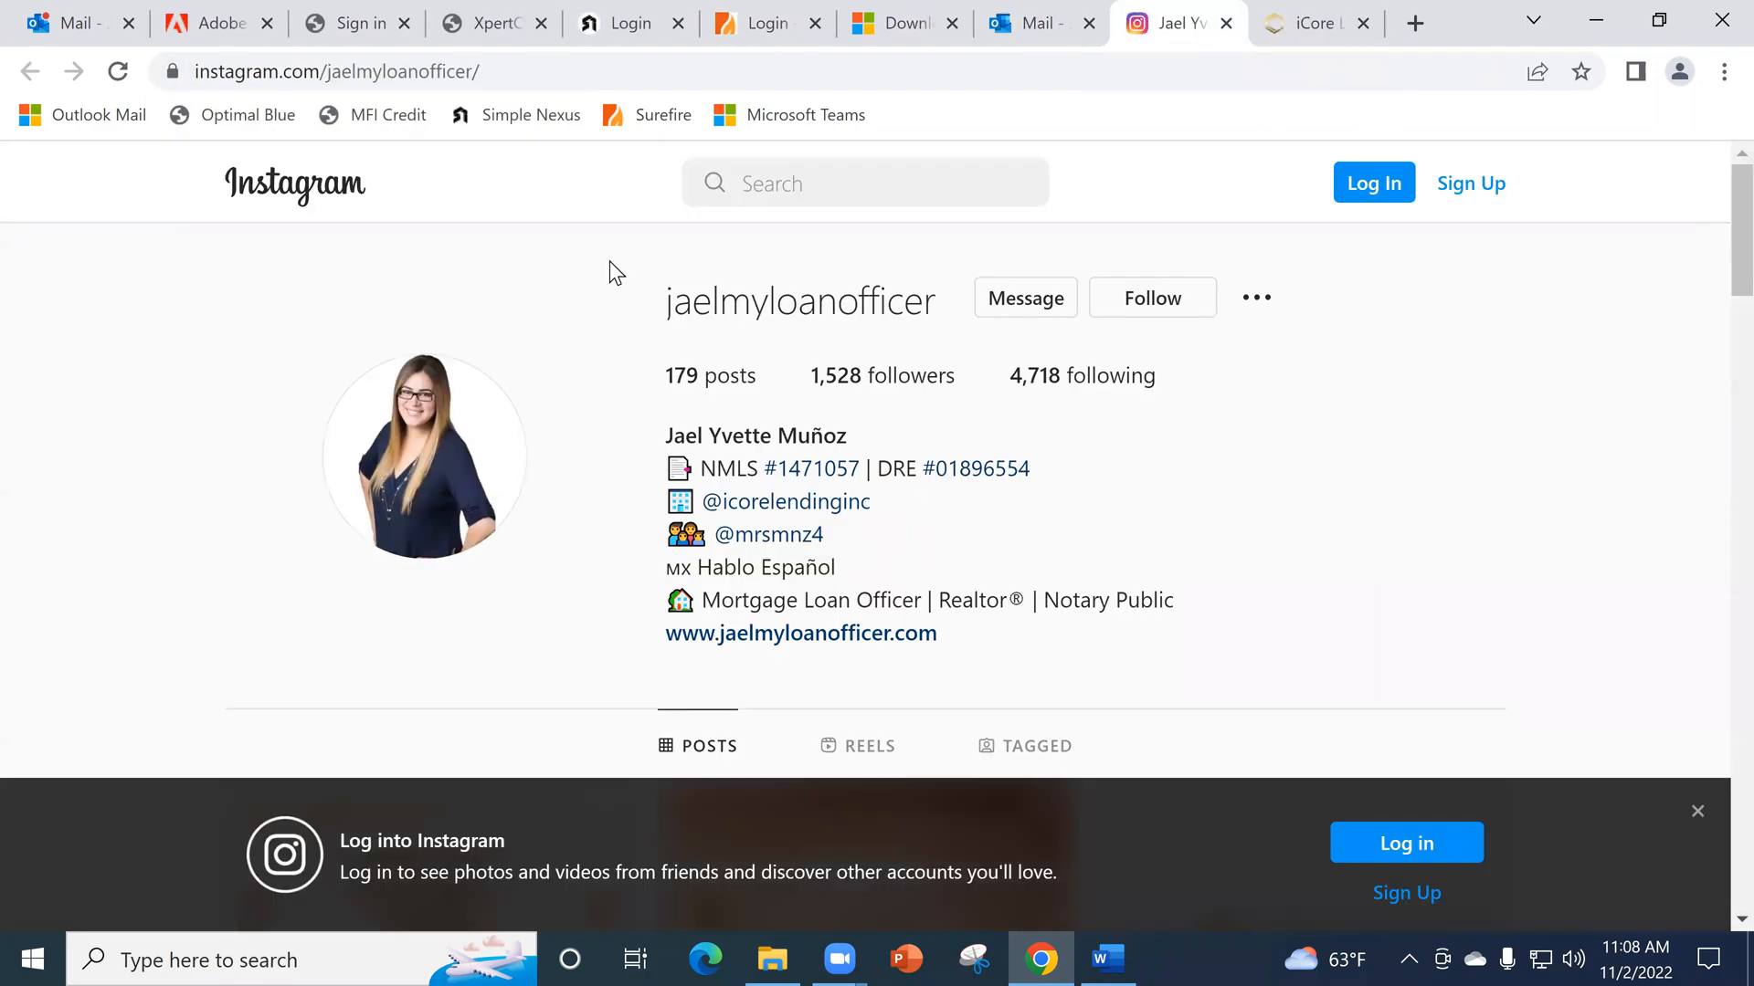
{"action": "key", "text": "ctrl+shift+Tab"}
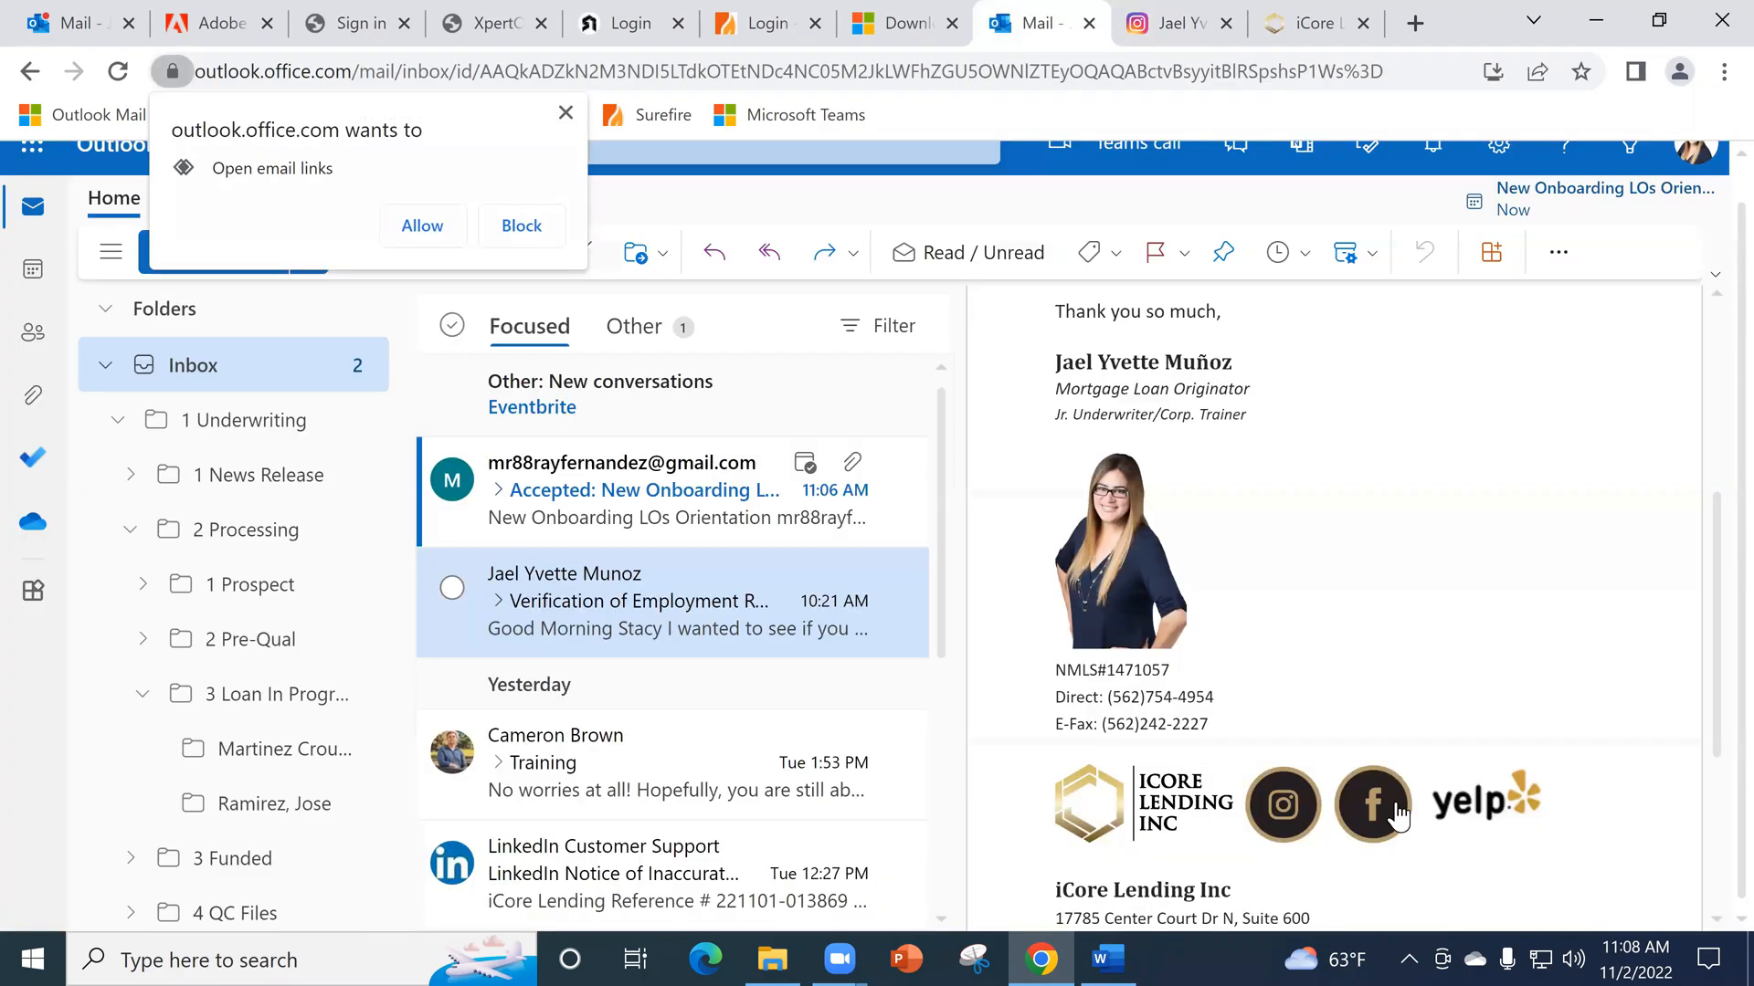
- Test the Facebook and Yelp icon links in the email's signature, view both business pages, and return to review the signature
{"action": "left_click", "coordinate": [1395, 802]}
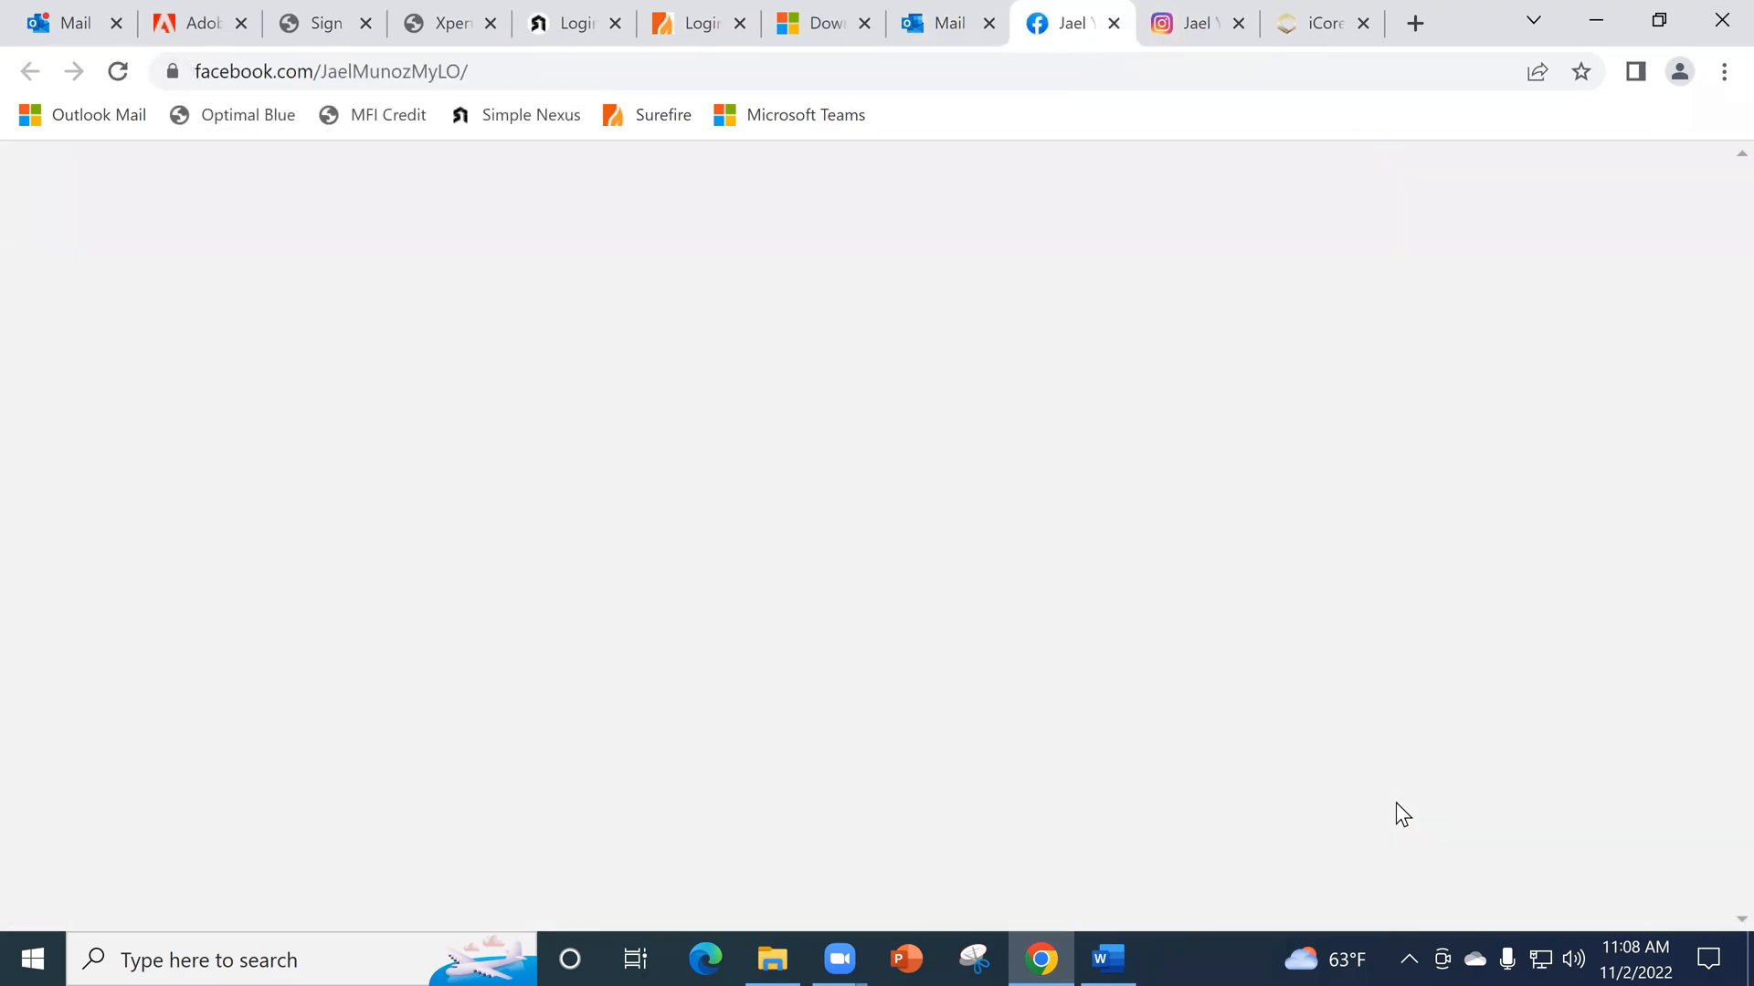
{"action": "scroll", "coordinate": [862, 484], "scroll_direction": "down", "scroll_amount": 3}
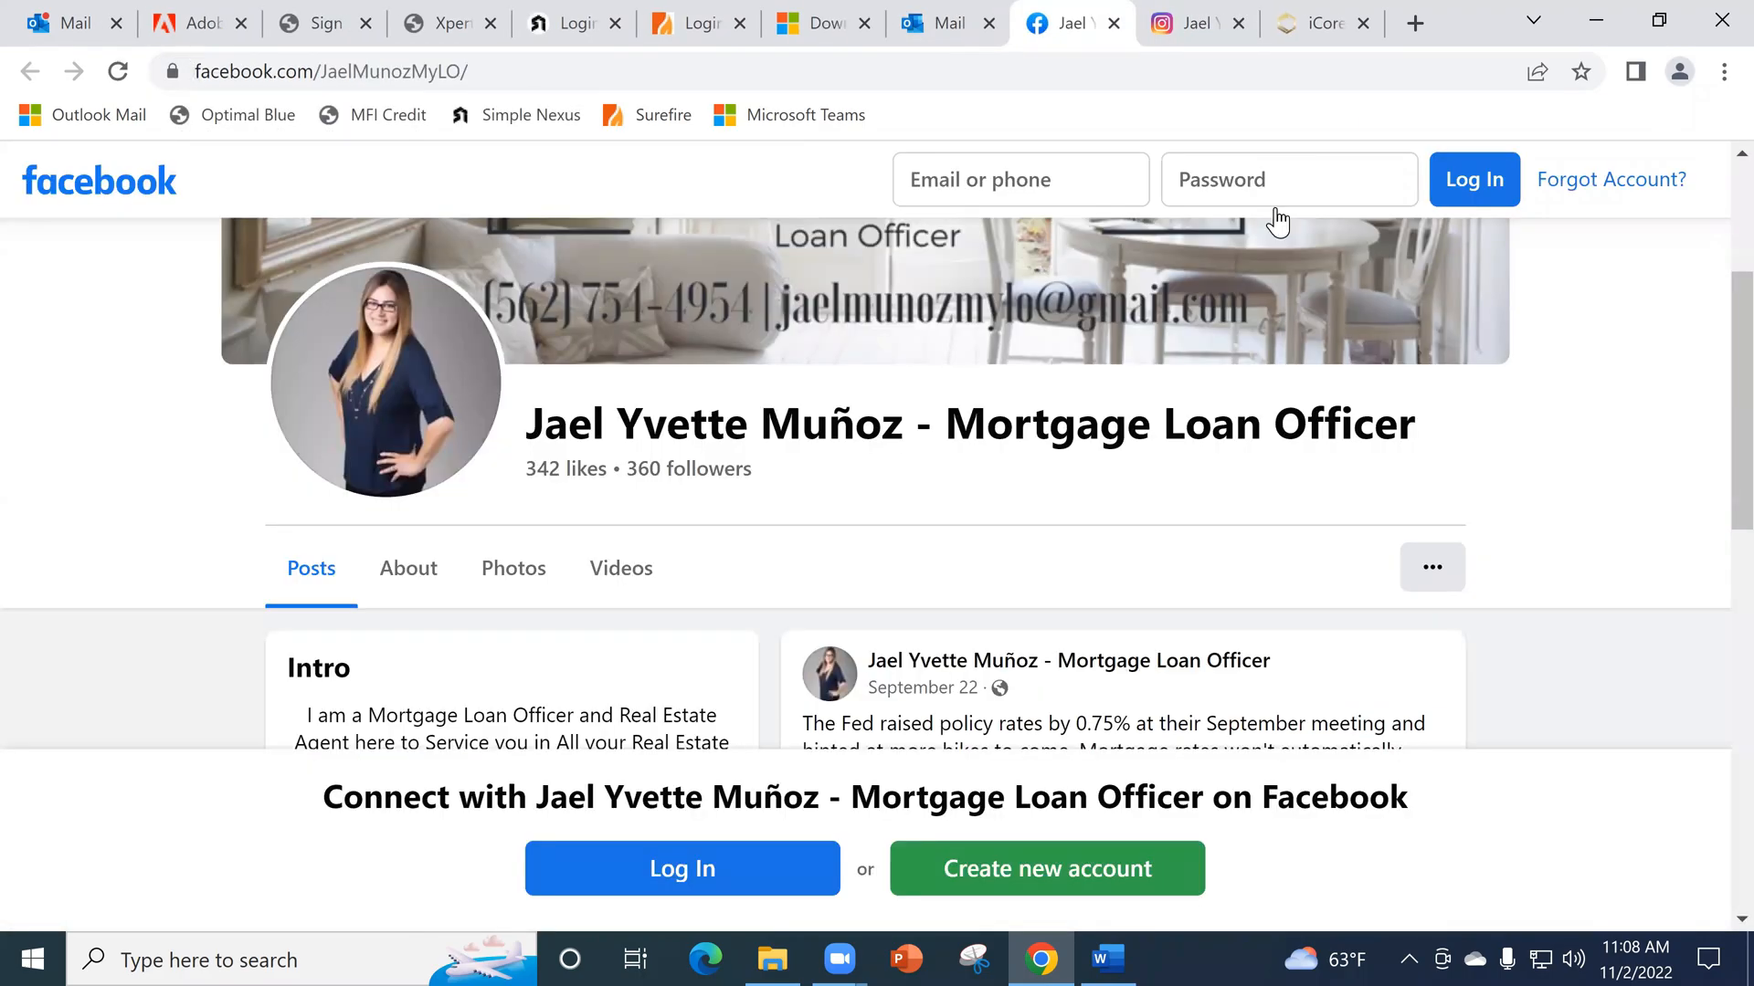
{"action": "key", "text": "ctrl+shift+Tab"}
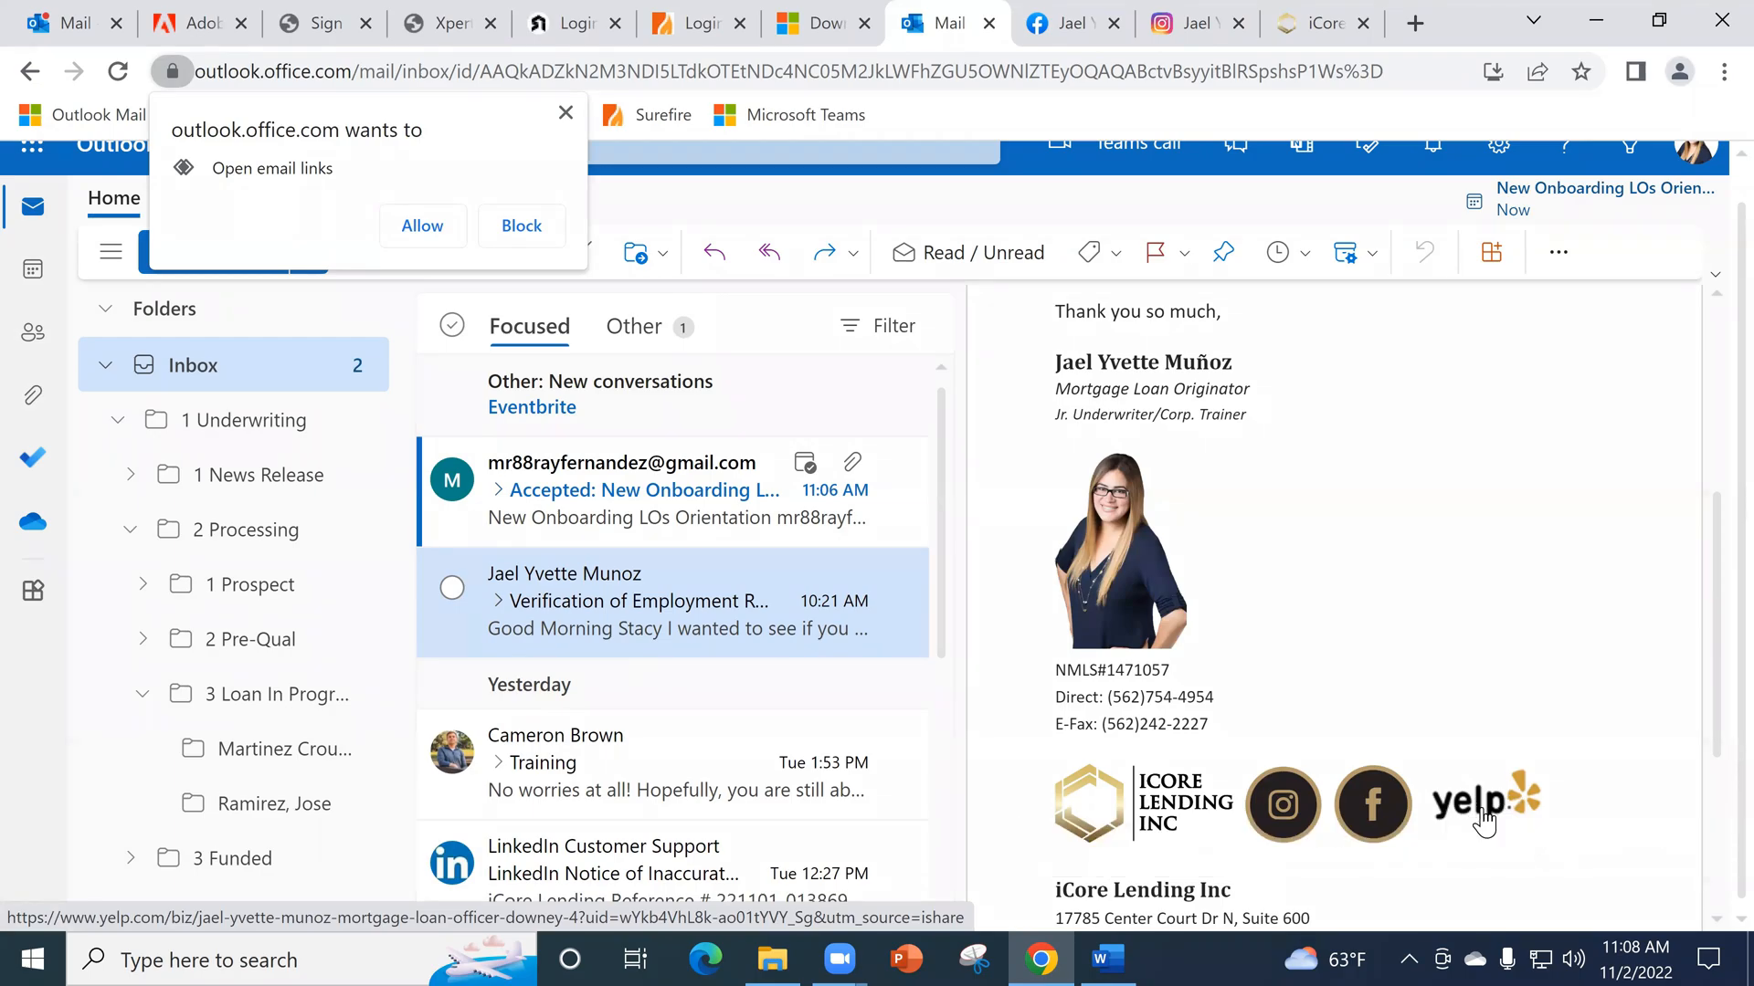
{"action": "left_click", "coordinate": [1483, 809]}
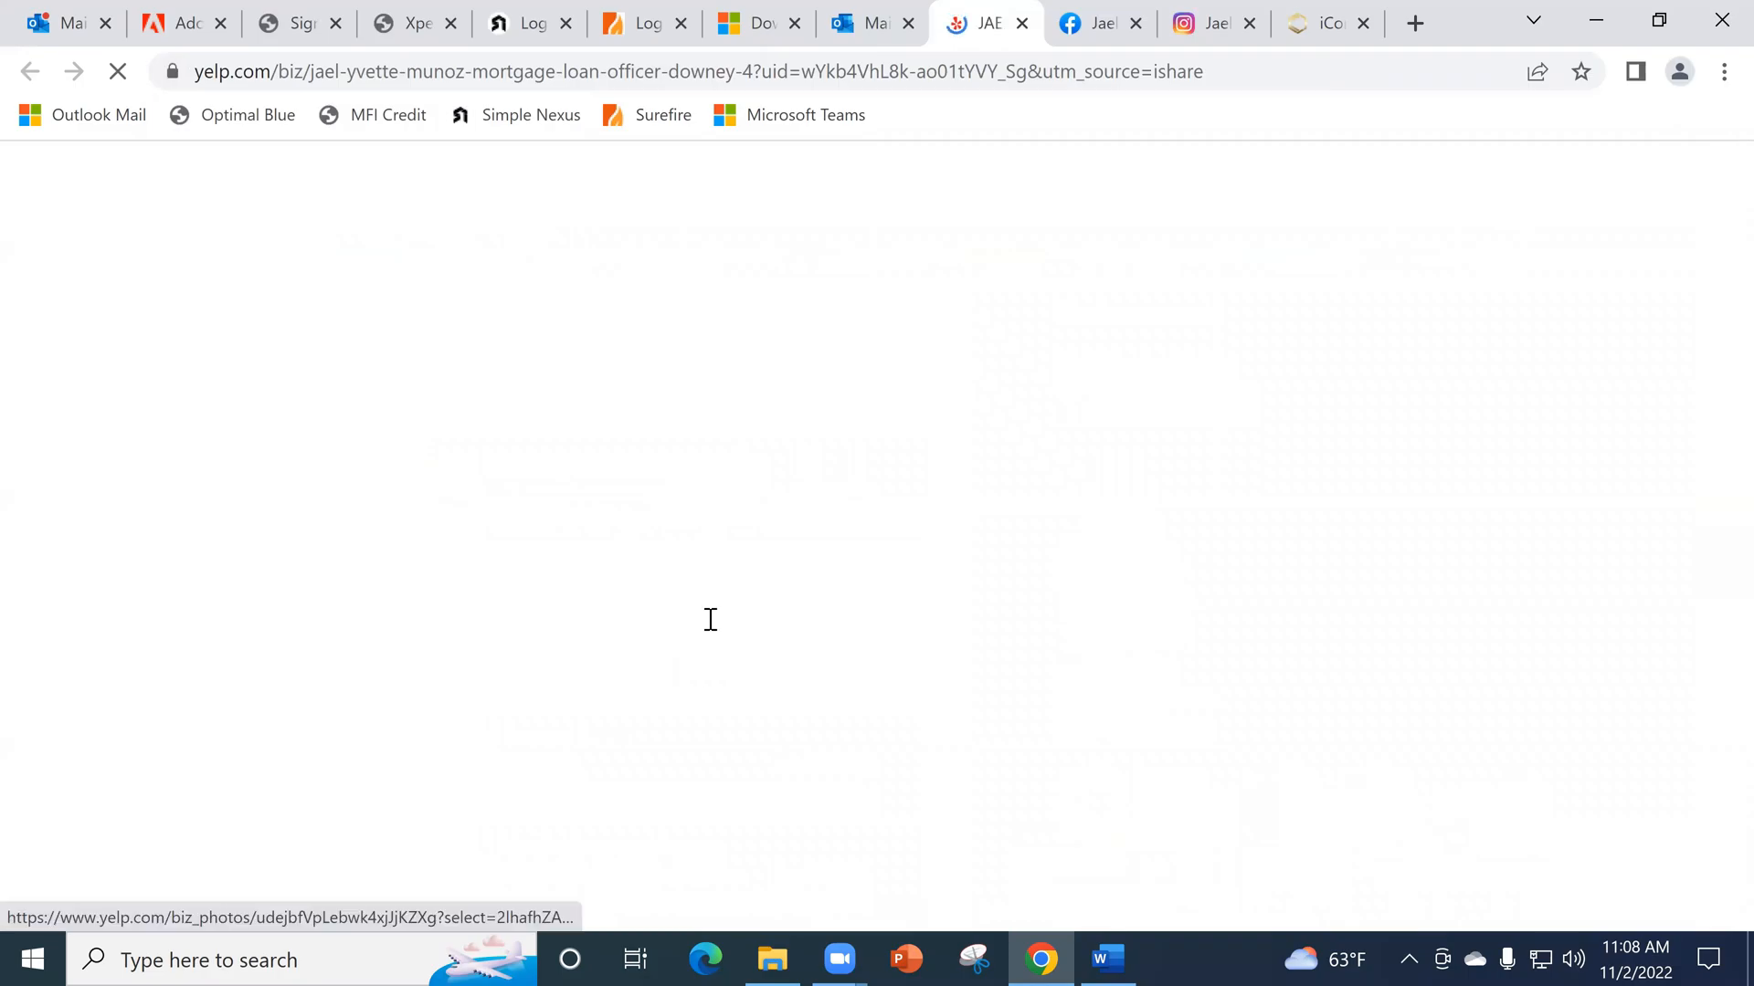
{"action": "scroll", "coordinate": [676, 690], "scroll_direction": "down", "scroll_amount": 1}
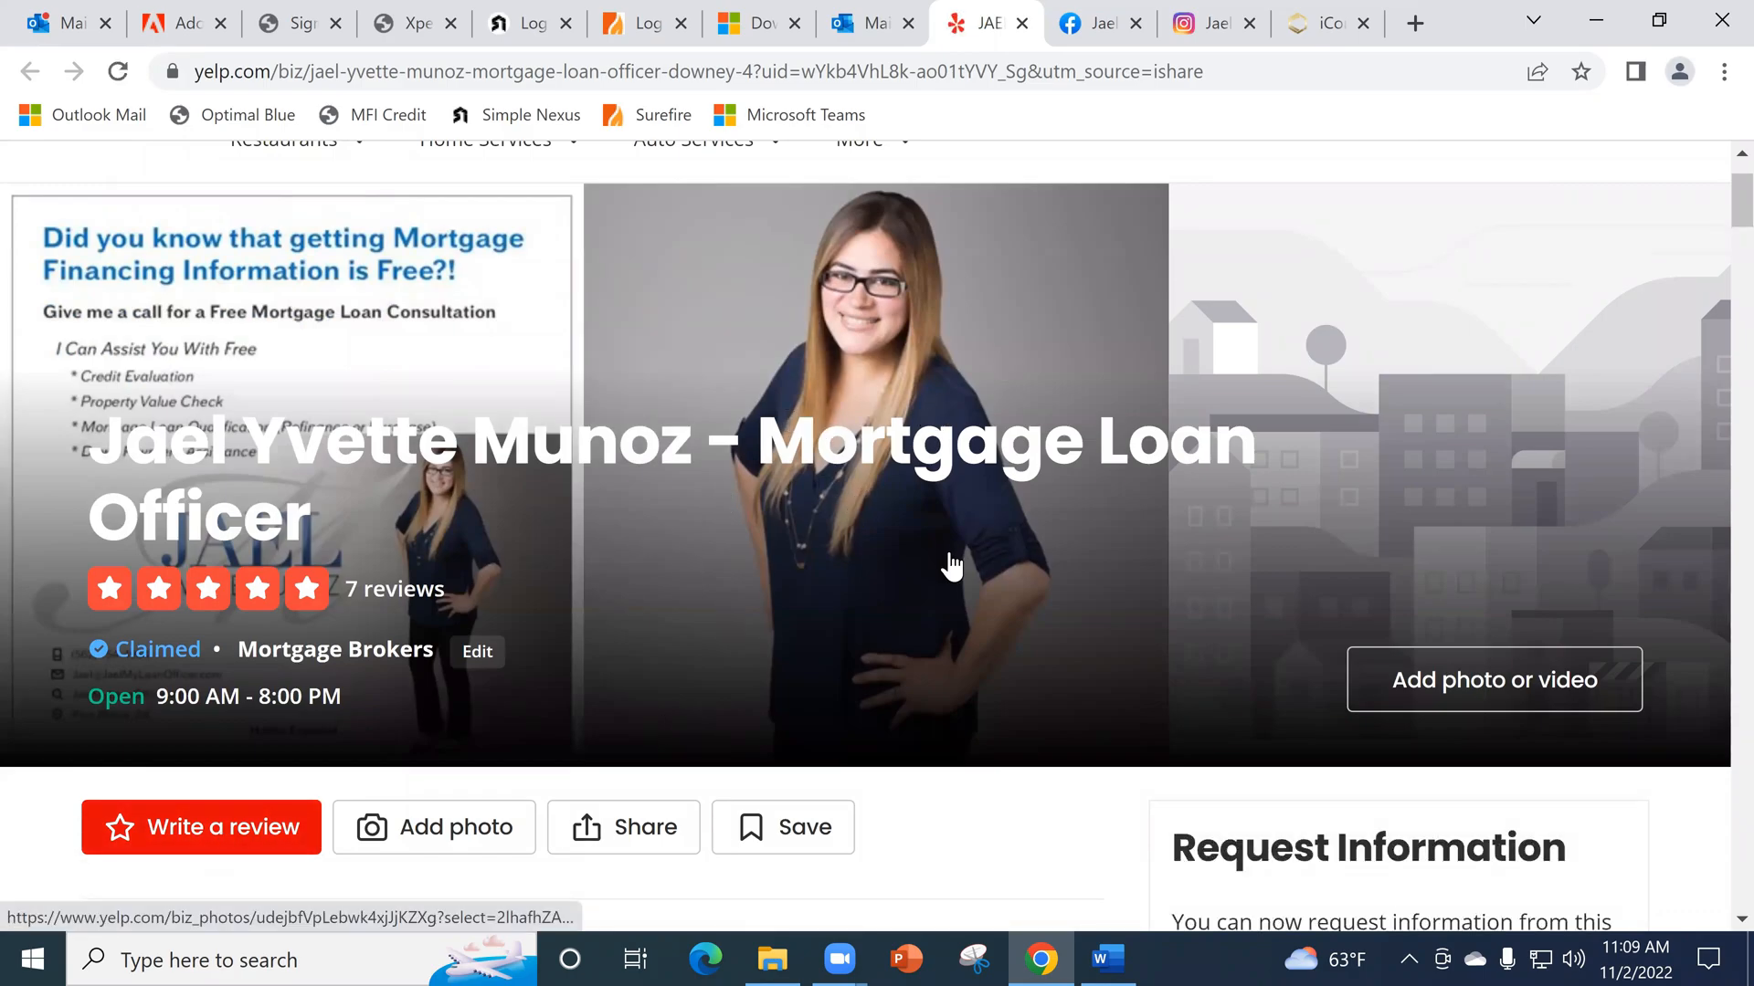
{"action": "scroll", "coordinate": [1028, 191], "scroll_direction": "down", "scroll_amount": 1}
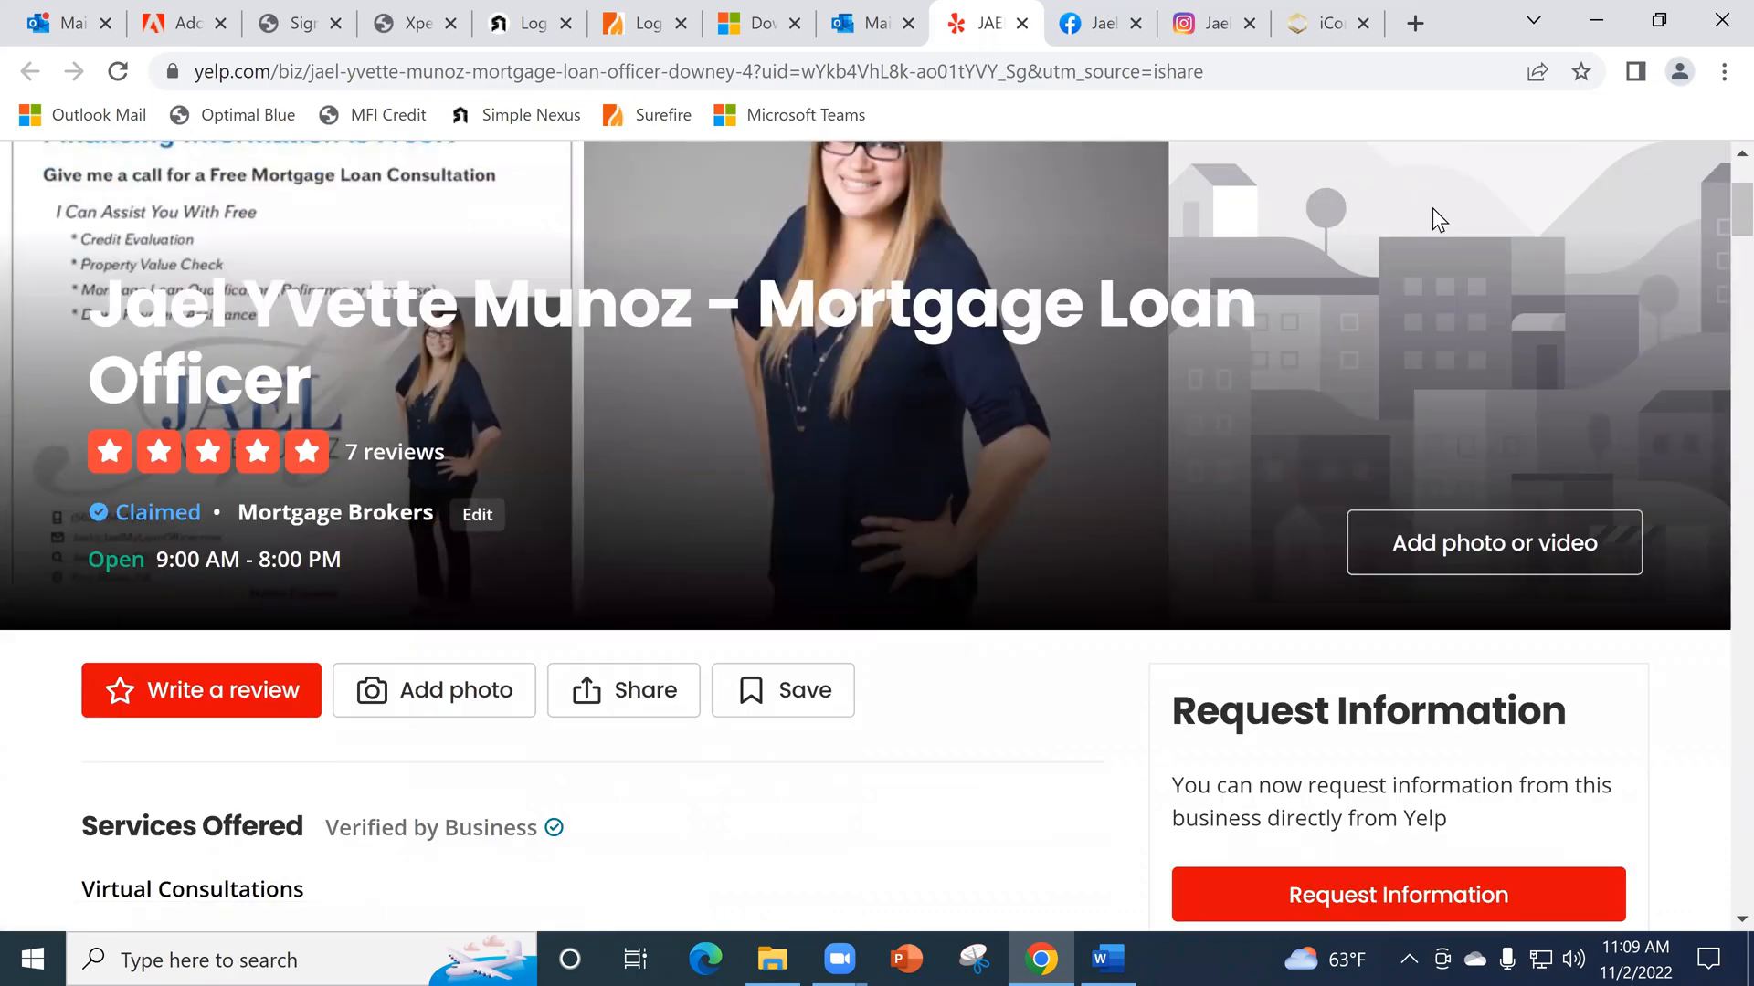
{"action": "left_click", "coordinate": [872, 23]}
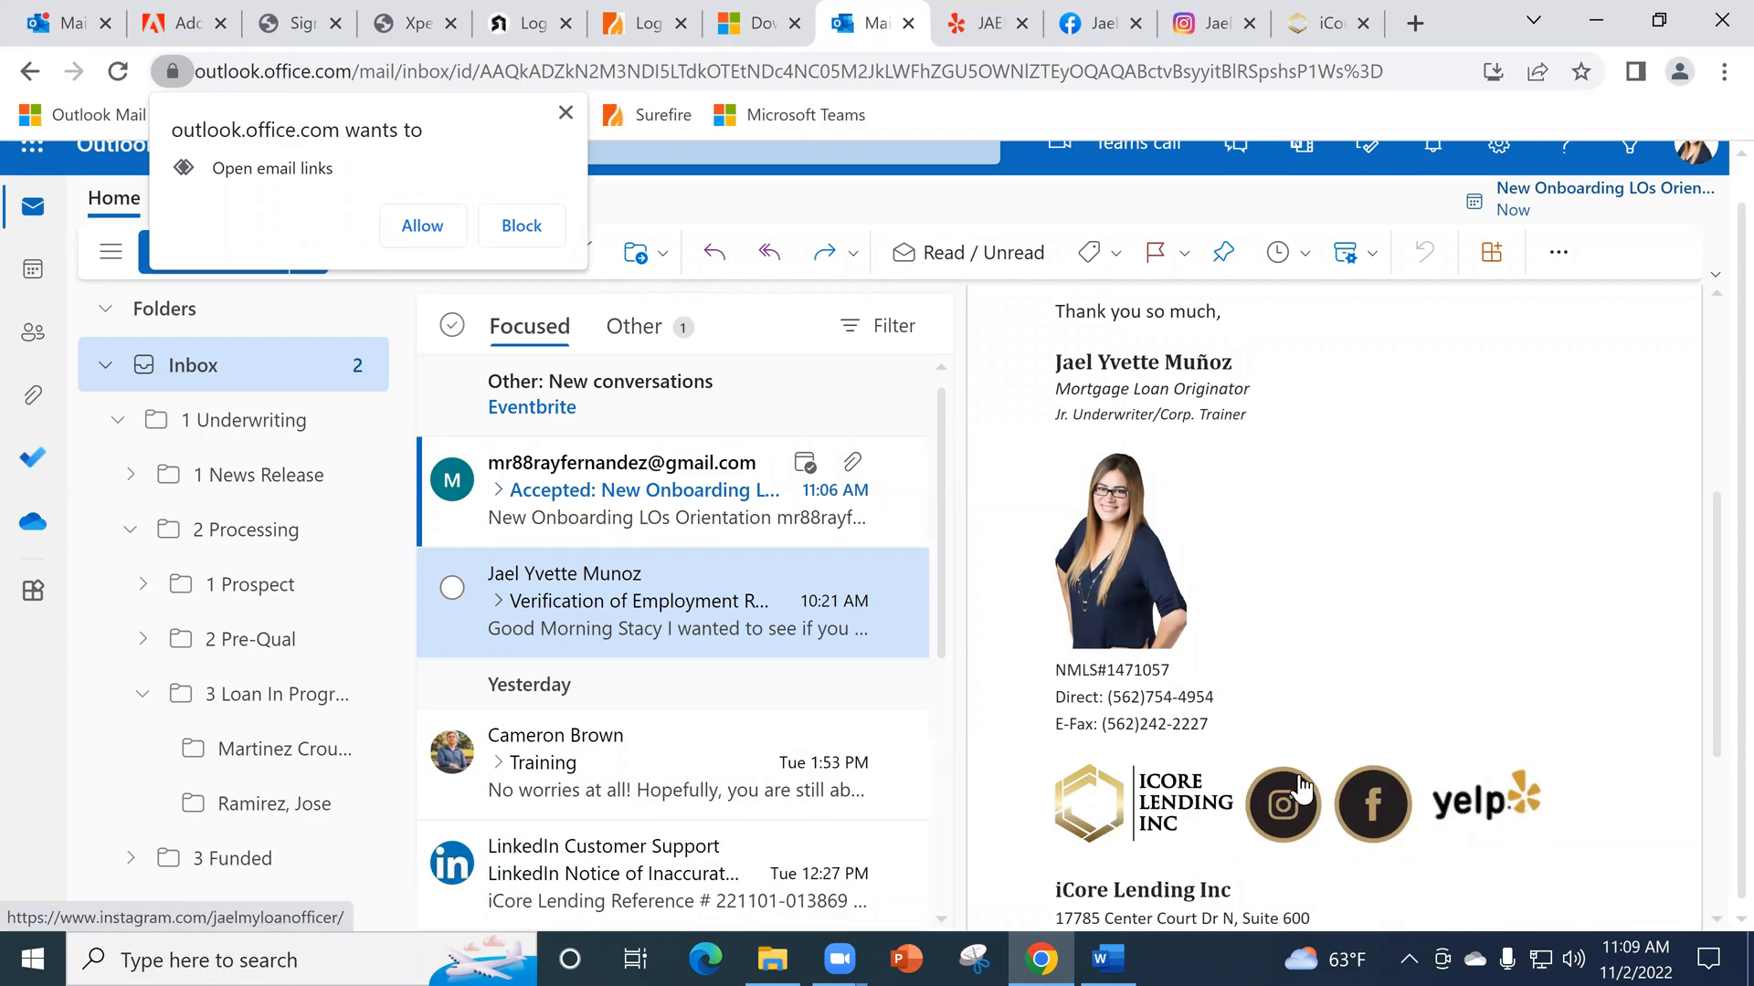
{"action": "scroll", "coordinate": [1179, 706], "scroll_direction": "down", "scroll_amount": 2}
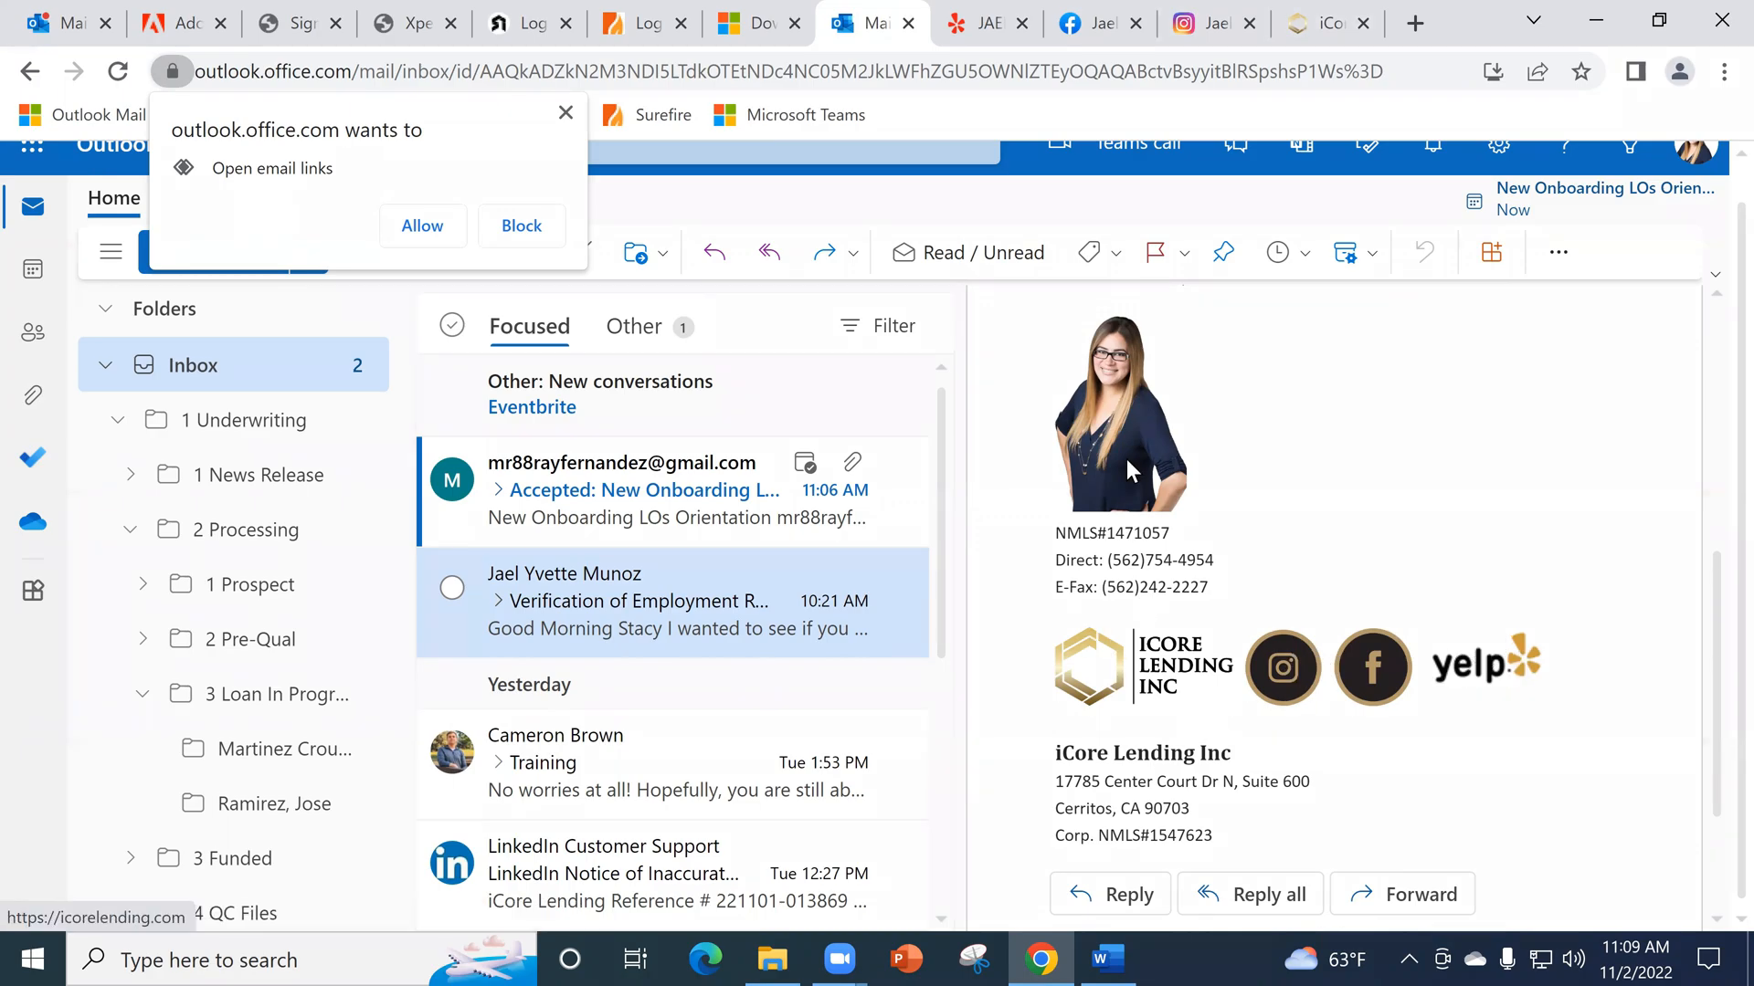
{"action": "scroll", "coordinate": [1222, 620], "scroll_direction": "up", "scroll_amount": 1}
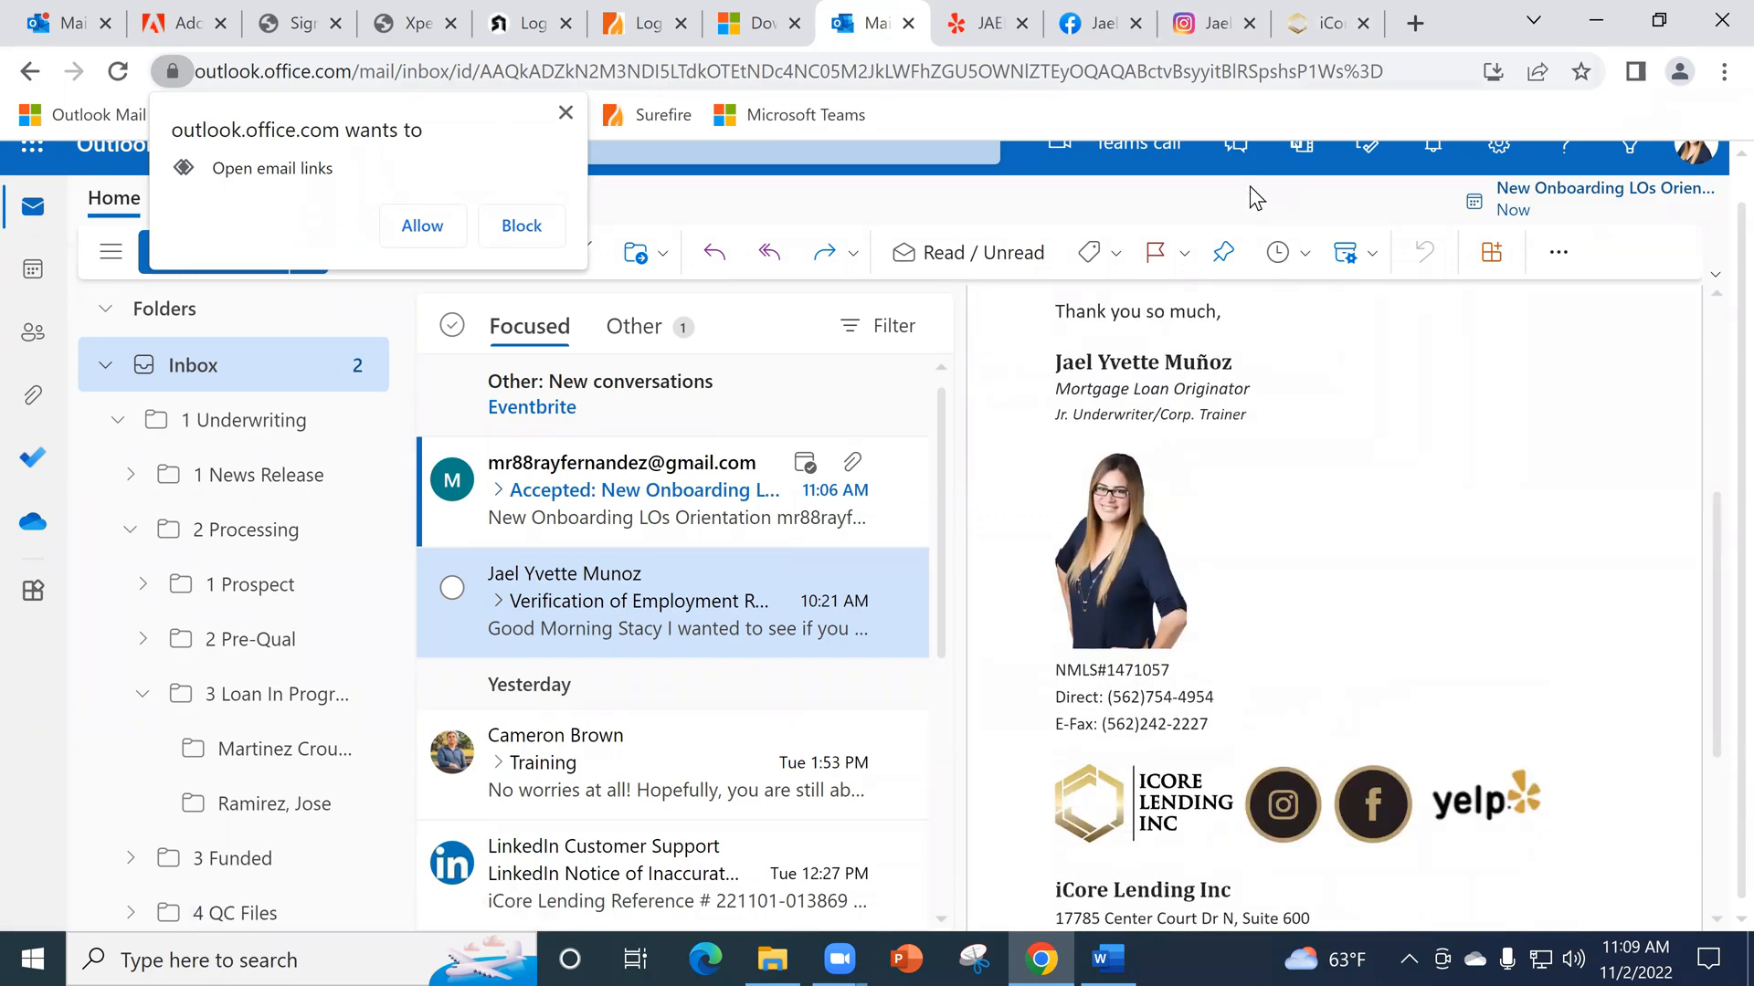
- Return to the Compose and reply settings and create a new signature named Reply Sig
{"action": "left_click", "coordinate": [73, 23]}
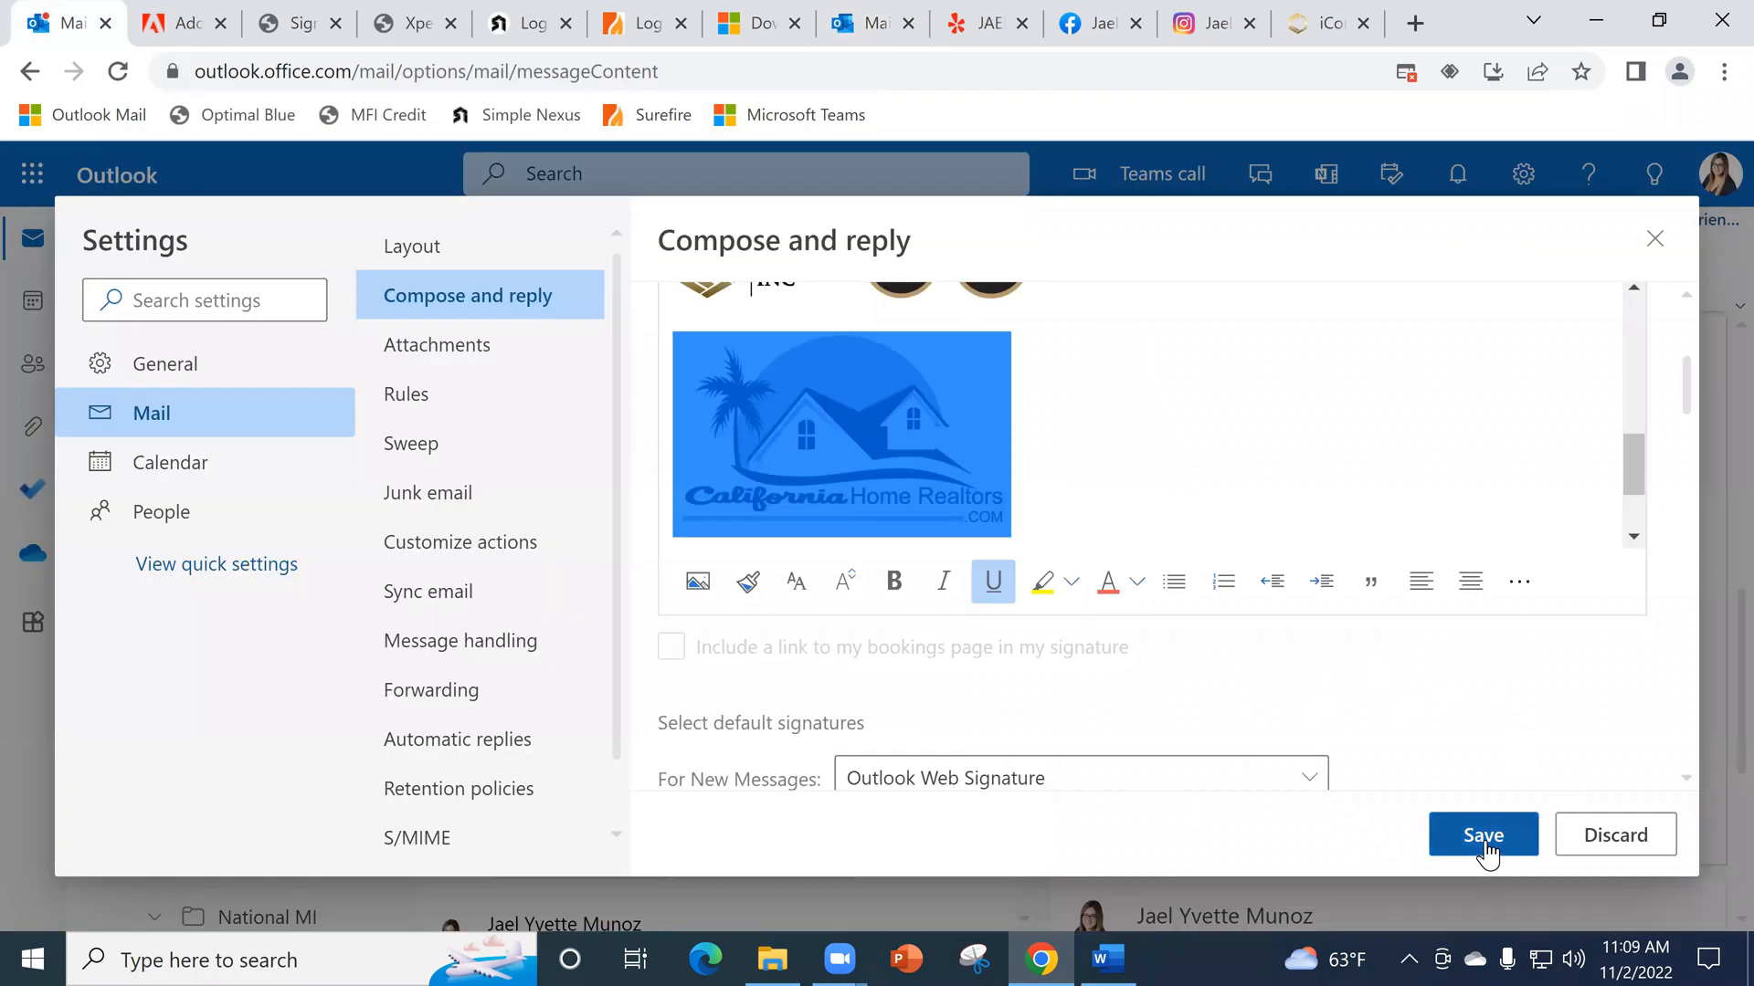
{"action": "scroll", "coordinate": [1443, 652], "scroll_direction": "down", "scroll_amount": 8}
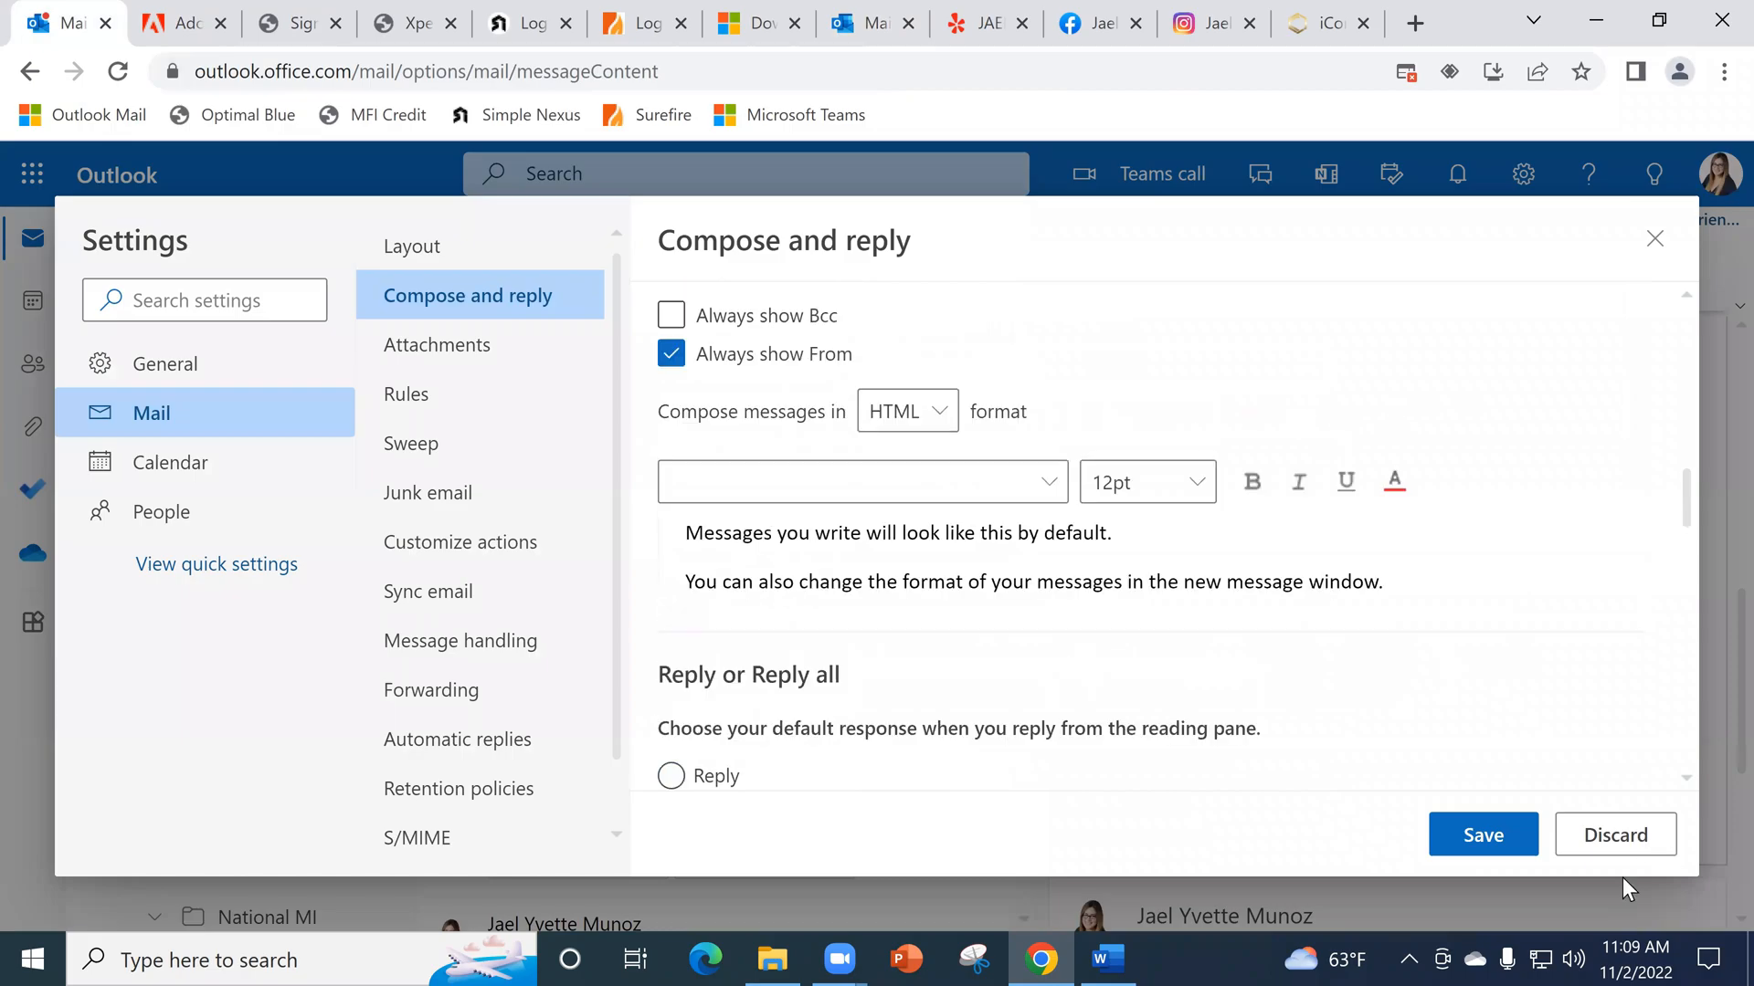
{"action": "scroll", "coordinate": [1039, 705], "scroll_direction": "up", "scroll_amount": 6}
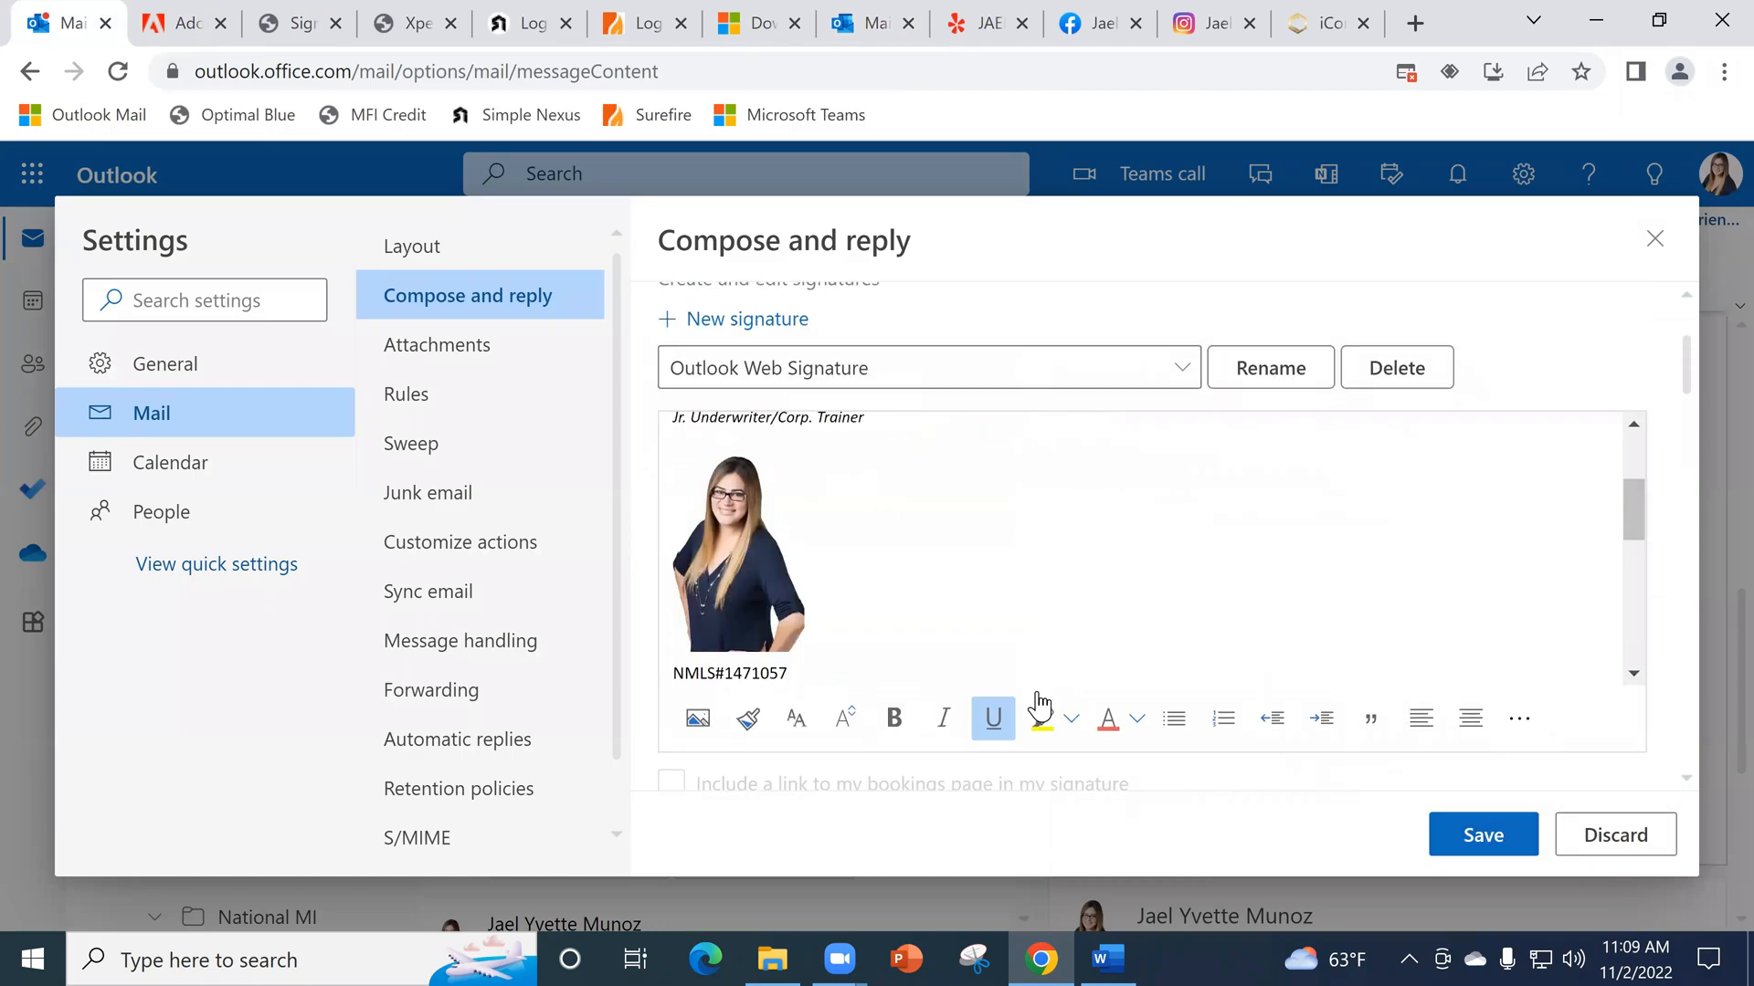
{"action": "scroll", "coordinate": [841, 587], "scroll_direction": "up", "scroll_amount": 3}
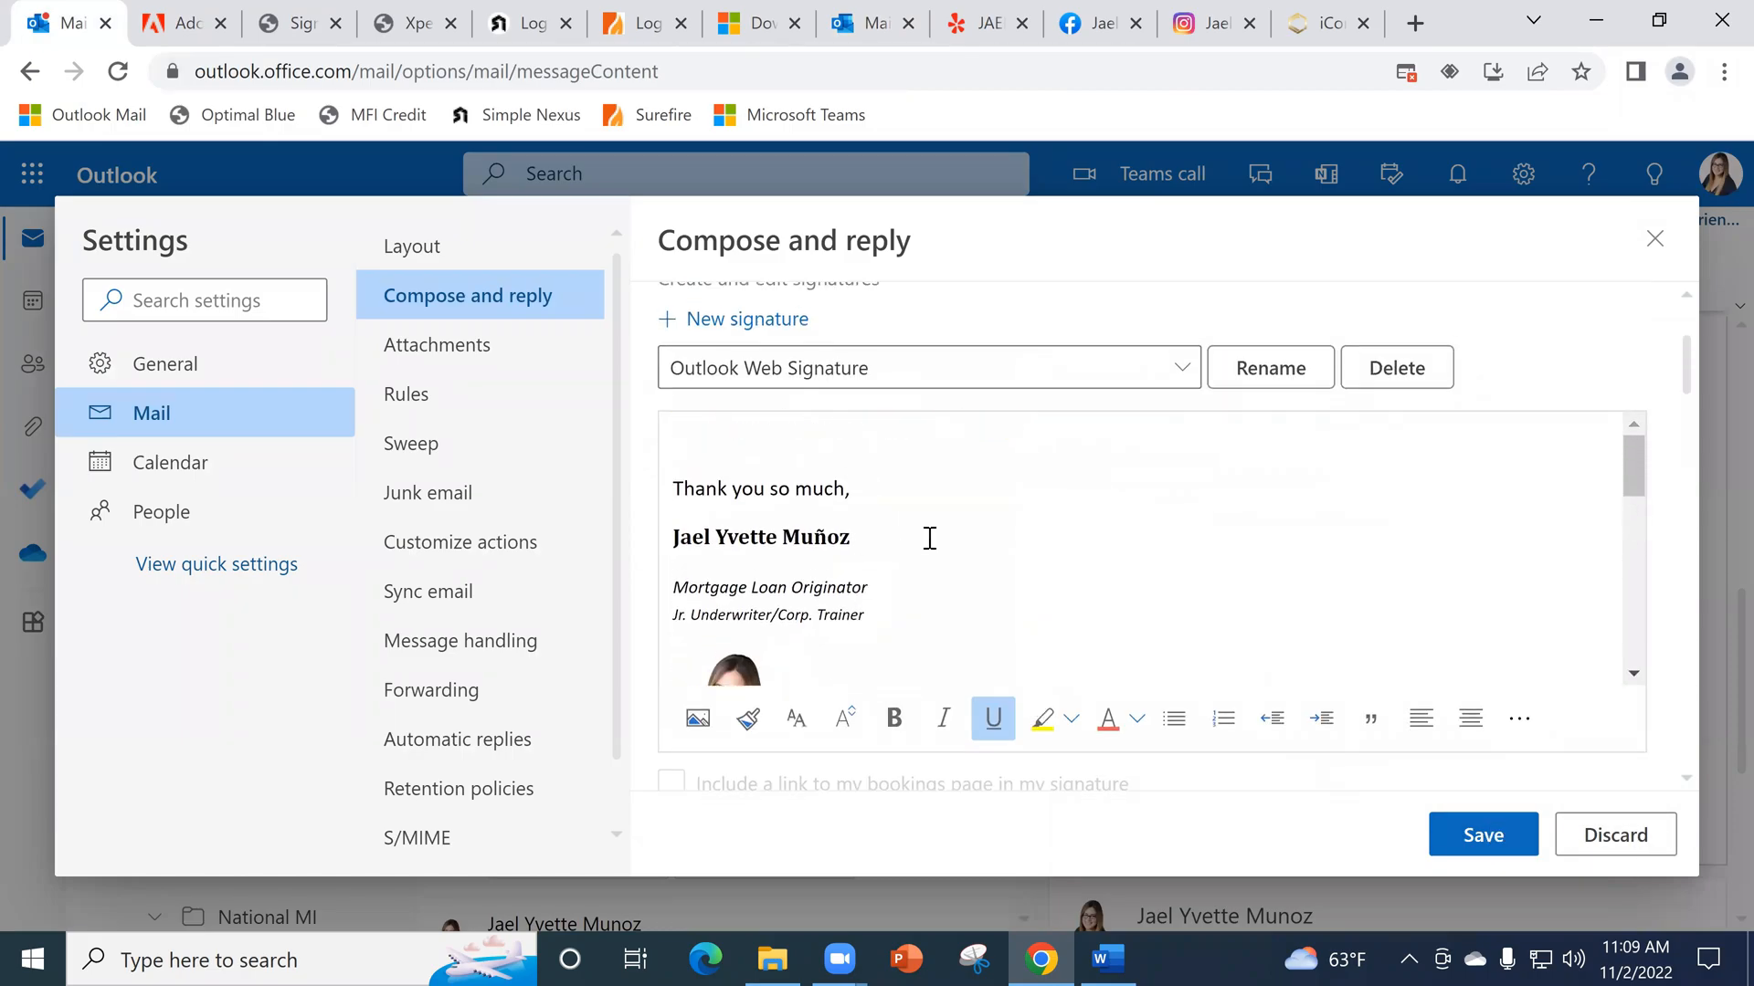
{"action": "left_click", "coordinate": [730, 321]}
{"action": "left_click", "coordinate": [753, 374]}
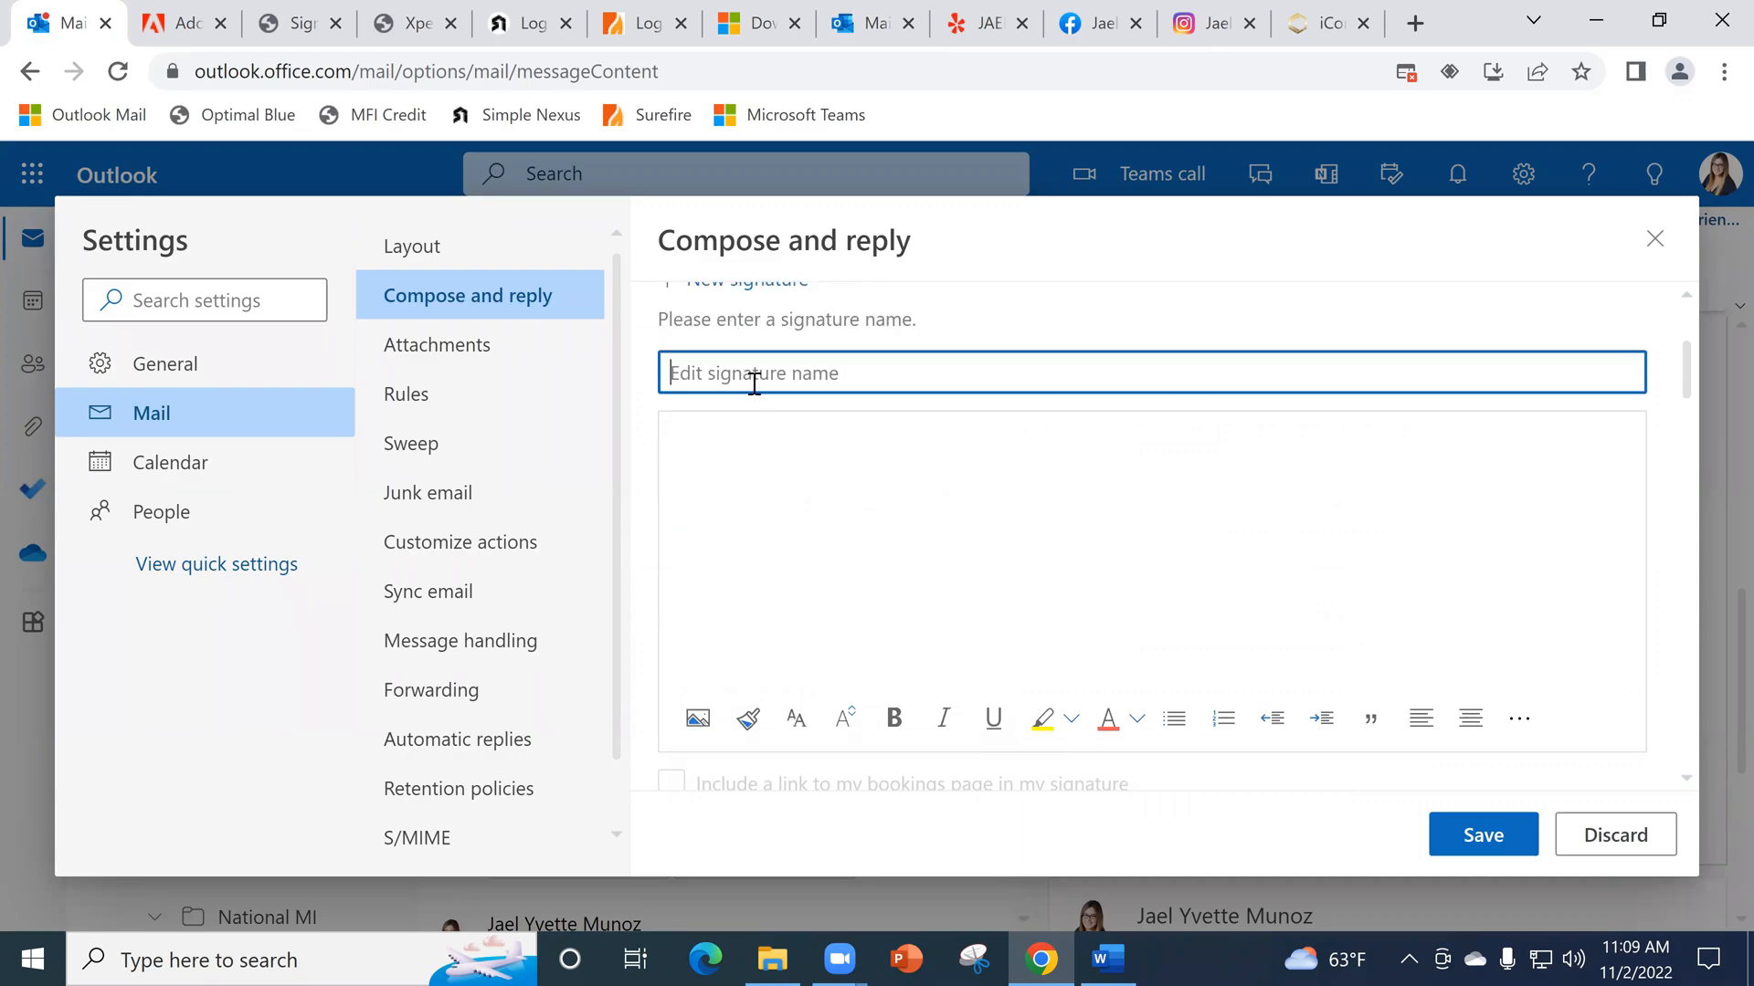
{"action": "type", "text": "Reply Sig"}
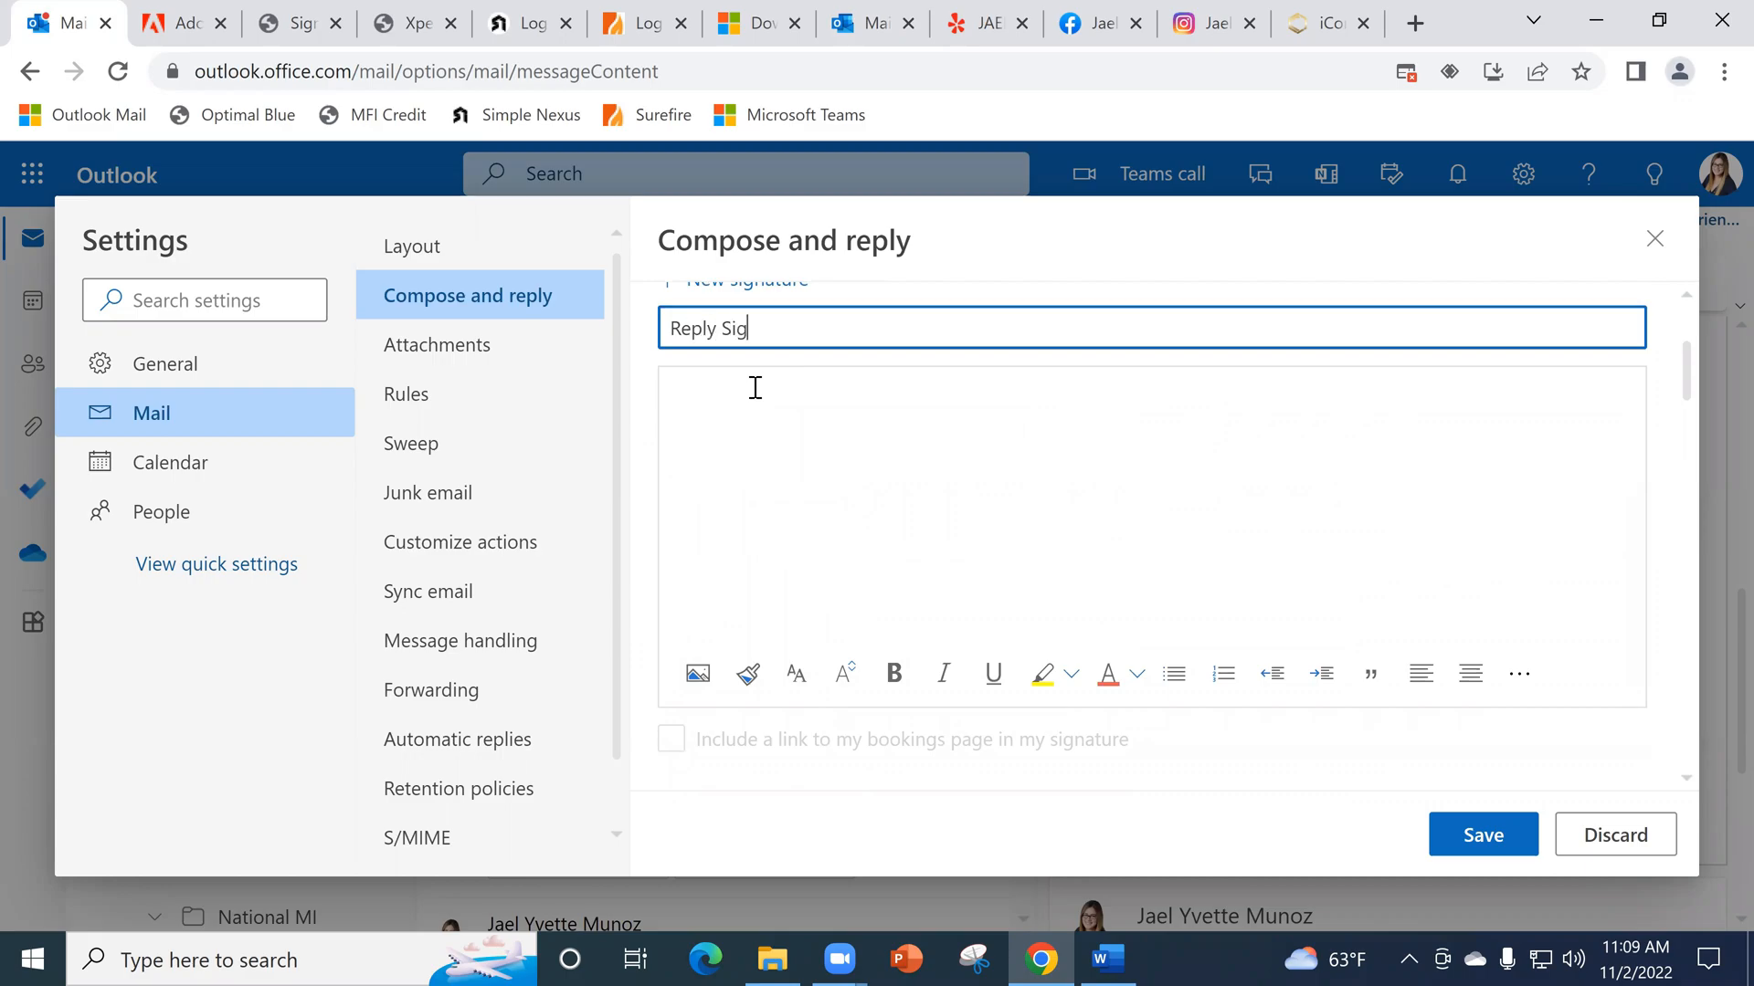
- Enter "Thank you," followed by the sender's full name as the Reply Sig text, and save the settings
{"action": "left_click", "coordinate": [892, 501]}
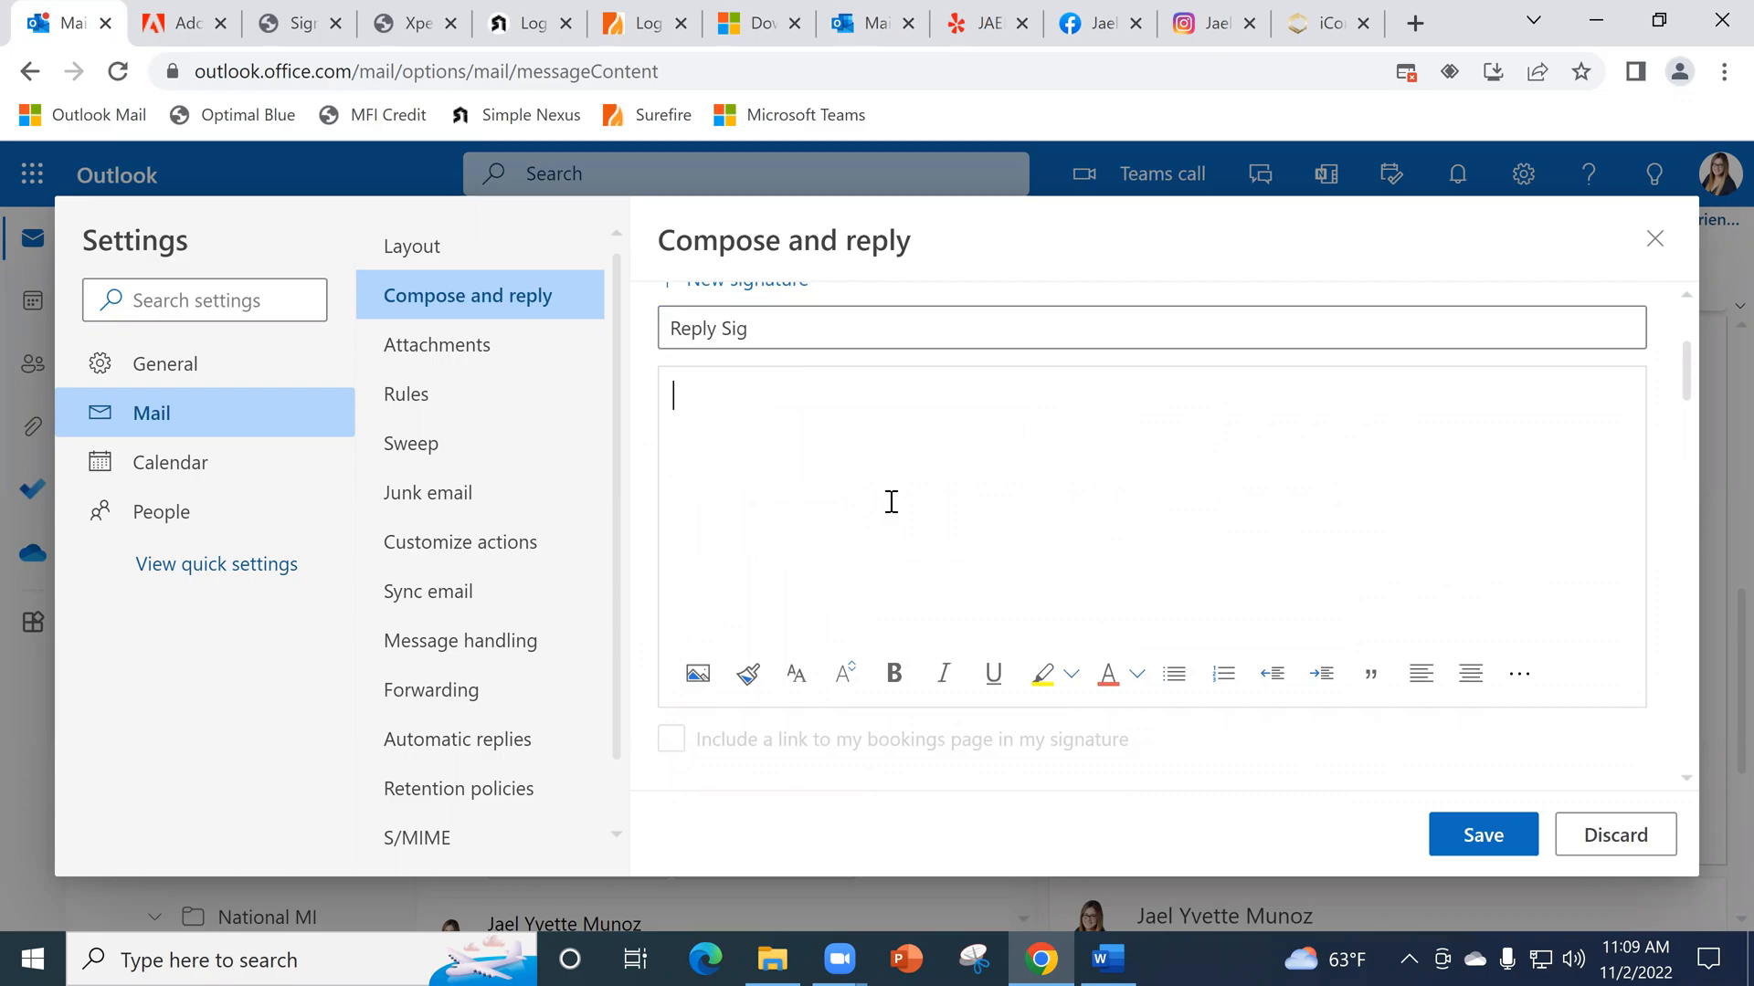
{"action": "type", "text": "Jael Ybvette Muñoz"}
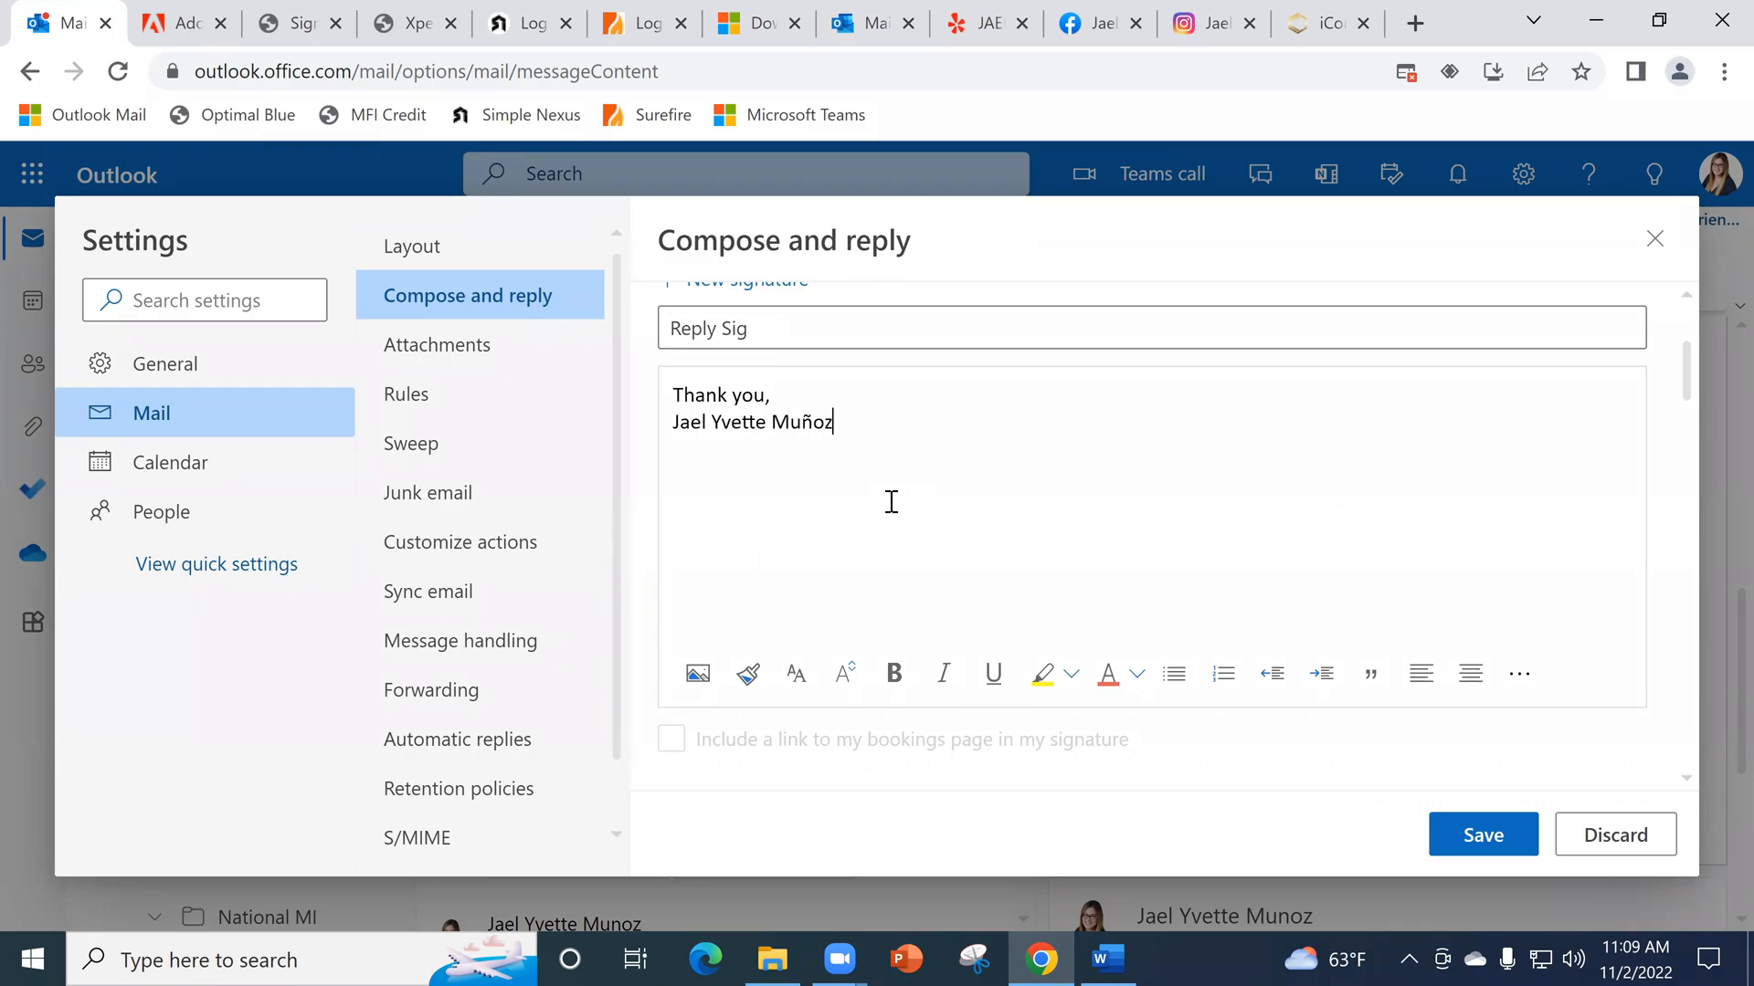
{"action": "left_click", "coordinate": [1484, 834]}
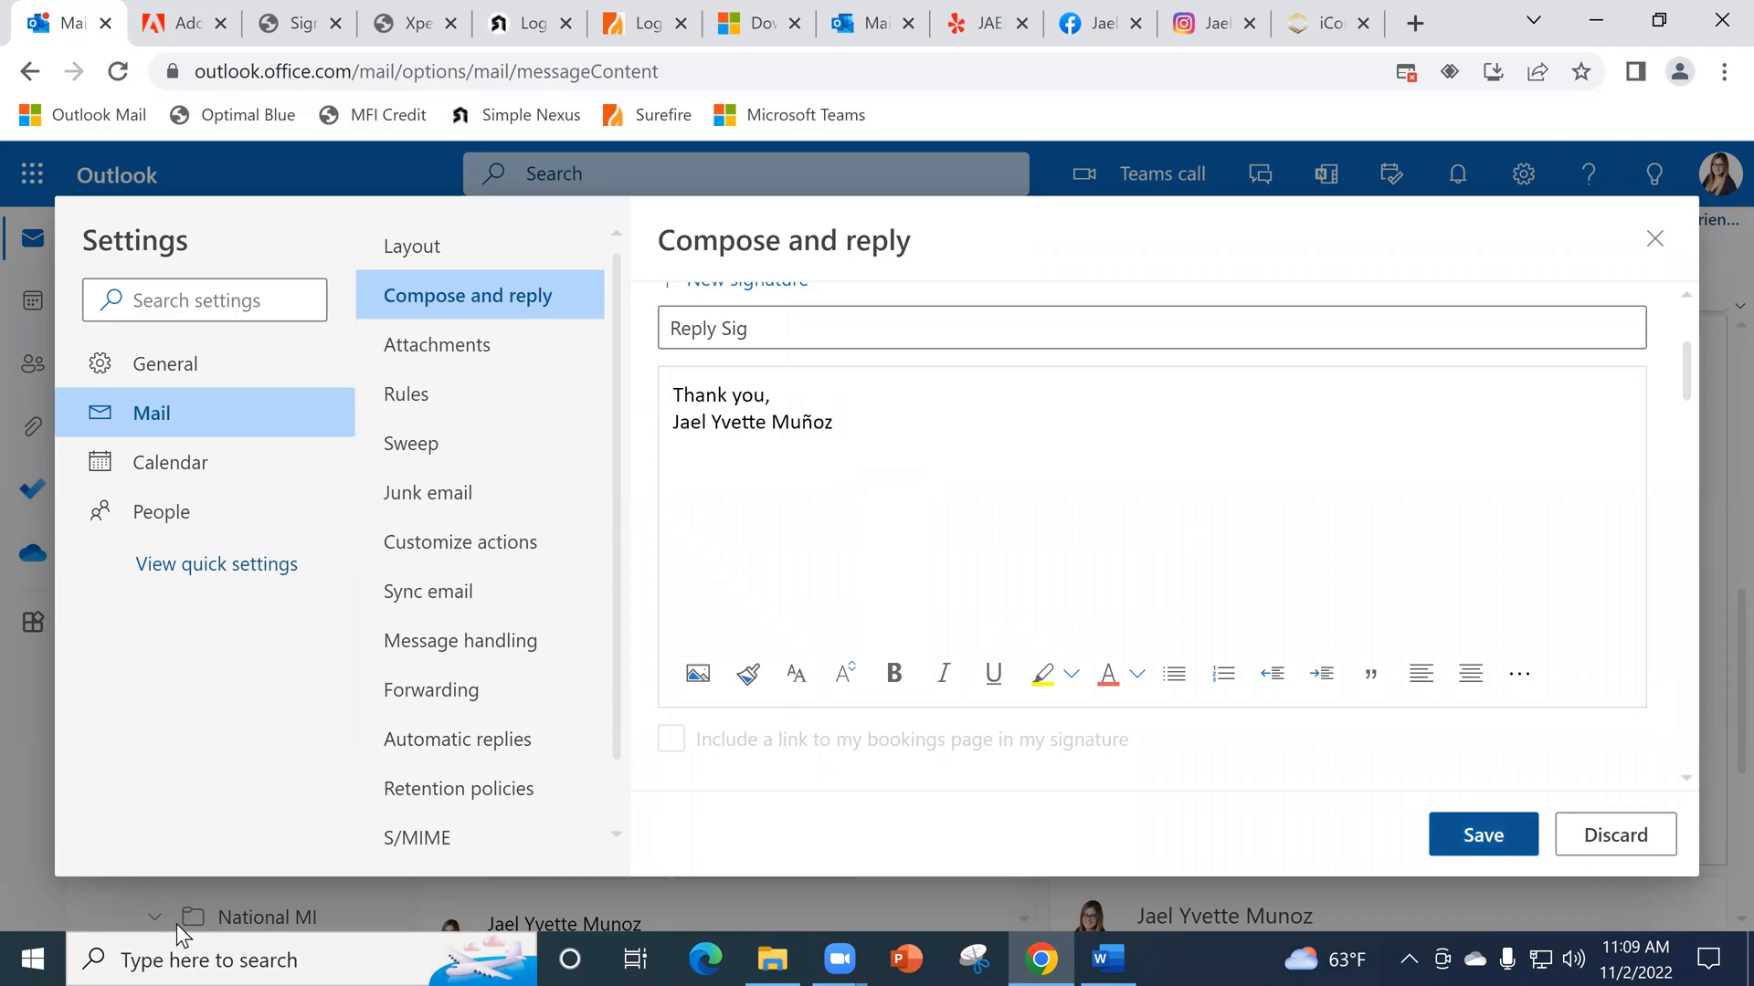
- Check the saved signatures list and choose Reply Sig as the default signature for replies and forwards
{"action": "scroll", "coordinate": [1068, 391], "scroll_direction": "down", "scroll_amount": 5}
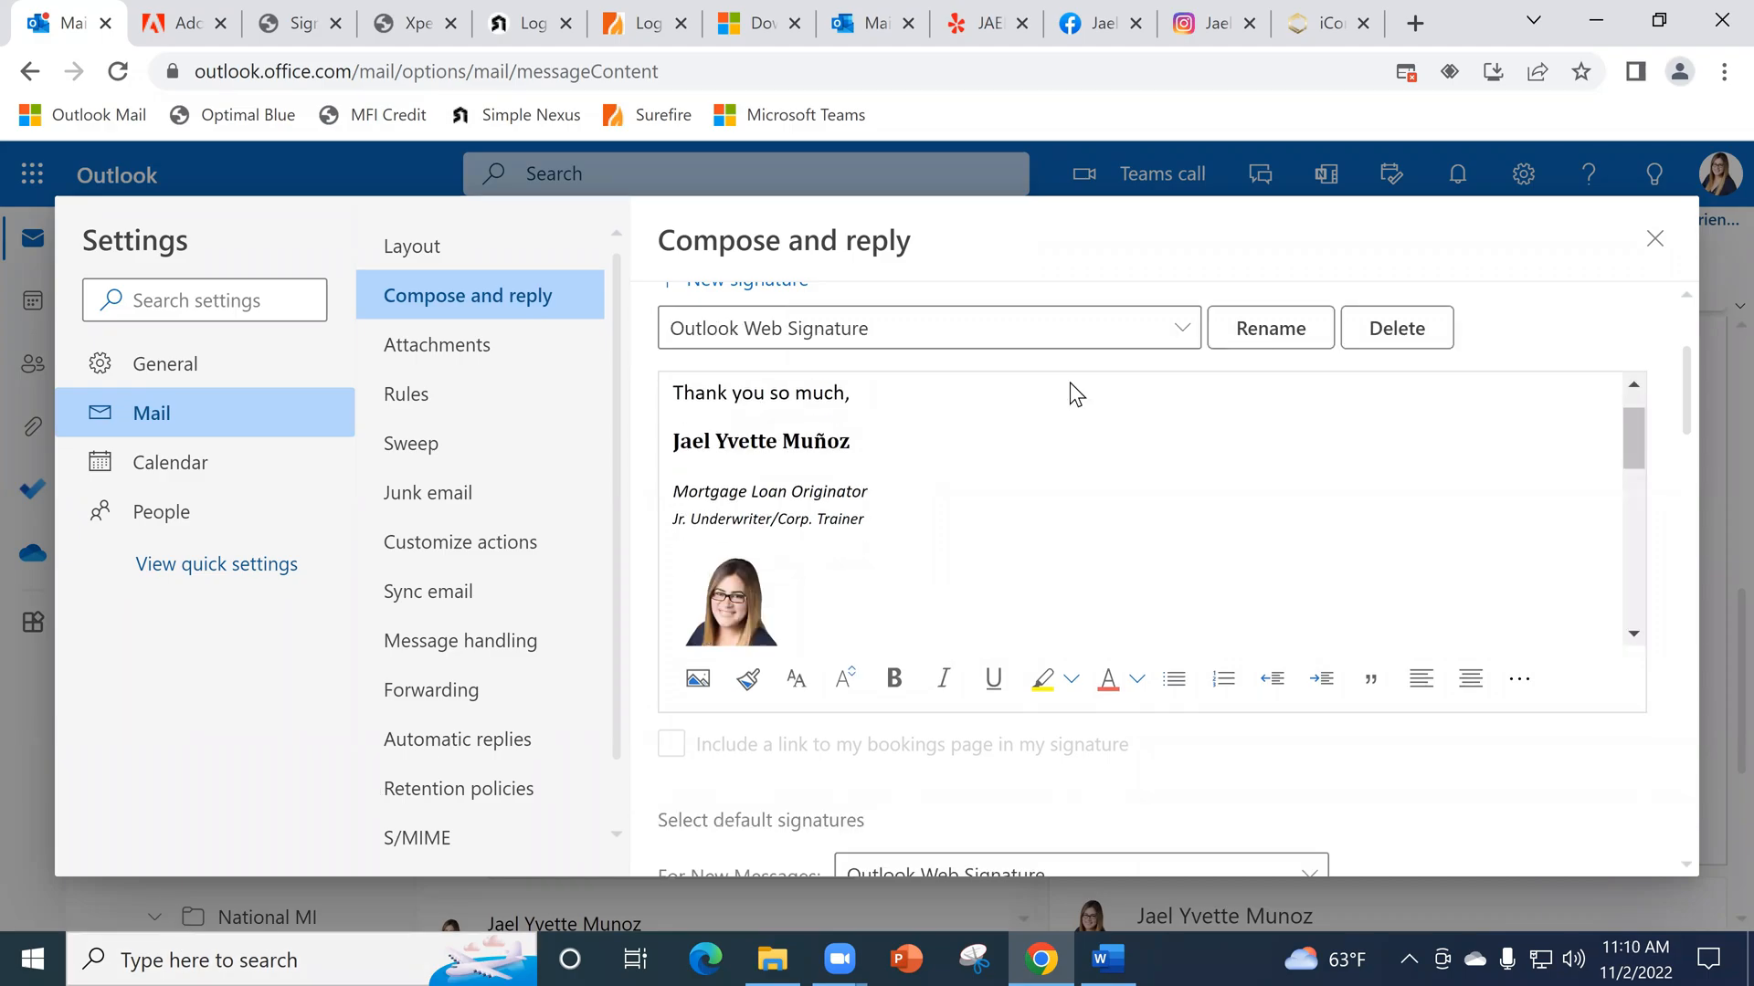
{"action": "left_click", "coordinate": [1177, 333]}
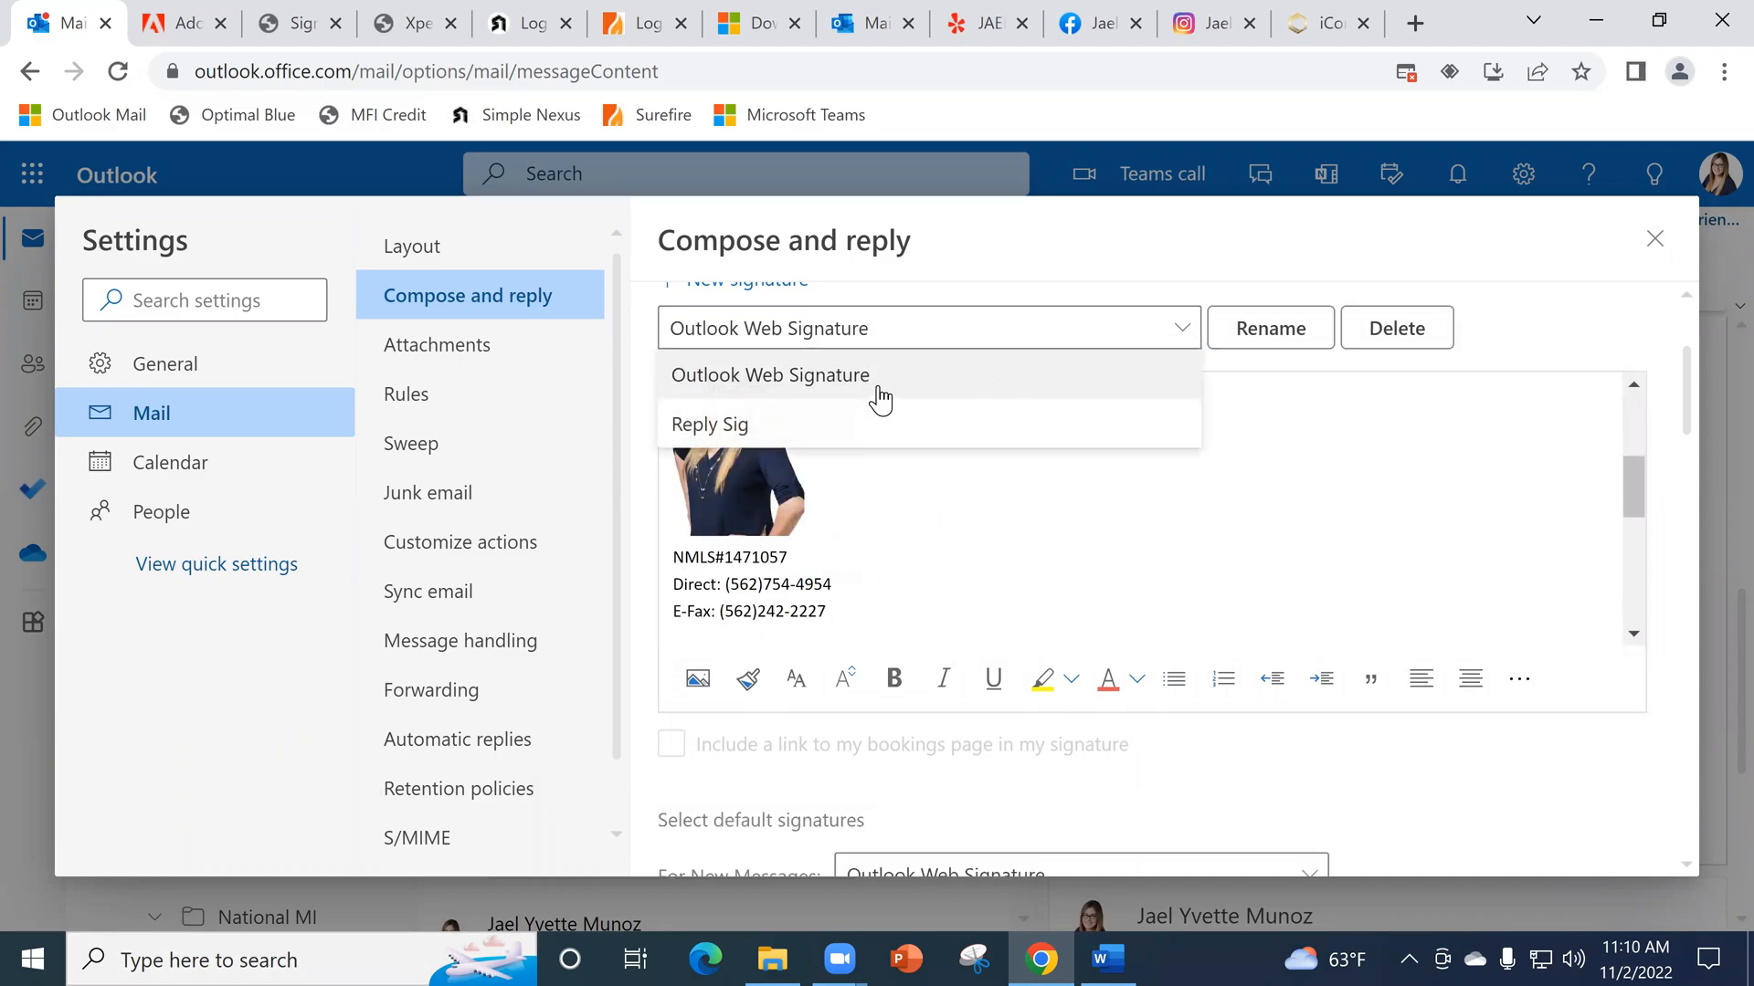
{"action": "scroll", "coordinate": [1087, 654], "scroll_direction": "down", "scroll_amount": 3}
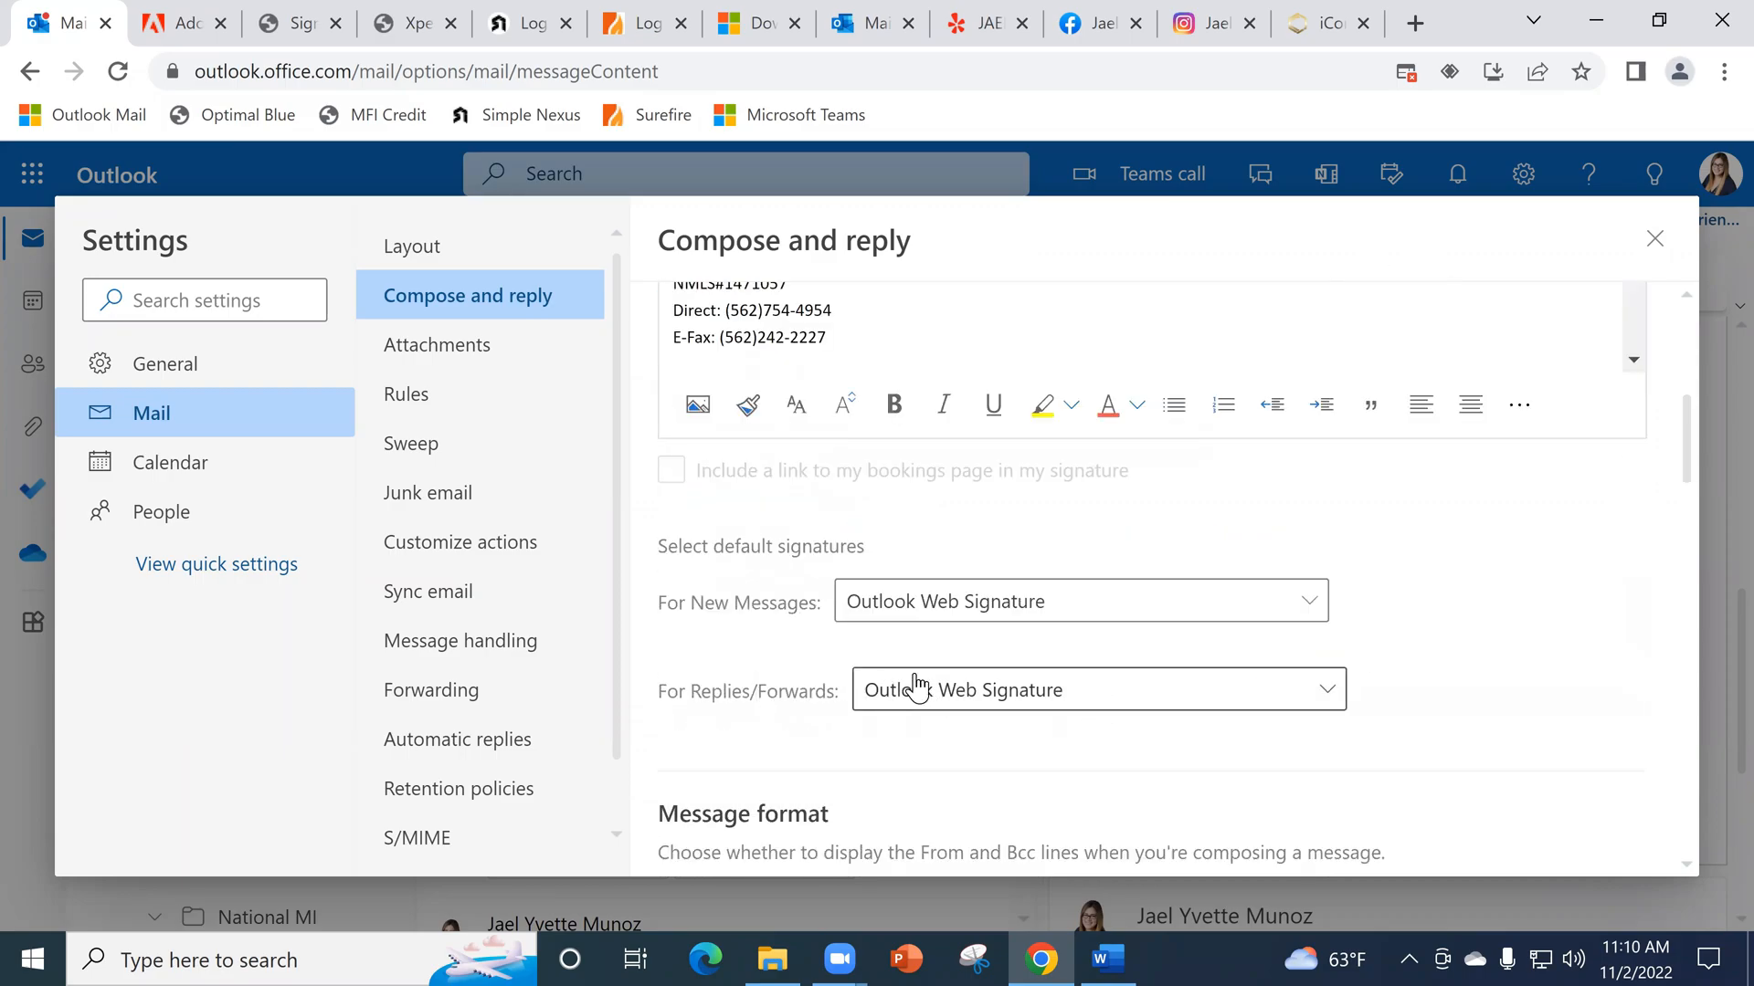
{"action": "left_click", "coordinate": [984, 694]}
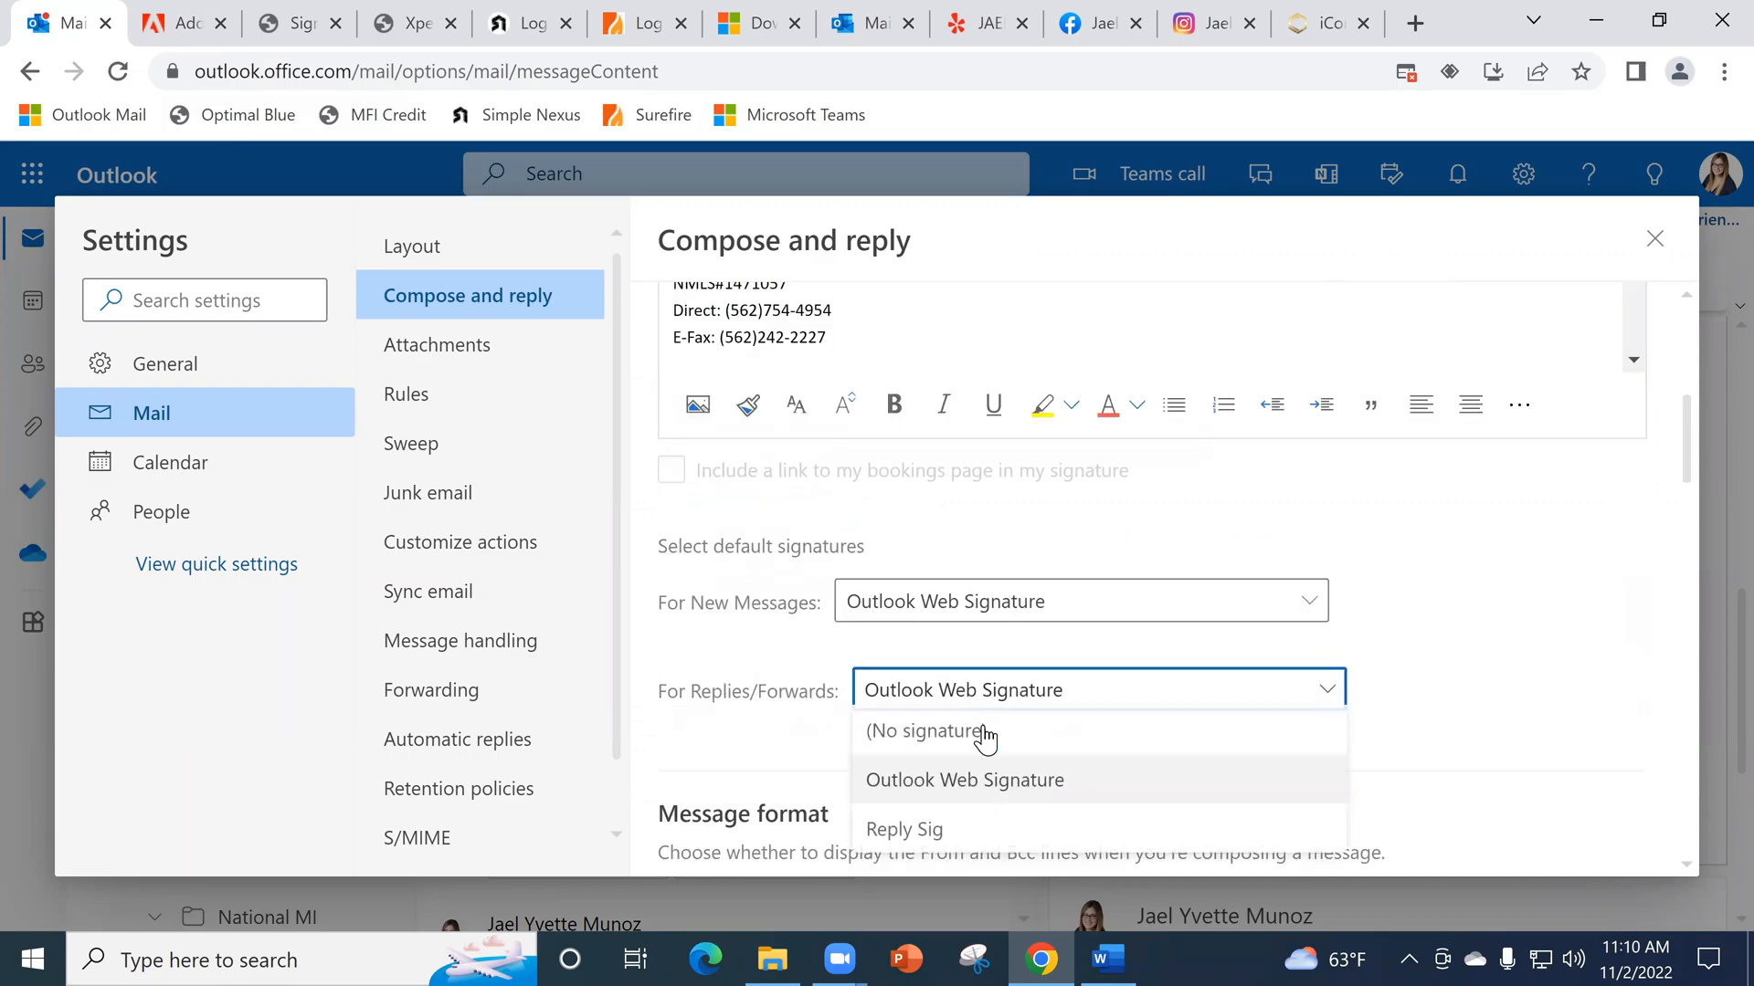
{"action": "left_click", "coordinate": [966, 841]}
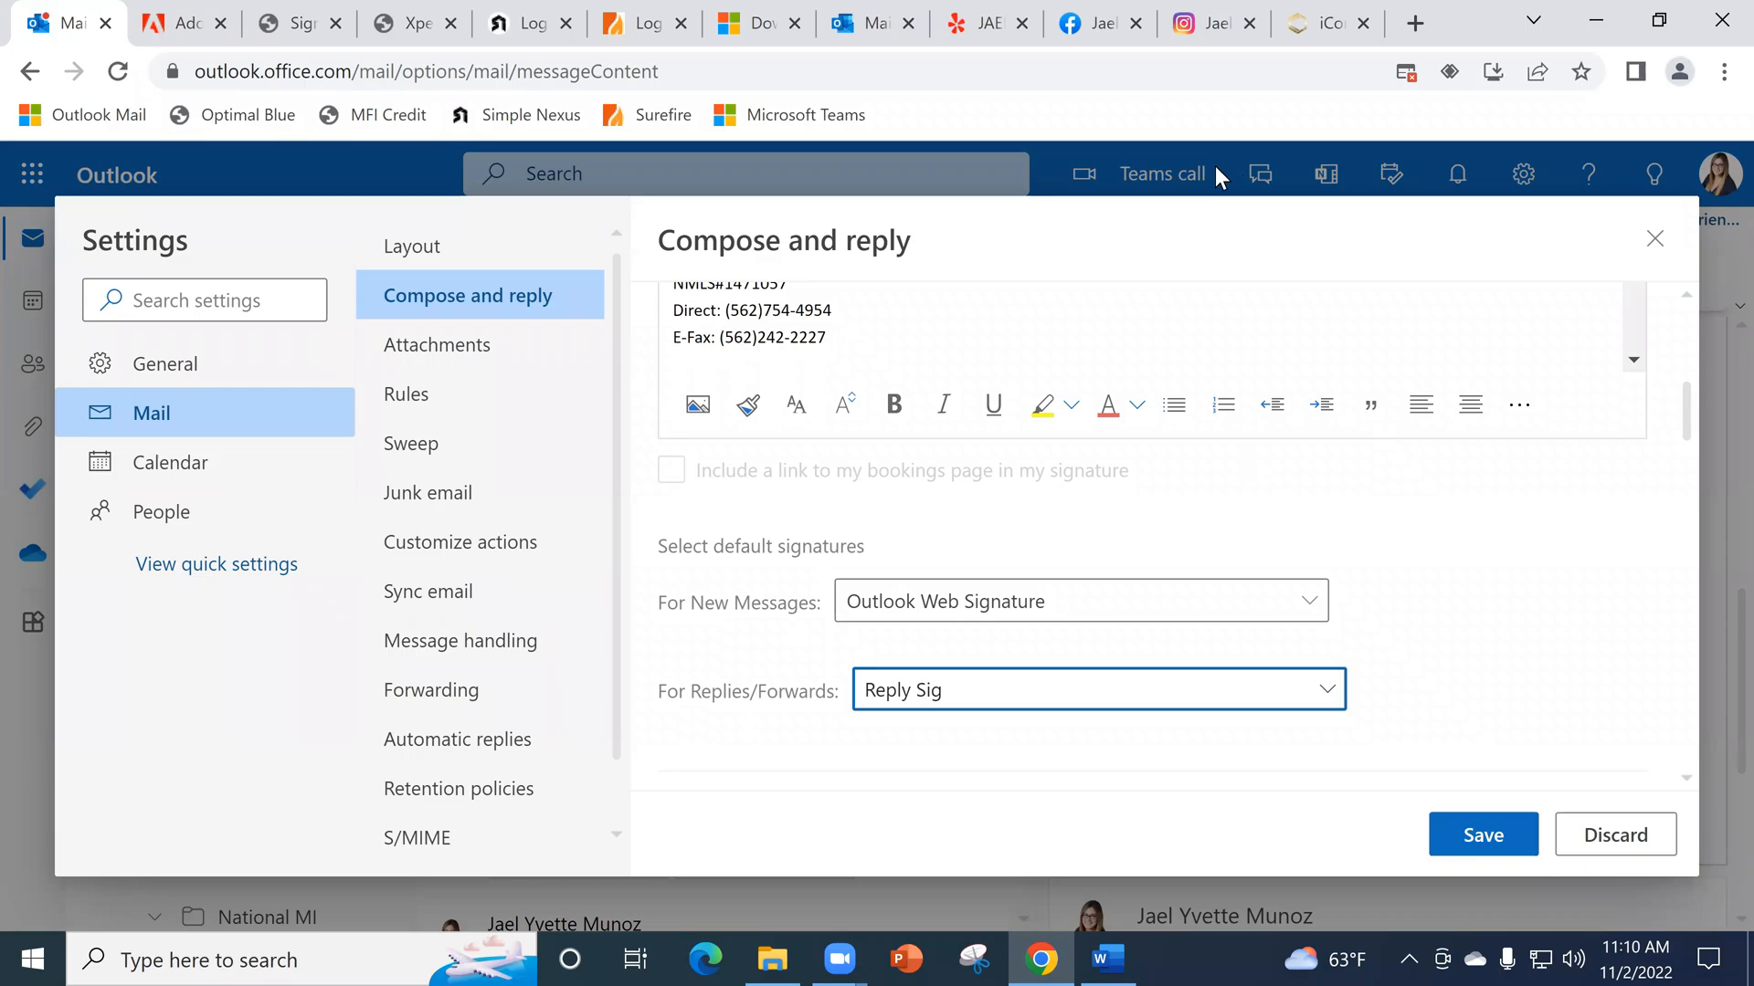
- Close the Yelp, Facebook, Instagram and iCore browser tabs opened from the signature links
{"action": "left_click", "coordinate": [1022, 24]}
{"action": "left_click", "coordinate": [1022, 24]}
{"action": "left_click", "coordinate": [1022, 24]}
{"action": "left_click", "coordinate": [1022, 24]}
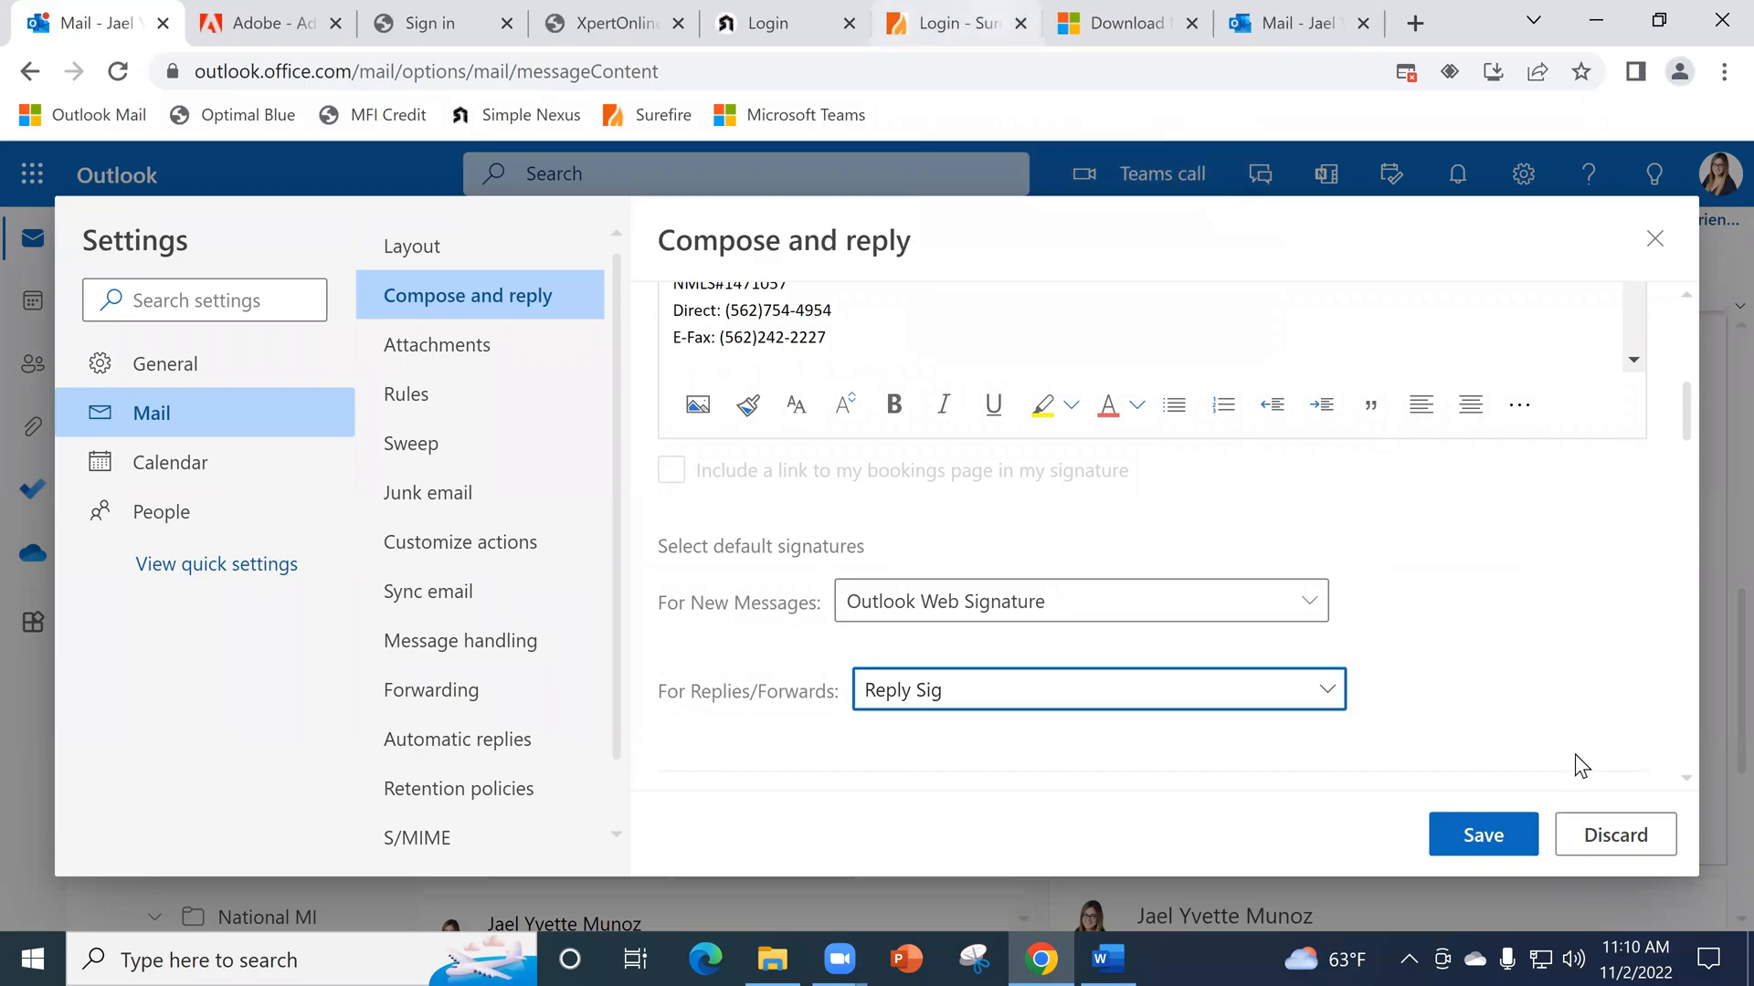
- Discard the default signature change, close the settings, and return to the On Boarding Agenda Tools email
{"action": "left_click", "coordinate": [1613, 835]}
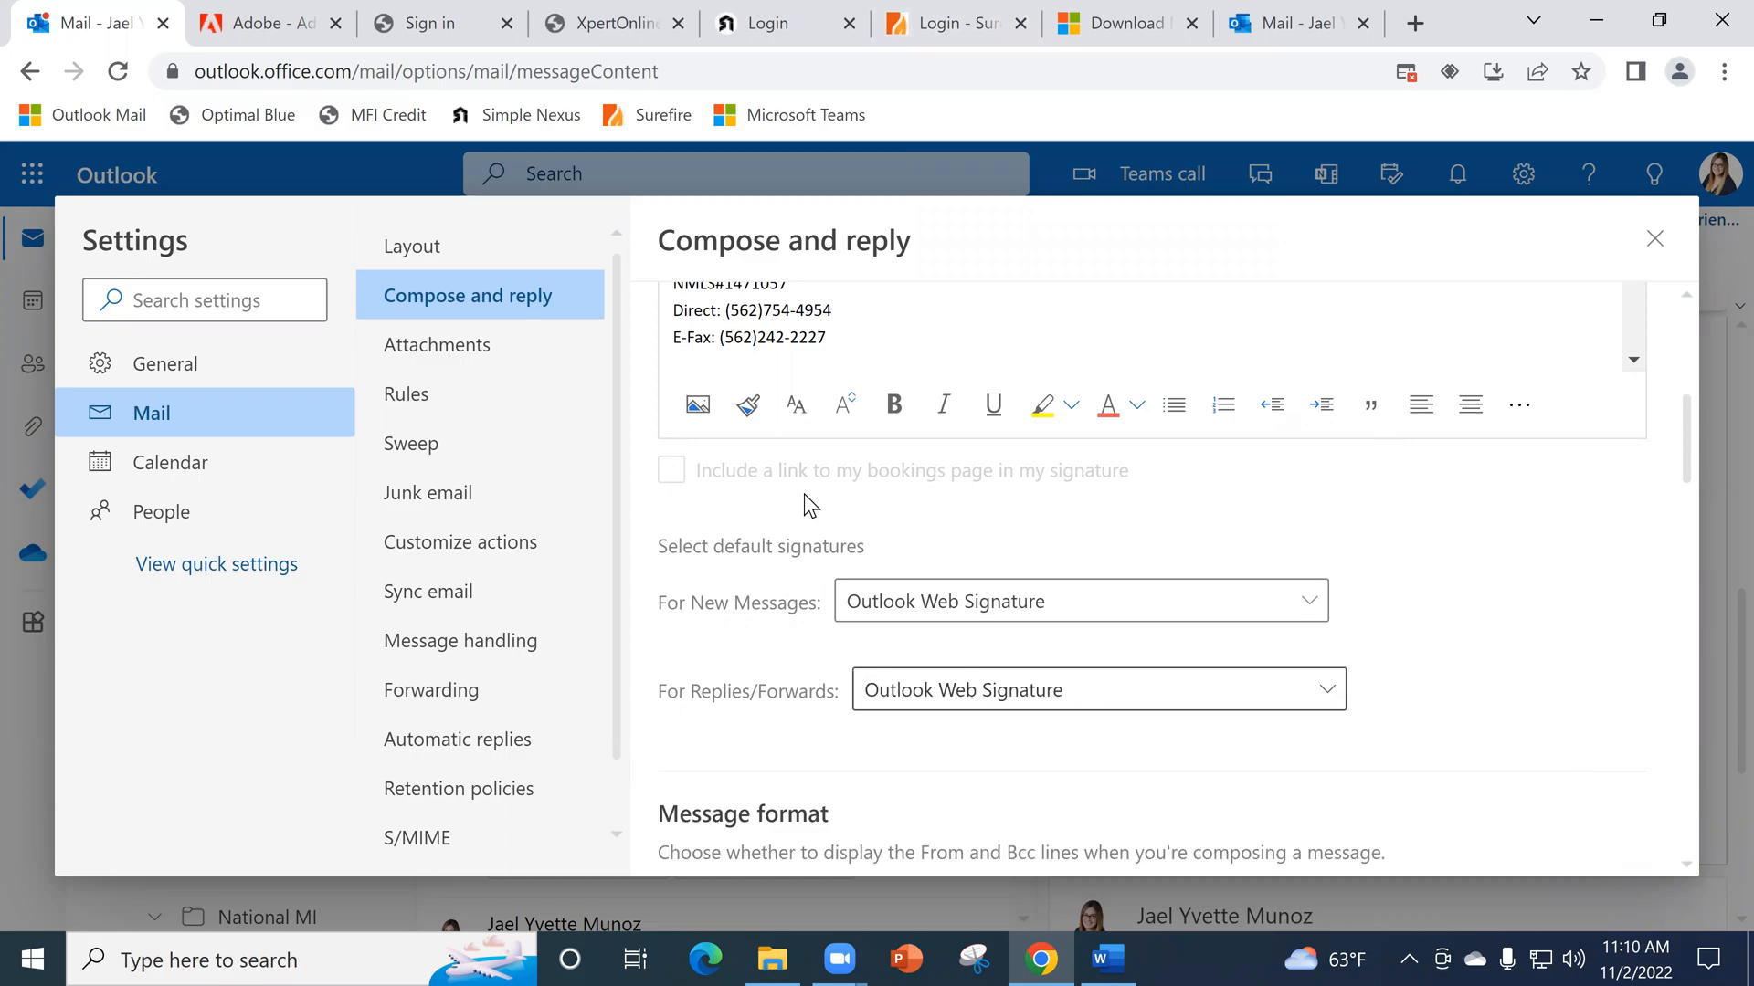
{"action": "scroll", "coordinate": [1124, 352], "scroll_direction": "up", "scroll_amount": 10}
{"action": "left_click", "coordinate": [1646, 254]}
{"action": "scroll", "coordinate": [1375, 573], "scroll_direction": "up", "scroll_amount": 5}
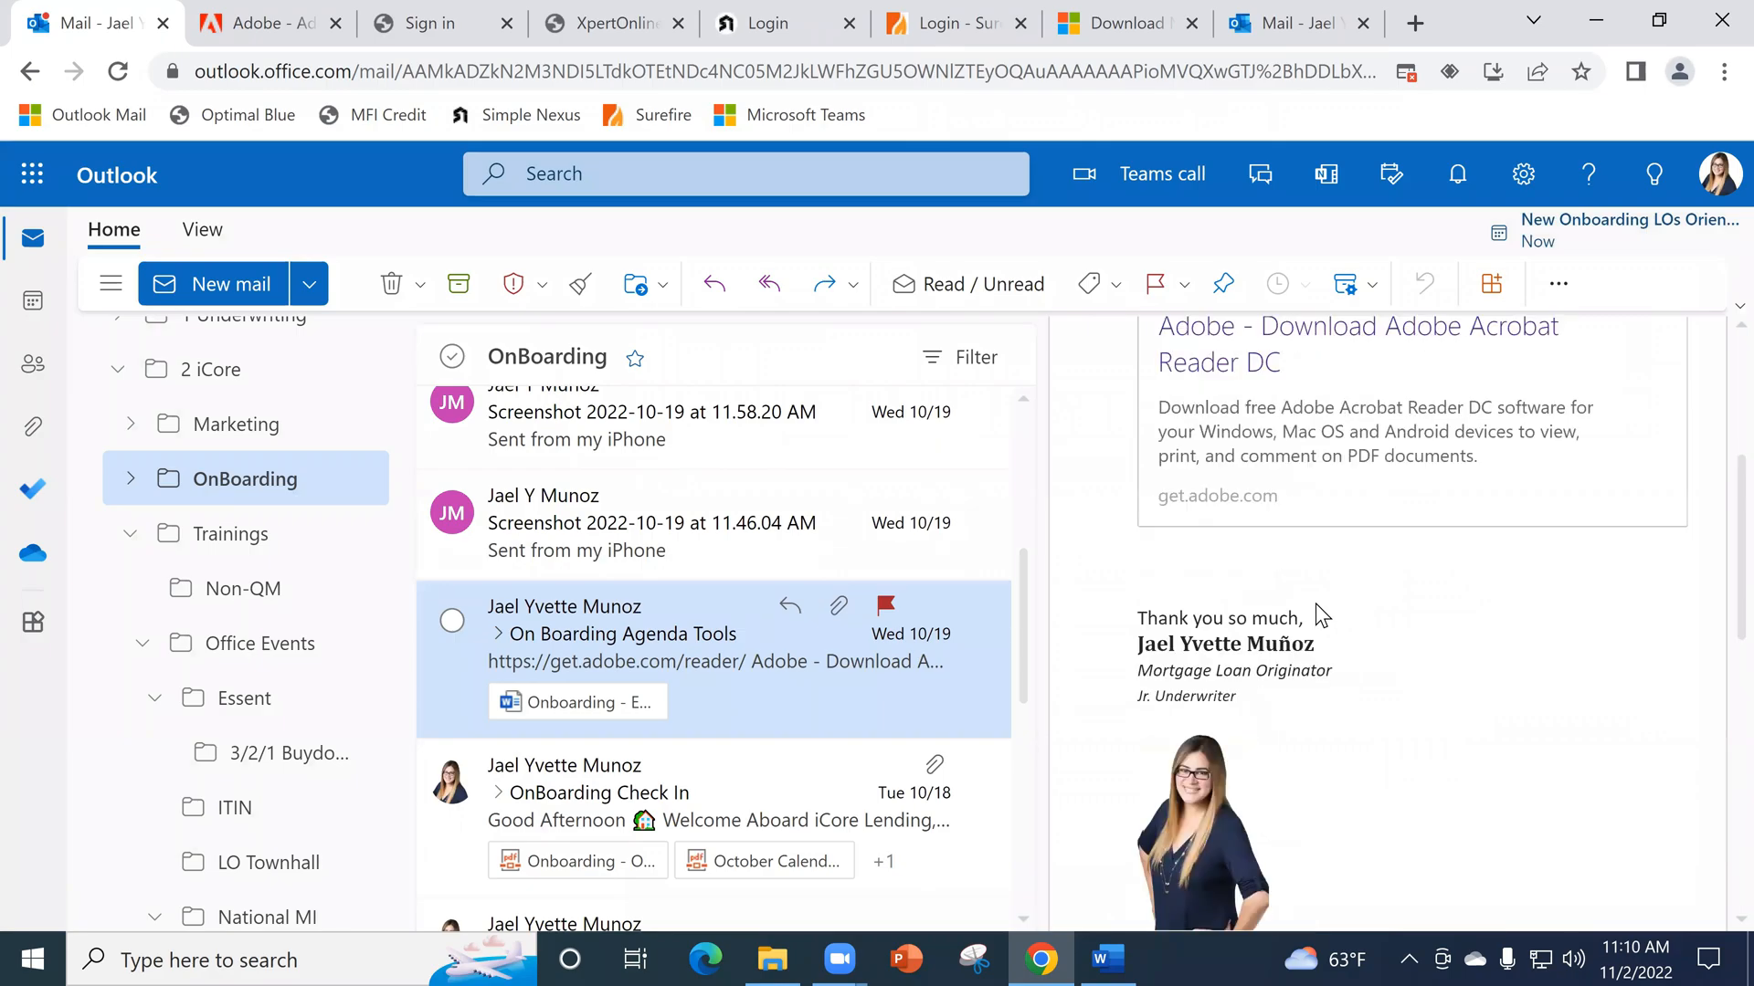
{"action": "scroll", "coordinate": [1315, 603], "scroll_direction": "up", "scroll_amount": 2}
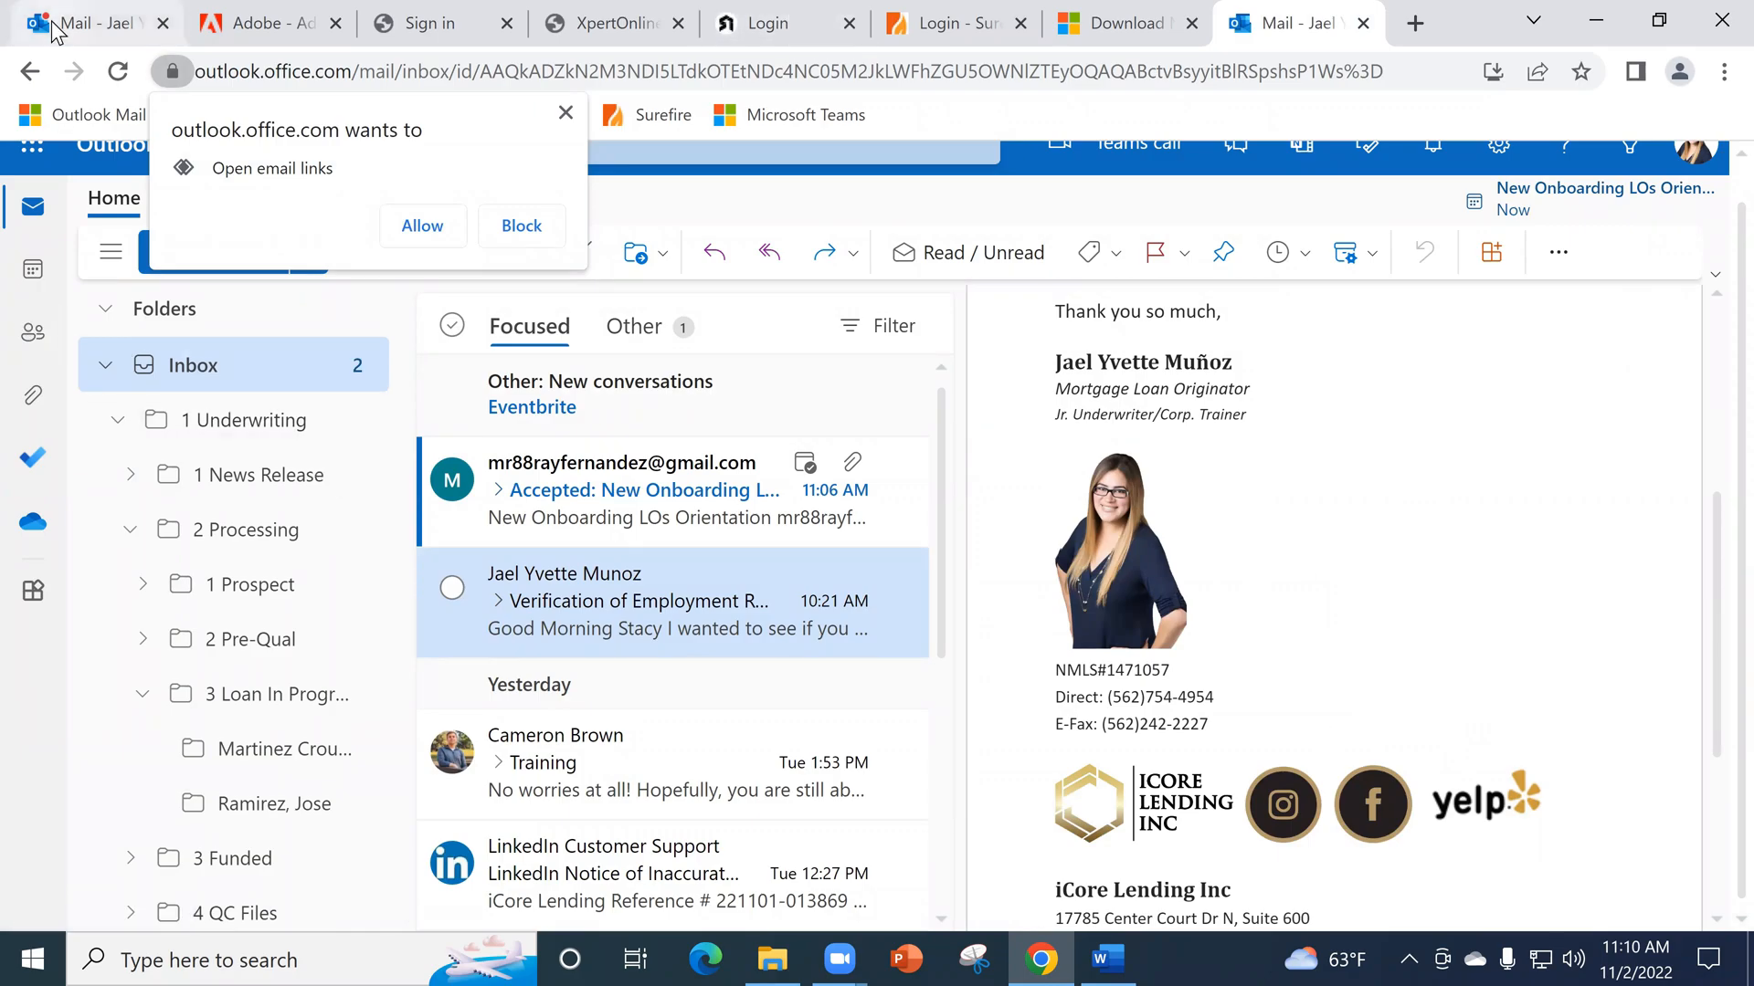
- Check the OnBoarding mail and the Optimal Blue client login, then show the Microsoft Teams download page
{"action": "left_click", "coordinate": [103, 40]}
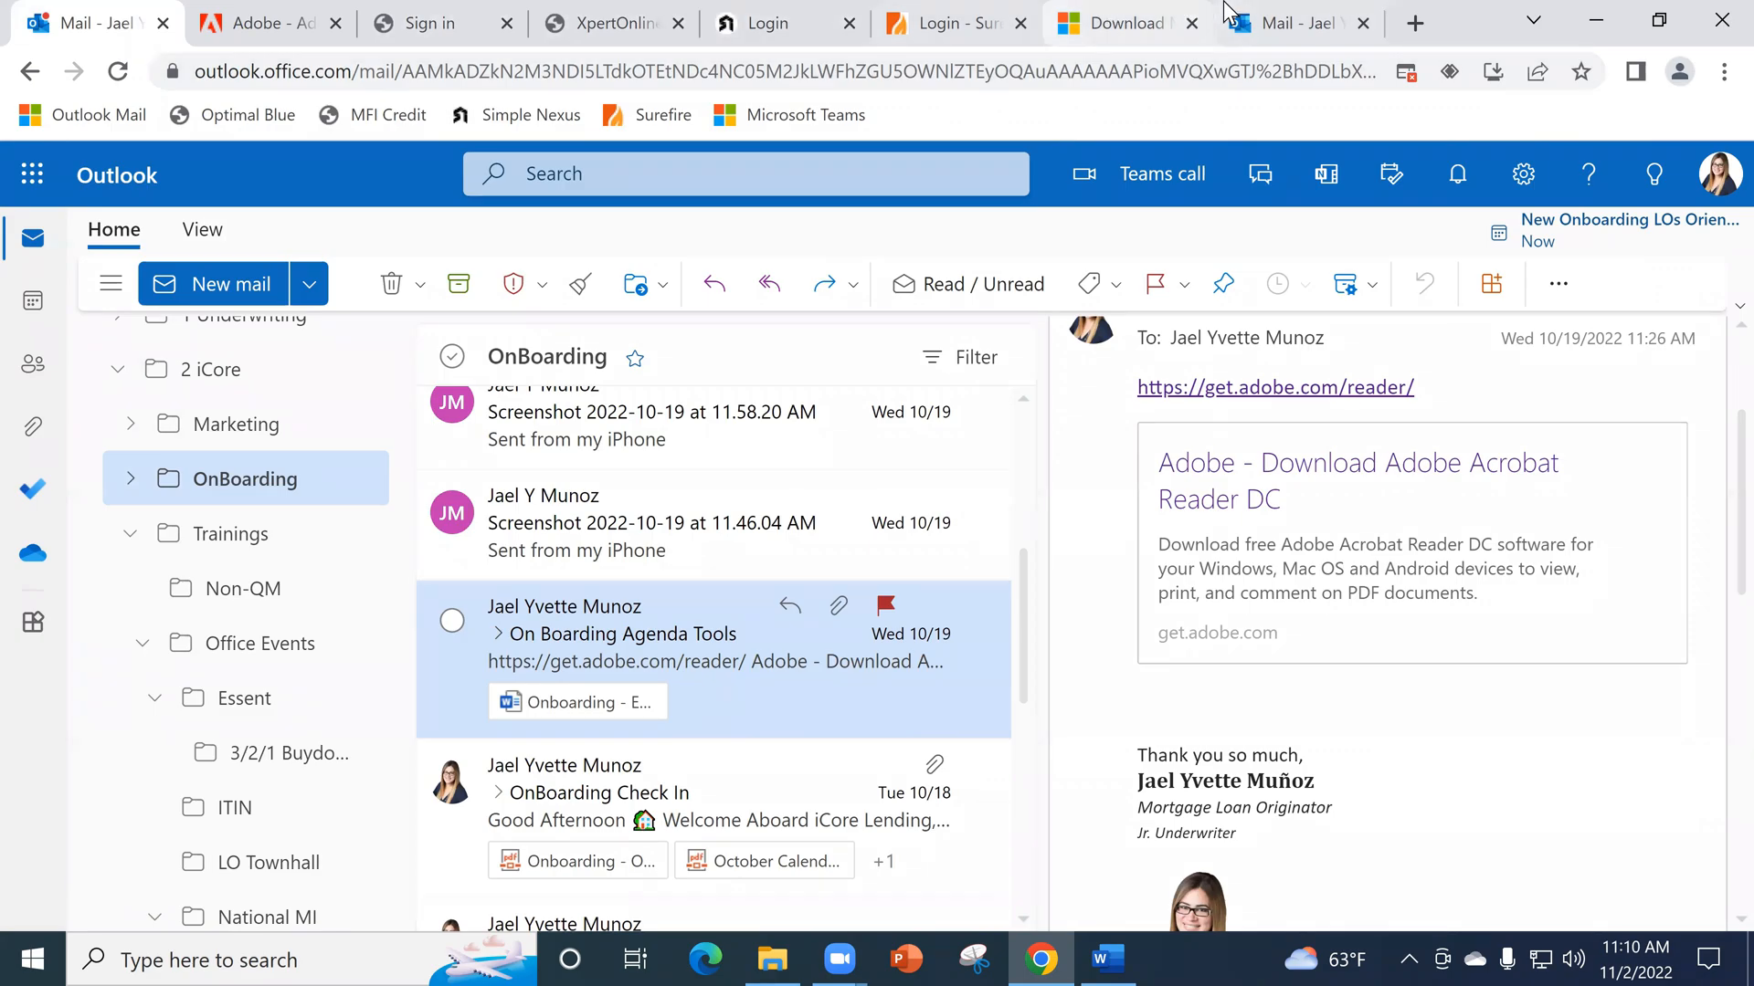
{"action": "left_click", "coordinate": [425, 16]}
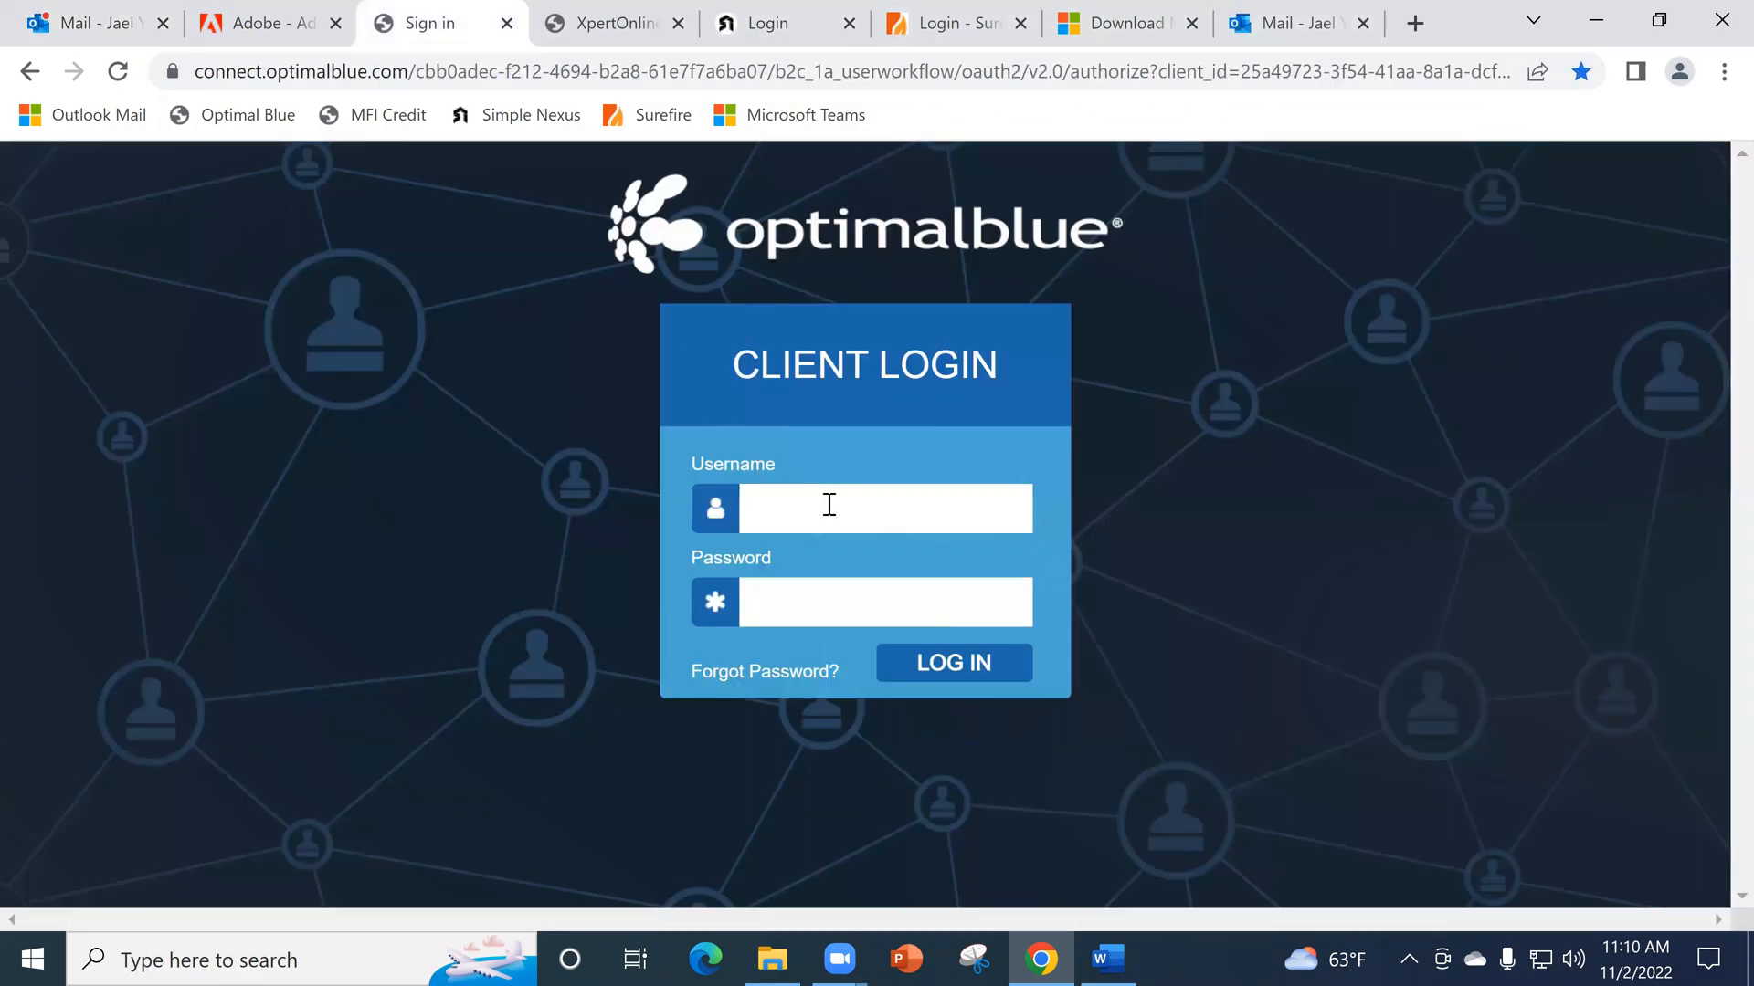
{"action": "left_click", "coordinate": [1109, 4]}
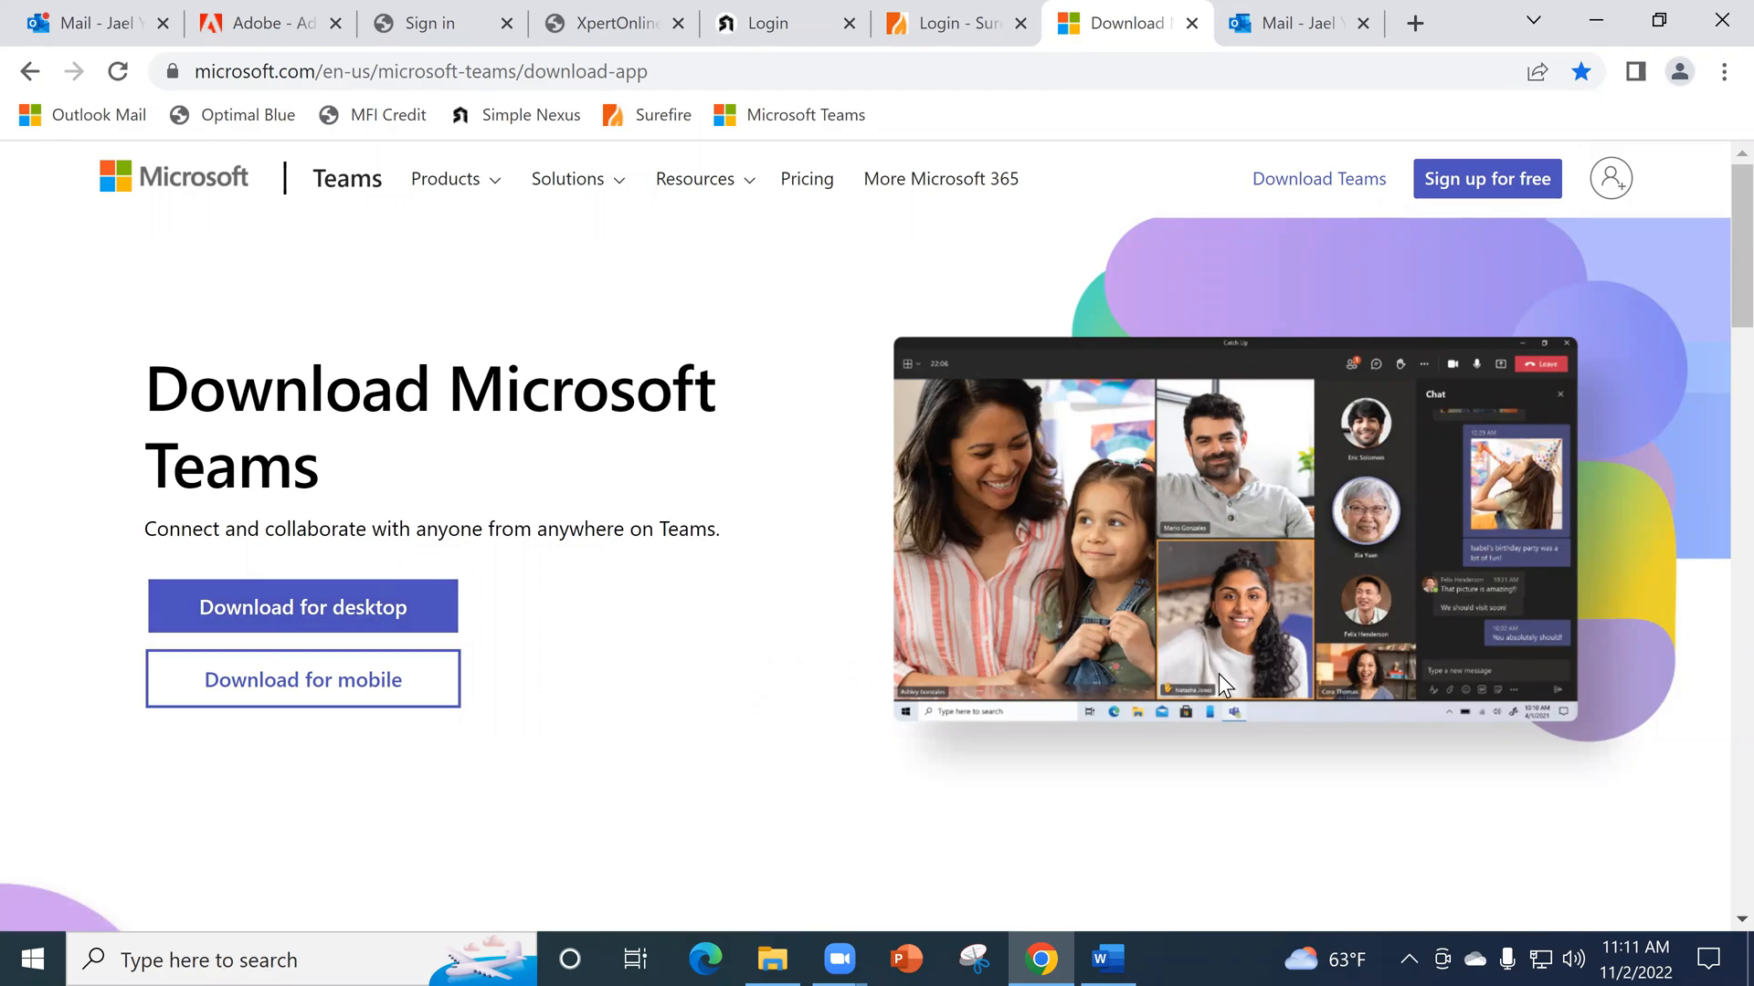
- Minimize the browser, search Windows for Teams, and launch the Microsoft Teams desktop app
{"action": "left_click", "coordinate": [1591, 9]}
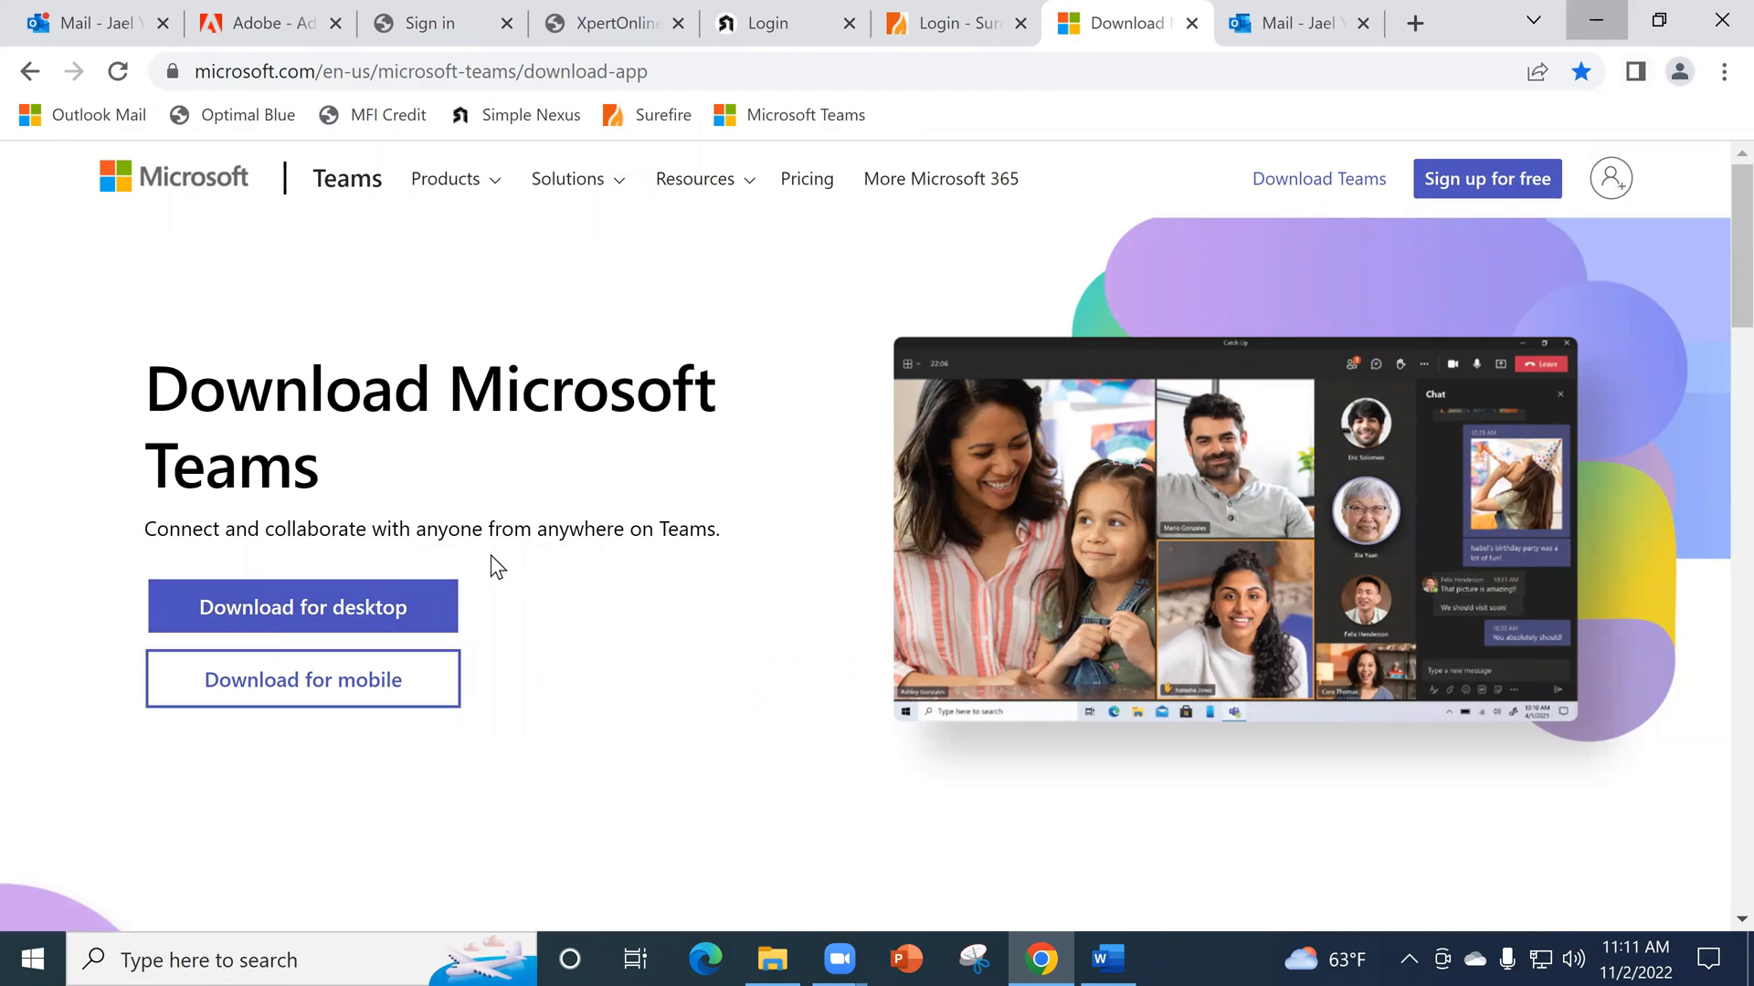
{"action": "left_click", "coordinate": [227, 962]}
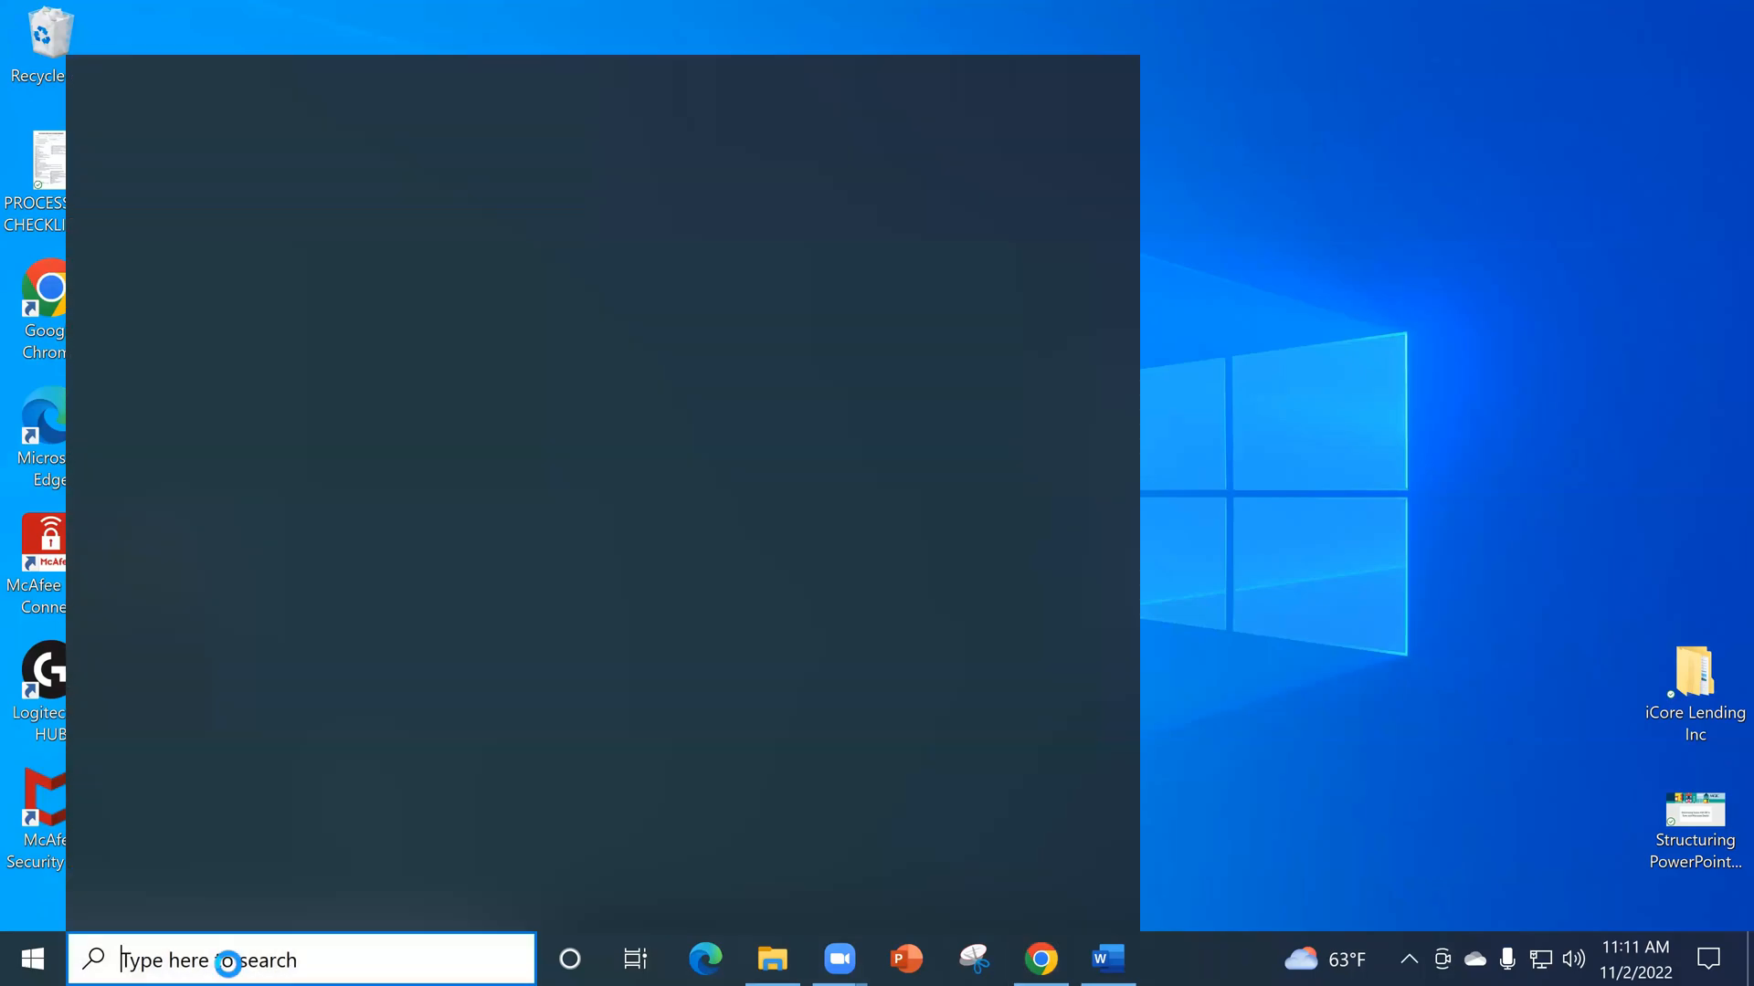
{"action": "type", "text": "Teams"}
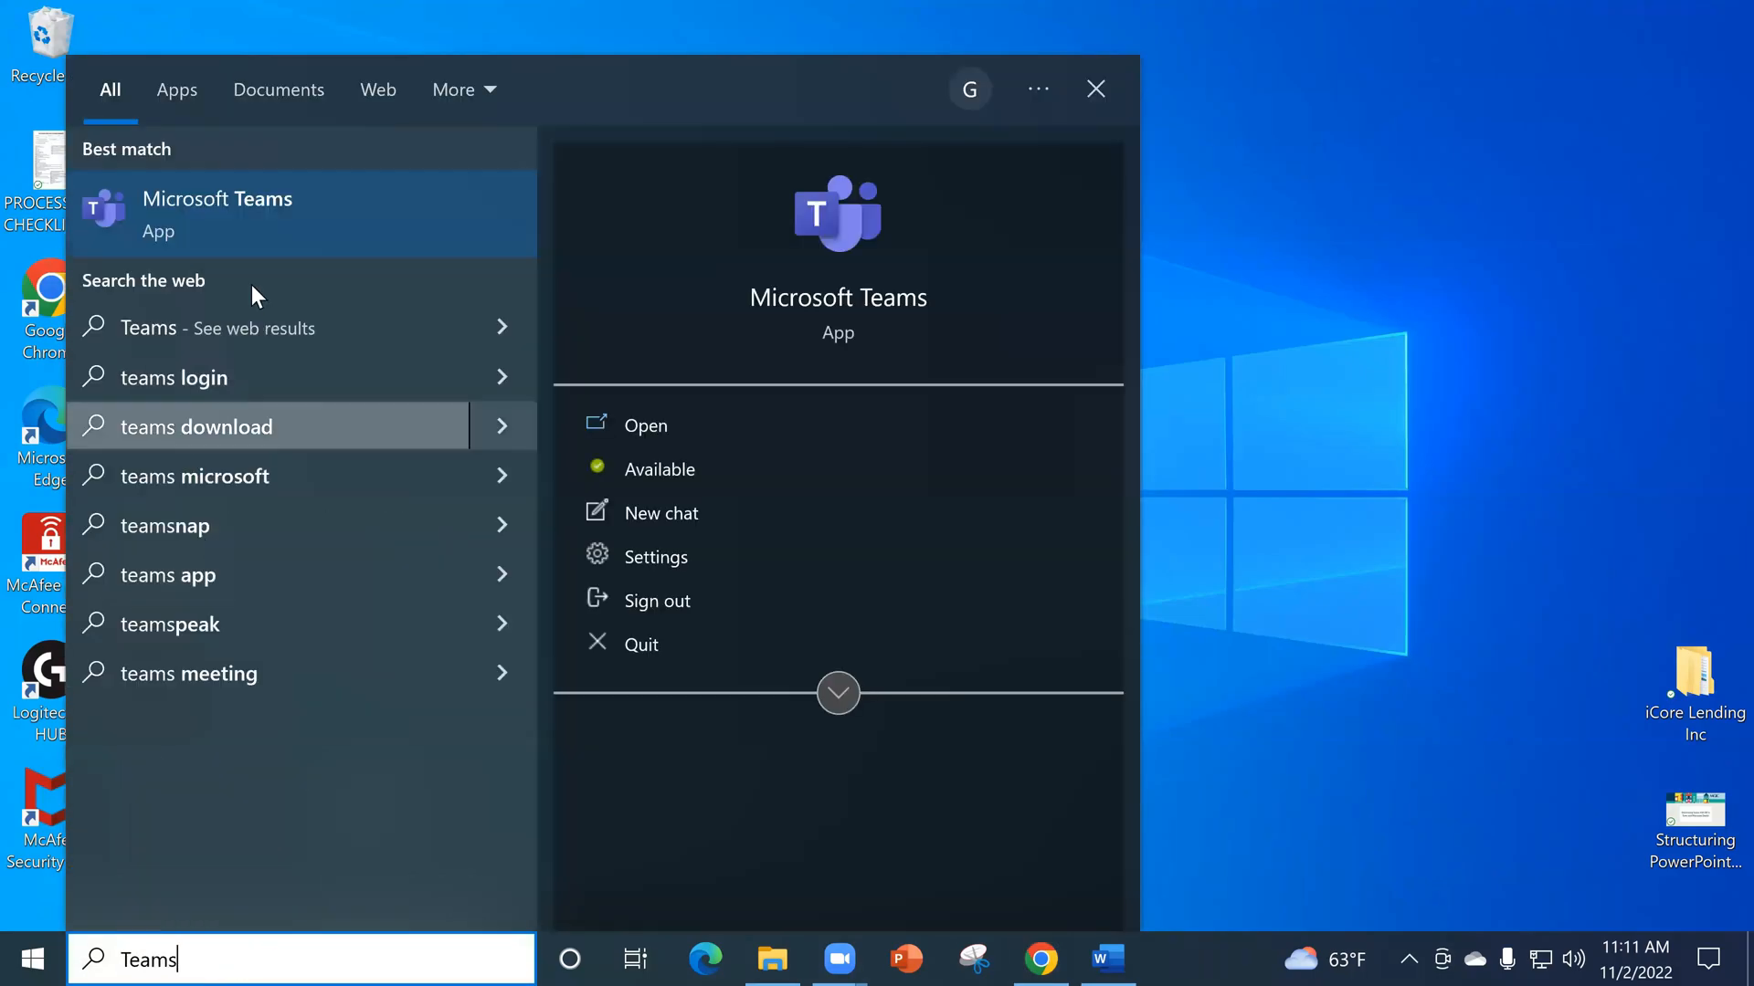
{"action": "left_click", "coordinate": [226, 226]}
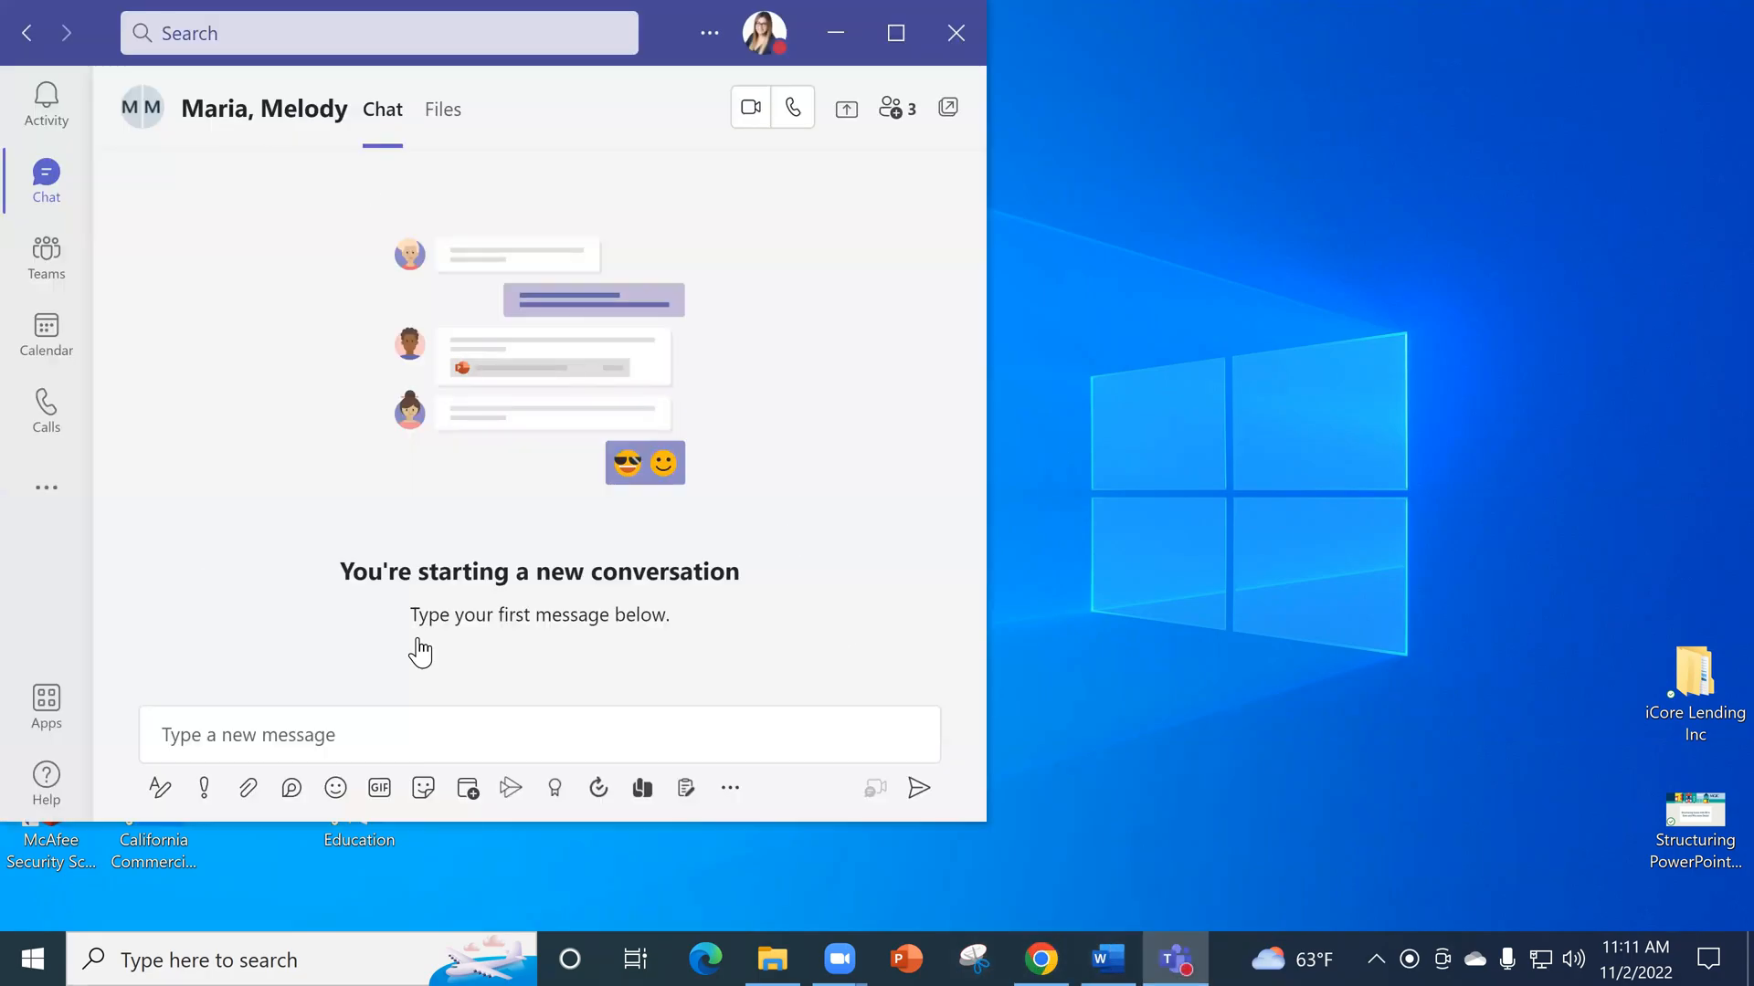
- Show the Teams chat list, open the coworker conversation with a recently sent file, and widen the window
{"action": "left_click", "coordinate": [45, 179]}
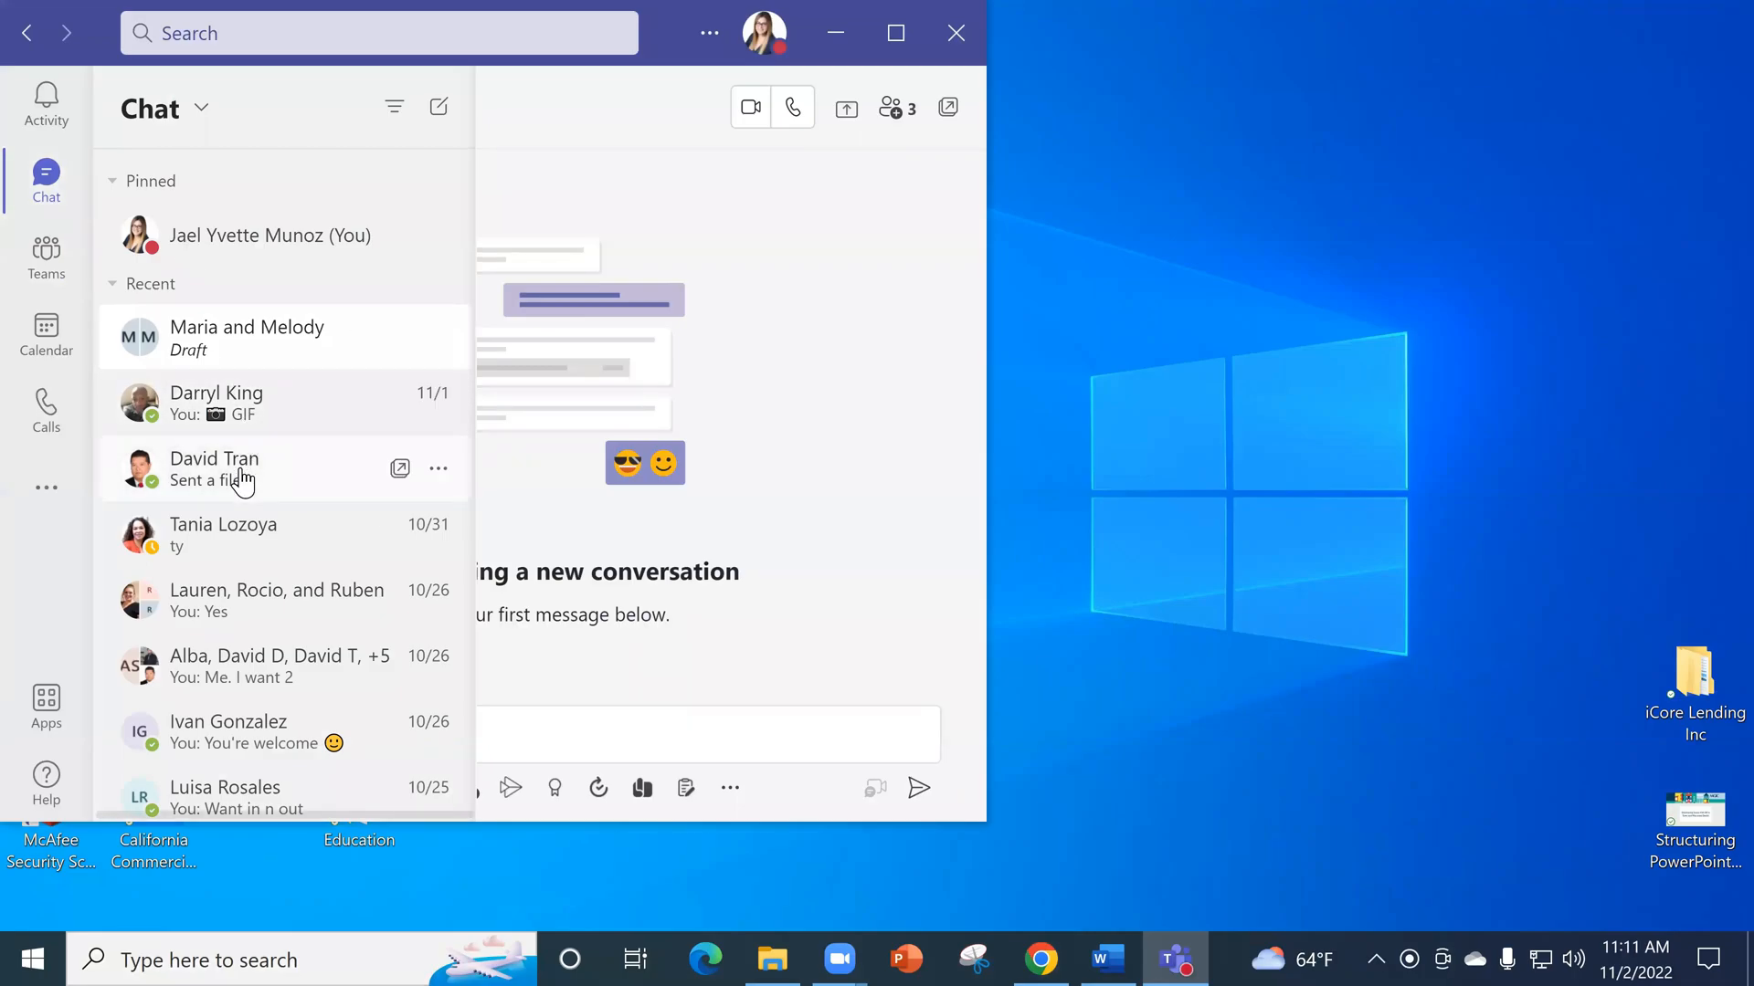
{"action": "left_click", "coordinate": [431, 493]}
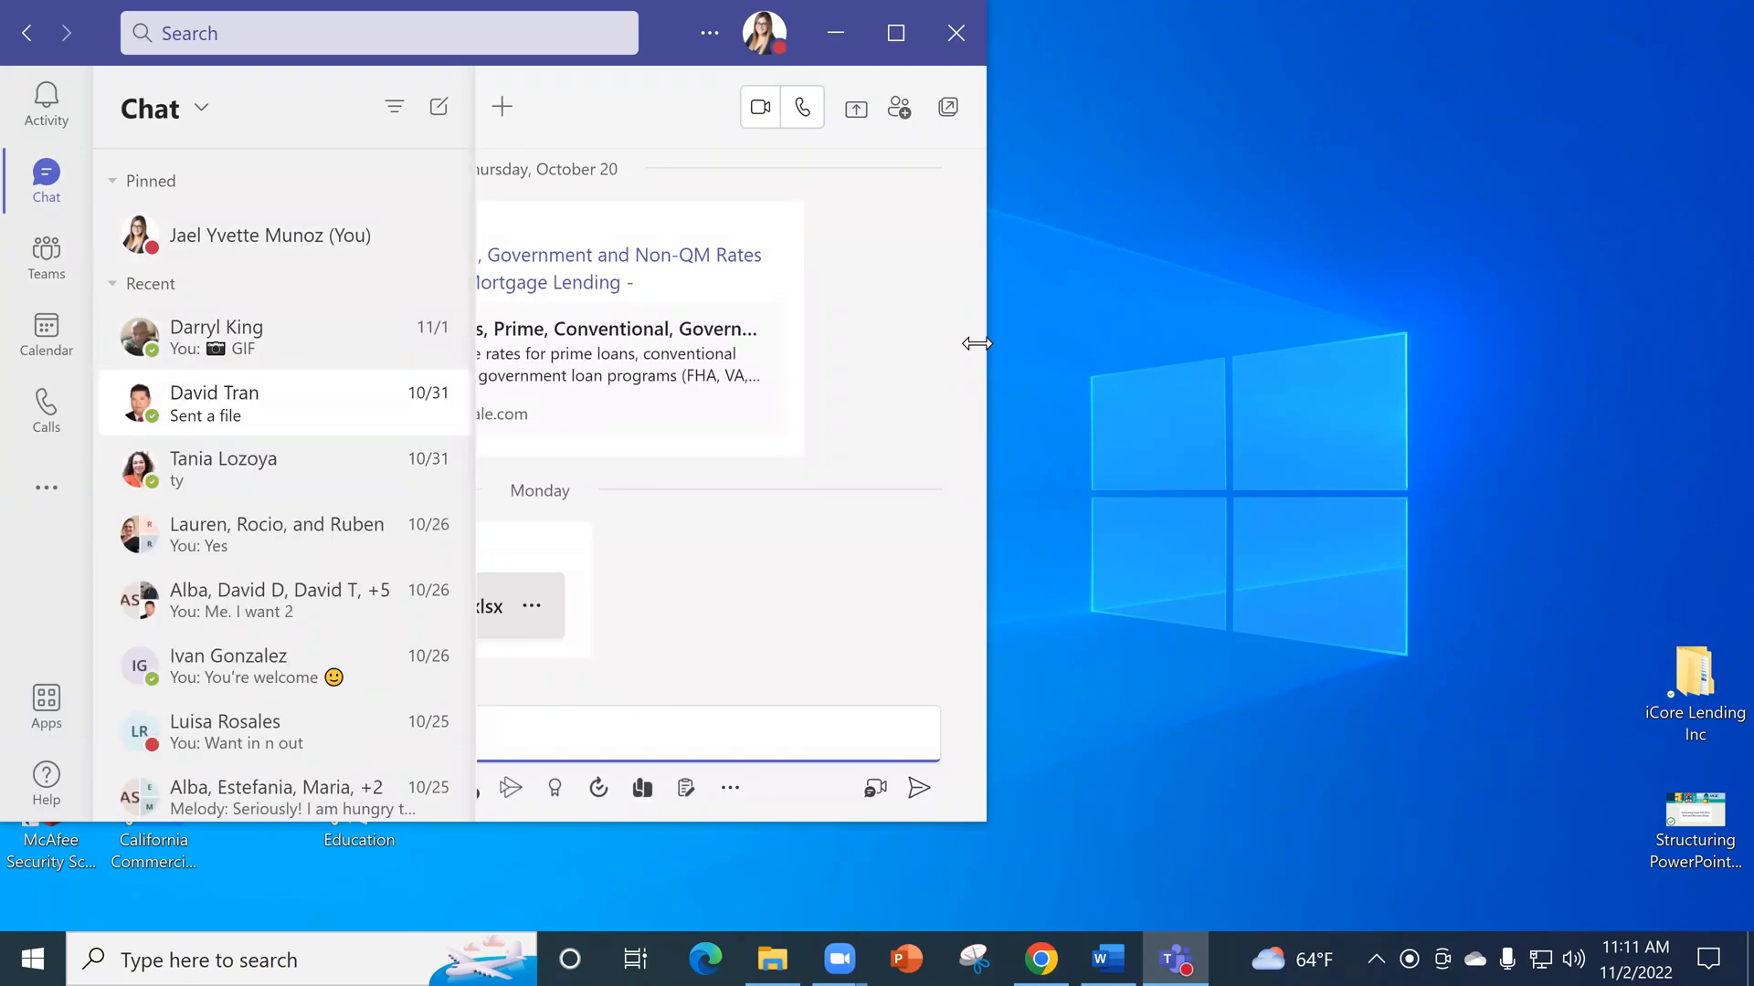
{"action": "left_click_drag", "start_coordinate": [976, 343], "coordinate": [1289, 346]}
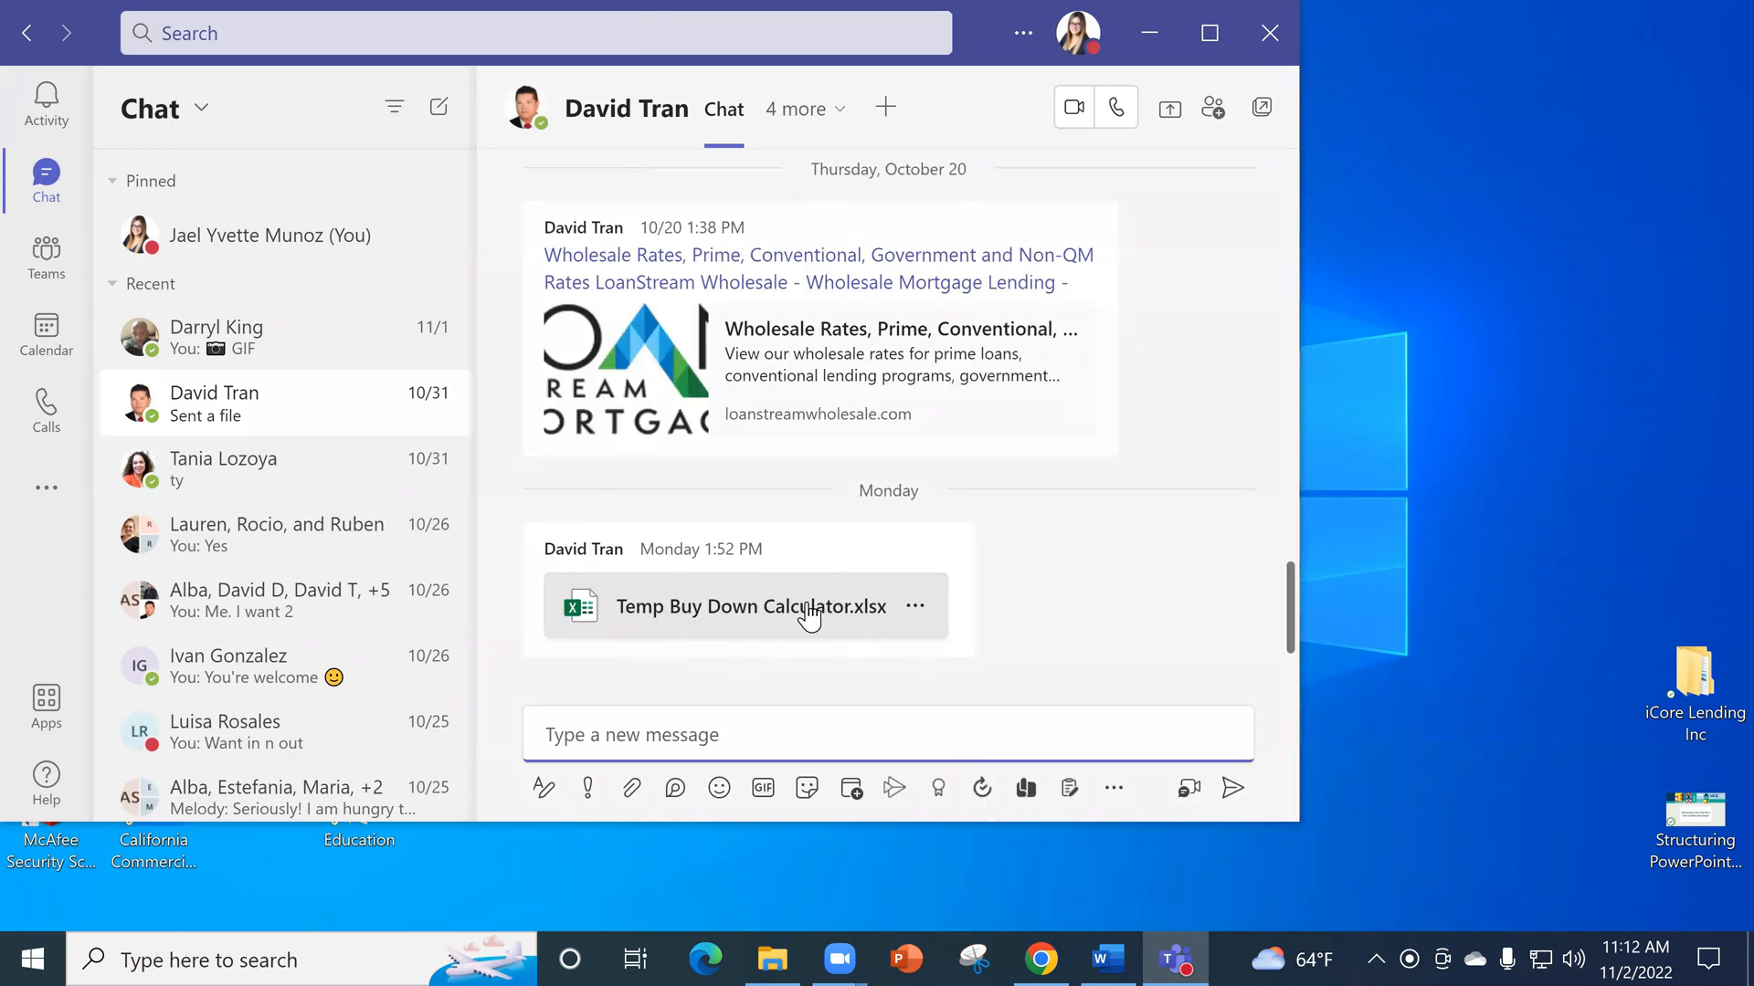
- Start a new Teams chat and activate its message box
{"action": "left_click", "coordinate": [548, 730]}
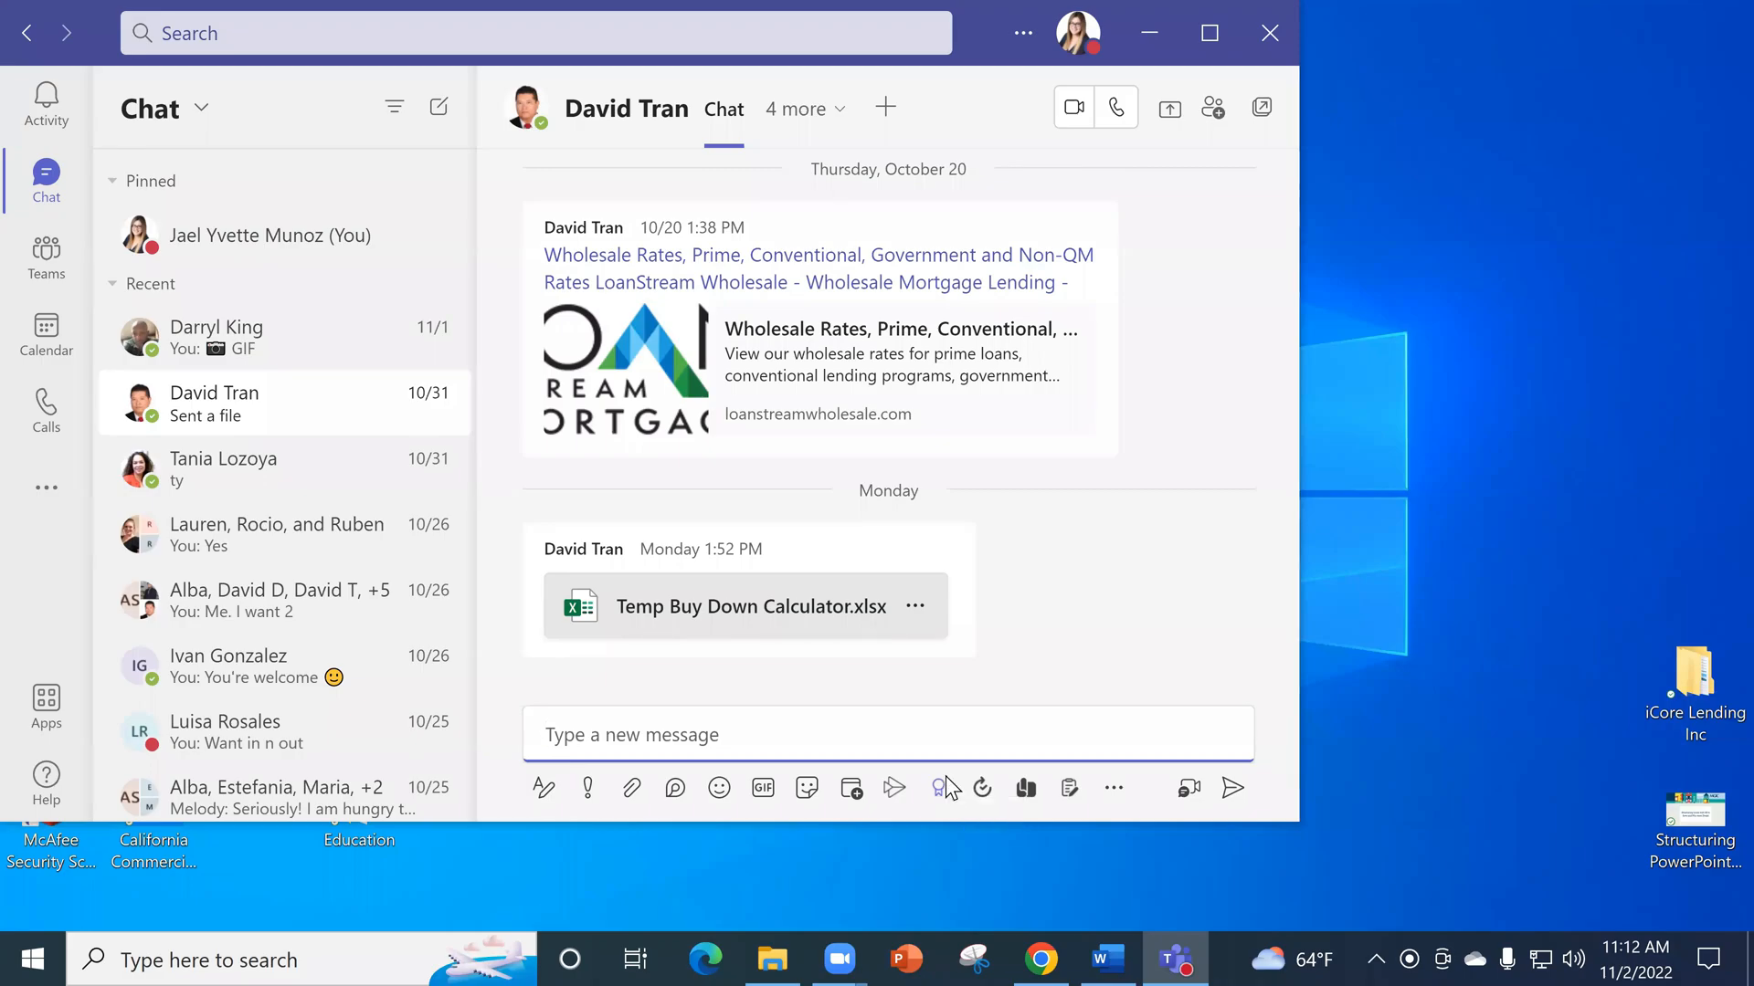
{"action": "key", "text": "ctrl+n"}
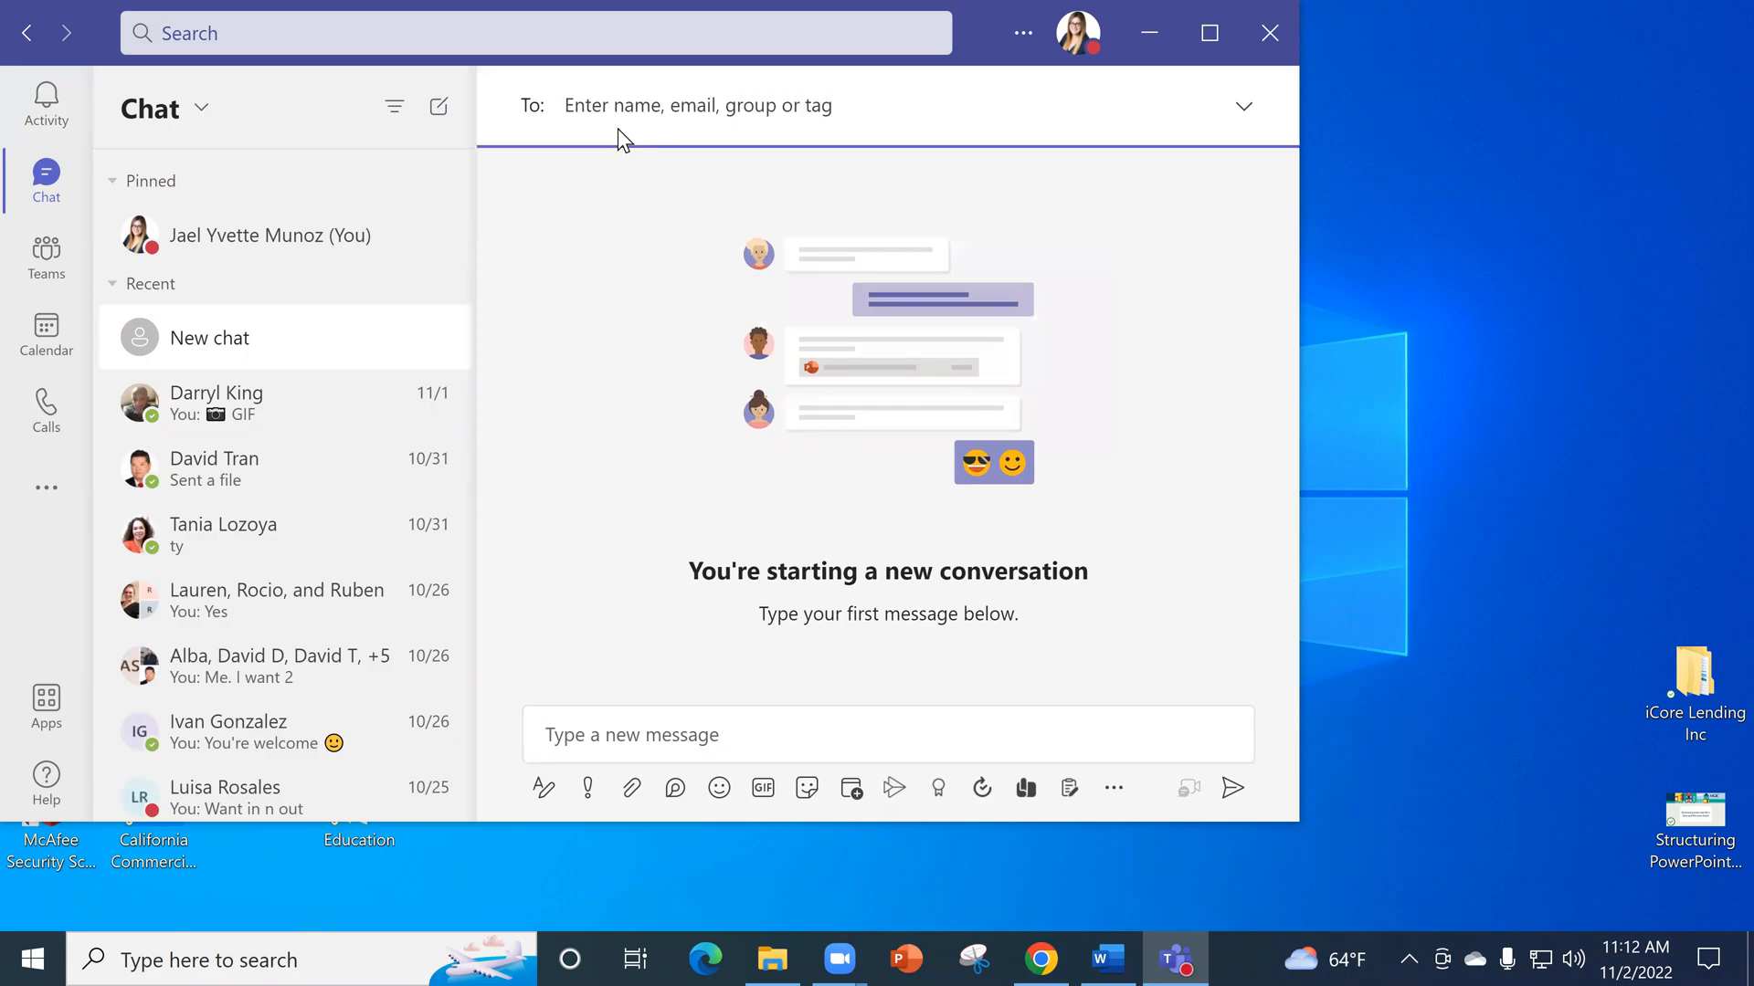
{"action": "left_click", "coordinate": [700, 736]}
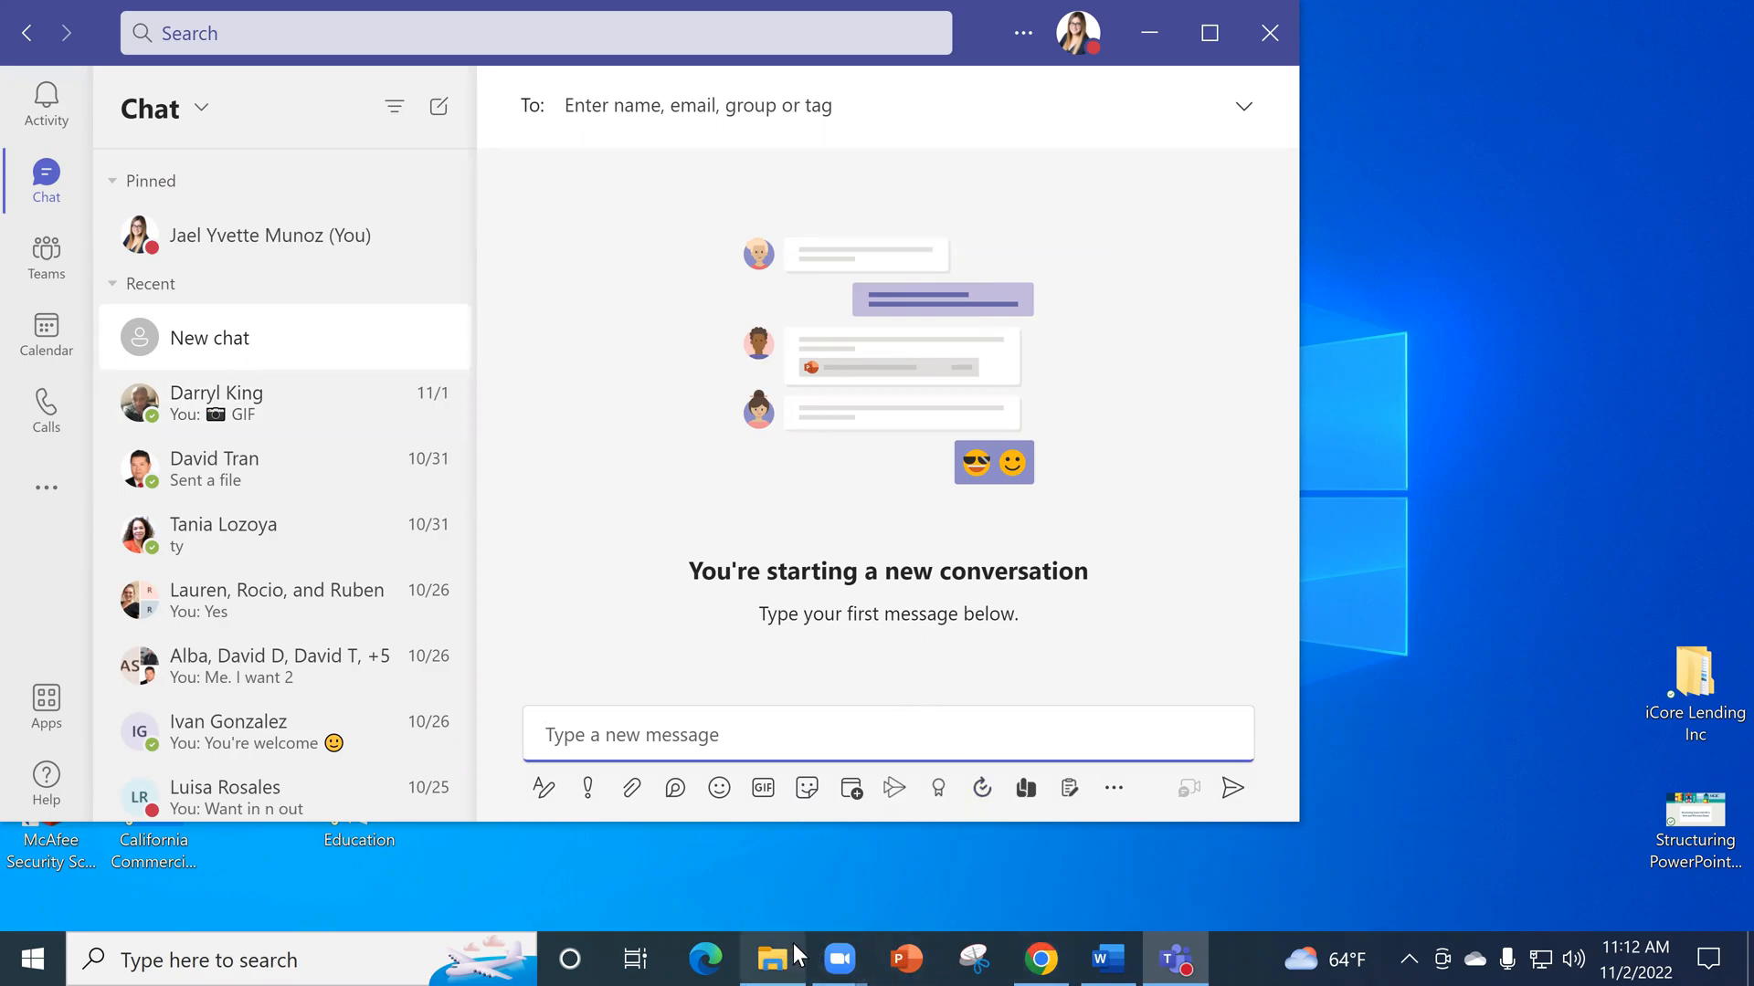
- Switch back to Chrome and close the Microsoft Teams download tab and the second Outlook mail tab
{"action": "left_click", "coordinate": [838, 958]}
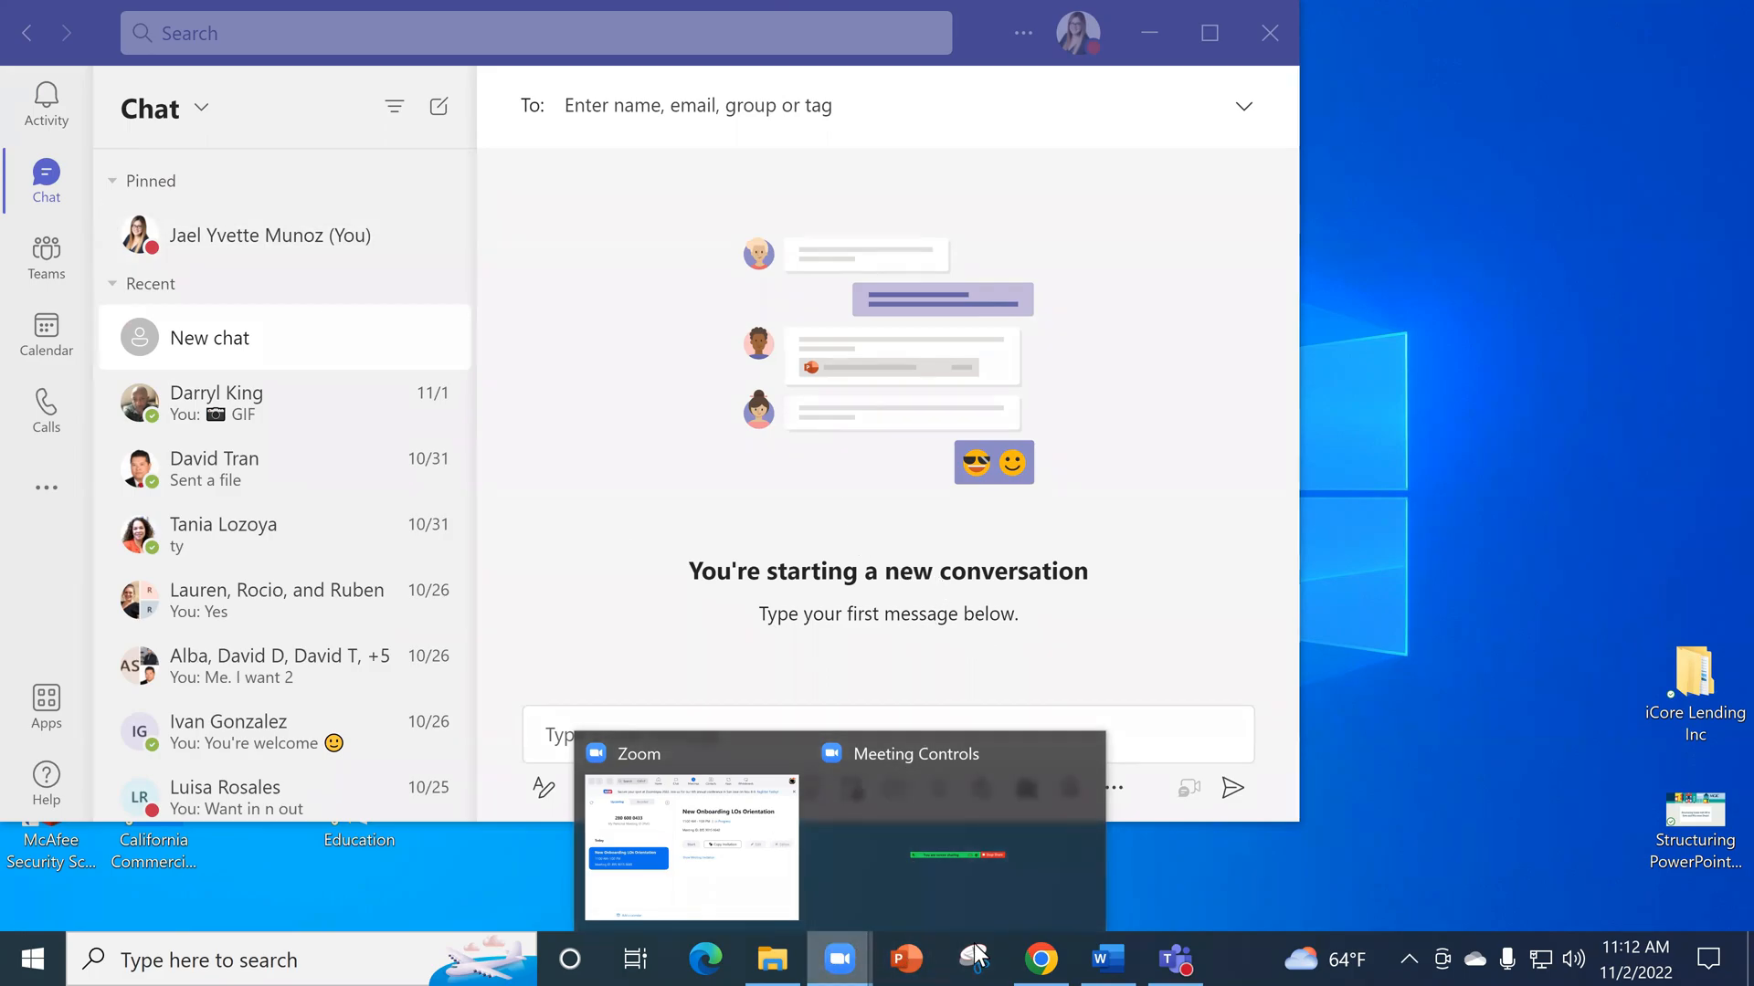
{"action": "left_click", "coordinate": [1064, 956]}
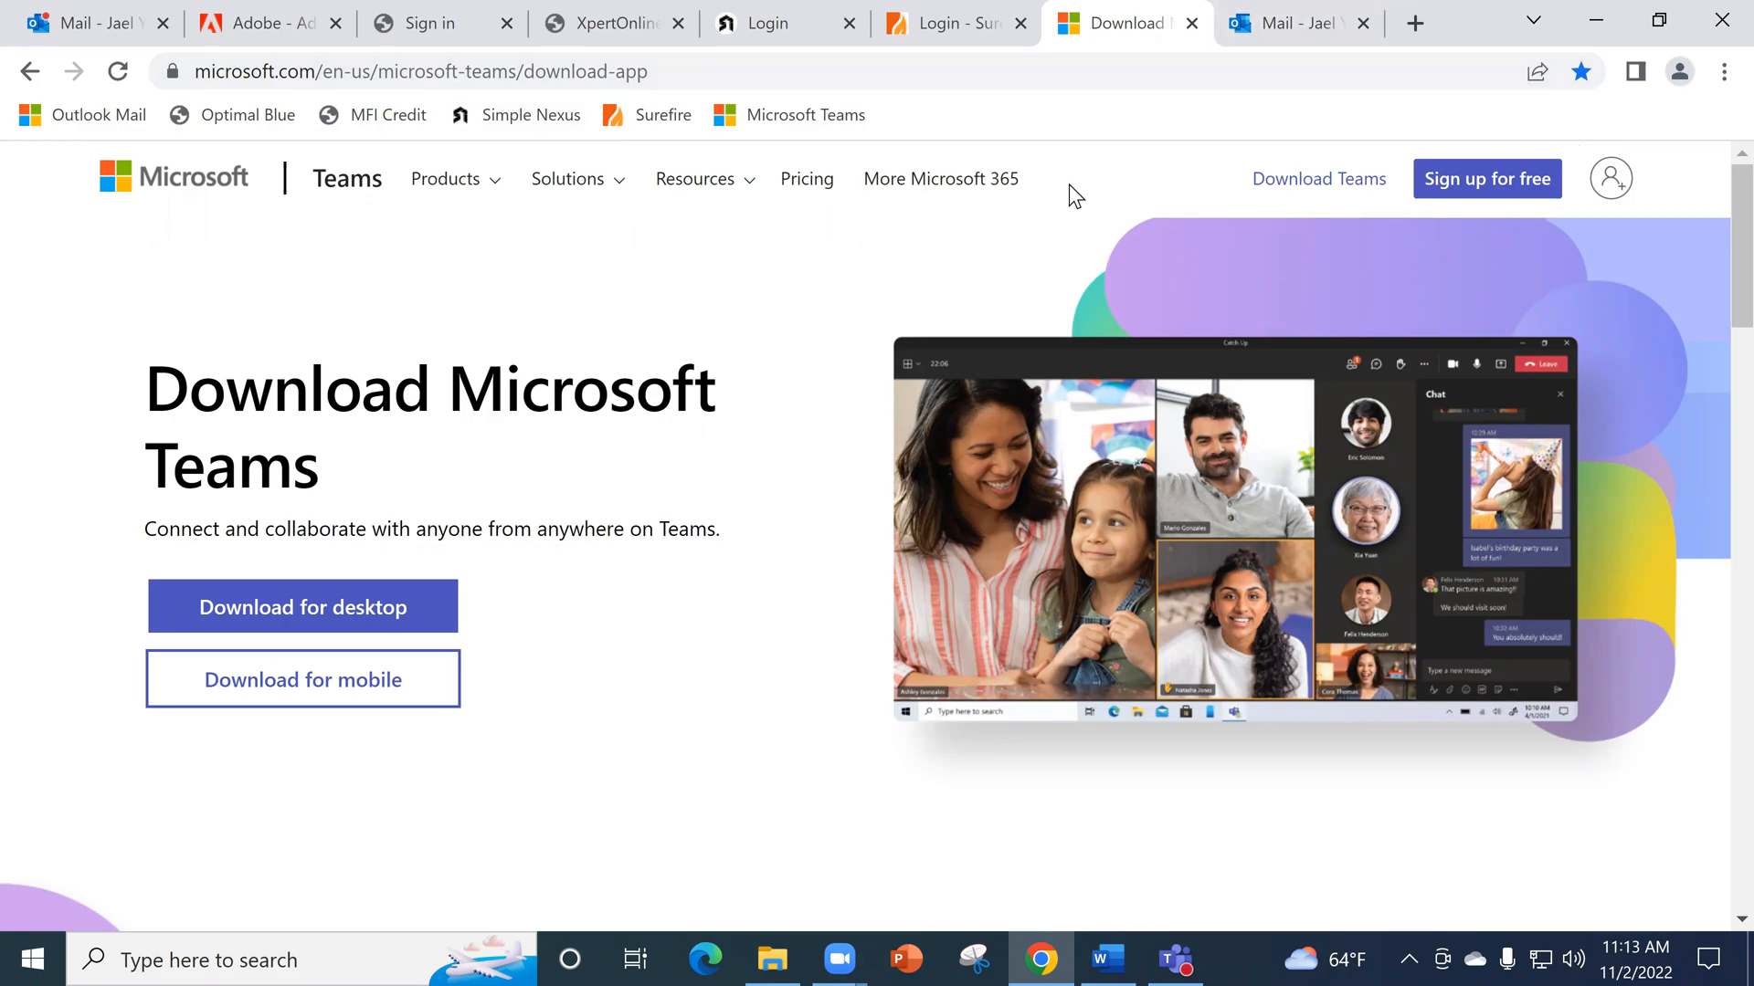
{"action": "key", "text": "ctrl+w"}
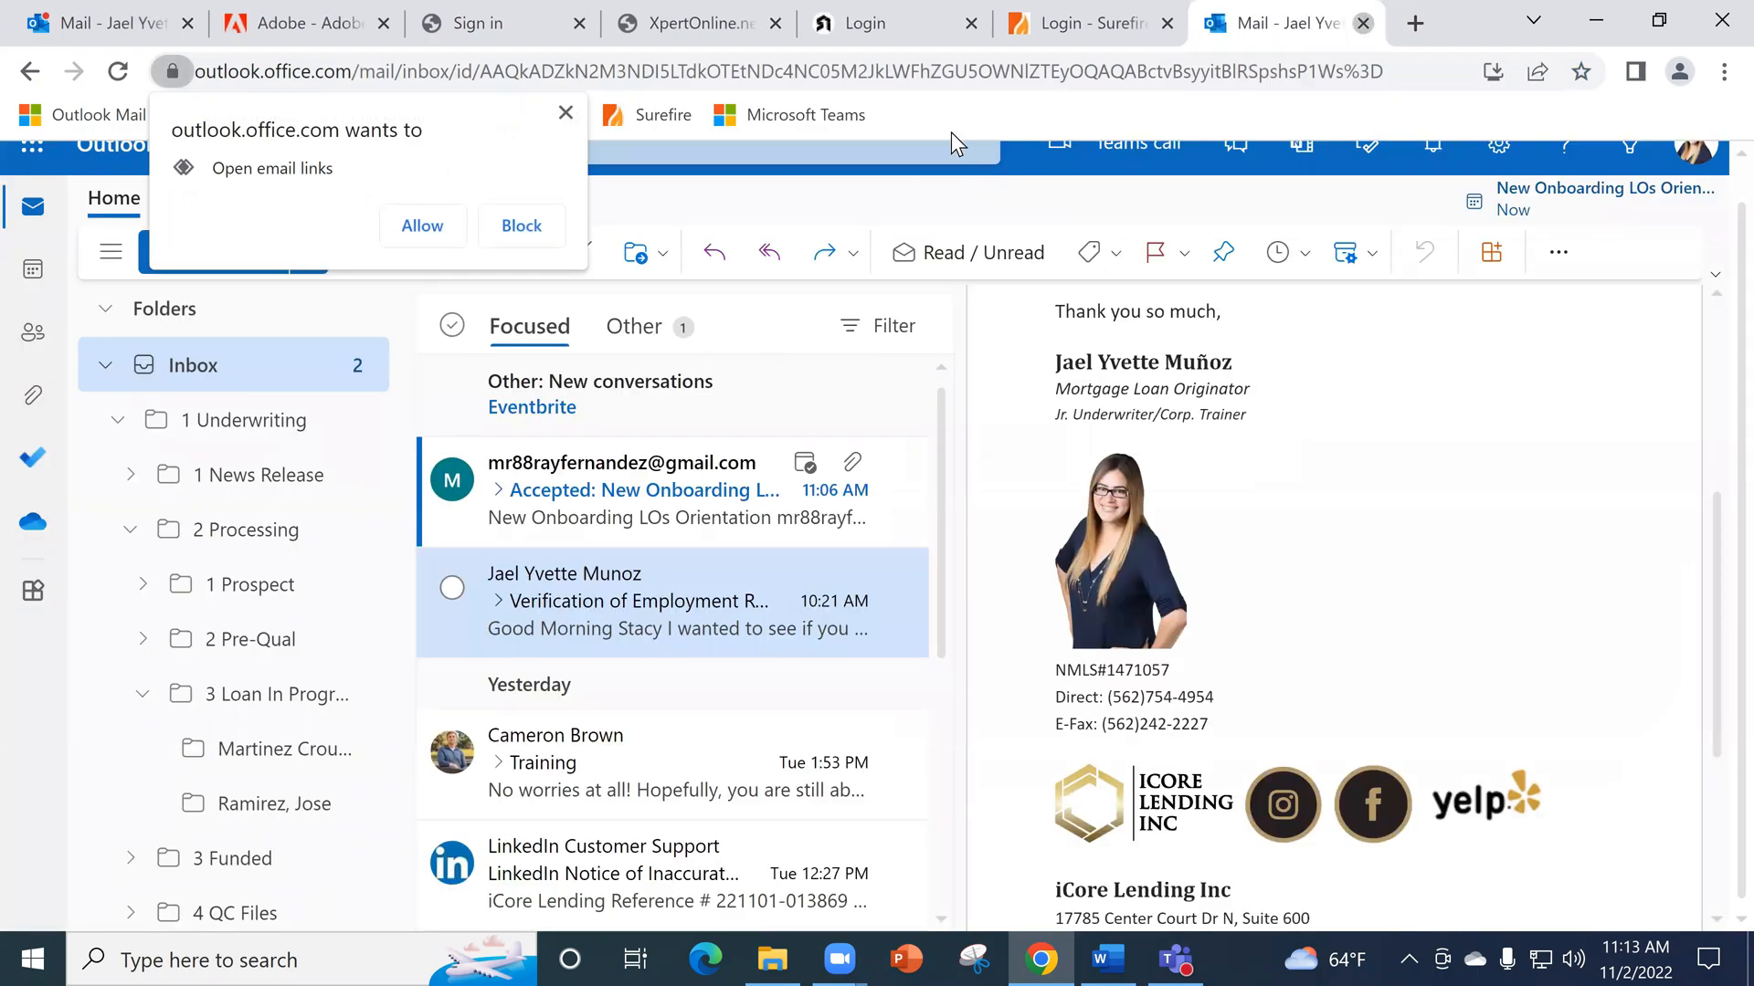
{"action": "key", "text": "ctrl+w"}
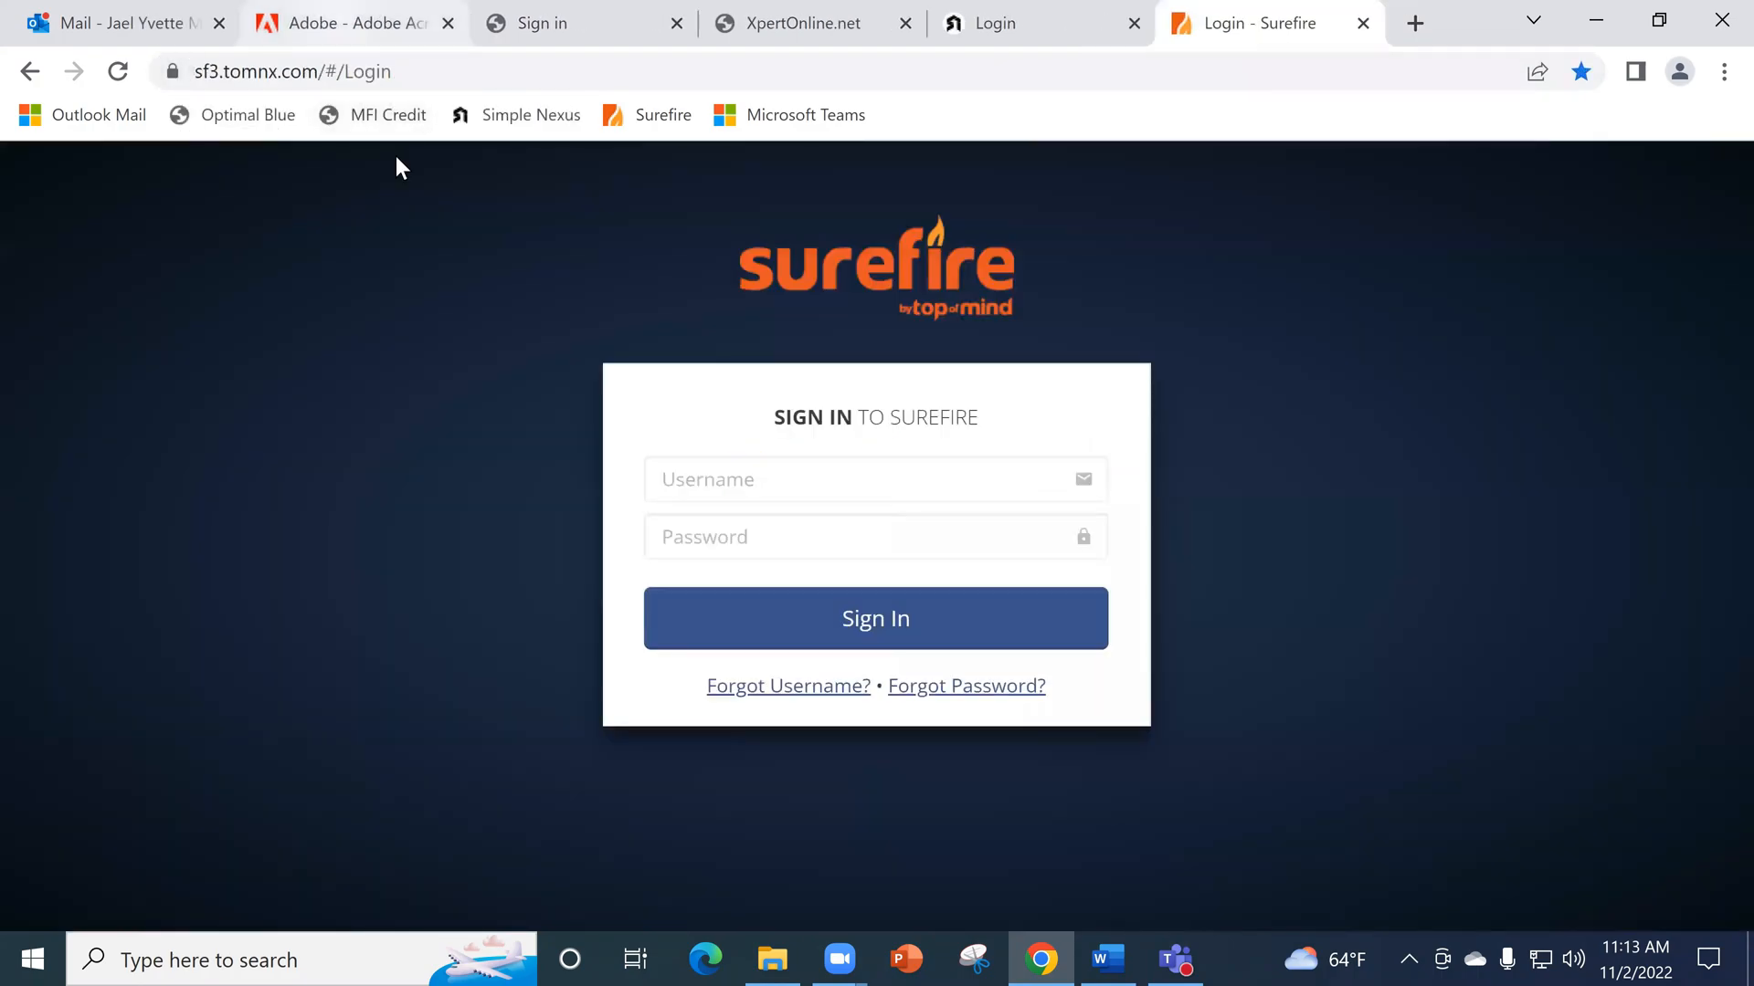
- Switch to the Encompass Access Instructions document in Word and read the setup steps through the resource section
{"action": "left_click", "coordinate": [1093, 943]}
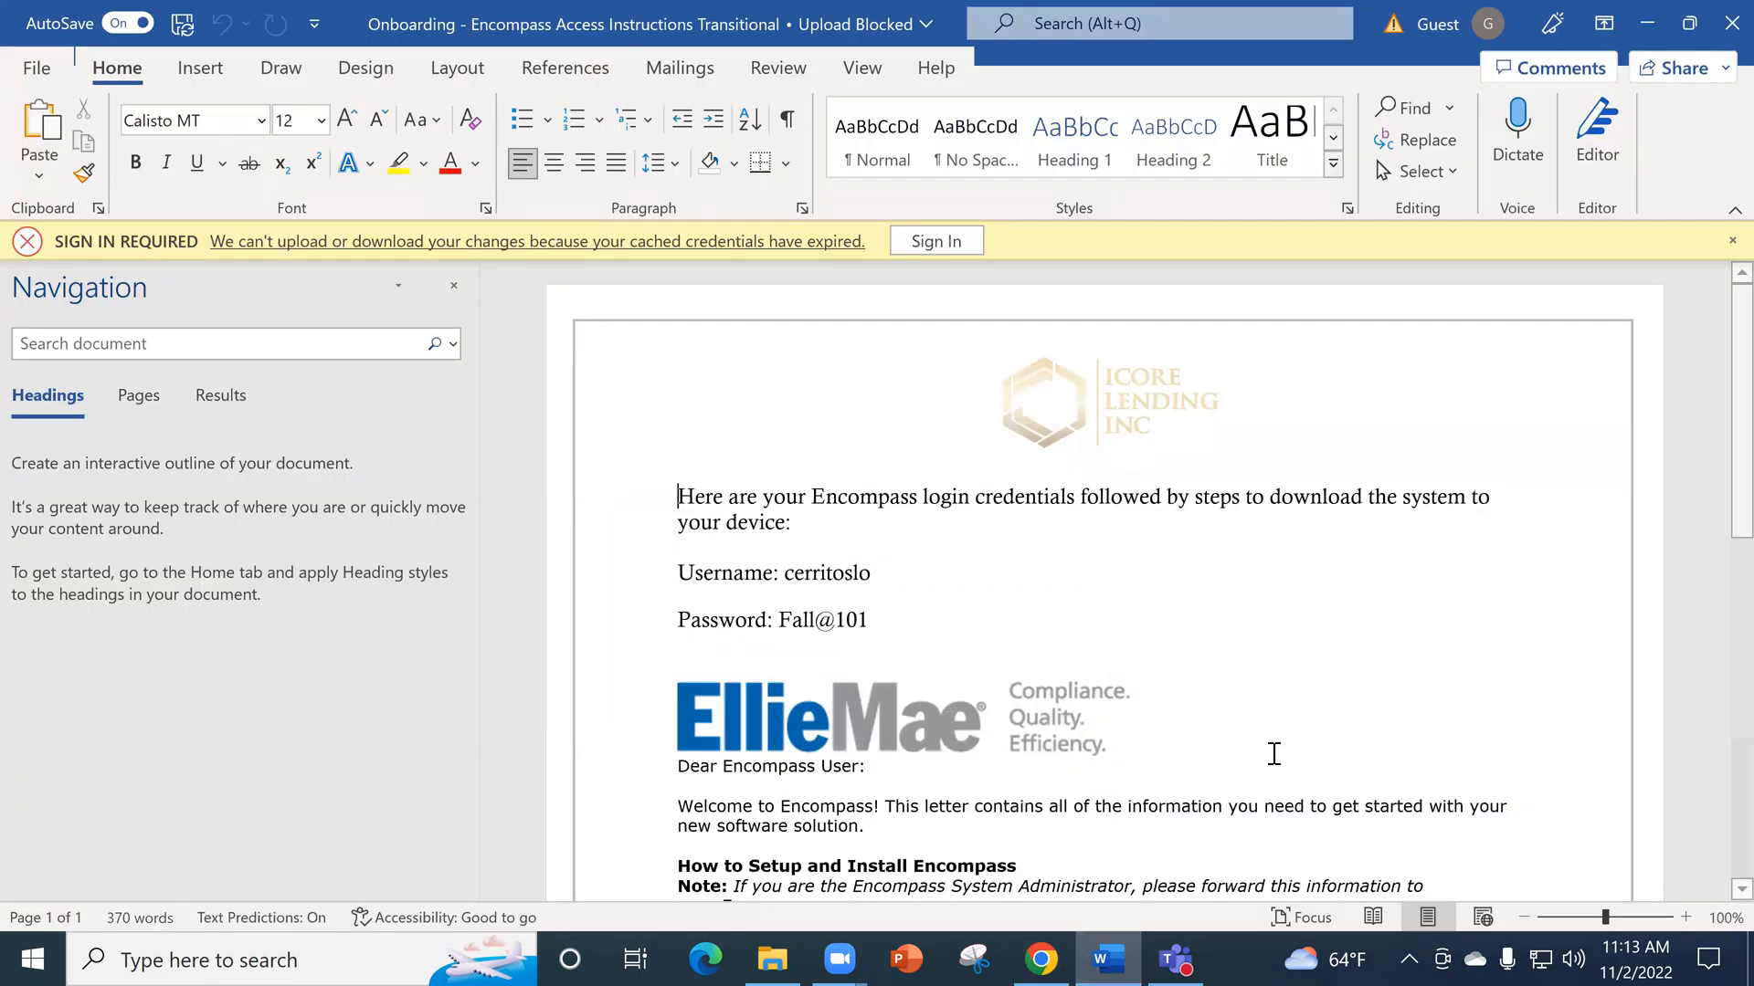
{"action": "scroll", "coordinate": [877, 490], "scroll_direction": "down", "scroll_amount": 3}
{"action": "scroll", "coordinate": [1093, 651], "scroll_direction": "down", "scroll_amount": 2}
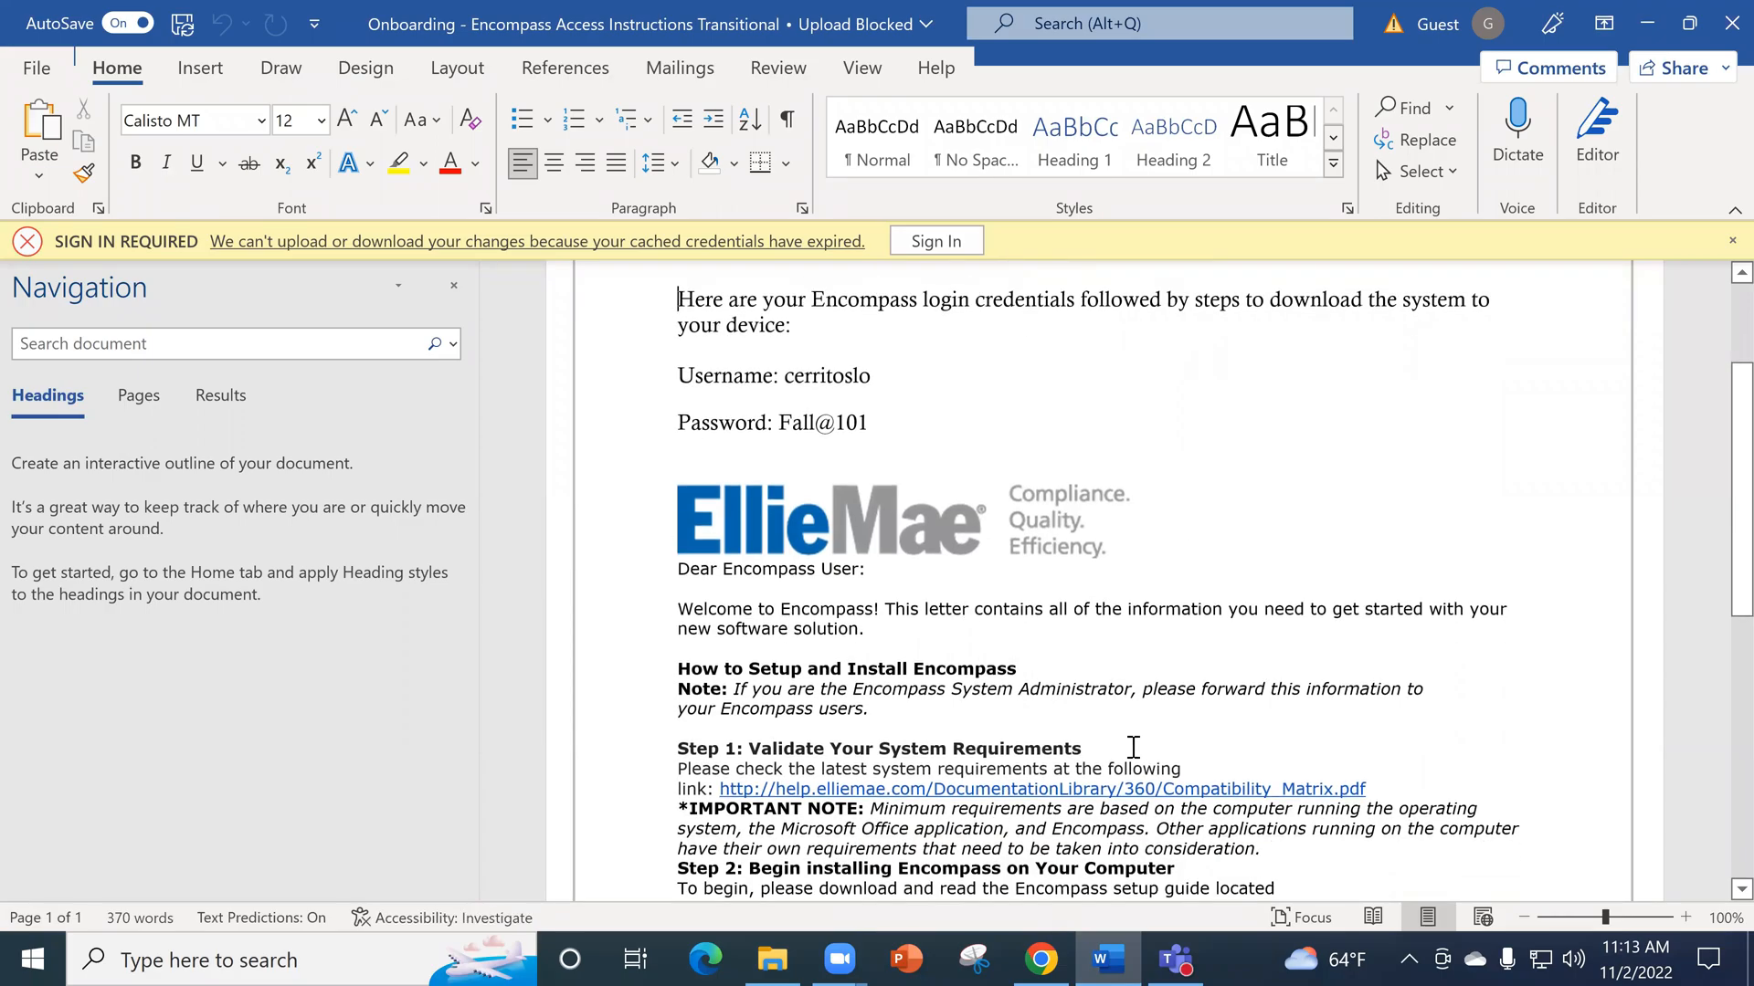
{"action": "scroll", "coordinate": [1093, 731], "scroll_direction": "down", "scroll_amount": 2}
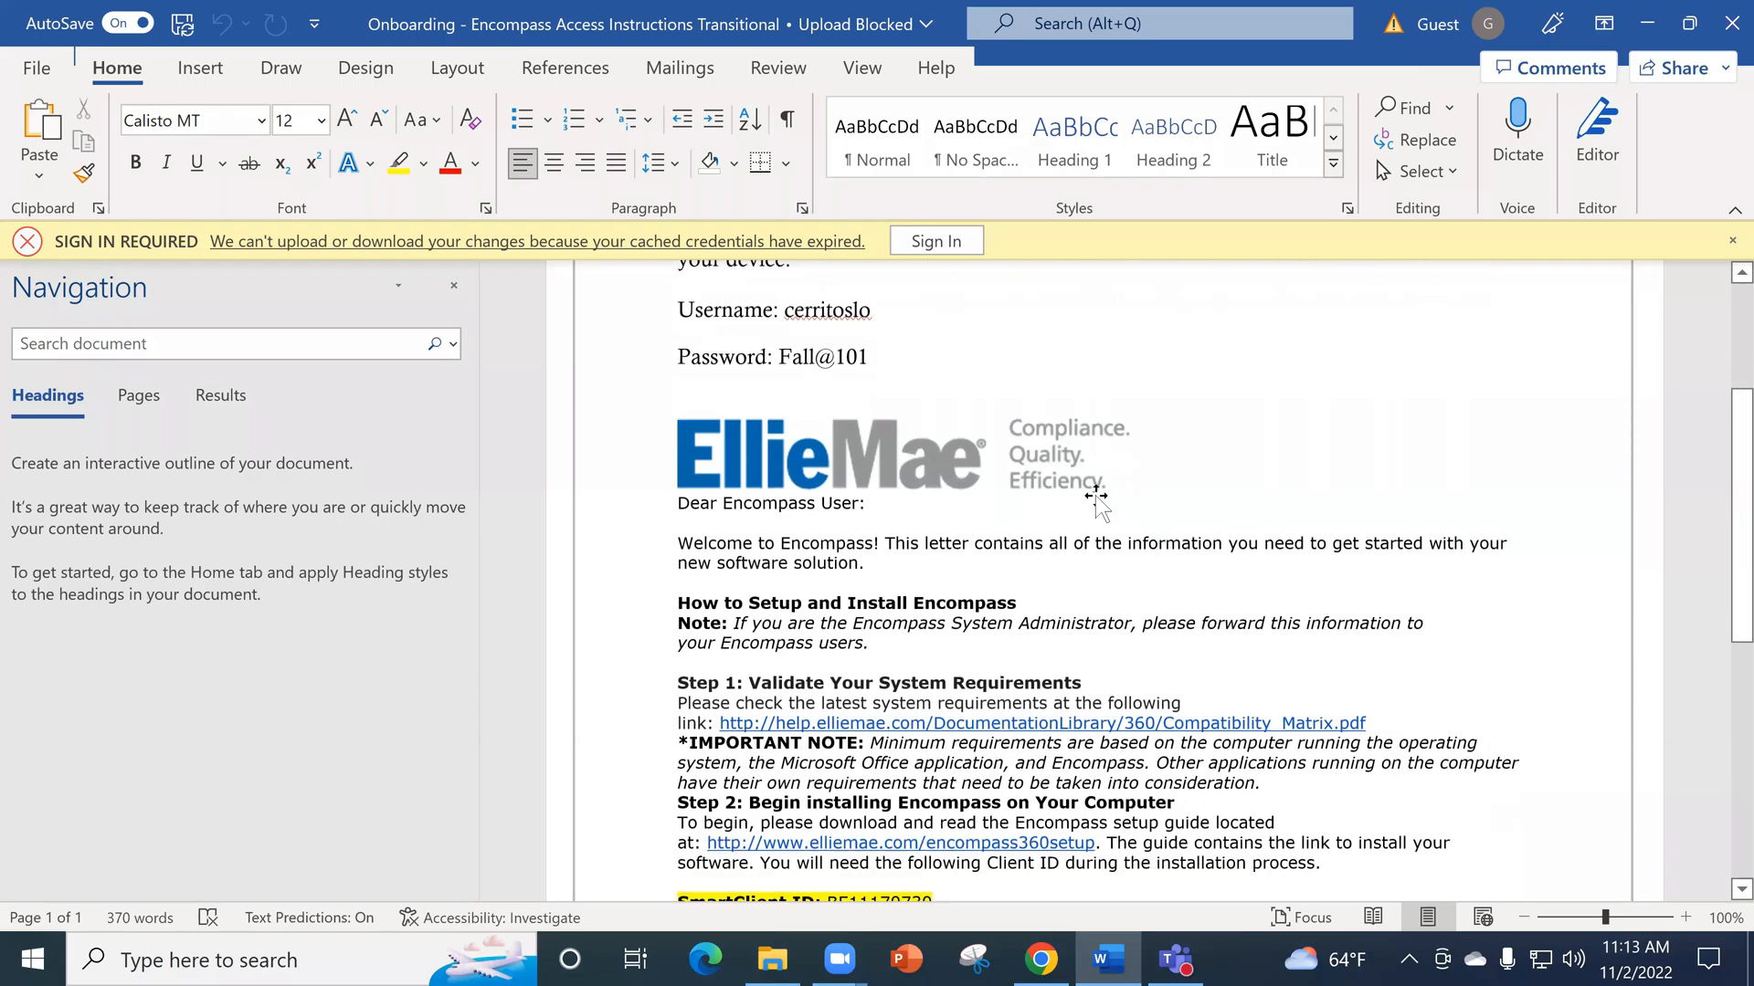
{"action": "scroll", "coordinate": [1157, 711], "scroll_direction": "down", "scroll_amount": 5}
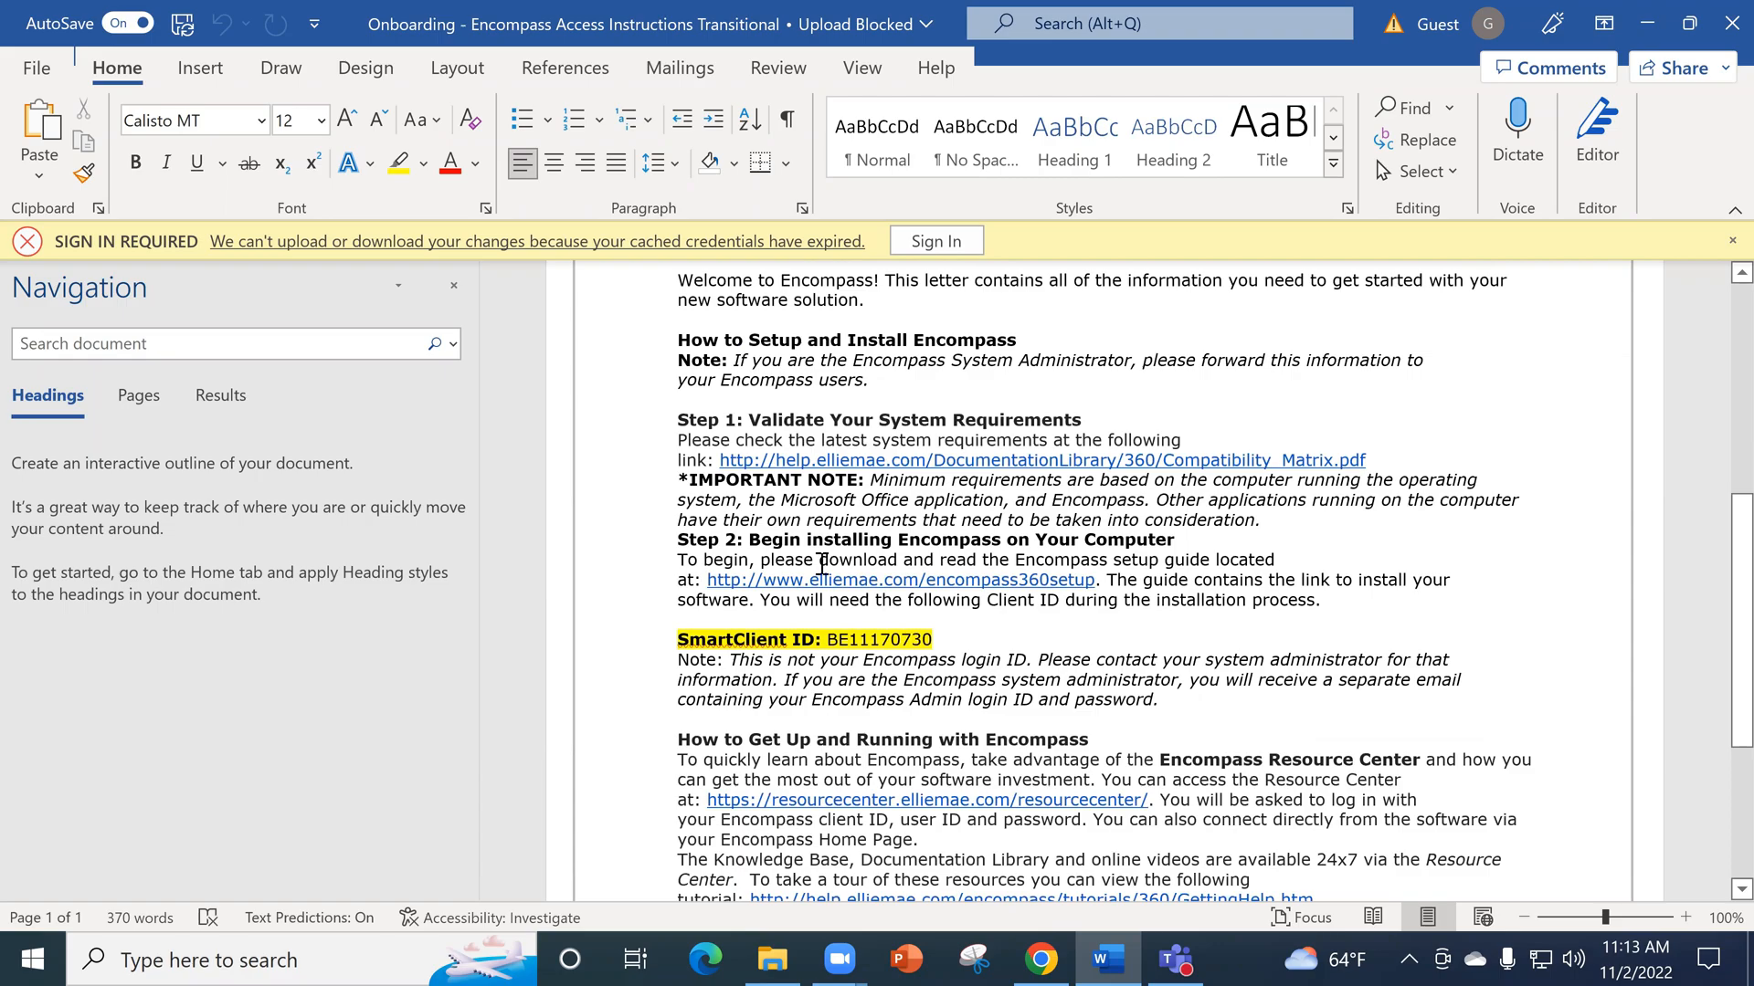
{"action": "scroll", "coordinate": [948, 680], "scroll_direction": "down", "scroll_amount": 1}
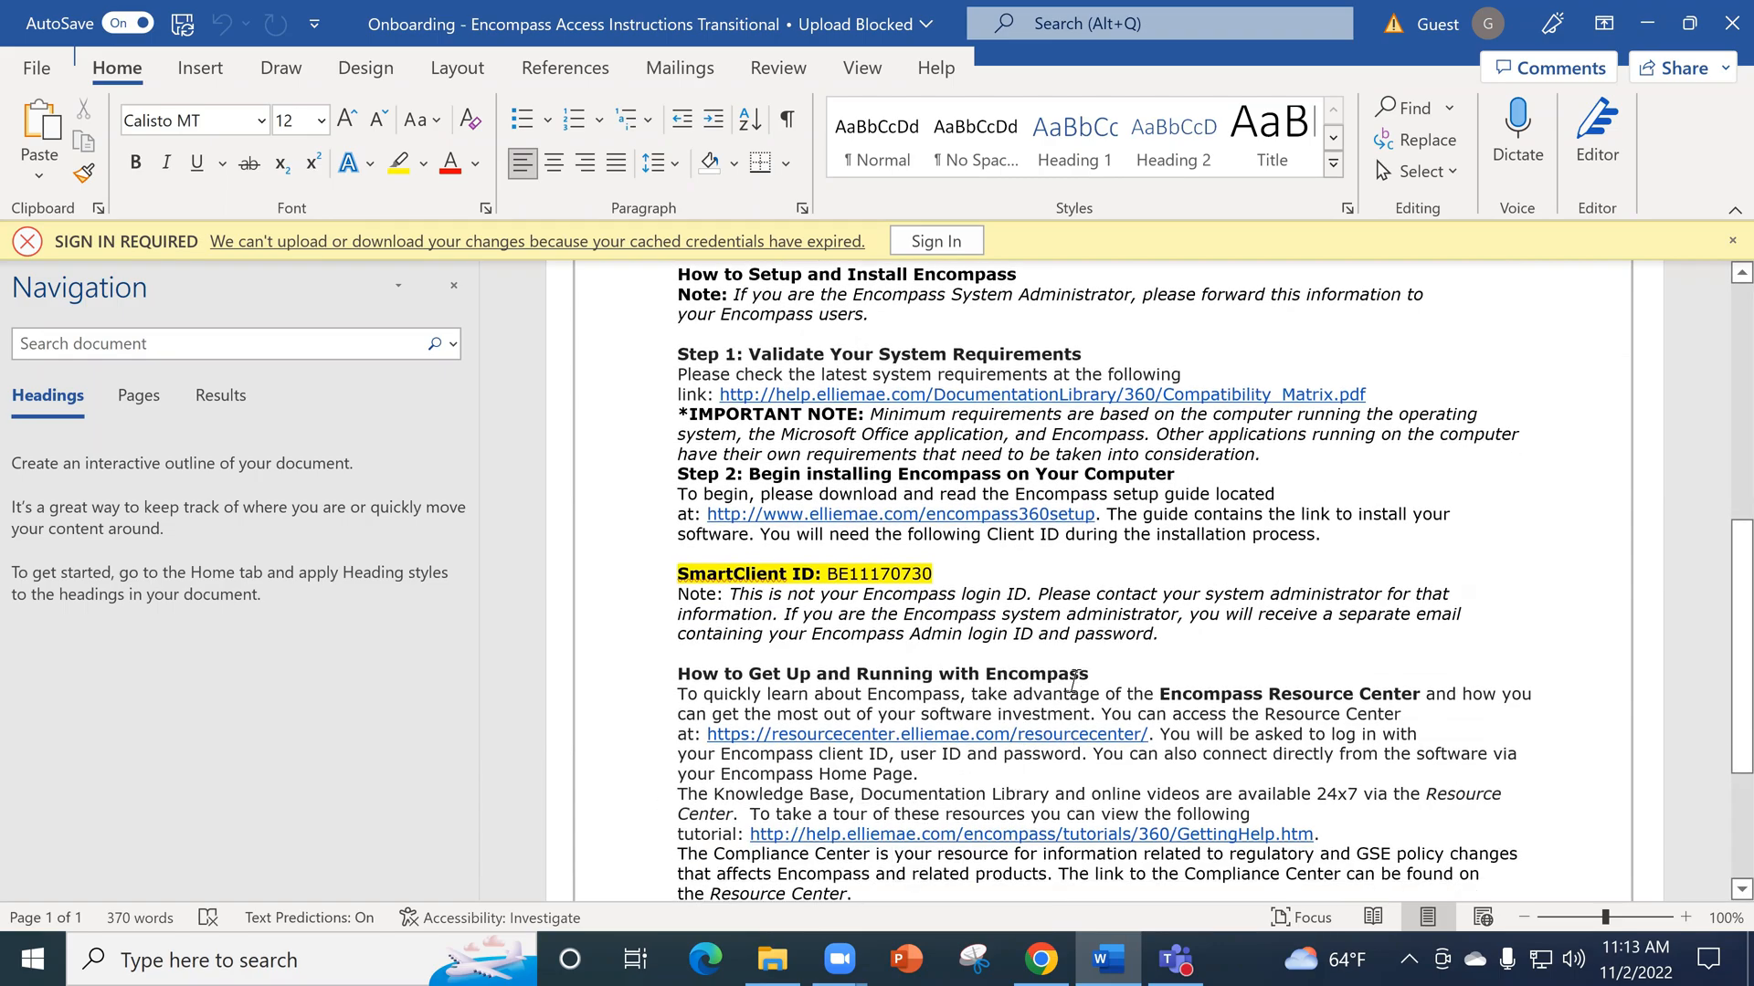
- Open the Encompass setup guide linked in Step 2, download smartclient.exe from its getencompass360 link, and review the installation steps
{"action": "left_click", "coordinate": [910, 515], "text": "ctrl"}
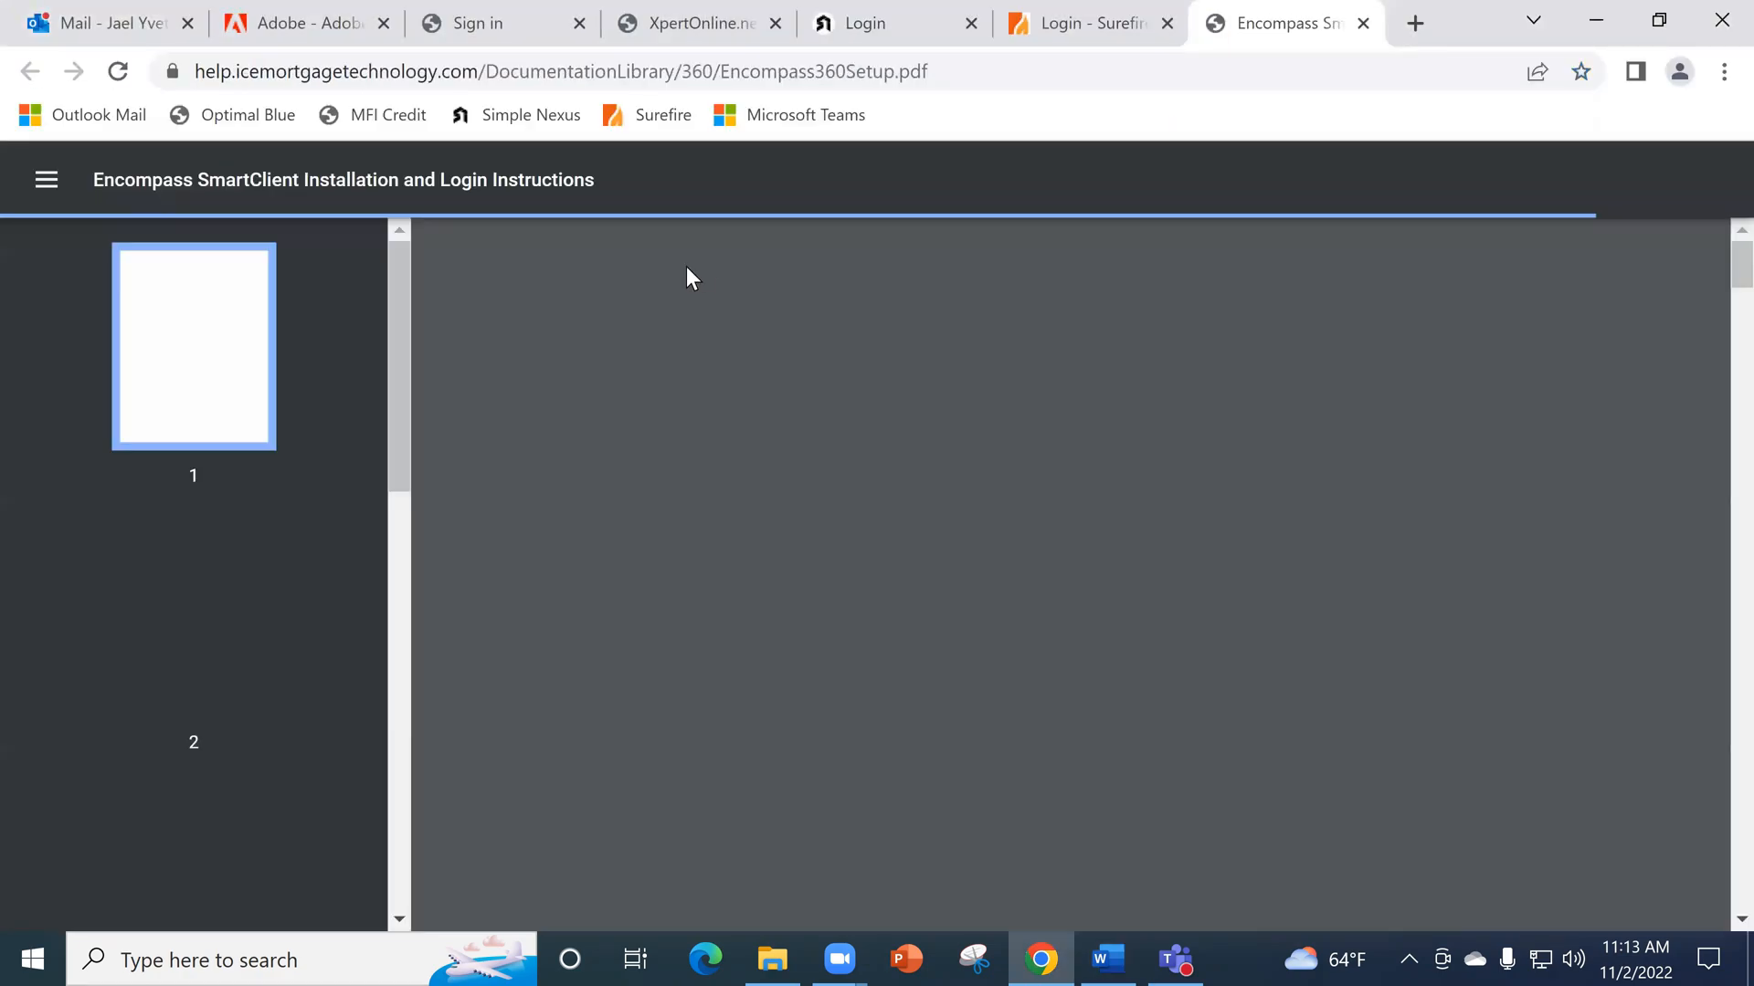
{"action": "scroll", "coordinate": [1193, 611], "scroll_direction": "down", "scroll_amount": 1}
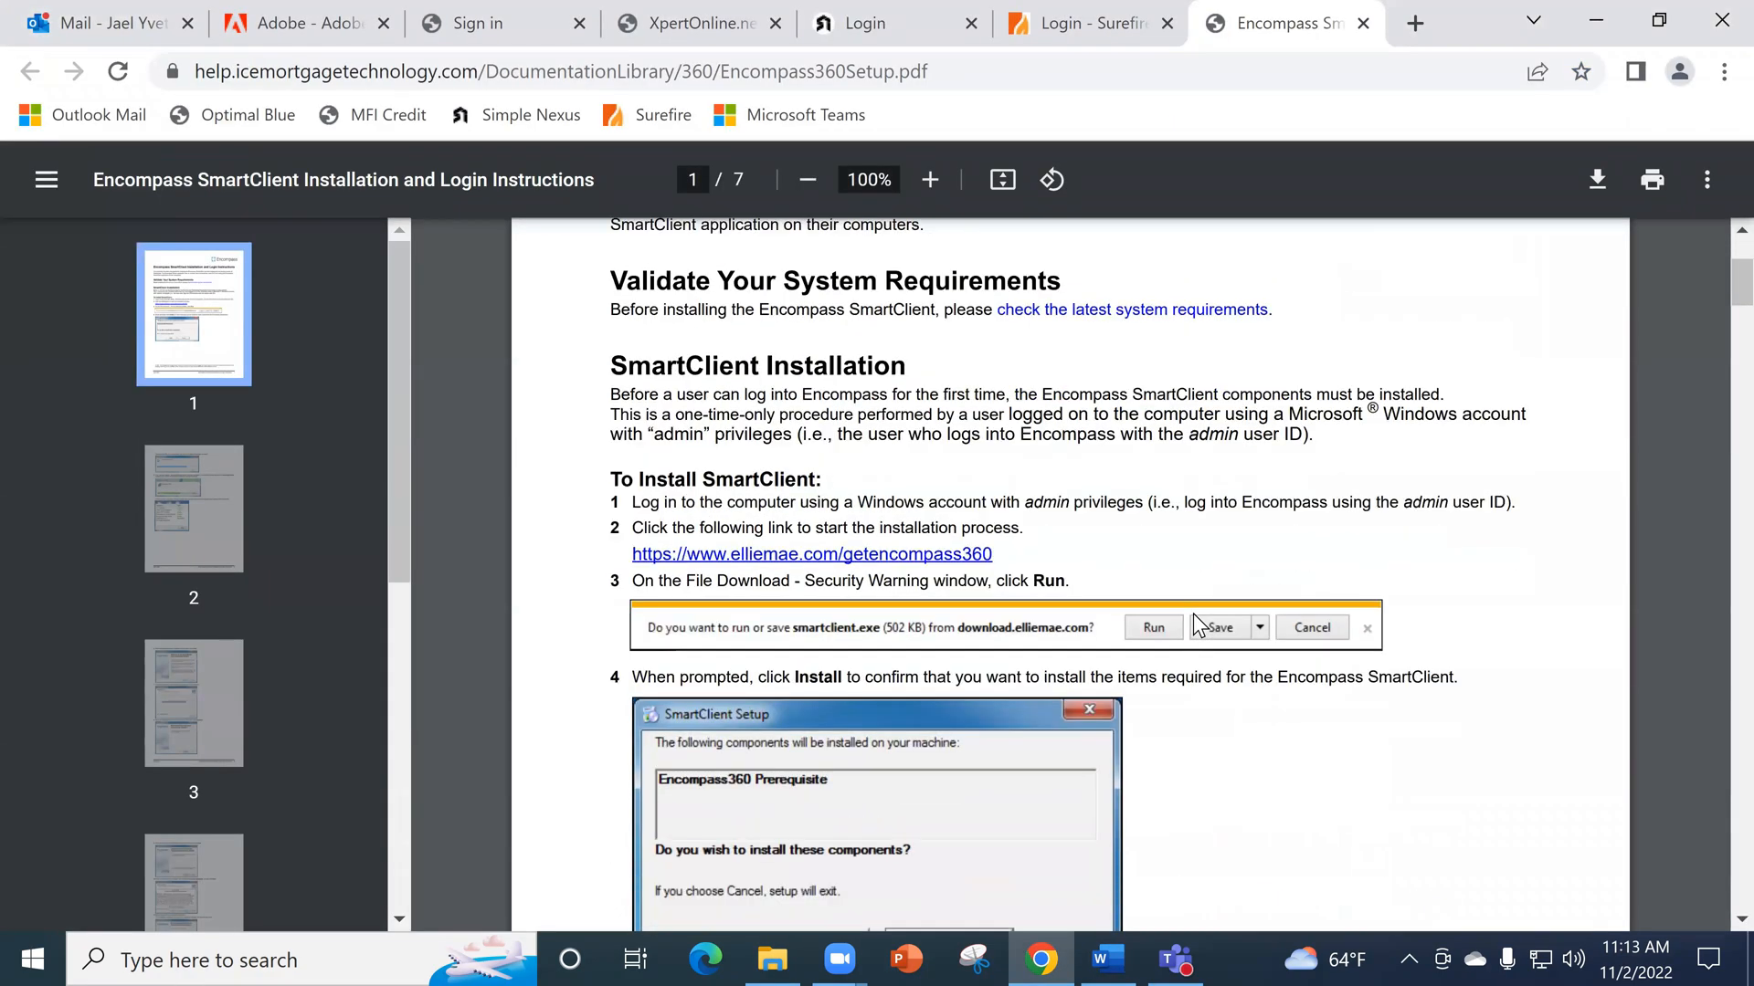
{"action": "left_click", "coordinate": [819, 559]}
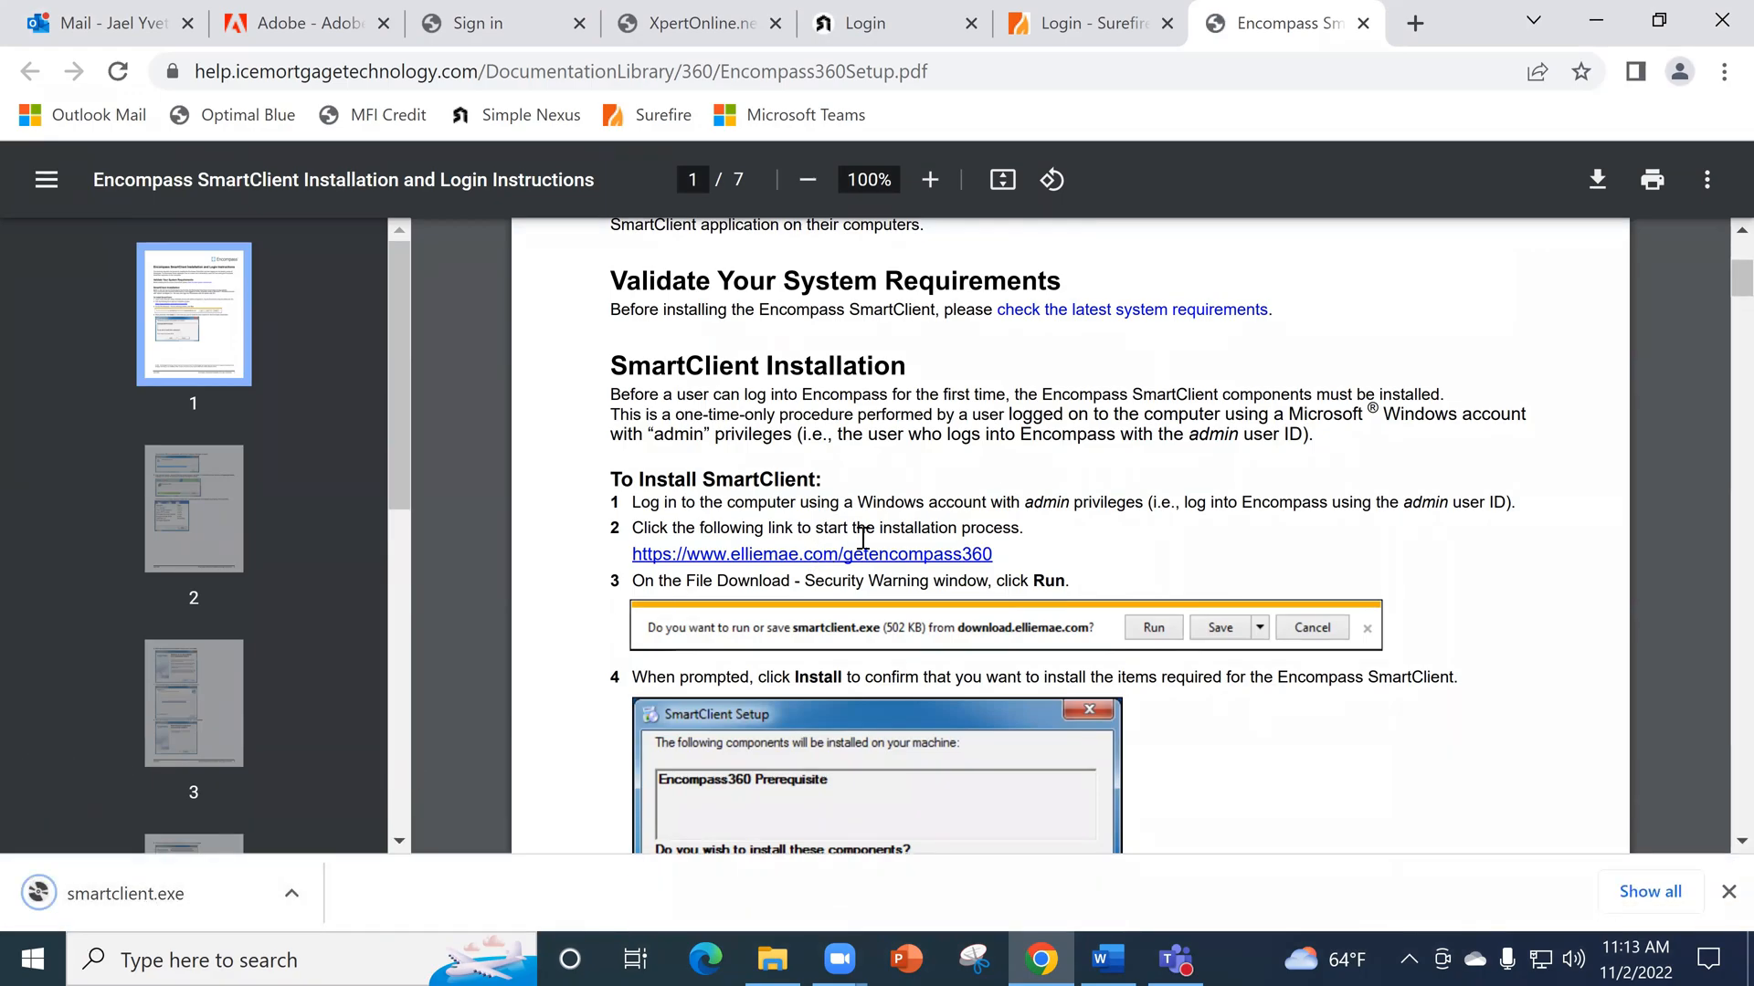
{"action": "scroll", "coordinate": [795, 612], "scroll_direction": "down", "scroll_amount": 3}
{"action": "scroll", "coordinate": [914, 638], "scroll_direction": "down", "scroll_amount": 12}
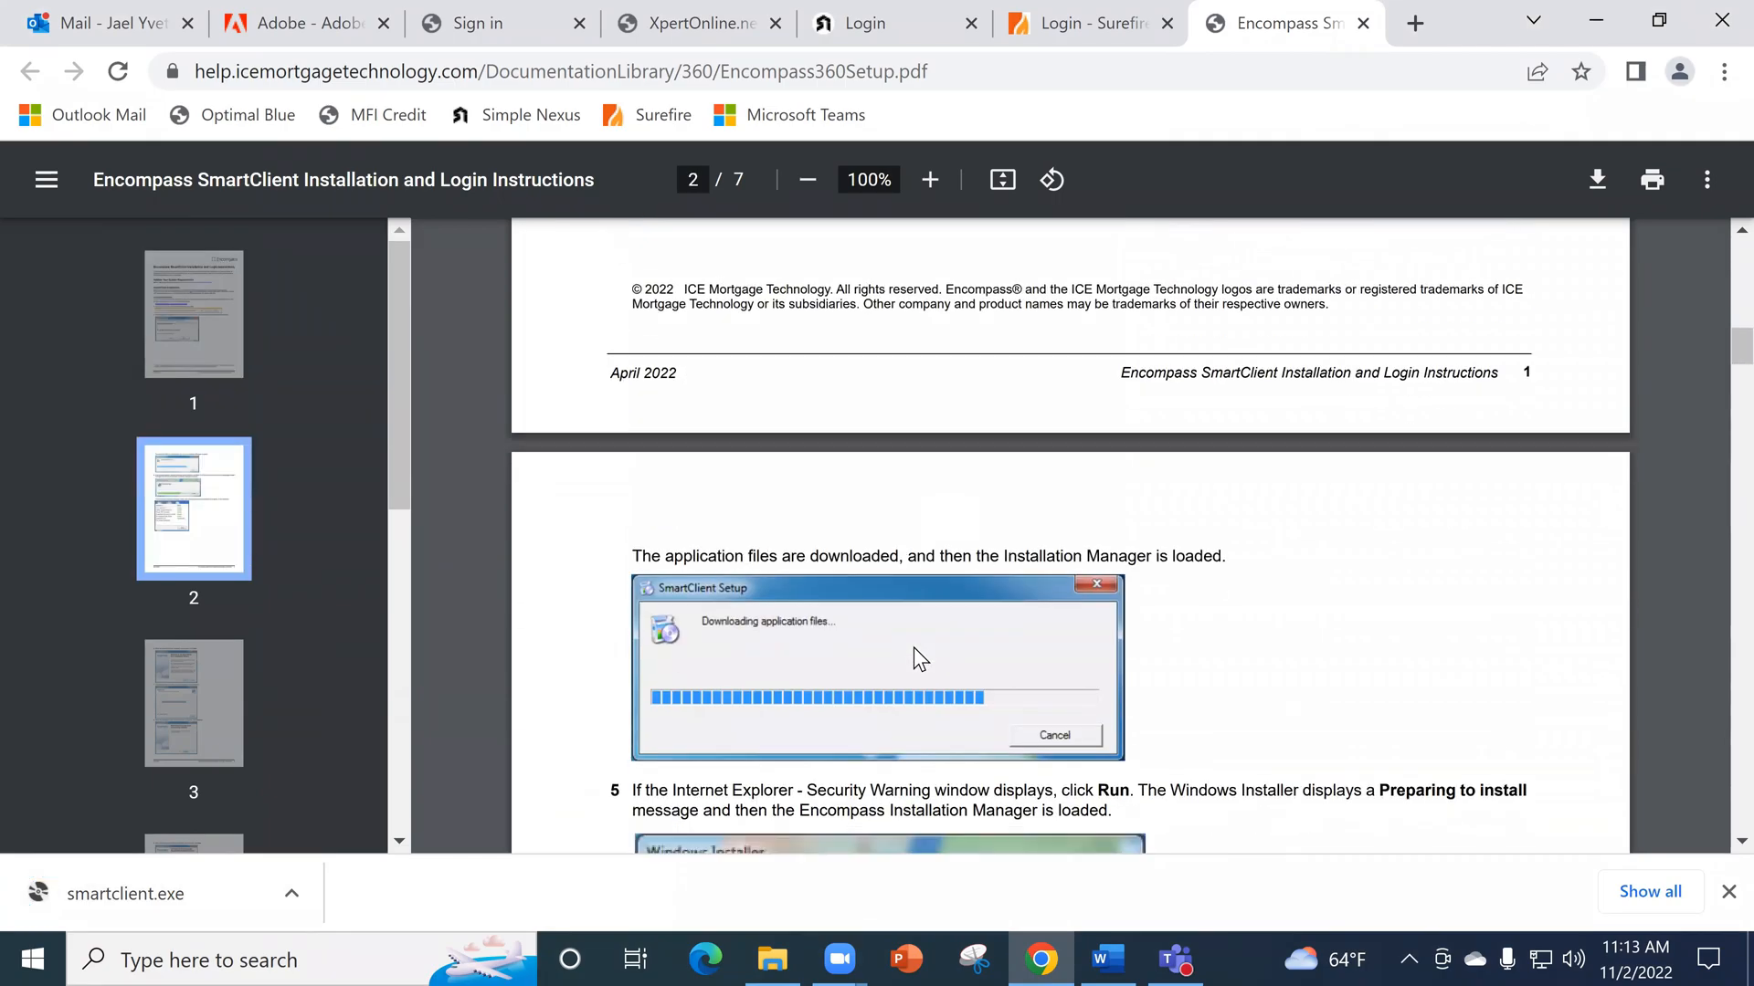
- Skim the installation guide, run the downloaded smartclient.exe, and minimise the browser
{"action": "scroll", "coordinate": [931, 644], "scroll_direction": "down", "scroll_amount": 3}
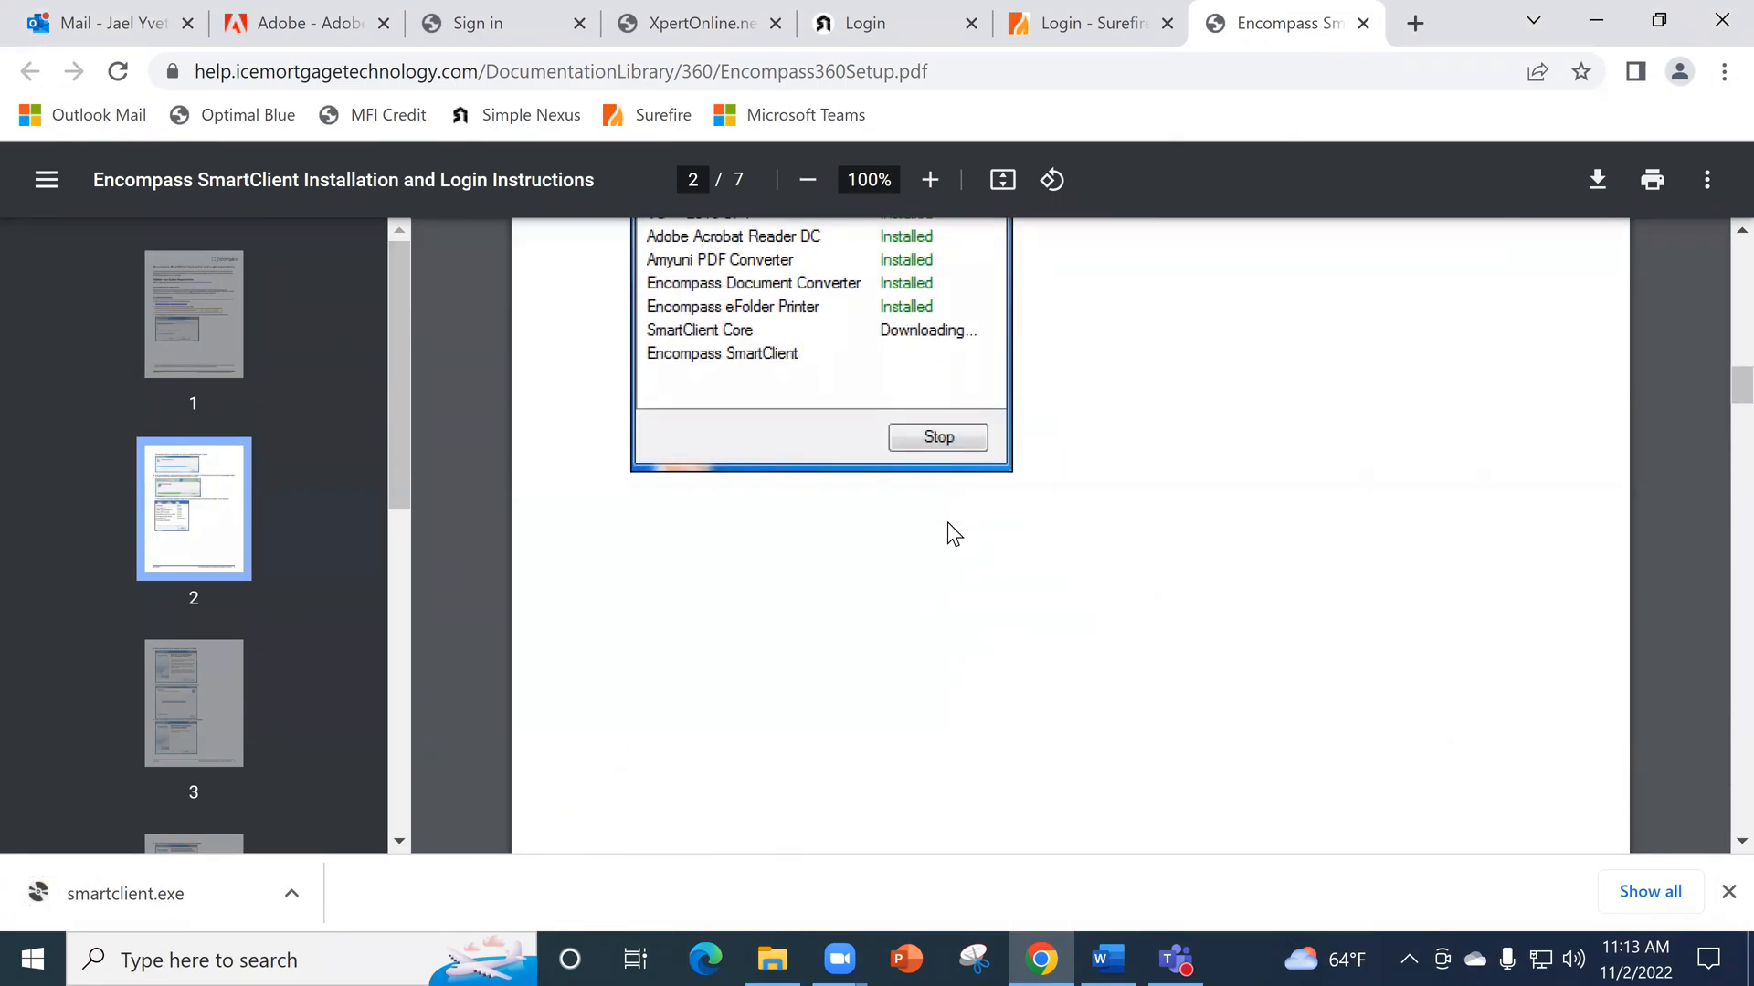
{"action": "scroll", "coordinate": [790, 384], "scroll_direction": "up", "scroll_amount": 2}
{"action": "left_click", "coordinate": [175, 900]}
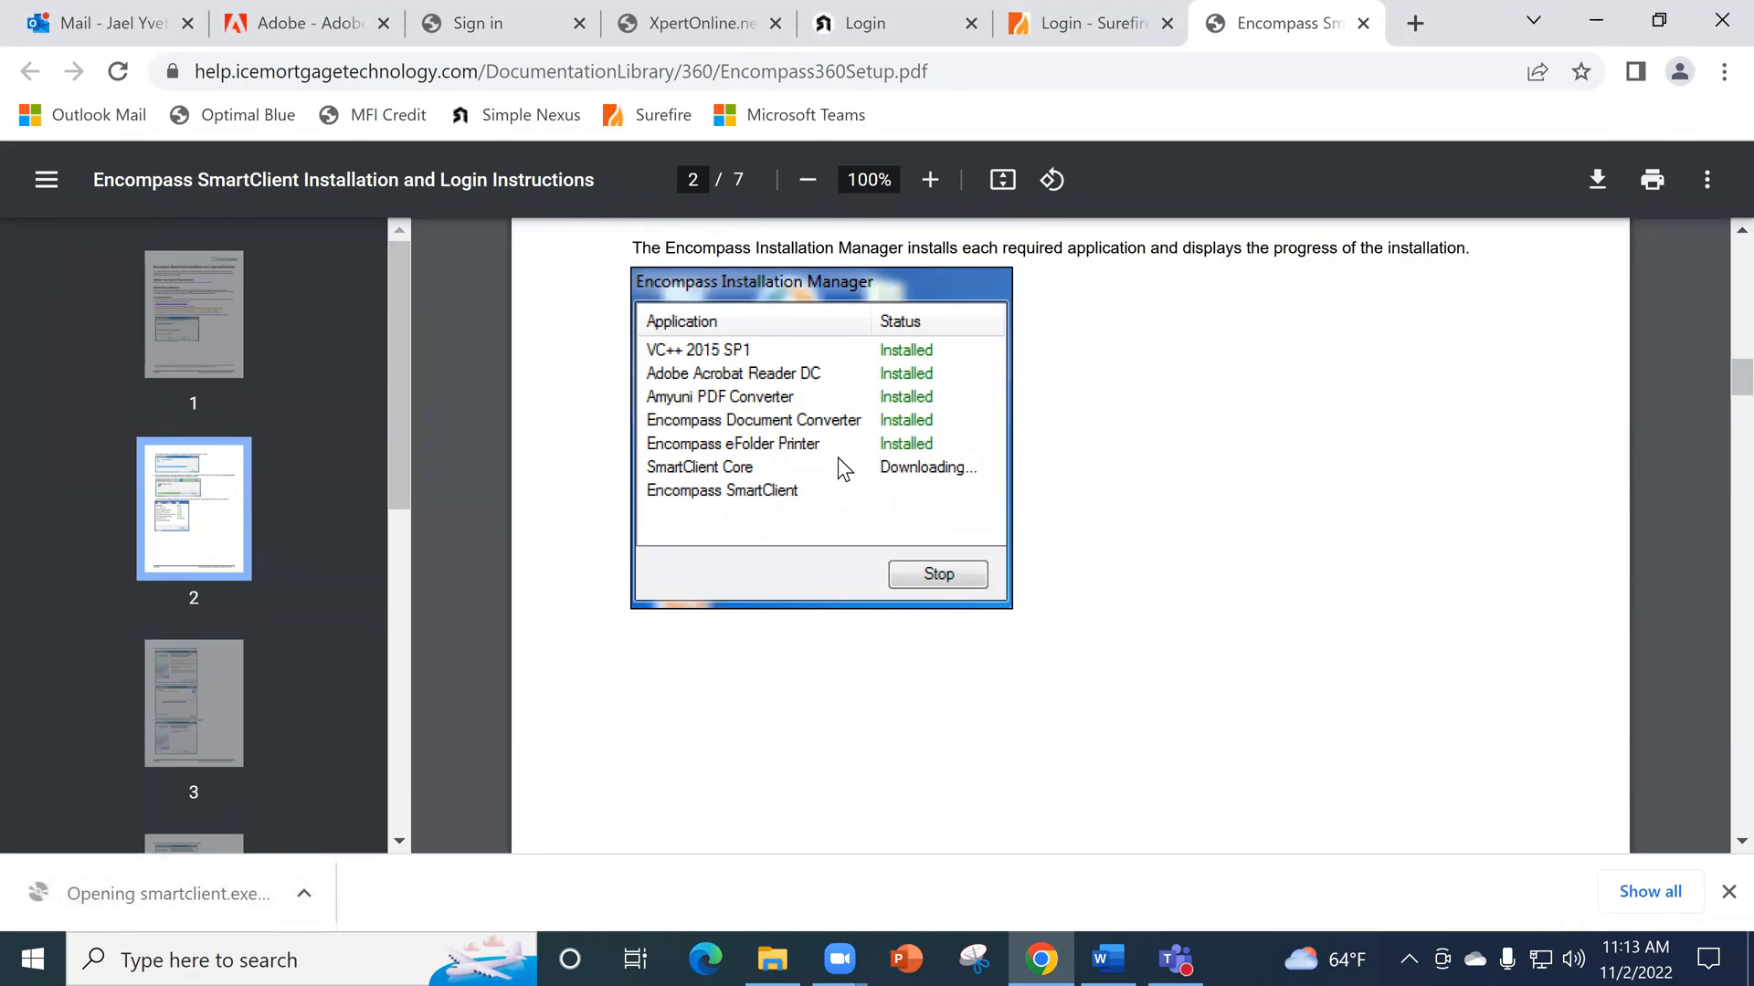
{"action": "left_click", "coordinate": [811, 443]}
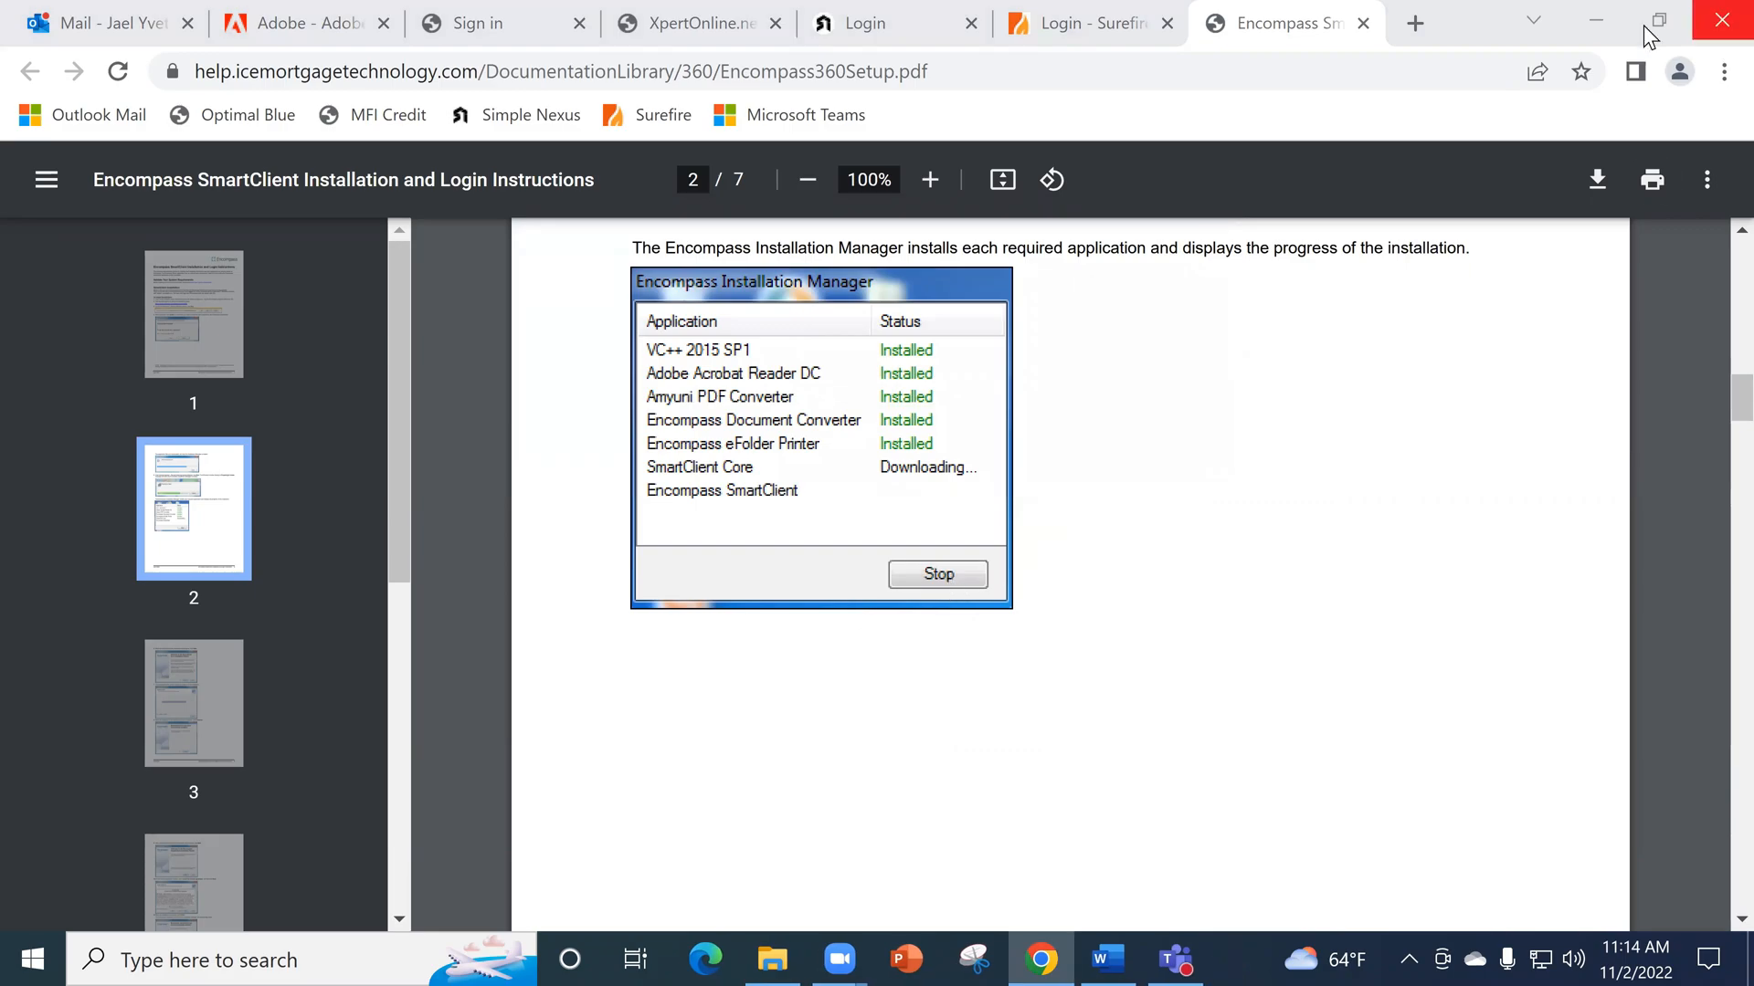
{"action": "left_click", "coordinate": [1598, 18]}
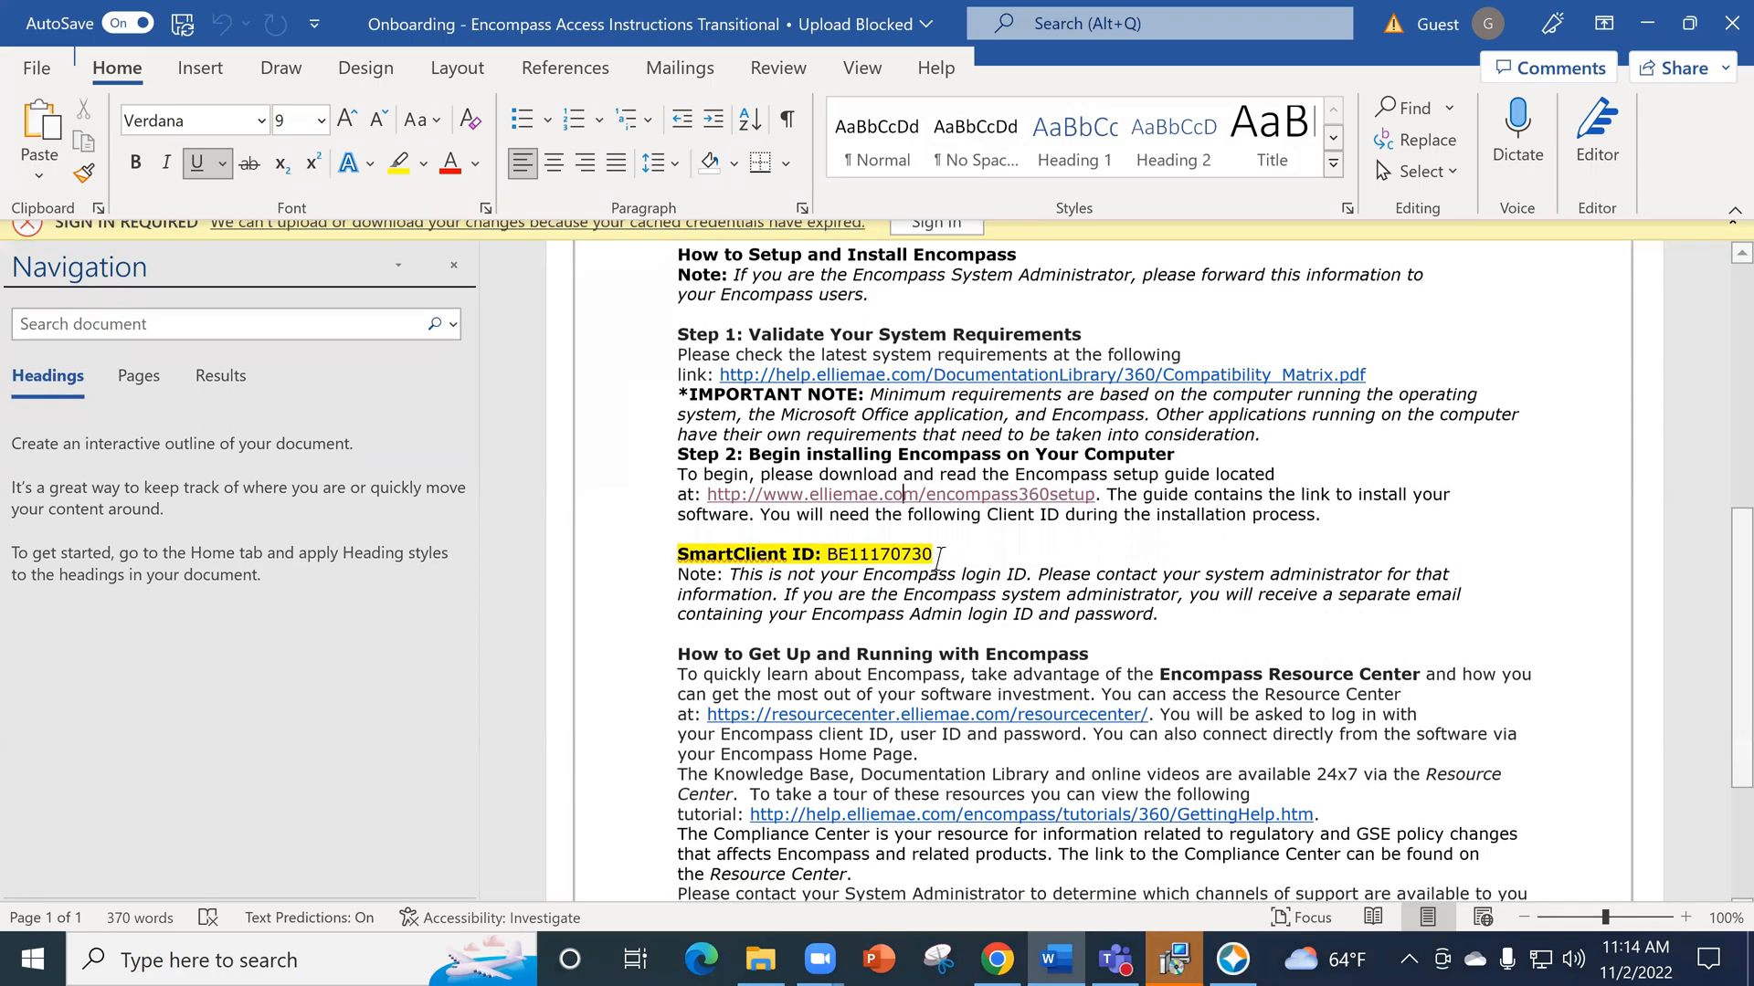
- Copy the SmartClient ID value from the Encompass Access Instructions document in Word
{"action": "left_click_drag", "start_coordinate": [936, 535], "coordinate": [831, 534]}
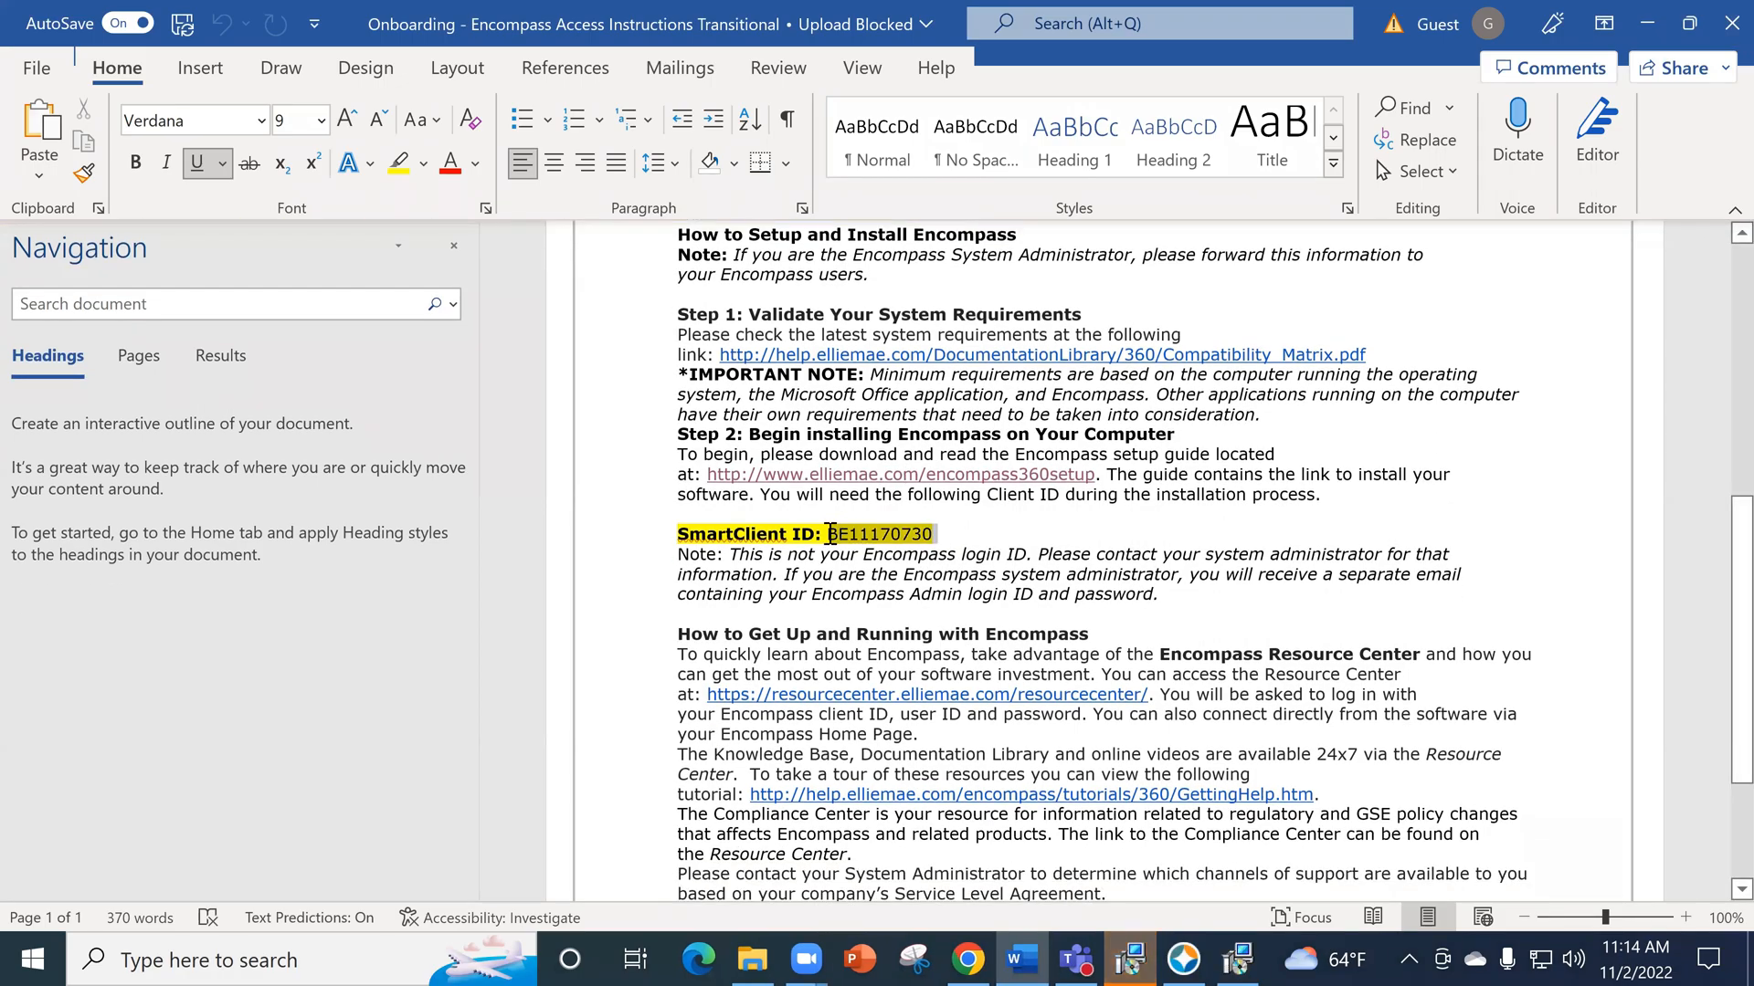
{"action": "right_click", "coordinate": [836, 534]}
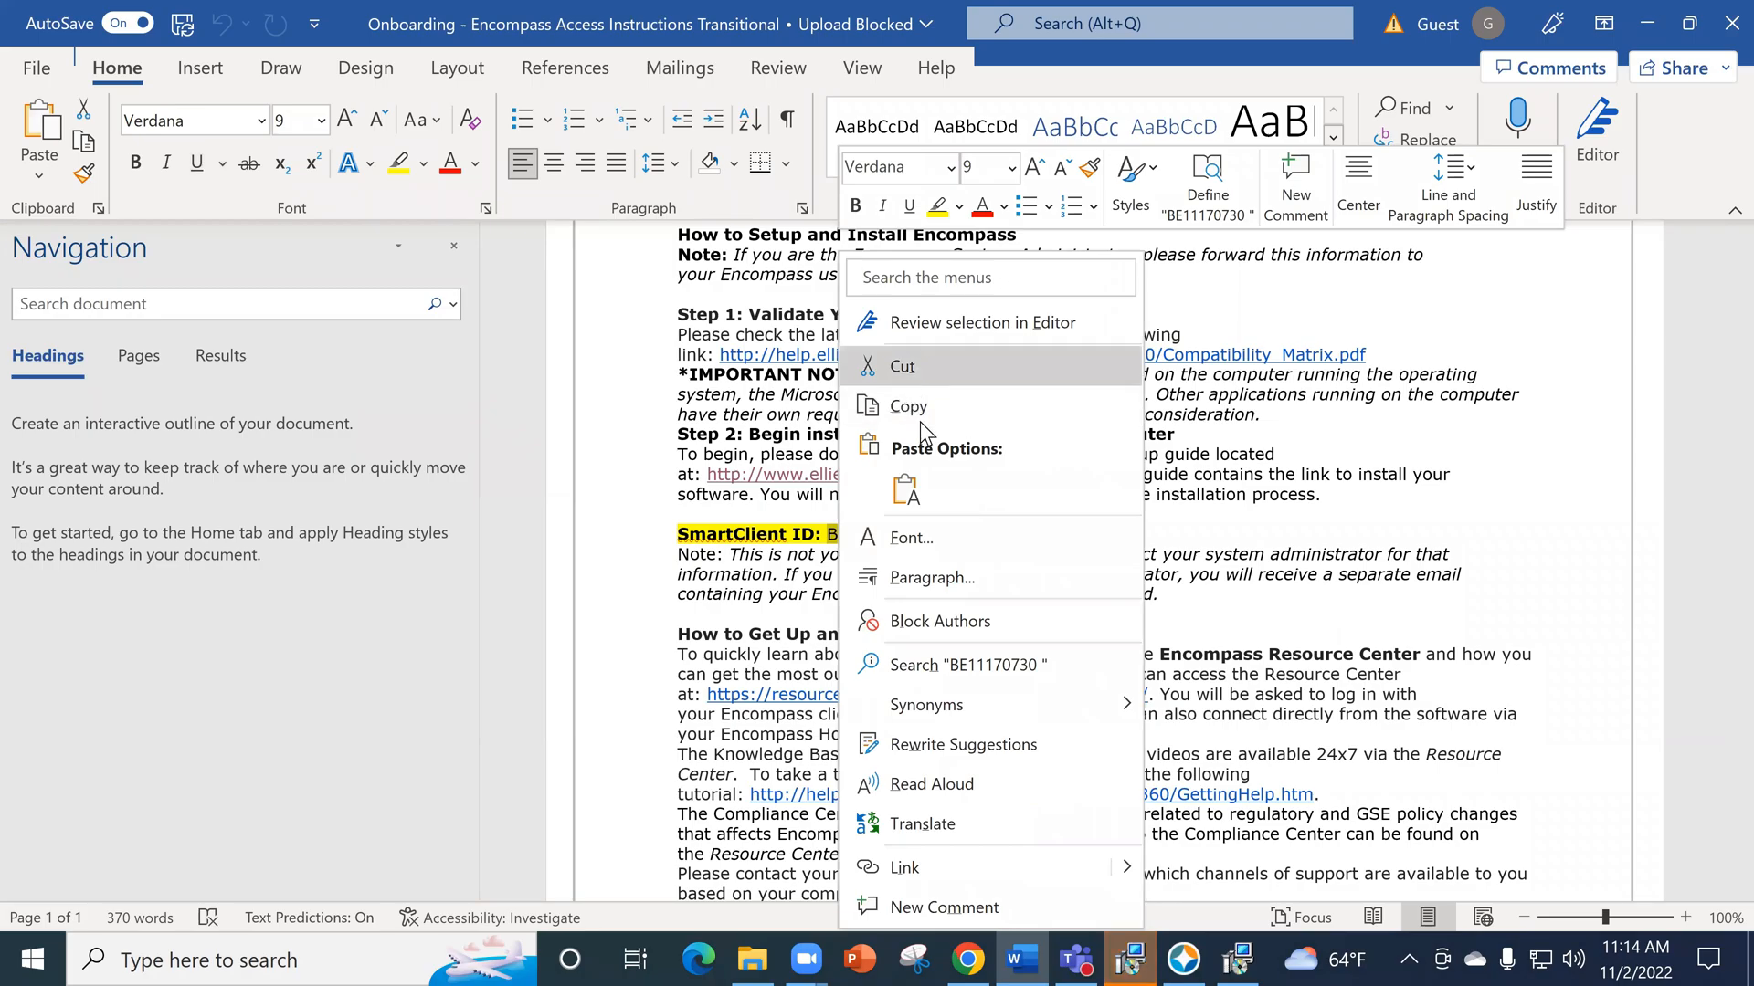
{"action": "left_click", "coordinate": [918, 409]}
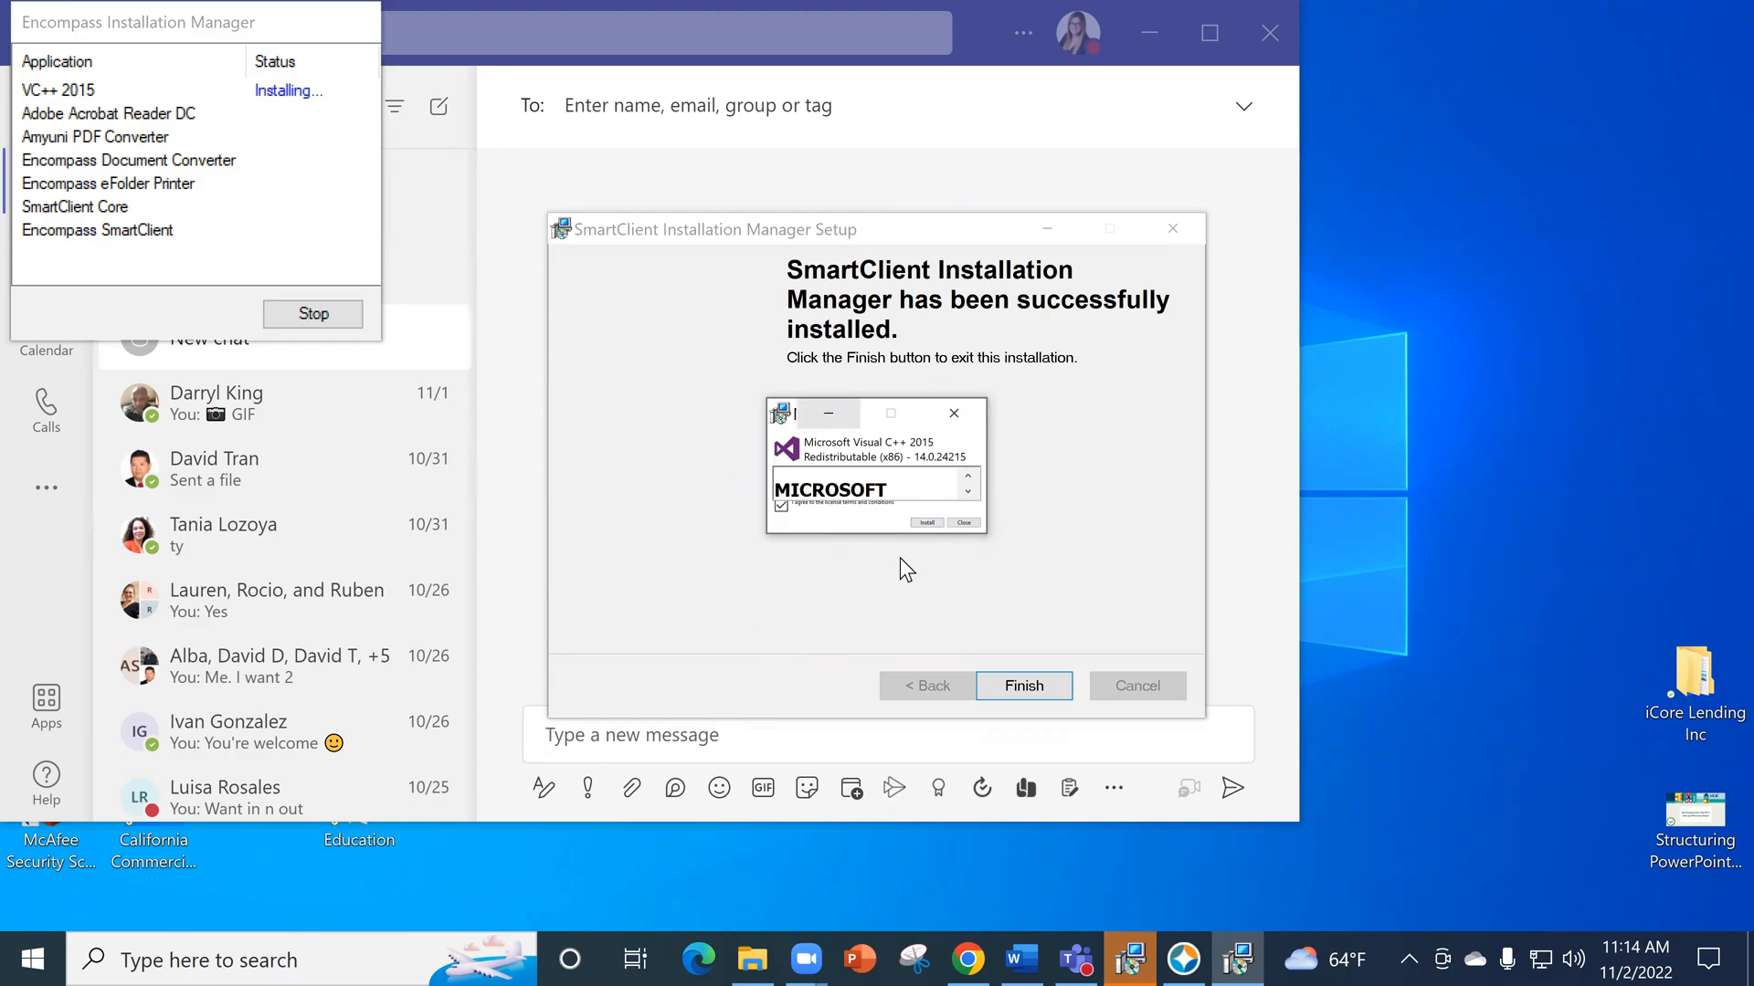
- Try to install the Microsoft Visual C++ 2015 Redistributable, and close its setup window
{"action": "left_click", "coordinate": [921, 522]}
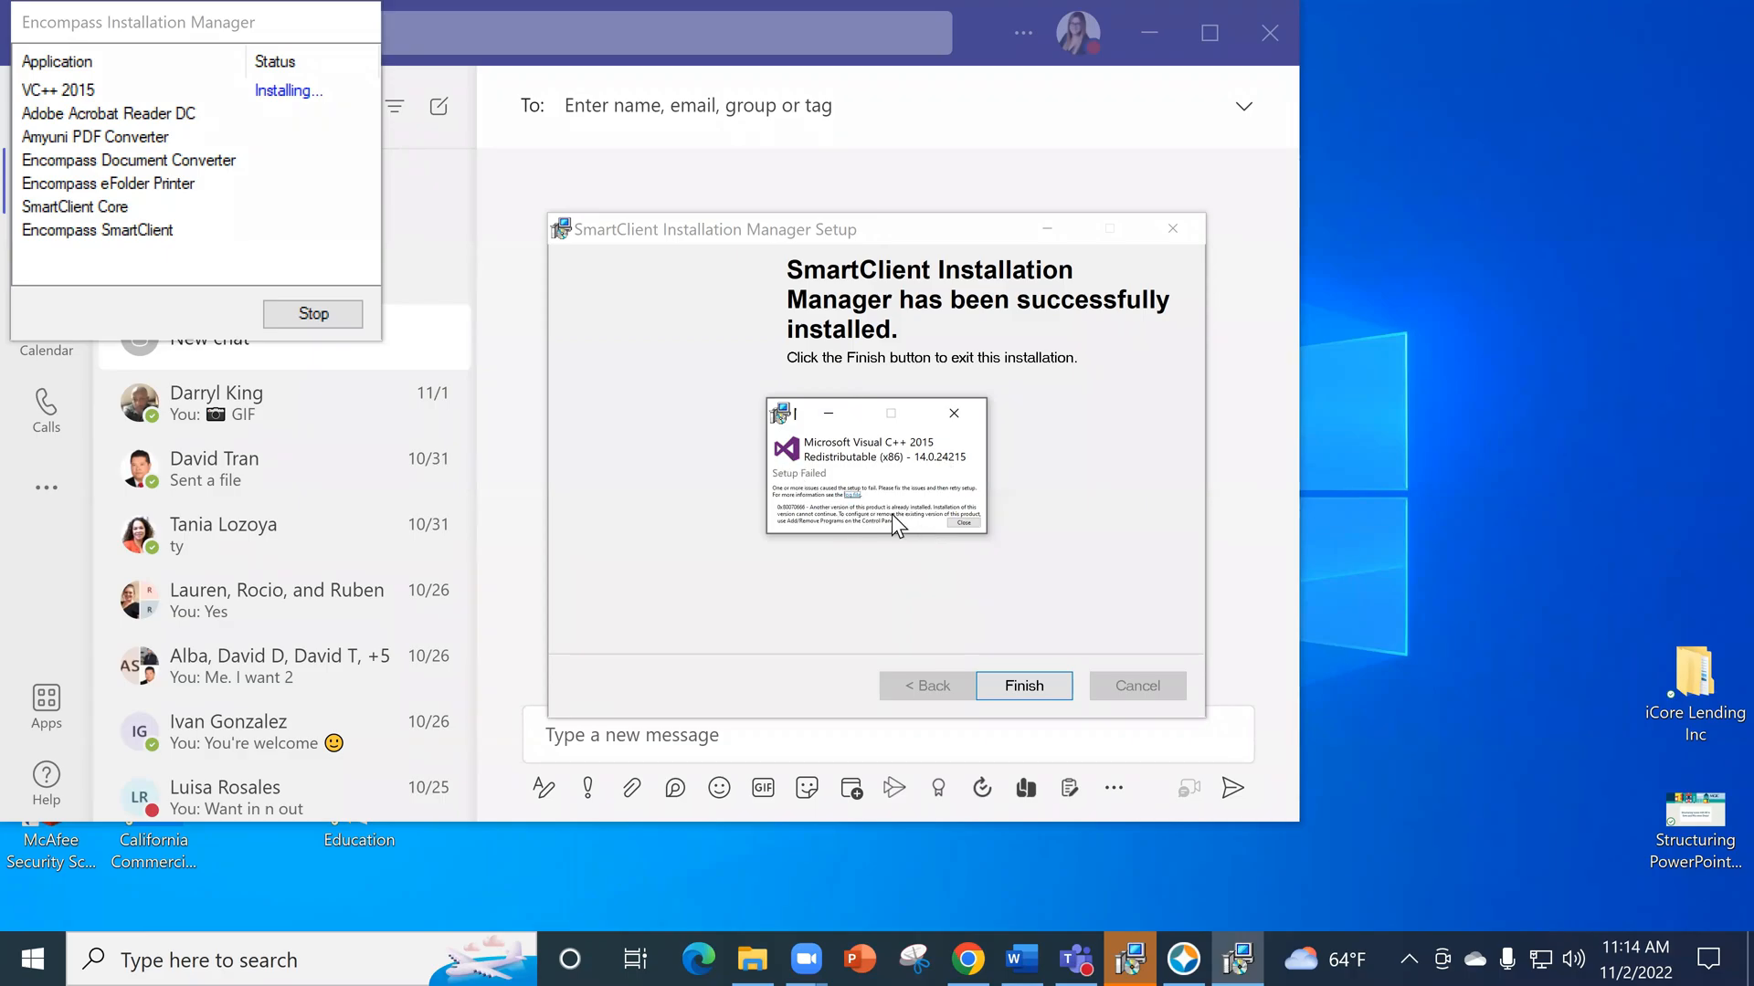
{"action": "left_click", "coordinate": [963, 523]}
{"action": "left_click", "coordinate": [971, 567]}
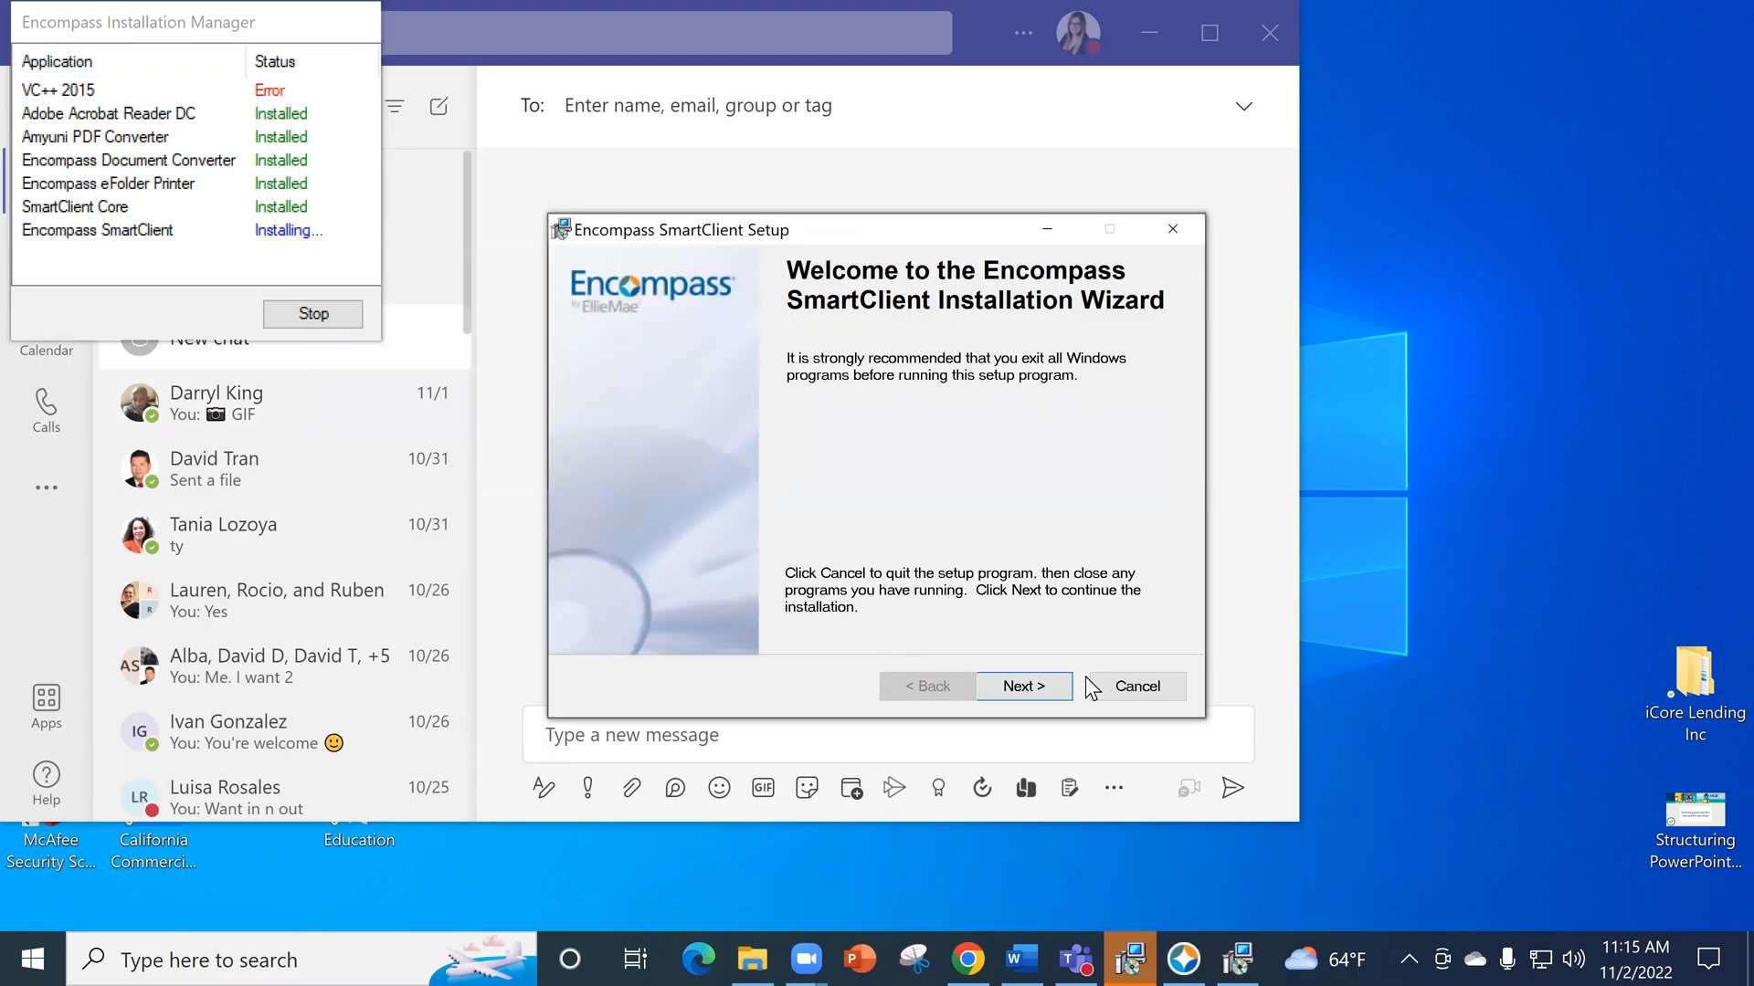
- Complete the Encompass SmartClient setup wizard, finish the SmartClient Installation Manager setup, and exit the Encompass Installation Manager
{"action": "left_click", "coordinate": [1047, 687]}
{"action": "left_click", "coordinate": [768, 612]}
{"action": "left_click", "coordinate": [1019, 687]}
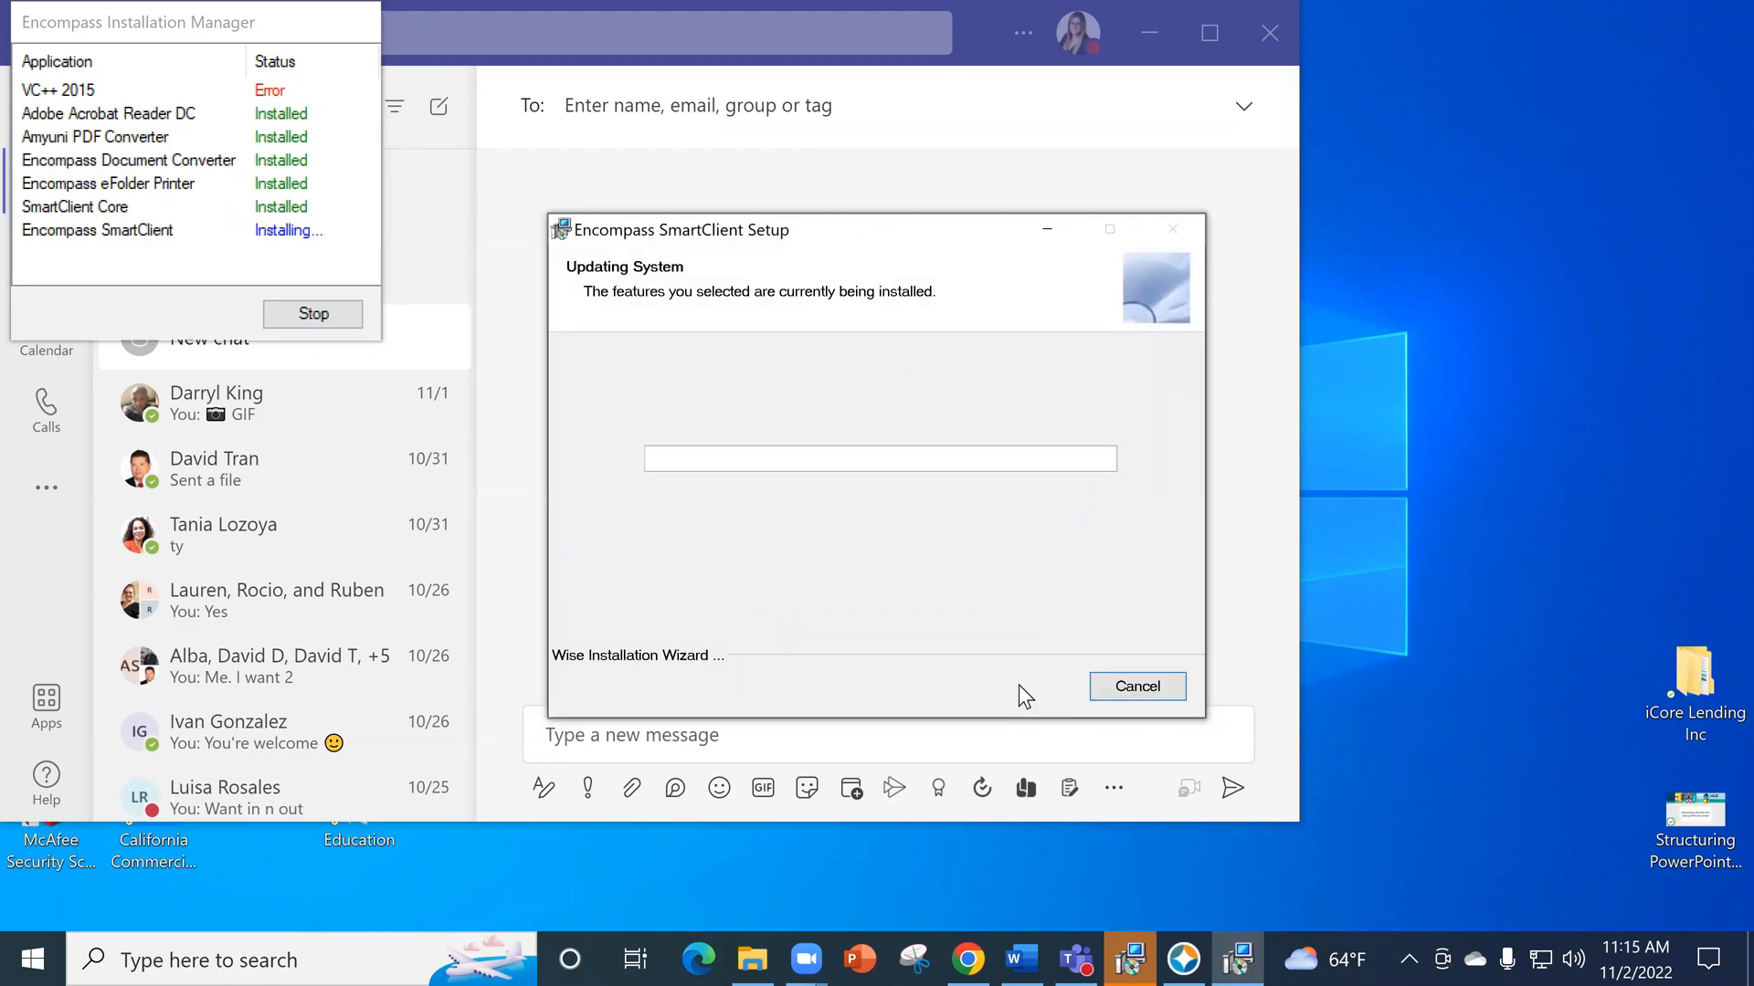
{"action": "left_click", "coordinate": [1023, 689]}
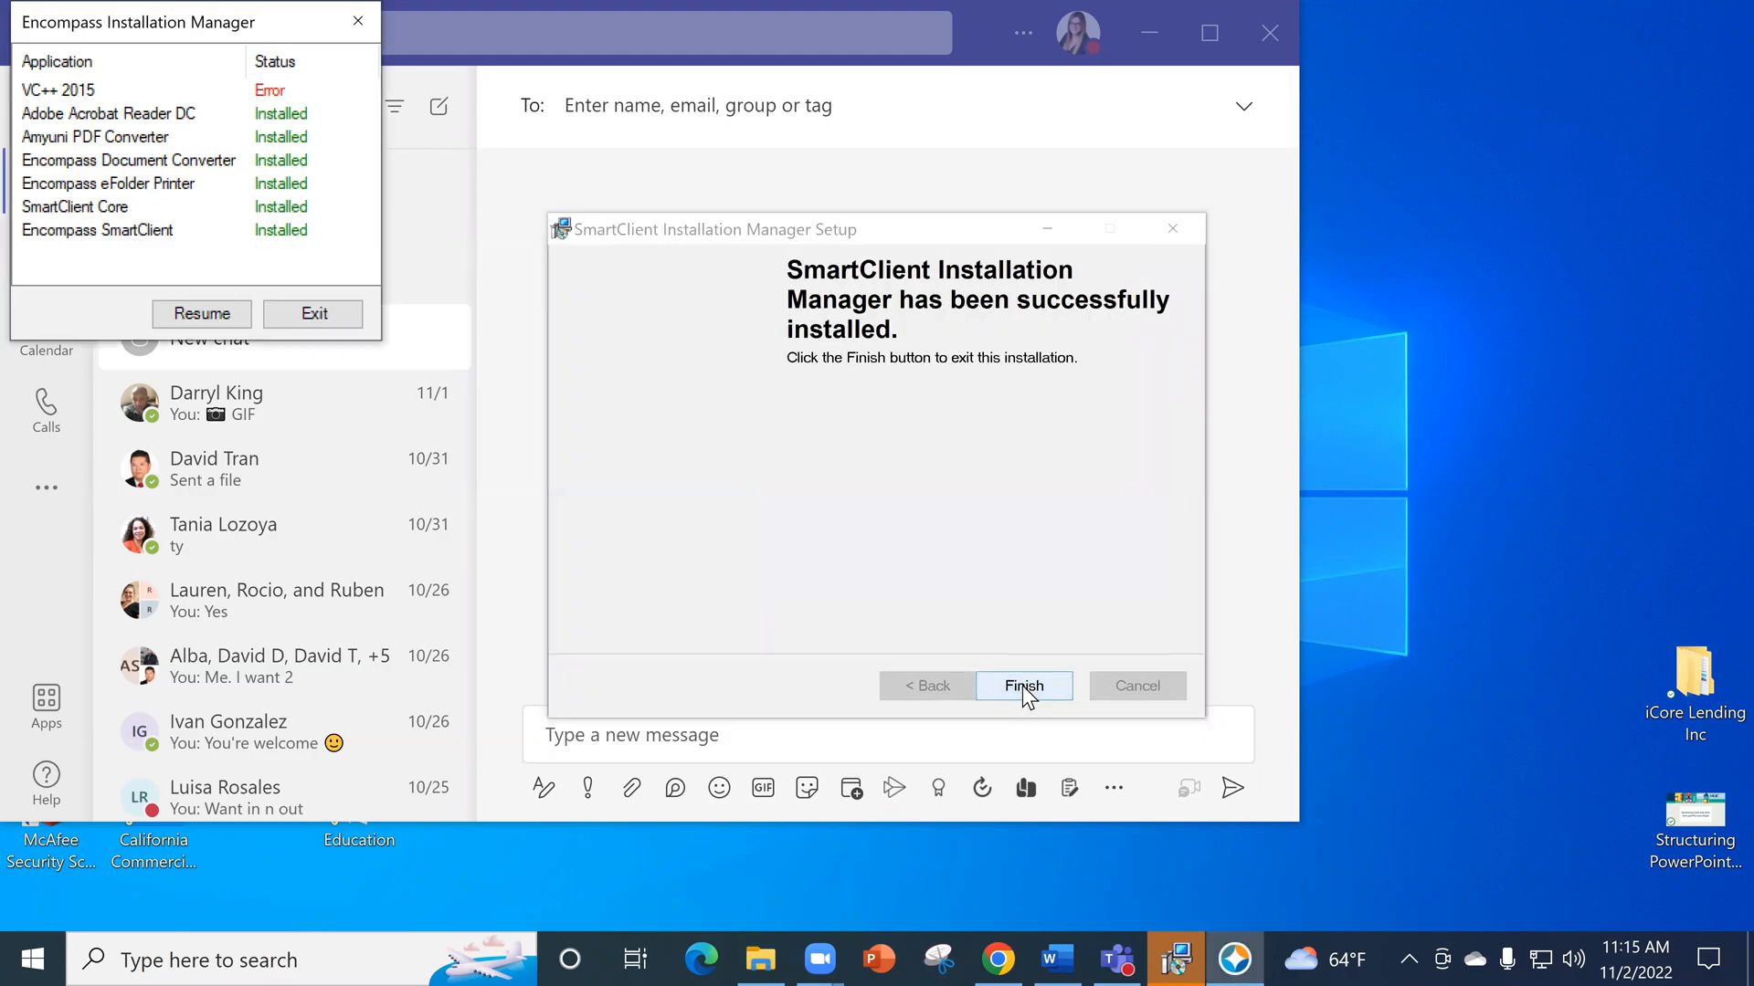
{"action": "left_click", "coordinate": [1023, 687]}
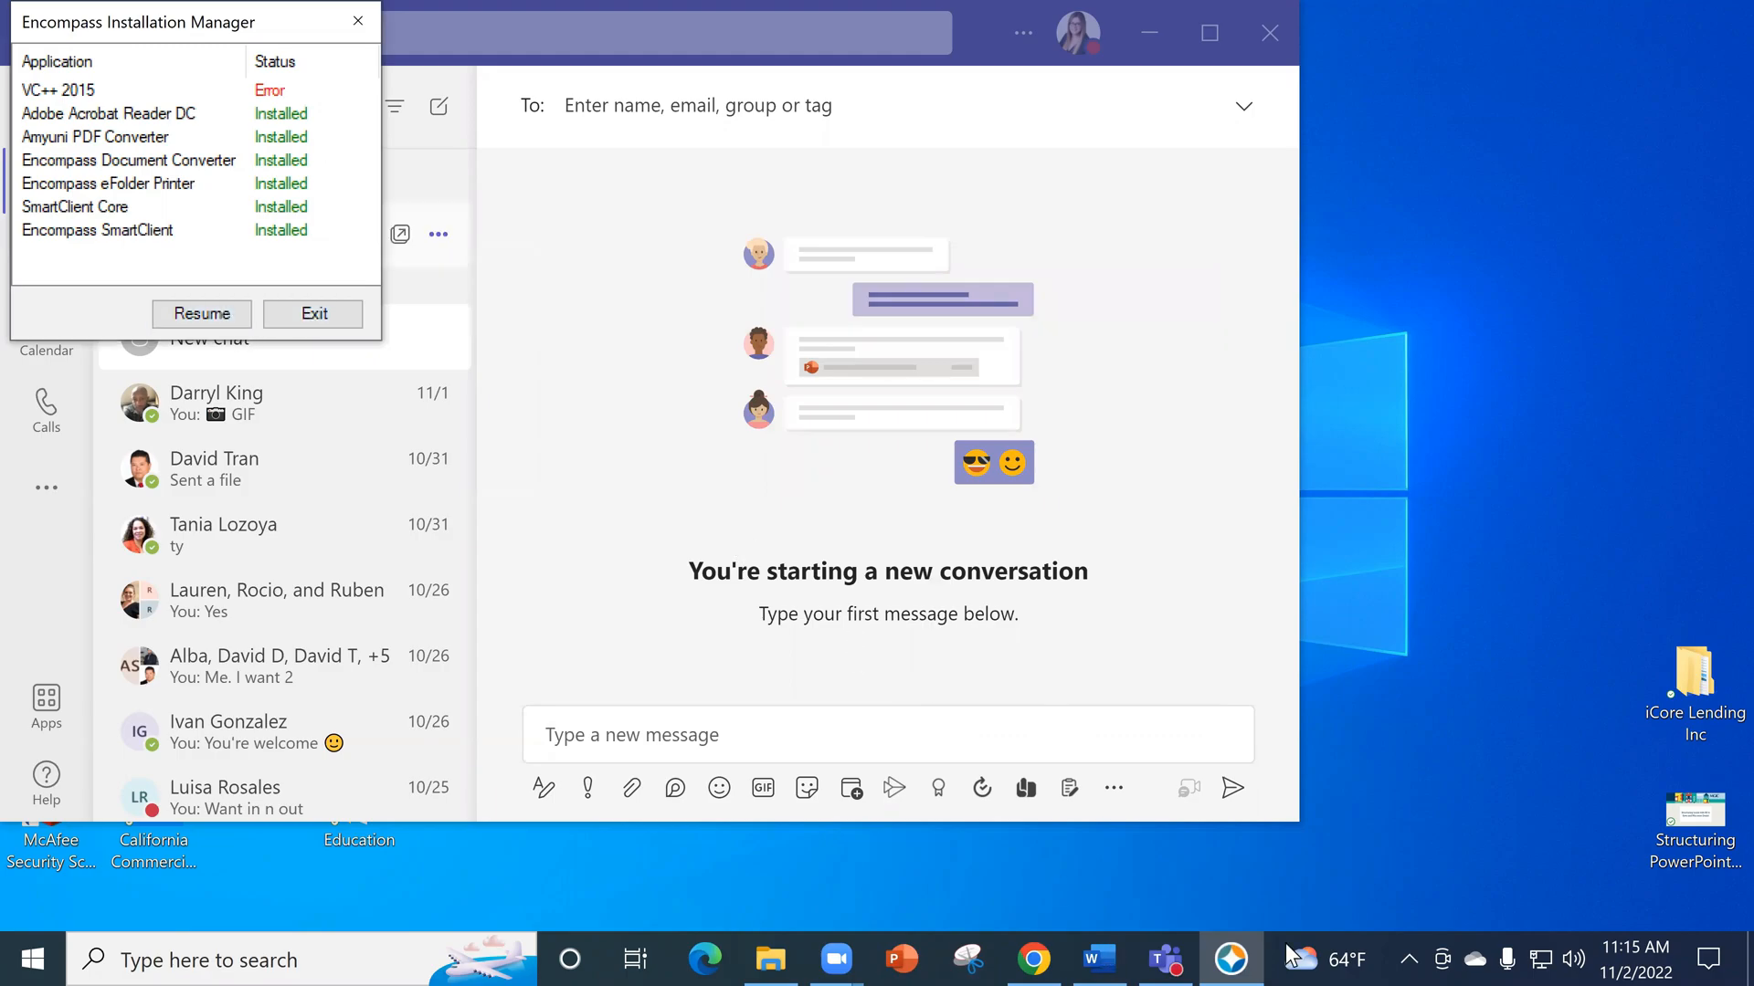
{"action": "left_click", "coordinate": [1149, 33]}
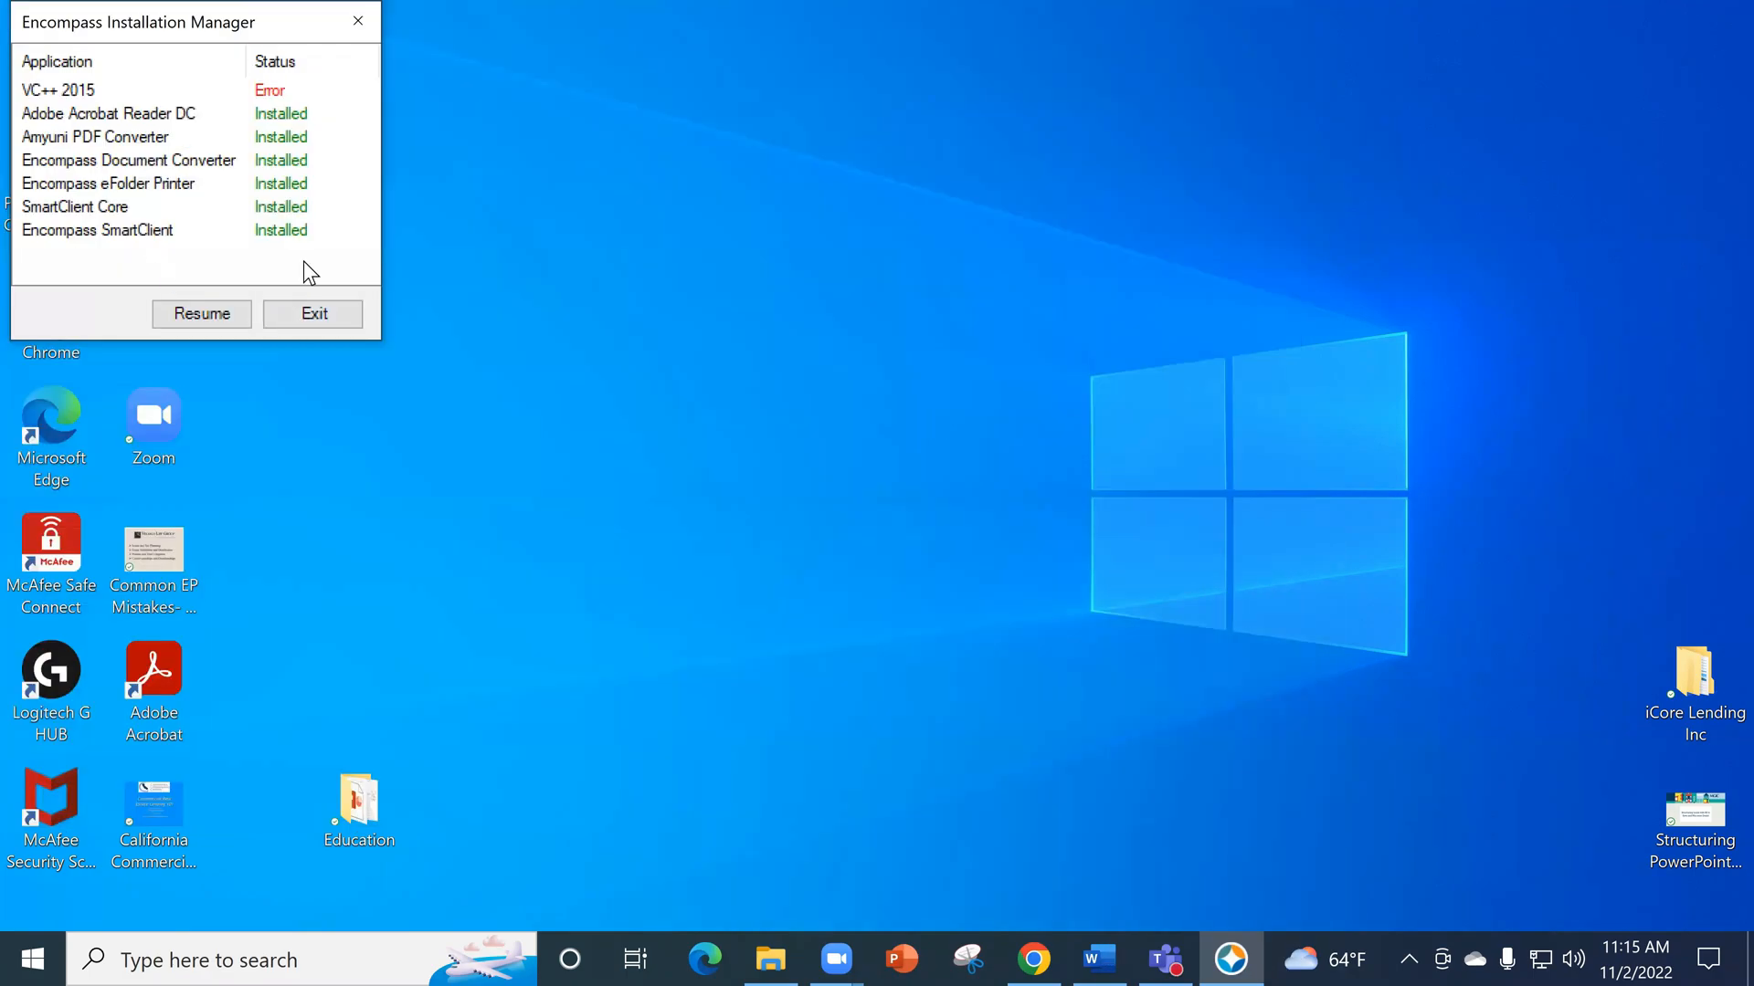
{"action": "left_click", "coordinate": [323, 327]}
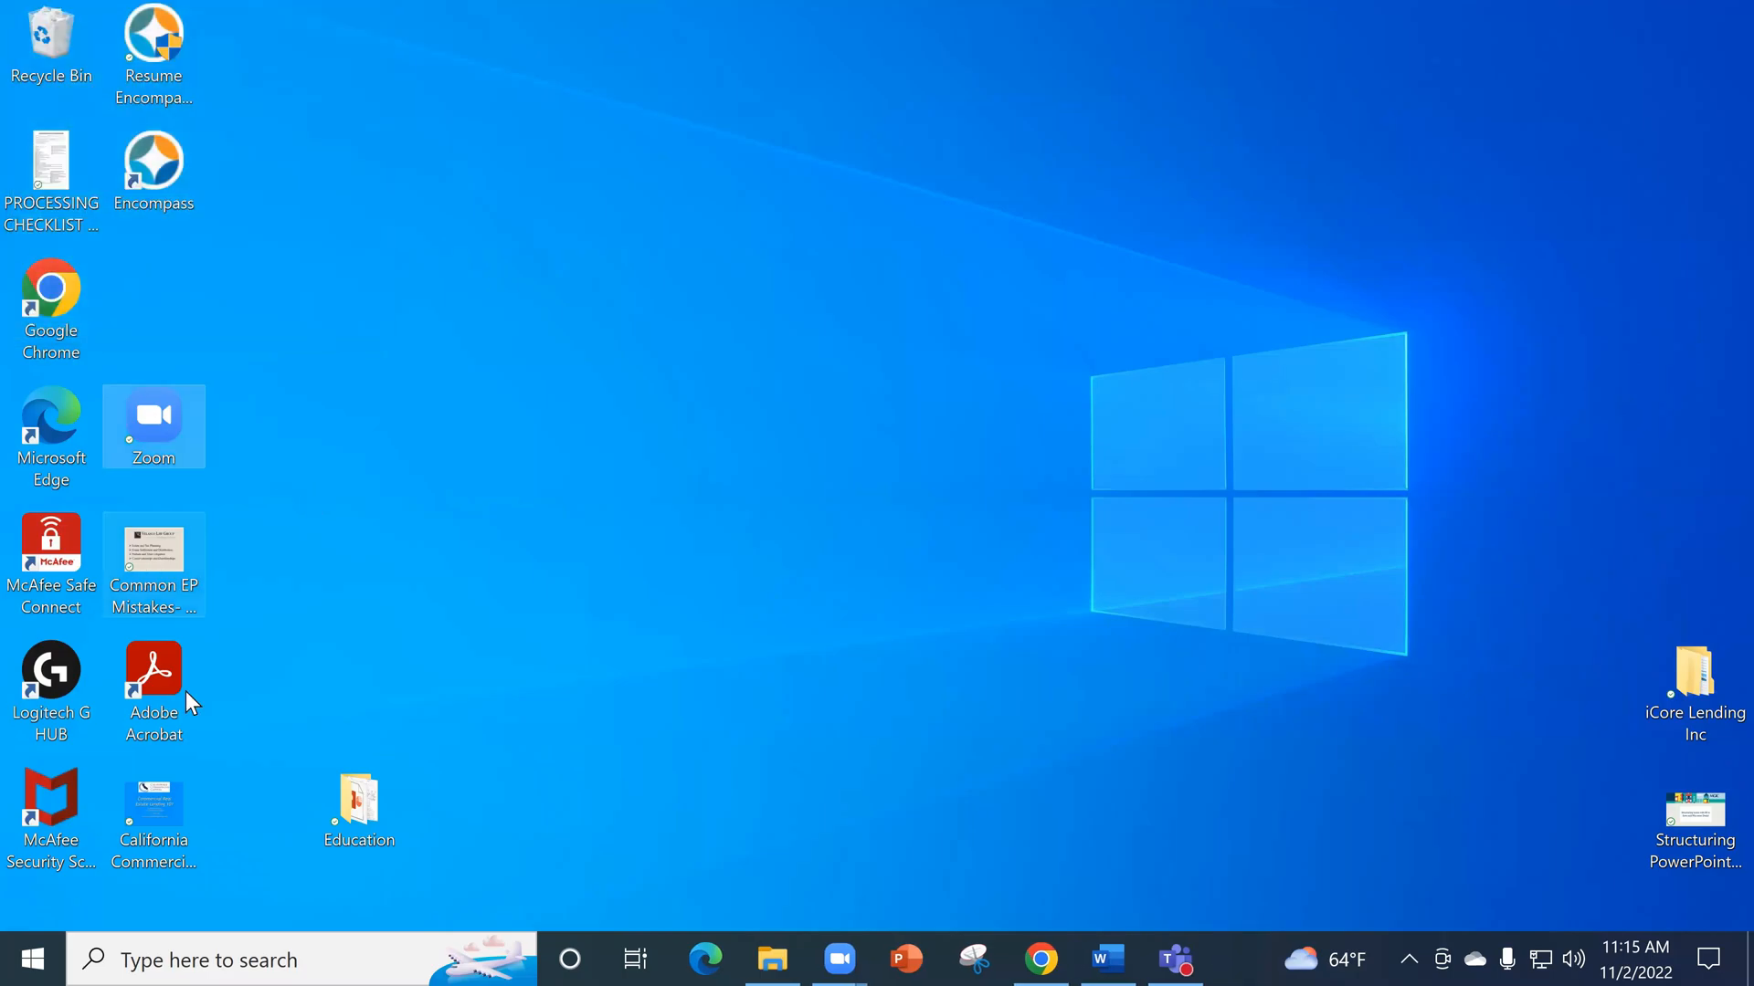
- Launch Encompass from the desktop, check the onboarding instructions document, and log in through the launcher with the prefilled SmartClient ID
{"action": "double_click", "coordinate": [157, 161]}
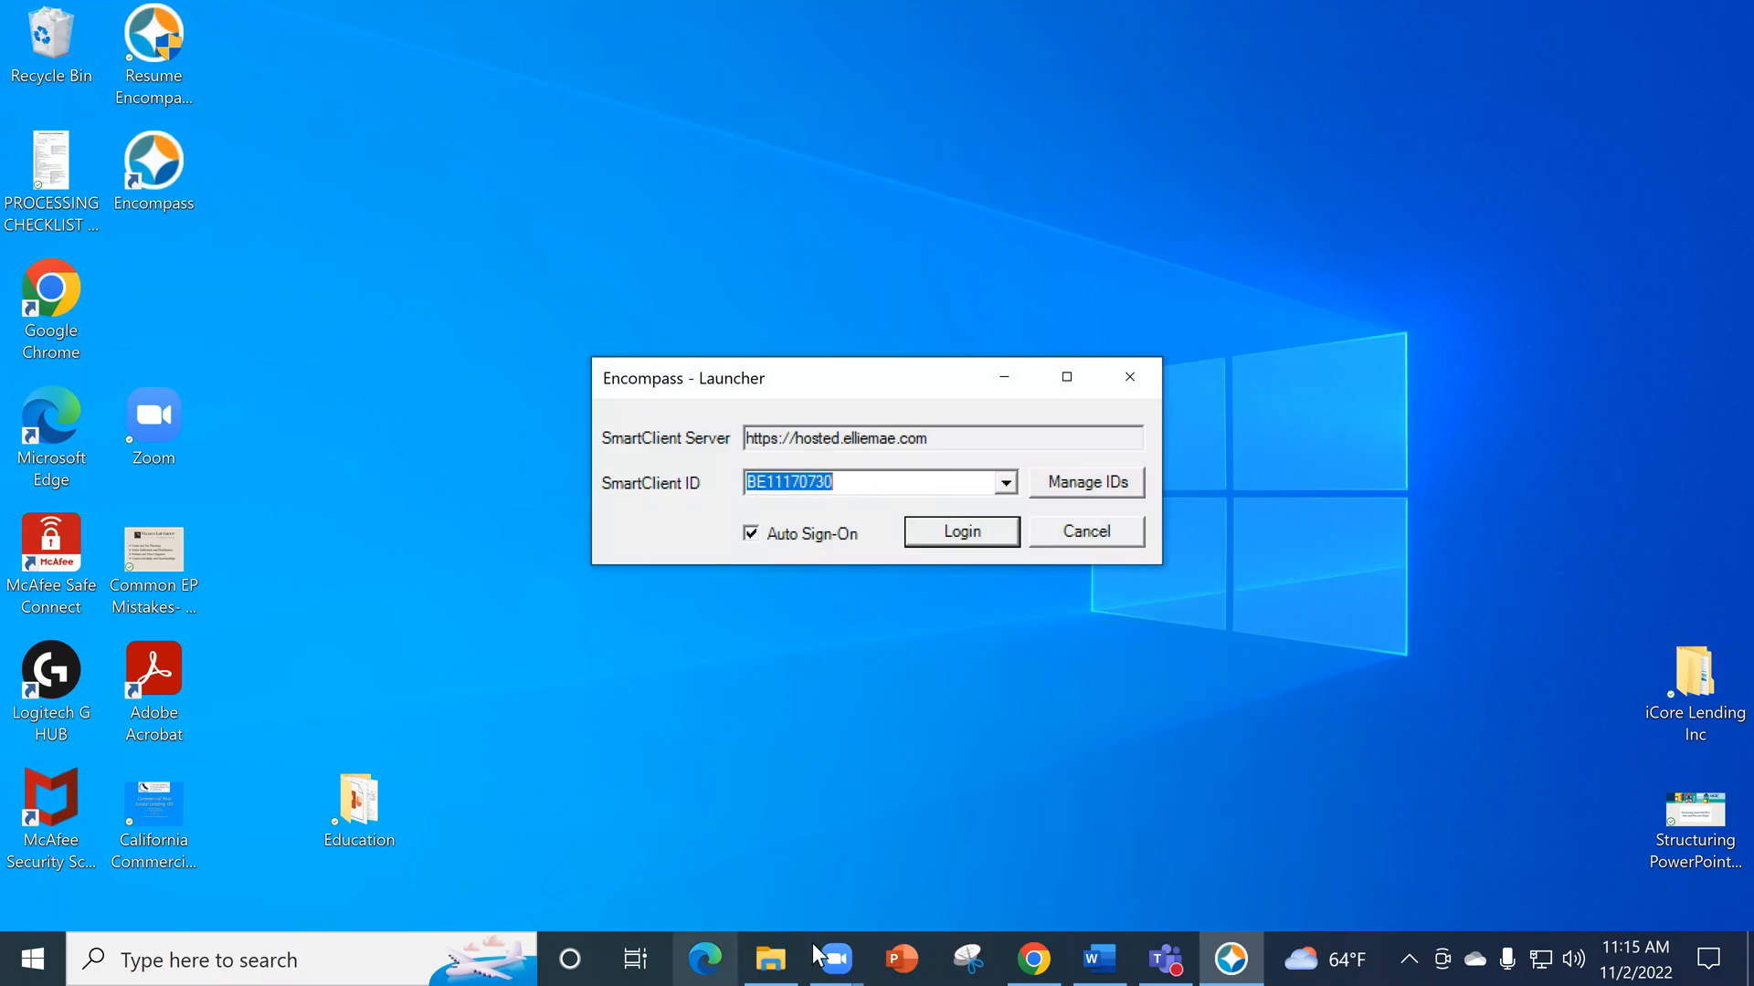
{"action": "left_click", "coordinate": [775, 947]}
{"action": "left_click", "coordinate": [854, 382]}
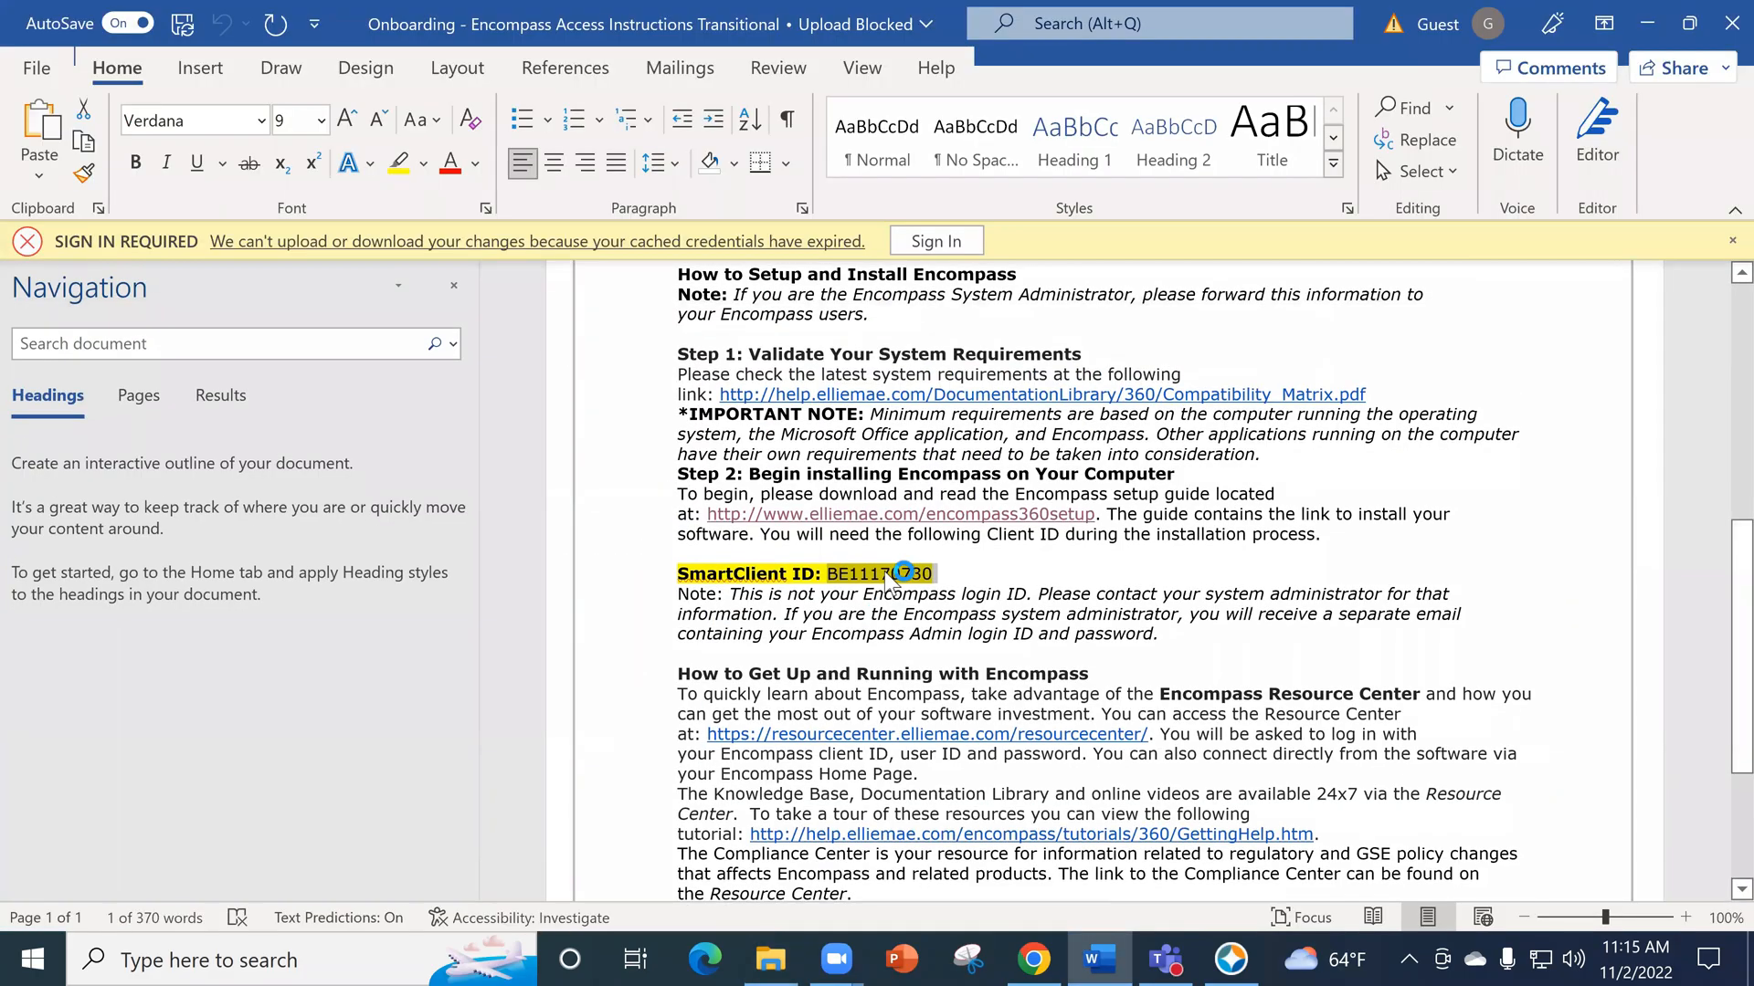
{"action": "double_click", "coordinate": [900, 574]}
{"action": "left_click", "coordinate": [1644, 28]}
{"action": "left_click", "coordinate": [1230, 959]}
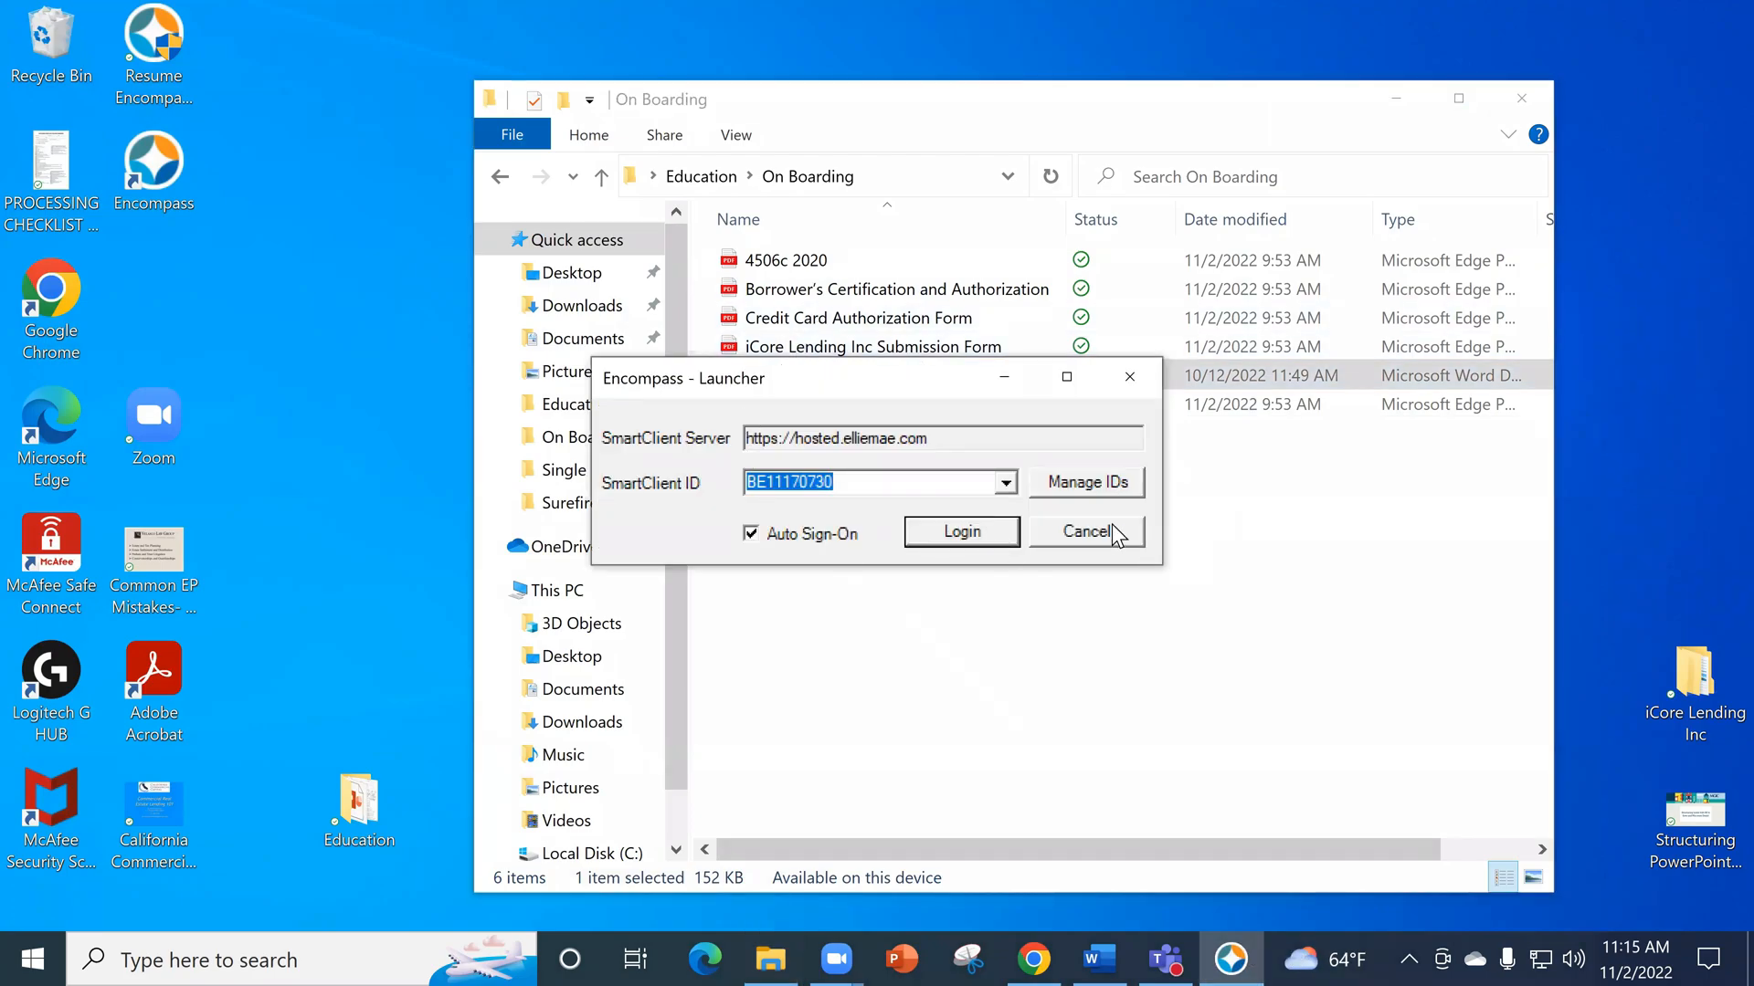
{"action": "left_click", "coordinate": [997, 542]}
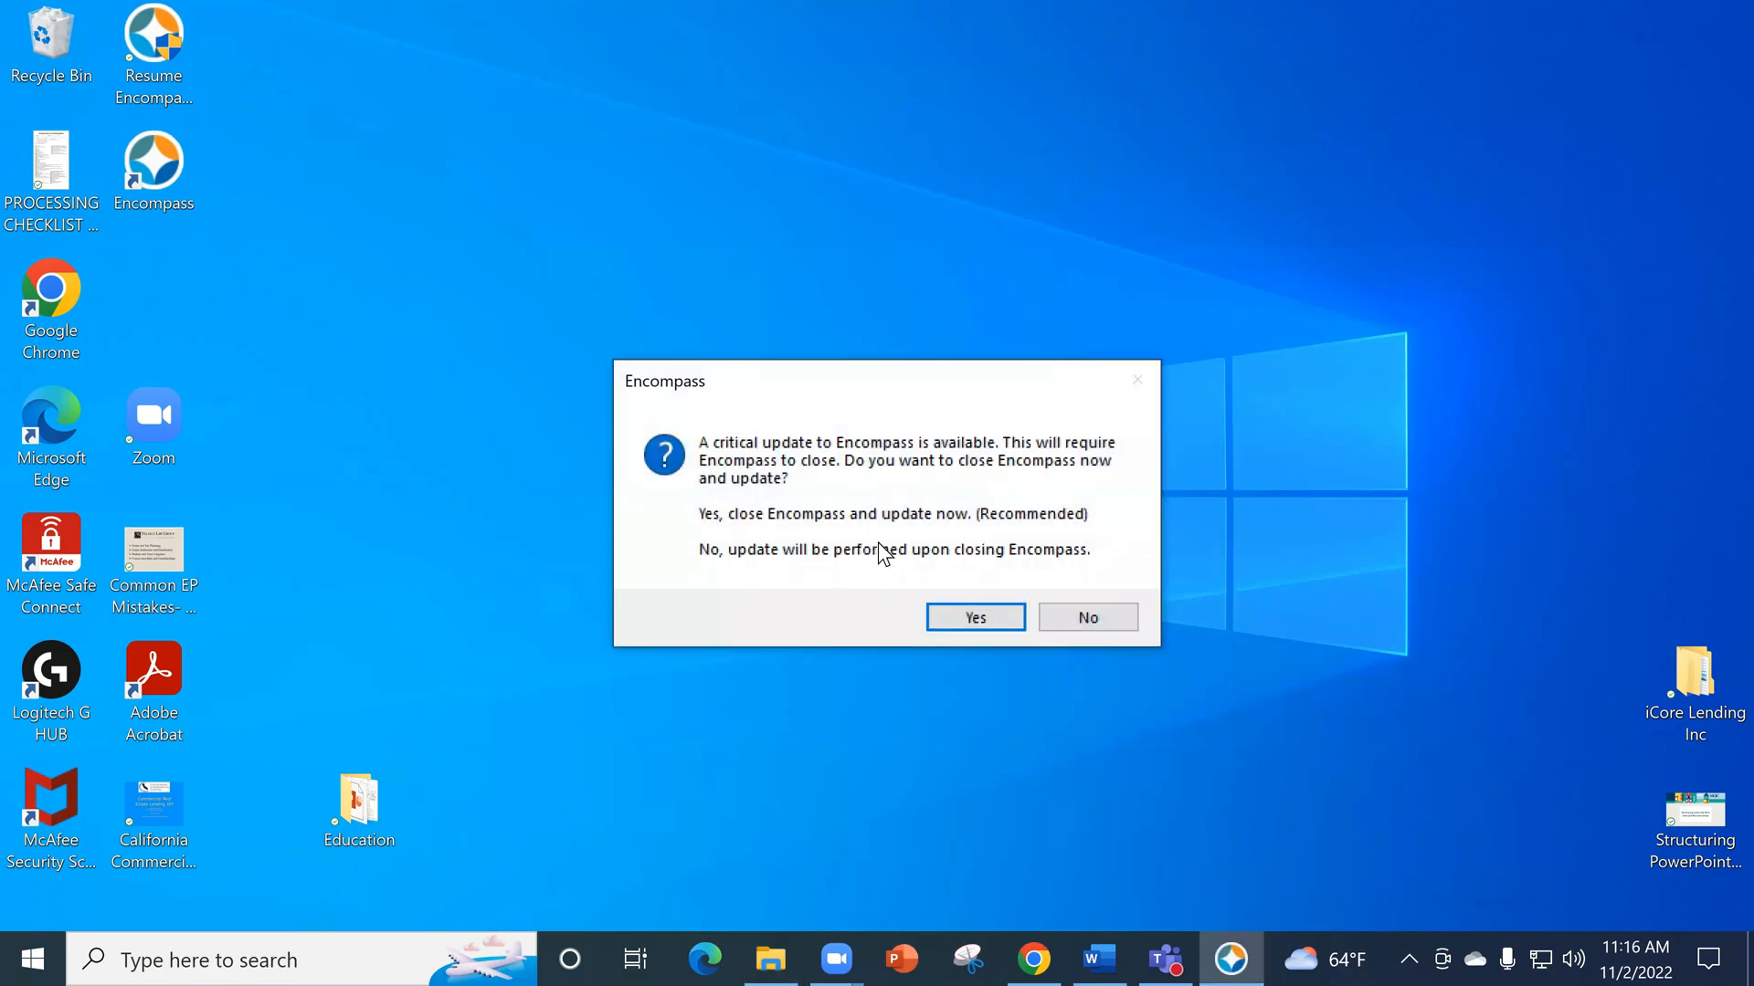
- Close Encompass to apply the critical update, acknowledge its completion, and relaunch Encompass
{"action": "left_click", "coordinate": [982, 610]}
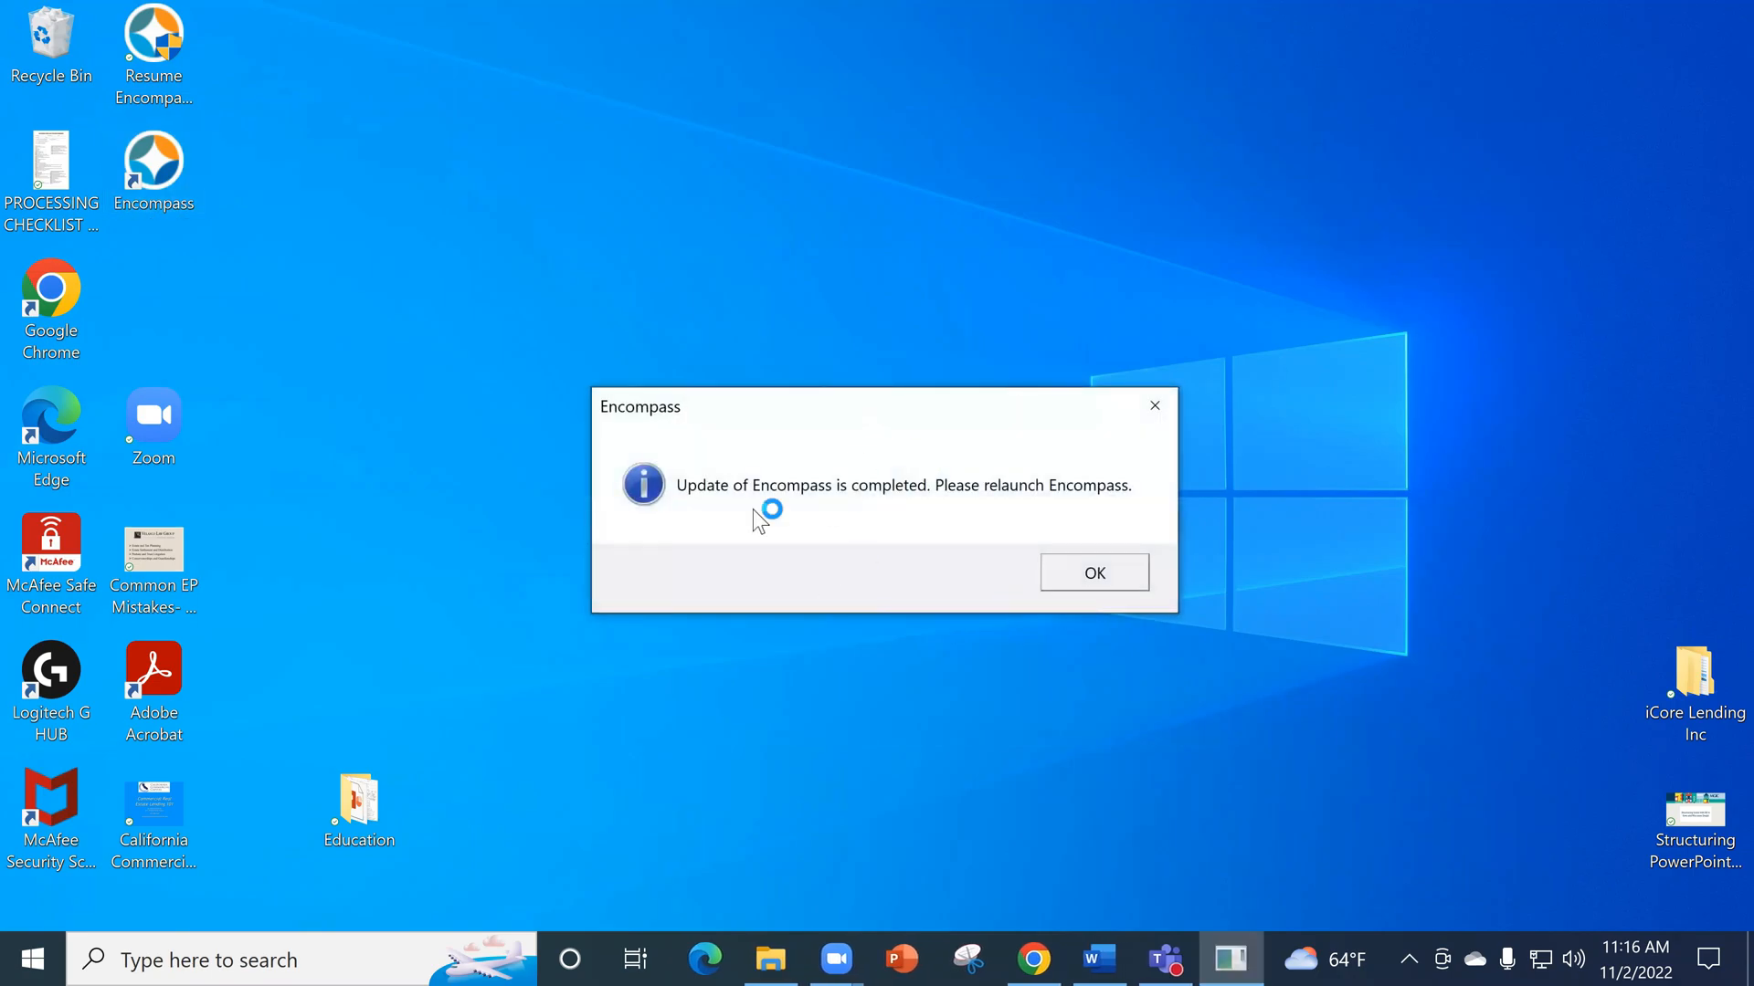
{"action": "left_click", "coordinate": [1092, 573]}
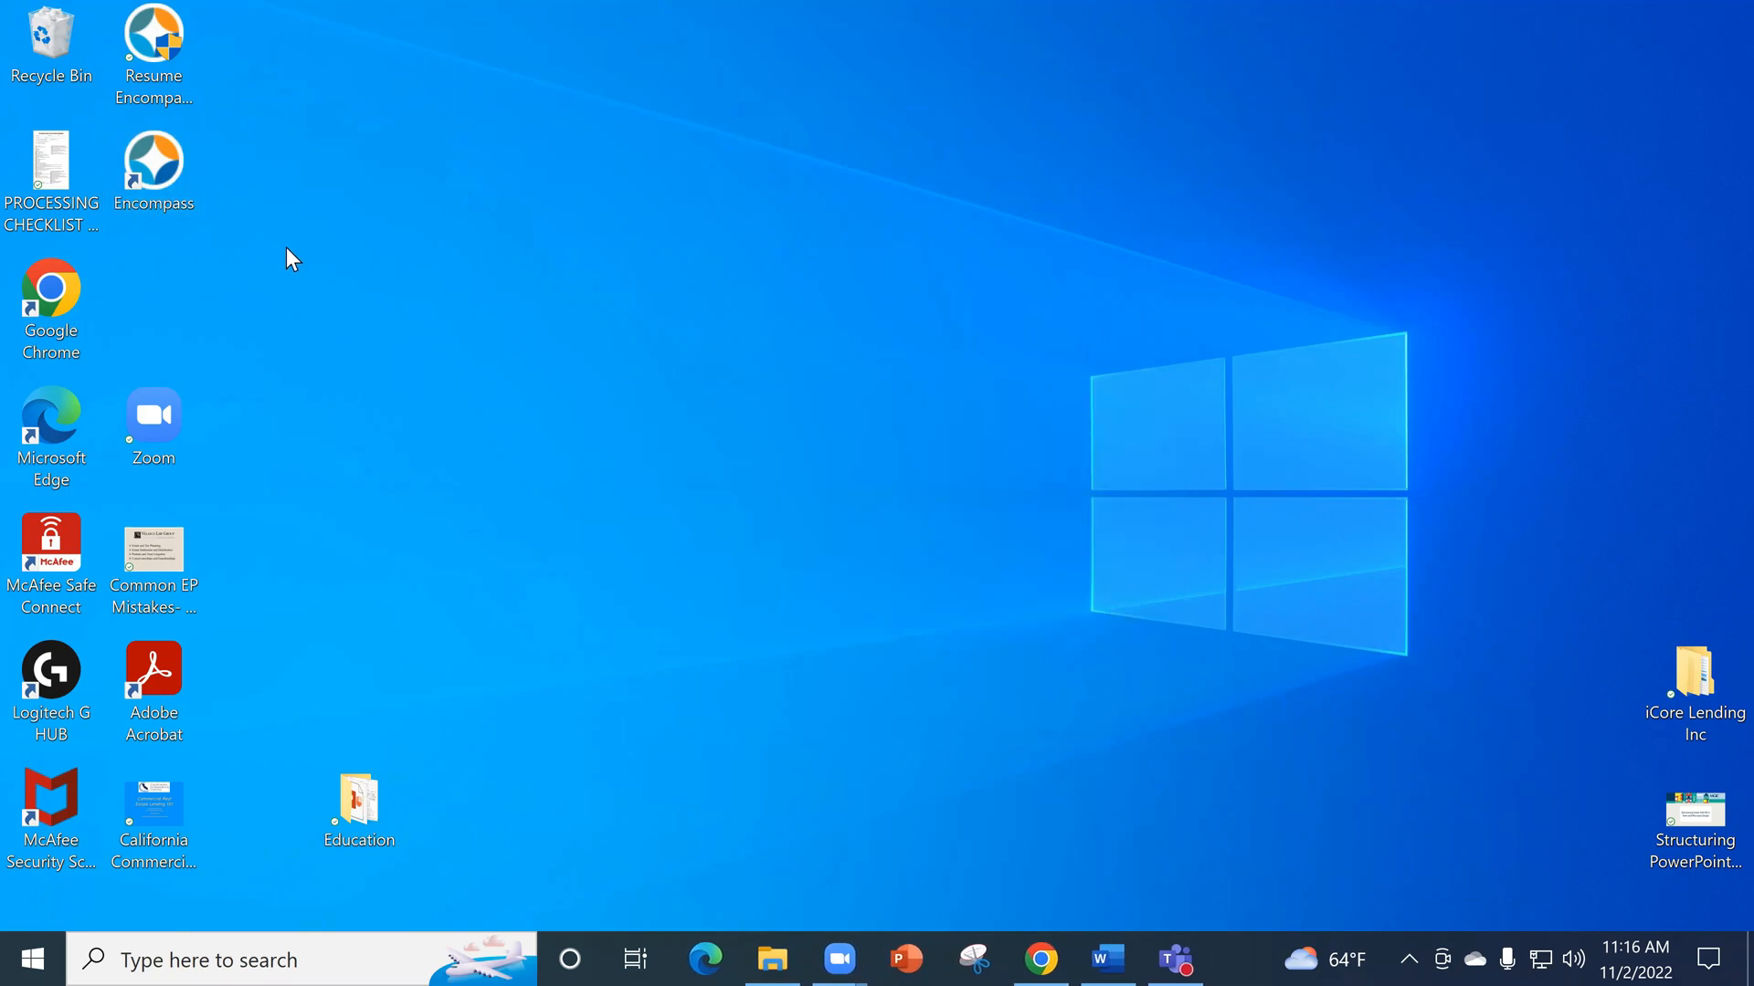
{"action": "double_click", "coordinate": [173, 160]}
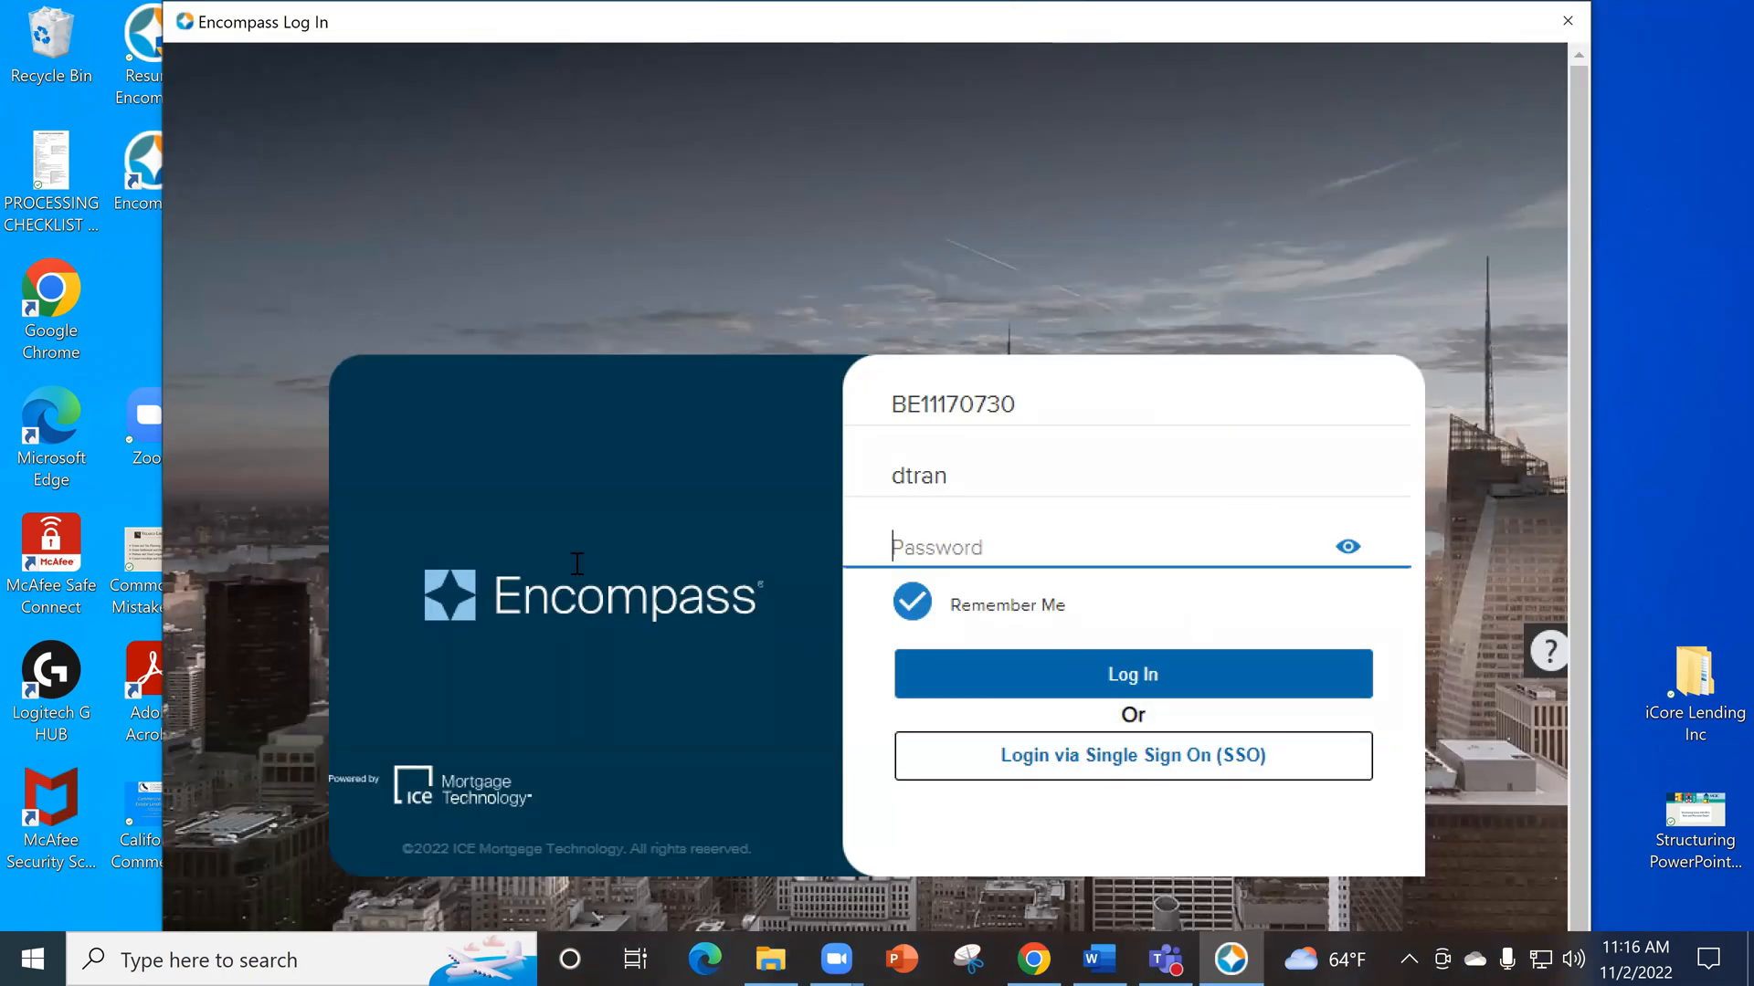
- Replace the saved username on the Encompass login form with the trainer's own username
{"action": "double_click", "coordinate": [959, 482]}
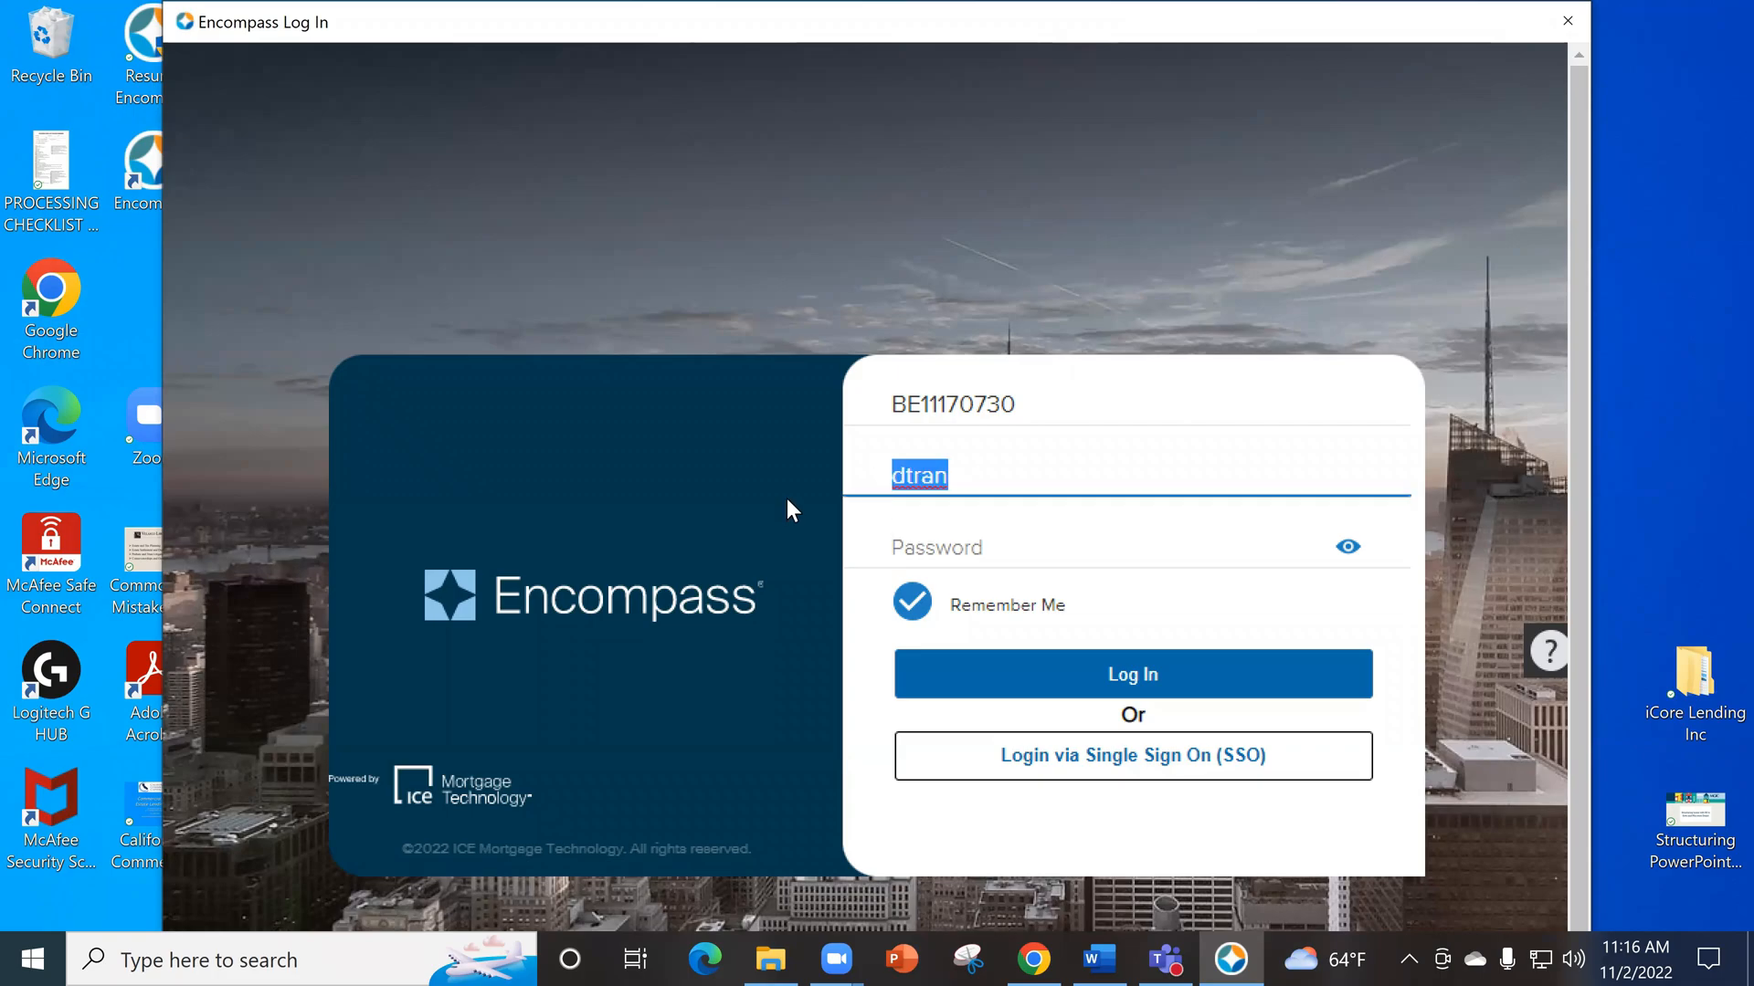
{"action": "key", "text": "BackSpace"}
{"action": "type", "text": "jmunoz"}
{"action": "key", "text": "Tab"}
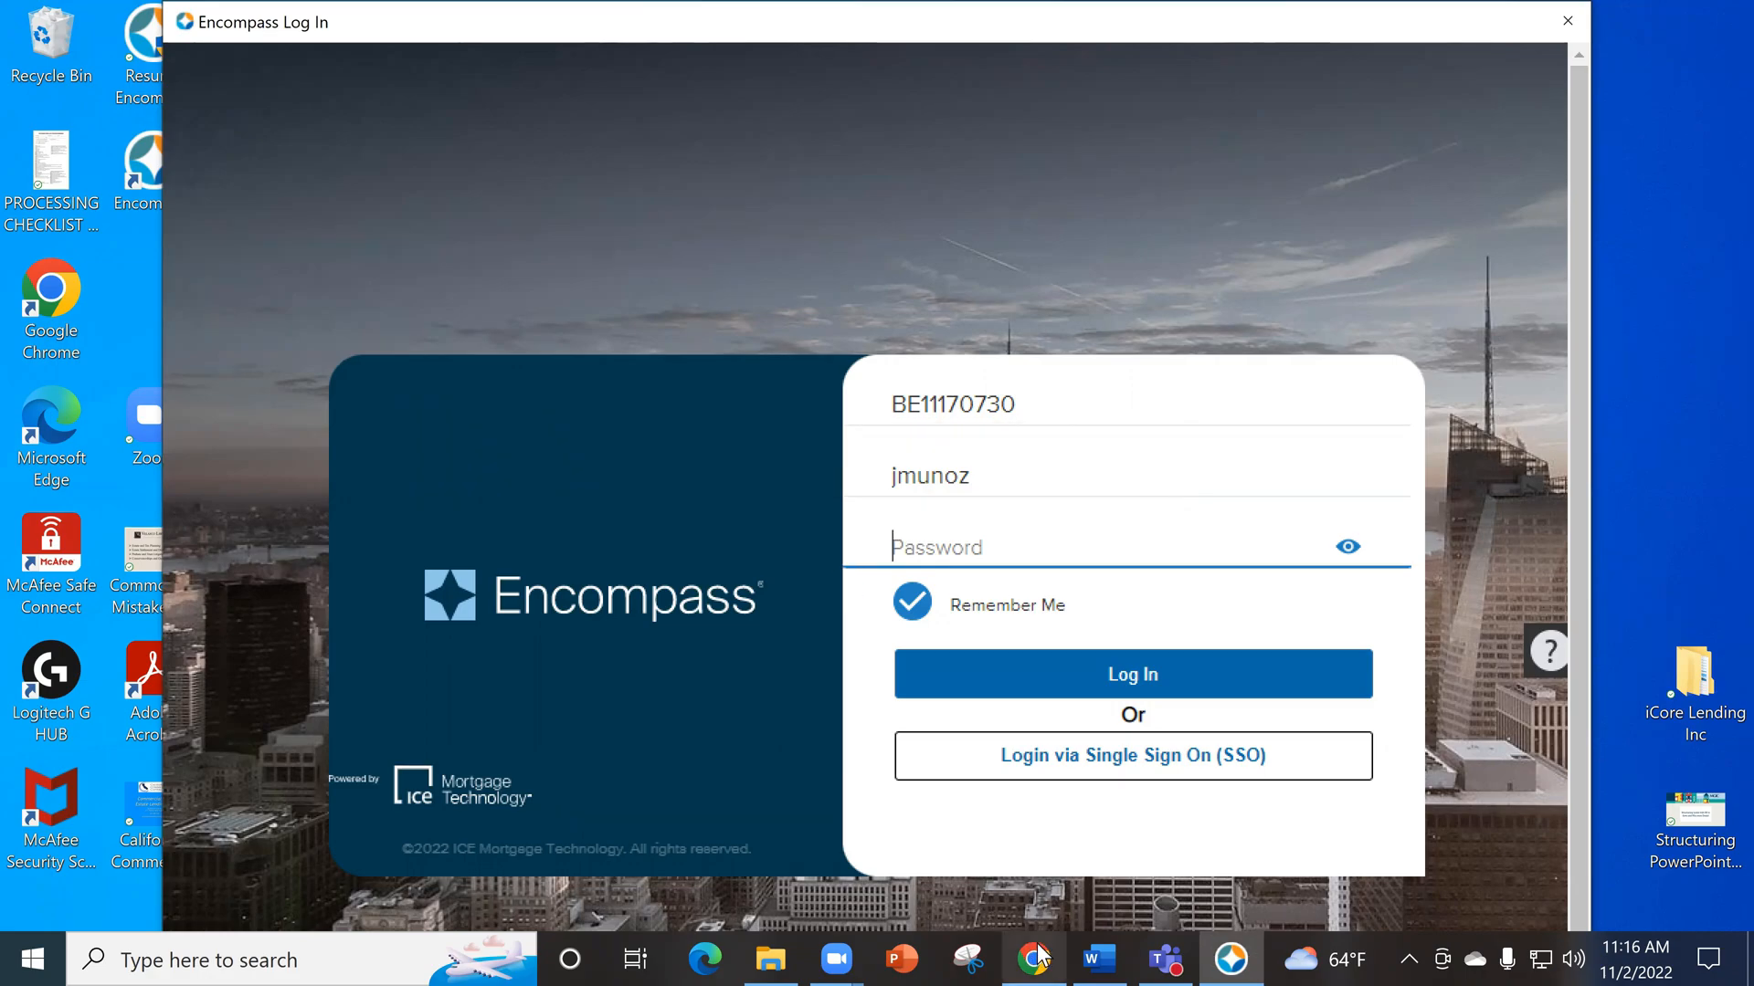
- Review the Encompass username and password lines in the Word access instructions, and return to the login window
{"action": "left_click", "coordinate": [1096, 951]}
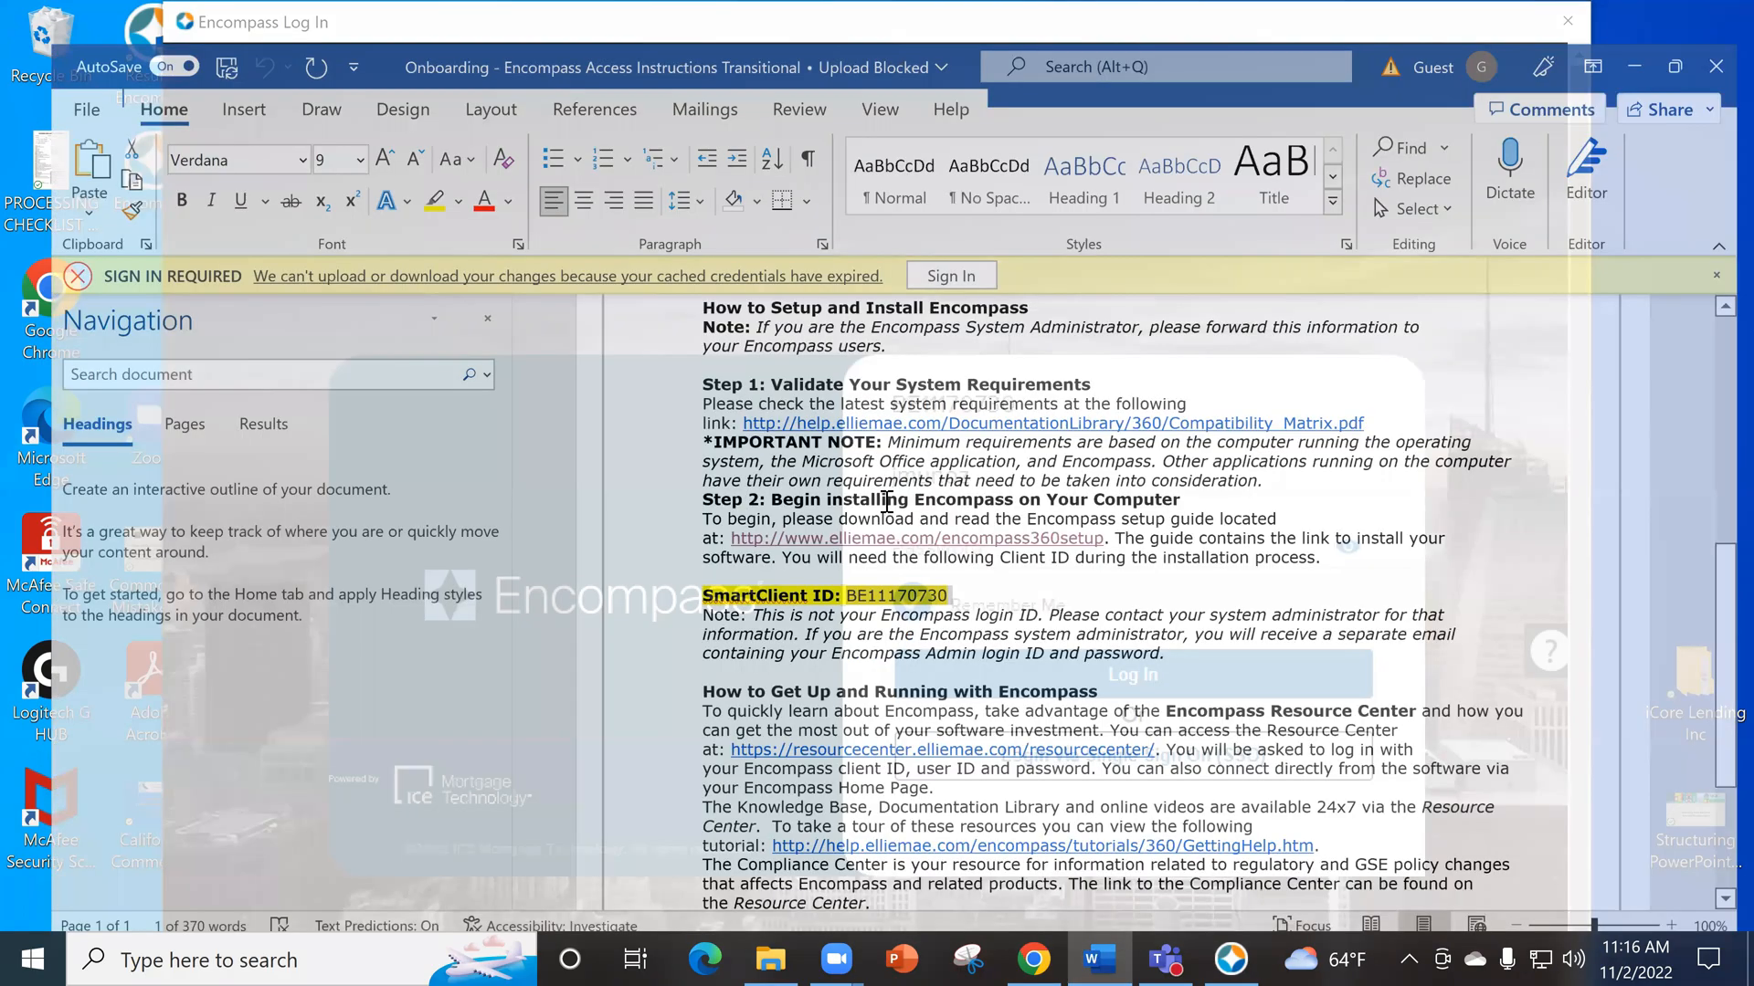
{"action": "scroll", "coordinate": [884, 365], "scroll_direction": "up", "scroll_amount": 5}
{"action": "left_click_drag", "start_coordinate": [783, 311], "coordinate": [883, 310]}
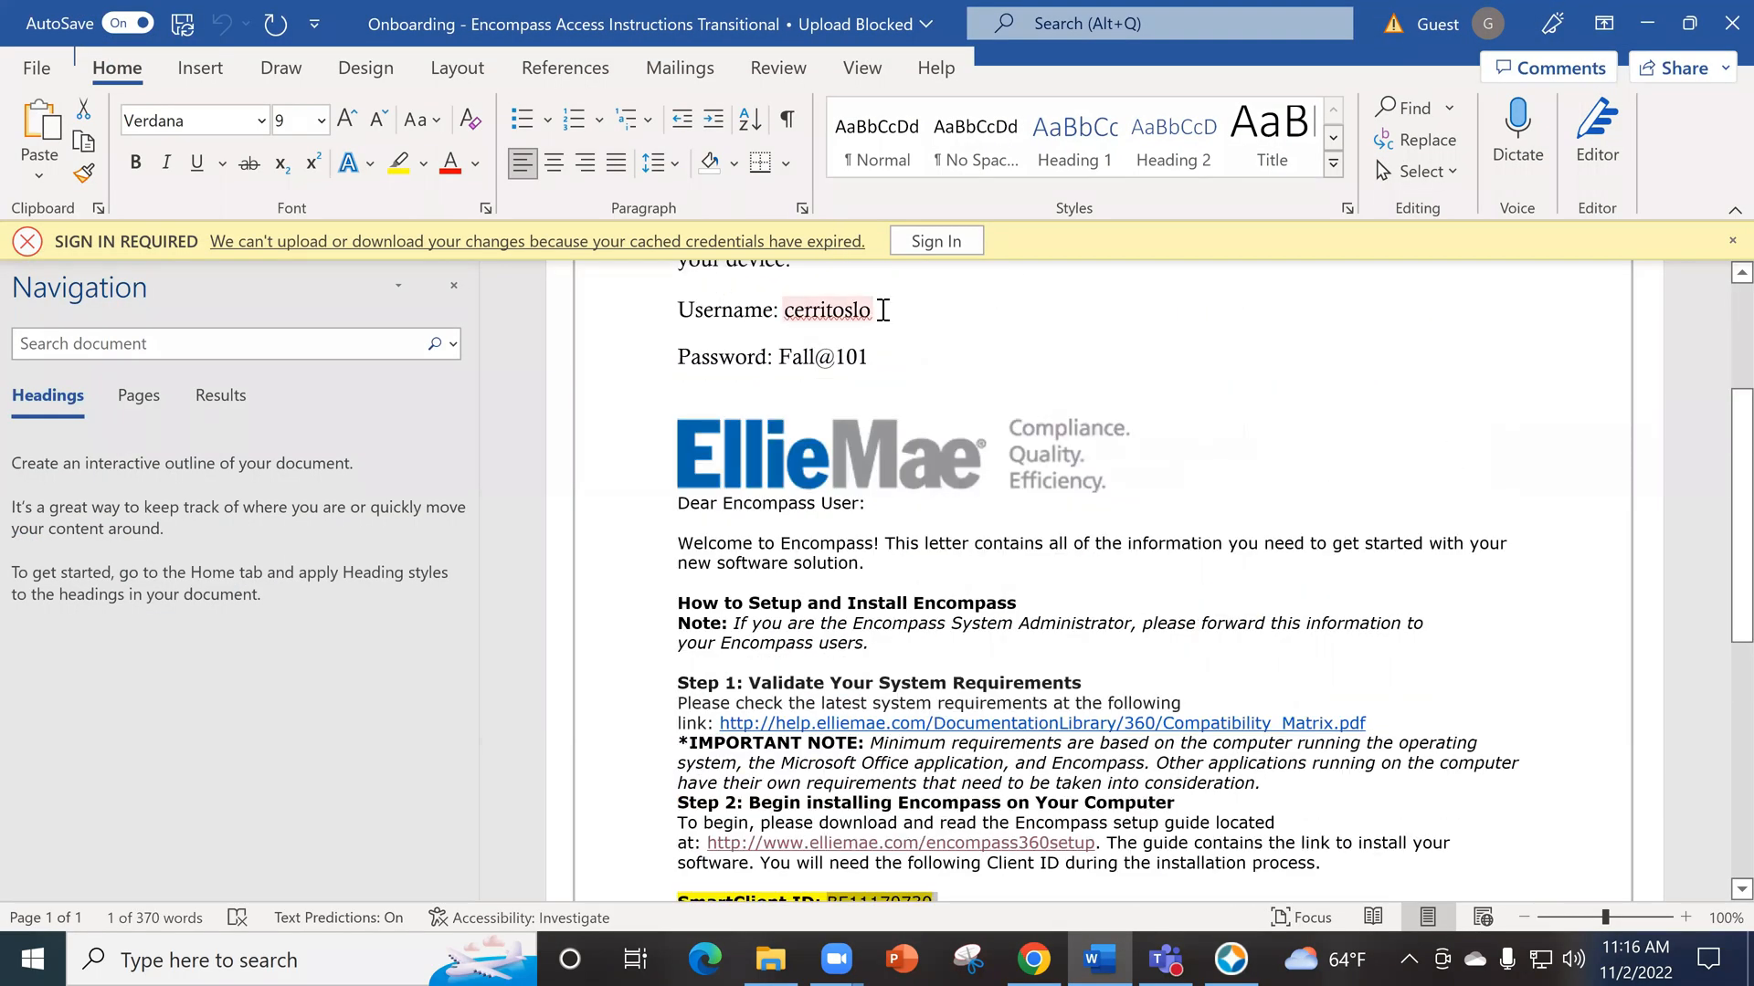
{"action": "left_click", "coordinate": [849, 374]}
{"action": "scroll", "coordinate": [859, 393], "scroll_direction": "up", "scroll_amount": 1}
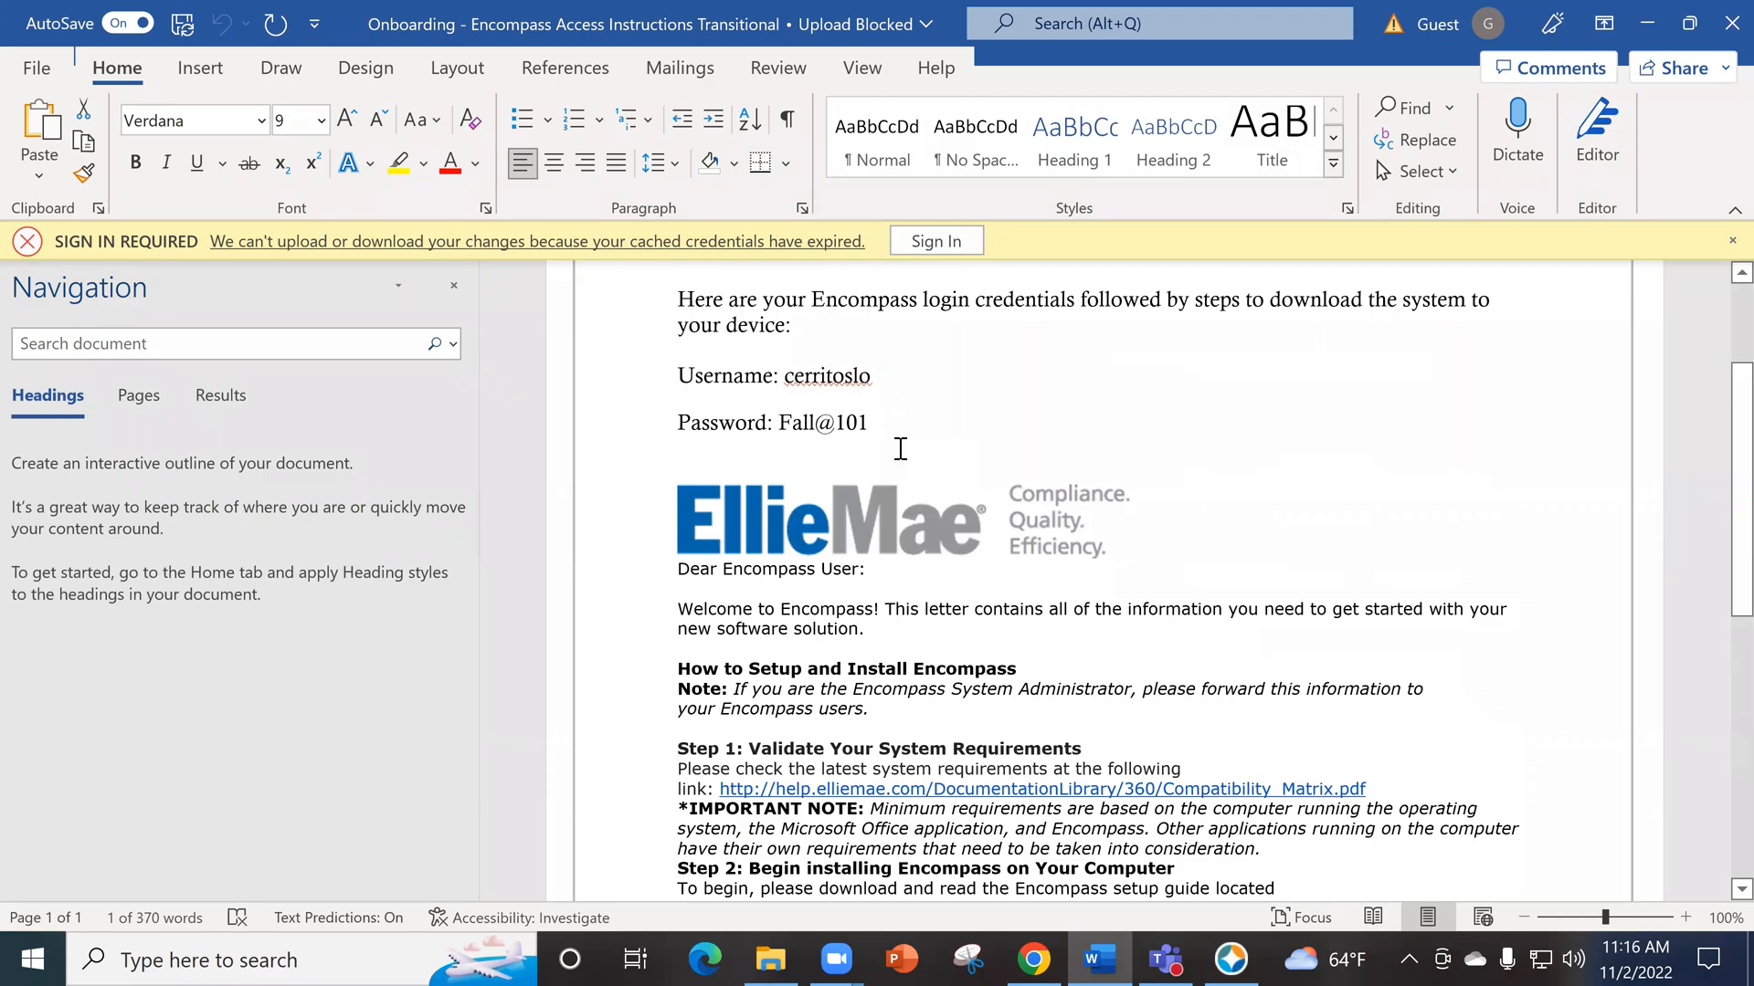
{"action": "left_click", "coordinate": [1646, 14]}
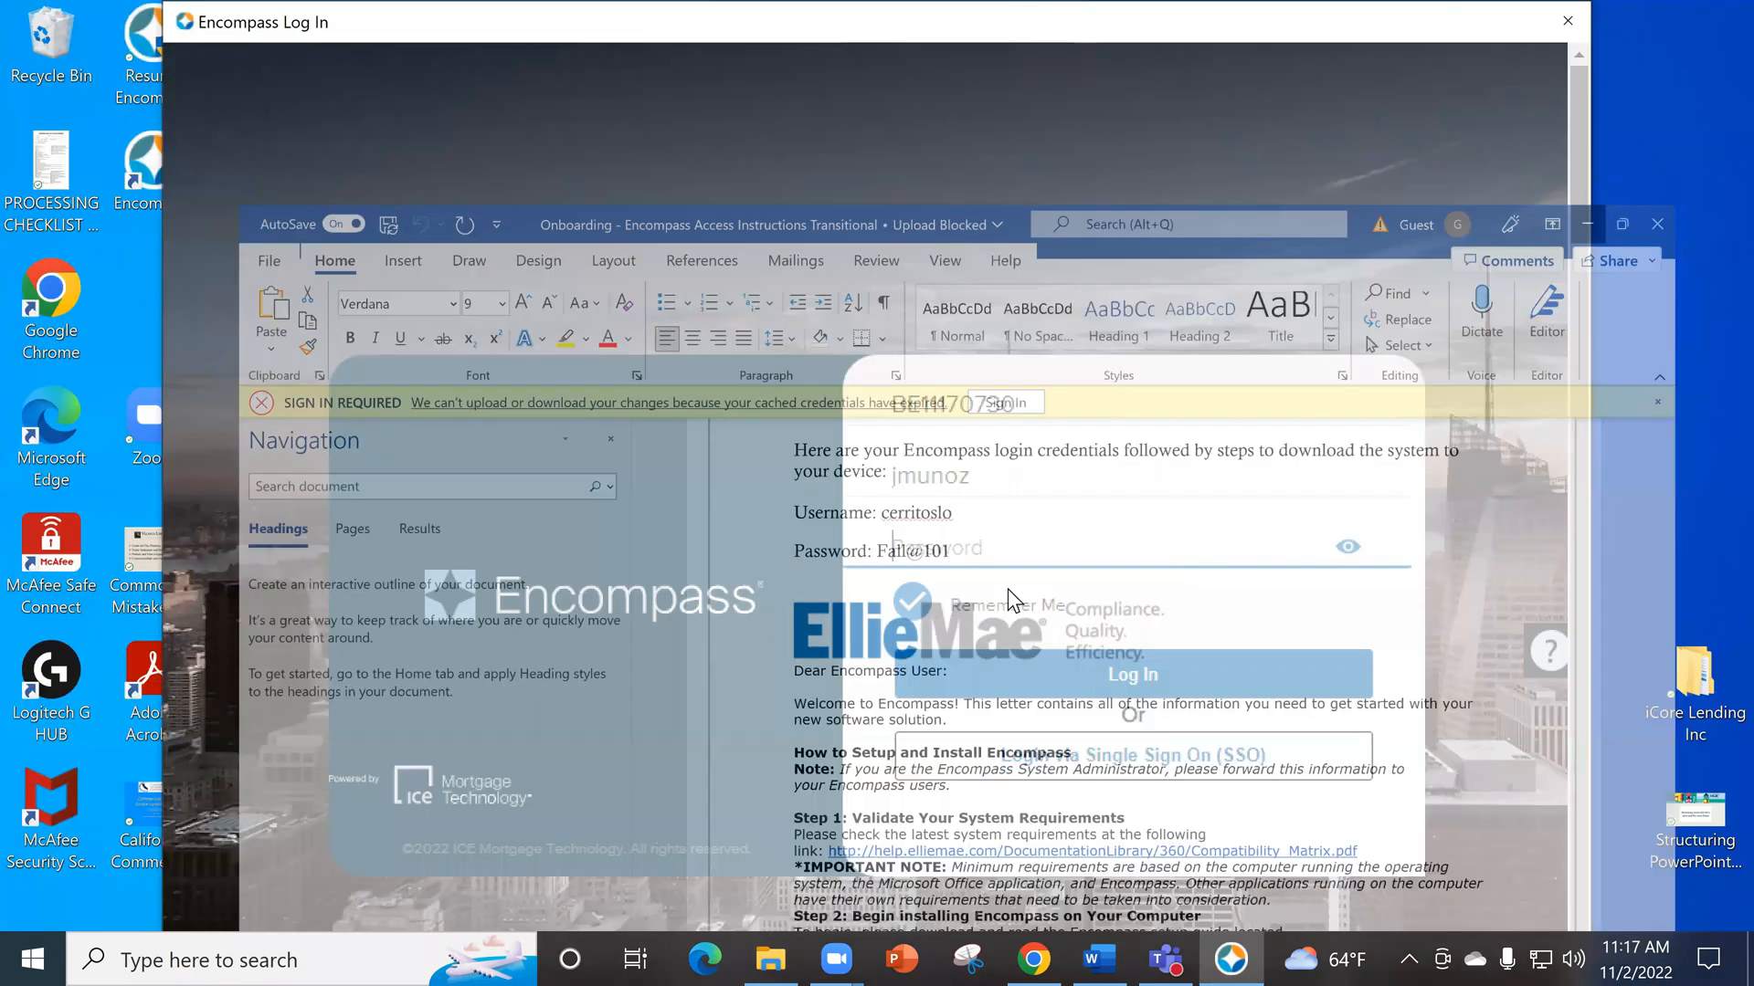
- Enter the account password on the Encompass login form and log in
{"action": "type", "text": "F••"}
{"action": "key", "text": "BackSpace"}
{"action": "key", "text": "BackSpace"}
{"action": "key", "text": "BackSpace"}
{"action": "type", "text": "••••••••••"}
{"action": "key", "text": "Return"}
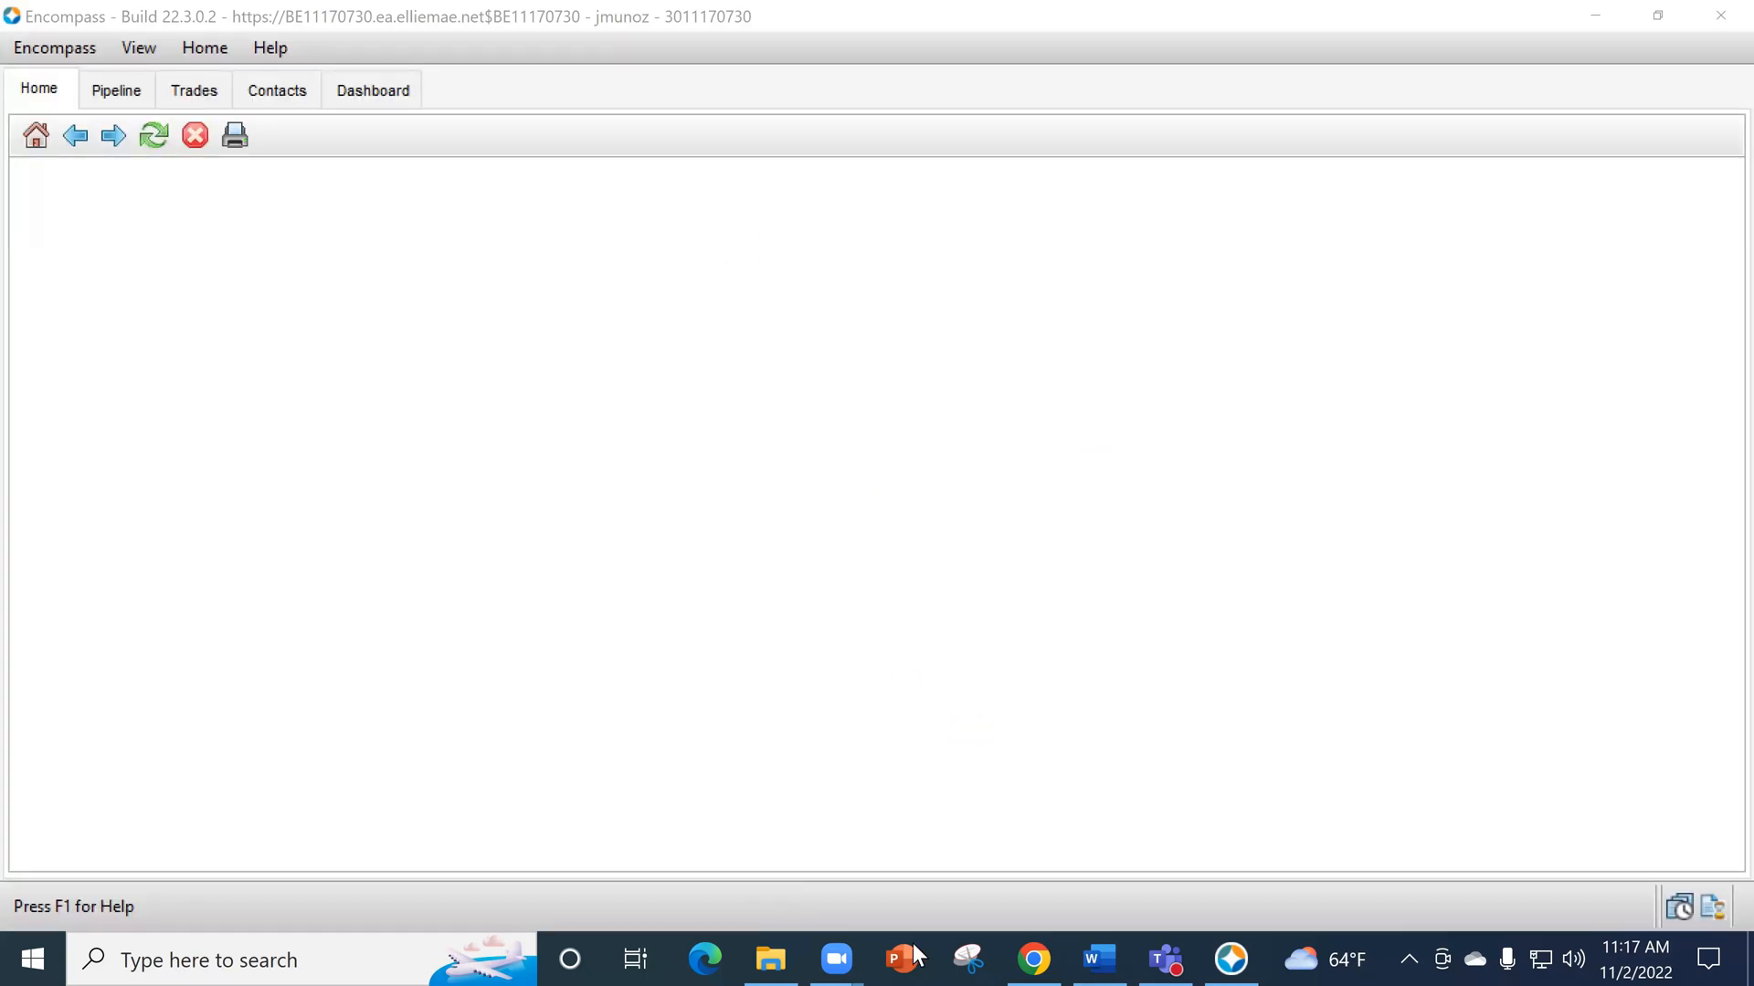
- Switch to Chrome to show the Adobe Acrobat Reader download page, and return to Encompass after closing a new Microsoft Edge window
{"action": "left_click", "coordinate": [1032, 958]}
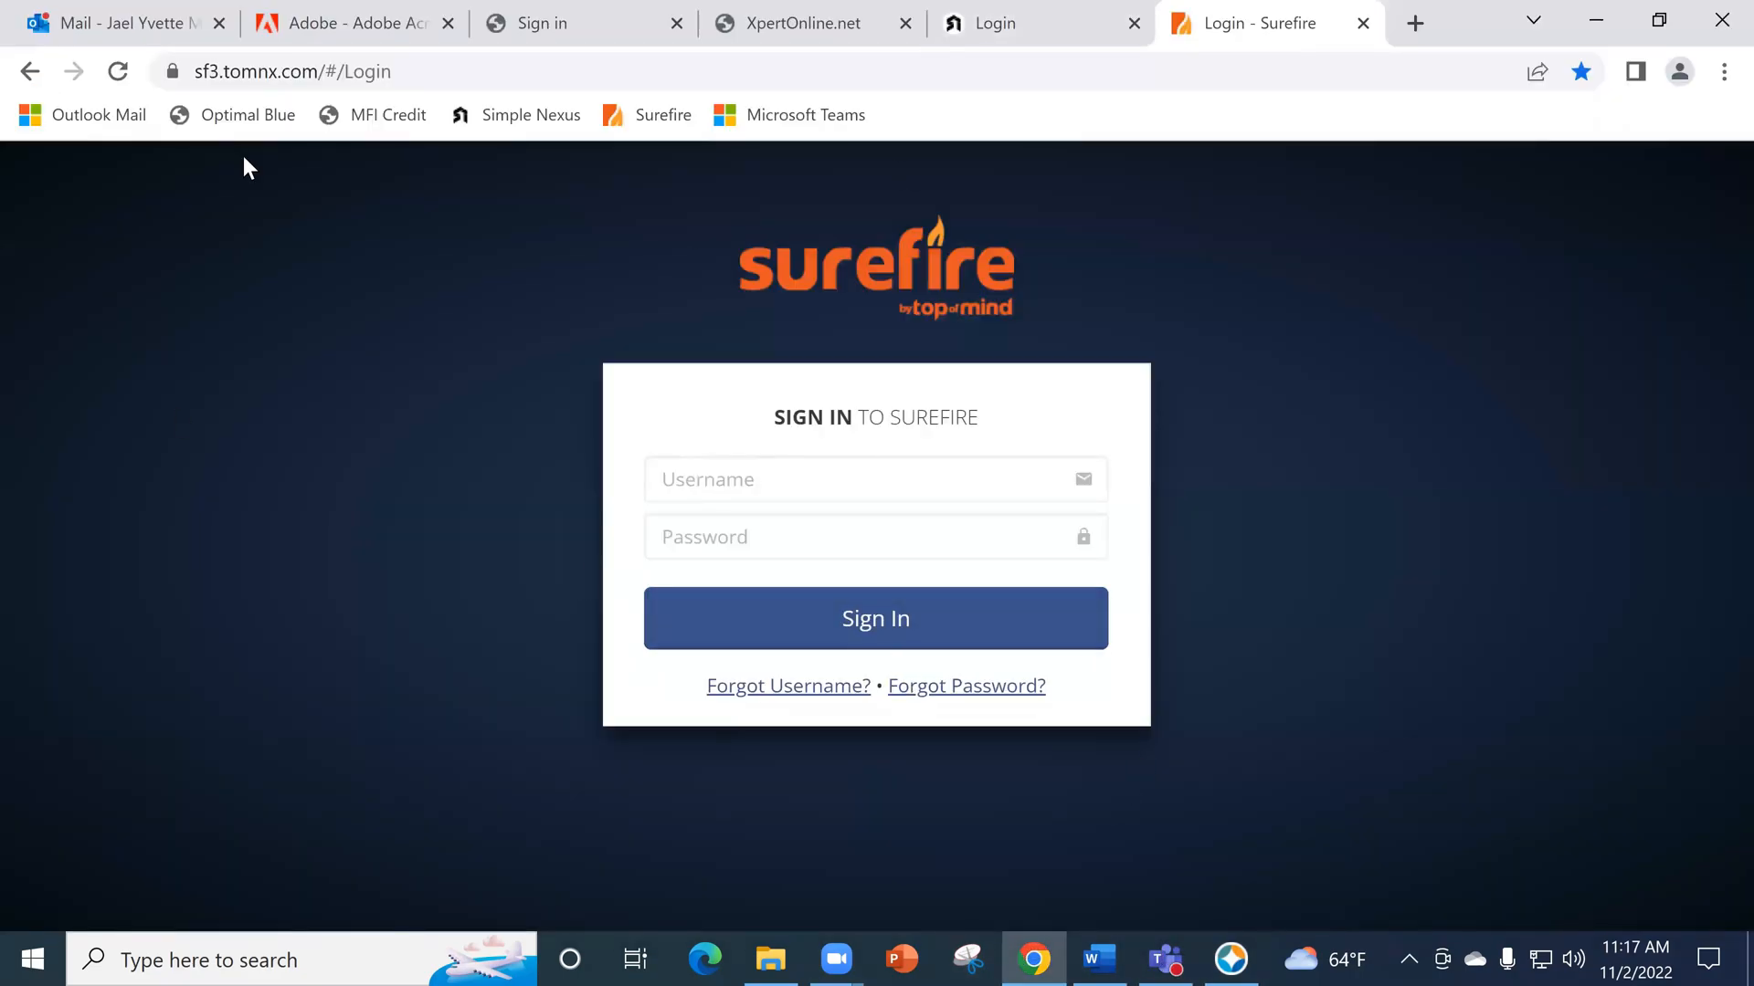
{"action": "left_click", "coordinate": [364, 24]}
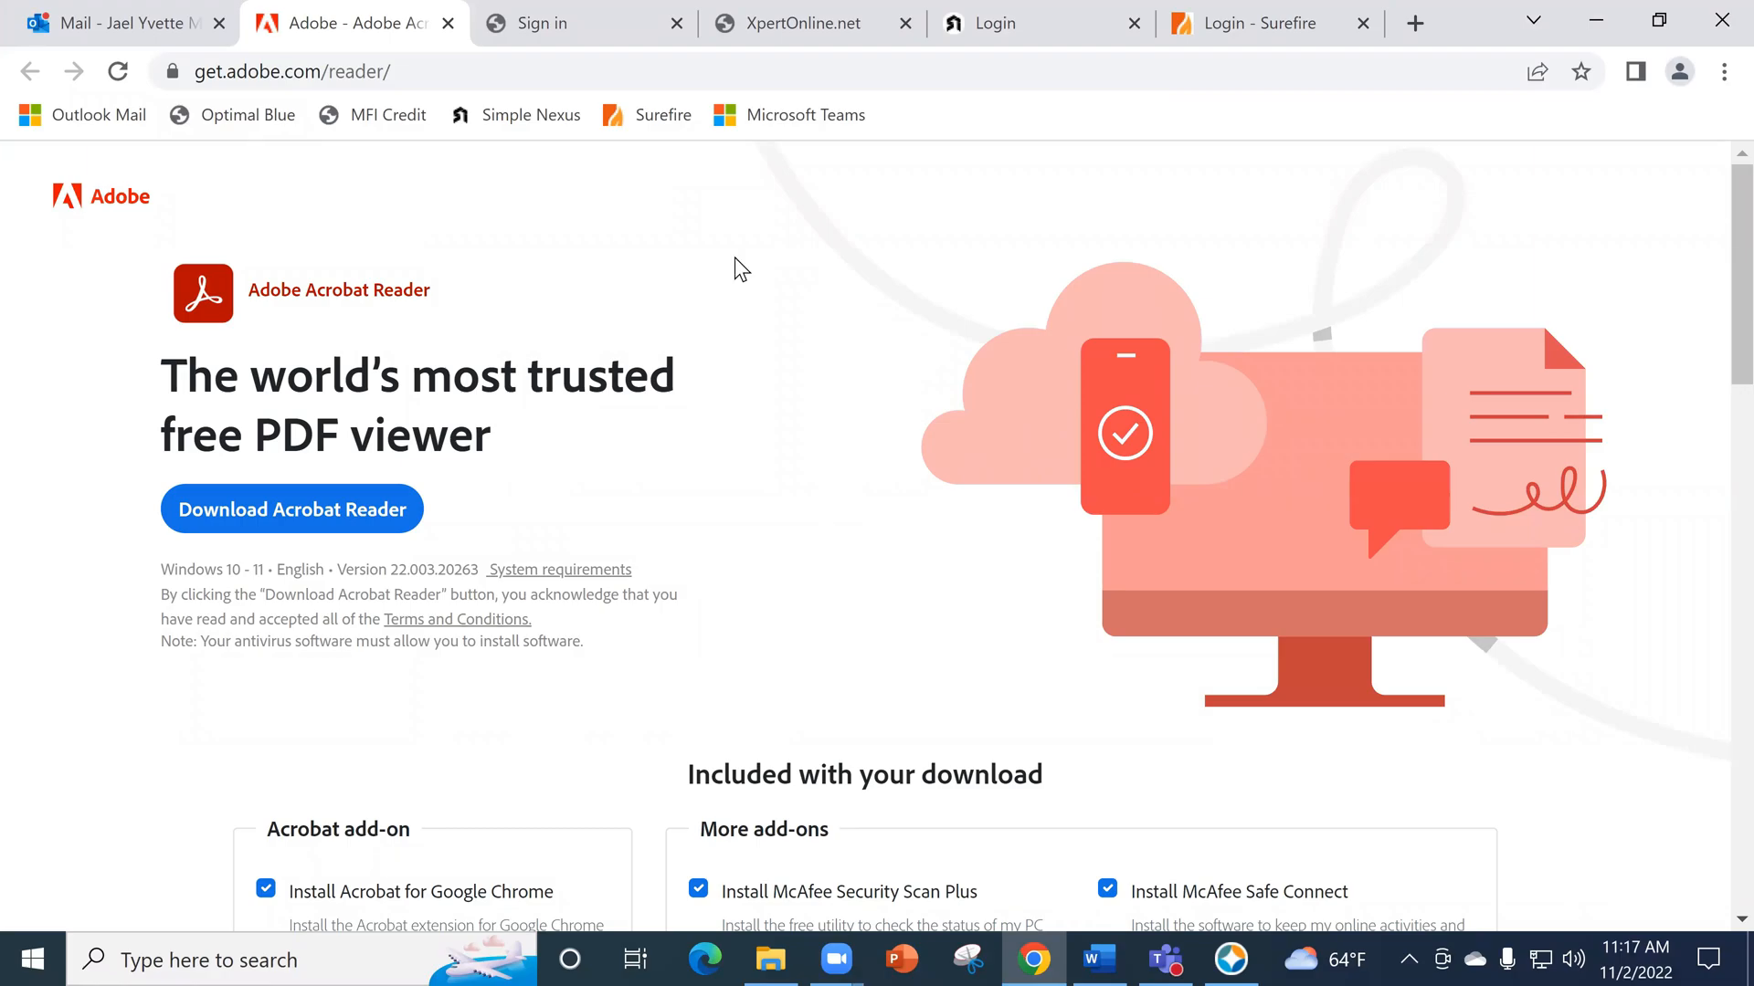
{"action": "left_click", "coordinate": [1233, 959]}
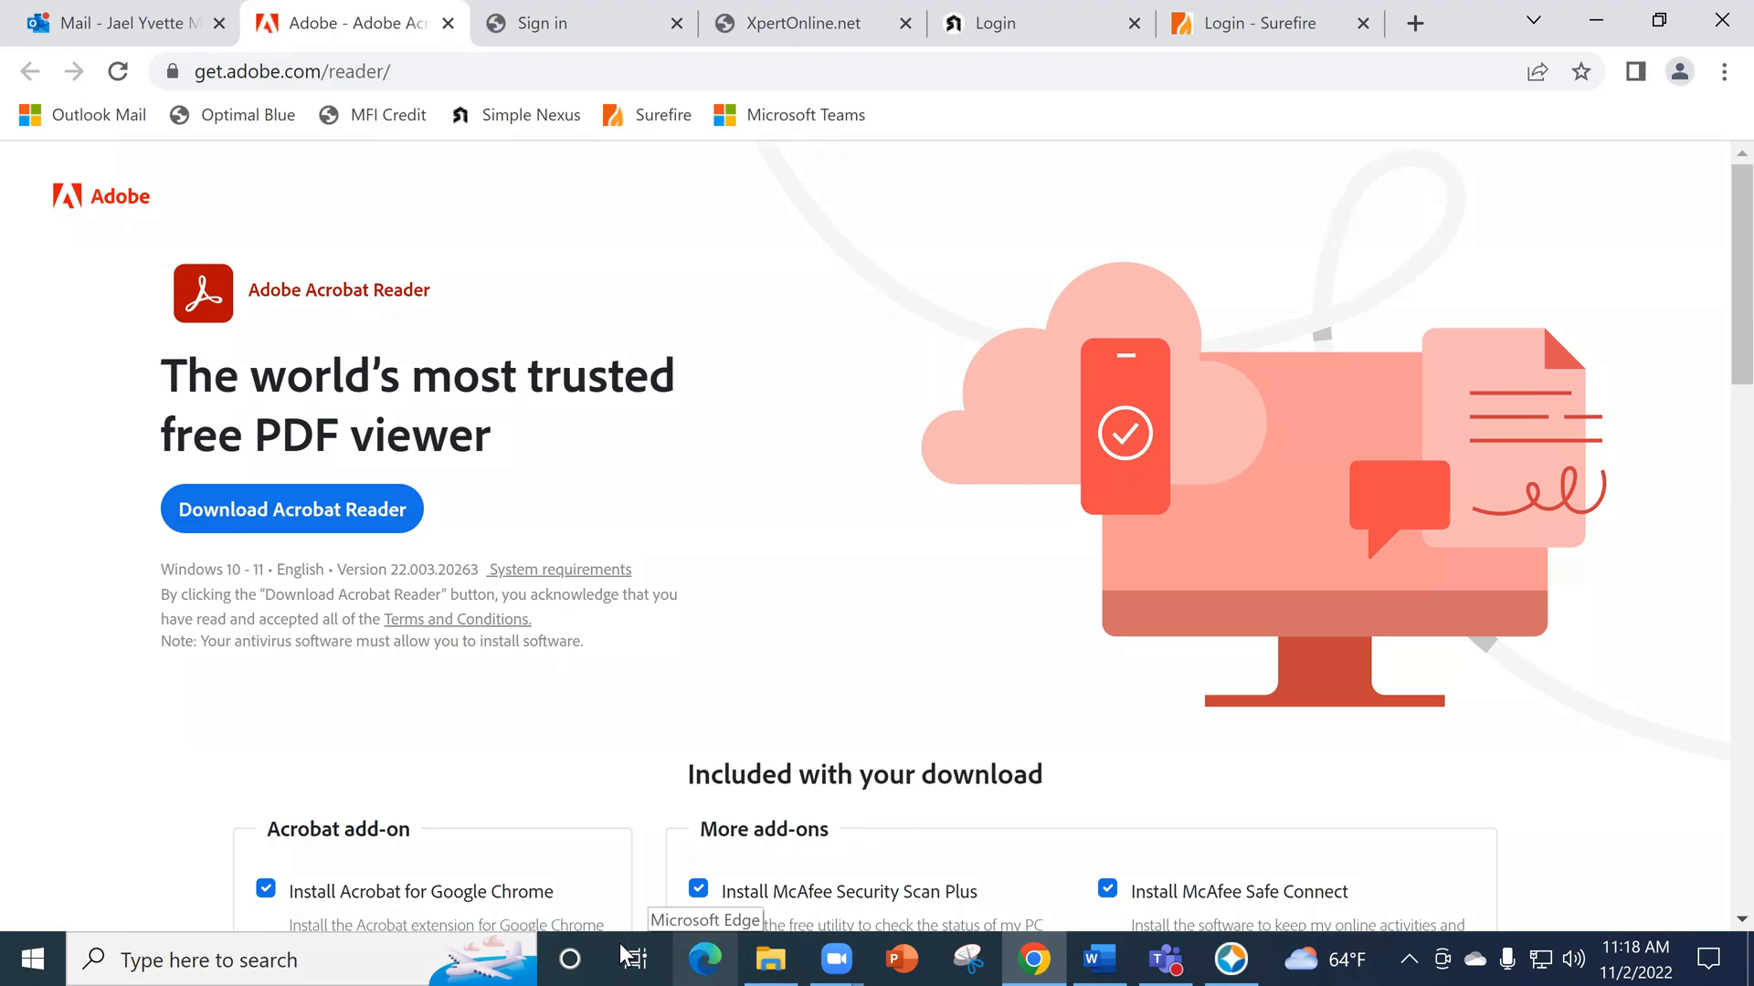
{"action": "left_click", "coordinate": [726, 953]}
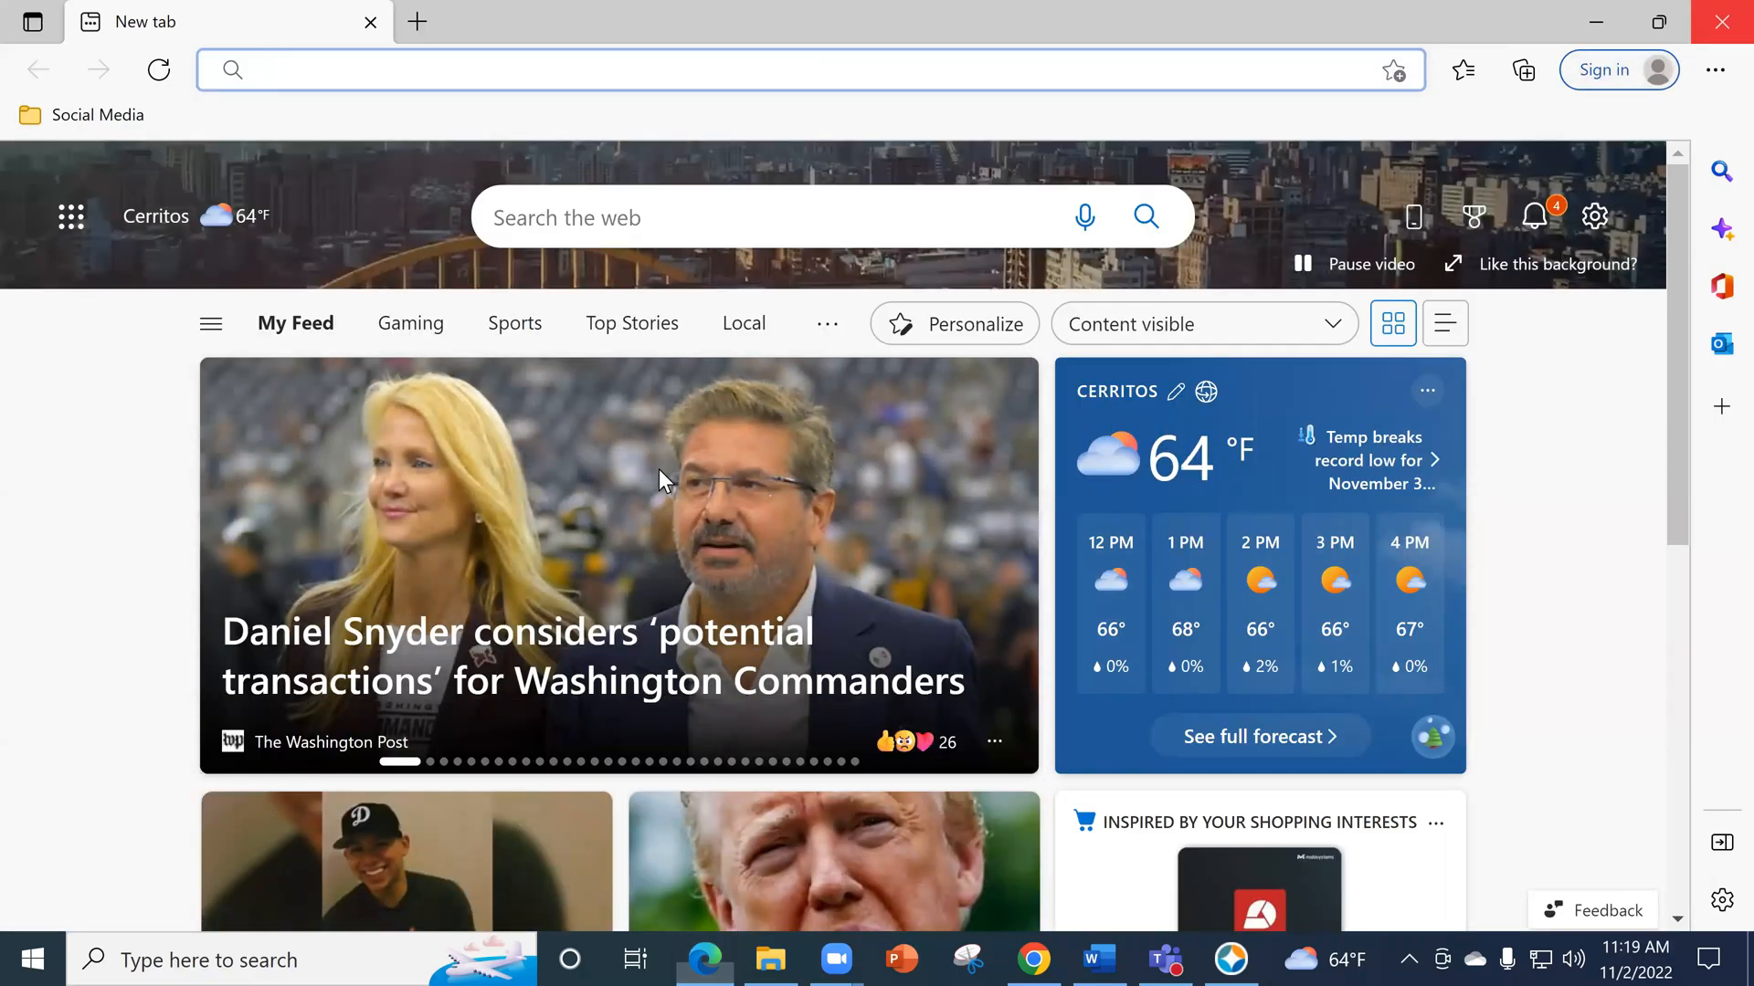
{"action": "left_click", "coordinate": [1721, 21]}
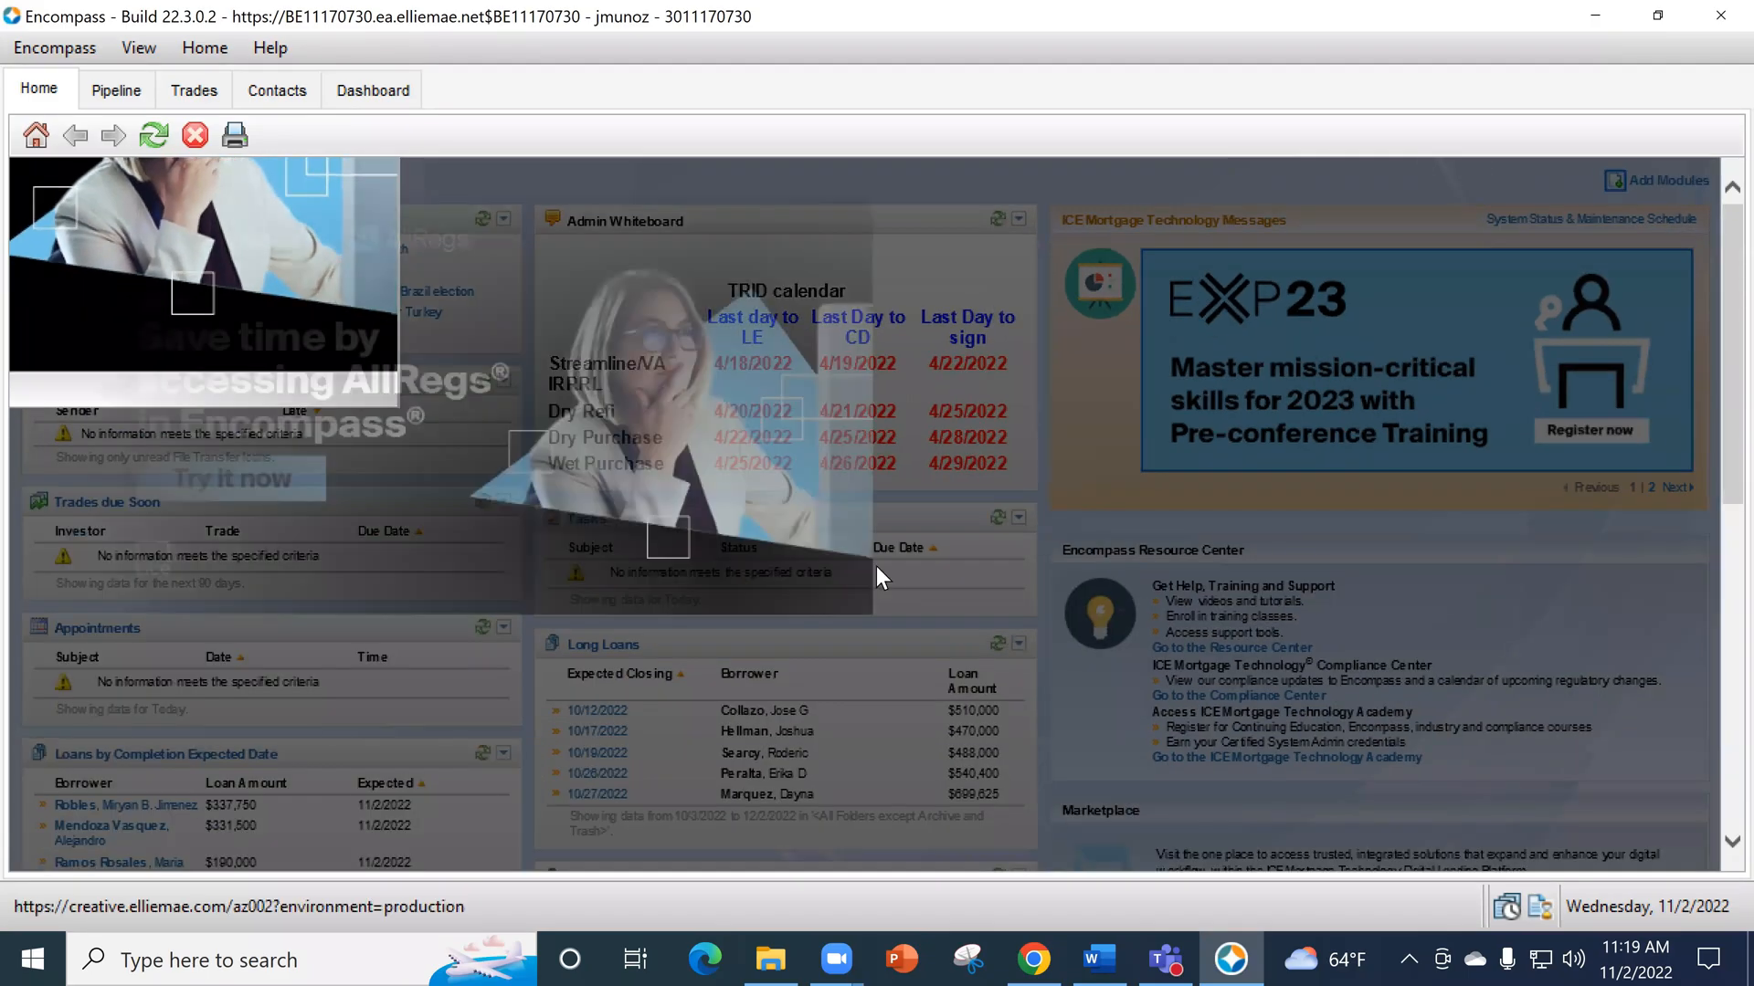
- Reload the Encompass home page to clear the advertisement overlay covering the modules
{"action": "right_click", "coordinate": [219, 257]}
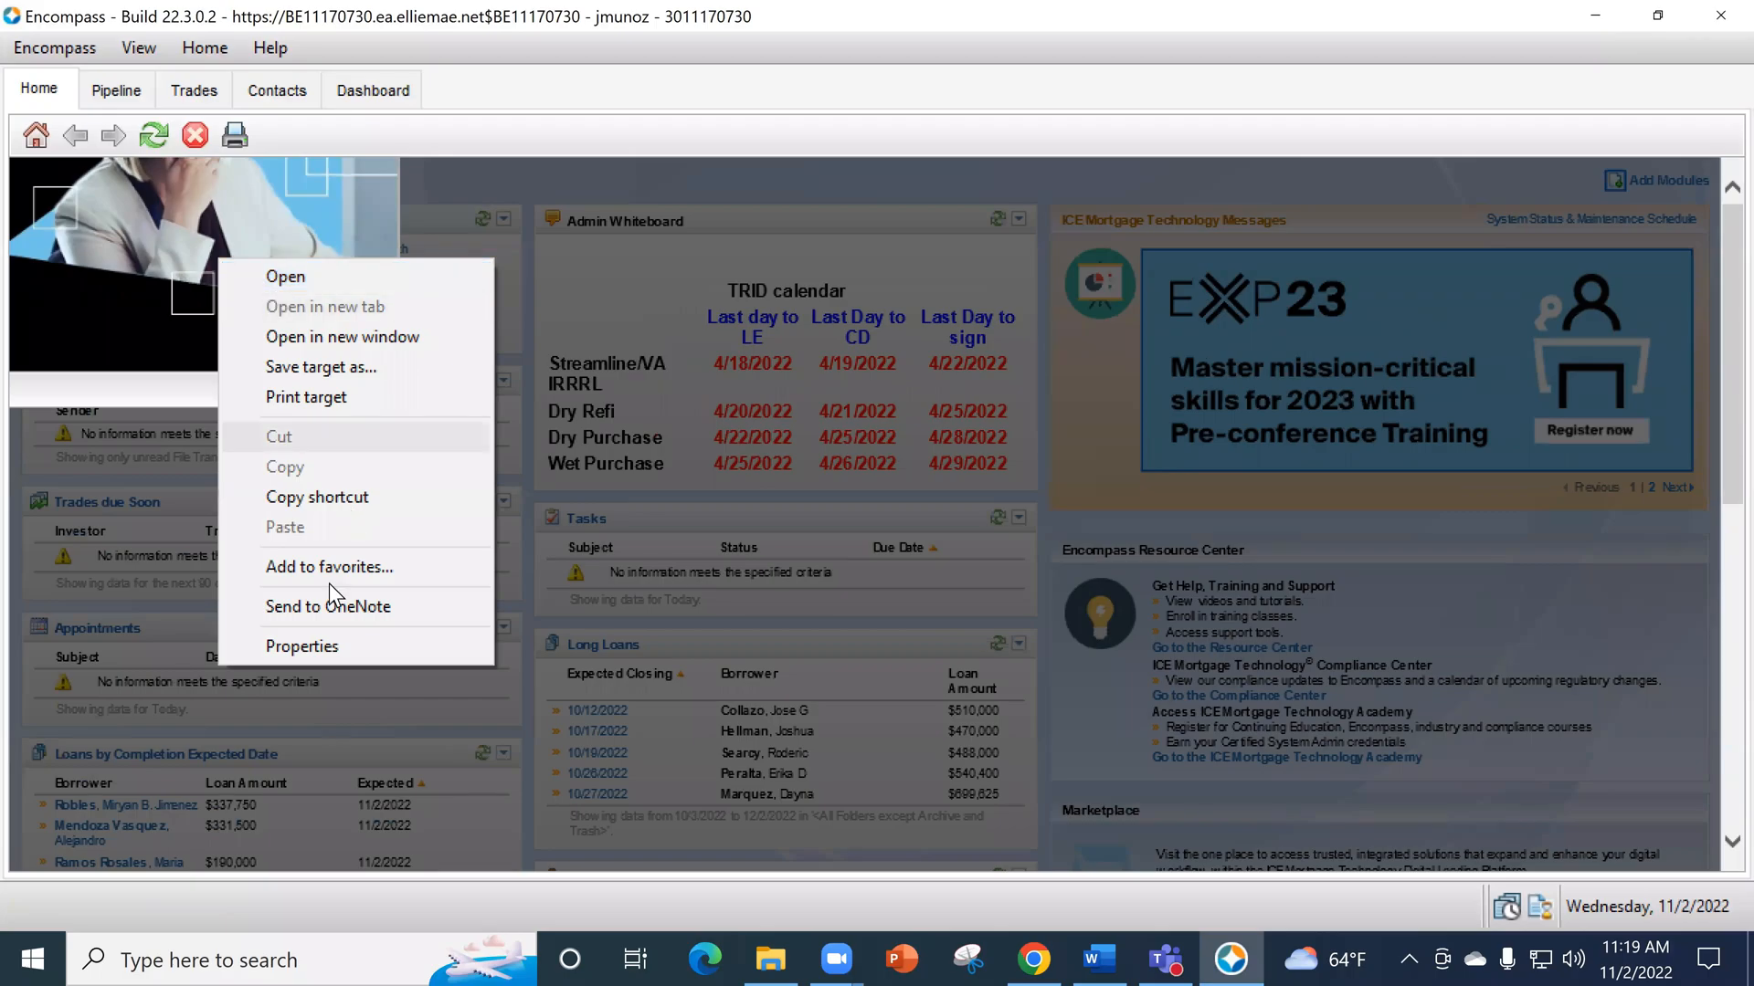
{"action": "left_click", "coordinate": [214, 588]}
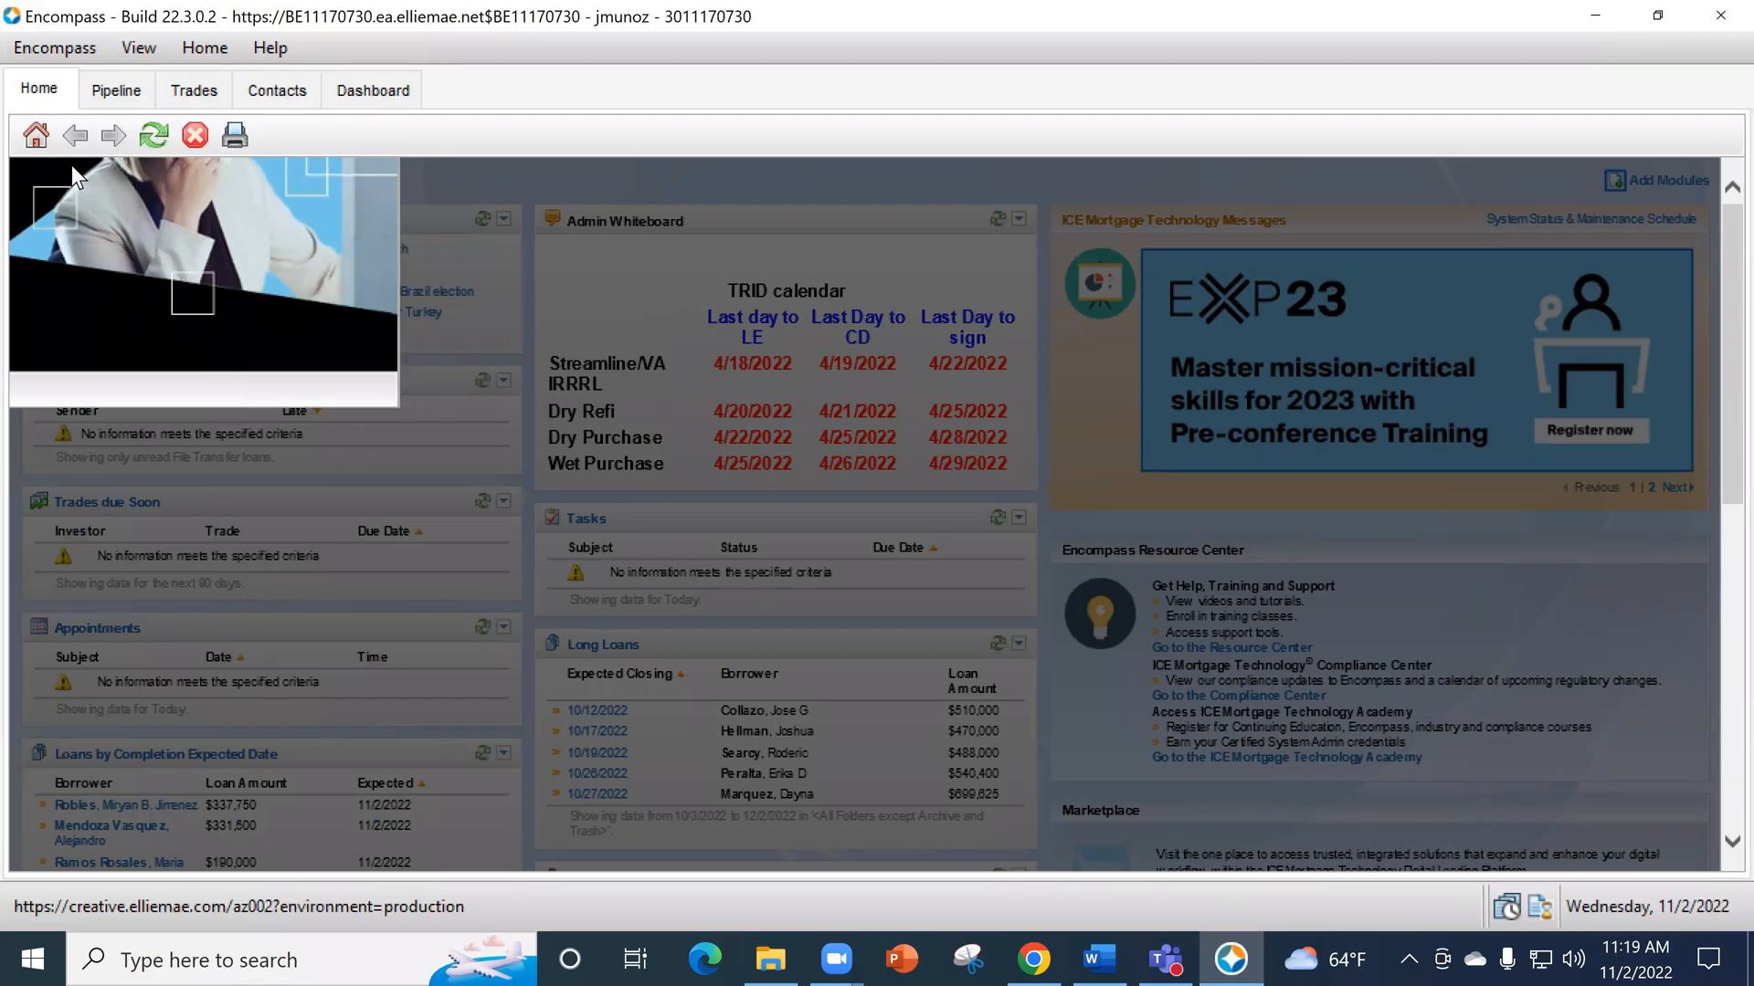
{"action": "left_click", "coordinate": [152, 137]}
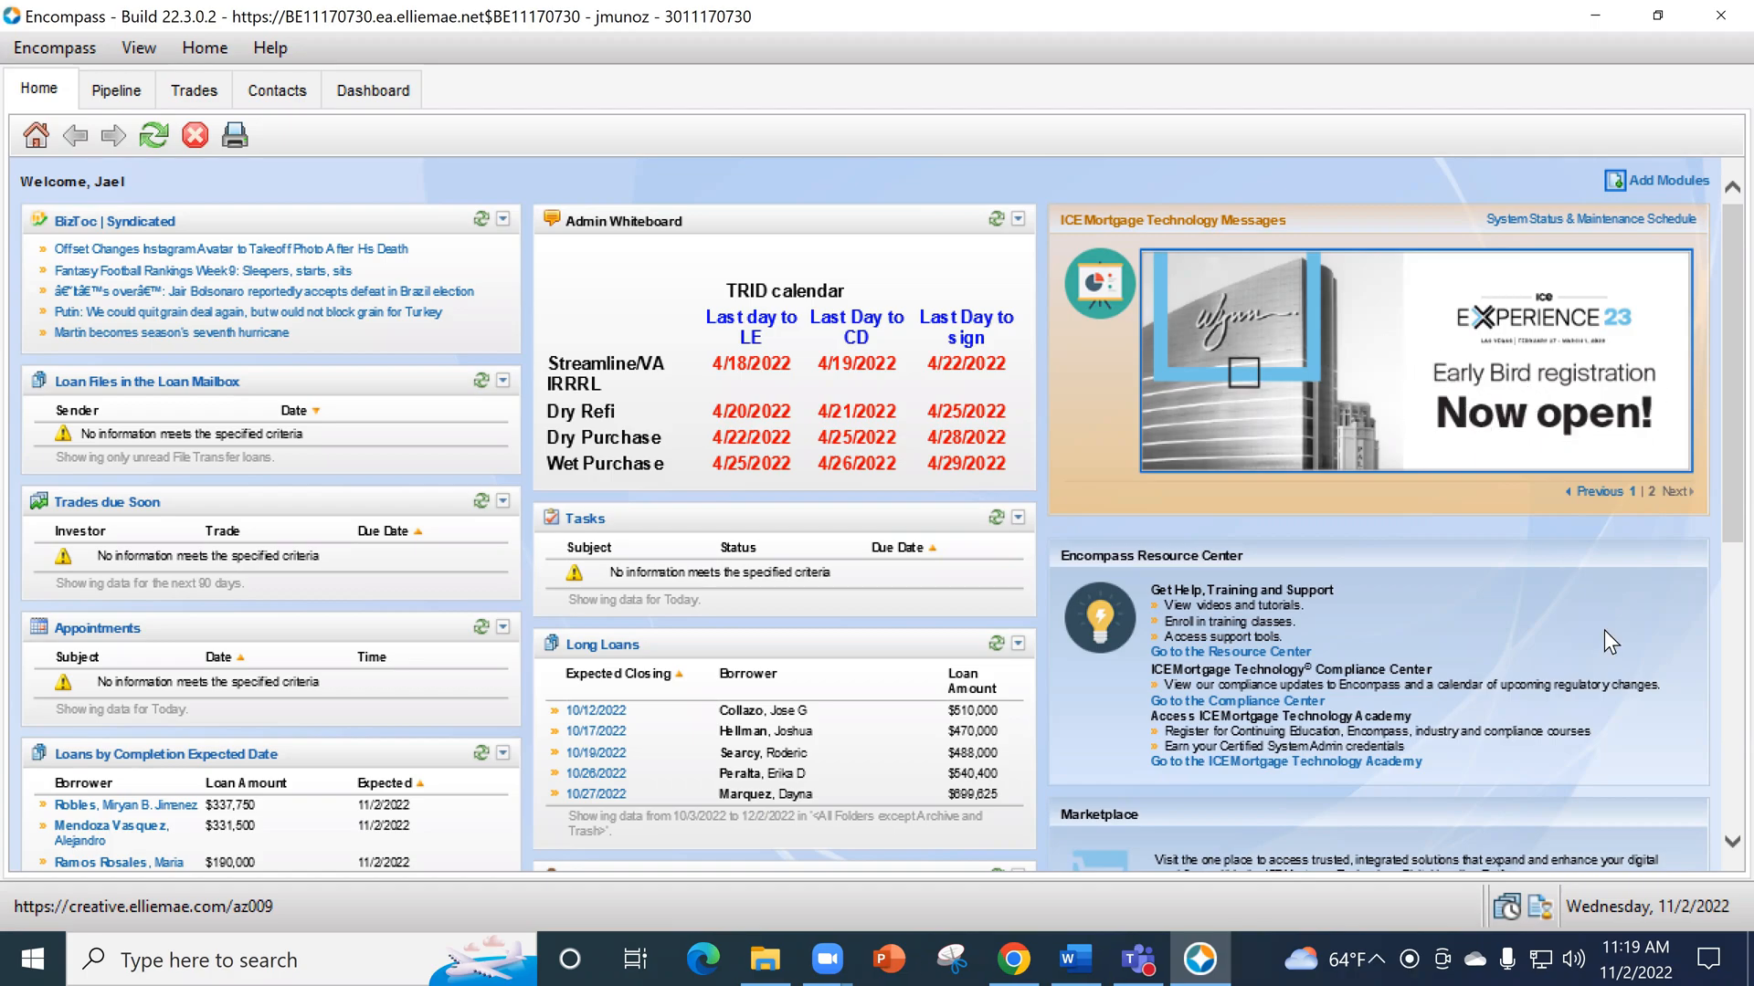
- Review the Encompass home page modules, including long loans, referral sources, loan alerts, rate lock expirations and recently viewed loans
{"action": "scroll", "coordinate": [659, 687], "scroll_direction": "down", "scroll_amount": 1}
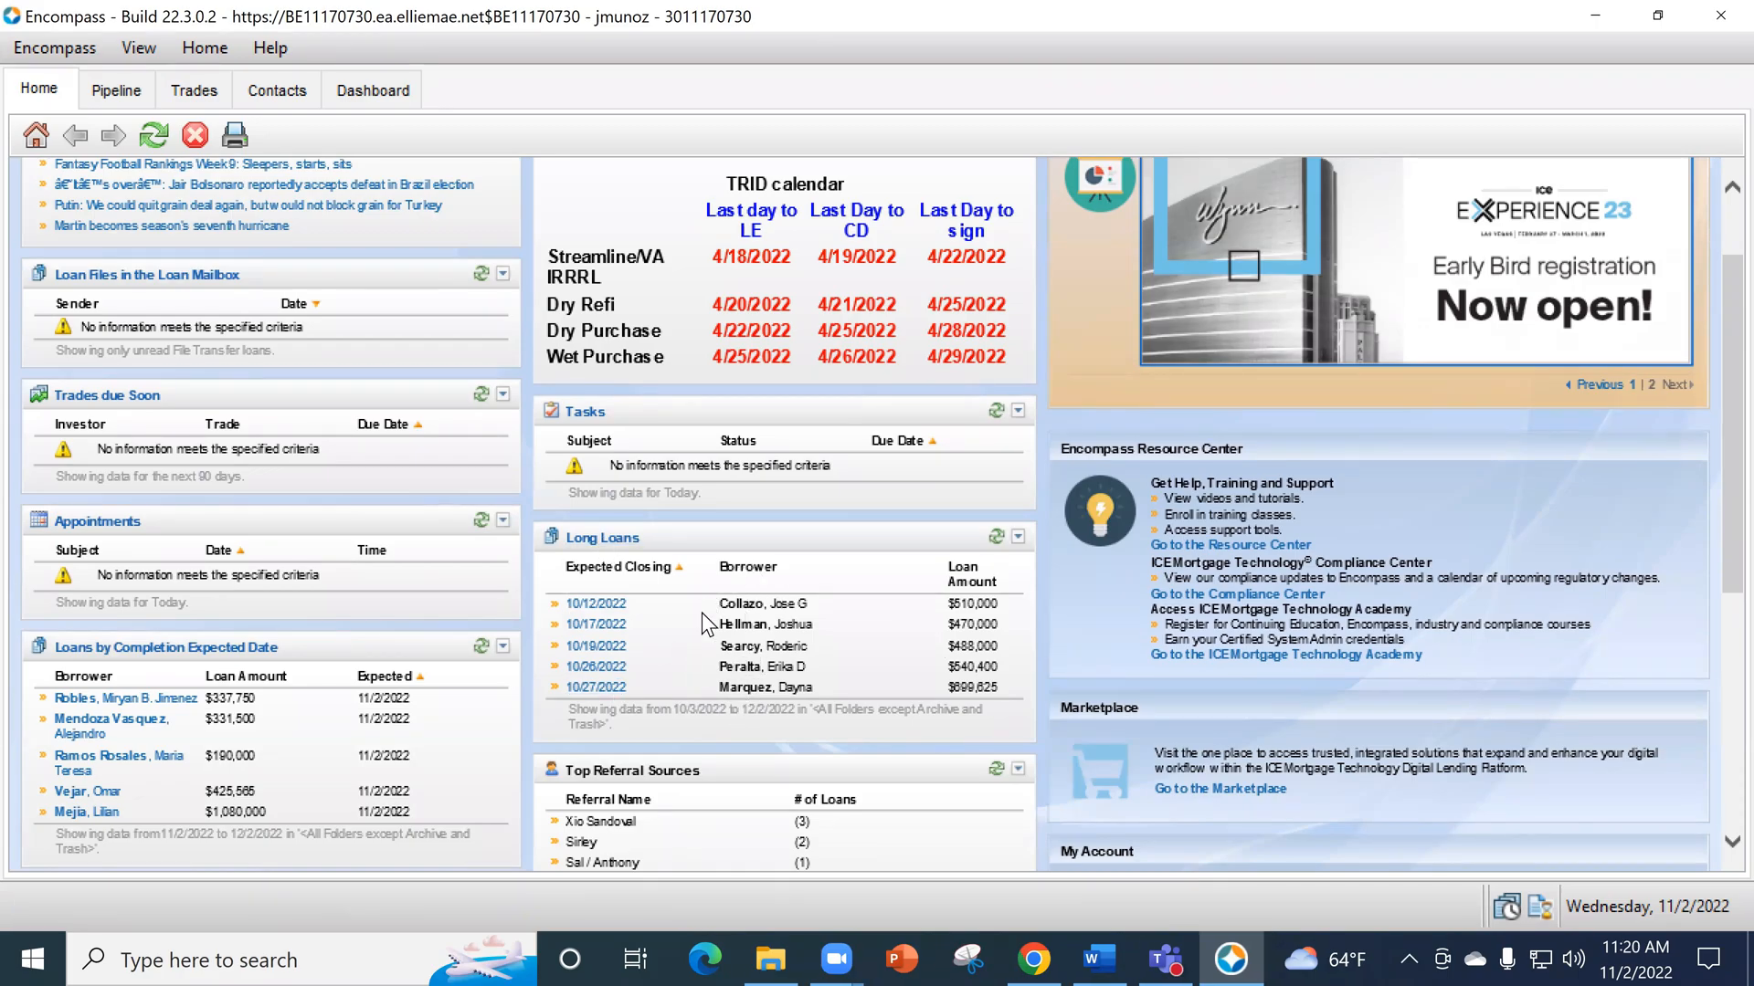
{"action": "scroll", "coordinate": [818, 667], "scroll_direction": "down", "scroll_amount": 2}
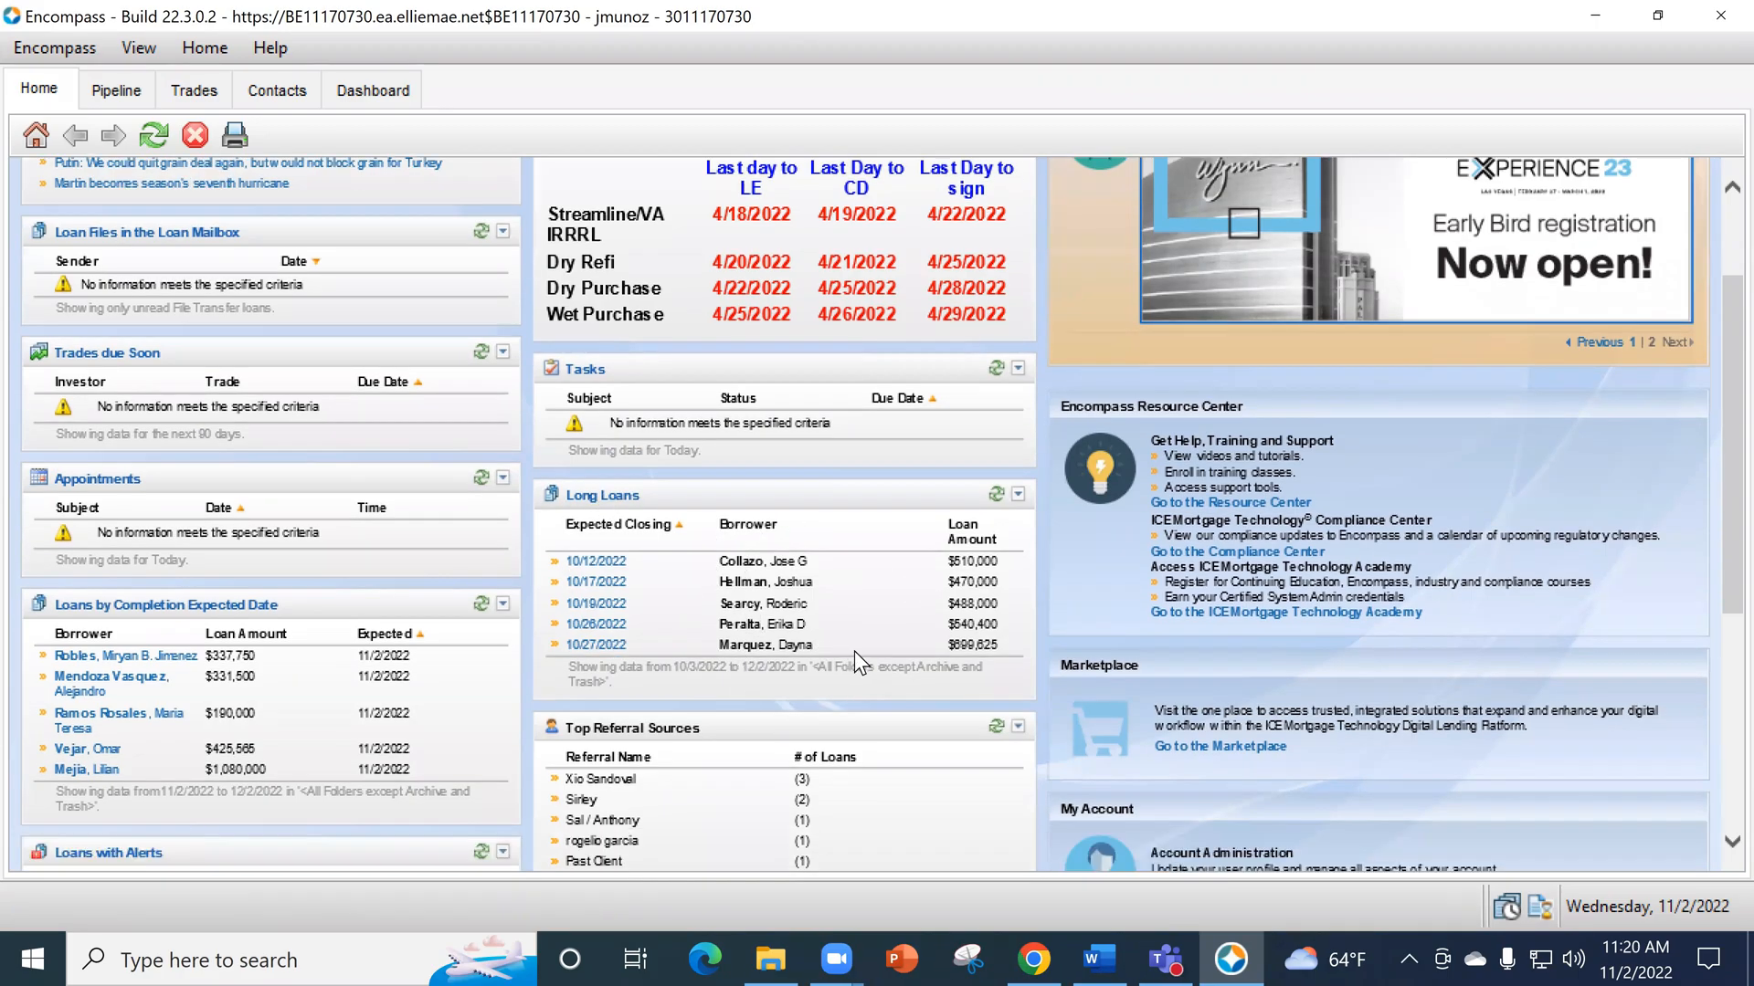
{"action": "scroll", "coordinate": [867, 646], "scroll_direction": "down", "scroll_amount": 1}
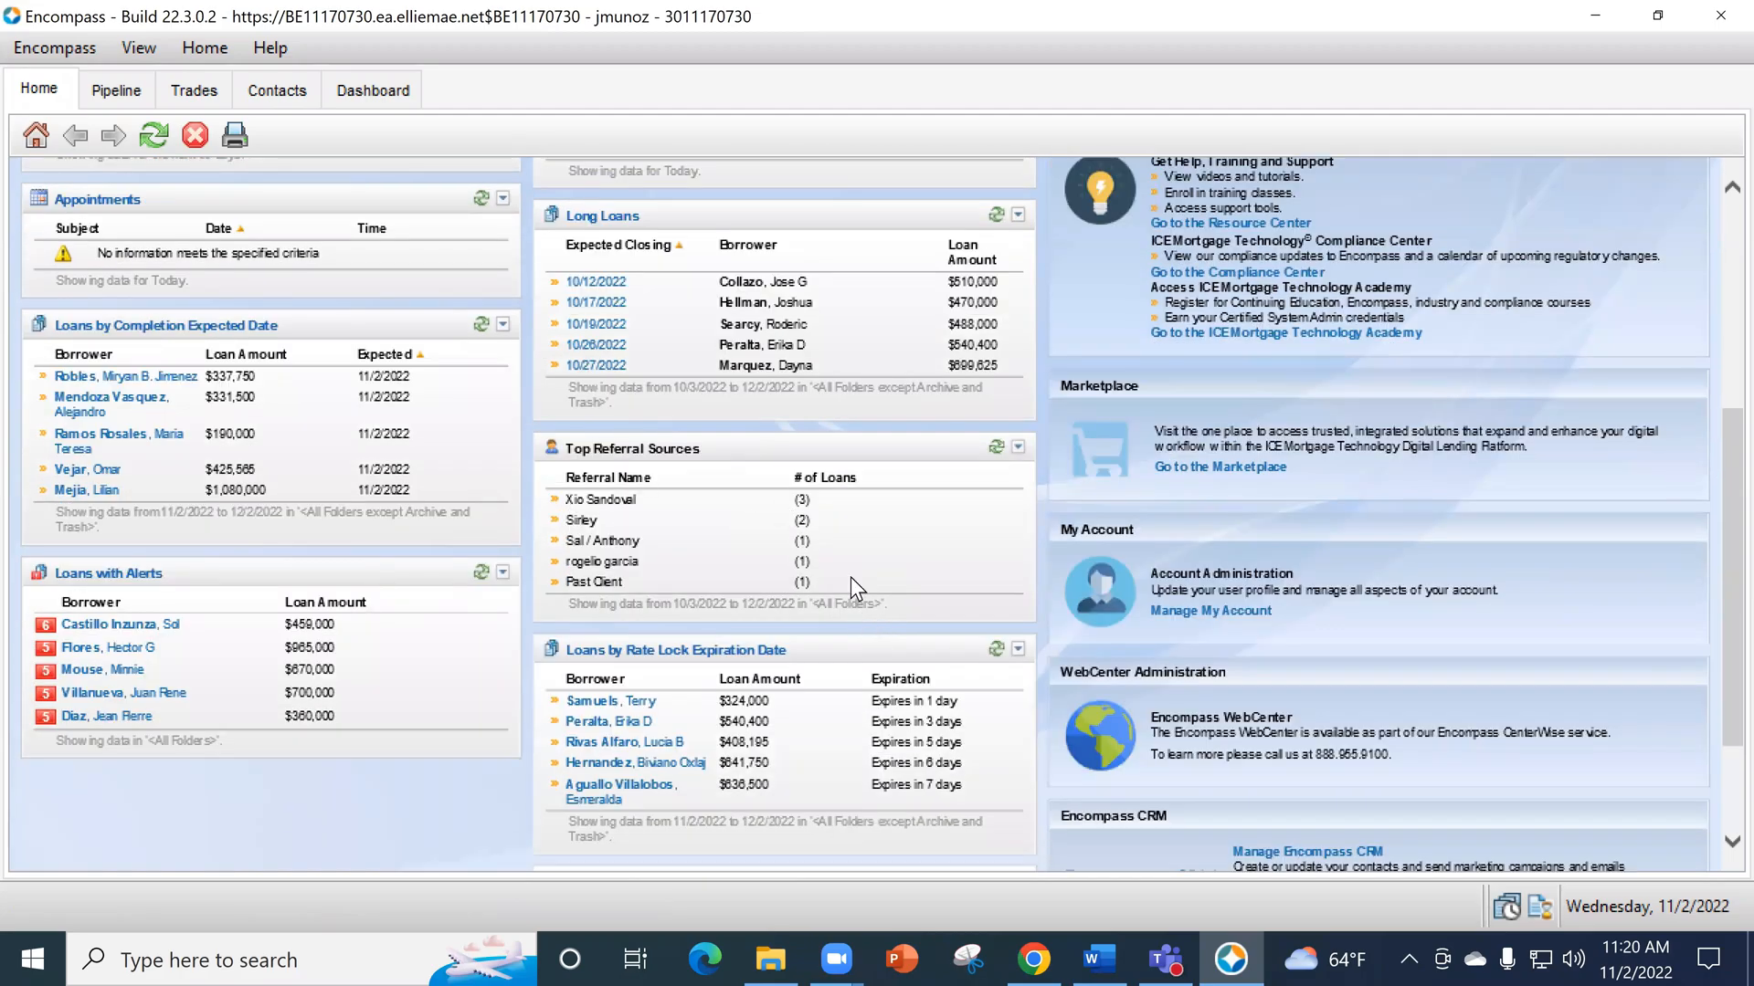
{"action": "scroll", "coordinate": [869, 580], "scroll_direction": "down", "scroll_amount": 1}
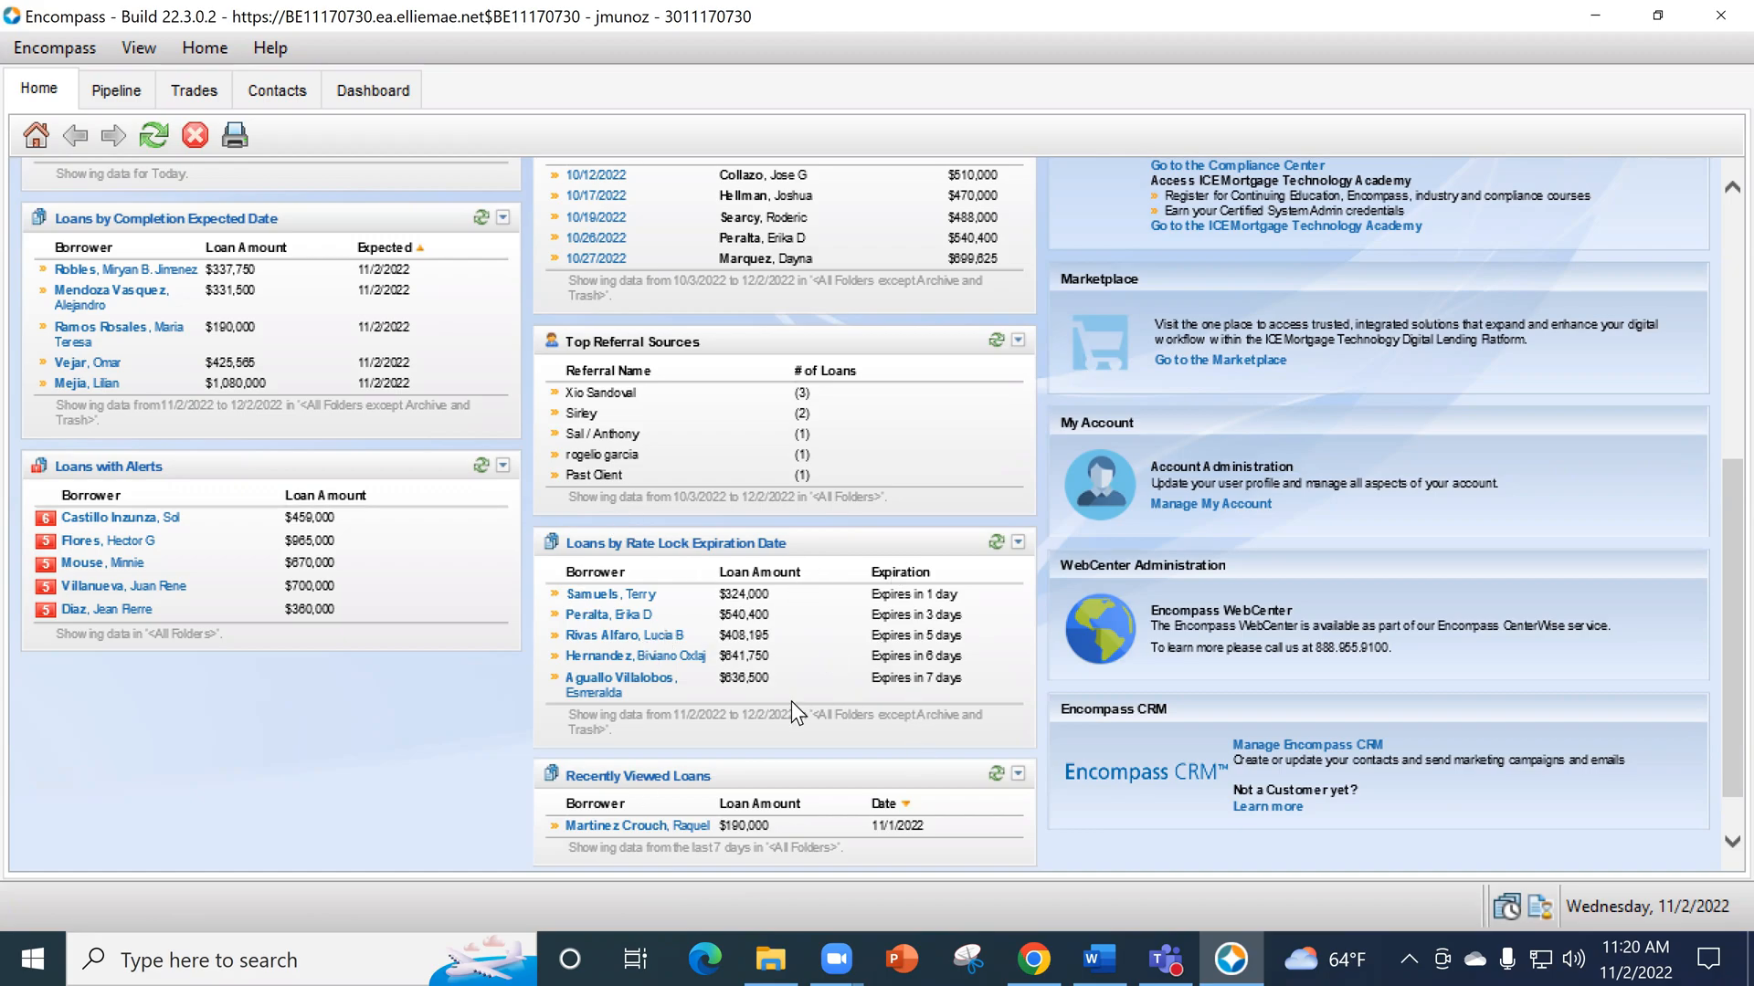
{"action": "scroll", "coordinate": [791, 700], "scroll_direction": "down", "scroll_amount": 1}
{"action": "scroll", "coordinate": [924, 672], "scroll_direction": "up", "scroll_amount": 8}
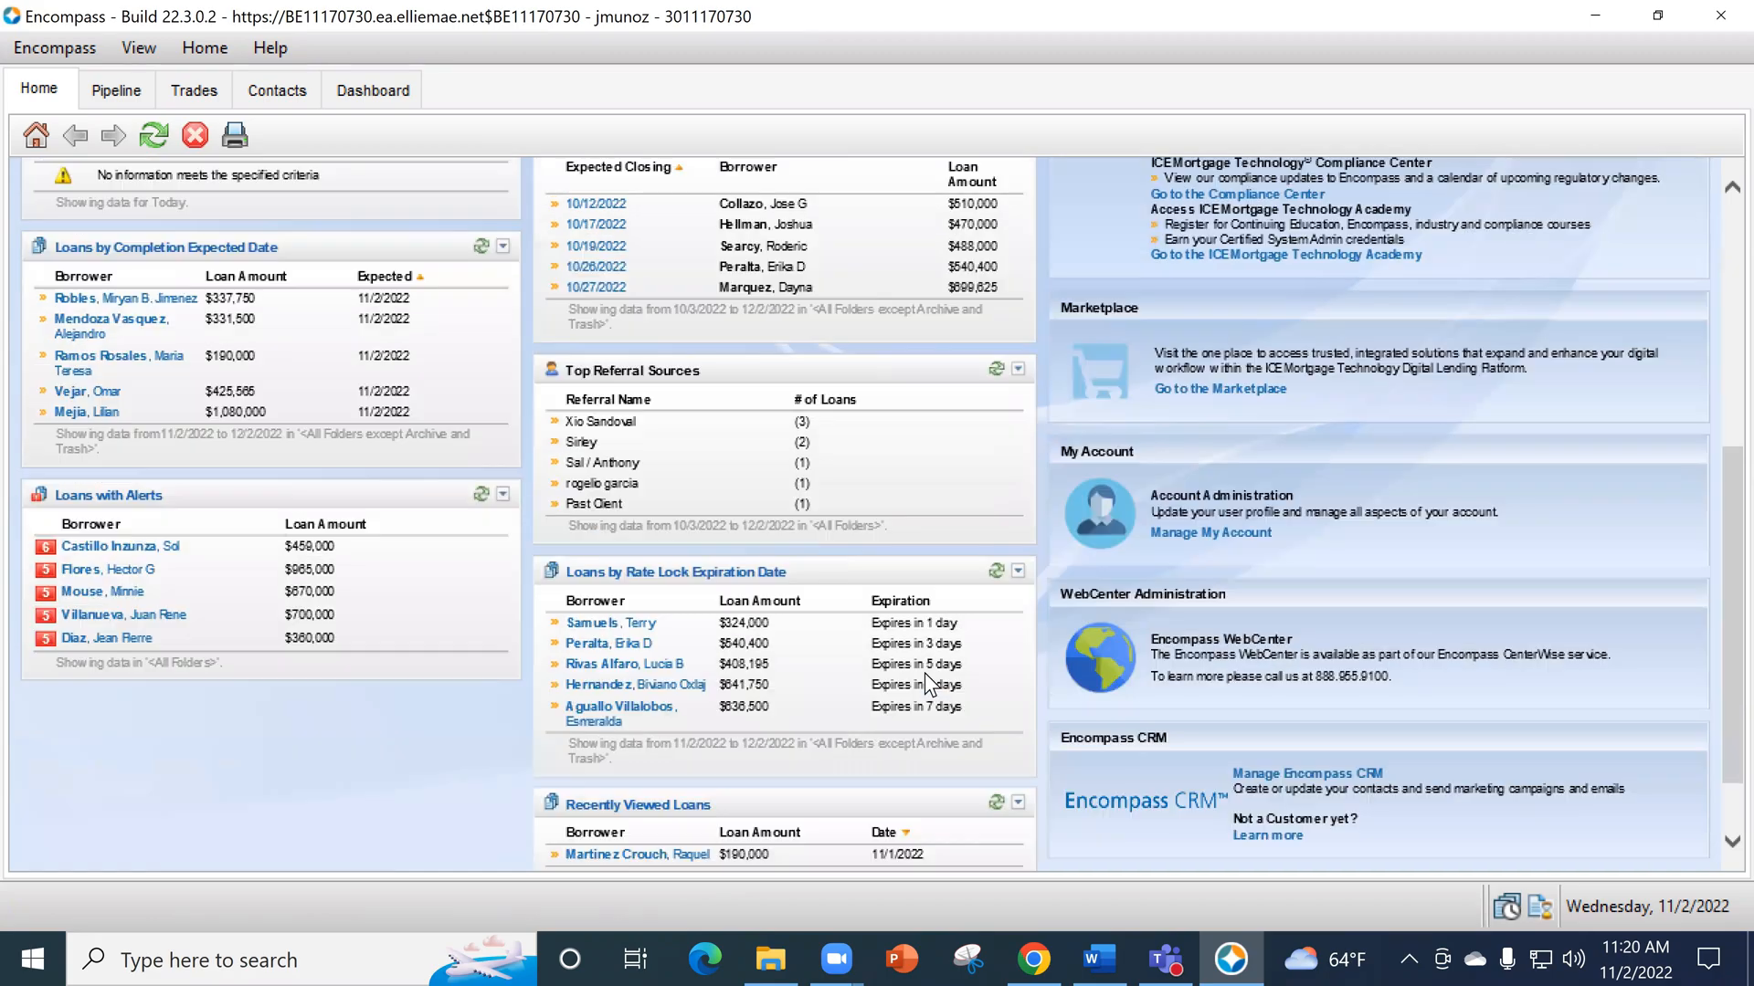
{"action": "scroll", "coordinate": [1164, 512], "scroll_direction": "up", "scroll_amount": 3}
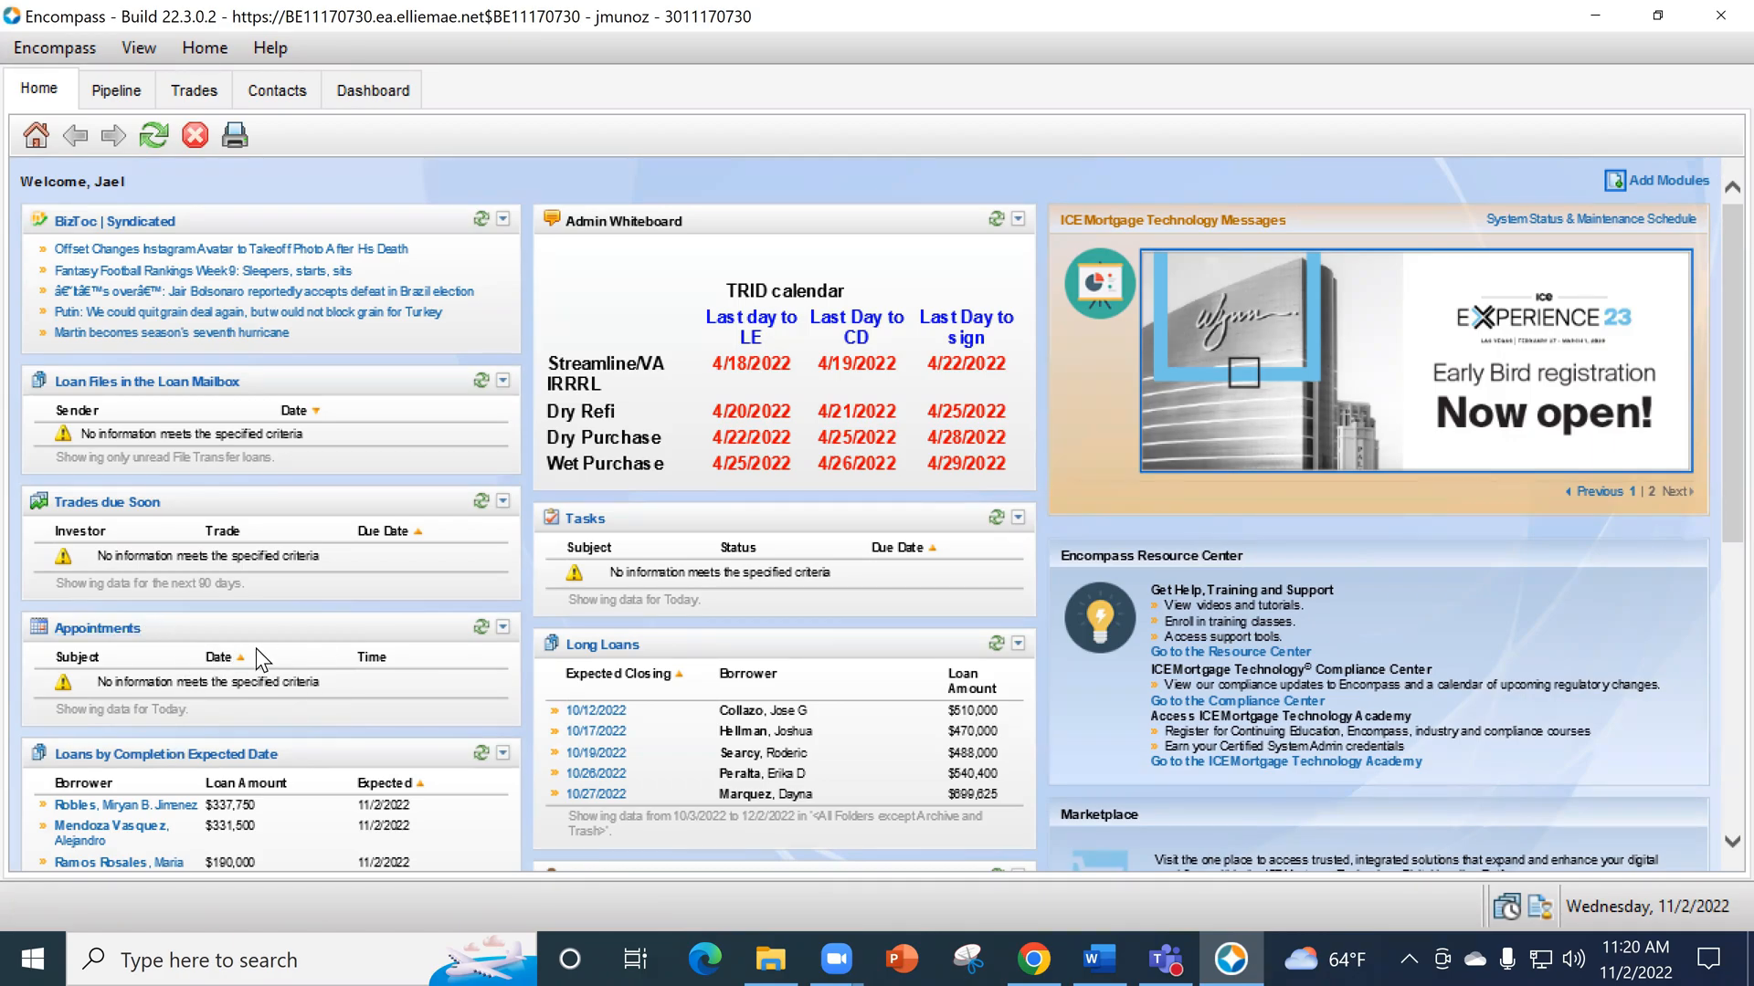
{"action": "scroll", "coordinate": [836, 639], "scroll_direction": "down", "scroll_amount": 6}
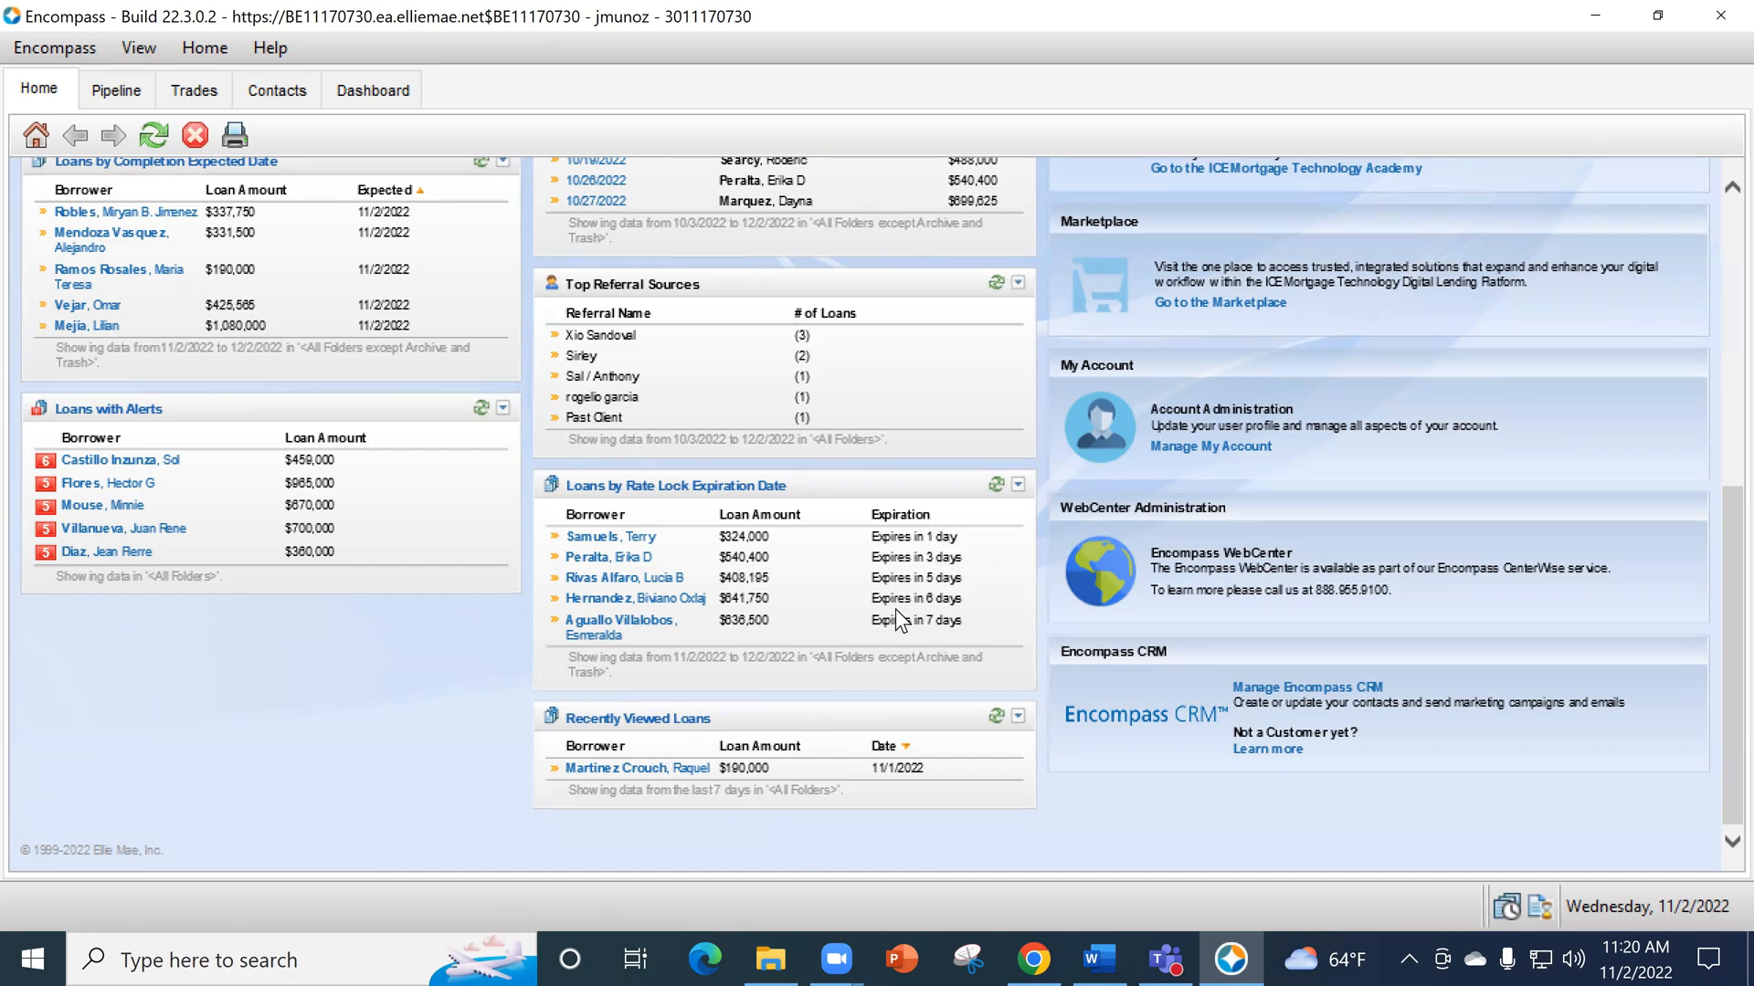
{"action": "scroll", "coordinate": [895, 608], "scroll_direction": "up", "scroll_amount": 5}
{"action": "scroll", "coordinate": [941, 621], "scroll_direction": "up", "scroll_amount": 2}
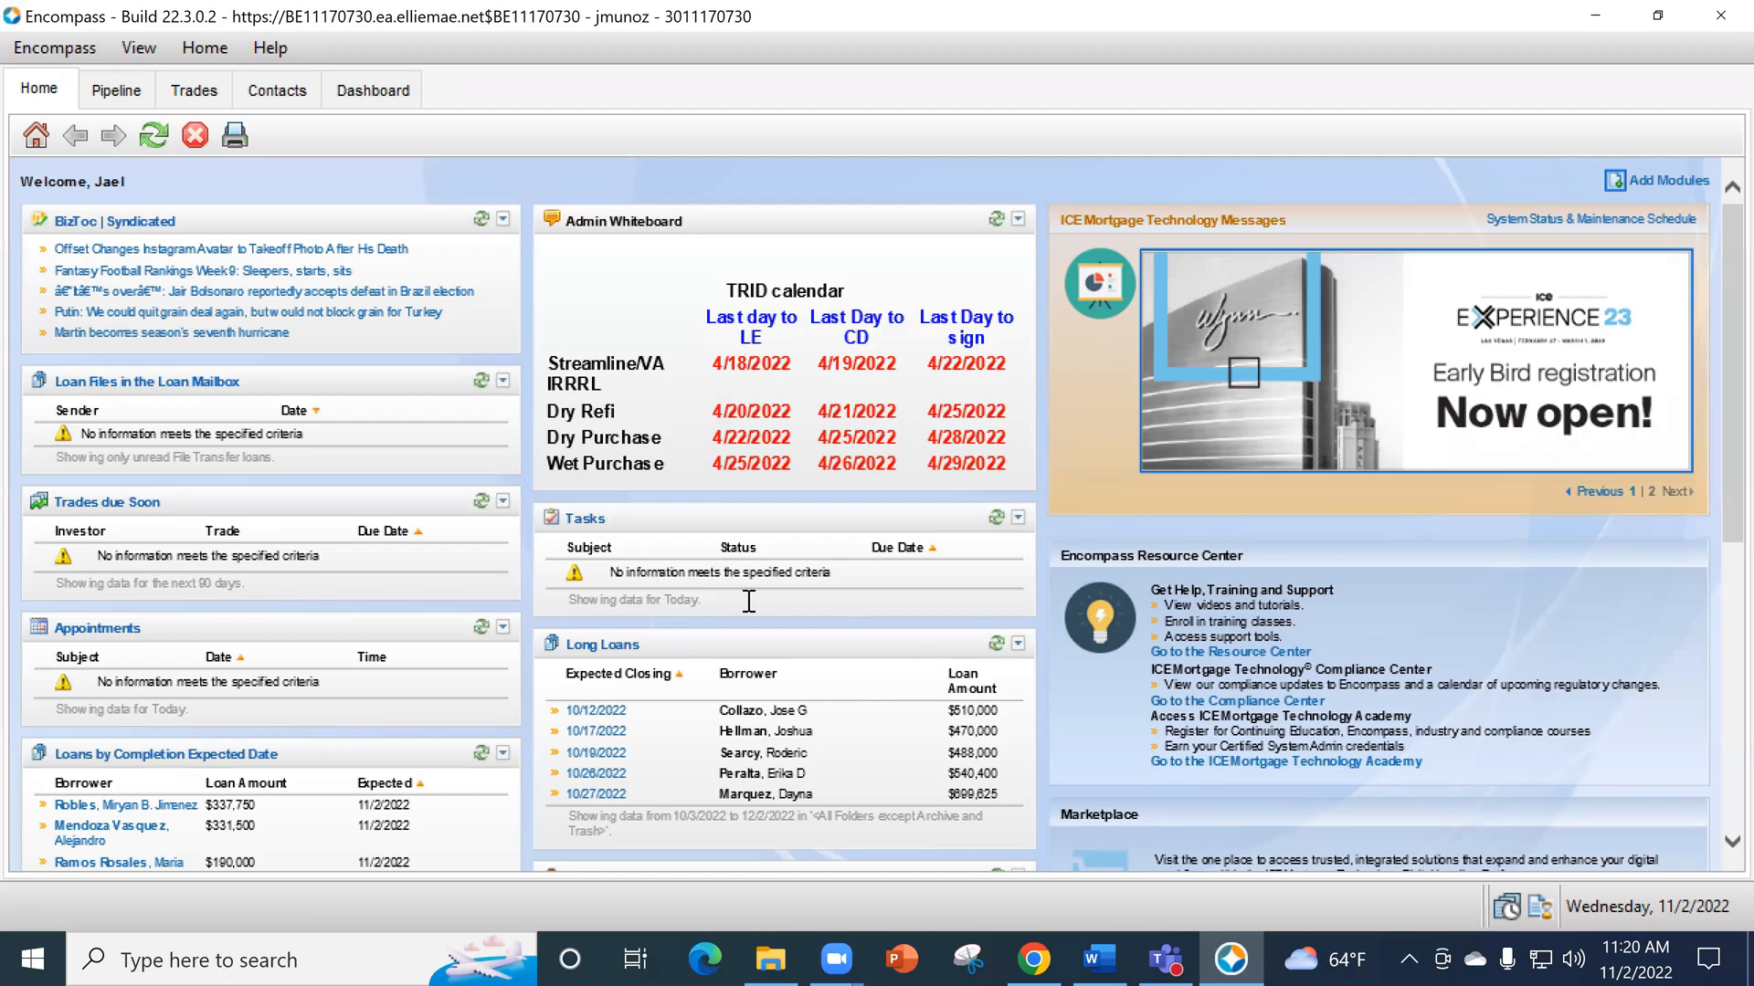
- Switch to Chrome, close the Adobe Acrobat Reader page, and try to log in to Optimal Blue with the account username and password
{"action": "left_click", "coordinate": [1595, 15]}
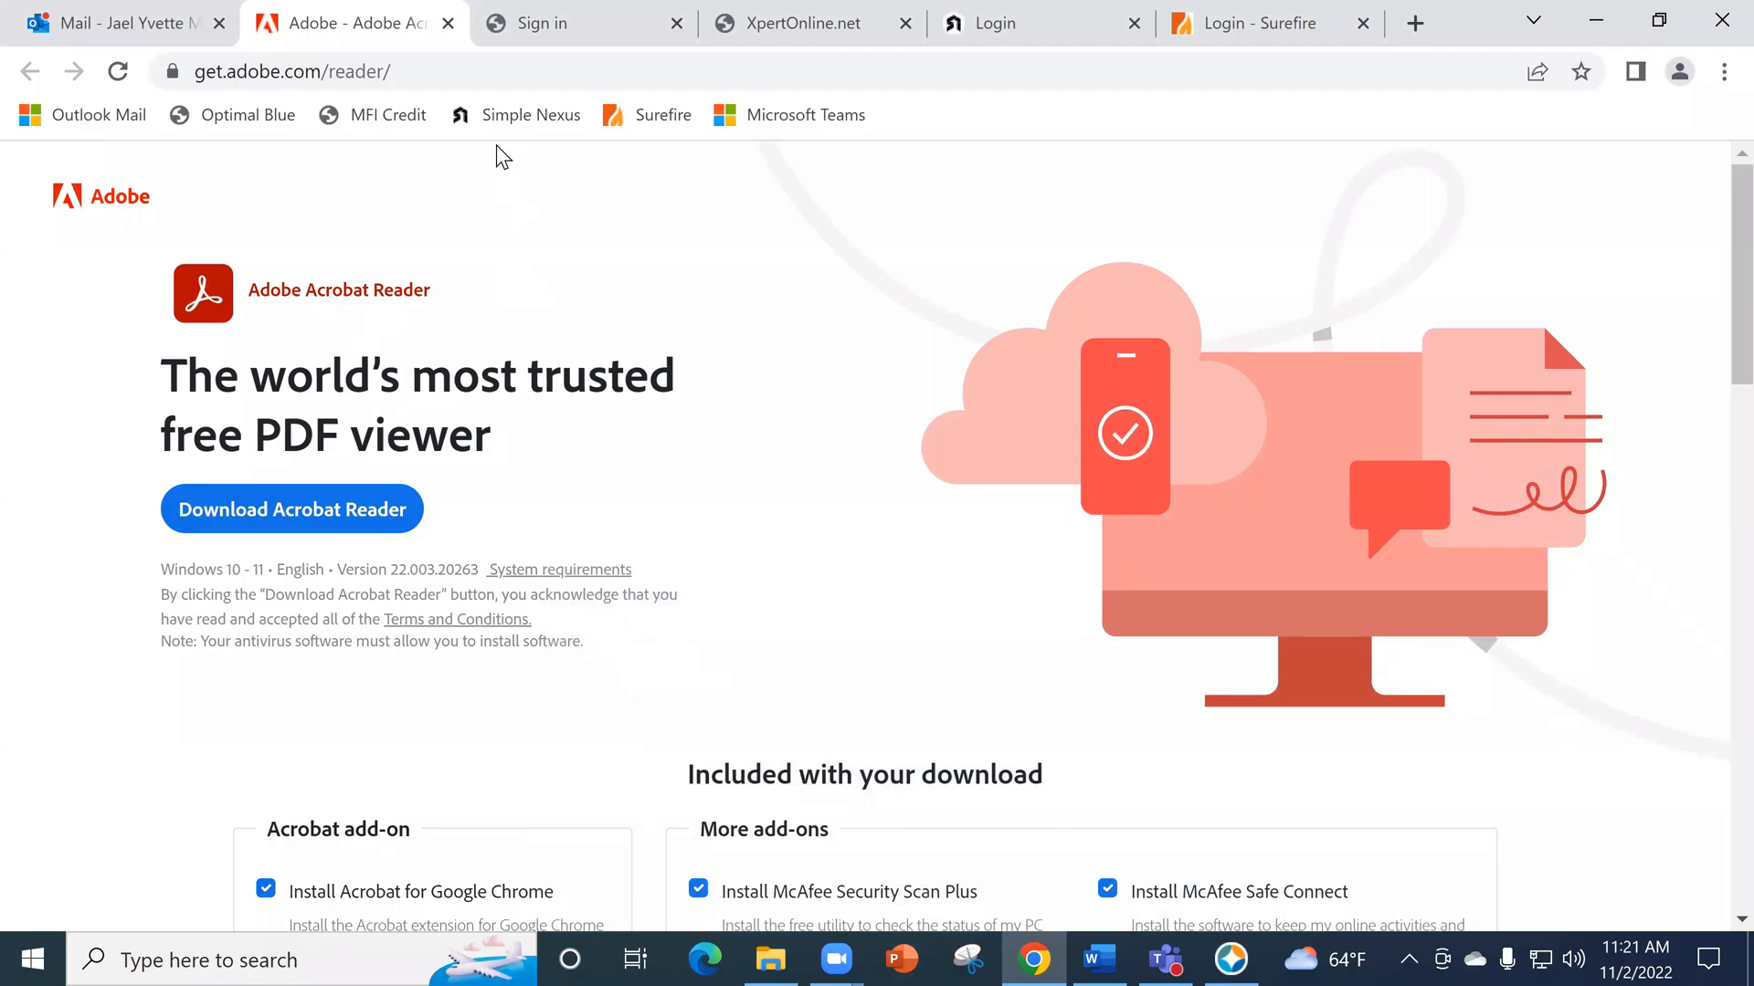
{"action": "key", "text": "ctrl+w"}
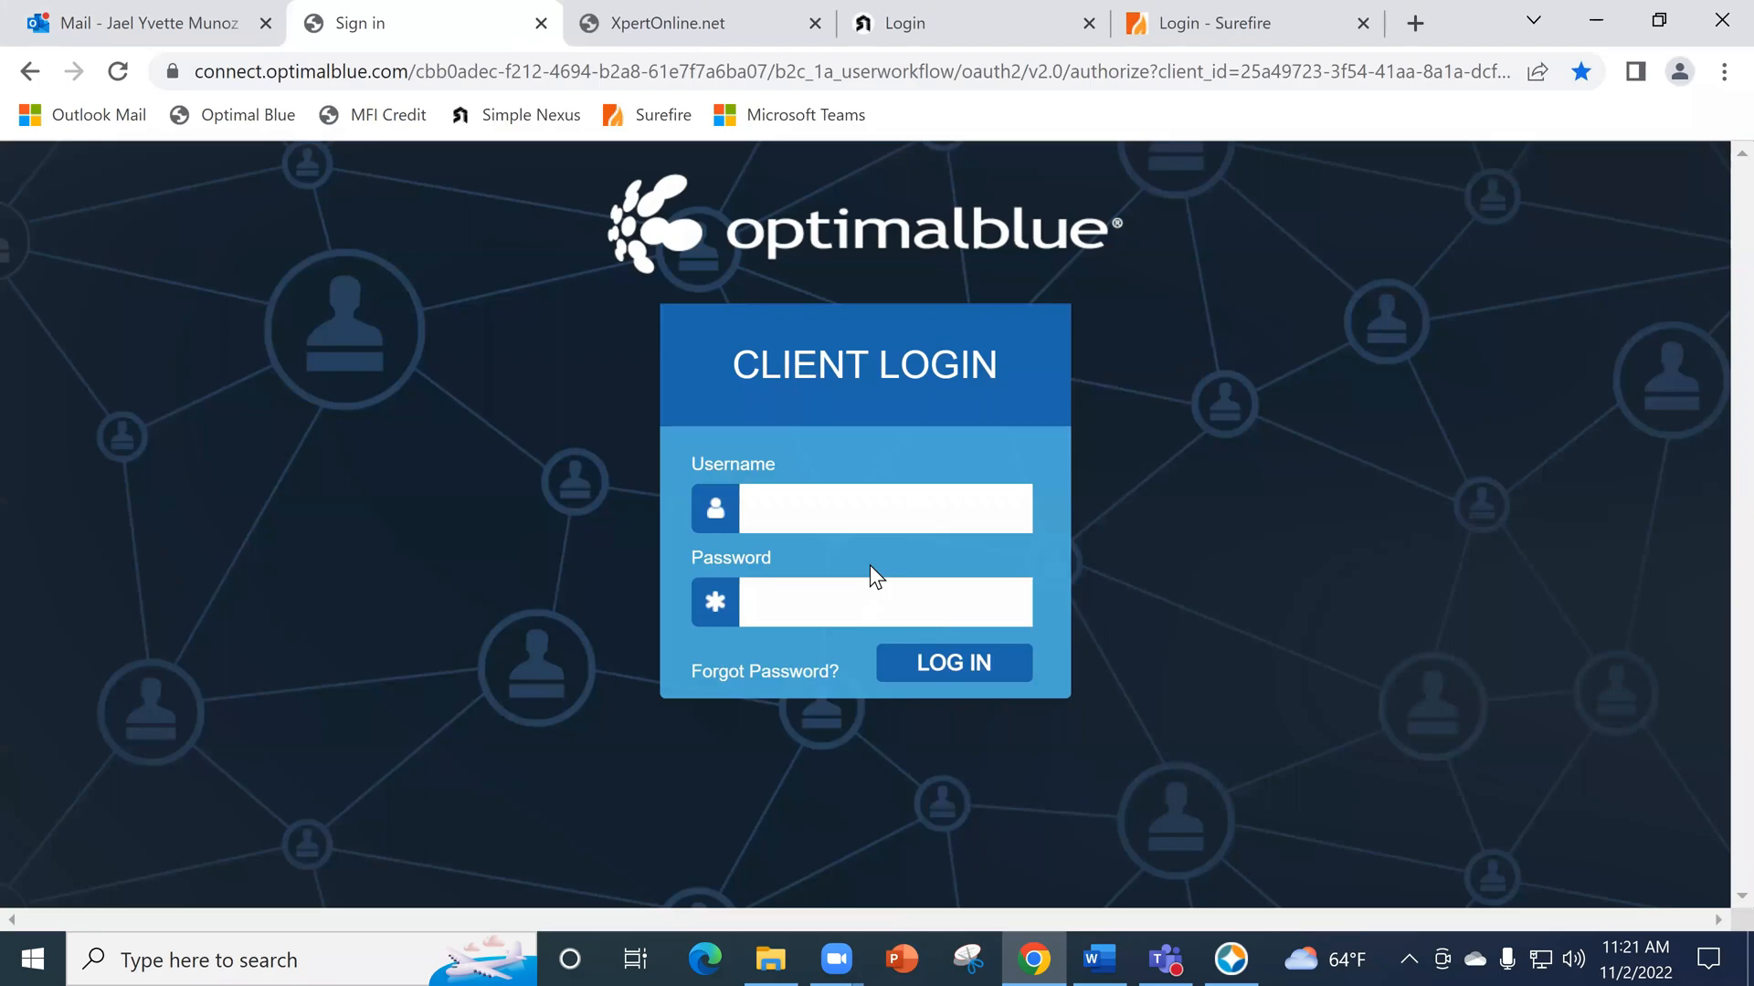
{"action": "left_click", "coordinate": [822, 514]}
{"action": "type", "text": "jmunoz"}
{"action": "type", "text": "••••••••••"}
{"action": "type", "text": "•"}
{"action": "key", "text": "Return"}
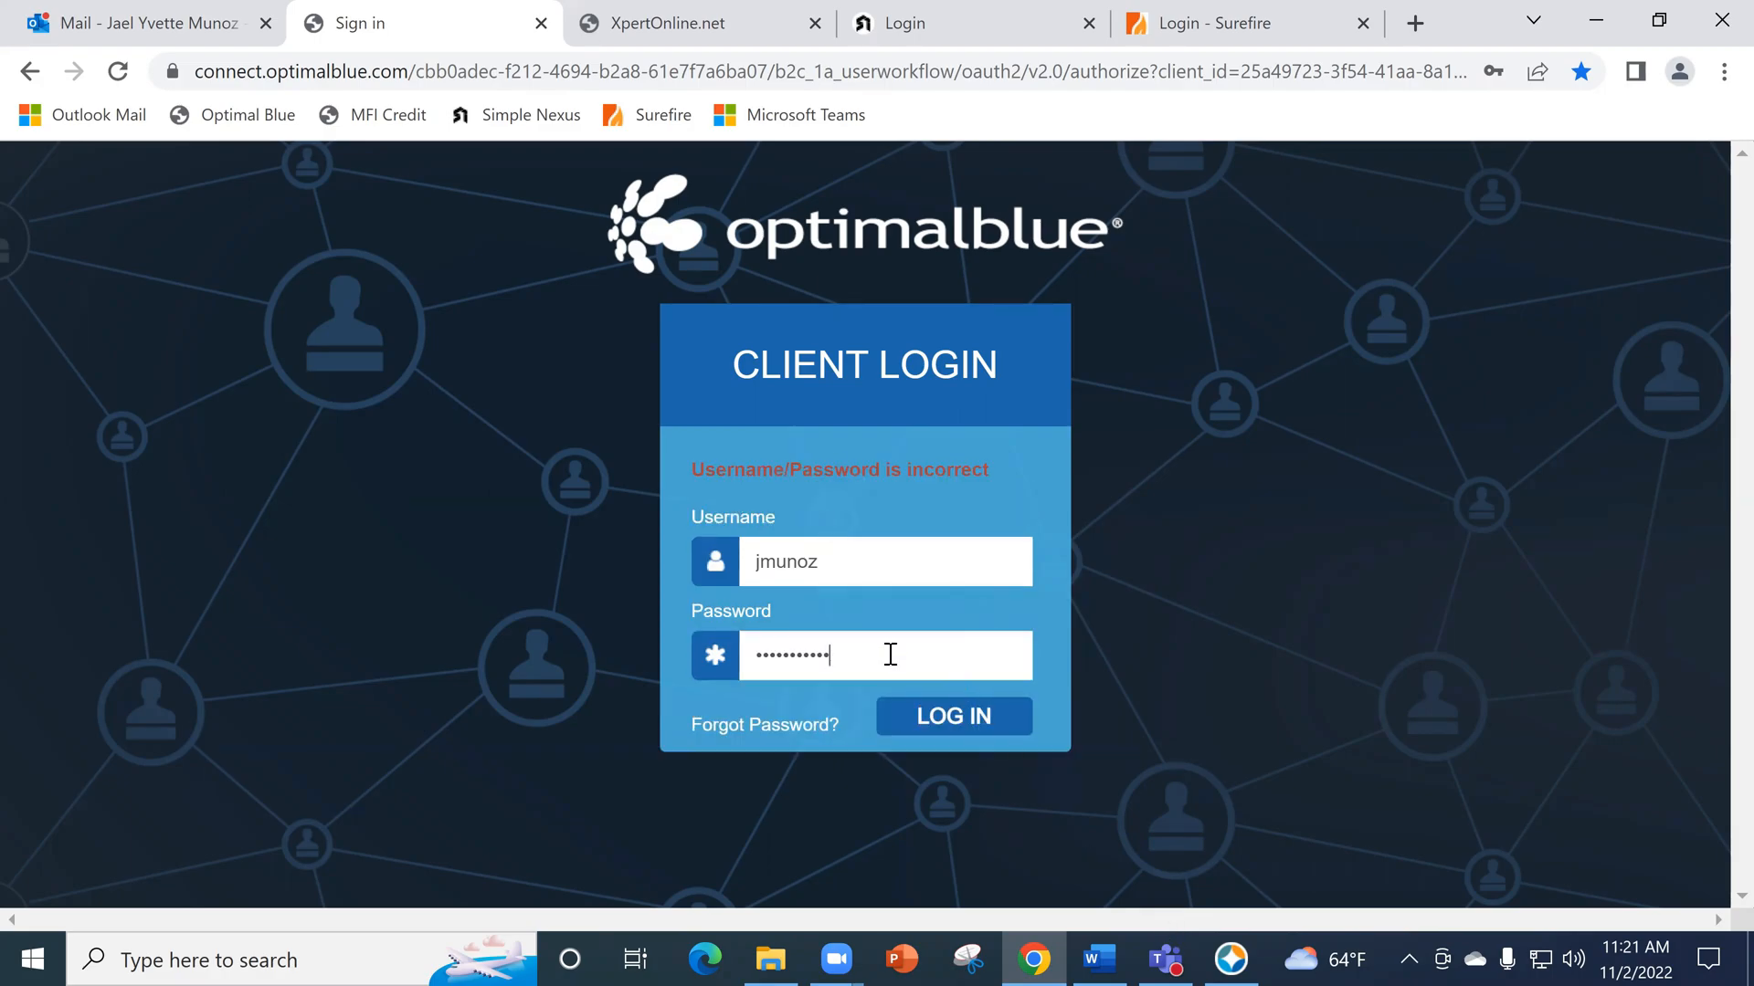
- Replace the password on the Optimal Blue client login form and try to log in again
{"action": "key", "text": "BackSpace"}
{"action": "key", "text": "BackSpace"}
{"action": "key", "text": "BackSpace"}
{"action": "key", "text": "BackSpace"}
{"action": "key", "text": "BackSpace"}
{"action": "key", "text": "BackSpace"}
{"action": "key", "text": "BackSpace"}
{"action": "key", "text": "BackSpace"}
{"action": "type", "text": "•••••••••••"}
{"action": "key", "text": "Return"}
- Switch to Encompass and open the loan listed under Recently Viewed Loans, checking the Optimal Blue login page in Chrome meanwhile
{"action": "left_click", "coordinate": [1231, 959]}
{"action": "scroll", "coordinate": [639, 786], "scroll_direction": "down", "scroll_amount": 10}
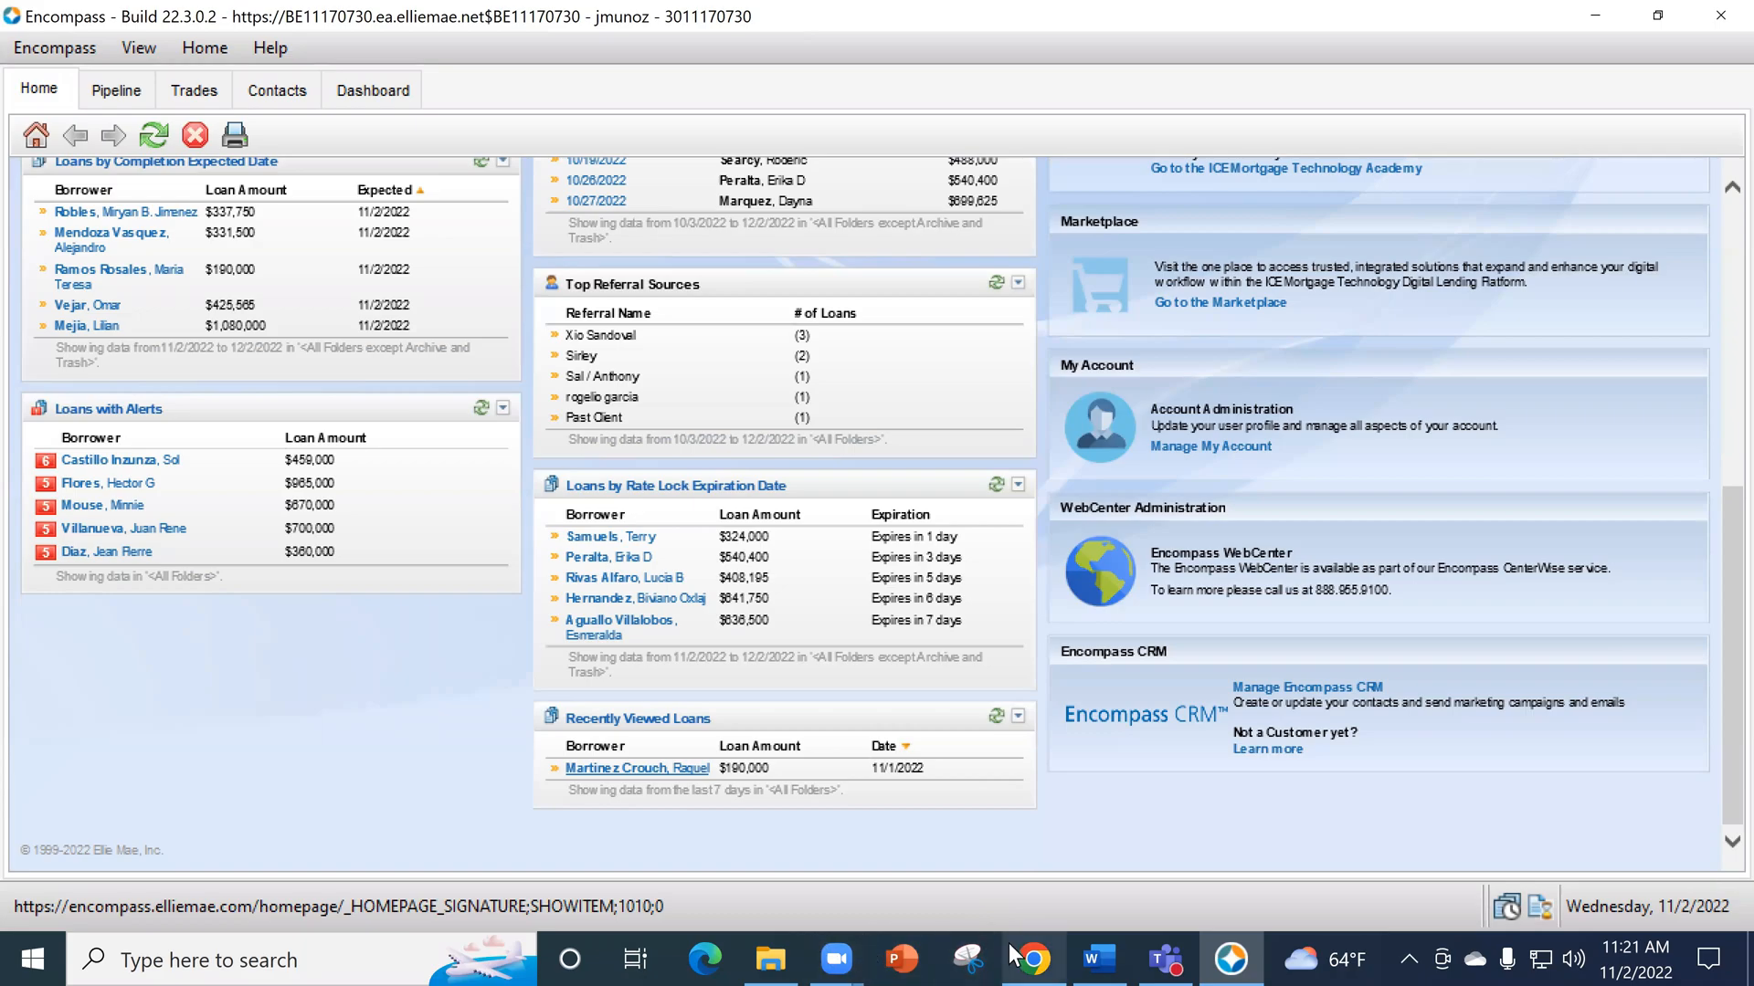
{"action": "left_click", "coordinate": [1034, 959]}
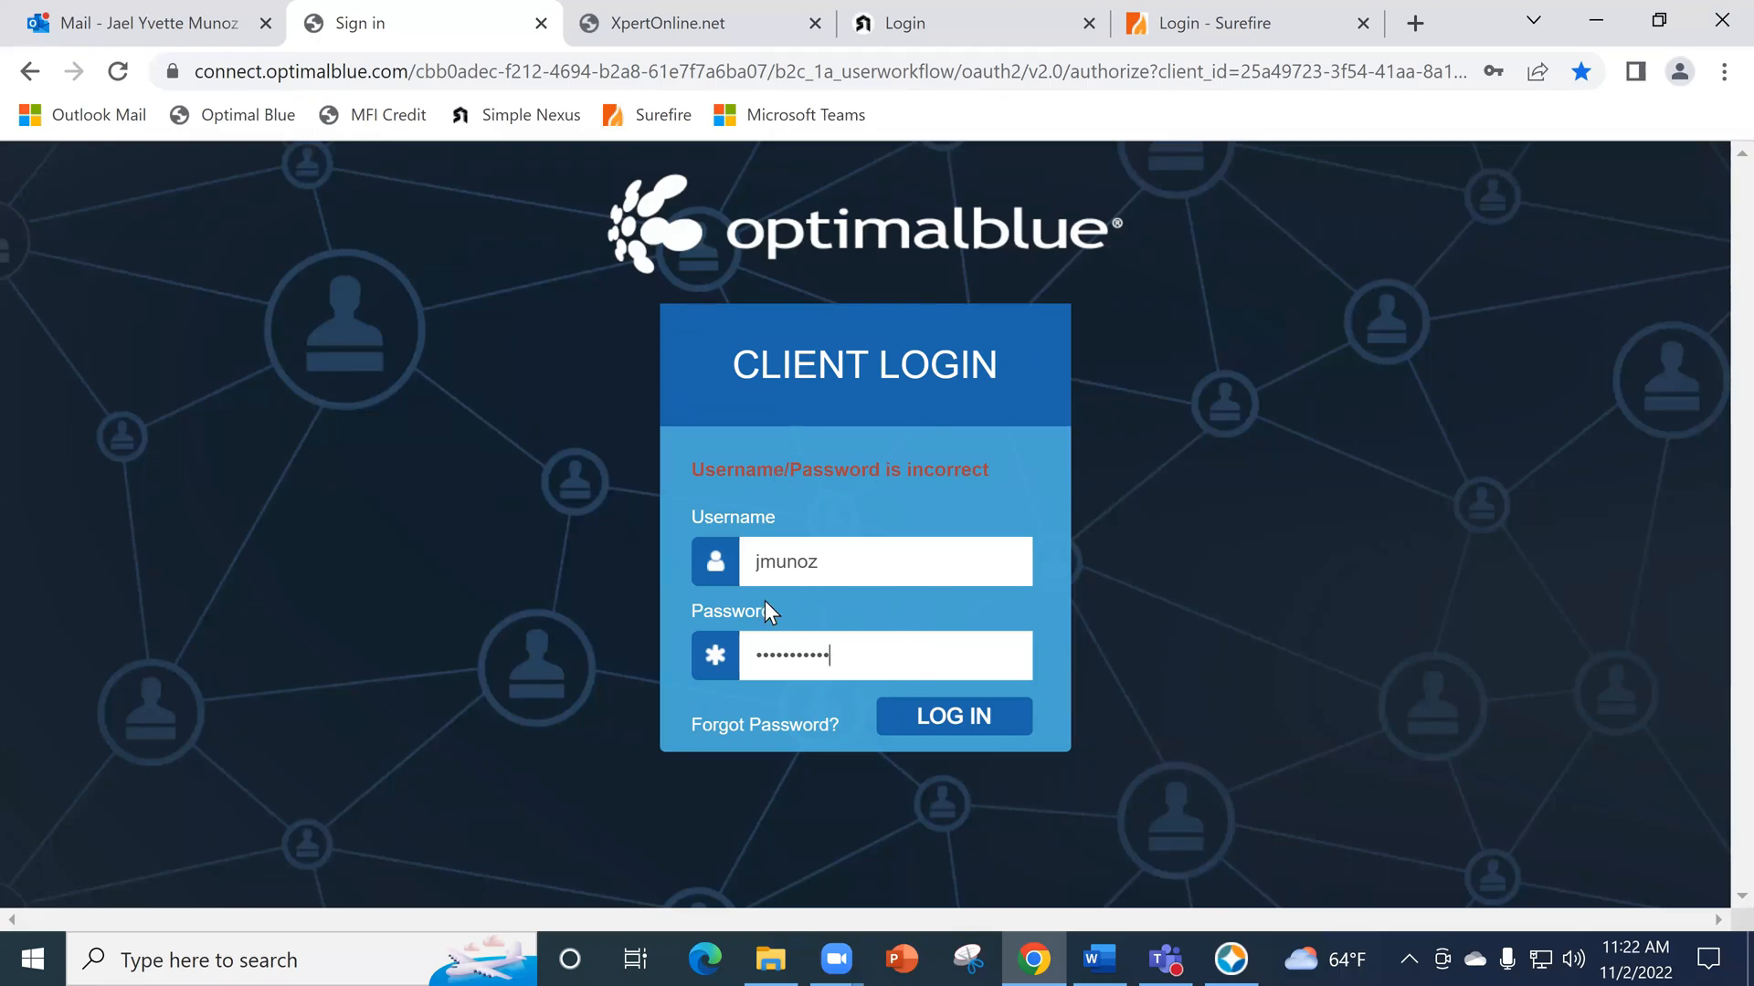
{"action": "left_click", "coordinate": [1230, 959]}
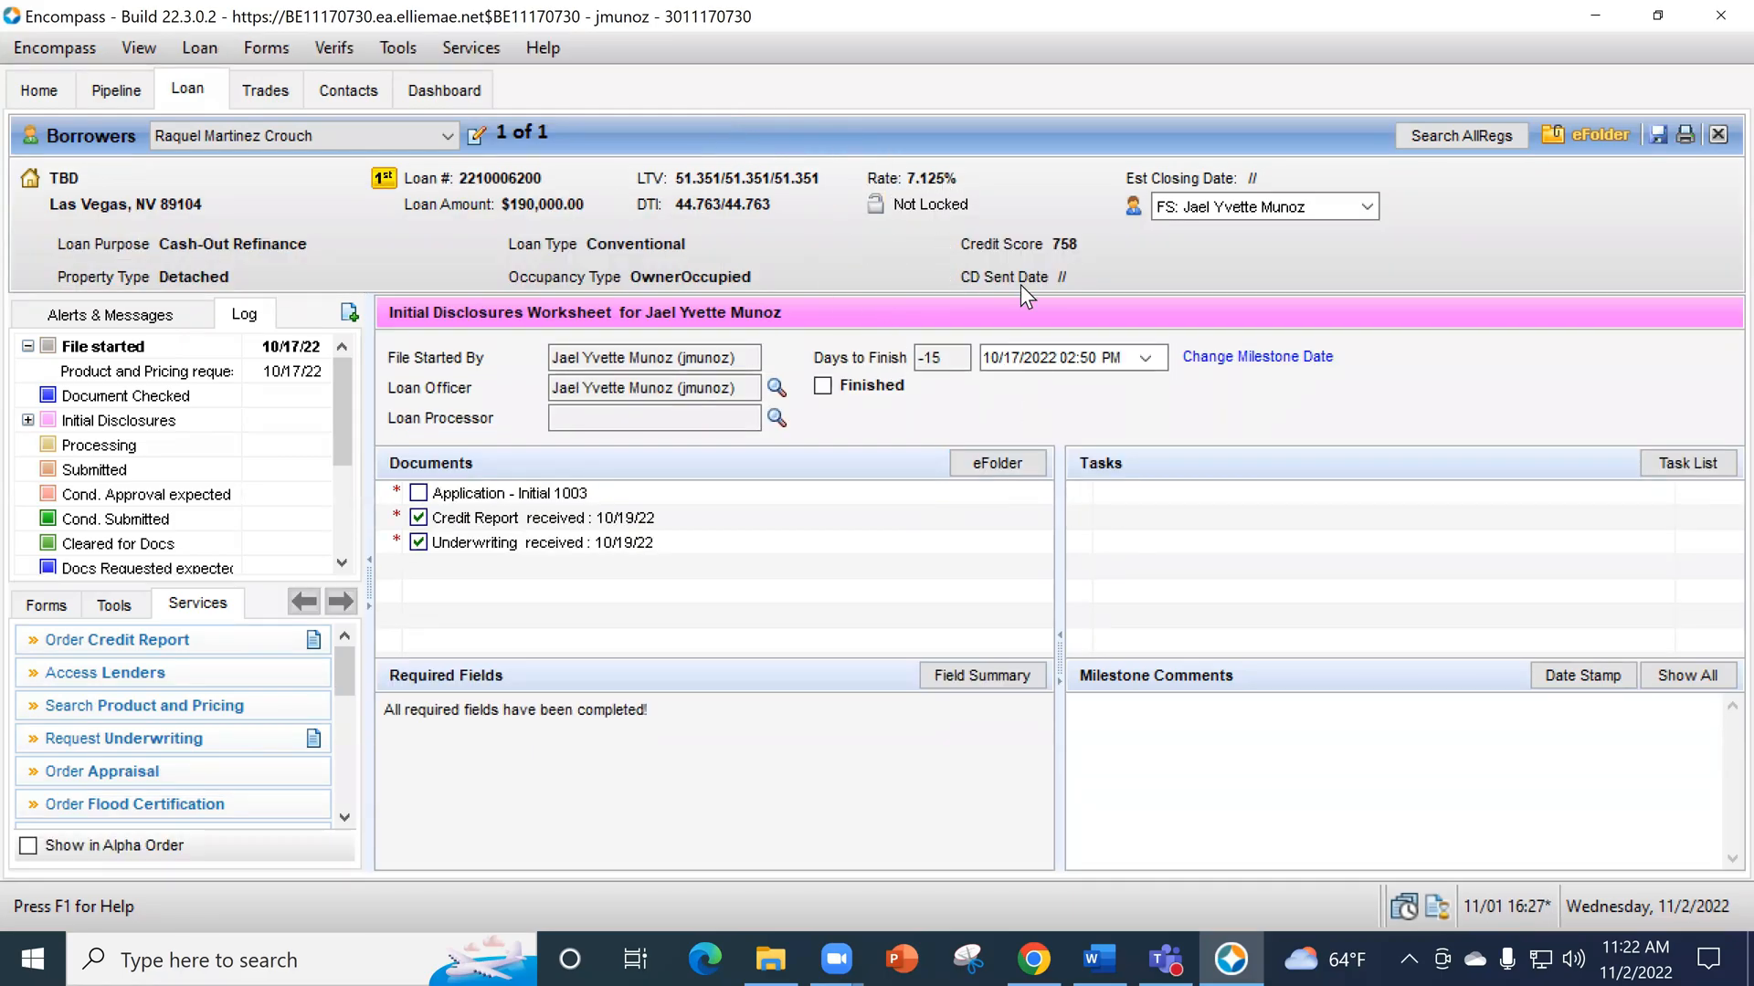
- Start a product and pricing search from the loan's lock status and submit it to the Optimal Blue - Enhanced provider
{"action": "left_click", "coordinate": [874, 207]}
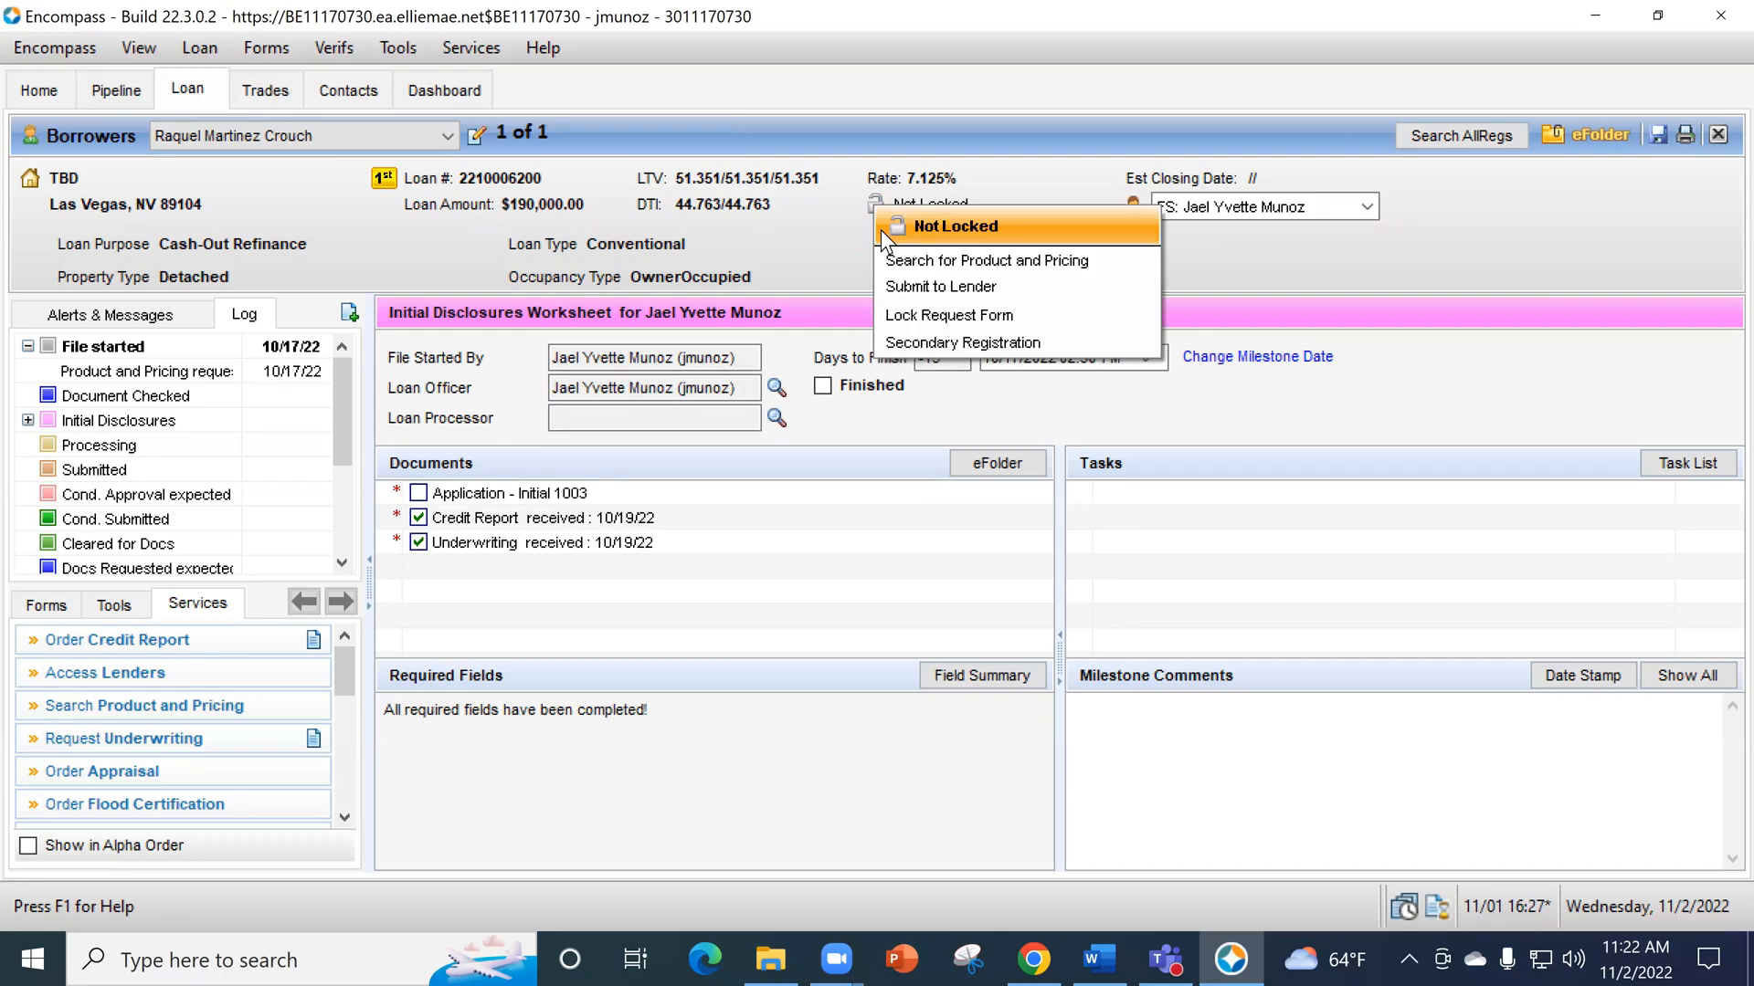
{"action": "left_click", "coordinate": [1045, 255]}
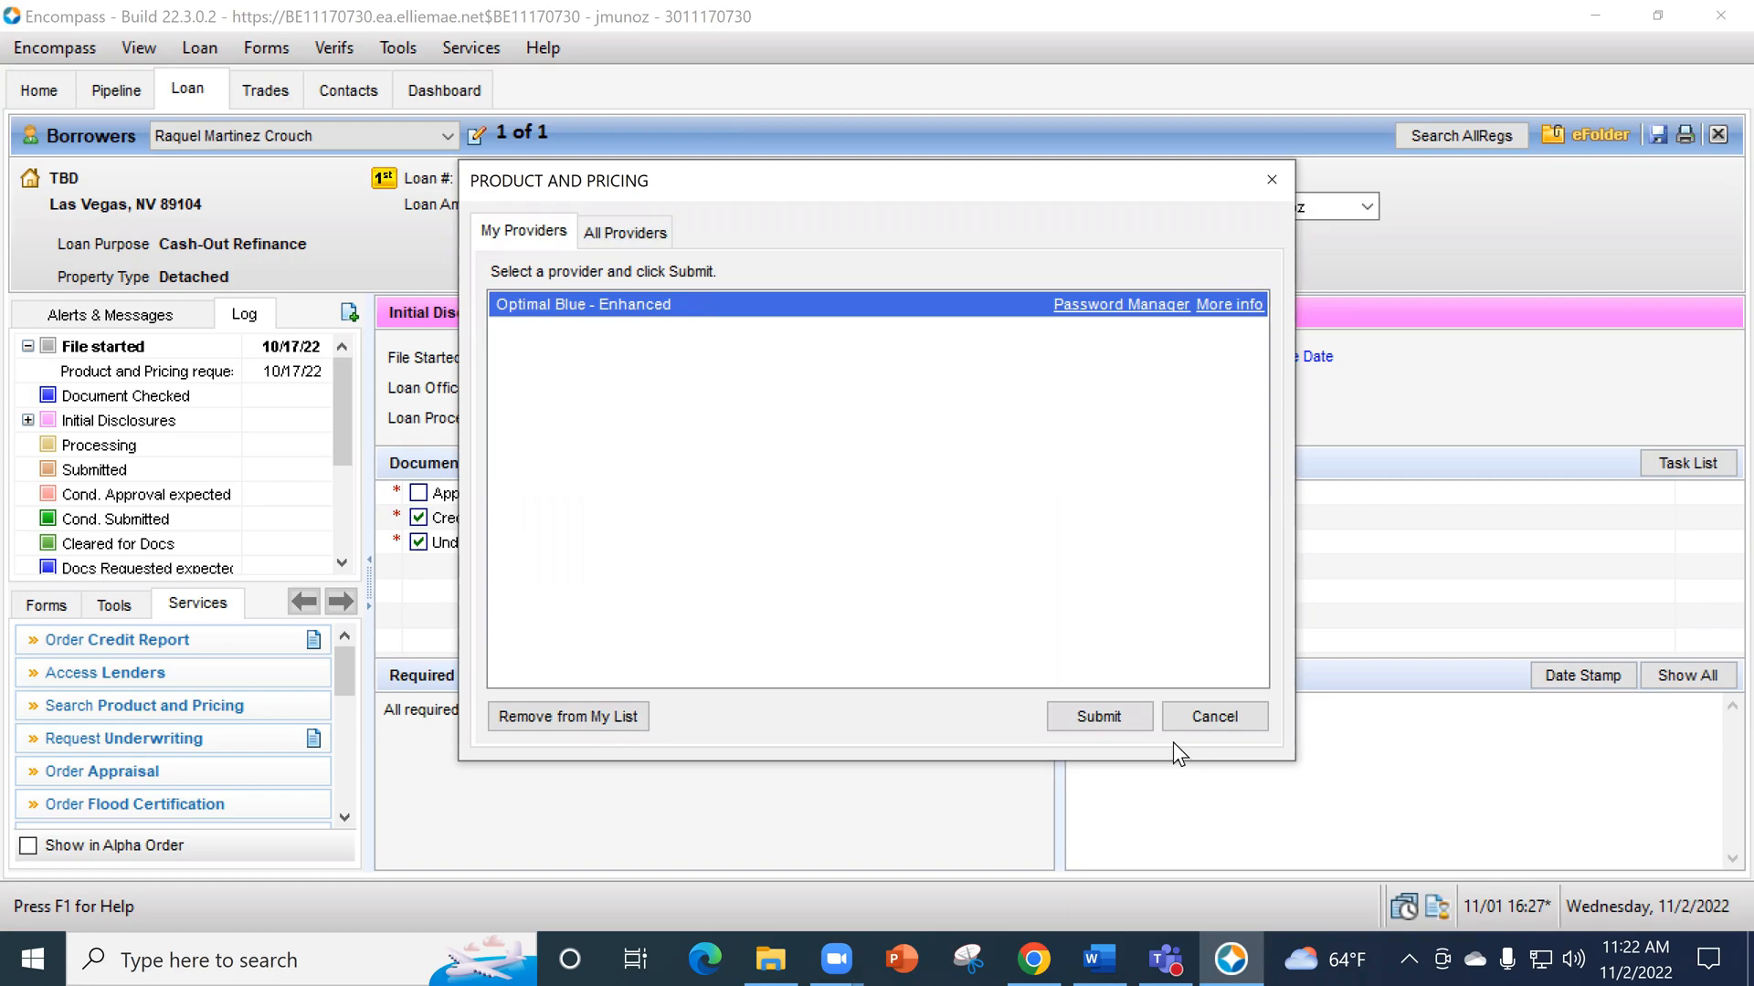
{"action": "left_click", "coordinate": [1109, 721]}
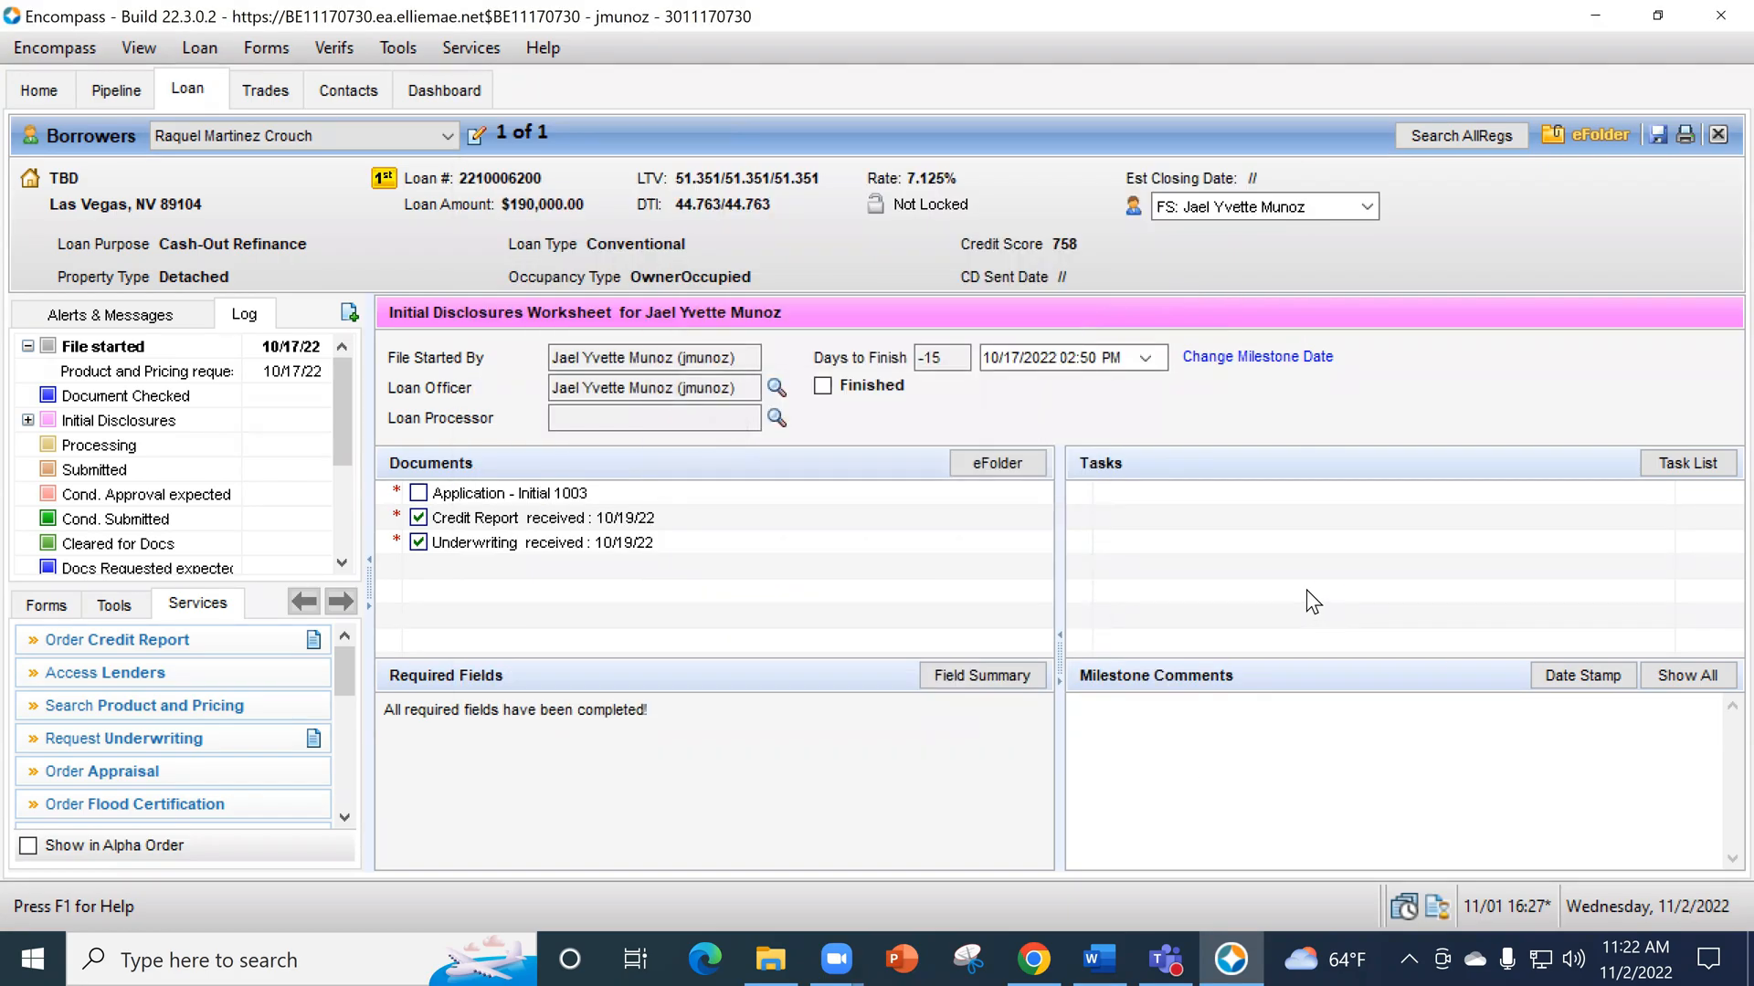
{"action": "left_click", "coordinate": [1099, 698]}
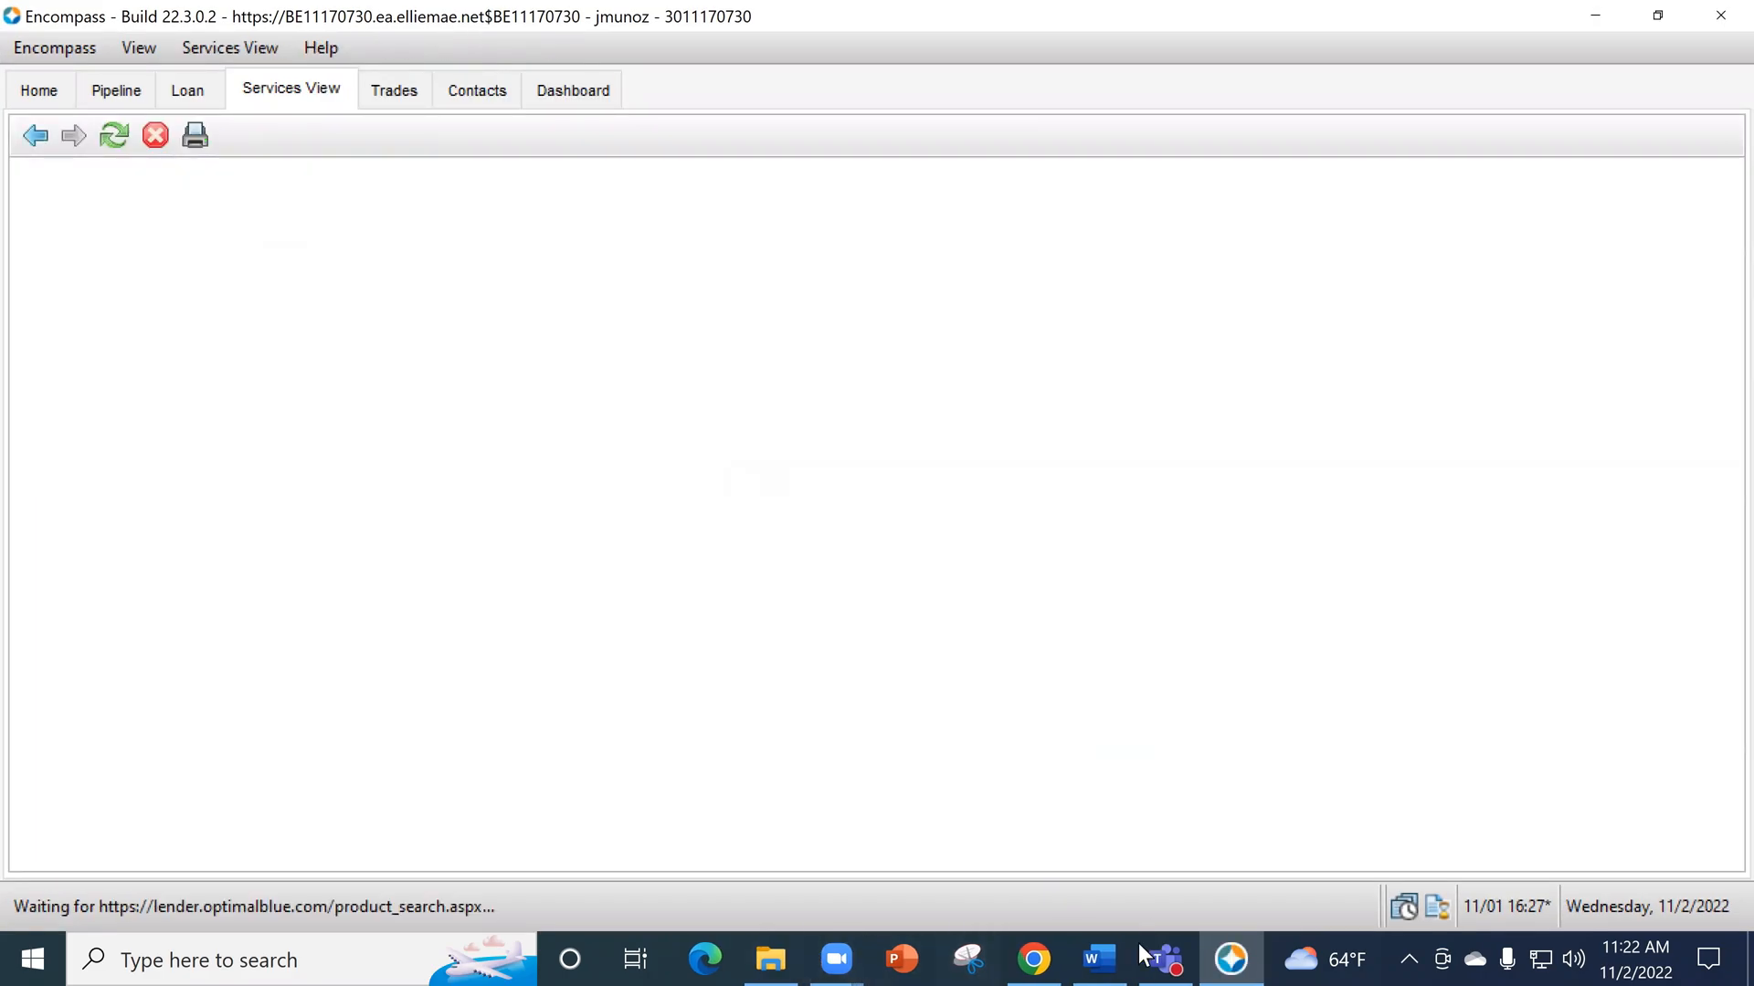
- Compare the Optimal Blue login page in Chrome with the product search form inside Encompass, looking through its sections
{"action": "left_click", "coordinate": [1050, 946]}
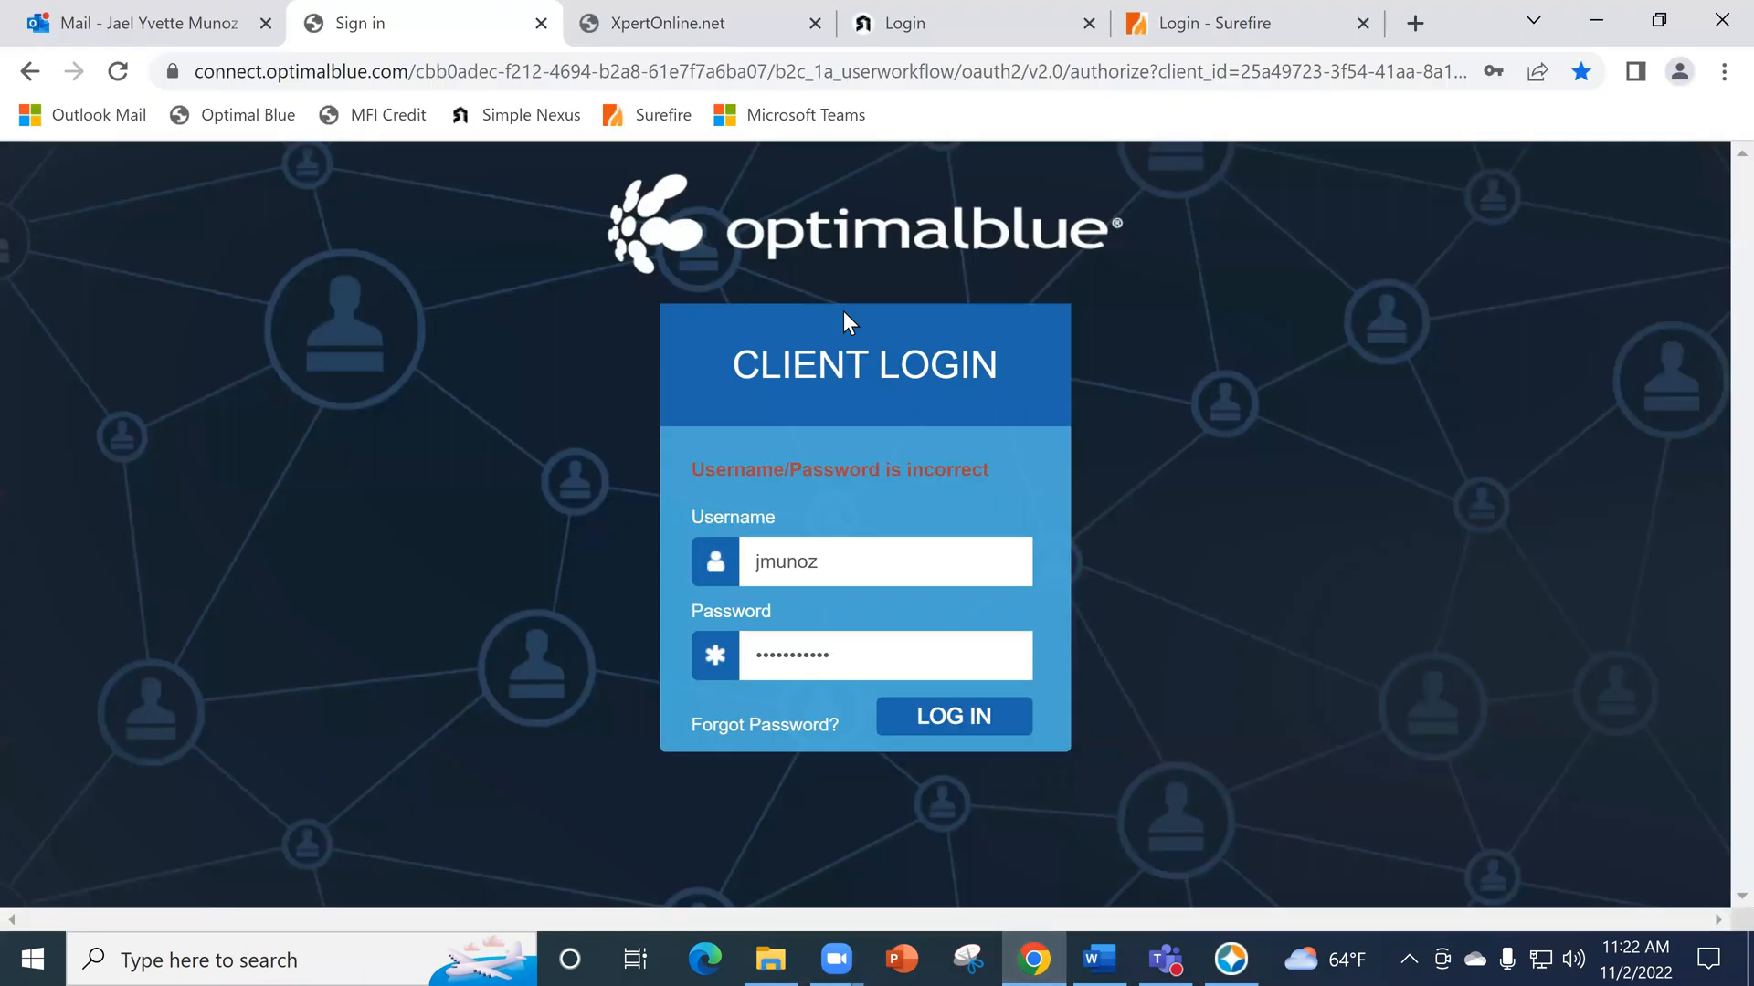
{"action": "left_click", "coordinate": [1230, 959]}
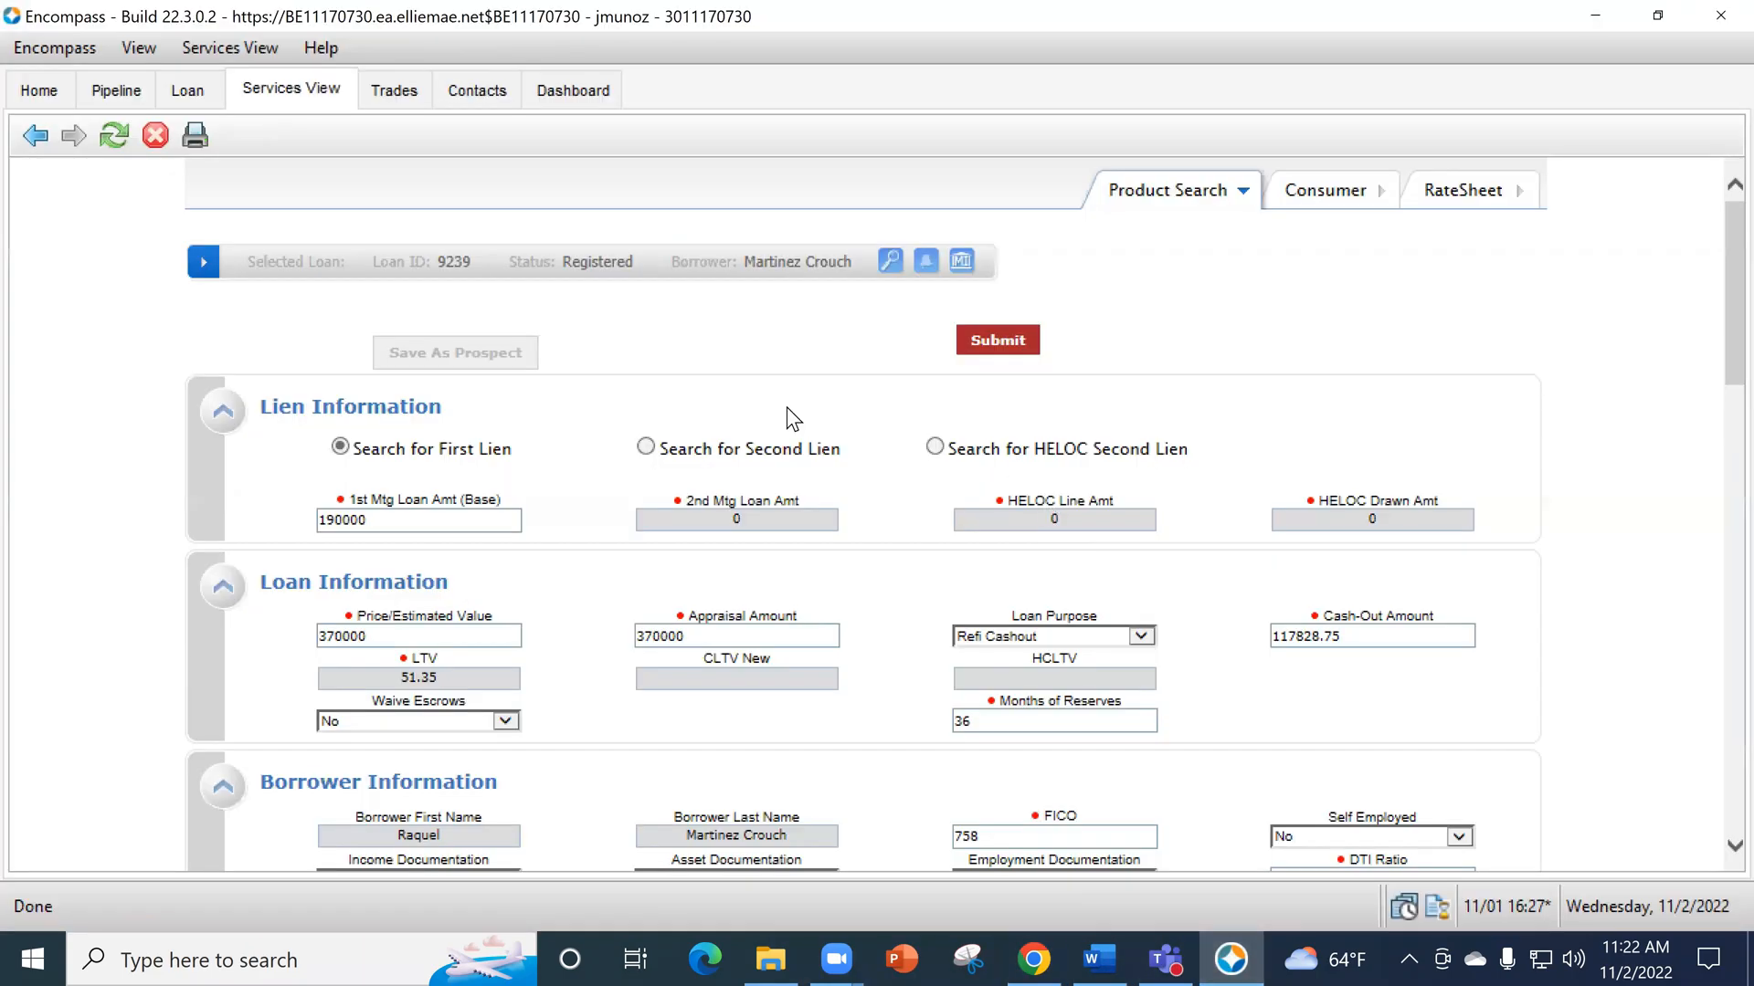
{"action": "scroll", "coordinate": [655, 378], "scroll_direction": "down", "scroll_amount": 1}
{"action": "scroll", "coordinate": [544, 468], "scroll_direction": "down", "scroll_amount": 2}
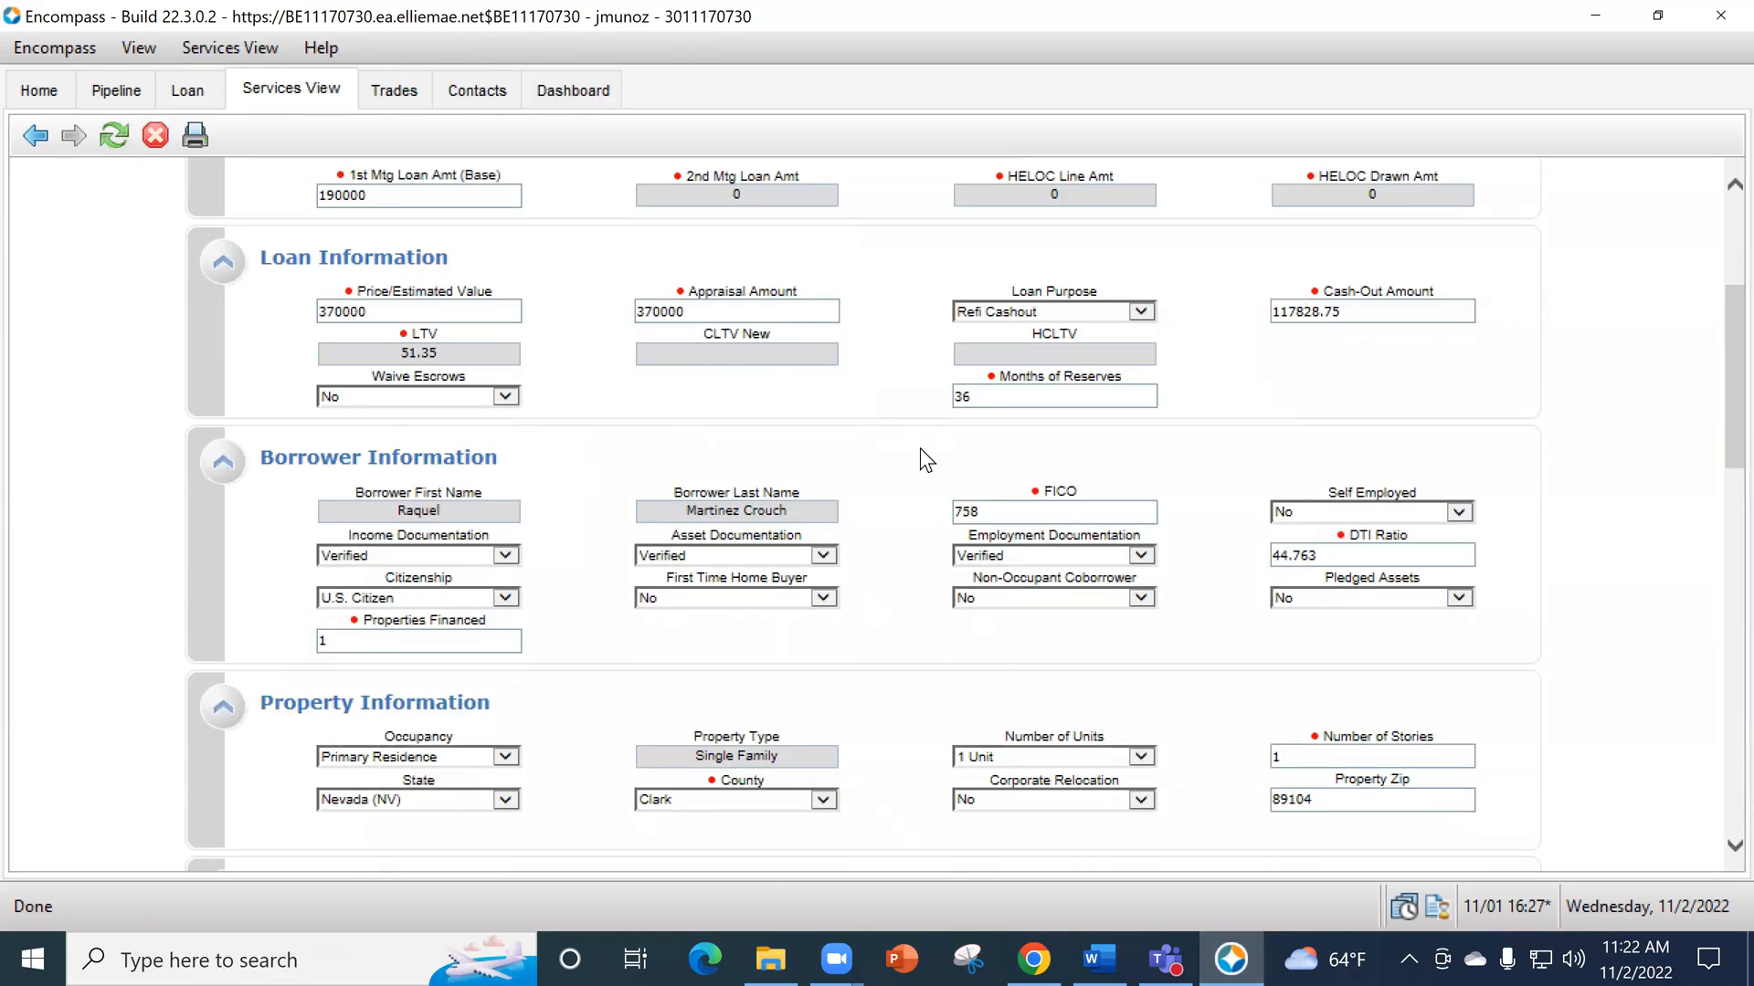
{"action": "scroll", "coordinate": [928, 448], "scroll_direction": "down", "scroll_amount": 6}
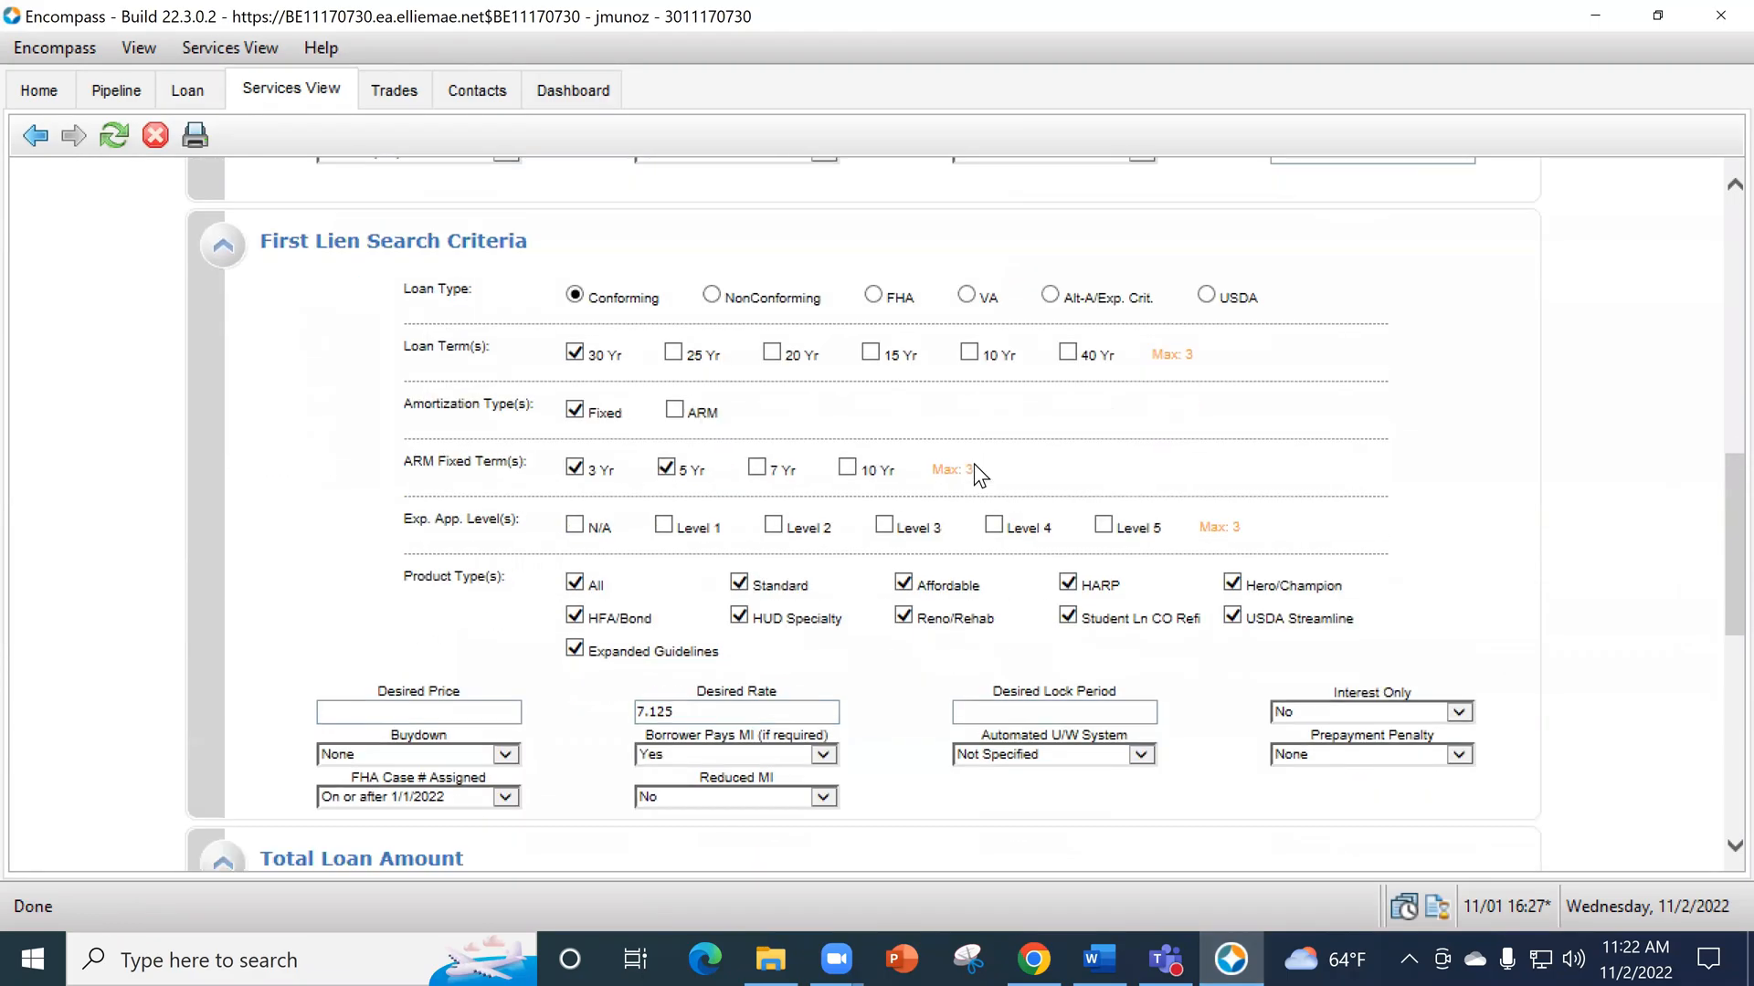
{"action": "scroll", "coordinate": [528, 641], "scroll_direction": "up", "scroll_amount": 10}
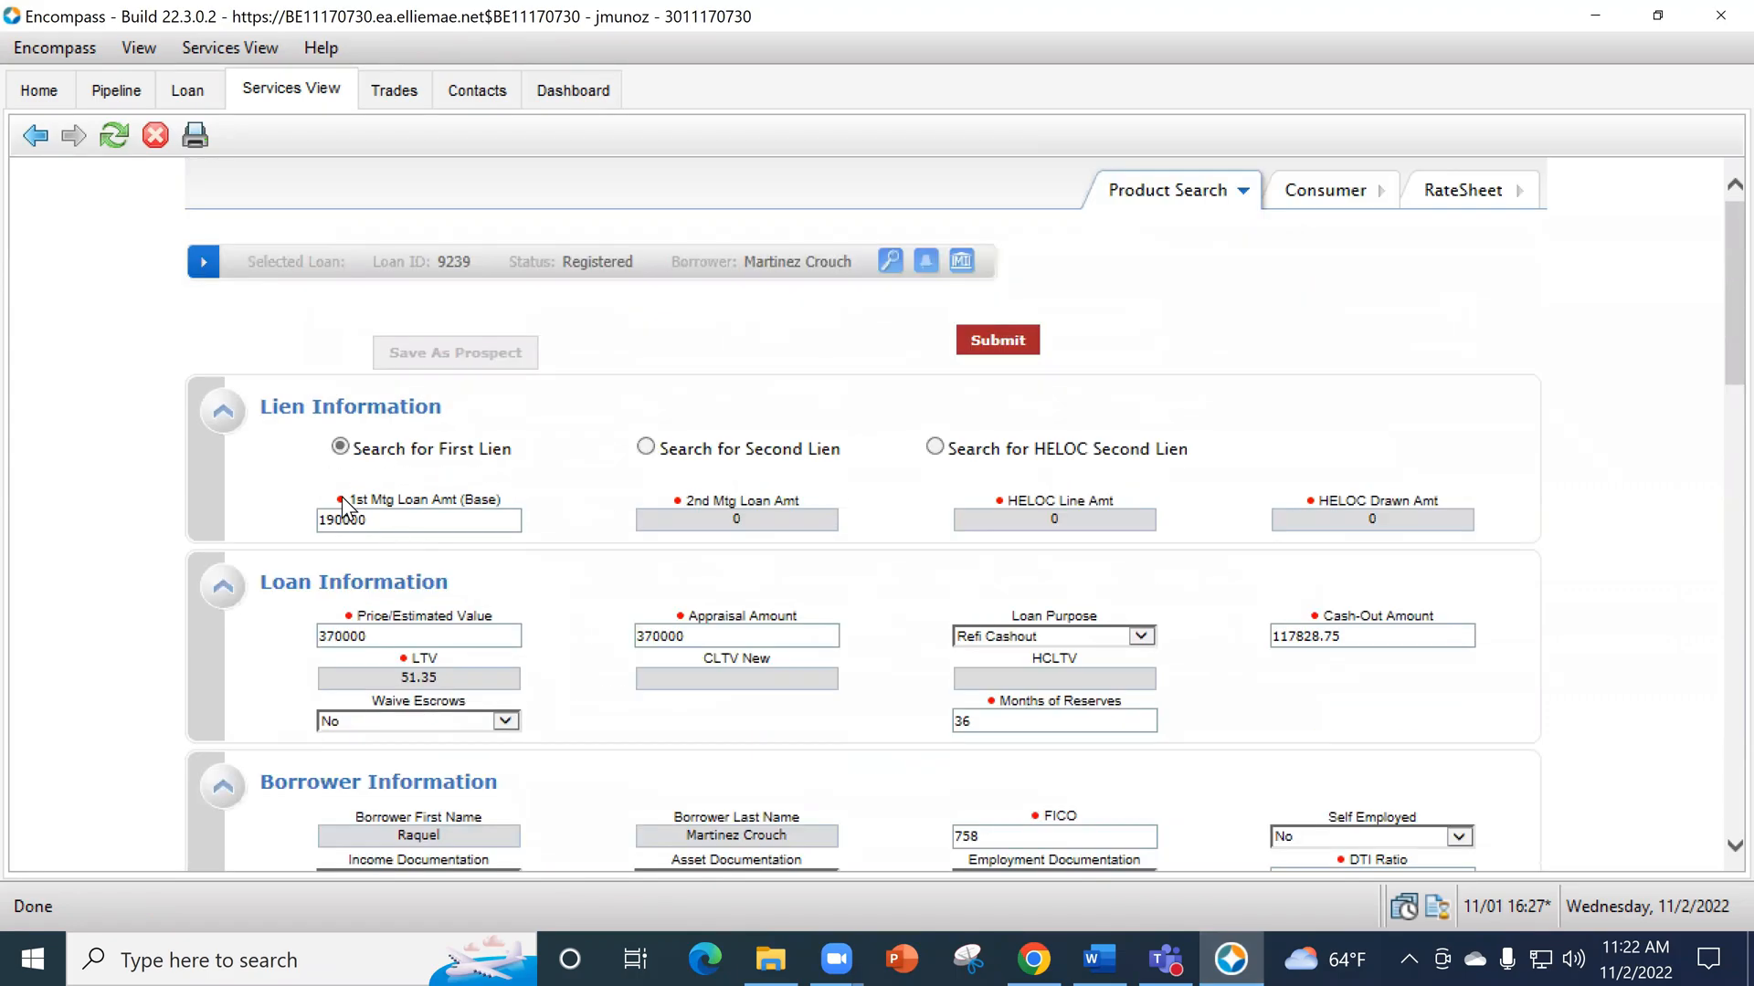
{"action": "left_click", "coordinate": [1055, 949]}
{"action": "left_click", "coordinate": [1252, 949]}
- Review the lien and loan information on the product search form, including the appraisal amount and the loan purpose options
{"action": "scroll", "coordinate": [1027, 490], "scroll_direction": "down", "scroll_amount": 1}
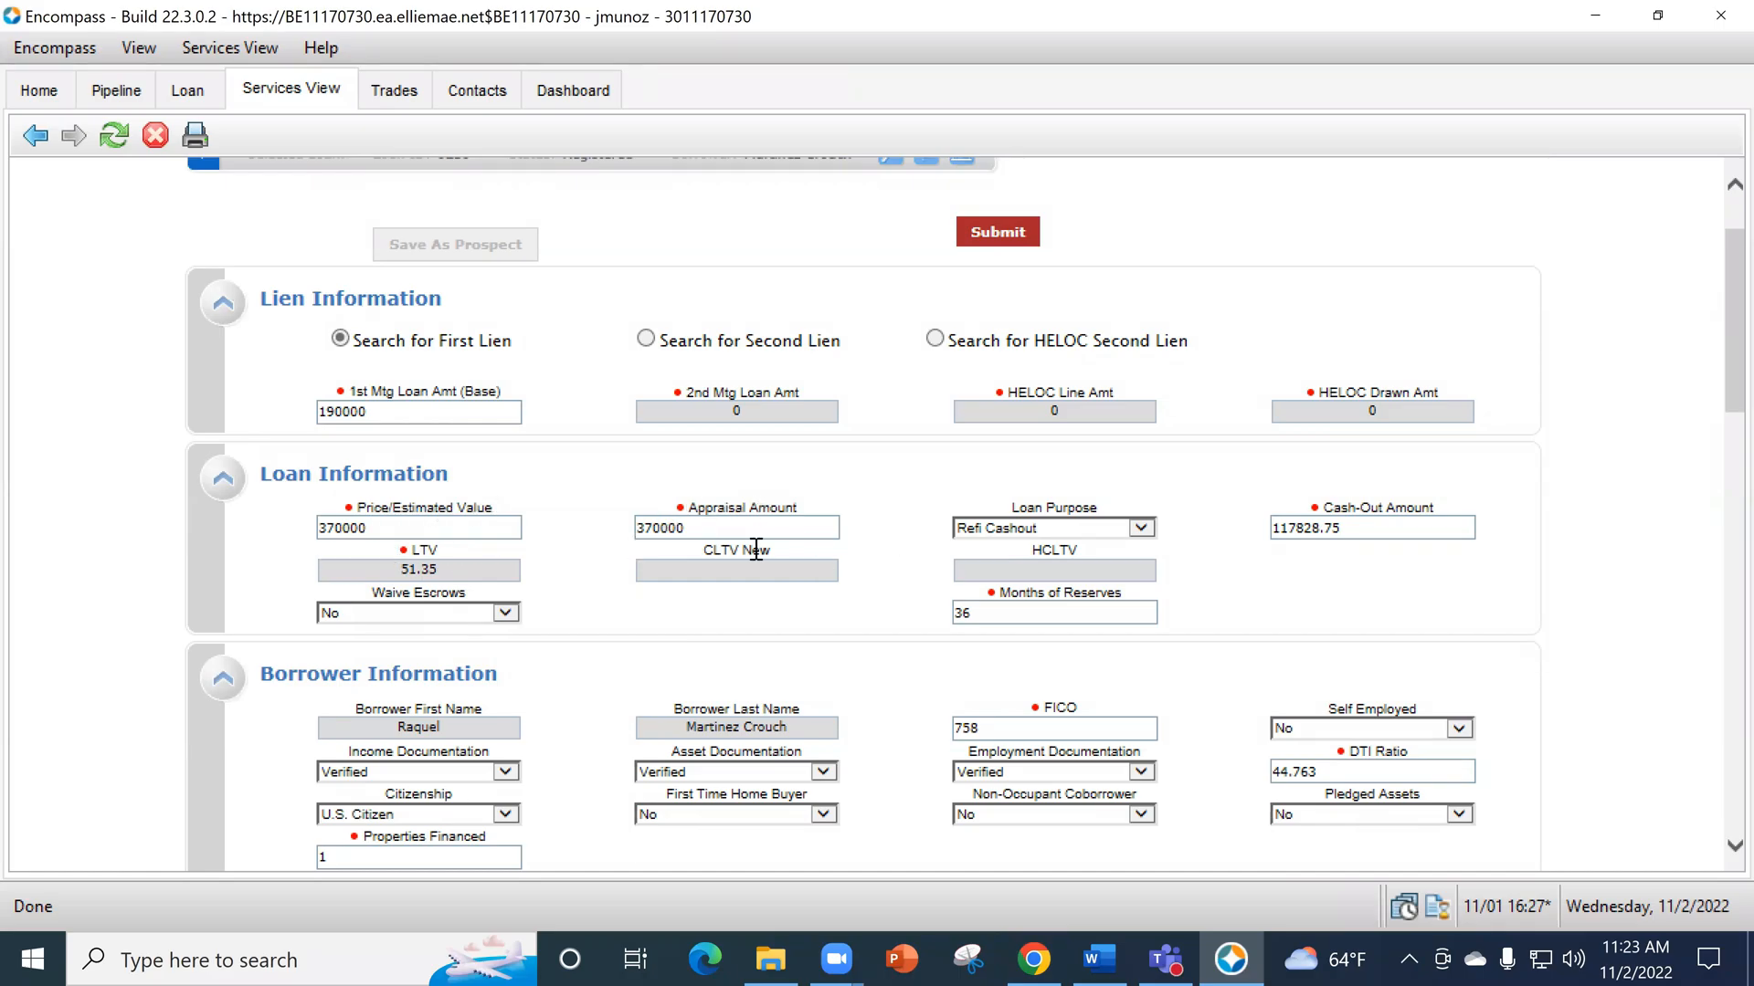
{"action": "left_click", "coordinate": [710, 525]}
{"action": "left_click", "coordinate": [1144, 528]}
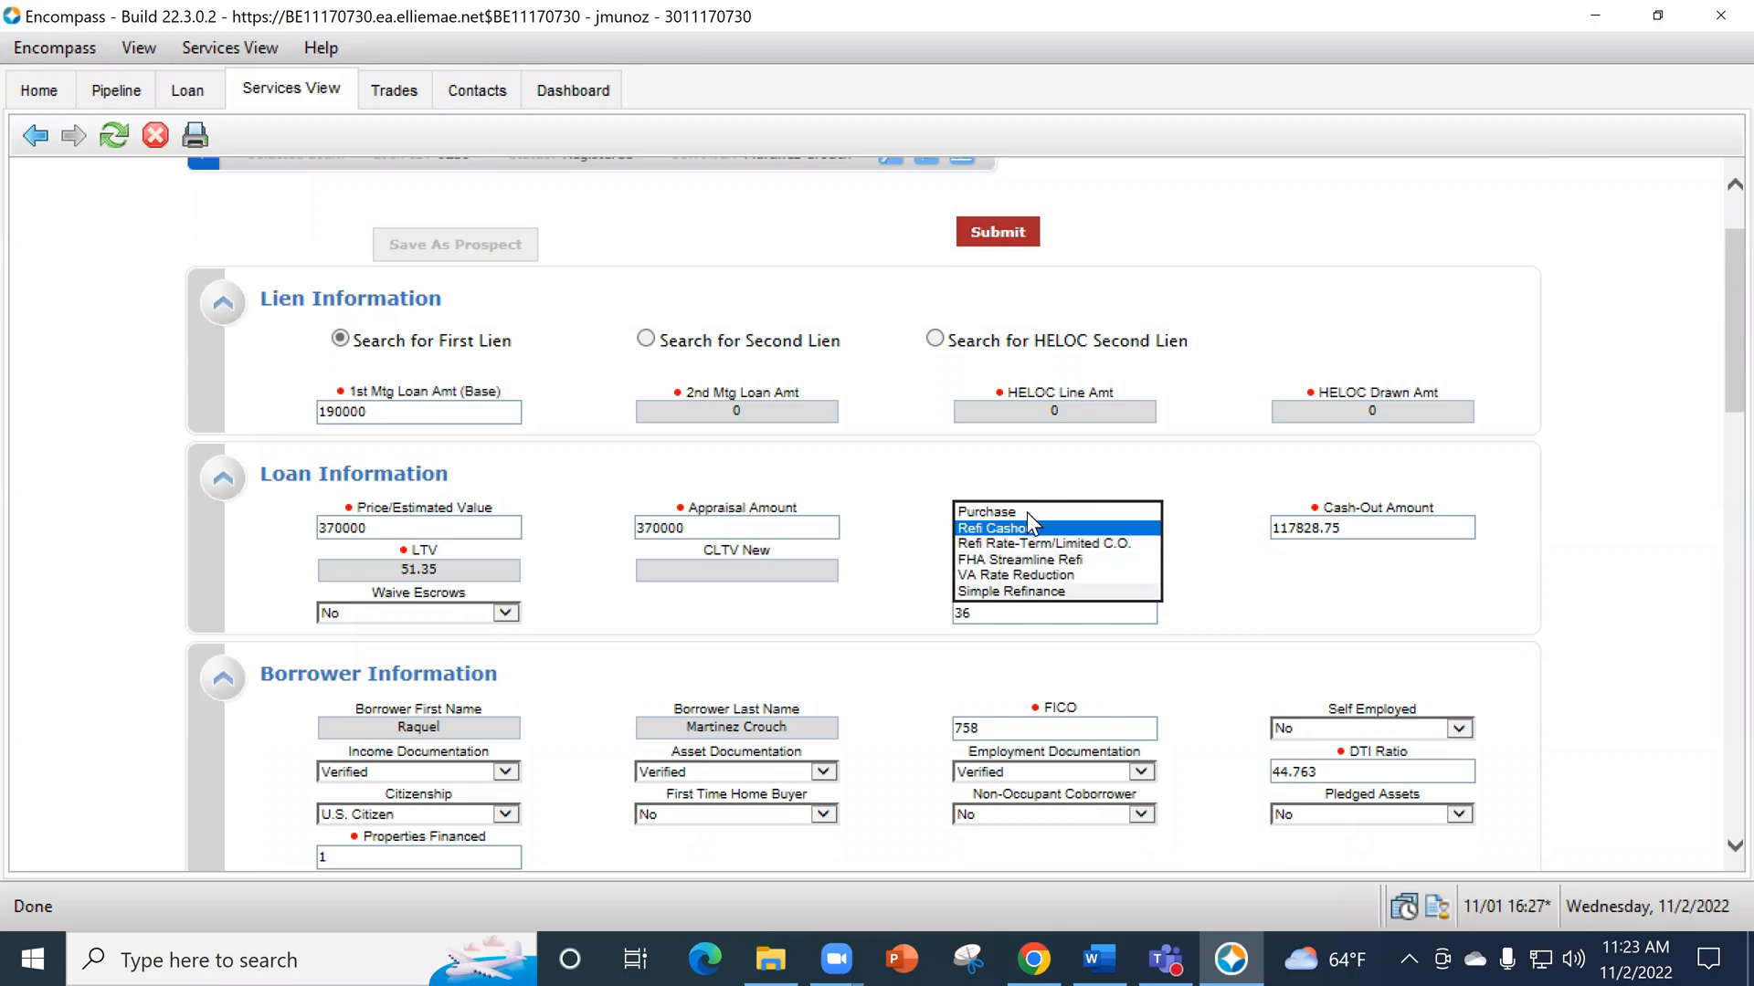
{"action": "left_click", "coordinate": [1309, 599]}
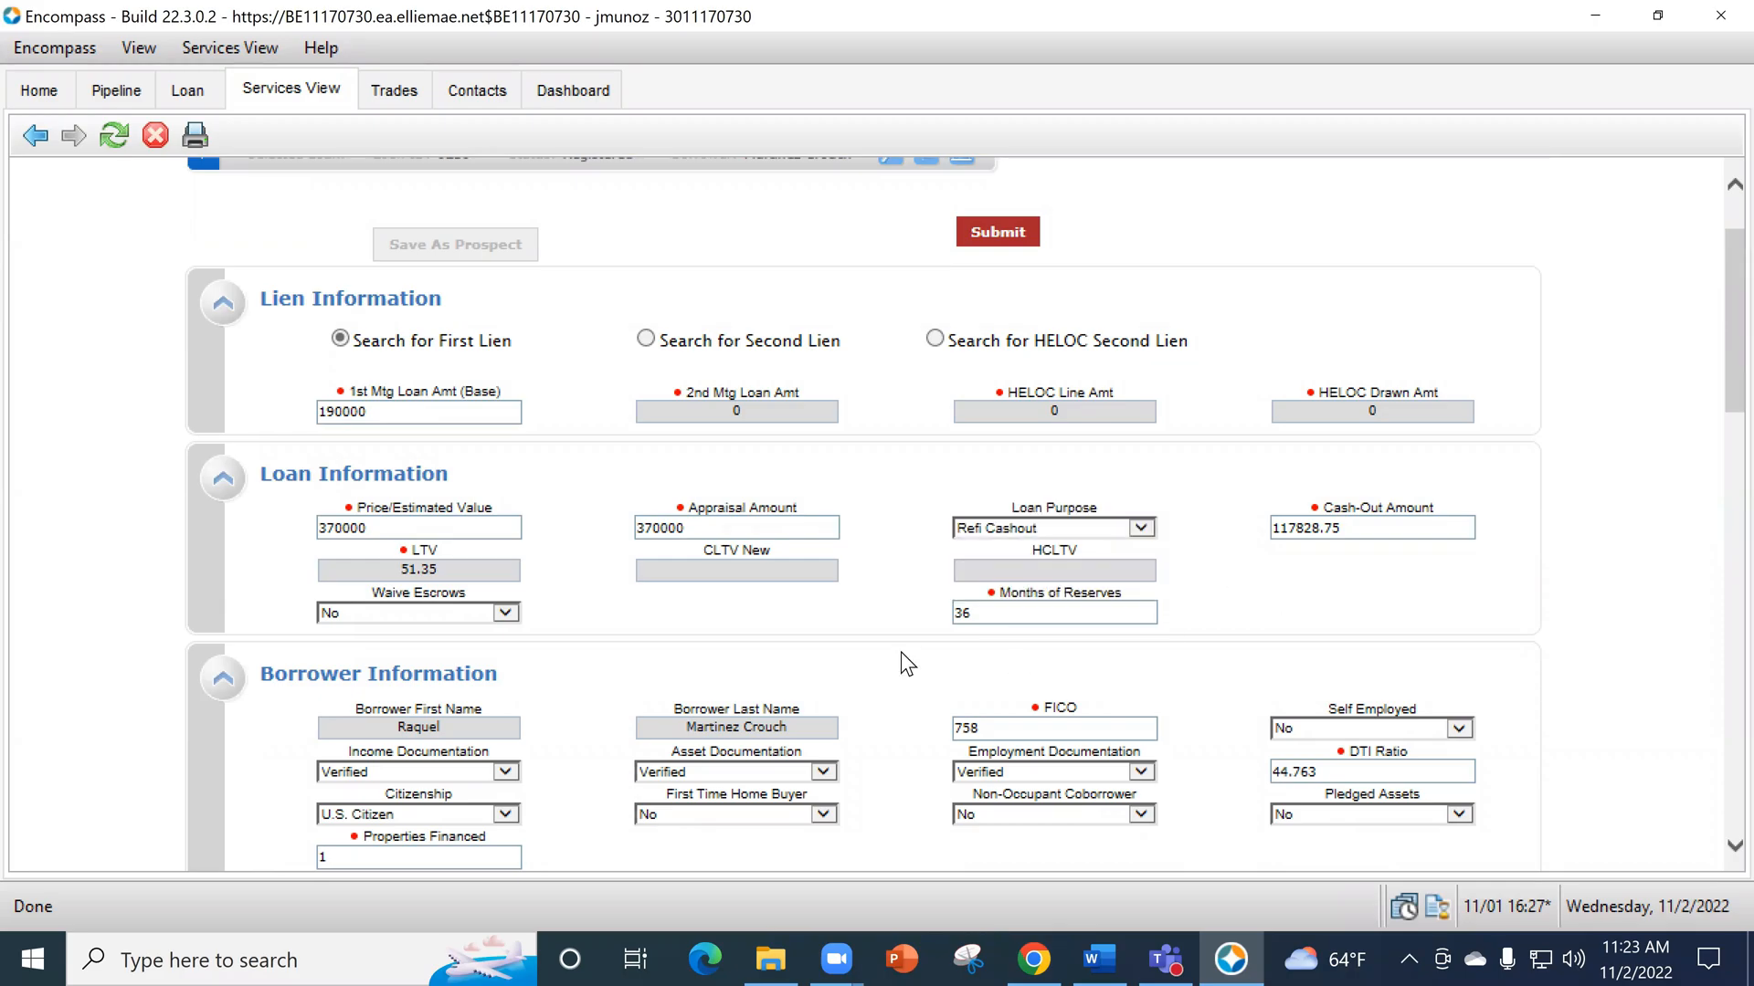
- Review the borrower and property information on the product search form, including the occupancy and number of units options
{"action": "scroll", "coordinate": [907, 665], "scroll_direction": "down", "scroll_amount": 1}
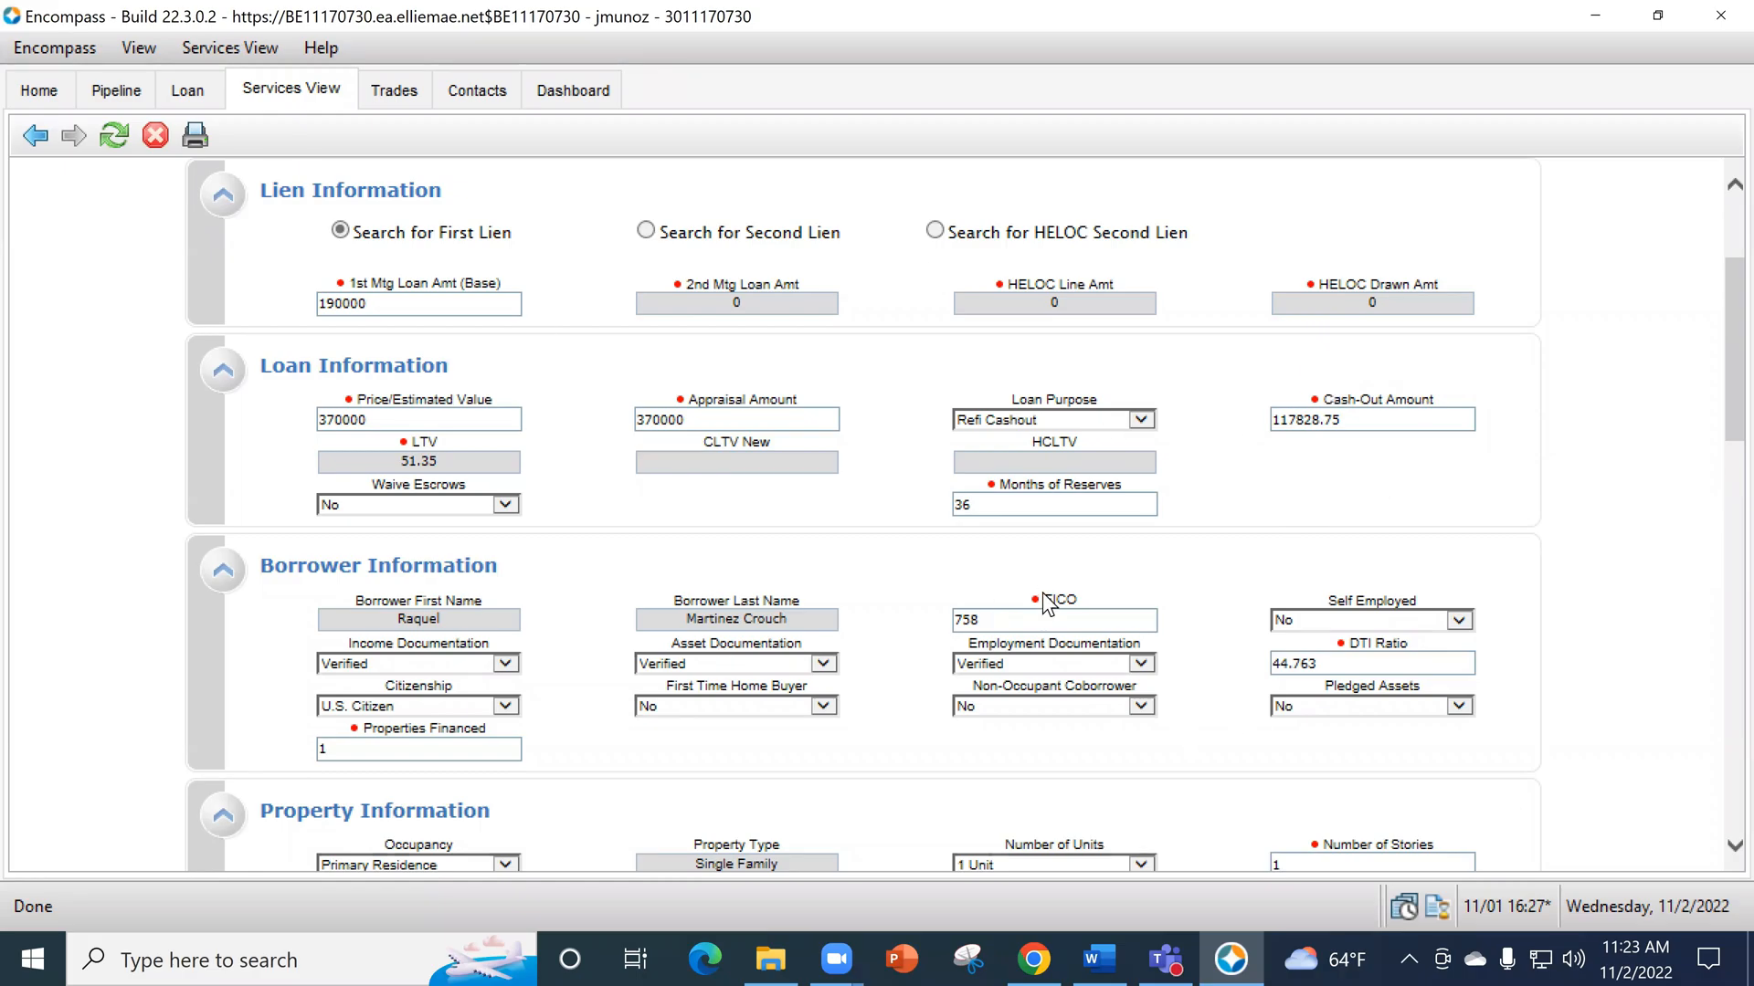
{"action": "scroll", "coordinate": [1051, 604], "scroll_direction": "down", "scroll_amount": 2}
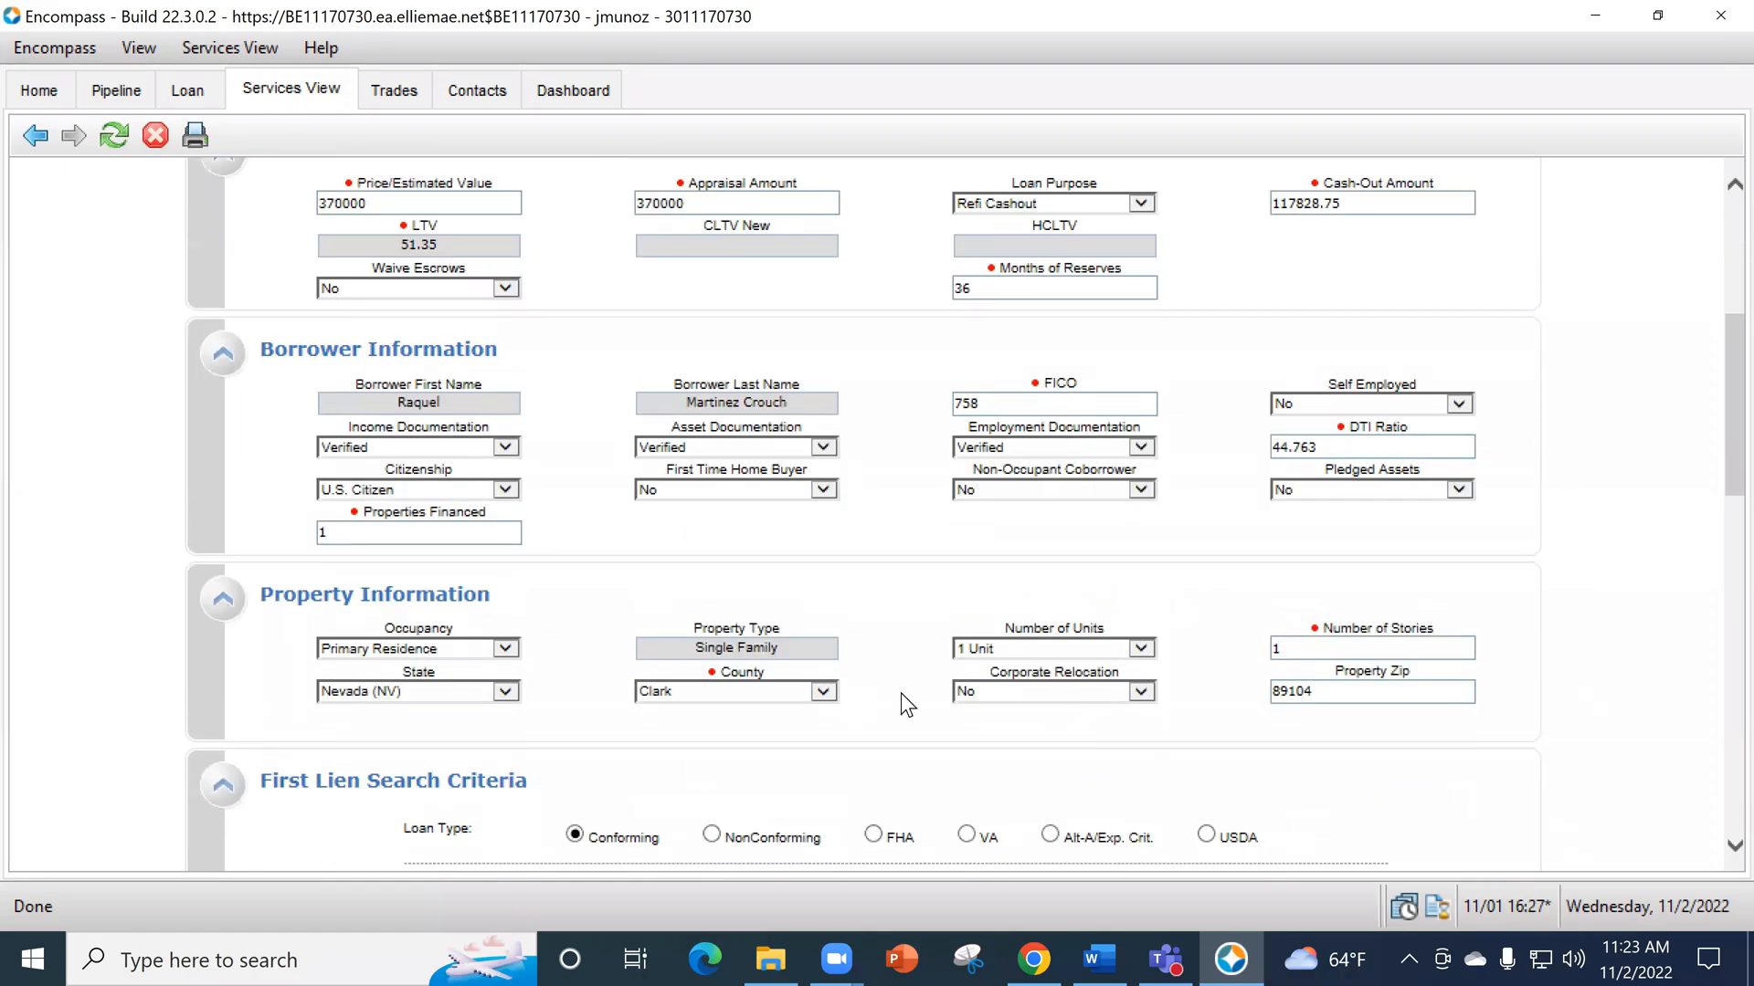
{"action": "scroll", "coordinate": [934, 637], "scroll_direction": "up", "scroll_amount": 1}
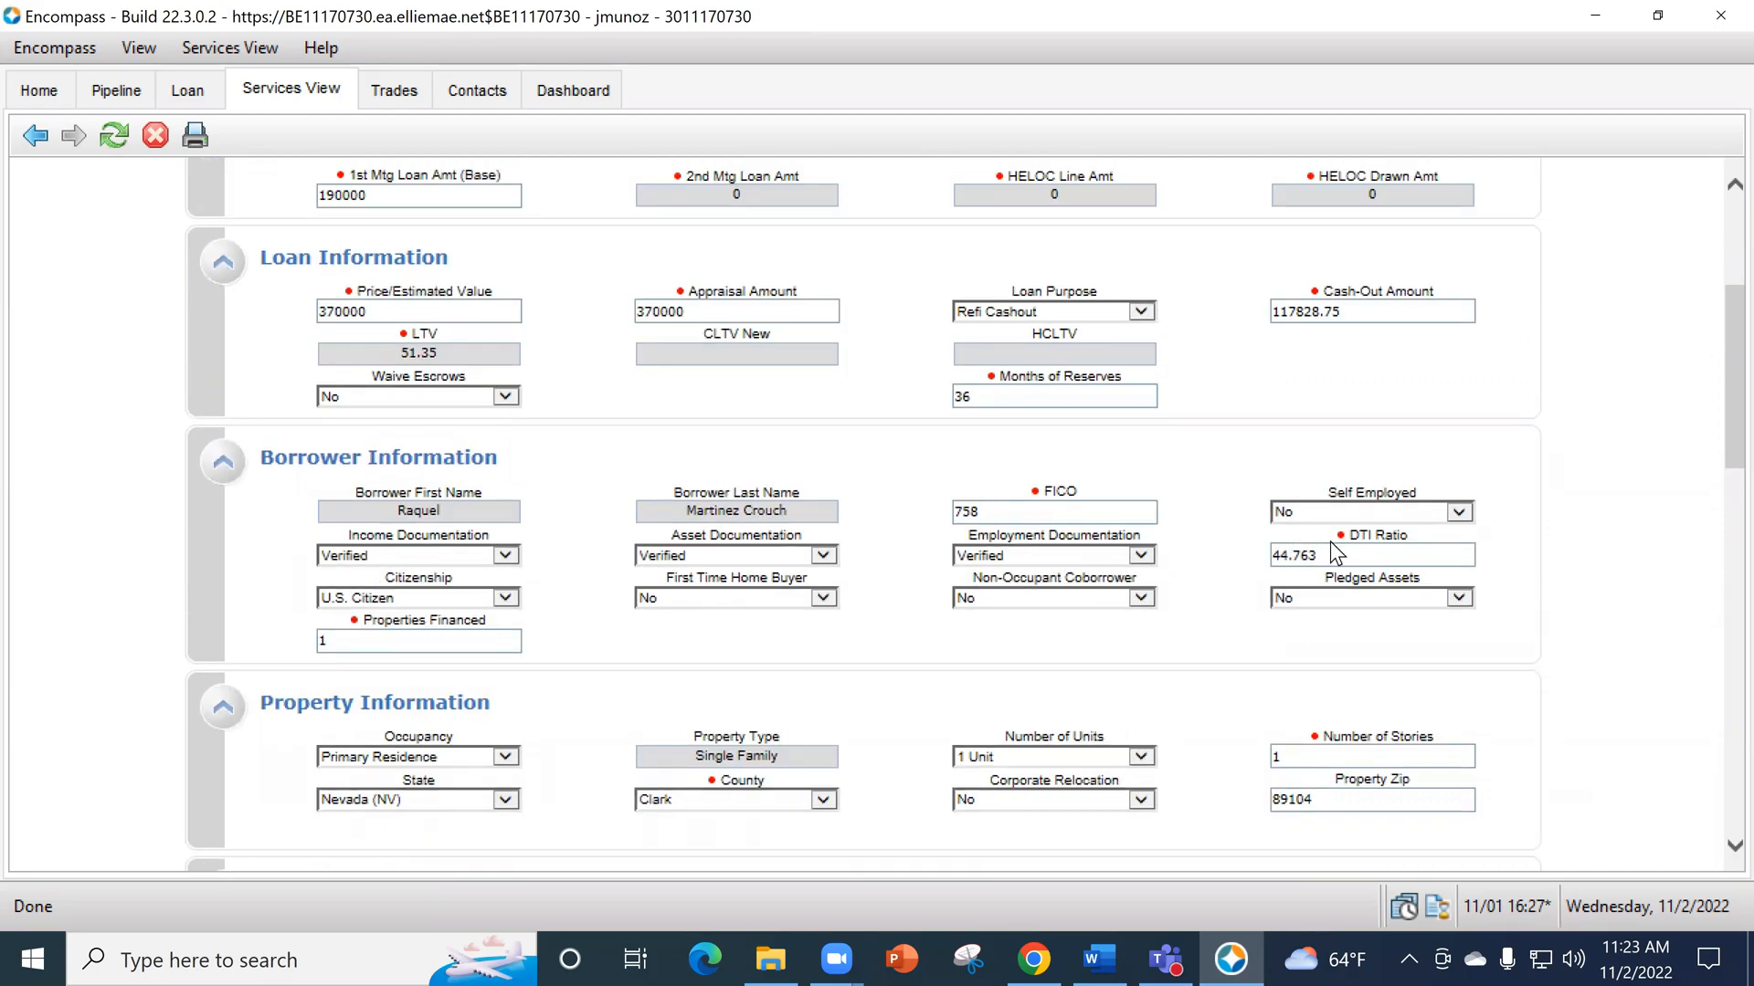
{"action": "scroll", "coordinate": [1222, 666], "scroll_direction": "down", "scroll_amount": 2}
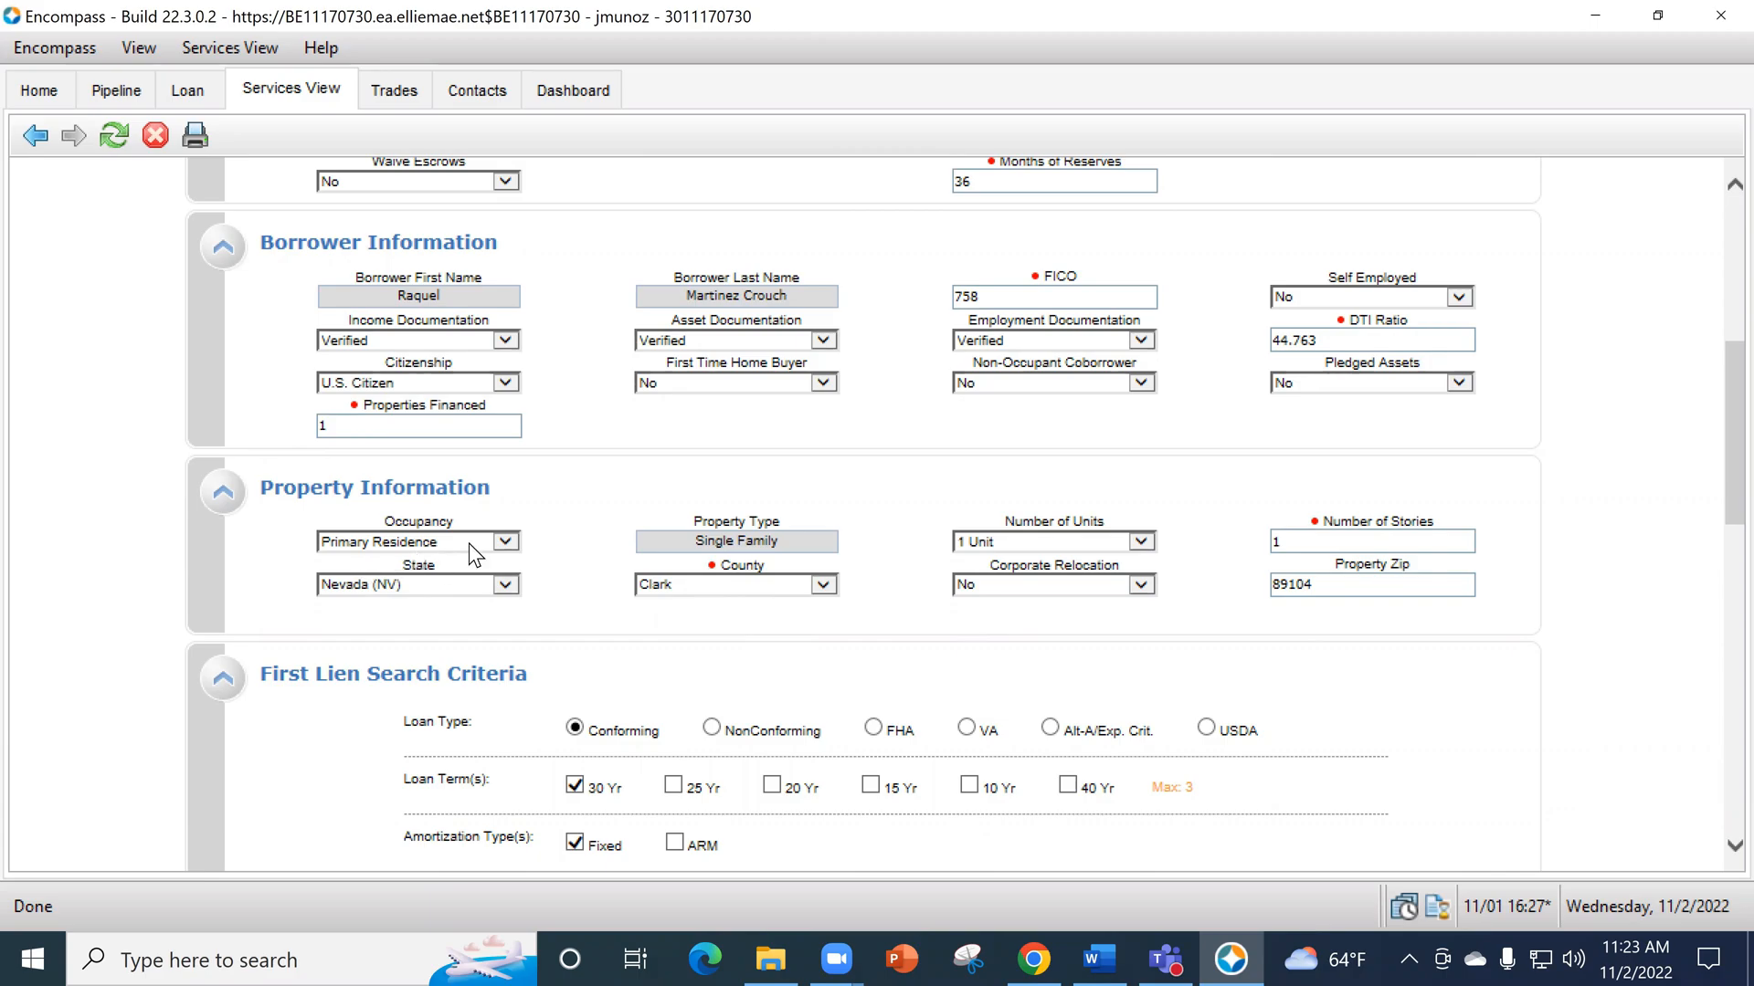
{"action": "left_click", "coordinate": [500, 547]}
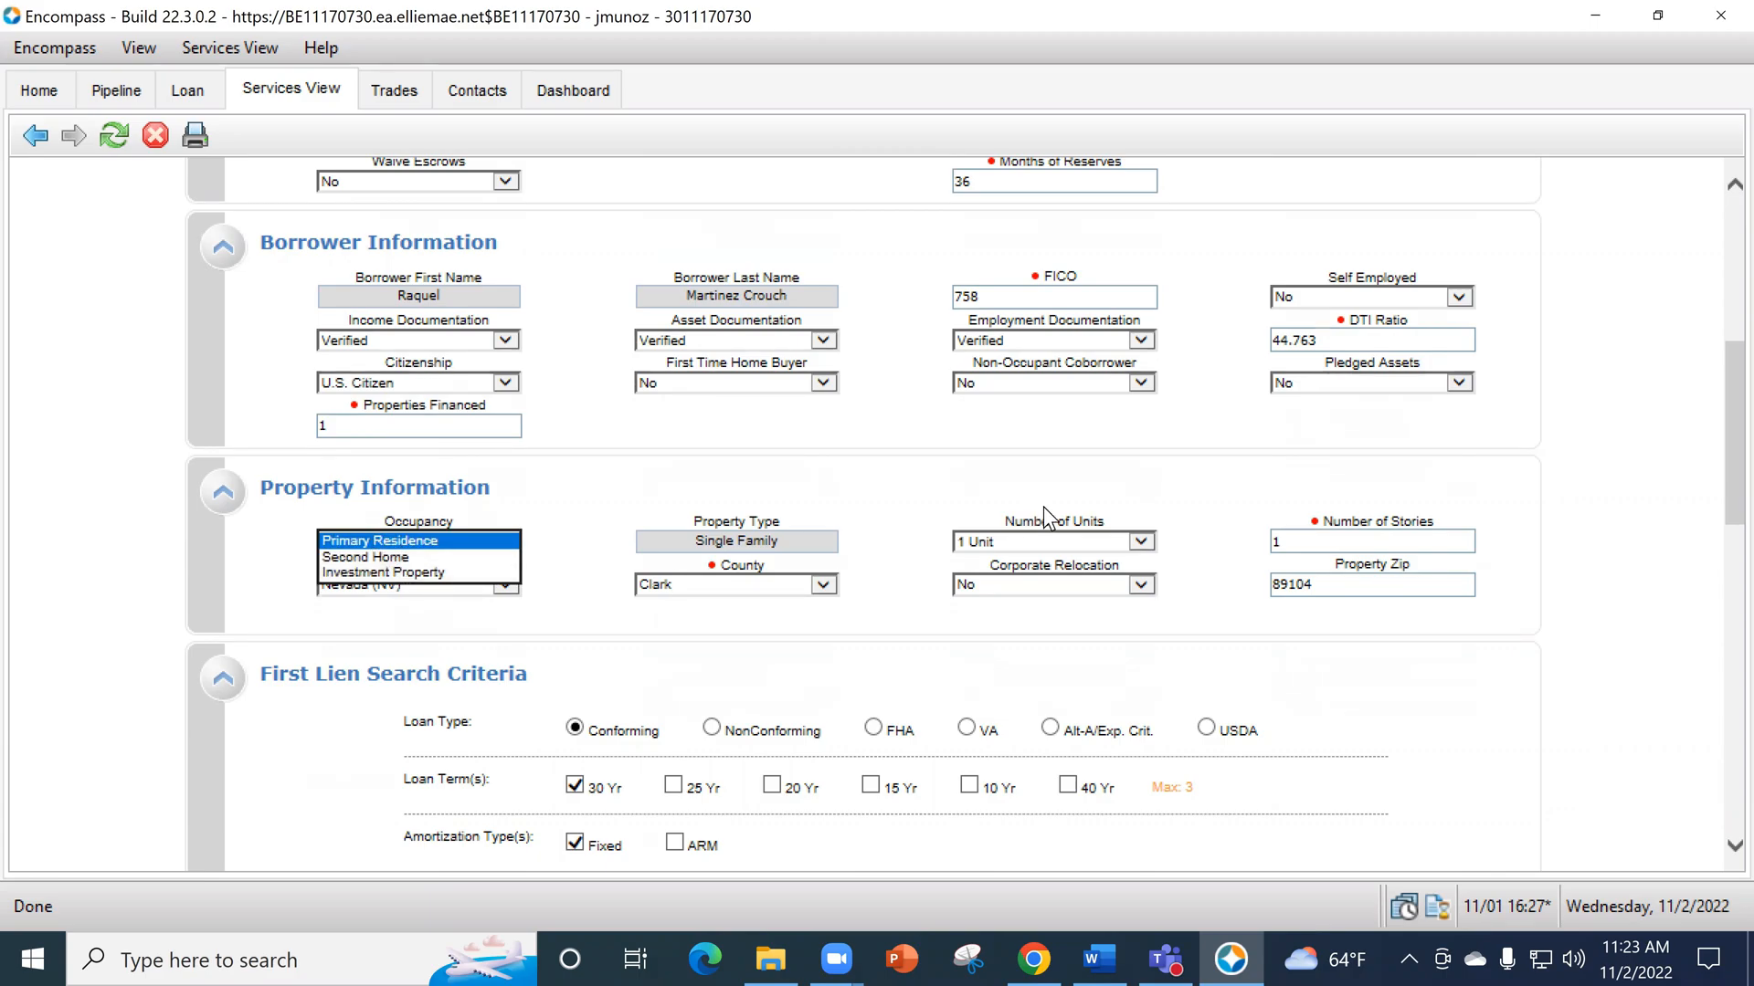
{"action": "left_click", "coordinate": [1045, 543]}
{"action": "left_click", "coordinate": [1045, 543]}
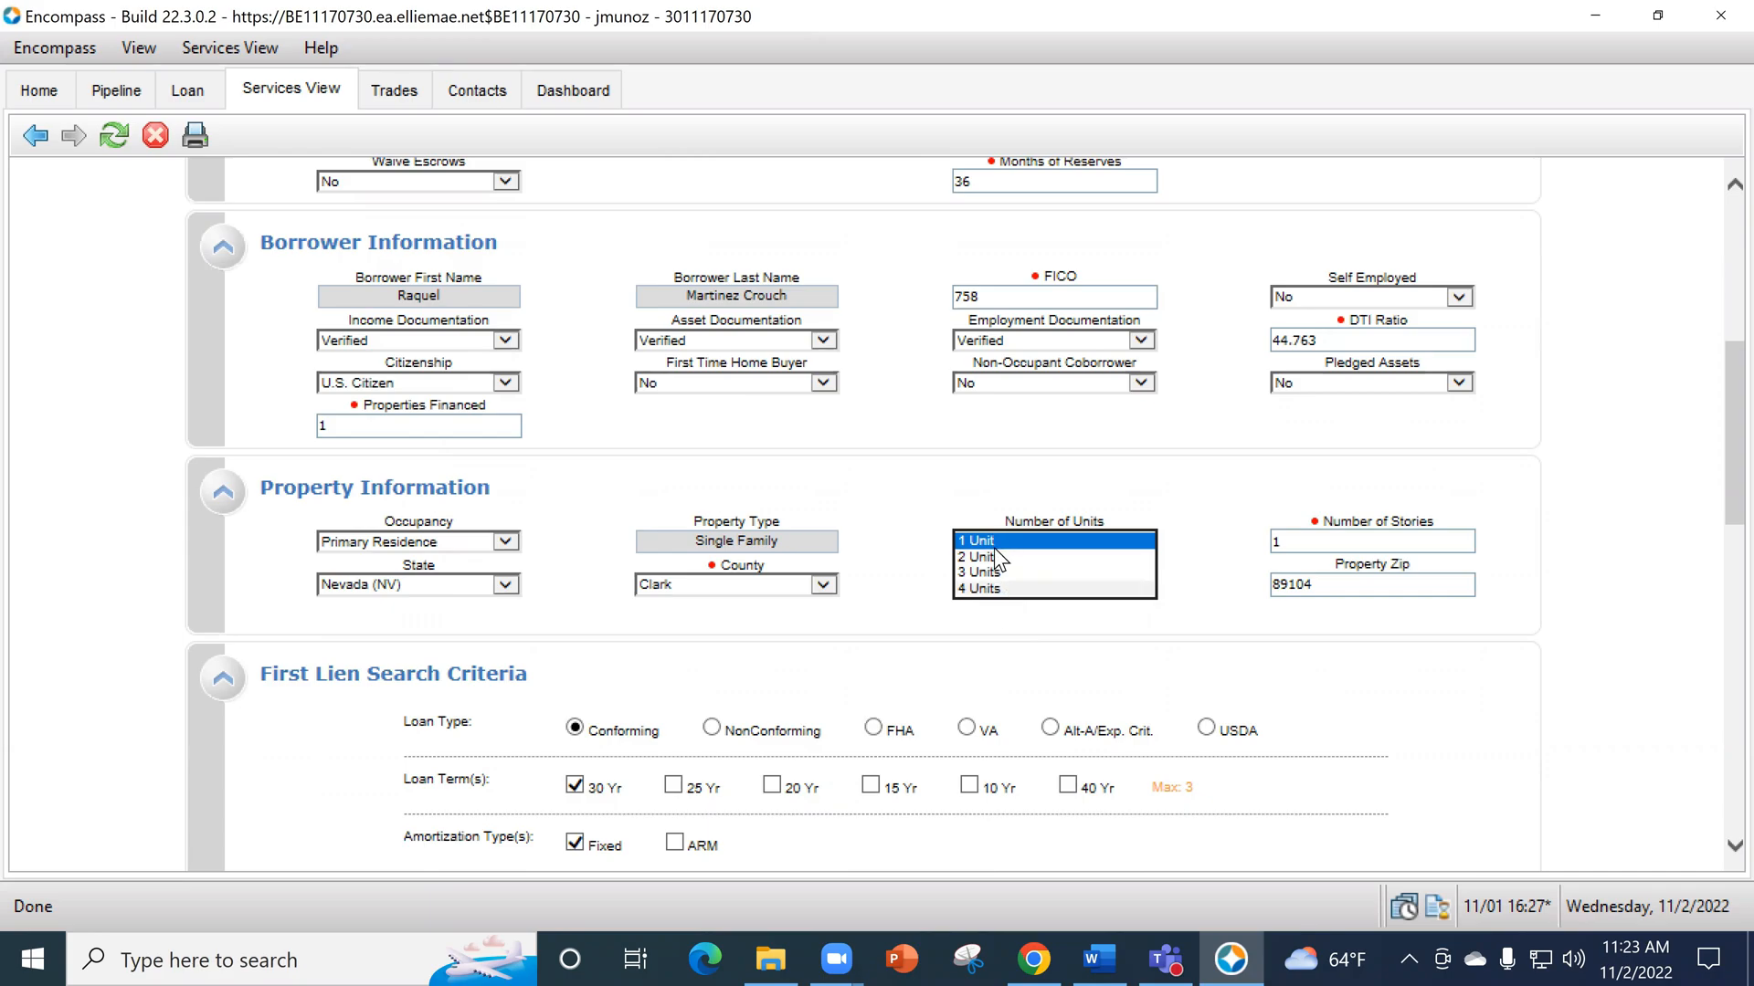
{"action": "left_click", "coordinate": [842, 650]}
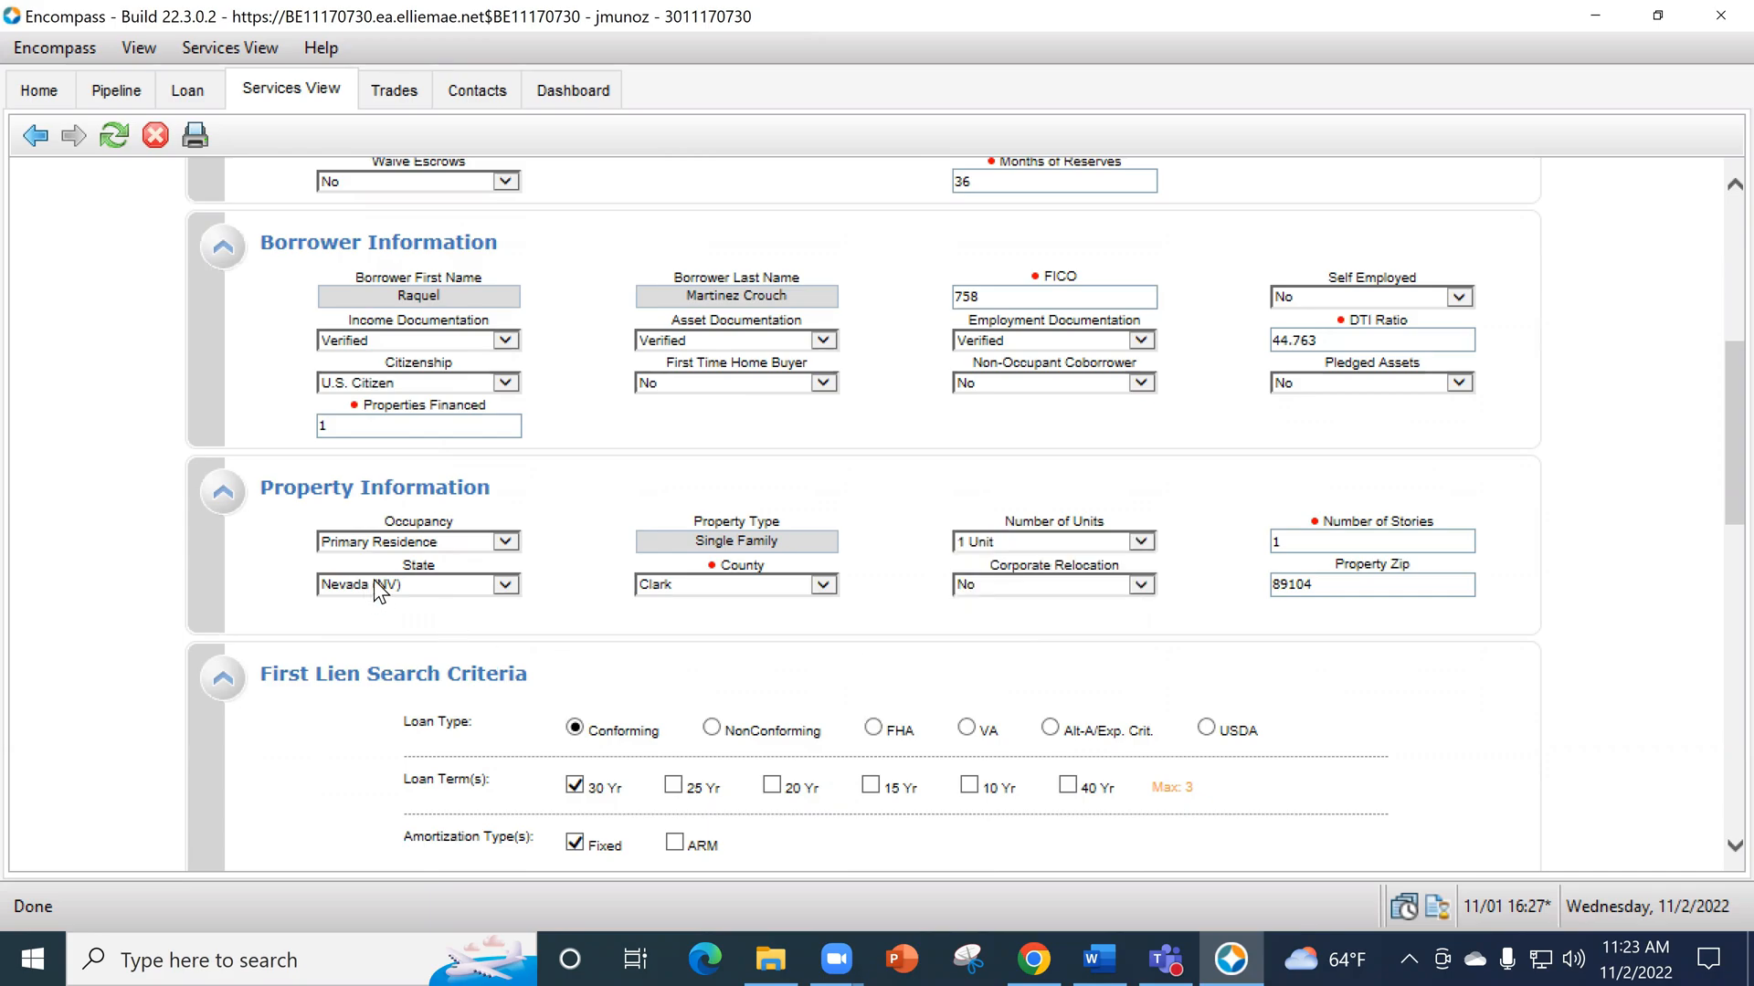
{"action": "left_click", "coordinate": [1033, 959]}
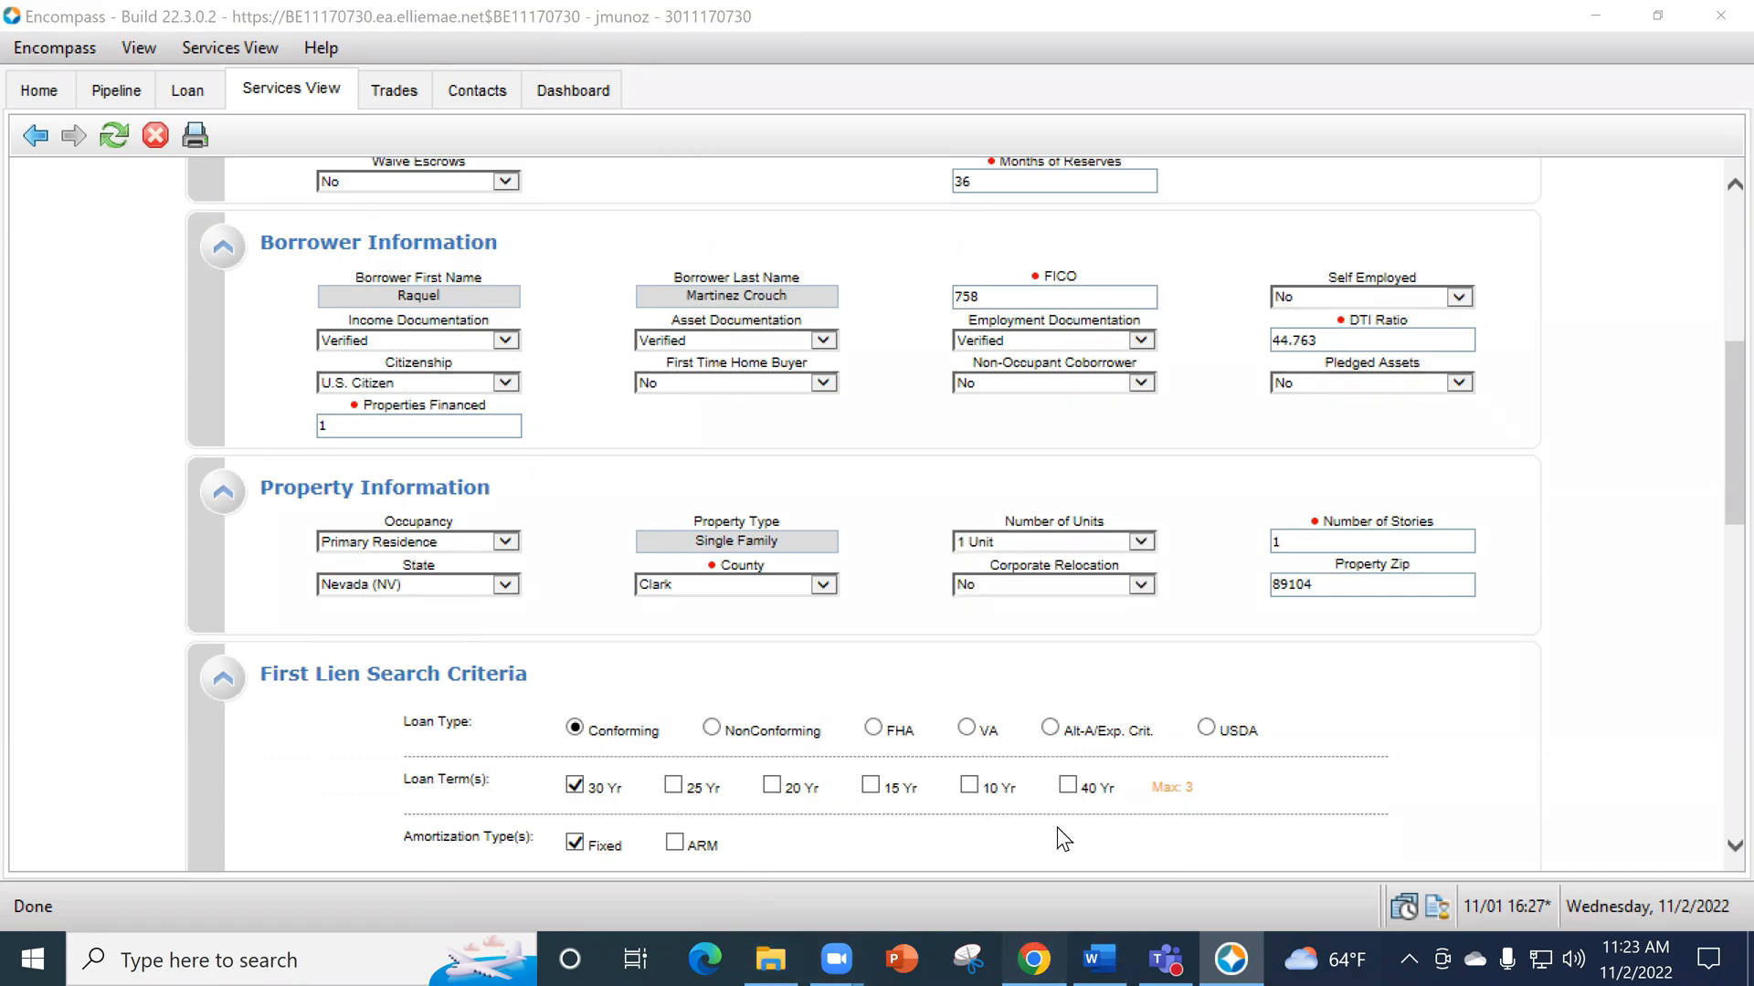
{"action": "left_click", "coordinate": [1232, 959]}
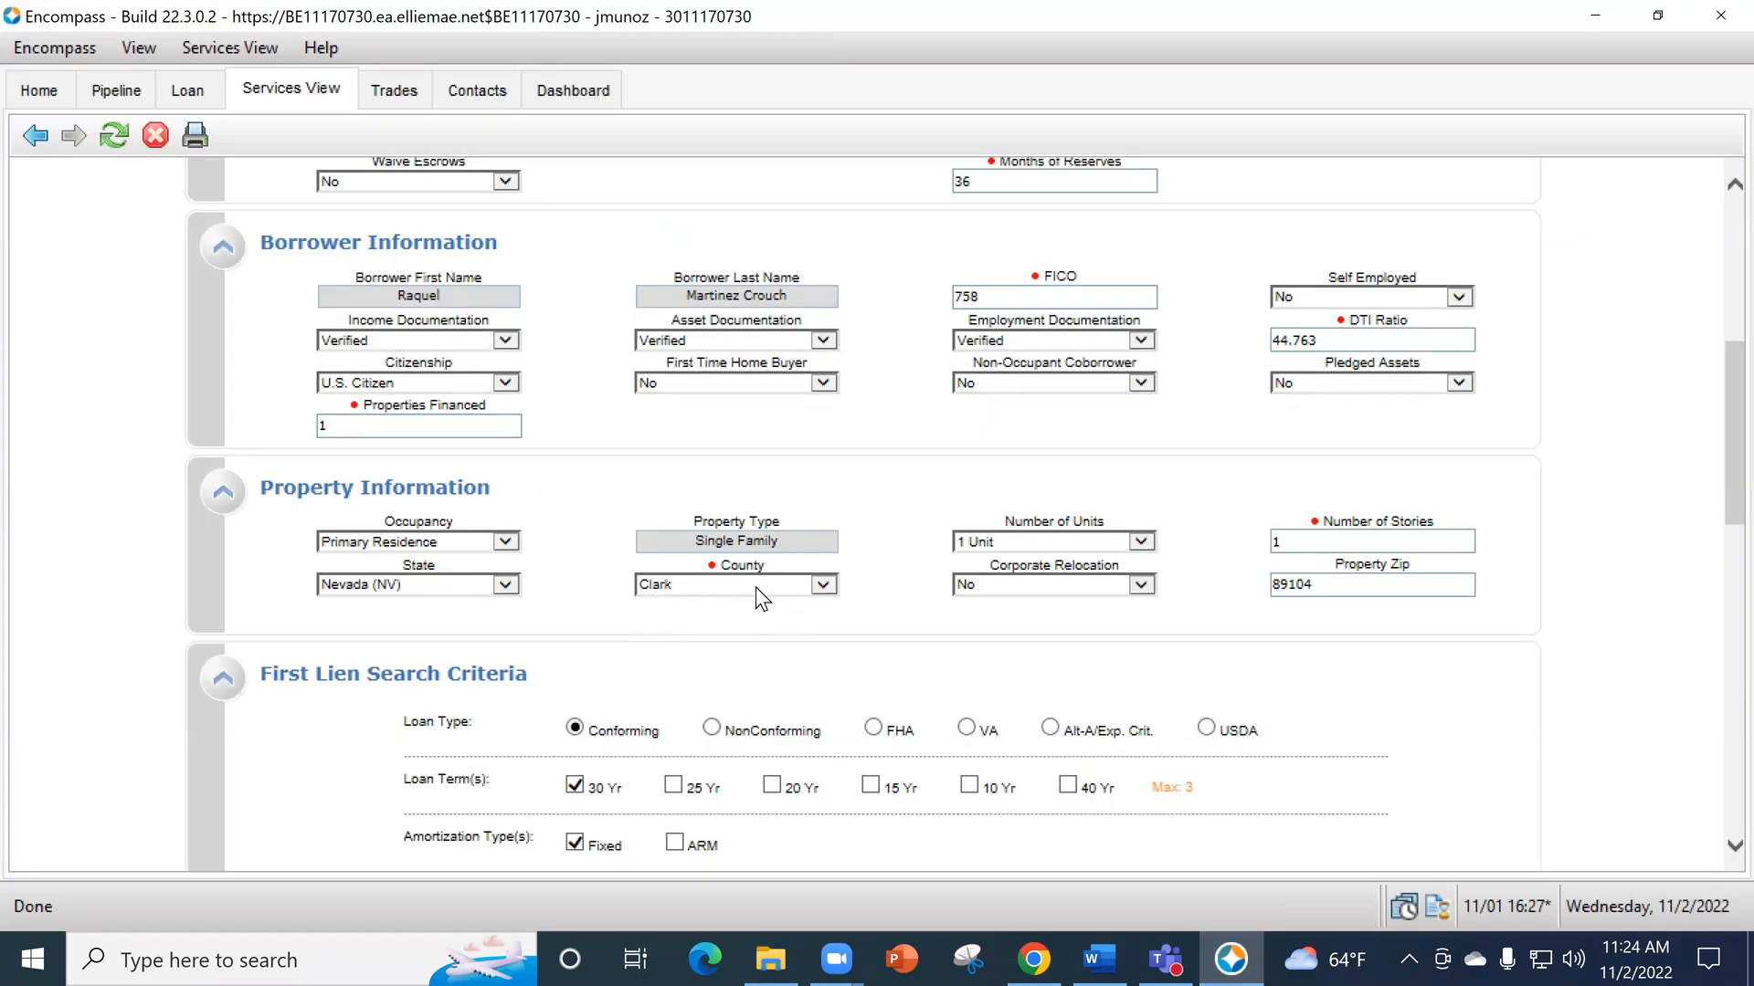
- Review the first lien search criteria, total loan amount and expanded guideline sections of the product search form
{"action": "scroll", "coordinate": [1004, 585], "scroll_direction": "down", "scroll_amount": 2}
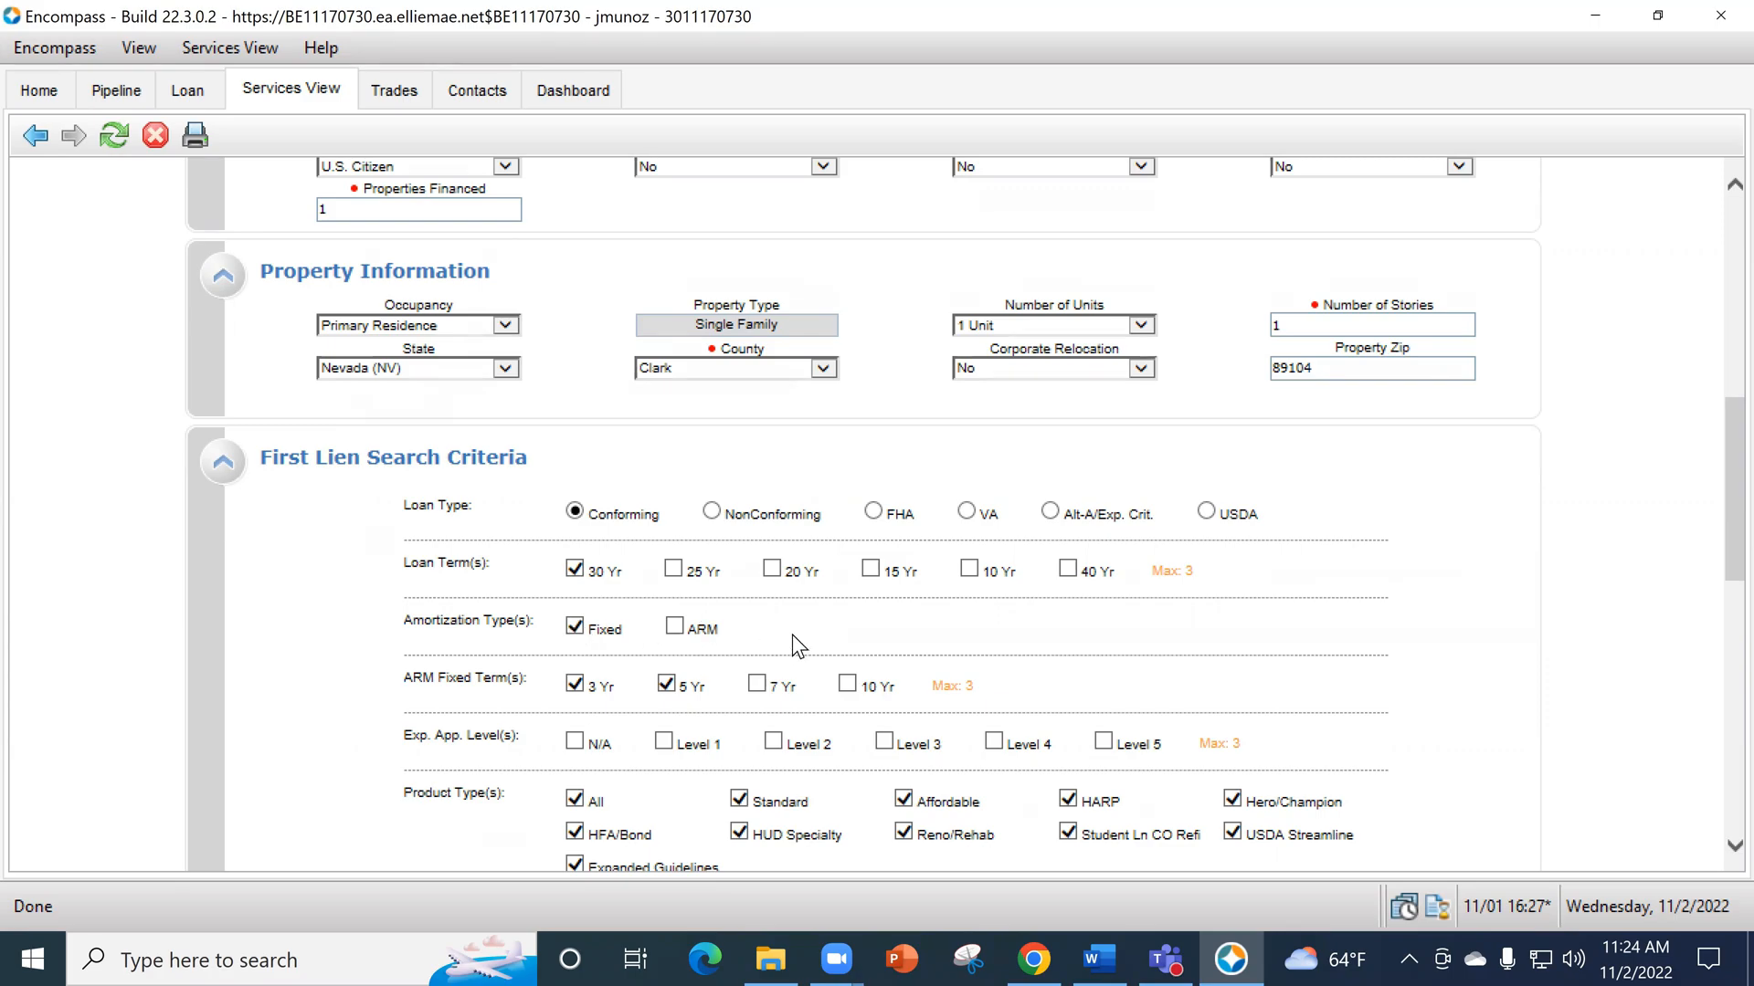
{"action": "scroll", "coordinate": [971, 602], "scroll_direction": "down", "scroll_amount": 3}
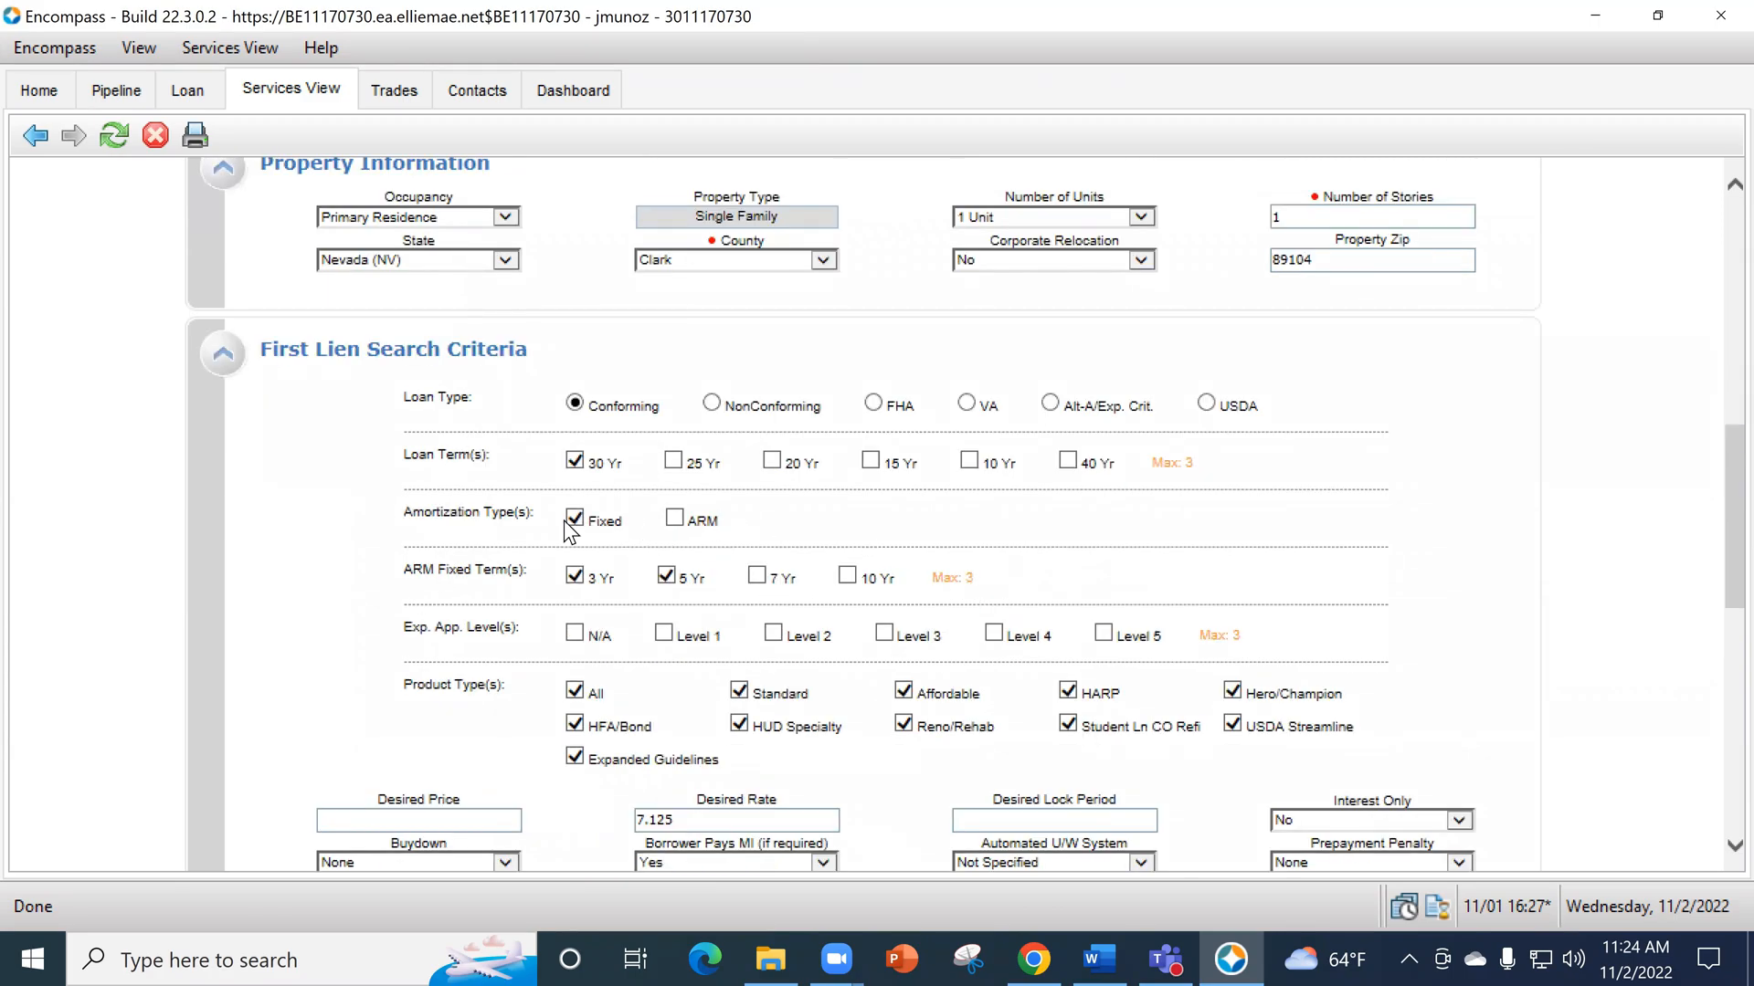
{"action": "scroll", "coordinate": [482, 680], "scroll_direction": "down", "scroll_amount": 6}
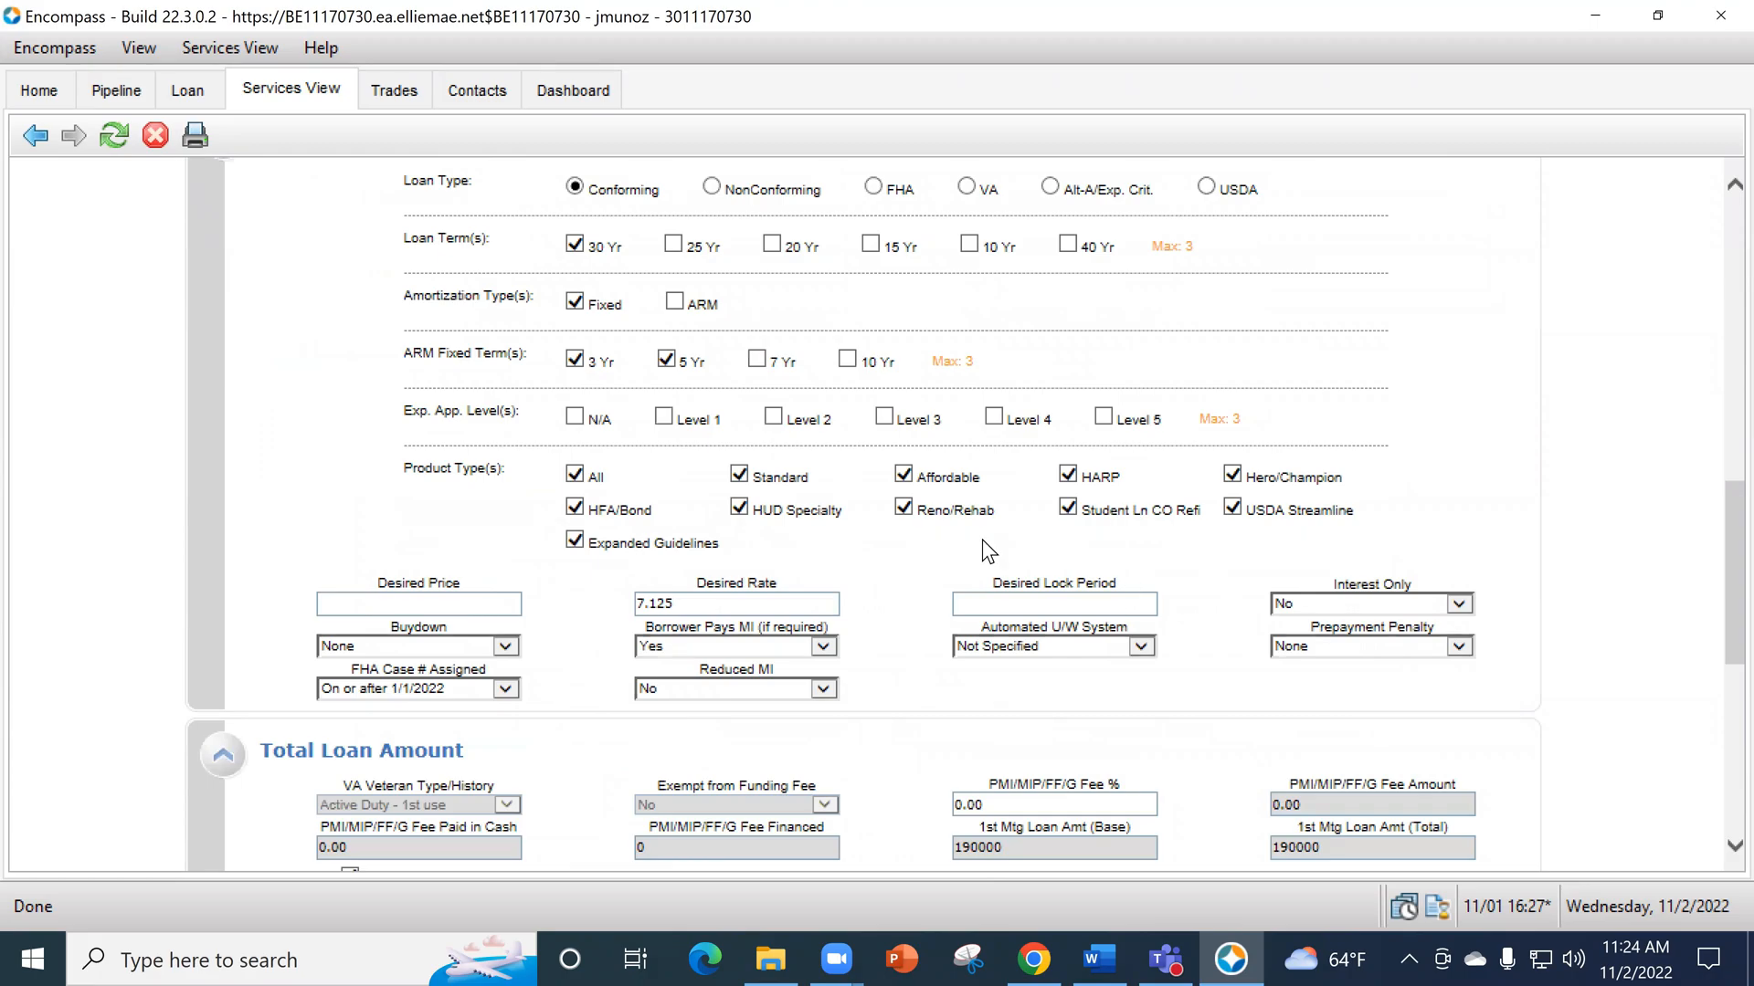
{"action": "scroll", "coordinate": [542, 594], "scroll_direction": "down", "scroll_amount": 3}
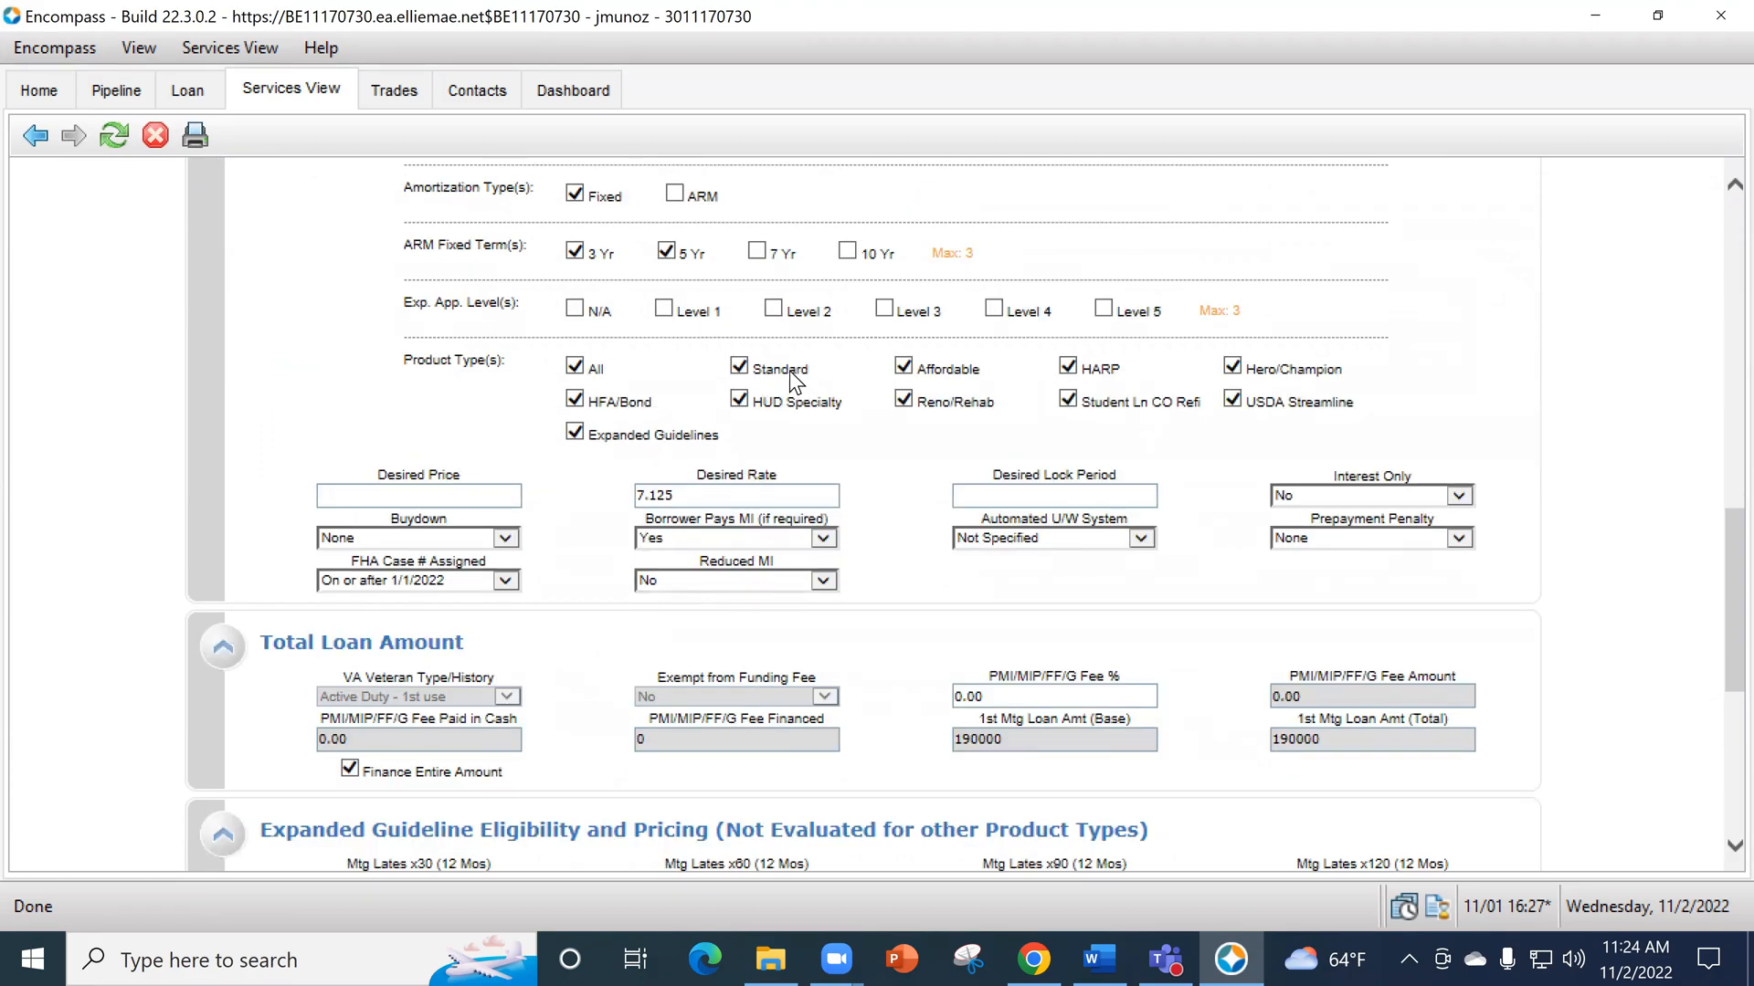
{"action": "scroll", "coordinate": [672, 363], "scroll_direction": "down", "scroll_amount": 3}
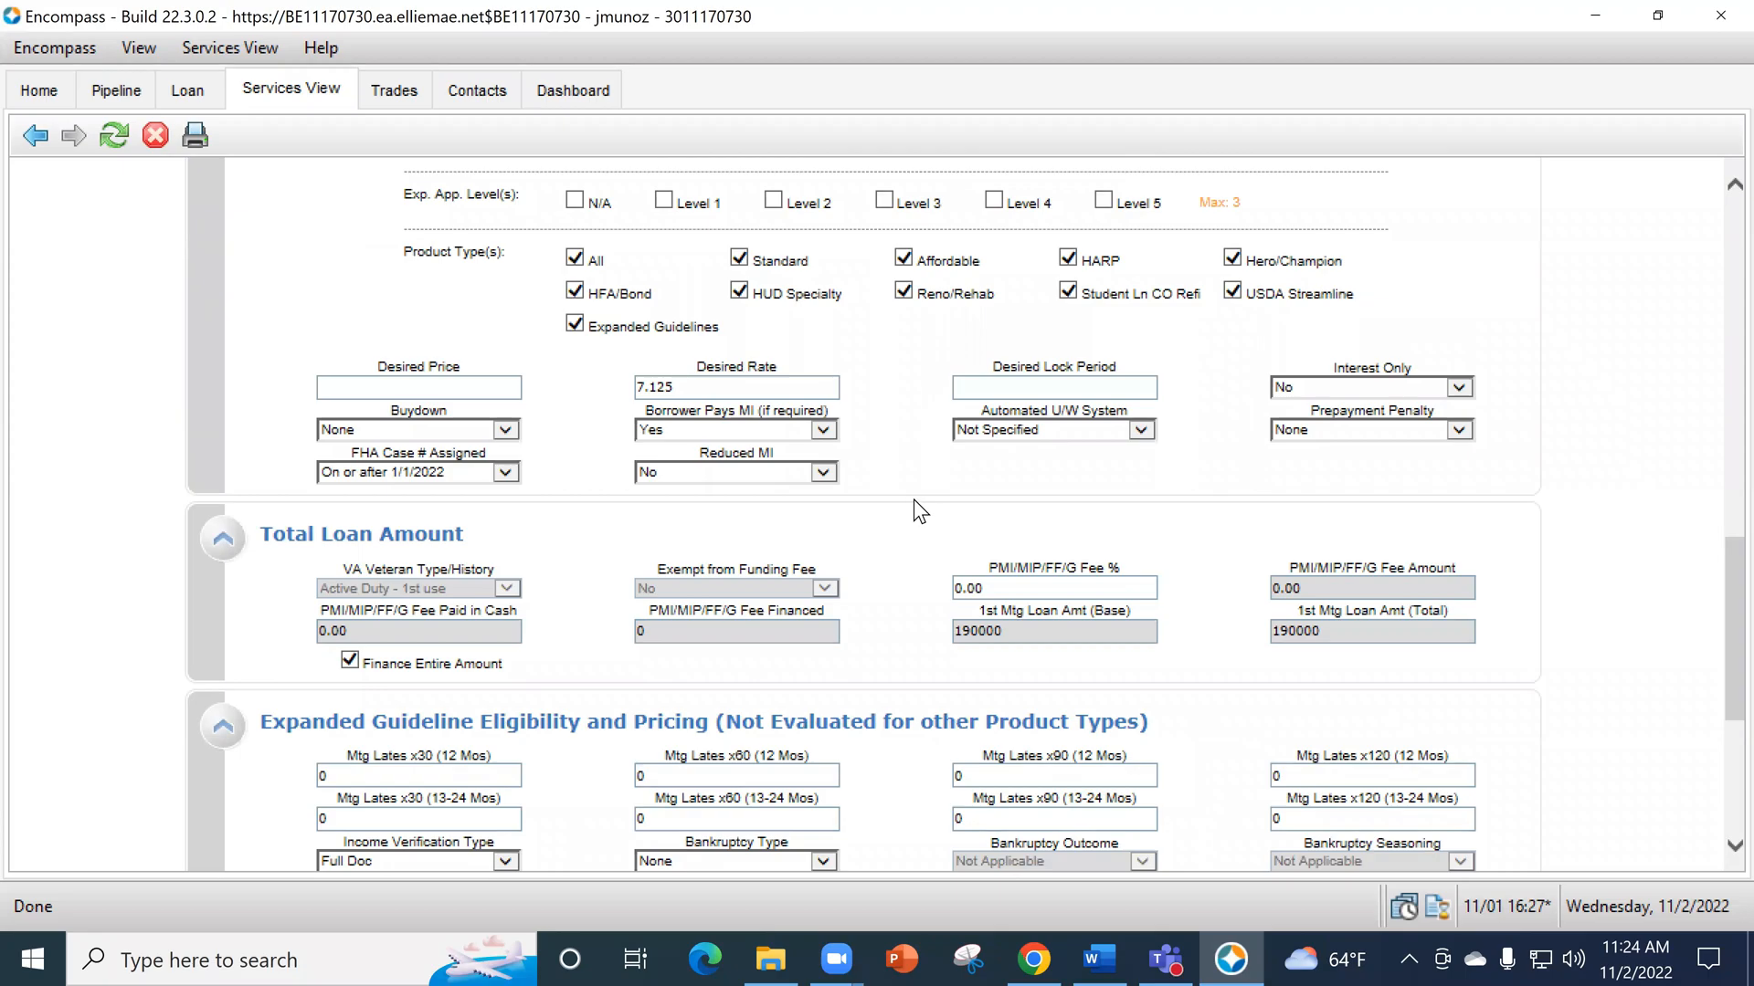
{"action": "scroll", "coordinate": [913, 498], "scroll_direction": "down", "scroll_amount": 5}
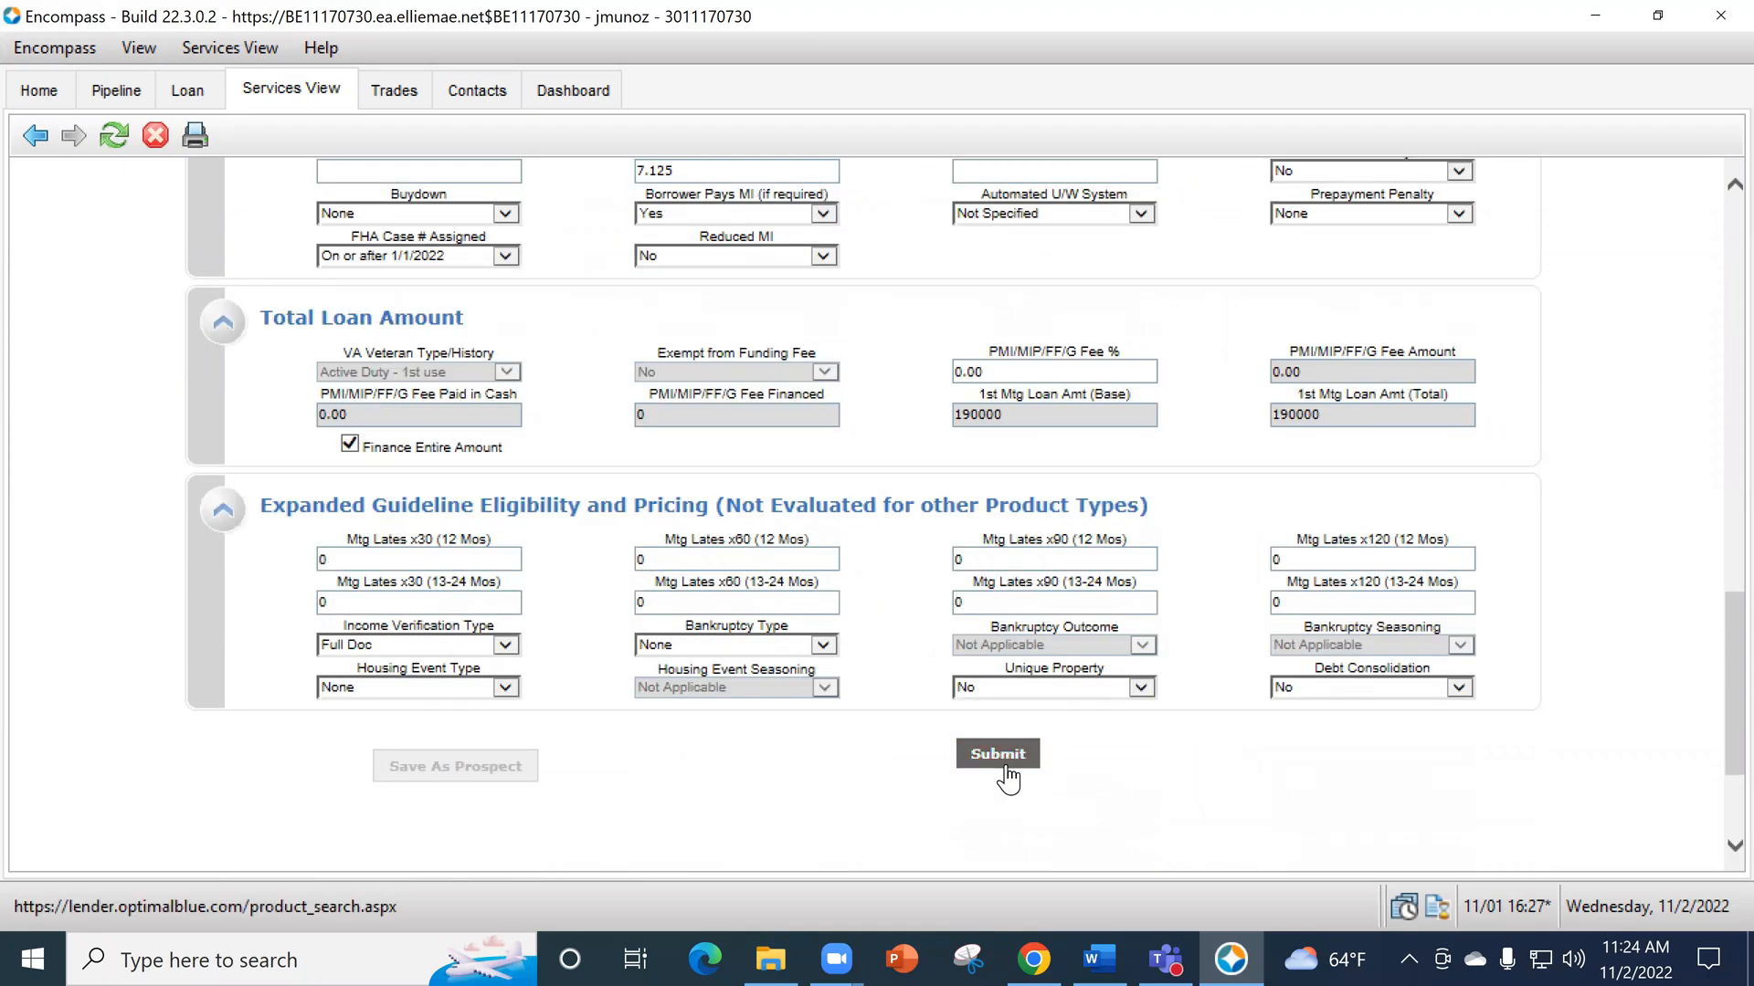
- Go back over the whole product search form, from lien and loan information through the first lien search criteria
{"action": "scroll", "coordinate": [879, 199], "scroll_direction": "up", "scroll_amount": 8}
{"action": "scroll", "coordinate": [908, 420], "scroll_direction": "up", "scroll_amount": 6}
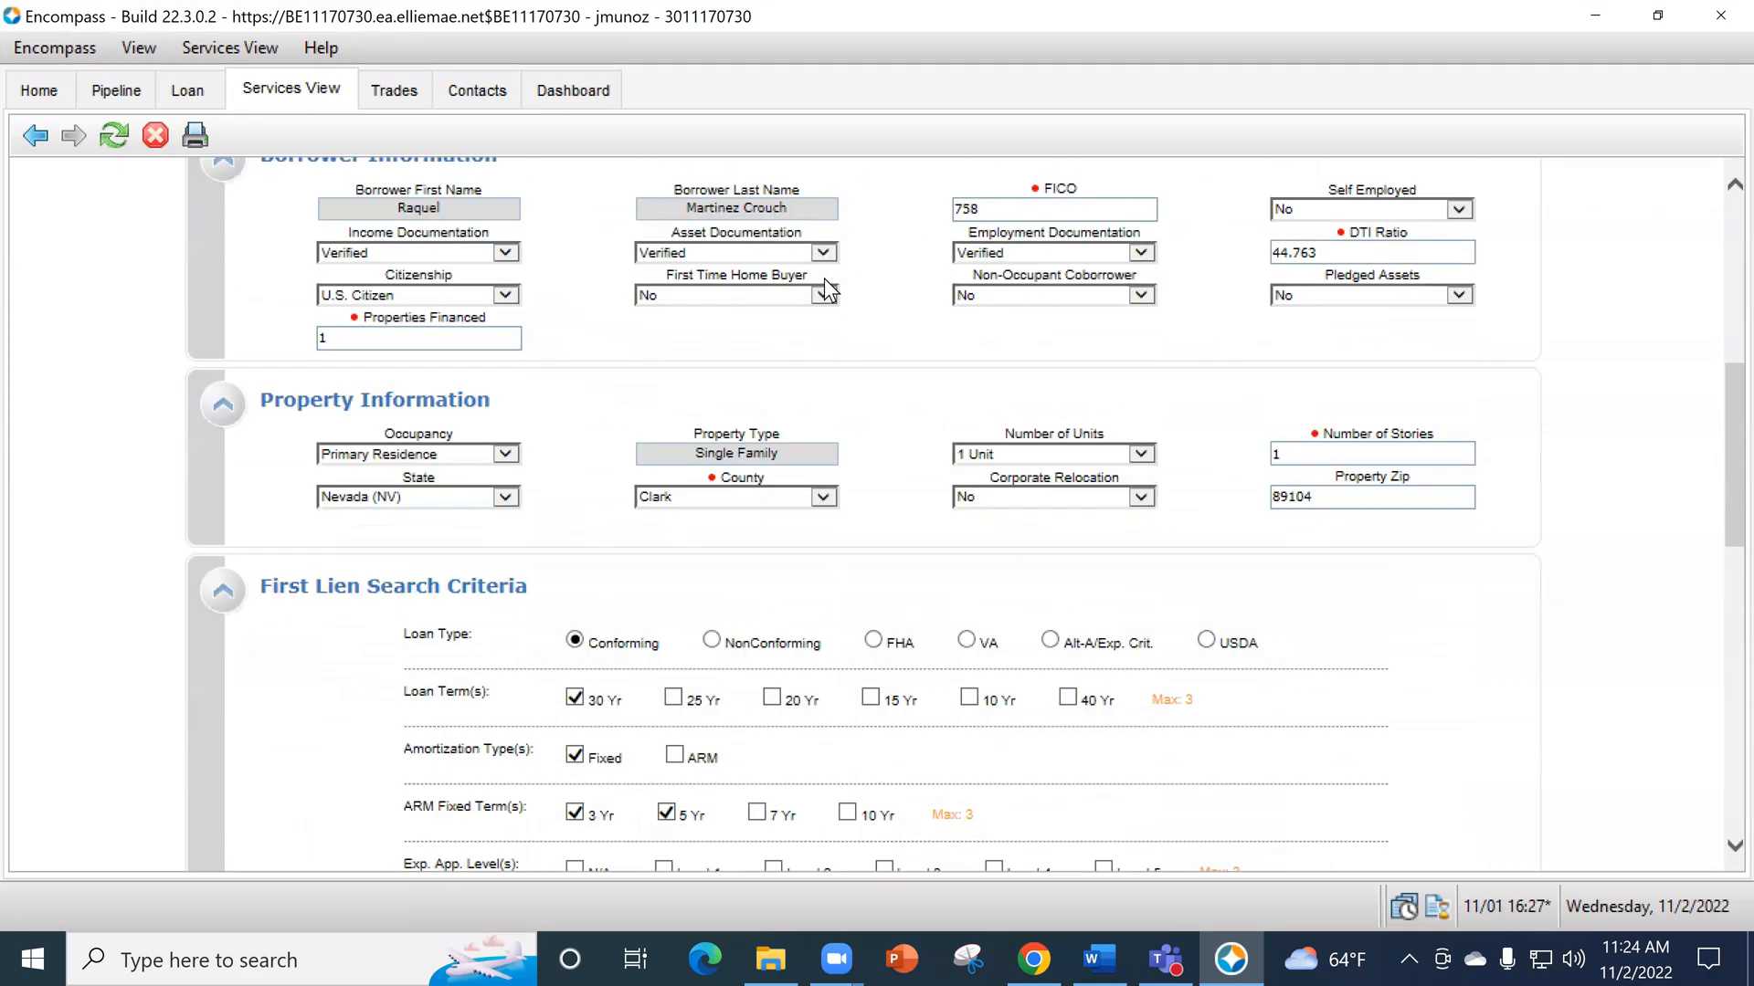
{"action": "scroll", "coordinate": [881, 568], "scroll_direction": "up", "scroll_amount": 1}
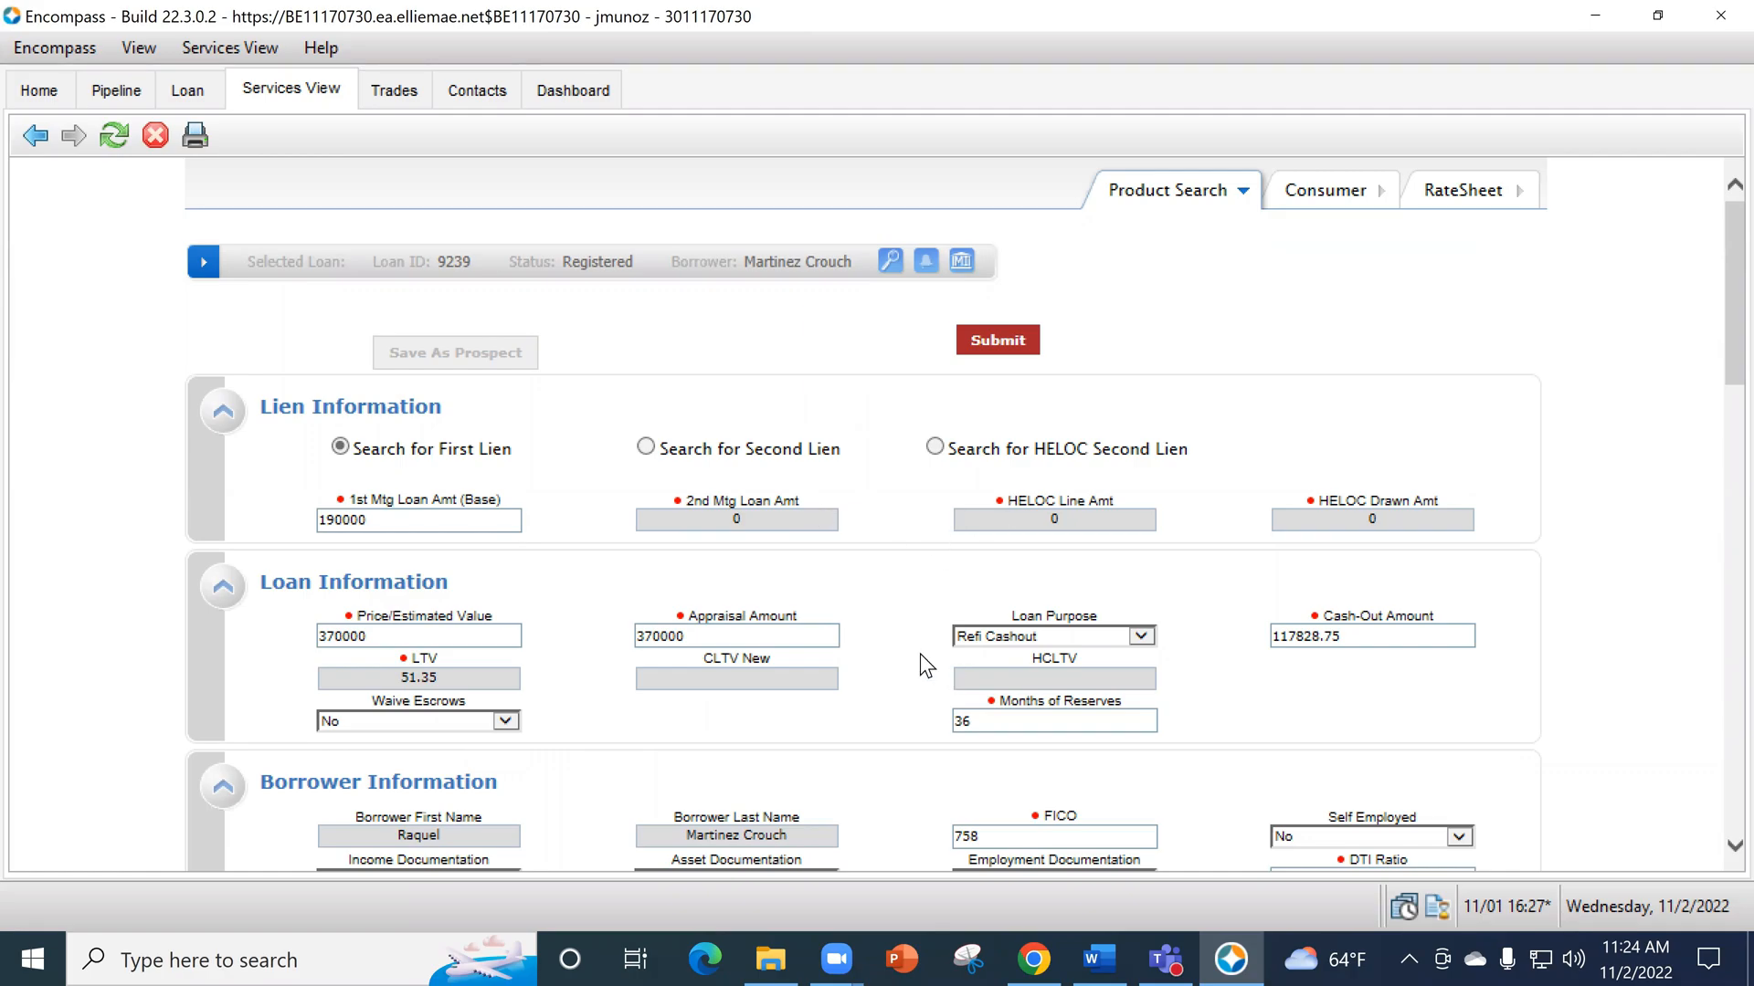
{"action": "scroll", "coordinate": [927, 658], "scroll_direction": "down", "scroll_amount": 3}
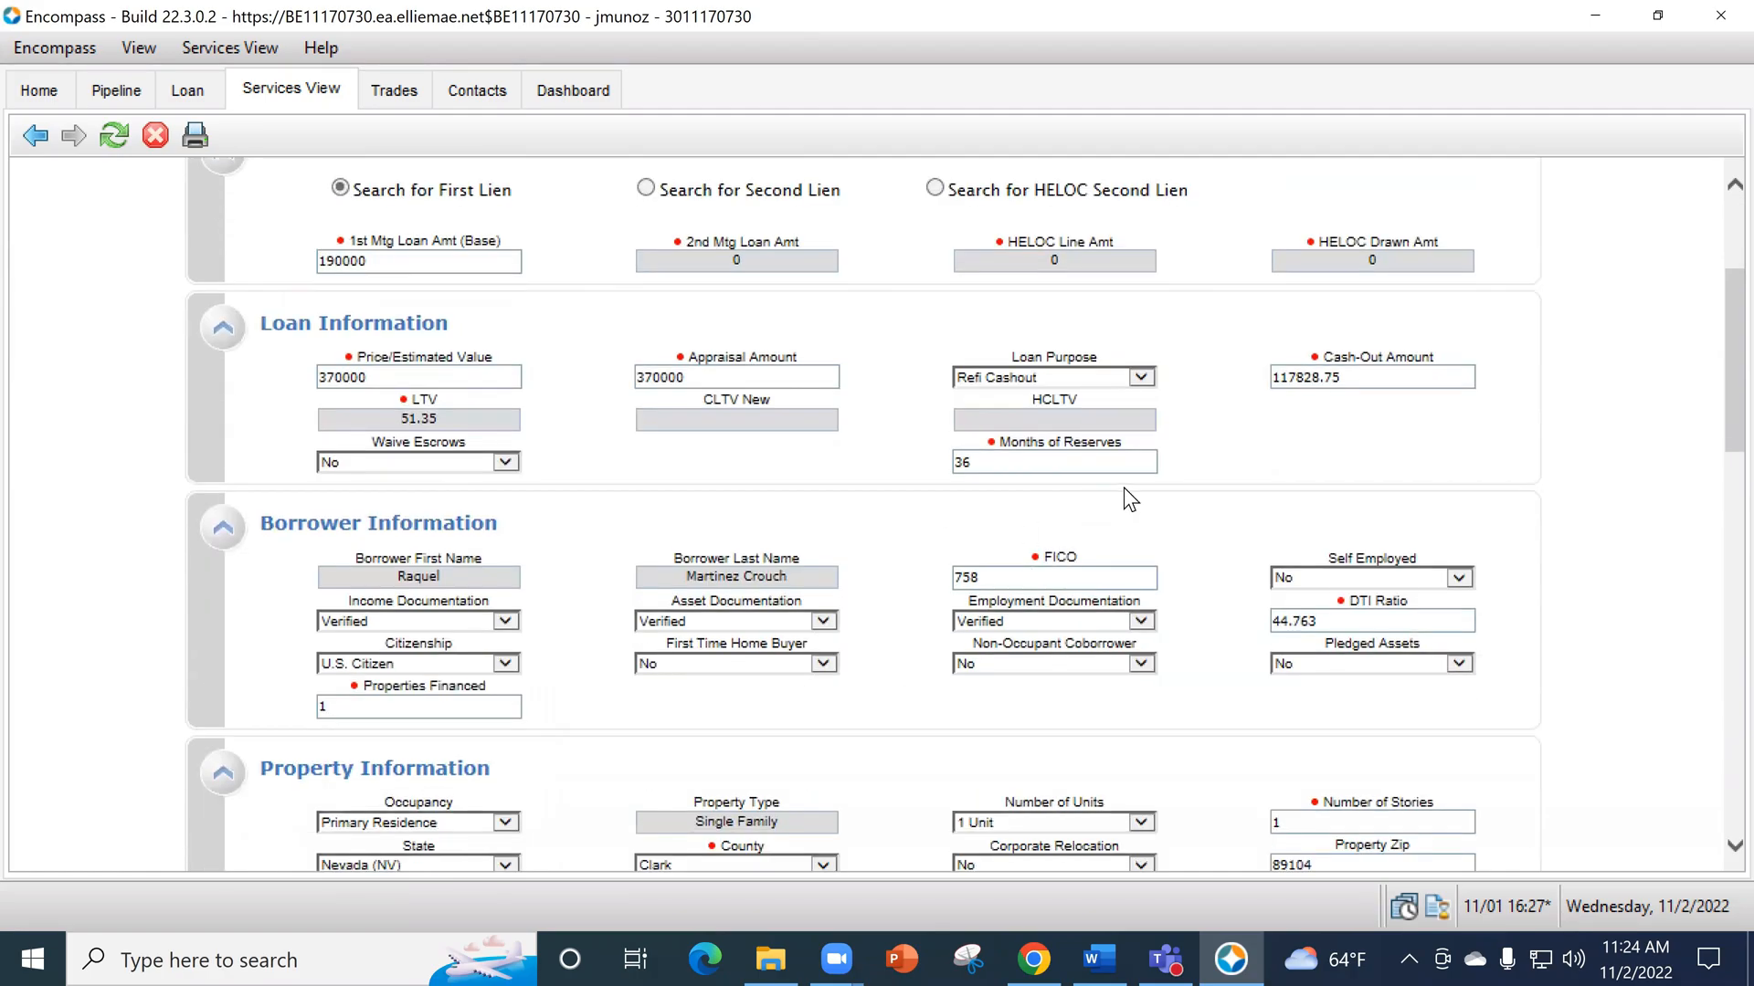
{"action": "scroll", "coordinate": [1150, 528], "scroll_direction": "down", "scroll_amount": 7}
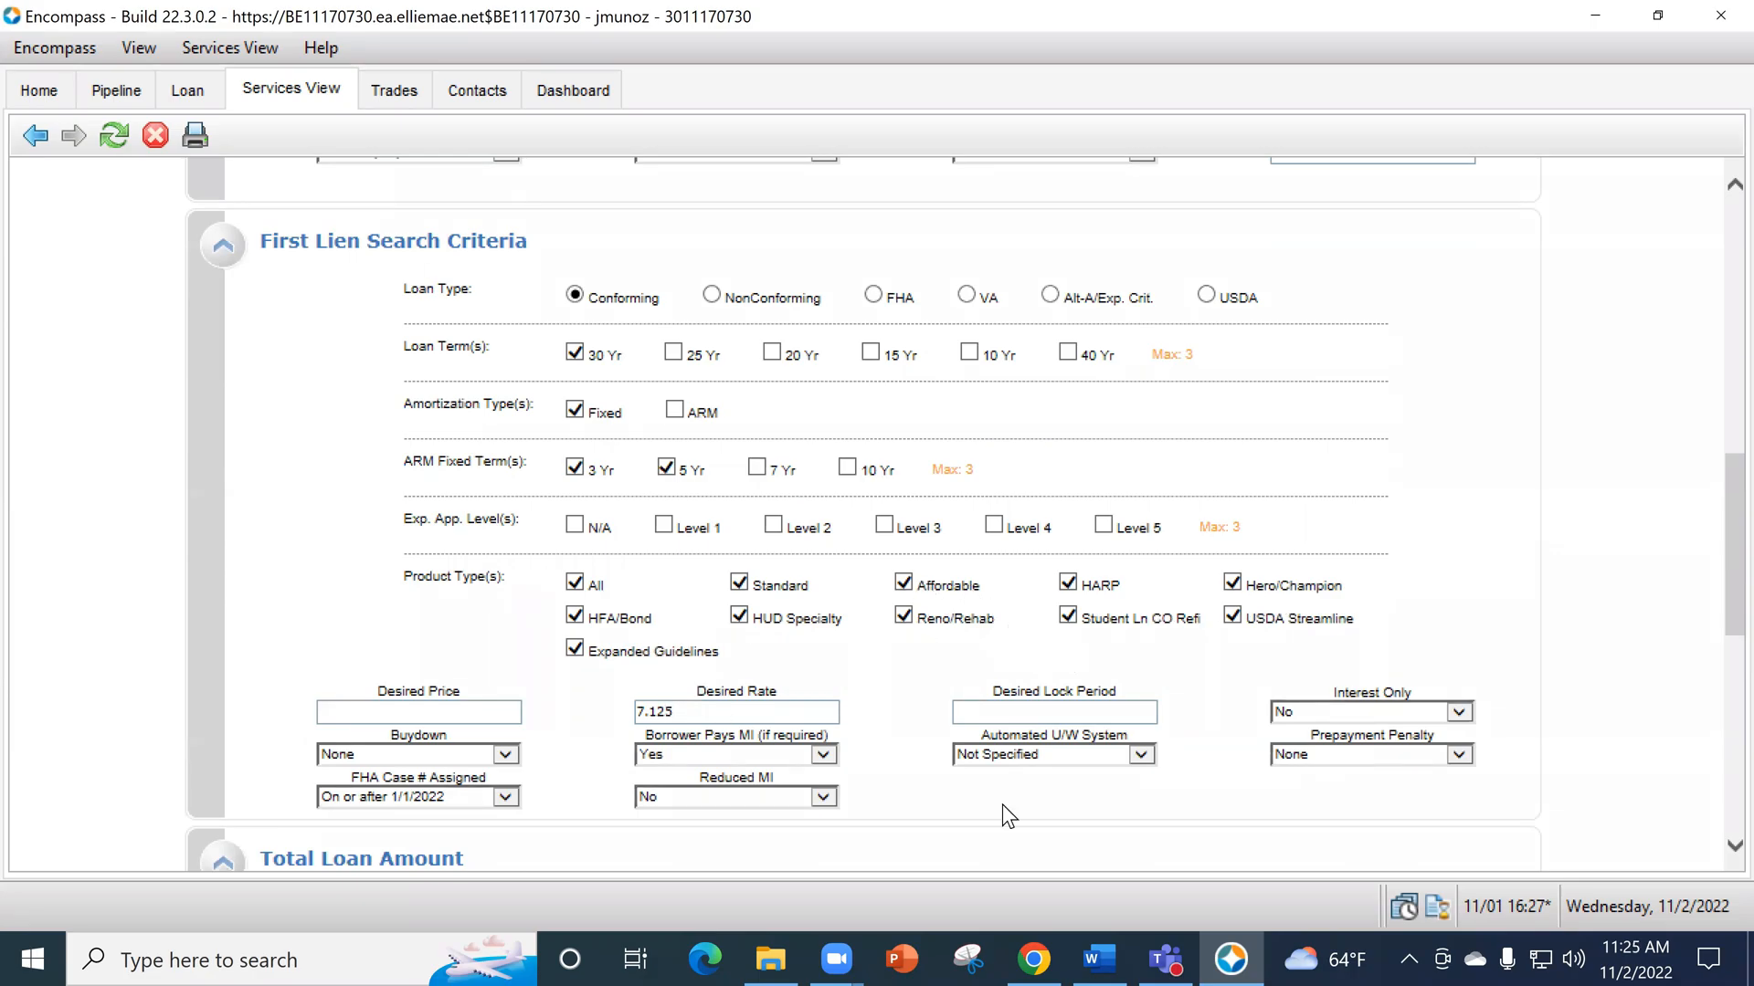
{"action": "scroll", "coordinate": [858, 563], "scroll_direction": "down", "scroll_amount": 5}
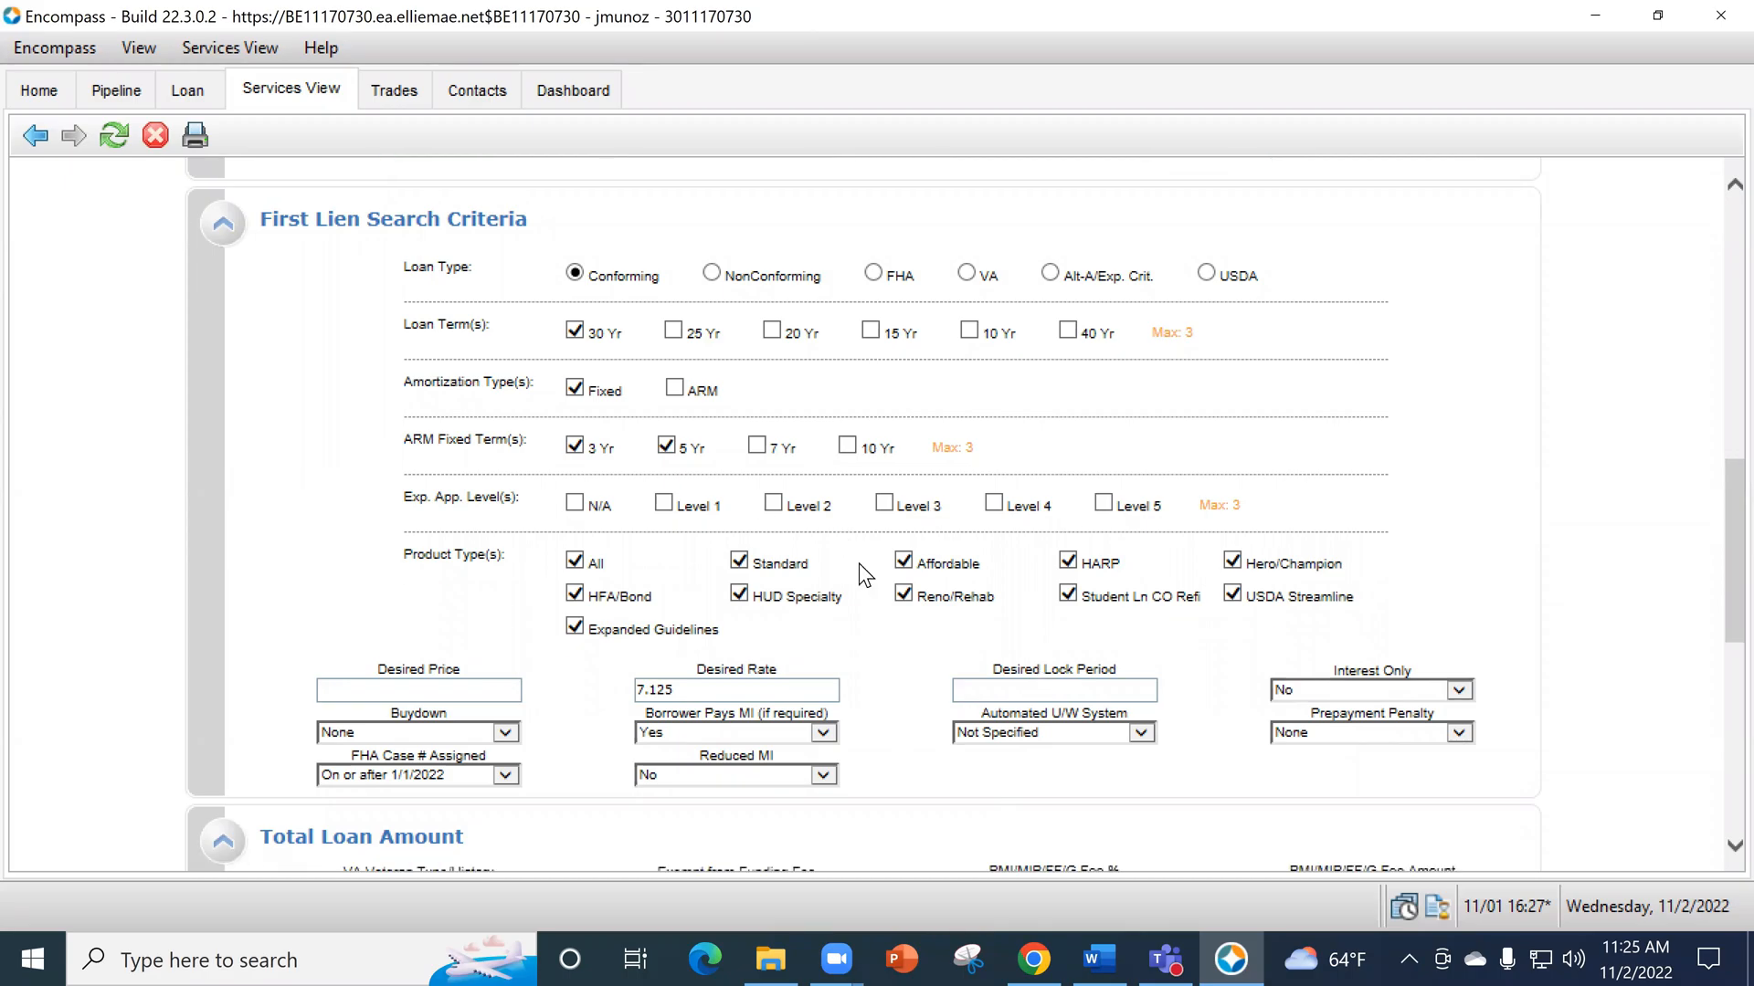
{"action": "scroll", "coordinate": [1059, 708], "scroll_direction": "up", "scroll_amount": 4}
{"action": "scroll", "coordinate": [756, 667], "scroll_direction": "up", "scroll_amount": 10}
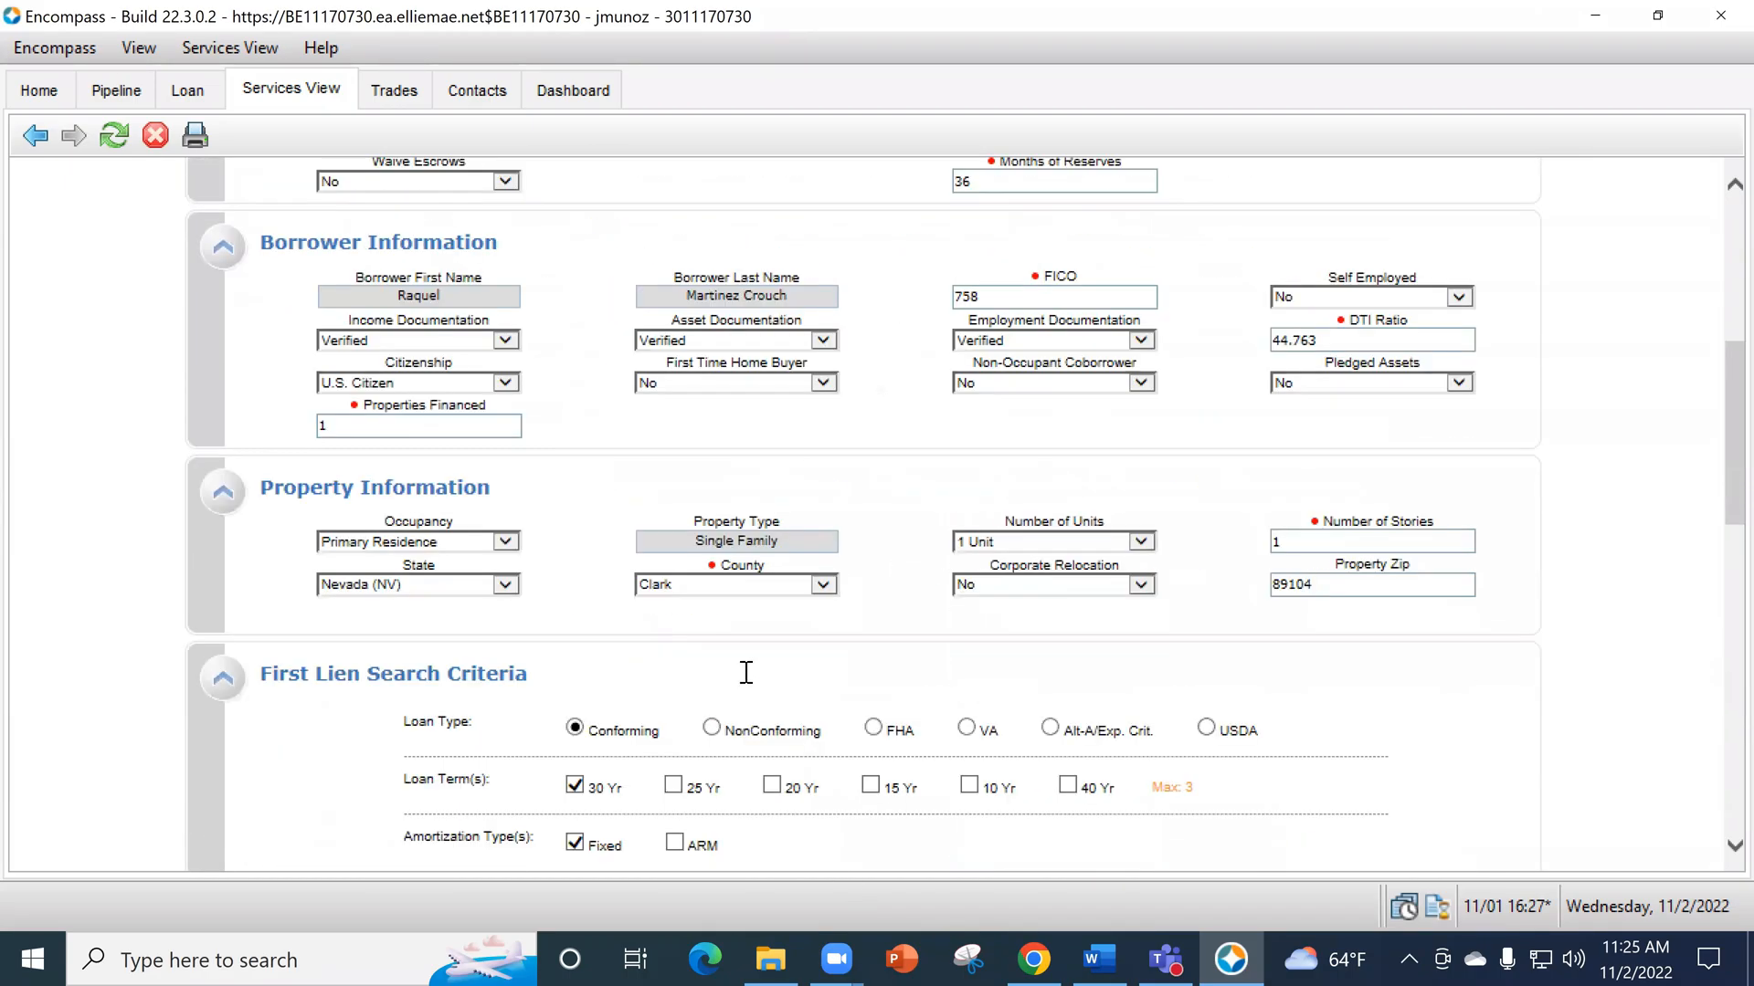
- Leave the product search, close the open loan in Encompass and switch to the Chrome window
{"action": "left_click", "coordinate": [42, 141]}
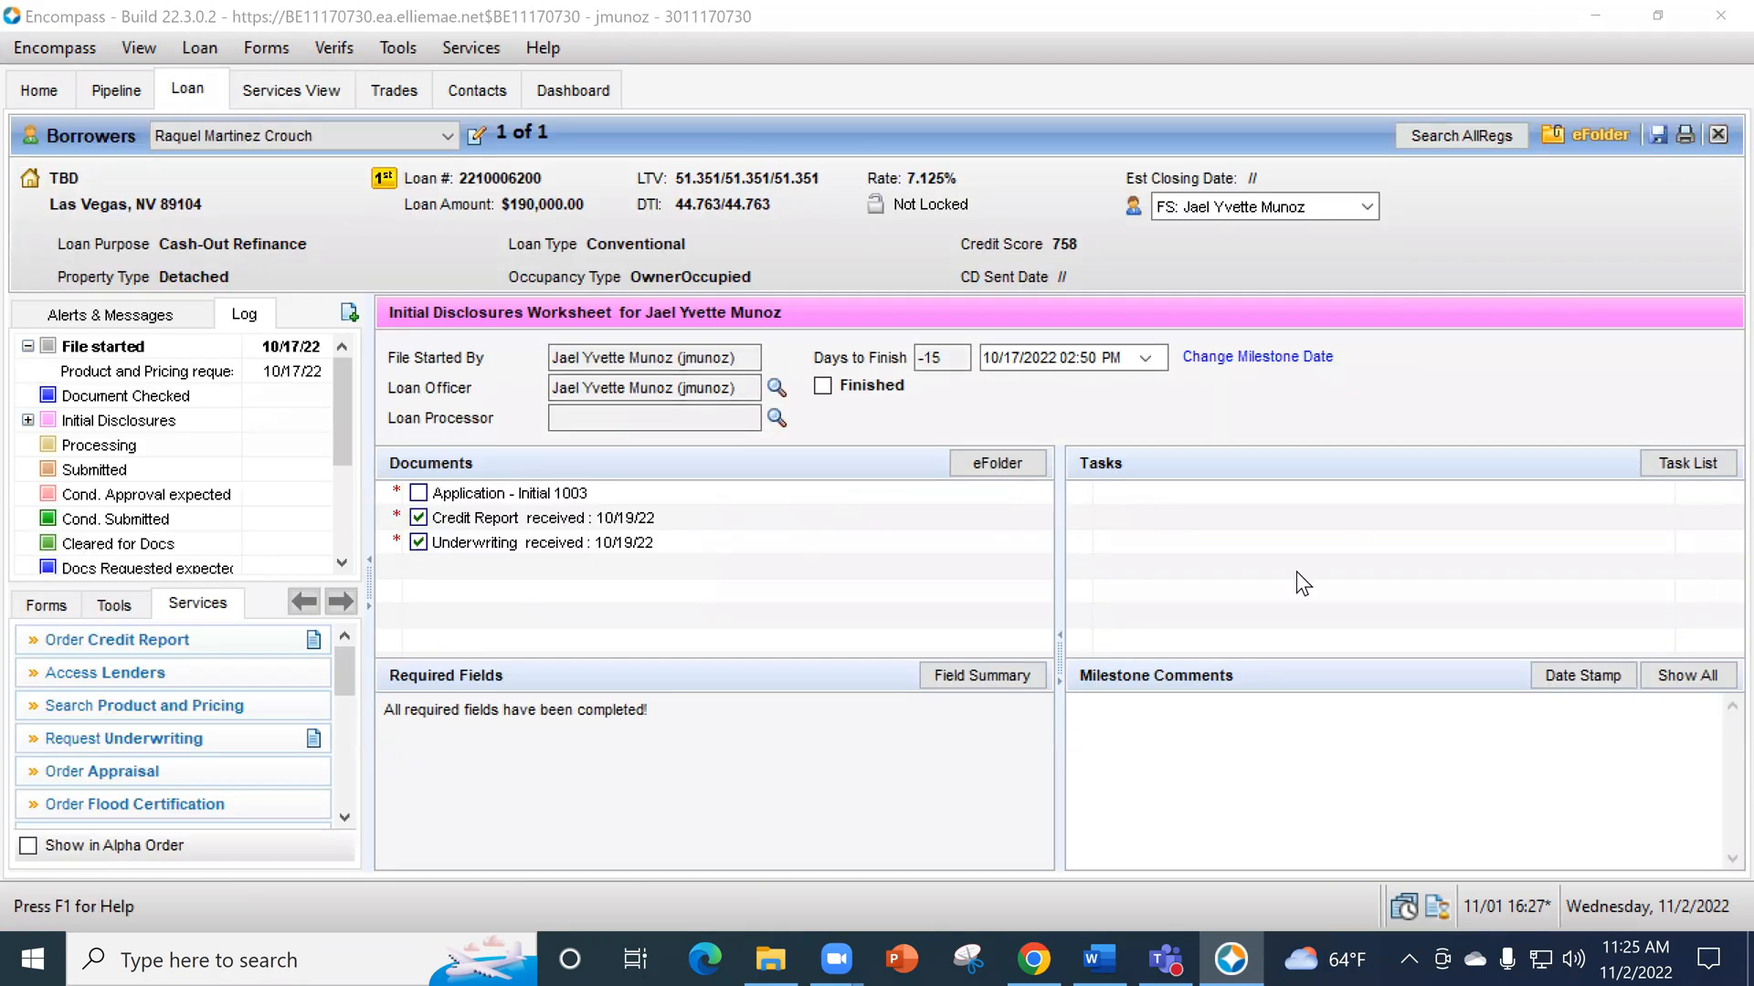
{"action": "left_click", "coordinate": [955, 575]}
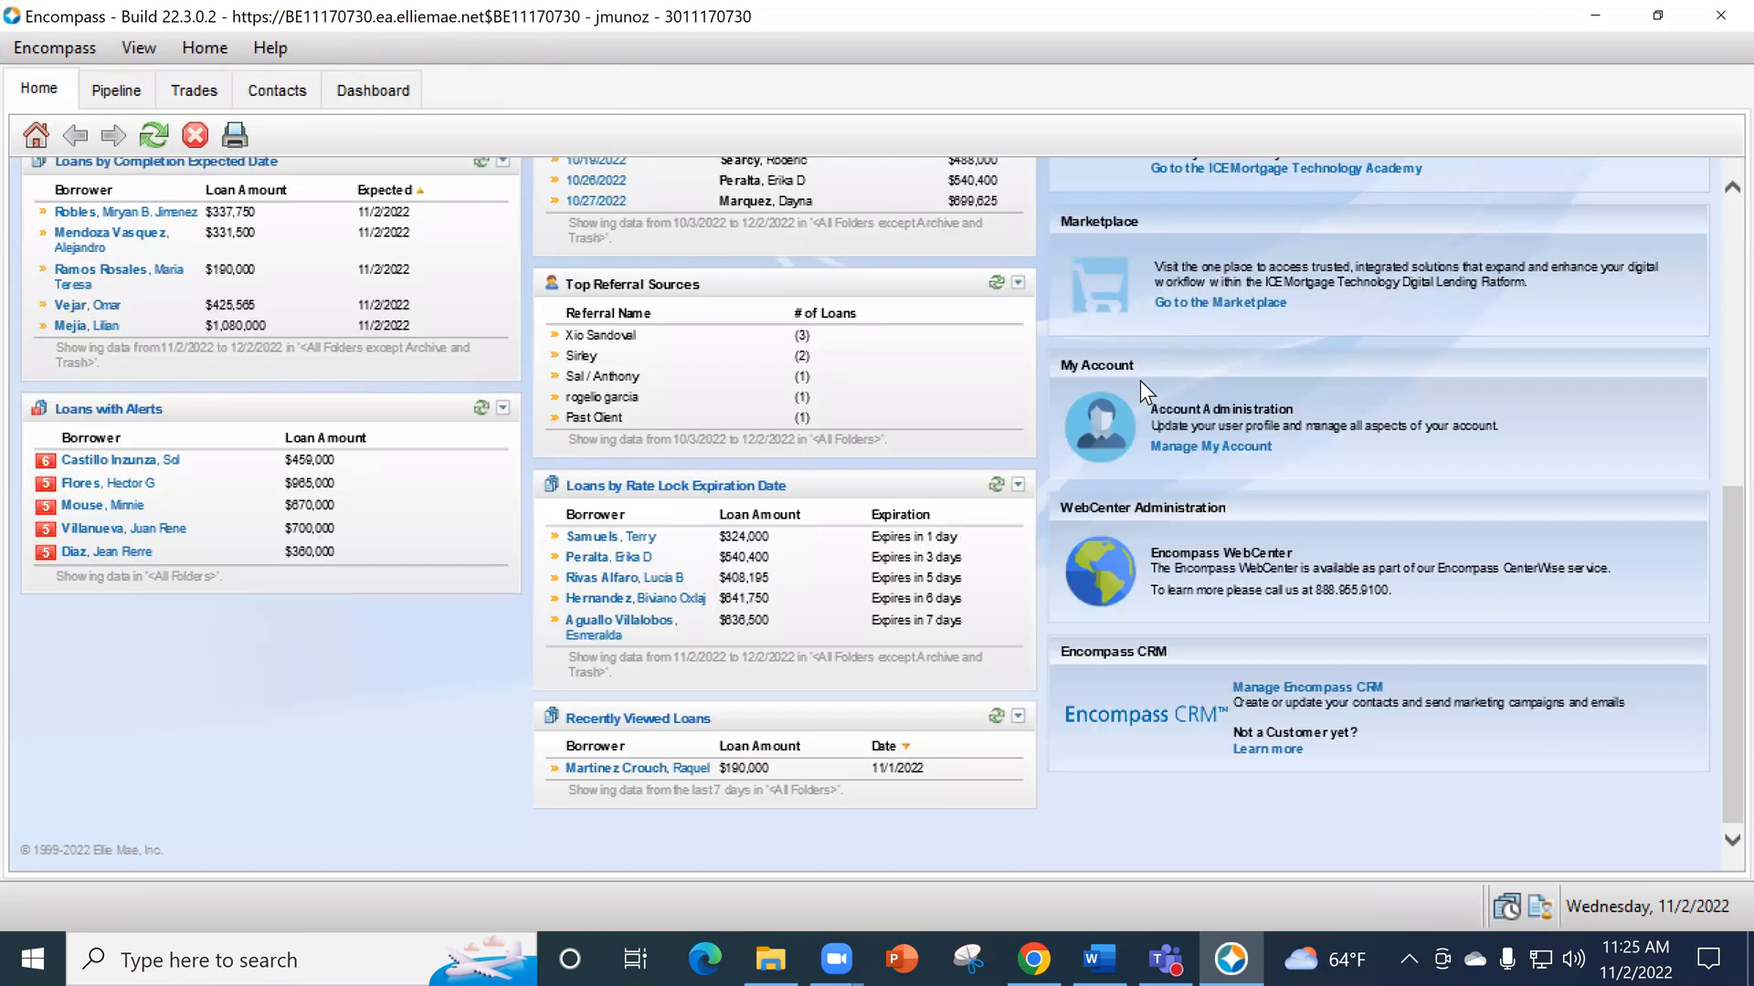
{"action": "left_click", "coordinate": [1589, 14]}
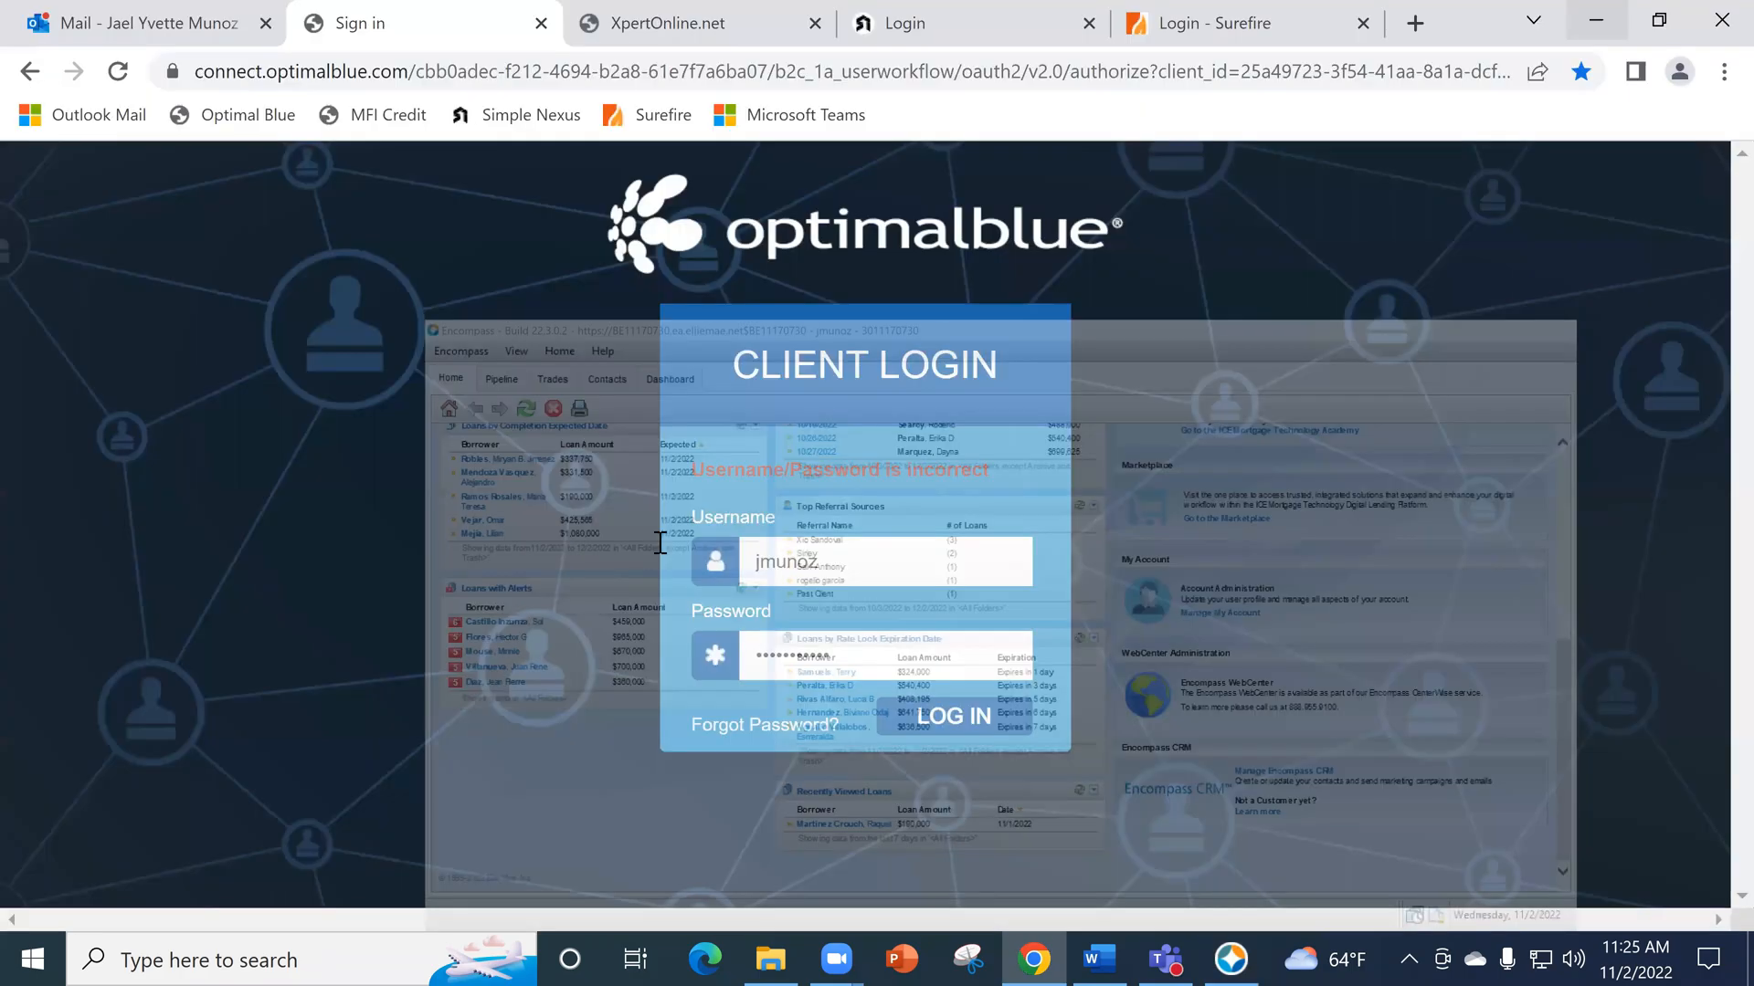
- Start a new Outlook email addressed to the colleague suggested from the directory, and discard the draft
{"action": "left_click", "coordinate": [156, 35]}
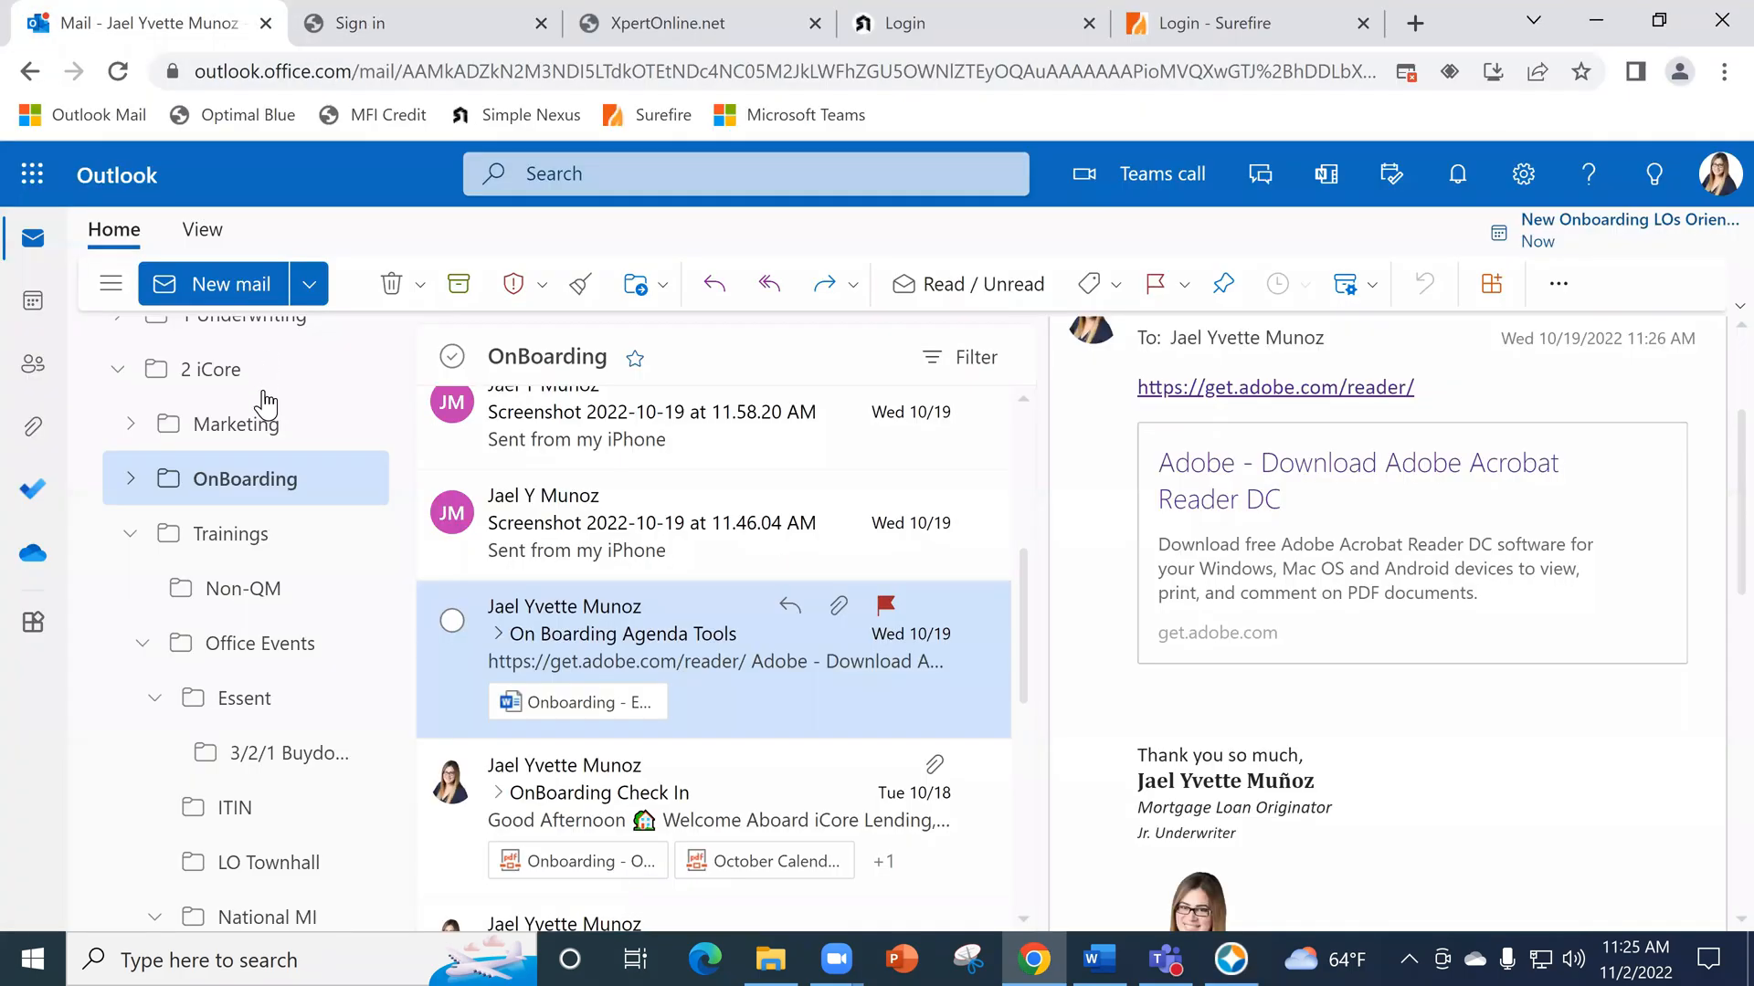
{"action": "left_click", "coordinate": [232, 287]}
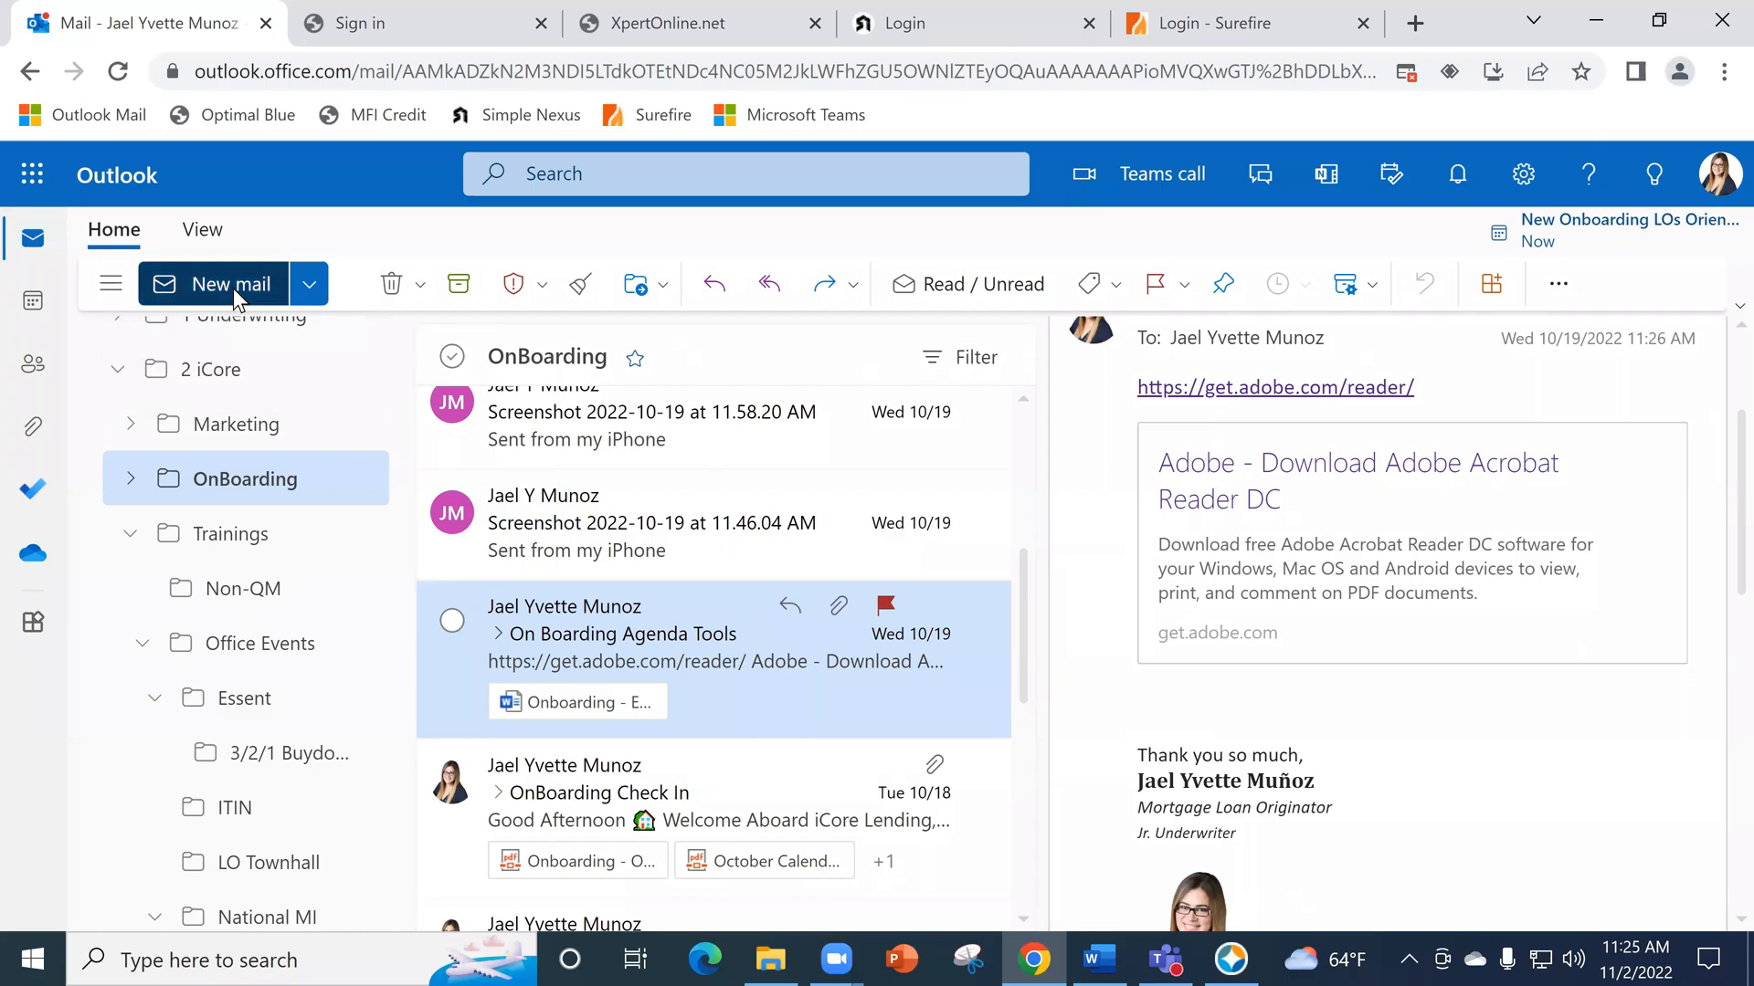
{"action": "type", "text": "ruben"}
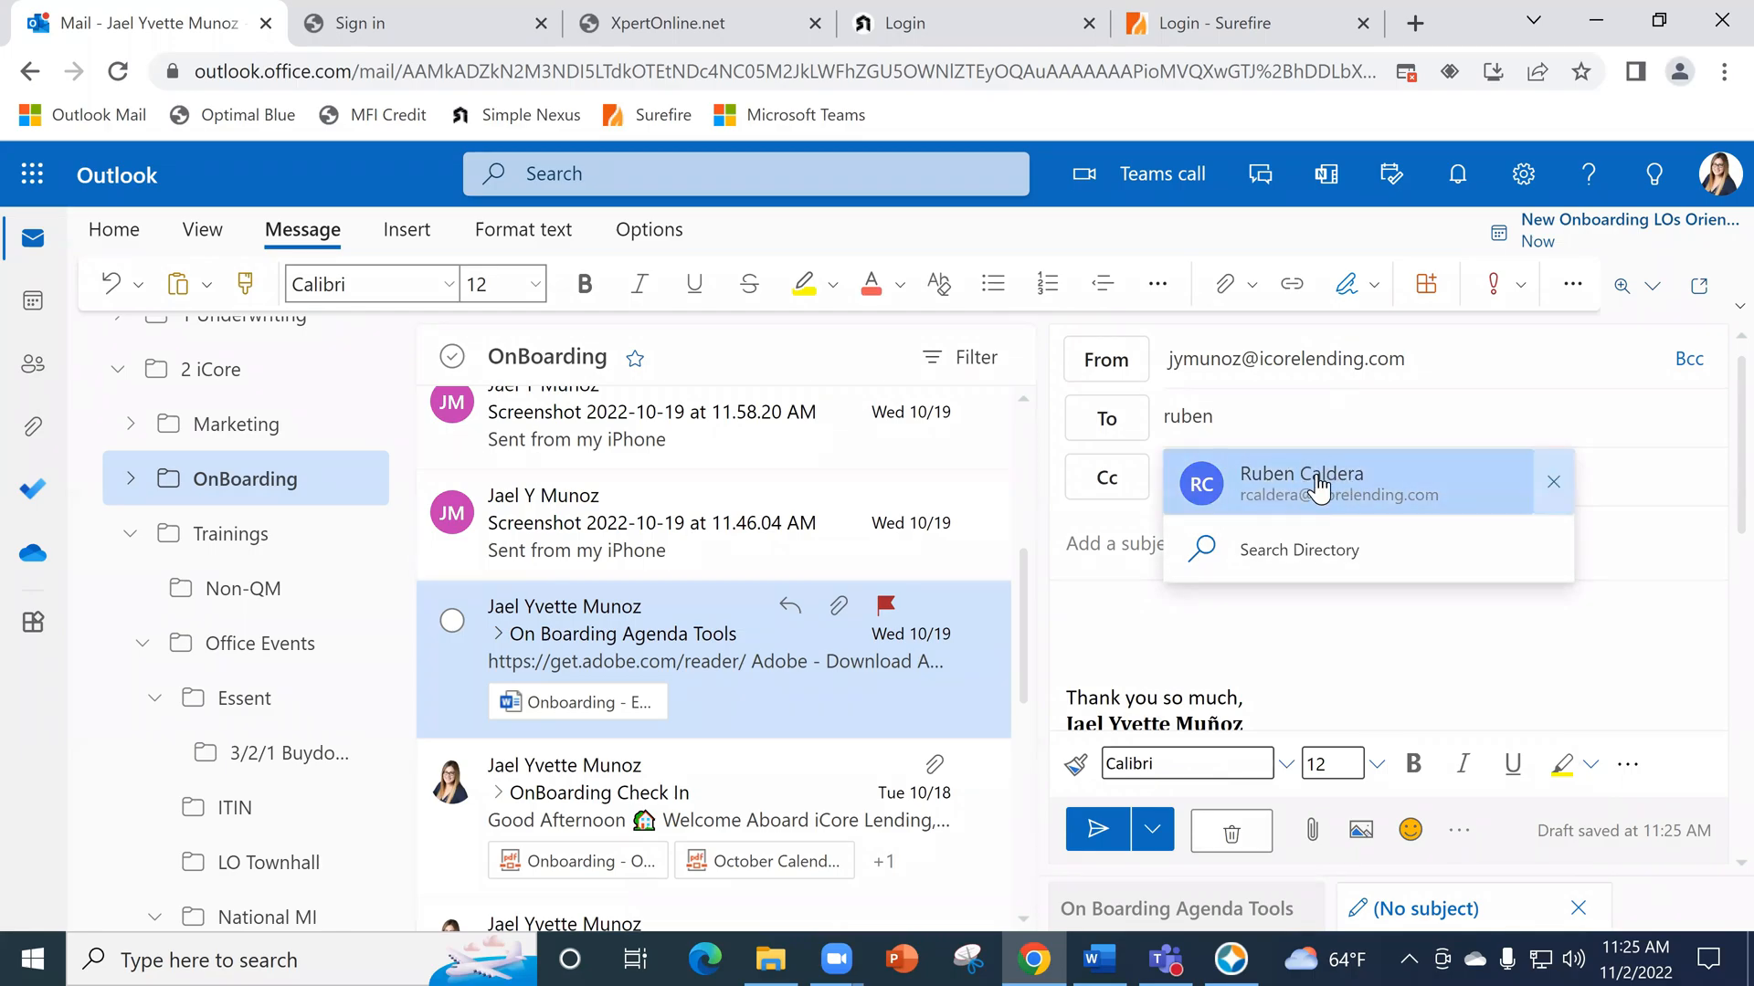
{"action": "left_click", "coordinate": [1365, 503]}
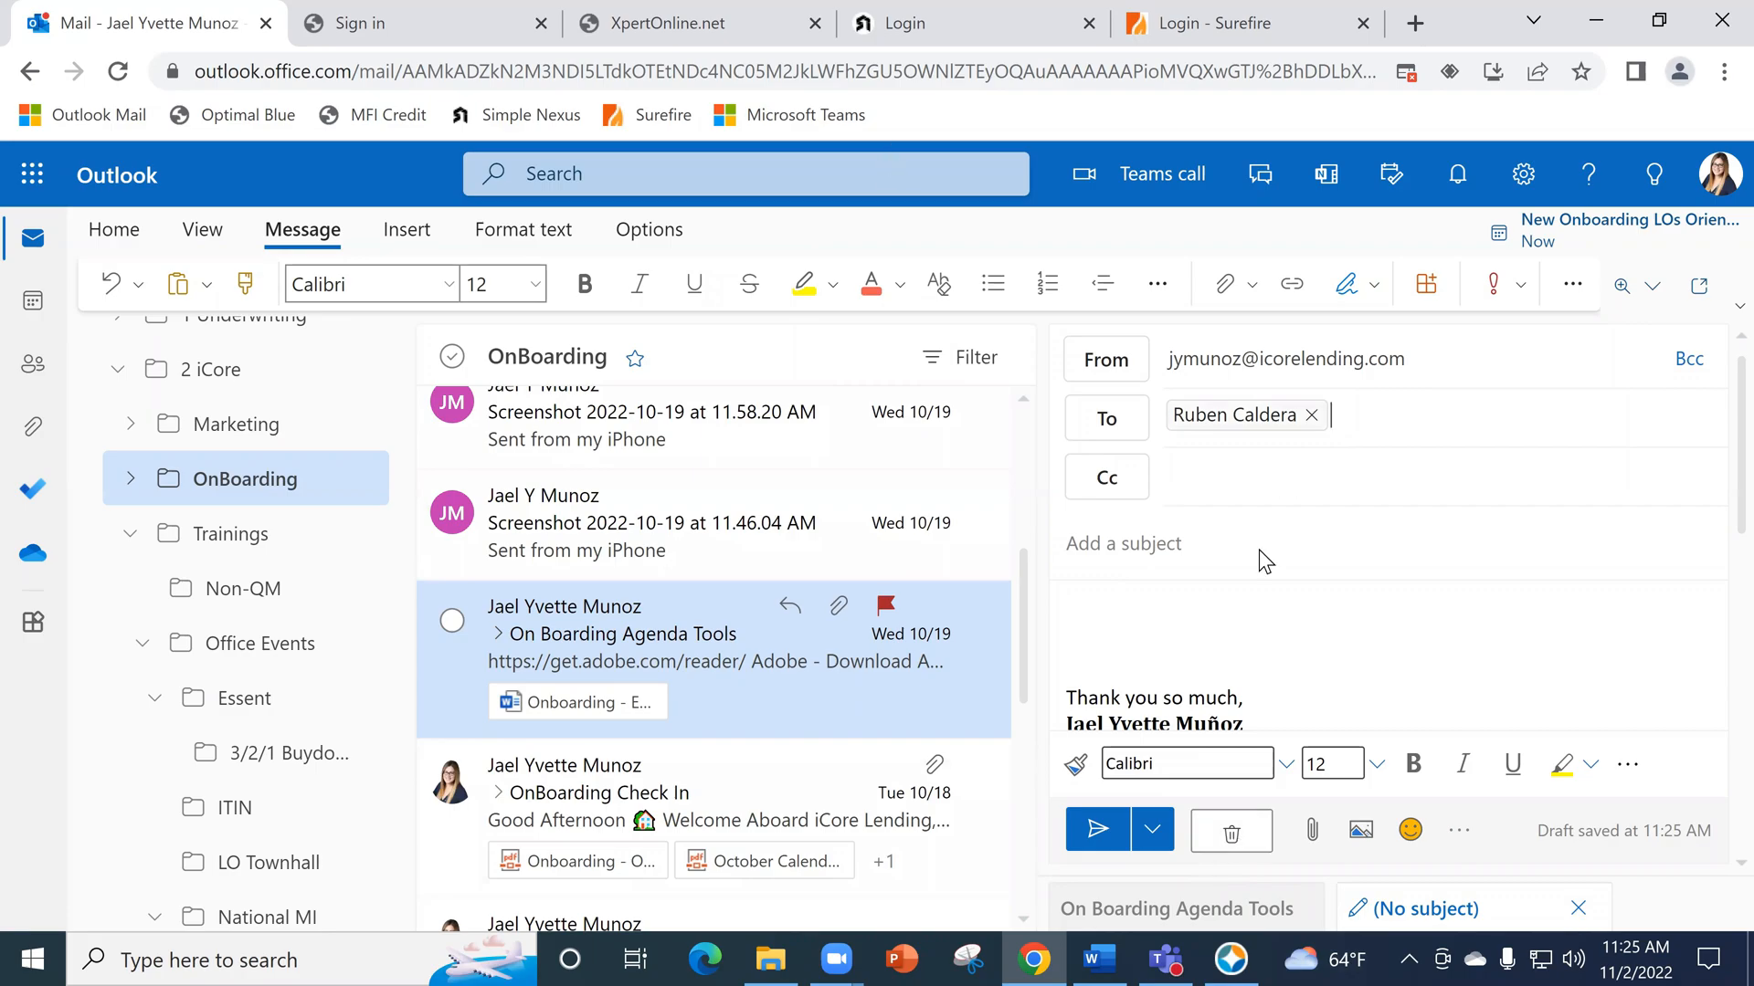
{"action": "left_click", "coordinate": [1231, 831]}
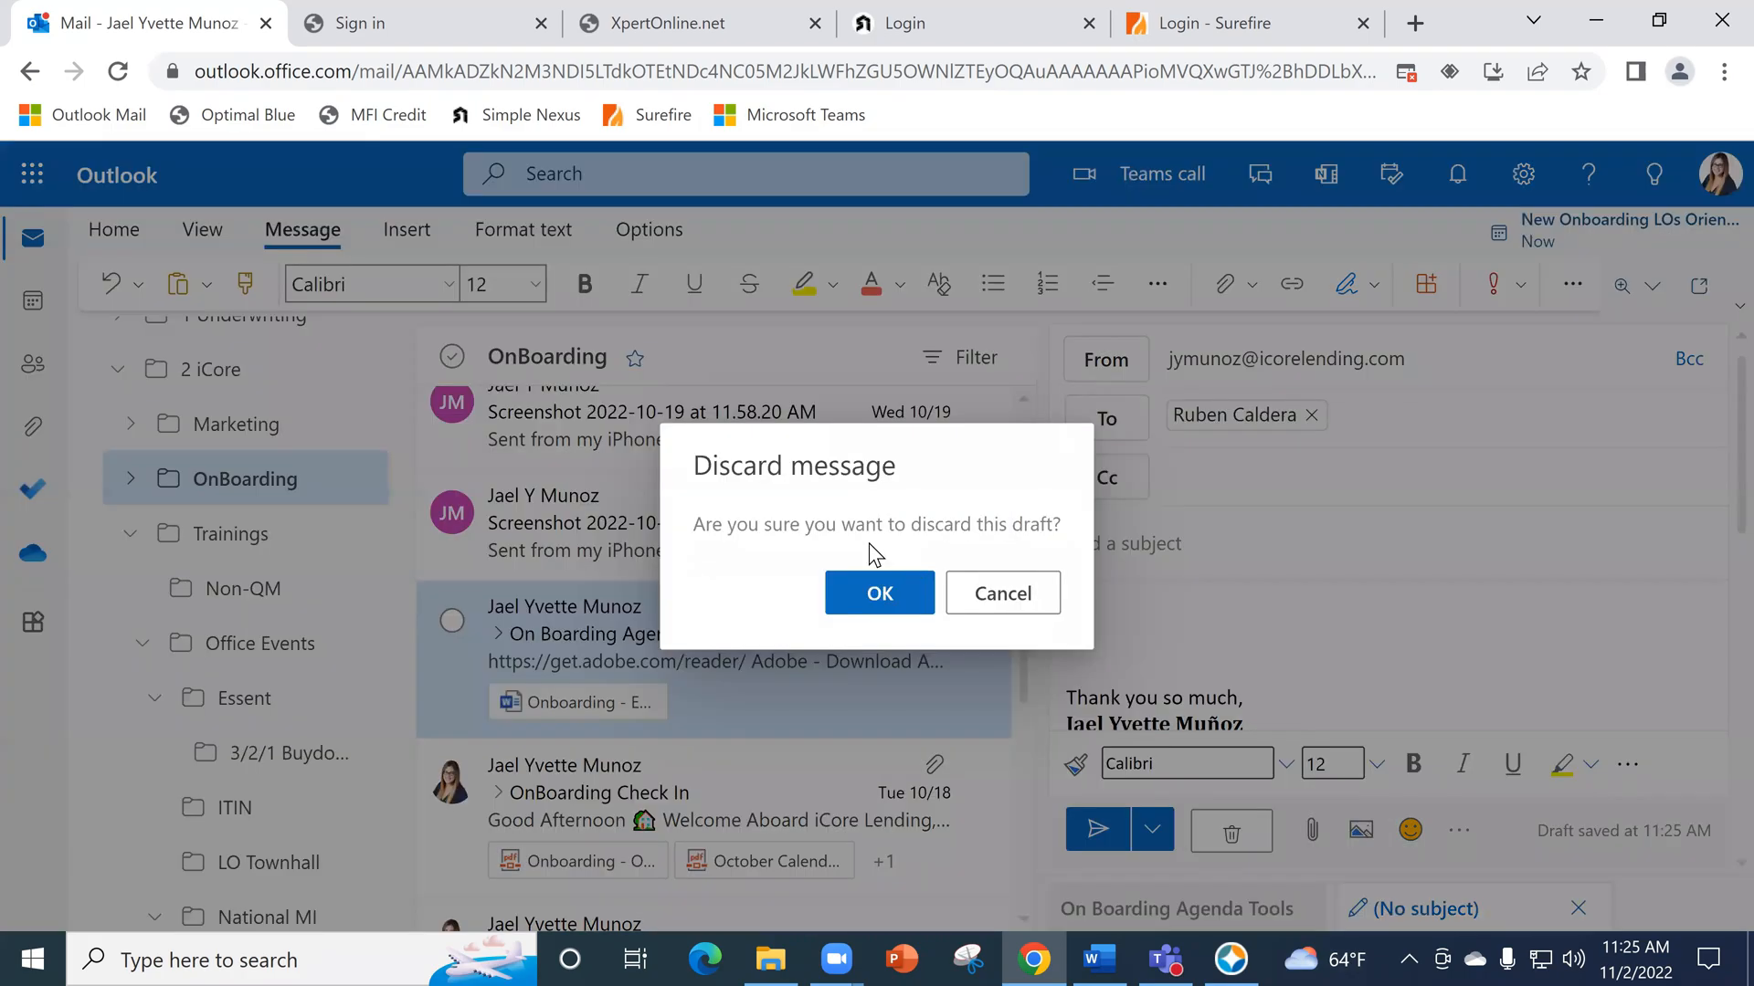
{"action": "left_click", "coordinate": [863, 594]}
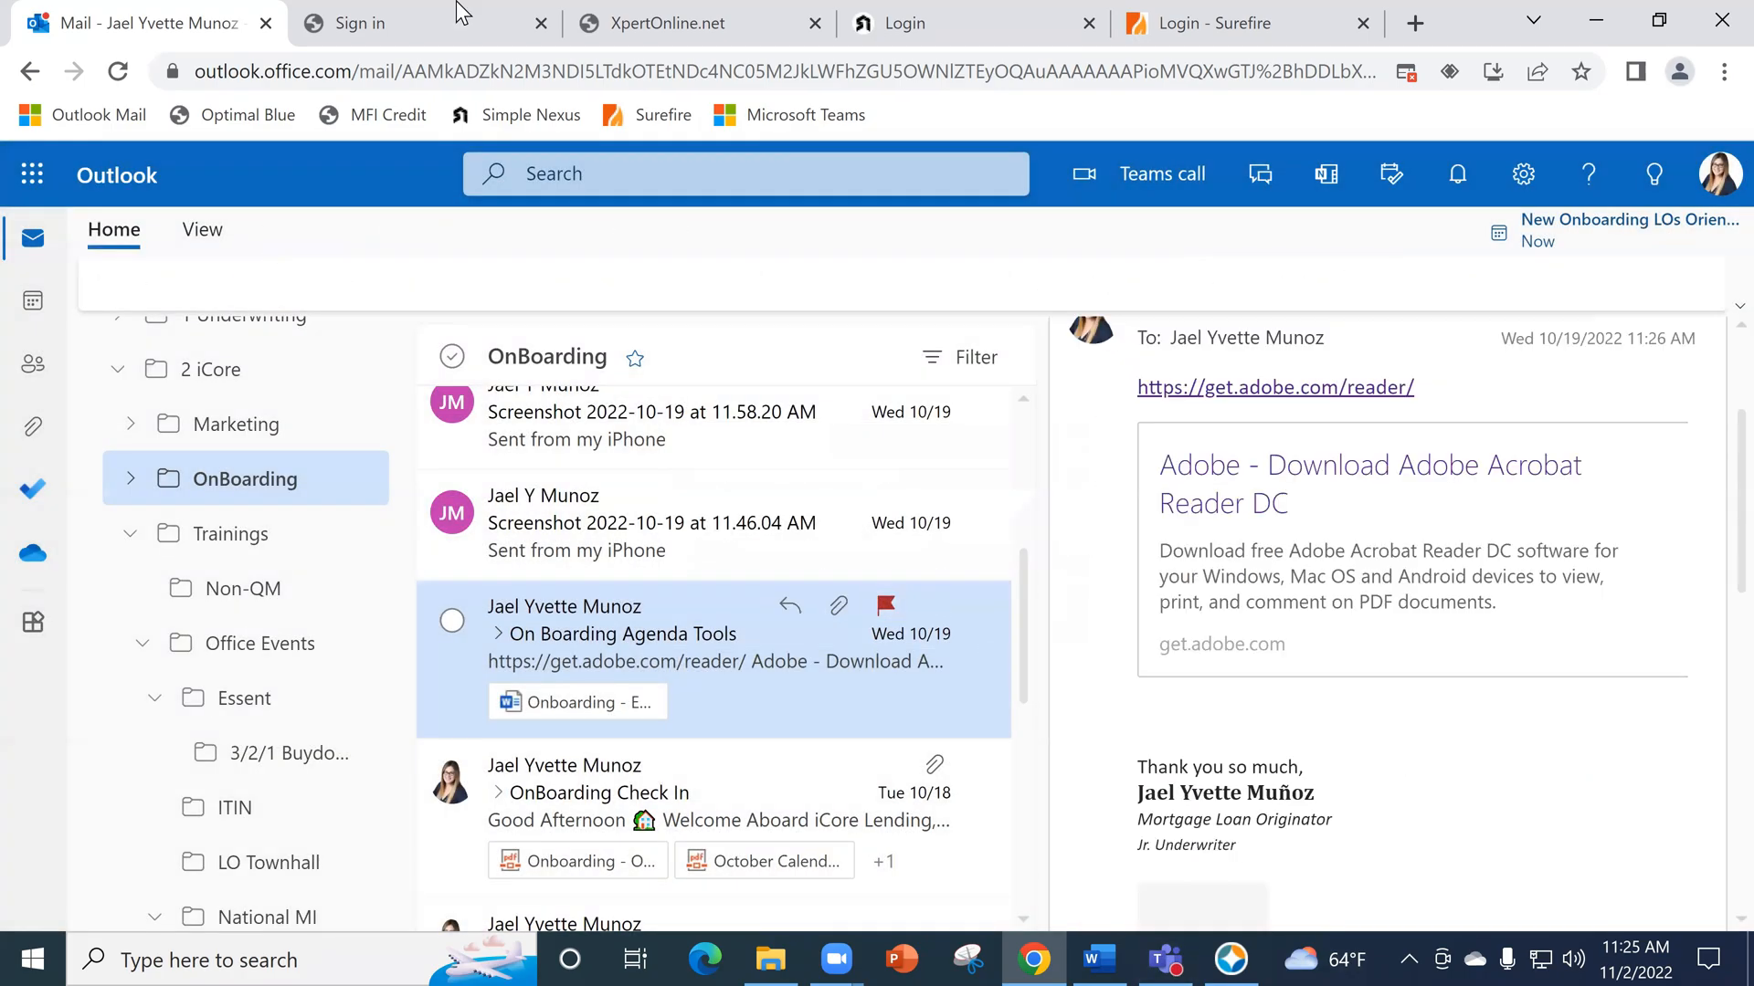
- Return to the Optimal Blue login page, checking the Encompass home page briefly, and close the Optimal Blue page
{"action": "left_click", "coordinate": [343, 18]}
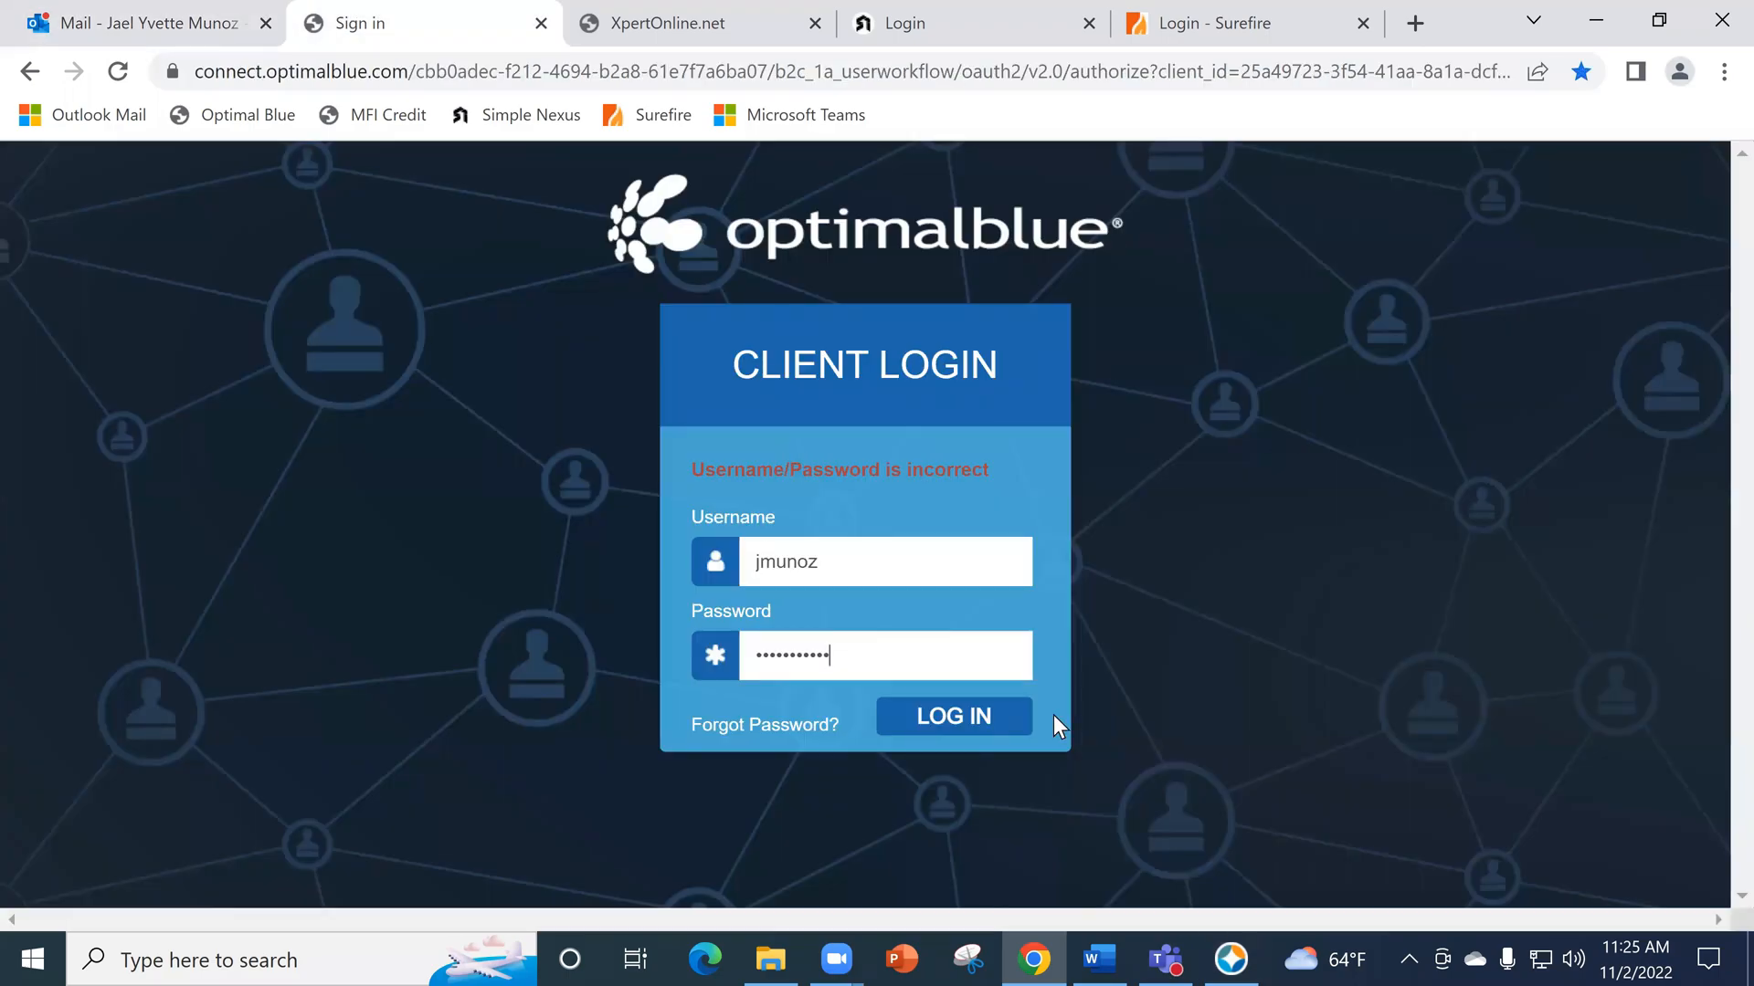
{"action": "left_click", "coordinate": [1232, 956]}
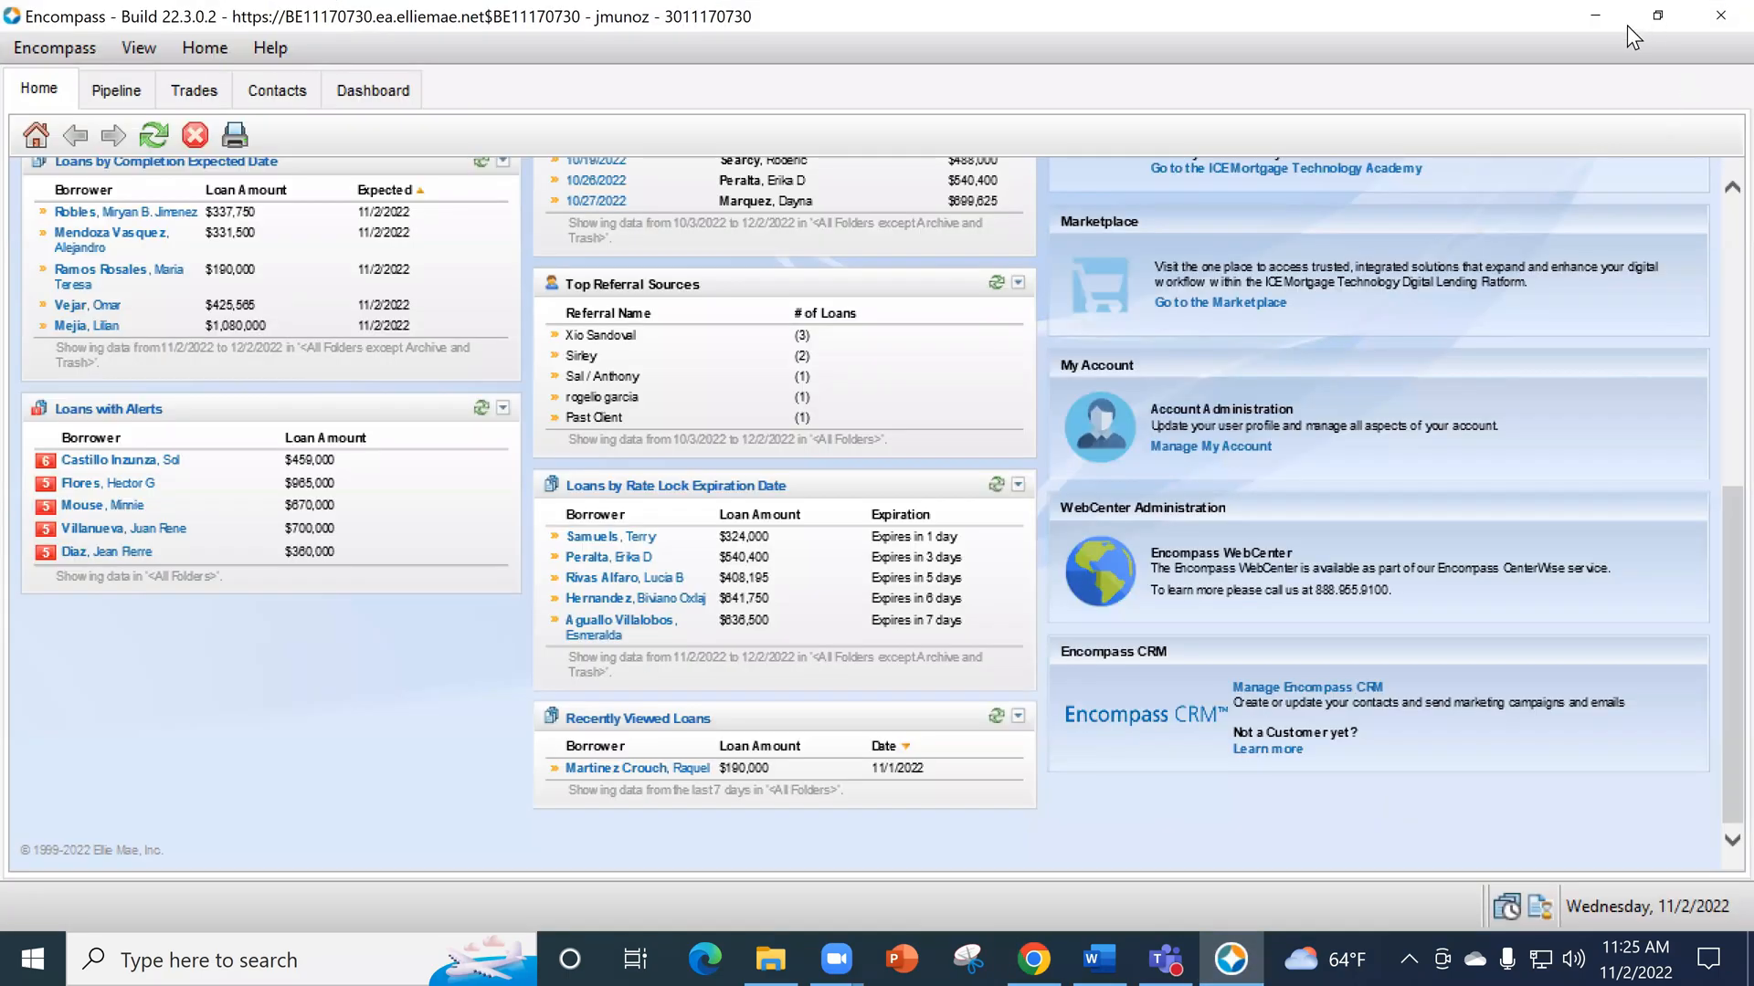
{"action": "left_click", "coordinate": [1597, 17]}
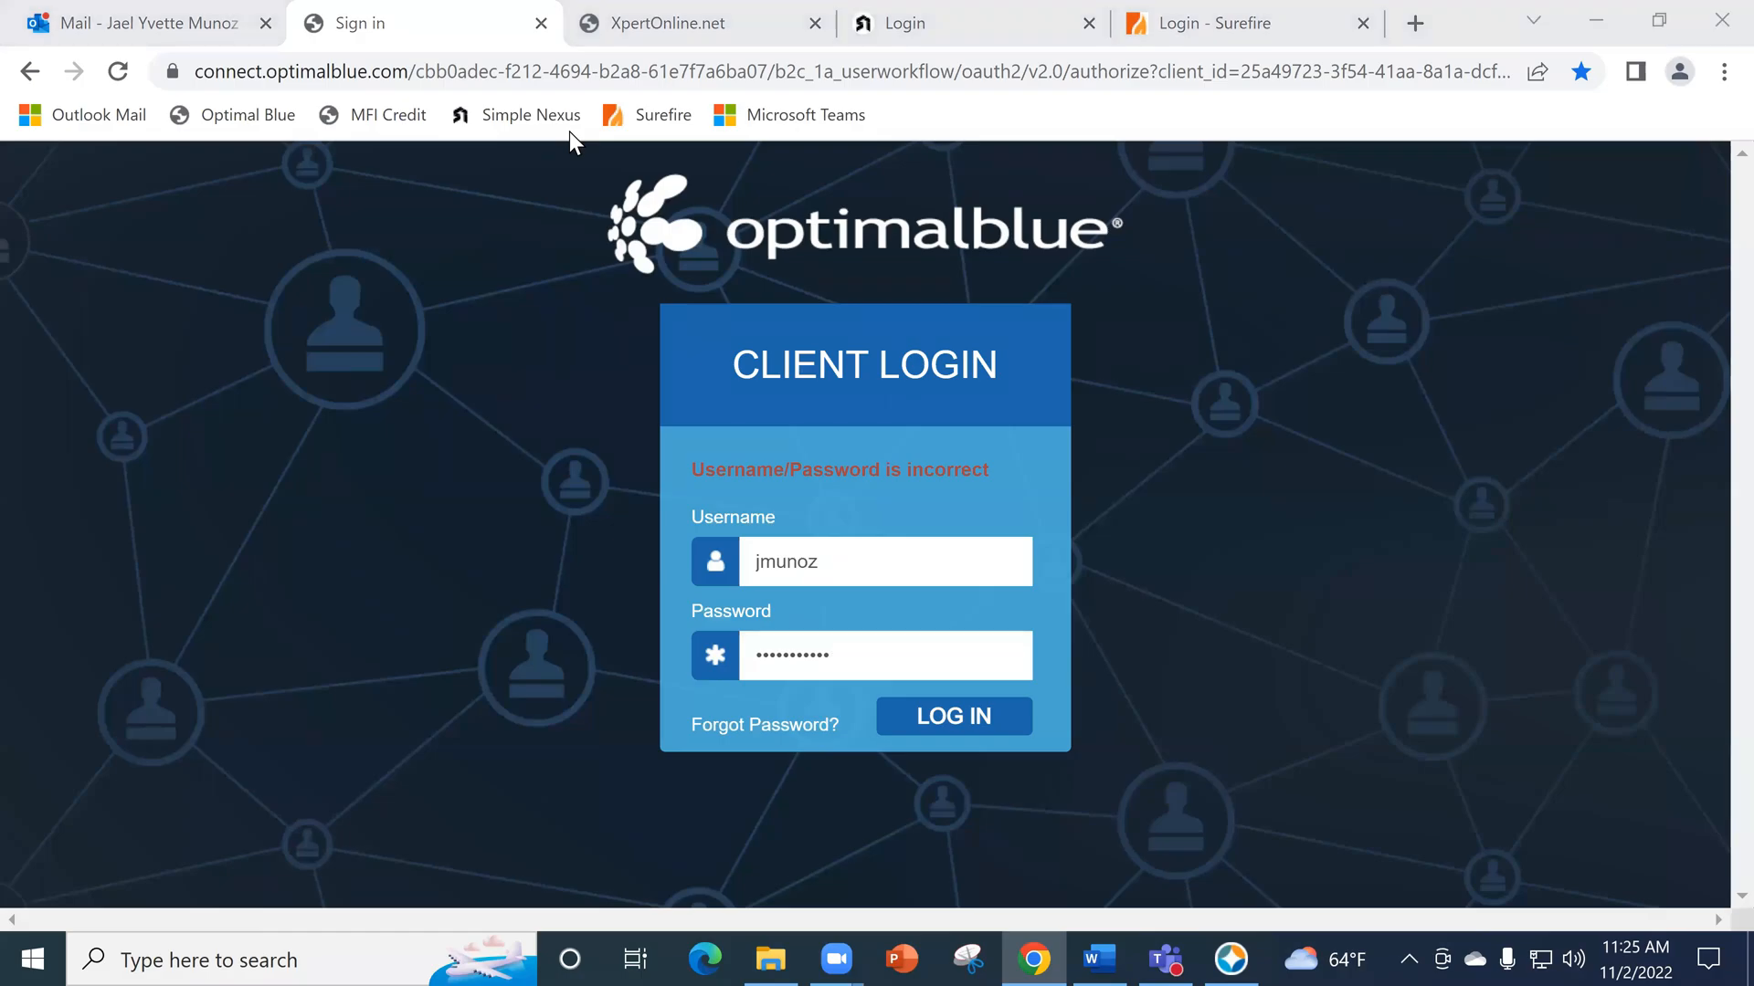
{"action": "left_click", "coordinate": [1480, 276]}
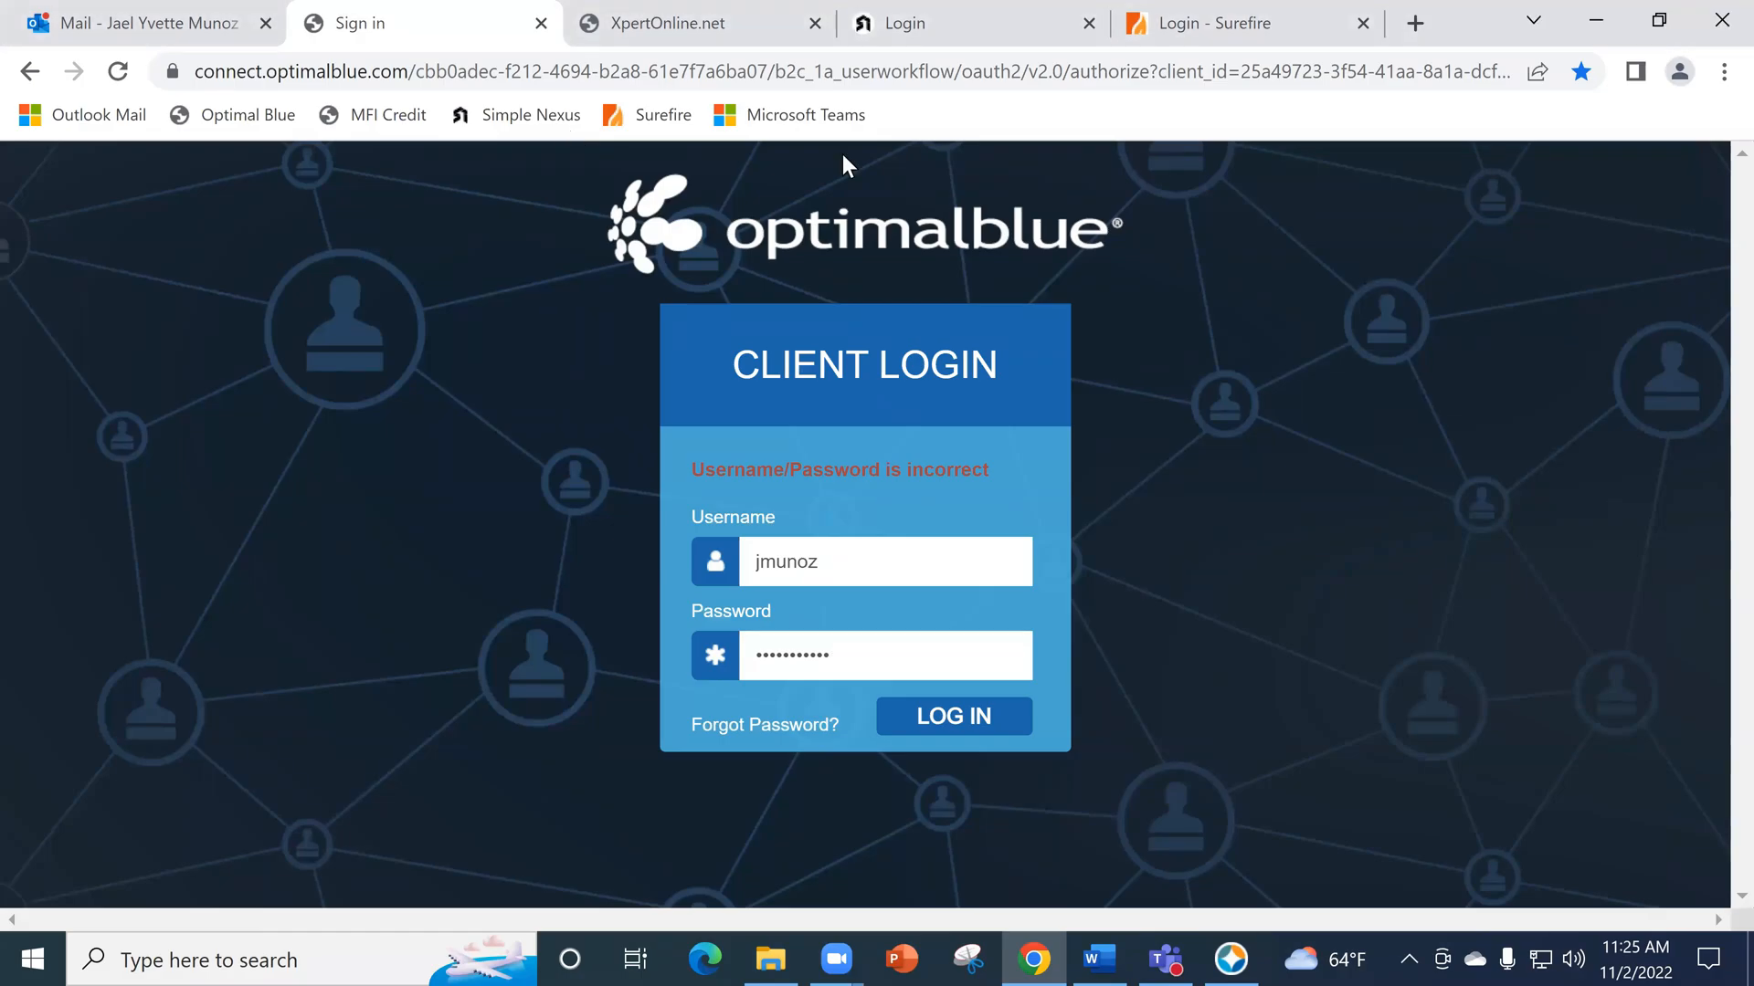
{"action": "key", "text": "ctrl+w"}
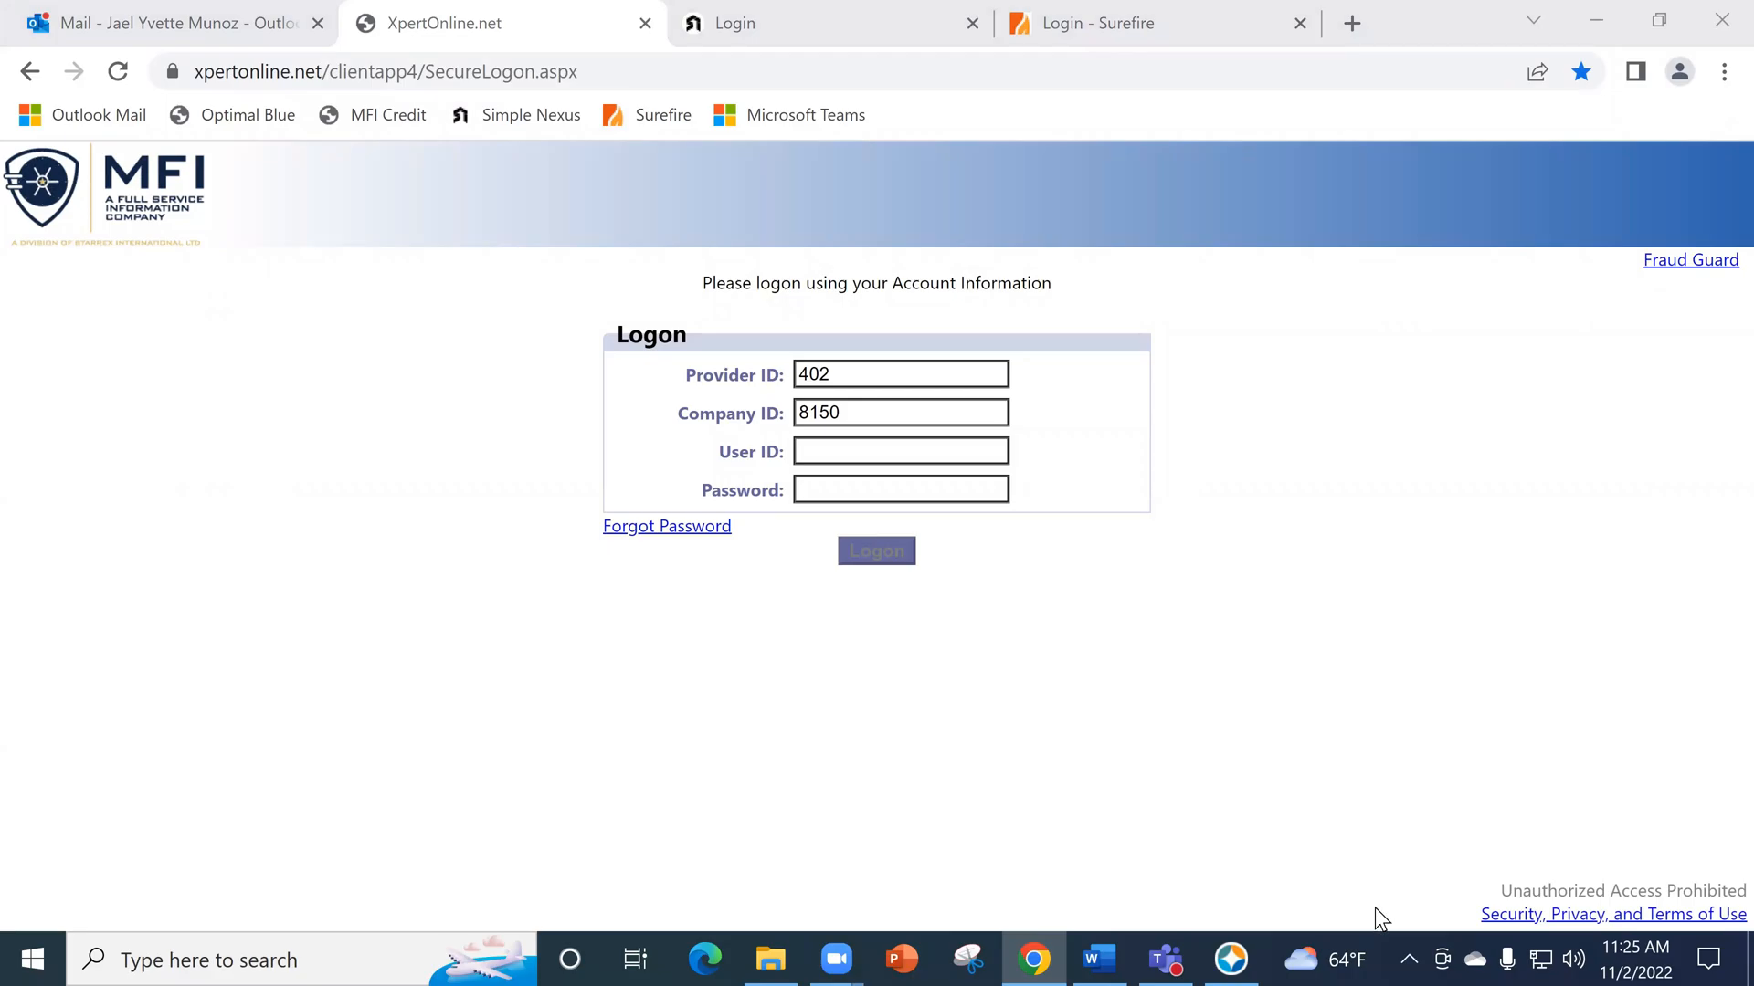
{"action": "mouse_move", "coordinate": [1259, 956]}
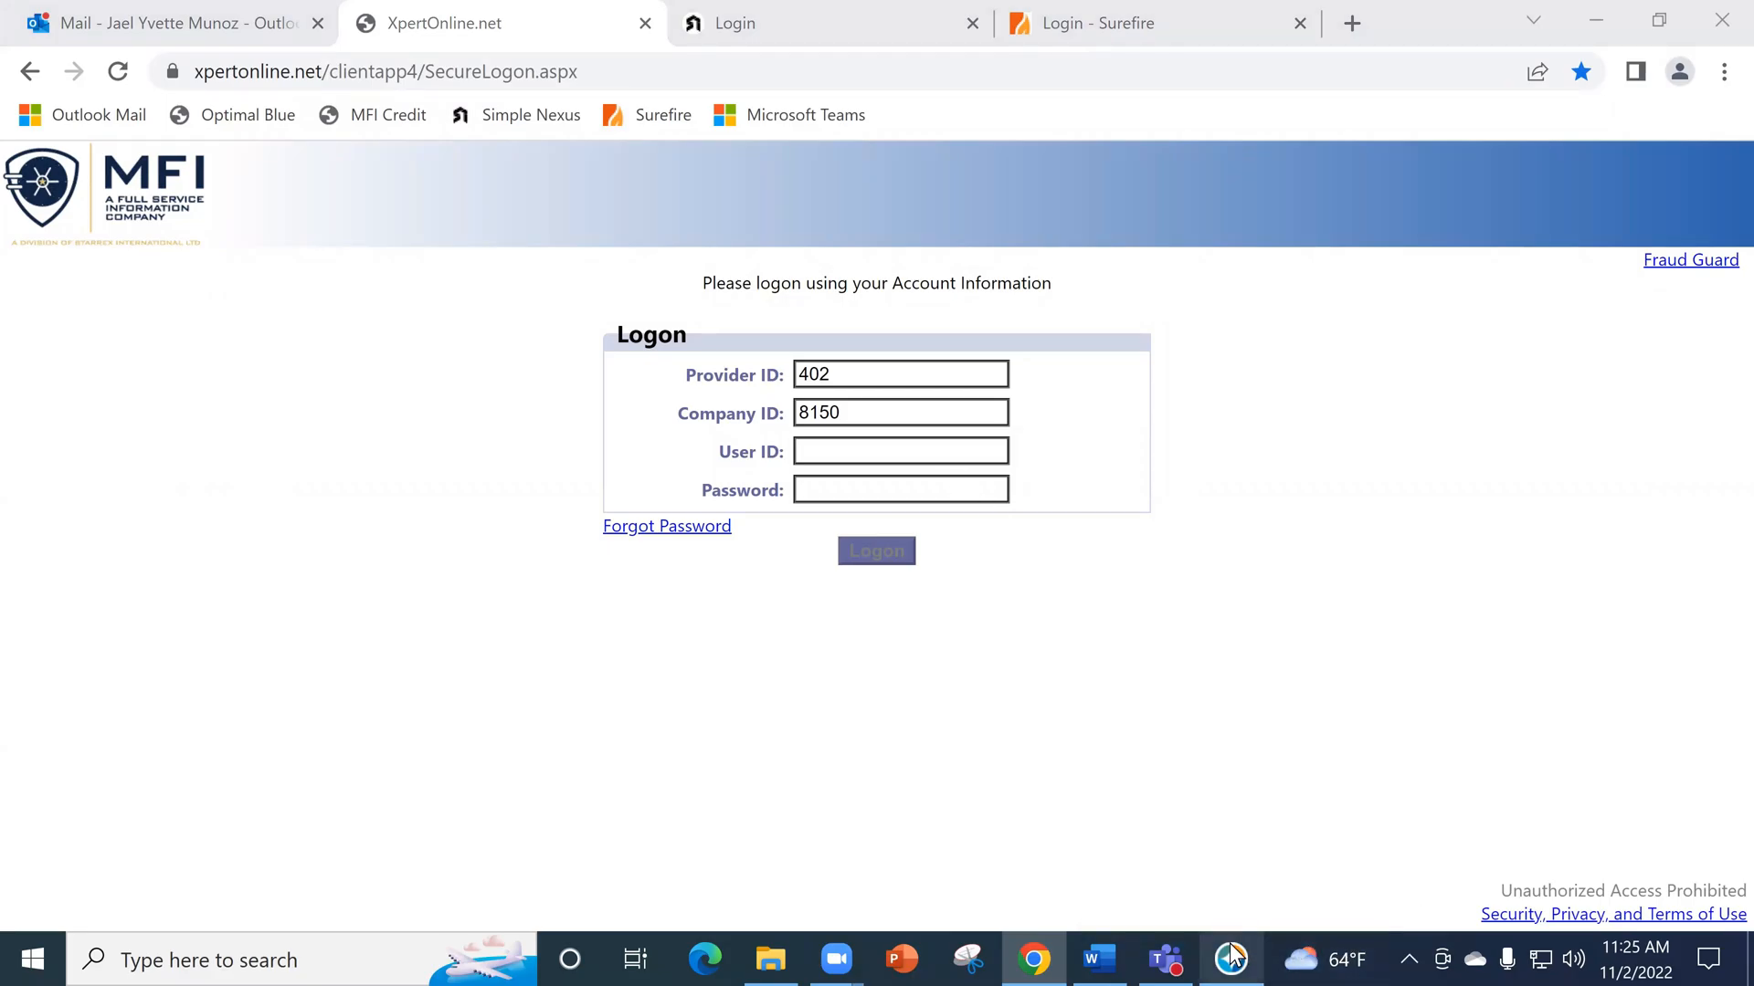
{"action": "left_click", "coordinate": [1233, 956]}
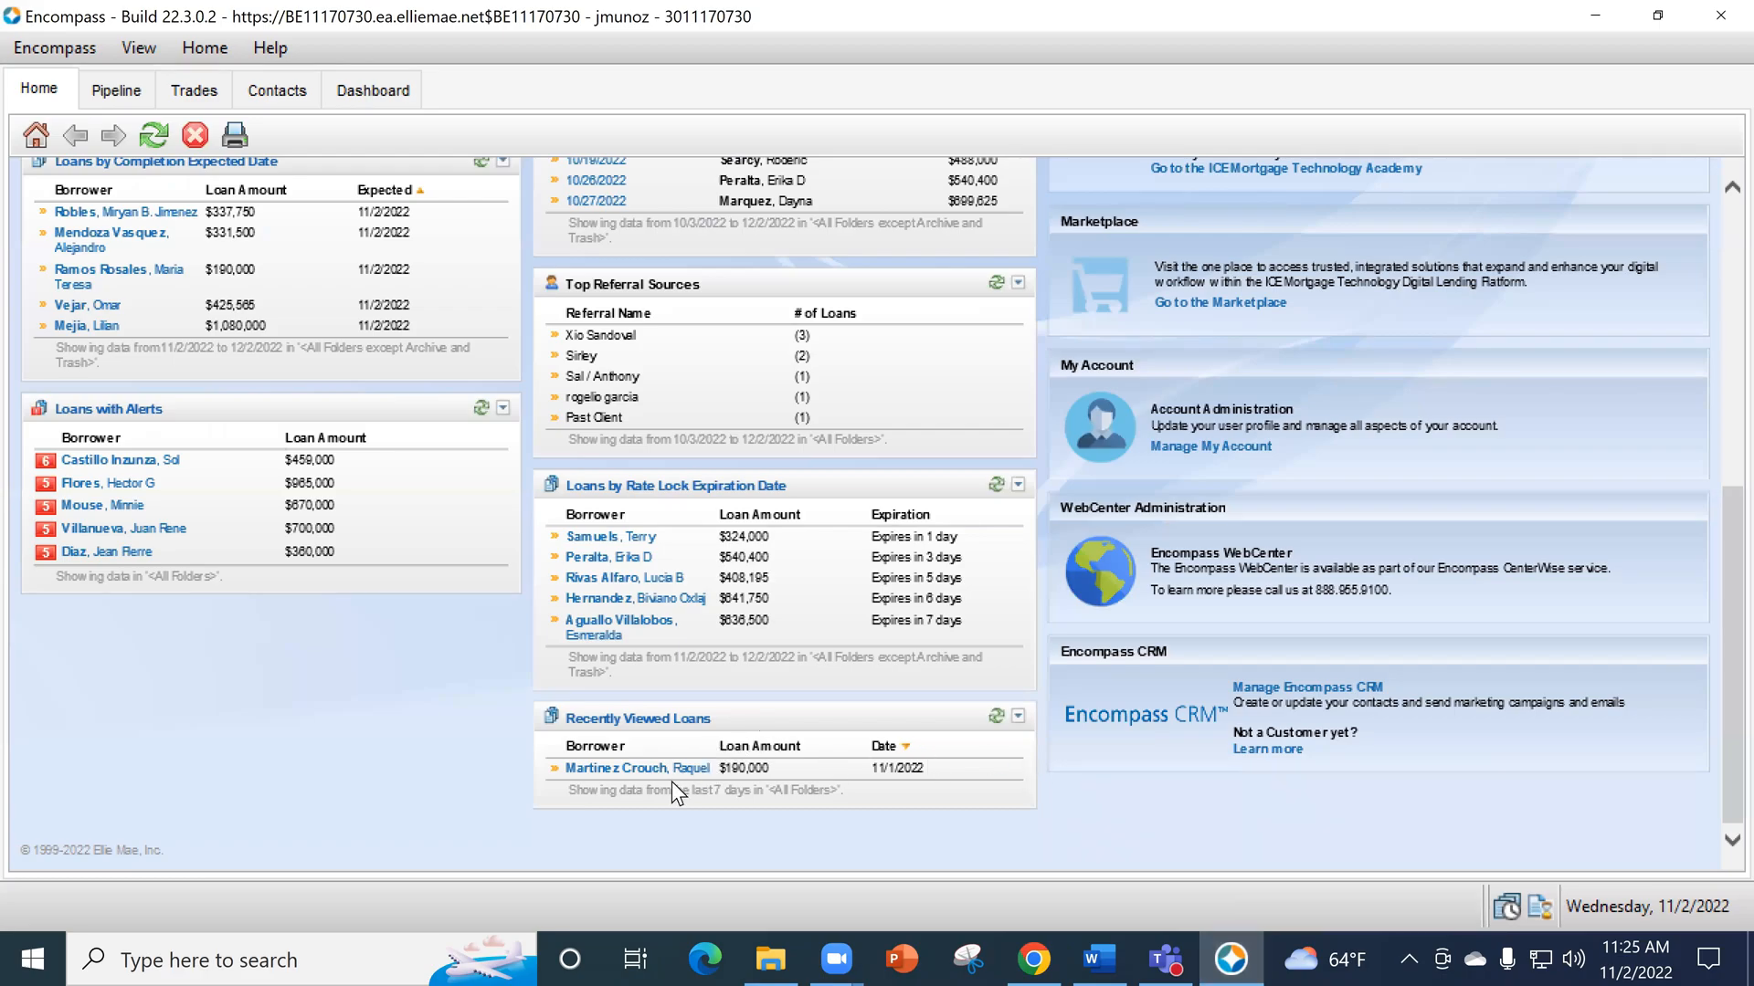
{"action": "scroll", "coordinate": [677, 721], "scroll_direction": "up", "scroll_amount": 5}
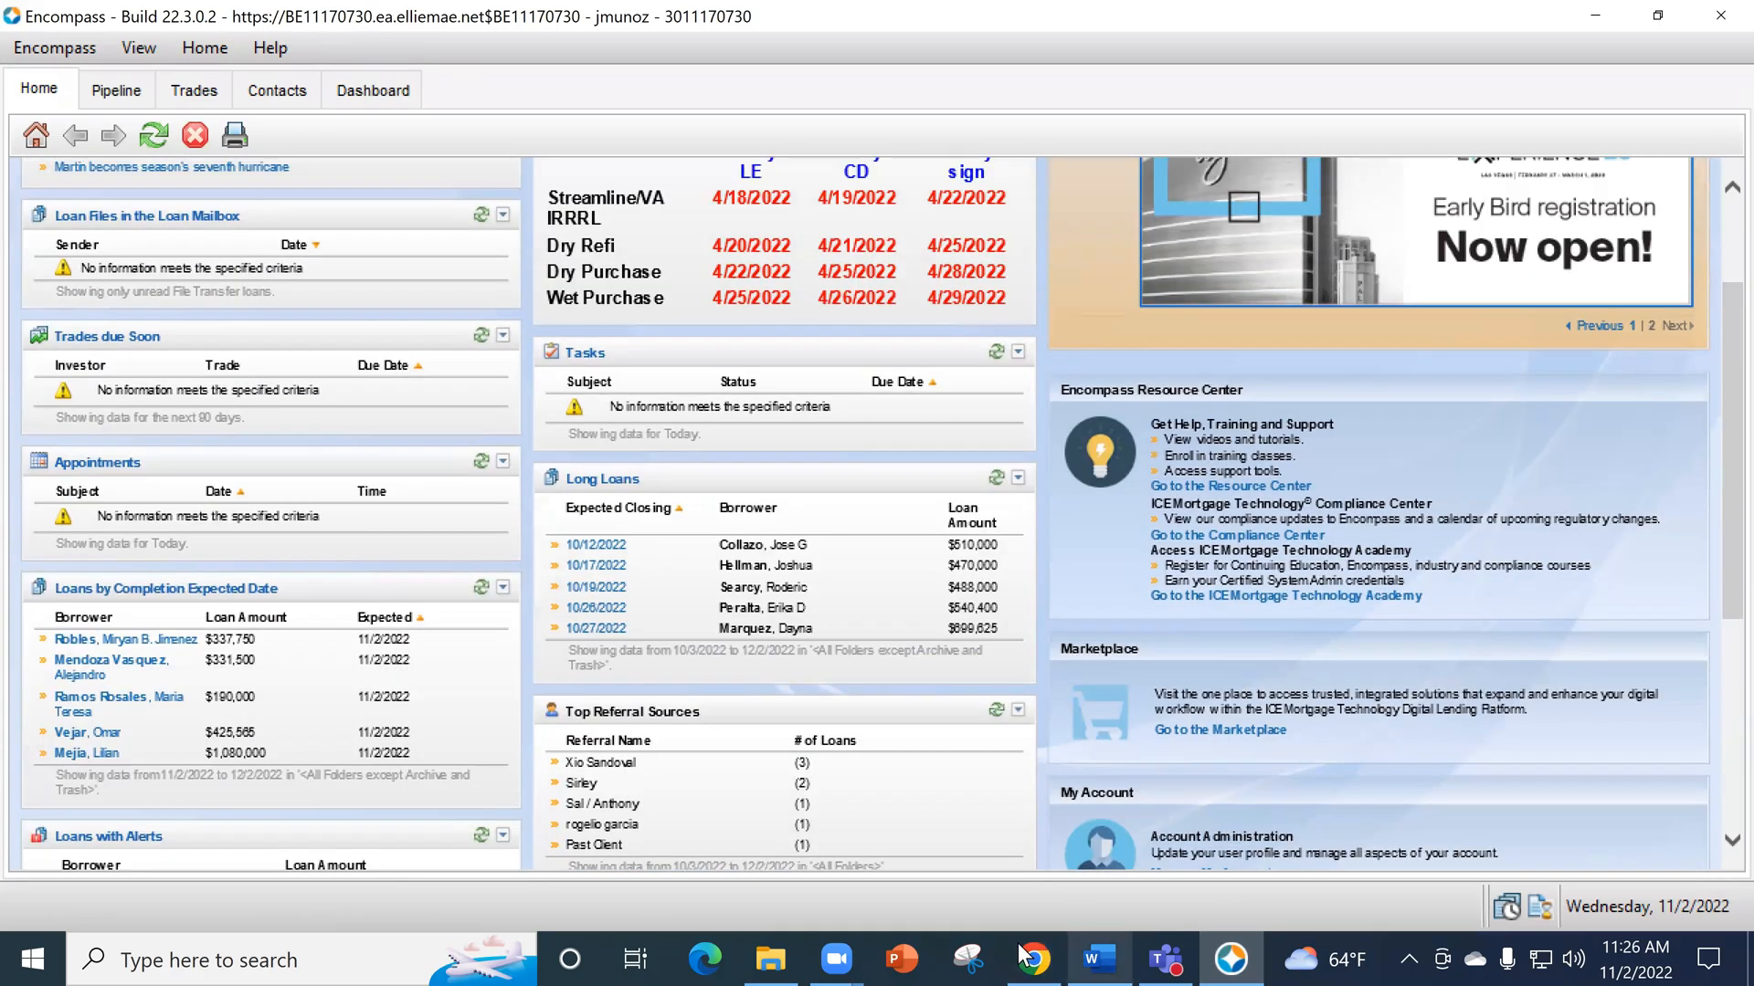
{"action": "left_click", "coordinate": [1027, 957]}
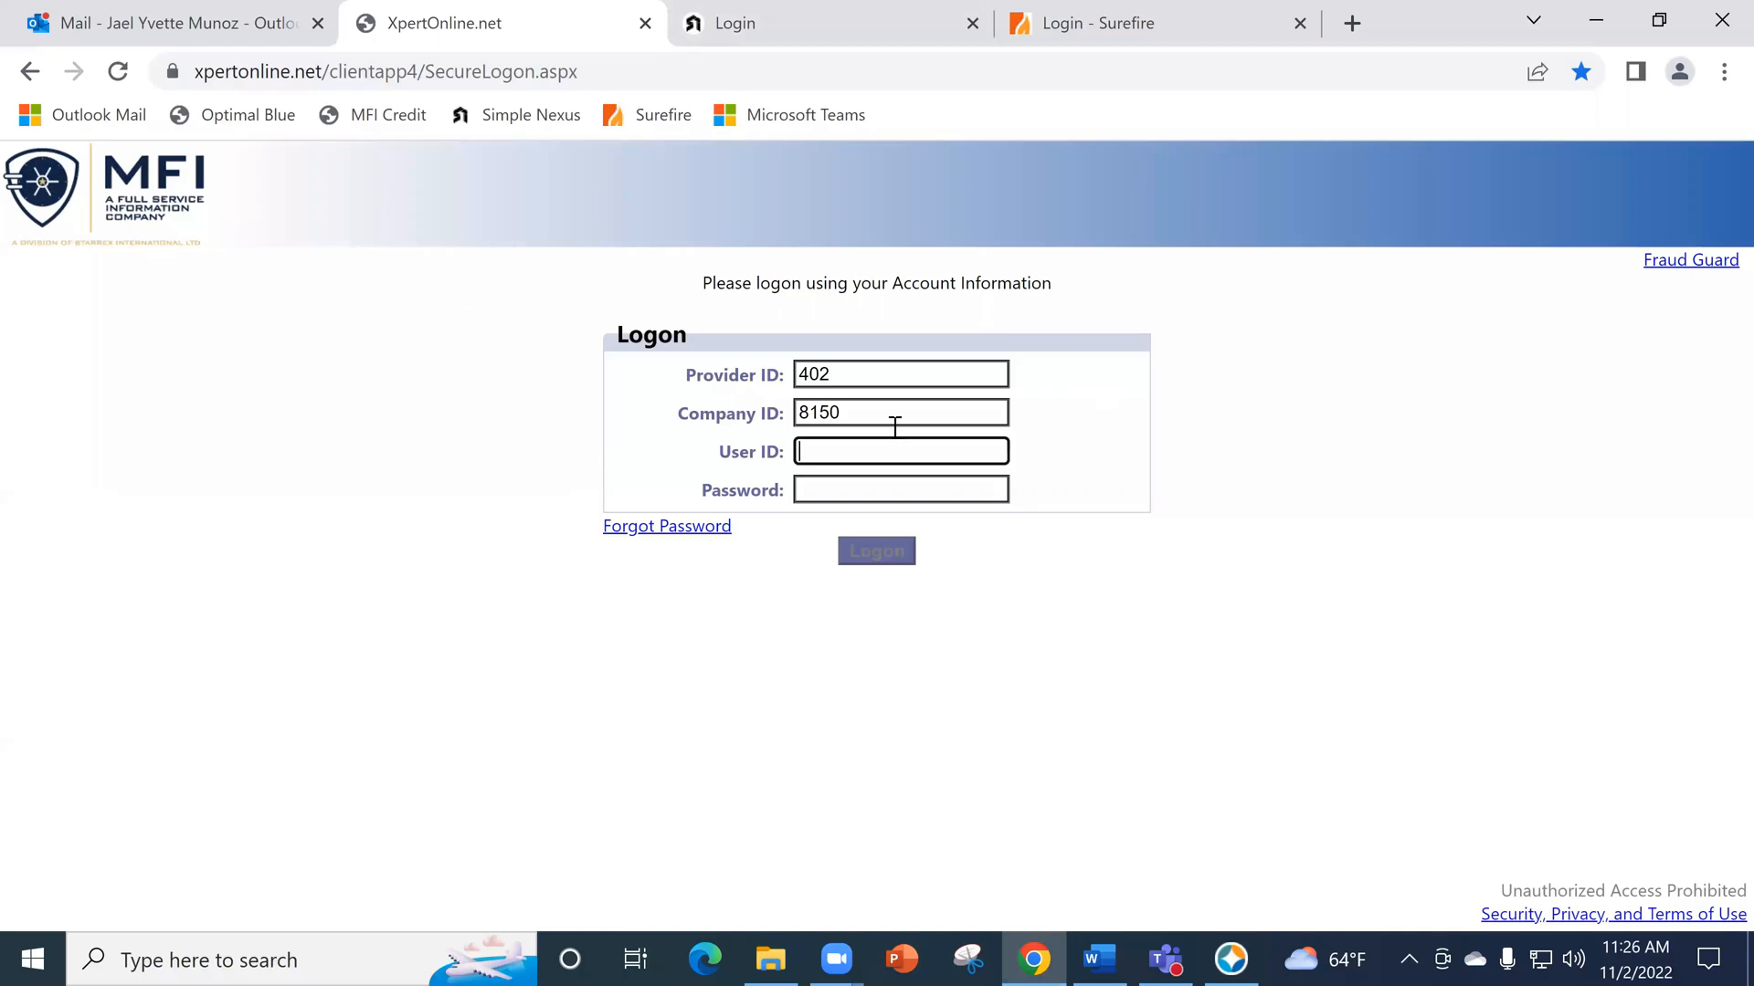
{"action": "left_click", "coordinate": [1235, 945]}
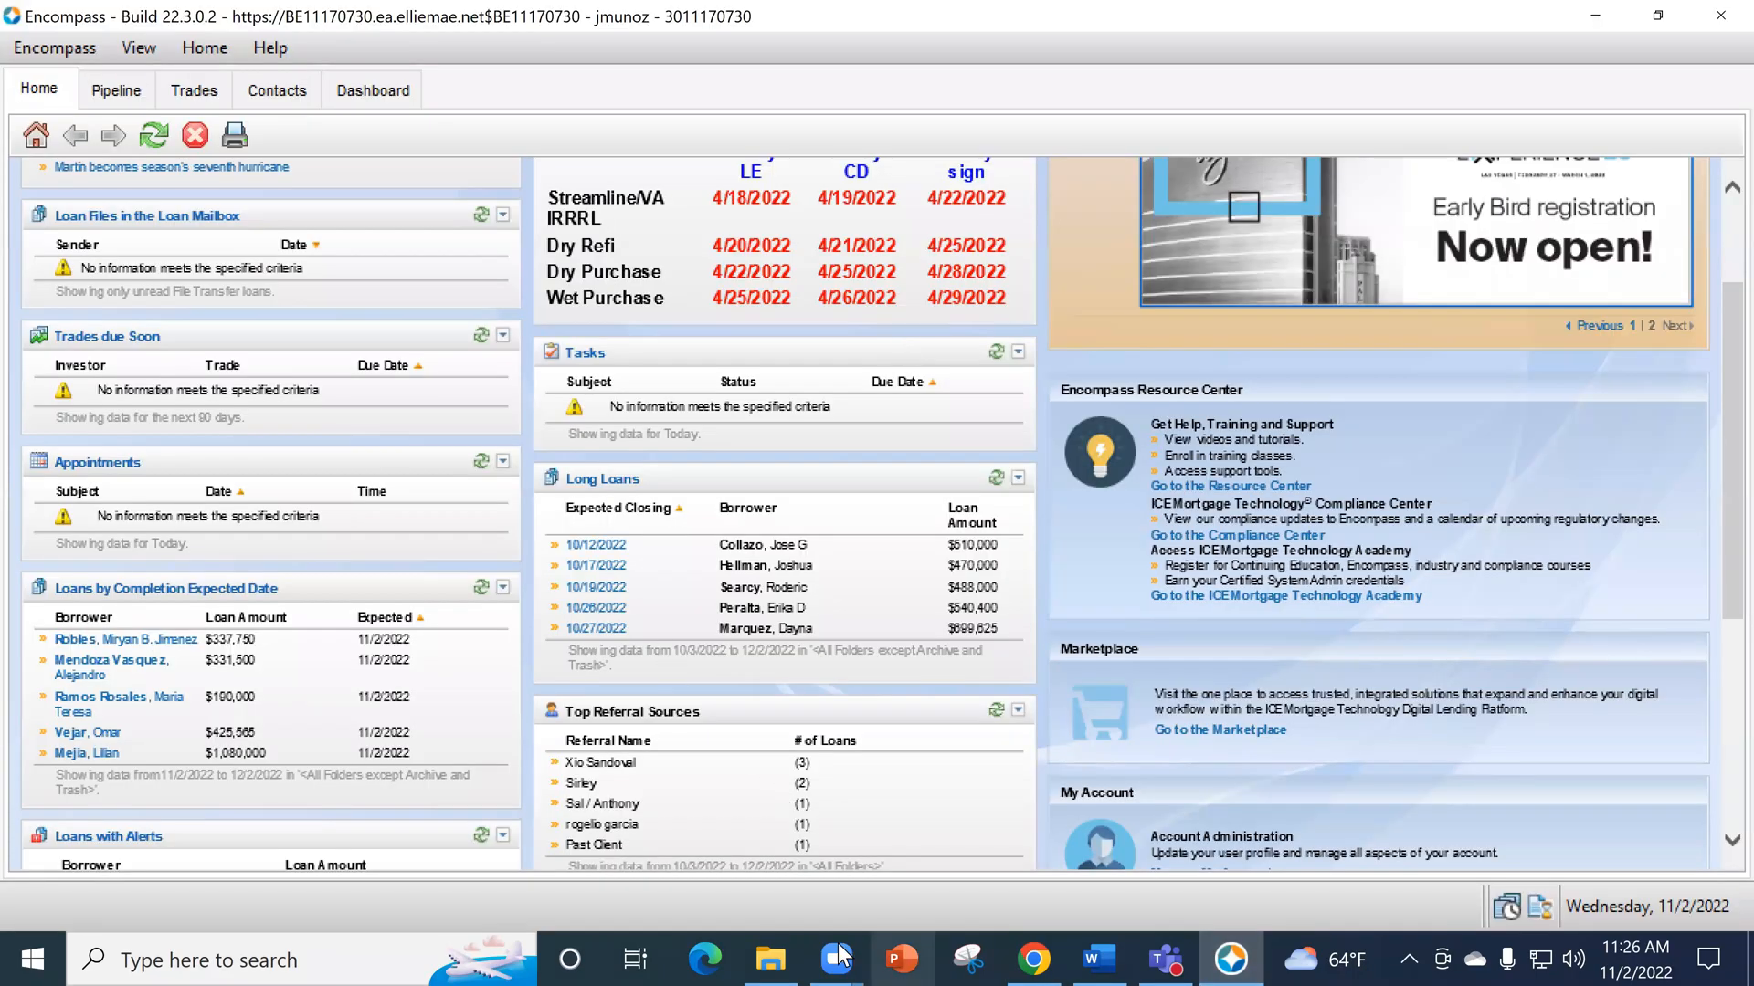
{"action": "left_click", "coordinate": [1041, 955]}
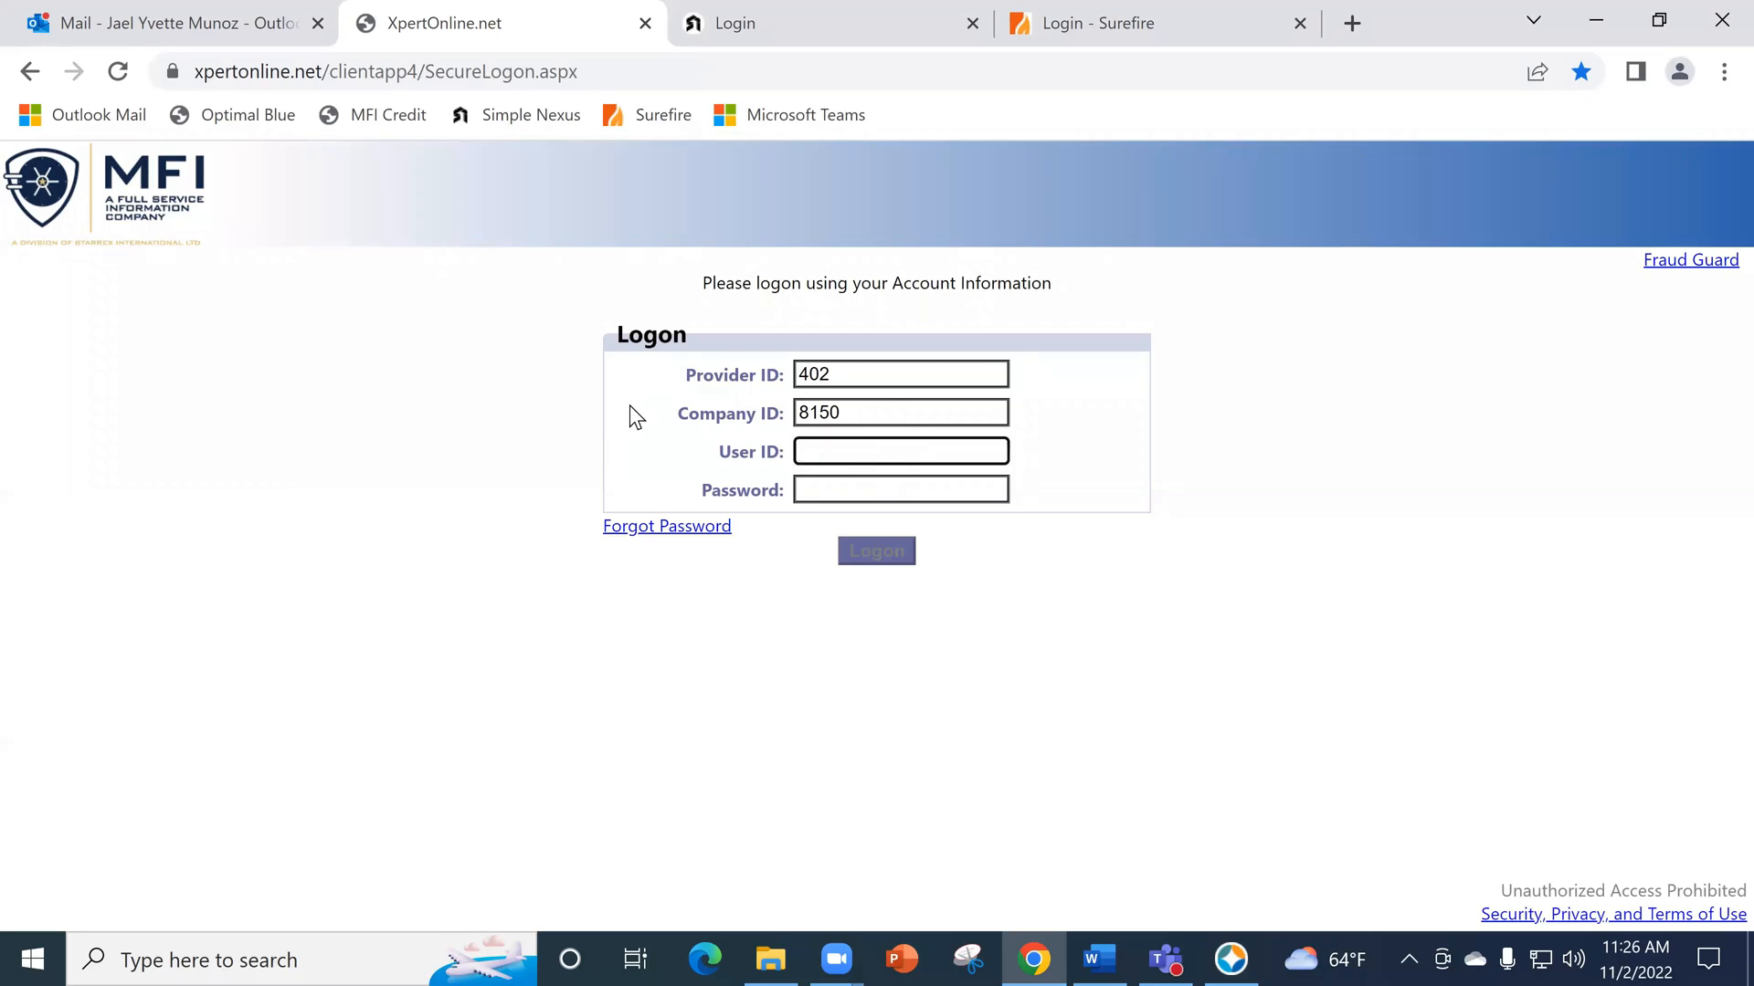
- Check the Outlook mailbox, return to the MFI logon page and enter the account's user ID
{"action": "left_click", "coordinate": [183, 8]}
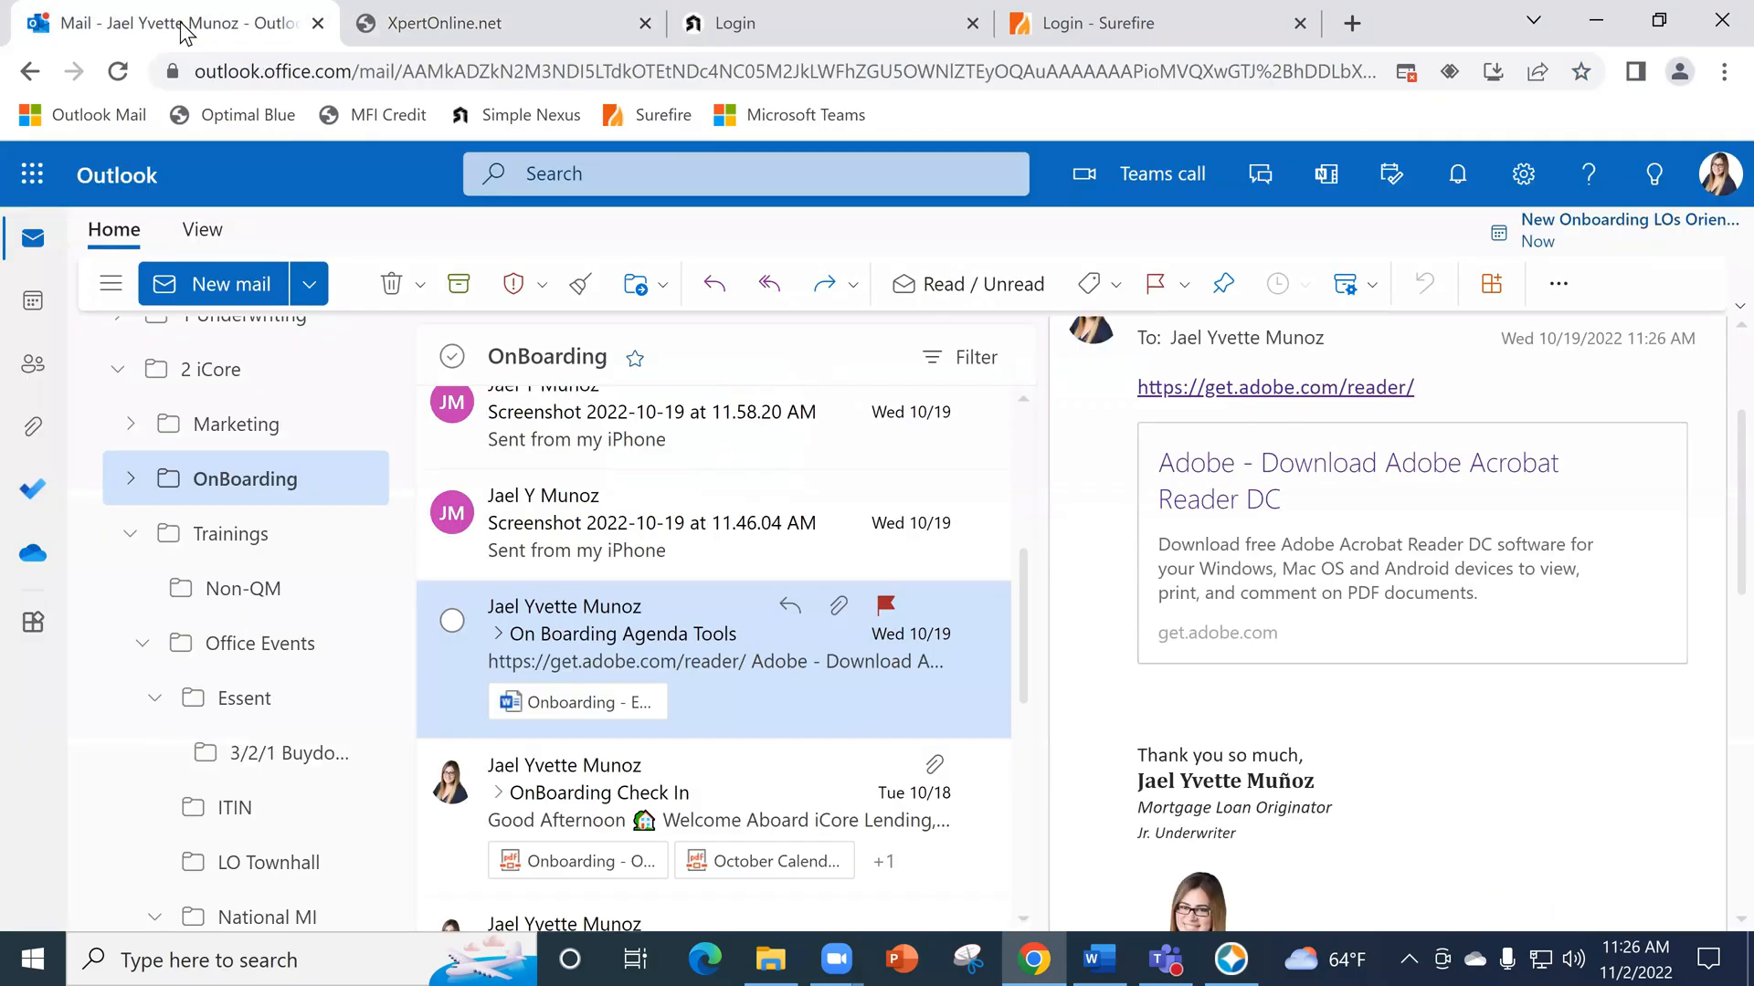
{"action": "left_click", "coordinate": [457, 13]}
{"action": "type", "text": "jymunoz"}
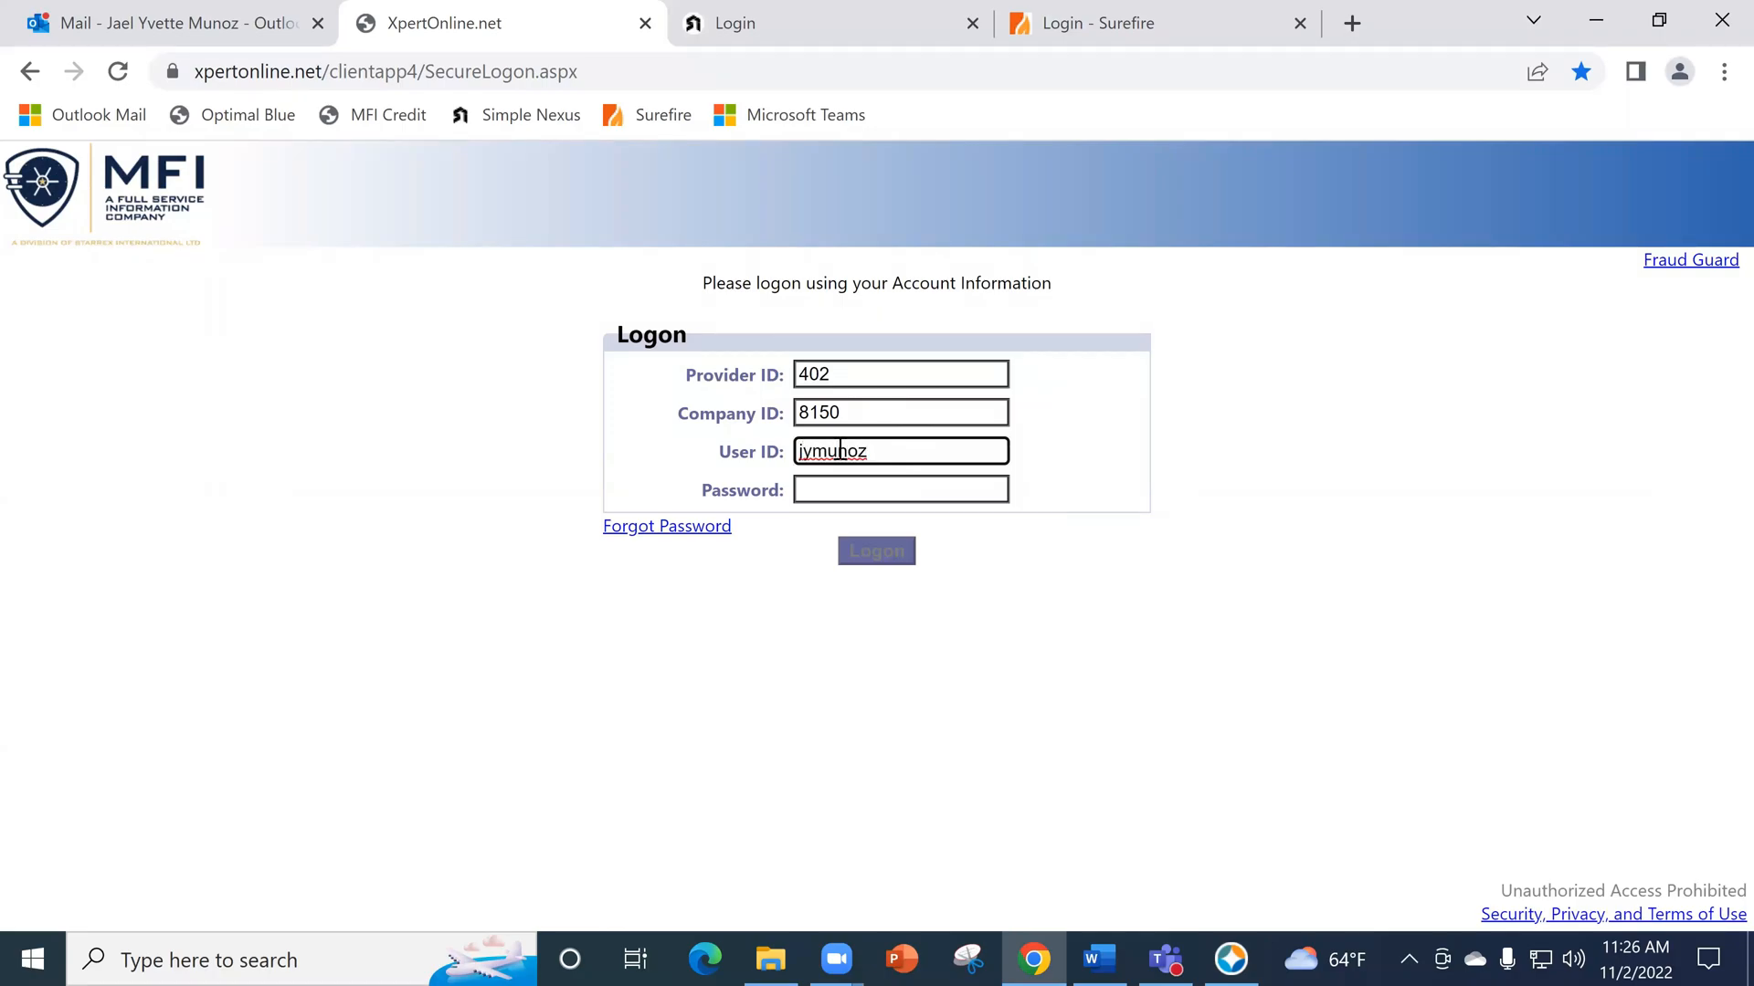
- Switch to Encompass and open the recently viewed loan from the home page
{"action": "left_click", "coordinate": [1233, 949]}
{"action": "scroll", "coordinate": [694, 657], "scroll_direction": "down", "scroll_amount": 5}
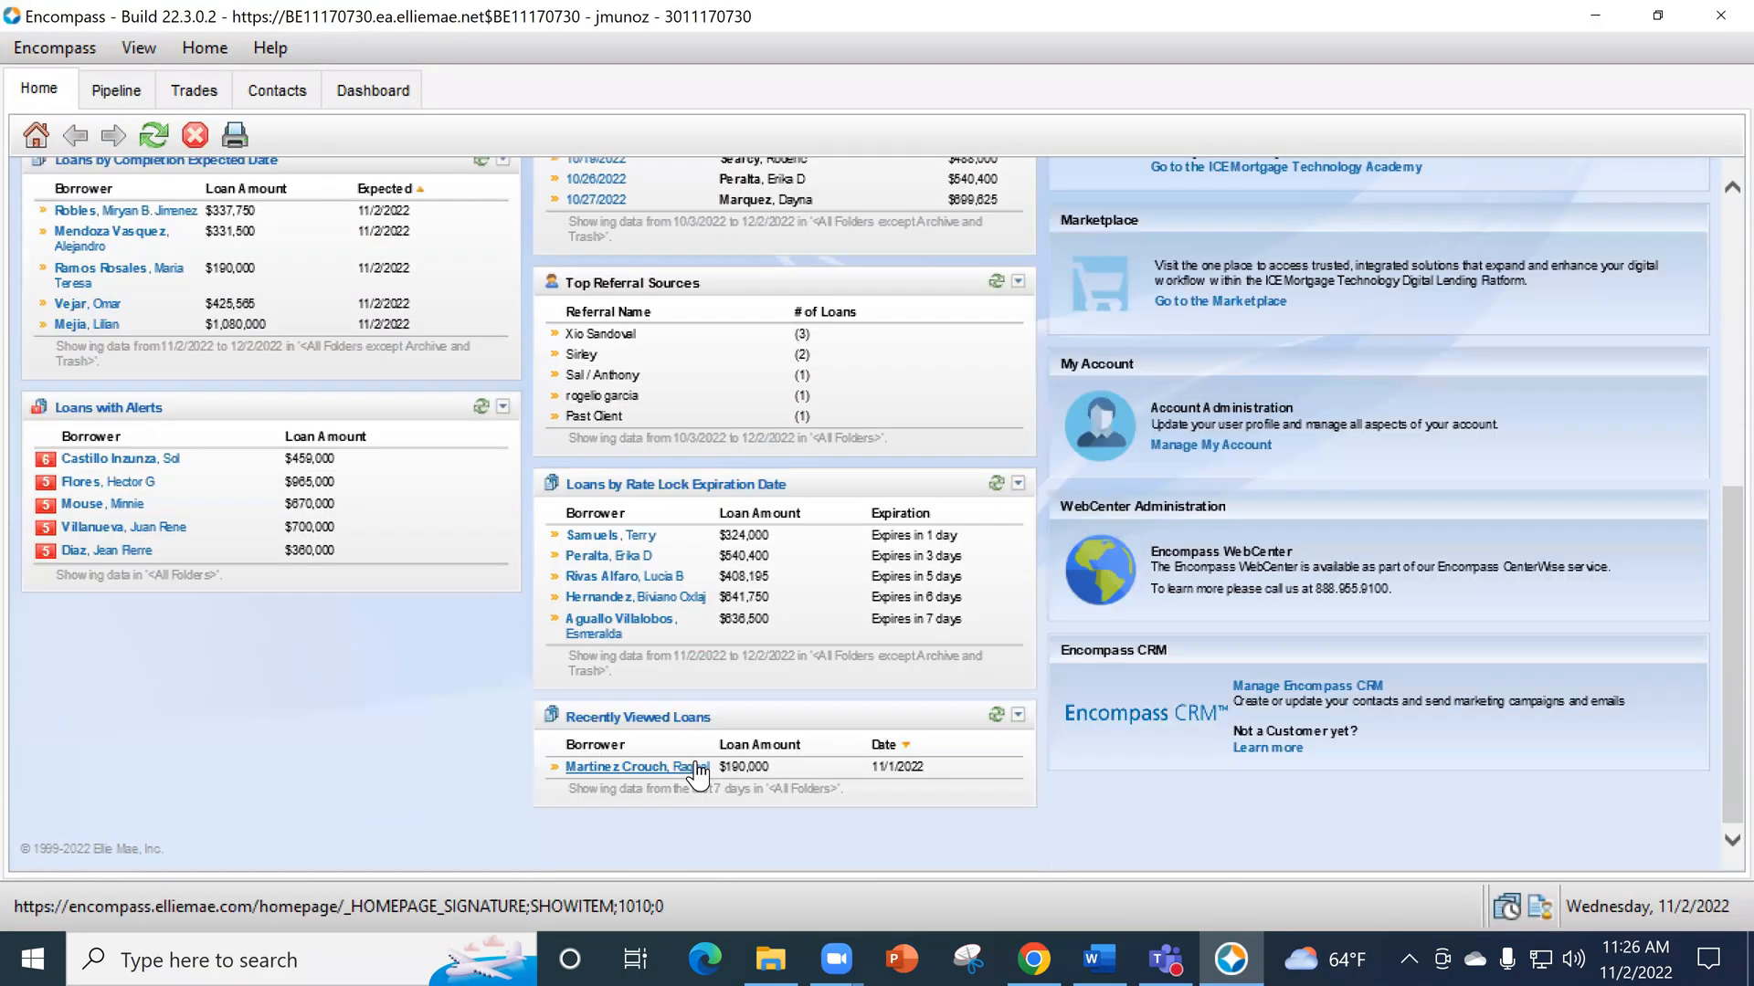
{"action": "left_click", "coordinate": [696, 767]}
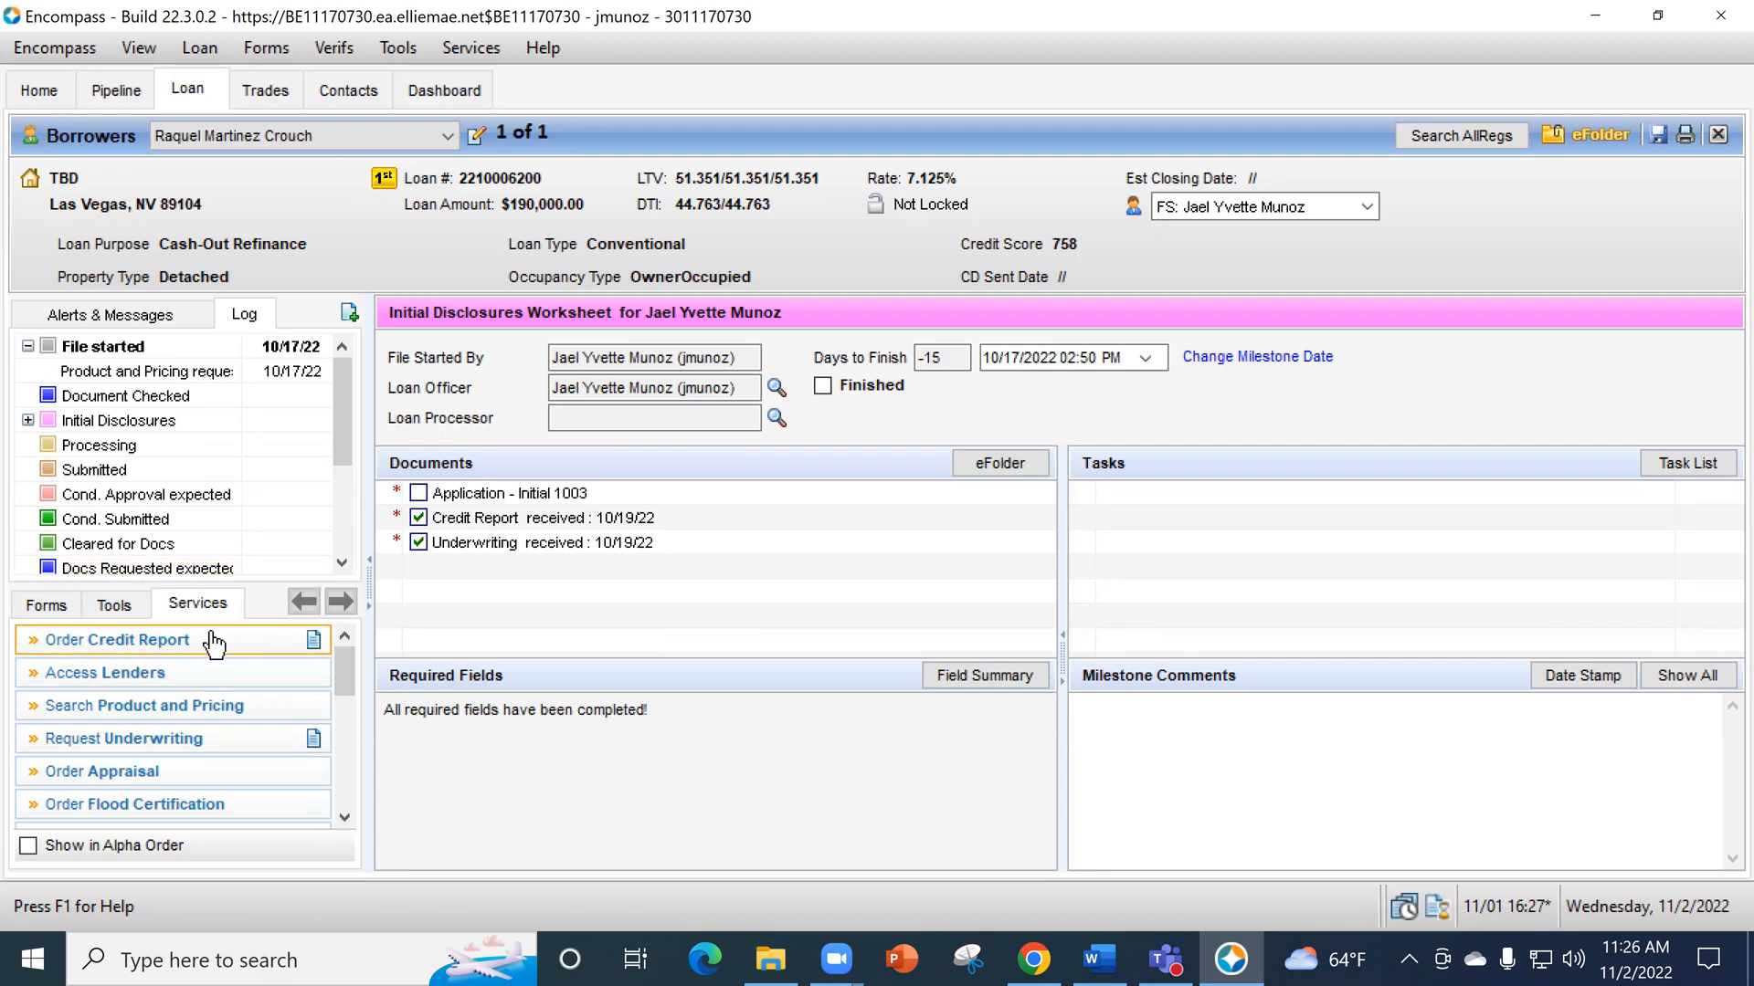
- Open the loan's Borrower Summary - Origination form at its Credit Information section
{"action": "left_click", "coordinate": [45, 604]}
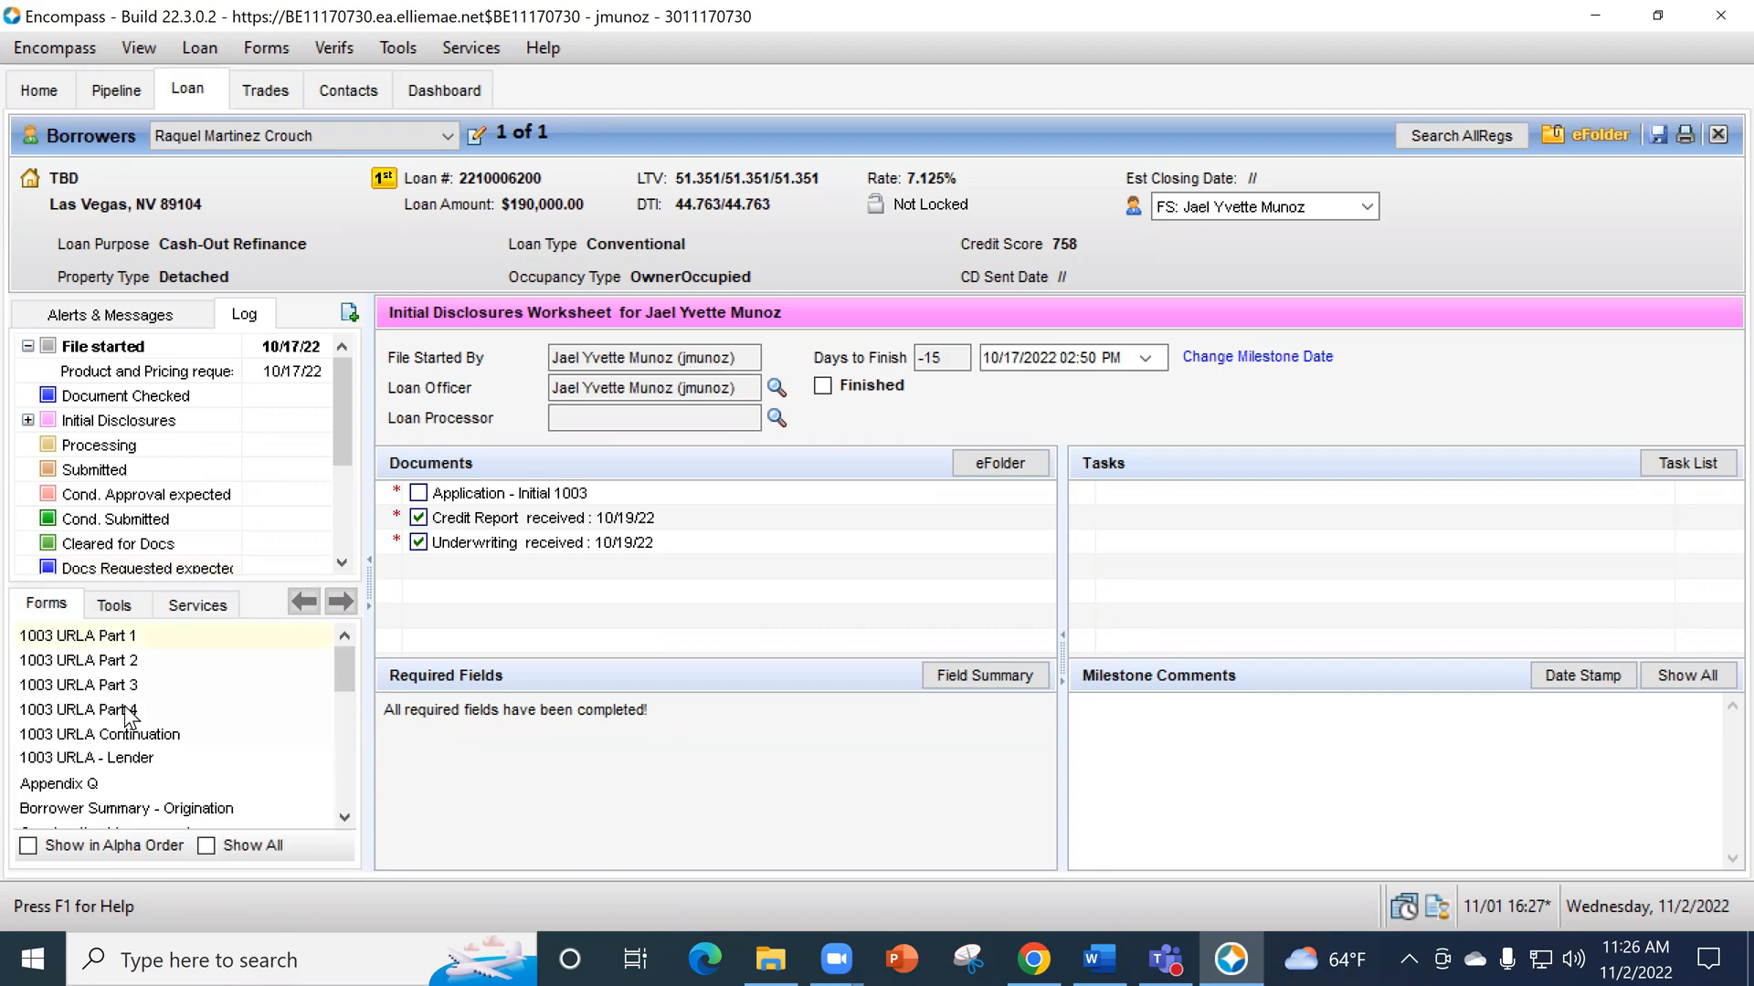
{"action": "scroll", "coordinate": [176, 731], "scroll_direction": "down", "scroll_amount": 1}
{"action": "left_click", "coordinate": [196, 735]}
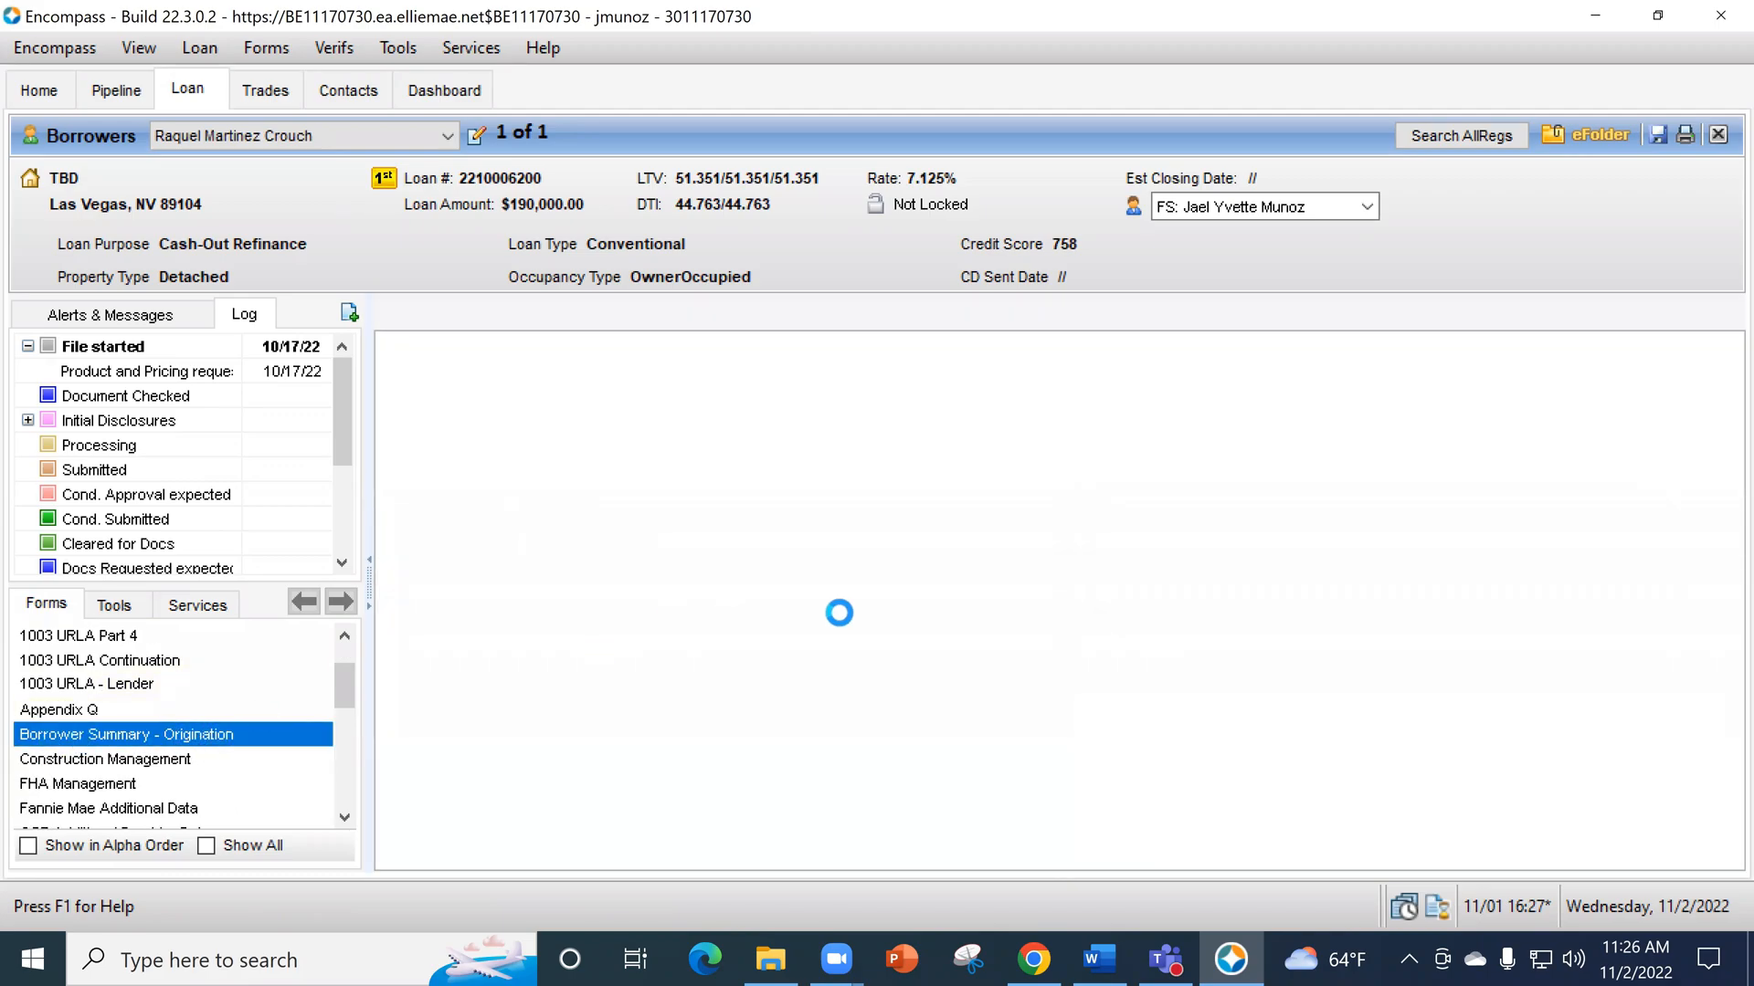
{"action": "scroll", "coordinate": [1186, 622], "scroll_direction": "down", "scroll_amount": 8}
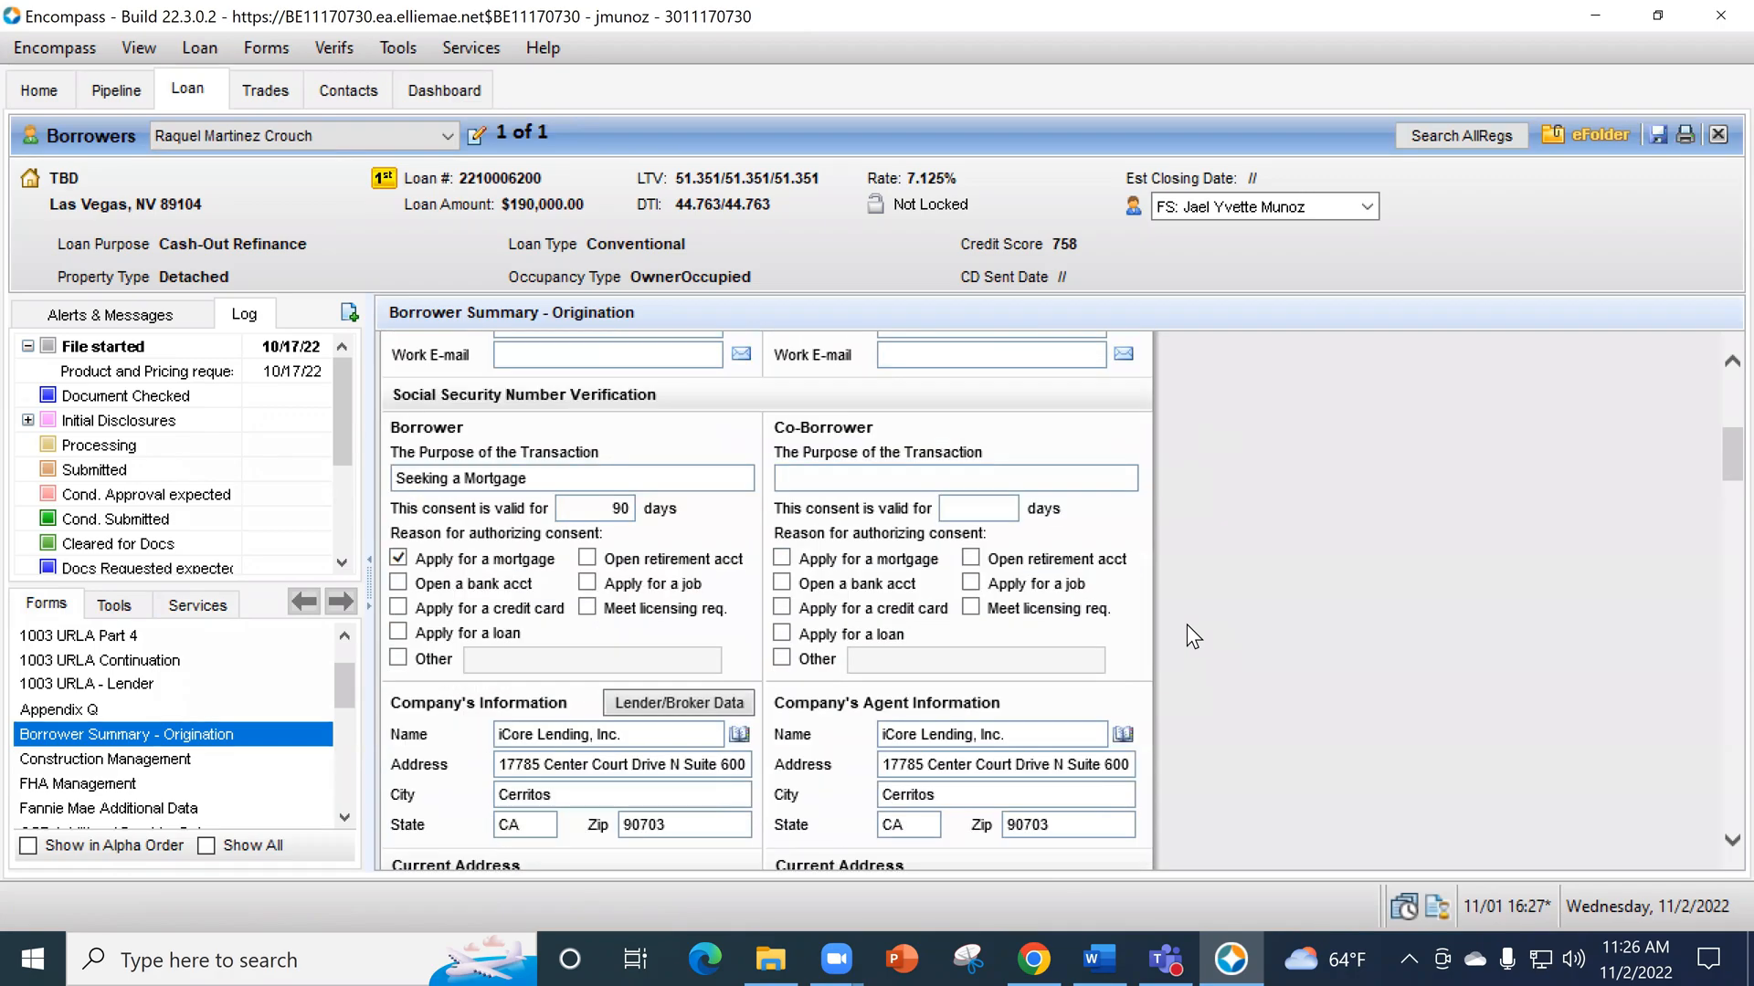
{"action": "scroll", "coordinate": [1194, 621], "scroll_direction": "down", "scroll_amount": 10}
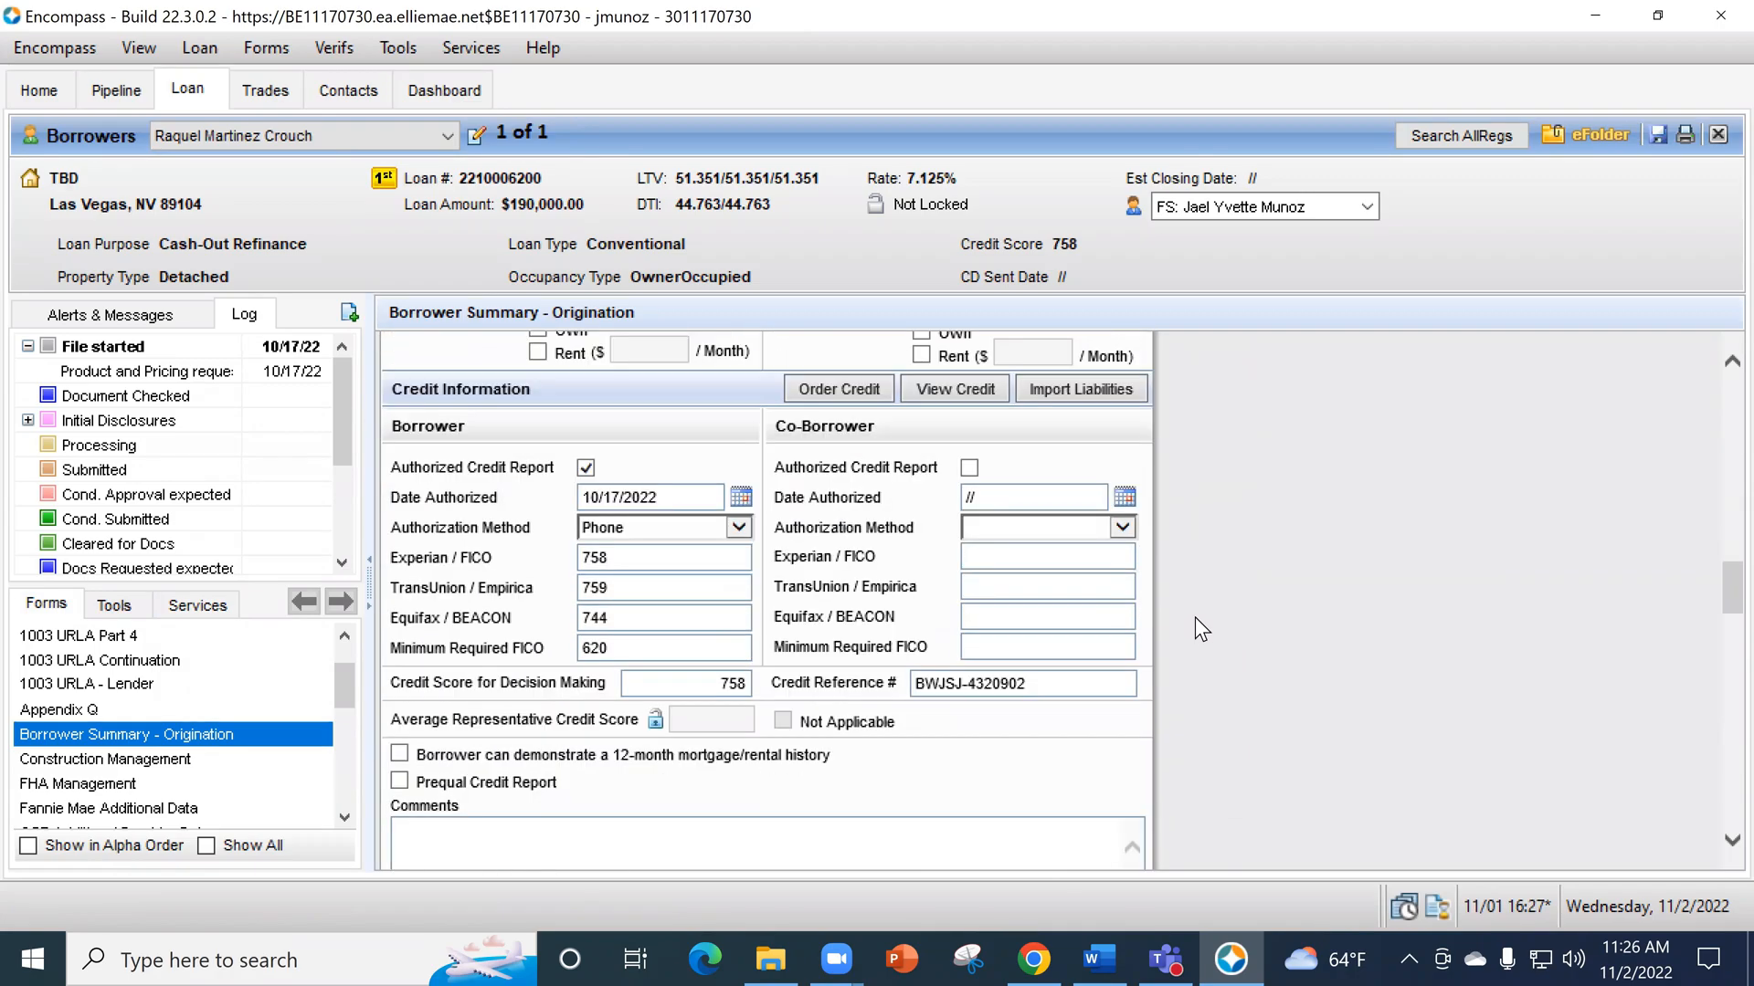
- Open the 1003 URLA Part 3 form at section 2c, Liabilities
{"action": "scroll", "coordinate": [1196, 616], "scroll_direction": "up", "scroll_amount": 2}
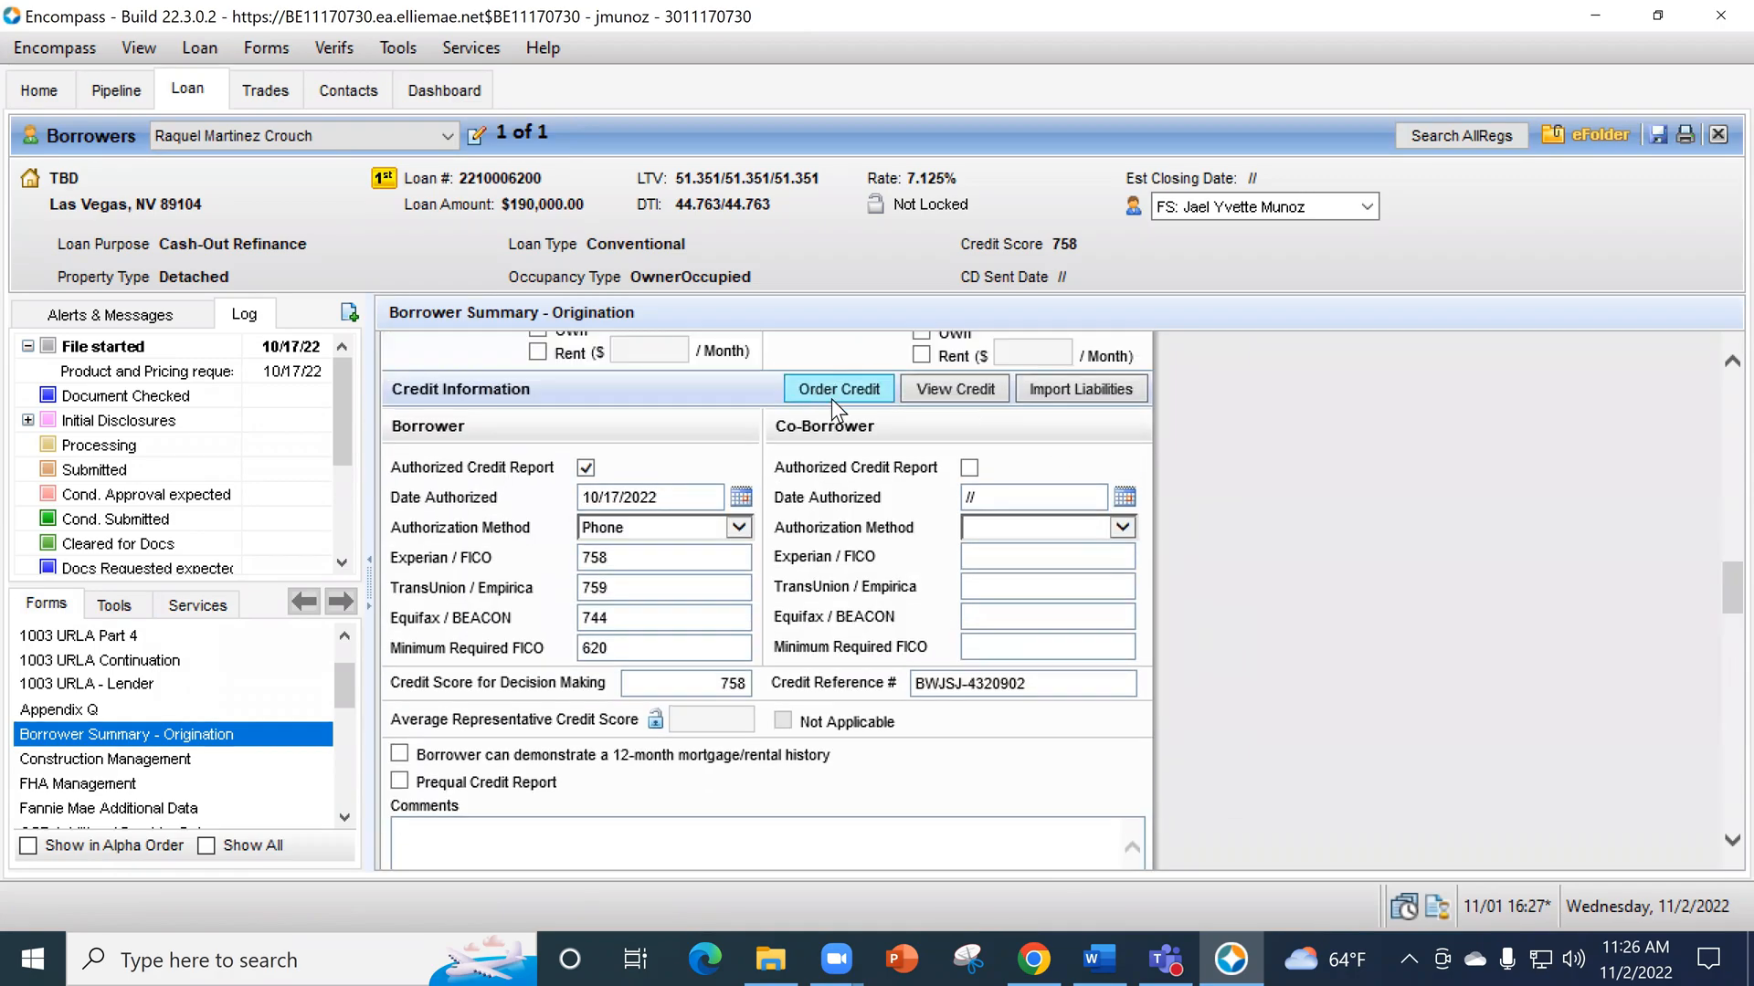
{"action": "scroll", "coordinate": [268, 714], "scroll_direction": "up", "scroll_amount": 2}
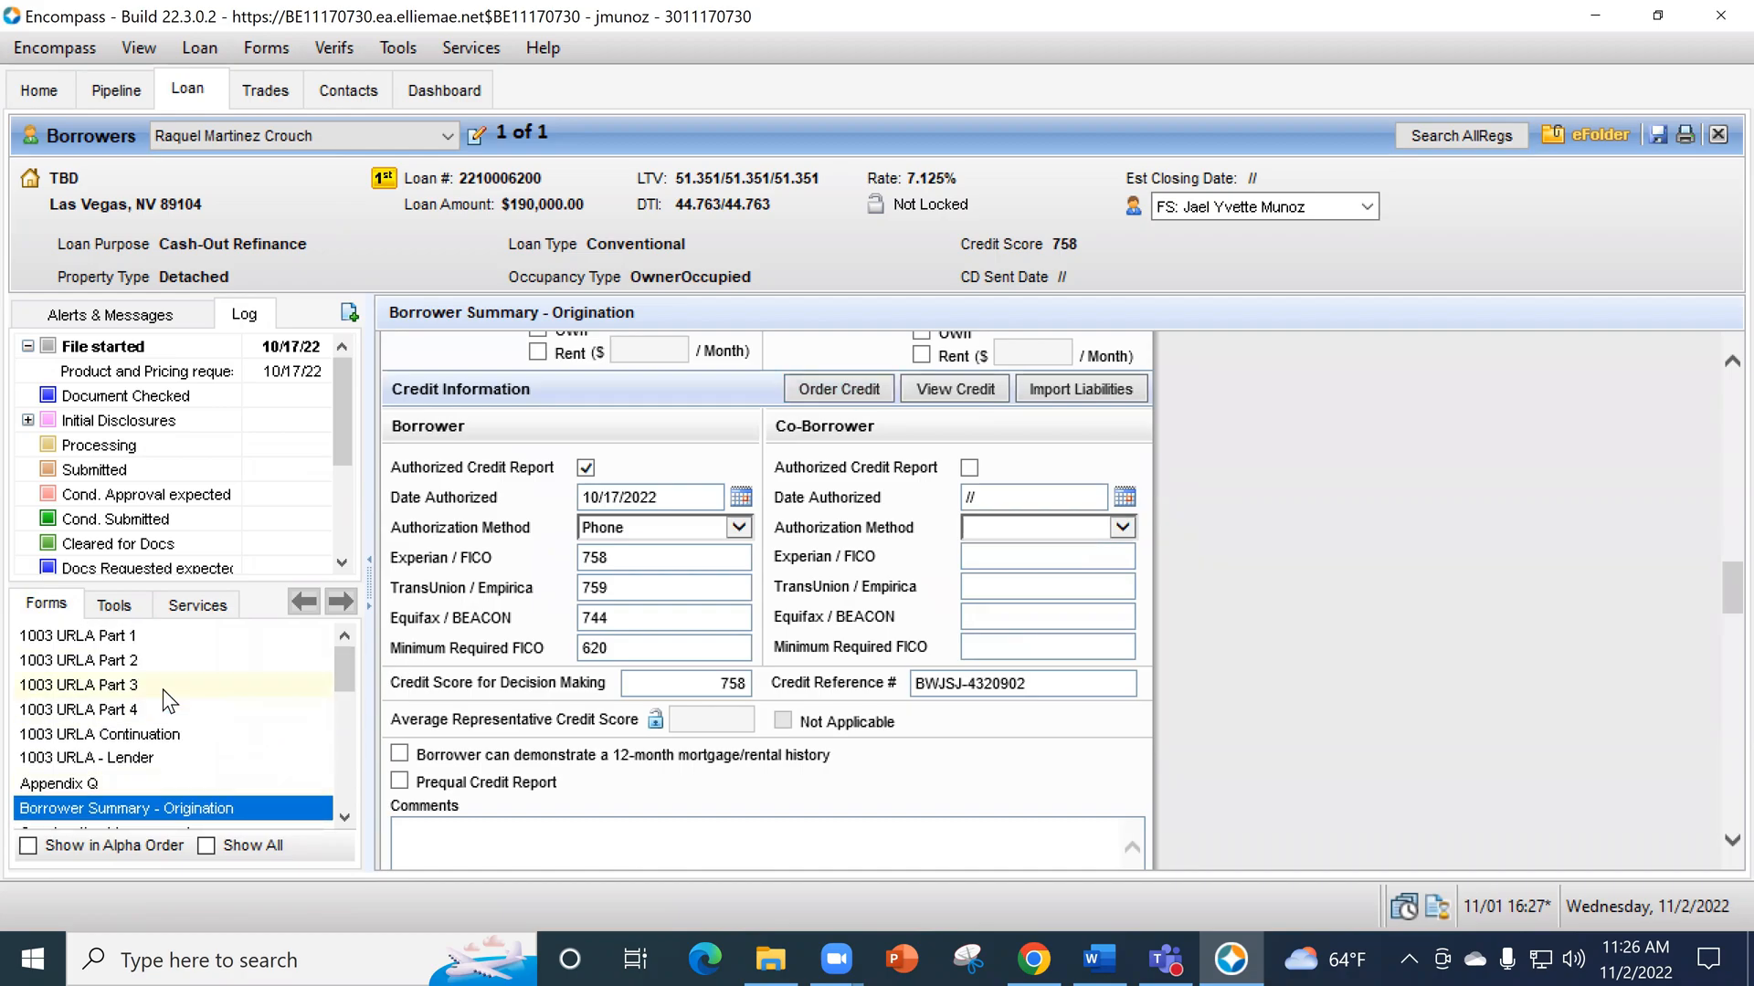
{"action": "left_click", "coordinate": [164, 687]}
{"action": "scroll", "coordinate": [1392, 596], "scroll_direction": "down", "scroll_amount": 1}
{"action": "scroll", "coordinate": [1394, 593], "scroll_direction": "down", "scroll_amount": 5}
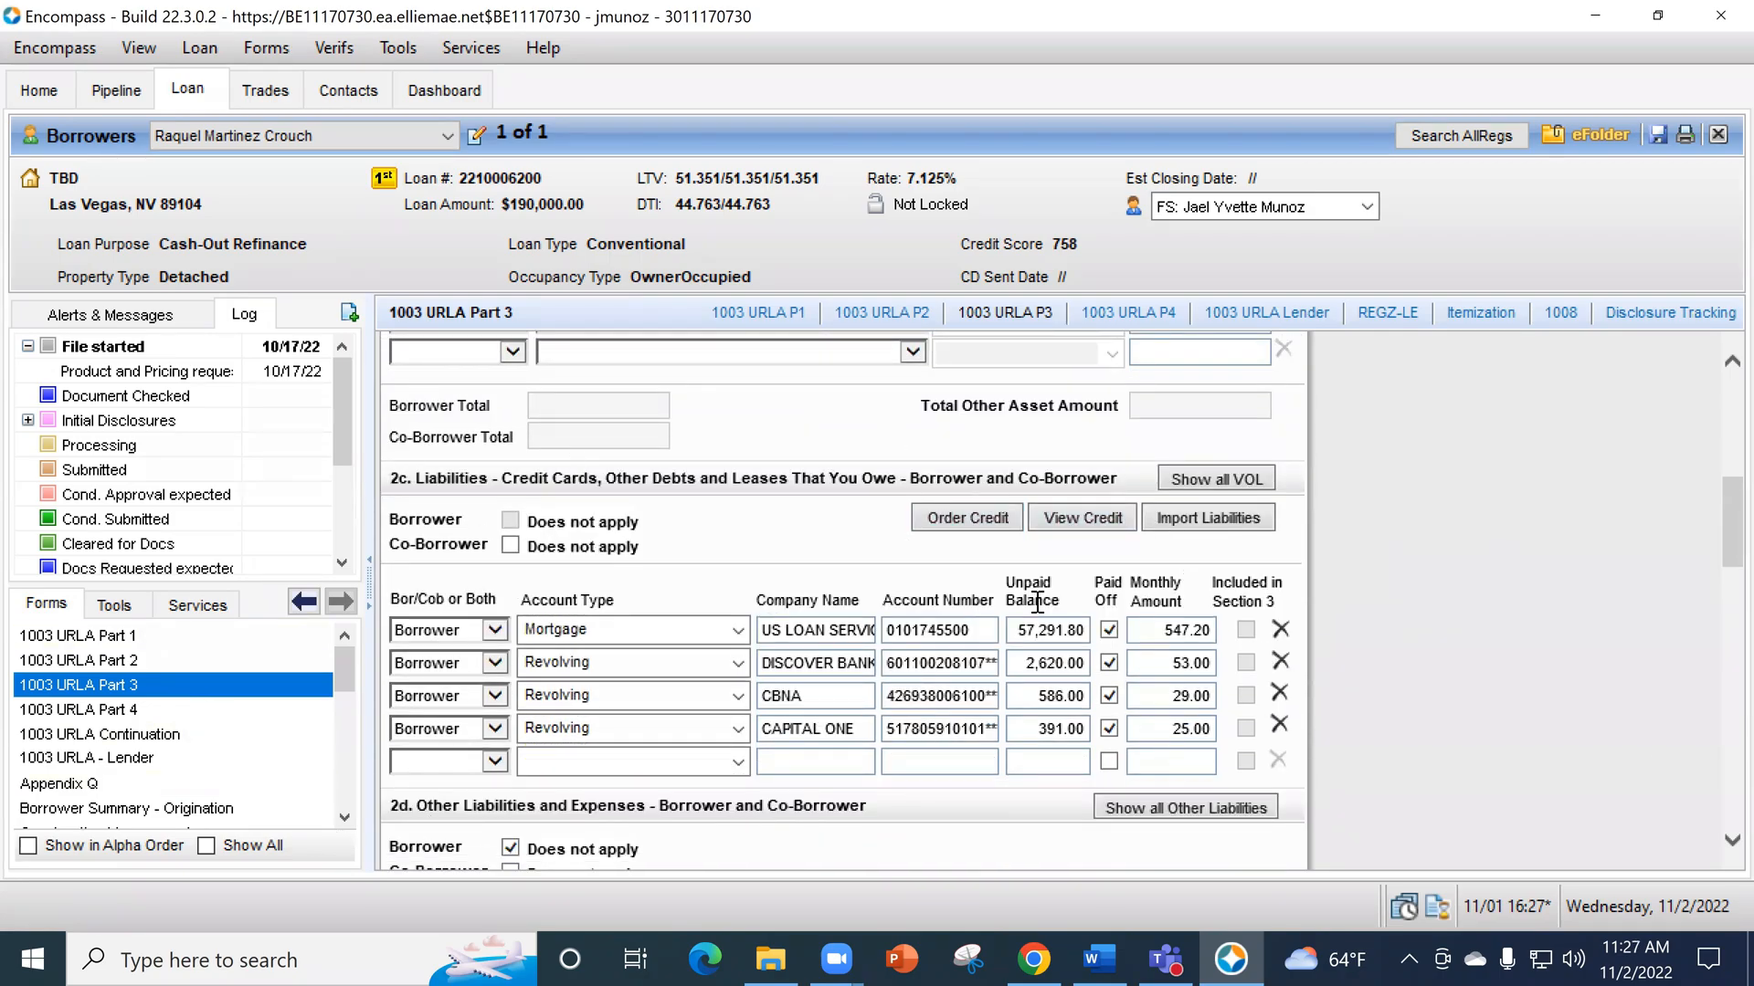
- Start a credit order with MFI Credit Solutions, try setting the request type to New request, and dismiss the error
{"action": "left_click", "coordinate": [979, 516]}
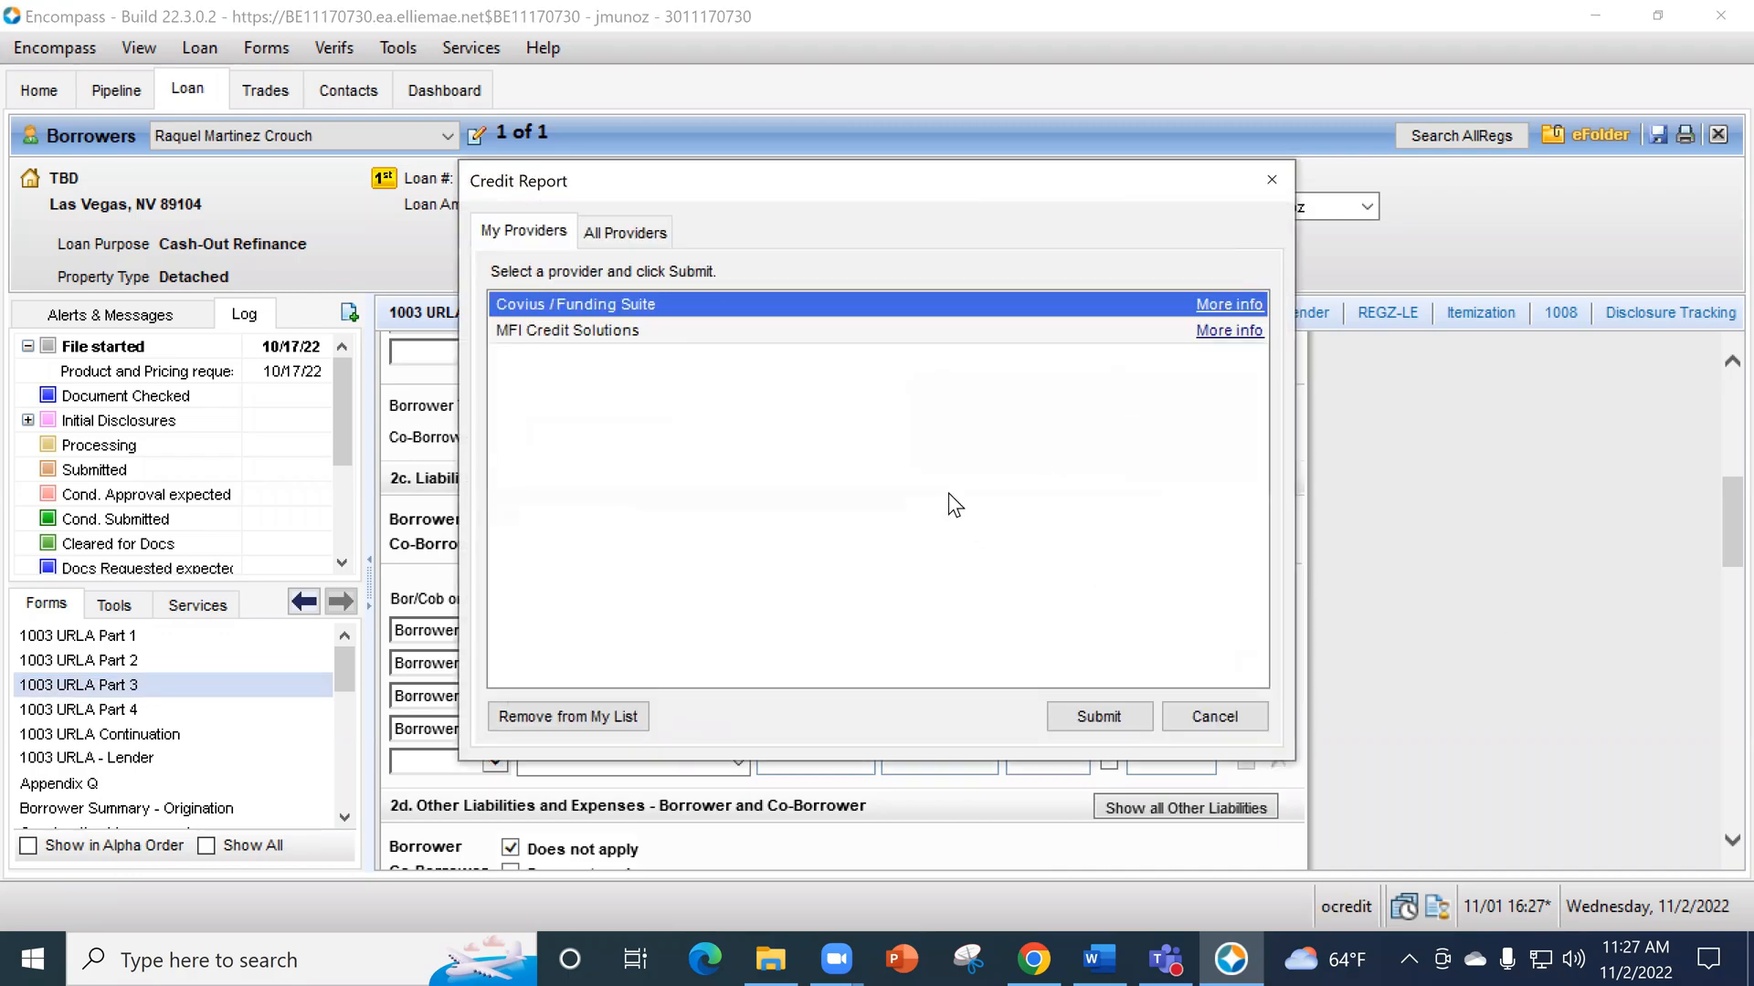
{"action": "left_click", "coordinate": [724, 333]}
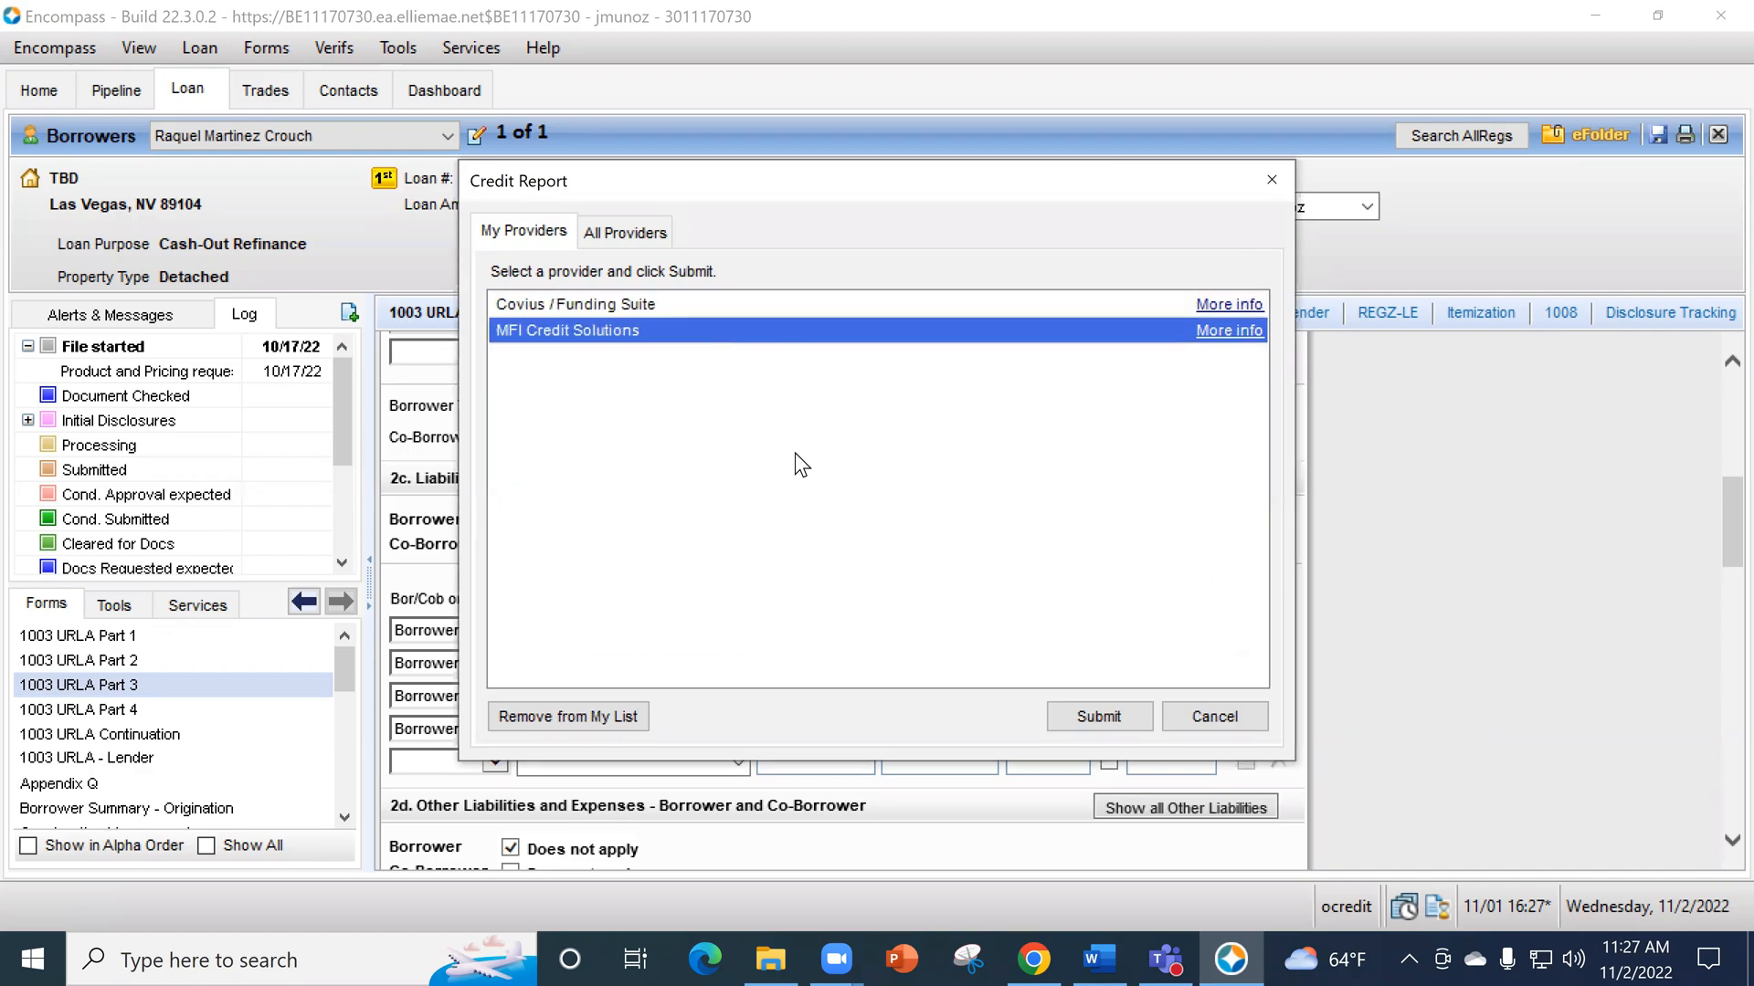
{"action": "left_click", "coordinate": [1071, 708]}
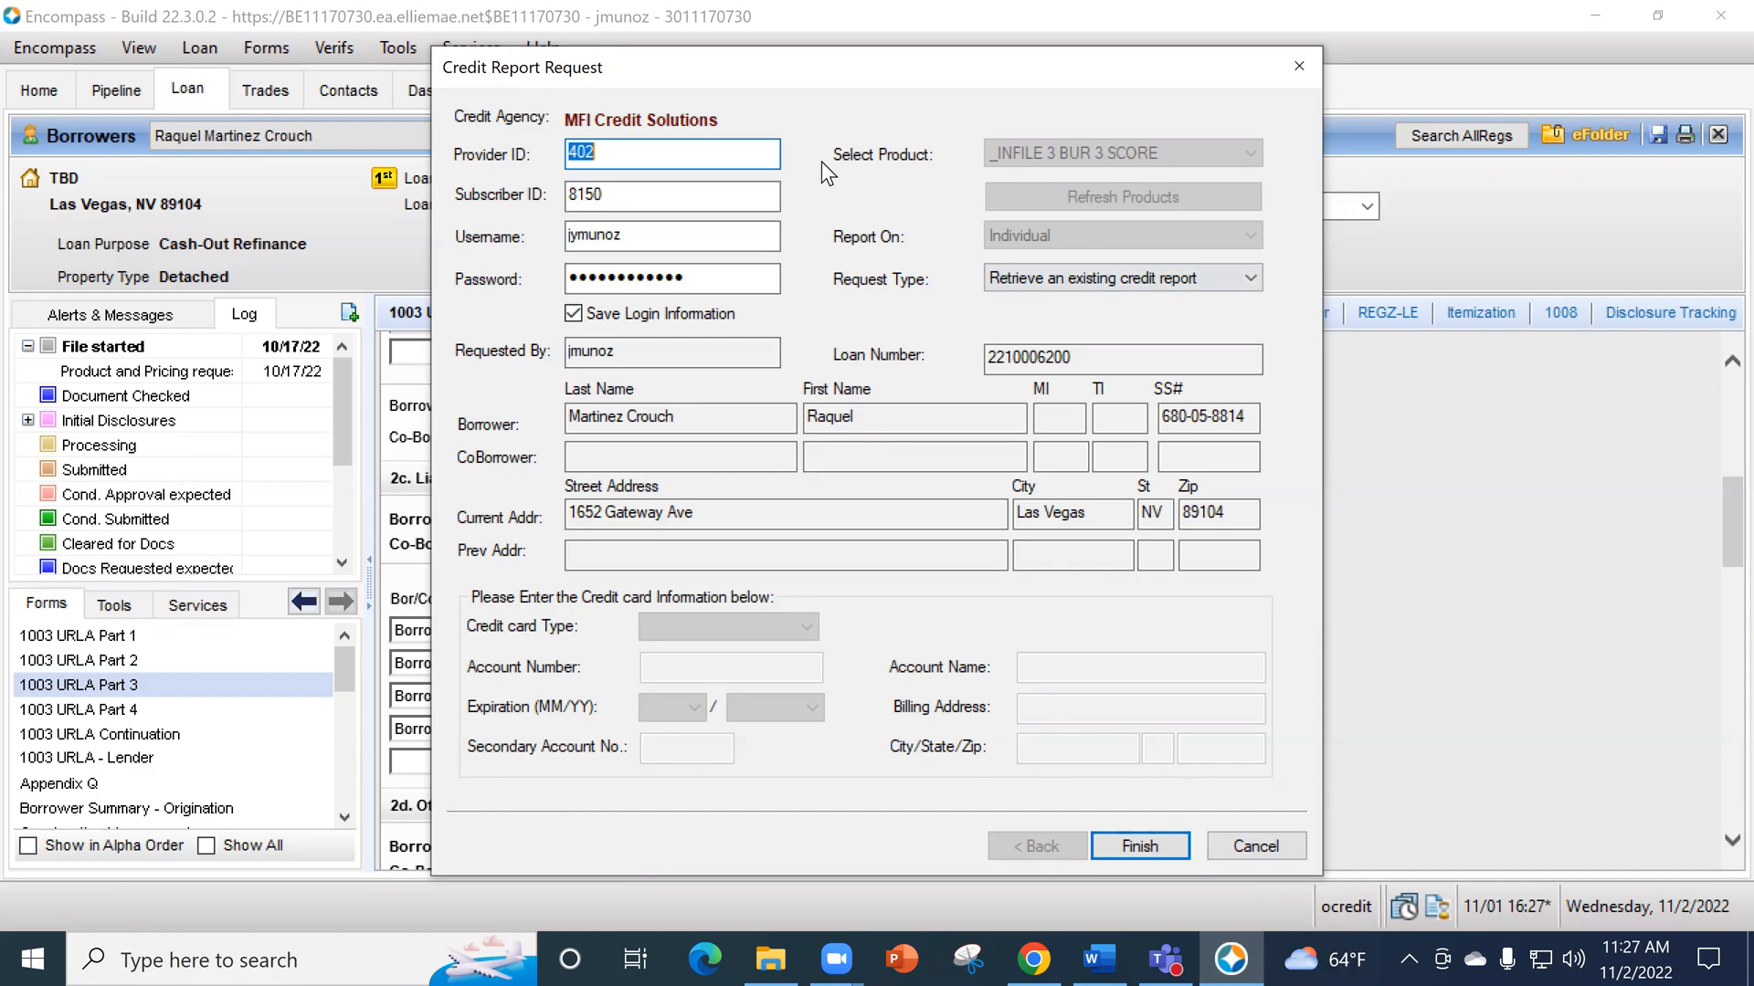
{"action": "left_click", "coordinate": [1162, 289]}
{"action": "left_click", "coordinate": [1115, 303]}
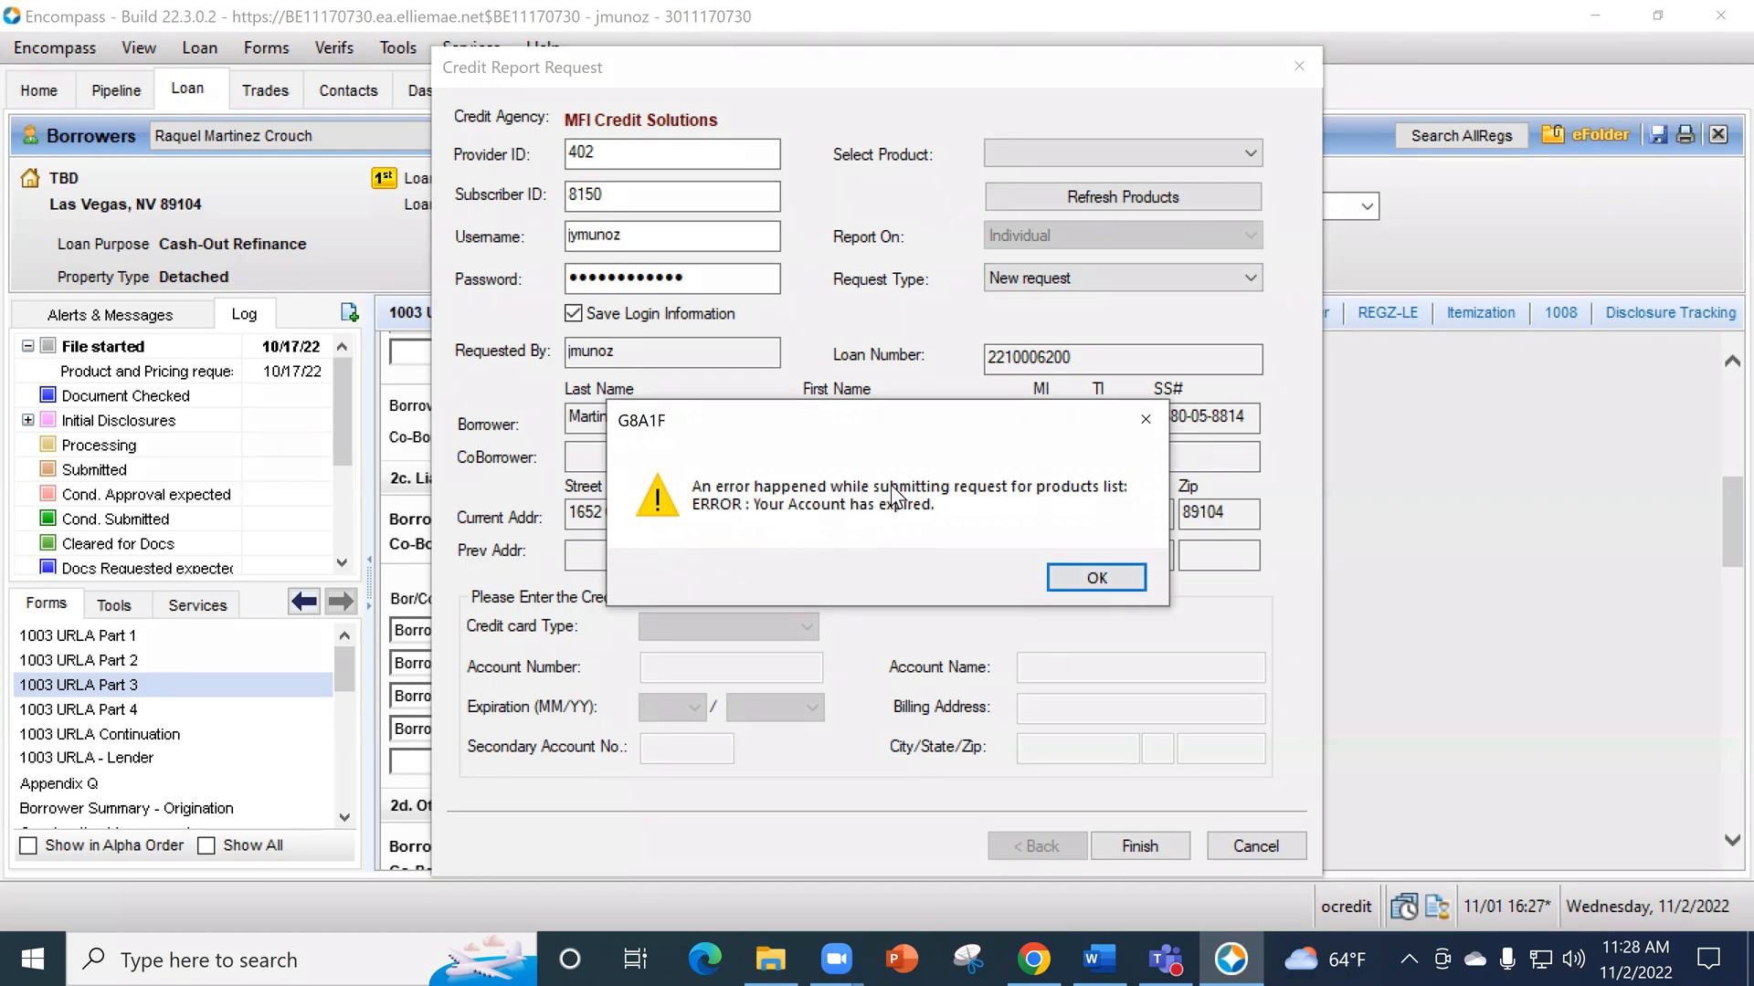
{"action": "left_click", "coordinate": [1100, 580]}
{"action": "left_click", "coordinate": [1099, 577]}
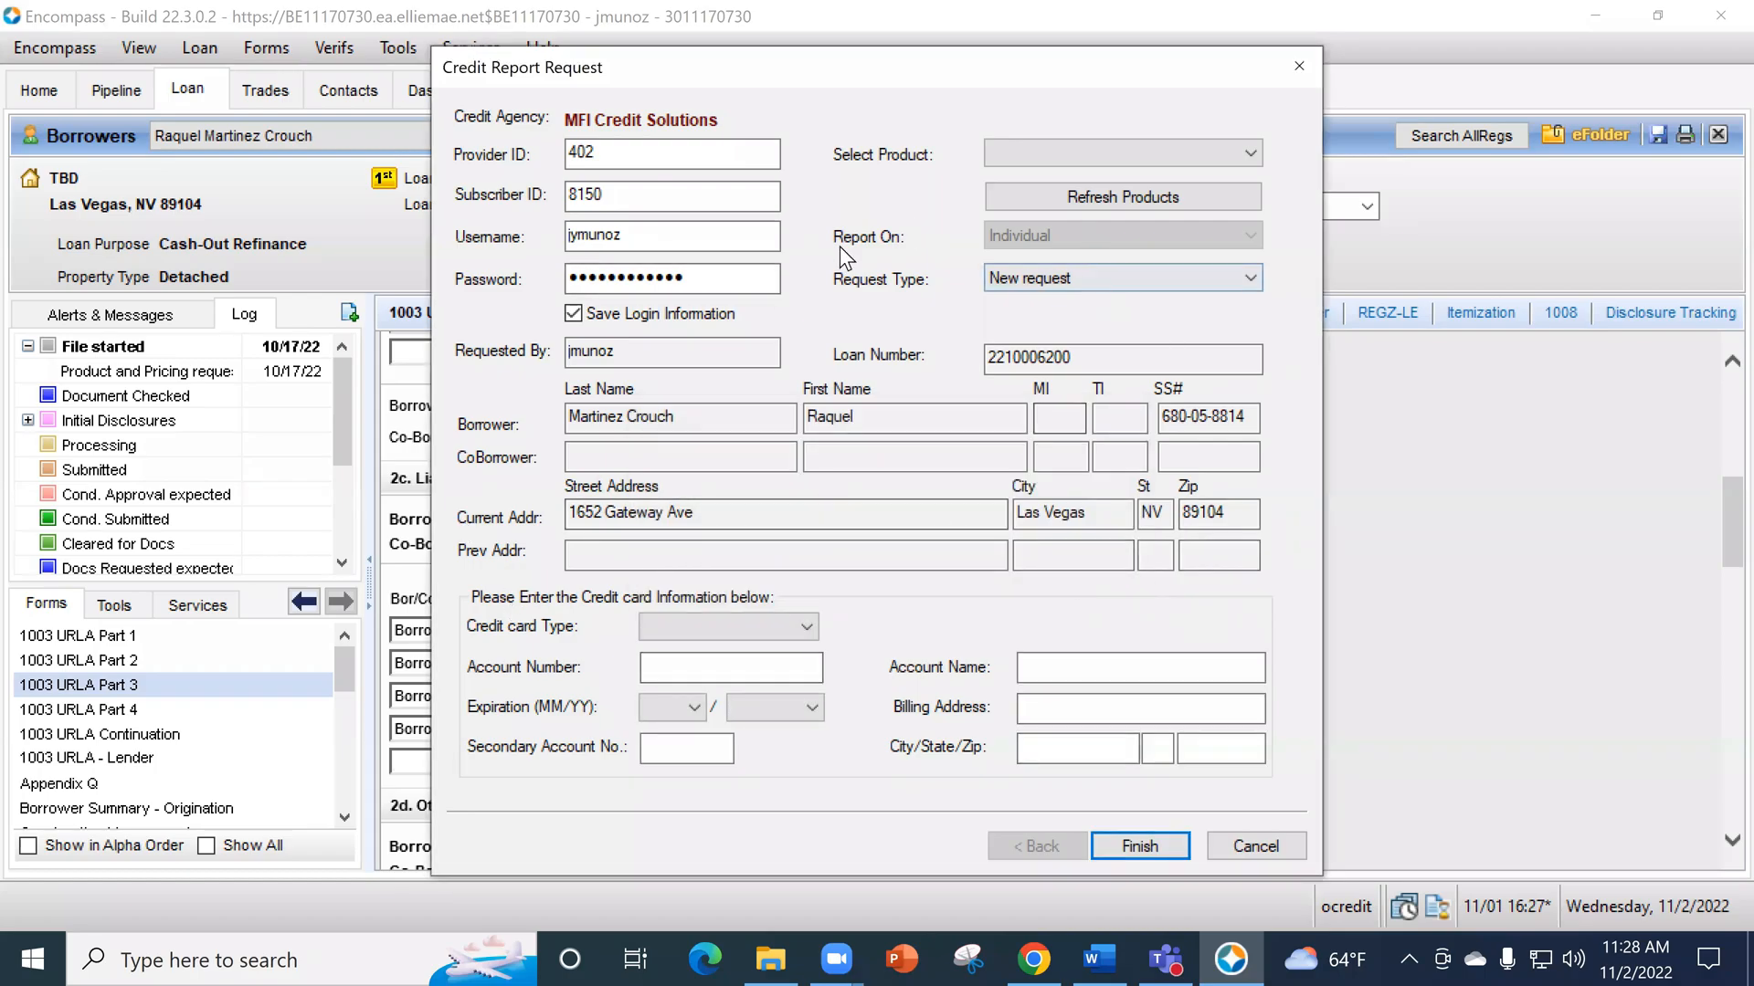
- Try to refresh the product list for the new credit request
{"action": "left_click", "coordinate": [1123, 196]}
{"action": "left_click", "coordinate": [1089, 583]}
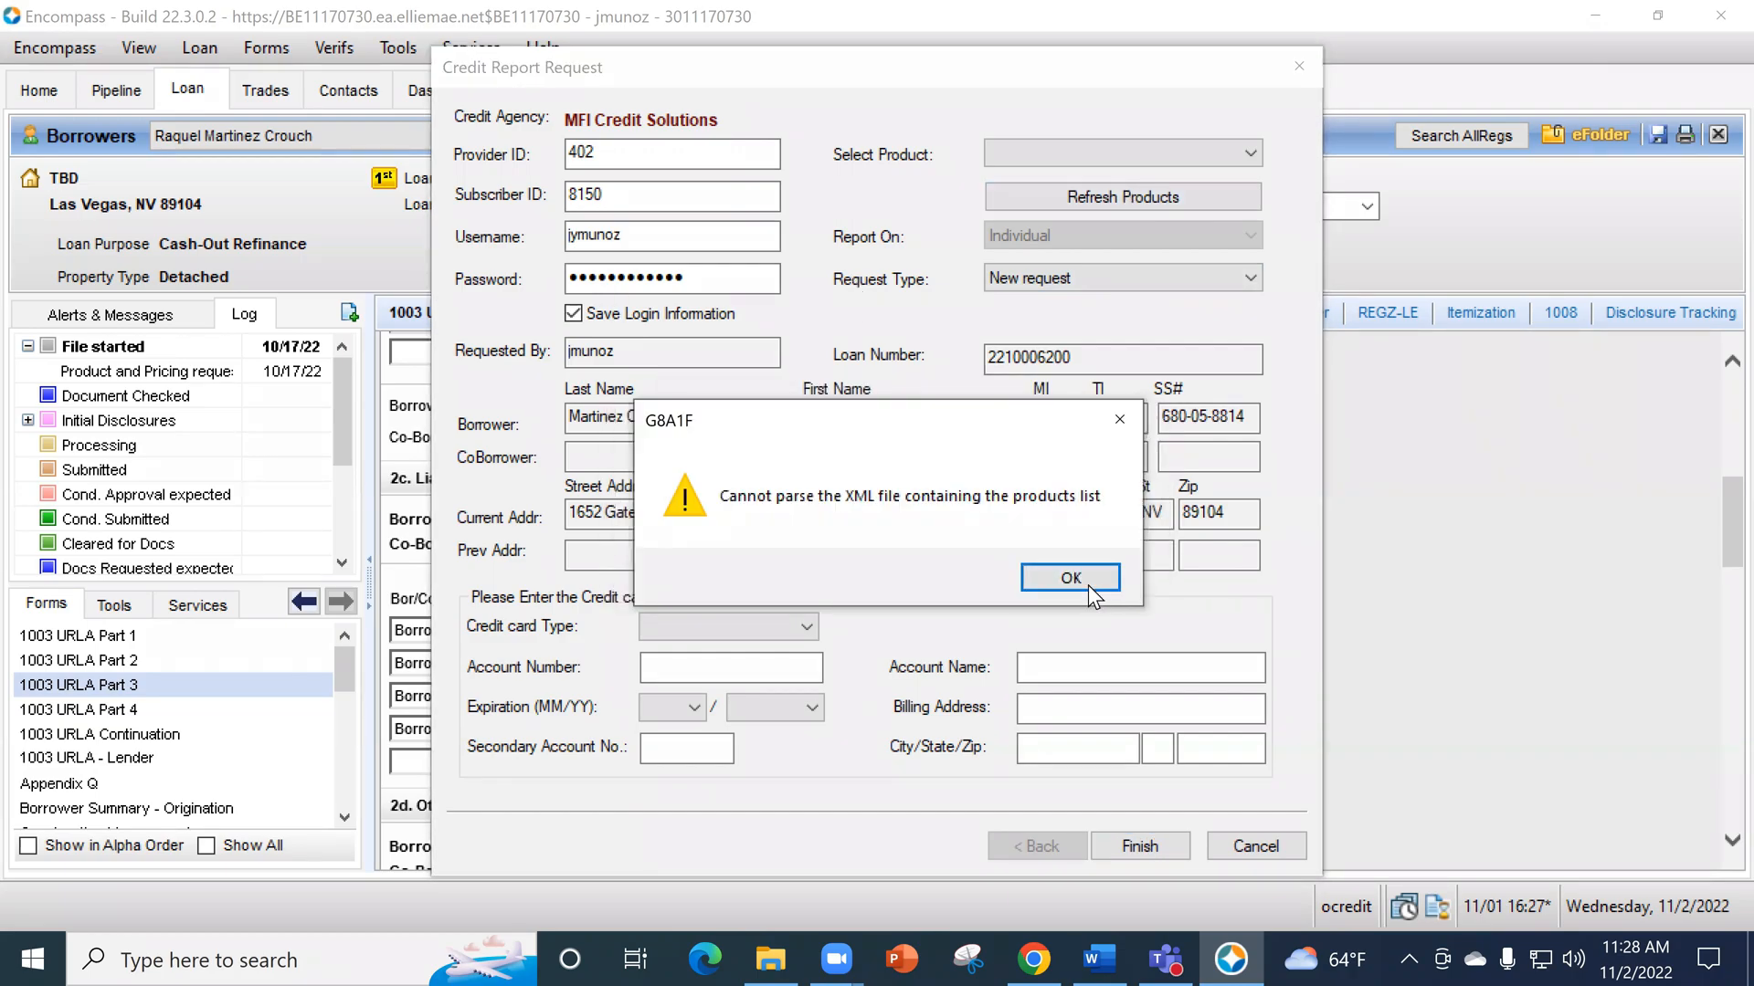
{"action": "left_click", "coordinate": [1088, 584]}
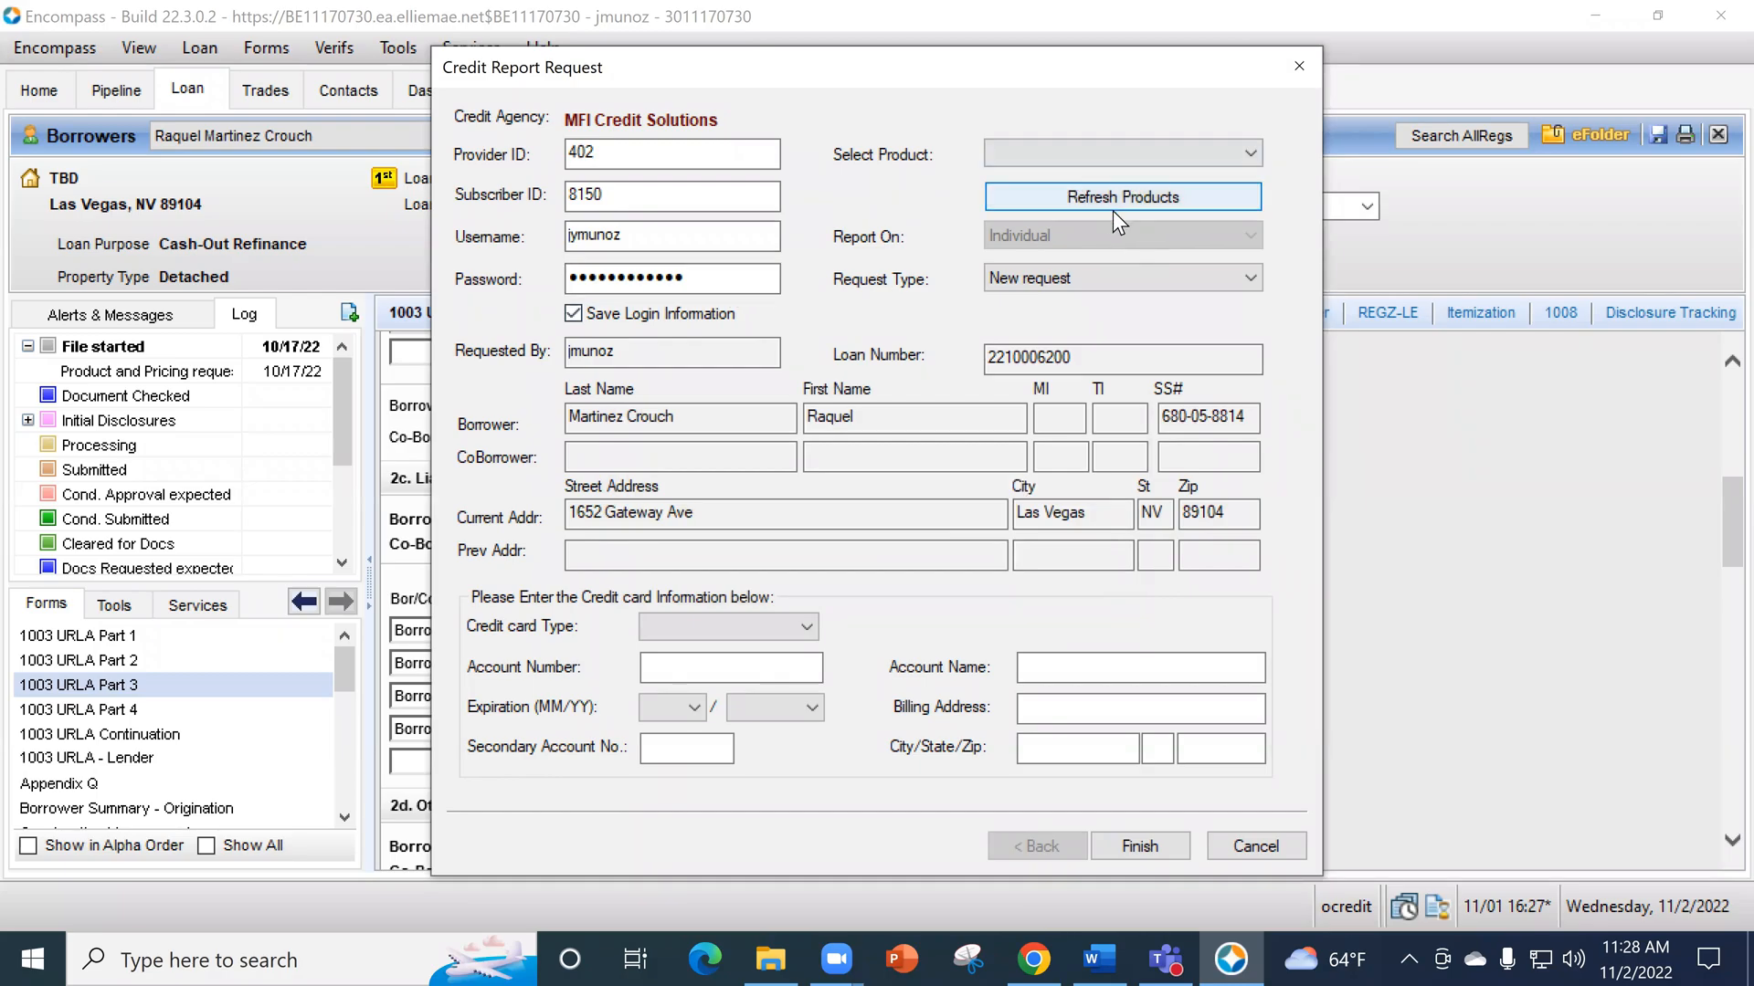
{"action": "left_click", "coordinate": [1141, 190]}
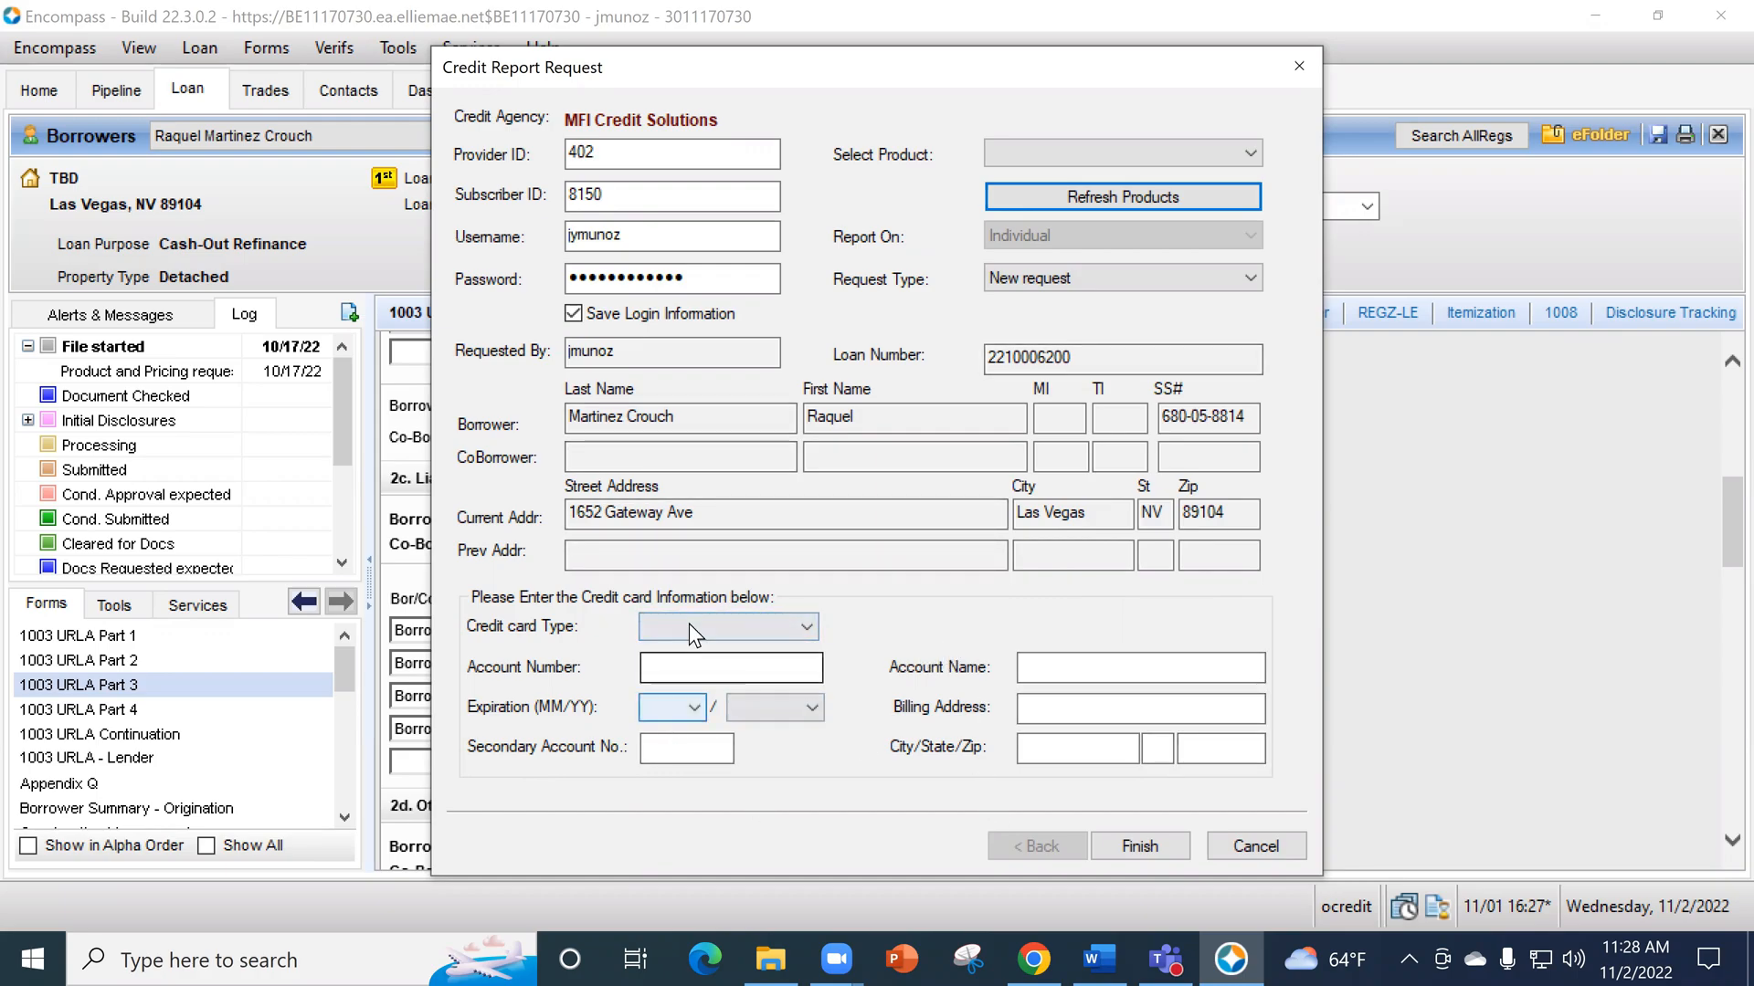
- Look over the available credit card types and the card payment fields of the credit report request
{"action": "left_click", "coordinate": [740, 626]}
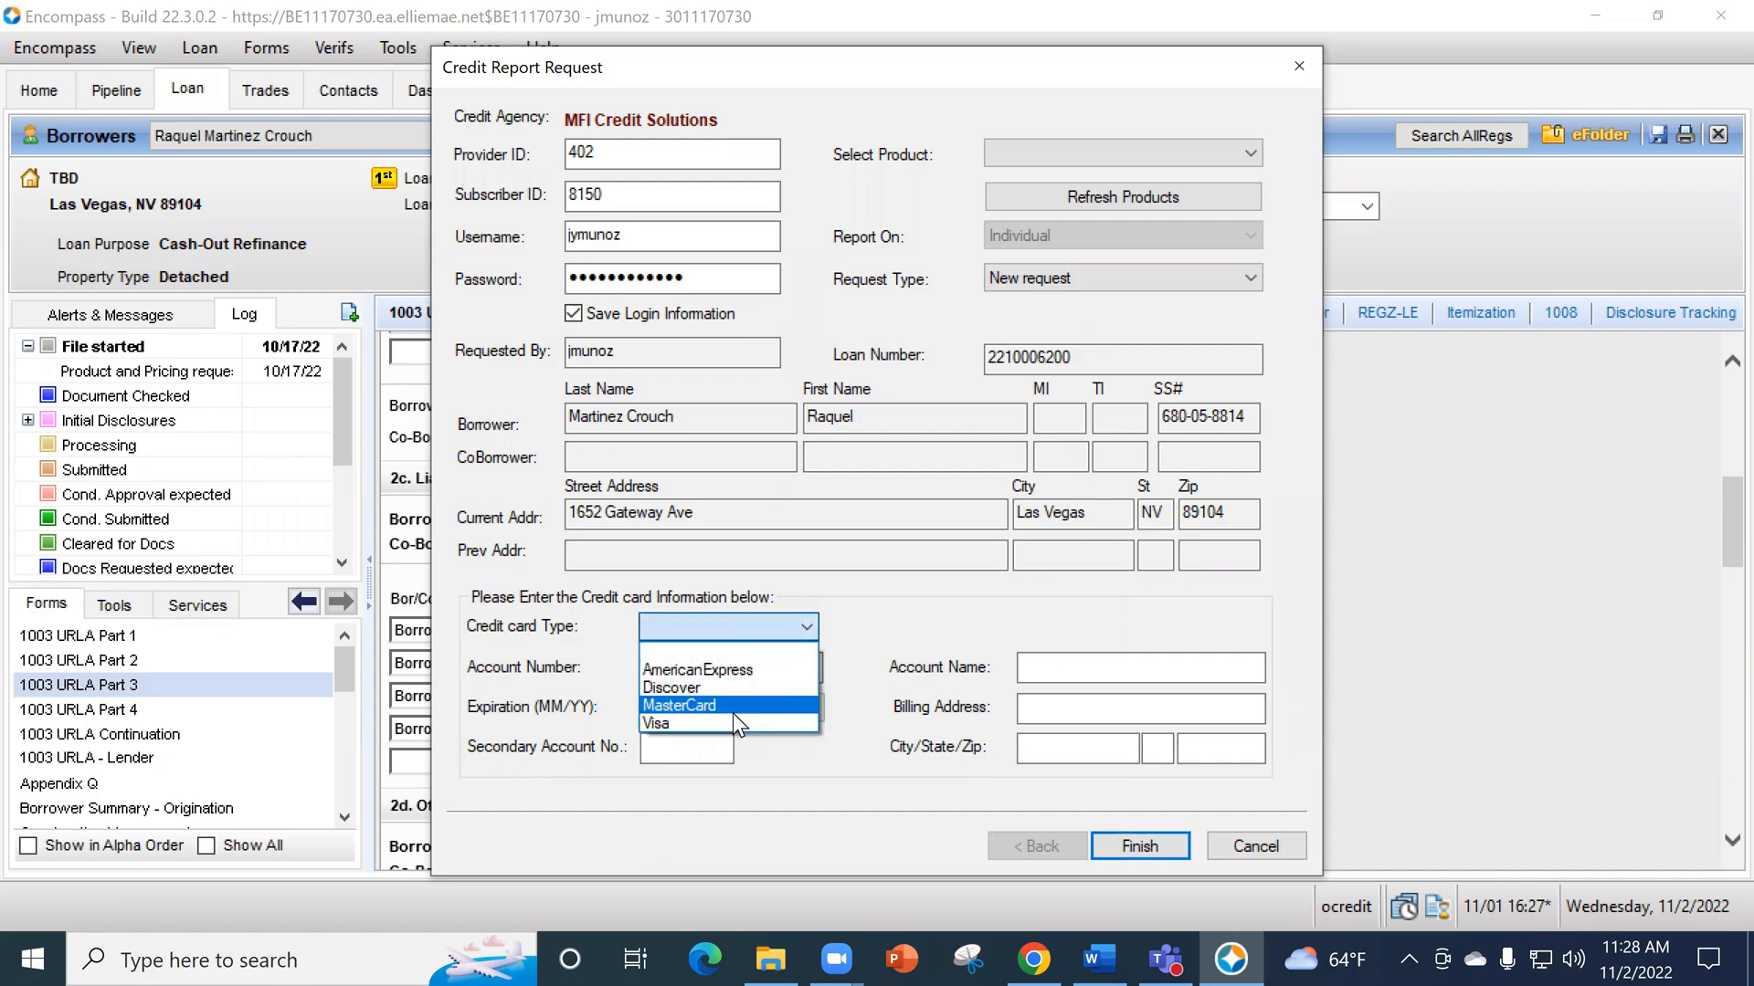
{"action": "left_click", "coordinate": [539, 686]}
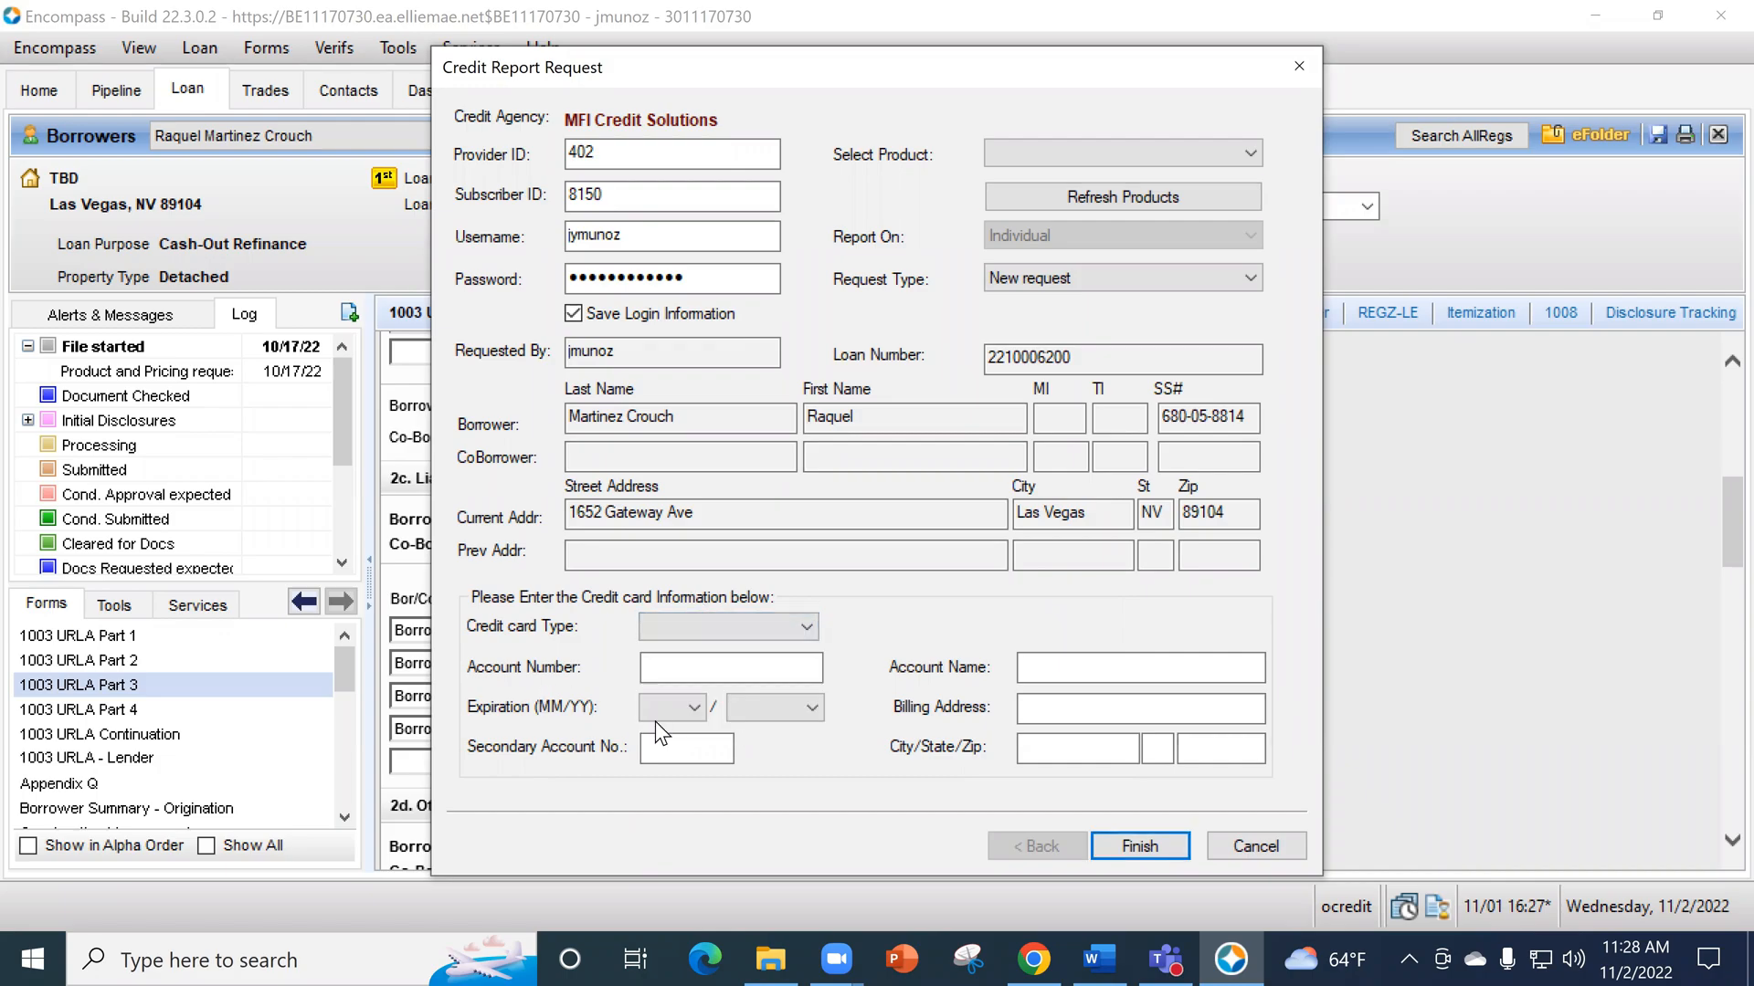
{"action": "left_click", "coordinate": [1053, 665]}
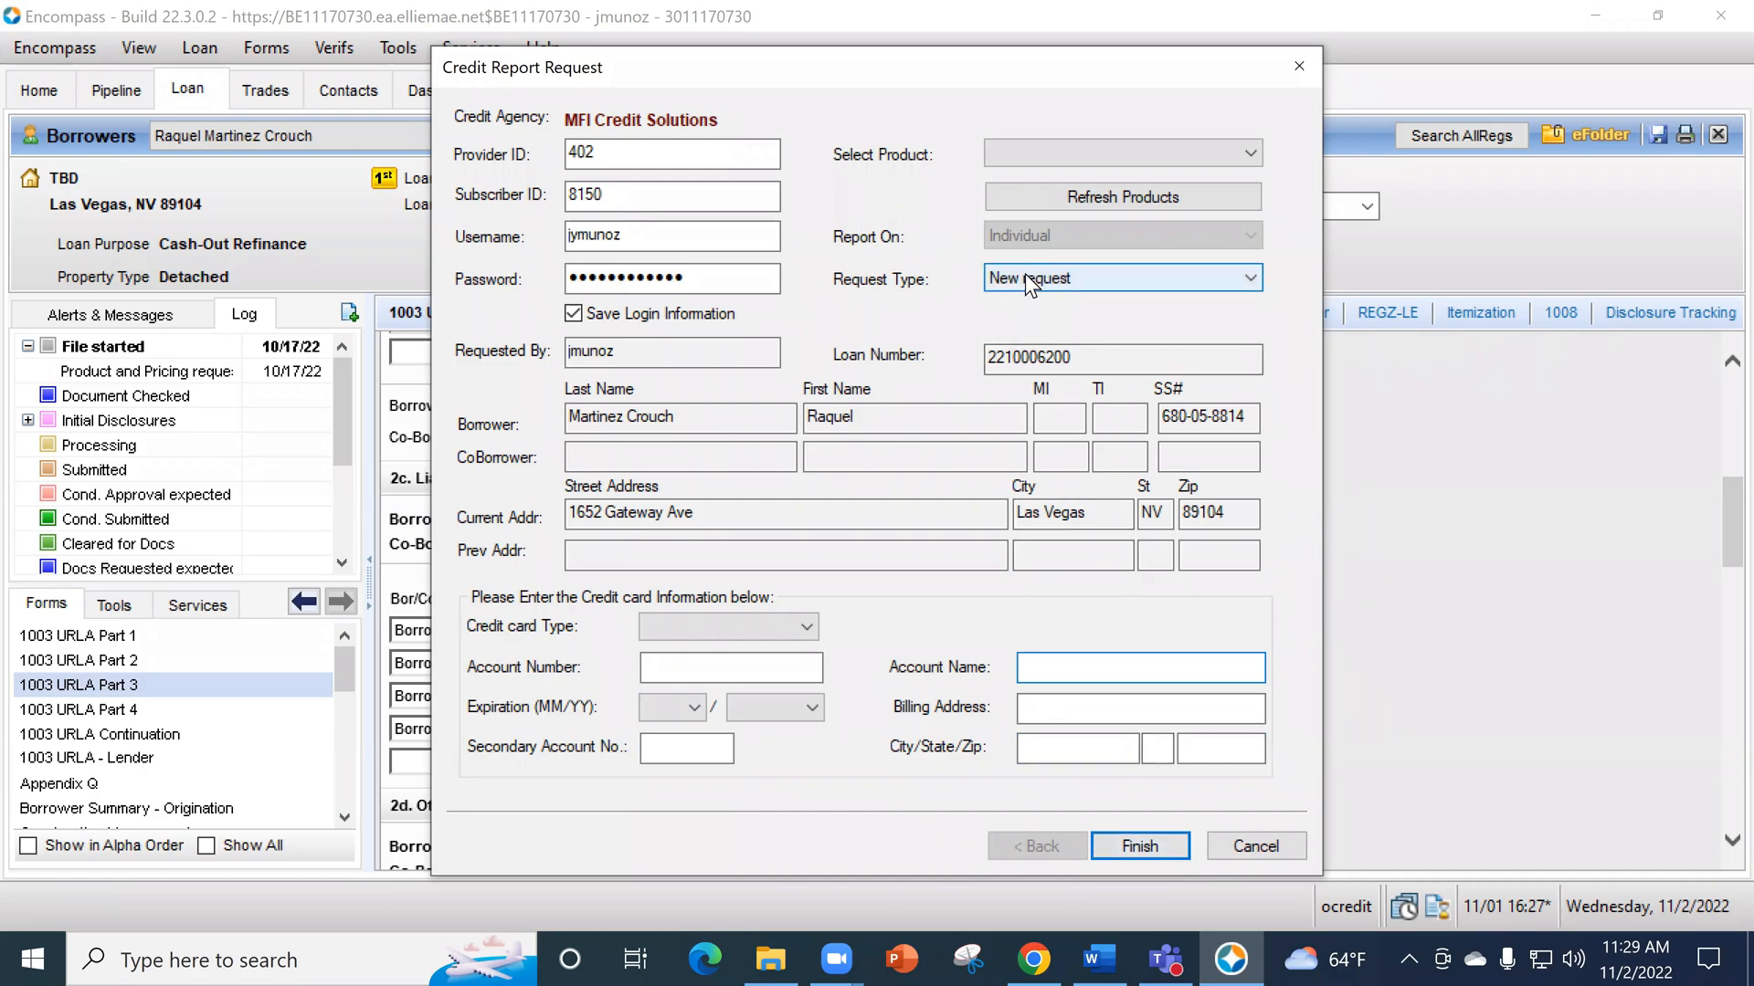
- Check the MFI logon page in Chrome, return to Encompass and close the credit report request
{"action": "left_click", "coordinate": [1139, 846]}
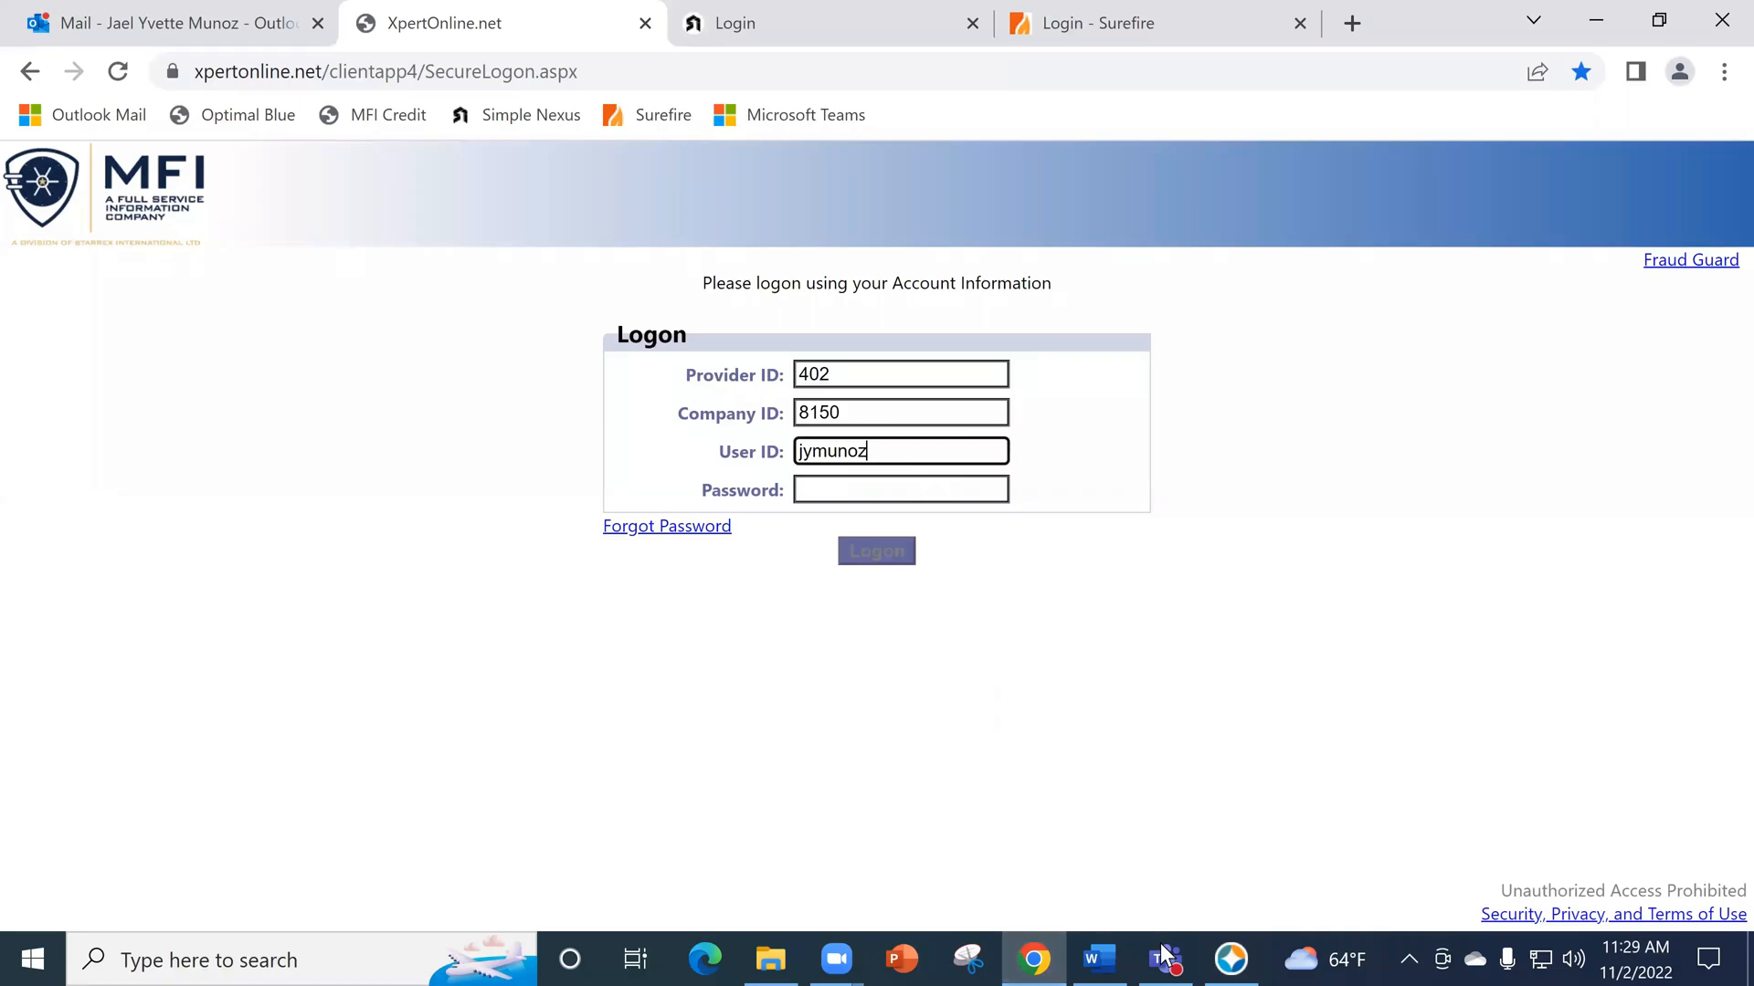
{"action": "left_click", "coordinate": [1235, 957]}
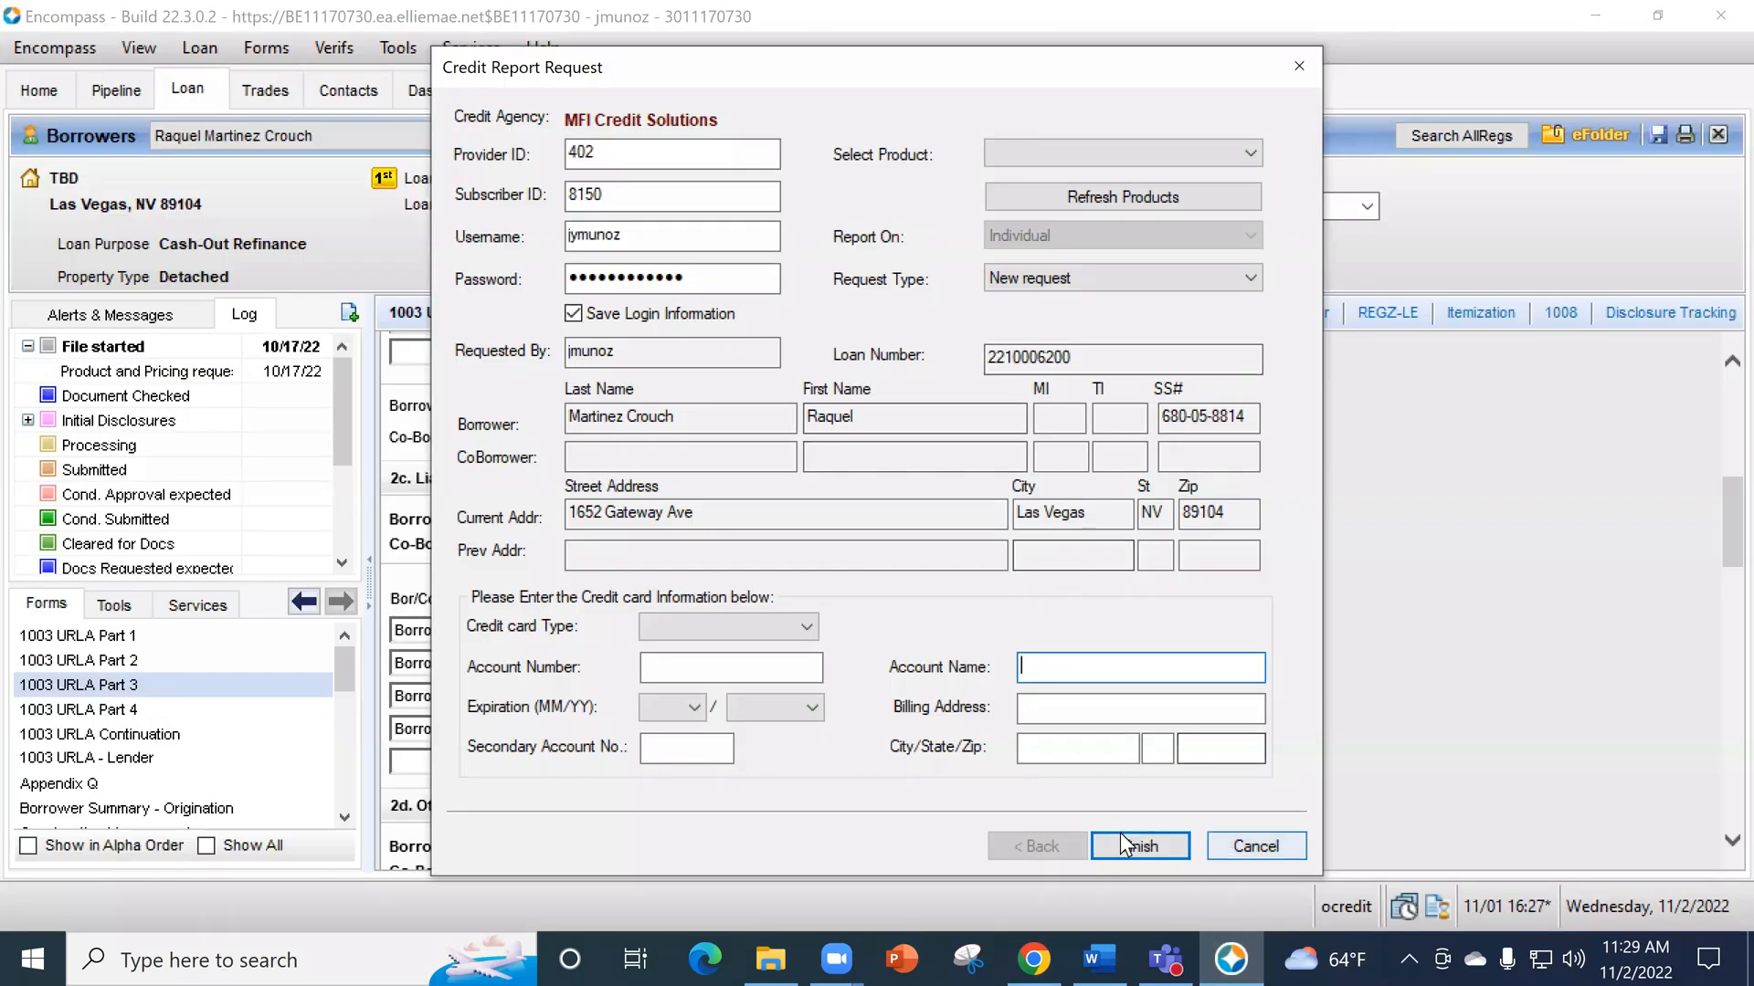
{"action": "left_click", "coordinate": [1125, 845]}
- Reopen the Borrower Summary - Origination form and select the credit reference number in its Credit Information section
{"action": "scroll", "coordinate": [183, 738], "scroll_direction": "down", "scroll_amount": 2}
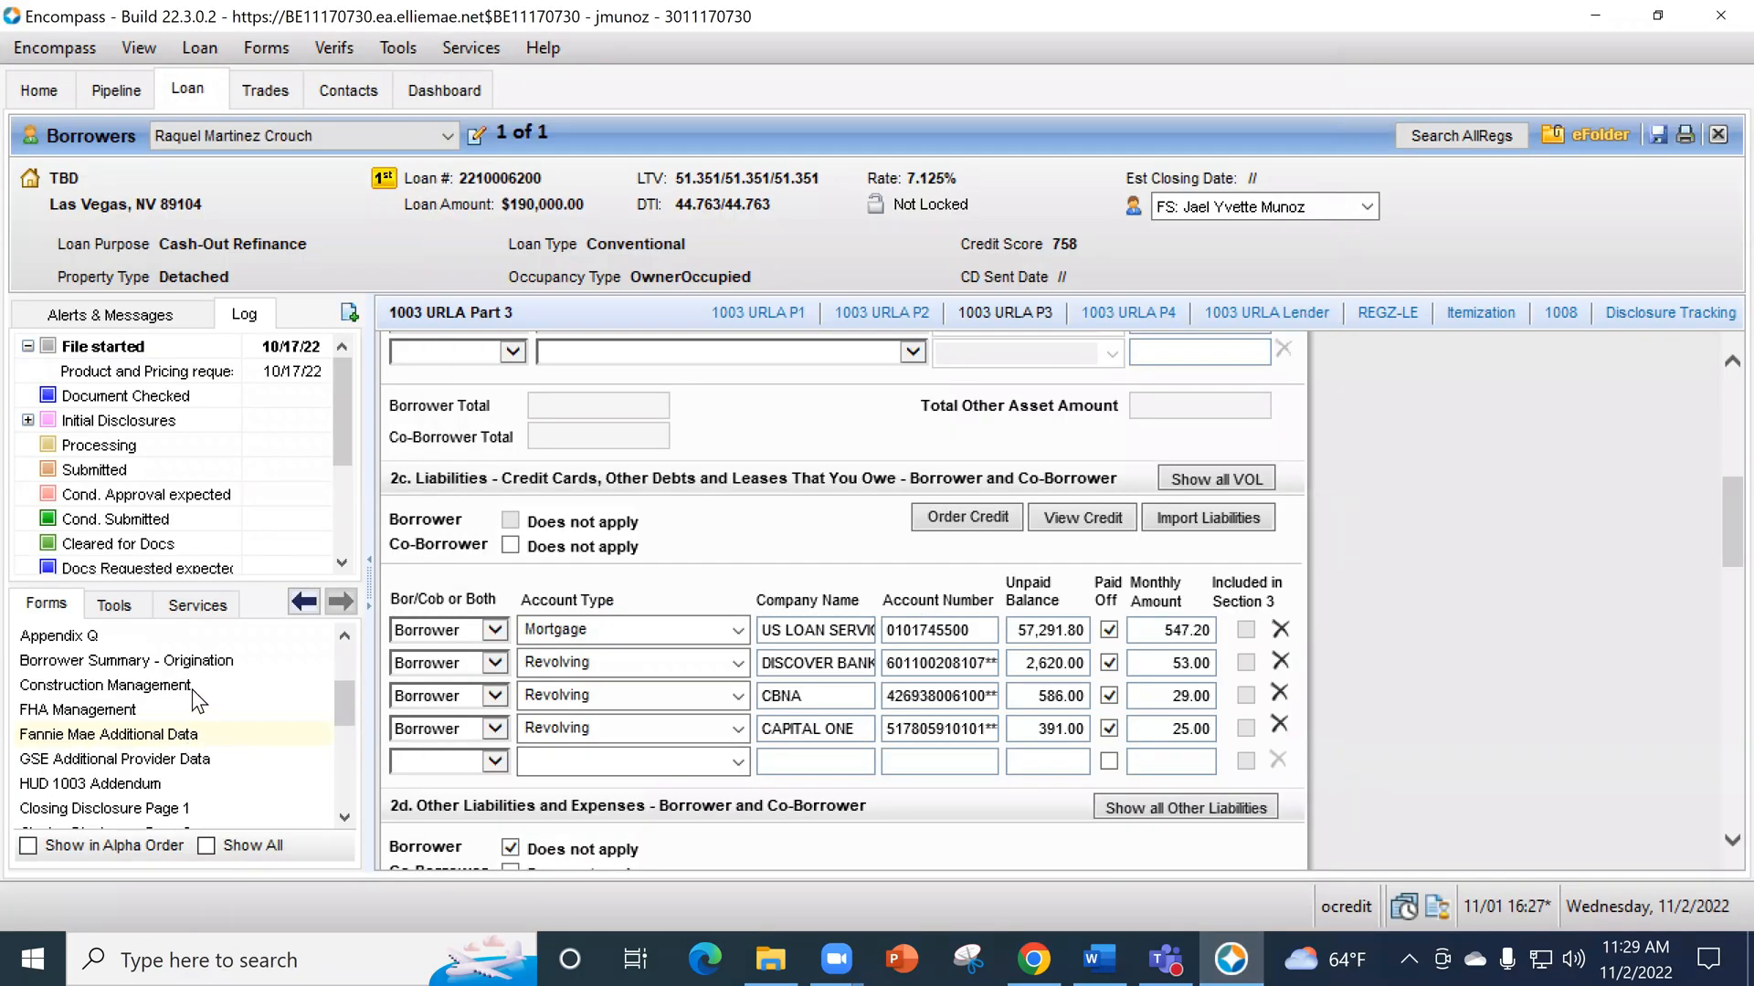
{"action": "left_click", "coordinate": [194, 652]}
{"action": "scroll", "coordinate": [1426, 661], "scroll_direction": "down", "scroll_amount": 15}
{"action": "scroll", "coordinate": [1418, 659], "scroll_direction": "down", "scroll_amount": 9}
{"action": "left_click_drag", "start_coordinate": [1033, 675], "coordinate": [918, 692]}
{"action": "key", "text": "ctrl+c"}
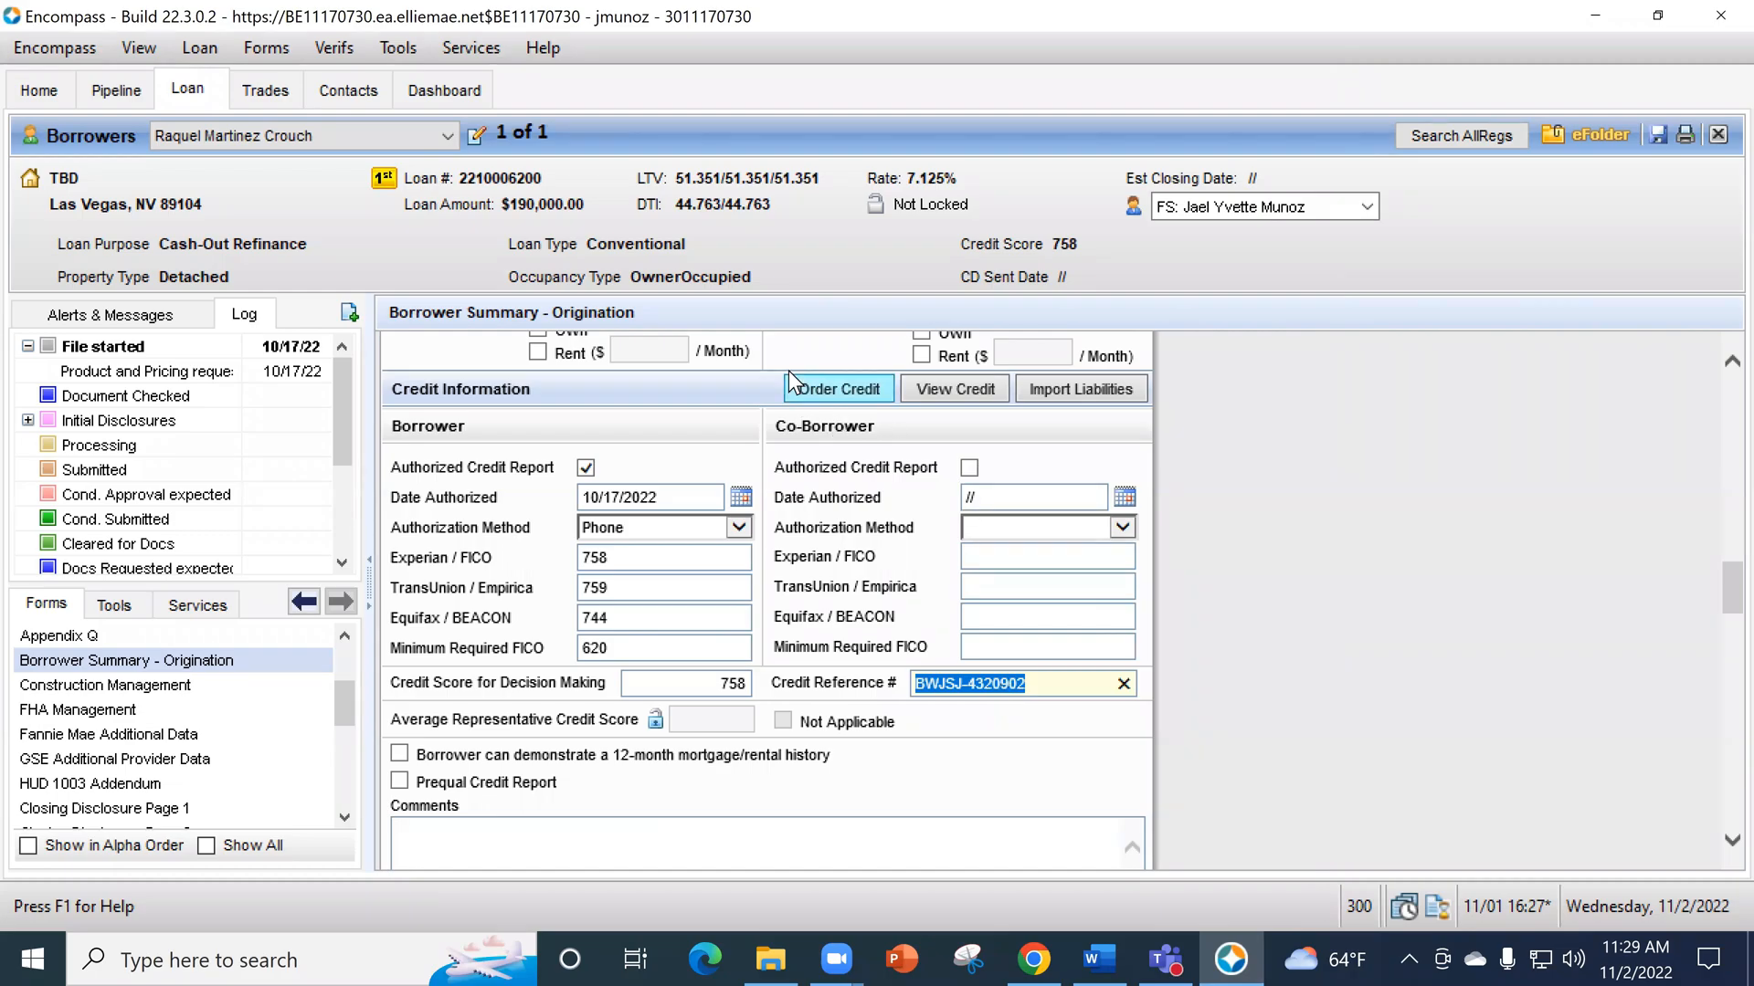
- Prepare an MFI Credit Solutions credit report request as Import from Website with the copied reference number, and cancel the request
{"action": "left_click", "coordinate": [845, 389]}
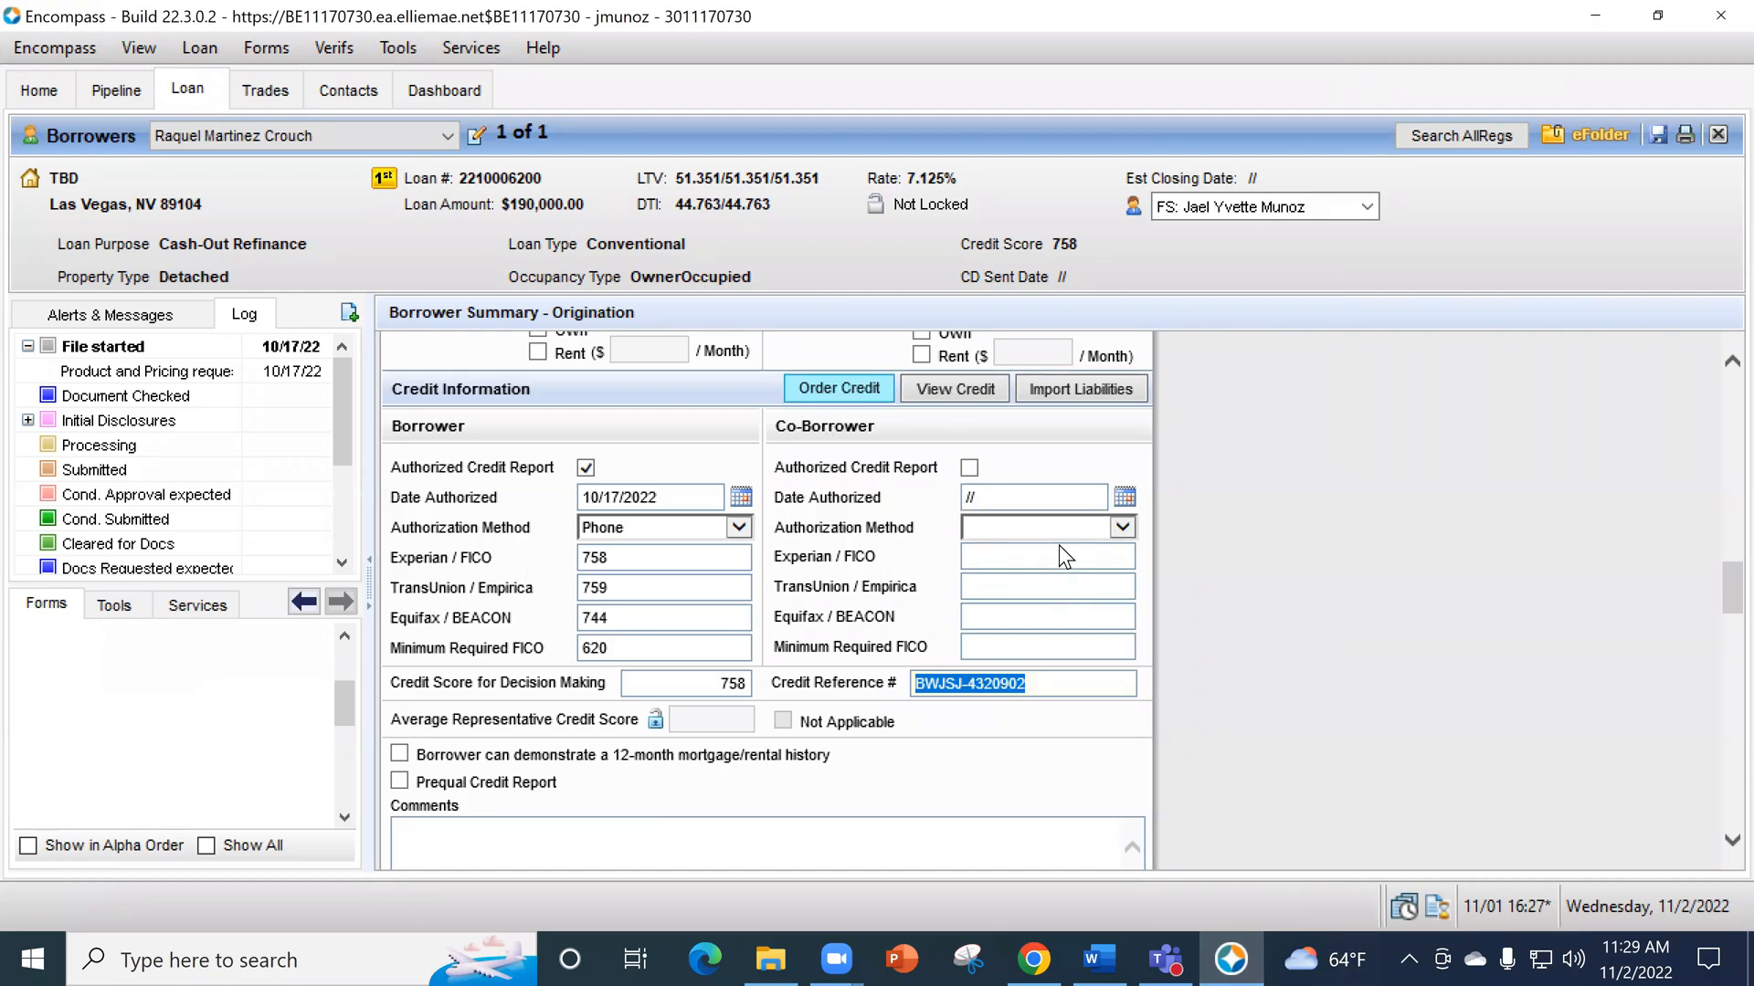
{"action": "left_click", "coordinate": [888, 335]}
{"action": "left_click", "coordinate": [1096, 716]}
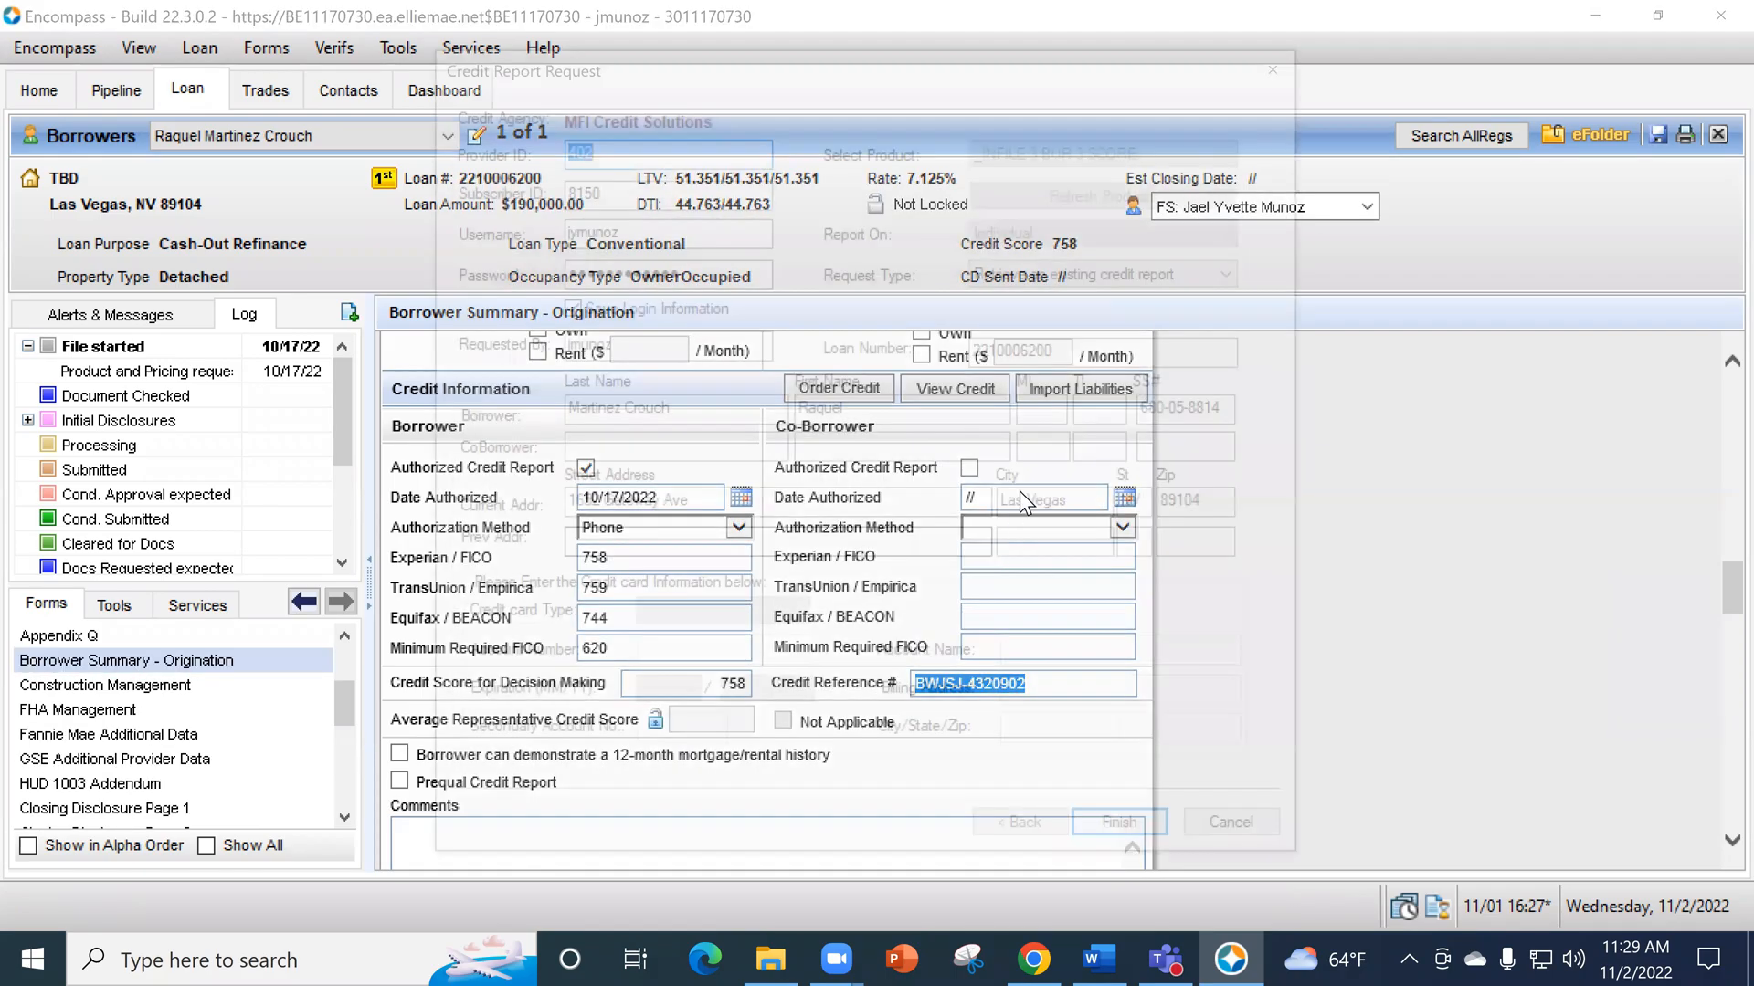
{"action": "left_click", "coordinate": [1062, 277]}
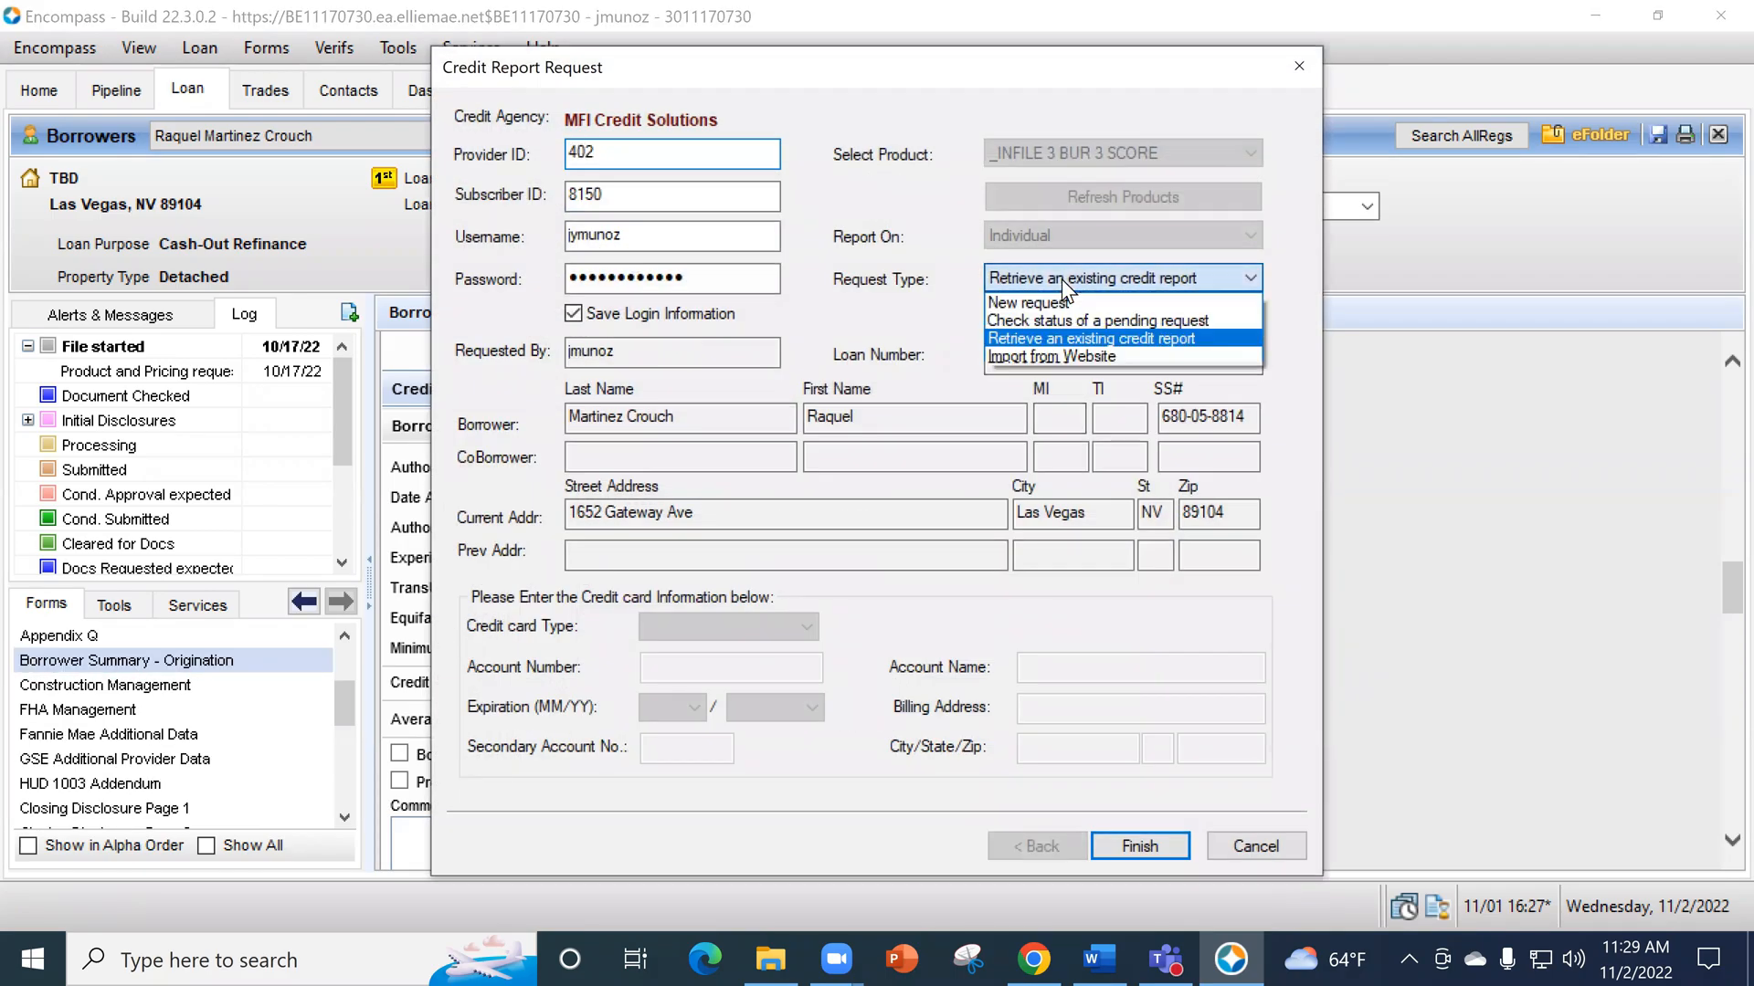
{"action": "left_click", "coordinate": [1073, 357]}
{"action": "left_click", "coordinate": [1110, 311]}
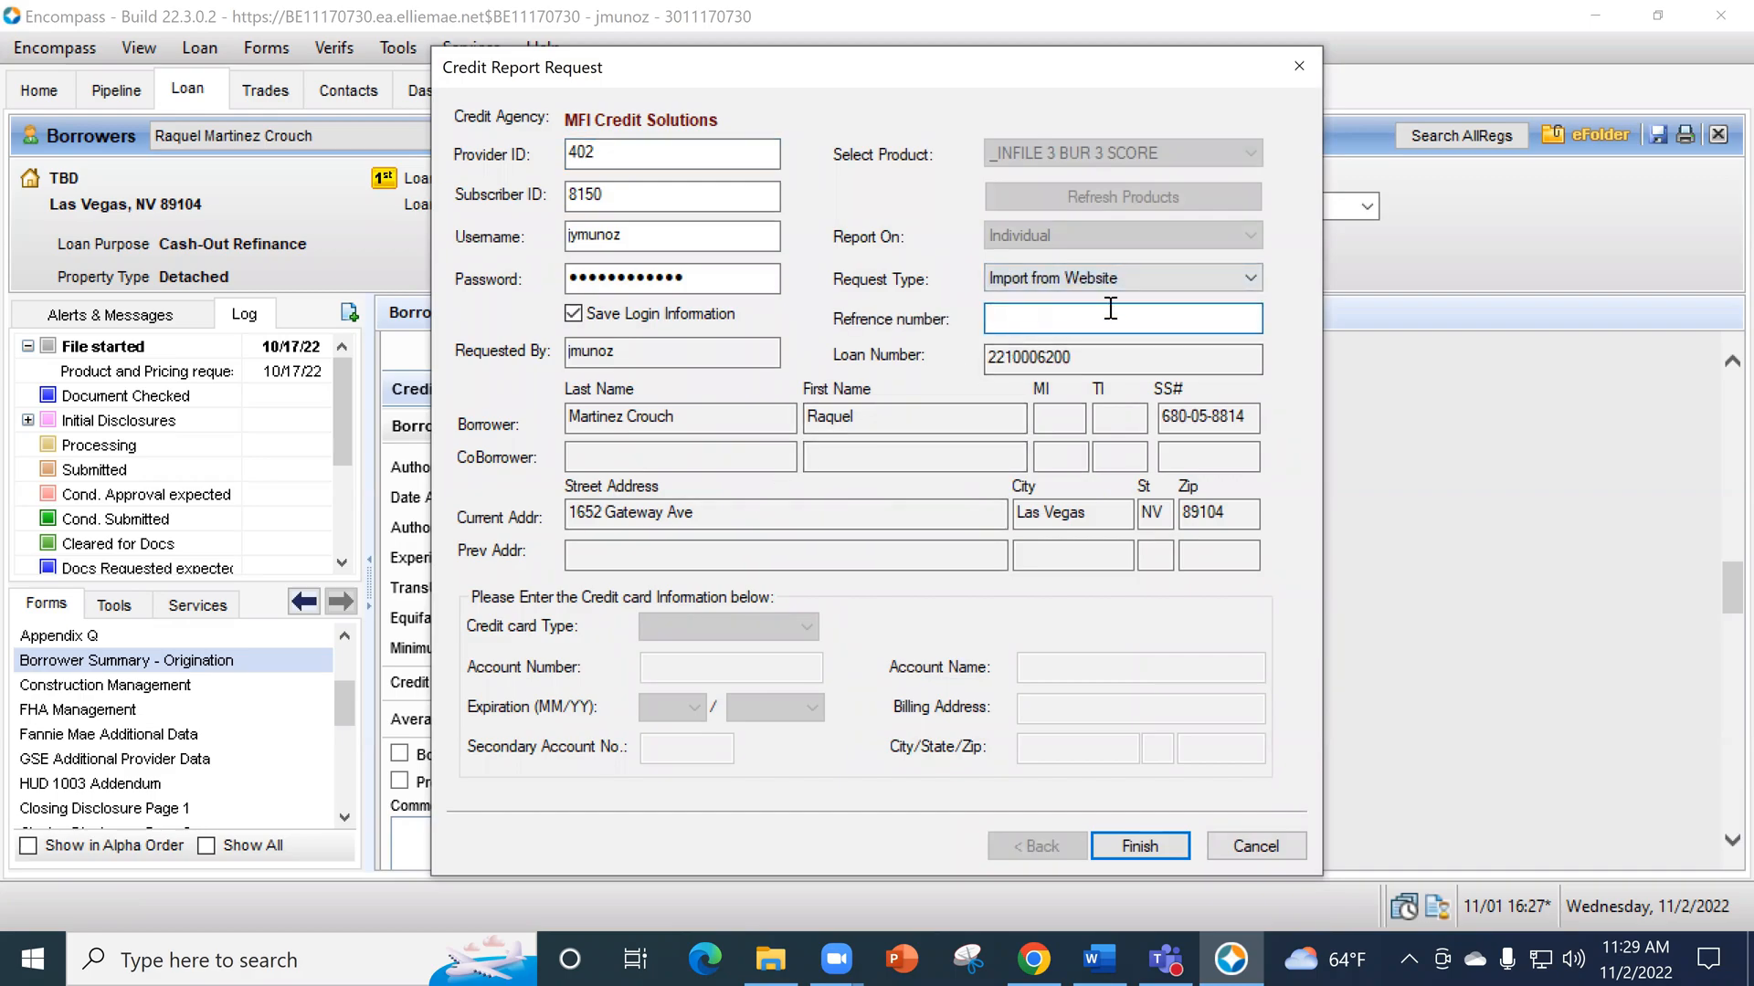
{"action": "key", "text": "ctrl+v"}
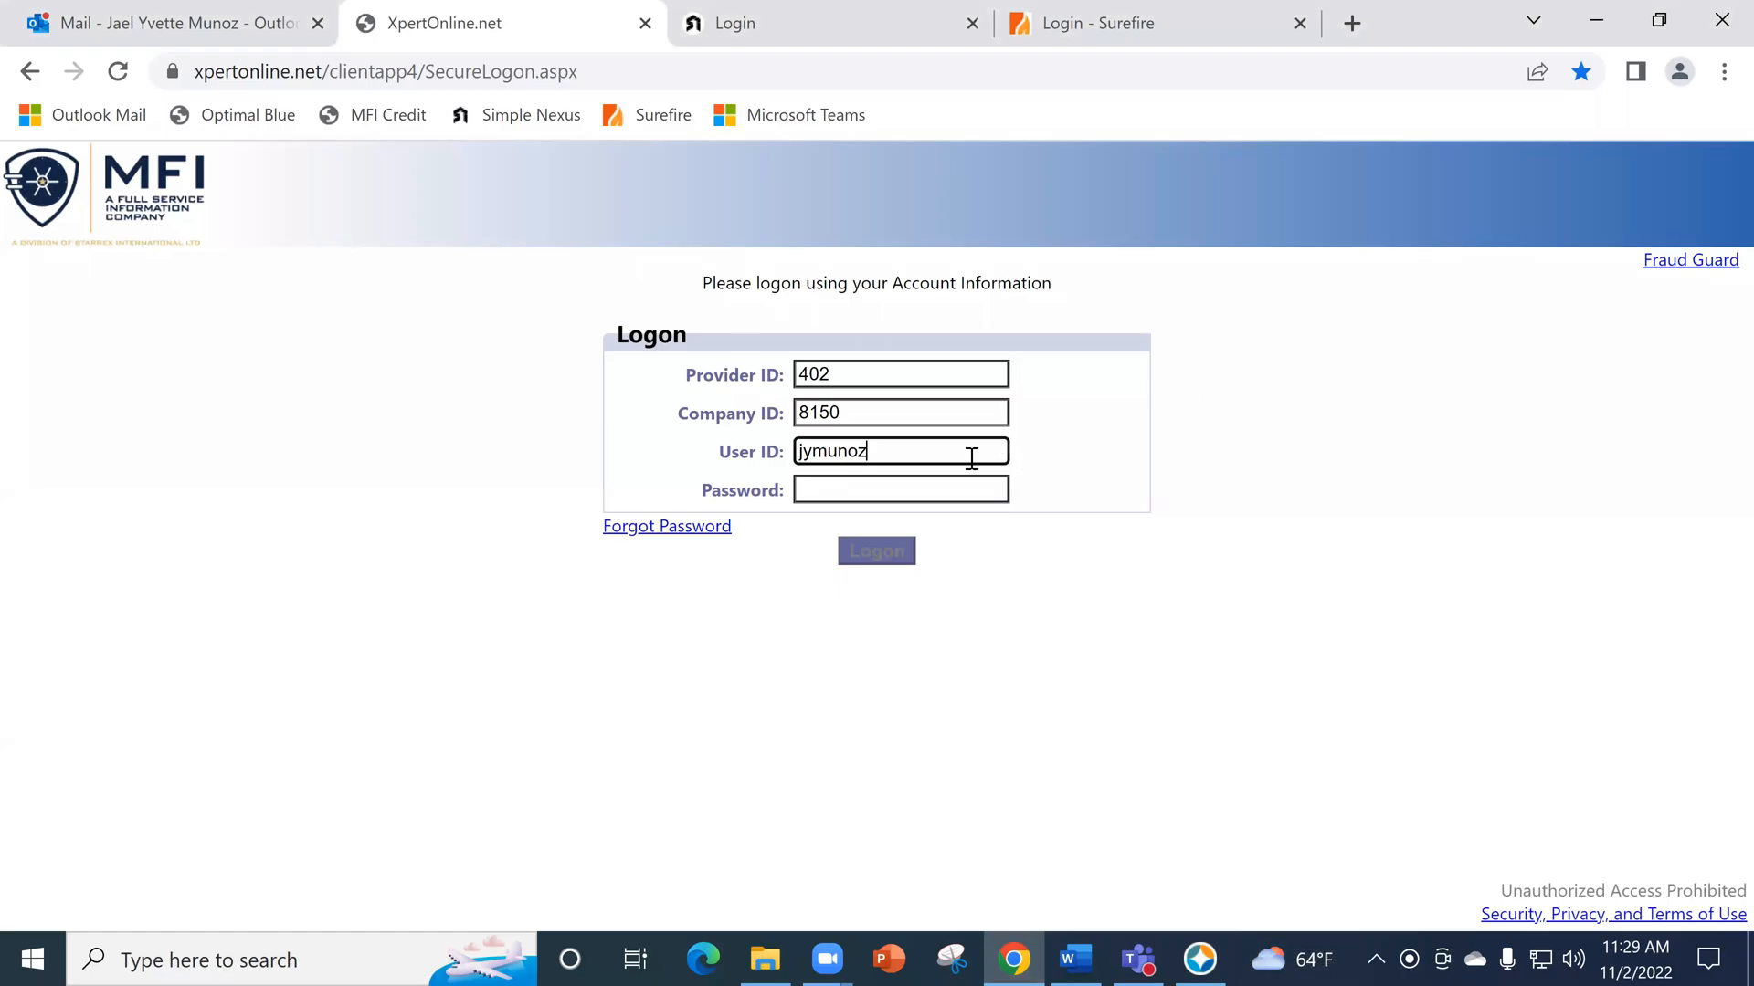
{"action": "left_click", "coordinate": [1200, 959]}
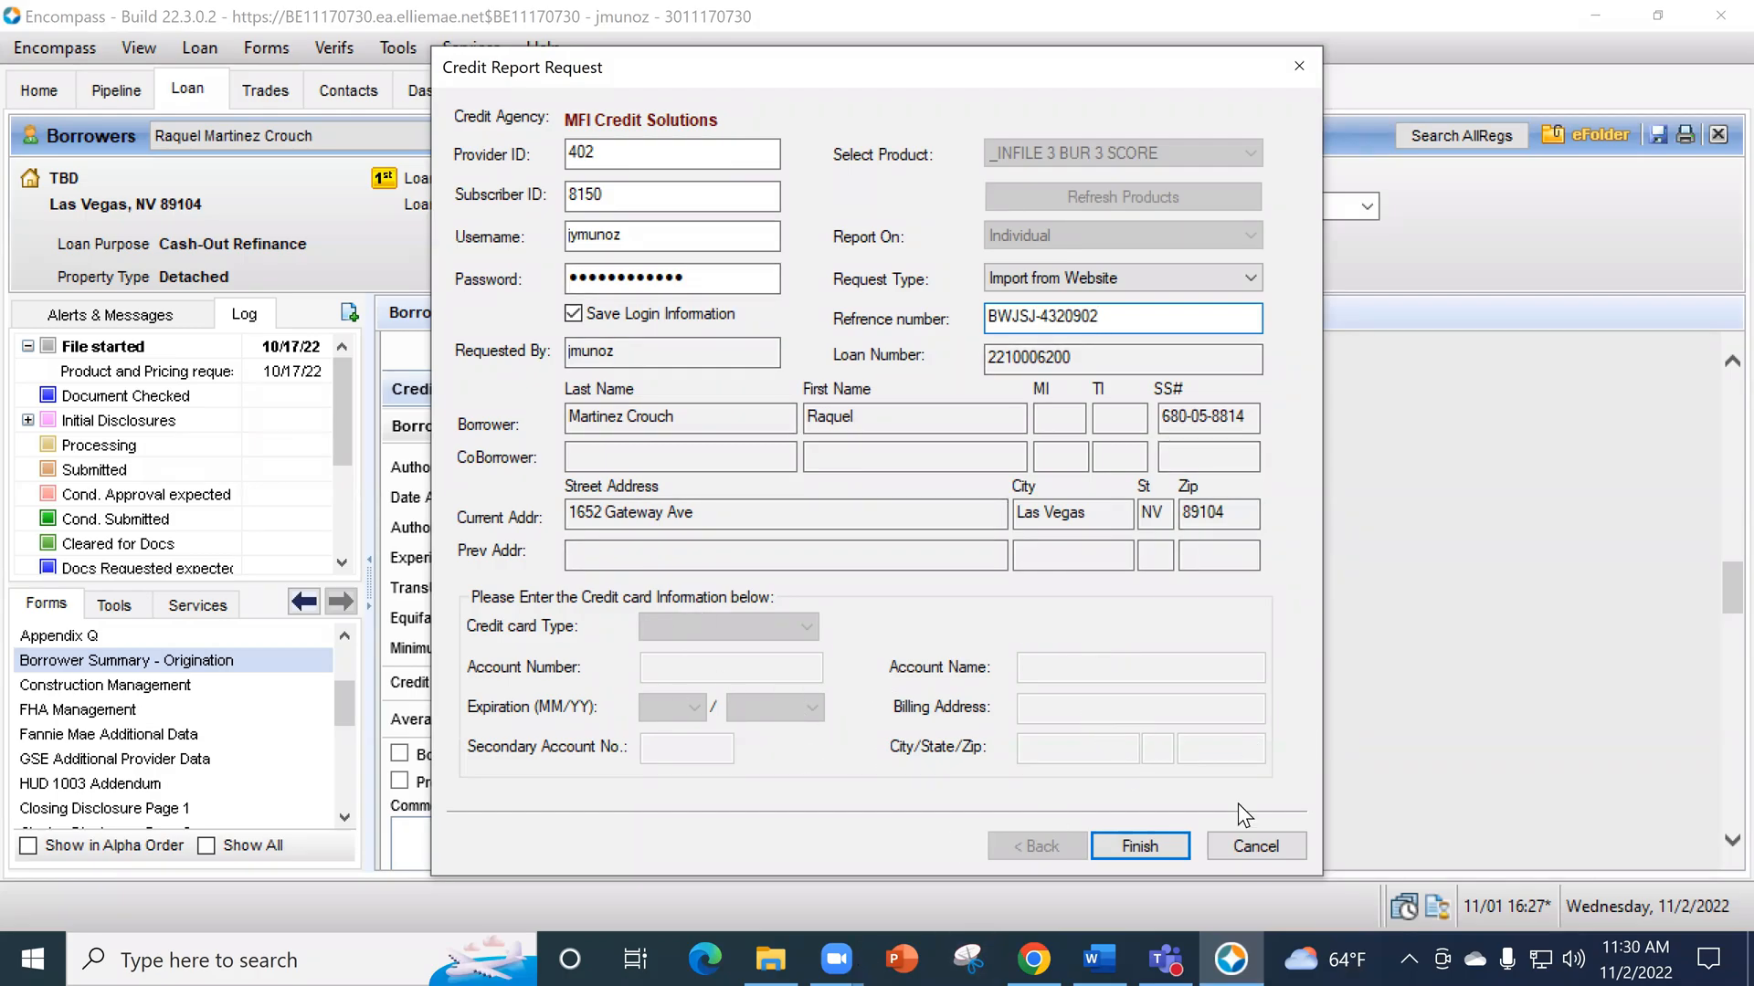
{"action": "left_click", "coordinate": [1275, 838]}
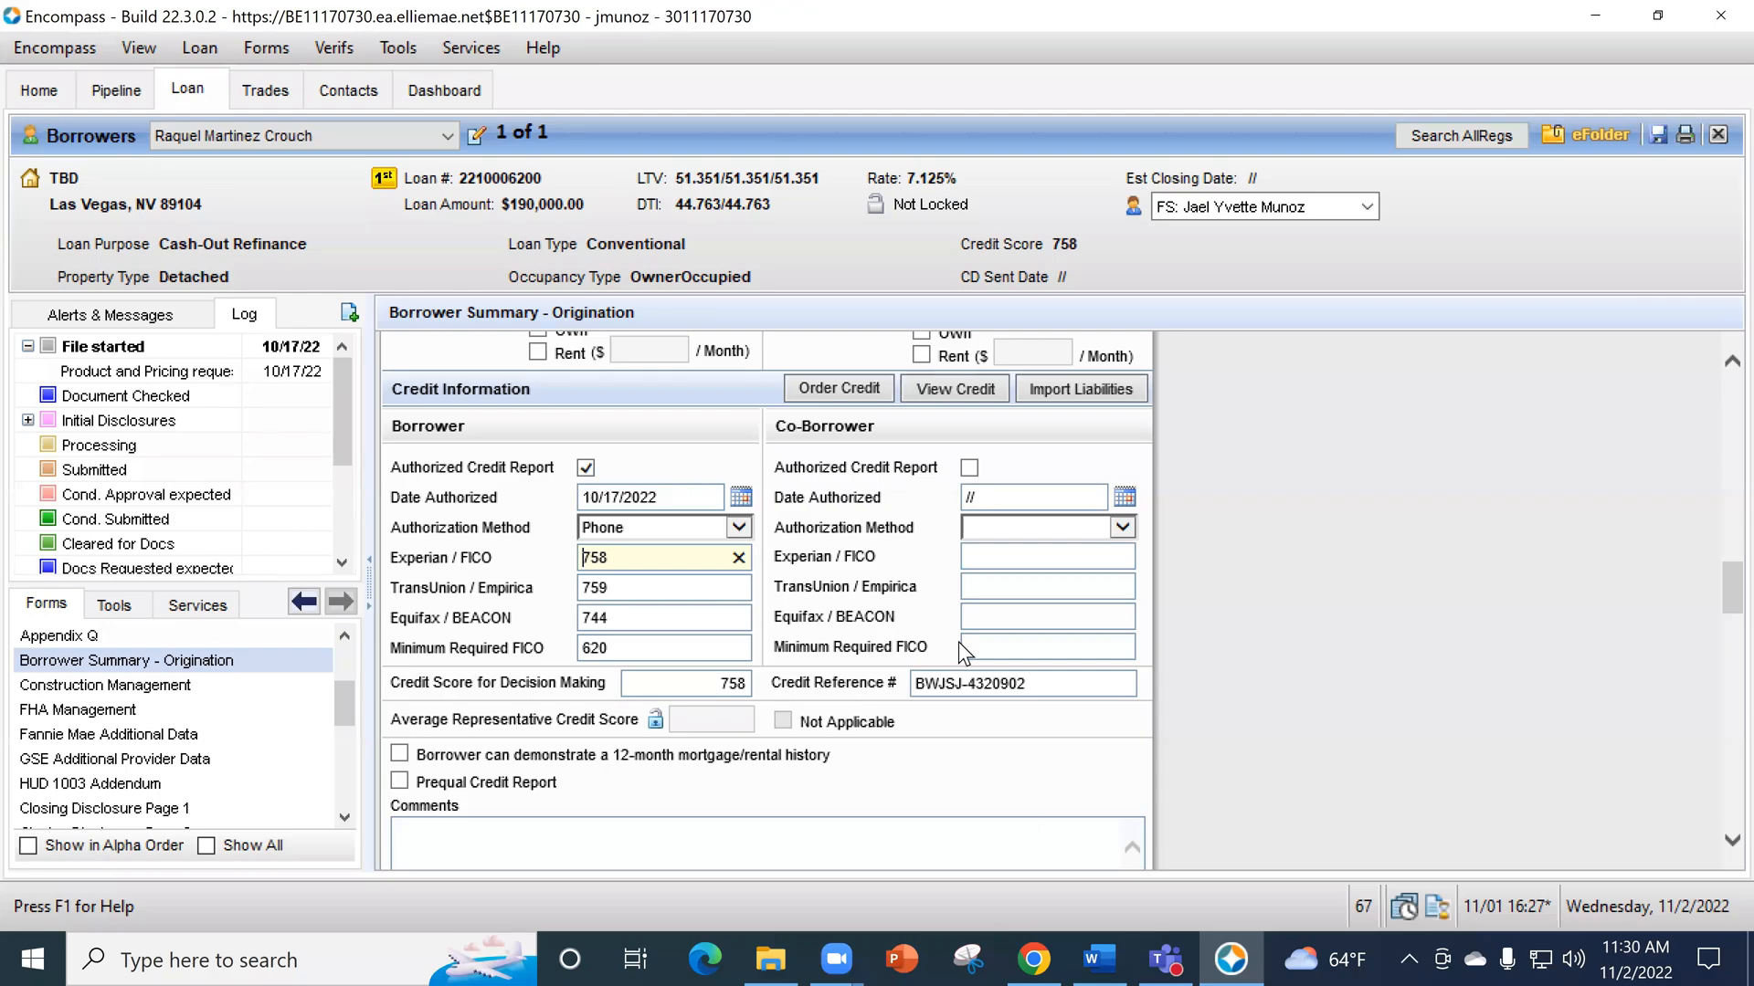
- Switch to Microsoft Teams, look over its options, chat list and Calls page, and close it to return to Encompass
{"action": "left_click", "coordinate": [1165, 959]}
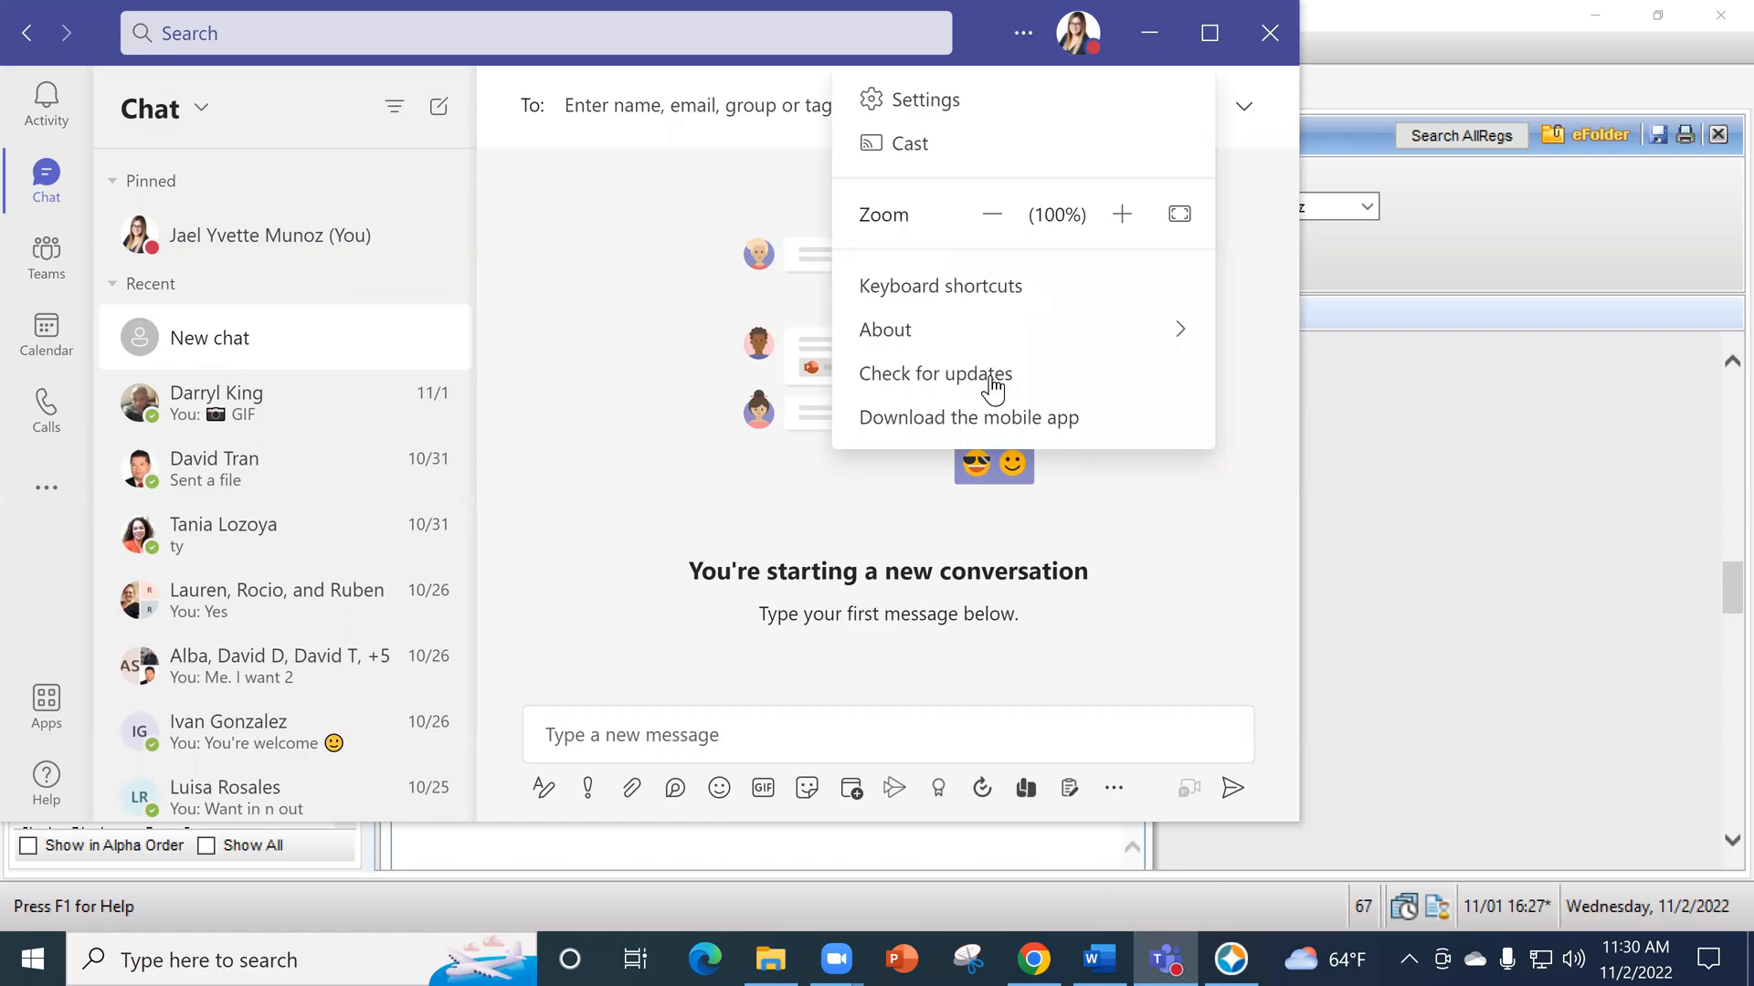
{"action": "mouse_move", "coordinate": [965, 336]}
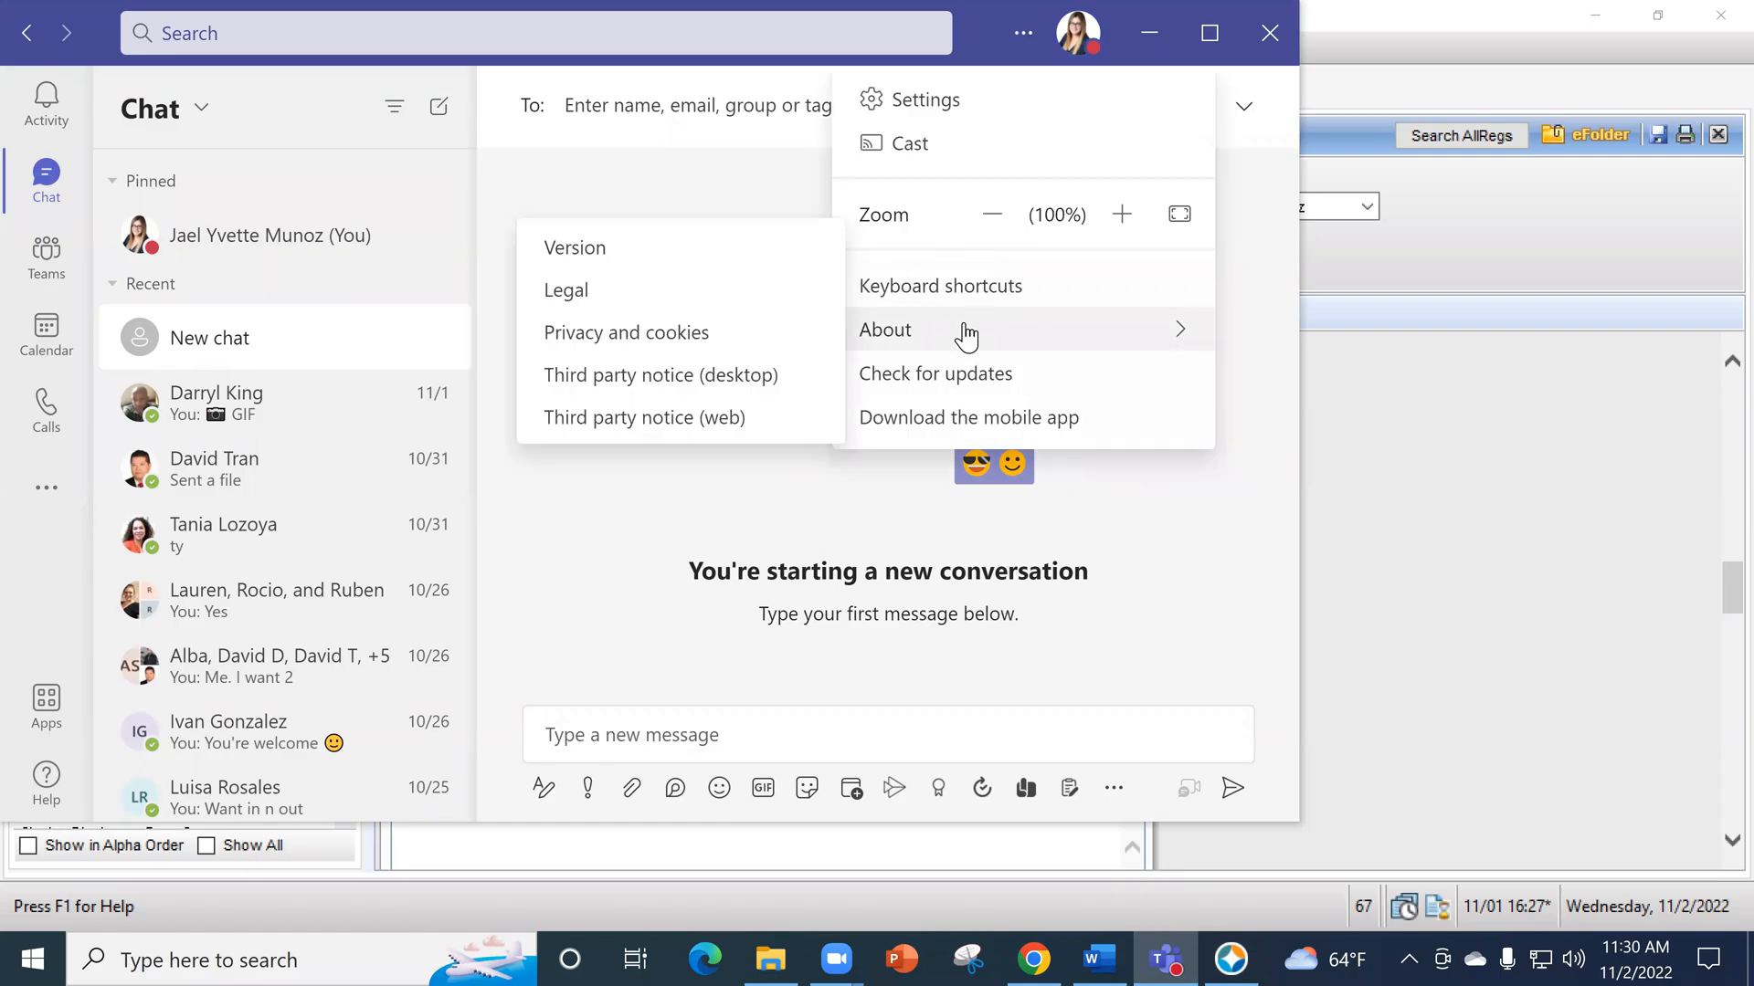
{"action": "scroll", "coordinate": [125, 568], "scroll_direction": "down", "scroll_amount": 3}
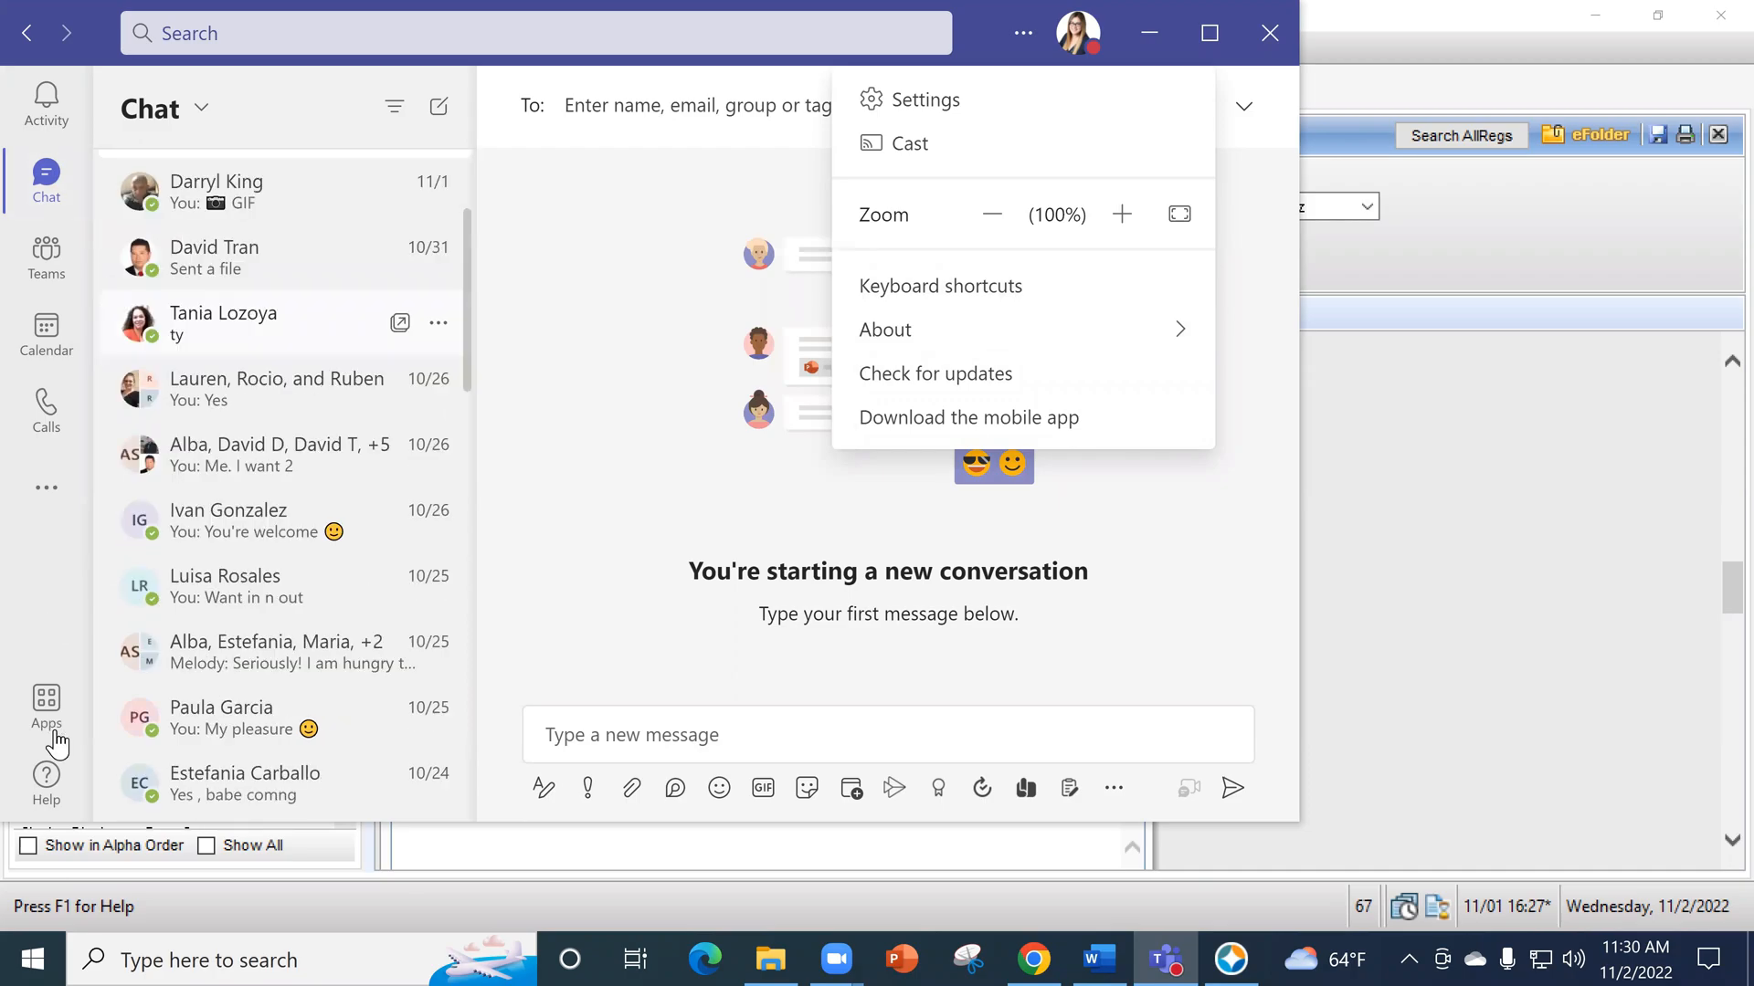
{"action": "left_click", "coordinate": [48, 443]}
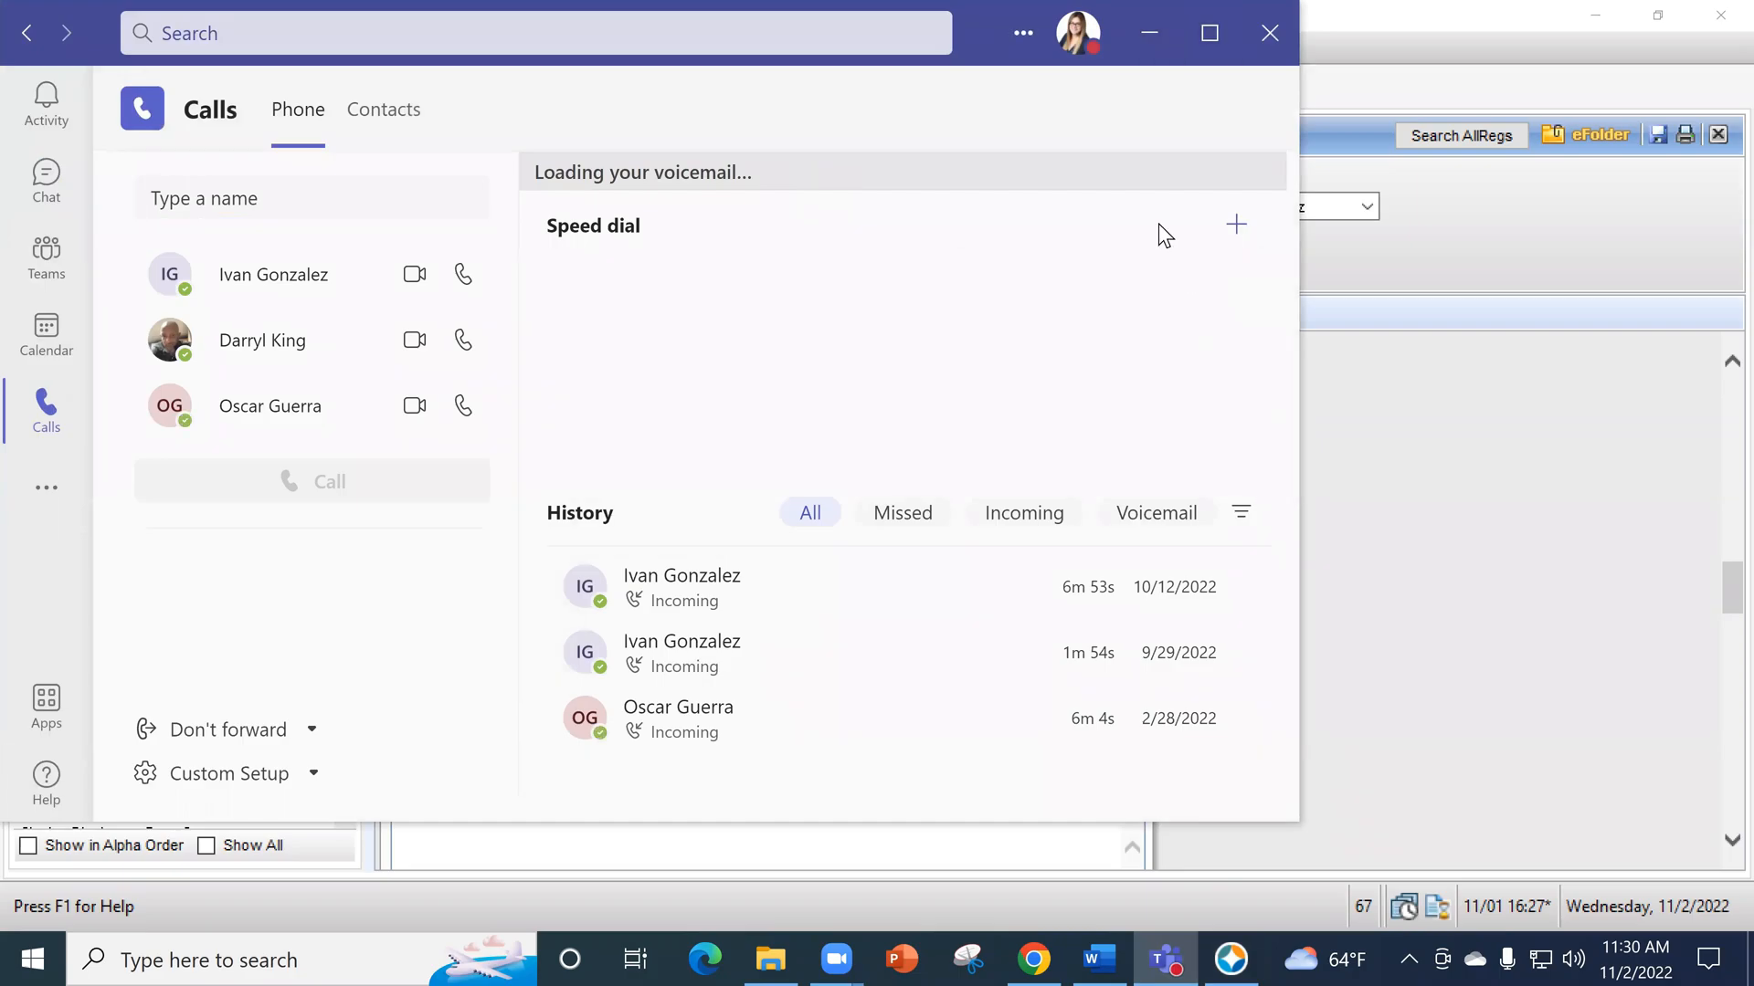
{"action": "left_click", "coordinate": [1269, 33]}
{"action": "left_click", "coordinate": [1105, 845]}
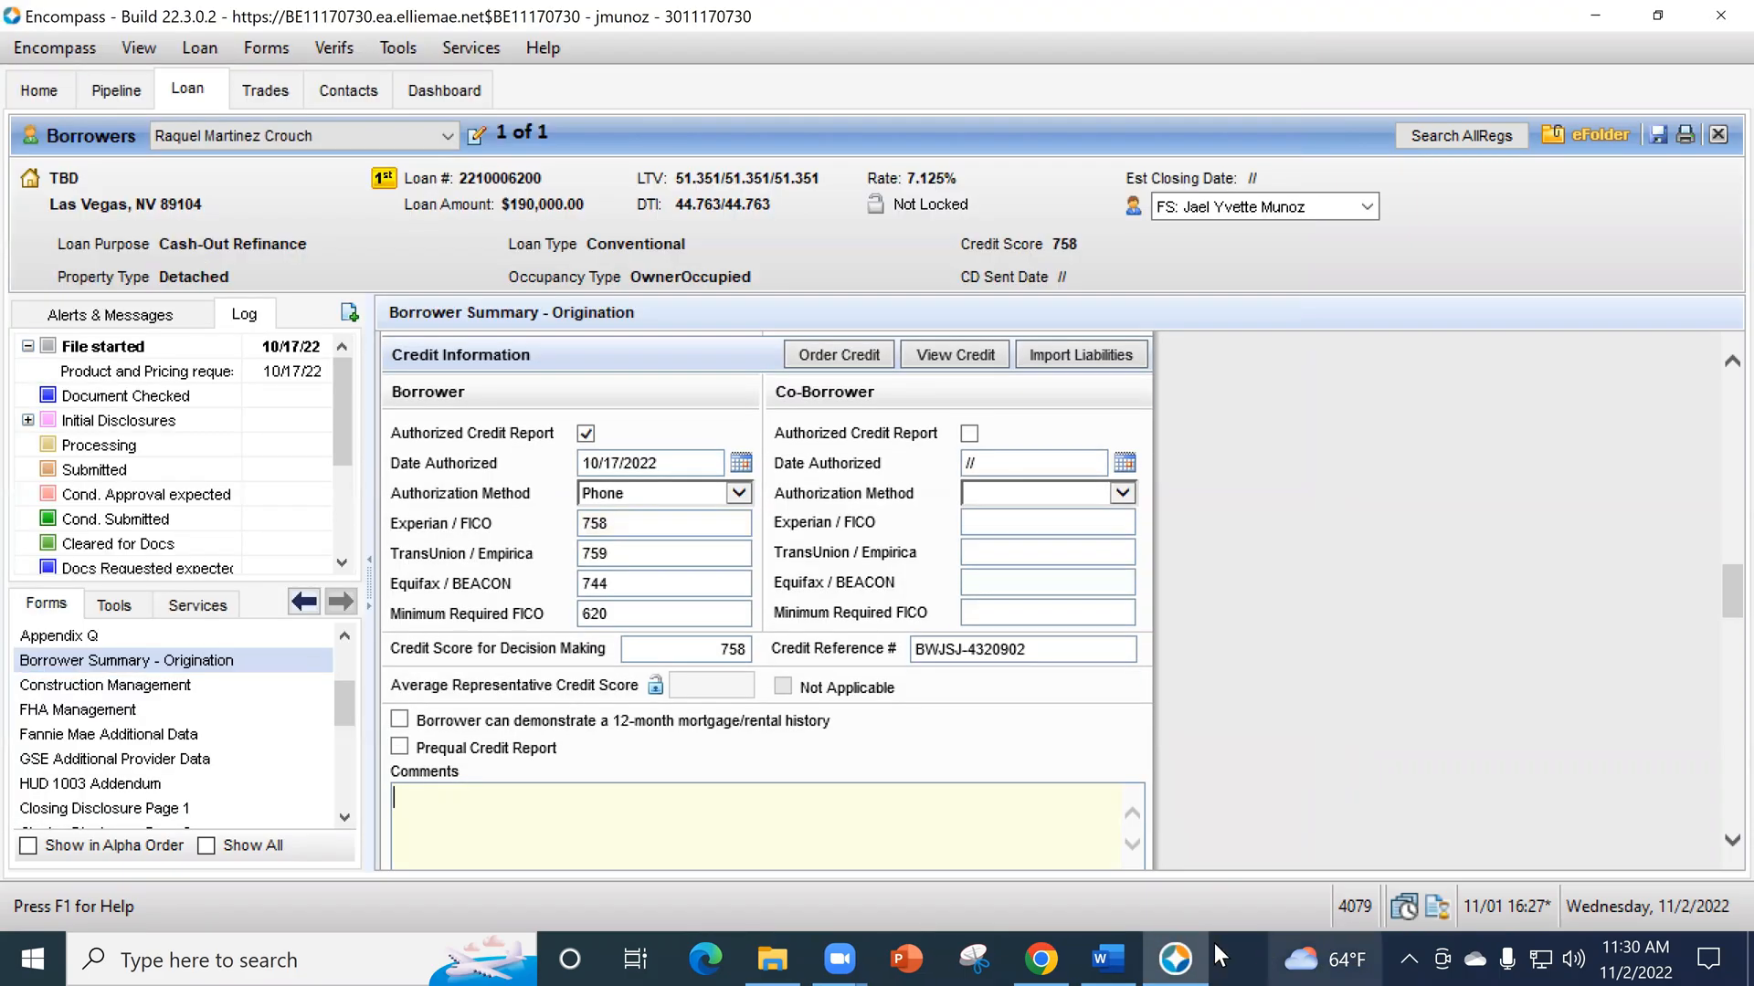
- Close the Encompass access instructions document in Word and close the current Encompass loan without saving its changes
{"action": "left_click", "coordinate": [1111, 950]}
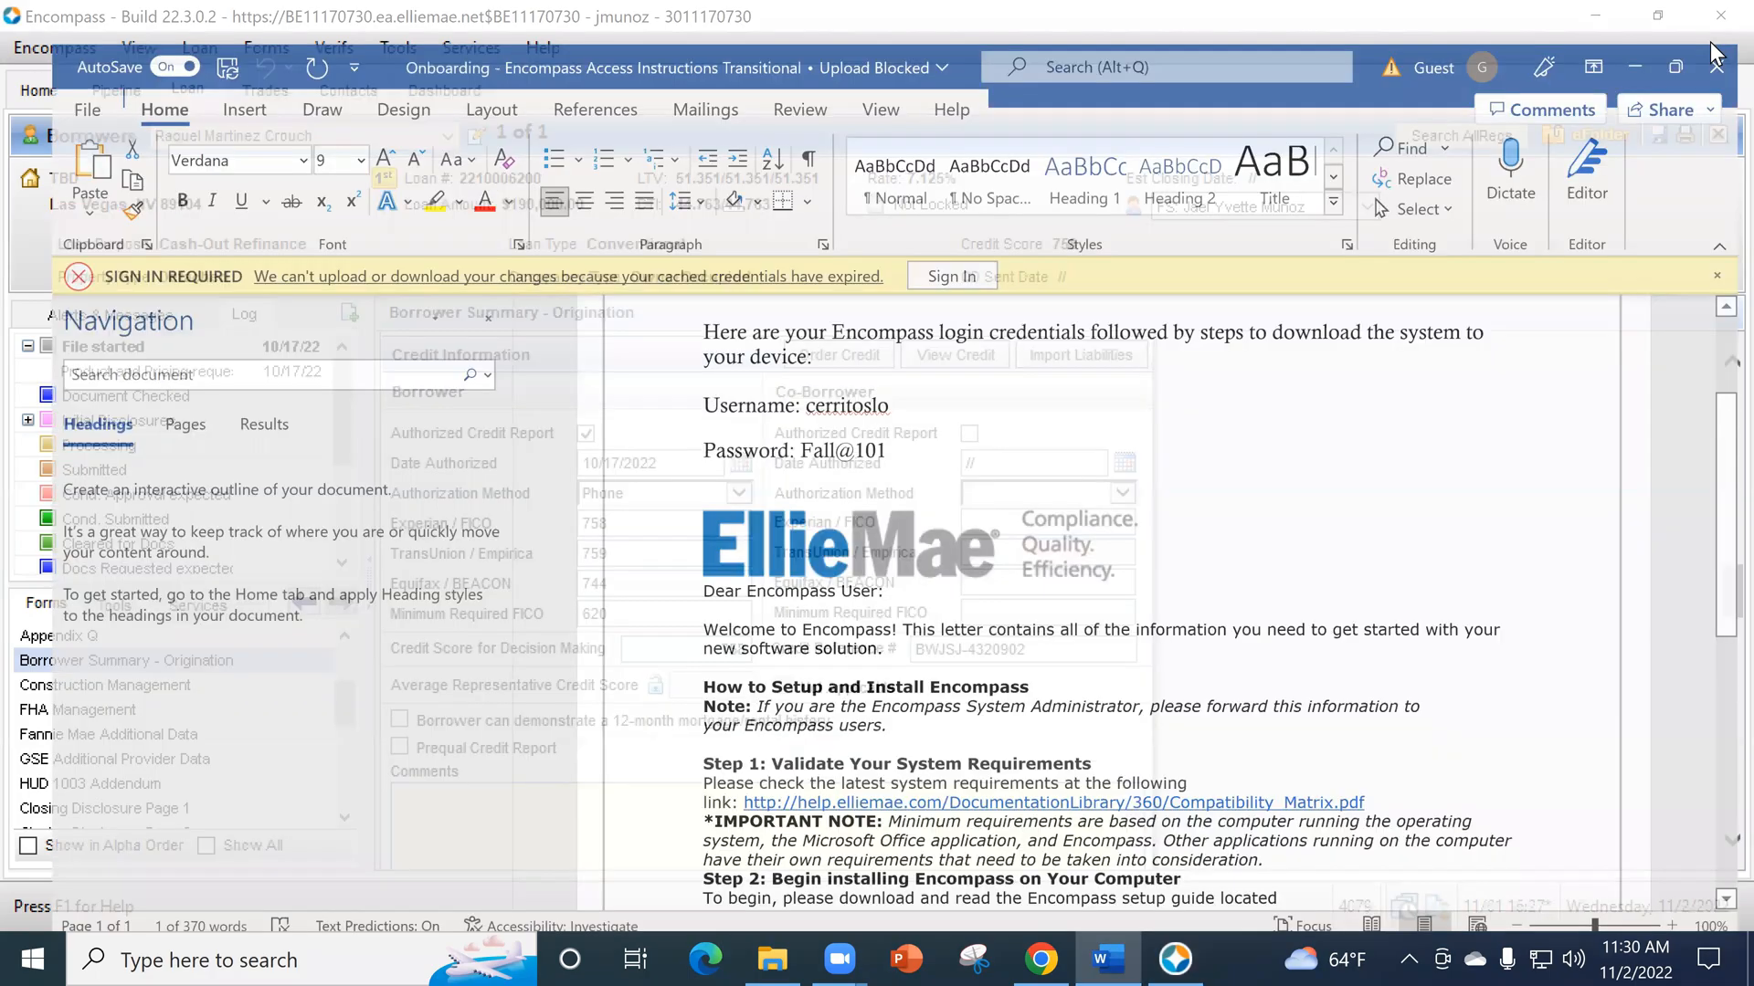
{"action": "left_click", "coordinate": [1729, 16]}
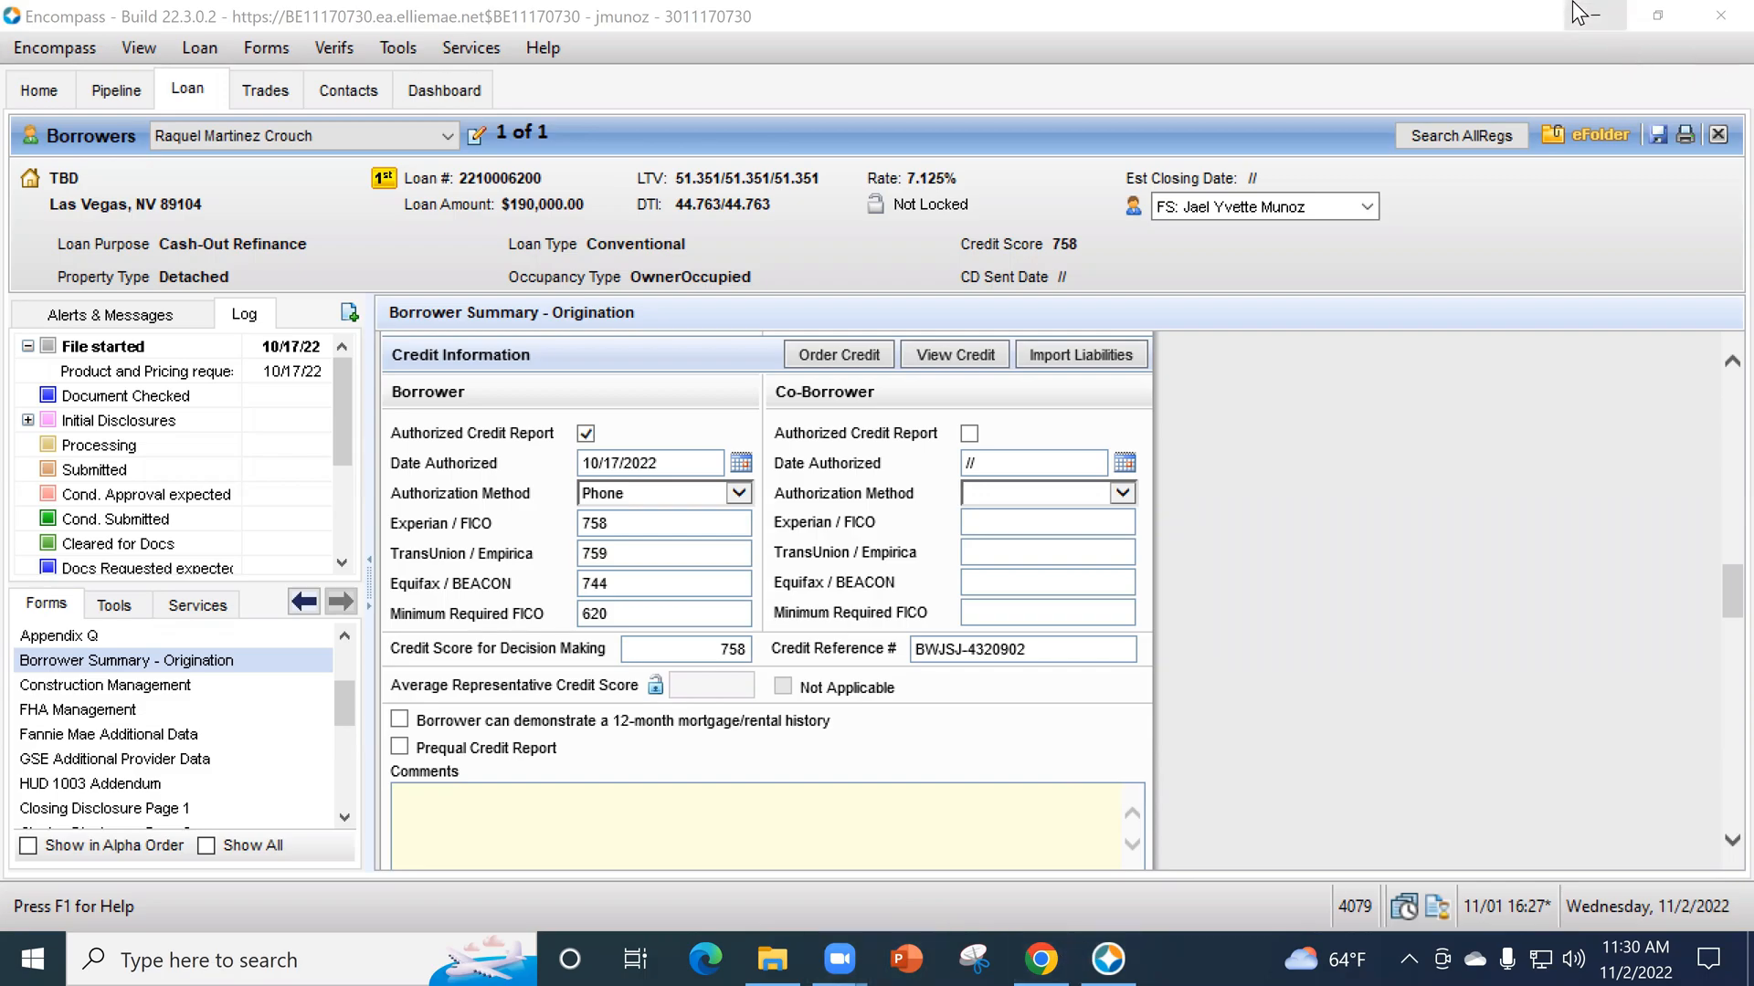
{"action": "scroll", "coordinate": [1361, 447], "scroll_direction": "up", "scroll_amount": 1}
{"action": "scroll", "coordinate": [1642, 112], "scroll_direction": "up", "scroll_amount": 3}
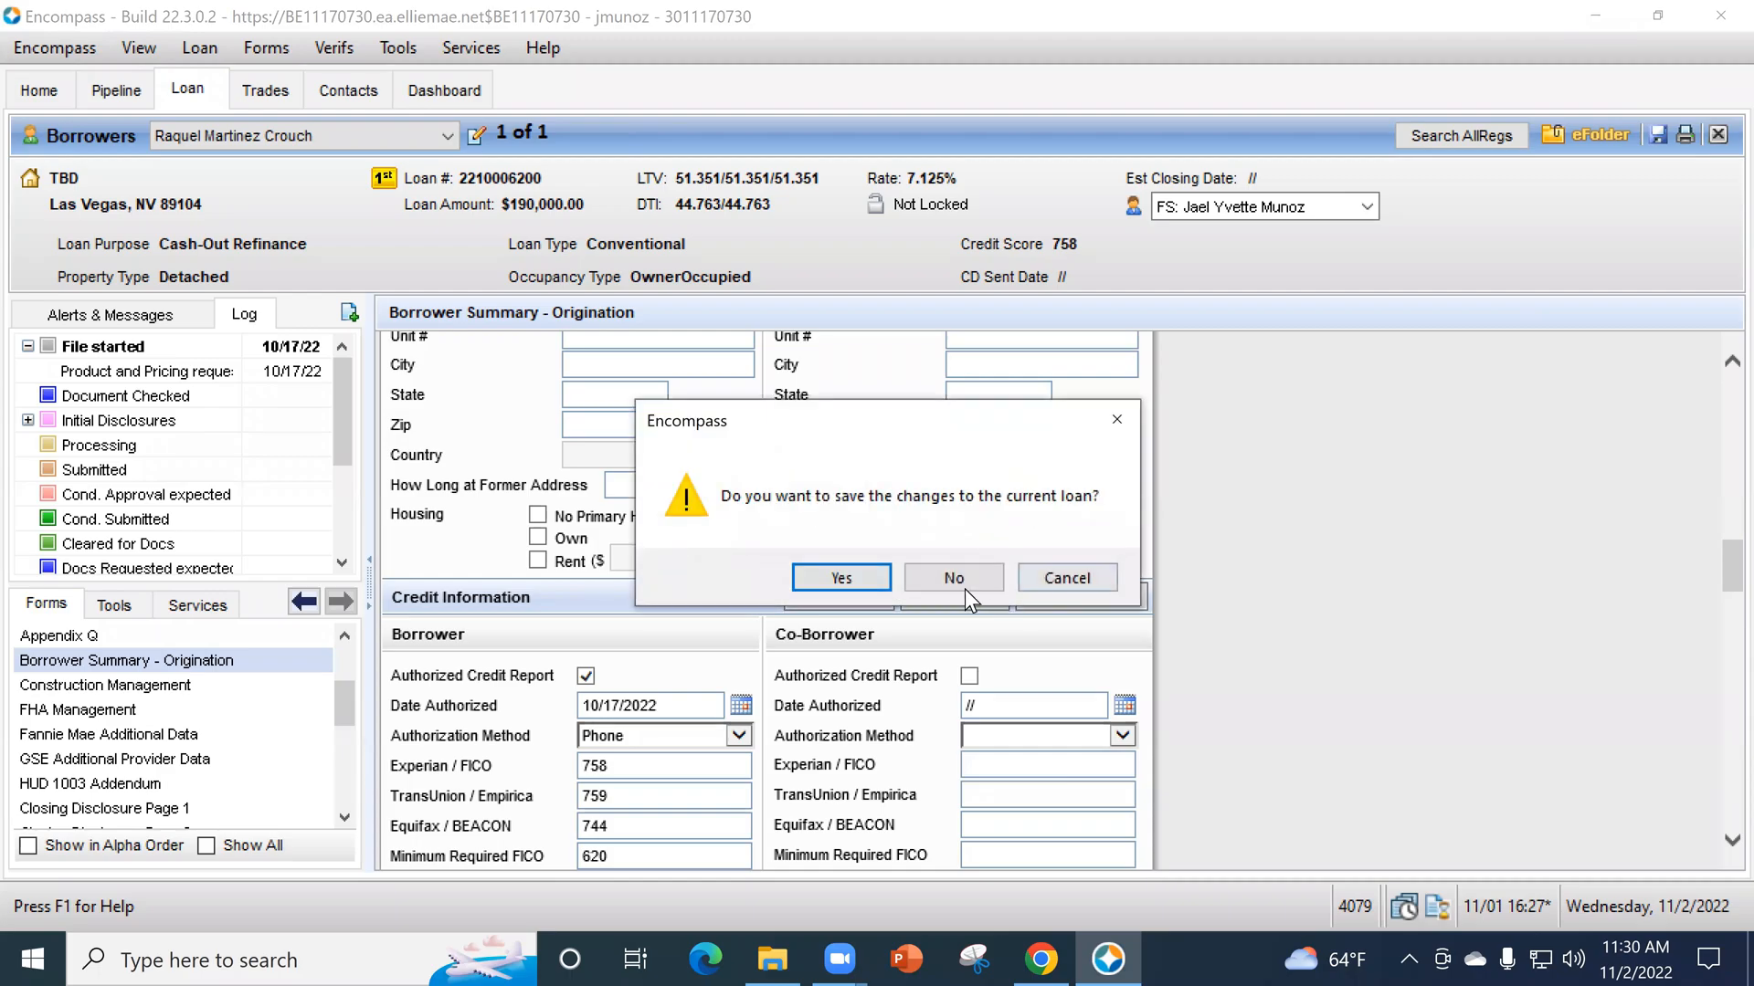
{"action": "left_click", "coordinate": [951, 575]}
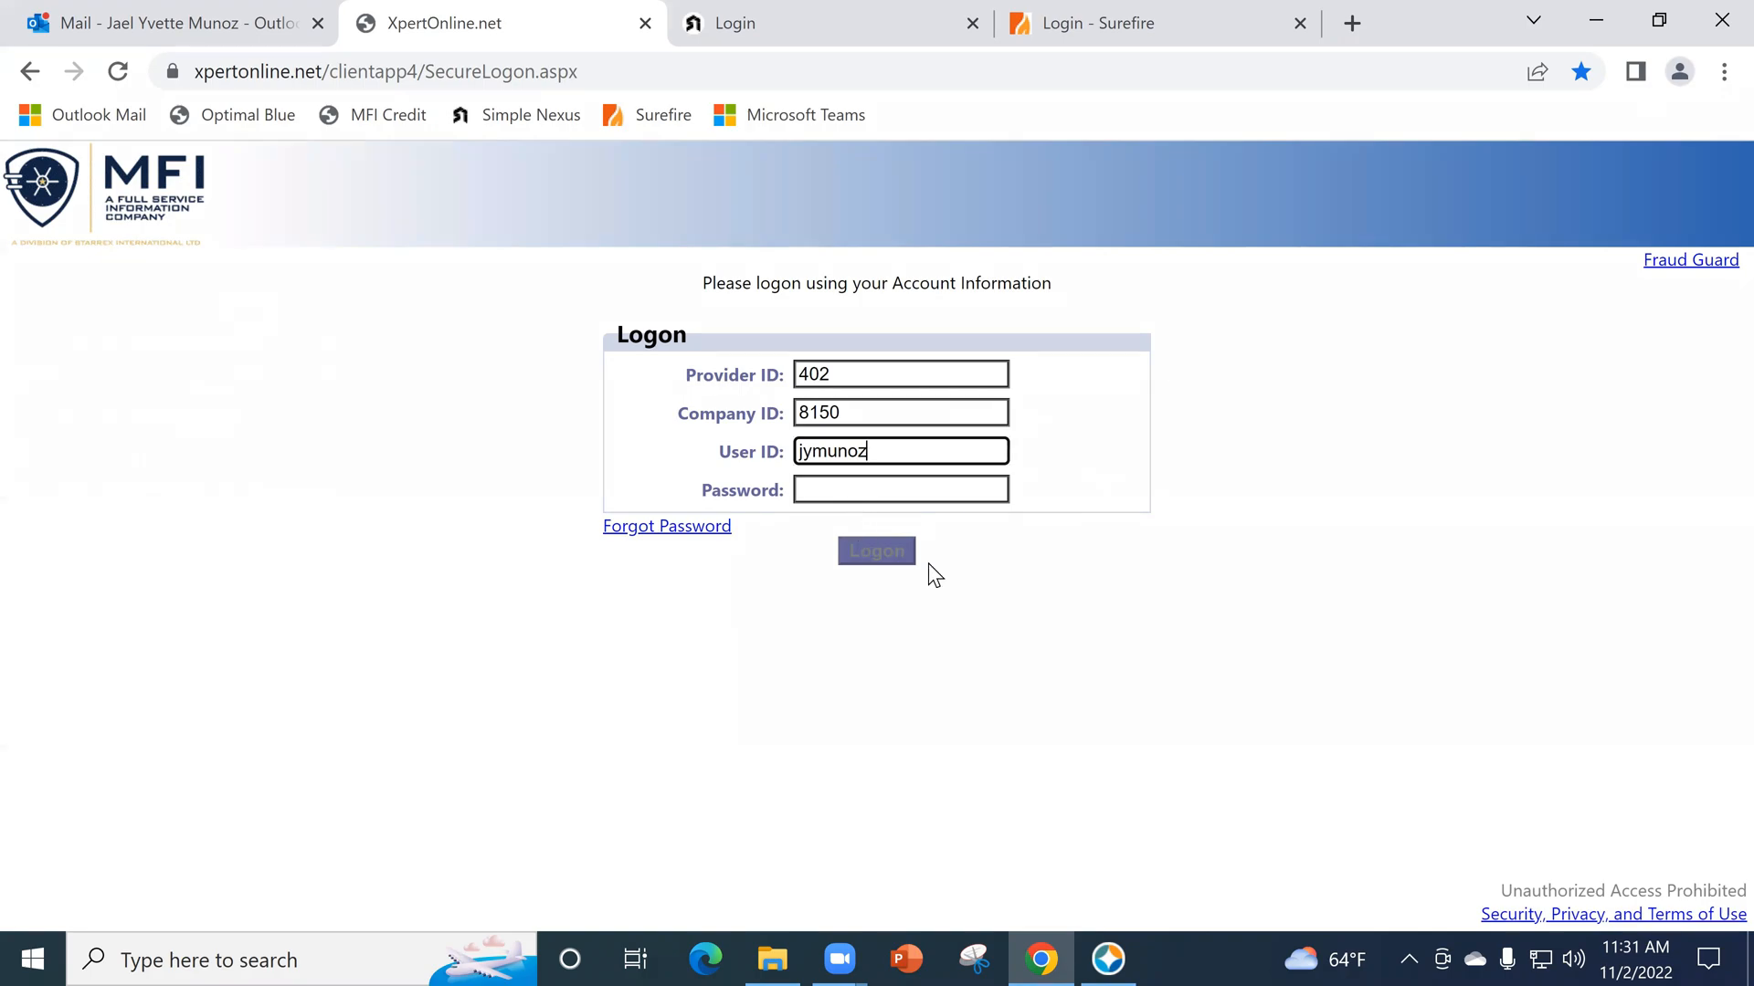
- Try to log on to the MFI site in Chrome by entering the account password
{"action": "left_click", "coordinate": [904, 492]}
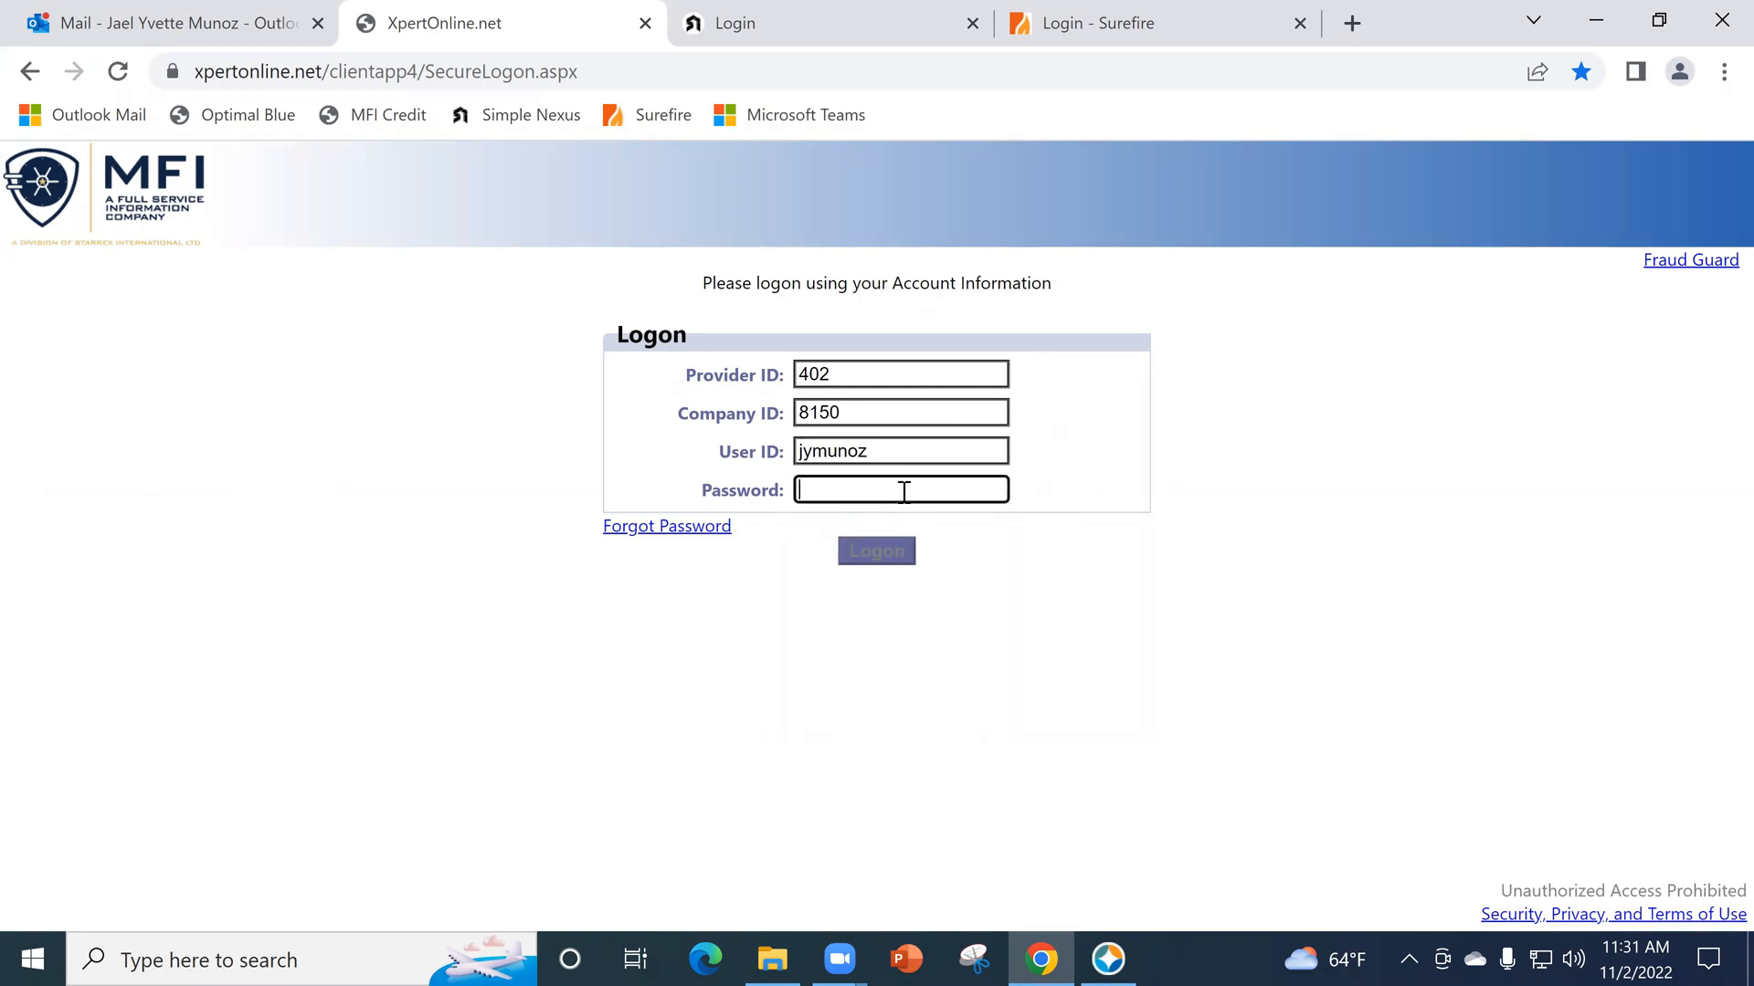
{"action": "type", "text": "•••••••••••"}
{"action": "key", "text": "Return"}
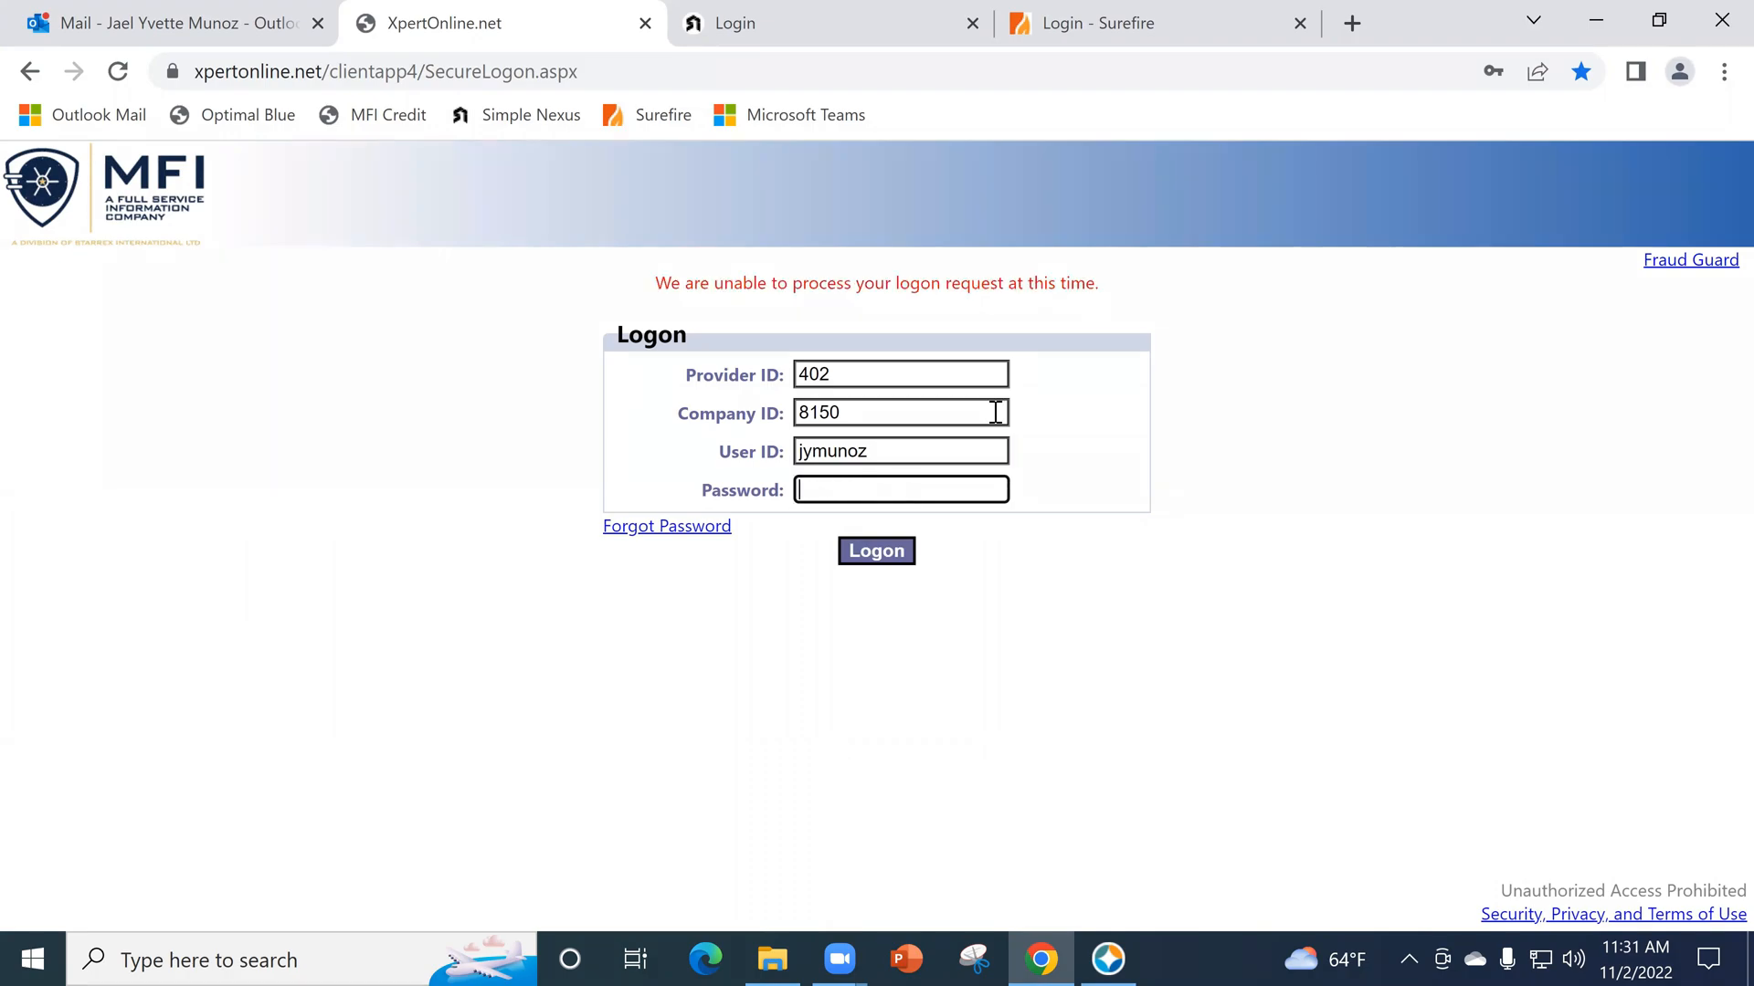
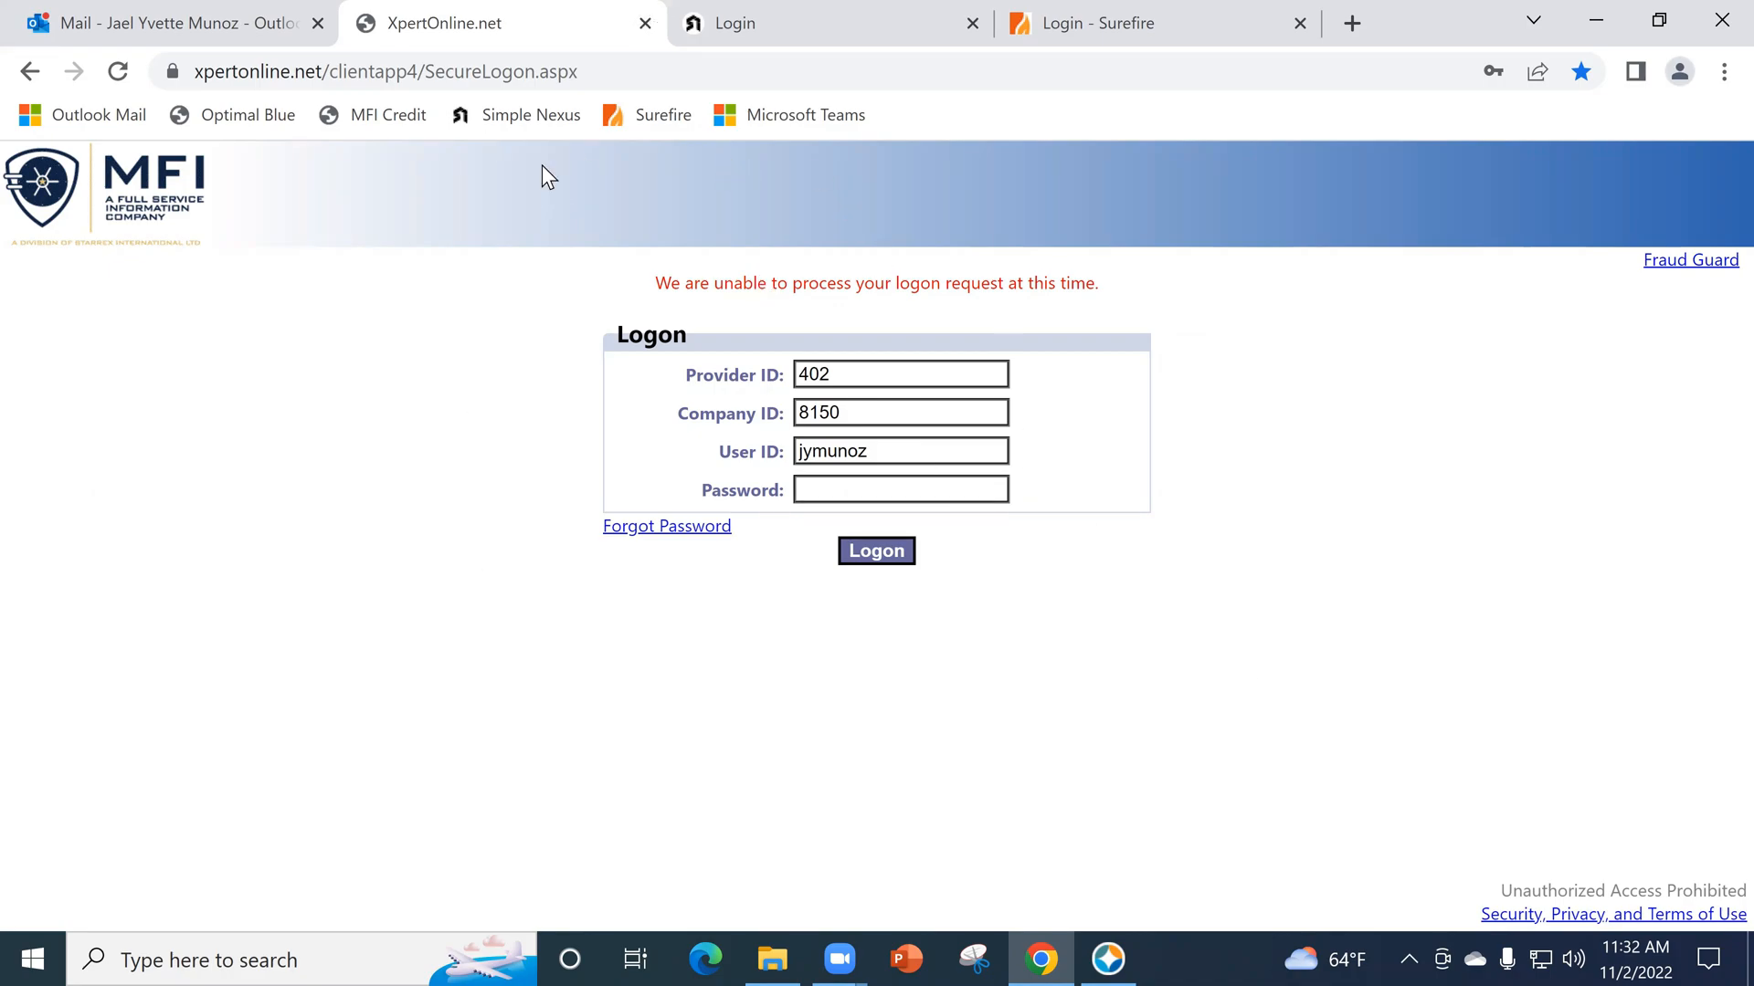
- Close the MFI logon page, switch back to Encompass, and add a new borrower contact with the first and last name filled in
{"action": "left_click", "coordinate": [645, 23]}
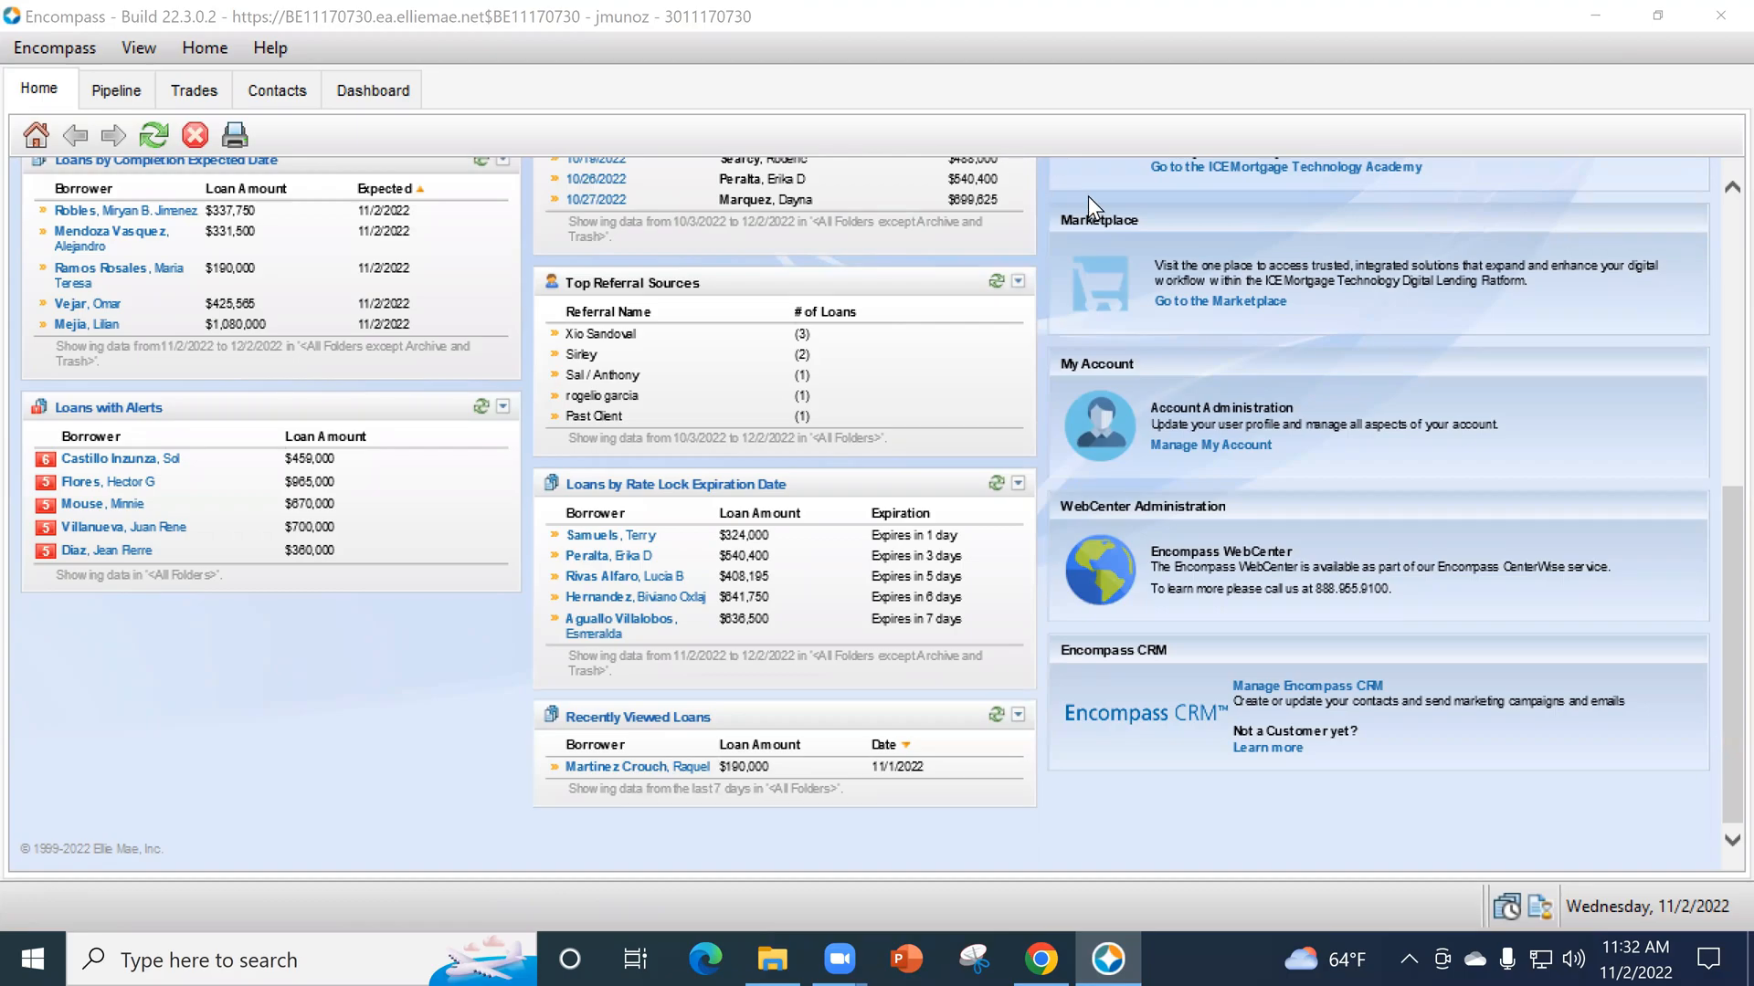
{"action": "scroll", "coordinate": [654, 501], "scroll_direction": "up", "scroll_amount": 5}
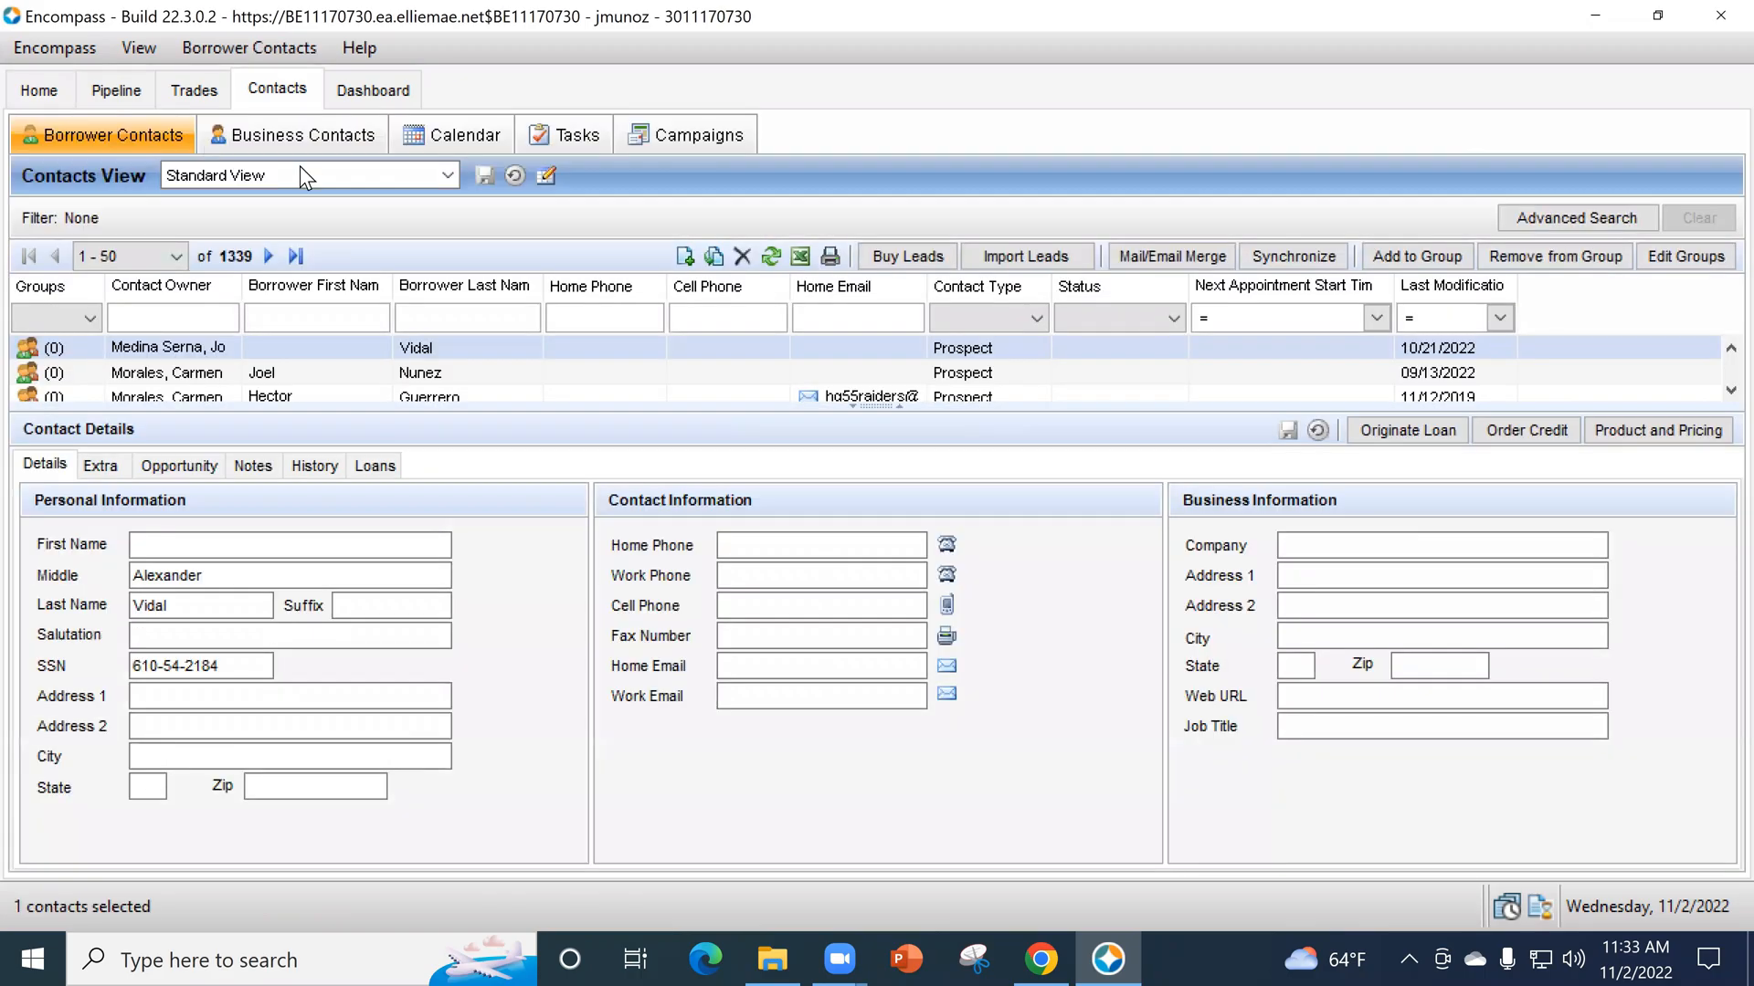
{"action": "left_click", "coordinate": [685, 257]}
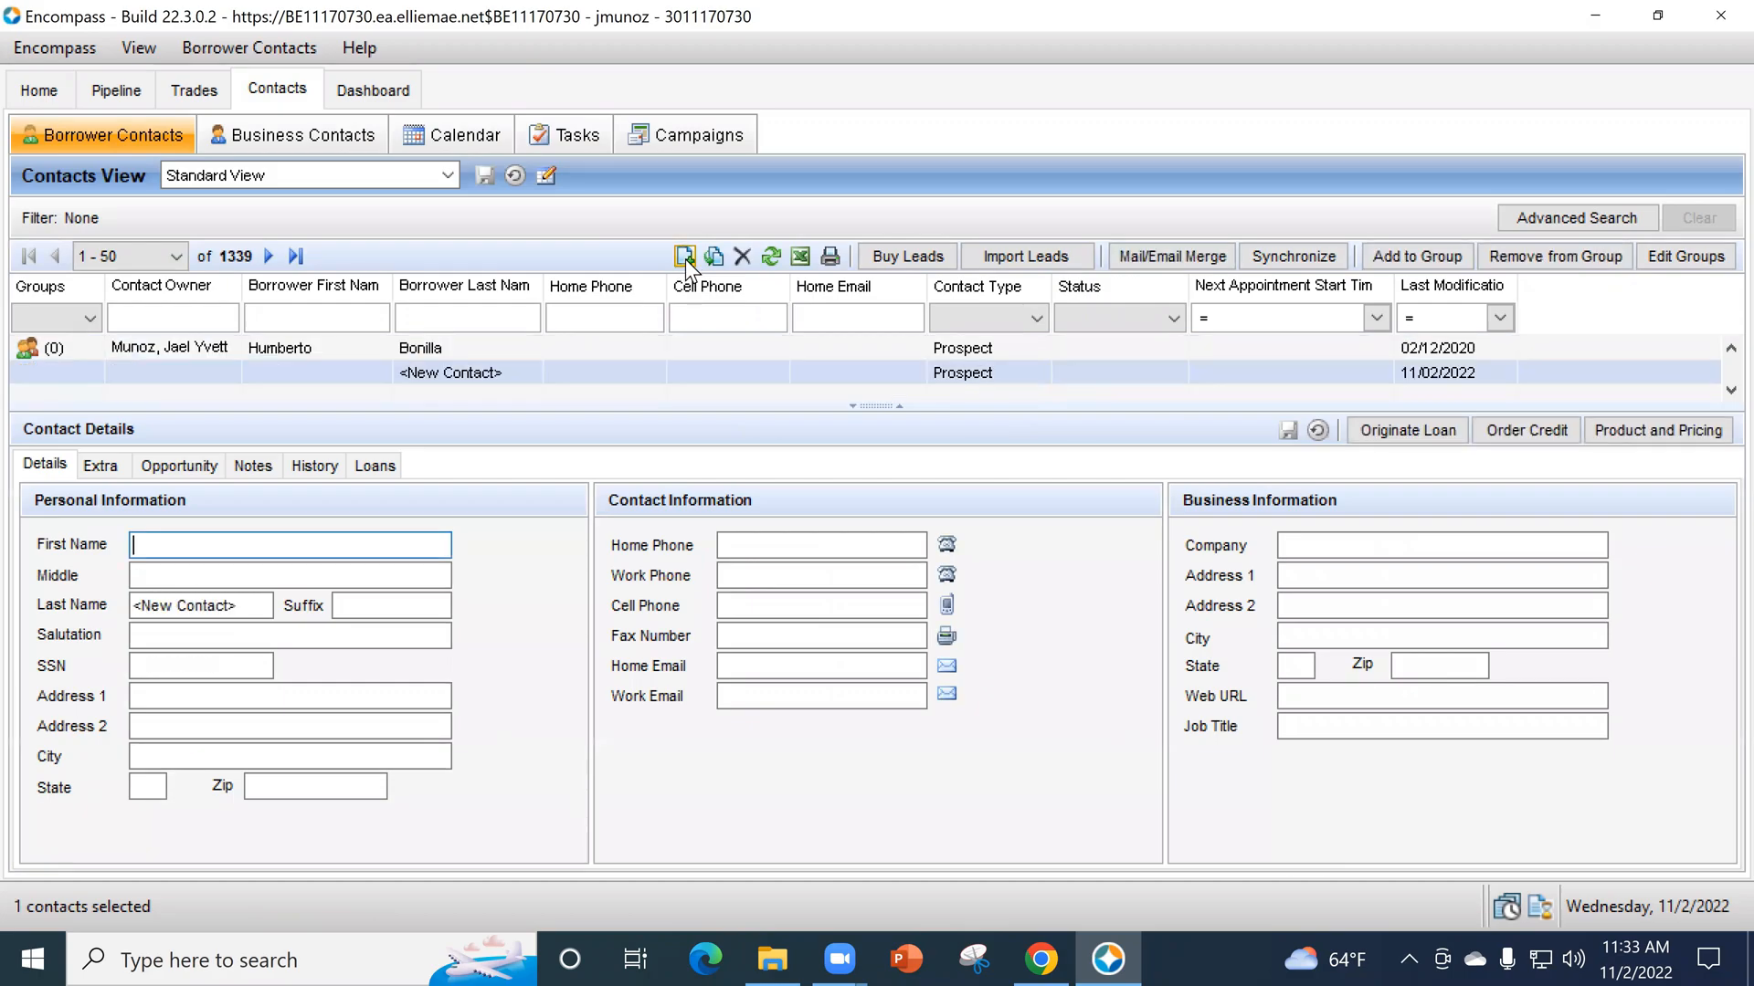
{"action": "type", "text": "Borrower"}
{"action": "key", "text": "Tab"}
{"action": "key", "text": "Tab"}
{"action": "type", "text": "One"}
{"action": "key", "text": "Tab"}
{"action": "key", "text": "Tab"}
{"action": "key", "text": "Tab"}
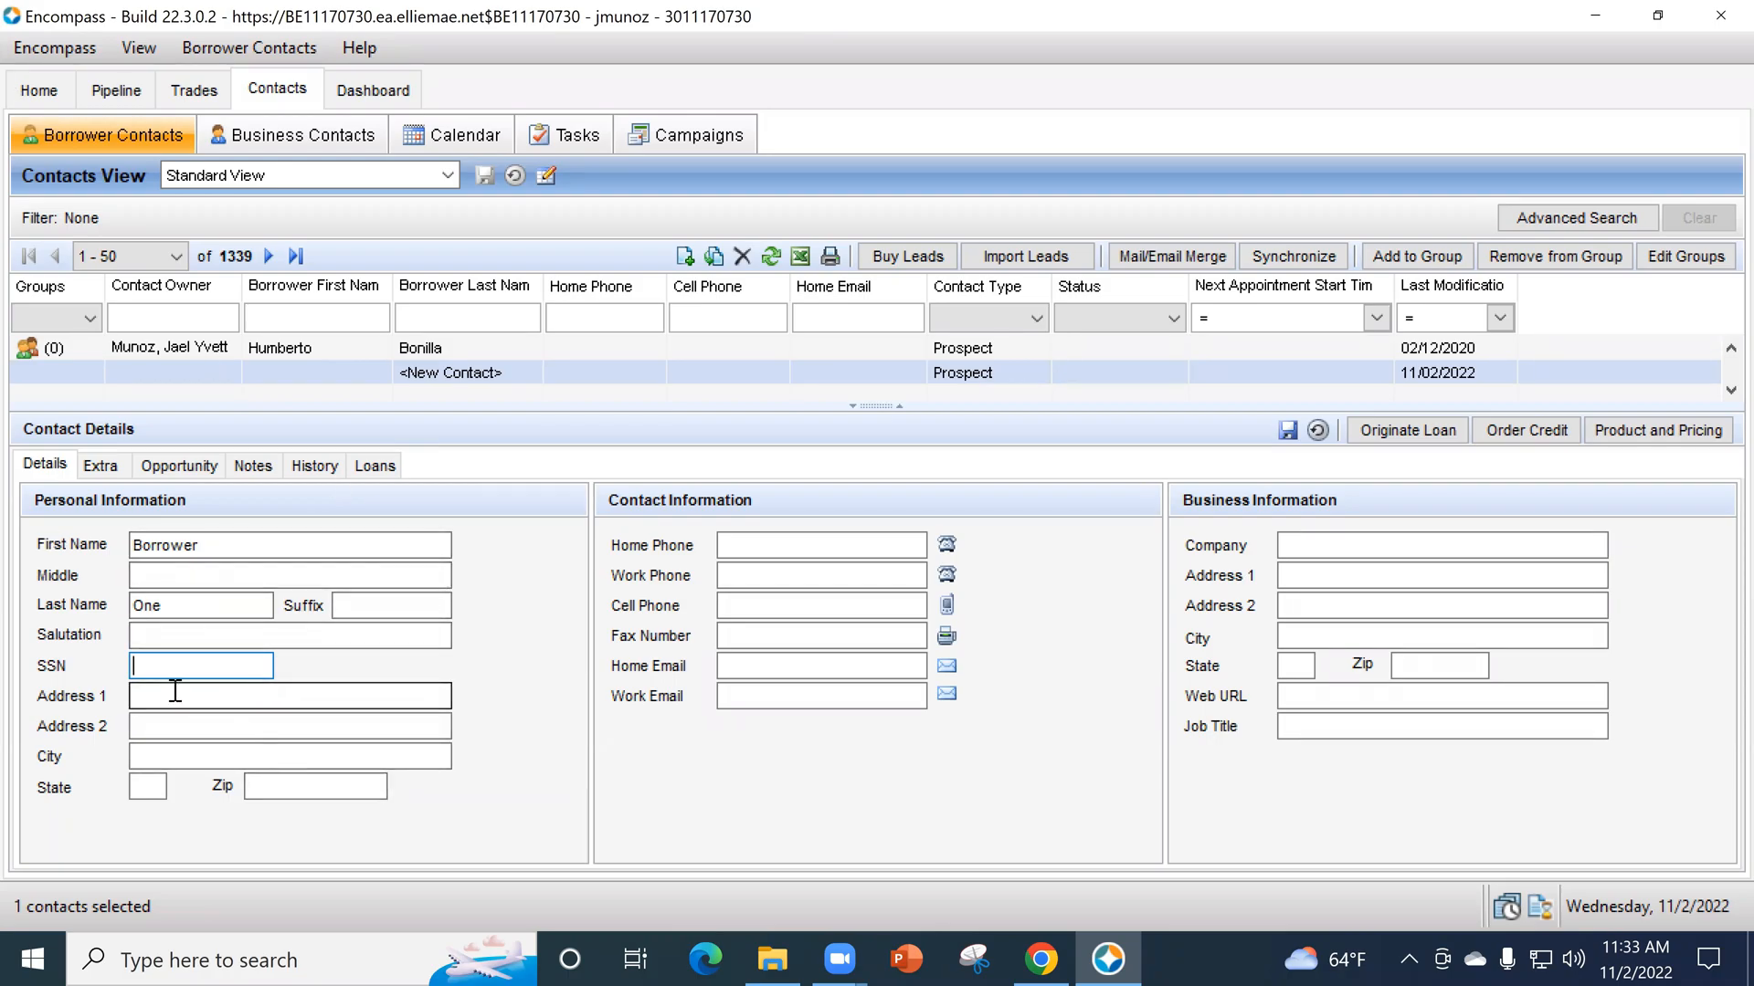
- Enter the new contact's Social Security number and street address
{"action": "type", "text": "123-45-6789"}
{"action": "key", "text": "Tab"}
{"action": "type", "text": "123"}
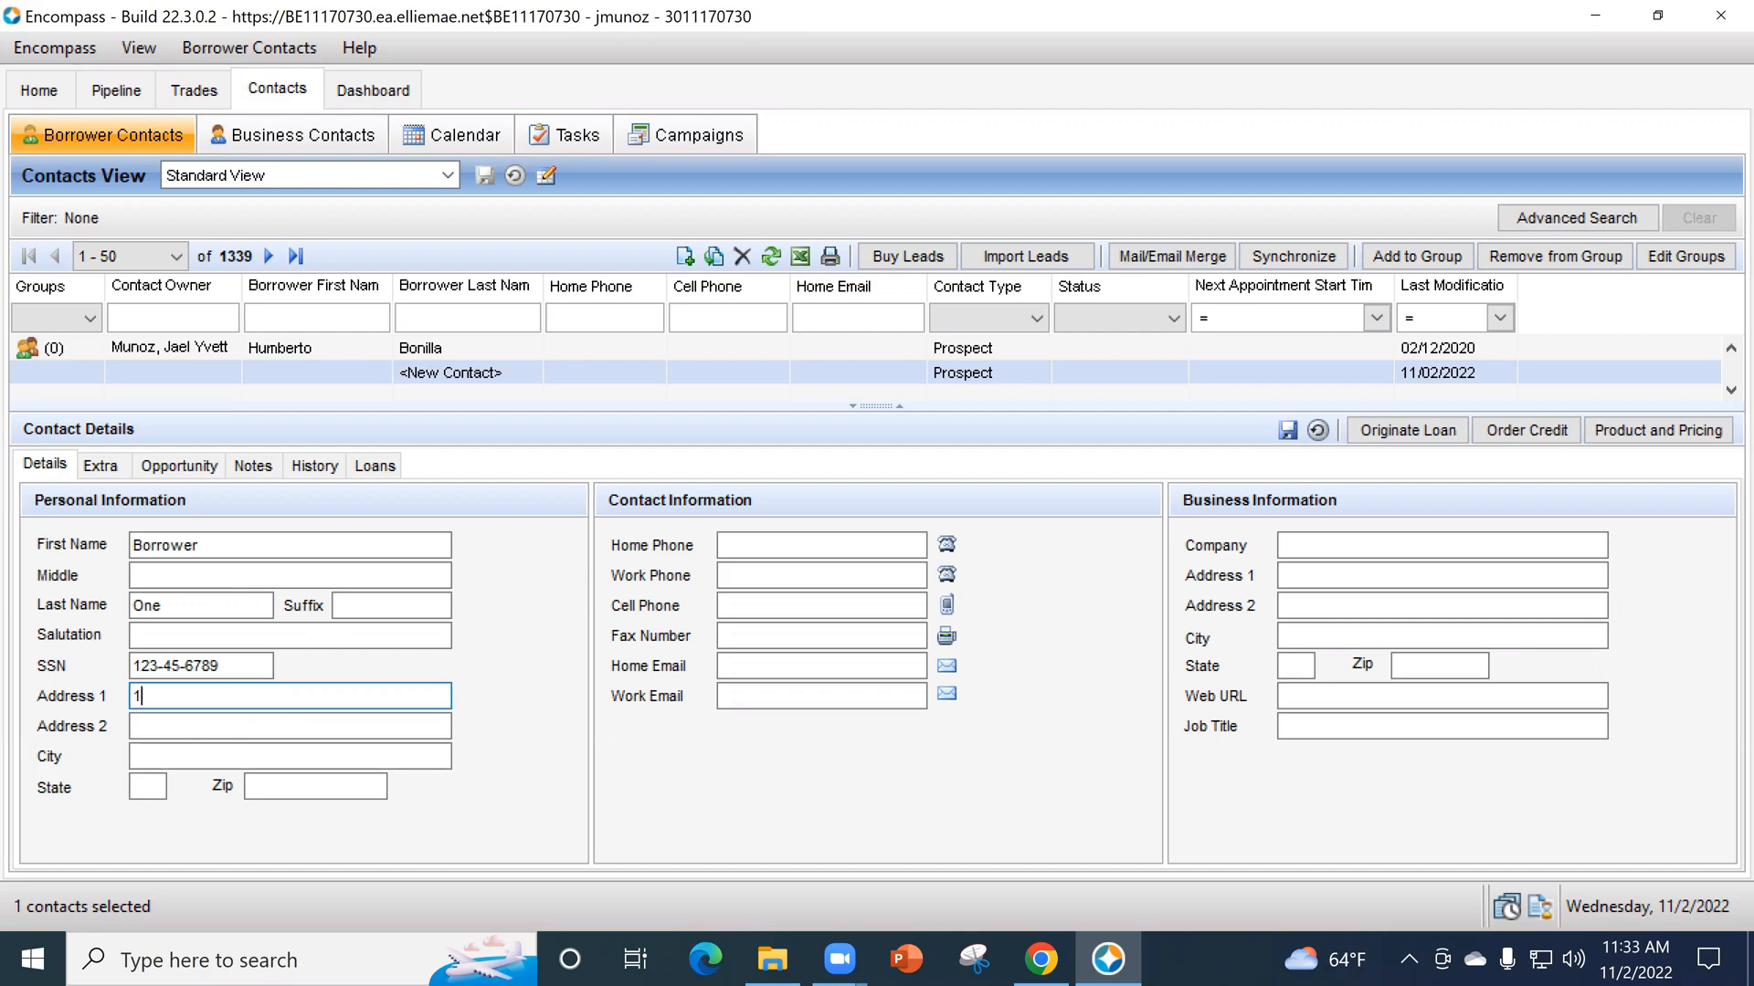
{"action": "type", "text": " Main St"}
- Enter the contact's ZIP code, choose the second of the offered cities, and save the contact
{"action": "key", "text": "Tab"}
{"action": "key", "text": "Tab"}
{"action": "key", "text": "Tab"}
{"action": "key", "text": "Tab"}
{"action": "type", "text": "90703"}
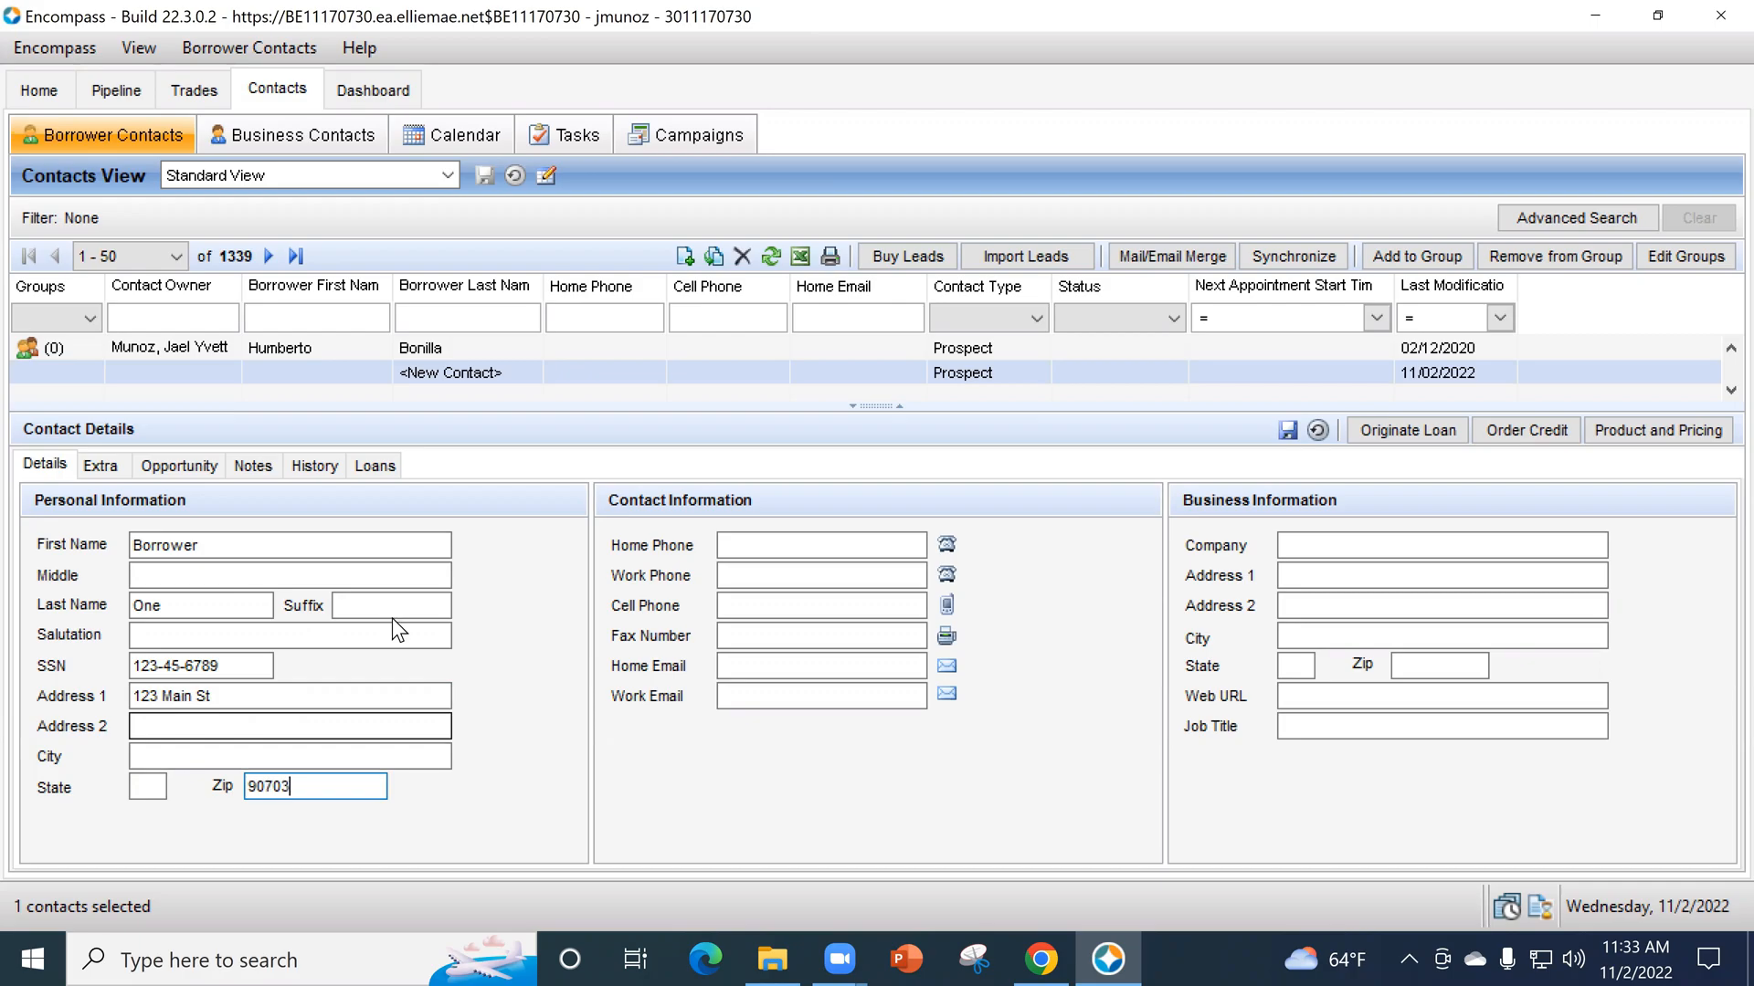
{"action": "key", "text": "Tab"}
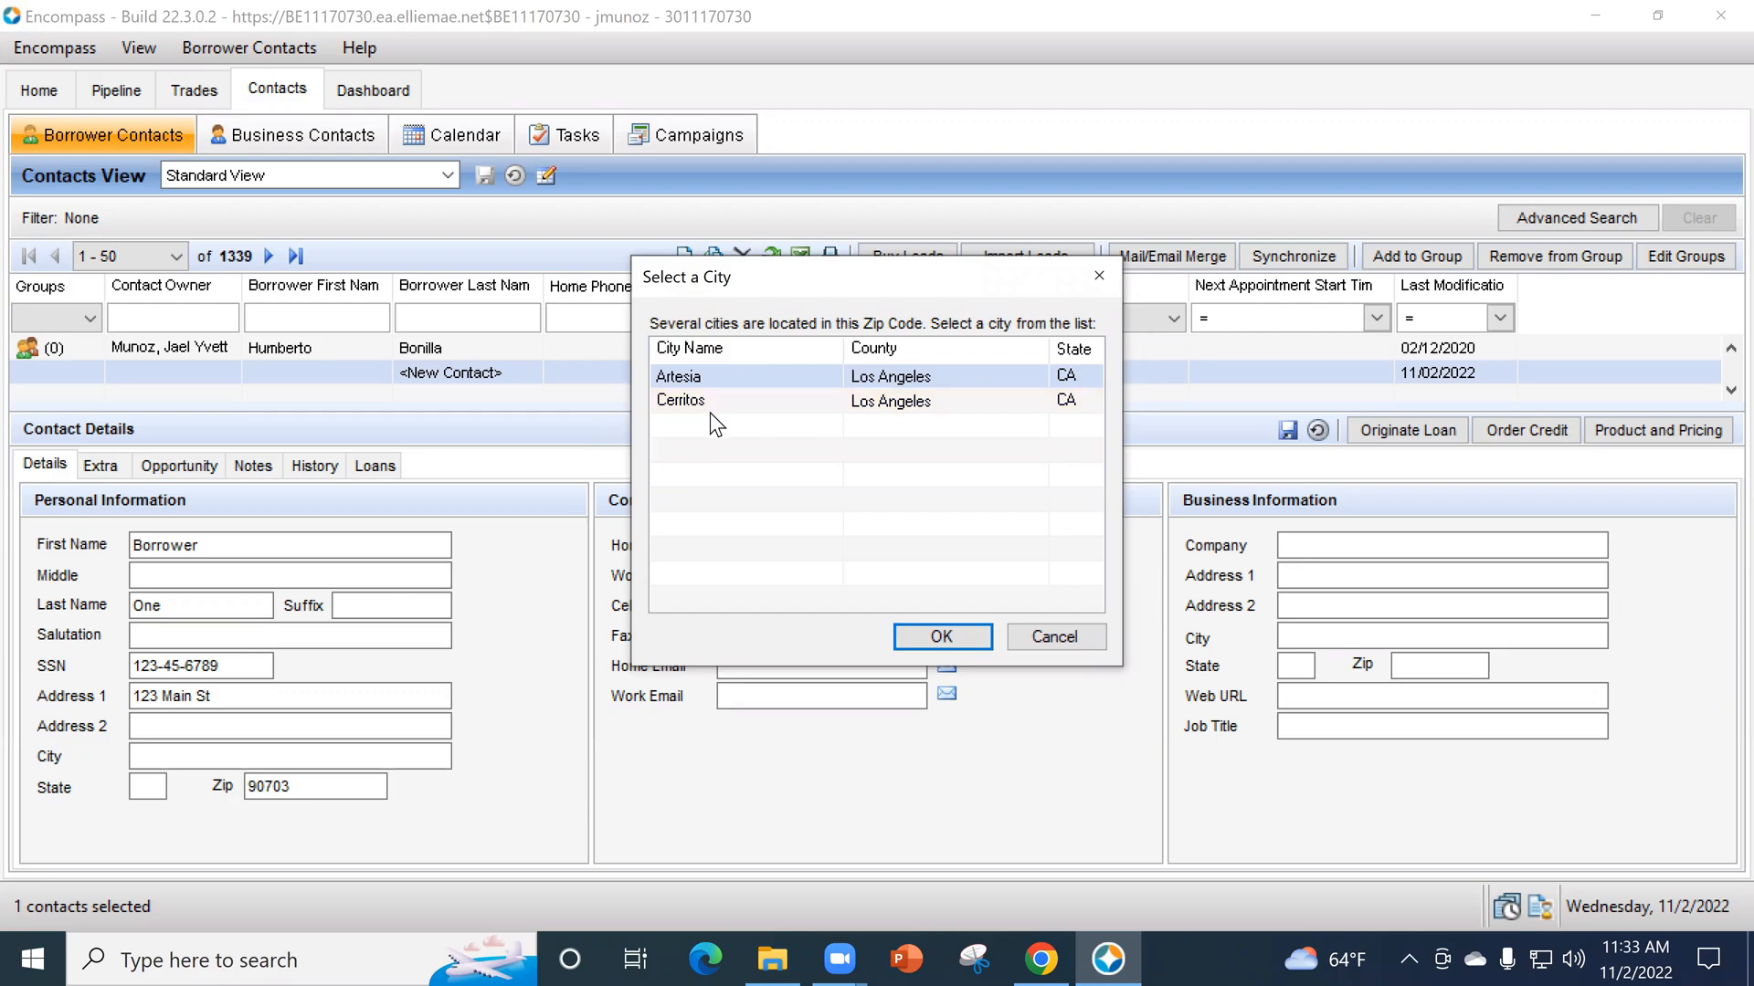
{"action": "left_click", "coordinate": [913, 404]}
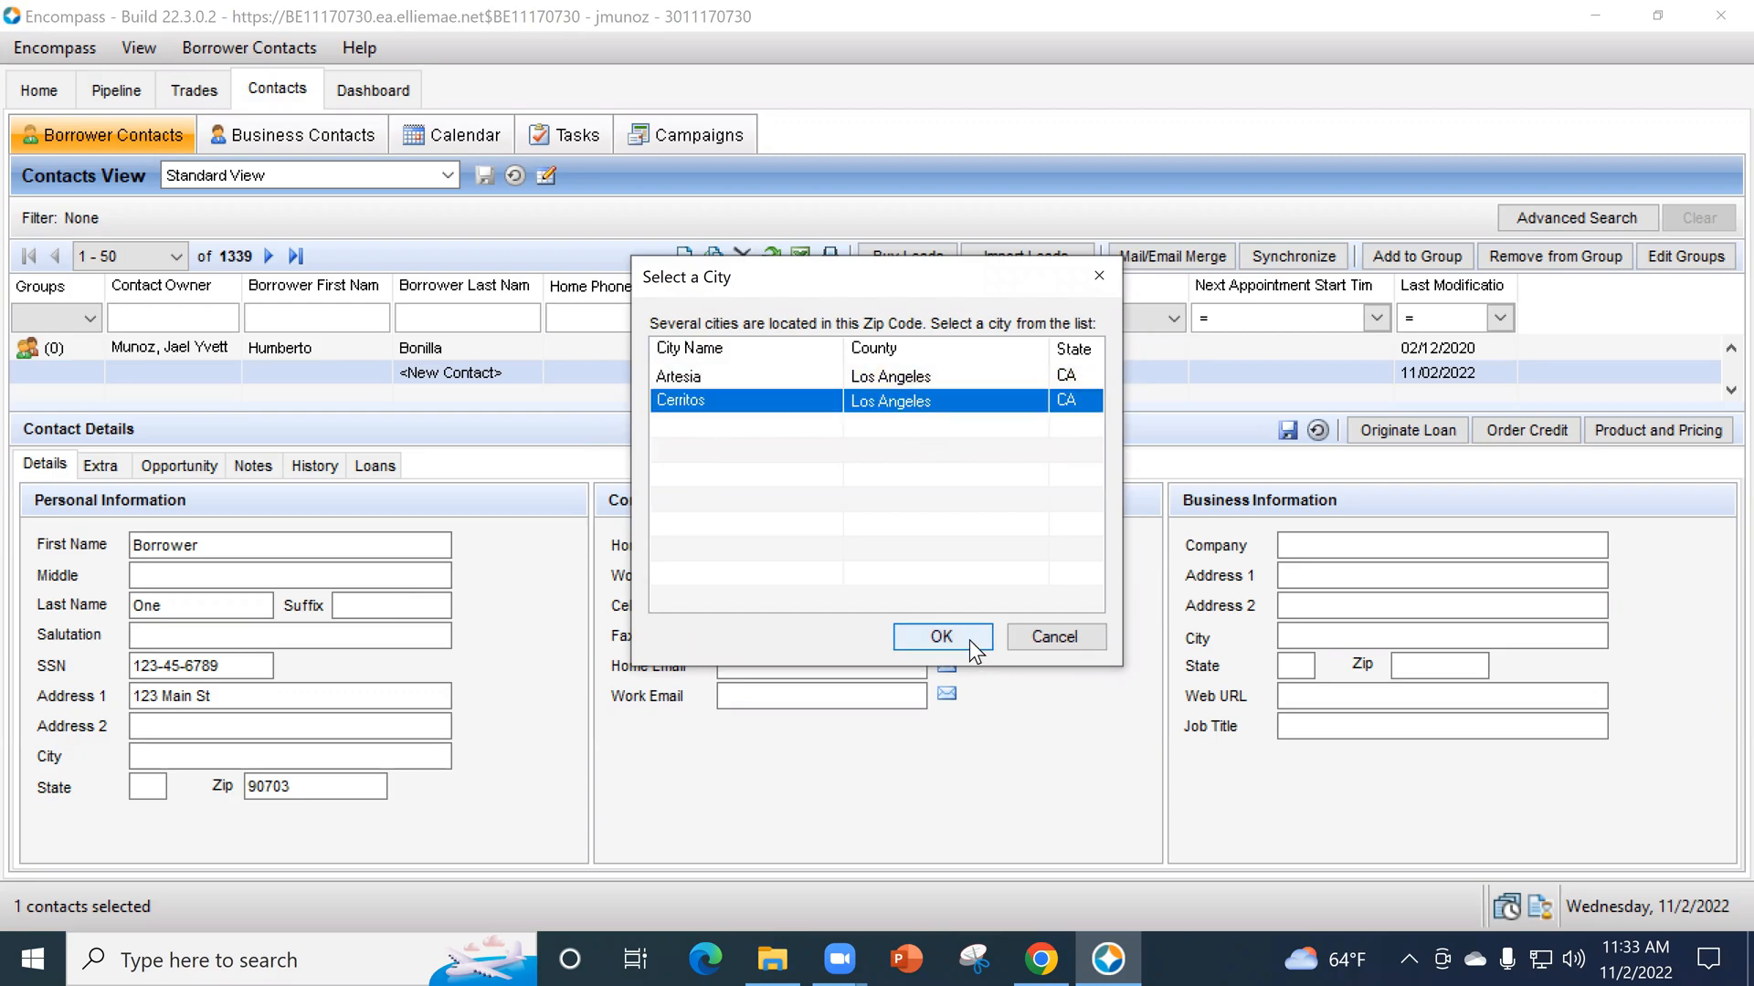
{"action": "left_click", "coordinate": [968, 640]}
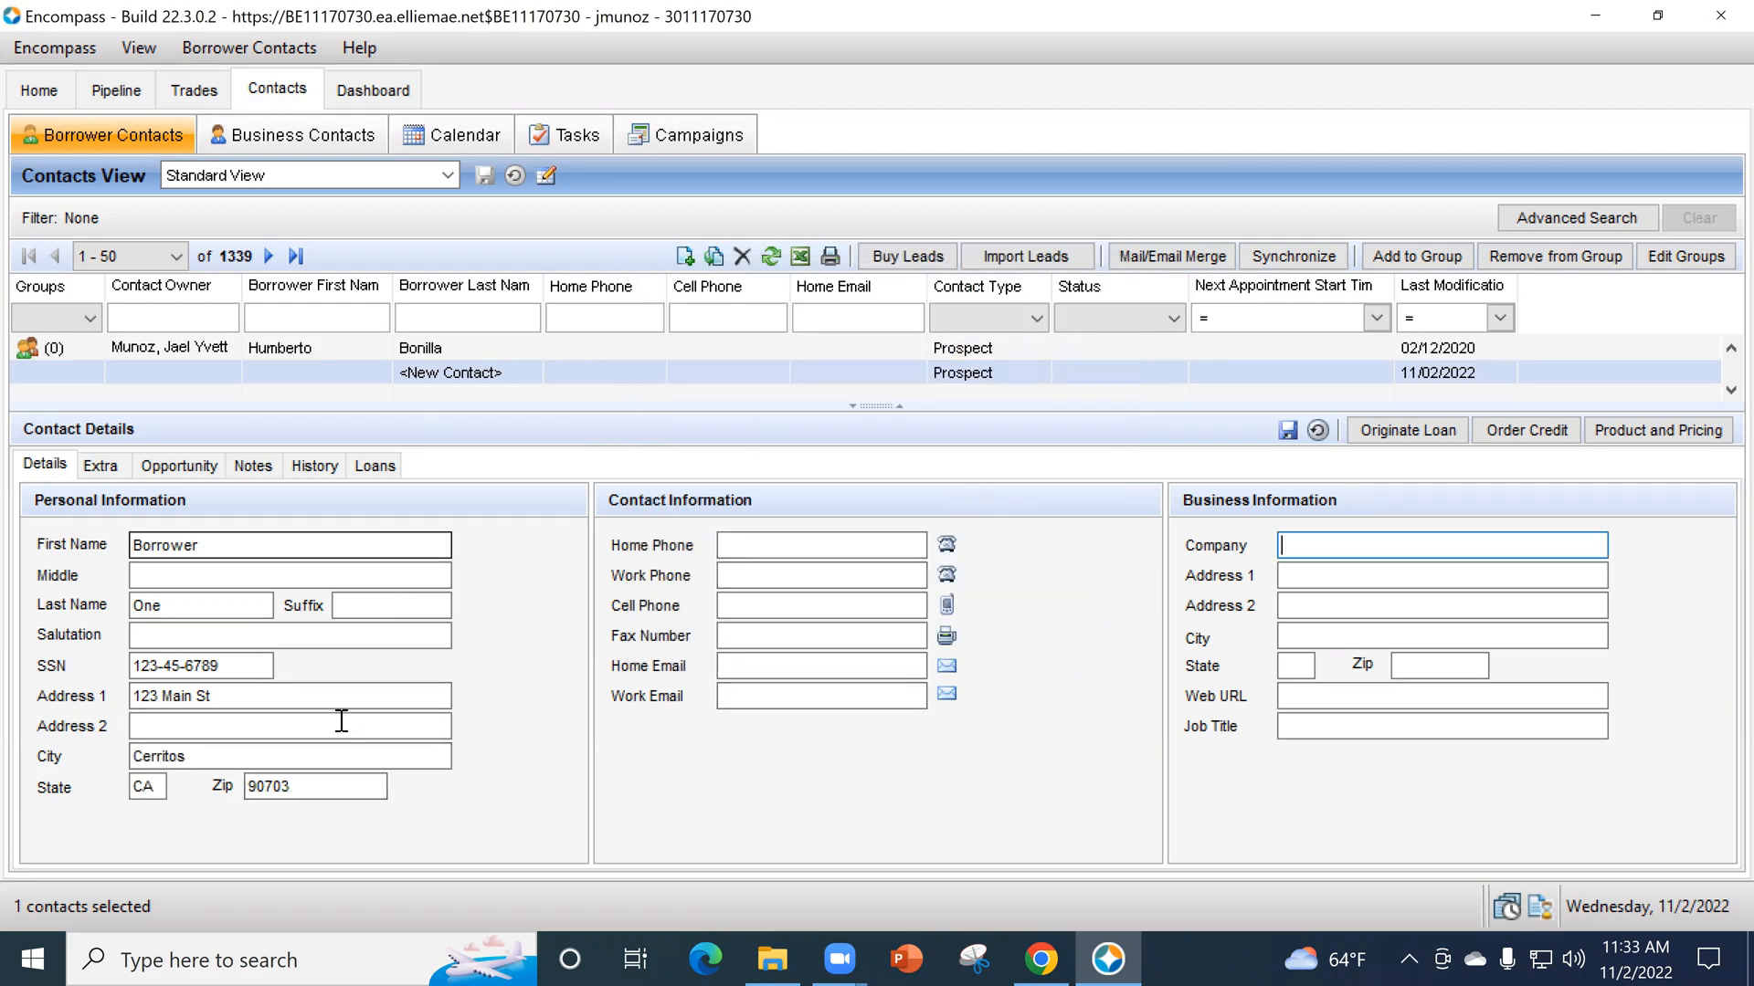
{"action": "left_click", "coordinate": [1286, 431]}
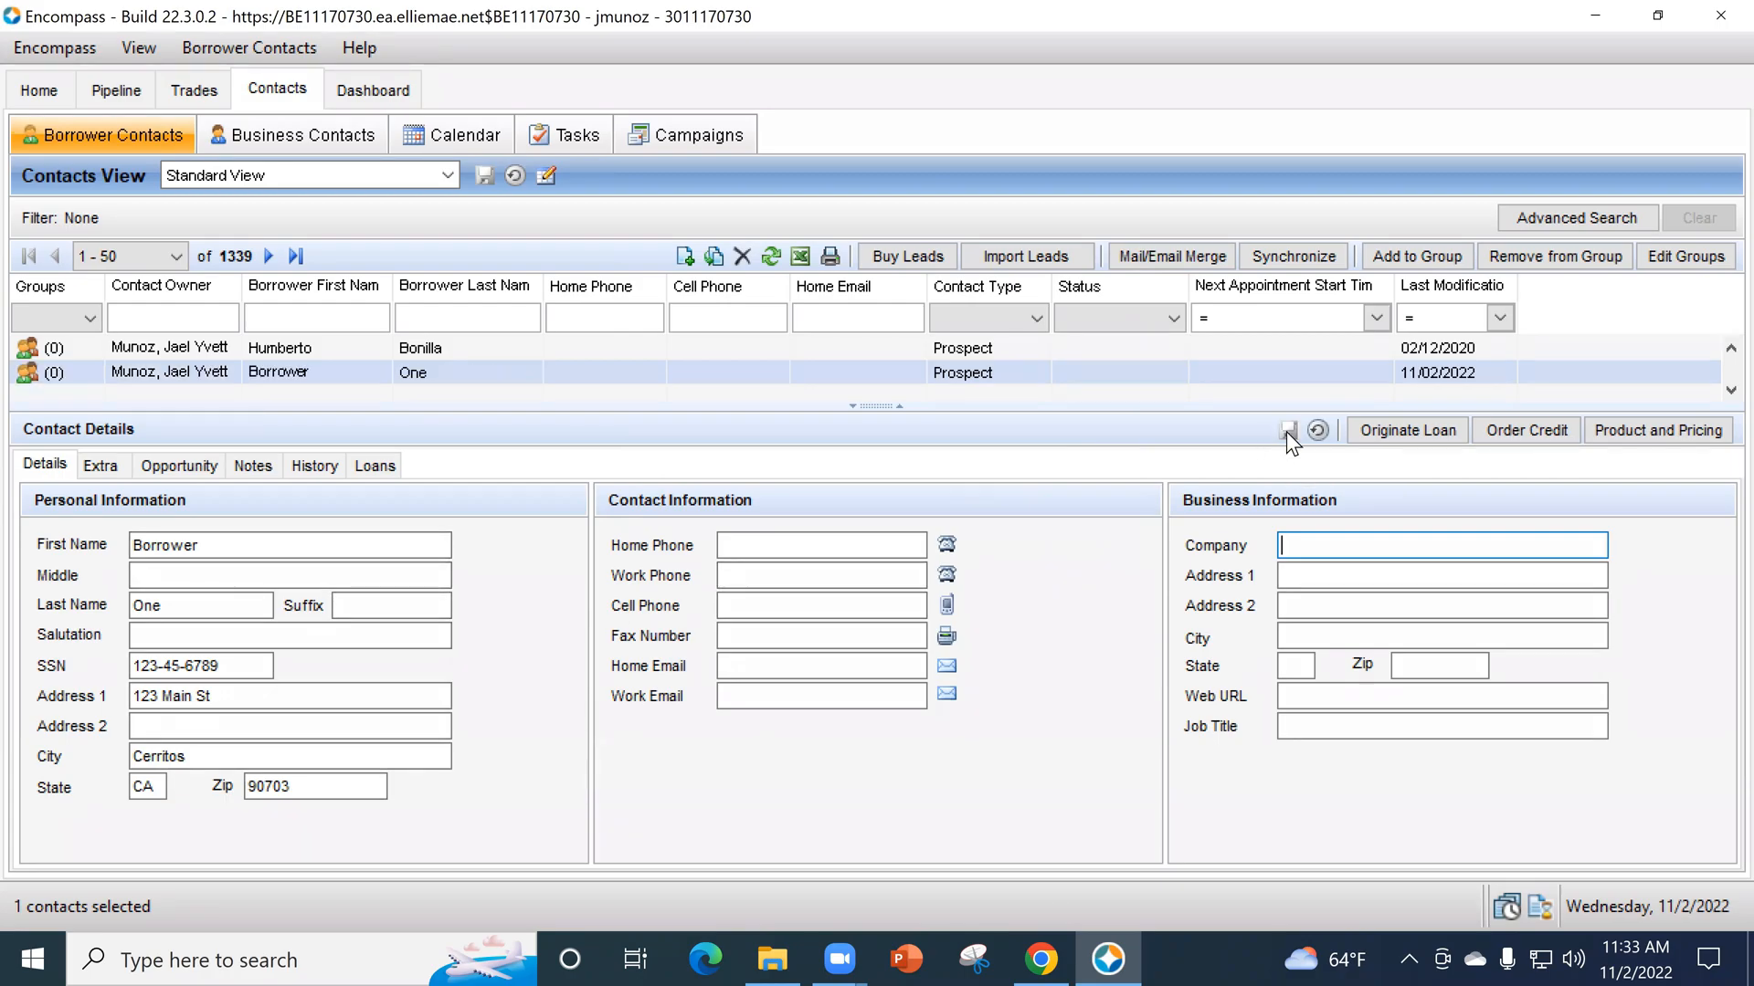
- Originate a new loan from this contact in the Prospects folder, without a co-borrower or a loan template
{"action": "left_click", "coordinate": [1379, 431]}
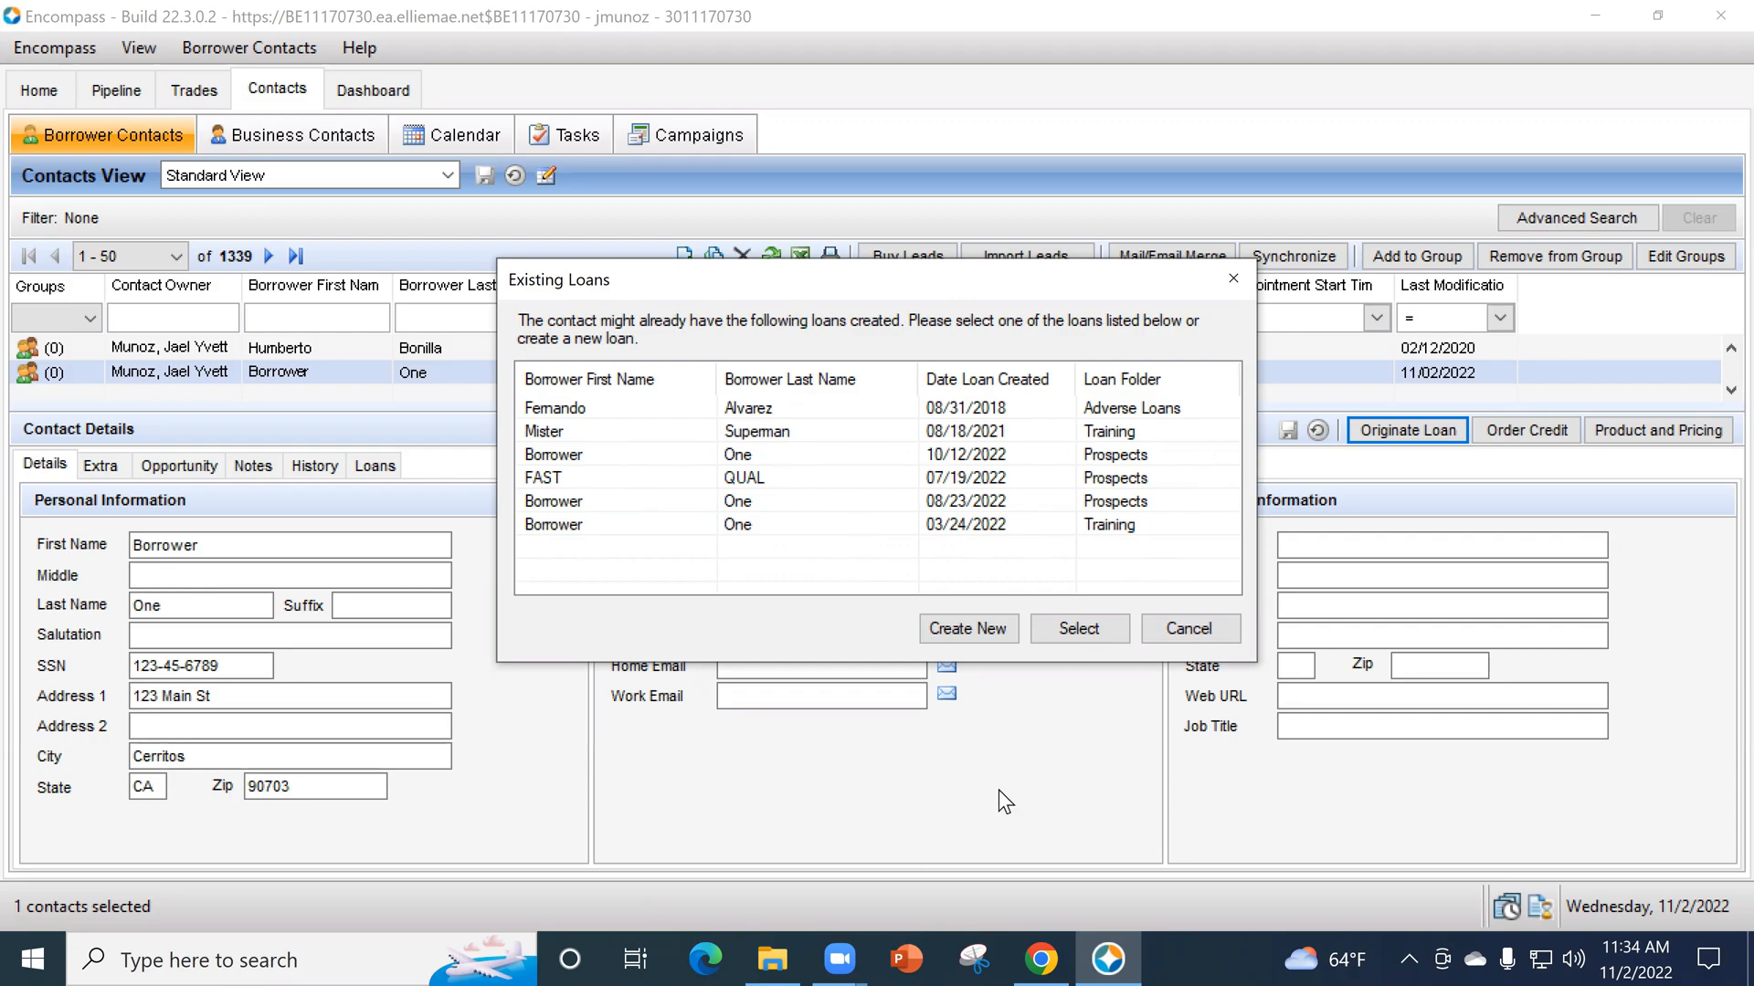
{"action": "left_click", "coordinate": [974, 628]}
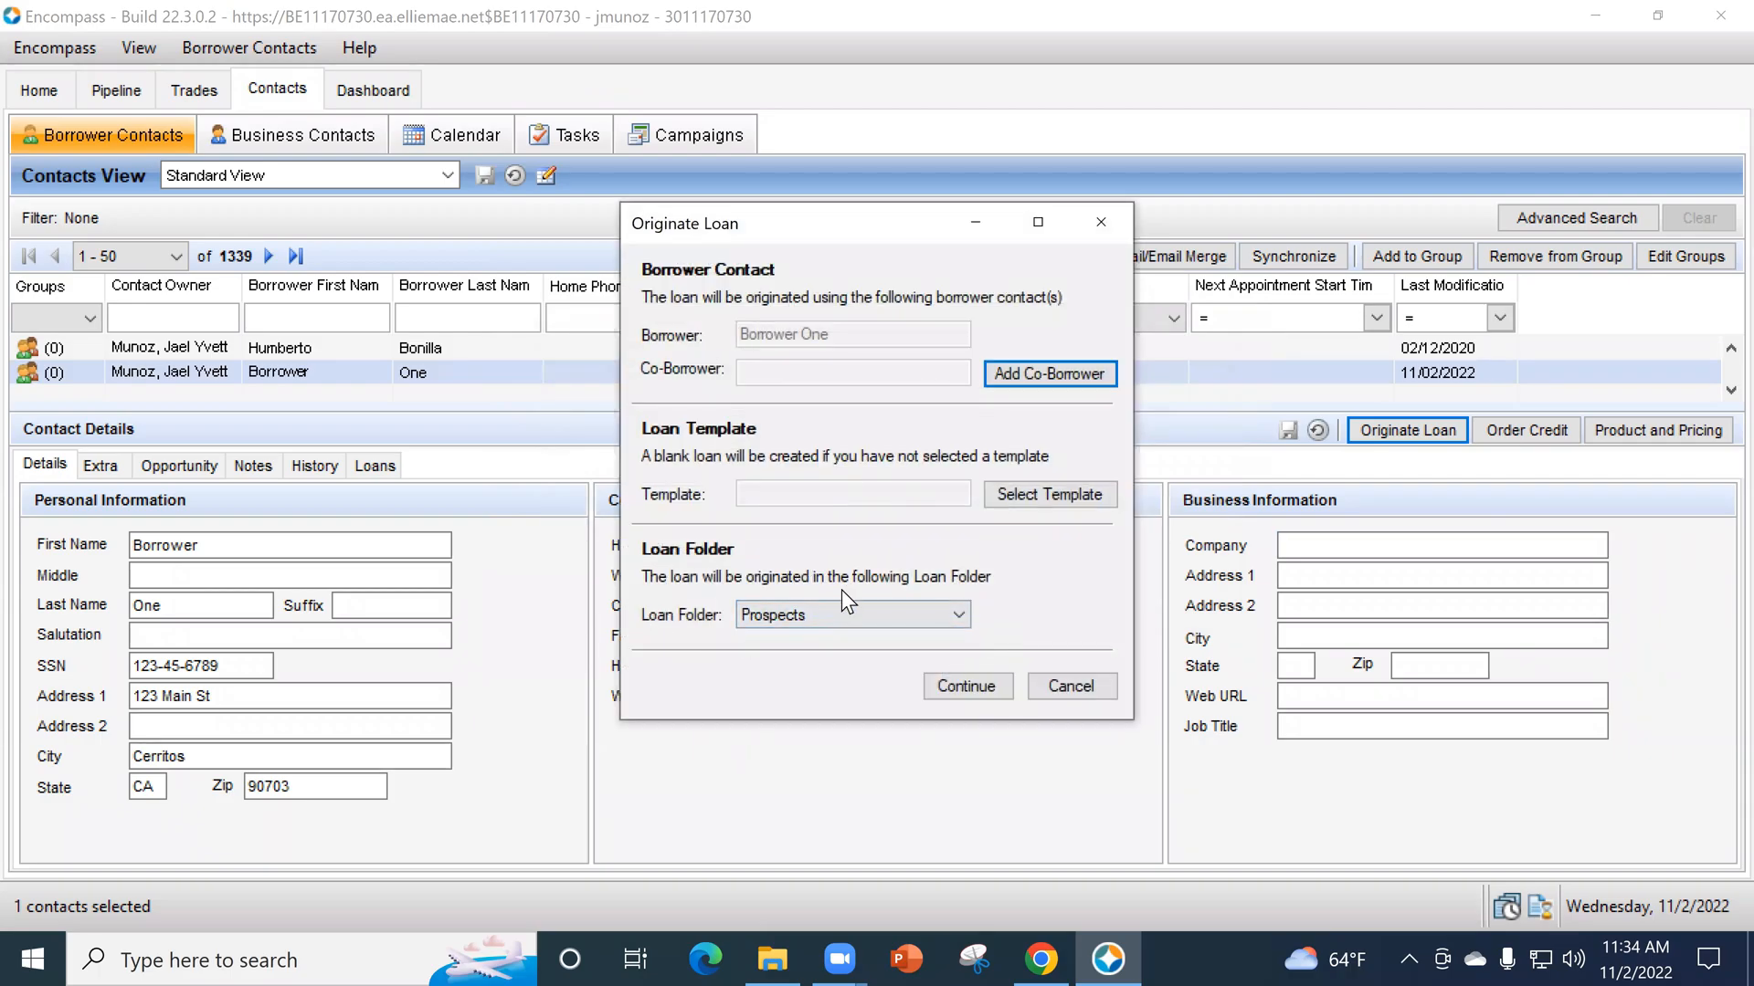
{"action": "left_click", "coordinate": [815, 616]}
{"action": "left_click", "coordinate": [815, 616]}
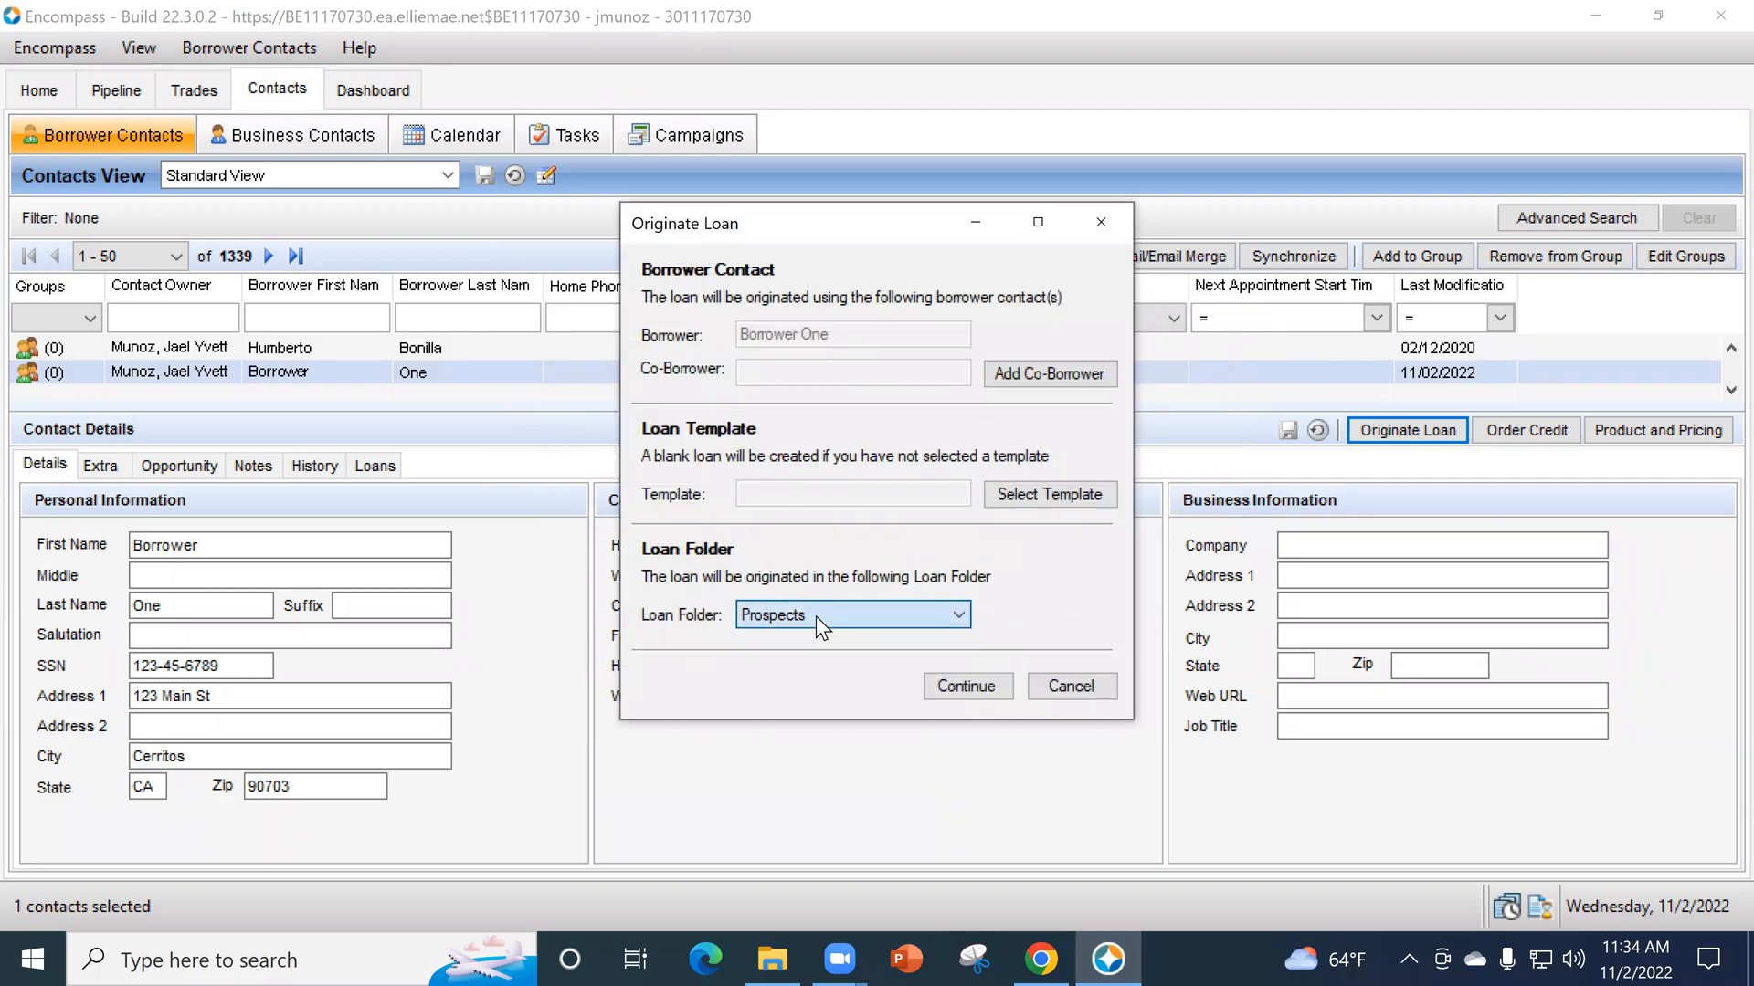
{"action": "left_click", "coordinate": [1001, 685]}
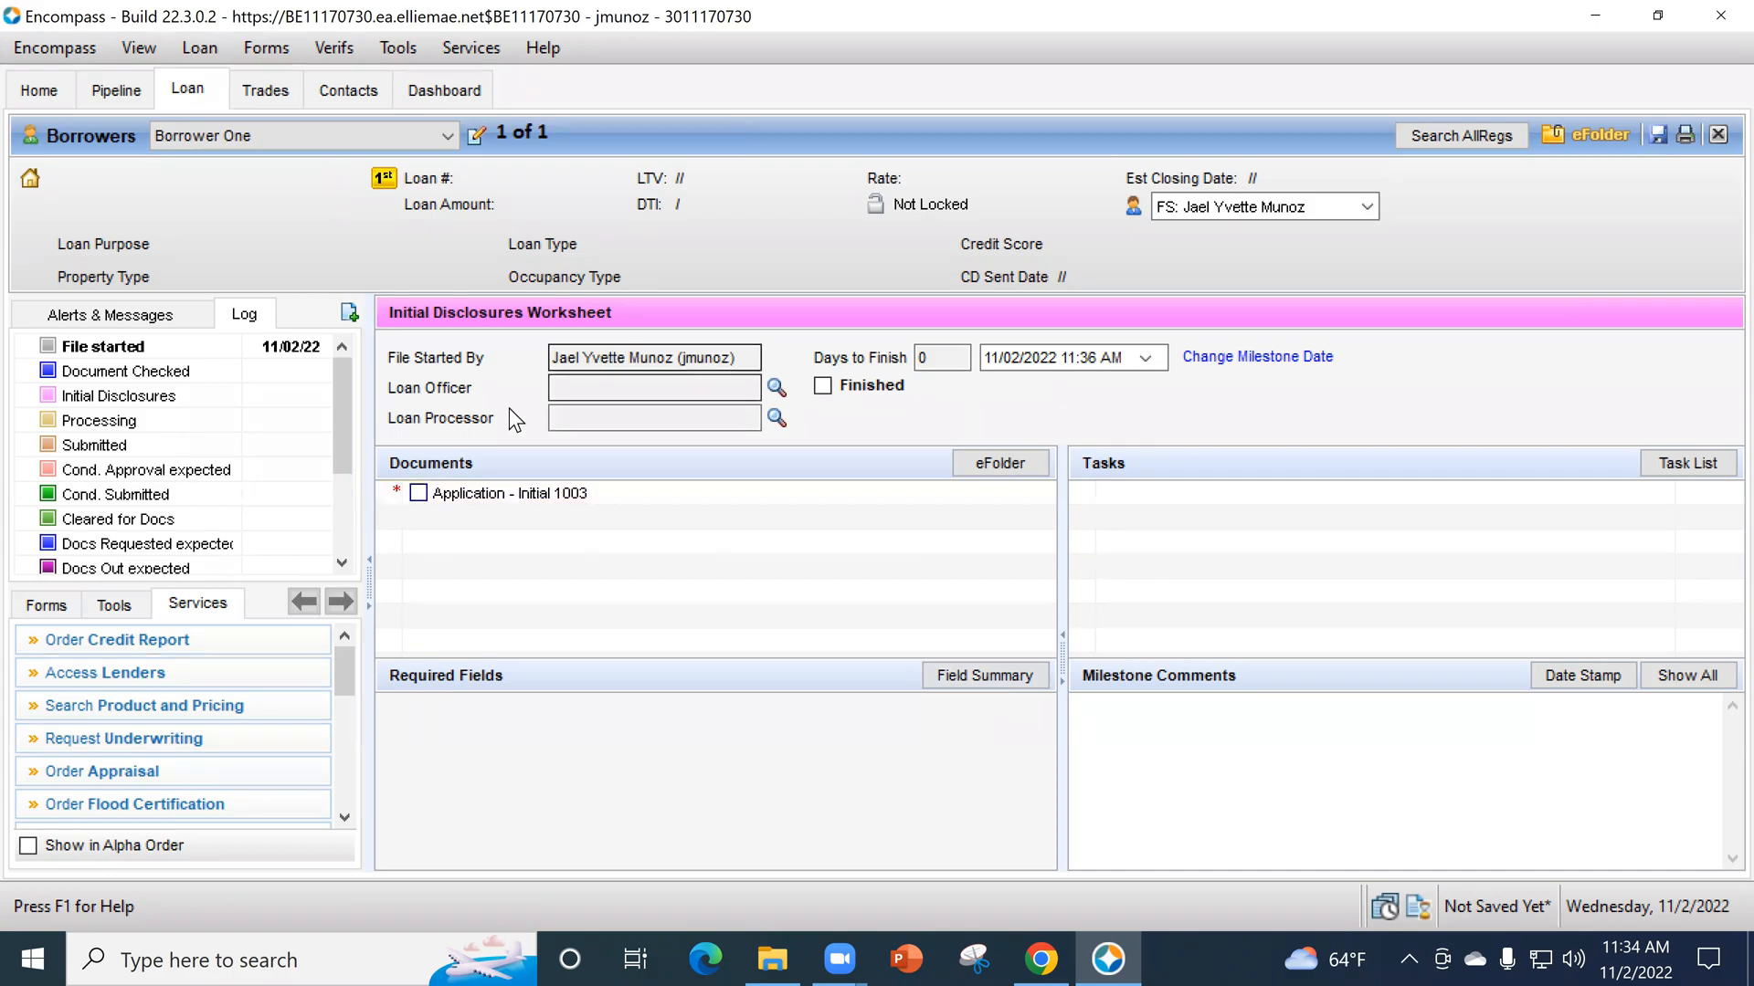
- Assign the person who started the file as loan officer, then view the loan processor choices and cancel without selecting one
{"action": "left_click", "coordinate": [775, 388]}
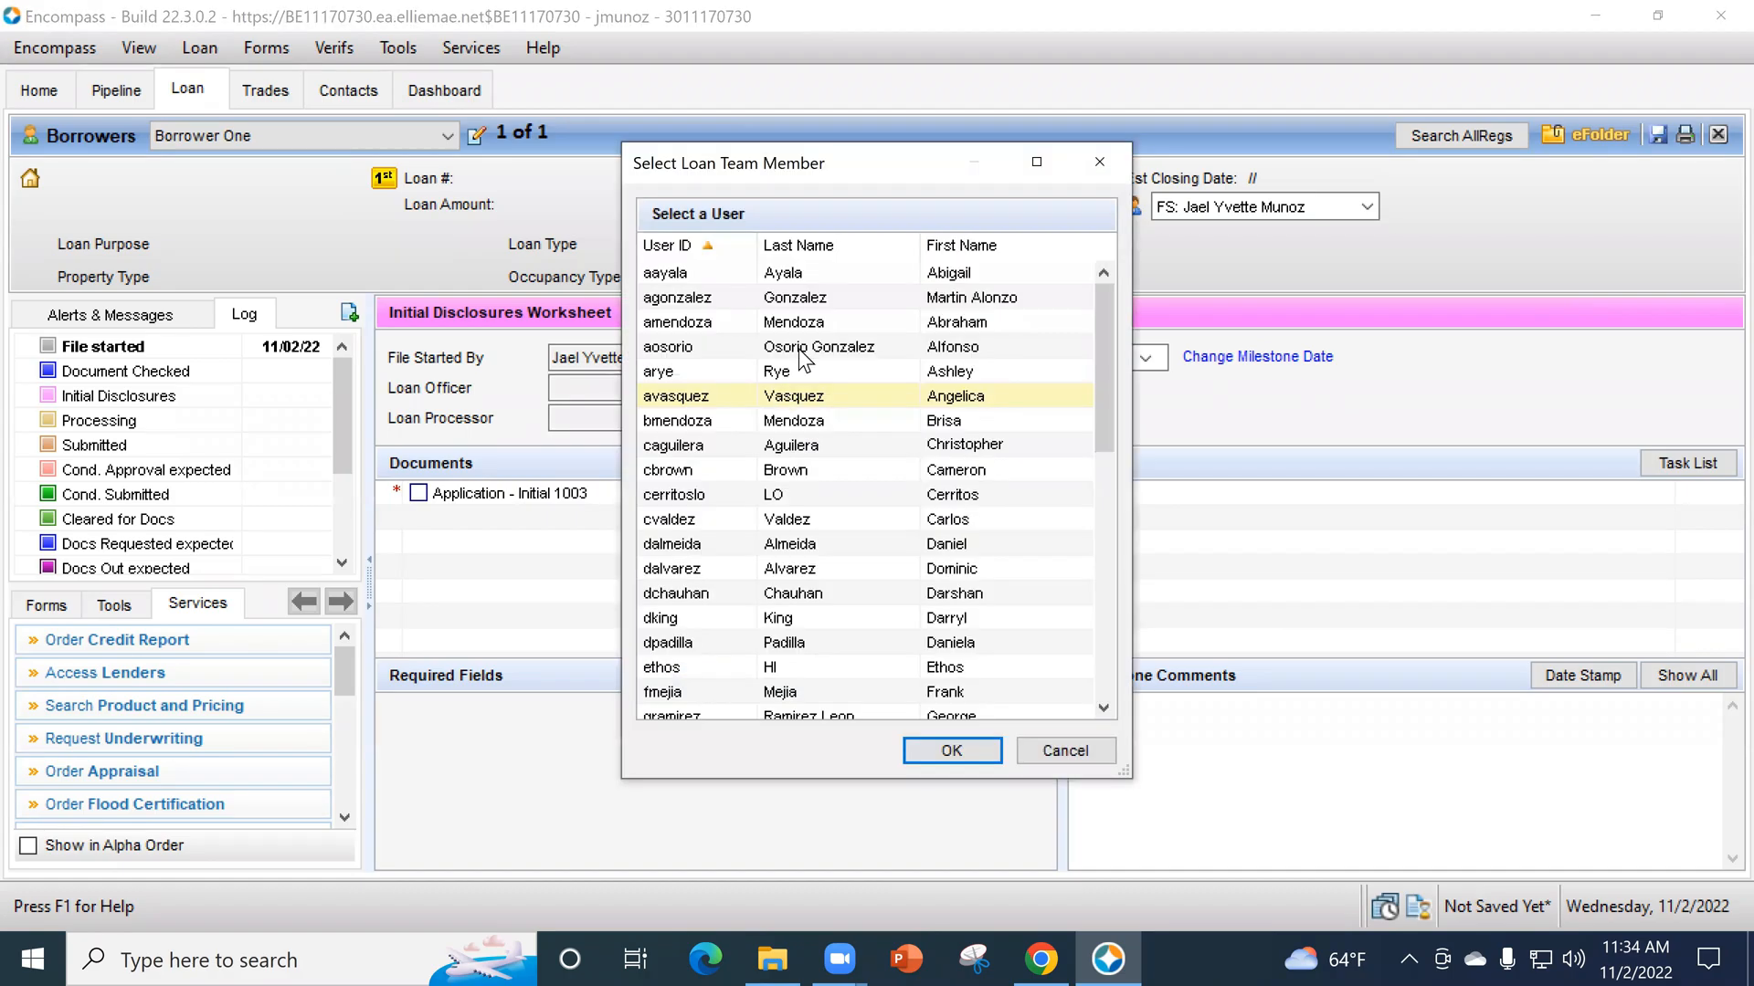
{"action": "left_click", "coordinate": [835, 245]}
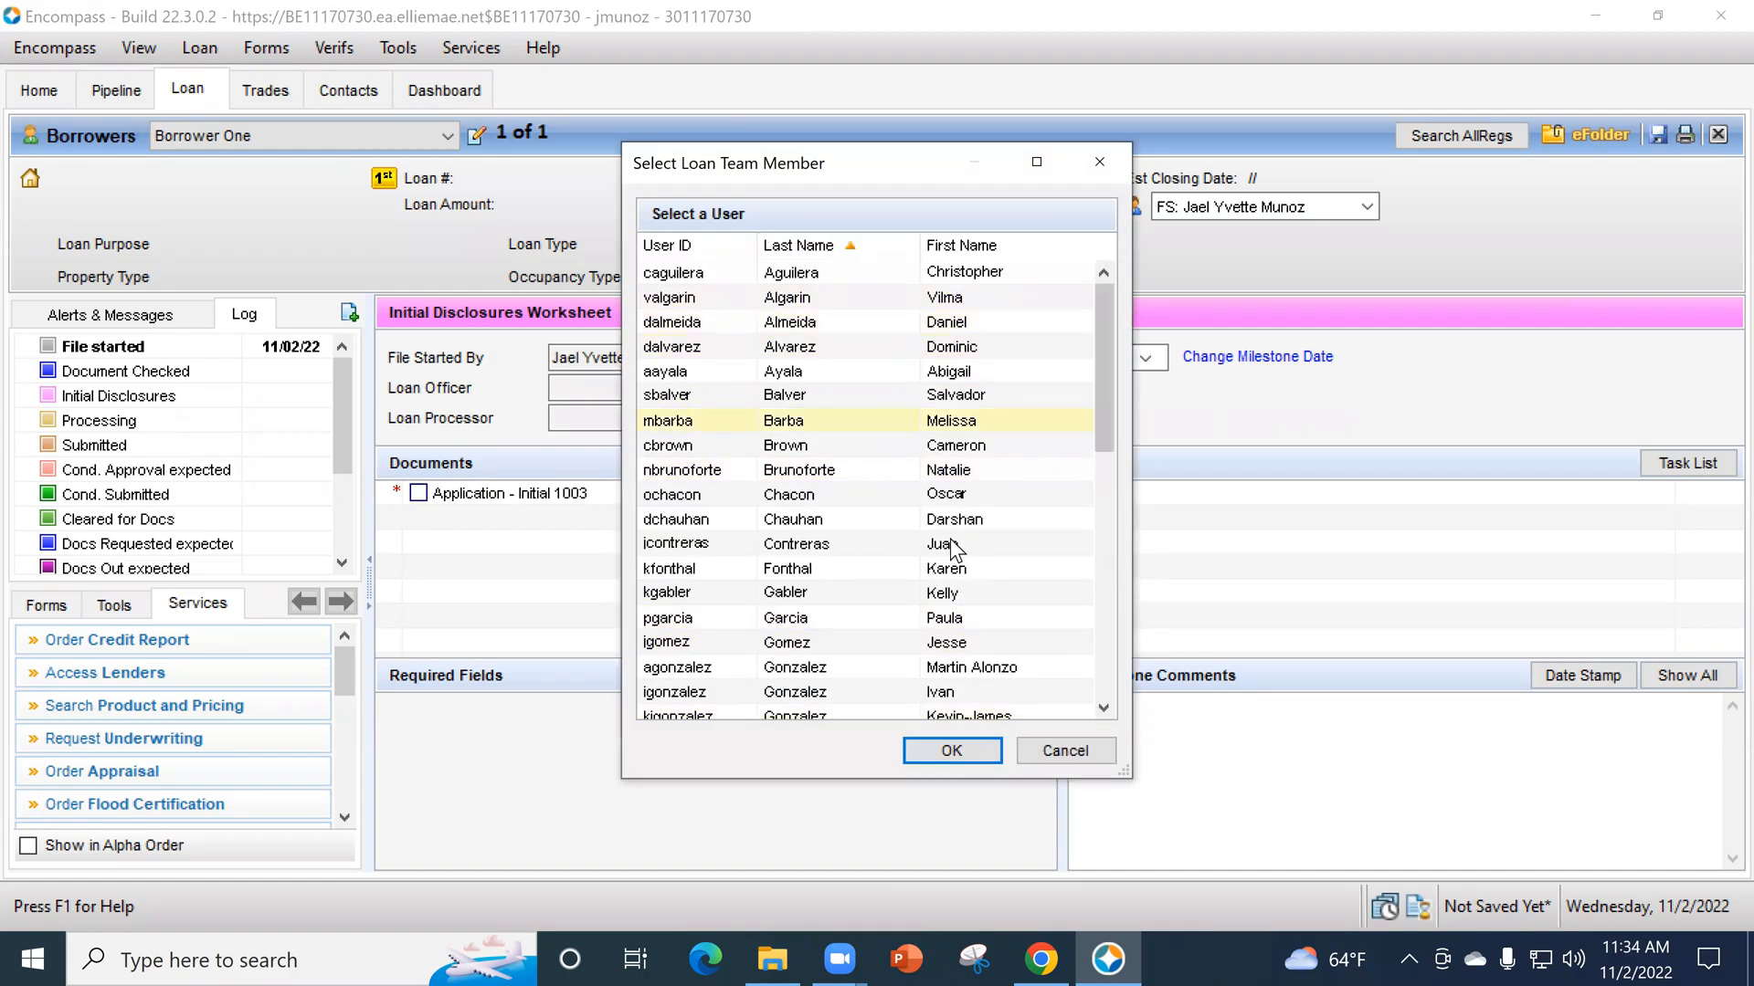
{"action": "scroll", "coordinate": [912, 491], "scroll_direction": "down", "scroll_amount": 3}
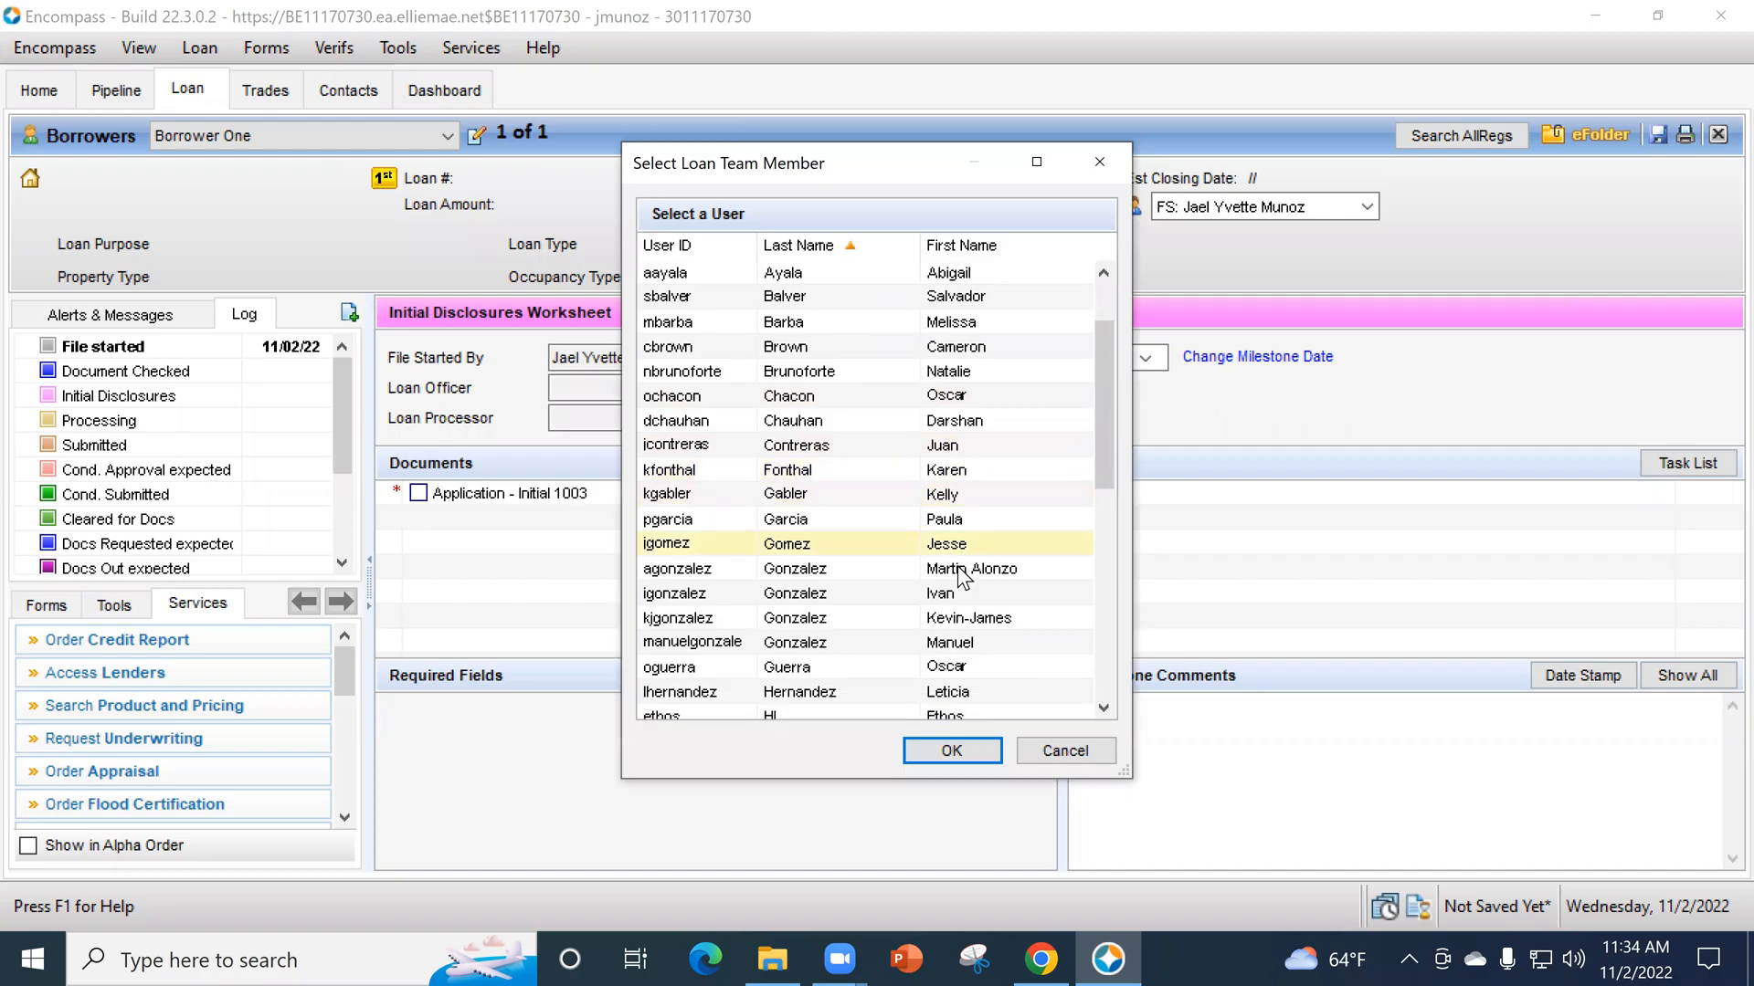
{"action": "scroll", "coordinate": [972, 612], "scroll_direction": "down", "scroll_amount": 2}
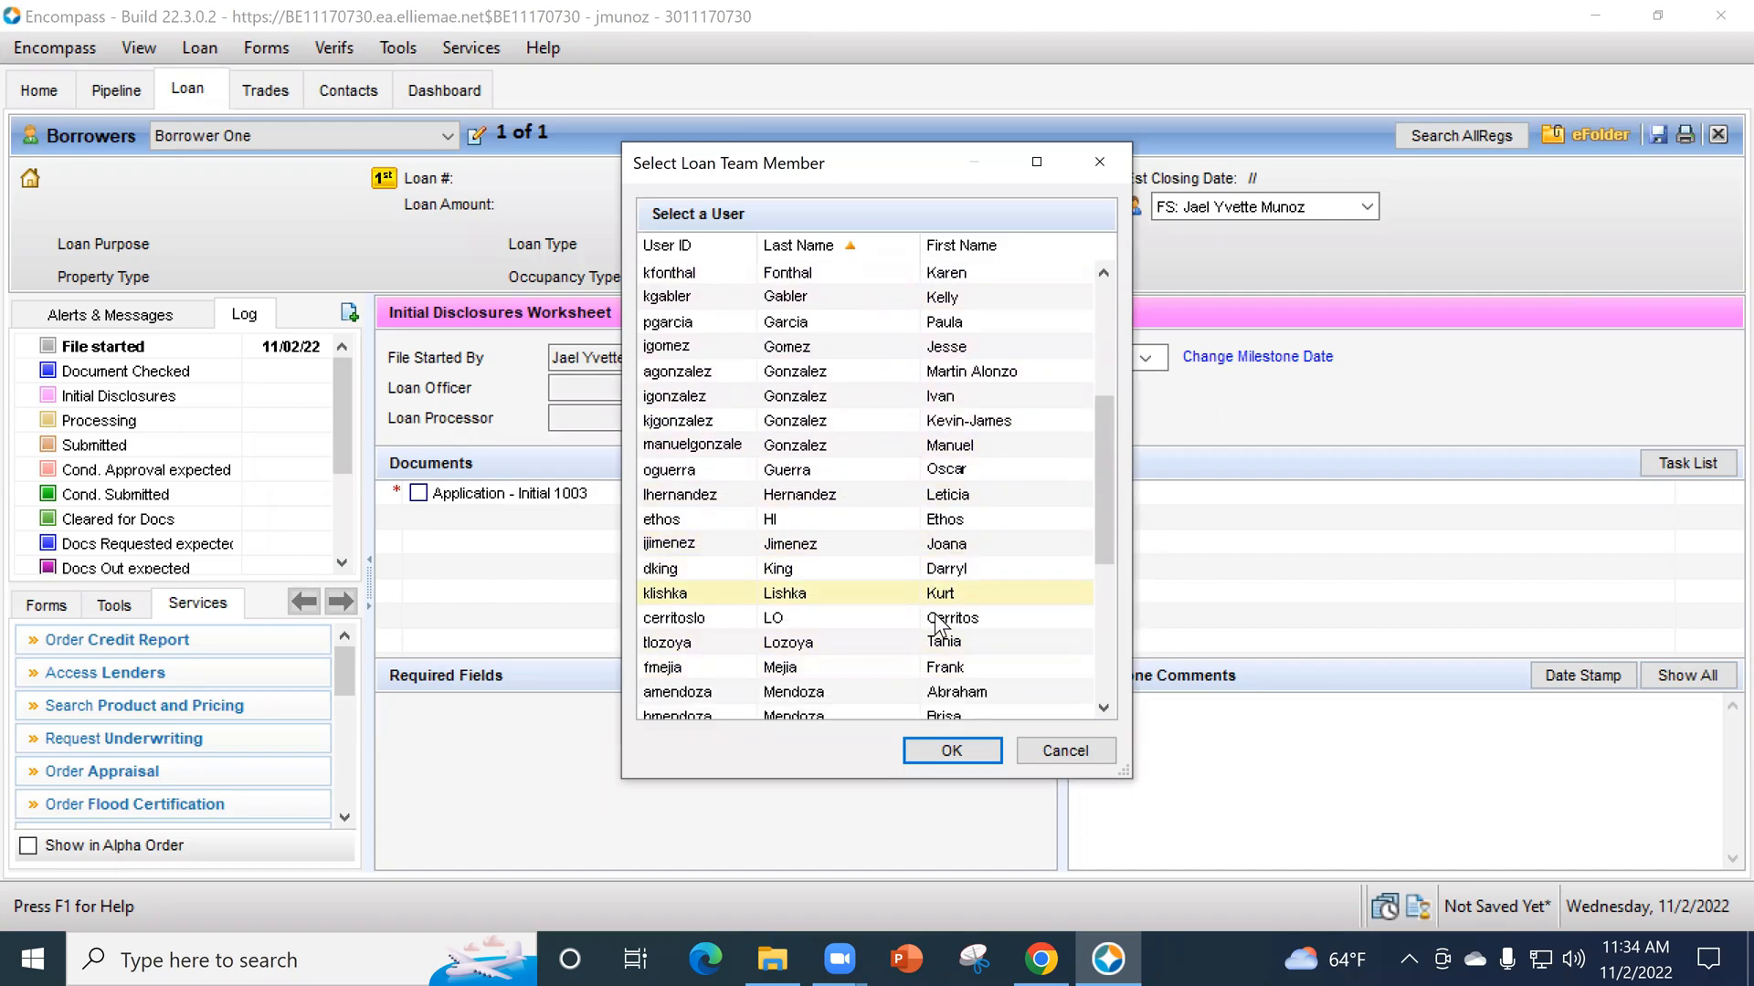
{"action": "scroll", "coordinate": [895, 578], "scroll_direction": "down", "scroll_amount": 2}
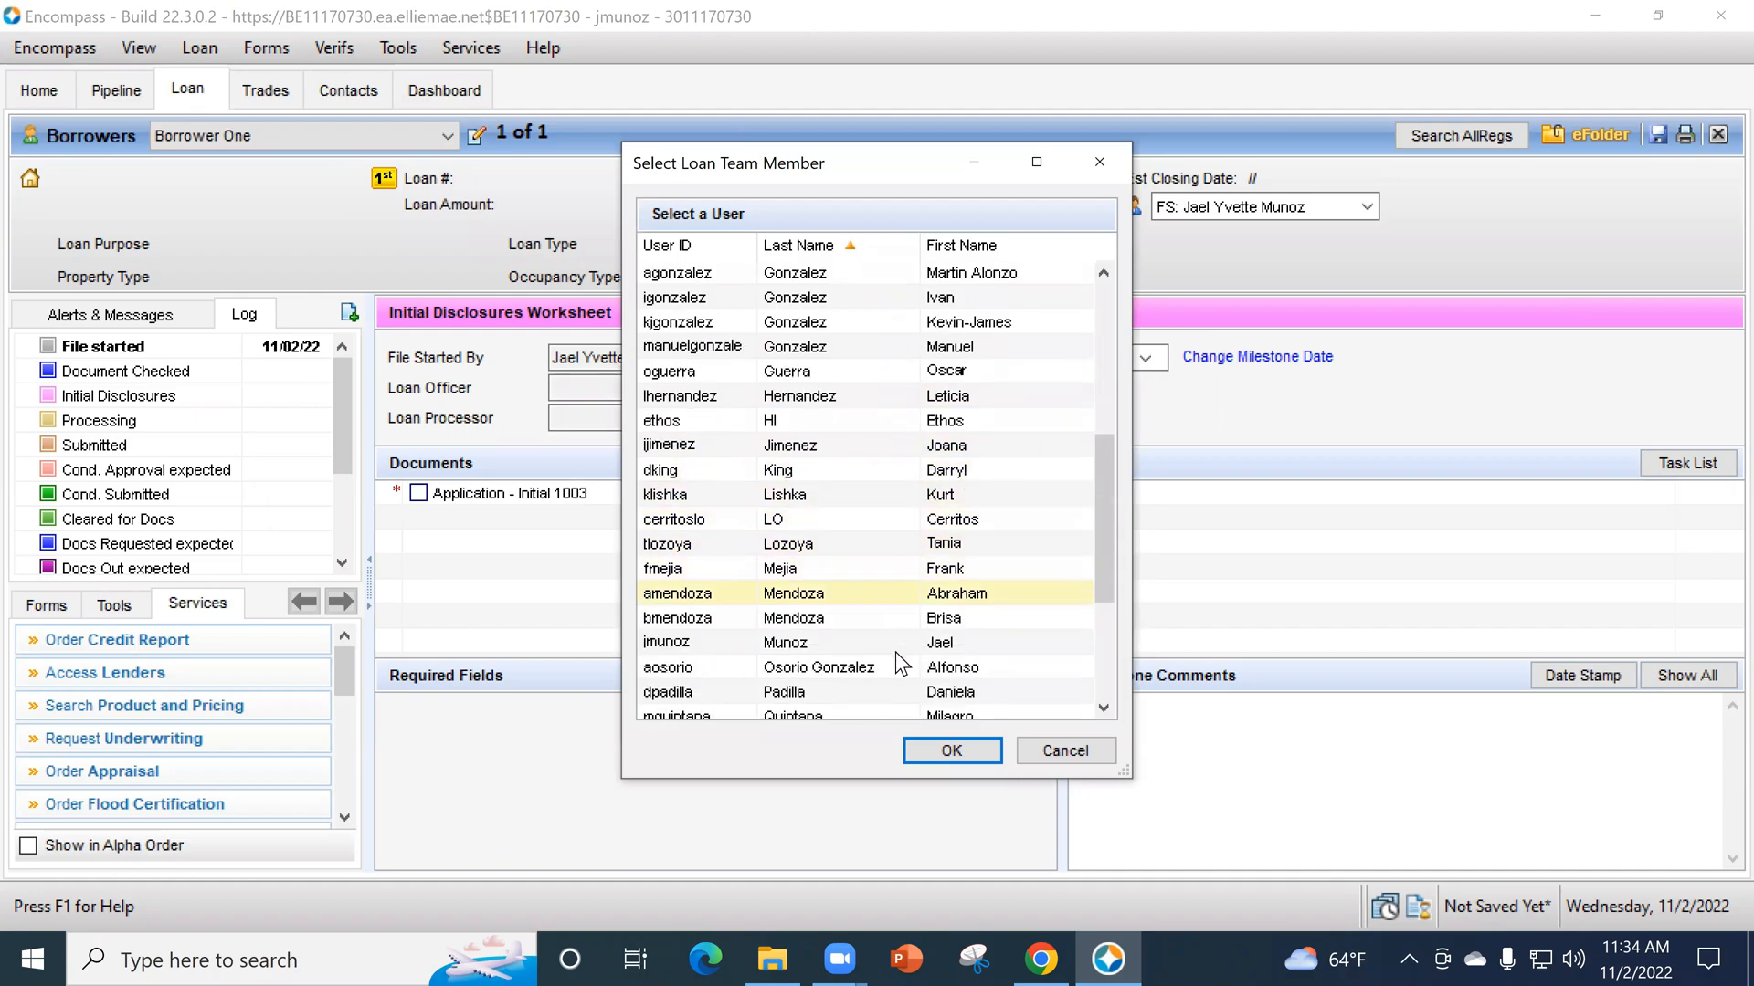
{"action": "left_click", "coordinate": [878, 645]}
{"action": "left_click", "coordinate": [984, 744]}
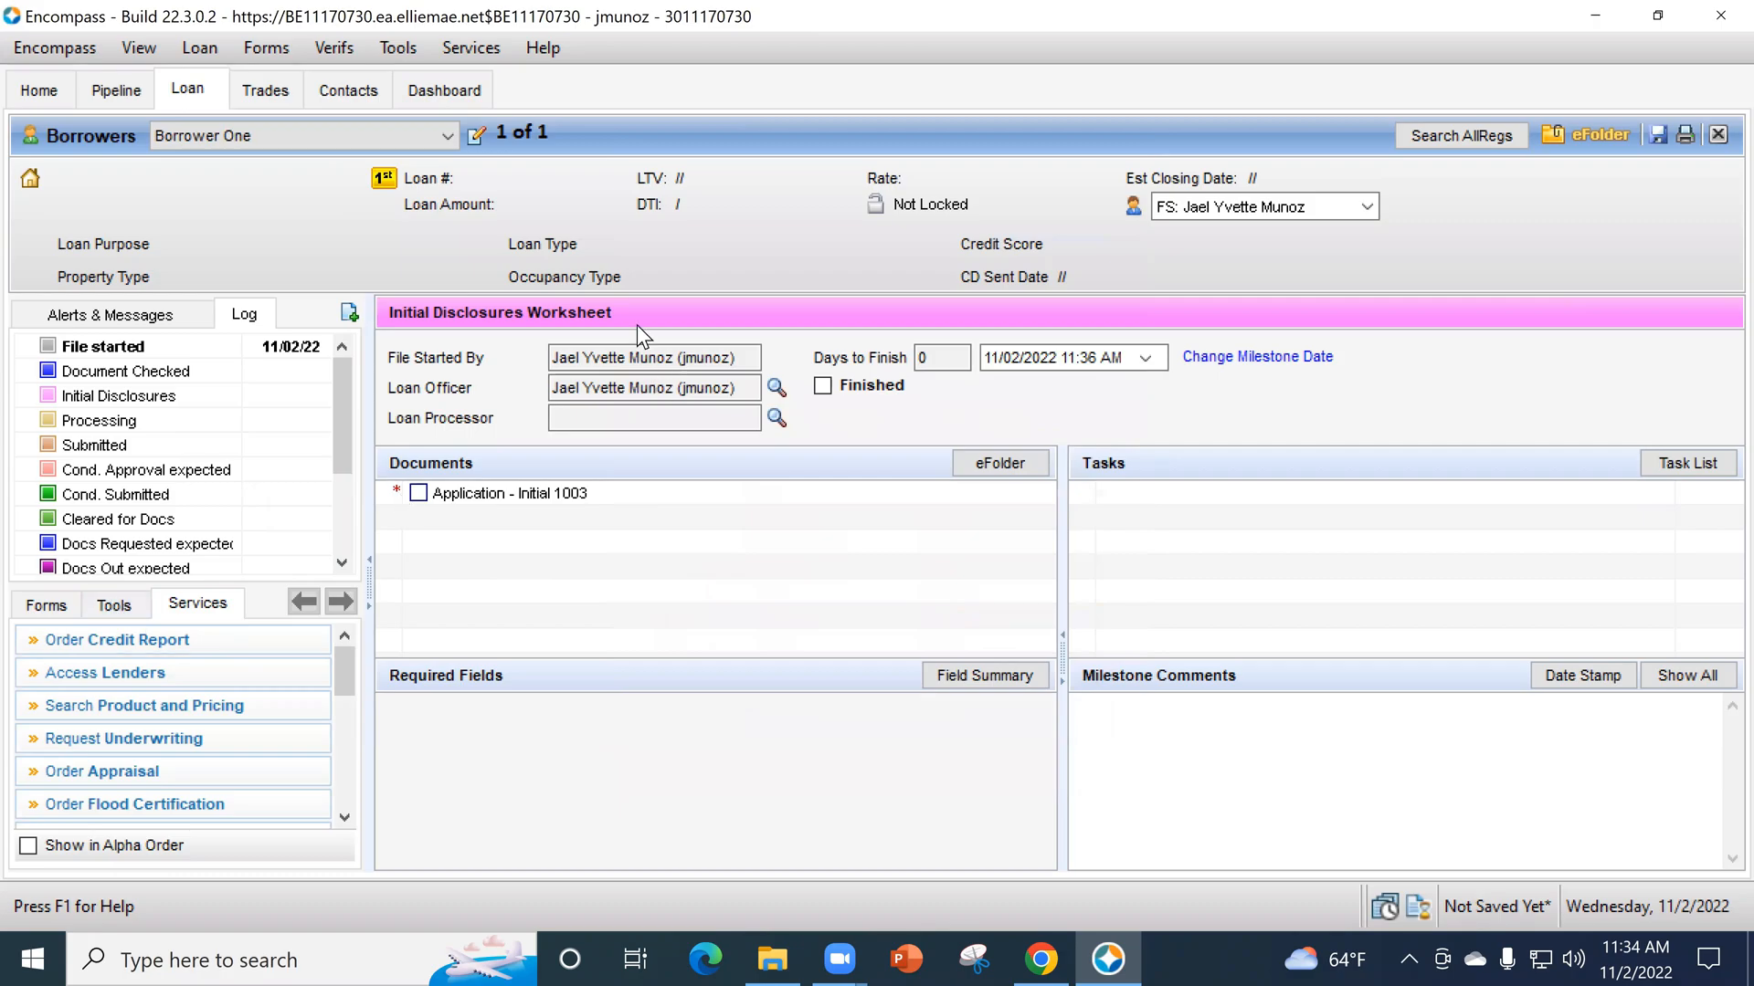
{"action": "left_click", "coordinate": [776, 418]}
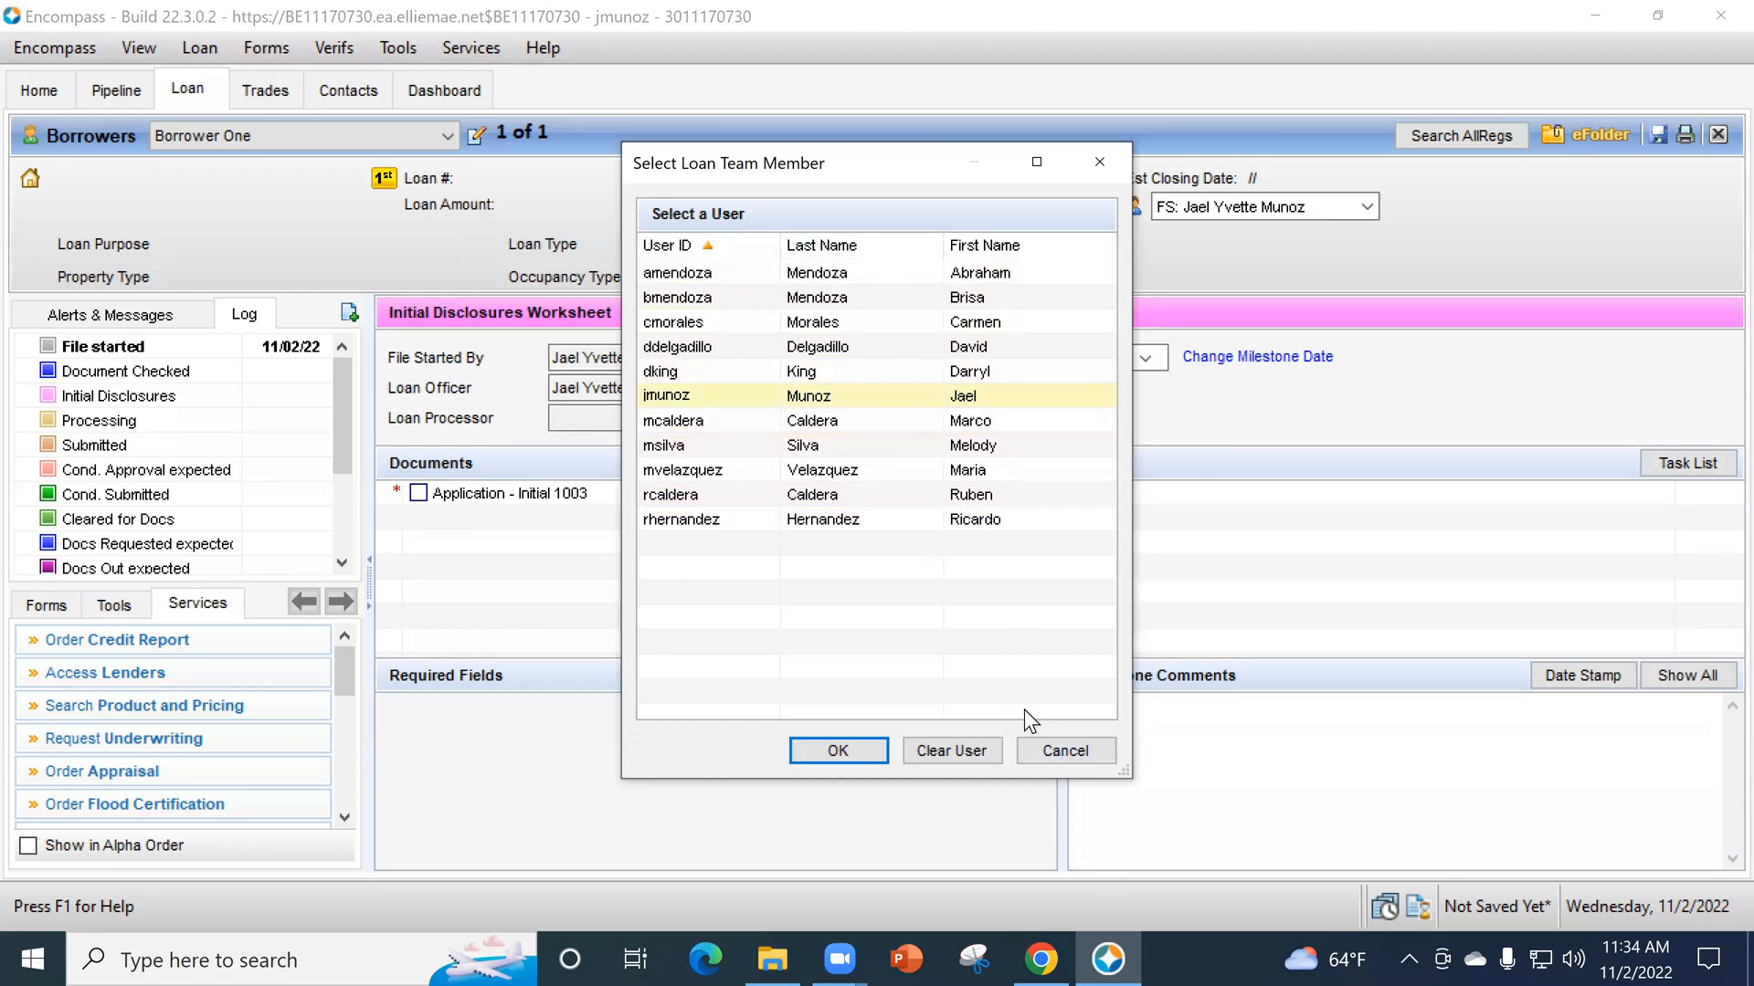
{"action": "left_click", "coordinate": [1076, 755]}
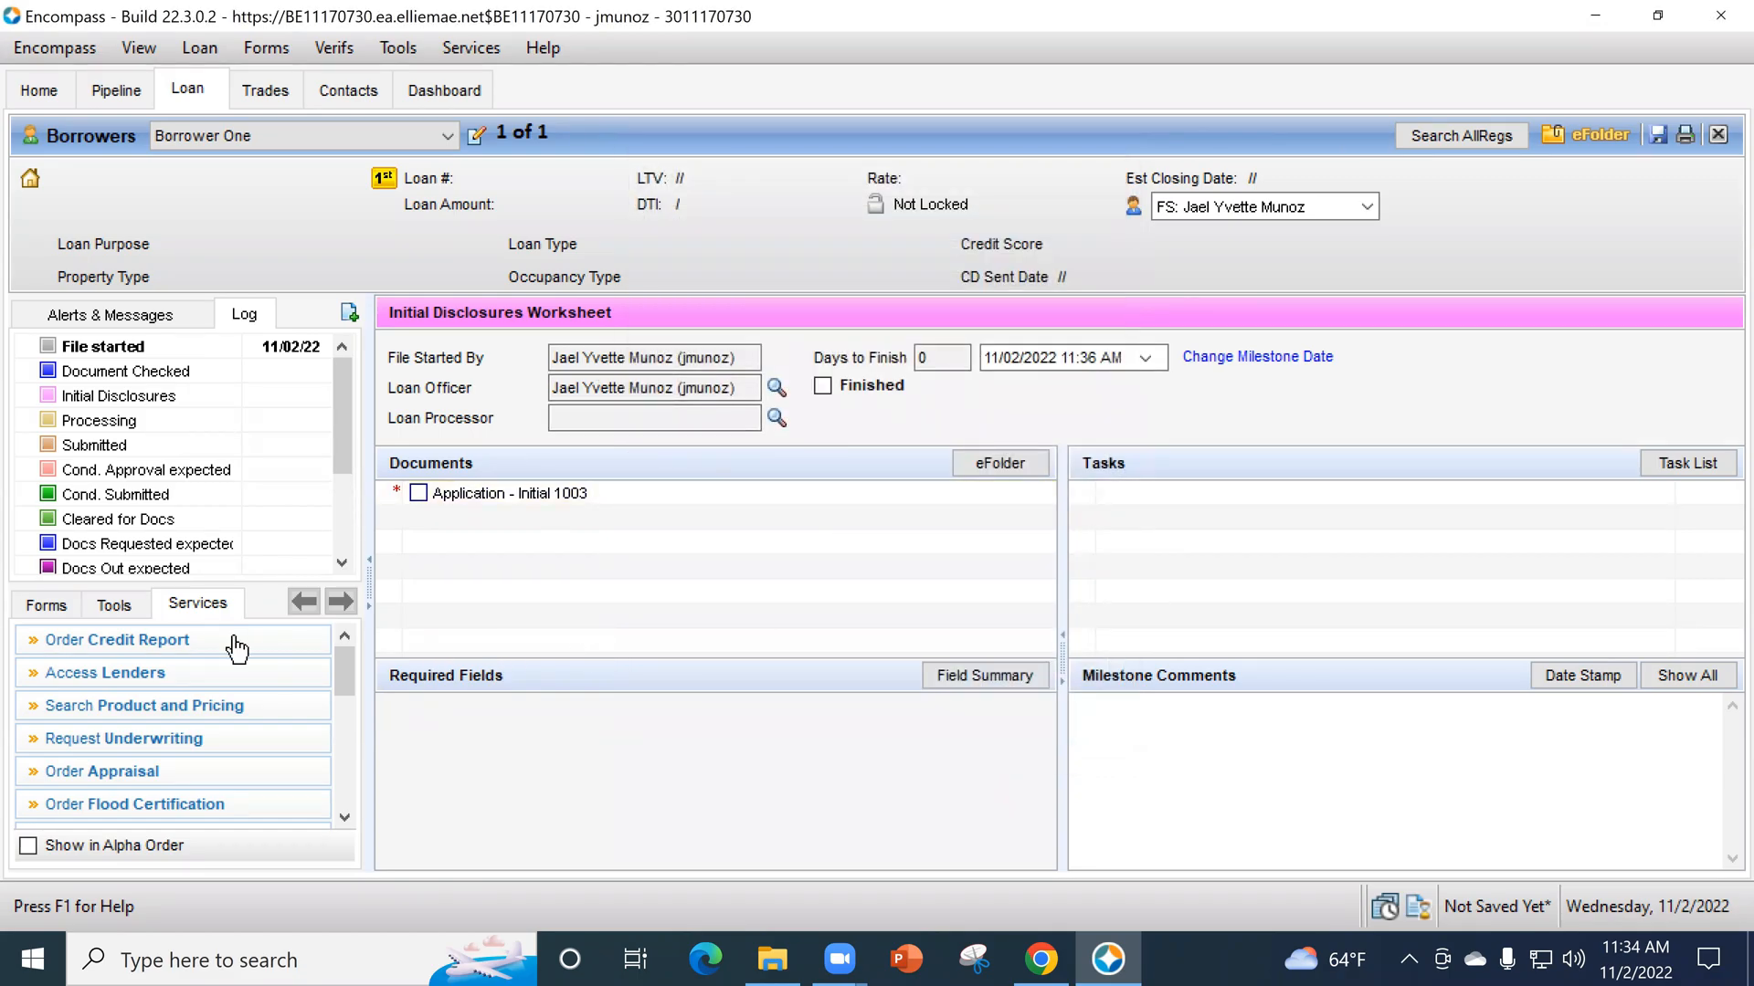
- List all loan forms in alphabetical order and open the Borrower Summary - Origination form
{"action": "left_click", "coordinate": [47, 604]}
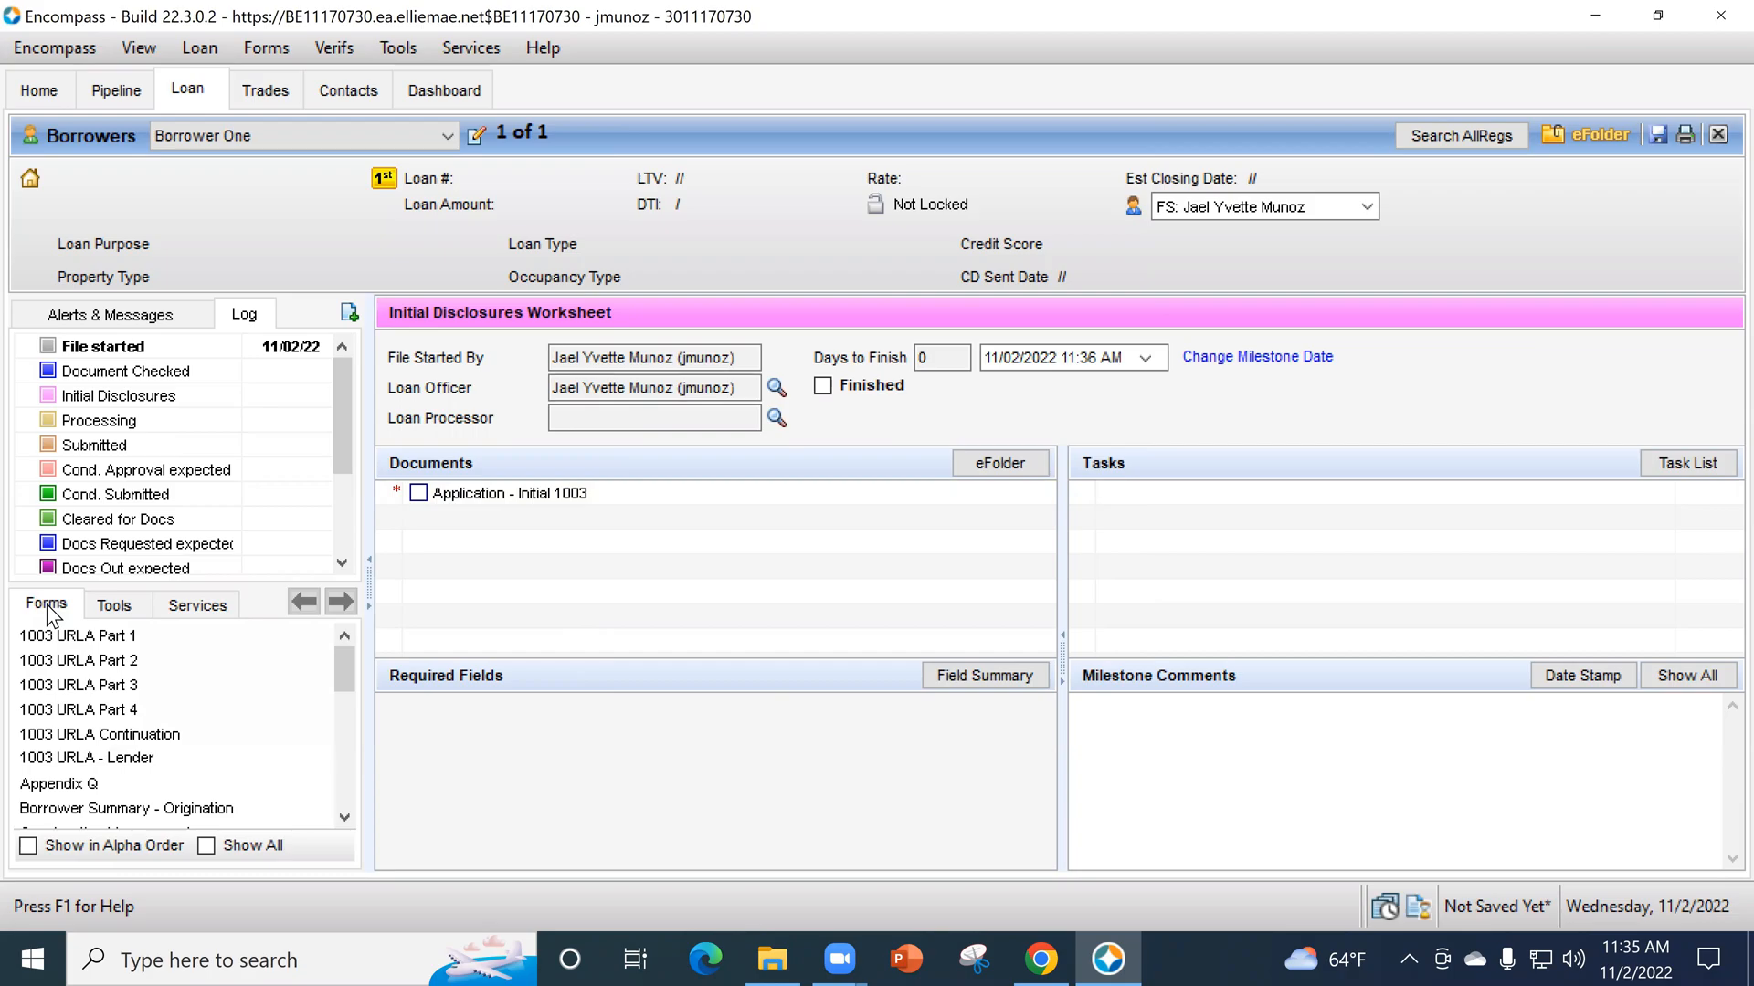
{"action": "left_click", "coordinate": [47, 846]}
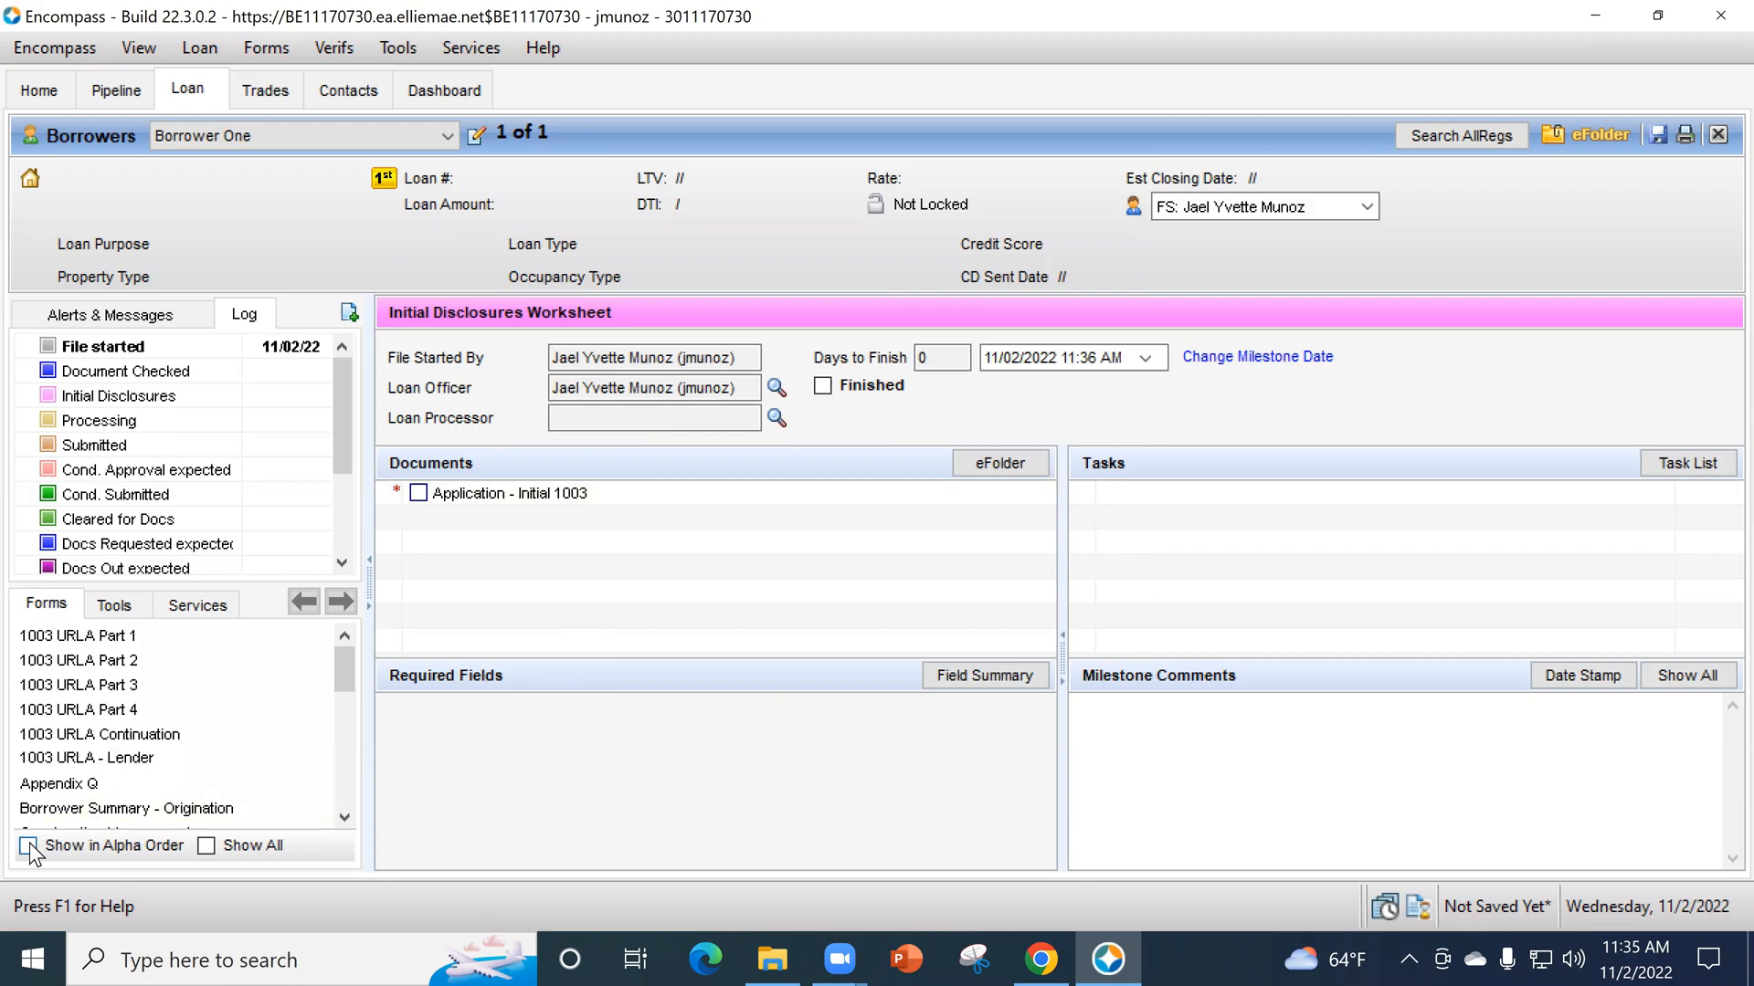
{"action": "left_click", "coordinate": [206, 846]}
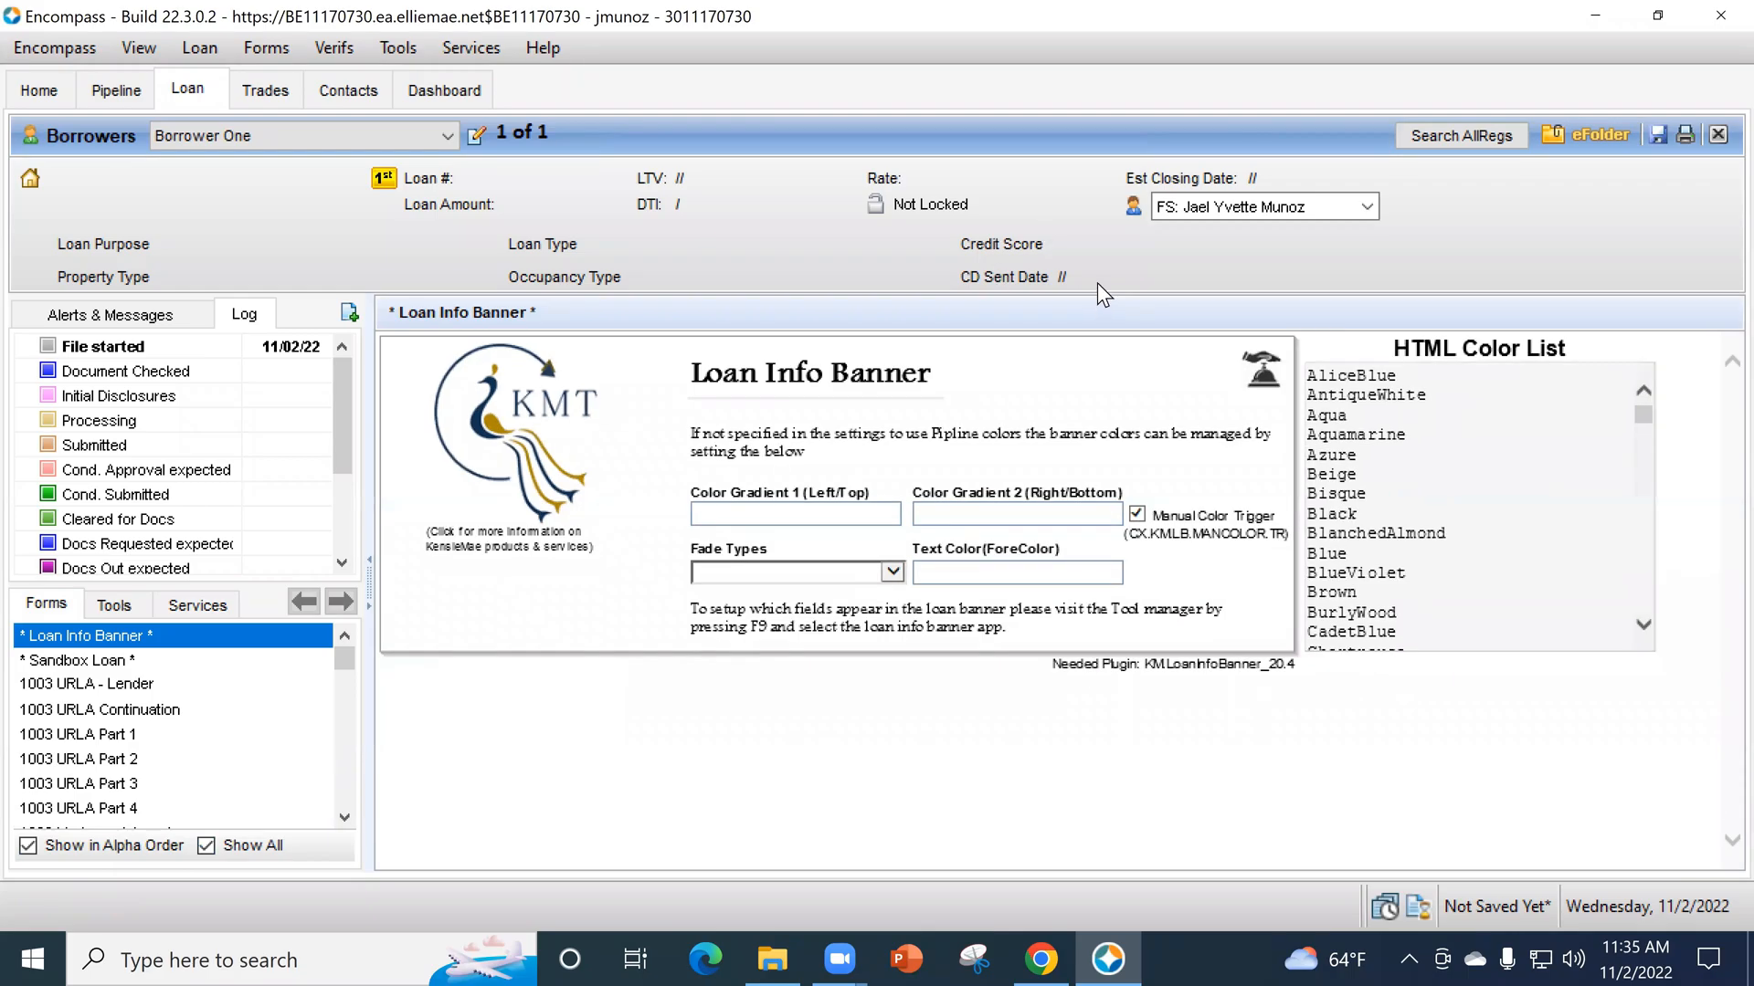
{"action": "scroll", "coordinate": [262, 736], "scroll_direction": "down", "scroll_amount": 5}
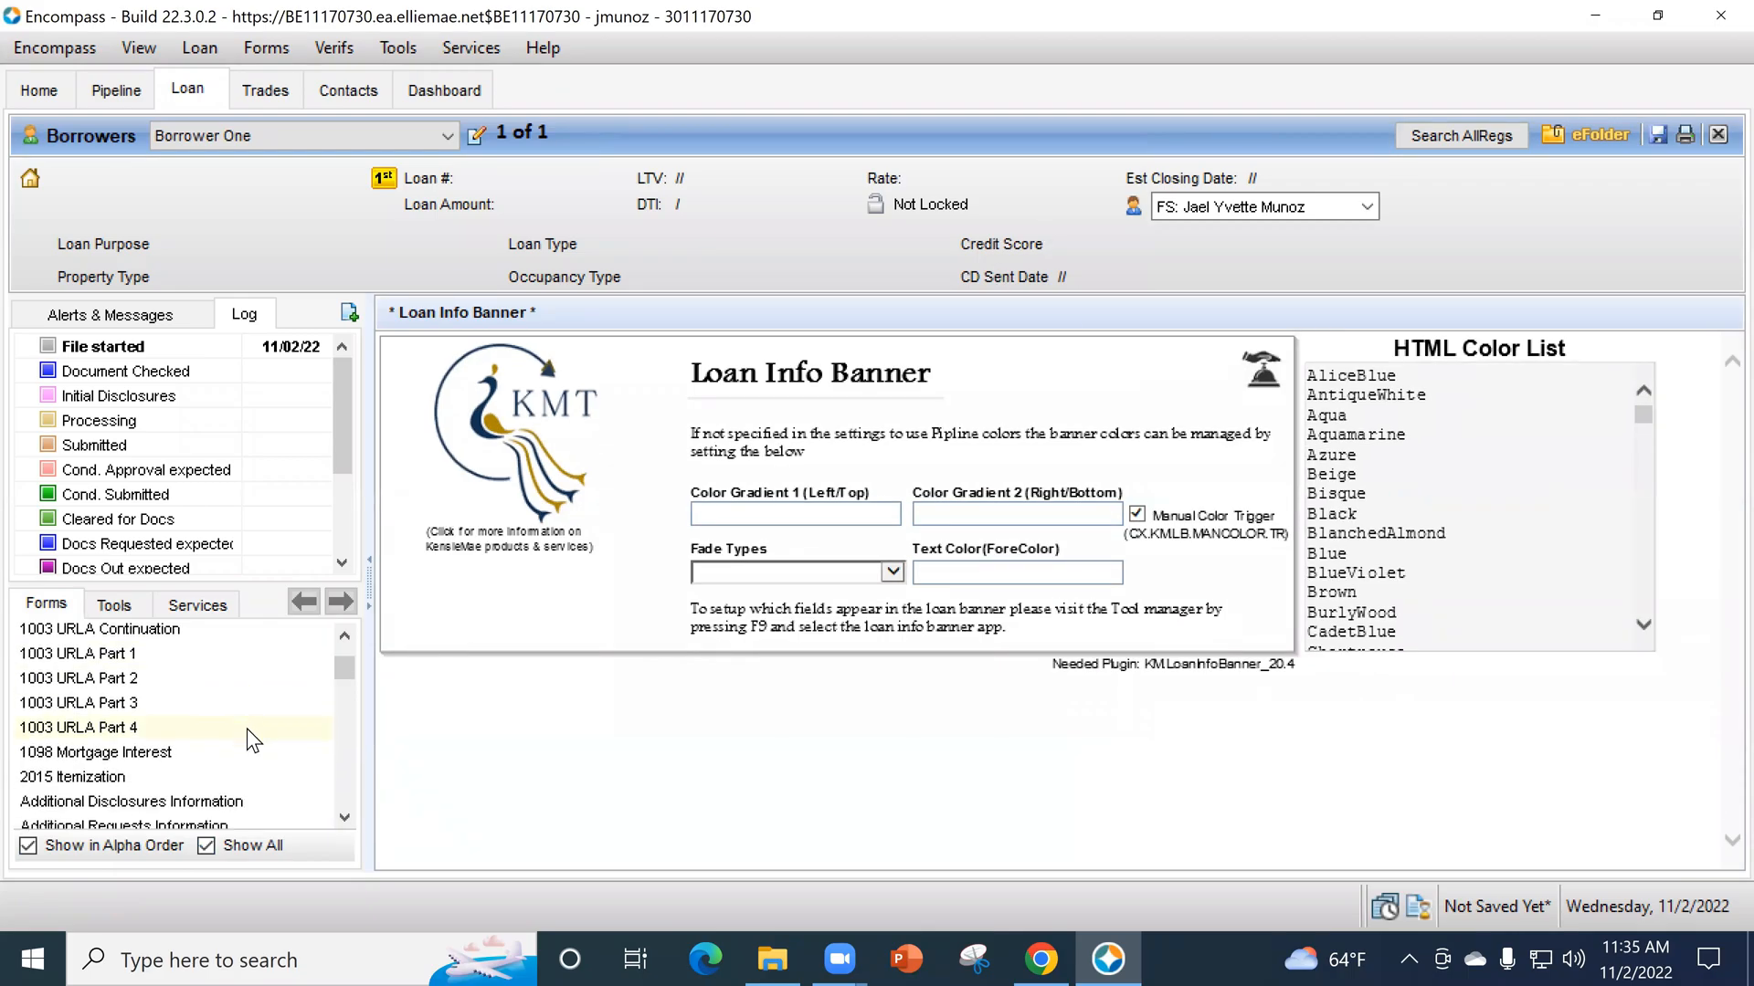
{"action": "scroll", "coordinate": [248, 720], "scroll_direction": "down", "scroll_amount": 1}
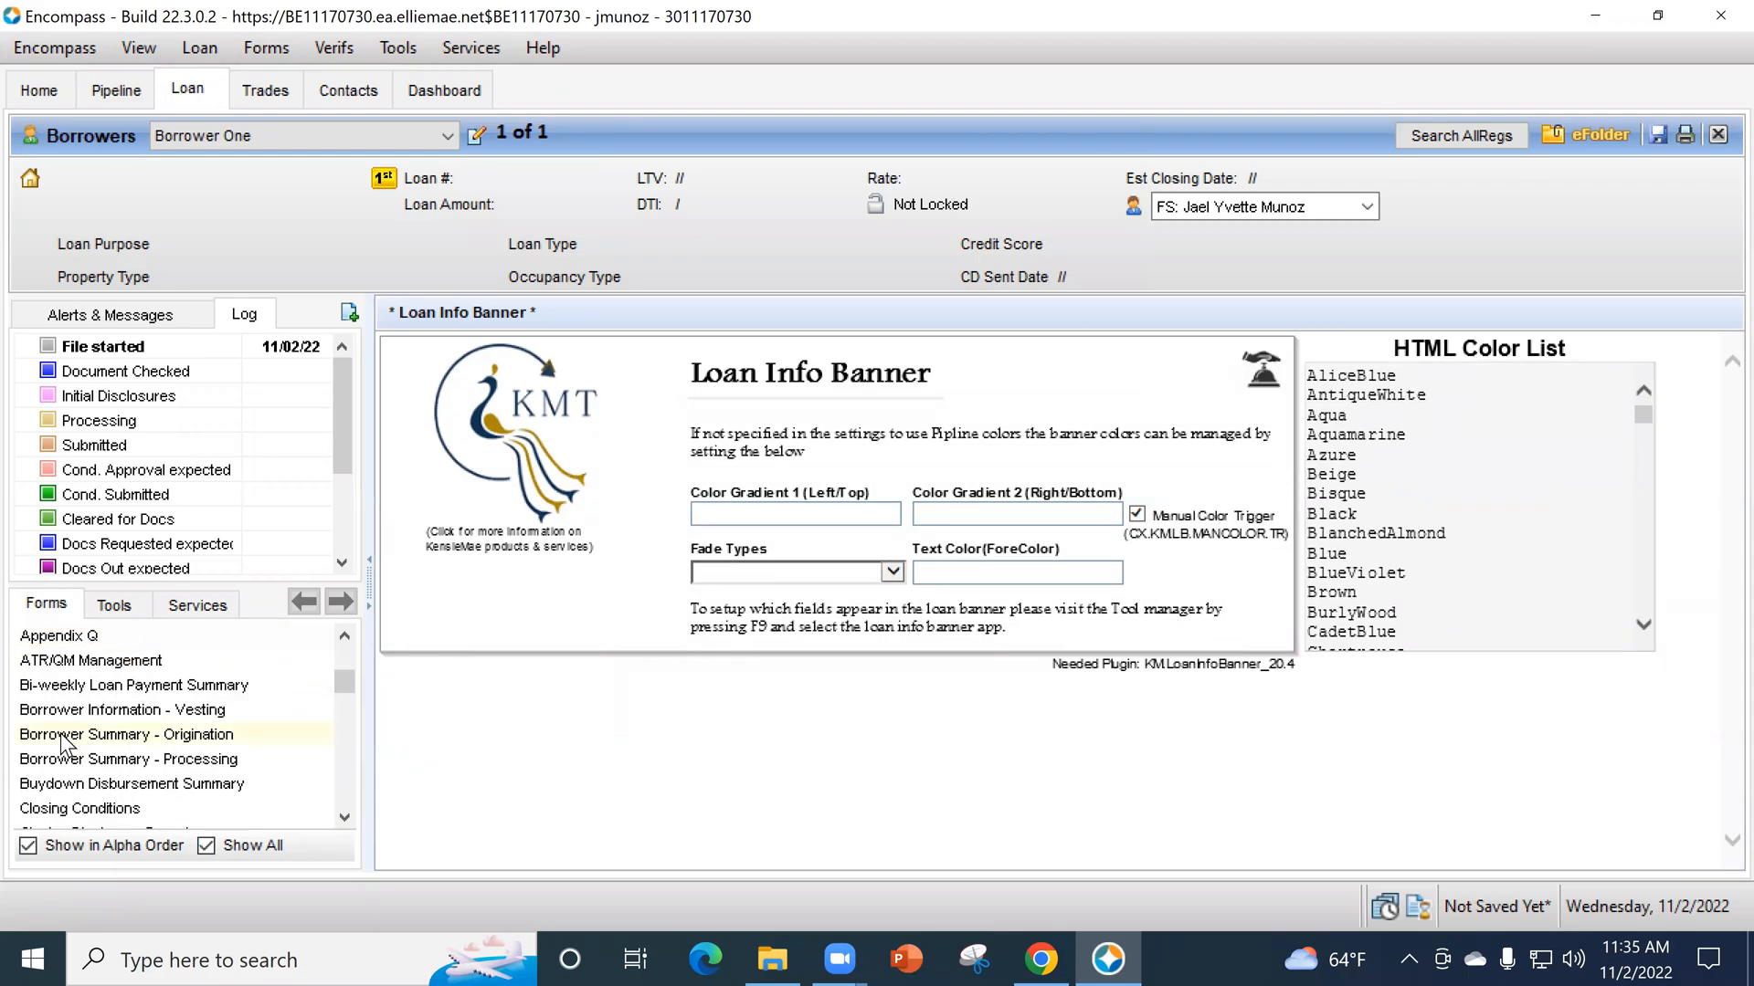
{"action": "left_click", "coordinate": [159, 730]}
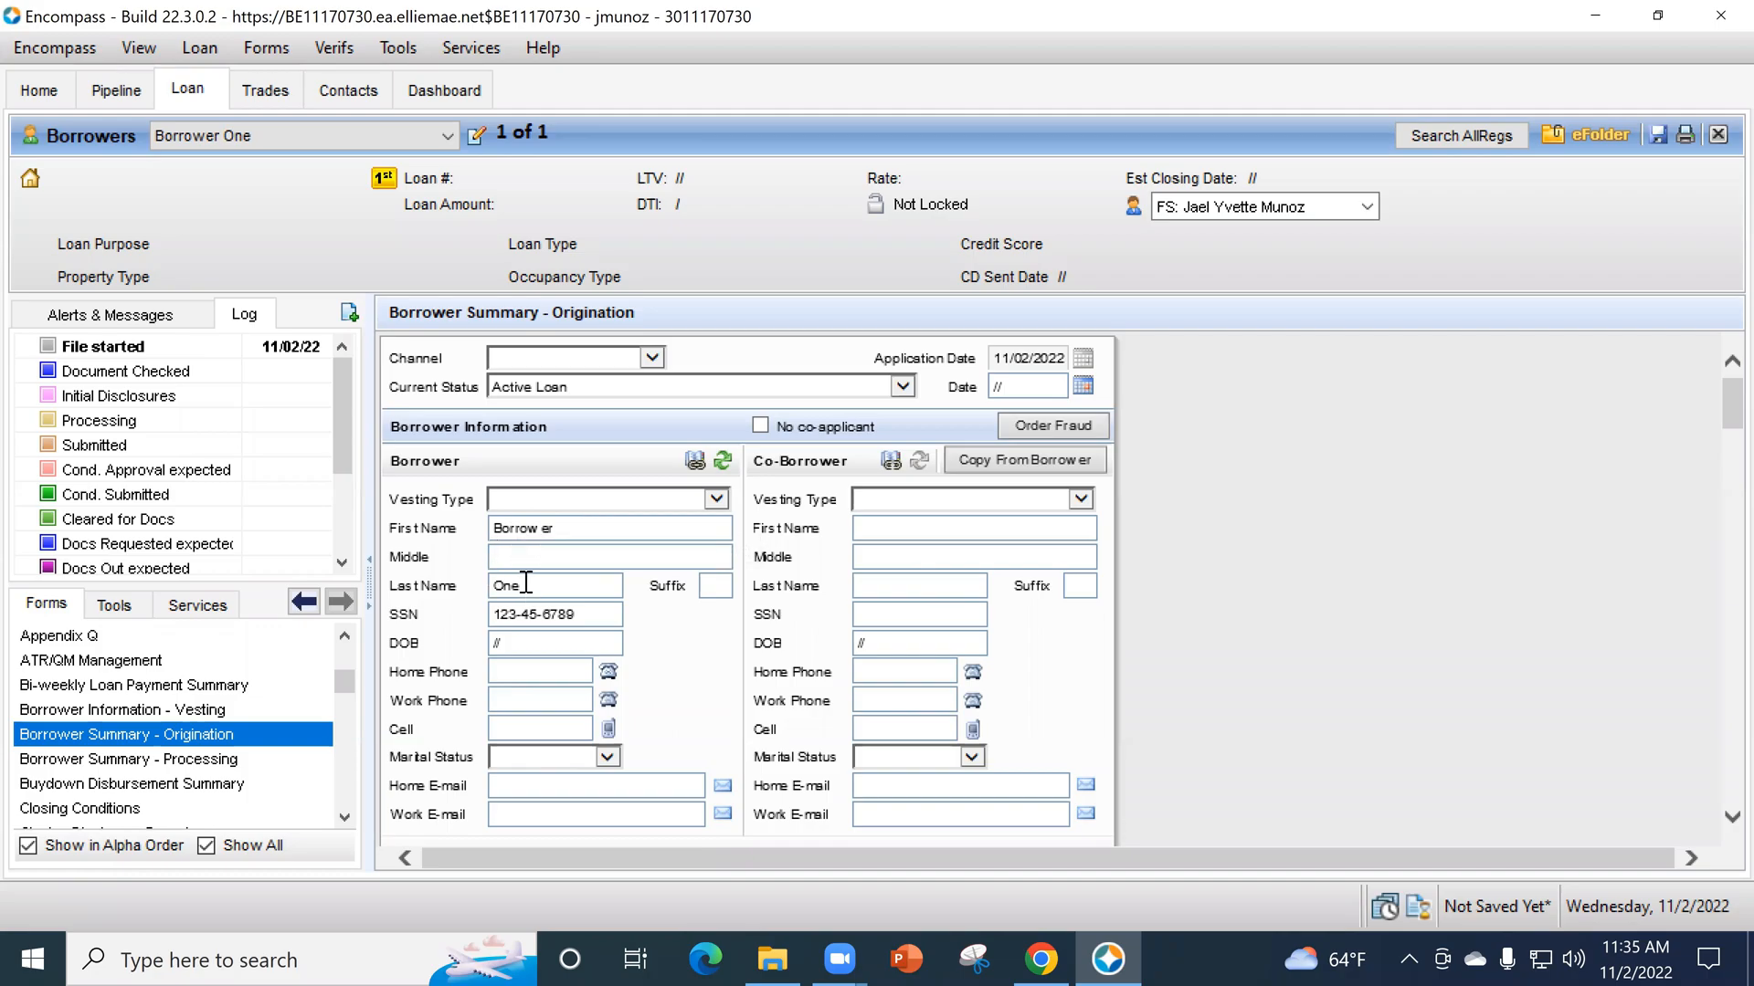
- Enter the borrower's date of birth and go through the phone, marital status and home e-mail fields, leaving them blank
{"action": "left_click", "coordinate": [512, 643]}
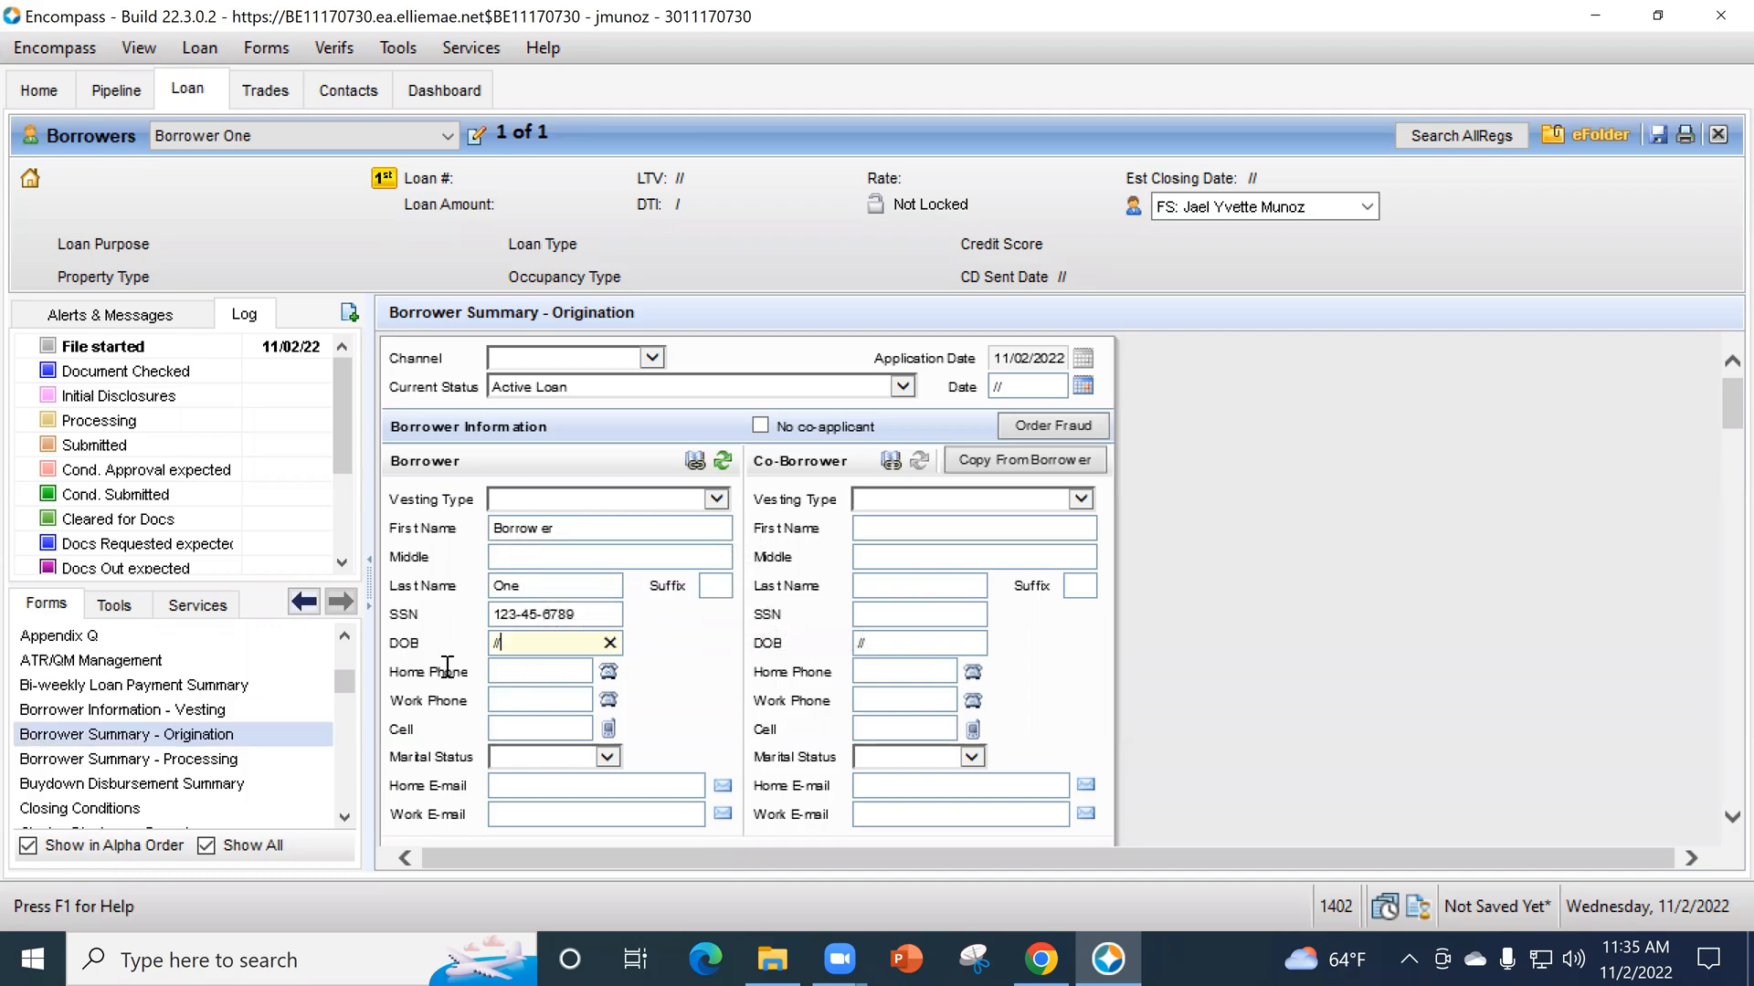
{"action": "type", "text": "10/07/1984"}
{"action": "left_click", "coordinate": [552, 684]}
{"action": "left_click", "coordinate": [526, 728]}
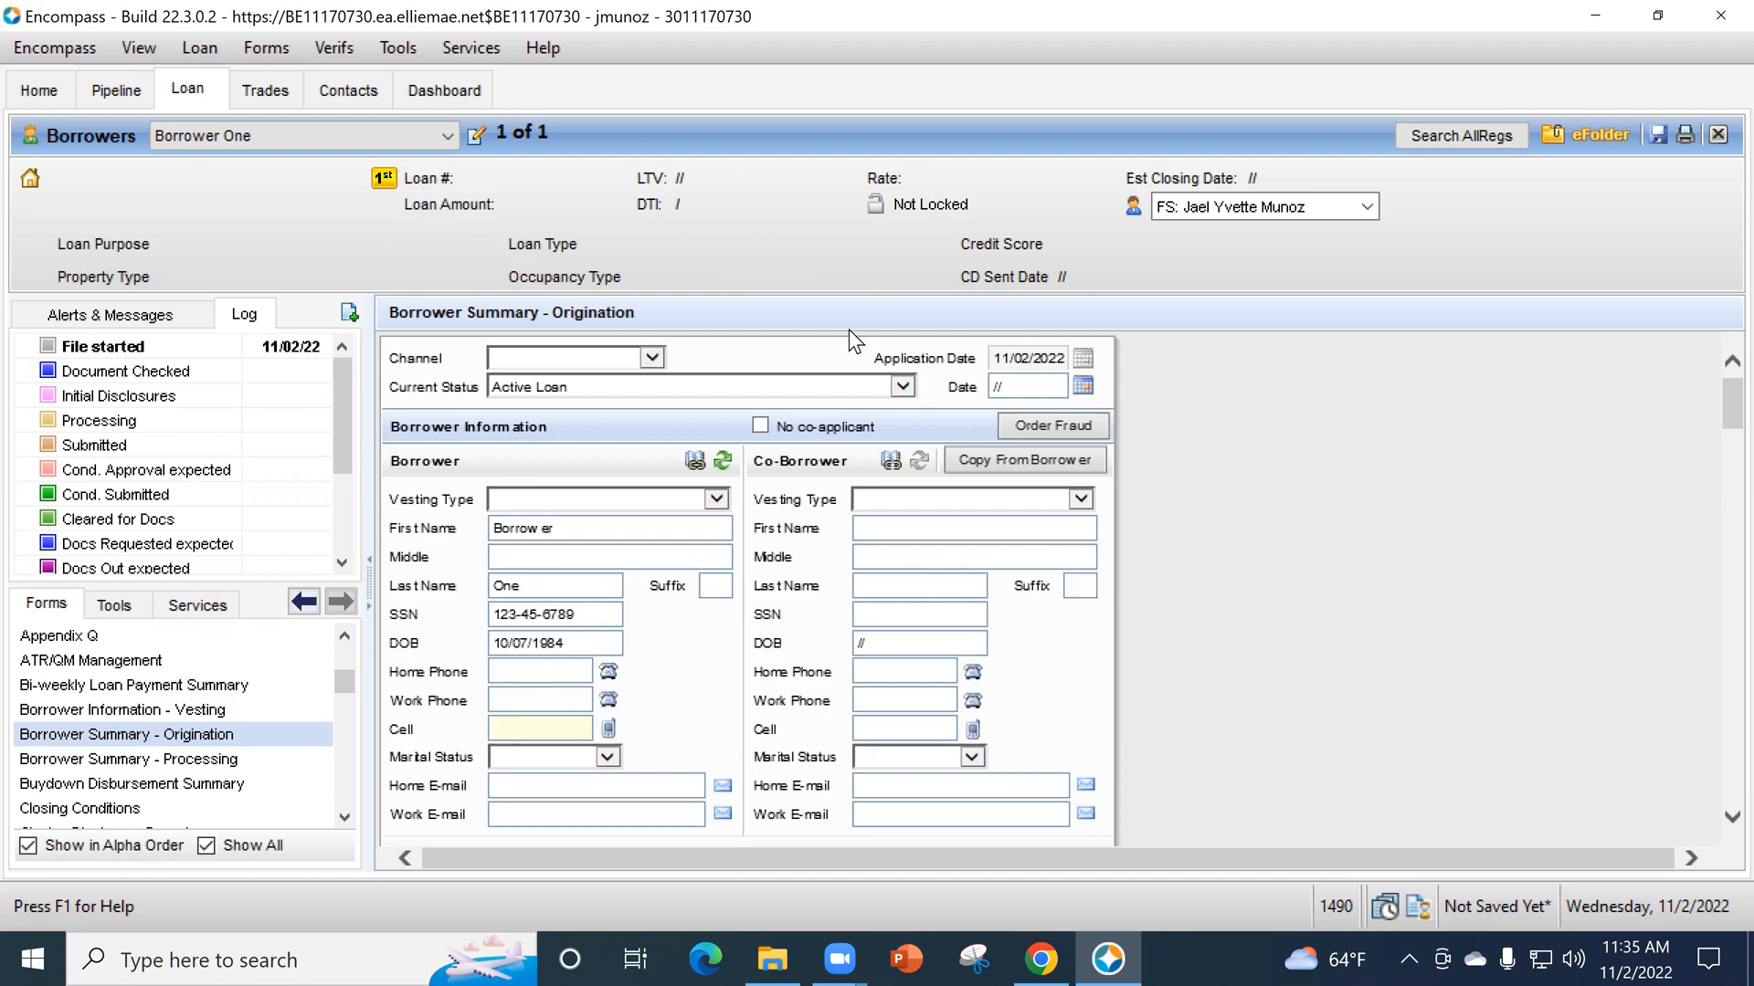
{"action": "left_click", "coordinate": [548, 754]}
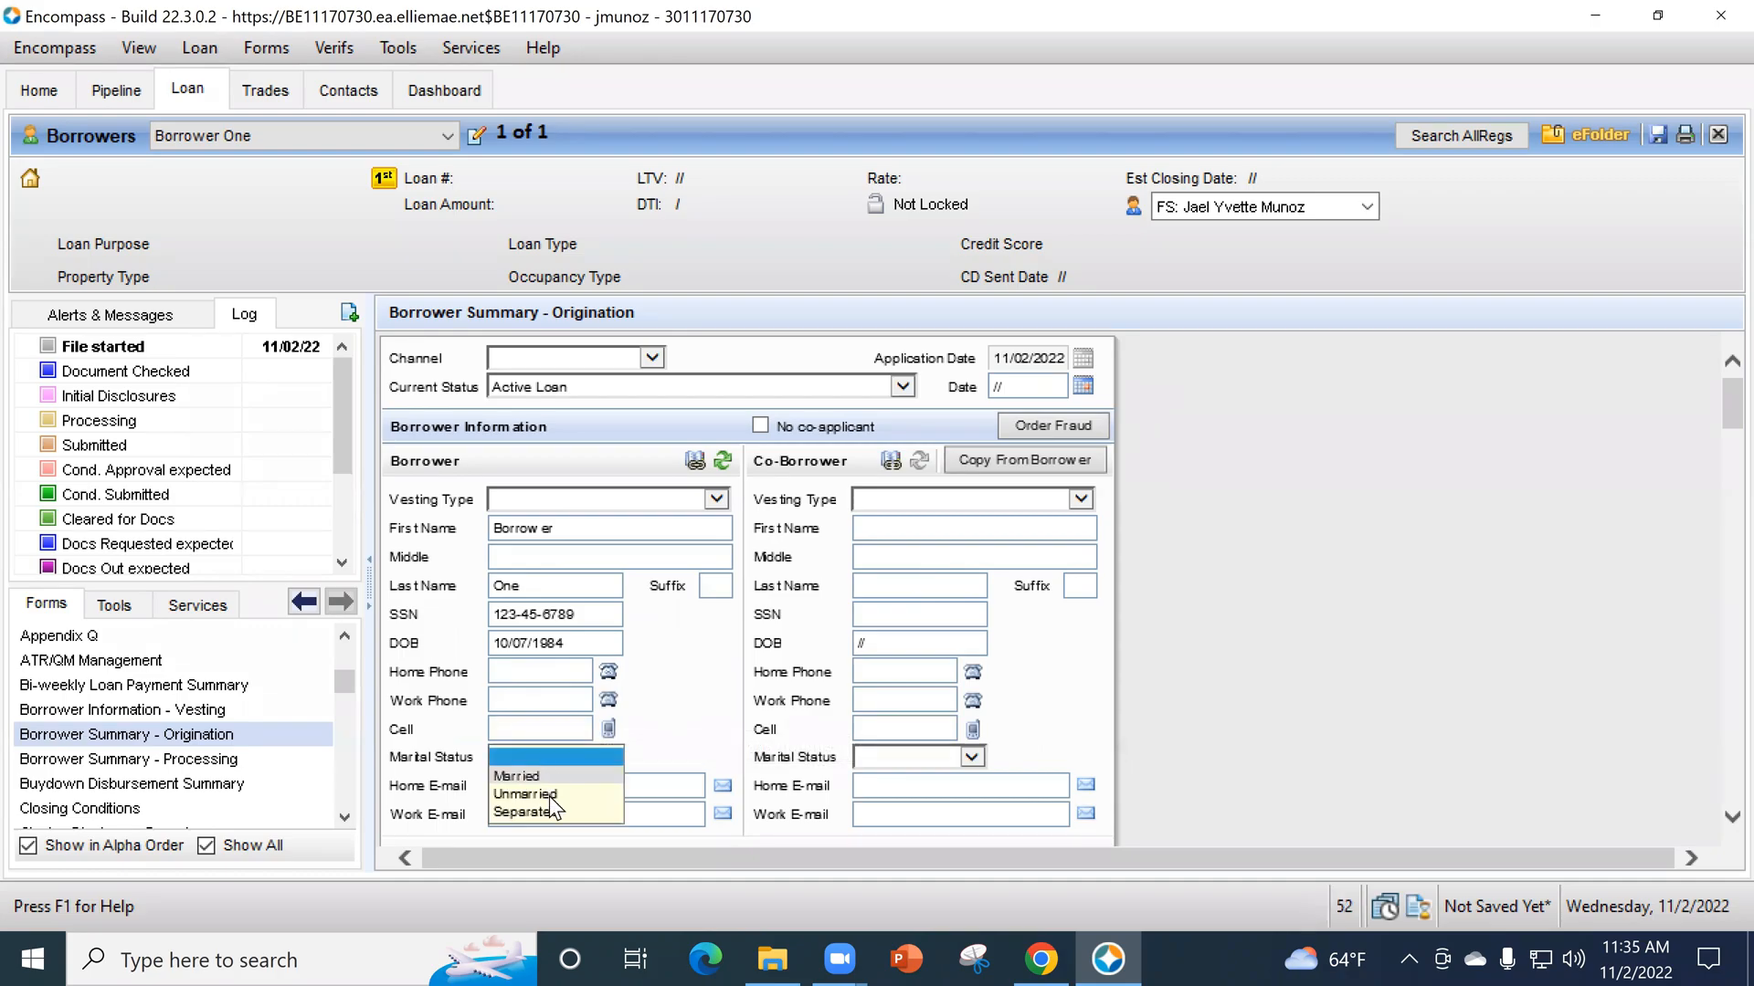
{"action": "left_click", "coordinate": [649, 787]}
{"action": "left_click", "coordinate": [518, 787]}
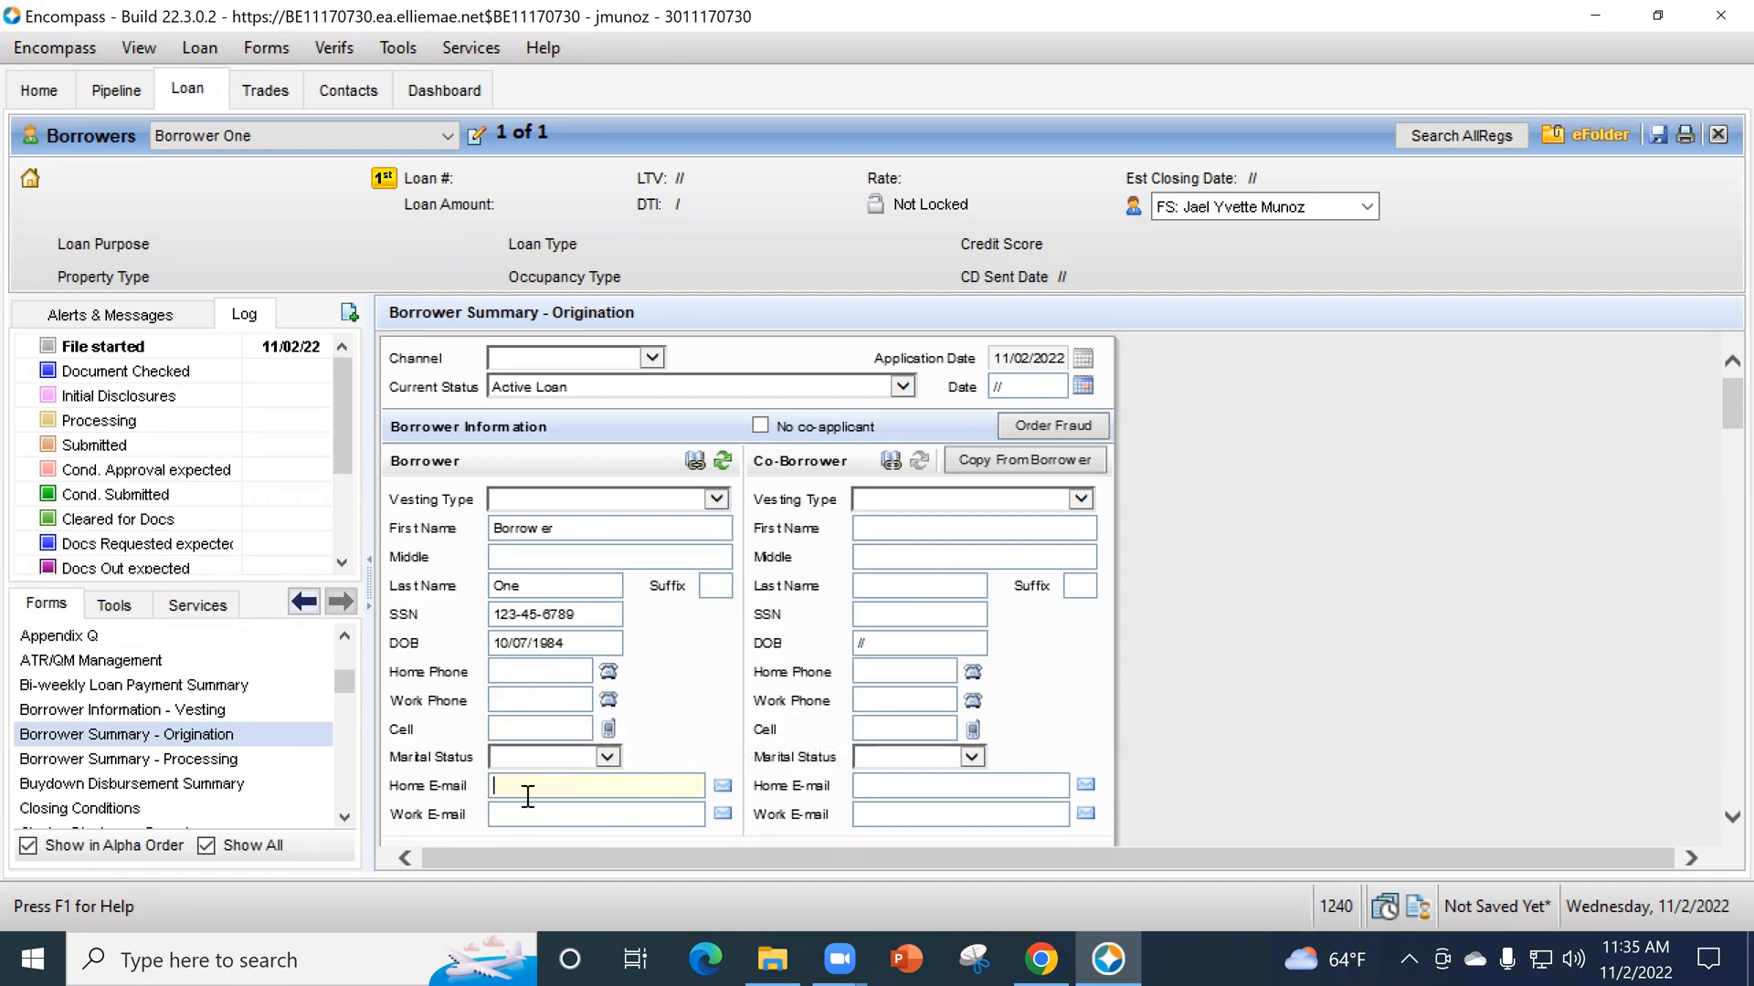
- Complete the borrower's Social Security Number Verification with purpose "Seeking a Mortgage", consent valid for 90 days and reason Apply for a mortgage
{"action": "scroll", "coordinate": [516, 769], "scroll_direction": "down", "scroll_amount": 3}
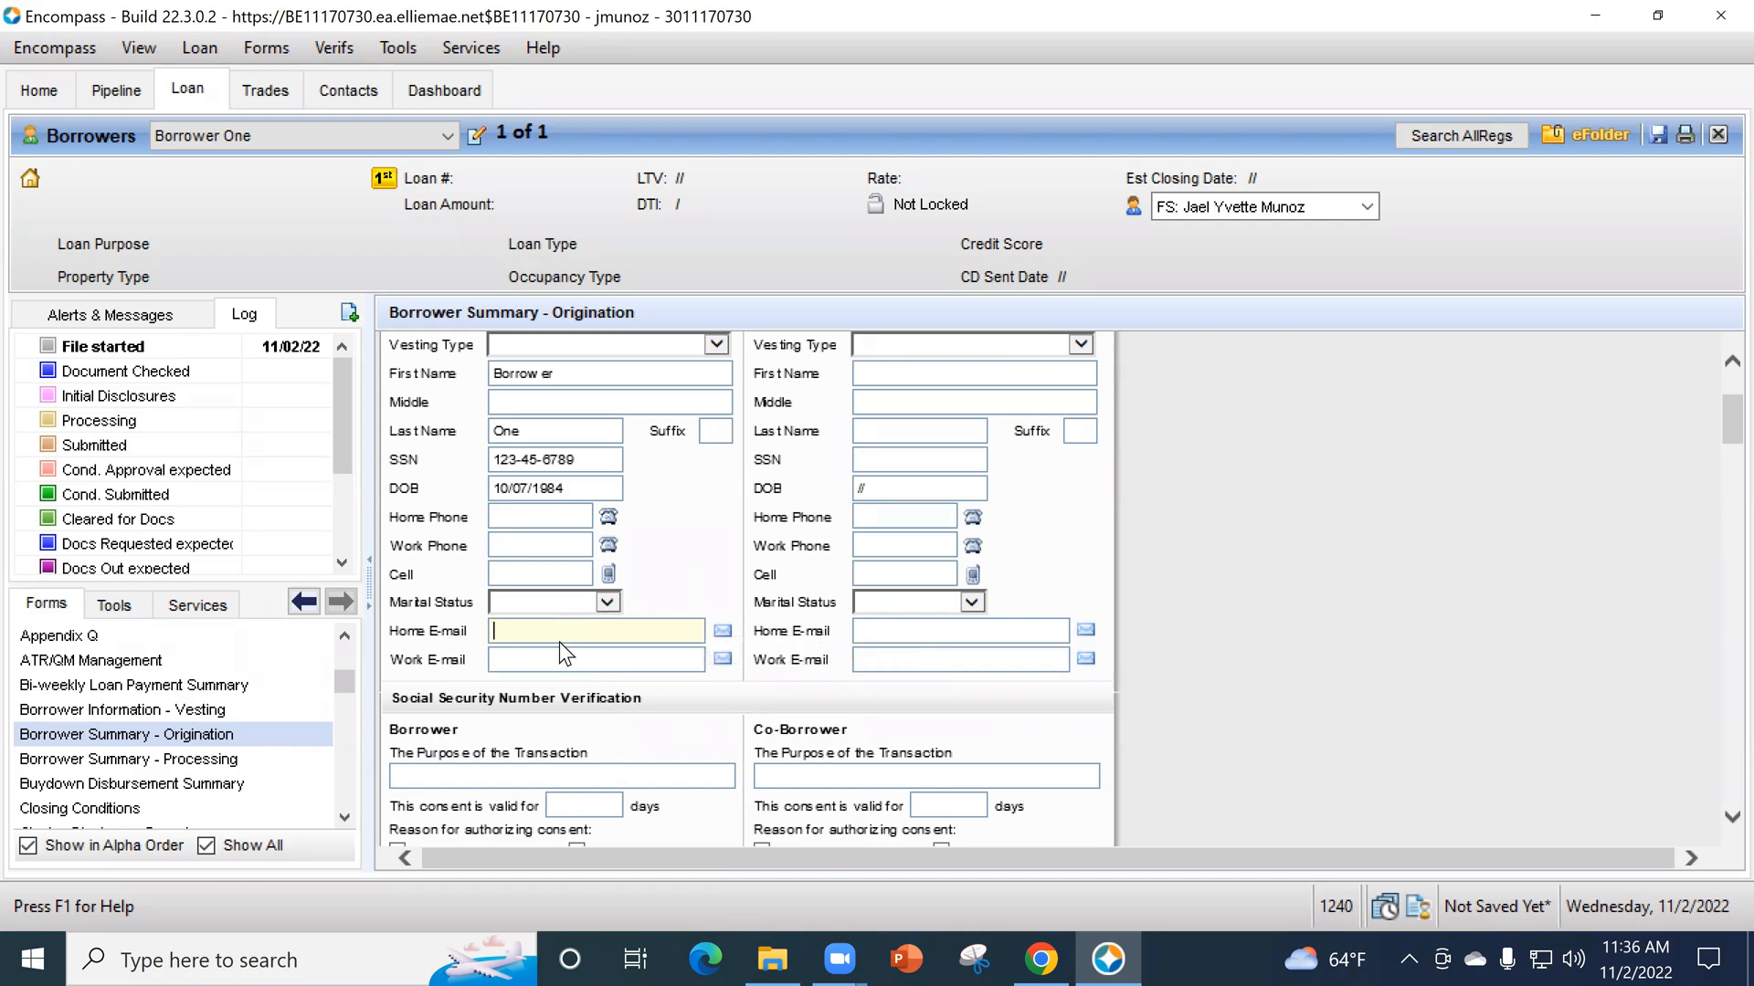
{"action": "scroll", "coordinate": [612, 640], "scroll_direction": "down", "scroll_amount": 1}
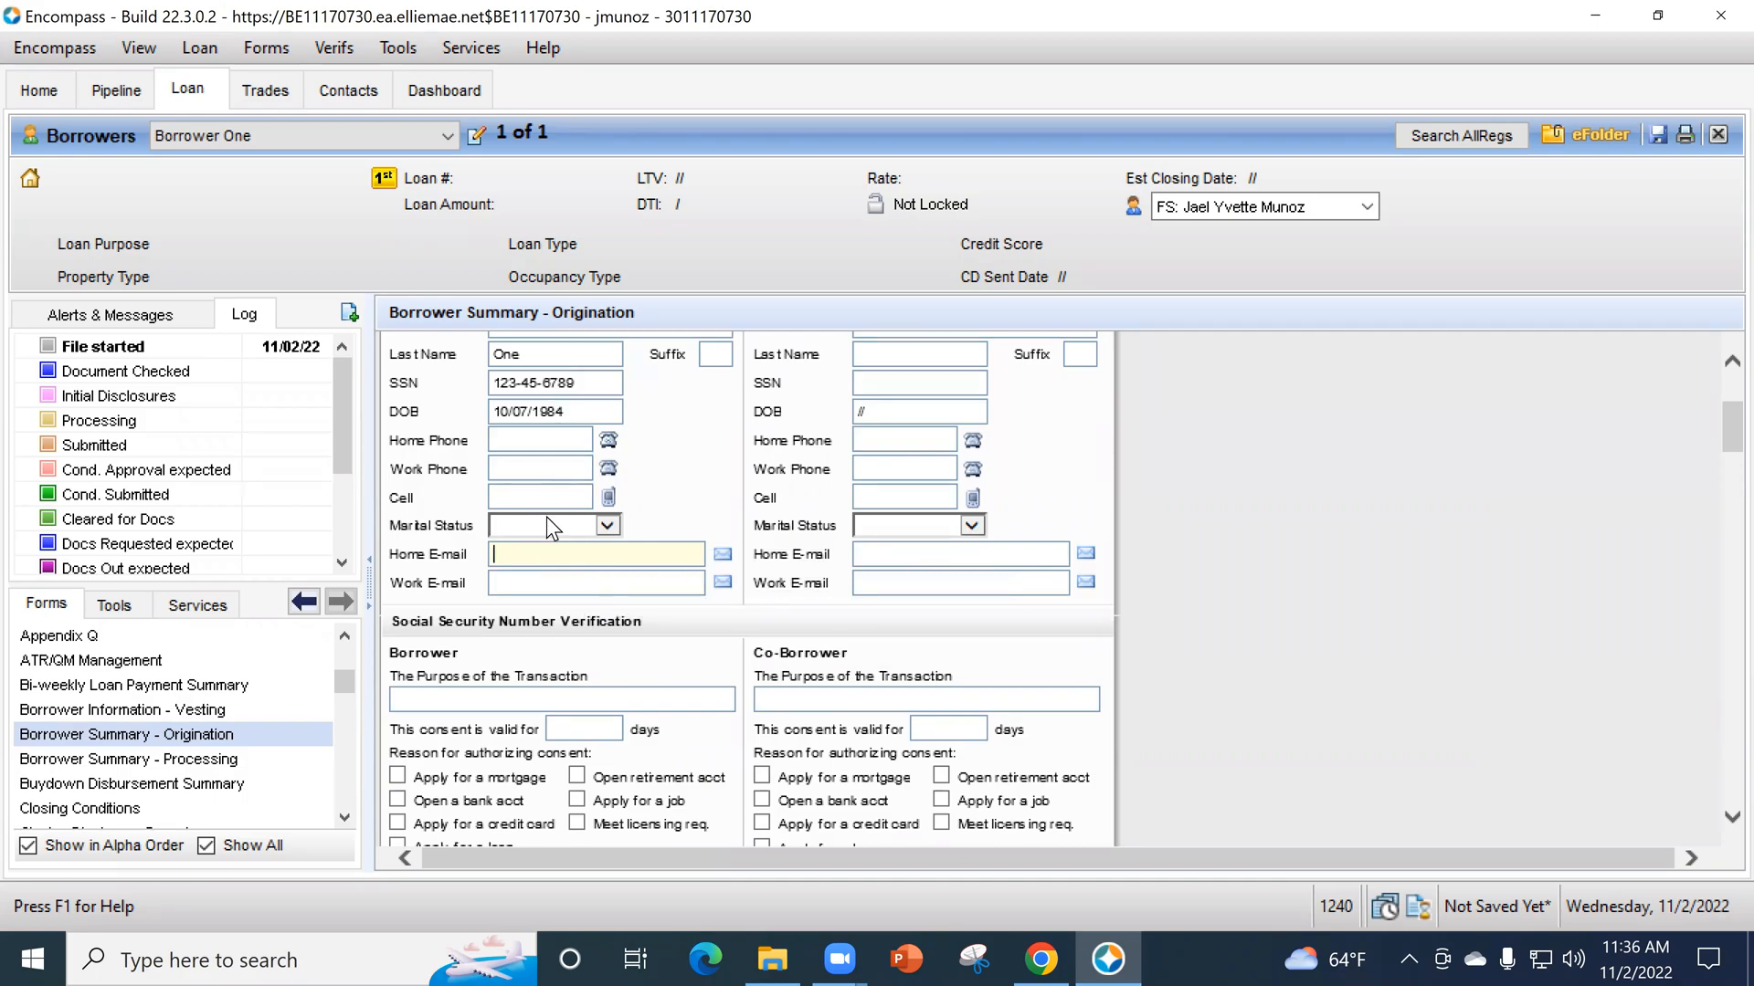
{"action": "scroll", "coordinate": [551, 530], "scroll_direction": "down", "scroll_amount": 2}
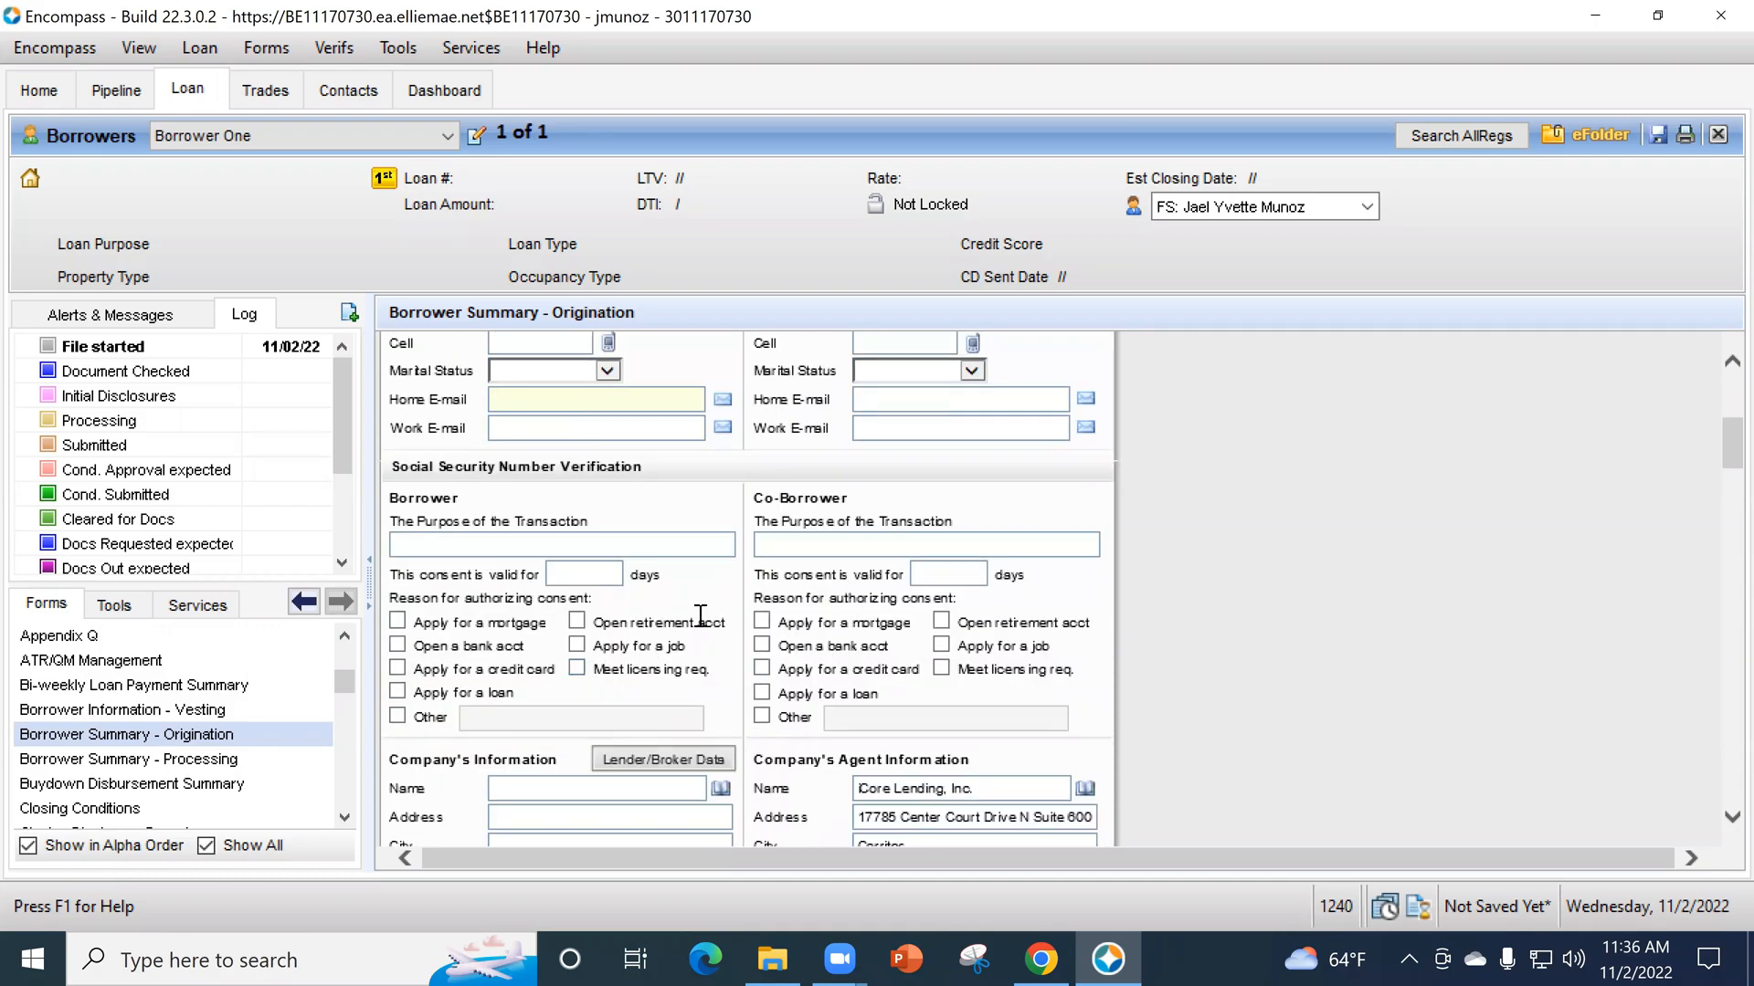
{"action": "scroll", "coordinate": [758, 696], "scroll_direction": "down", "scroll_amount": 1}
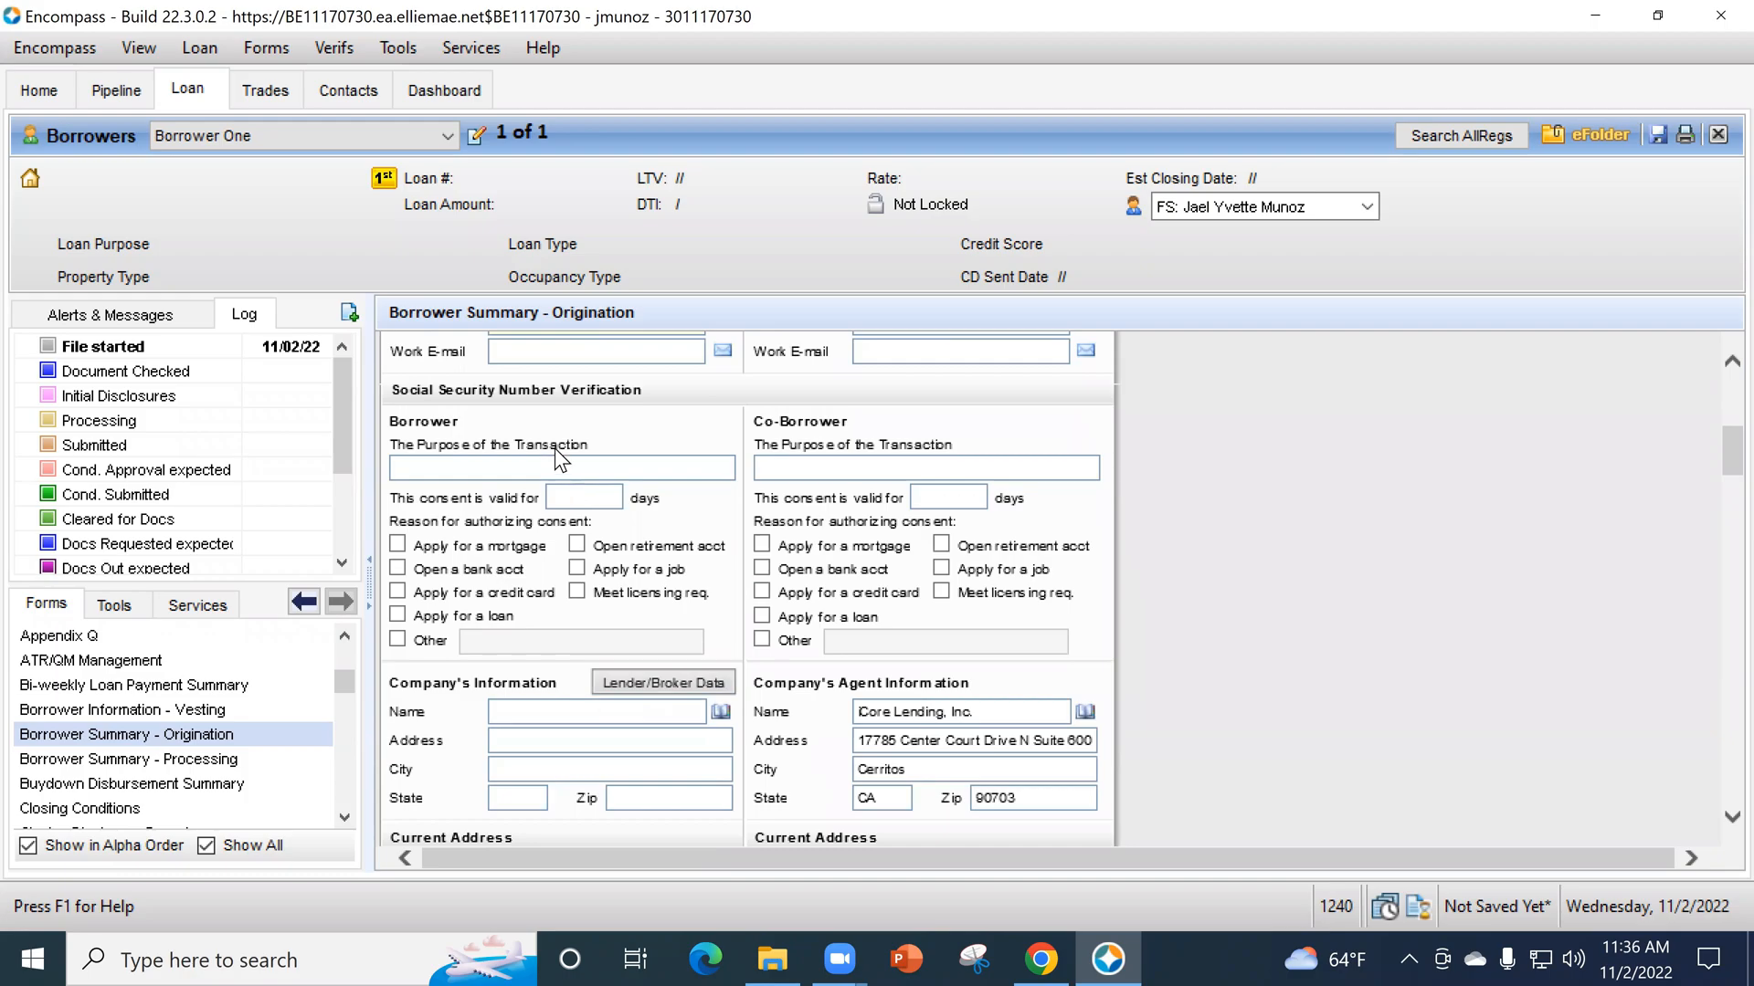
{"action": "type", "text": "Seeking a Mortgage"}
{"action": "left_click", "coordinate": [598, 494]}
{"action": "type", "text": "90"}
{"action": "key", "text": "Tab"}
{"action": "left_click", "coordinate": [398, 545]}
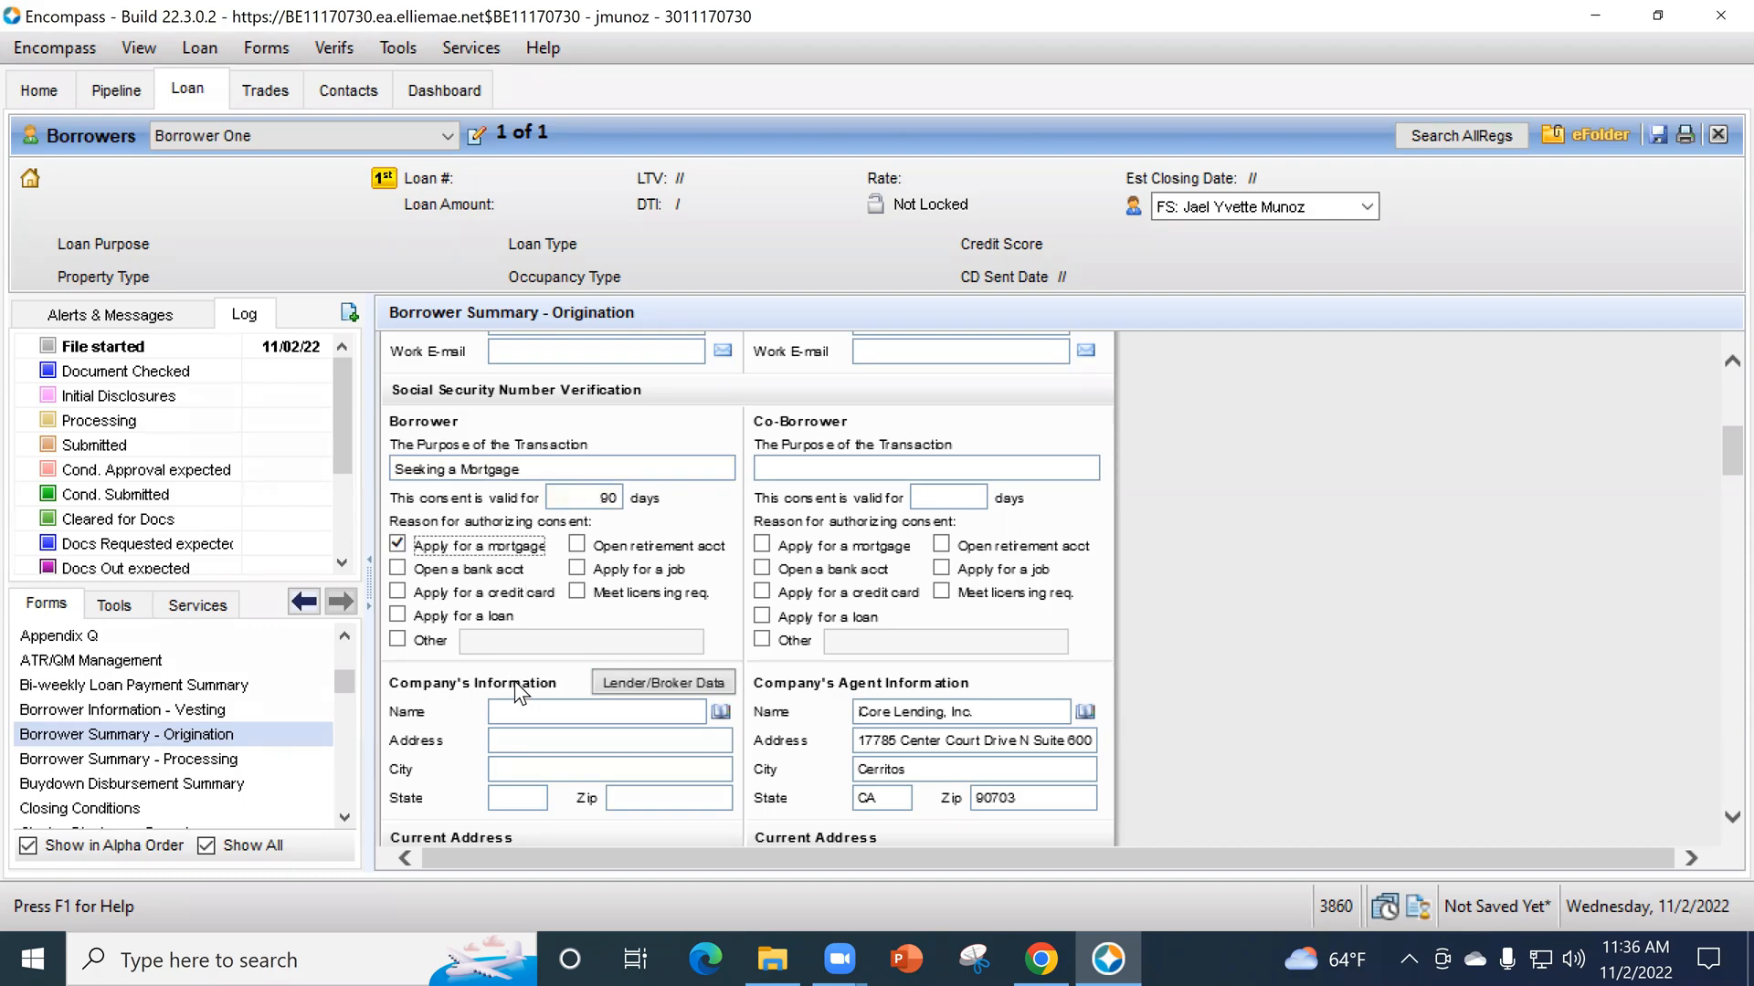
- Record 2 years and 0 months at the borrower's current address and mark the housing as Rent
{"action": "scroll", "coordinate": [508, 678], "scroll_direction": "down", "scroll_amount": 3}
{"action": "scroll", "coordinate": [550, 692], "scroll_direction": "down", "scroll_amount": 3}
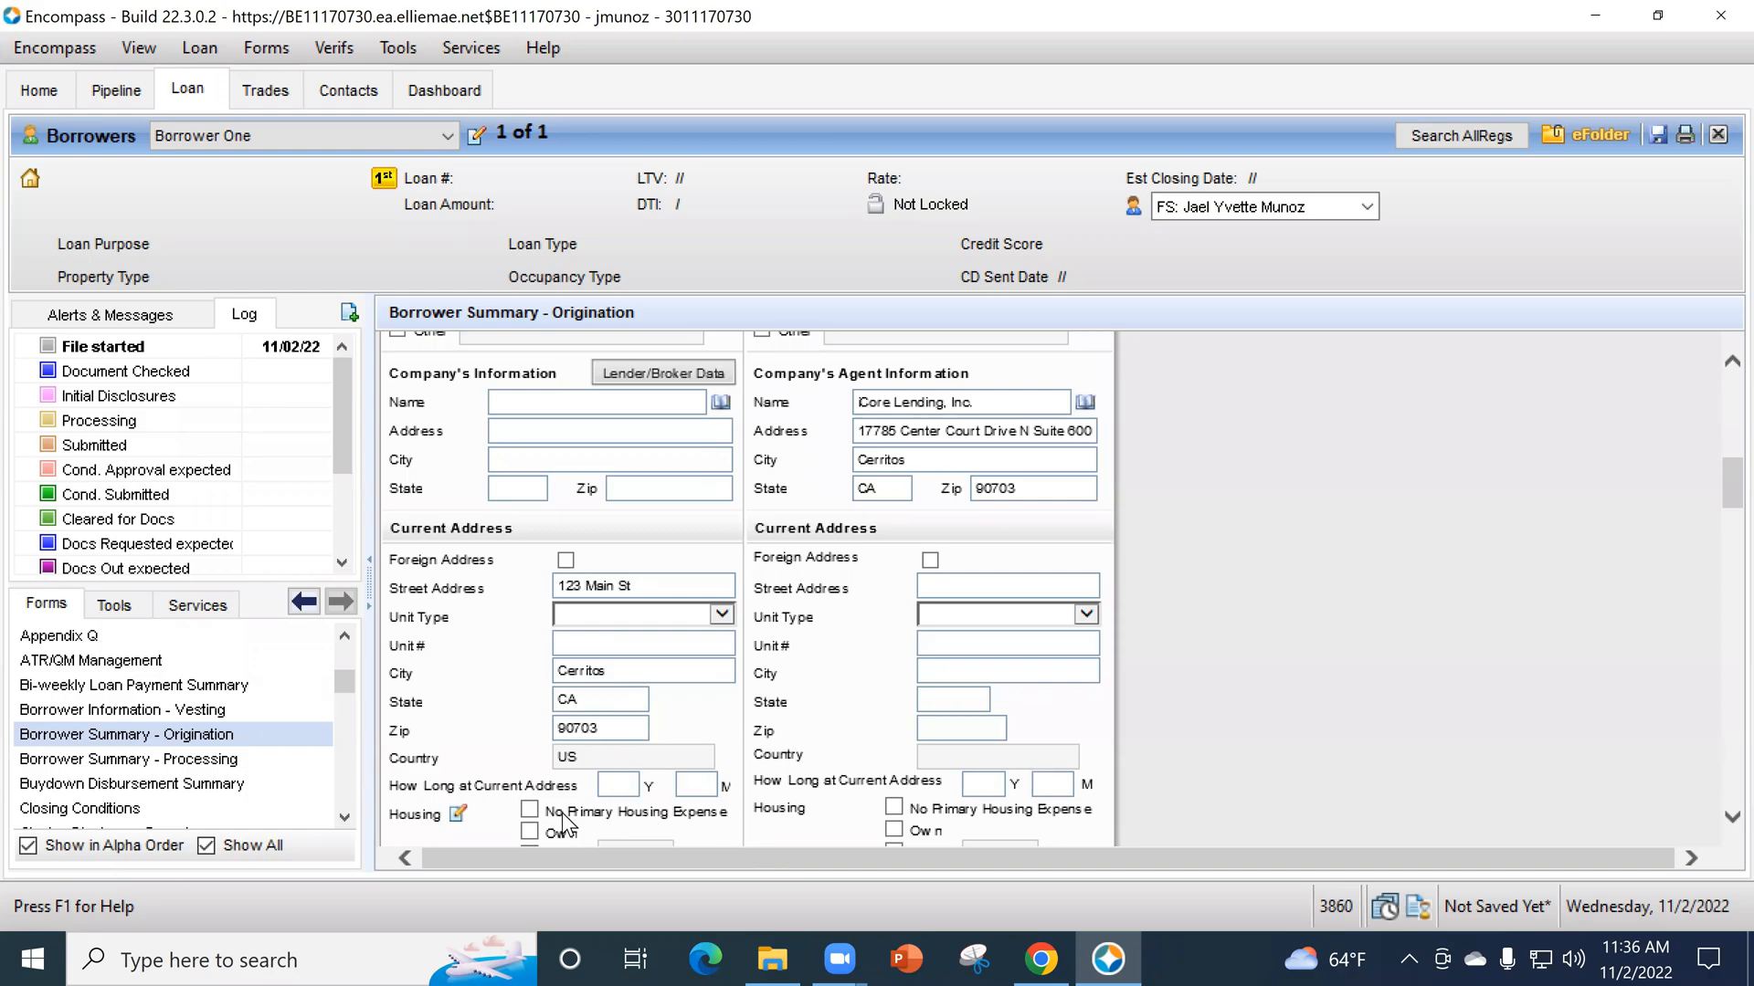
{"action": "scroll", "coordinate": [647, 763], "scroll_direction": "down", "scroll_amount": 2}
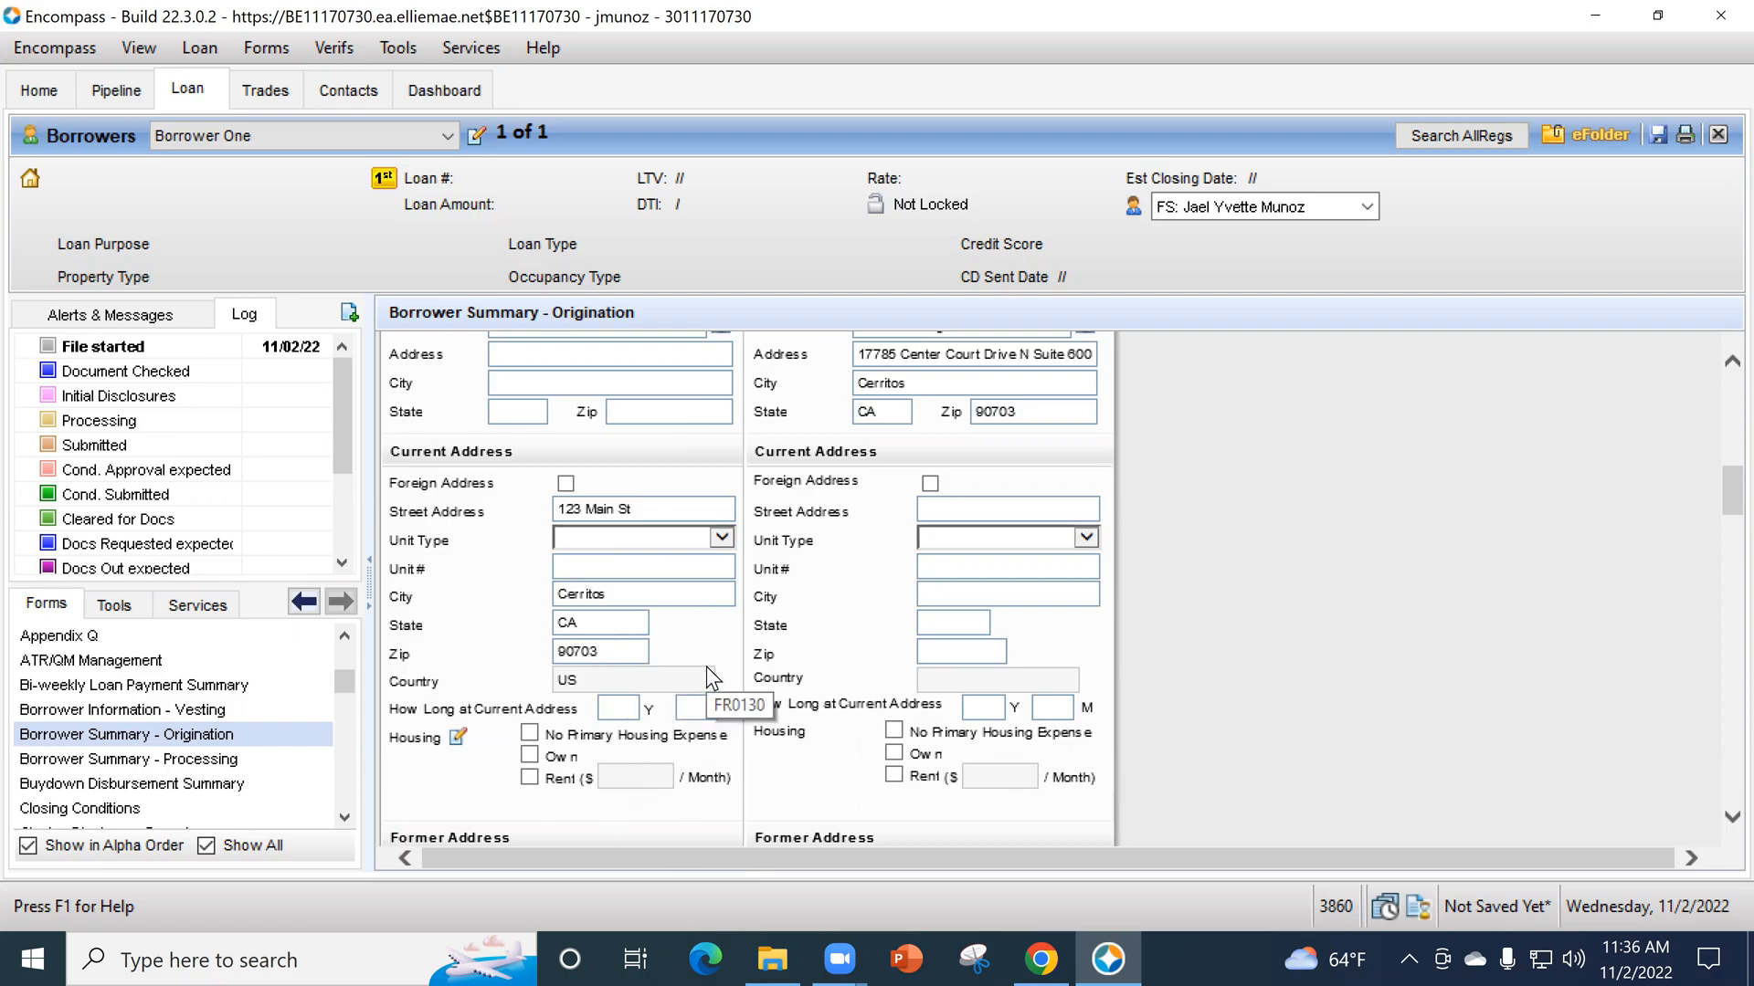
{"action": "left_click", "coordinate": [620, 711]}
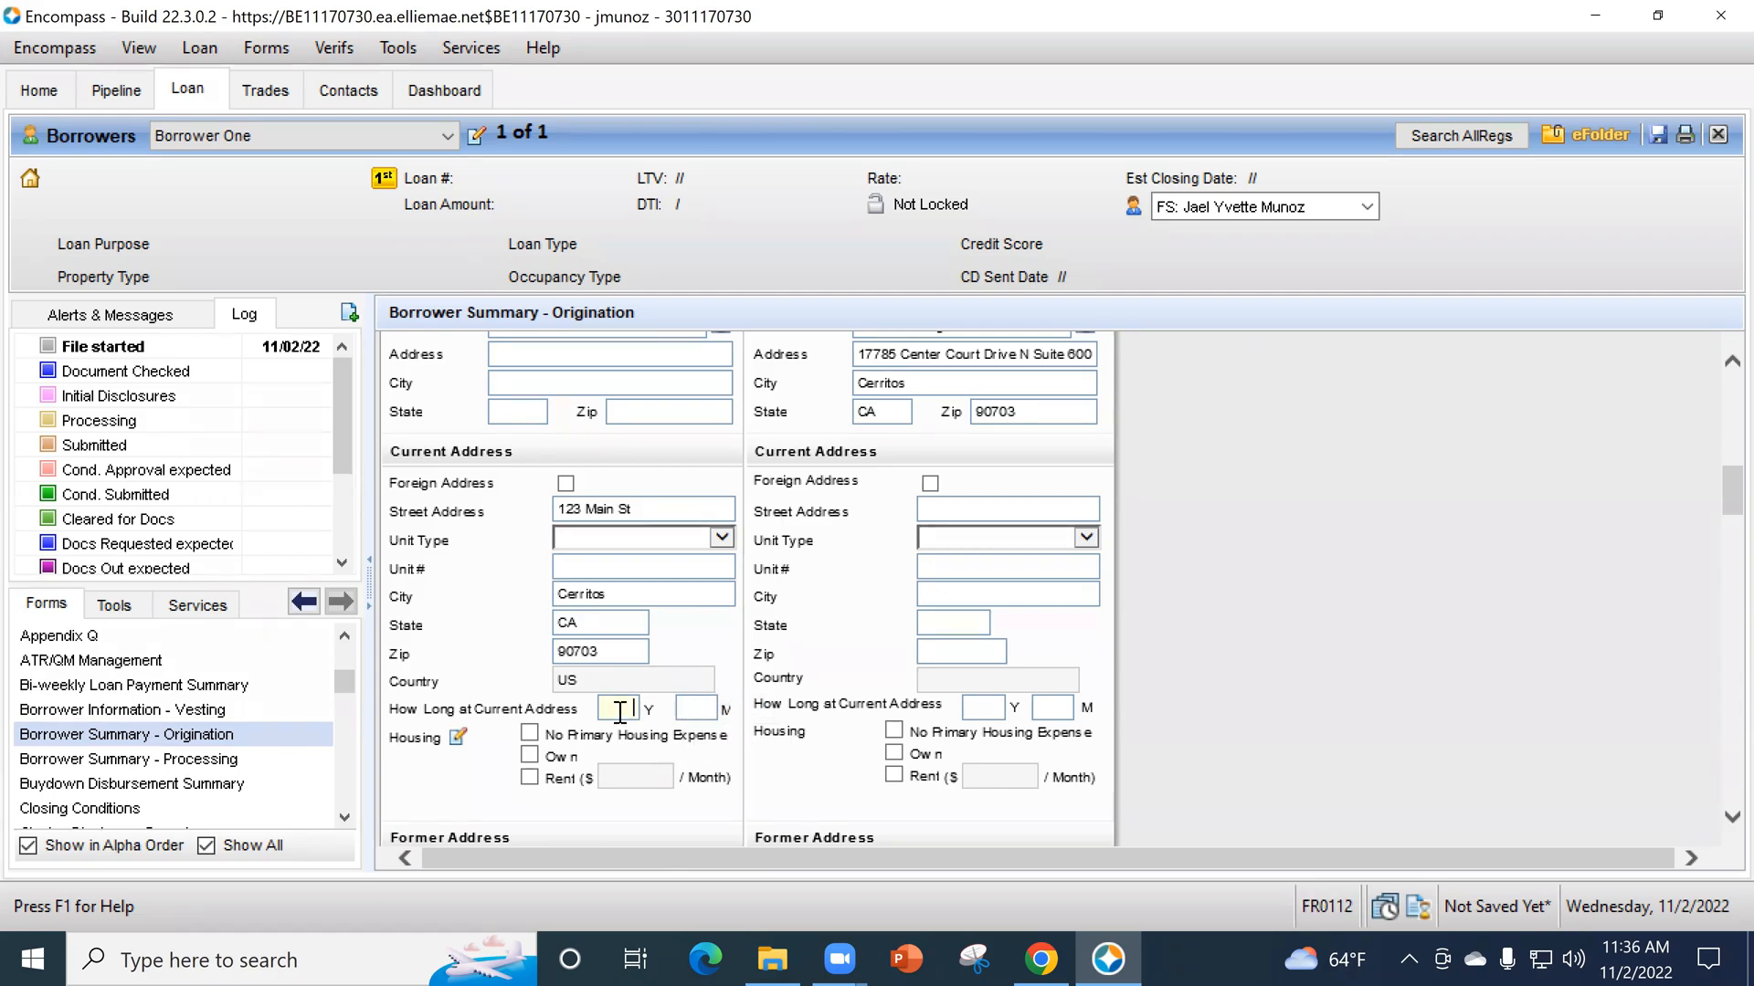
{"action": "type", "text": "2"}
{"action": "key", "text": "Tab"}
{"action": "type", "text": "0"}
{"action": "key", "text": "Tab"}
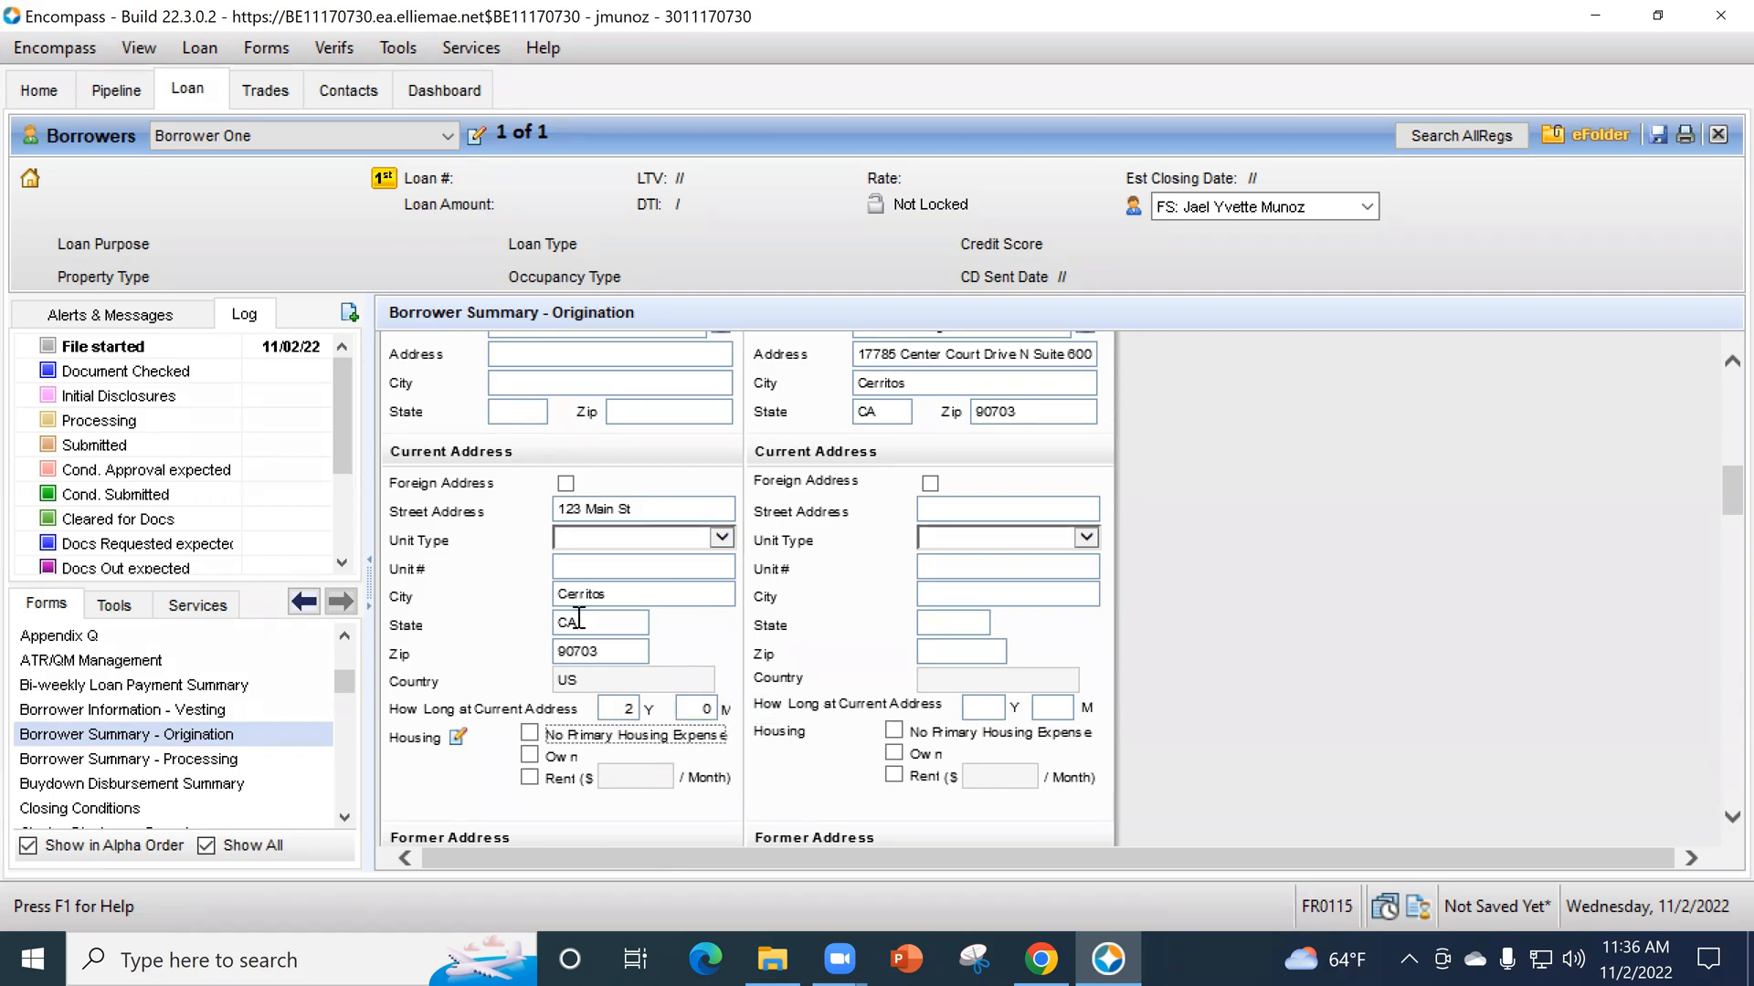
{"action": "left_click", "coordinate": [534, 782]}
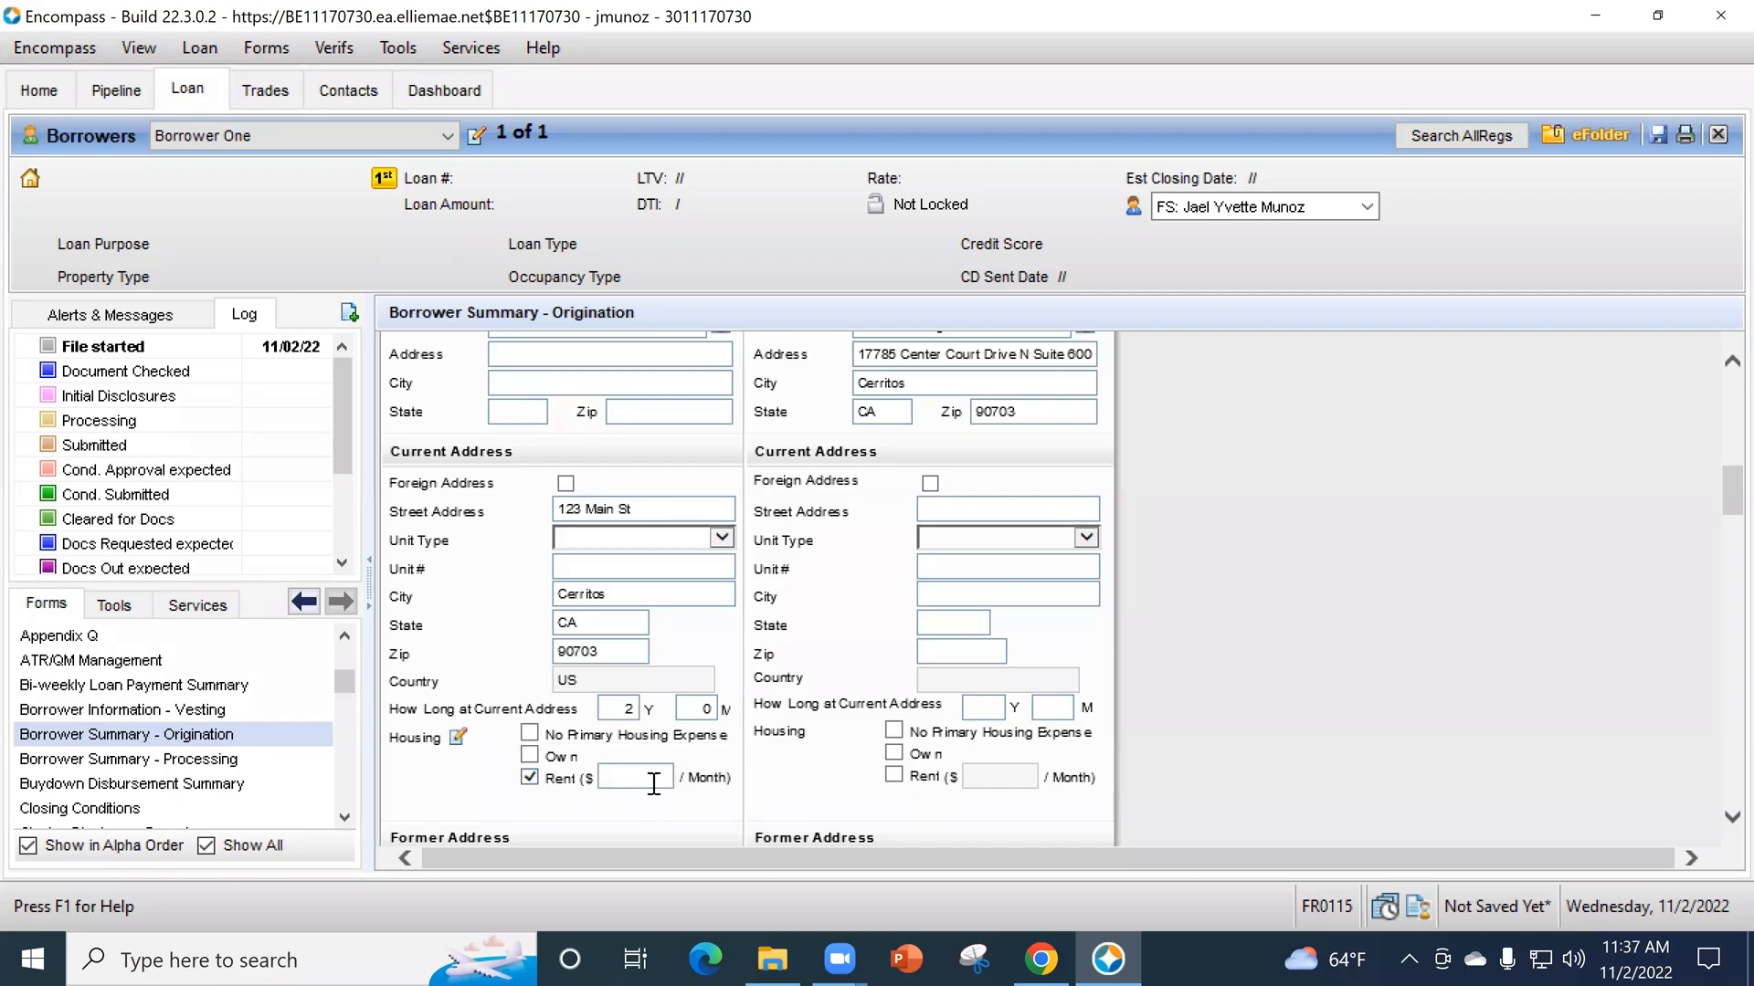
- Enter 2,500 as the present First Mortgage P&I in the monthly housing expenses, then reopen the expenses to check them and close them
{"action": "scroll", "coordinate": [681, 731], "scroll_direction": "down", "scroll_amount": 1}
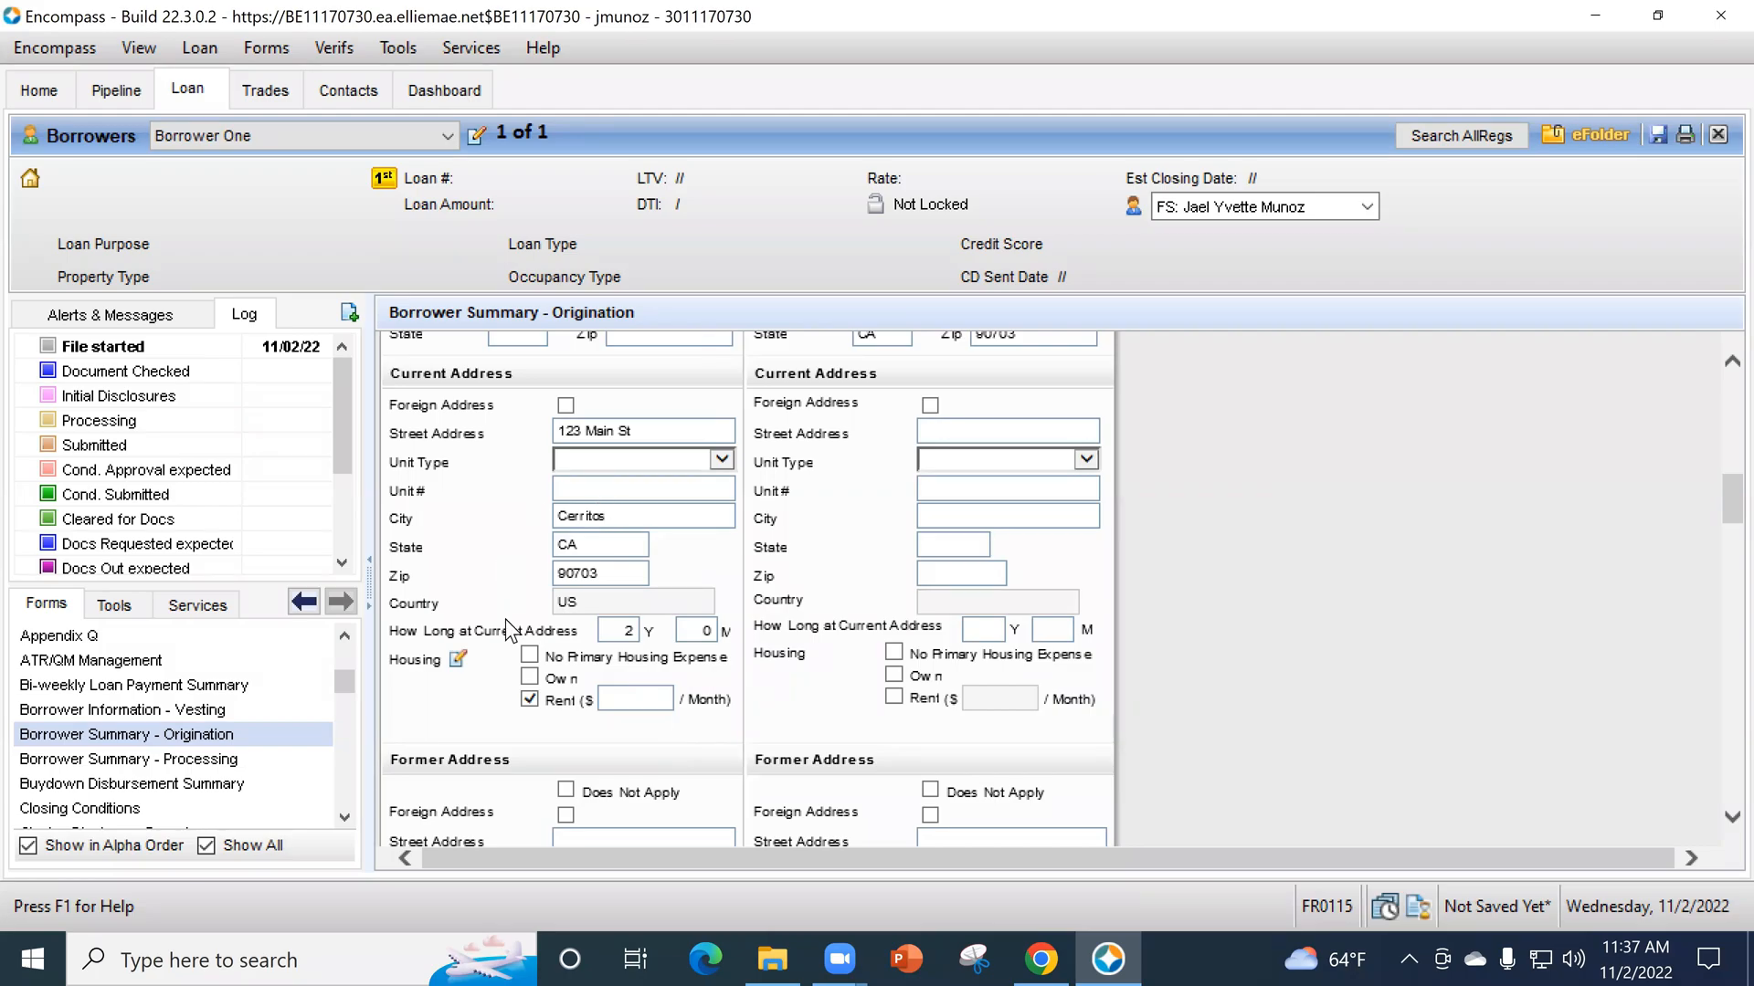
{"action": "left_click", "coordinate": [458, 659]}
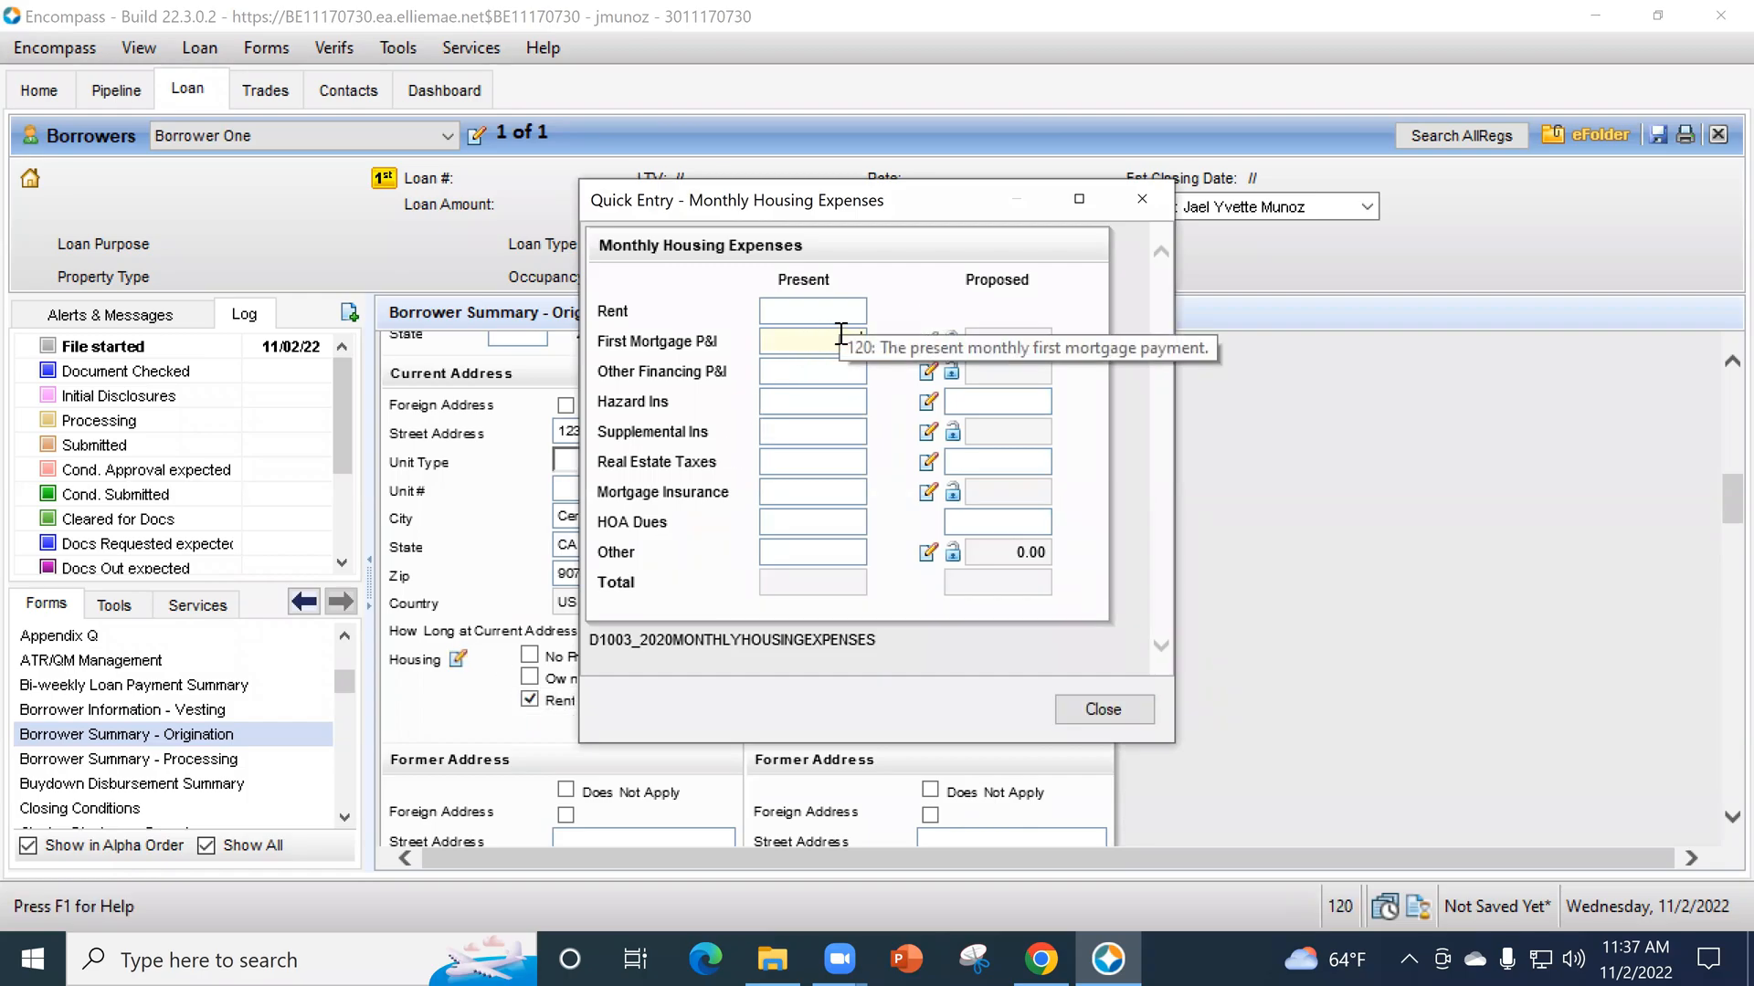
{"action": "type", "text": "2500"}
{"action": "key", "text": "Tab"}
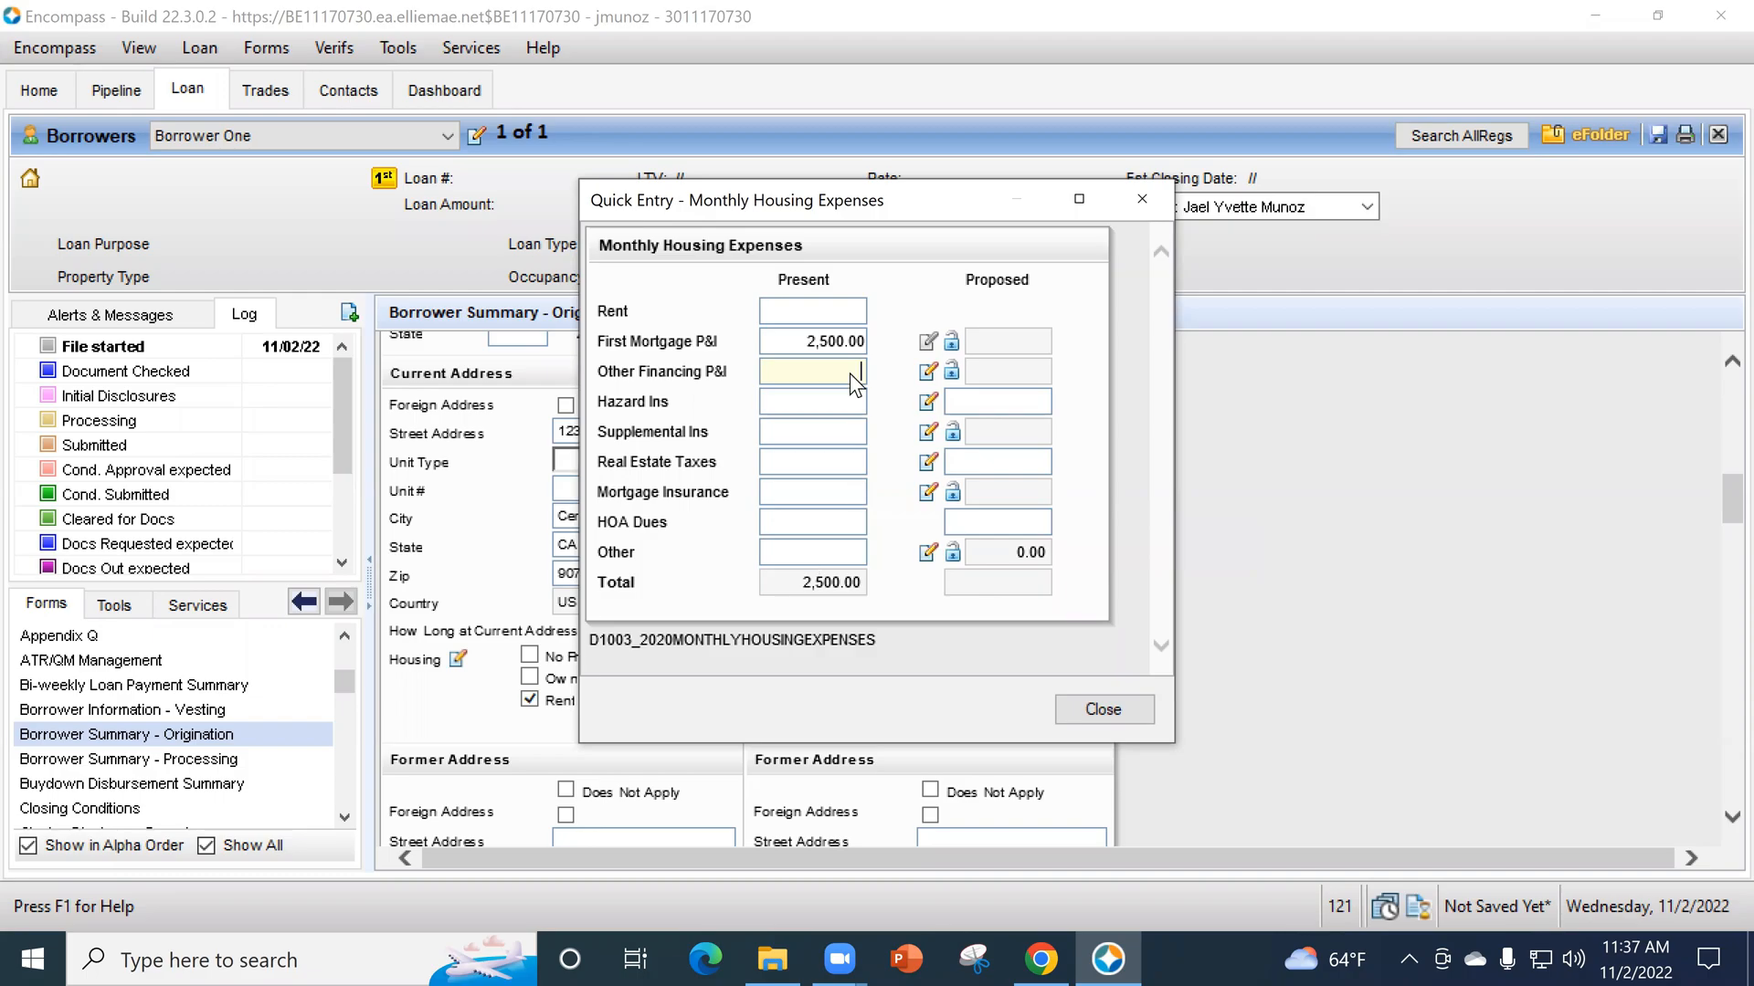
{"action": "left_click", "coordinate": [831, 521]}
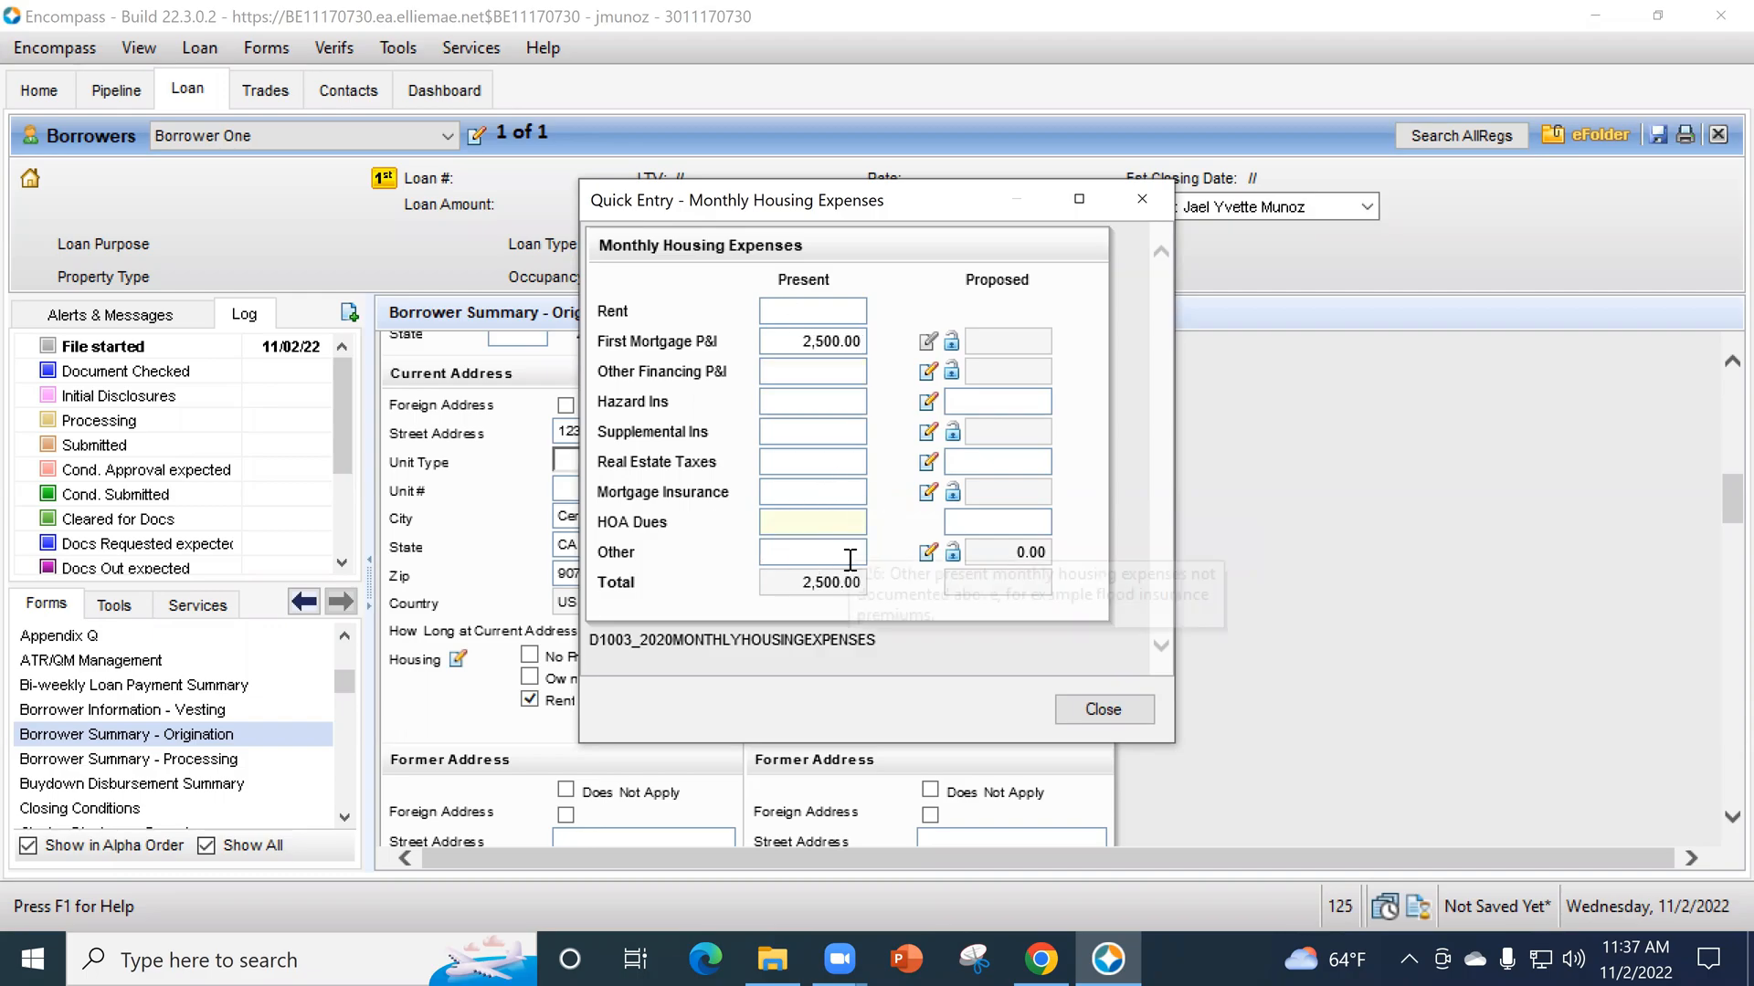
{"action": "left_click", "coordinate": [849, 553]}
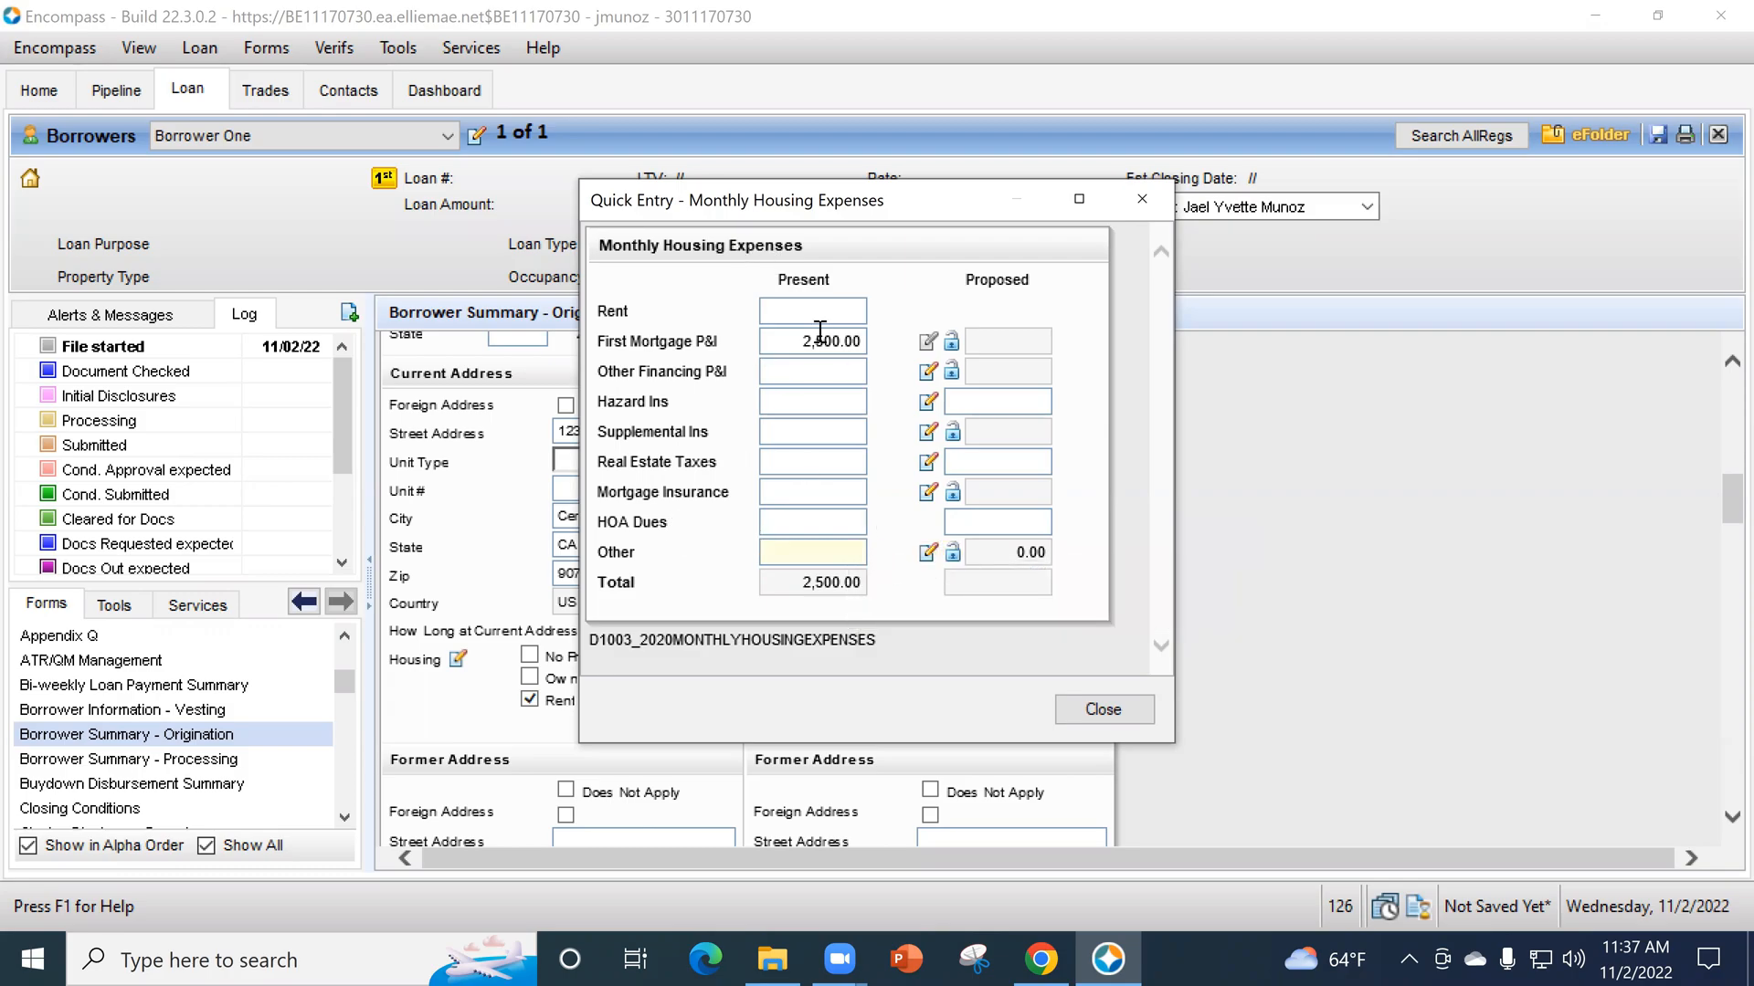
{"action": "left_click", "coordinate": [1098, 716]}
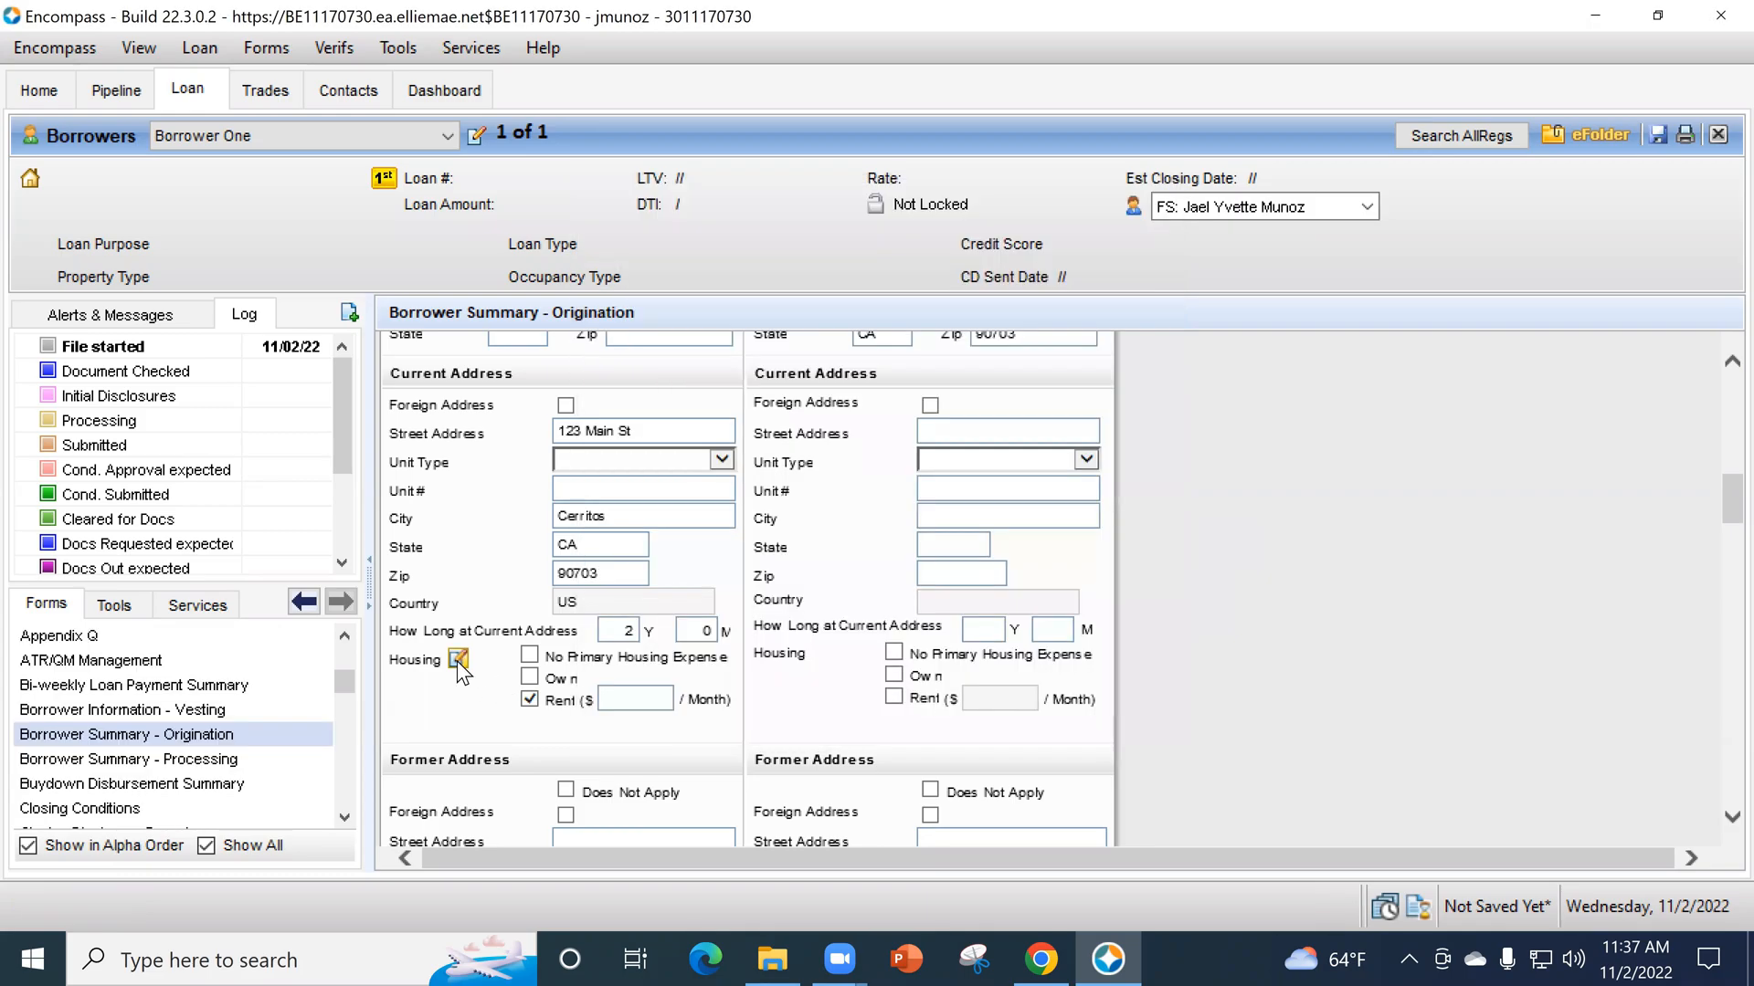
{"action": "left_click", "coordinate": [458, 659]}
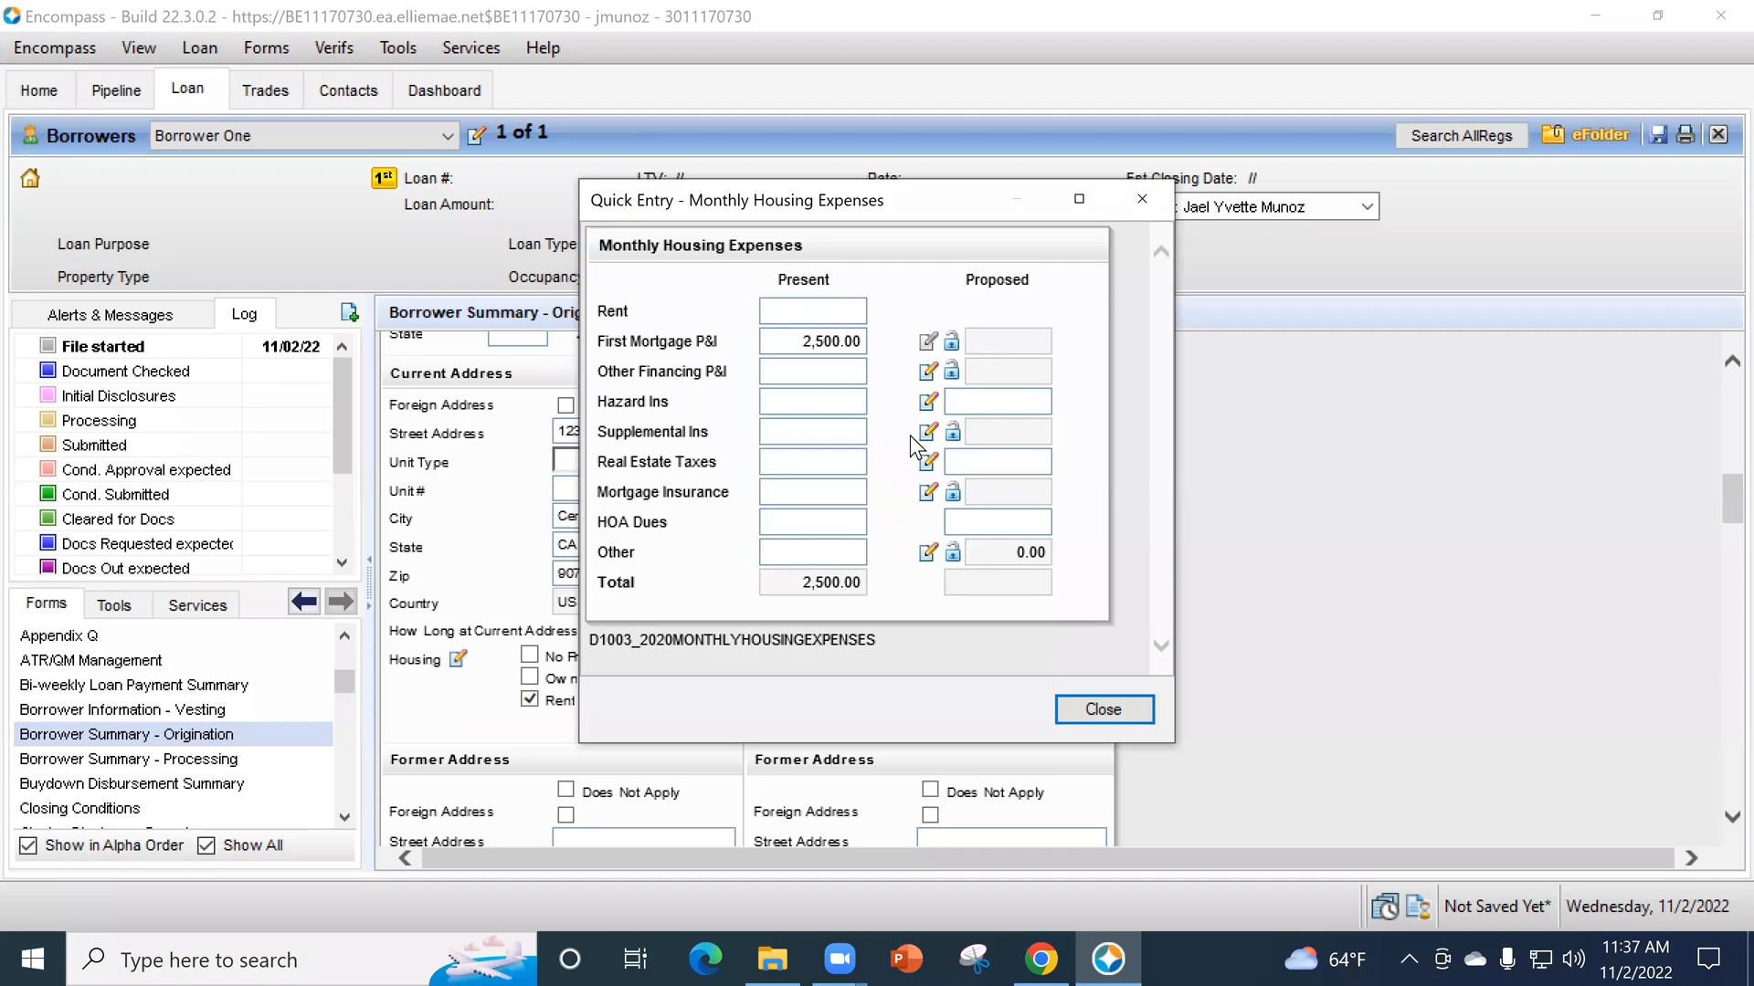
{"action": "left_click", "coordinate": [1141, 715]}
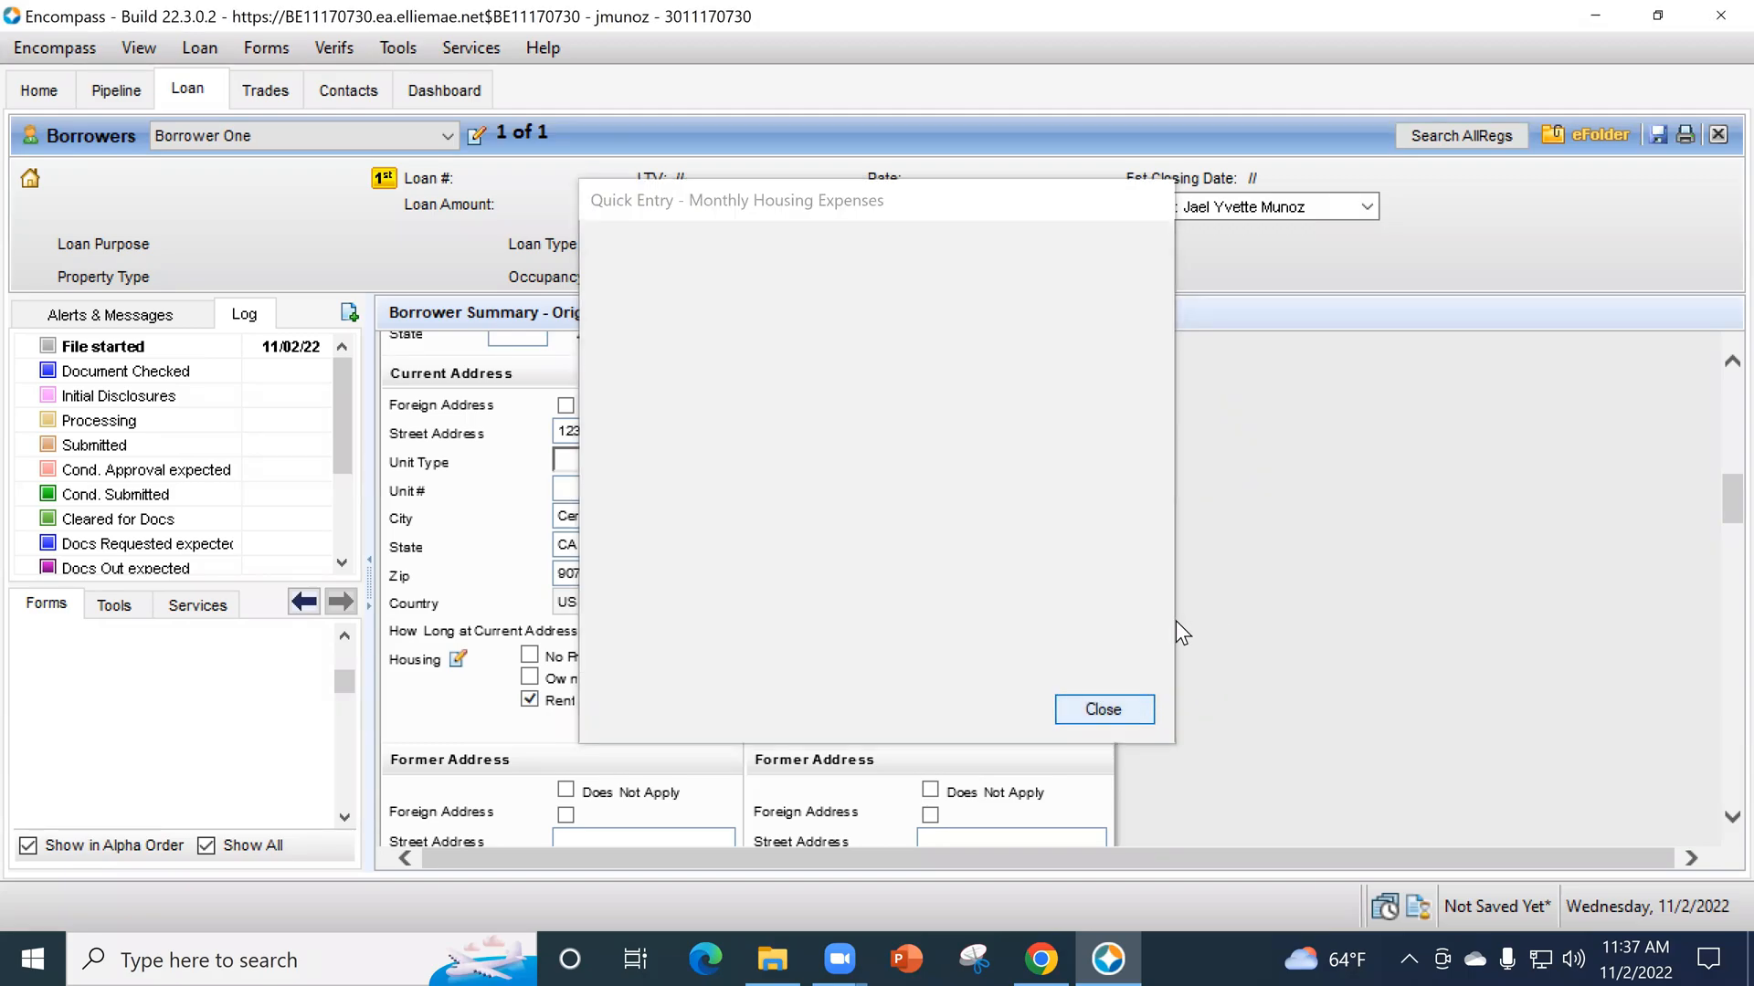
- Mark the borrower's former address as Does Not Apply
{"action": "scroll", "coordinate": [567, 508], "scroll_direction": "down", "scroll_amount": 1}
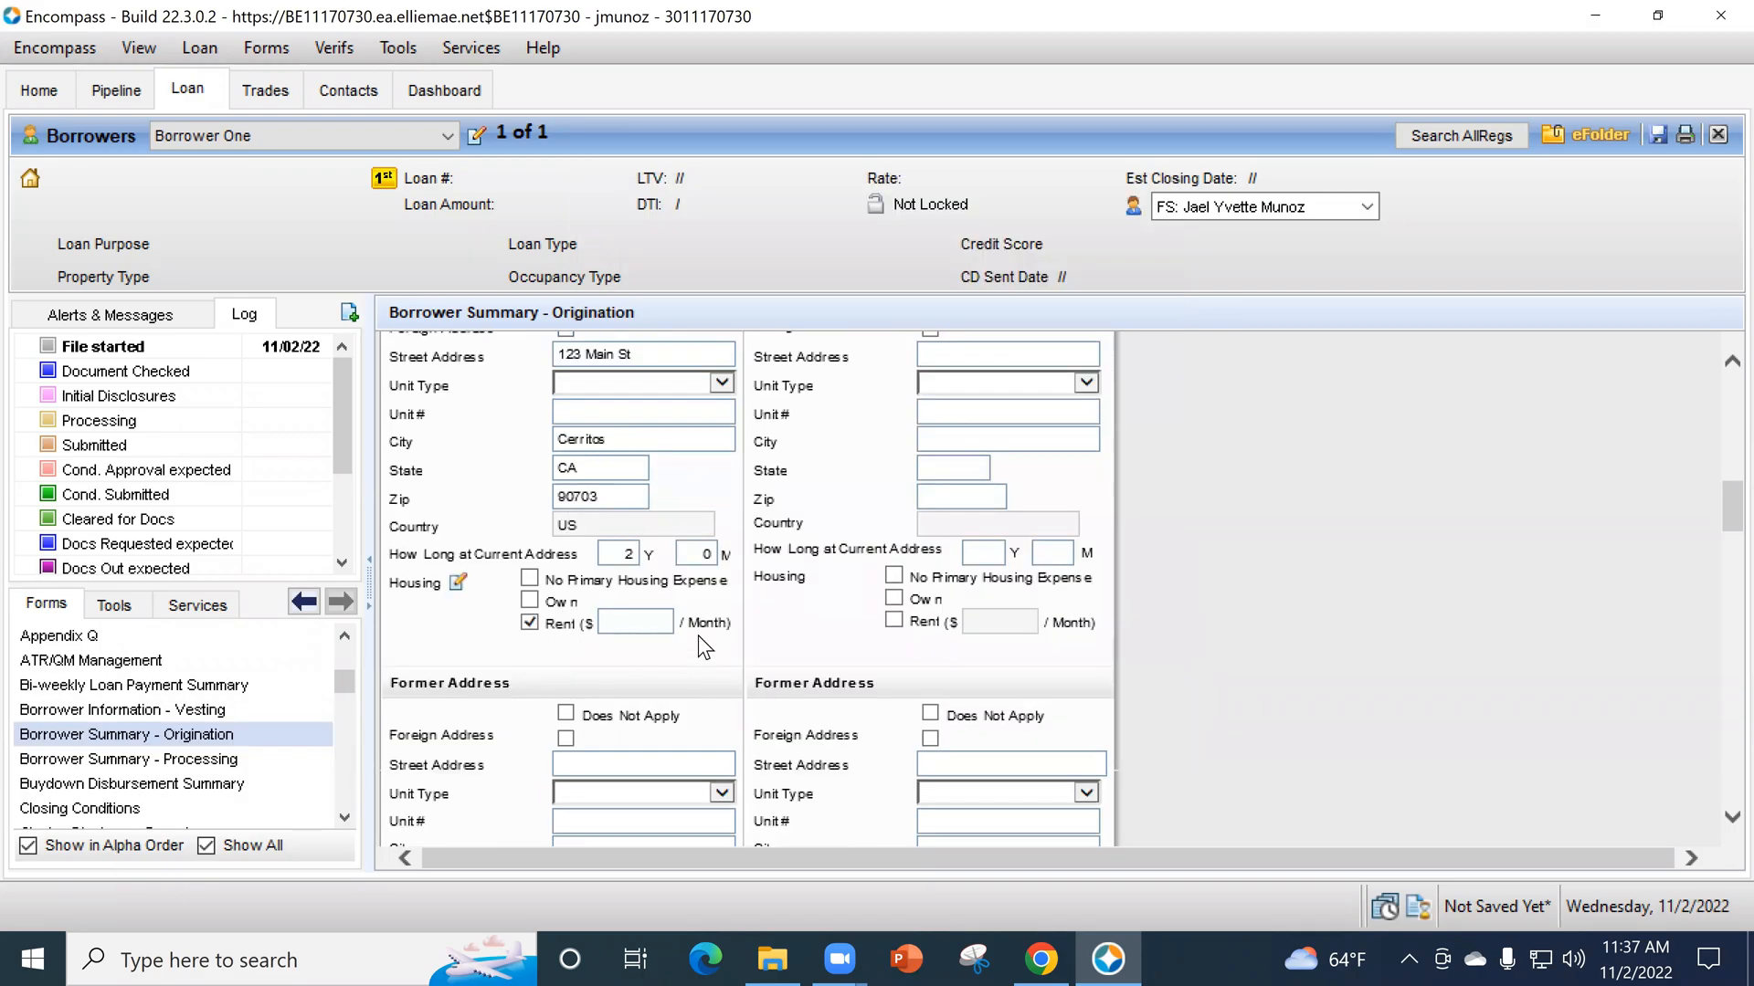
{"action": "left_click", "coordinate": [566, 713]}
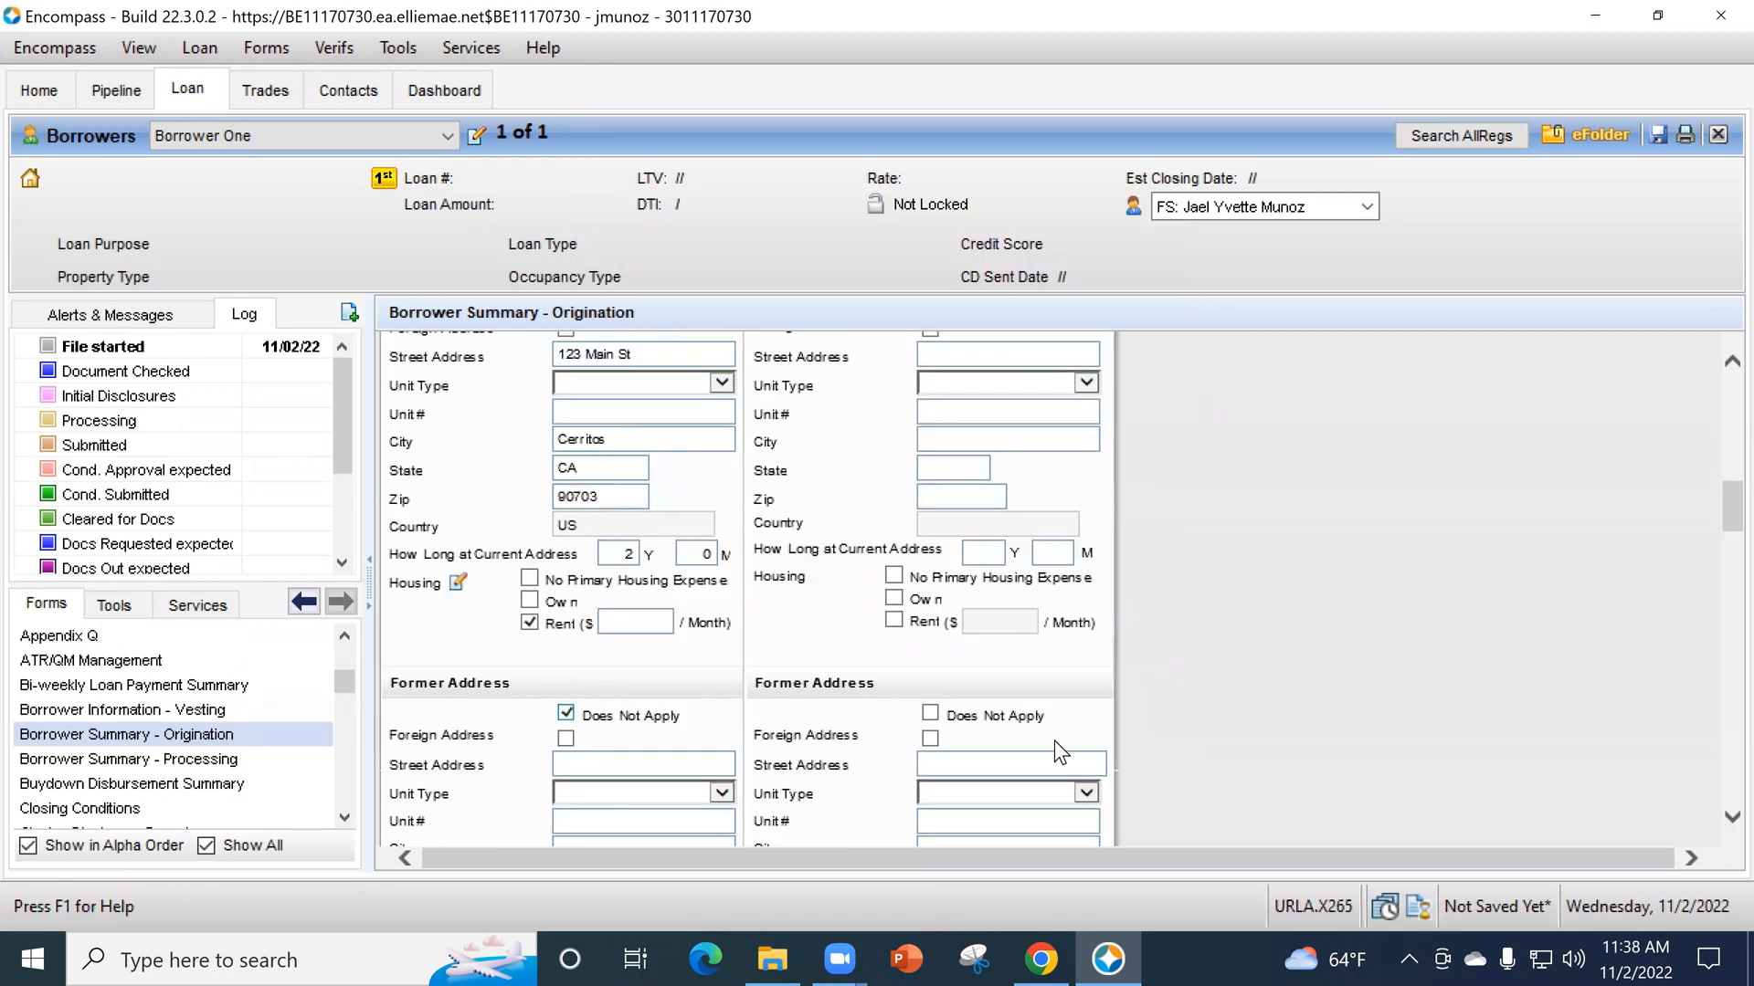
- Mark the loan as having no co-applicant and set the borrower's vesting type to Individual
{"action": "scroll", "coordinate": [1191, 740], "scroll_direction": "up", "scroll_amount": 5}
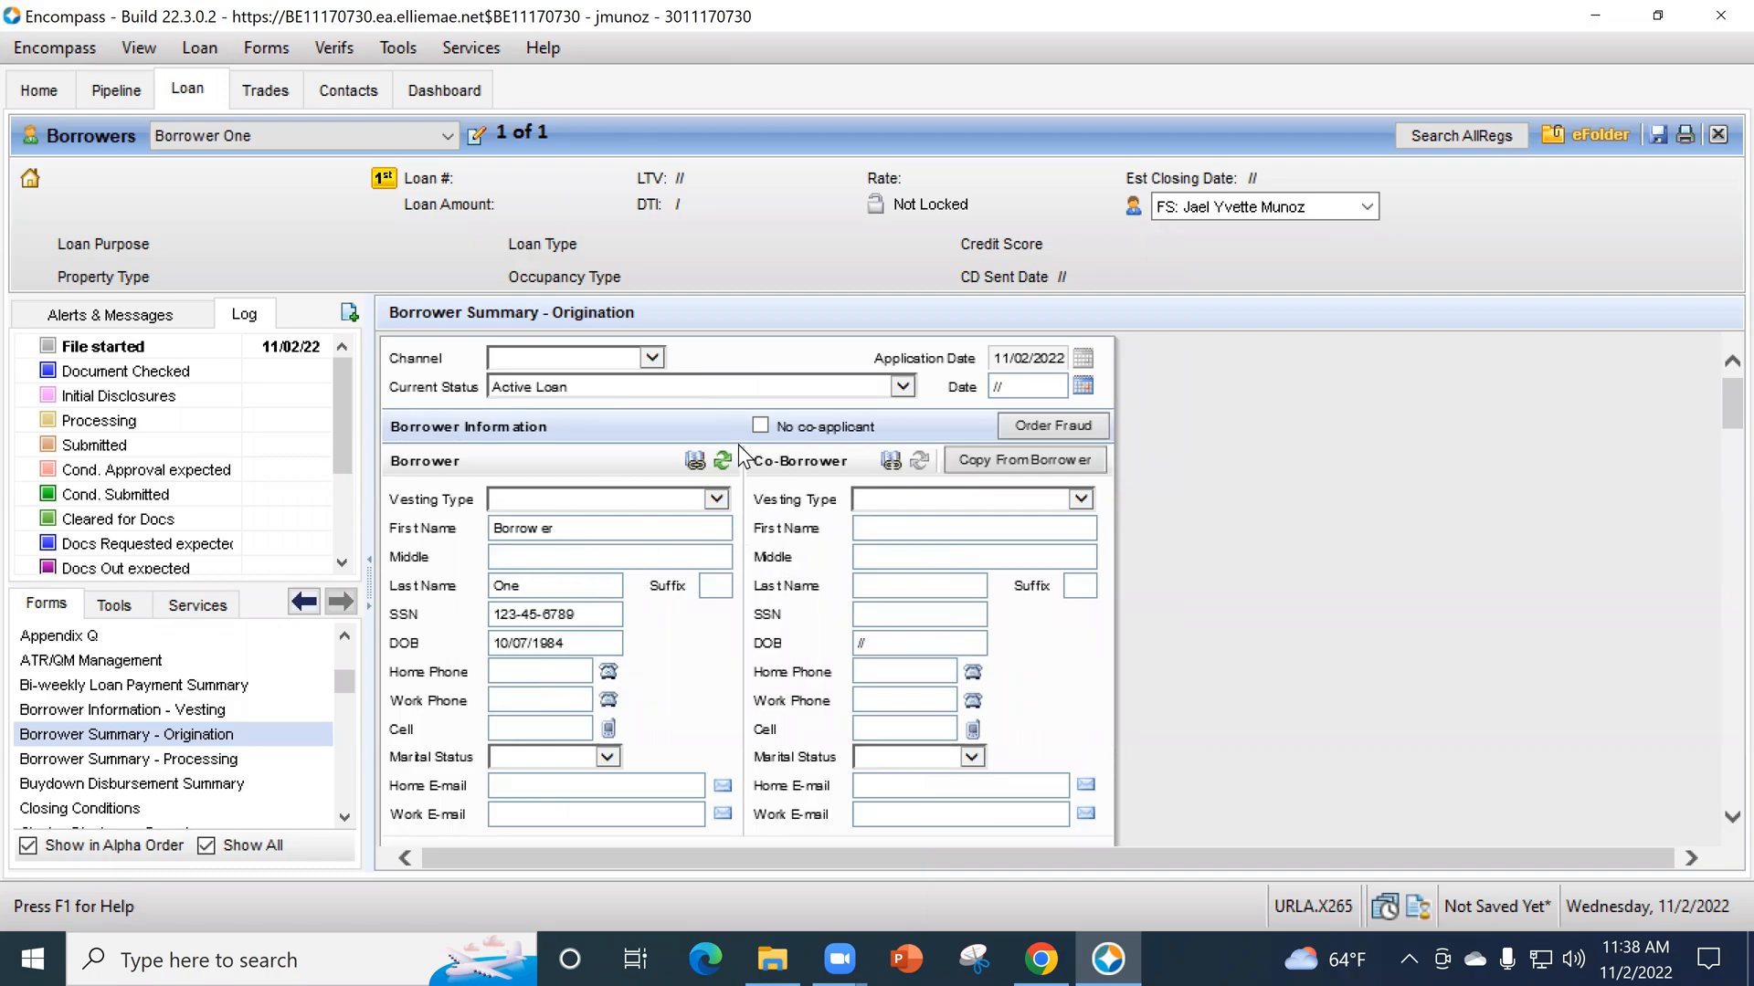
{"action": "left_click", "coordinate": [760, 427]}
{"action": "left_click", "coordinate": [718, 500]}
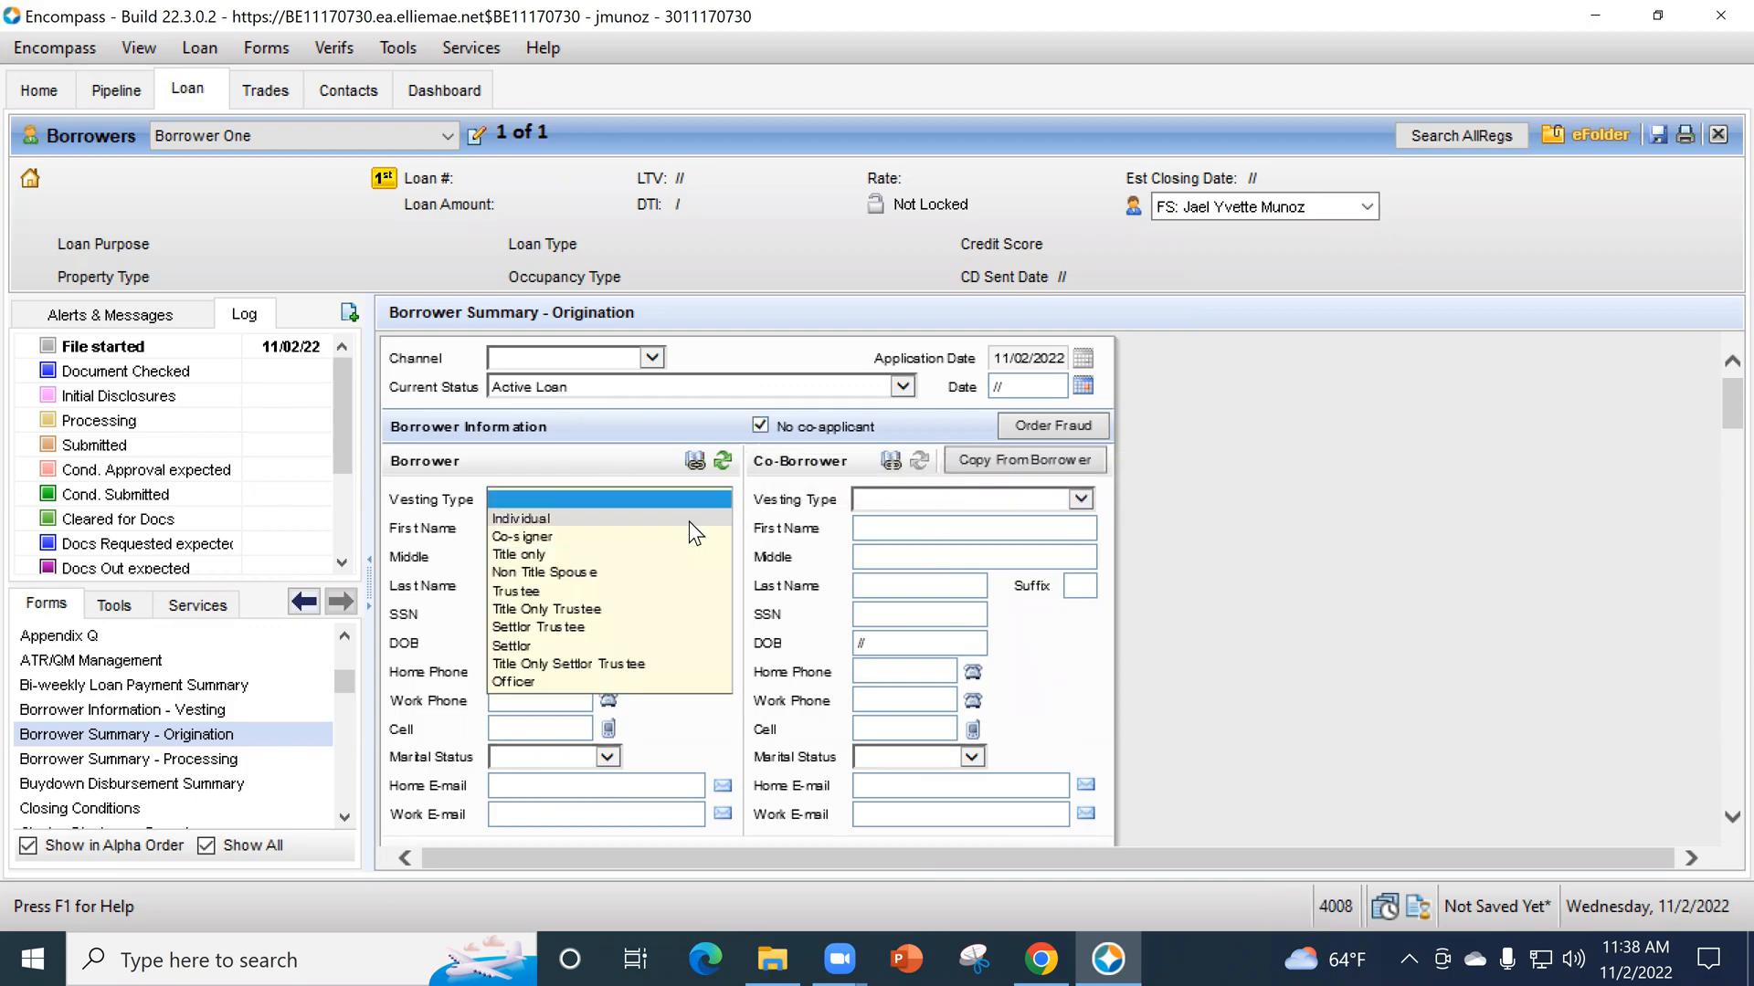
{"action": "left_click", "coordinate": [688, 514]}
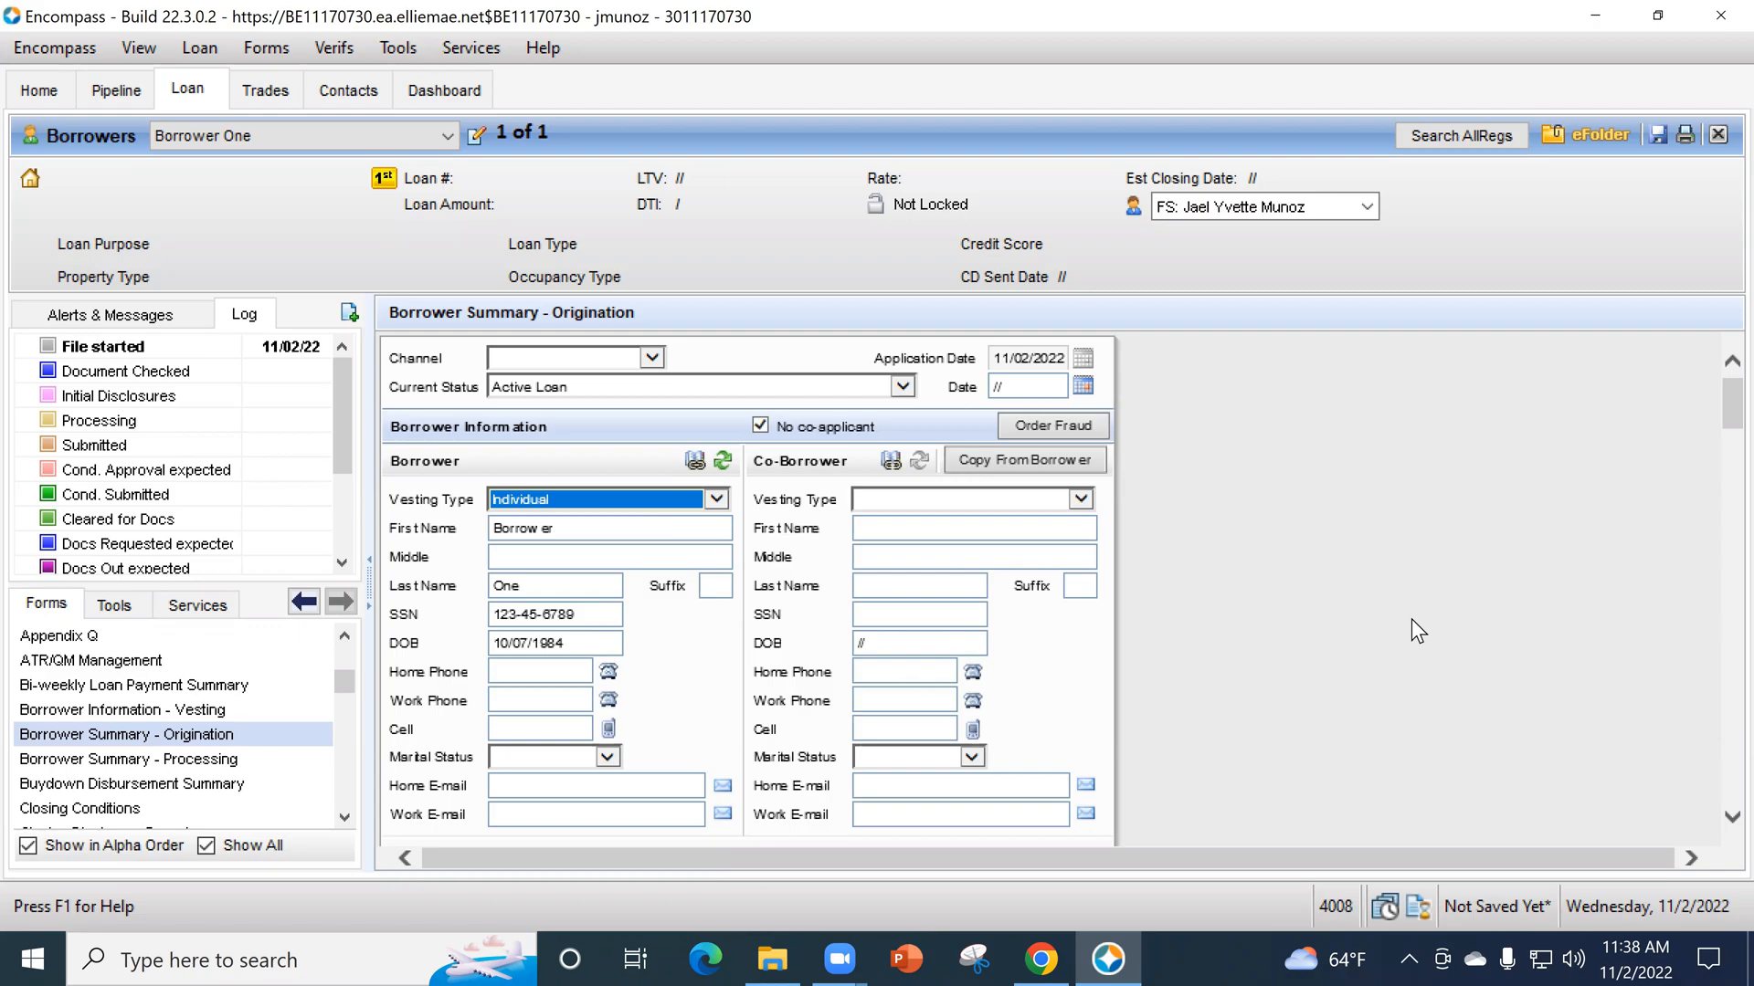
- Mark the borrower's credit report as authorized, with date authorized 11/01/2022 and authorization method Phone
{"action": "scroll", "coordinate": [1414, 618], "scroll_direction": "down", "scroll_amount": 5}
{"action": "scroll", "coordinate": [1420, 617], "scroll_direction": "down", "scroll_amount": 6}
{"action": "scroll", "coordinate": [1435, 654], "scroll_direction": "down", "scroll_amount": 4}
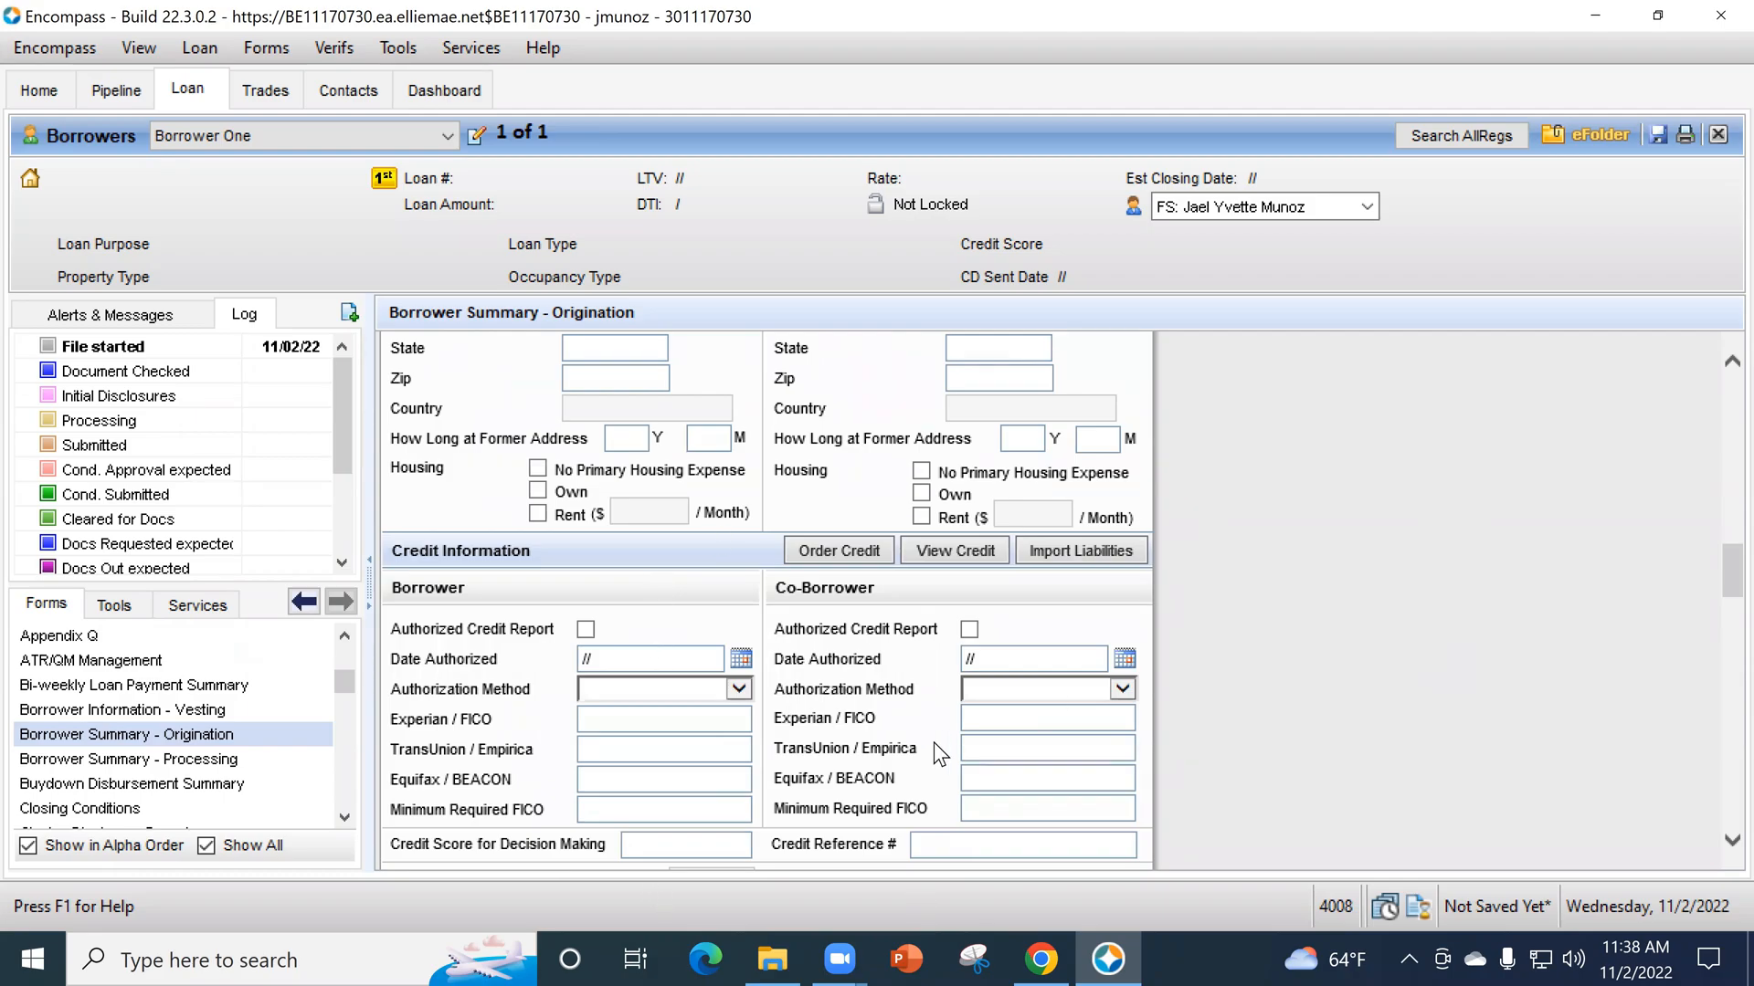
{"action": "scroll", "coordinate": [1004, 735], "scroll_direction": "down", "scroll_amount": 1}
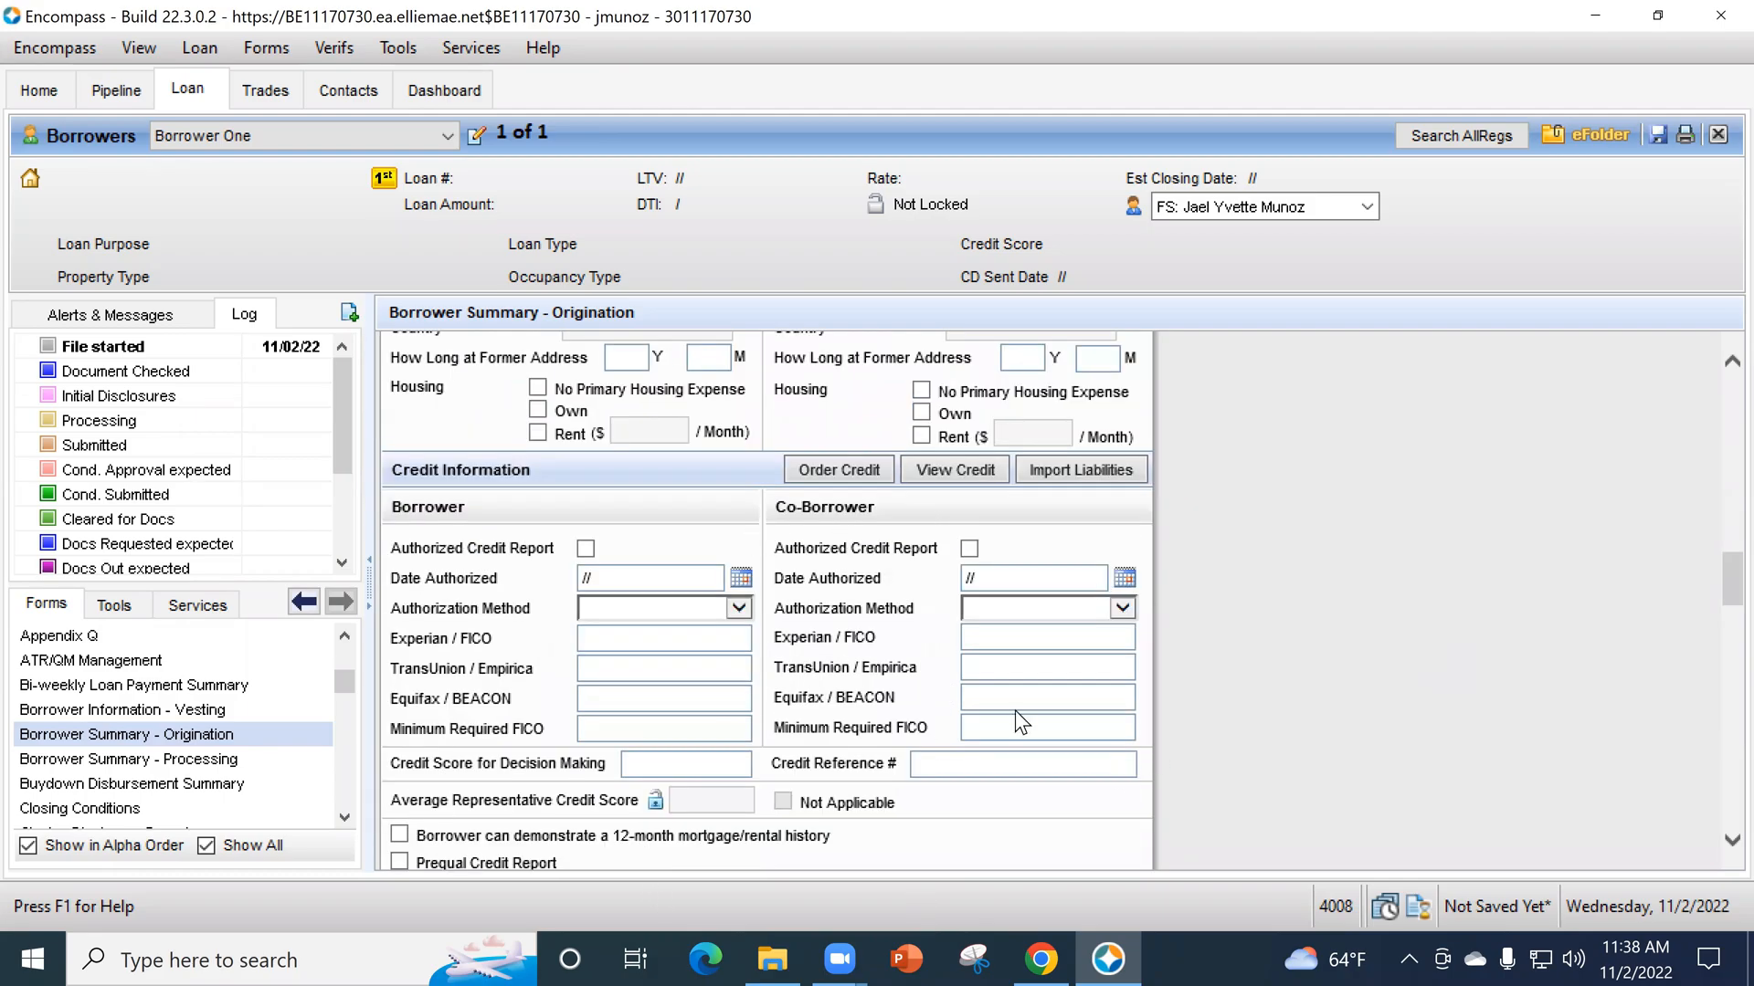
{"action": "left_click", "coordinate": [585, 548]}
{"action": "left_click", "coordinate": [741, 578]}
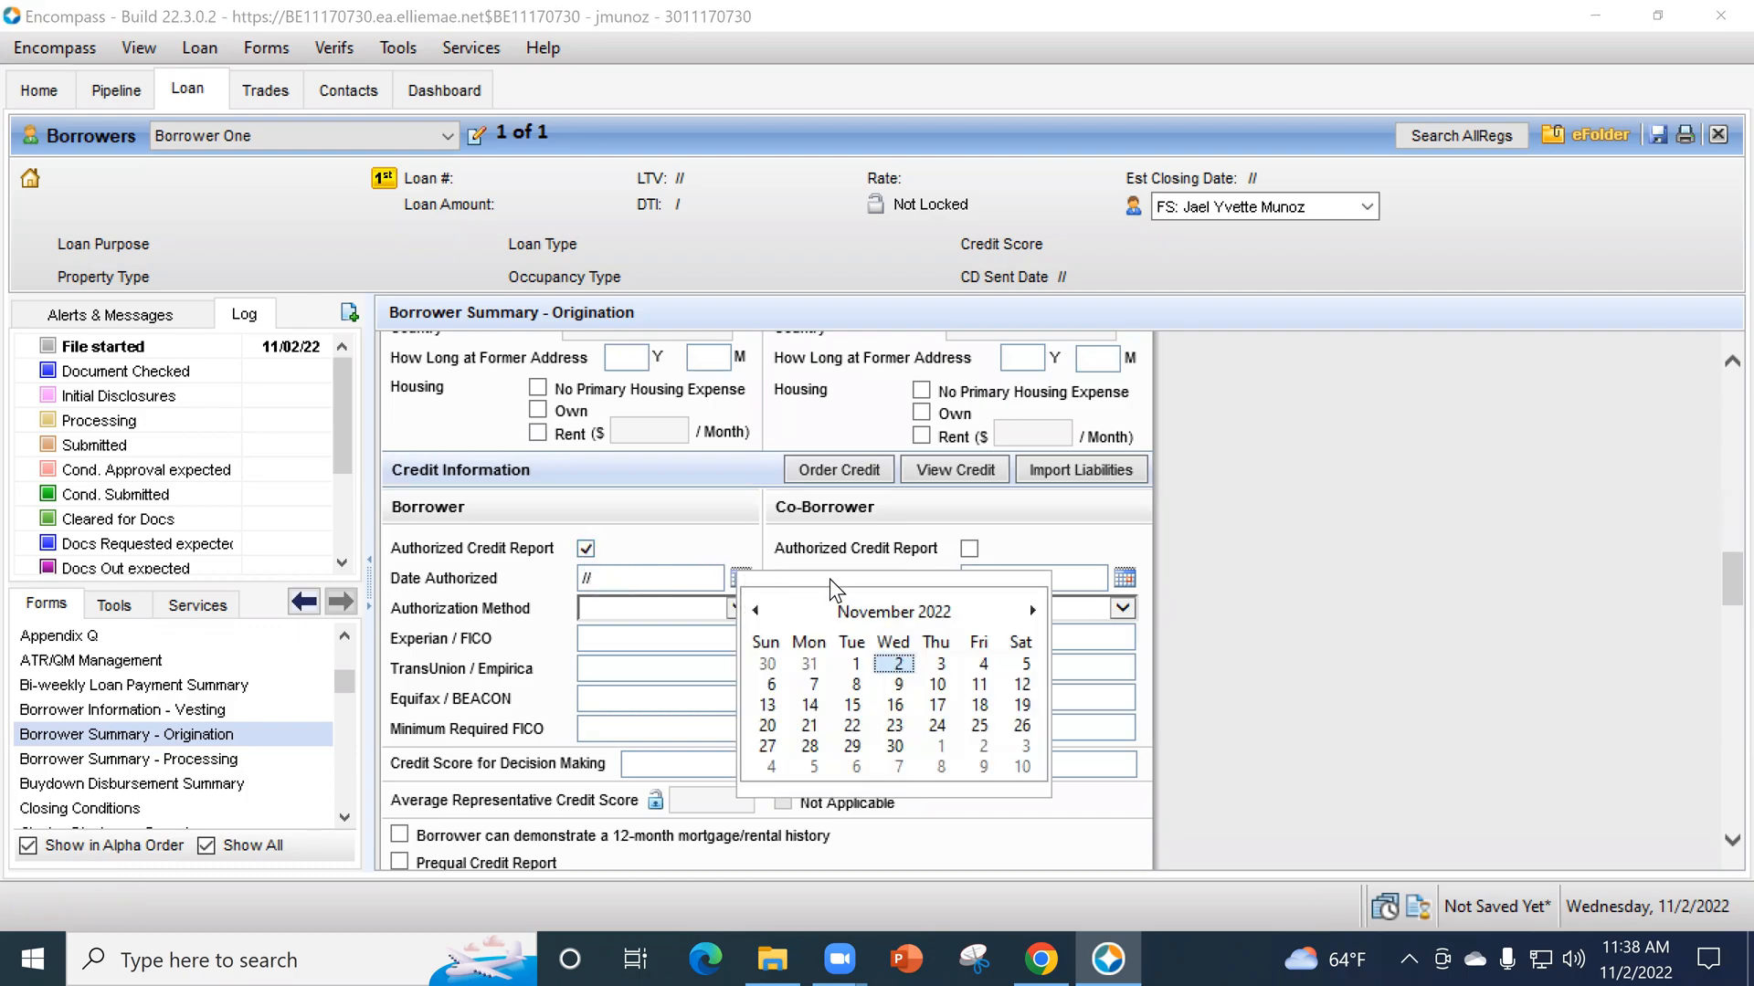
{"action": "left_click", "coordinate": [855, 664]}
{"action": "left_click", "coordinate": [695, 607]}
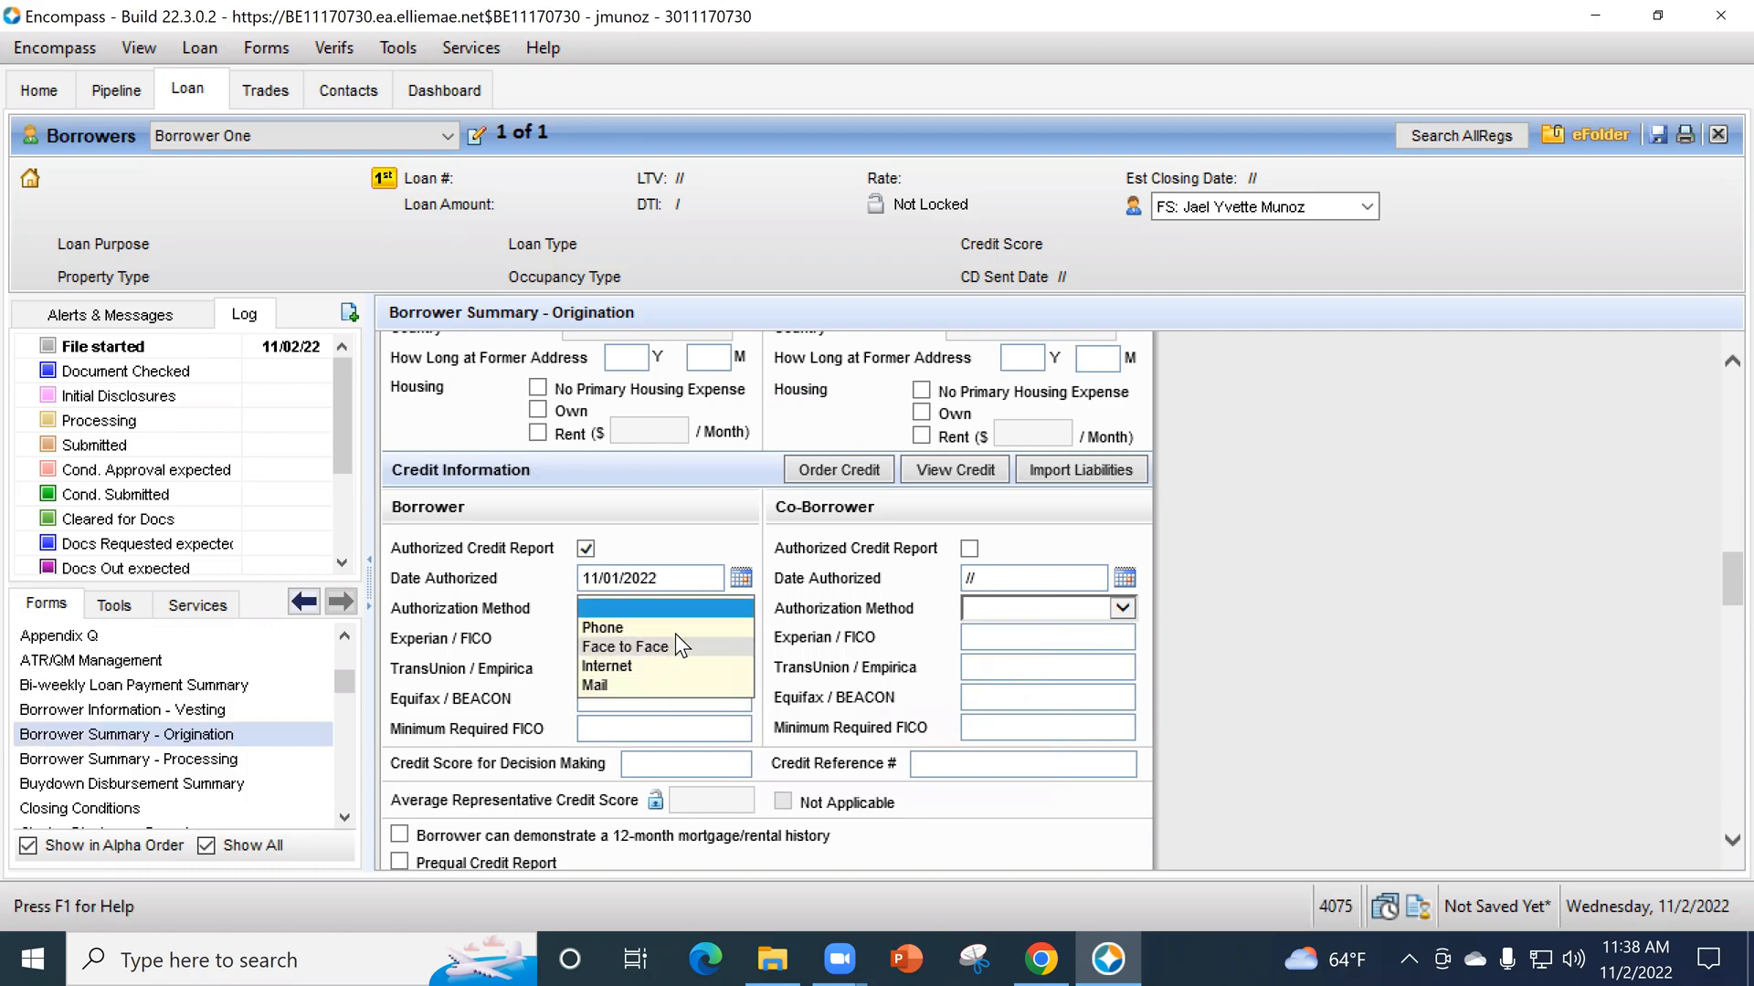
{"action": "left_click", "coordinate": [665, 645]}
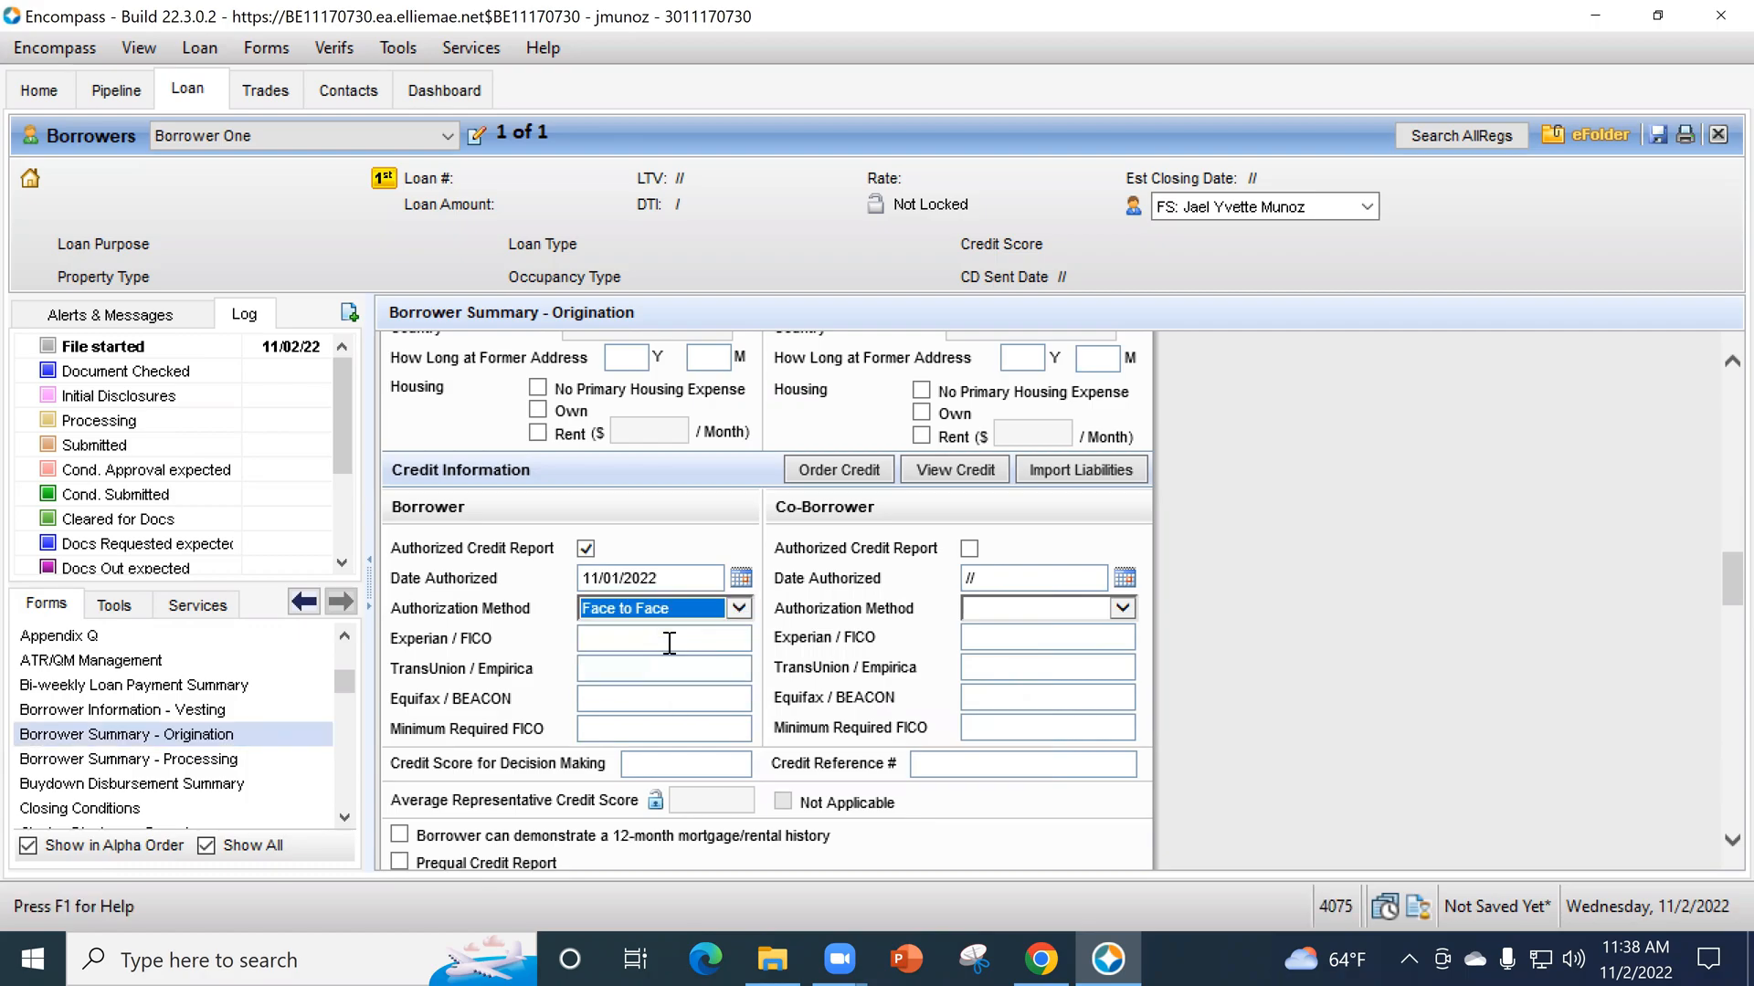
{"action": "left_click", "coordinate": [628, 608]}
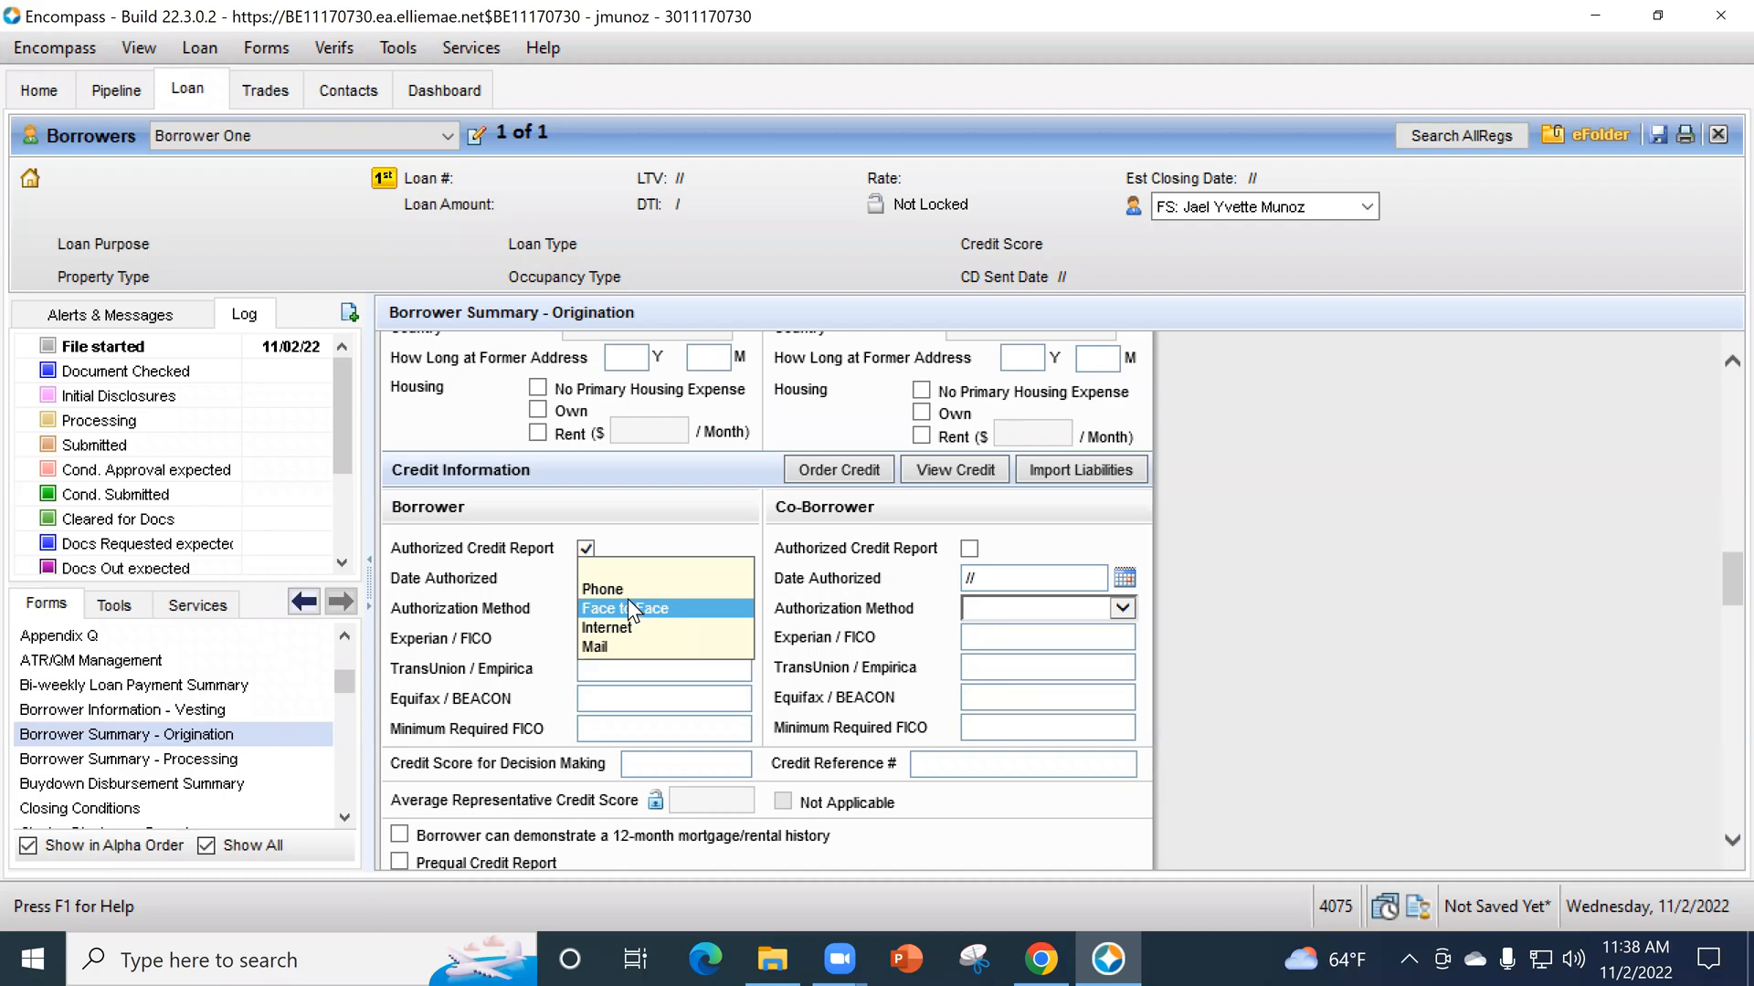
{"action": "left_click", "coordinate": [628, 585]}
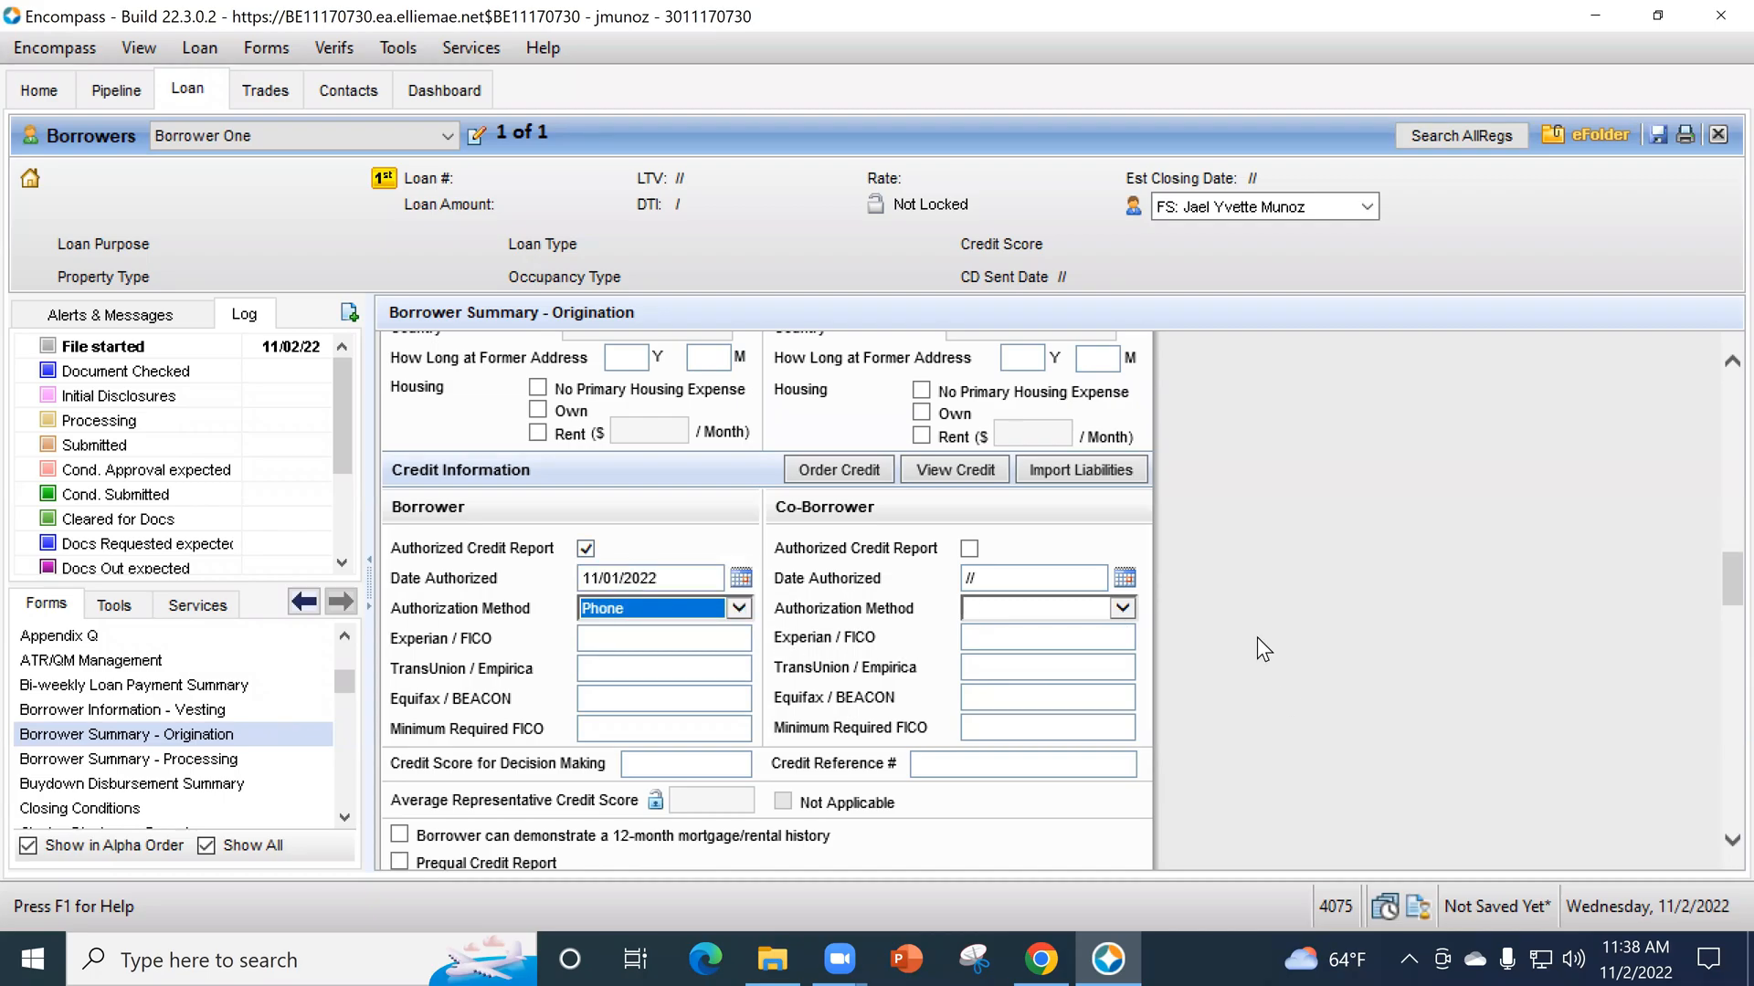
{"action": "left_click", "coordinate": [1402, 575]}
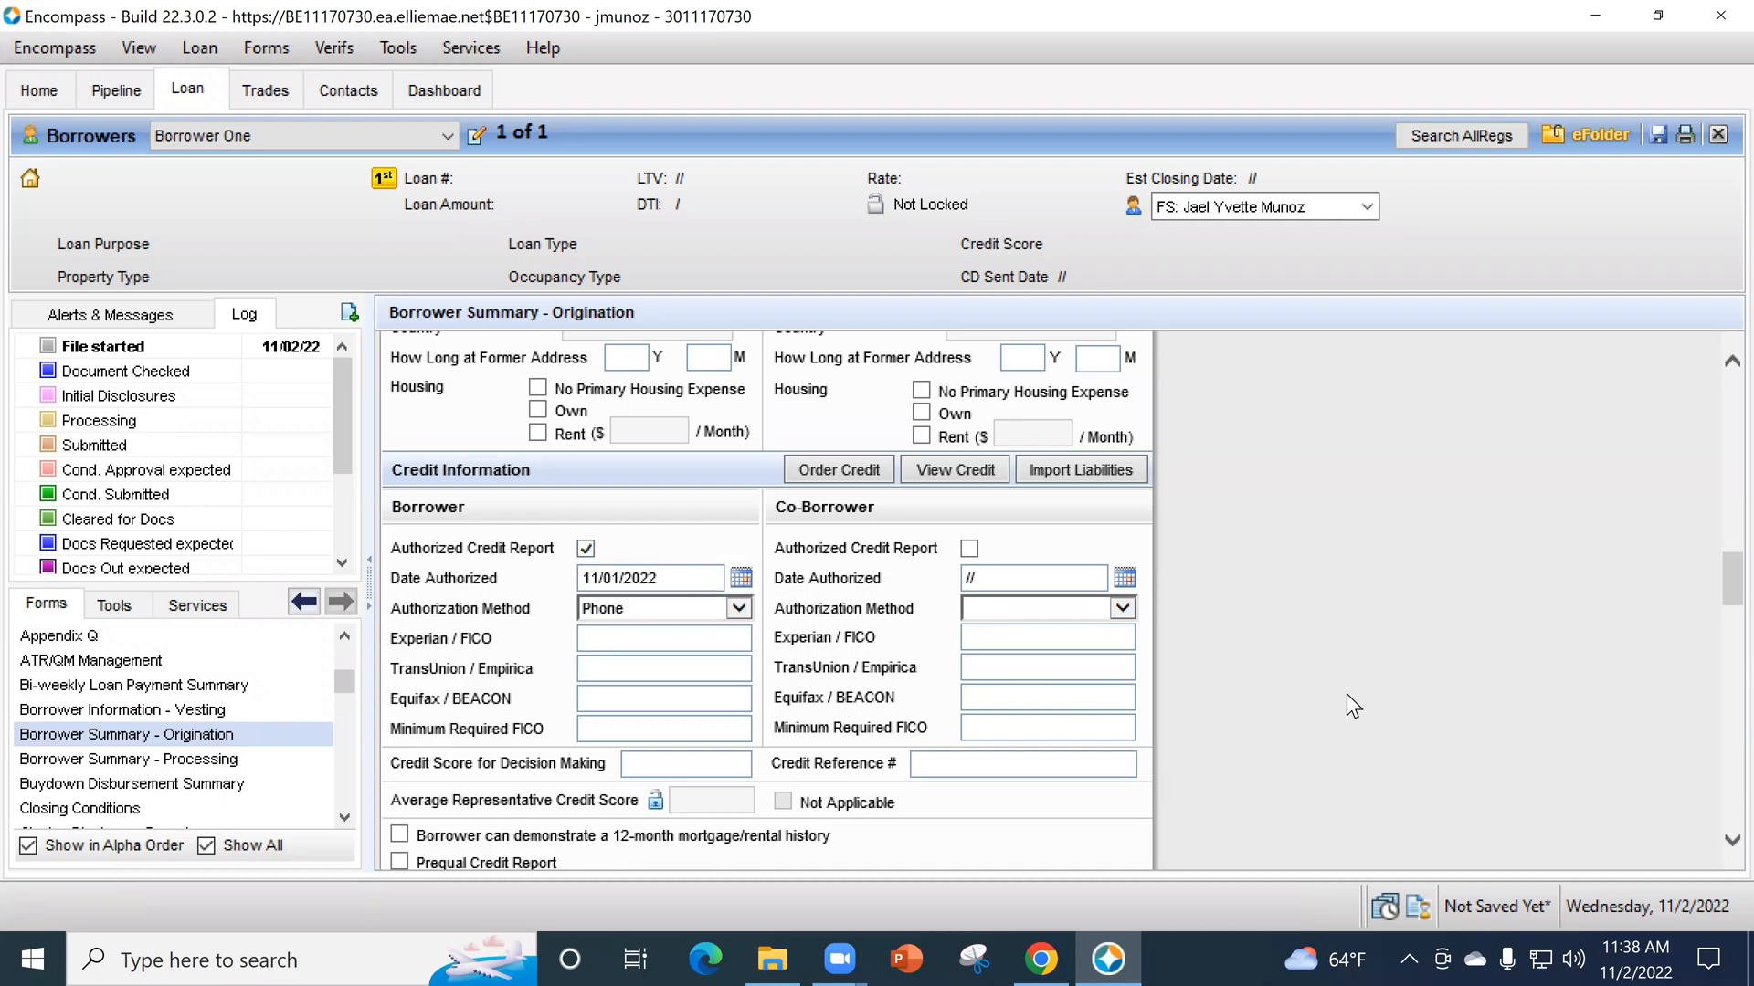
- Enter TBD as the subject property's street address
{"action": "scroll", "coordinate": [1346, 694], "scroll_direction": "down", "scroll_amount": 1}
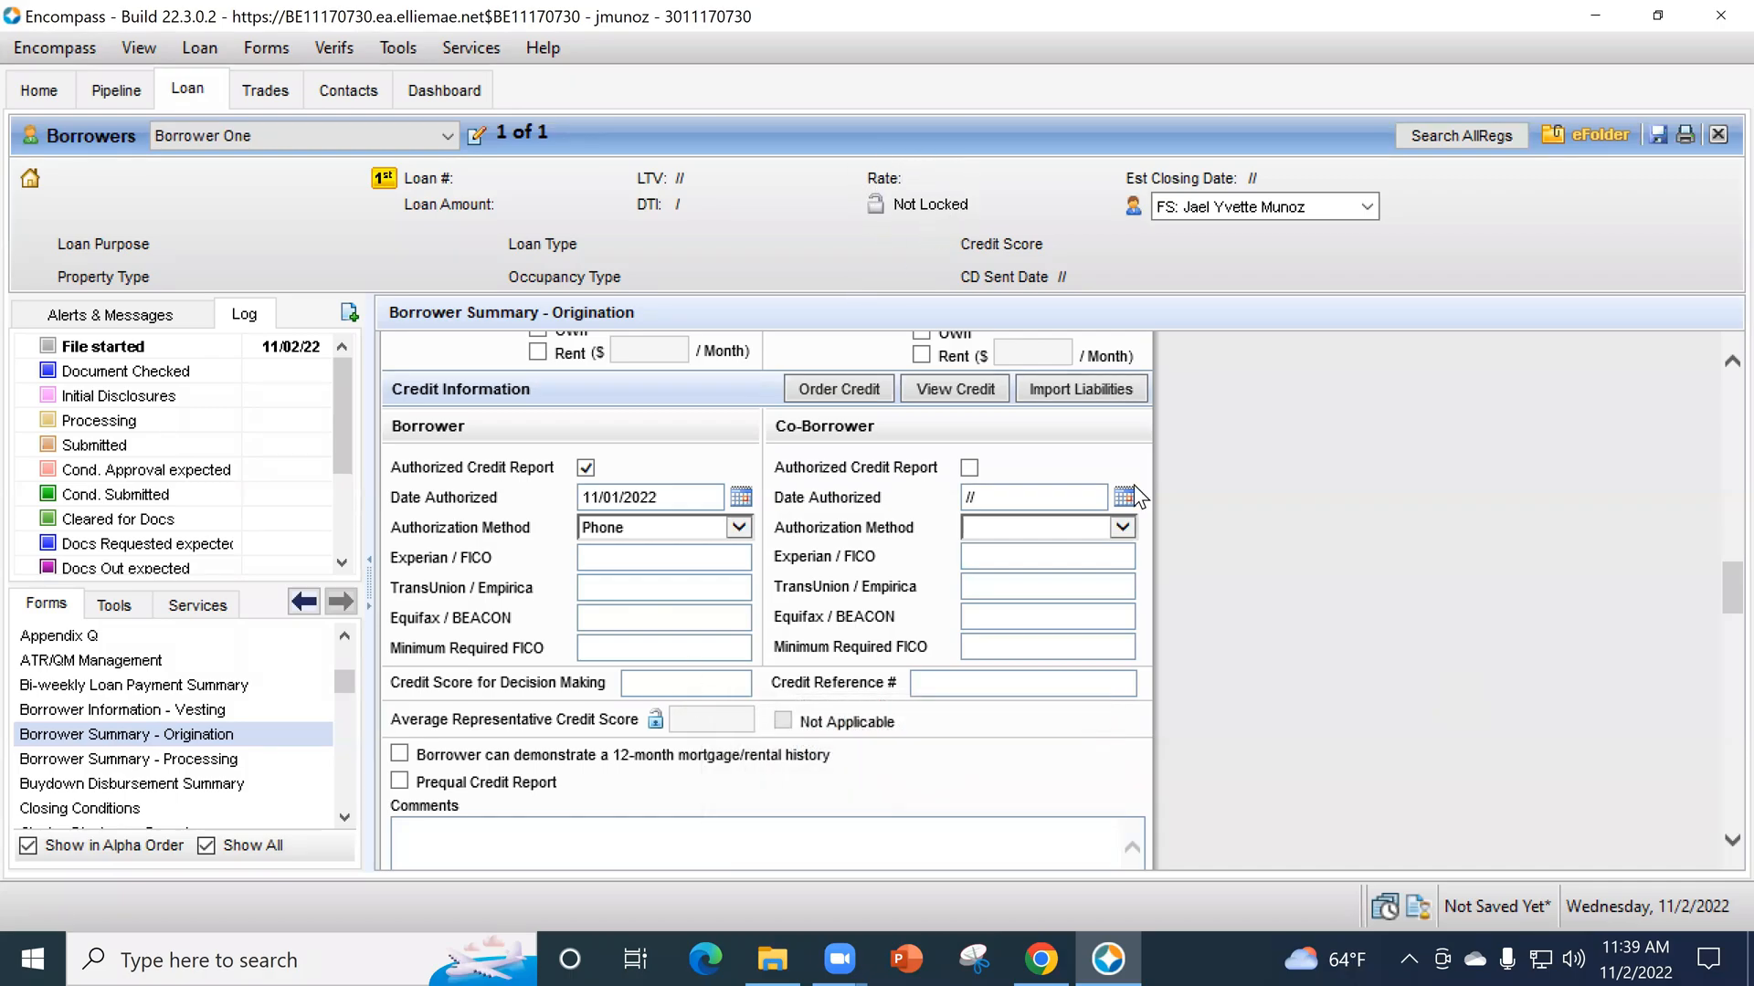
{"action": "scroll", "coordinate": [1186, 573], "scroll_direction": "down", "scroll_amount": 5}
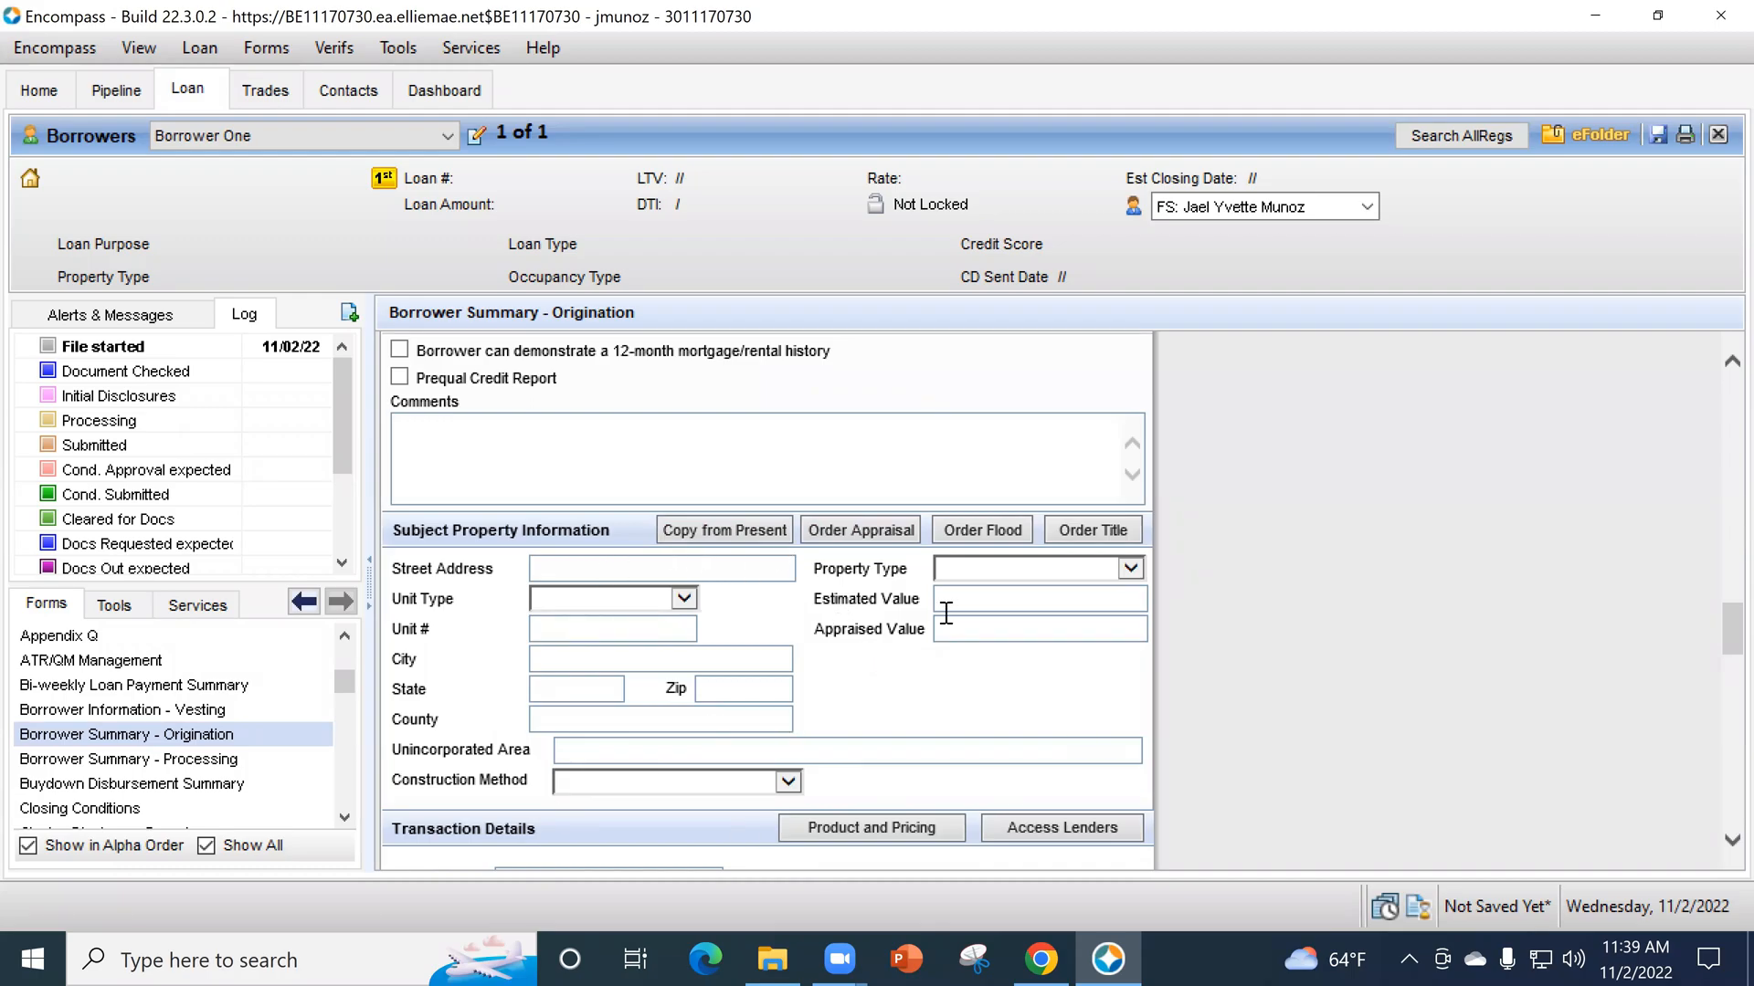
{"action": "left_click", "coordinate": [610, 570]}
{"action": "type", "text": "TBD"}
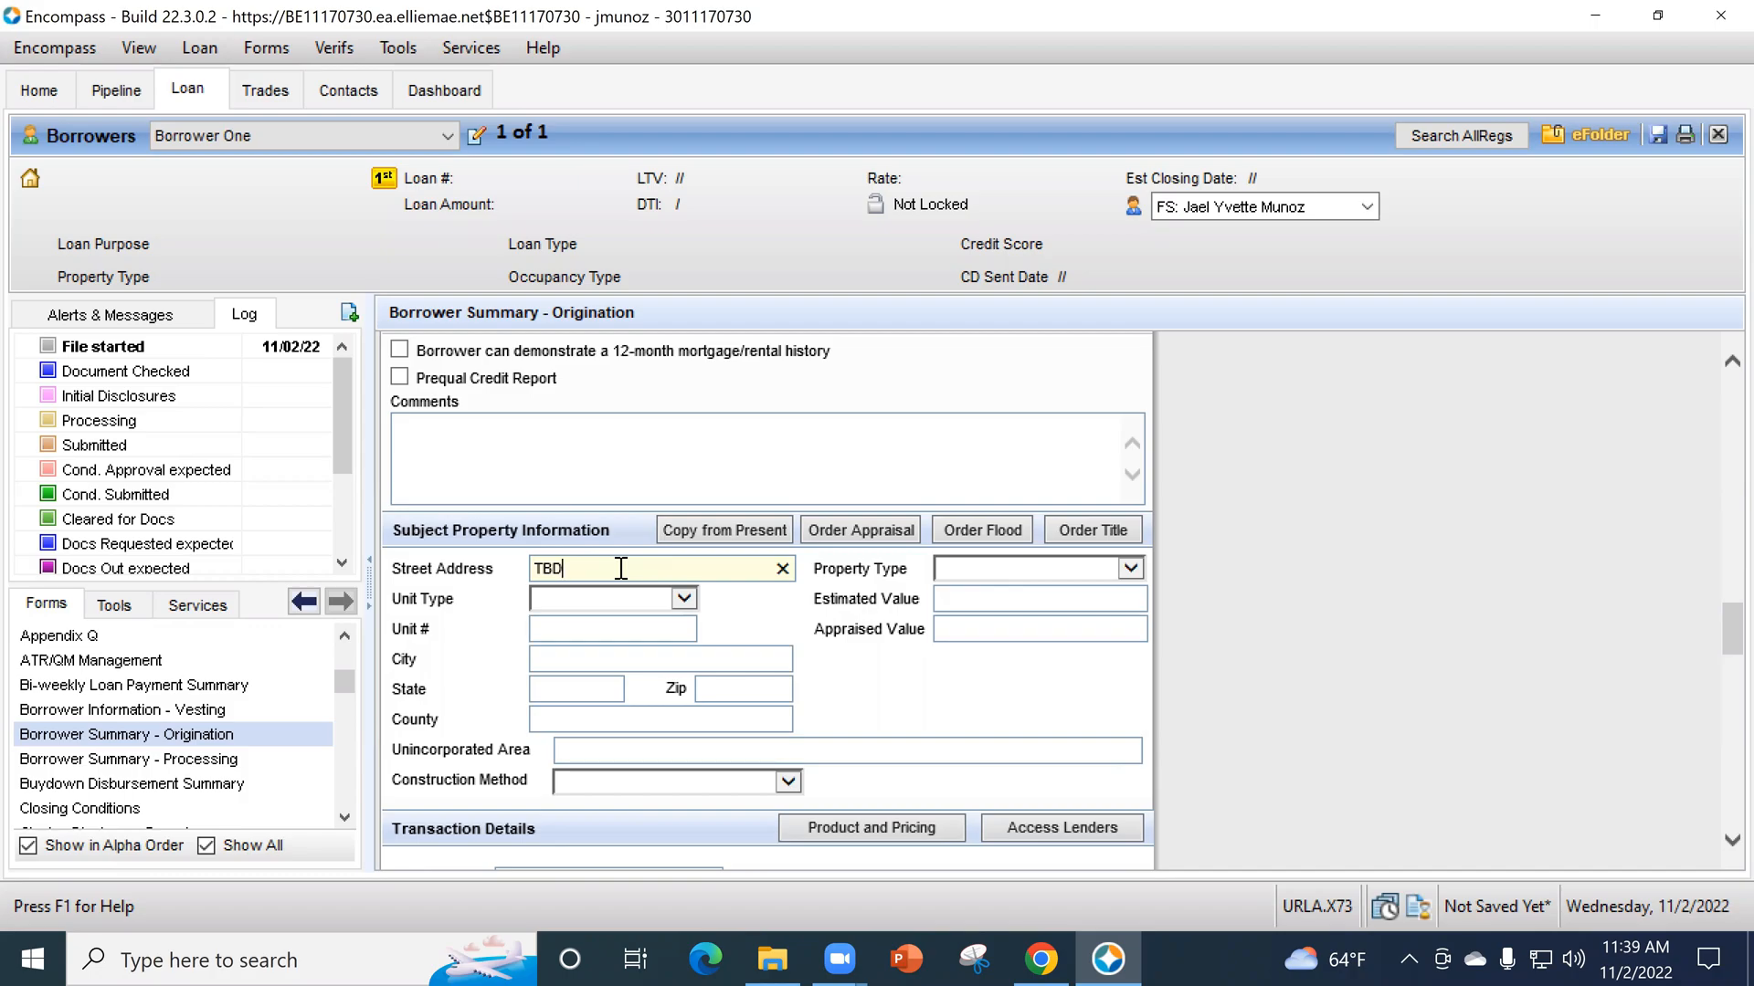
{"action": "key", "text": "shift+Tab"}
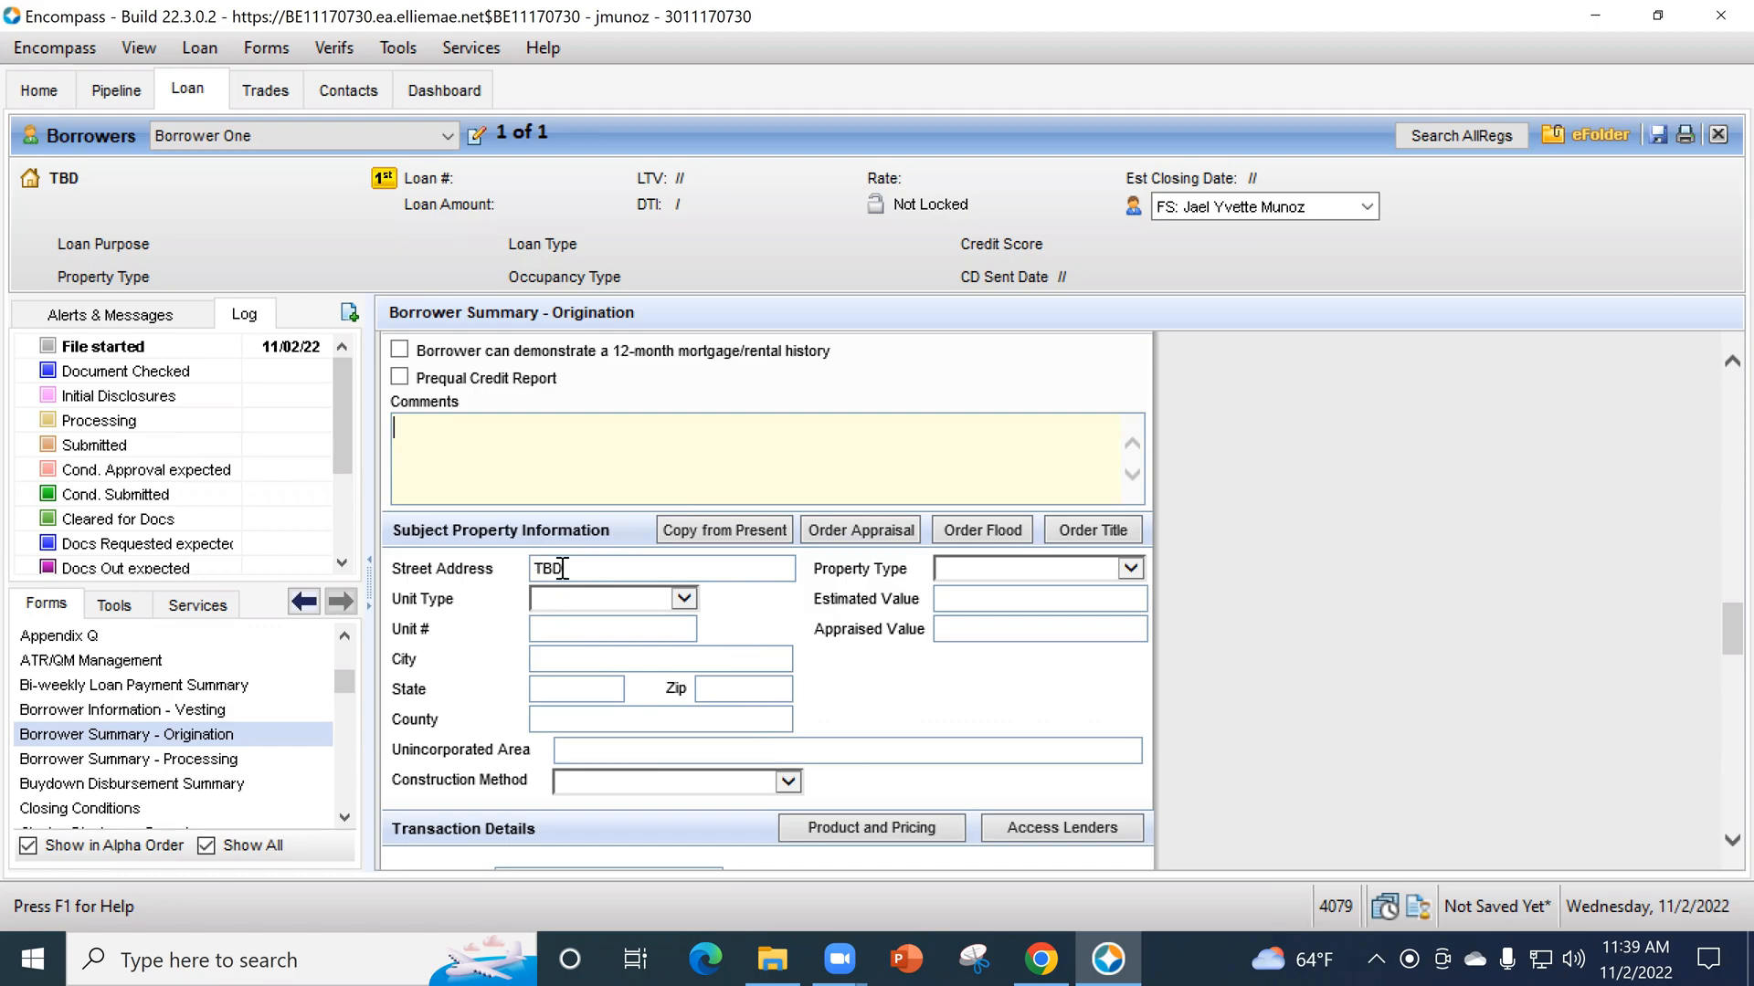
- Enter 90660 as the subject property's zip code and let the city, state and county fill in
{"action": "left_click", "coordinate": [752, 685]}
{"action": "type", "text": "90"}
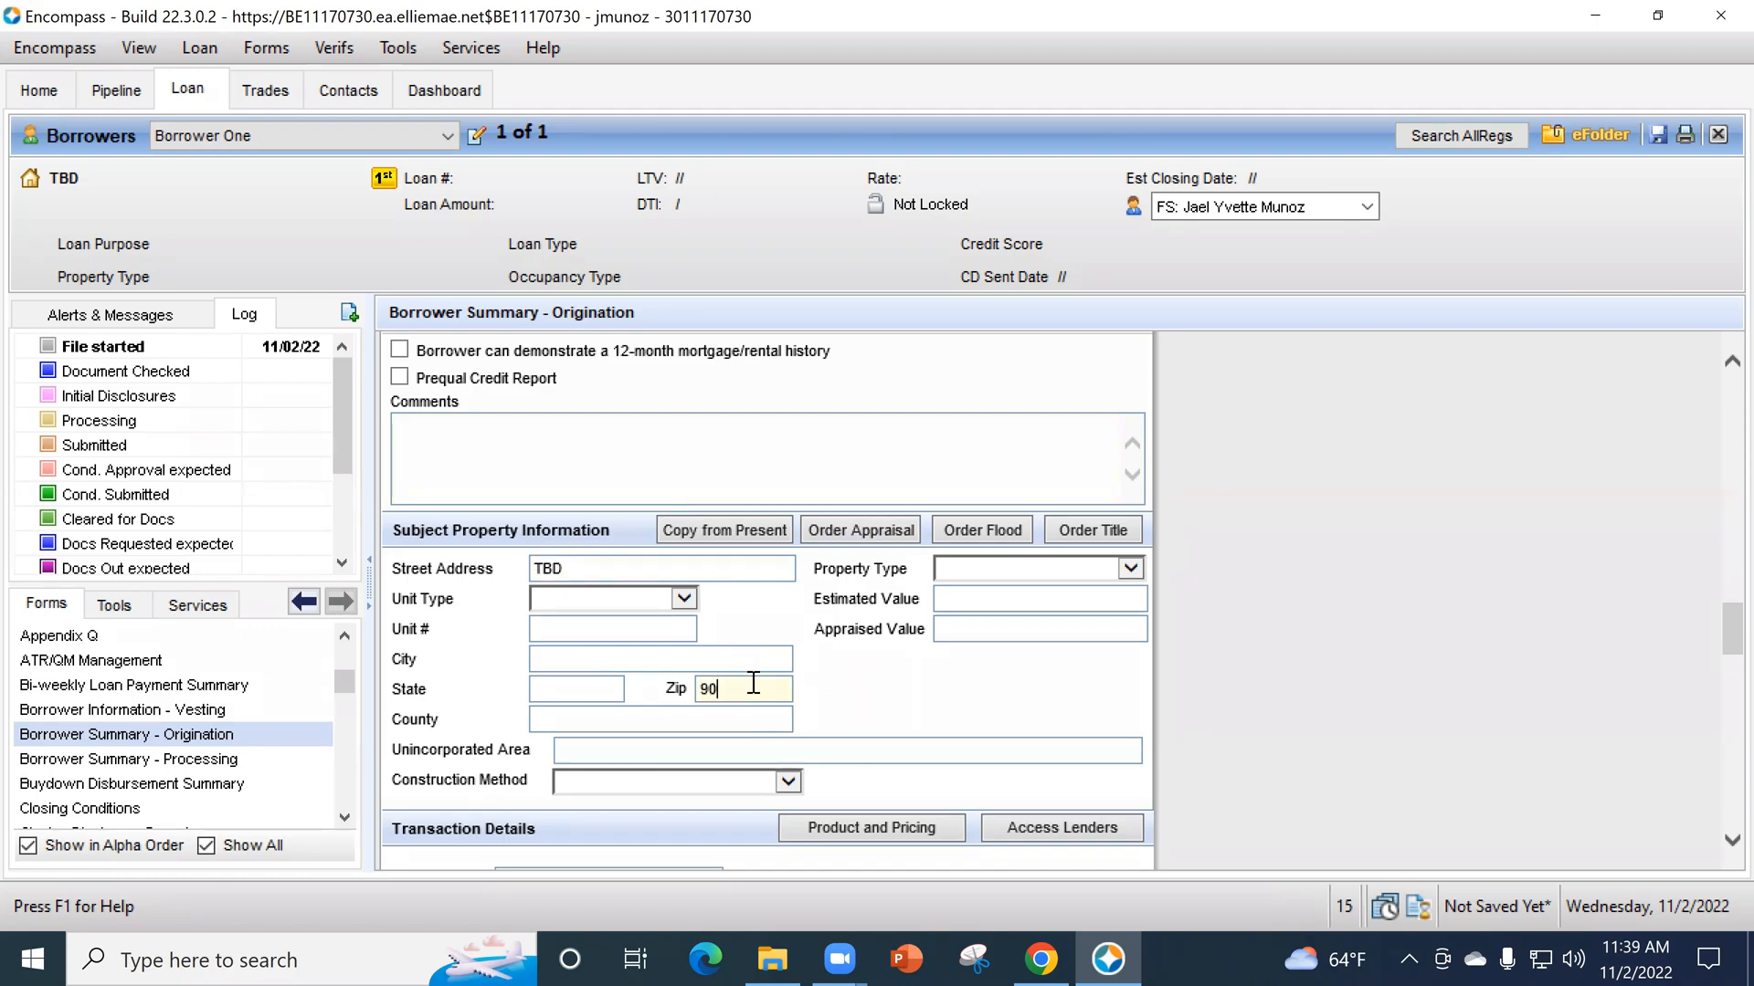
{"action": "type", "text": "660"}
{"action": "key", "text": "Tab"}
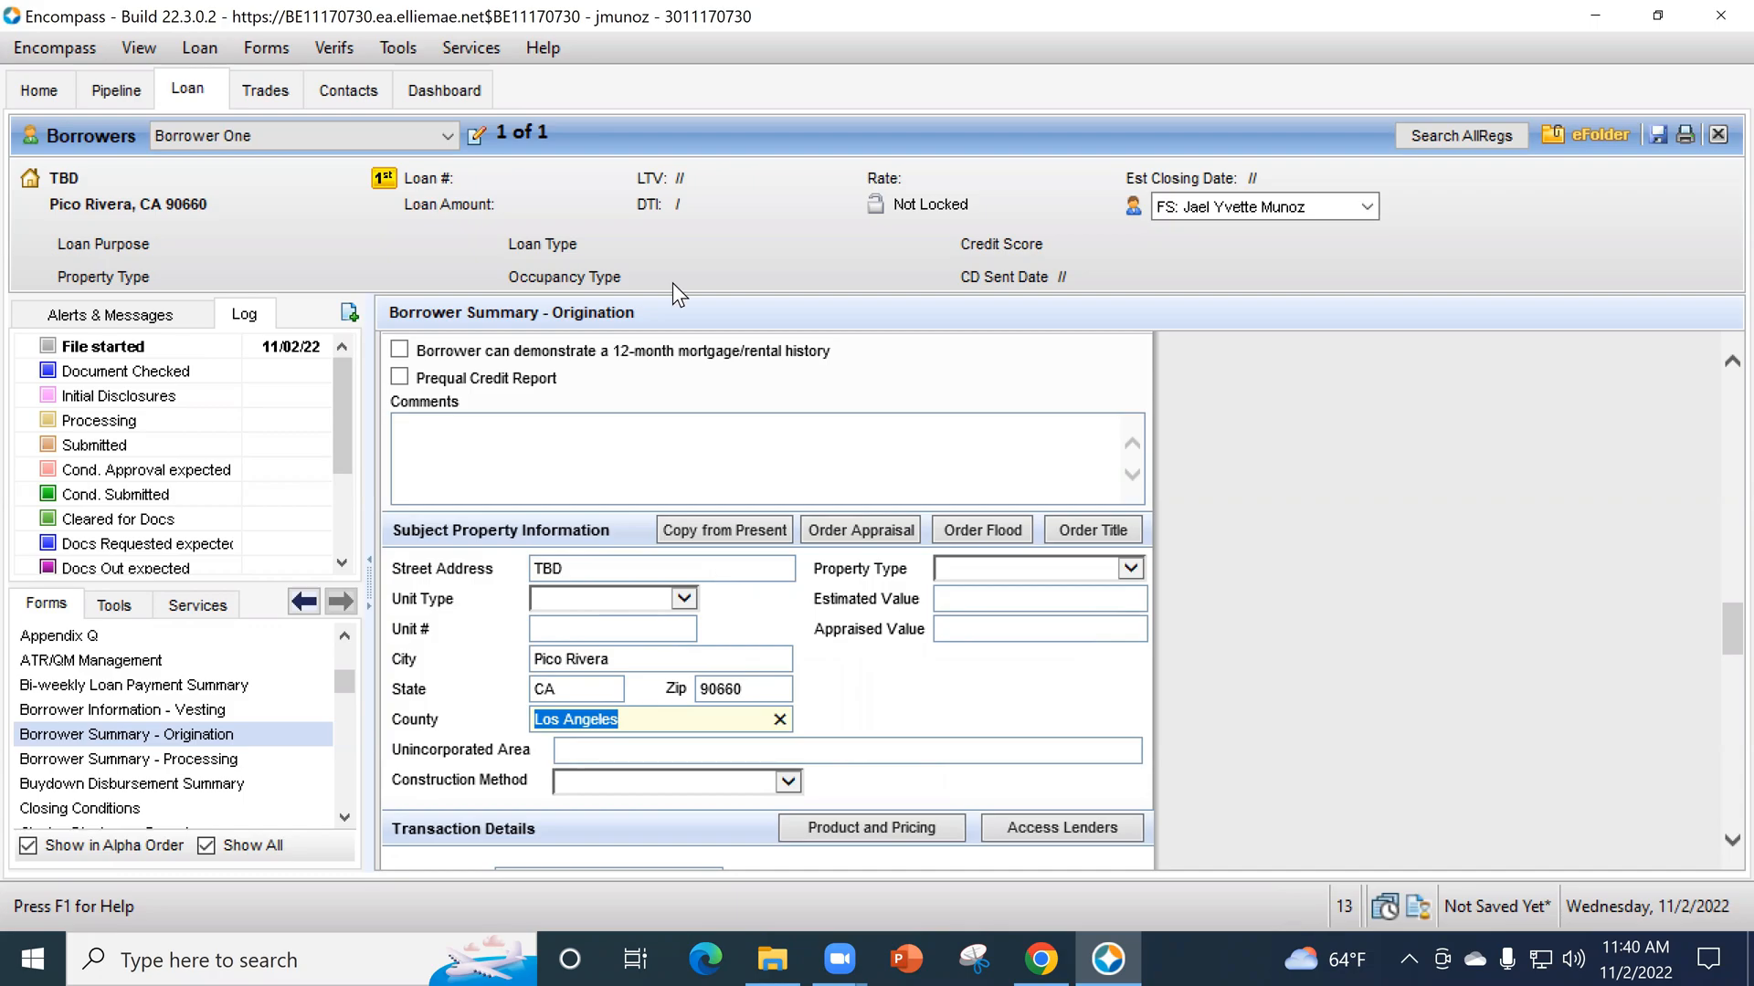
- View the loan's alerts and messages and return to the log
{"action": "left_click", "coordinate": [402, 493]}
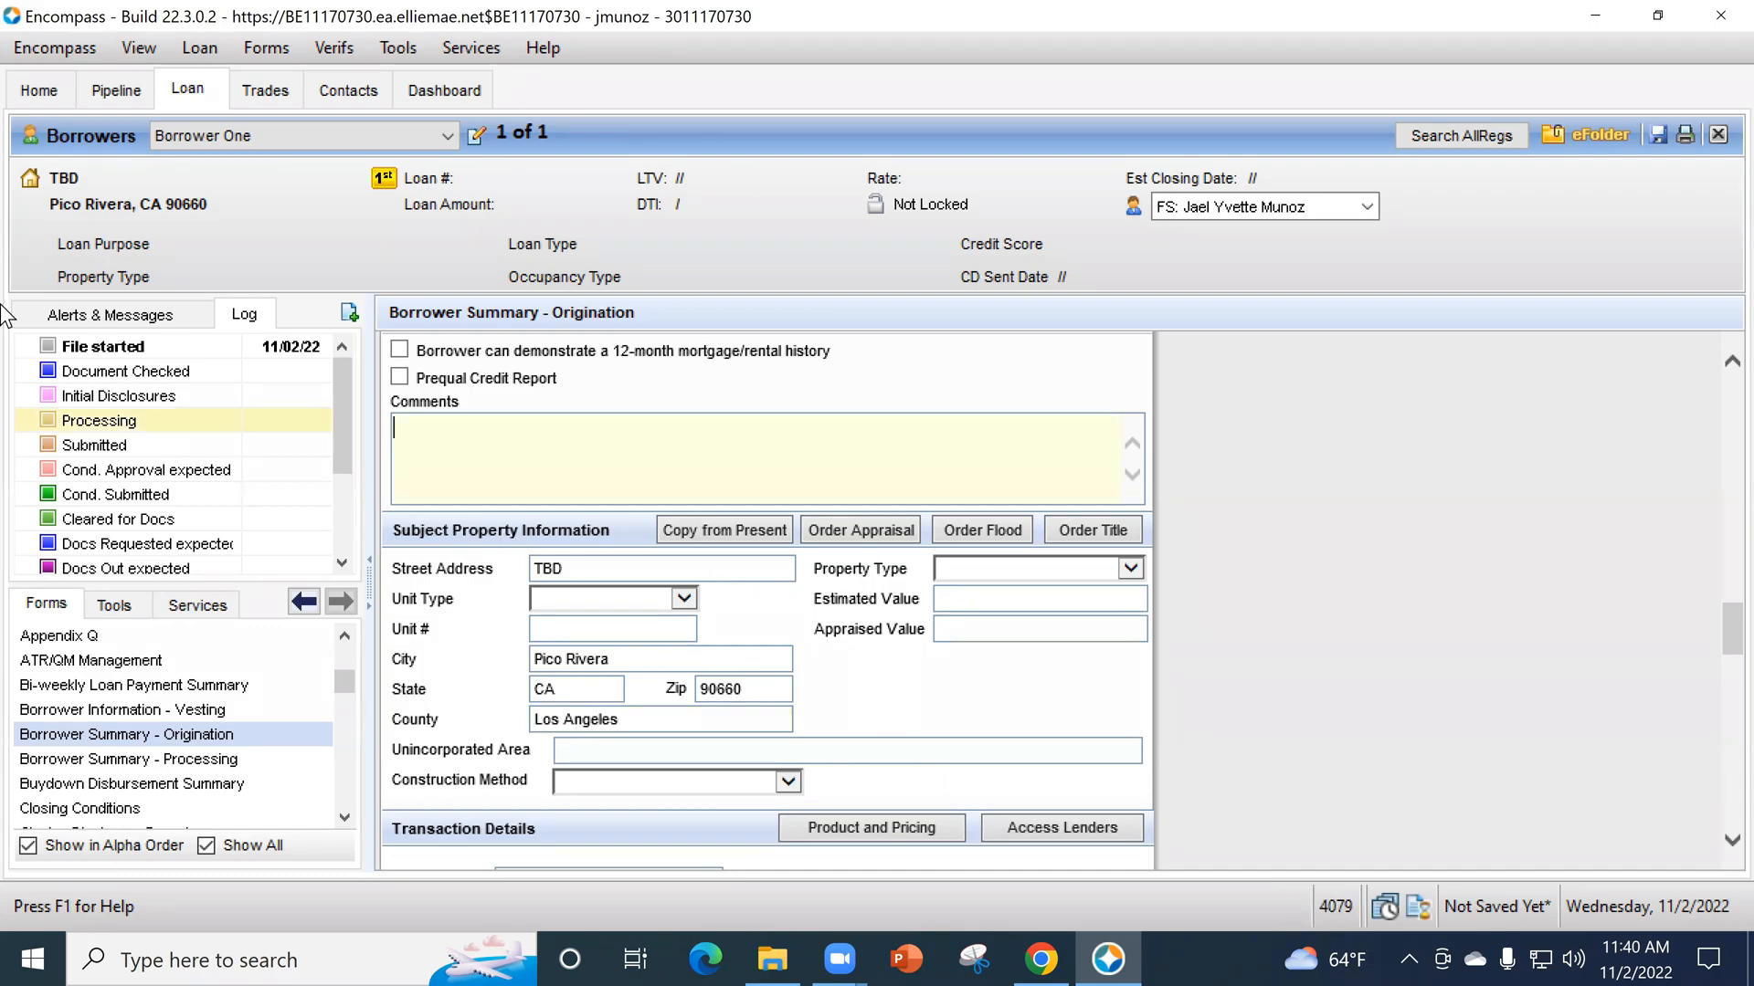
{"action": "left_click", "coordinate": [92, 314]}
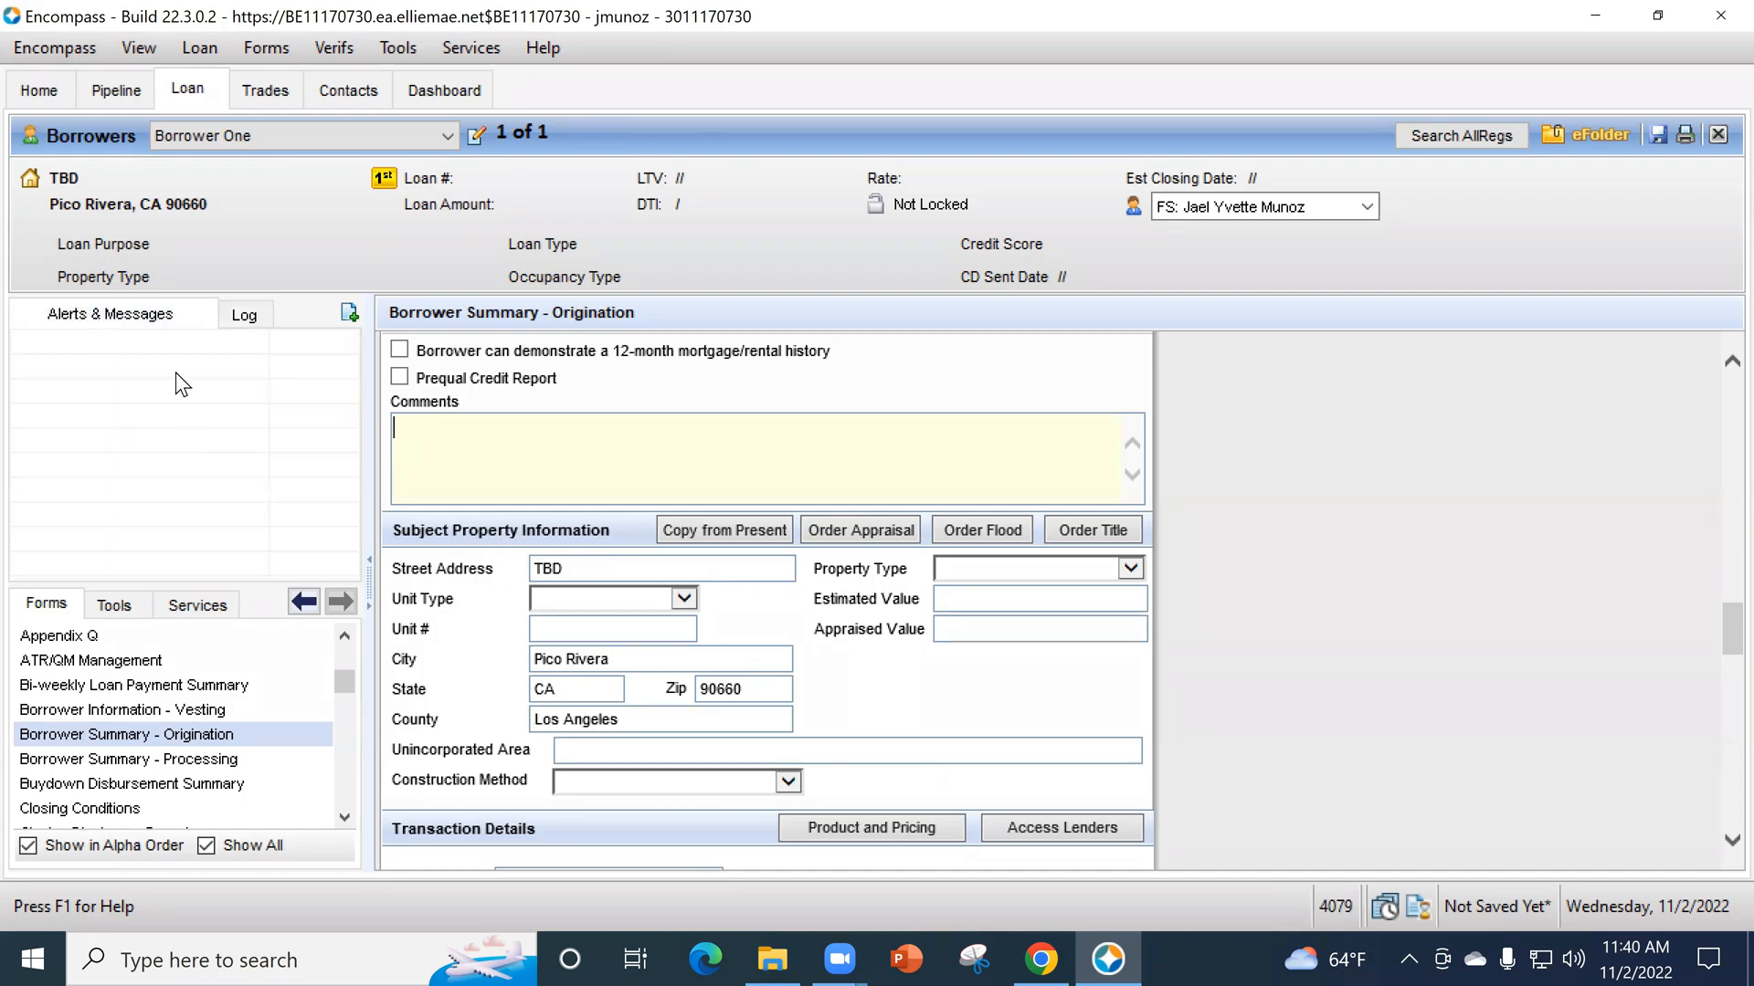
{"action": "left_click", "coordinate": [234, 310]}
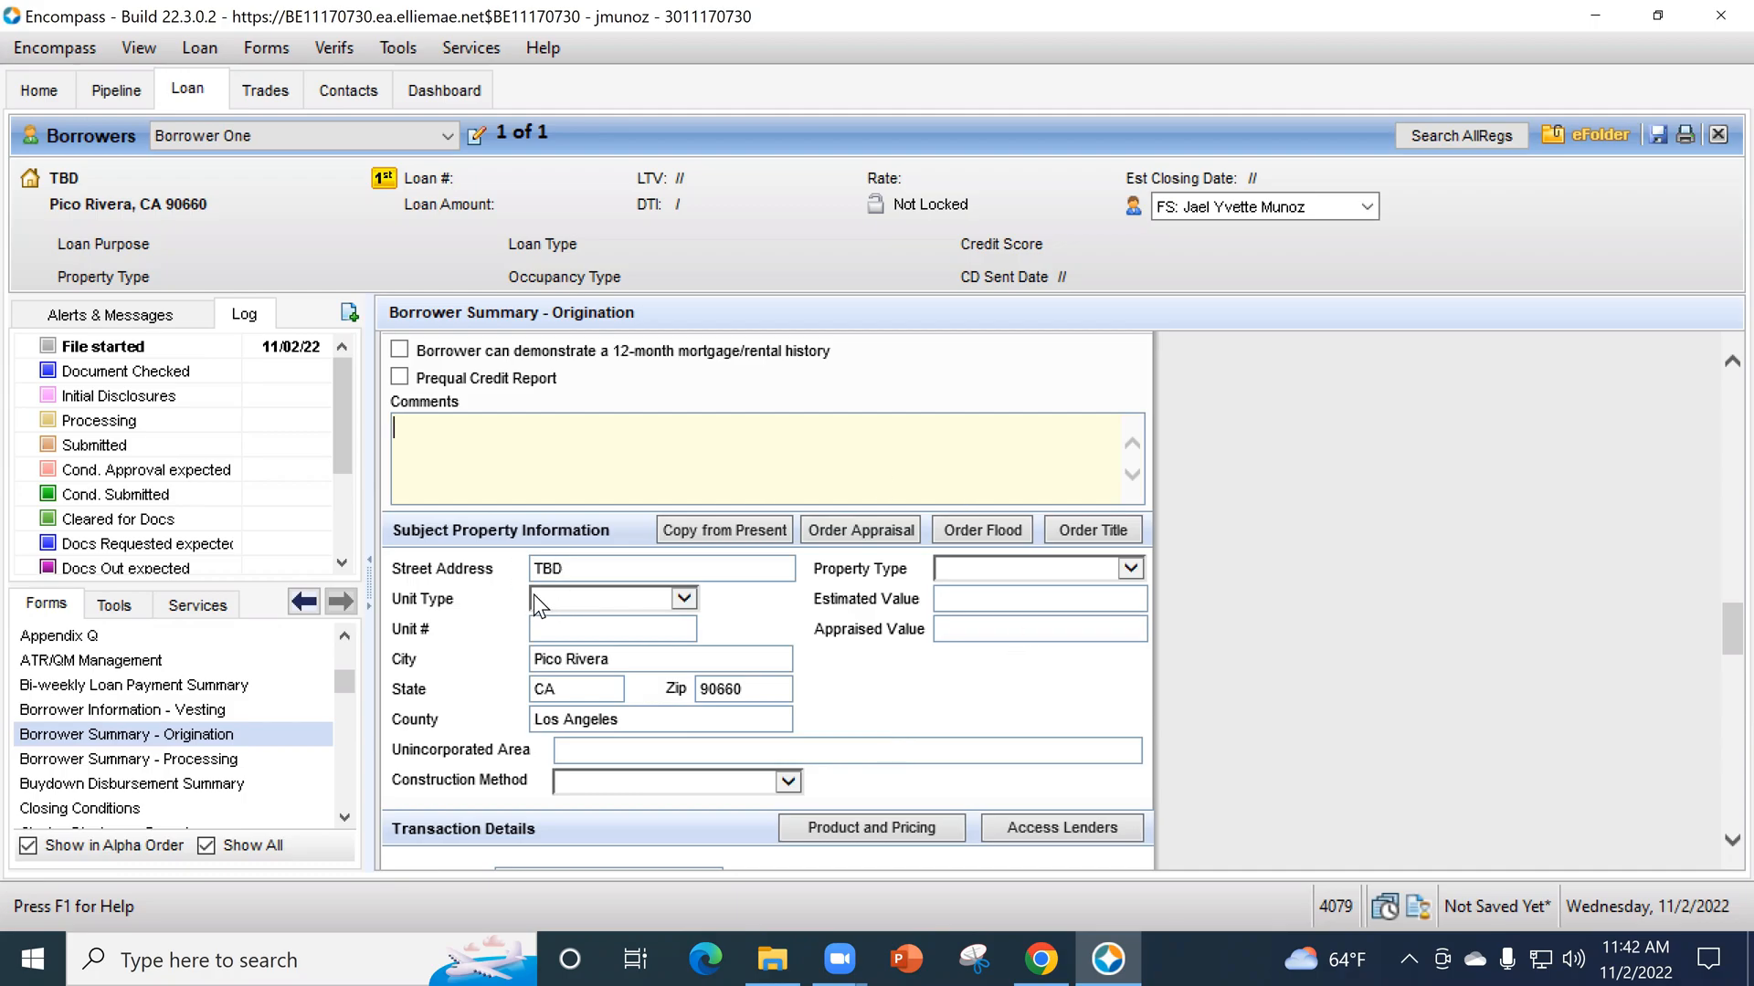
- Set the subject property's type to Detached and its estimated value to 750,000
{"action": "left_click", "coordinate": [1007, 567]}
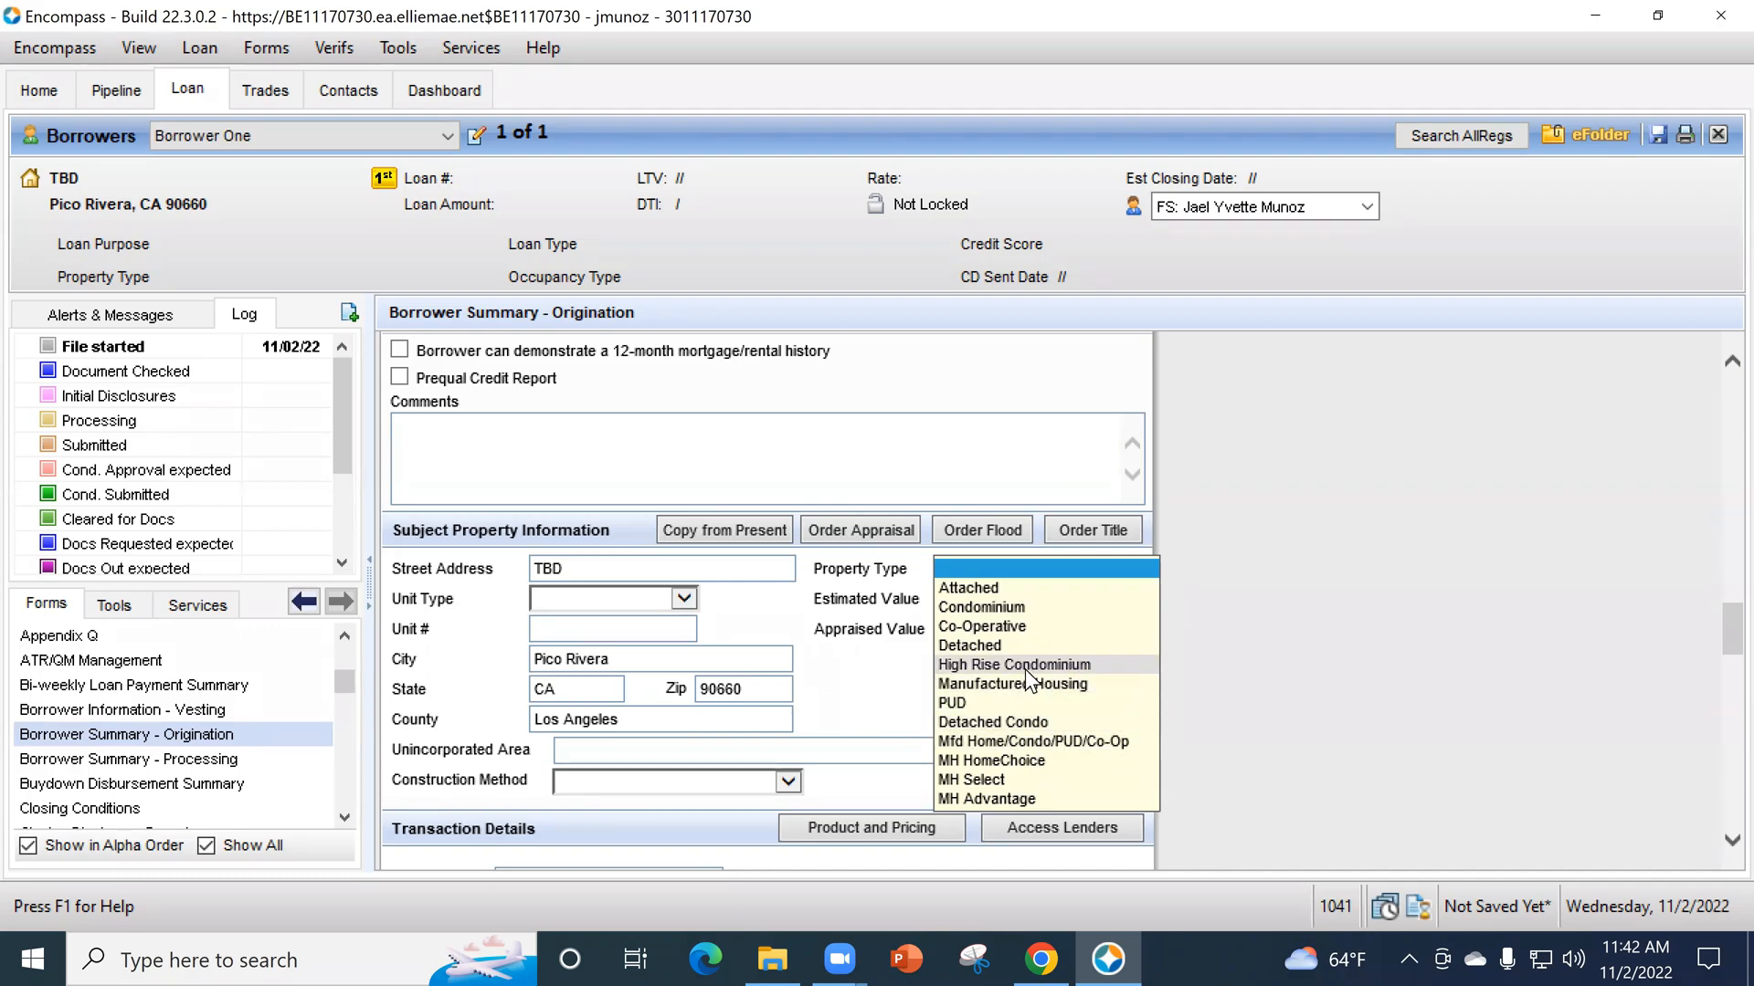
{"action": "left_click", "coordinate": [1017, 643]}
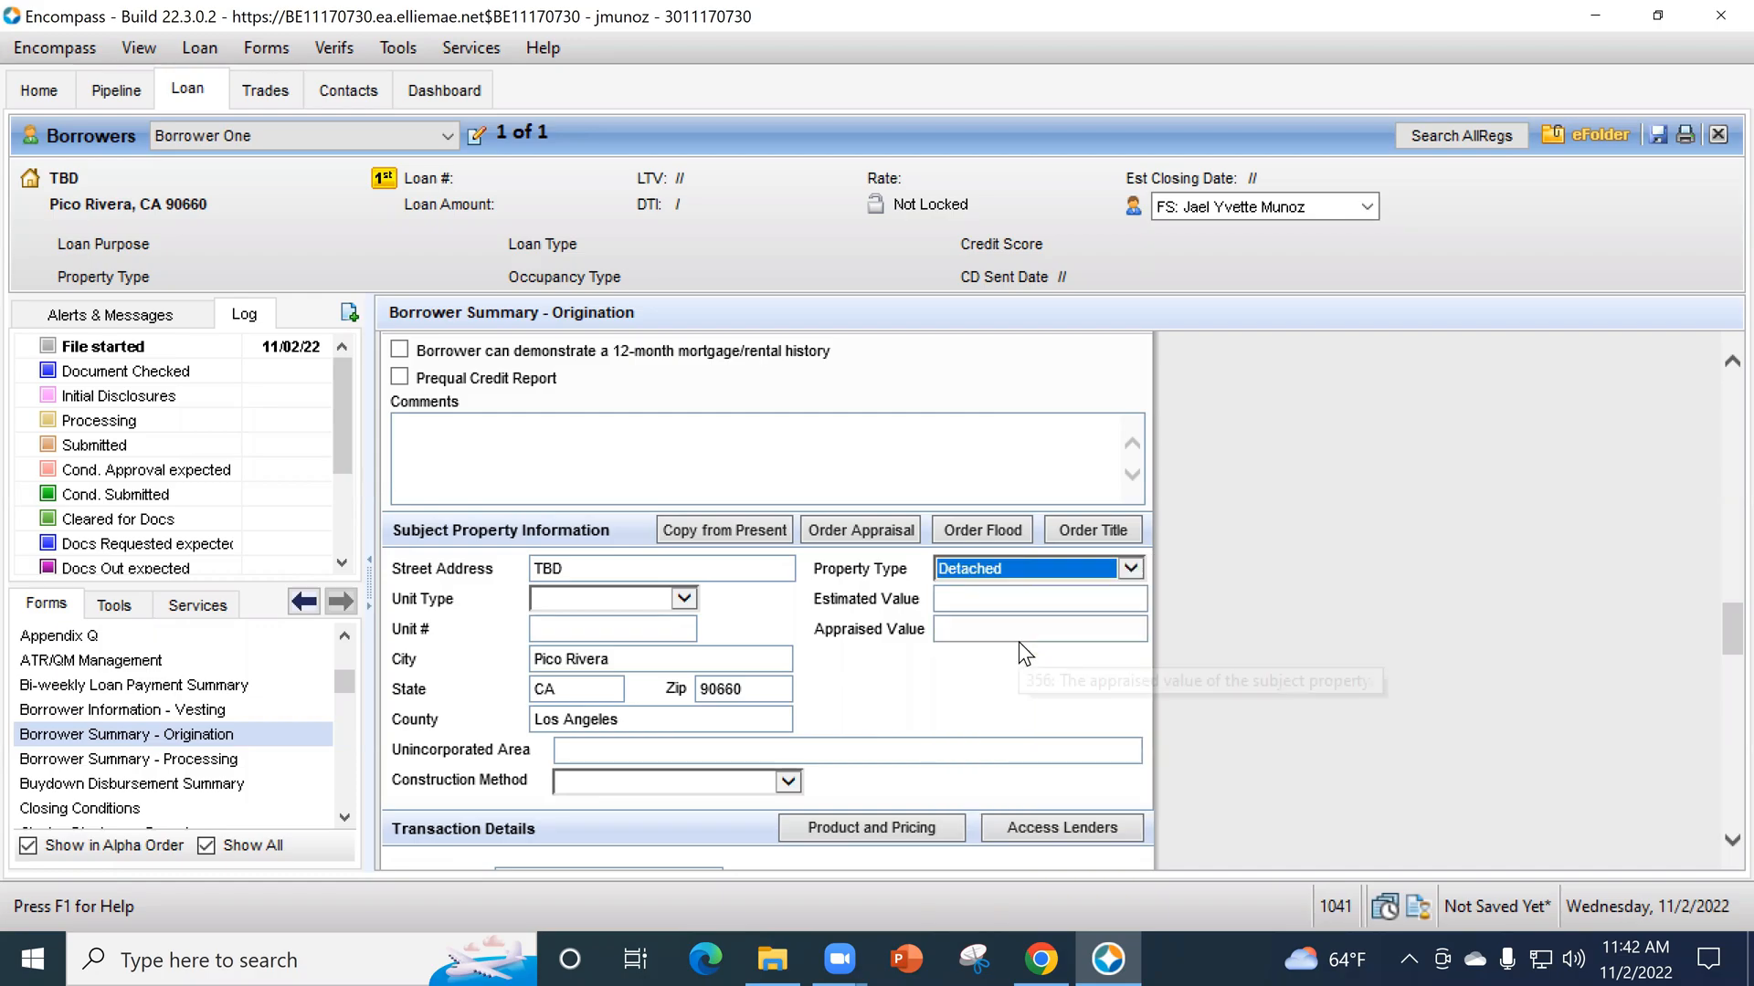
{"action": "left_click", "coordinate": [1041, 599]}
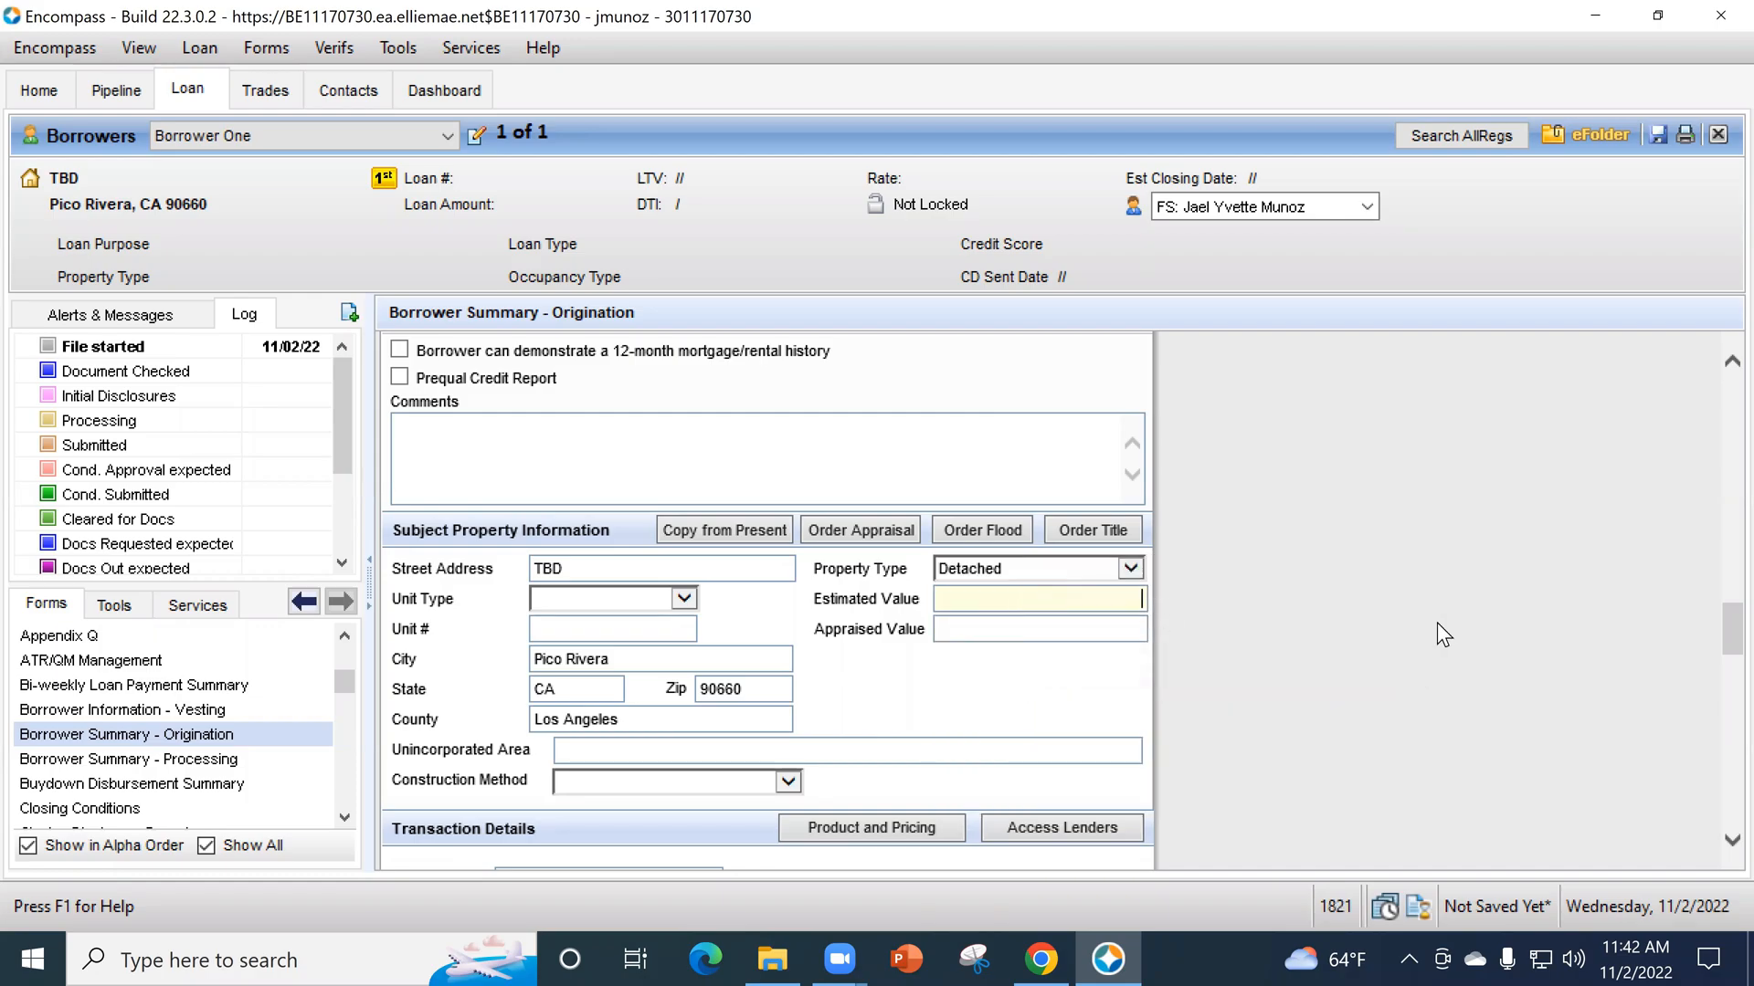
{"action": "type", "text": "750000"}
{"action": "key", "text": "Tab"}
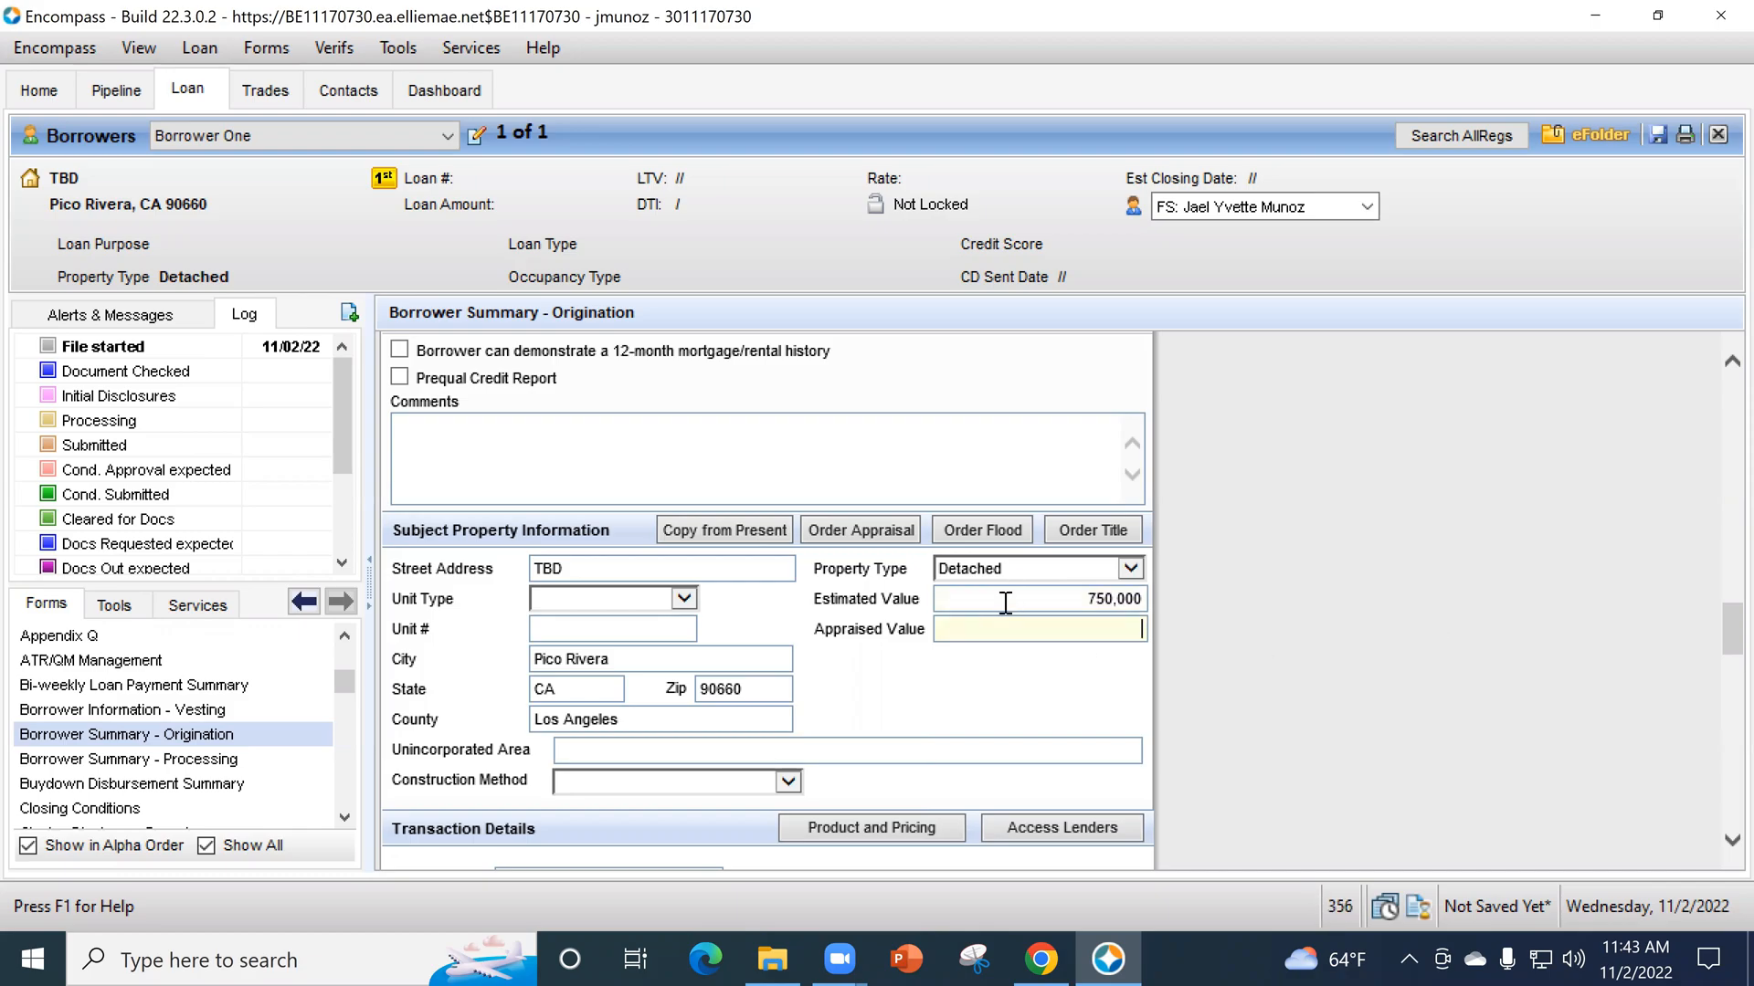
{"action": "left_click", "coordinate": [1006, 600]}
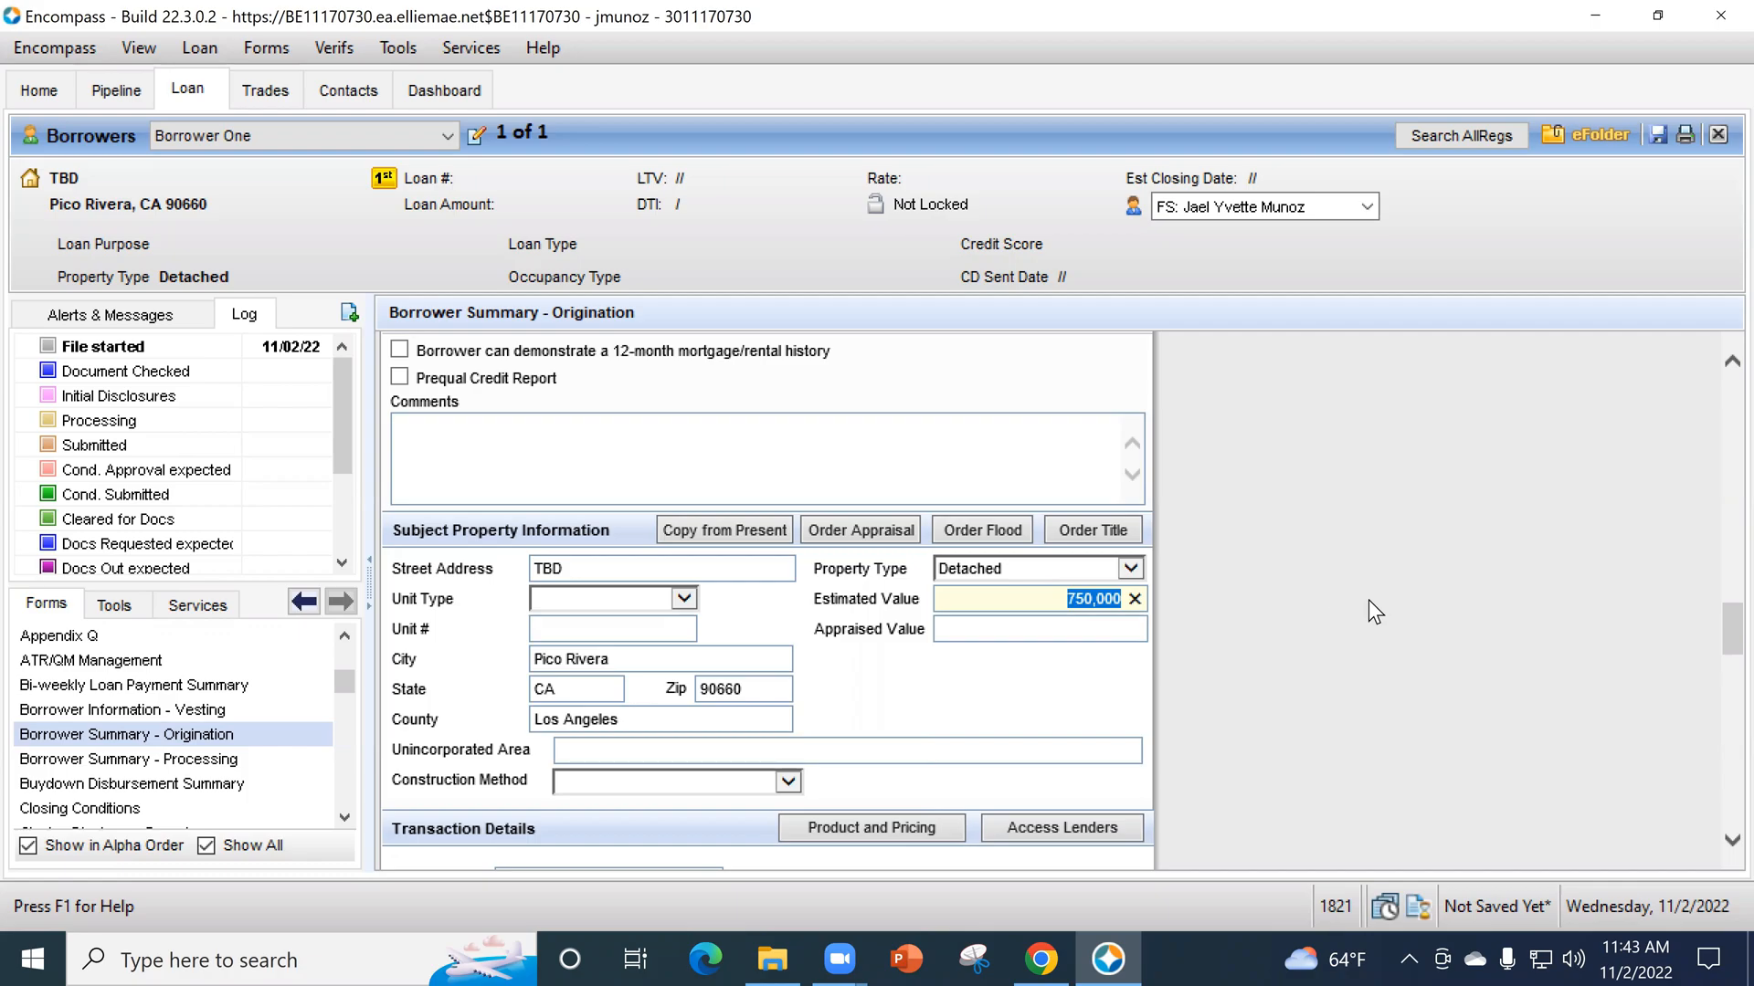
{"action": "left_click", "coordinate": [976, 457]}
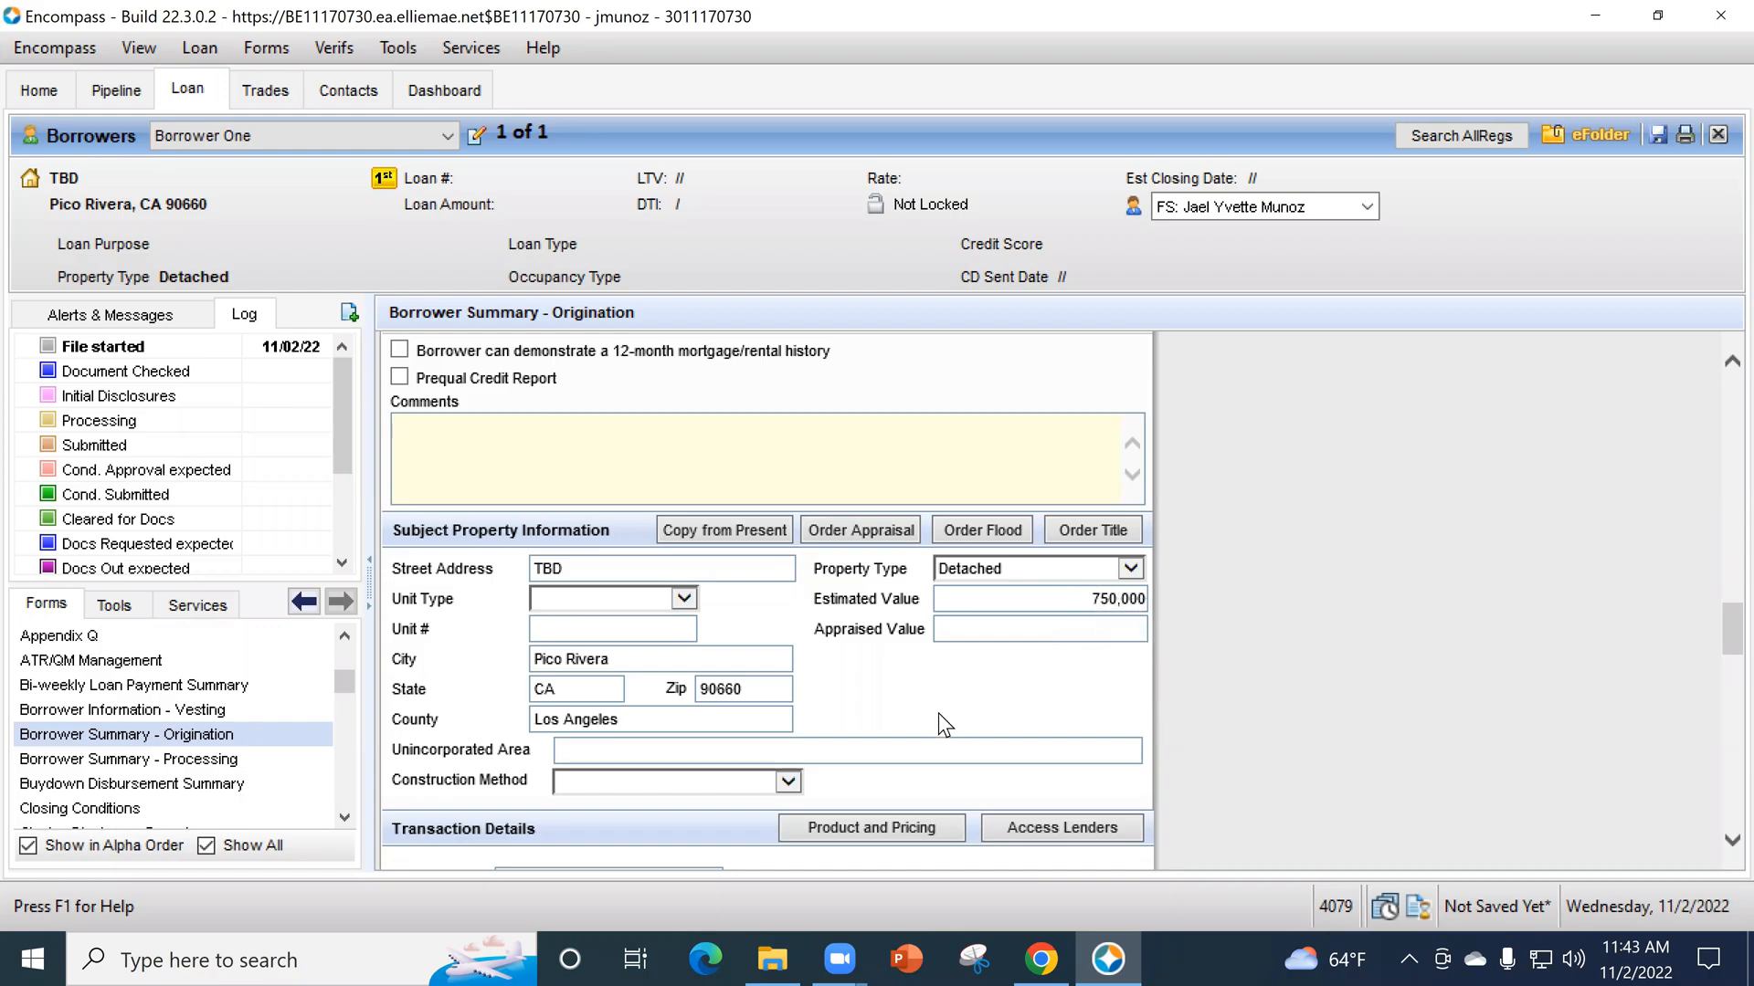
- Set the subject property's construction method to Site-built
{"action": "scroll", "coordinate": [939, 712], "scroll_direction": "down", "scroll_amount": 1}
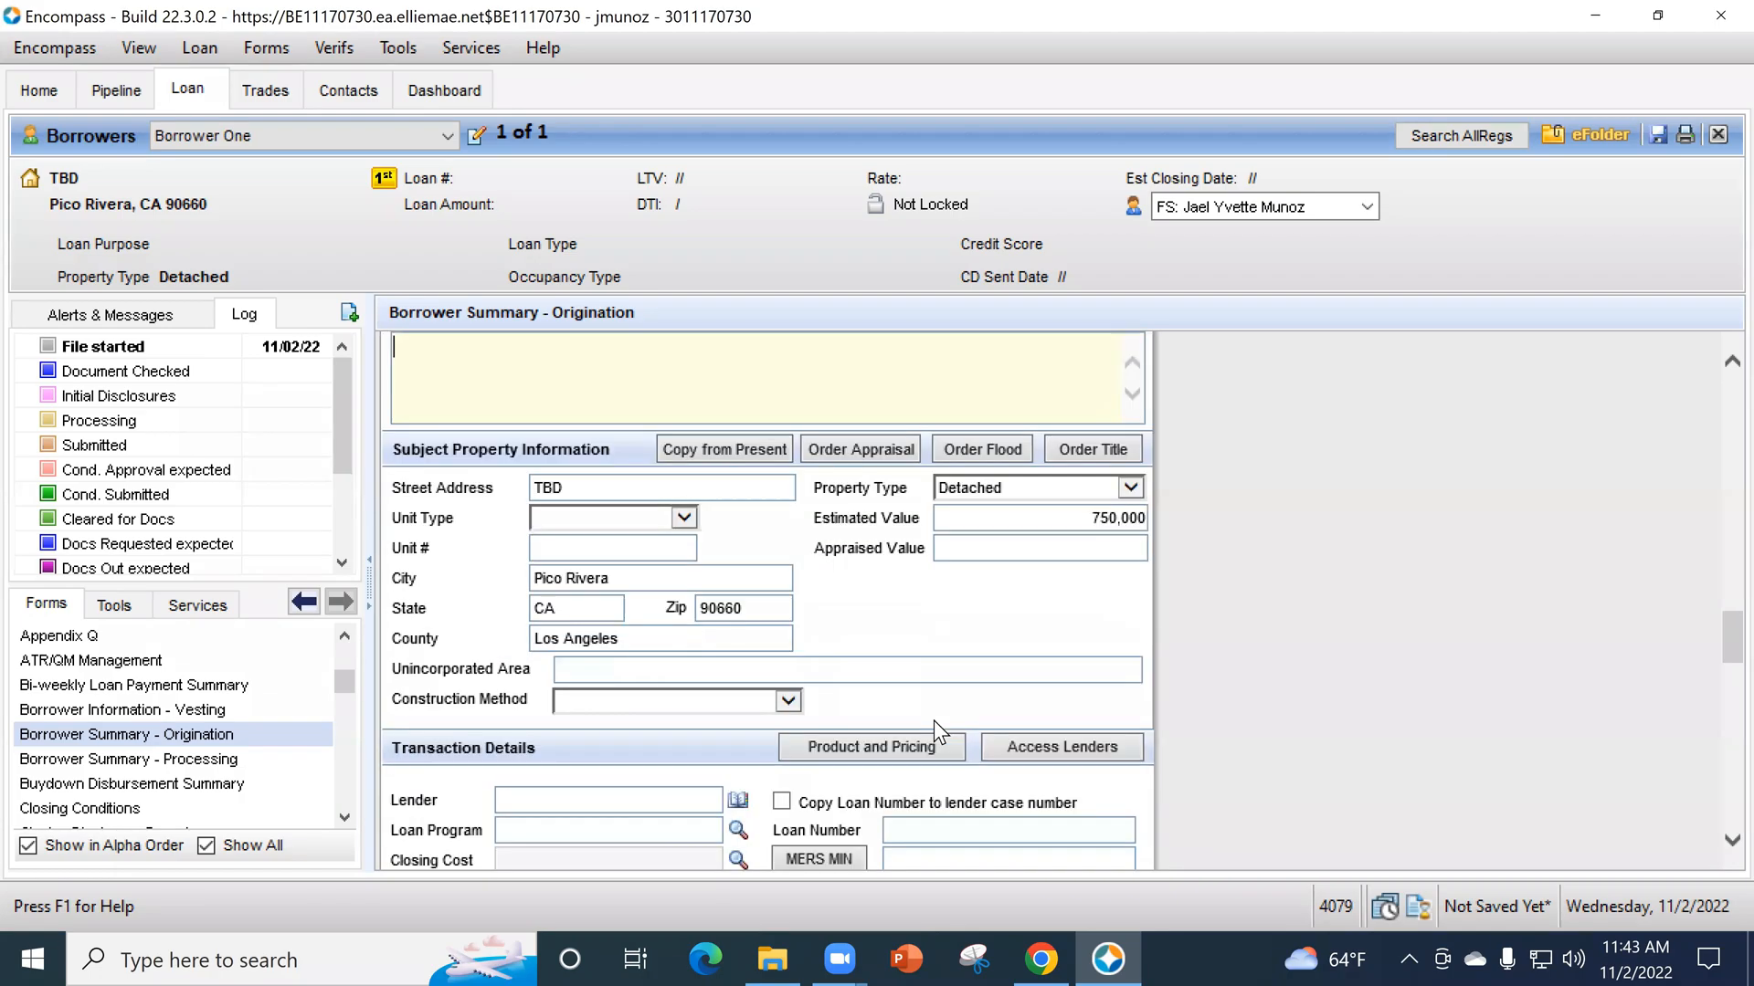
{"action": "left_click", "coordinate": [749, 701]}
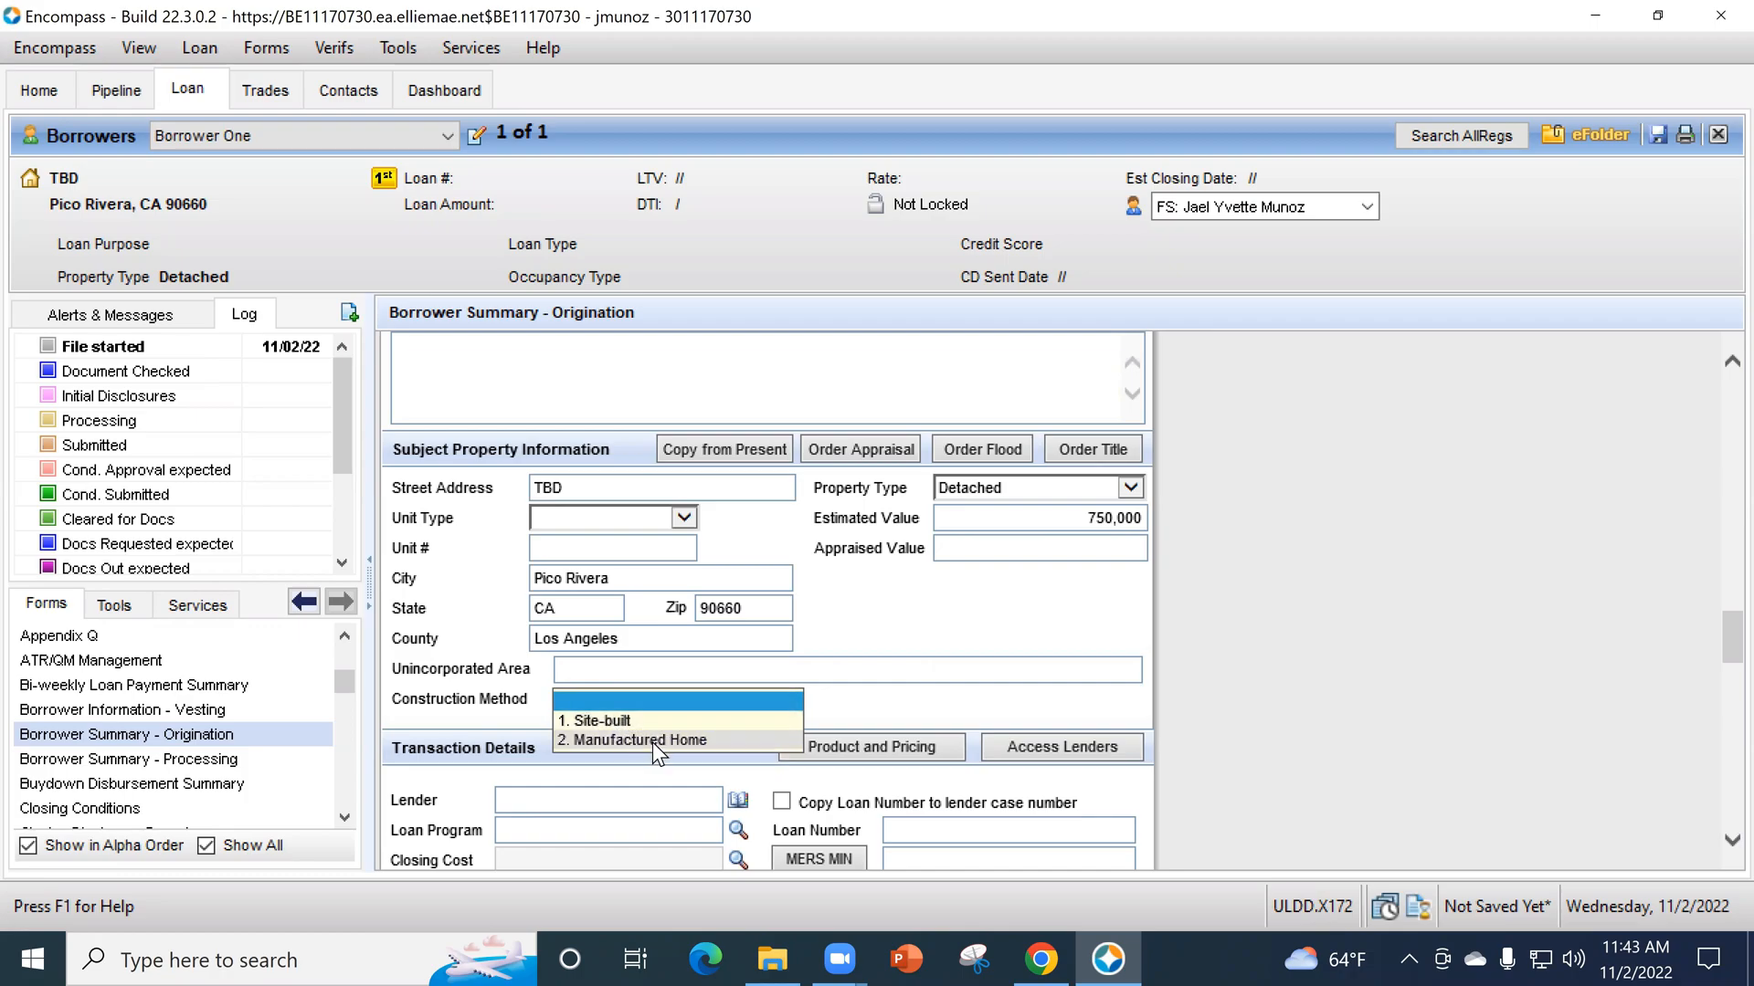
{"action": "left_click", "coordinate": [612, 719]}
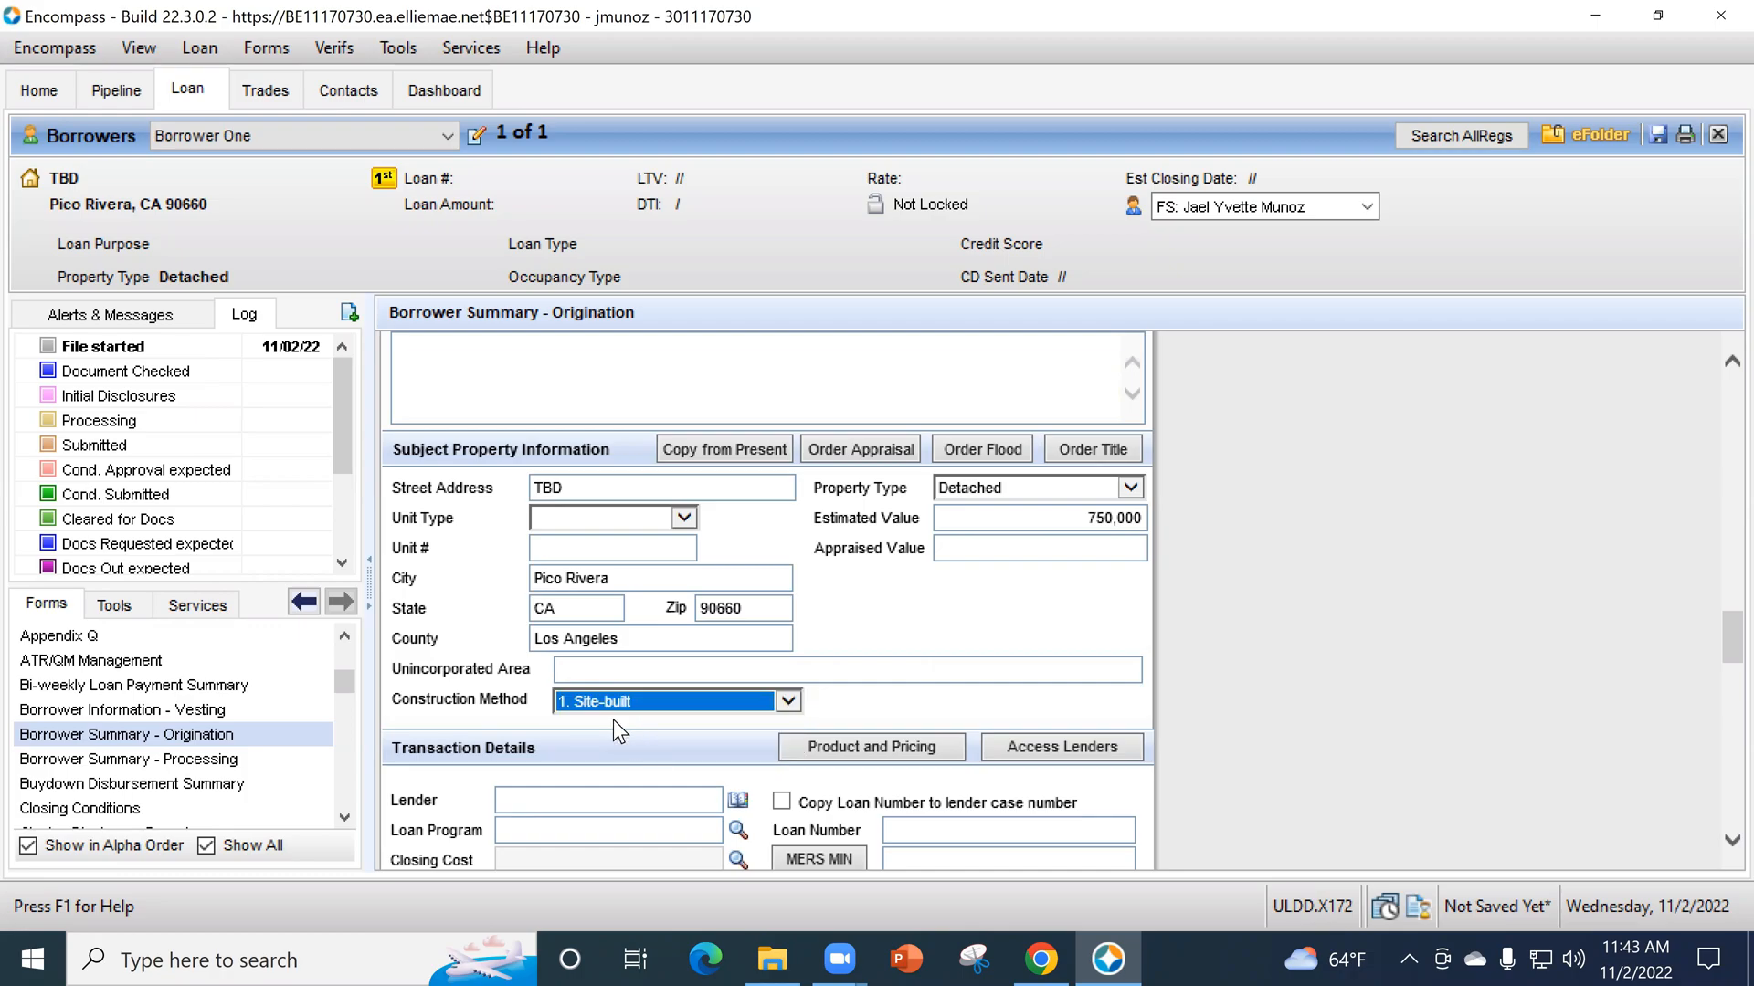
{"action": "left_click", "coordinate": [655, 698]}
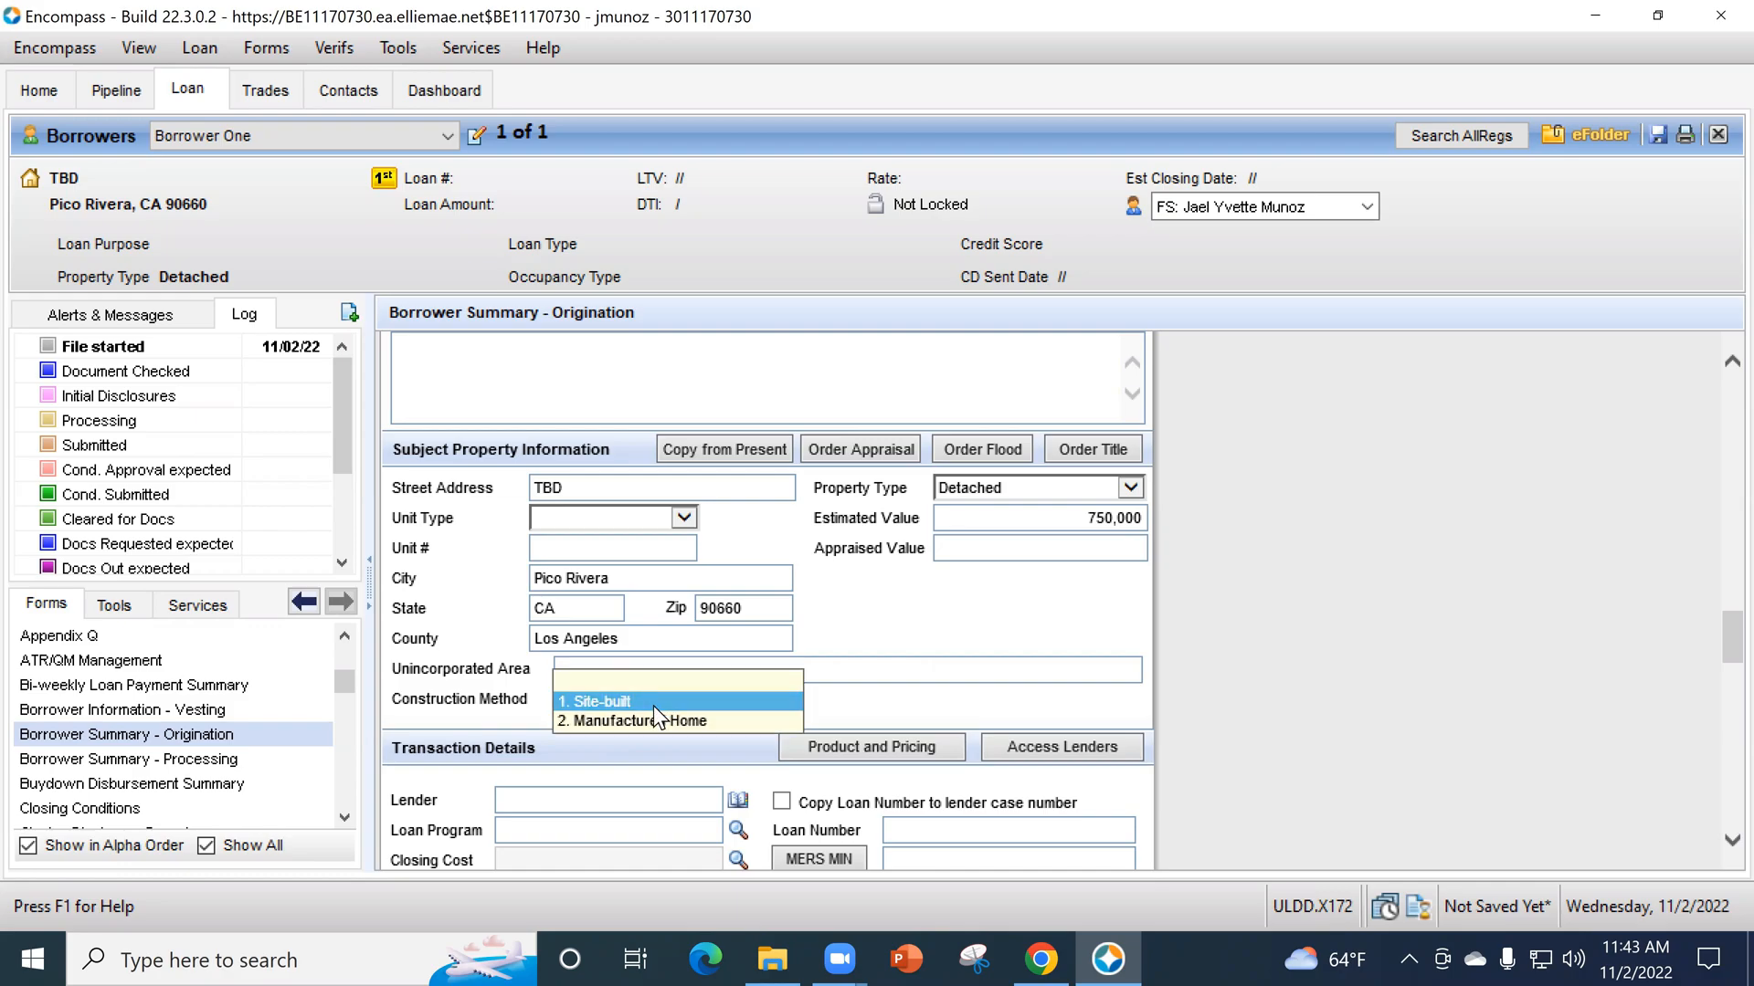
{"action": "left_click", "coordinate": [654, 700]}
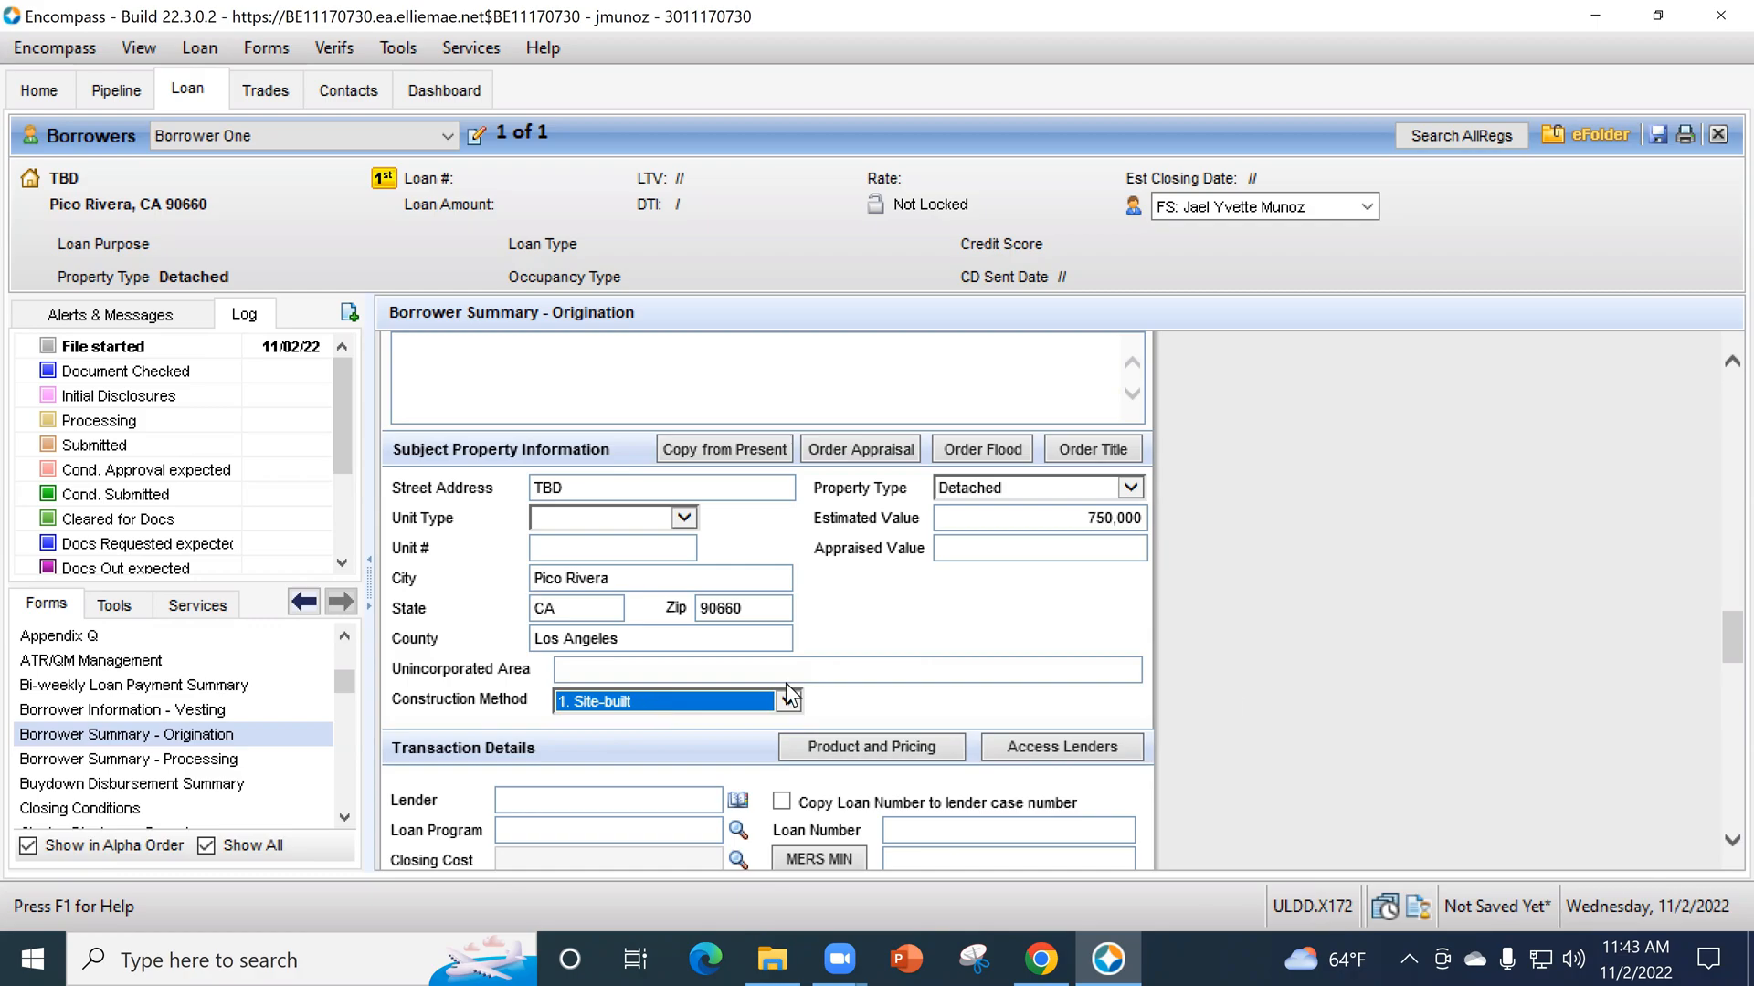
- Apply the archived loan program template FHA - 30 YR Fixed - Purchase - Owner Occupied and set the amortization type to Fixed Rate
{"action": "scroll", "coordinate": [1308, 687], "scroll_direction": "down", "scroll_amount": 3}
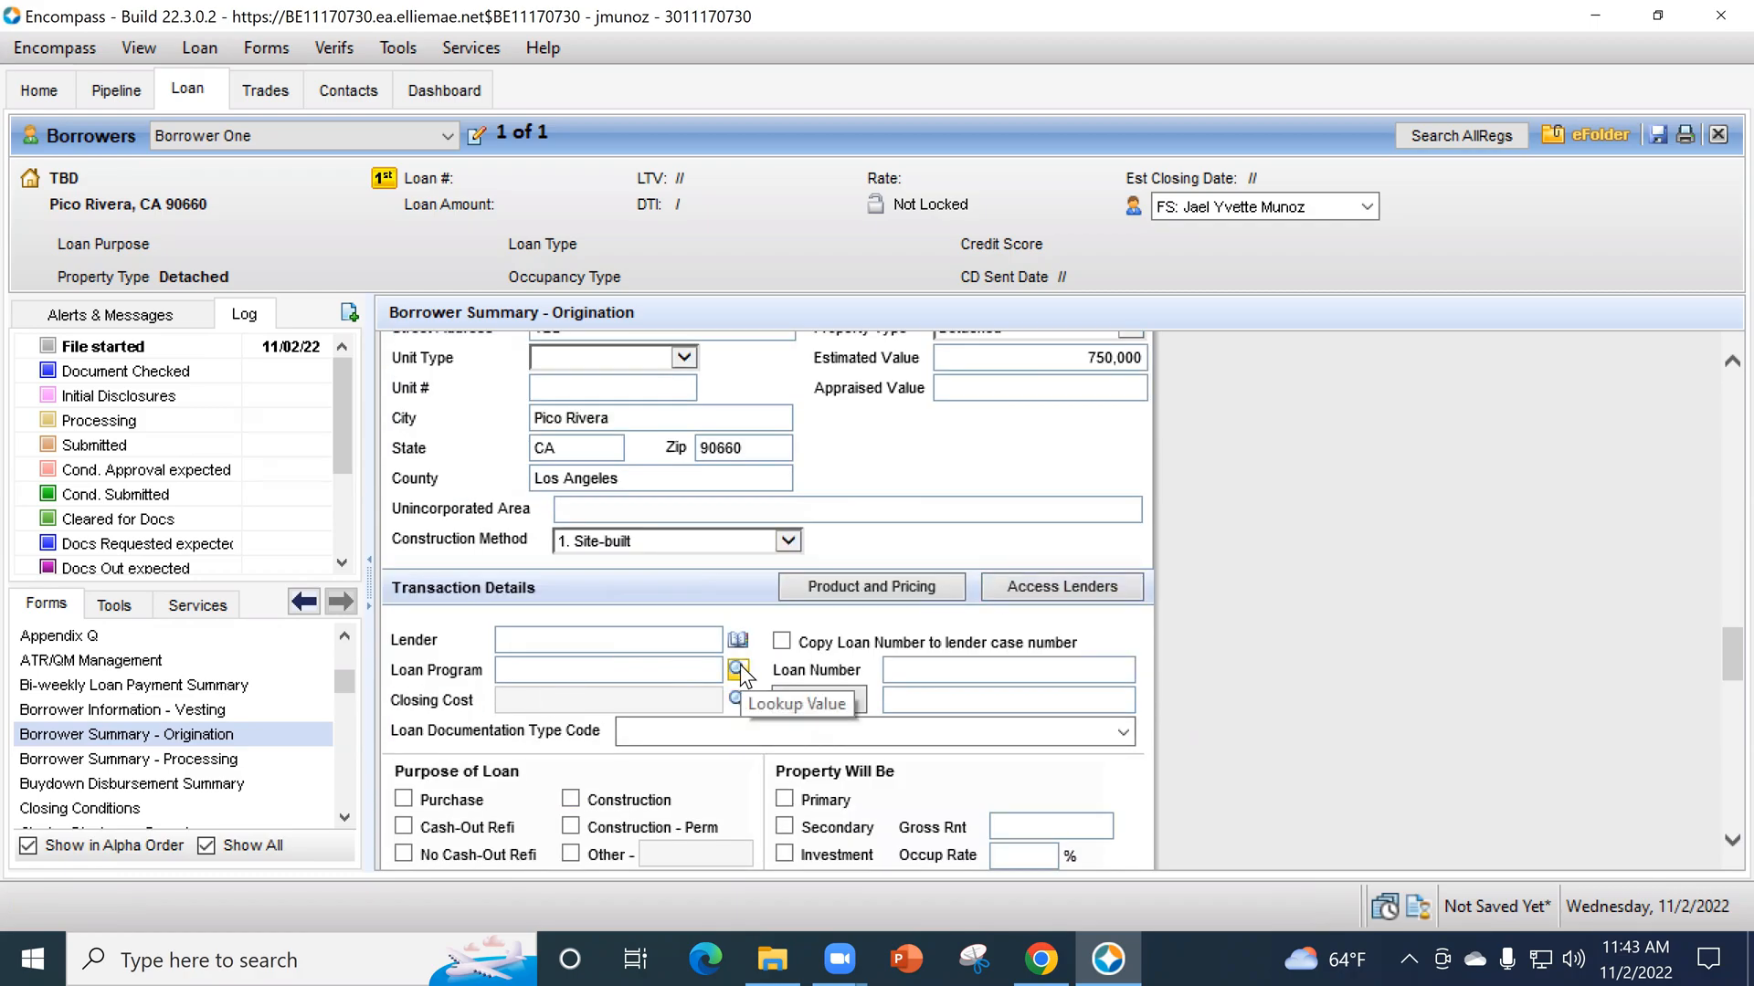
{"action": "scroll", "coordinate": [528, 545], "scroll_direction": "down", "scroll_amount": 3}
{"action": "left_click", "coordinate": [929, 633]}
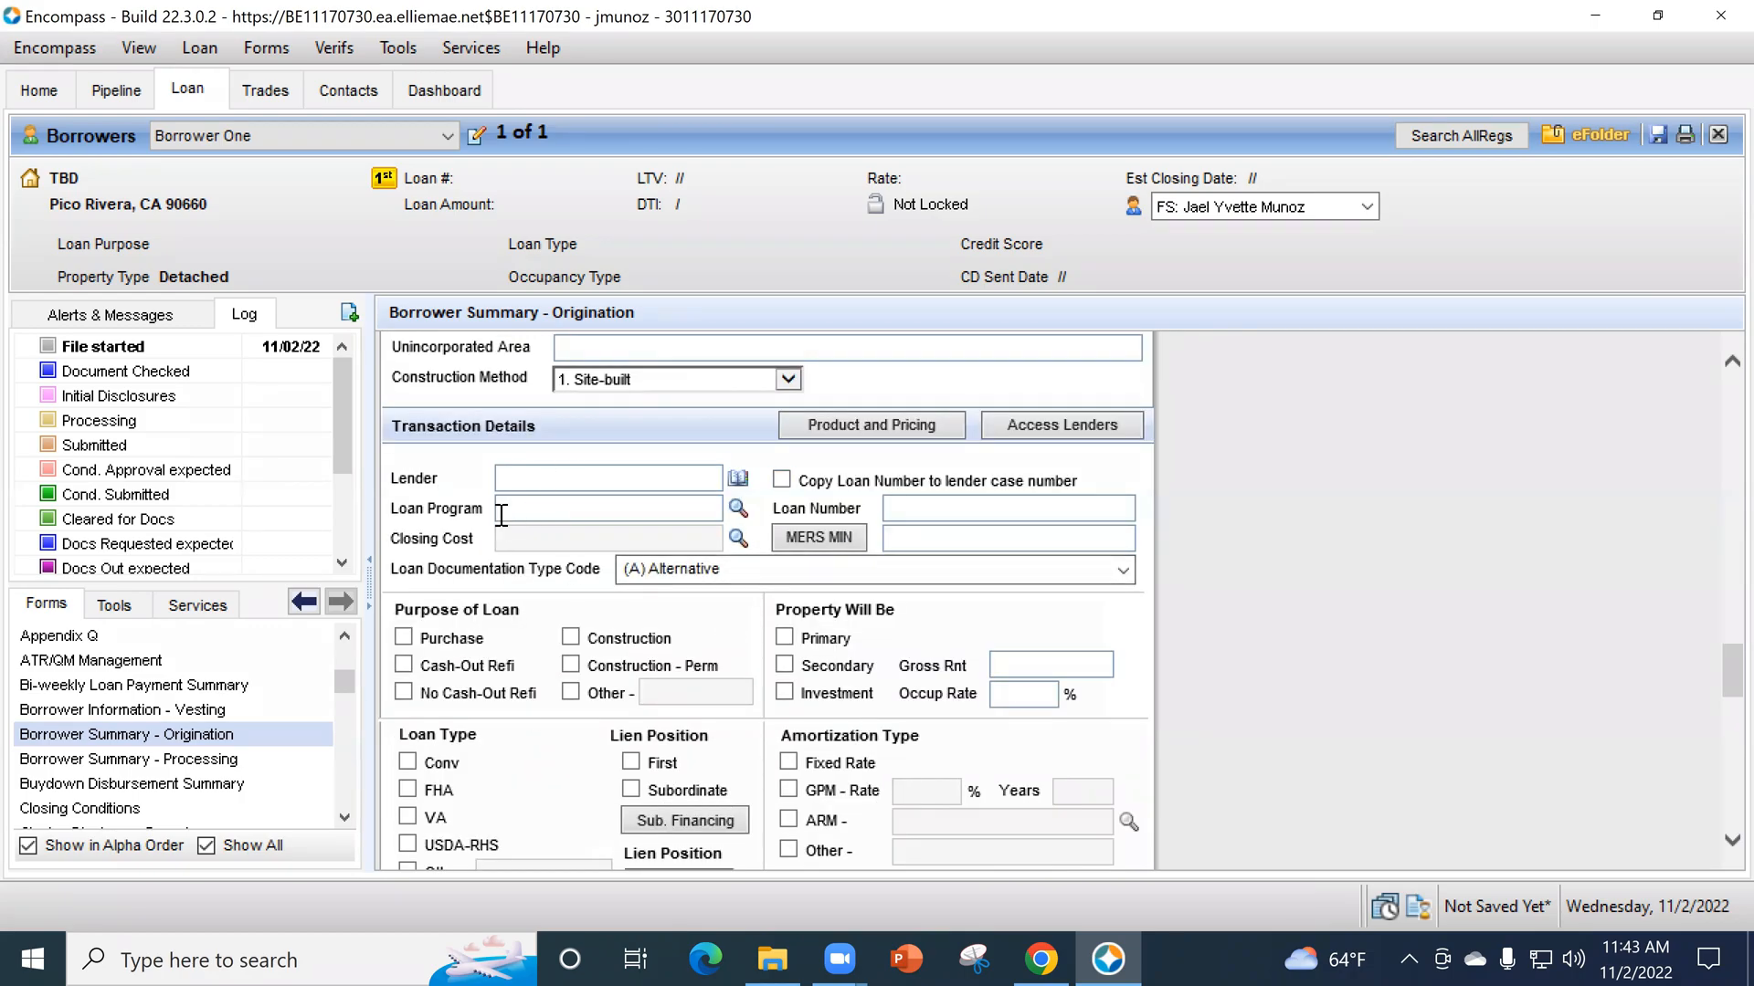
{"action": "left_click", "coordinate": [738, 512]}
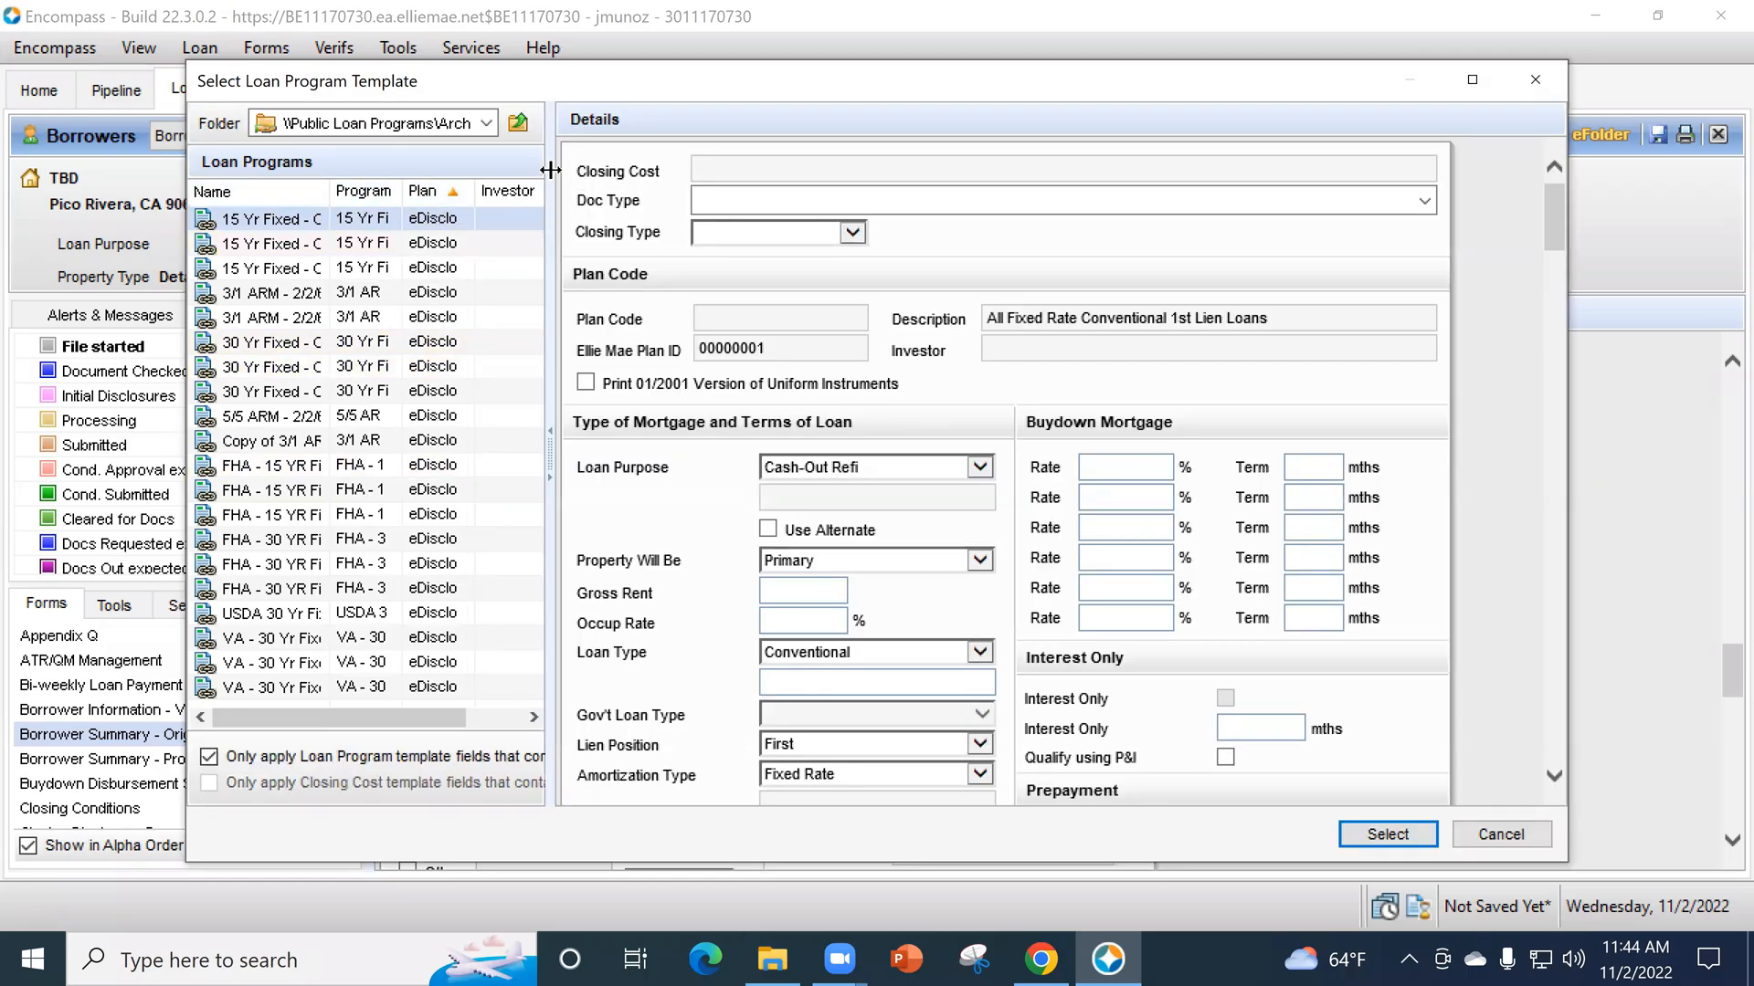
{"action": "left_click_drag", "start_coordinate": [550, 170], "coordinate": [845, 232]}
{"action": "left_click_drag", "start_coordinate": [447, 191], "coordinate": [704, 192]}
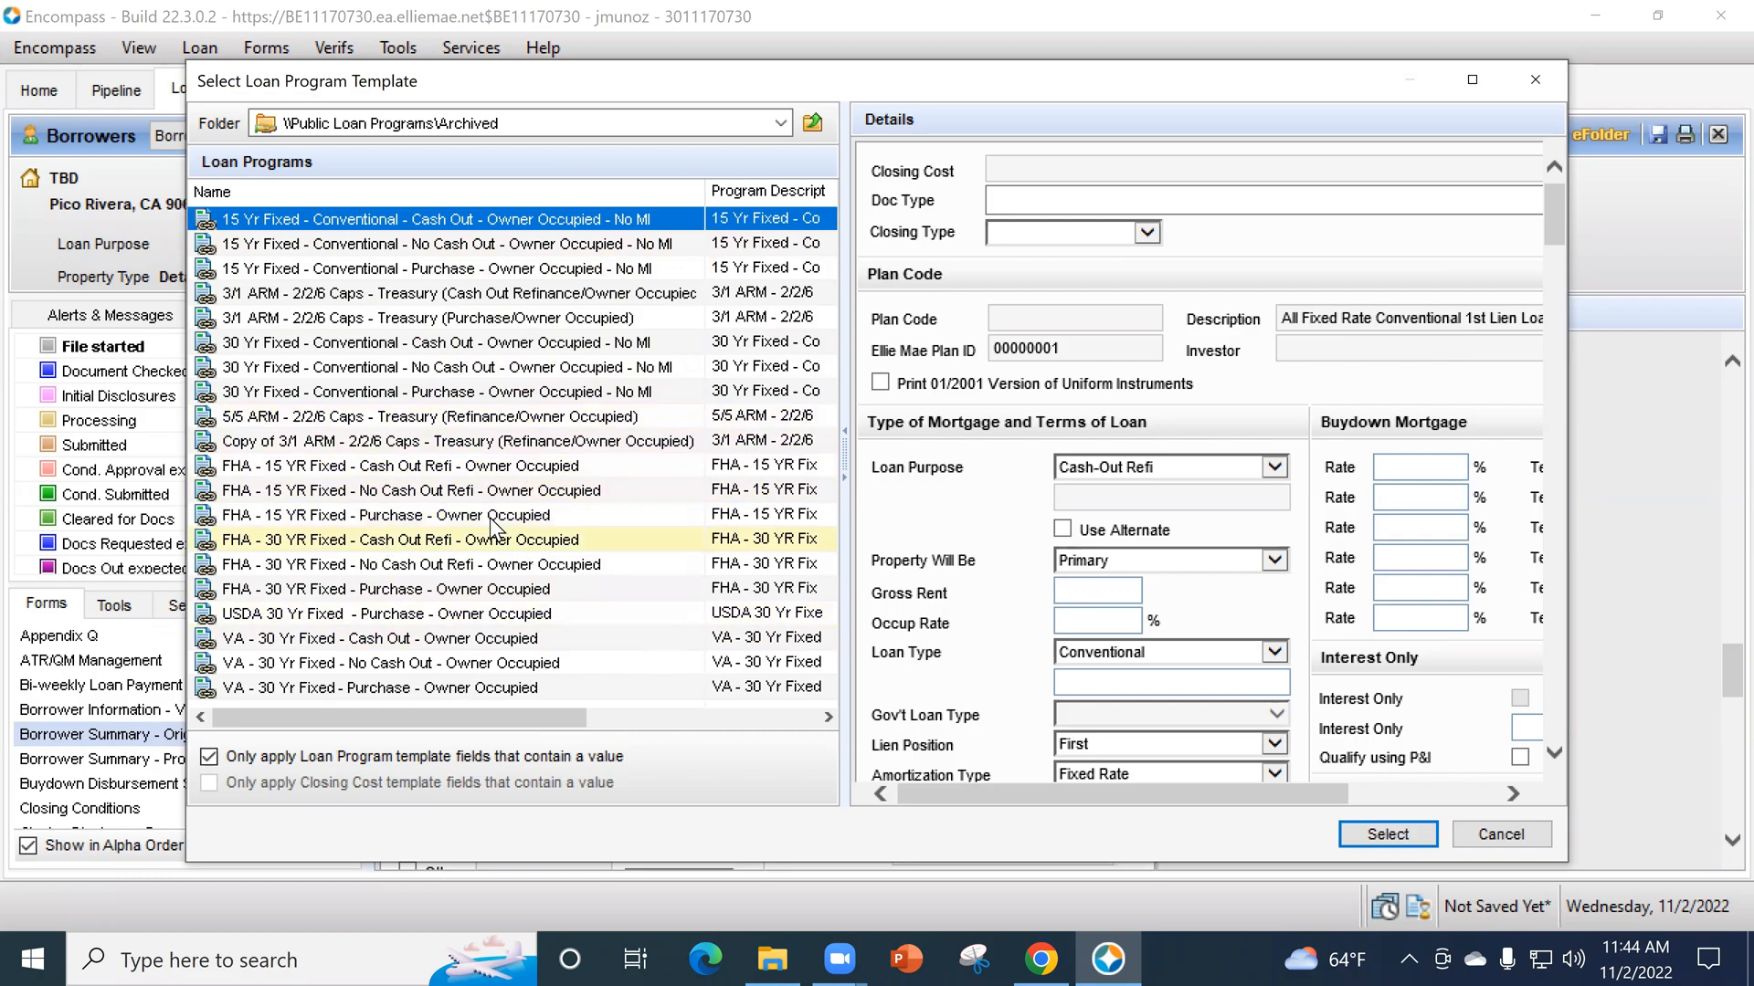
{"action": "left_click", "coordinate": [453, 595]}
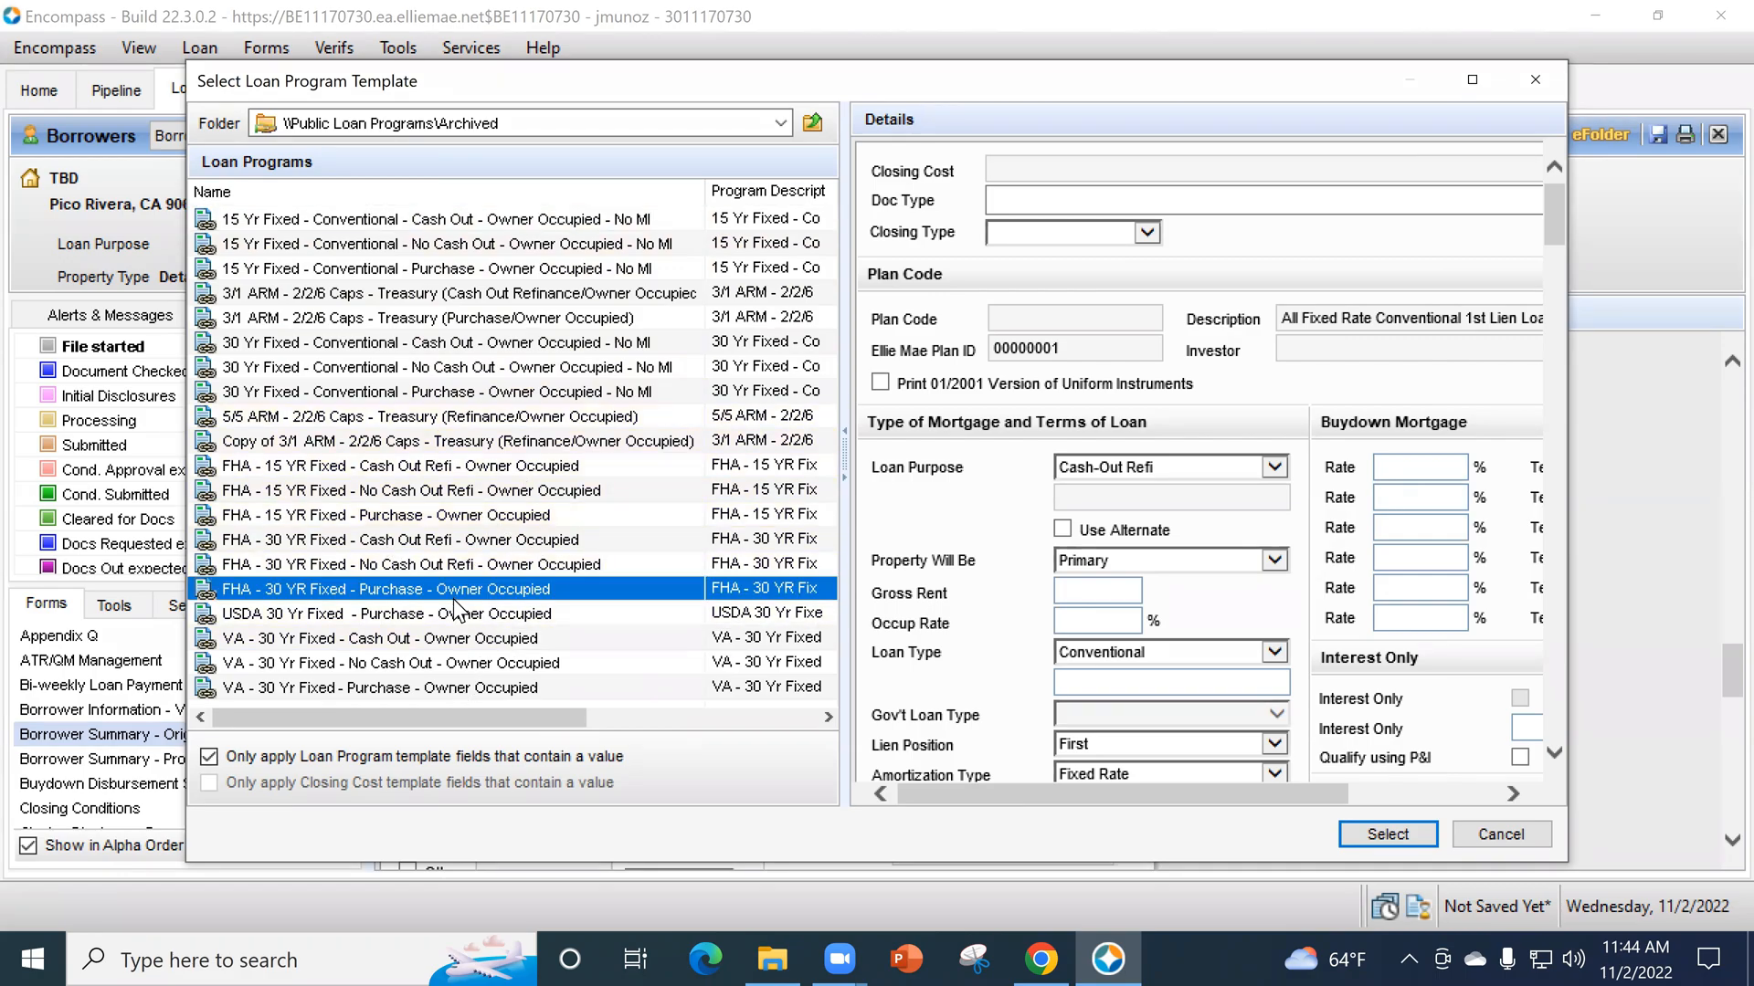
{"action": "left_click", "coordinate": [1397, 833]}
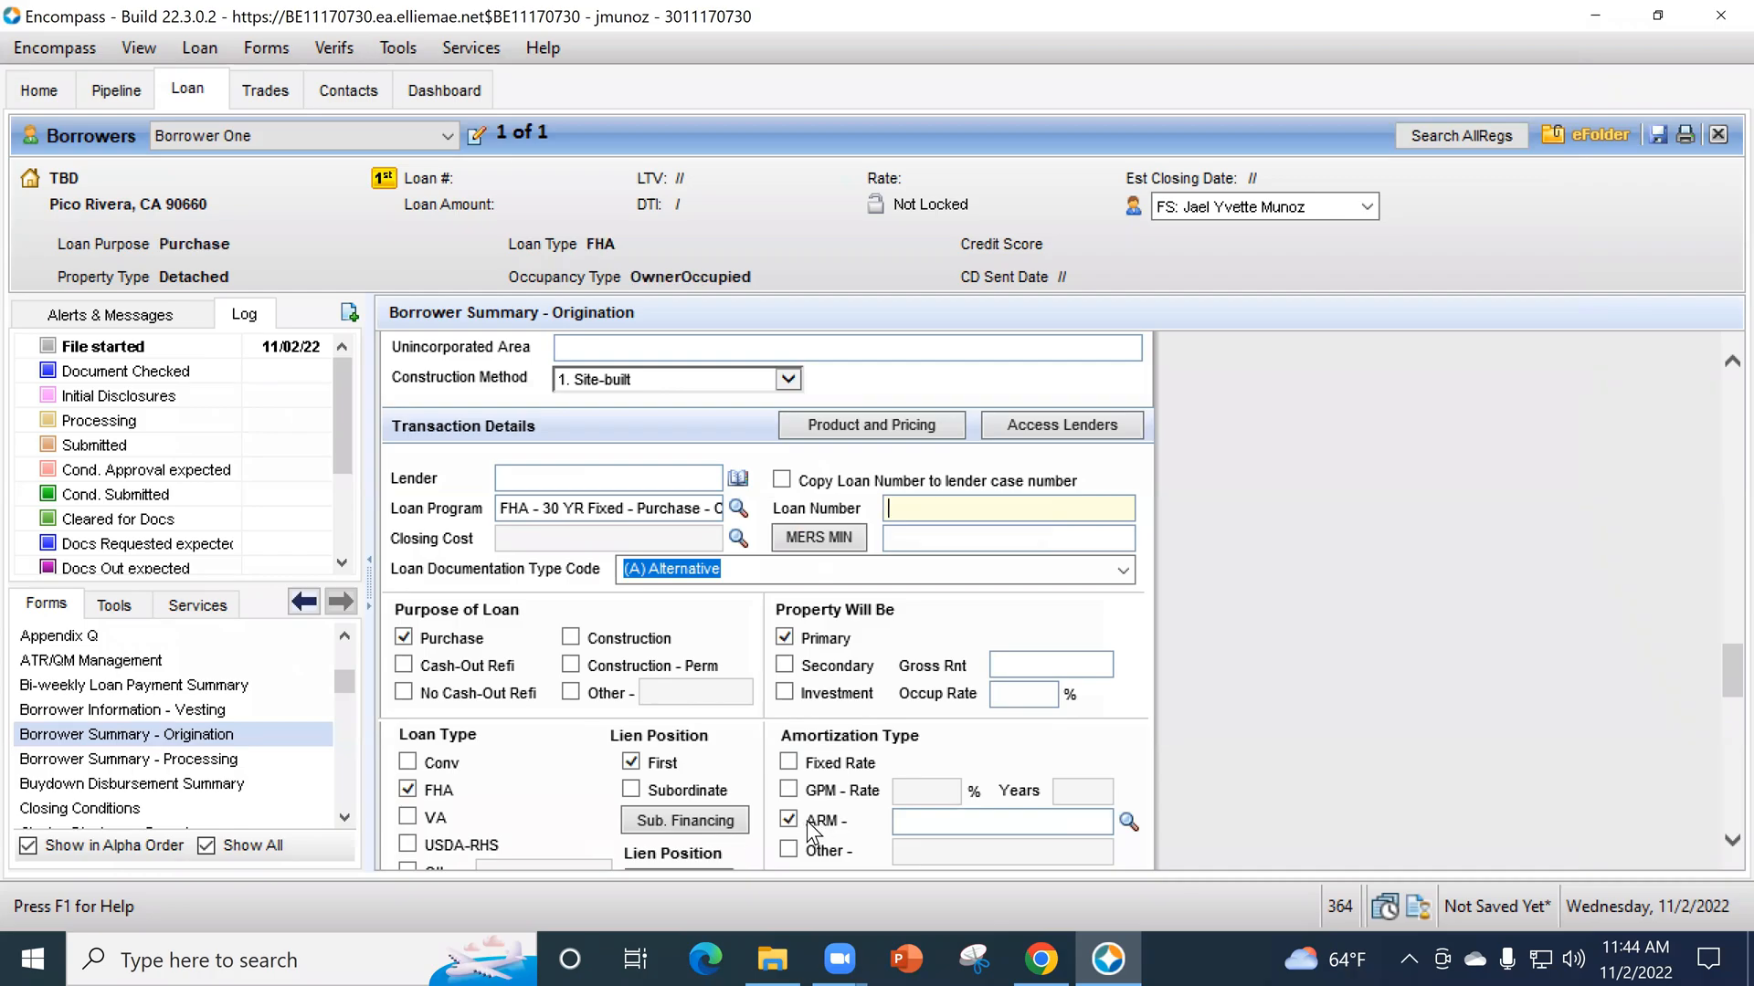
{"action": "left_click", "coordinate": [789, 763]}
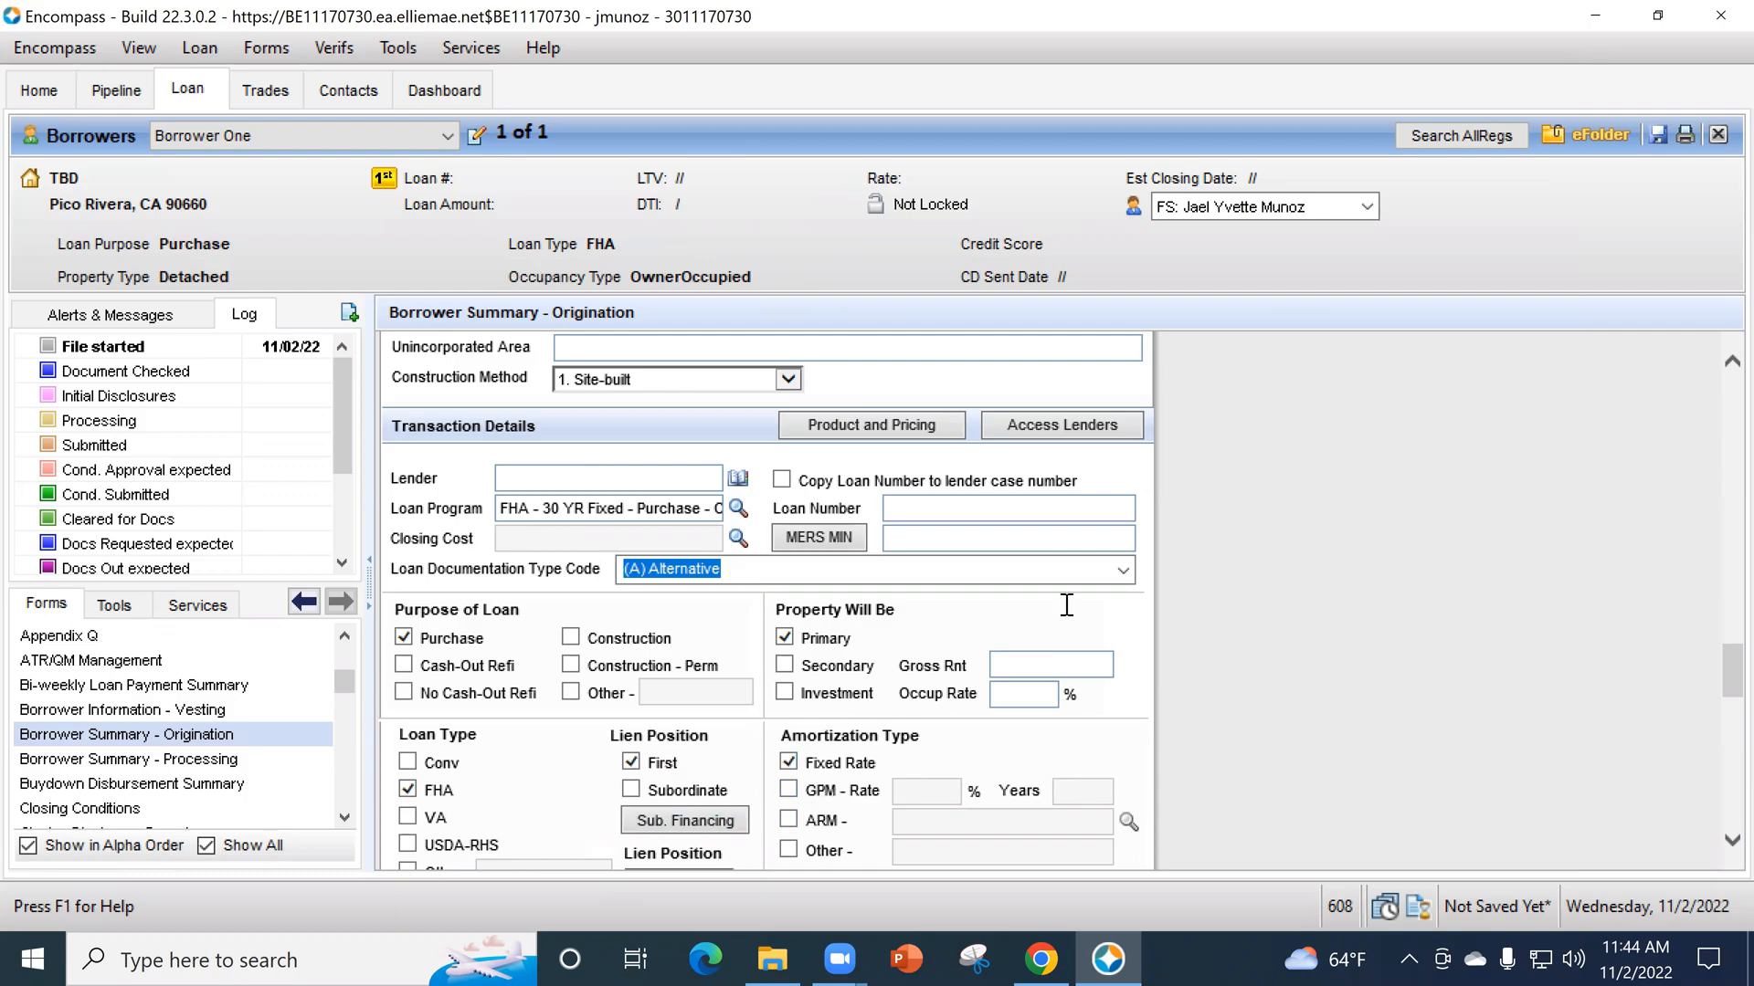
- Apply the companywide FHA closing cost template and set the loan documentation type code to (F) Full Documentation
{"action": "left_click", "coordinate": [738, 538]}
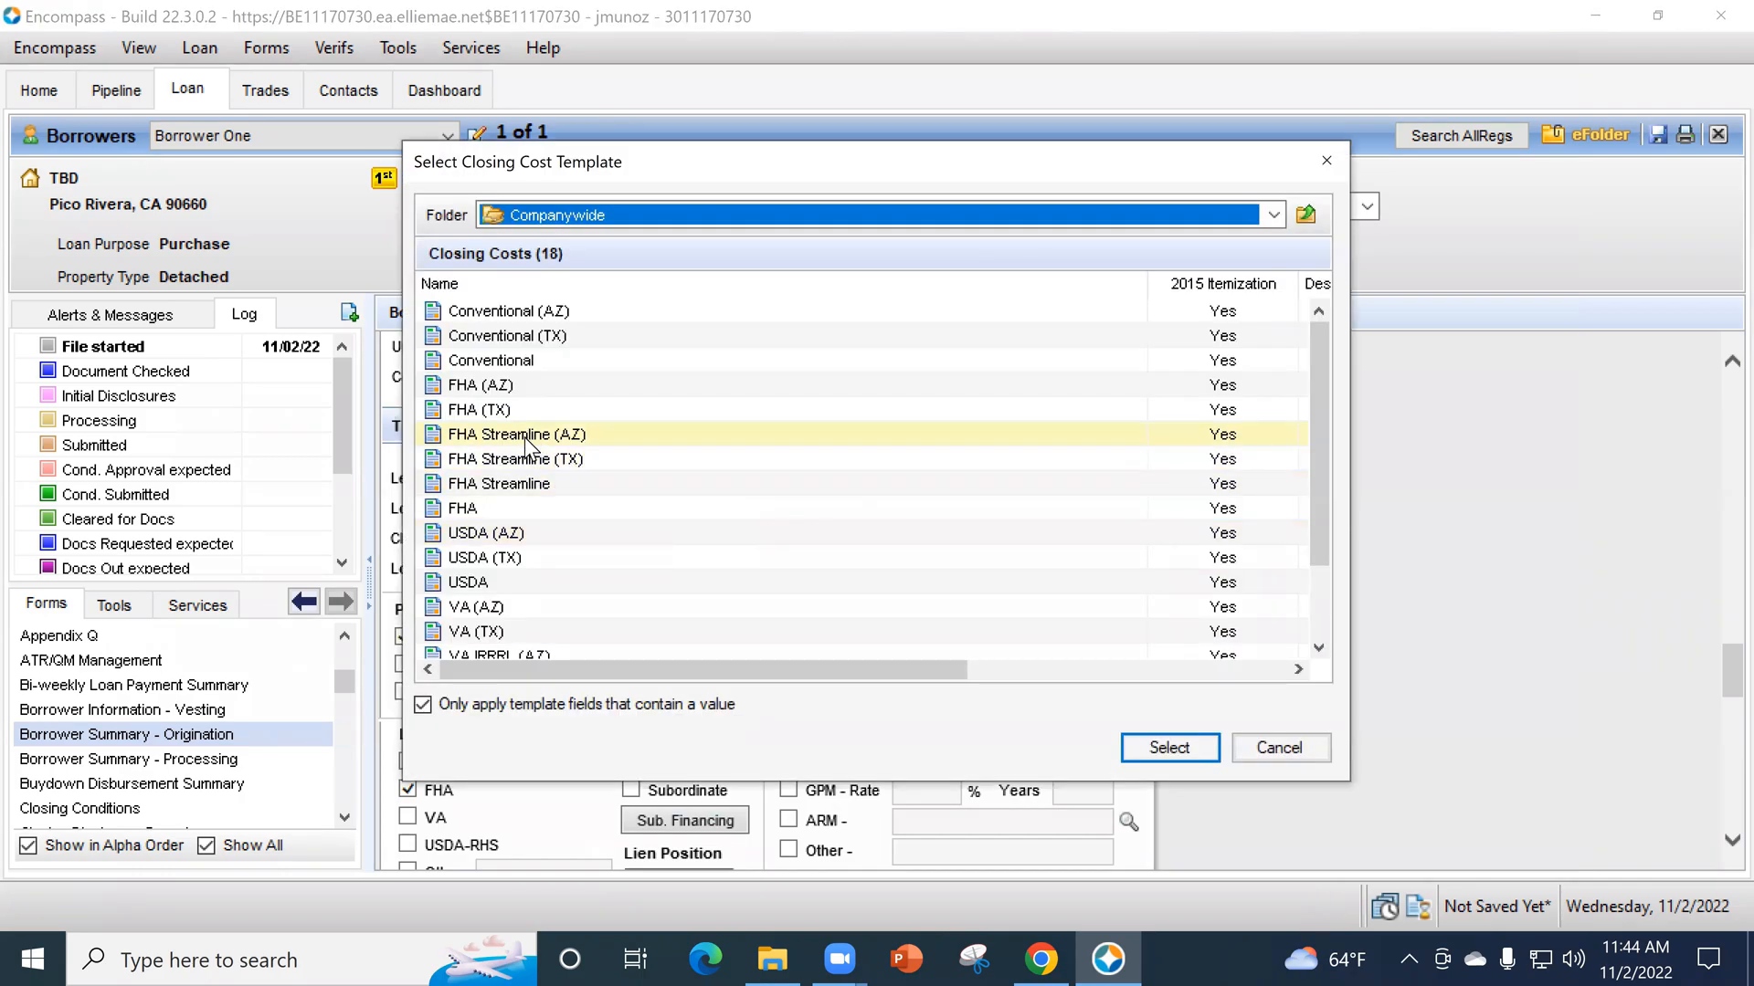
{"action": "left_click", "coordinate": [518, 507]}
{"action": "left_click", "coordinate": [1154, 753]}
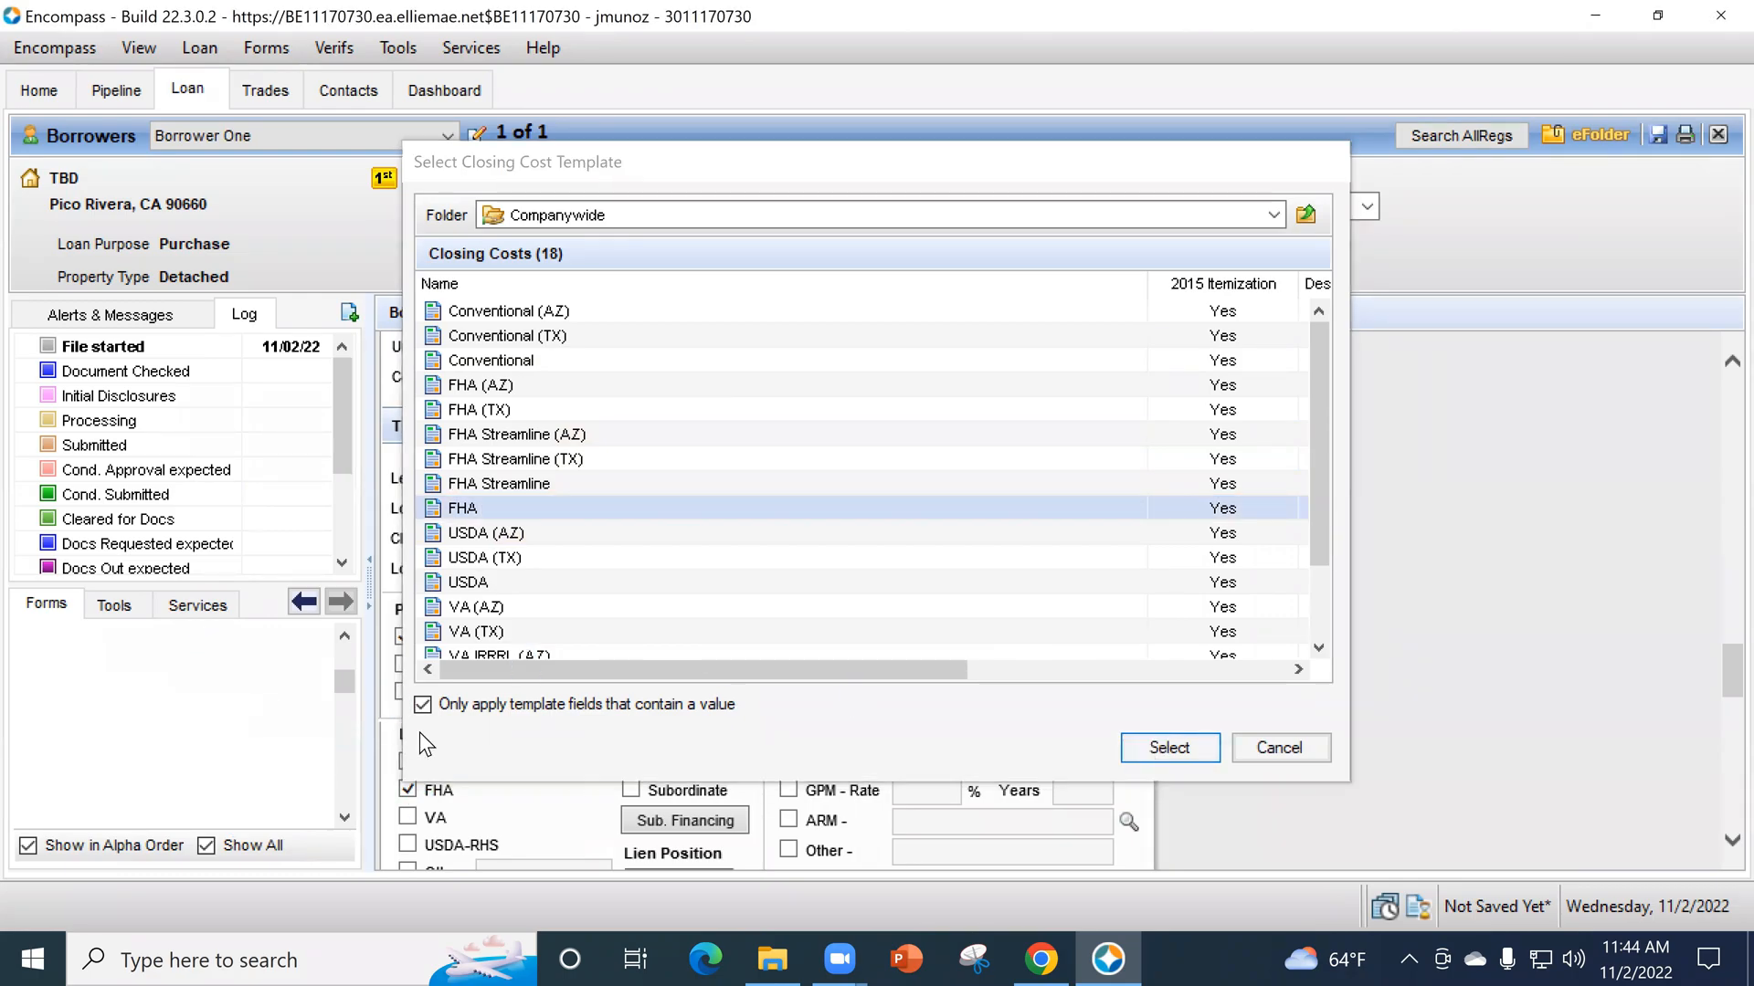
{"action": "left_click", "coordinate": [1123, 568]}
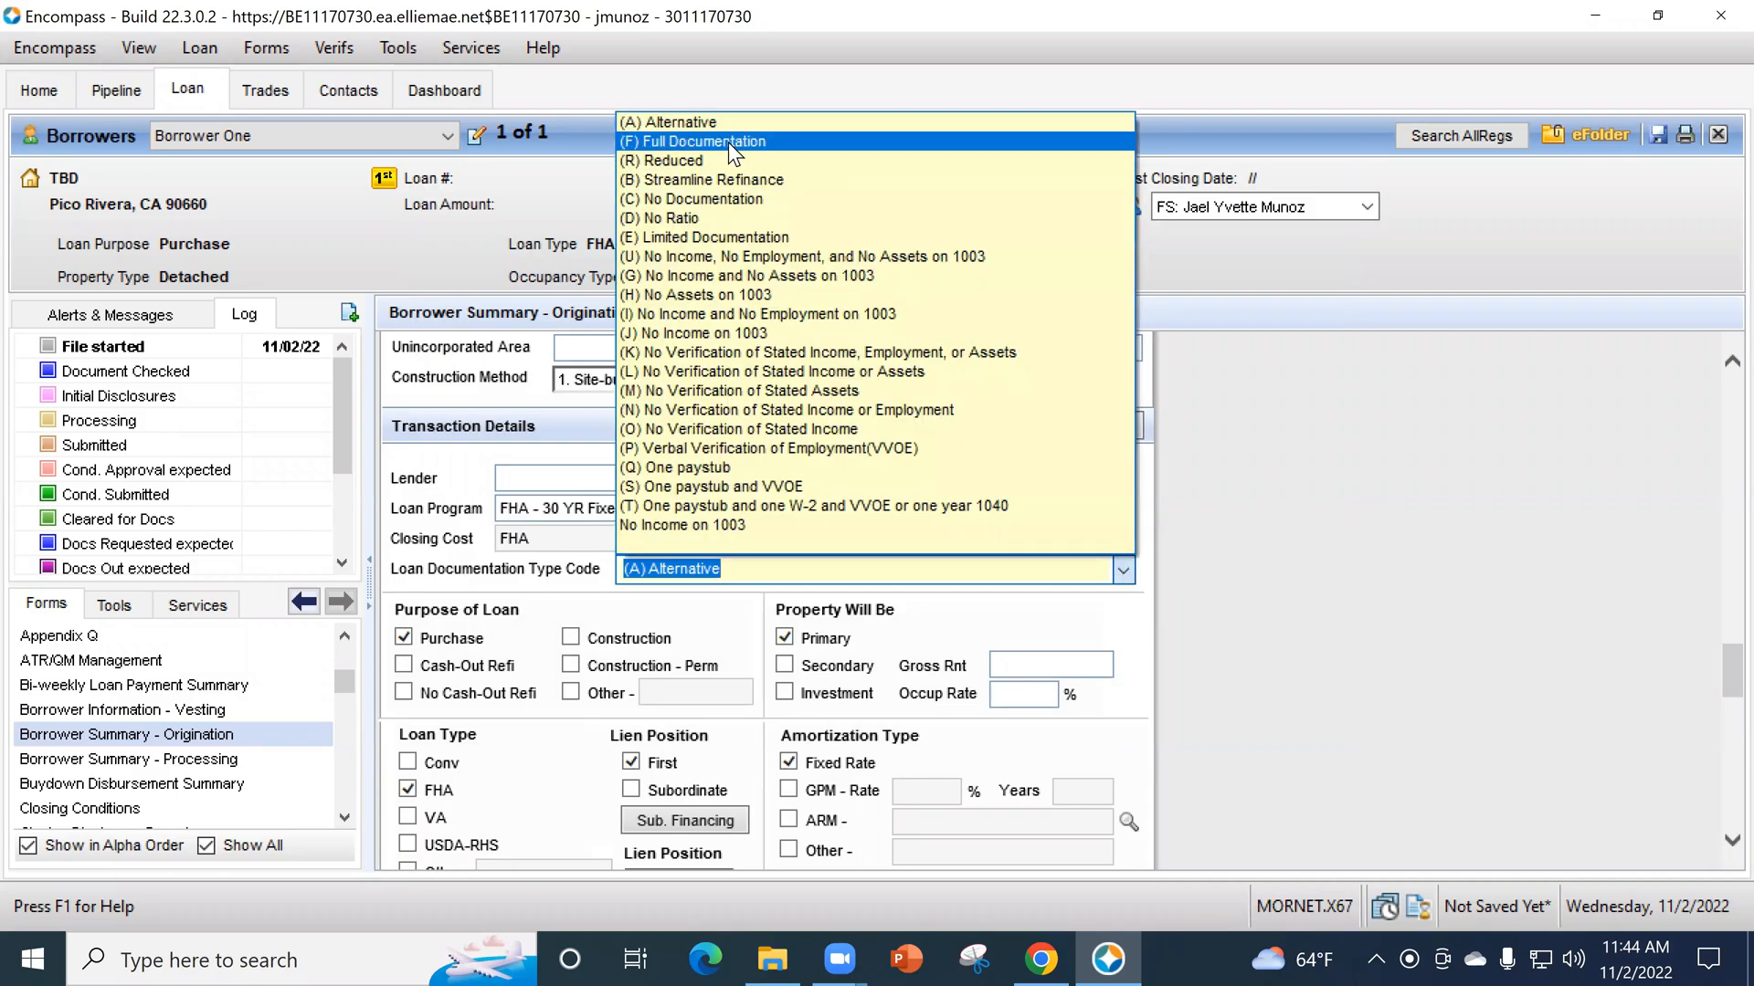
{"action": "left_click", "coordinate": [751, 142]}
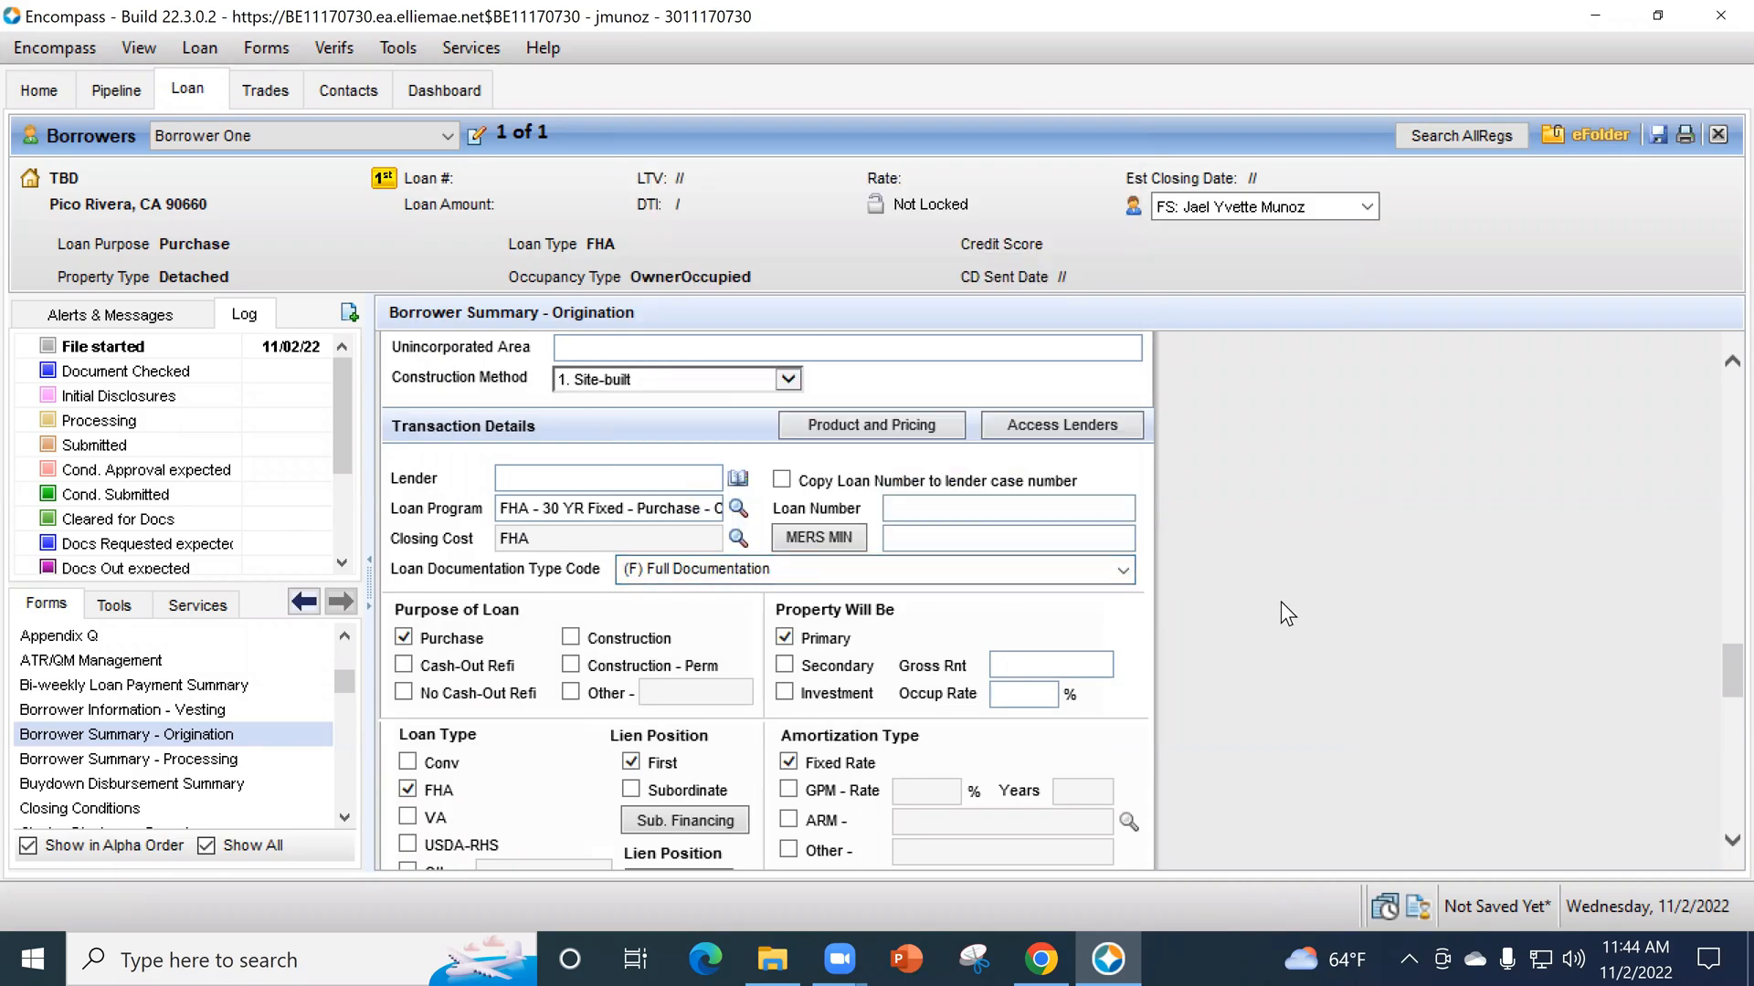
- Set the loan's note rate to 7.25% in the transaction details
{"action": "scroll", "coordinate": [1282, 599], "scroll_direction": "down", "scroll_amount": 1}
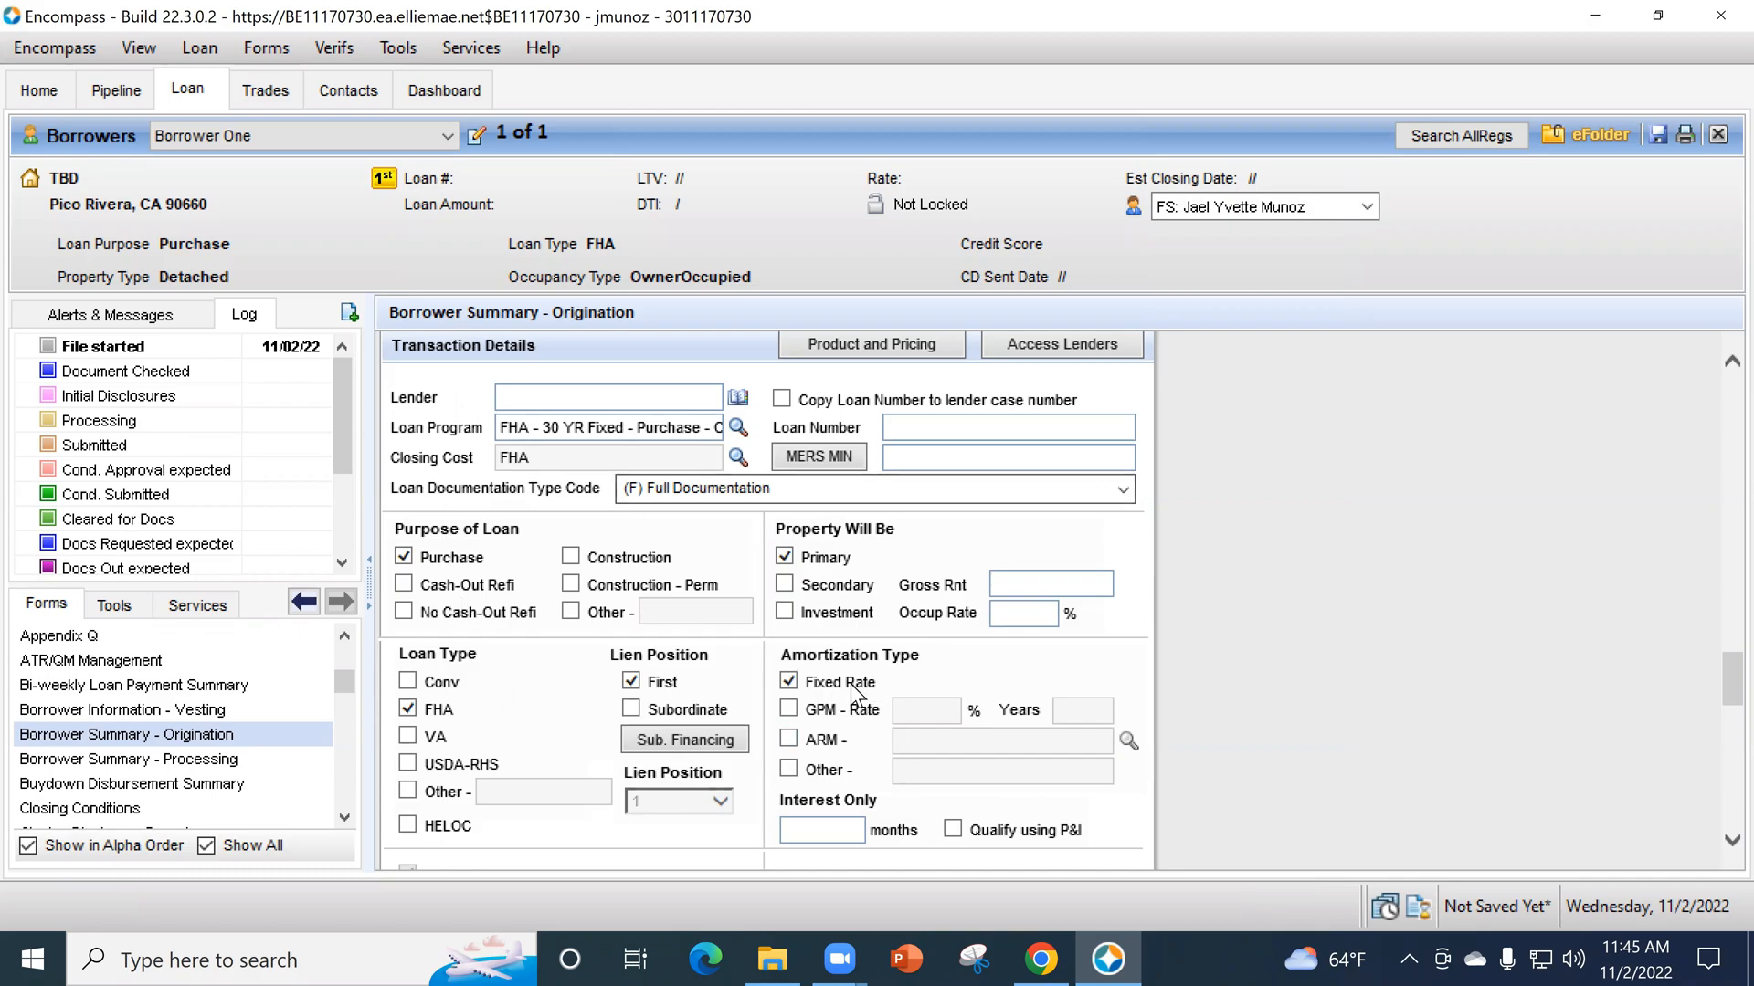
{"action": "scroll", "coordinate": [831, 711], "scroll_direction": "down", "scroll_amount": 2}
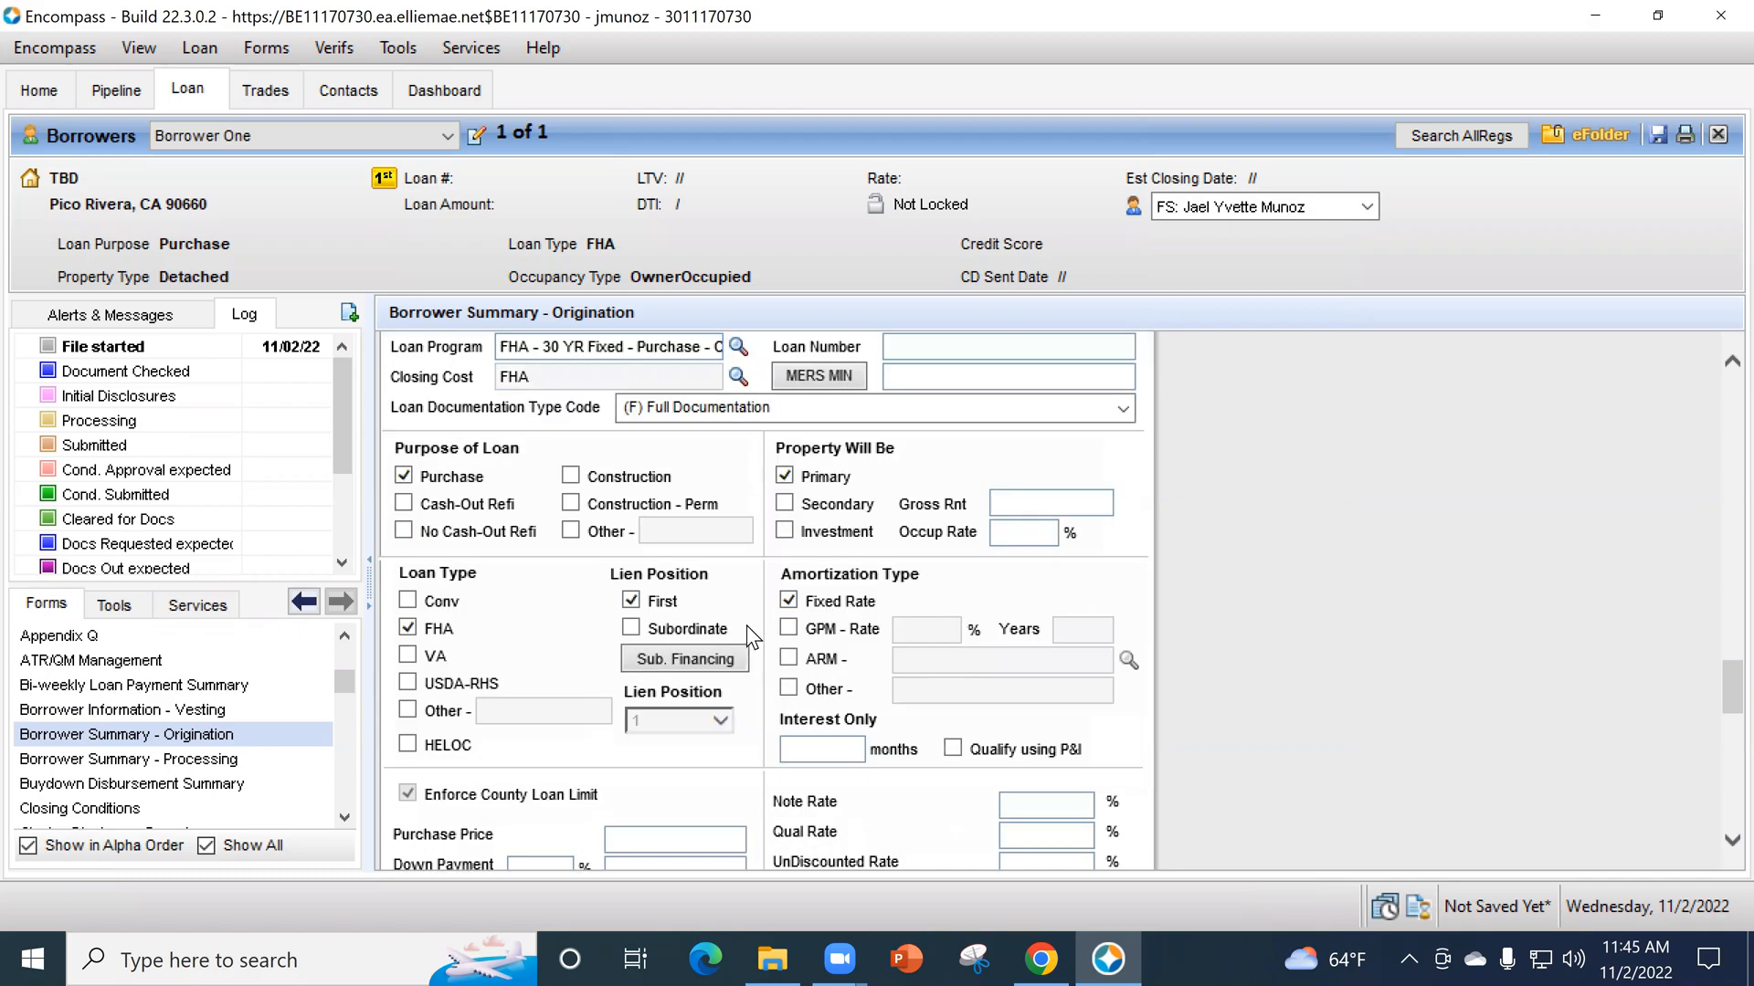
{"action": "scroll", "coordinate": [911, 755], "scroll_direction": "down", "scroll_amount": 4}
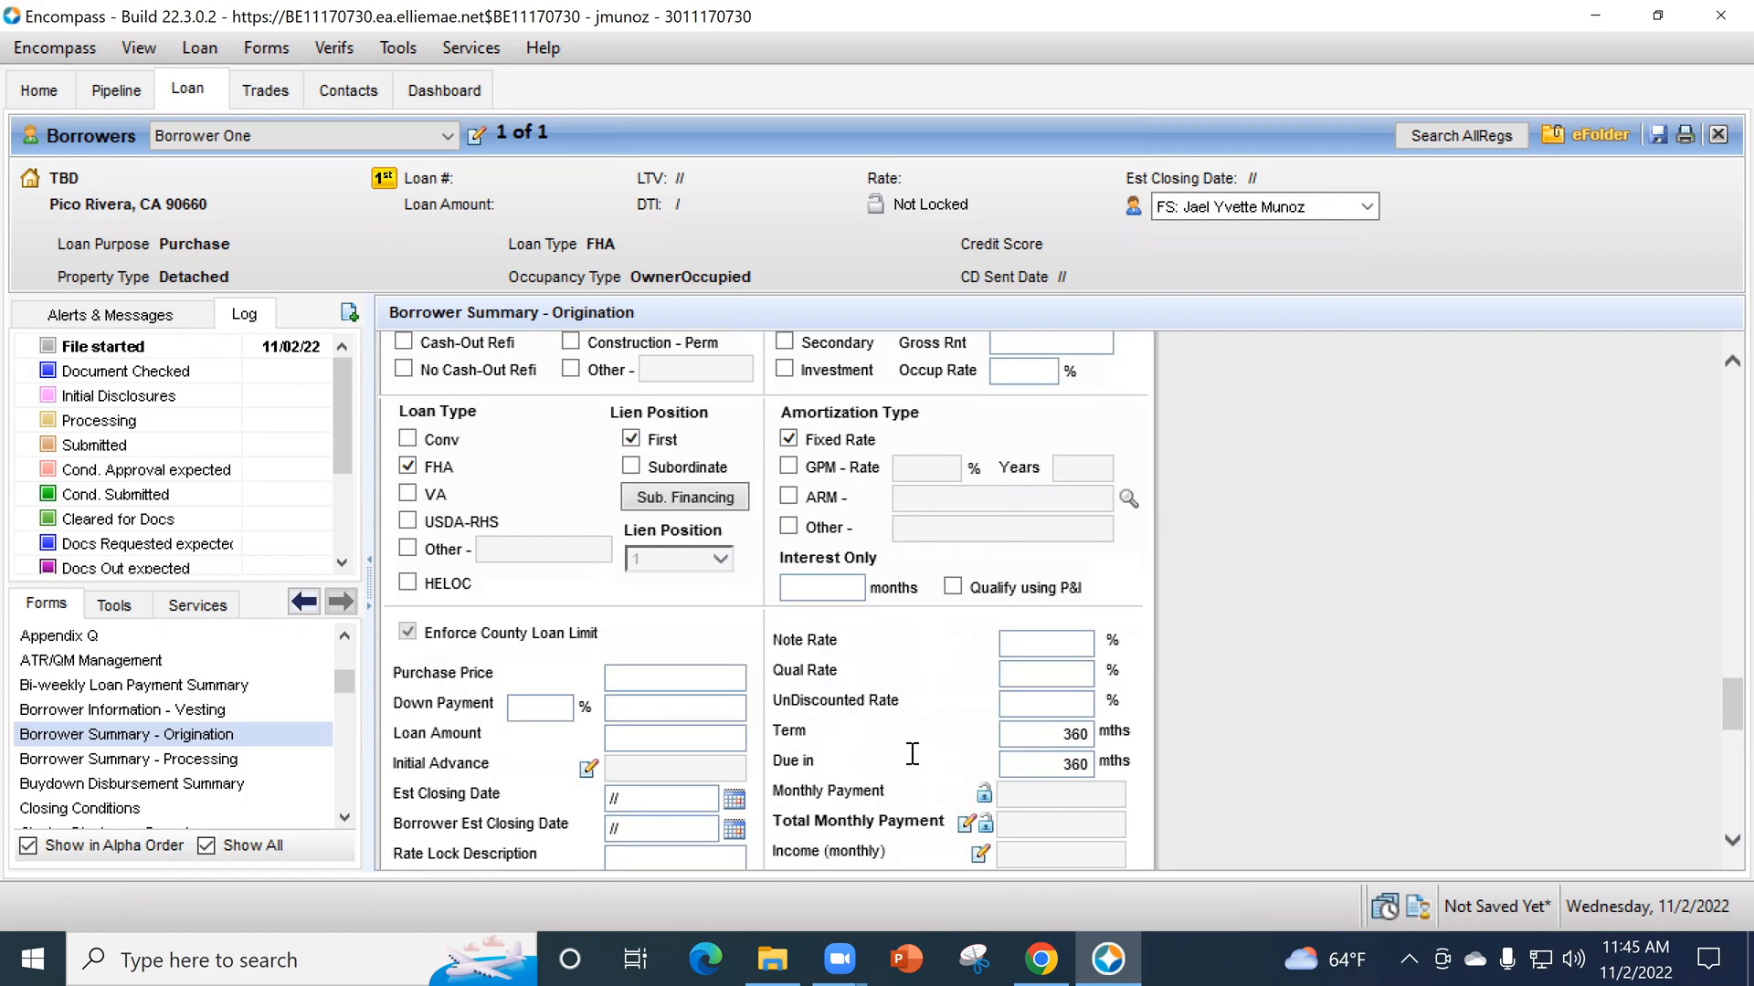
{"action": "scroll", "coordinate": [1091, 650], "scroll_direction": "down", "scroll_amount": 2}
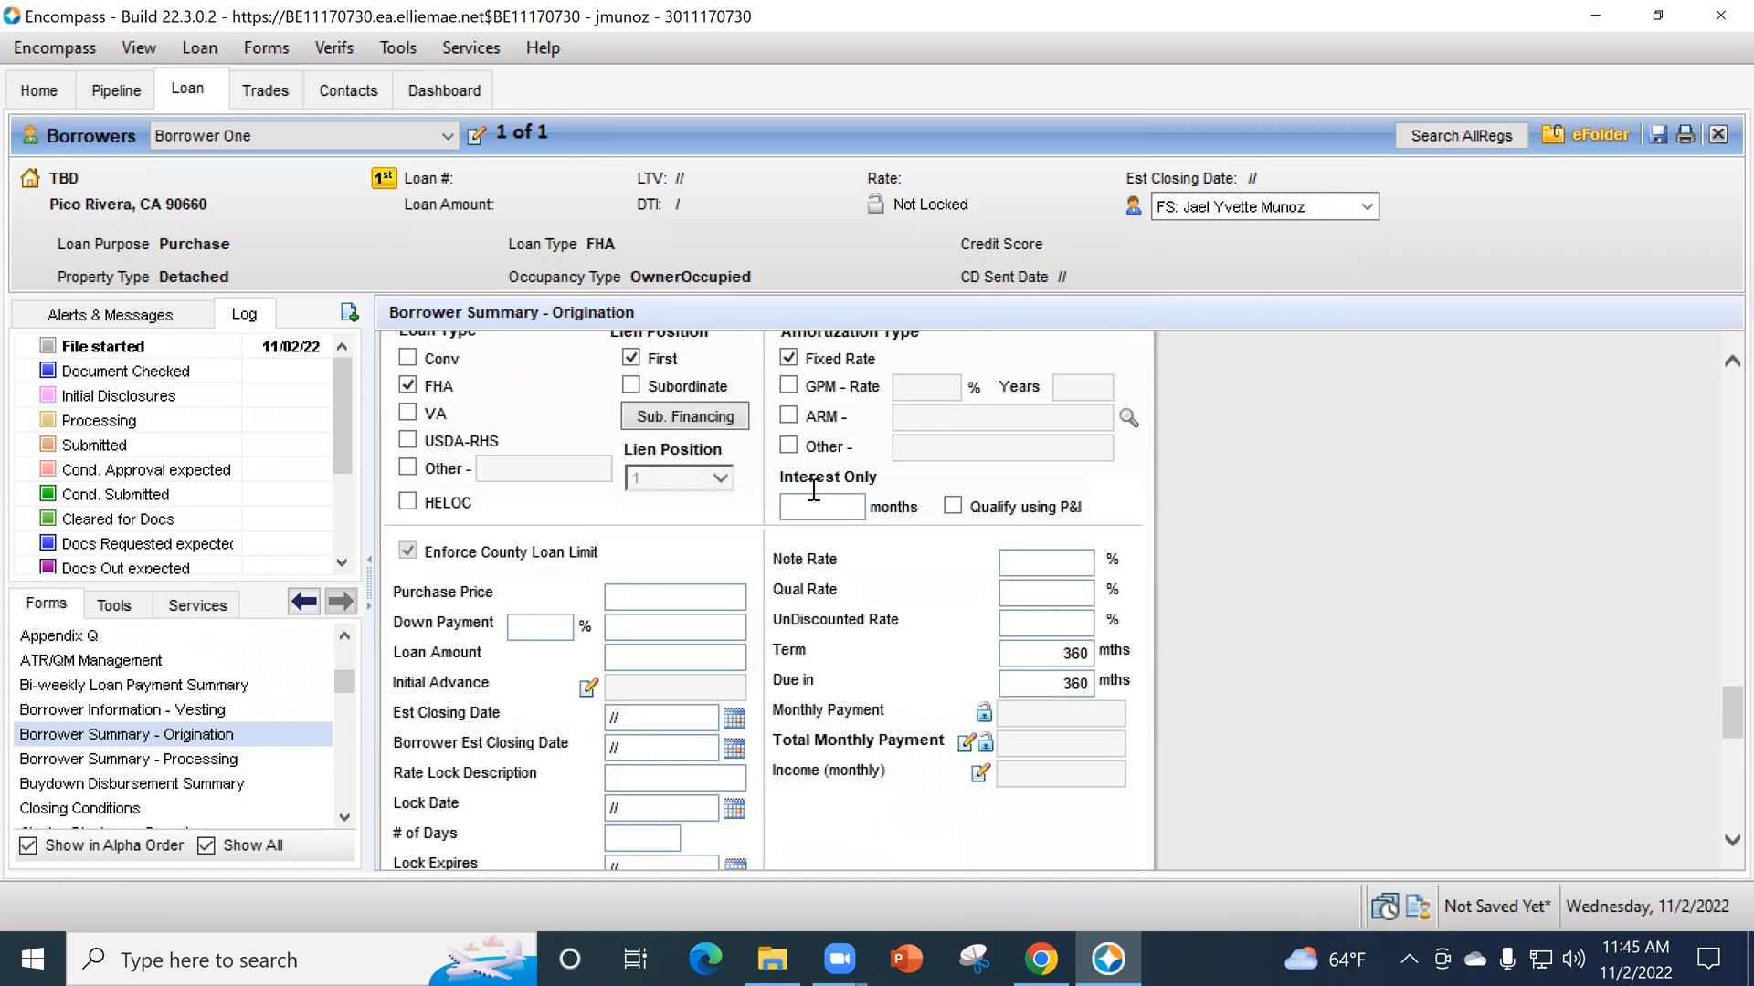
{"action": "left_click", "coordinate": [1064, 565]}
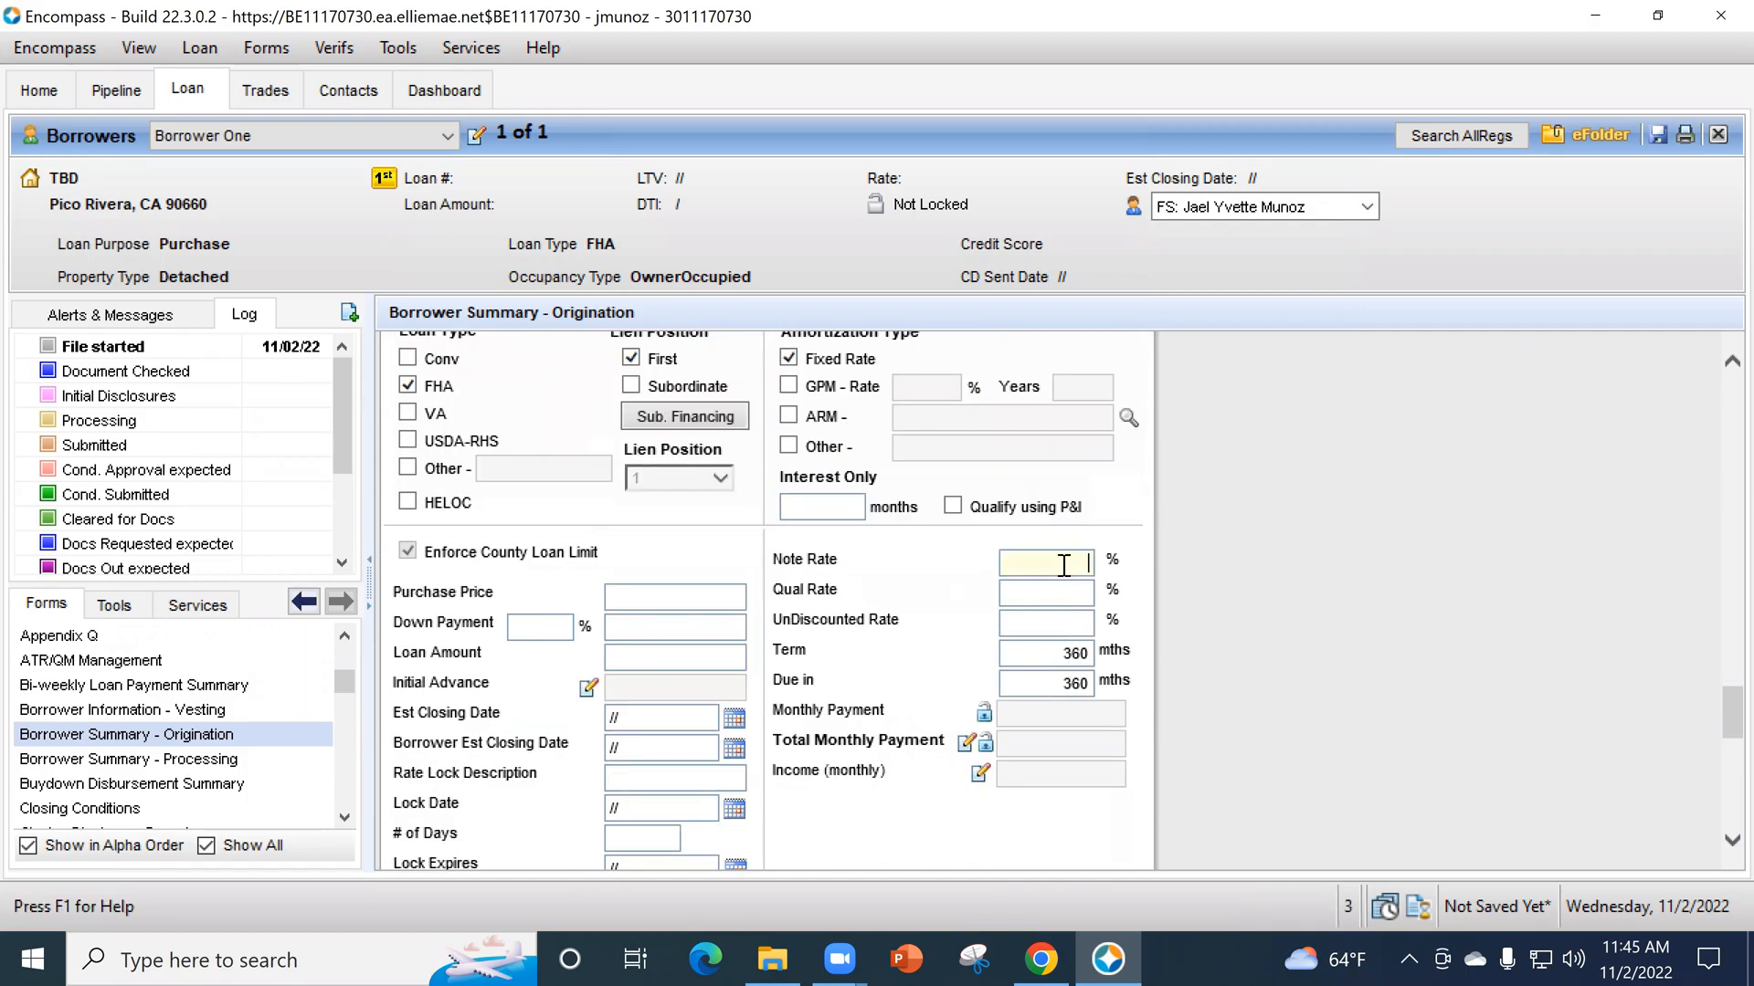
{"action": "type", "text": "7.25"}
{"action": "key", "text": "Tab"}
- Enter a purchase price of 750,000 and a down payment of 3.5%
{"action": "left_click", "coordinate": [642, 595]}
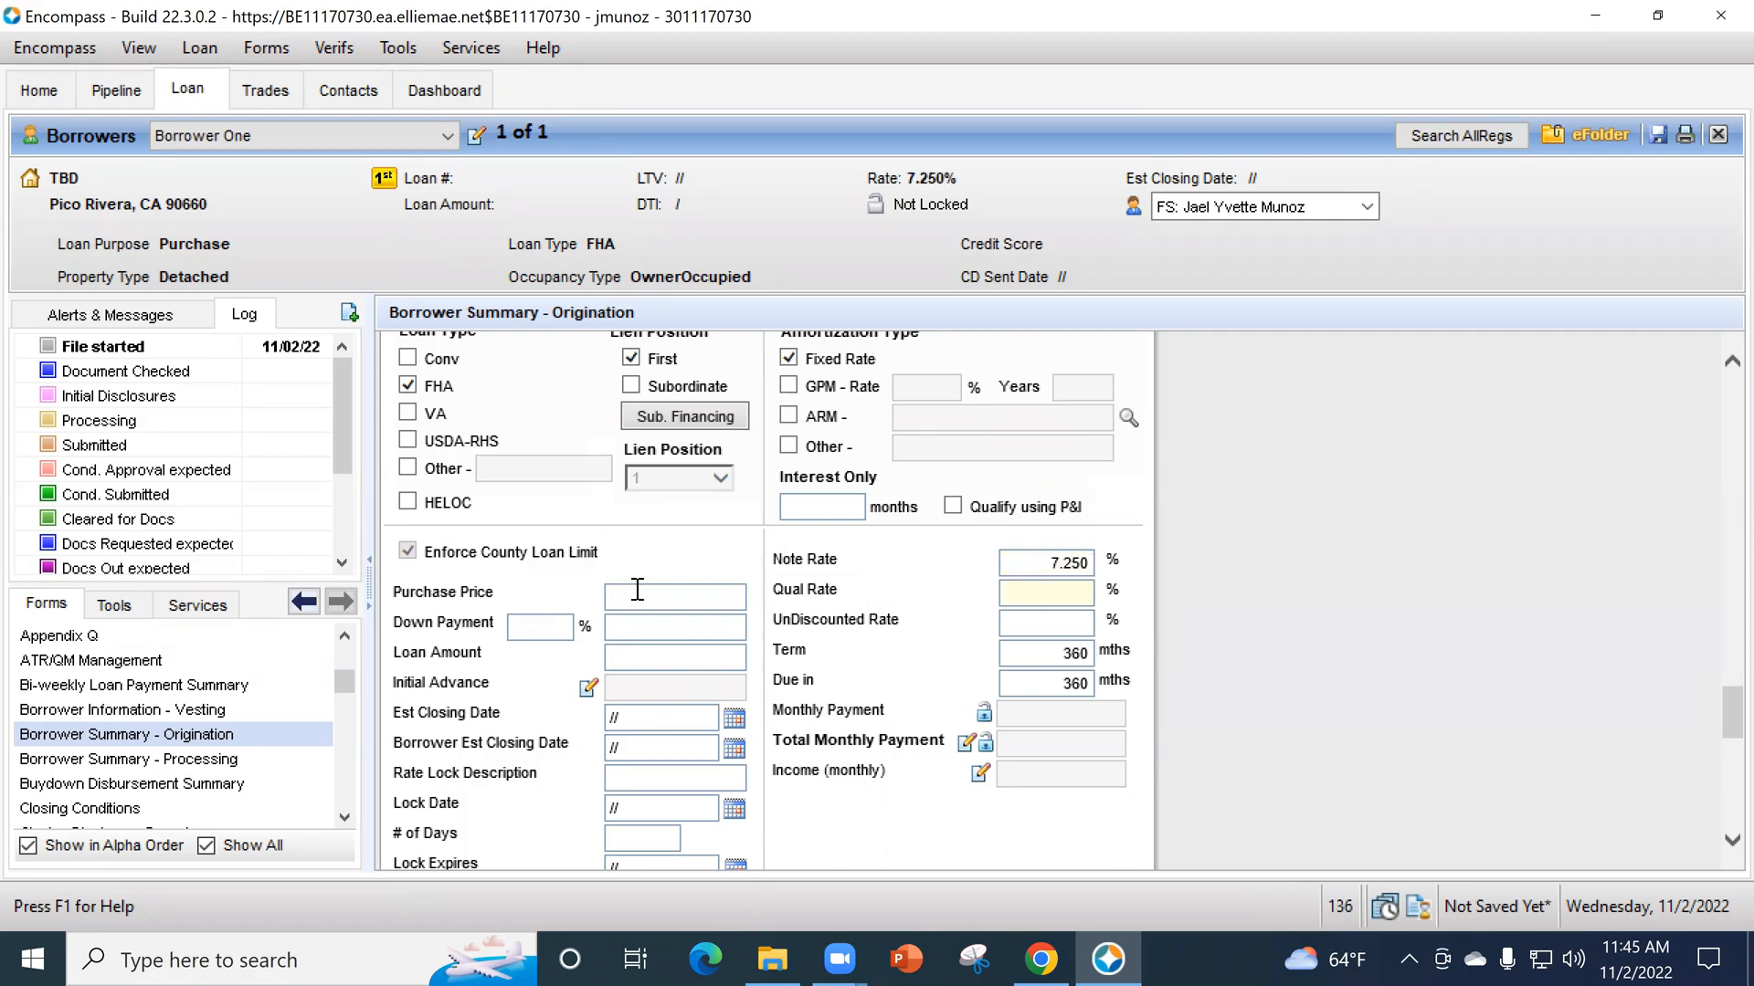
{"action": "type", "text": "750000"}
{"action": "key", "text": "Tab"}
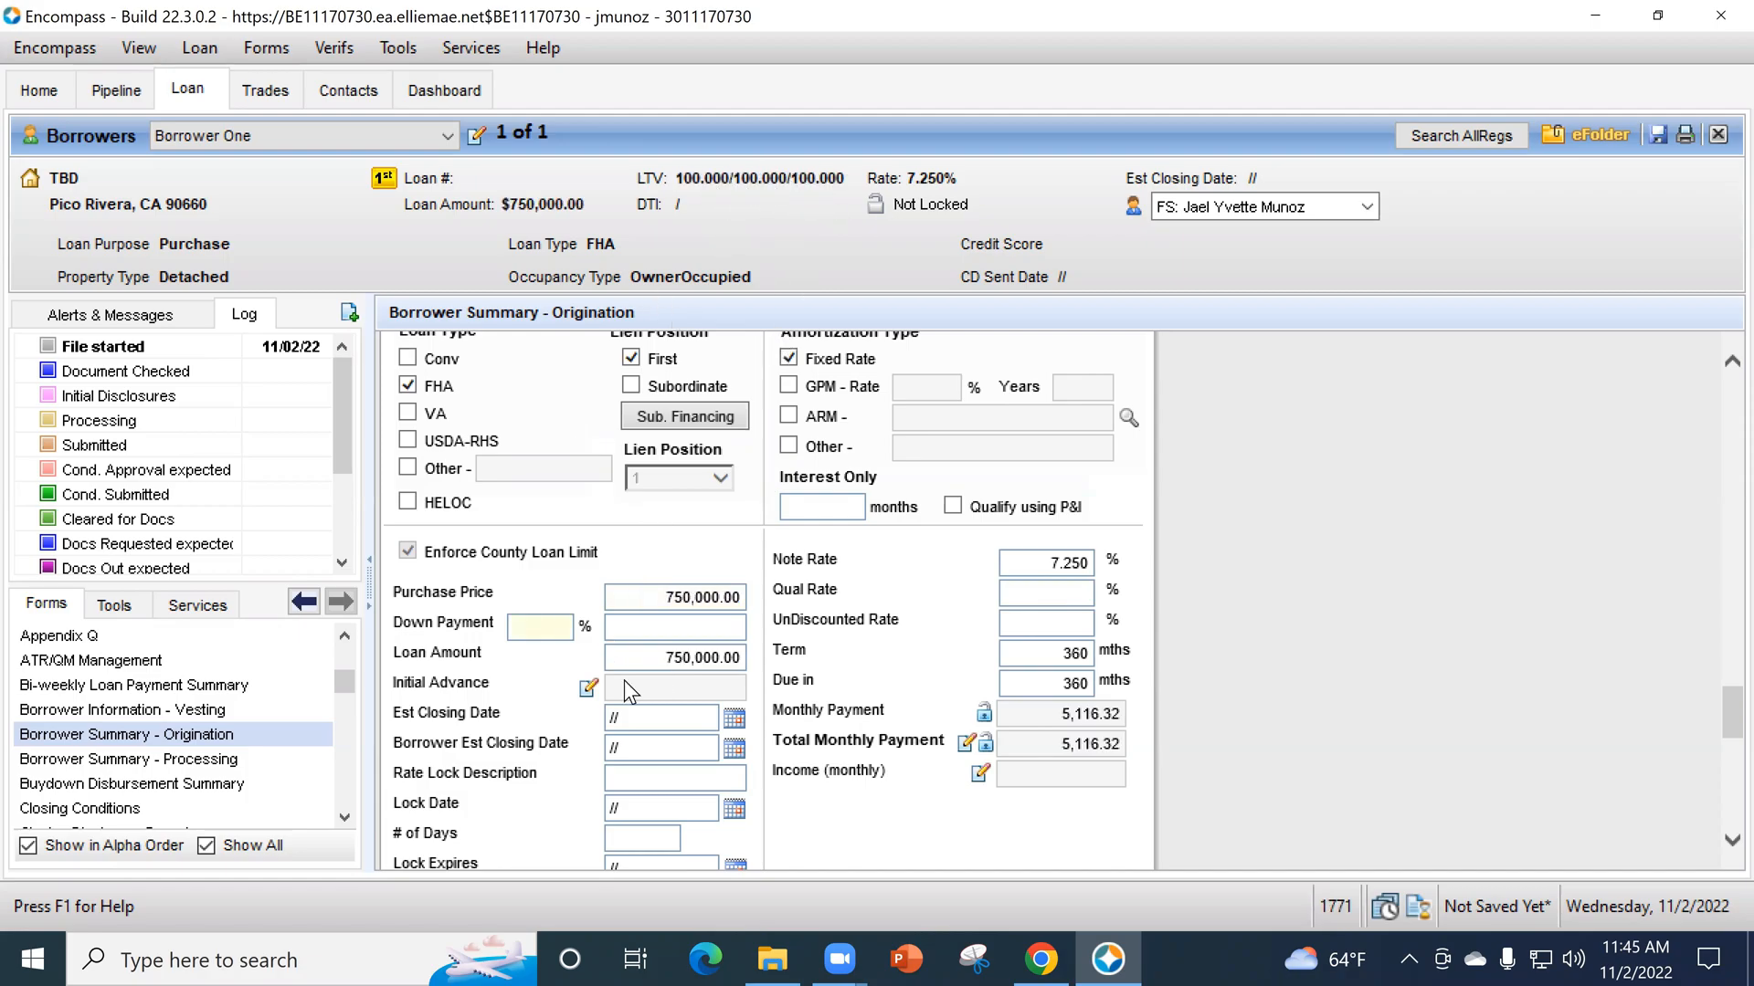
{"action": "type", "text": "3.5"}
{"action": "key", "text": "Tab"}
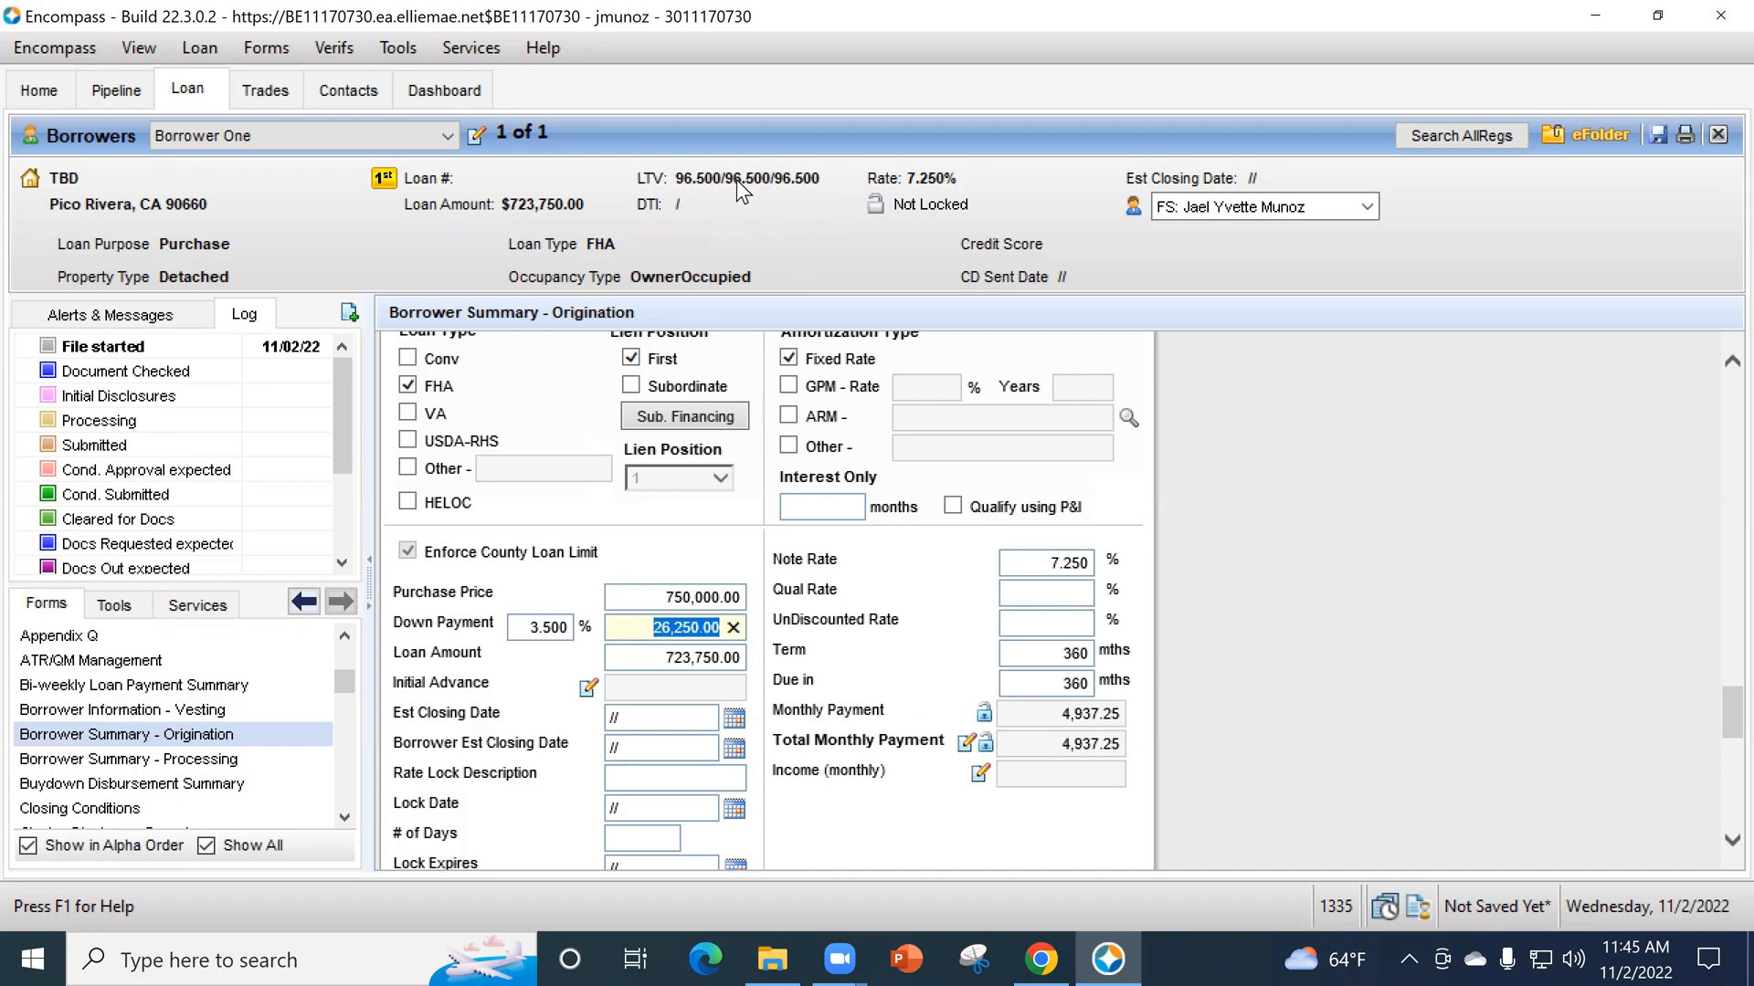
{"action": "scroll", "coordinate": [1053, 633], "scroll_direction": "up", "scroll_amount": 3}
{"action": "scroll", "coordinate": [1054, 633], "scroll_direction": "up", "scroll_amount": 10}
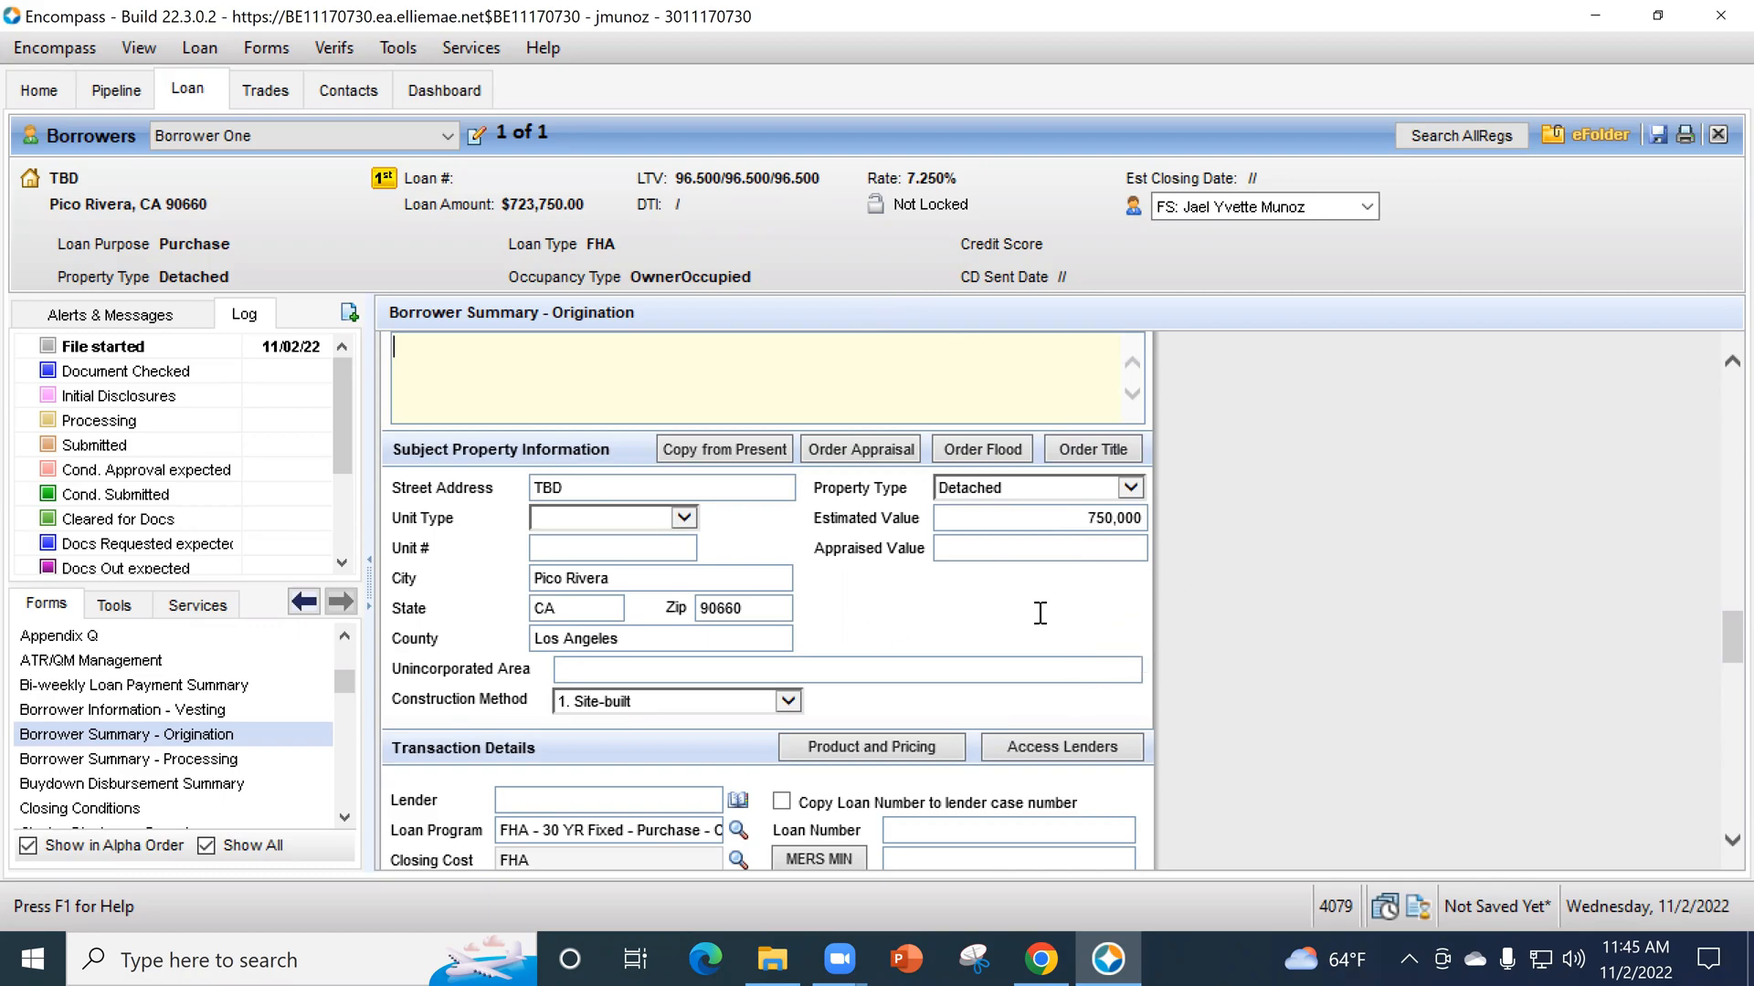
- Review the subject property, transaction details, registration and source sections of the Borrower Summary - Origination form
{"action": "scroll", "coordinate": [765, 656], "scroll_direction": "down", "scroll_amount": 5}
{"action": "scroll", "coordinate": [1027, 757], "scroll_direction": "down", "scroll_amount": 7}
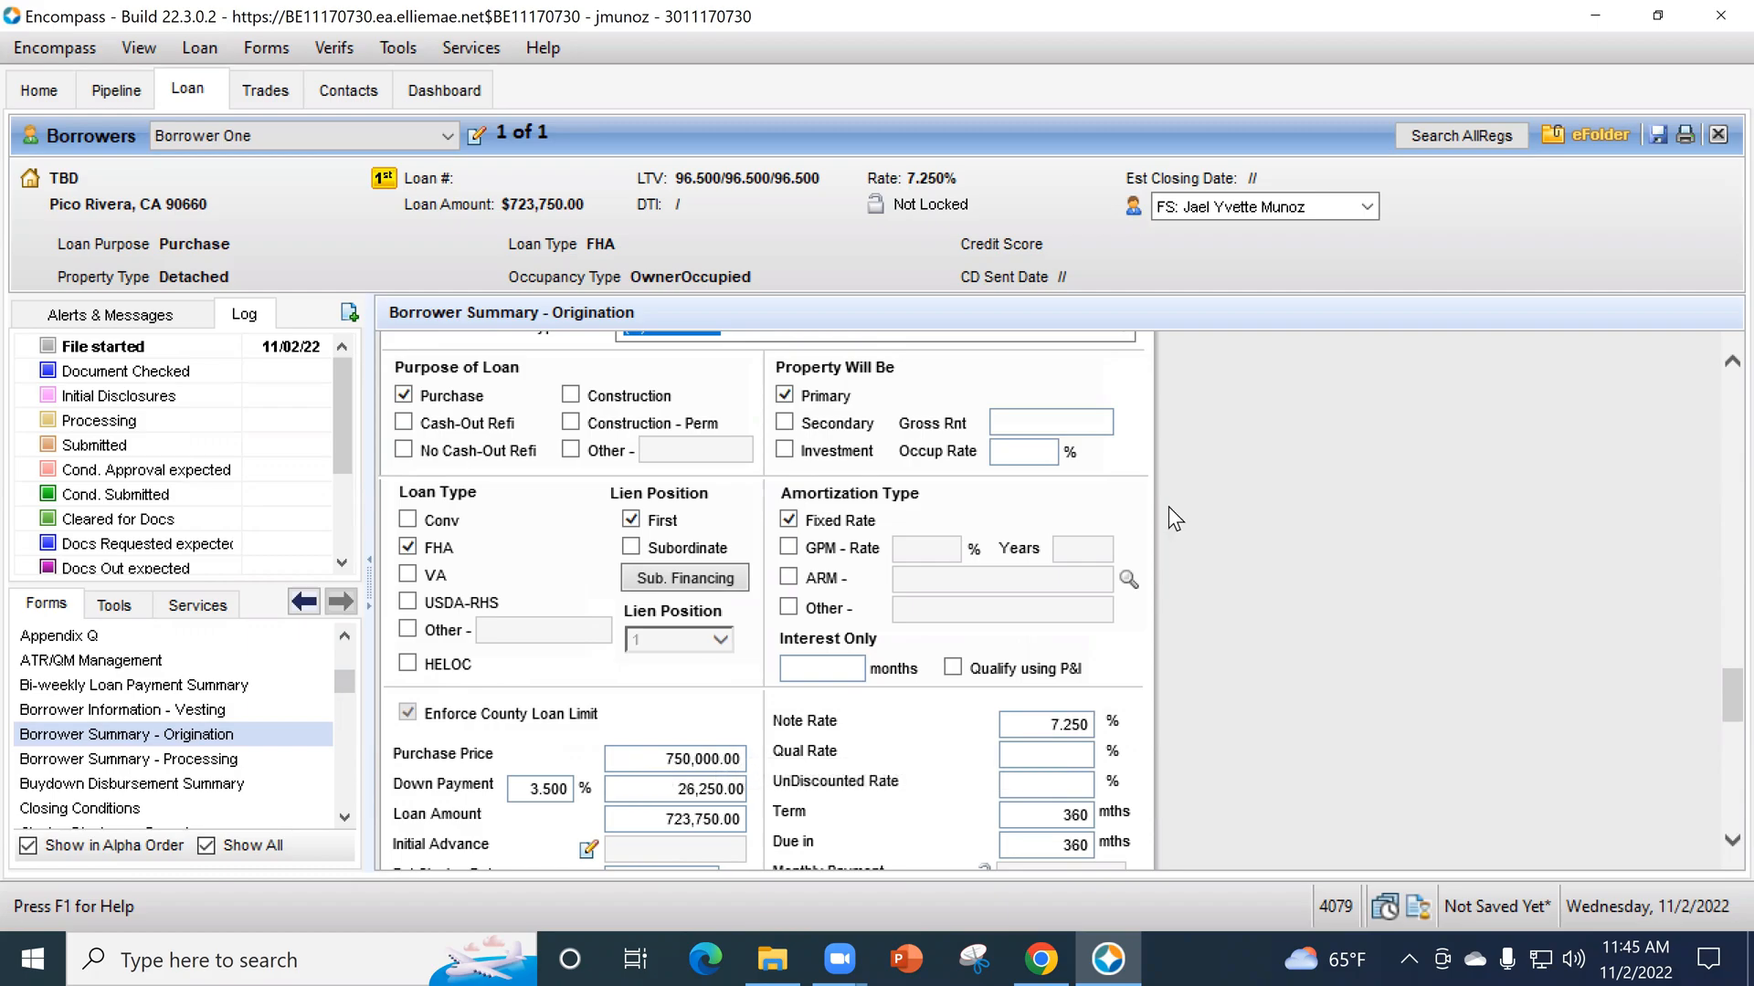
{"action": "scroll", "coordinate": [1141, 512], "scroll_direction": "up", "scroll_amount": 15}
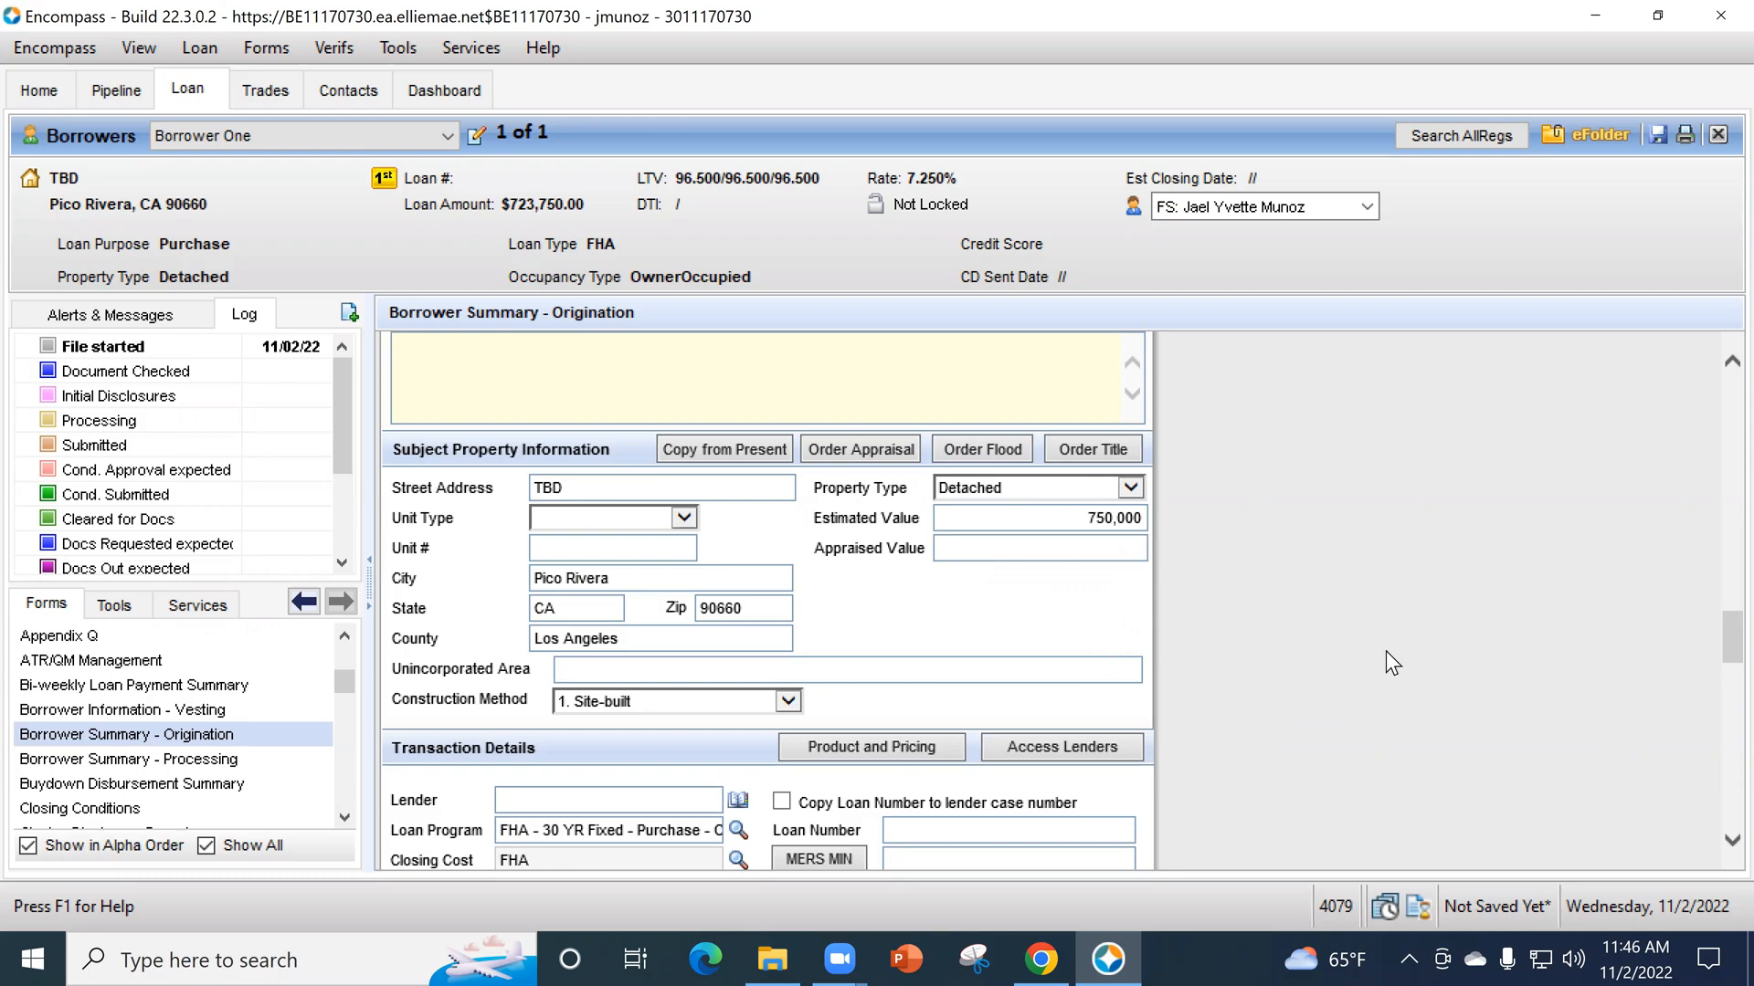
{"action": "scroll", "coordinate": [1387, 650], "scroll_direction": "down", "scroll_amount": 3}
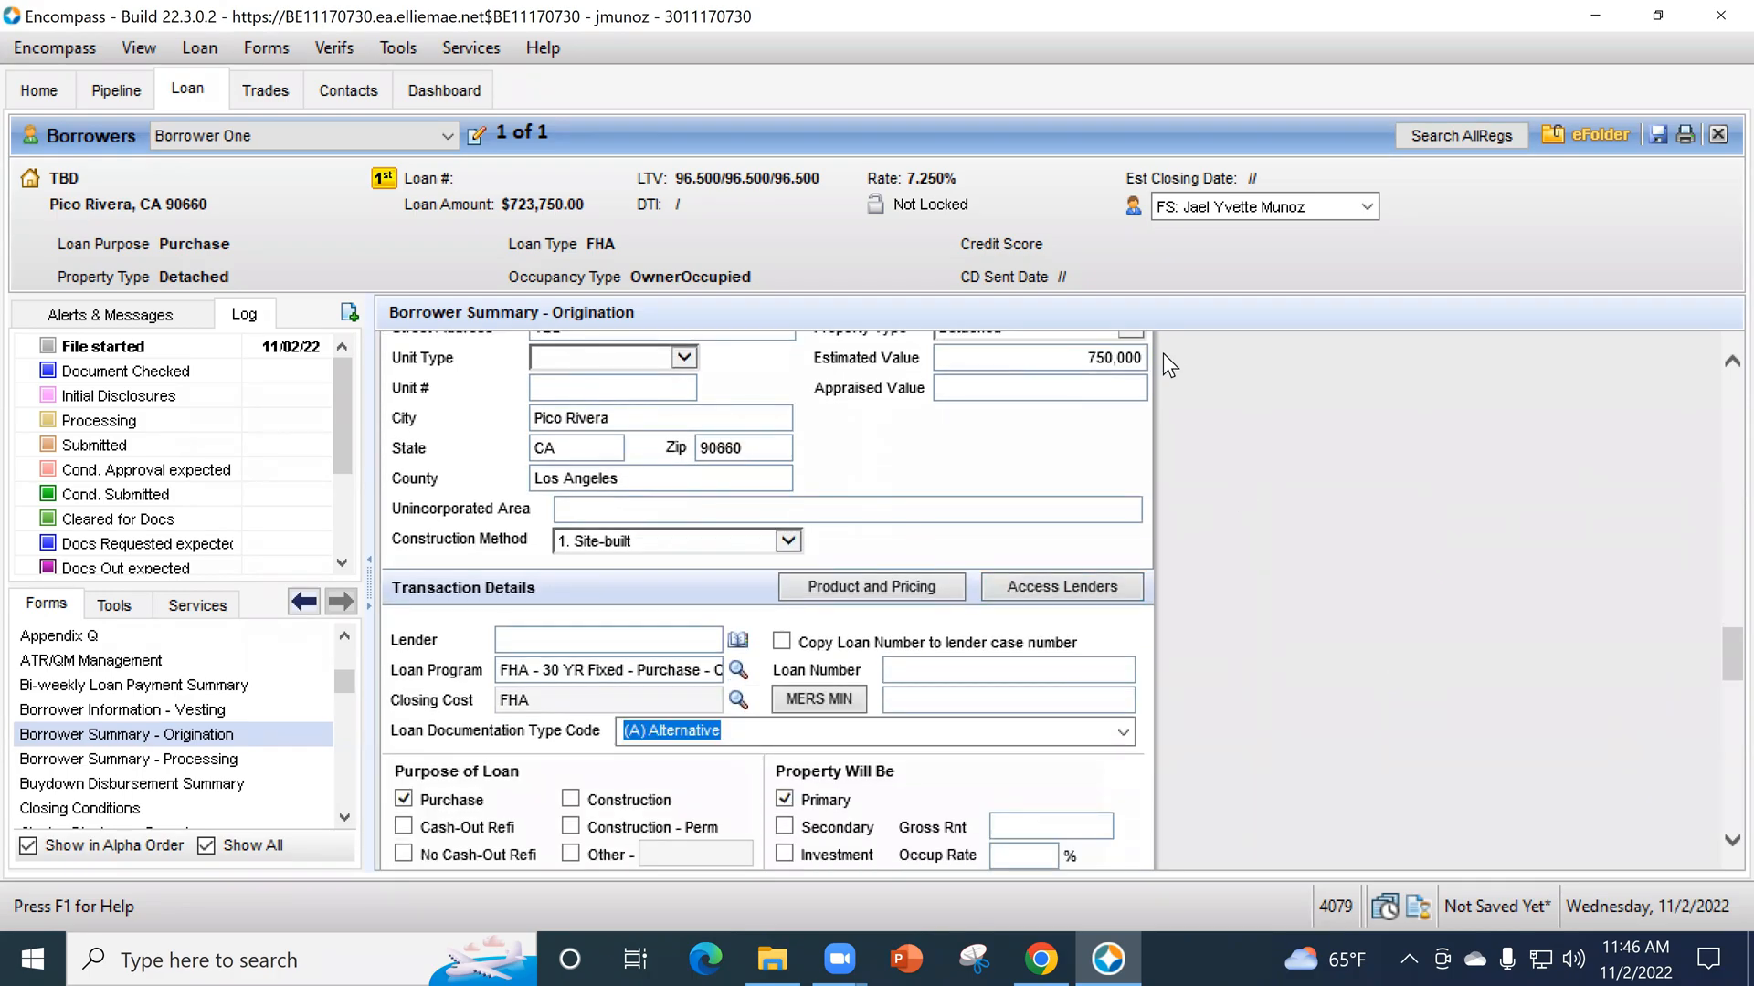
{"action": "scroll", "coordinate": [1187, 475], "scroll_direction": "down", "scroll_amount": 2}
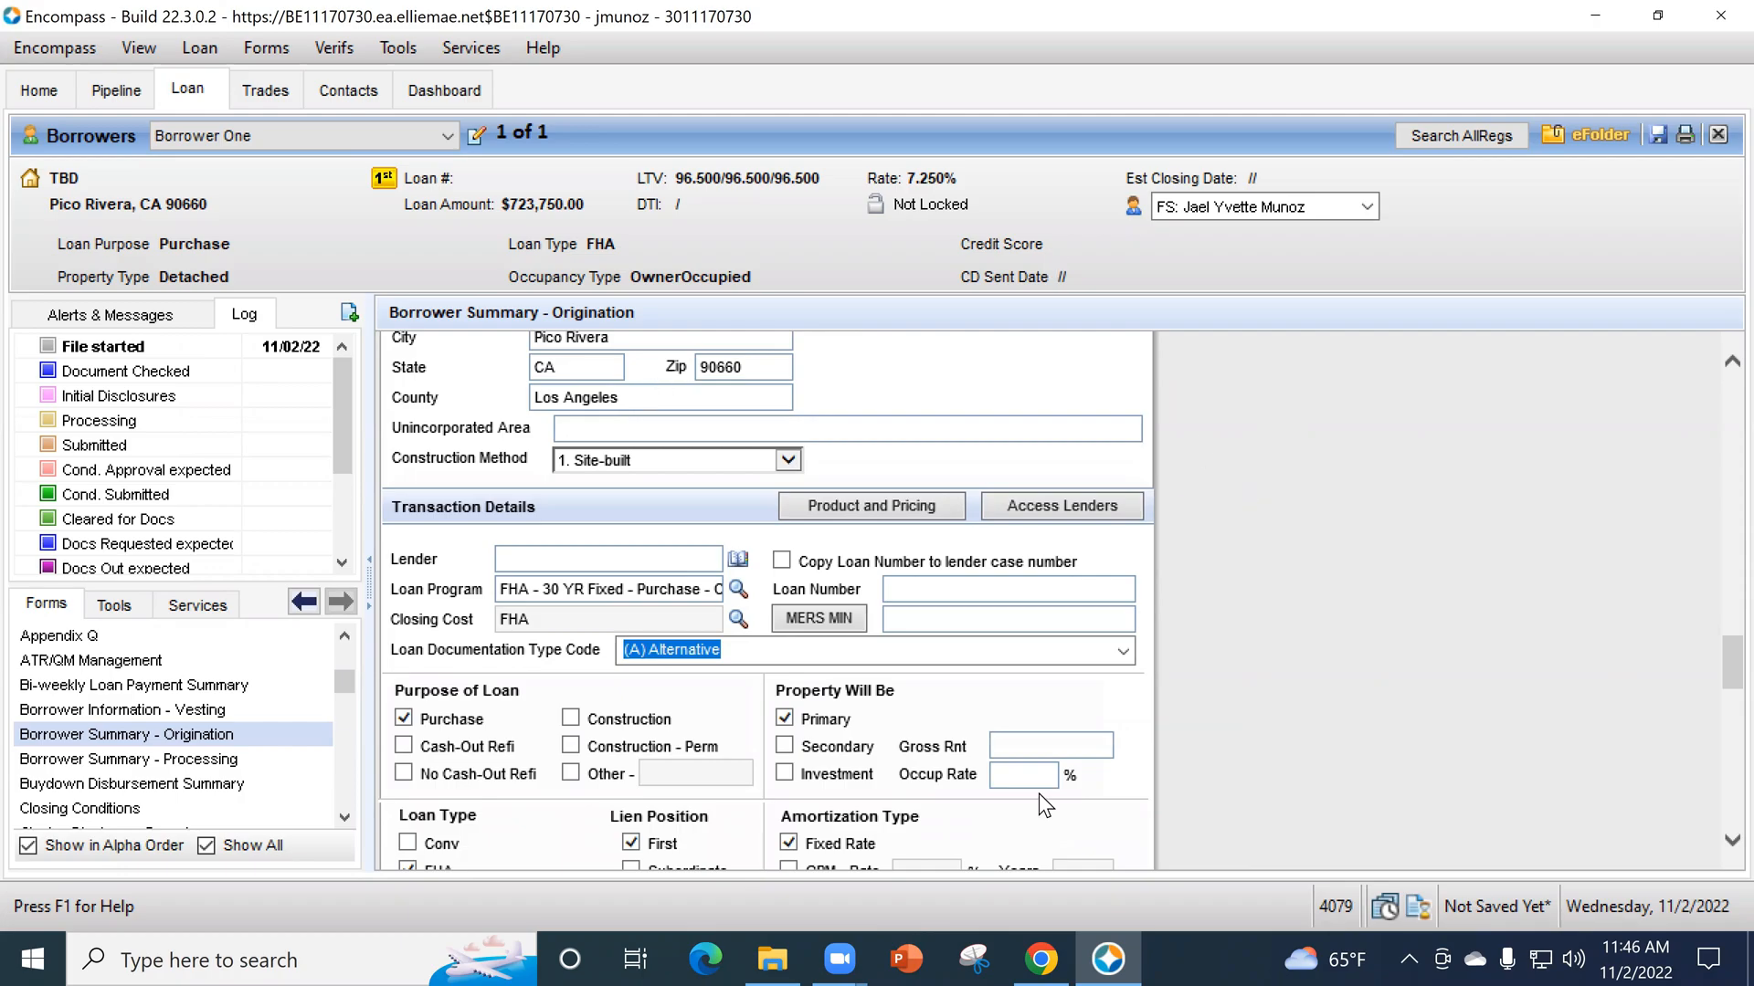
{"action": "scroll", "coordinate": [1202, 603], "scroll_direction": "down", "scroll_amount": 2}
{"action": "scroll", "coordinate": [1206, 626], "scroll_direction": "down", "scroll_amount": 1}
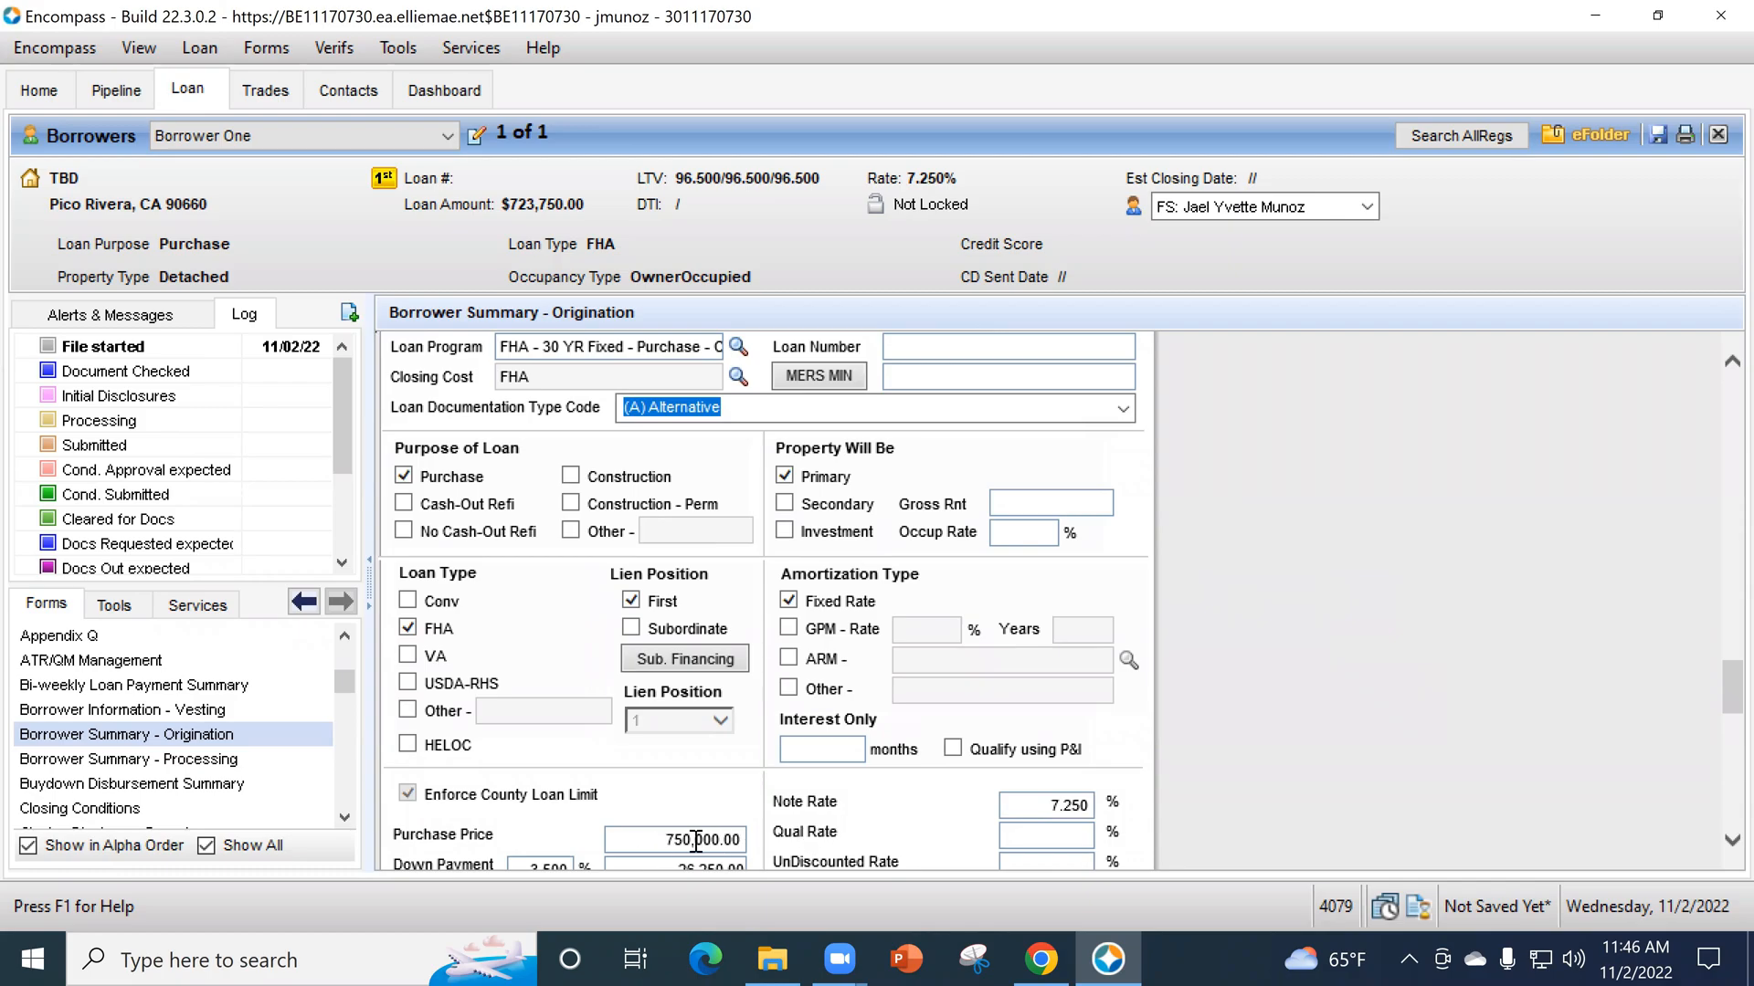
{"action": "scroll", "coordinate": [1214, 470], "scroll_direction": "up", "scroll_amount": 8}
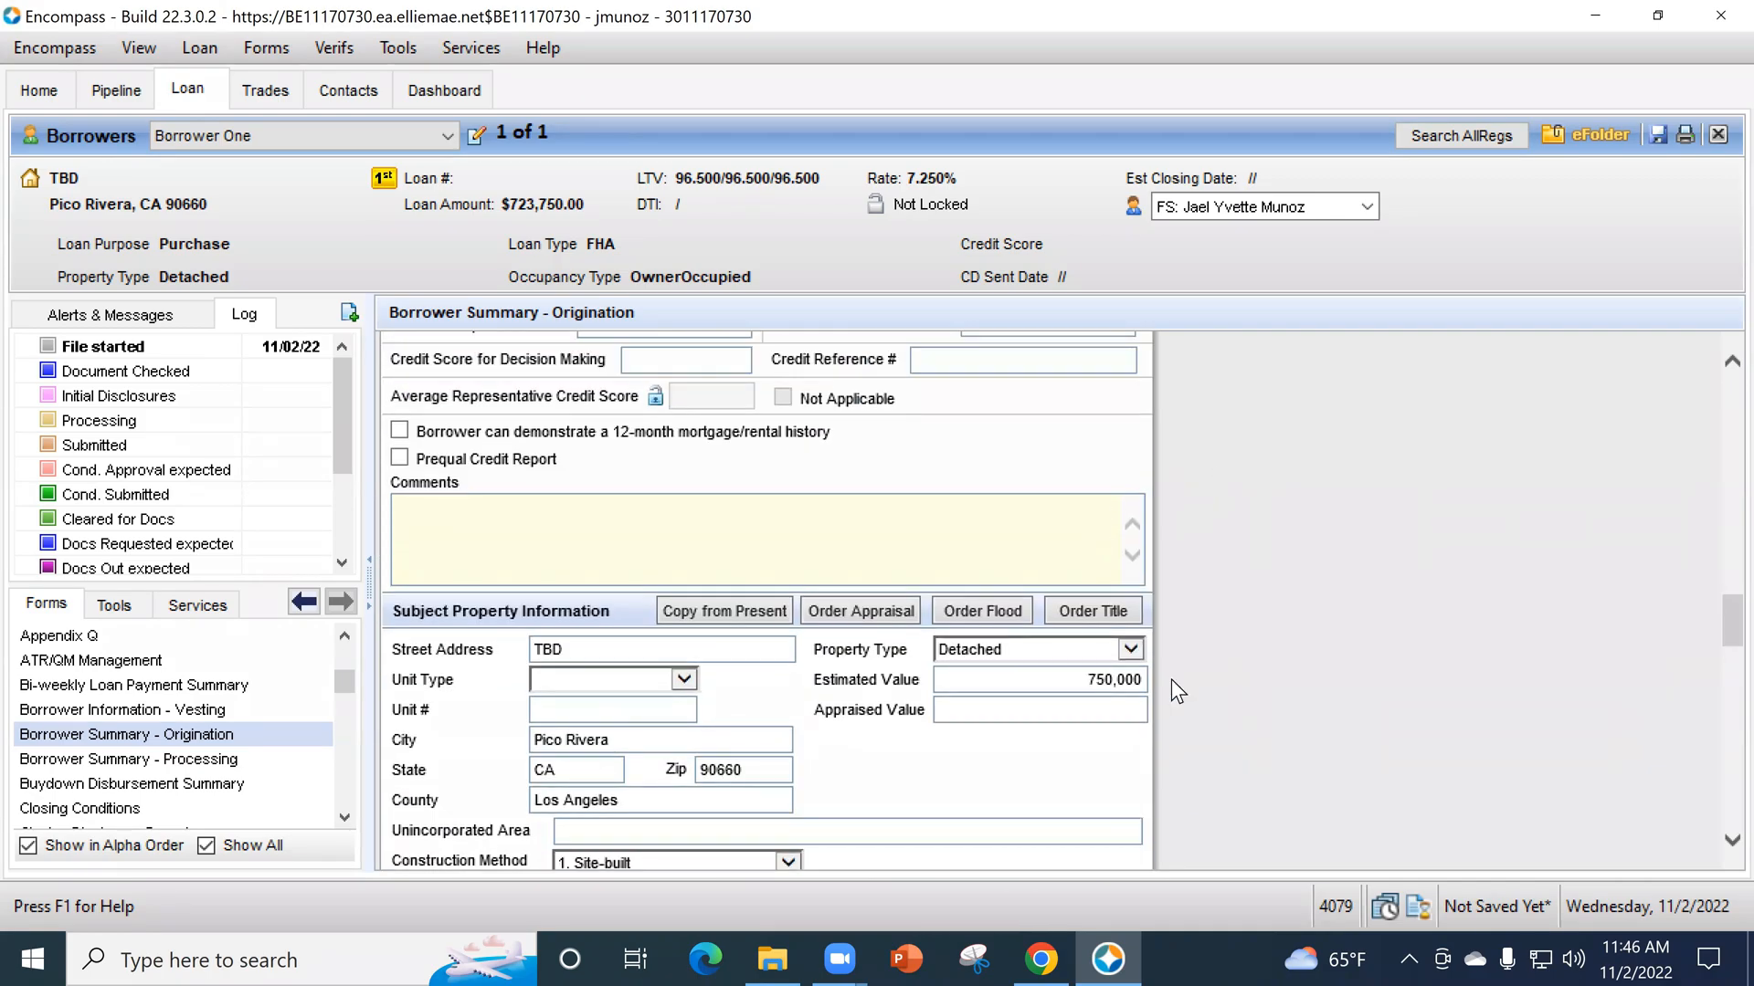
{"action": "scroll", "coordinate": [1279, 727], "scroll_direction": "down", "scroll_amount": 10}
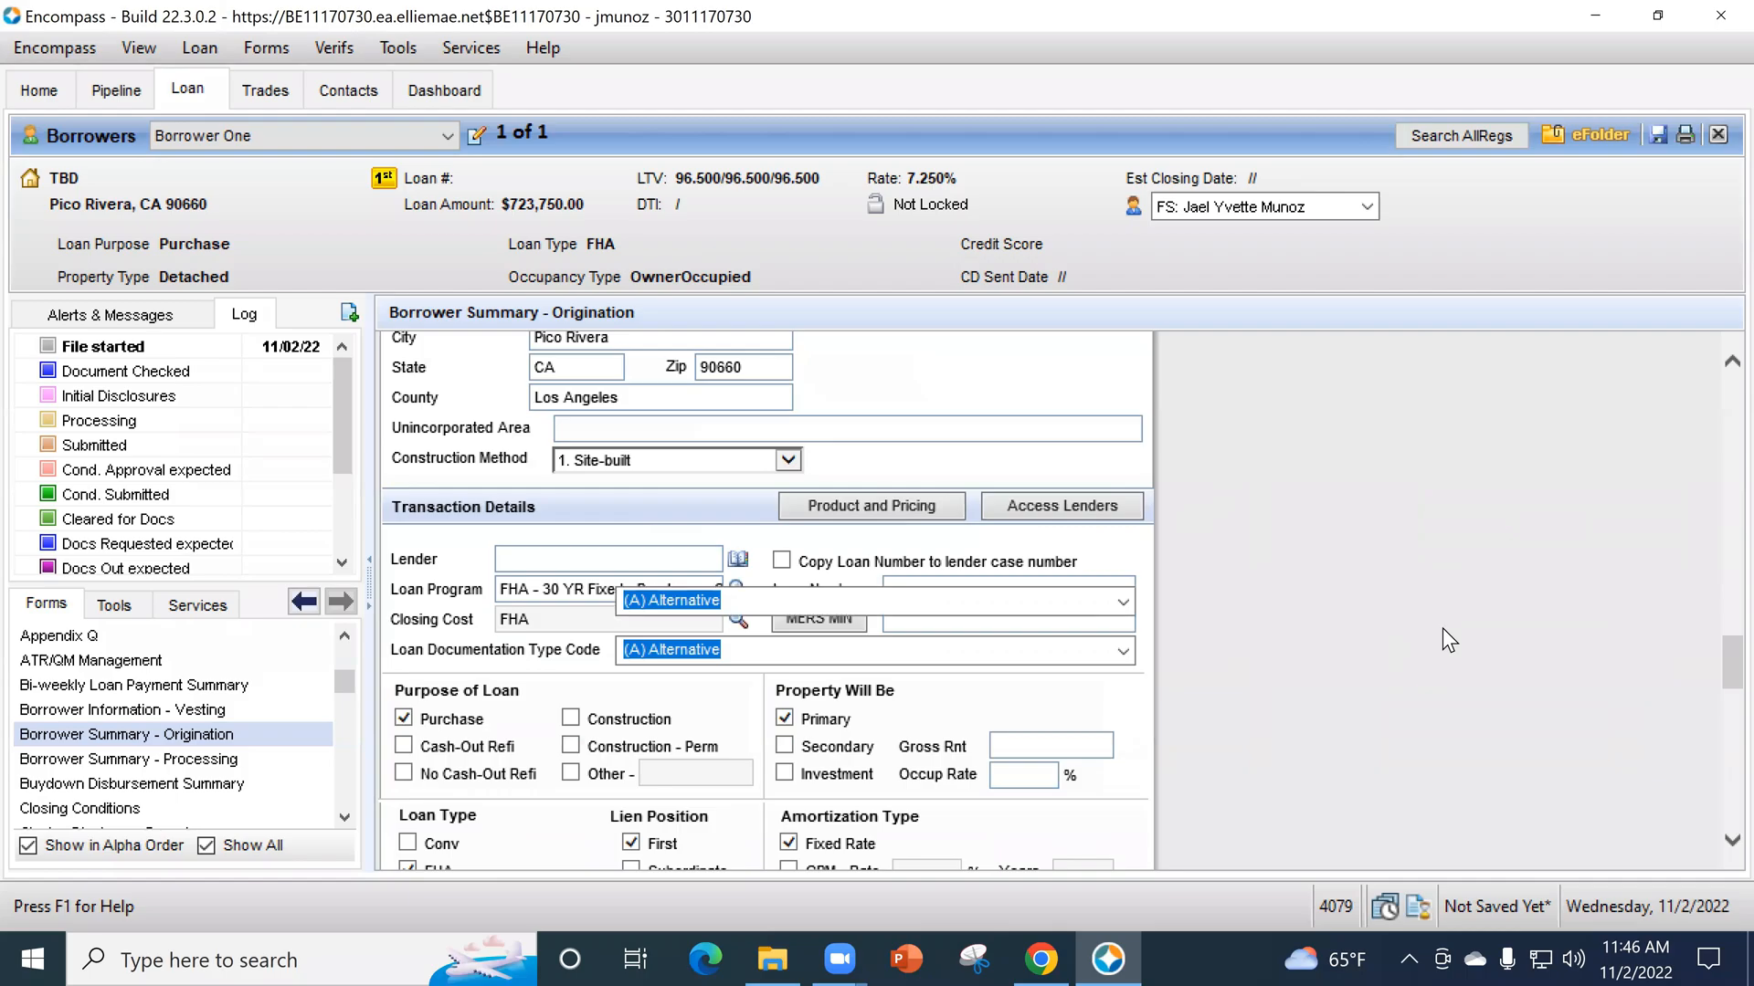
{"action": "scroll", "coordinate": [1310, 685], "scroll_direction": "down", "scroll_amount": 2}
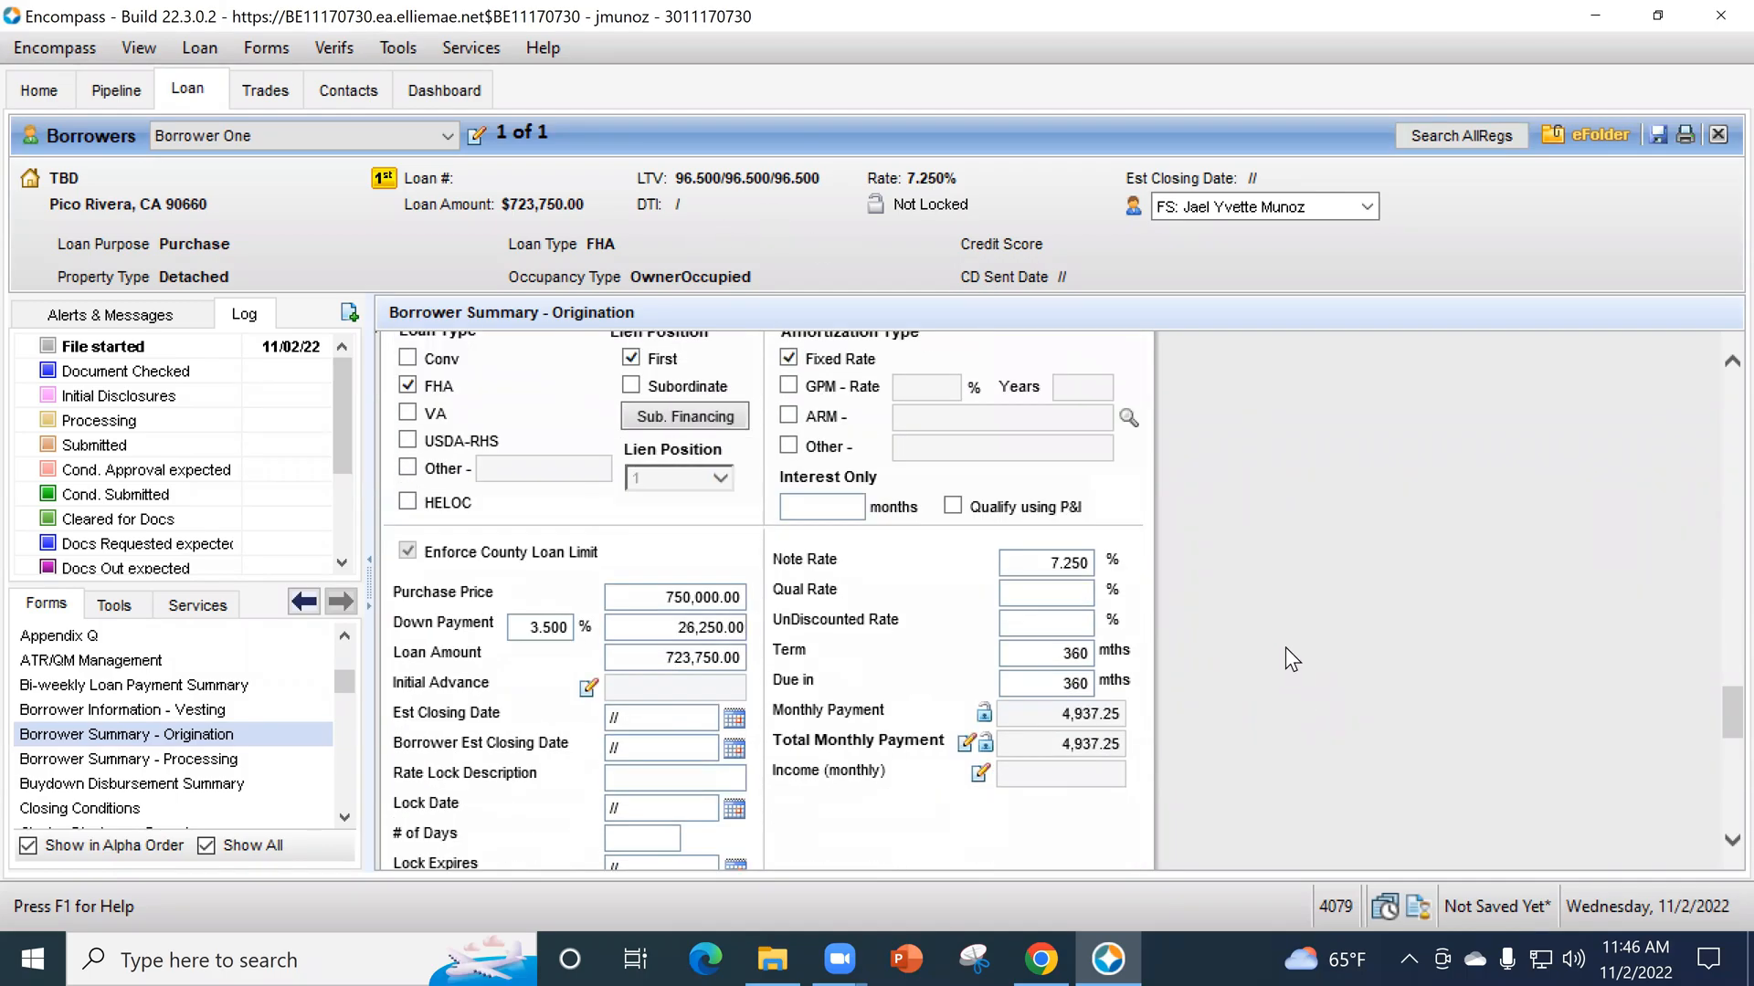
{"action": "scroll", "coordinate": [1301, 672], "scroll_direction": "down", "scroll_amount": 10}
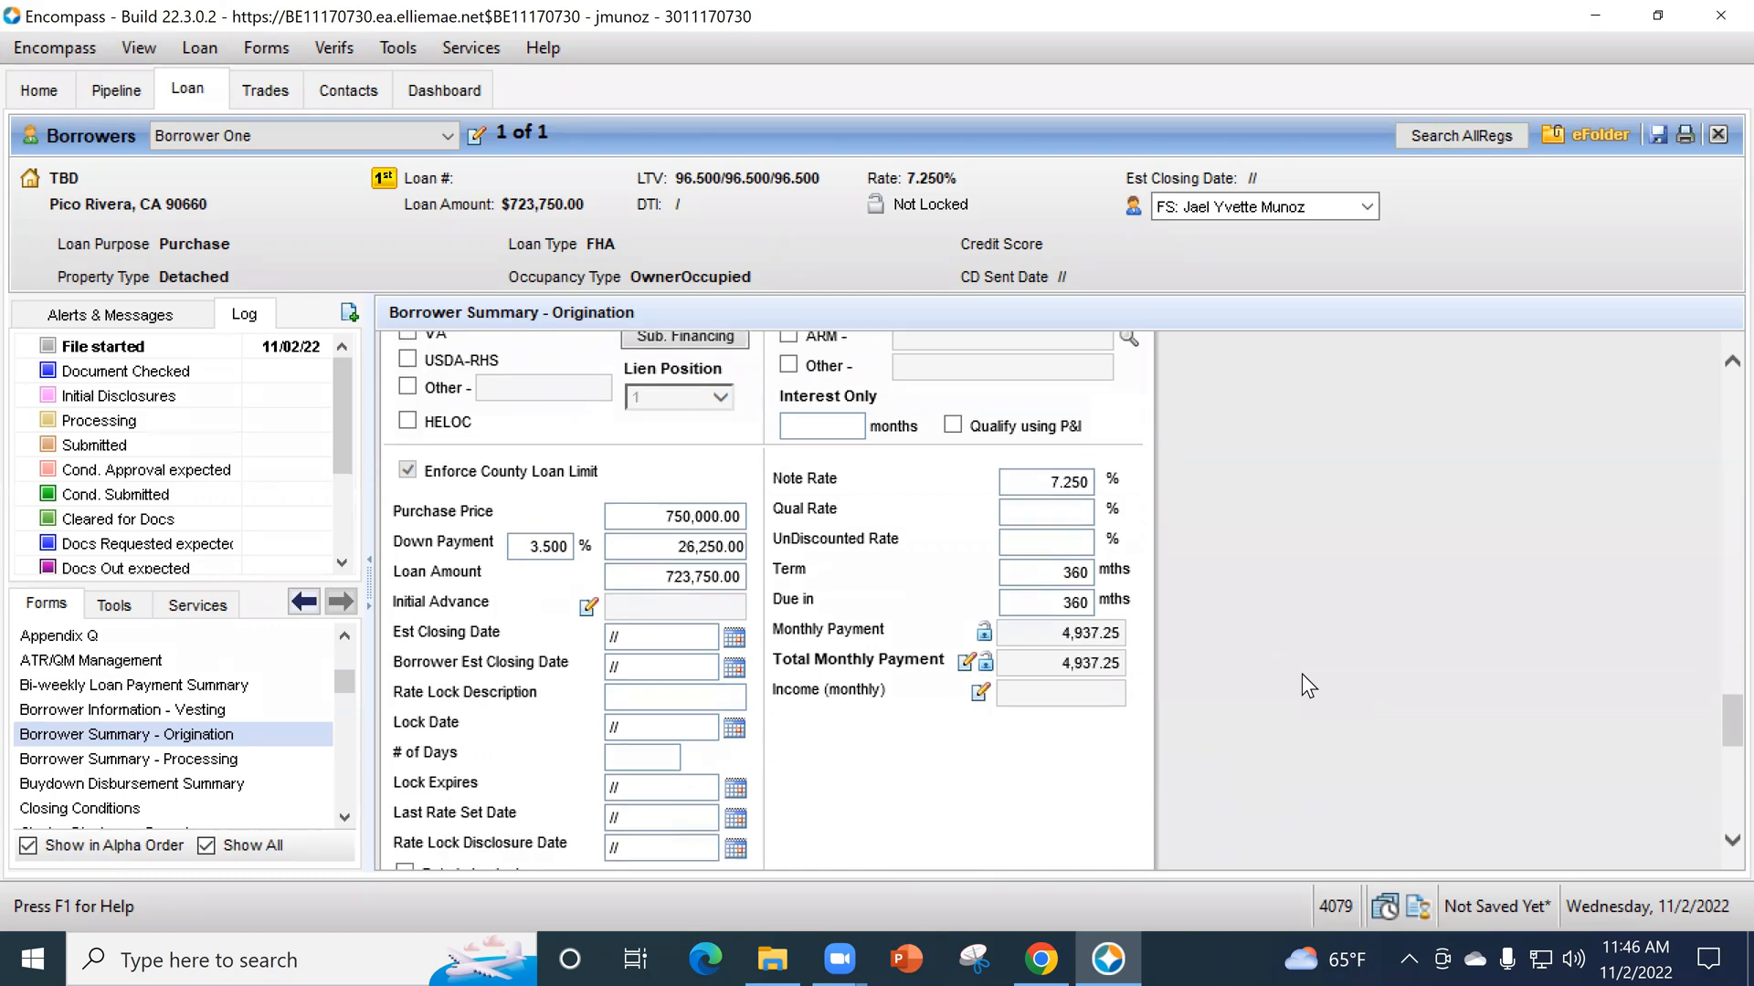
{"action": "scroll", "coordinate": [1296, 664], "scroll_direction": "down", "scroll_amount": 2}
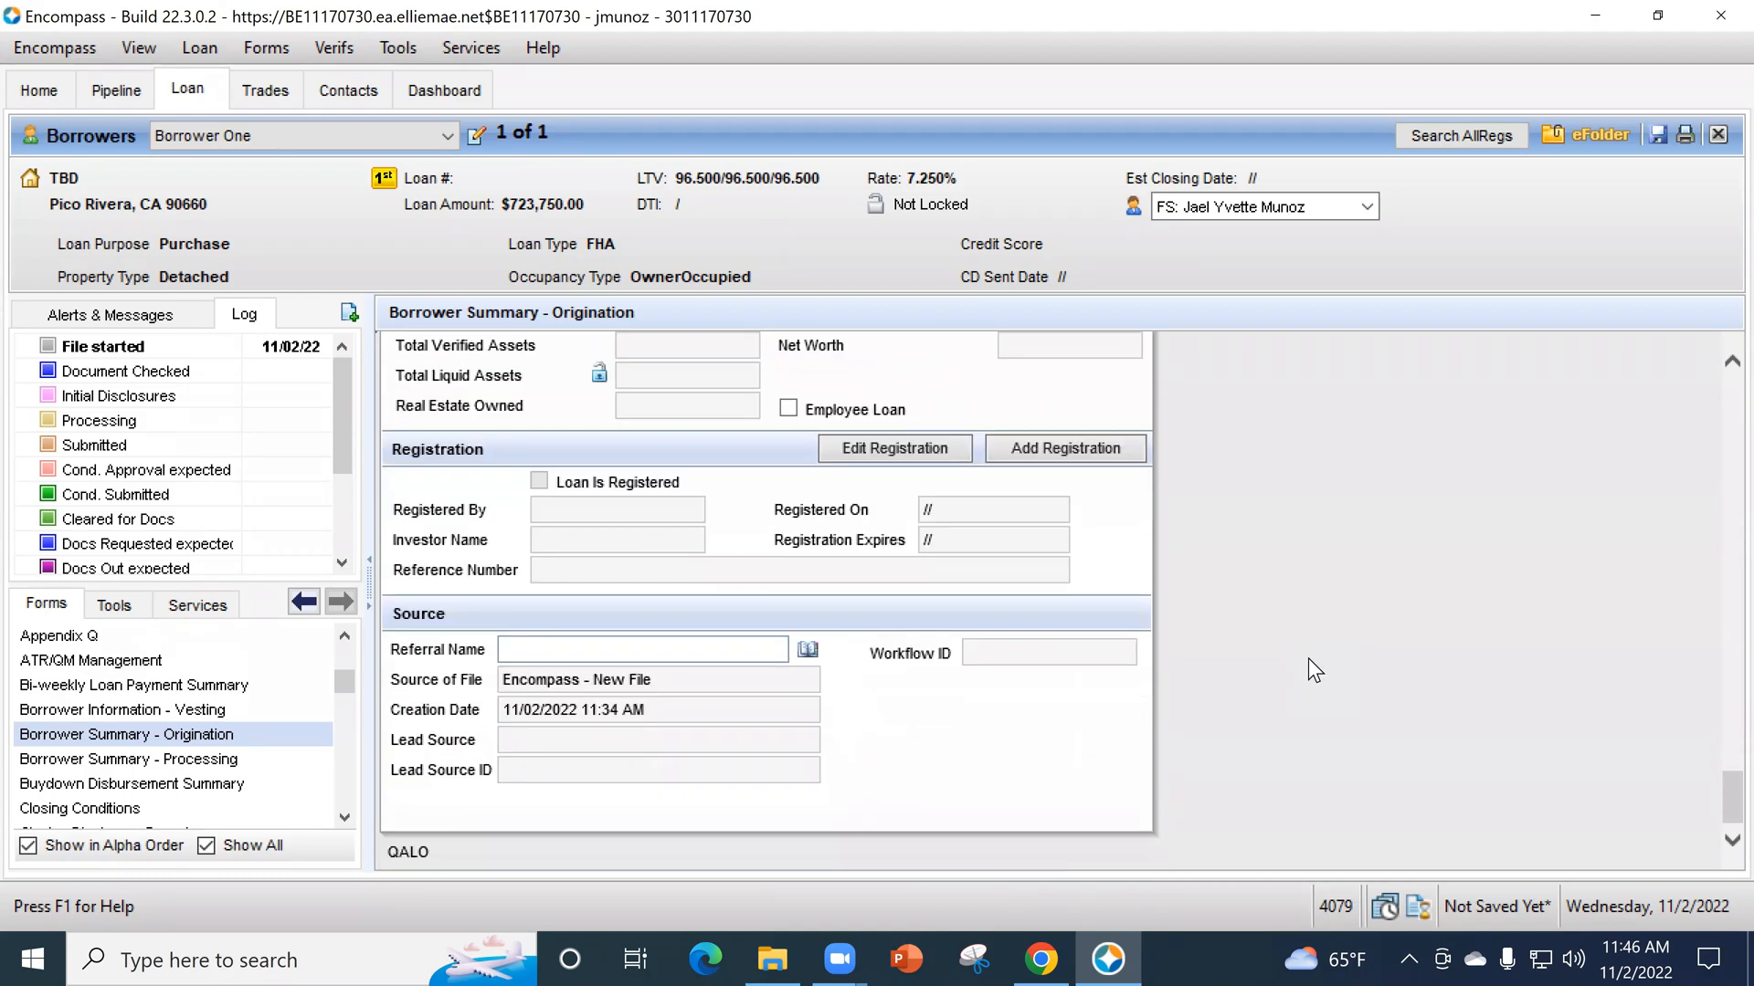
- Open the 1003 URLA - Lender form and activate the number of units field for the subject property
{"action": "scroll", "coordinate": [269, 758], "scroll_direction": "up", "scroll_amount": 8}
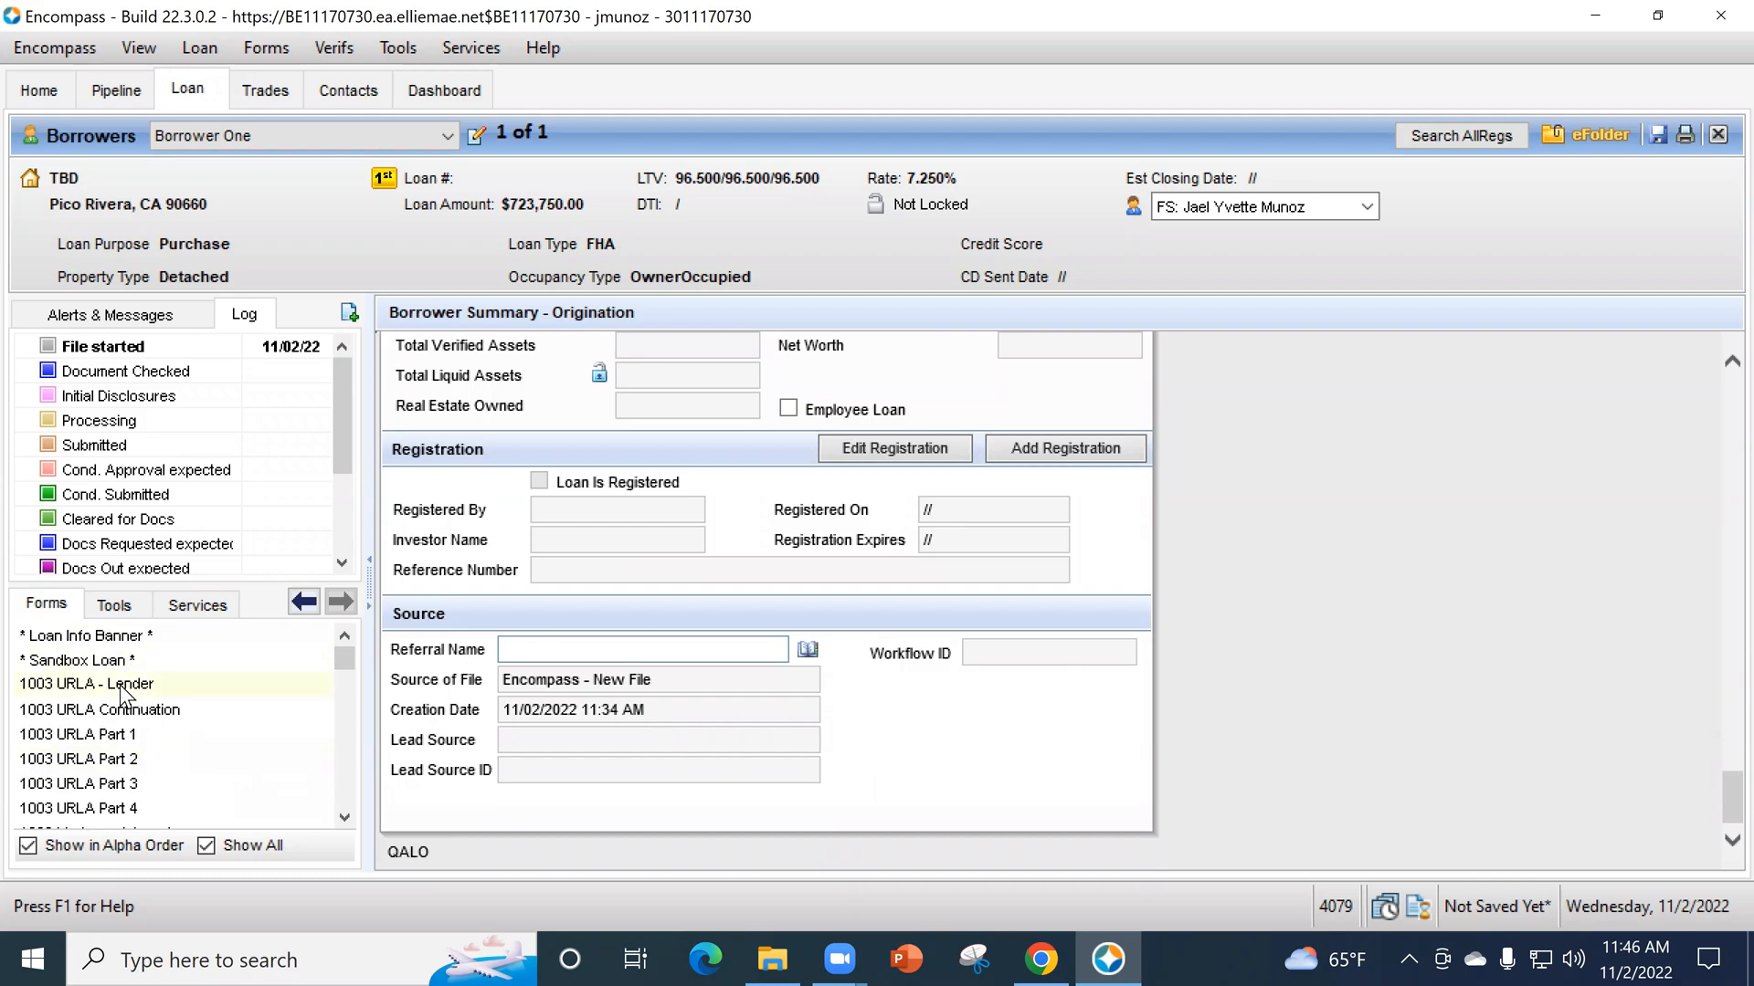
{"action": "left_click", "coordinate": [124, 693]}
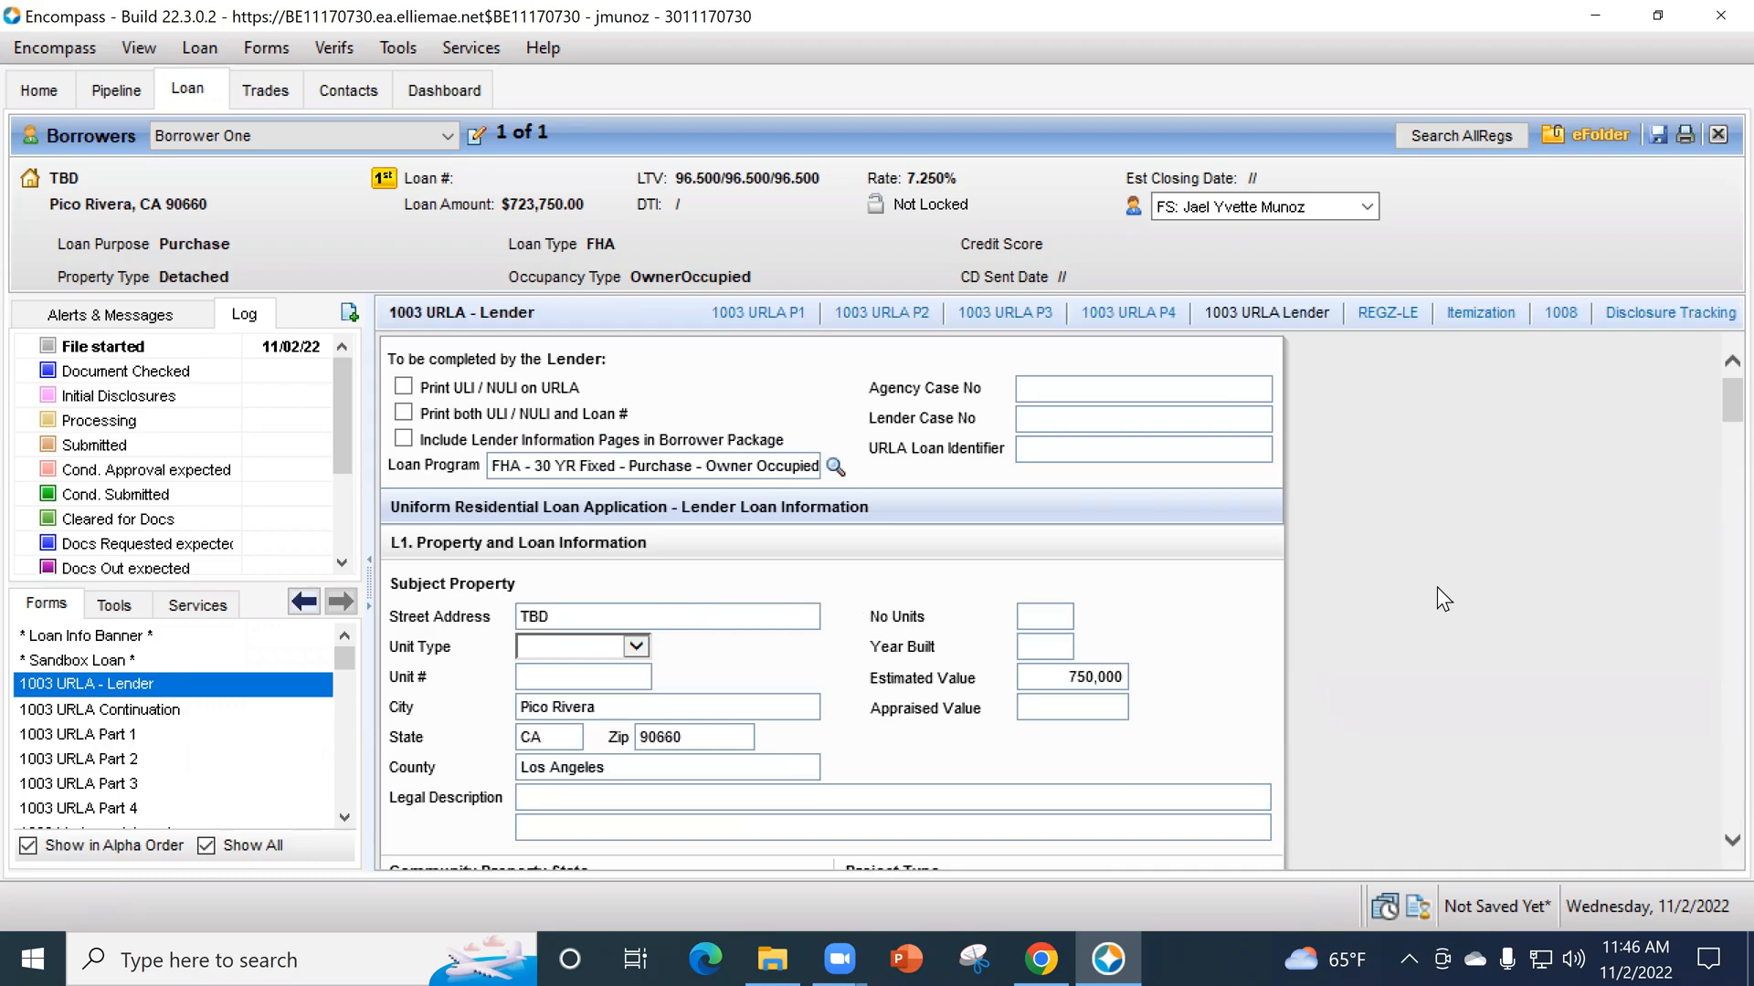
{"action": "scroll", "coordinate": [1458, 630], "scroll_direction": "down", "scroll_amount": 1}
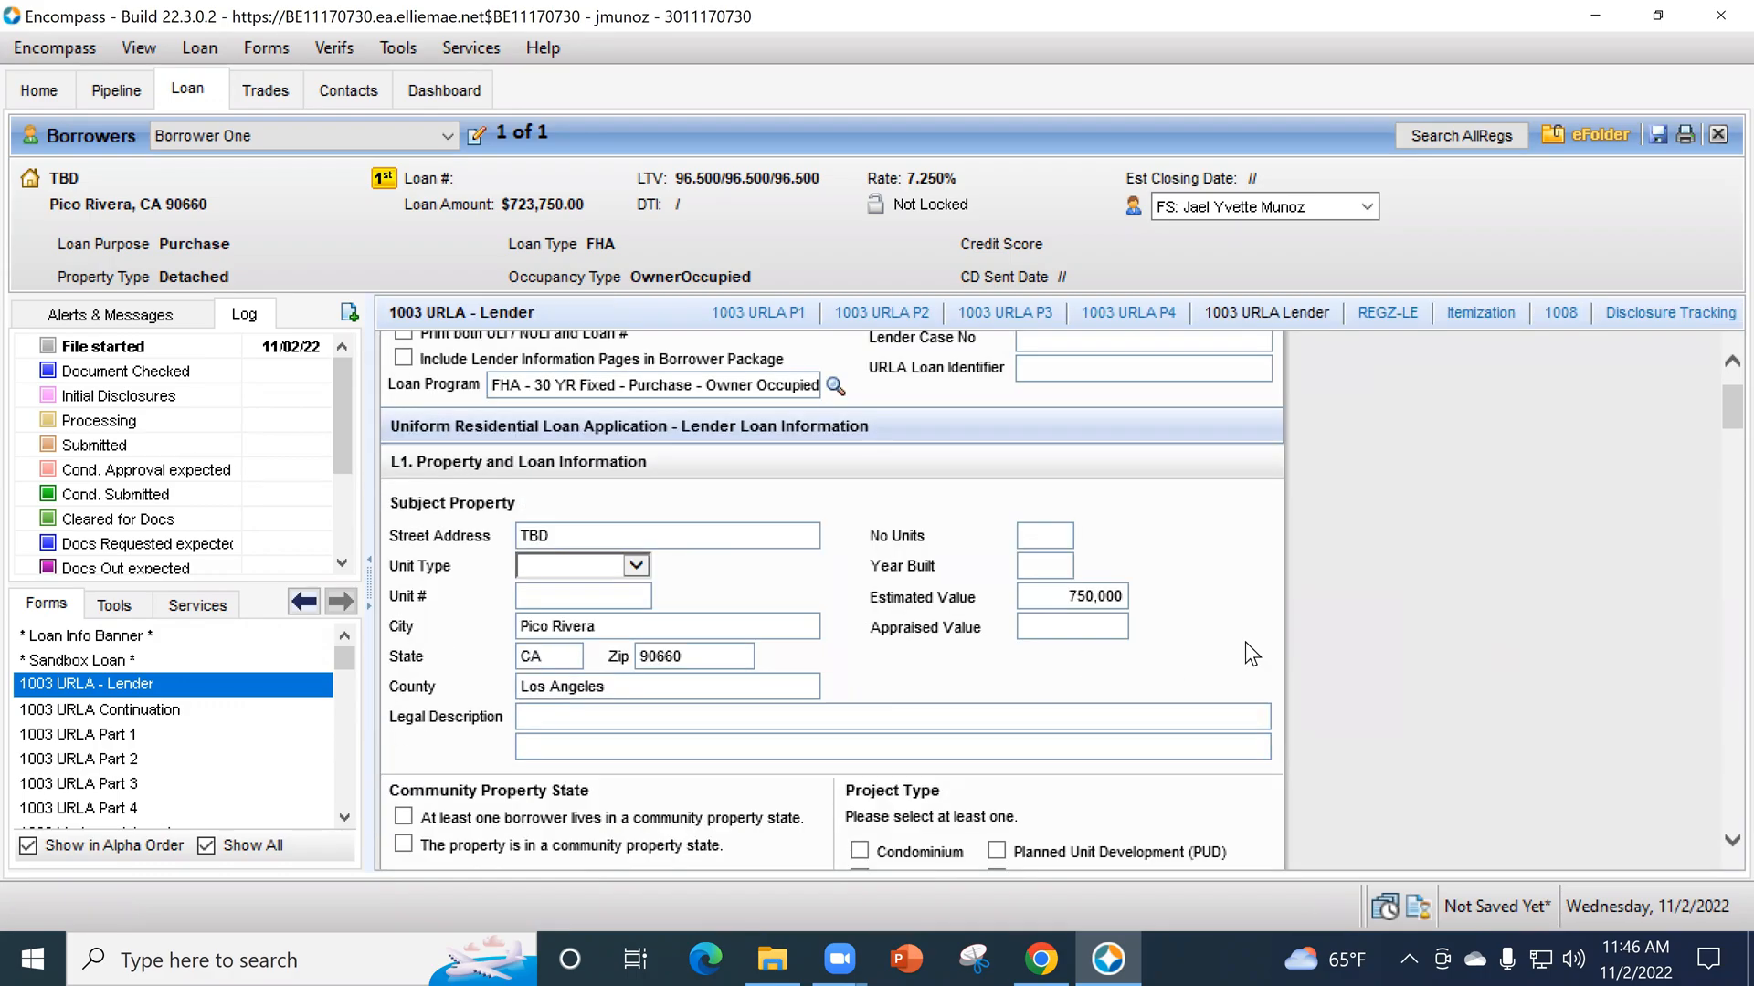
{"action": "scroll", "coordinate": [1303, 622], "scroll_direction": "down", "scroll_amount": 1}
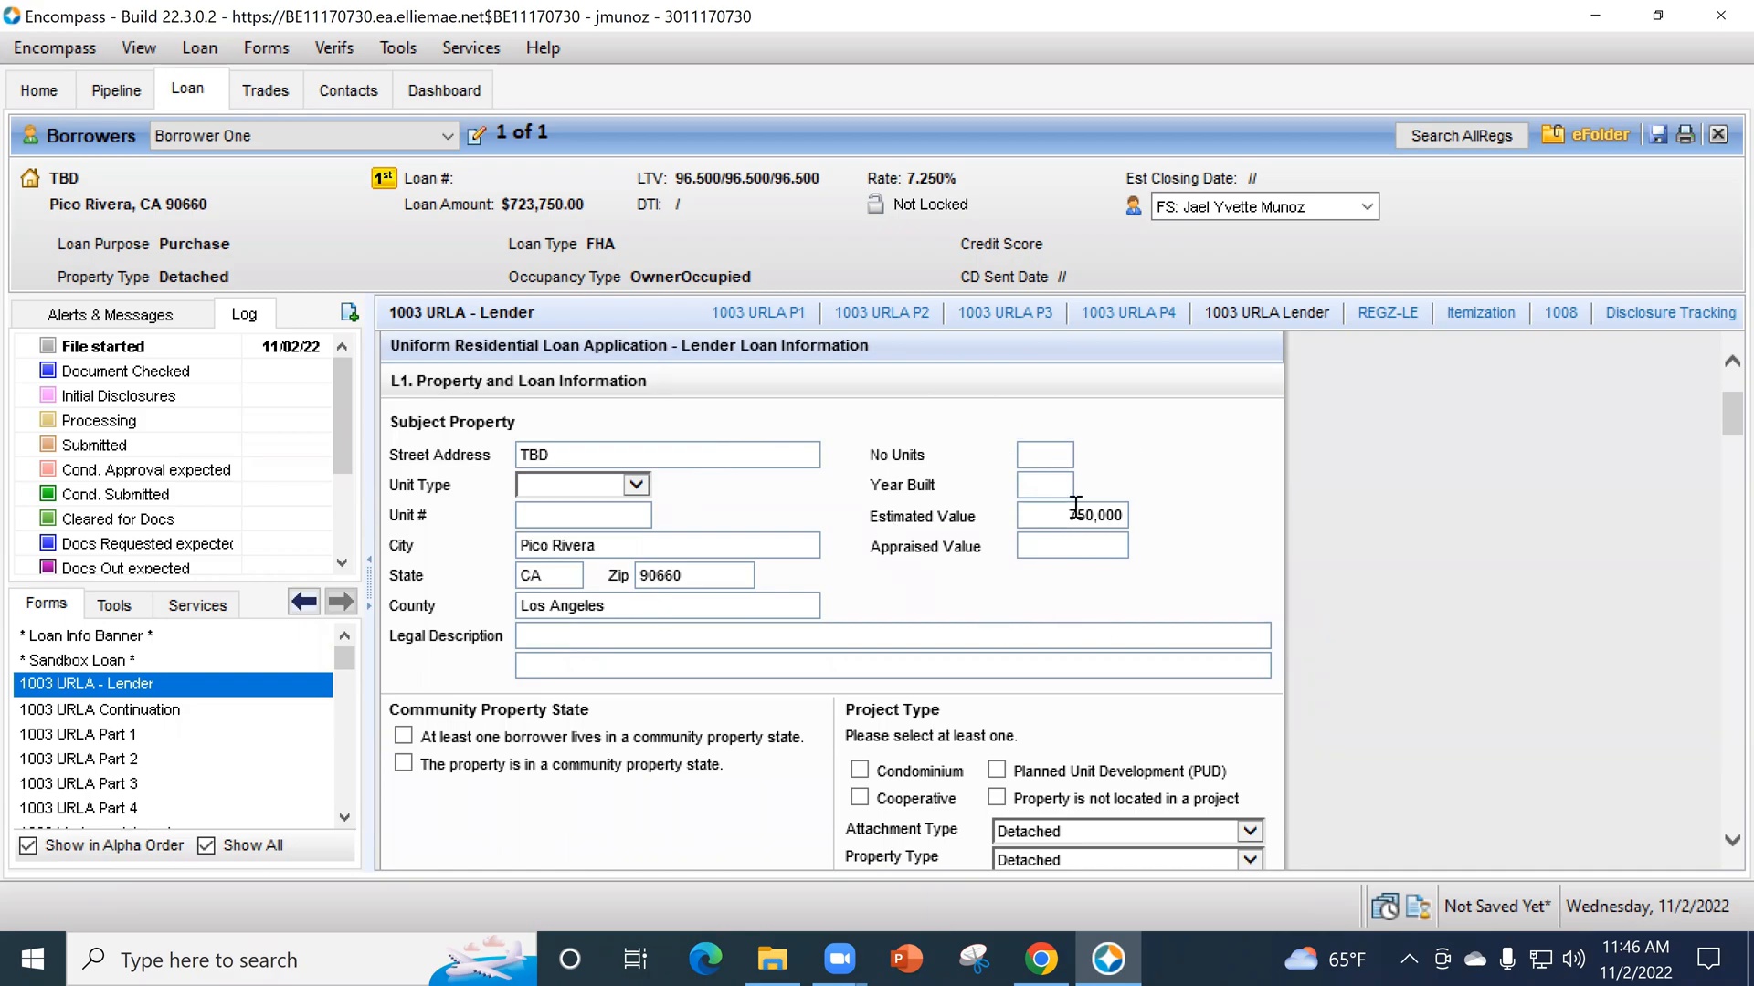
{"action": "left_click", "coordinate": [1052, 446]}
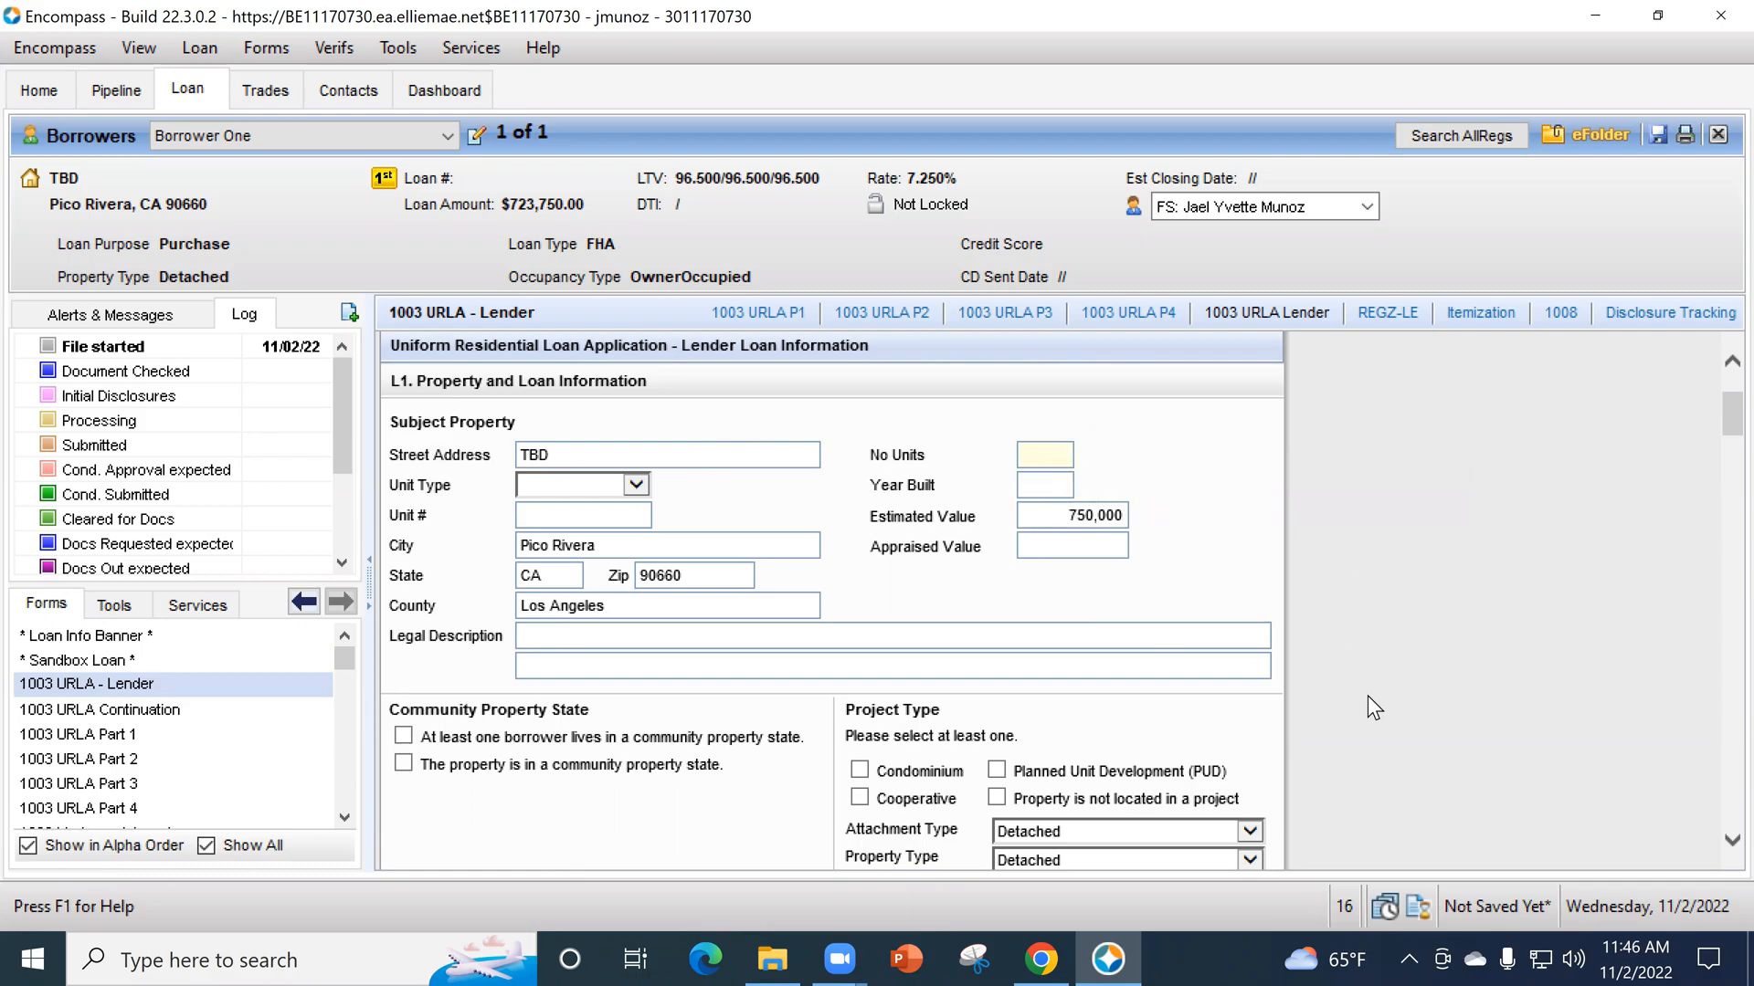
- Examine the project type, loan purpose, occupancy, energy improvement, refinance and construction loan details in section L1
{"action": "scroll", "coordinate": [1374, 688], "scroll_direction": "down", "scroll_amount": 1}
{"action": "scroll", "coordinate": [1389, 666], "scroll_direction": "down", "scroll_amount": 1}
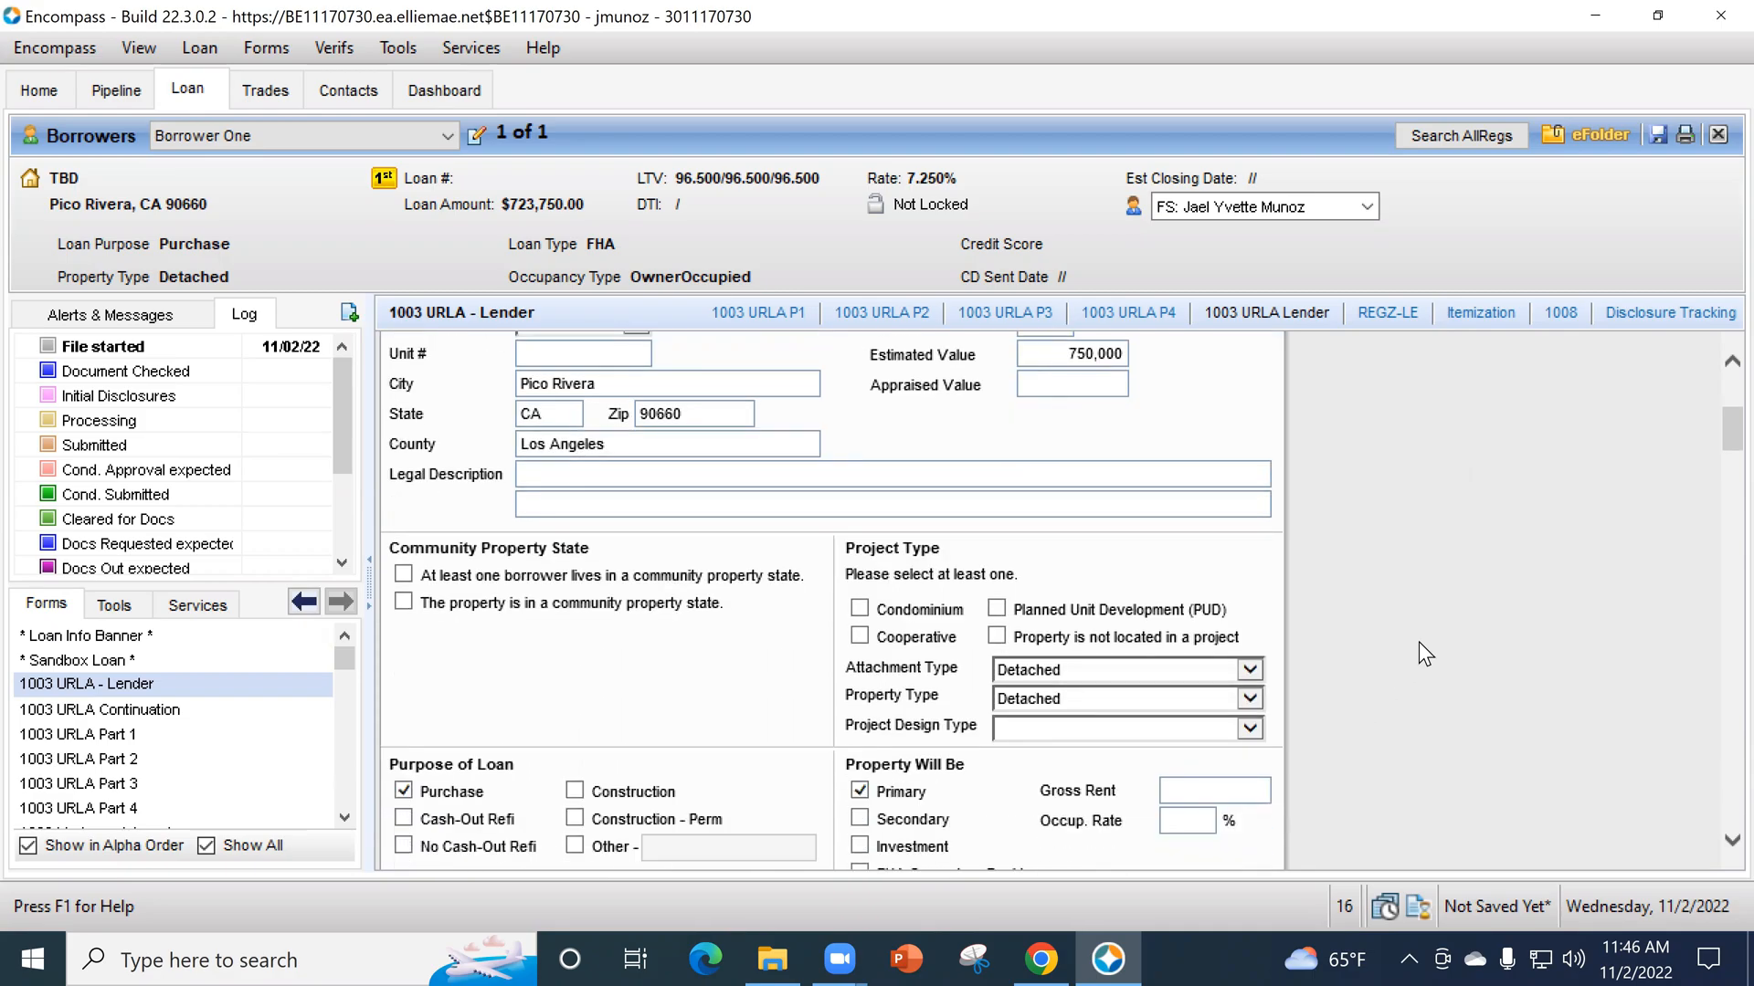
{"action": "scroll", "coordinate": [1417, 641], "scroll_direction": "down", "scroll_amount": 3}
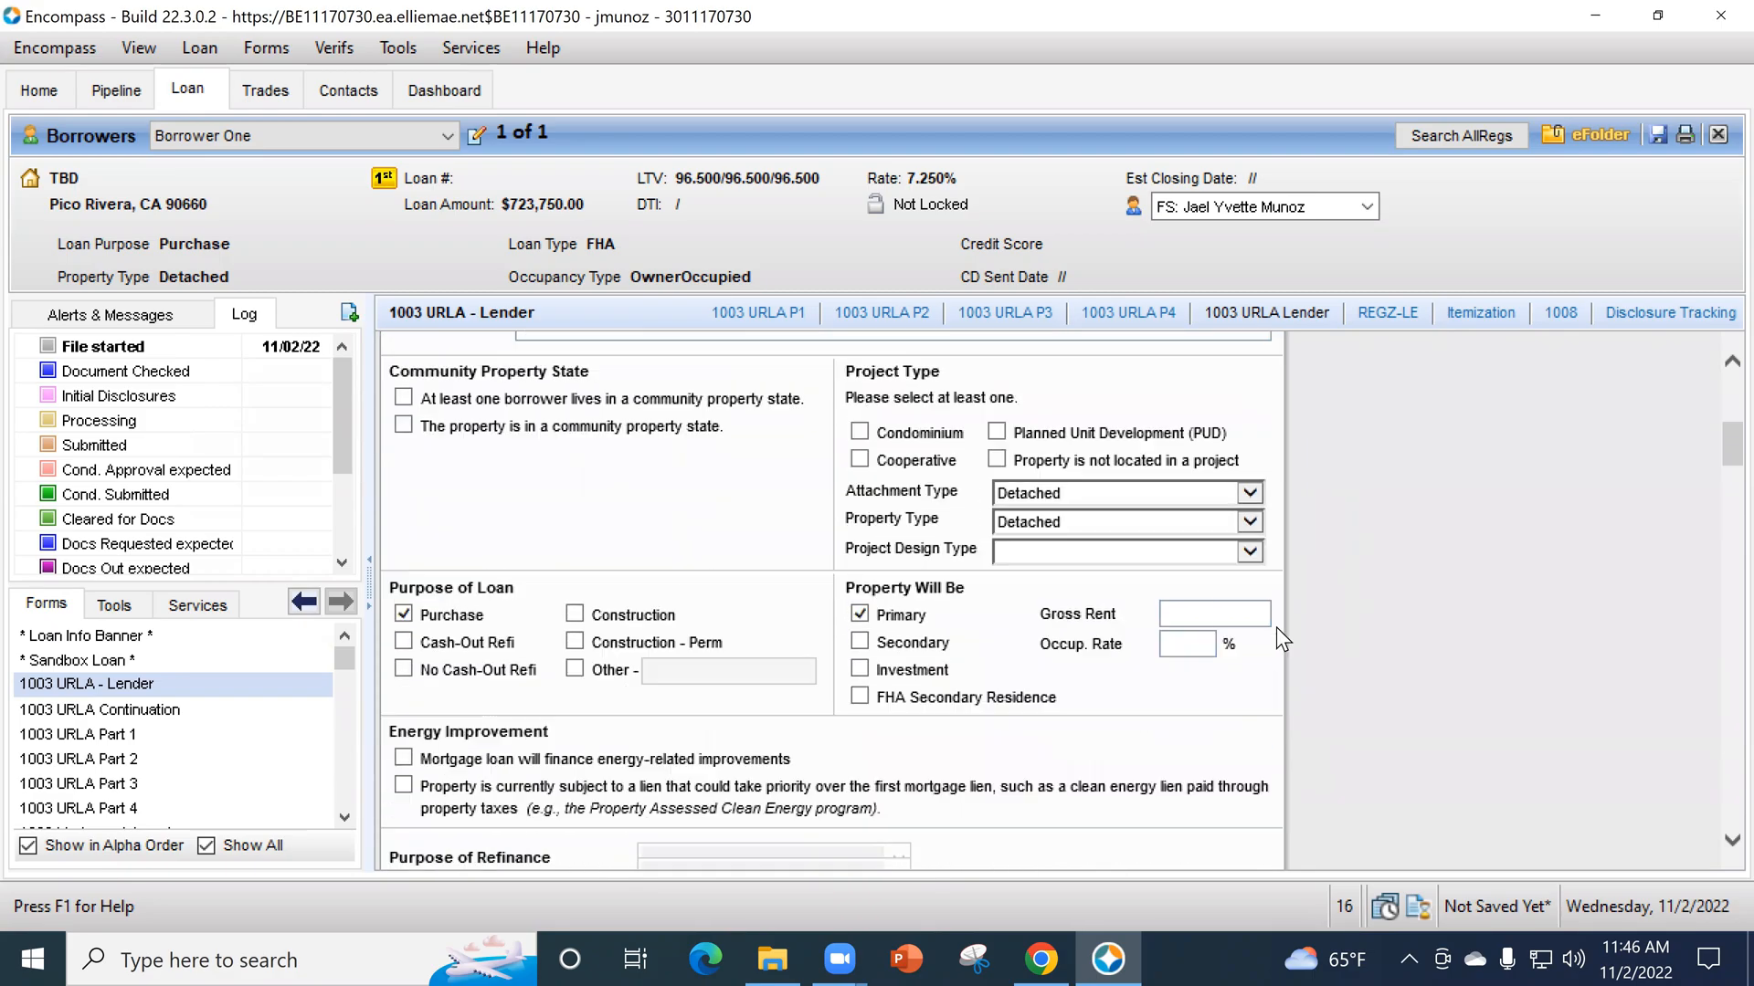
{"action": "scroll", "coordinate": [1275, 627], "scroll_direction": "up", "scroll_amount": 3}
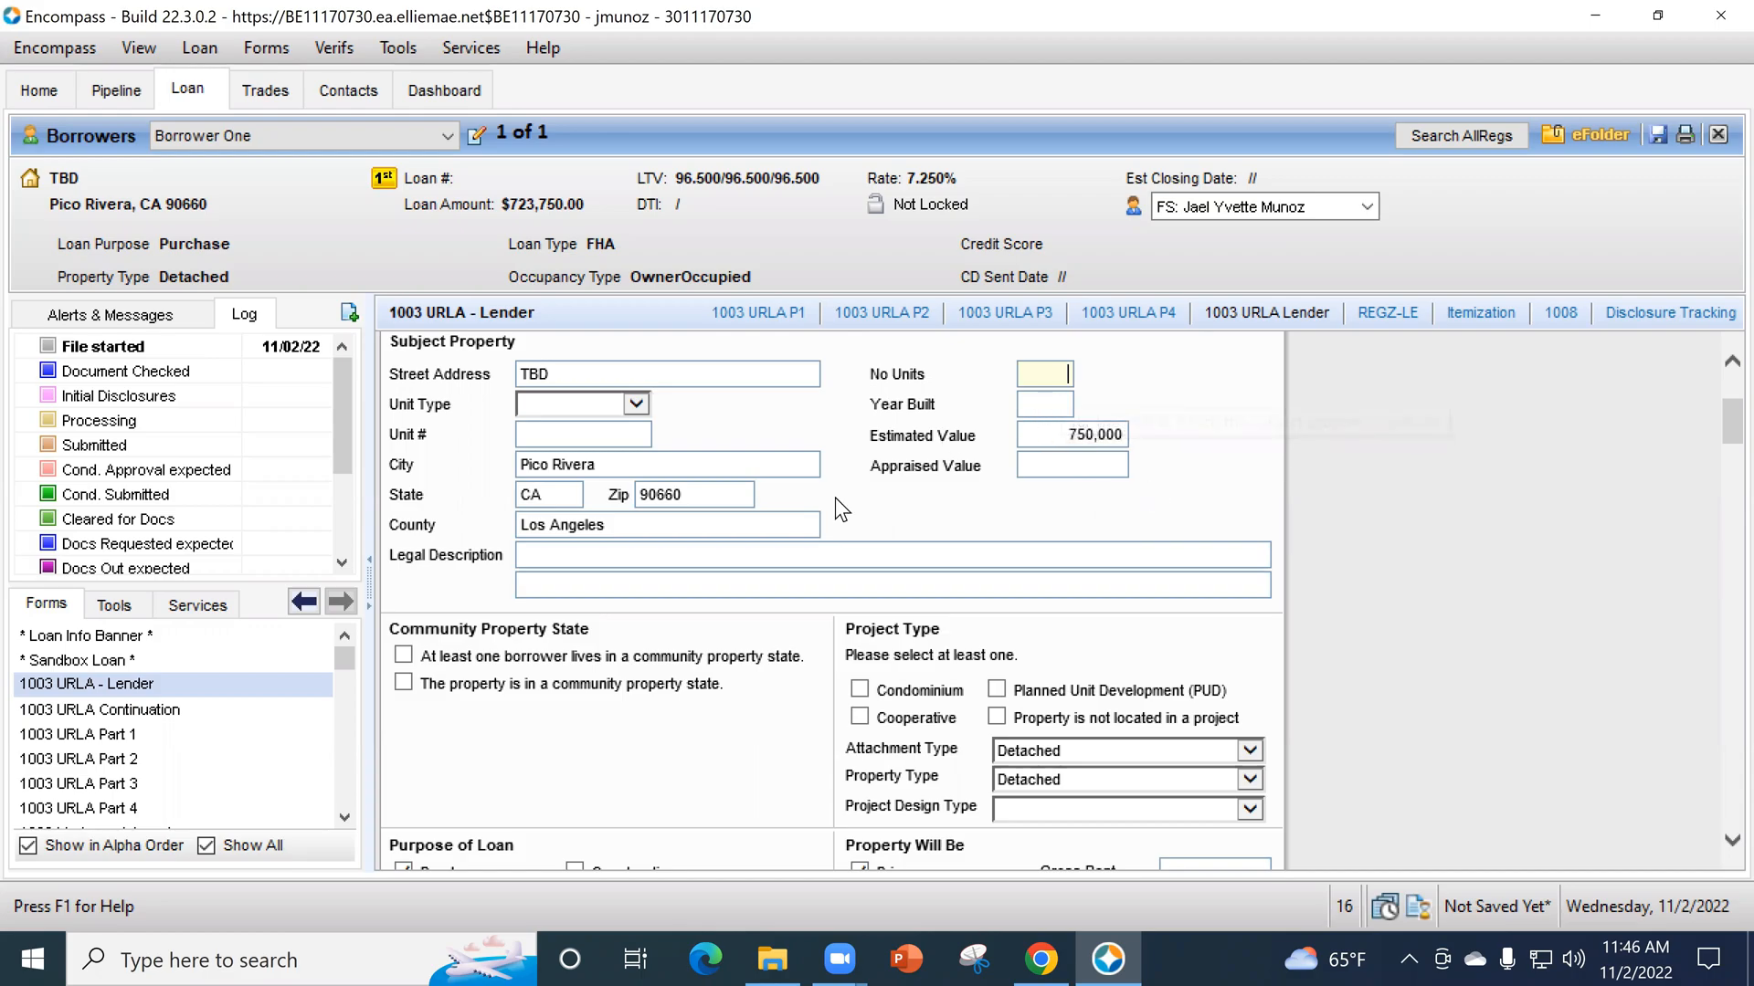
{"action": "scroll", "coordinate": [1125, 703], "scroll_direction": "down", "scroll_amount": 3}
{"action": "scroll", "coordinate": [1310, 678], "scroll_direction": "down", "scroll_amount": 3}
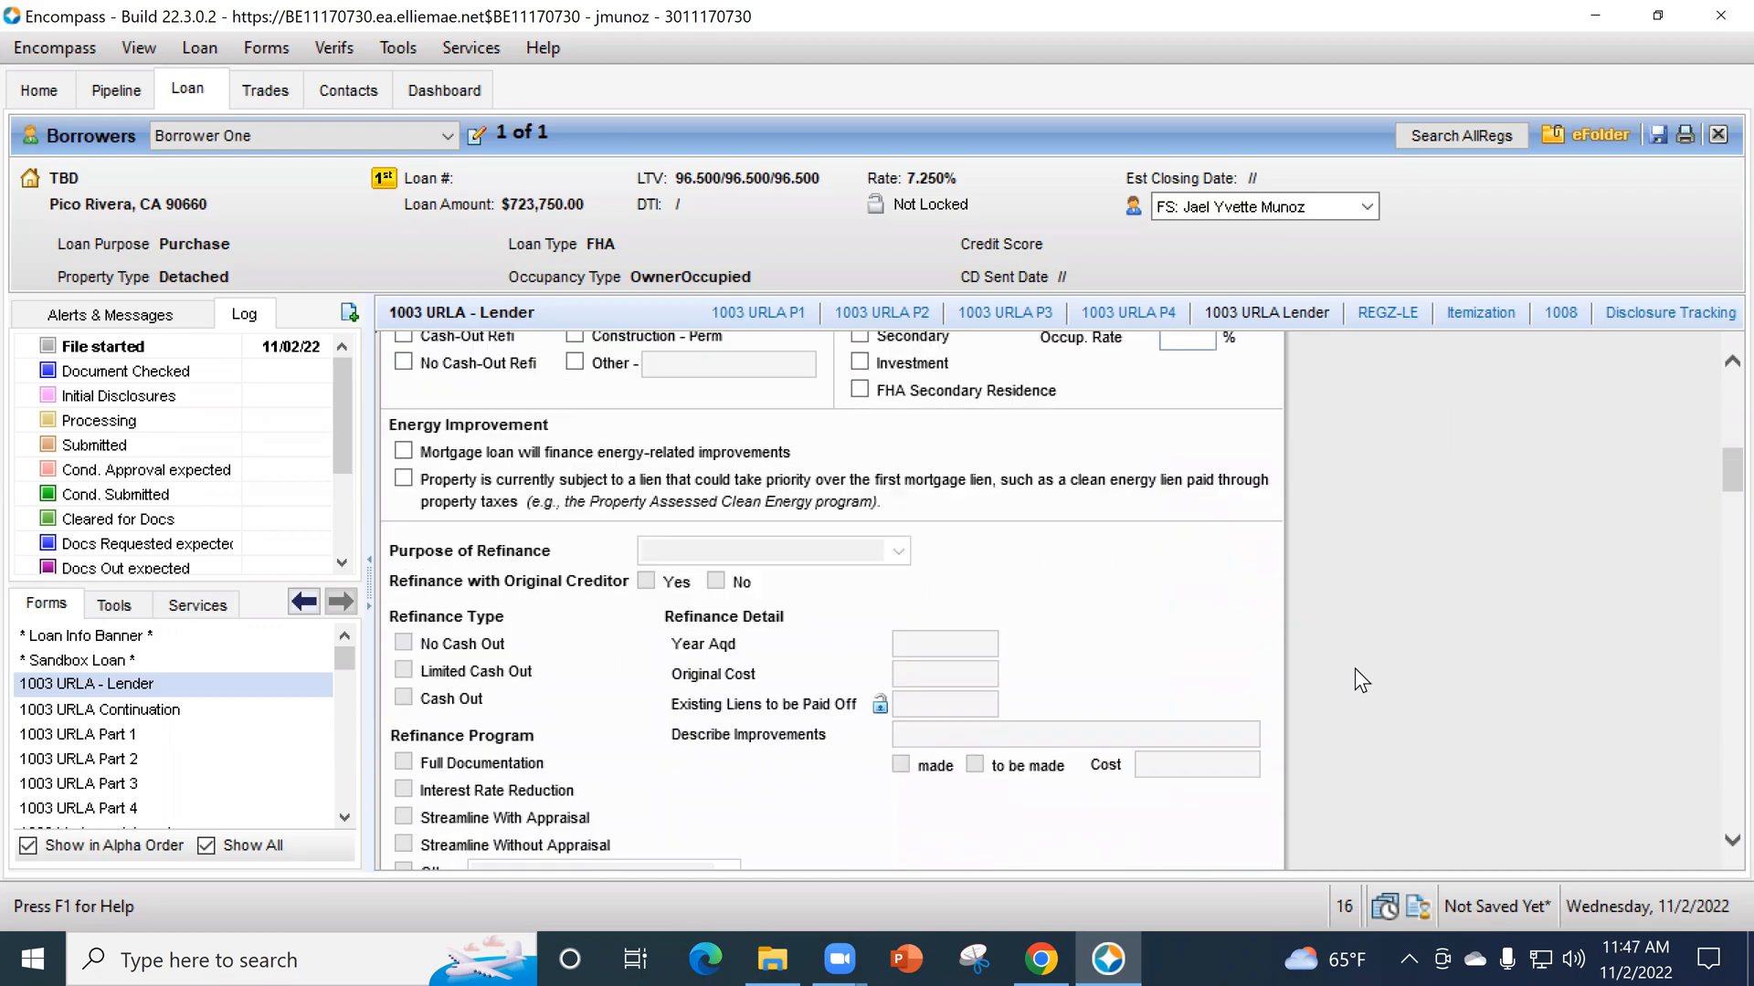
{"action": "scroll", "coordinate": [1330, 681], "scroll_direction": "down", "scroll_amount": 2}
{"action": "scroll", "coordinate": [1297, 690], "scroll_direction": "down", "scroll_amount": 1}
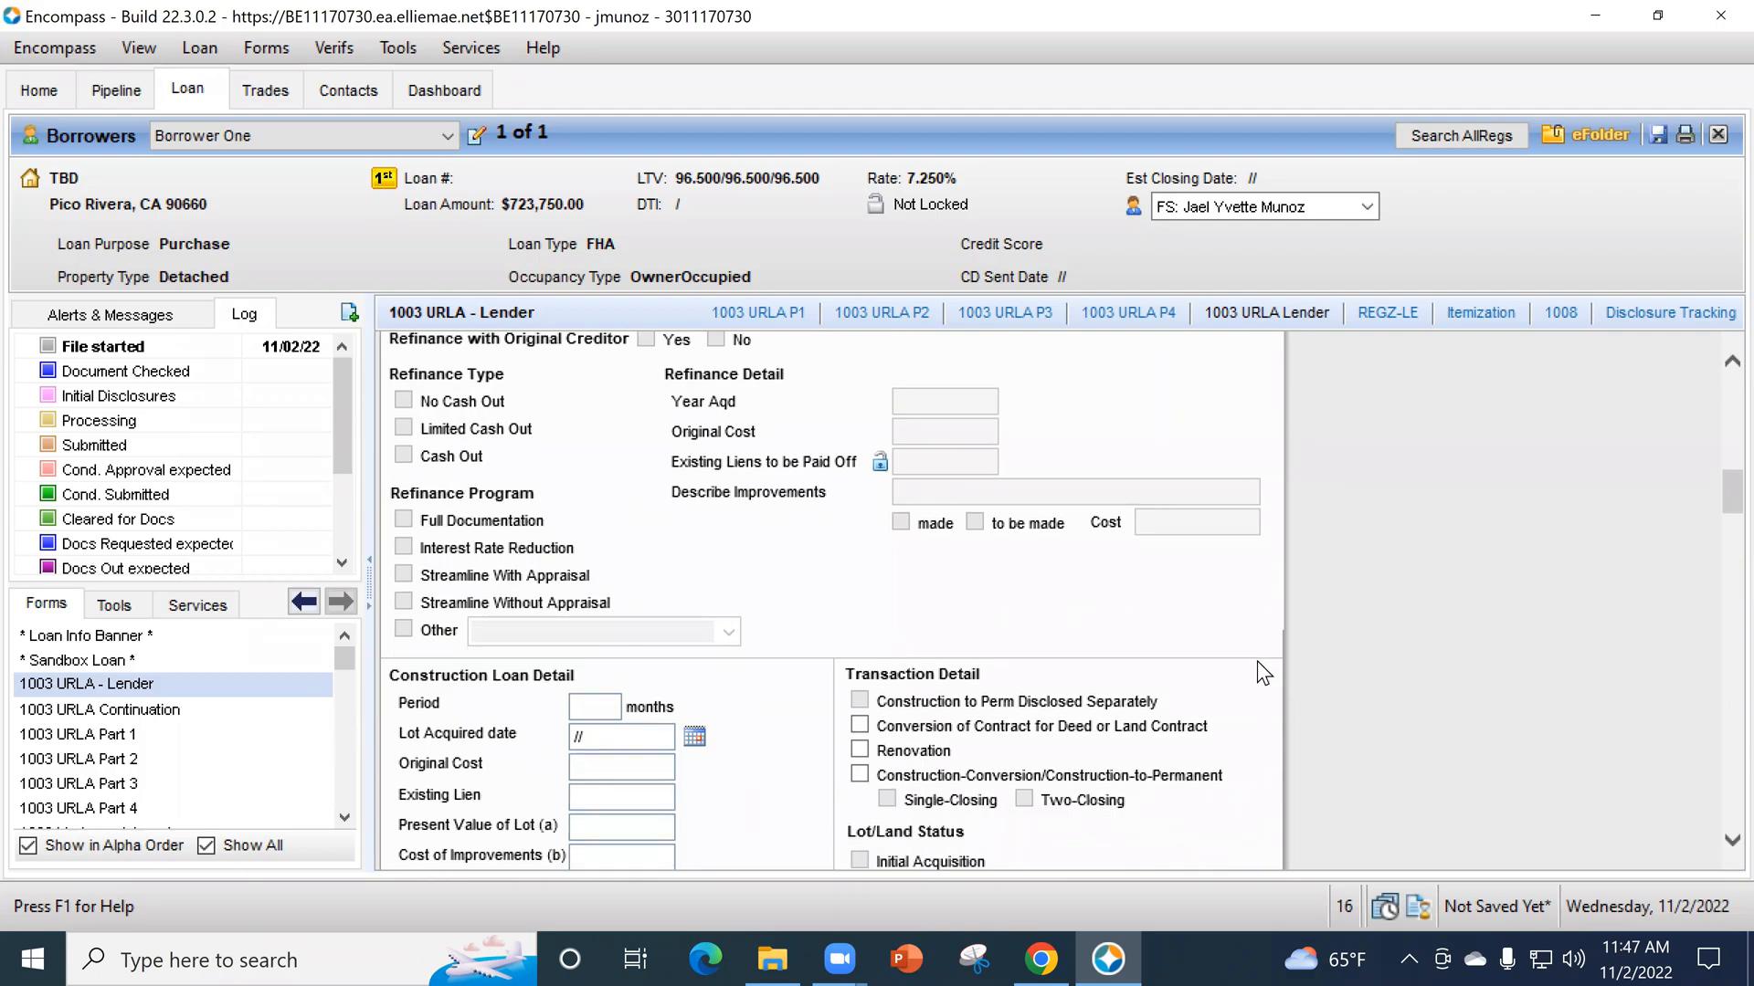
{"action": "scroll", "coordinate": [1307, 672], "scroll_direction": "up", "scroll_amount": 1}
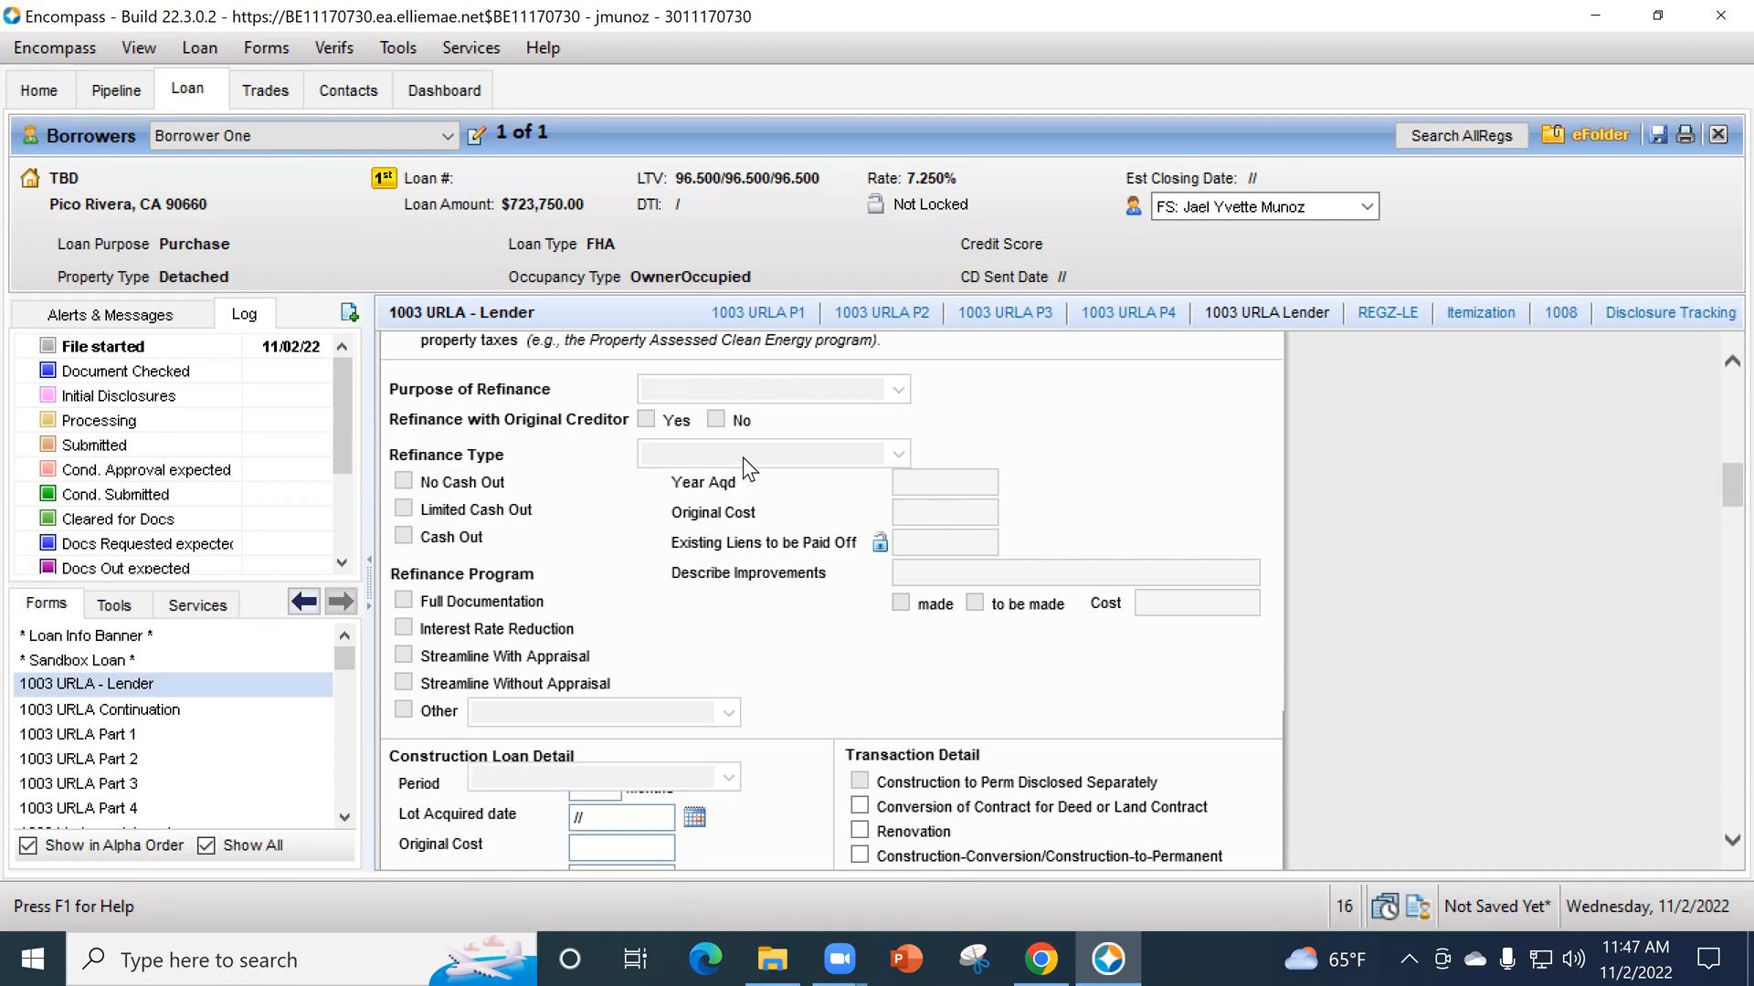
{"action": "scroll", "coordinate": [730, 475], "scroll_direction": "up", "scroll_amount": 2}
{"action": "scroll", "coordinate": [894, 568], "scroll_direction": "up", "scroll_amount": 2}
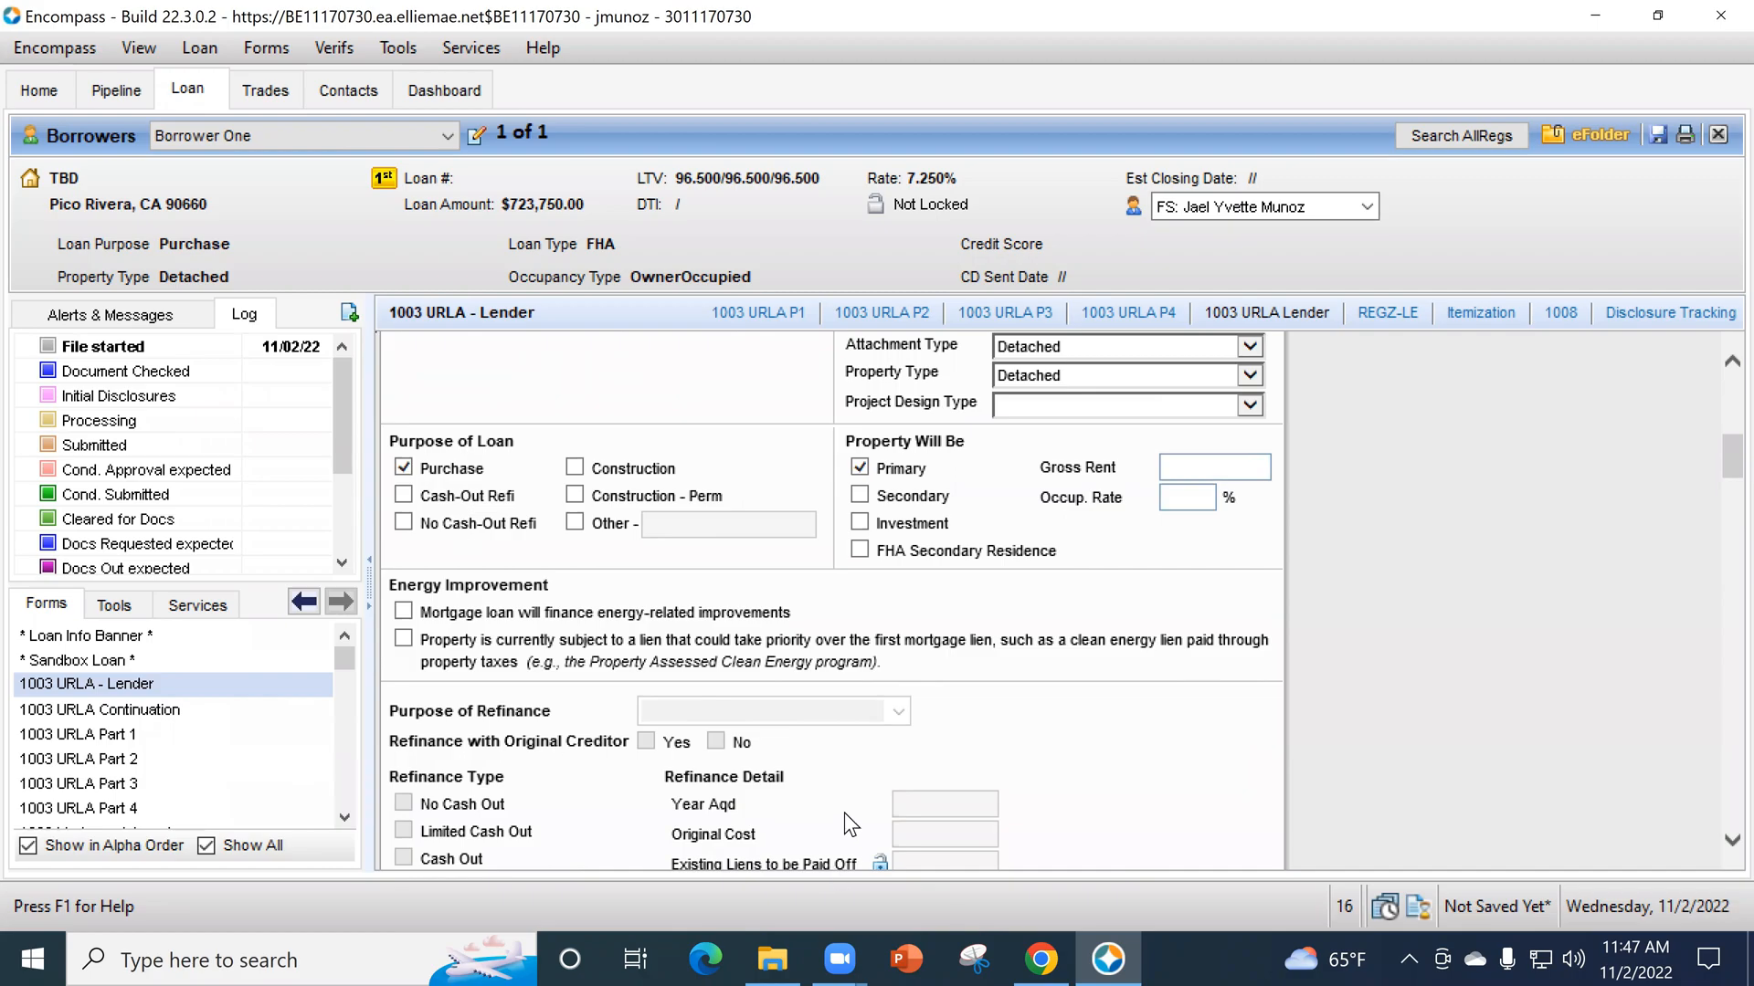
{"action": "scroll", "coordinate": [950, 749], "scroll_direction": "down", "scroll_amount": 1}
{"action": "scroll", "coordinate": [826, 758], "scroll_direction": "down", "scroll_amount": 1}
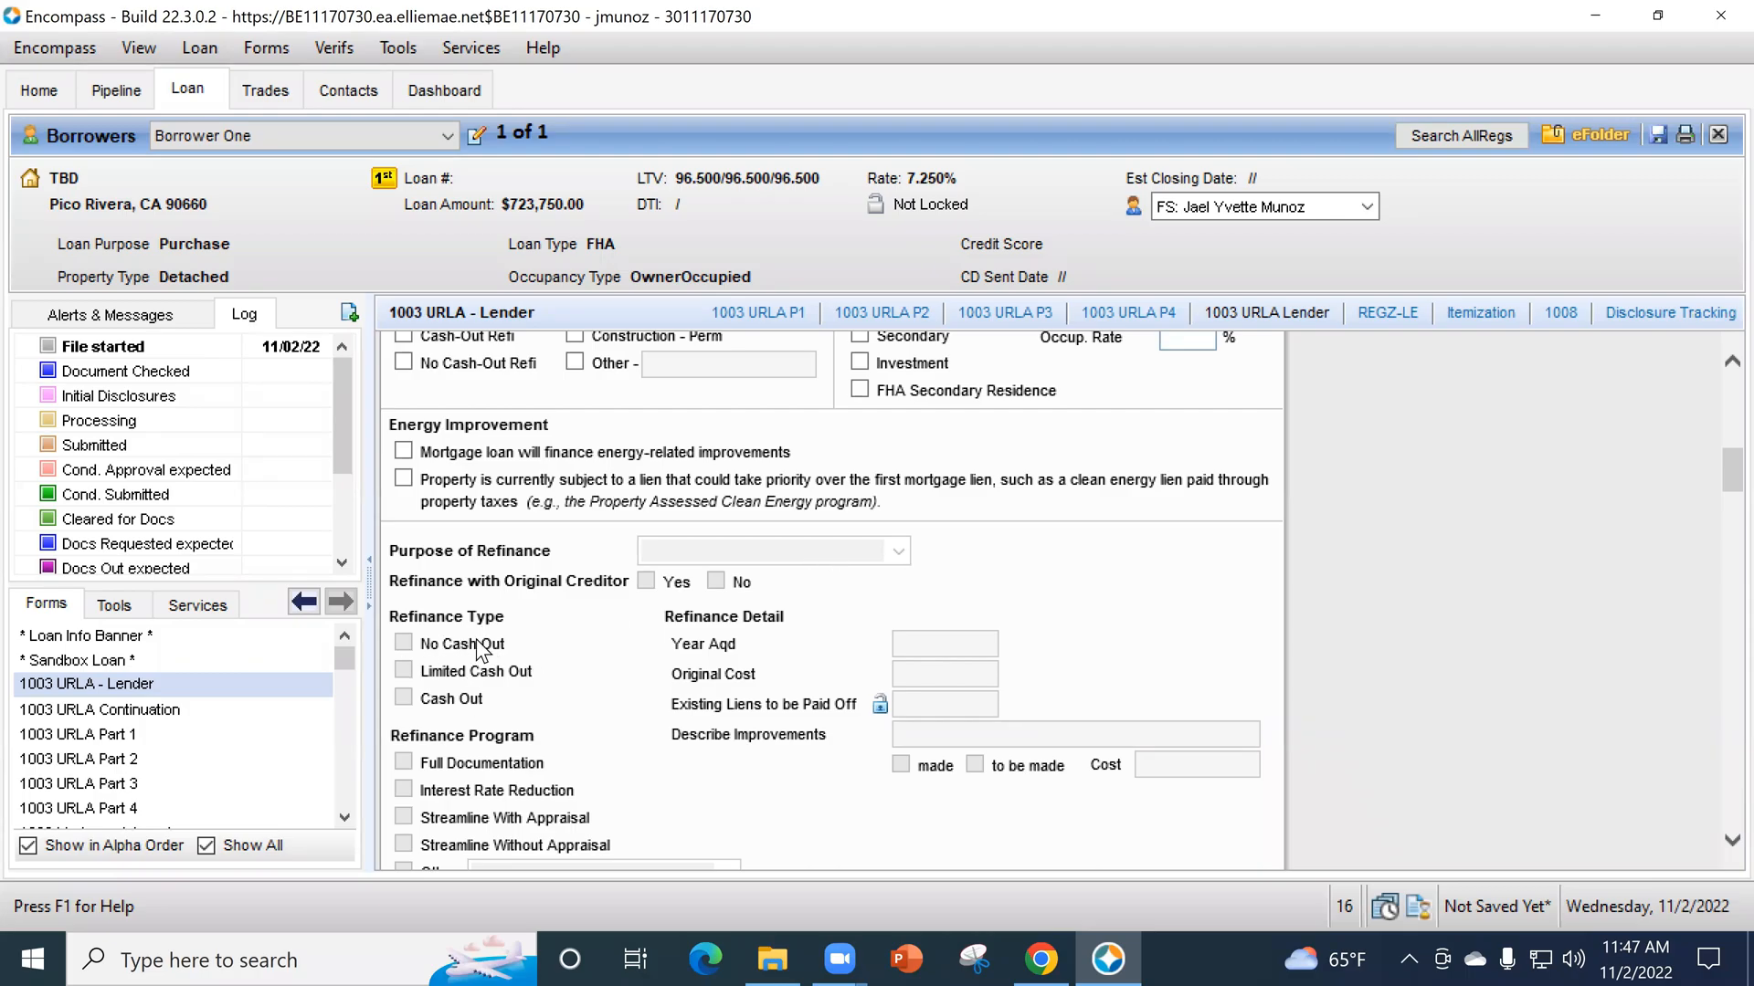
{"action": "scroll", "coordinate": [612, 802], "scroll_direction": "down", "scroll_amount": 1}
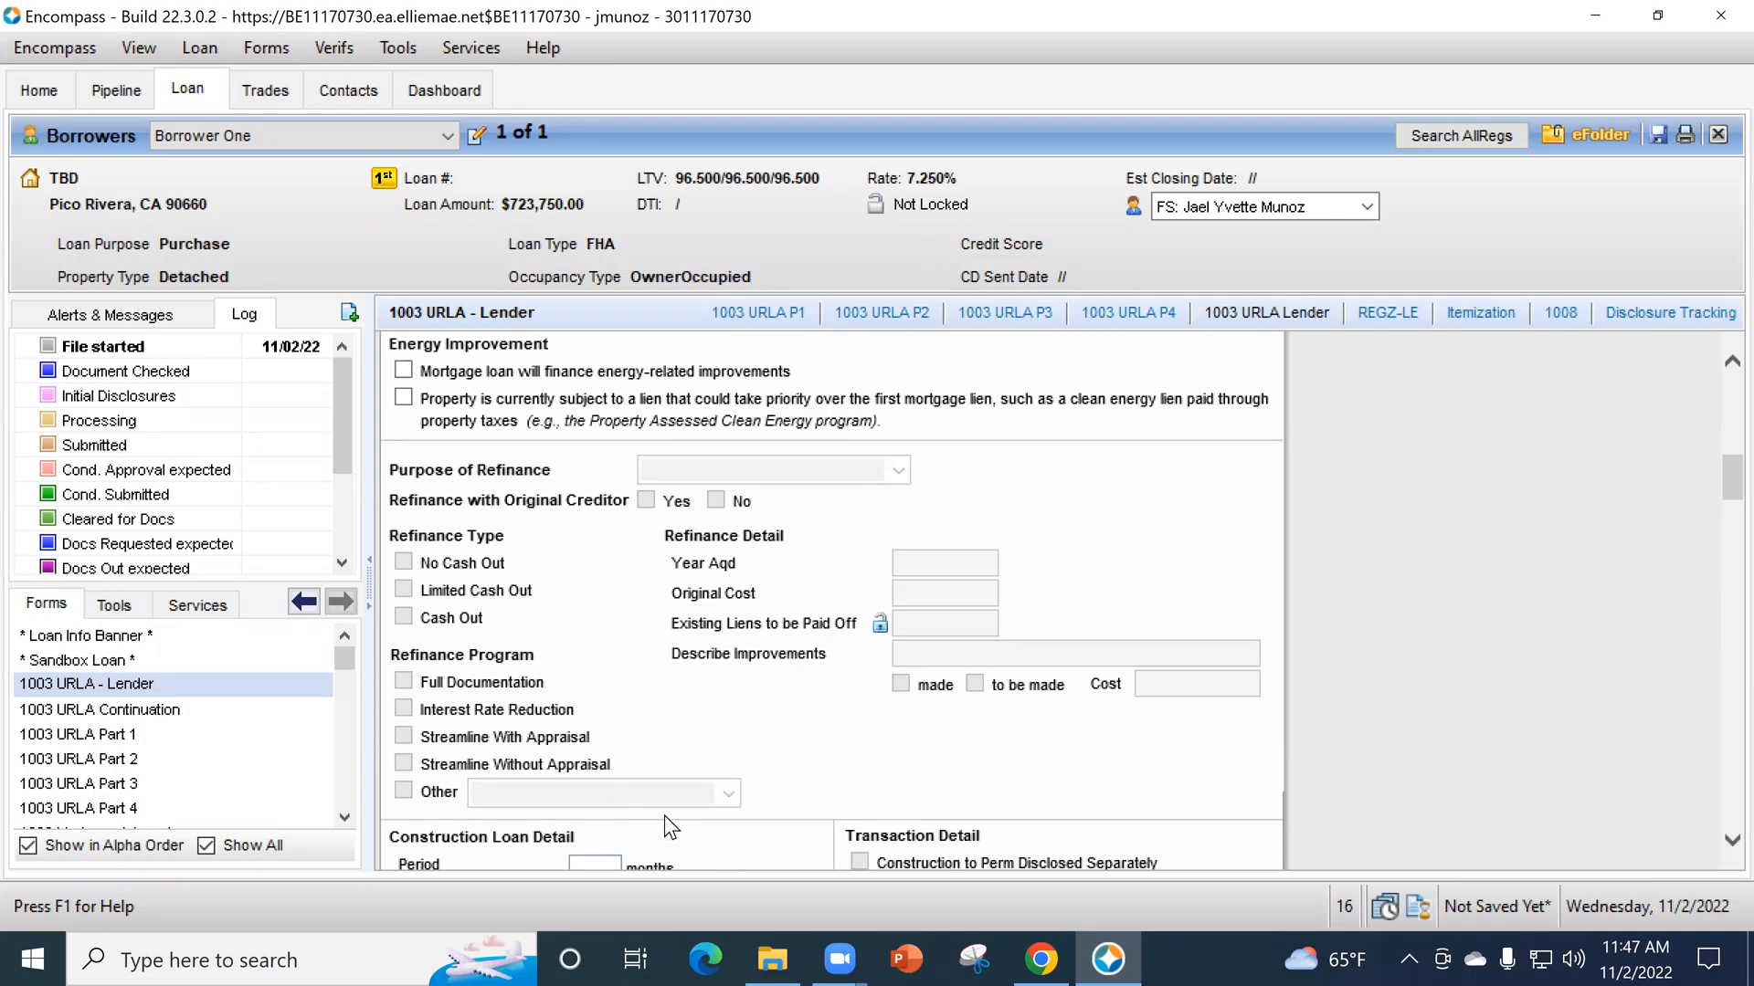
{"action": "scroll", "coordinate": [676, 794], "scroll_direction": "down", "scroll_amount": 2}
{"action": "scroll", "coordinate": [791, 776], "scroll_direction": "down", "scroll_amount": 2}
{"action": "scroll", "coordinate": [791, 787], "scroll_direction": "down", "scroll_amount": 1}
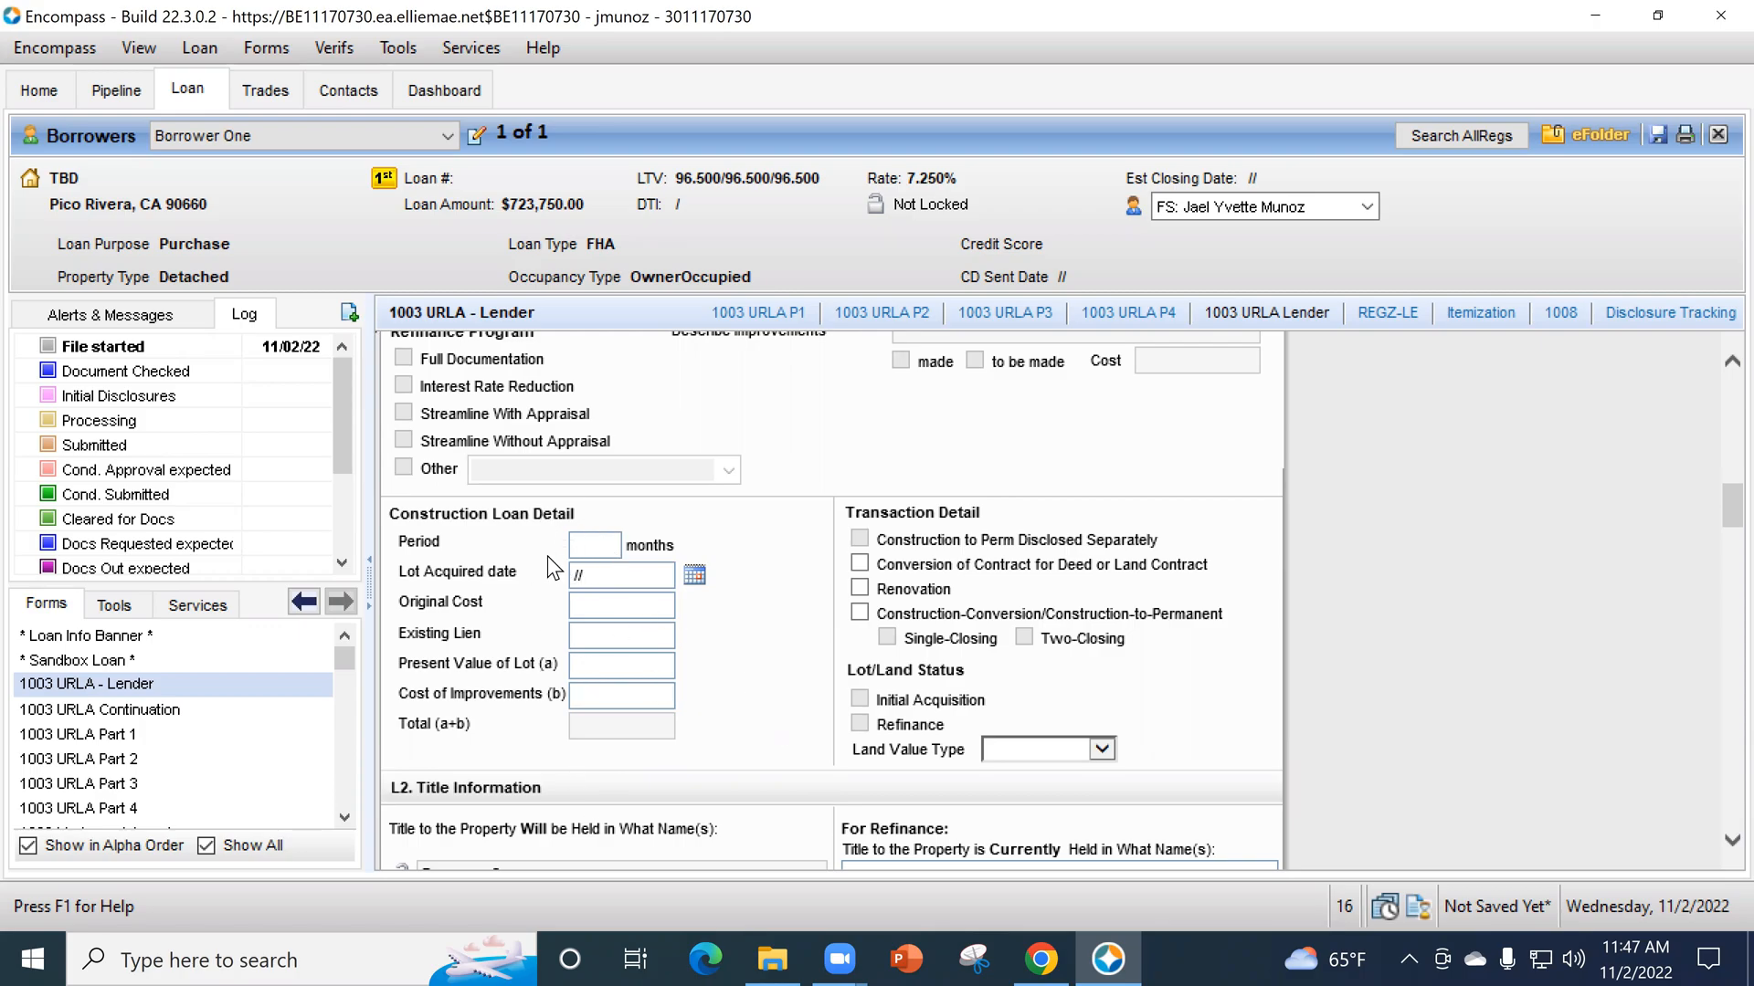
- In the L2 title information, set the estate to Fee Simple and the manner in which title will be held to Other
{"action": "scroll", "coordinate": [589, 568], "scroll_direction": "down", "scroll_amount": 5}
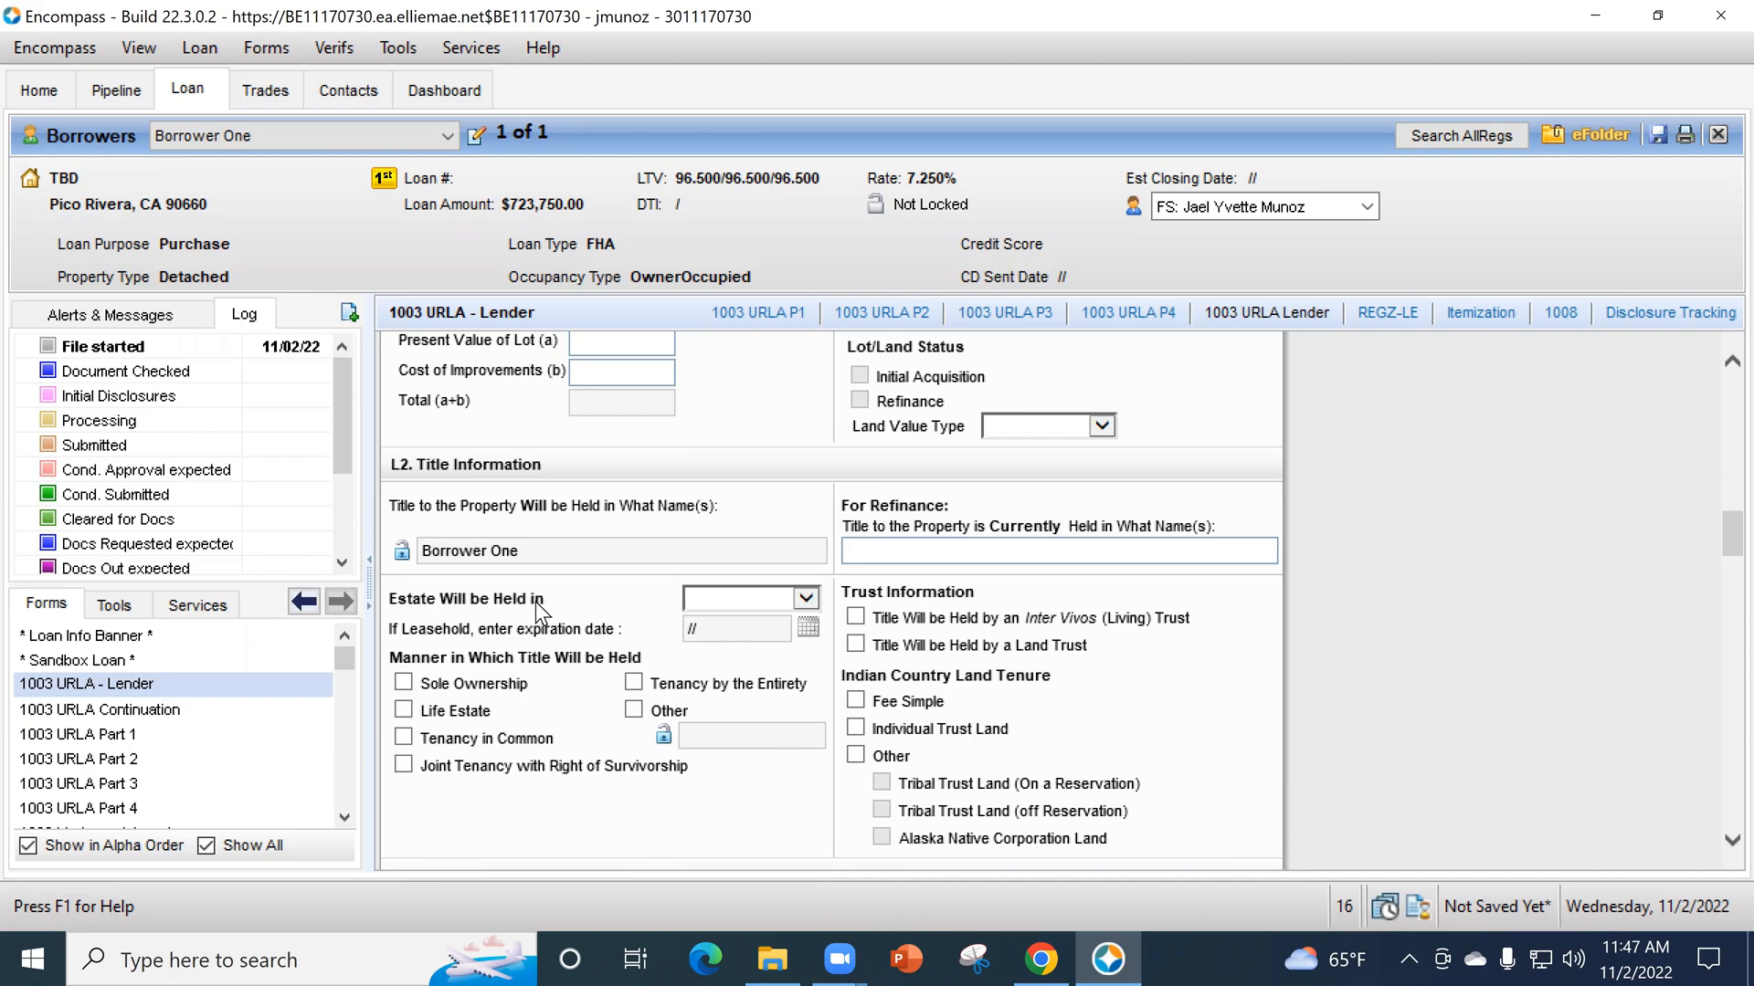
{"action": "left_click", "coordinate": [758, 593]}
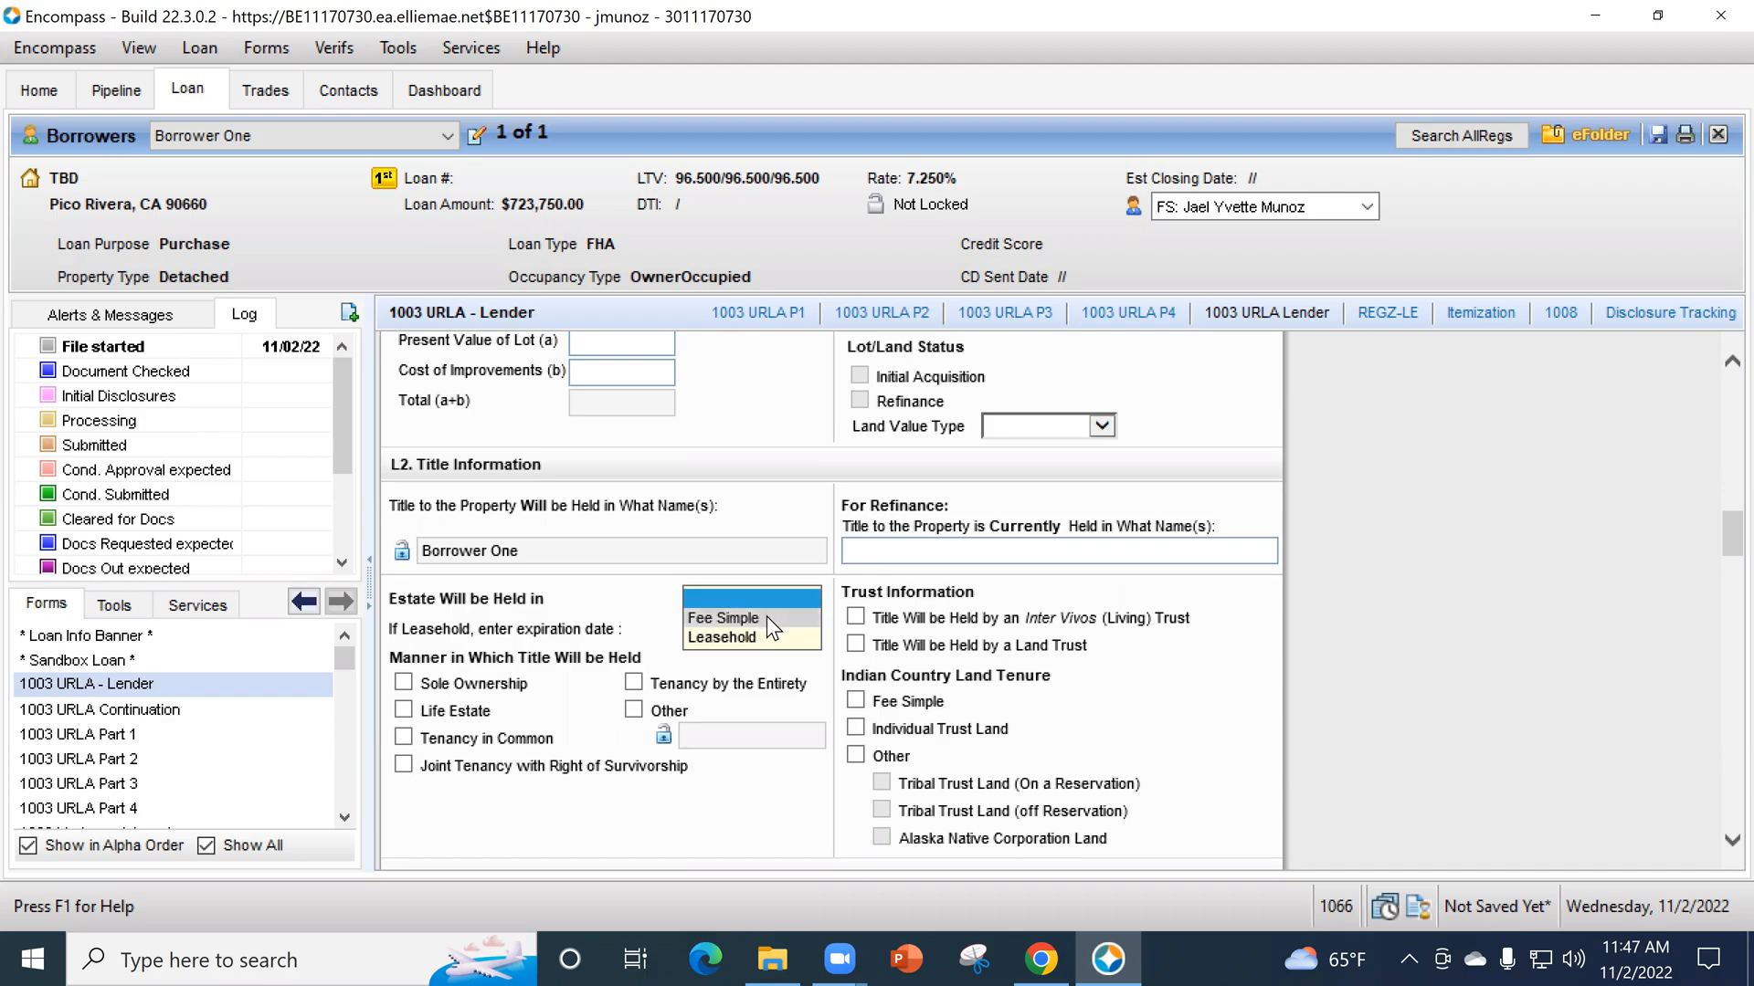
{"action": "left_click", "coordinate": [766, 616]}
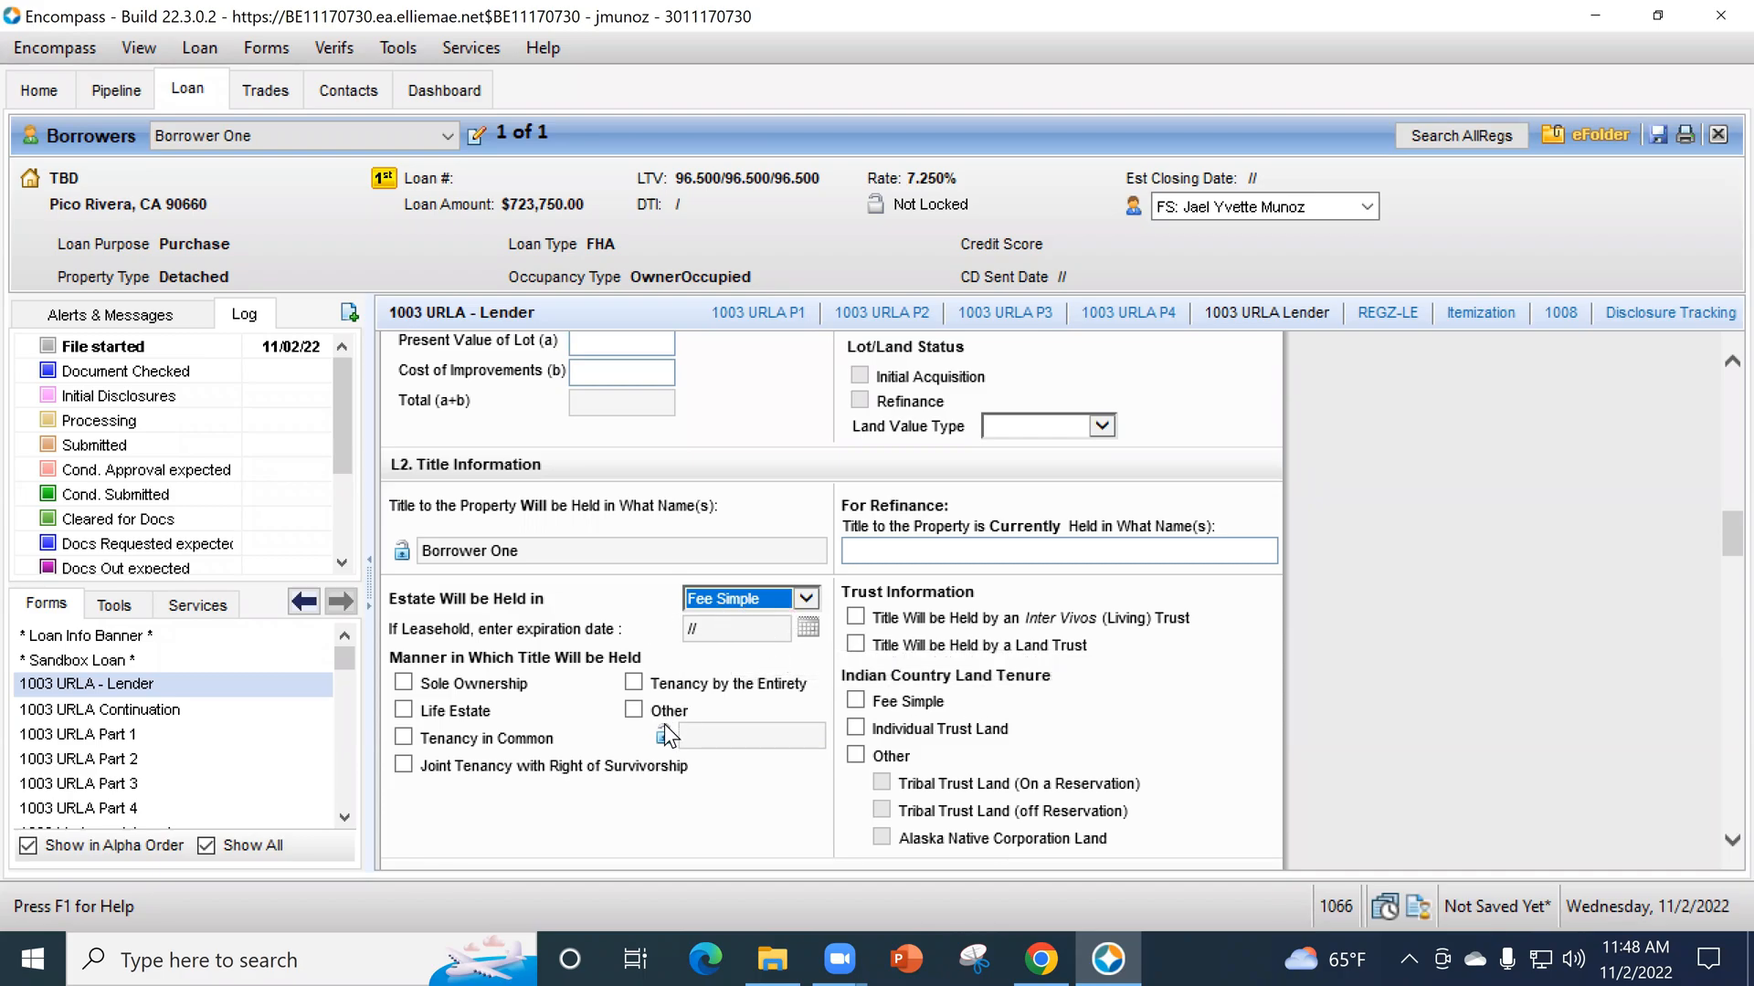
{"action": "scroll", "coordinate": [738, 780], "scroll_direction": "down", "scroll_amount": 1}
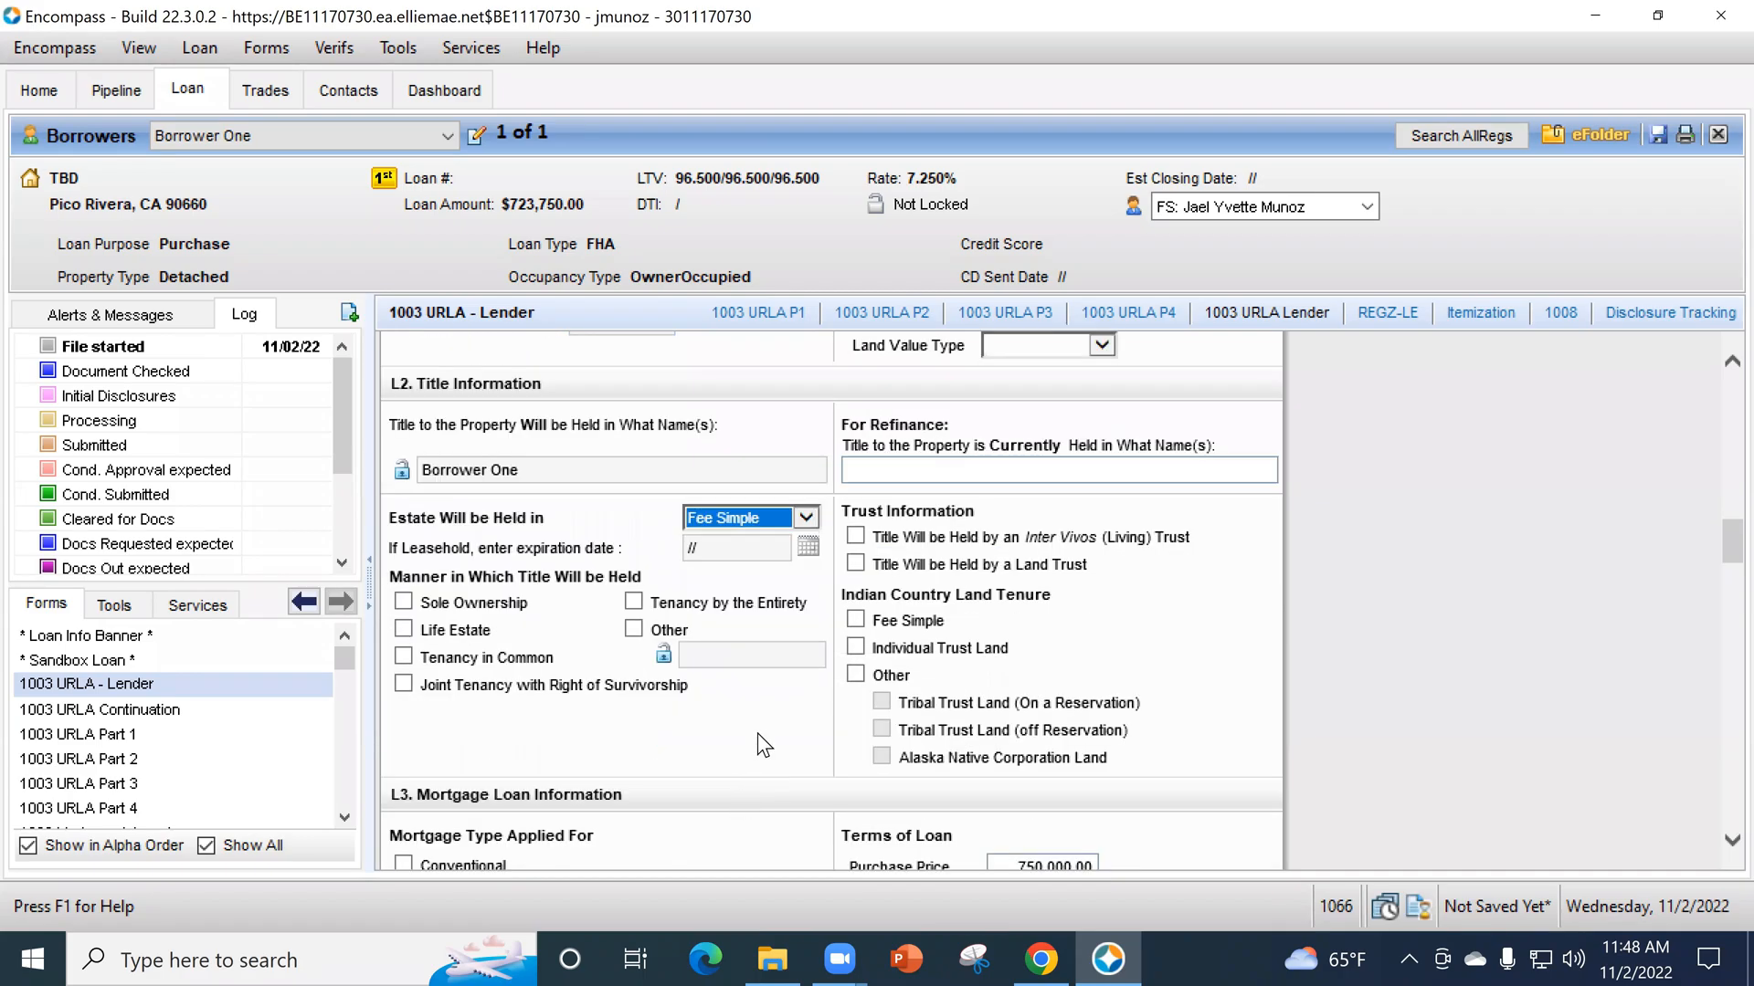
{"action": "left_click", "coordinate": [754, 726]}
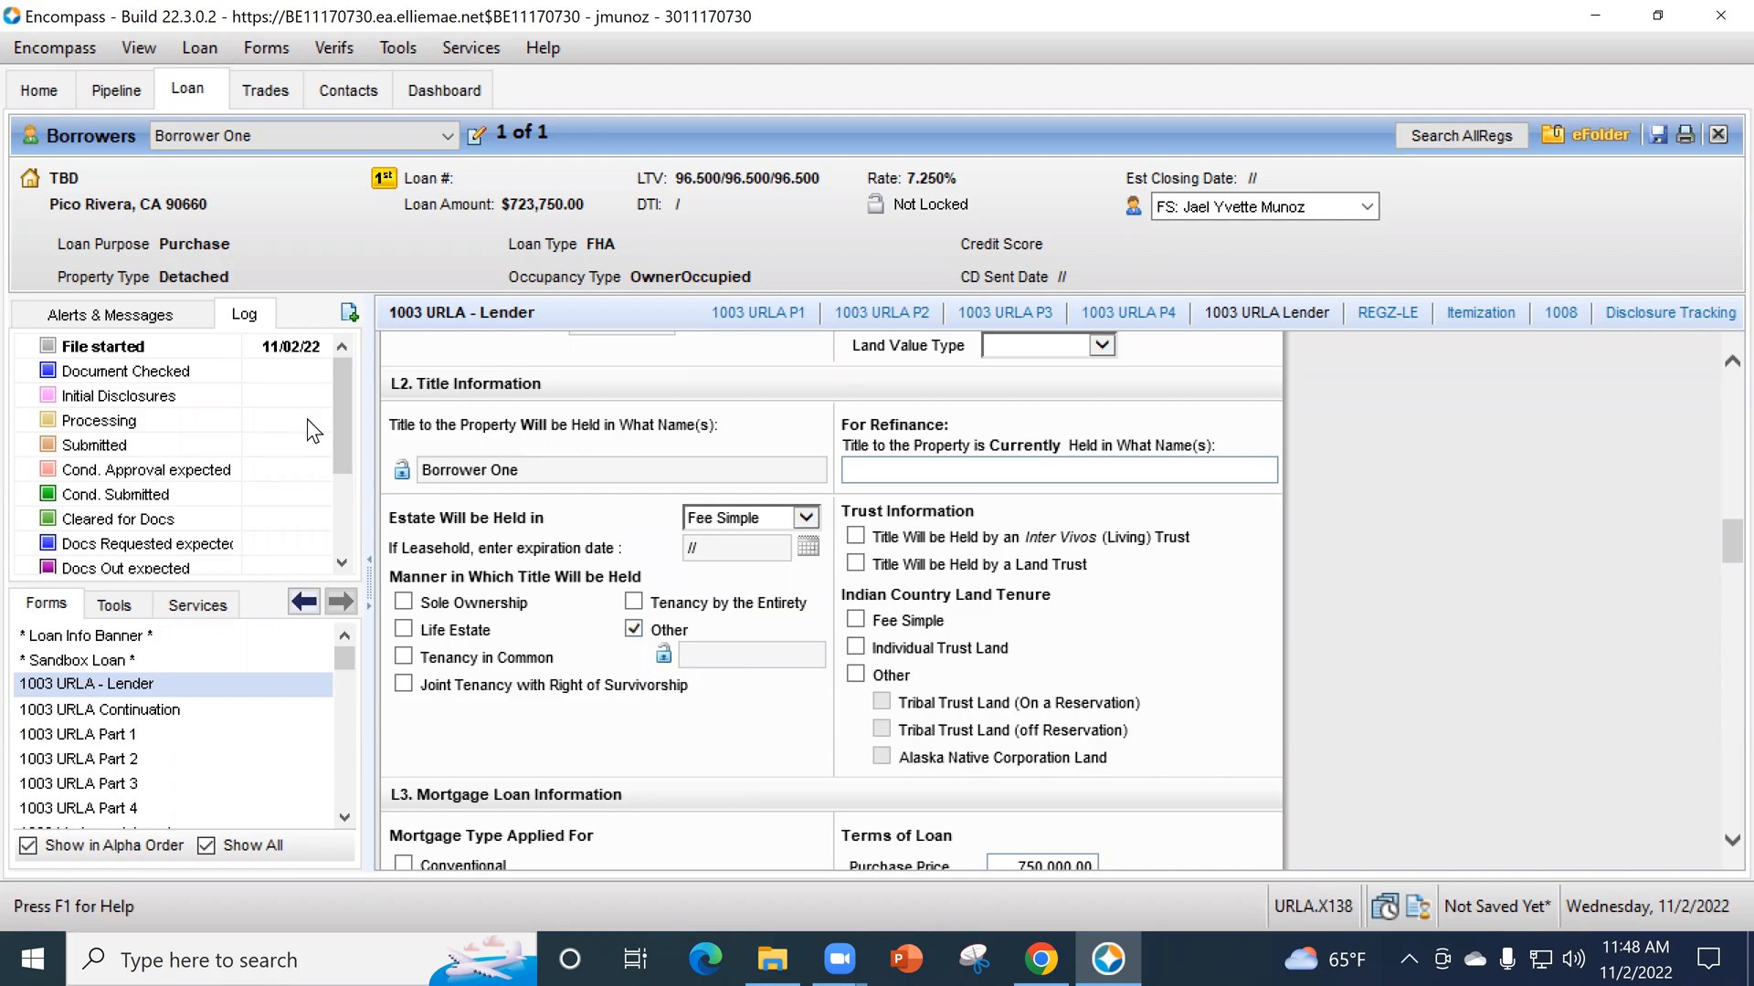
- Enter a homeowner's insurance amount of 95.00 in the proposed monthly payment for the property
{"action": "scroll", "coordinate": [888, 666], "scroll_direction": "down", "scroll_amount": 5}
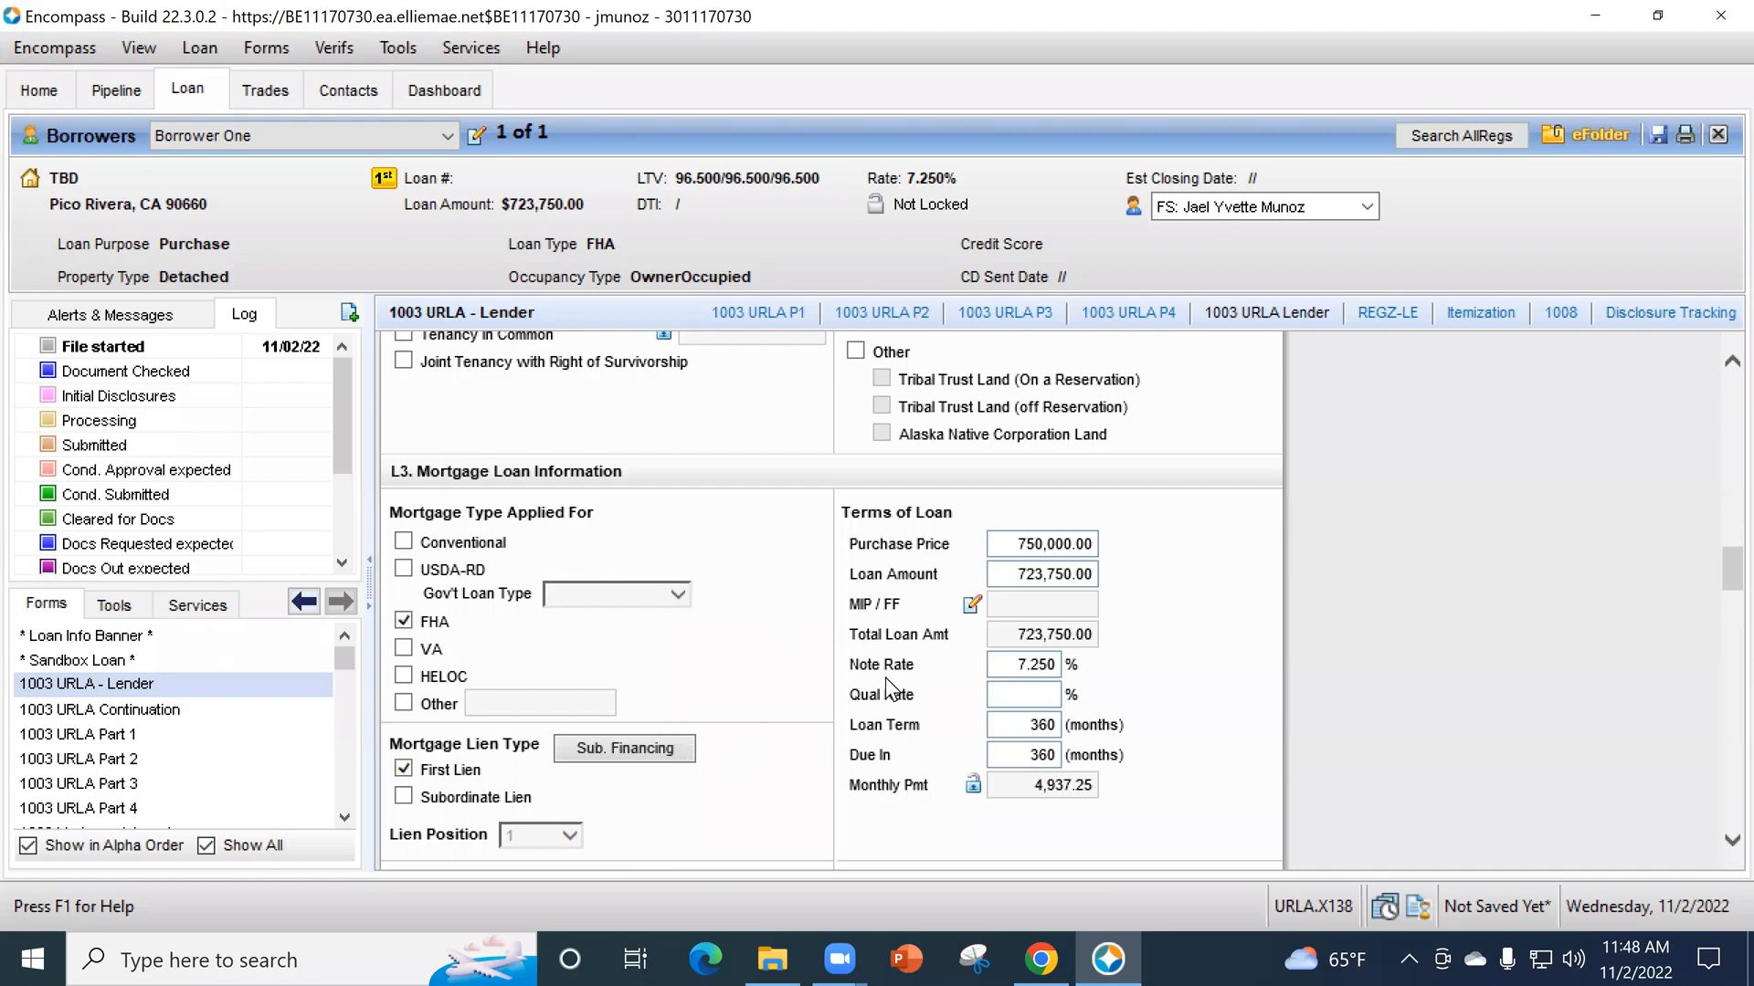
{"action": "scroll", "coordinate": [885, 676], "scroll_direction": "down", "scroll_amount": 1}
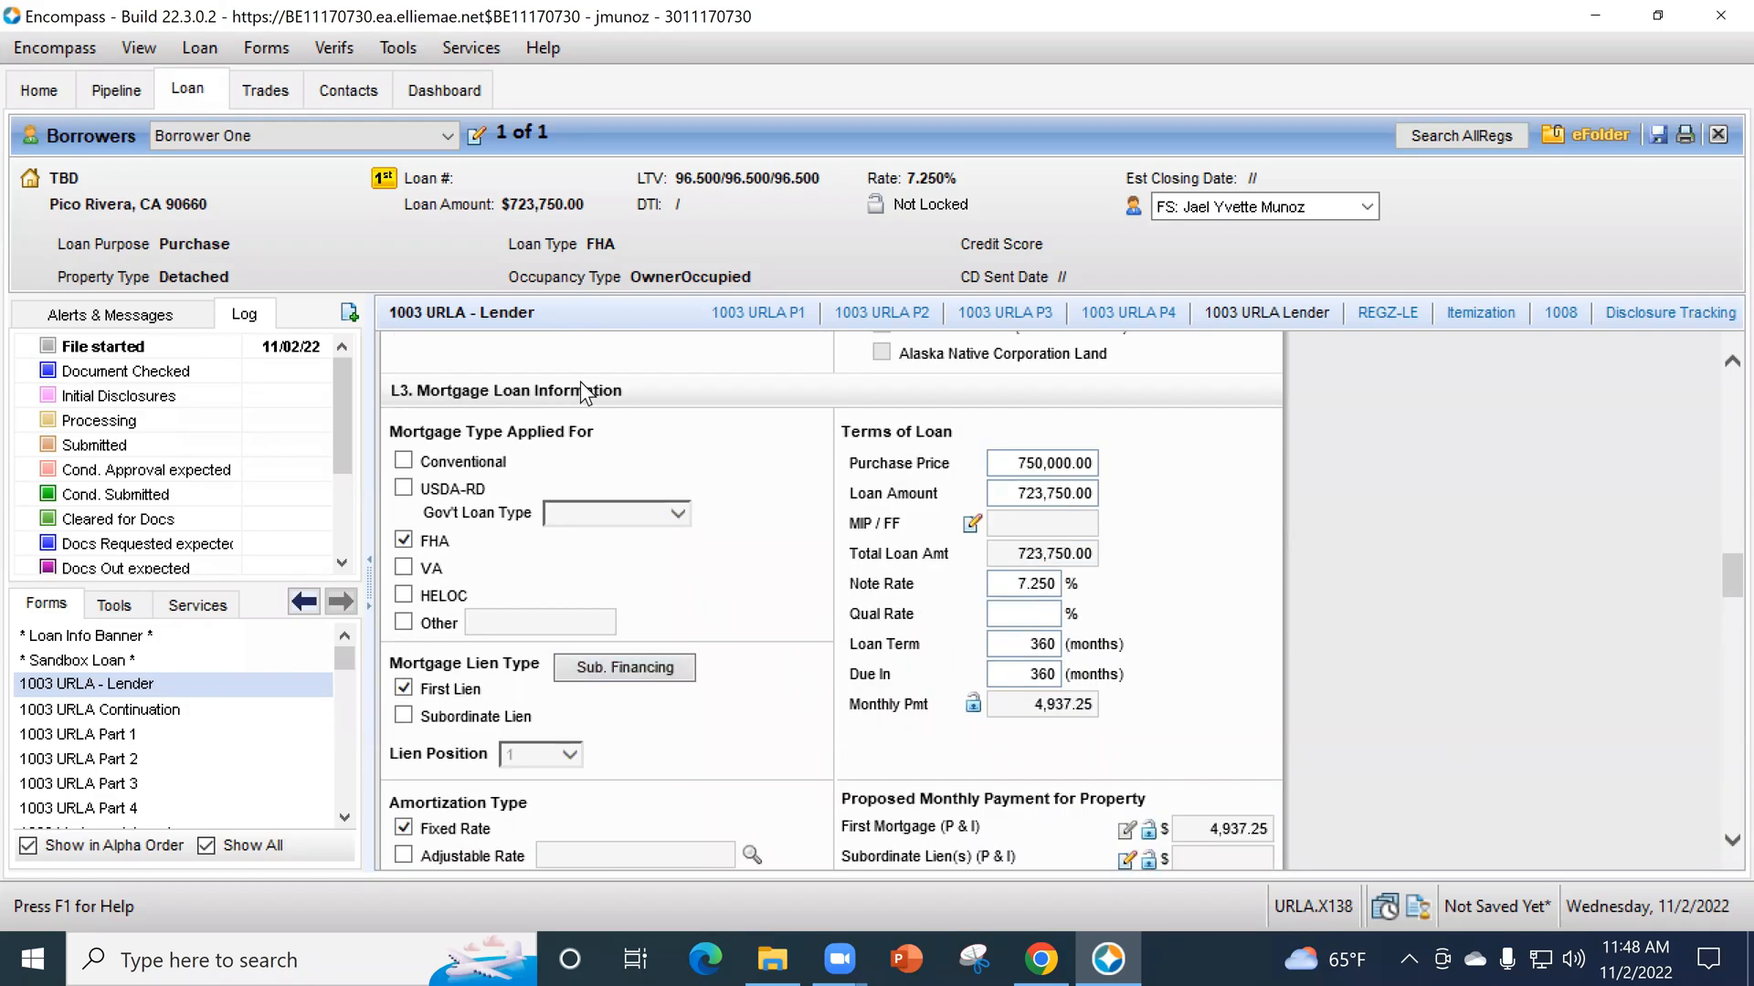
{"action": "scroll", "coordinate": [1025, 721], "scroll_direction": "down", "scroll_amount": 2}
{"action": "scroll", "coordinate": [807, 690], "scroll_direction": "down", "scroll_amount": 3}
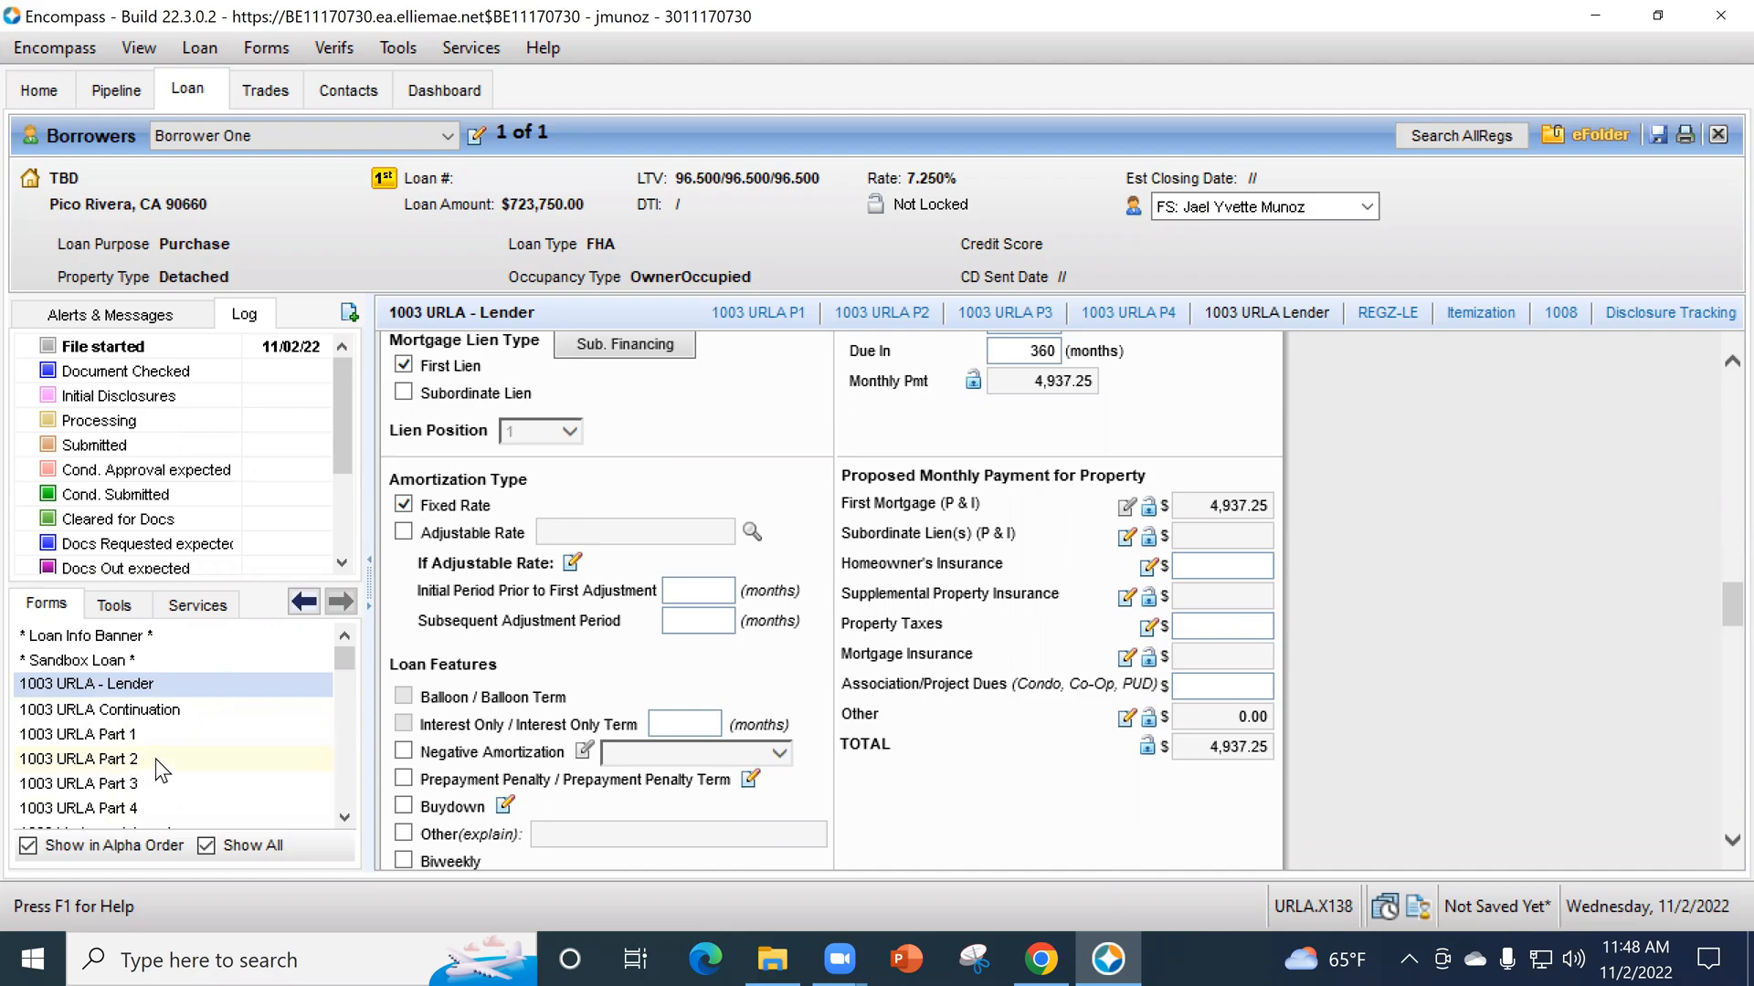
{"action": "scroll", "coordinate": [831, 639], "scroll_direction": "down", "scroll_amount": 1}
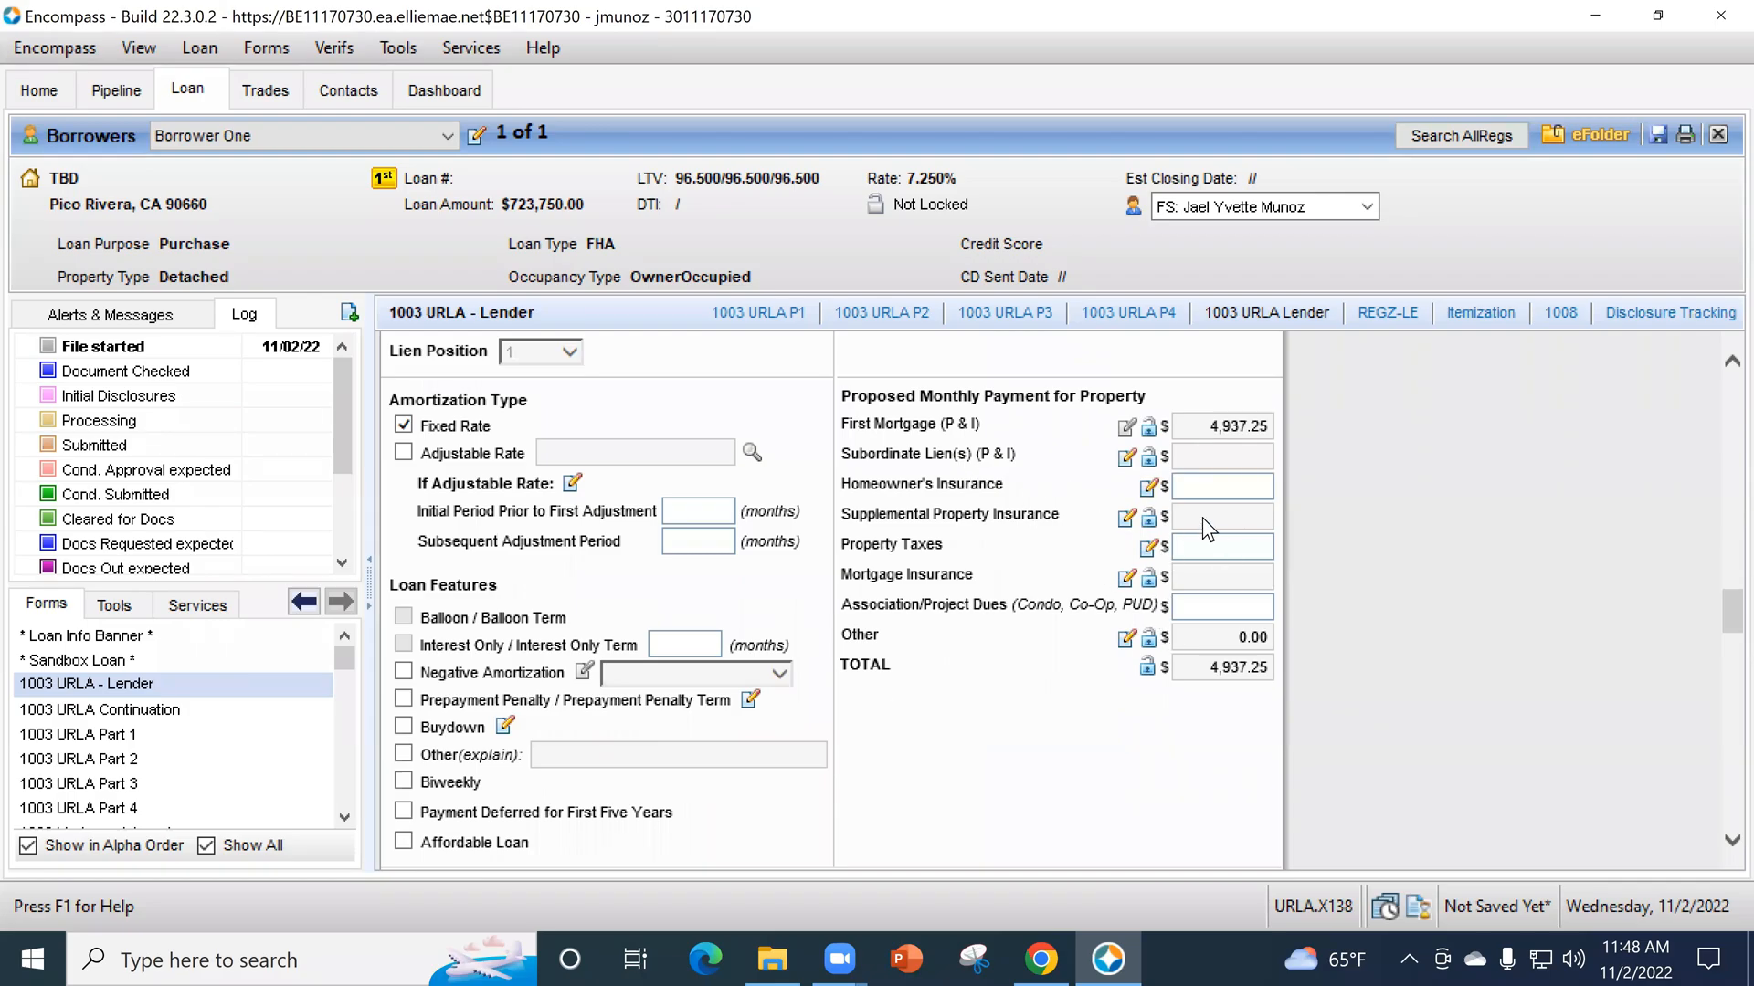
{"action": "key", "text": "Tab"}
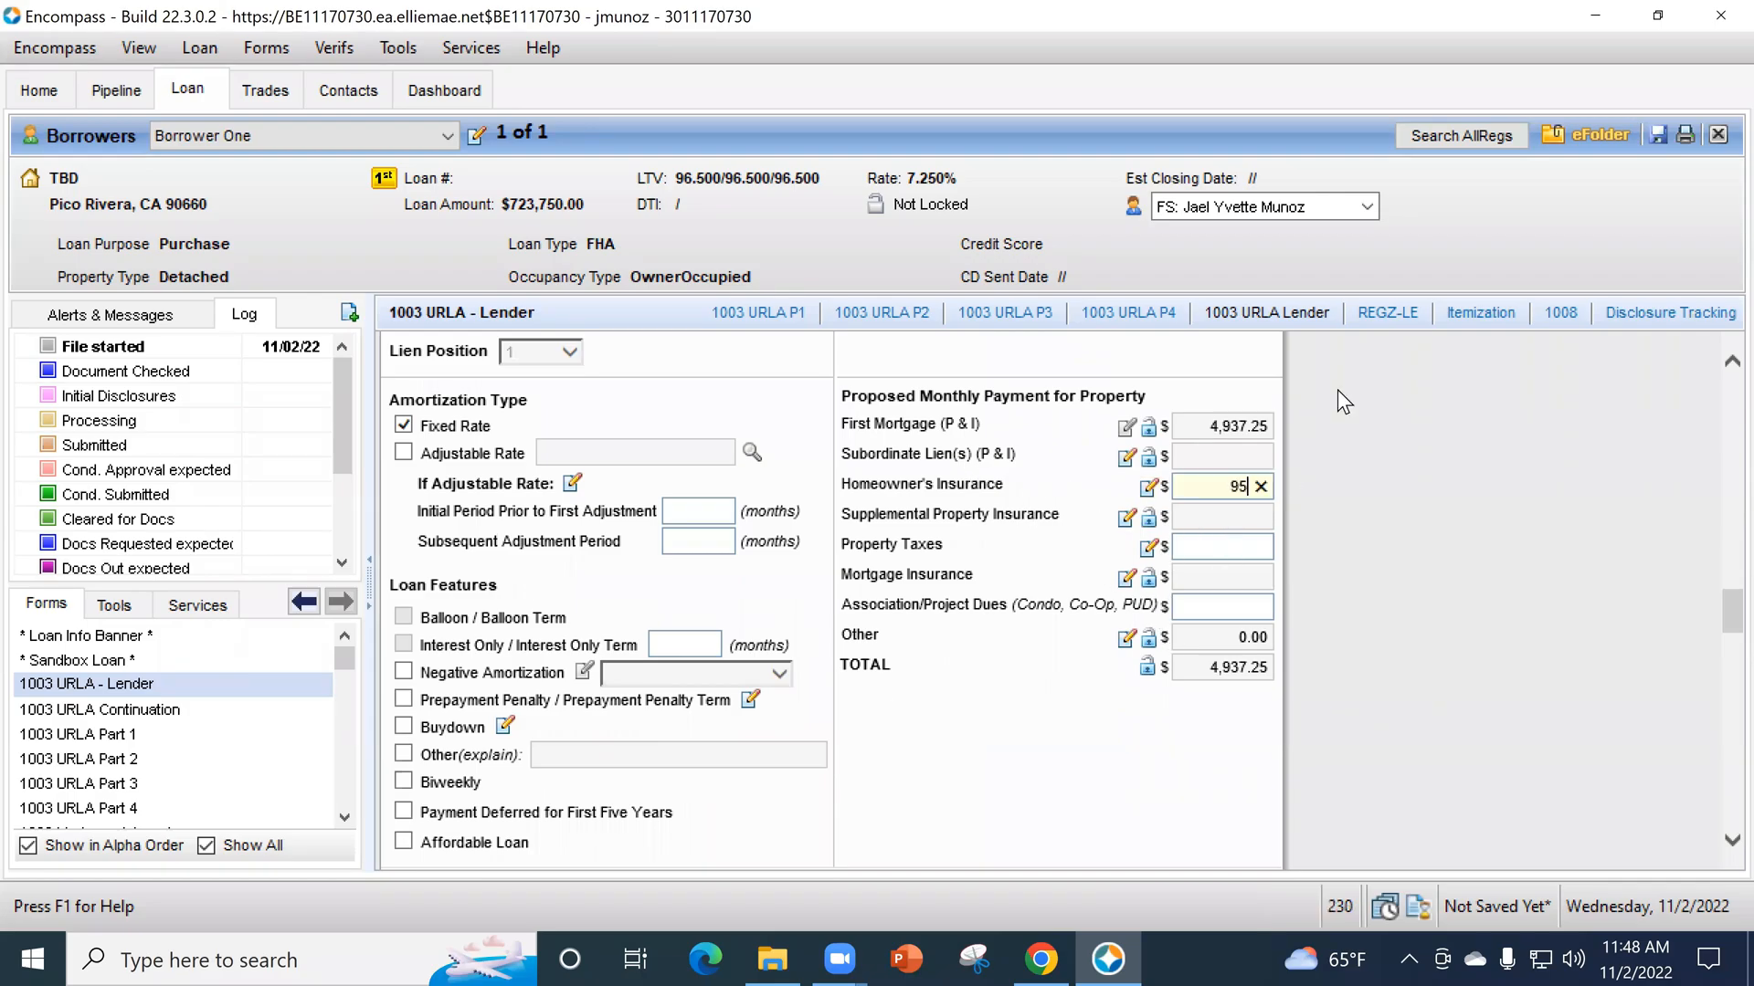
{"action": "key", "text": "Tab"}
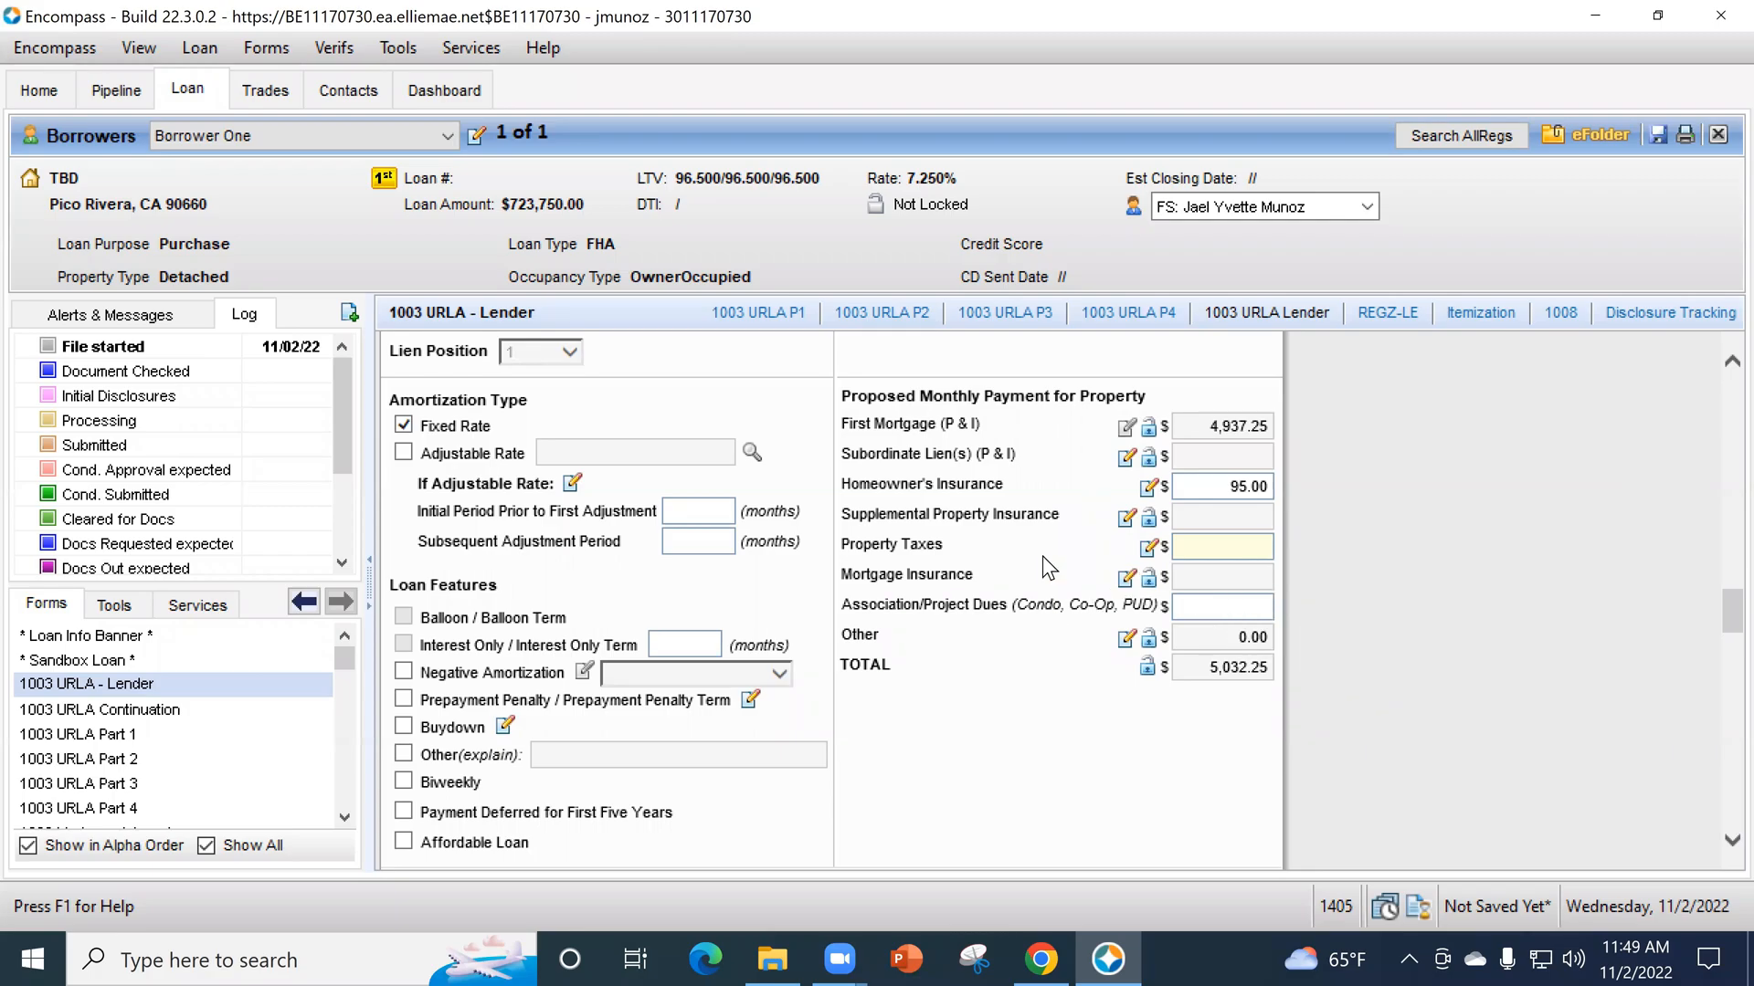
- Calculate the proposed monthly property taxes at a rate of 1.25% of the purchase price, then reopen and accept the tax calculation
{"action": "left_click", "coordinate": [1149, 547]}
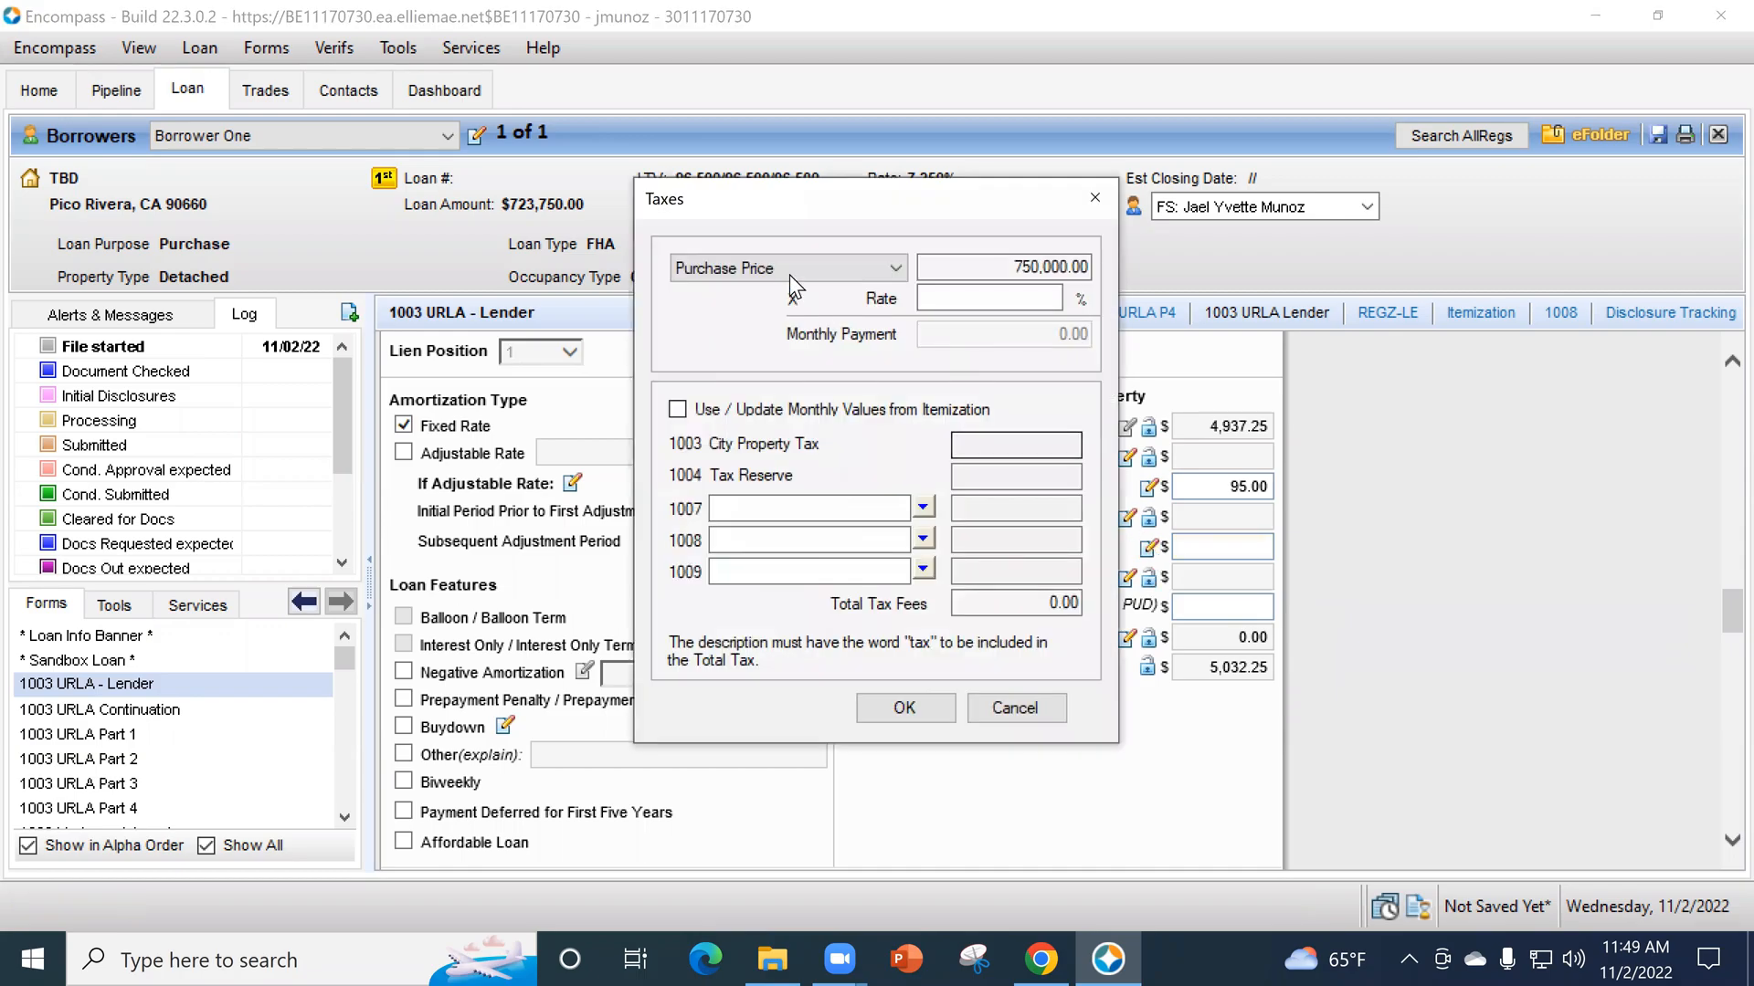
{"action": "left_click", "coordinate": [963, 298]}
{"action": "type", "text": "1.25"}
{"action": "key", "text": "Tab"}
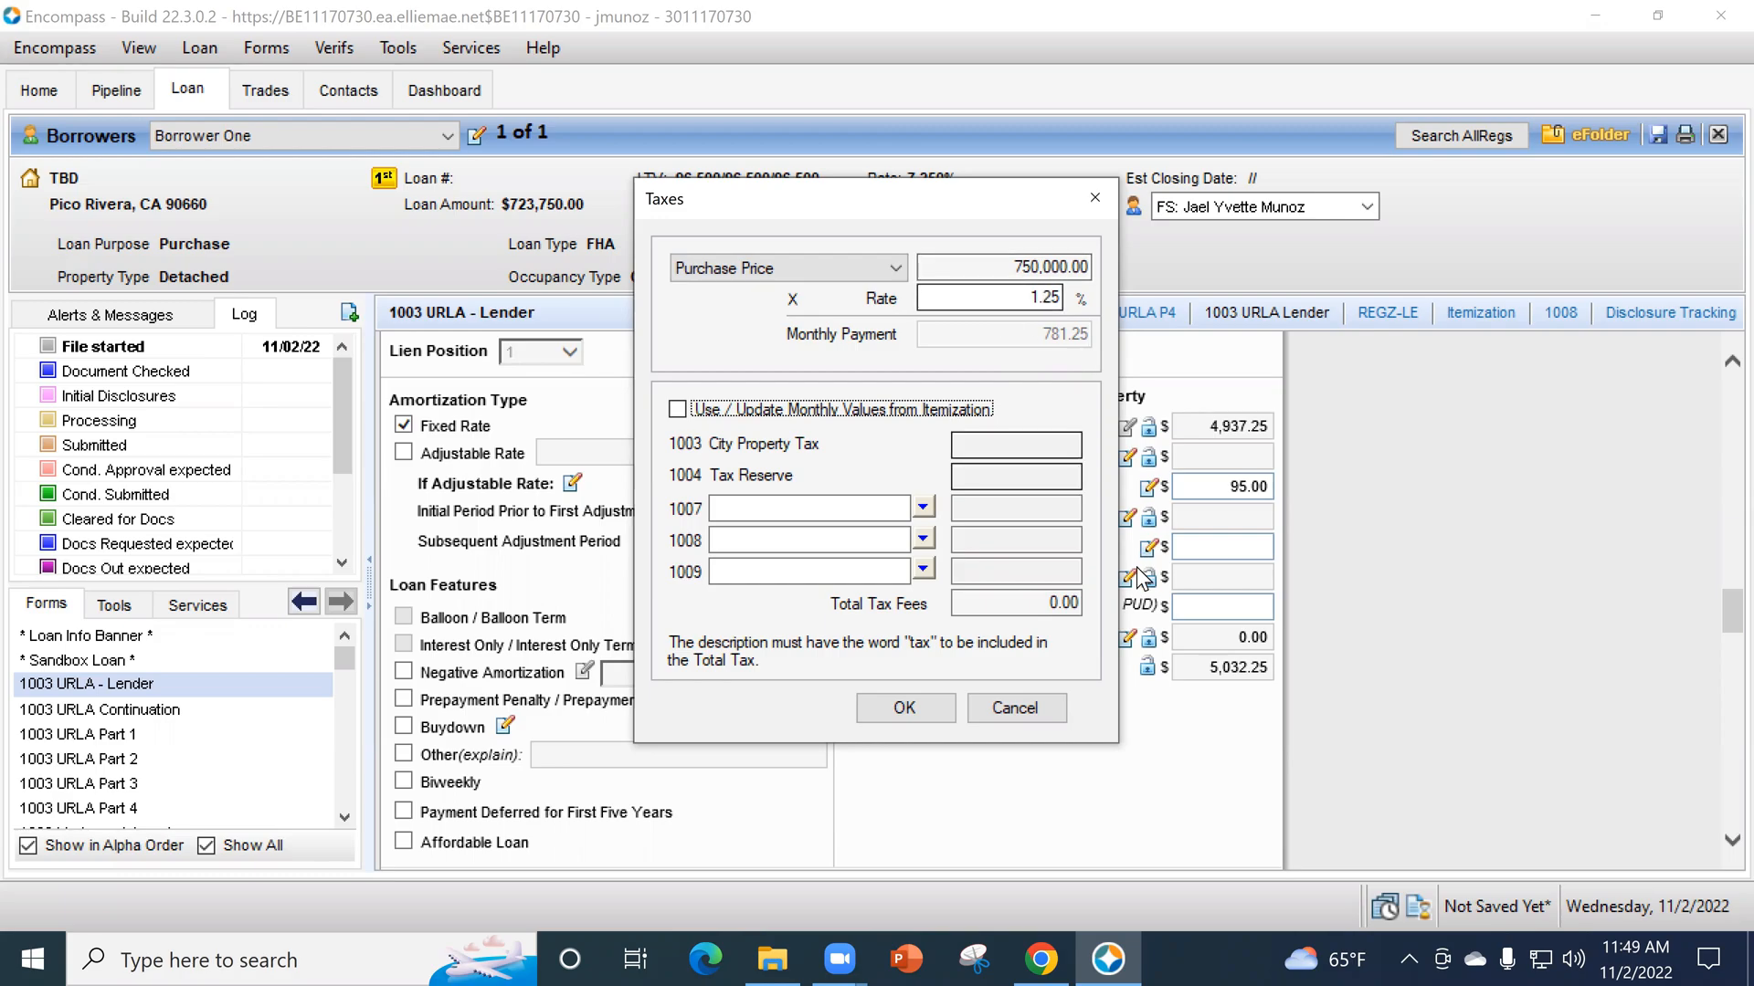
{"action": "left_click", "coordinate": [924, 715]}
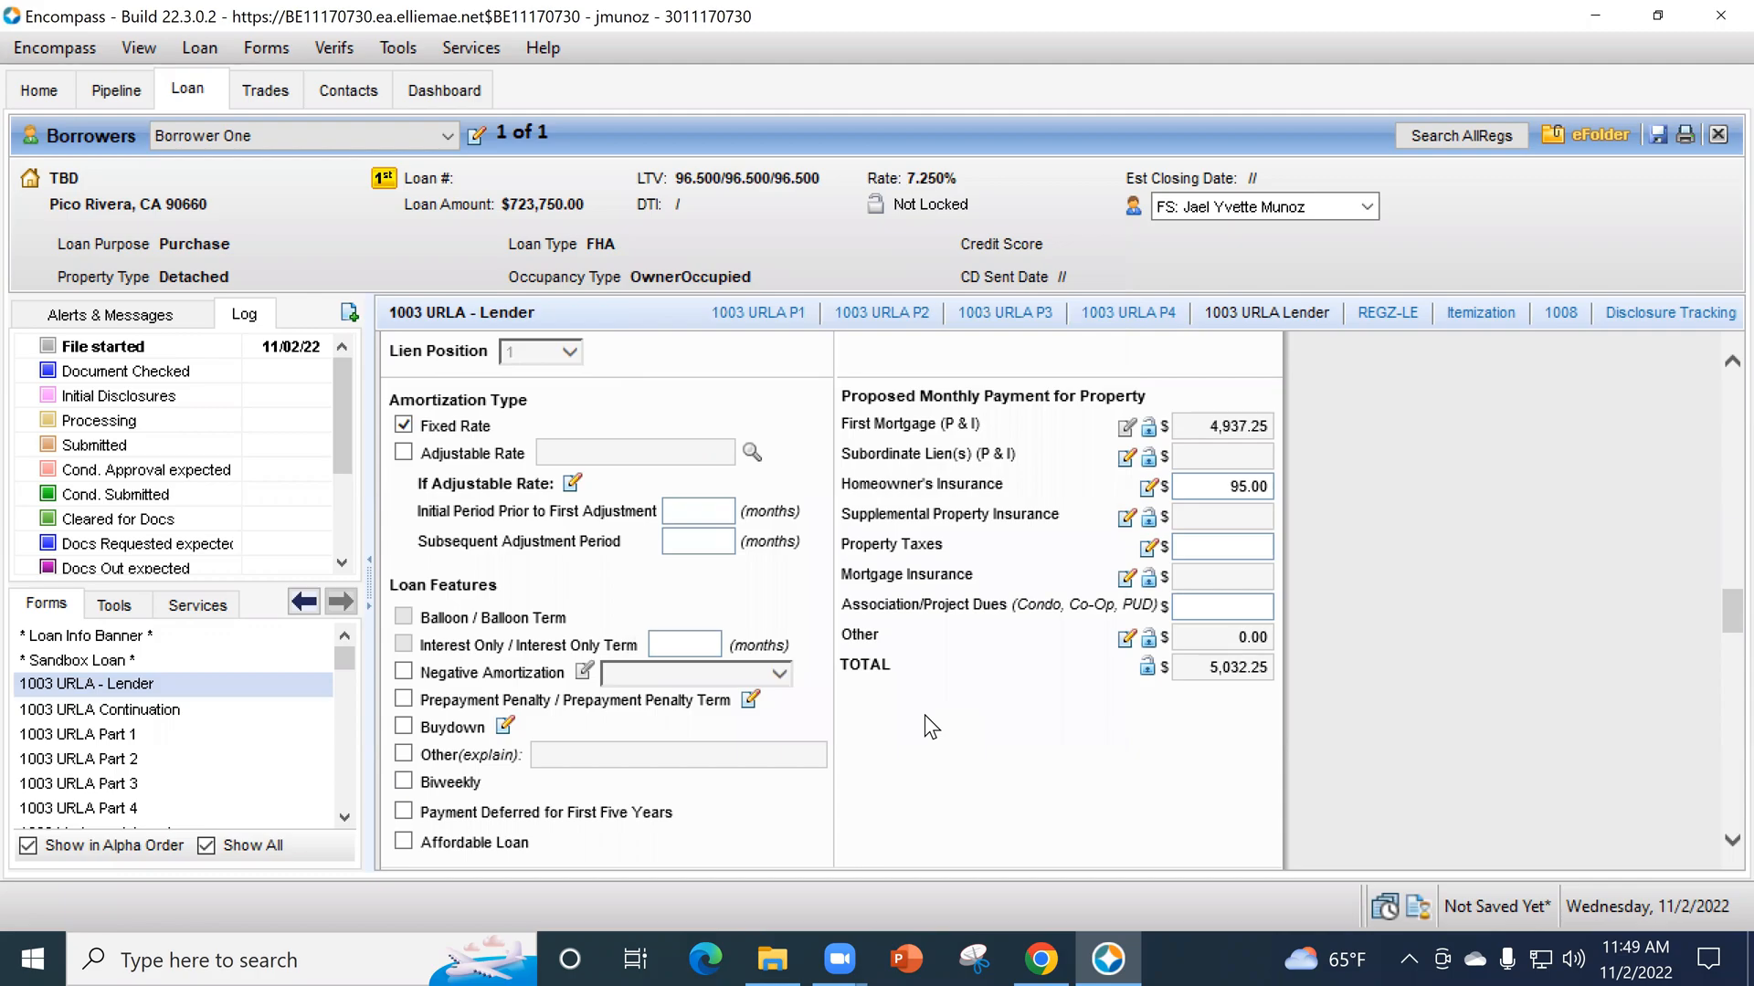
{"action": "left_click", "coordinate": [1149, 548]}
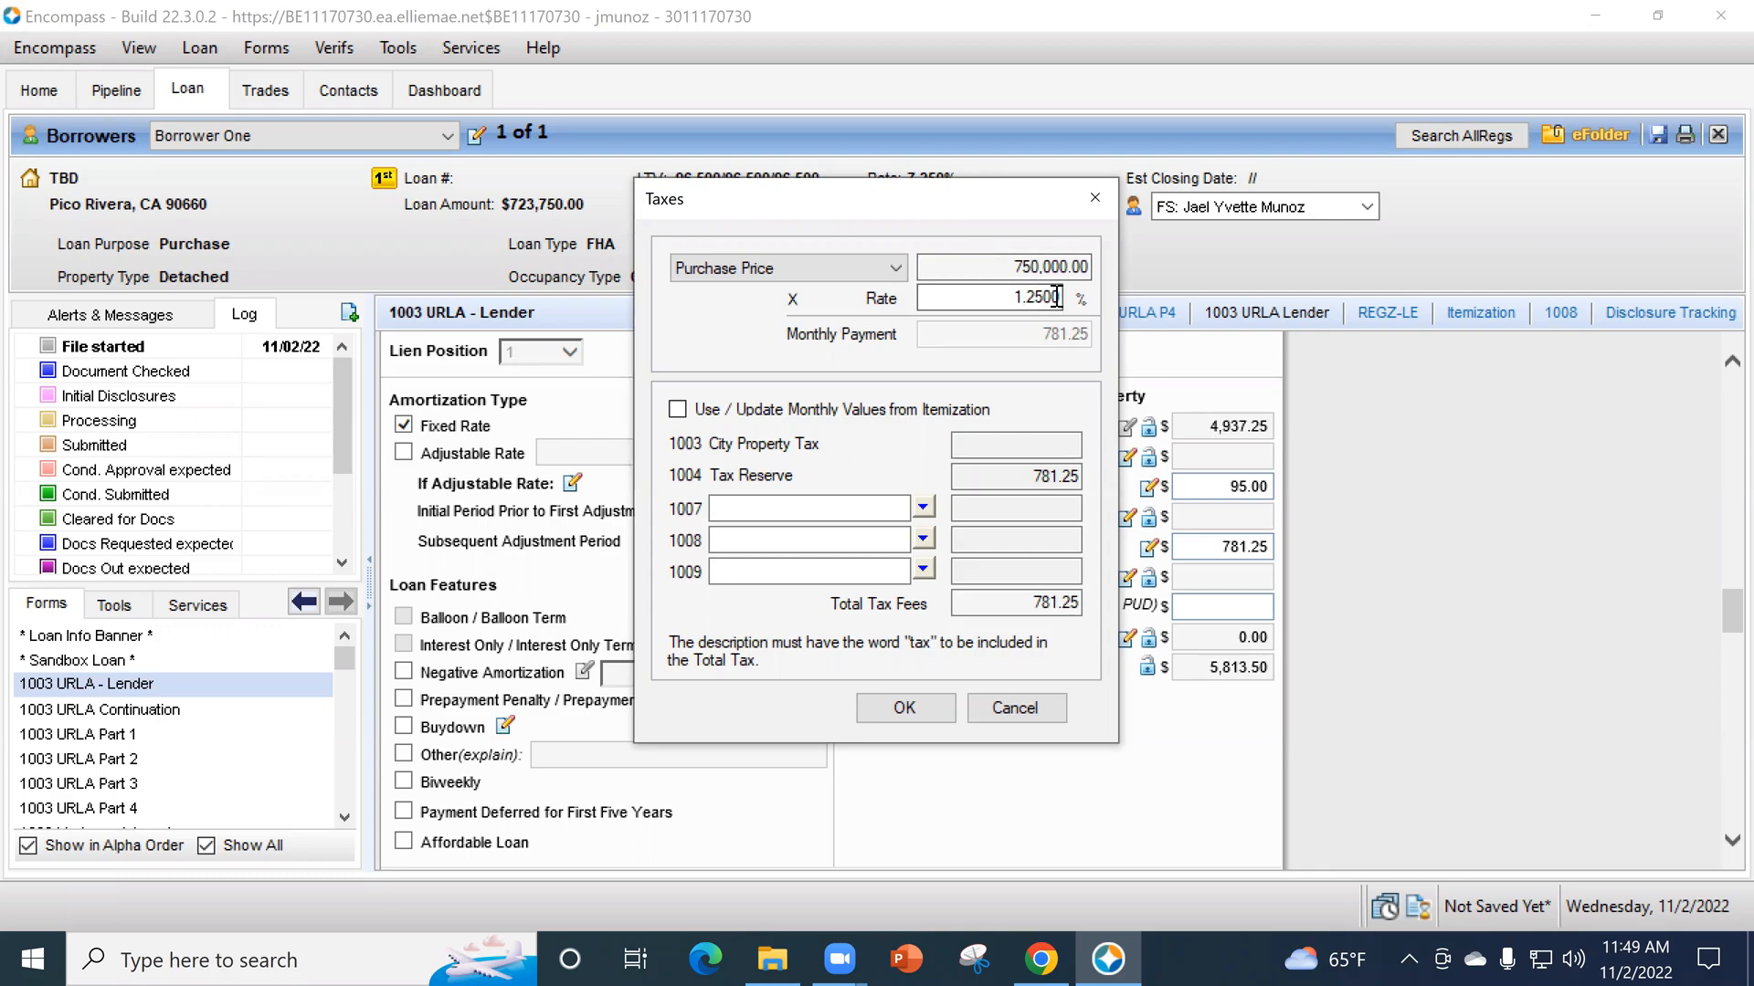
{"action": "left_click", "coordinate": [928, 716]}
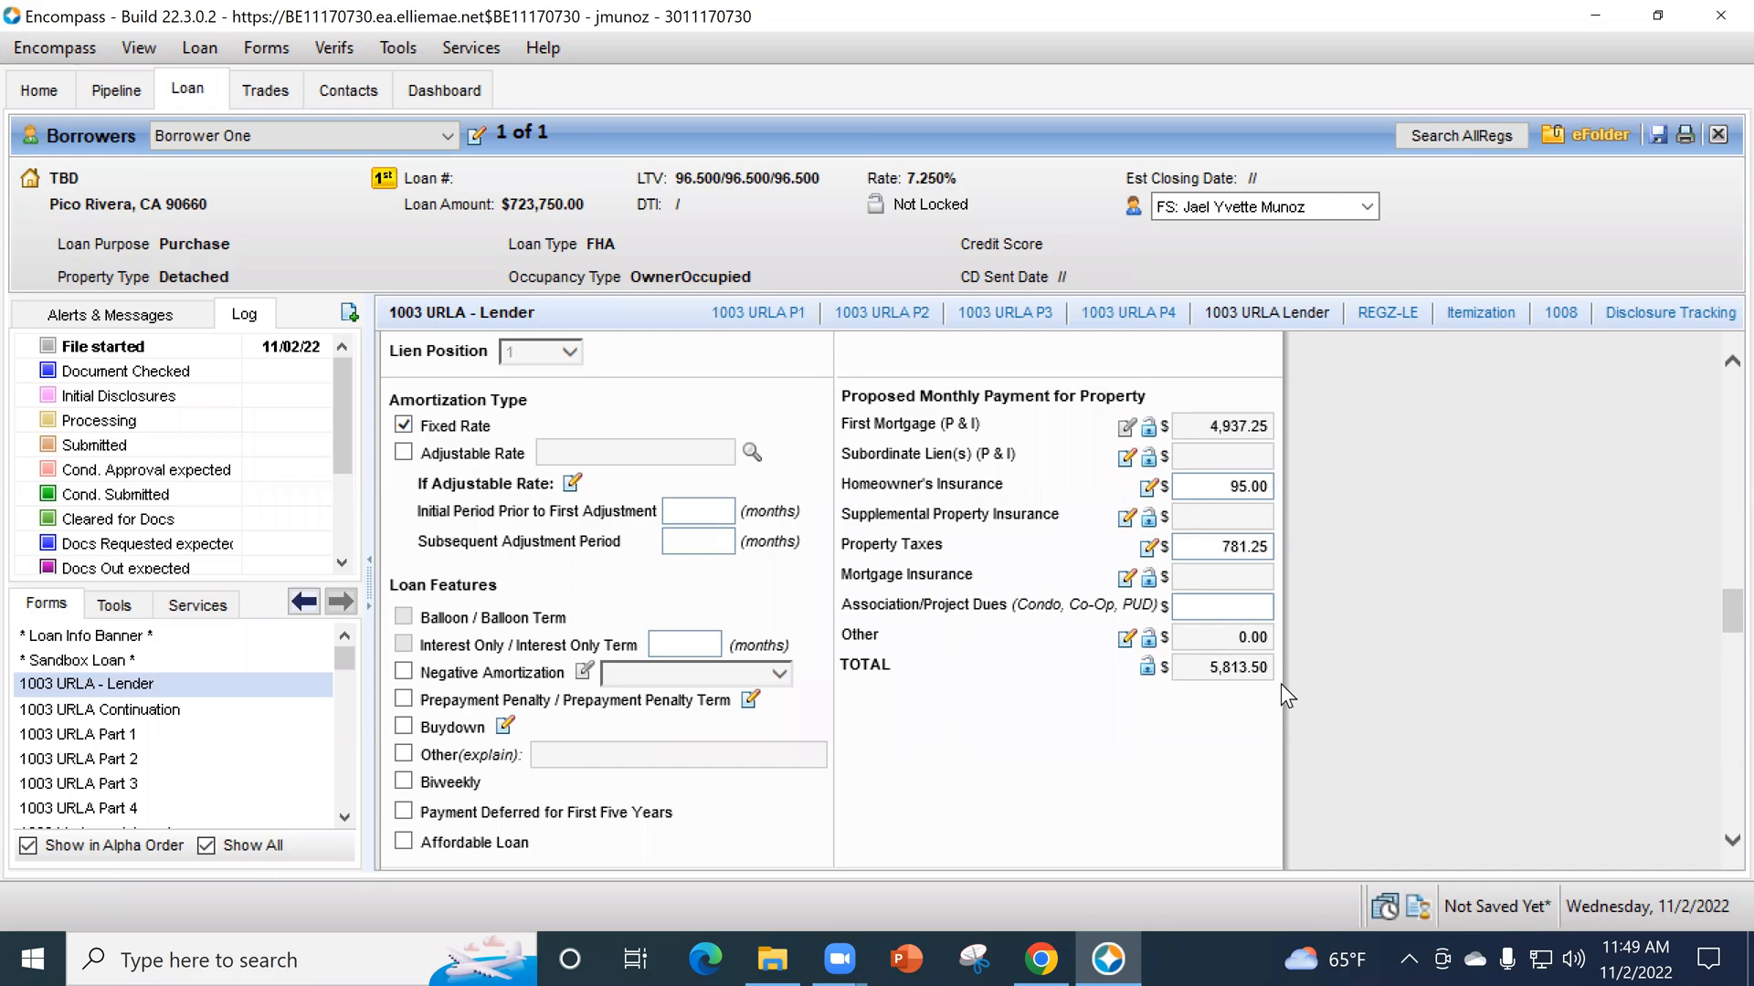
- Retrieve the FHA mortgage insurance rates in the MIP calculation, trying a 0.85% monthly rate before retrieving them again
{"action": "left_click", "coordinate": [1127, 579]}
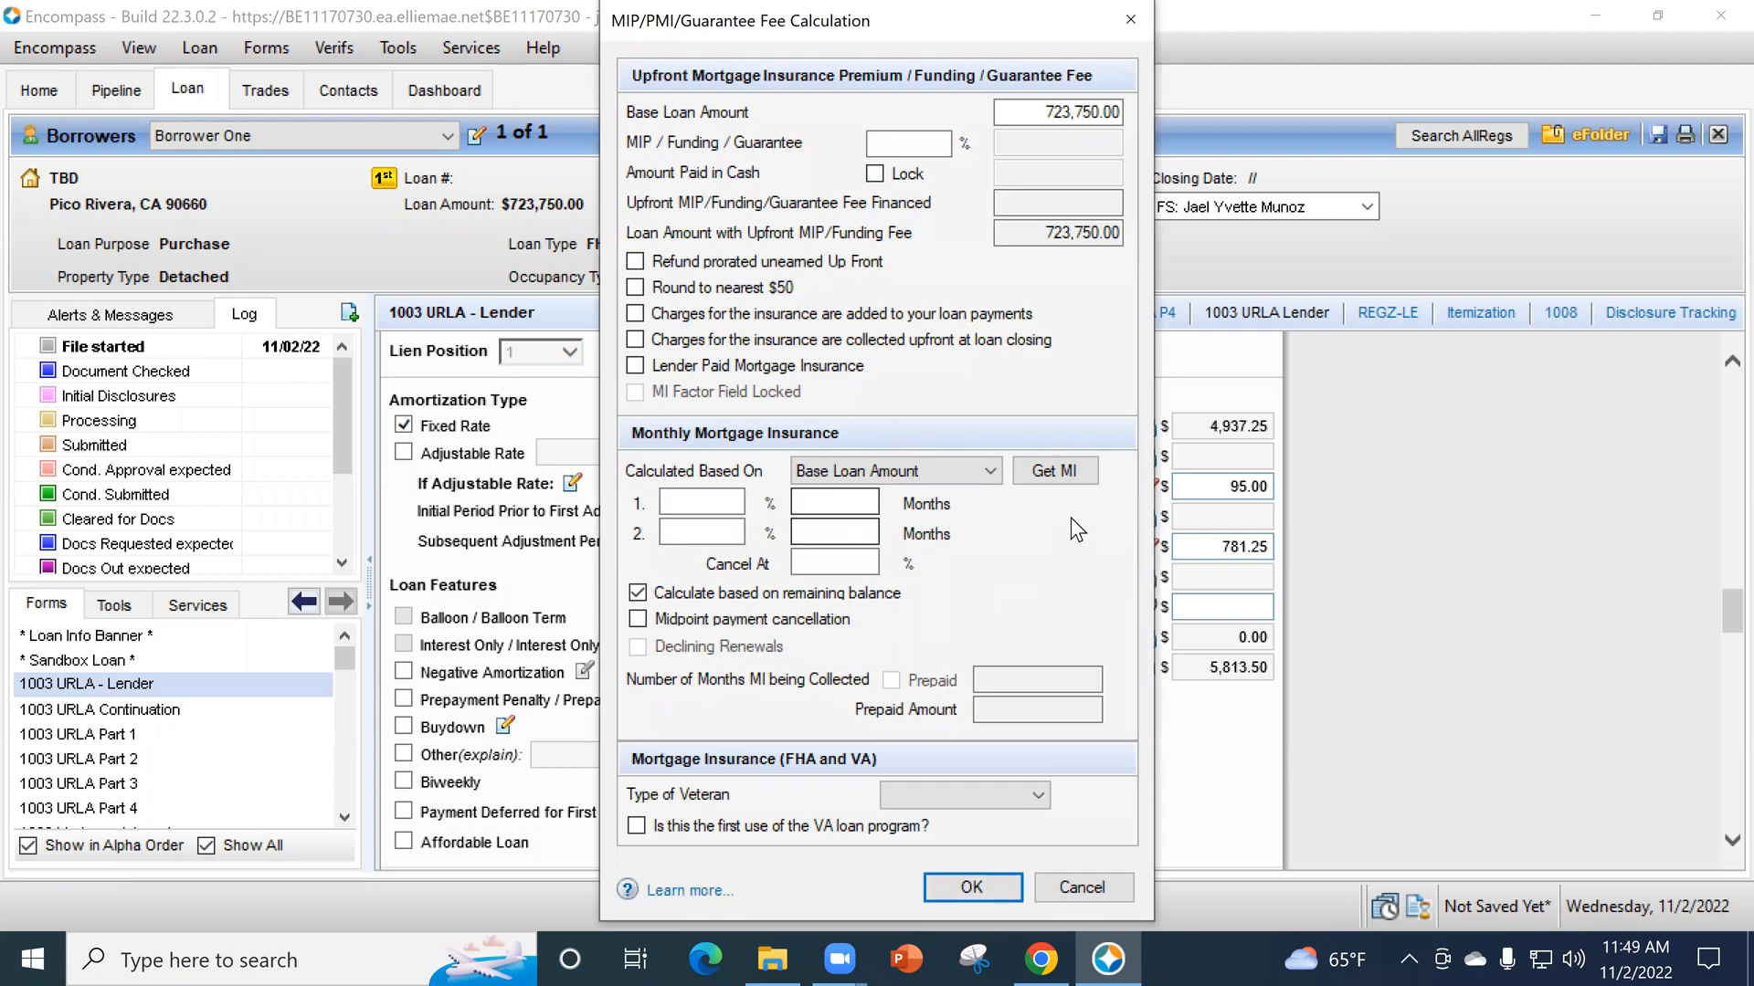
{"action": "left_click", "coordinate": [1069, 475]}
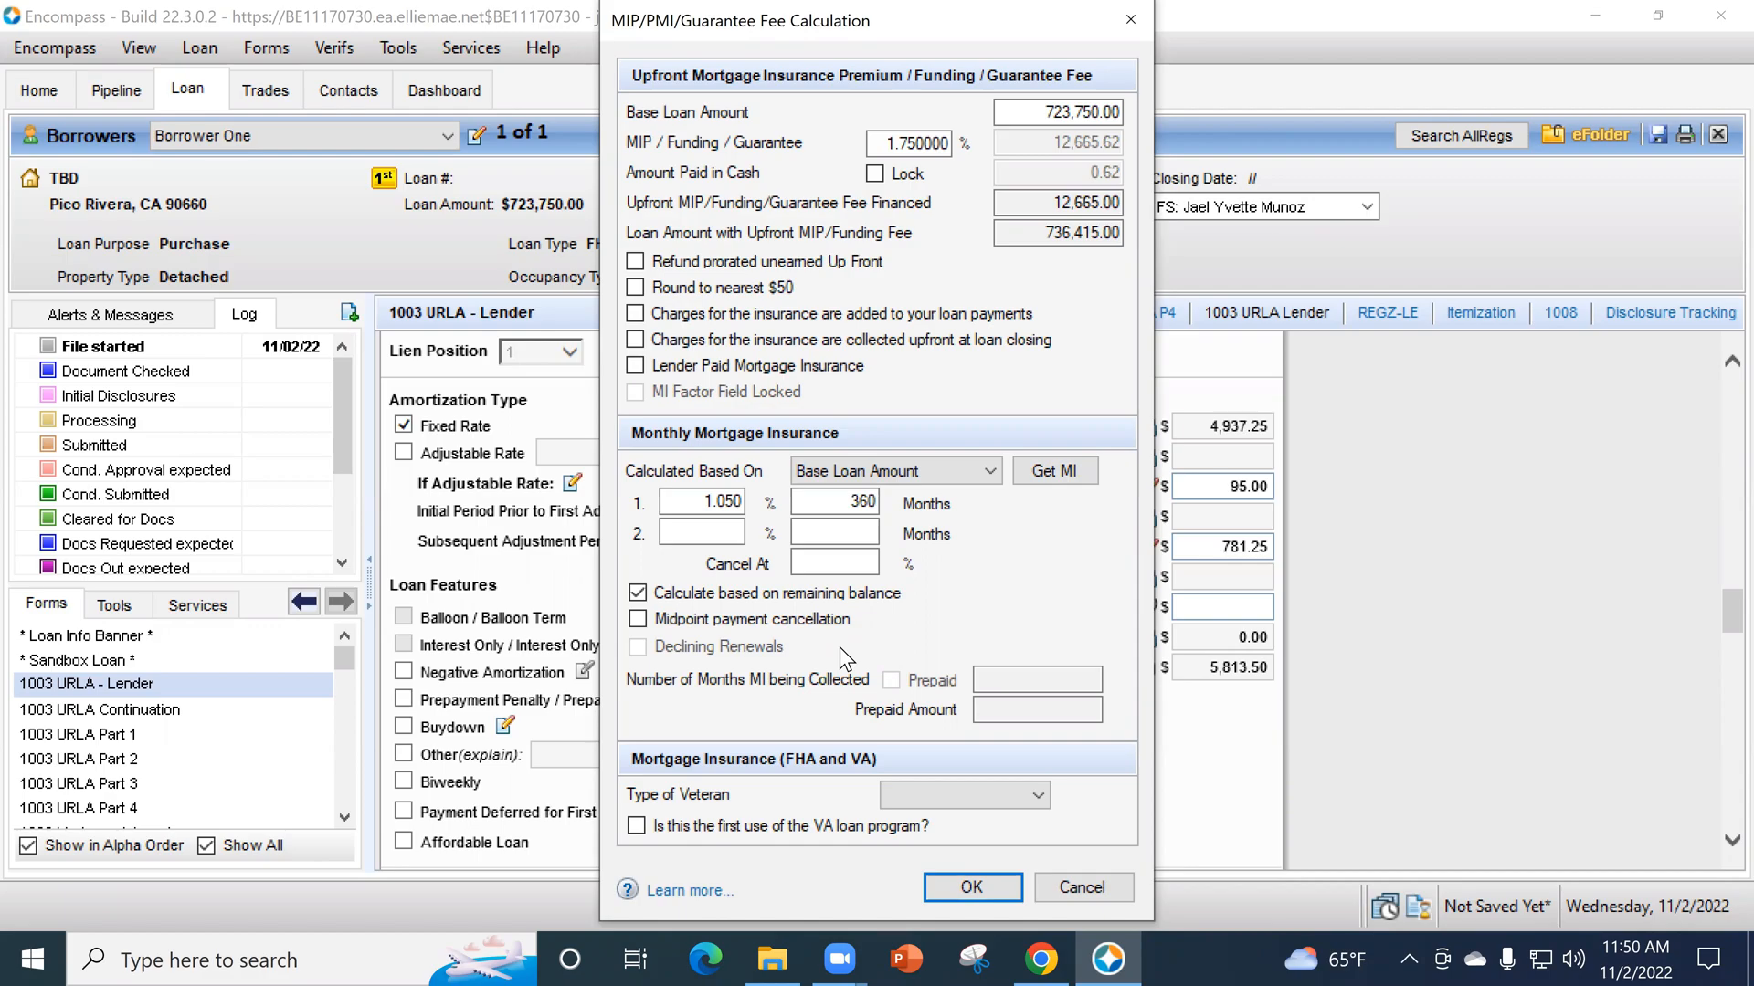
{"action": "left_click", "coordinate": [717, 501]}
{"action": "type", "text": ".85"}
{"action": "key", "text": "Tab"}
{"action": "left_click", "coordinate": [1059, 467]}
- Override the first monthly mortgage insurance rate with 0.85% and accept the MIP calculation
{"action": "left_click", "coordinate": [1052, 470]}
{"action": "double_click", "coordinate": [712, 503]}
{"action": "type", "text": ".85"}
{"action": "key", "text": "Tab"}
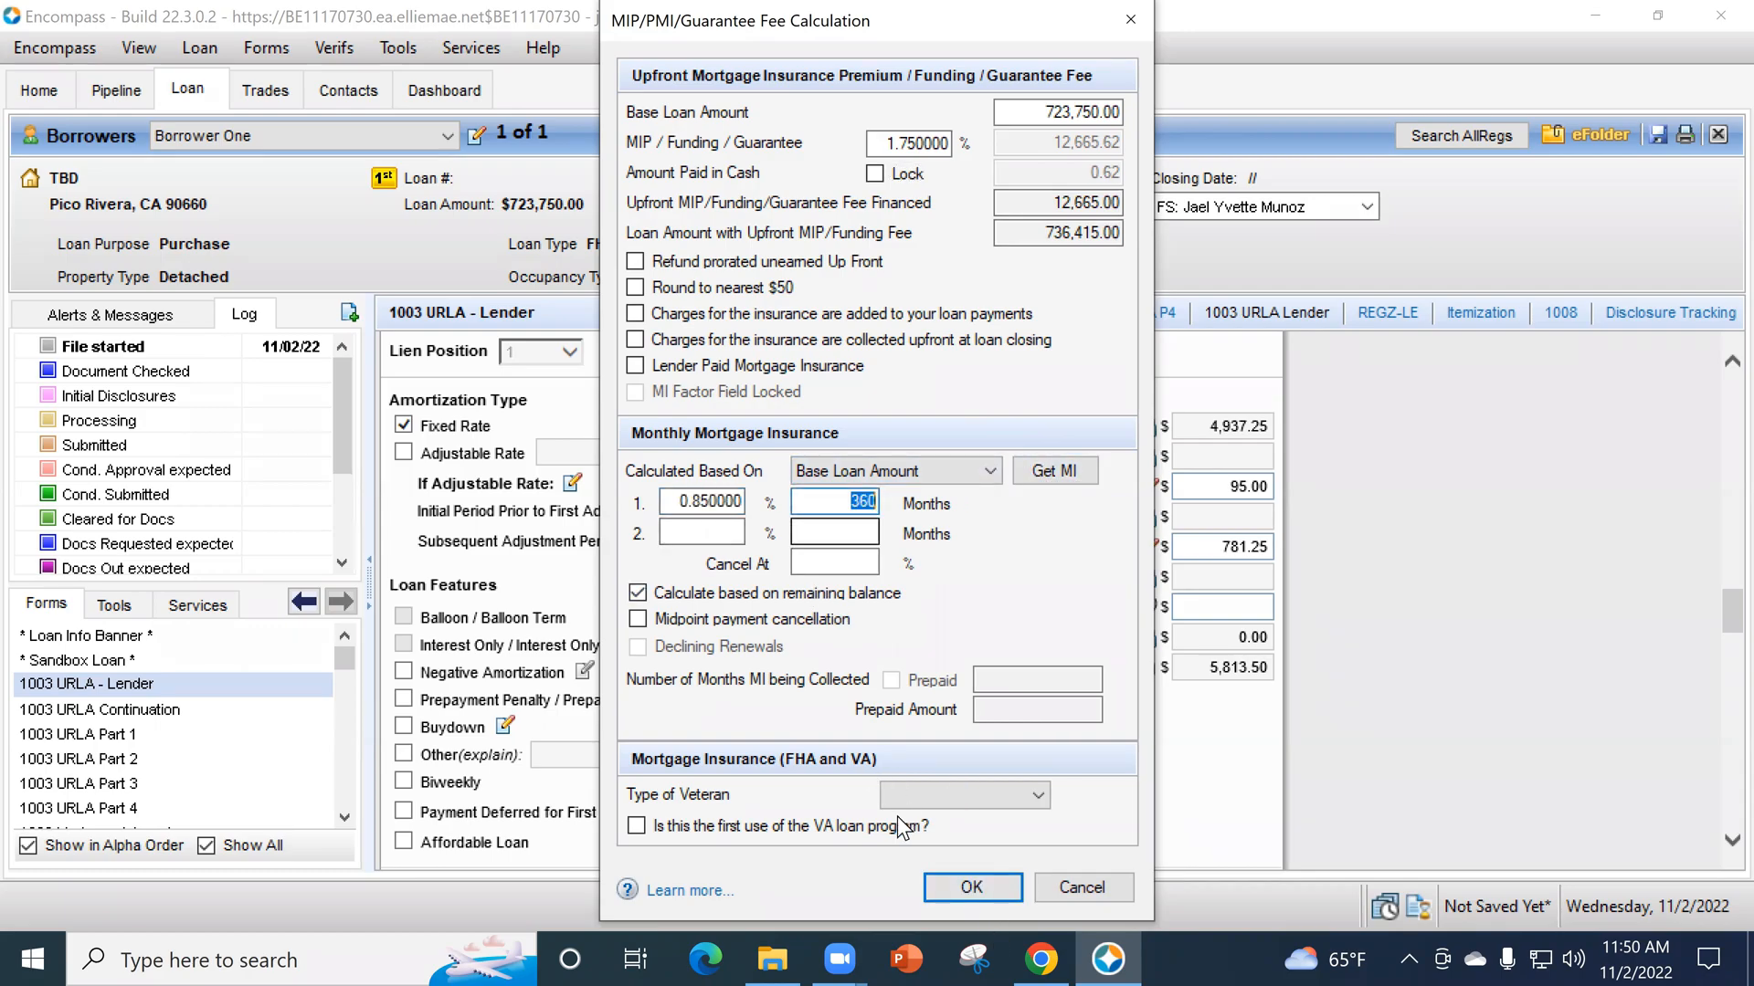
{"action": "left_click", "coordinate": [945, 900]}
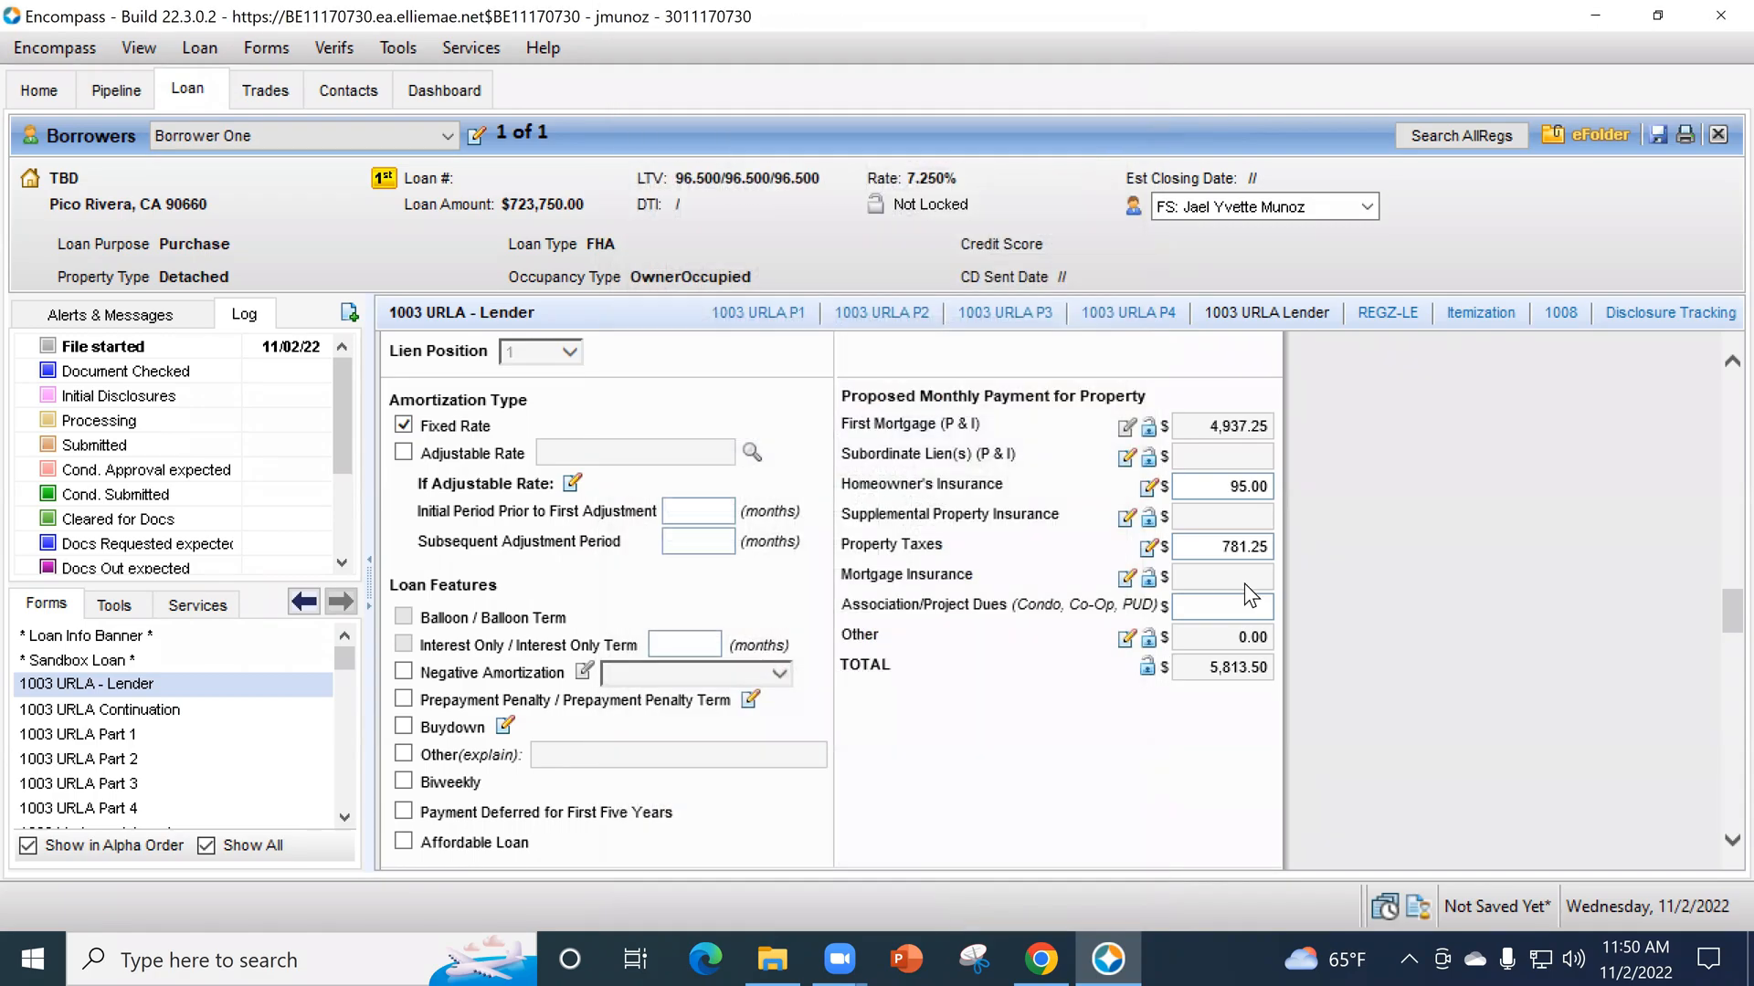
- Recalculate the monthly mortgage insurance at 1.05% for 360 months, accept it, and recheck the MIP calculation
{"action": "left_click", "coordinate": [1126, 578]}
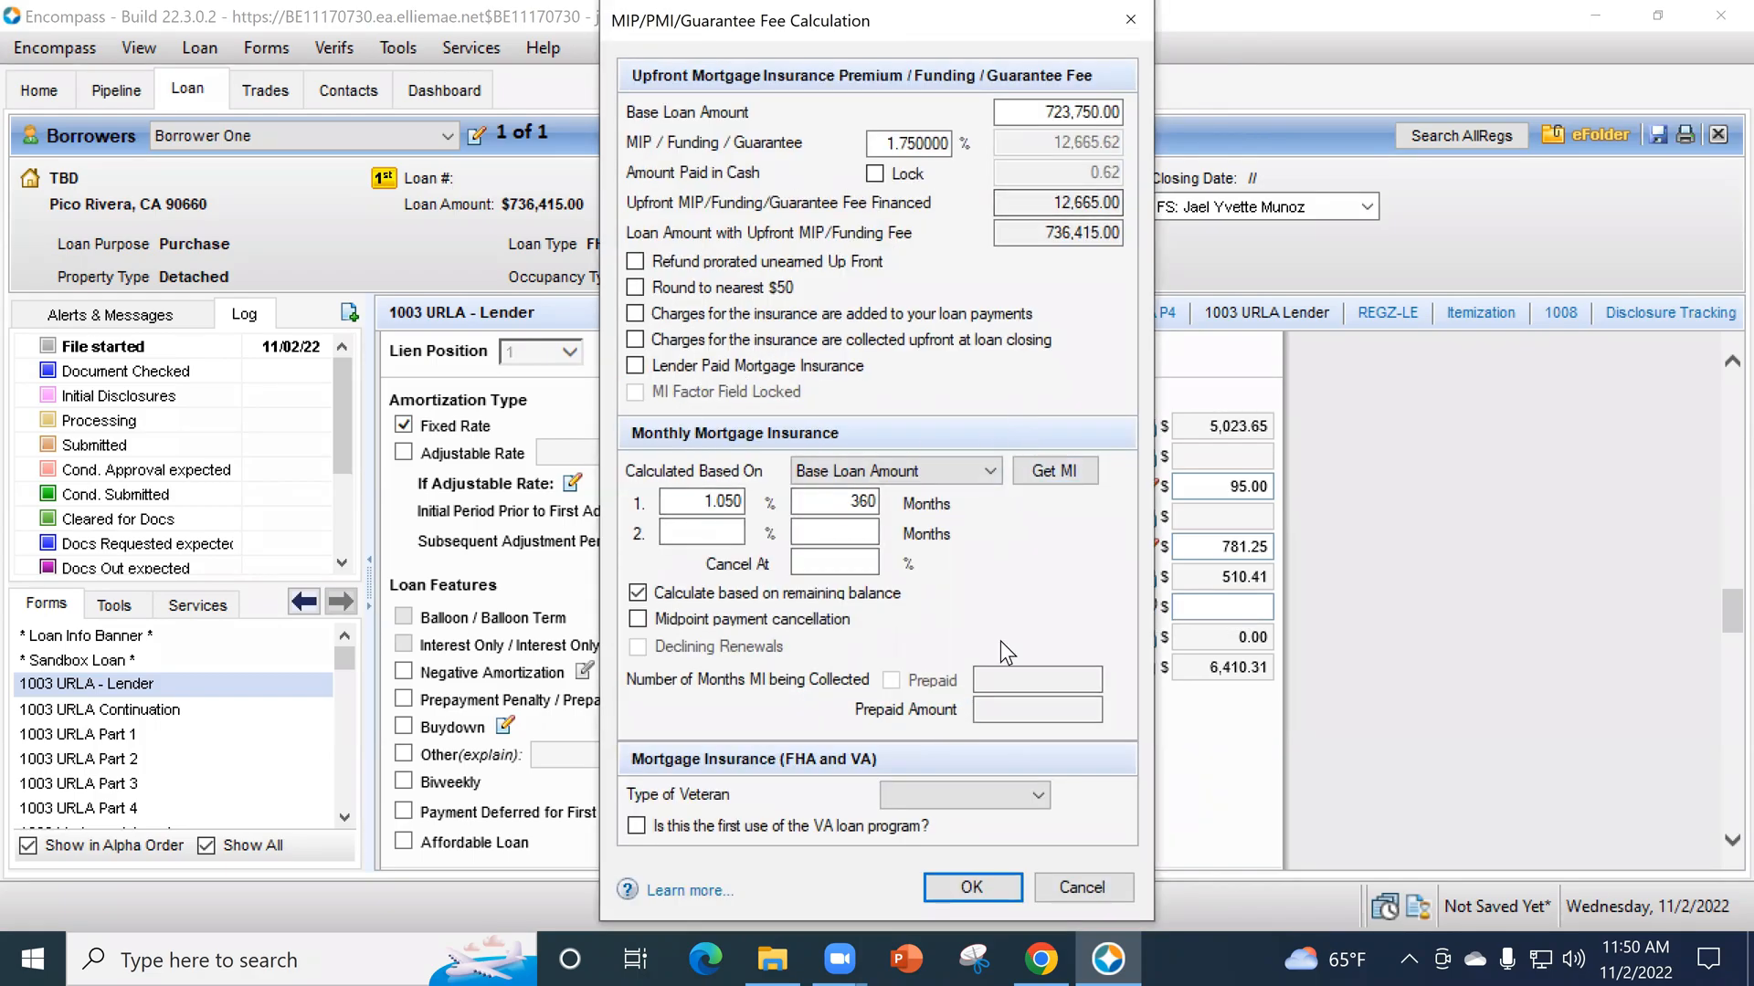
{"action": "left_click", "coordinate": [1001, 888]}
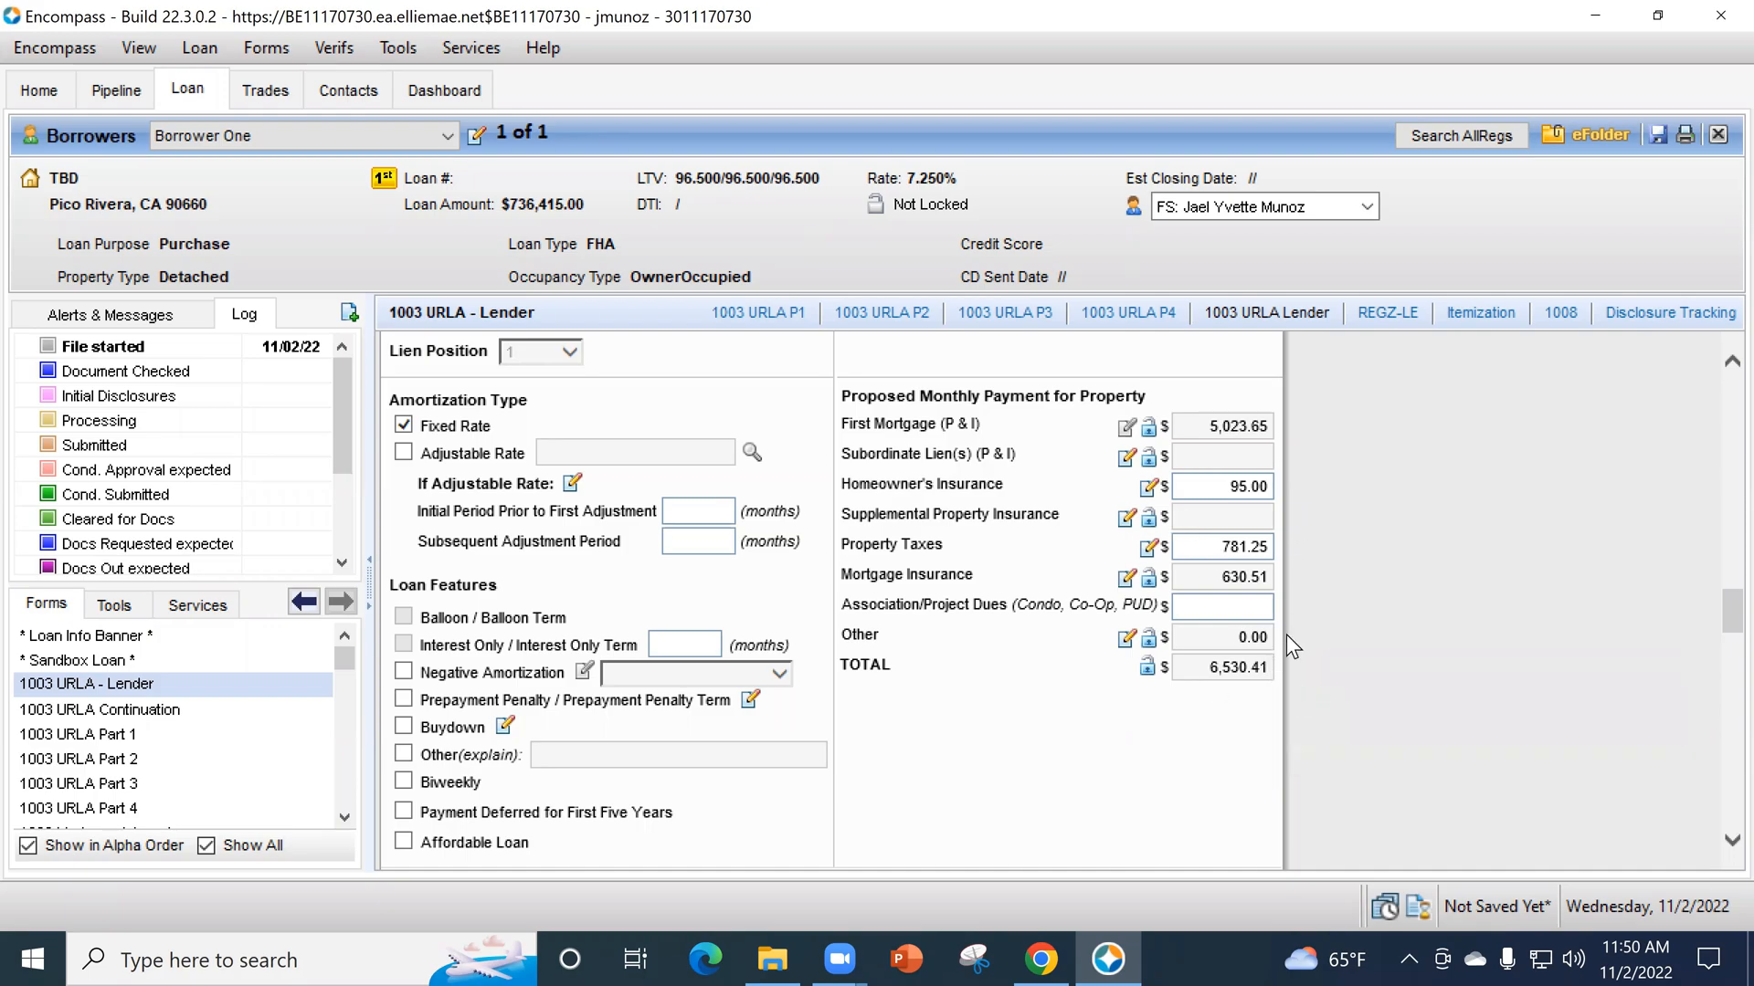
{"action": "left_click", "coordinate": [1127, 578]}
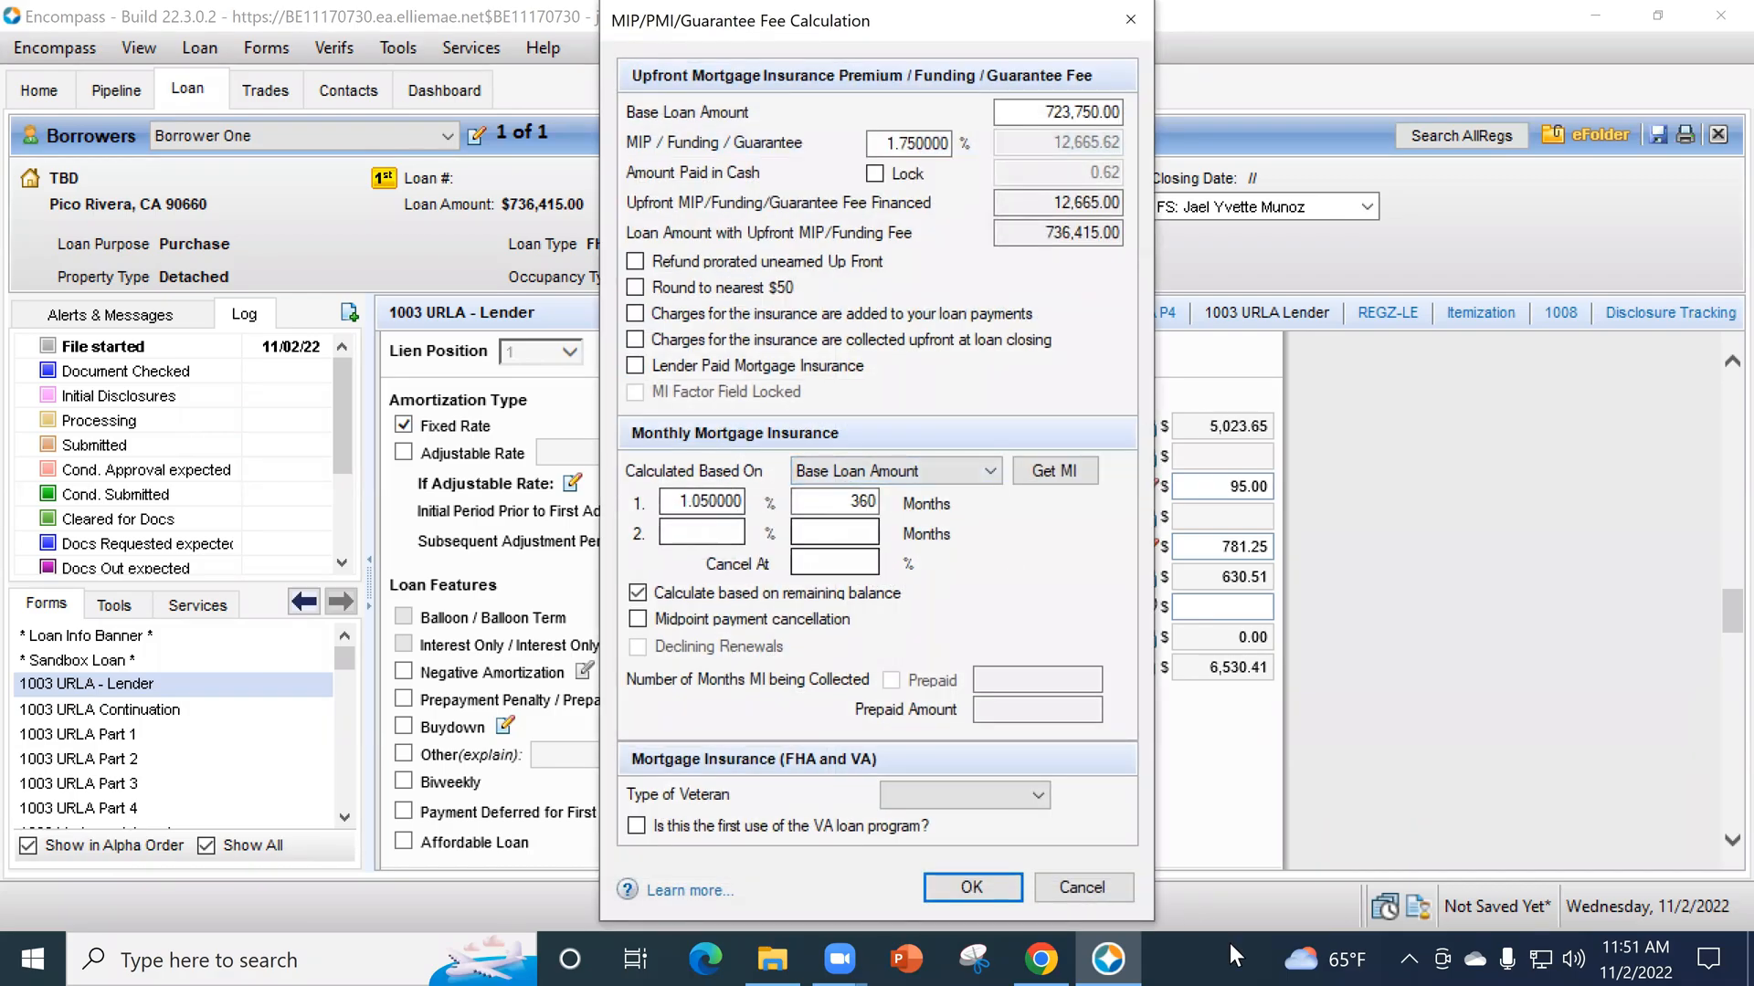
{"action": "left_click", "coordinate": [990, 886]}
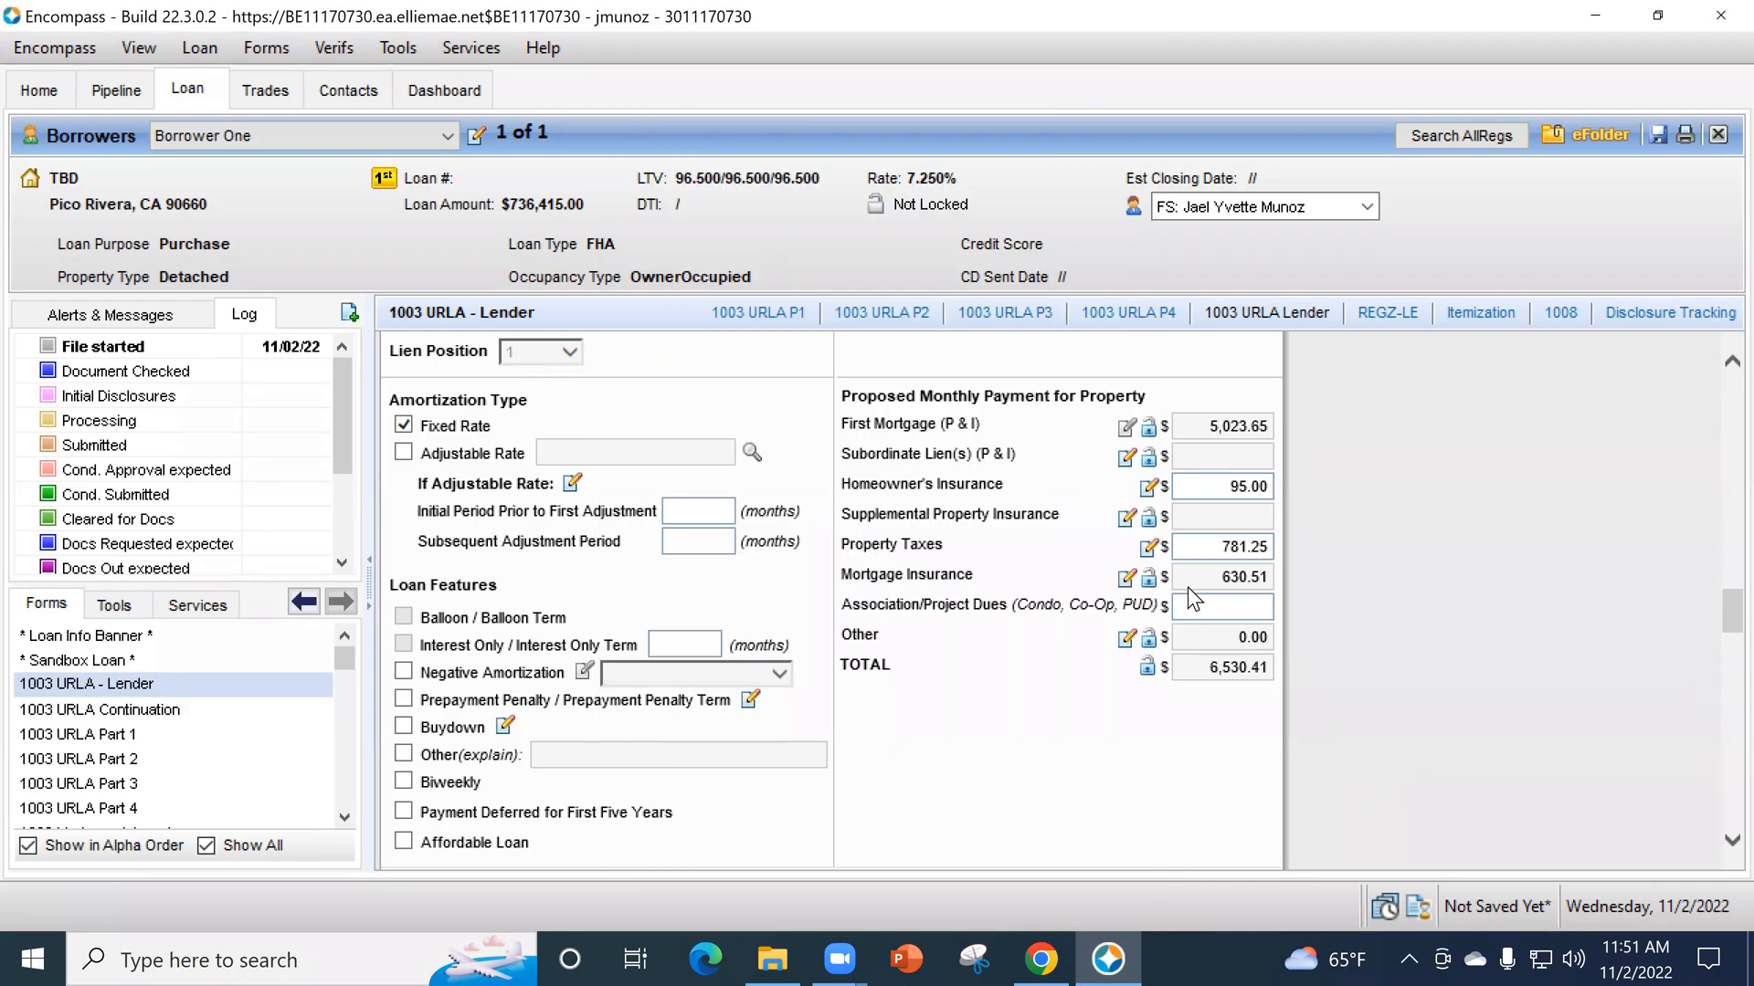
- Try a monthly mortgage insurance rate of 0.65%, then retrieve the MI rates again and accept the calculation
{"action": "left_click", "coordinate": [1127, 579]}
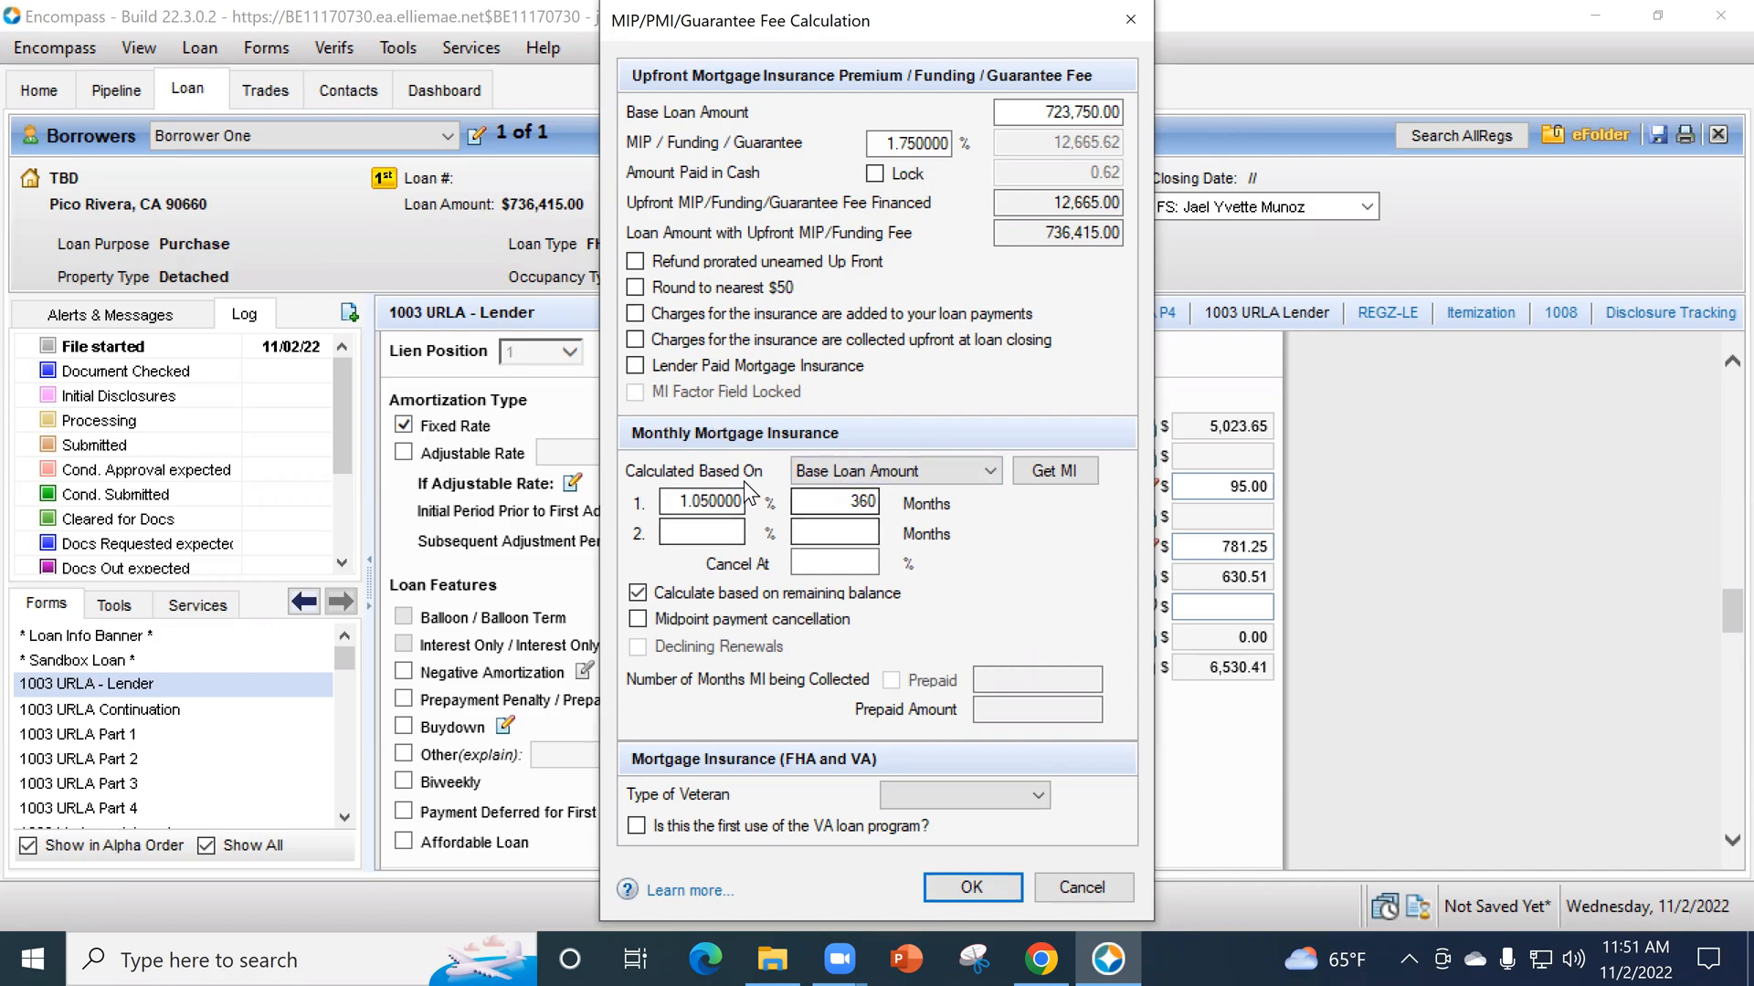
{"action": "double_click", "coordinate": [694, 501]}
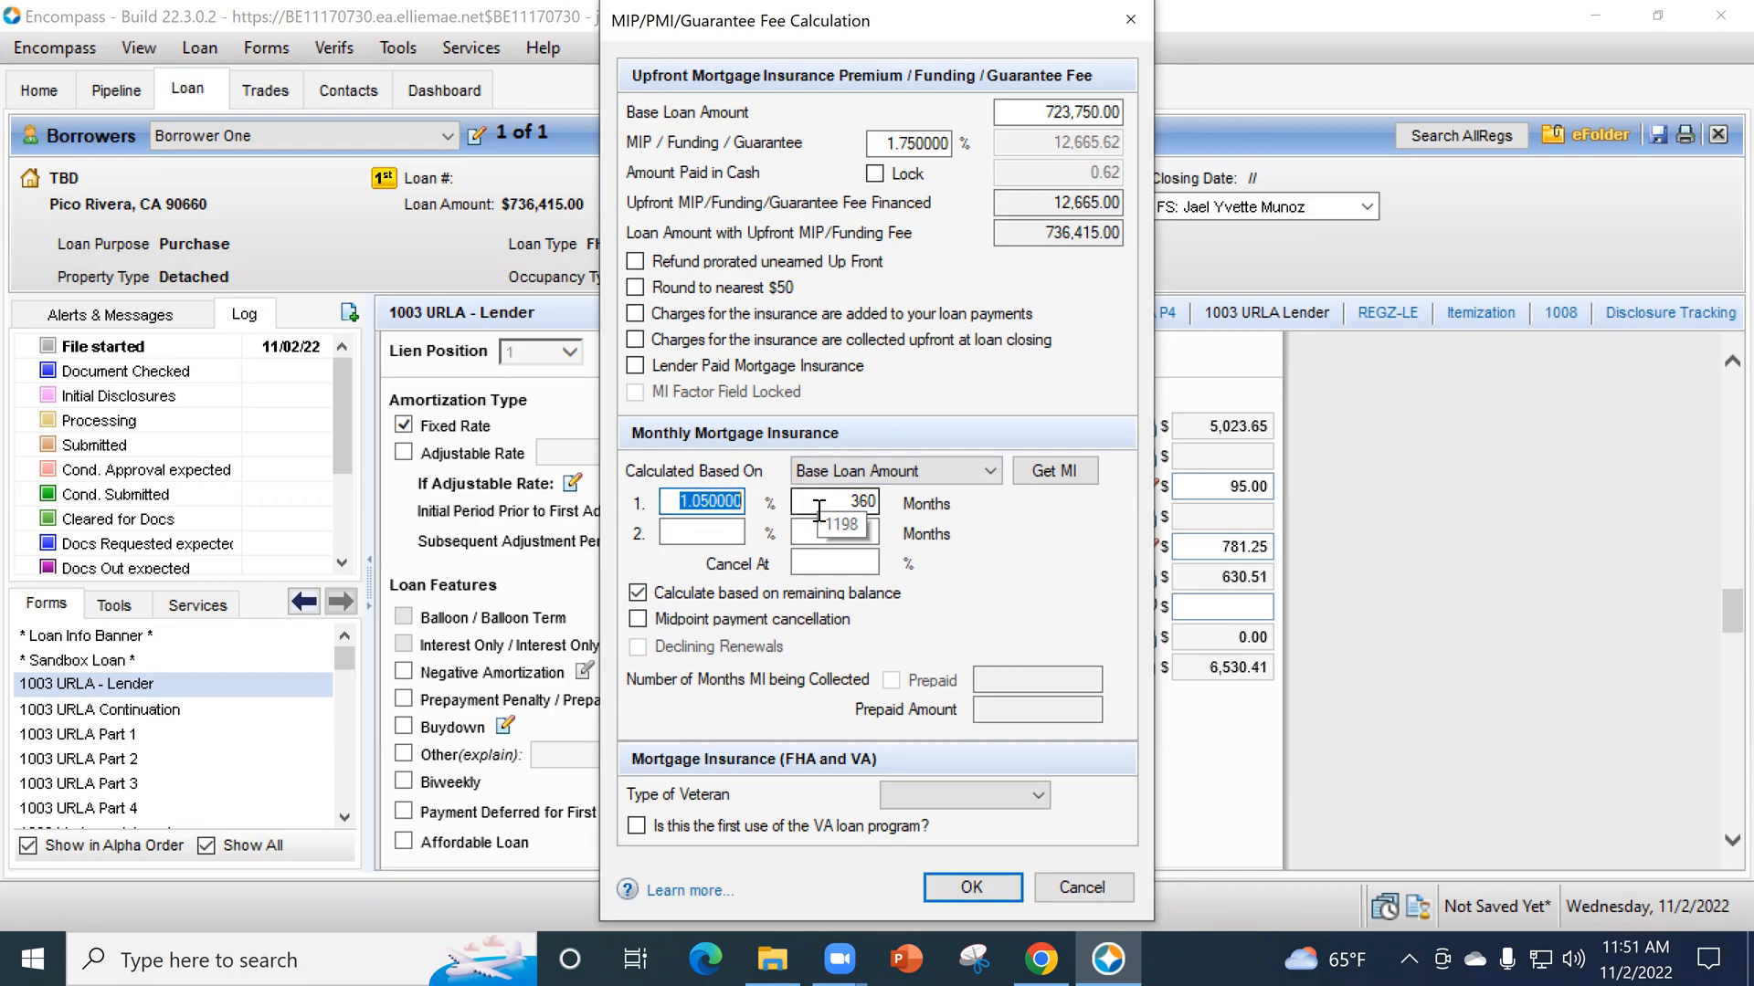
{"action": "key", "text": "BackSpace"}
{"action": "type", "text": ".65"}
{"action": "key", "text": "Tab"}
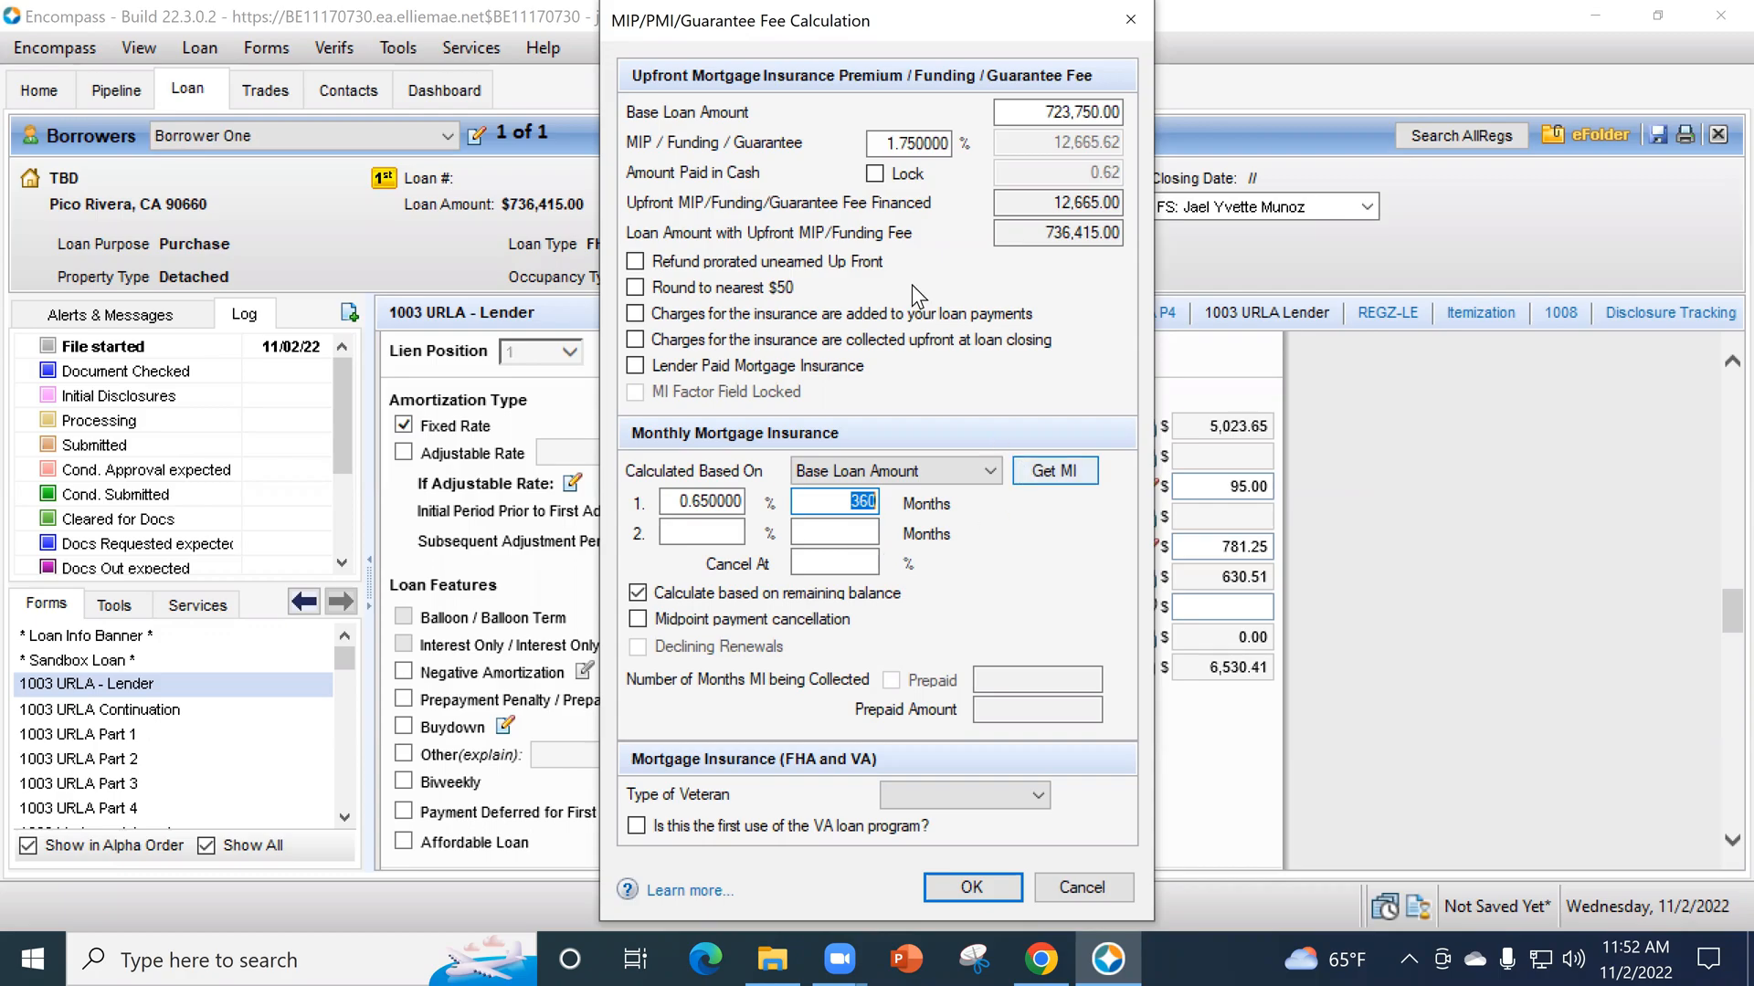
{"action": "left_click", "coordinate": [1050, 475]}
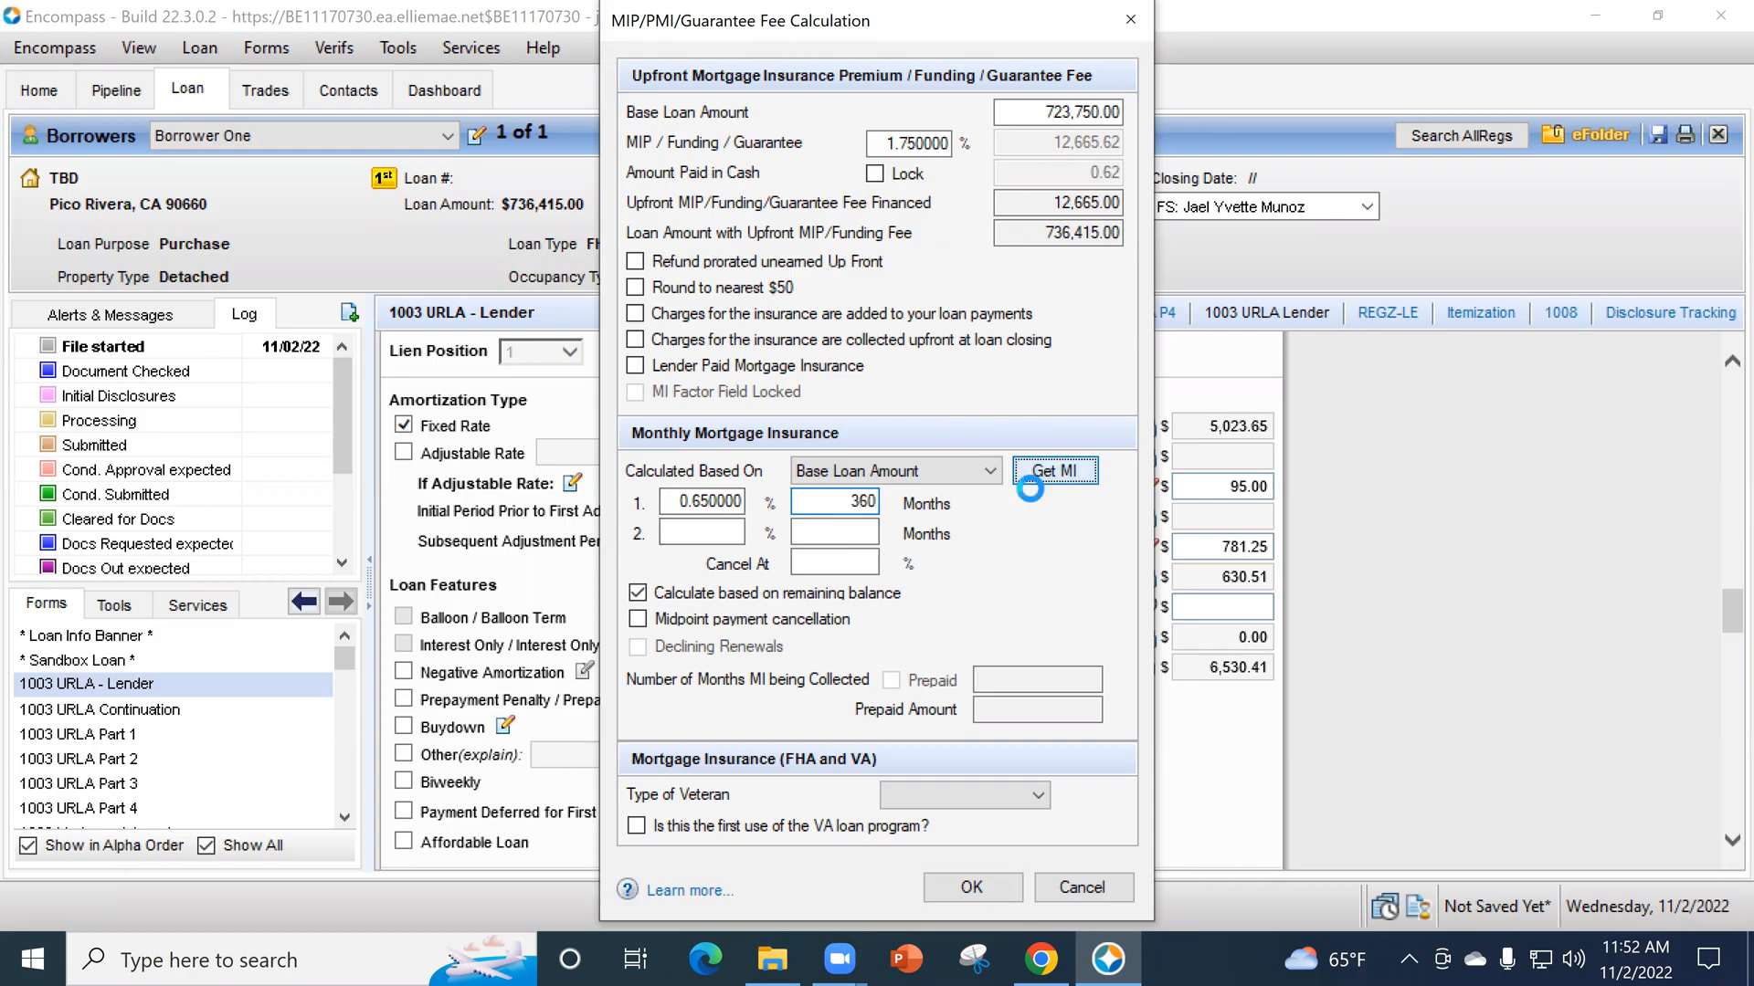
{"action": "left_click", "coordinate": [969, 888]}
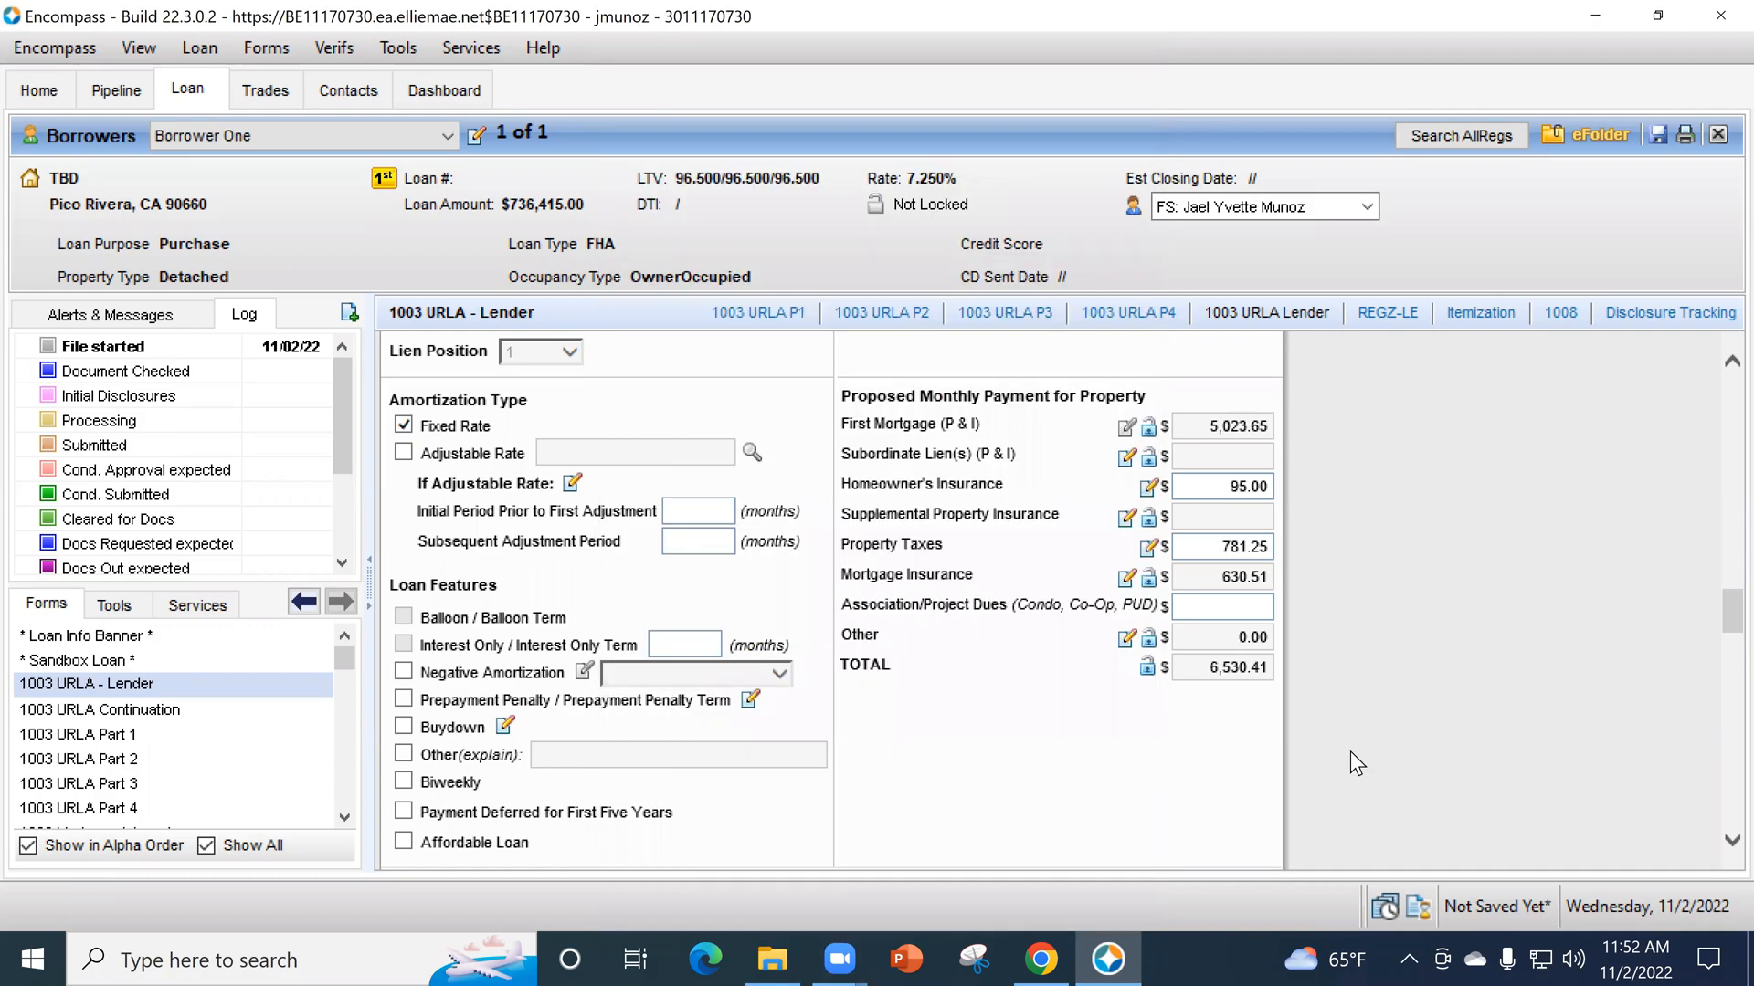
- Enter association/project dues of 300 in the proposed monthly payment for the property
{"action": "left_click", "coordinate": [1255, 609]}
{"action": "type", "text": "300"}
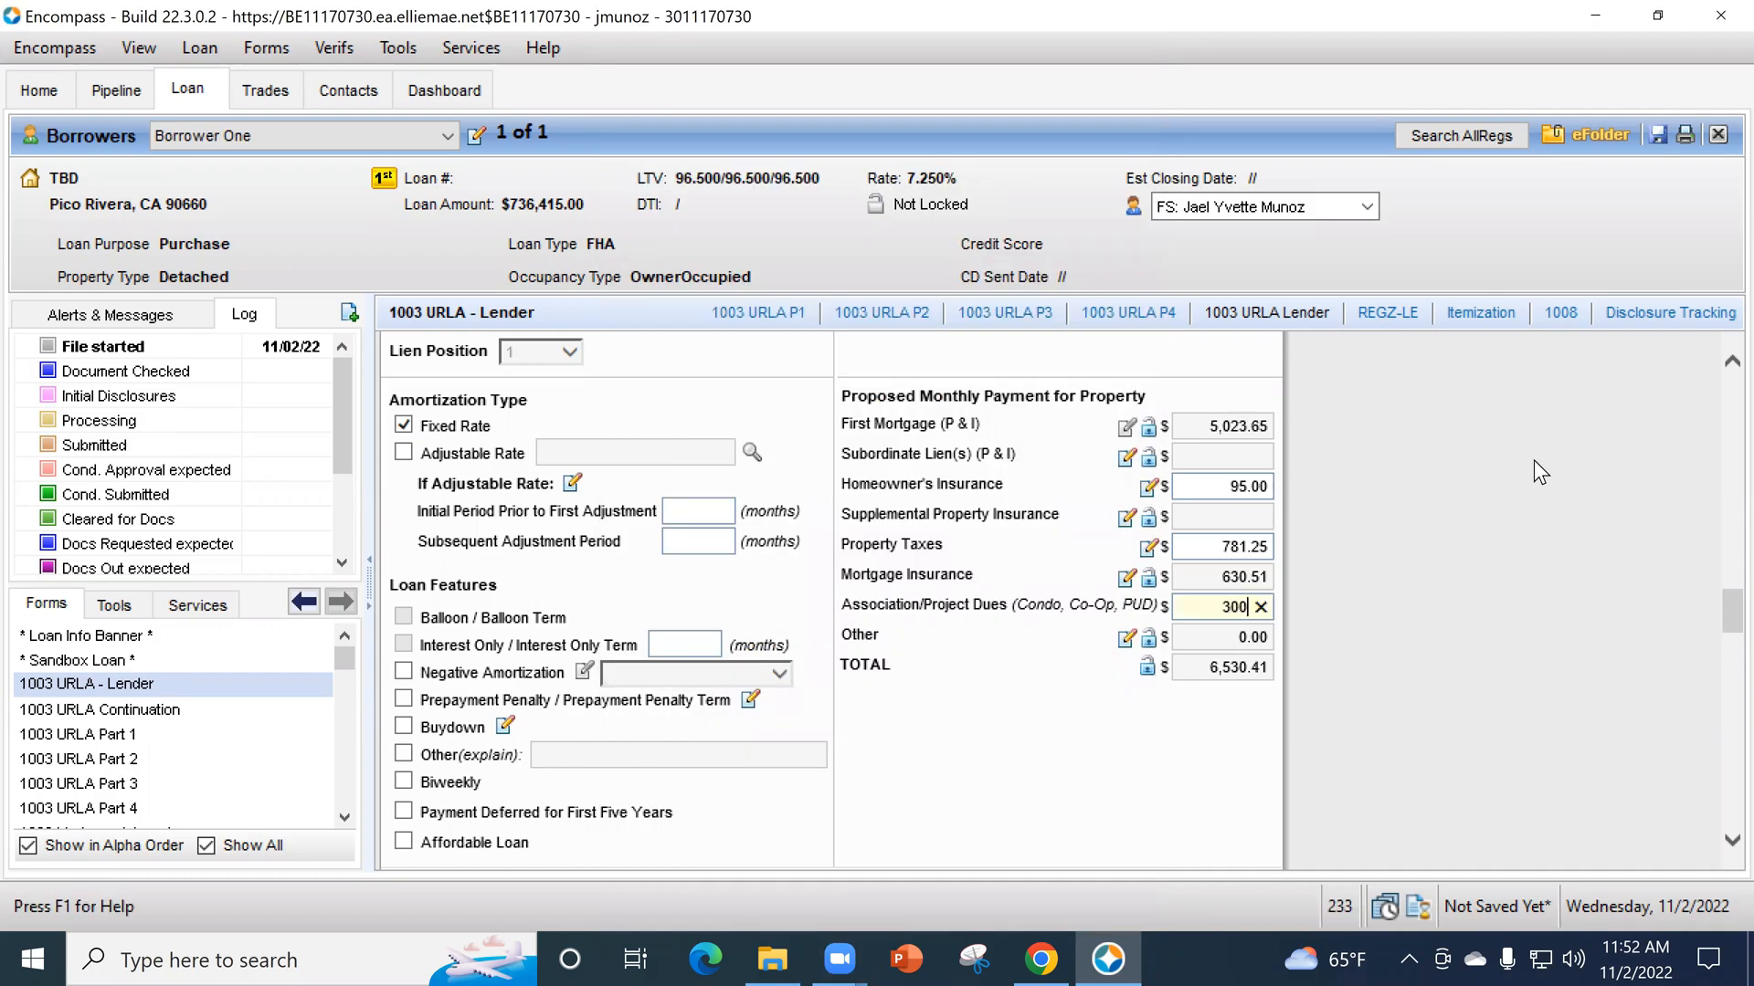
{"action": "left_click", "coordinate": [1253, 705]}
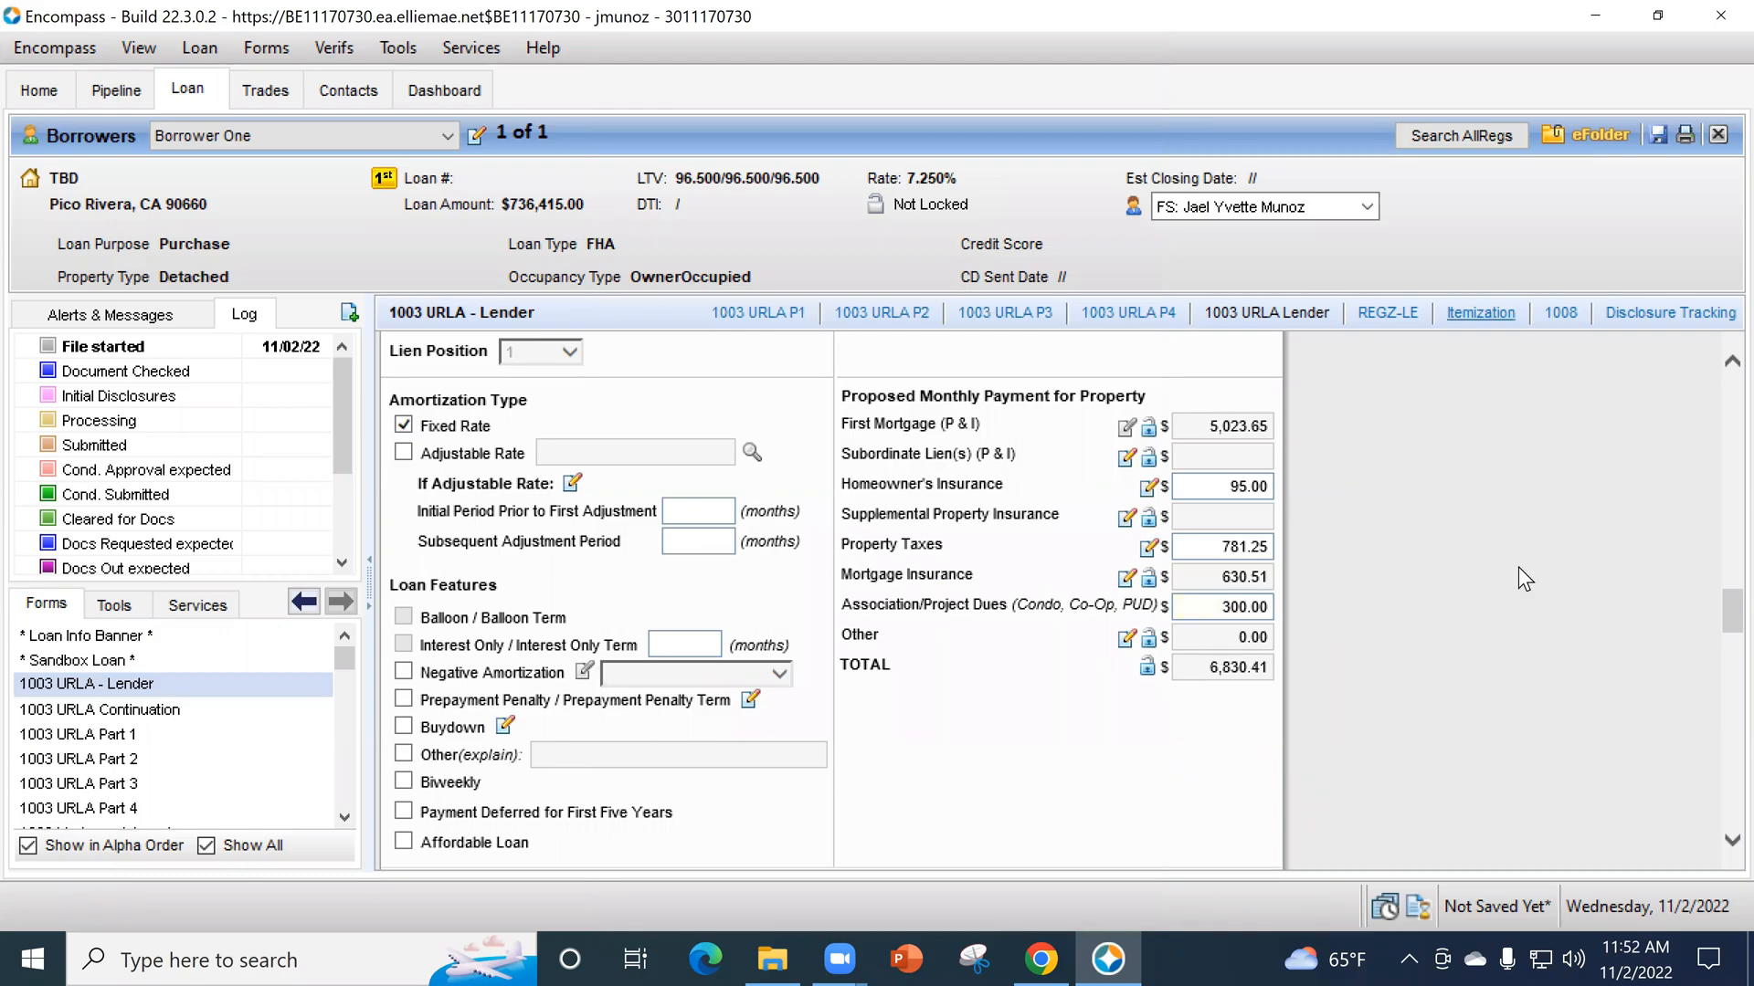
- Examine section L4's amounts due from the borrower, closing costs, total mortgage loans and credits
{"action": "scroll", "coordinate": [1319, 616], "scroll_direction": "down", "scroll_amount": 1}
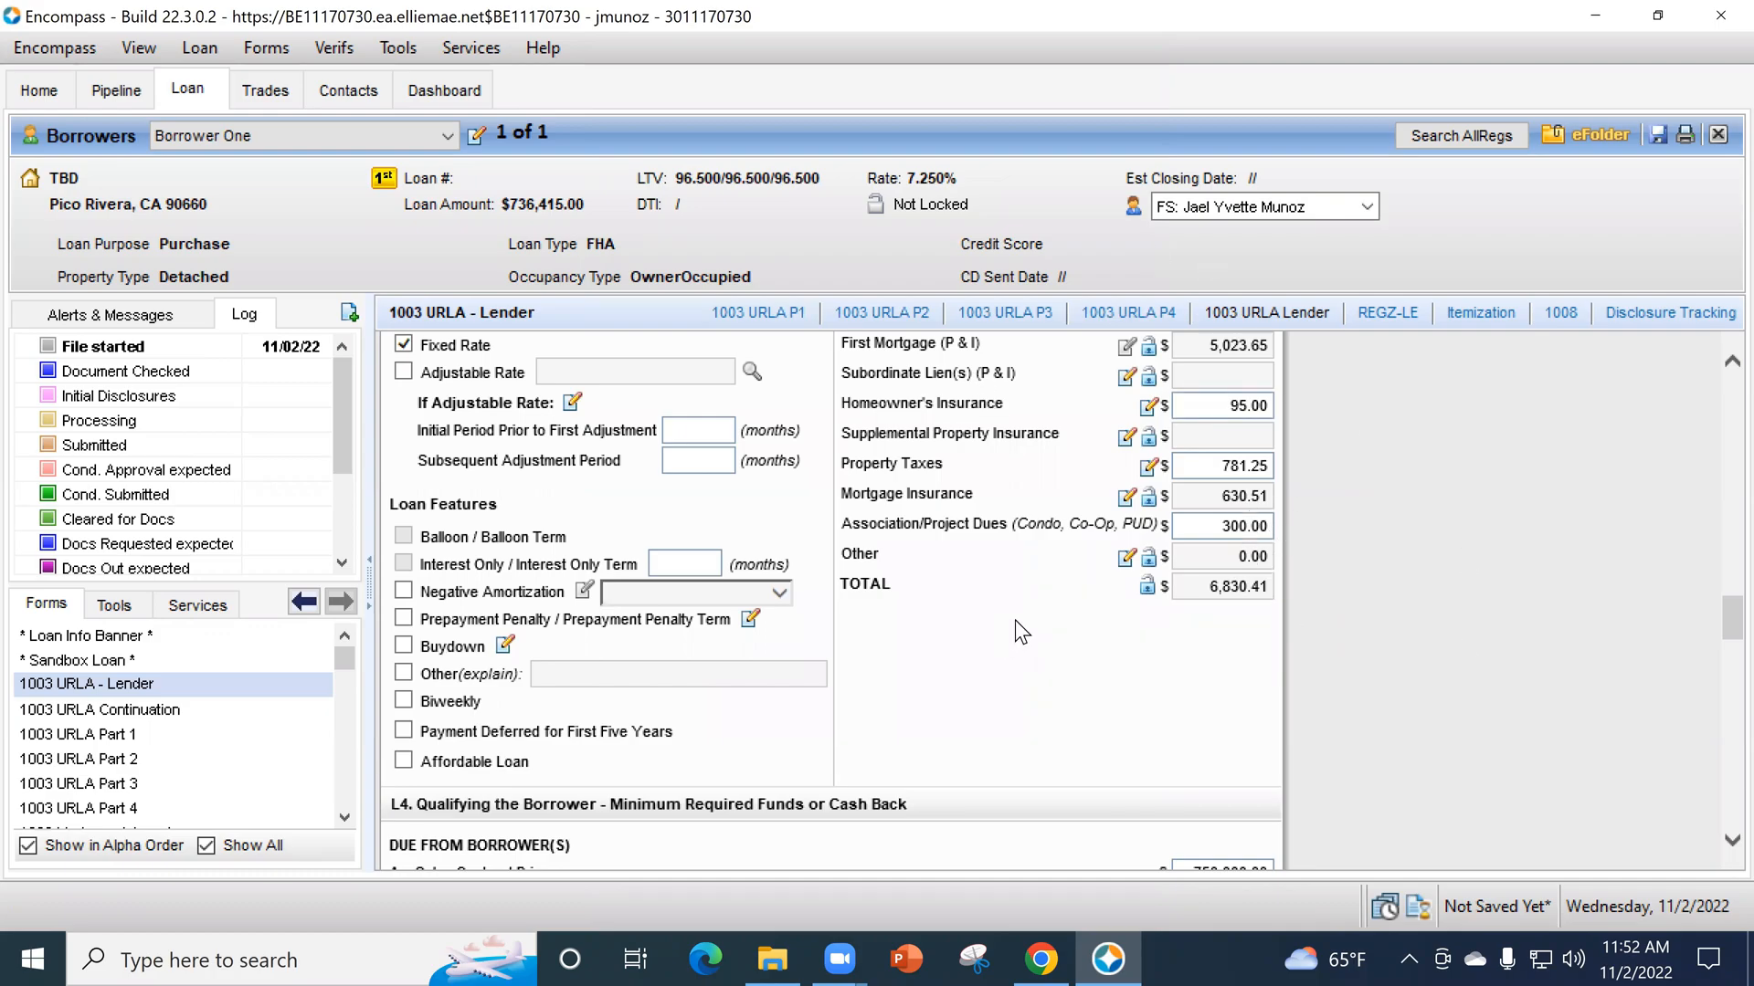
{"action": "scroll", "coordinate": [1016, 619], "scroll_direction": "down", "scroll_amount": 6}
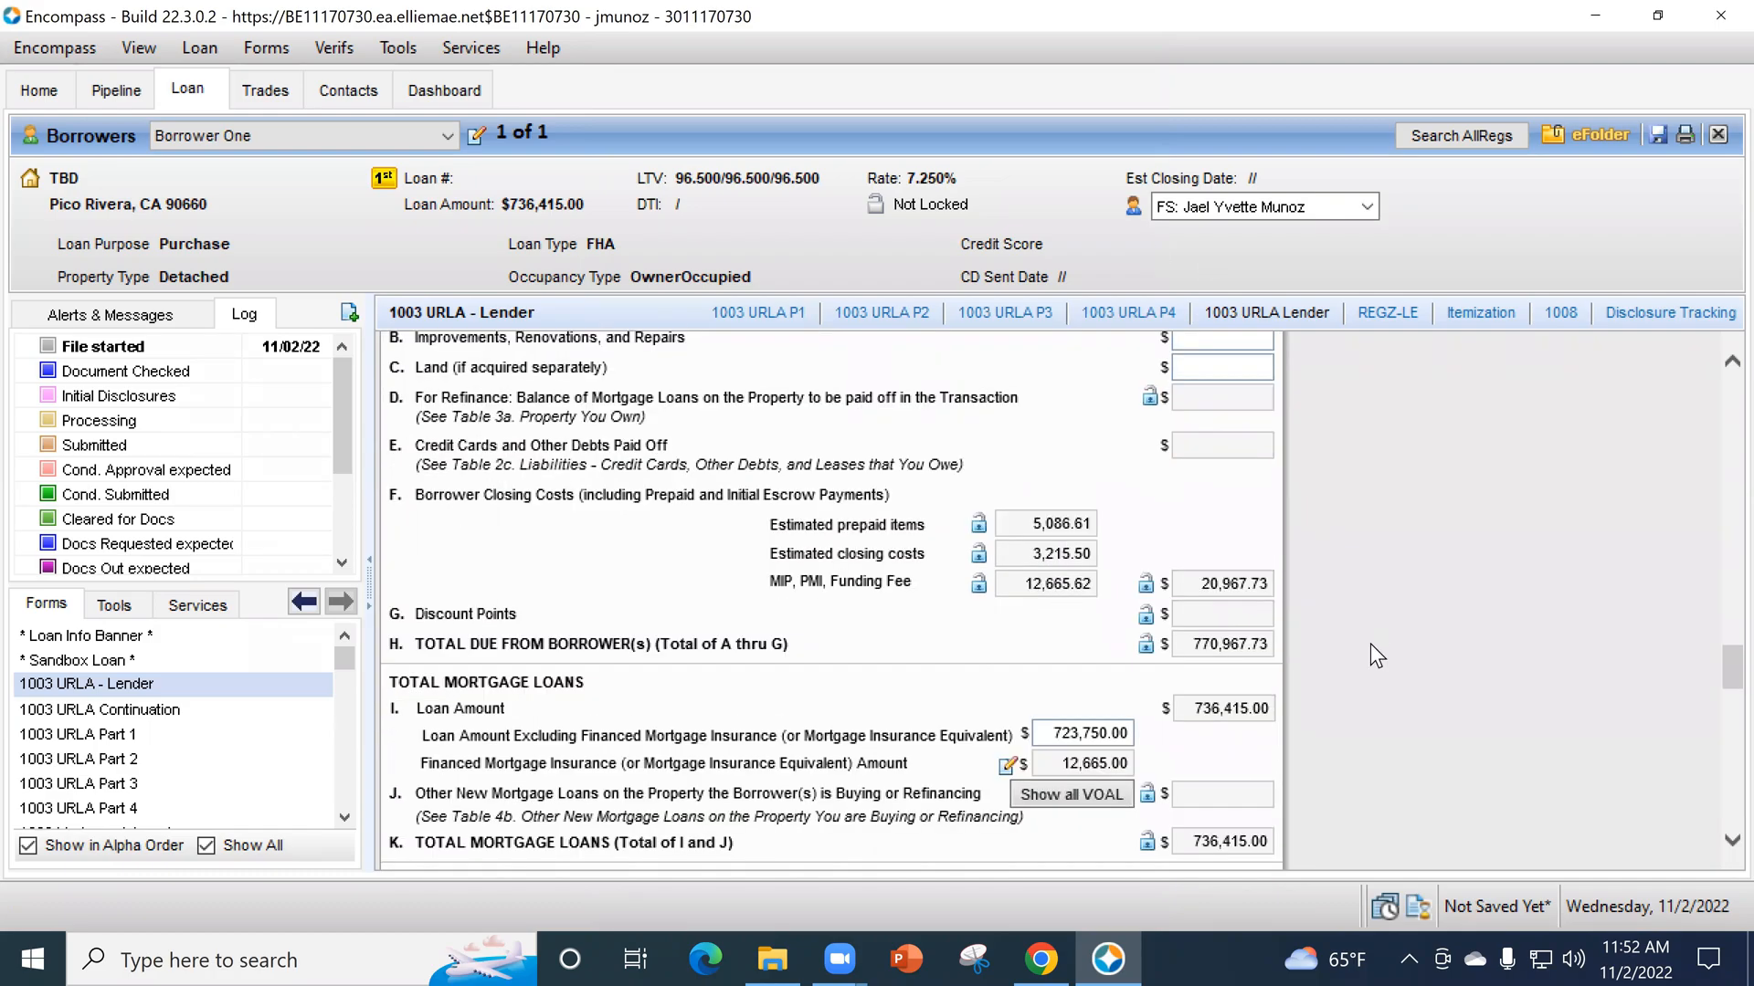
{"action": "scroll", "coordinate": [1375, 637], "scroll_direction": "down", "scroll_amount": 1}
{"action": "scroll", "coordinate": [1381, 621], "scroll_direction": "up", "scroll_amount": 2}
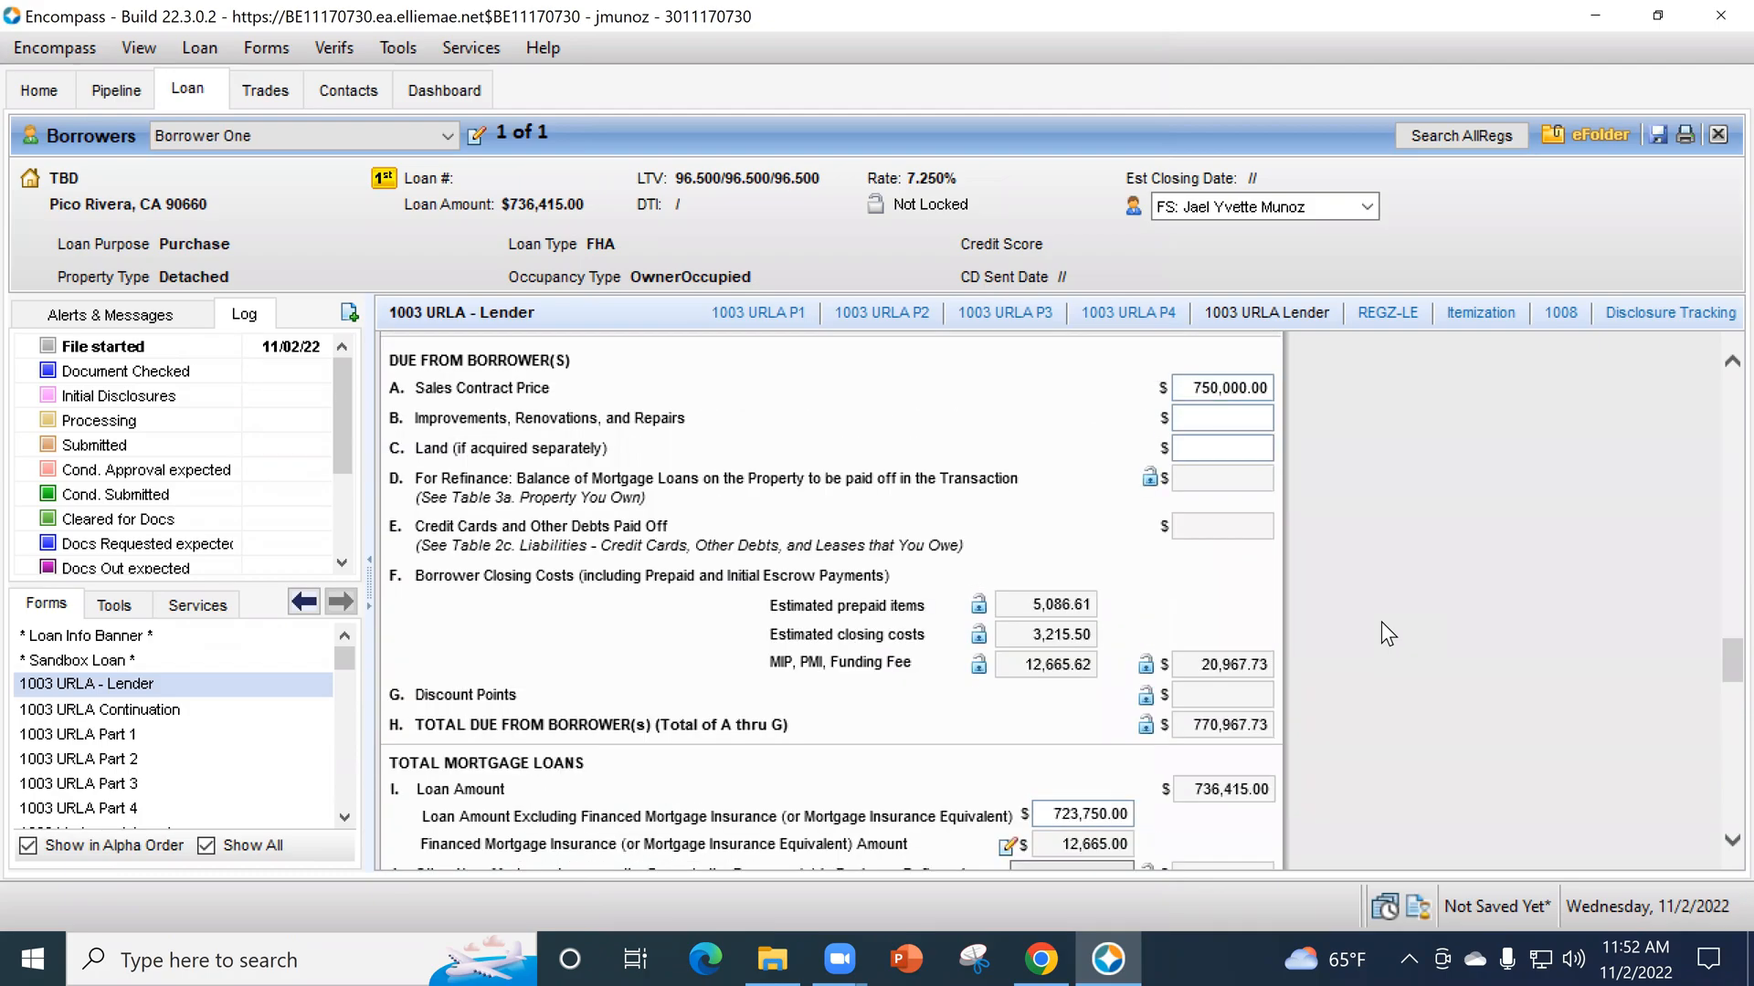
{"action": "scroll", "coordinate": [1381, 619], "scroll_direction": "down", "scroll_amount": 3}
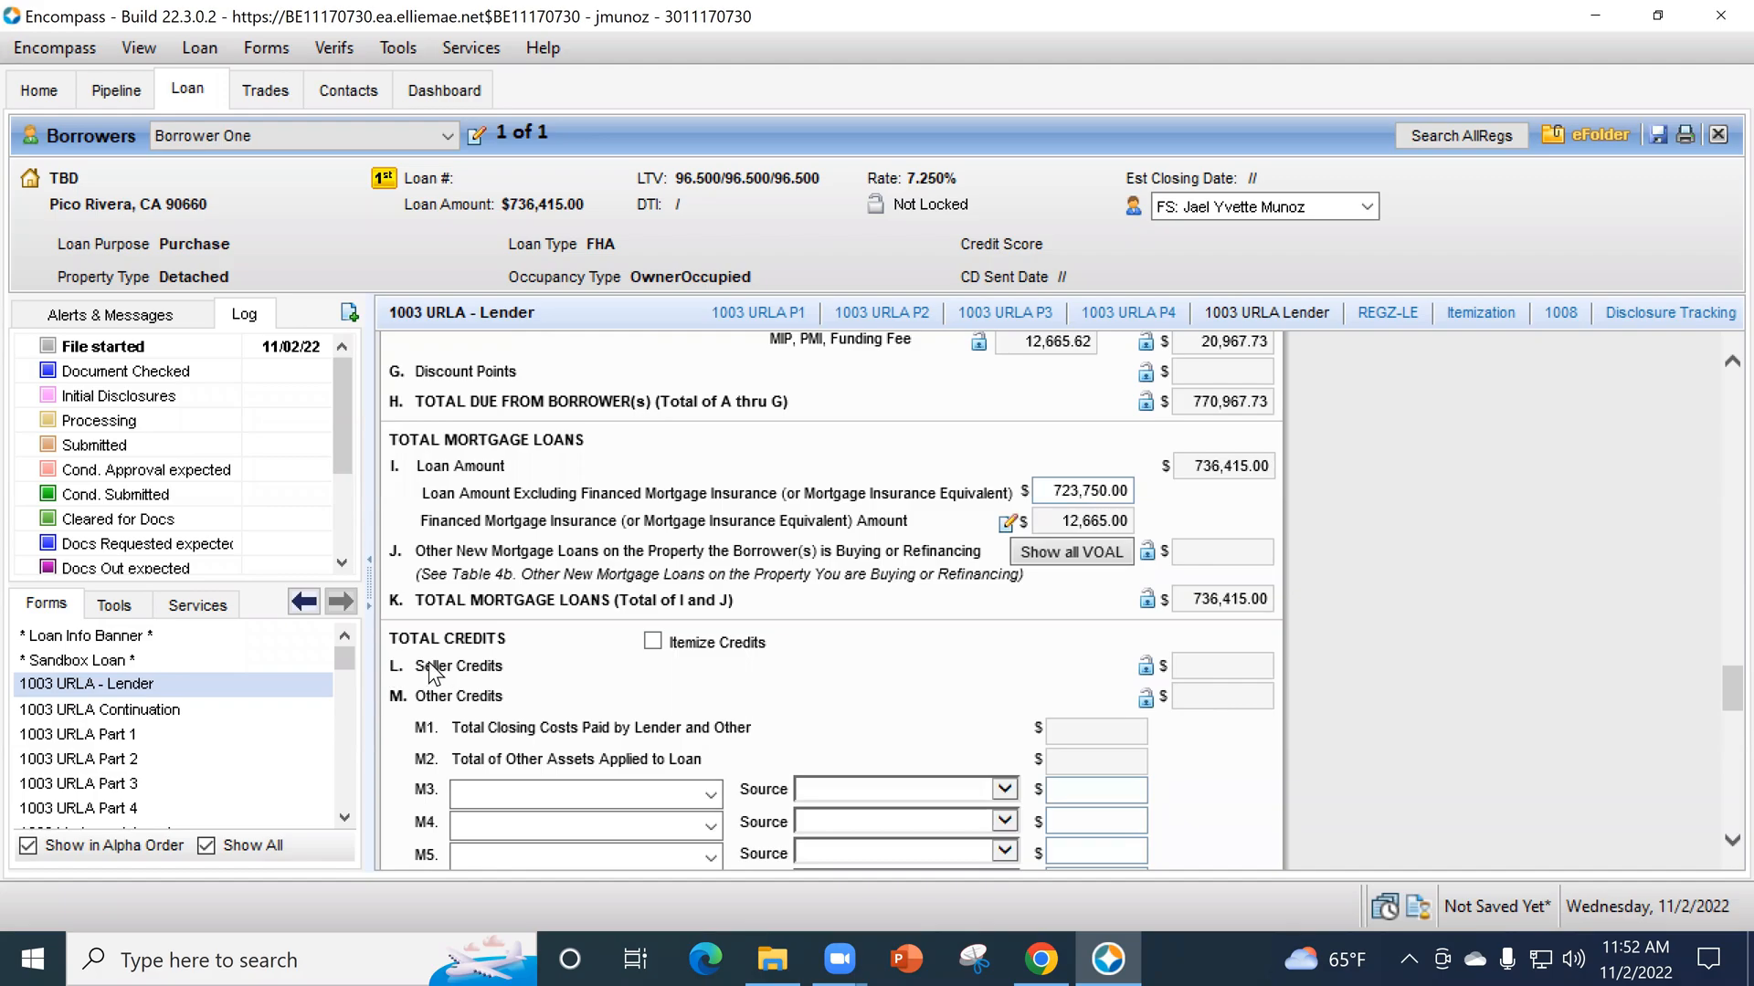
{"action": "scroll", "coordinate": [1366, 632], "scroll_direction": "down", "scroll_amount": 1}
{"action": "scroll", "coordinate": [1361, 632], "scroll_direction": "up", "scroll_amount": 4}
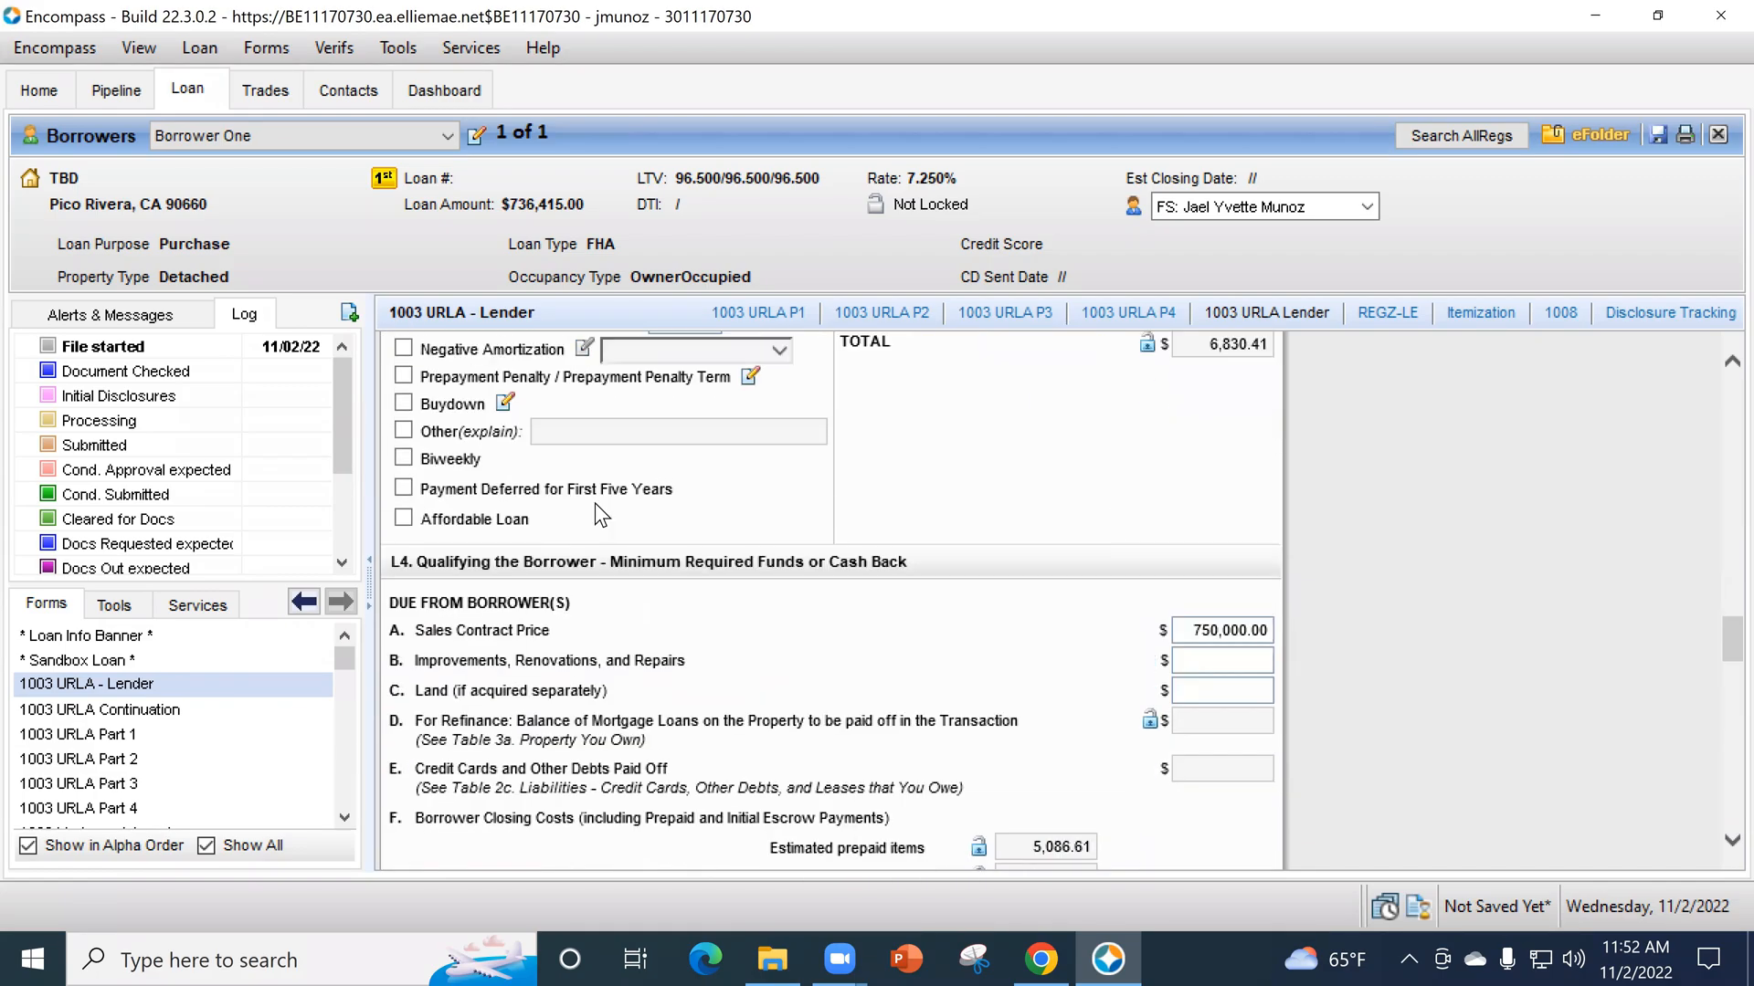
{"action": "scroll", "coordinate": [1361, 621], "scroll_direction": "down", "scroll_amount": 3}
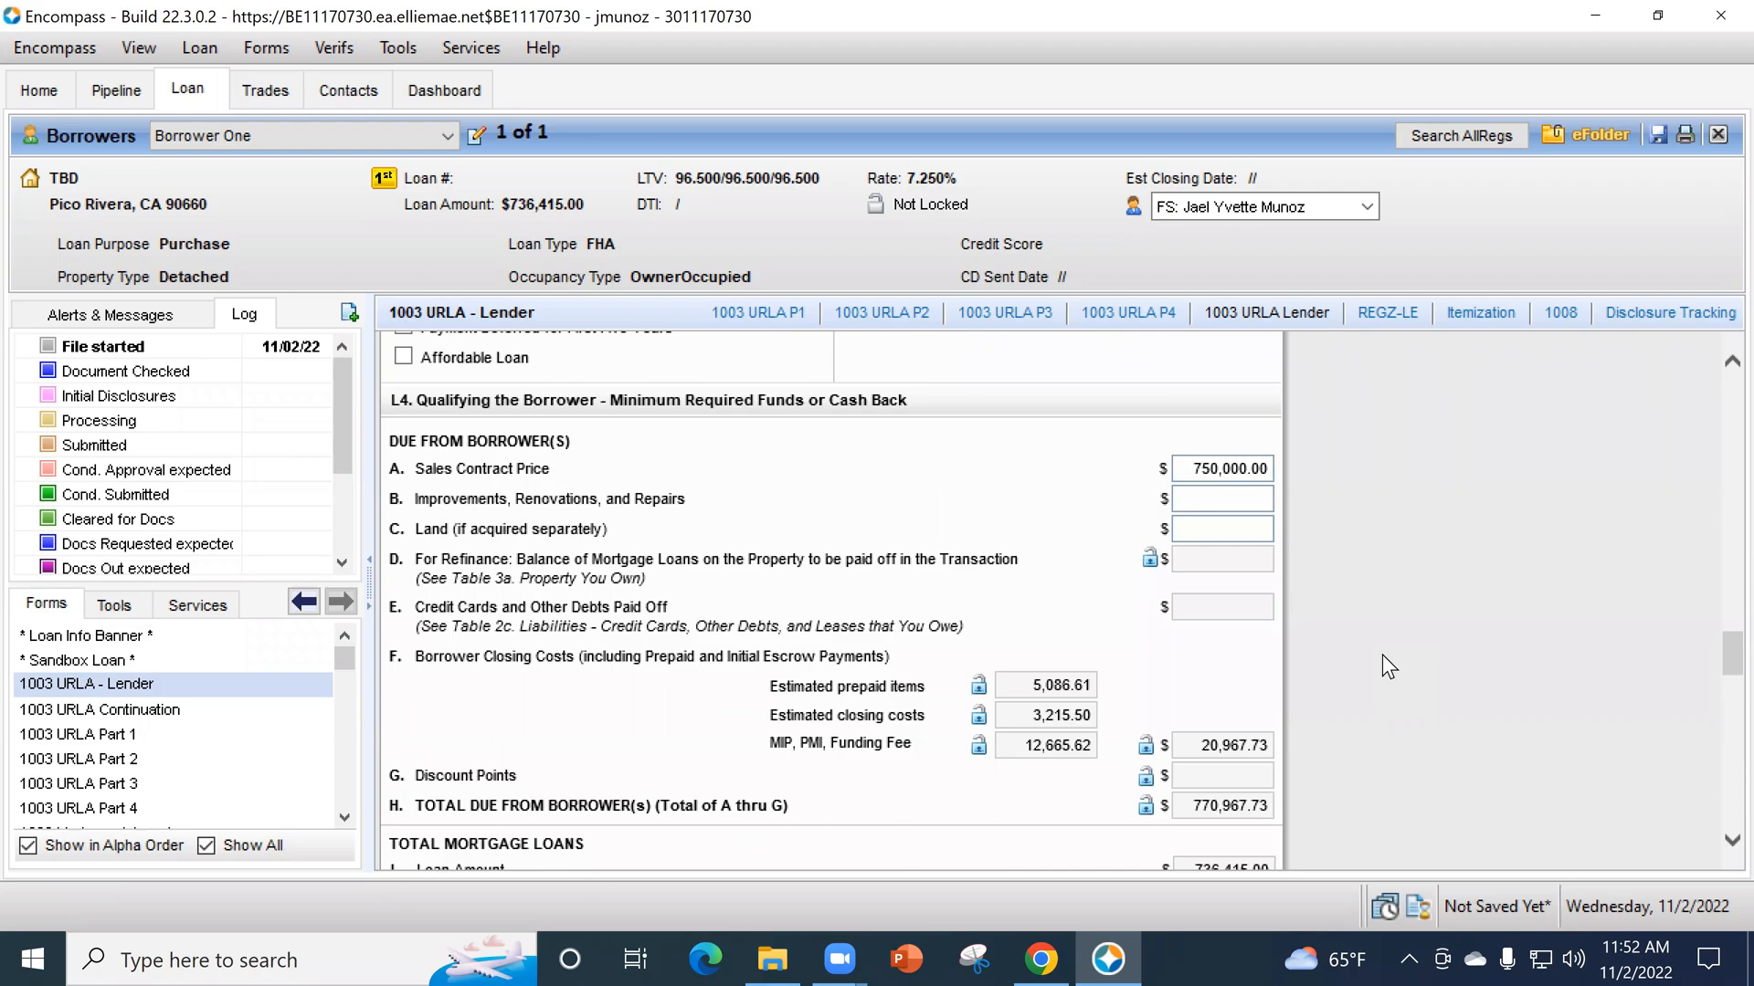
{"action": "scroll", "coordinate": [1383, 667], "scroll_direction": "down", "scroll_amount": 3}
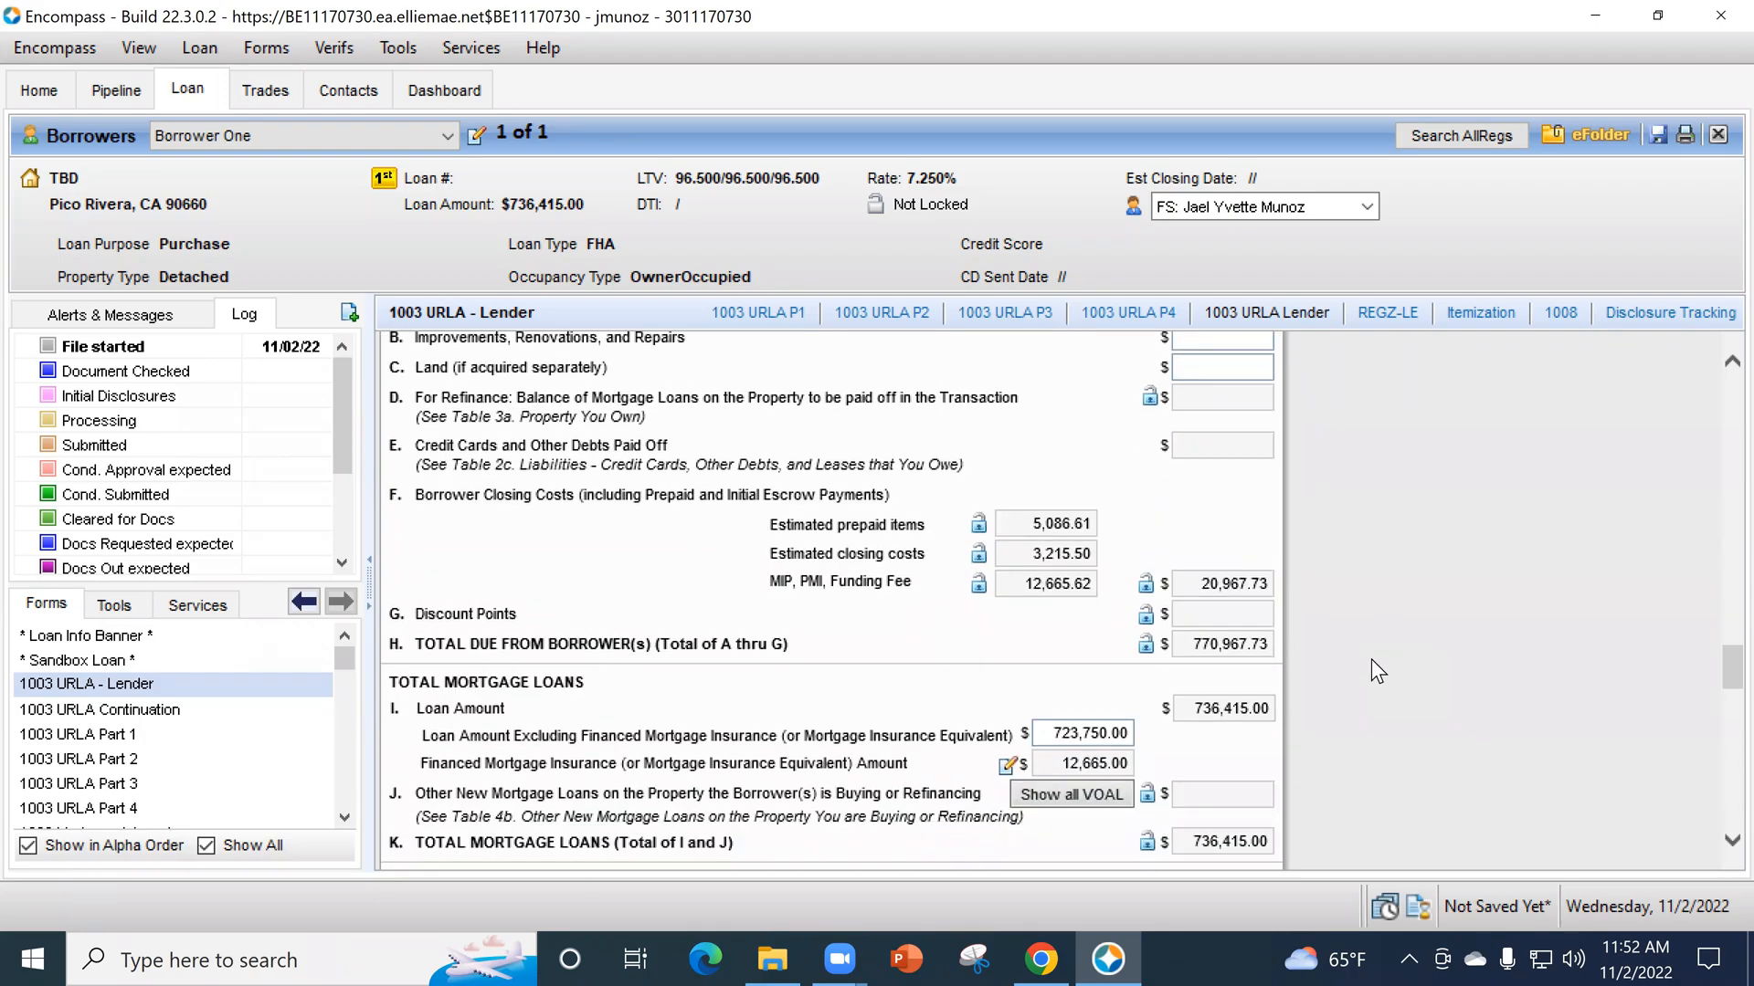
{"action": "scroll", "coordinate": [1447, 632], "scroll_direction": "down", "scroll_amount": 3}
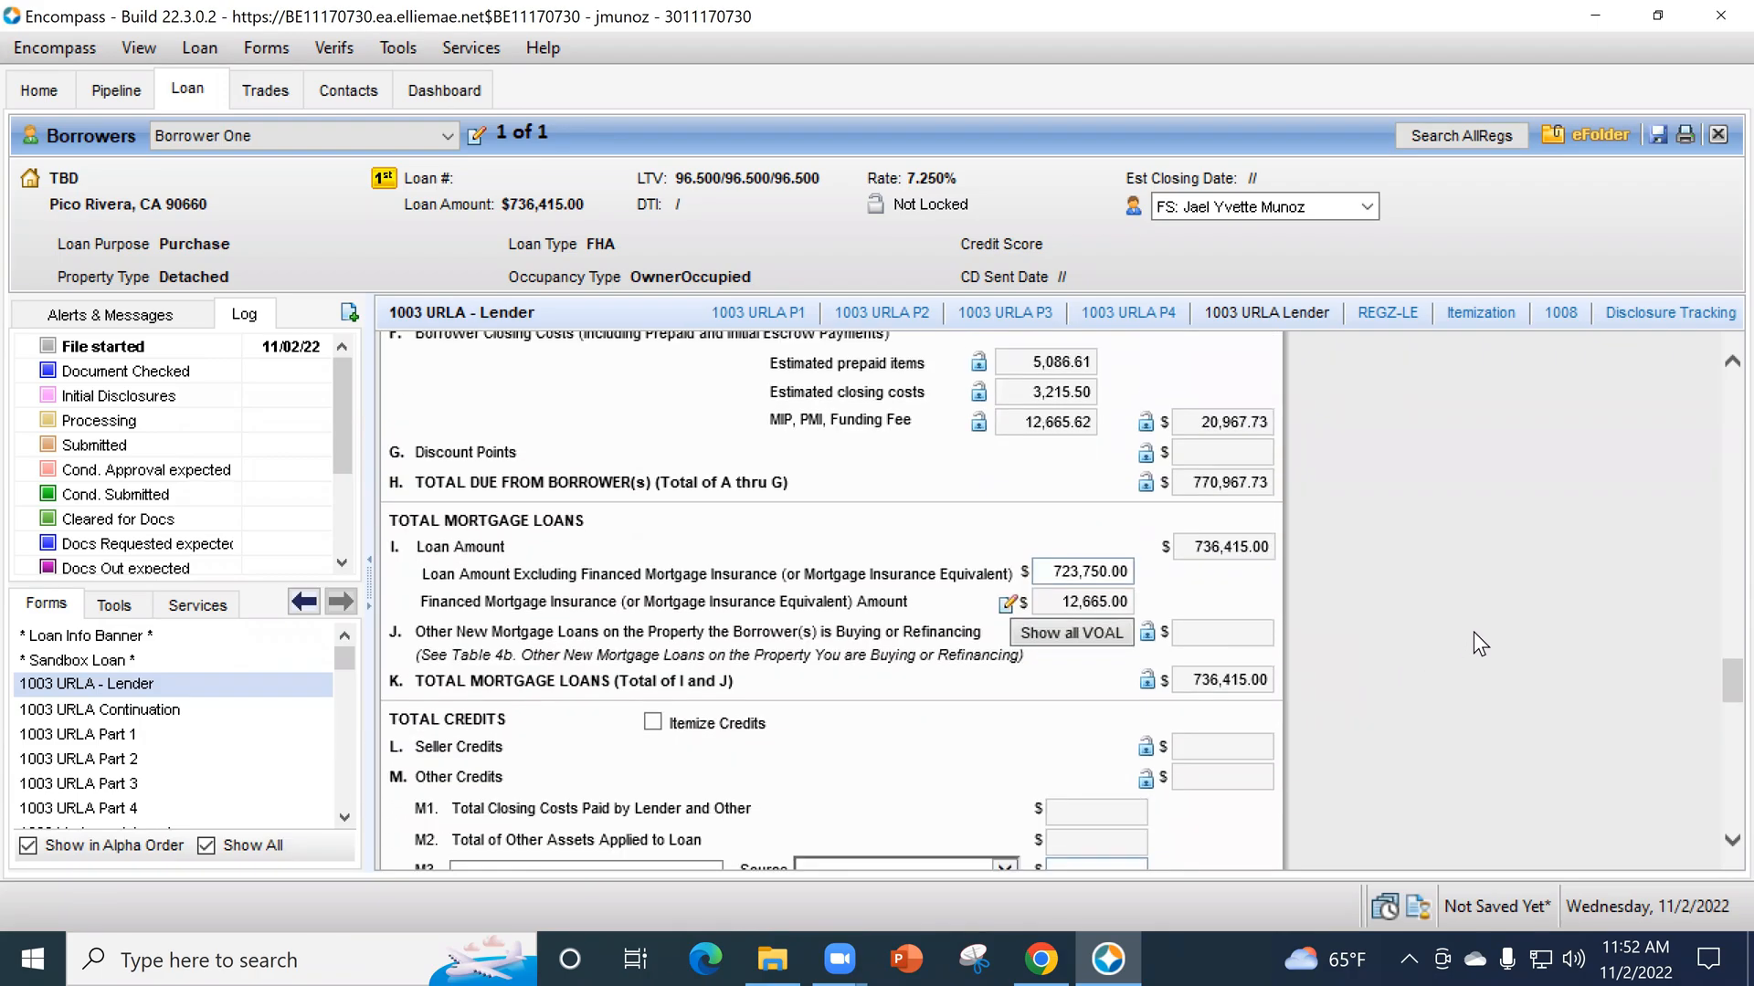
{"action": "scroll", "coordinate": [1474, 634], "scroll_direction": "down", "scroll_amount": 2}
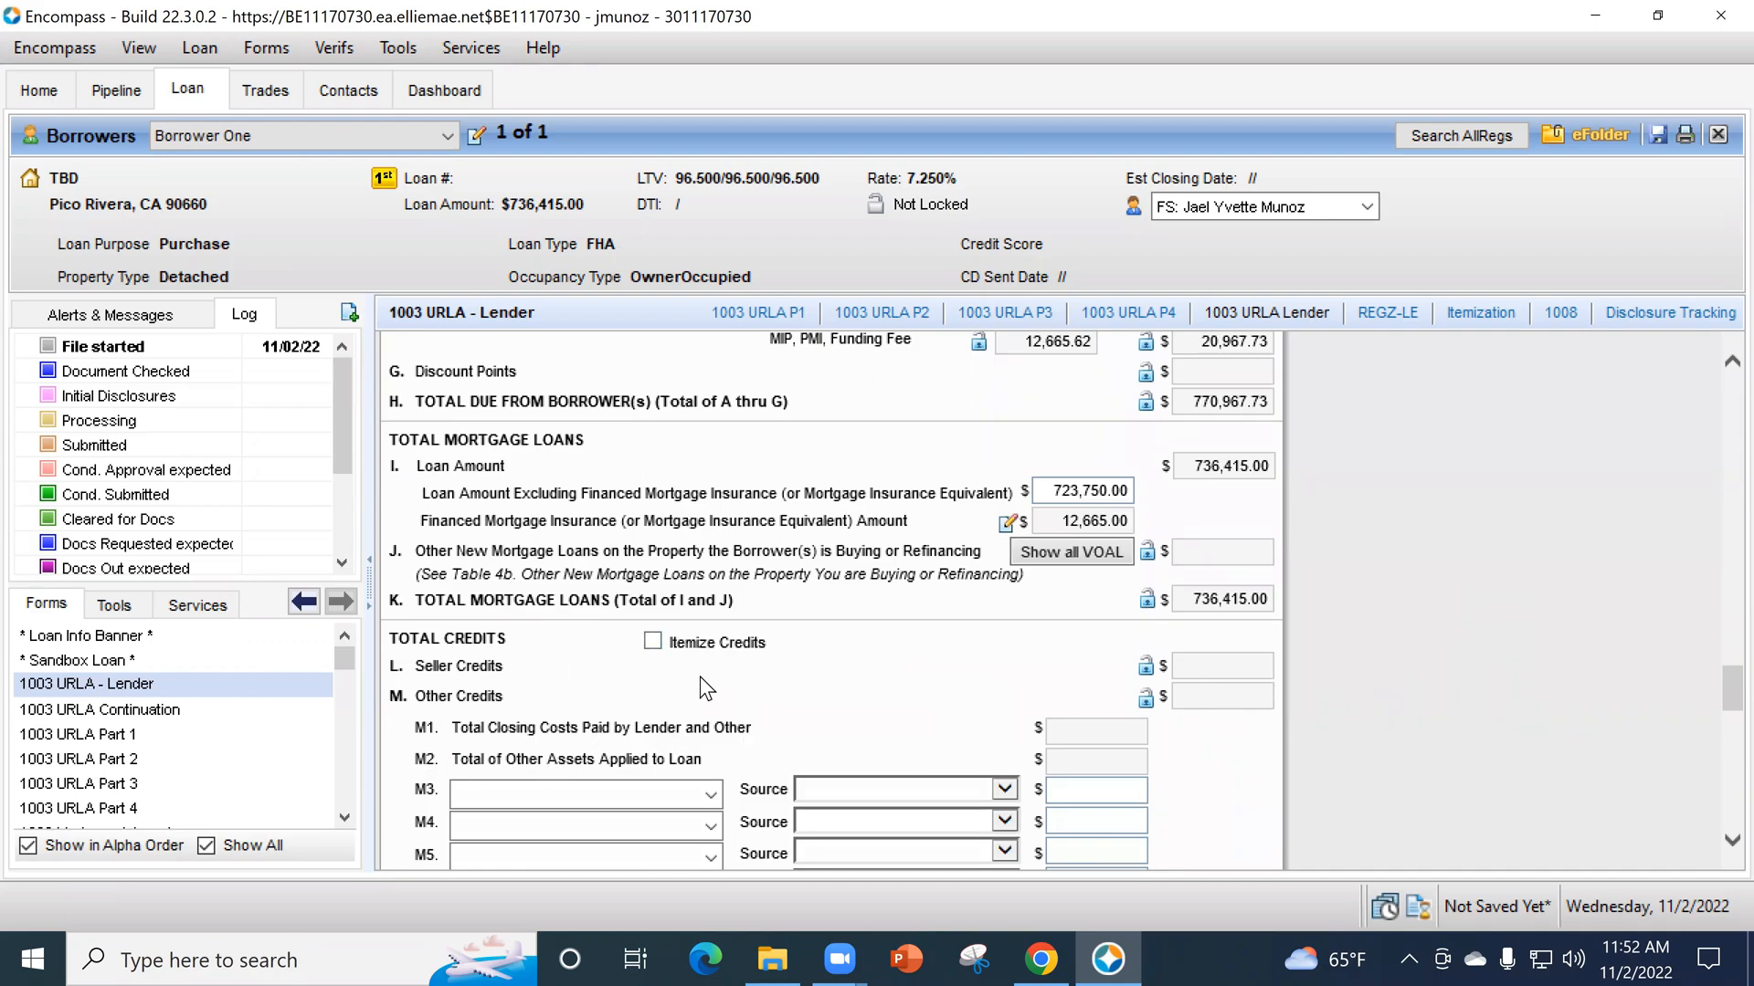
- Unlock the seller credits amount under total credits in L4 and set it to 15,000.00
{"action": "scroll", "coordinate": [661, 647], "scroll_direction": "down", "scroll_amount": 2}
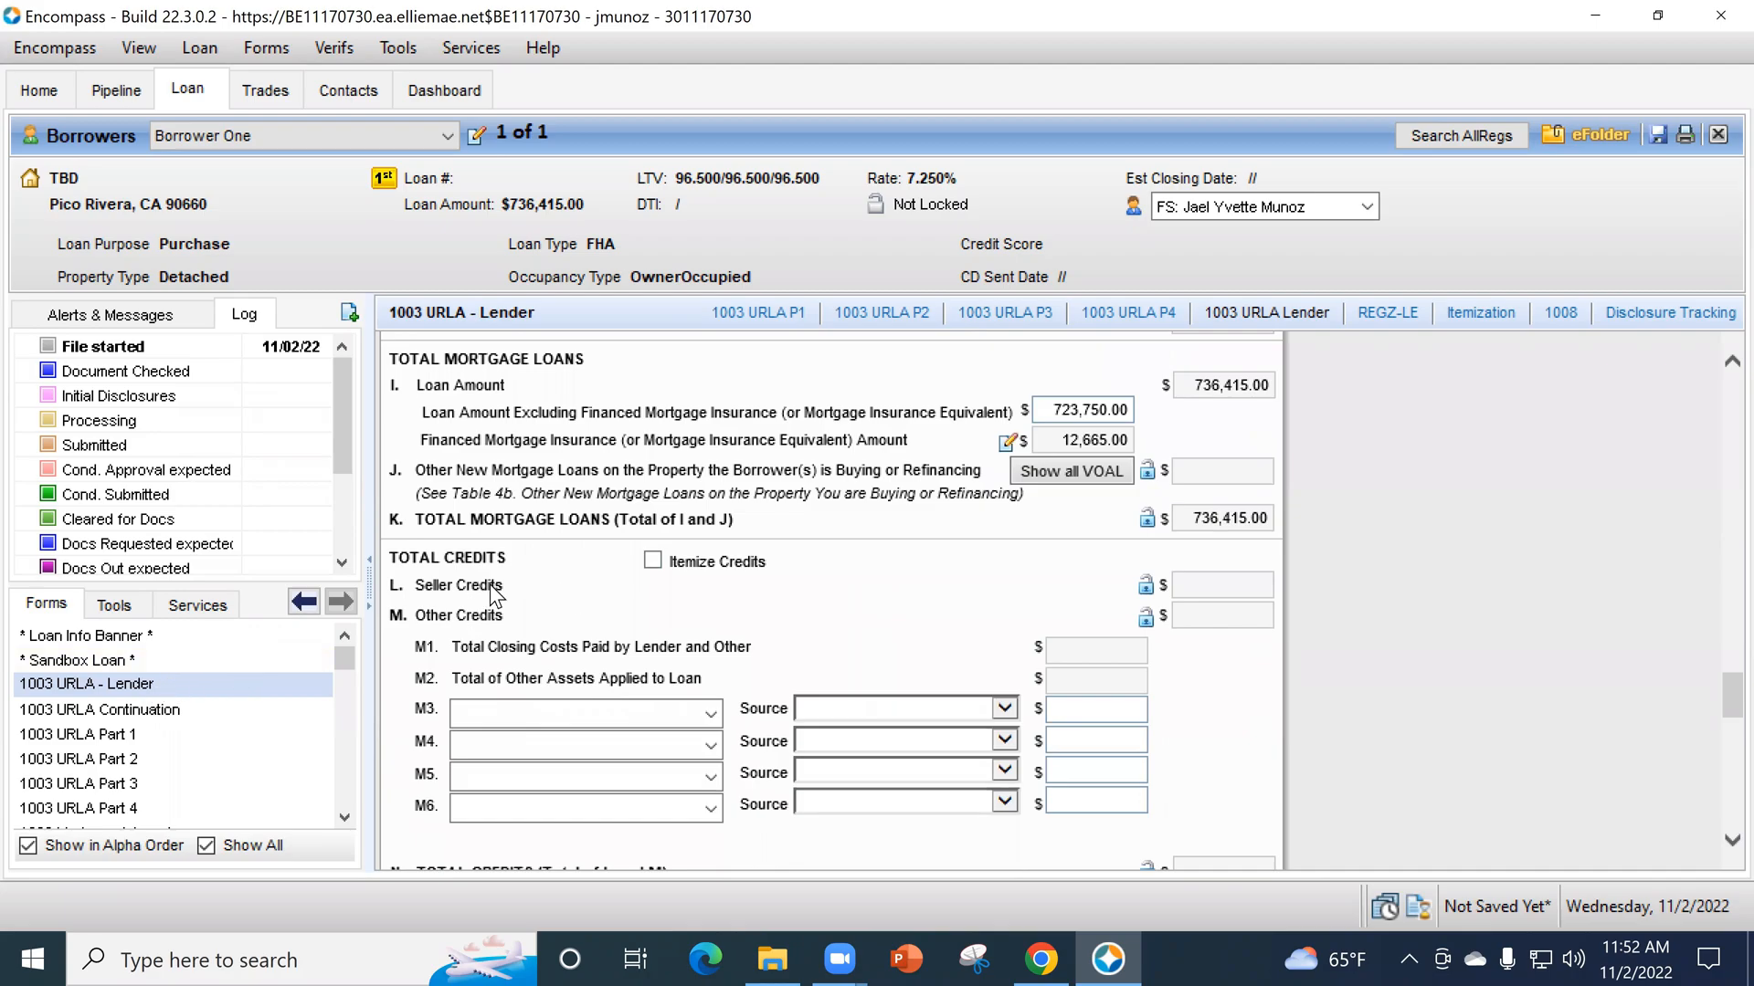
{"action": "left_click", "coordinate": [1146, 590]}
{"action": "left_click", "coordinate": [1220, 588]}
{"action": "type", "text": "15000"}
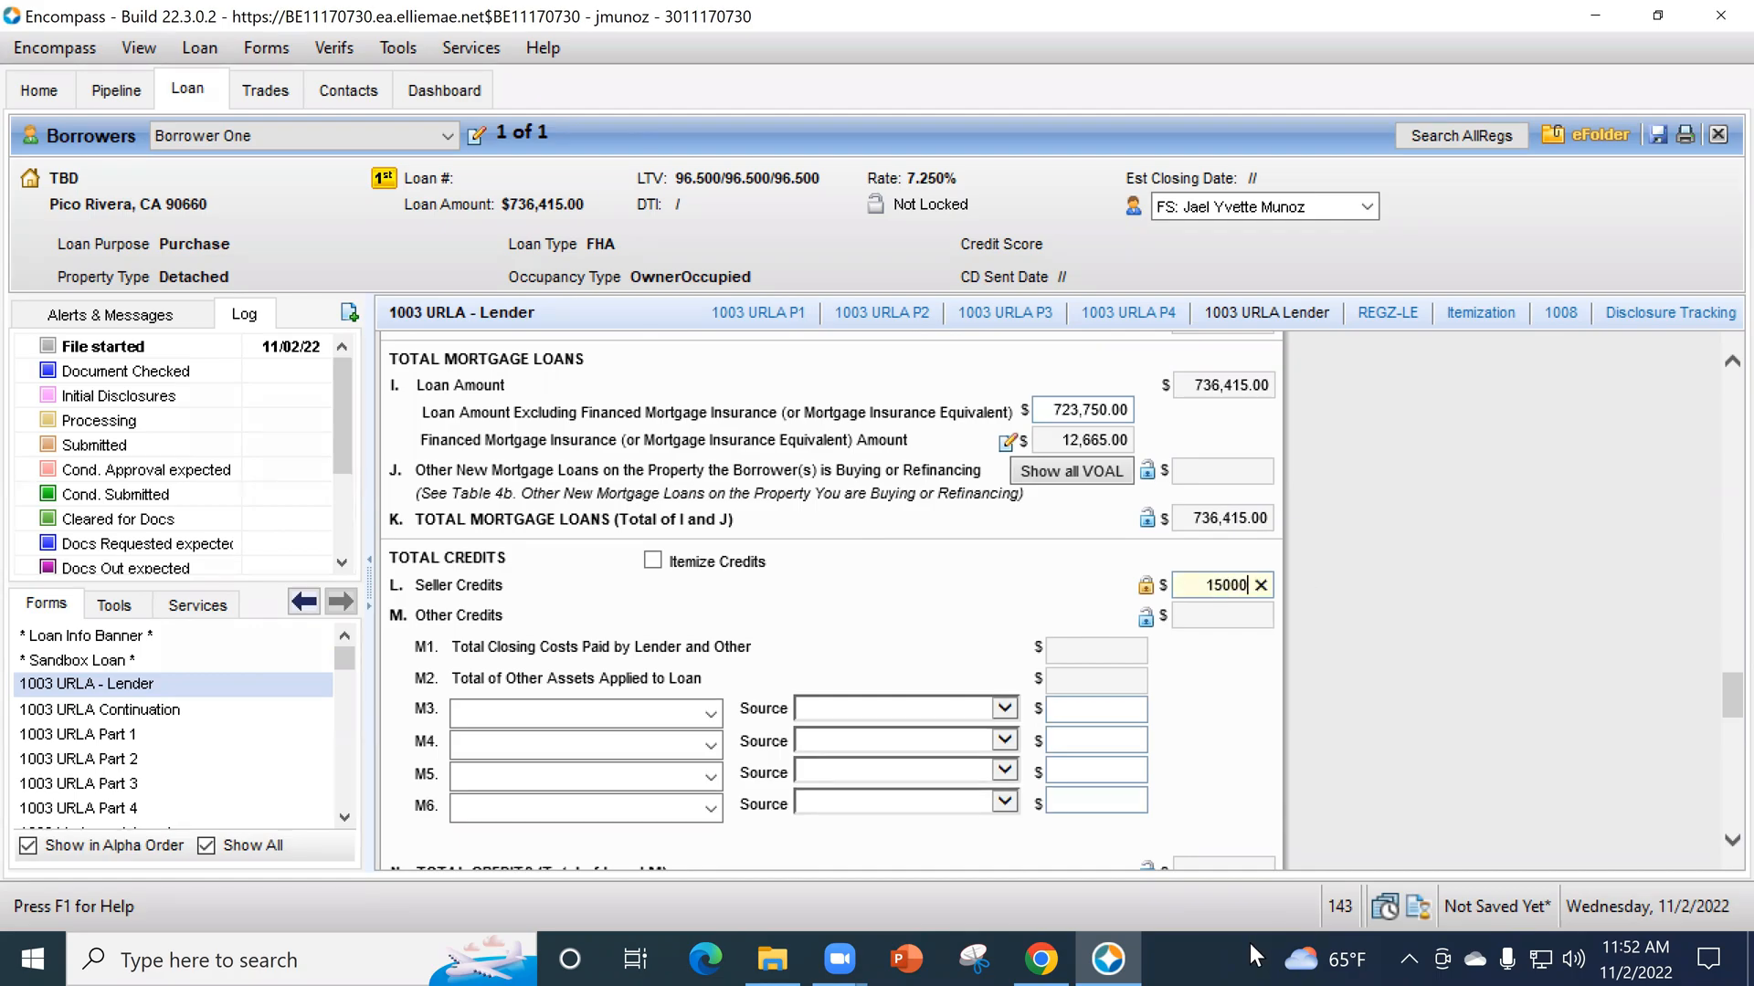
{"action": "left_click", "coordinate": [1258, 584]}
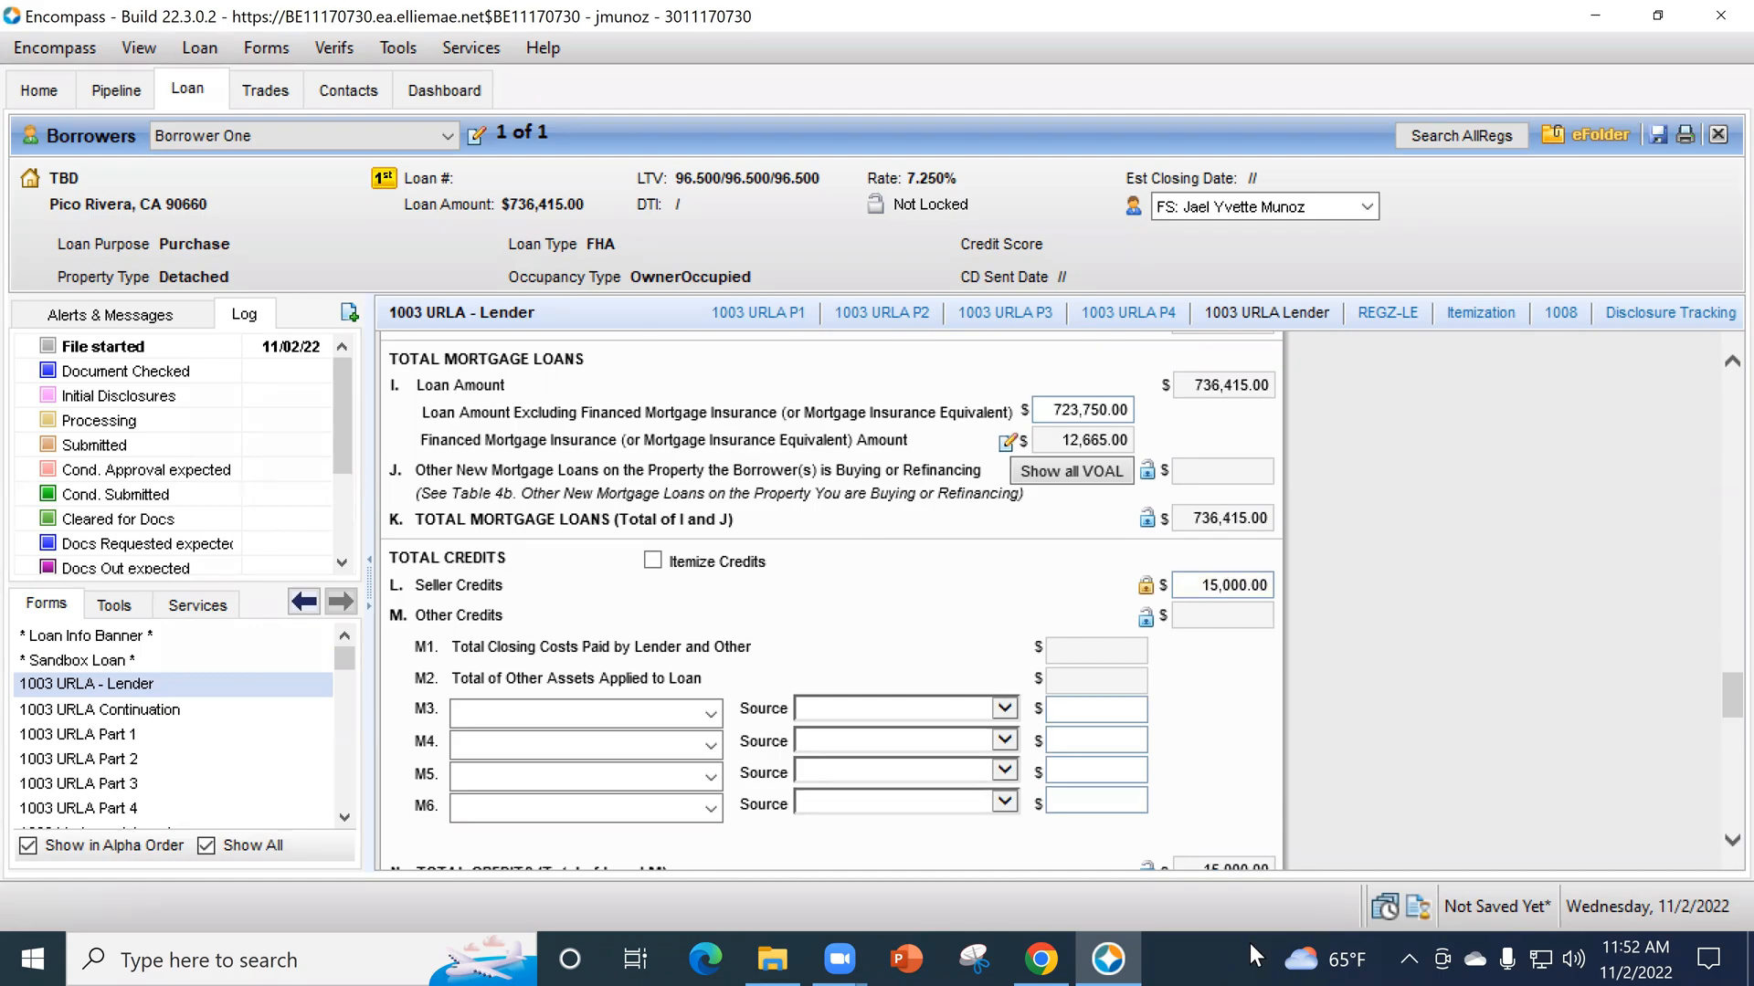
{"action": "scroll", "coordinate": [1276, 591], "scroll_direction": "down", "scroll_amount": 2}
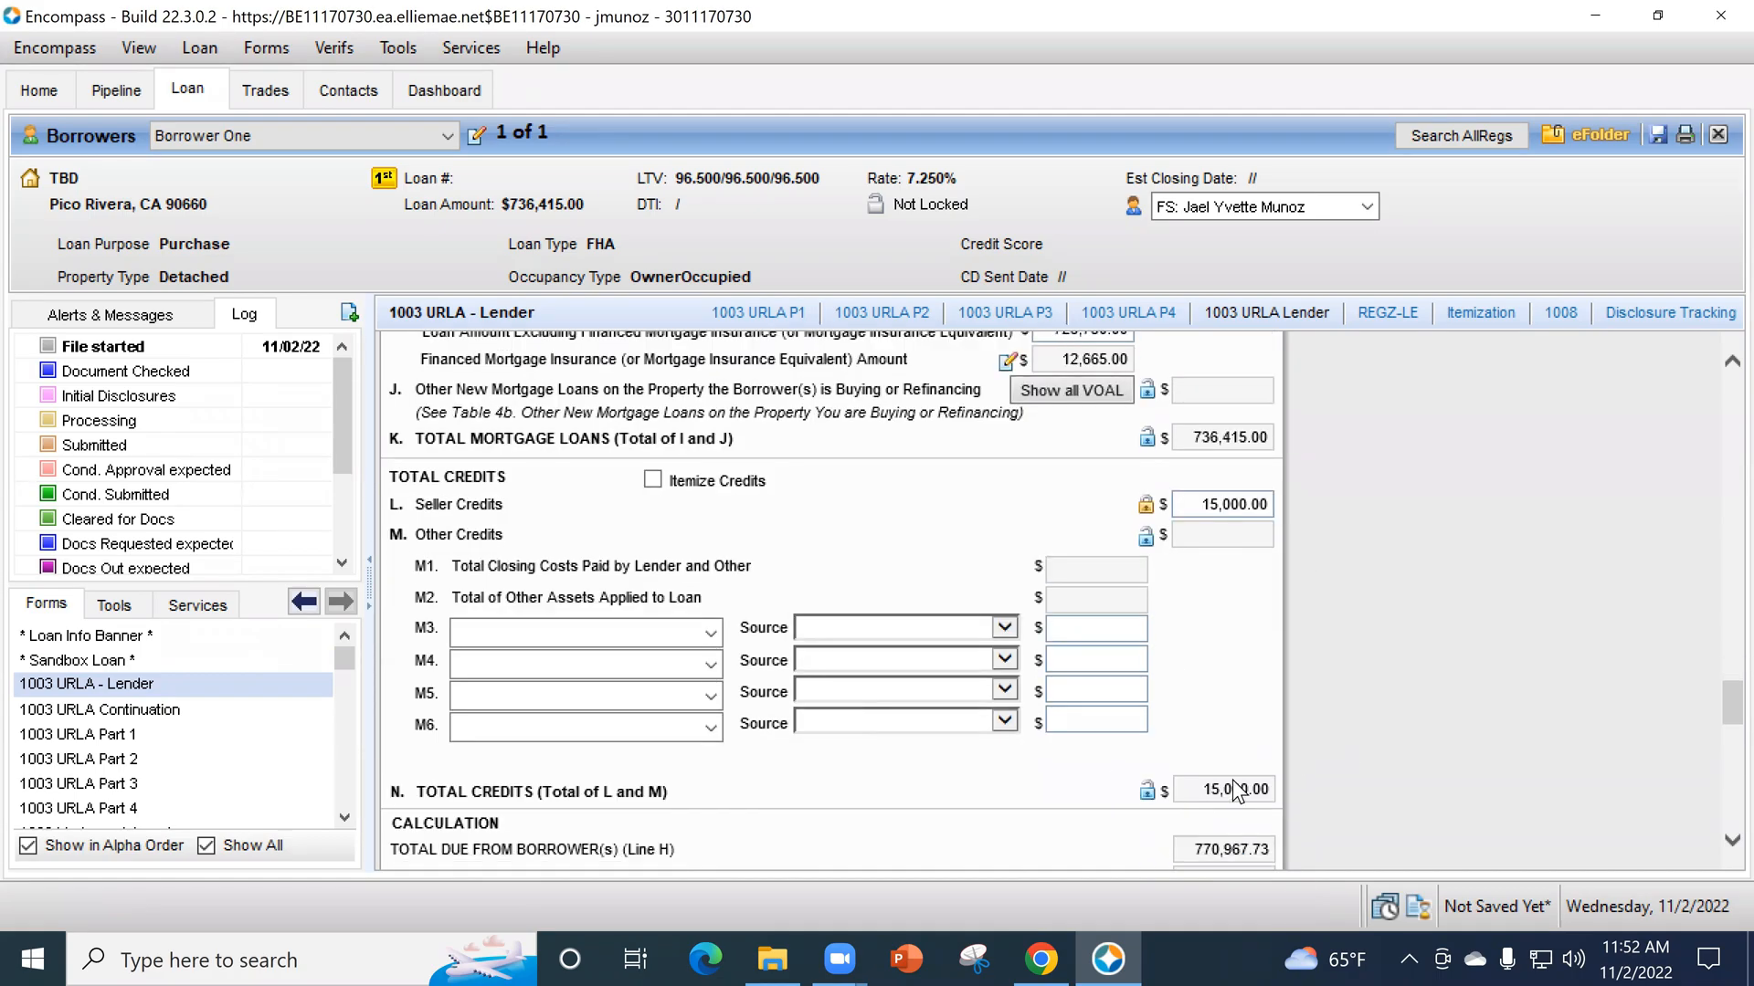
- Examine the L4 cash from/to the borrower calculation and the L5 homeownership education and housing counseling questions
{"action": "scroll", "coordinate": [1257, 758], "scroll_direction": "down", "scroll_amount": 2}
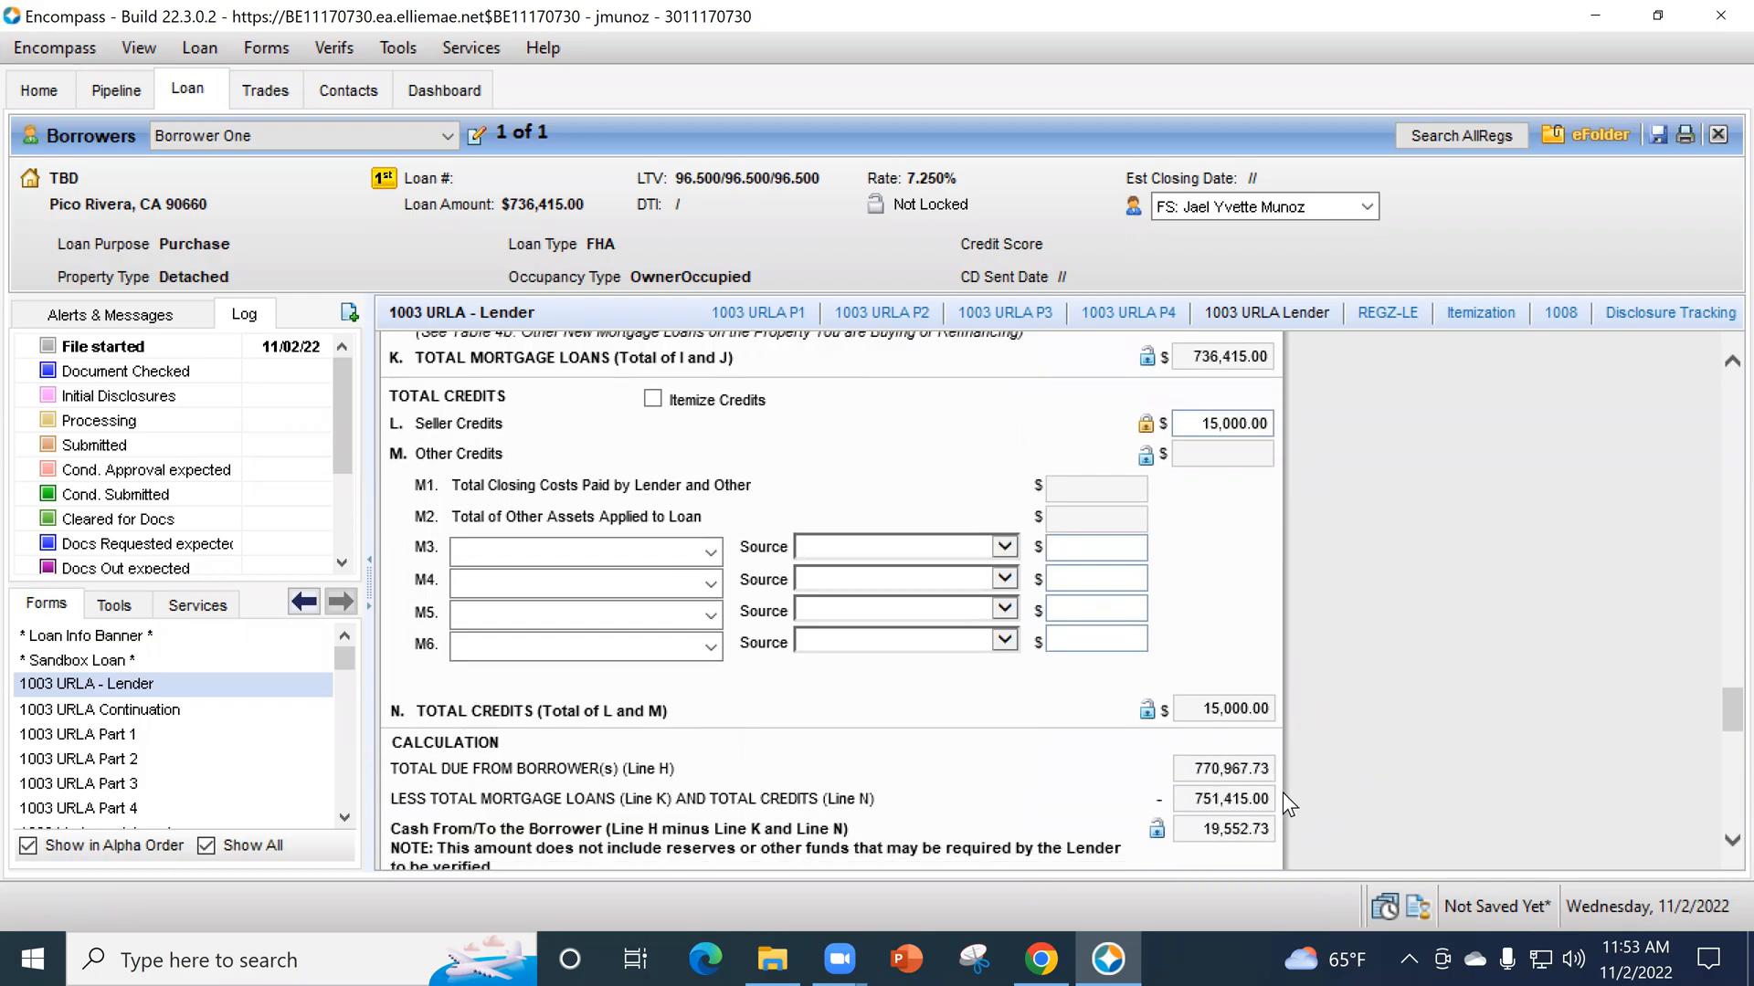
{"action": "scroll", "coordinate": [1307, 716], "scroll_direction": "down", "scroll_amount": 2}
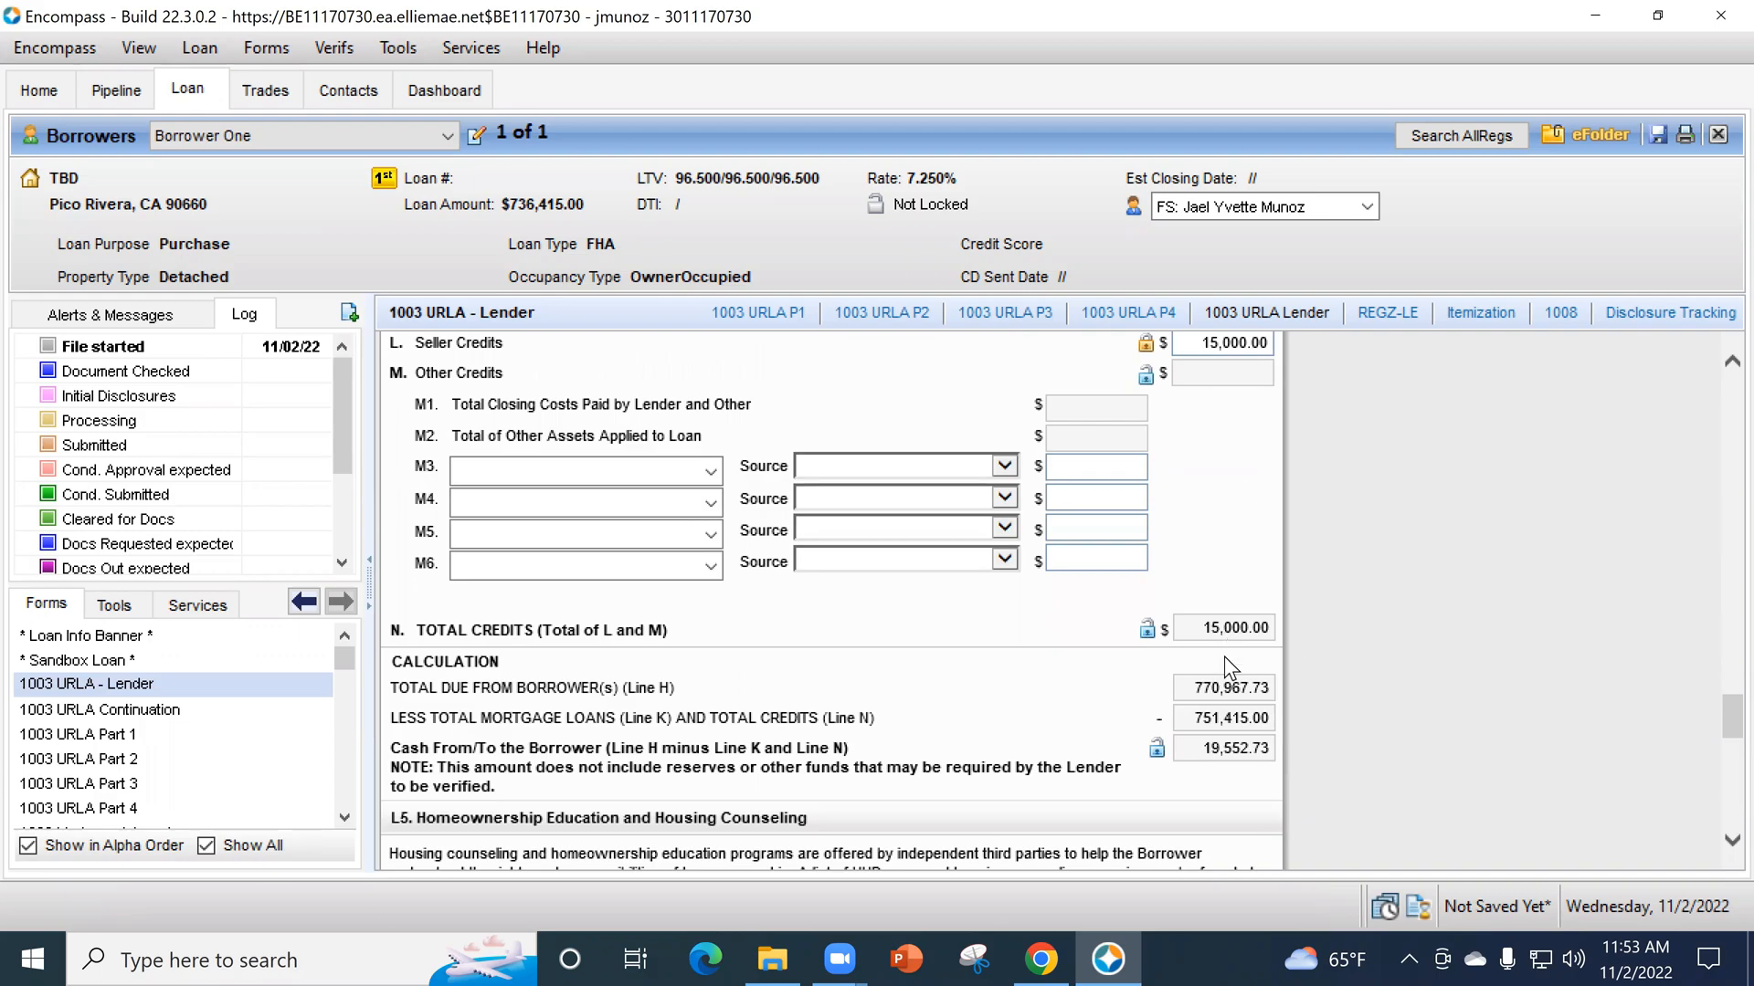
{"action": "scroll", "coordinate": [1229, 593], "scroll_direction": "up", "scroll_amount": 4}
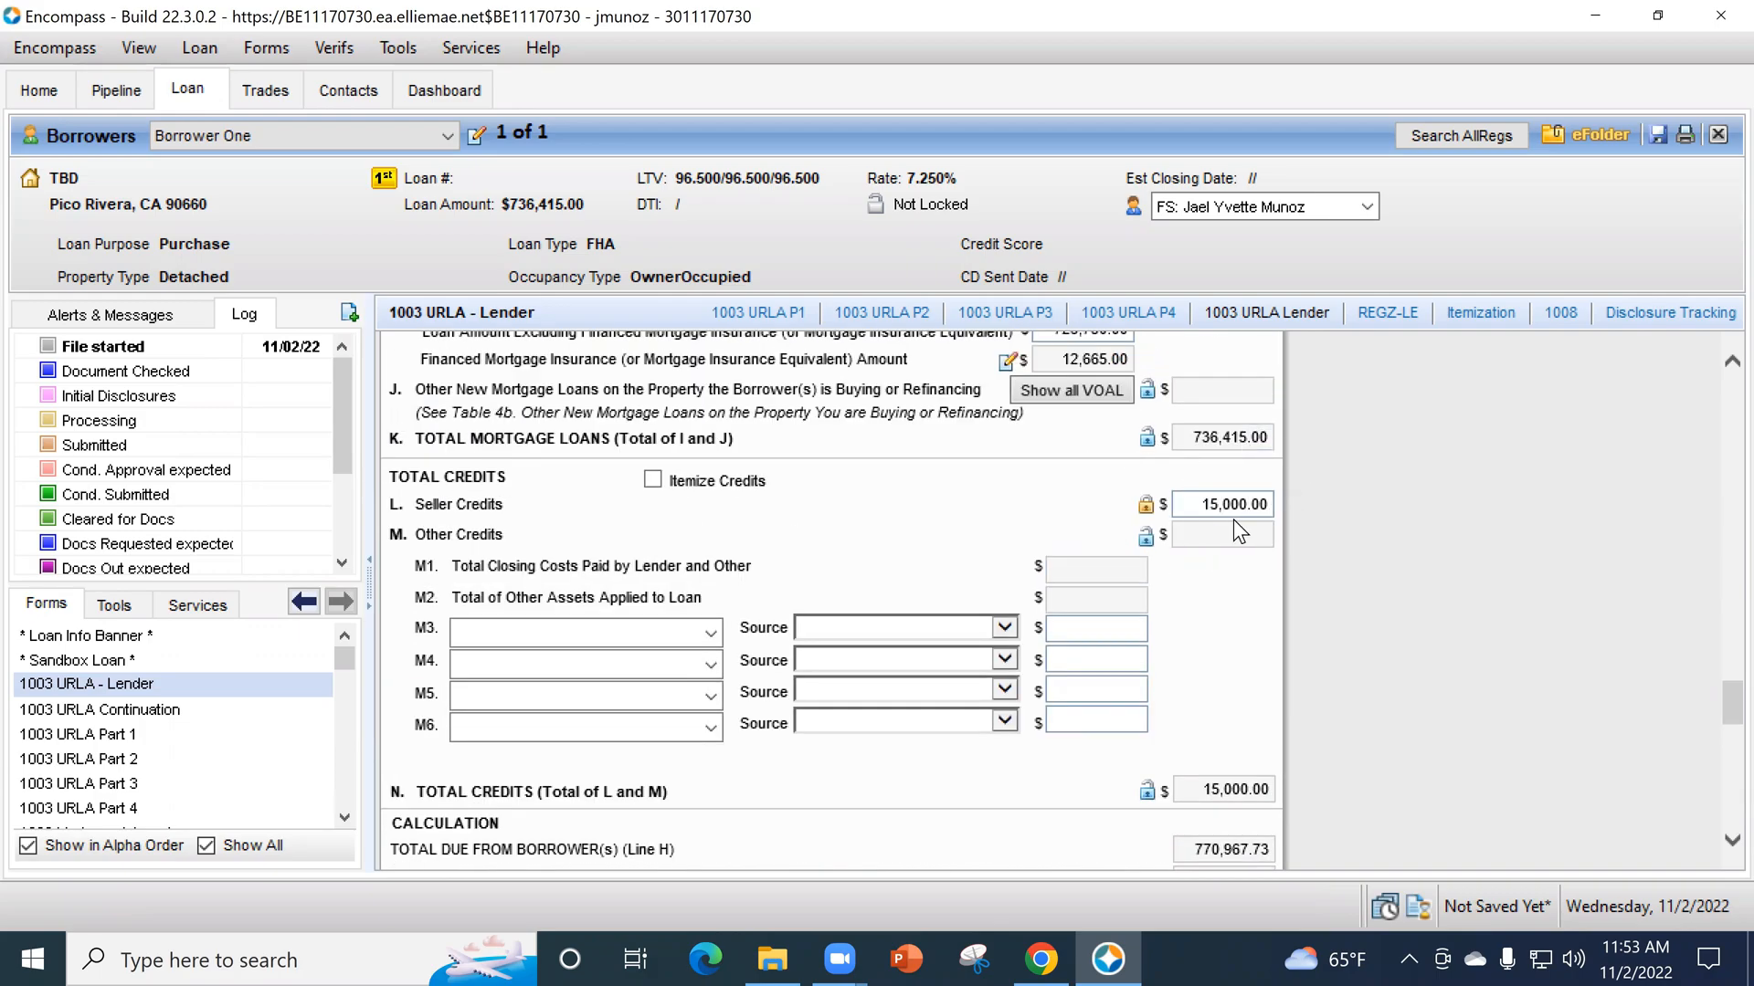
{"action": "scroll", "coordinate": [1330, 584], "scroll_direction": "down", "scroll_amount": 4}
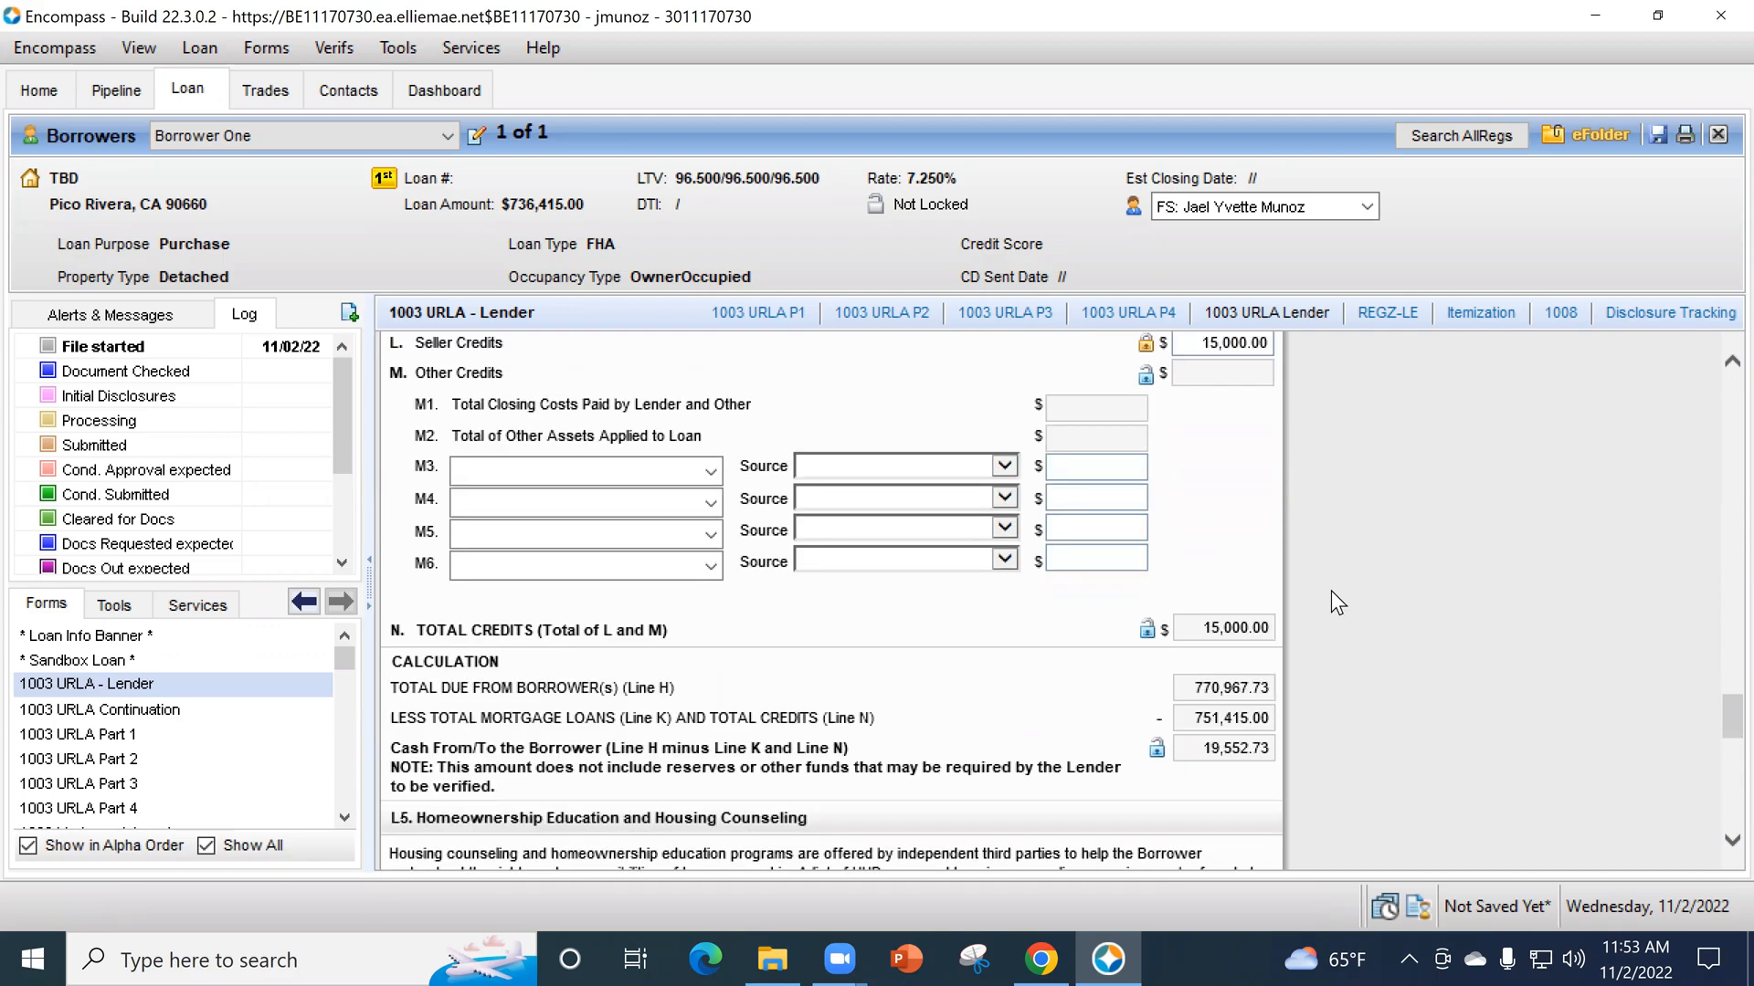
{"action": "scroll", "coordinate": [1334, 592], "scroll_direction": "down", "scroll_amount": 6}
{"action": "scroll", "coordinate": [1334, 595], "scroll_direction": "down", "scroll_amount": 8}
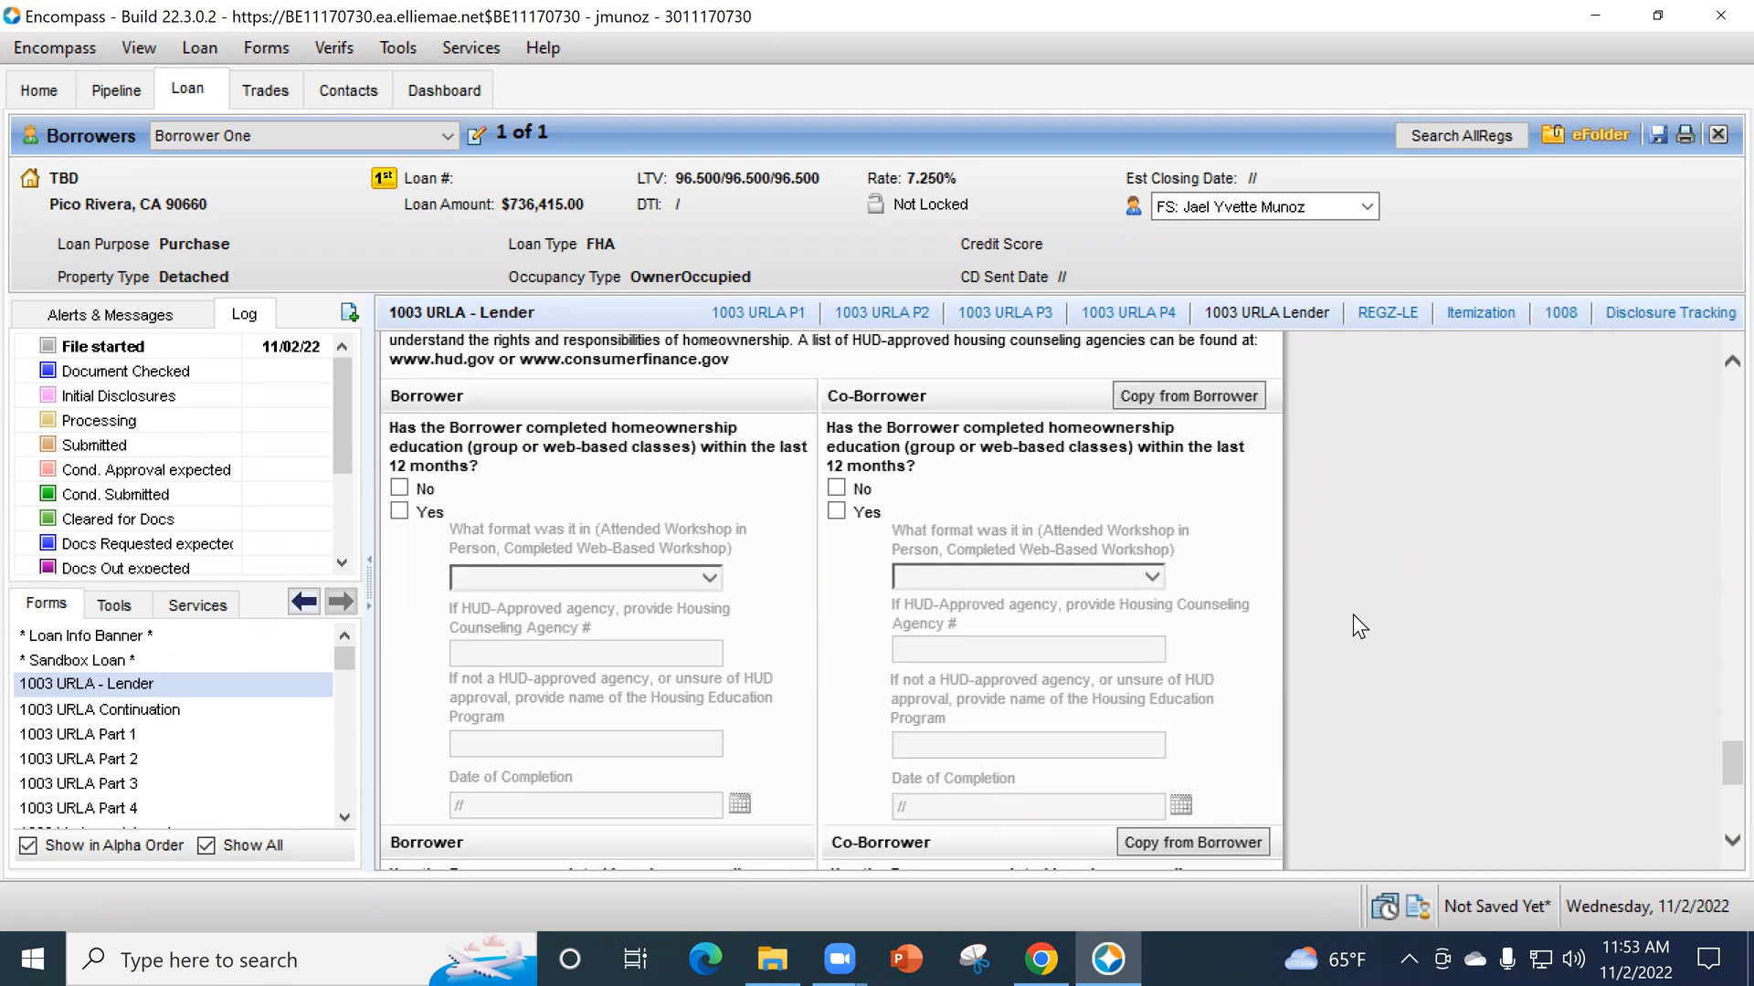
{"action": "scroll", "coordinate": [1345, 623], "scroll_direction": "up", "scroll_amount": 5}
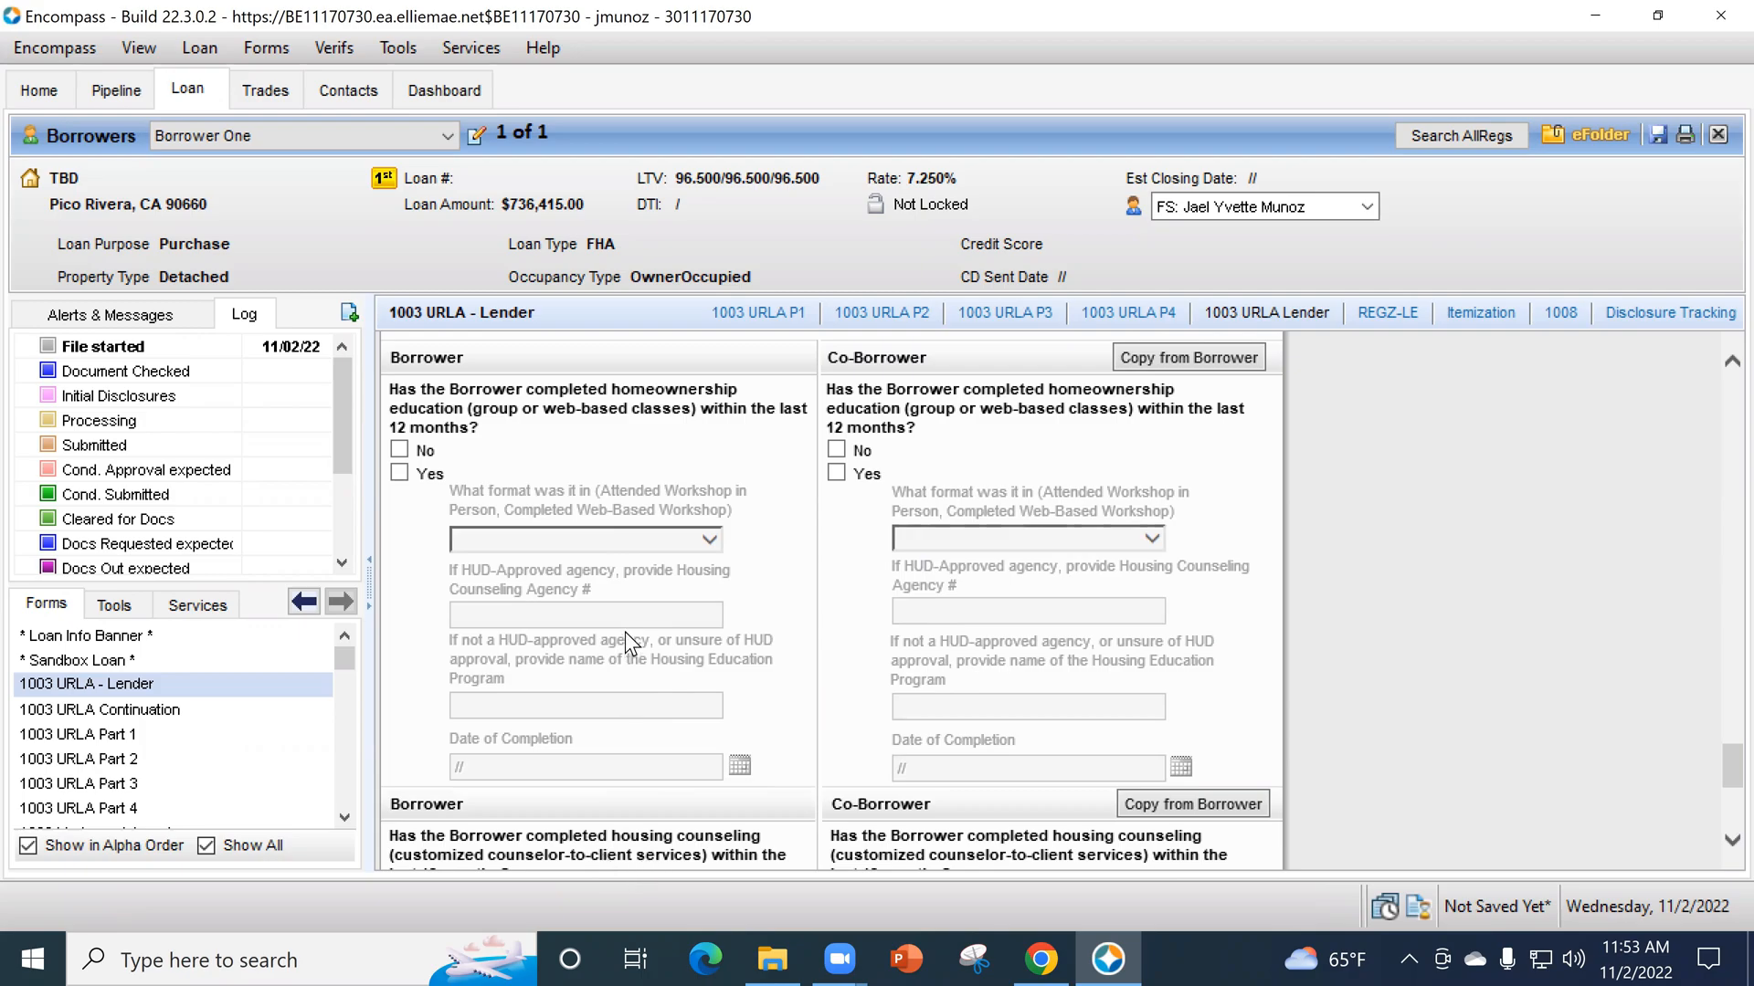
{"action": "scroll", "coordinate": [693, 566], "scroll_direction": "down", "scroll_amount": 2}
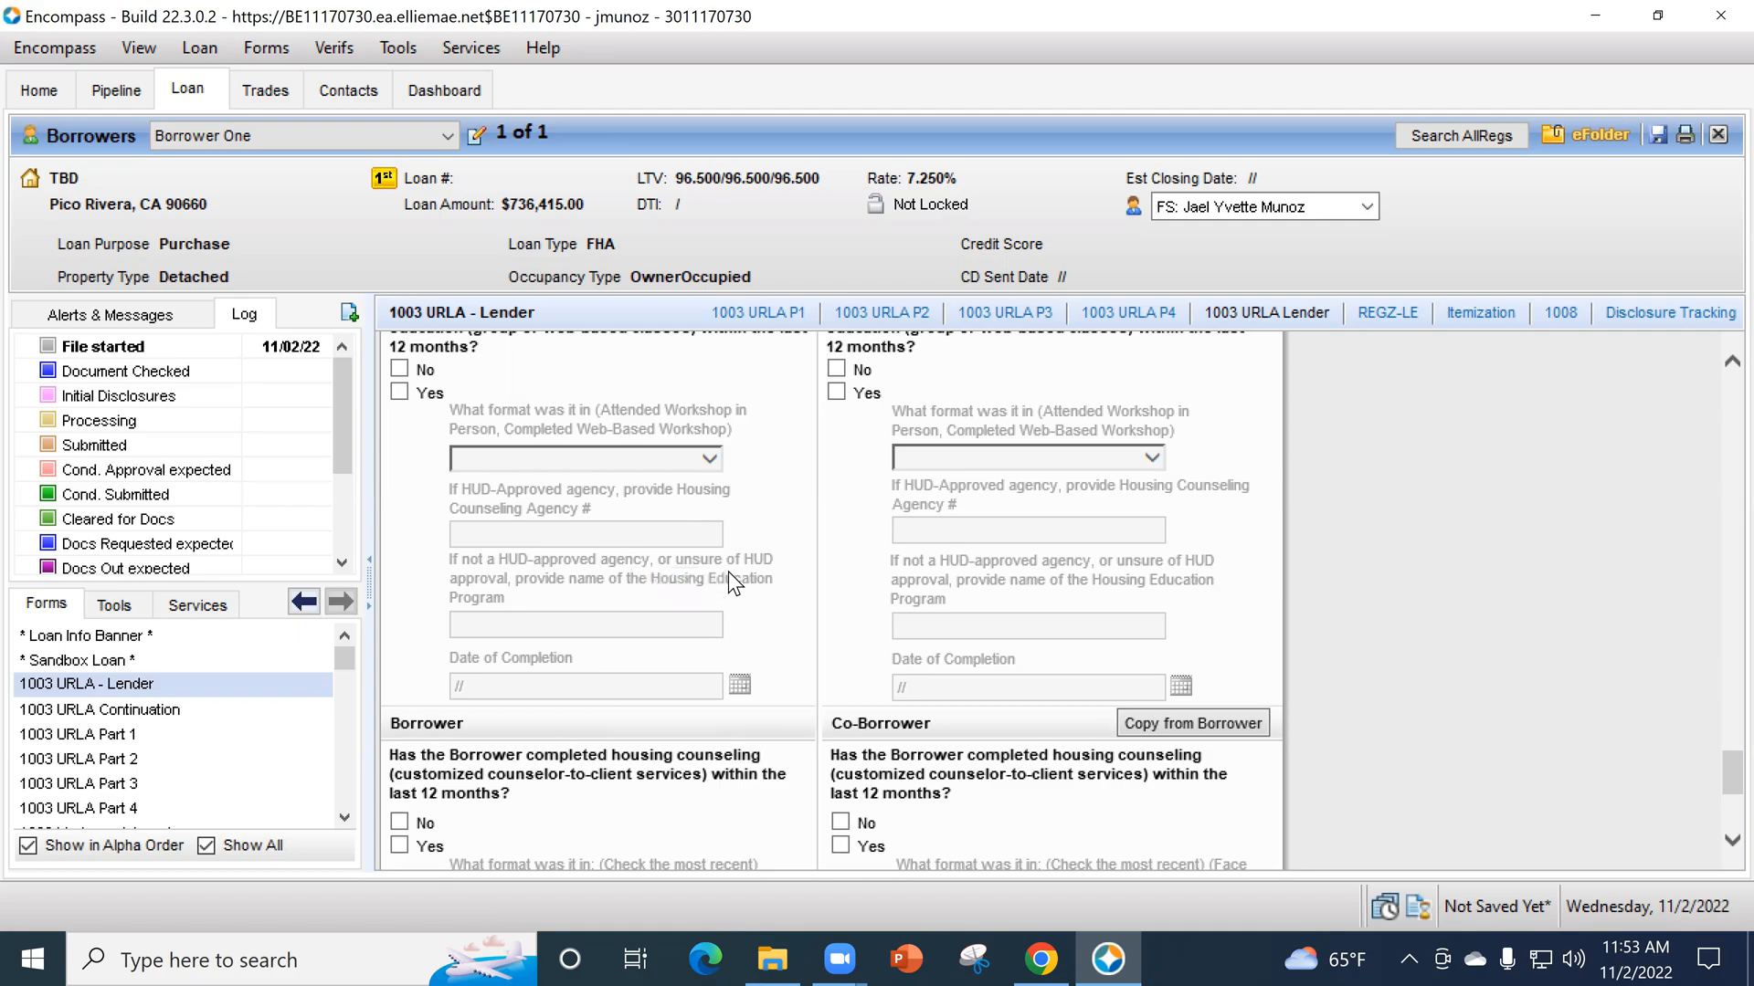
{"action": "scroll", "coordinate": [727, 584], "scroll_direction": "down", "scroll_amount": 3}
{"action": "scroll", "coordinate": [724, 653], "scroll_direction": "down", "scroll_amount": 2}
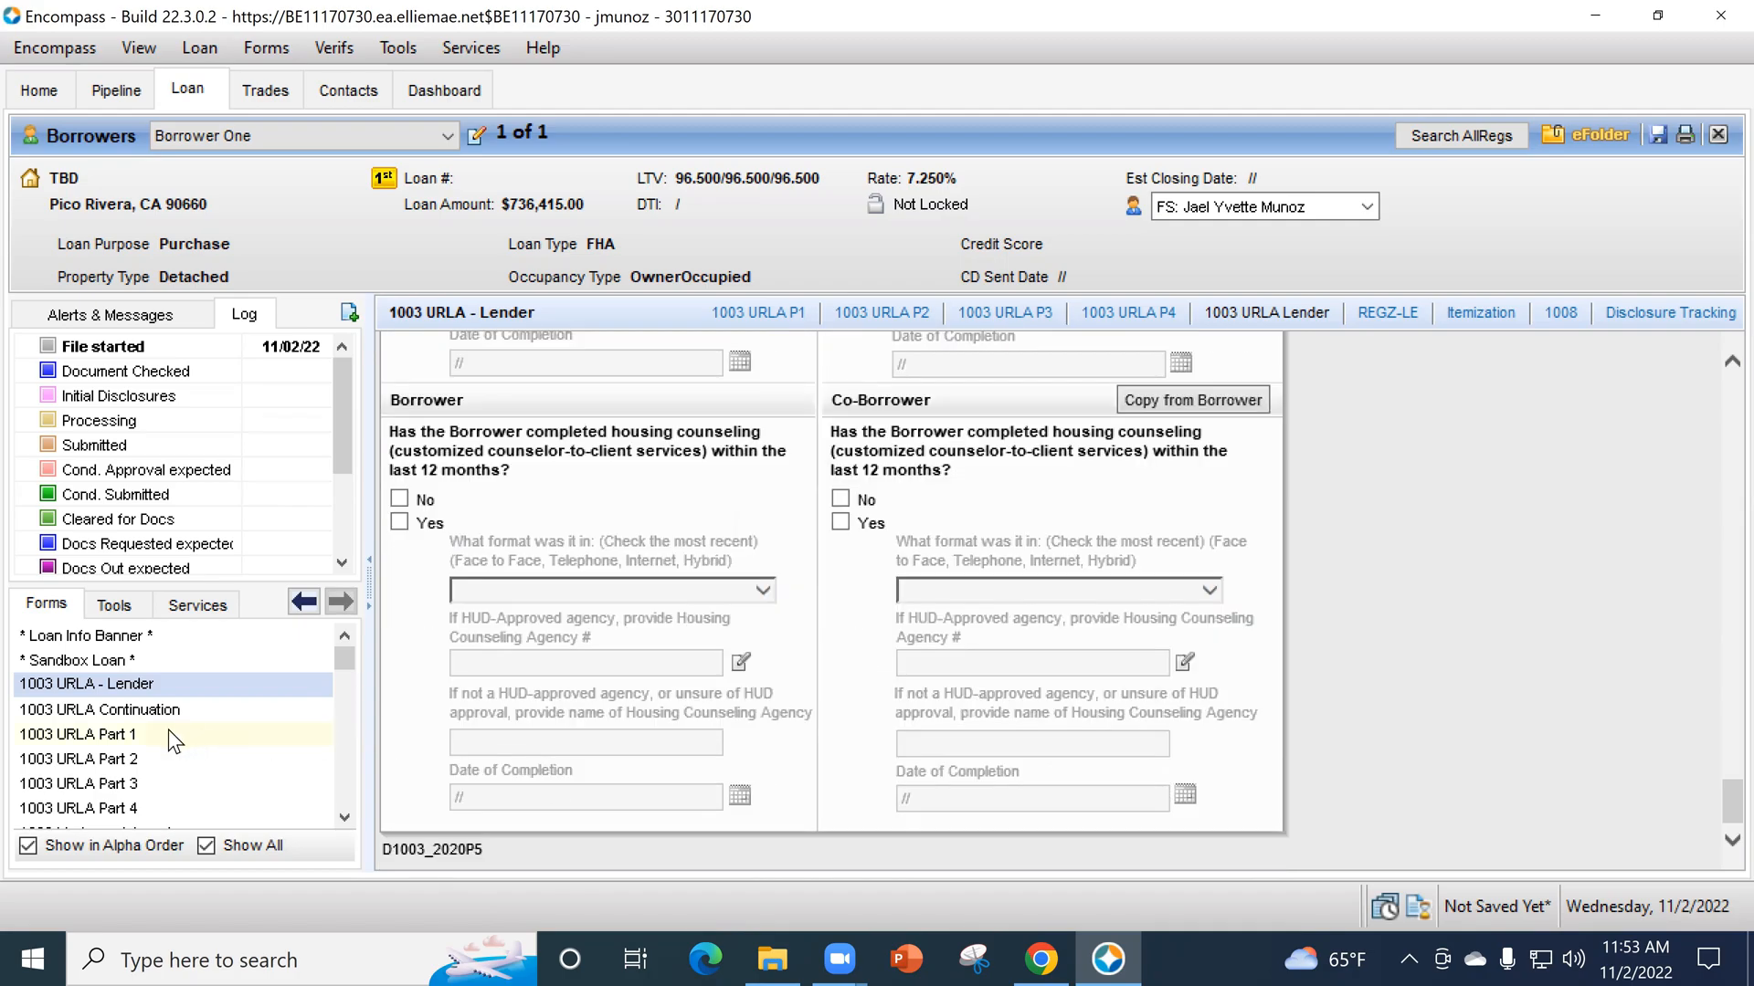
- In 1003 URLA Part 1, set the borrower's citizenship to Non Permanent Resident Alien and enter DACA as the country of citizenship
{"action": "left_click", "coordinate": [124, 737]}
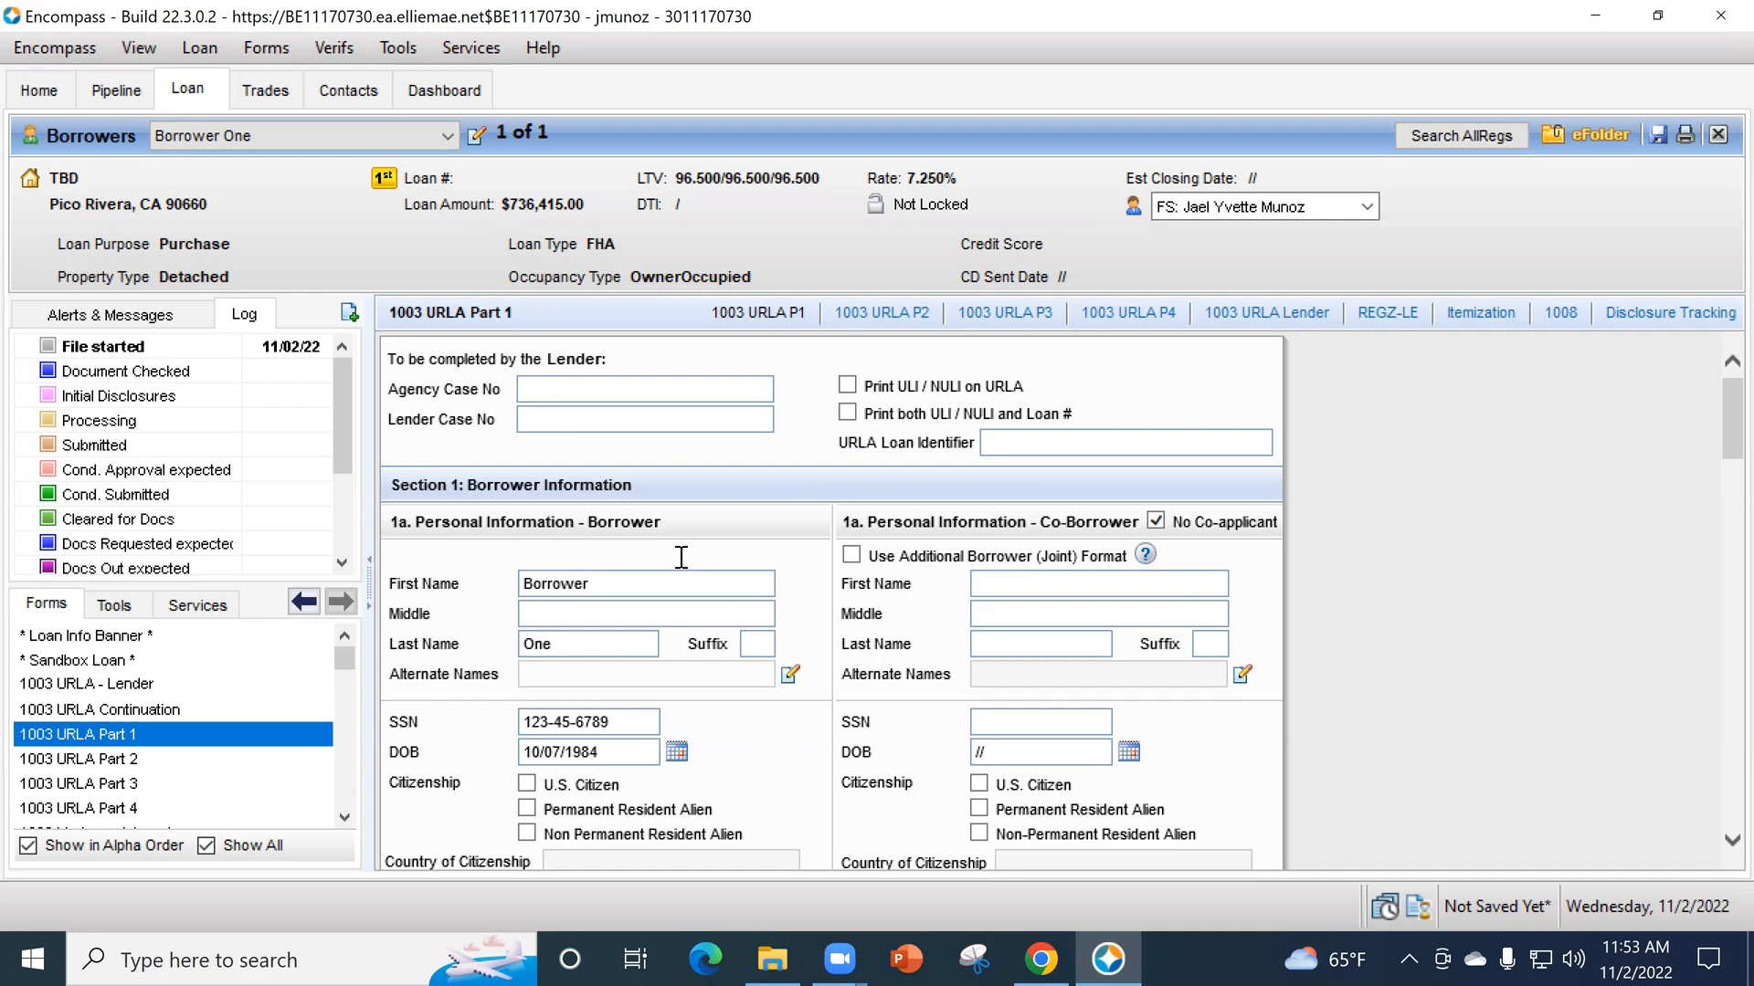
{"action": "scroll", "coordinate": [789, 634], "scroll_direction": "down", "scroll_amount": 2}
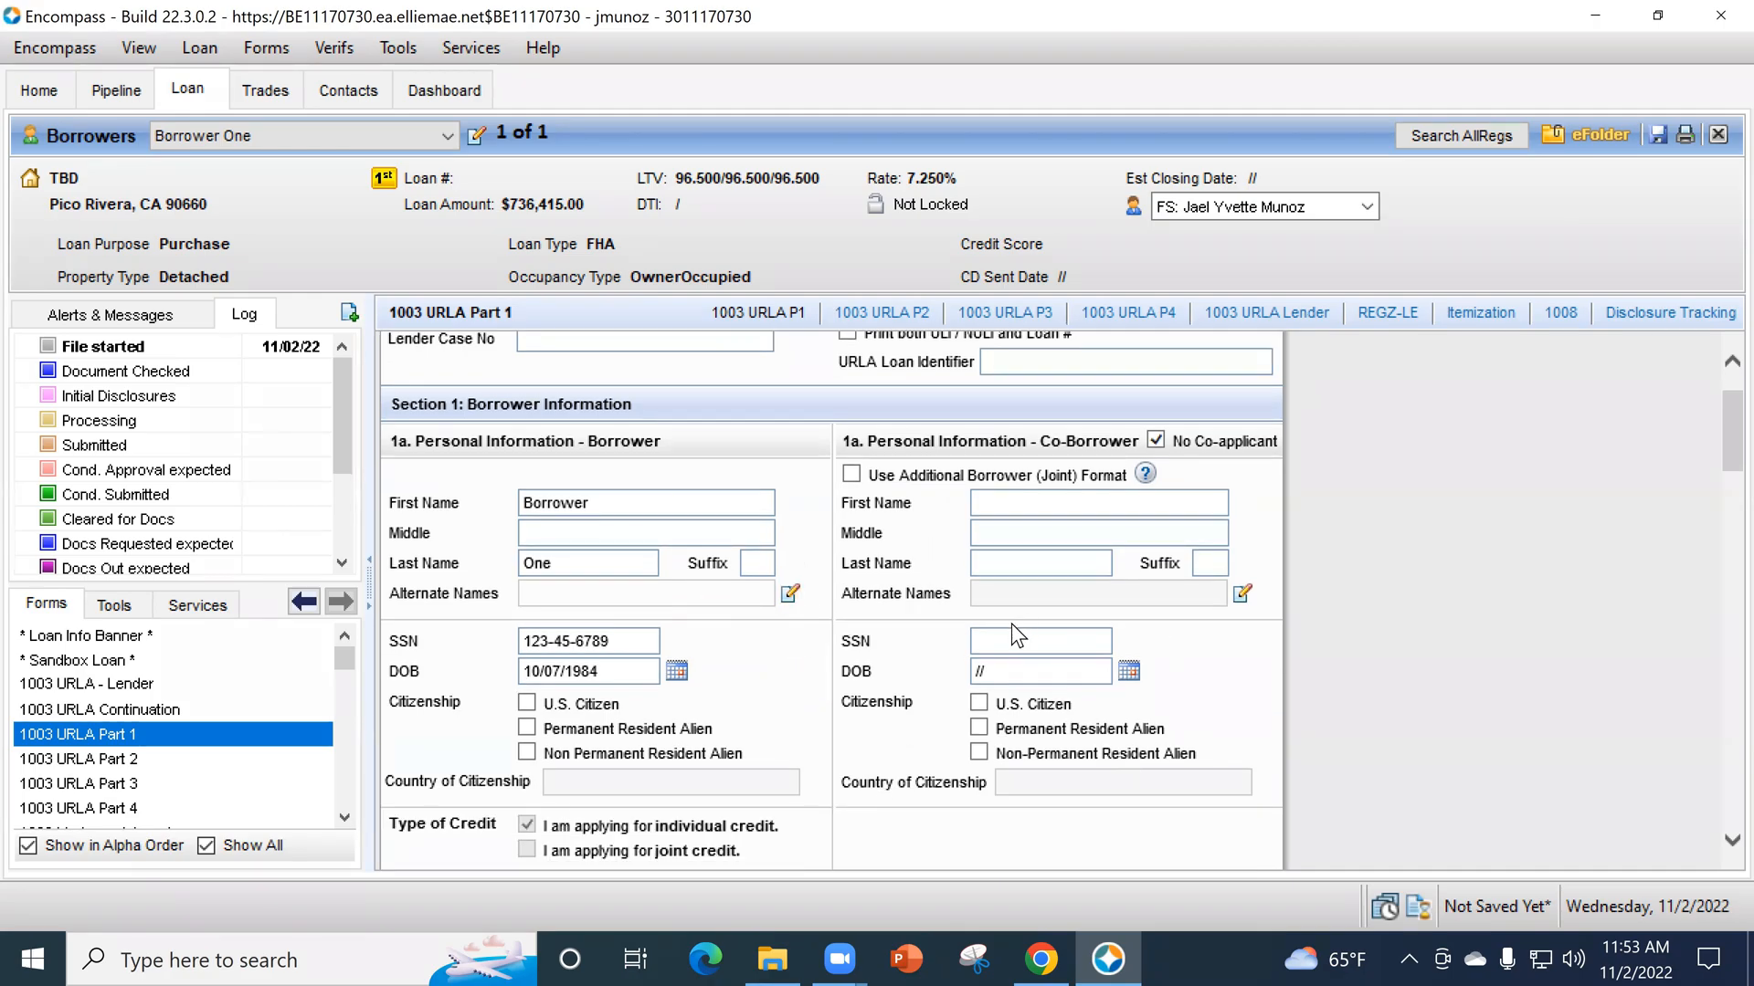
{"action": "scroll", "coordinate": [1011, 622], "scroll_direction": "down", "scroll_amount": 2}
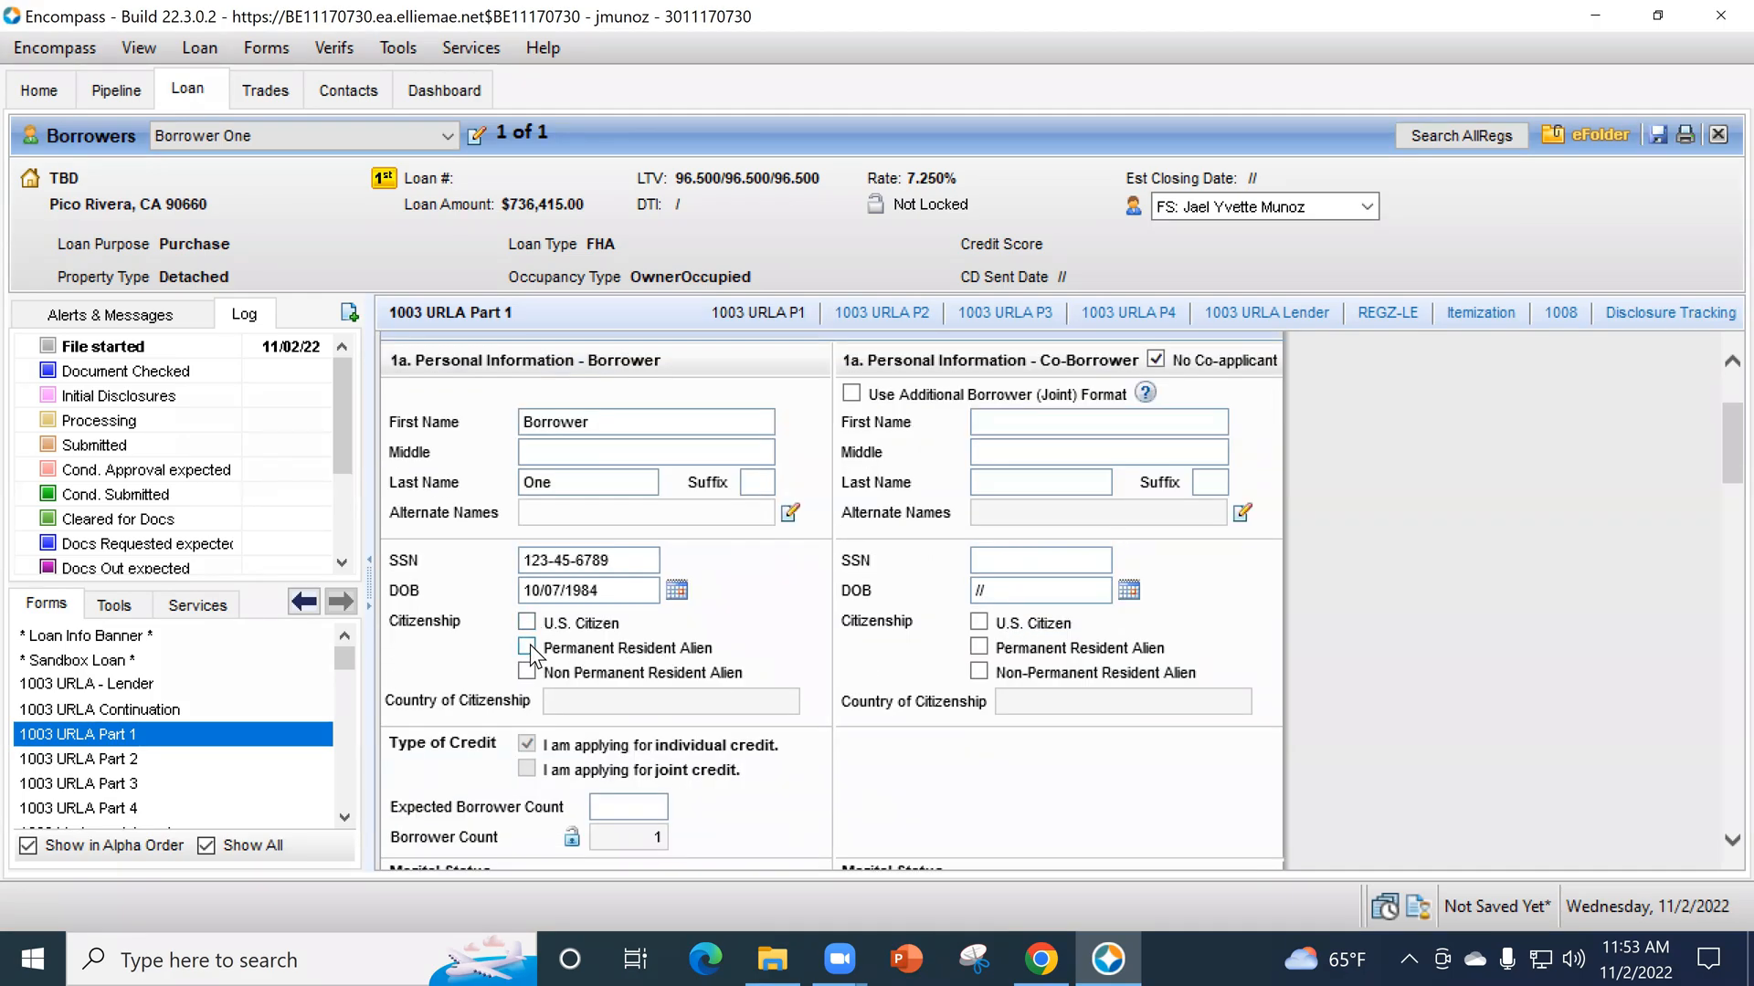
{"action": "left_click", "coordinate": [526, 672]}
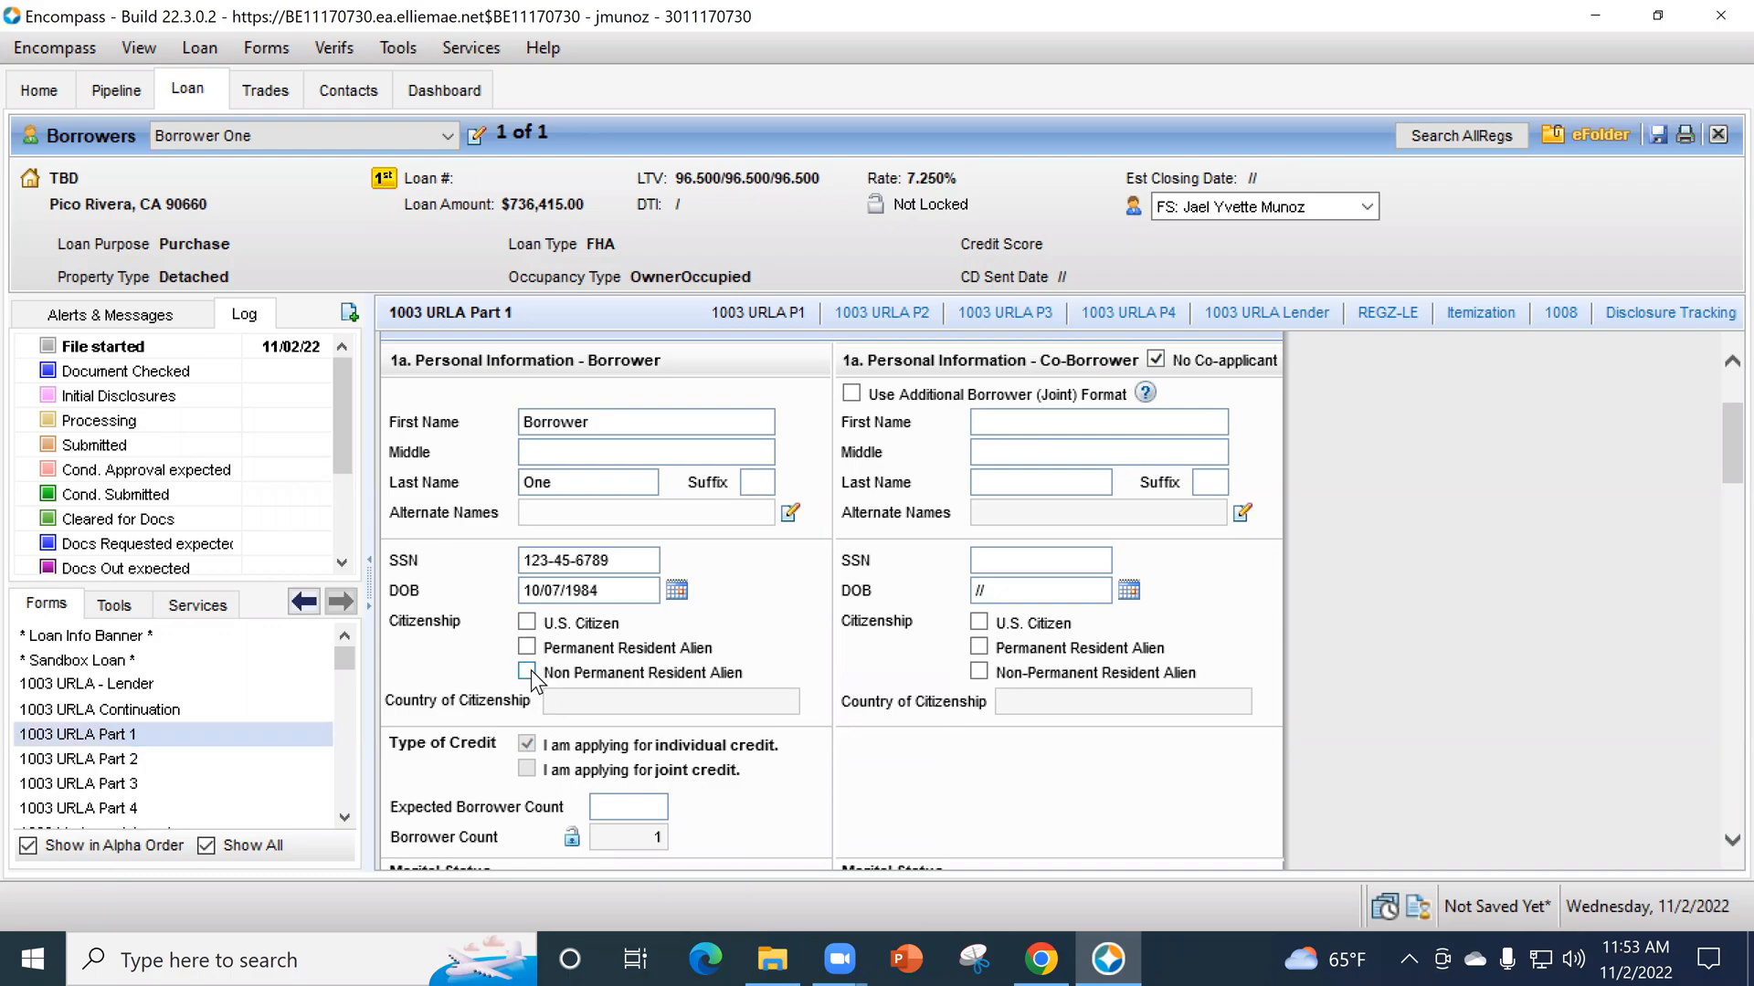
{"action": "left_click", "coordinate": [641, 701]}
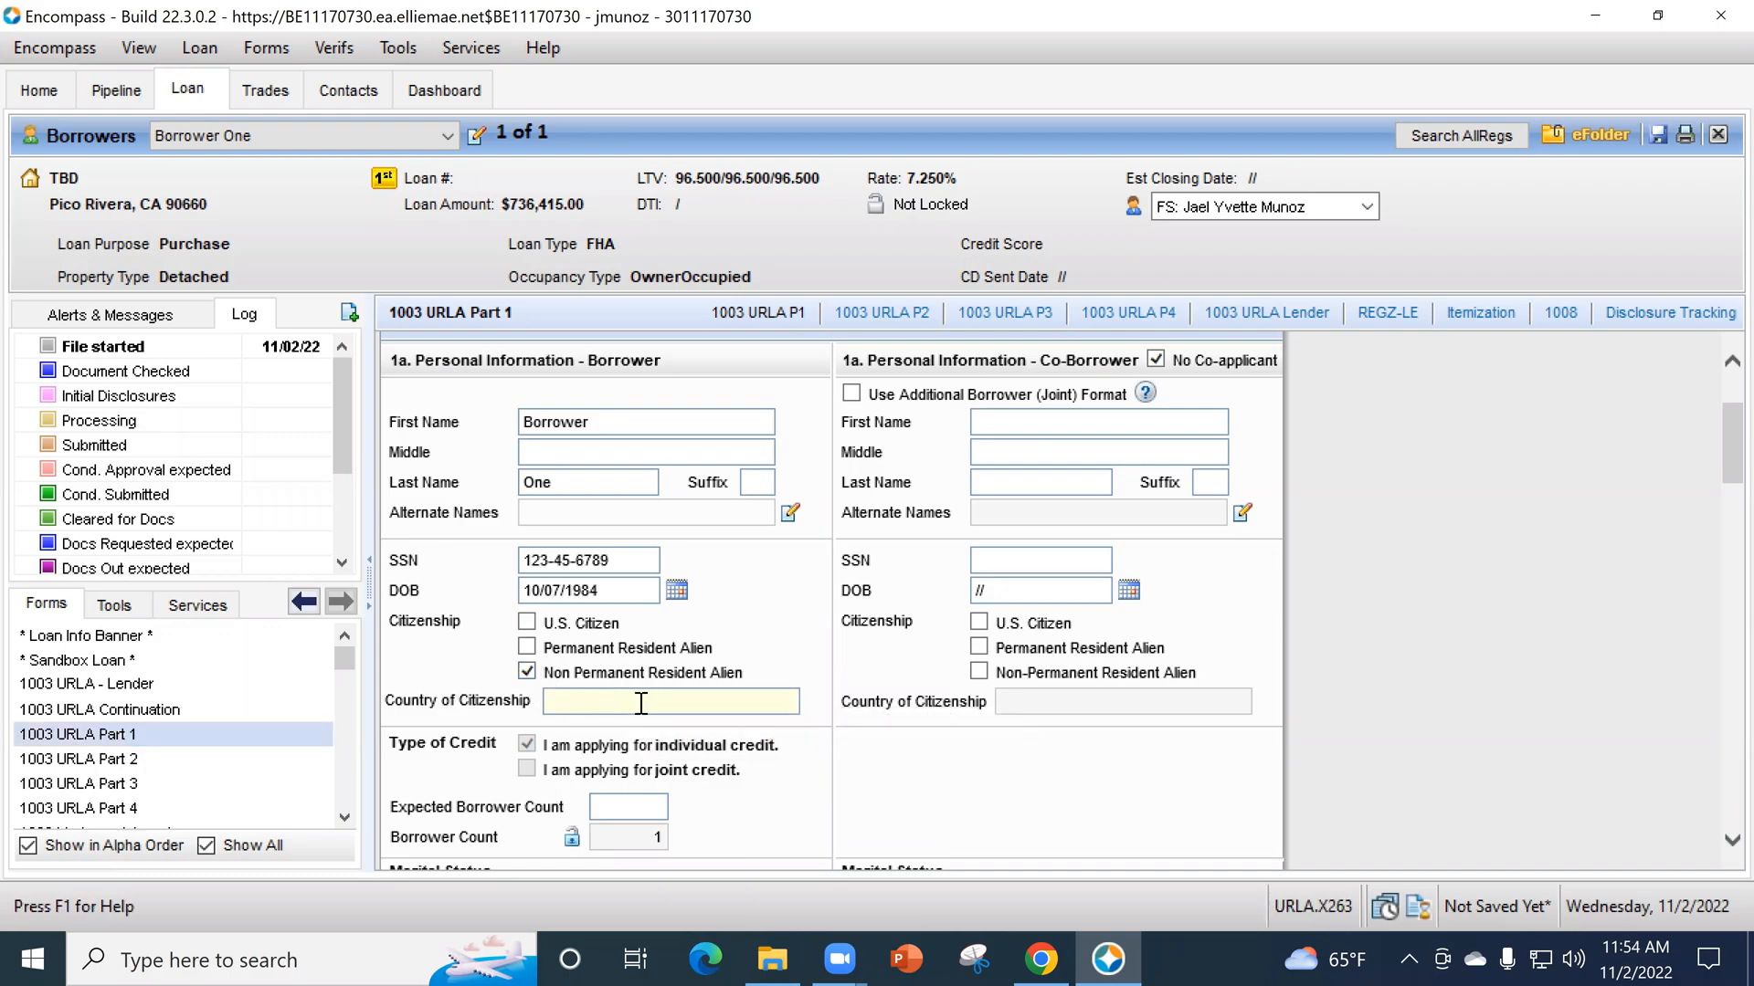
{"action": "type", "text": "DACA"}
- Mark the borrower as Unmarried and answer No to the question about another person's spouse-like property rights, leaving the domestic relationship type blank
{"action": "scroll", "coordinate": [676, 694], "scroll_direction": "down", "scroll_amount": 4}
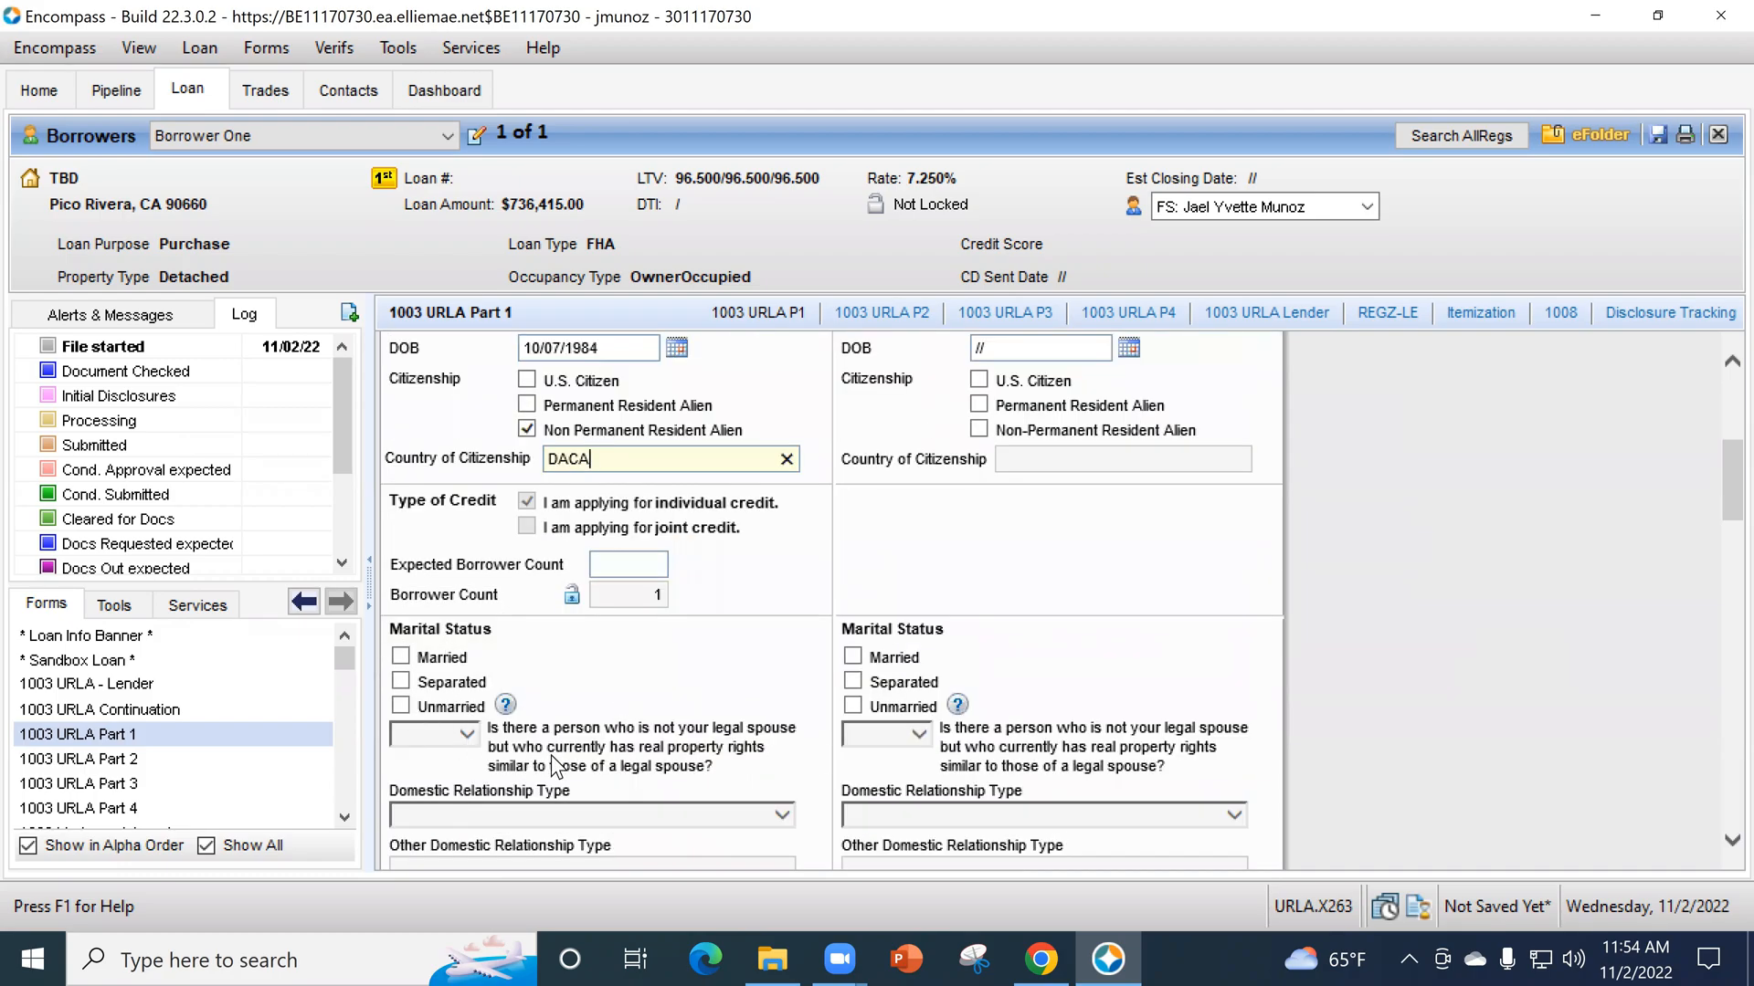
{"action": "left_click", "coordinate": [401, 707]}
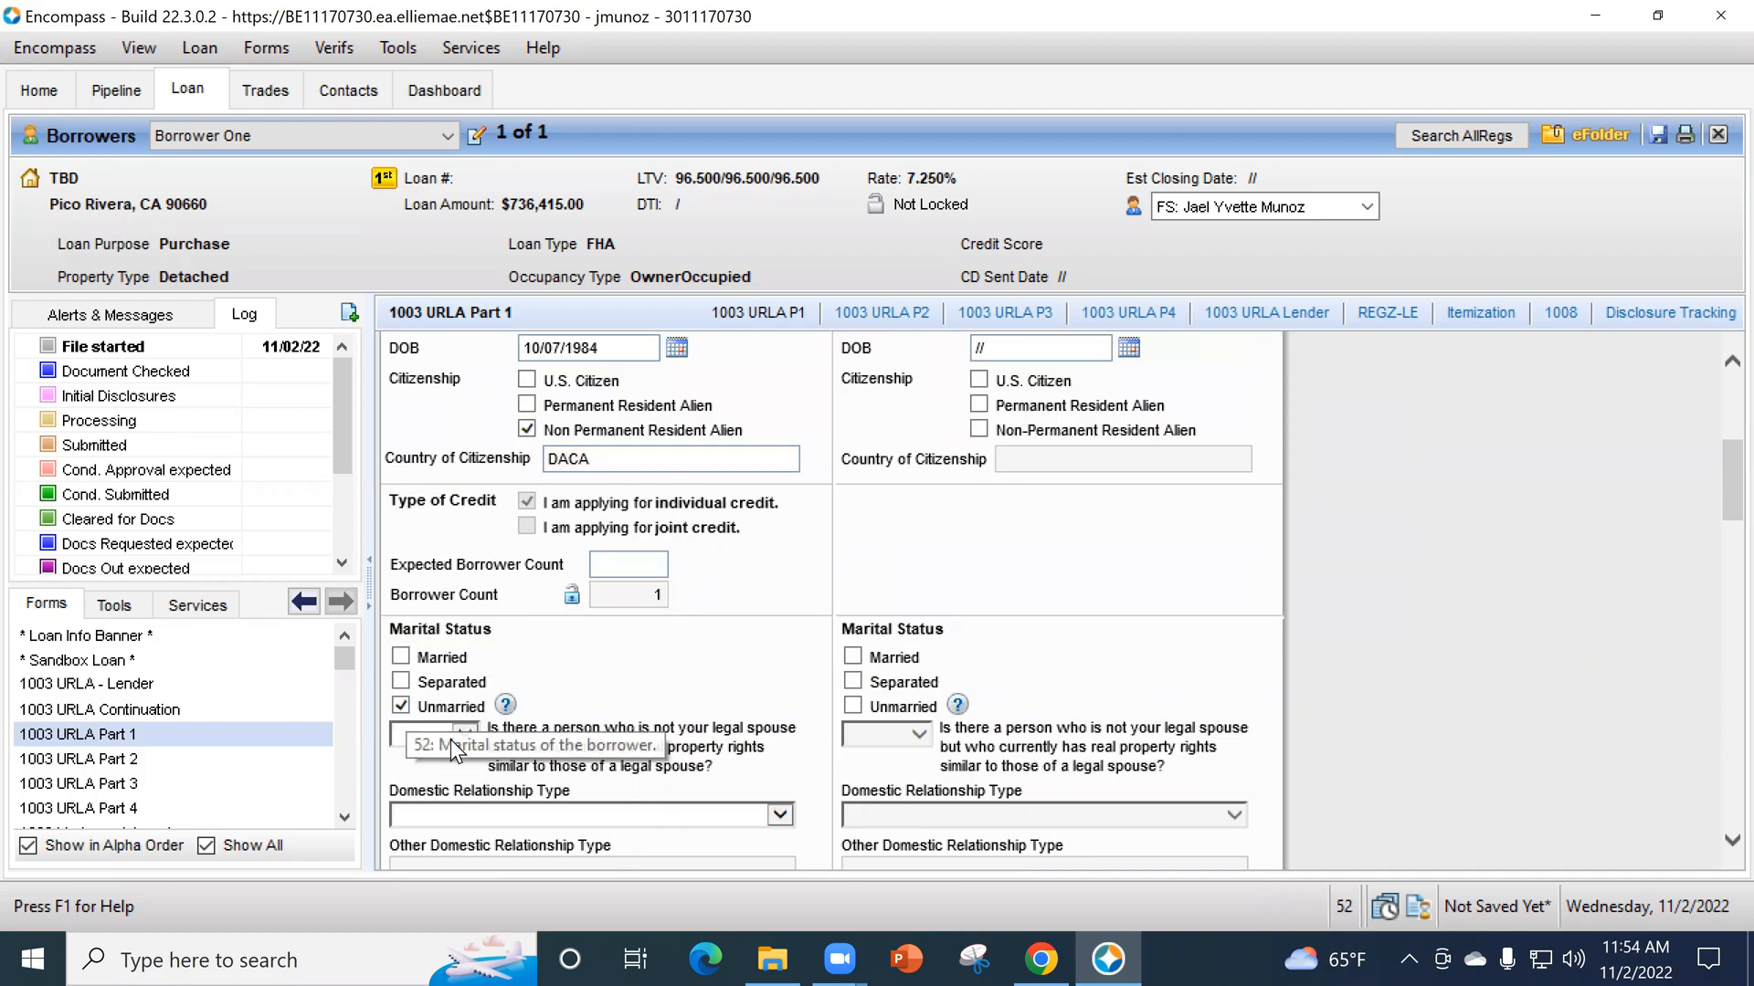
{"action": "scroll", "coordinate": [720, 694], "scroll_direction": "down", "scroll_amount": 1}
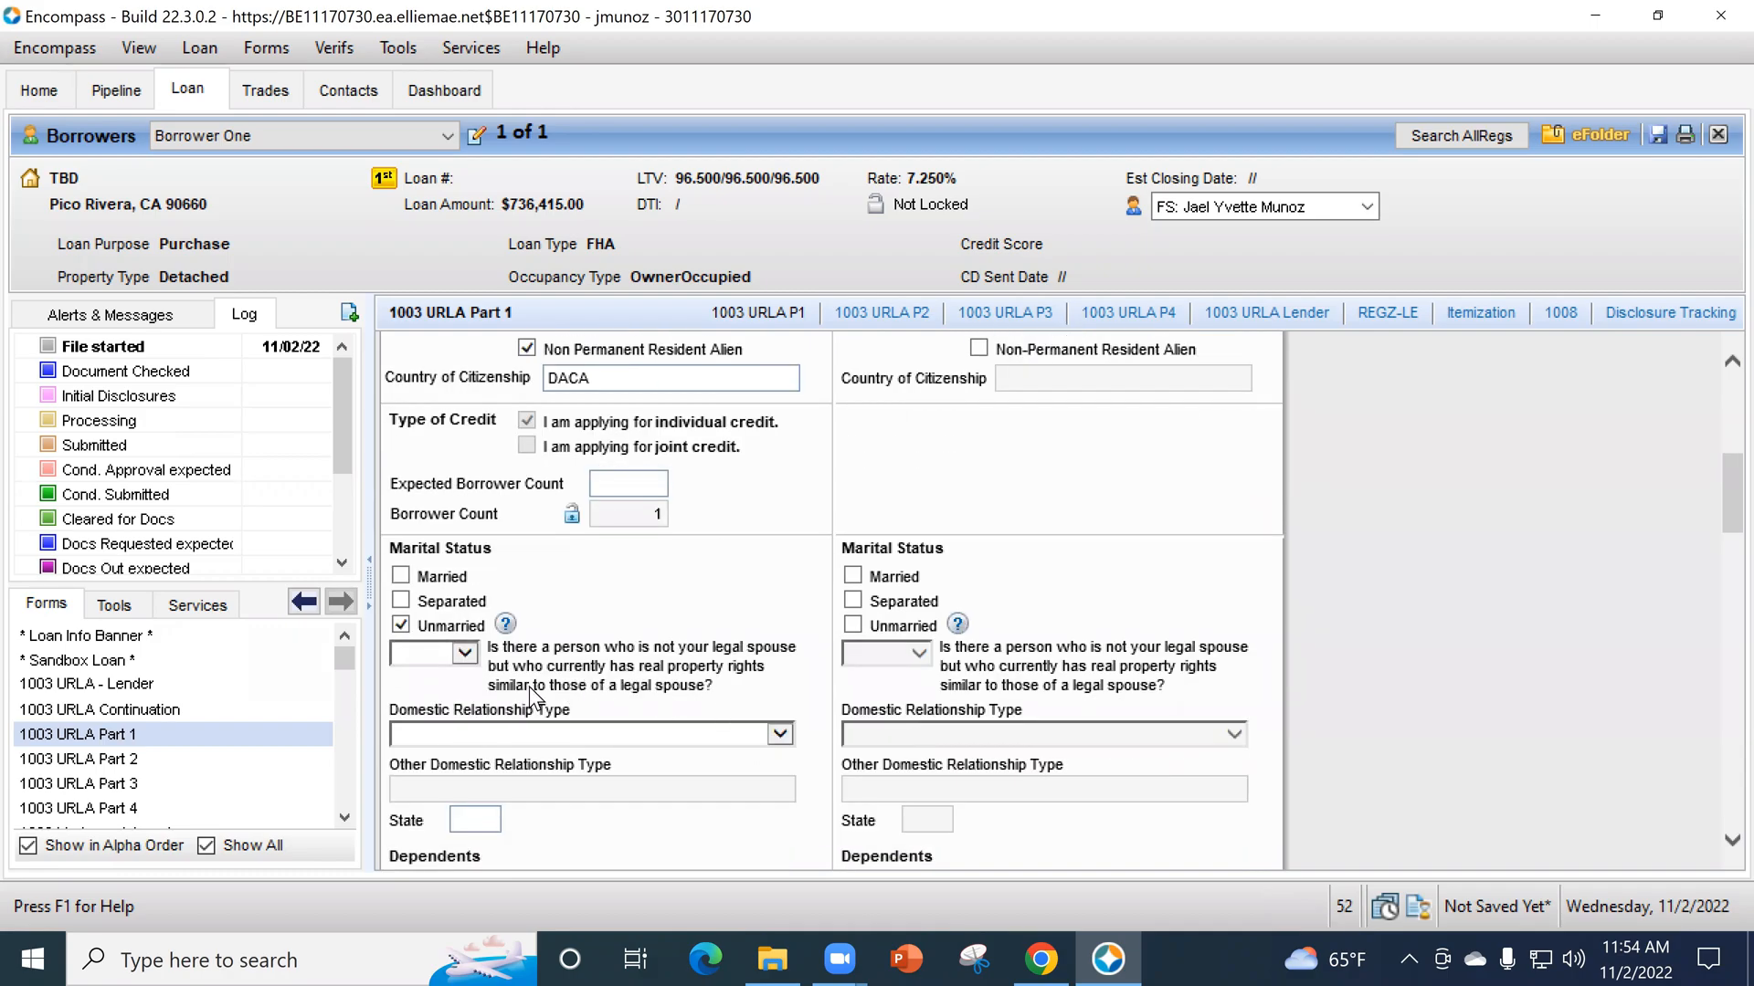
{"action": "left_click", "coordinate": [466, 654]}
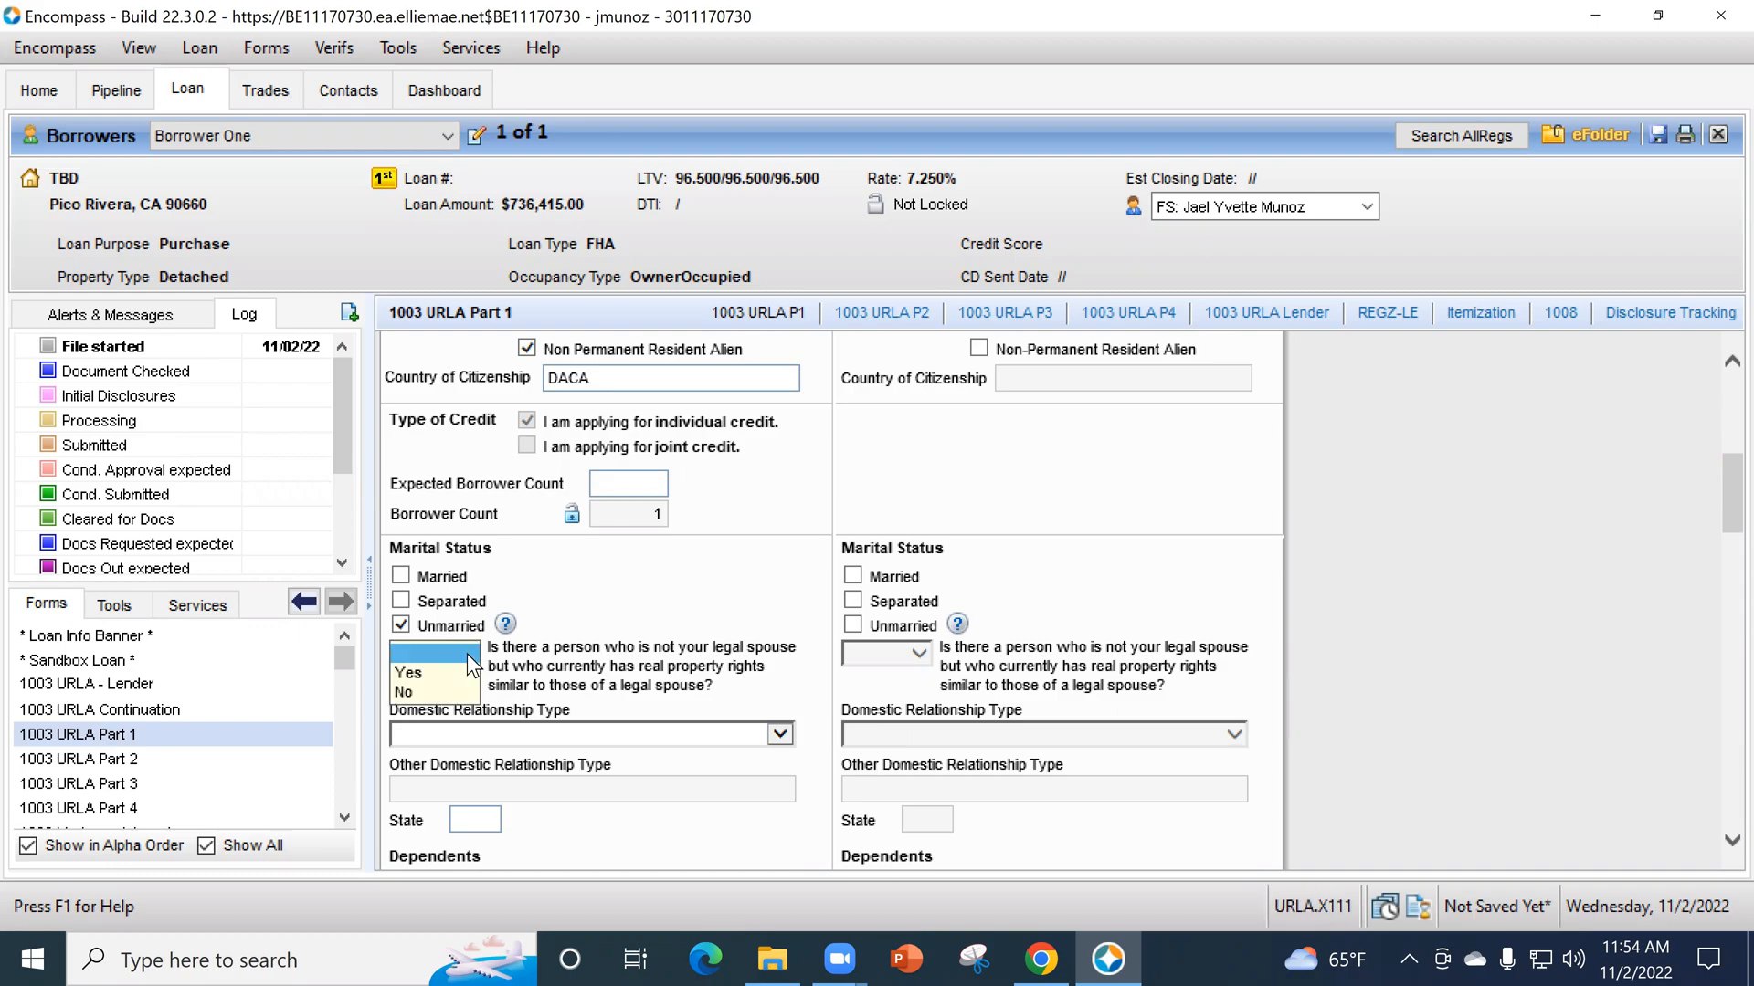
{"action": "left_click", "coordinate": [456, 687]}
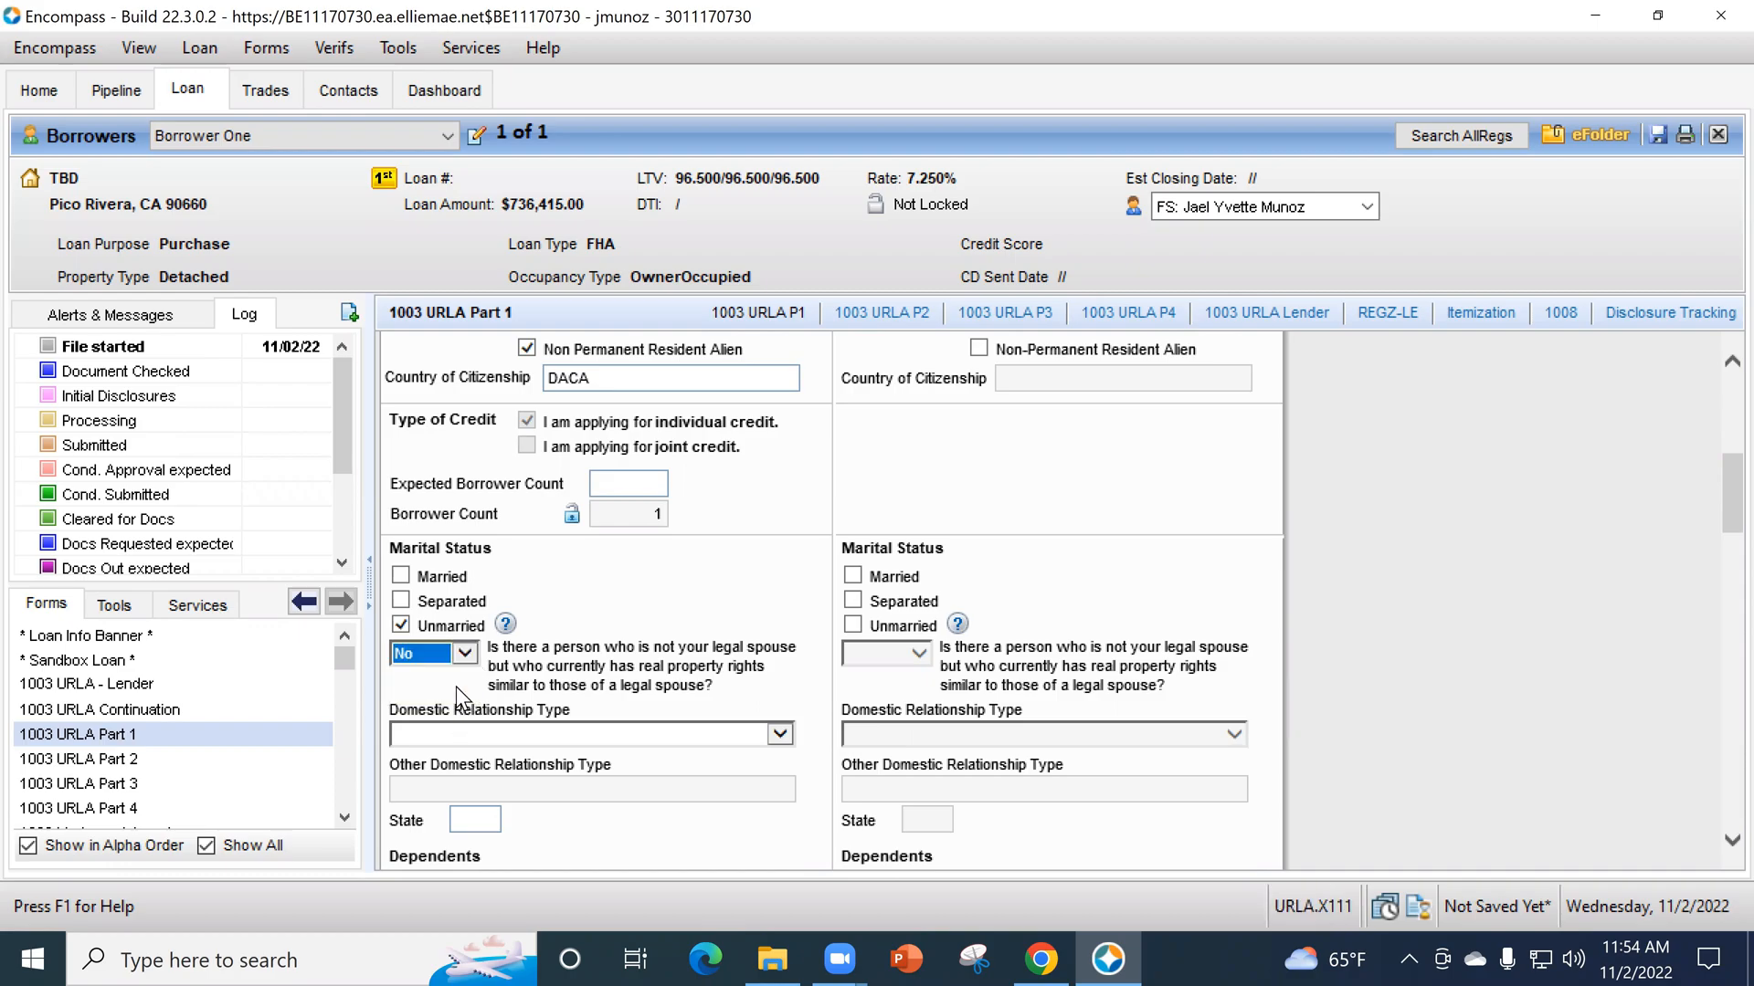
{"action": "left_click", "coordinate": [484, 736]}
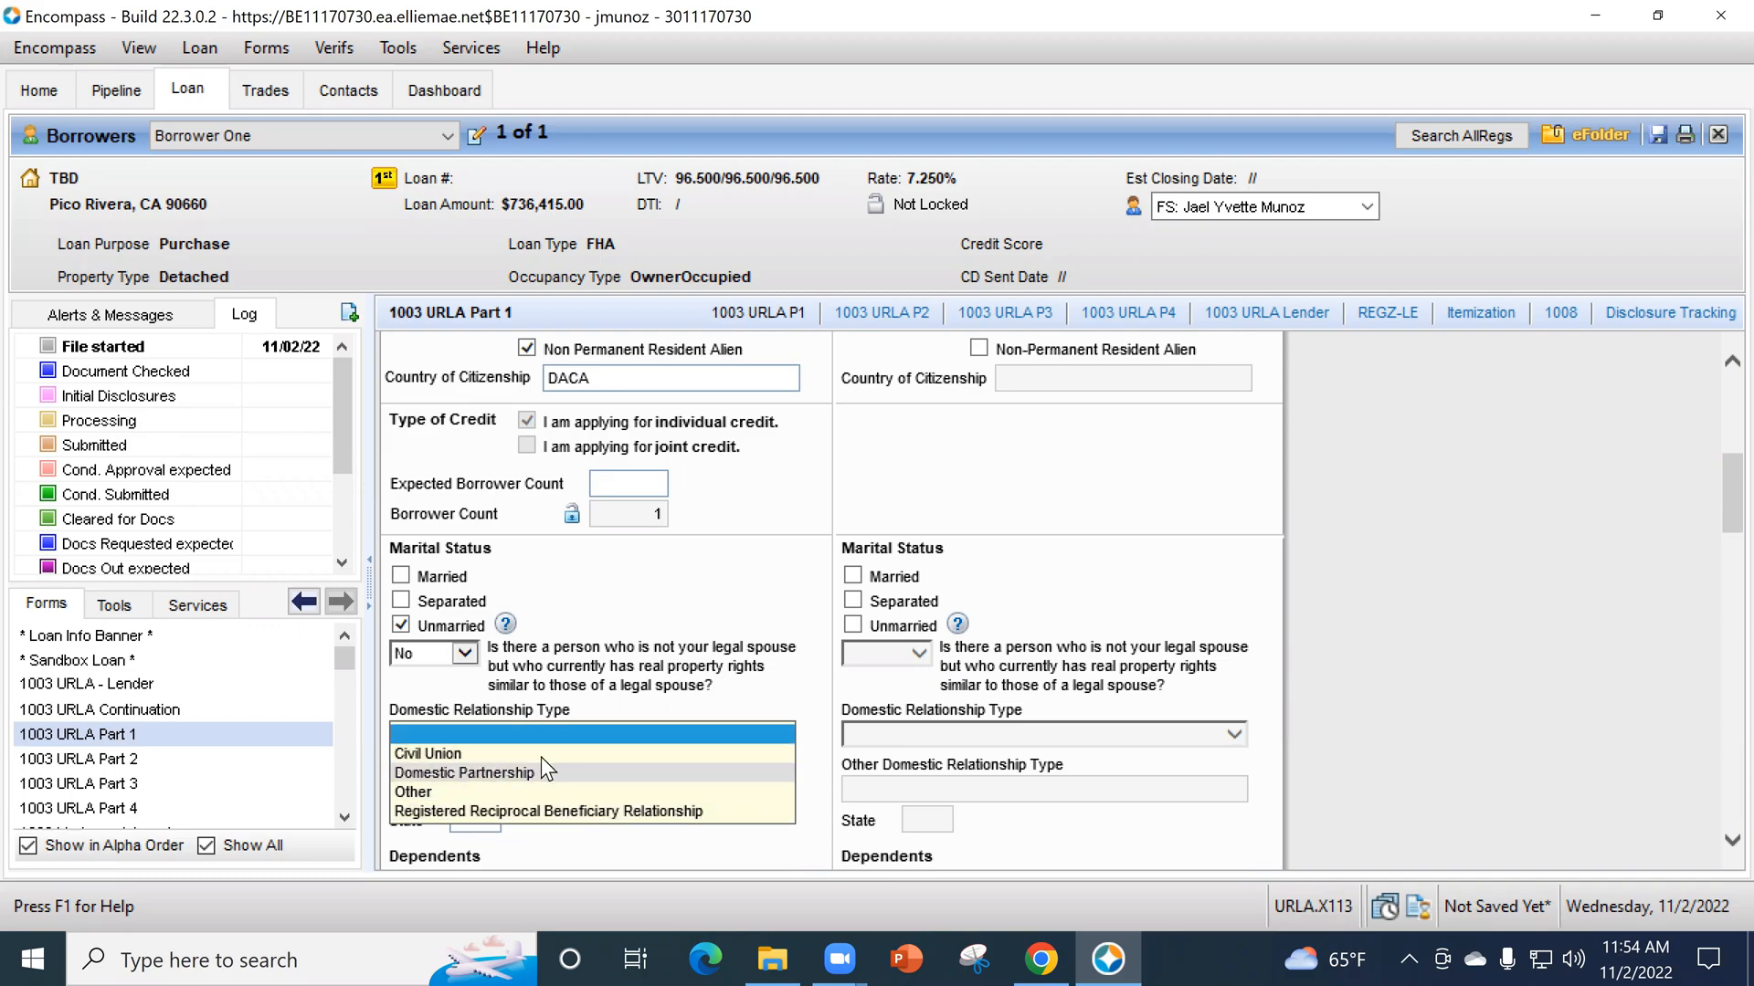
{"action": "left_click", "coordinate": [666, 615]}
- Examine the borrower's dependents, contact information, current address, housing and former address fields
{"action": "scroll", "coordinate": [731, 631], "scroll_direction": "down", "scroll_amount": 3}
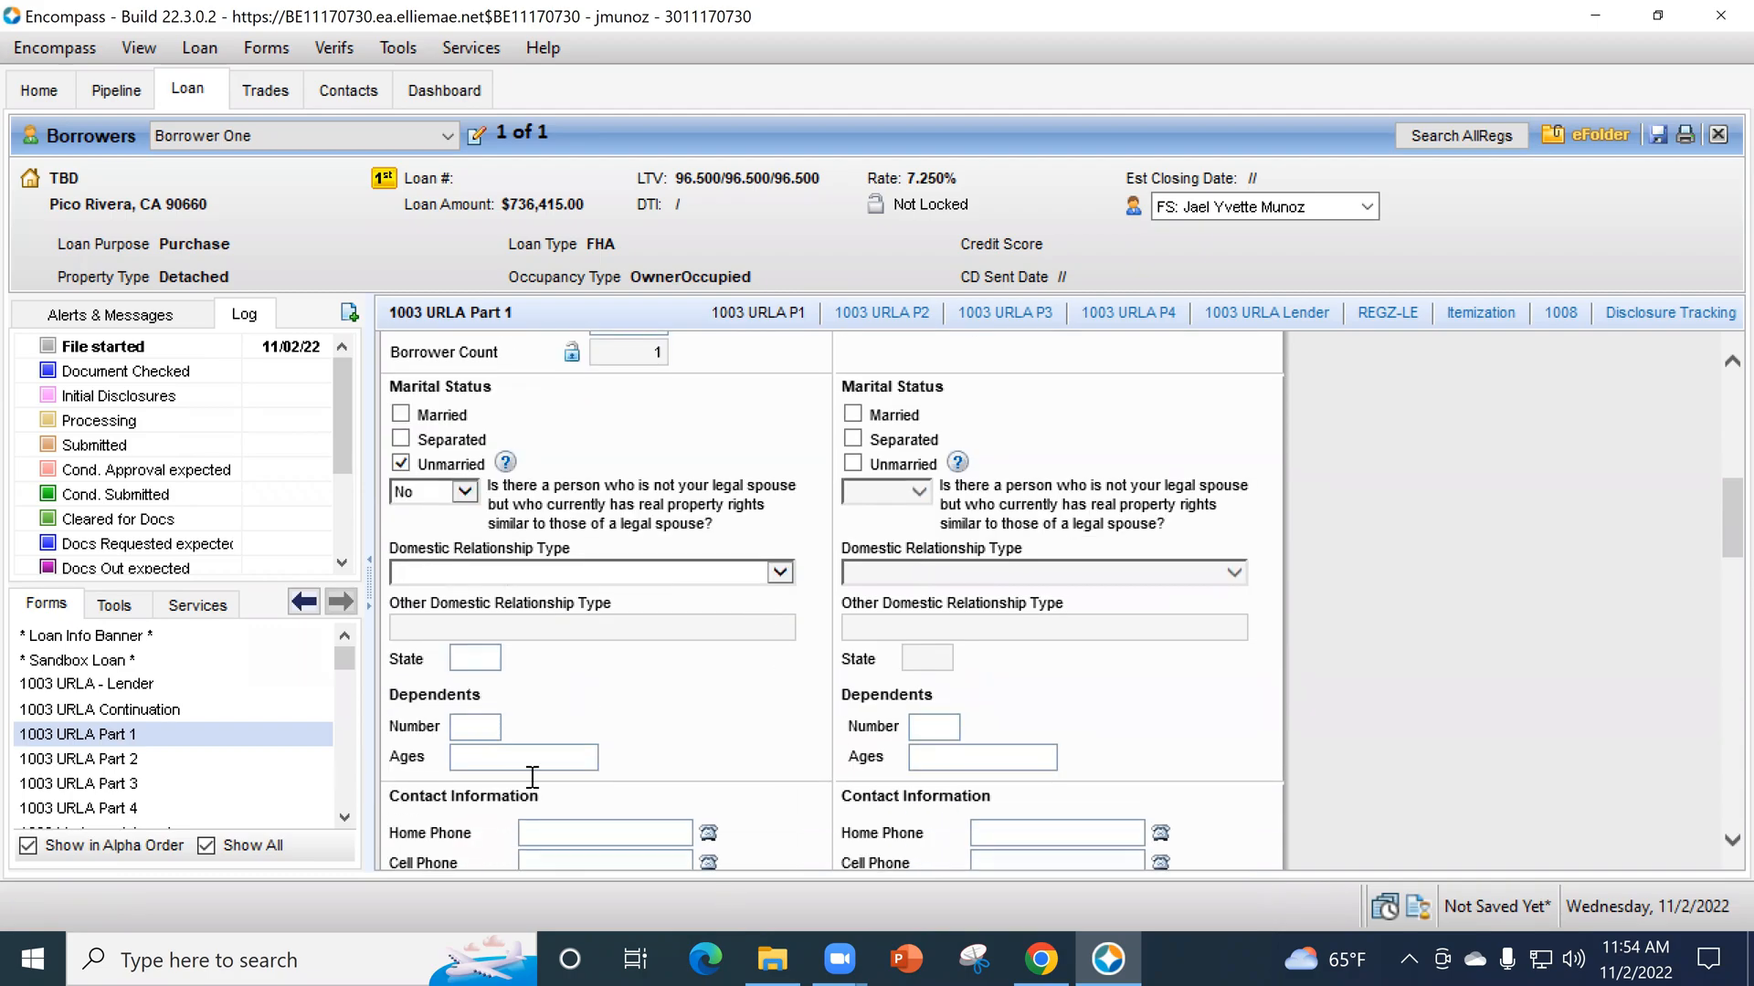
{"action": "scroll", "coordinate": [446, 590], "scroll_direction": "down", "scroll_amount": 1}
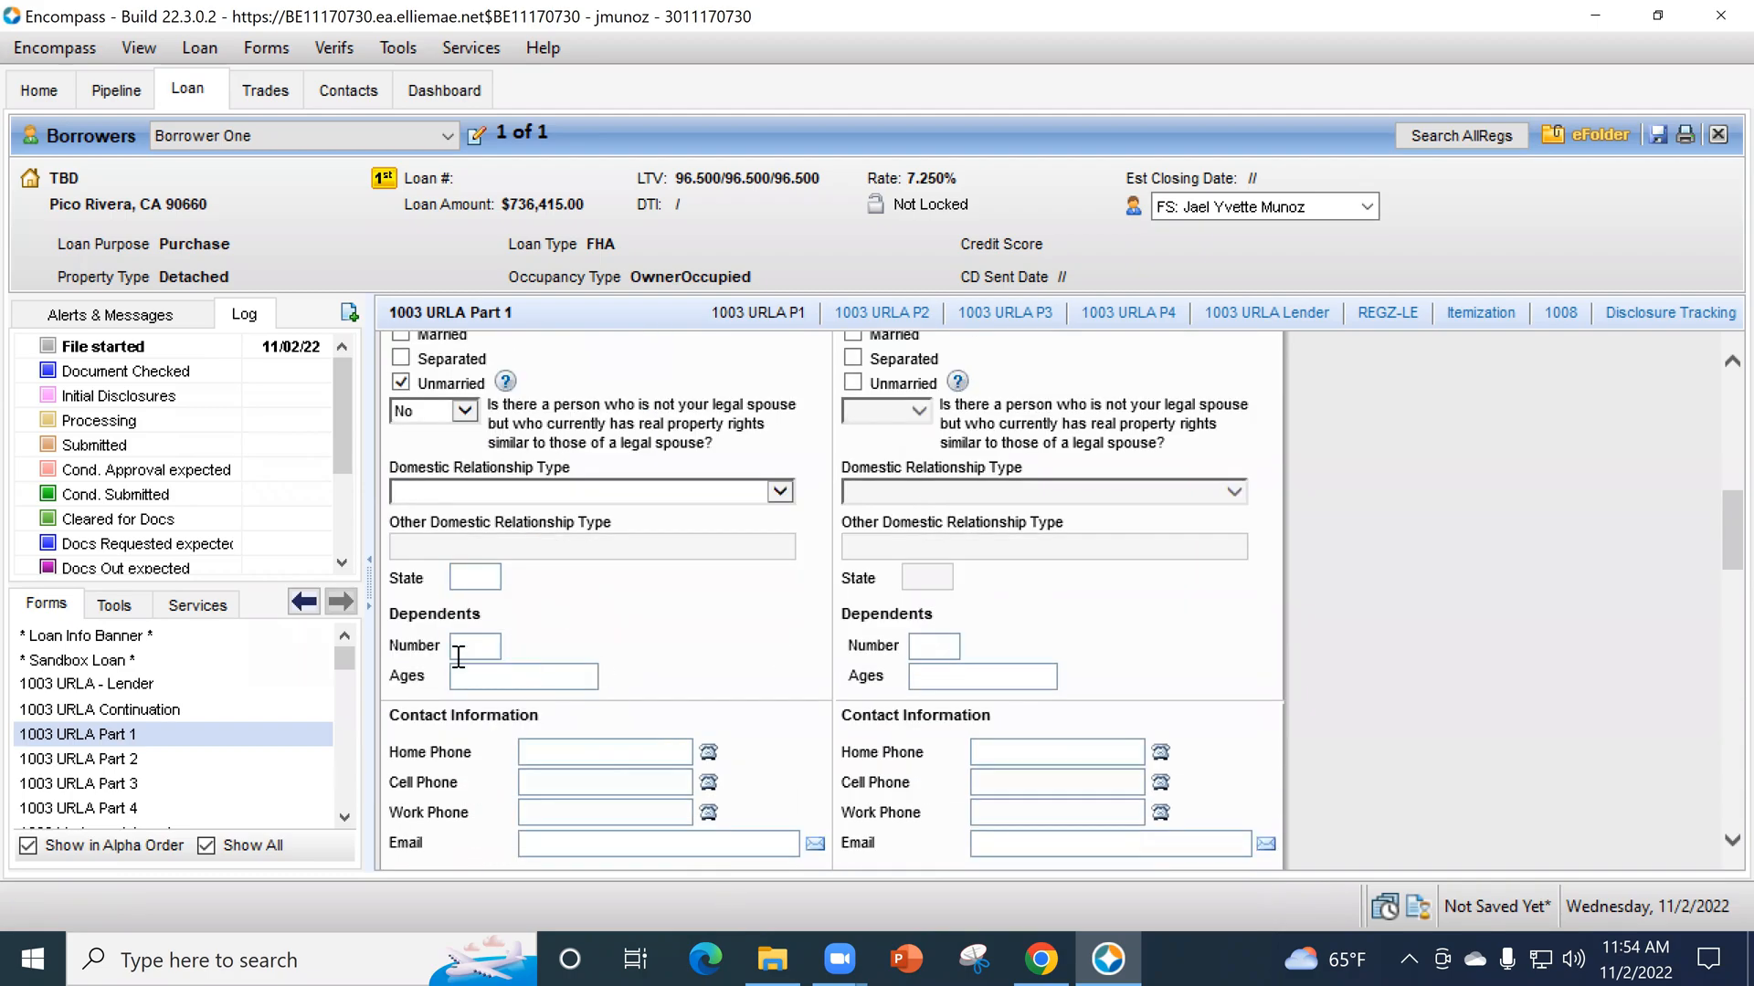
{"action": "scroll", "coordinate": [694, 738], "scroll_direction": "down", "scroll_amount": 3}
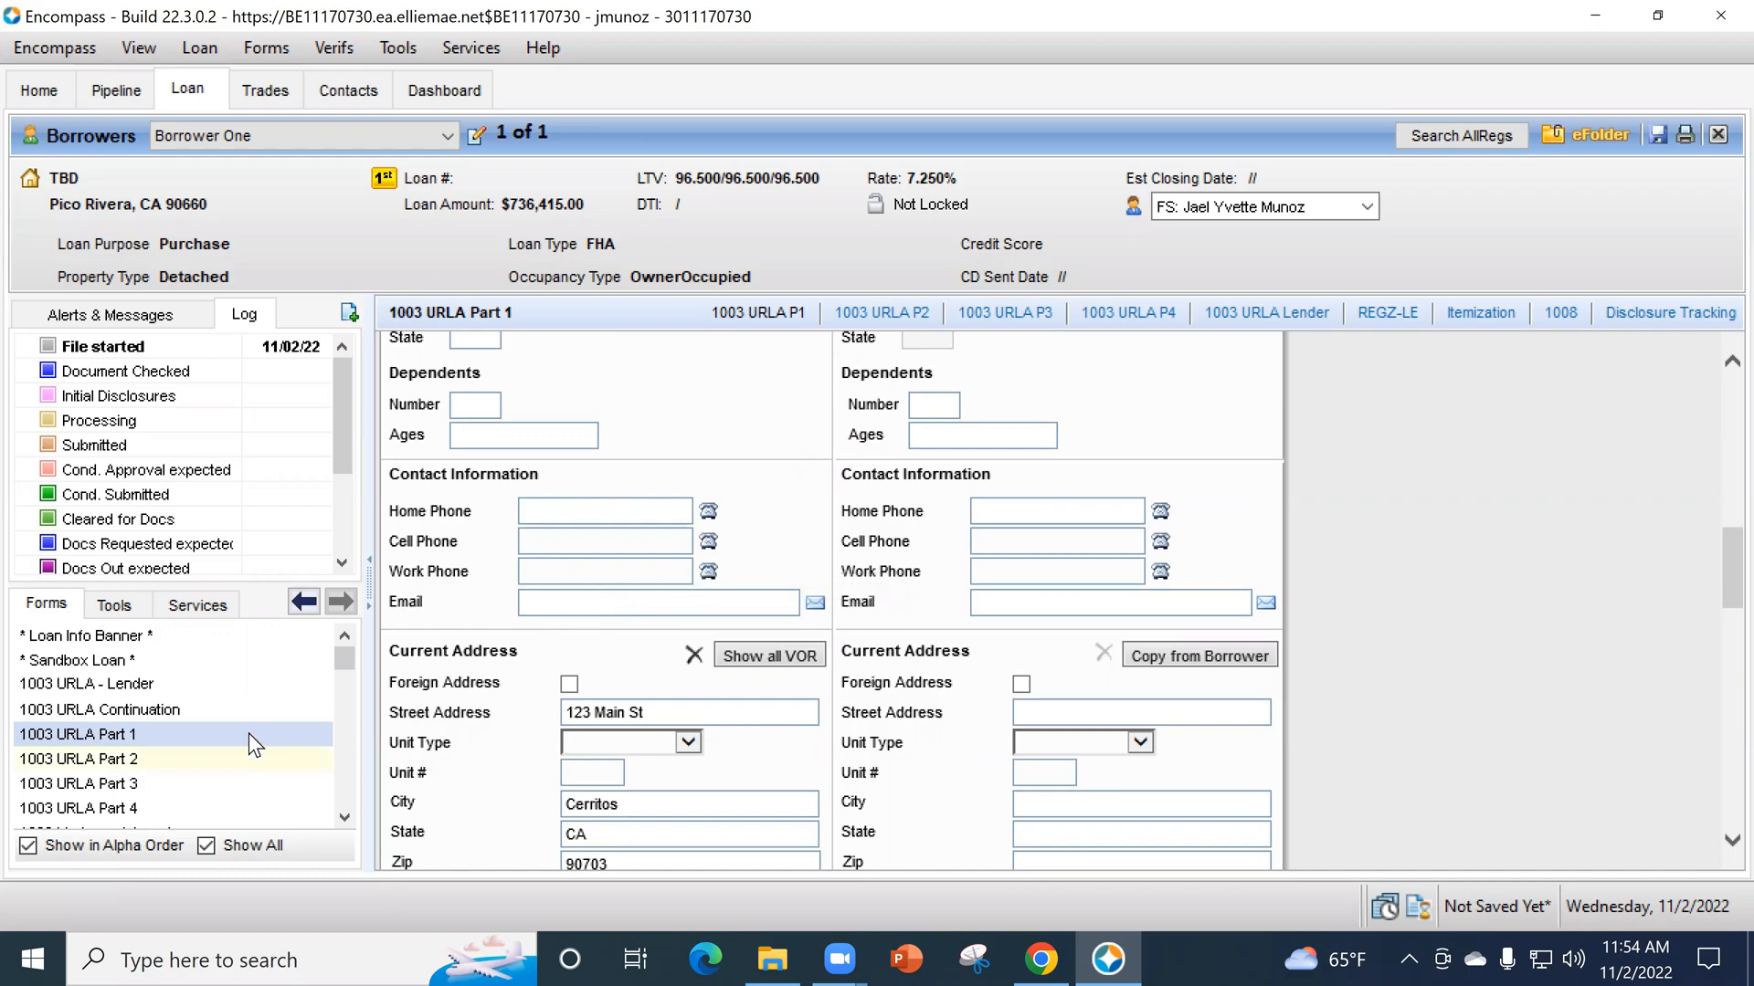
{"action": "scroll", "coordinate": [248, 732], "scroll_direction": "down", "scroll_amount": 3}
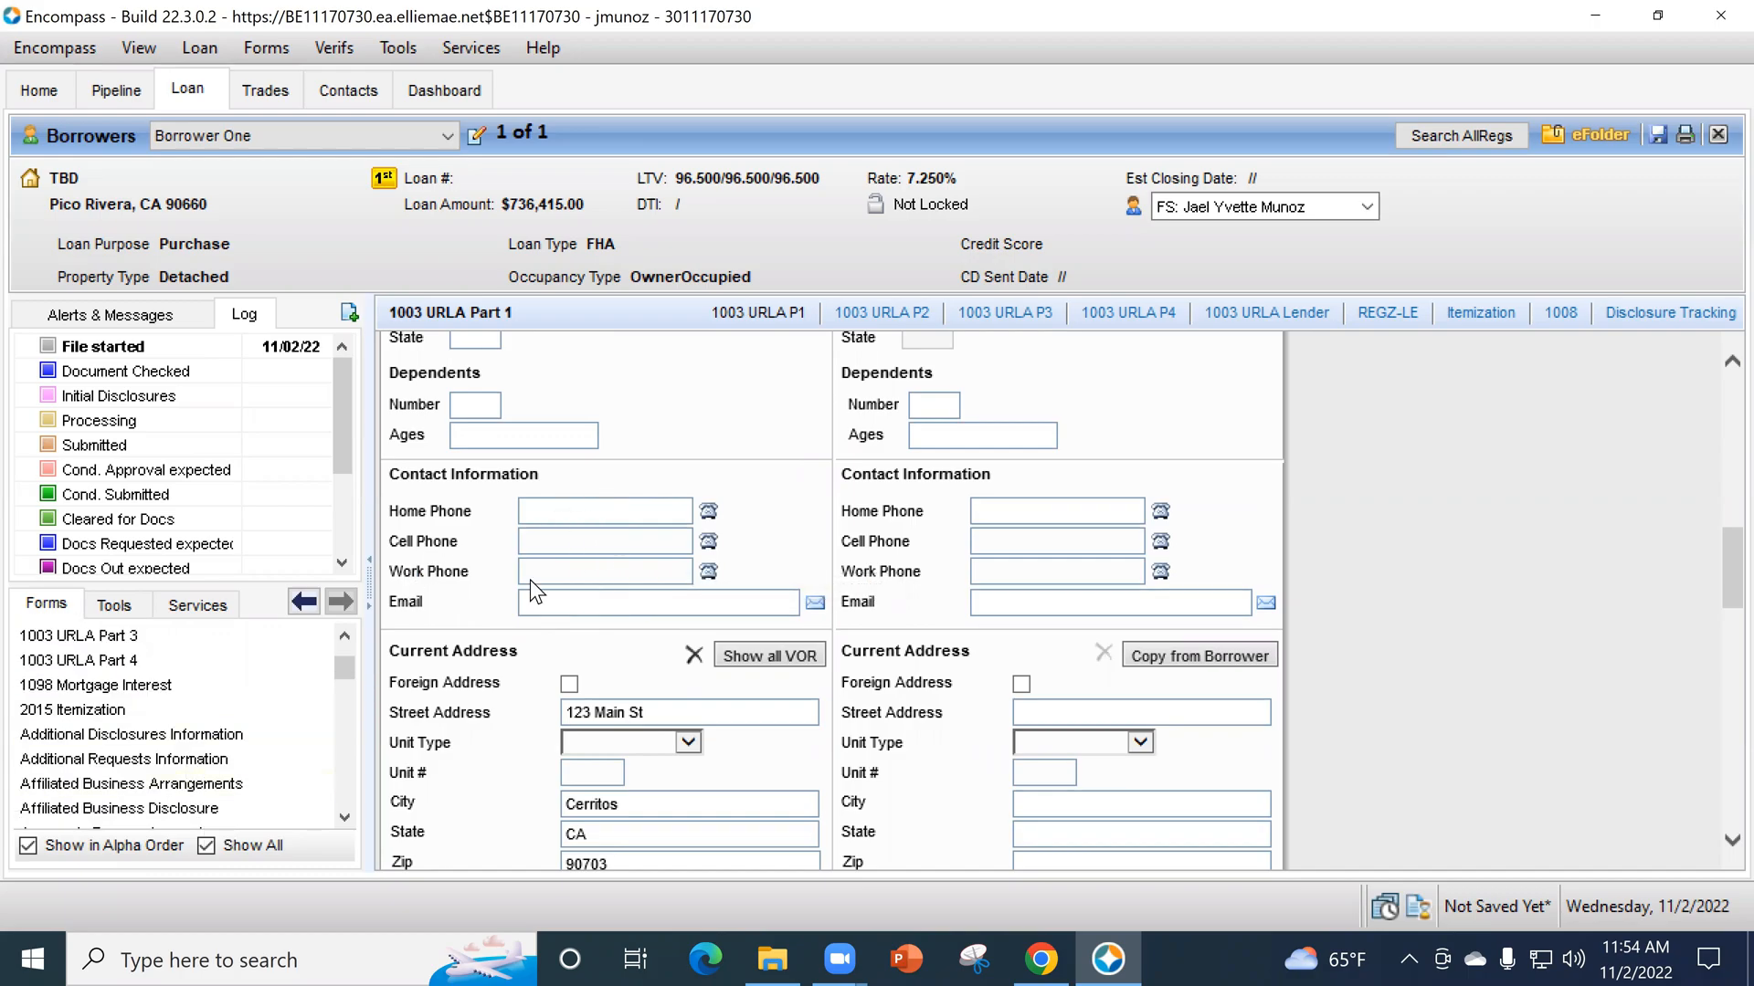
{"action": "scroll", "coordinate": [548, 681], "scroll_direction": "down", "scroll_amount": 6}
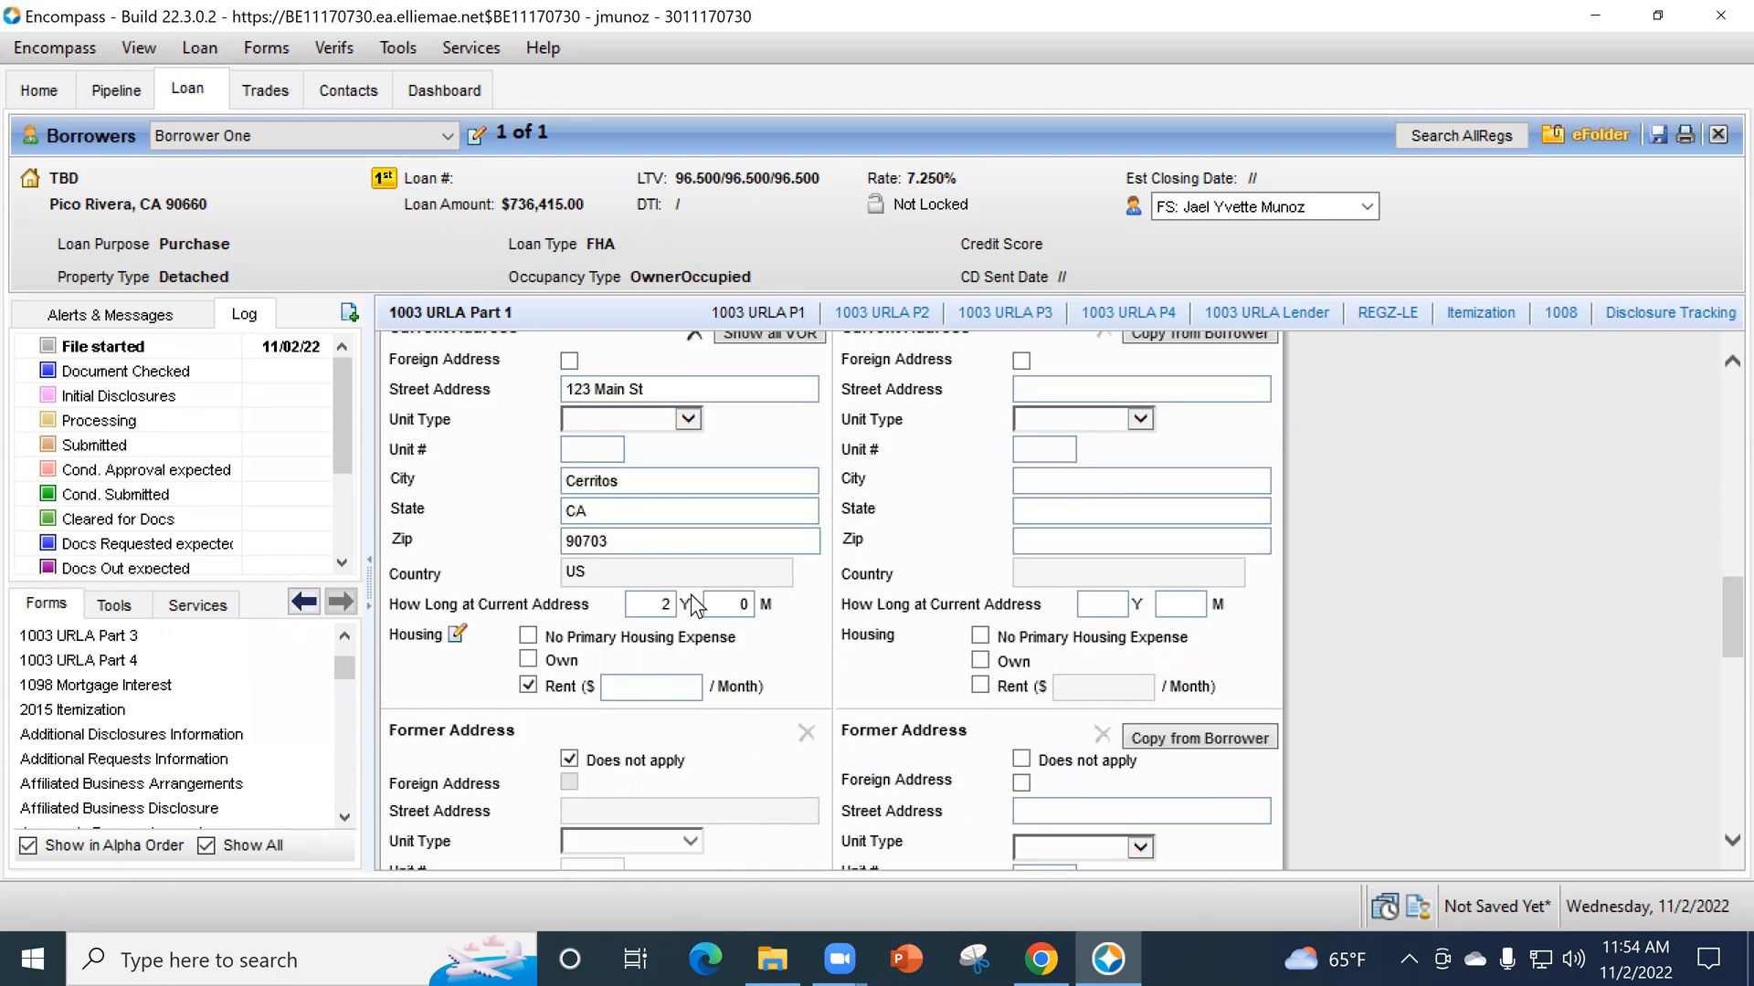
{"action": "scroll", "coordinate": [701, 574], "scroll_direction": "down", "scroll_amount": 2}
{"action": "scroll", "coordinate": [703, 575], "scroll_direction": "down", "scroll_amount": 2}
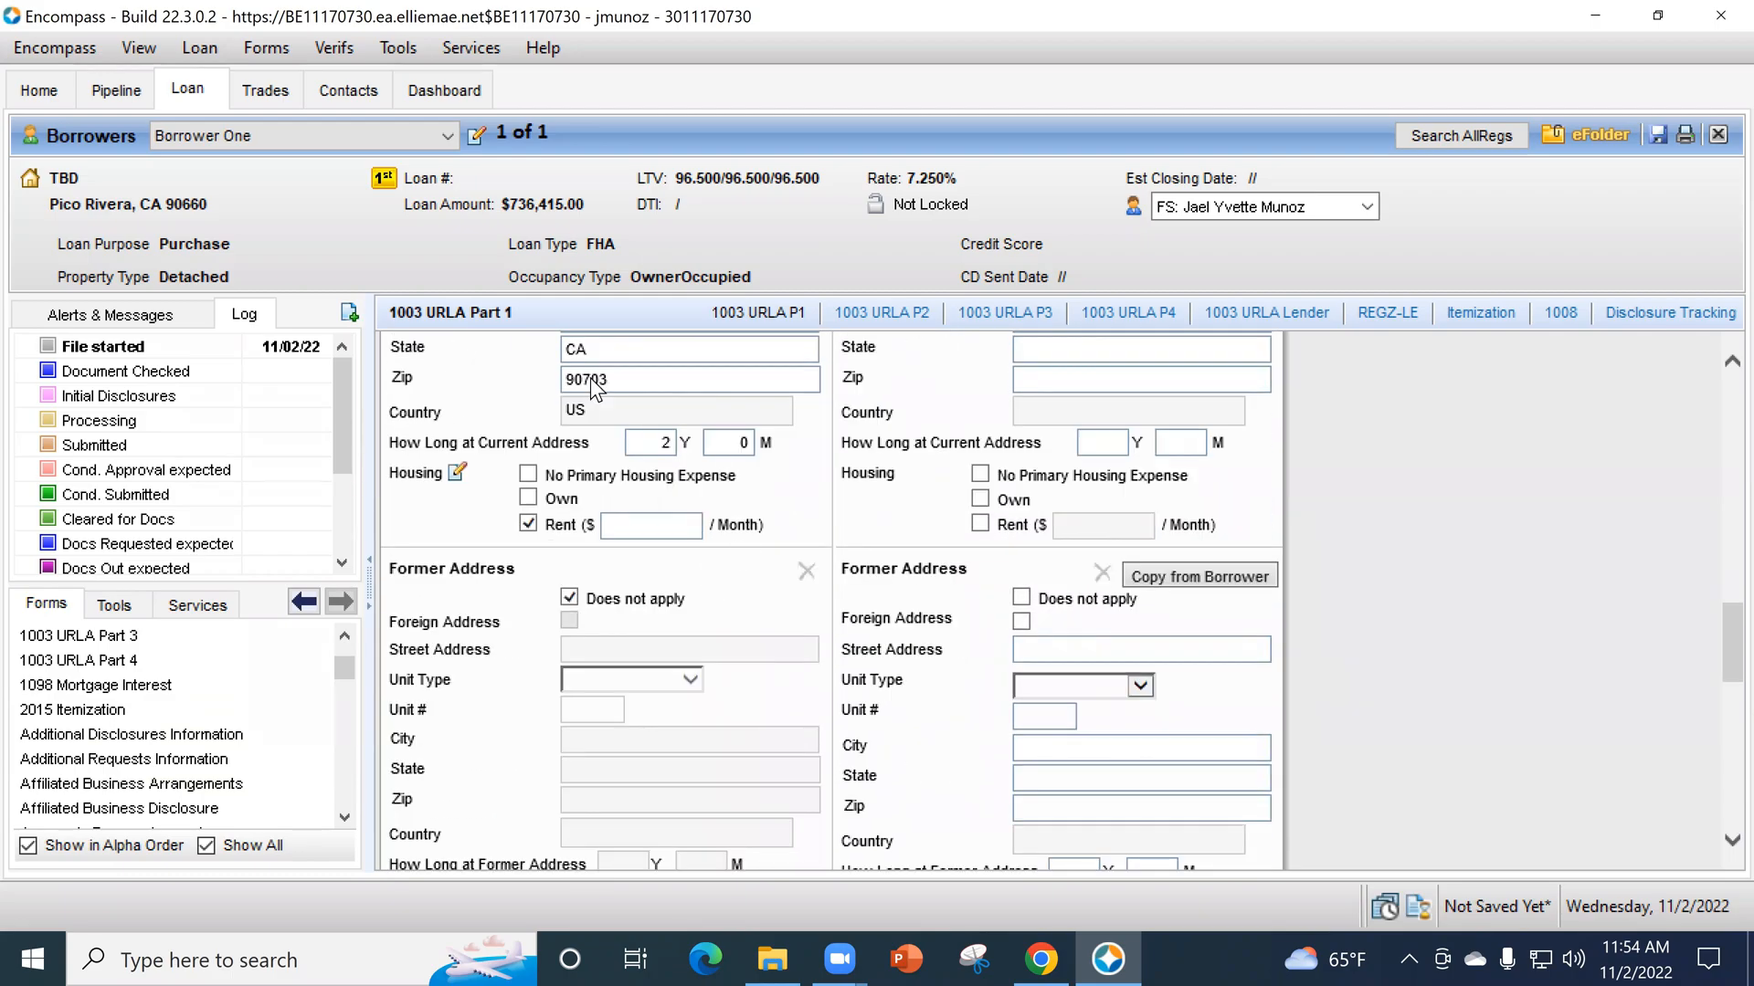
- Set the borrower's mailing address to be the same as the current address
{"action": "scroll", "coordinate": [765, 593], "scroll_direction": "down", "scroll_amount": 8}
{"action": "scroll", "coordinate": [769, 594], "scroll_direction": "down", "scroll_amount": 1}
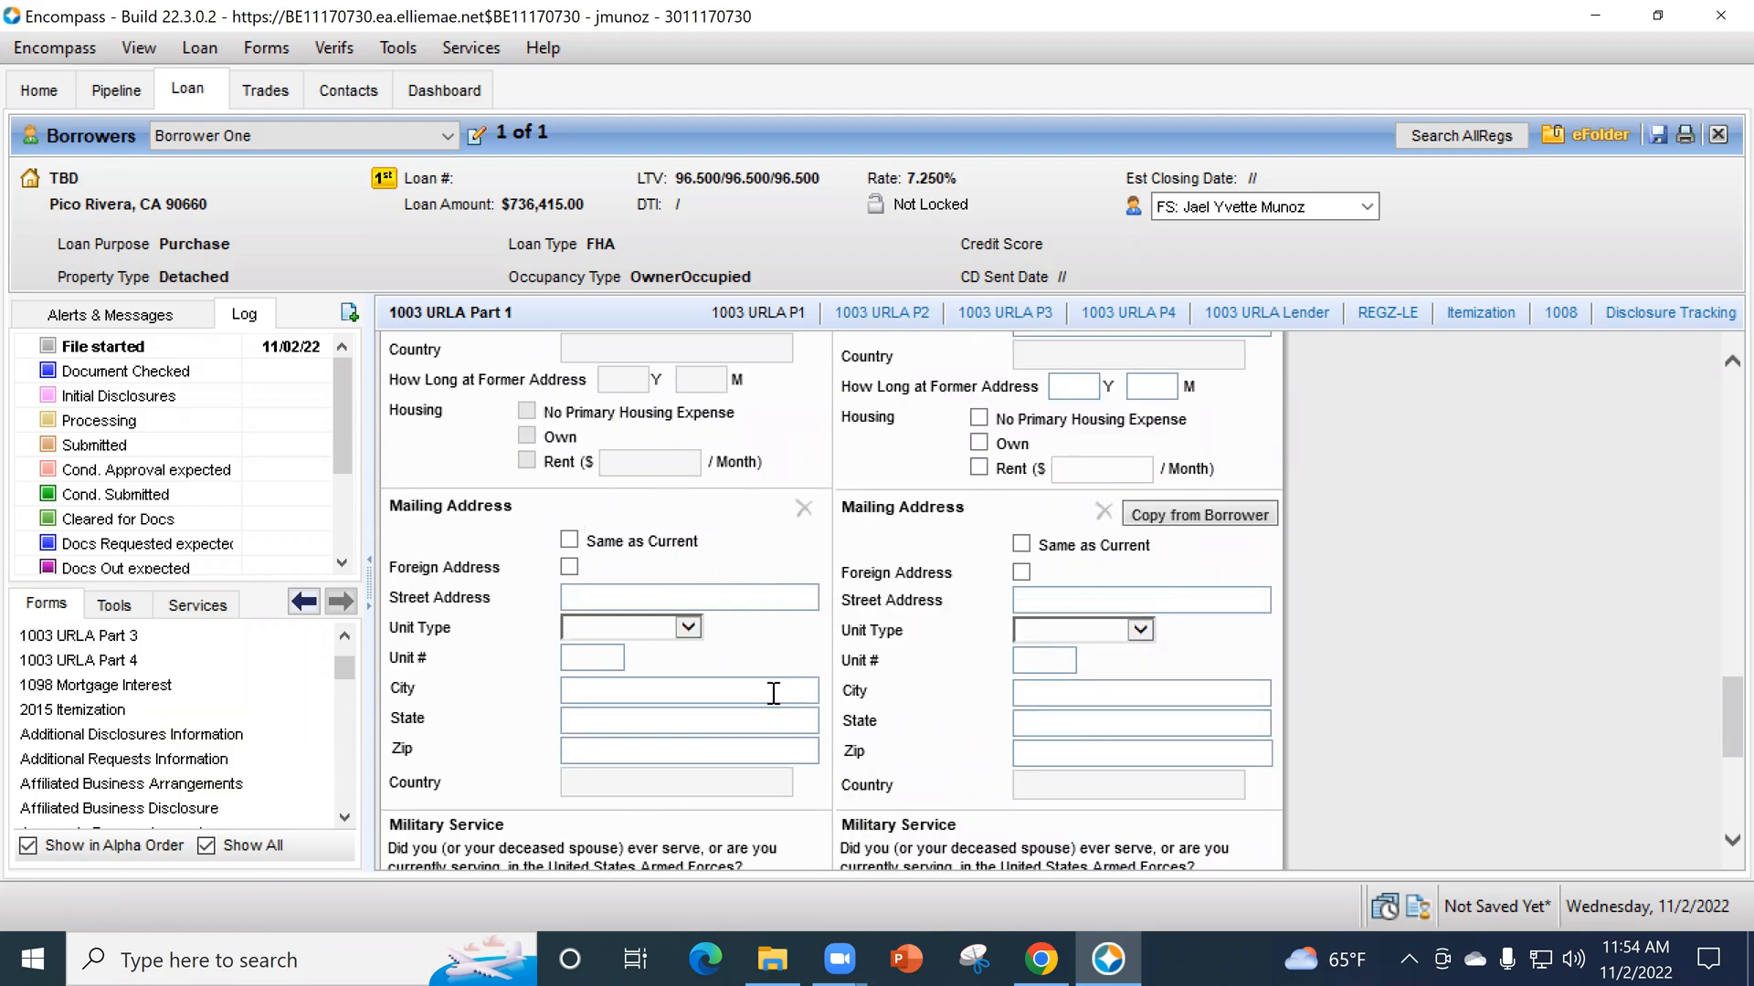
{"action": "scroll", "coordinate": [663, 546], "scroll_direction": "up", "scroll_amount": 6}
{"action": "scroll", "coordinate": [638, 486], "scroll_direction": "up", "scroll_amount": 6}
{"action": "scroll", "coordinate": [678, 688], "scroll_direction": "down", "scroll_amount": 12}
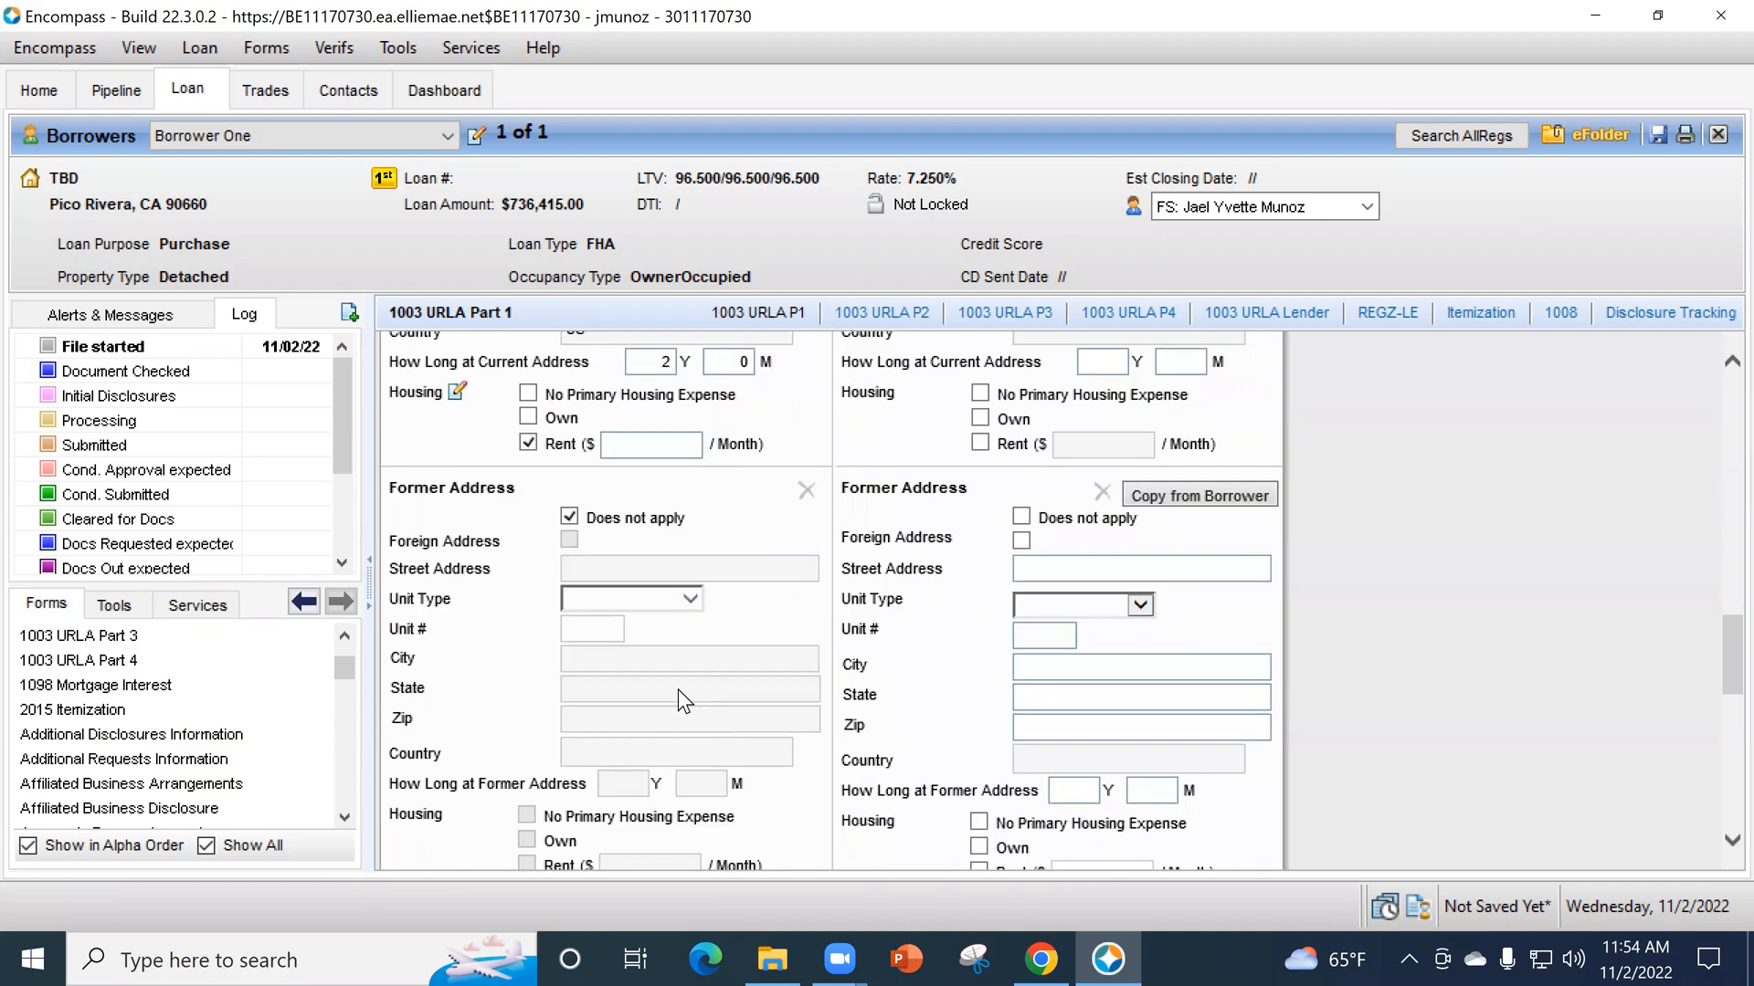
{"action": "left_click", "coordinate": [569, 540]}
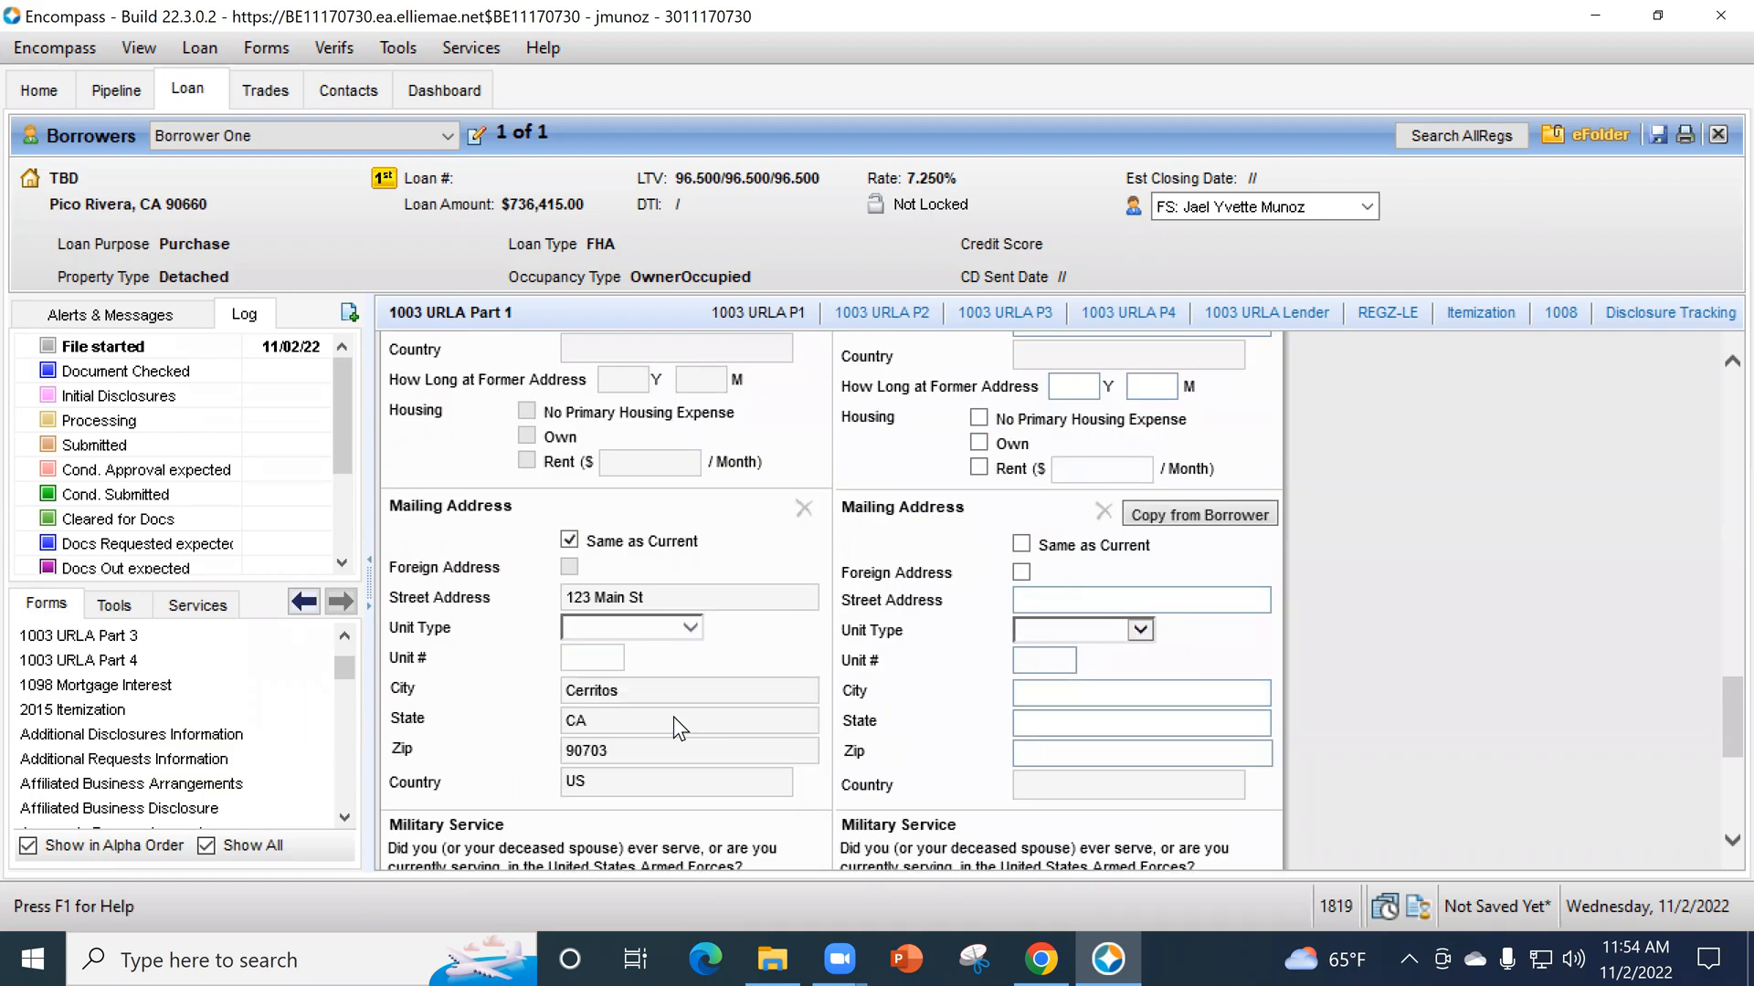
- Answer No to the borrower's military service question and set the language preference to English
{"action": "scroll", "coordinate": [665, 681], "scroll_direction": "down", "scroll_amount": 8}
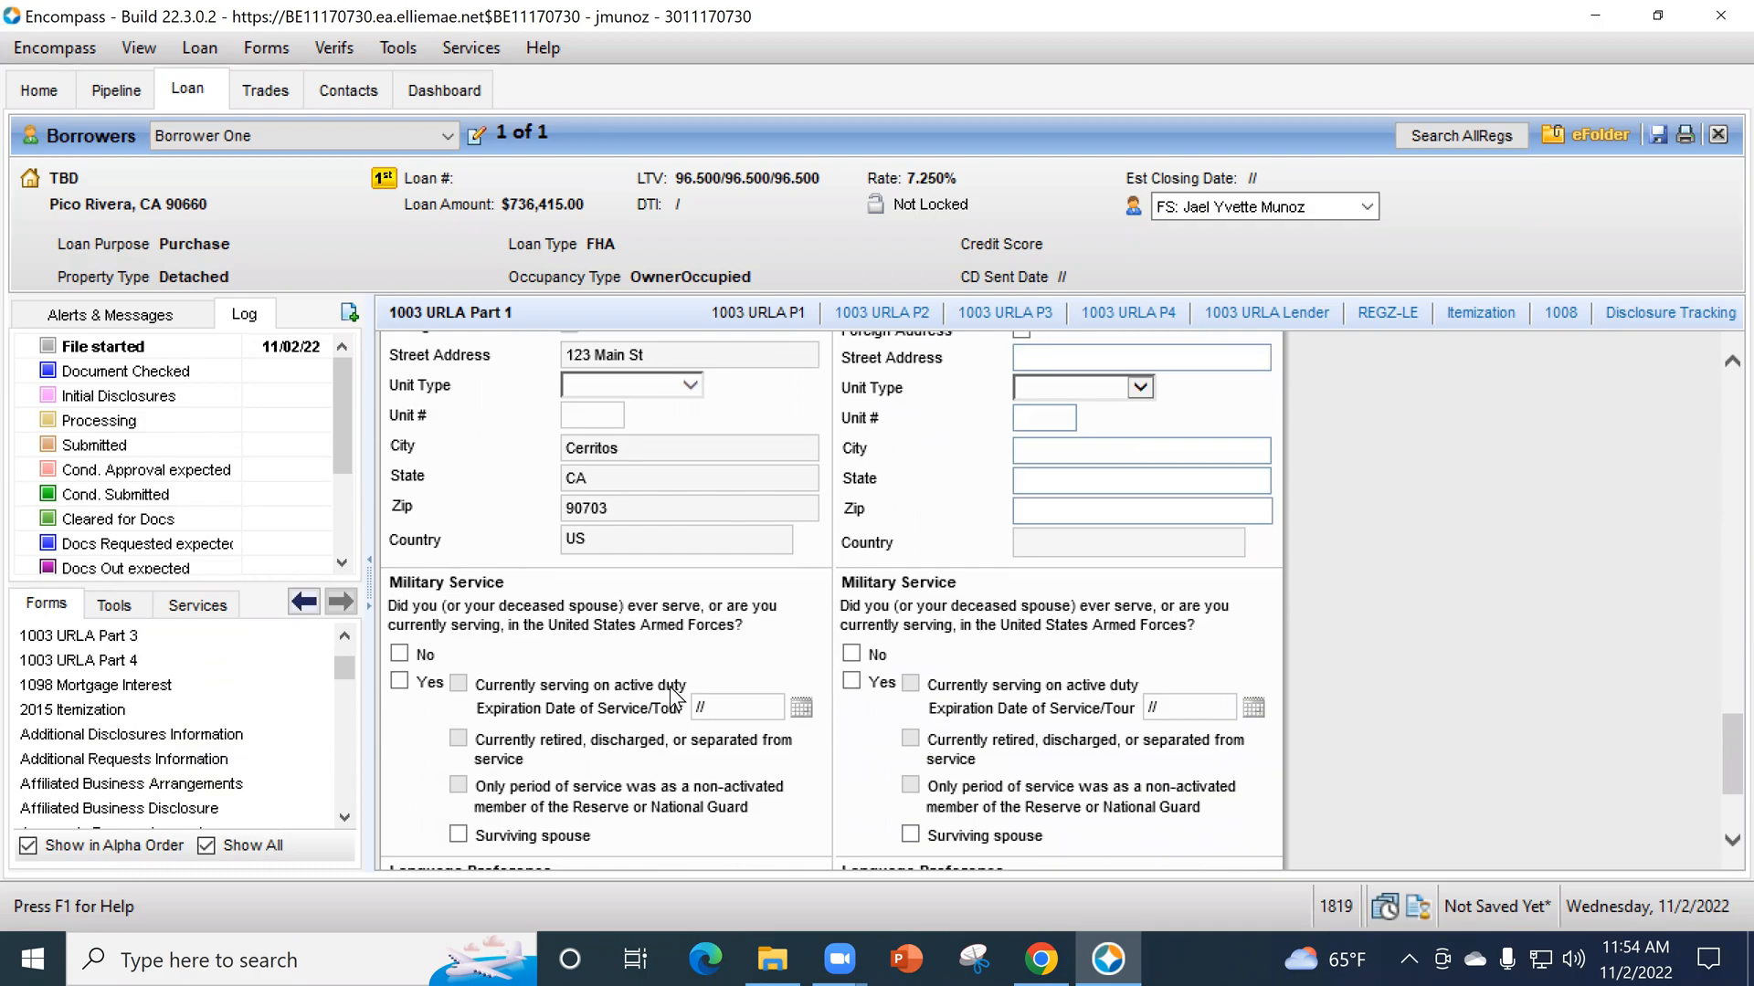
{"action": "scroll", "coordinate": [557, 454], "scroll_direction": "down", "scroll_amount": 1}
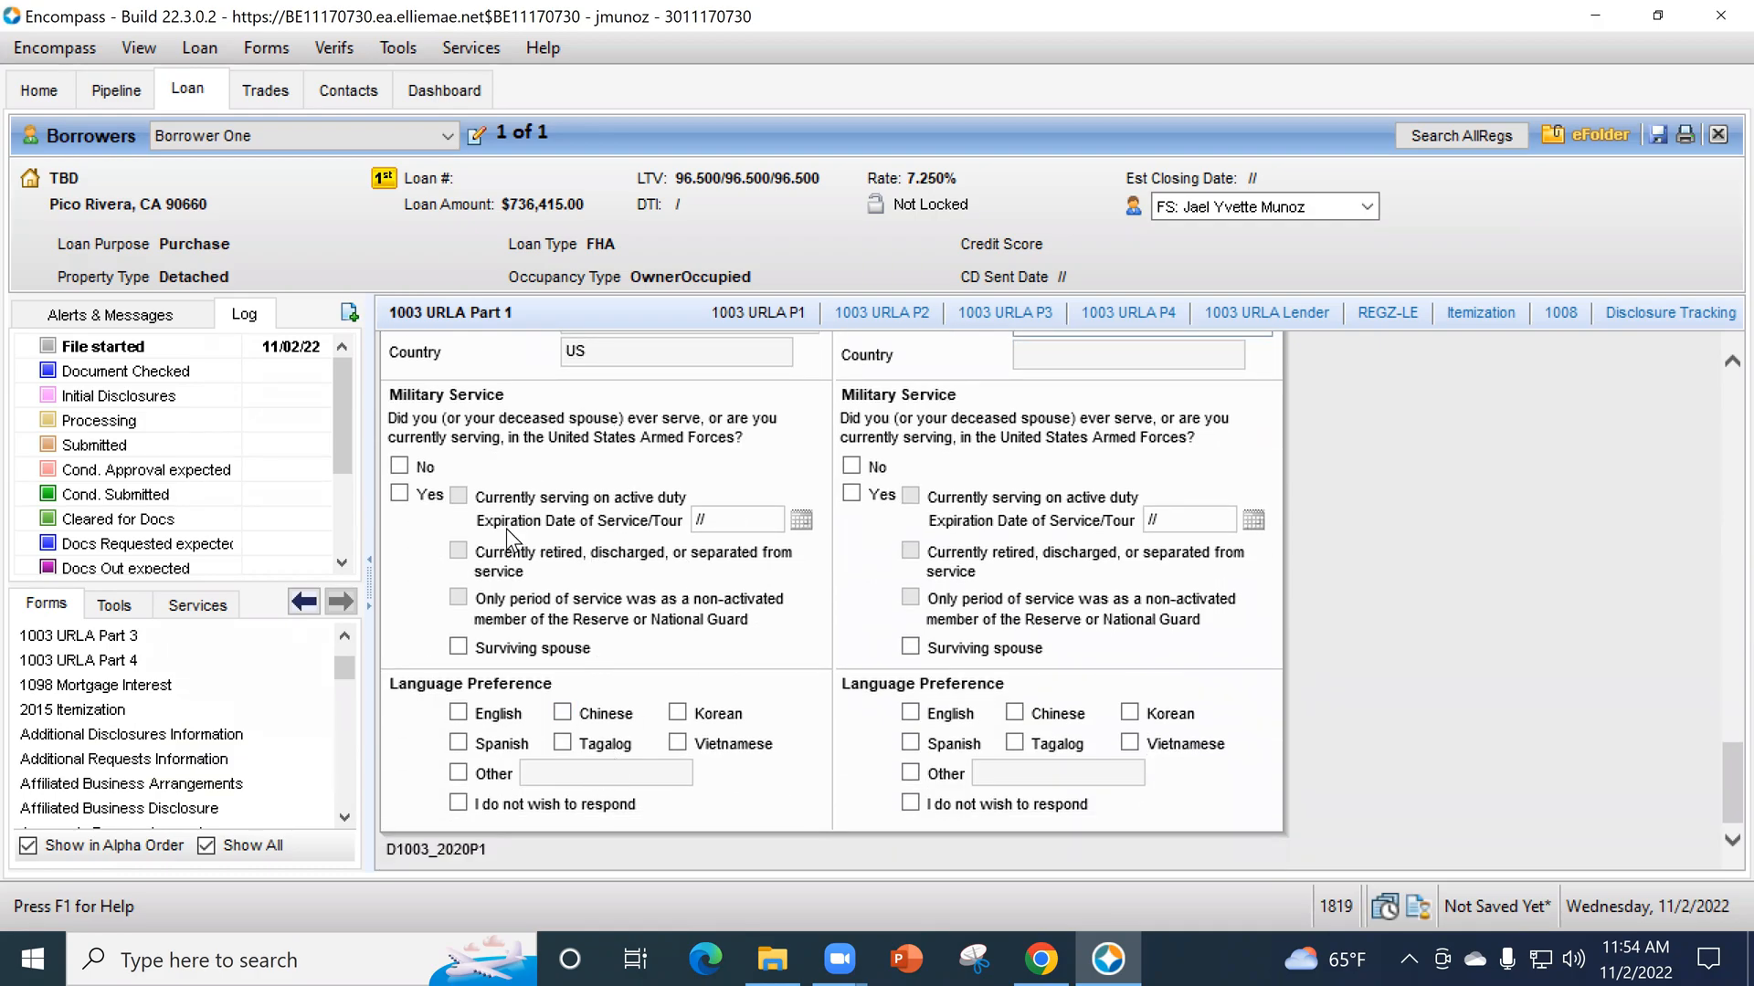
{"action": "left_click", "coordinate": [399, 466]}
{"action": "left_click", "coordinate": [455, 713]}
- Open 1003 URLA Part 2 and examine the borrower's current employment fields, including employer, position, start date and self-employment
{"action": "scroll", "coordinate": [236, 804], "scroll_direction": "up", "scroll_amount": 2}
{"action": "scroll", "coordinate": [236, 804], "scroll_direction": "up", "scroll_amount": 2}
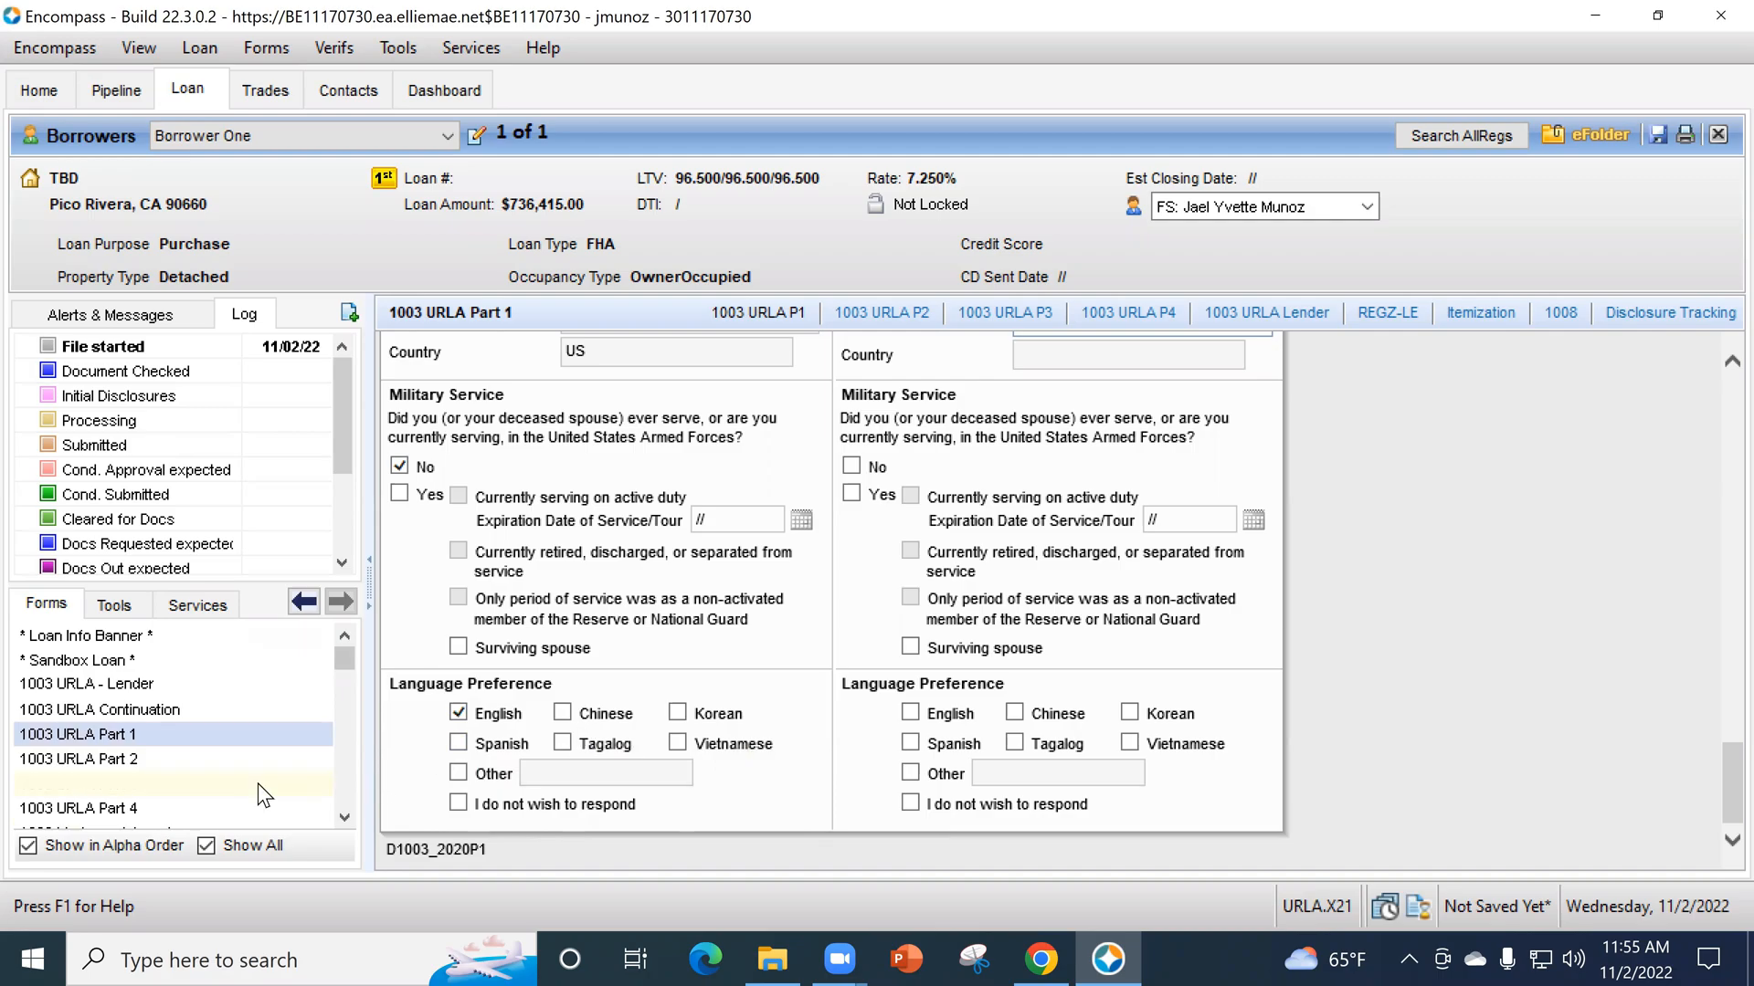
{"action": "left_click", "coordinate": [159, 757]}
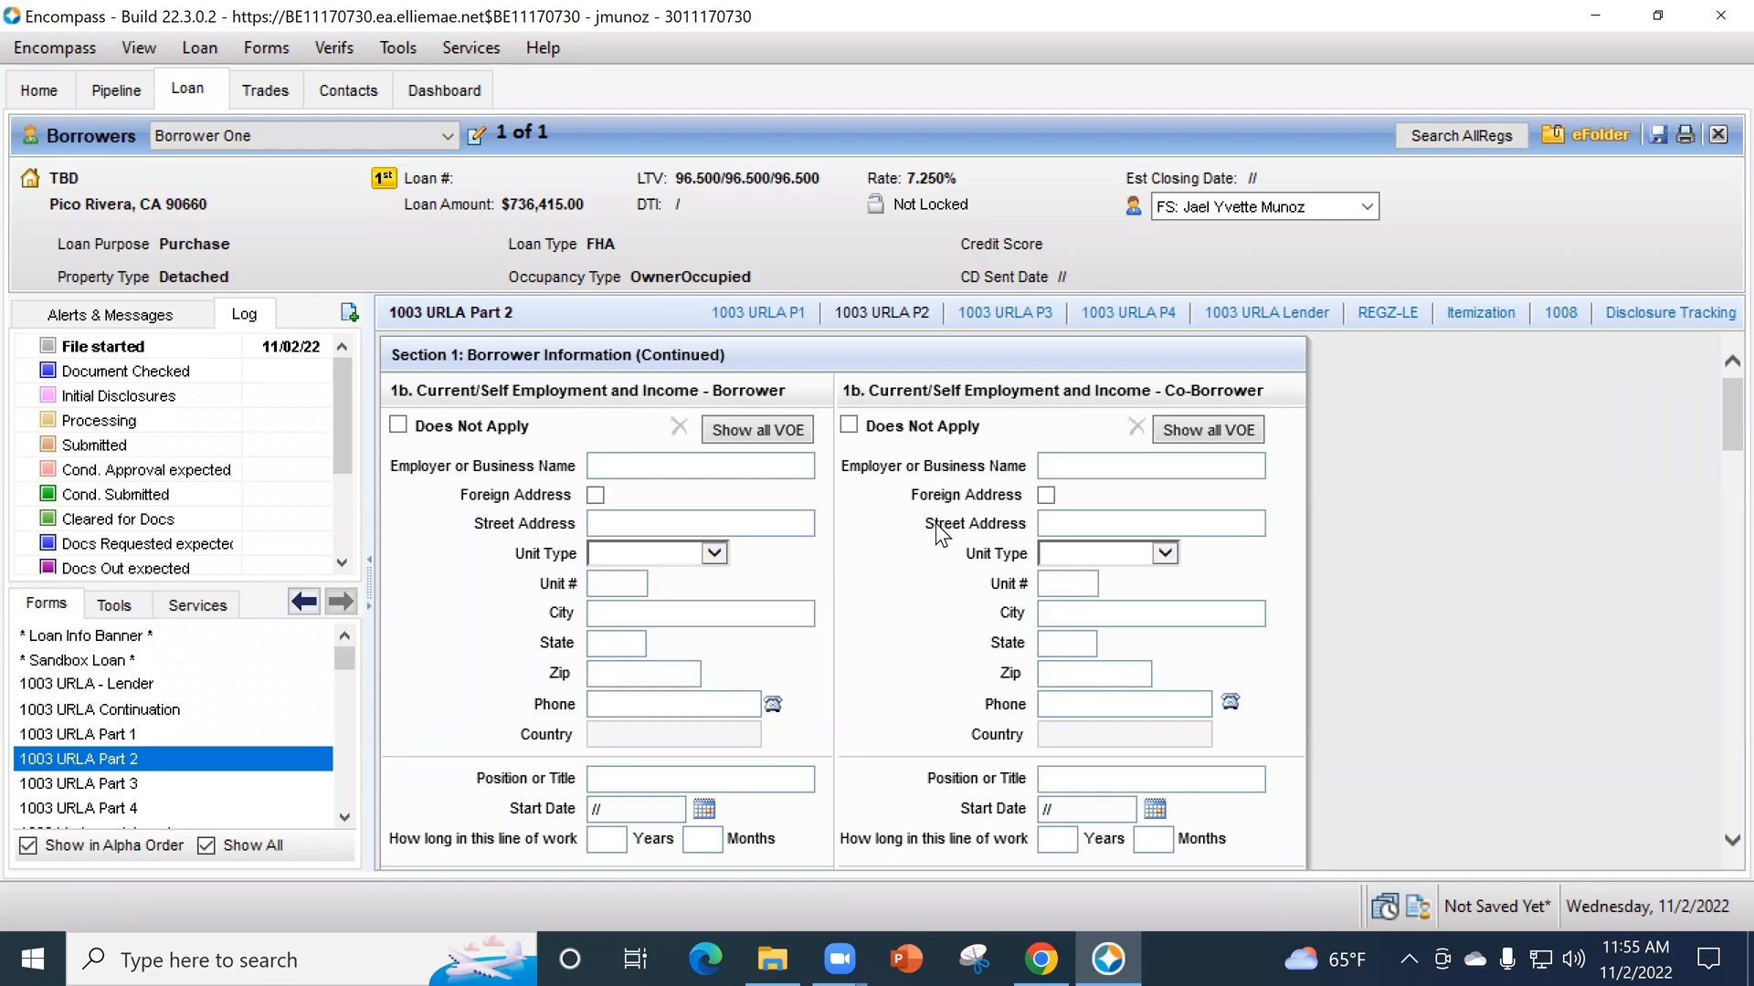
{"action": "scroll", "coordinate": [876, 522], "scroll_direction": "down", "scroll_amount": 1}
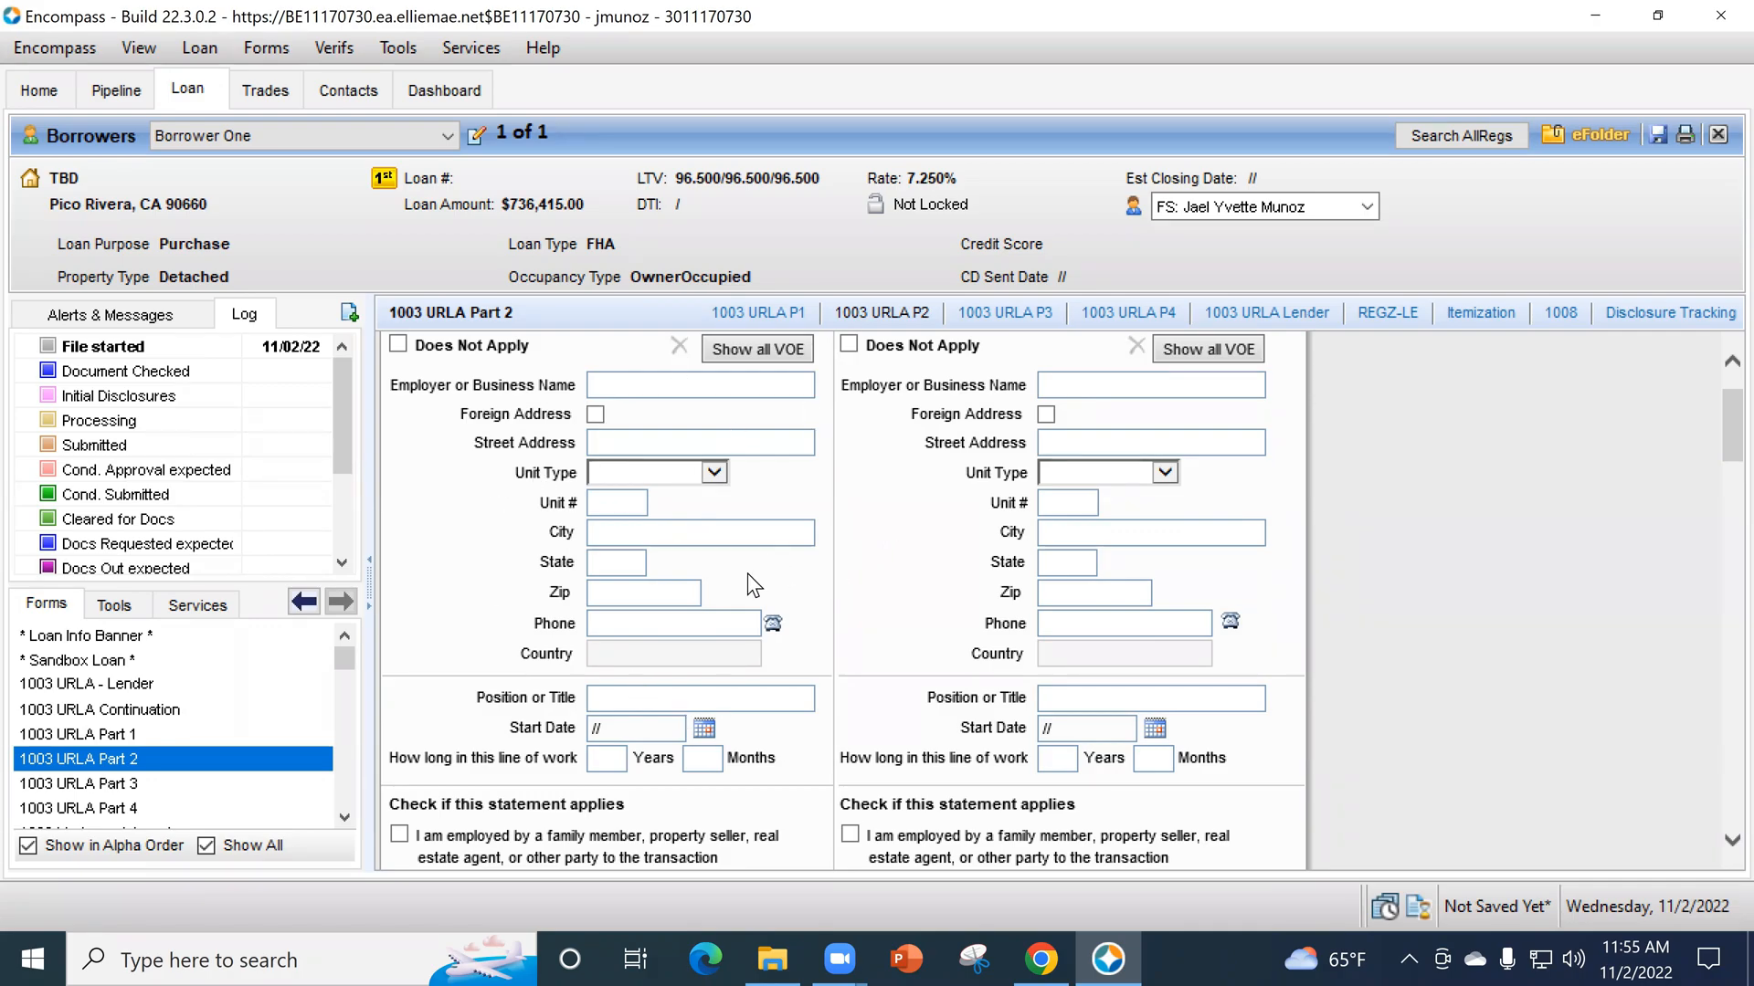
{"action": "scroll", "coordinate": [782, 580], "scroll_direction": "down", "scroll_amount": 4}
{"action": "scroll", "coordinate": [782, 577], "scroll_direction": "down", "scroll_amount": 1}
{"action": "scroll", "coordinate": [782, 577], "scroll_direction": "up", "scroll_amount": 3}
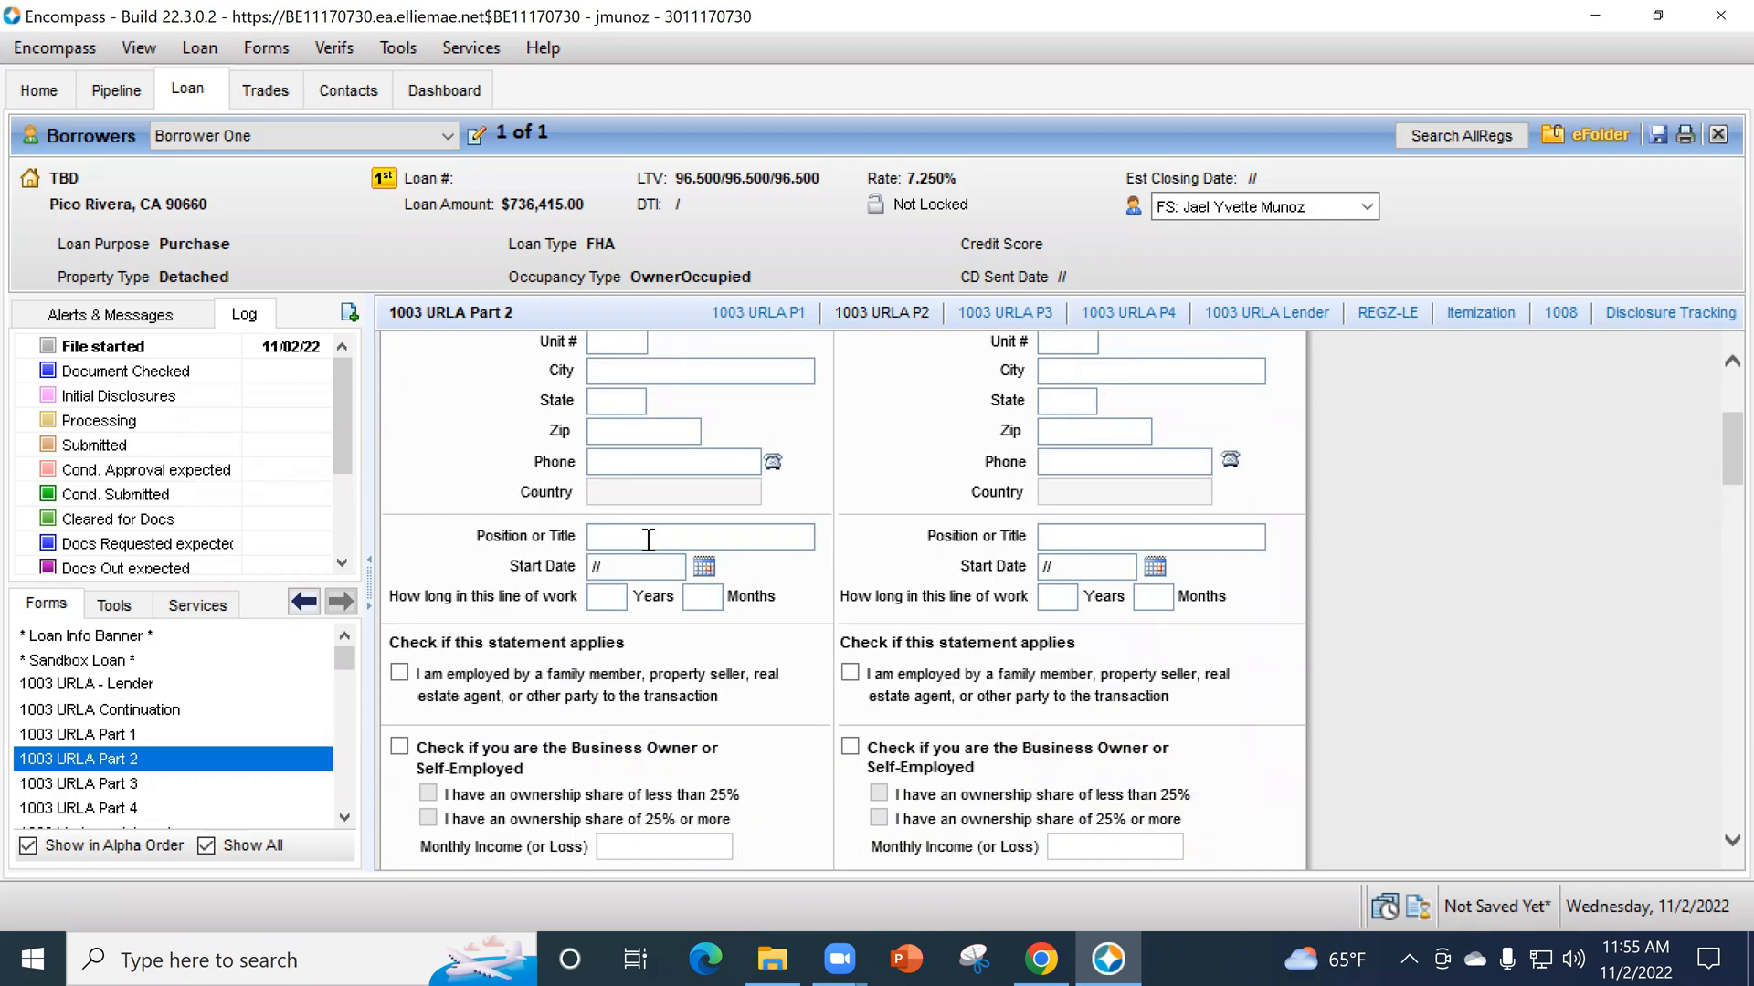
{"action": "scroll", "coordinate": [674, 553], "scroll_direction": "up", "scroll_amount": 1}
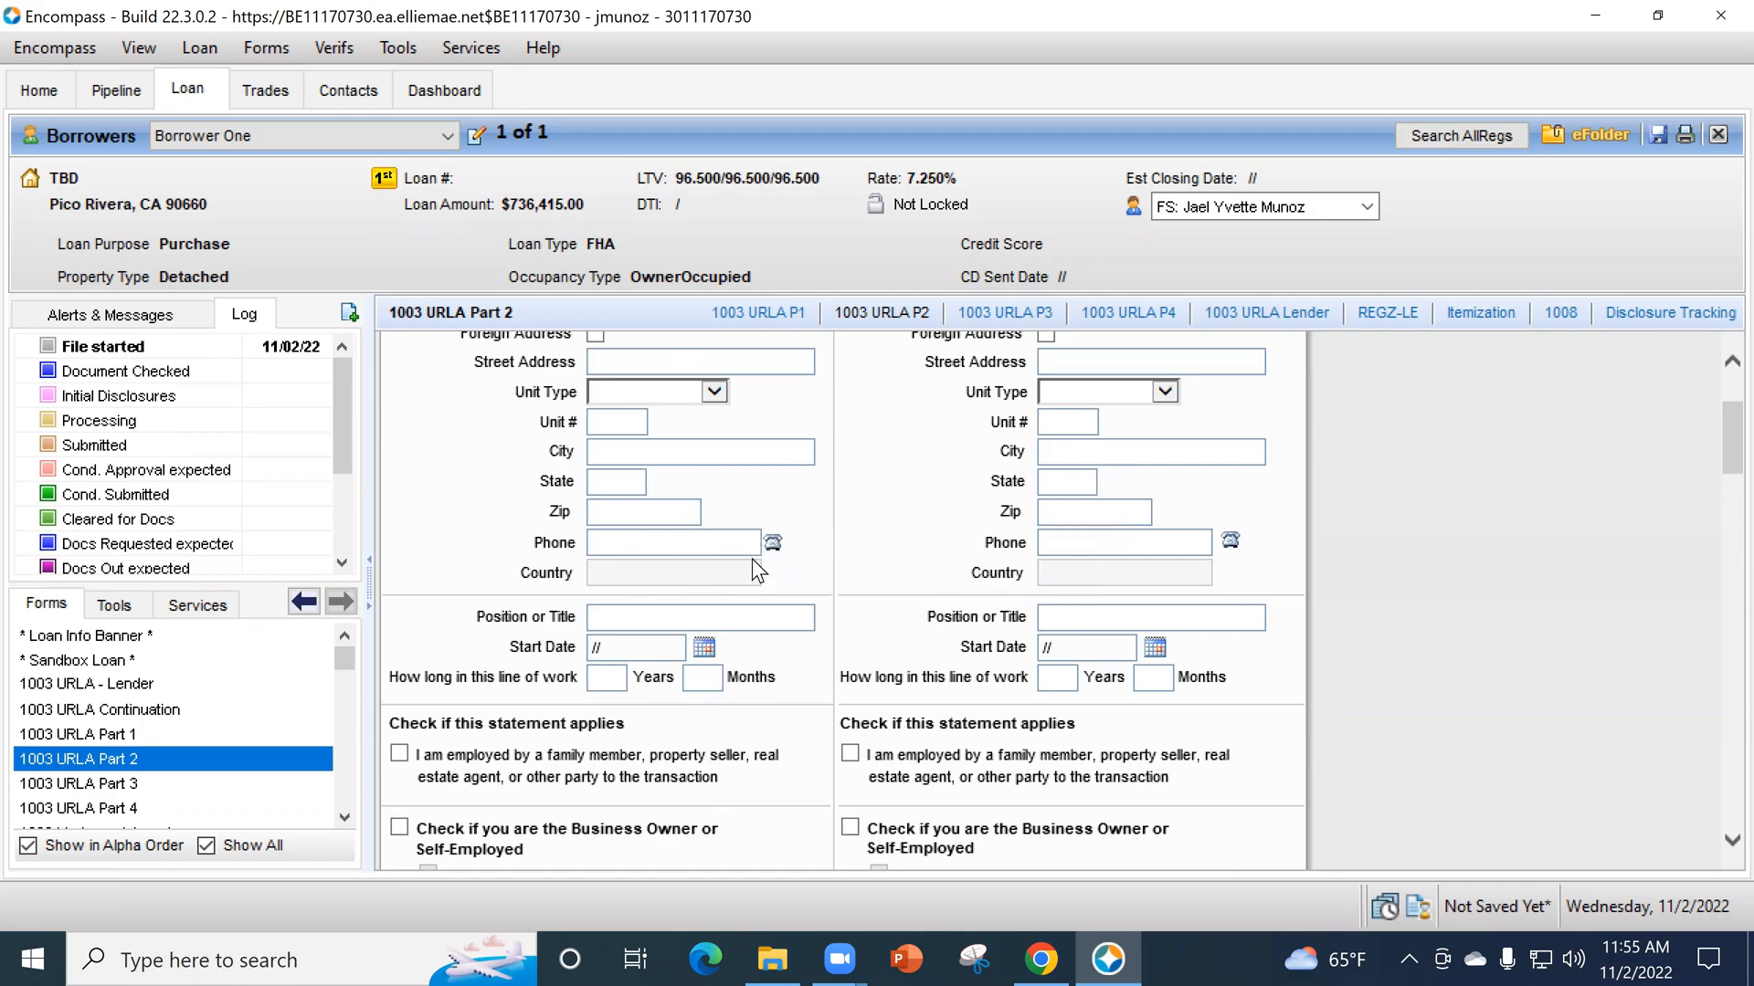
- Mark the borrower as business owner or self-employed with an ownership share of 25% or more and monthly income of 15,000
{"action": "scroll", "coordinate": [753, 559], "scroll_direction": "down", "scroll_amount": 3}
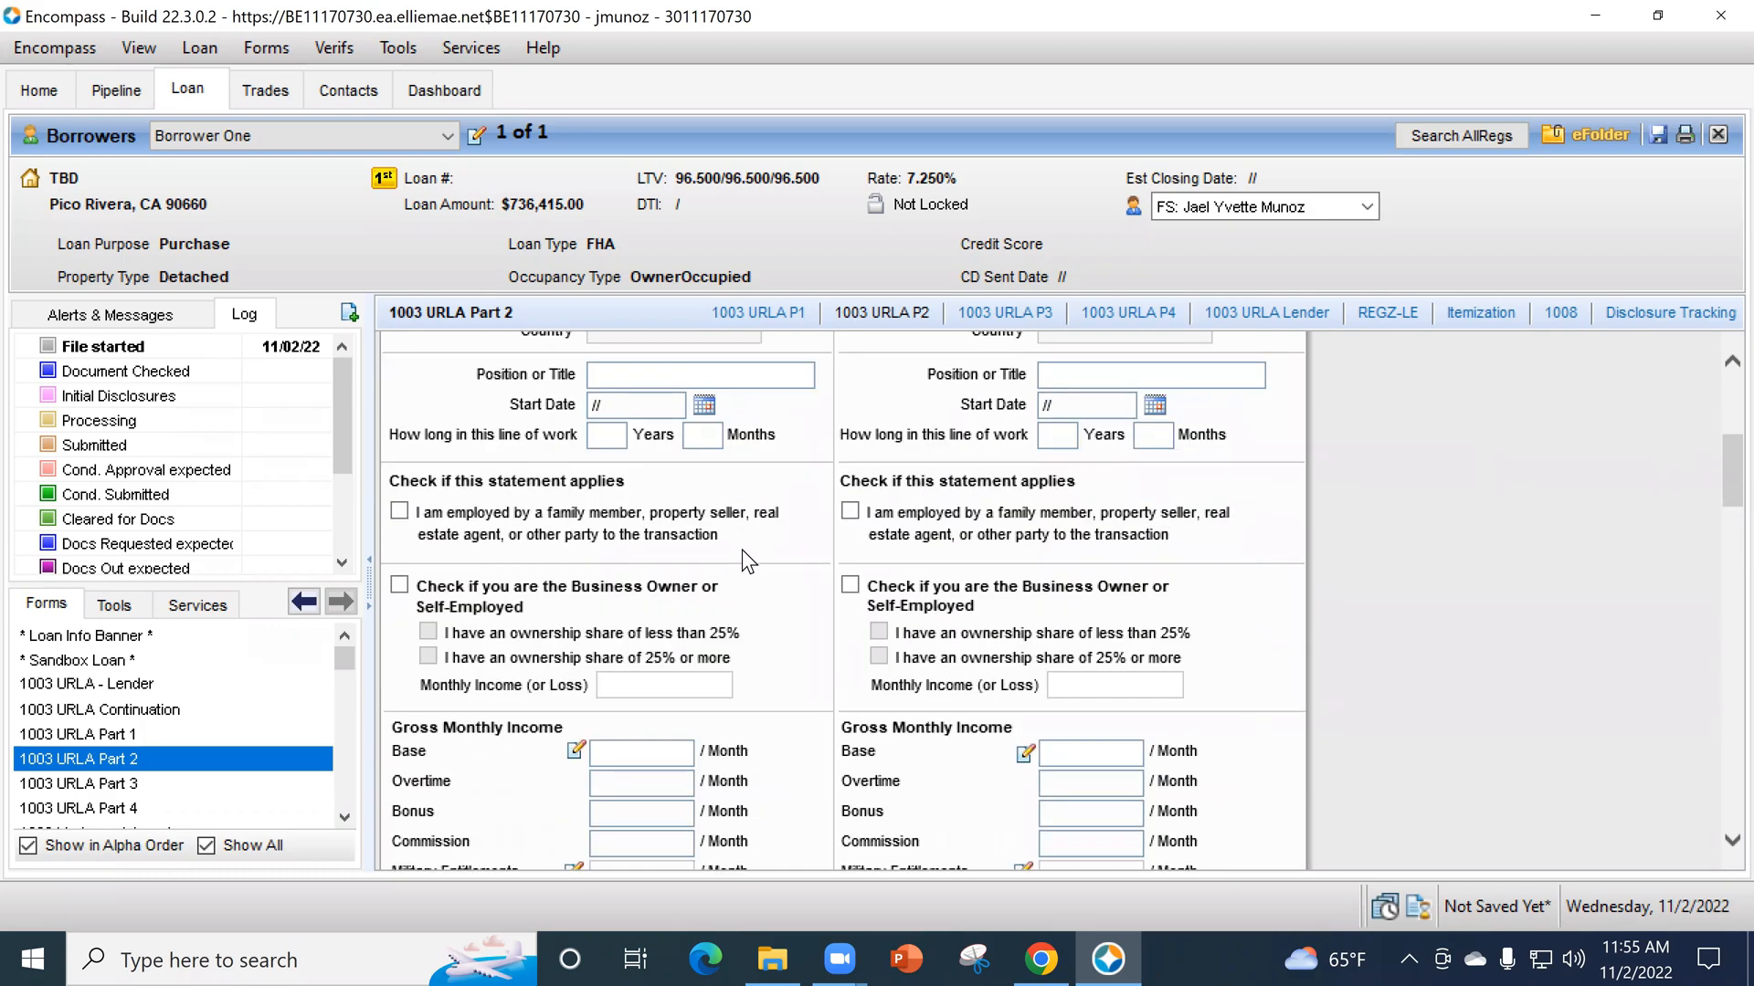
{"action": "scroll", "coordinate": [745, 513], "scroll_direction": "down", "scroll_amount": 1}
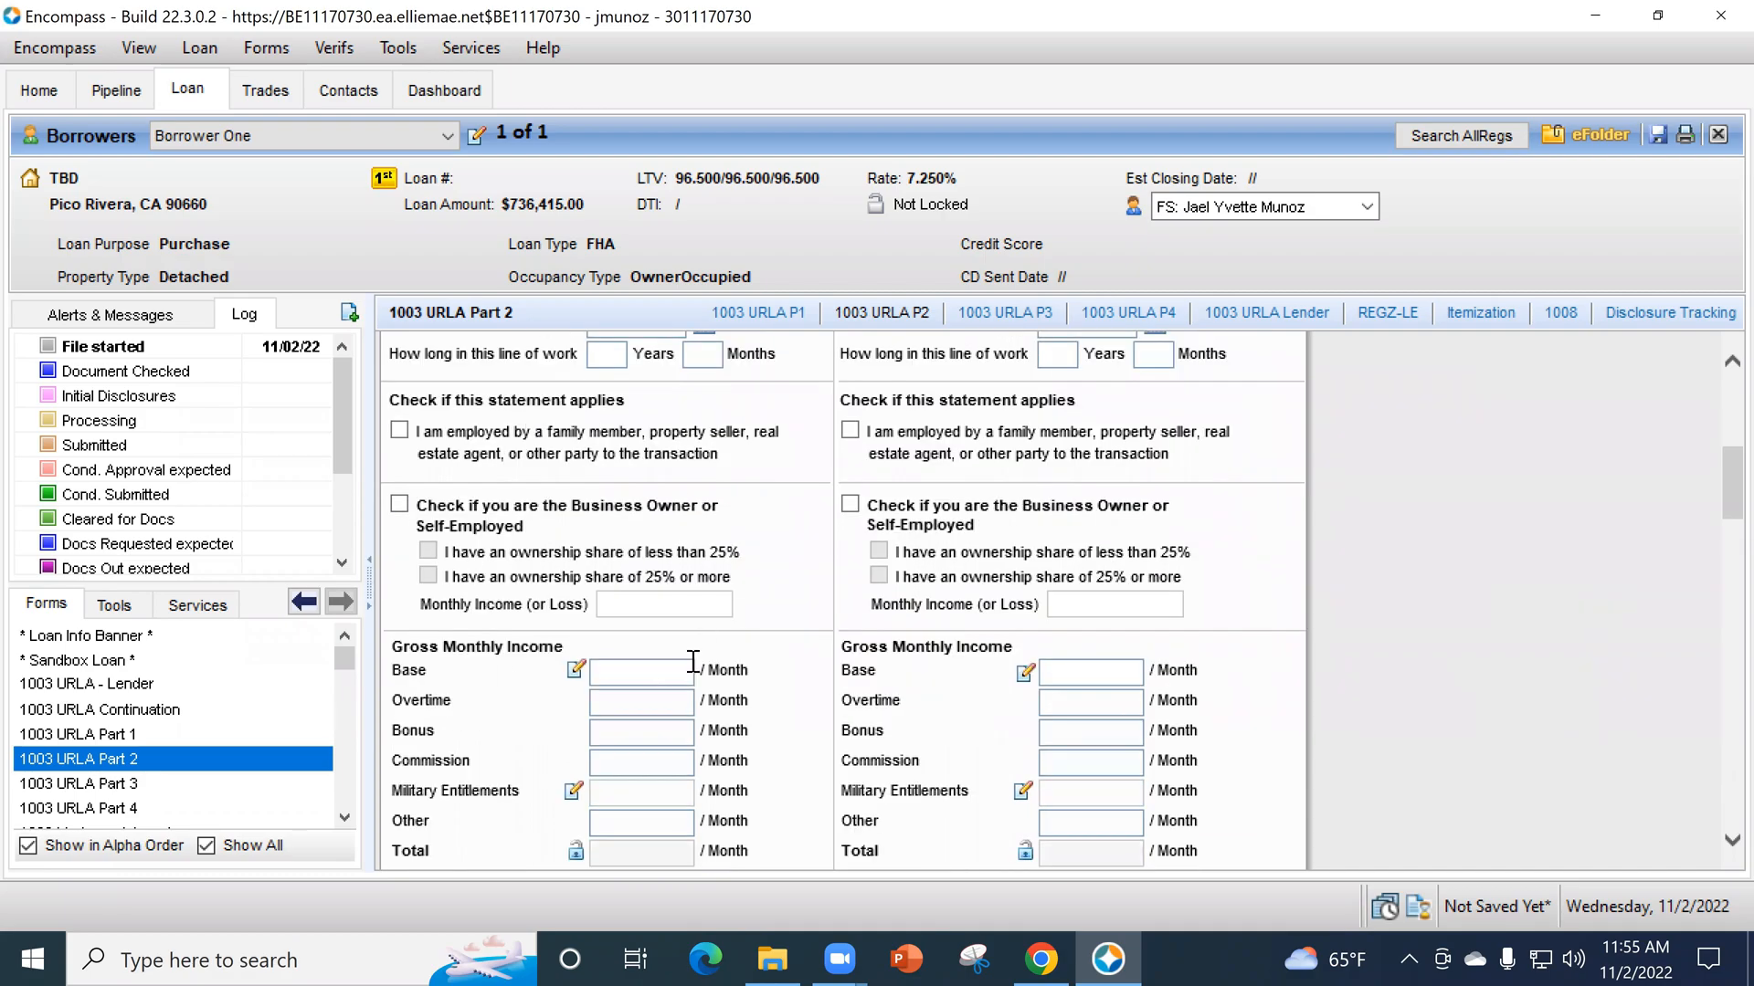
{"action": "left_click", "coordinate": [399, 504]}
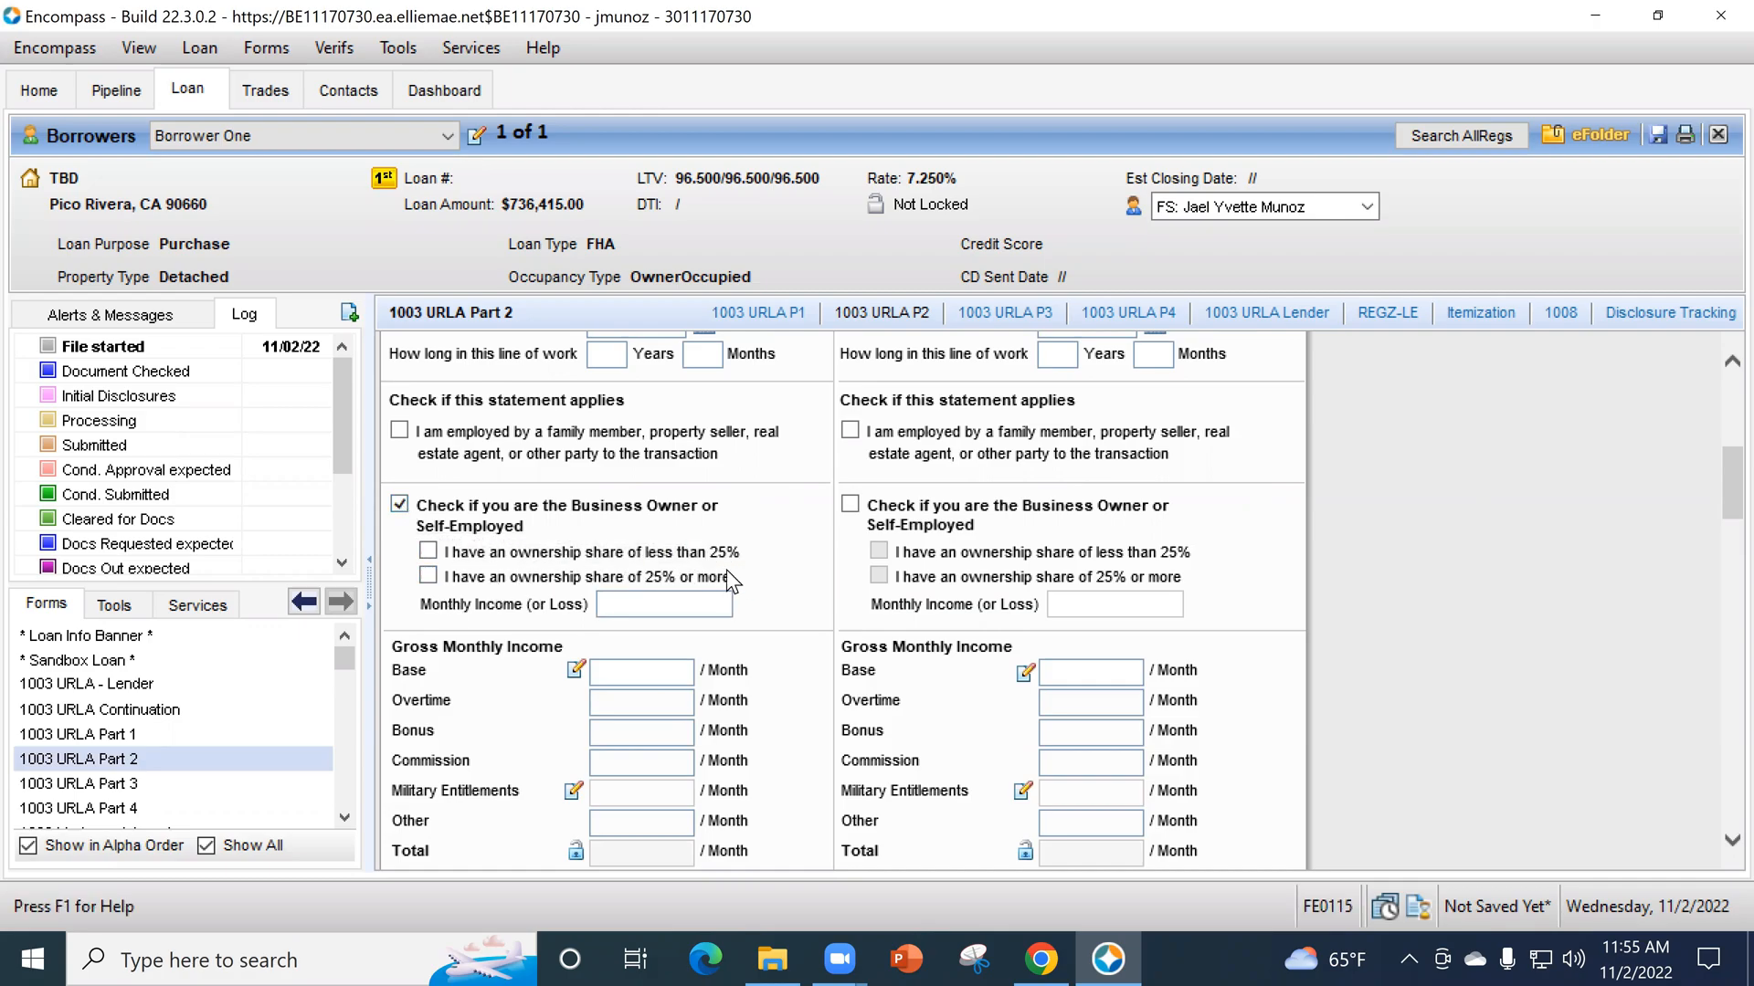
{"action": "left_click", "coordinate": [428, 576]}
{"action": "left_click", "coordinate": [629, 605]}
{"action": "type", "text": "15000"}
{"action": "left_click", "coordinate": [786, 601]}
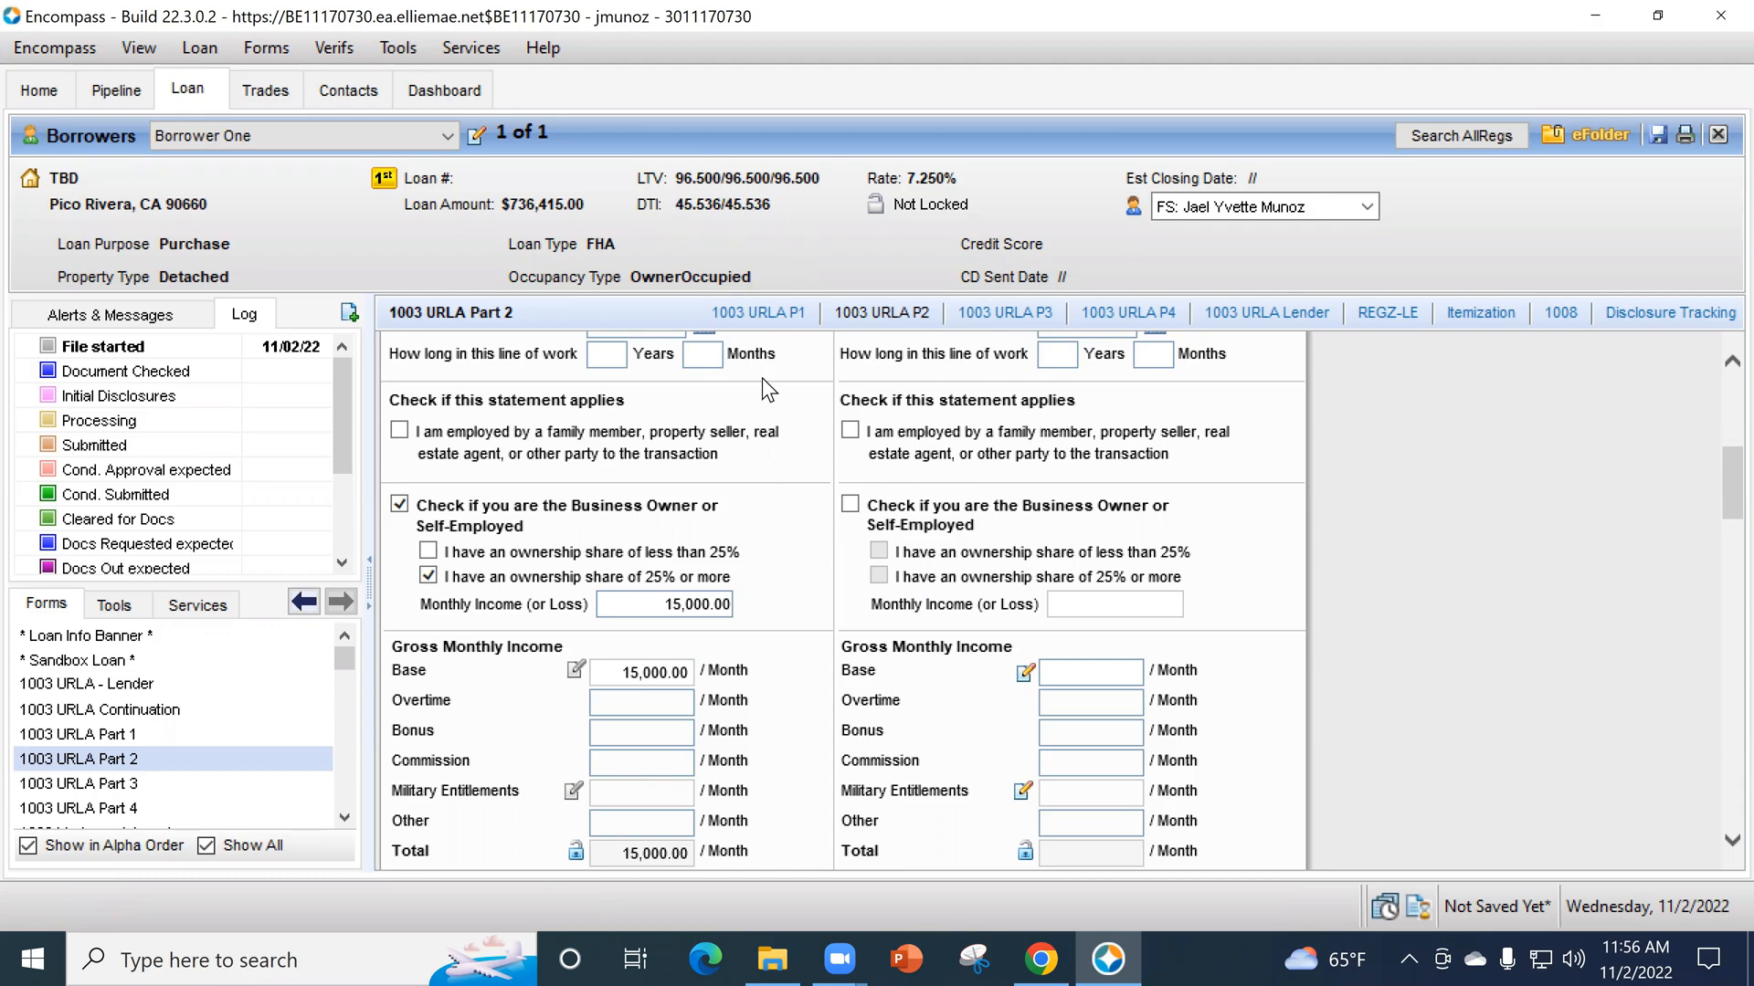
- Mark the borrower's section 1c additional employment and income as Does Not Apply
{"action": "scroll", "coordinate": [687, 740], "scroll_direction": "down", "scroll_amount": 3}
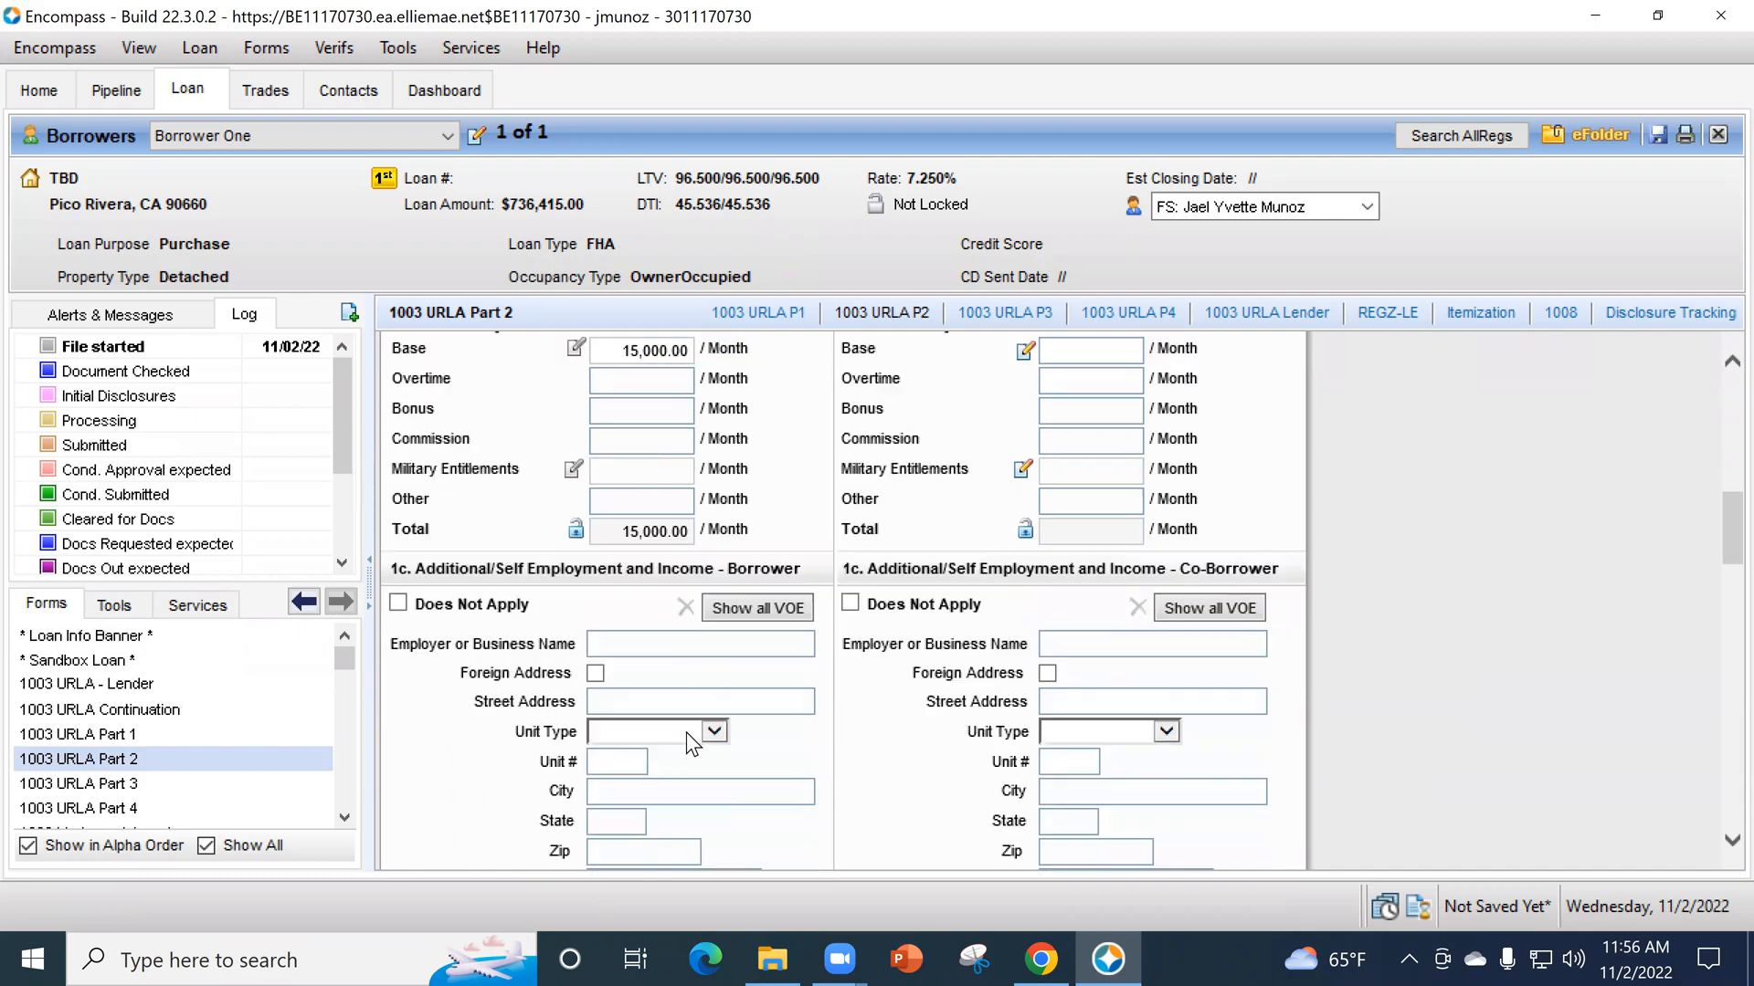
{"action": "scroll", "coordinate": [694, 726], "scroll_direction": "down", "scroll_amount": 1}
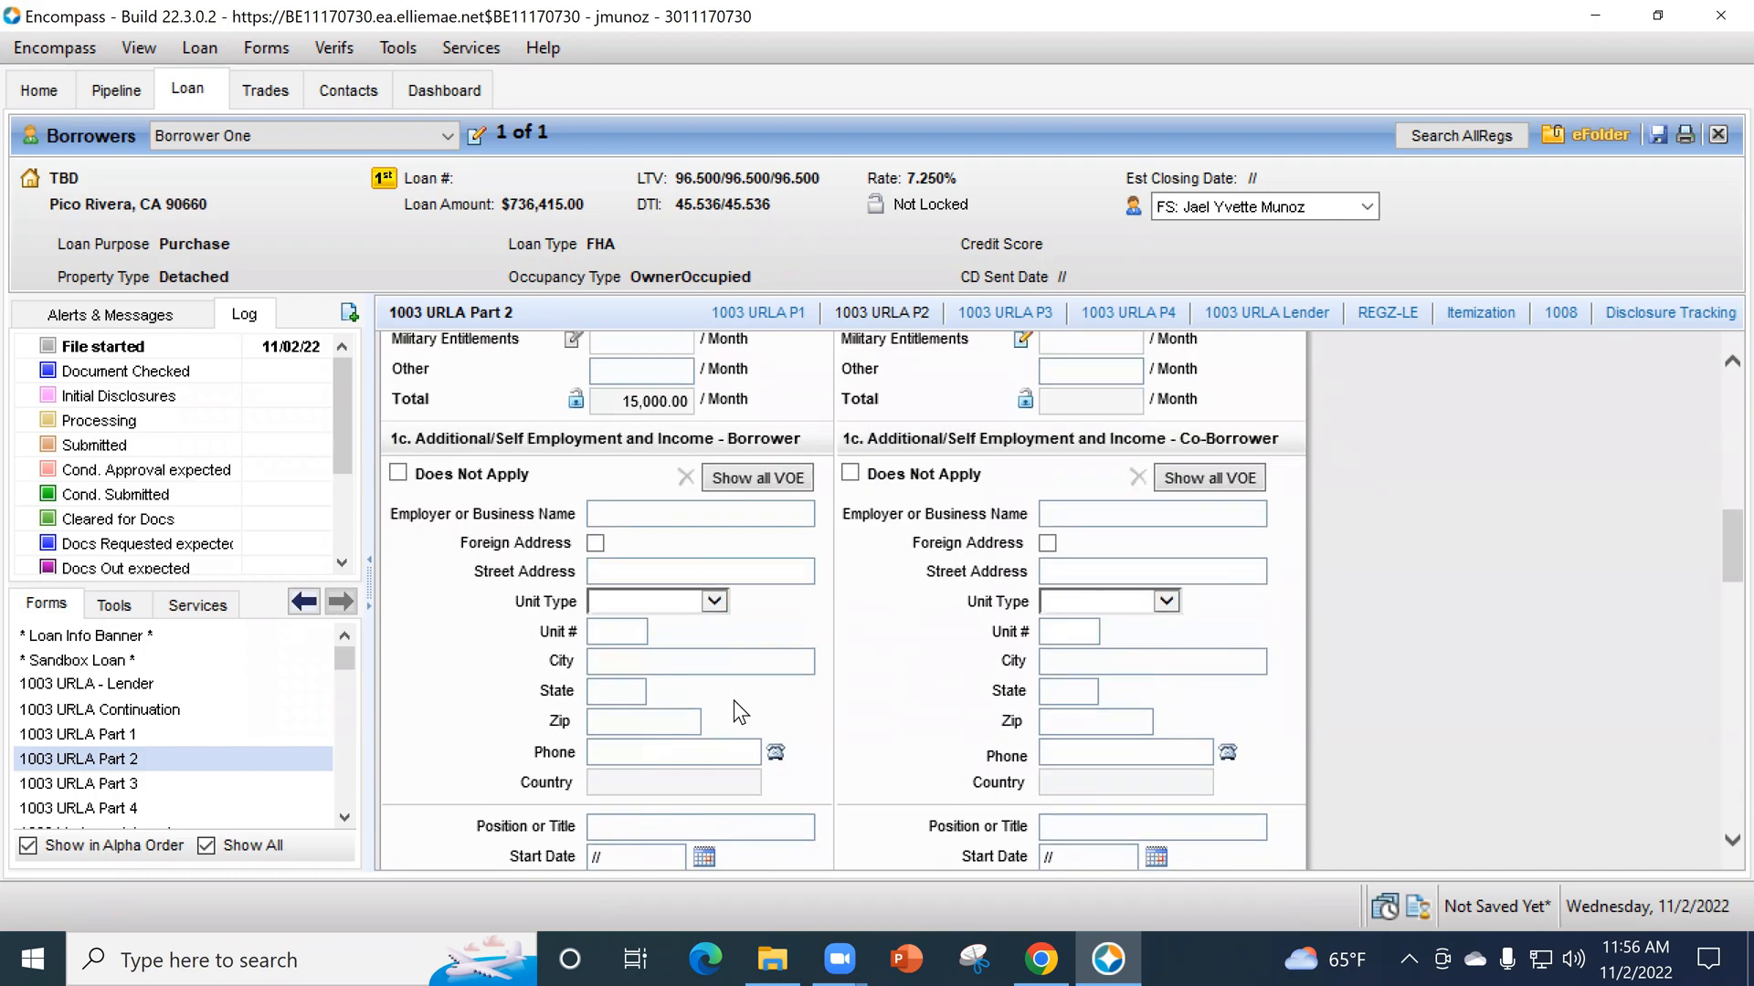
{"action": "scroll", "coordinate": [732, 700], "scroll_direction": "up", "scroll_amount": 5}
{"action": "scroll", "coordinate": [667, 657], "scroll_direction": "down", "scroll_amount": 6}
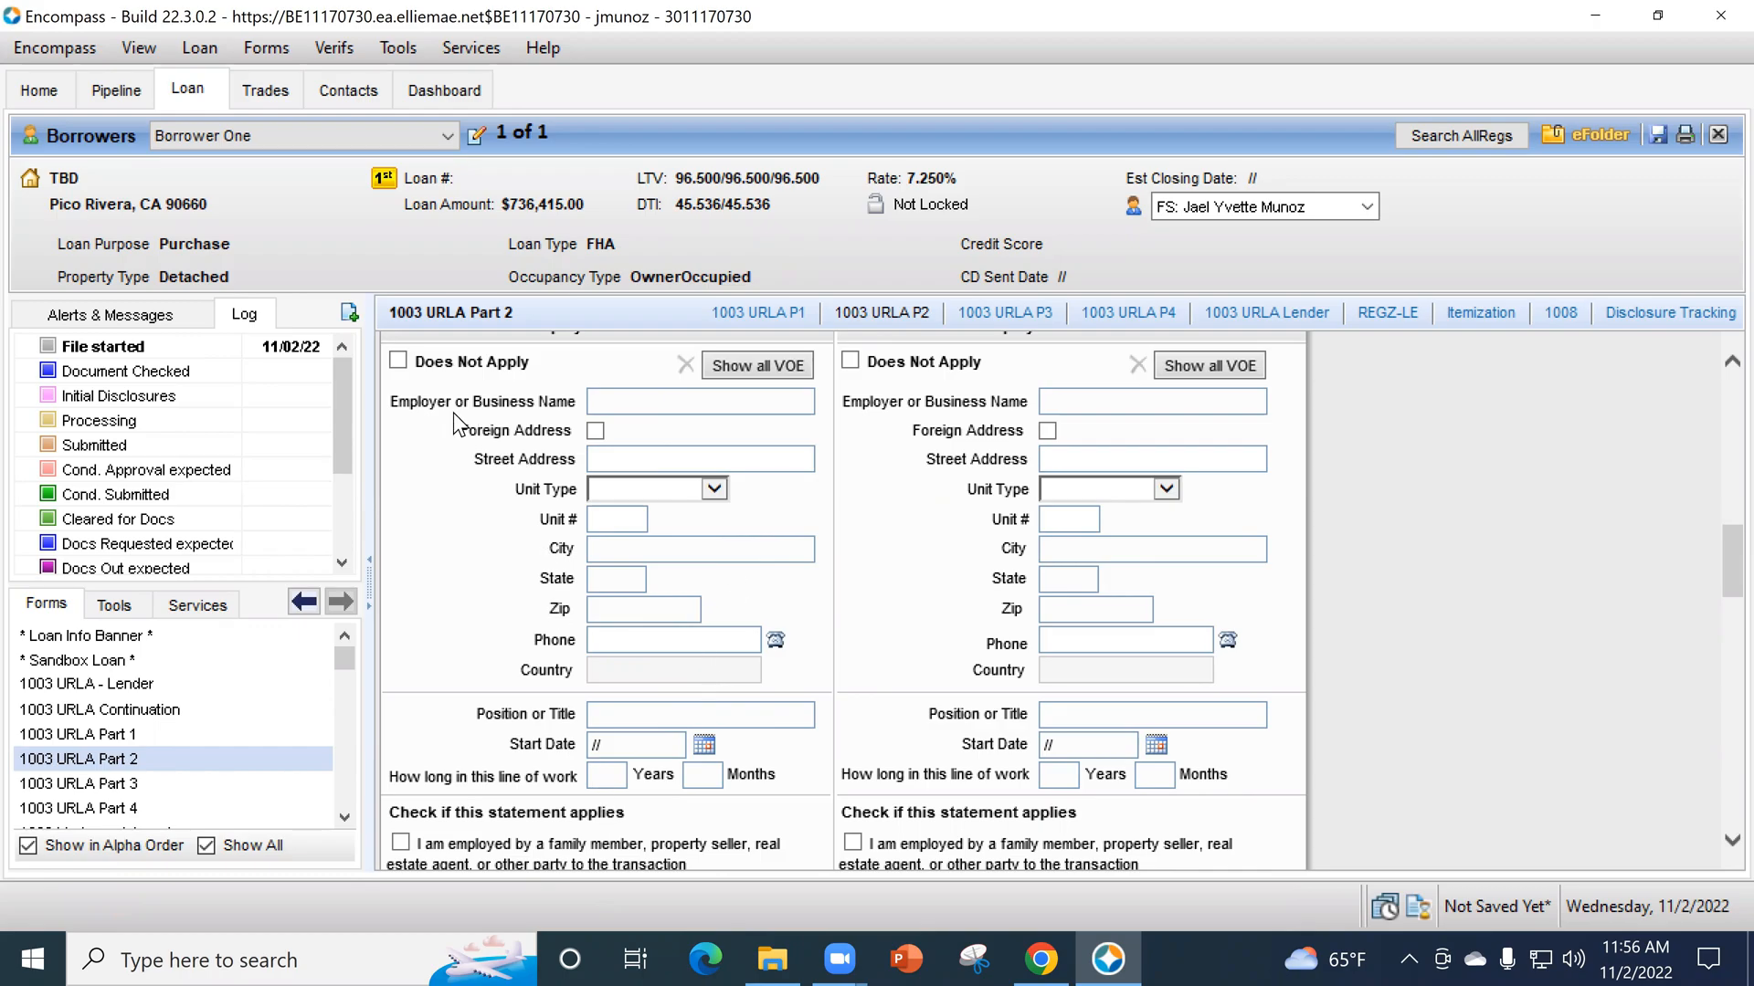
{"action": "left_click", "coordinate": [399, 361]}
- Examine the borrower's additional employment fields and the section 1d previous employment and income fields
{"action": "scroll", "coordinate": [707, 566], "scroll_direction": "down", "scroll_amount": 5}
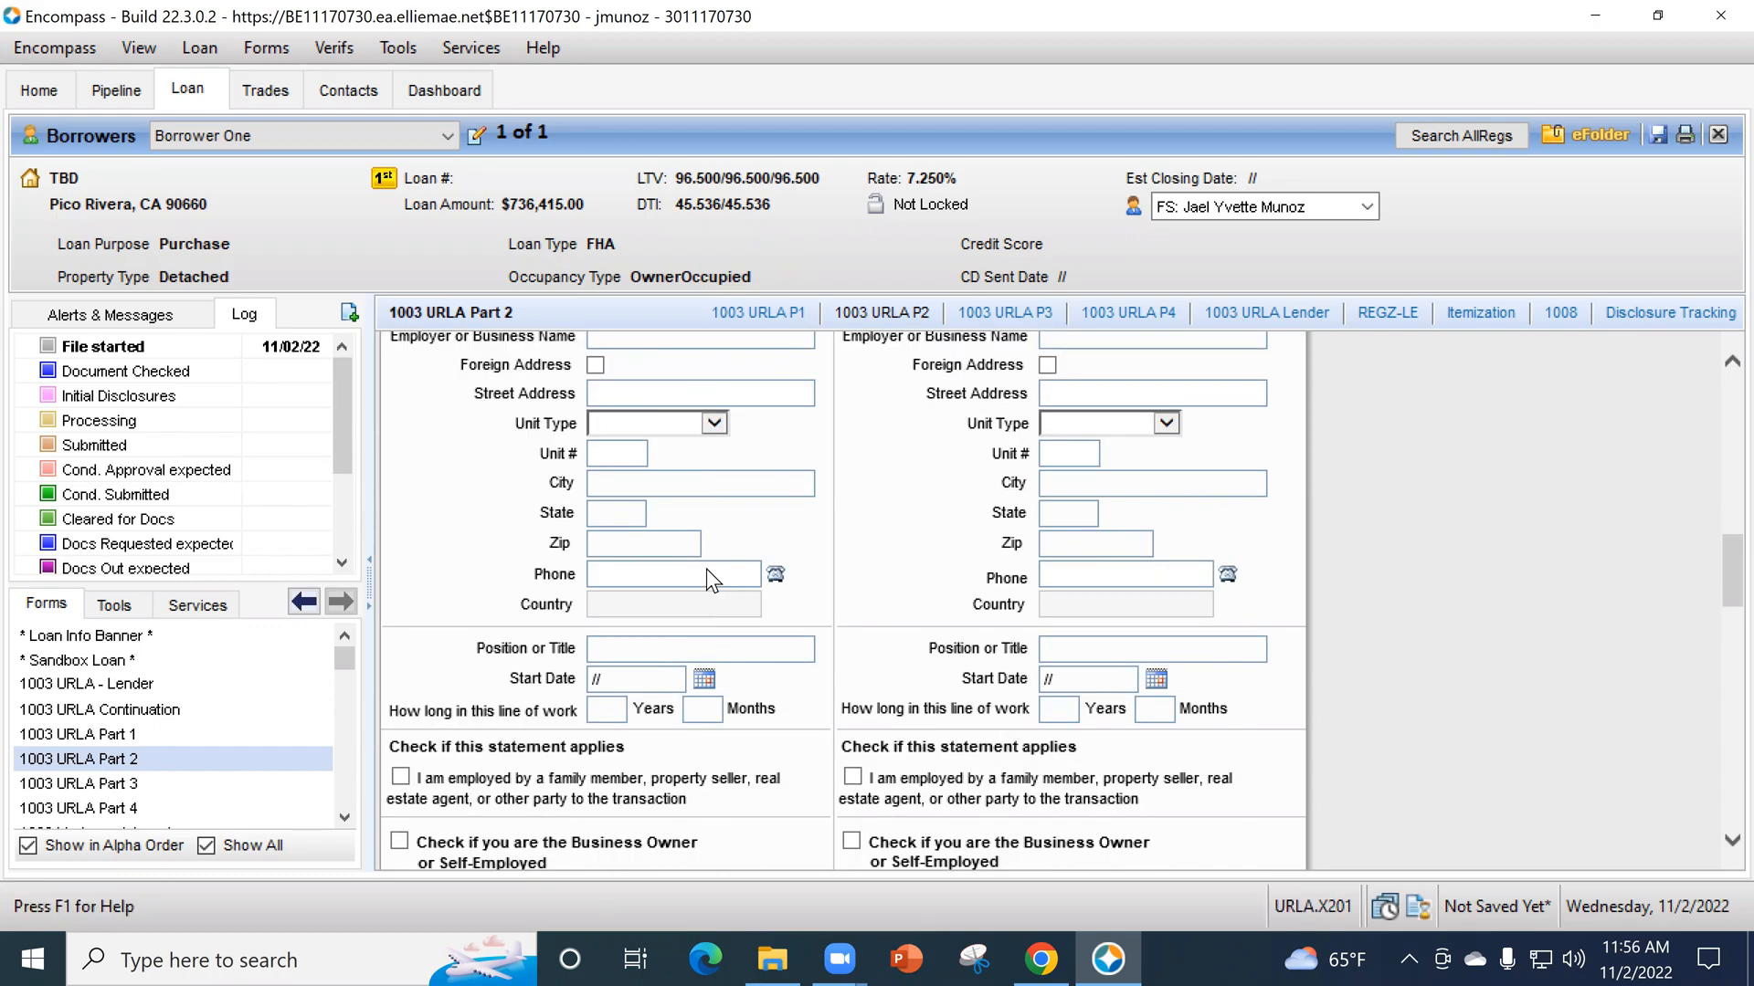
{"action": "scroll", "coordinate": [707, 572], "scroll_direction": "down", "scroll_amount": 6}
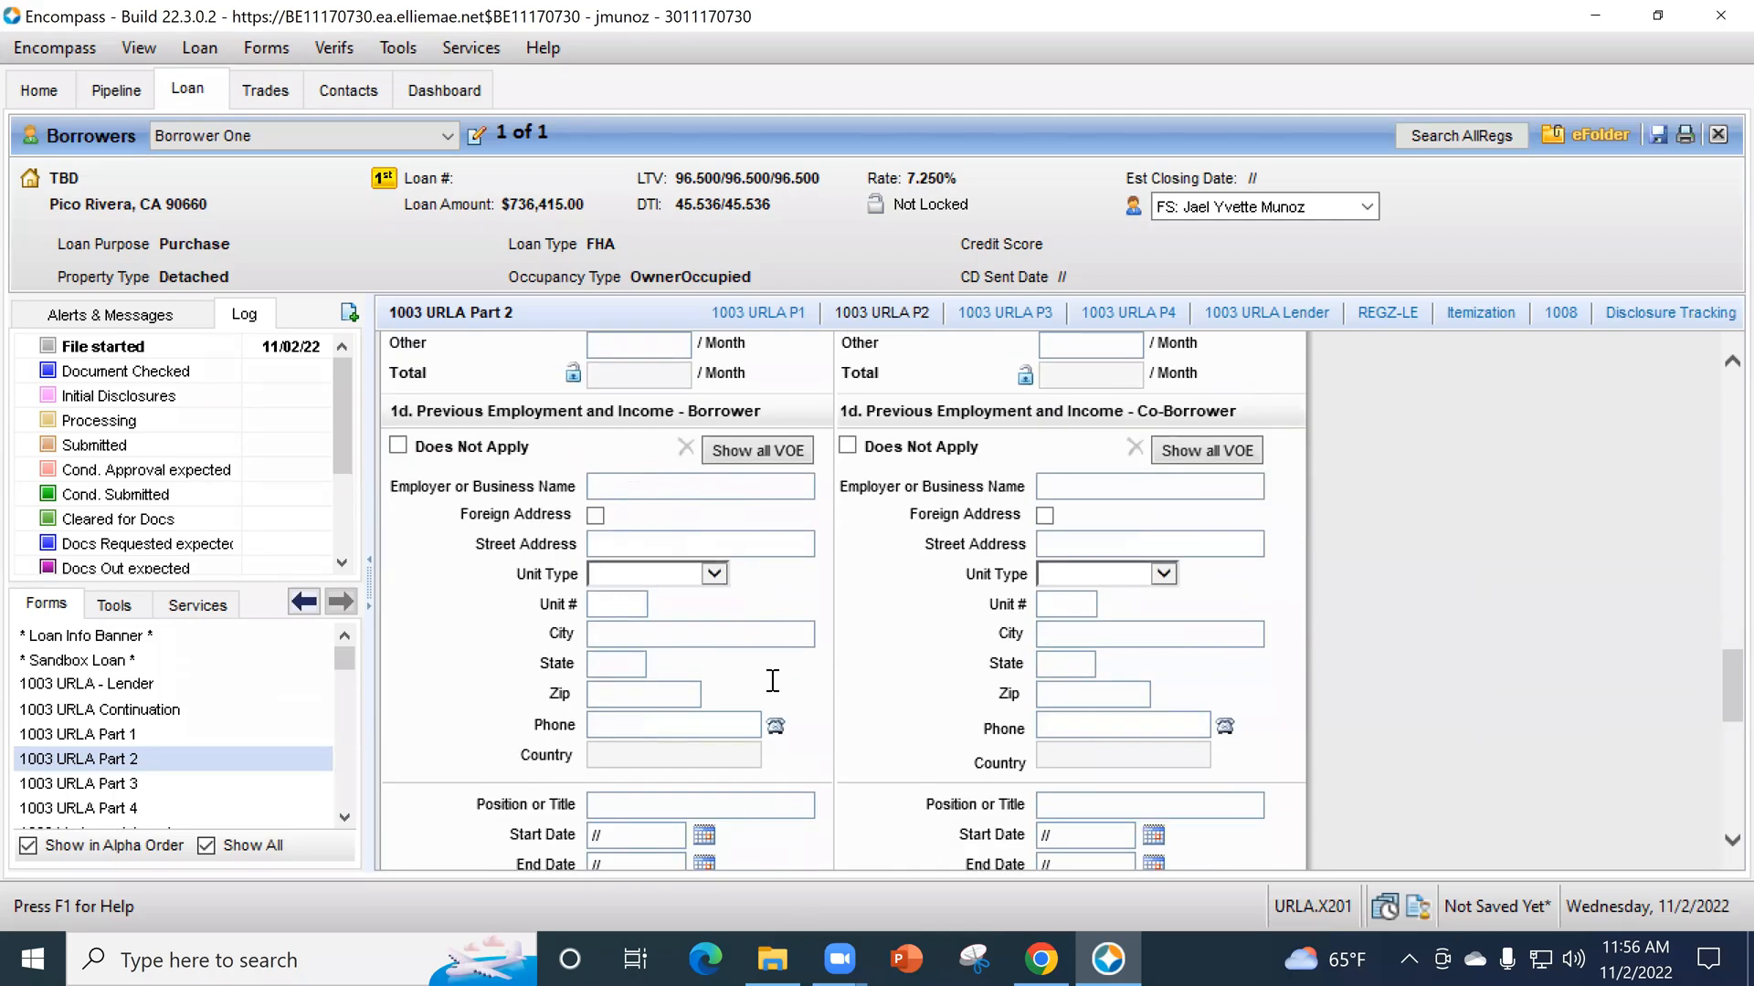
{"action": "scroll", "coordinate": [705, 709], "scroll_direction": "up", "scroll_amount": 5}
{"action": "scroll", "coordinate": [704, 712], "scroll_direction": "up", "scroll_amount": 11}
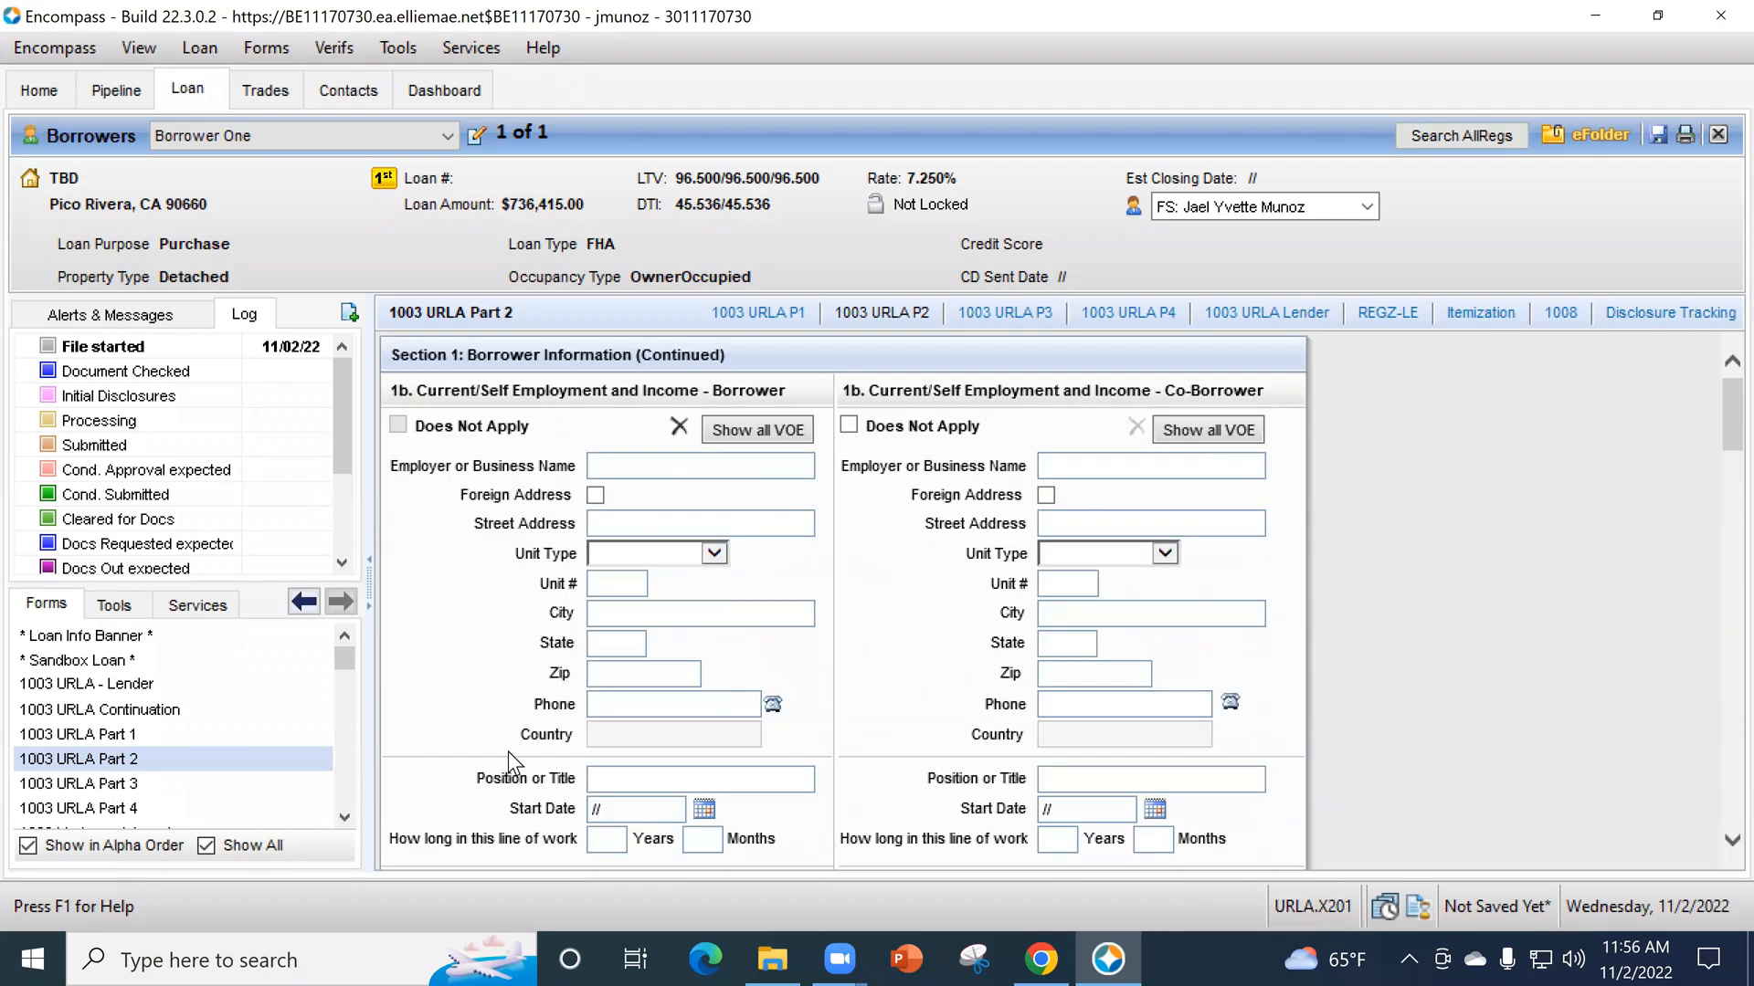
{"action": "scroll", "coordinate": [730, 707], "scroll_direction": "down", "scroll_amount": 6}
{"action": "scroll", "coordinate": [787, 726], "scroll_direction": "down", "scroll_amount": 15}
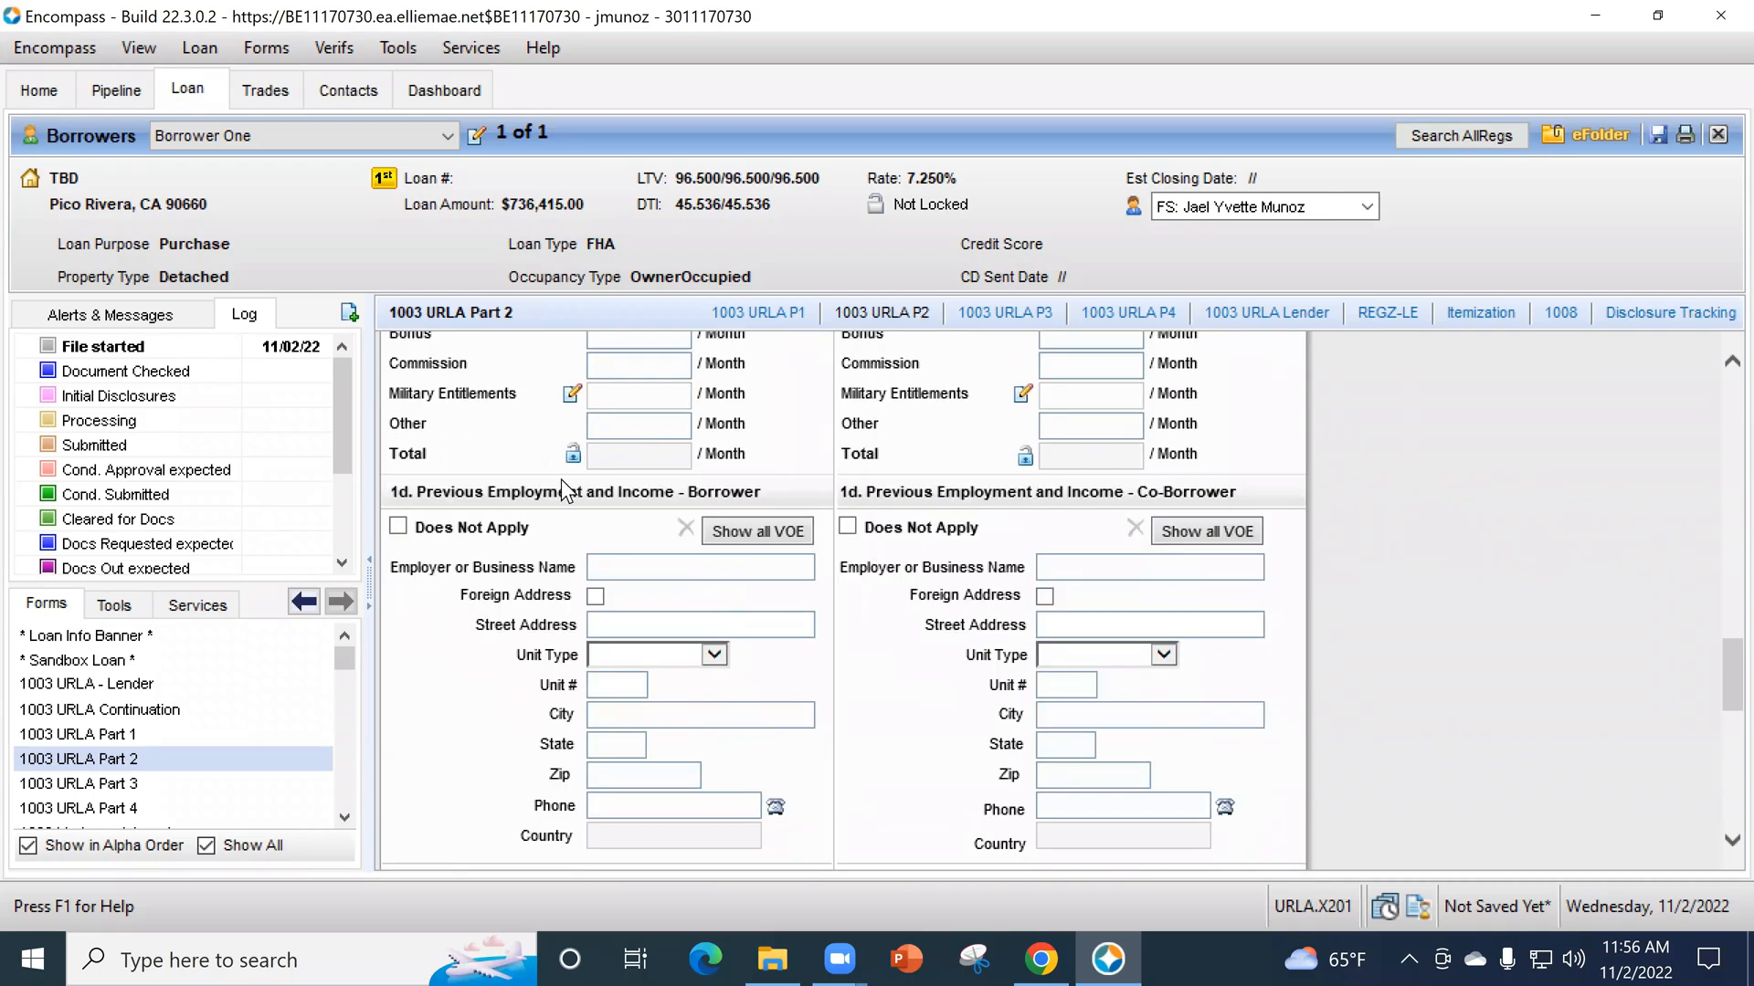
{"action": "scroll", "coordinate": [699, 772], "scroll_direction": "up", "scroll_amount": 8}
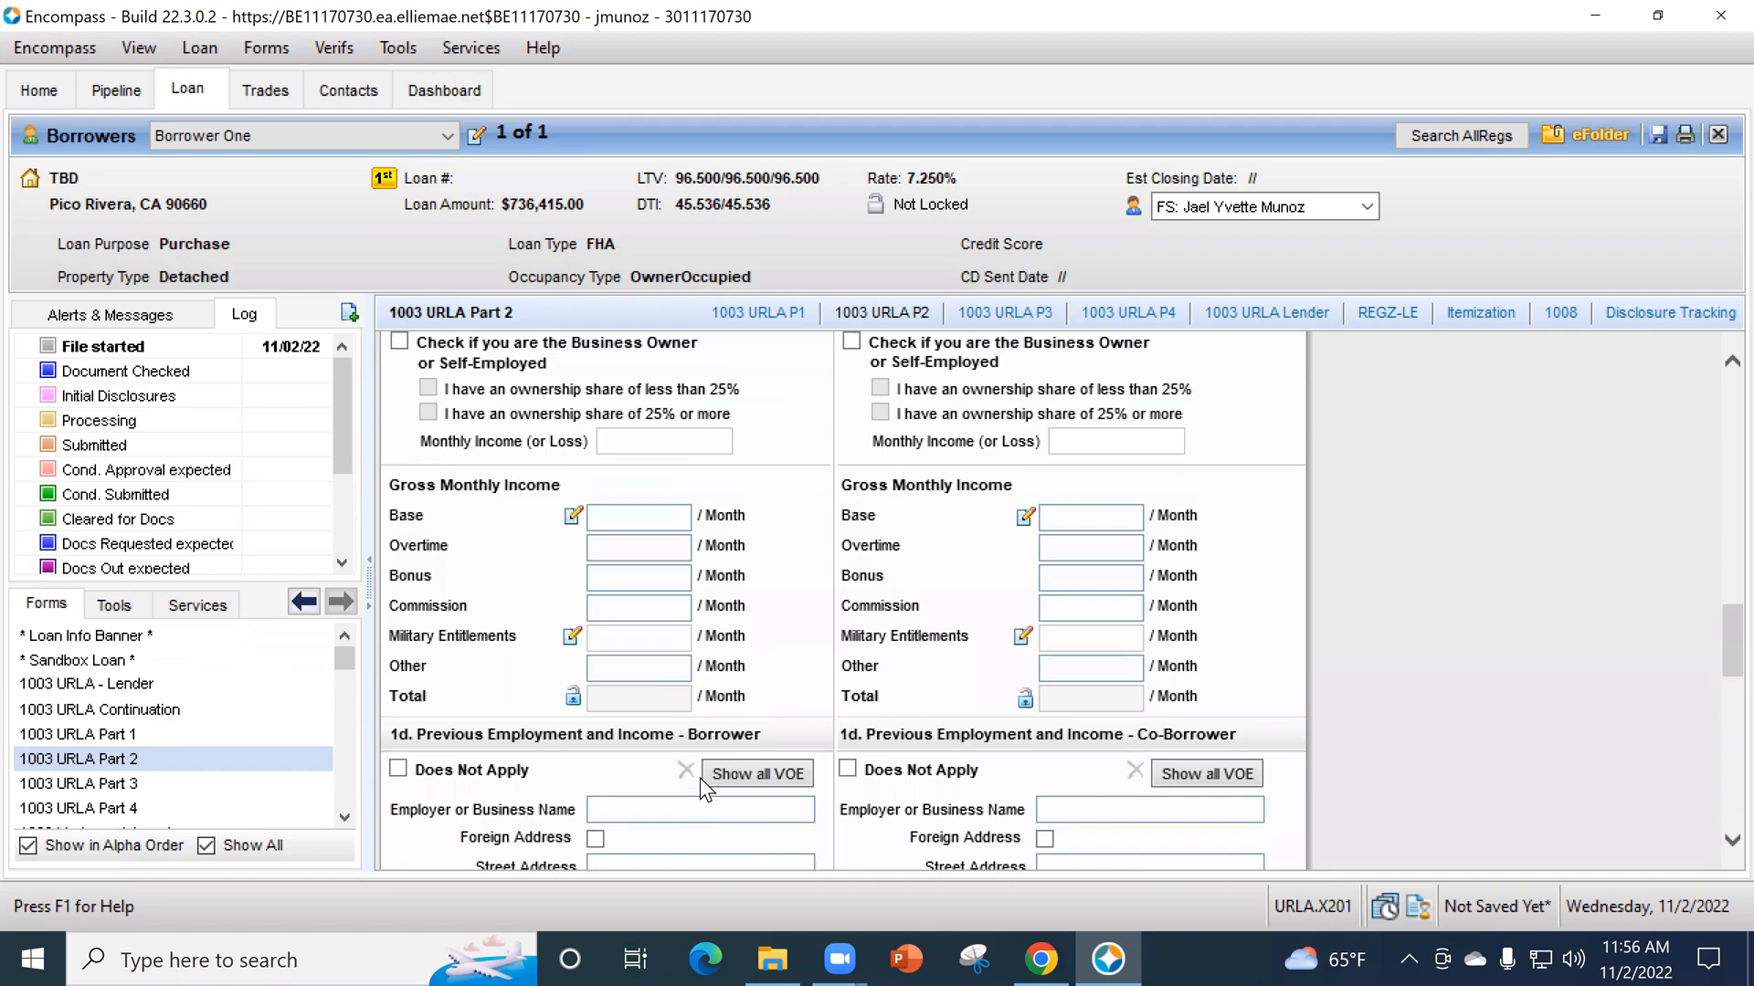
{"action": "scroll", "coordinate": [694, 776], "scroll_direction": "up", "scroll_amount": 3}
- Clear Does Not Apply for the borrower's additional employment and enter Second Job as the employer or business name
{"action": "left_click", "coordinate": [398, 361]}
{"action": "scroll", "coordinate": [471, 405], "scroll_direction": "up", "scroll_amount": 1}
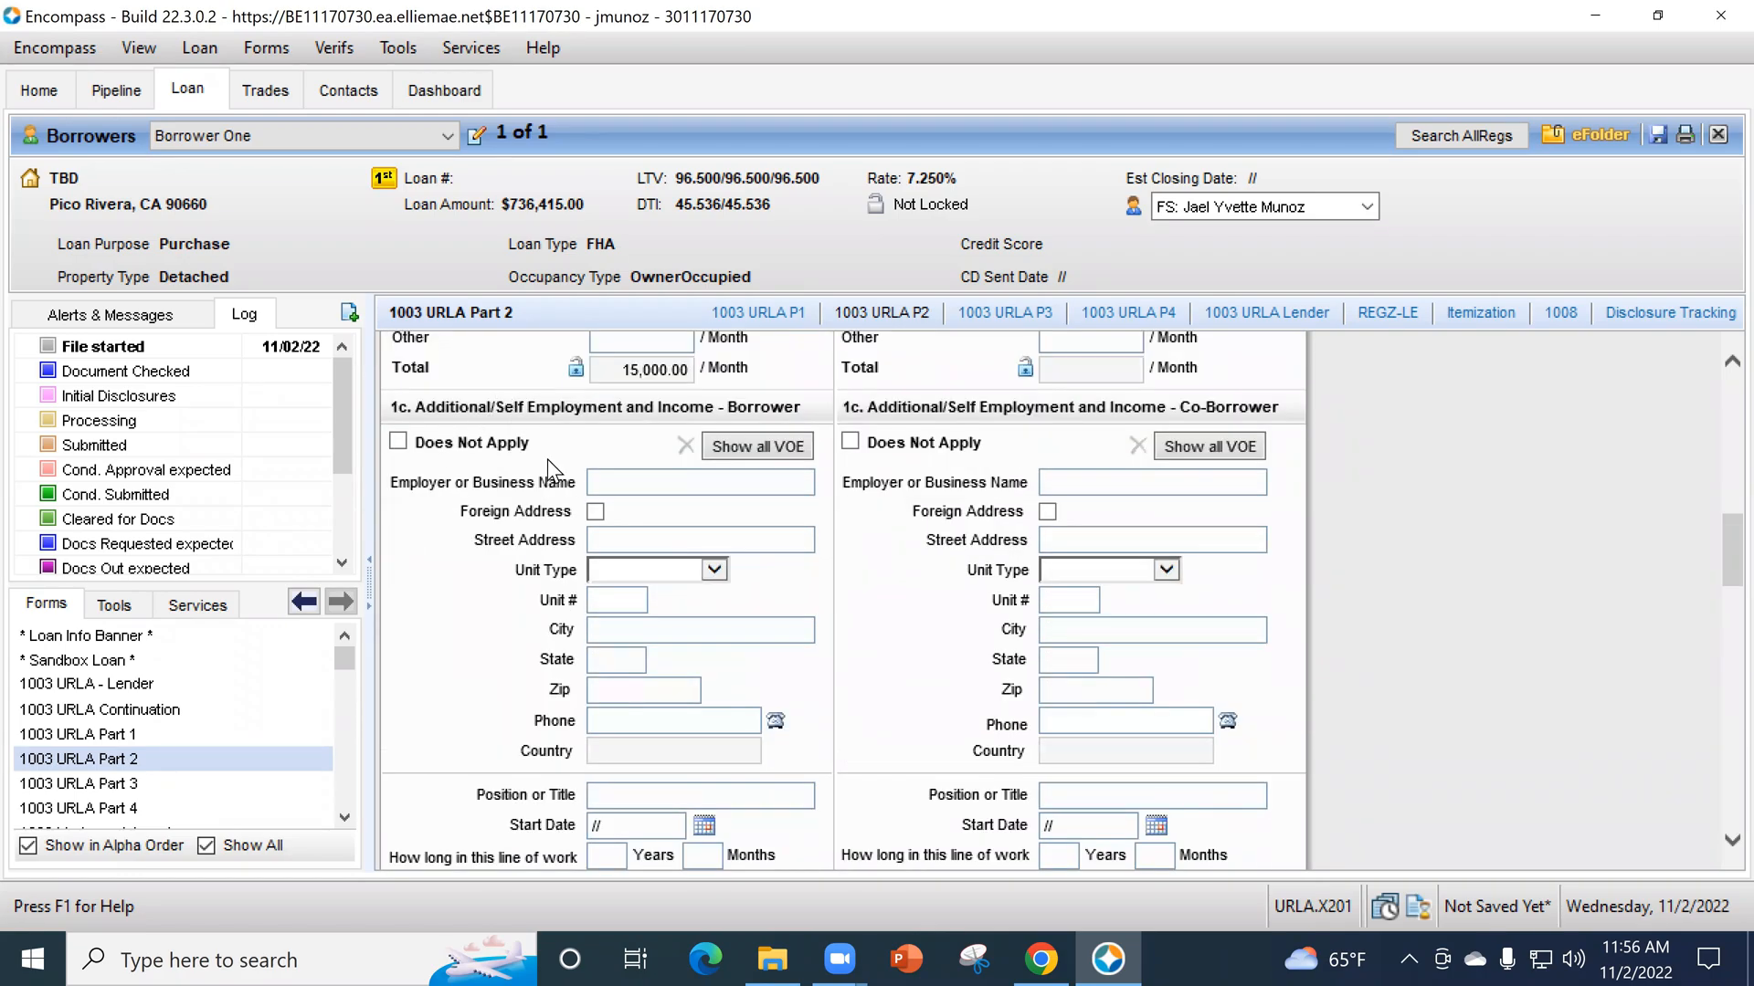
{"action": "left_click", "coordinate": [639, 491]}
{"action": "type", "text": "Second Job"}
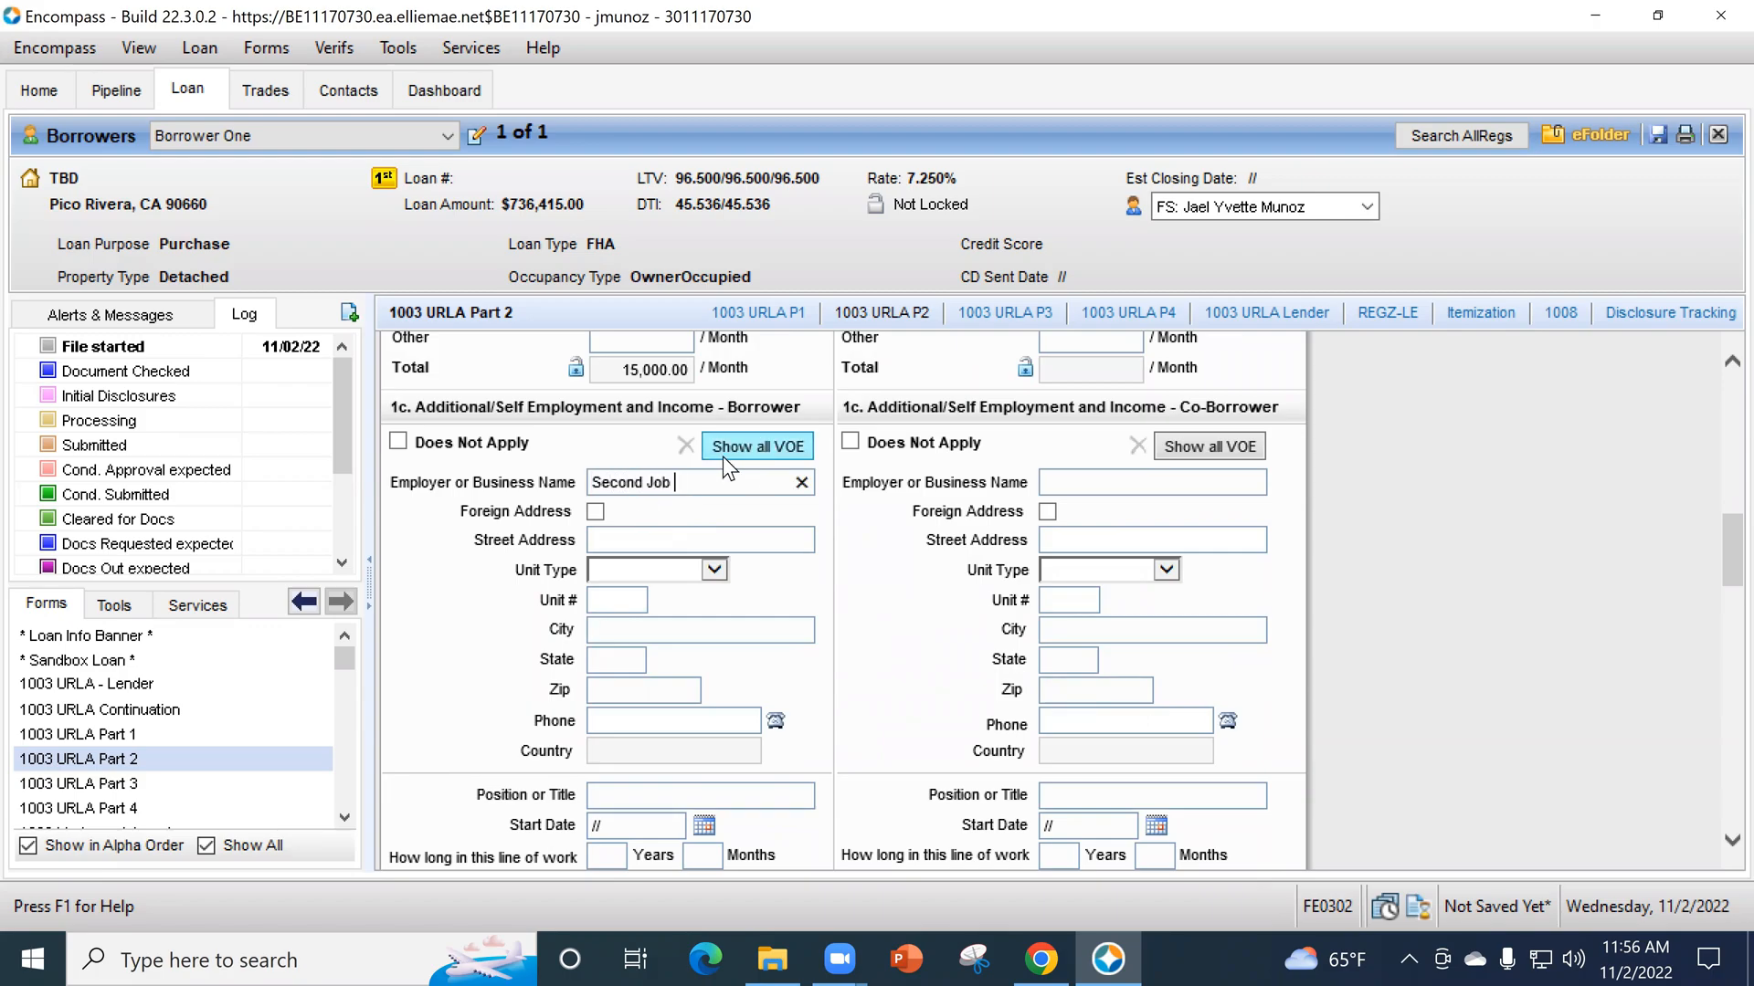
- Open the borrower's full VOE list from section 1c and set the Second Job record's employment status to Prior
{"action": "scroll", "coordinate": [880, 696], "scroll_direction": "down", "scroll_amount": 5}
{"action": "scroll", "coordinate": [849, 658], "scroll_direction": "down", "scroll_amount": 7}
{"action": "scroll", "coordinate": [630, 728], "scroll_direction": "up", "scroll_amount": 18}
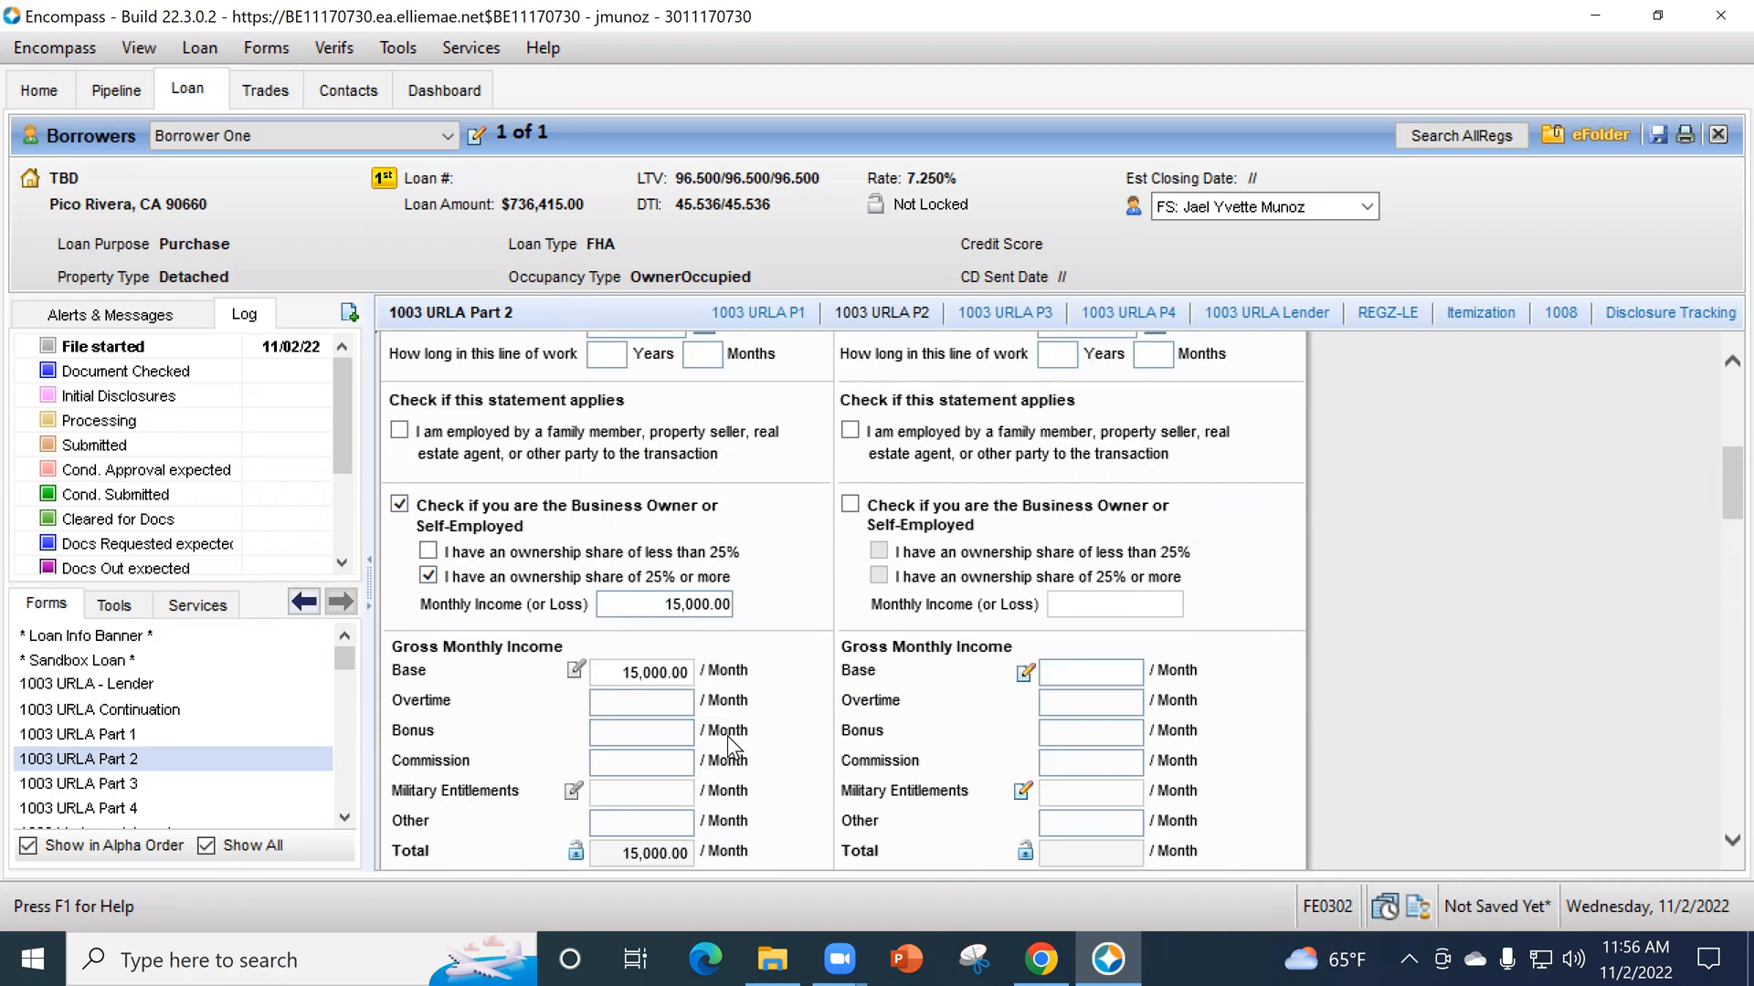
{"action": "scroll", "coordinate": [727, 736], "scroll_direction": "down", "scroll_amount": 2}
{"action": "left_click", "coordinate": [759, 773]}
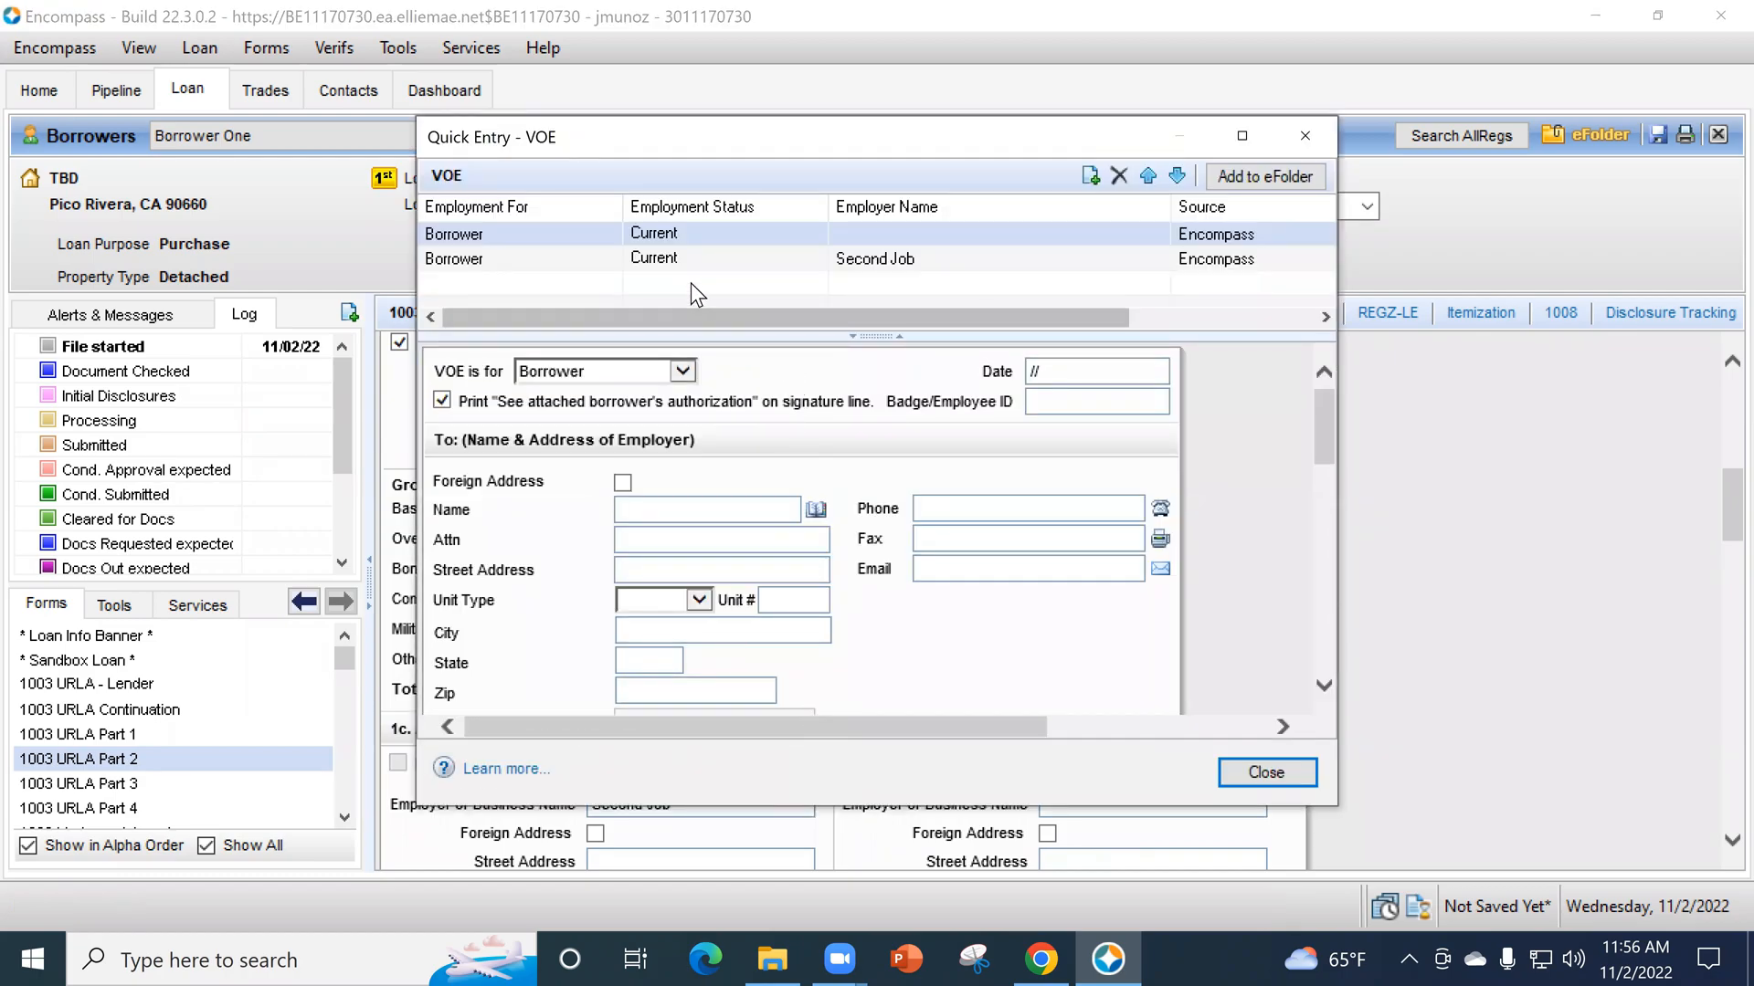
{"action": "left_click", "coordinate": [648, 264]}
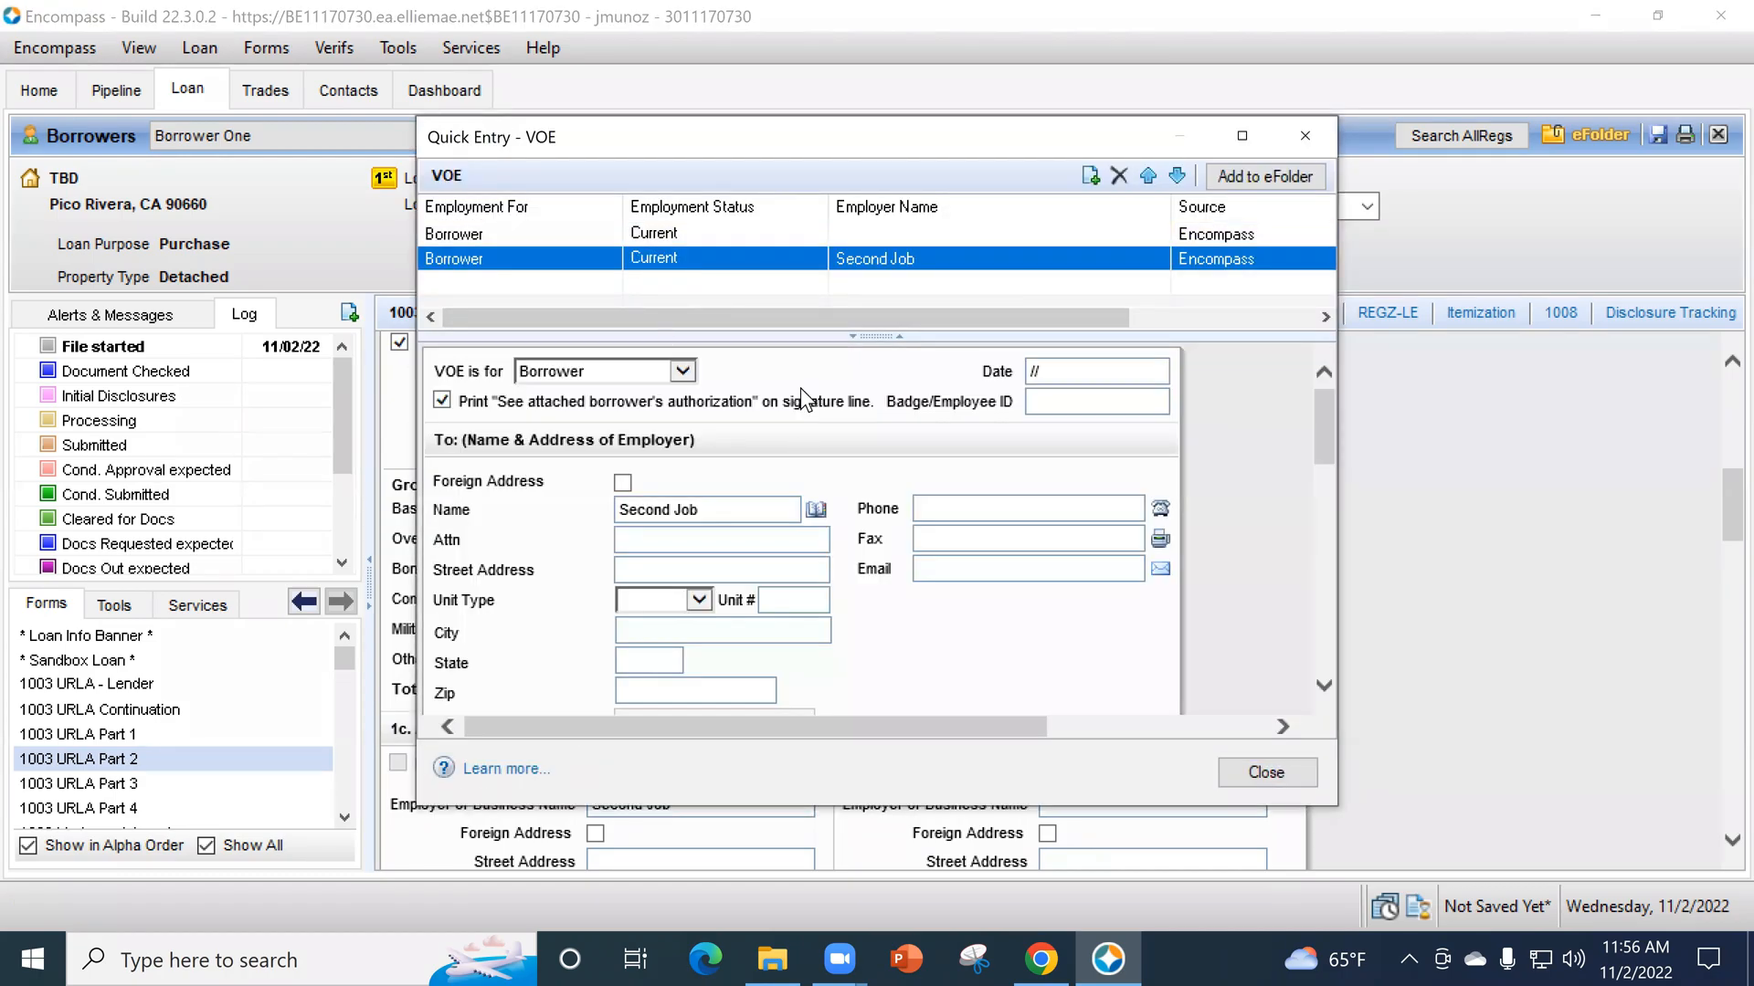
{"action": "scroll", "coordinate": [974, 630], "scroll_direction": "down", "scroll_amount": 10}
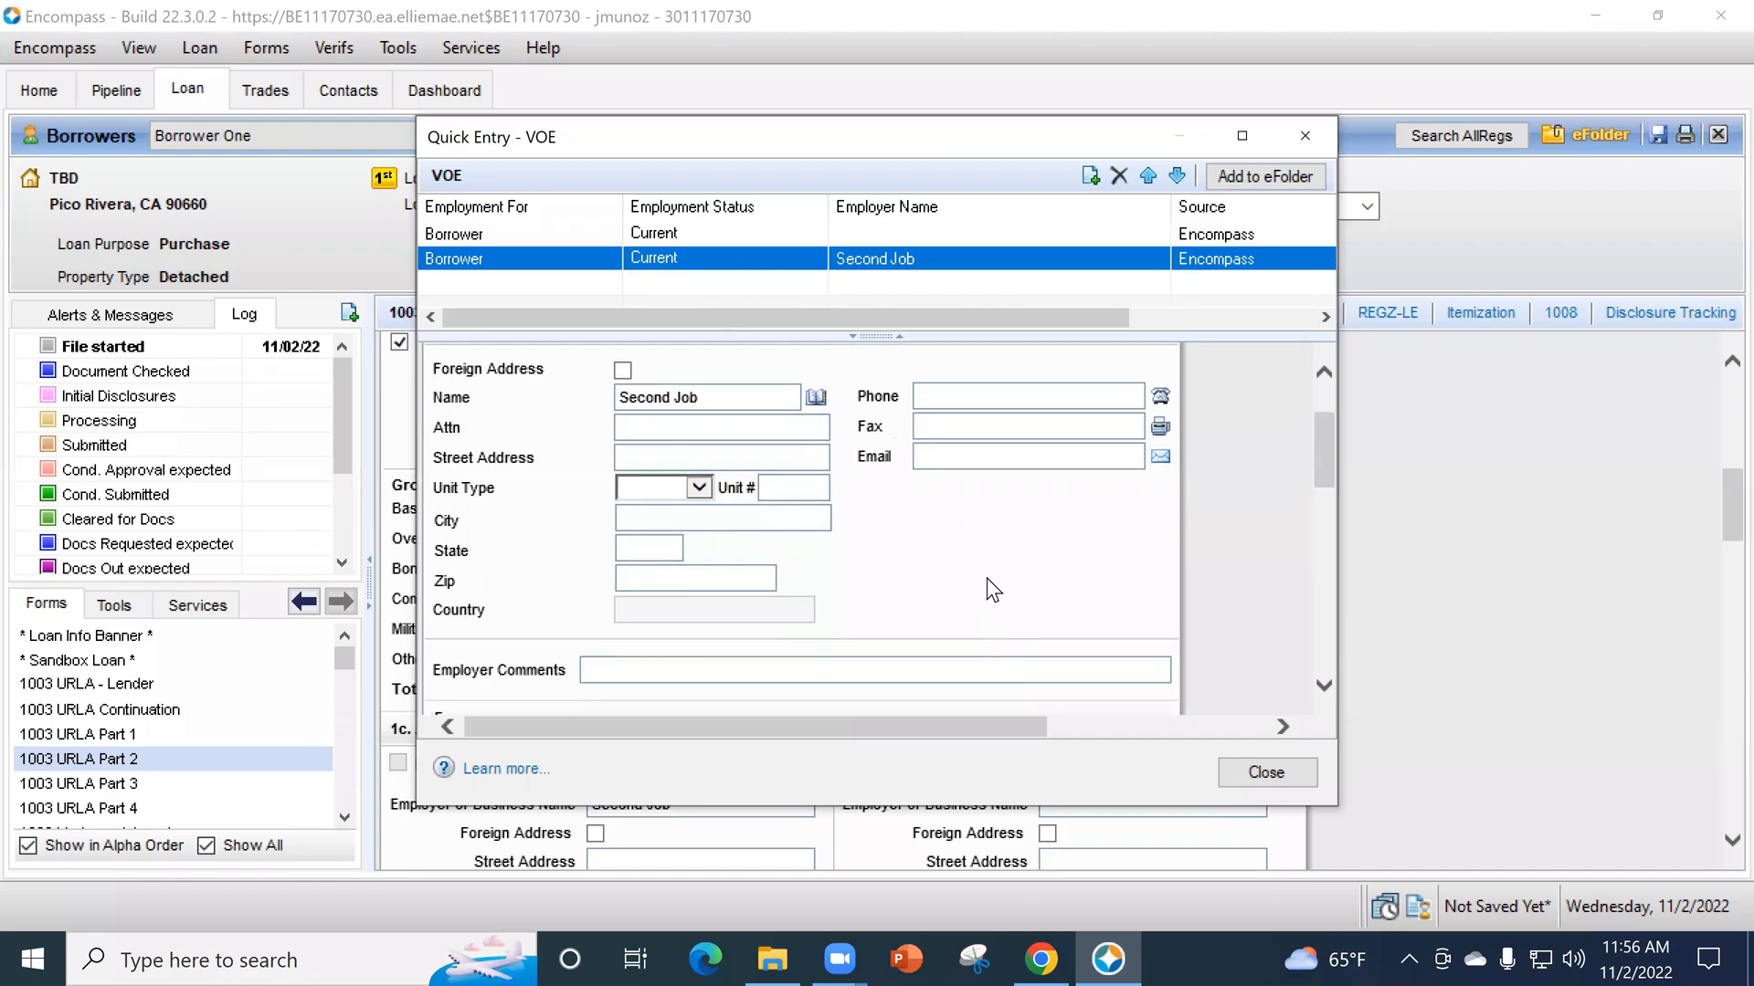
{"action": "scroll", "coordinate": [1215, 587], "scroll_direction": "down", "scroll_amount": 3}
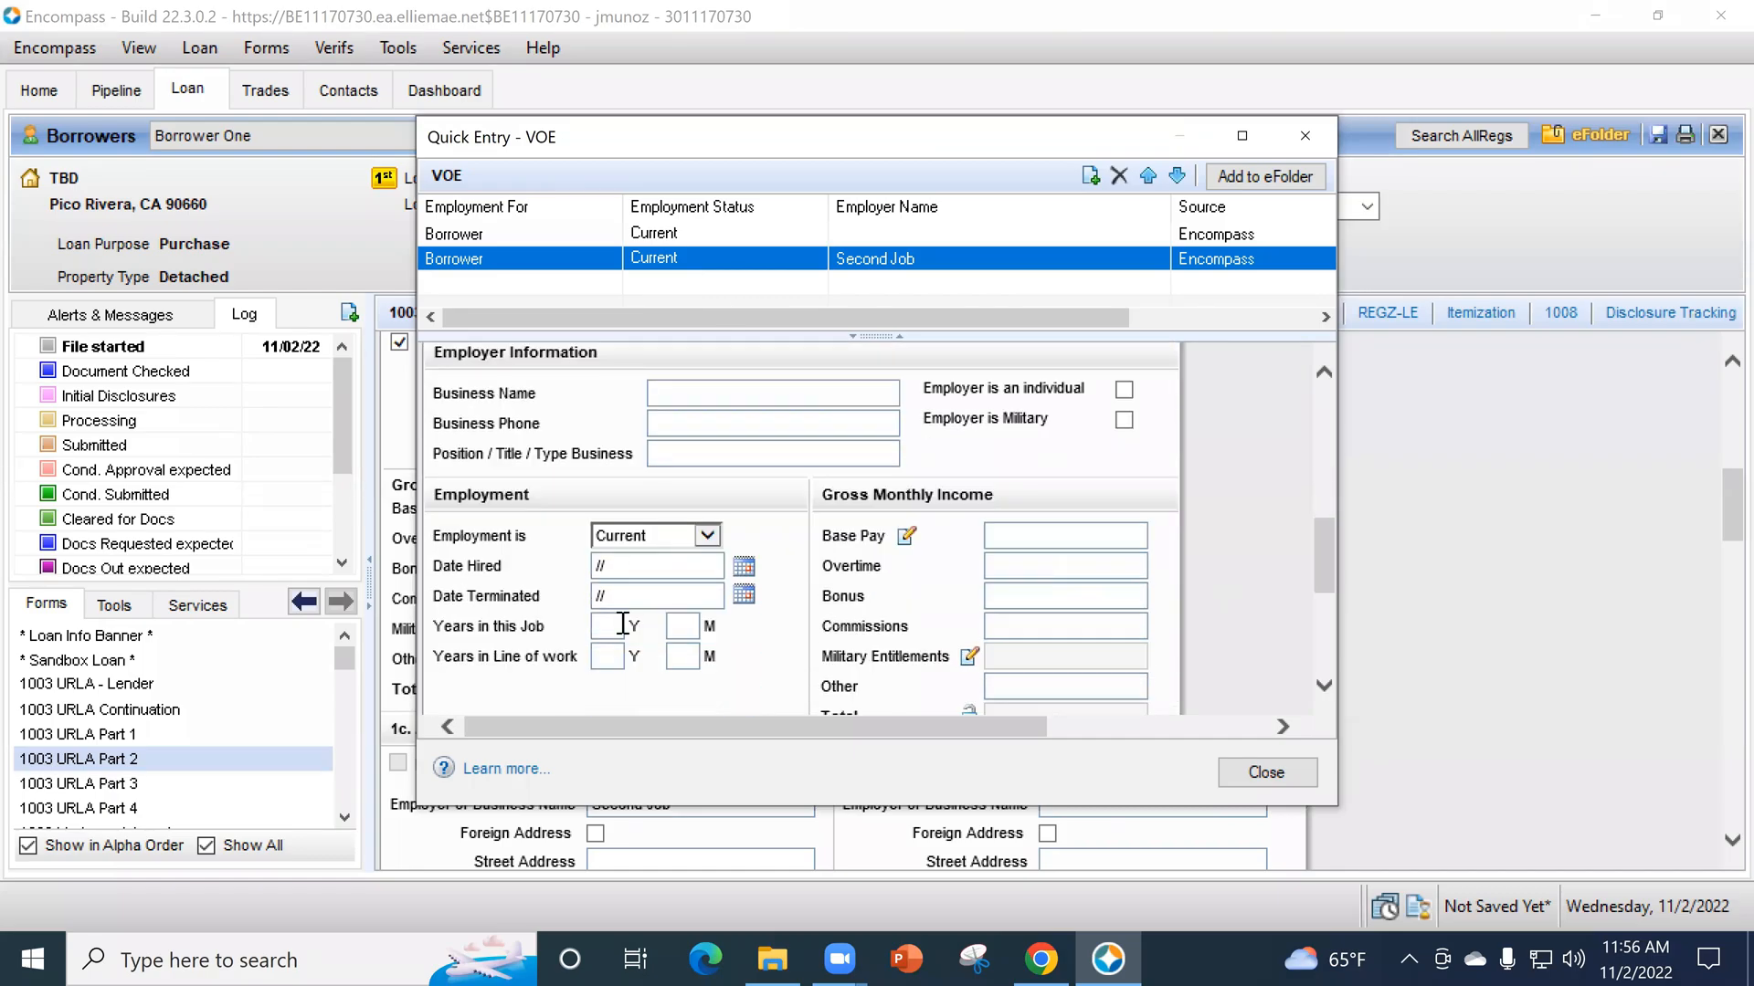
{"action": "left_click", "coordinate": [658, 534]}
{"action": "left_click", "coordinate": [654, 554]}
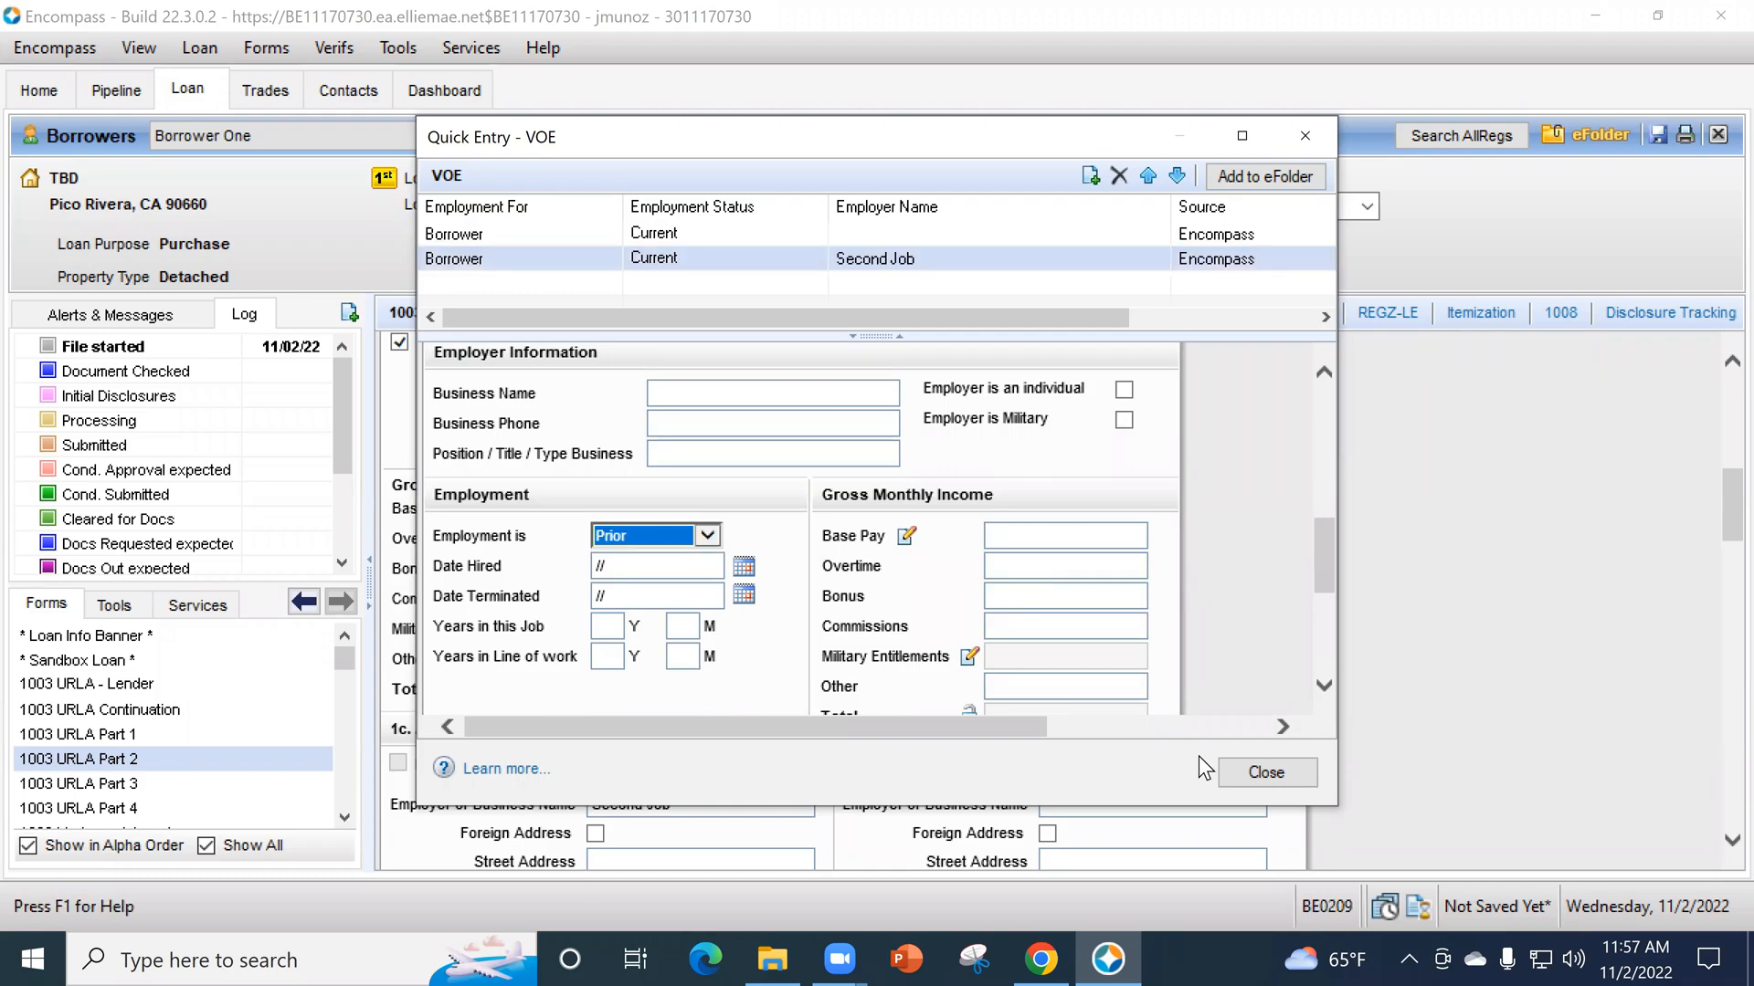
{"action": "left_click", "coordinate": [1238, 764]}
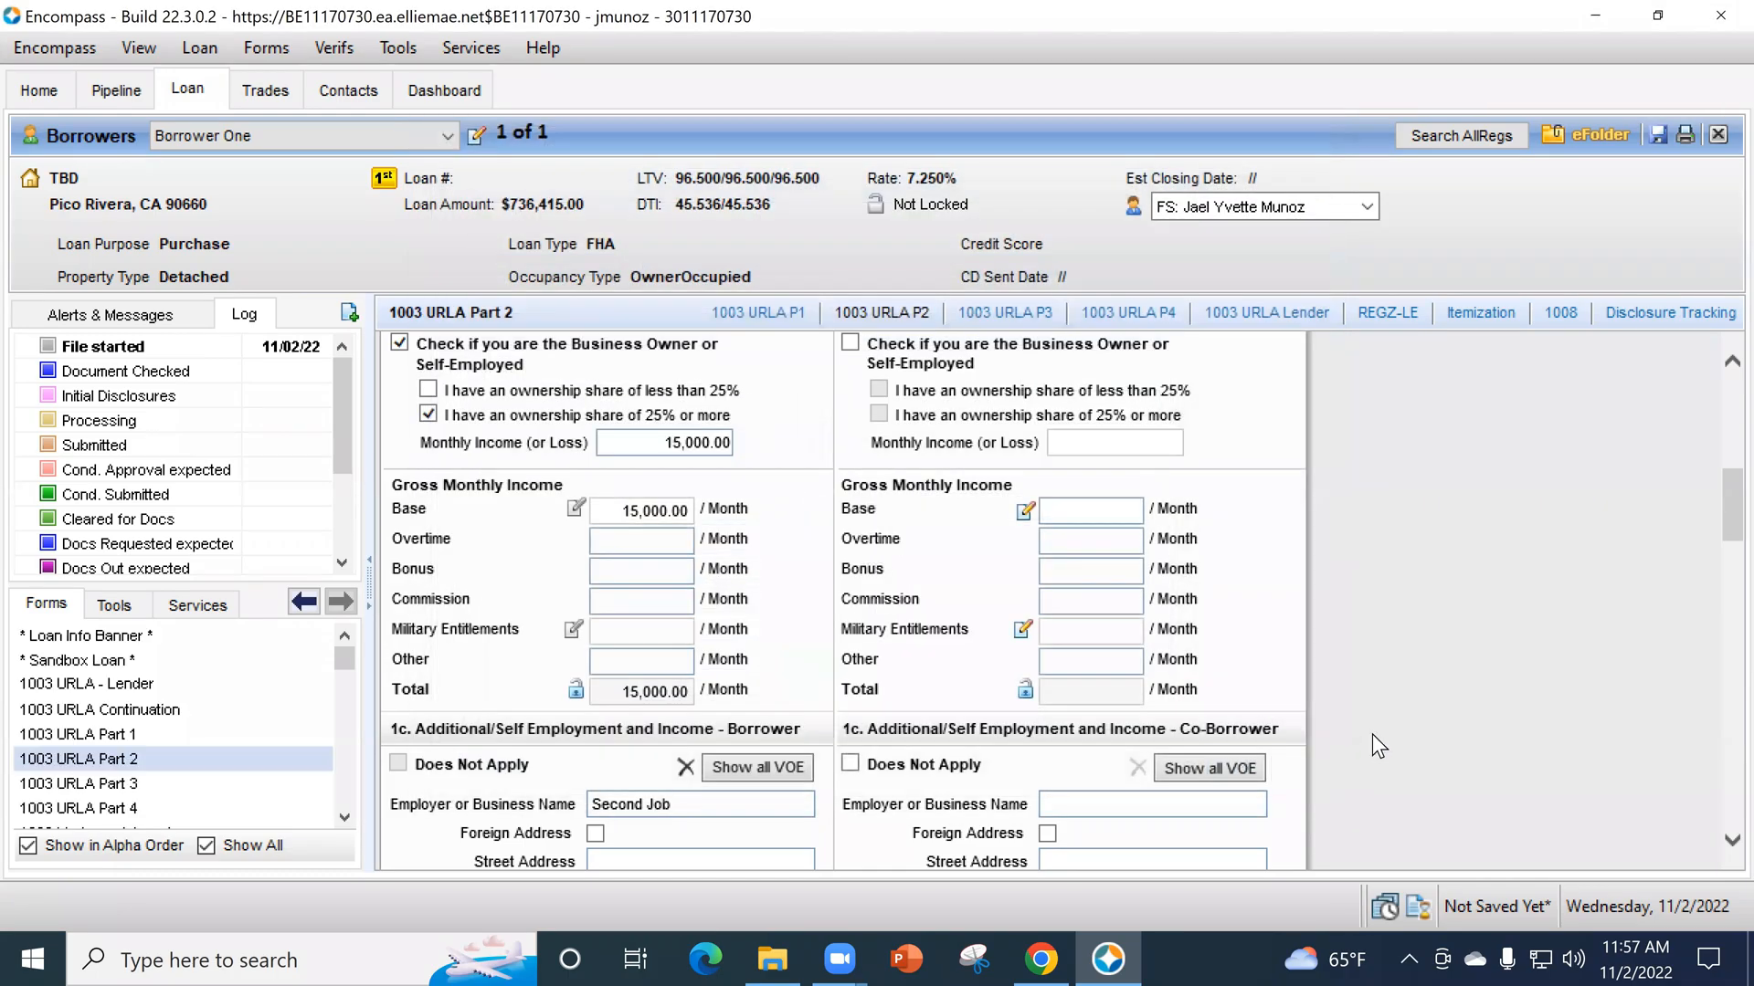
- Check where the Second Job entry sits between the borrower's additional and previous employment sections, and review the previous employment fields
{"action": "scroll", "coordinate": [1374, 733], "scroll_direction": "down", "scroll_amount": 2}
{"action": "scroll", "coordinate": [716, 639], "scroll_direction": "down", "scroll_amount": 3}
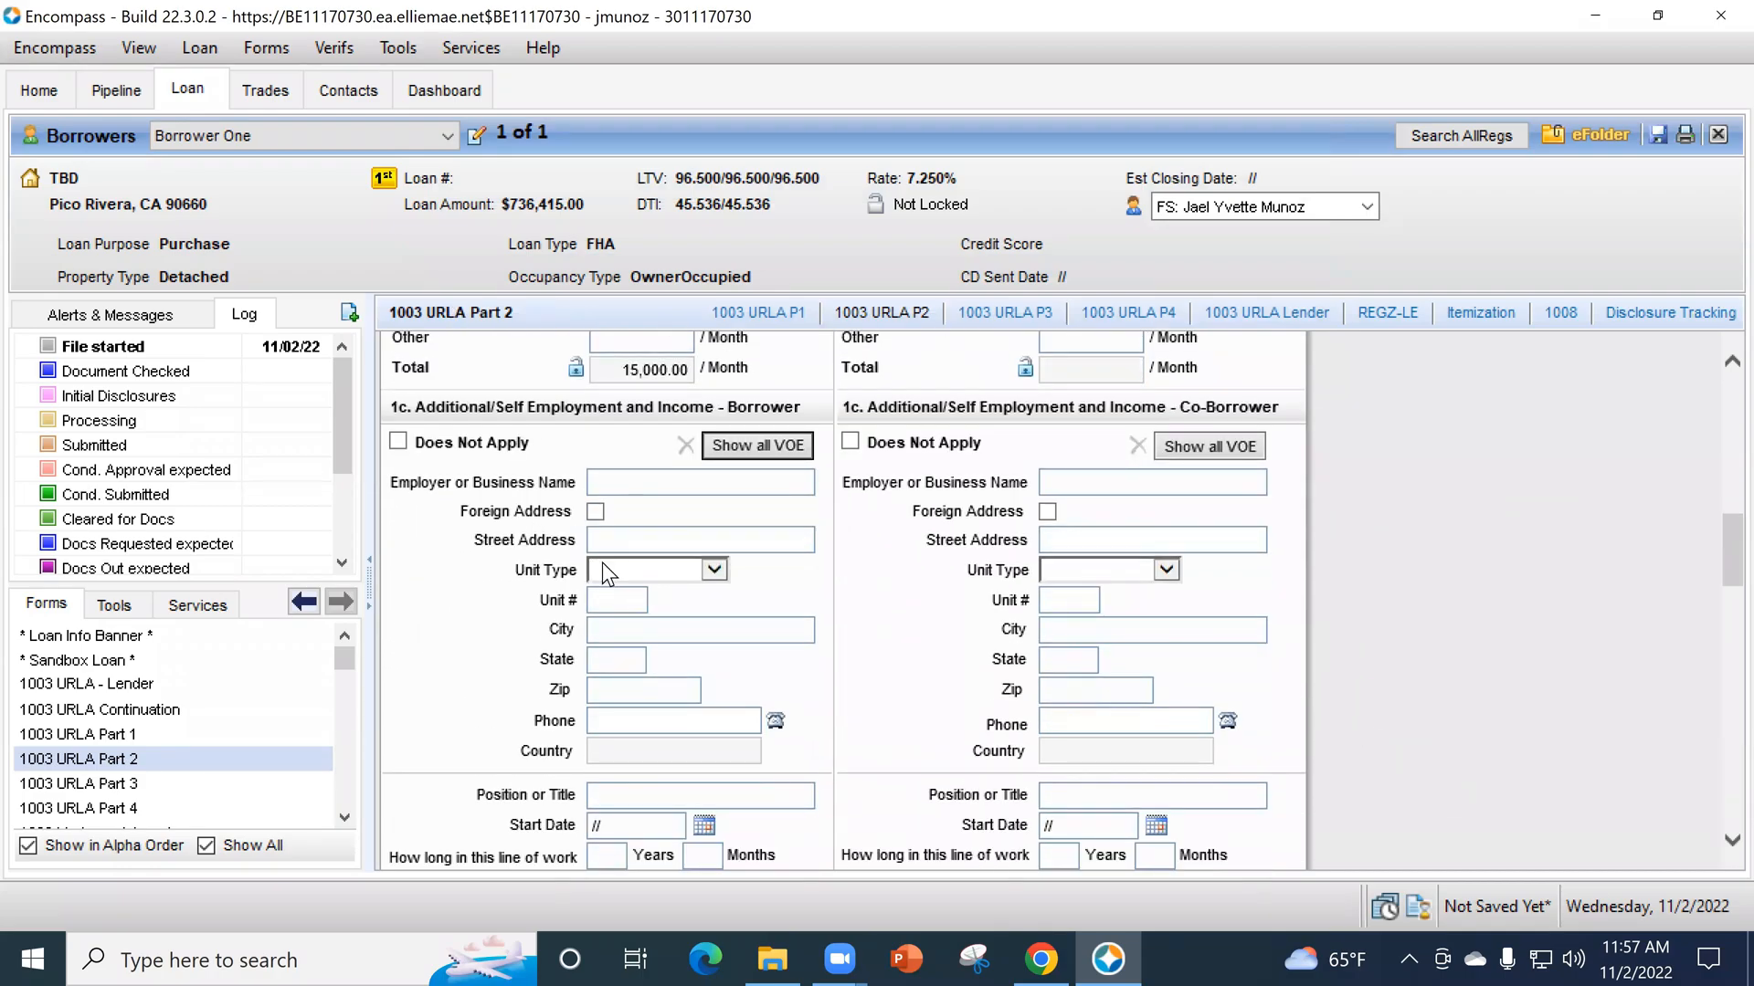
{"action": "scroll", "coordinate": [716, 627], "scroll_direction": "down", "scroll_amount": 6}
{"action": "scroll", "coordinate": [741, 642], "scroll_direction": "down", "scroll_amount": 5}
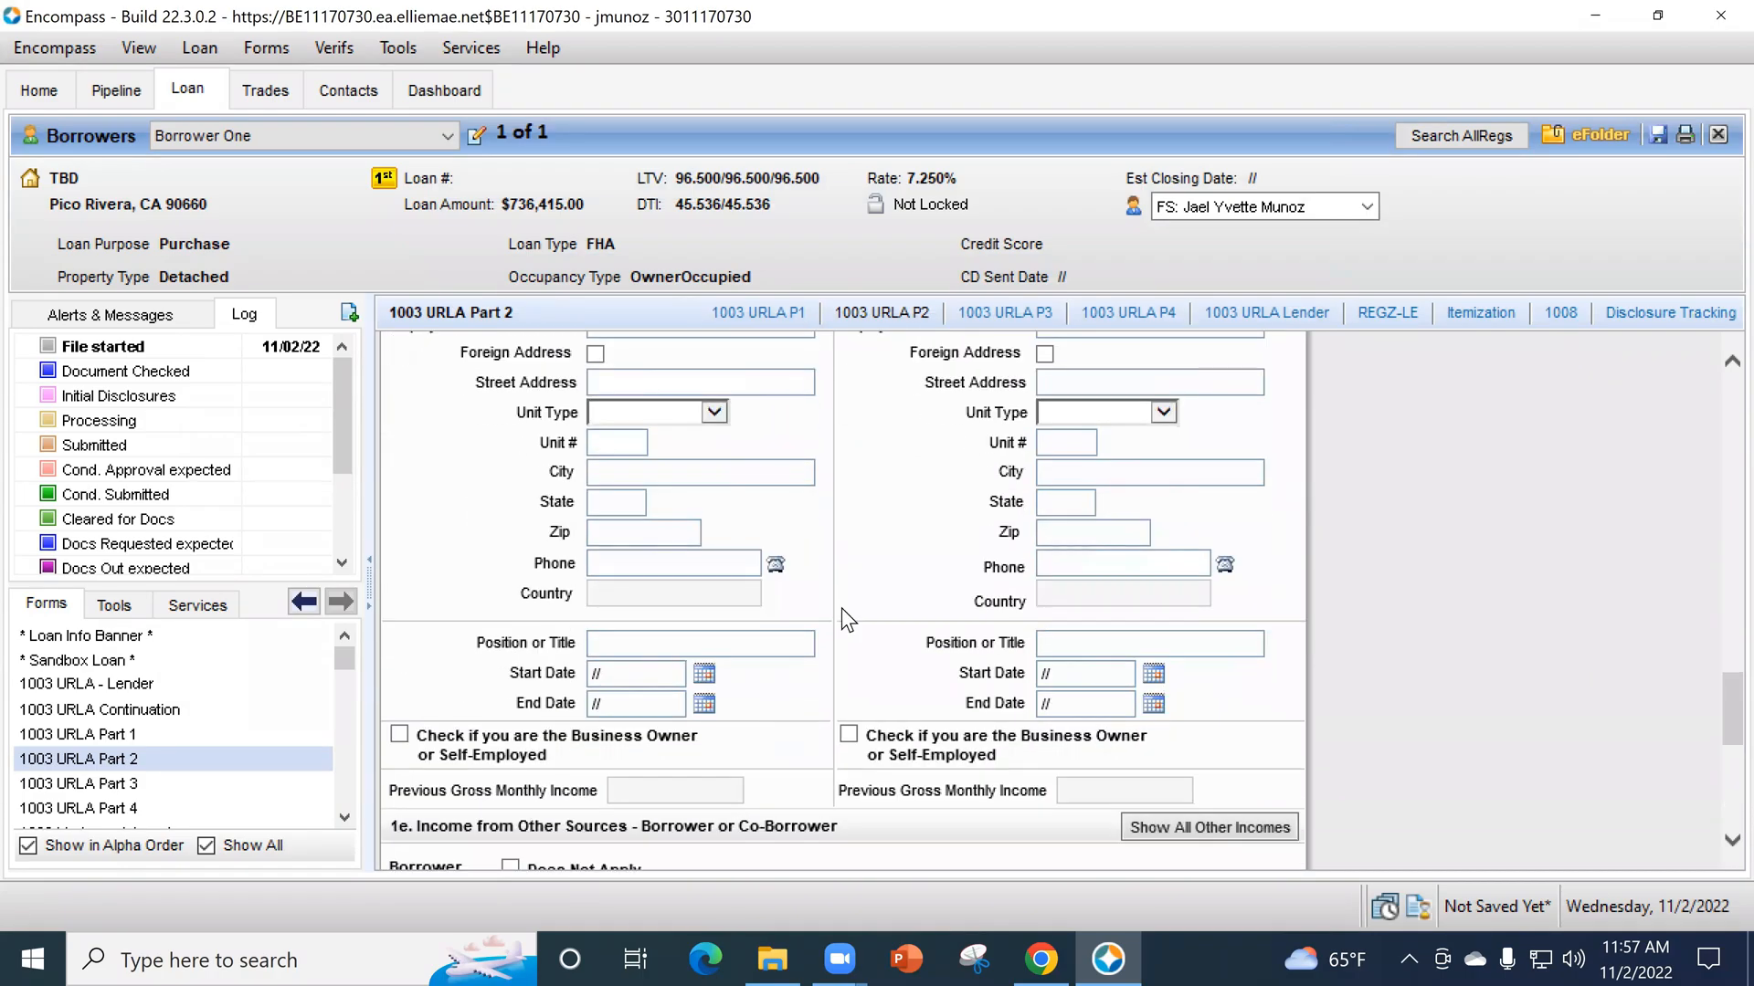
{"action": "scroll", "coordinate": [704, 628], "scroll_direction": "down", "scroll_amount": 1}
{"action": "scroll", "coordinate": [701, 631], "scroll_direction": "up", "scroll_amount": 3}
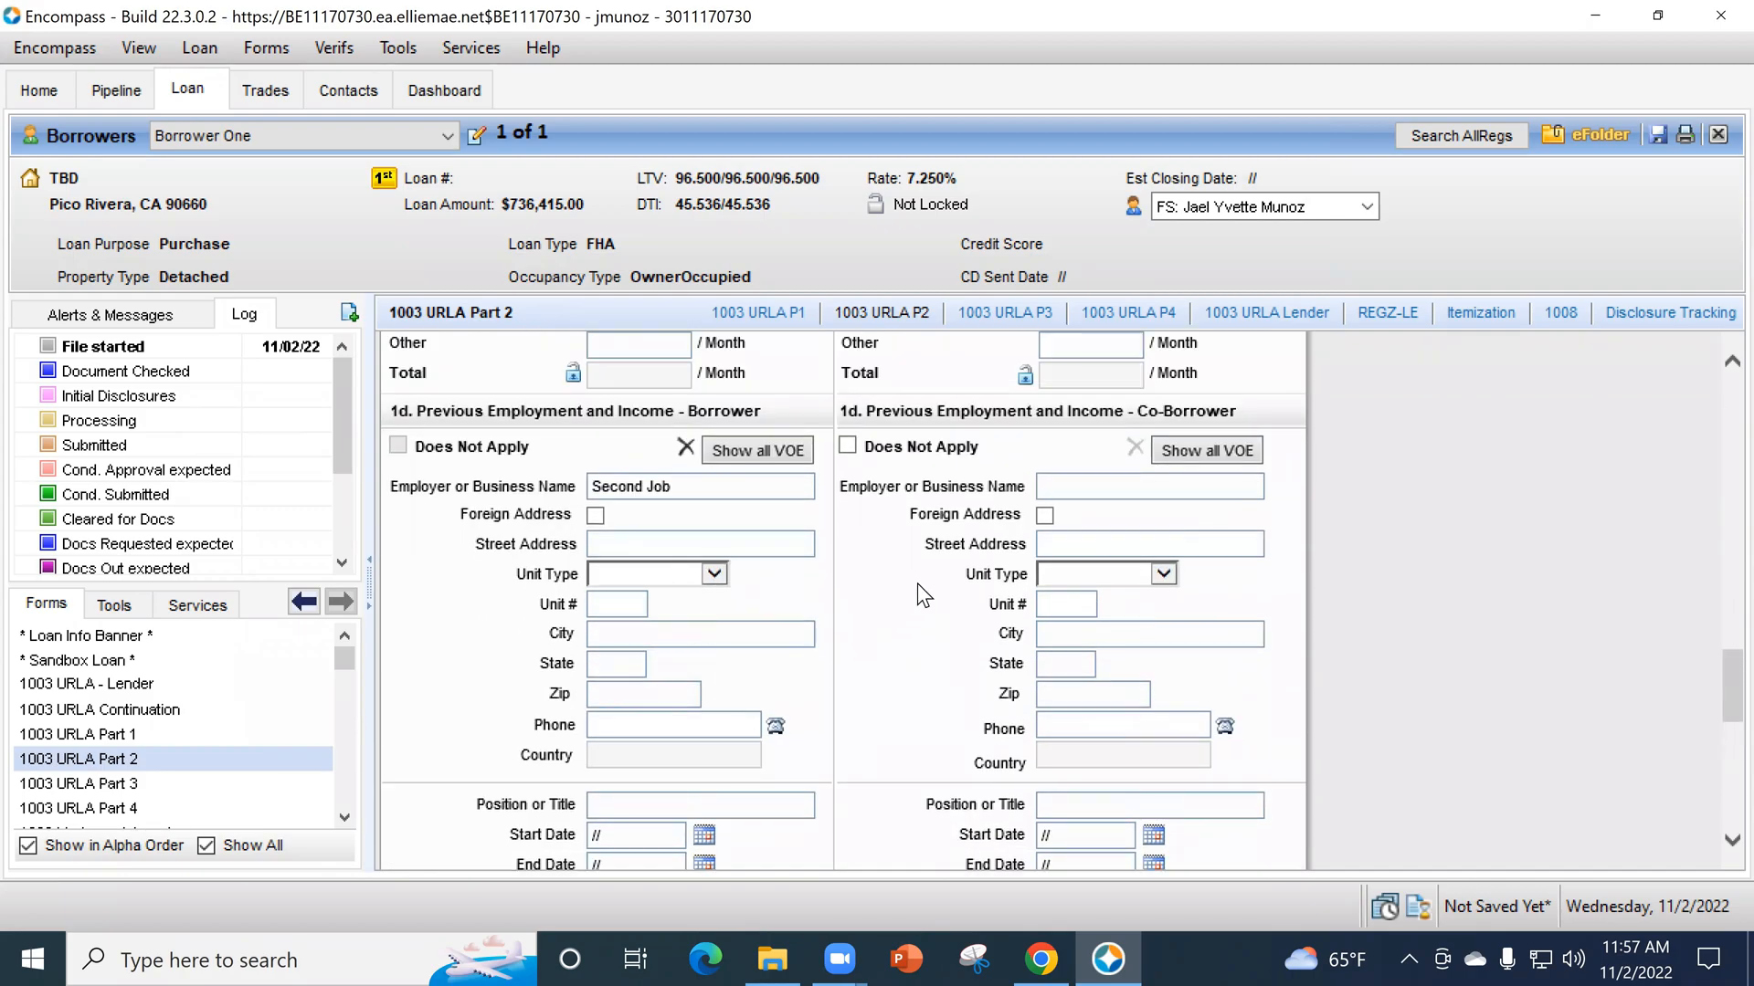
{"action": "scroll", "coordinate": [895, 571], "scroll_direction": "down", "scroll_amount": 3}
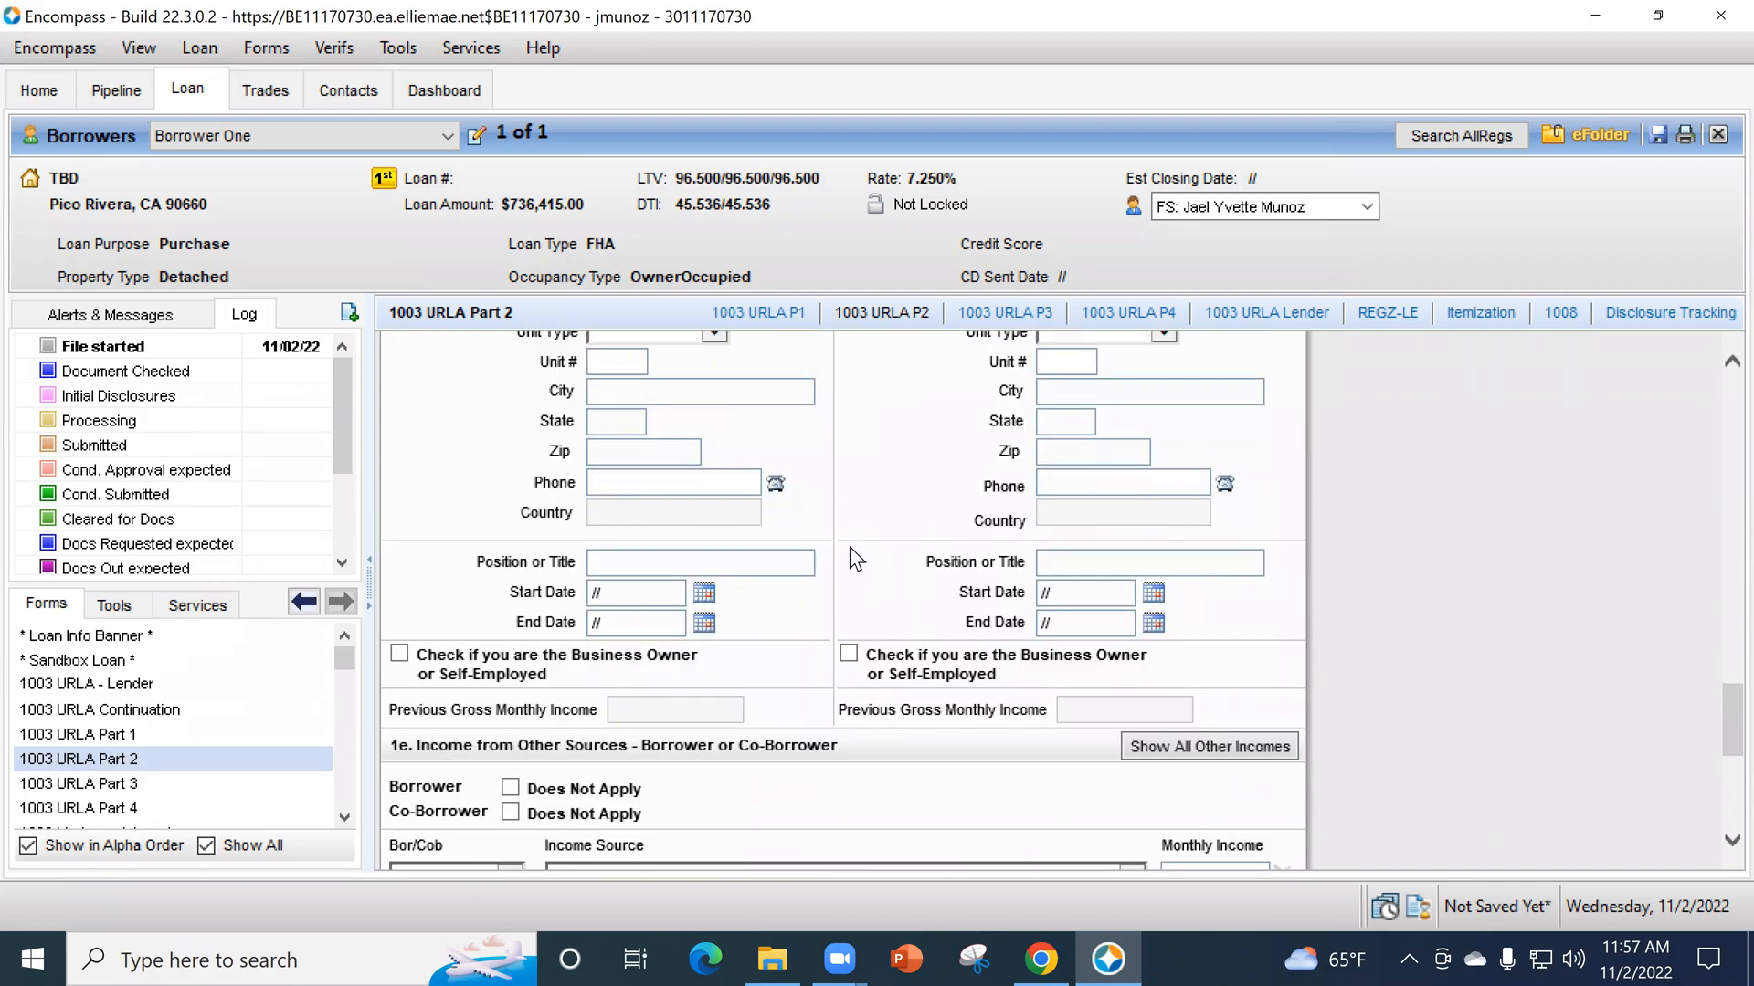
- View the income source options in section 1e, Income from Other Sources, without selecting one
{"action": "scroll", "coordinate": [849, 546], "scroll_direction": "down", "scroll_amount": 3}
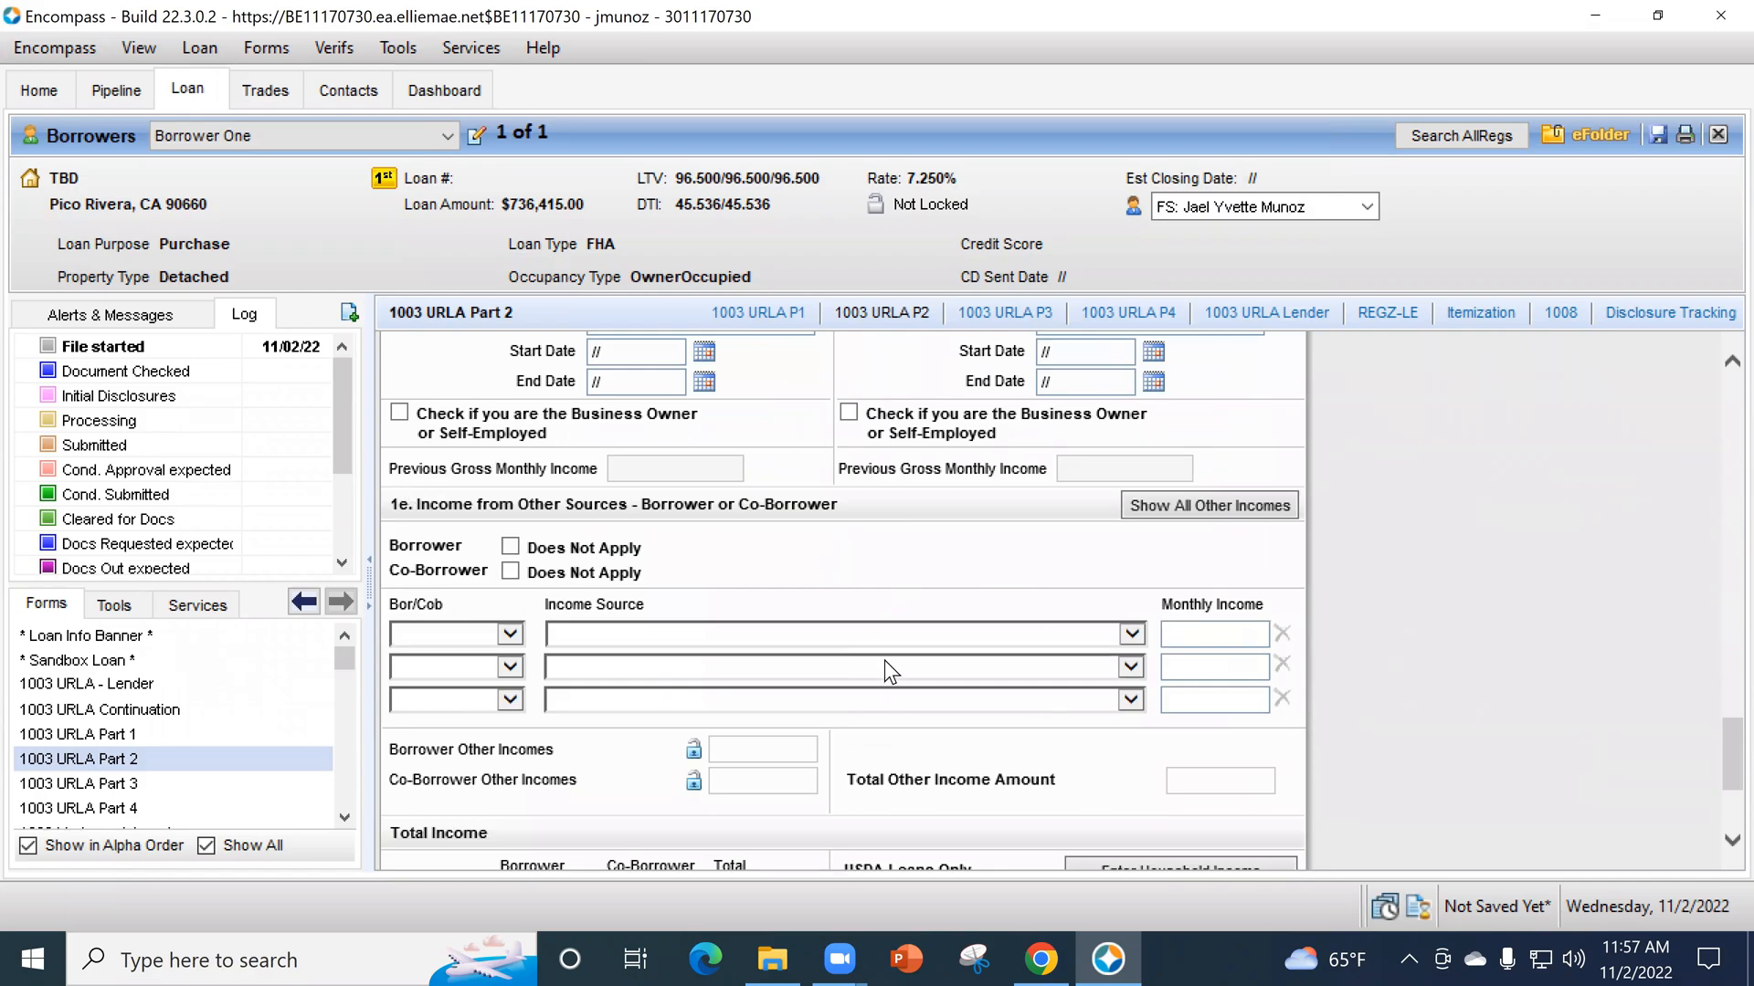
{"action": "left_click", "coordinate": [649, 639]}
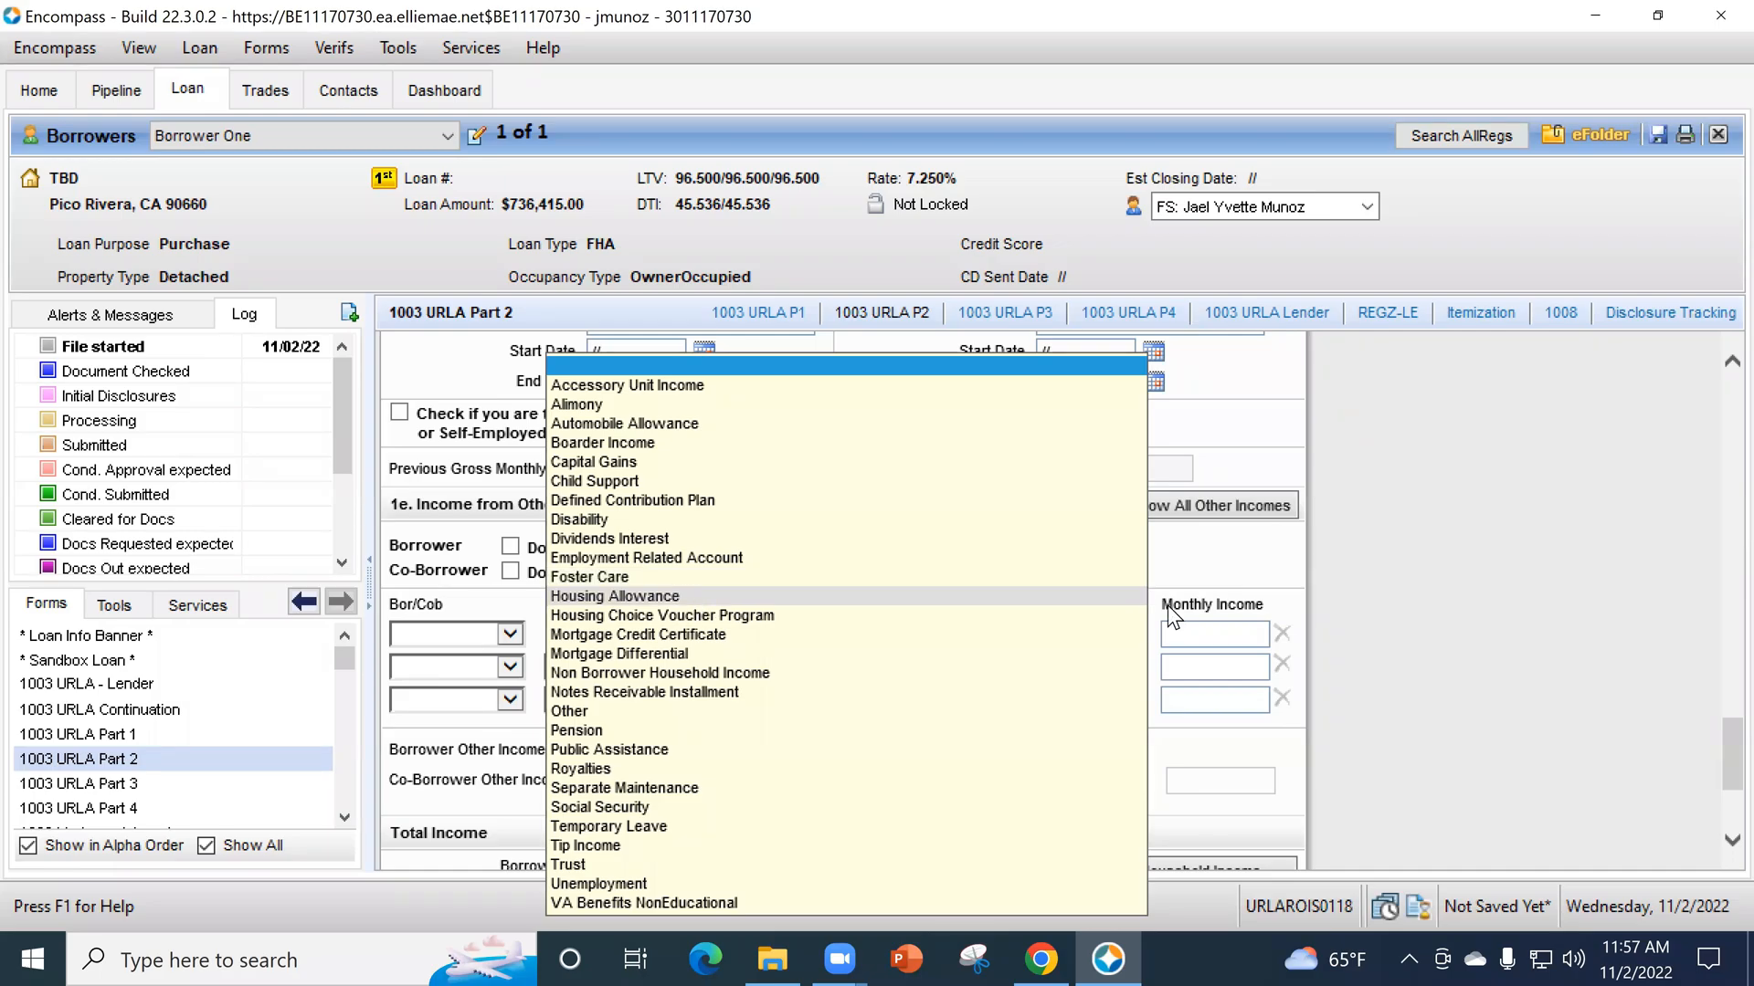
{"action": "left_click", "coordinate": [1428, 583]}
- View the base income and military entitlements calculators for the borrower's additional employment, leaving all amounts blank
{"action": "scroll", "coordinate": [1405, 621], "scroll_direction": "up", "scroll_amount": 10}
{"action": "scroll", "coordinate": [1130, 623], "scroll_direction": "up", "scroll_amount": 1}
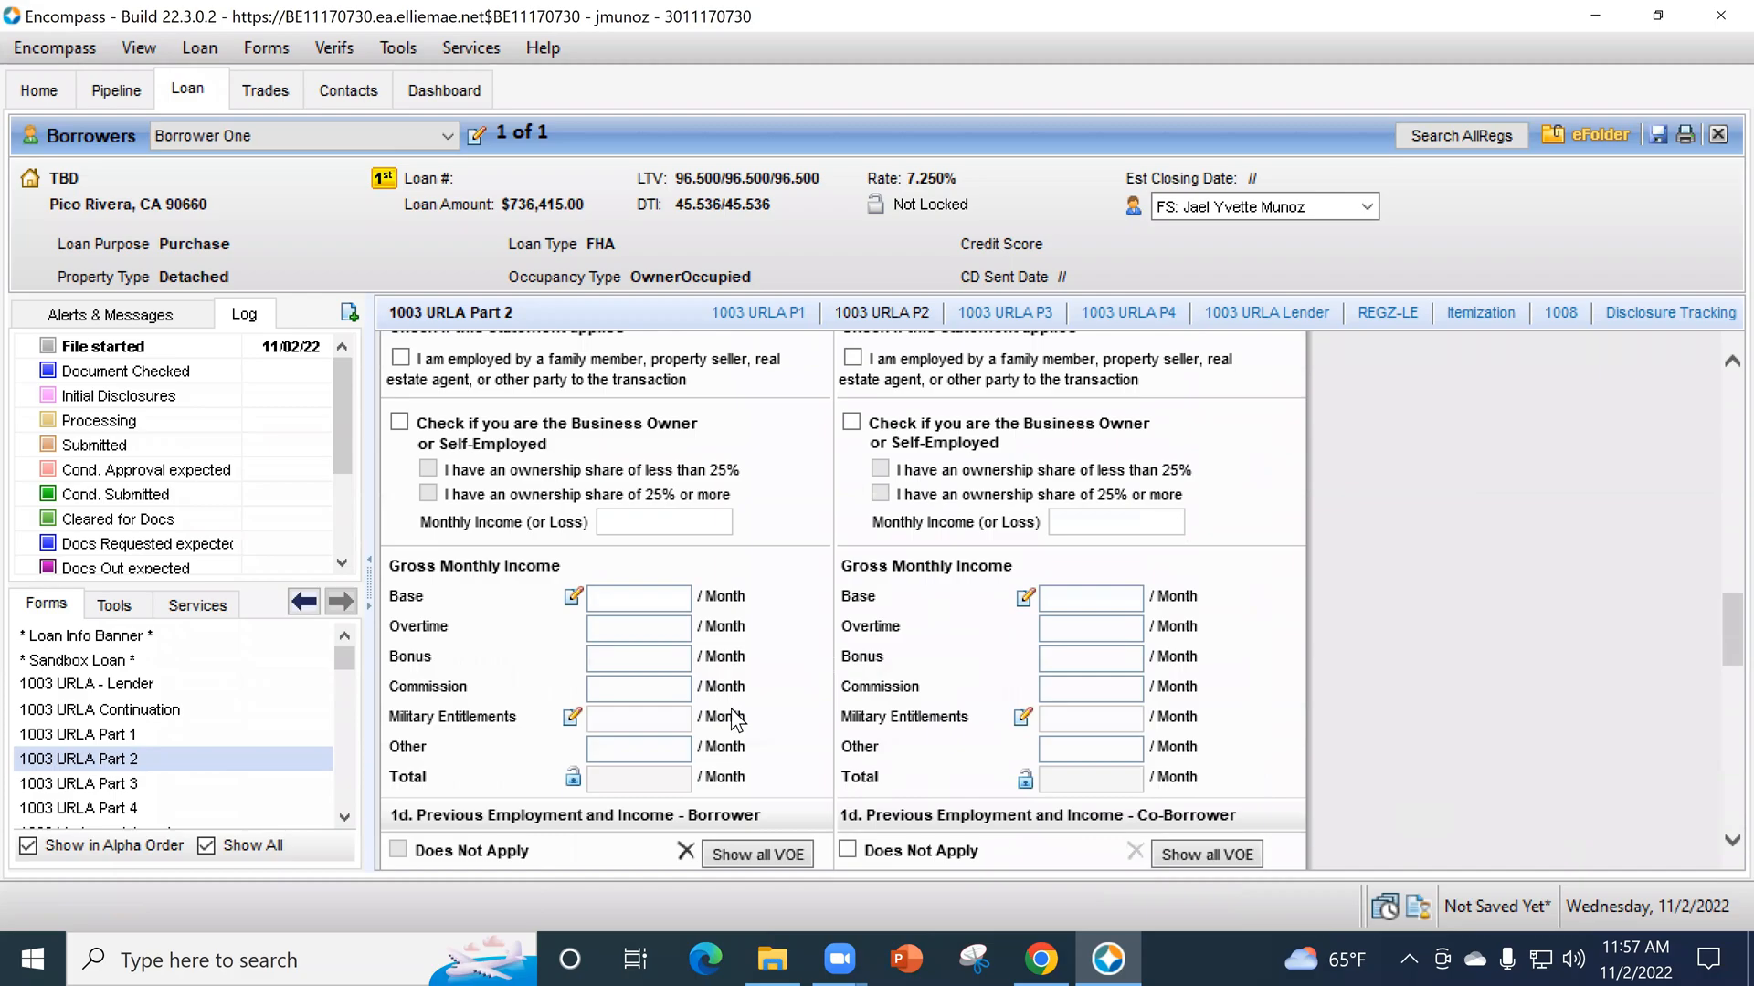
{"action": "left_click", "coordinate": [572, 598]}
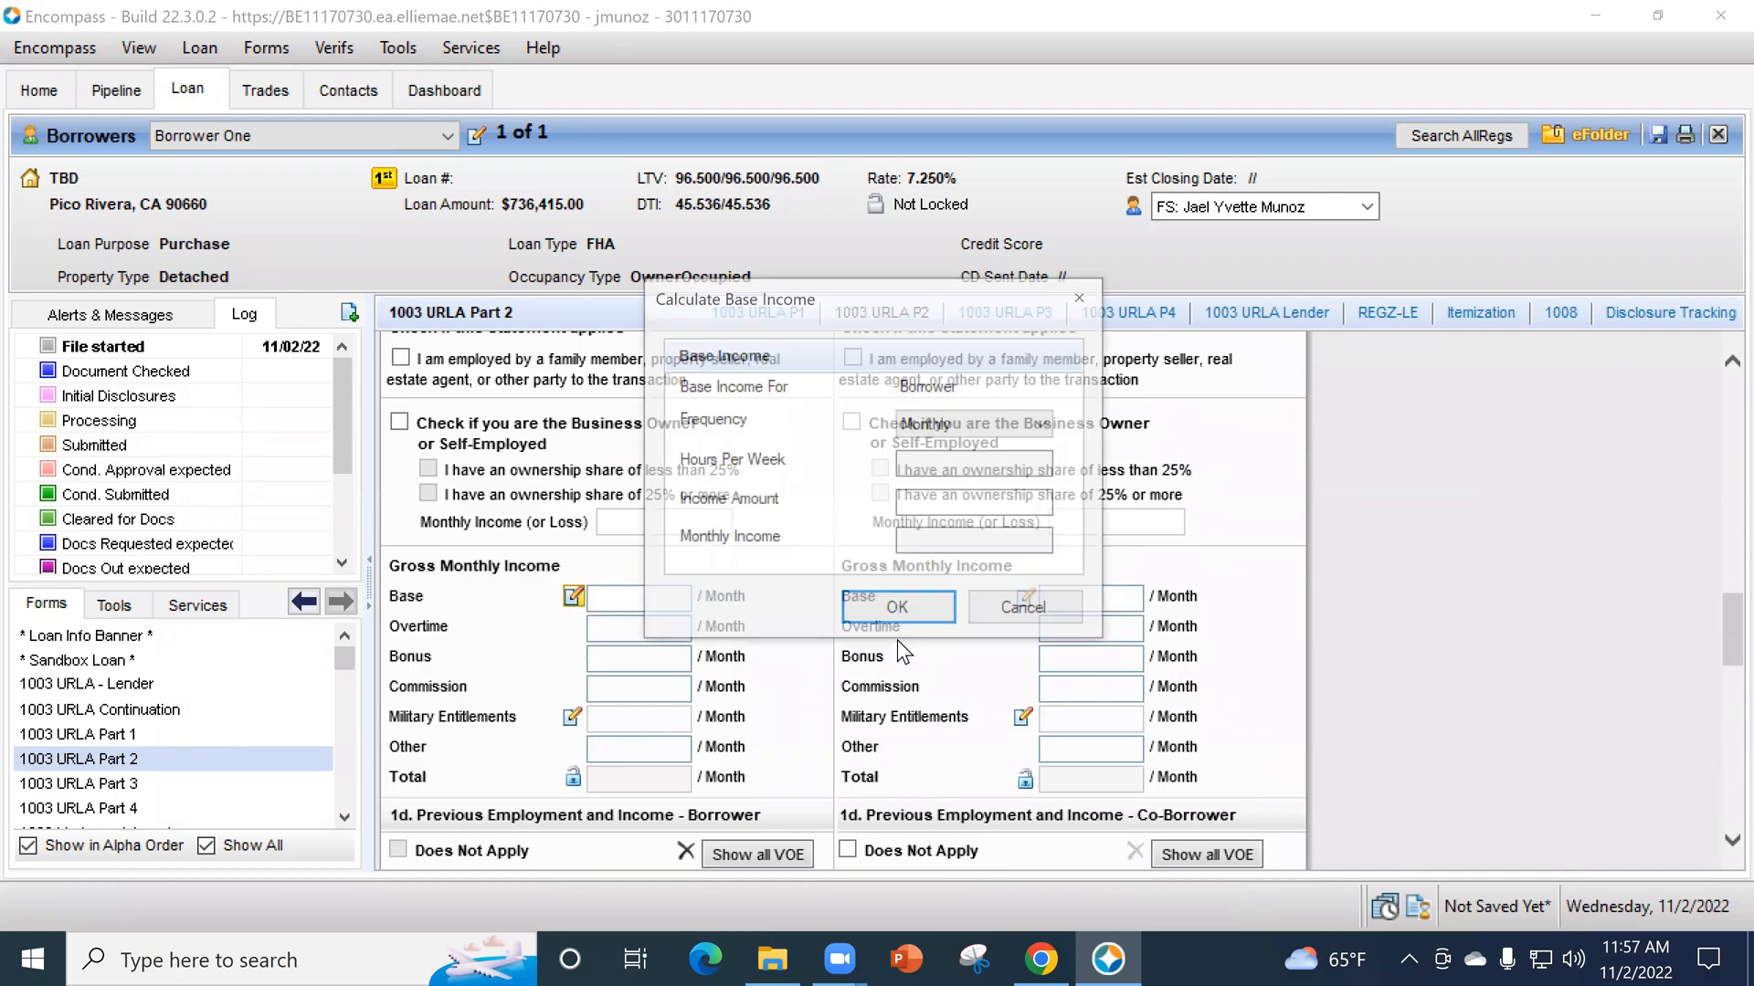
{"action": "key", "text": "Escape"}
{"action": "scroll", "coordinate": [1400, 619], "scroll_direction": "up", "scroll_amount": 2}
{"action": "scroll", "coordinate": [1400, 623], "scroll_direction": "up", "scroll_amount": 17}
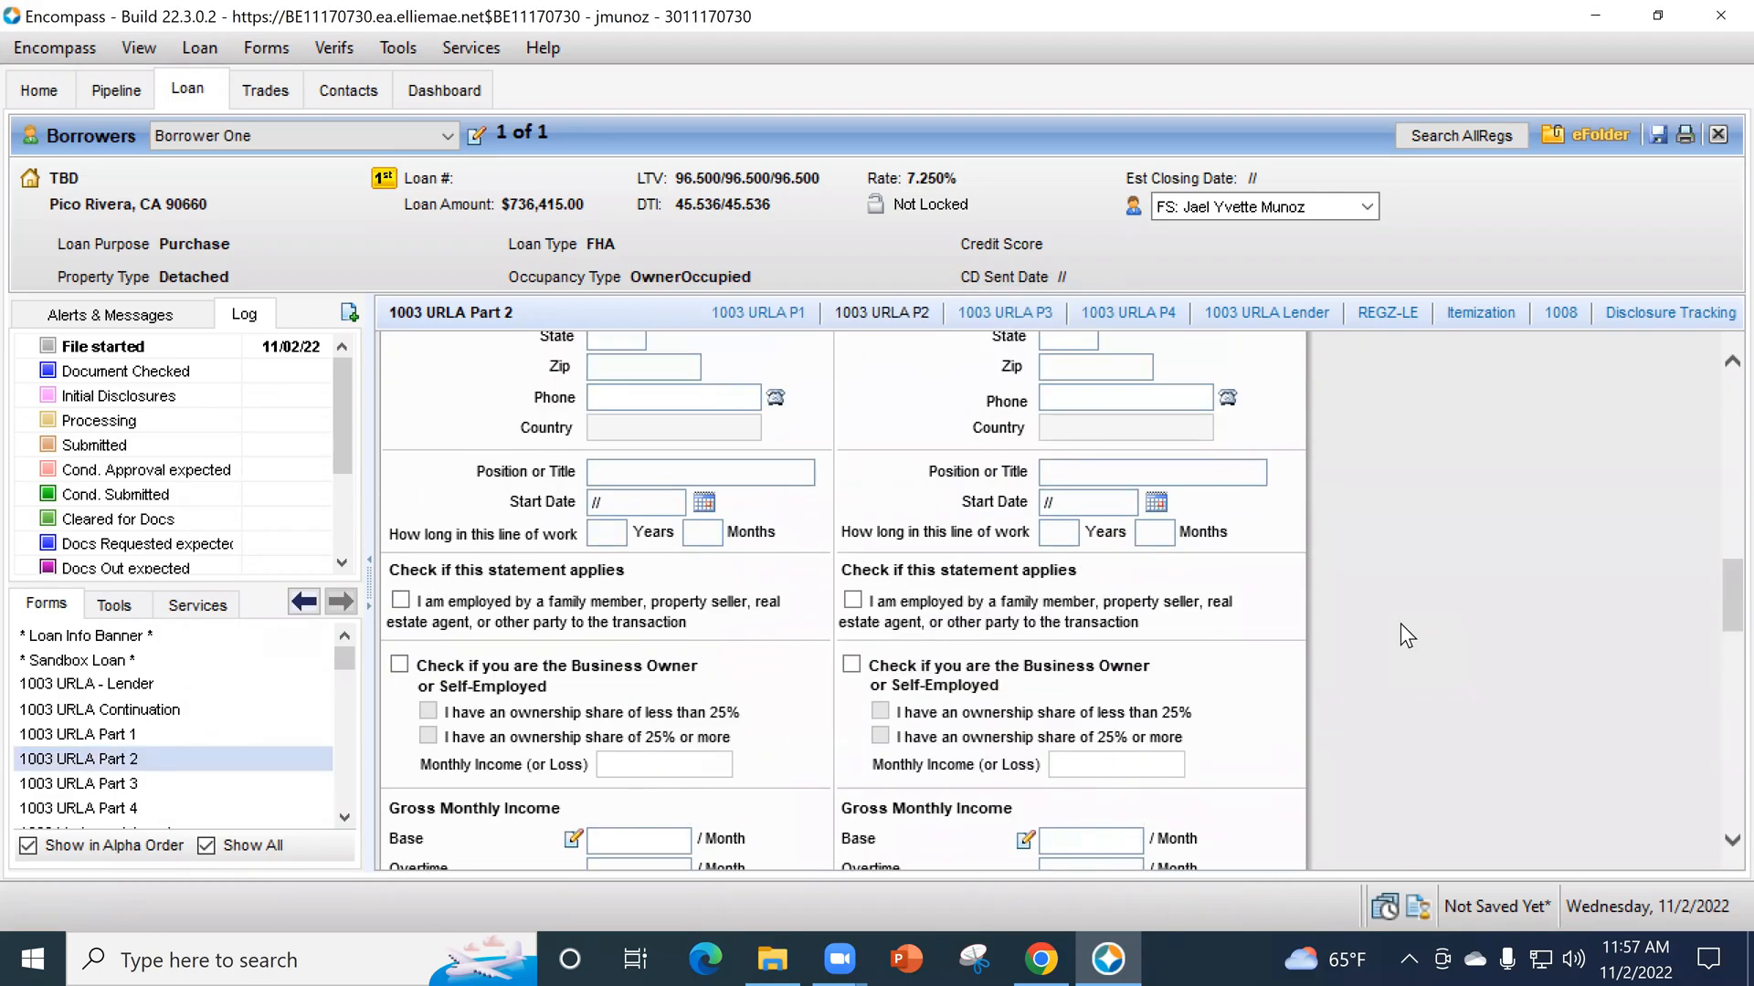
{"action": "scroll", "coordinate": [1401, 623], "scroll_direction": "down", "scroll_amount": 20}
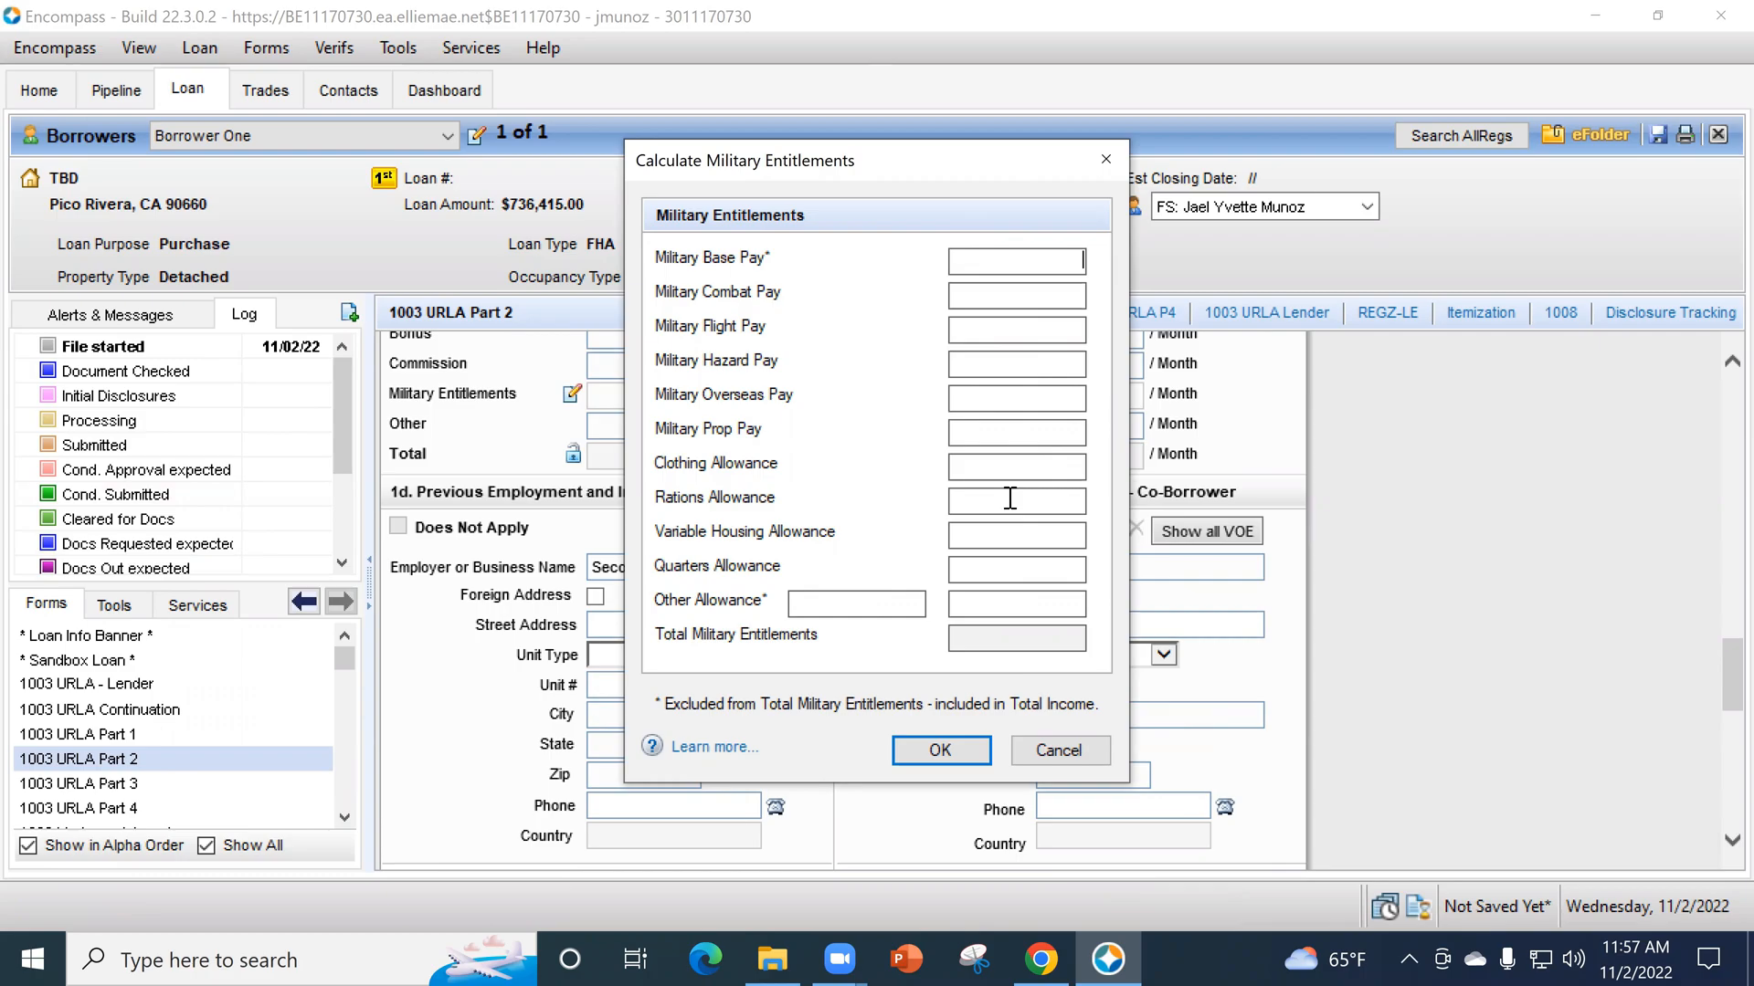
{"action": "left_click", "coordinate": [941, 751]}
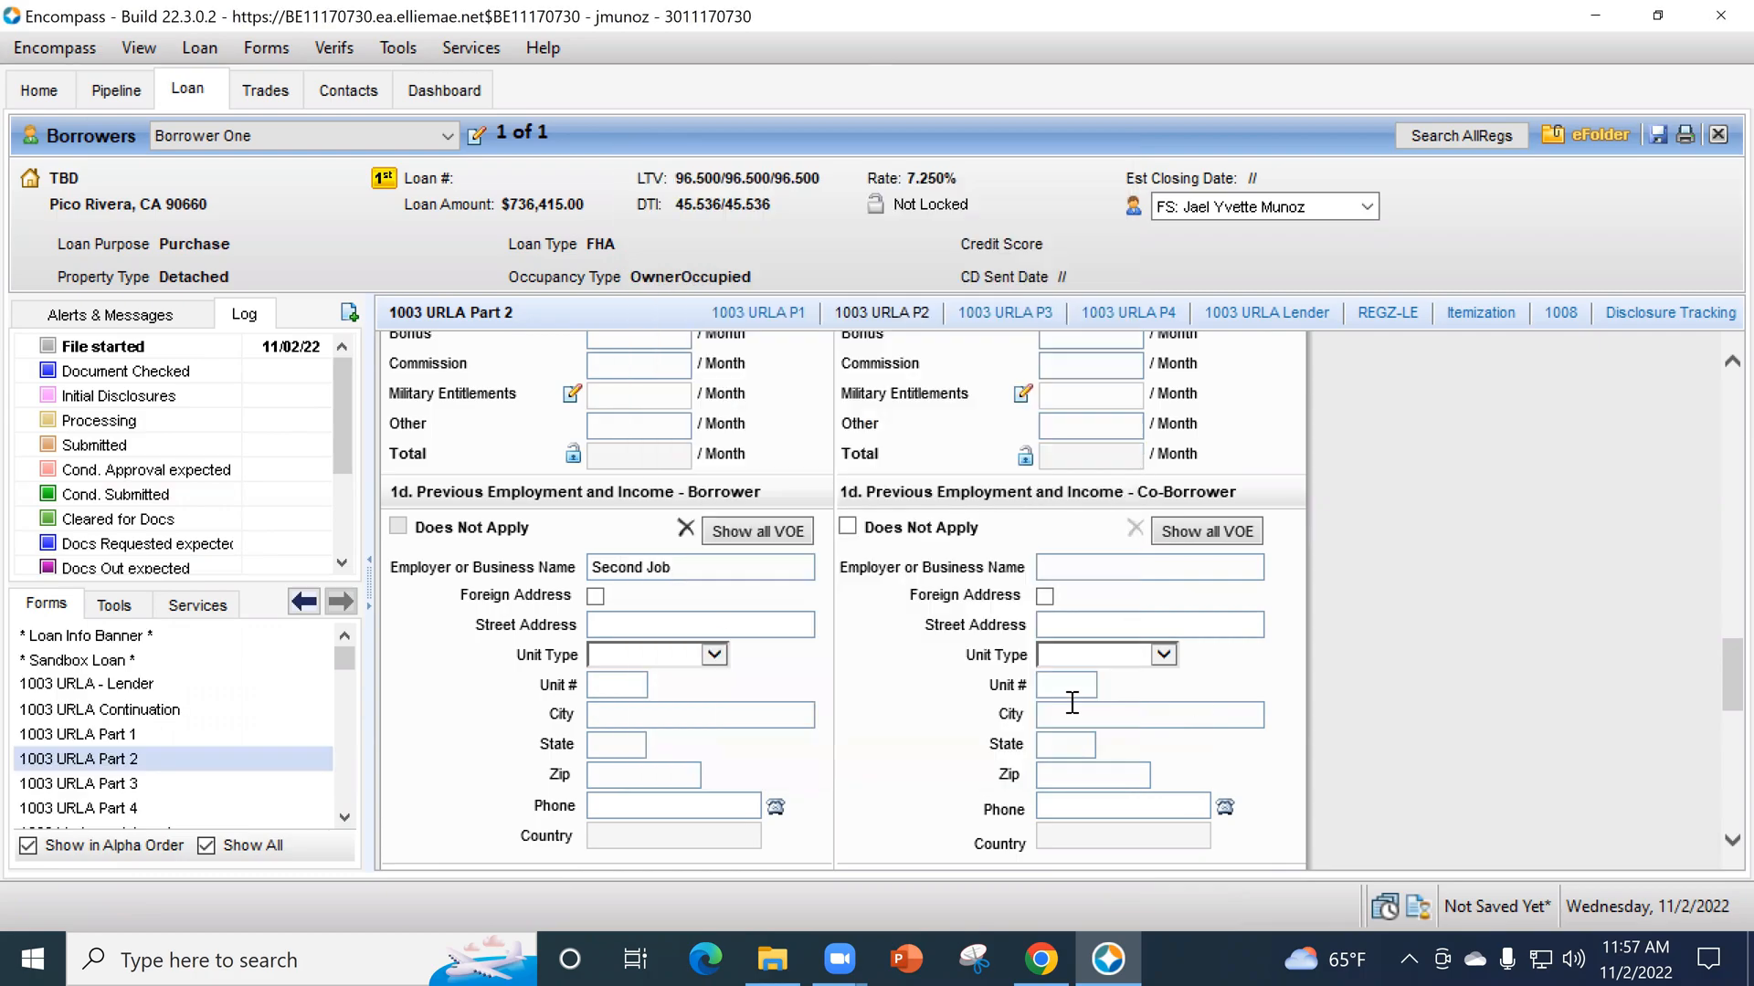
- Review the section 1e income source choices once more without selecting one, and return to the borrower's additional employment section
{"action": "scroll", "coordinate": [1346, 687], "scroll_direction": "down", "scroll_amount": 5}
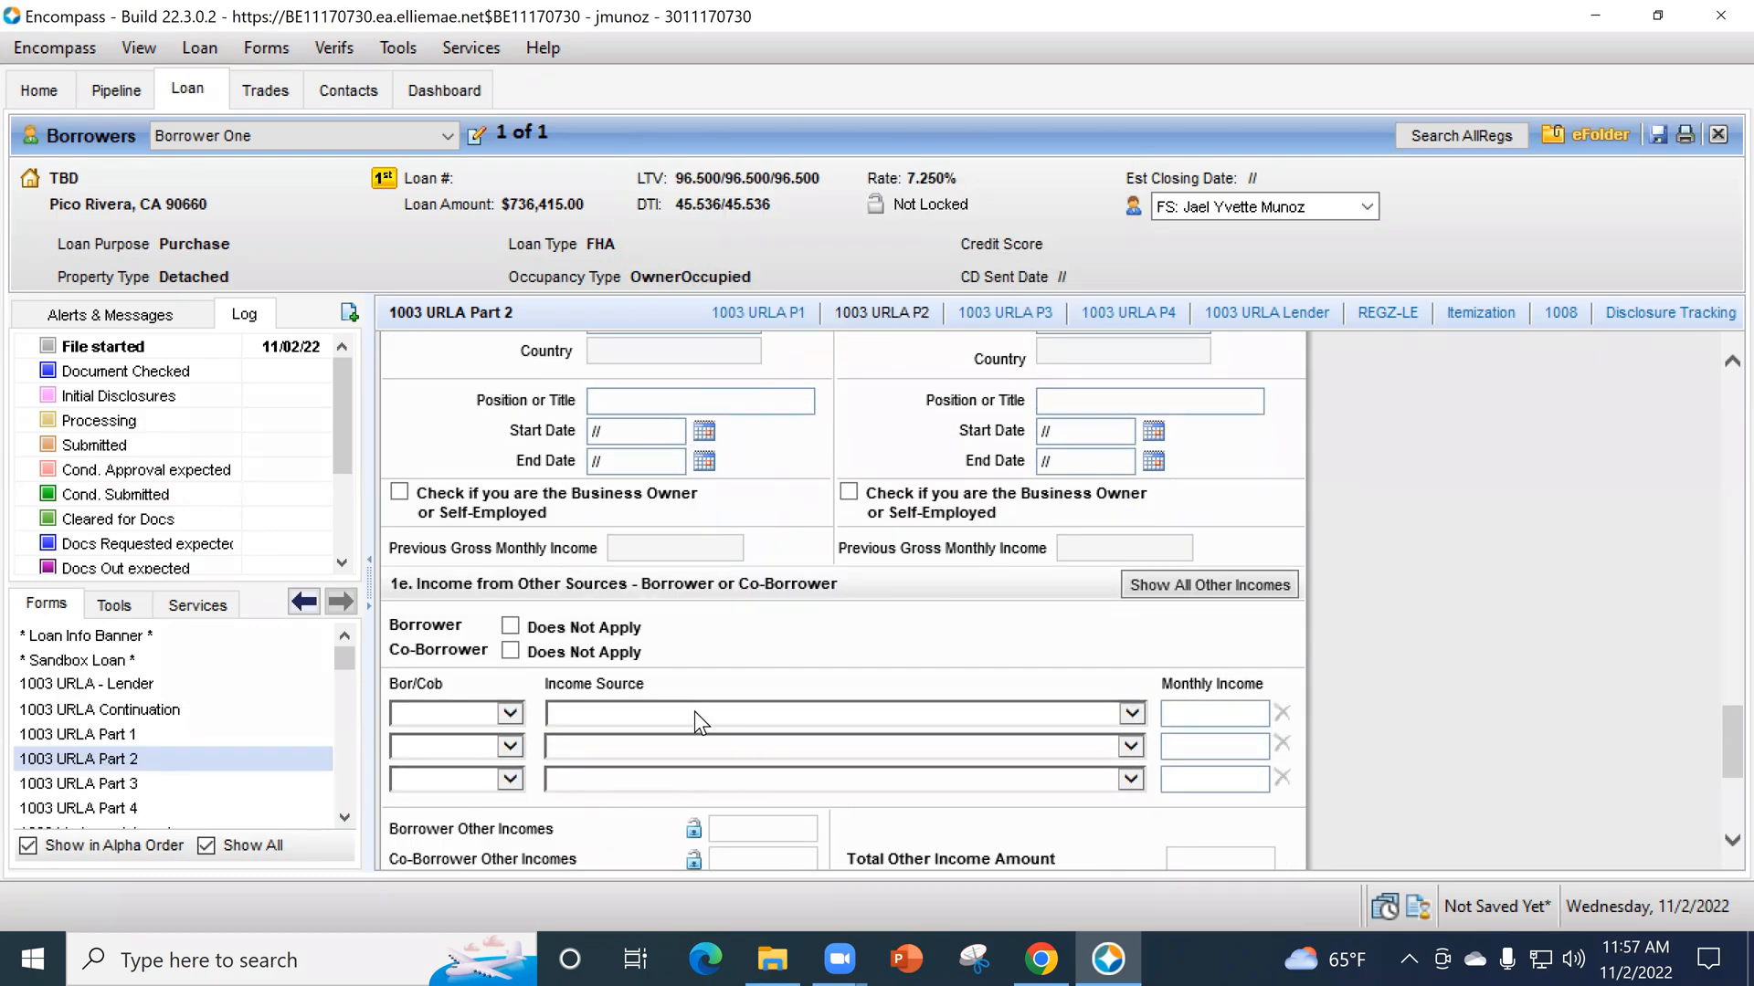
{"action": "left_click", "coordinate": [694, 711]}
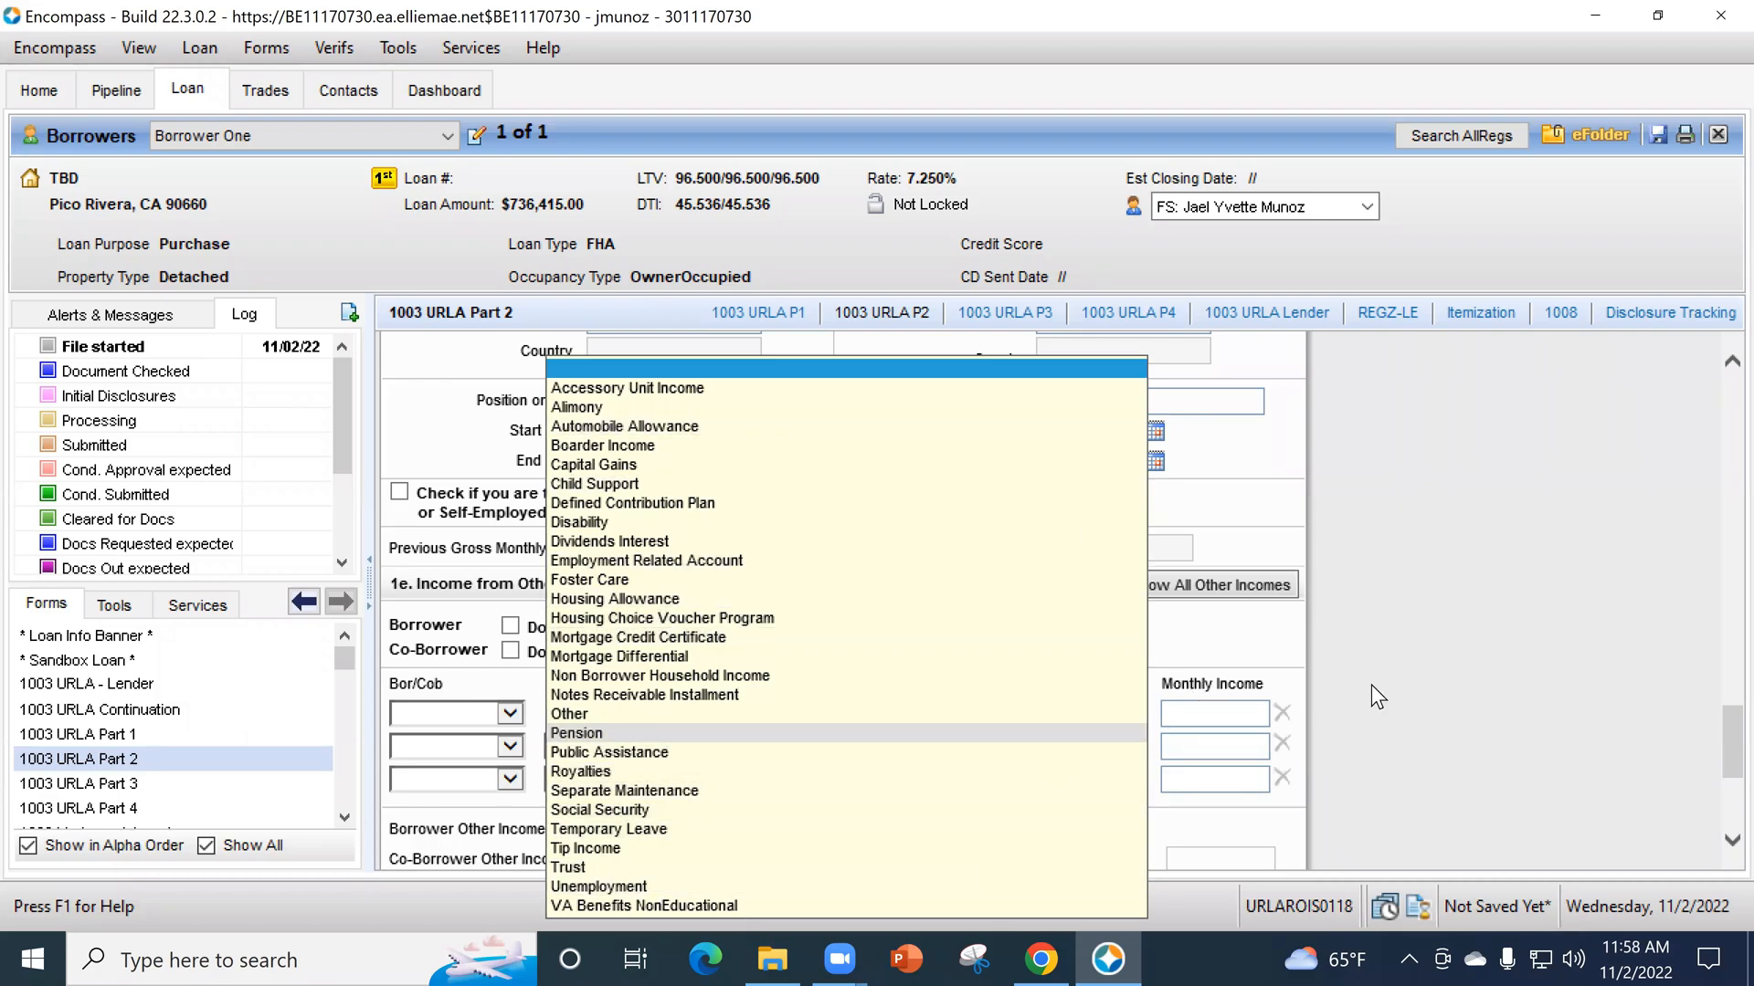
{"action": "left_click", "coordinate": [1477, 743]}
{"action": "scroll", "coordinate": [1485, 753], "scroll_direction": "up", "scroll_amount": 10}
{"action": "scroll", "coordinate": [1306, 758], "scroll_direction": "up", "scroll_amount": 10}
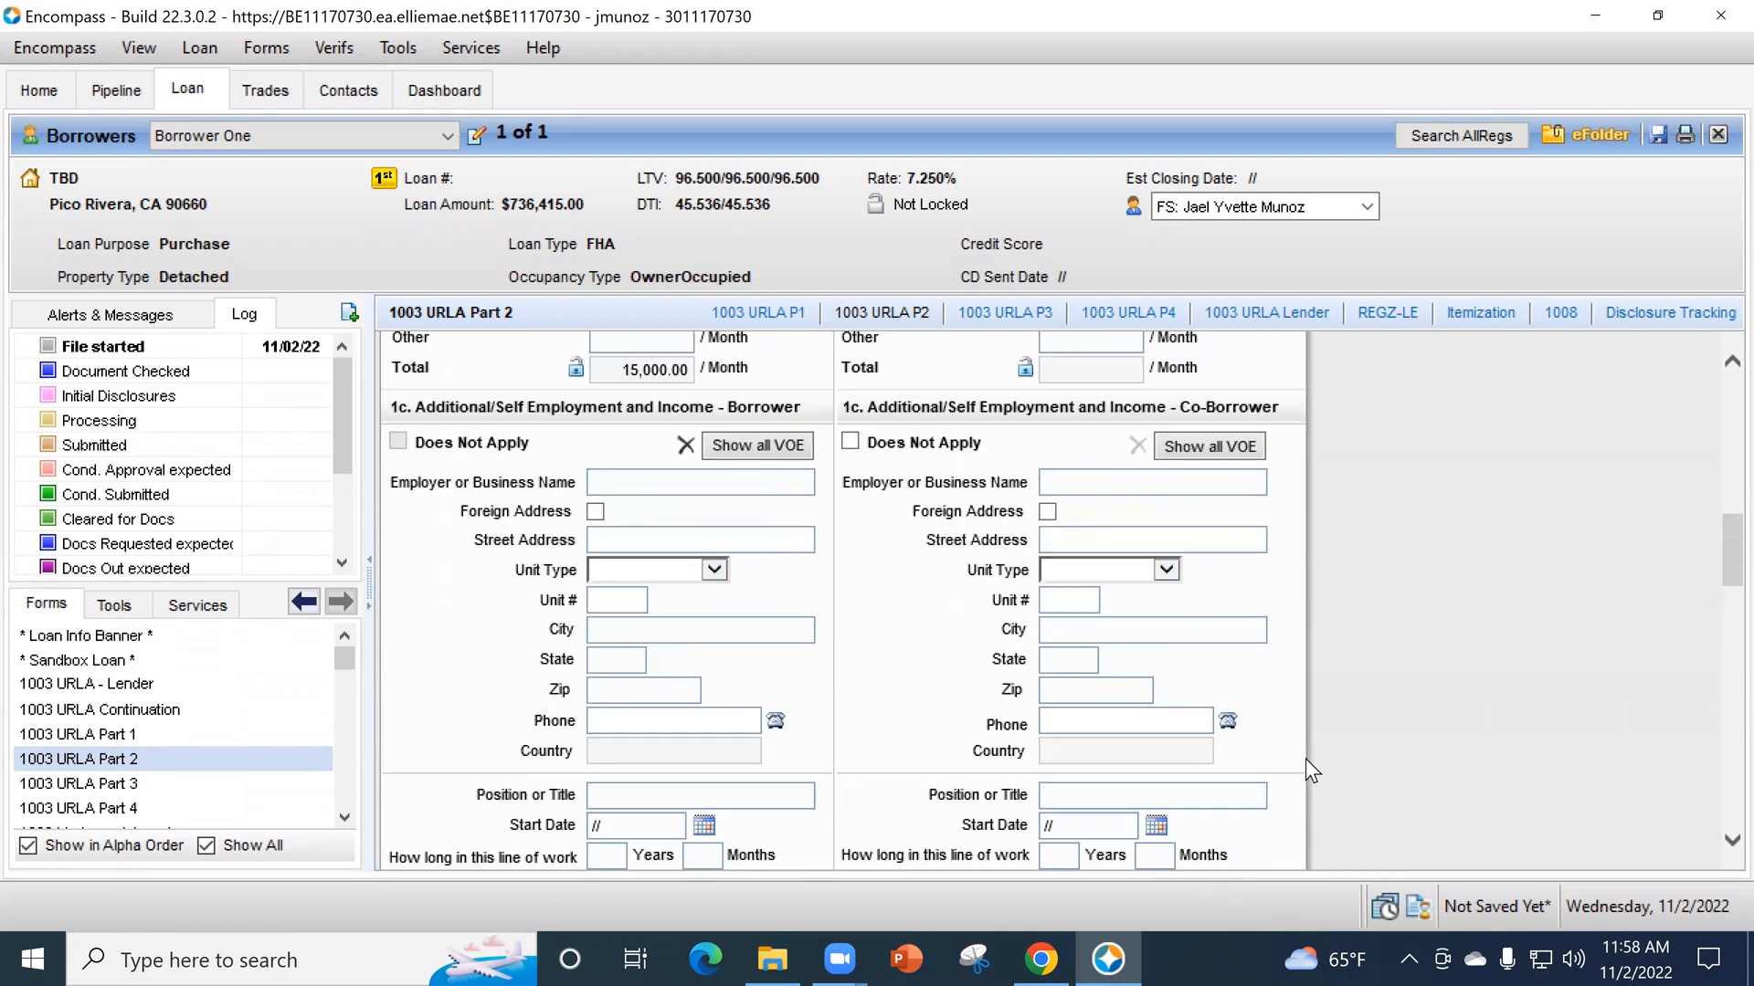
- Mark the co-borrower's current employment and income in section 1b as Does Not Apply
{"action": "scroll", "coordinate": [1291, 733], "scroll_direction": "up", "scroll_amount": 1}
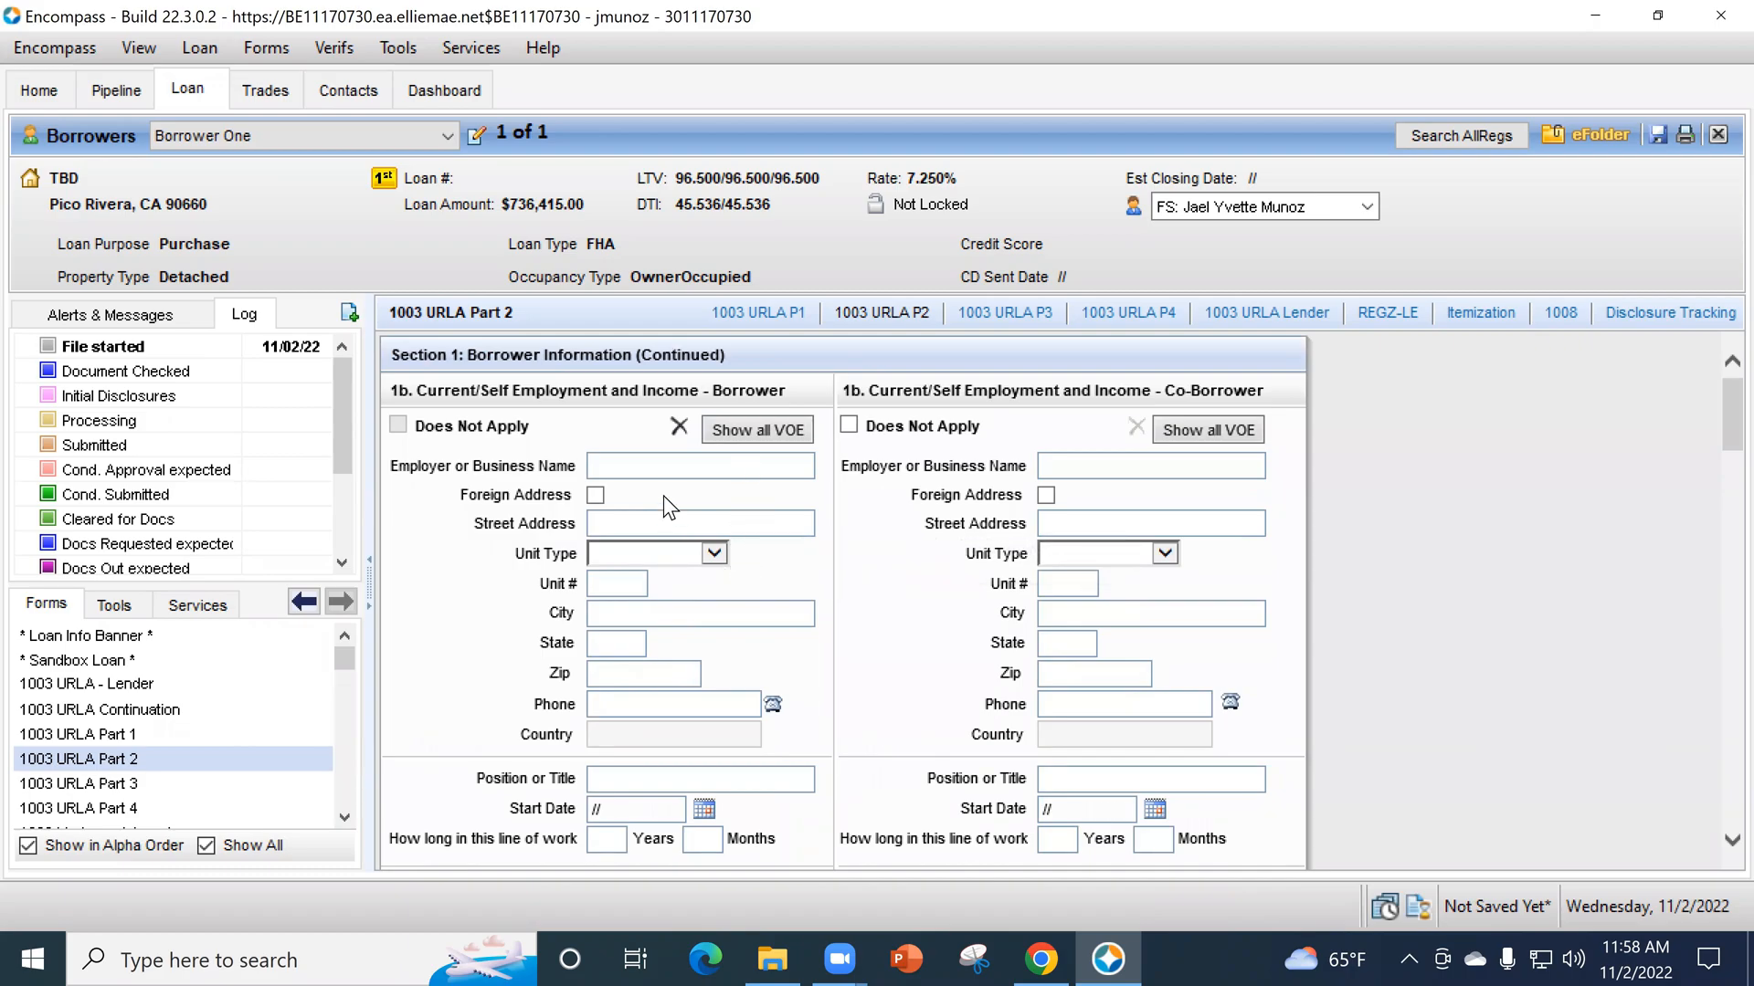
{"action": "left_click", "coordinate": [849, 427]}
- Assign the first income row in section 1e to Borrower and the second row to CoBorrower
{"action": "scroll", "coordinate": [776, 512], "scroll_direction": "down", "scroll_amount": 11}
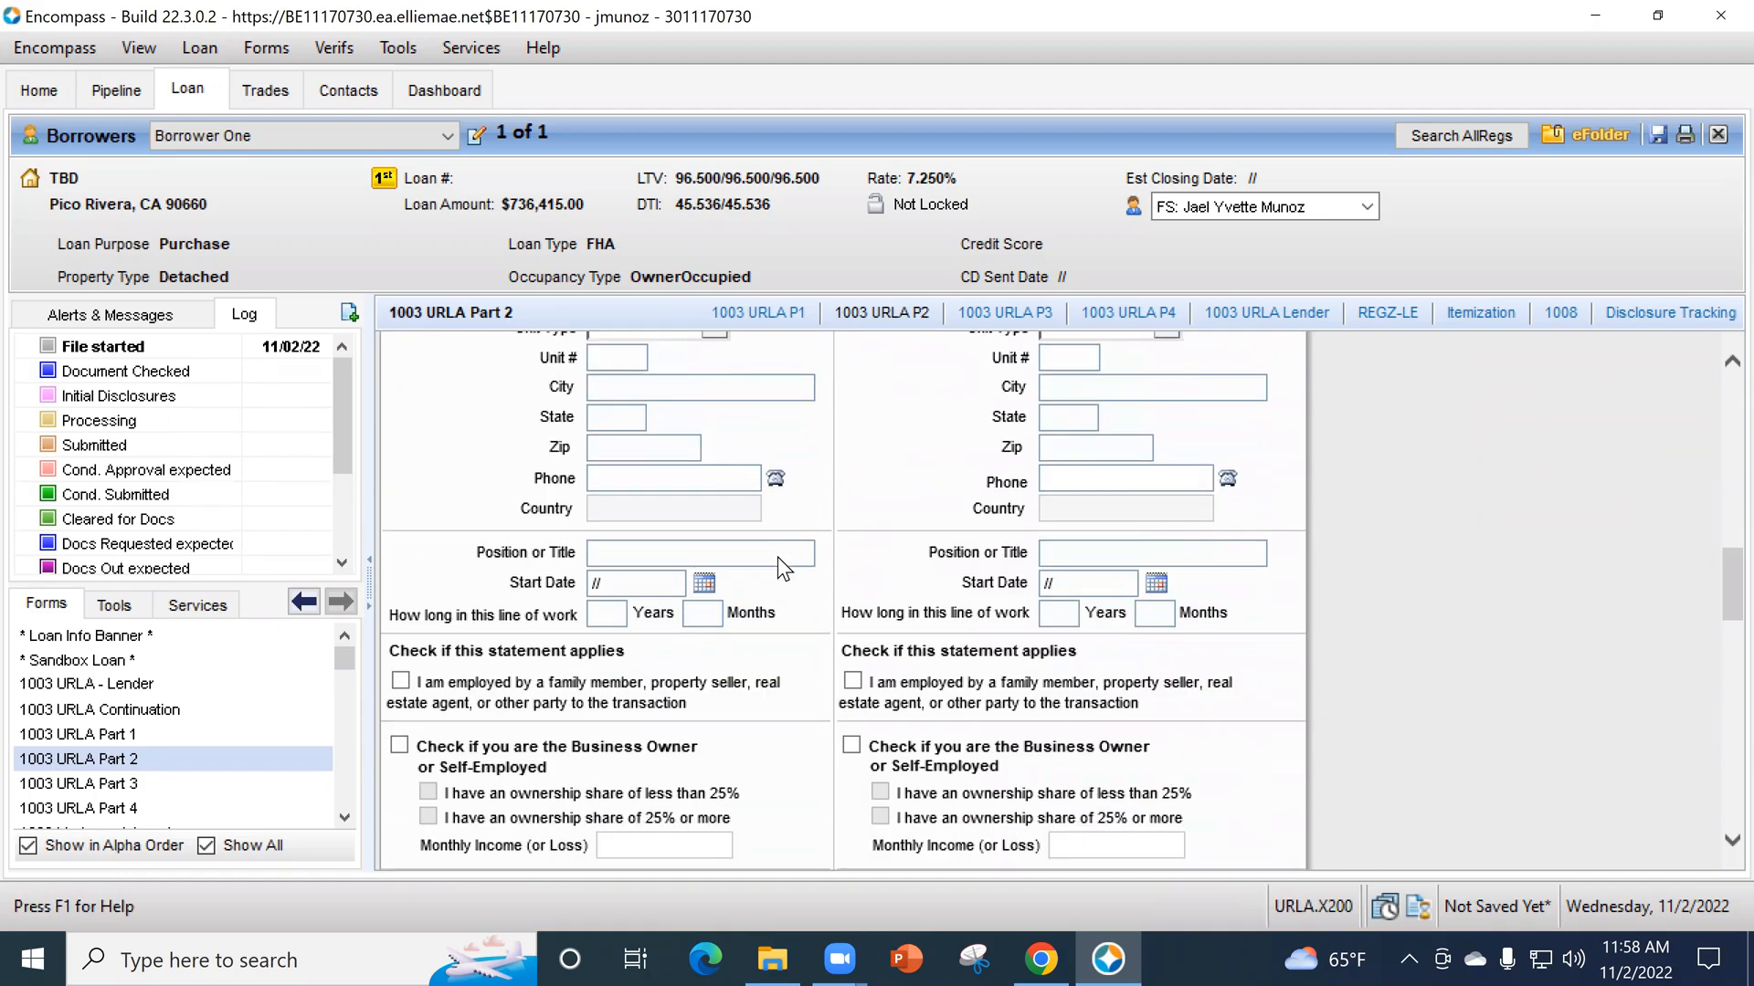
{"action": "scroll", "coordinate": [776, 556], "scroll_direction": "down", "scroll_amount": 15}
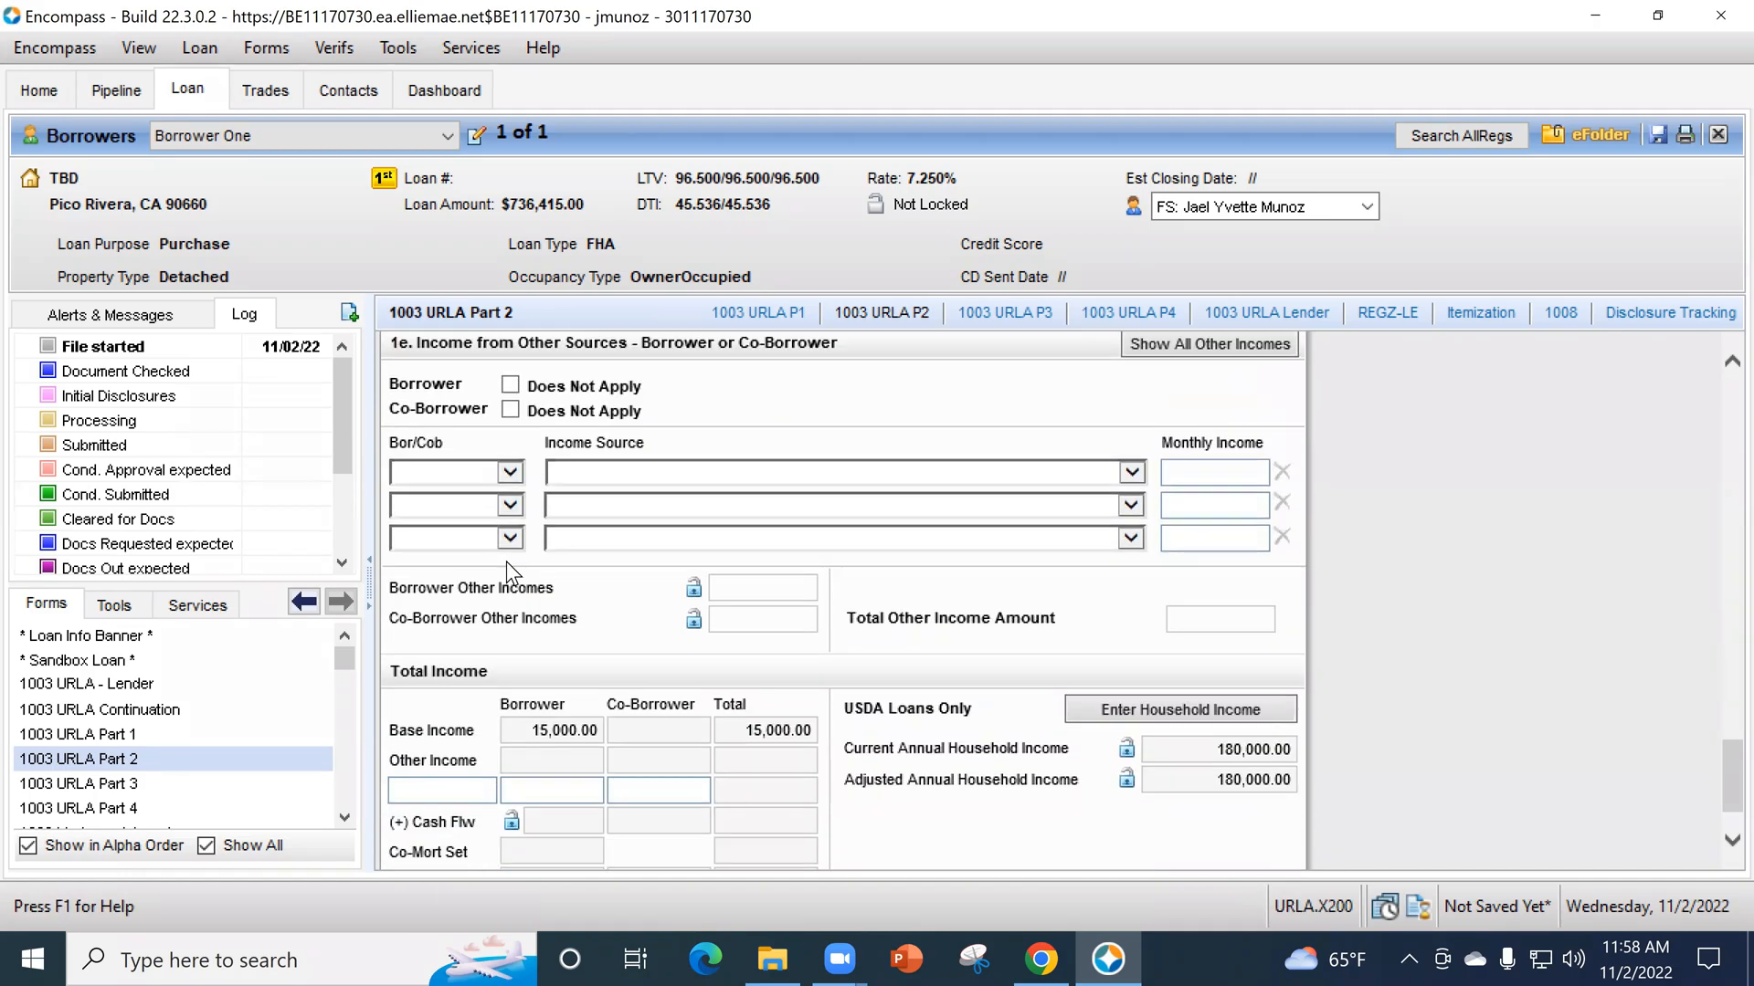
{"action": "left_click", "coordinate": [498, 473]}
{"action": "left_click", "coordinate": [495, 492]}
{"action": "left_click", "coordinate": [475, 505]}
{"action": "left_click", "coordinate": [471, 539]}
- Set the borrower's other income source to Pension and the co-borrower's to Social Security in section 1e
{"action": "left_click", "coordinate": [637, 473]}
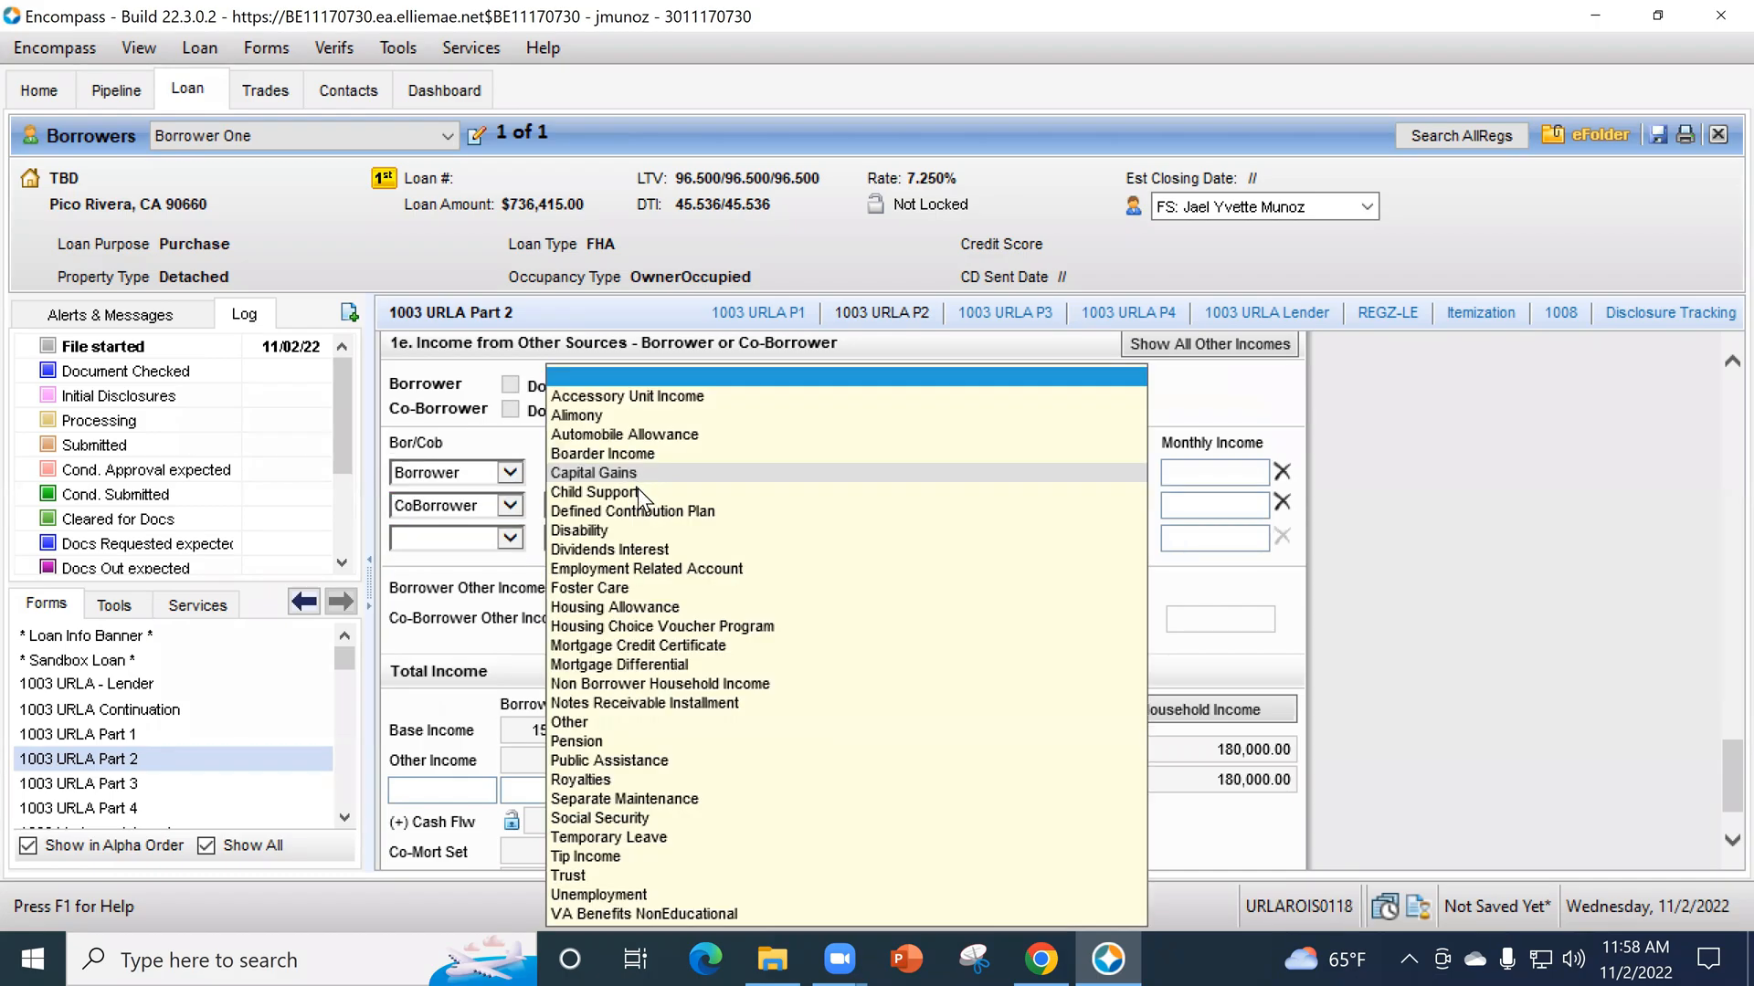
{"action": "left_click", "coordinate": [637, 529]}
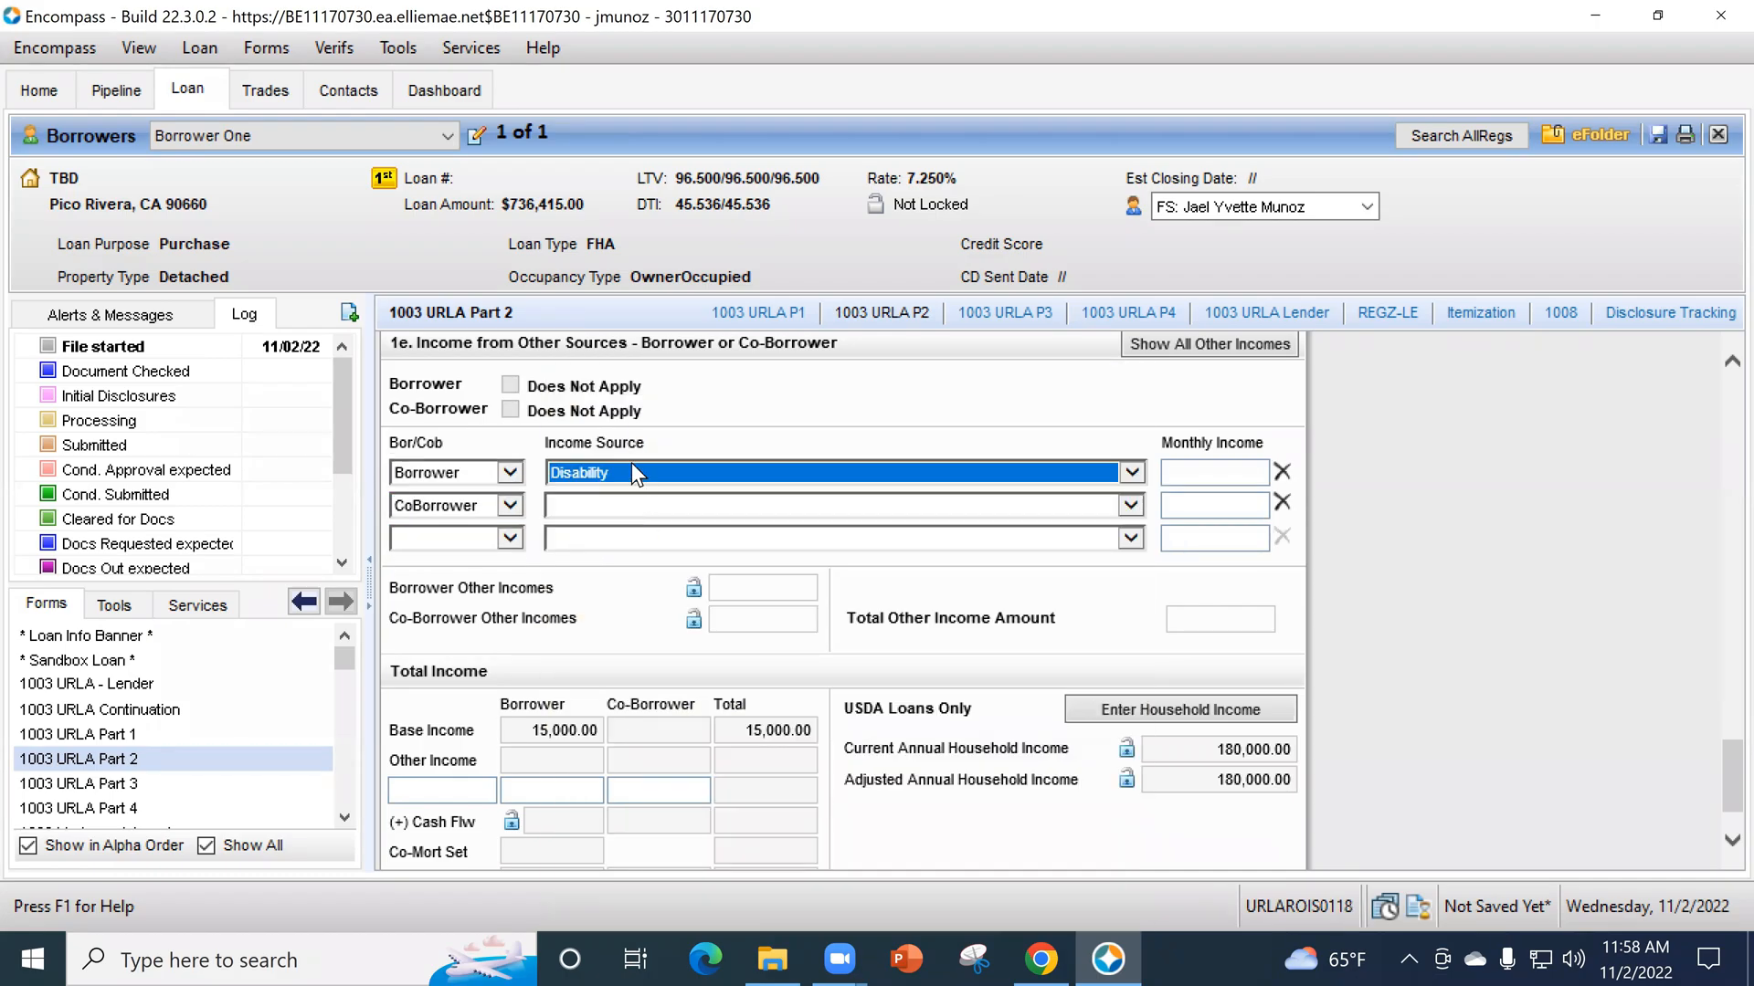
{"action": "left_click", "coordinate": [632, 464]}
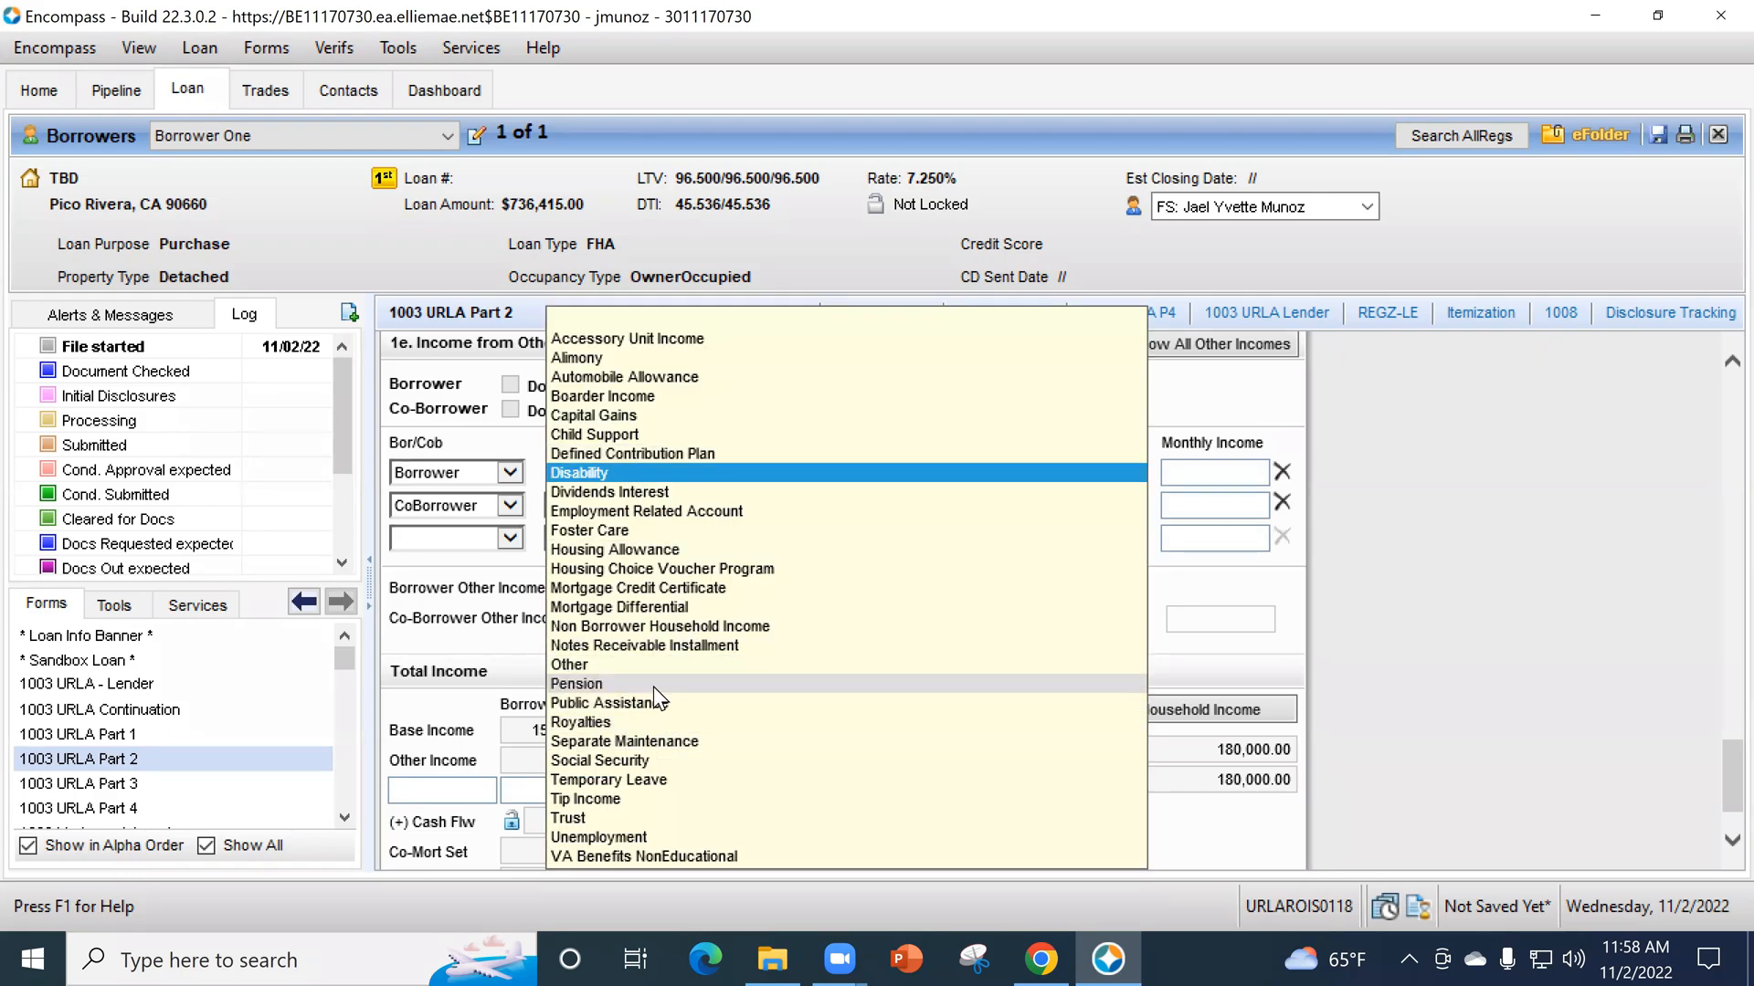
{"action": "left_click", "coordinate": [653, 687]}
{"action": "left_click", "coordinate": [628, 500]}
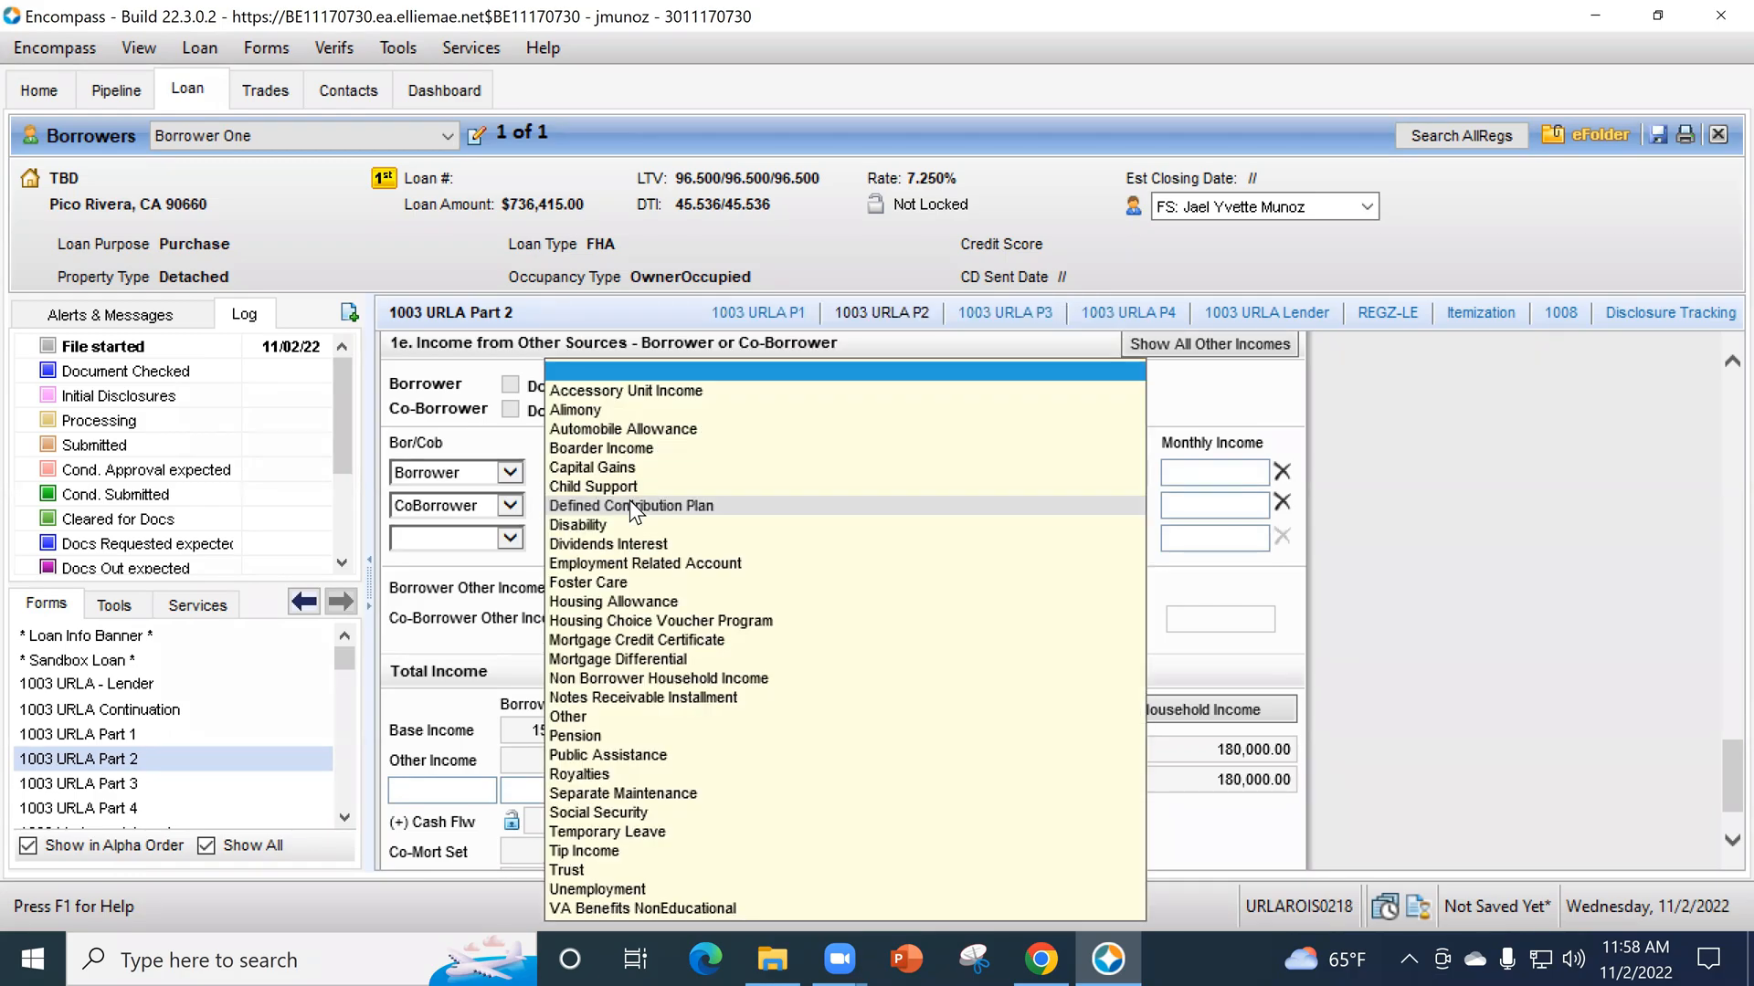
{"action": "left_click", "coordinate": [683, 814]}
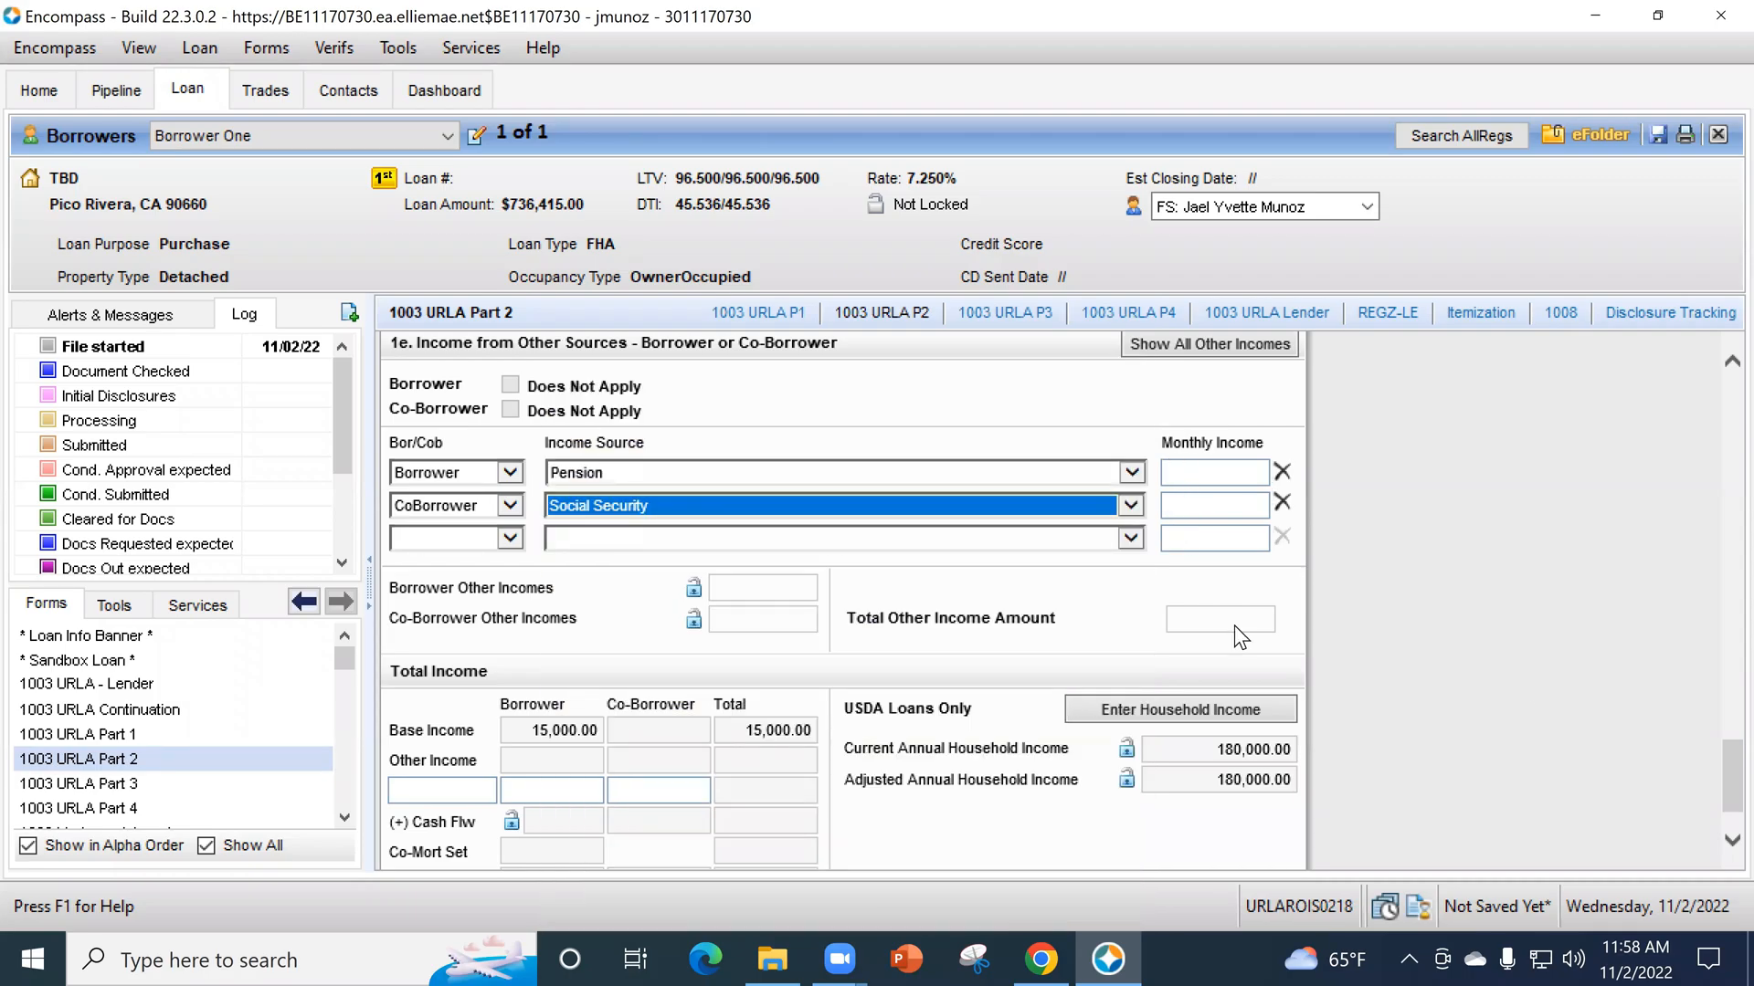
- Delete the borrower's current employment records in section 1b and mark the borrower's section as Does Not Apply
{"action": "scroll", "coordinate": [1418, 628], "scroll_direction": "down", "scroll_amount": 1}
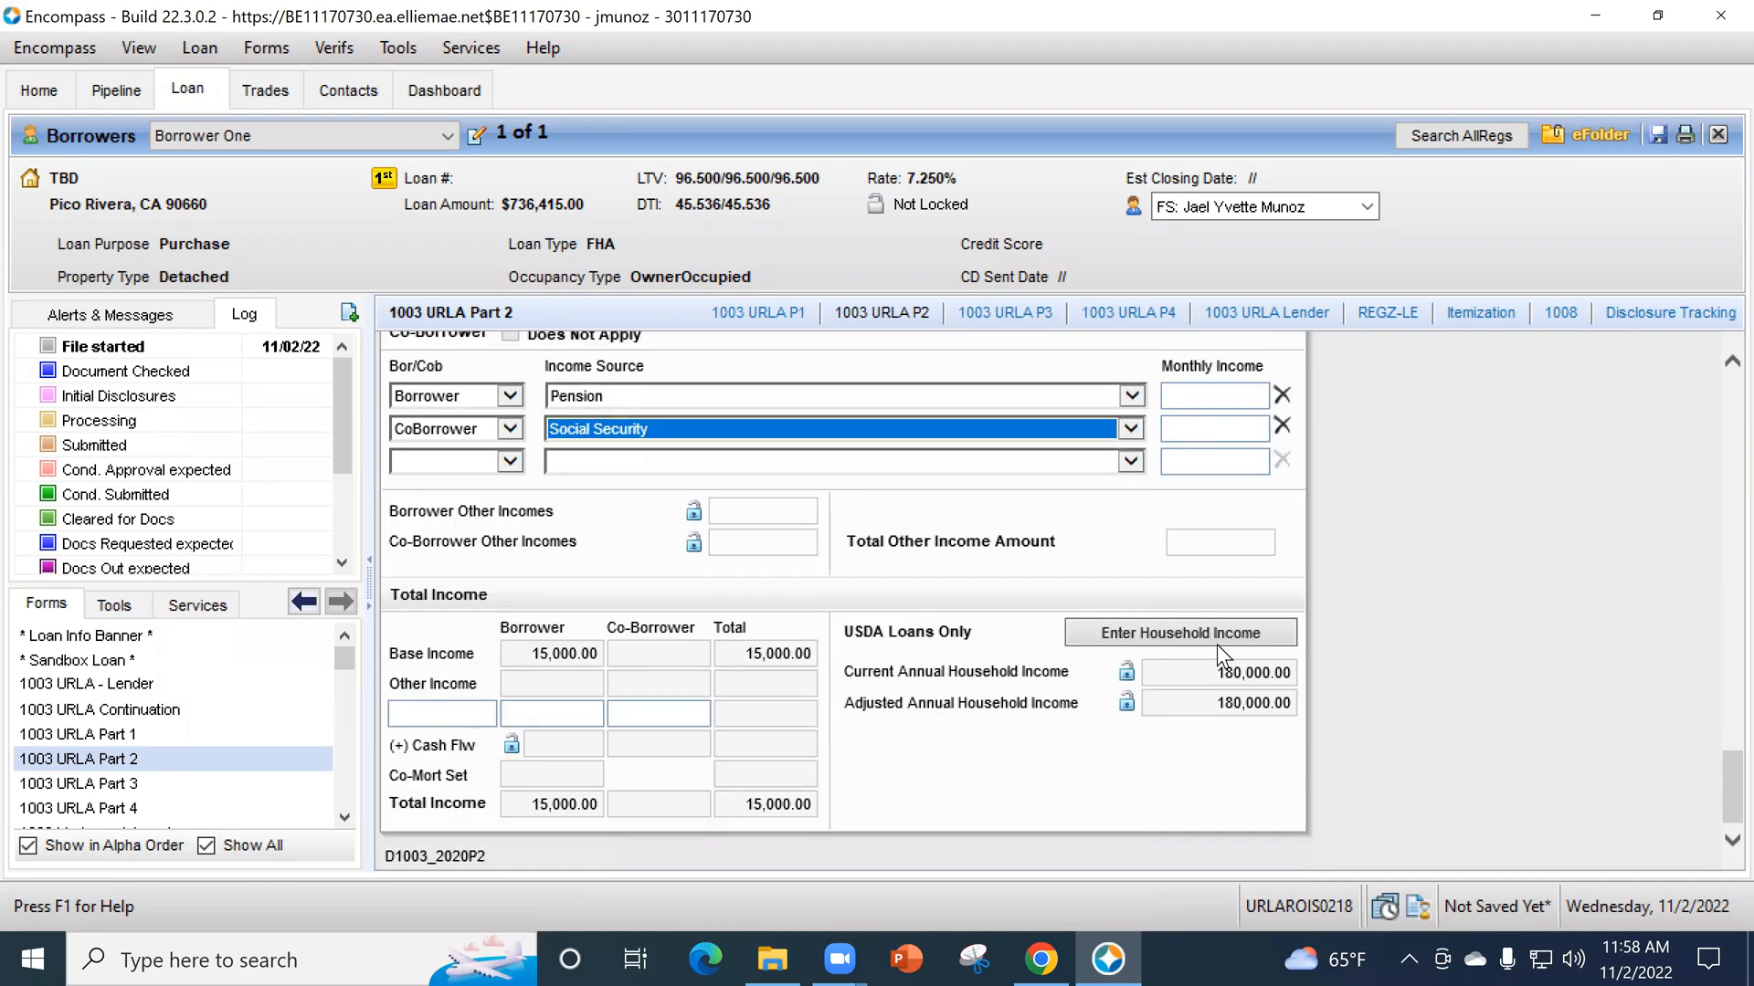
{"action": "scroll", "coordinate": [1089, 701], "scroll_direction": "up", "scroll_amount": 15}
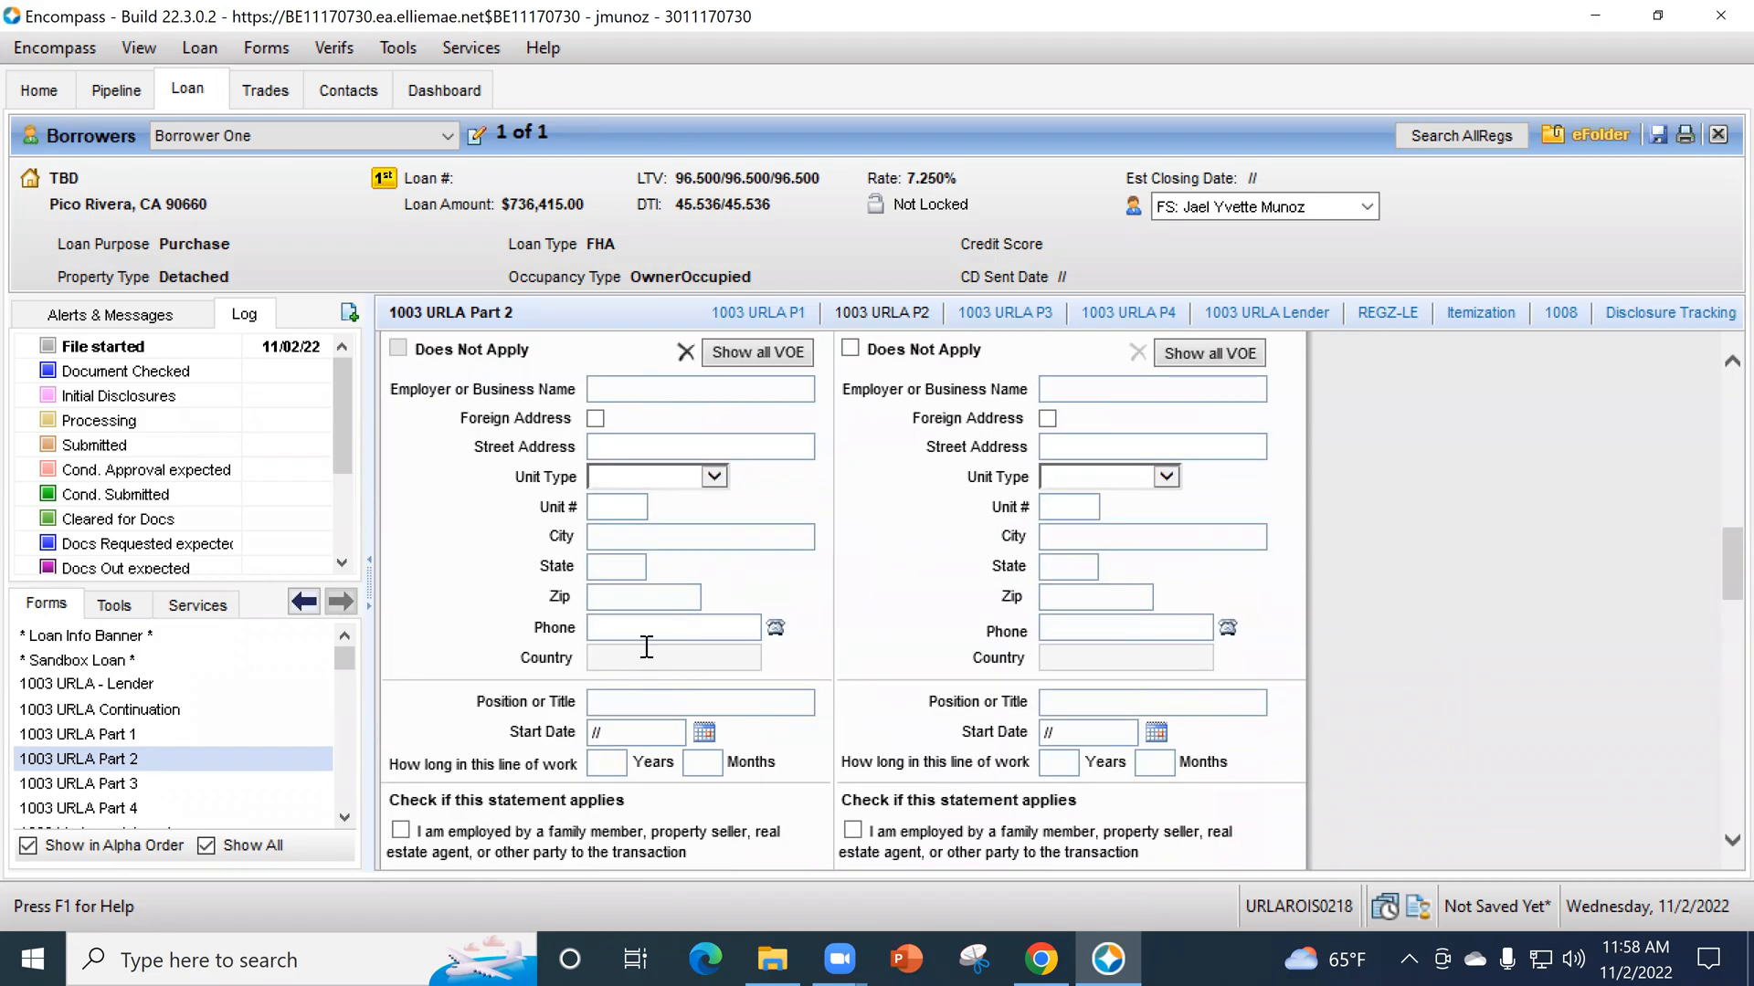
{"action": "scroll", "coordinate": [661, 646], "scroll_direction": "down", "scroll_amount": 4}
{"action": "scroll", "coordinate": [661, 646], "scroll_direction": "up", "scroll_amount": 5}
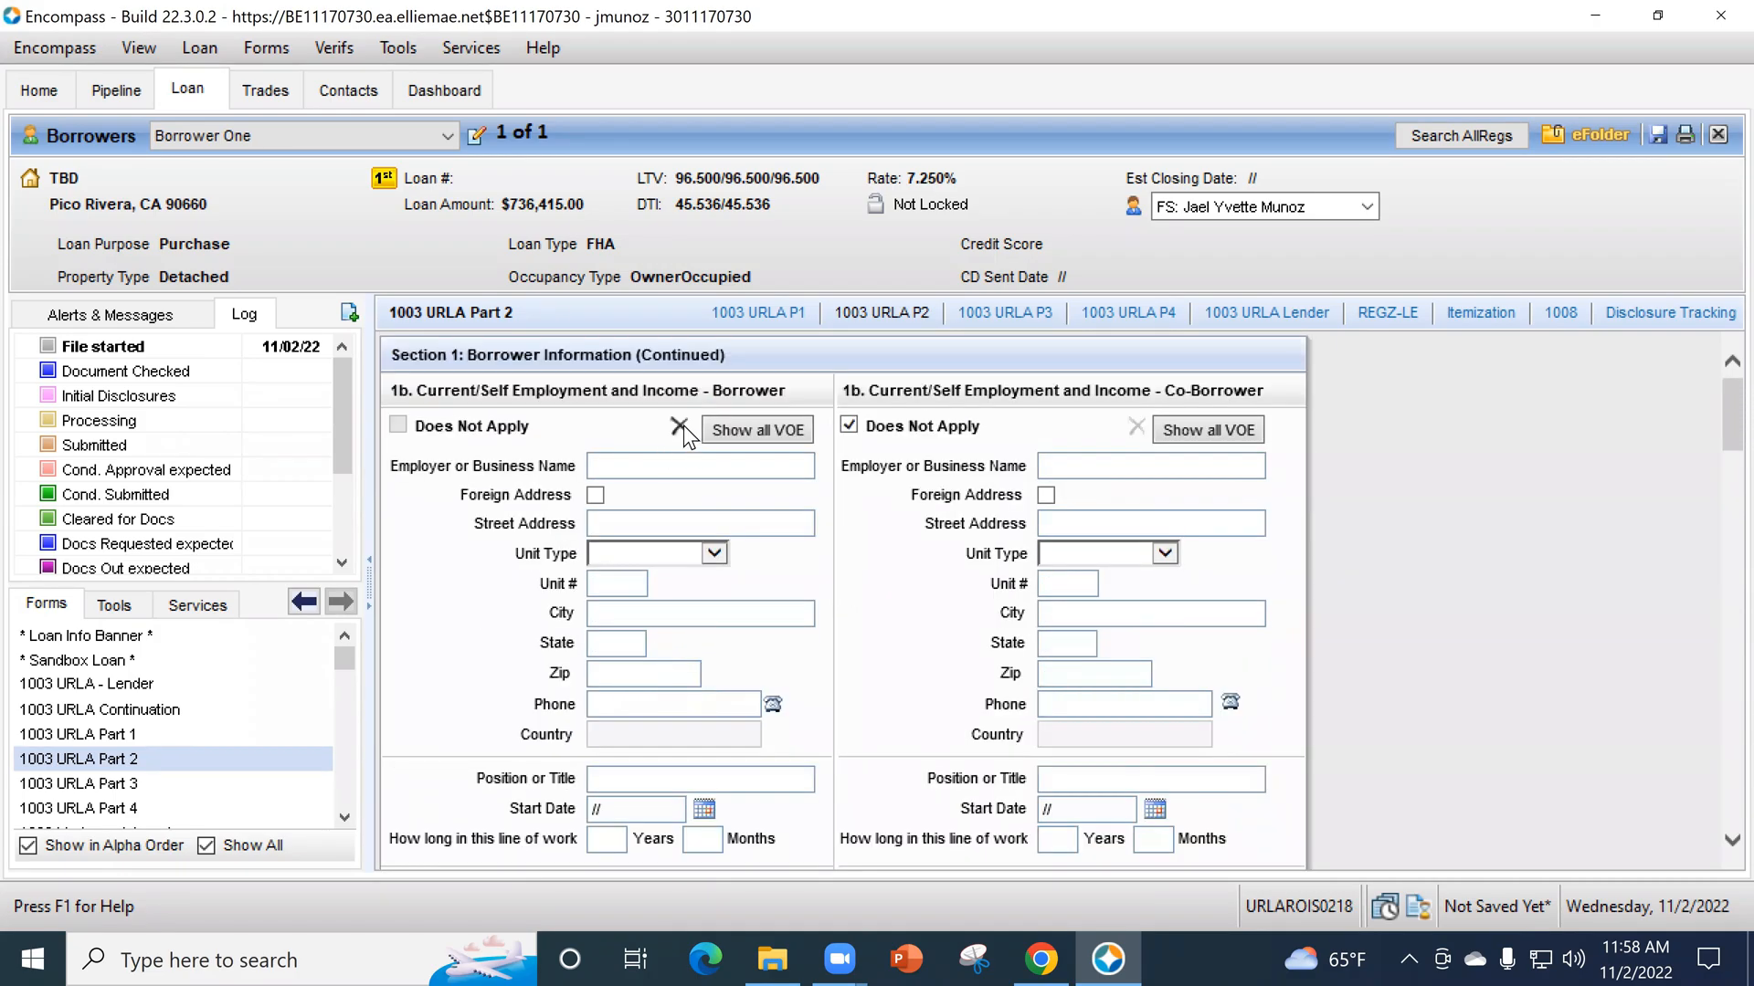
{"action": "left_click", "coordinate": [681, 427]}
{"action": "left_click", "coordinate": [982, 578]}
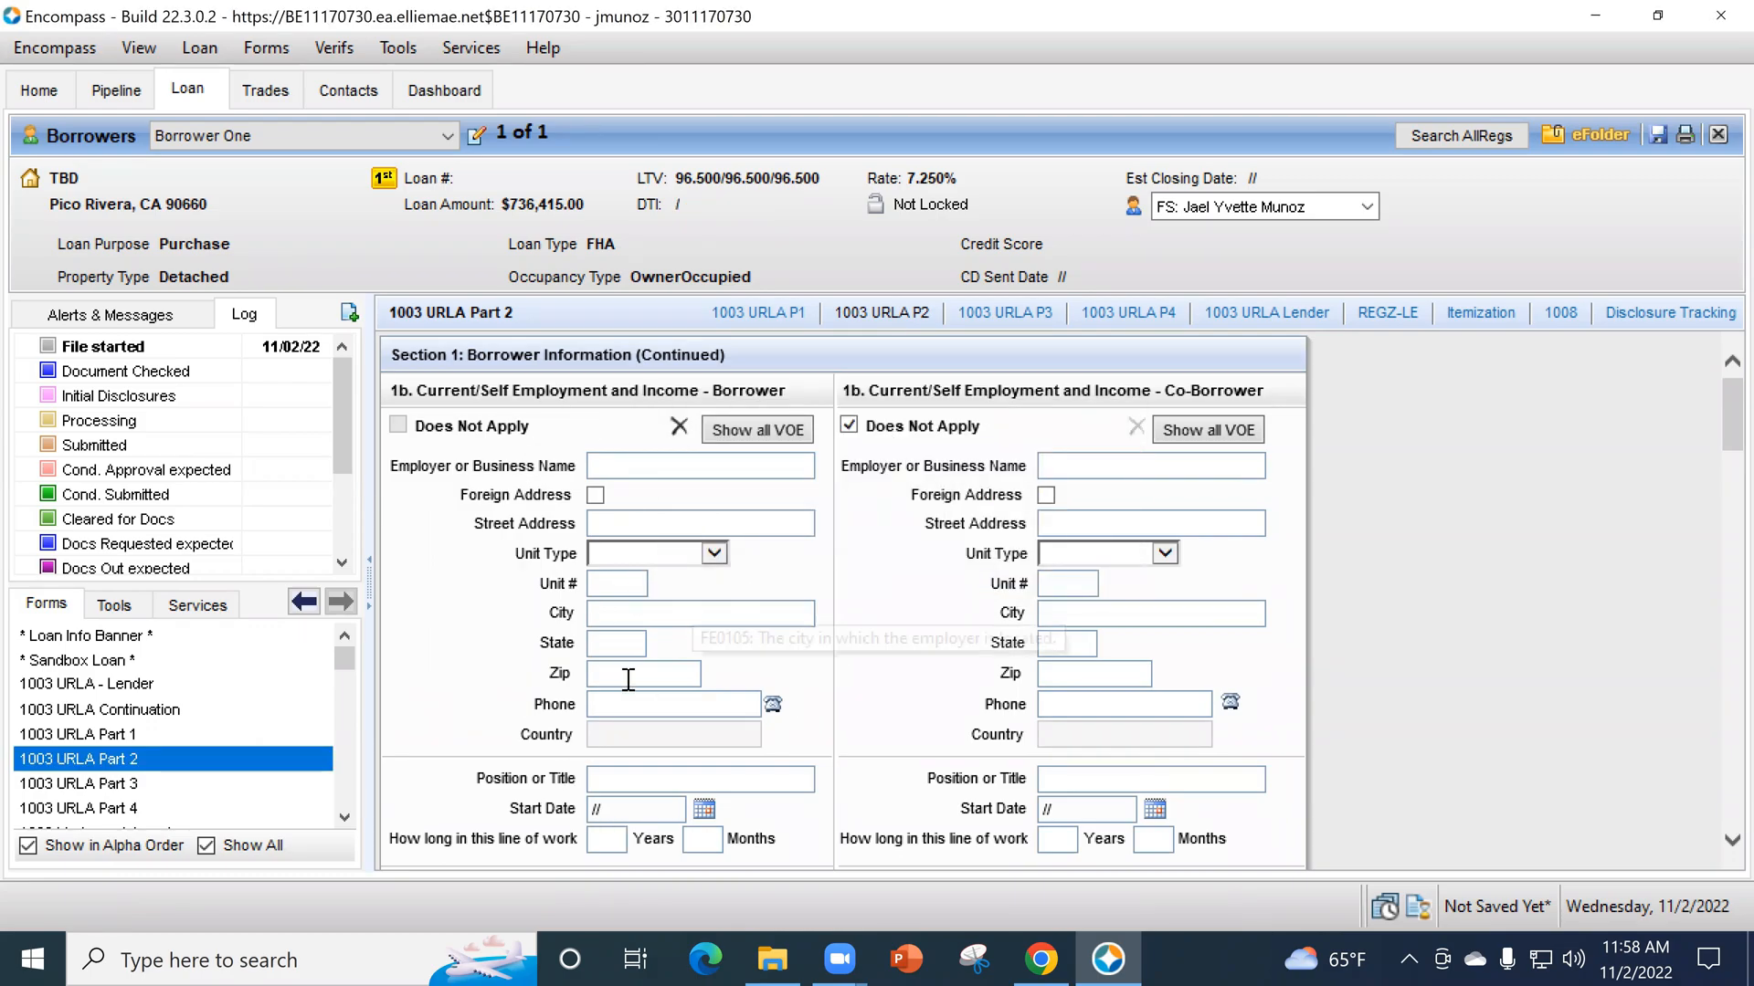
{"action": "left_click", "coordinate": [678, 426]}
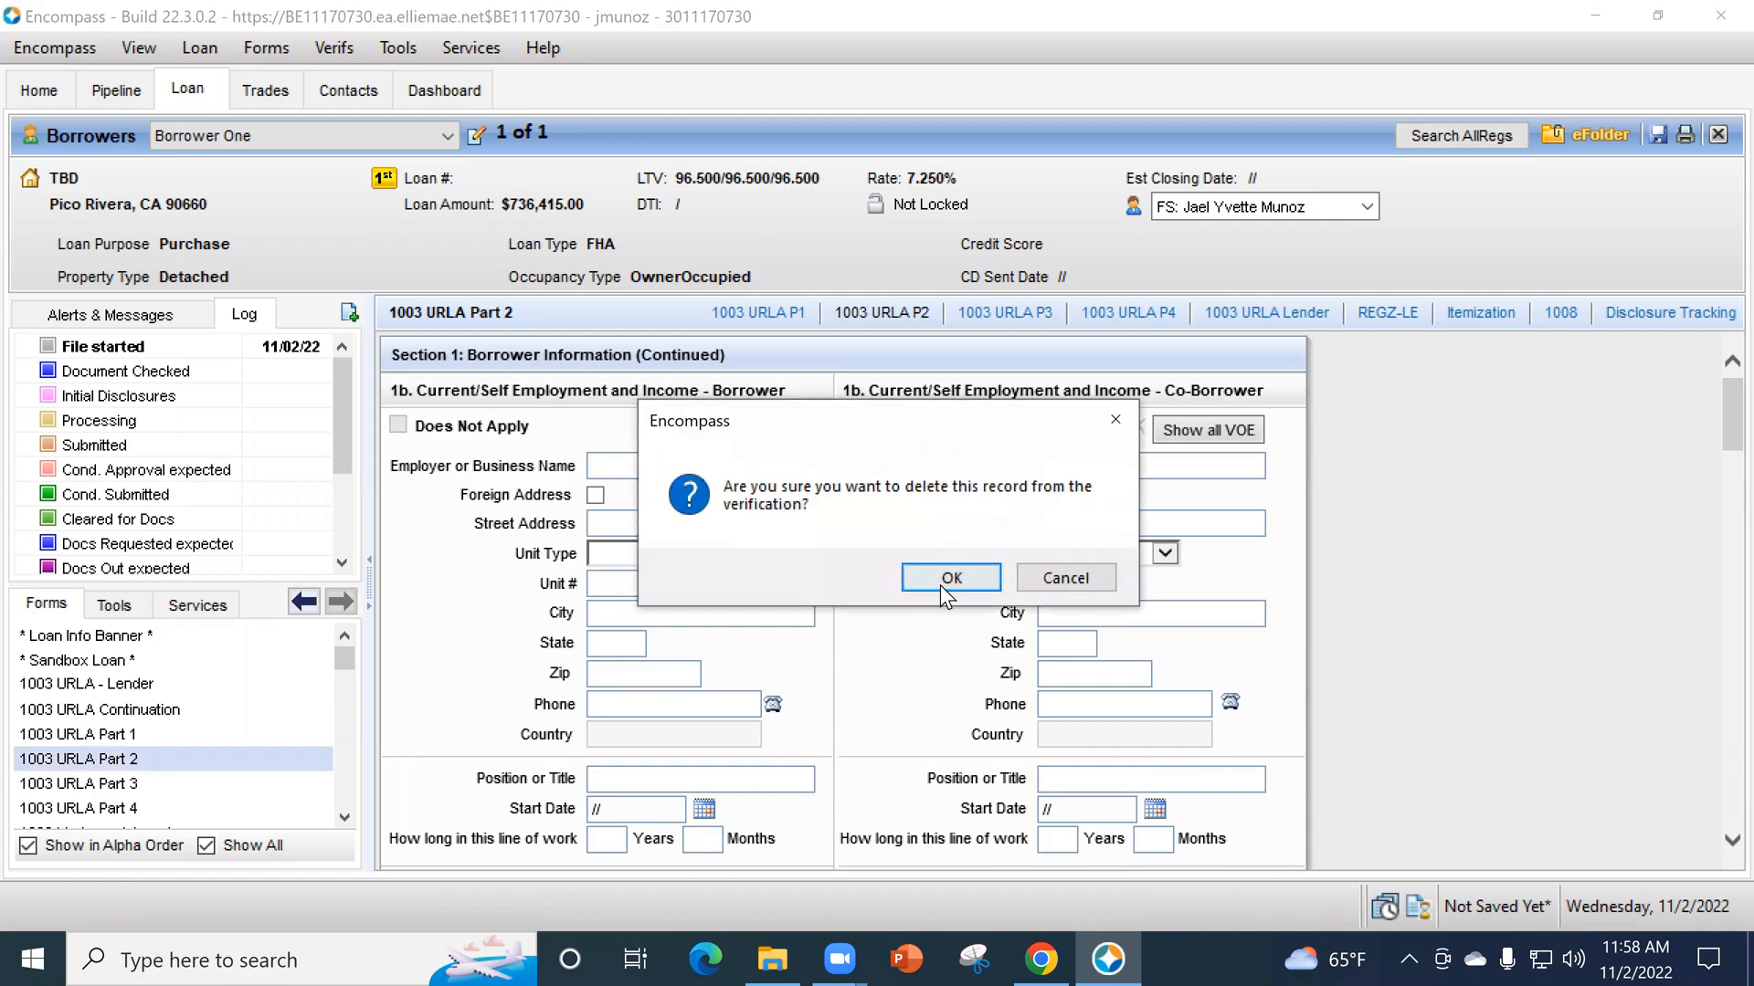
{"action": "left_click", "coordinate": [940, 585]}
{"action": "left_click", "coordinate": [399, 426]}
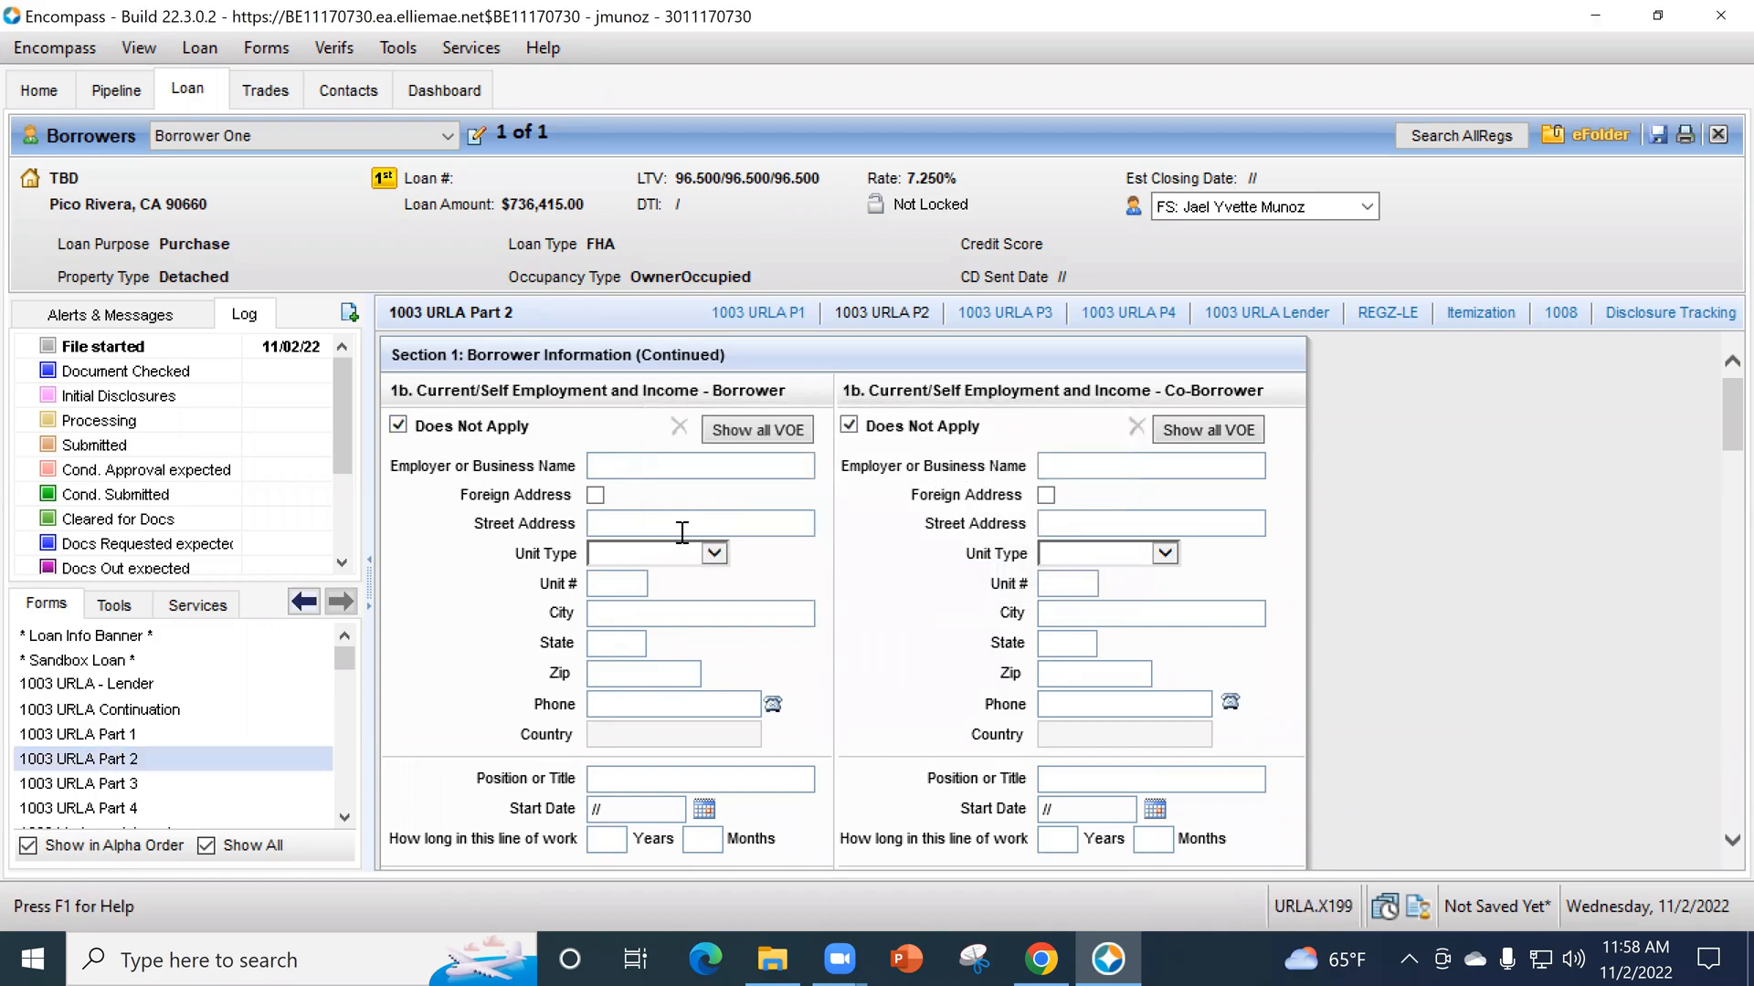
- Check the Total Income section at the end of Part 2, and open the 1003 URLA Part 3 form
{"action": "scroll", "coordinate": [665, 533], "scroll_direction": "down", "scroll_amount": 10}
{"action": "scroll", "coordinate": [725, 550], "scroll_direction": "up", "scroll_amount": 3}
{"action": "scroll", "coordinate": [1074, 672], "scroll_direction": "down", "scroll_amount": 12}
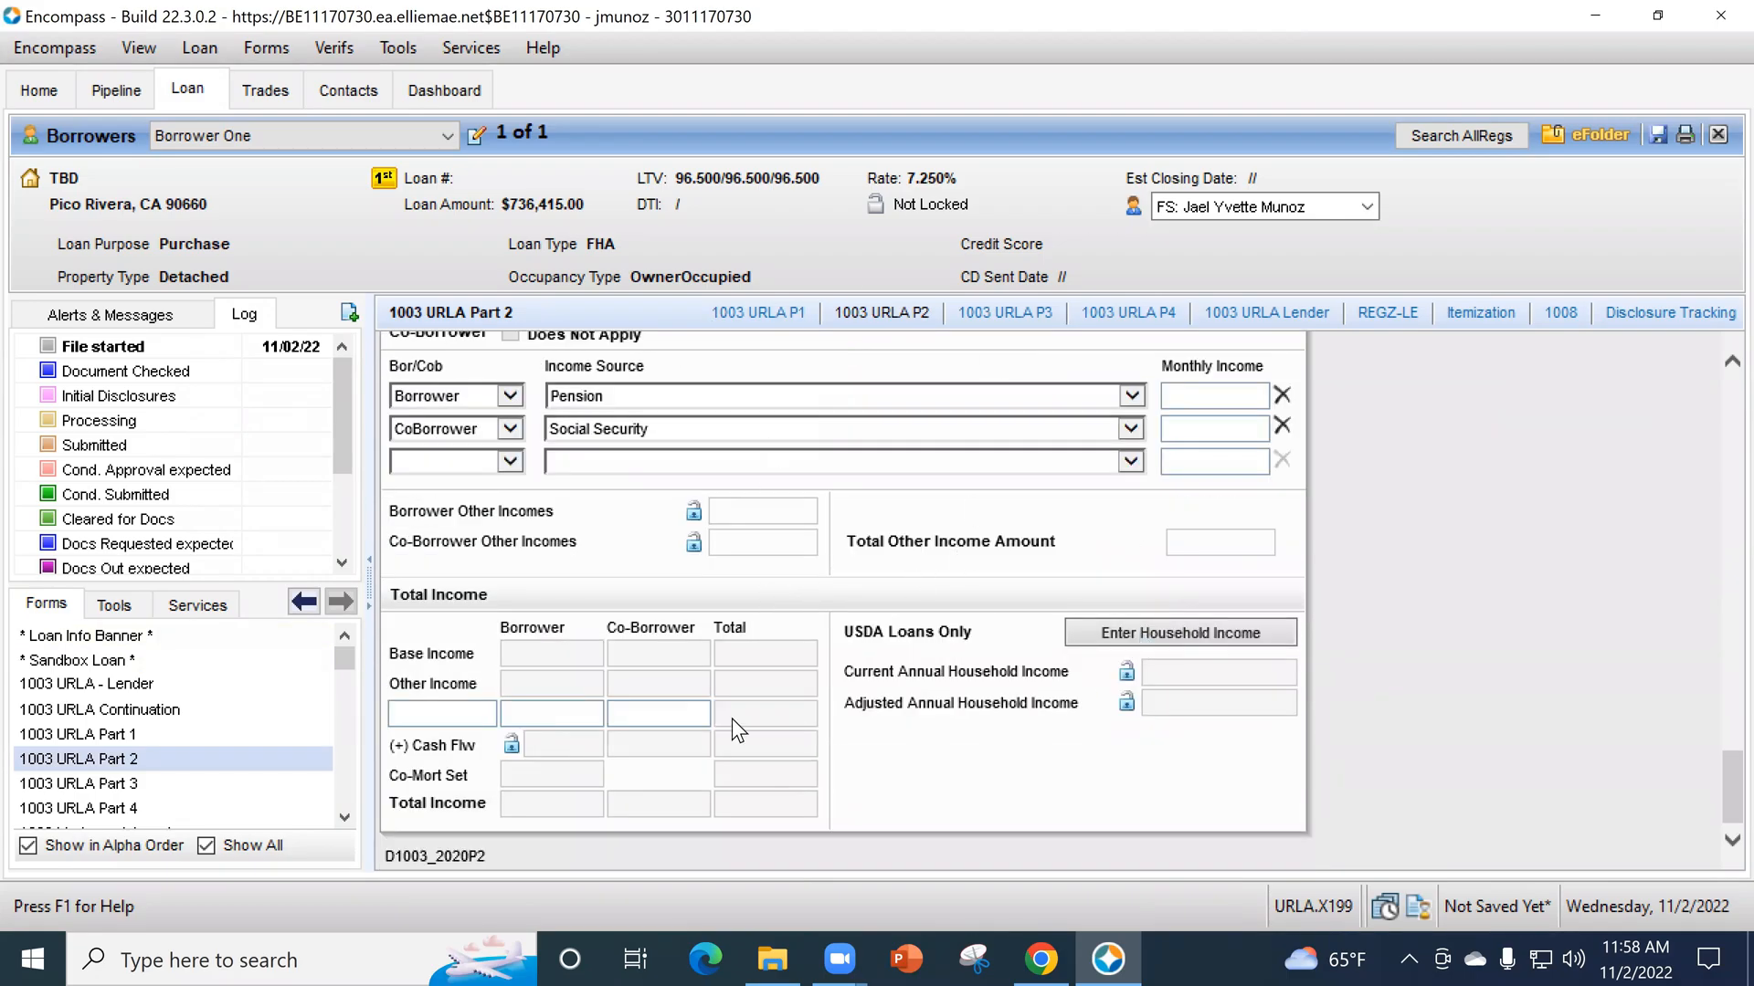
{"action": "left_click", "coordinate": [152, 781]}
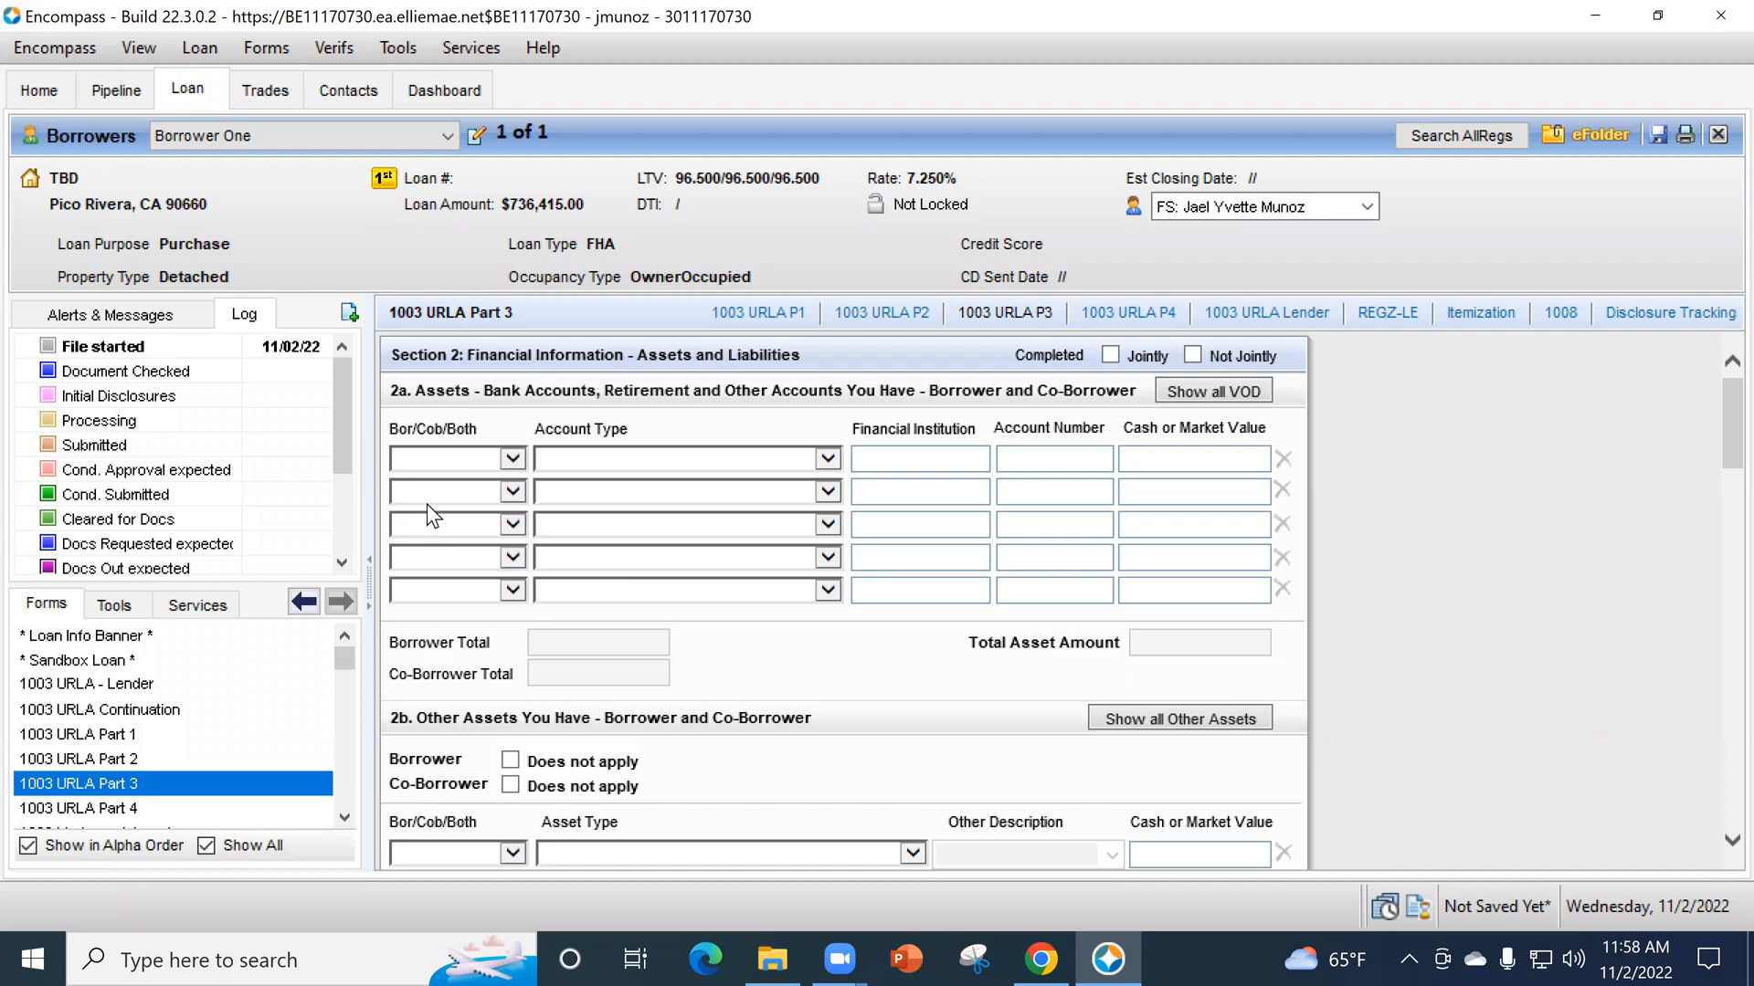
- View the owner and account type choices for the first asset row in section 2a without selecting any, and check its remaining fields
{"action": "left_click", "coordinate": [511, 460]}
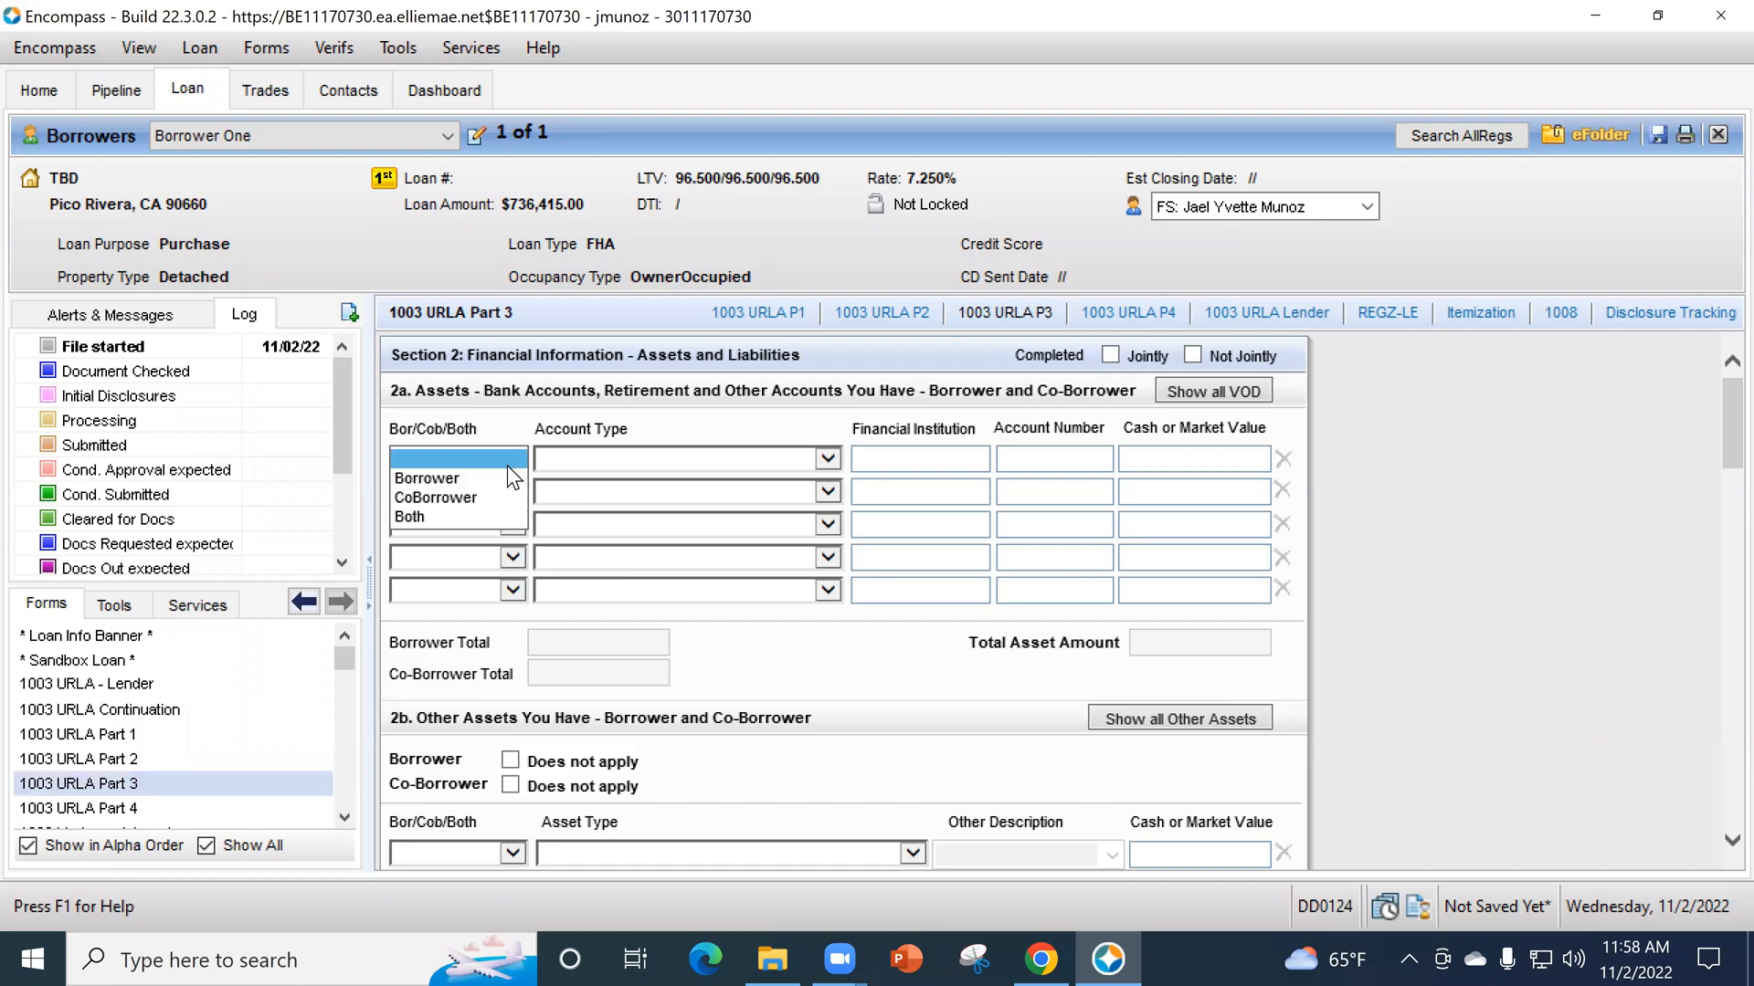
{"action": "left_click", "coordinate": [569, 453]}
{"action": "left_click", "coordinate": [570, 457]}
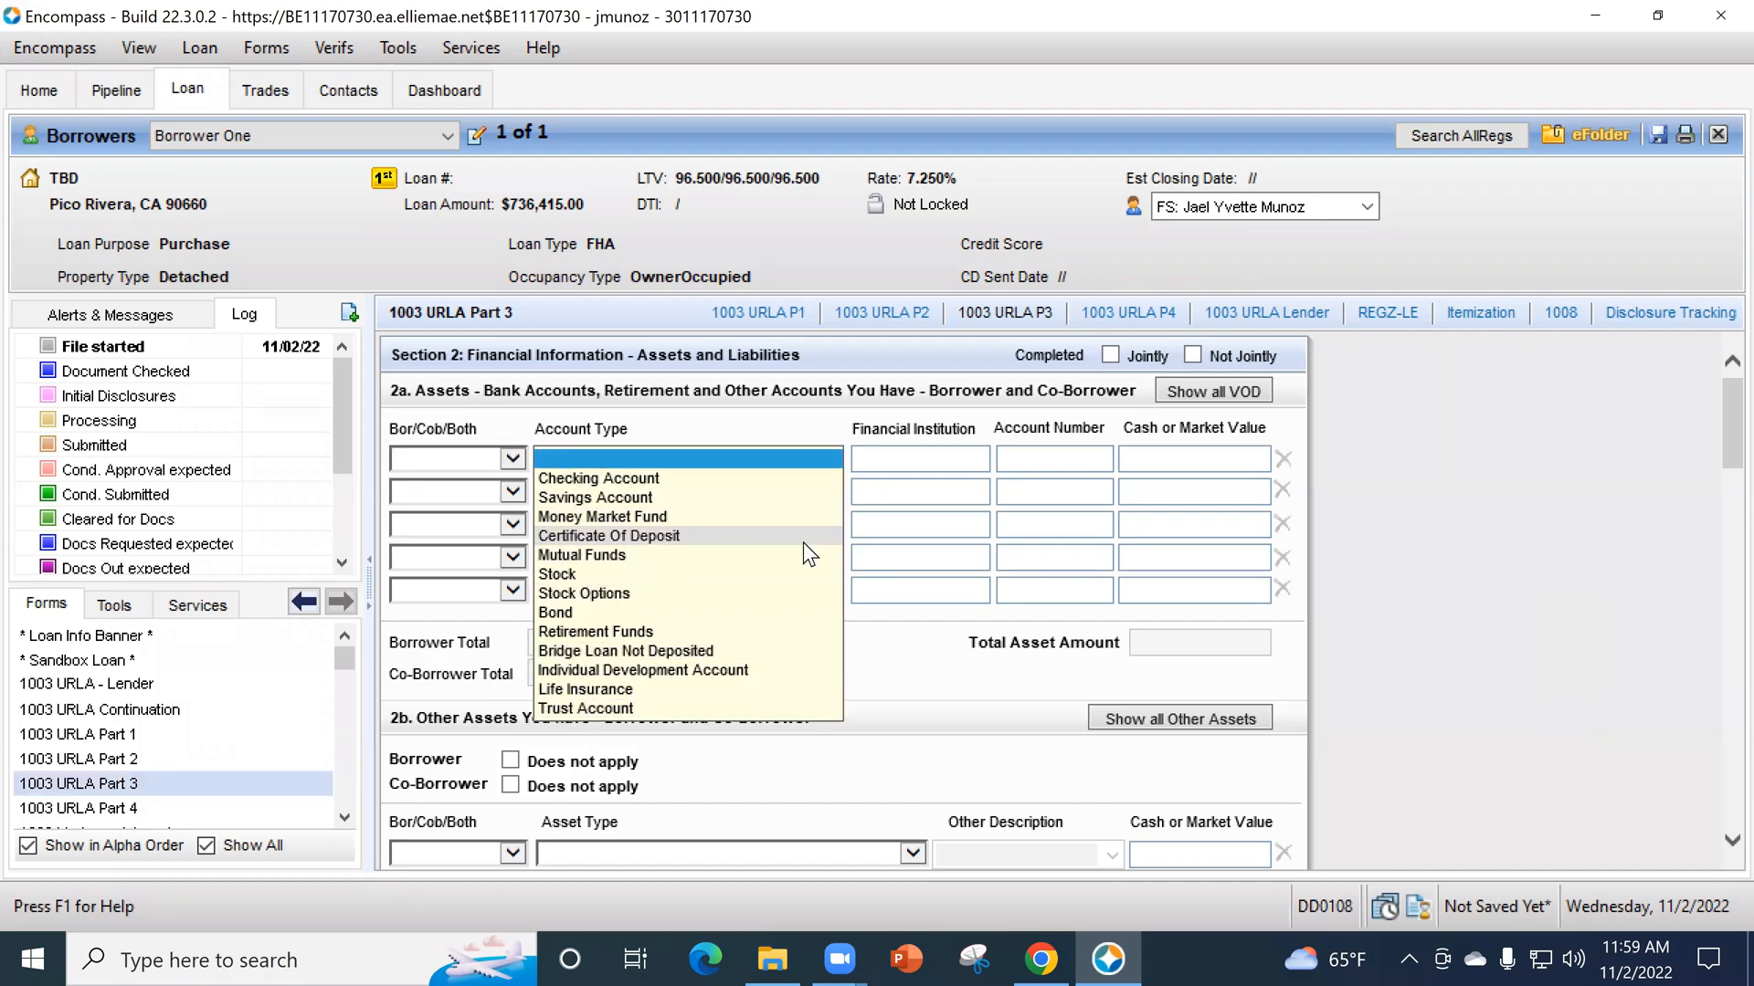
{"action": "left_click", "coordinate": [902, 457]}
{"action": "left_click", "coordinate": [903, 457]}
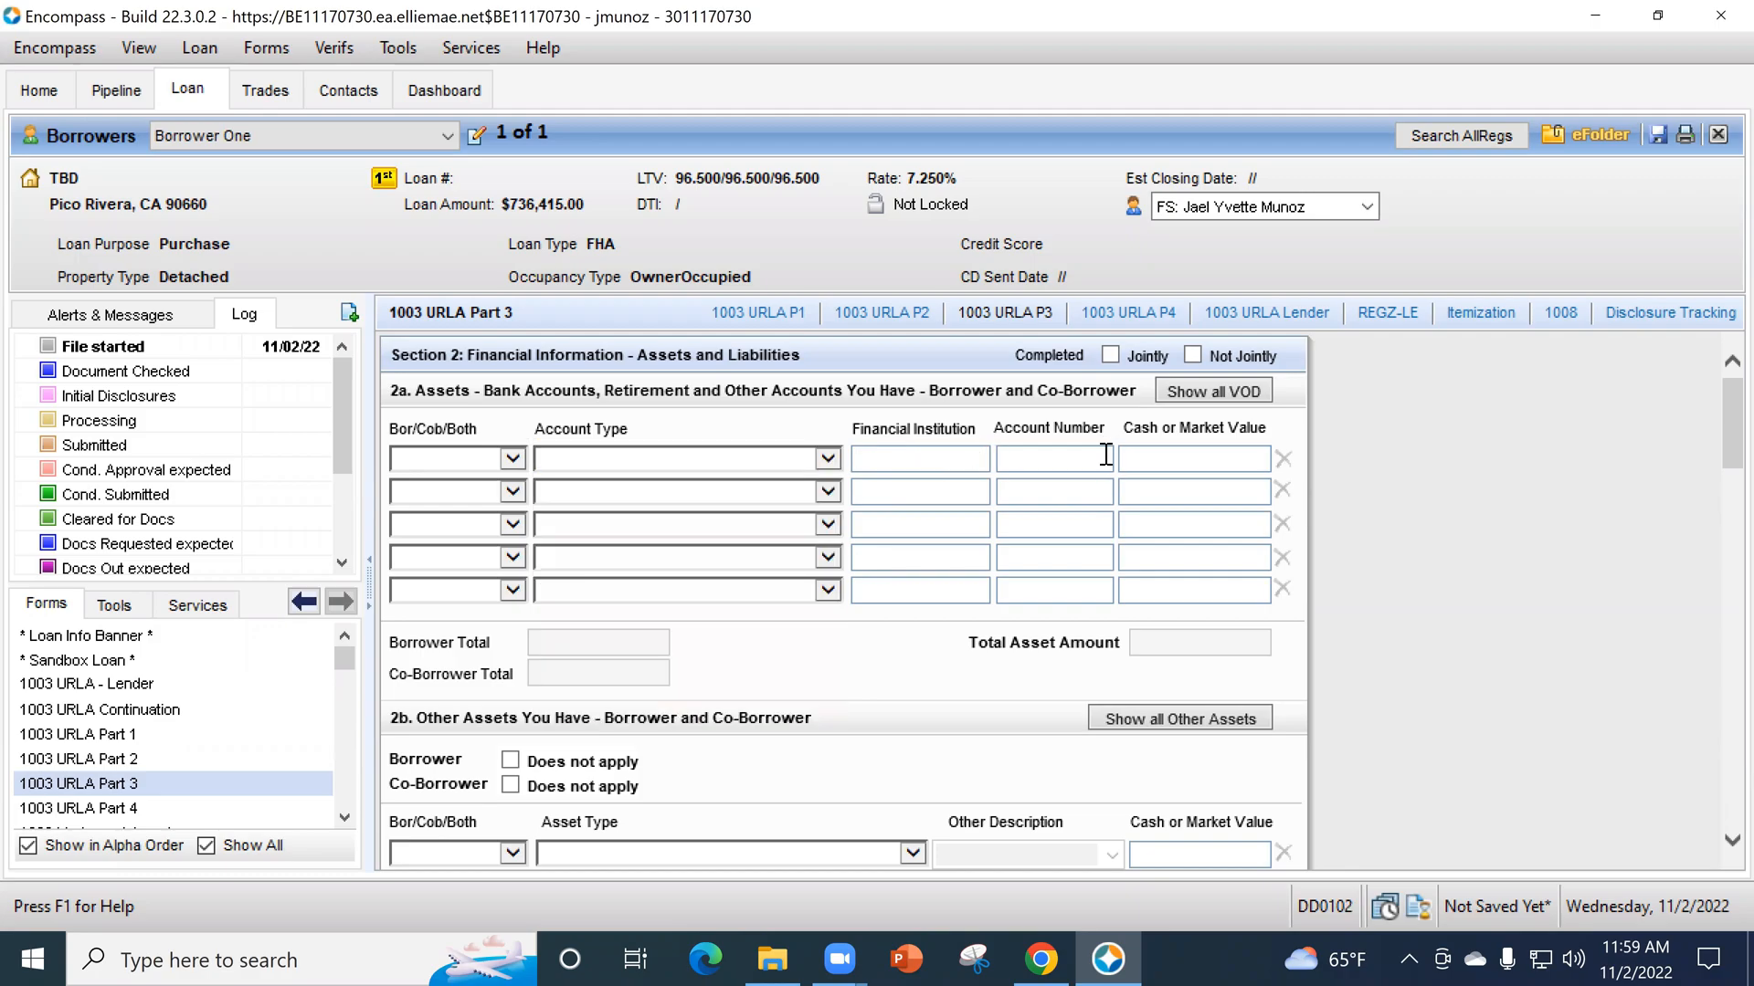
{"action": "left_click", "coordinate": [1177, 459]}
- Try Retirement Funds as the first asset's account type in section 2a, settle on Checking Account, and place the cursor in its value field
{"action": "scroll", "coordinate": [1144, 704], "scroll_direction": "down", "scroll_amount": 1}
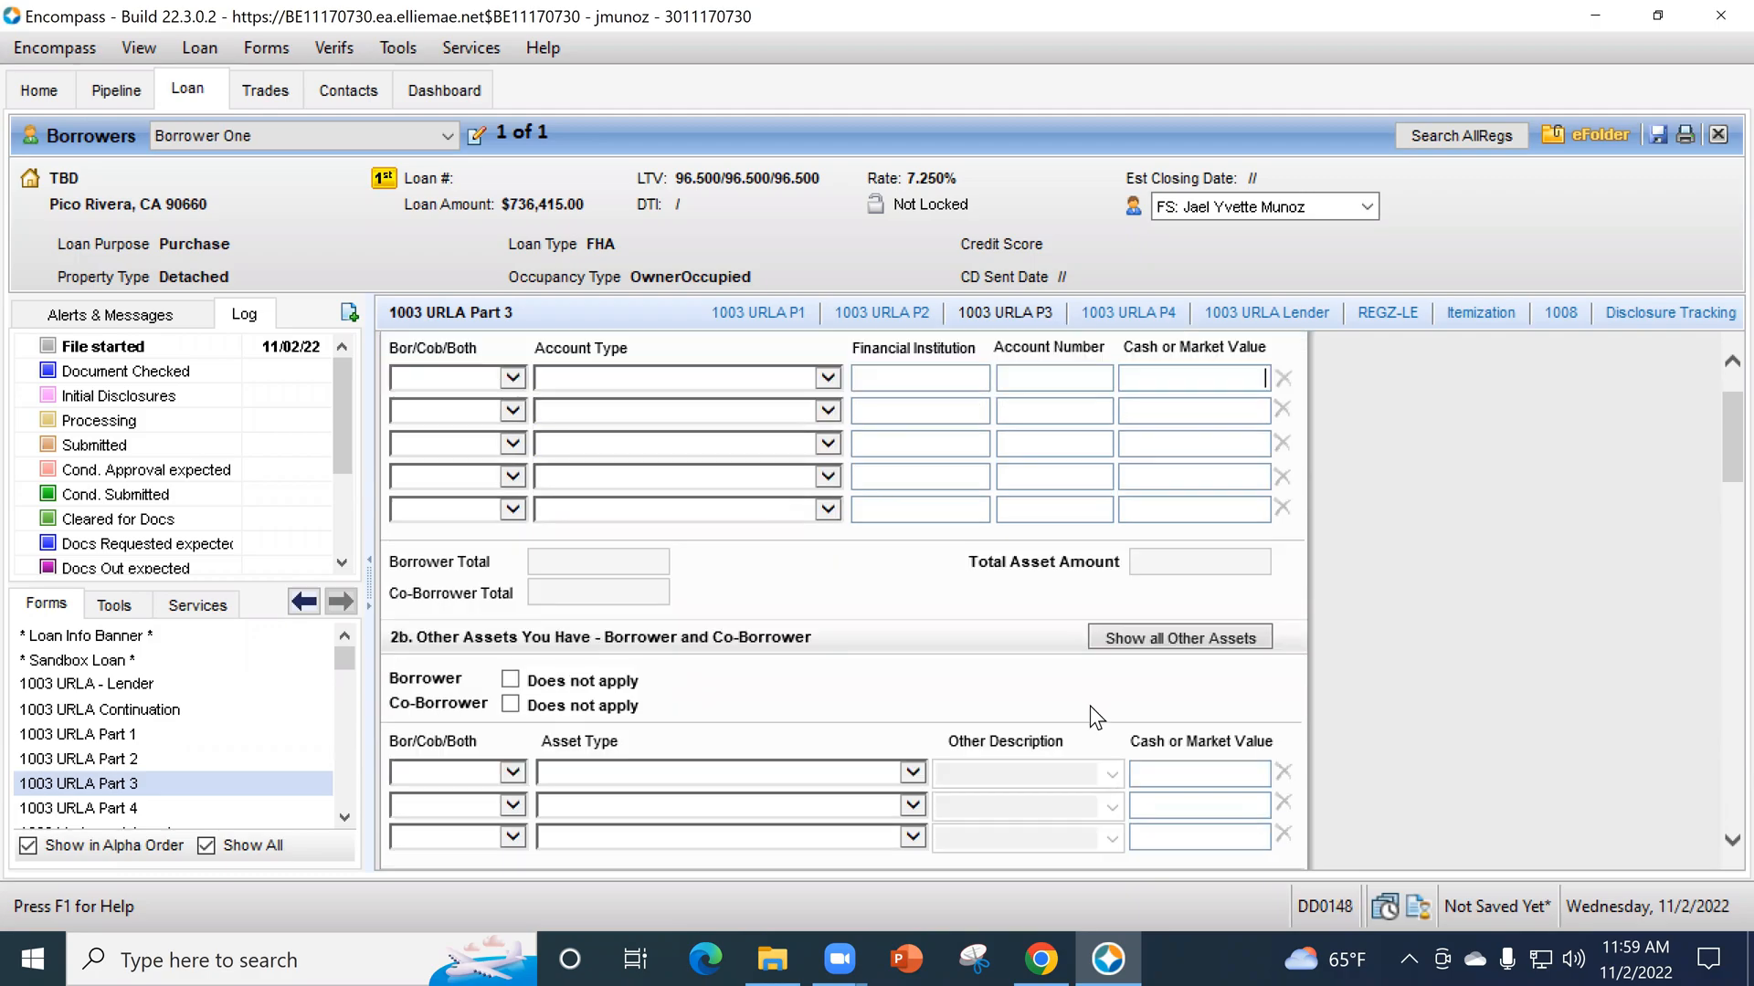
{"action": "left_click", "coordinate": [833, 373]}
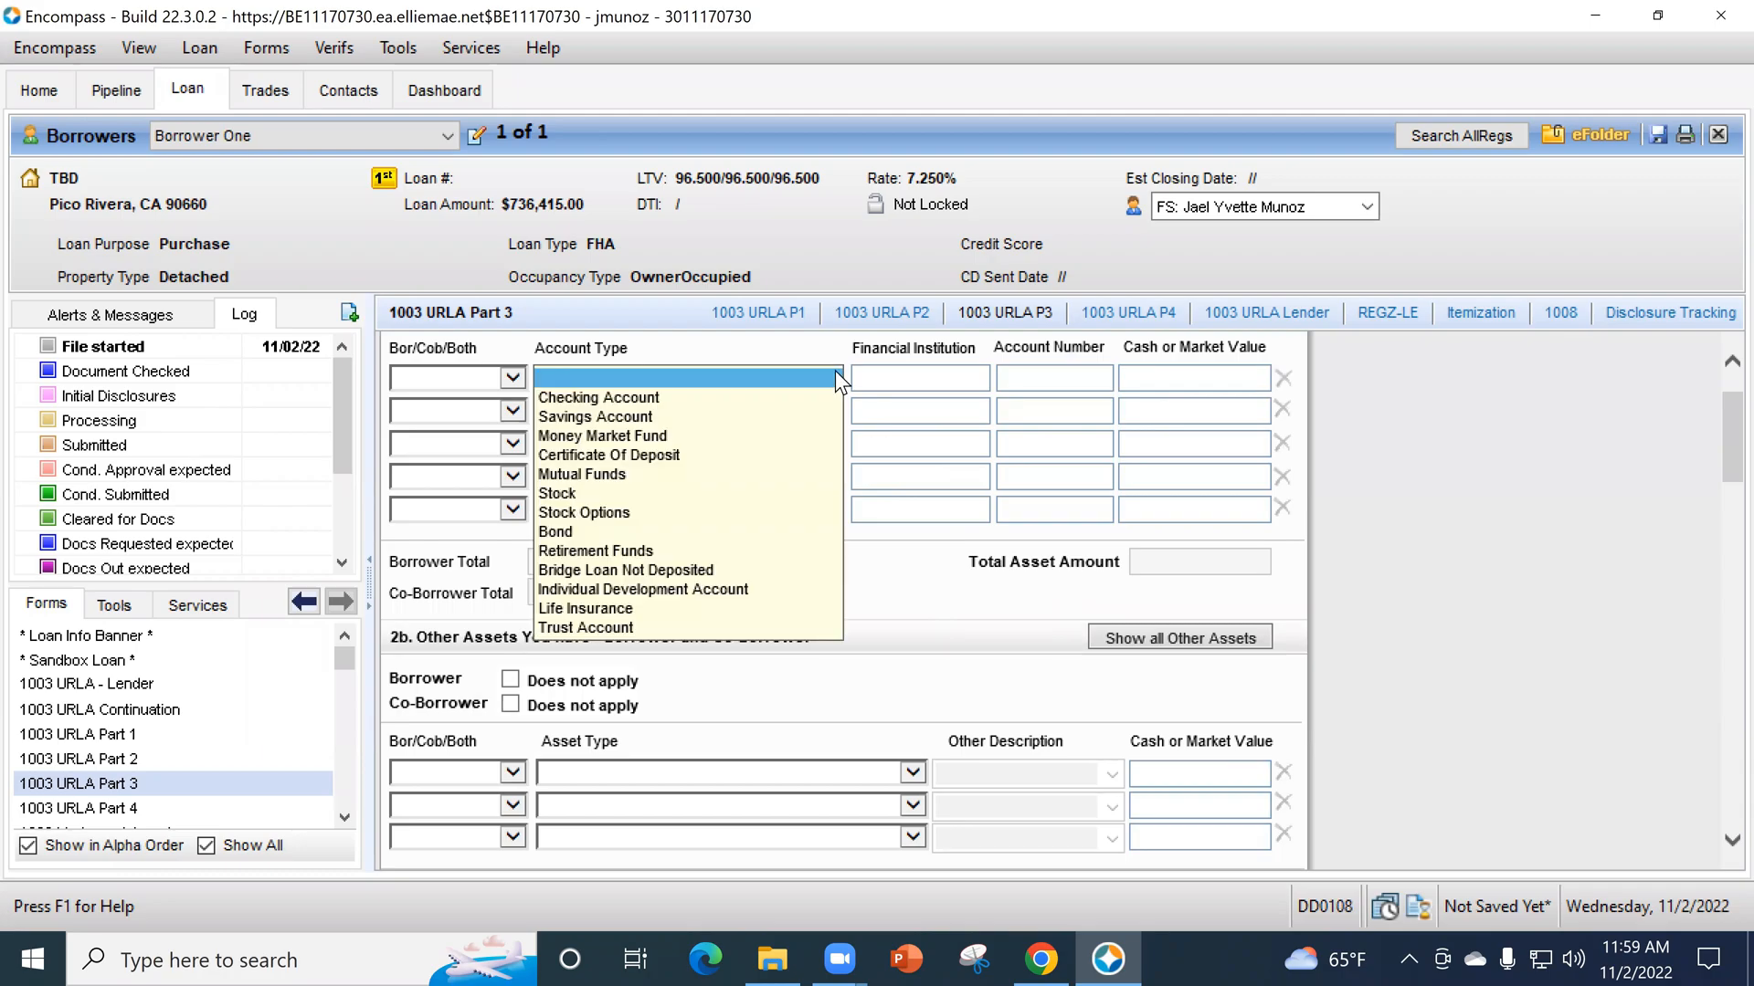
{"action": "left_click", "coordinate": [671, 549]}
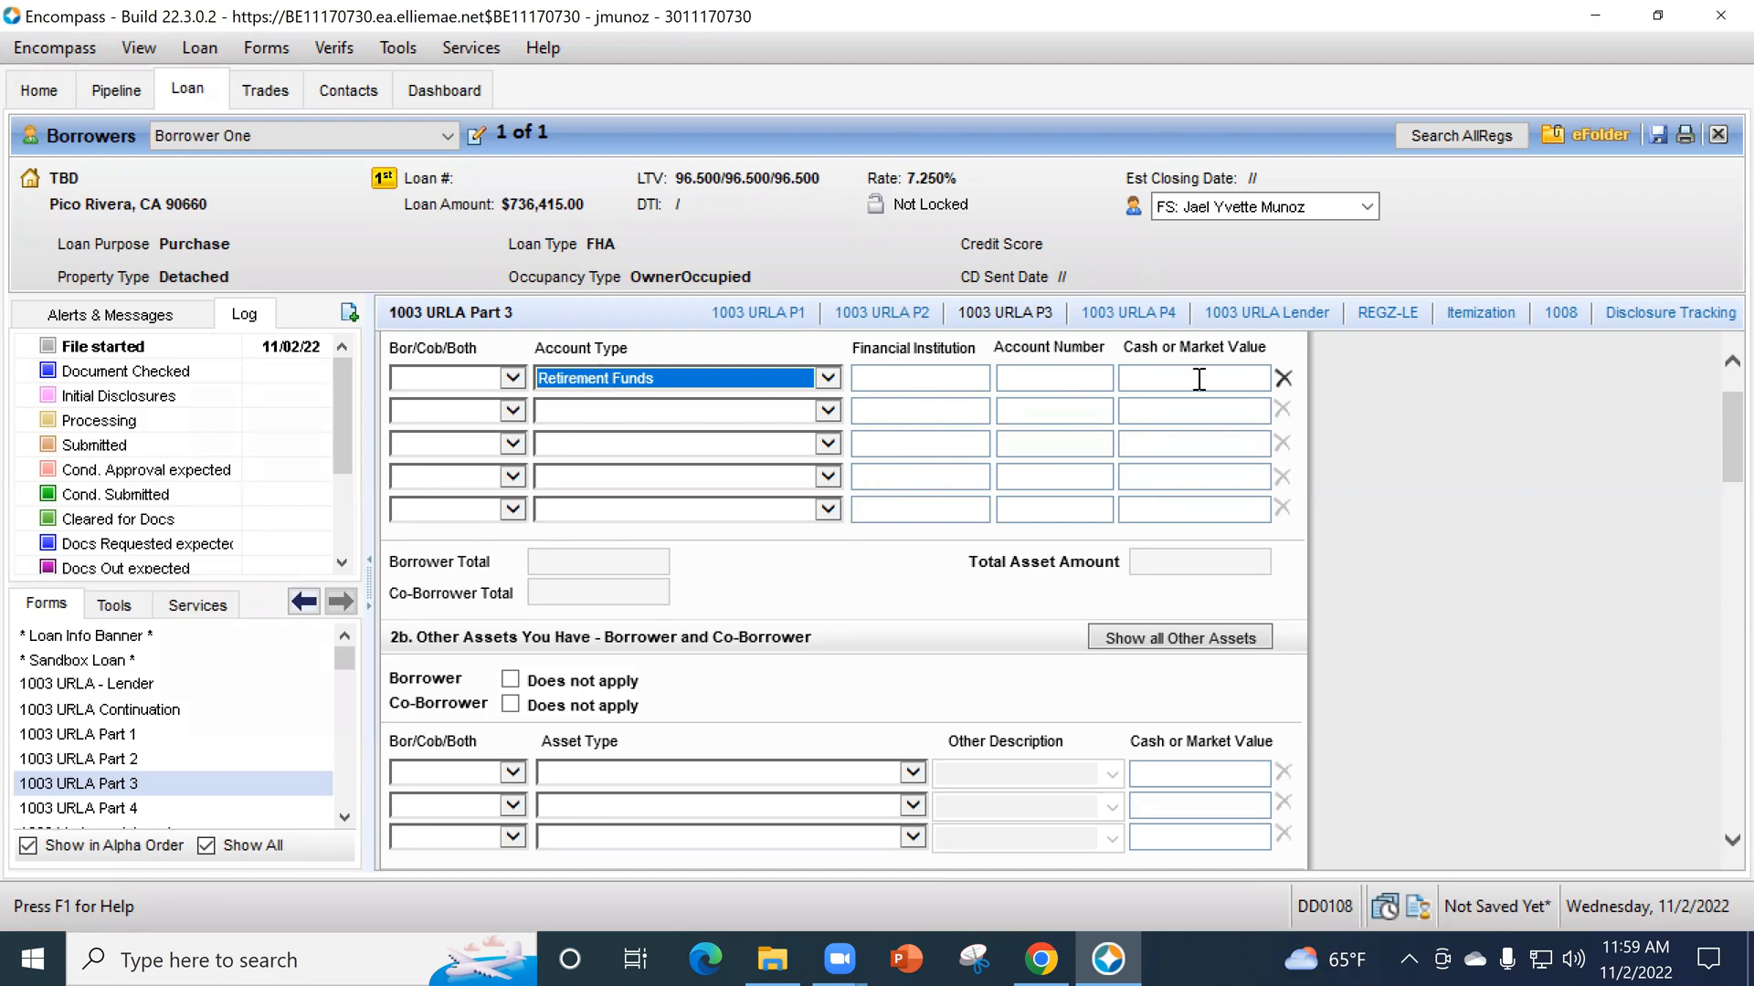
{"action": "left_click", "coordinate": [826, 379]}
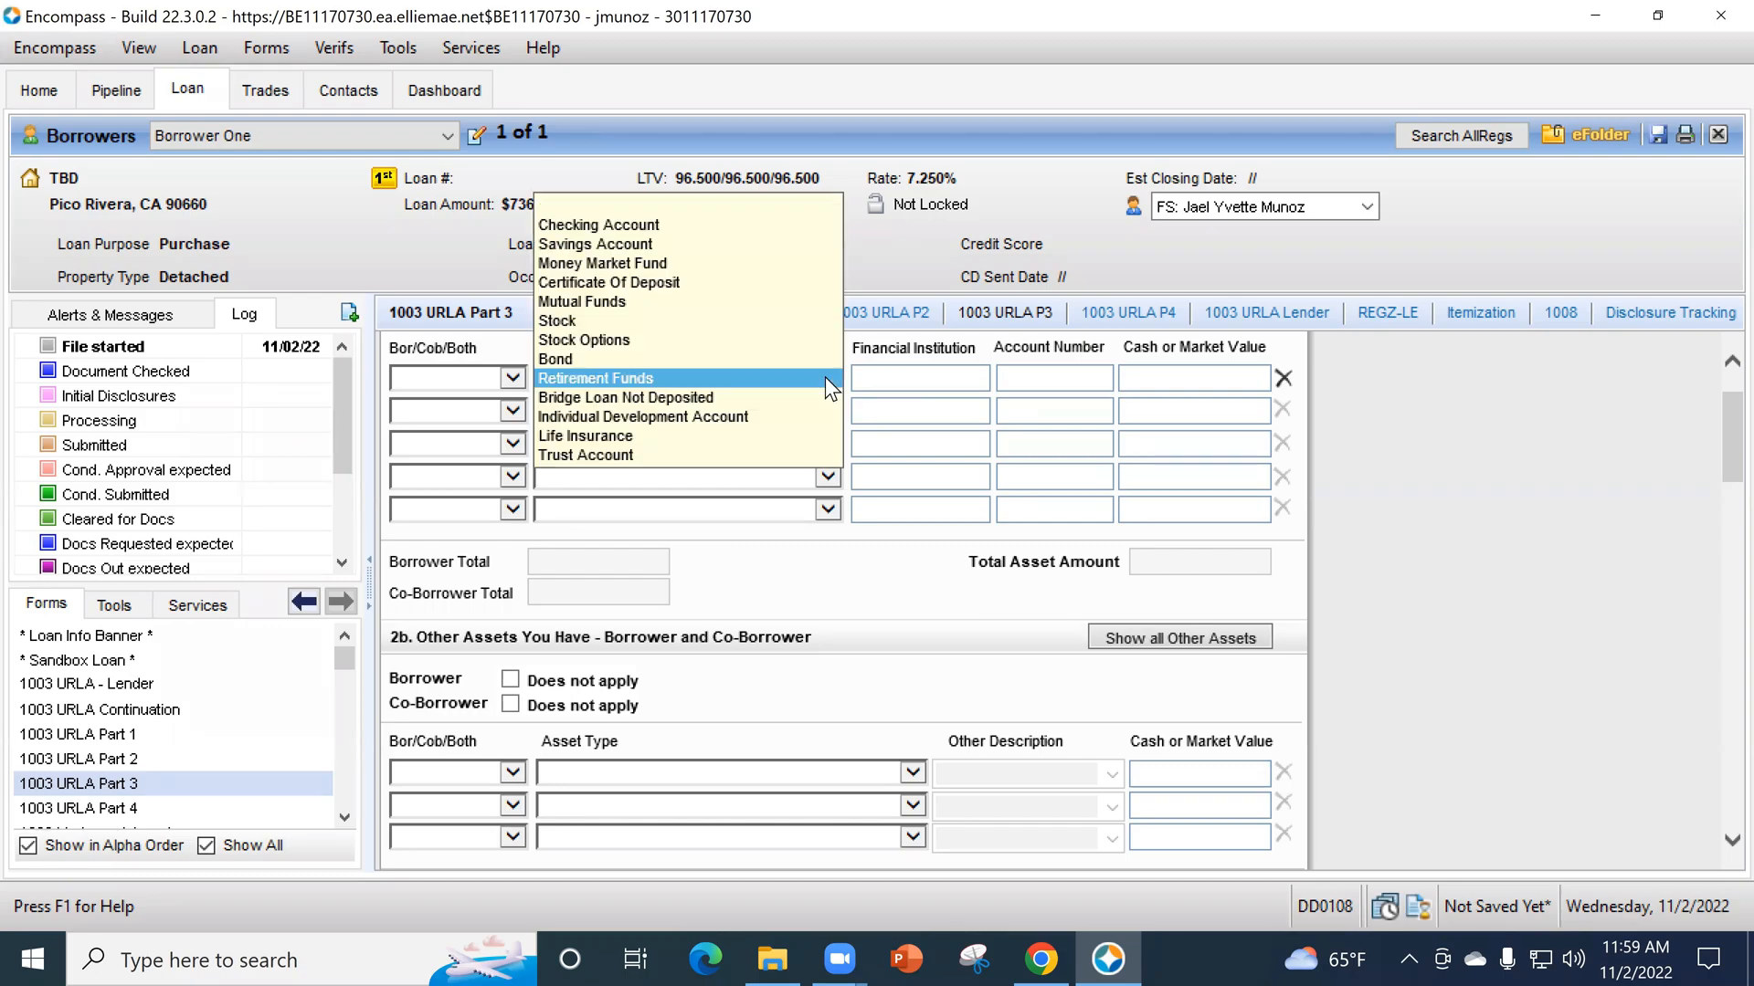
{"action": "left_click", "coordinate": [665, 224]}
{"action": "left_click", "coordinate": [1246, 380]}
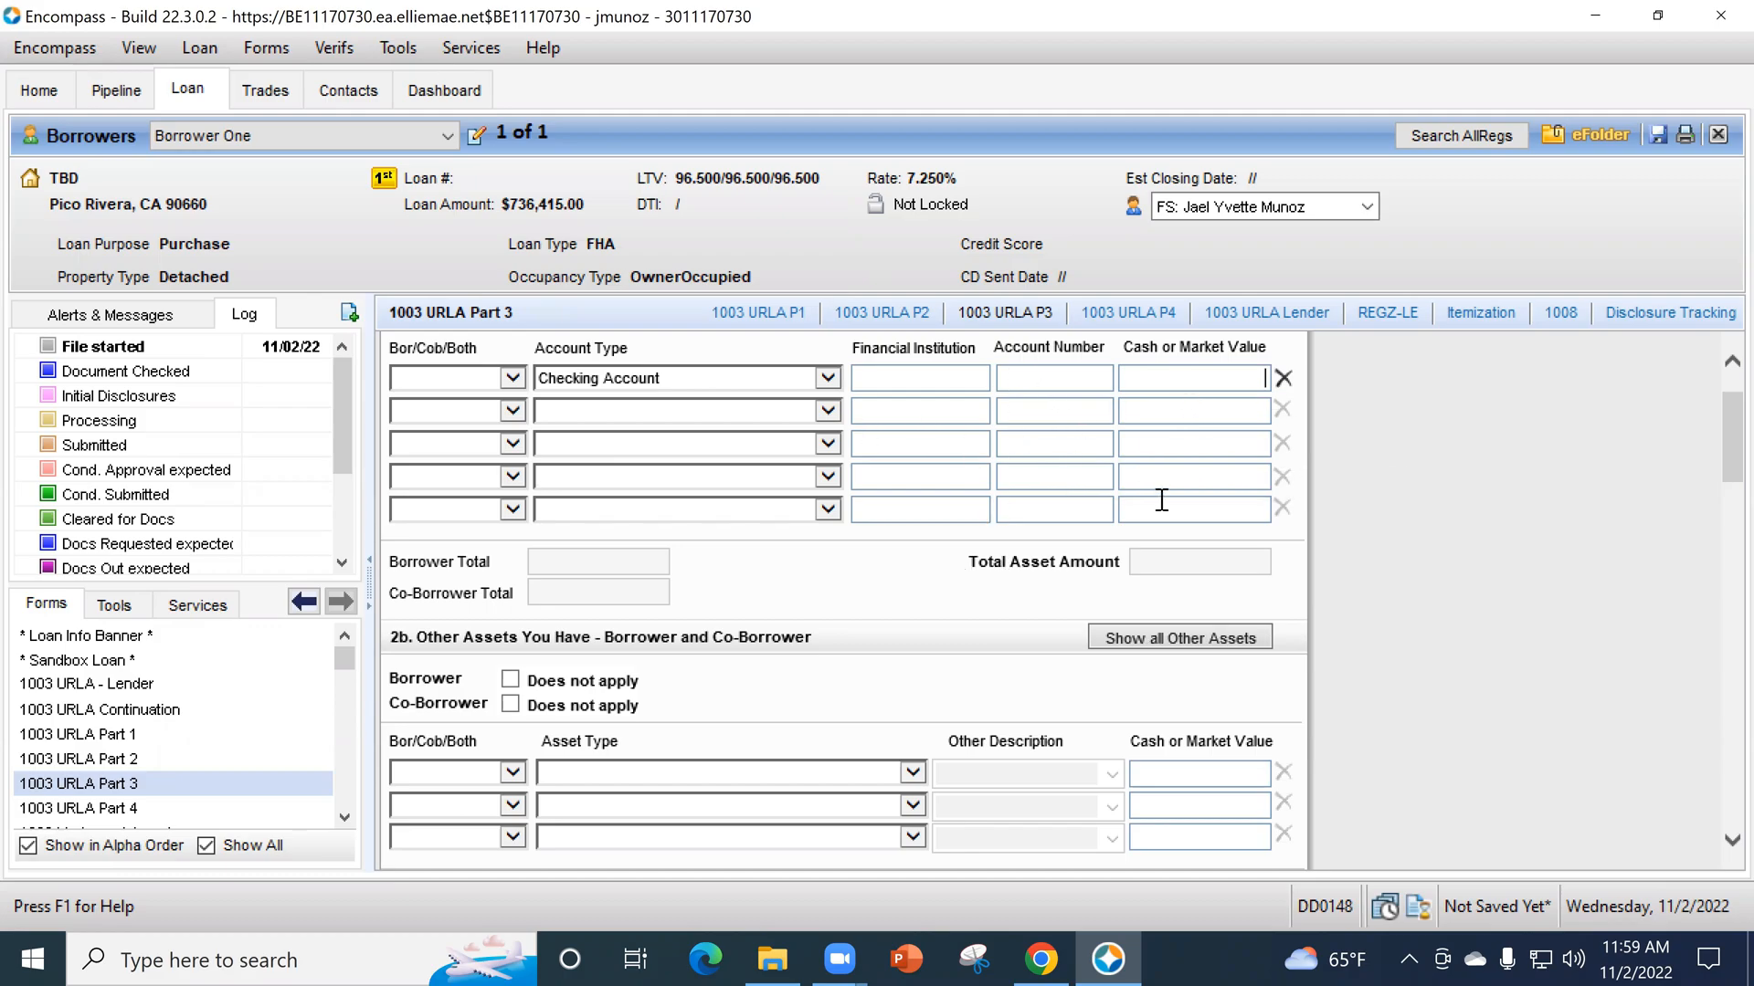
- Add a borrower's other asset in section 2b of type Pending Net Sale Proceeds From Real Estate Assets with a value of 150,000
{"action": "scroll", "coordinate": [1112, 516], "scroll_direction": "down", "scroll_amount": 3}
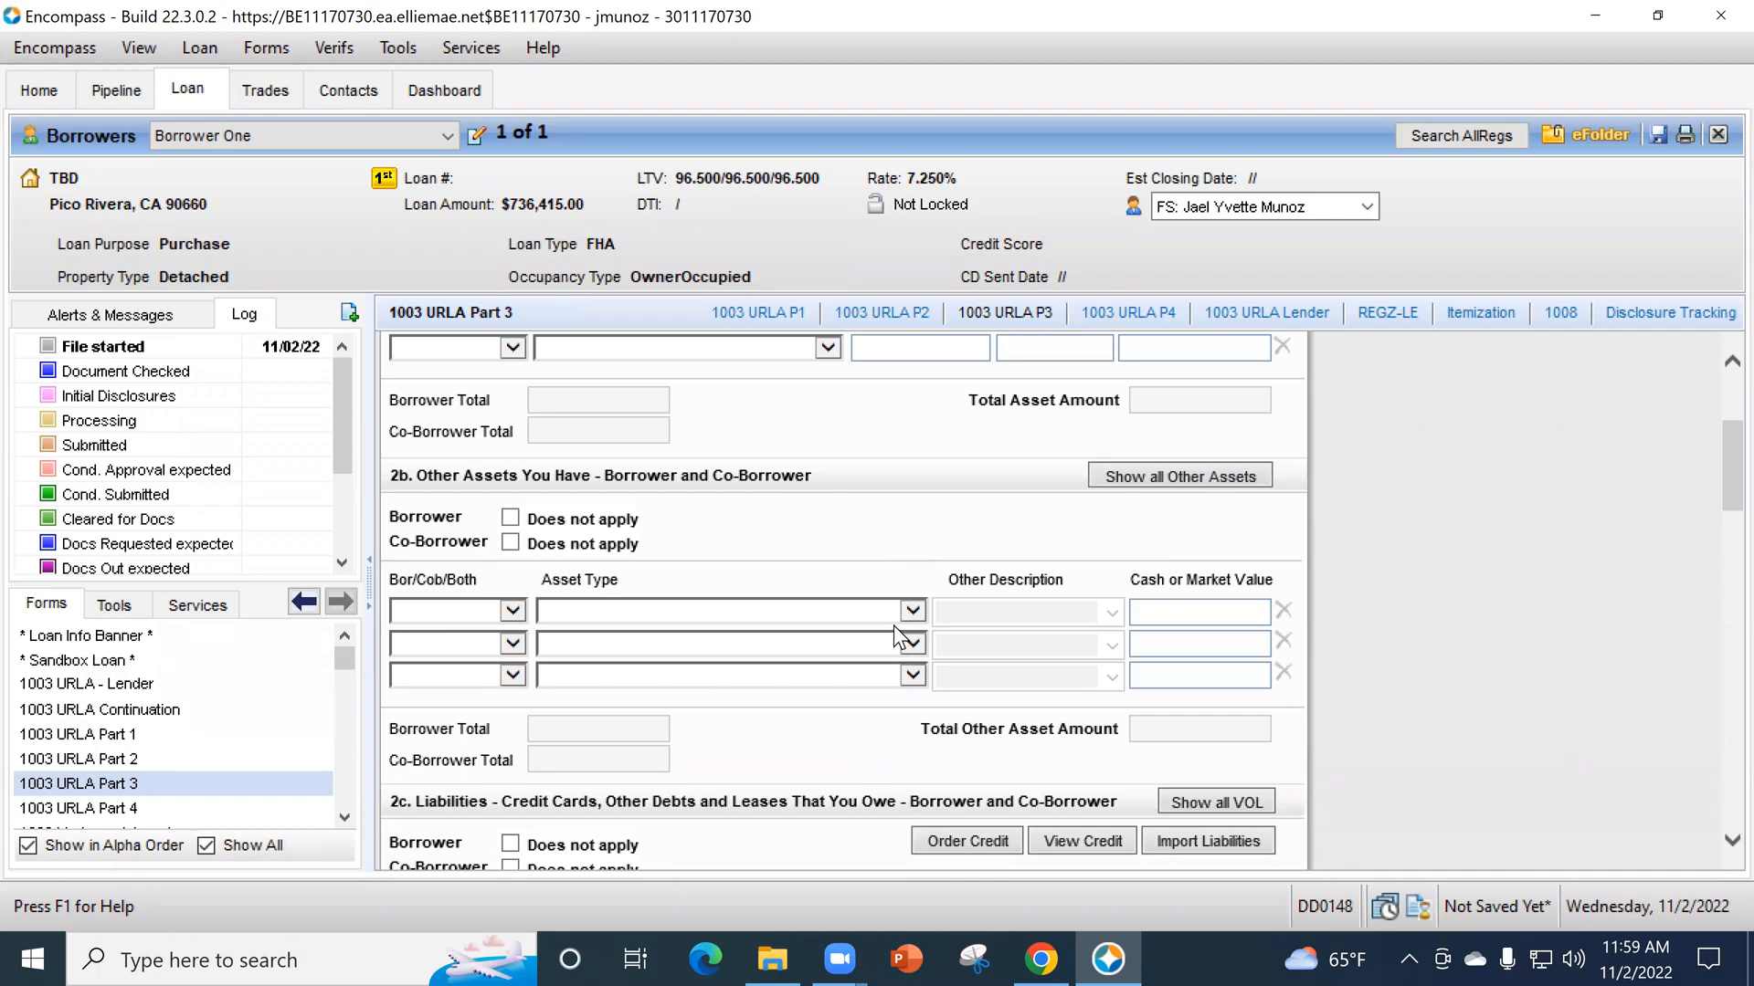
{"action": "left_click", "coordinate": [815, 619]}
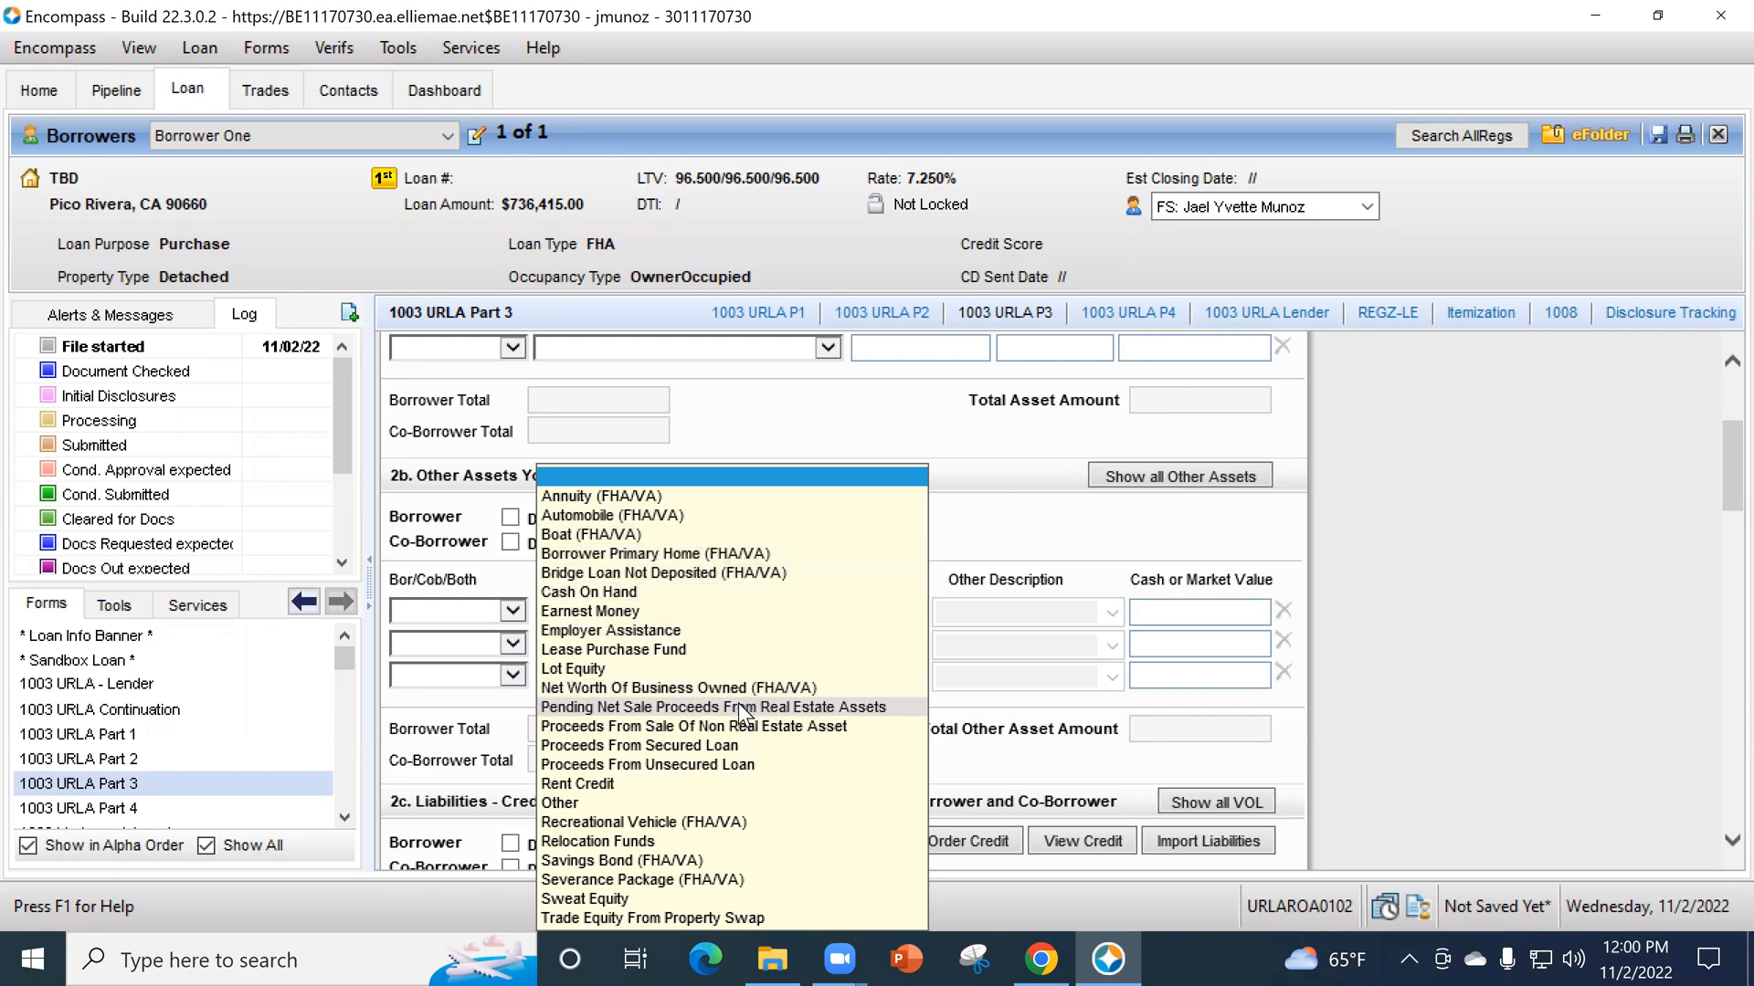
{"action": "left_click", "coordinate": [591, 708]}
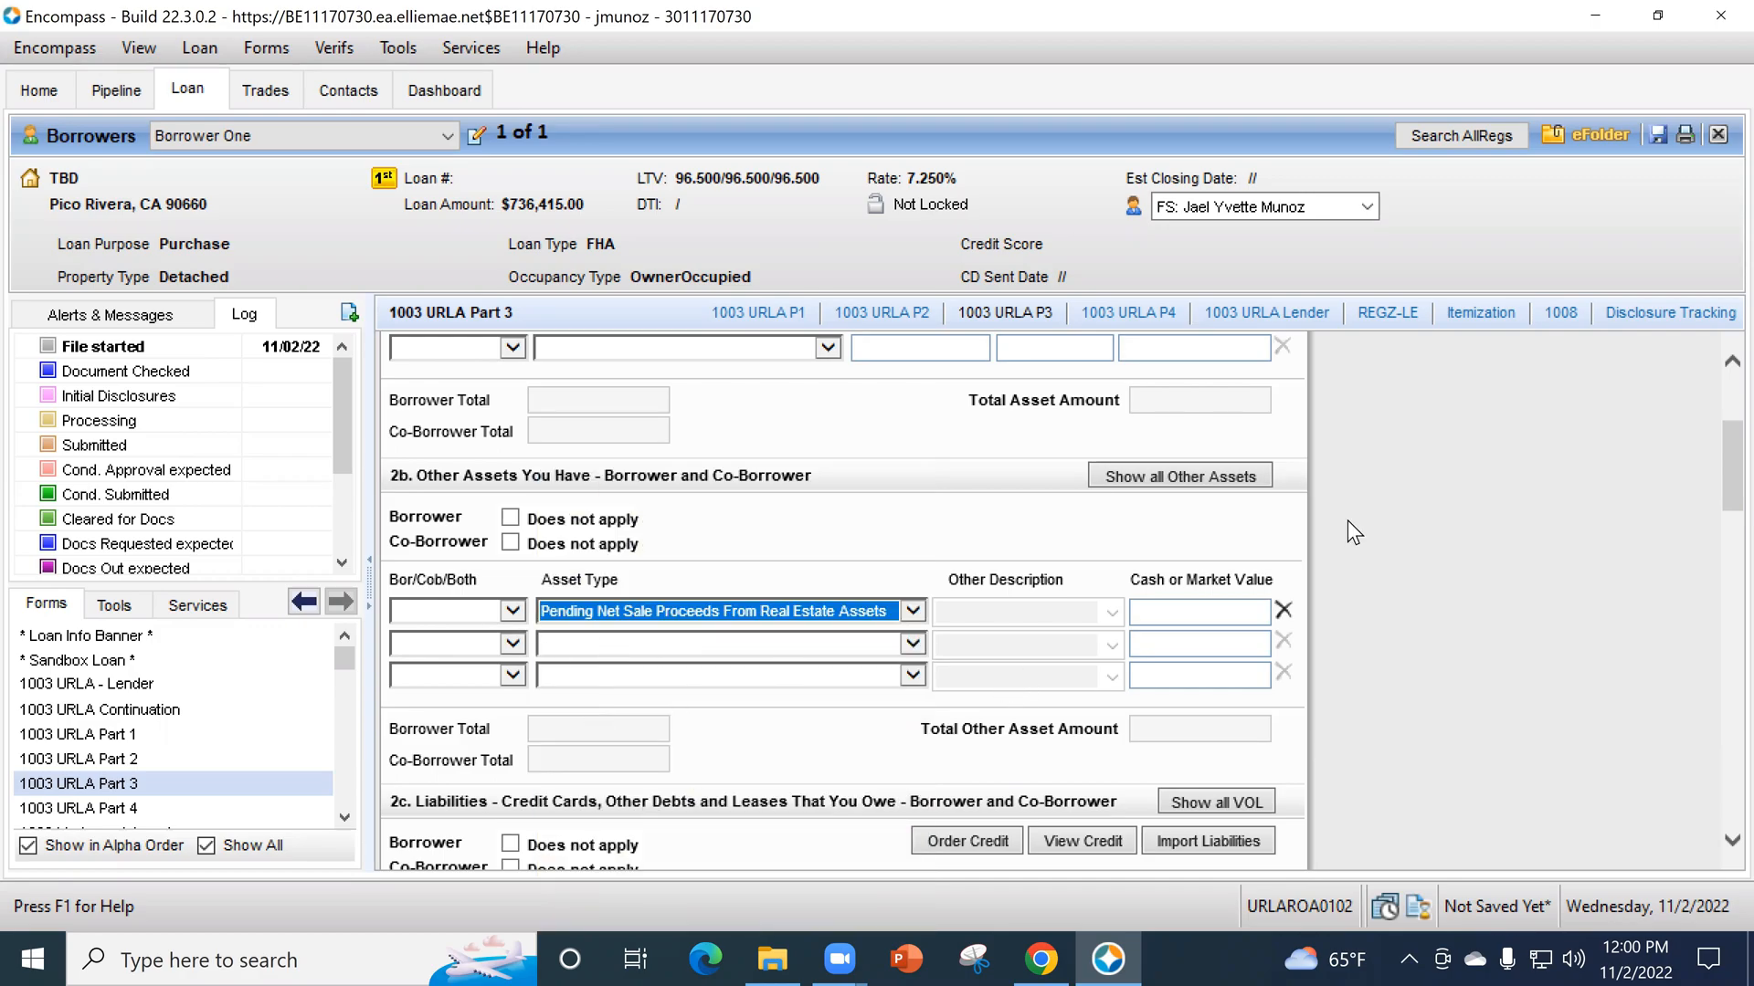
{"action": "left_click", "coordinate": [521, 612]}
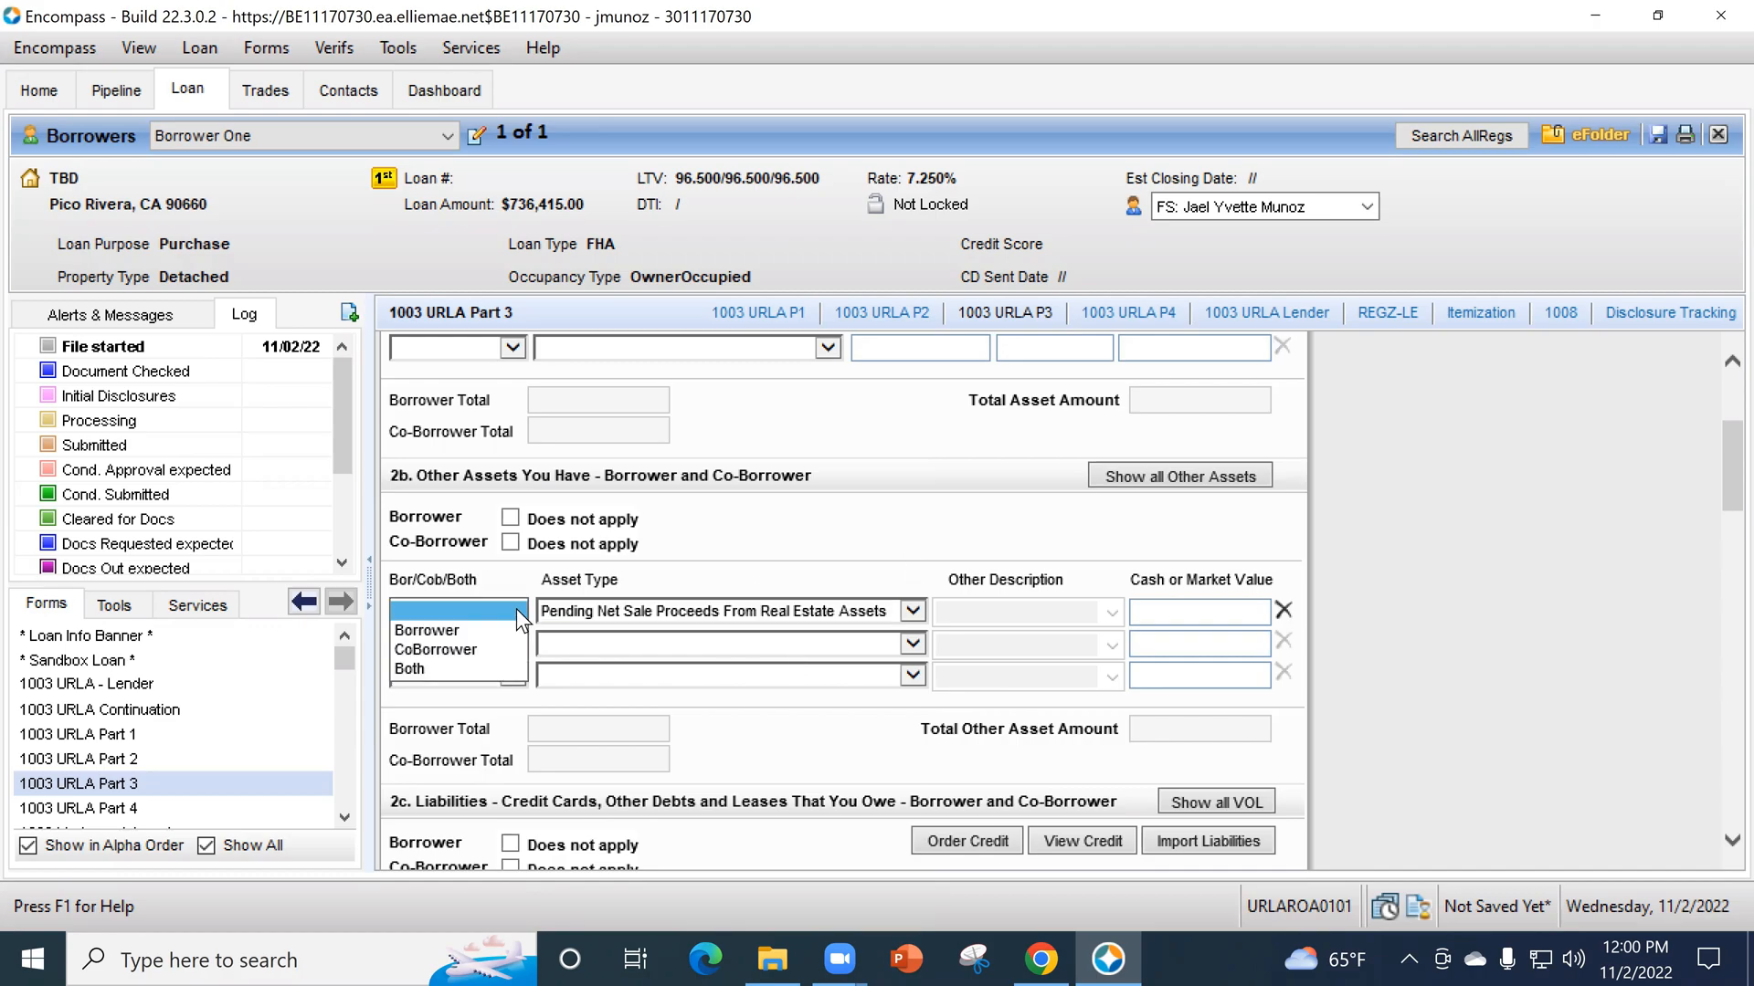
{"action": "left_click", "coordinate": [505, 626]}
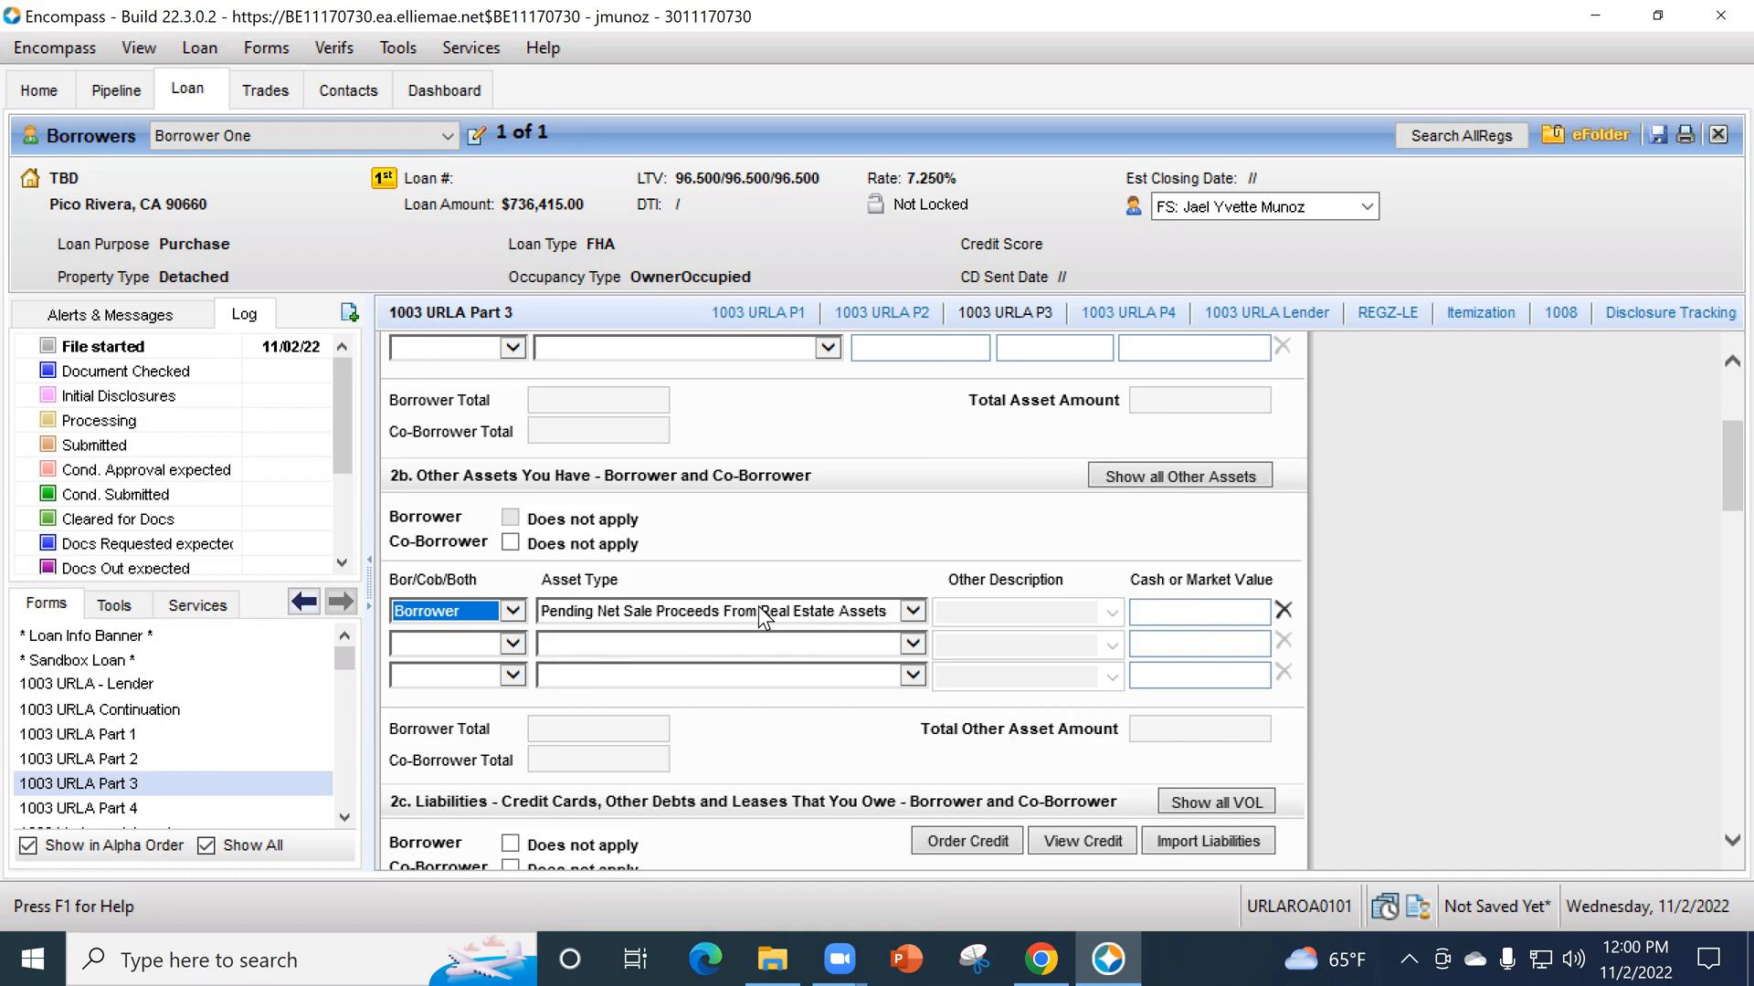
{"action": "left_click", "coordinate": [711, 639]}
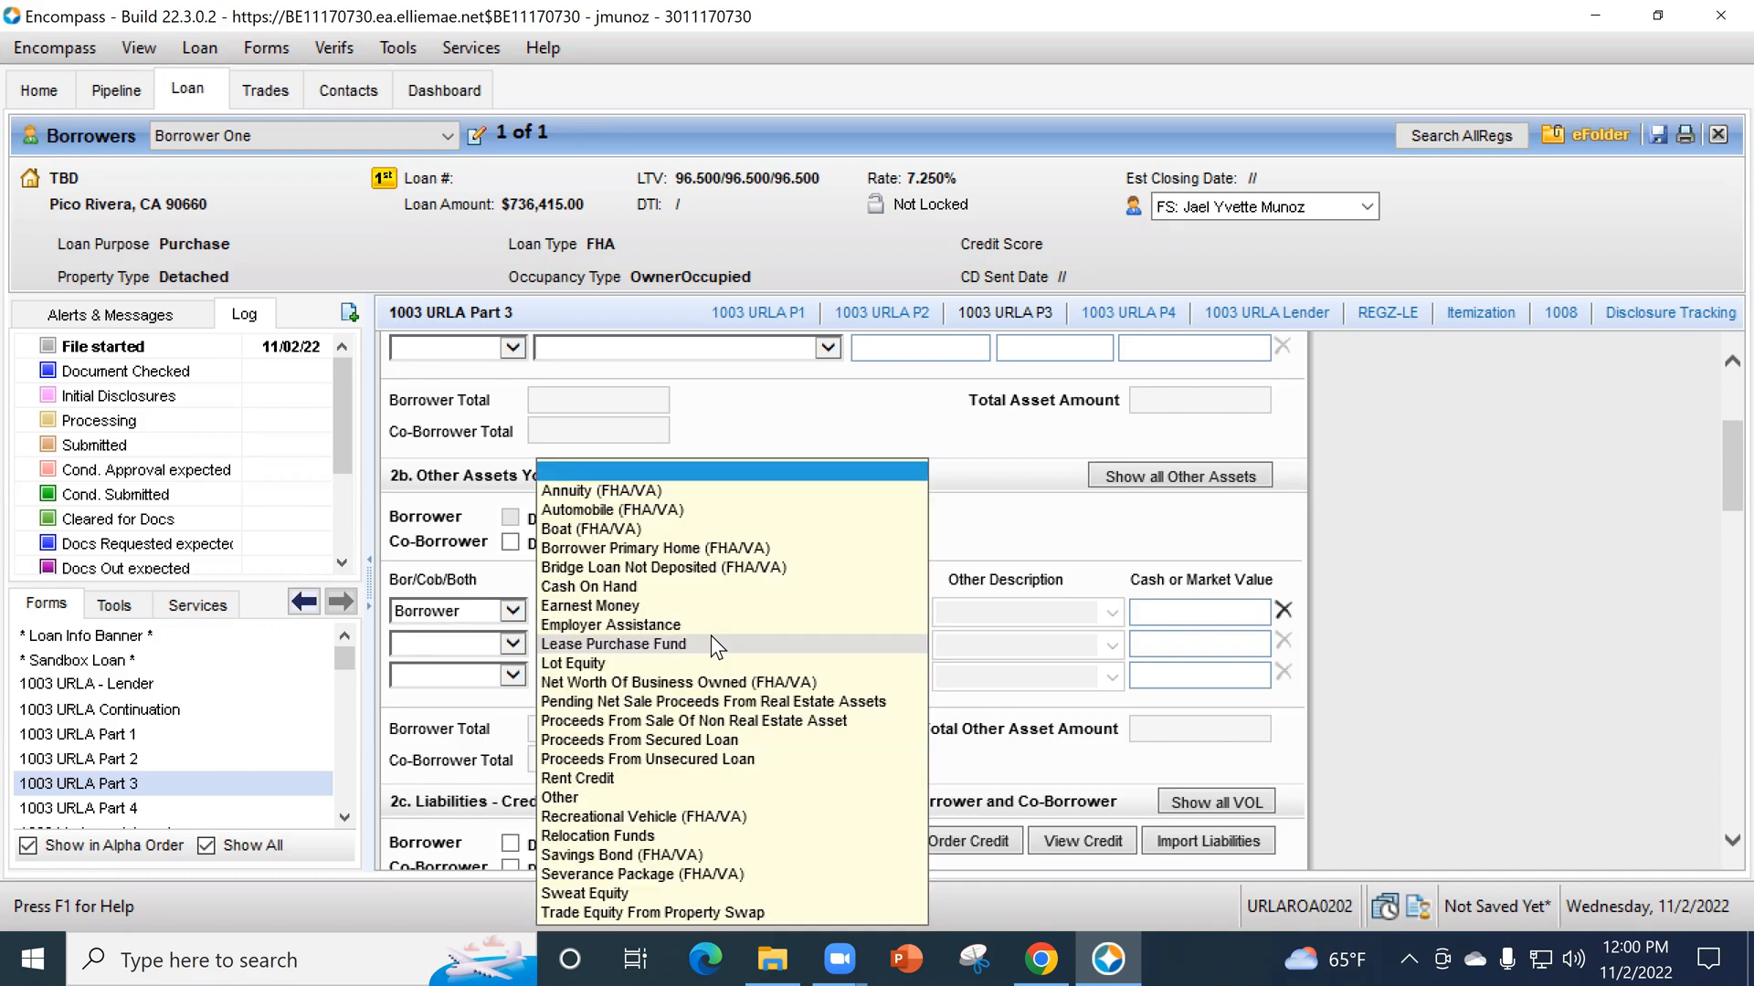
{"action": "left_click", "coordinate": [1071, 528]}
{"action": "left_click", "coordinate": [1207, 610]}
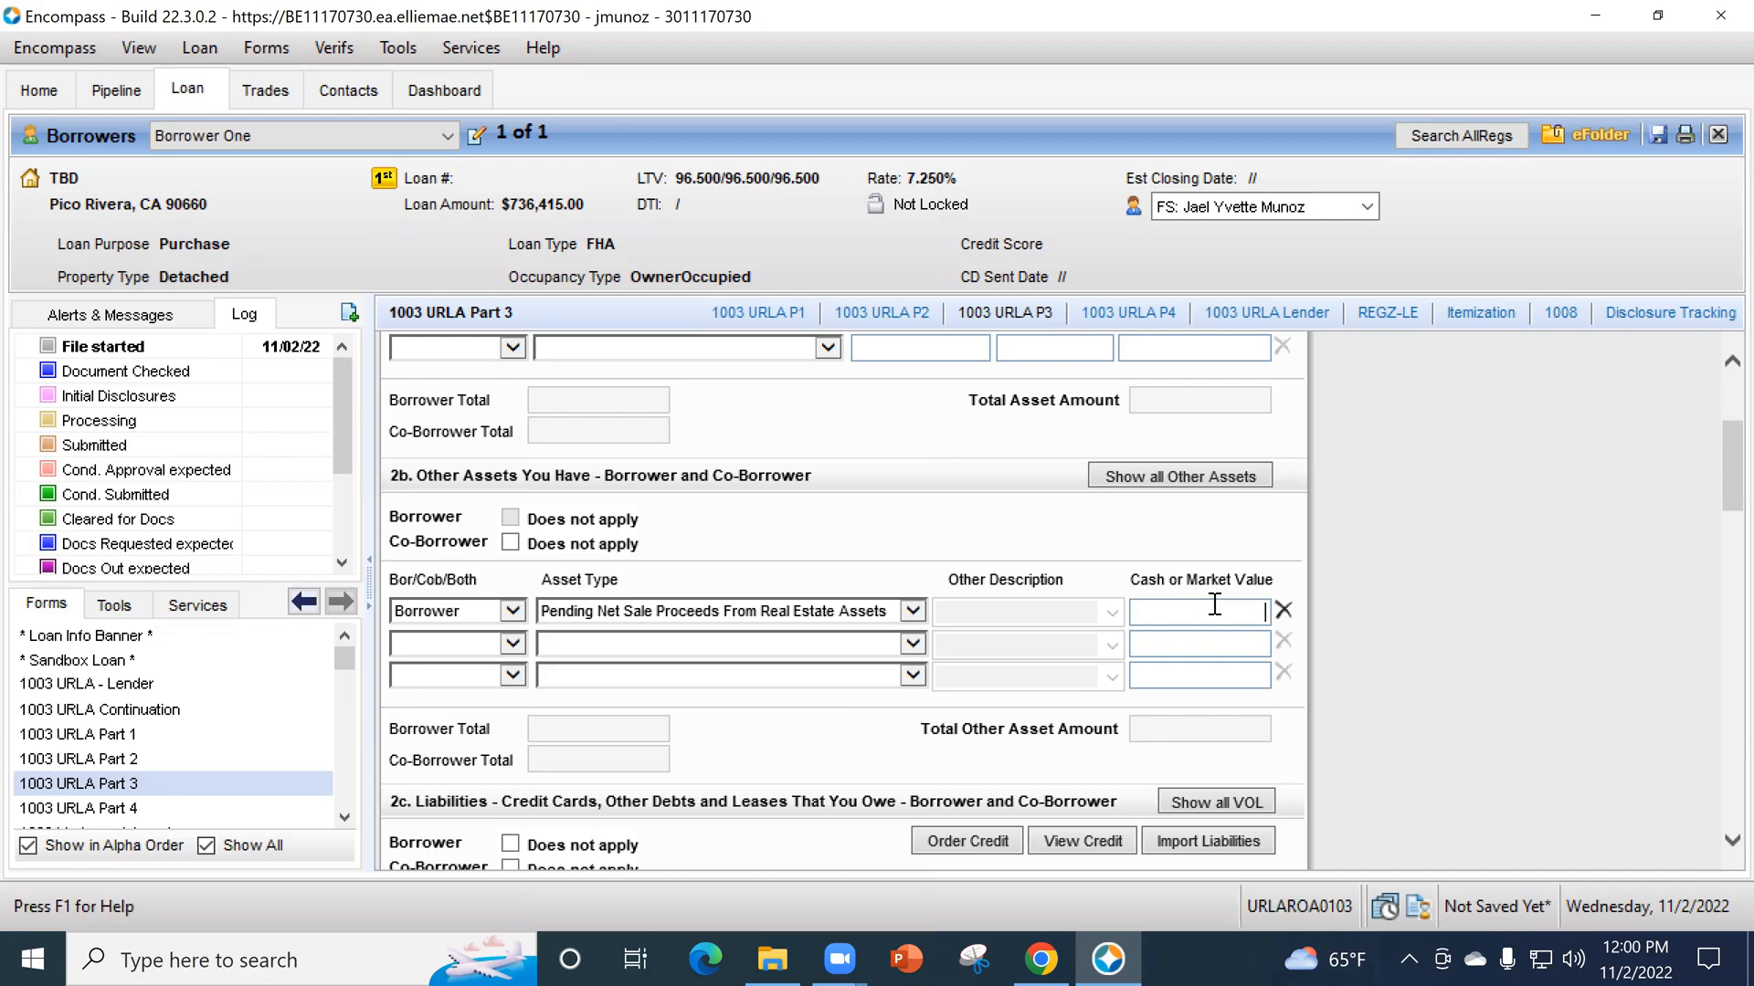
{"action": "type", "text": "150,000"}
{"action": "left_click", "coordinate": [1434, 594]}
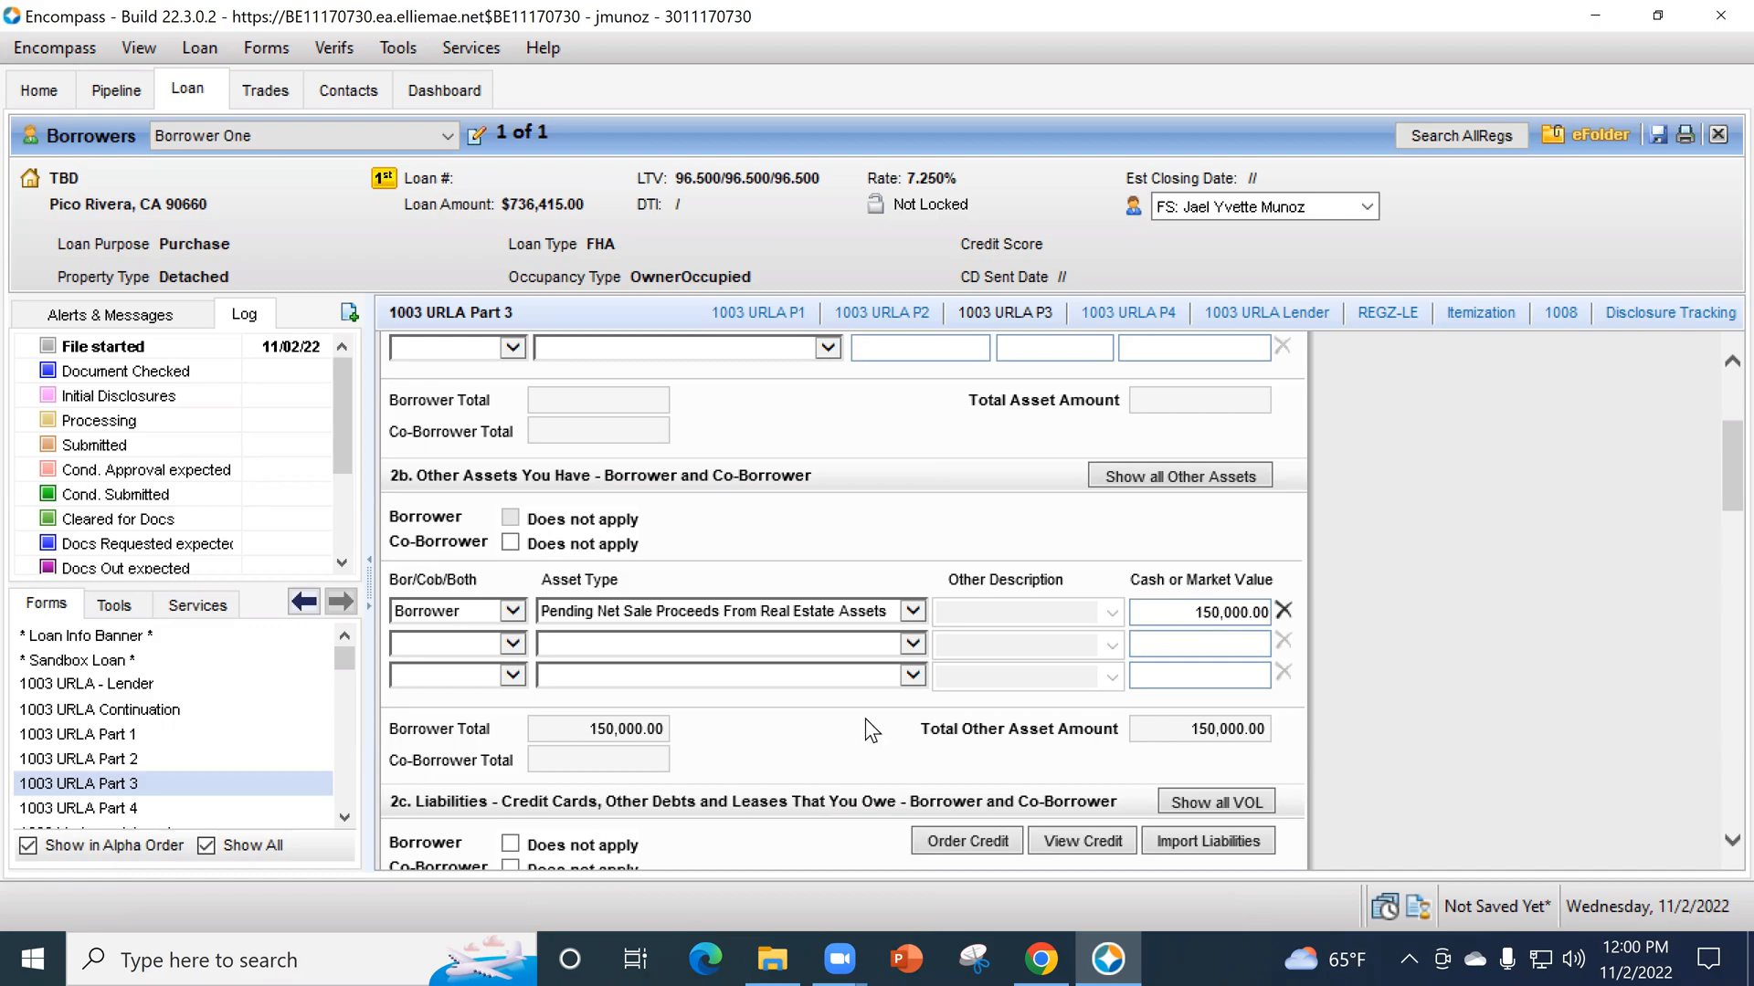
- Review the asset entries in sections 2a and 2b, and the employment and other income sections of 1003 URLA Part 2
{"action": "scroll", "coordinate": [796, 595], "scroll_direction": "up", "scroll_amount": 3}
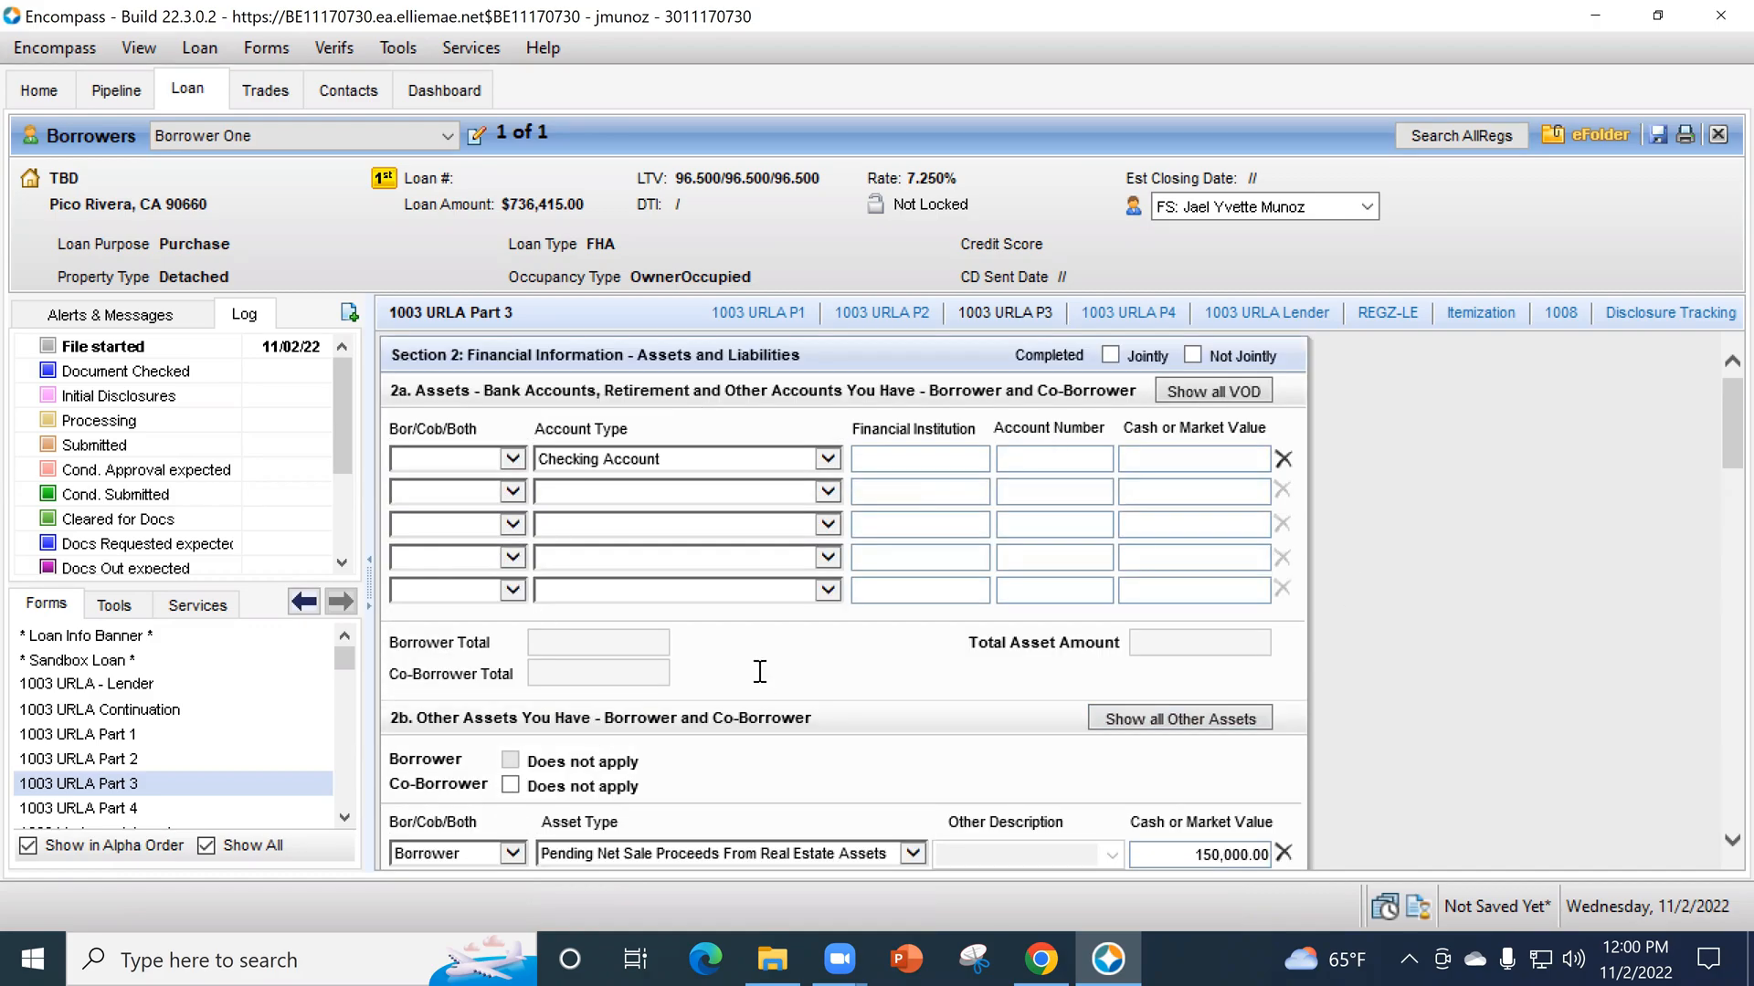
{"action": "scroll", "coordinate": [779, 557], "scroll_direction": "down", "scroll_amount": 3}
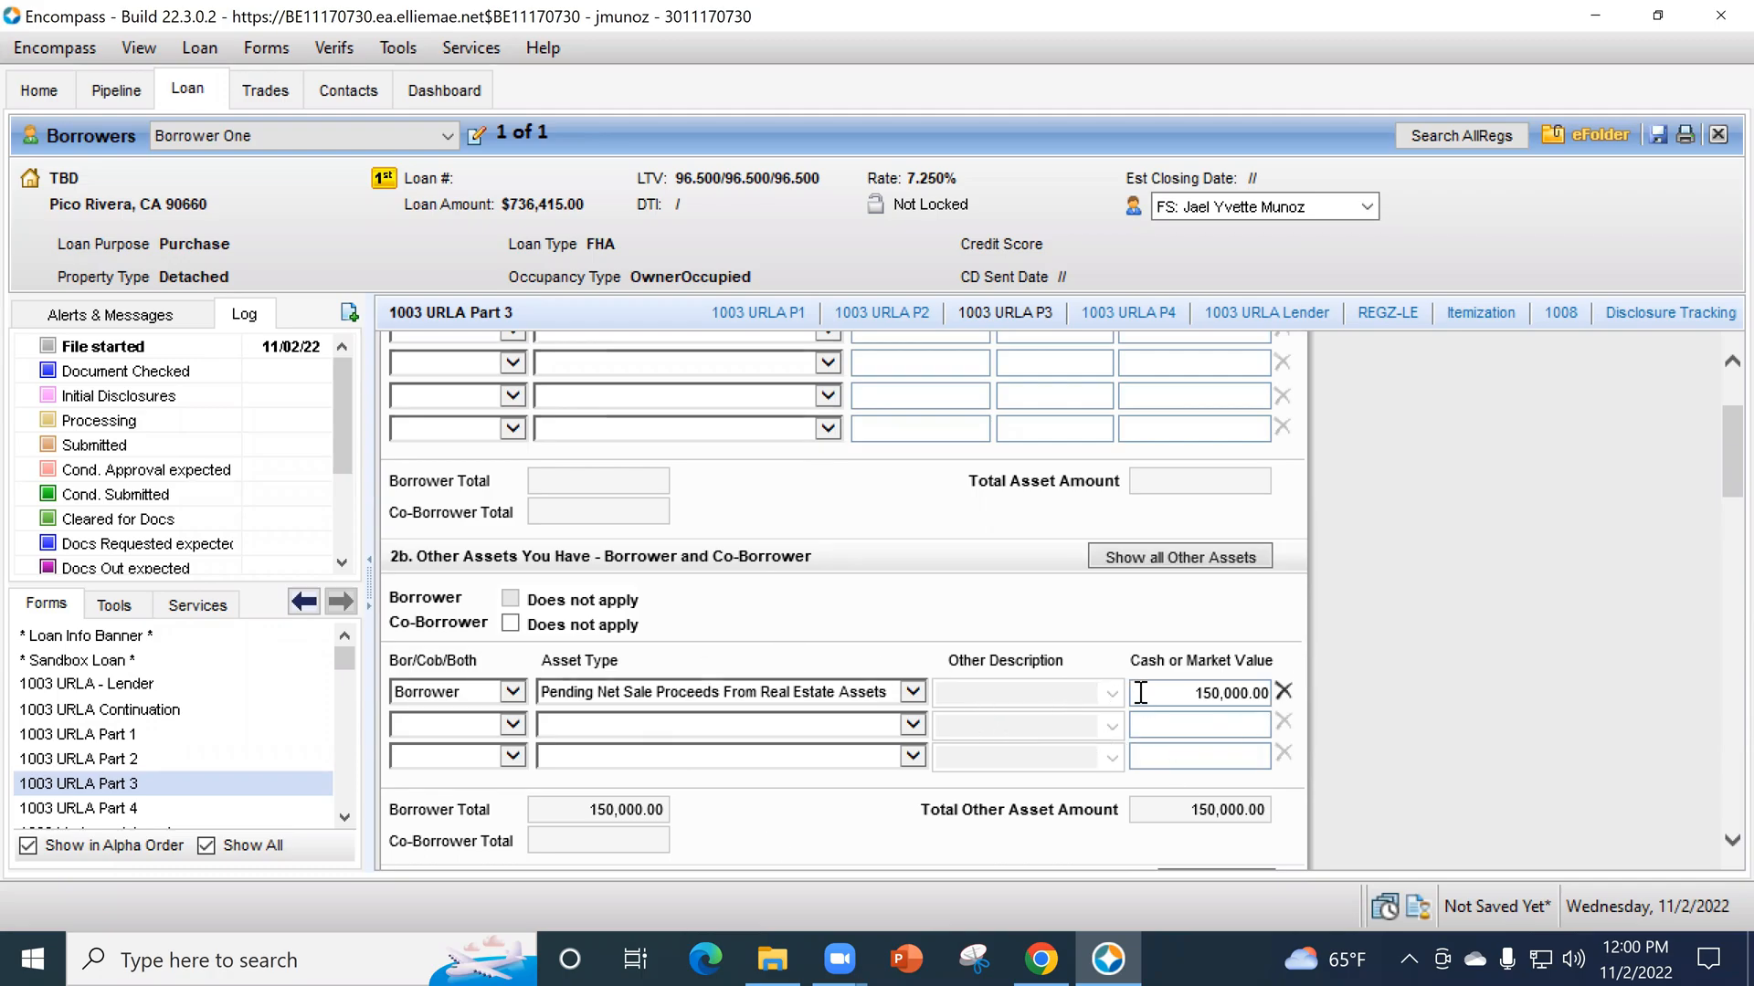
{"action": "scroll", "coordinate": [967, 716], "scroll_direction": "up", "scroll_amount": 1}
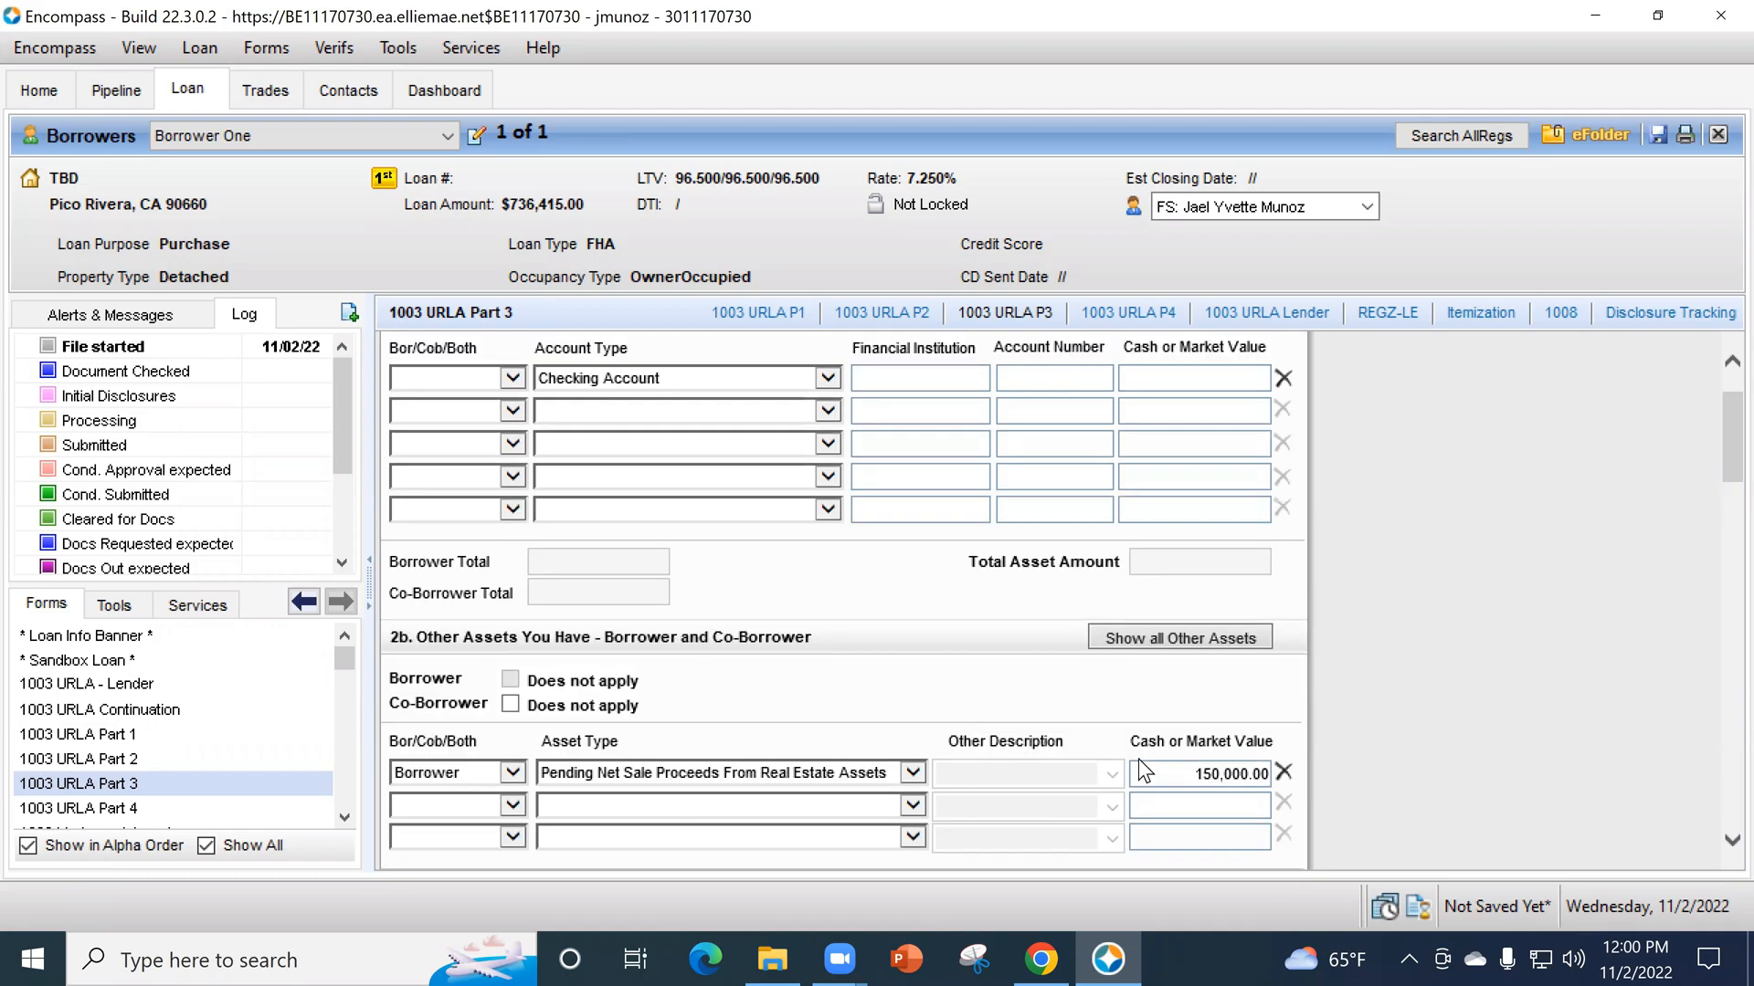
{"action": "scroll", "coordinate": [1187, 745], "scroll_direction": "down", "scroll_amount": 1}
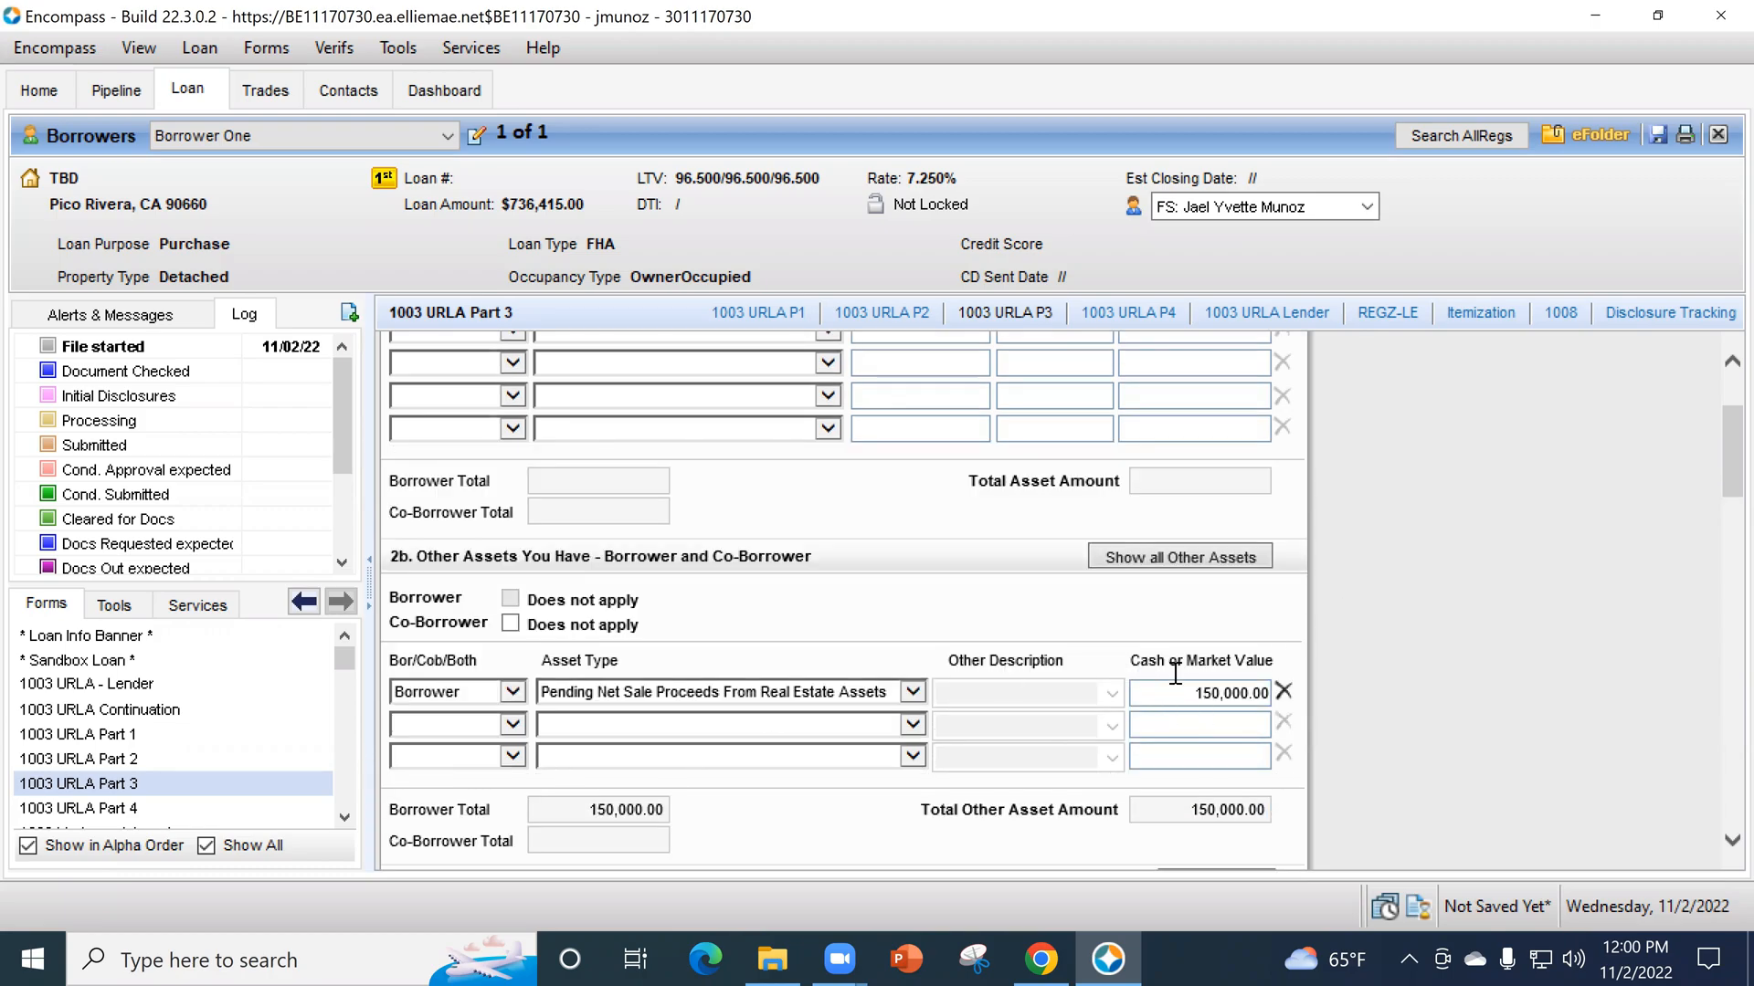
{"action": "left_click", "coordinate": [173, 760]}
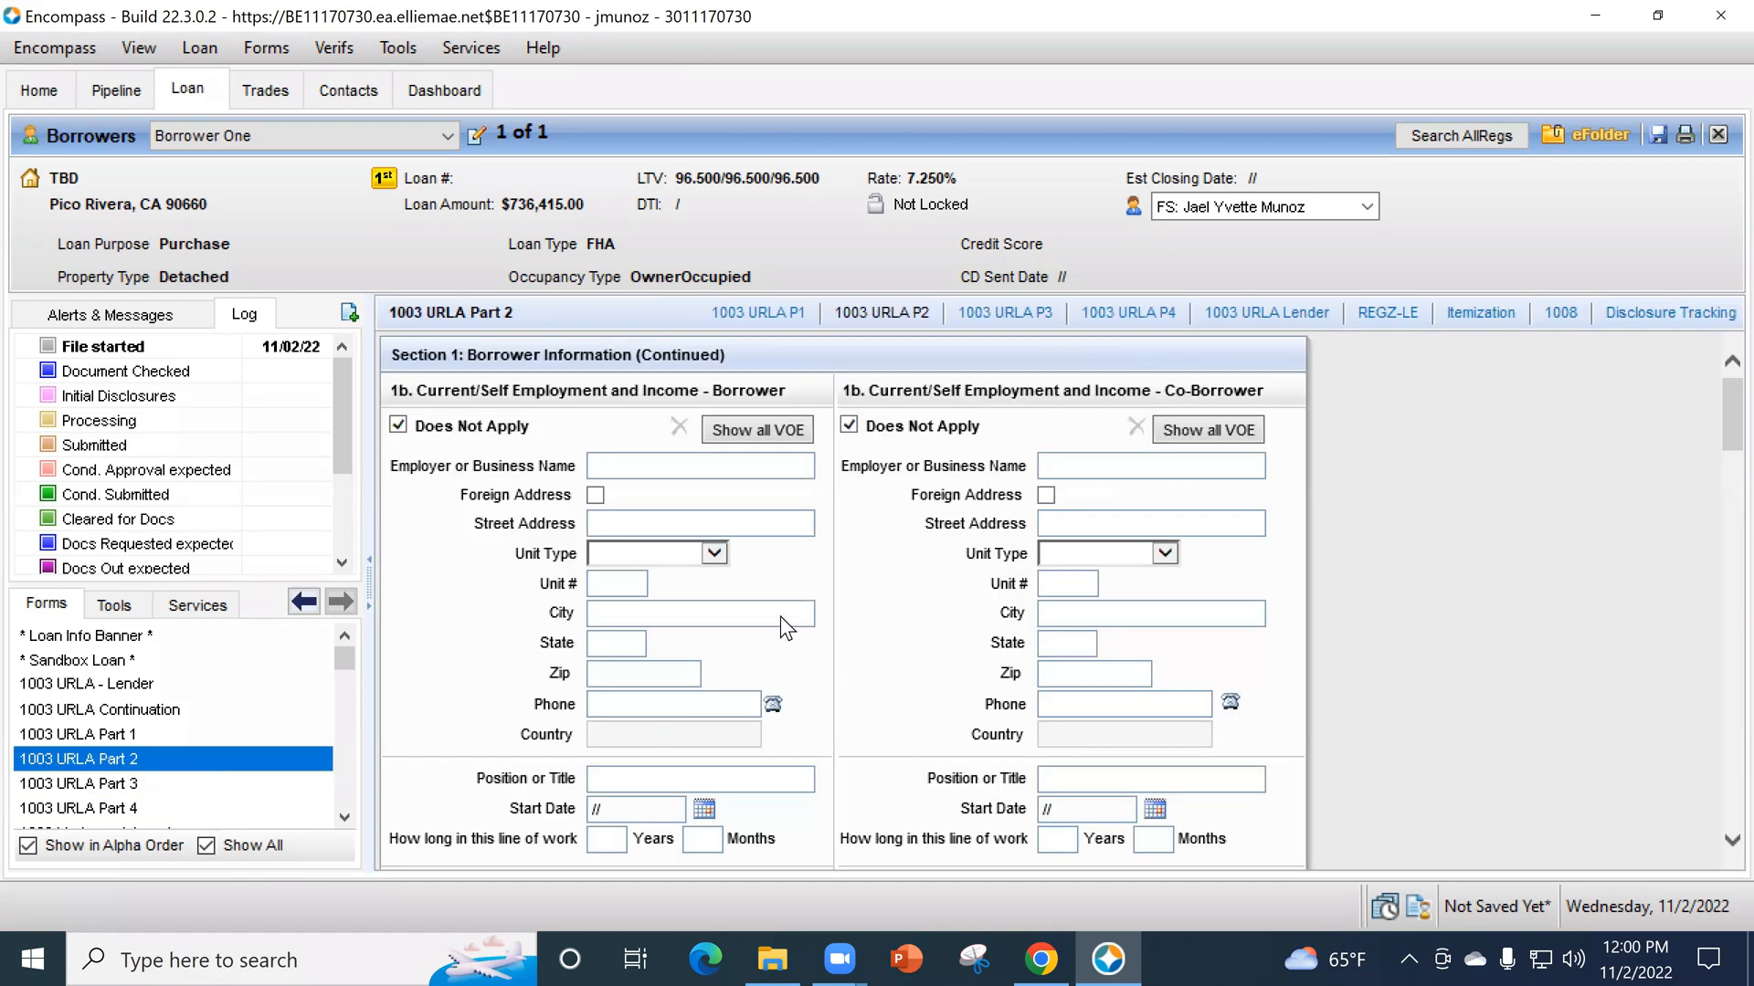
{"action": "scroll", "coordinate": [731, 621], "scroll_direction": "down", "scroll_amount": 3}
{"action": "scroll", "coordinate": [646, 651], "scroll_direction": "down", "scroll_amount": 1}
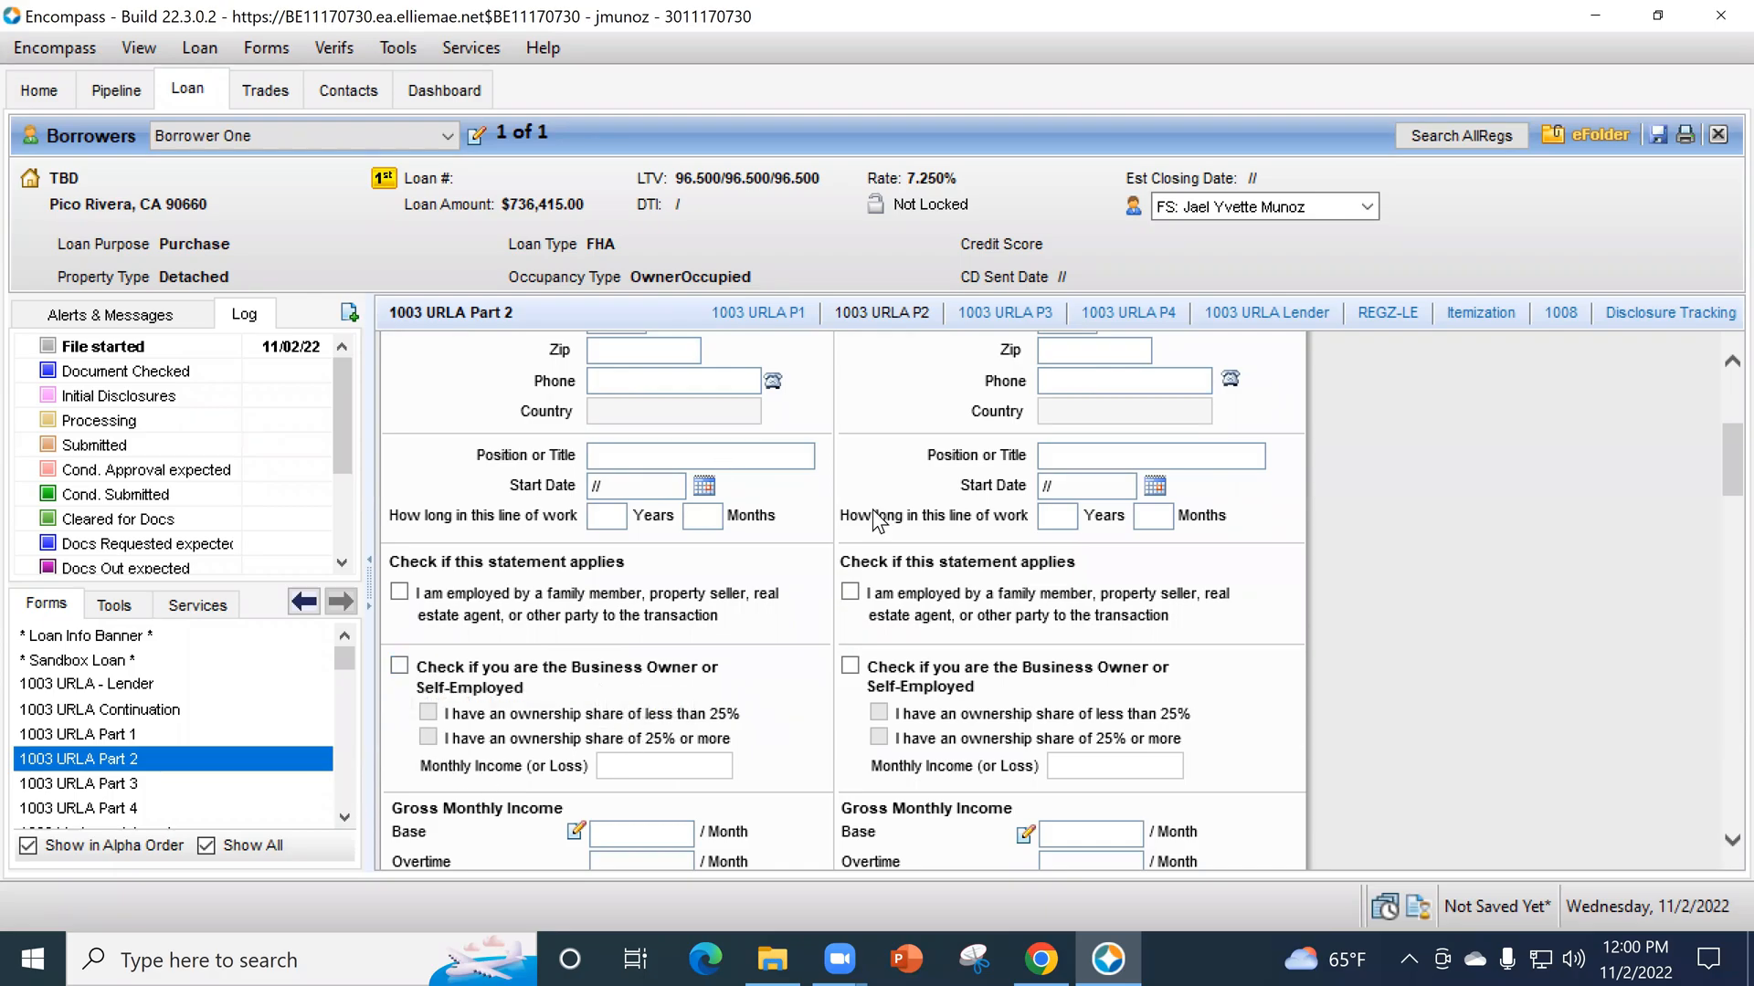
{"action": "scroll", "coordinate": [835, 552], "scroll_direction": "down", "scroll_amount": 3}
{"action": "scroll", "coordinate": [830, 544], "scroll_direction": "down", "scroll_amount": 12}
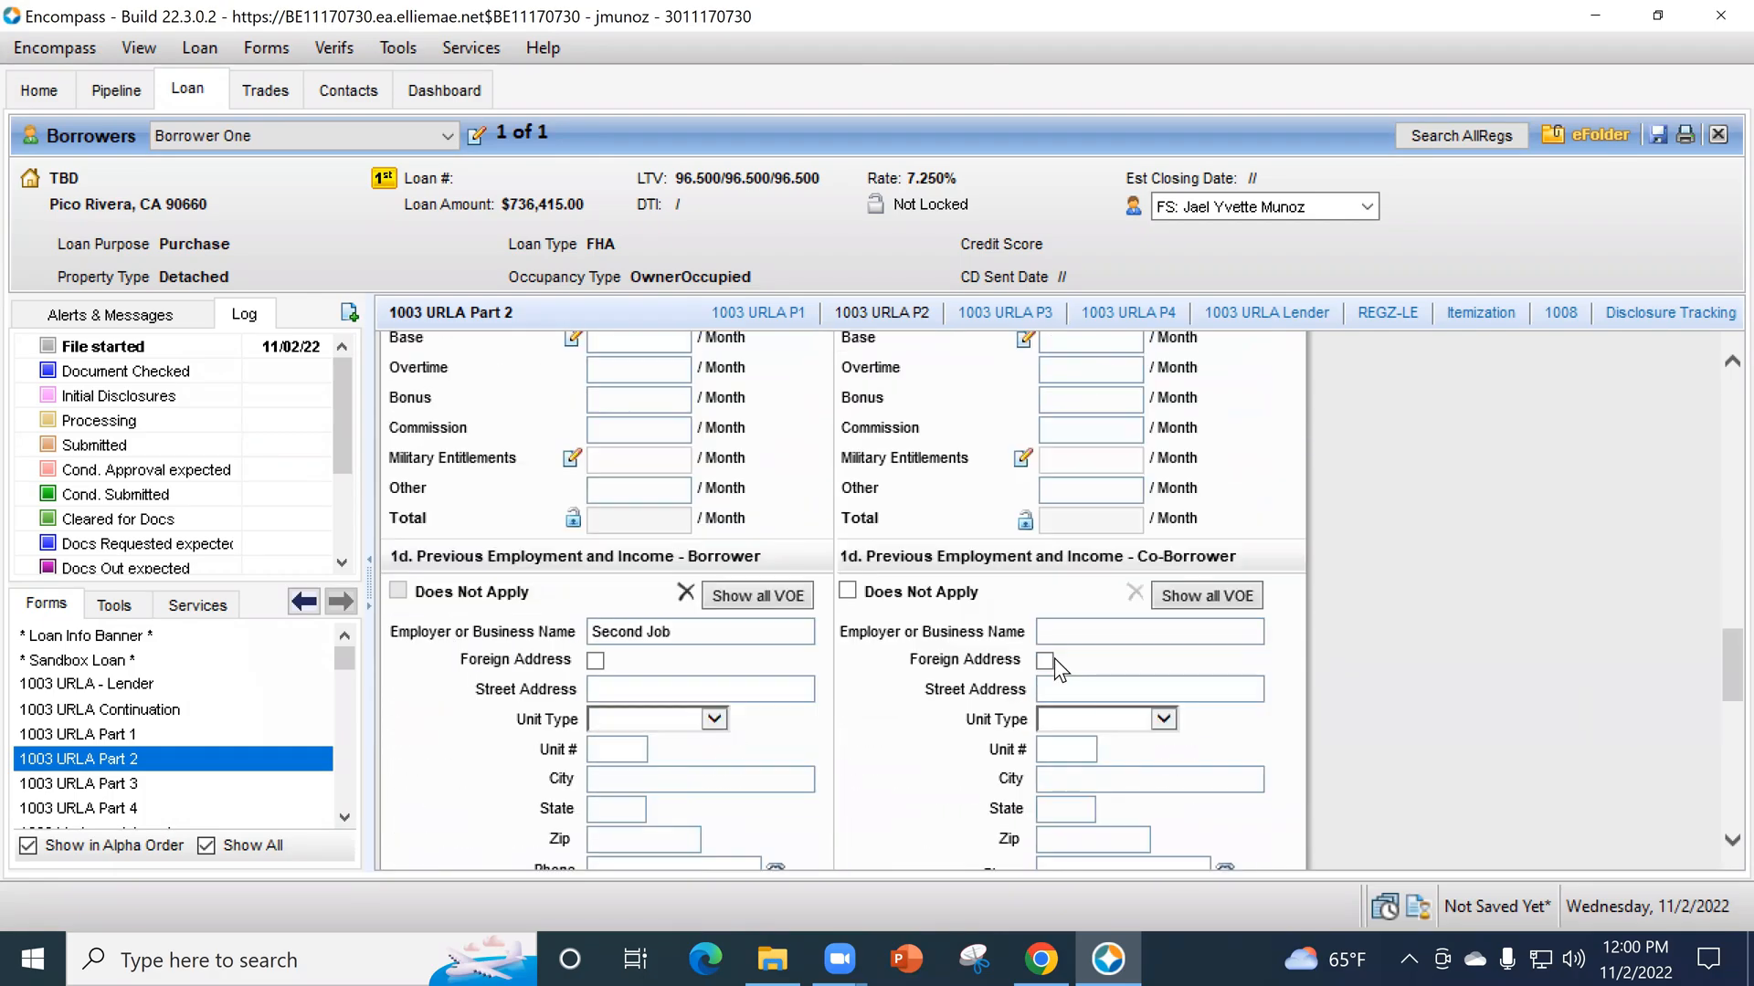
{"action": "scroll", "coordinate": [725, 708], "scroll_direction": "down", "scroll_amount": 1}
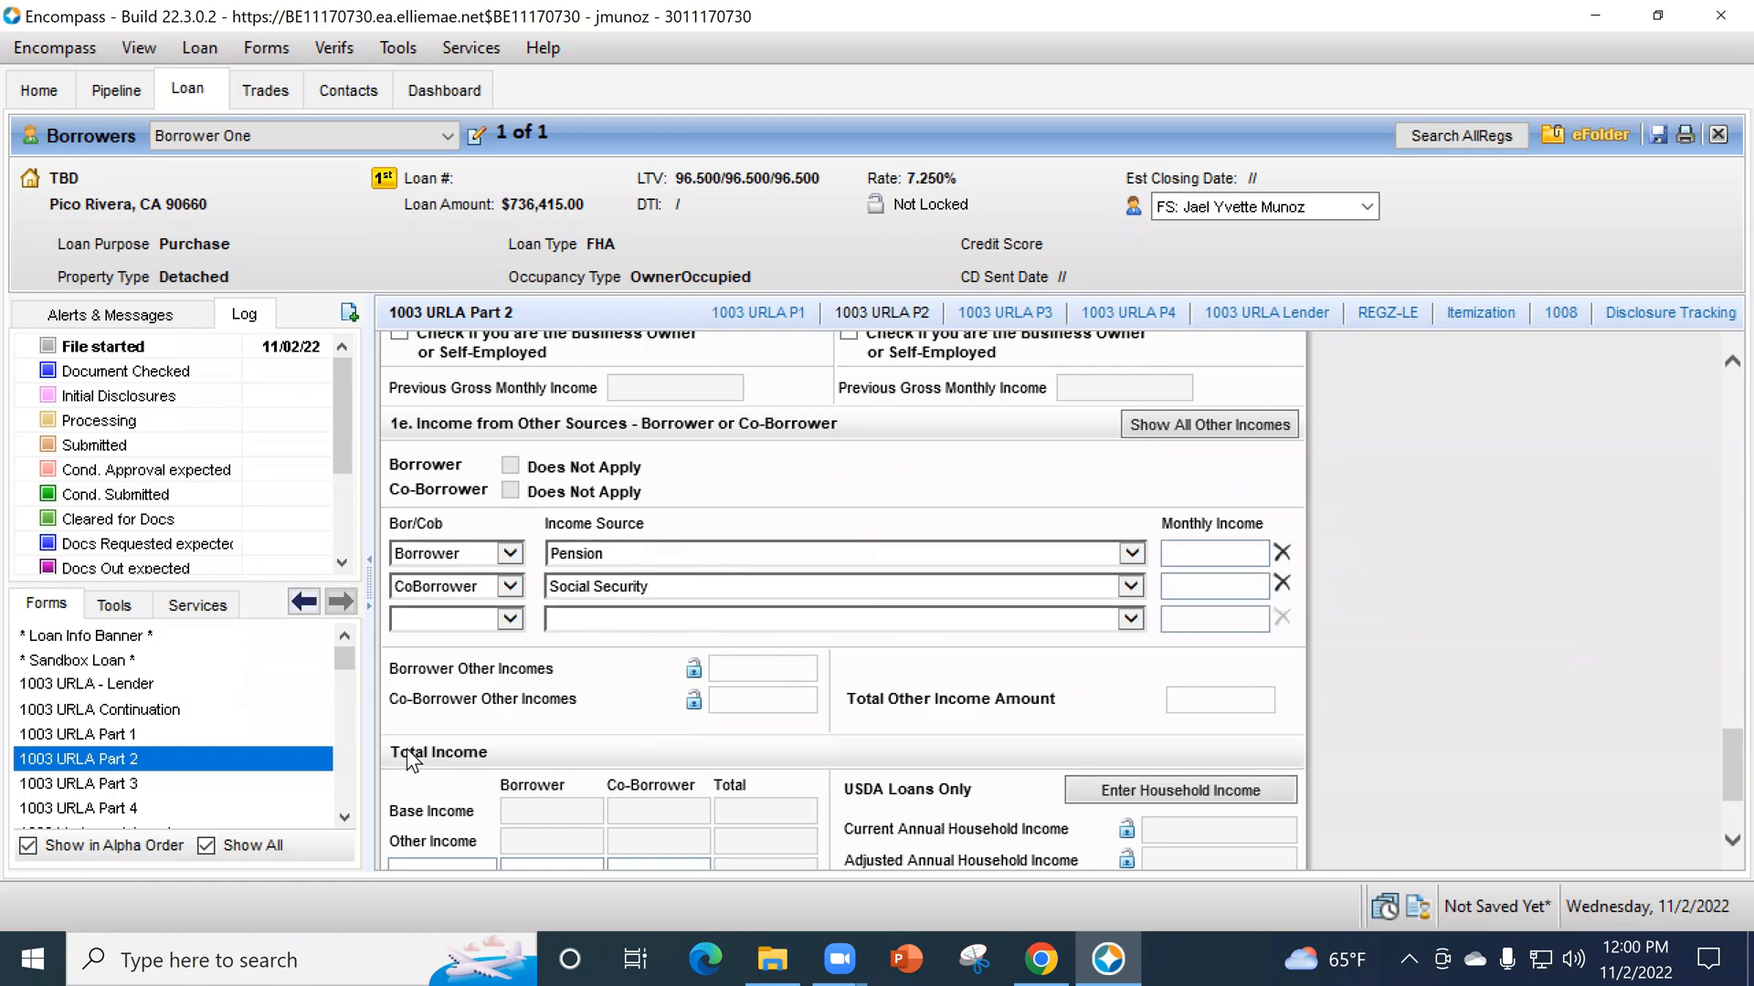
- Return to the 1003 URLA Part 3 form and try to import liabilities in section 2c
{"action": "left_click", "coordinate": [213, 784]}
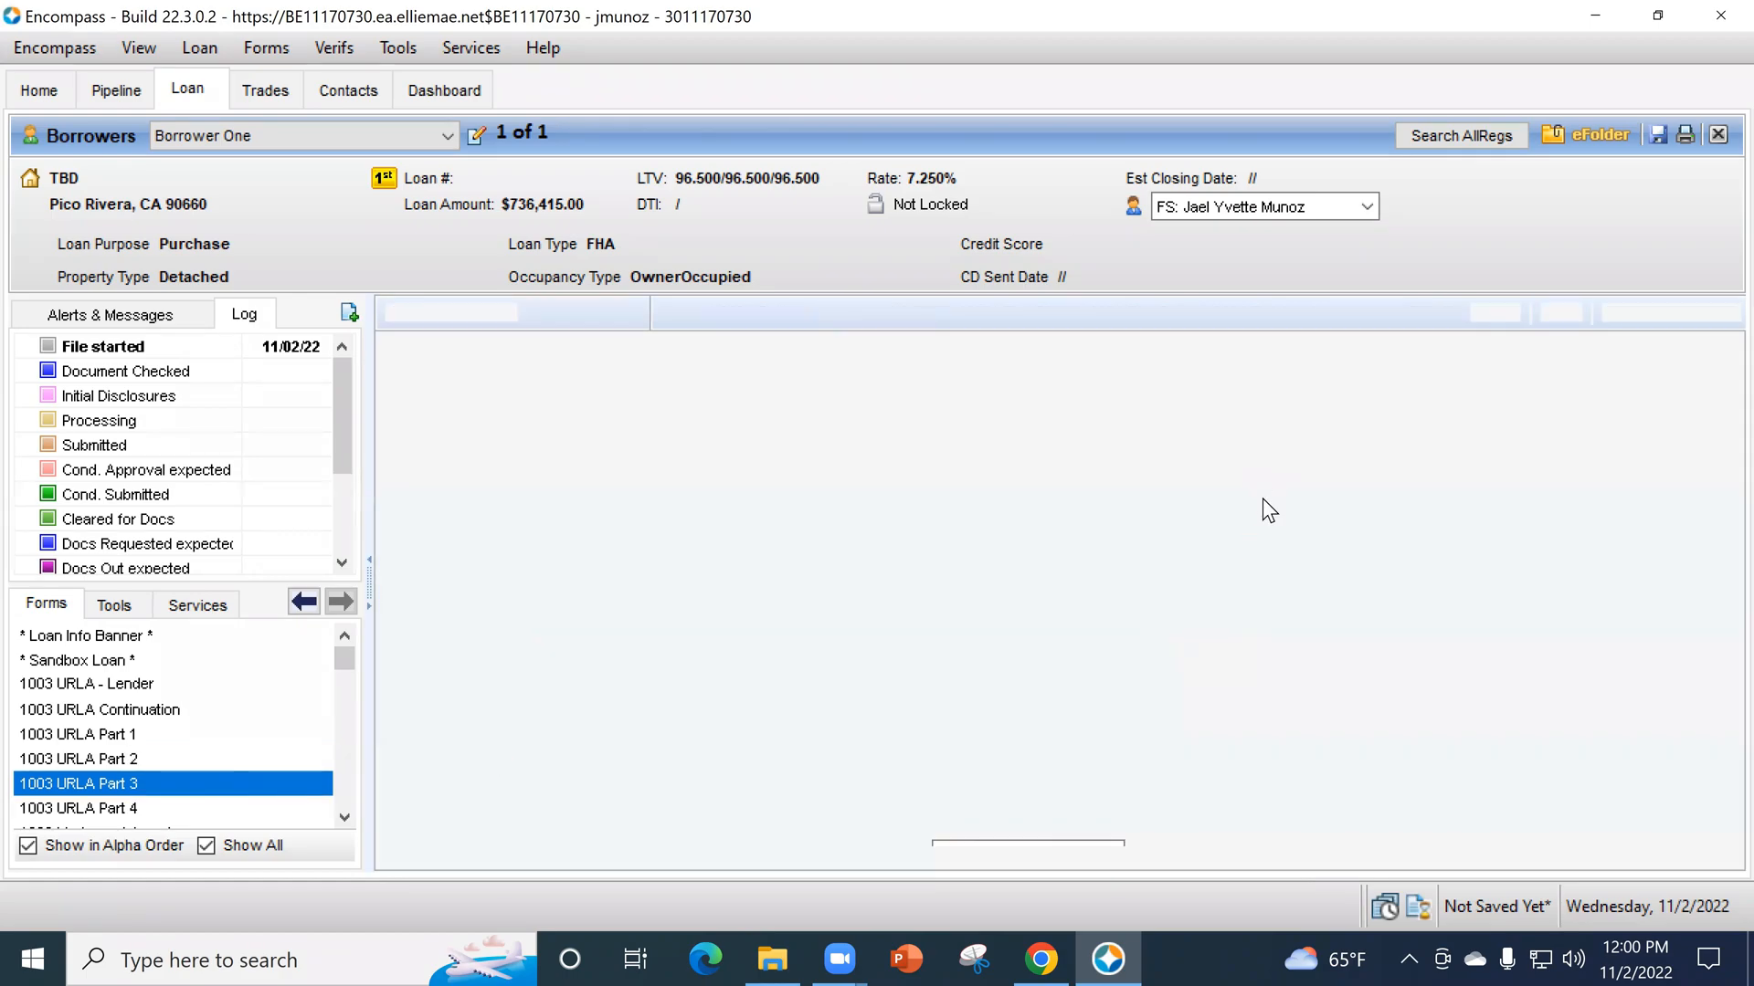
{"action": "scroll", "coordinate": [1406, 571], "scroll_direction": "down", "scroll_amount": 5}
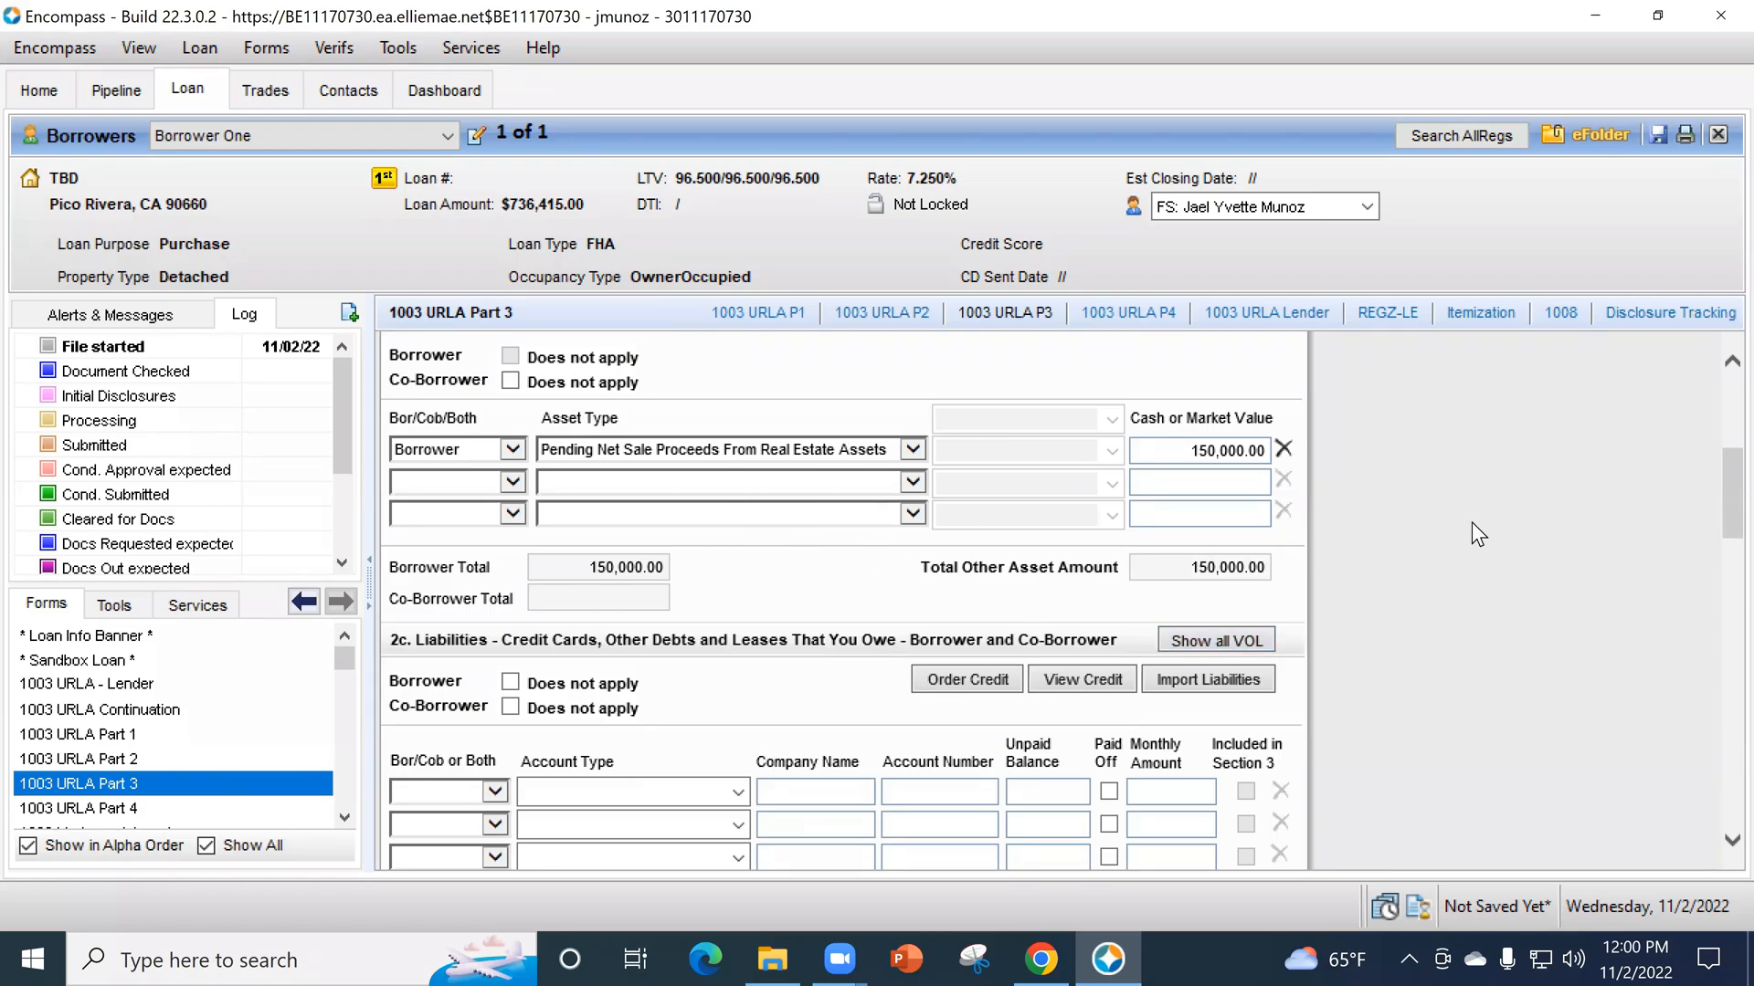
{"action": "scroll", "coordinate": [1478, 534], "scroll_direction": "down", "scroll_amount": 2}
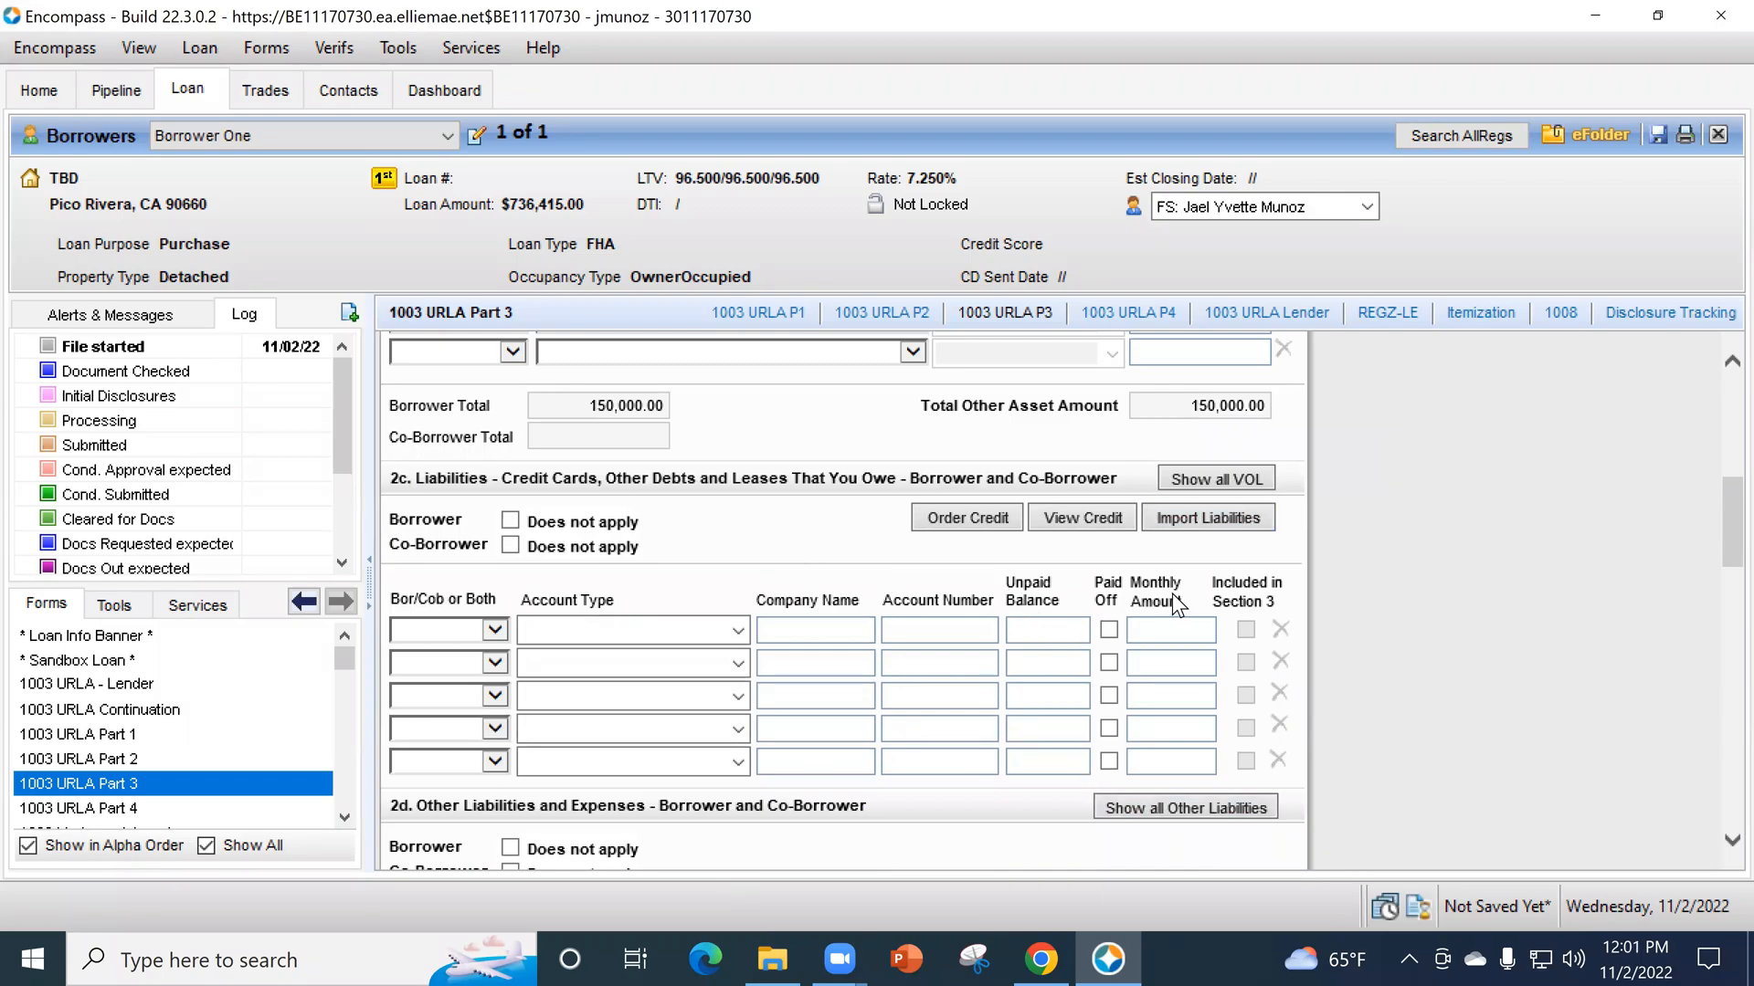
{"action": "left_click", "coordinate": [1202, 518]}
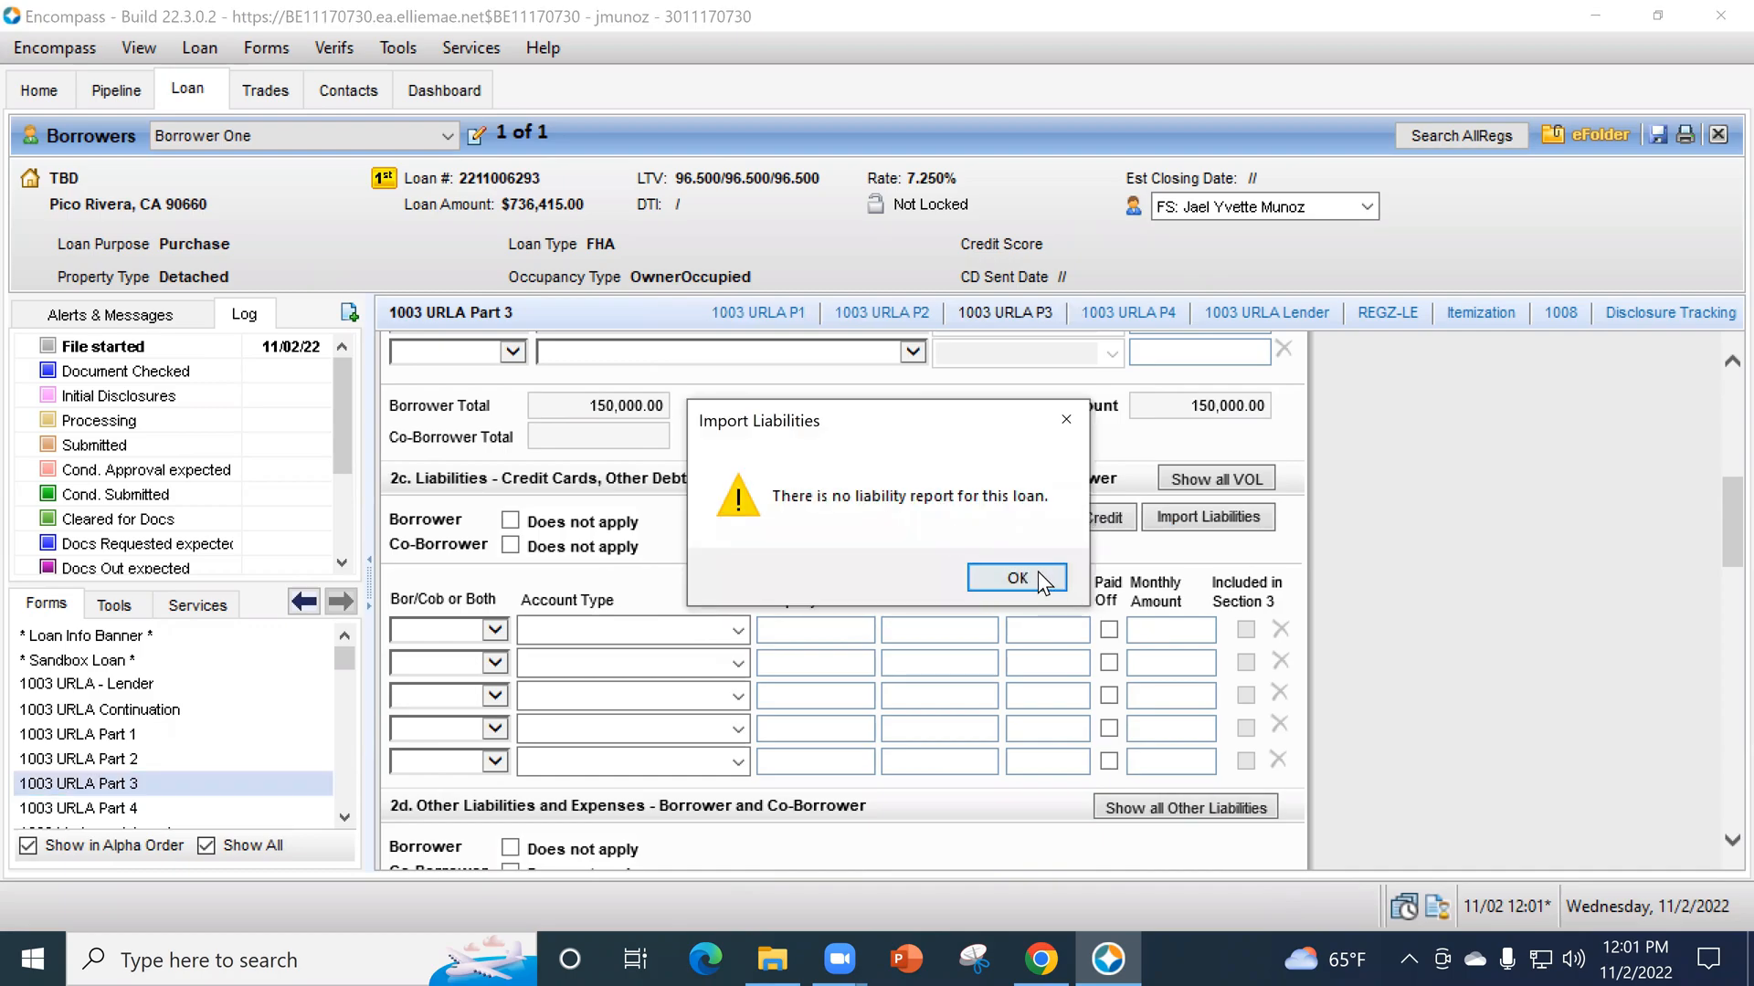
{"action": "left_click", "coordinate": [1038, 575]}
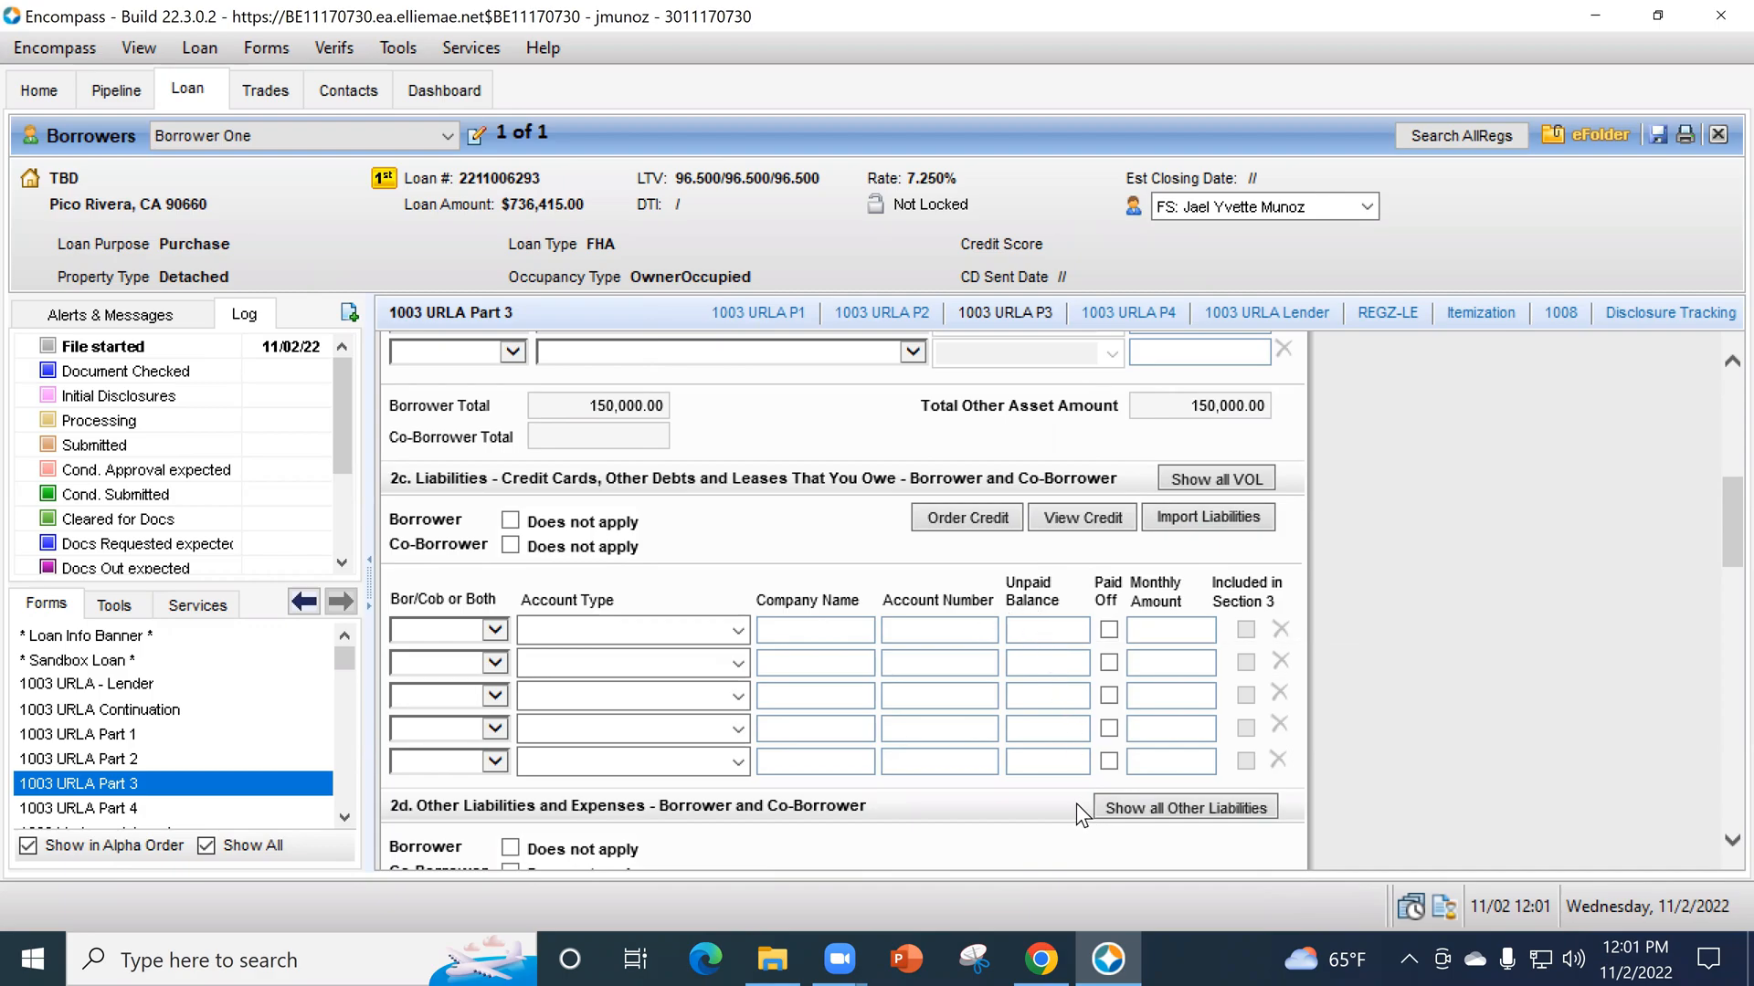
- View the VOL list for section 2c without adding an entry, and look over the liability rows
{"action": "left_click", "coordinate": [1206, 479]}
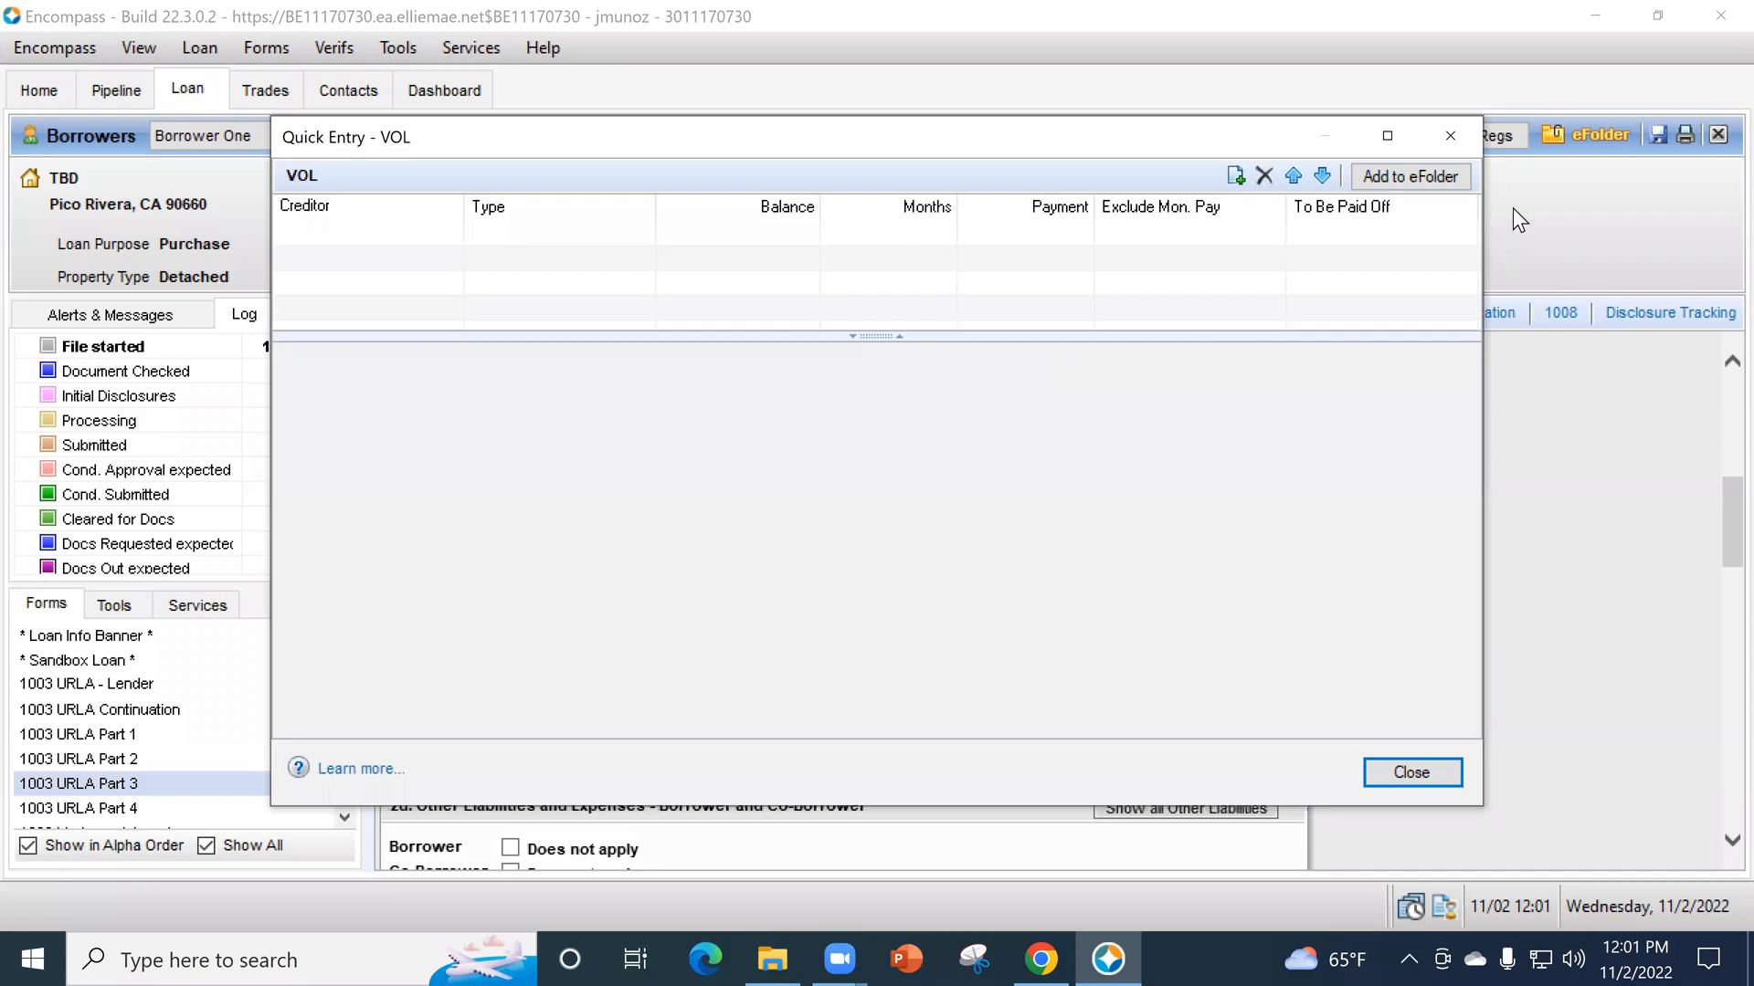
{"action": "left_click", "coordinate": [1450, 135]}
{"action": "scroll", "coordinate": [1201, 705], "scroll_direction": "down", "scroll_amount": 1}
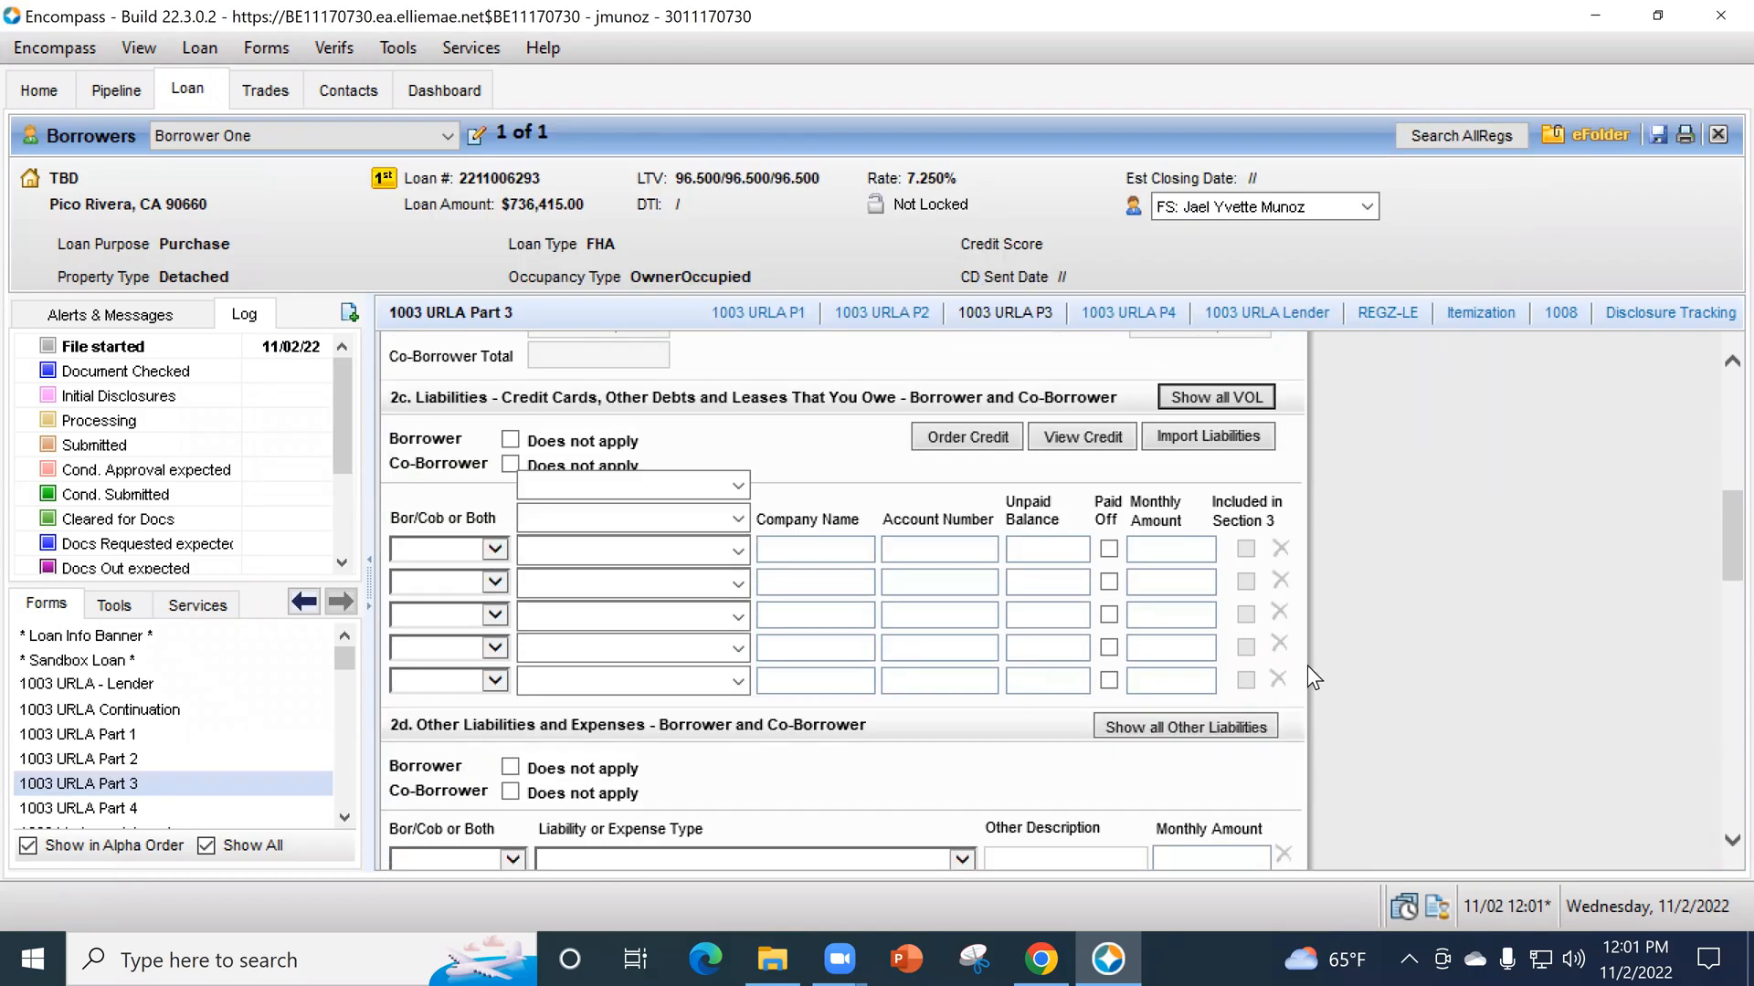
{"action": "scroll", "coordinate": [1351, 689], "scroll_direction": "down", "scroll_amount": 1}
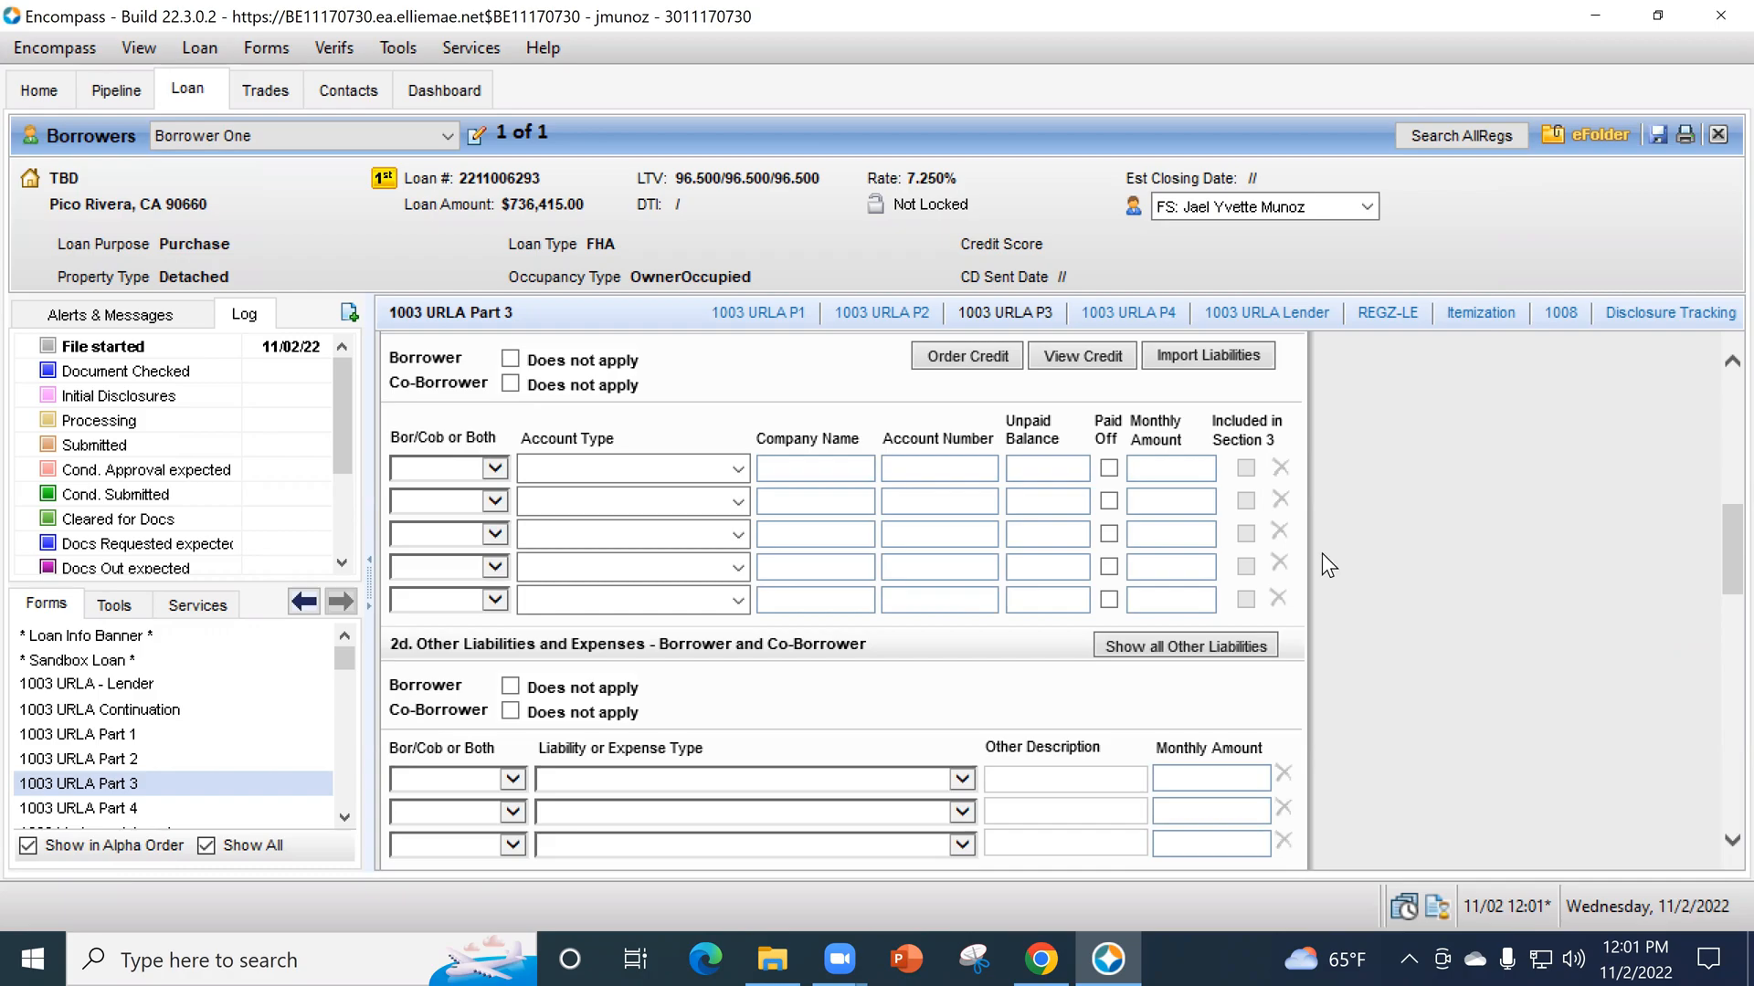
- Fill the first liability row in section 2c with Borrower, Revolving, company UTIL, an unpaid balance of 350 and a monthly amount of 350
{"action": "left_click", "coordinate": [494, 469]}
{"action": "left_click", "coordinate": [453, 489]}
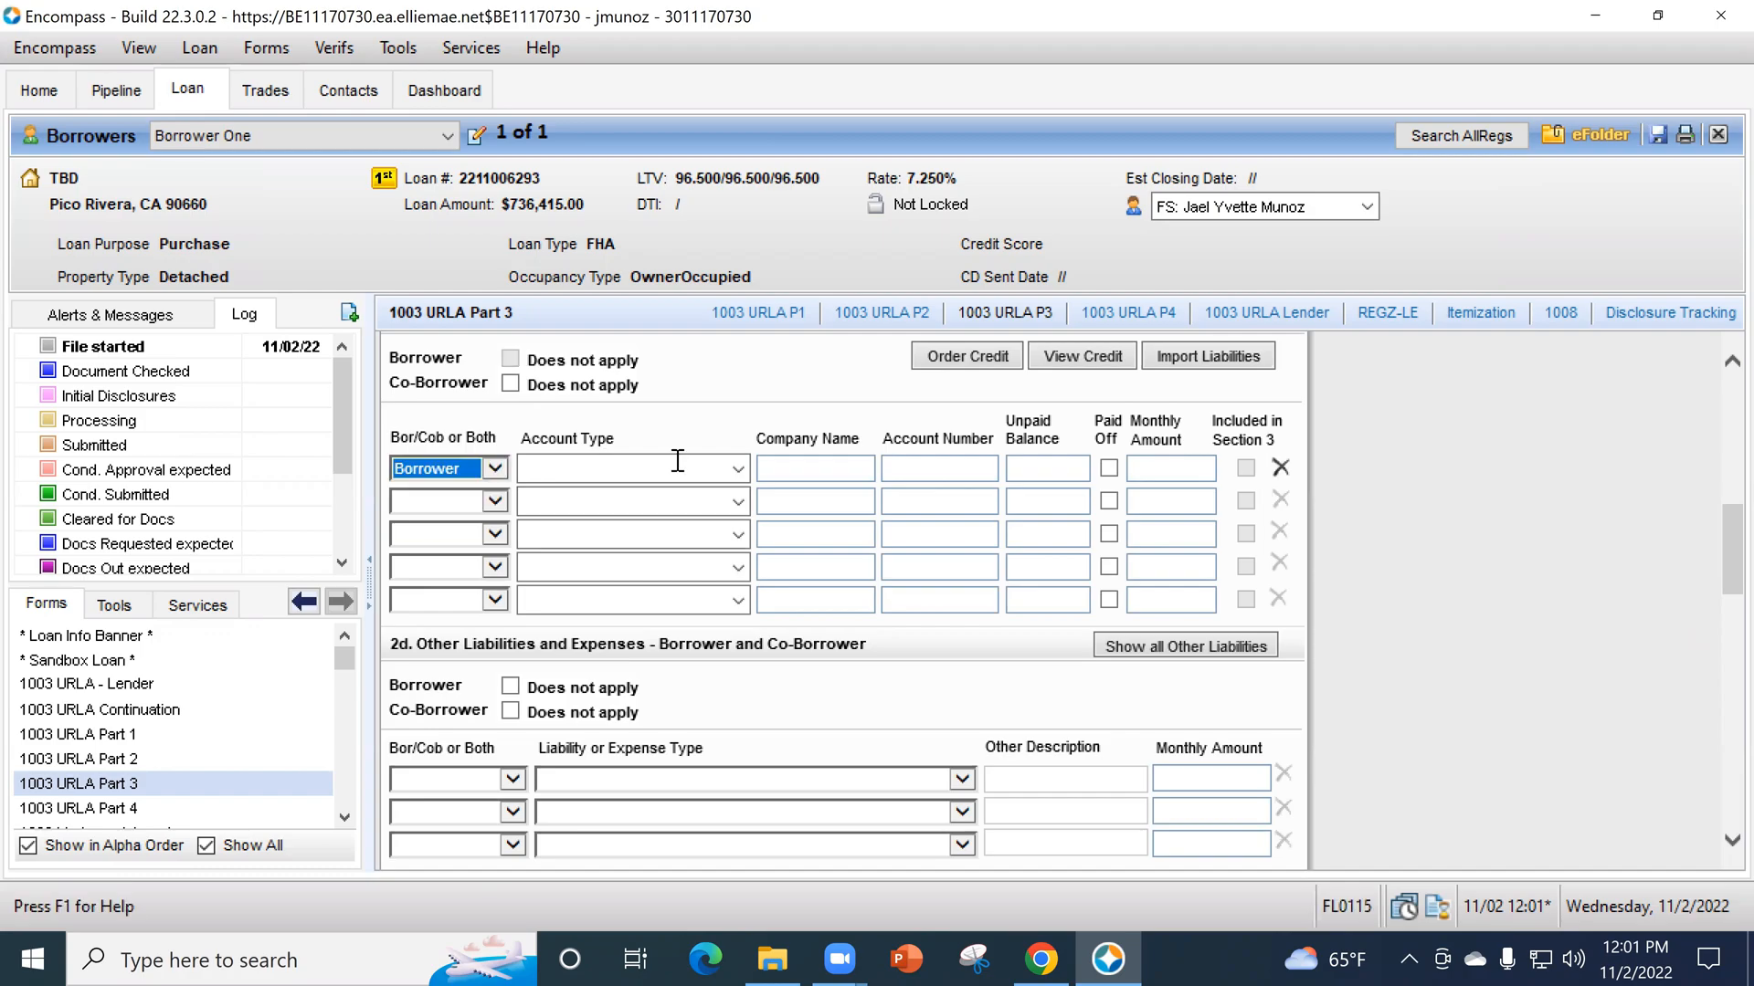
{"action": "left_click", "coordinate": [737, 467]}
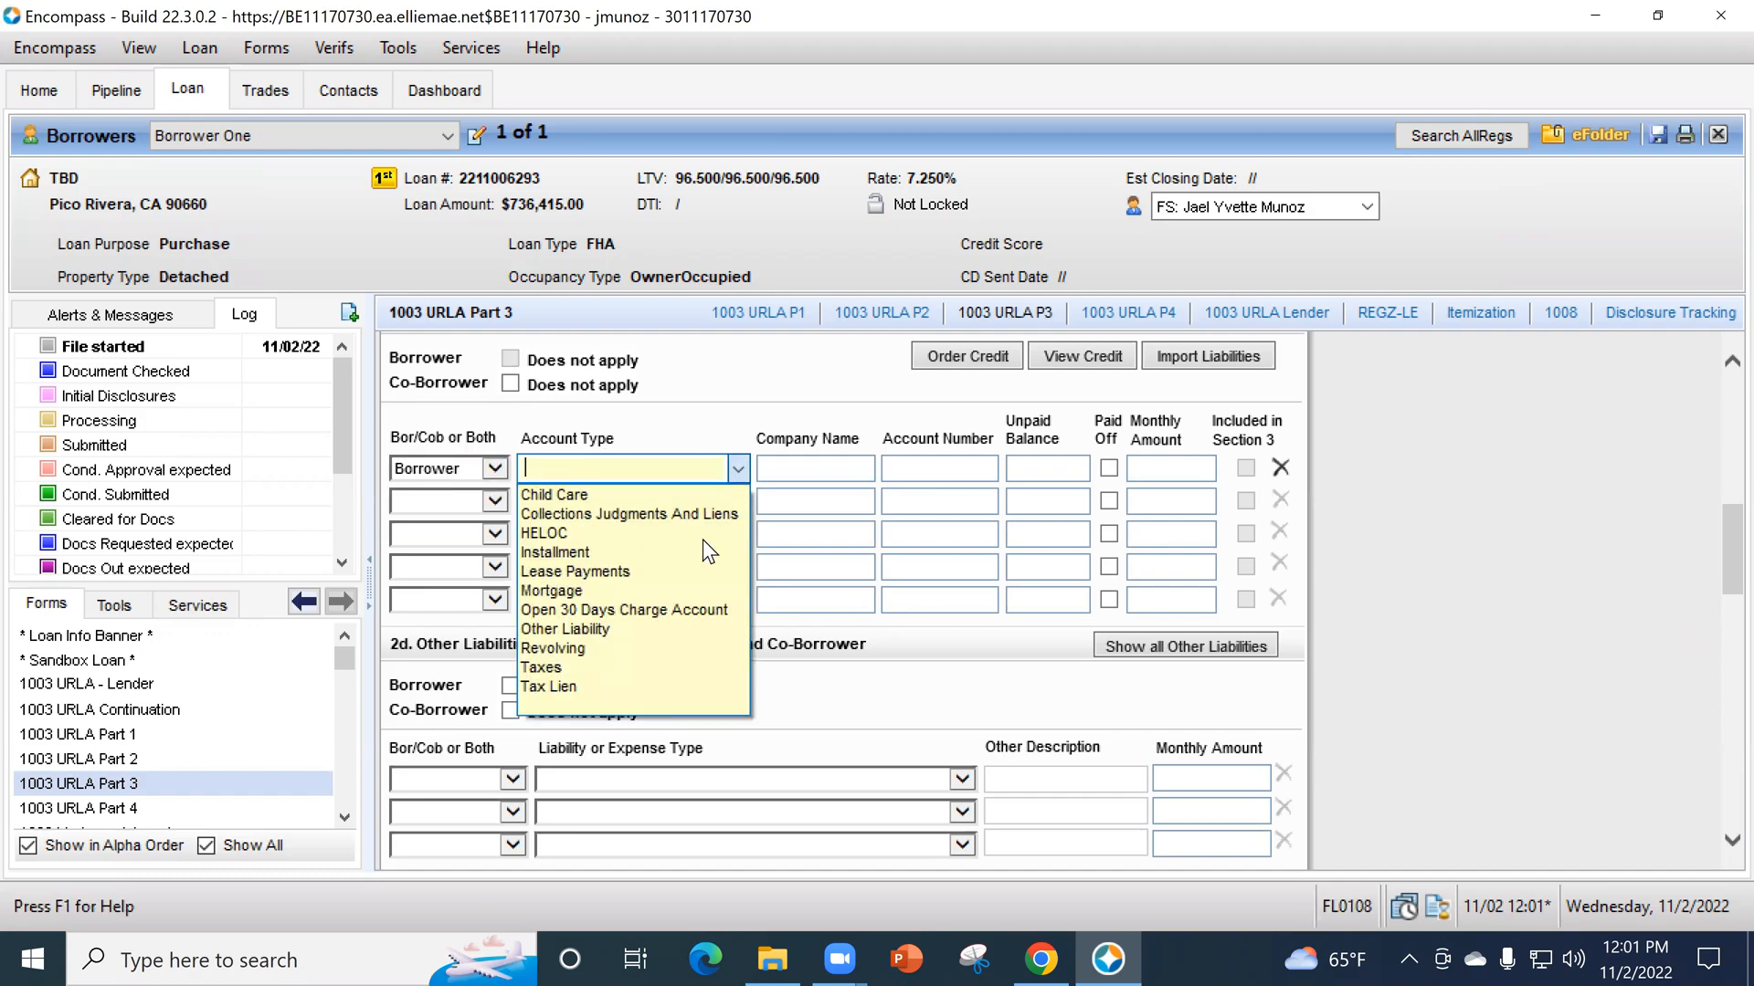
{"action": "left_click", "coordinate": [683, 649]}
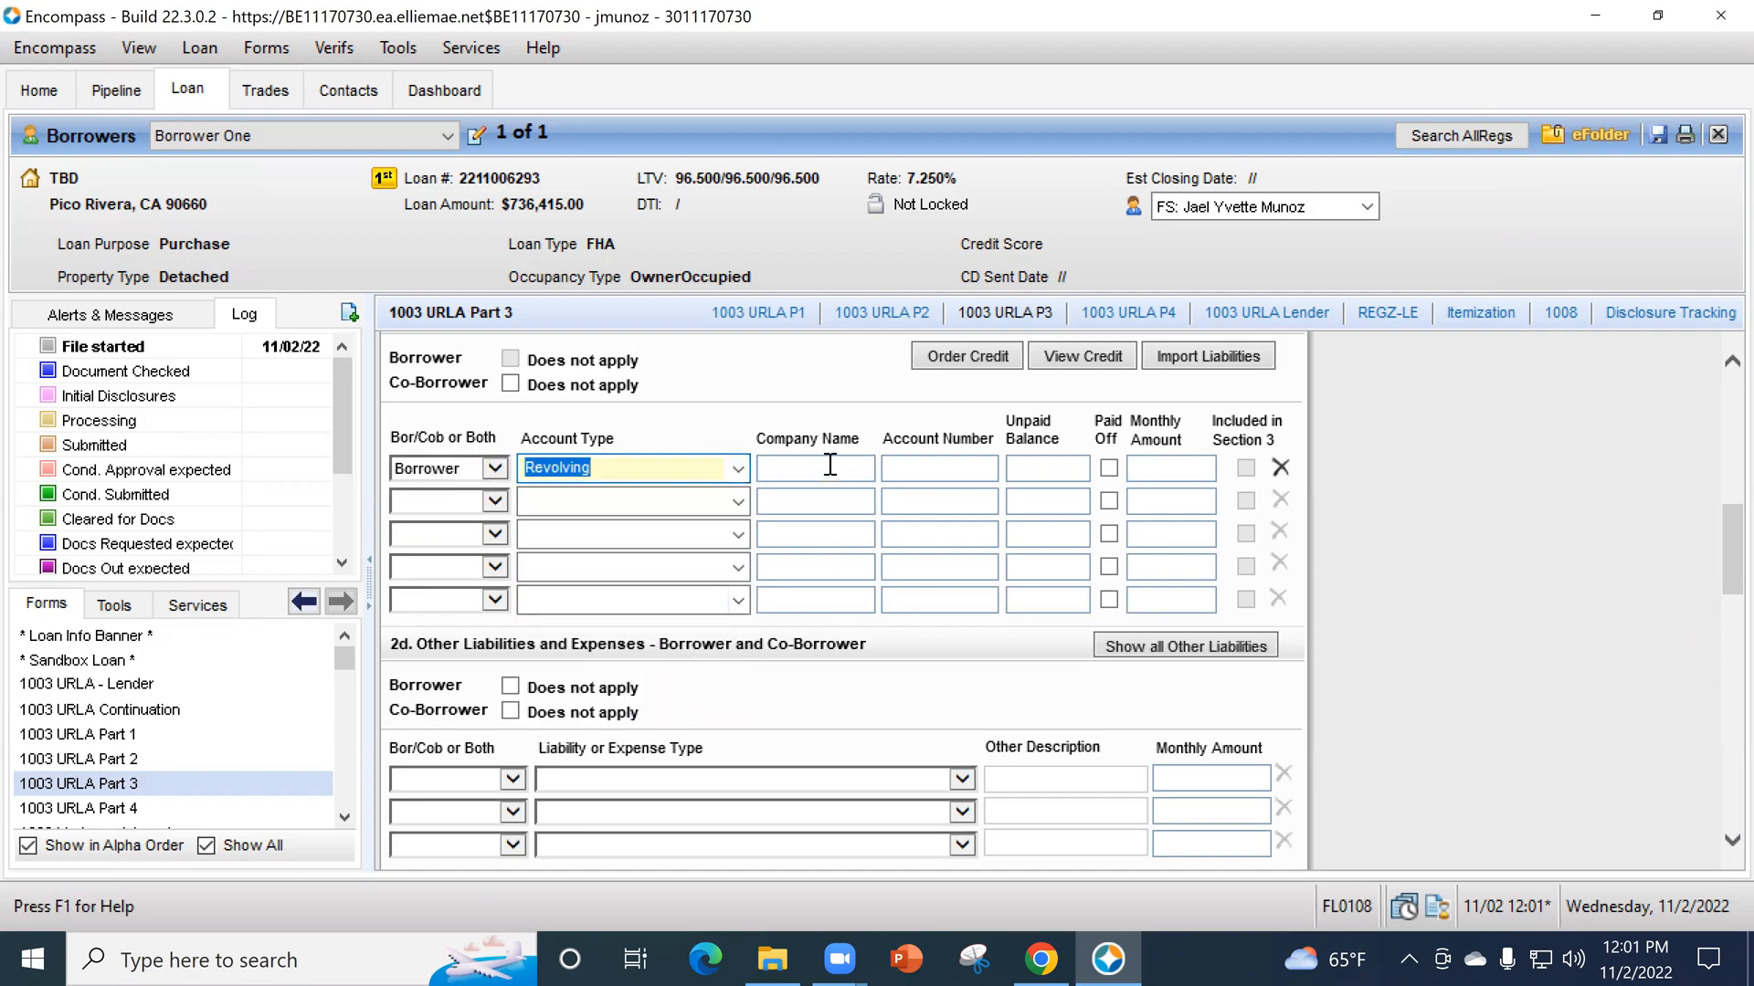
{"action": "left_click", "coordinate": [864, 469]}
{"action": "type", "text": "UTIL"}
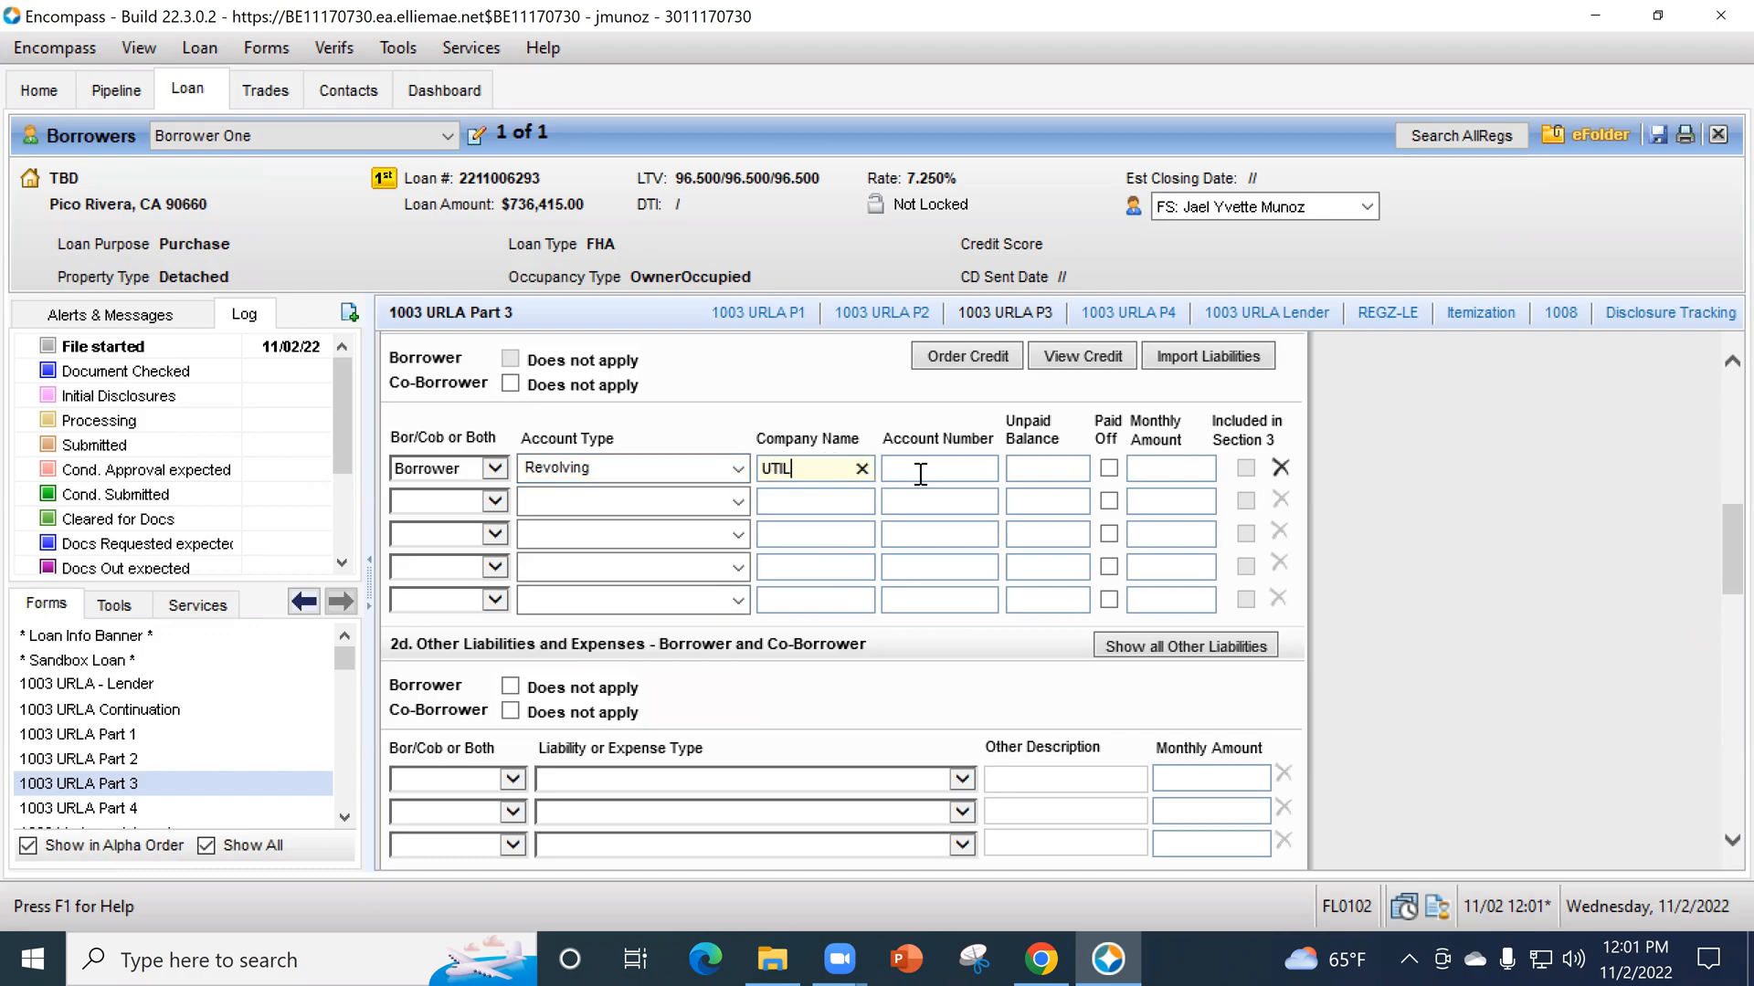
{"action": "key", "text": "Tab"}
{"action": "left_click", "coordinate": [1067, 468]}
{"action": "type", "text": "350.00"}
{"action": "type", "text": "350"}
{"action": "key", "text": "Tab"}
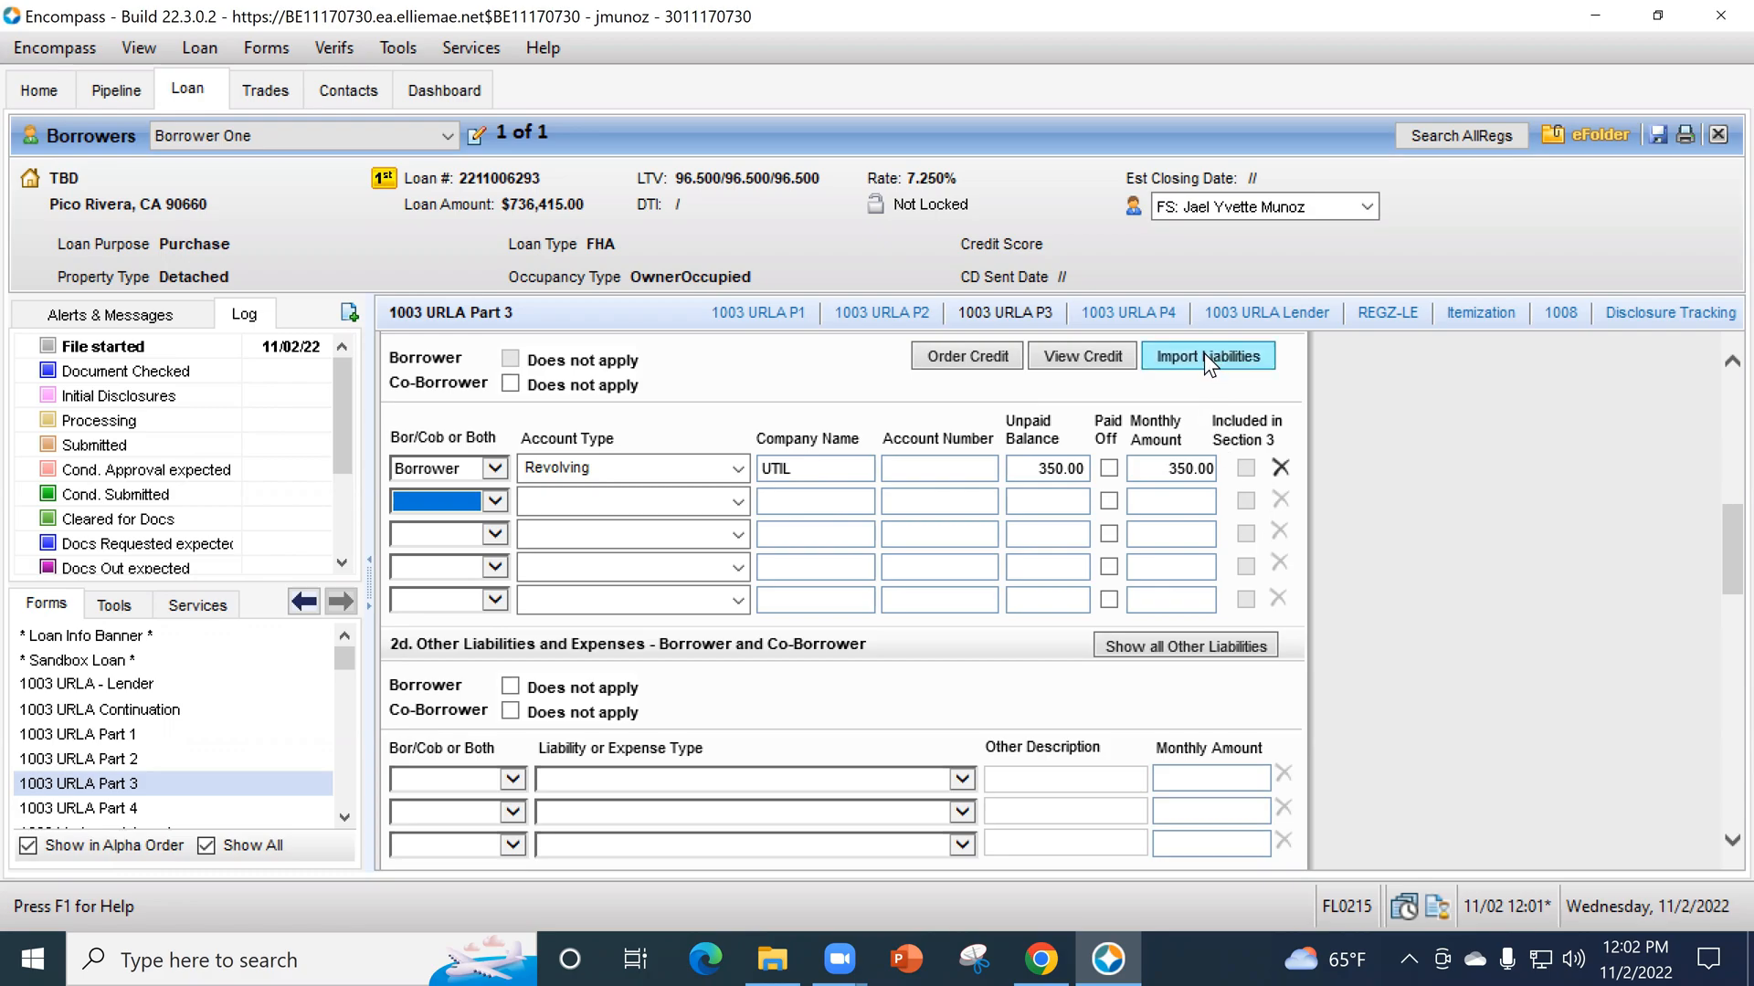
- Open the UTIL liability's VOL entry and enter the creditor comment "This is a Cell Phone Bill"
{"action": "scroll", "coordinate": [1187, 402], "scroll_direction": "up", "scroll_amount": 1}
{"action": "left_click", "coordinate": [1244, 400]}
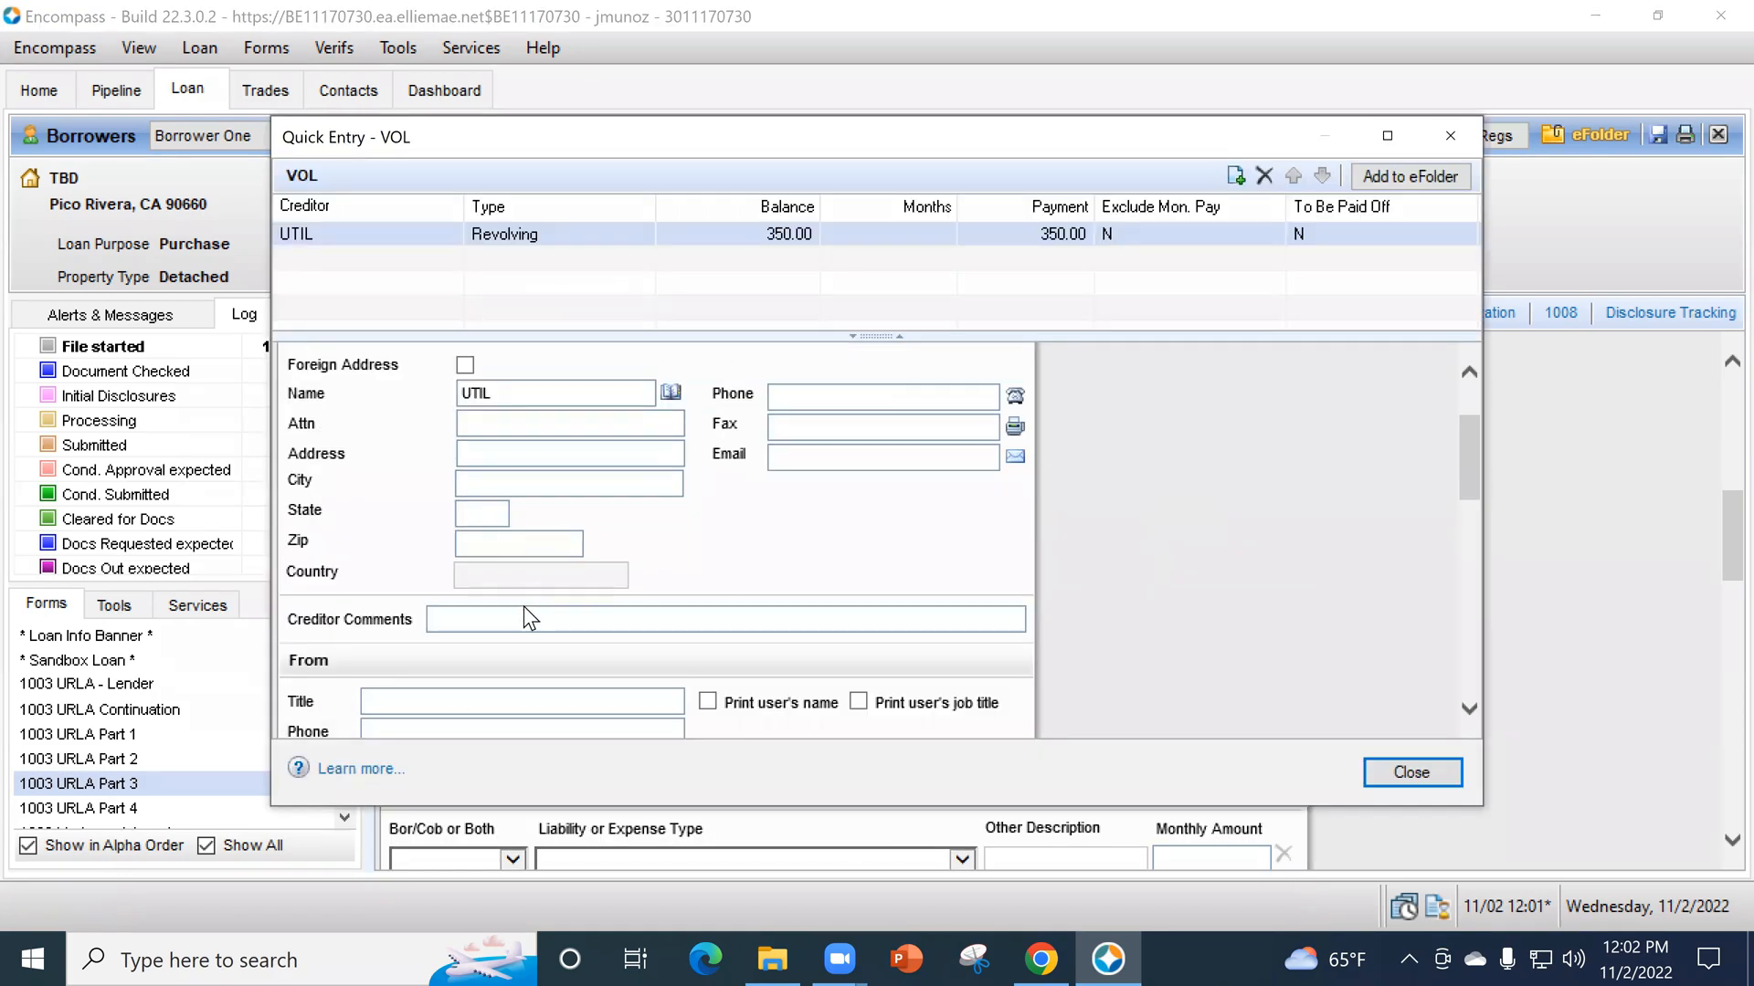
{"action": "left_click", "coordinate": [528, 618]}
{"action": "type", "text": "This is a Cel"}
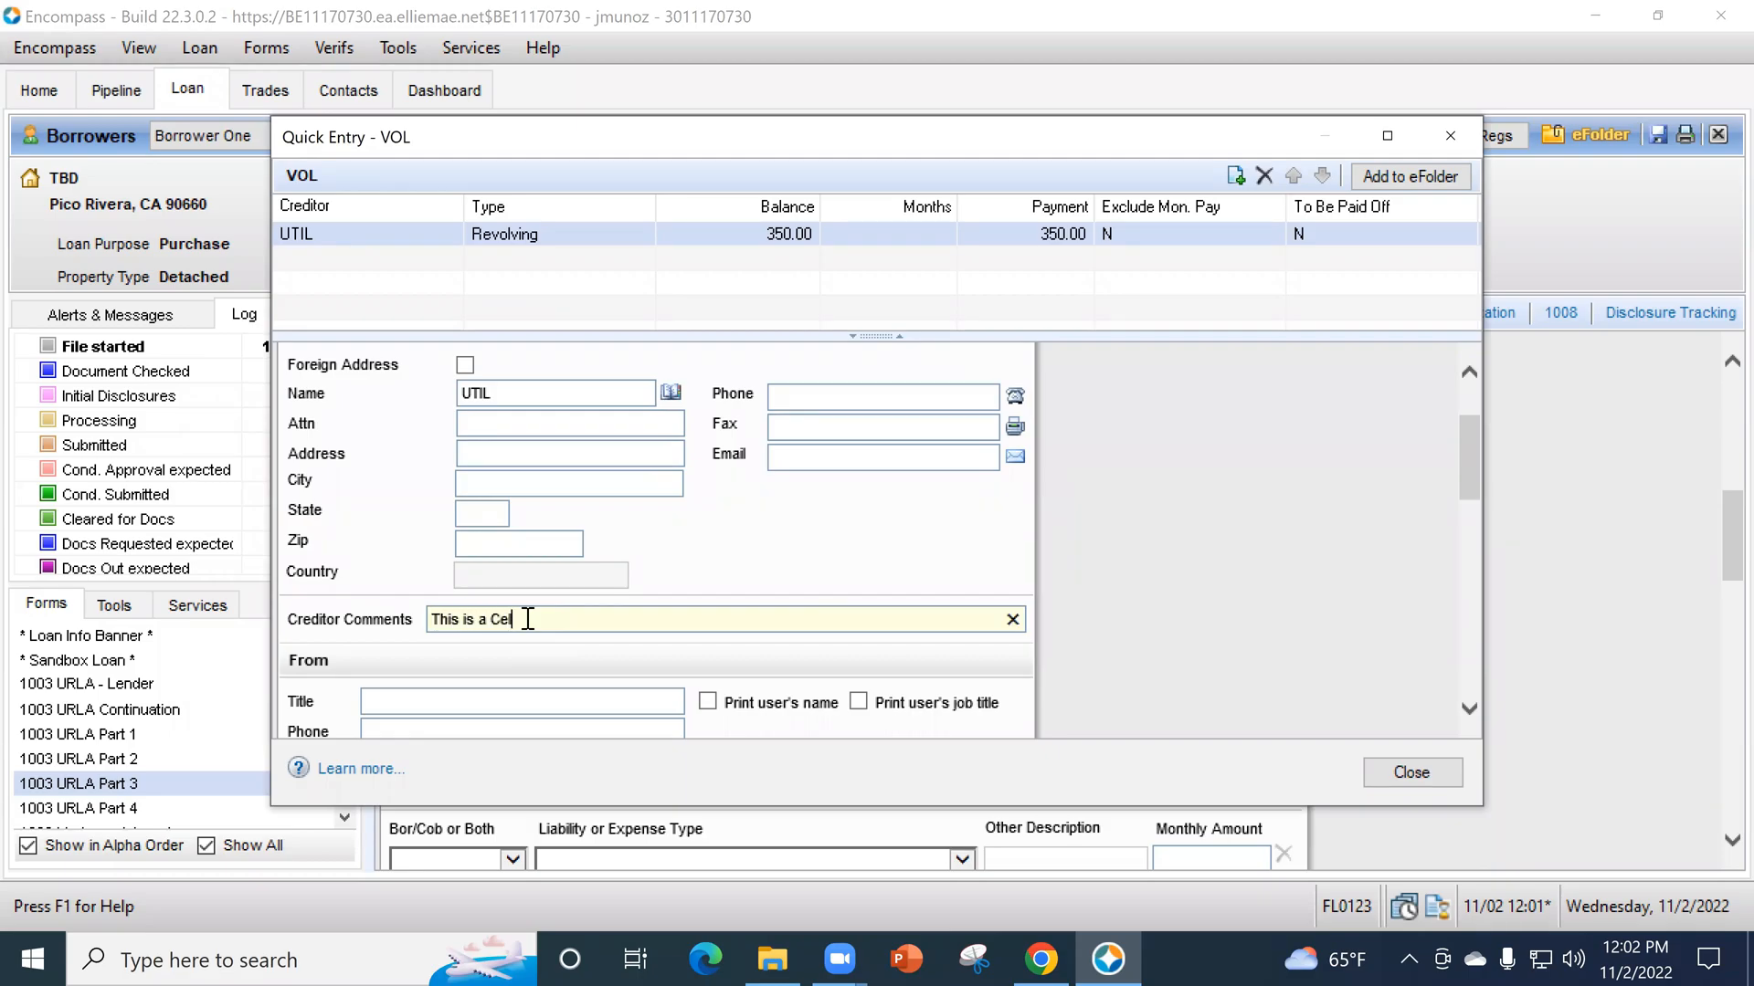
{"action": "type", "text": "l Phone Bill"}
- Set the UTIL debt to be excluded from the URLA liabilities total in its debt information, and close the VOL entry
{"action": "scroll", "coordinate": [665, 645], "scroll_direction": "down", "scroll_amount": 3}
{"action": "scroll", "coordinate": [895, 512], "scroll_direction": "down", "scroll_amount": 7}
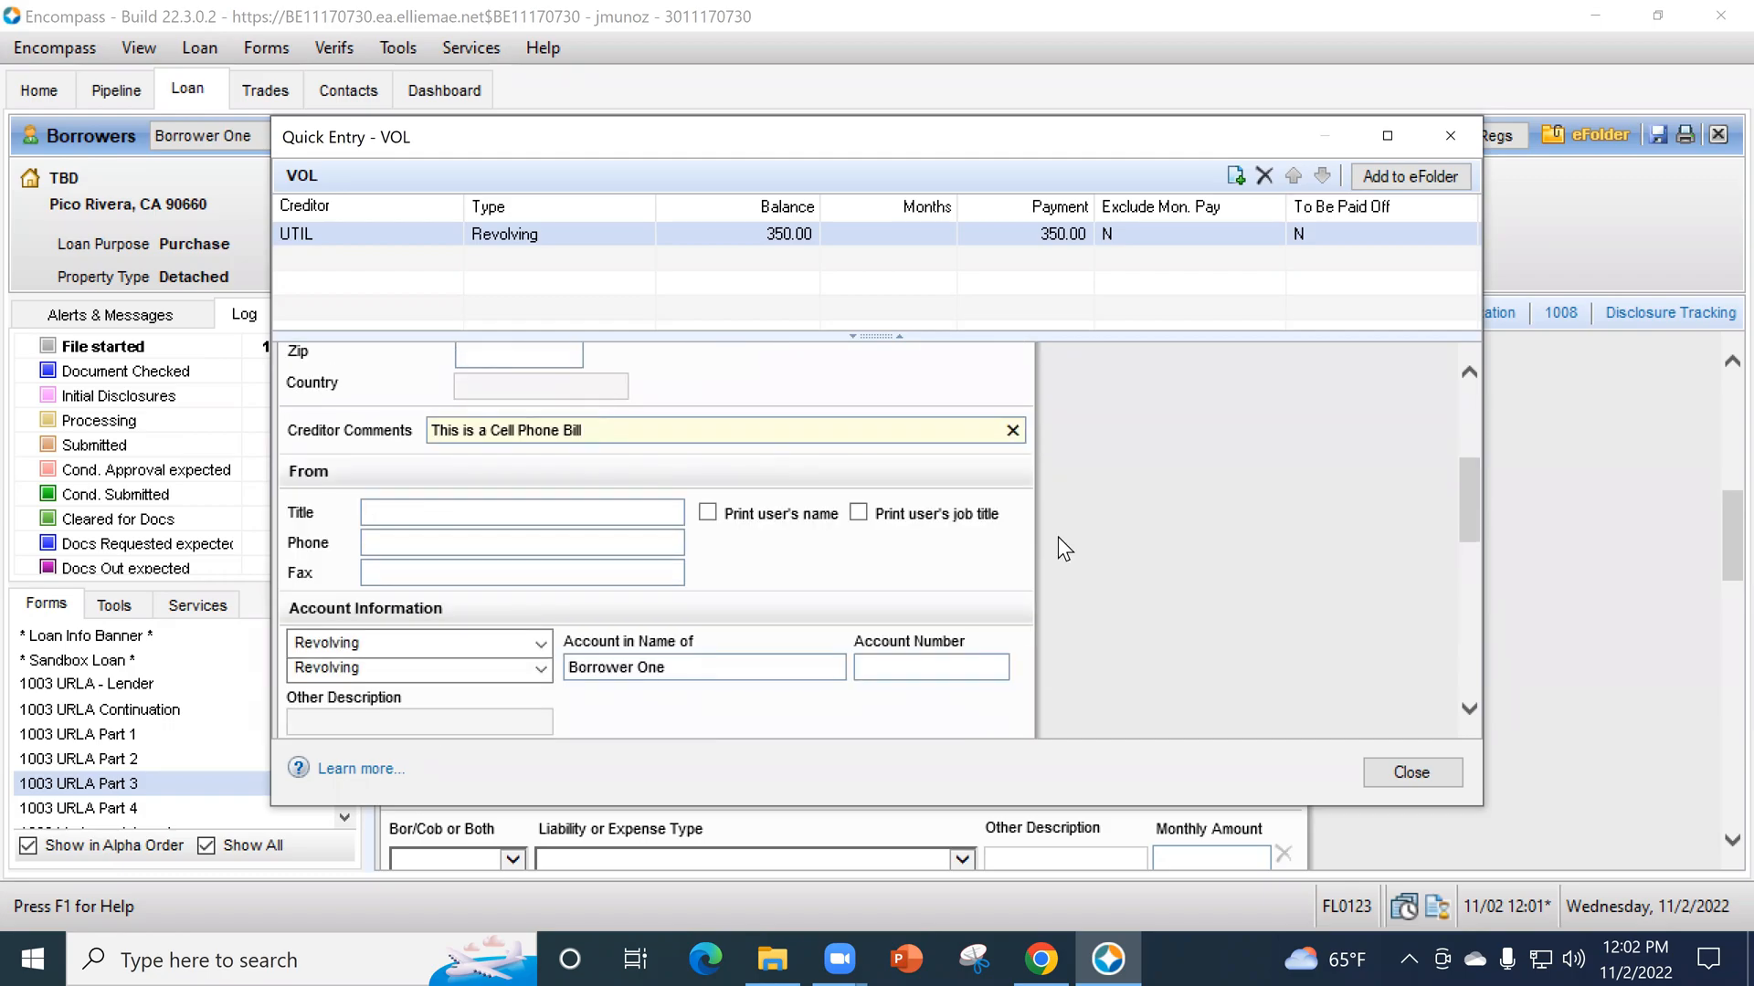
{"action": "scroll", "coordinate": [590, 489], "scroll_direction": "up", "scroll_amount": 6}
{"action": "scroll", "coordinate": [590, 489], "scroll_direction": "up", "scroll_amount": 1}
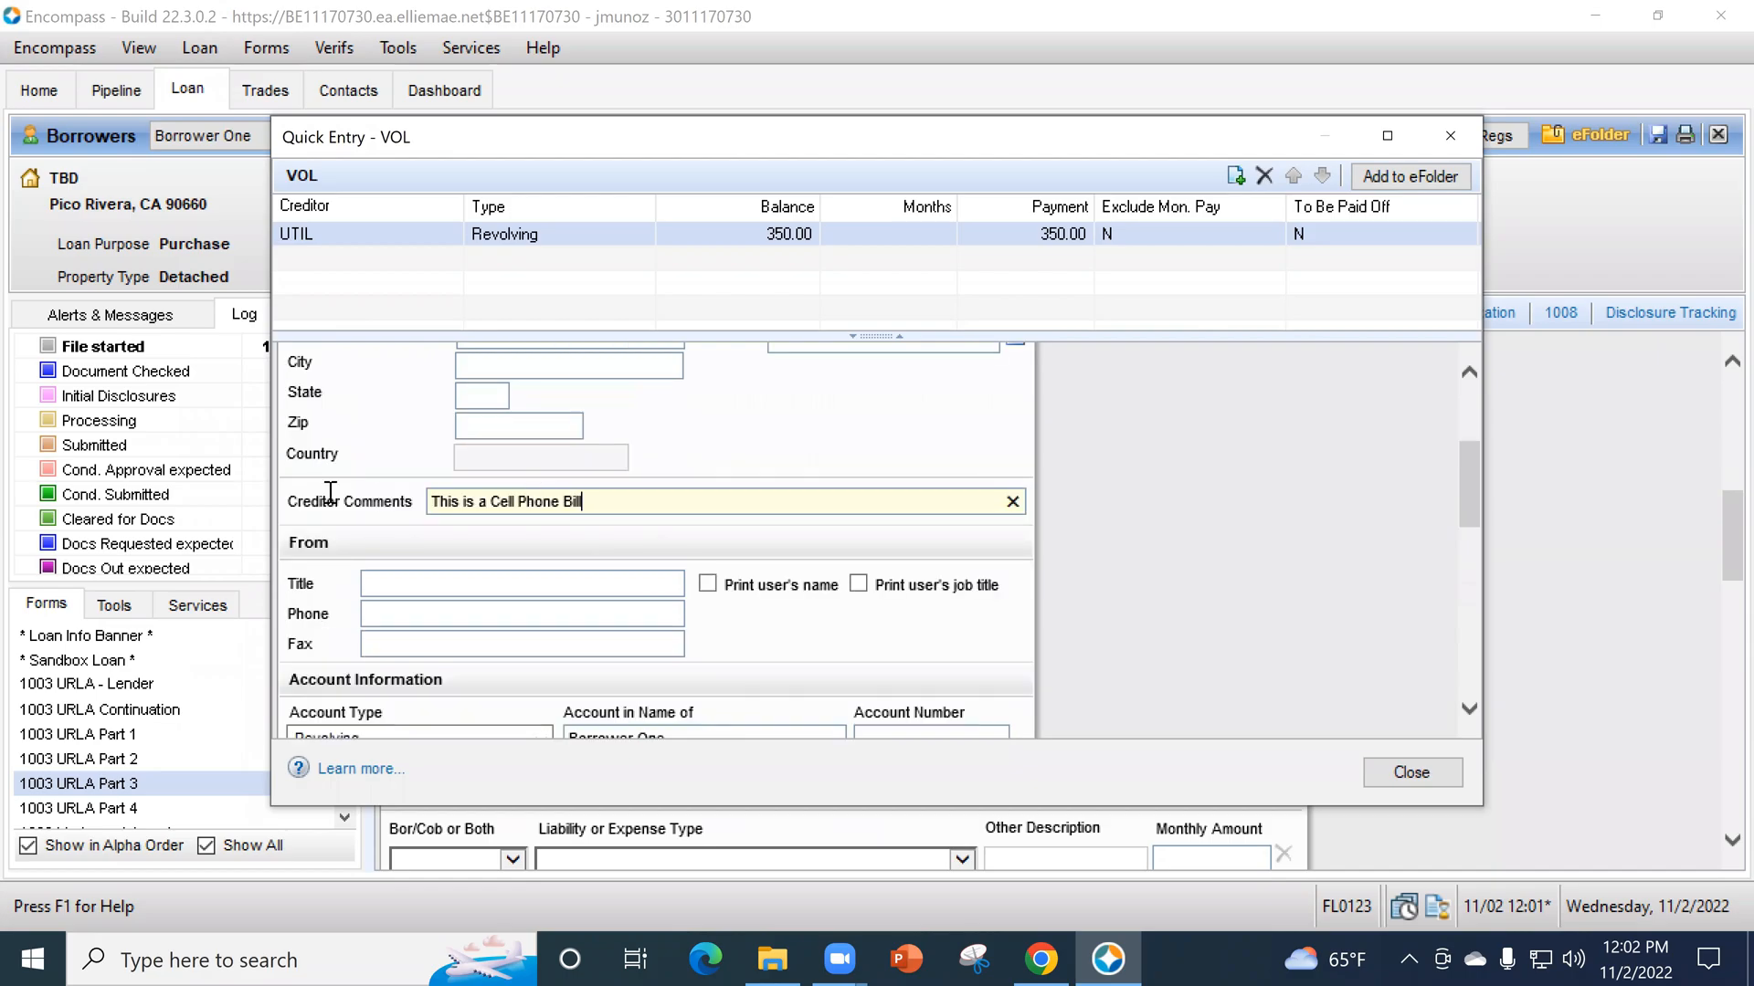
{"action": "scroll", "coordinate": [1237, 521], "scroll_direction": "down", "scroll_amount": 3}
{"action": "scroll", "coordinate": [1238, 516], "scroll_direction": "down", "scroll_amount": 3}
{"action": "scroll", "coordinate": [1224, 530], "scroll_direction": "up", "scroll_amount": 4}
{"action": "scroll", "coordinate": [1178, 562], "scroll_direction": "up", "scroll_amount": 1}
{"action": "scroll", "coordinate": [1132, 542], "scroll_direction": "down", "scroll_amount": 7}
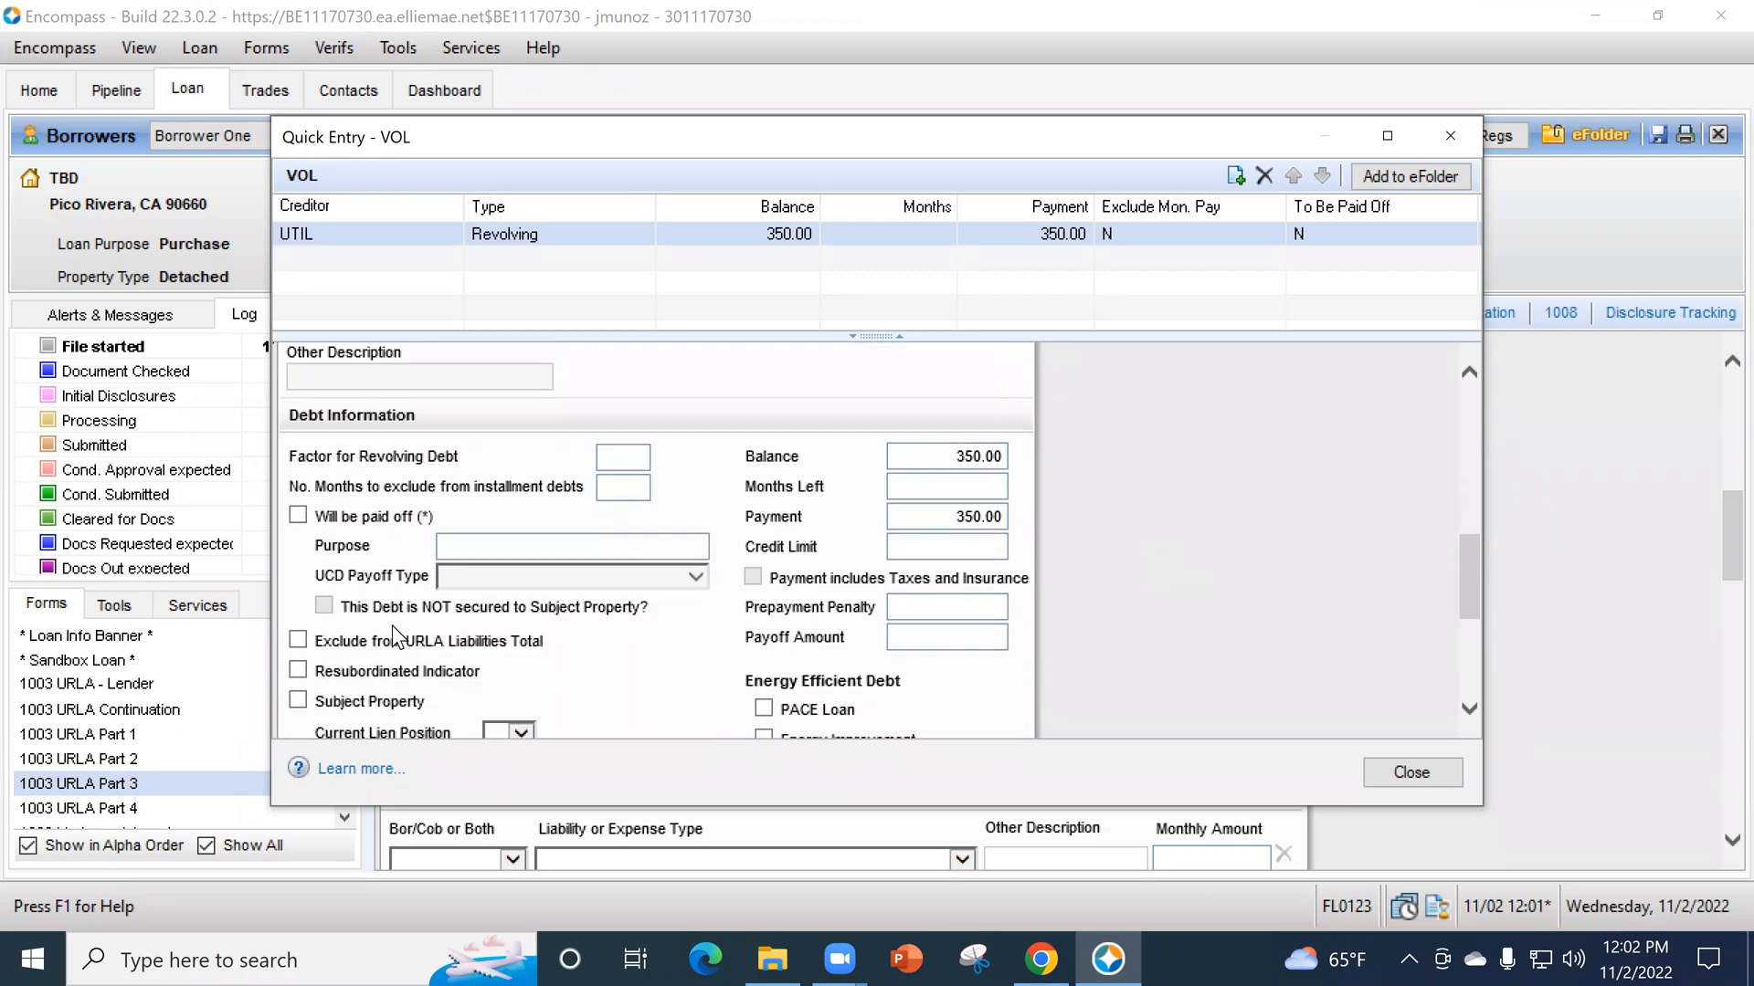
{"action": "left_click", "coordinate": [301, 643]}
{"action": "left_click", "coordinate": [1406, 774]}
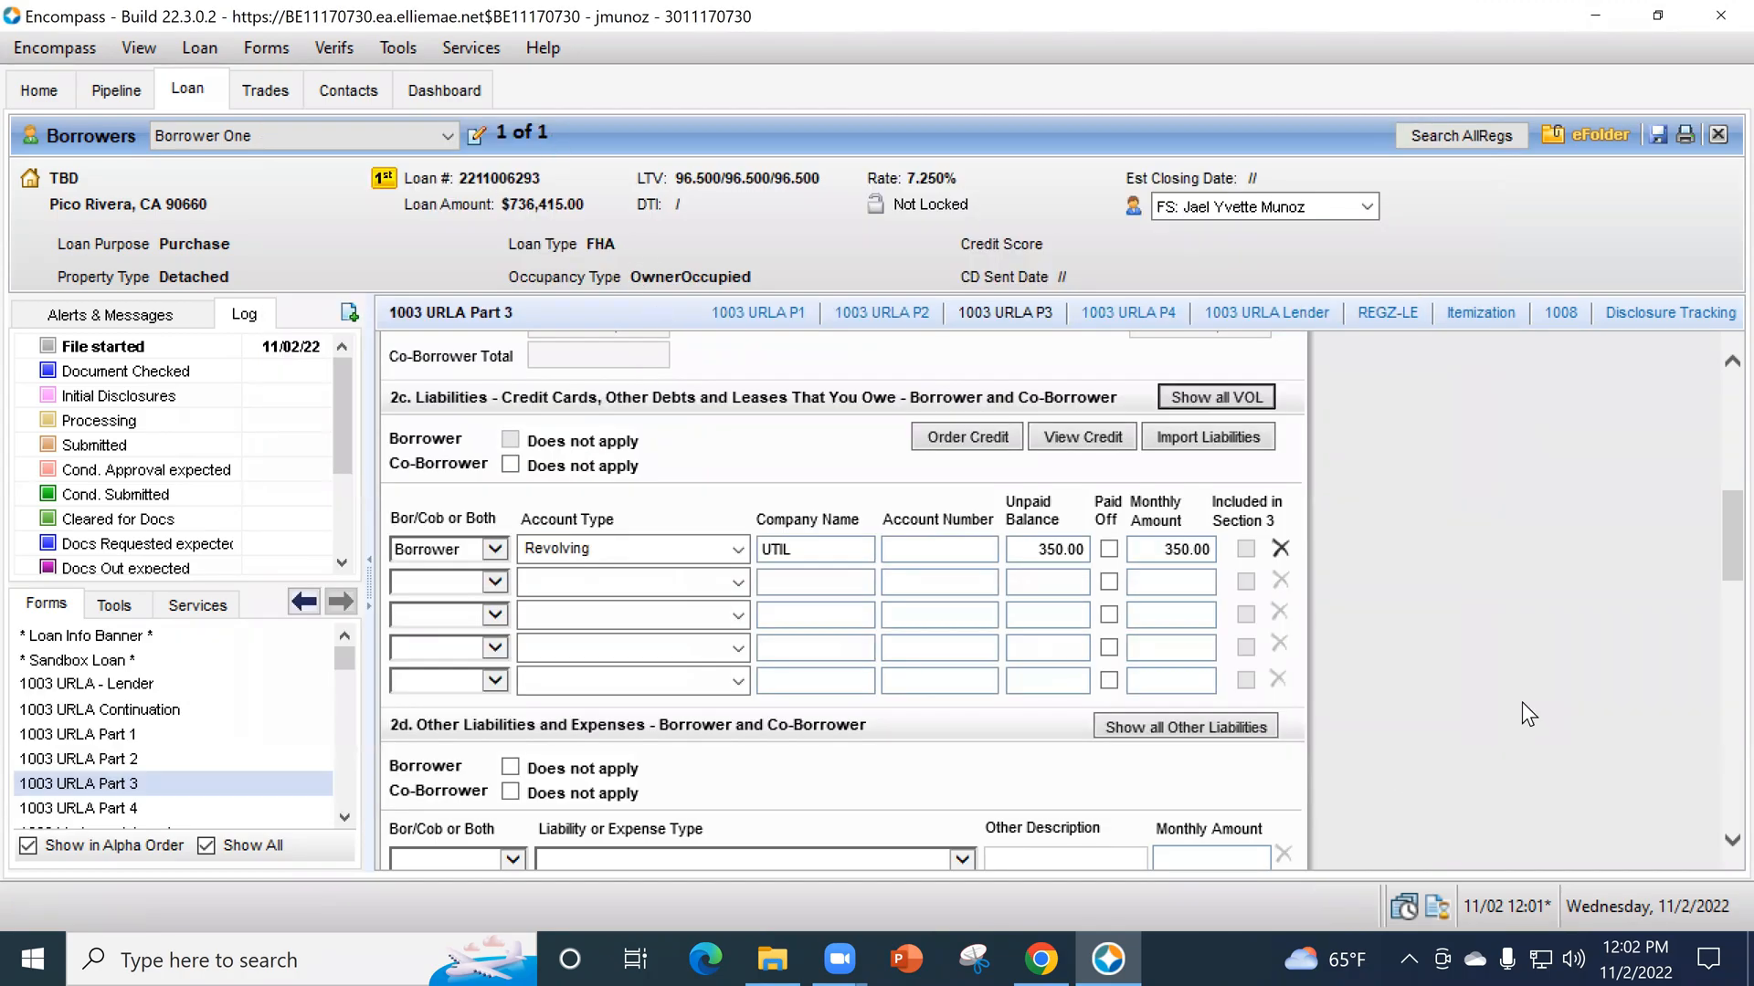
- Assign the second liability row in section 2c to Borrower with the account type Installment
{"action": "scroll", "coordinate": [1521, 702], "scroll_direction": "down", "scroll_amount": 3}
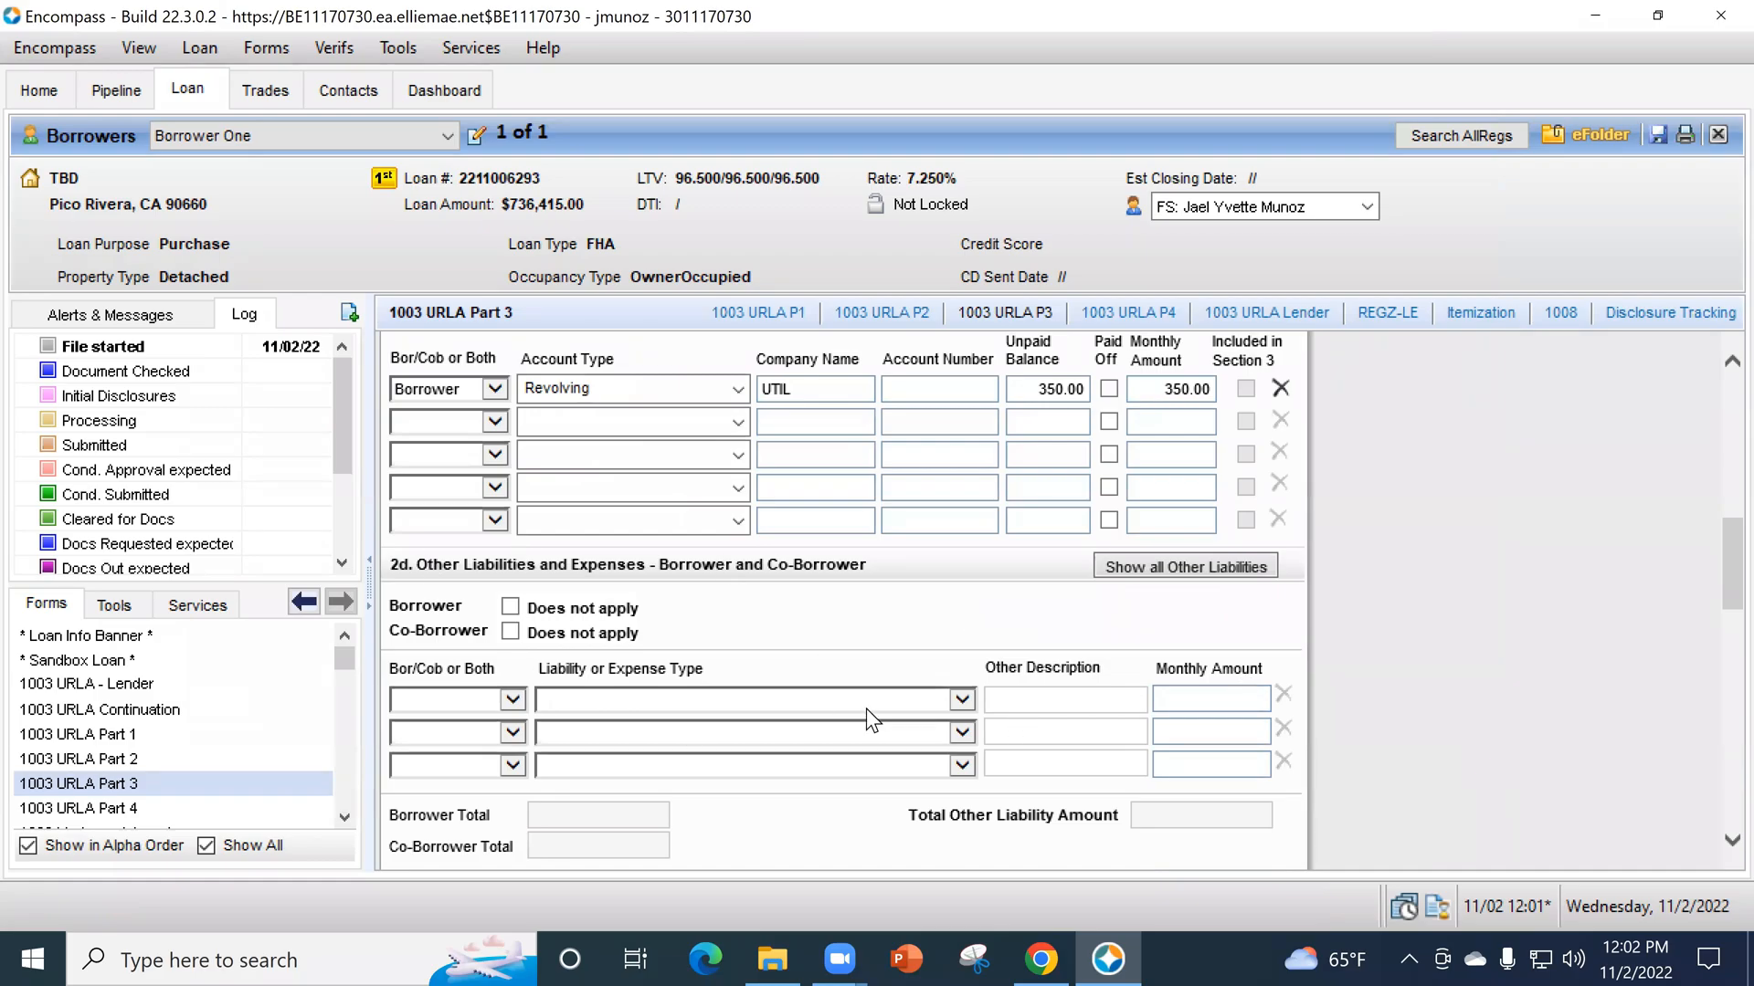
{"action": "left_click", "coordinate": [493, 421]}
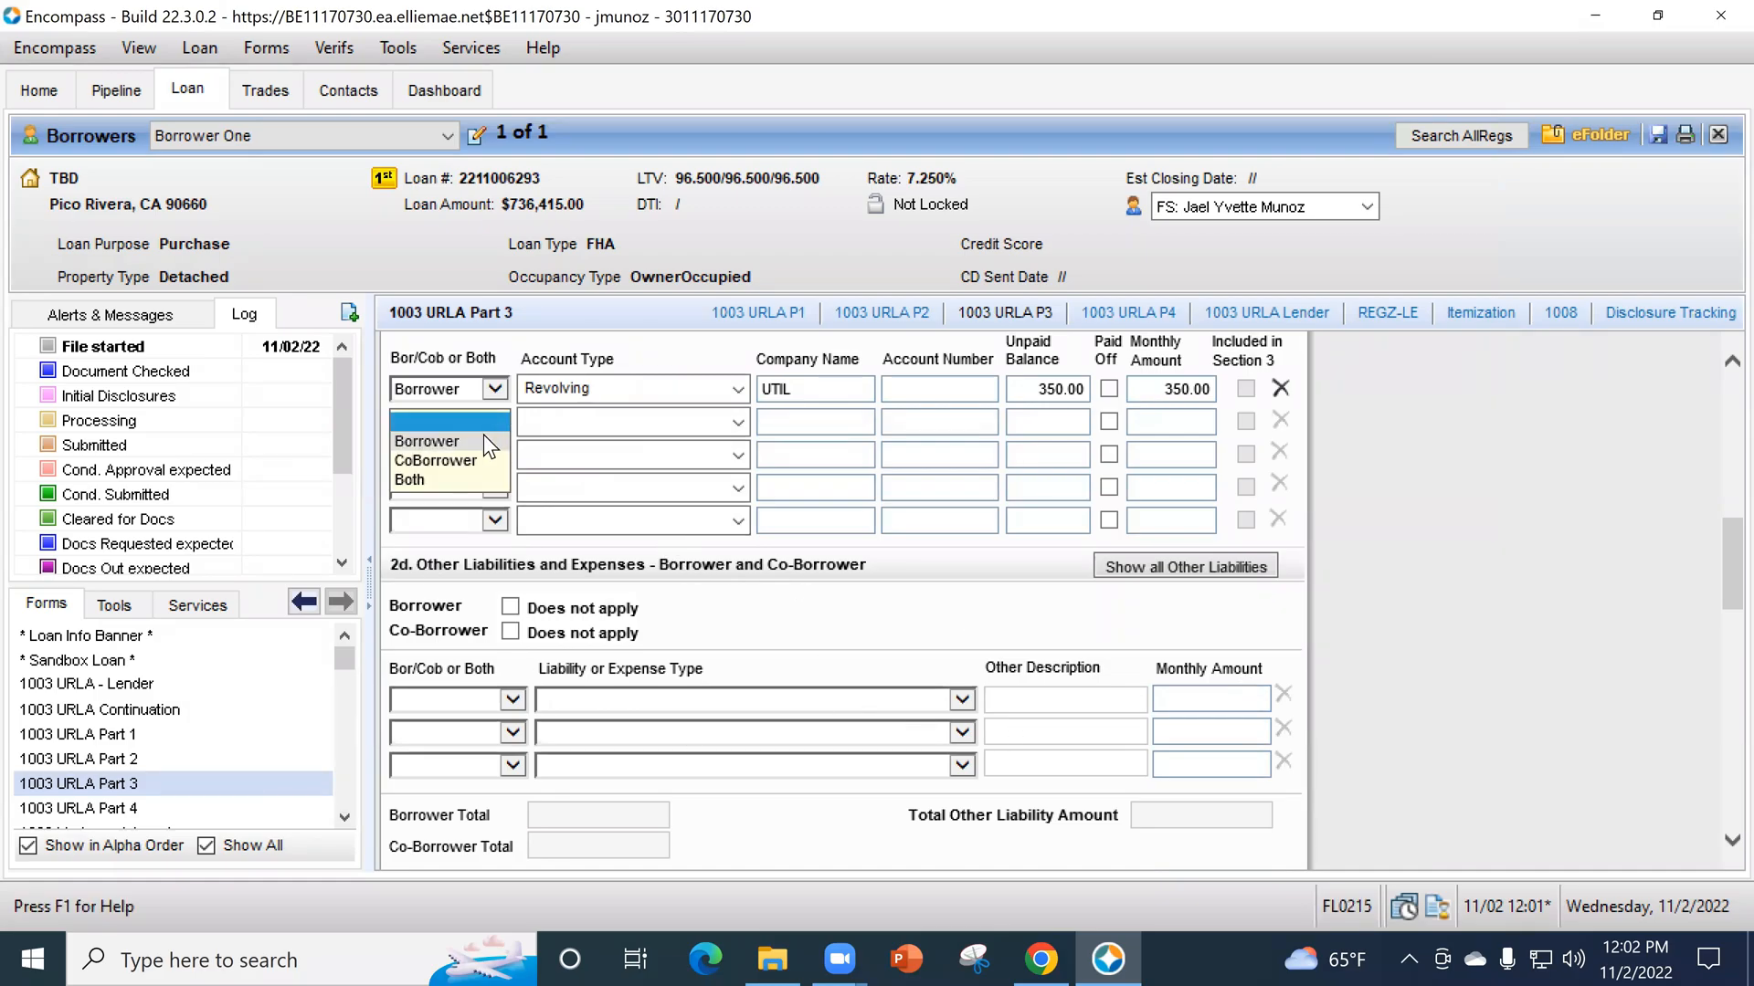
{"action": "left_click", "coordinate": [484, 441]}
{"action": "left_click", "coordinate": [697, 422]}
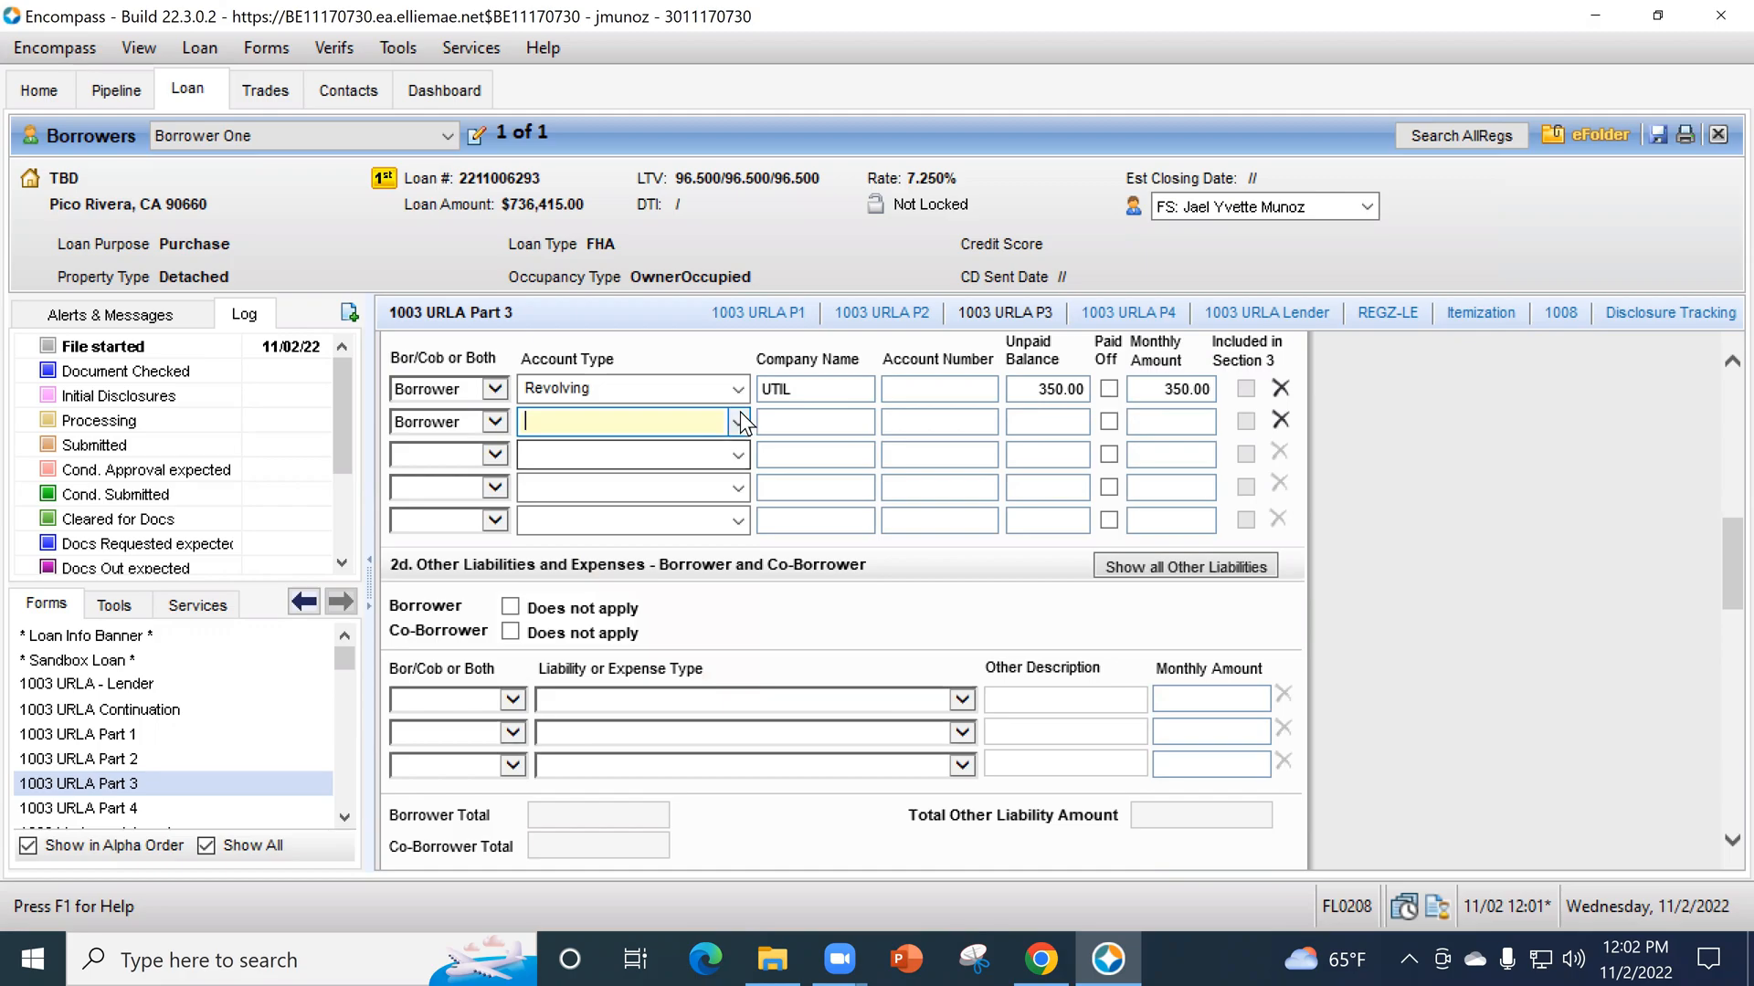
{"action": "left_click", "coordinate": [743, 422]}
{"action": "left_click", "coordinate": [670, 502]}
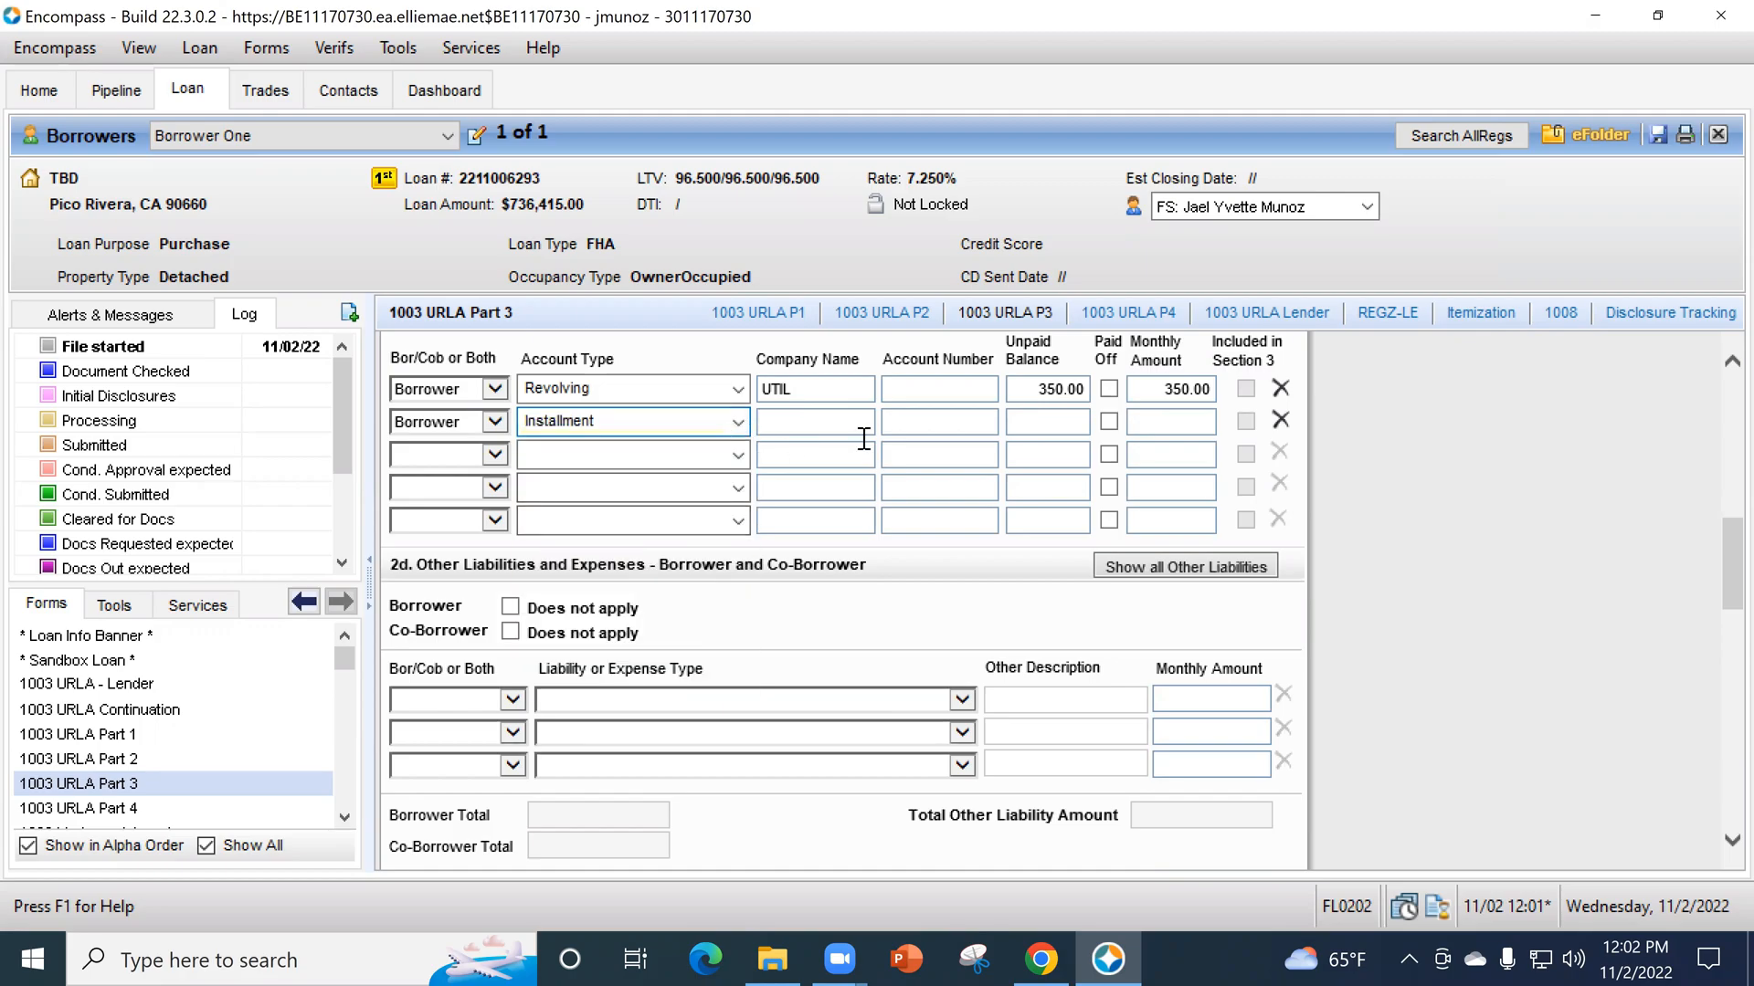
- Complete the second liability row with company COUNTY OF LA, an account number, an unpaid balance of 750 and a monthly amount of 750
{"action": "key", "text": "Tab"}
{"action": "type", "text": "COUNTY"}
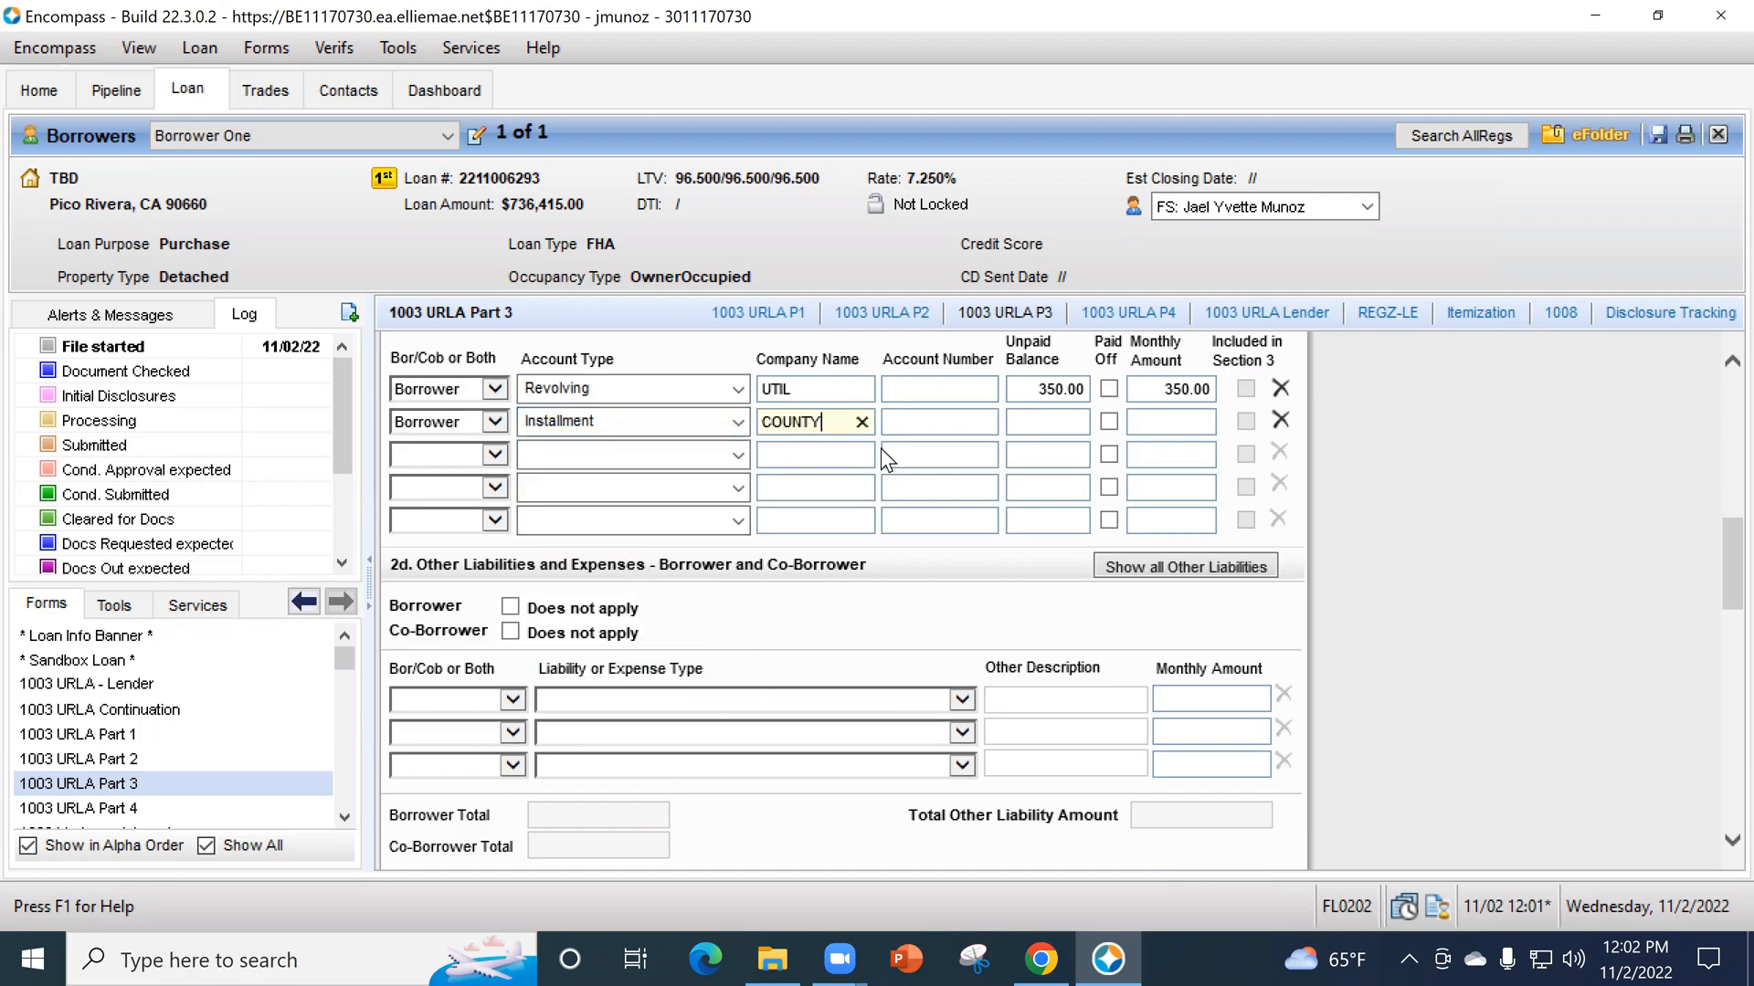
{"action": "type", "text": " P"}
{"action": "type", "text": "F LA"}
{"action": "key", "text": "Tab"}
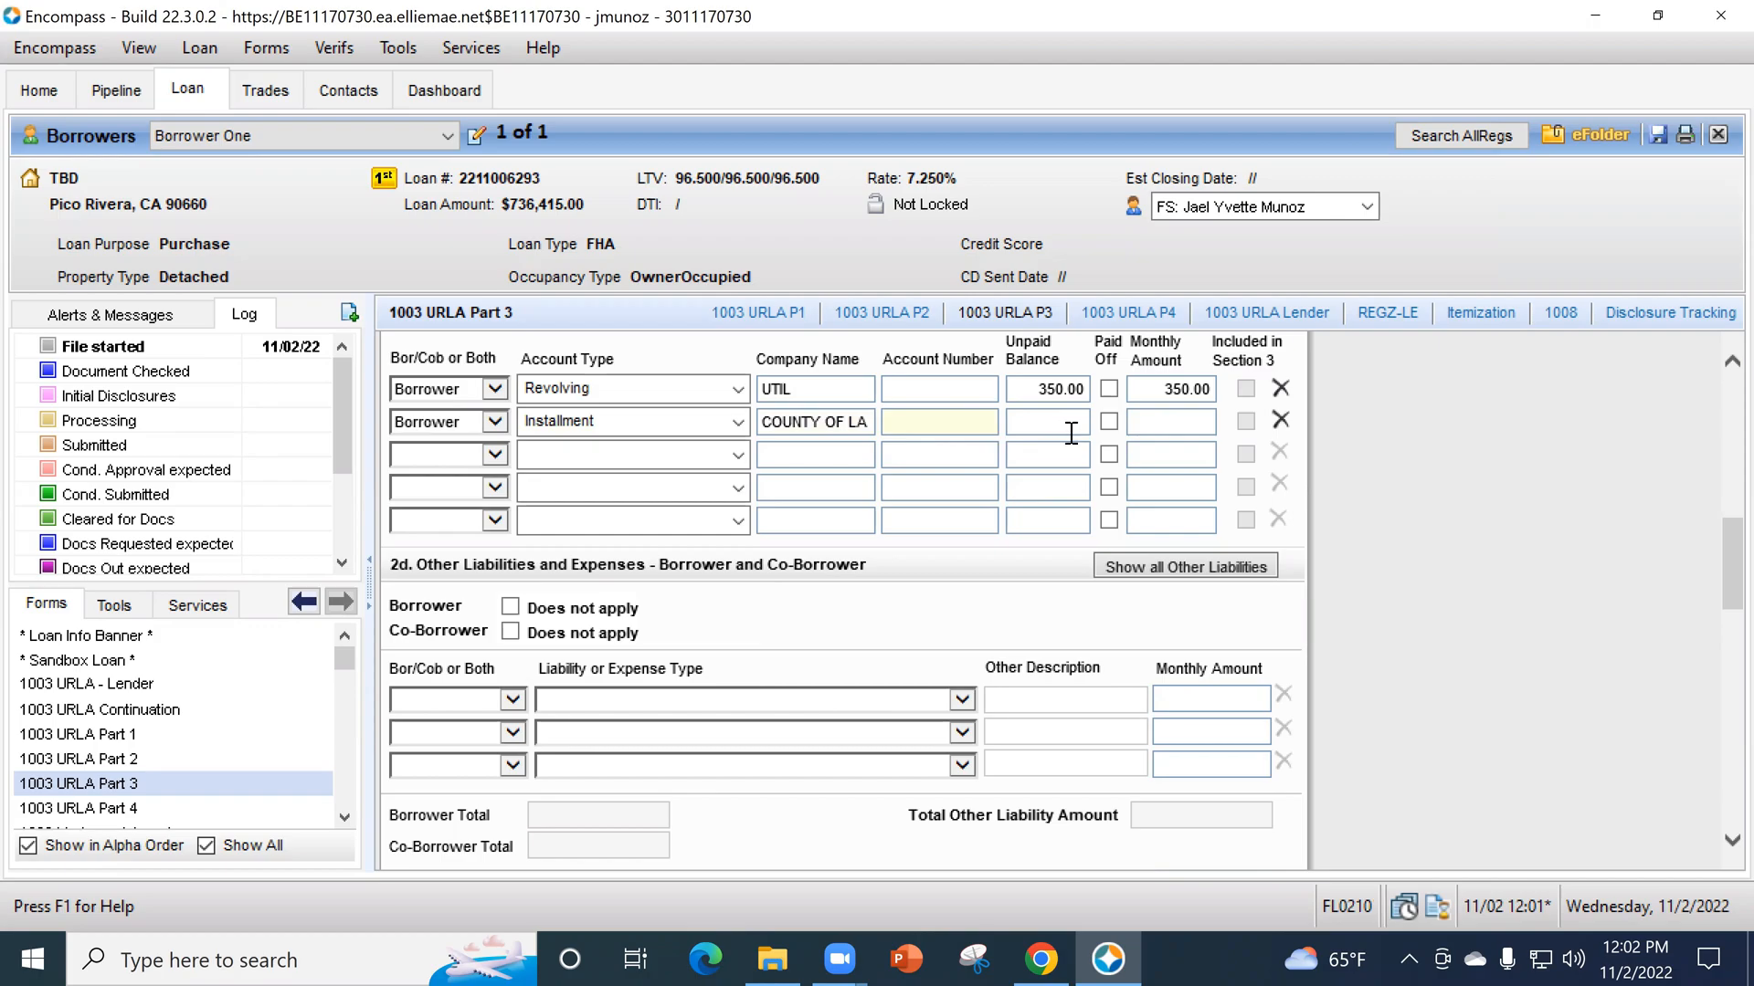
{"action": "type", "text": "1234"}
{"action": "key", "text": "Tab"}
{"action": "type", "text": "750"}
{"action": "key", "text": "Tab"}
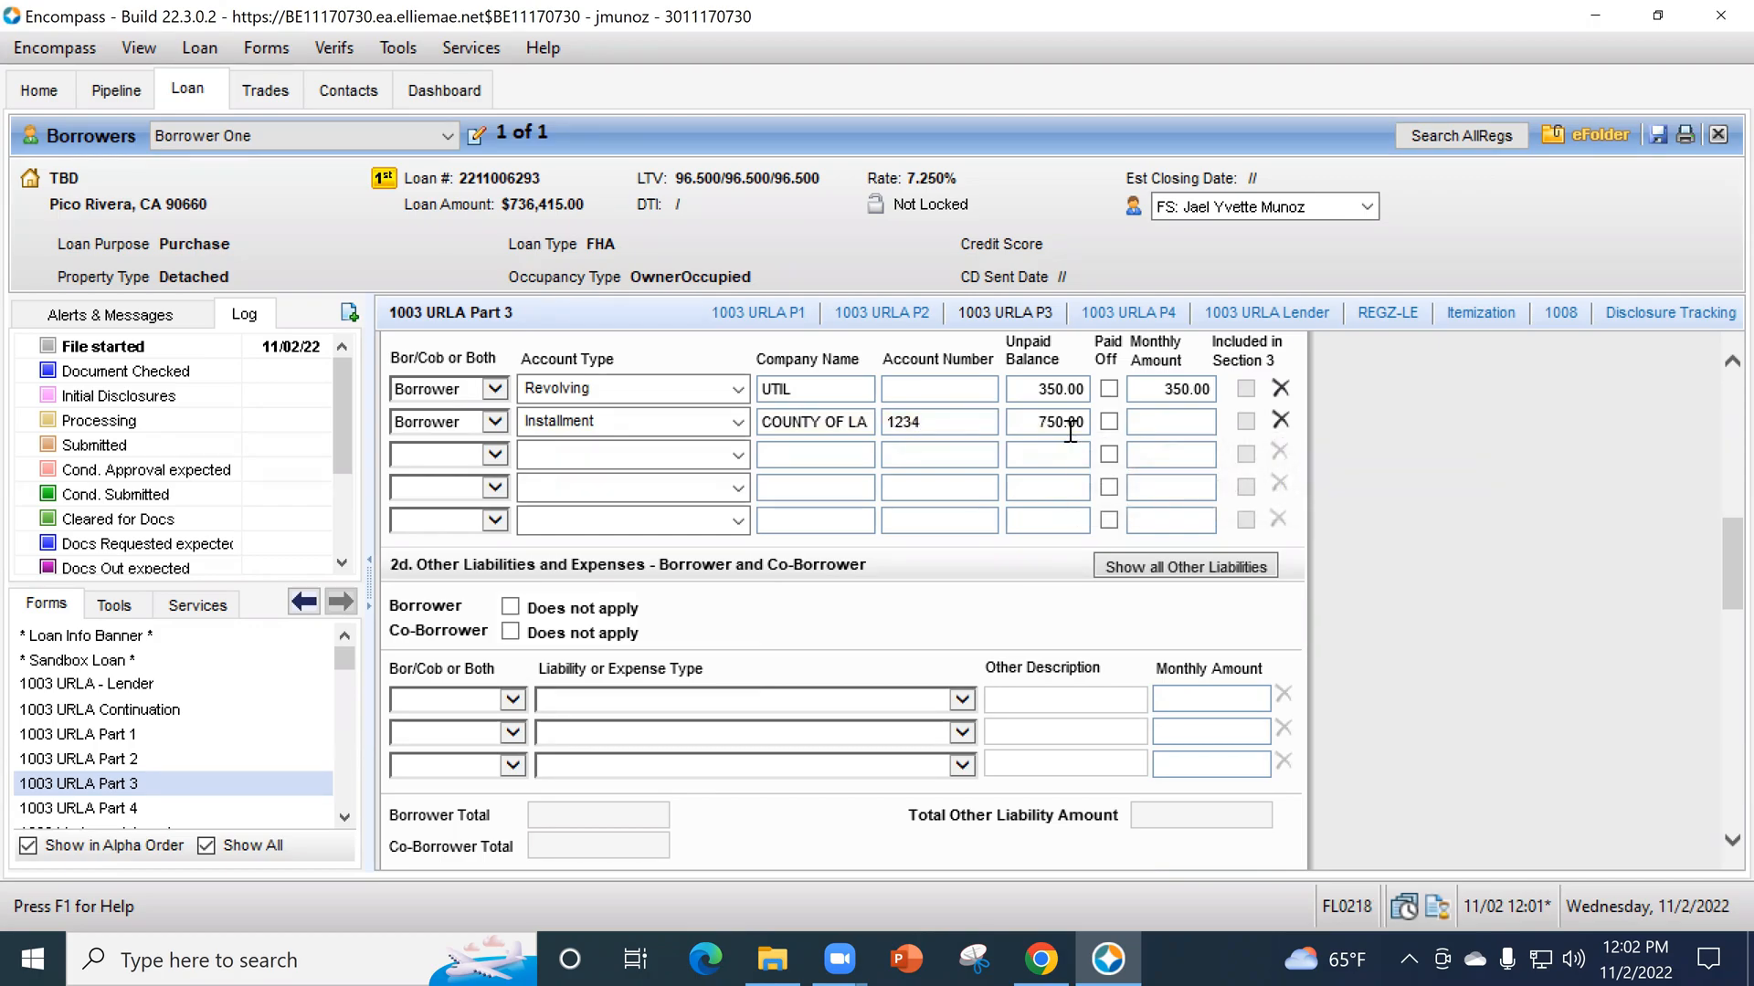
{"action": "type", "text": "750"}
{"action": "key", "text": "Tab"}
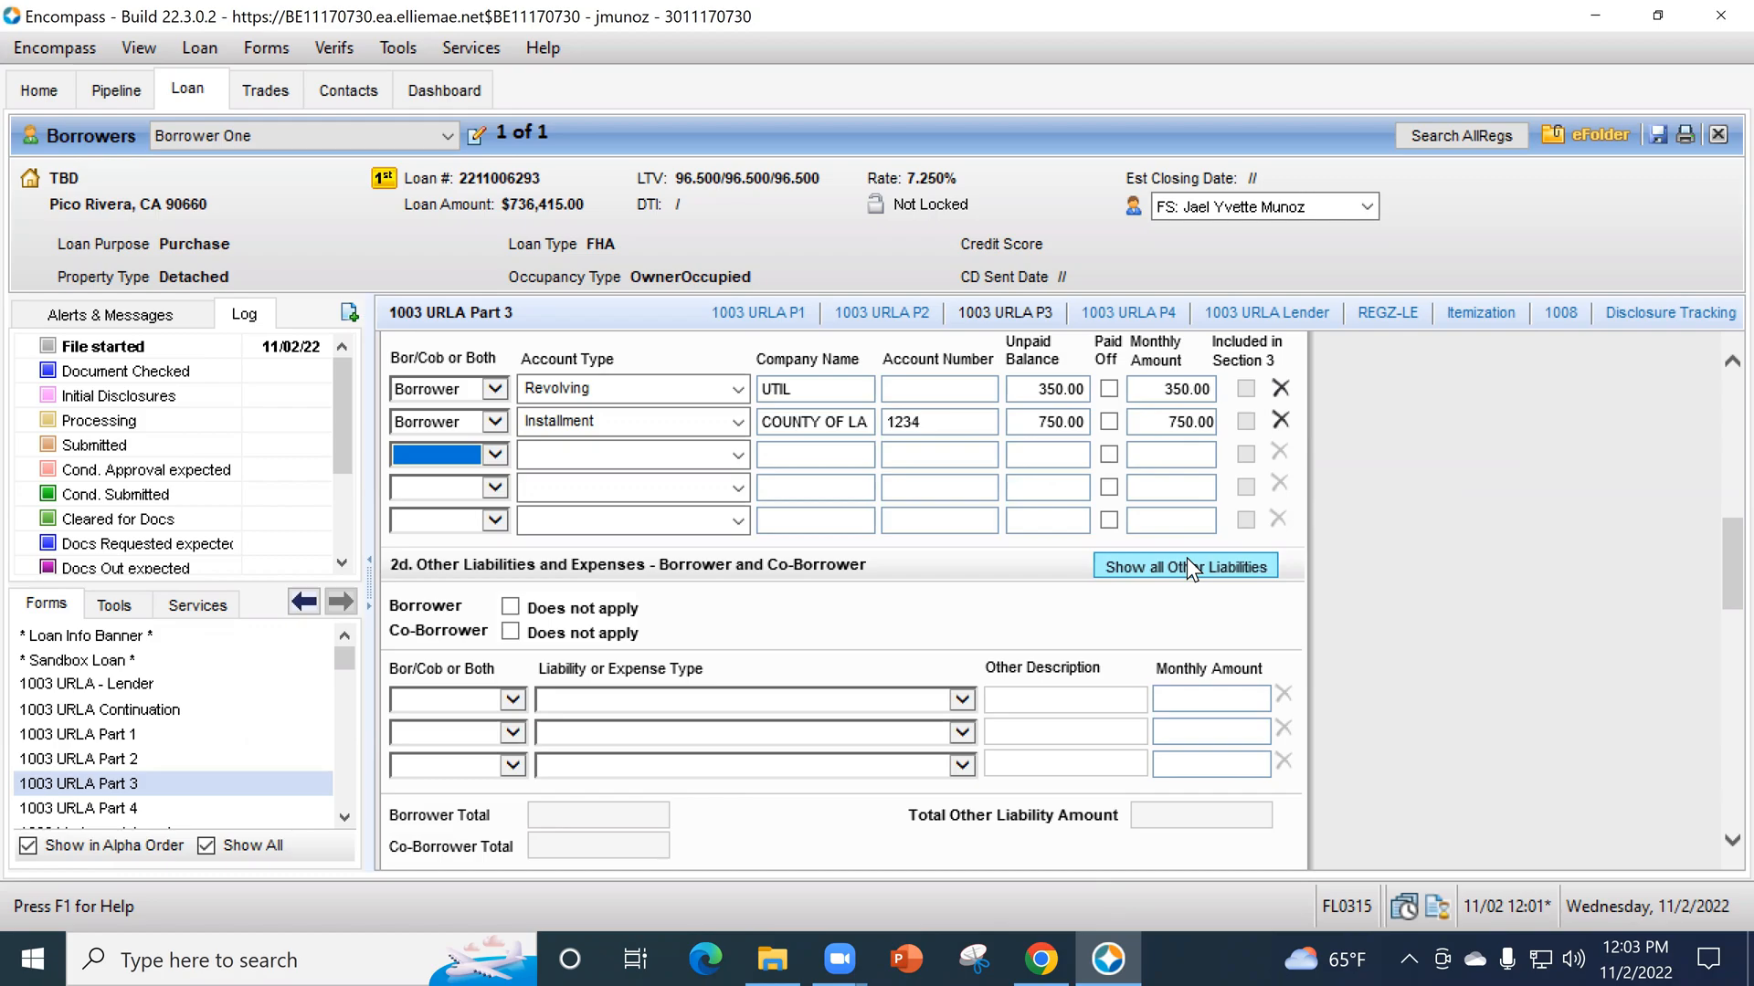
- Set the account type of the third liability row in section 2c to Lease Payments
{"action": "left_click", "coordinate": [740, 459]}
{"action": "left_click", "coordinate": [736, 457]}
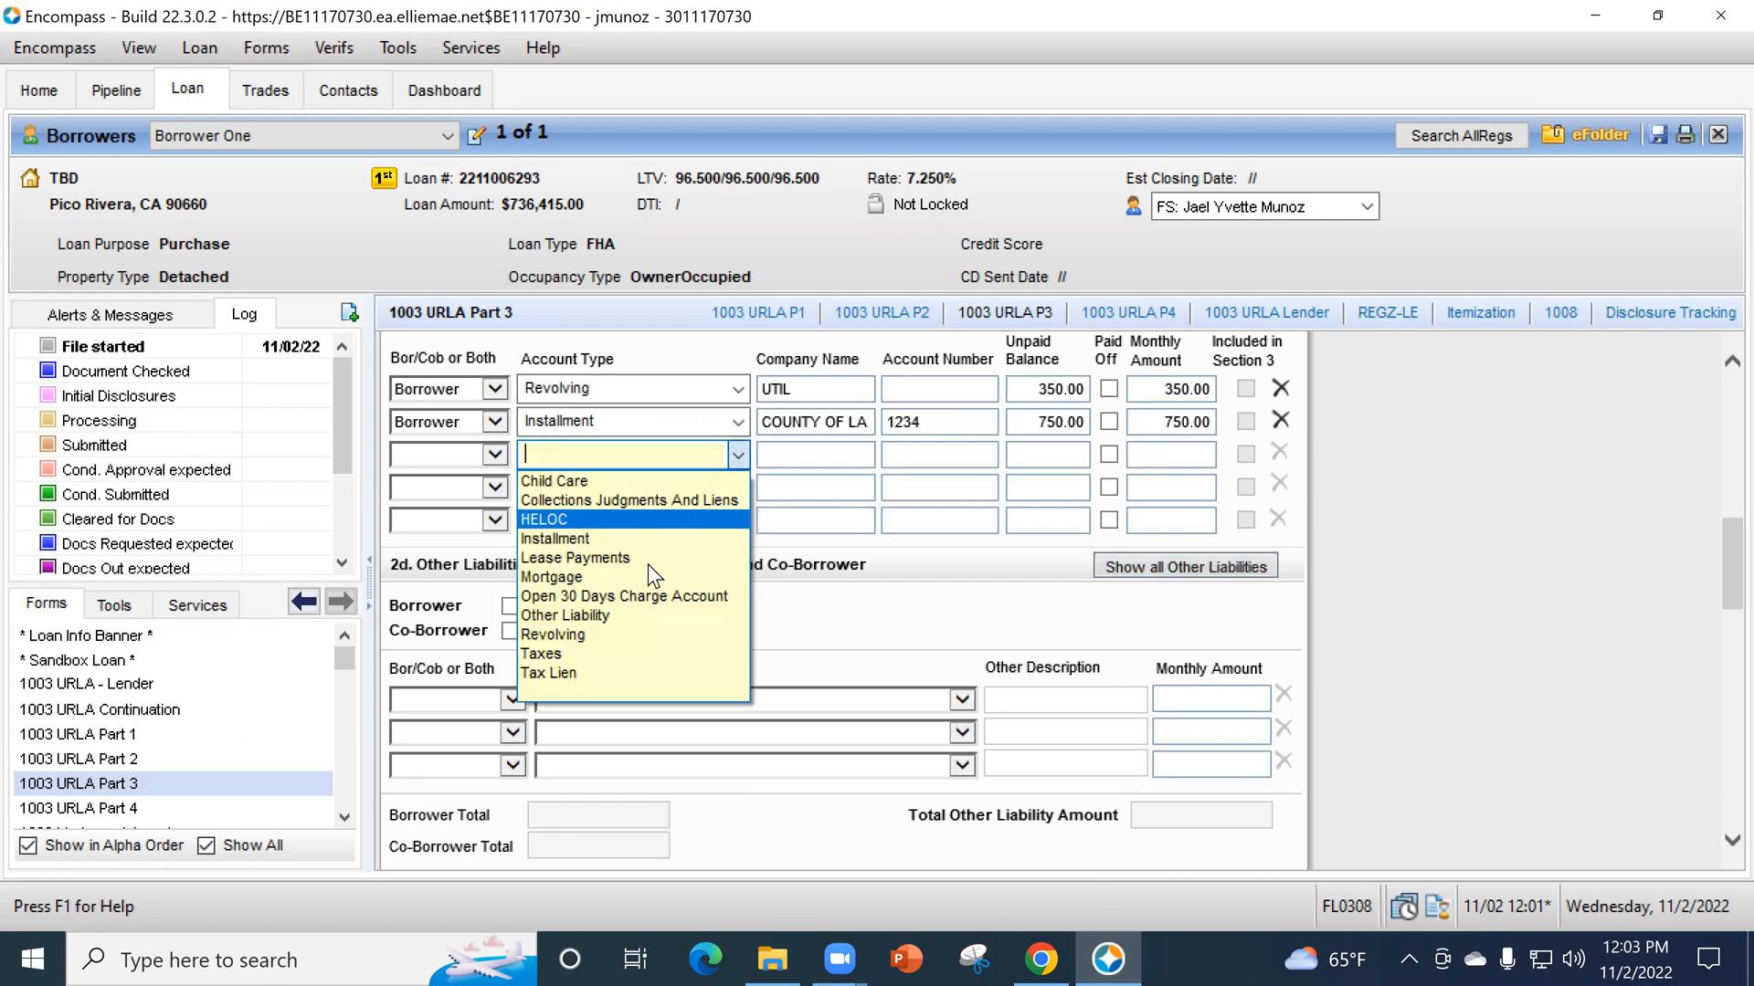
{"action": "left_click", "coordinate": [643, 559]}
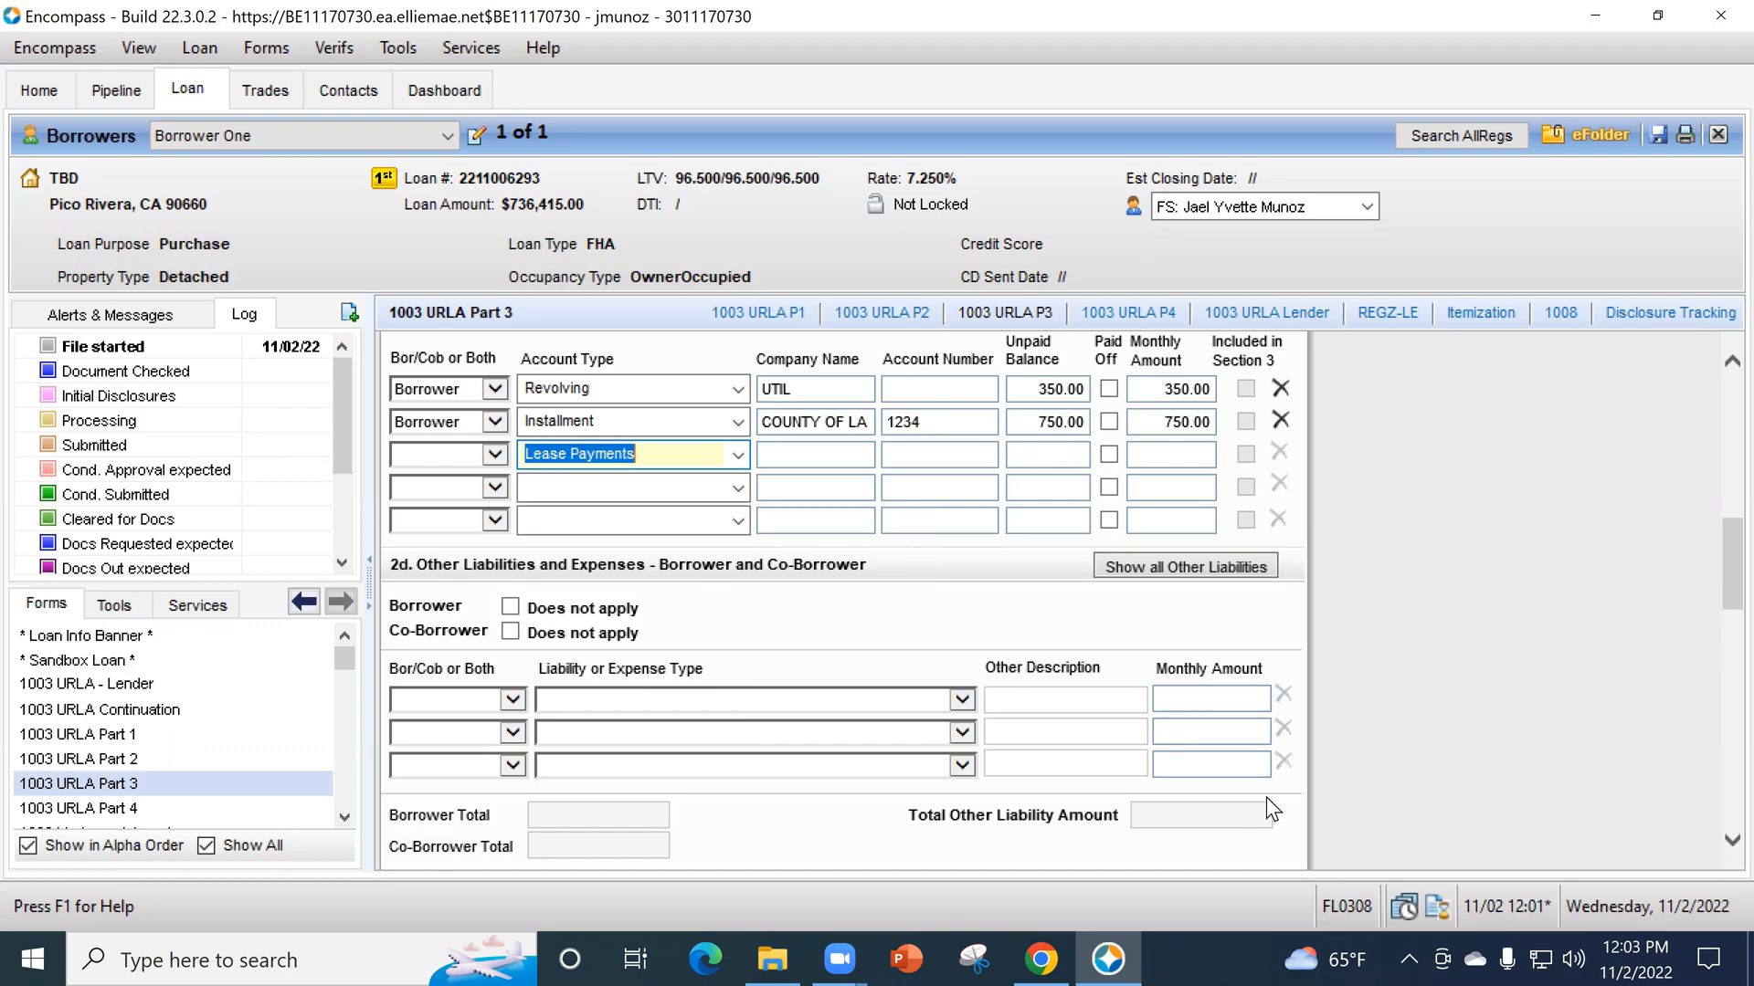
- Fill the first row of section 2d with Borrower, Child Support and a monthly amount of 750
{"action": "left_click", "coordinate": [510, 699]}
{"action": "left_click", "coordinate": [484, 711]}
{"action": "left_click", "coordinate": [475, 716]}
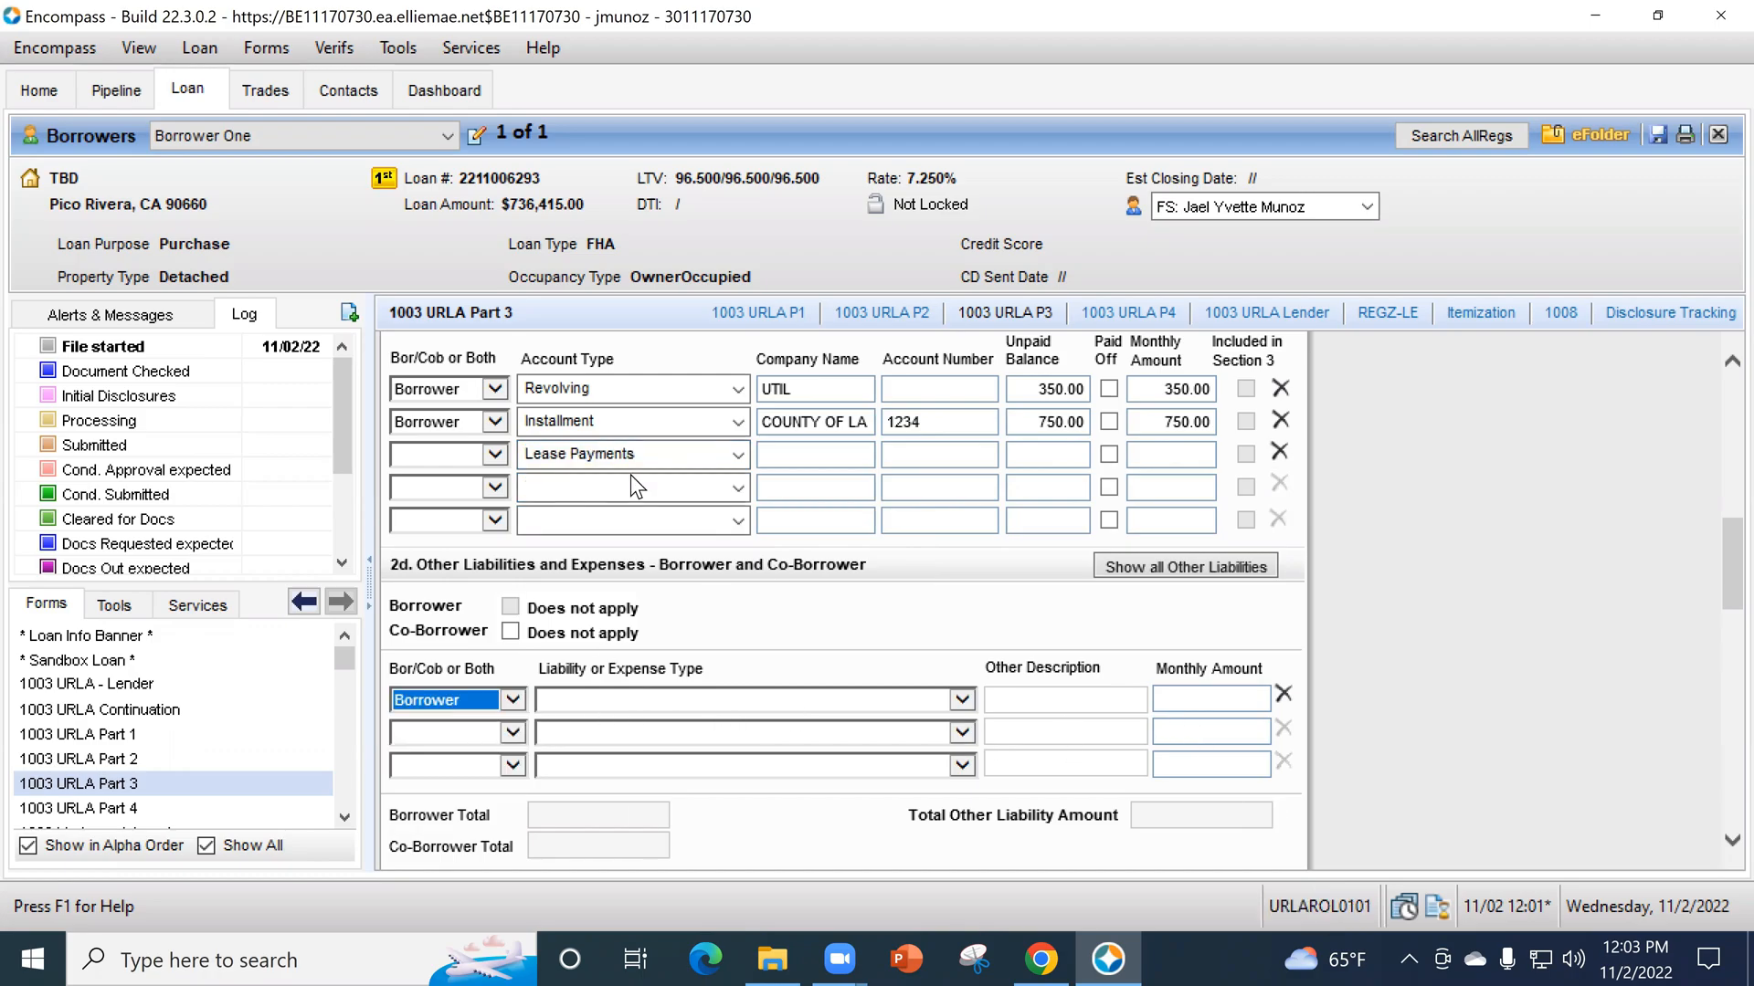
{"action": "left_click", "coordinate": [665, 699]}
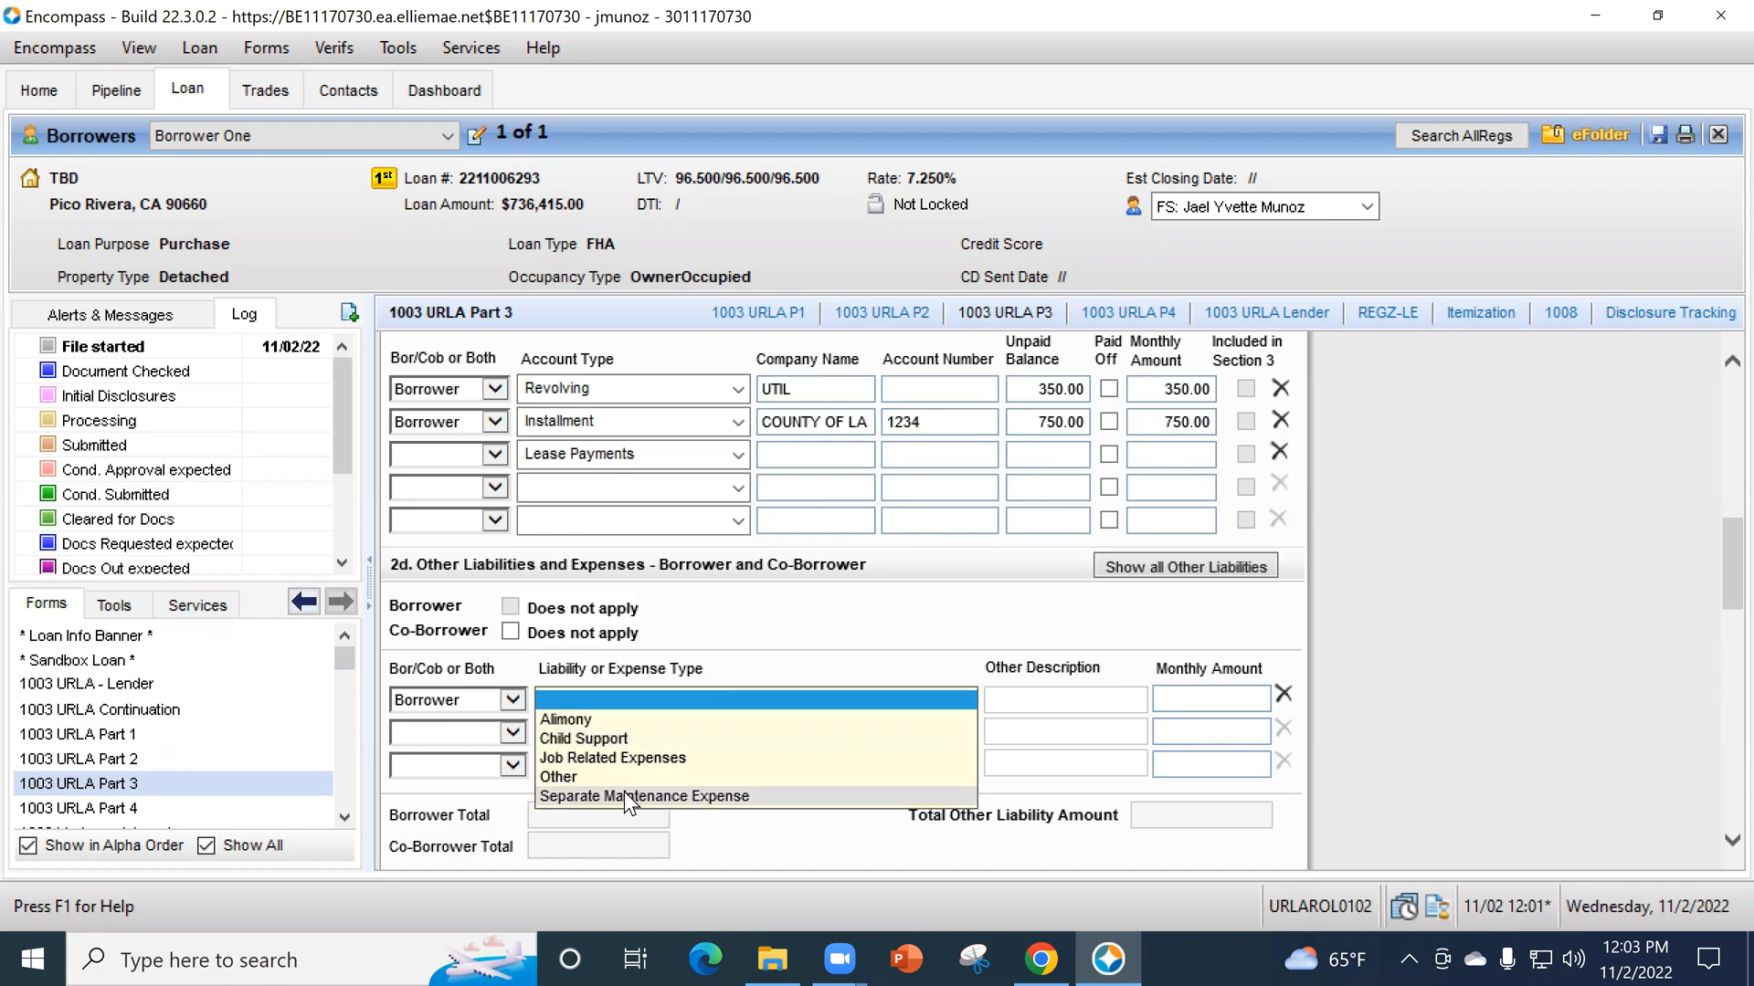
{"action": "left_click", "coordinate": [617, 738]}
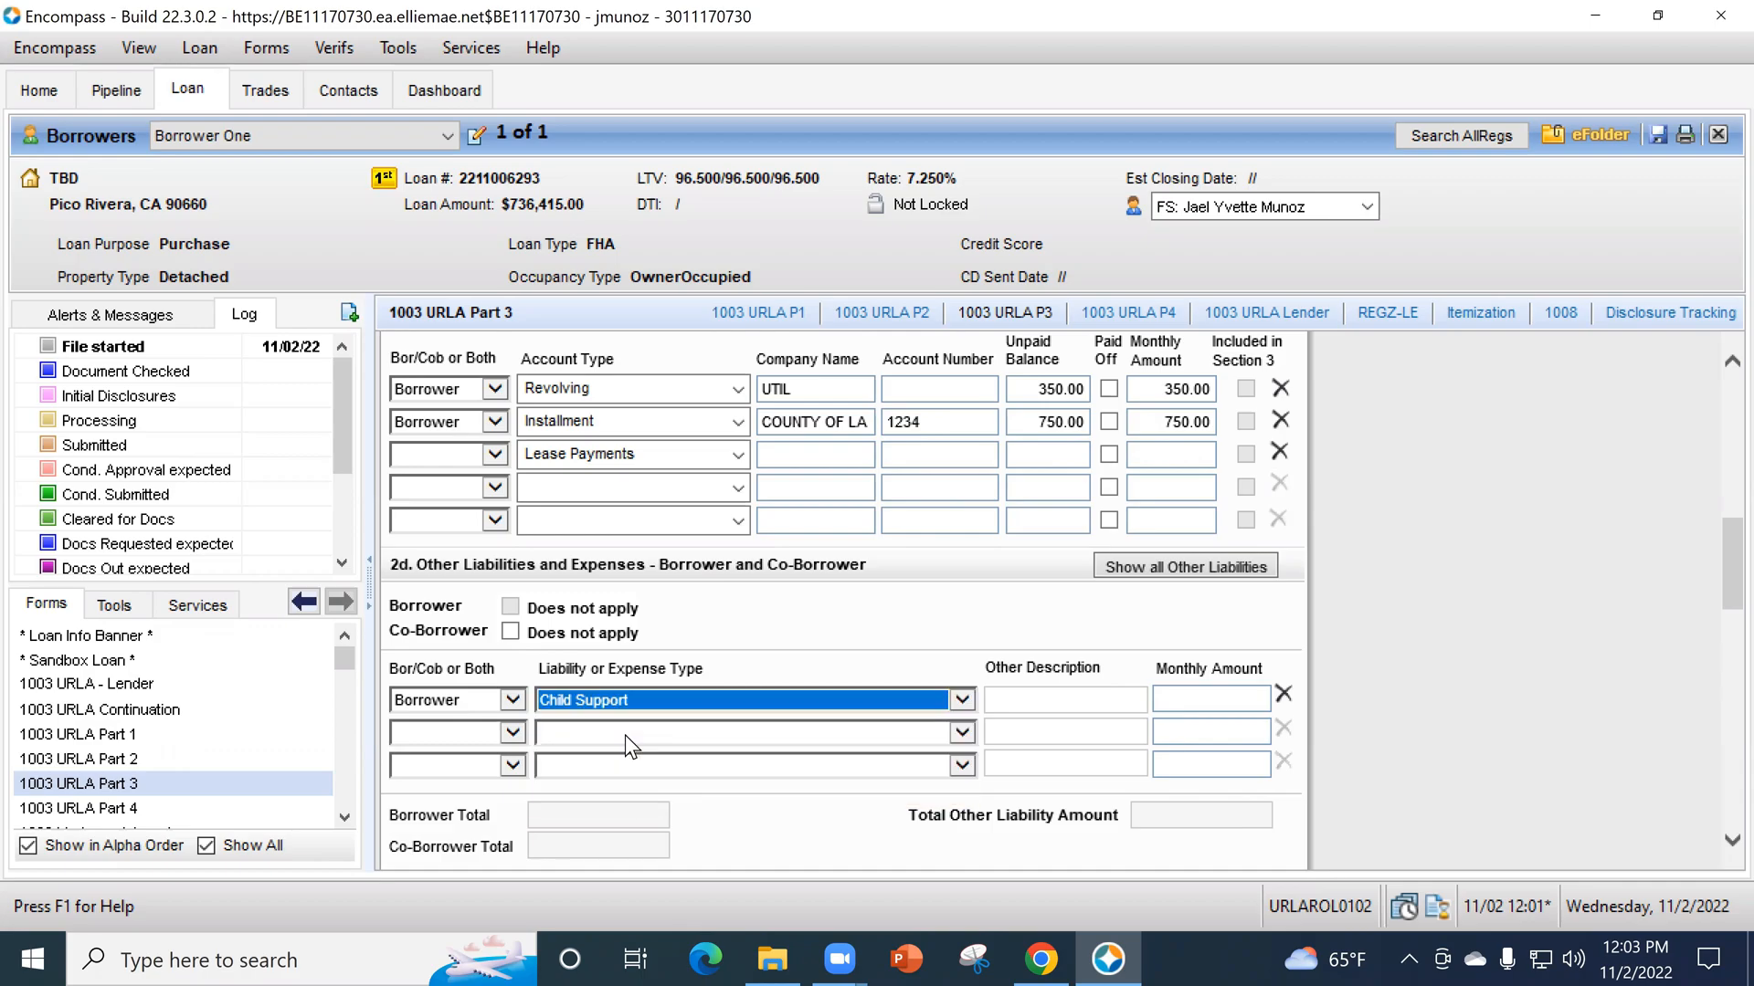
{"action": "left_click", "coordinate": [1207, 699]}
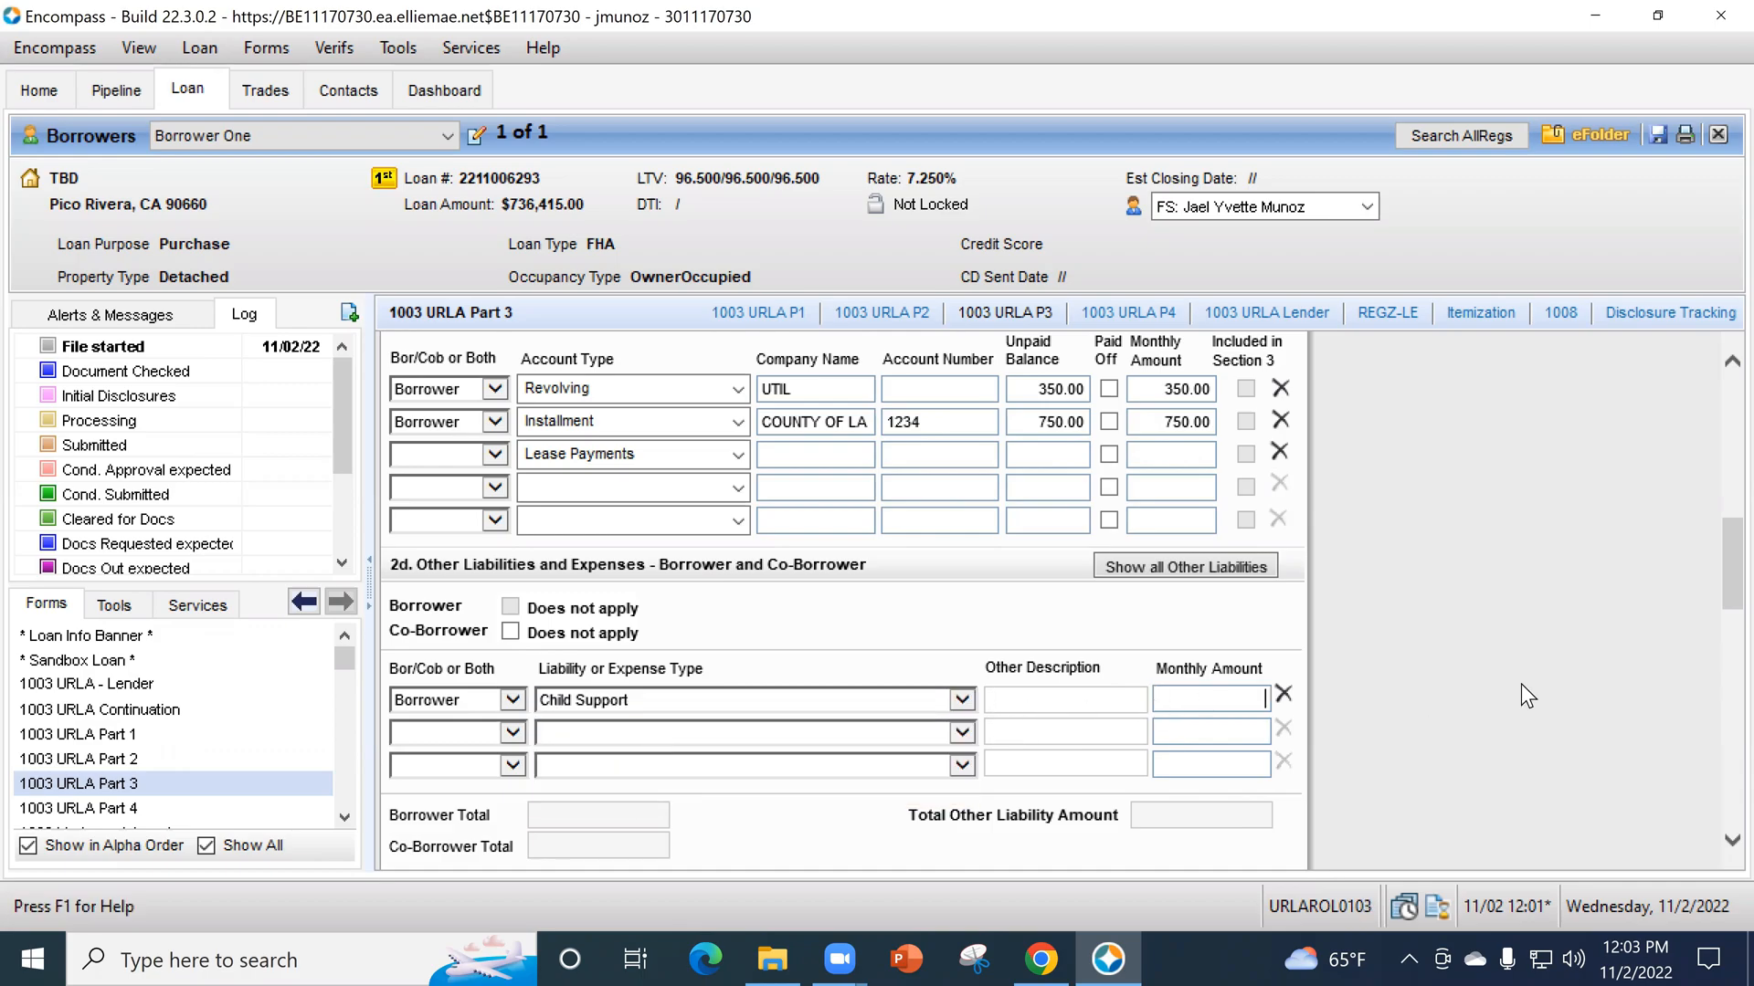
{"action": "type", "text": "750"}
{"action": "left_click", "coordinate": [644, 262]}
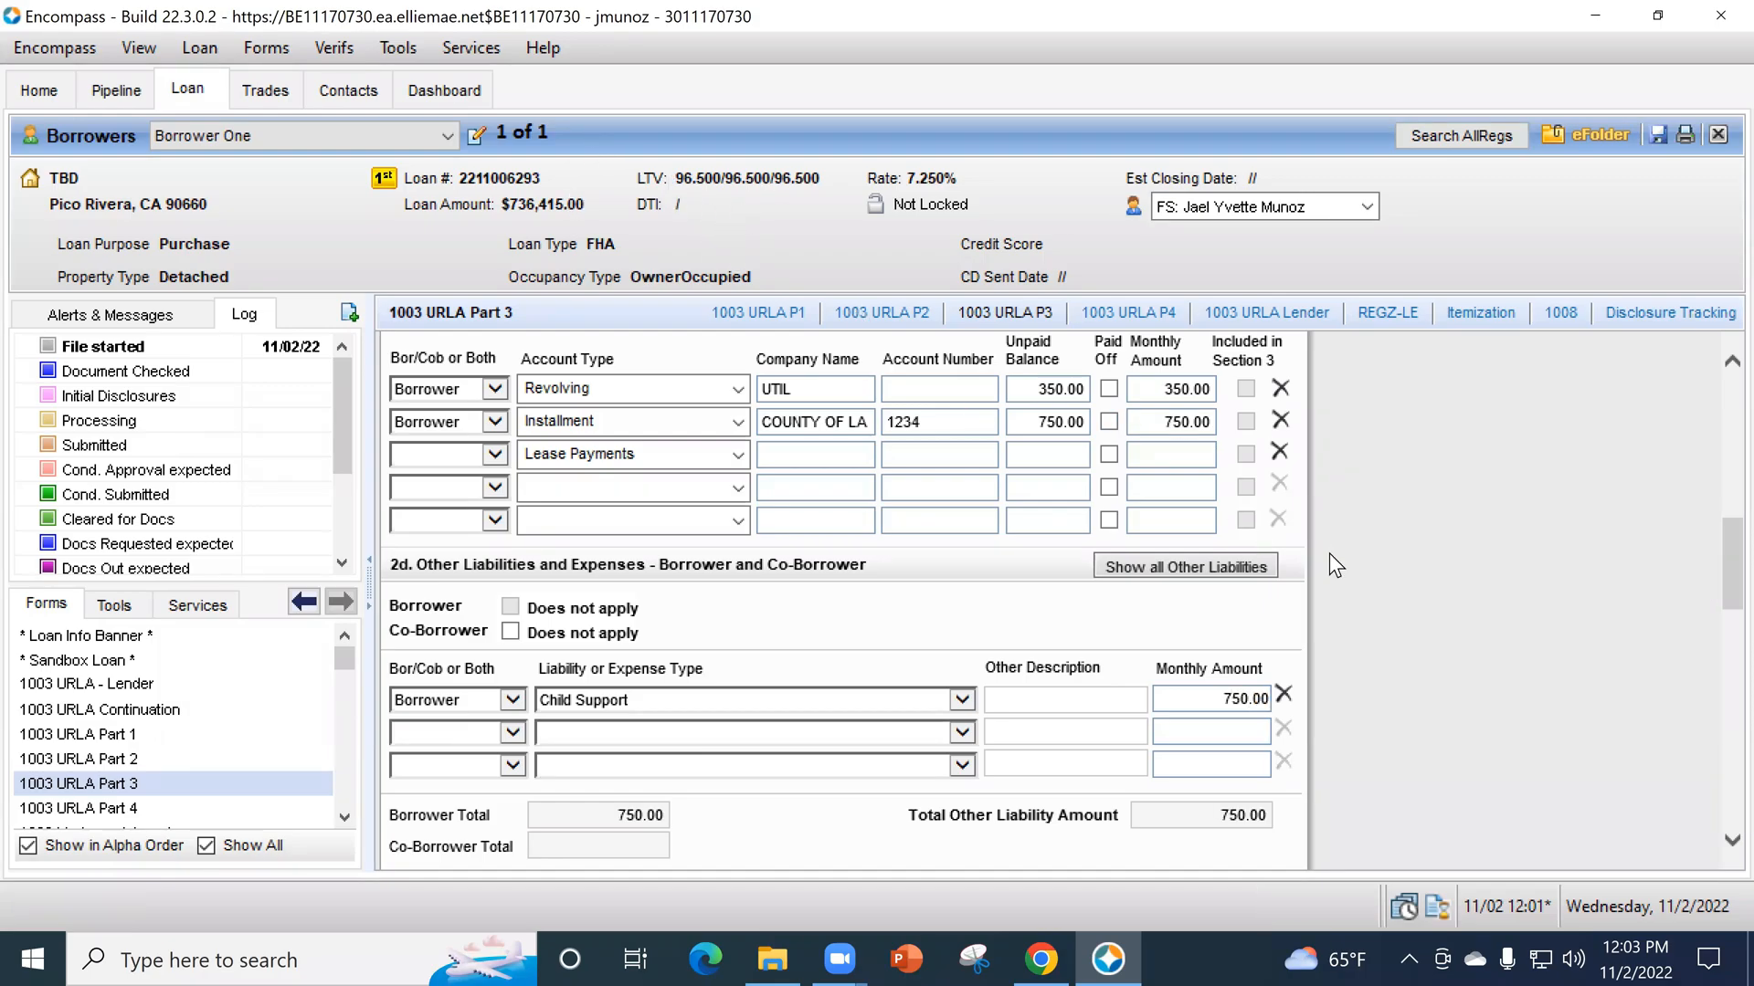
- Open the COUNTY OF LA liability's VOL entry and enter the creditor comment "Moved to Office"
{"action": "scroll", "coordinate": [1329, 551], "scroll_direction": "up", "scroll_amount": 2}
{"action": "left_click", "coordinate": [1230, 398]}
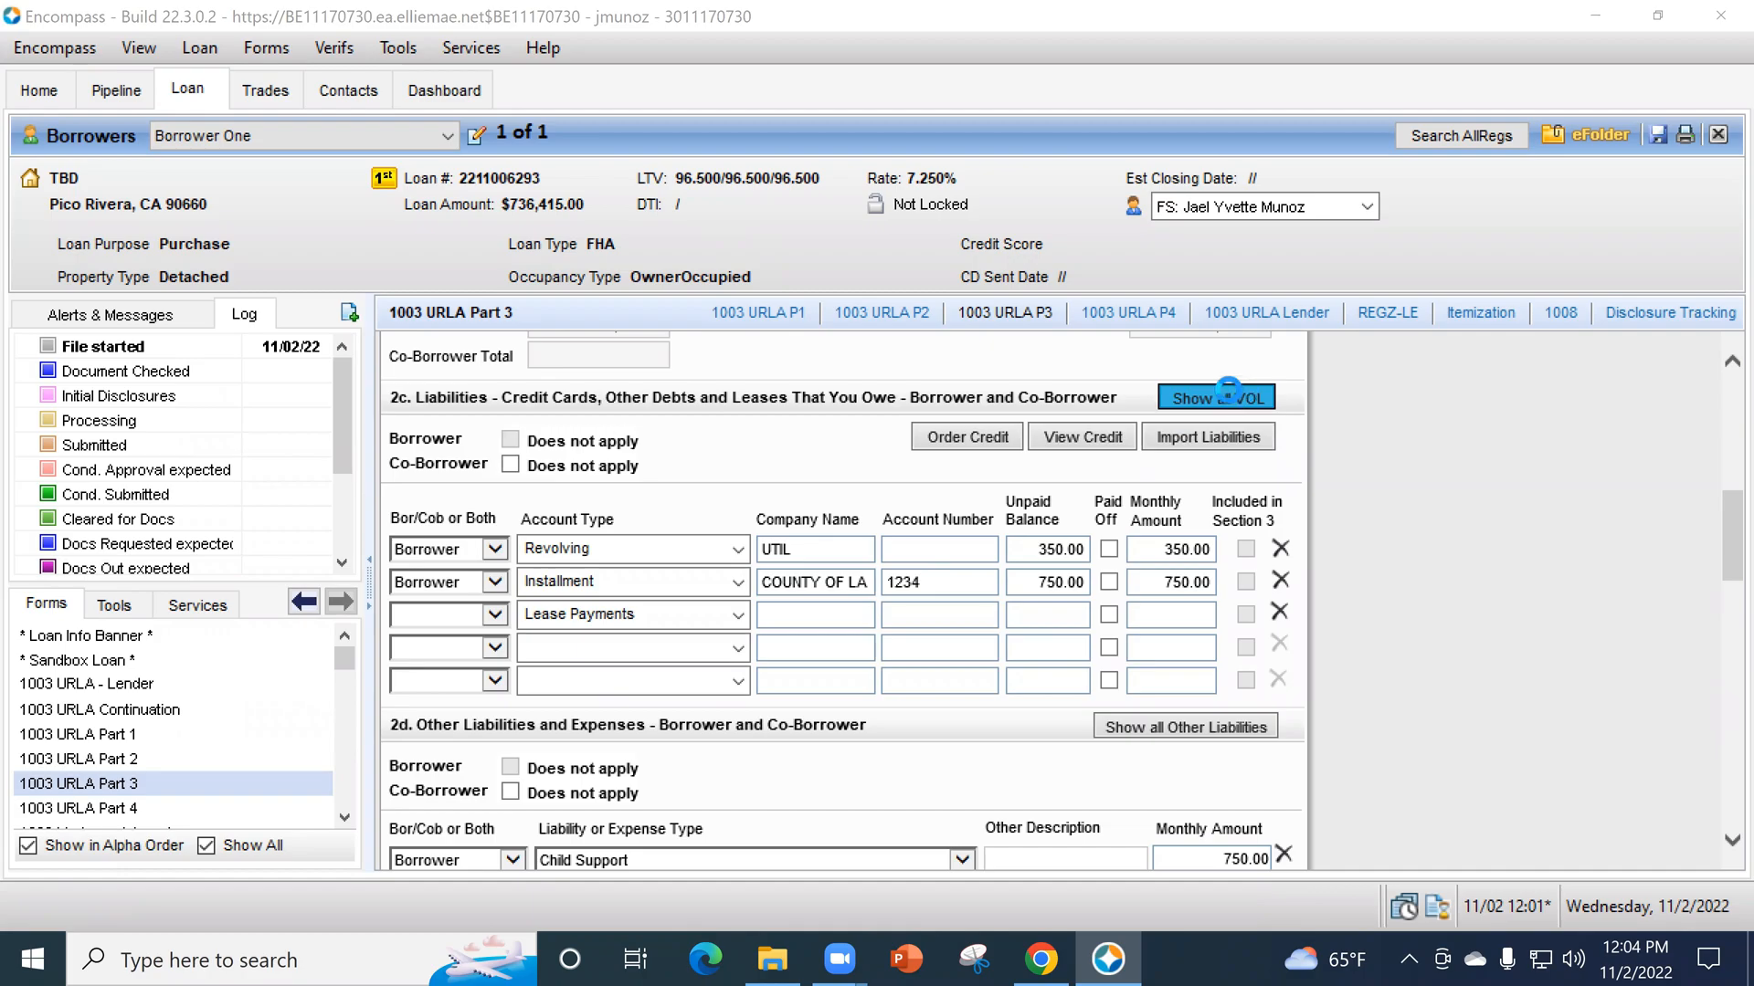
{"action": "left_click", "coordinate": [590, 261]}
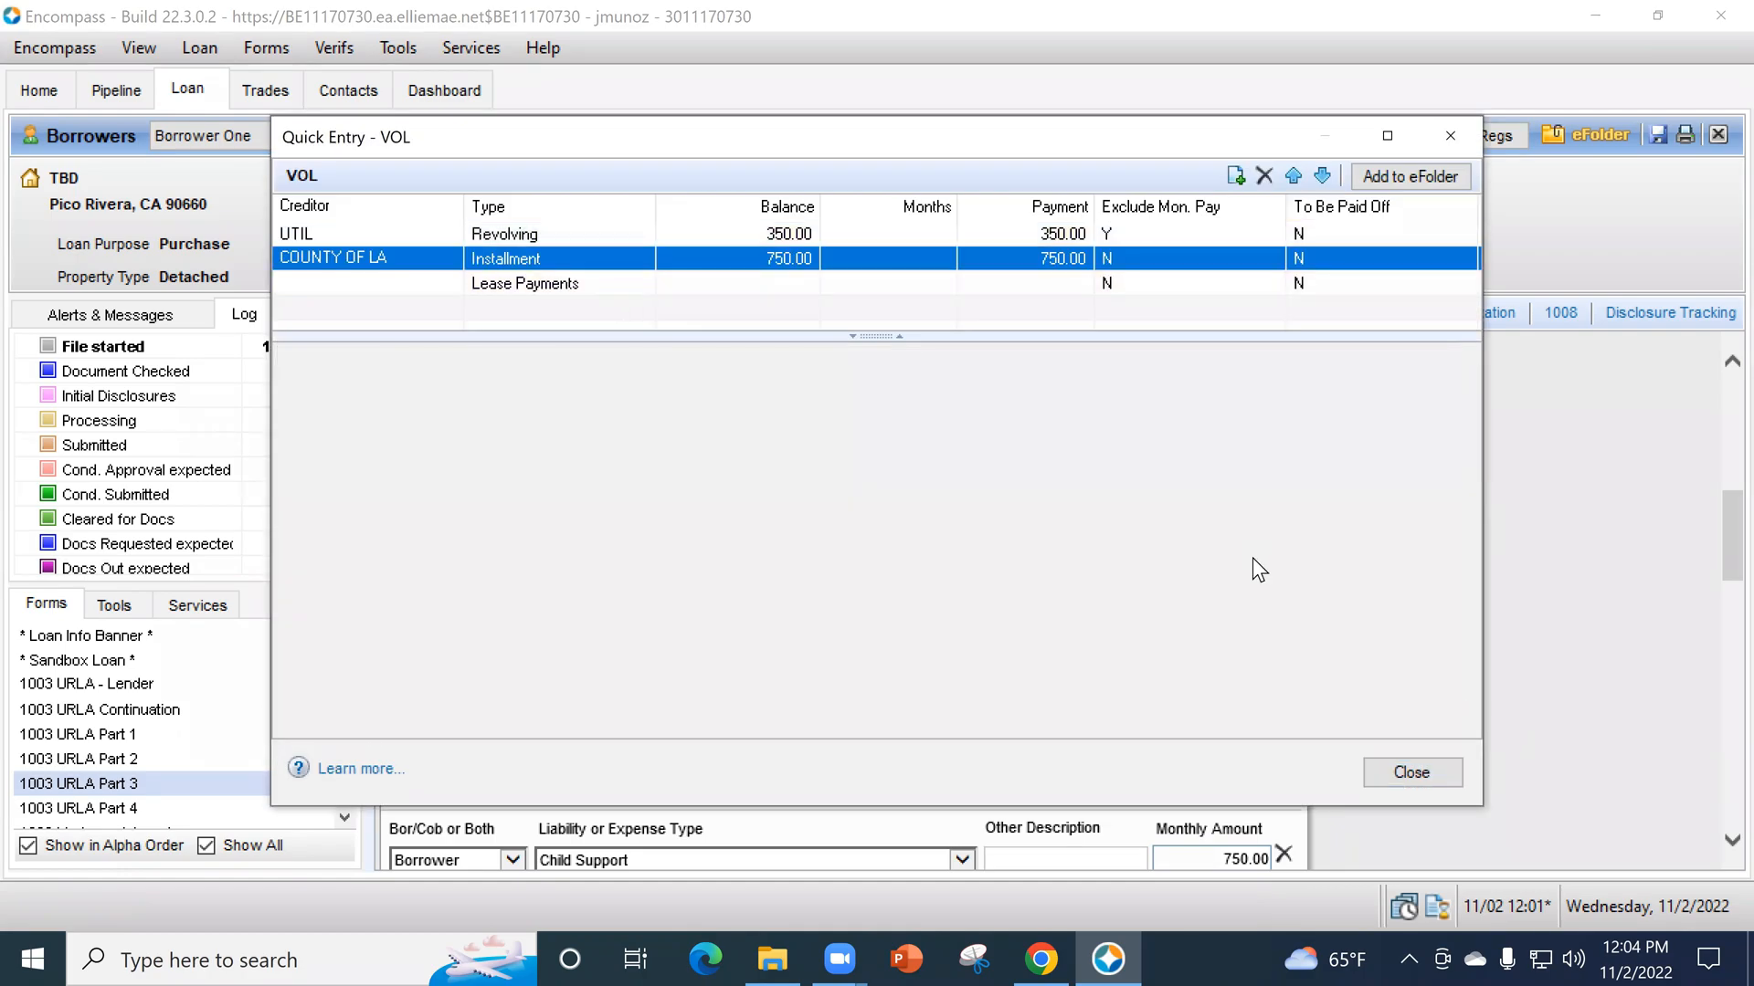
{"action": "scroll", "coordinate": [720, 540], "scroll_direction": "down", "scroll_amount": 3}
{"action": "left_click", "coordinate": [711, 503]}
{"action": "type", "text": "Moved to Office"}
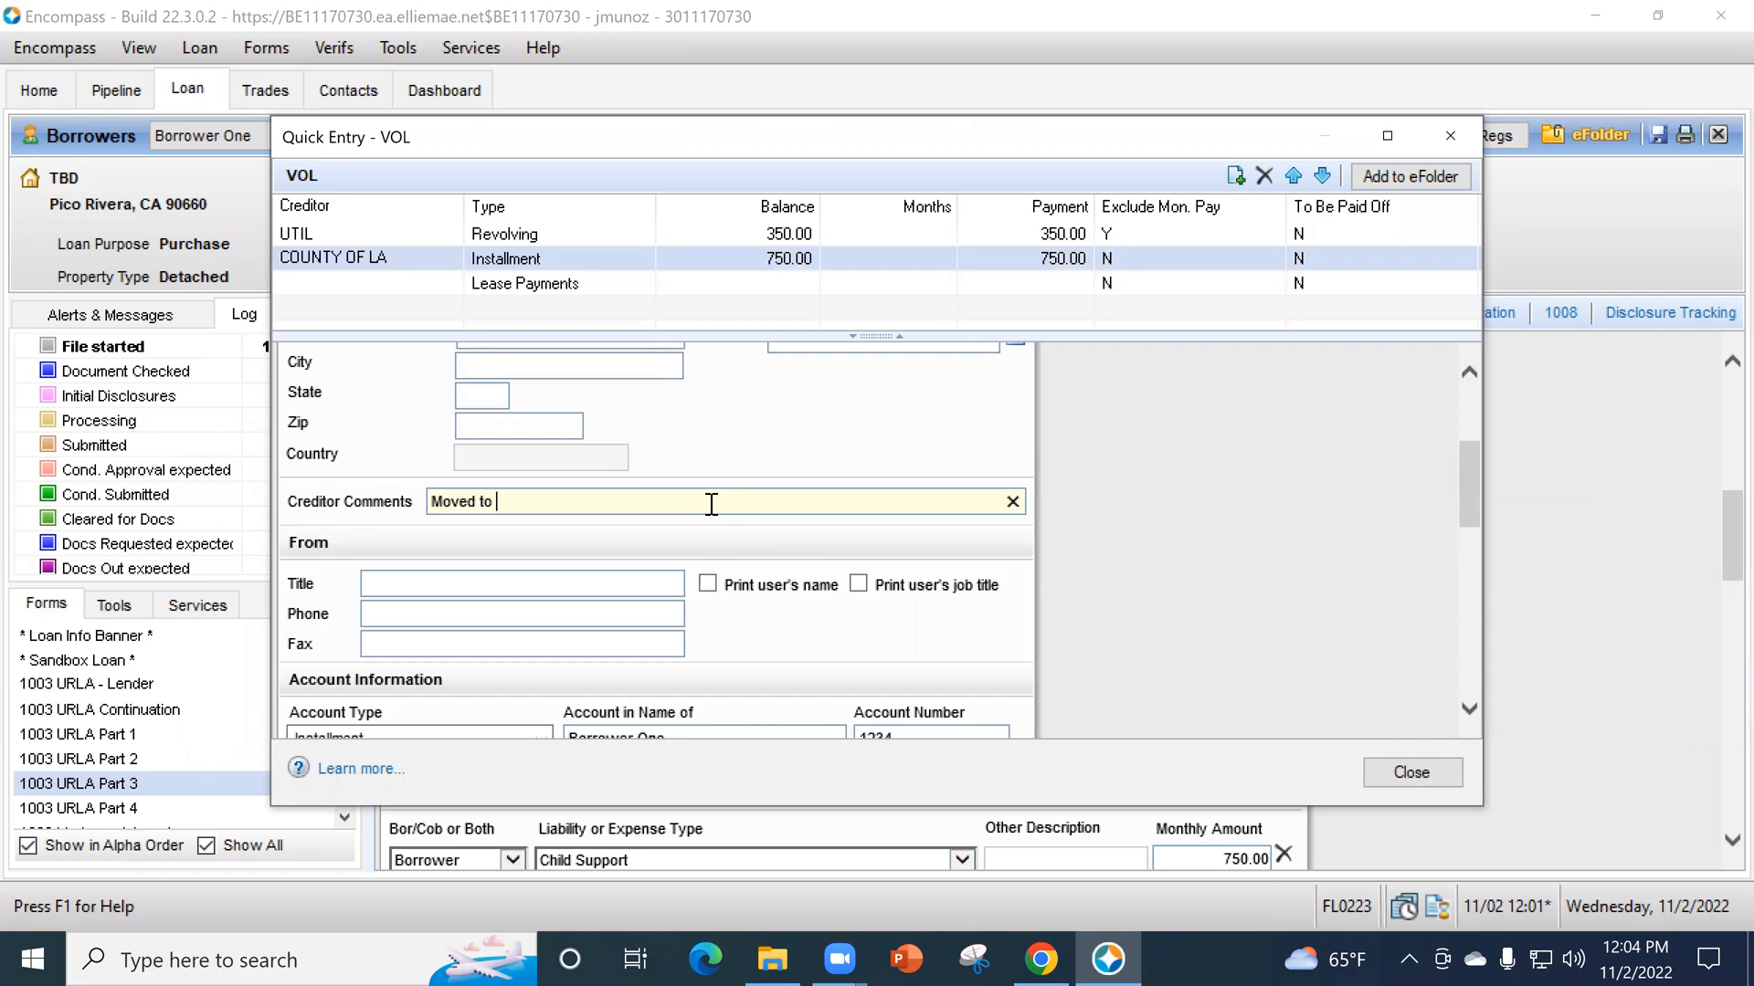
- Set the COUNTY OF LA debt to be excluded from the URLA liabilities total and close the VOL entry
{"action": "scroll", "coordinate": [1037, 606], "scroll_direction": "down", "scroll_amount": 3}
{"action": "scroll", "coordinate": [1063, 559], "scroll_direction": "down", "scroll_amount": 3}
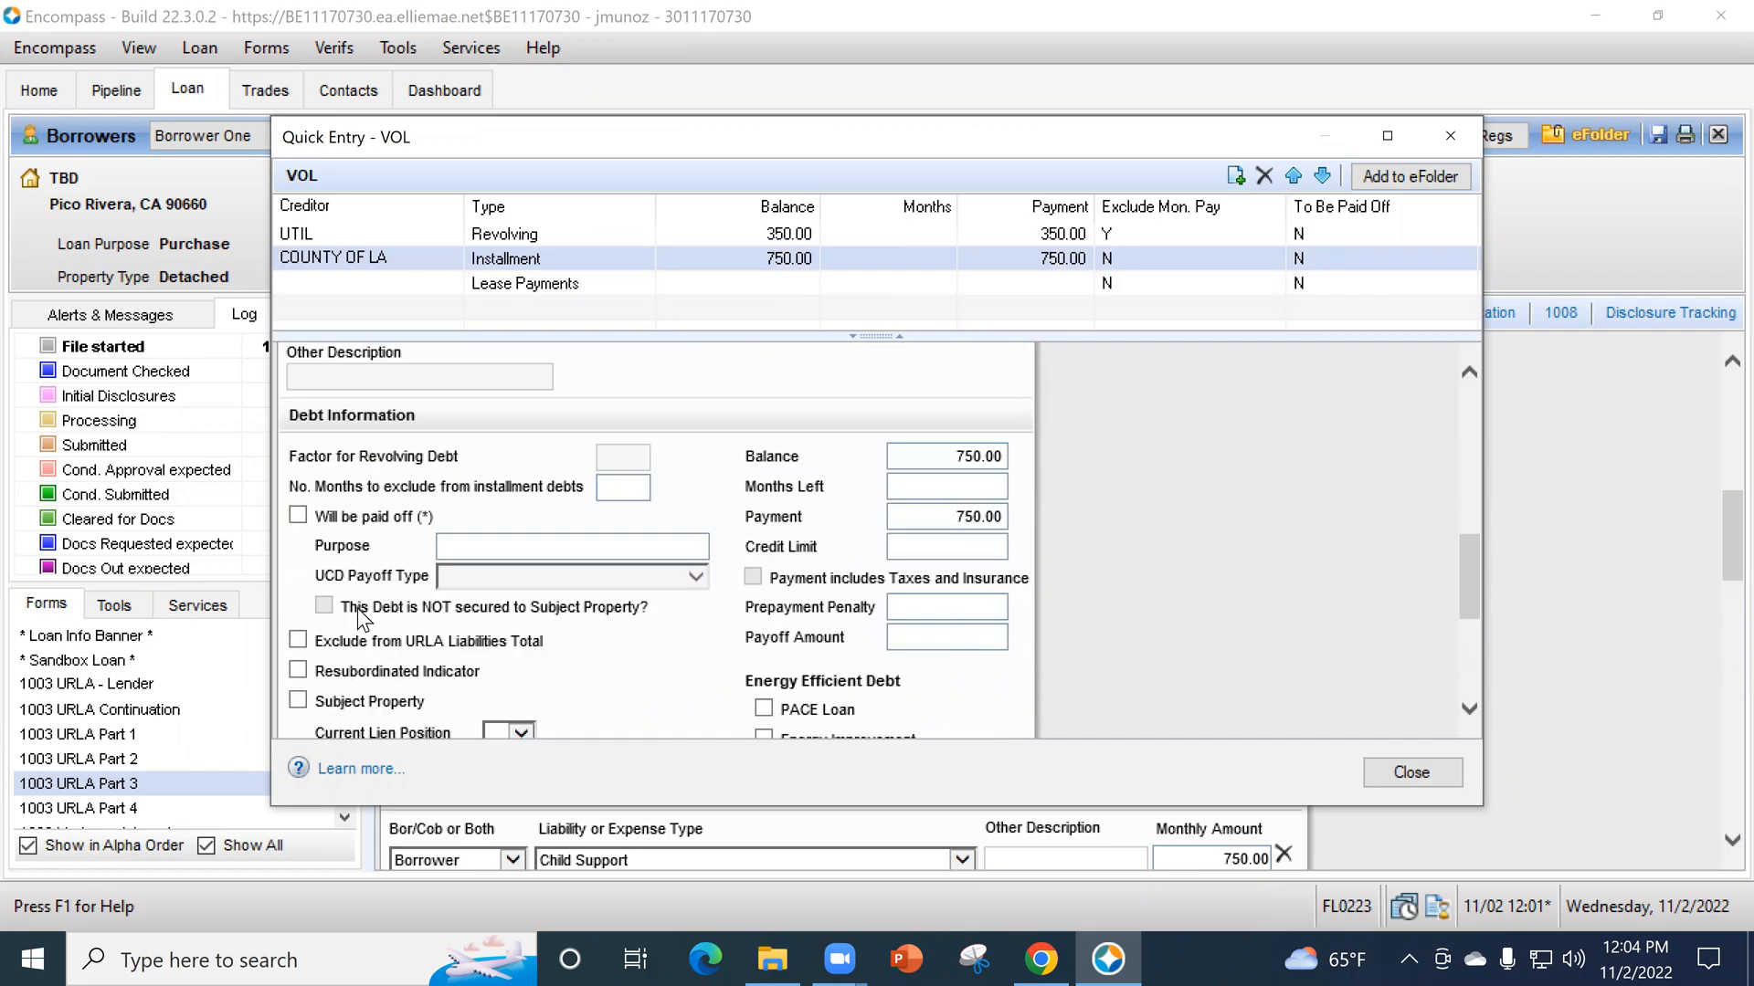
{"action": "left_click", "coordinate": [297, 641]}
{"action": "left_click", "coordinate": [1411, 773]}
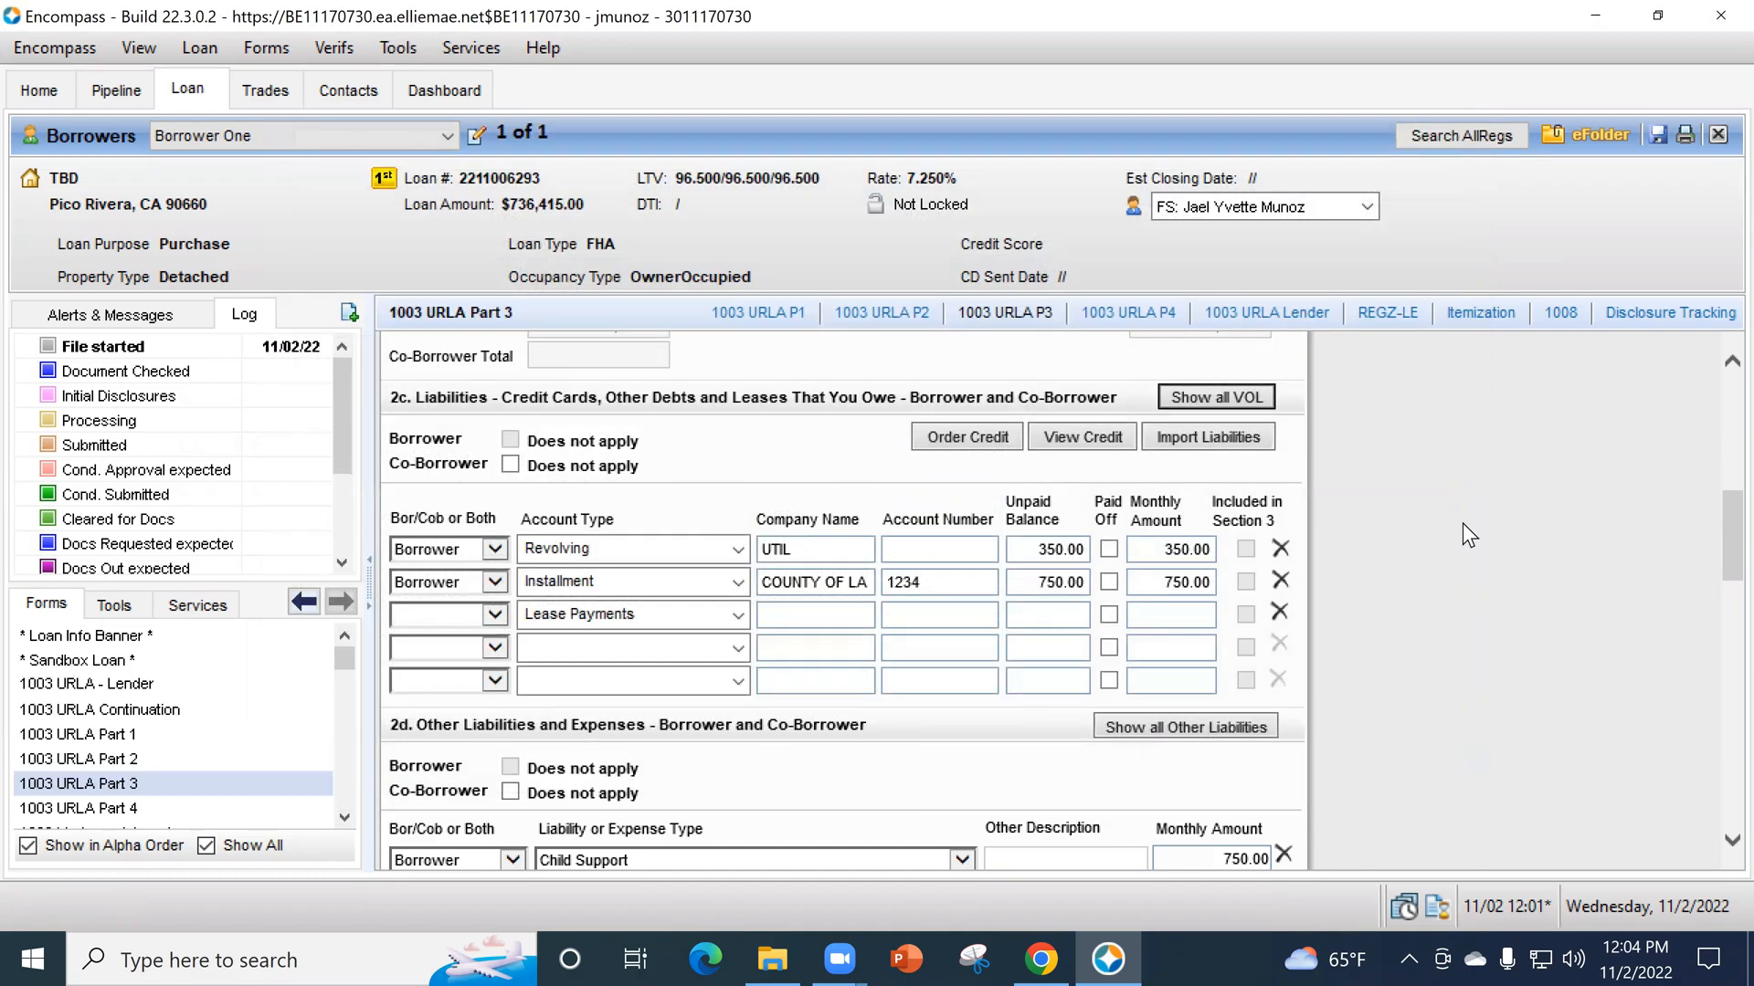
- Assign the second row of section 2d to Borrower with the liability type Other
{"action": "scroll", "coordinate": [1461, 522], "scroll_direction": "down", "scroll_amount": 1}
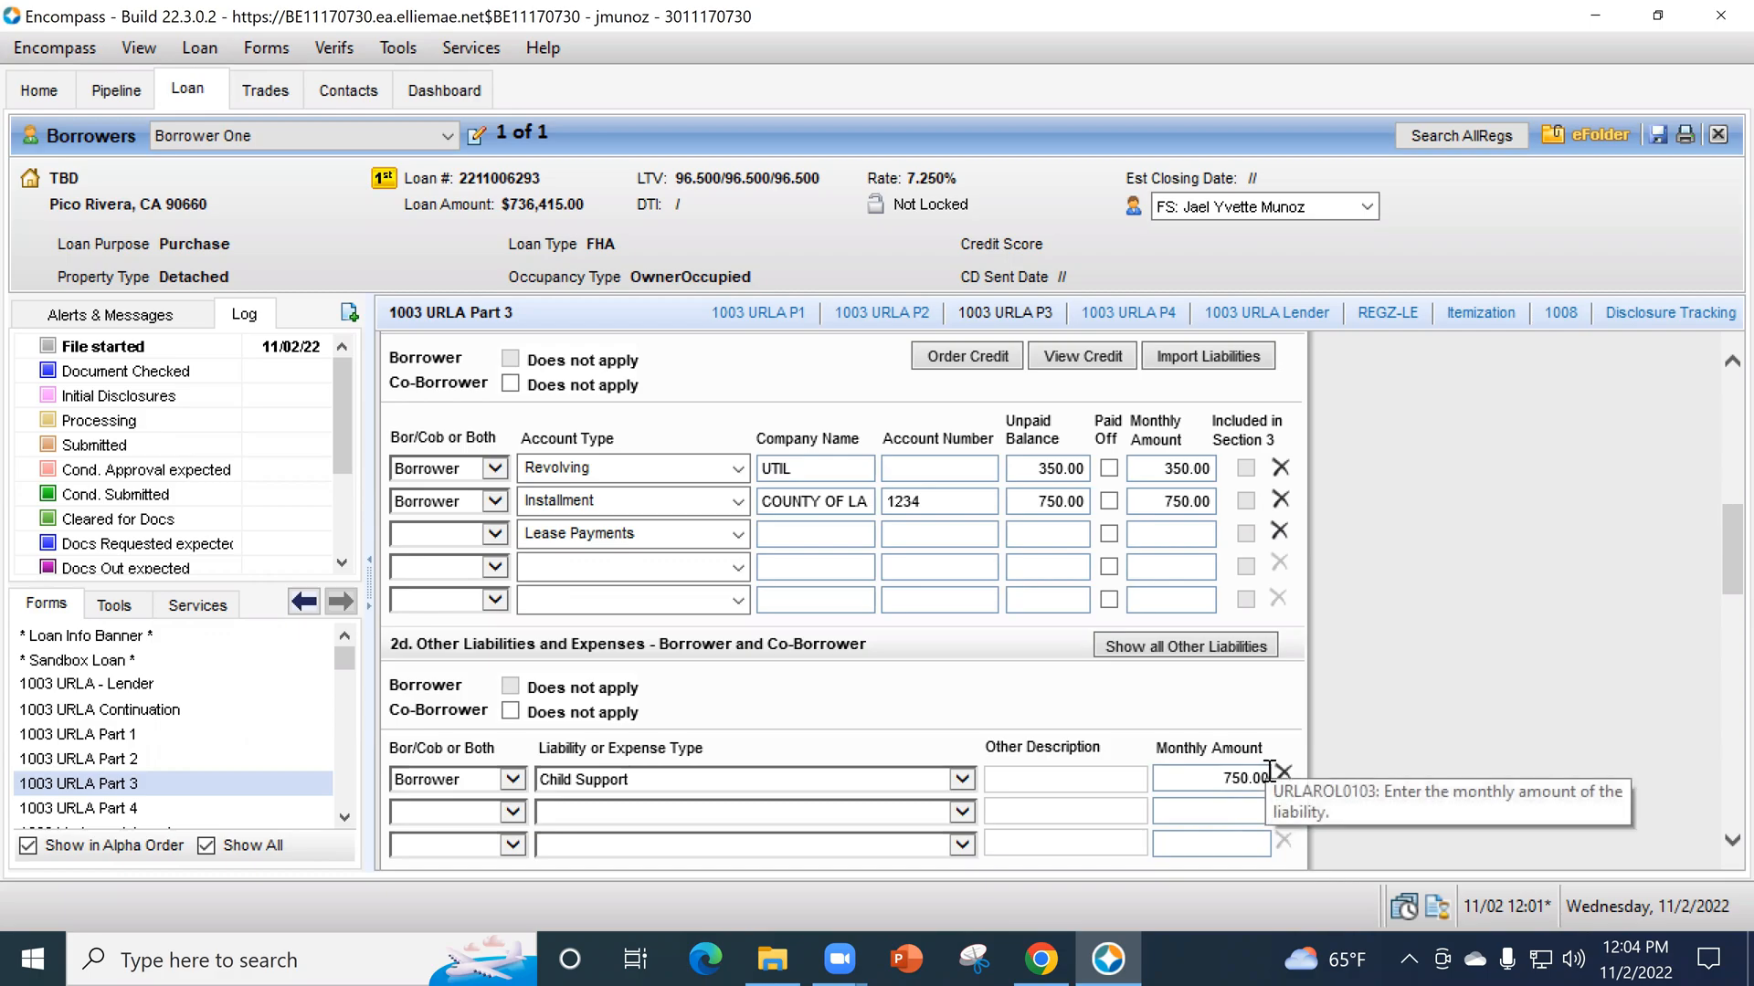
{"action": "scroll", "coordinate": [1417, 705], "scroll_direction": "down", "scroll_amount": 1}
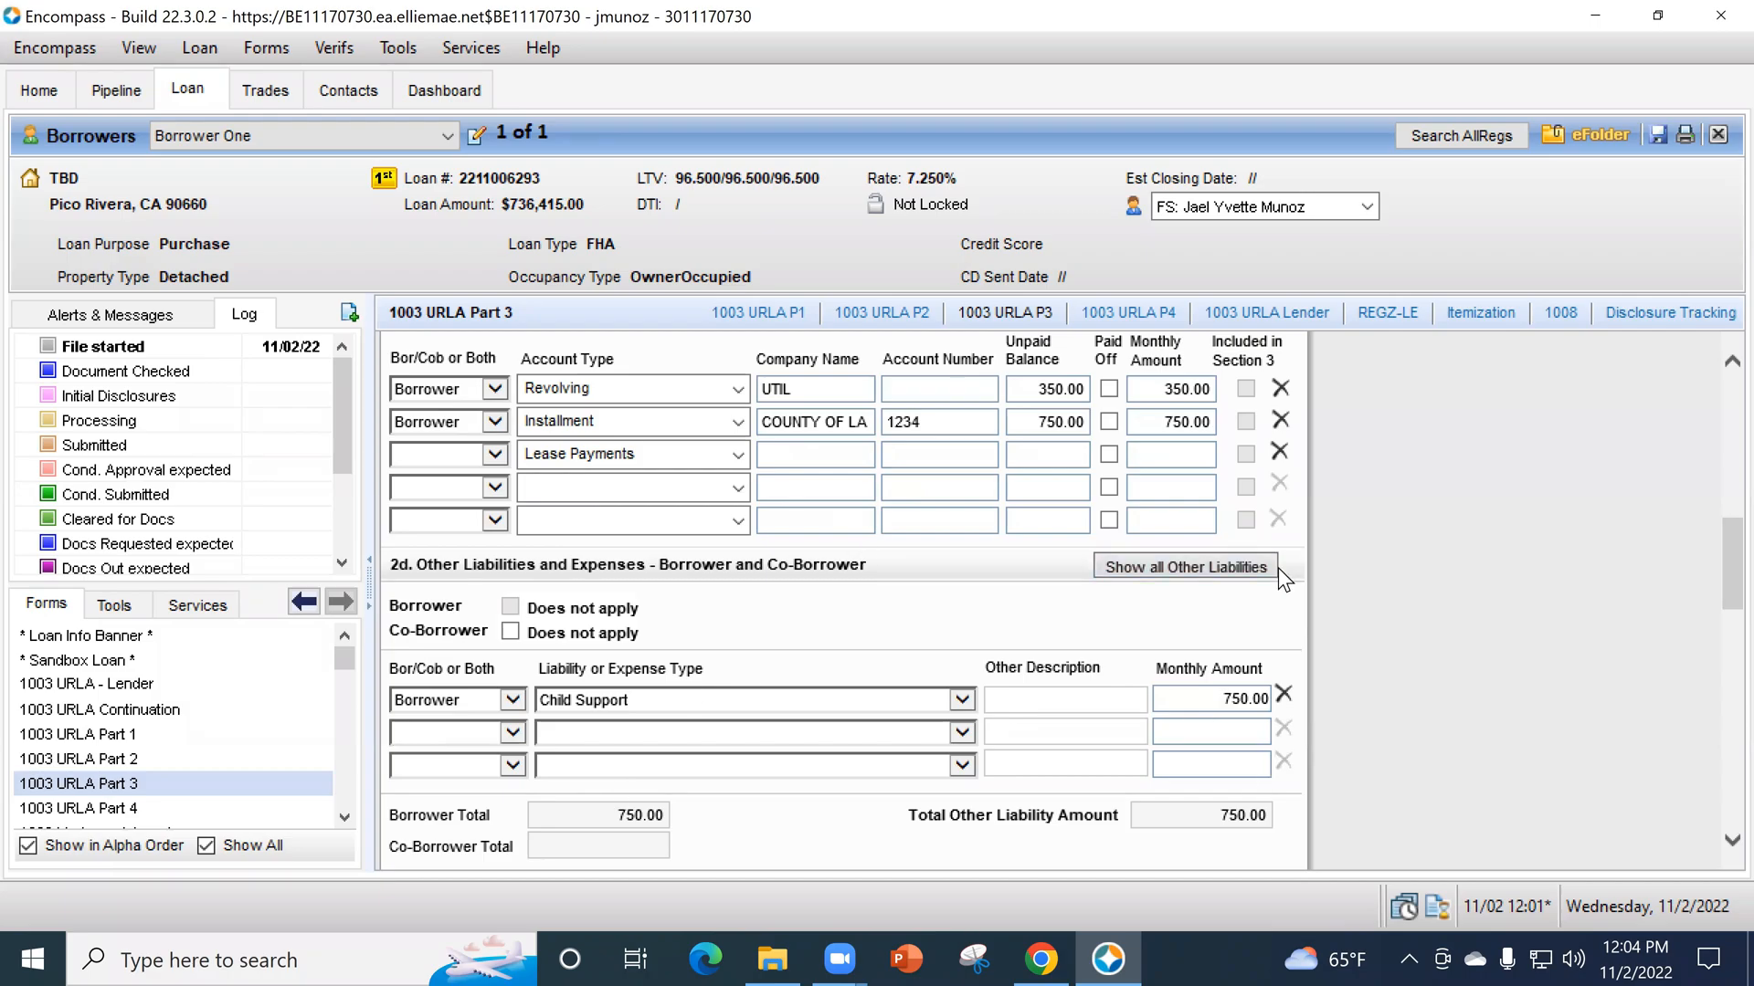
{"action": "left_click", "coordinate": [512, 732]}
{"action": "left_click", "coordinate": [506, 743]}
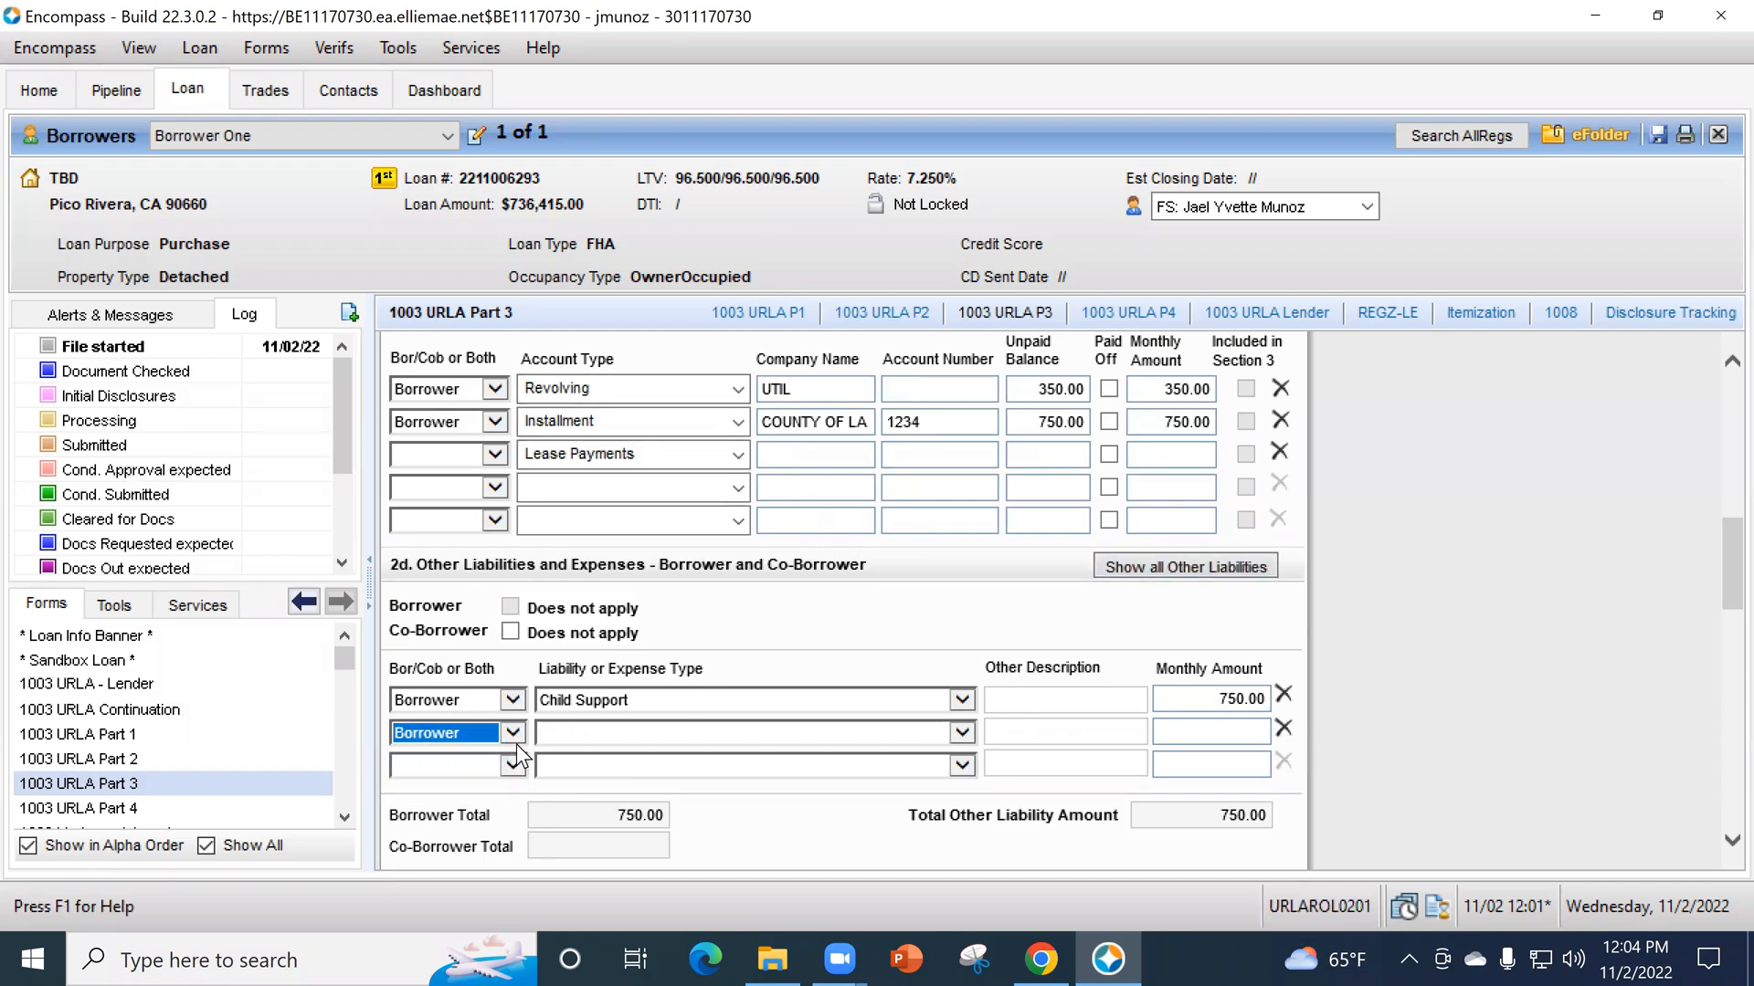
{"action": "left_click", "coordinate": [591, 732]}
{"action": "left_click", "coordinate": [593, 808]}
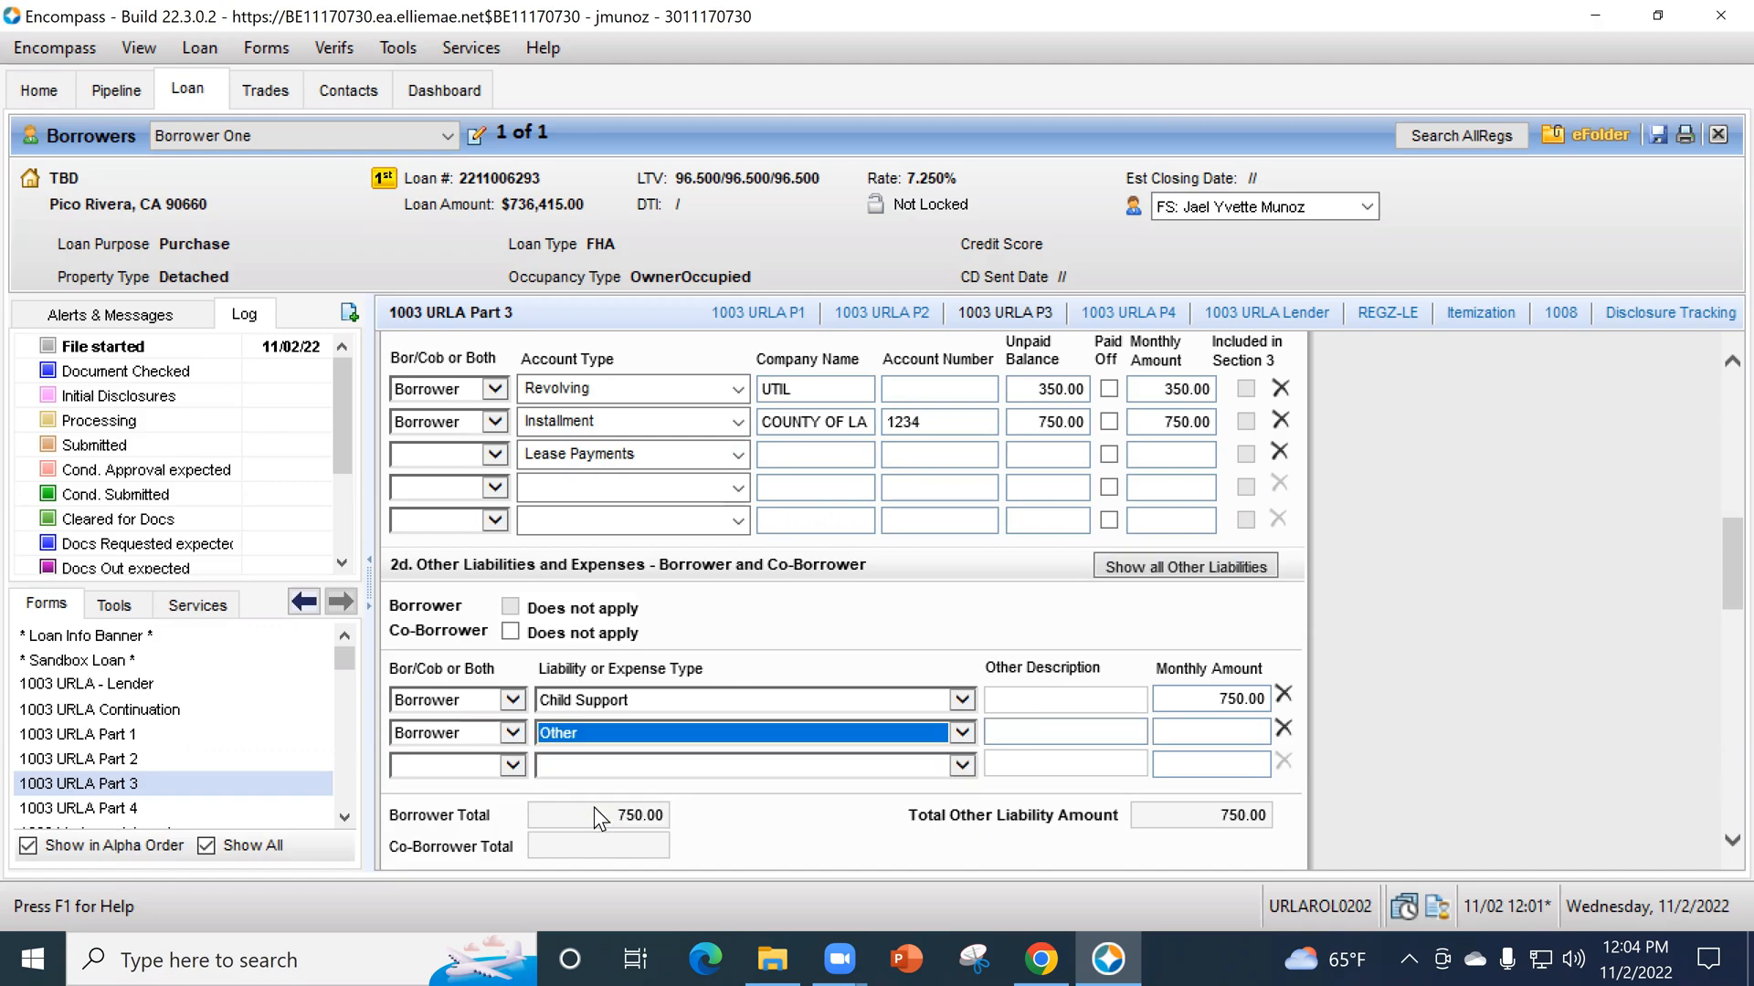
- Describe the Other liability in section 2d as IRS INSTALL with a monthly amount of 123
{"action": "left_click", "coordinate": [1069, 732]}
{"action": "type", "text": "IRS"}
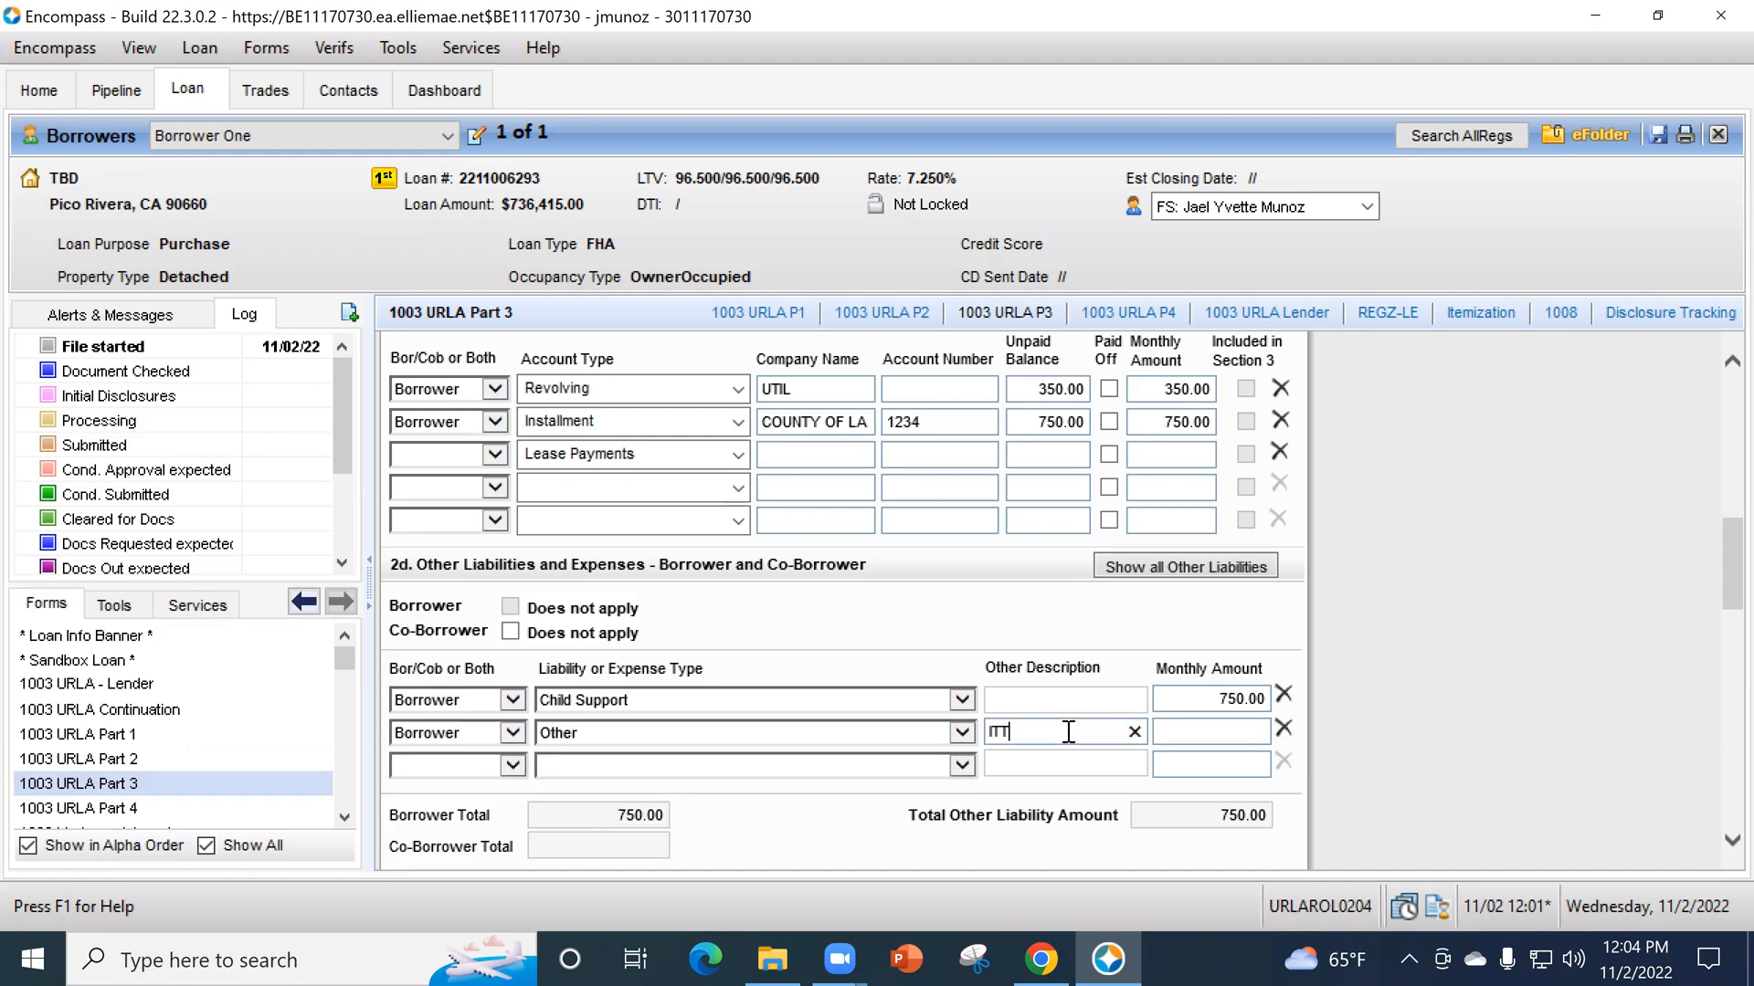
{"action": "type", "text": " INSTALL"}
{"action": "key", "text": "Tab"}
{"action": "type", "text": "123"}
{"action": "key", "text": "Tab"}
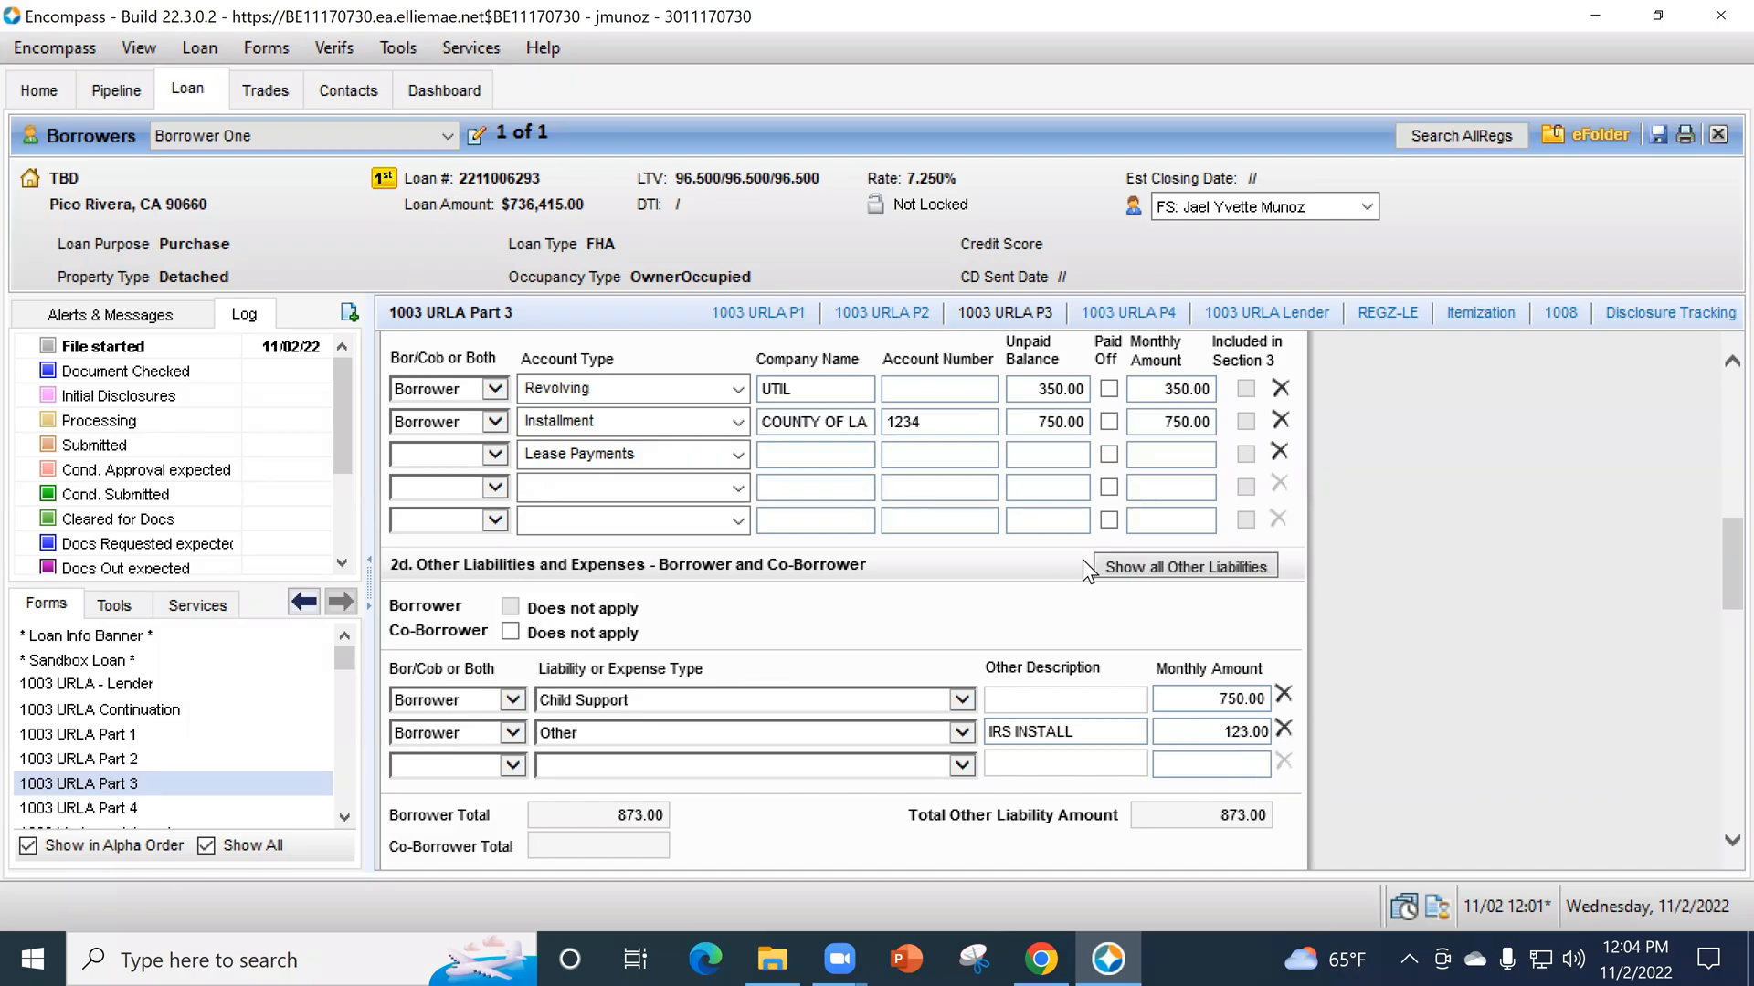
- Open the VOL entry for the lease payments liability in section 2c and change its account type to Installment
{"action": "scroll", "coordinate": [913, 493], "scroll_direction": "up", "scroll_amount": 1}
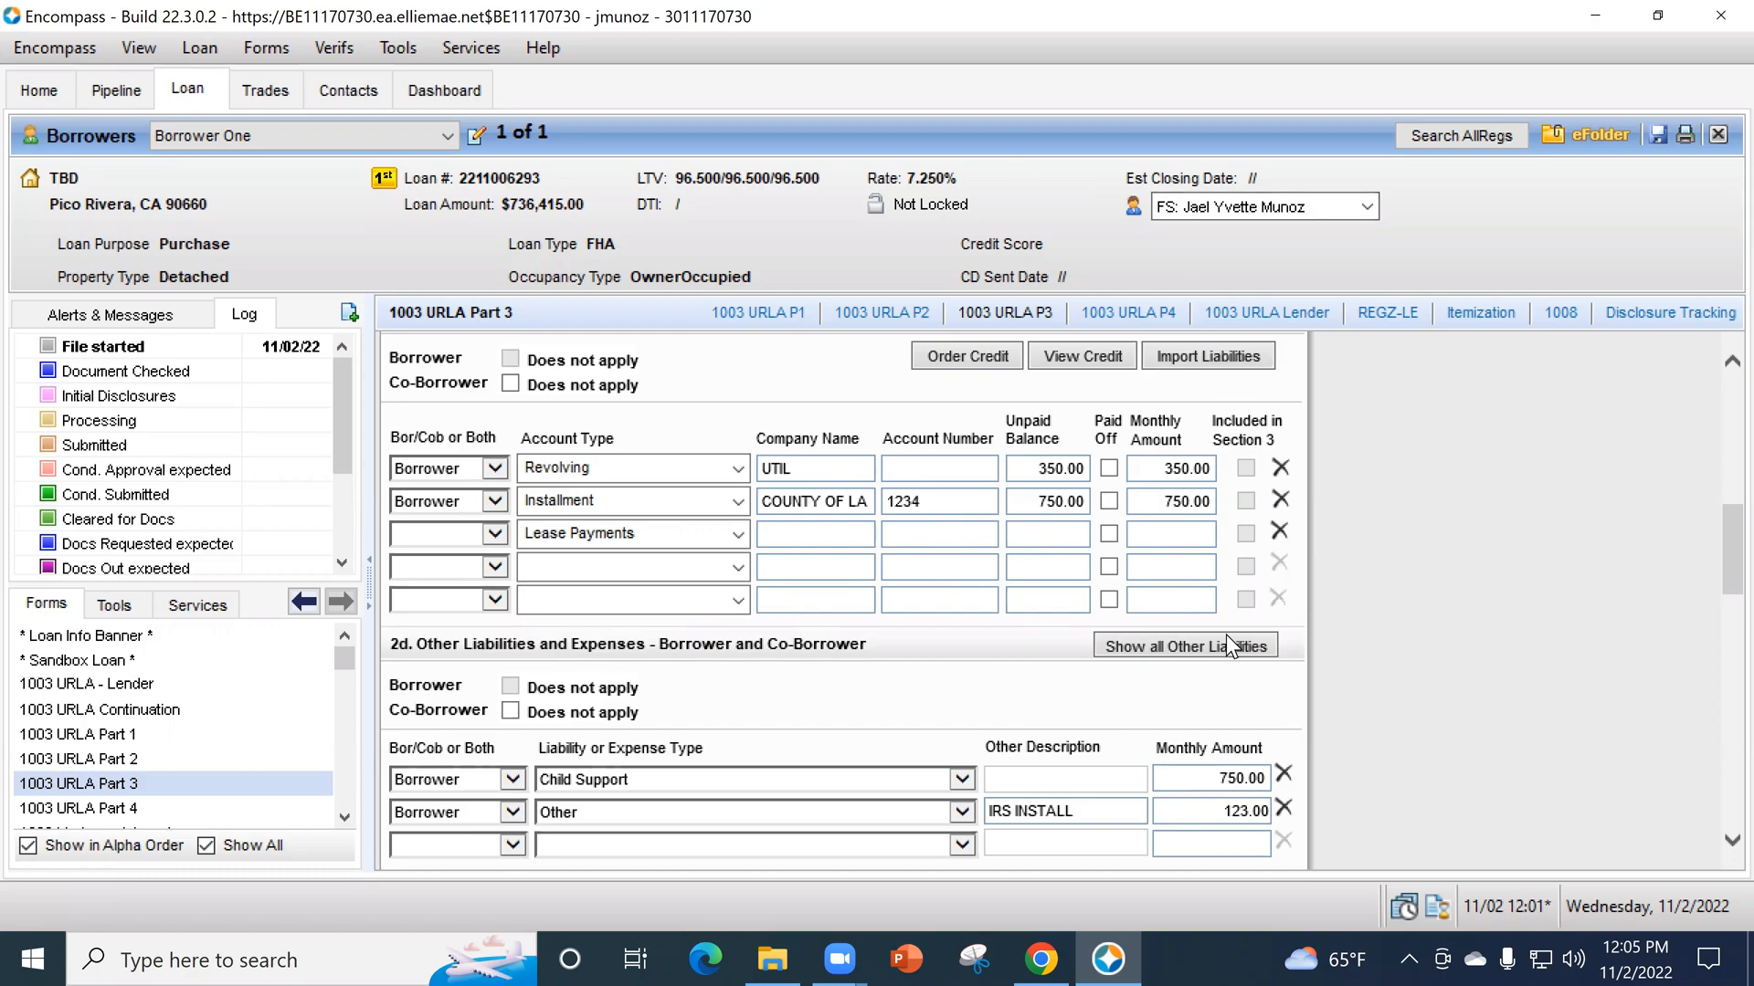
{"action": "scroll", "coordinate": [1226, 639], "scroll_direction": "up", "scroll_amount": 1}
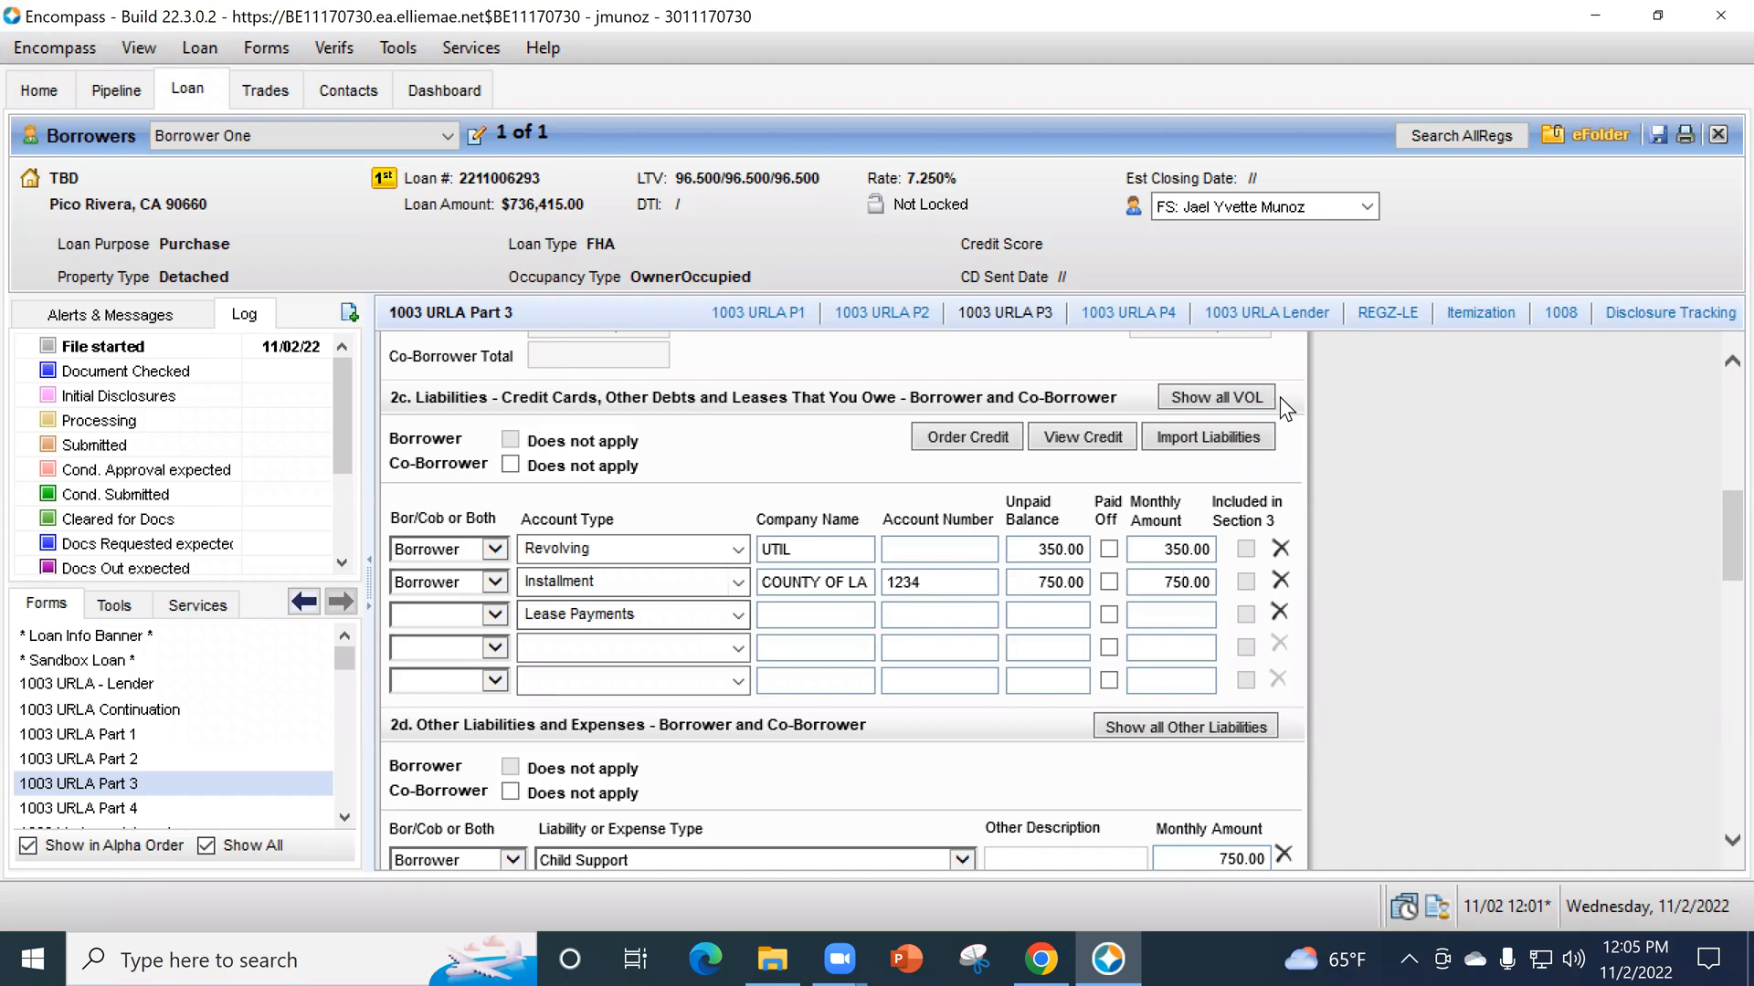
{"action": "left_click", "coordinate": [1257, 398]}
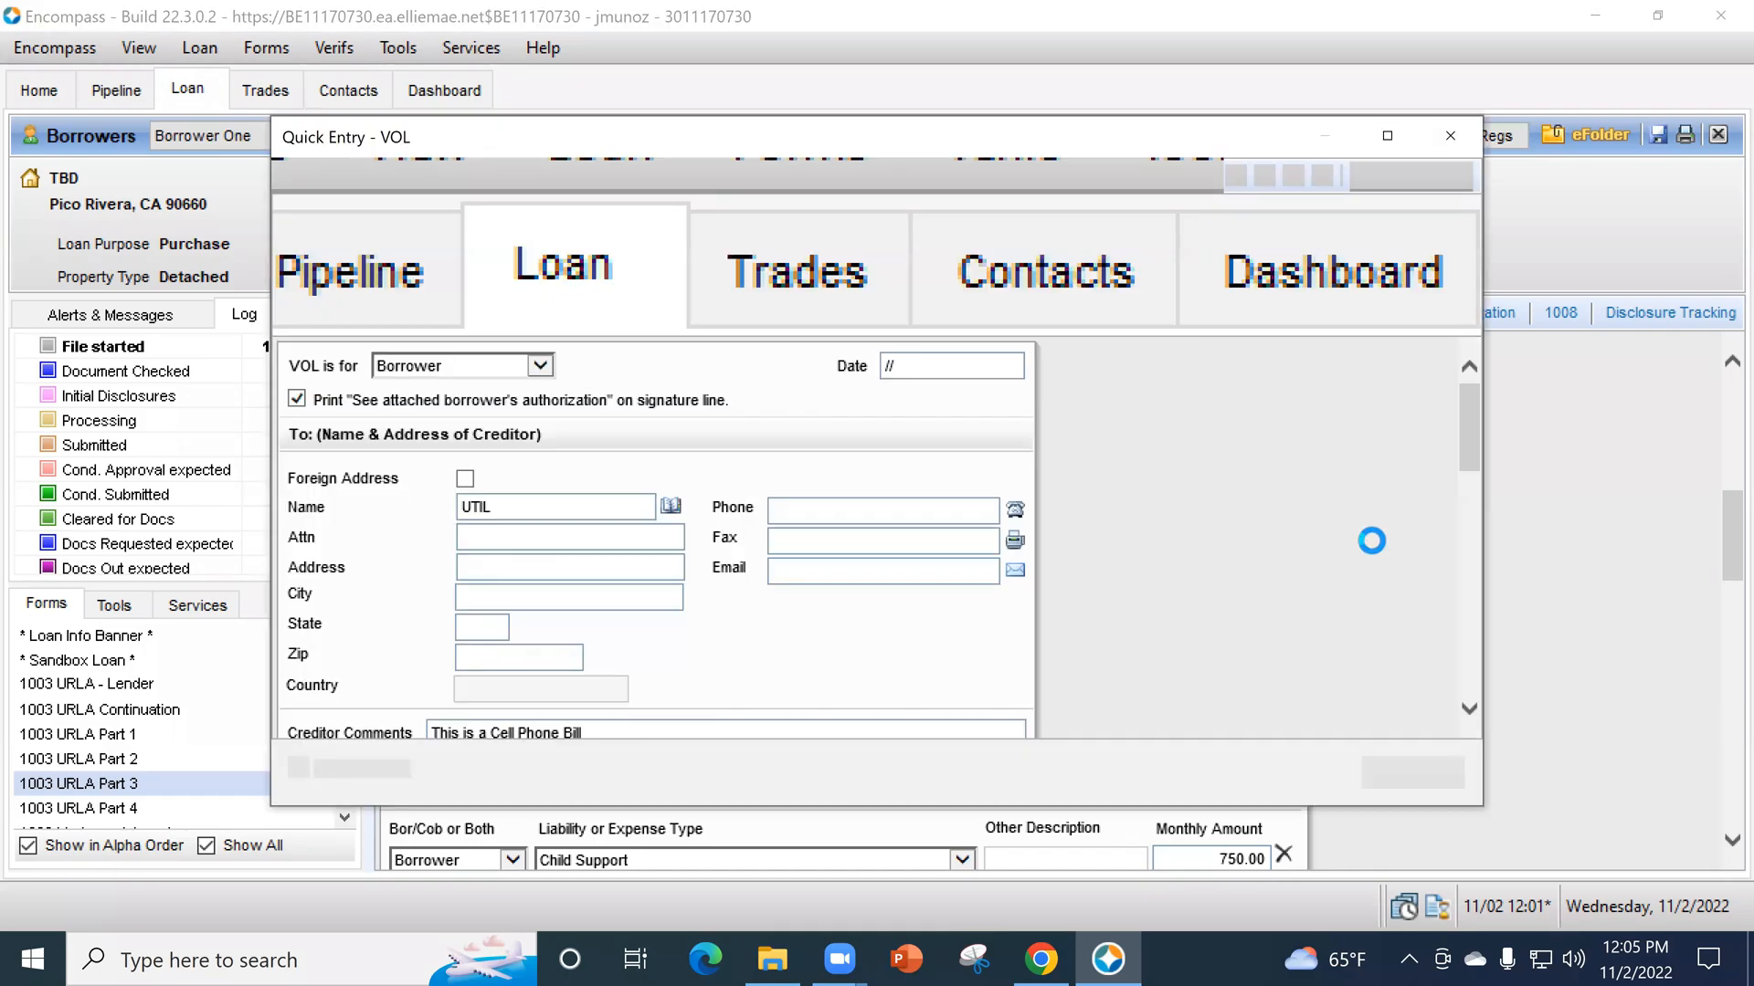
{"action": "left_click", "coordinate": [681, 283]}
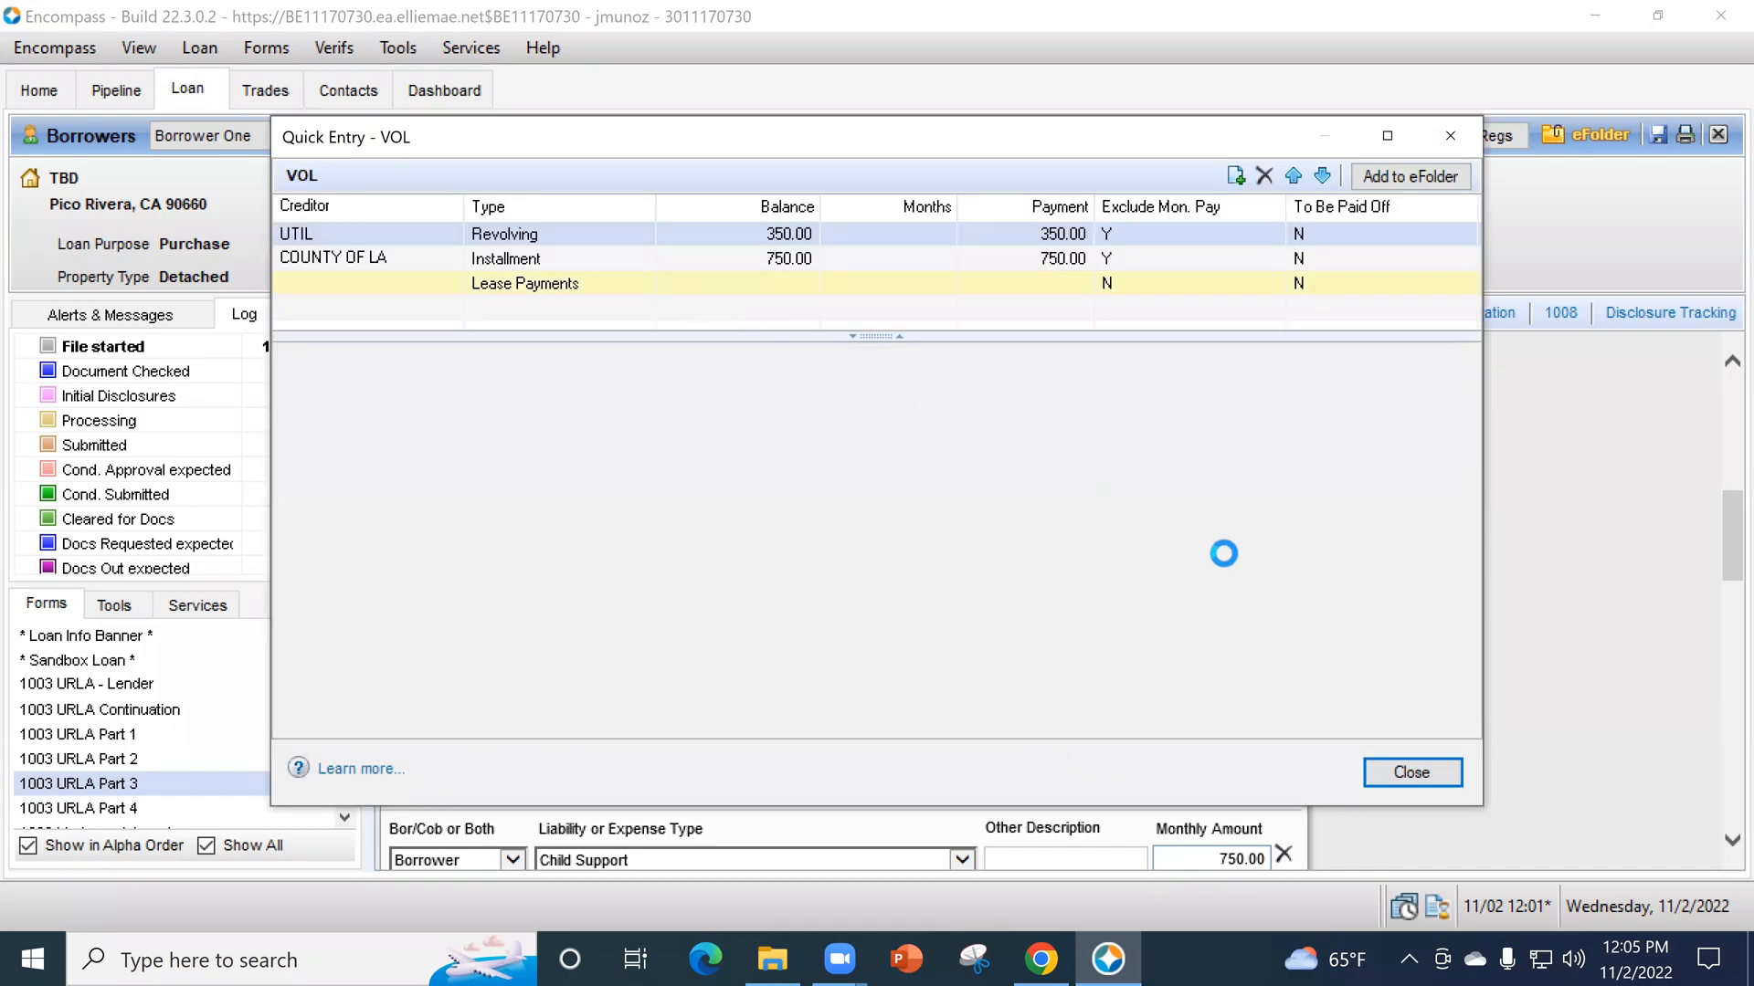
{"action": "scroll", "coordinate": [1209, 552], "scroll_direction": "down", "scroll_amount": 10}
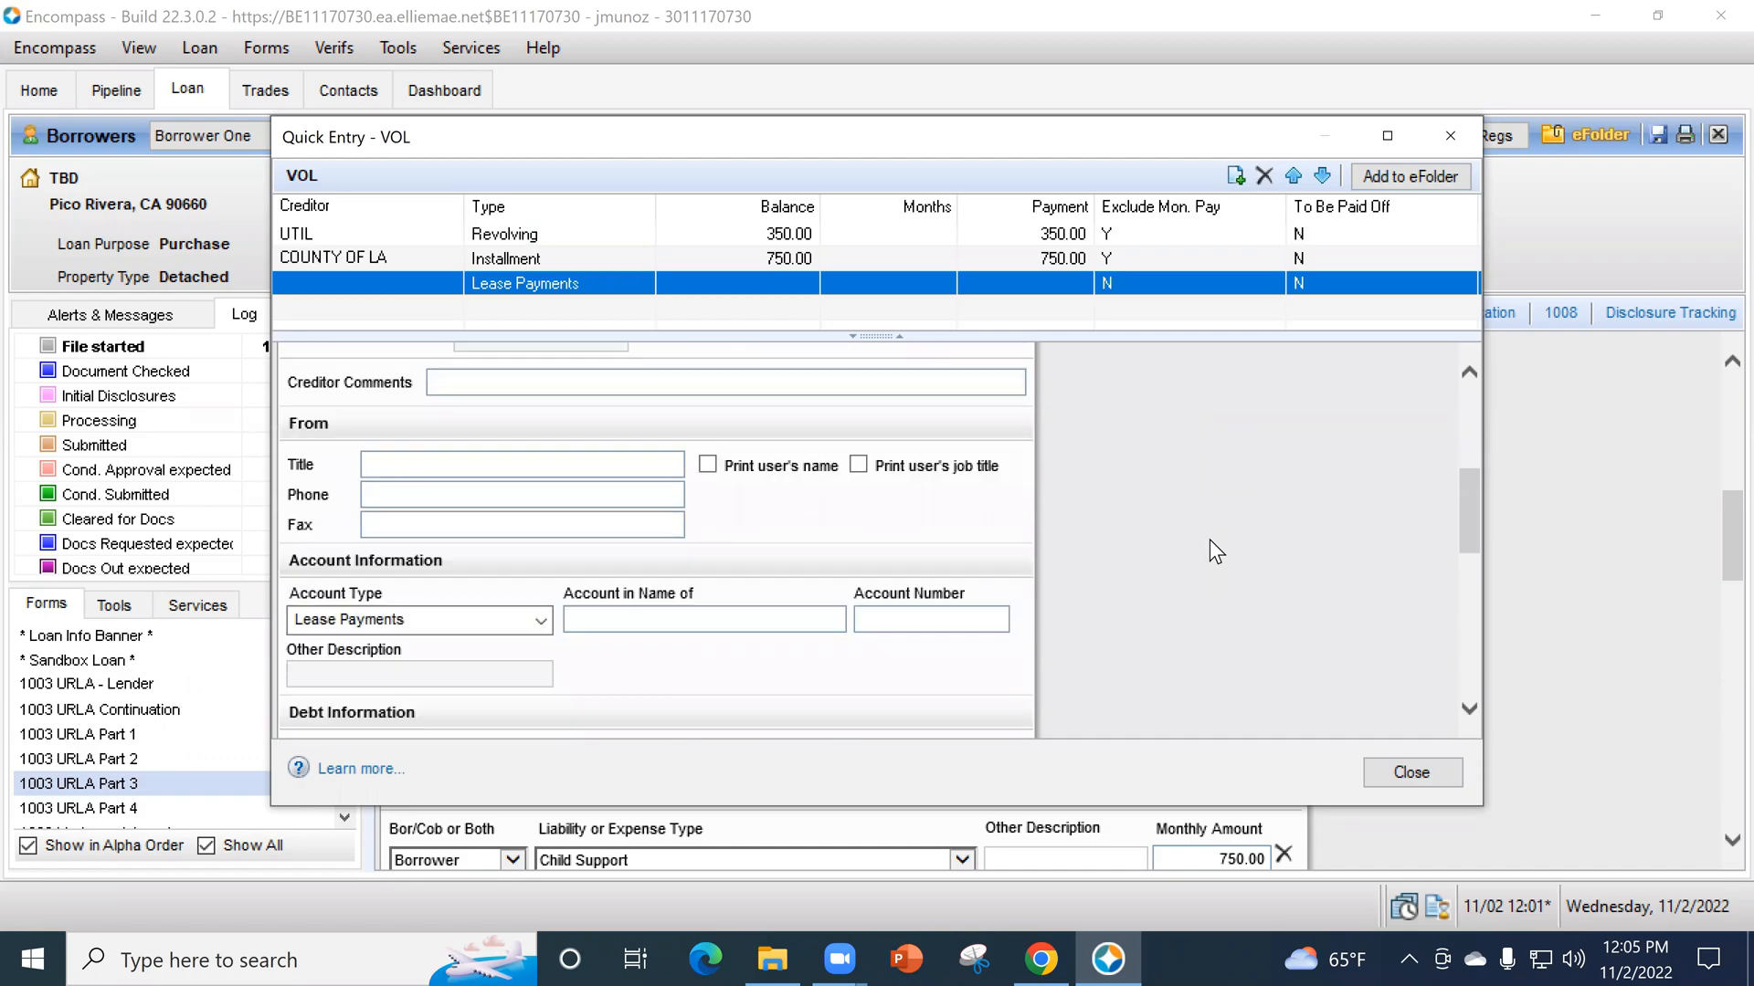
{"action": "scroll", "coordinate": [1210, 539], "scroll_direction": "down", "scroll_amount": 3}
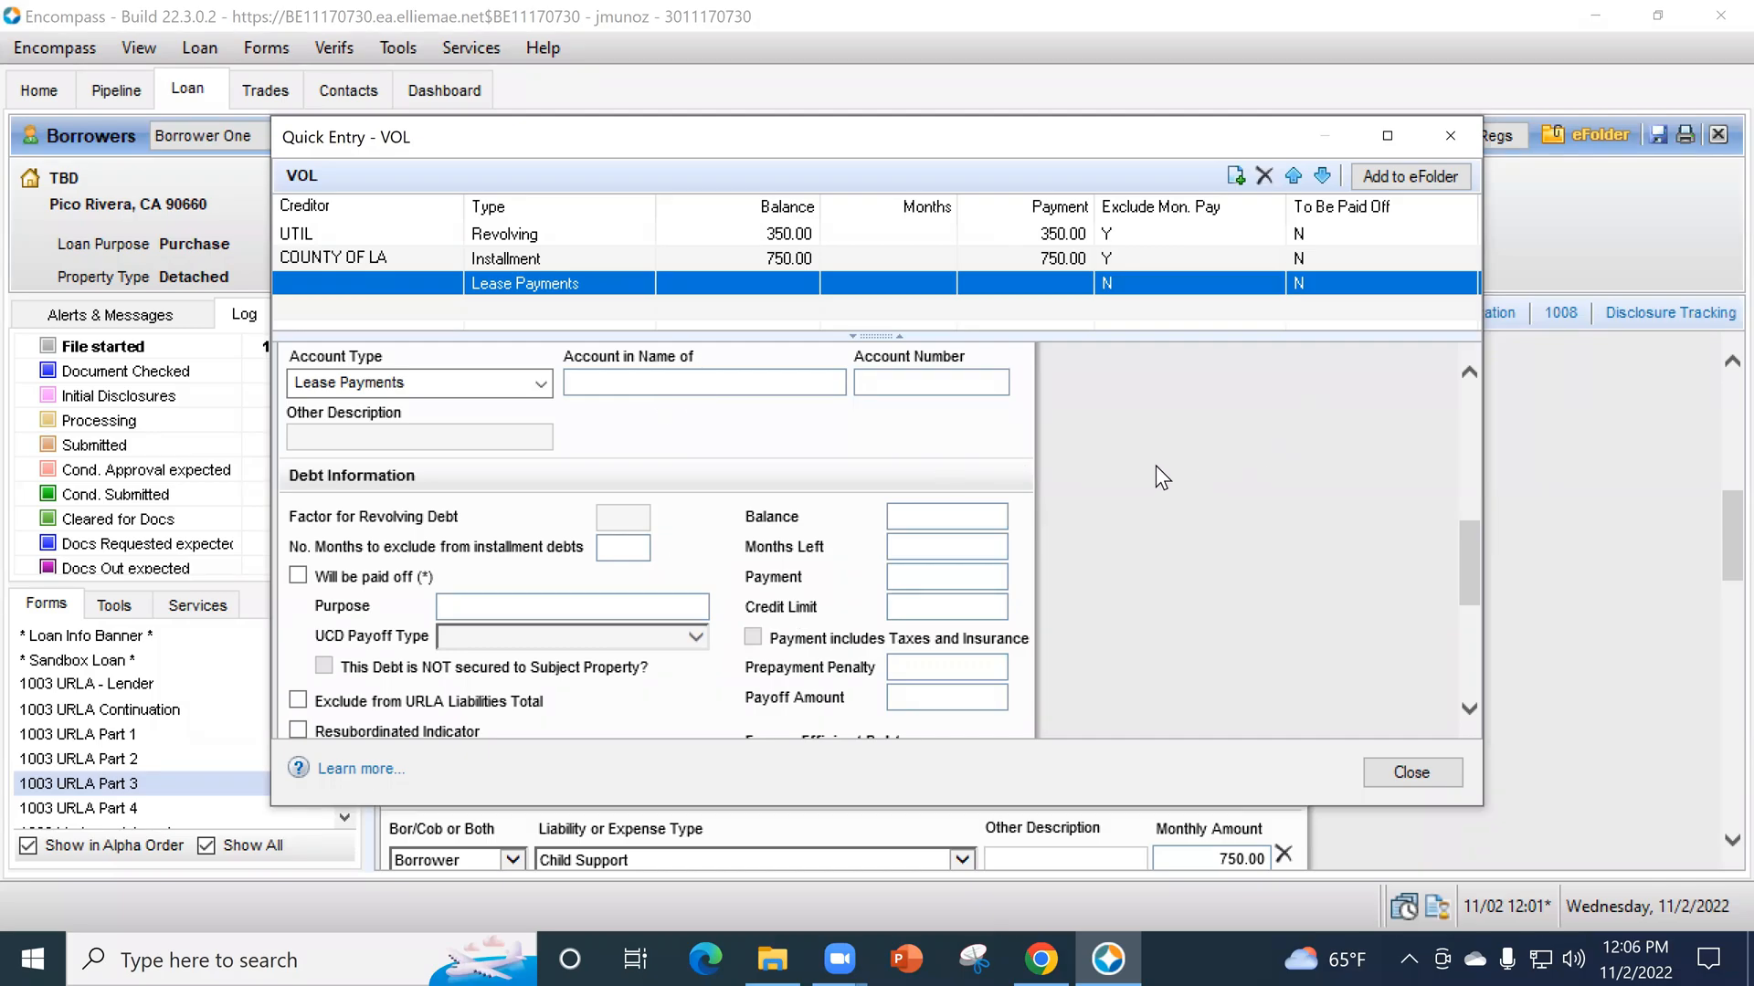
{"action": "scroll", "coordinate": [722, 369], "scroll_direction": "up", "scroll_amount": 3}
{"action": "left_click", "coordinate": [539, 560]}
{"action": "left_click", "coordinate": [419, 646]}
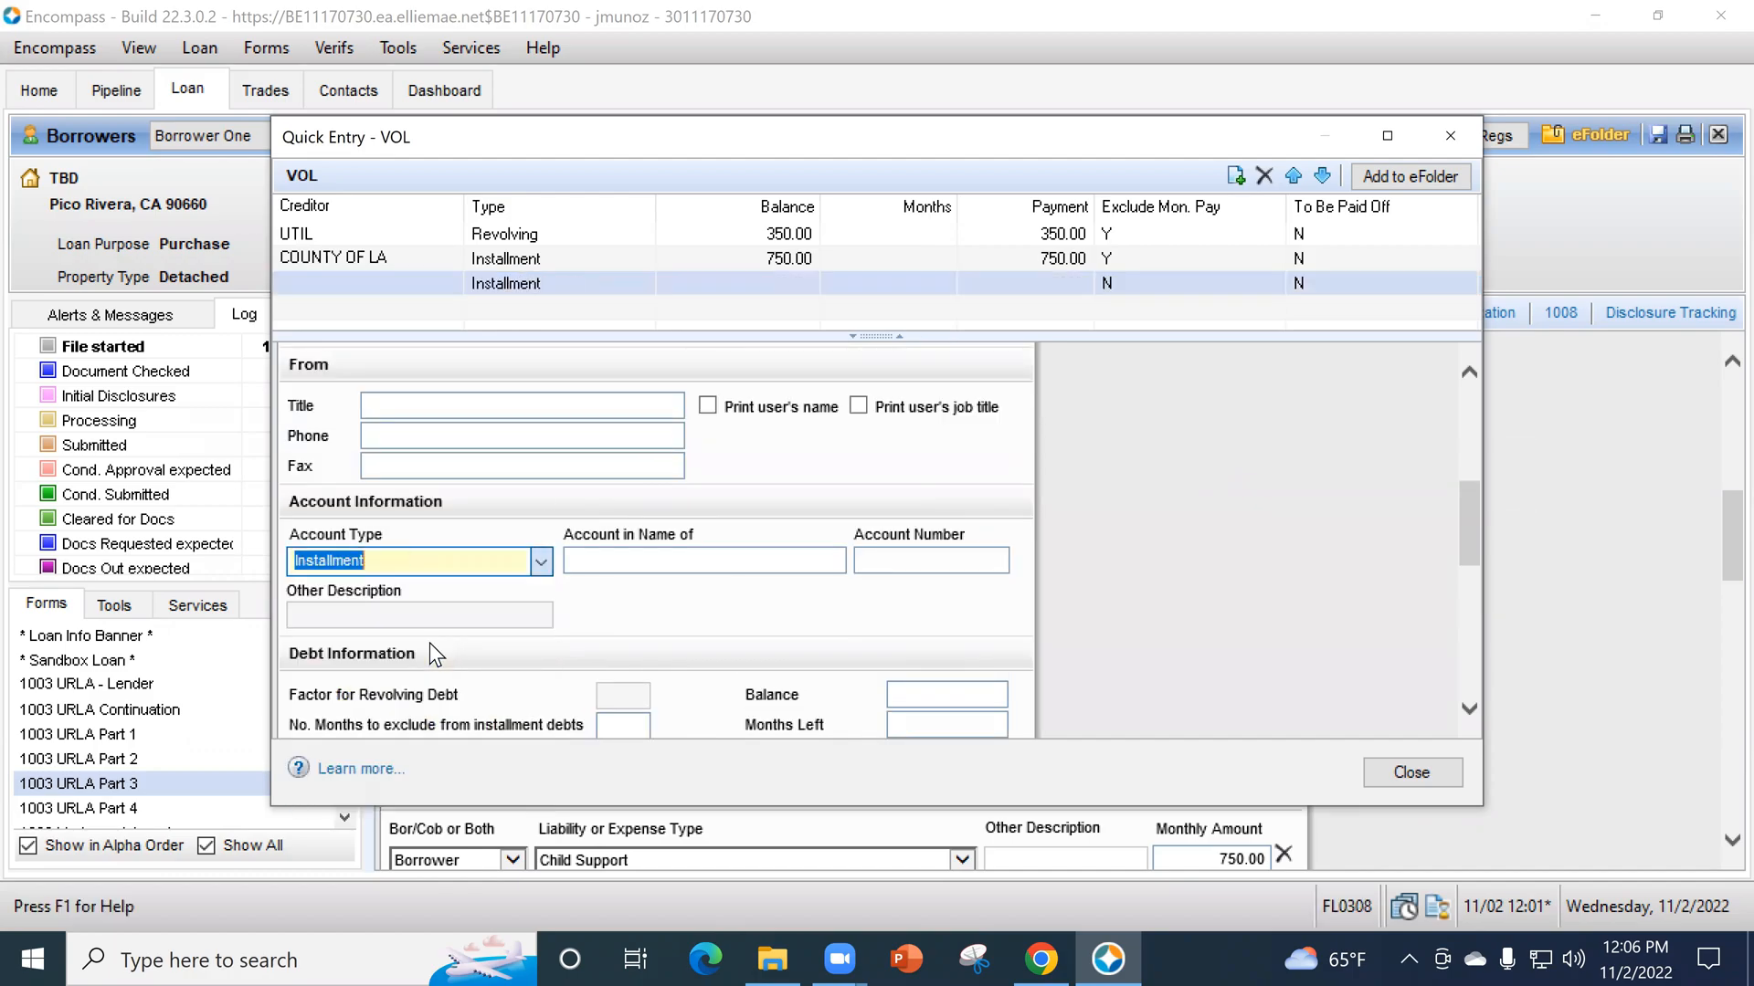
- Enter a balance of 3,000 and a payment of 450 in the third VOL entry's debt information
{"action": "scroll", "coordinate": [963, 643], "scroll_direction": "down", "scroll_amount": 1}
{"action": "left_click", "coordinate": [962, 641]}
{"action": "type", "text": "3000"}
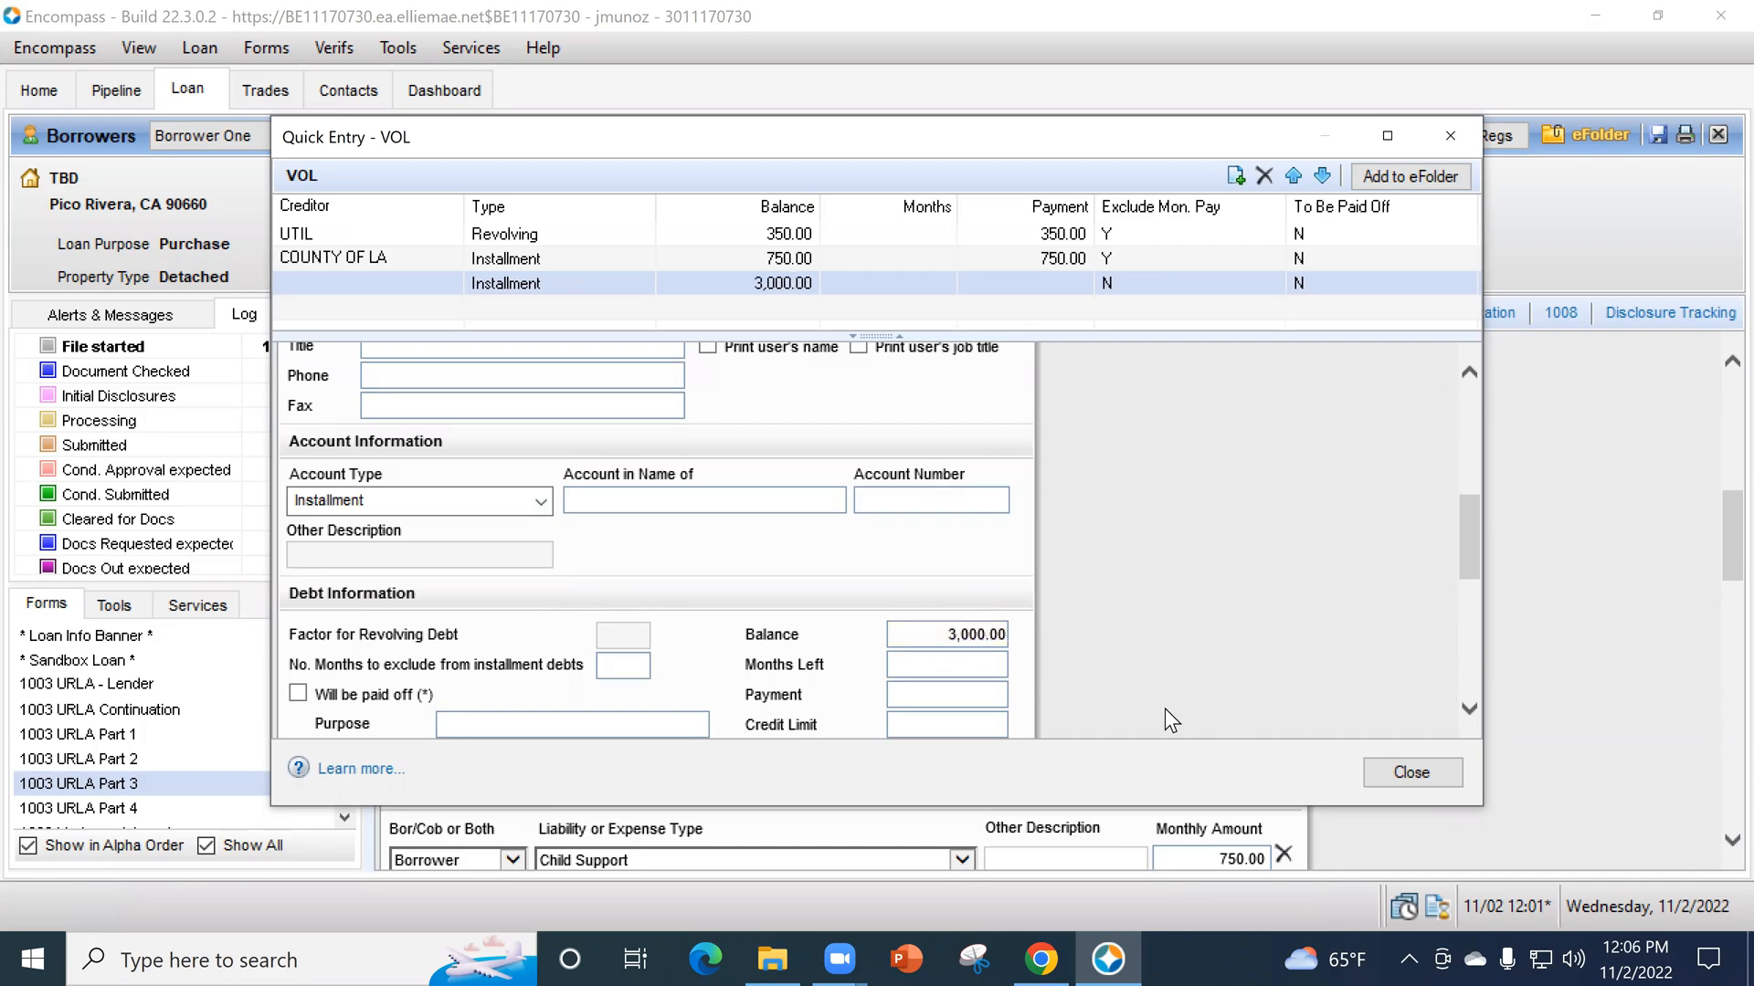
{"action": "left_click", "coordinate": [988, 696]}
{"action": "type", "text": "450"}
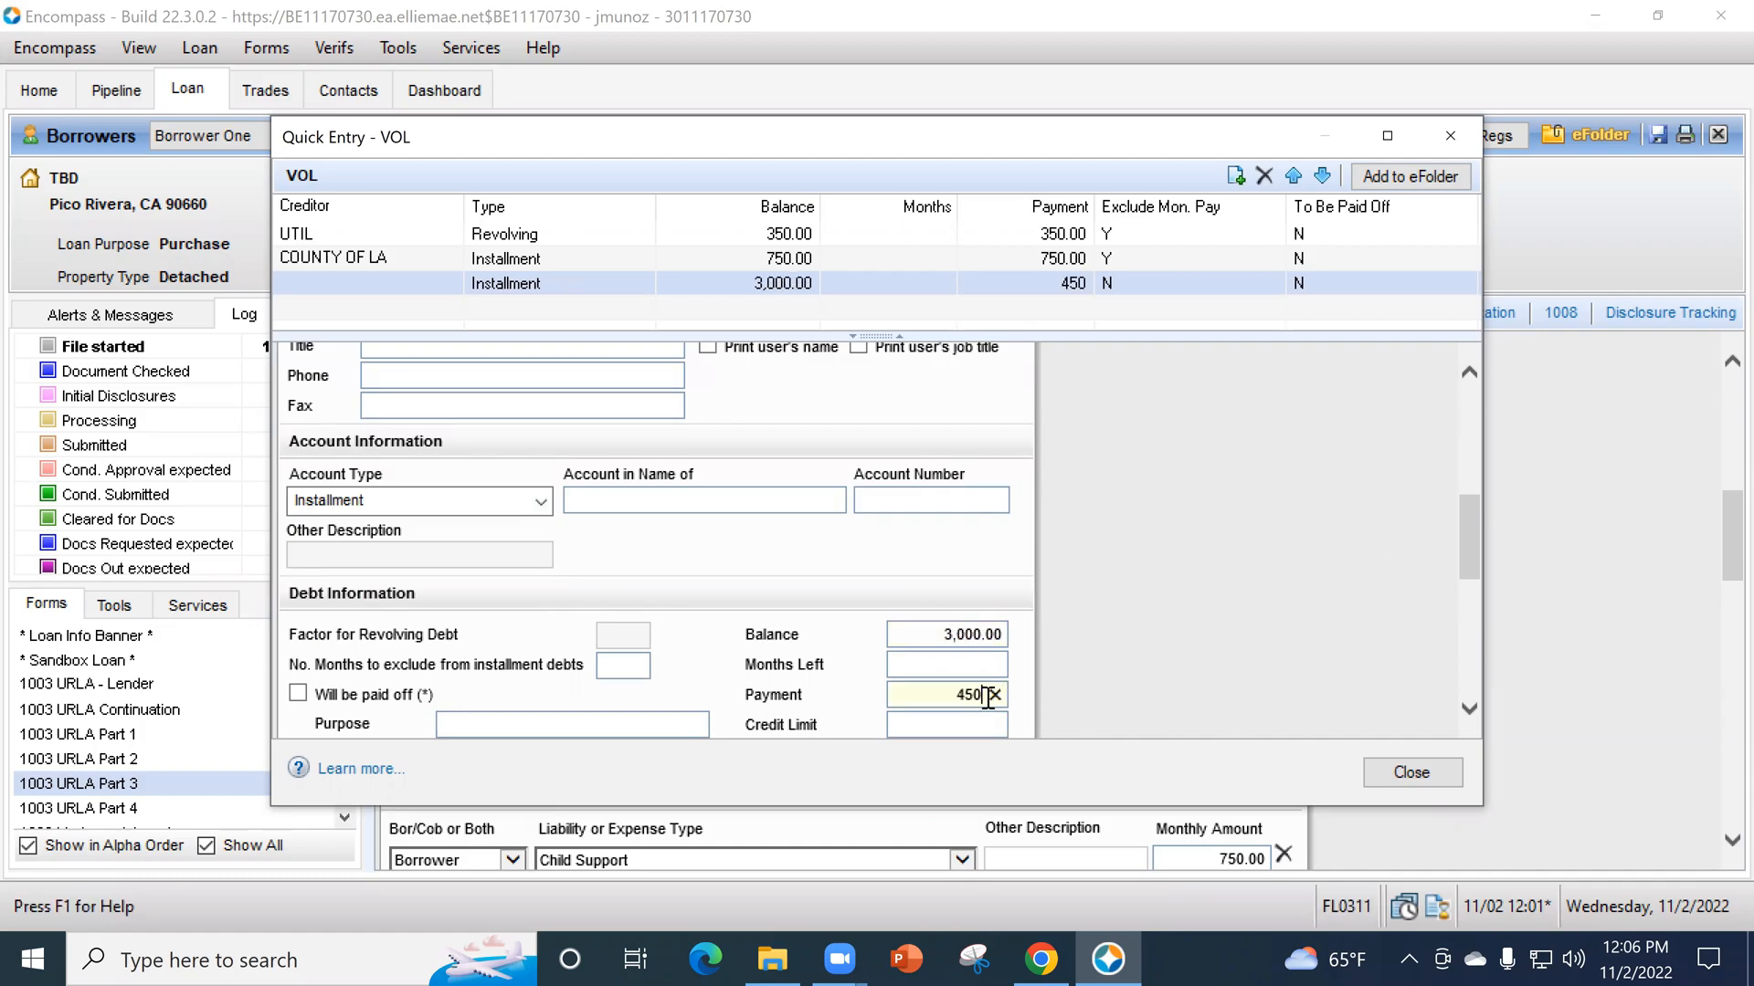
{"action": "key", "text": "Tab"}
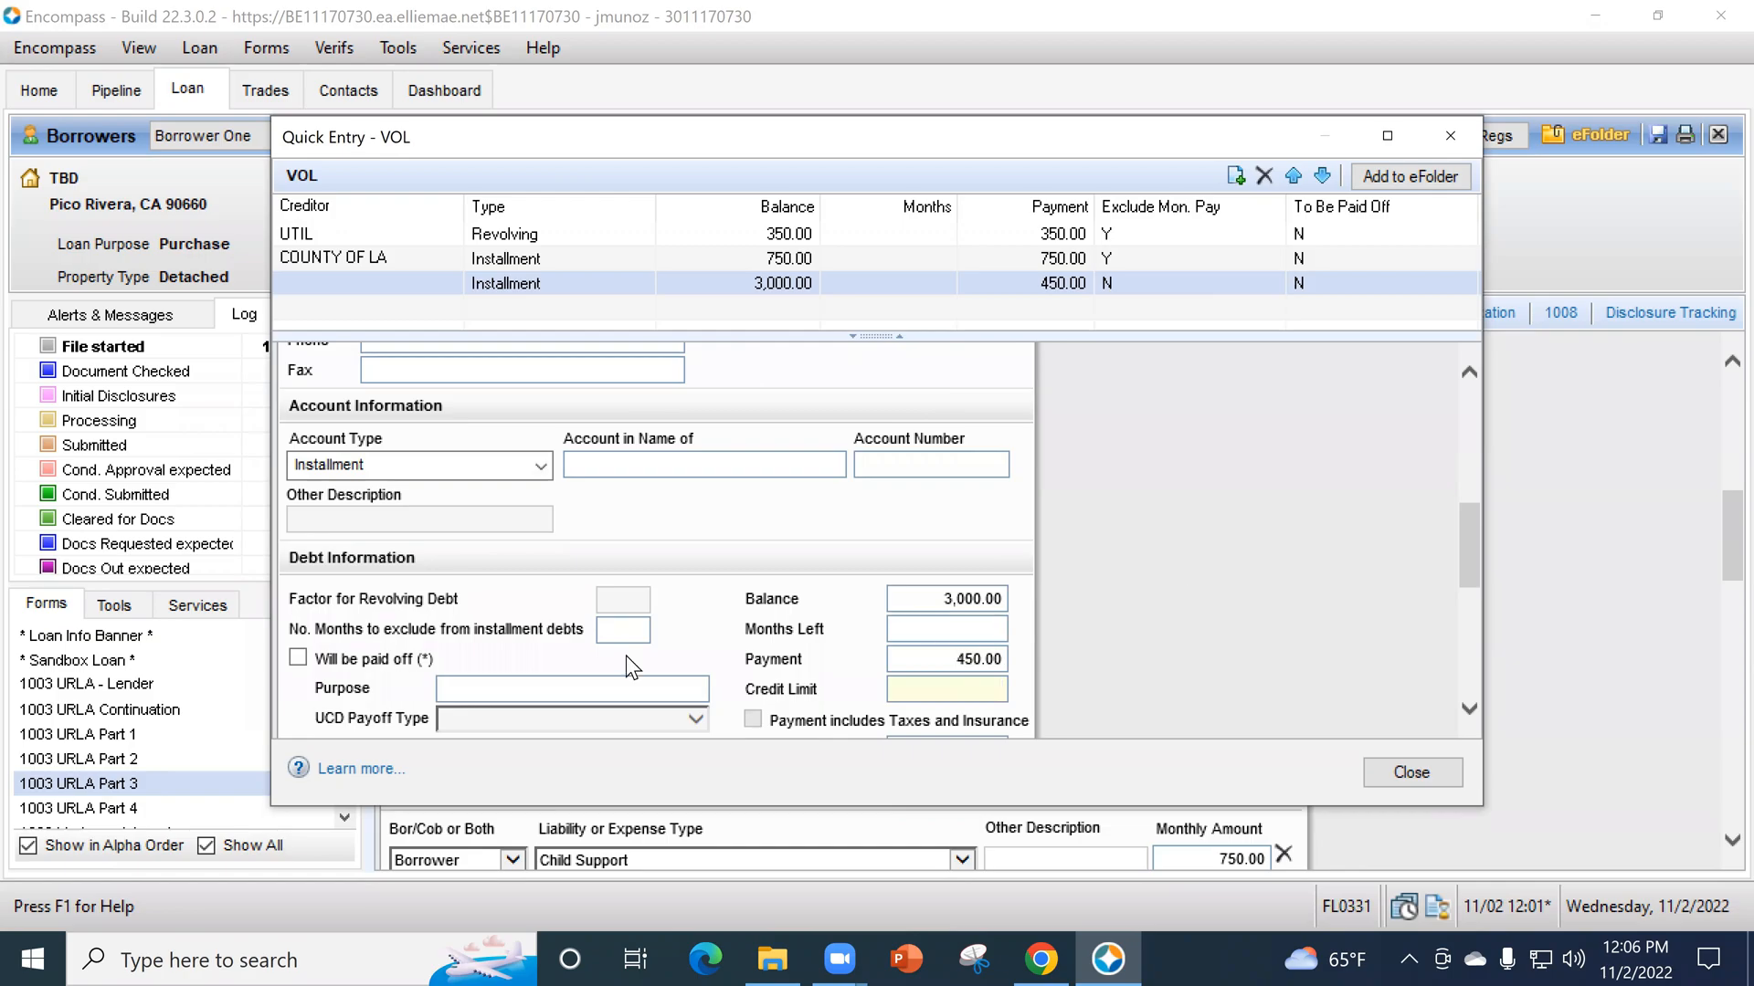
{"action": "scroll", "coordinate": [559, 683], "scroll_direction": "down", "scroll_amount": 3}
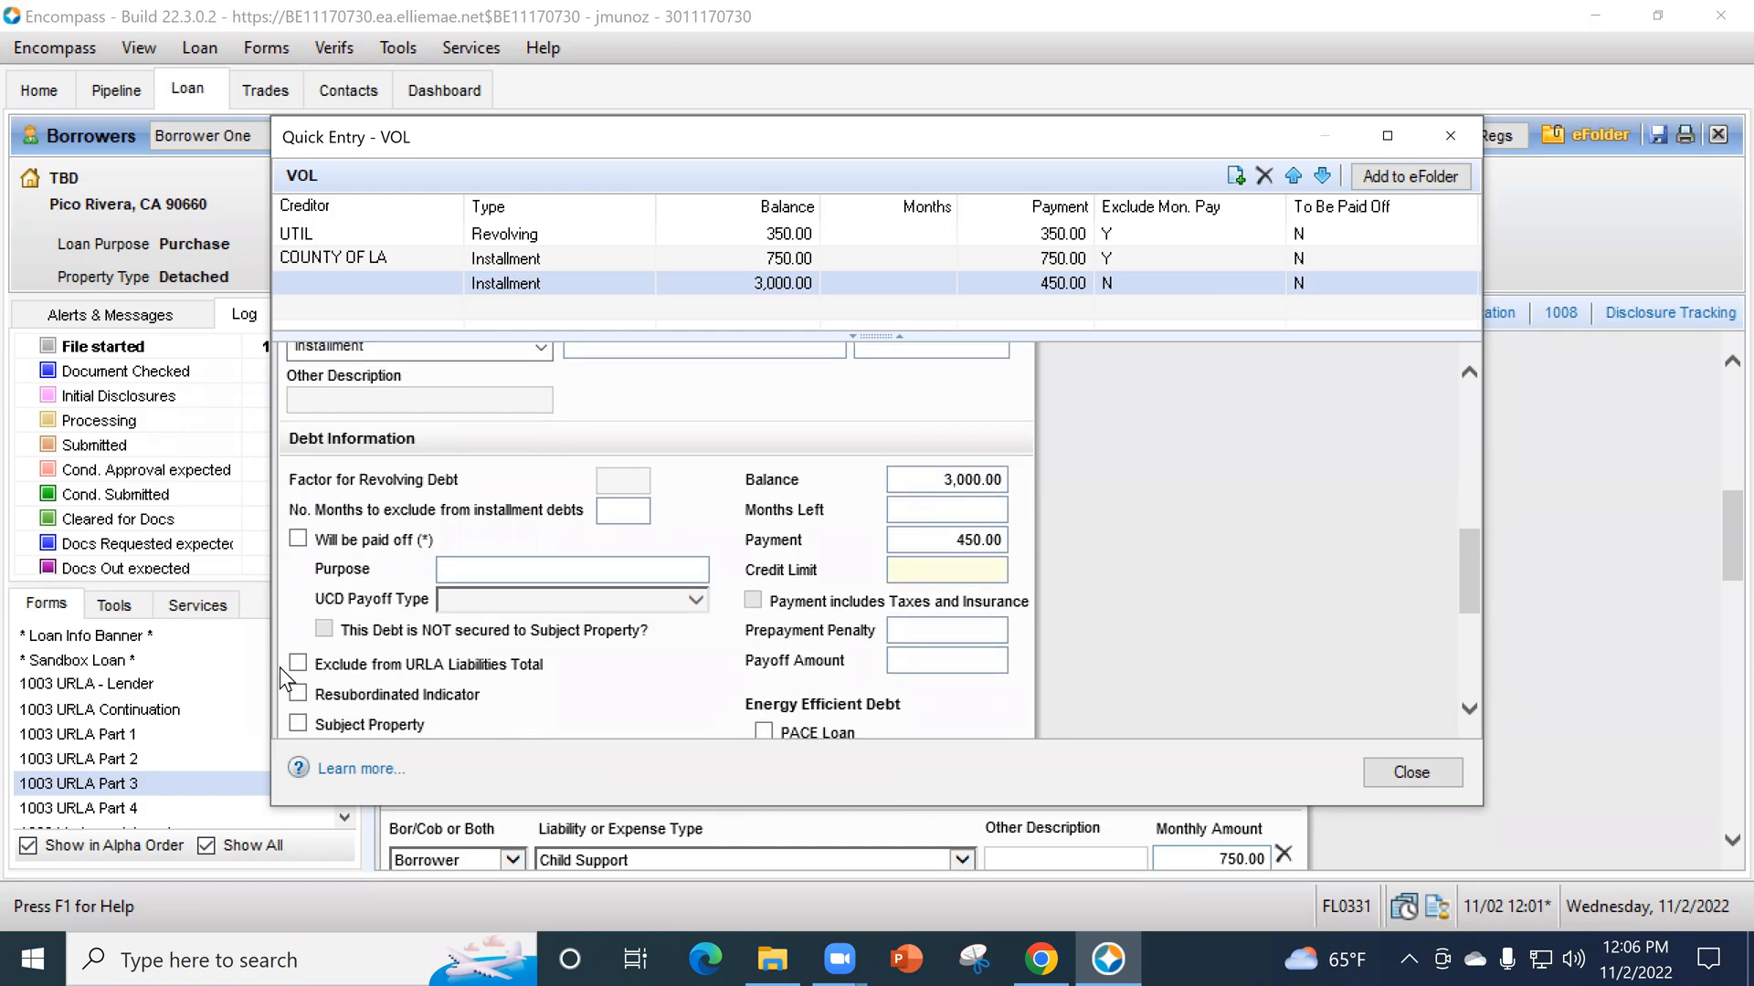
- Set the number of months to exclude from installment debts to 10 in the third VOL entry and close the VOL window
{"action": "scroll", "coordinate": [552, 698], "scroll_direction": "up", "scroll_amount": 2}
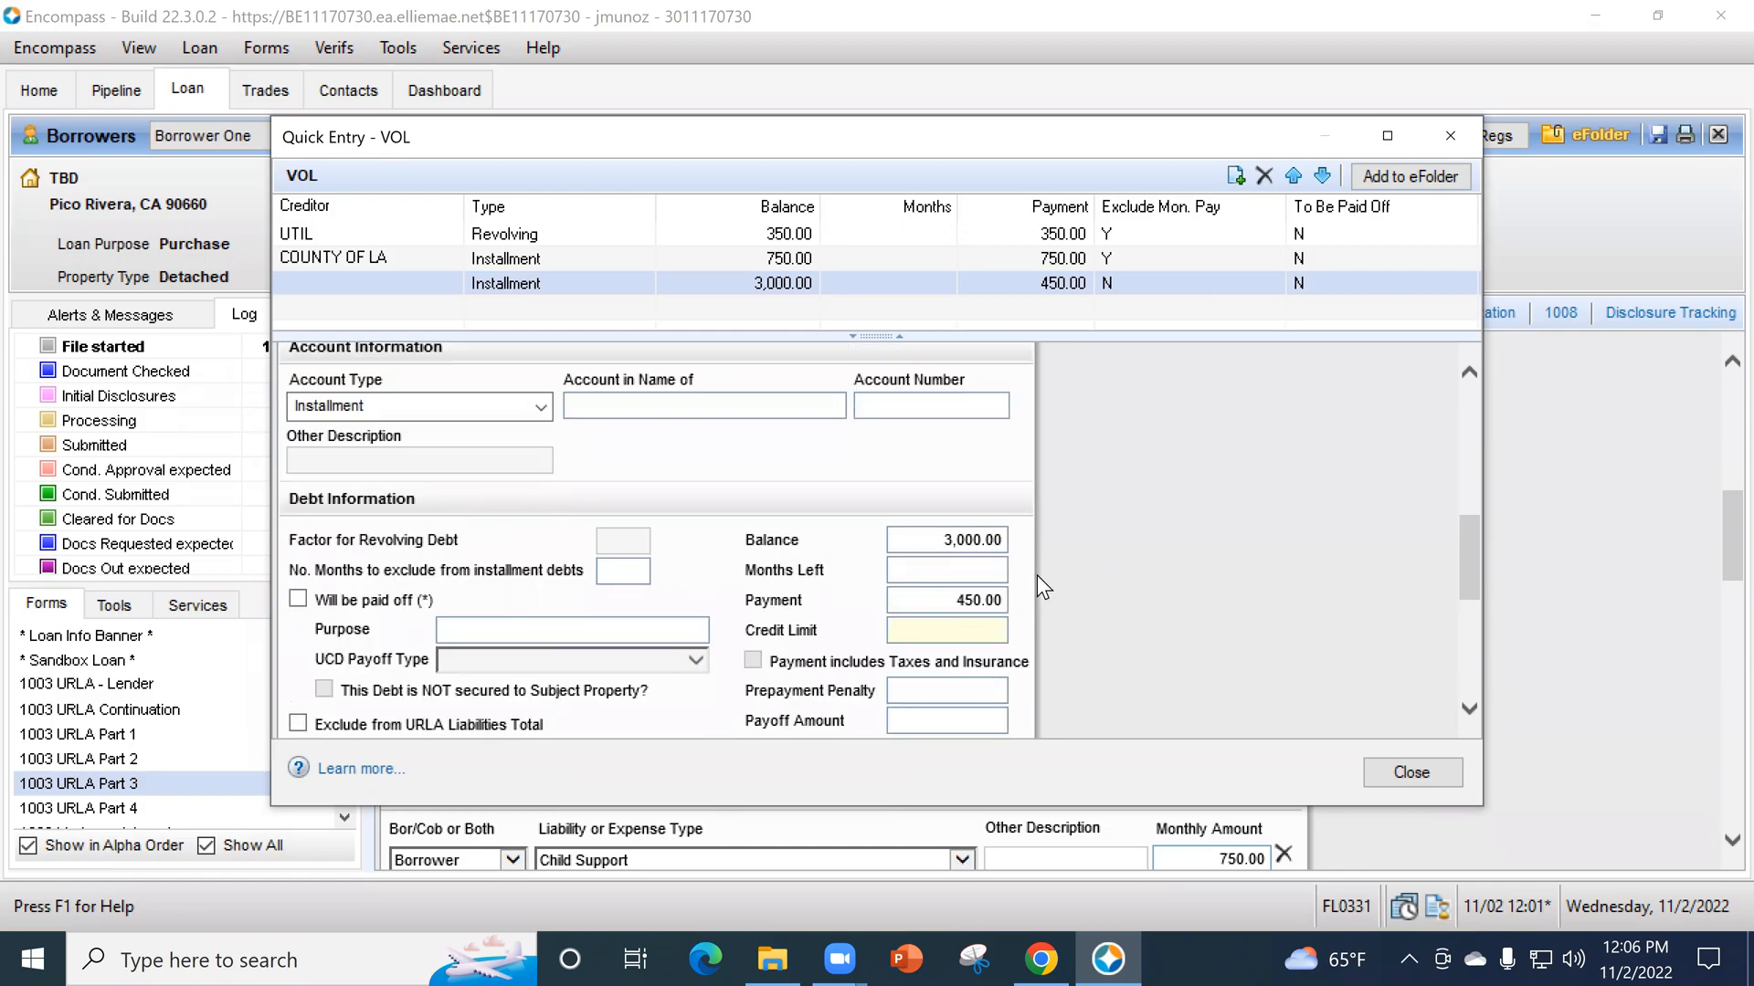
{"action": "left_click", "coordinate": [639, 571]}
{"action": "type", "text": "10"}
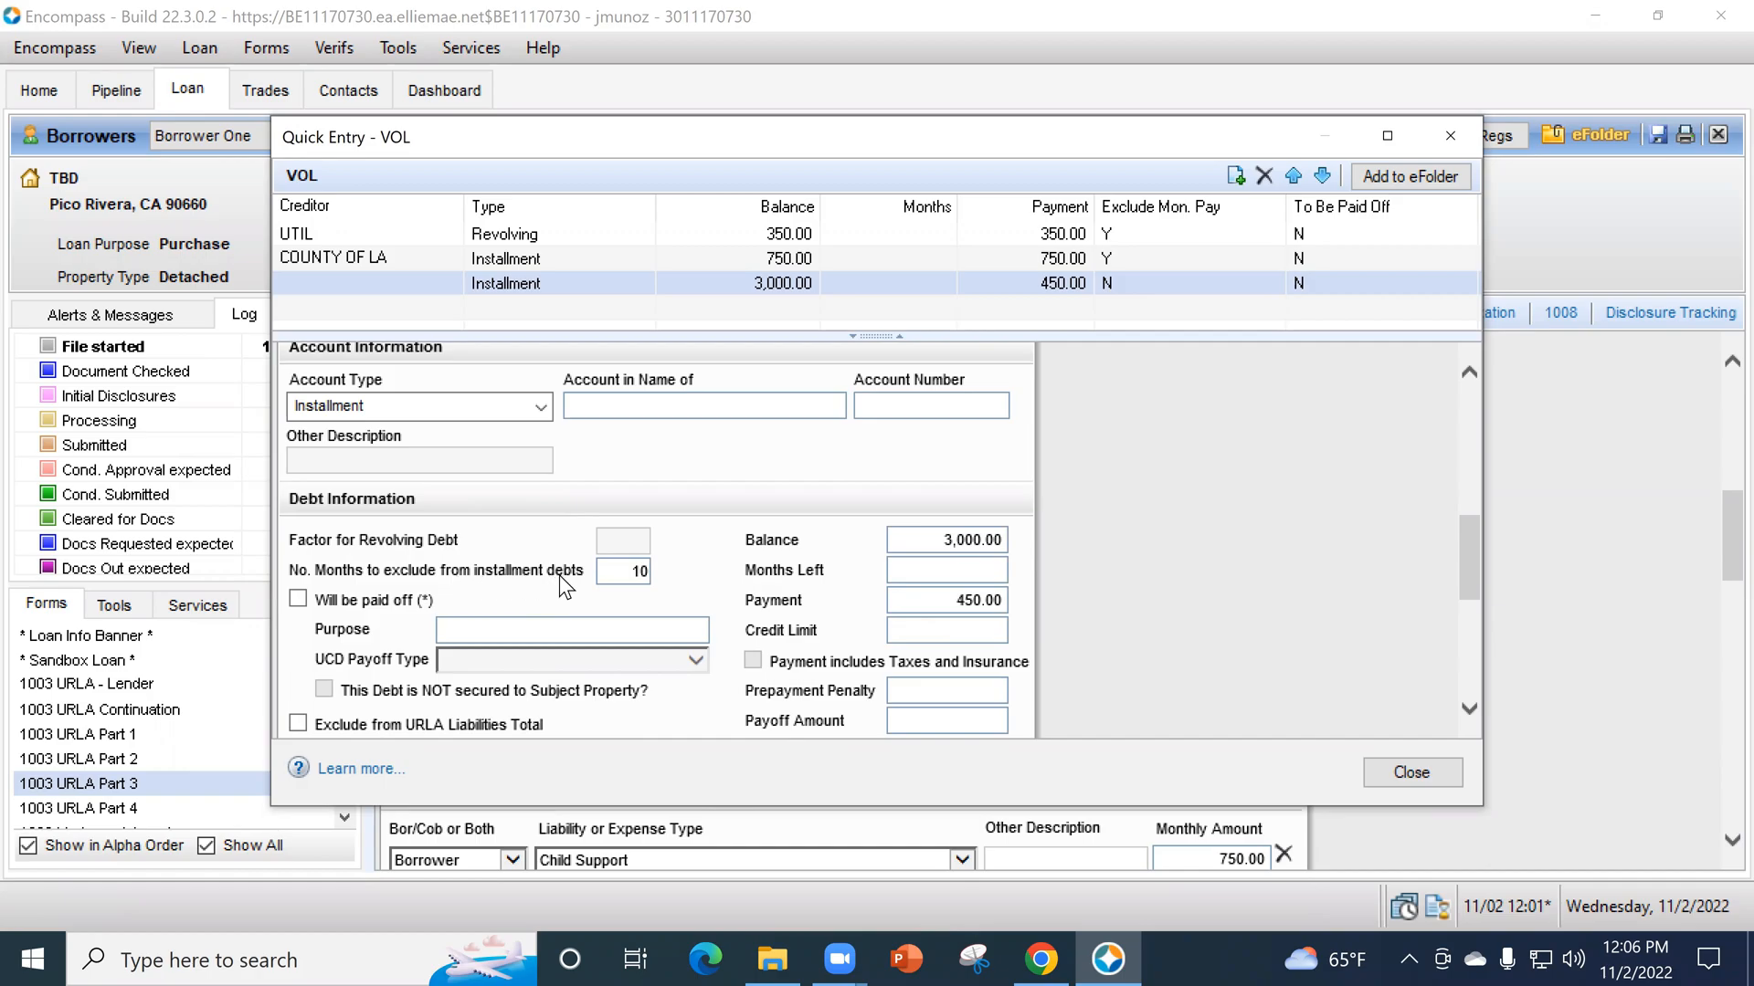
{"action": "left_click", "coordinate": [1412, 772]}
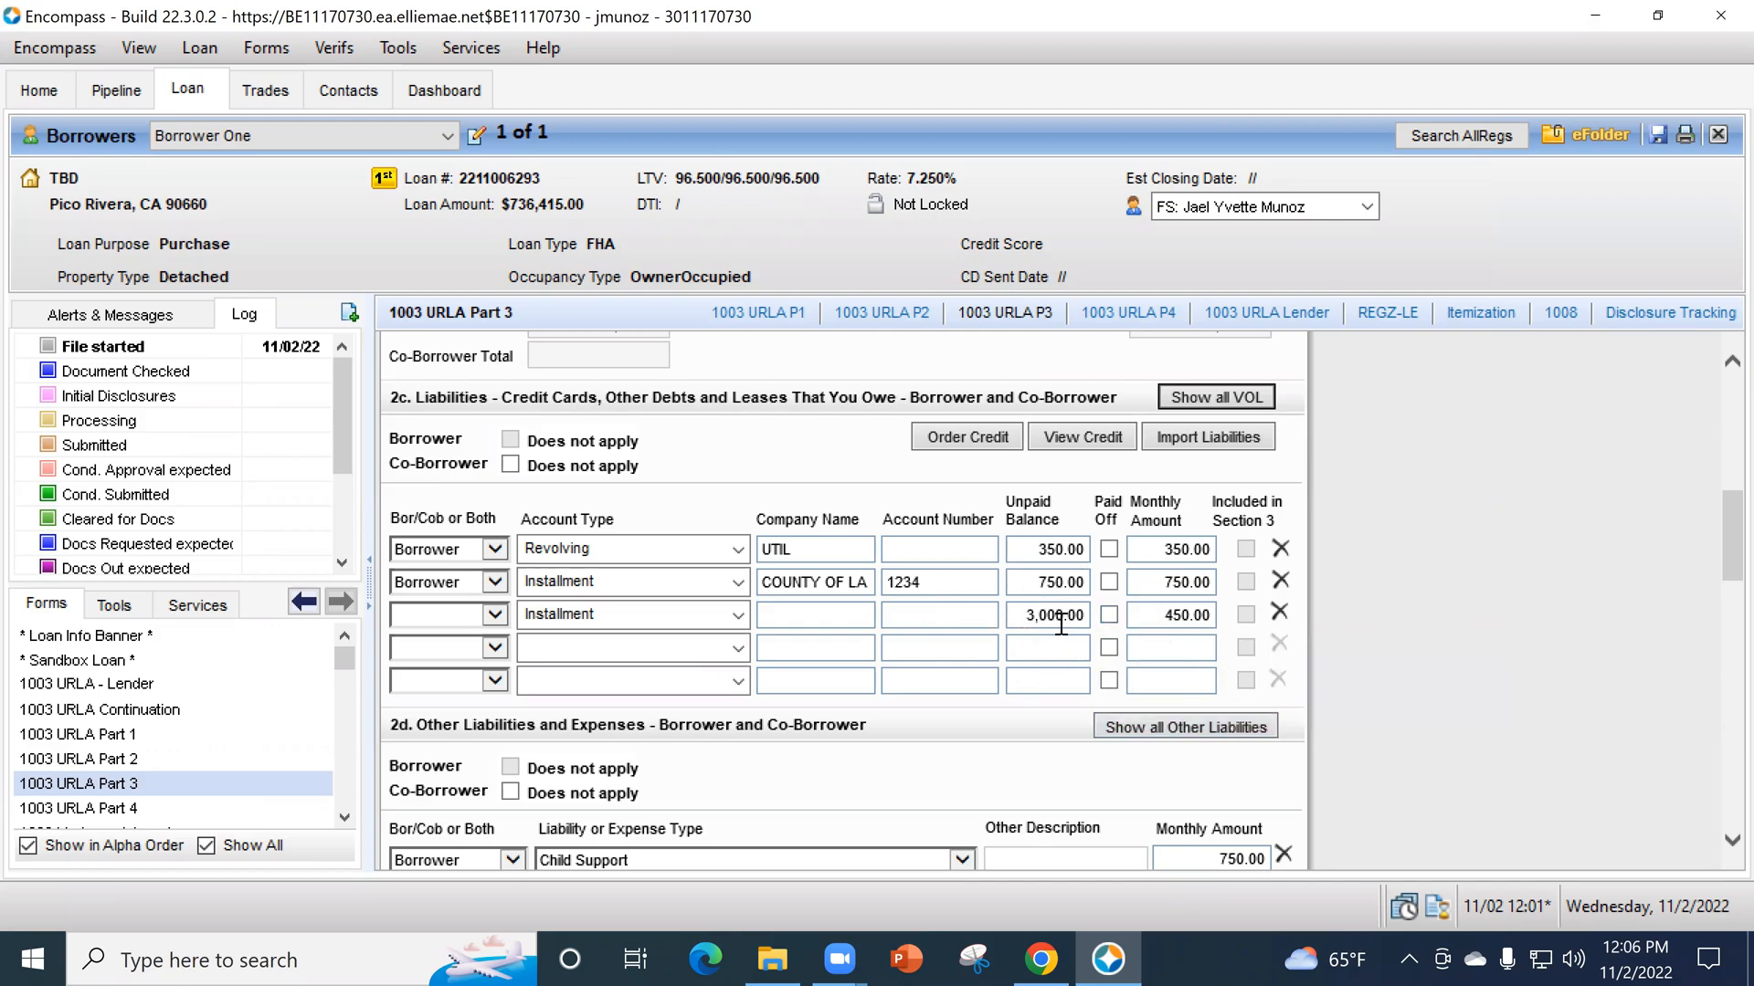
- Assign the fourth liability row in section 2c to Borrower with the account type Mortgage
{"action": "scroll", "coordinate": [1322, 578], "scroll_direction": "up", "scroll_amount": 4}
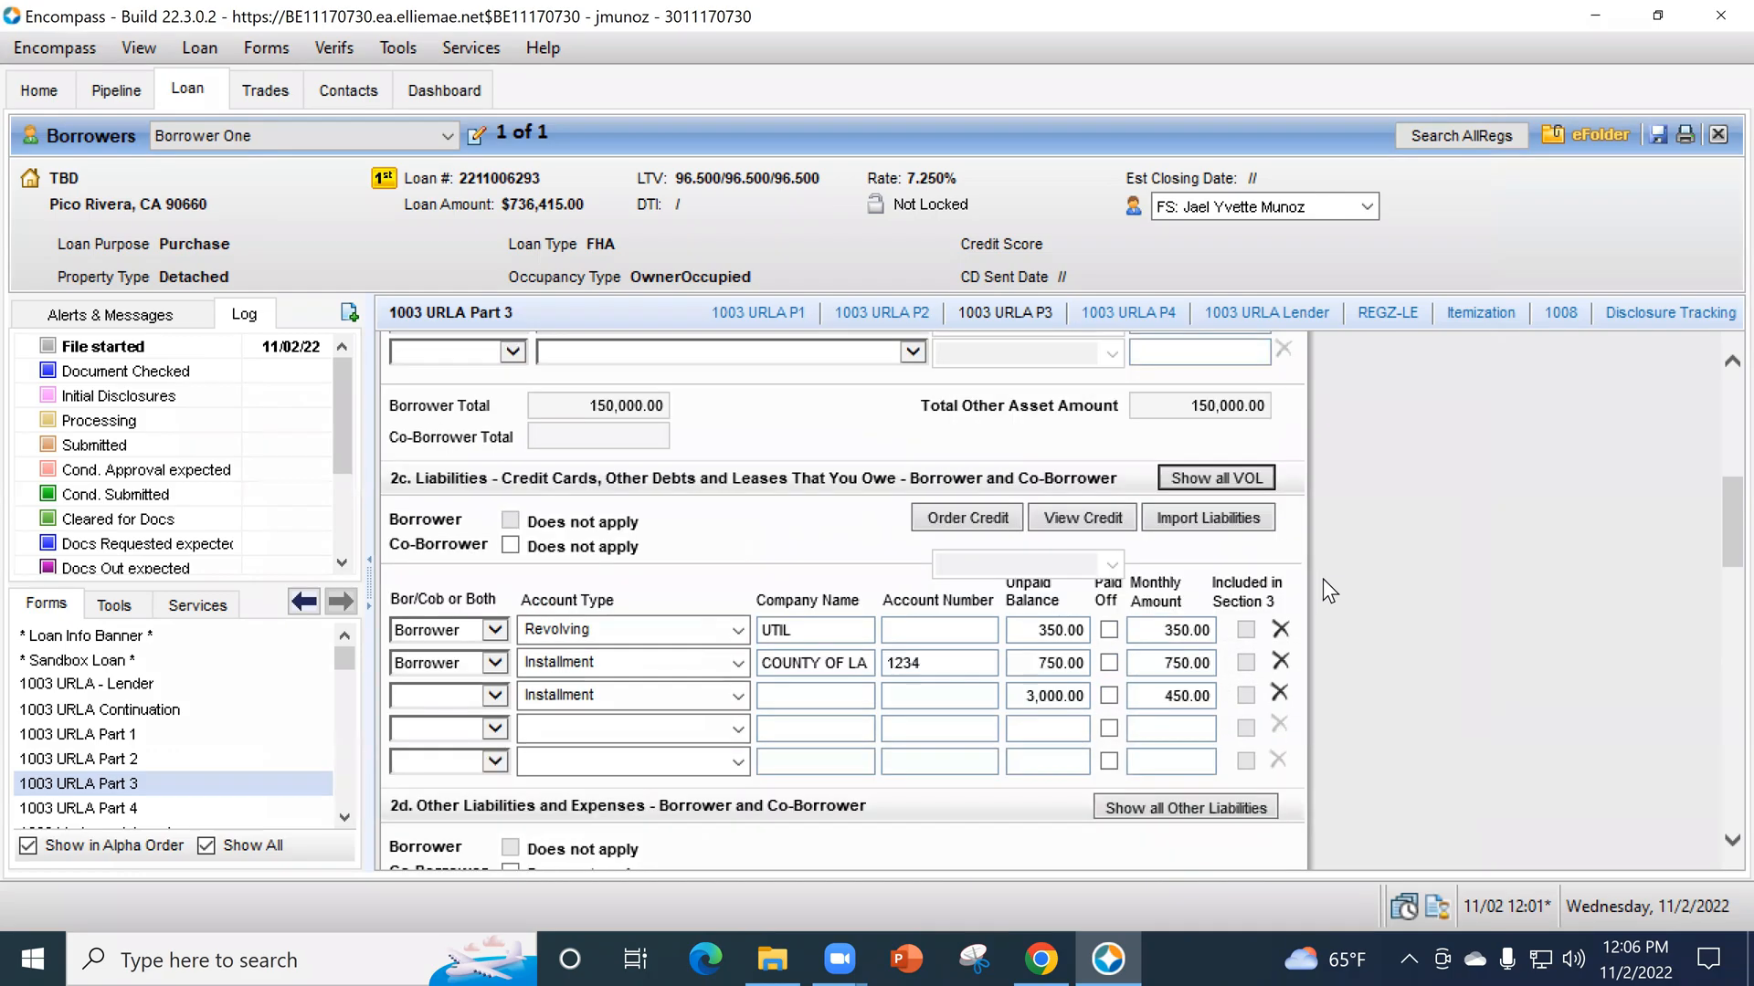
{"action": "scroll", "coordinate": [1105, 703], "scroll_direction": "down", "scroll_amount": 4}
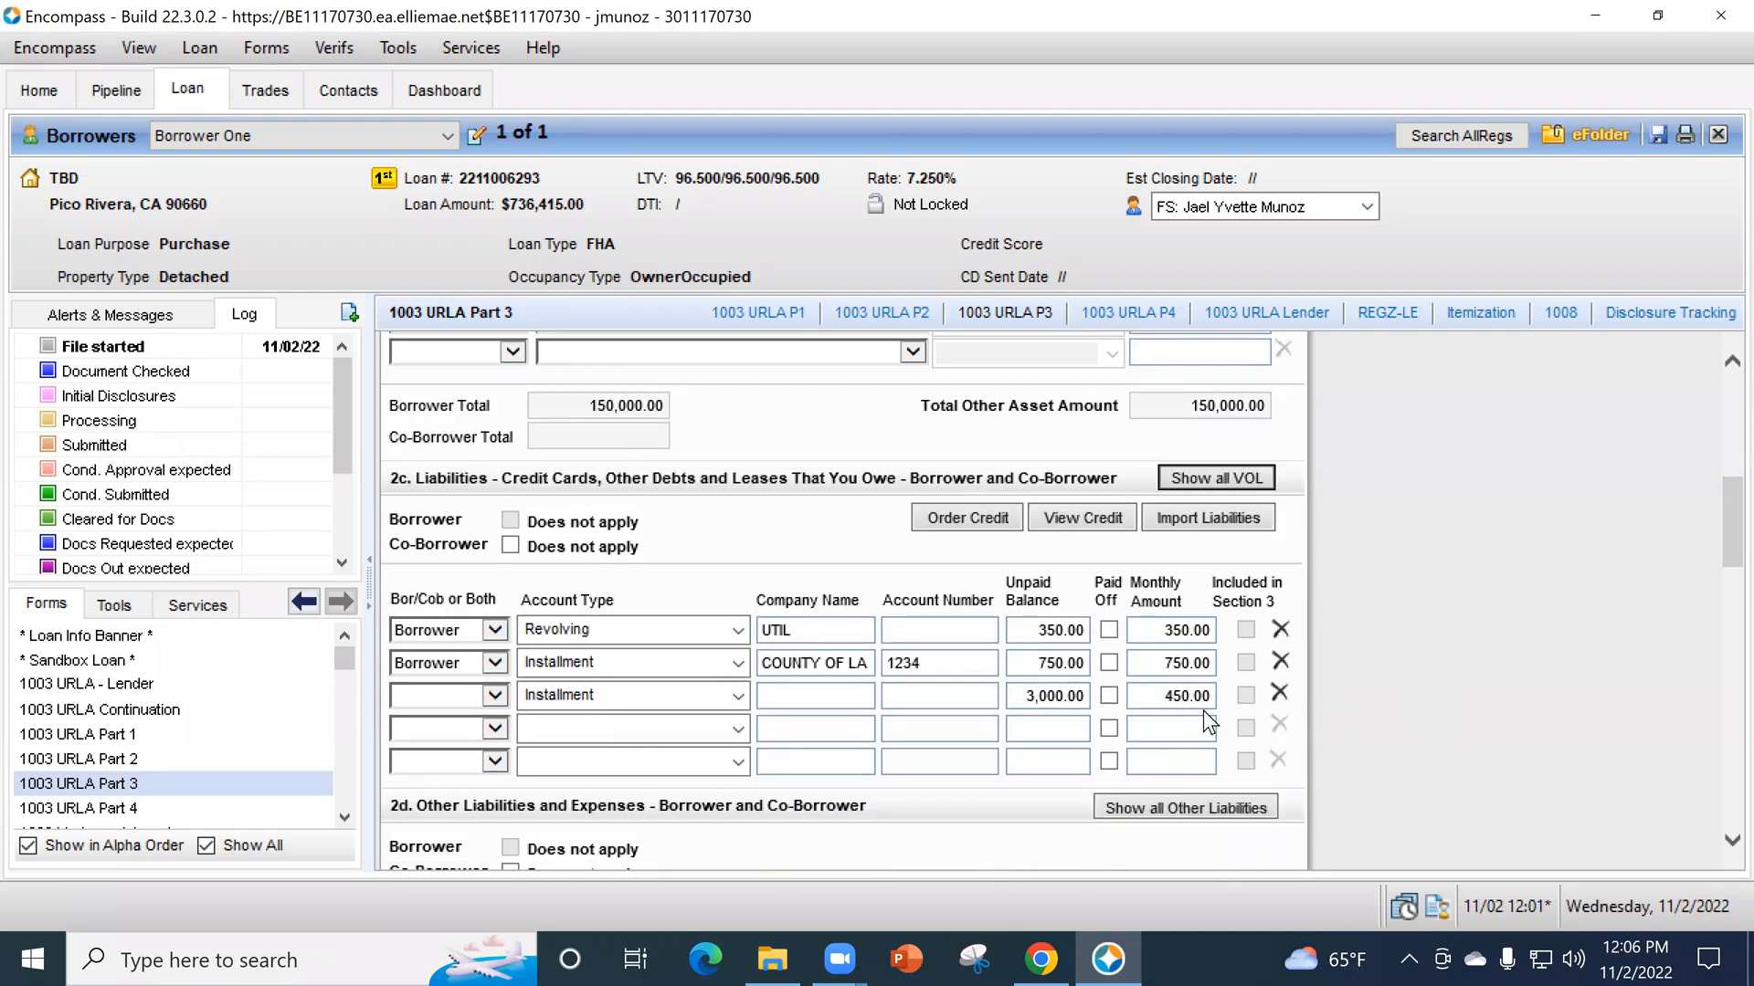
{"action": "scroll", "coordinate": [1343, 612], "scroll_direction": "down", "scroll_amount": 6}
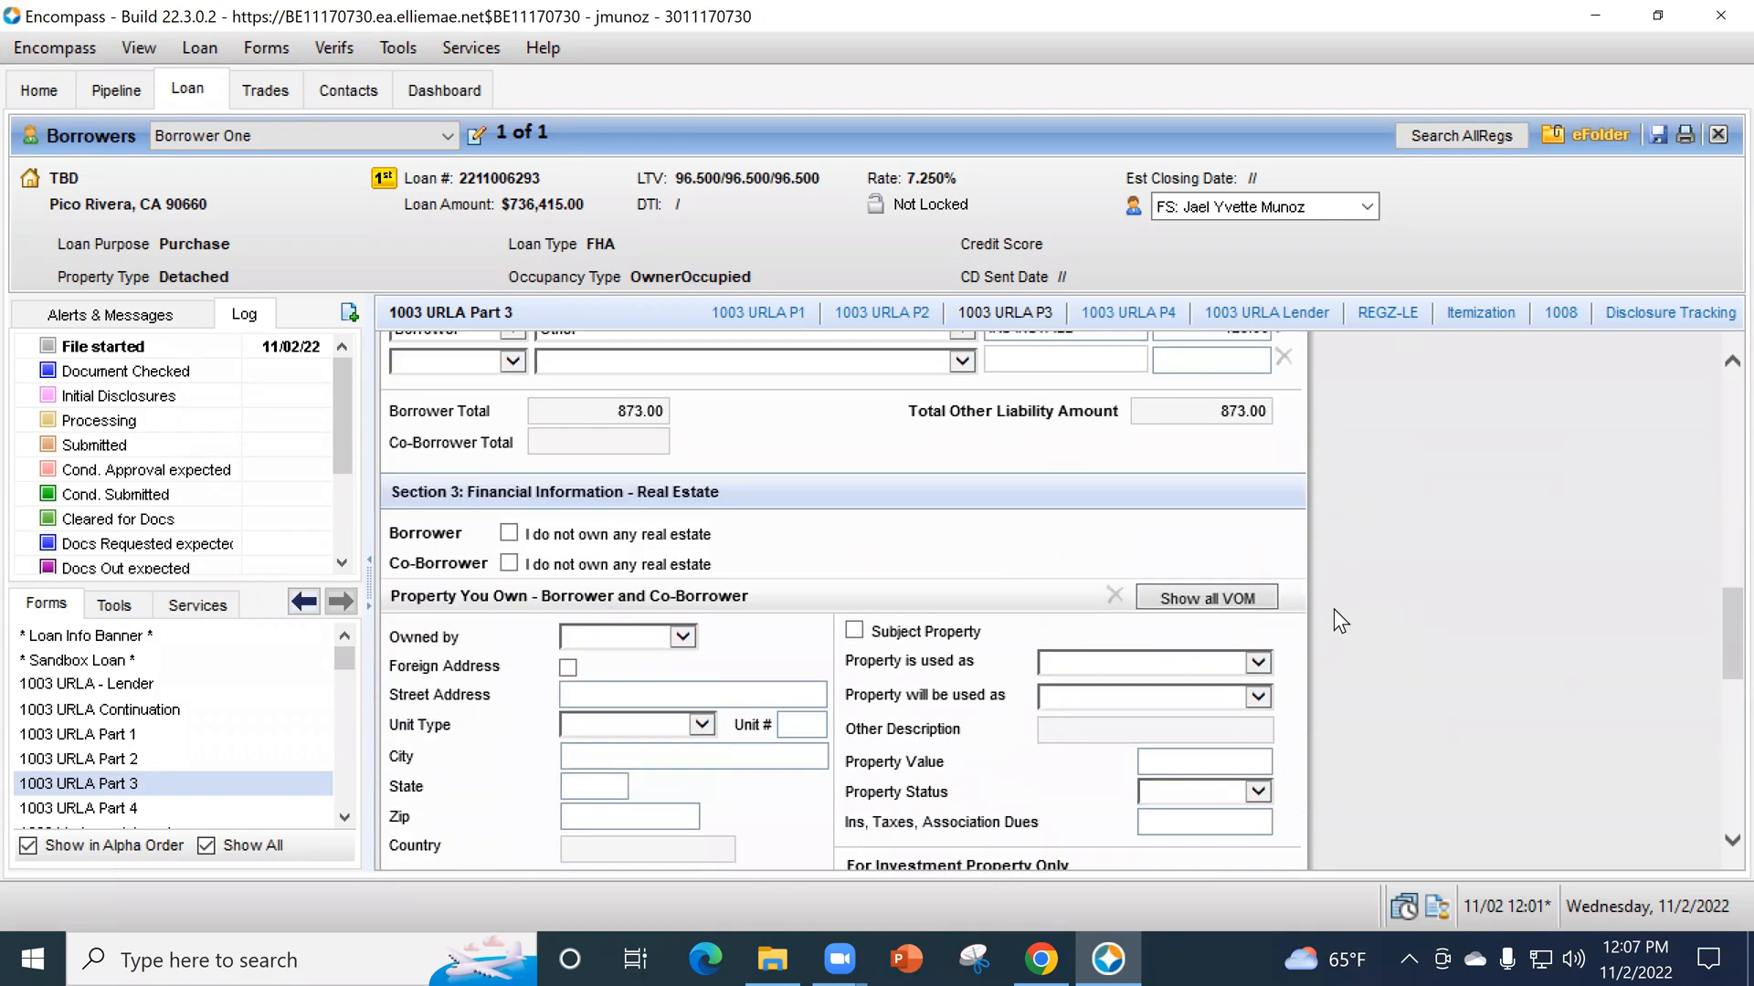
{"action": "scroll", "coordinate": [1334, 610], "scroll_direction": "down", "scroll_amount": 3}
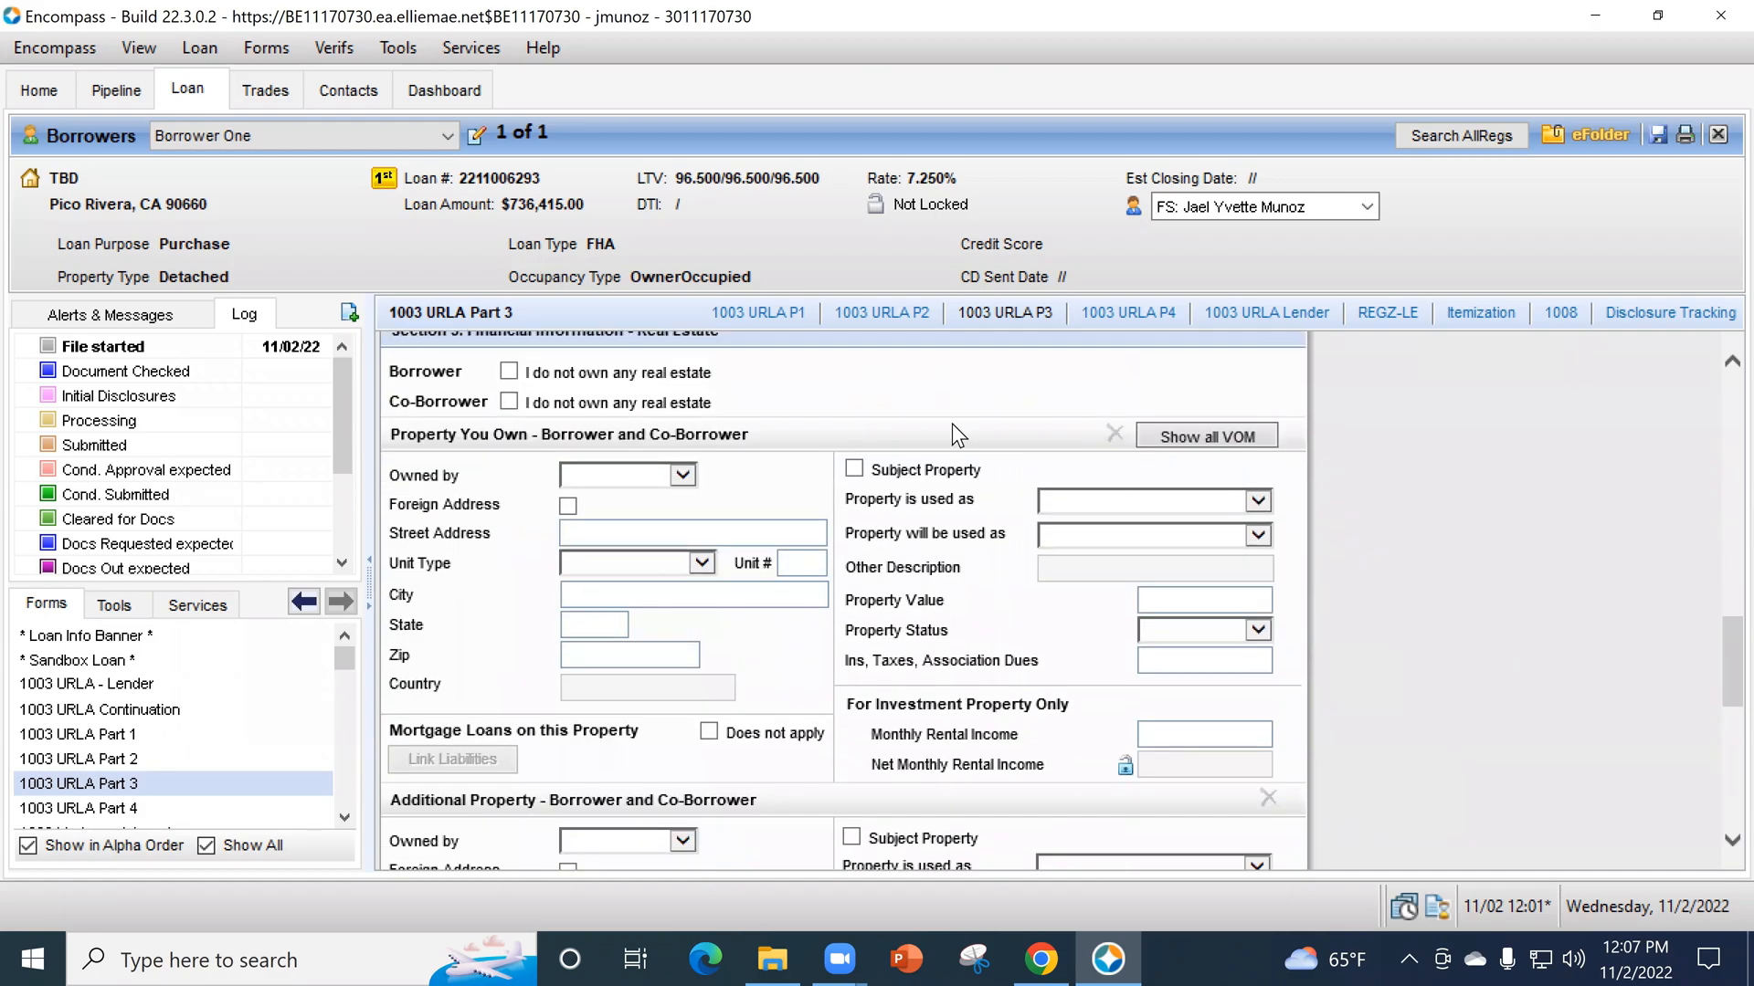
{"action": "scroll", "coordinate": [951, 638], "scroll_direction": "down", "scroll_amount": 4}
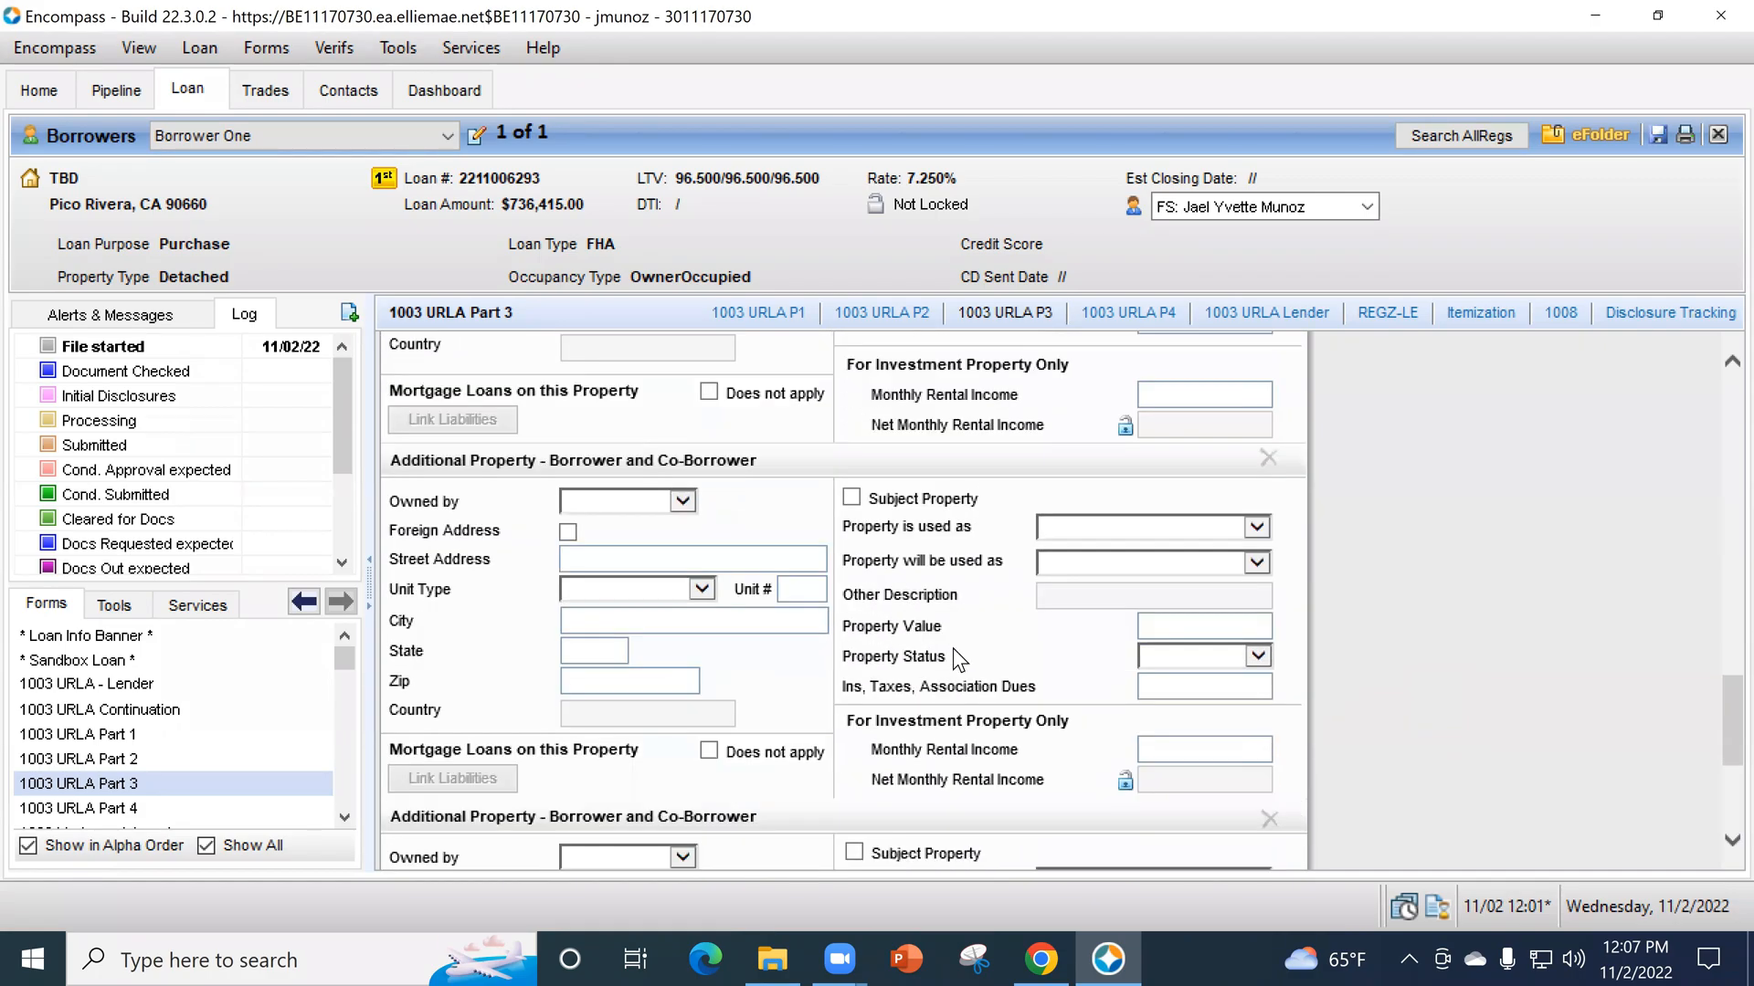
{"action": "scroll", "coordinate": [939, 764], "scroll_direction": "up", "scroll_amount": 7}
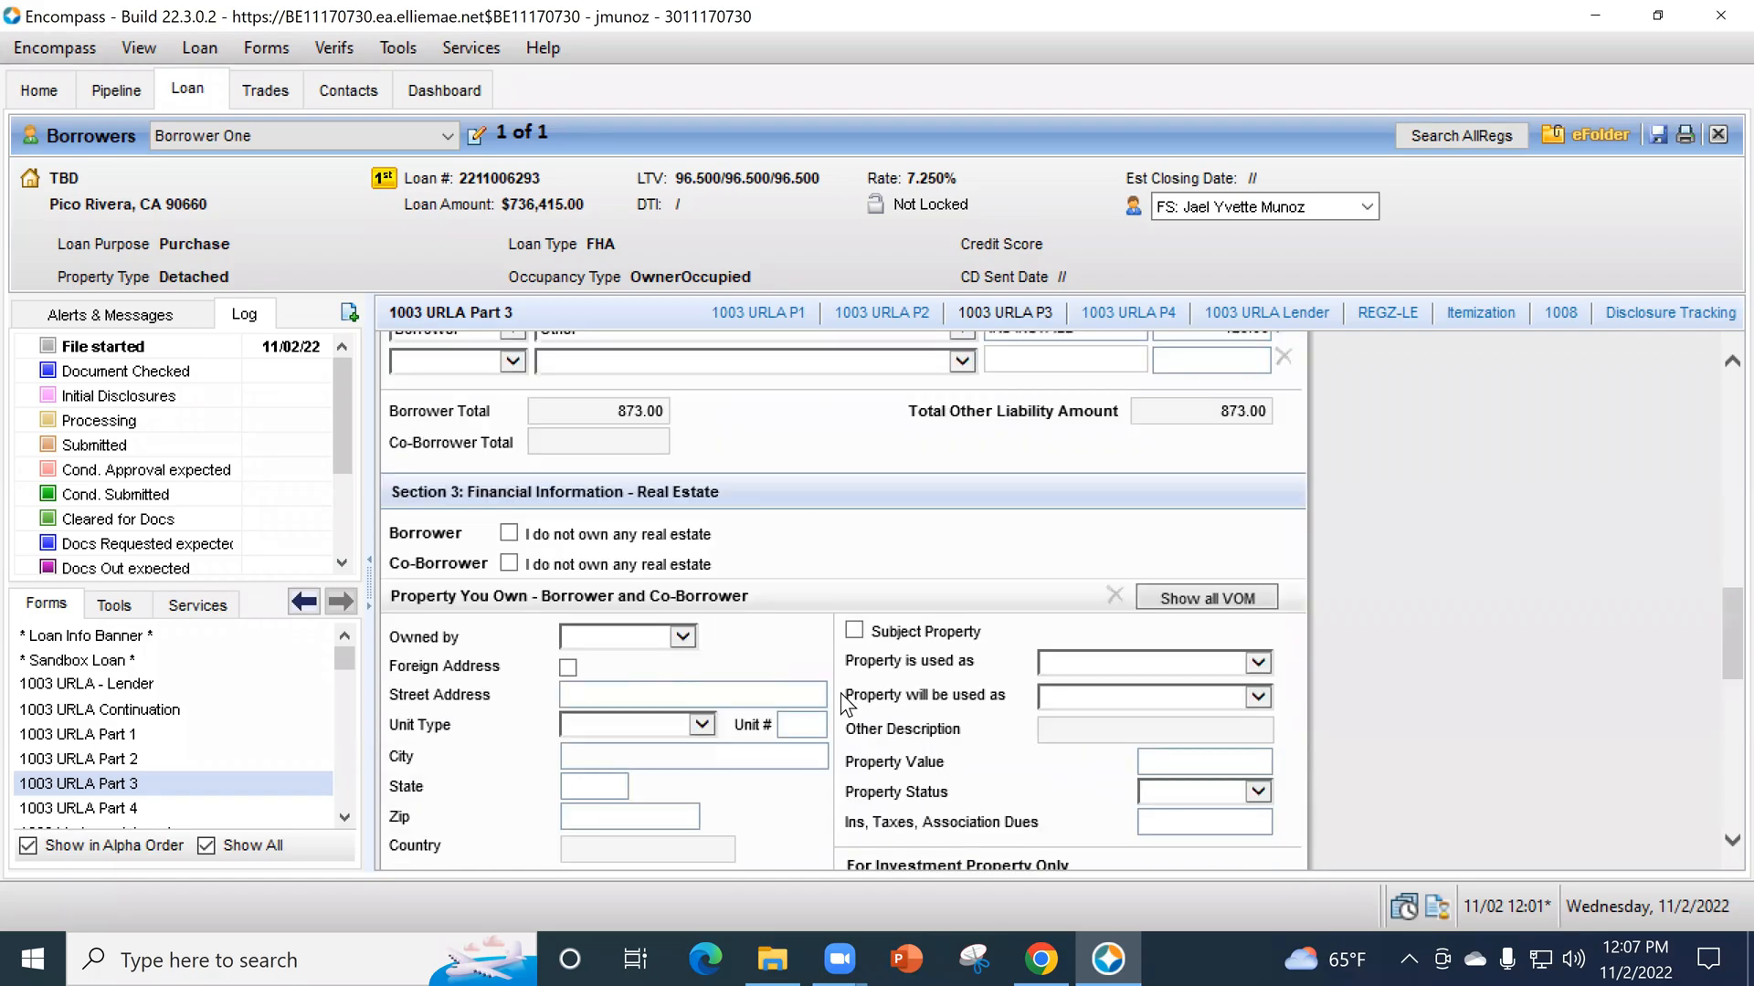
{"action": "scroll", "coordinate": [1089, 652], "scroll_direction": "up", "scroll_amount": 6}
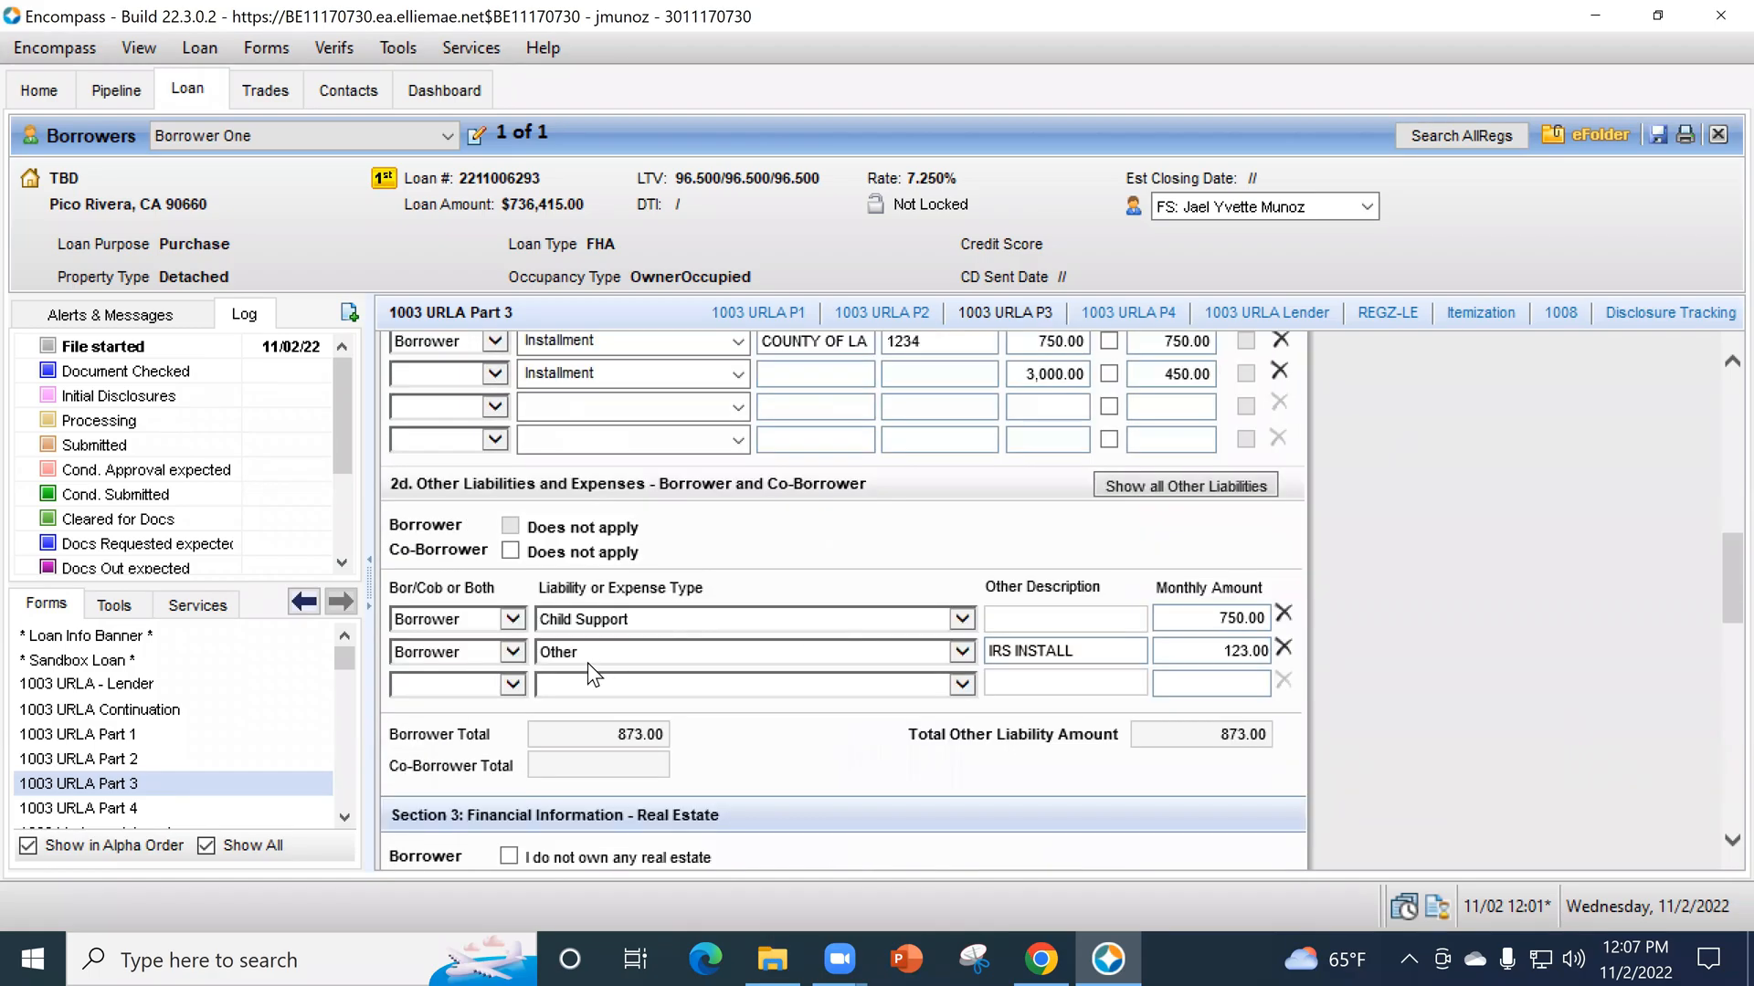
{"action": "left_click", "coordinate": [480, 408]}
{"action": "left_click", "coordinate": [484, 430]}
{"action": "left_click", "coordinate": [736, 409]}
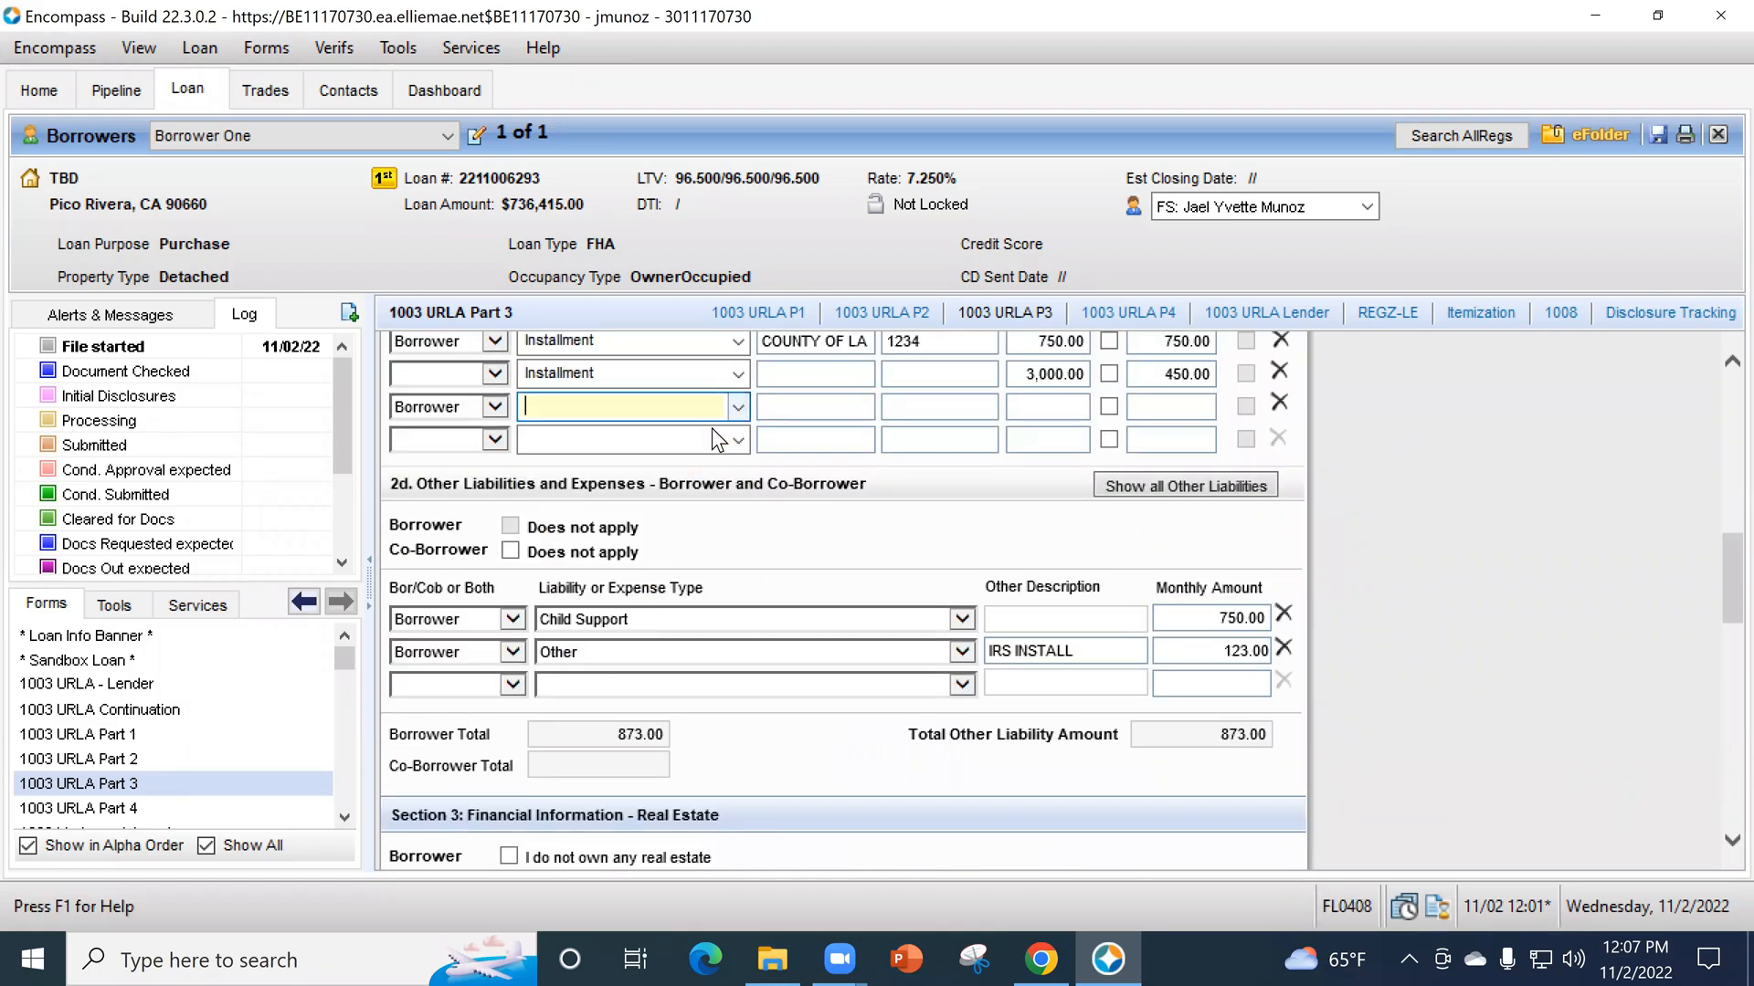
{"action": "left_click", "coordinate": [742, 407]}
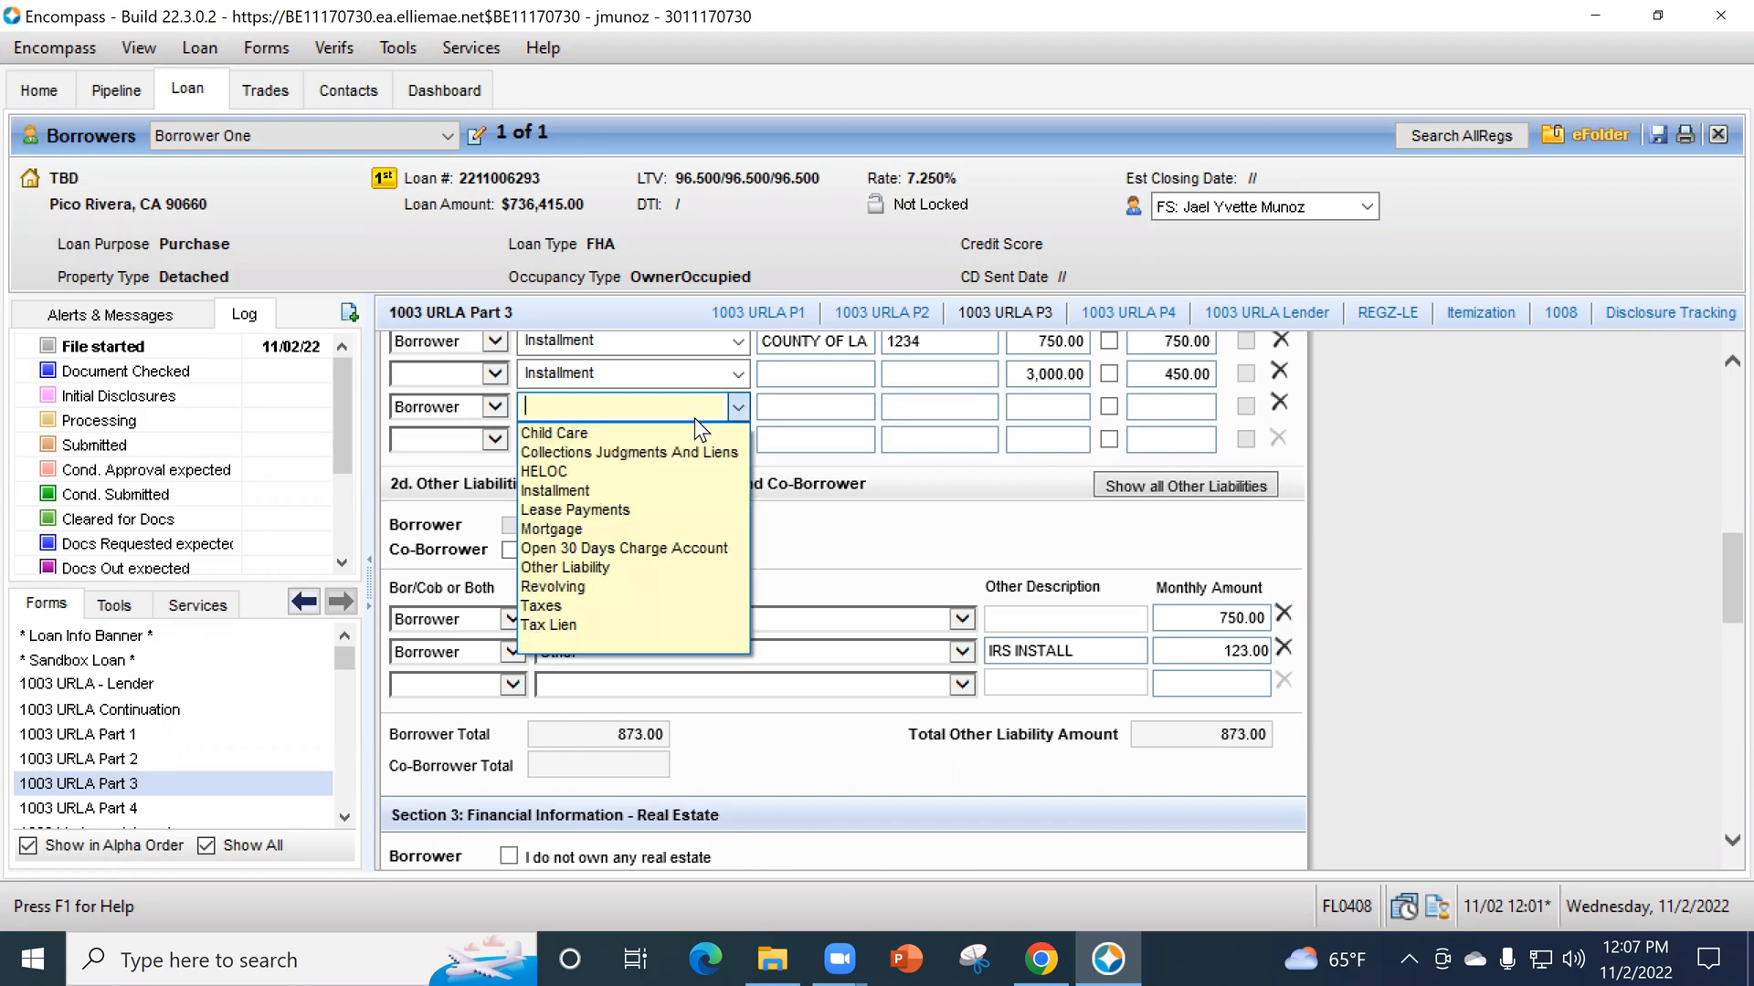
{"action": "left_click", "coordinate": [643, 526]}
- Enter Mortgage as the company name, the account number and an unpaid balance of 155,949 for the mortgage liability
{"action": "left_click", "coordinate": [865, 415]}
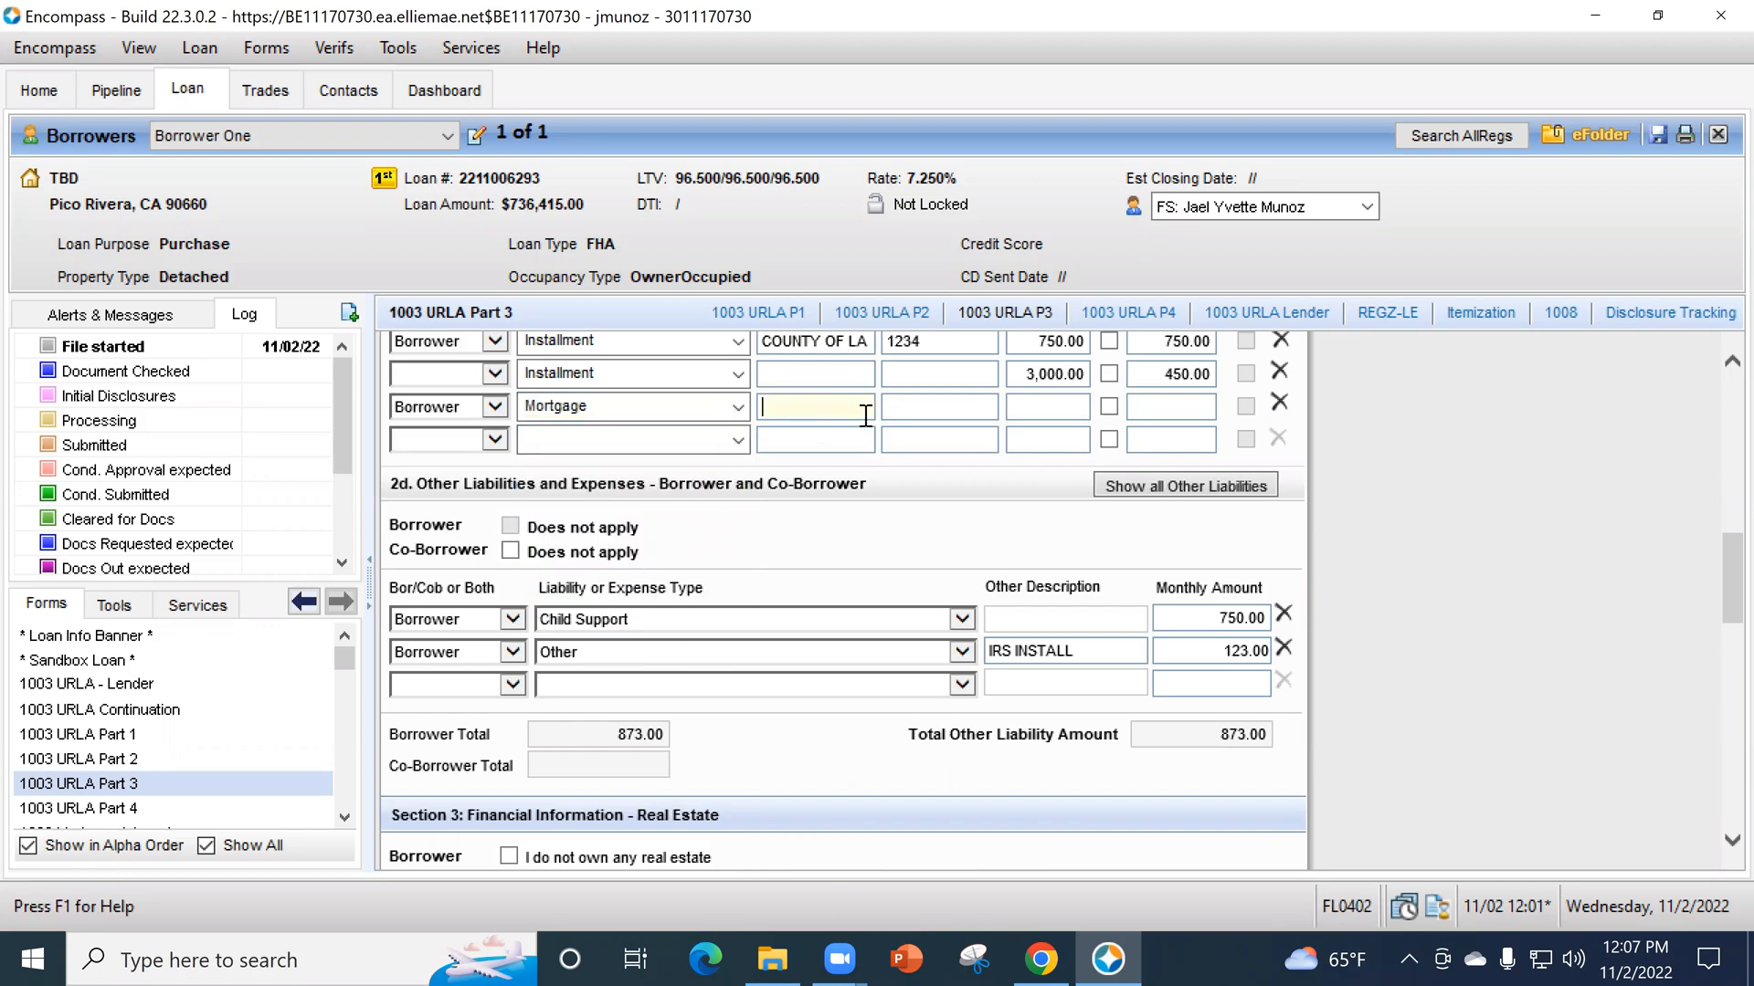
{"action": "type", "text": "Mortgage"}
{"action": "key", "text": "Tab"}
{"action": "type", "text": "1234"}
{"action": "key", "text": "Tab"}
{"action": "type", "text": "15549498"}
{"action": "key", "text": "BackSpace"}
{"action": "key", "text": "Tab"}
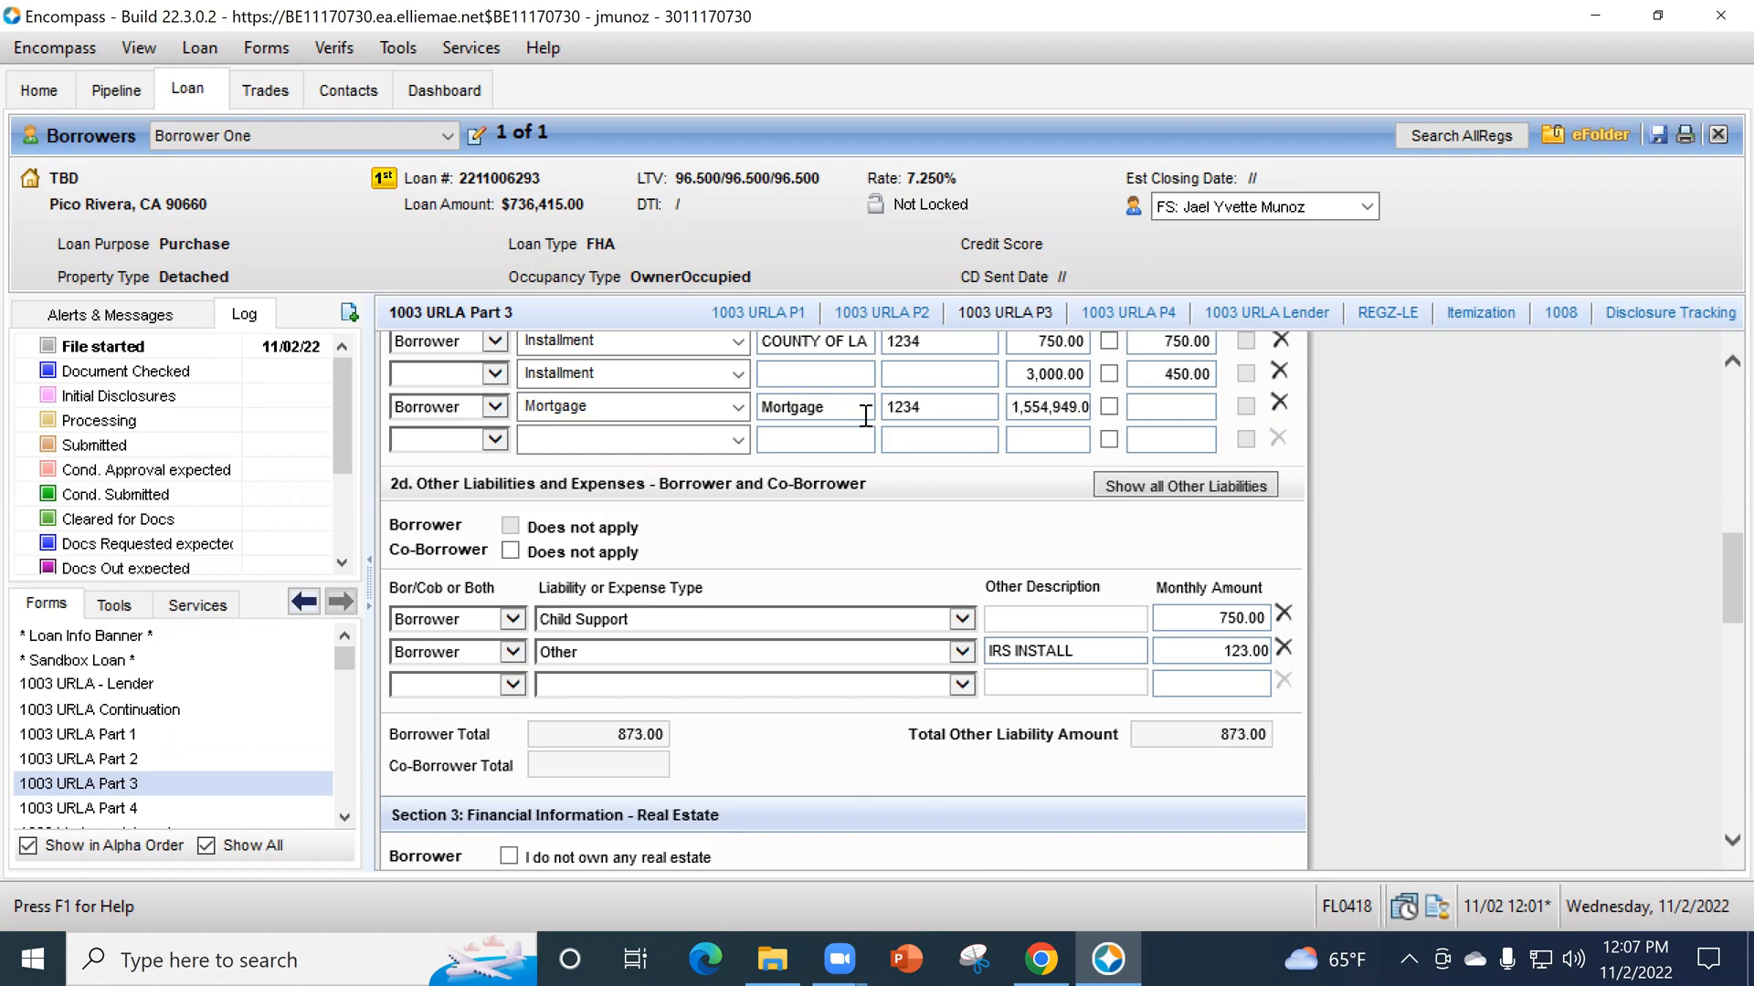
{"action": "key", "text": "BackSpace"}
{"action": "key", "text": "BackSpace"}
{"action": "key", "text": "Tab"}
- Set the mortgage liability's monthly amount to 1,200
{"action": "left_click", "coordinate": [1134, 407]}
{"action": "type", "text": "1200"}
{"action": "key", "text": "Tab"}
{"action": "left_click", "coordinate": [1675, 587]}
- Mark the first owned property in section 3 as Subject Property and link the Mortgage liability to it
{"action": "scroll", "coordinate": [1477, 627], "scroll_direction": "down", "scroll_amount": 3}
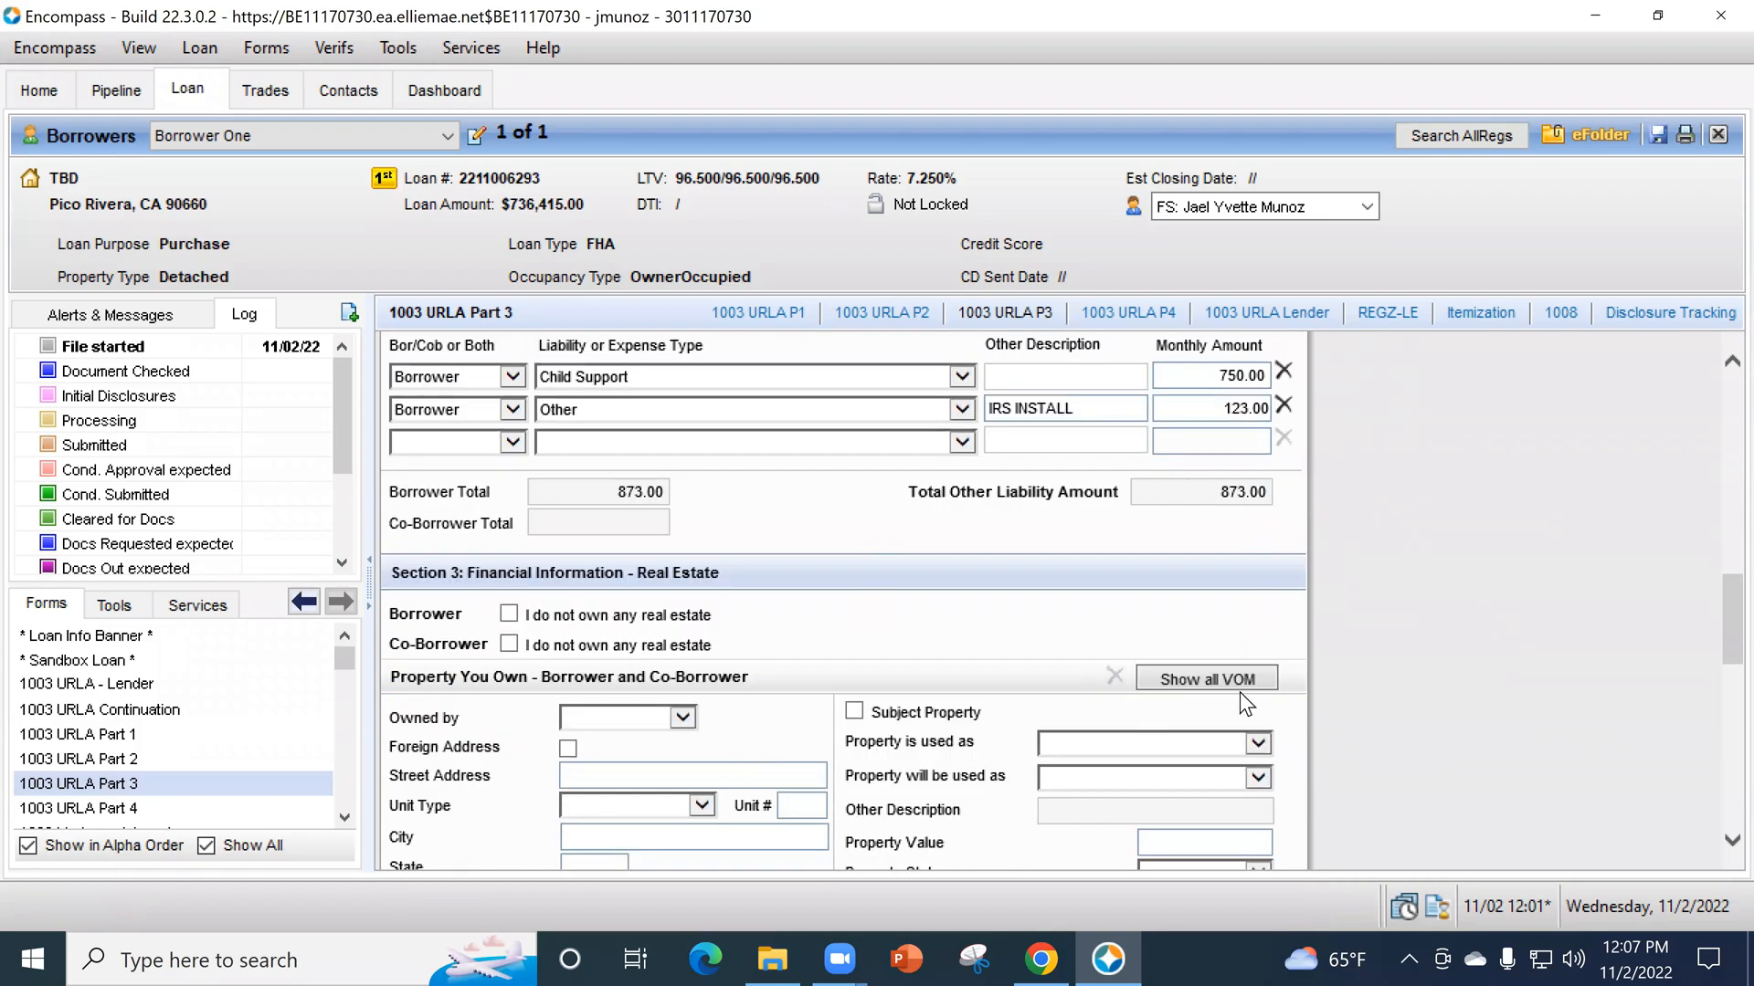
{"action": "scroll", "coordinate": [924, 661], "scroll_direction": "down", "scroll_amount": 1}
{"action": "left_click", "coordinate": [855, 631]}
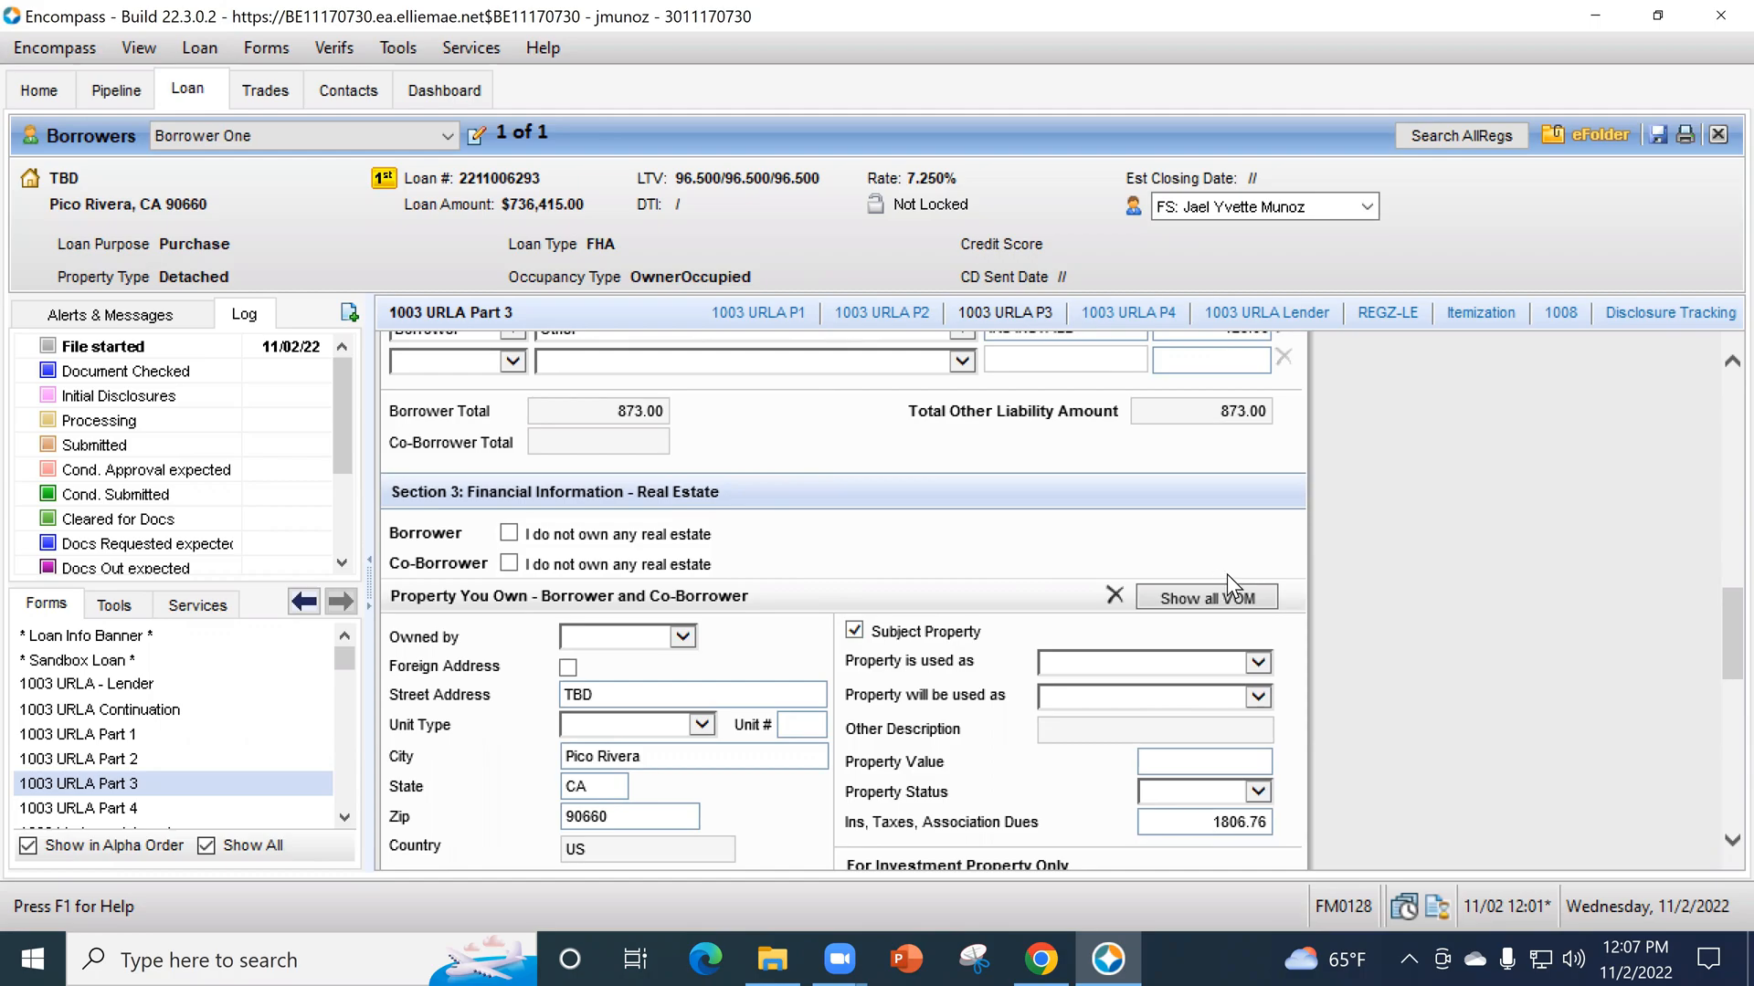
{"action": "scroll", "coordinate": [1226, 573], "scroll_direction": "down", "scroll_amount": 1}
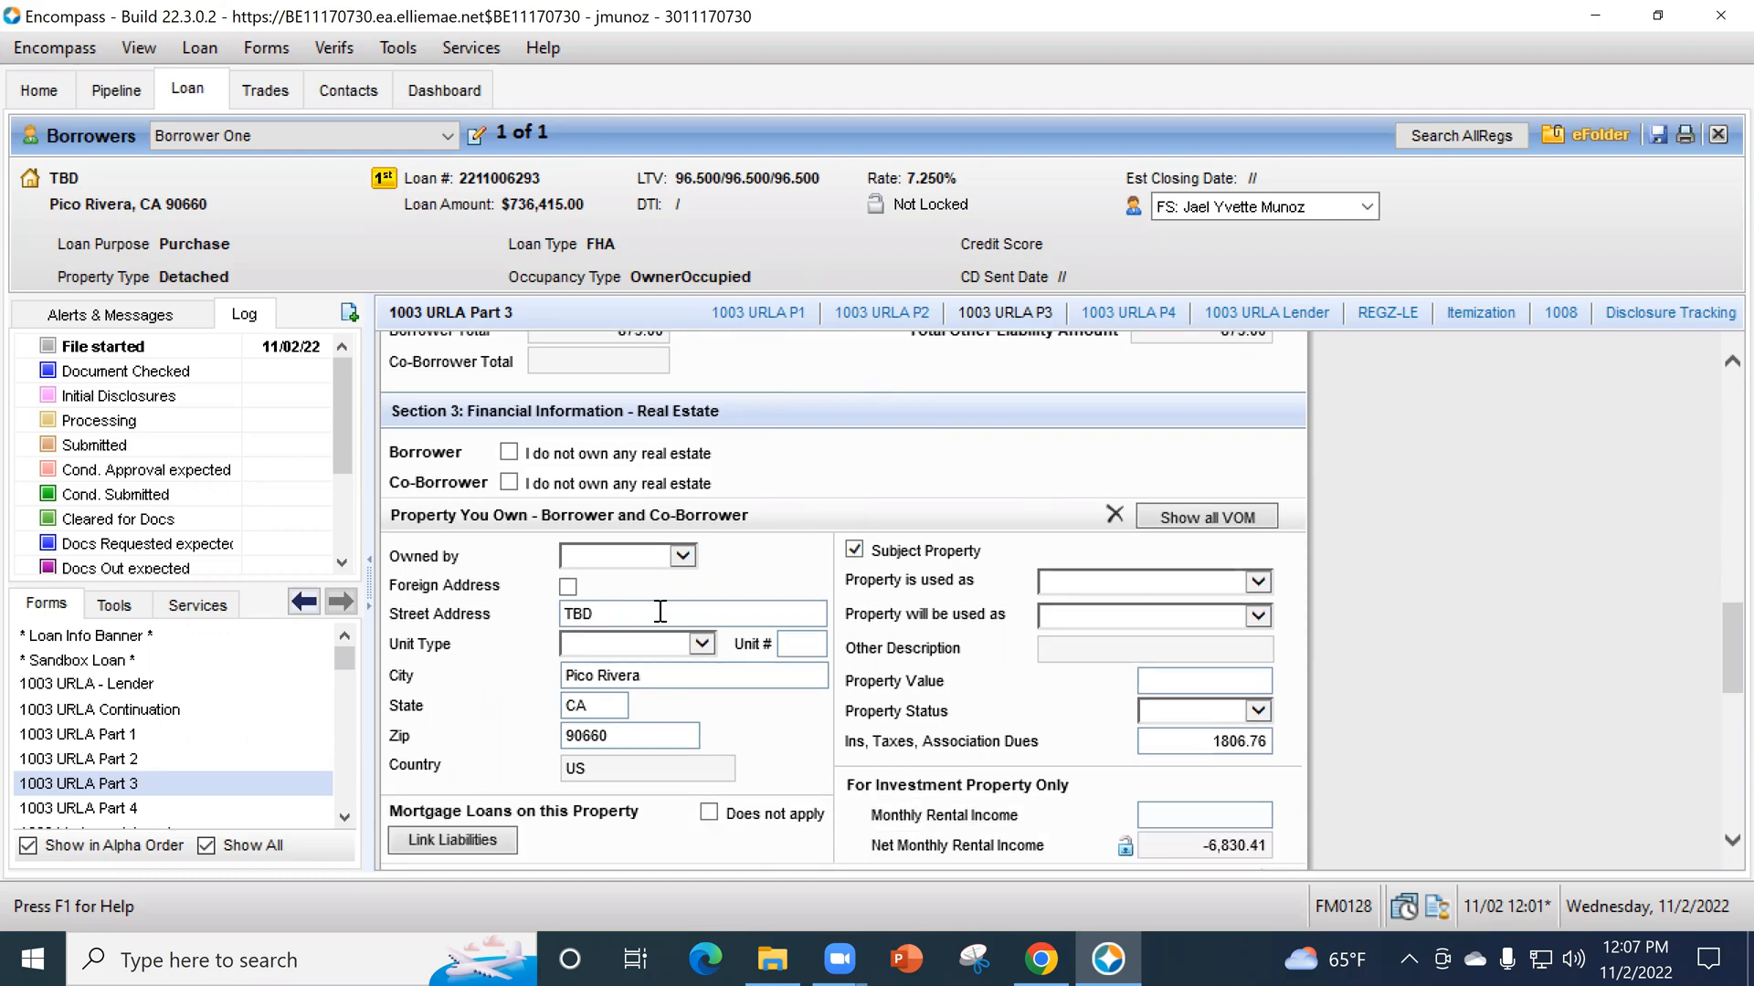
{"action": "left_click", "coordinate": [474, 841]}
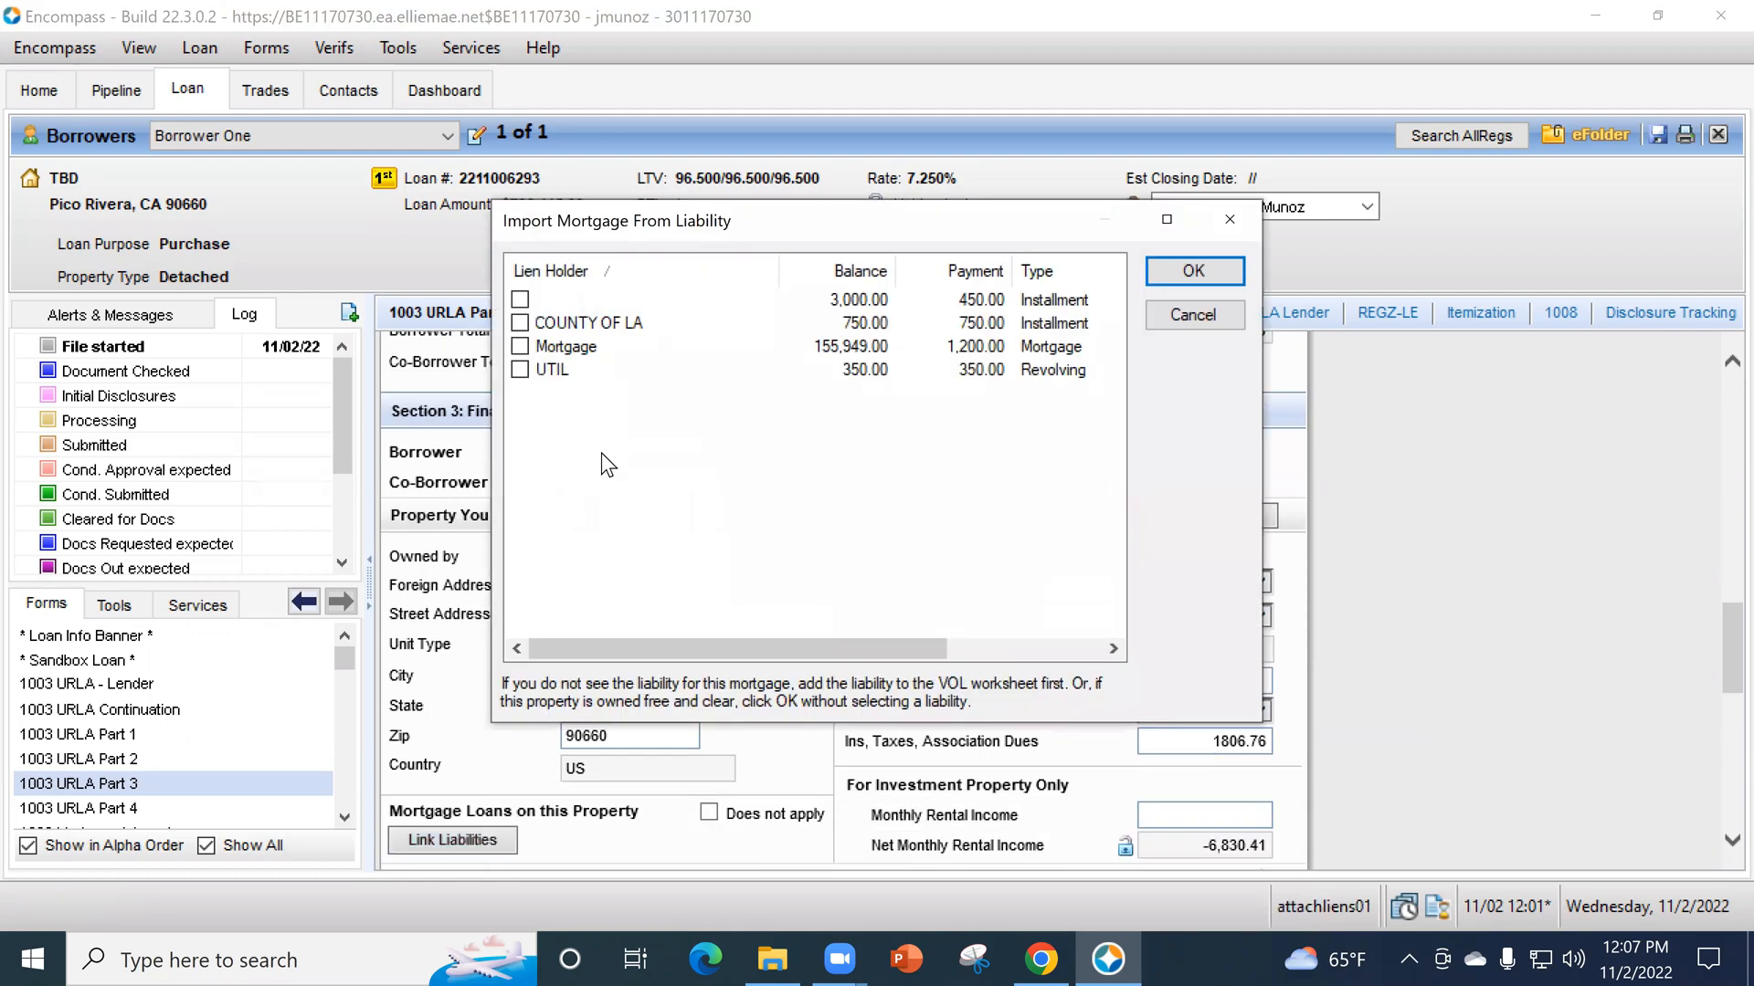
{"action": "left_click", "coordinate": [520, 347]}
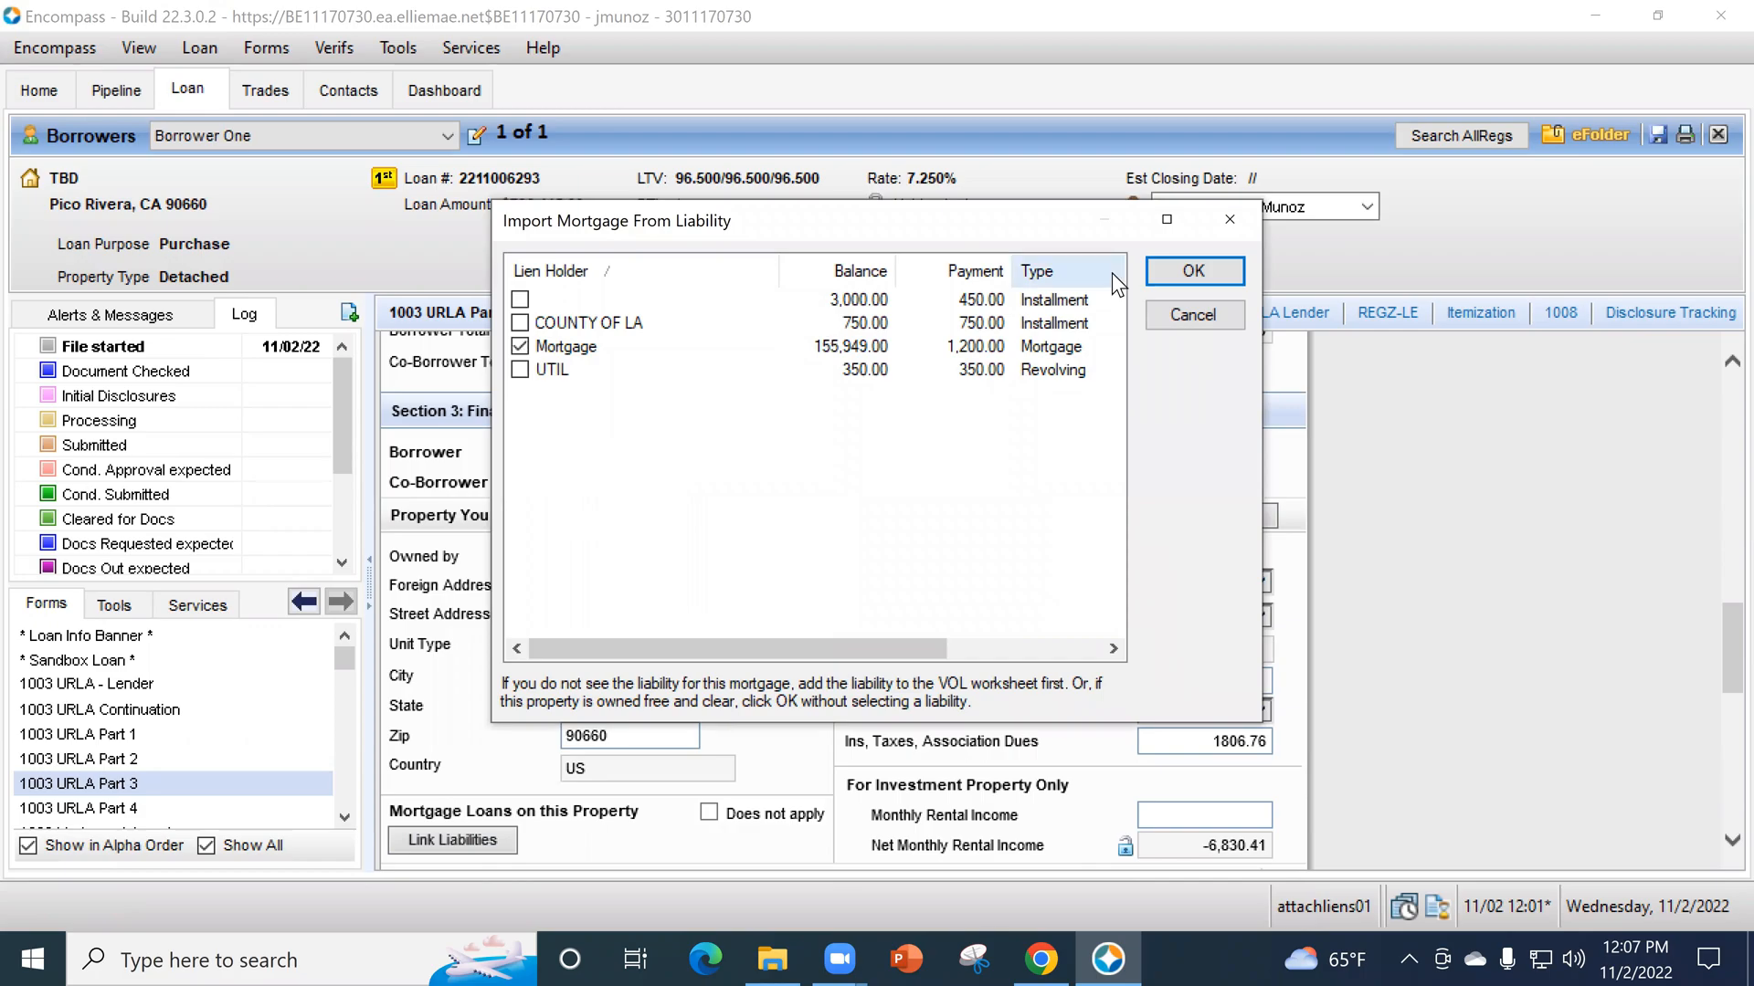
{"action": "left_click", "coordinate": [1219, 266]}
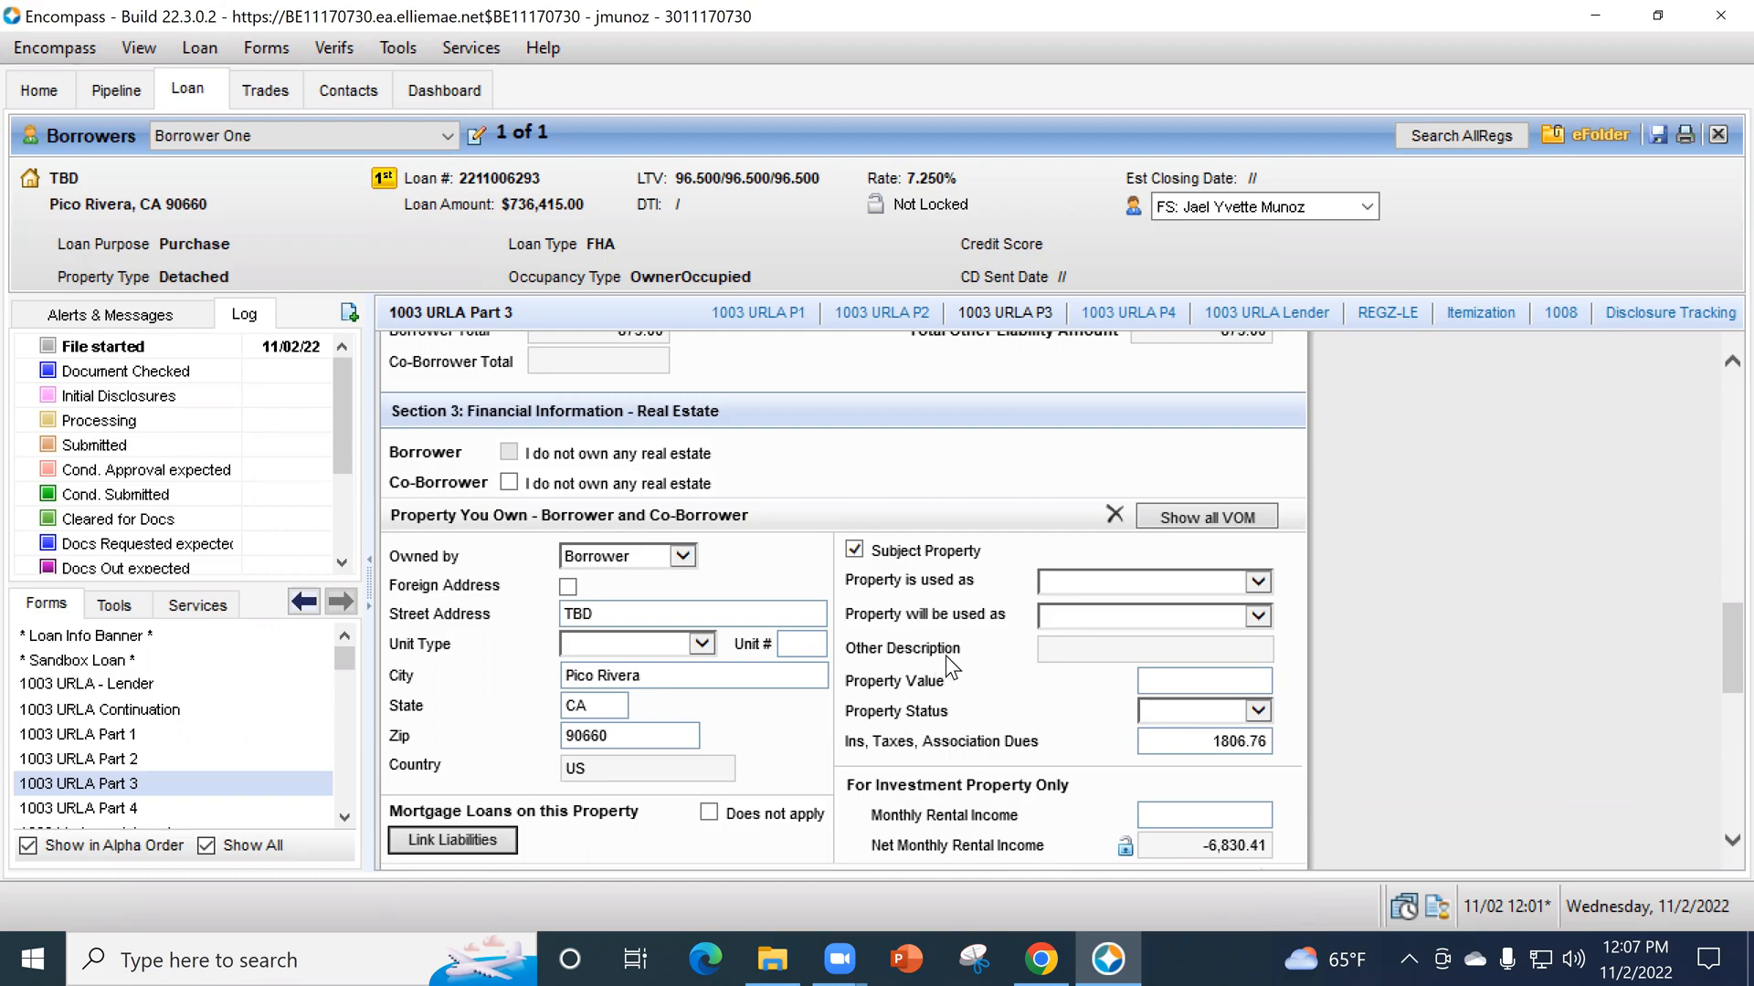
- Unmark the first owned property as Subject Property and set its current use to Primary Residence, future use to Investment and status to H
{"action": "scroll", "coordinate": [1279, 731], "scroll_direction": "up", "scroll_amount": 1}
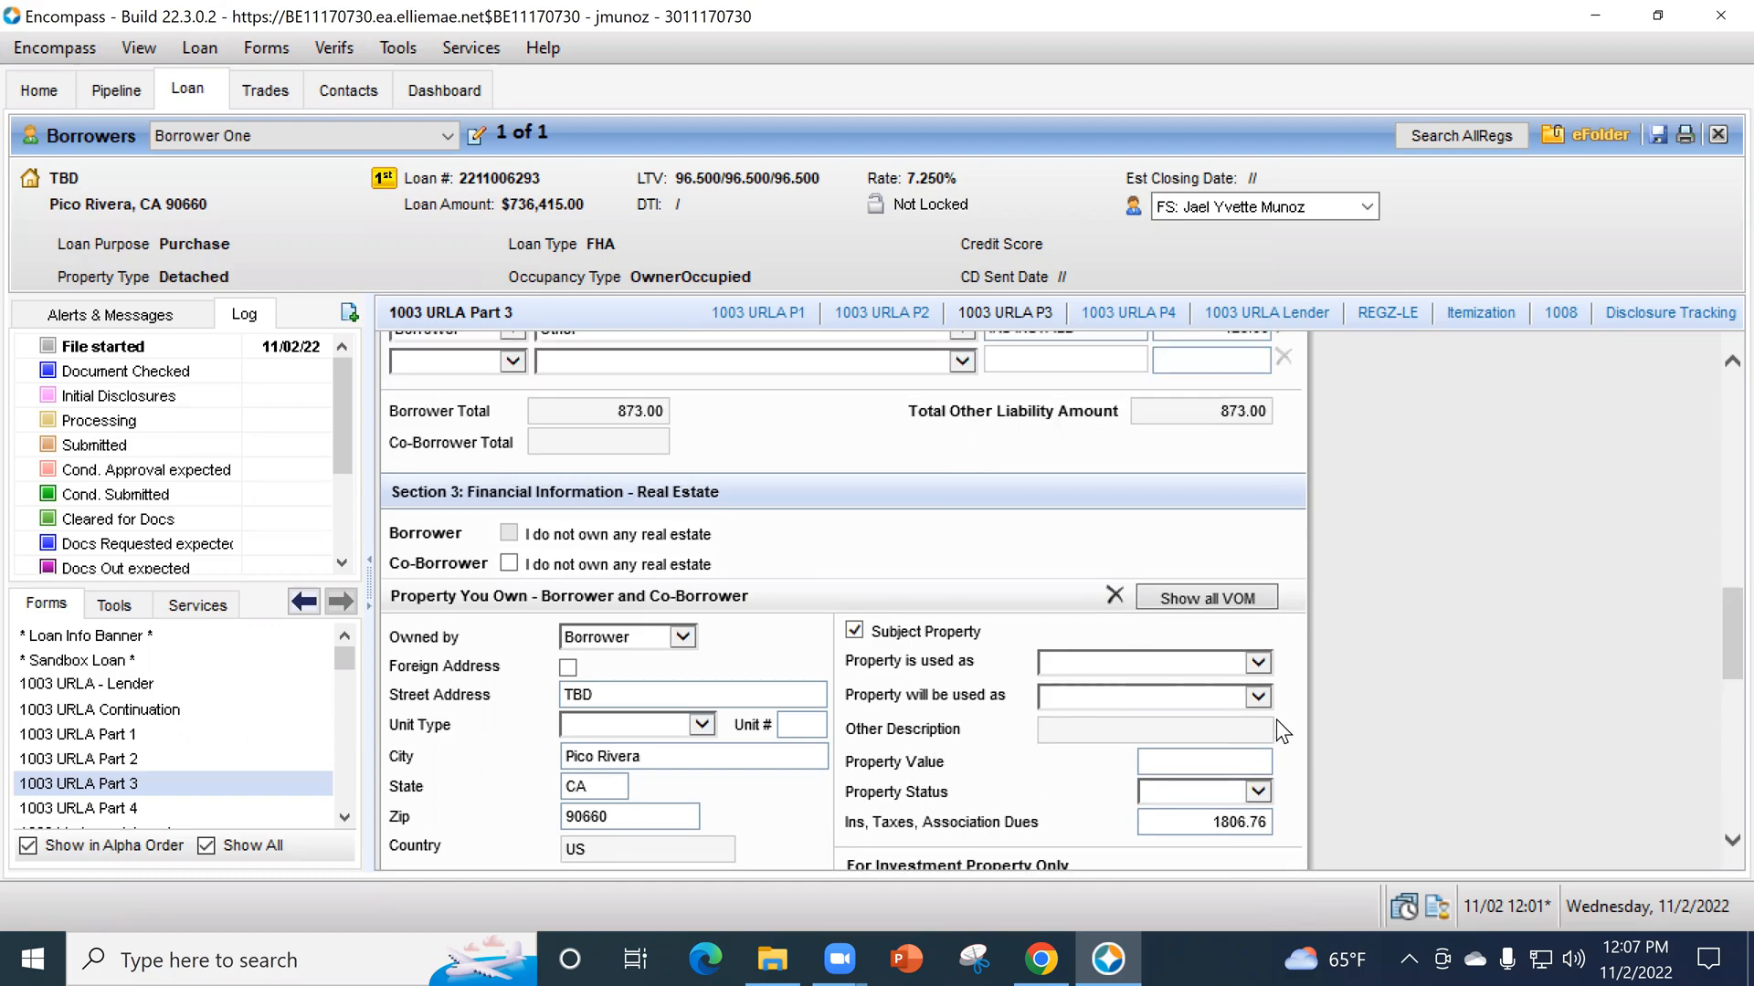
{"action": "left_click", "coordinate": [857, 630]}
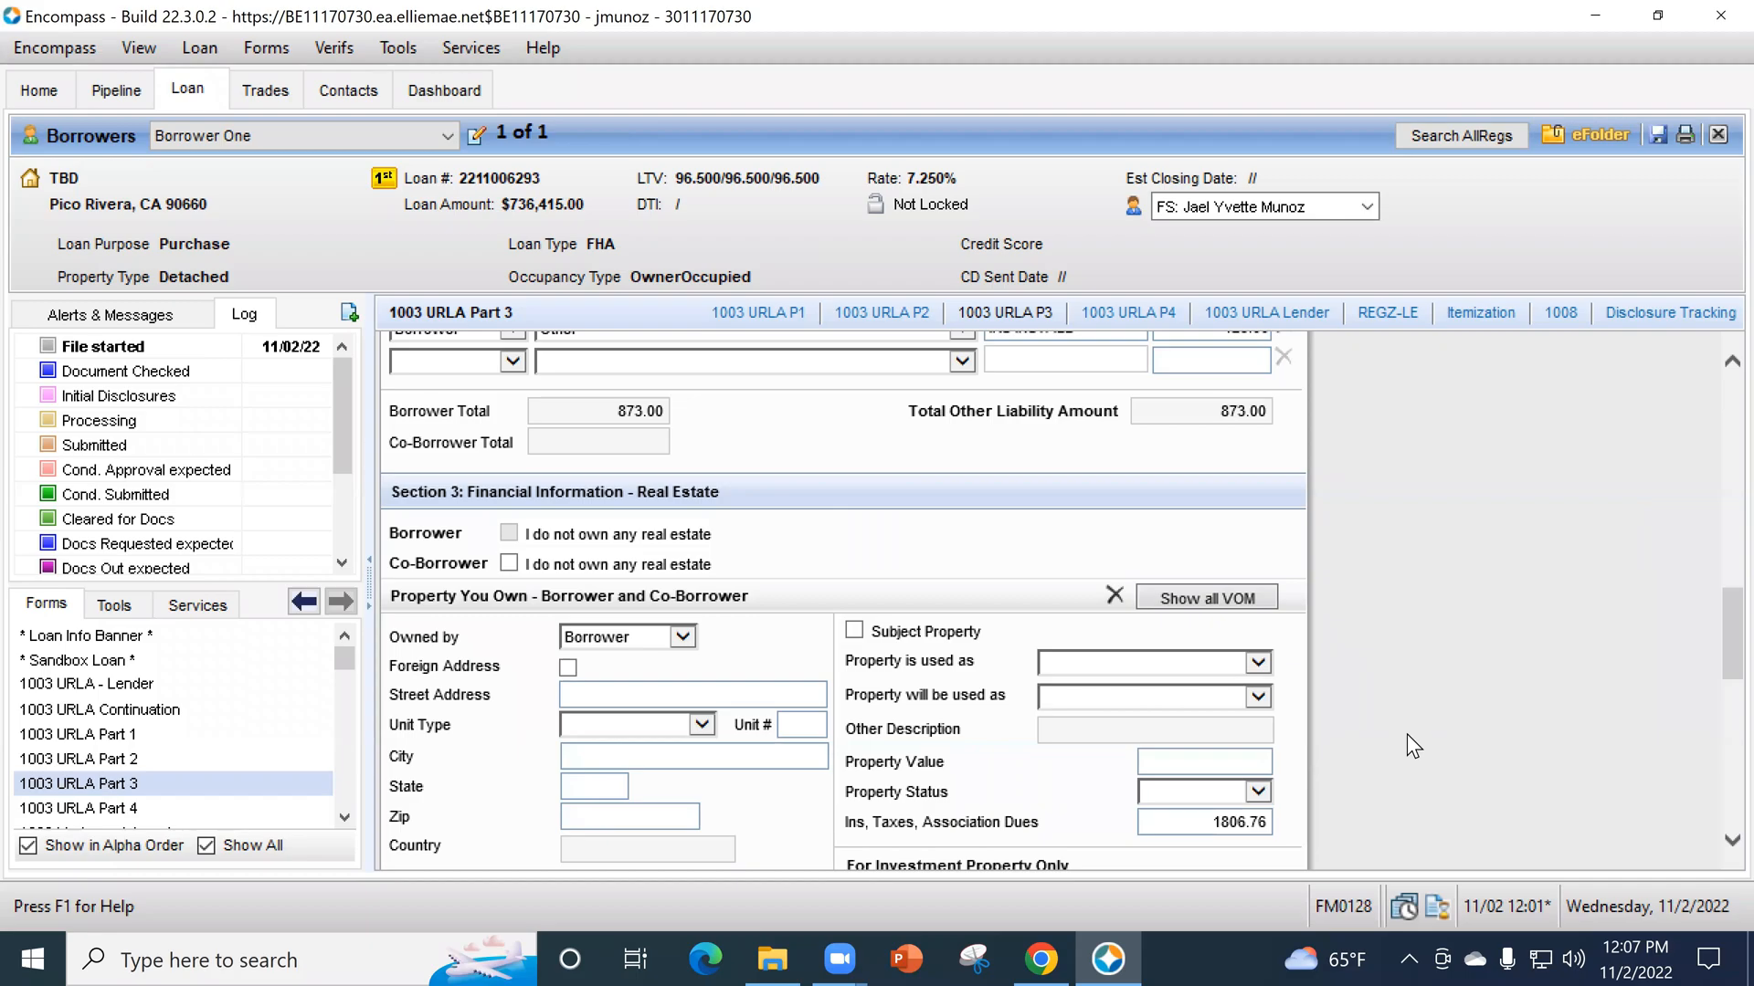
{"action": "scroll", "coordinate": [1408, 726], "scroll_direction": "down", "scroll_amount": 2}
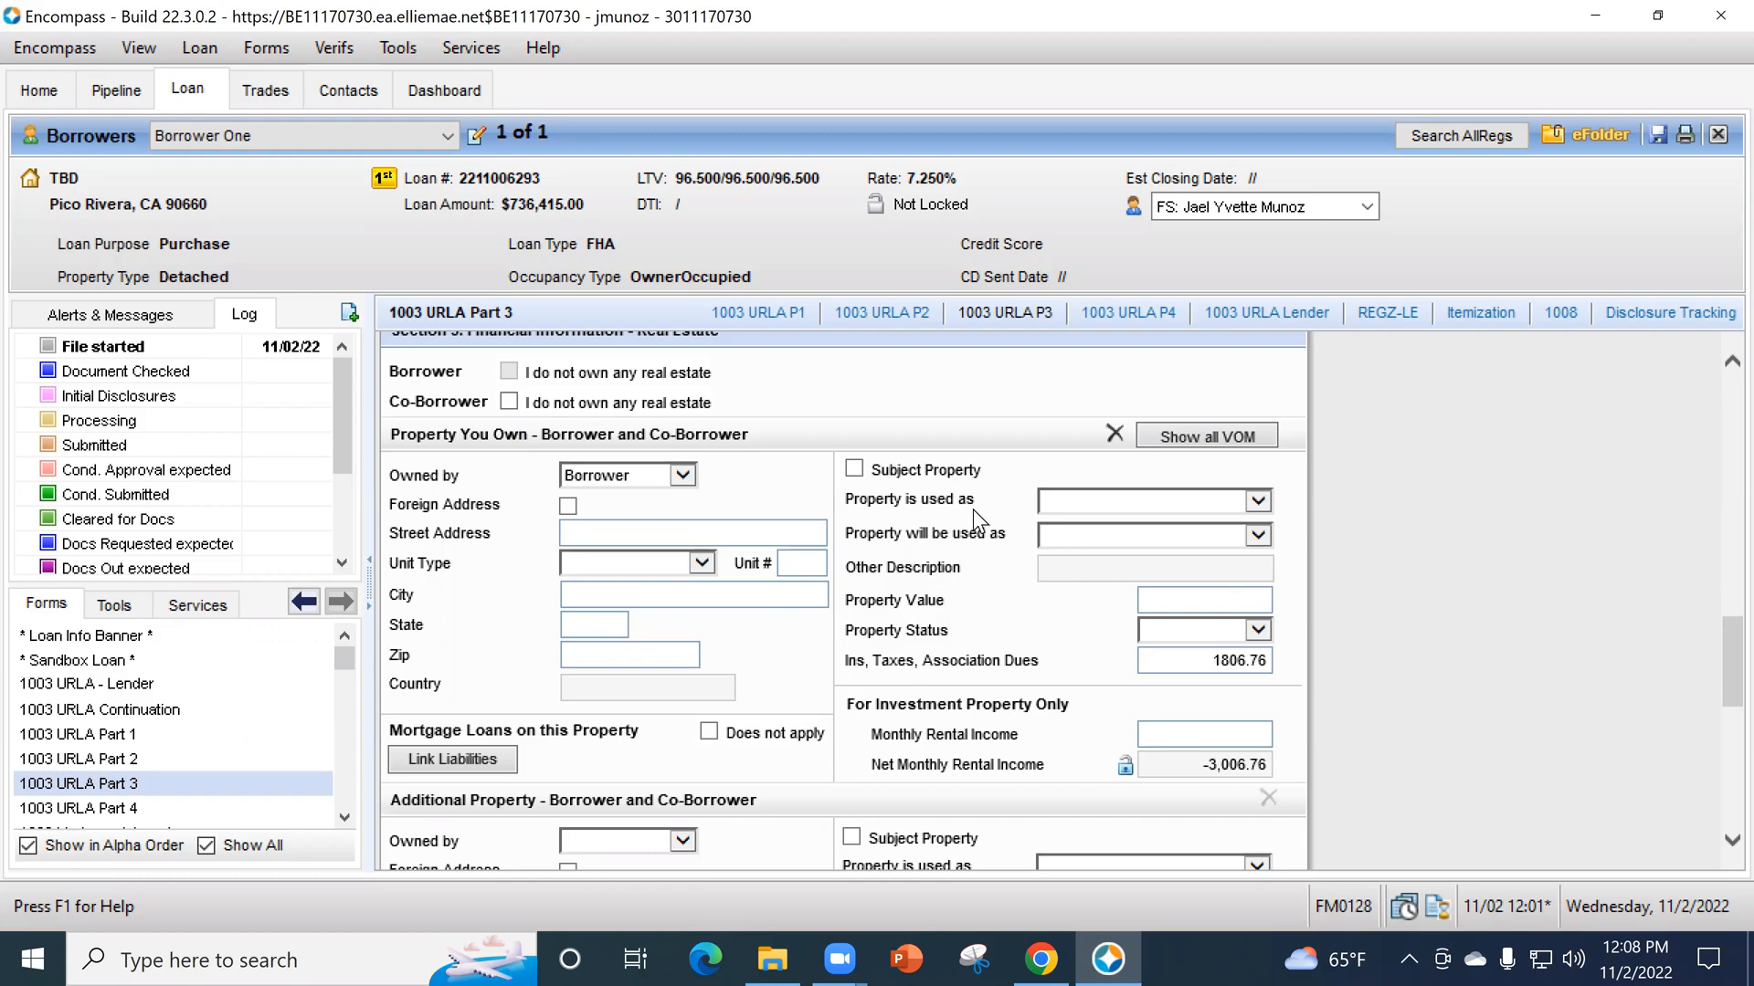
{"action": "left_click", "coordinate": [1104, 500]}
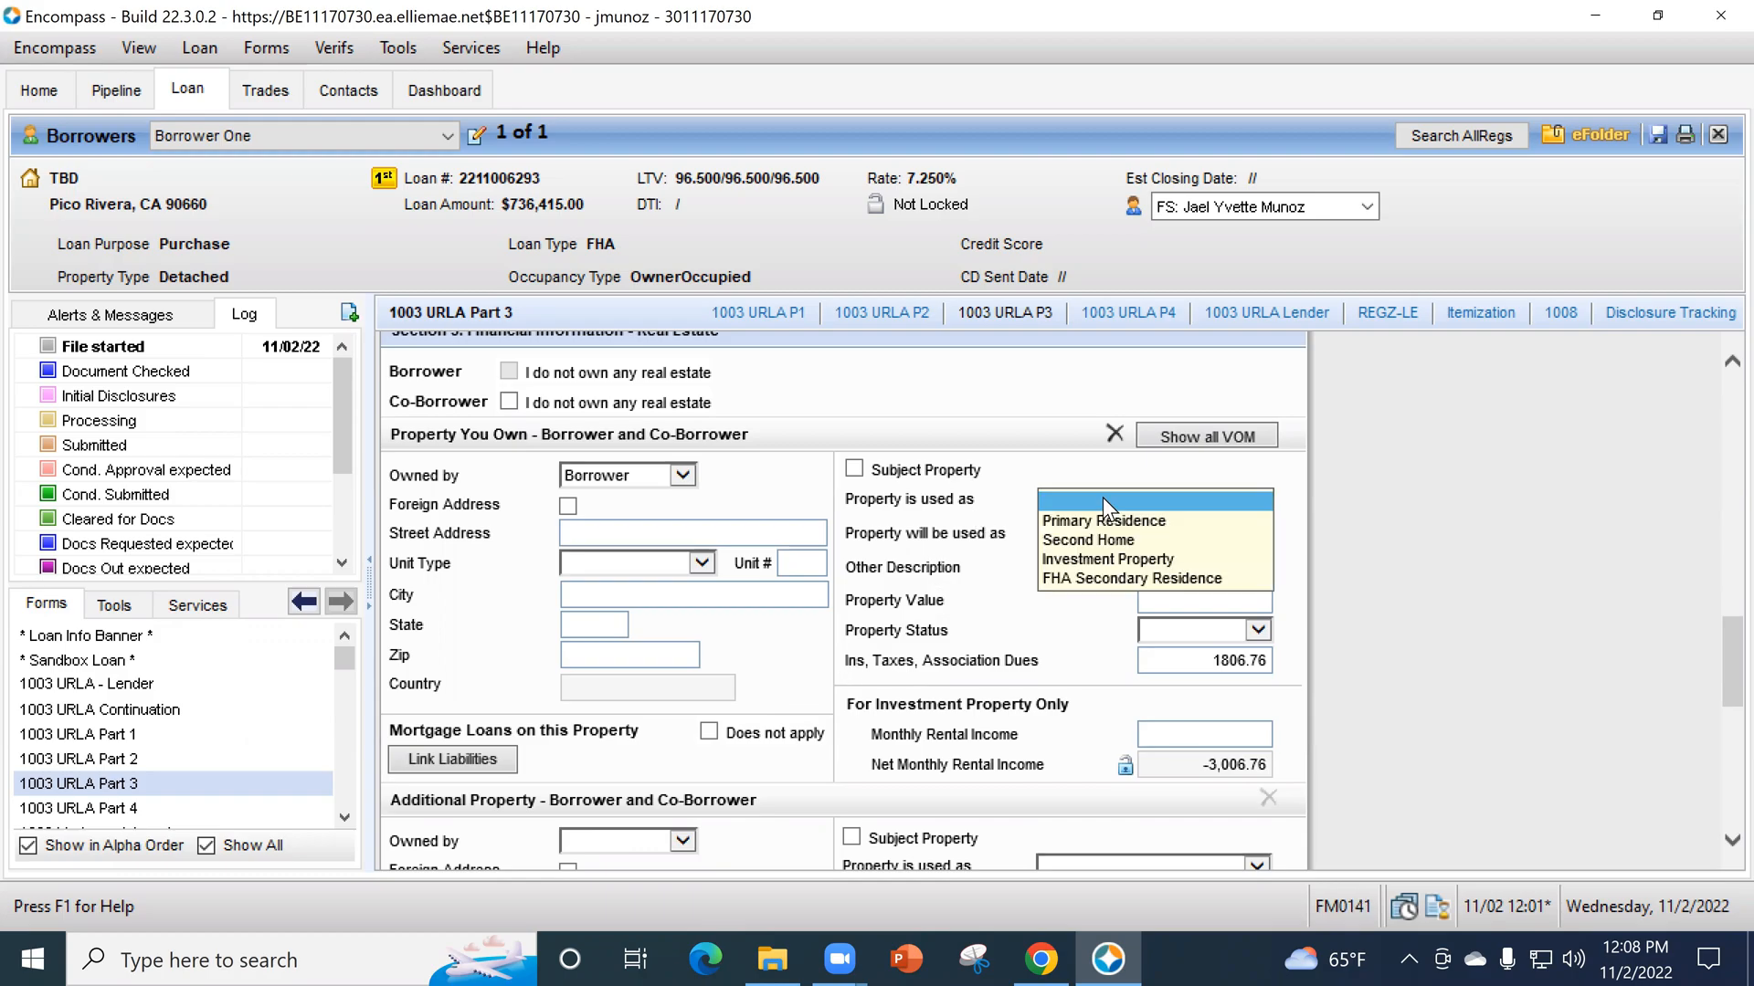
{"action": "left_click", "coordinate": [1102, 521]}
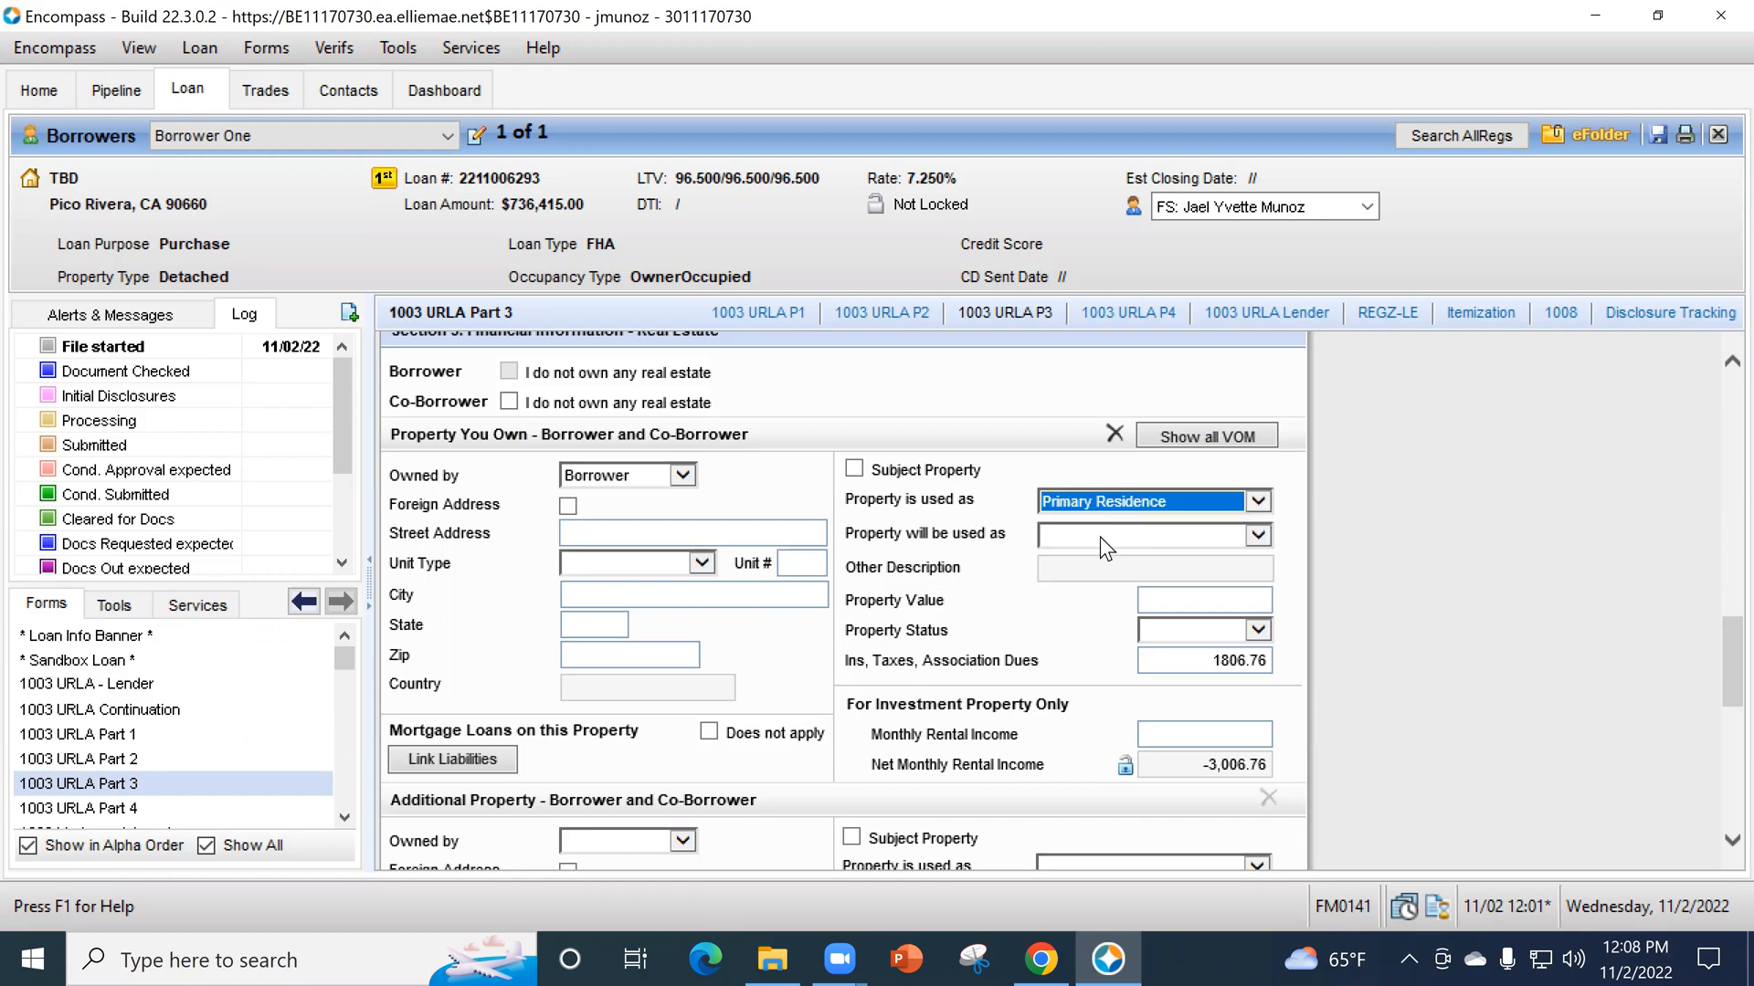
{"action": "left_click", "coordinate": [1092, 537]}
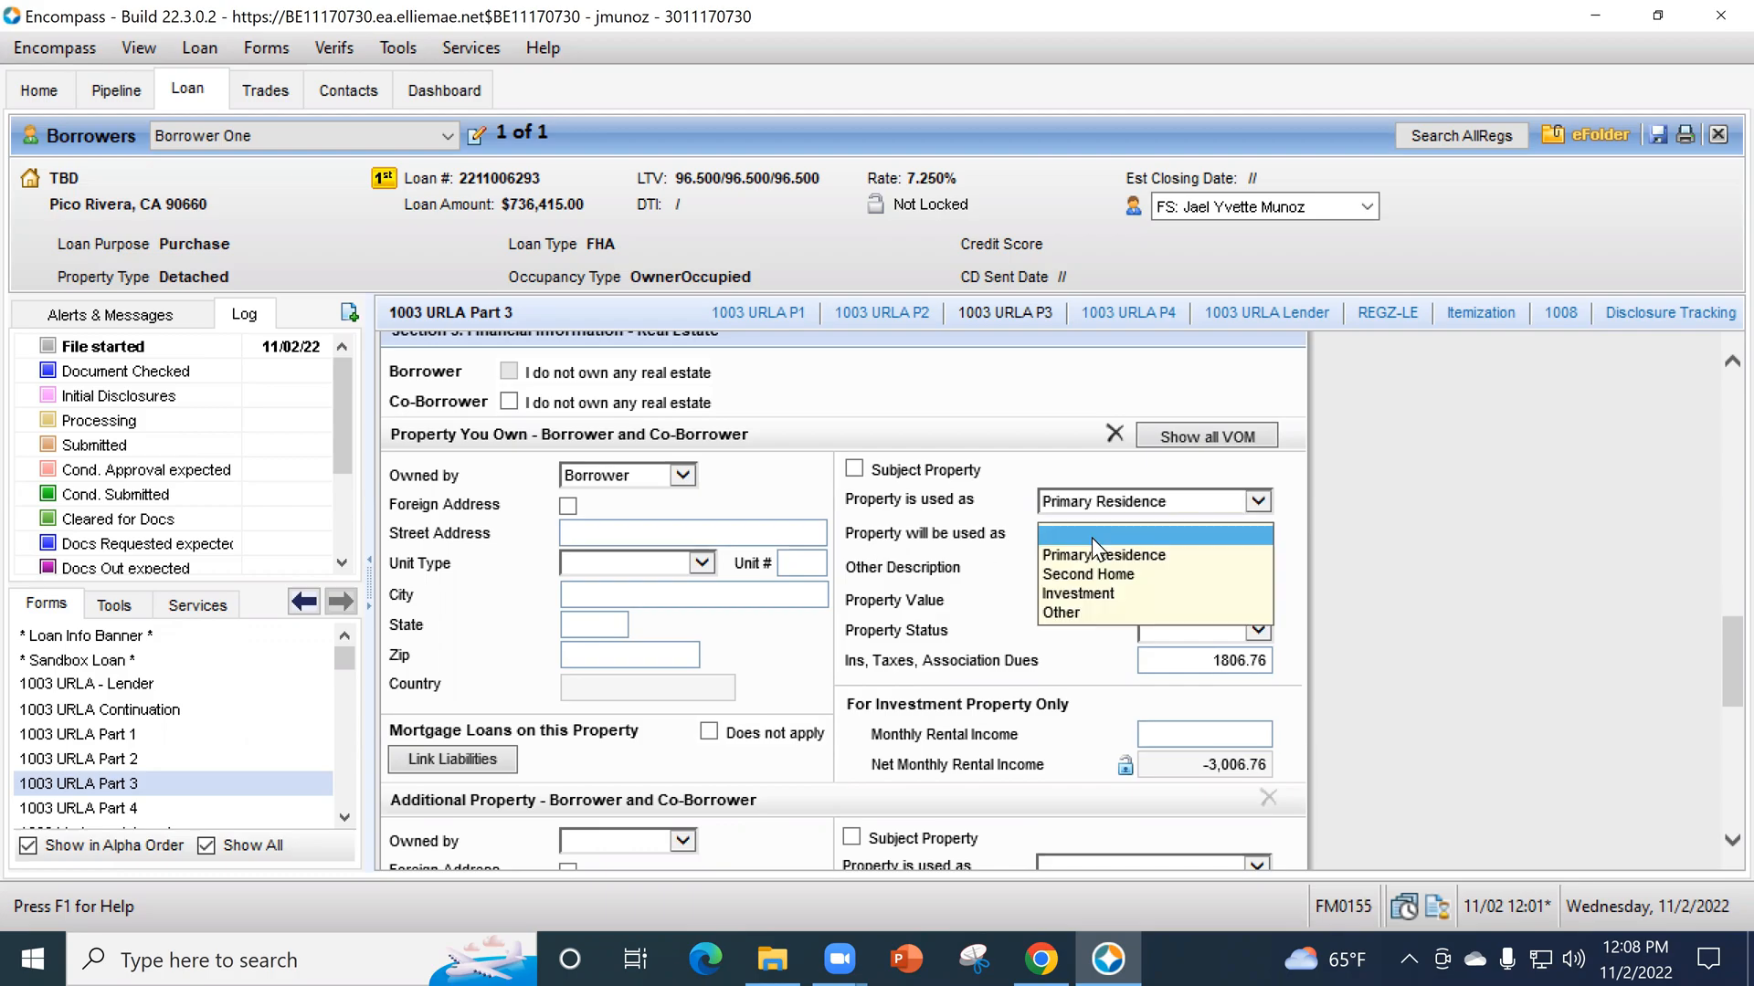
{"action": "left_click", "coordinate": [1099, 590]}
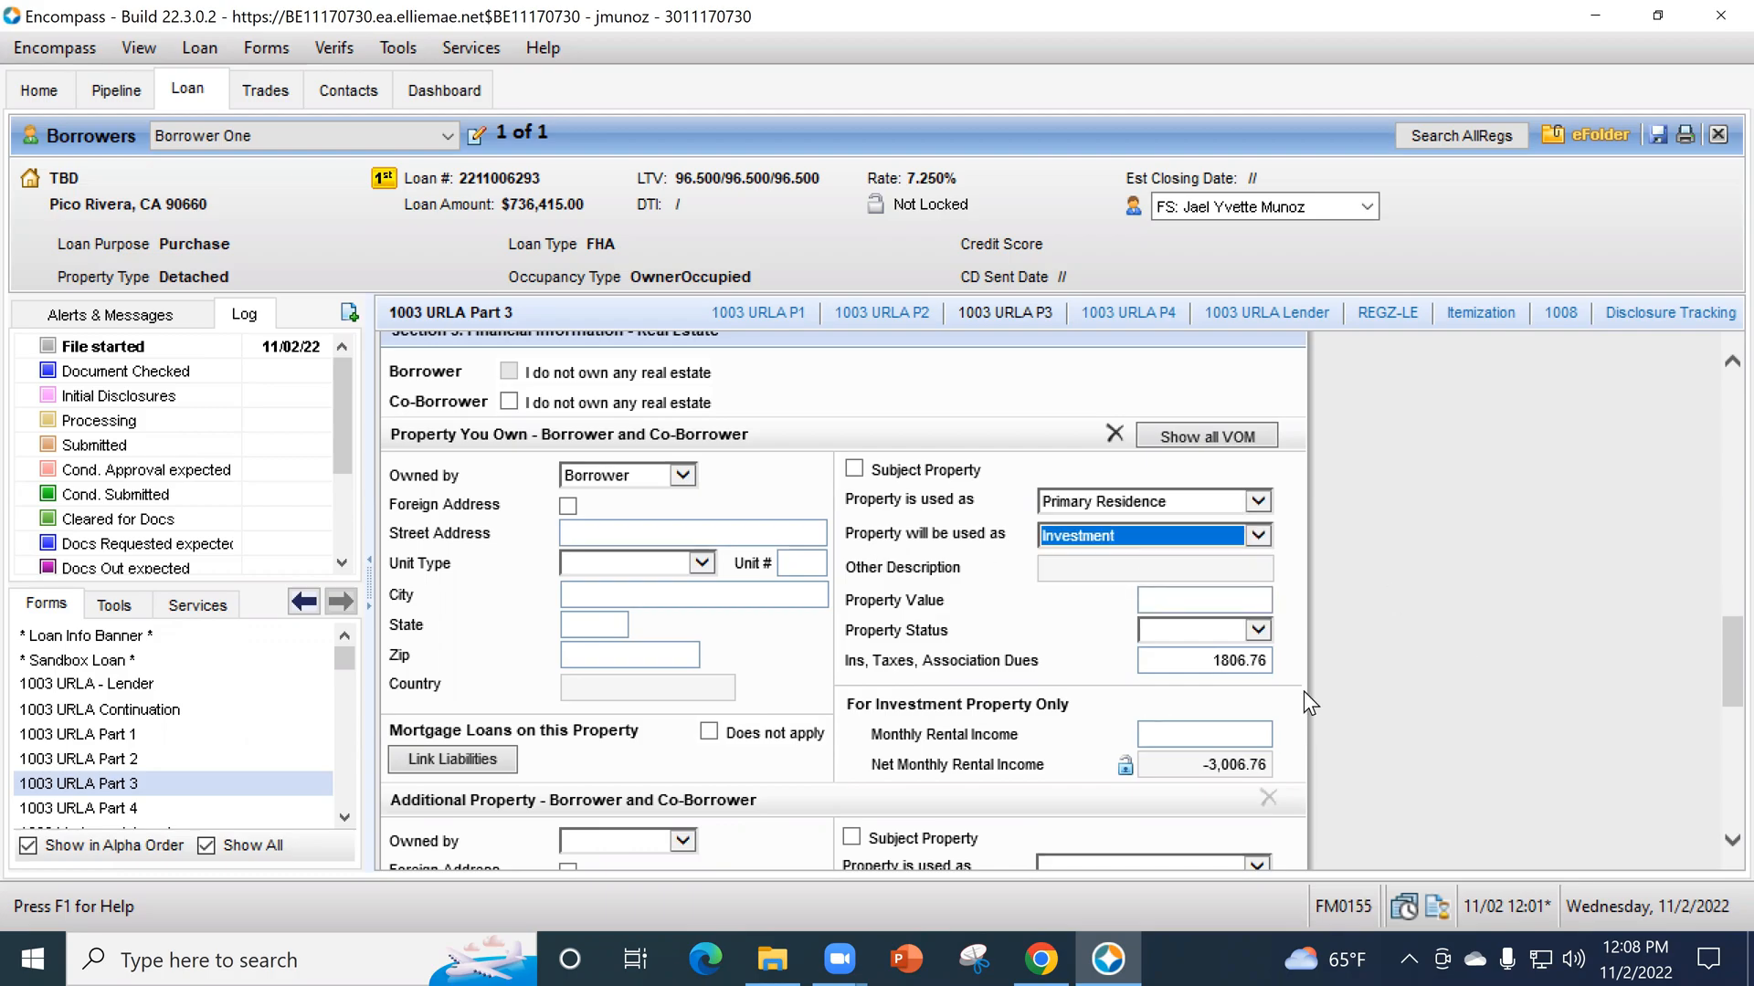
{"action": "left_click", "coordinate": [1255, 629]}
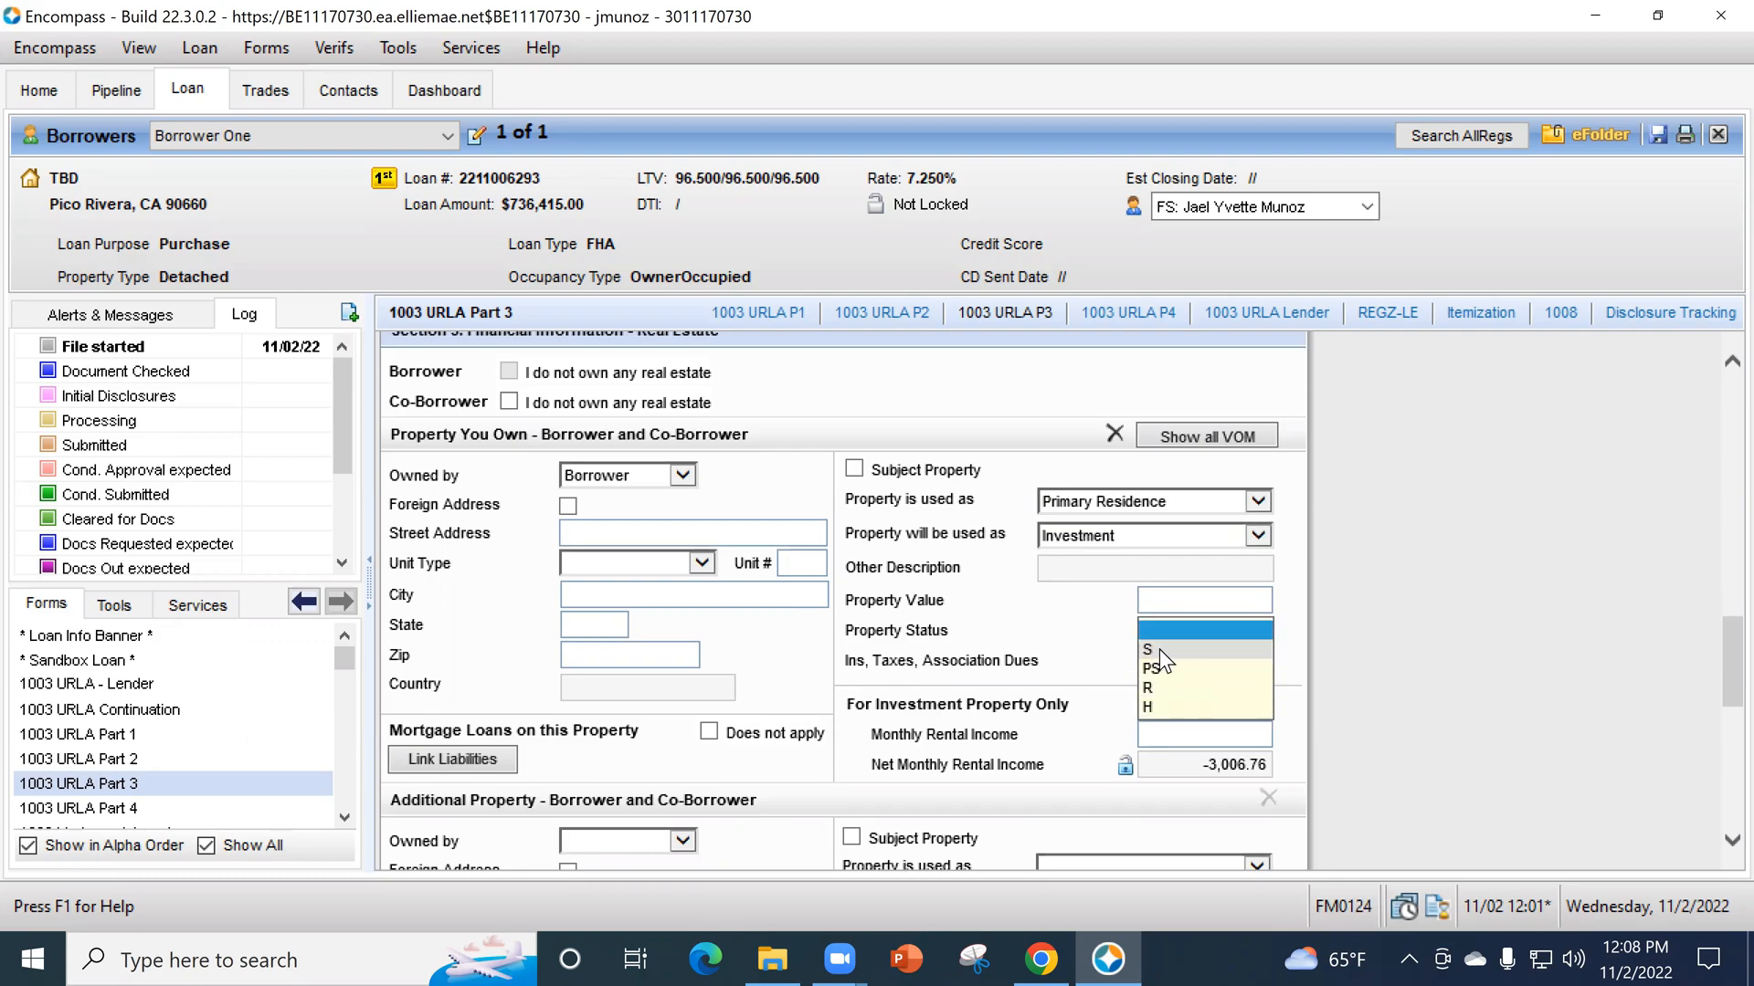
{"action": "left_click", "coordinate": [1158, 710]}
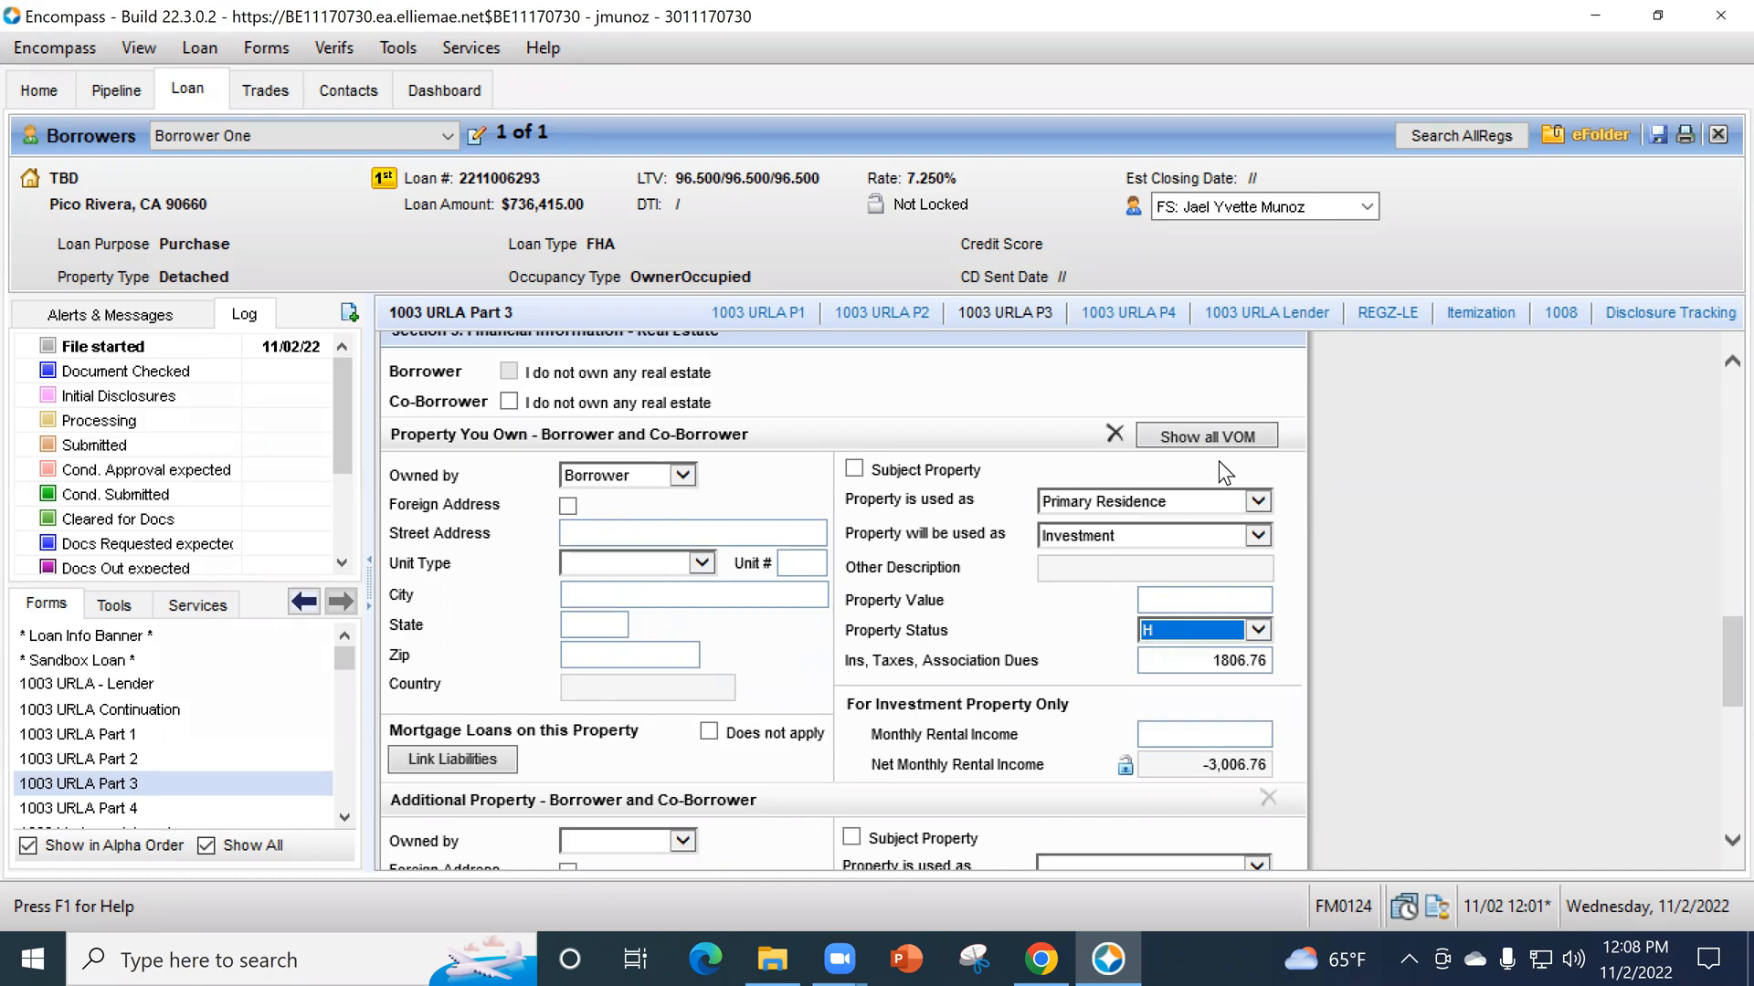
- Open the VOM entry for the primary residence and check which liabilities are attached to it as liens
{"action": "left_click", "coordinate": [1205, 435]}
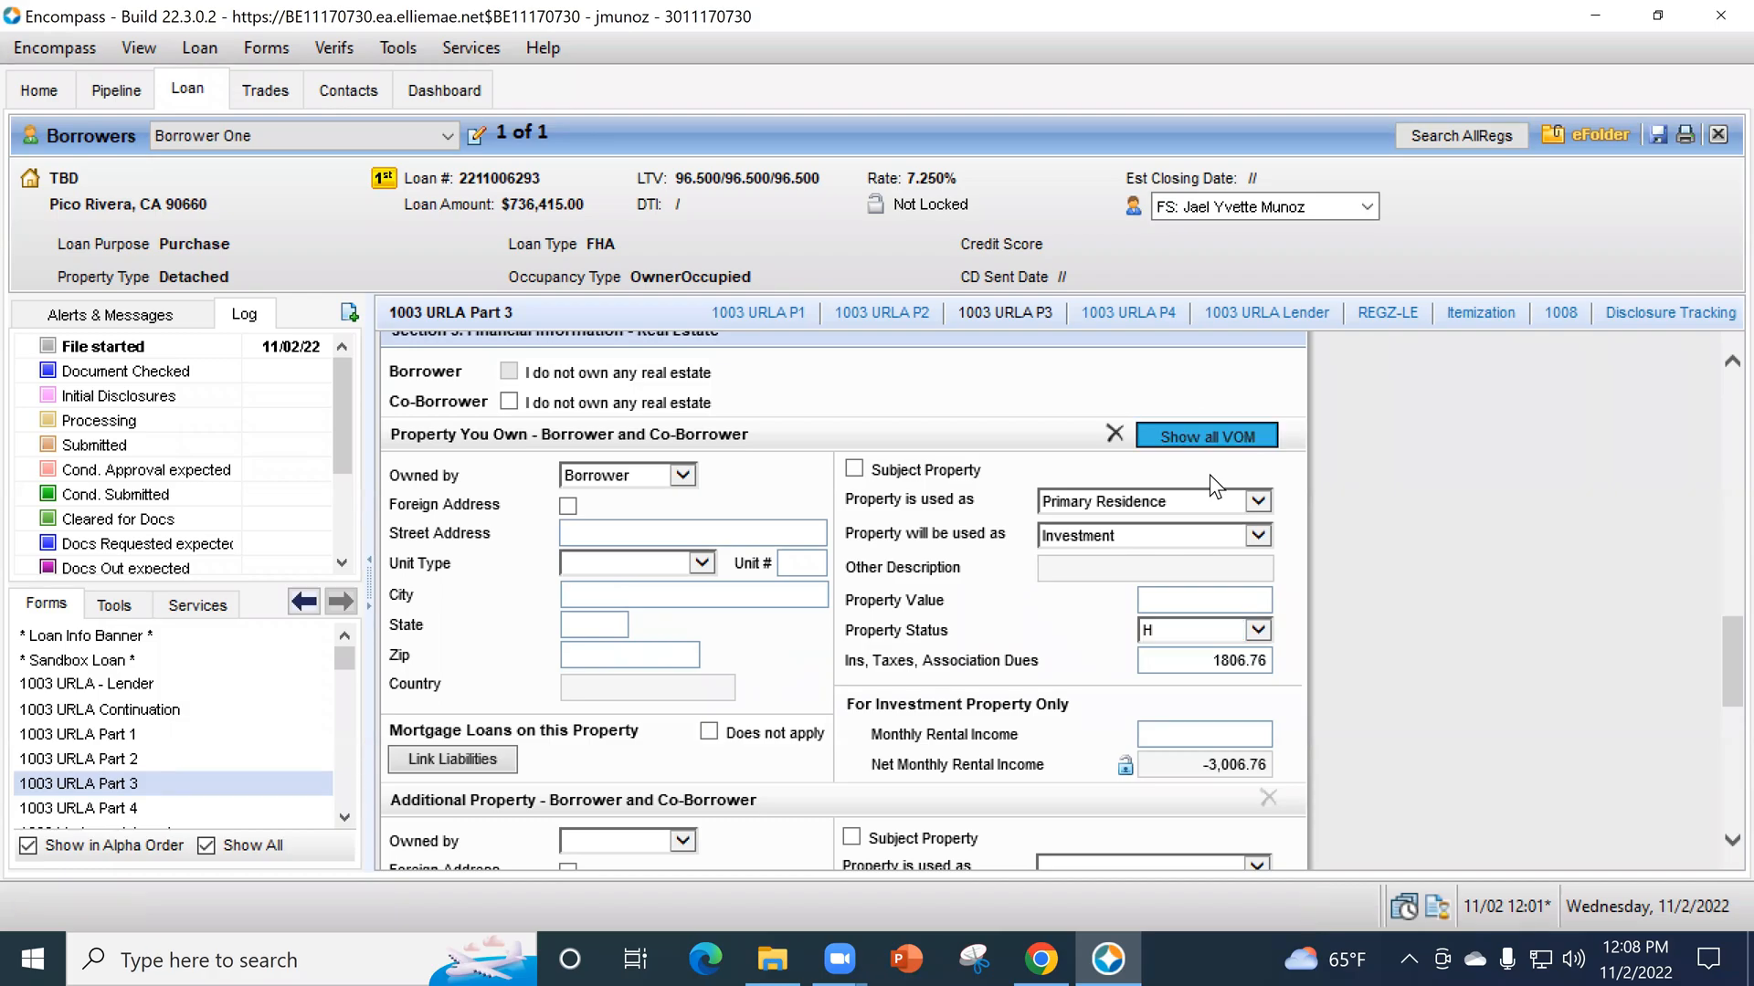
{"action": "left_click", "coordinate": [1320, 144]}
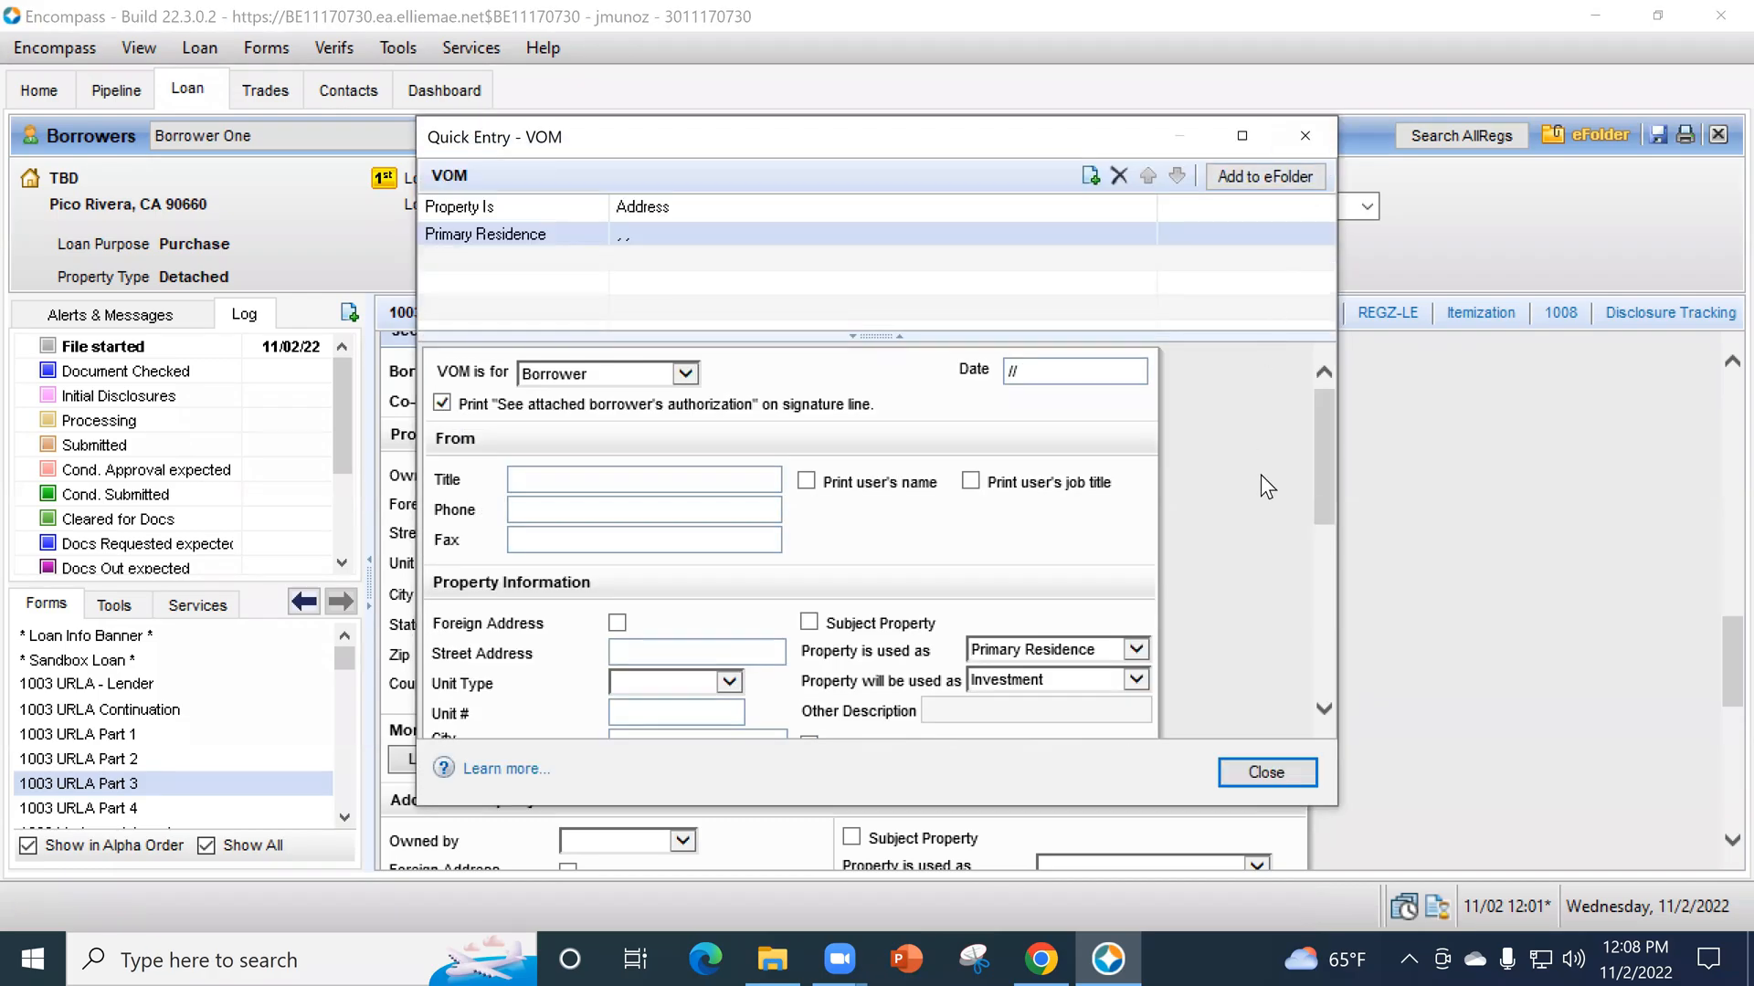
{"action": "left_click", "coordinate": [1230, 428]}
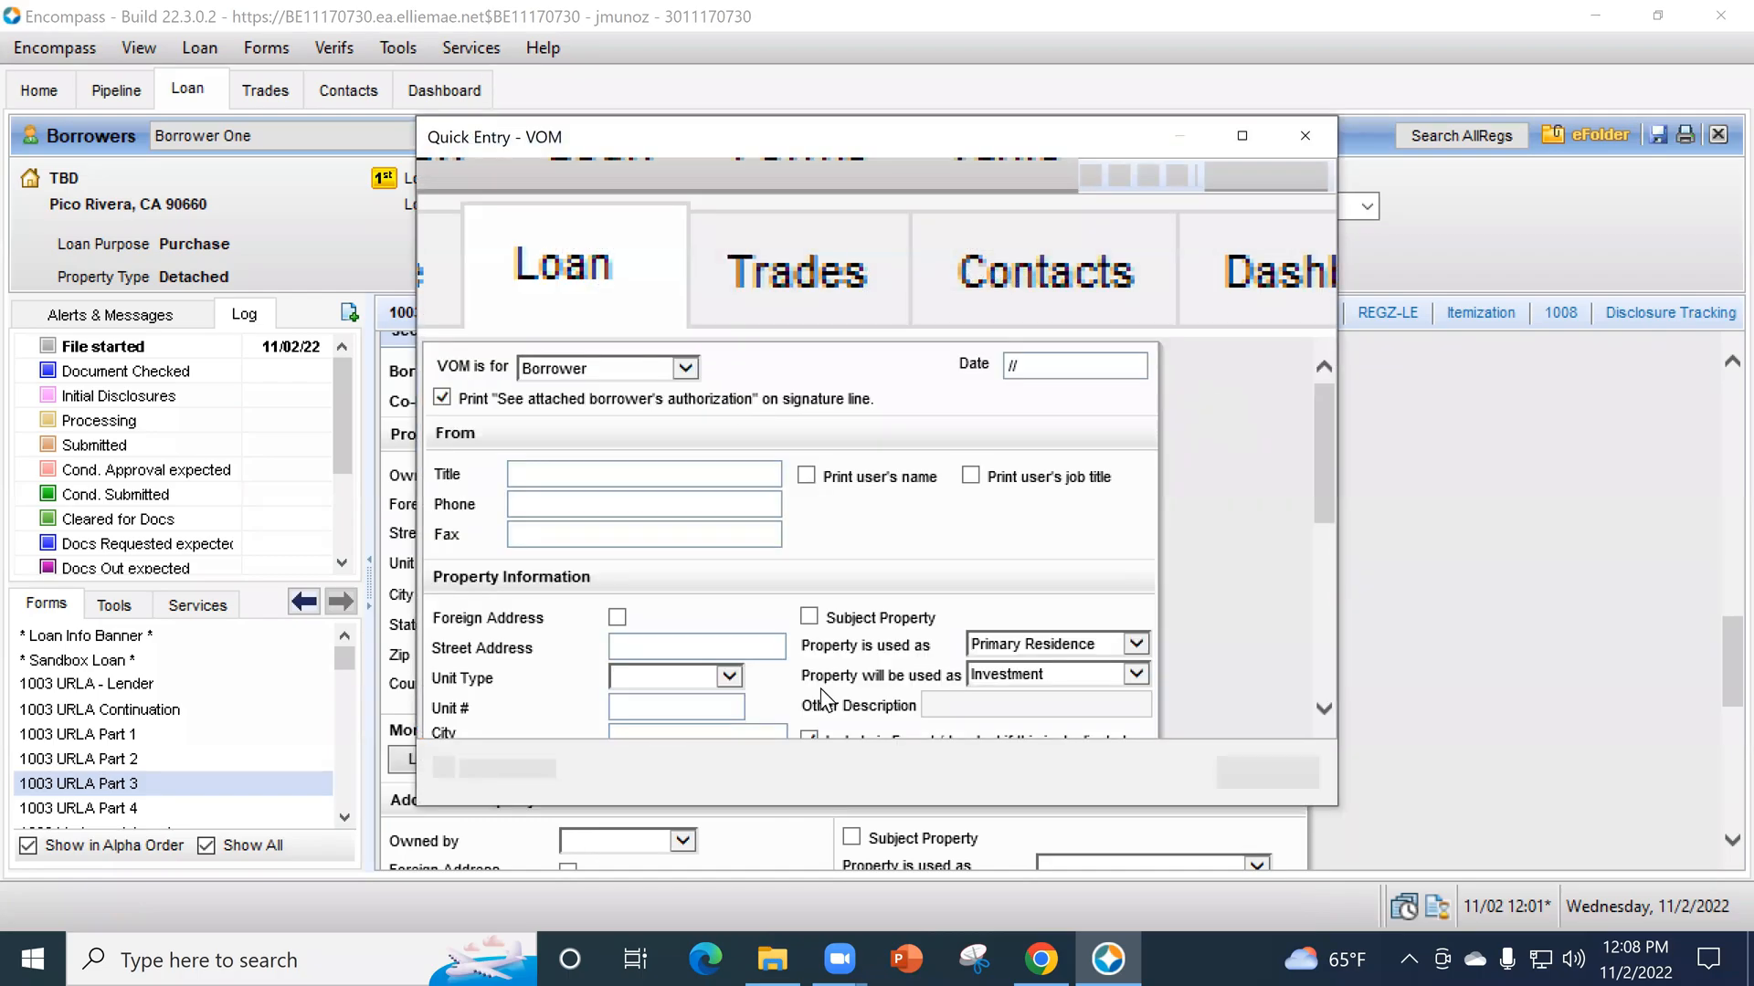
{"action": "scroll", "coordinate": [1151, 572], "scroll_direction": "down", "scroll_amount": 6}
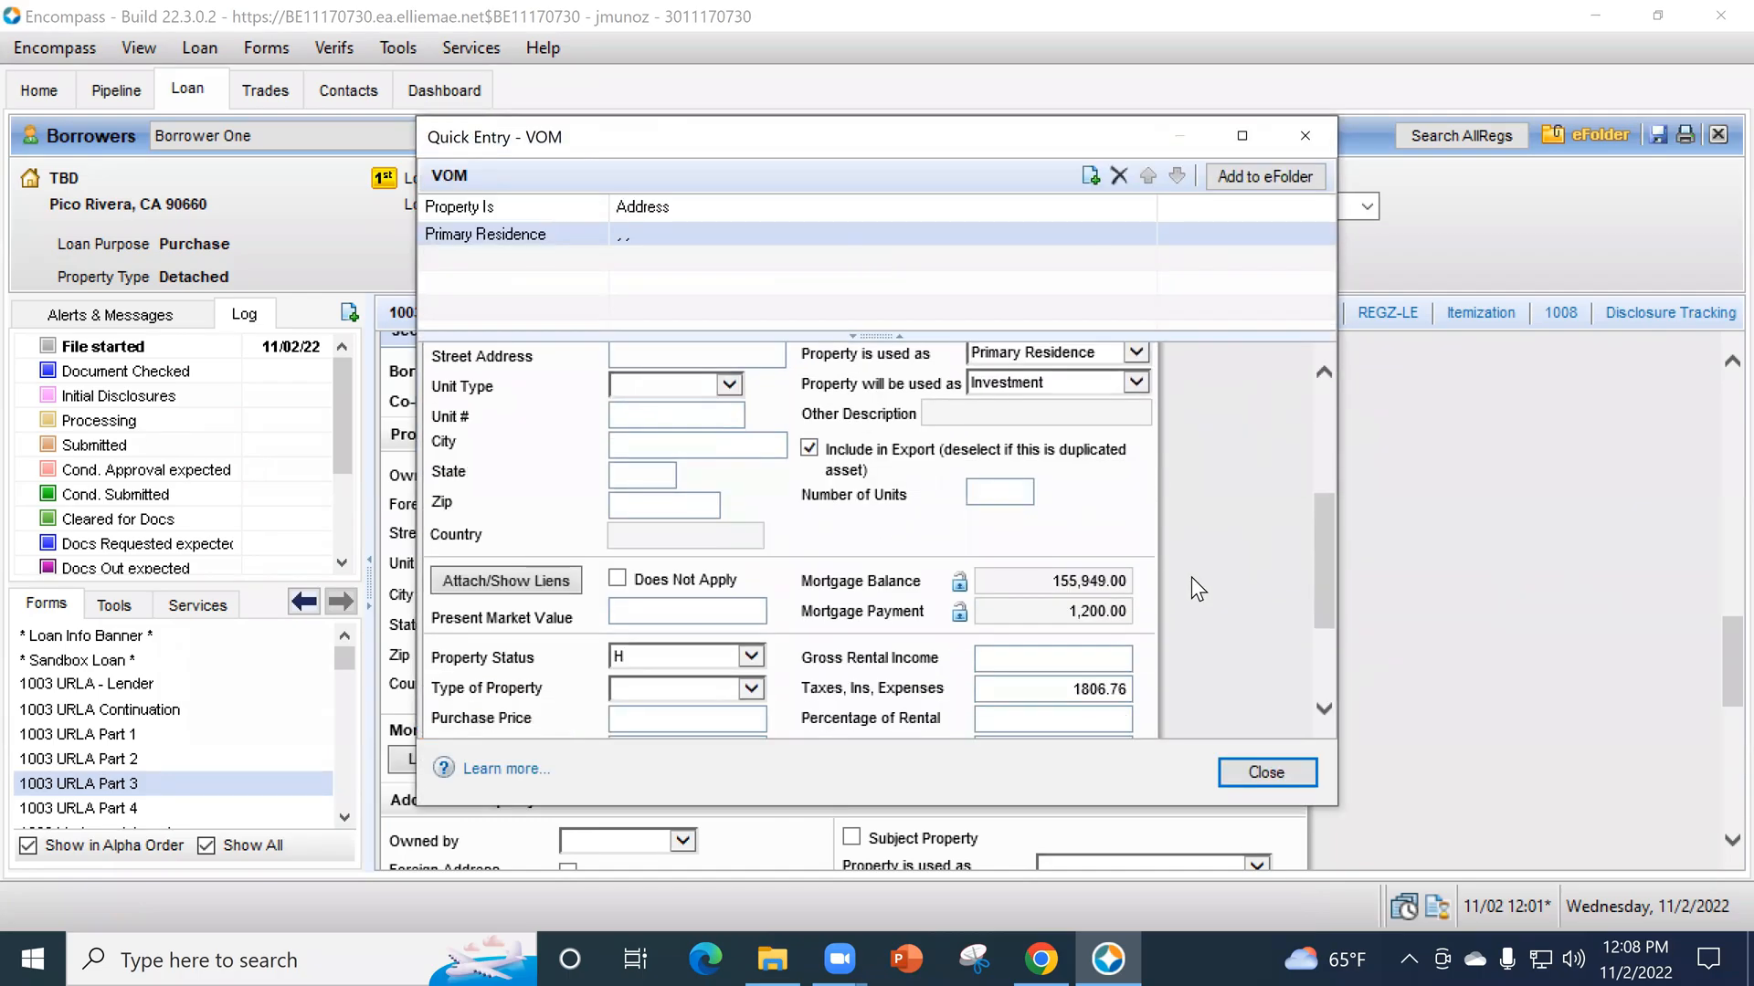
{"action": "scroll", "coordinate": [979, 567], "scroll_direction": "down", "scroll_amount": 3}
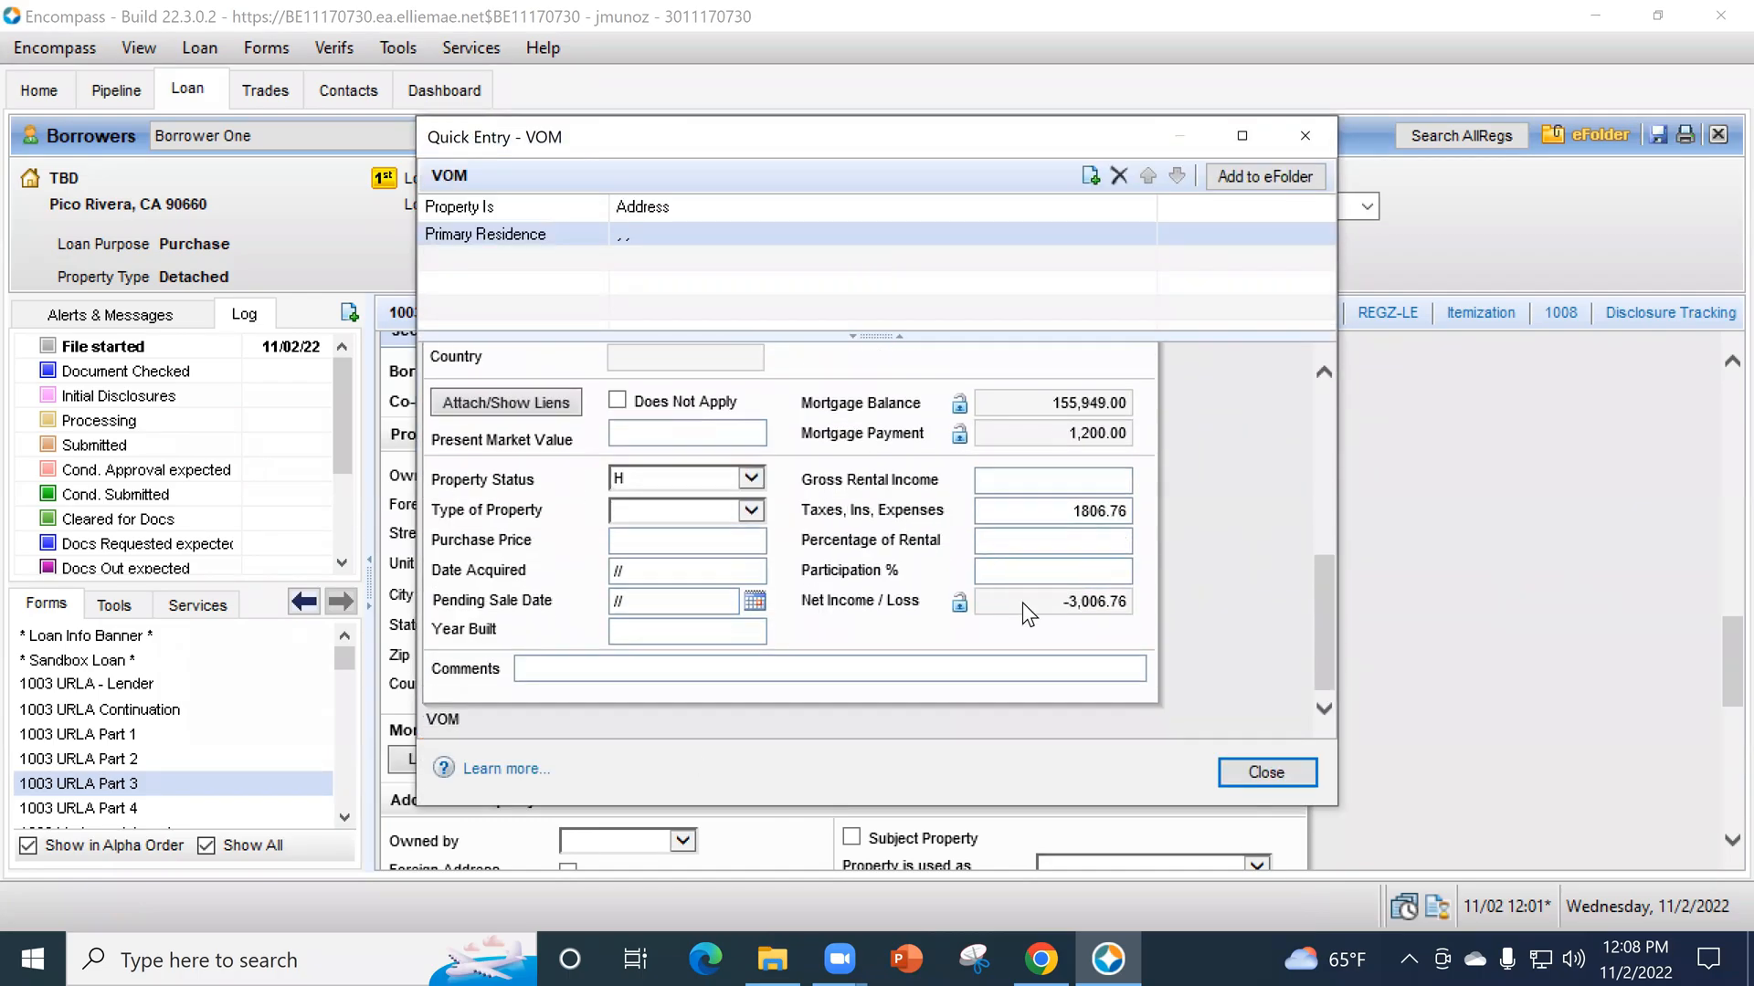
{"action": "left_click", "coordinate": [524, 410]}
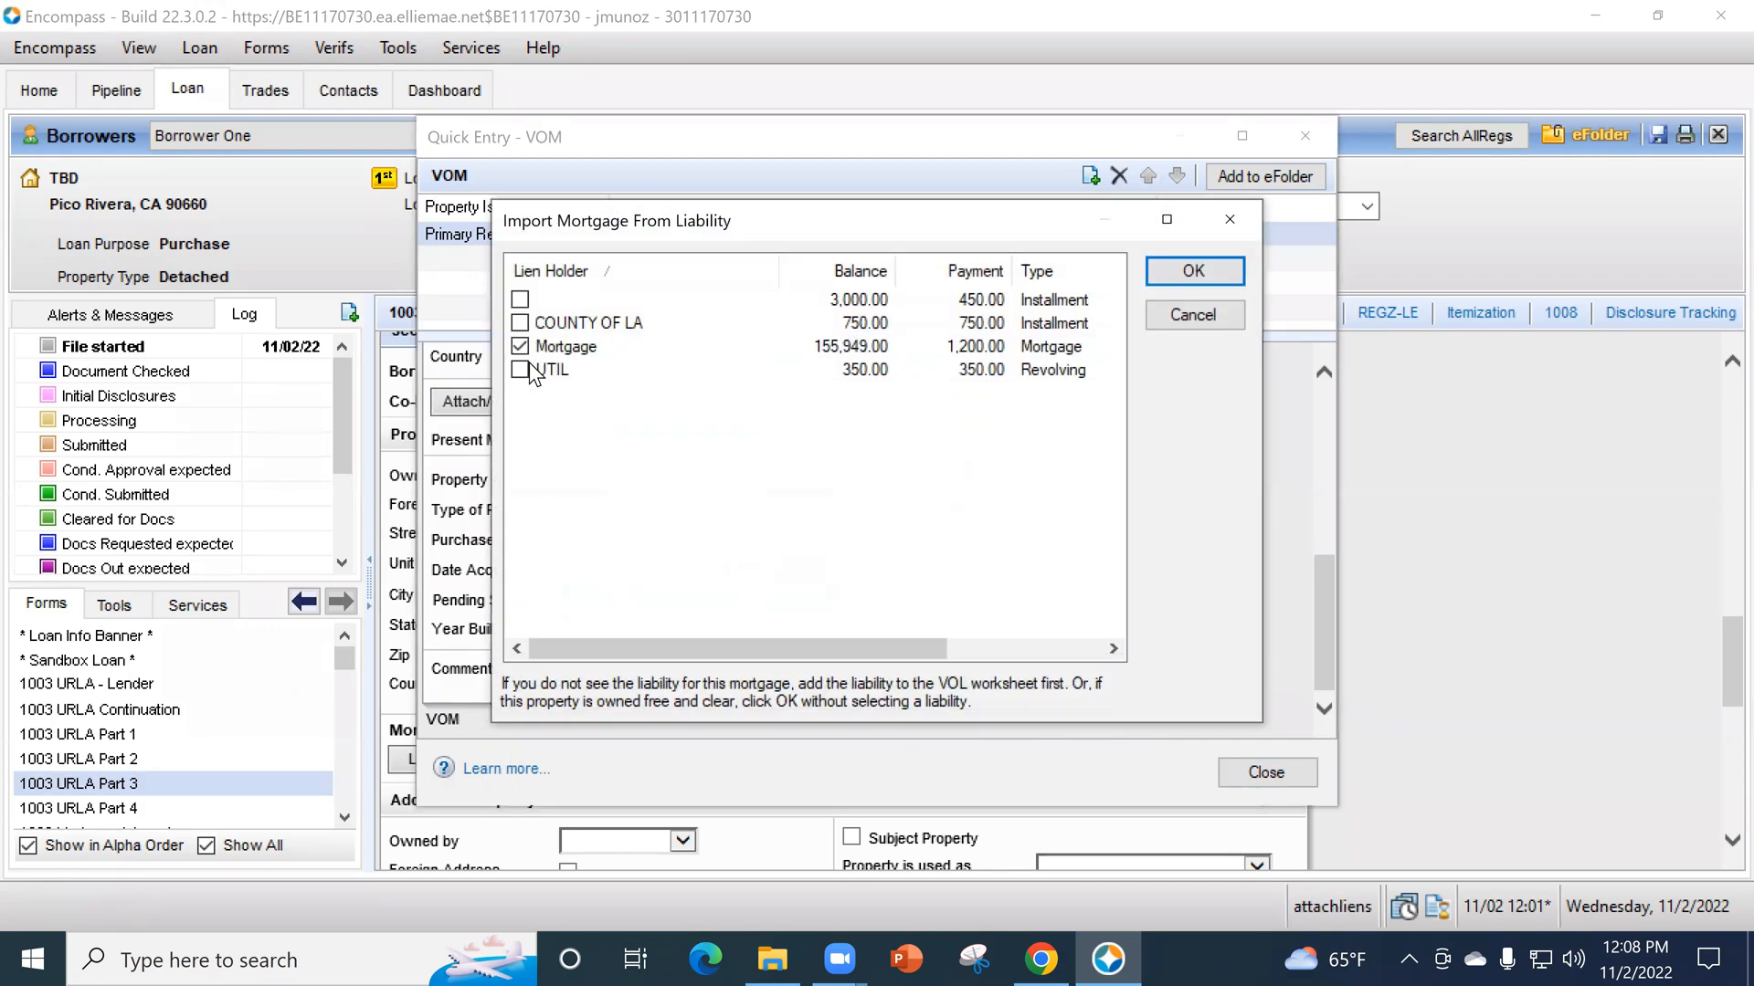
{"action": "left_click", "coordinate": [1187, 270]}
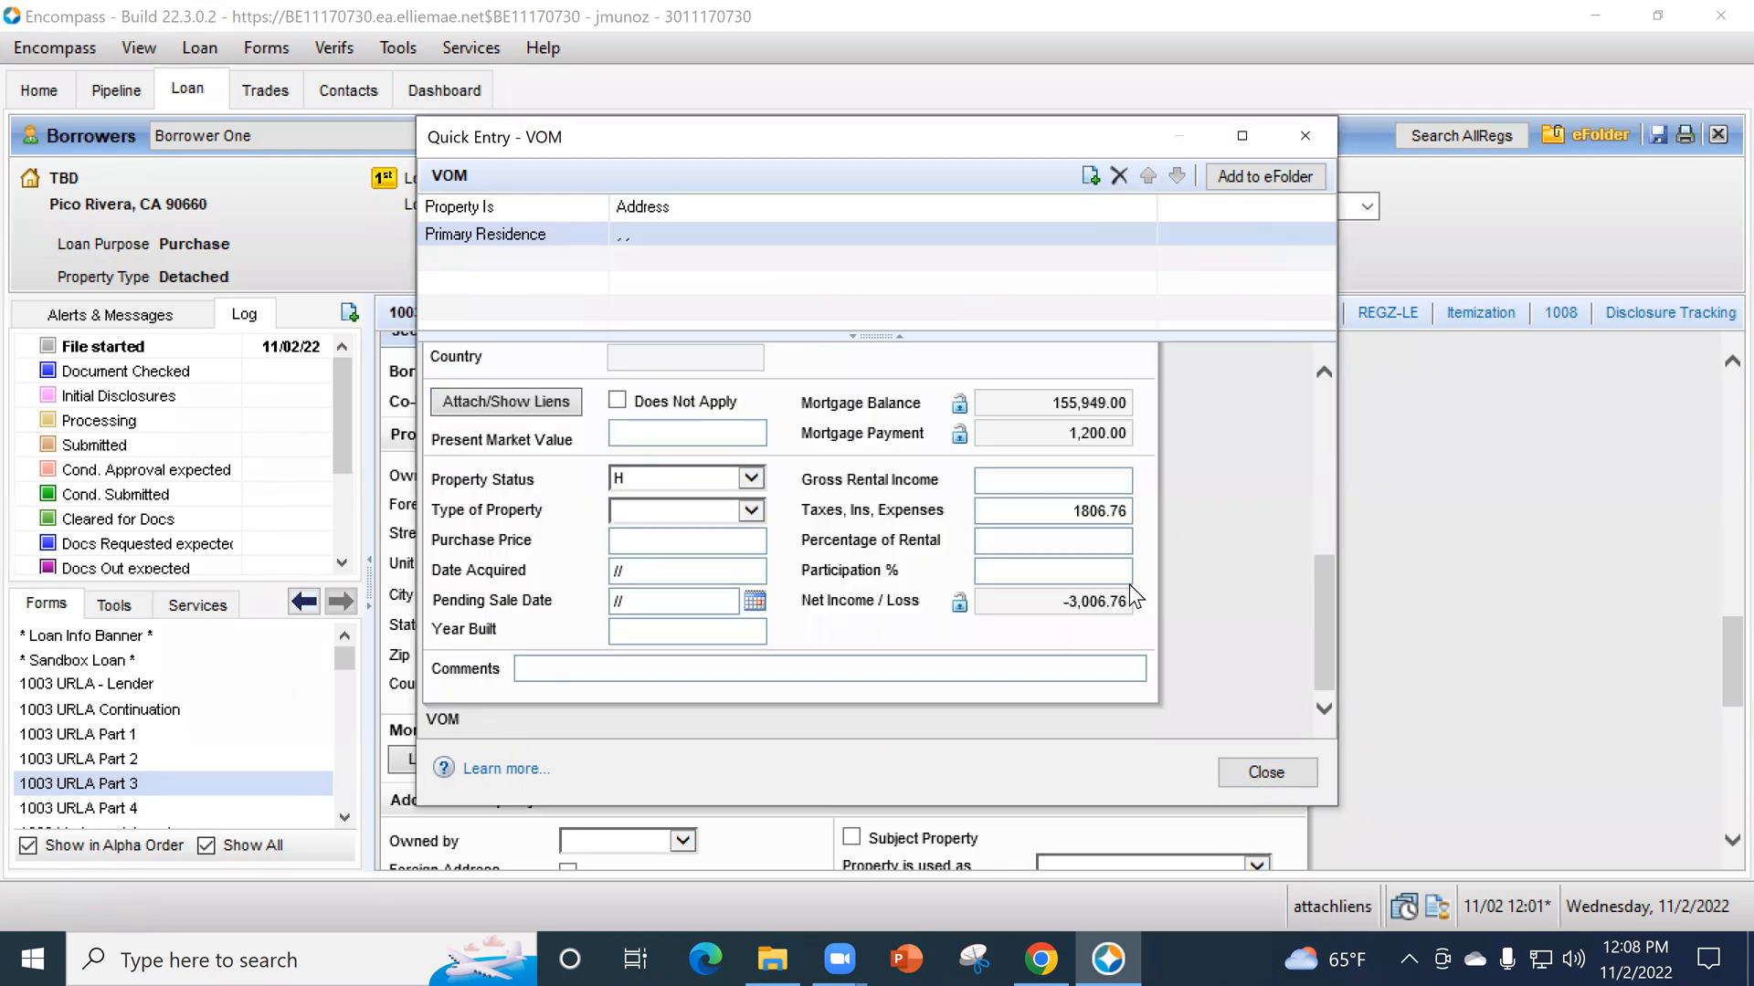
- In the primary residence's VOM entry, set gross rental income to 3,500, clear the taxes, insurance and expenses, and set percentage of rental to 75
{"action": "left_click", "coordinate": [1064, 480]}
{"action": "type", "text": "3500"}
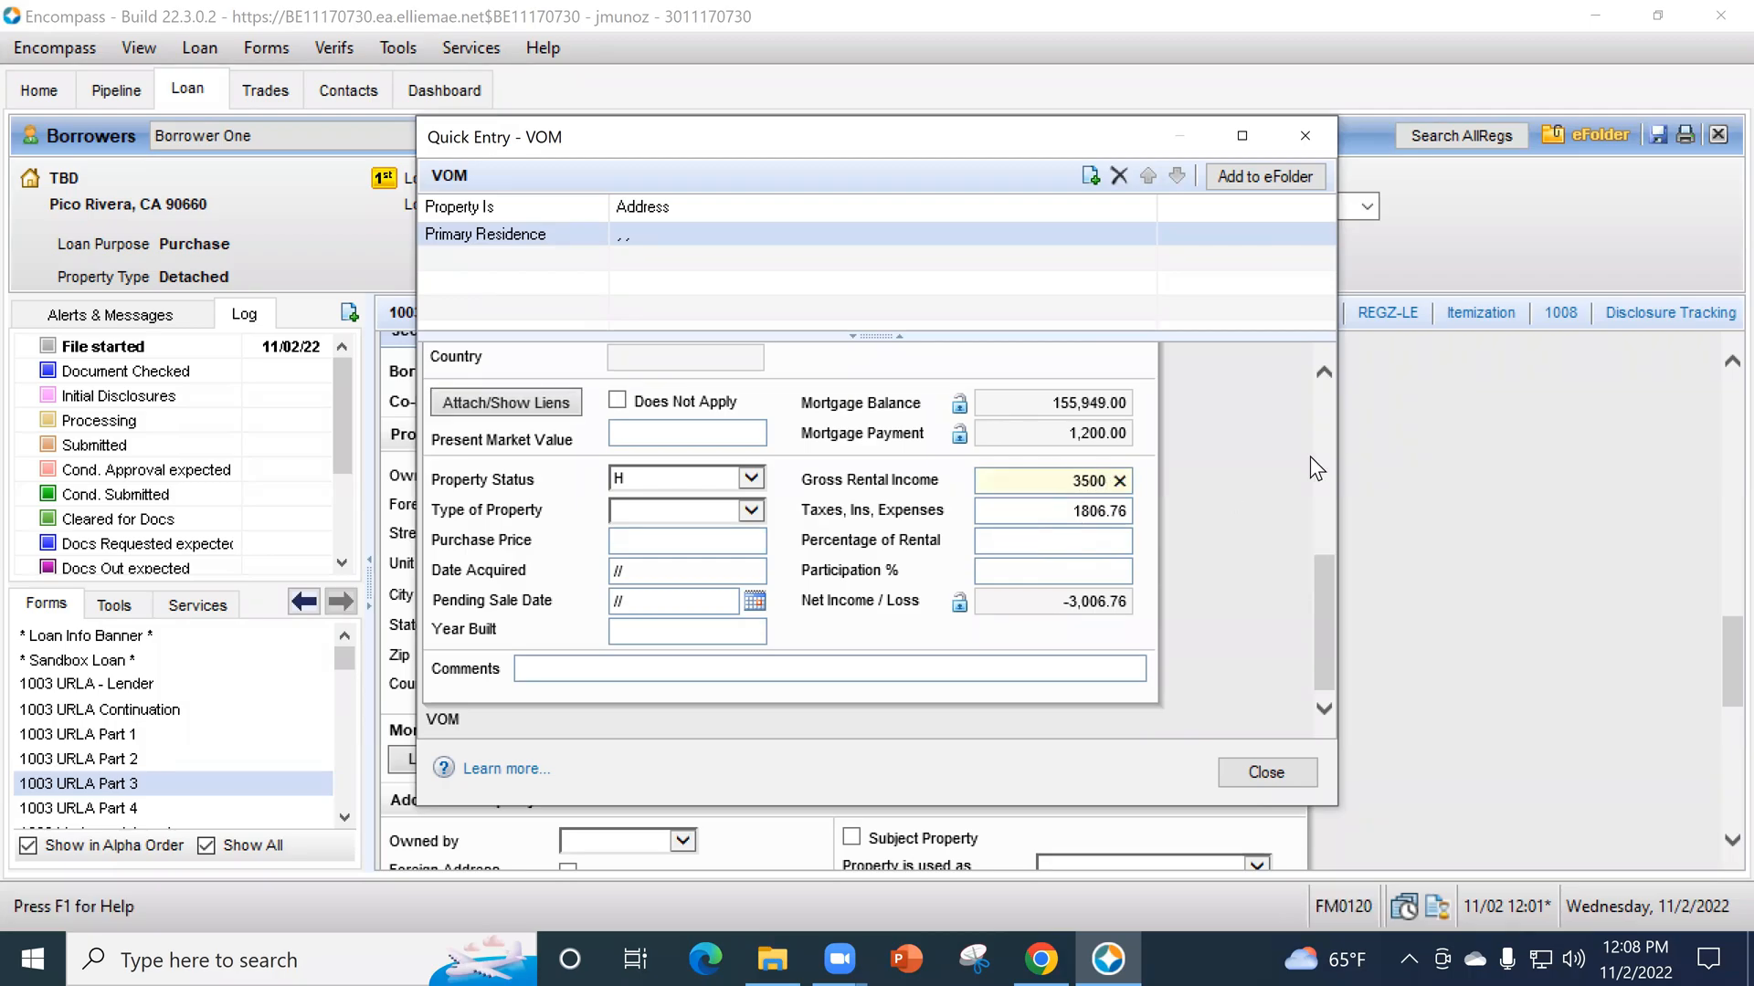
{"action": "key", "text": "Tab"}
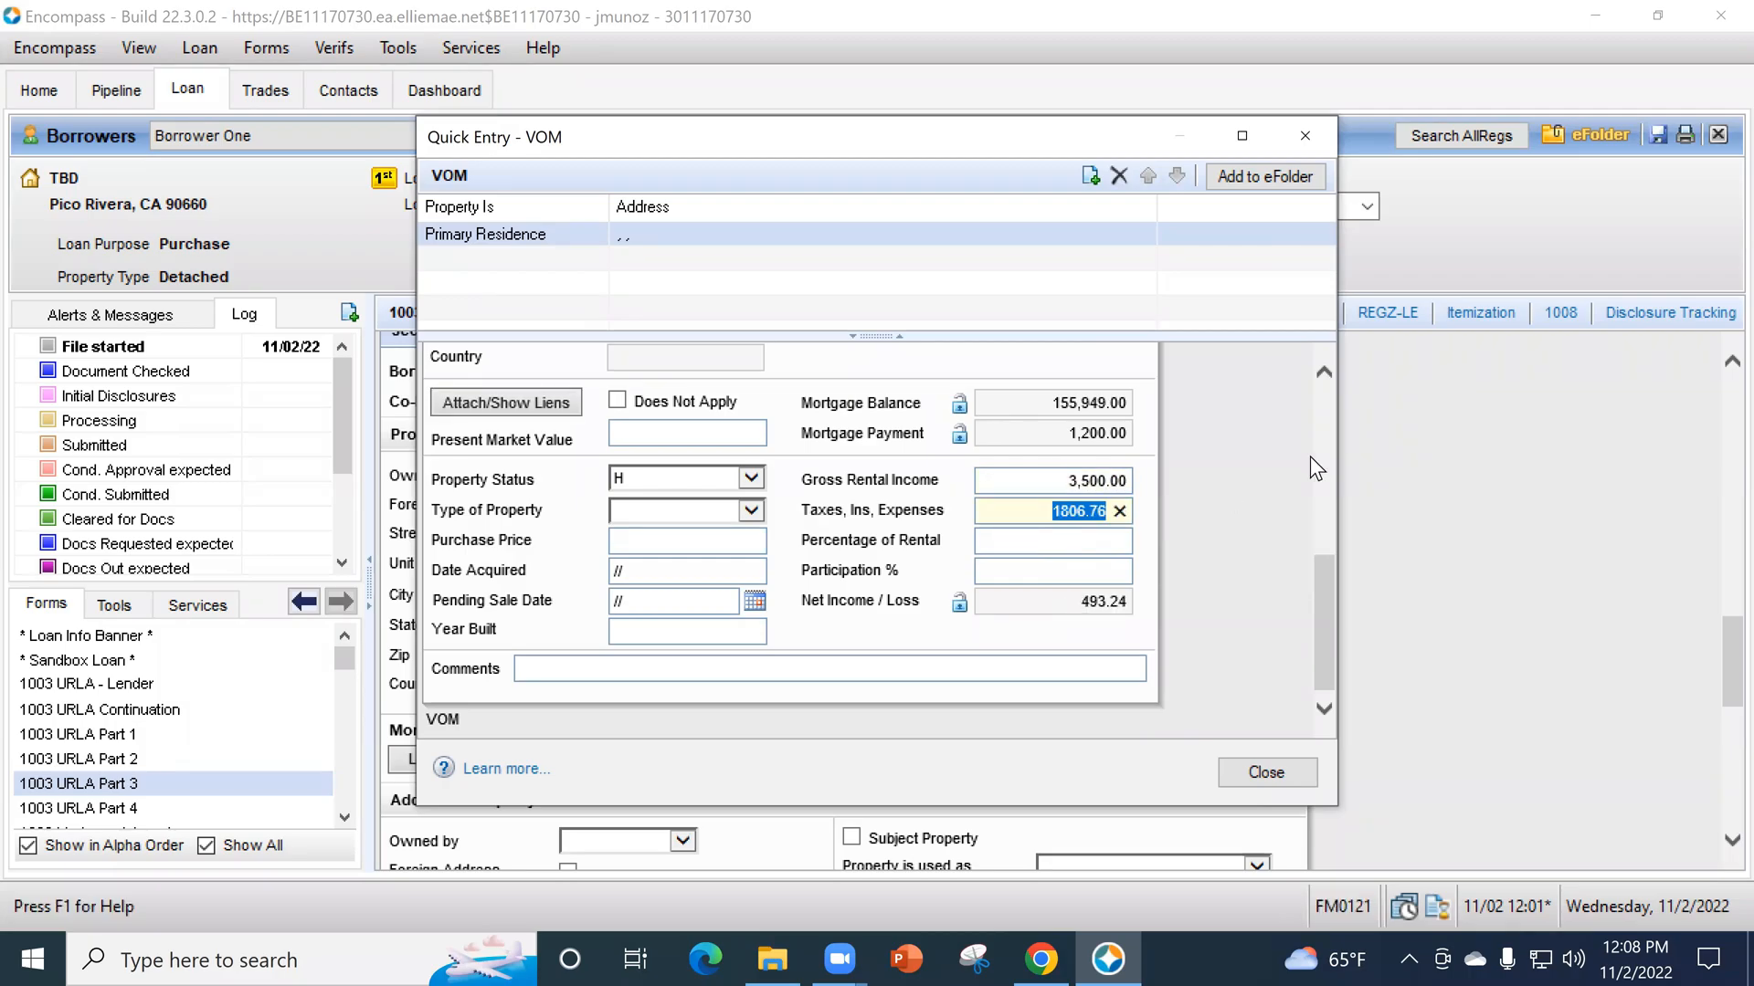
{"action": "left_click", "coordinate": [1120, 511]}
{"action": "left_click", "coordinate": [1073, 539]}
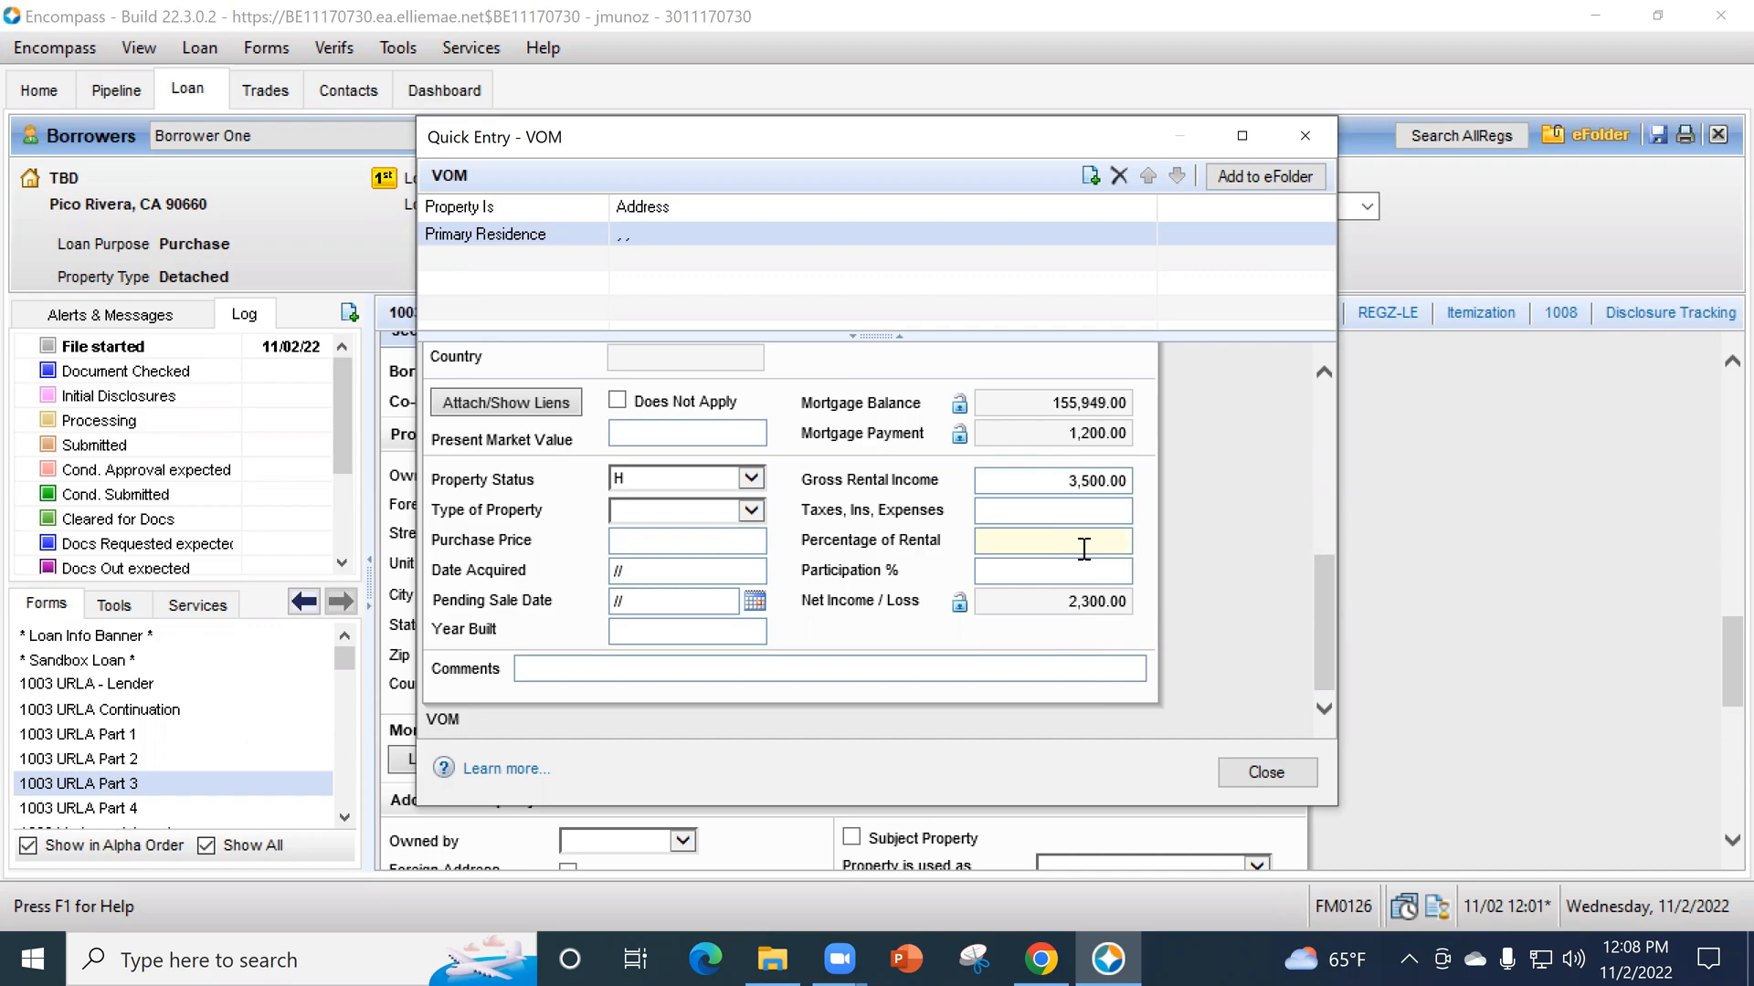
{"action": "type", "text": "75"}
{"action": "key", "text": "Tab"}
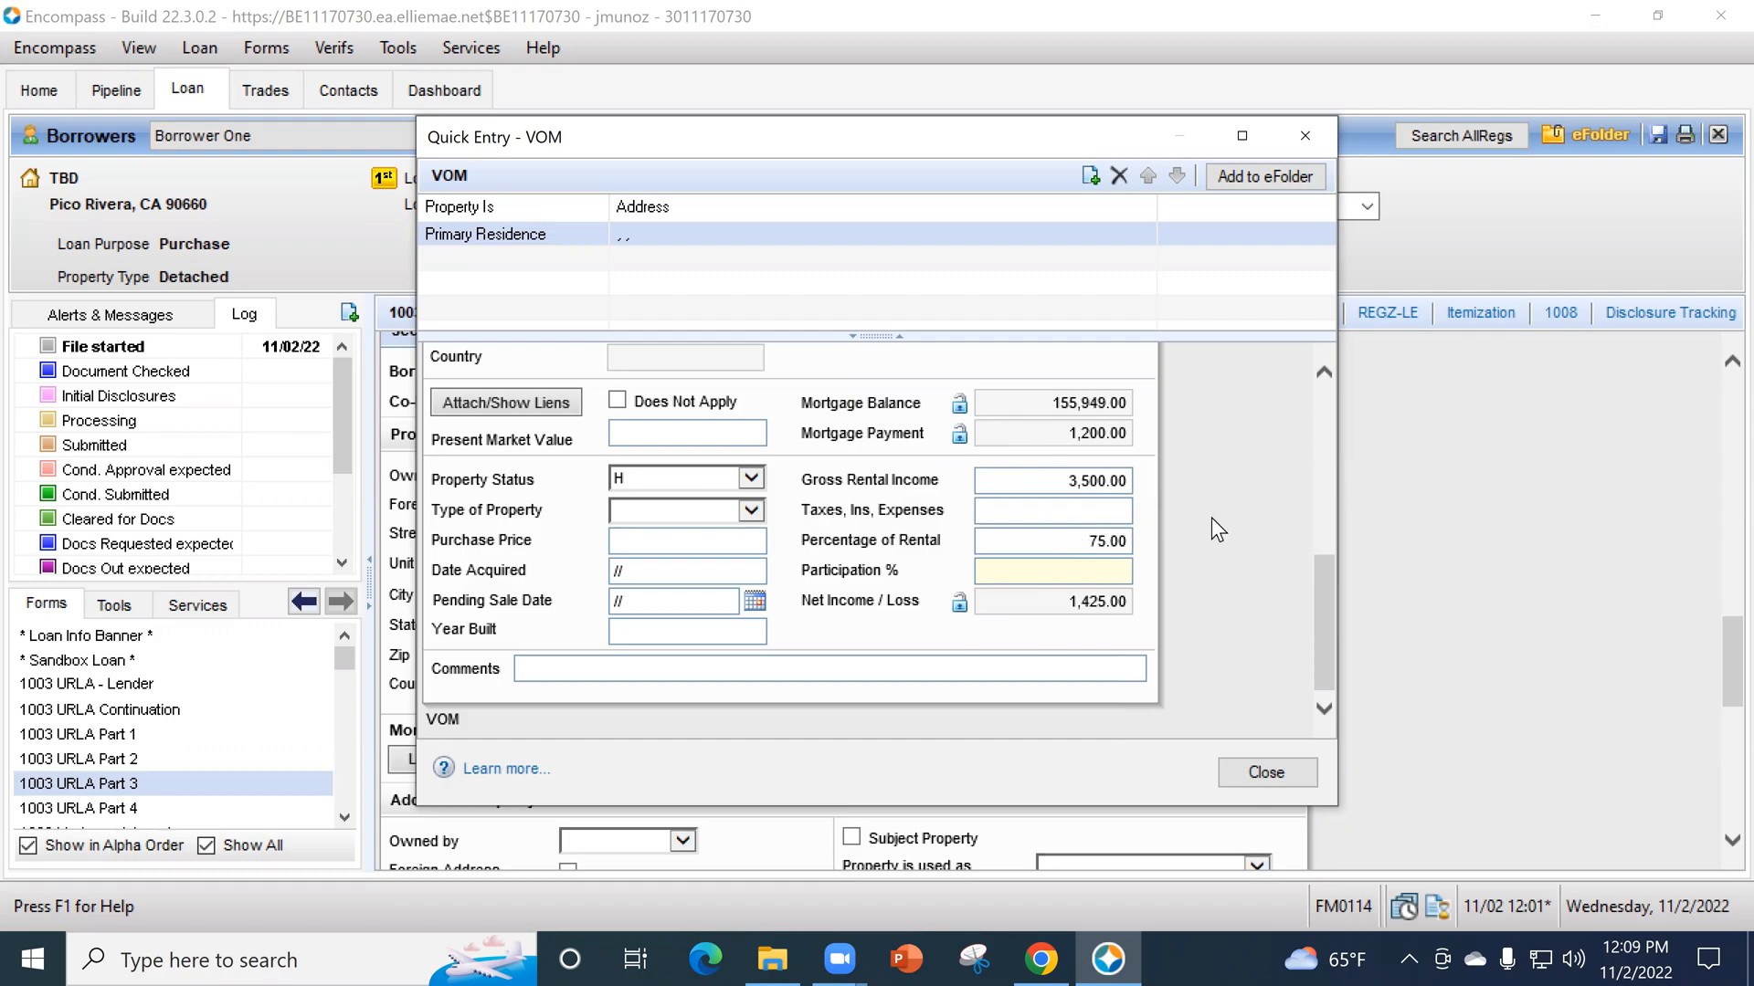
- Set the primary residence's taxes, insurance and expenses to 750 and close the VOM entry
{"action": "left_click", "coordinate": [1110, 514]}
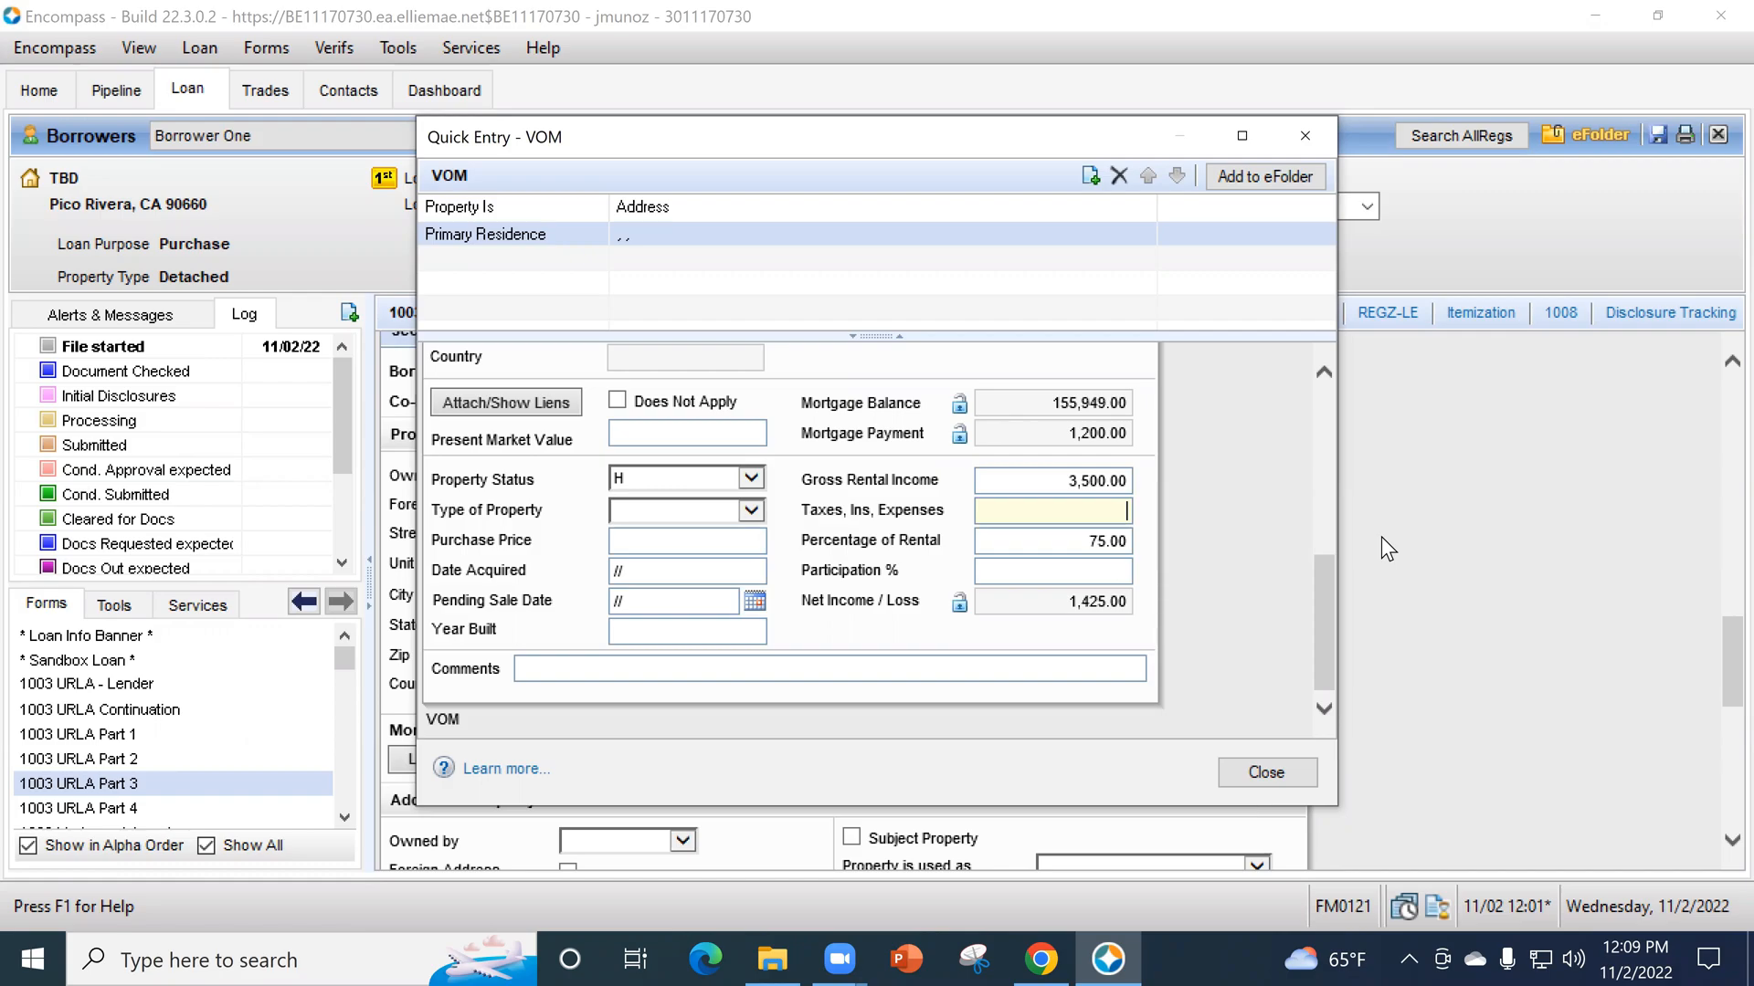
{"action": "type", "text": "750"}
{"action": "left_click", "coordinate": [1121, 577]}
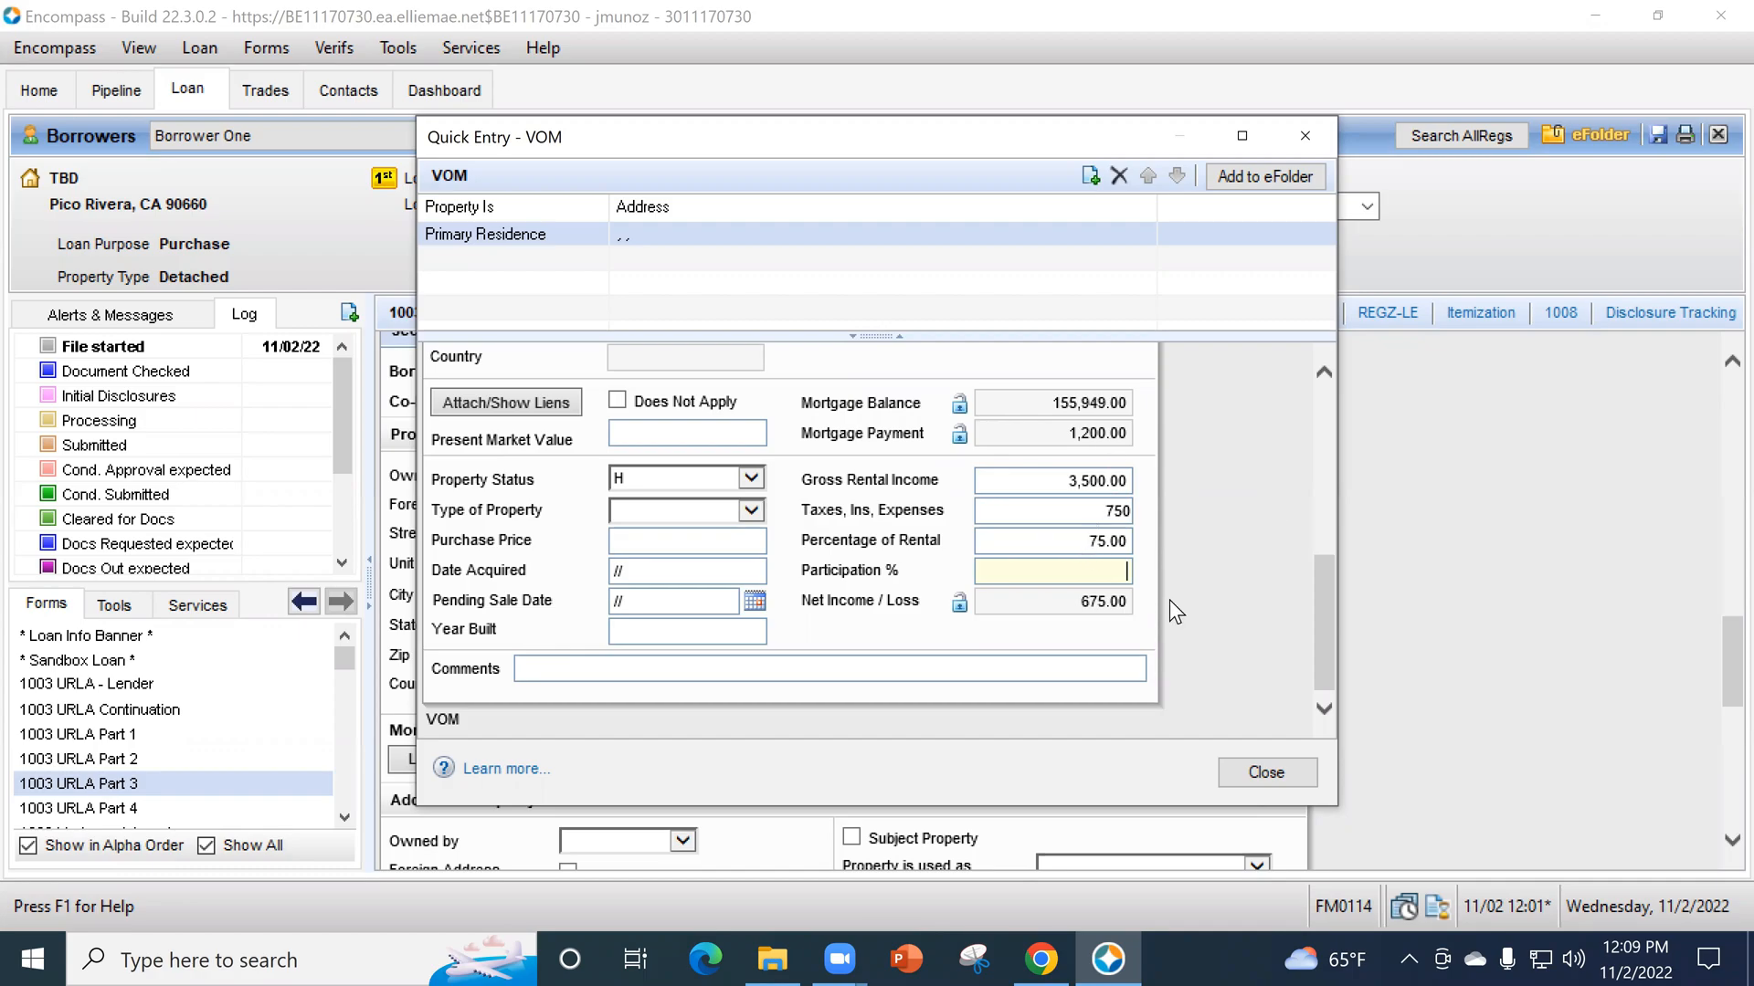
{"action": "left_click", "coordinate": [1277, 766]}
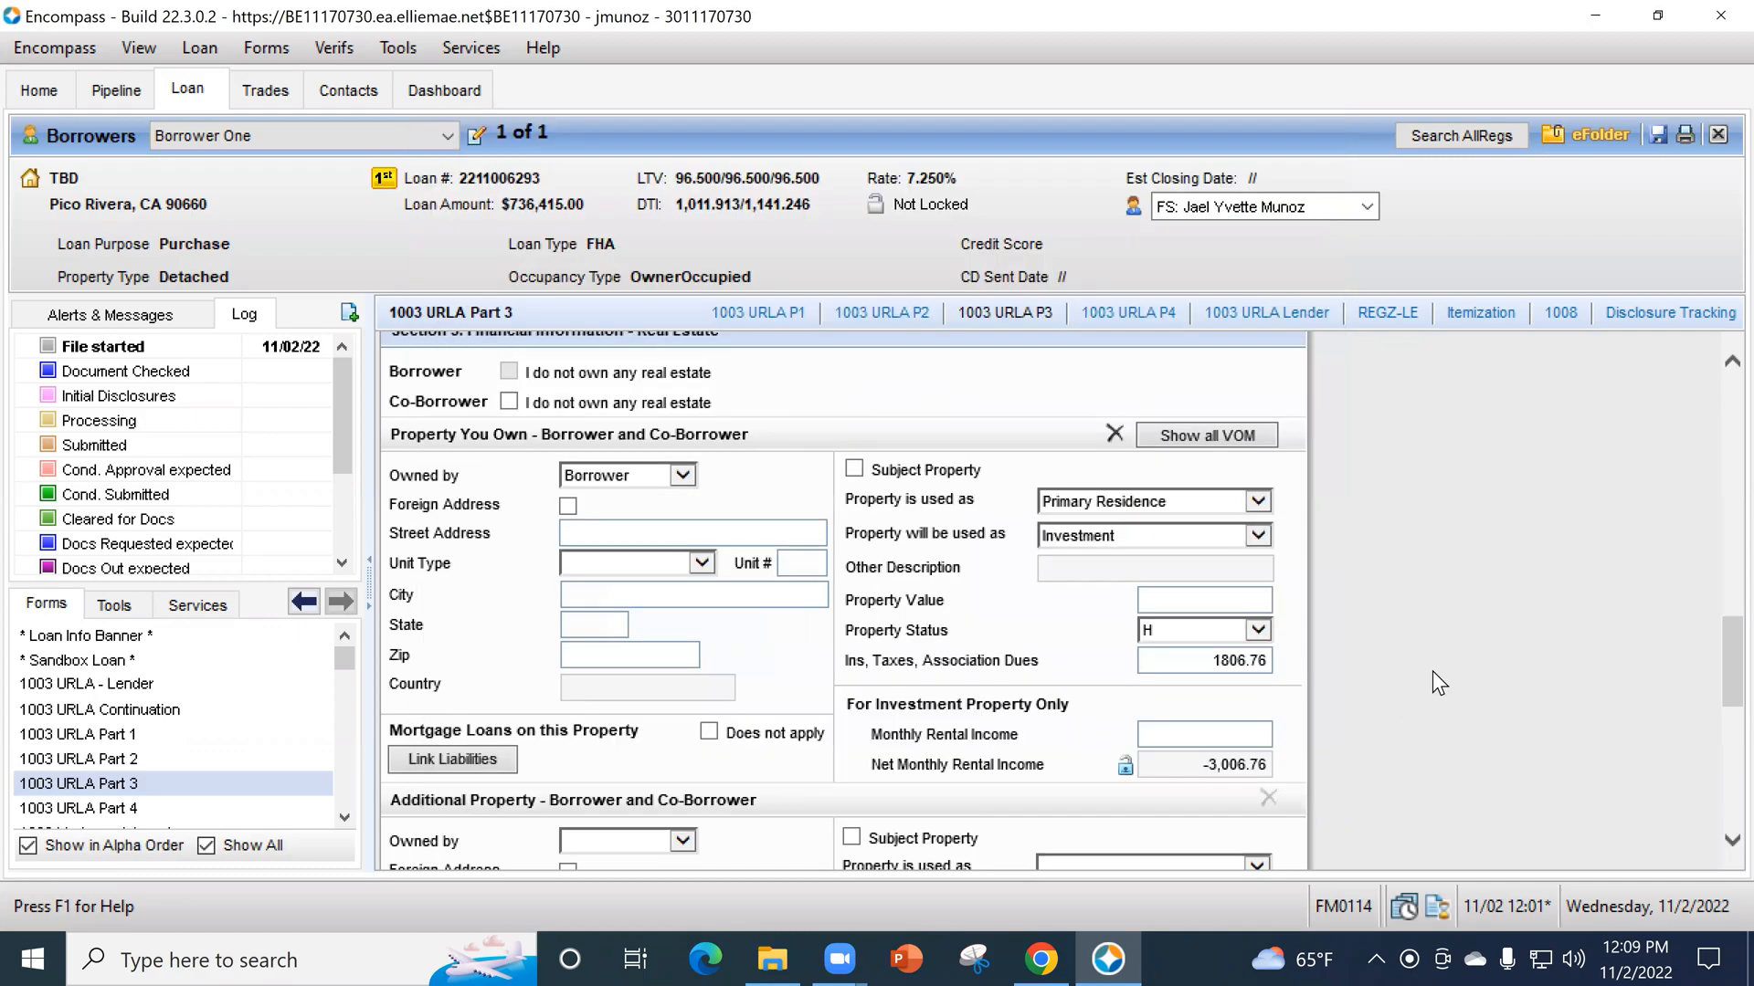
- Open the 1003 URLA Part 4 form
{"action": "scroll", "coordinate": [1144, 573], "scroll_direction": "down", "scroll_amount": 5}
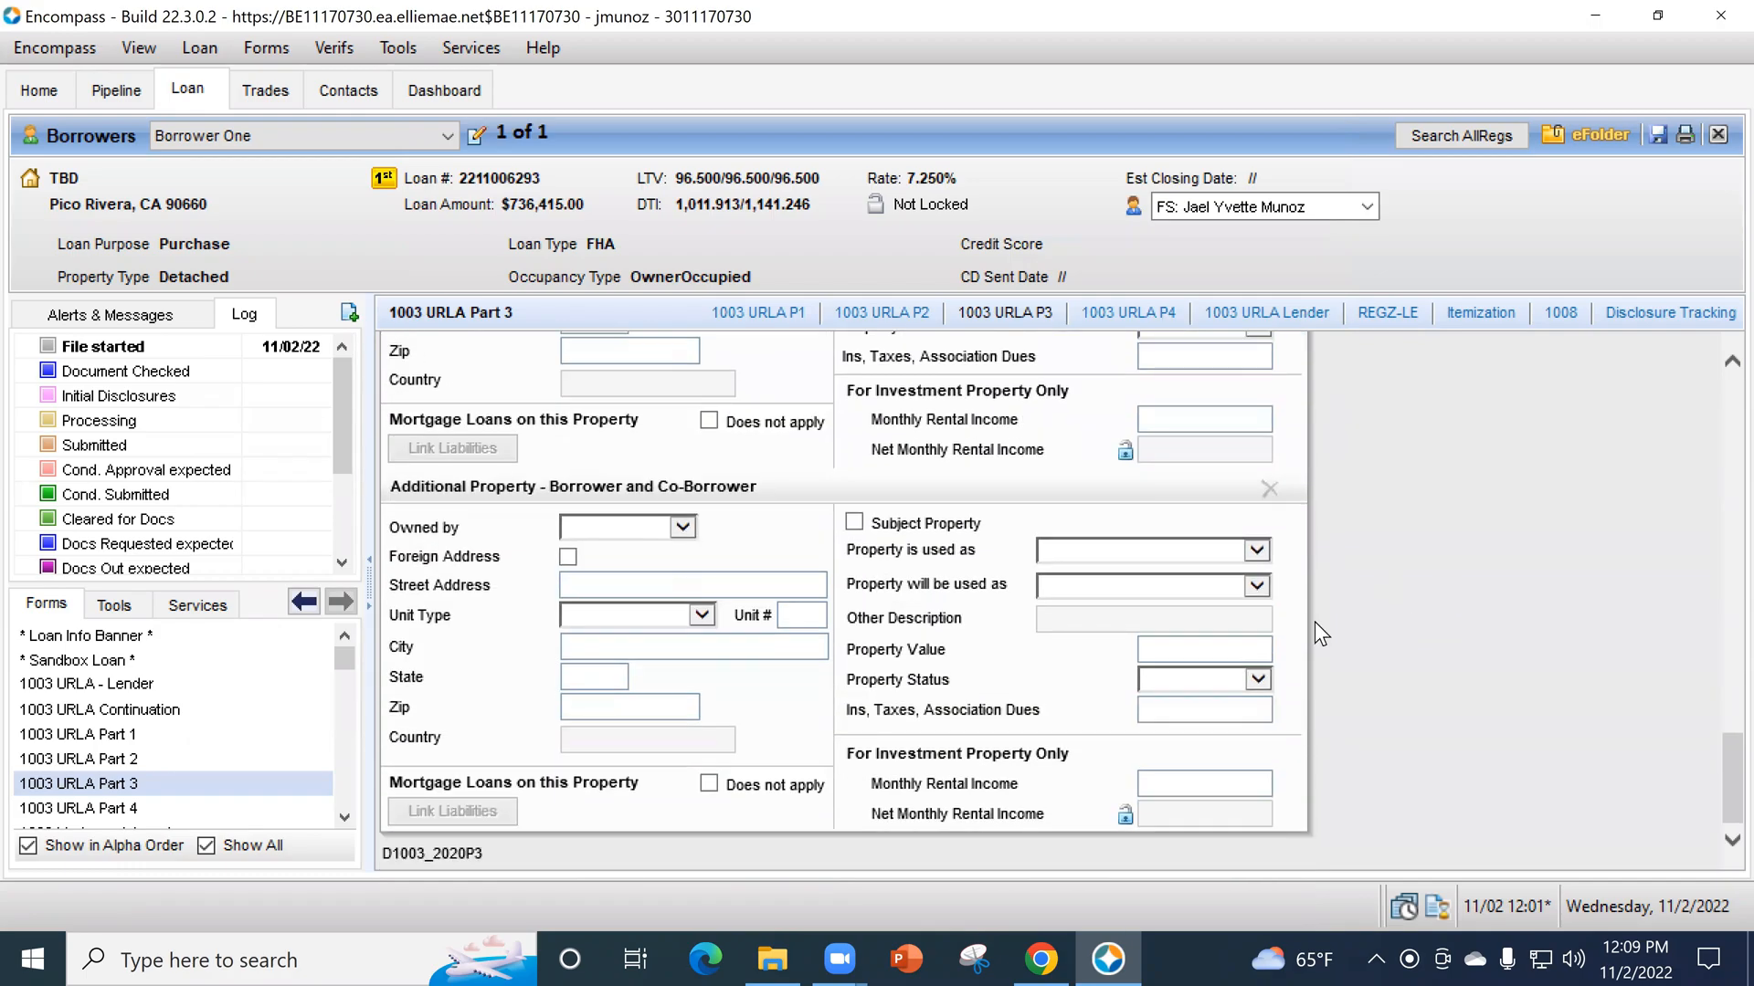
{"action": "scroll", "coordinate": [1315, 631], "scroll_direction": "up", "scroll_amount": 10}
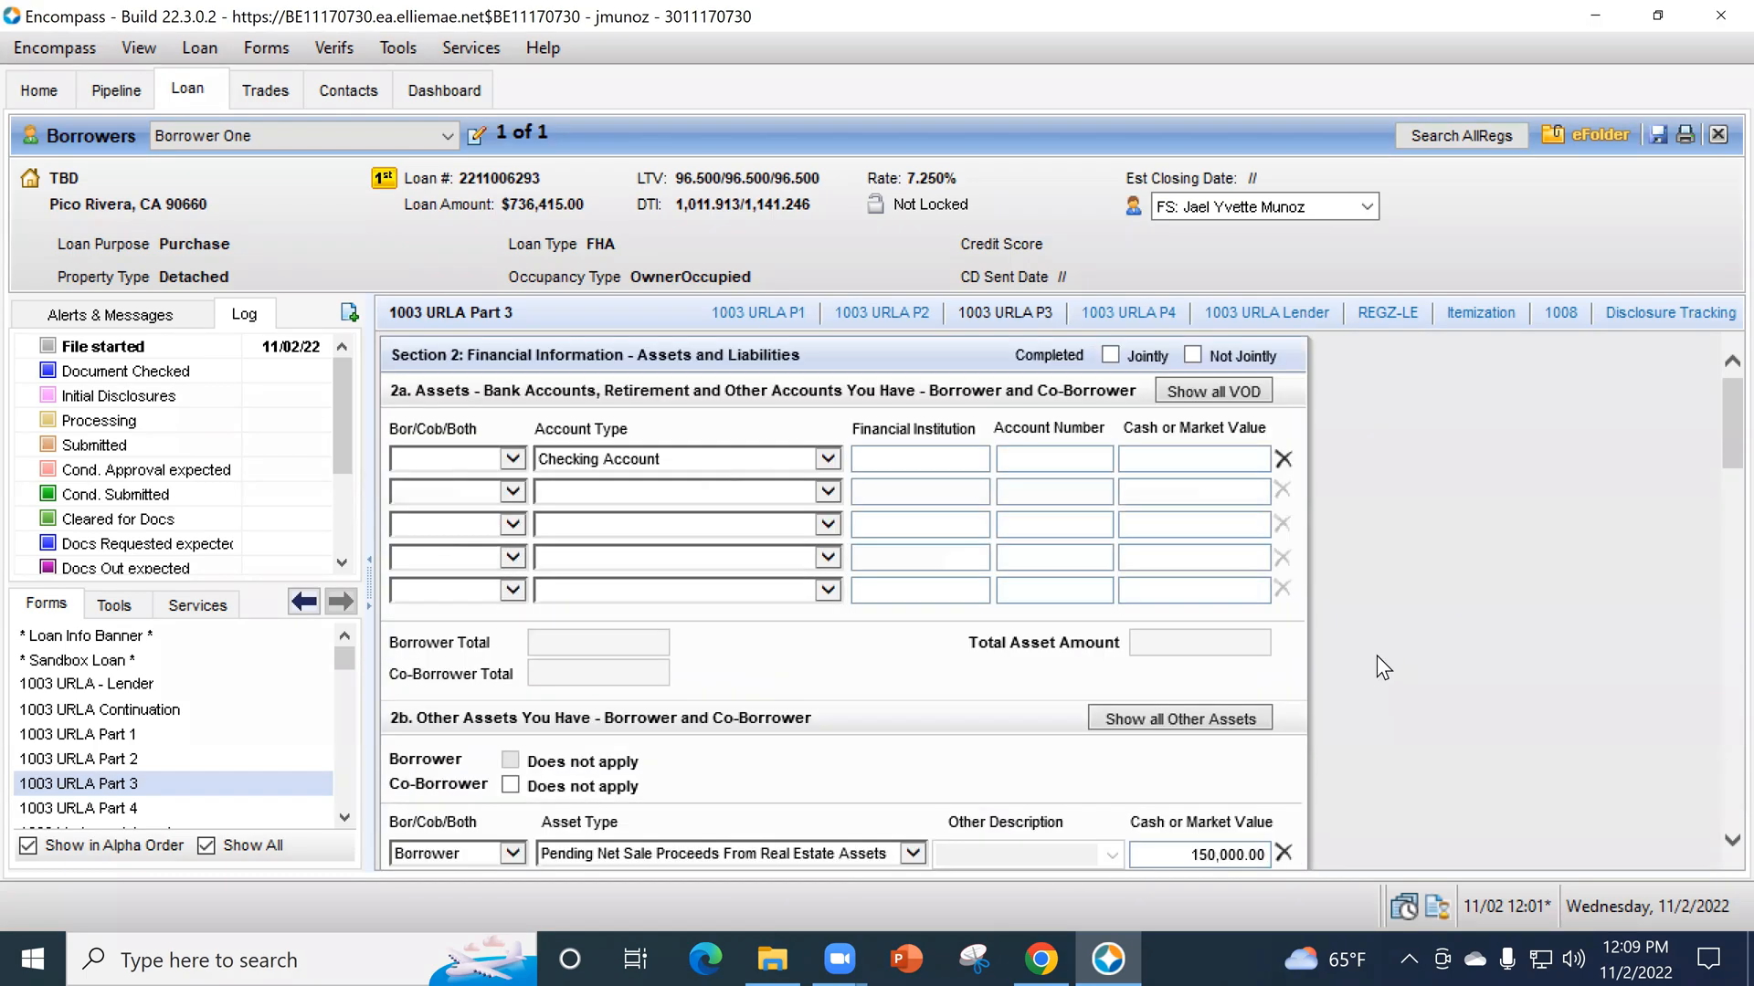
{"action": "scroll", "coordinate": [896, 654], "scroll_direction": "down", "scroll_amount": 10}
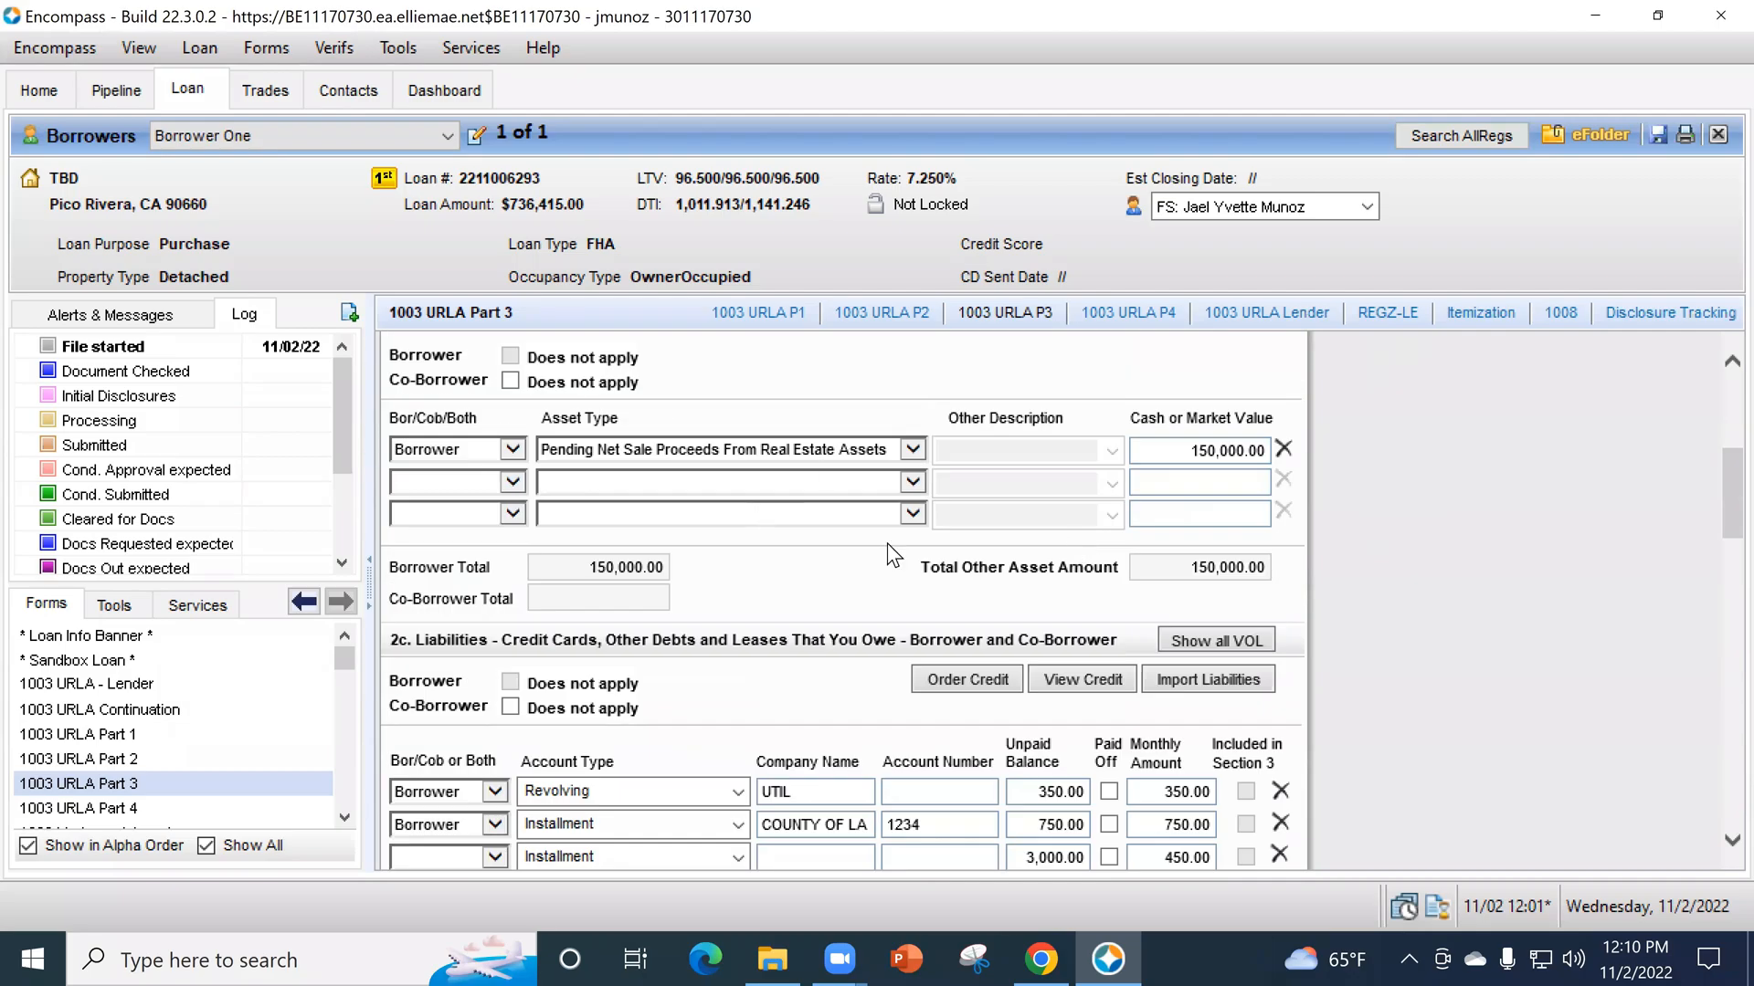
{"action": "scroll", "coordinate": [1098, 594], "scroll_direction": "down", "scroll_amount": 10}
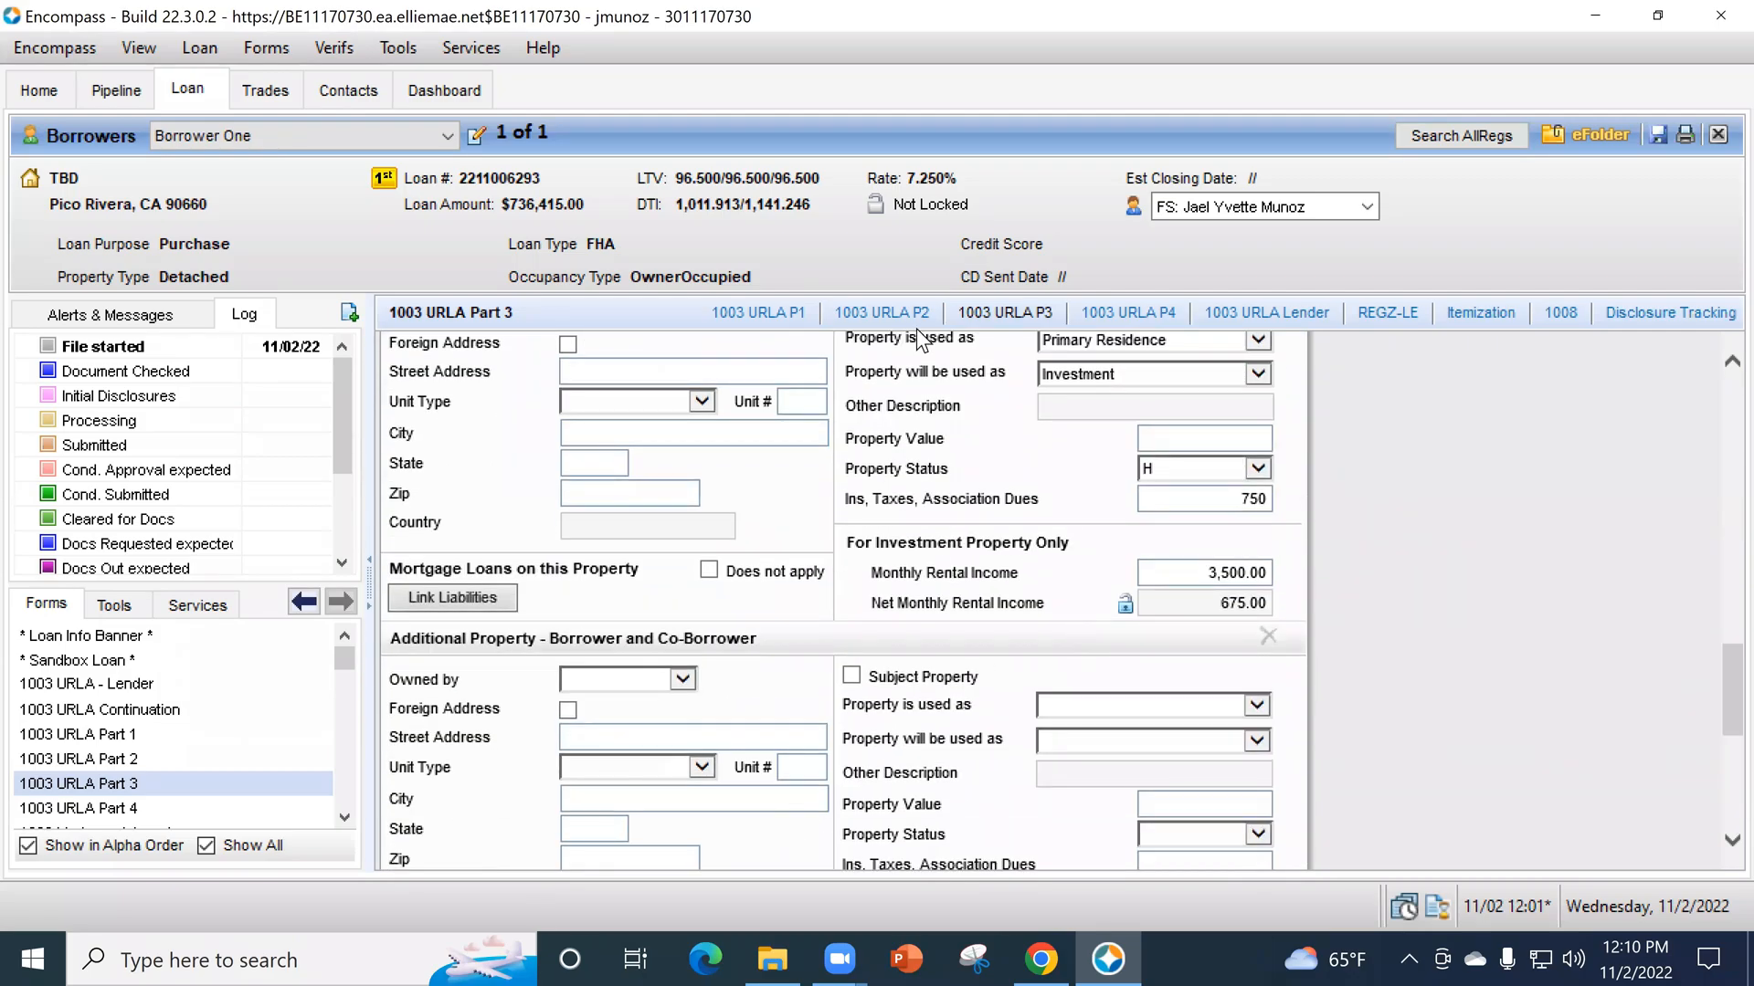
{"action": "scroll", "coordinate": [144, 815], "scroll_direction": "down", "scroll_amount": 1}
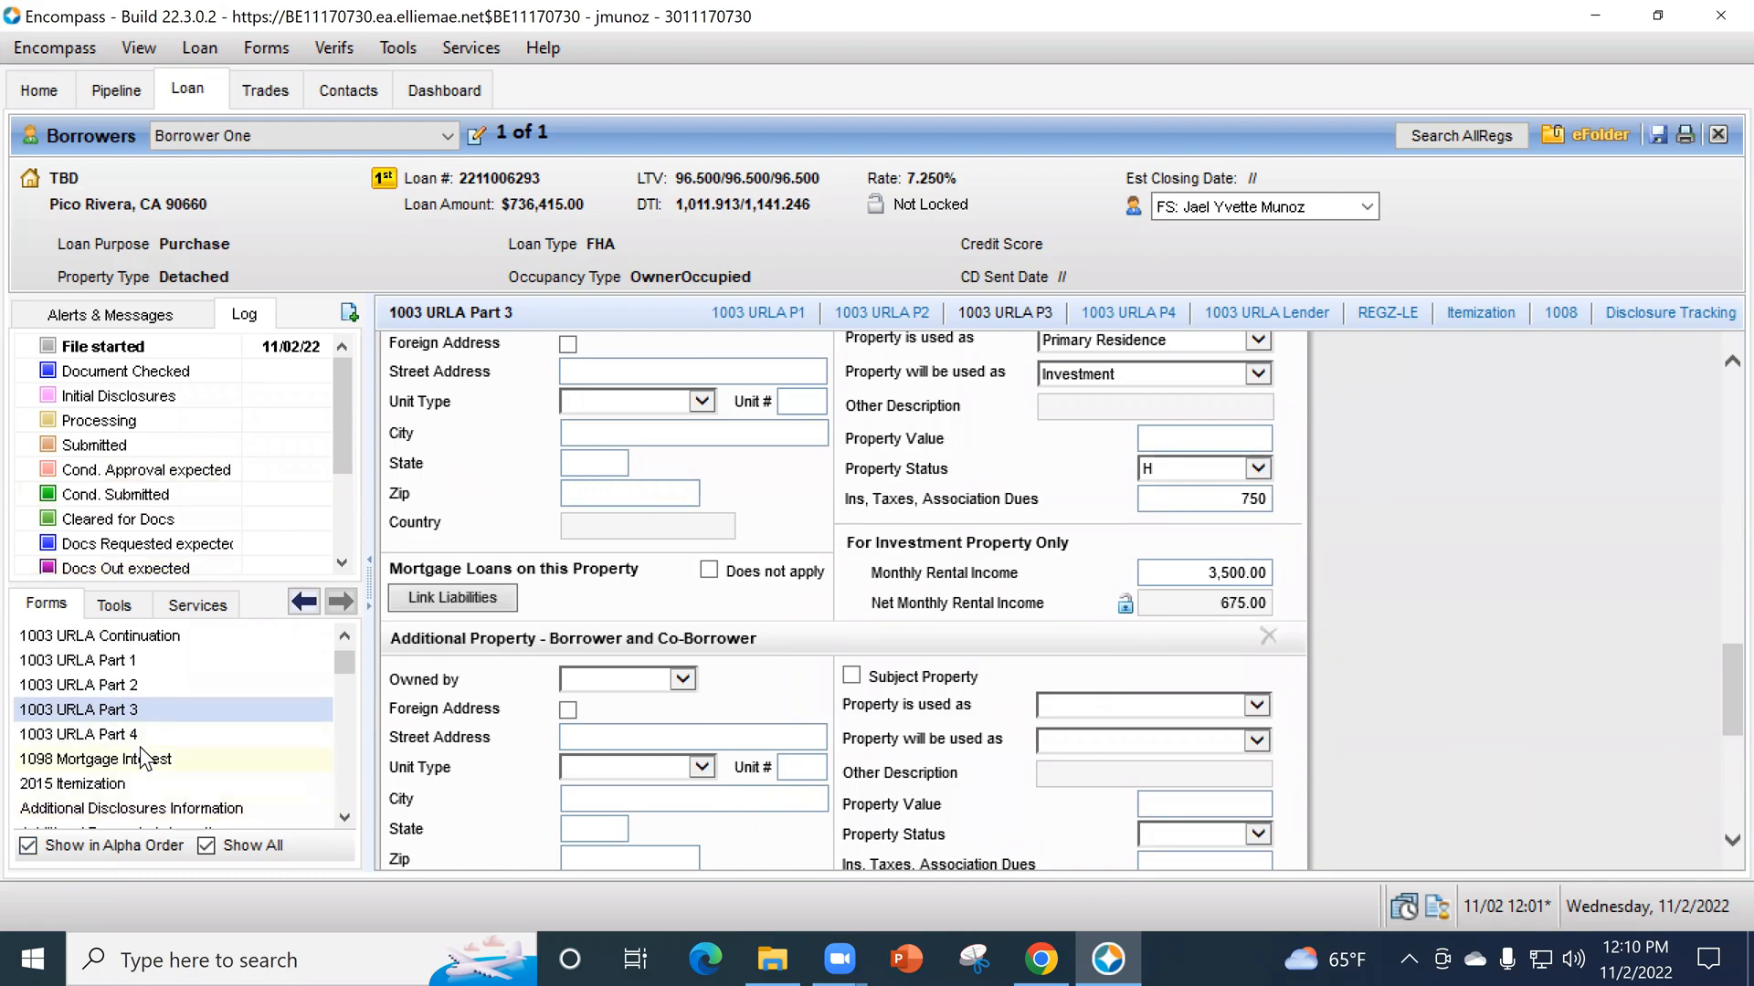
{"action": "left_click", "coordinate": [91, 734]}
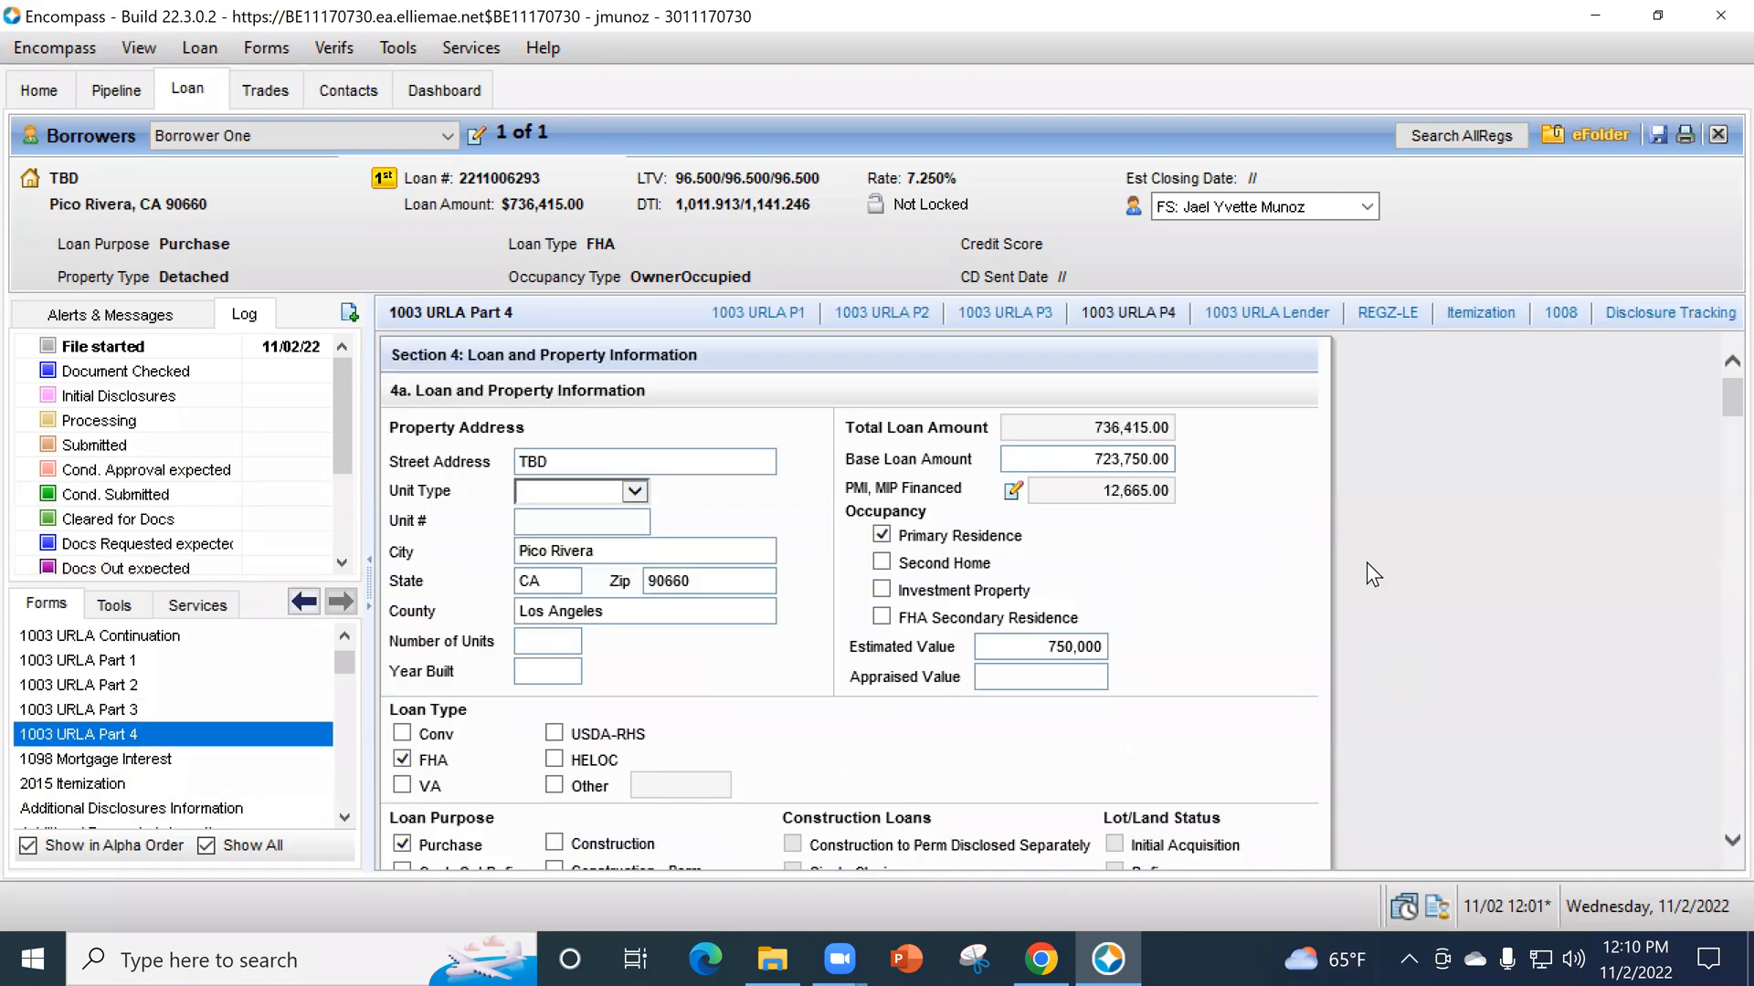
- Look through 1003 URLA Part 4, from the loan and property information in section 4 to the declarations in section 5
{"action": "scroll", "coordinate": [1350, 568], "scroll_direction": "down", "scroll_amount": 3}
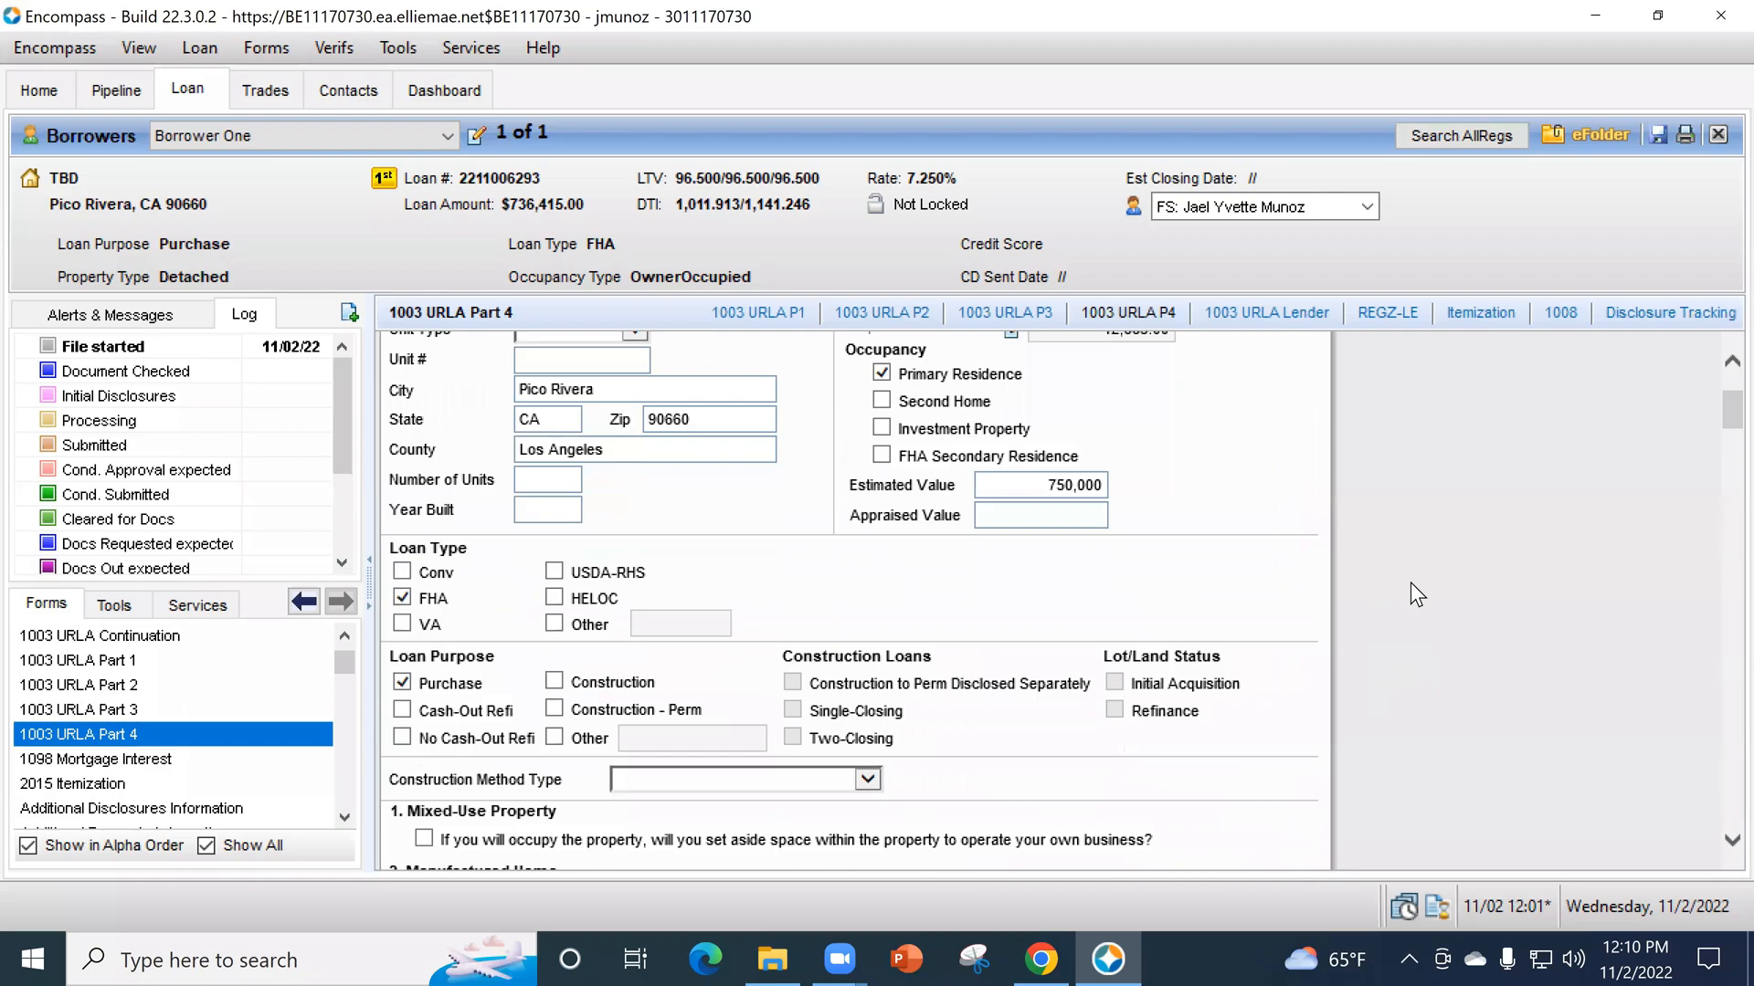
{"action": "scroll", "coordinate": [1411, 584], "scroll_direction": "up", "scroll_amount": 3}
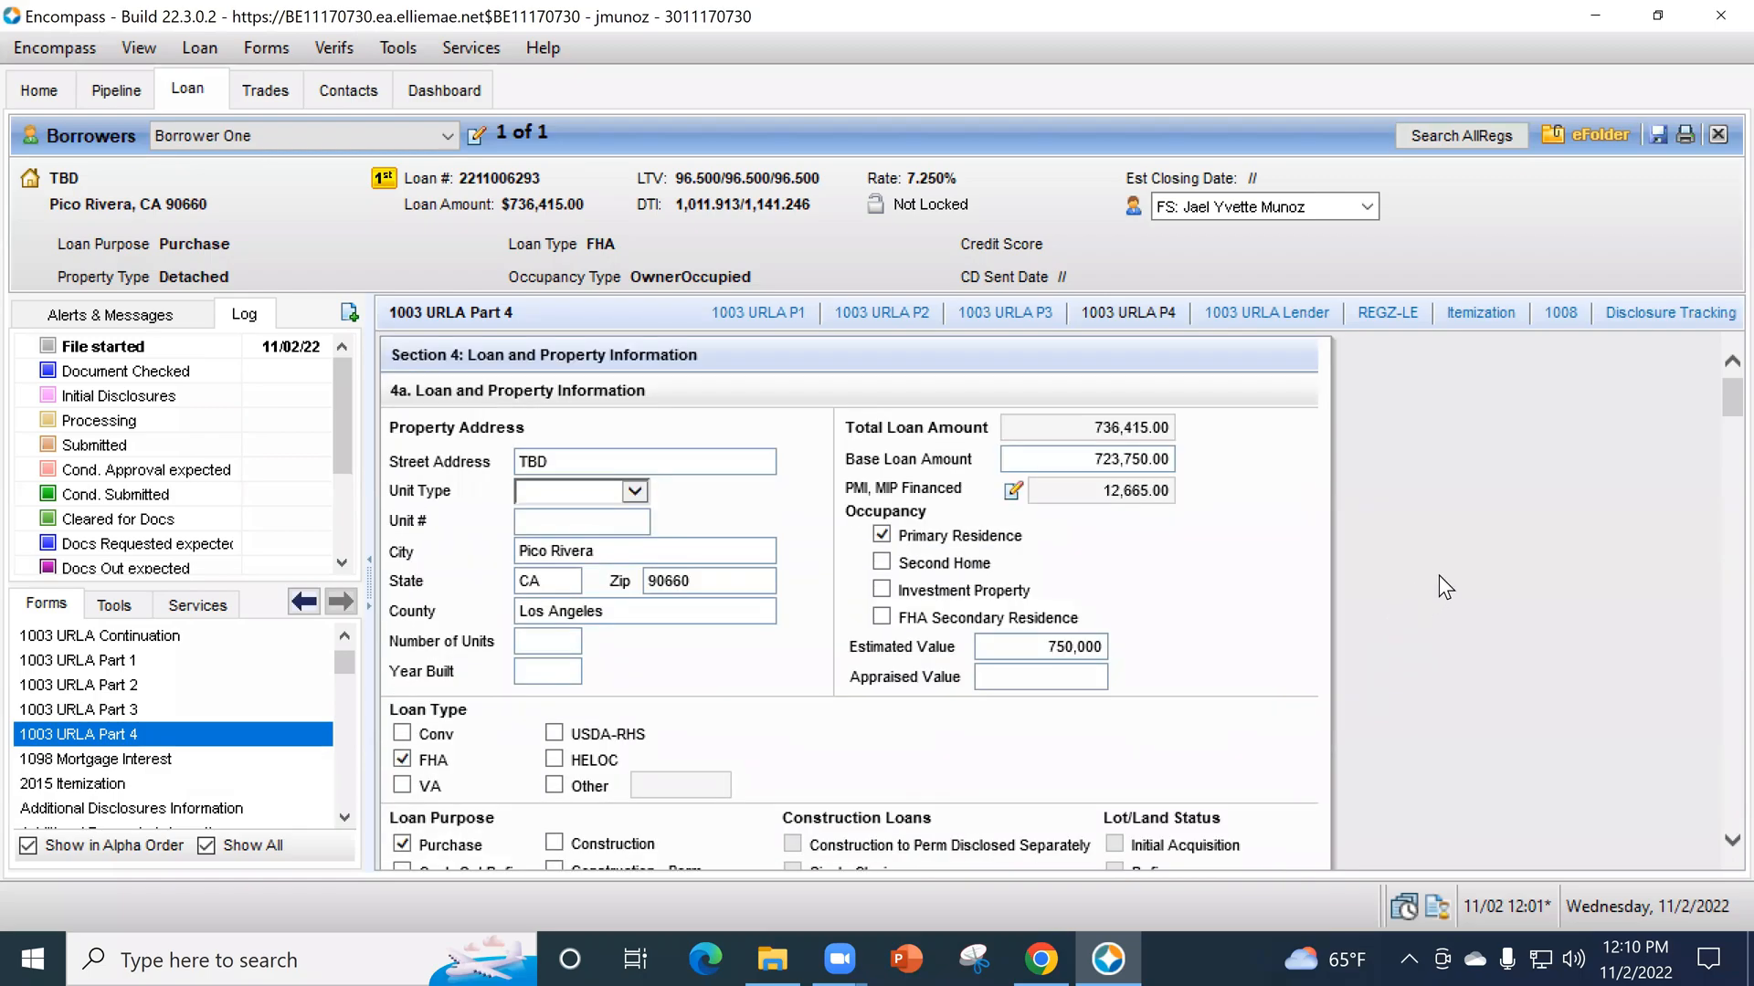
{"action": "scroll", "coordinate": [1452, 570], "scroll_direction": "down", "scroll_amount": 13}
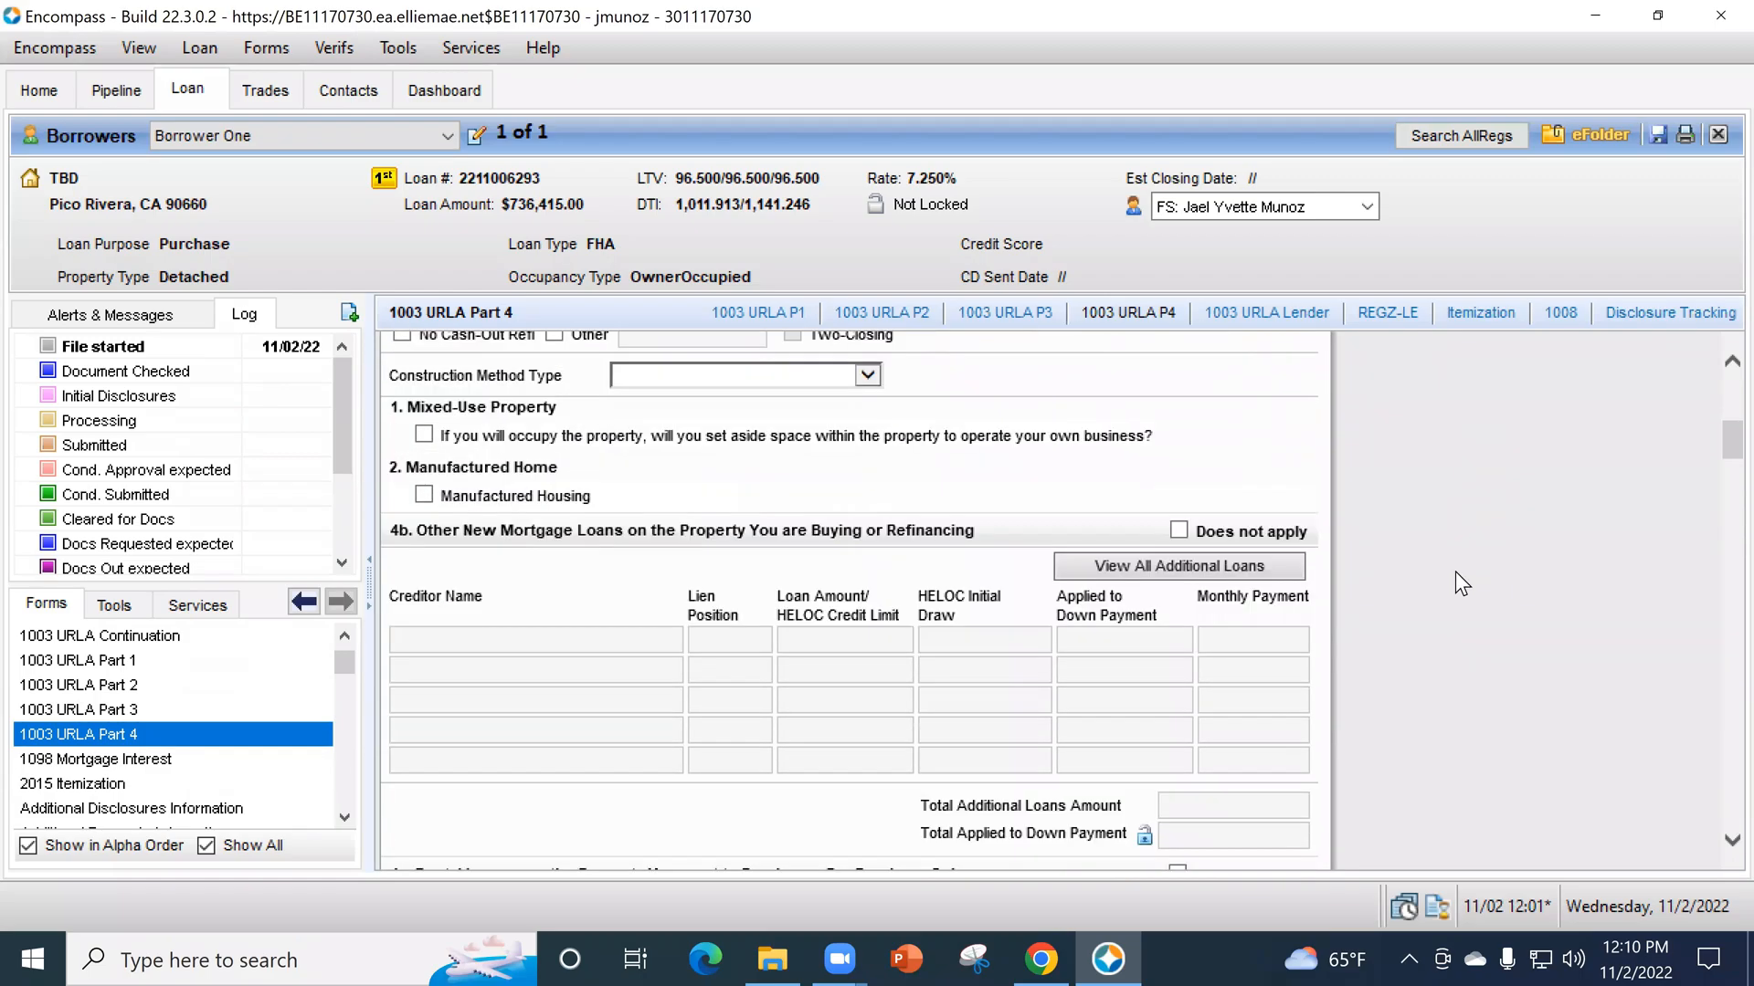
{"action": "scroll", "coordinate": [1467, 592], "scroll_direction": "down", "scroll_amount": 3}
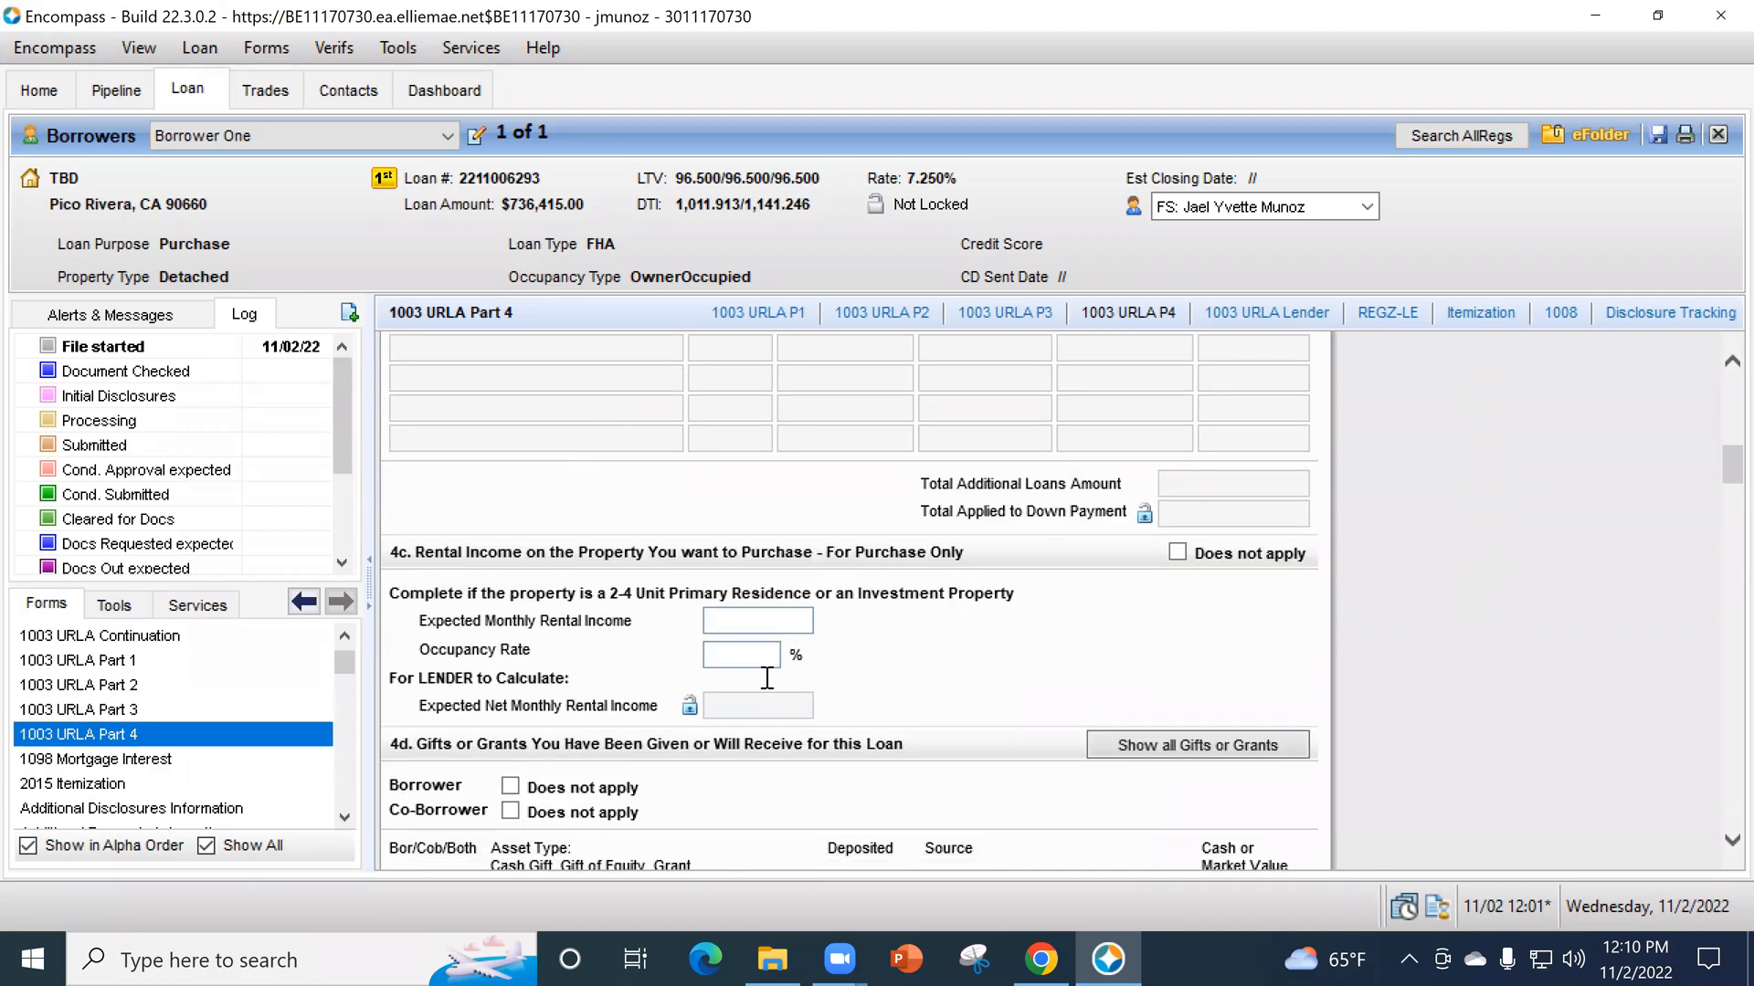
{"action": "scroll", "coordinate": [1532, 548], "scroll_direction": "down", "scroll_amount": 3}
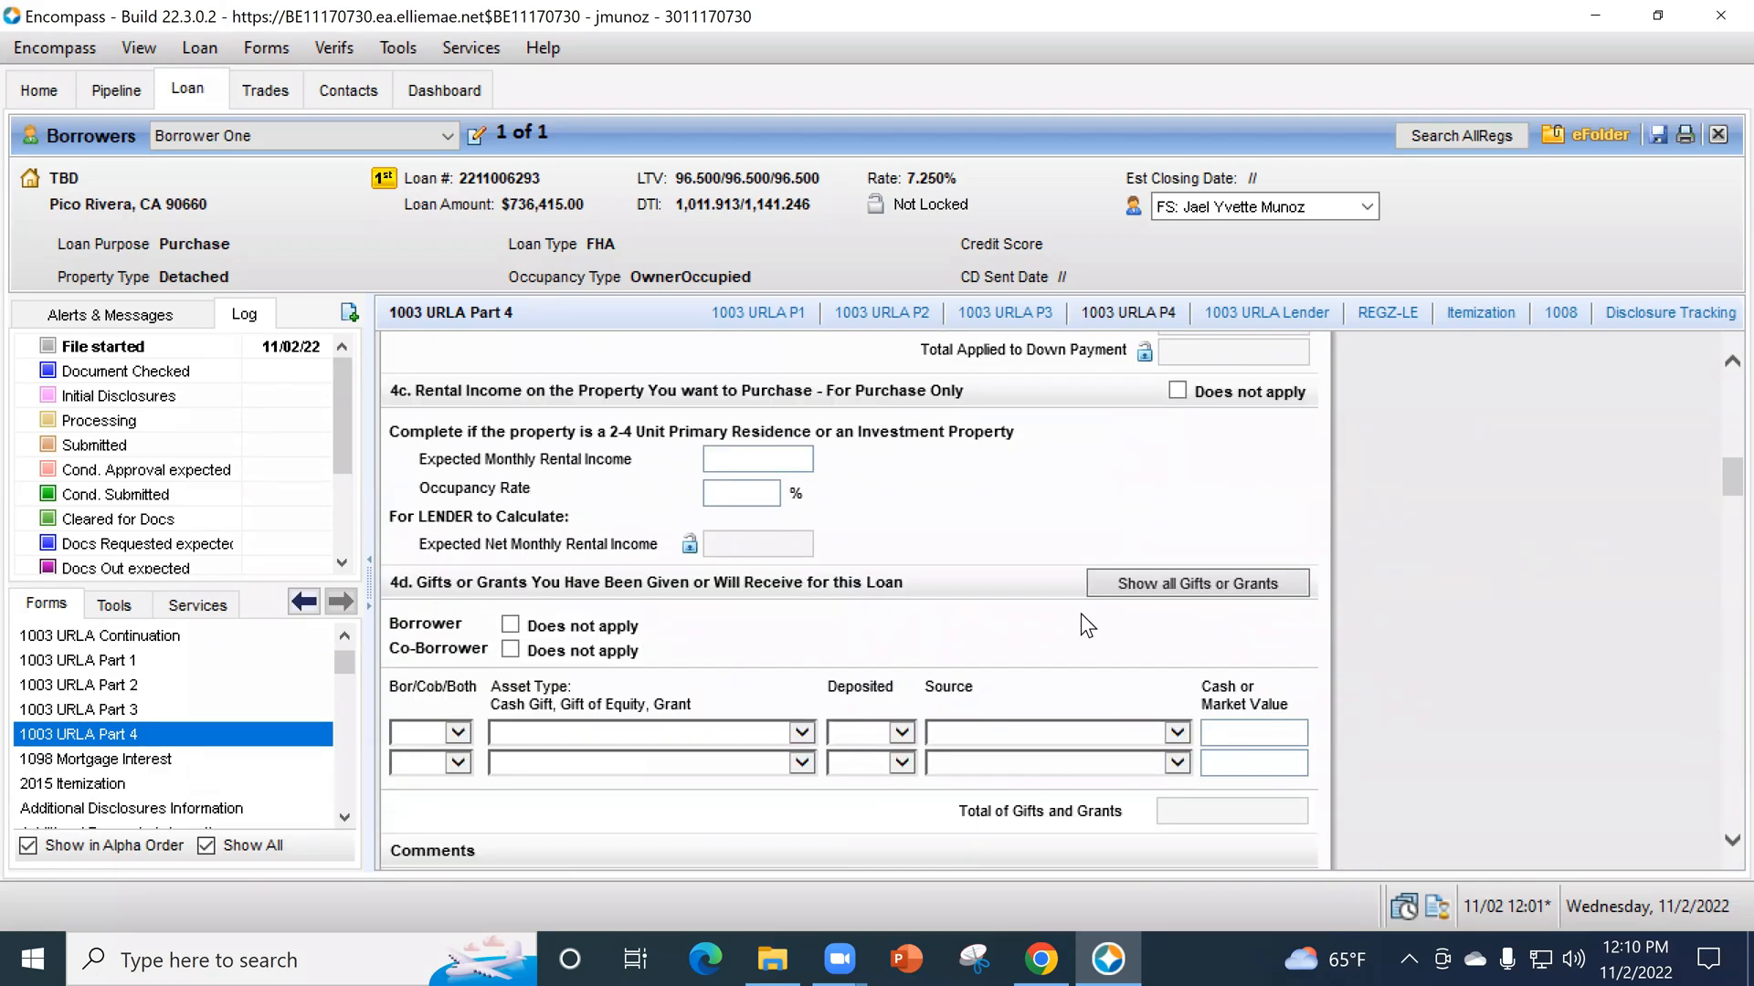
{"action": "scroll", "coordinate": [1644, 576], "scroll_direction": "down", "scroll_amount": 14}
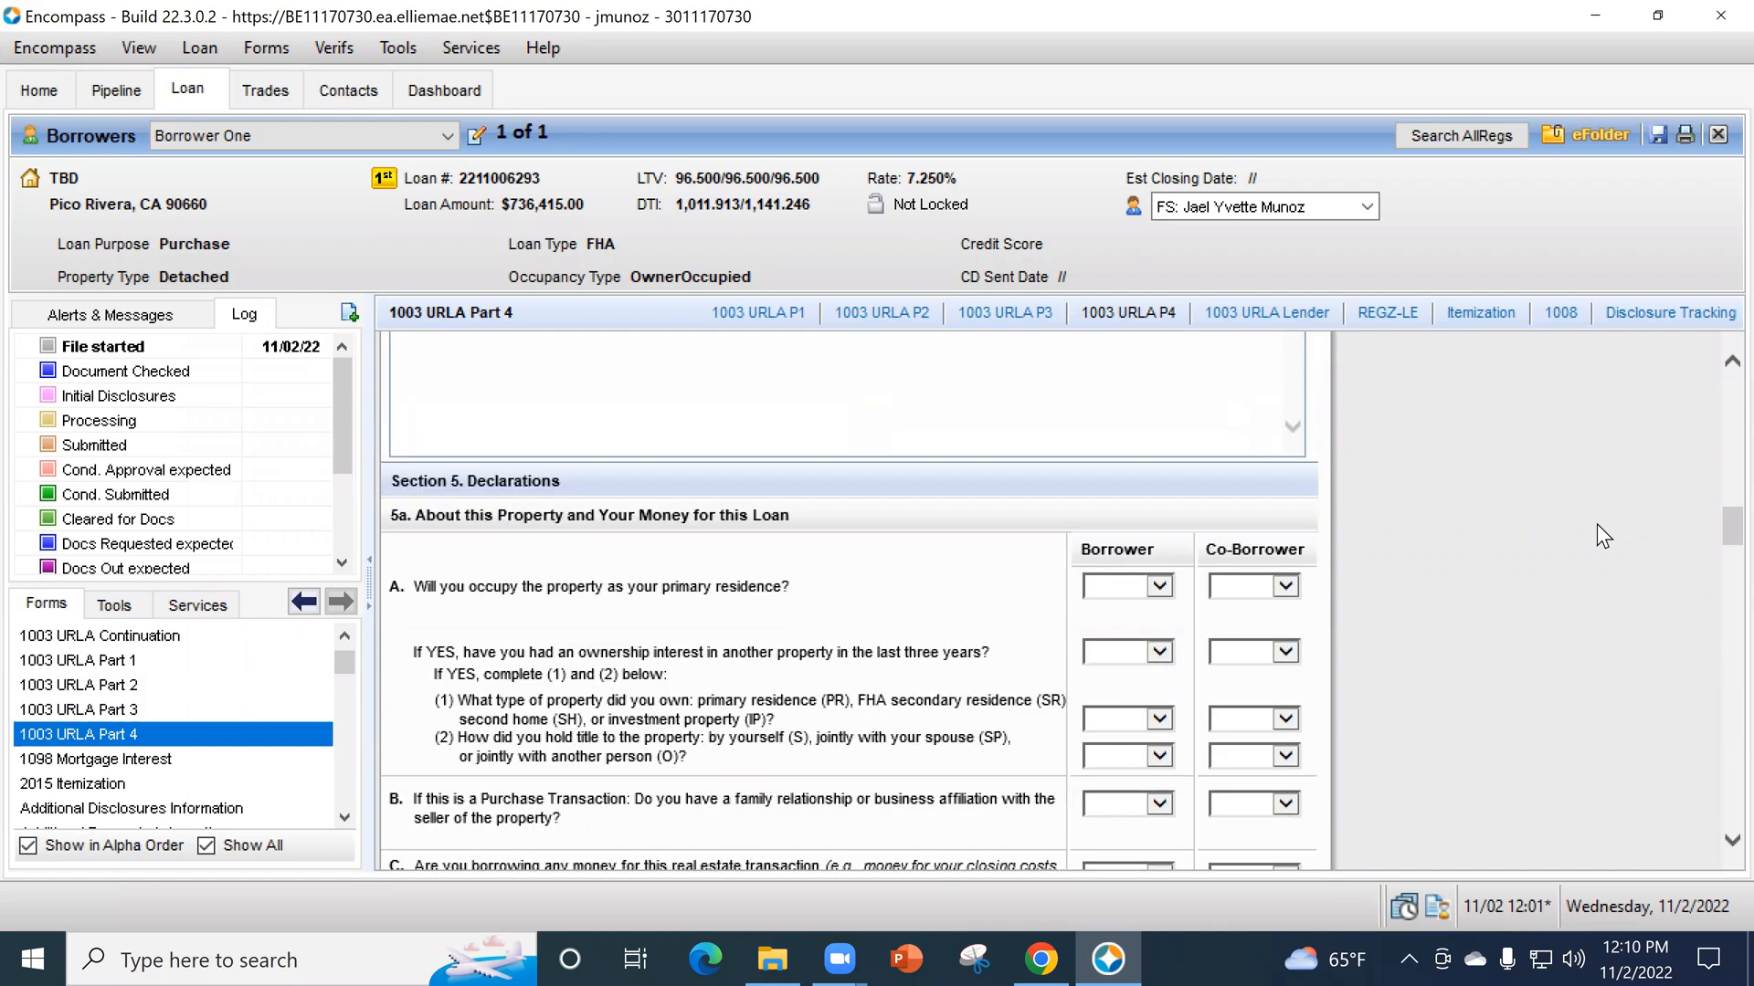
{"action": "scroll", "coordinate": [1598, 614], "scroll_direction": "up", "scroll_amount": 20}
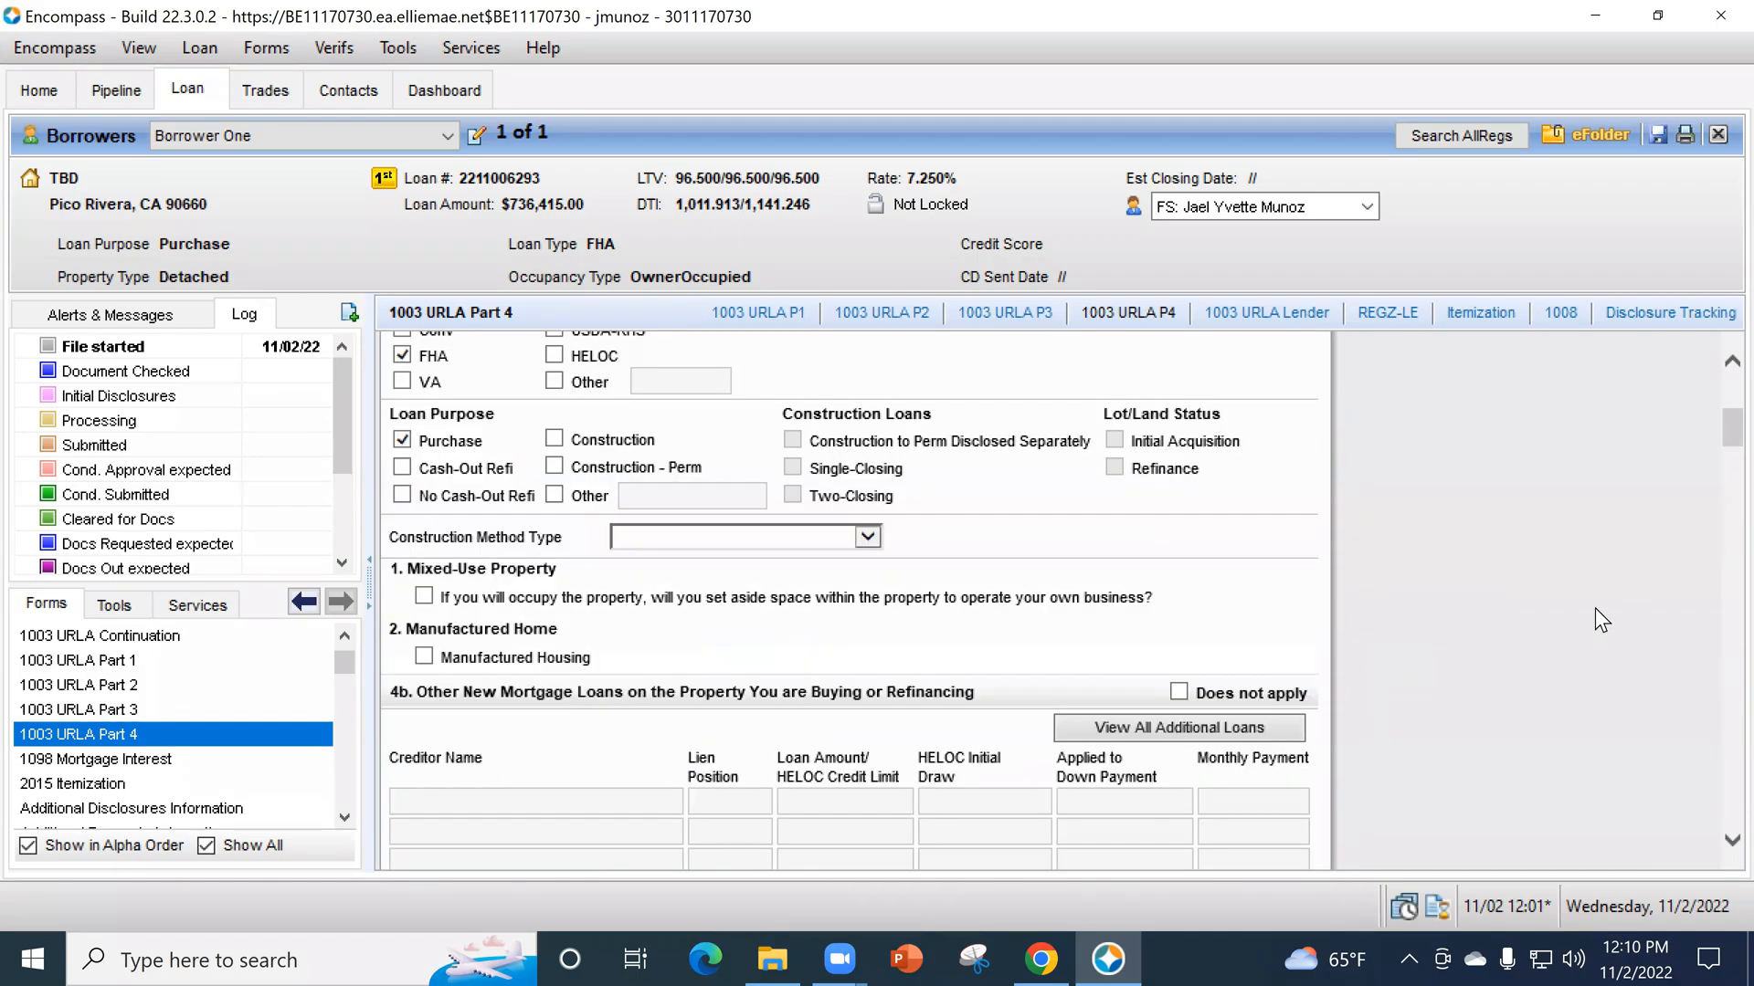
{"action": "scroll", "coordinate": [936, 451], "scroll_direction": "down", "scroll_amount": 4}
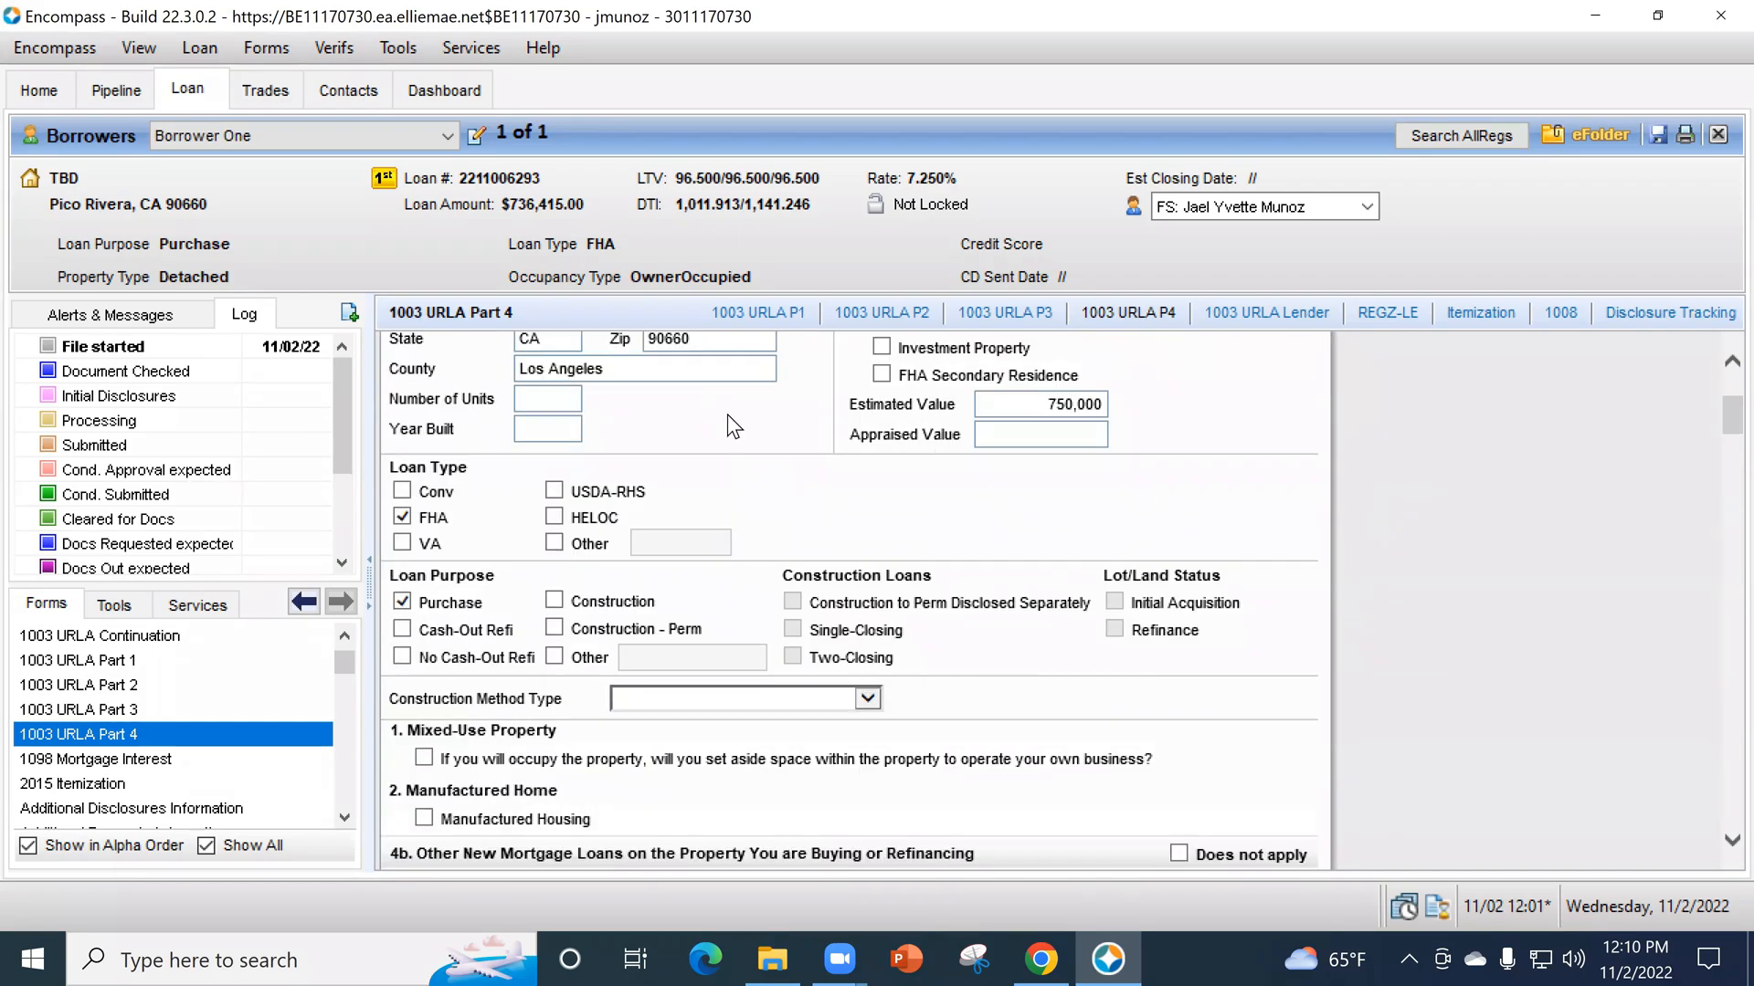
{"action": "scroll", "coordinate": [937, 544], "scroll_direction": "down", "scroll_amount": 1}
{"action": "scroll", "coordinate": [864, 567], "scroll_direction": "up", "scroll_amount": 5}
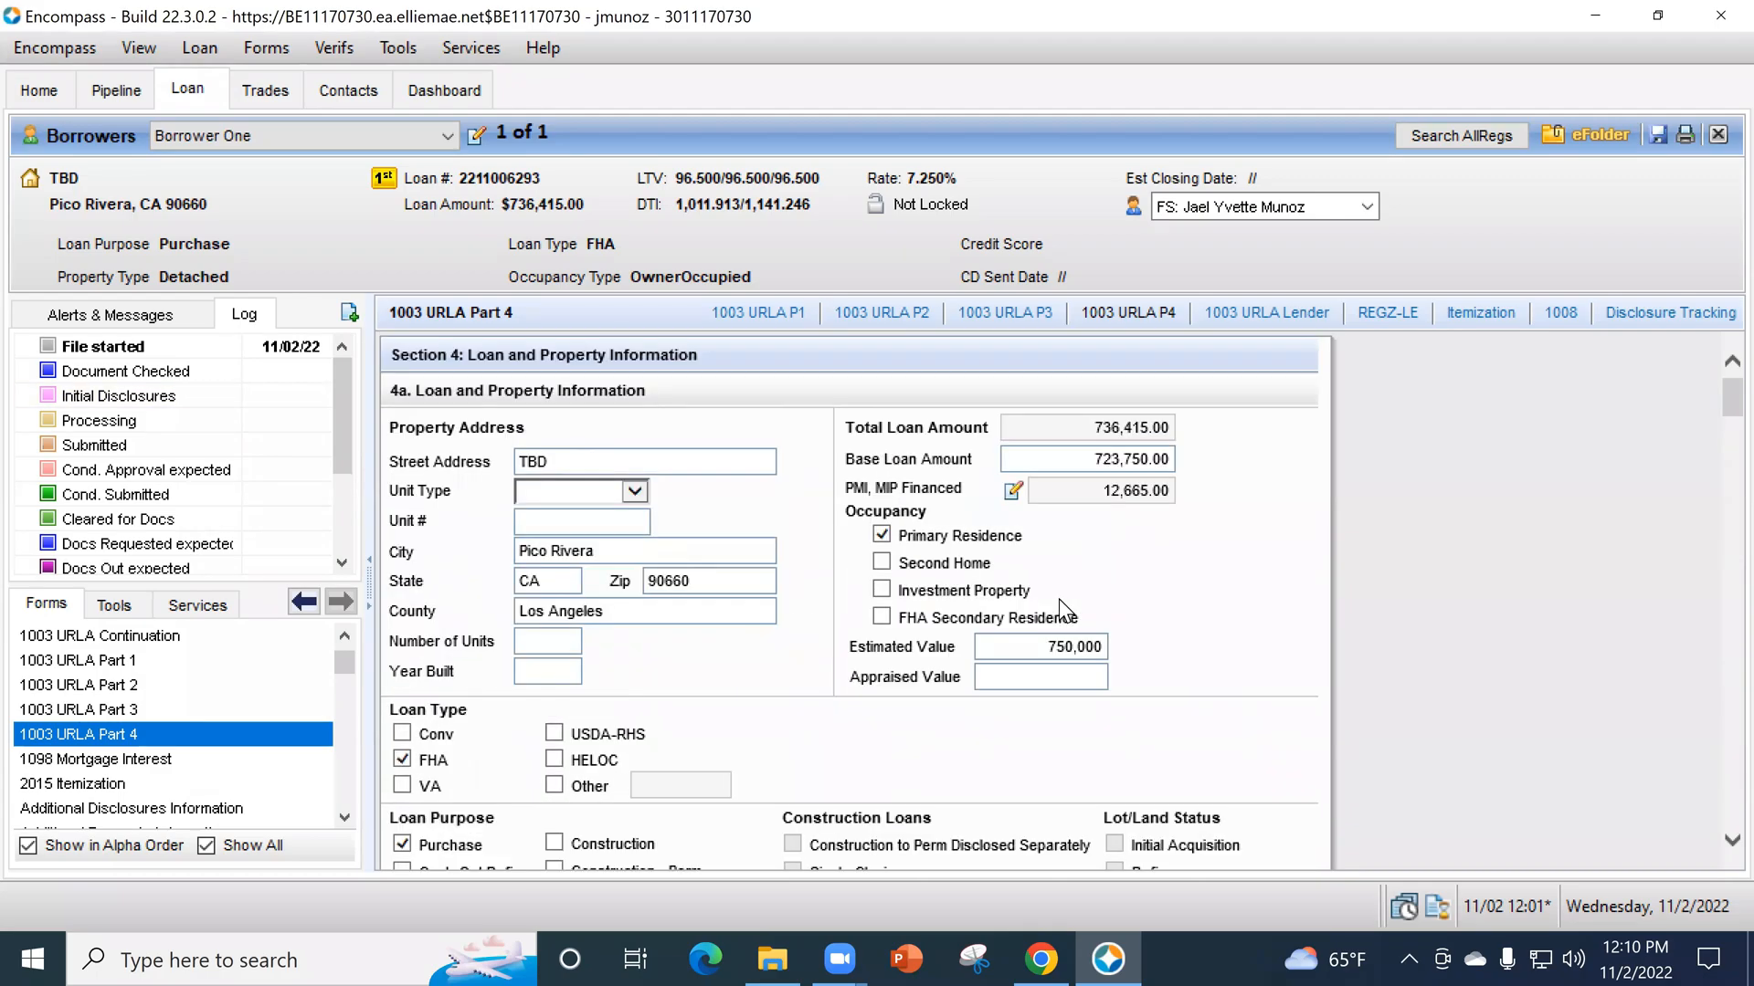
- Set the construction method type in section 4a to Site Built
{"action": "scroll", "coordinate": [1545, 594], "scroll_direction": "down", "scroll_amount": 3}
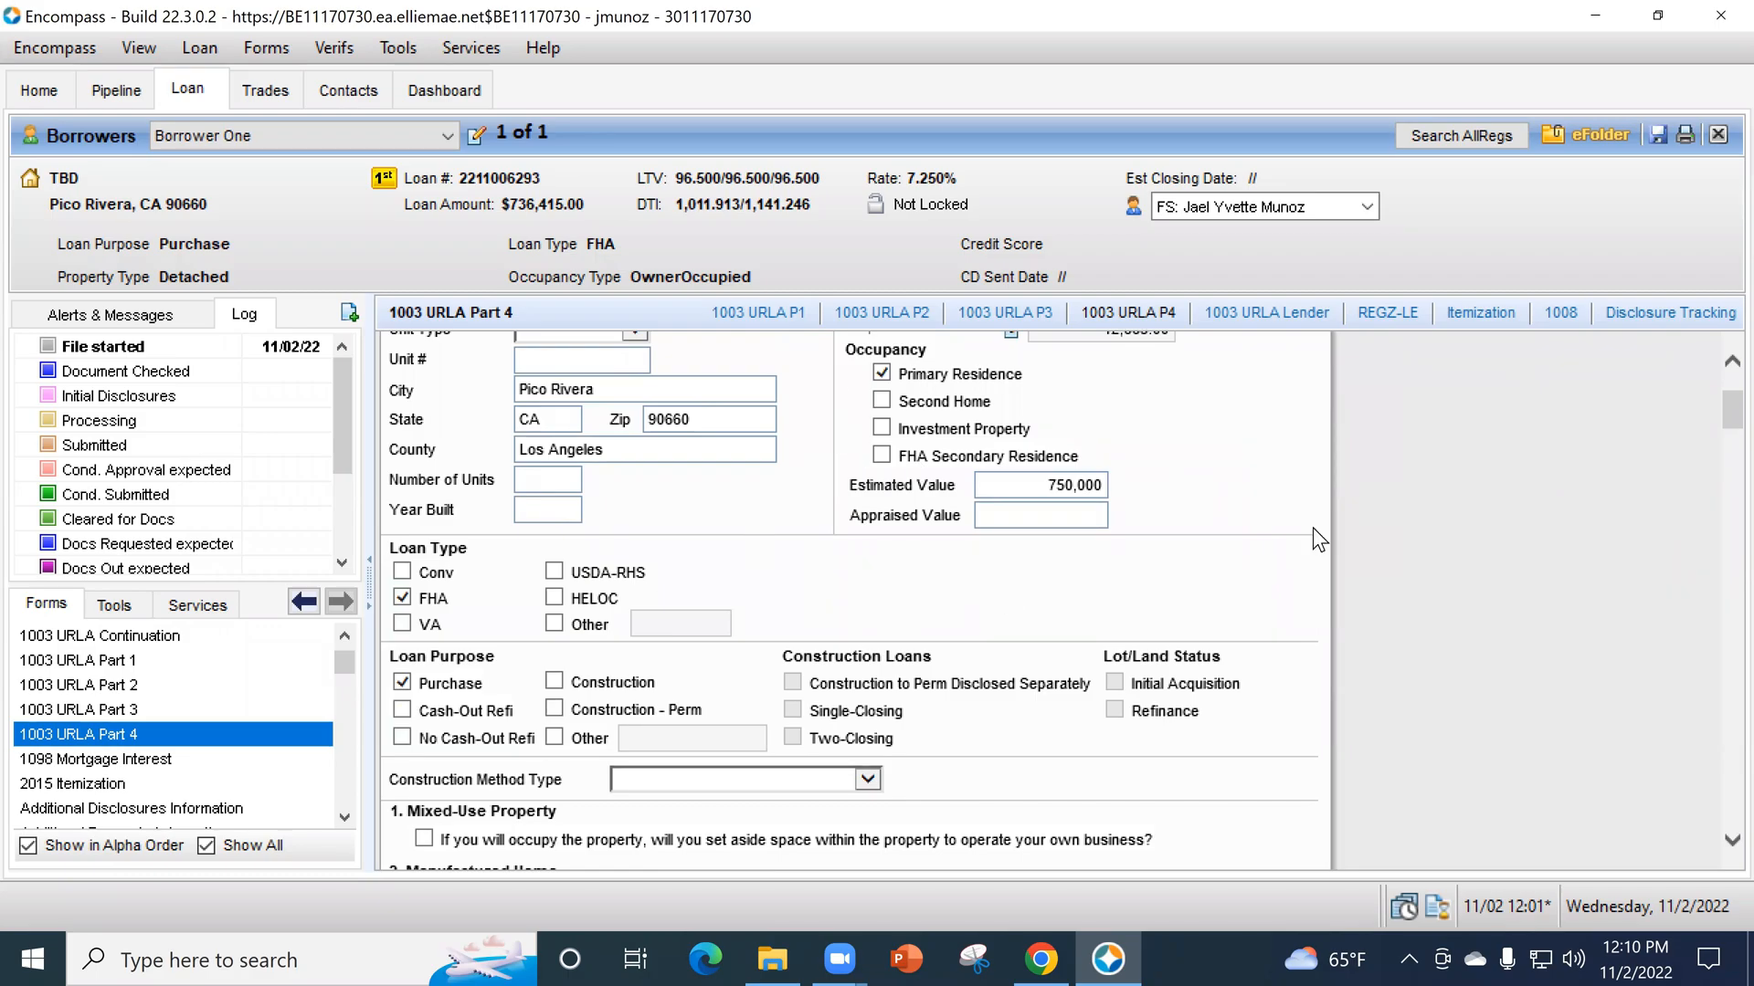
{"action": "scroll", "coordinate": [1317, 529], "scroll_direction": "down", "scroll_amount": 3}
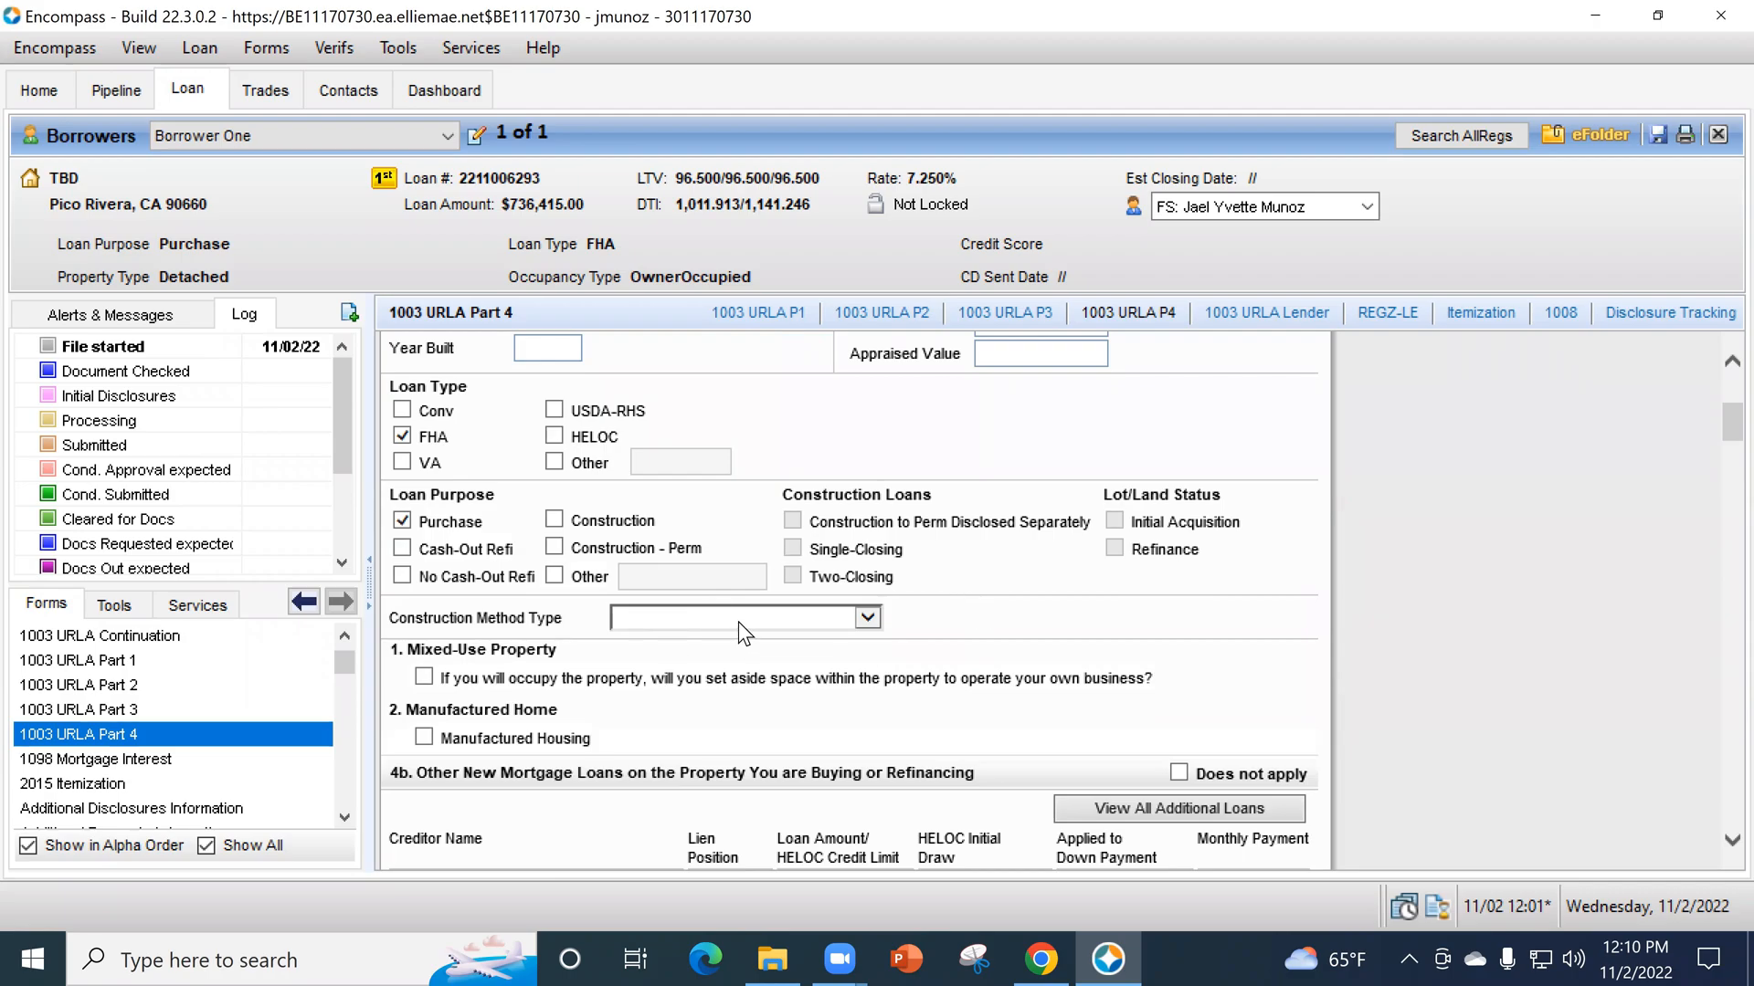
{"action": "left_click", "coordinate": [738, 621]}
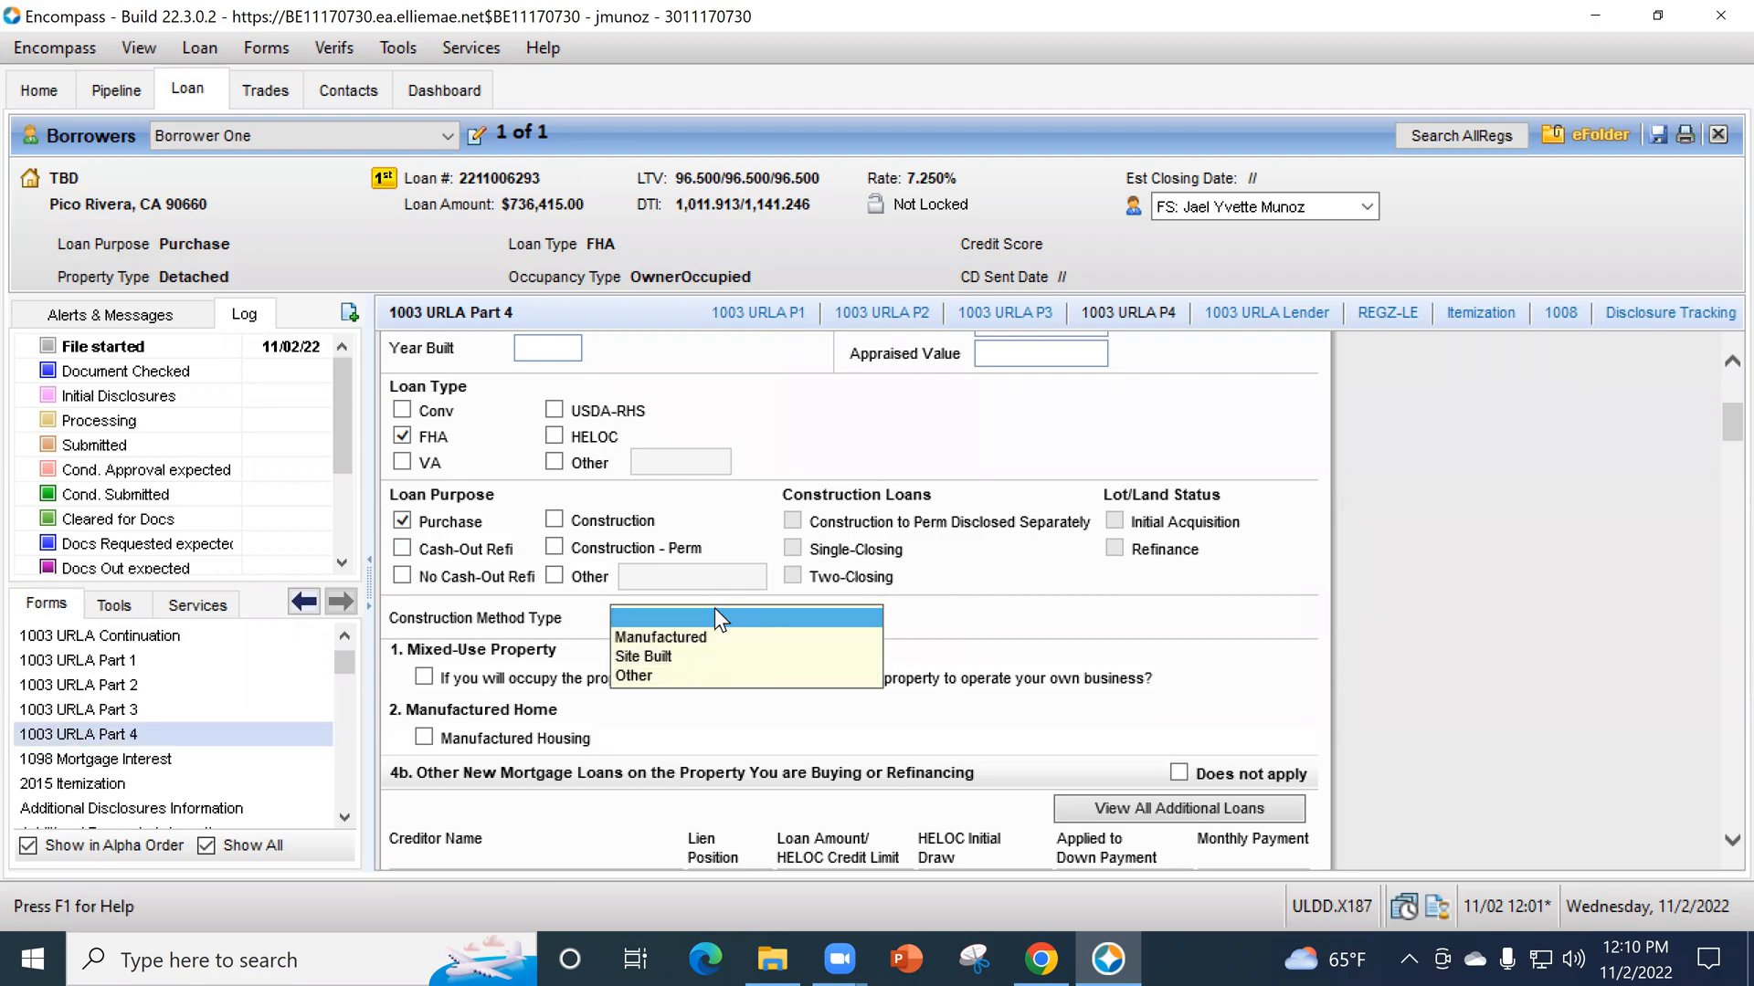
{"action": "left_click", "coordinate": [678, 655]}
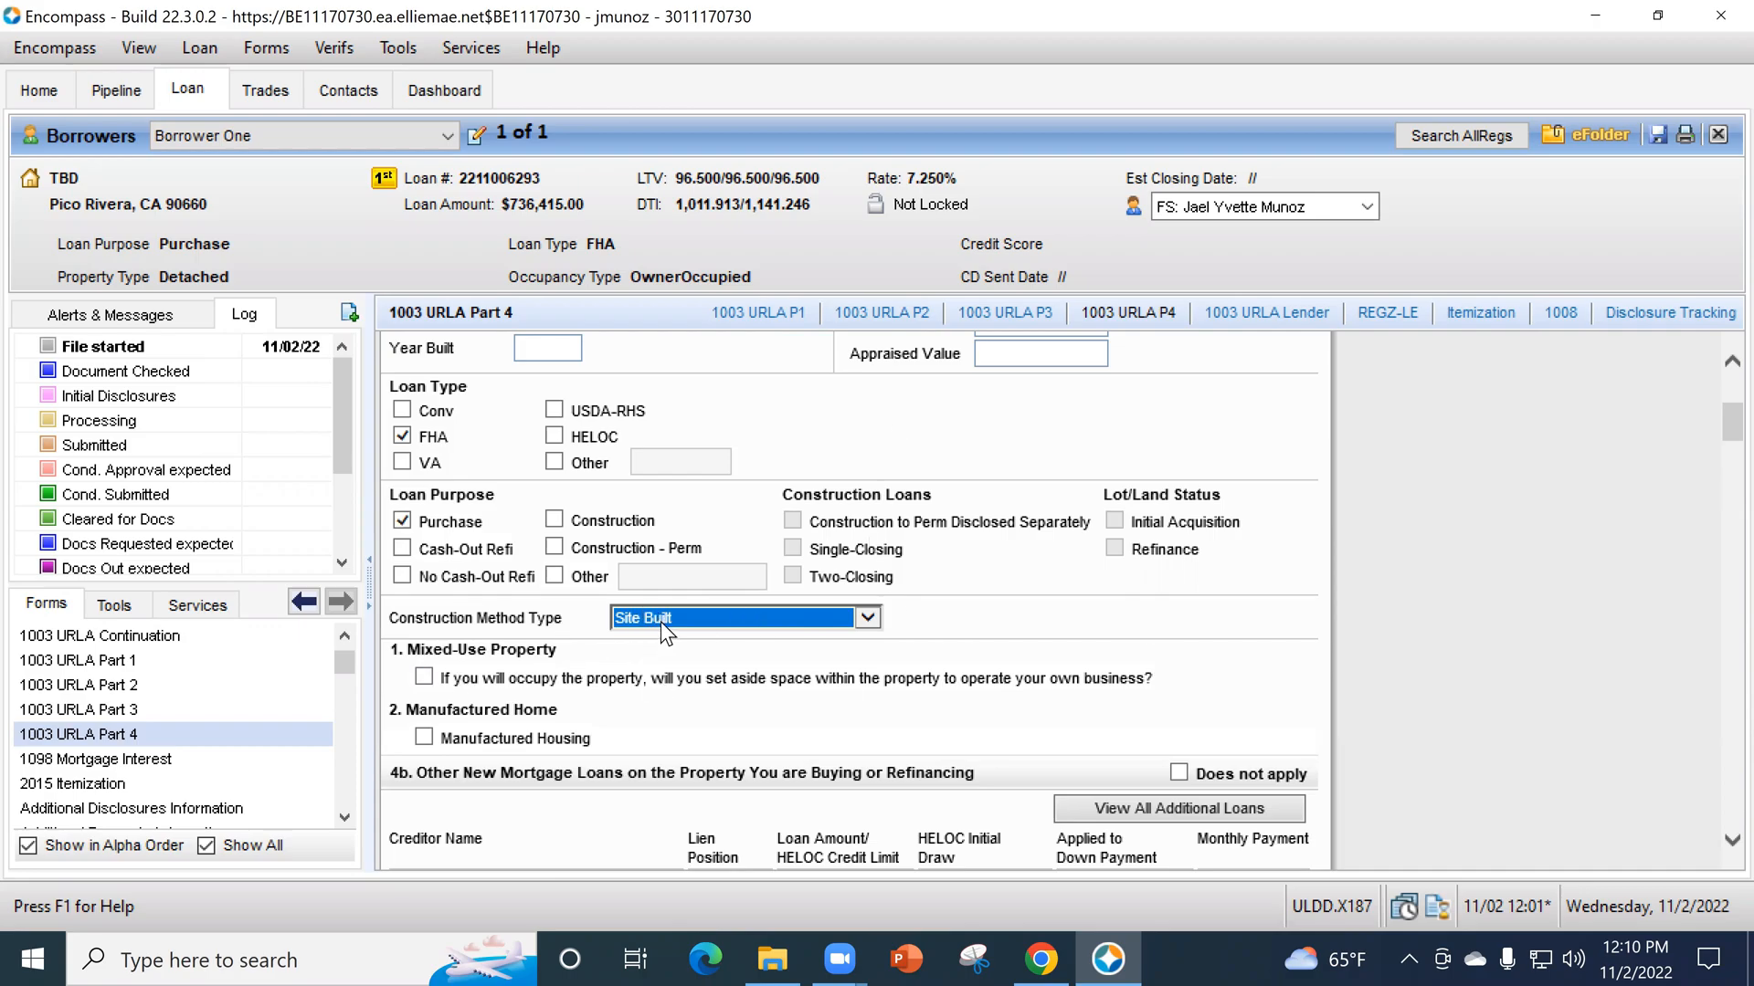
- Add an additional loan (VOAL) in section 4b with account type Mortgage and lien position 2
{"action": "scroll", "coordinate": [740, 629], "scroll_direction": "down", "scroll_amount": 5}
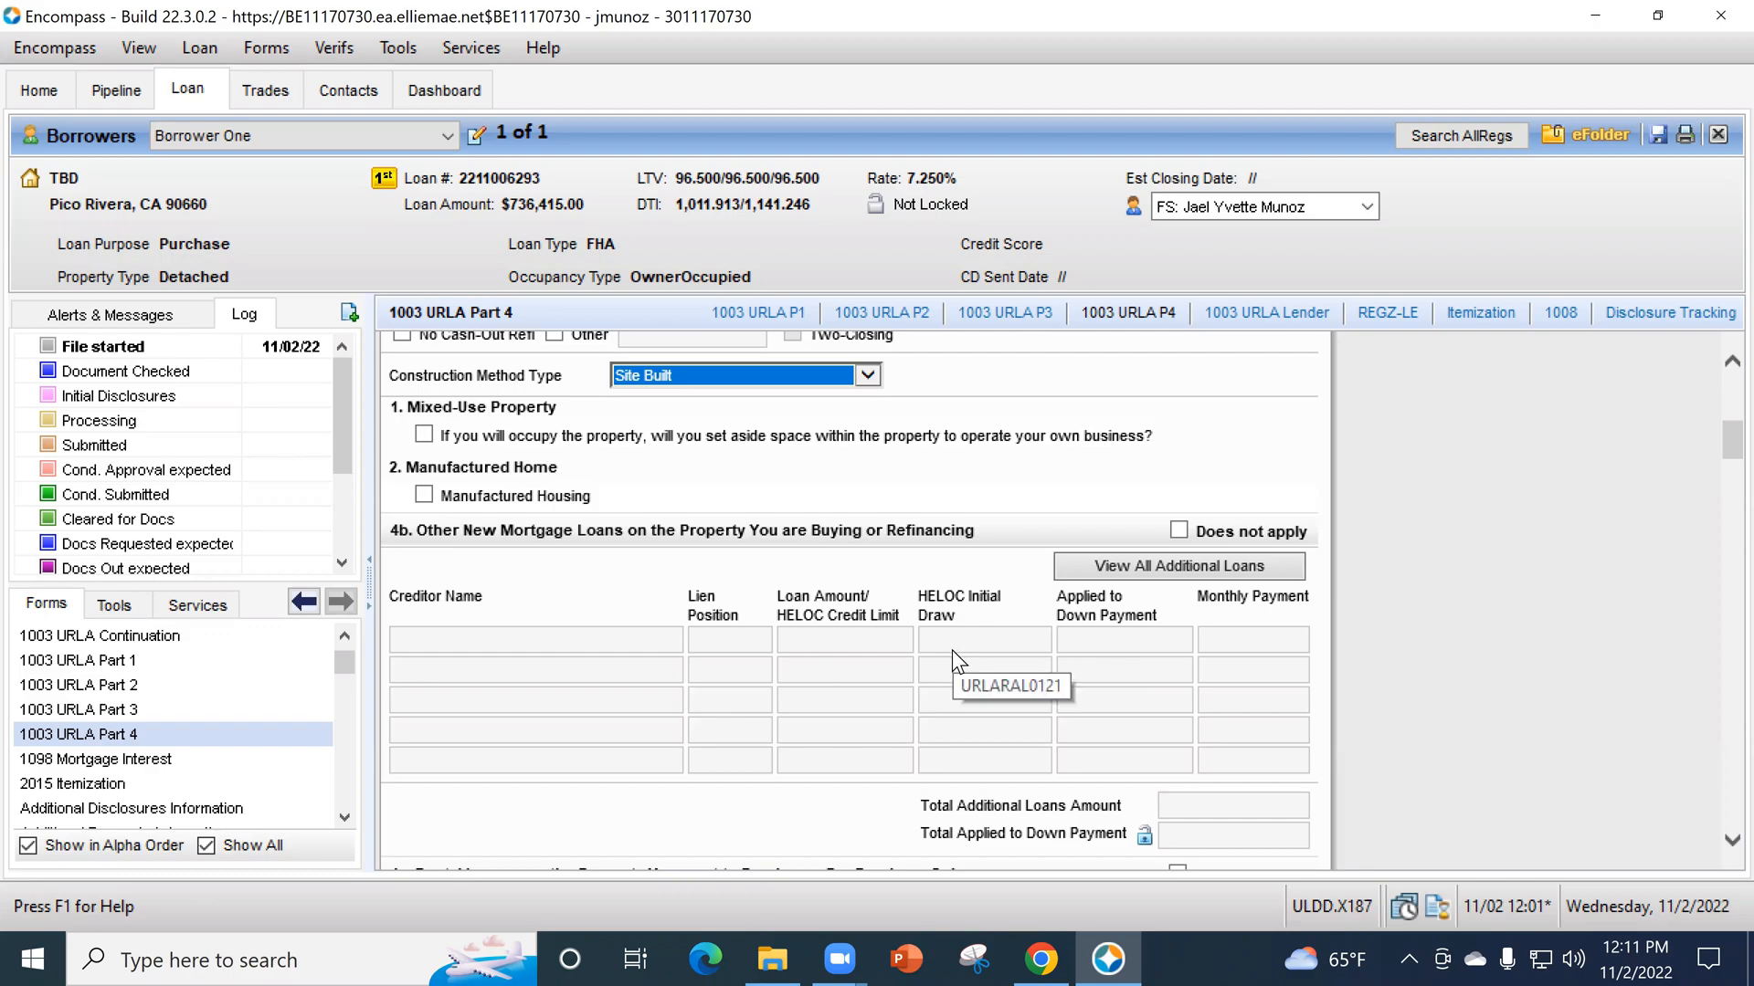
{"action": "left_click", "coordinate": [1100, 561]}
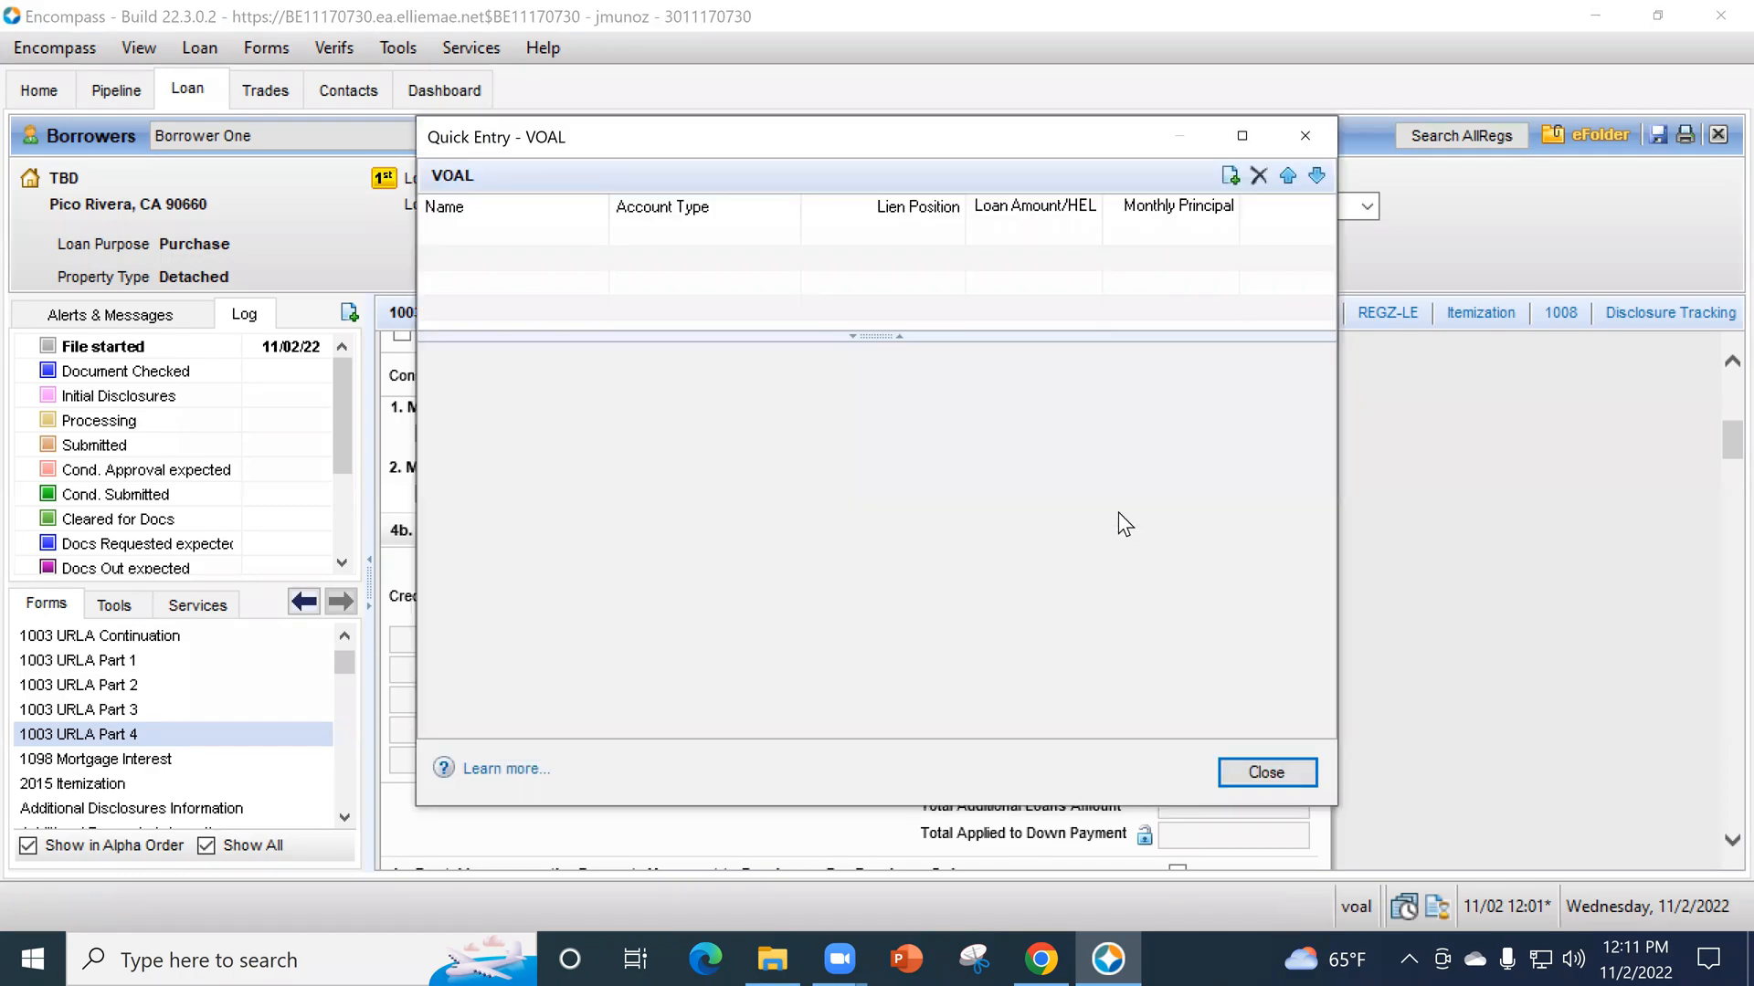
{"action": "left_click", "coordinate": [1230, 182]}
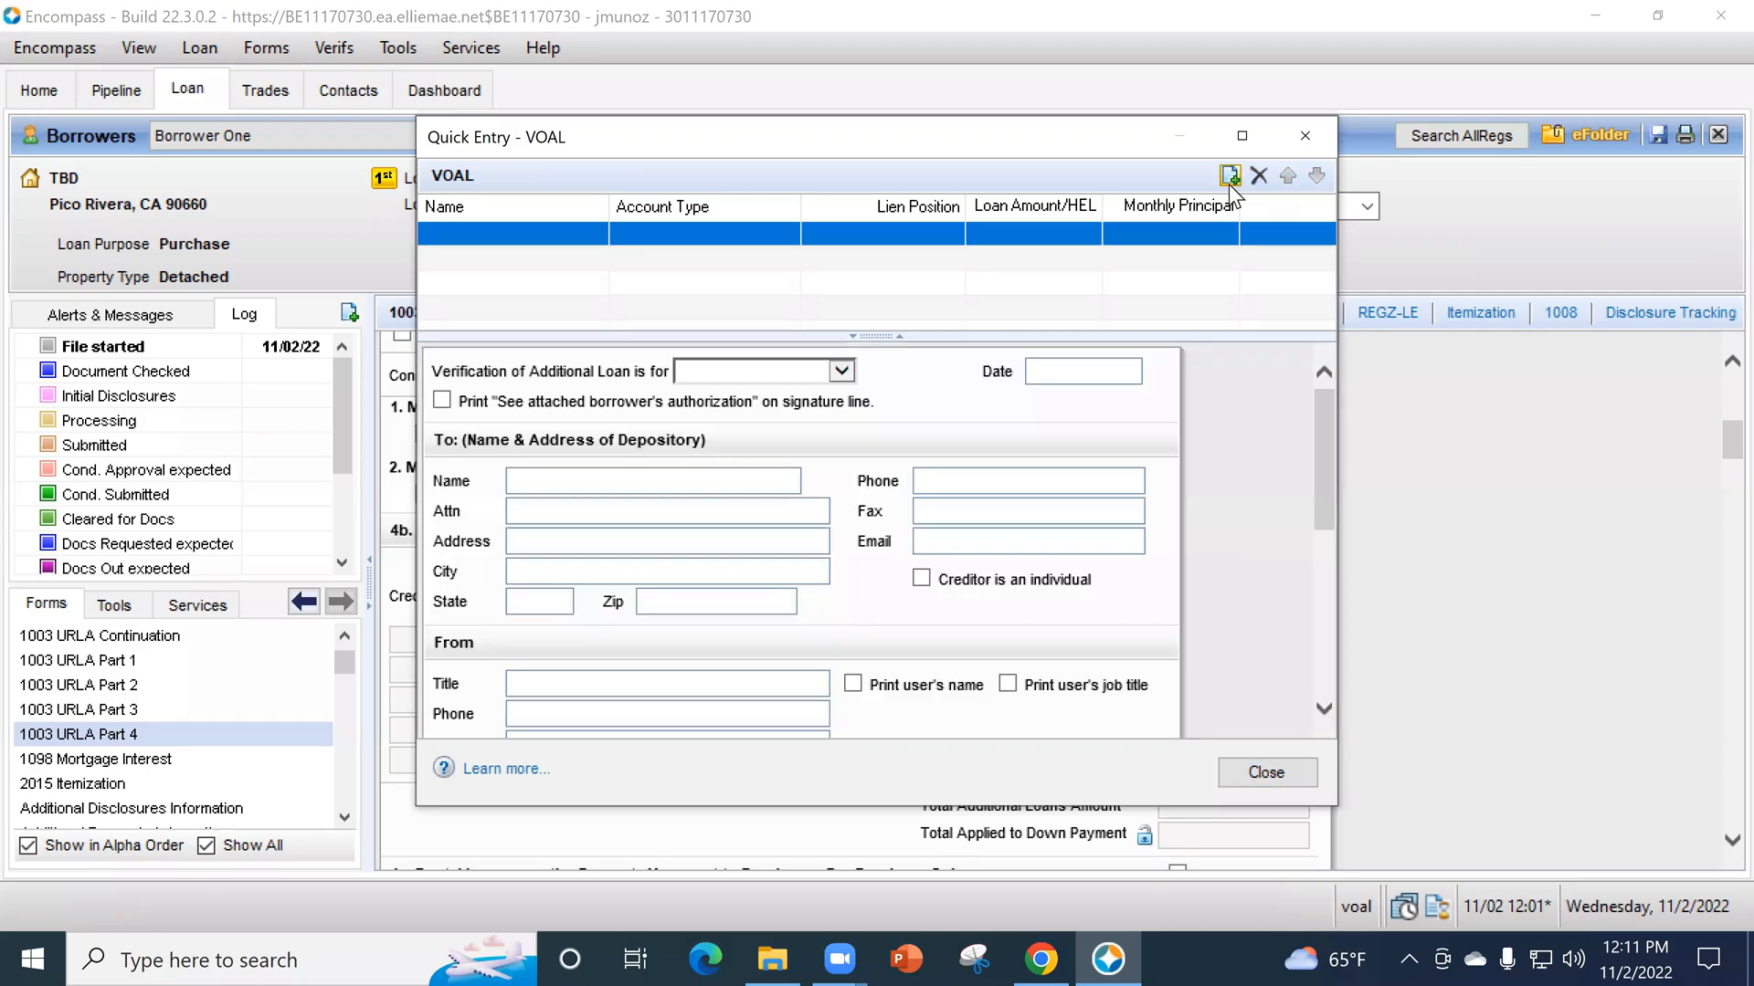
{"action": "scroll", "coordinate": [825, 625], "scroll_direction": "down", "scroll_amount": 5}
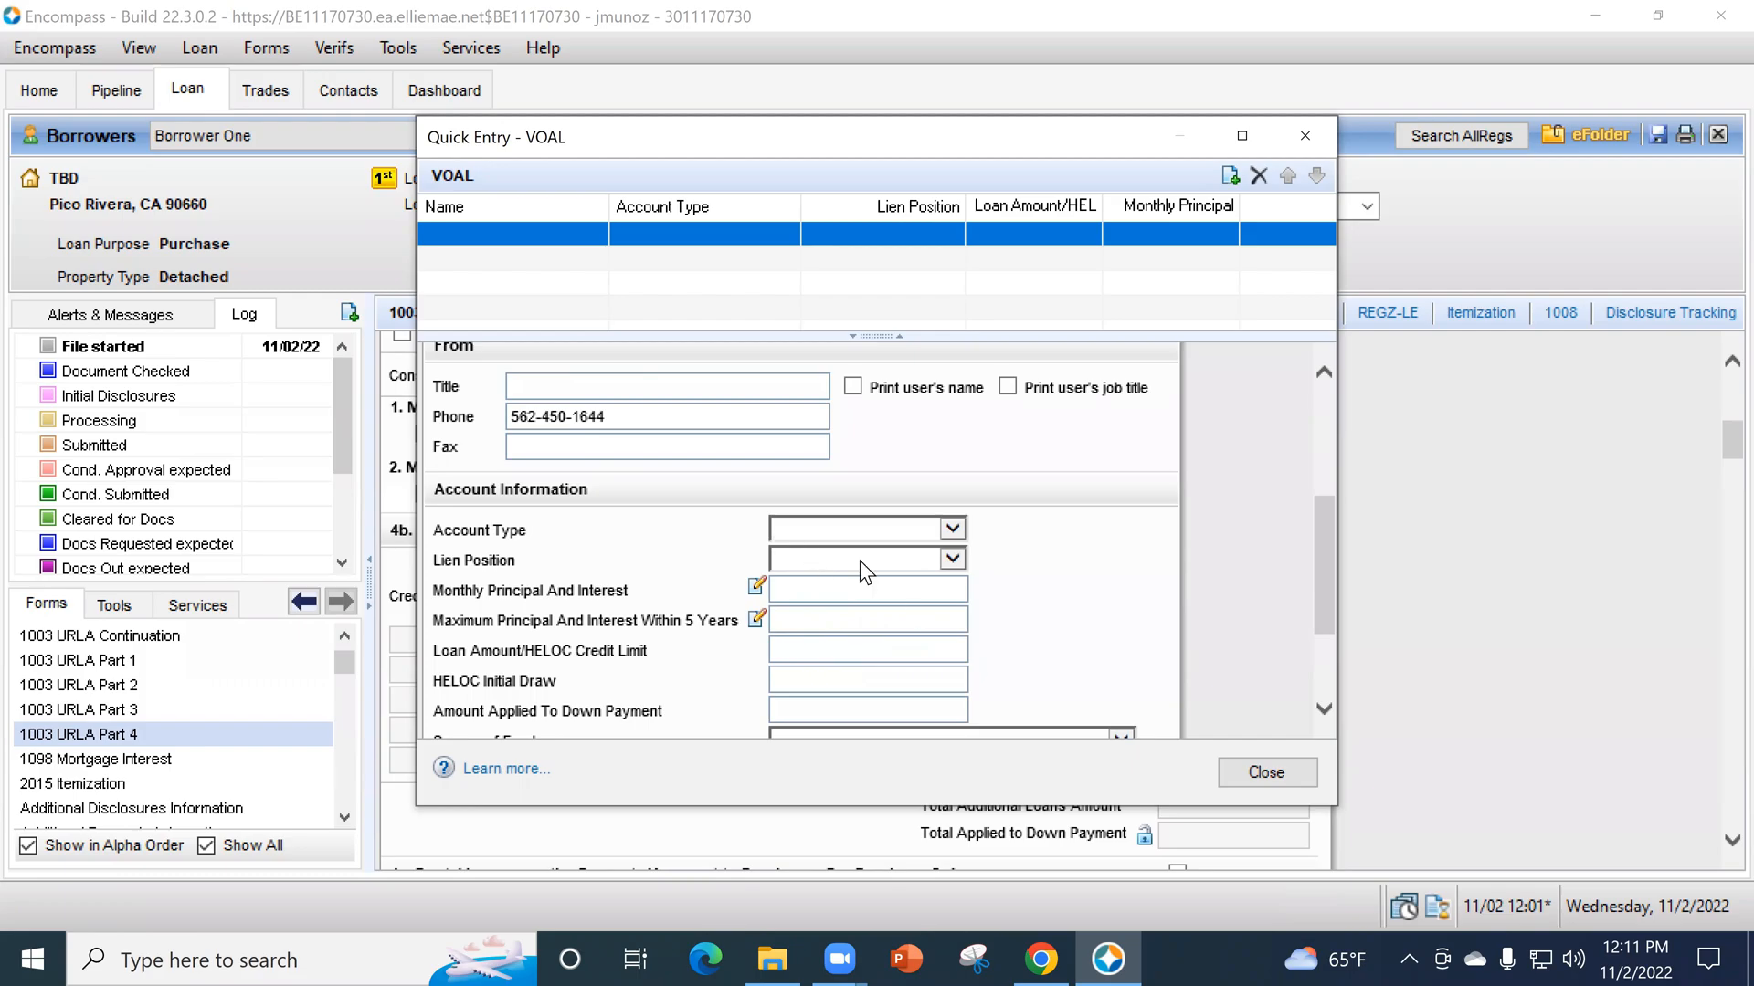
{"action": "left_click", "coordinate": [794, 525]}
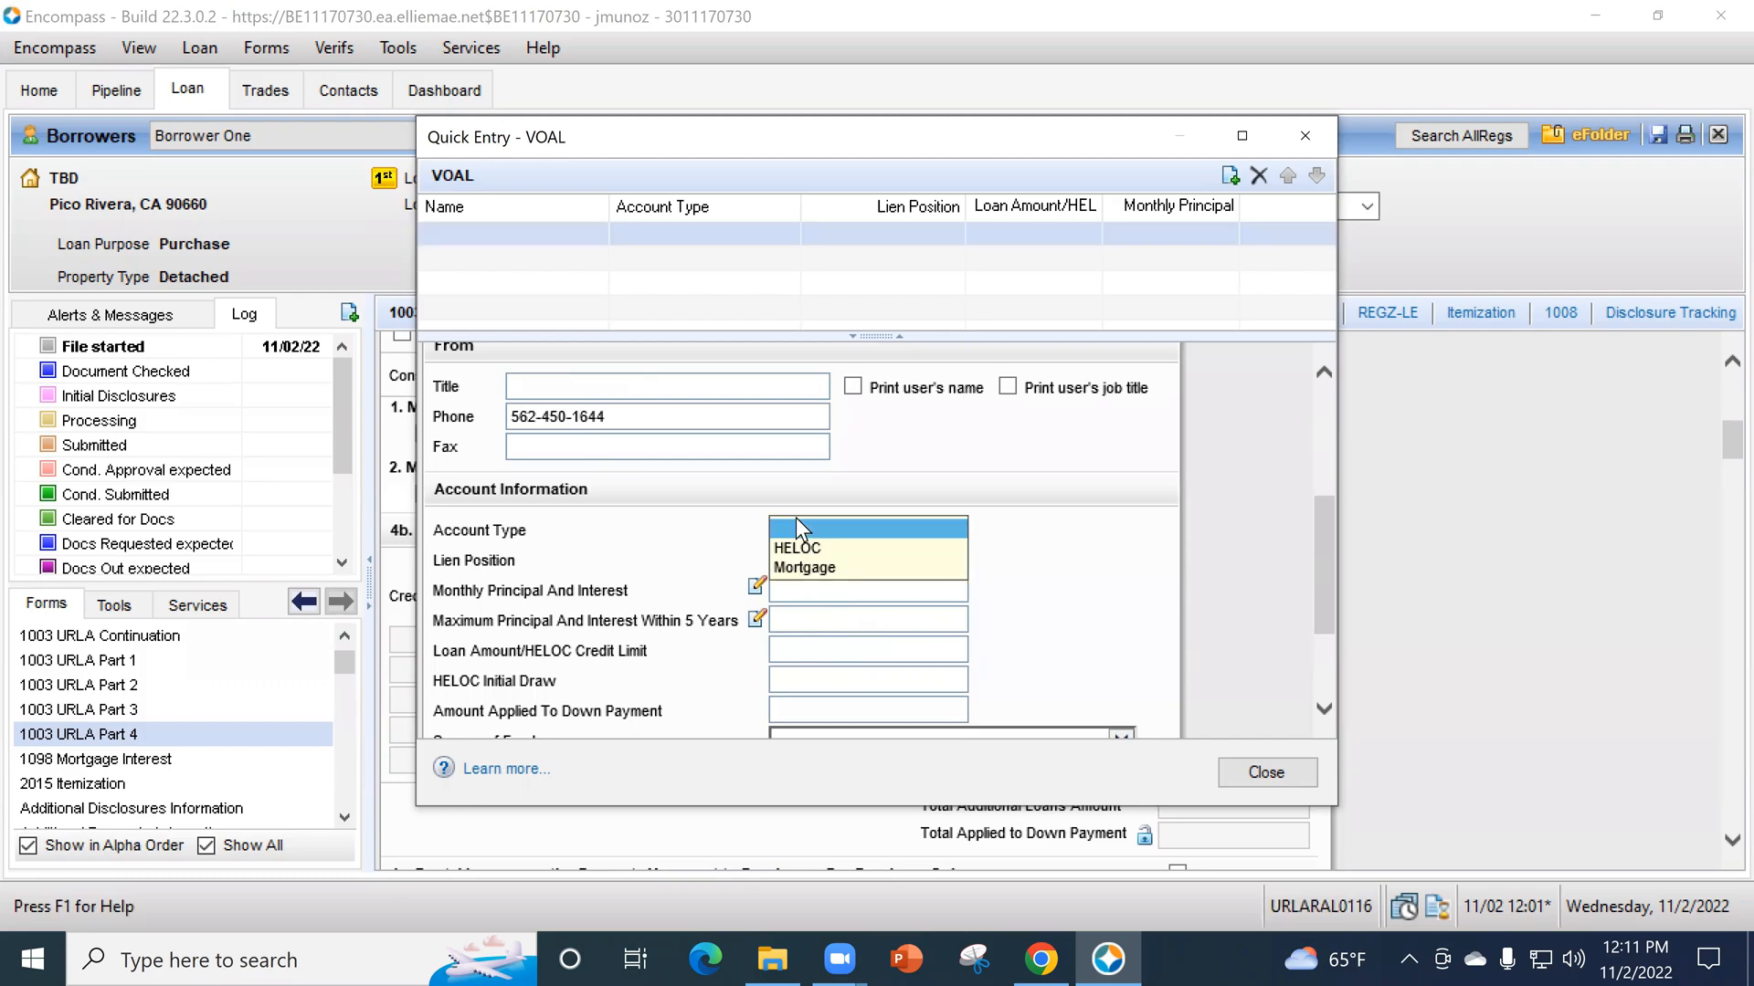
{"action": "left_click", "coordinate": [820, 567]}
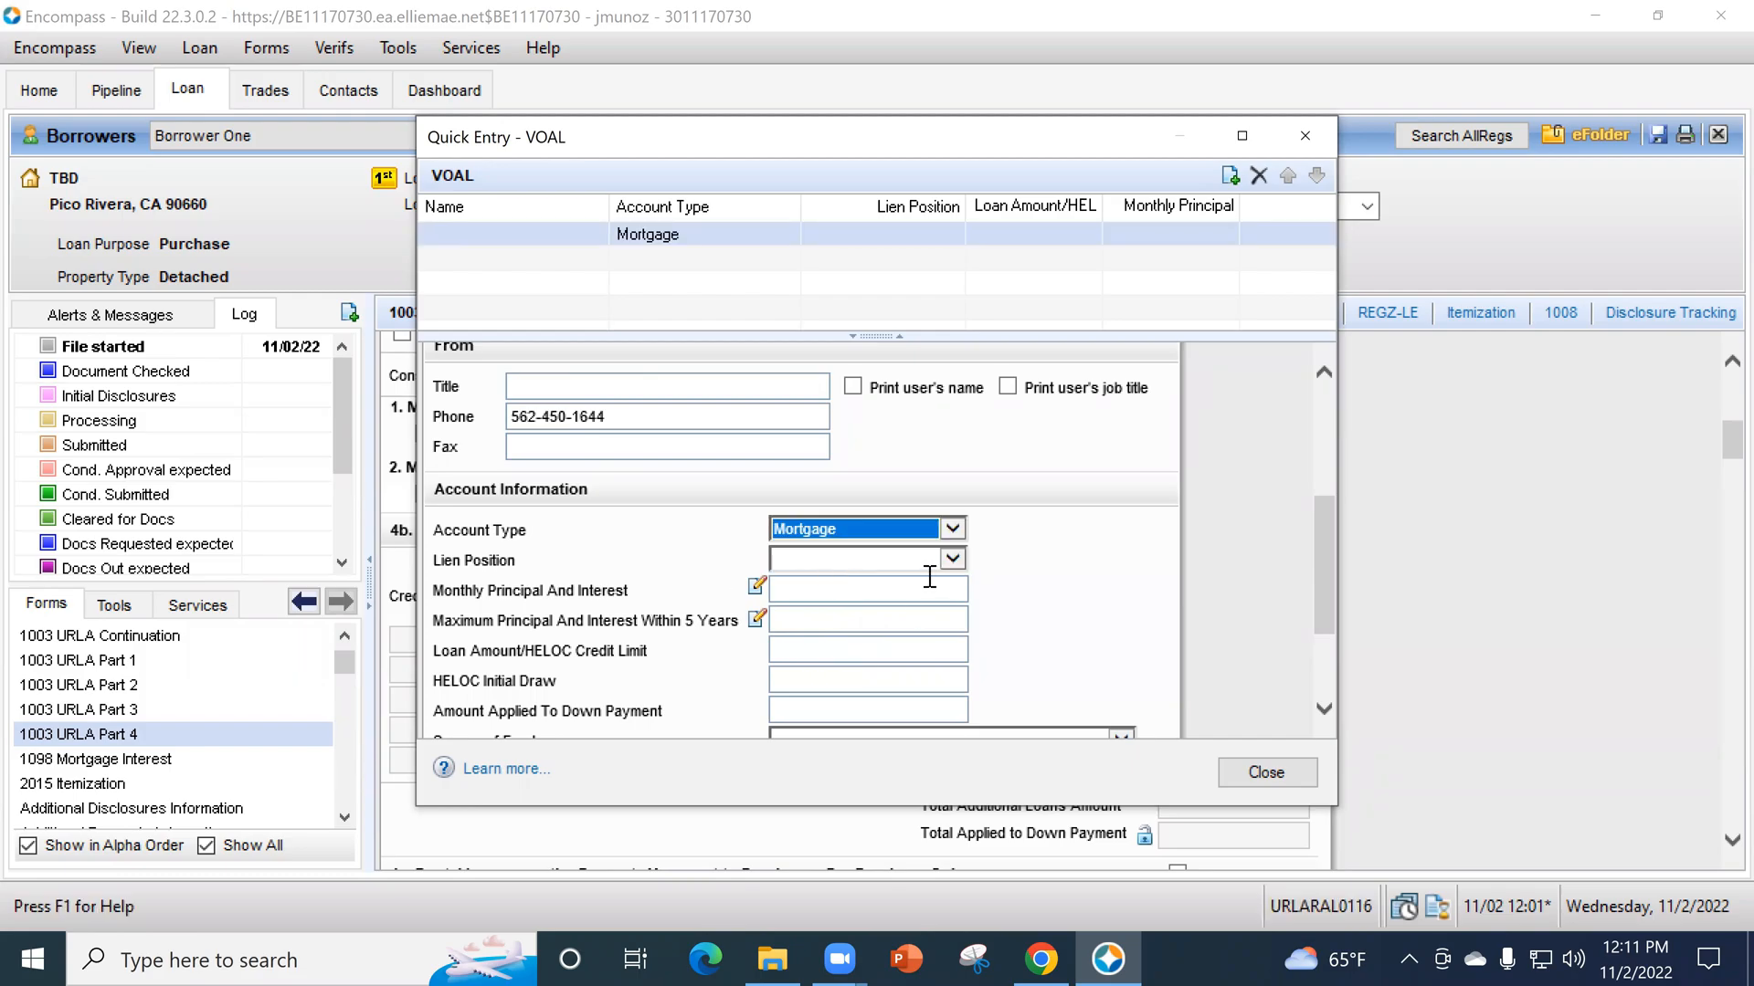
{"action": "left_click", "coordinate": [829, 557]}
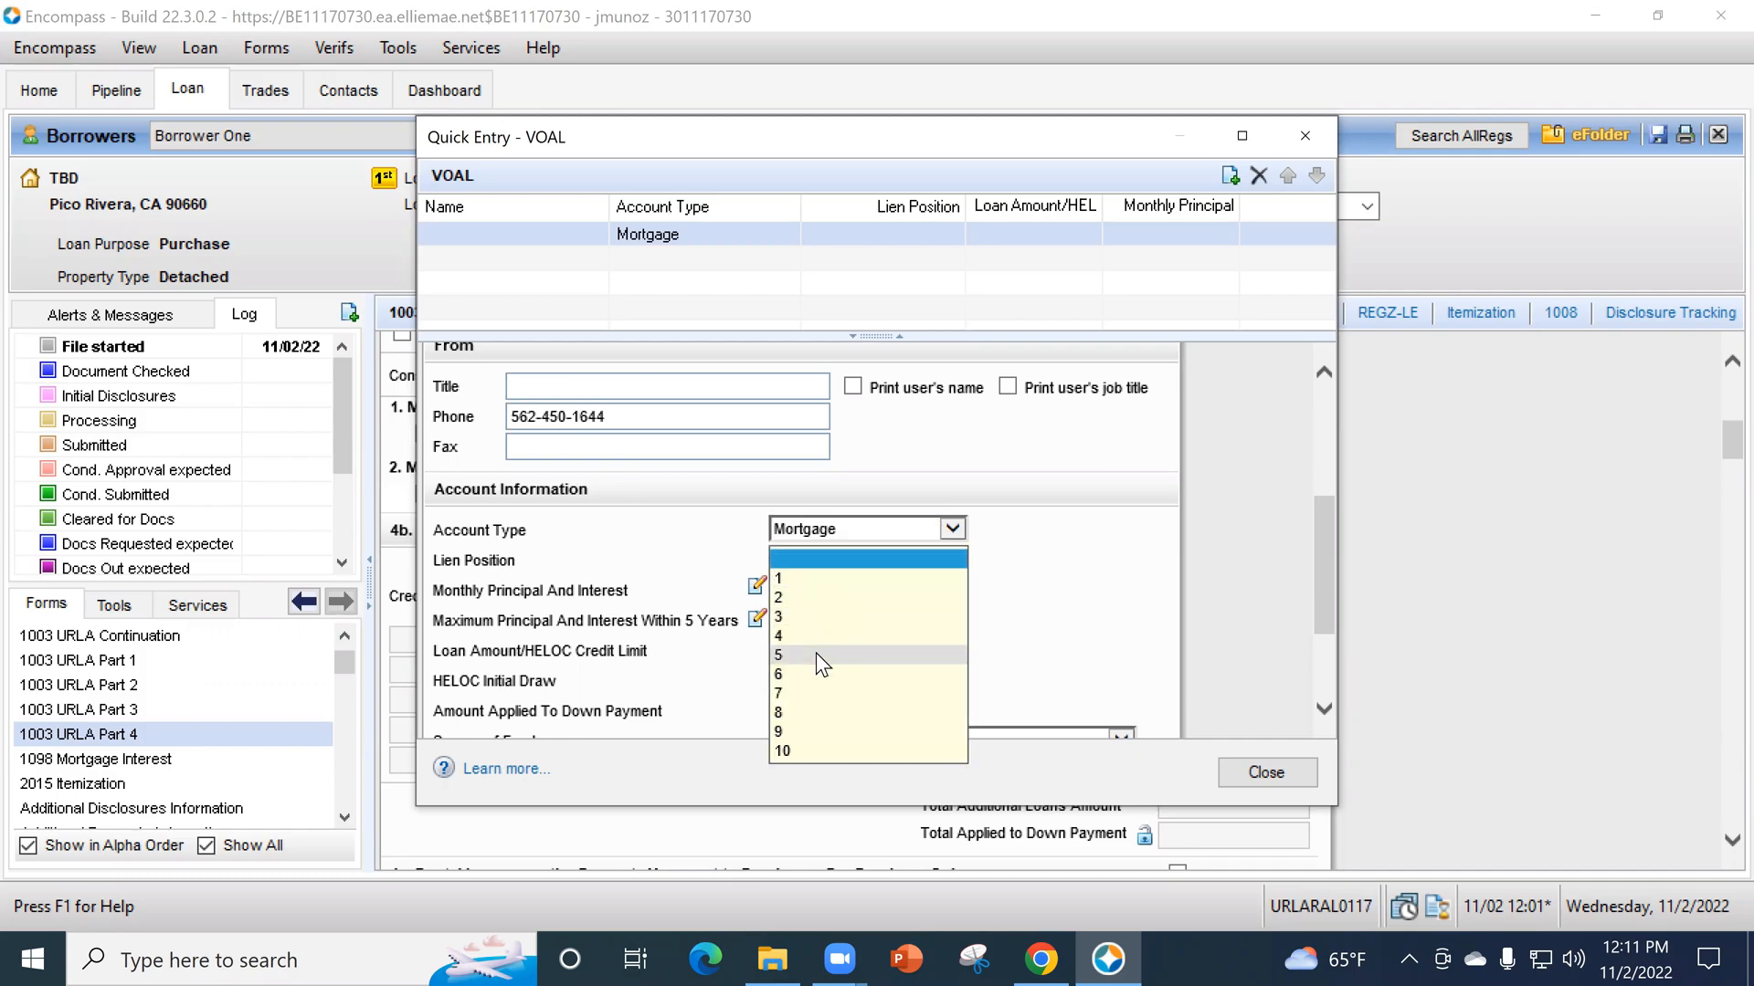
{"action": "left_click", "coordinate": [798, 595]}
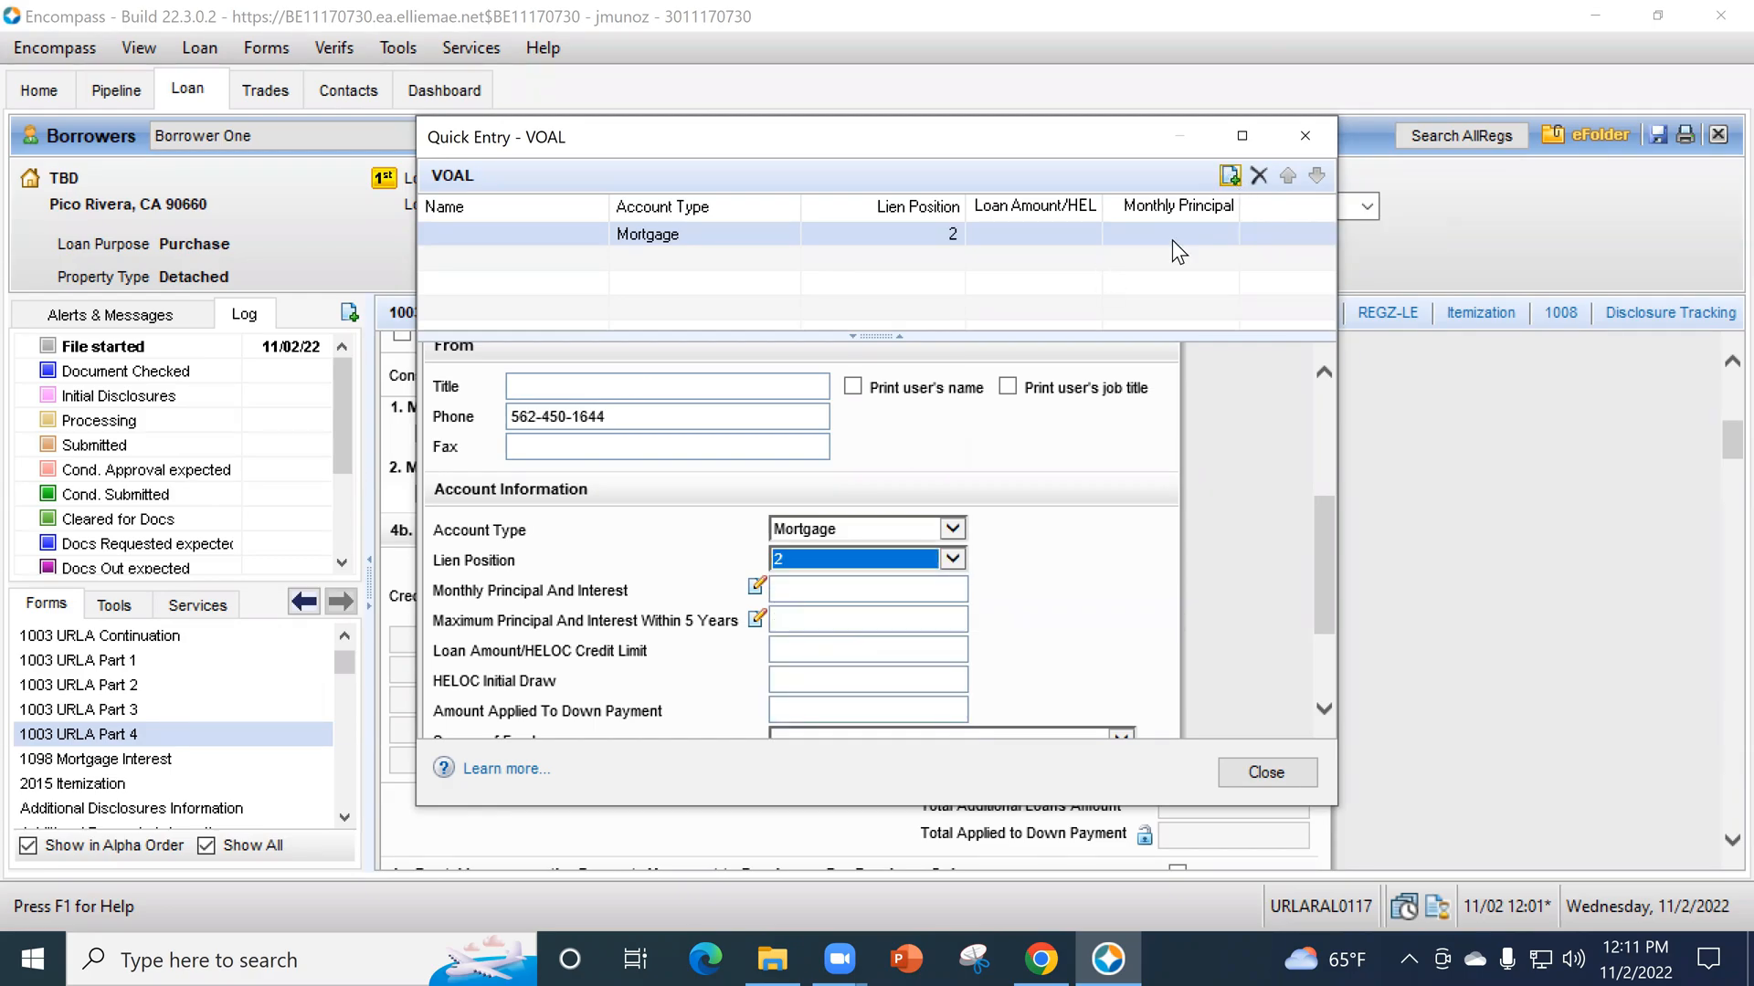
- Add a second additional loan (VOAL) with account type Mortgage and lien position 3, and close the quick entry
{"action": "left_click", "coordinate": [1230, 175]}
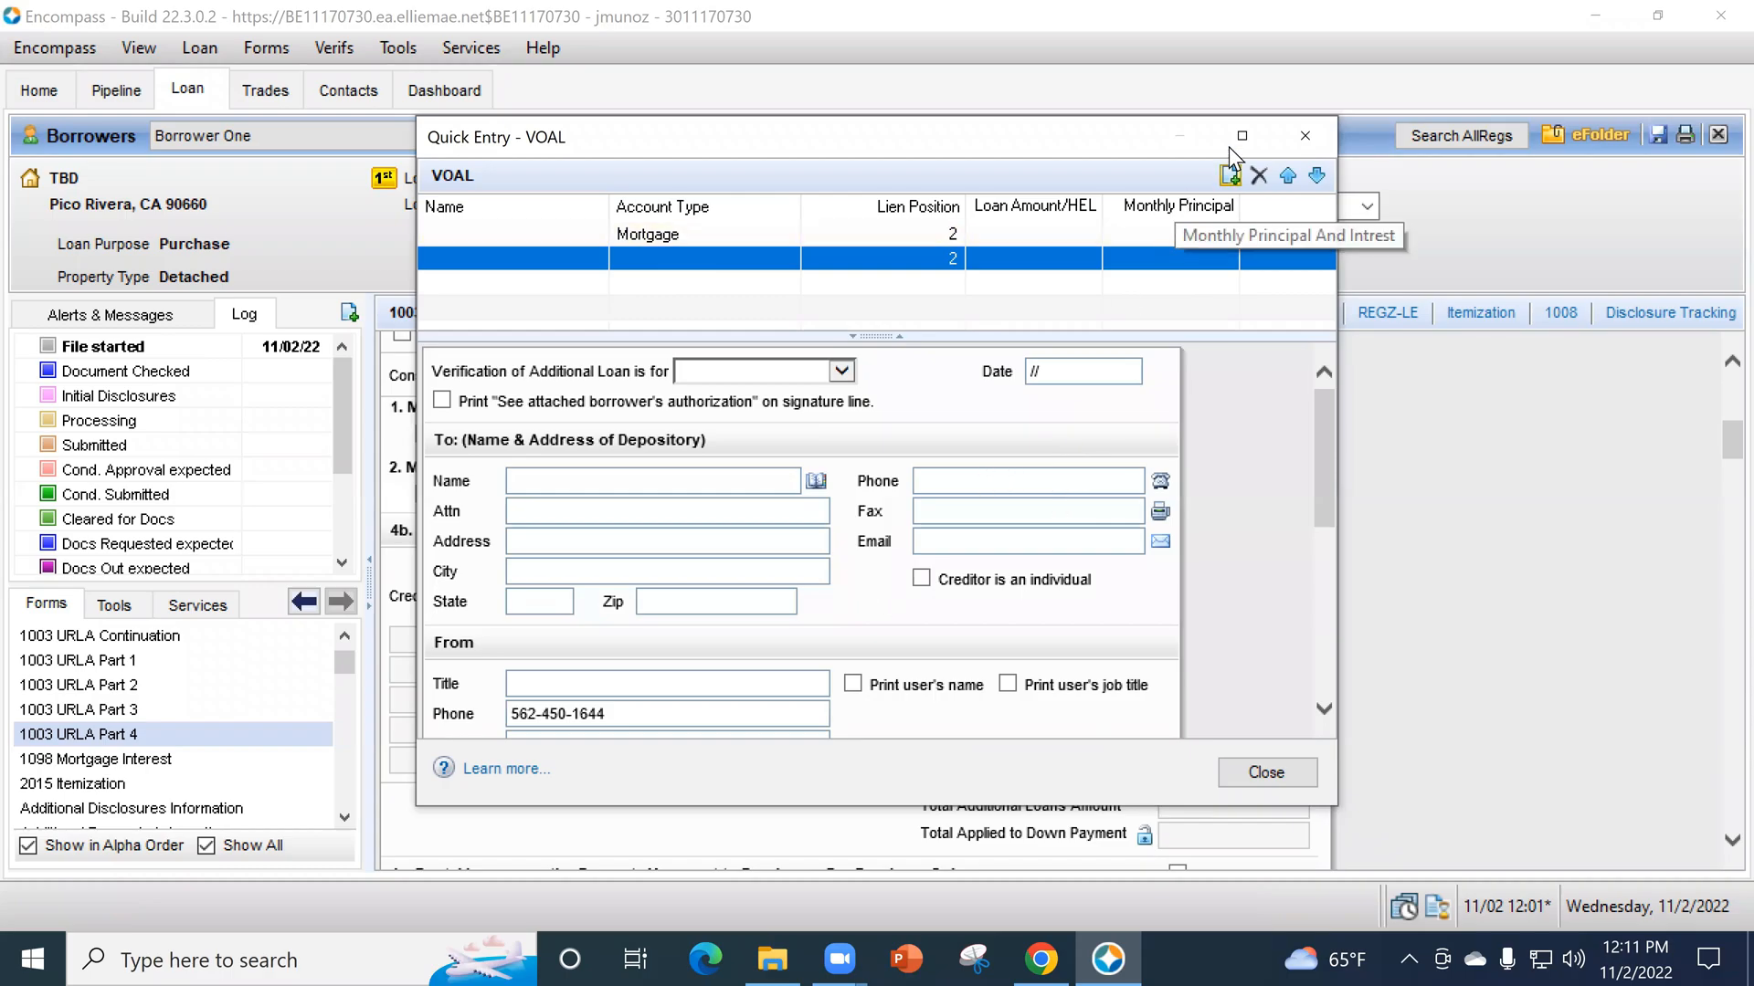
{"action": "scroll", "coordinate": [1110, 513], "scroll_direction": "down", "scroll_amount": 5}
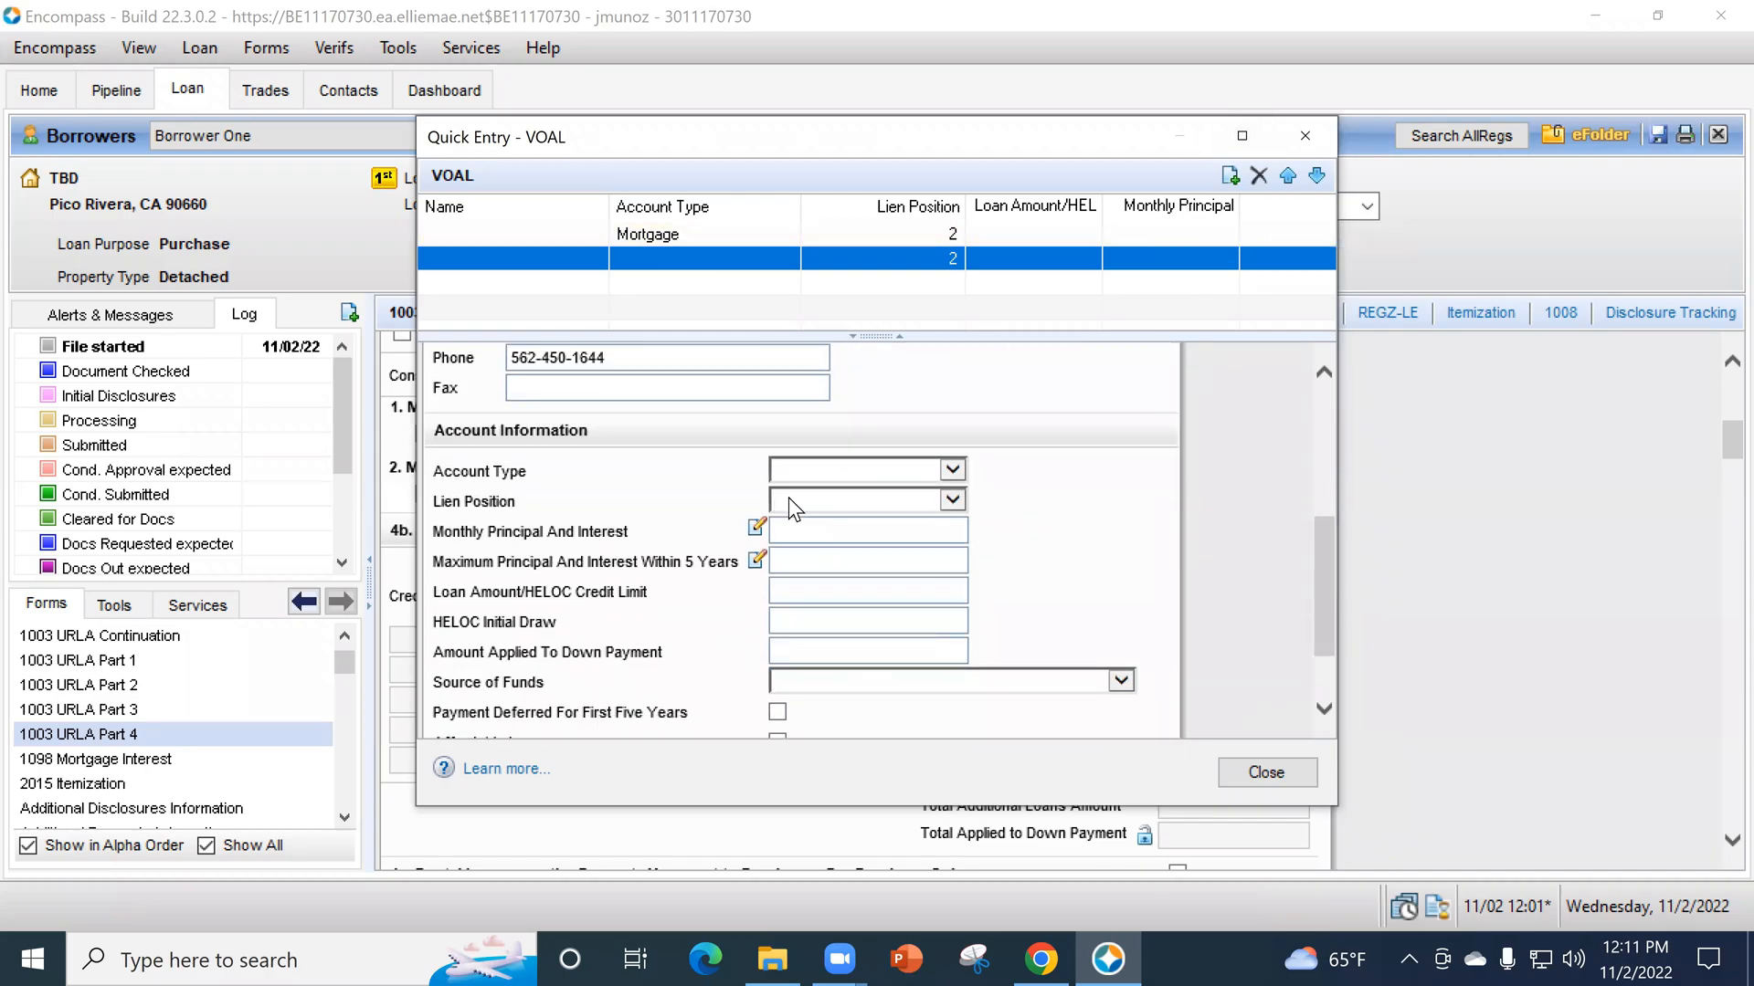
{"action": "left_click", "coordinate": [791, 502]}
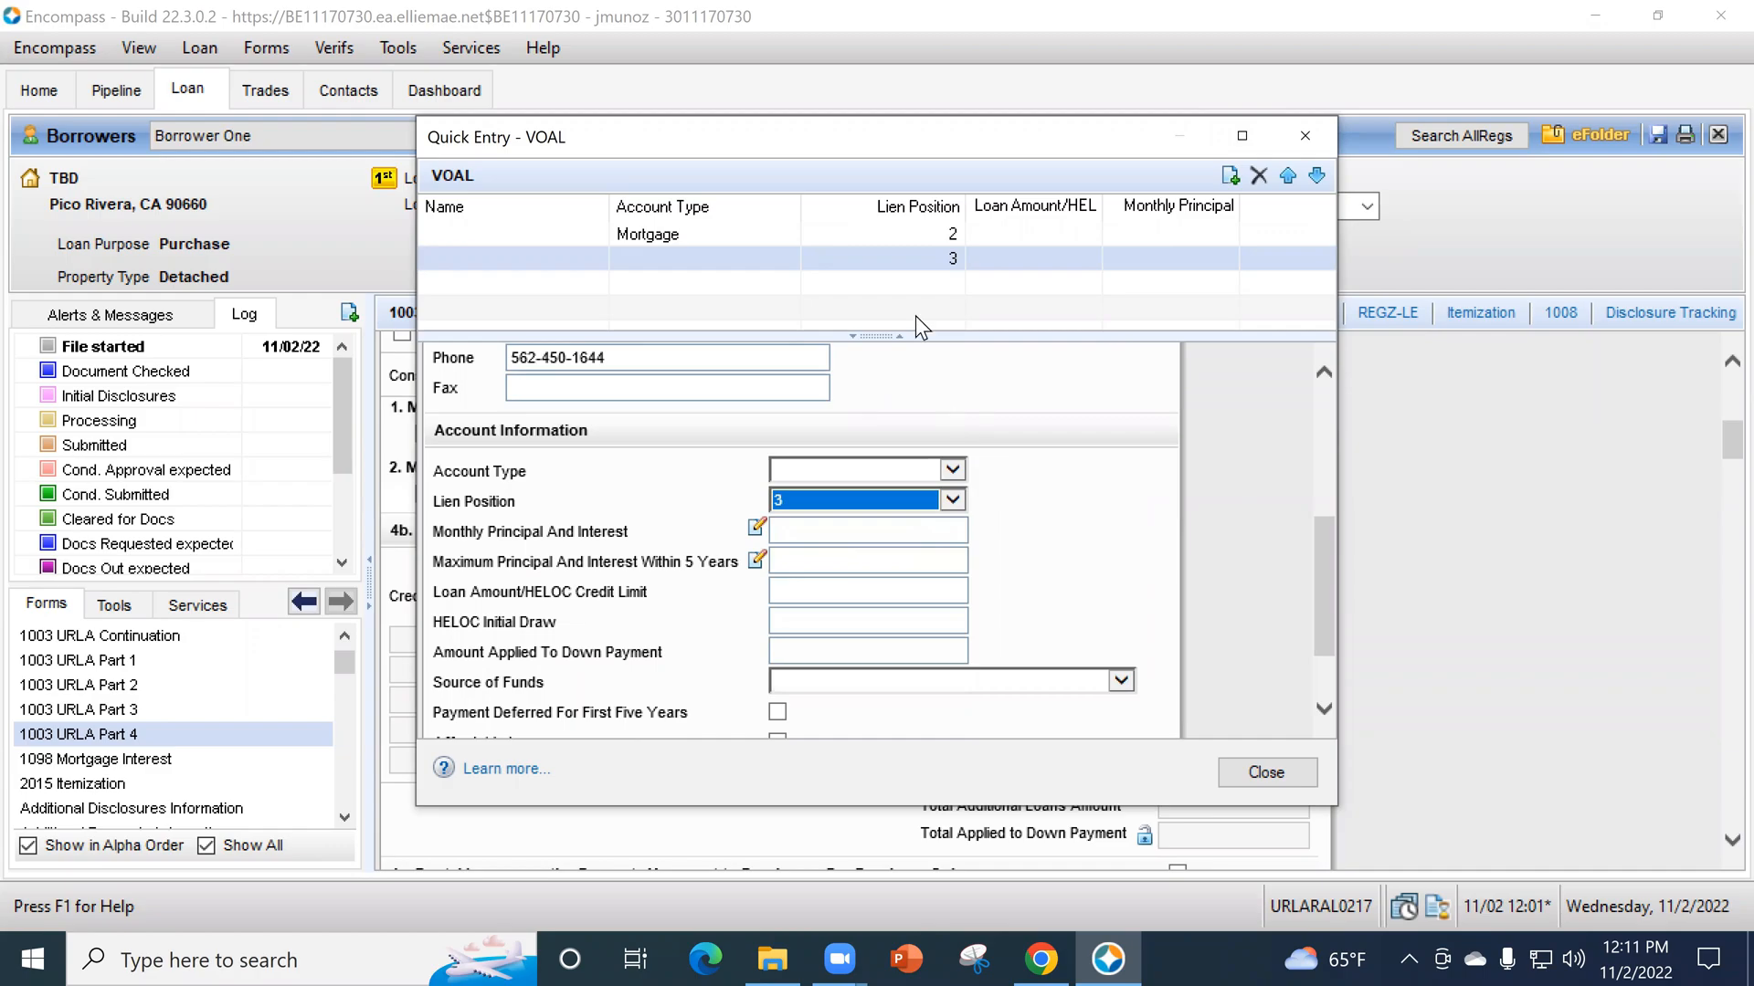
{"action": "left_click", "coordinate": [852, 473]}
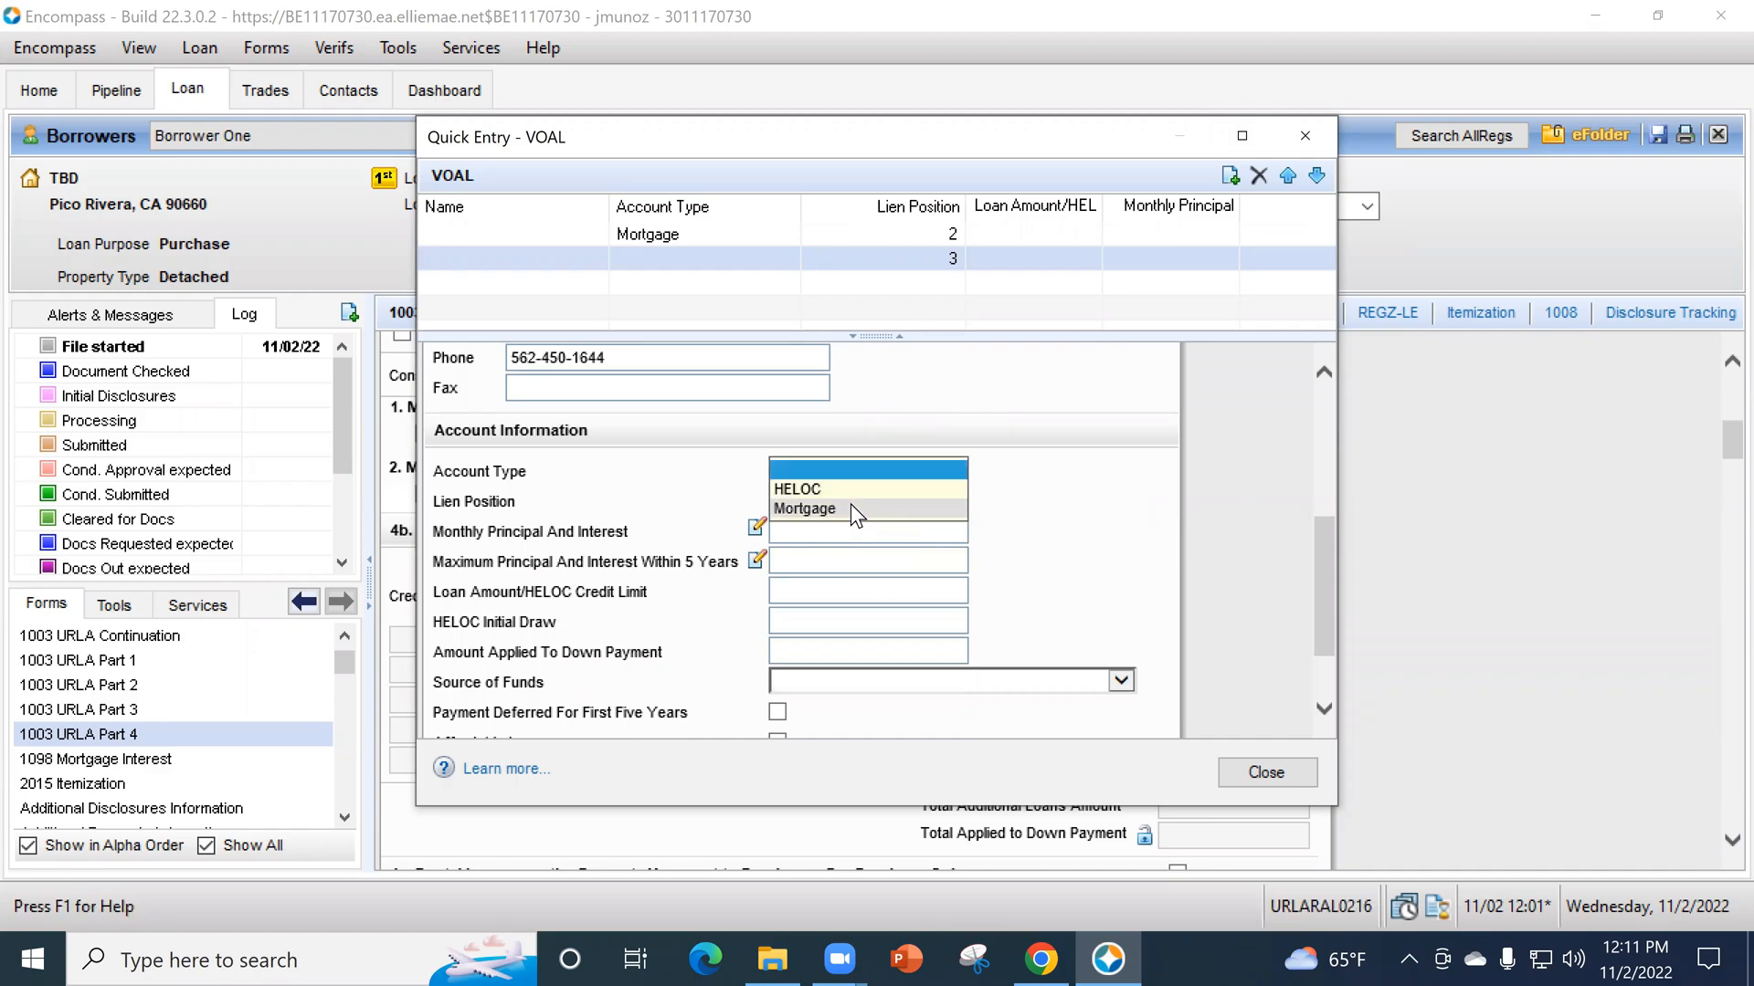
{"action": "left_click", "coordinate": [851, 504]}
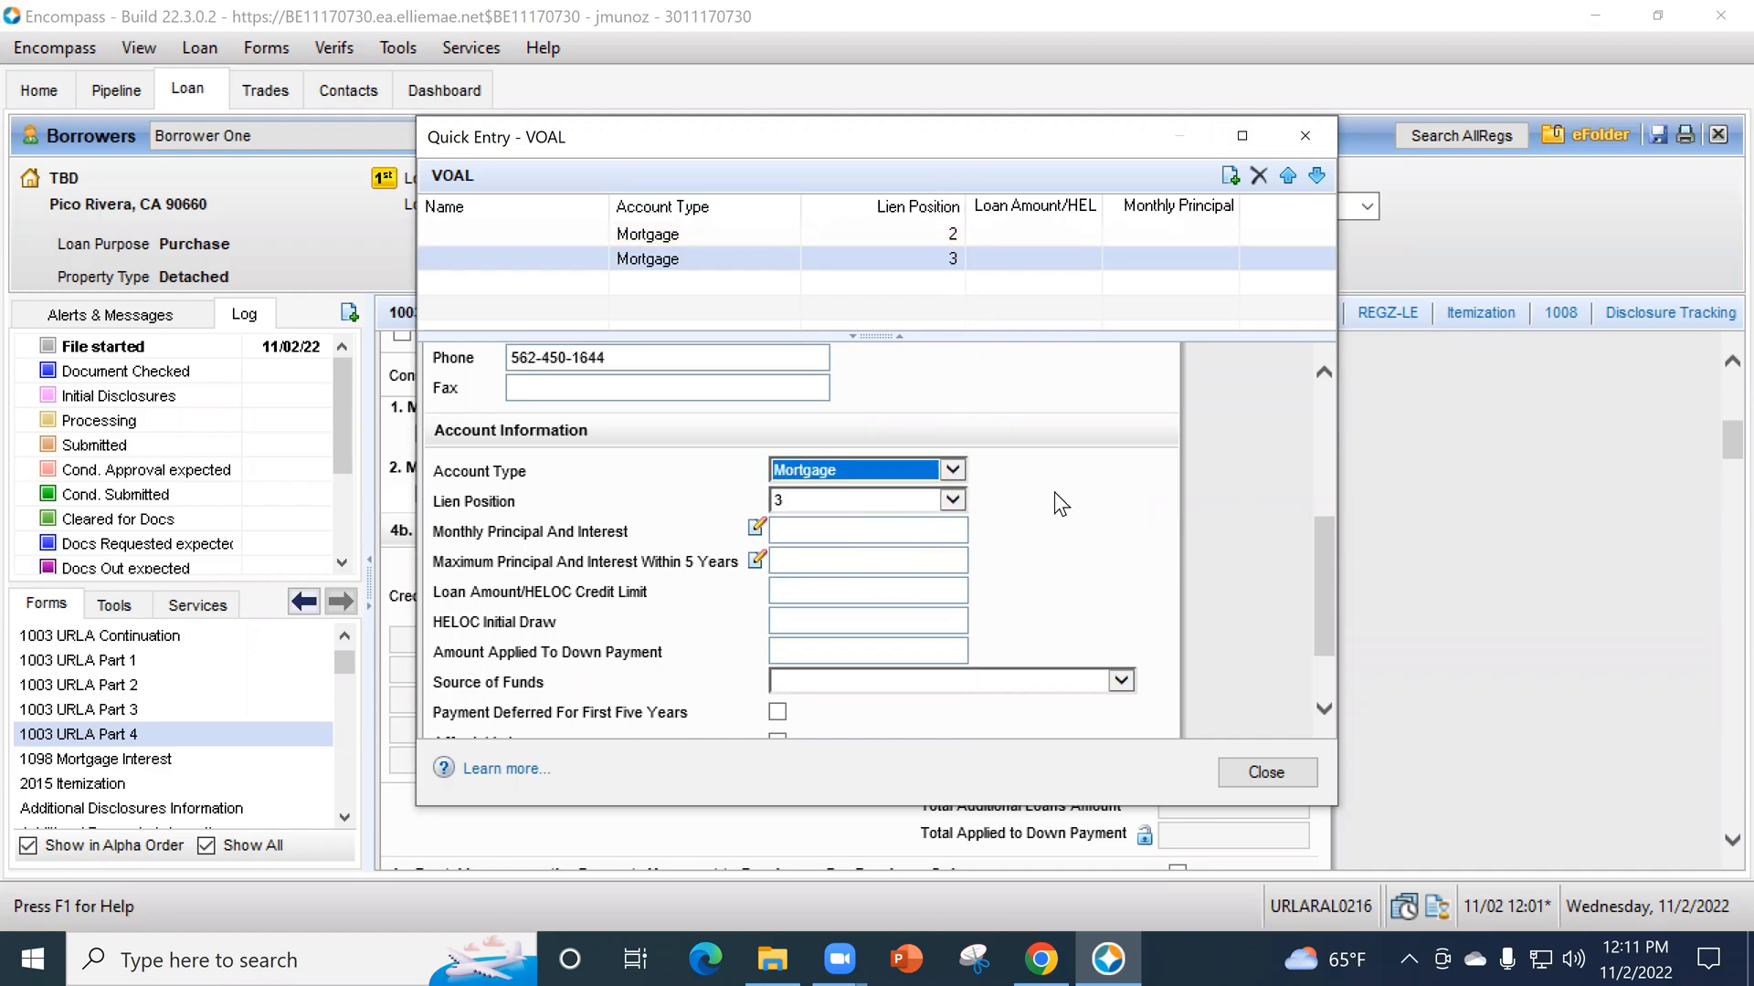
{"action": "scroll", "coordinate": [959, 630], "scroll_direction": "up", "scroll_amount": 2}
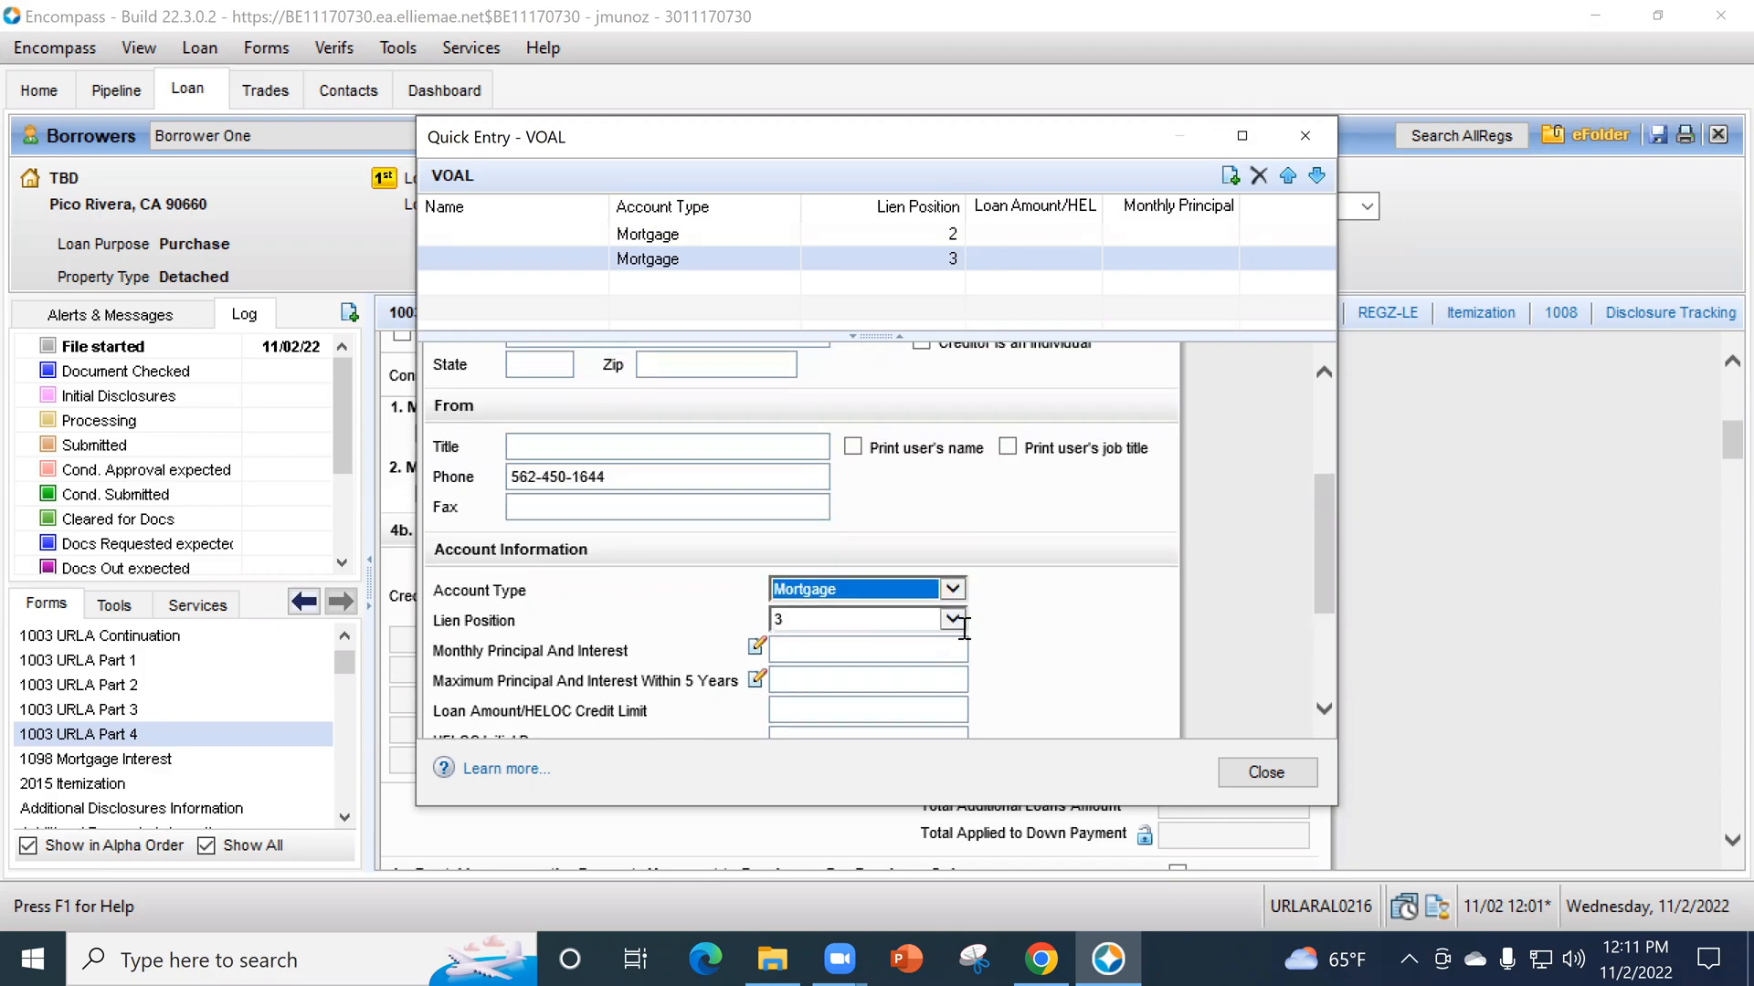
{"action": "scroll", "coordinate": [963, 628], "scroll_direction": "down", "scroll_amount": 1}
{"action": "left_click", "coordinate": [815, 650]}
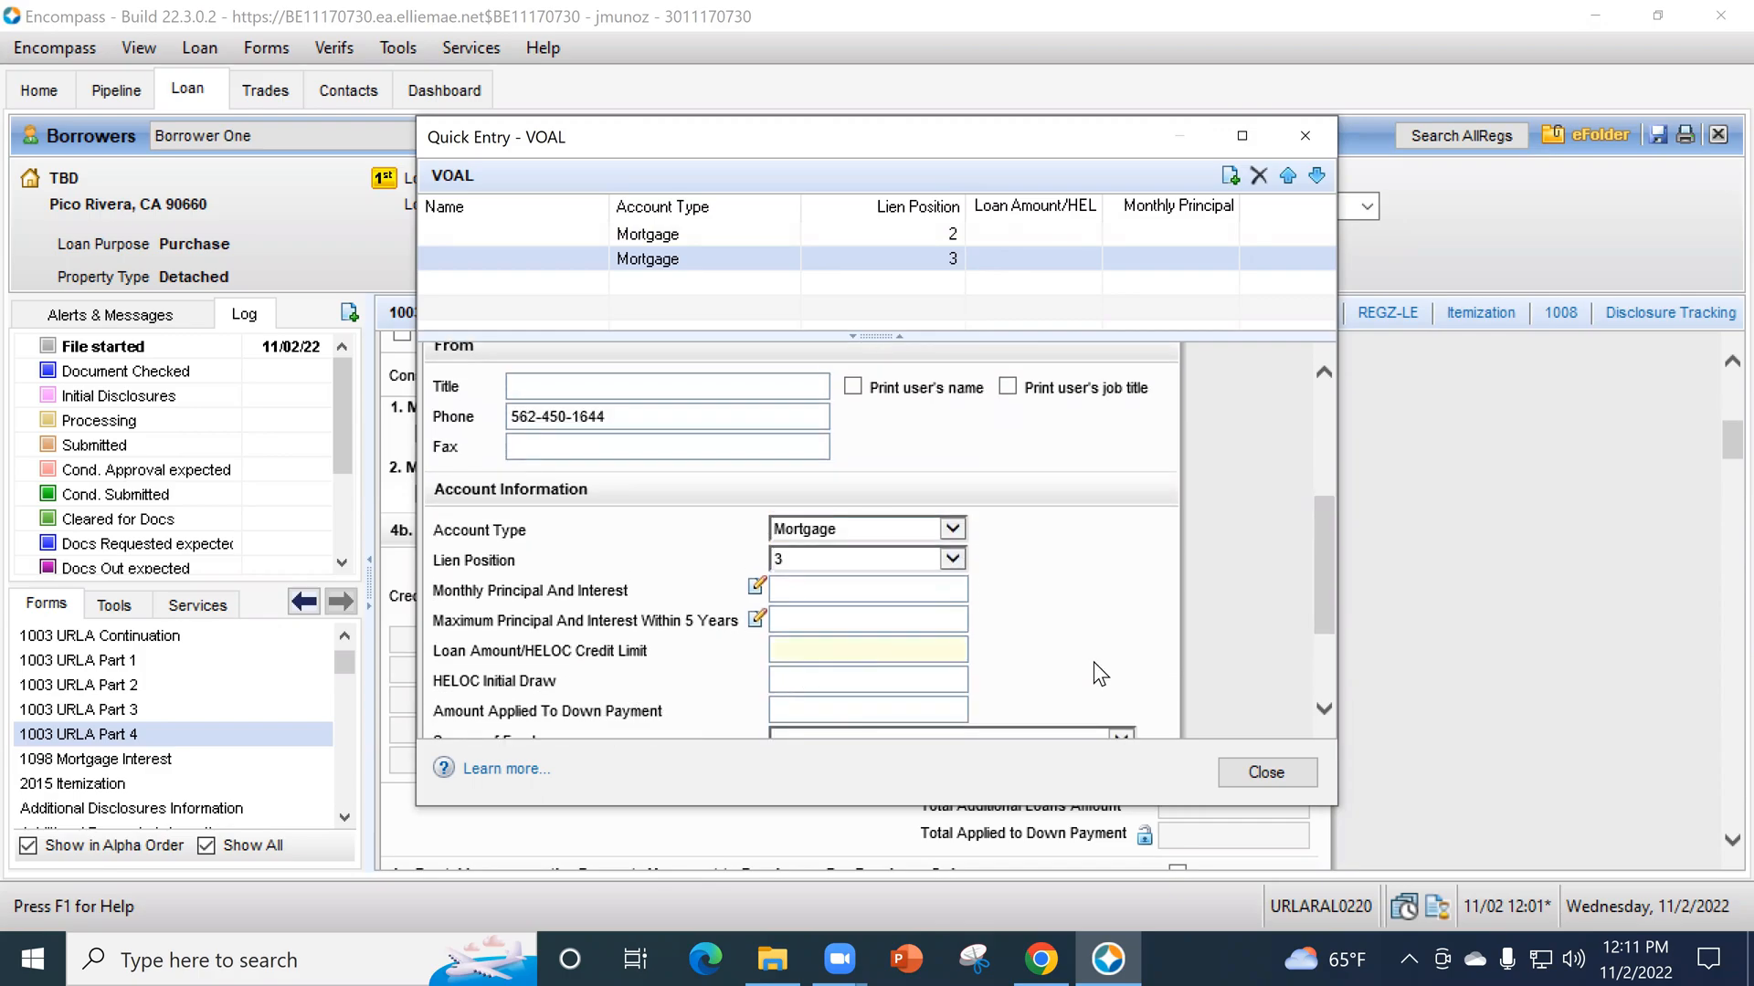
{"action": "scroll", "coordinate": [1132, 621], "scroll_direction": "up", "scroll_amount": 5}
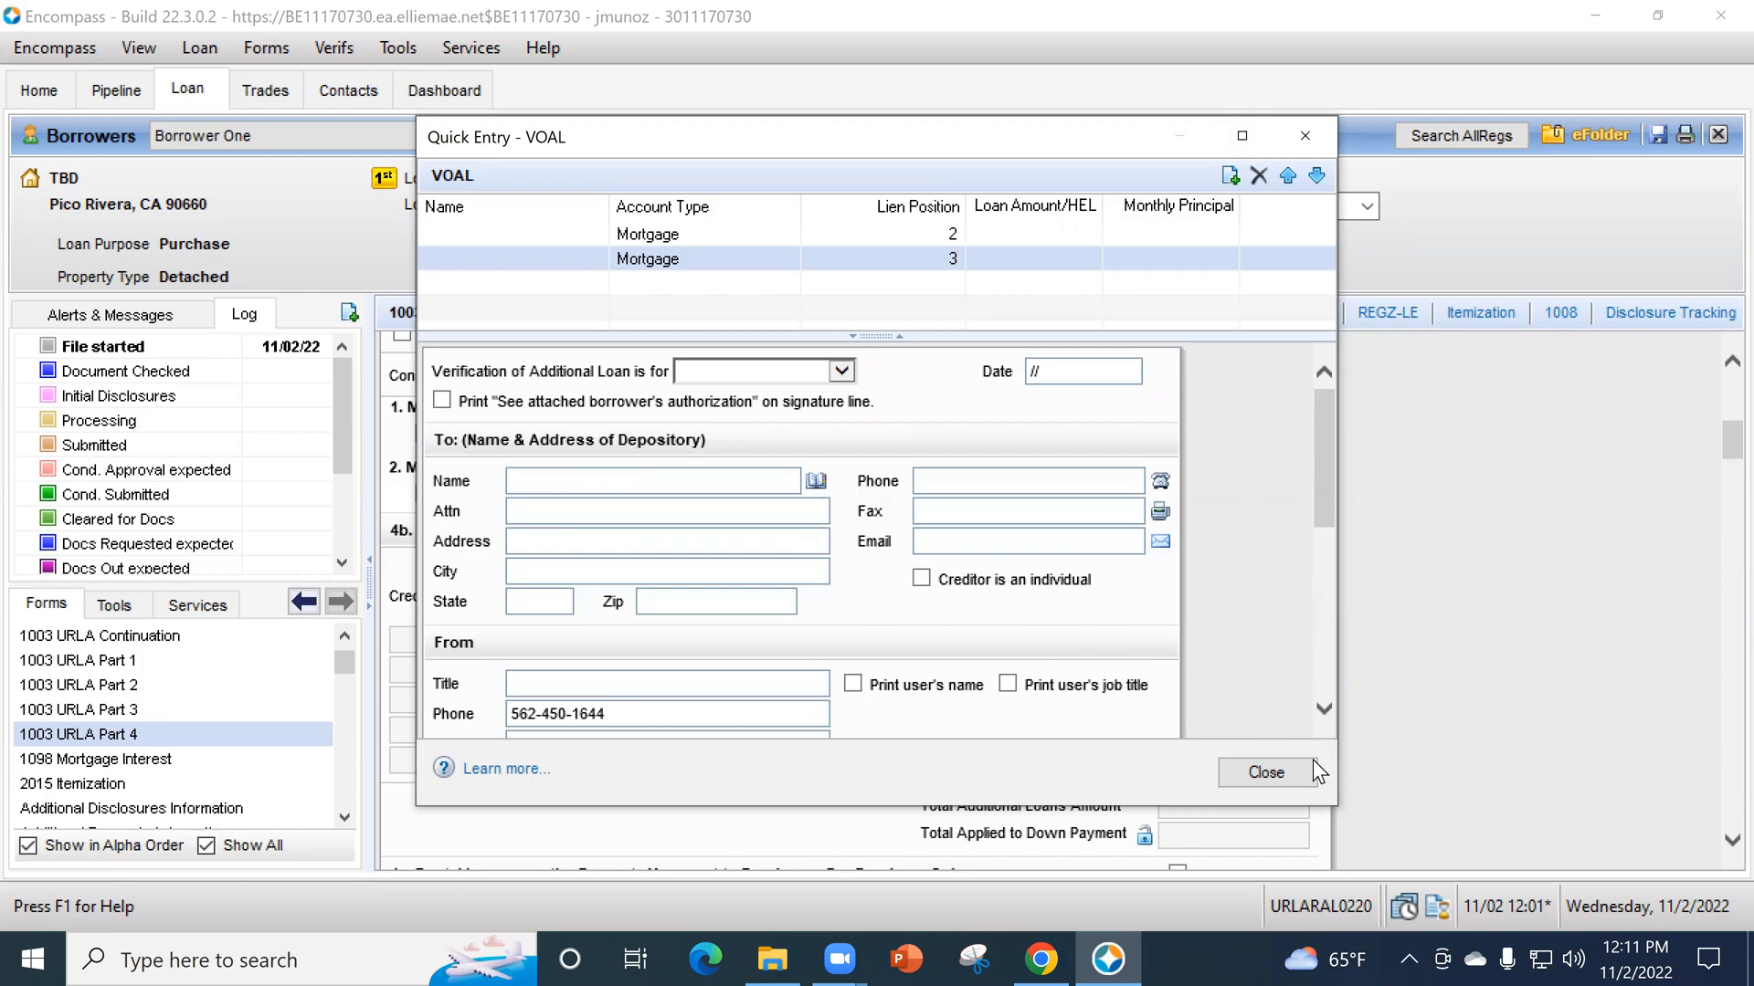
{"action": "left_click", "coordinate": [950, 243]}
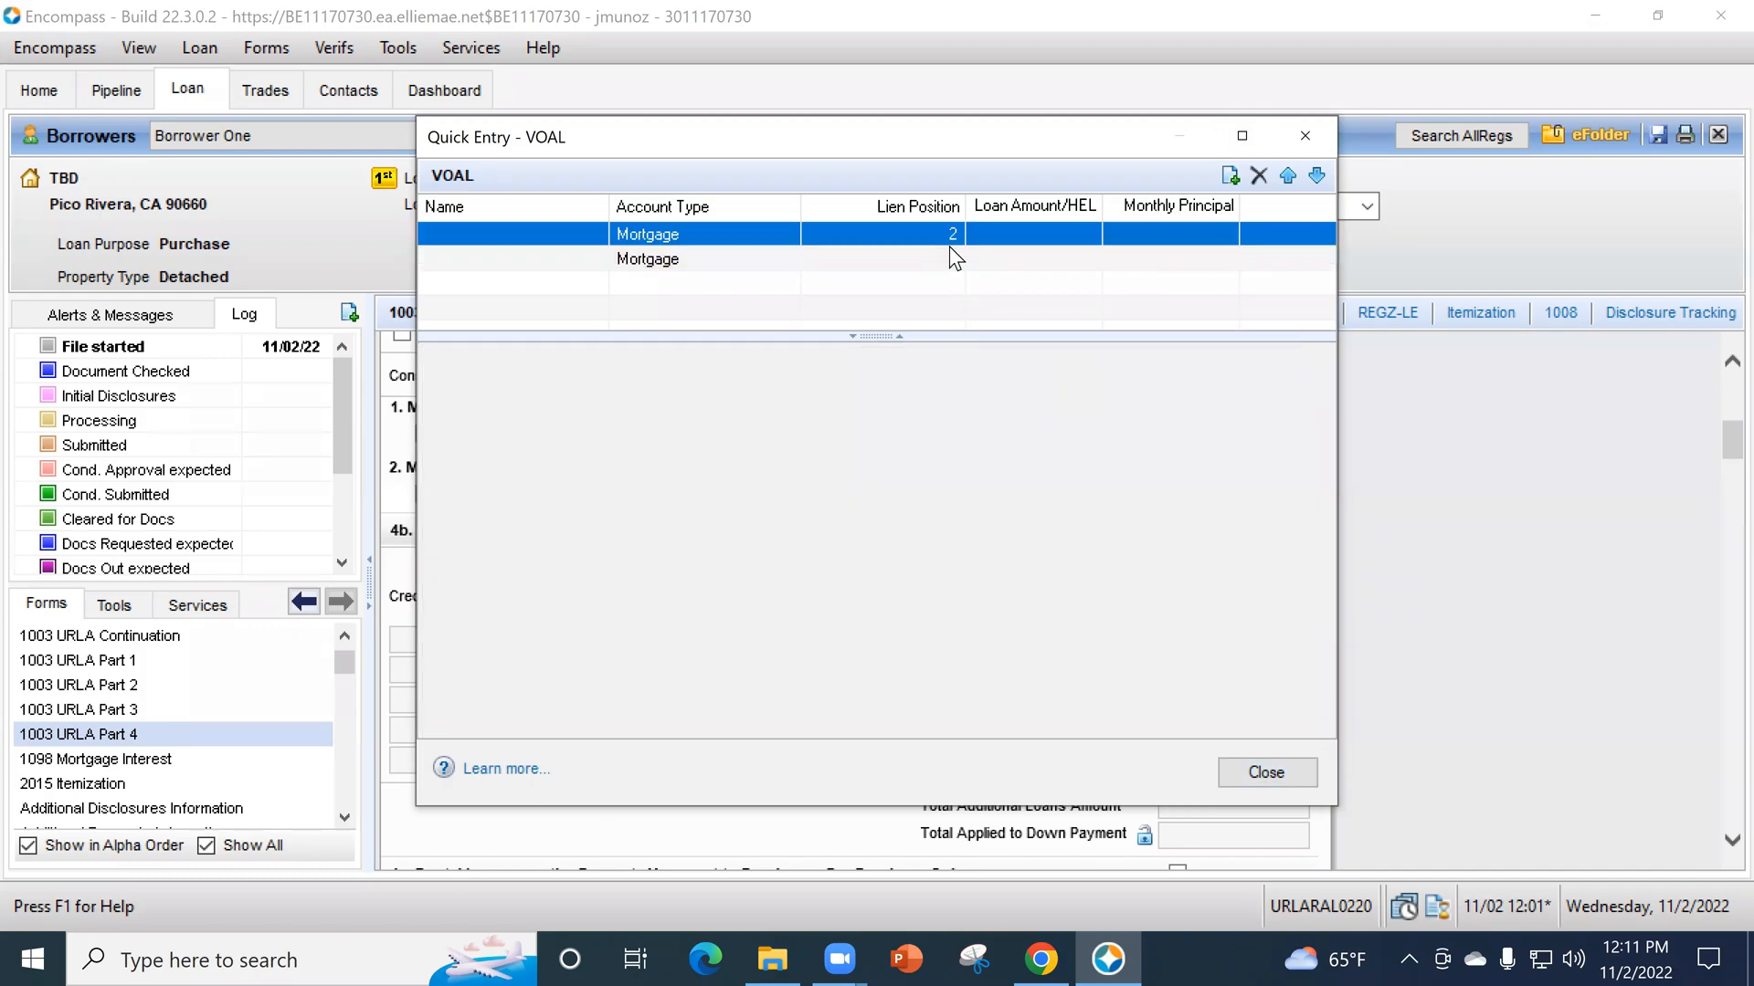
{"action": "left_click", "coordinate": [1306, 767]}
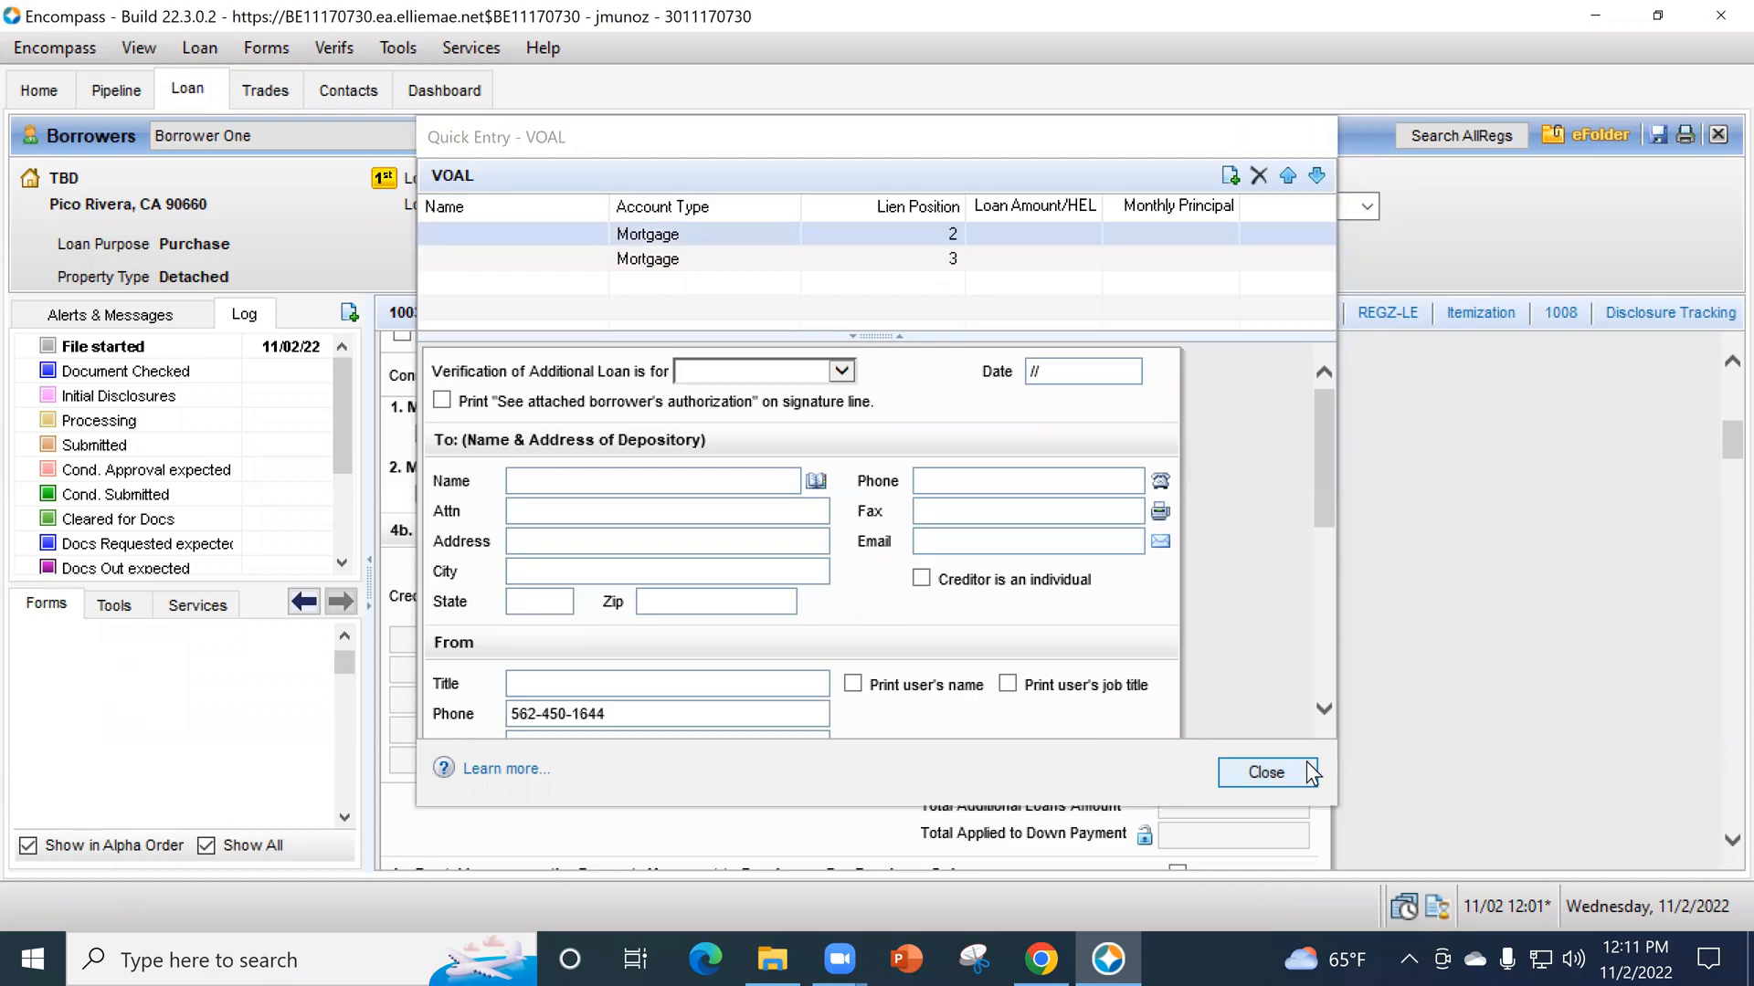
- In section 4c, set the expected monthly rental income to 3,600 and the occupancy rate to 75%
{"action": "scroll", "coordinate": [624, 342], "scroll_direction": "down", "scroll_amount": 3}
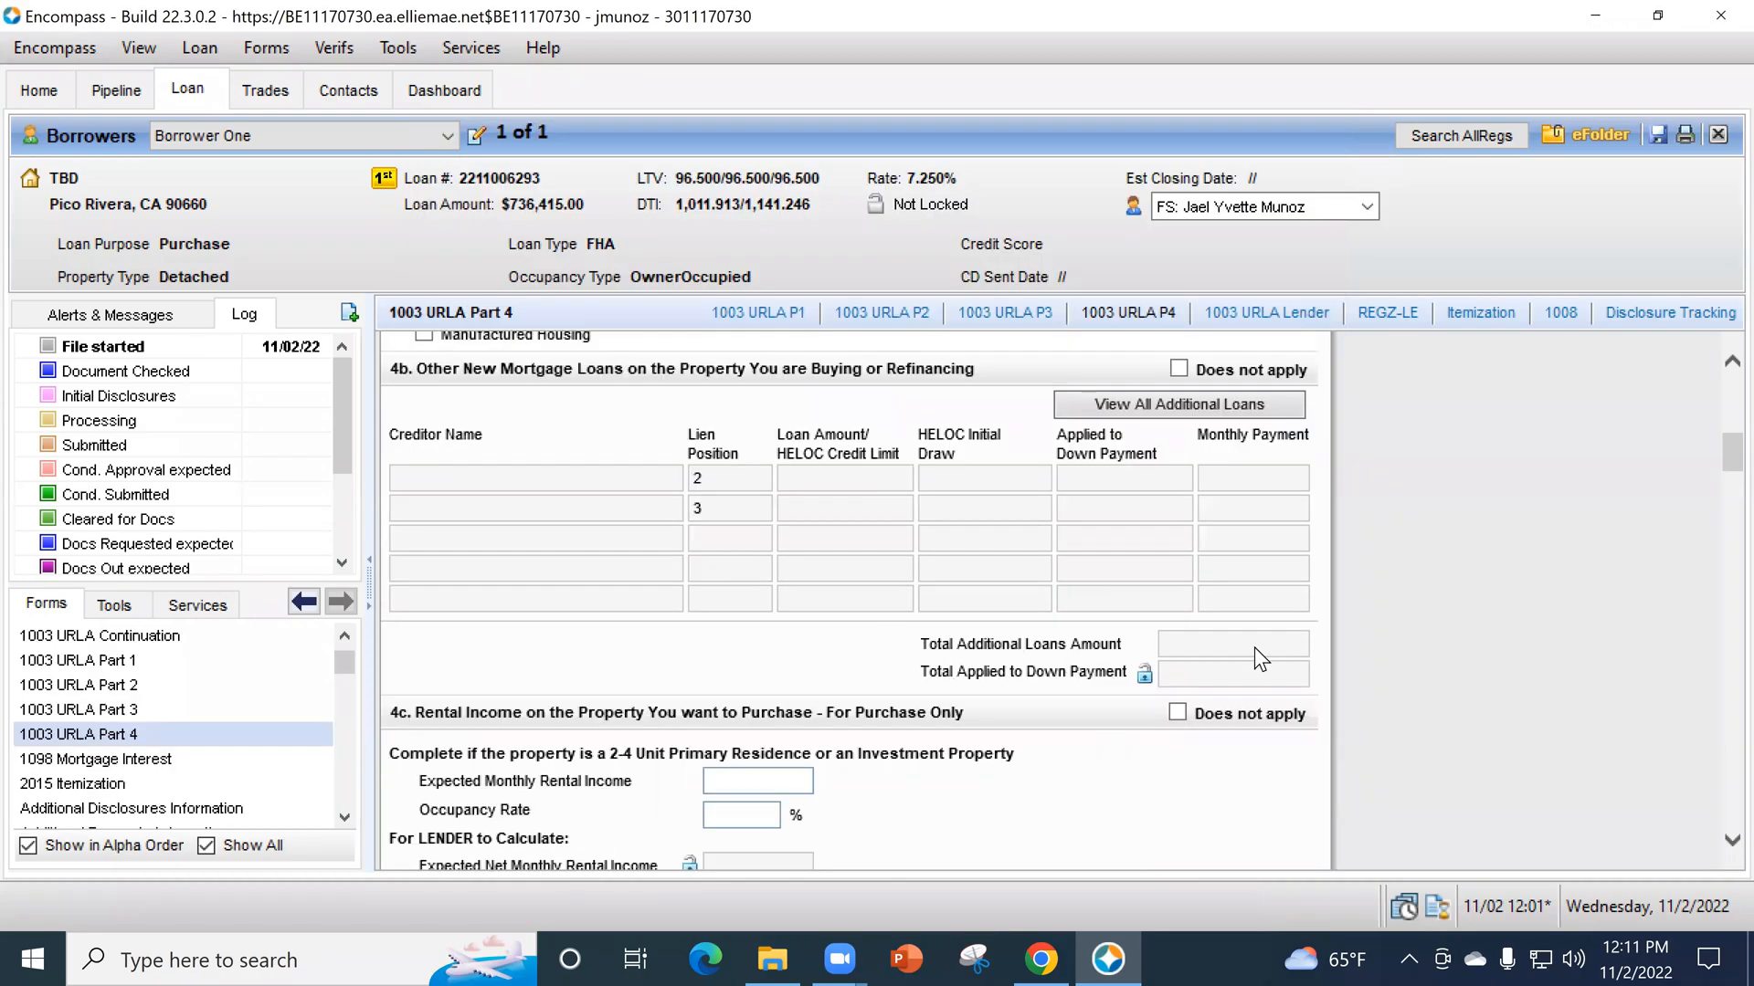
{"action": "scroll", "coordinate": [1376, 666], "scroll_direction": "down", "scroll_amount": 1}
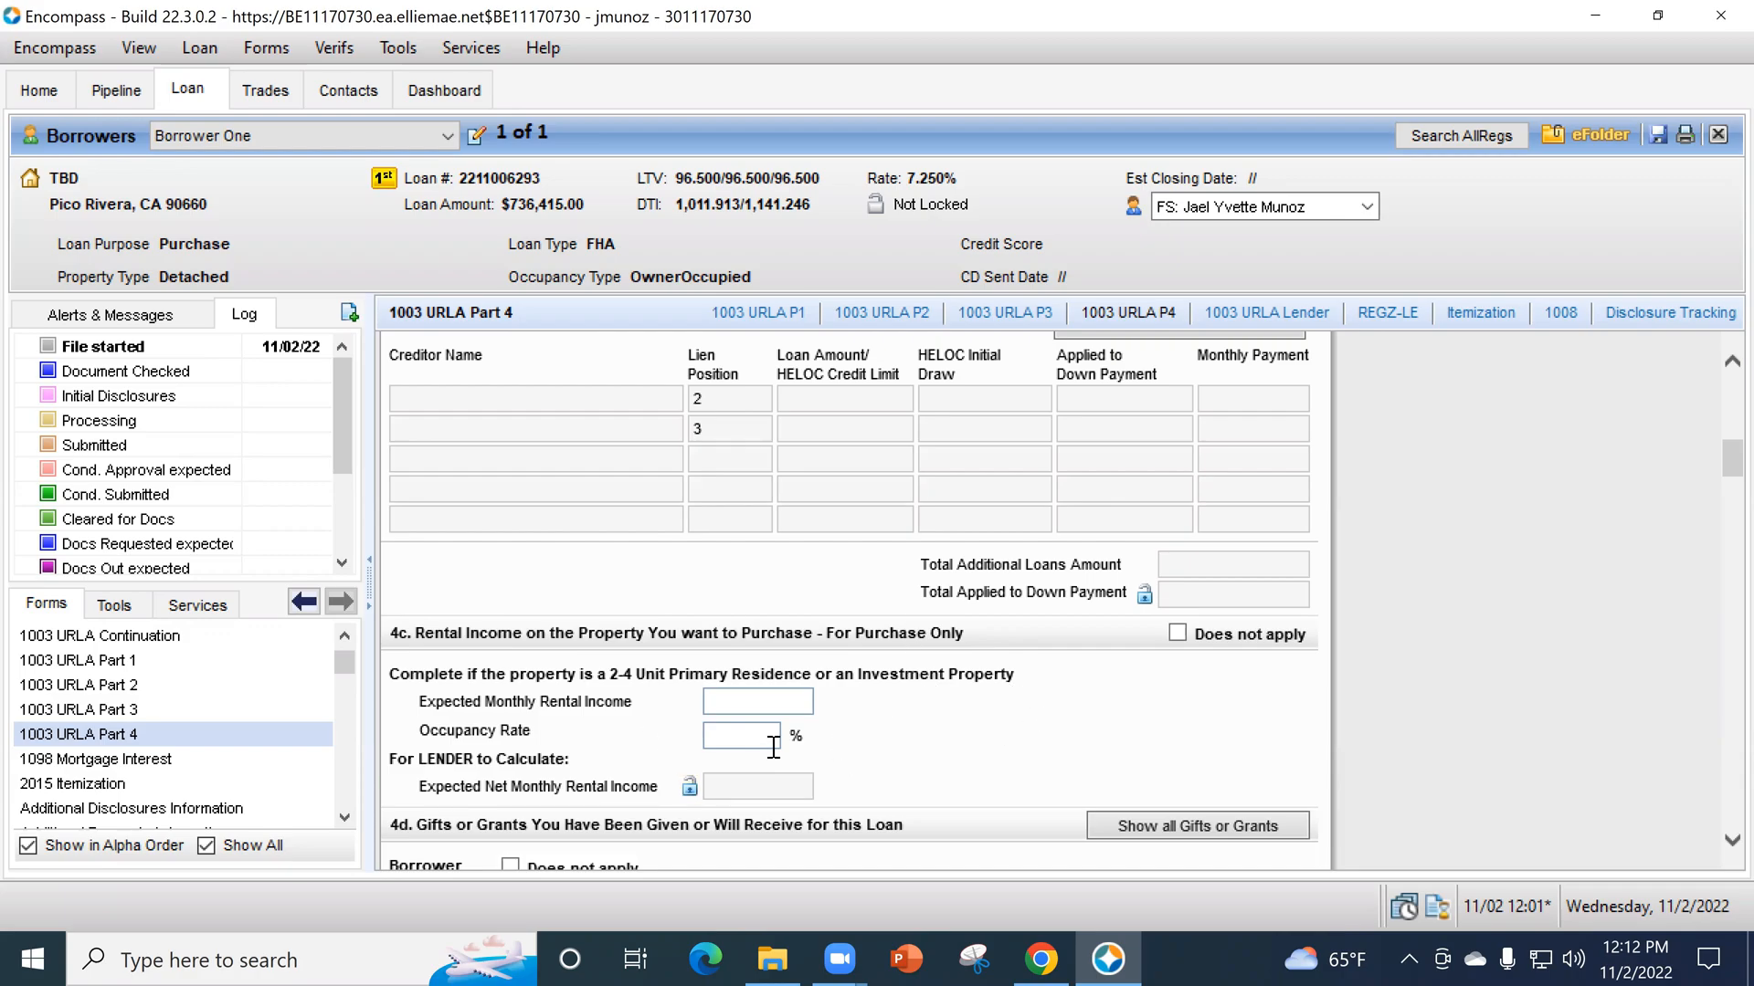
{"action": "left_click", "coordinate": [746, 703]}
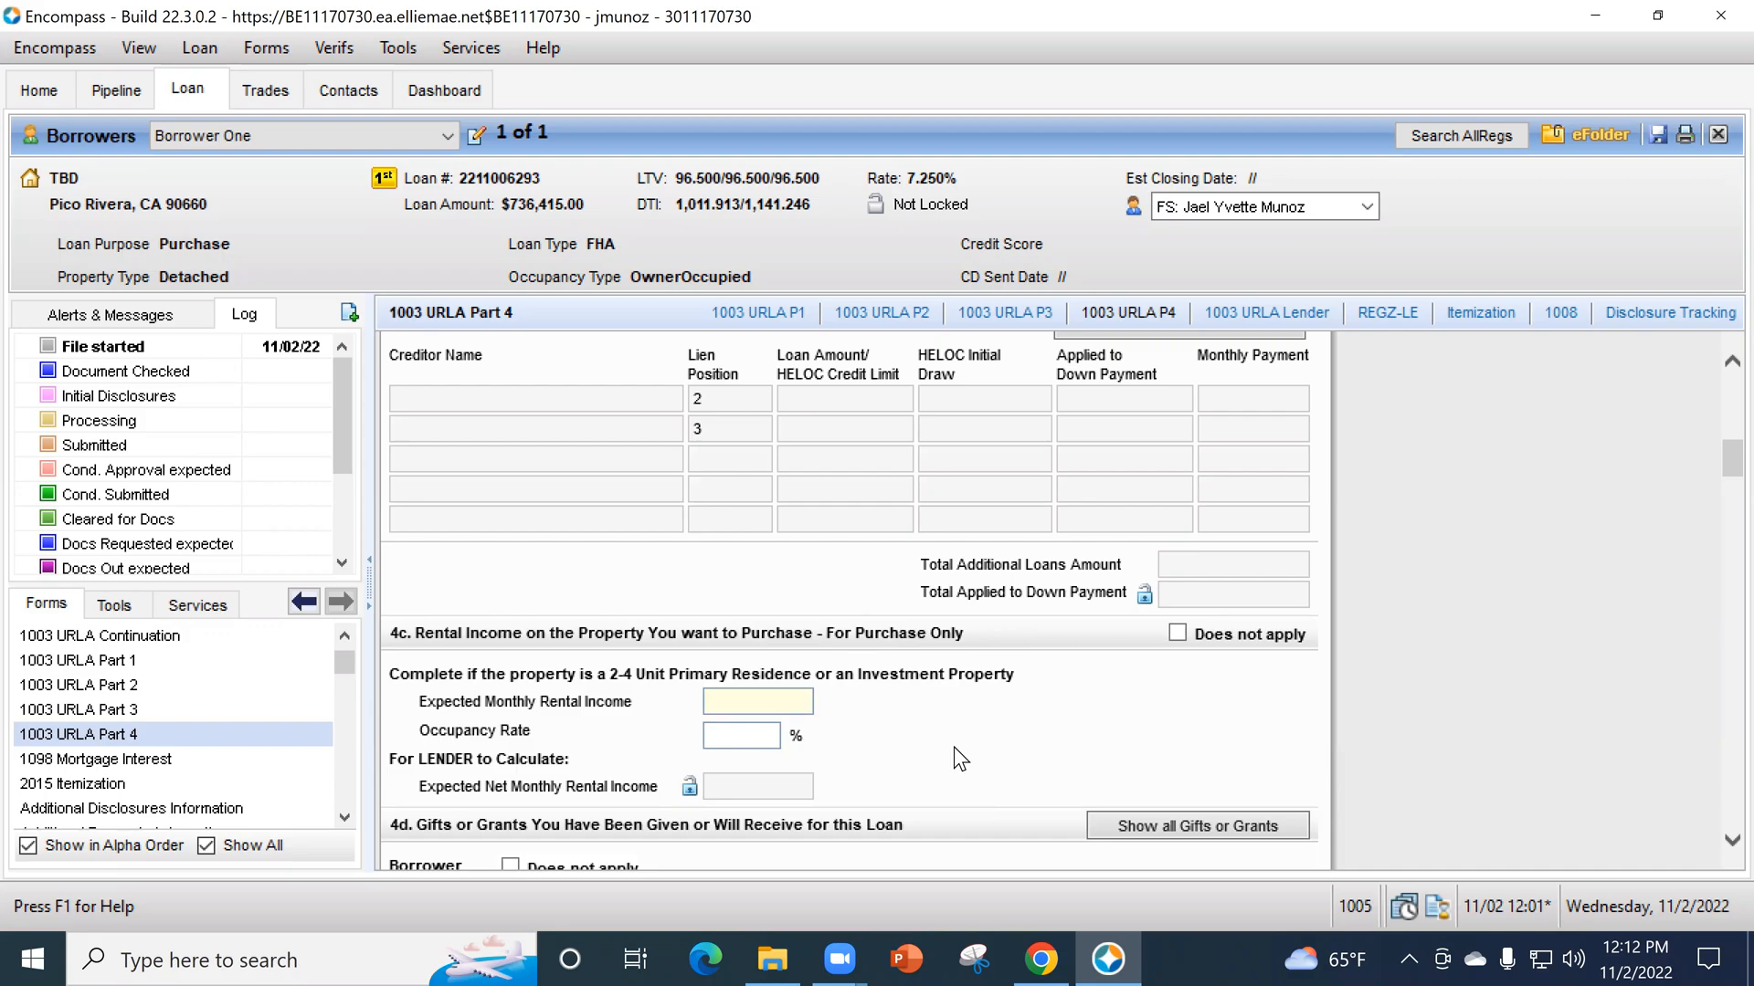
{"action": "type", "text": "3600"}
{"action": "key", "text": "Tab"}
{"action": "type", "text": "75"}
{"action": "key", "text": "Tab"}
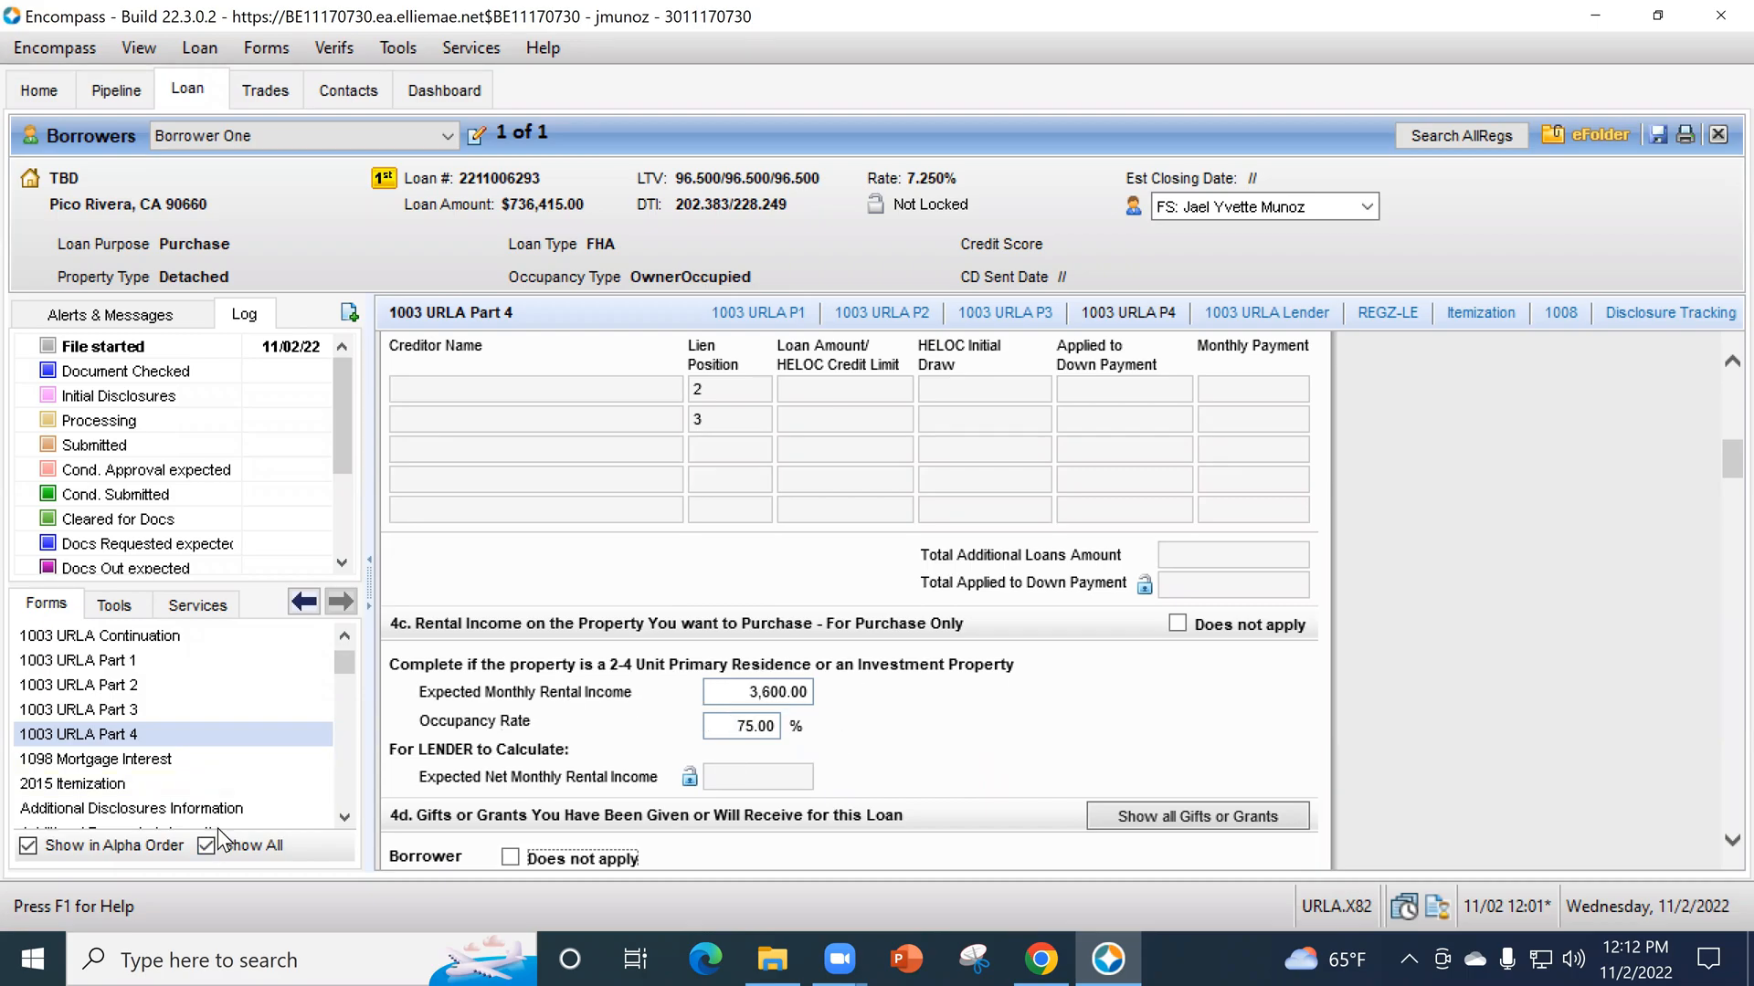
- Open Borrower Summary - Origination and check the gross rent and occupancy rate in the transaction details
{"action": "scroll", "coordinate": [238, 800], "scroll_direction": "down", "scroll_amount": 4}
{"action": "left_click", "coordinate": [228, 736]}
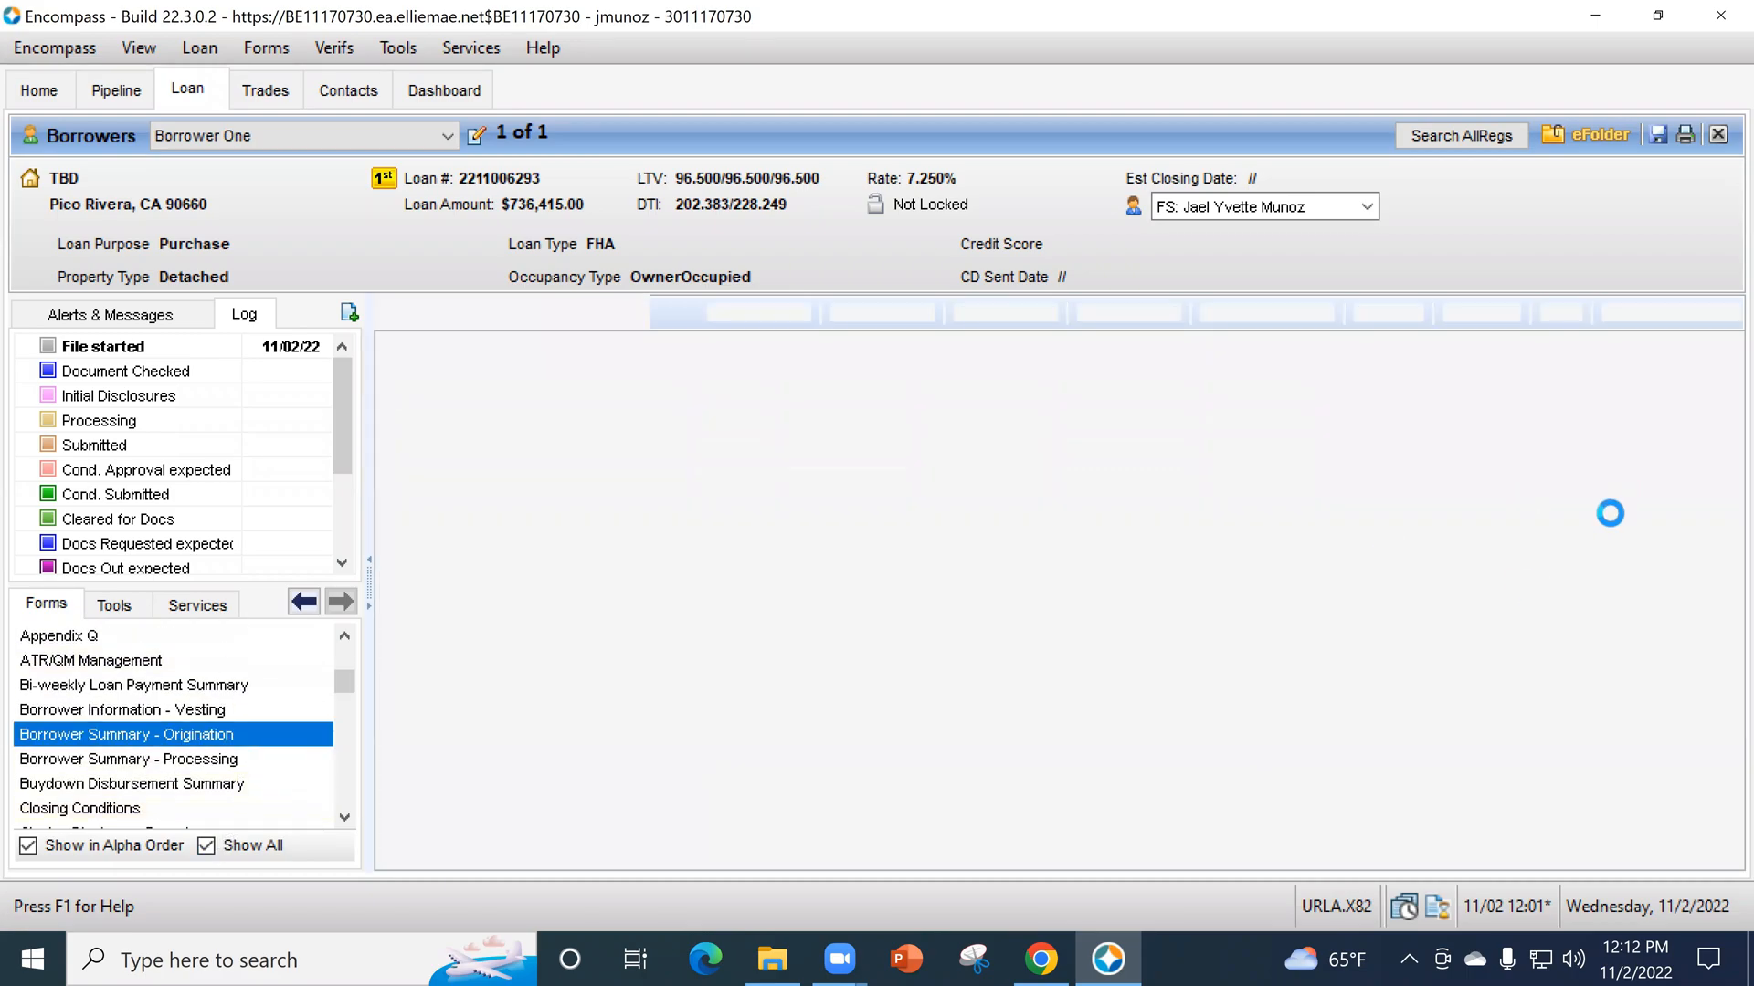
{"action": "scroll", "coordinate": [1499, 667], "scroll_direction": "down", "scroll_amount": 15}
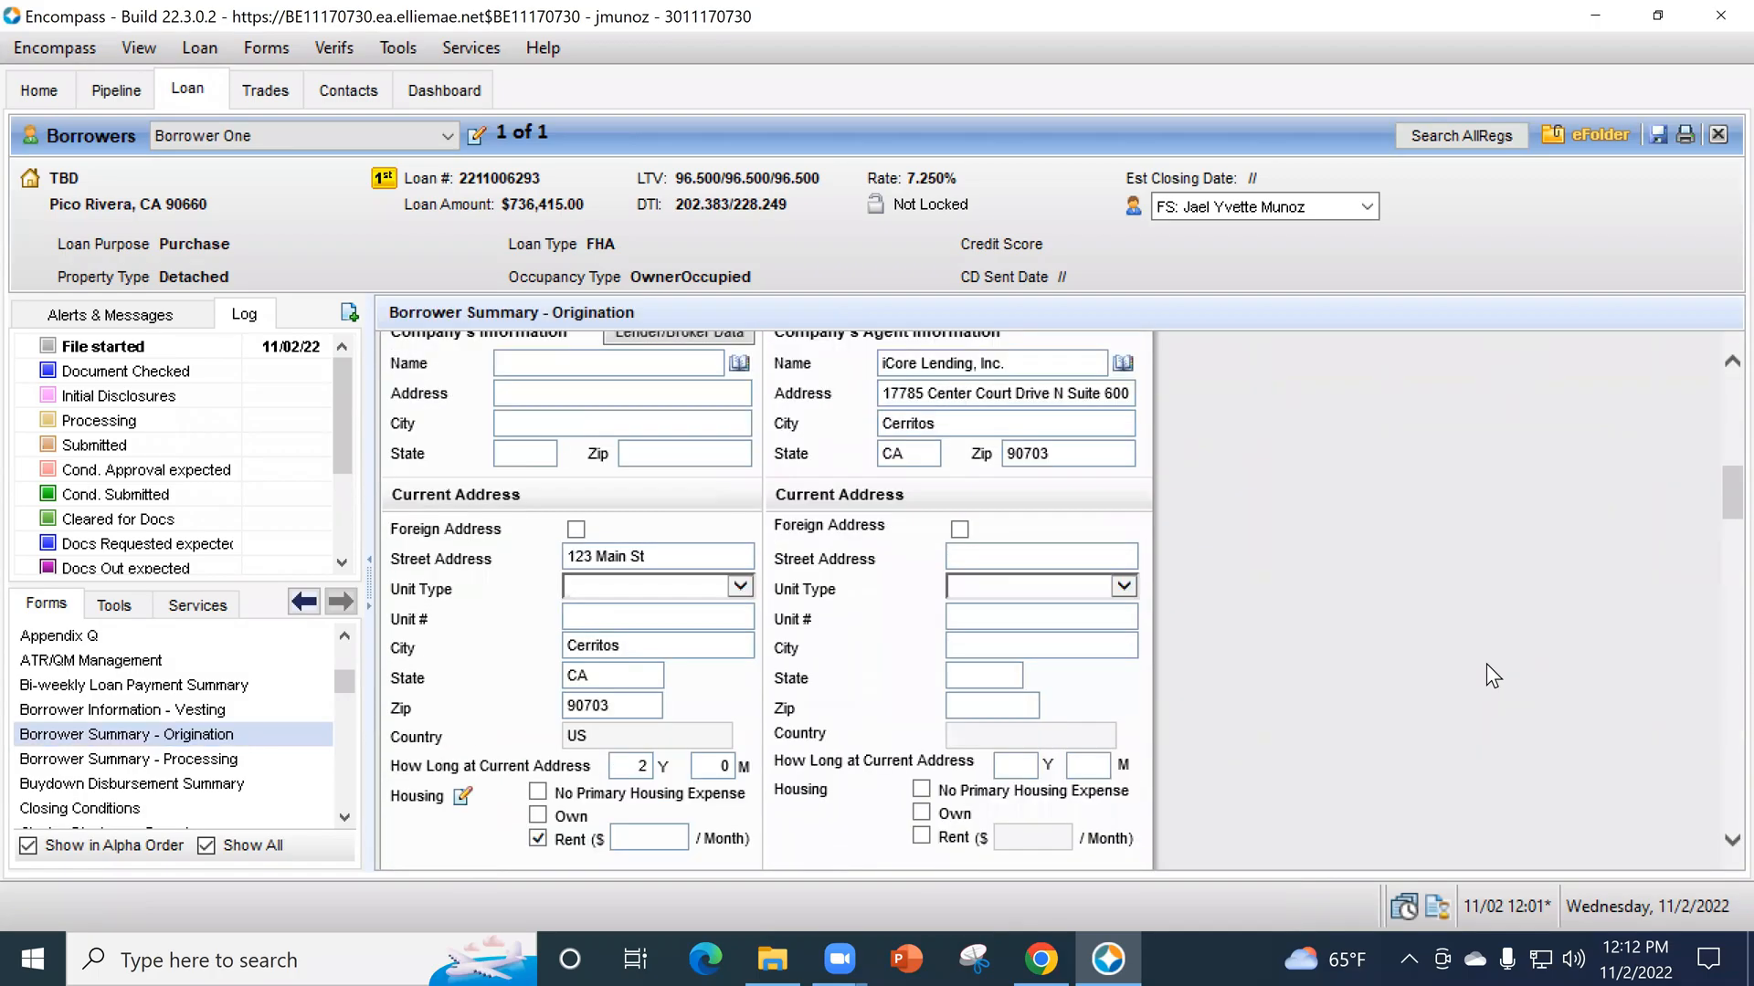
{"action": "scroll", "coordinate": [1487, 657], "scroll_direction": "down", "scroll_amount": 10}
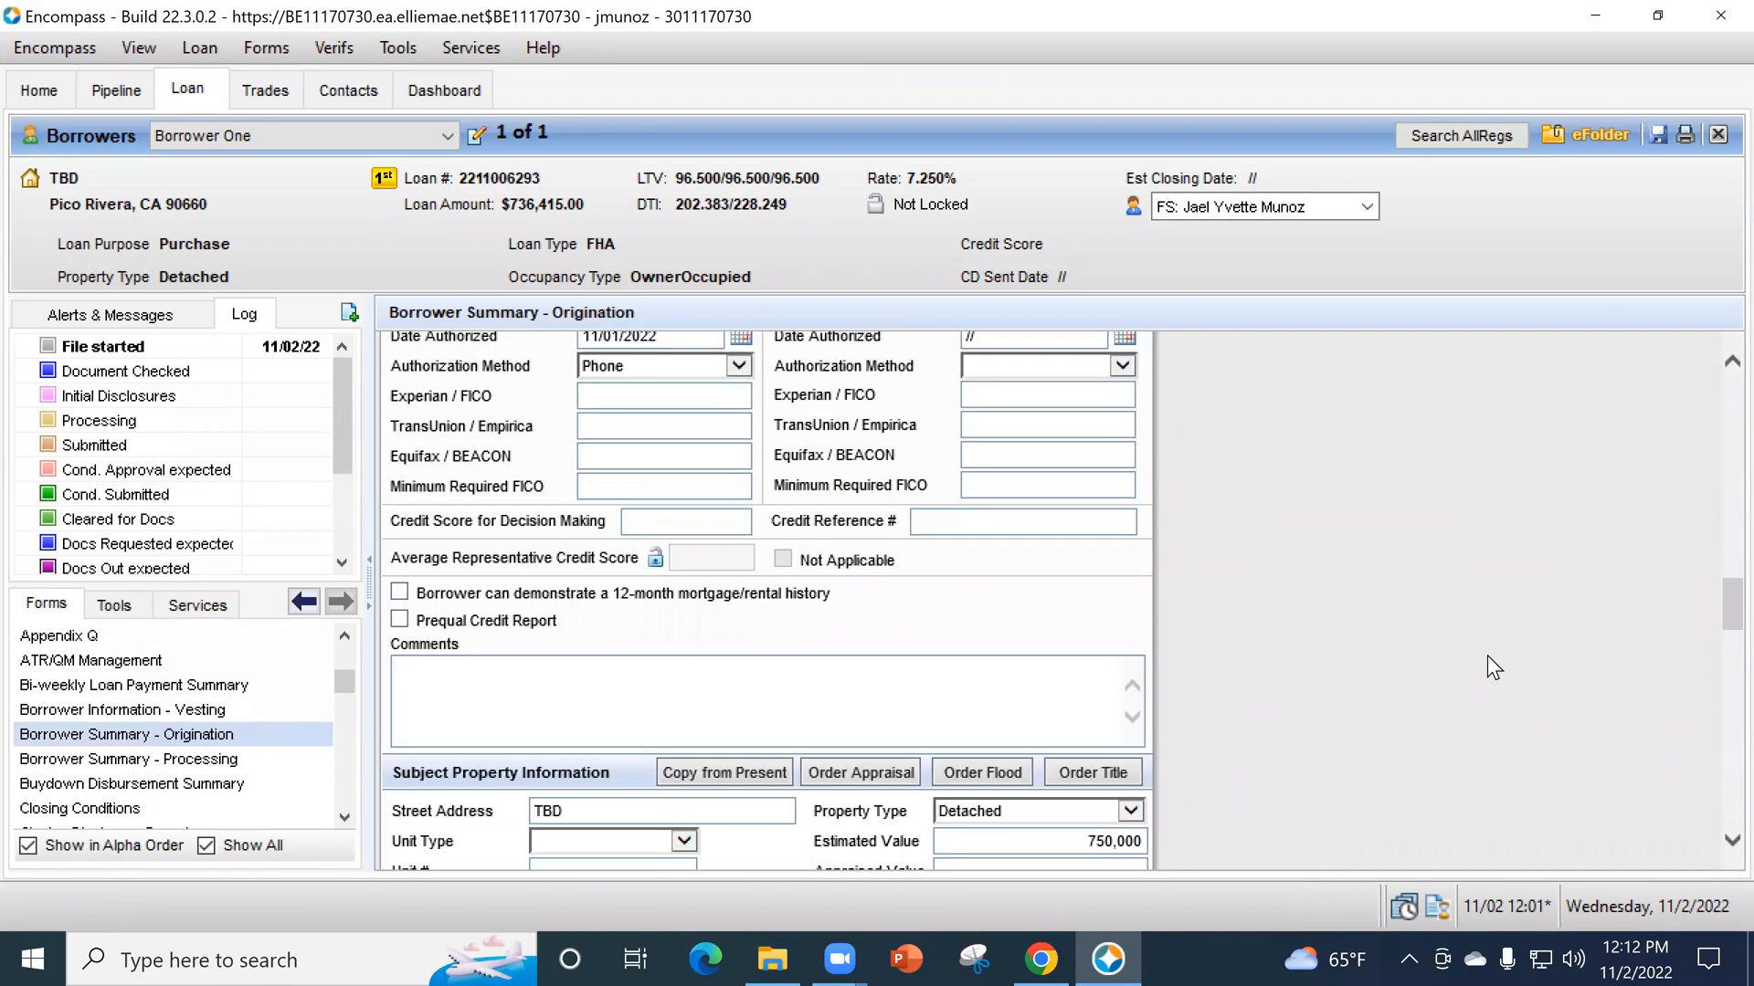
{"action": "scroll", "coordinate": [1315, 653], "scroll_direction": "down", "scroll_amount": 10}
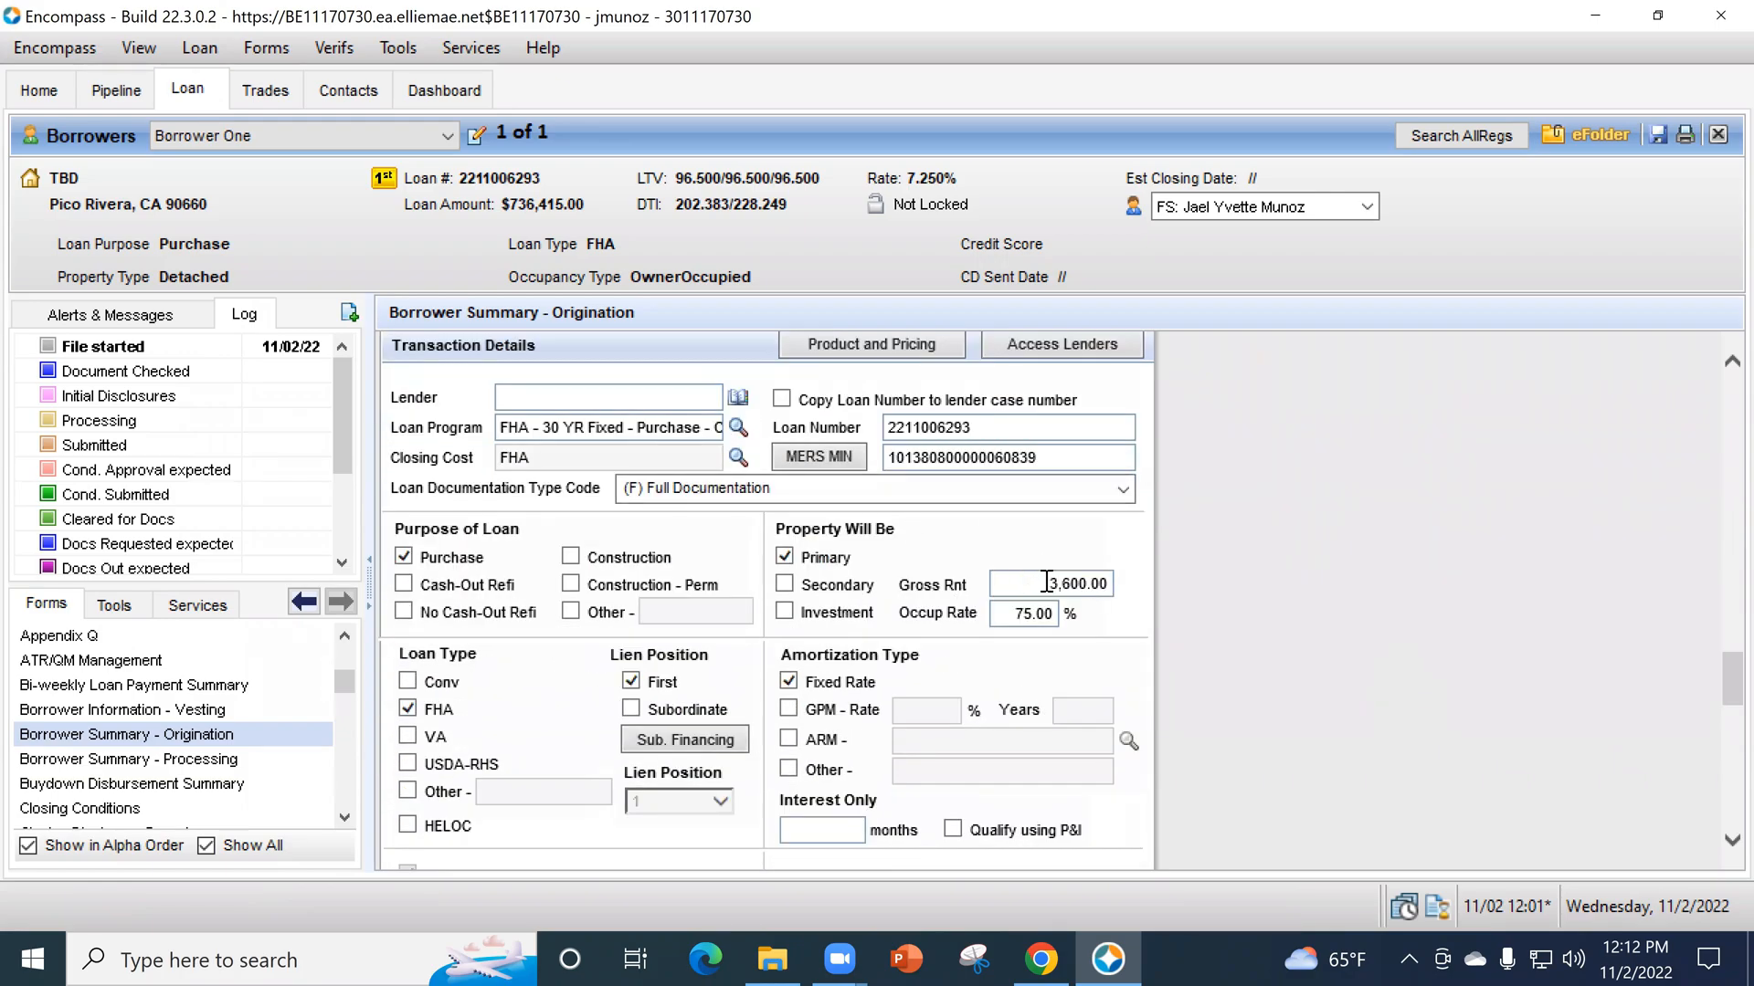
- Return to 1003 URLA Part 4 and mark sections 4b (other new mortgage loans) and 4c (rental income) as Does not apply
{"action": "scroll", "coordinate": [148, 718], "scroll_direction": "up", "scroll_amount": 5}
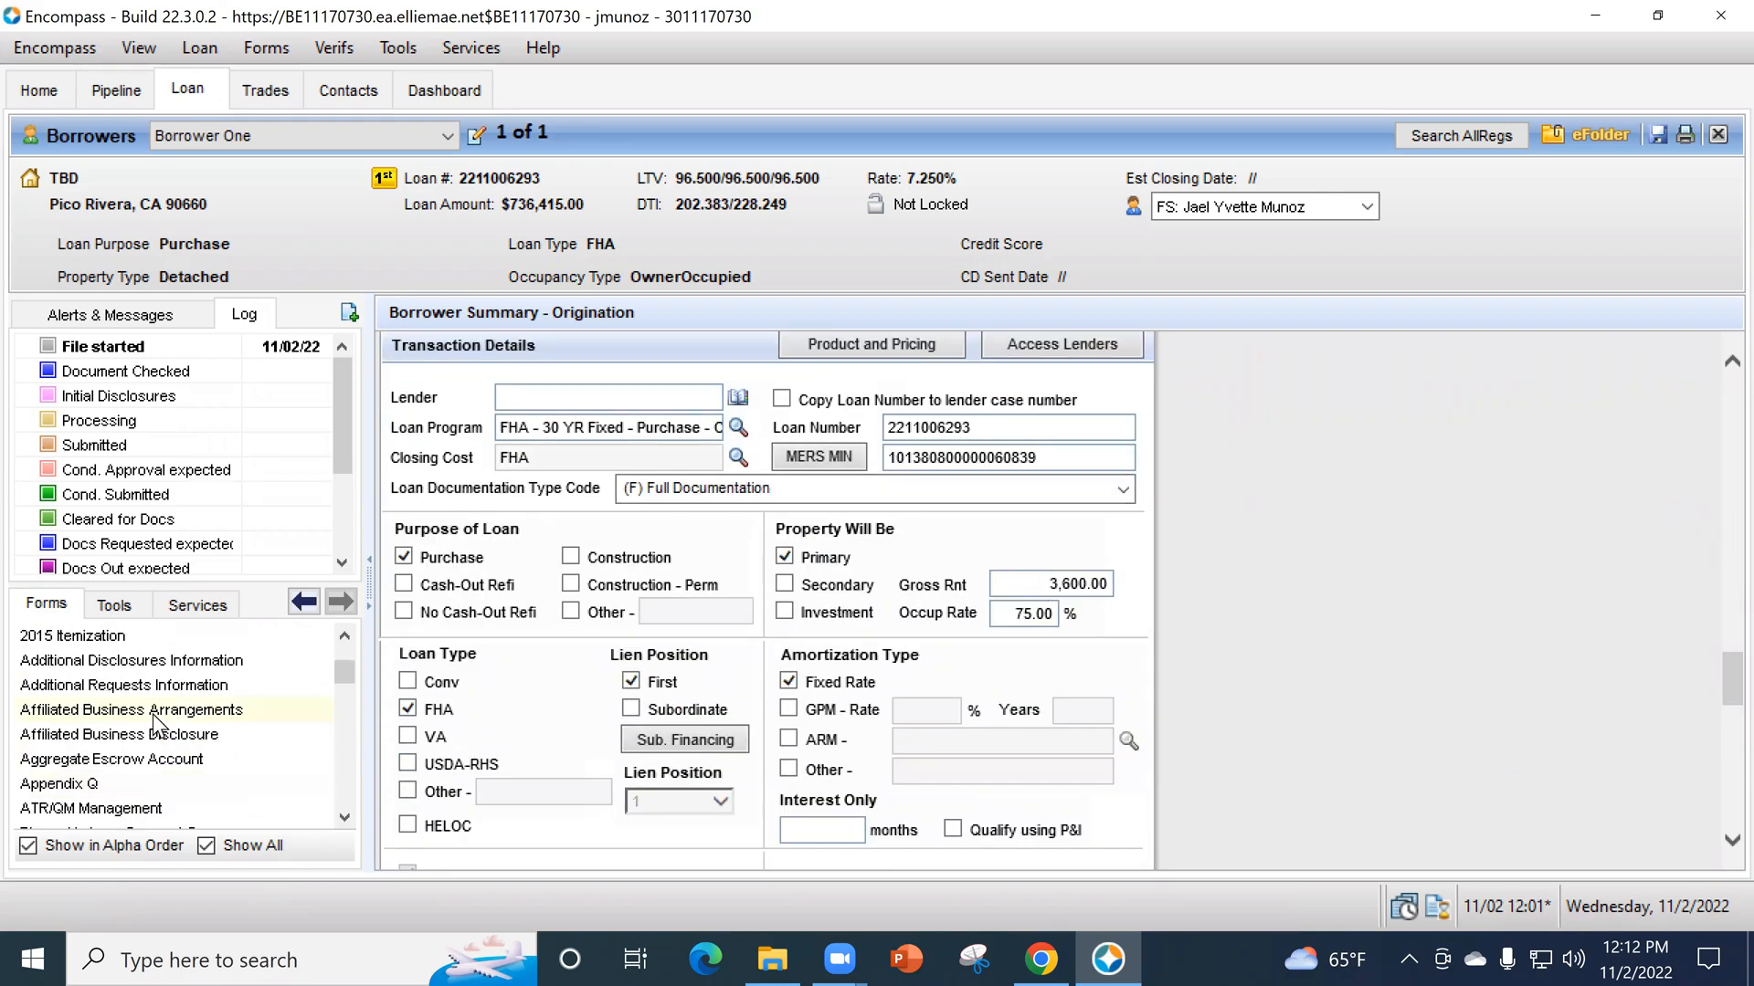
{"action": "left_click", "coordinate": [110, 734]}
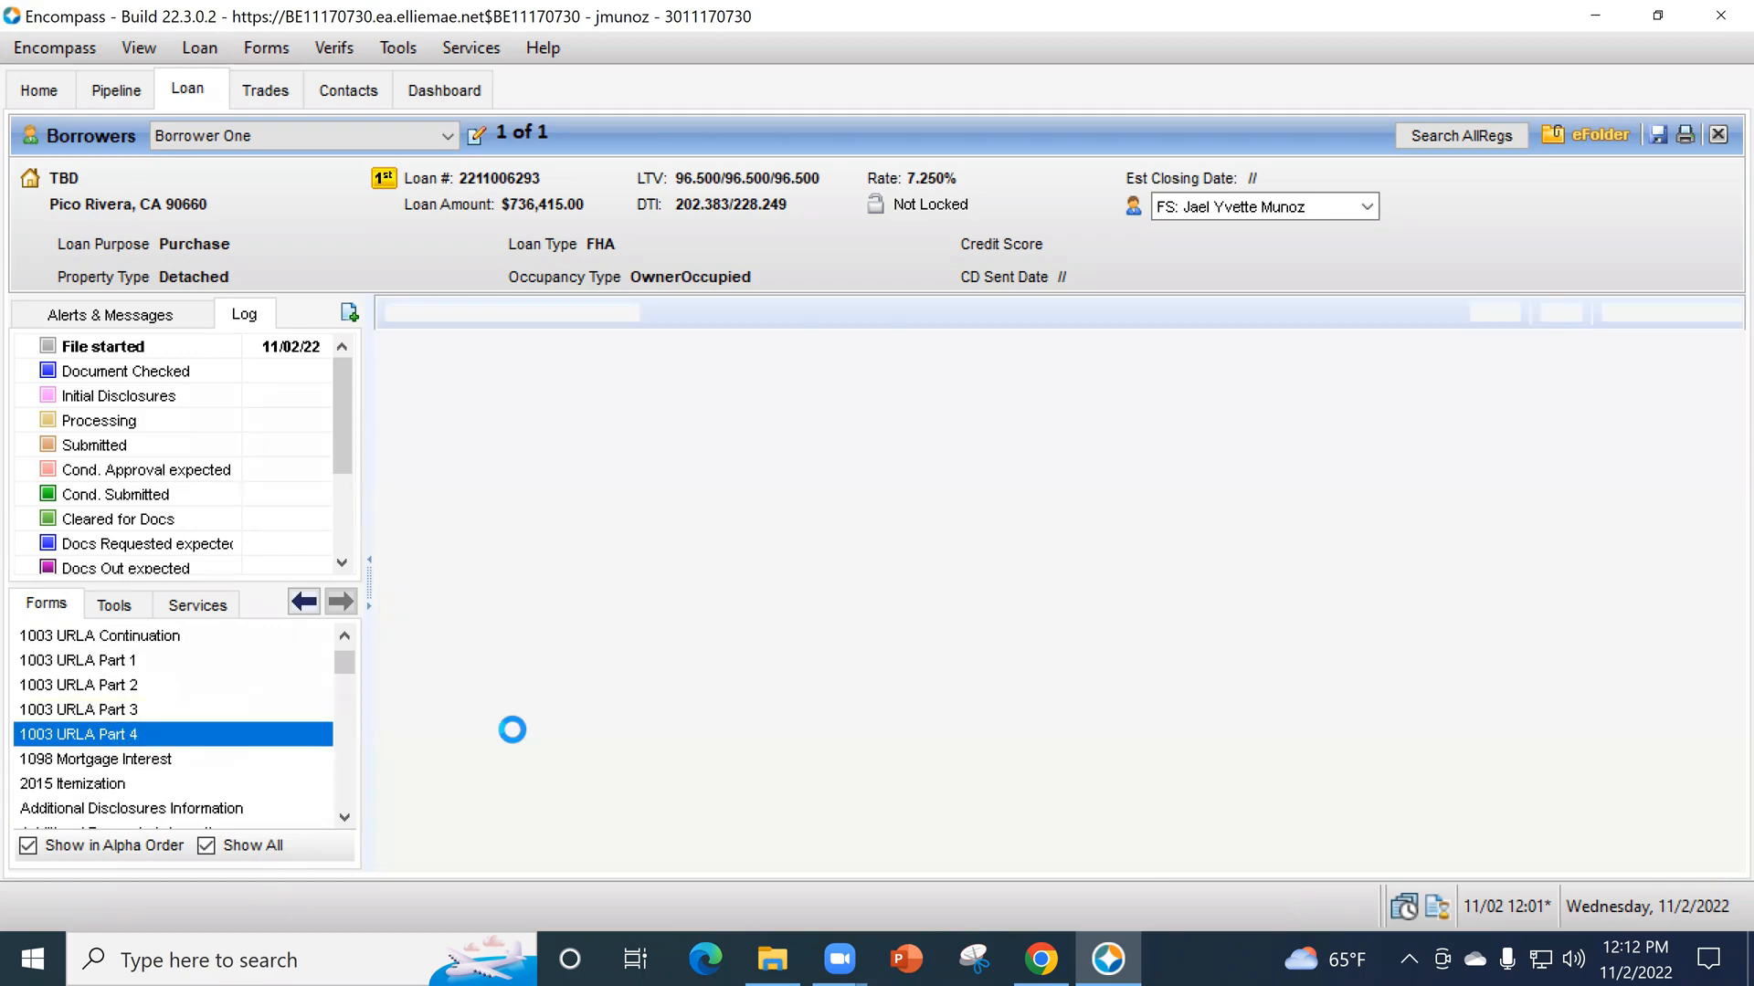
{"action": "scroll", "coordinate": [1421, 720], "scroll_direction": "down", "scroll_amount": 10}
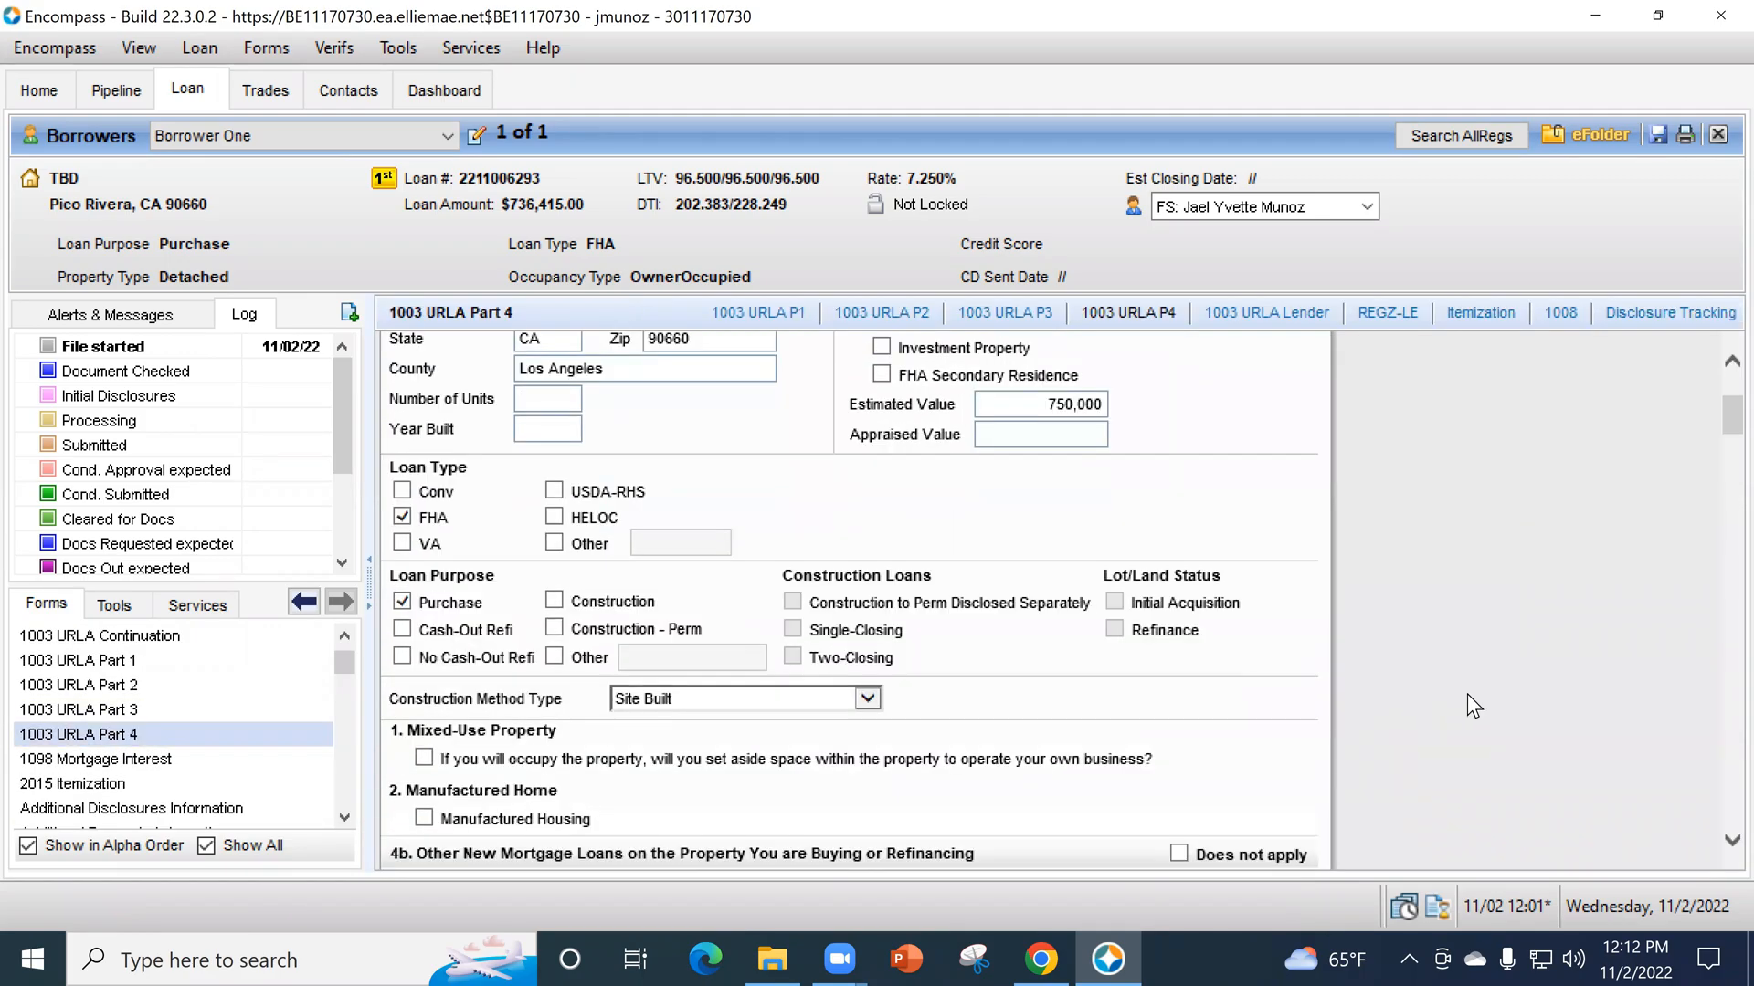
{"action": "scroll", "coordinate": [1540, 636], "scroll_direction": "down", "scroll_amount": 1}
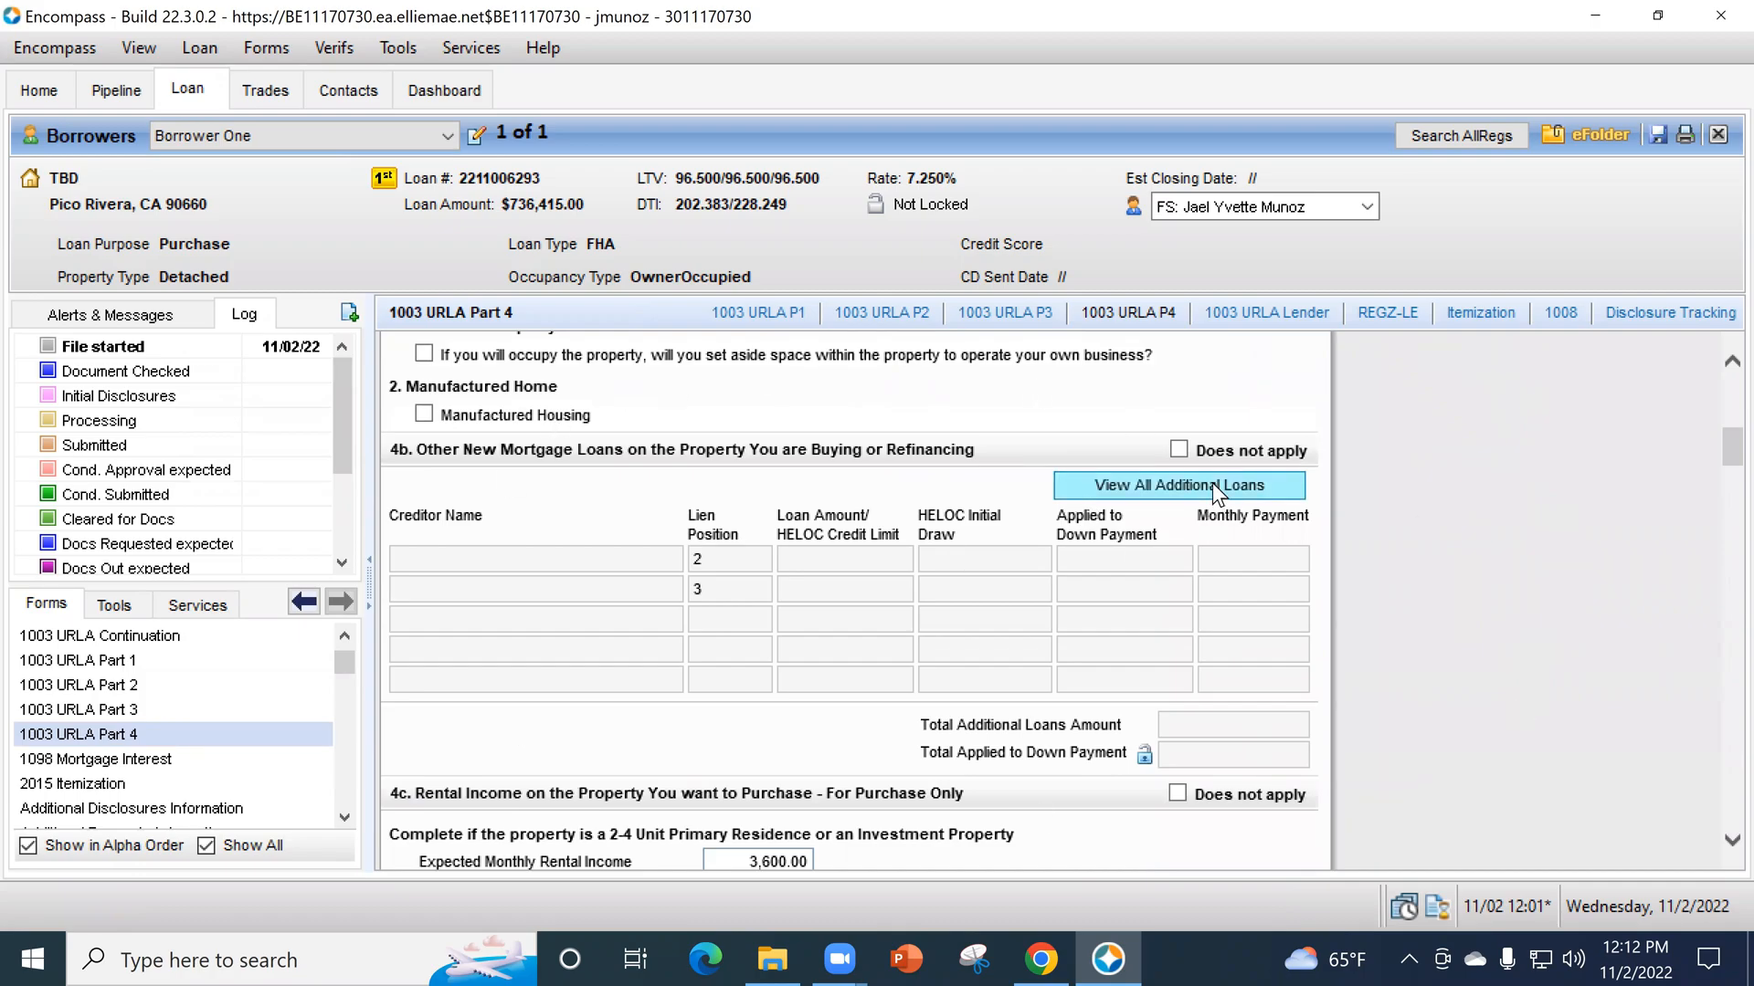
{"action": "left_click", "coordinate": [1178, 449]}
{"action": "scroll", "coordinate": [1507, 555], "scroll_direction": "down", "scroll_amount": 2}
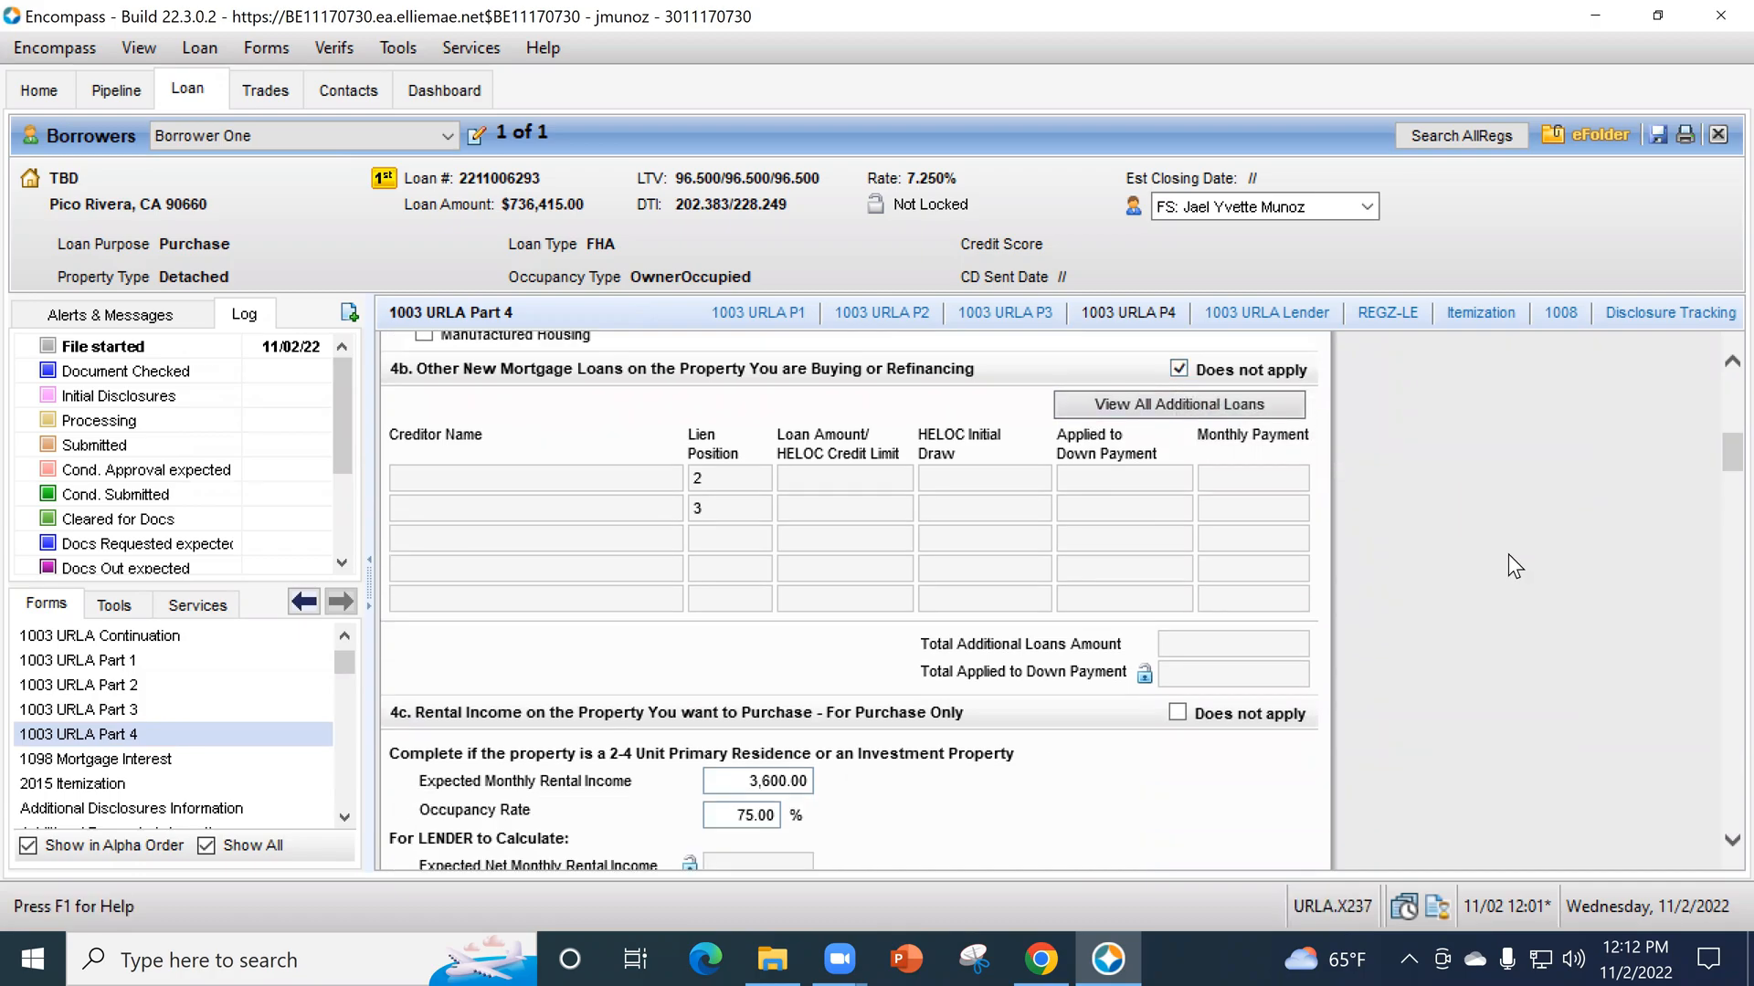
{"action": "left_click", "coordinate": [1178, 634]}
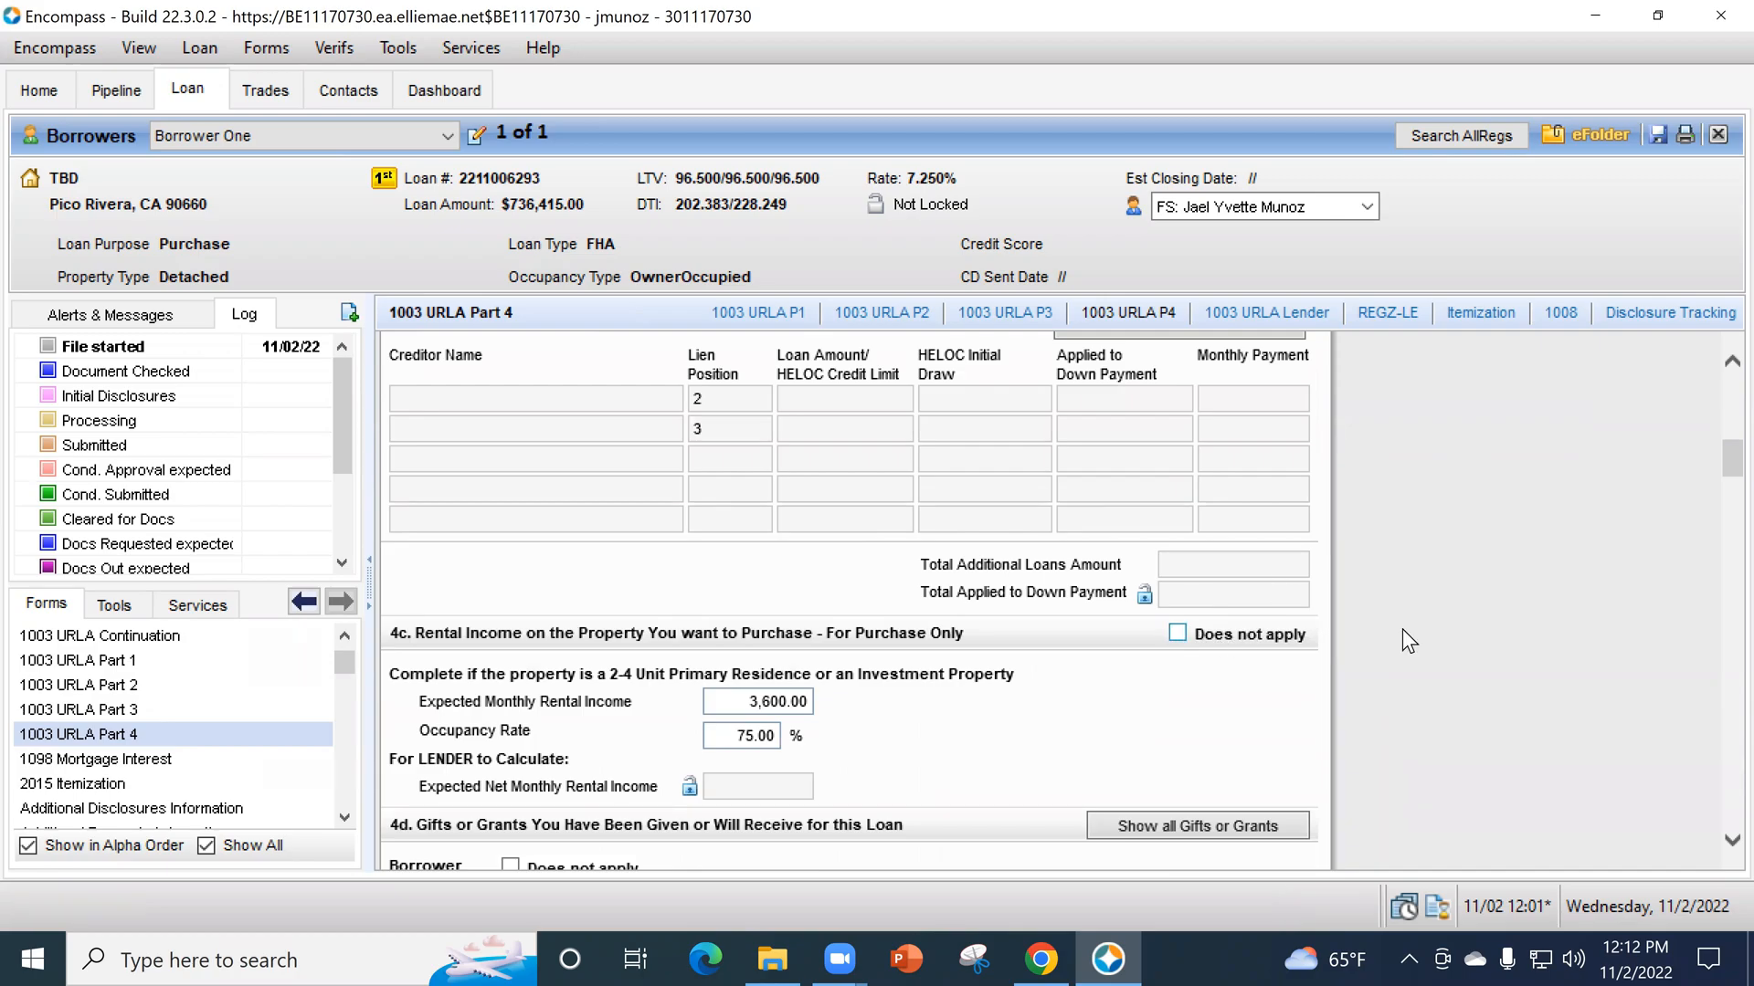
- View the gifts and grants section 4d, and compare it with the assets in sections 2a and 2b of 1003 URLA Part 3
{"action": "scroll", "coordinate": [1460, 634], "scroll_direction": "down", "scroll_amount": 4}
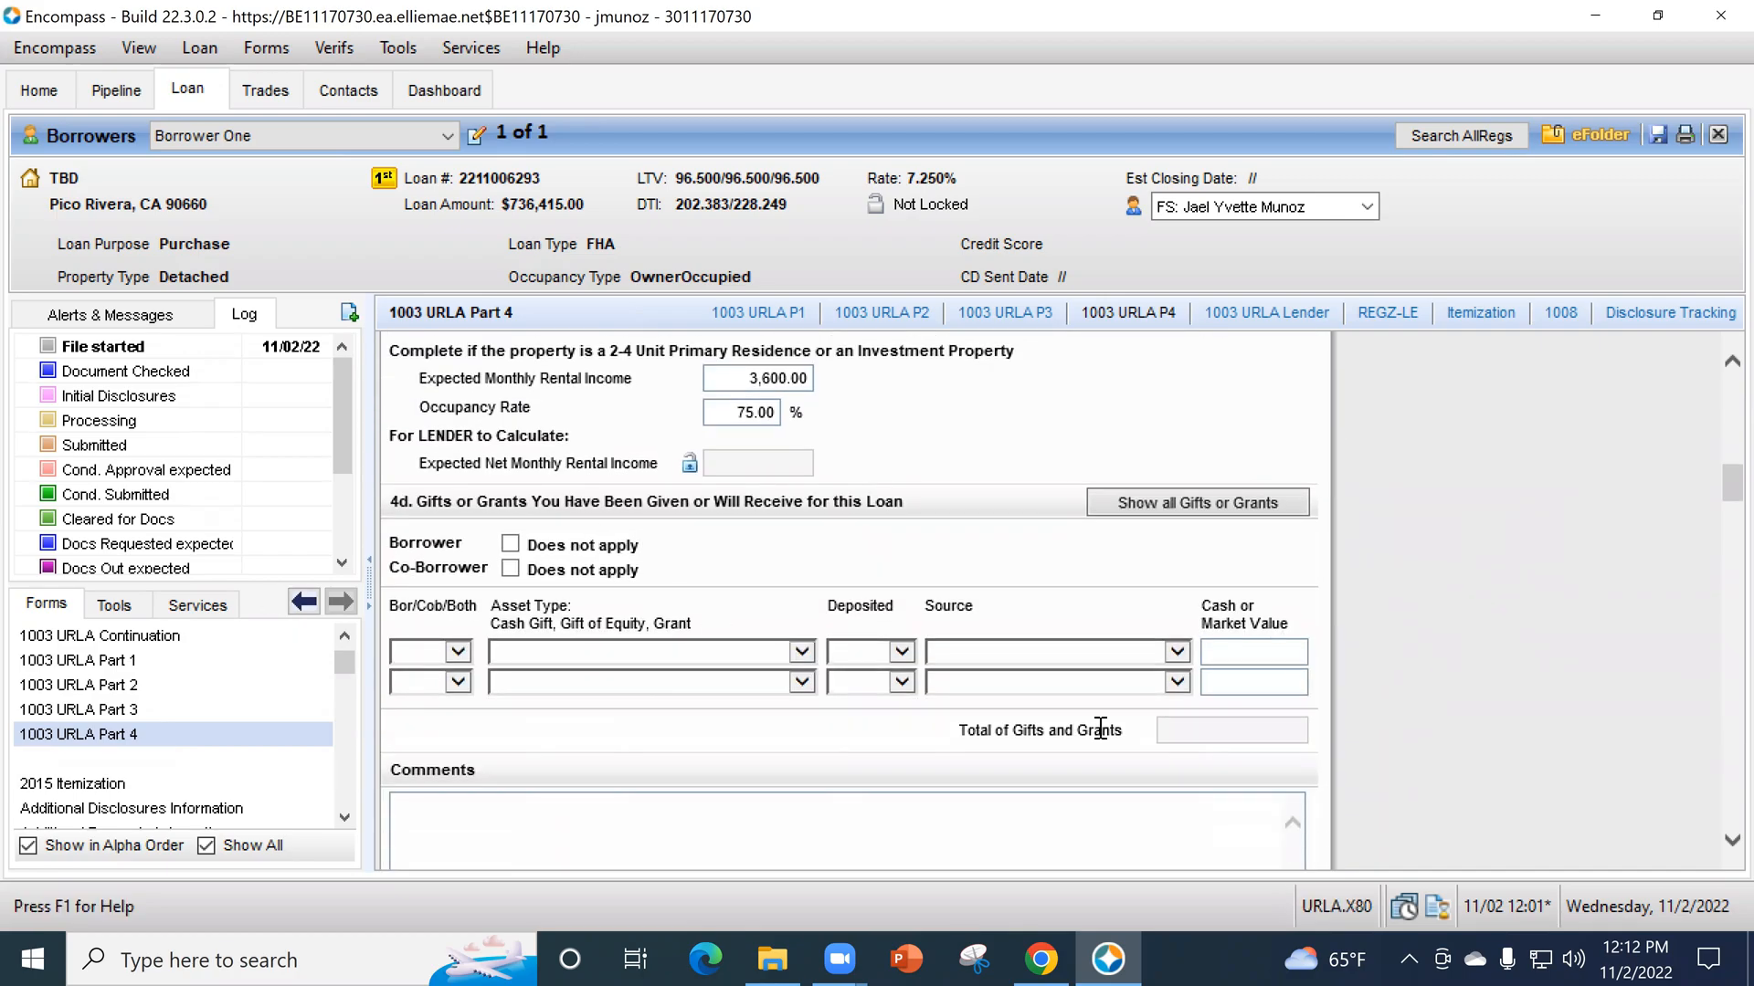
{"action": "left_click", "coordinate": [1119, 817]}
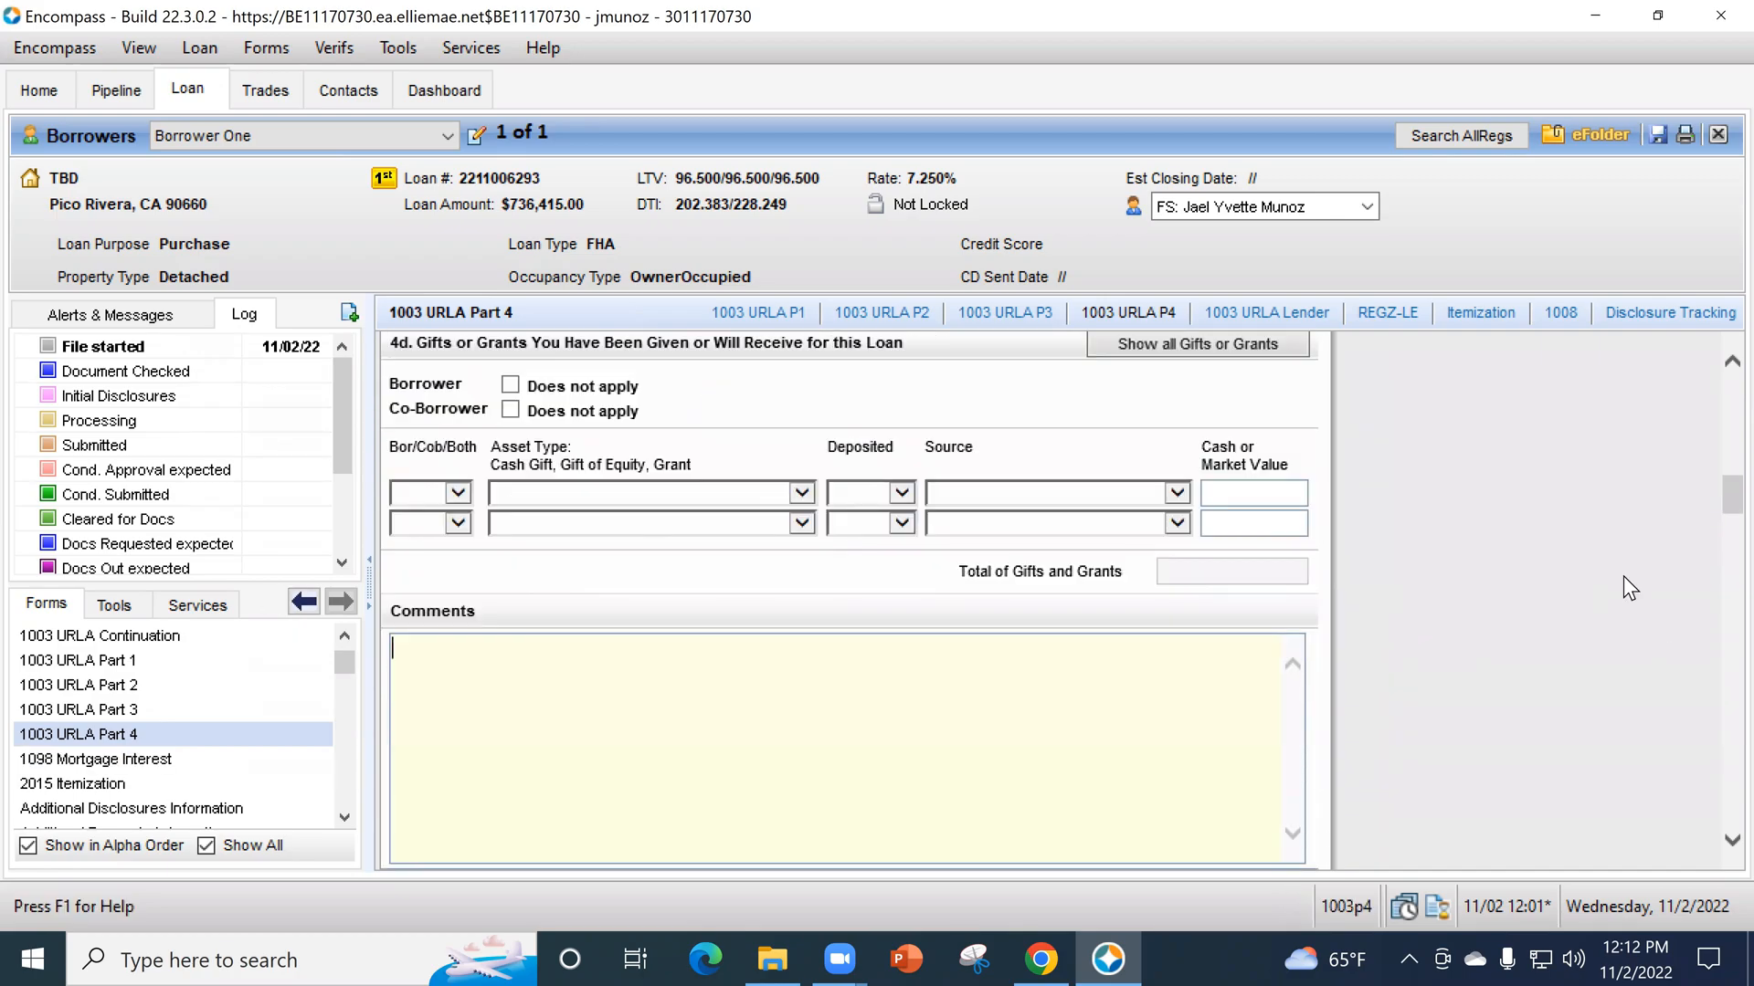
{"action": "left_click", "coordinate": [195, 718]}
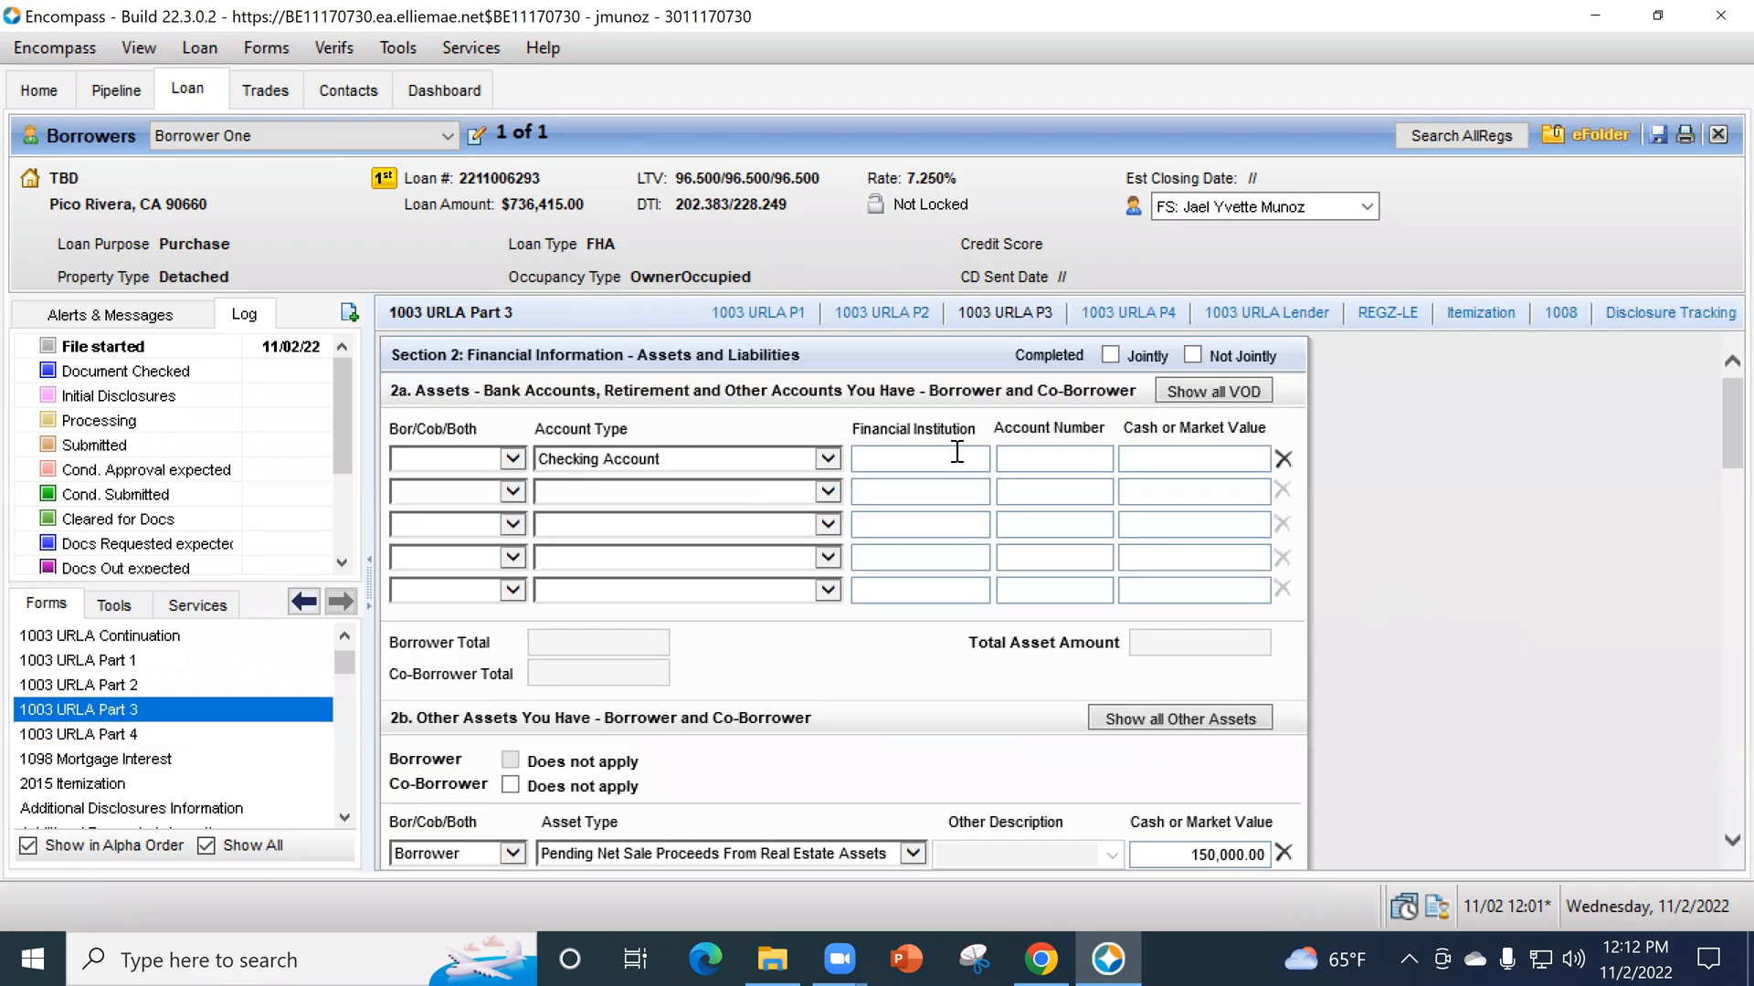
{"action": "scroll", "coordinate": [944, 528], "scroll_direction": "down", "scroll_amount": 1}
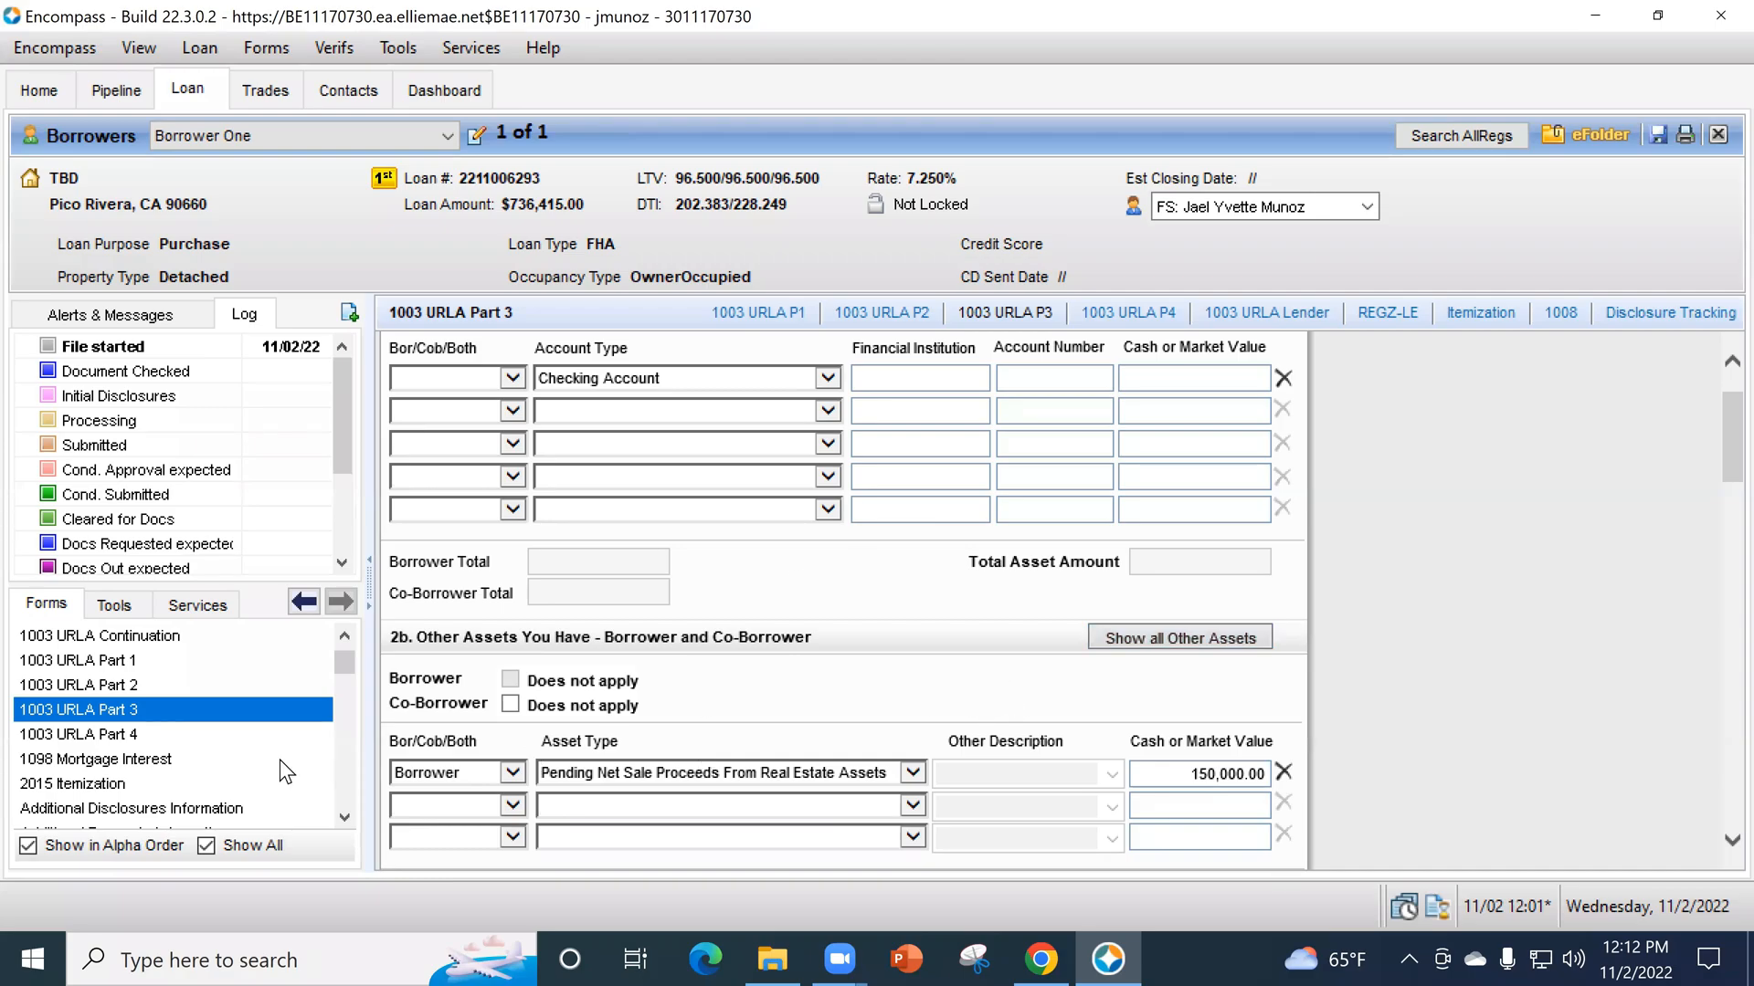
- Return to 1003 URLA Part 4 and start a Gift of Cash entry for the Borrower in section 4d
{"action": "left_click", "coordinate": [230, 735]}
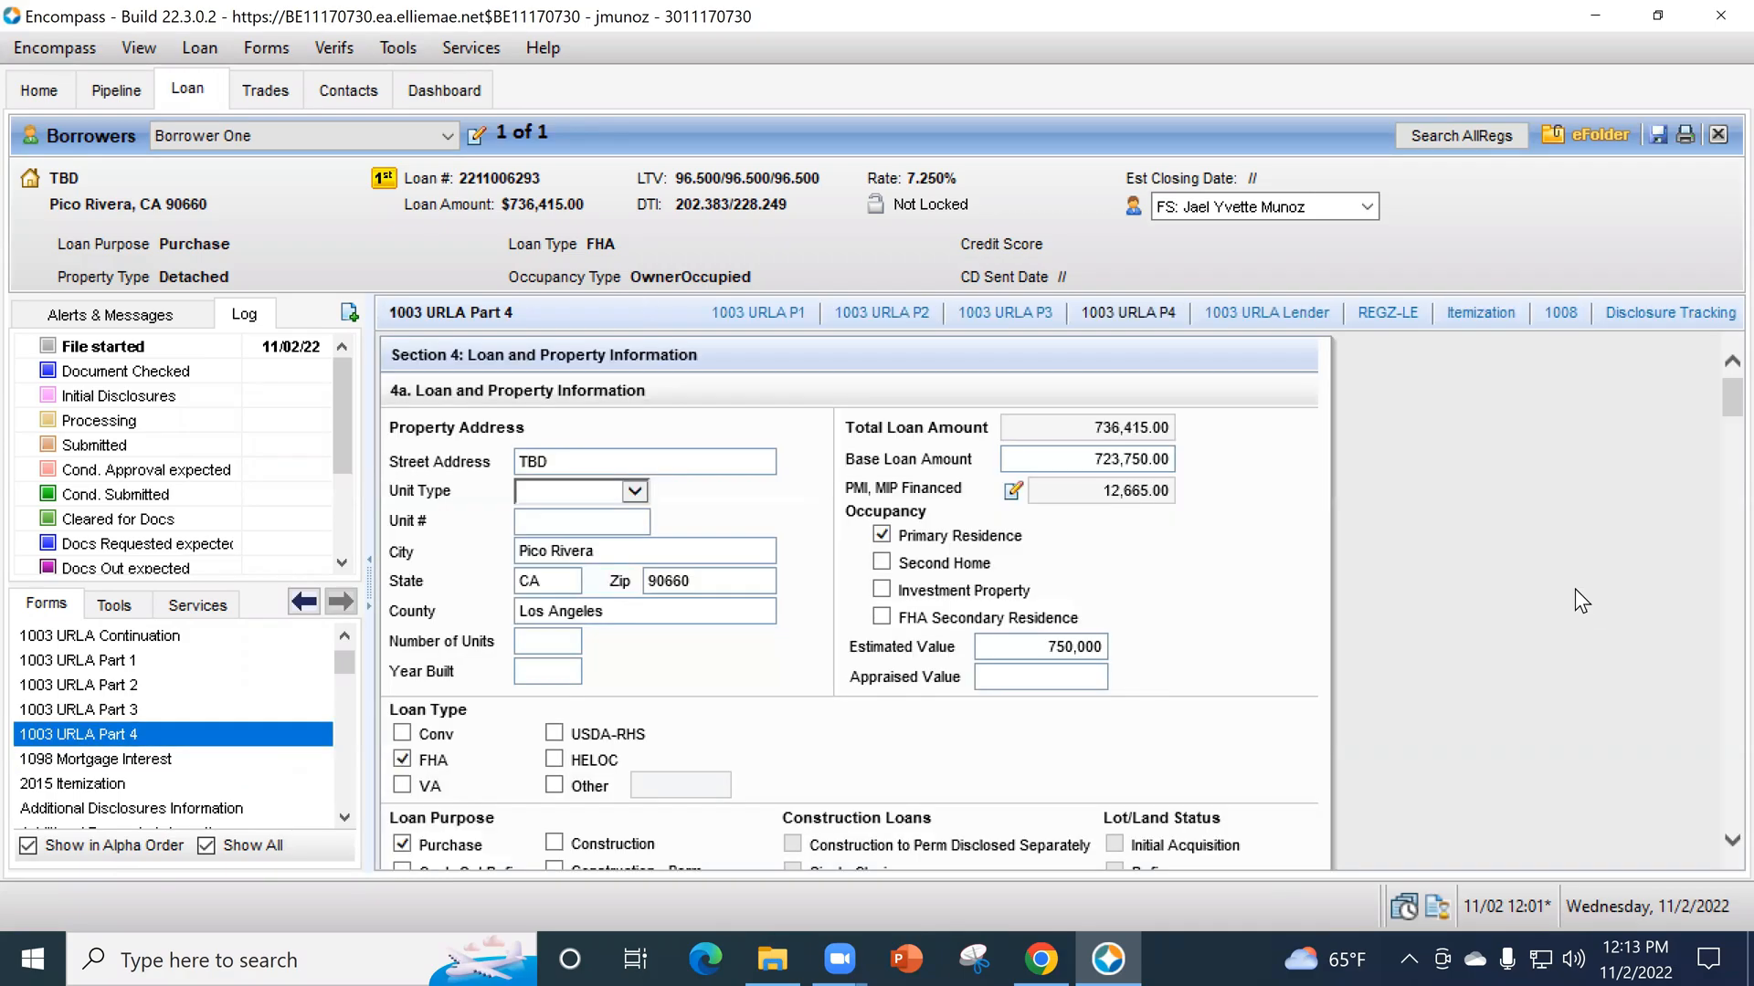
{"action": "scroll", "coordinate": [1565, 622], "scroll_direction": "down", "scroll_amount": 3}
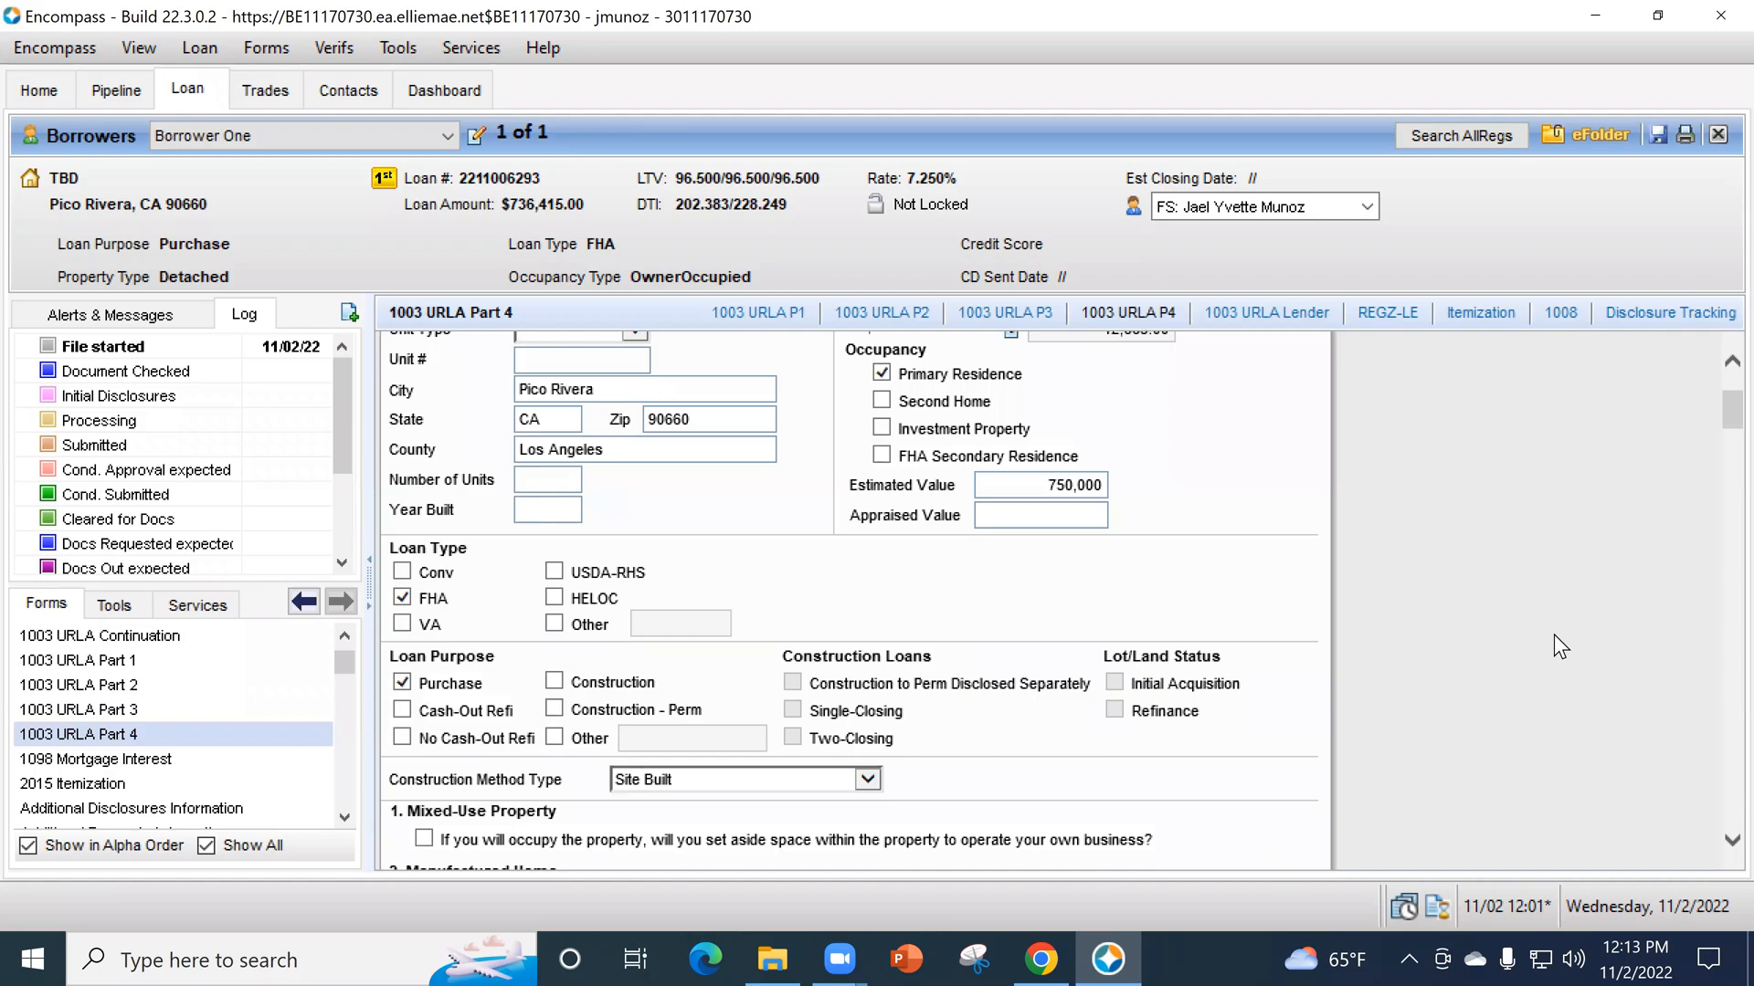
{"action": "scroll", "coordinate": [1553, 634], "scroll_direction": "down", "scroll_amount": 1}
{"action": "scroll", "coordinate": [1555, 630], "scroll_direction": "down", "scroll_amount": 8}
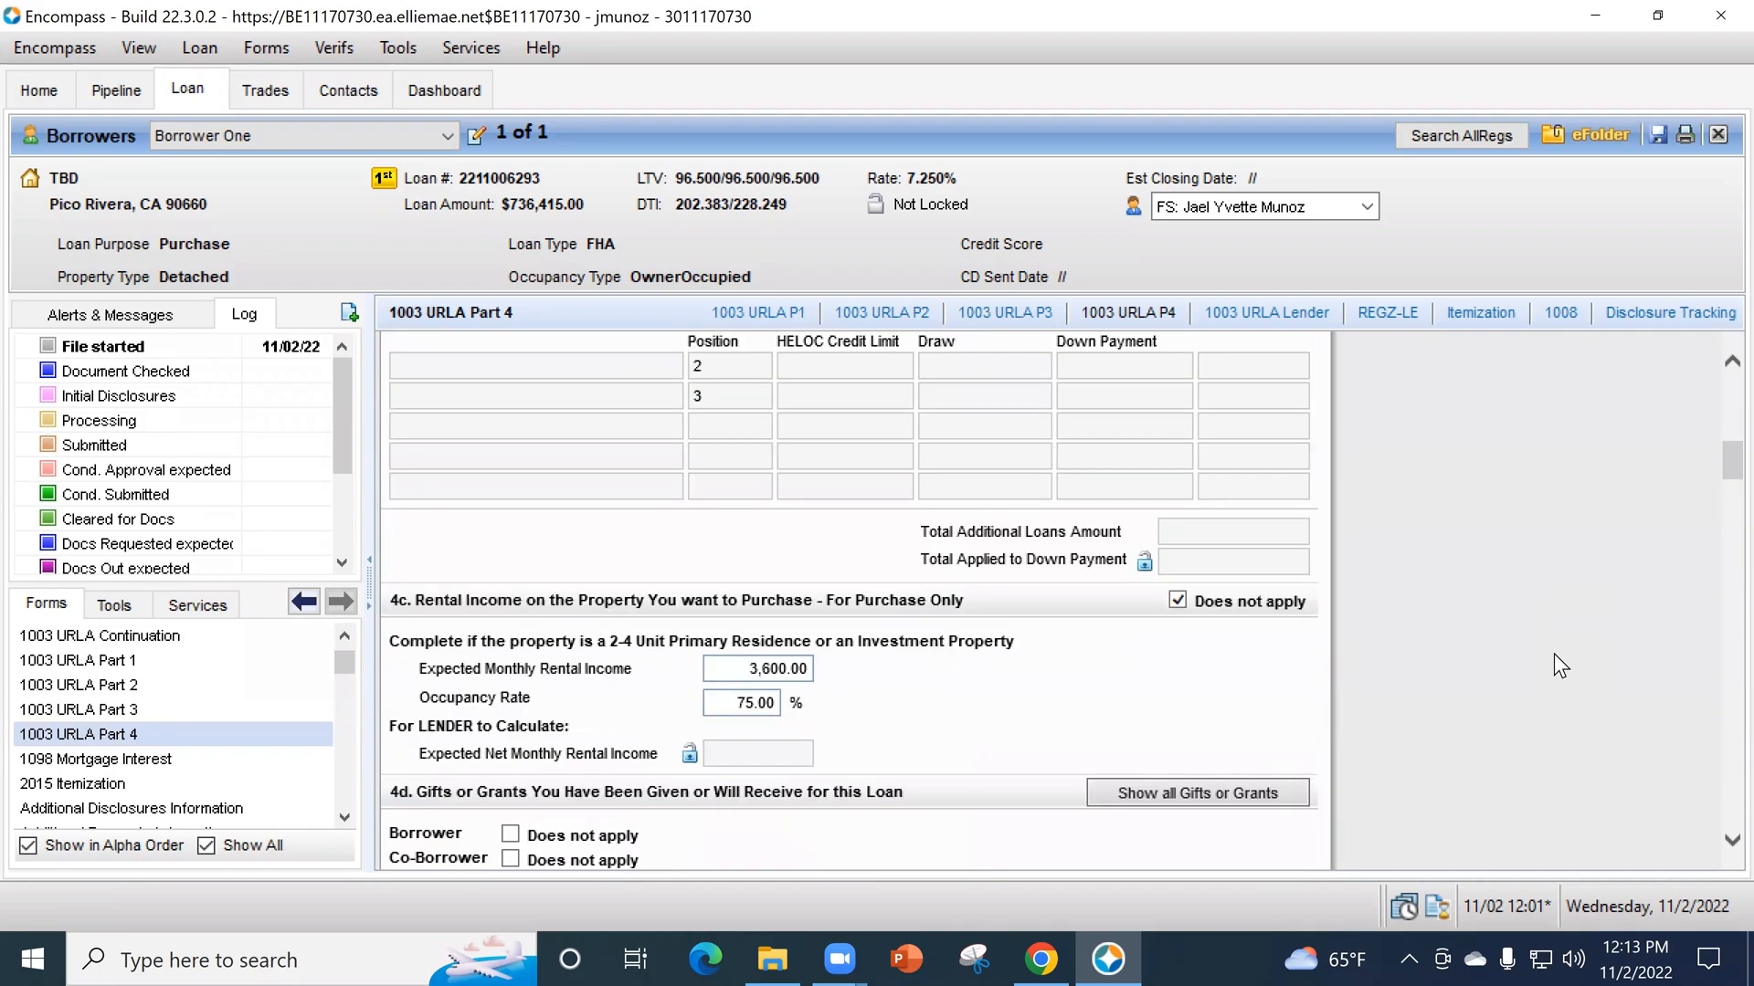
{"action": "scroll", "coordinate": [1562, 659], "scroll_direction": "down", "scroll_amount": 3}
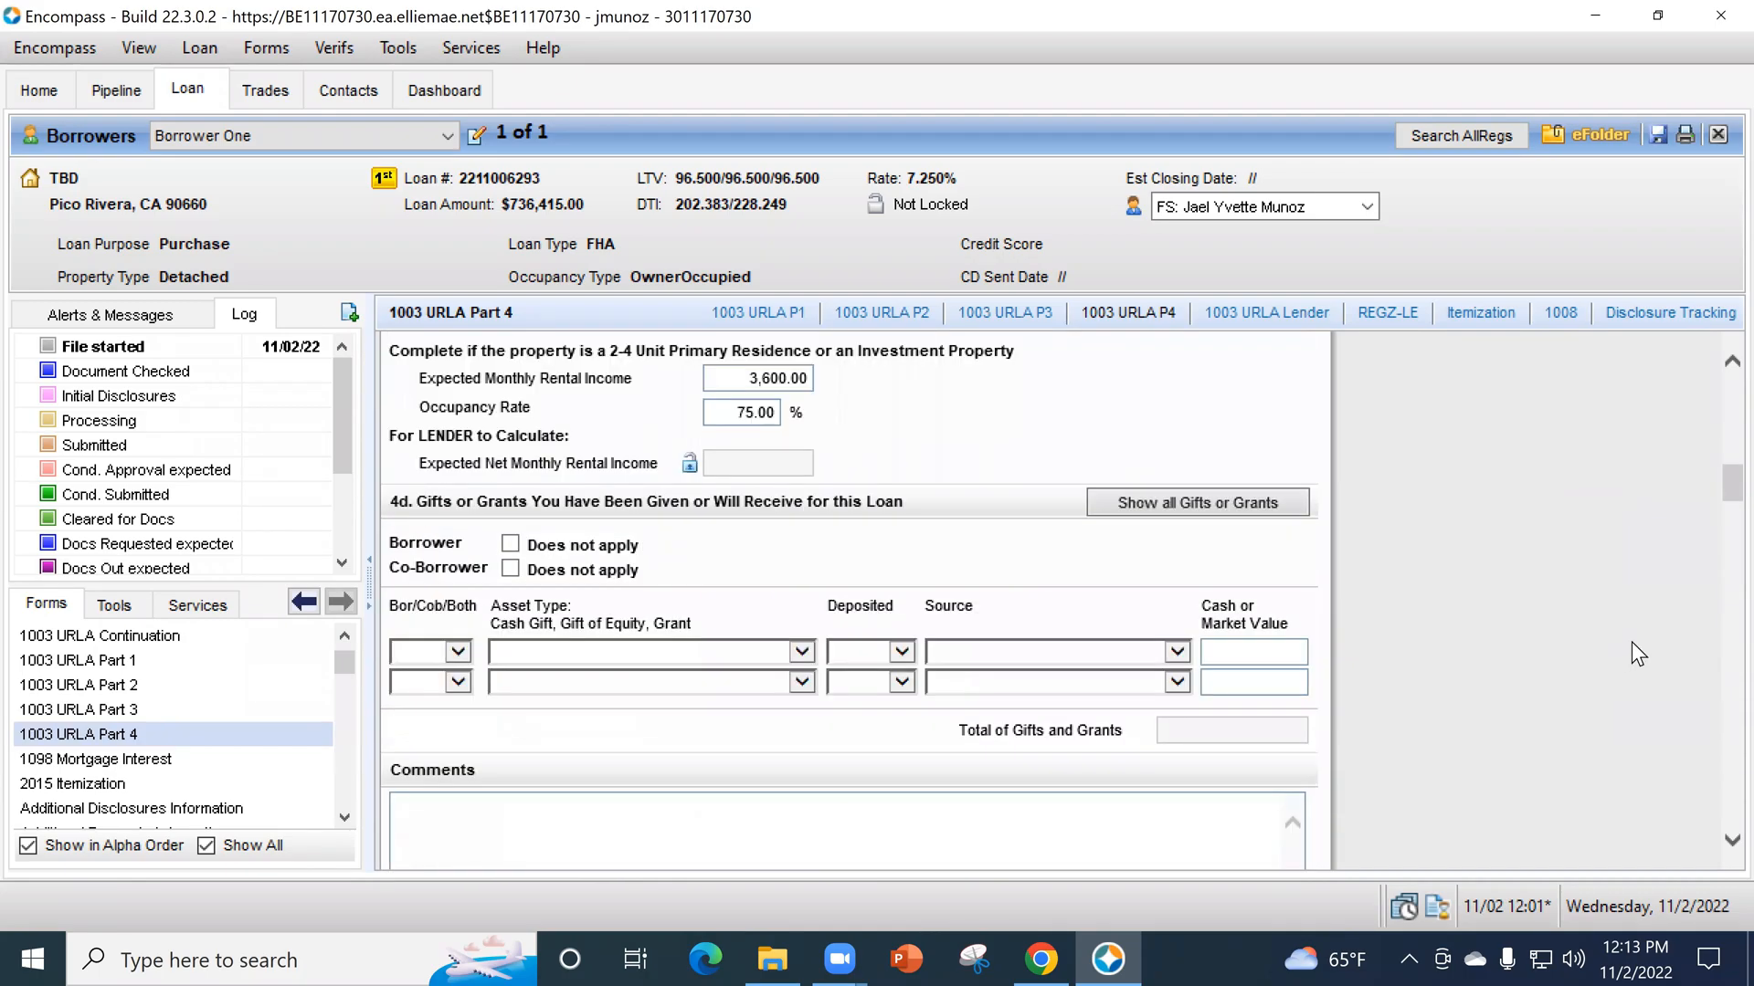
{"action": "left_click", "coordinate": [459, 651]}
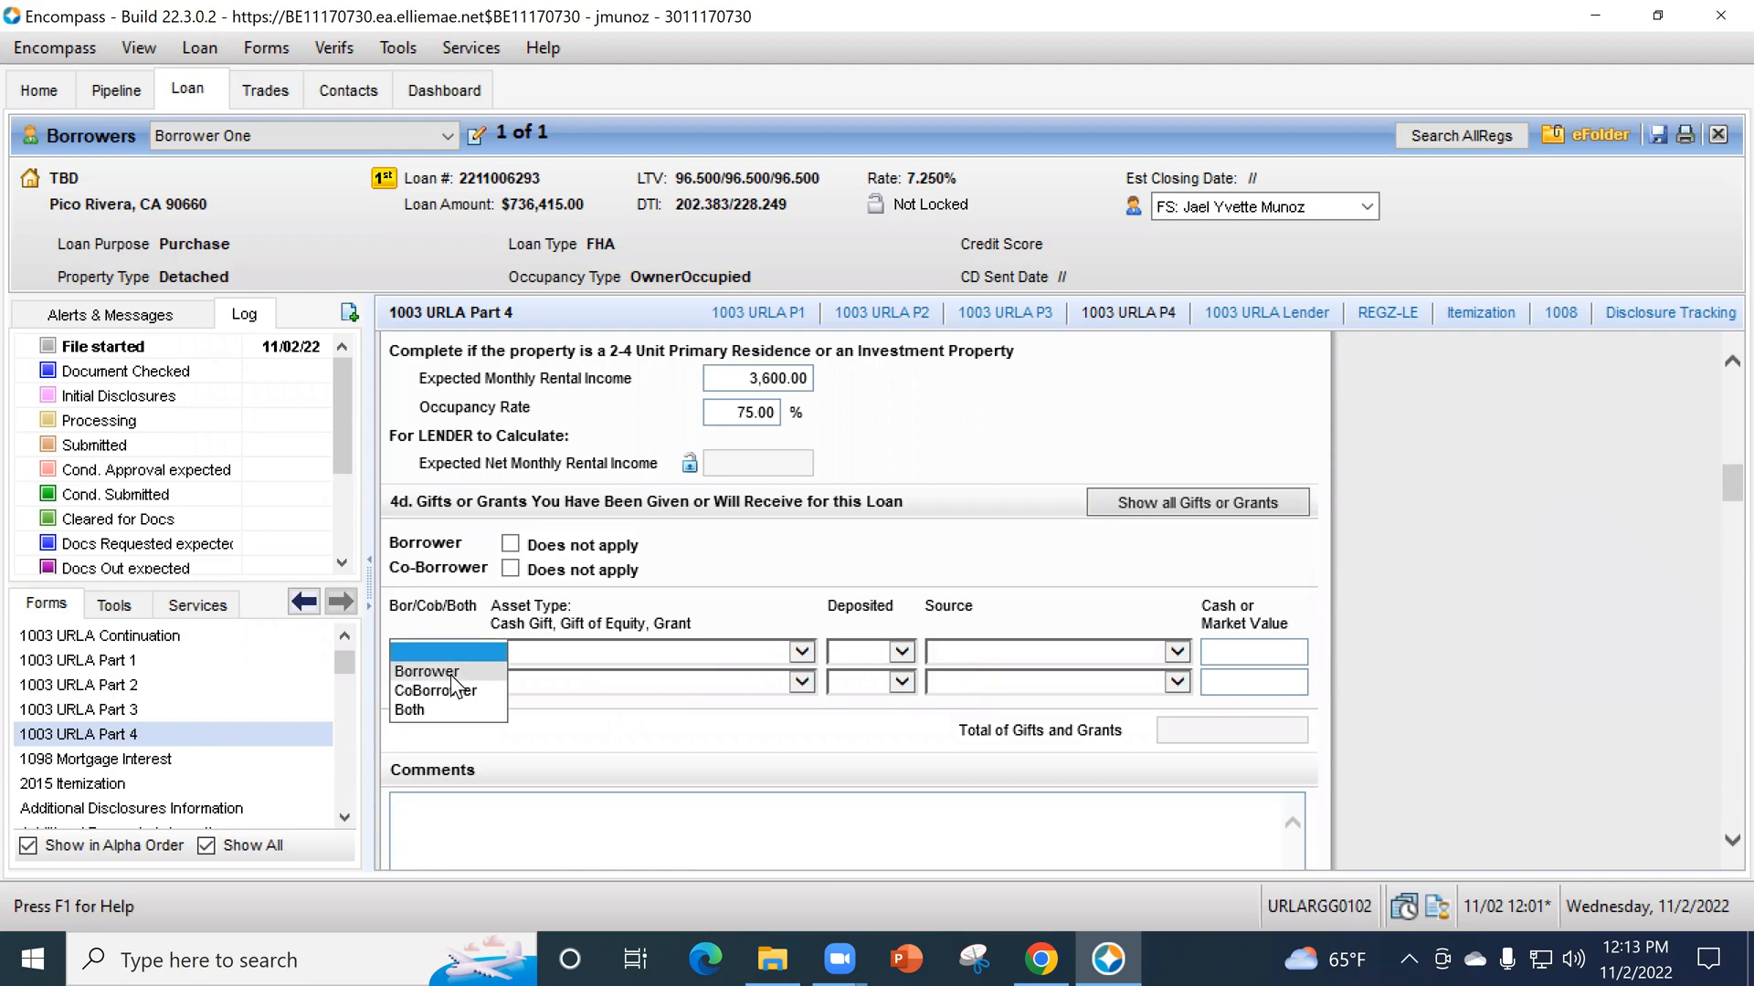
{"action": "left_click", "coordinate": [563, 650]}
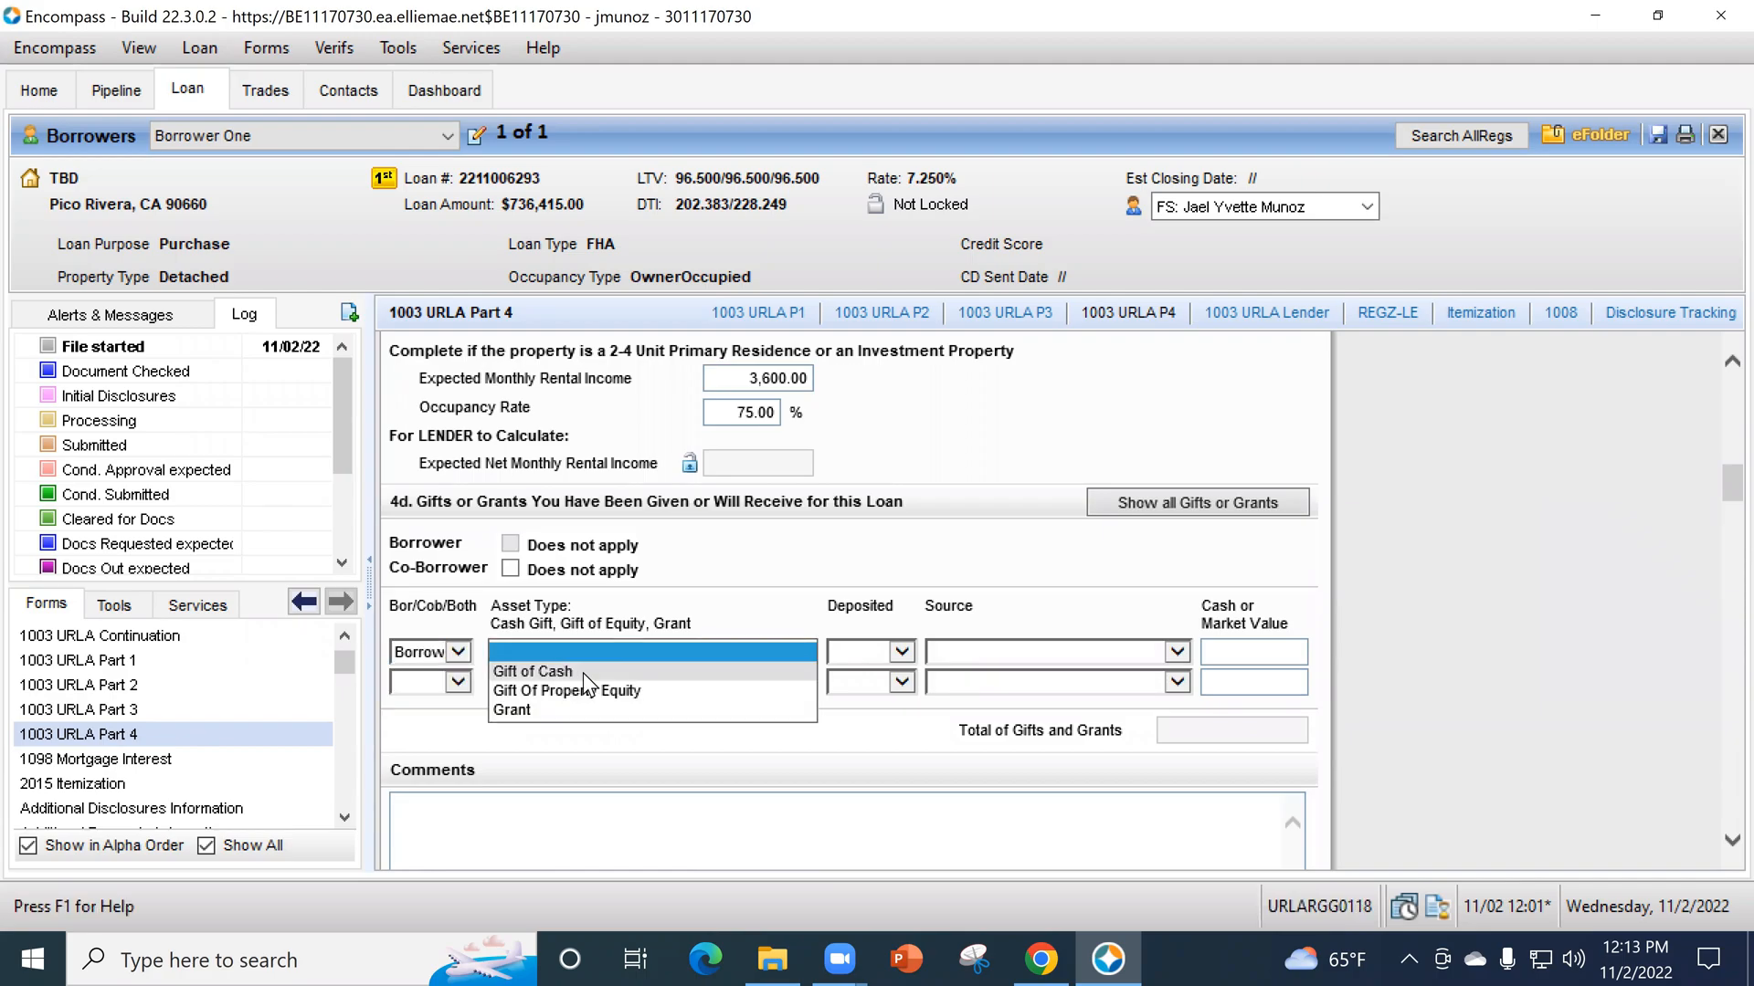
{"action": "left_click", "coordinate": [675, 672]}
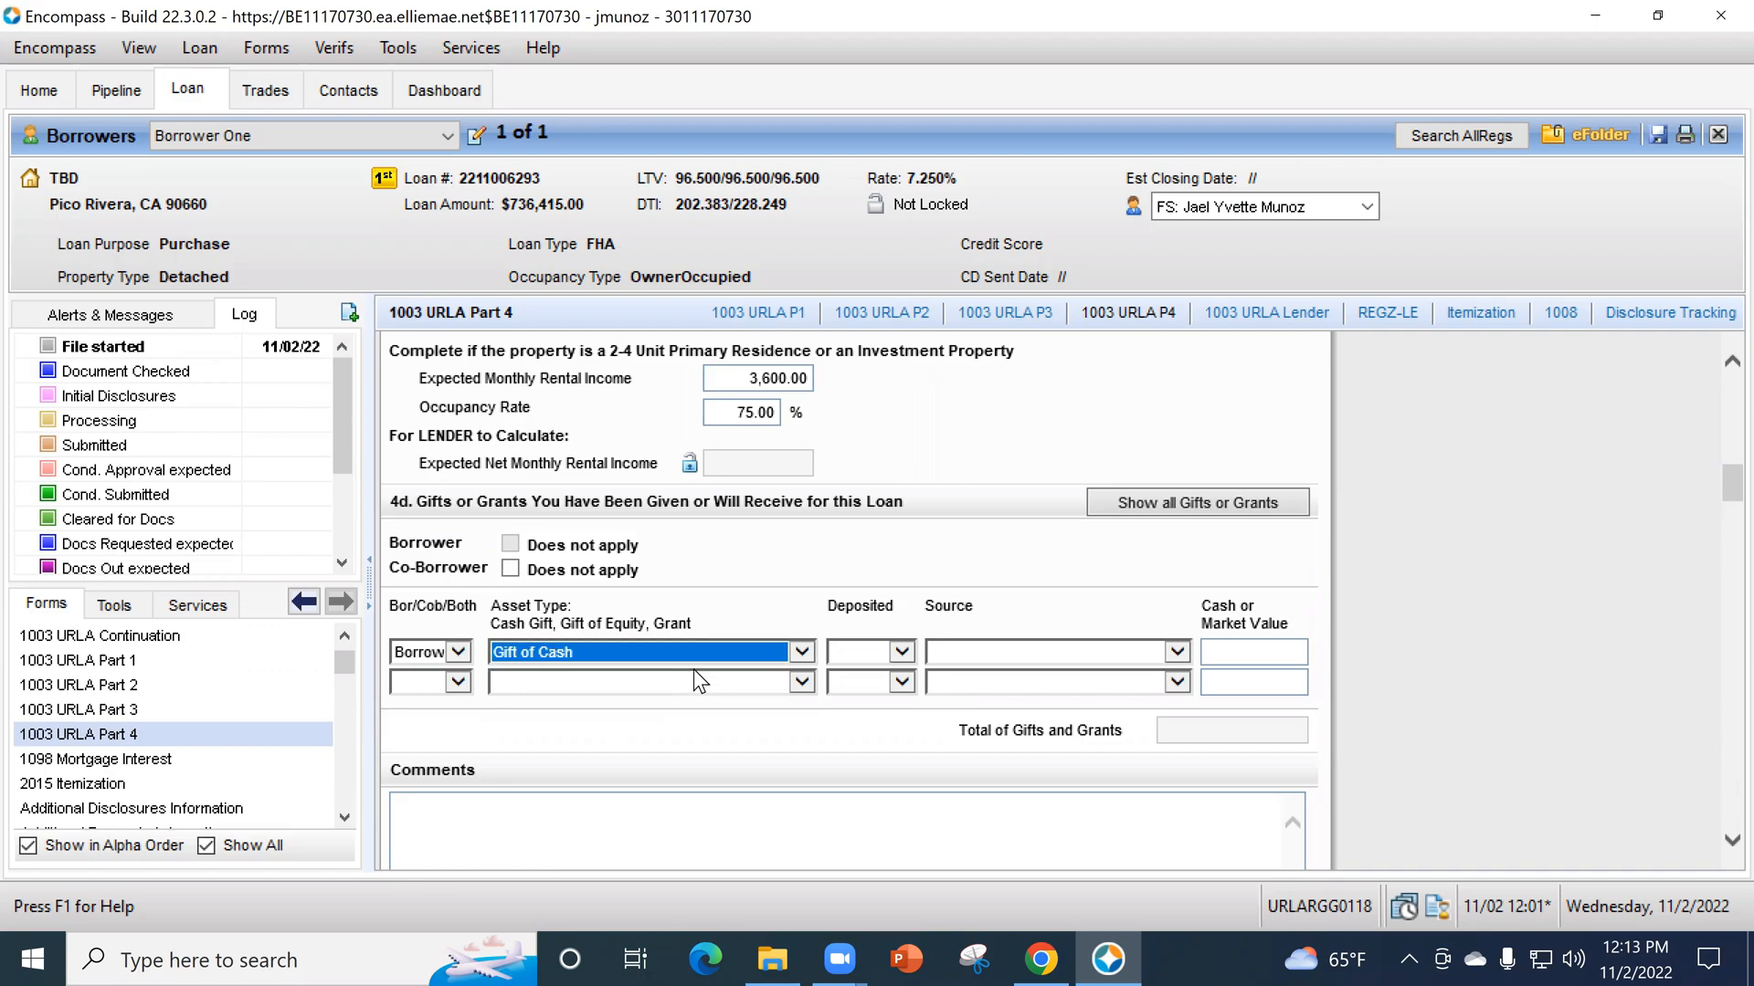
- Mark the borrower's cash gift as Deposited, and check the assets in sections 2a and 2b of 1003 URLA Part 3
{"action": "left_click", "coordinate": [858, 650]}
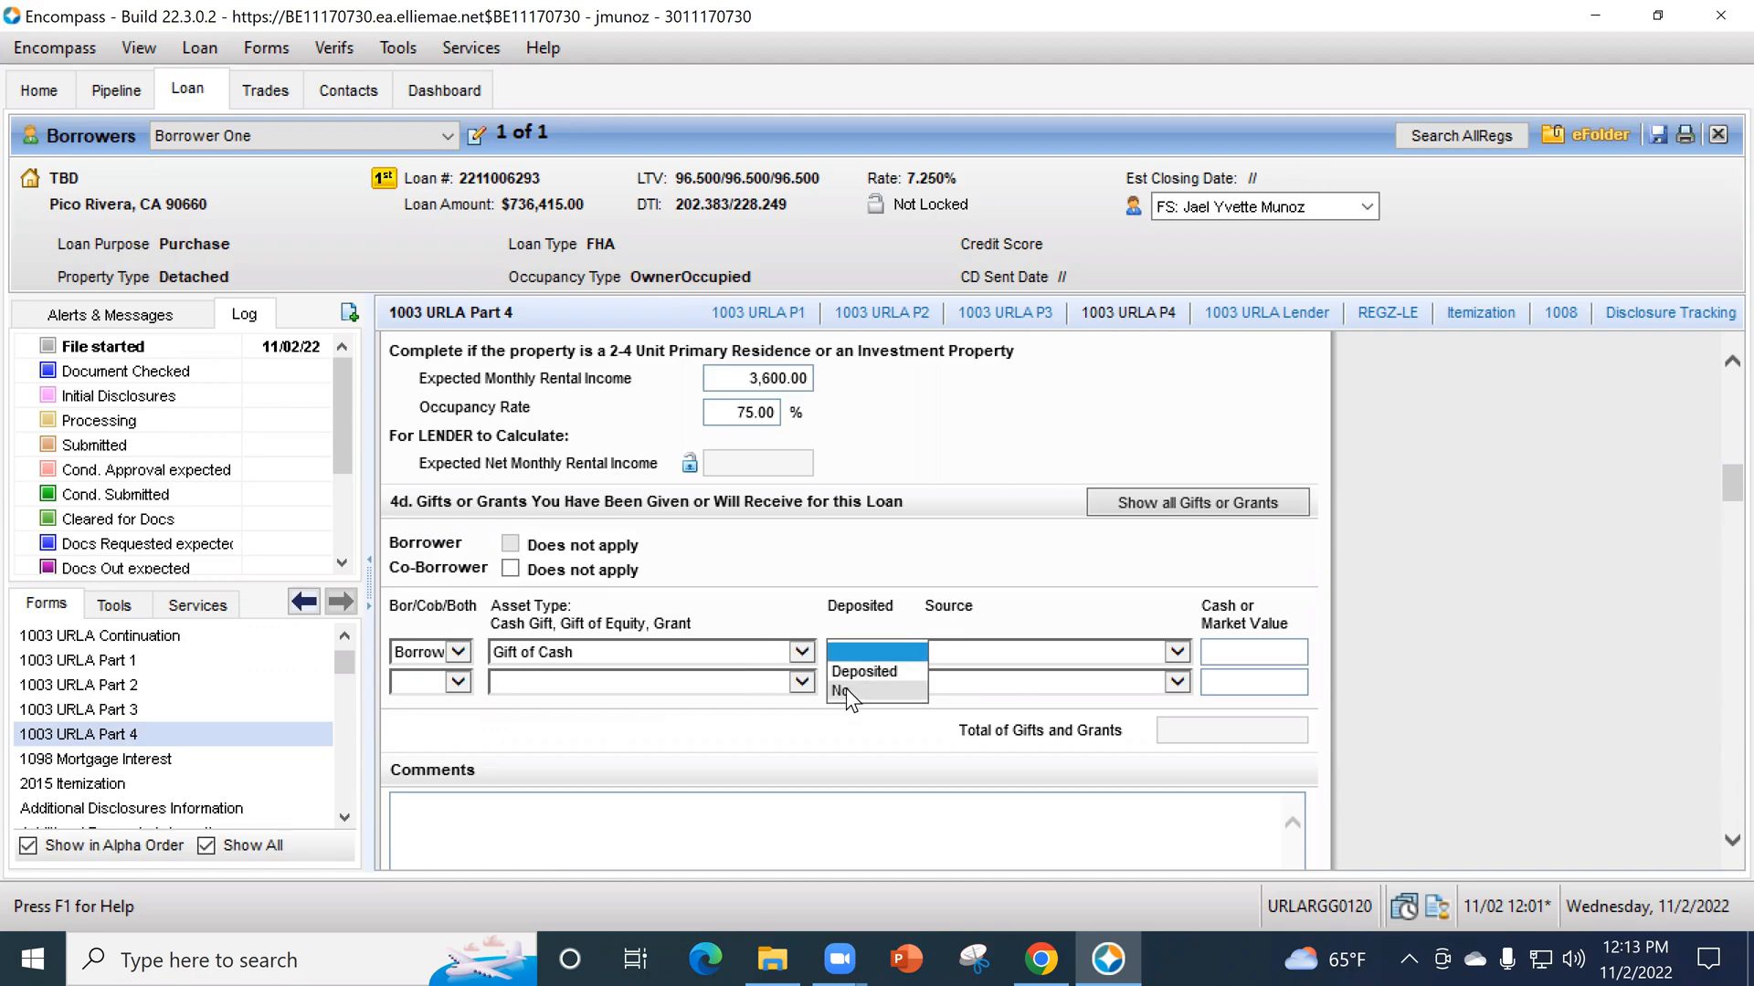
{"action": "left_click", "coordinate": [846, 690]}
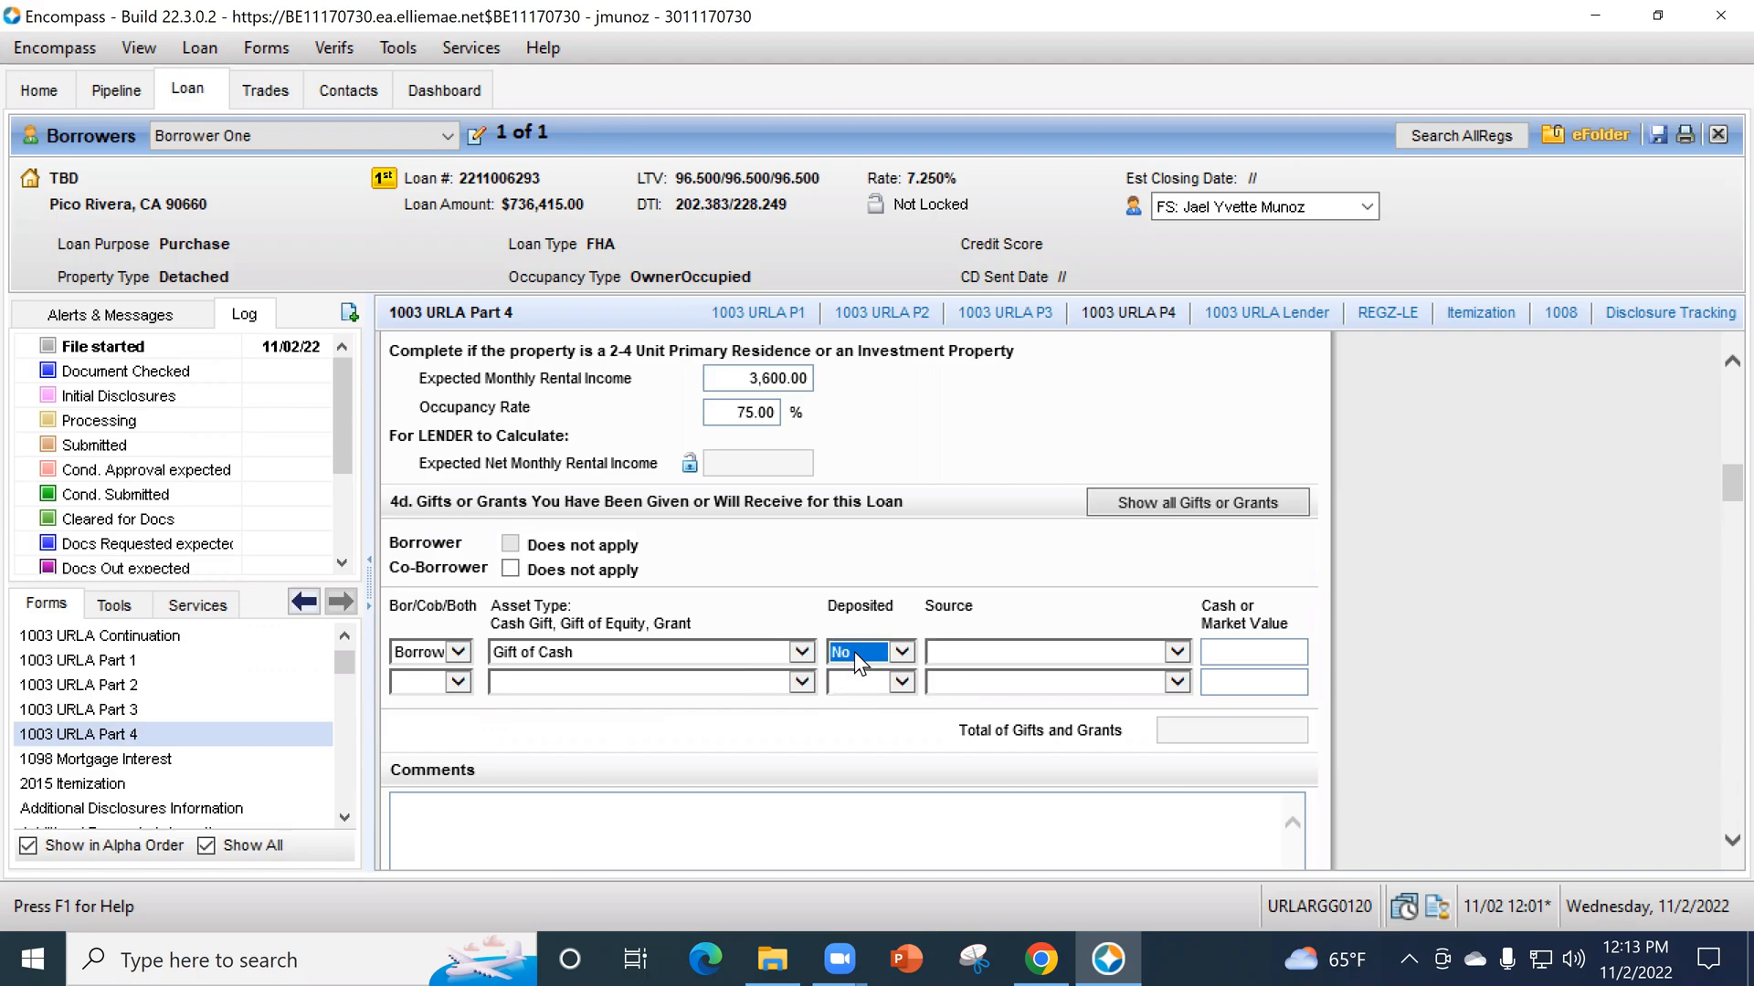
{"action": "left_click", "coordinate": [853, 650]}
{"action": "left_click", "coordinate": [862, 627]}
{"action": "left_click", "coordinate": [190, 709]}
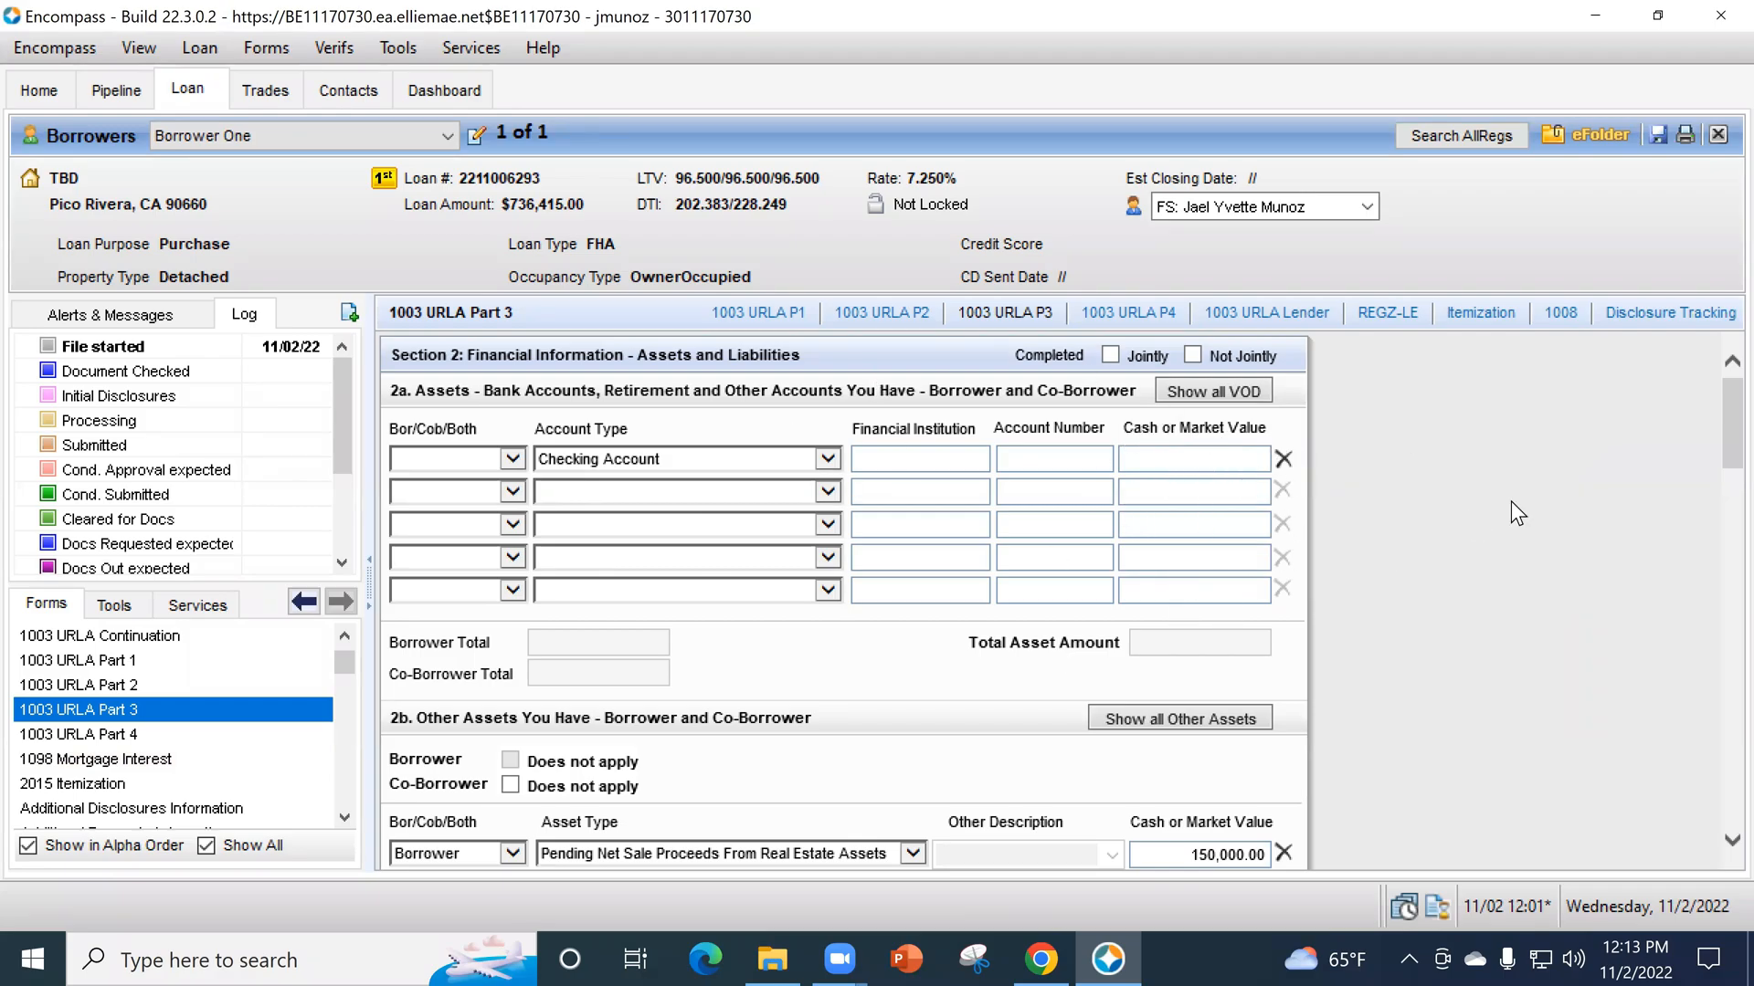
- Back in section 4d of 1003 URLA Part 4, set the cash gift's source to Parent (FNMA/FRE) and its market value to 15,000
{"action": "left_click", "coordinate": [207, 736]}
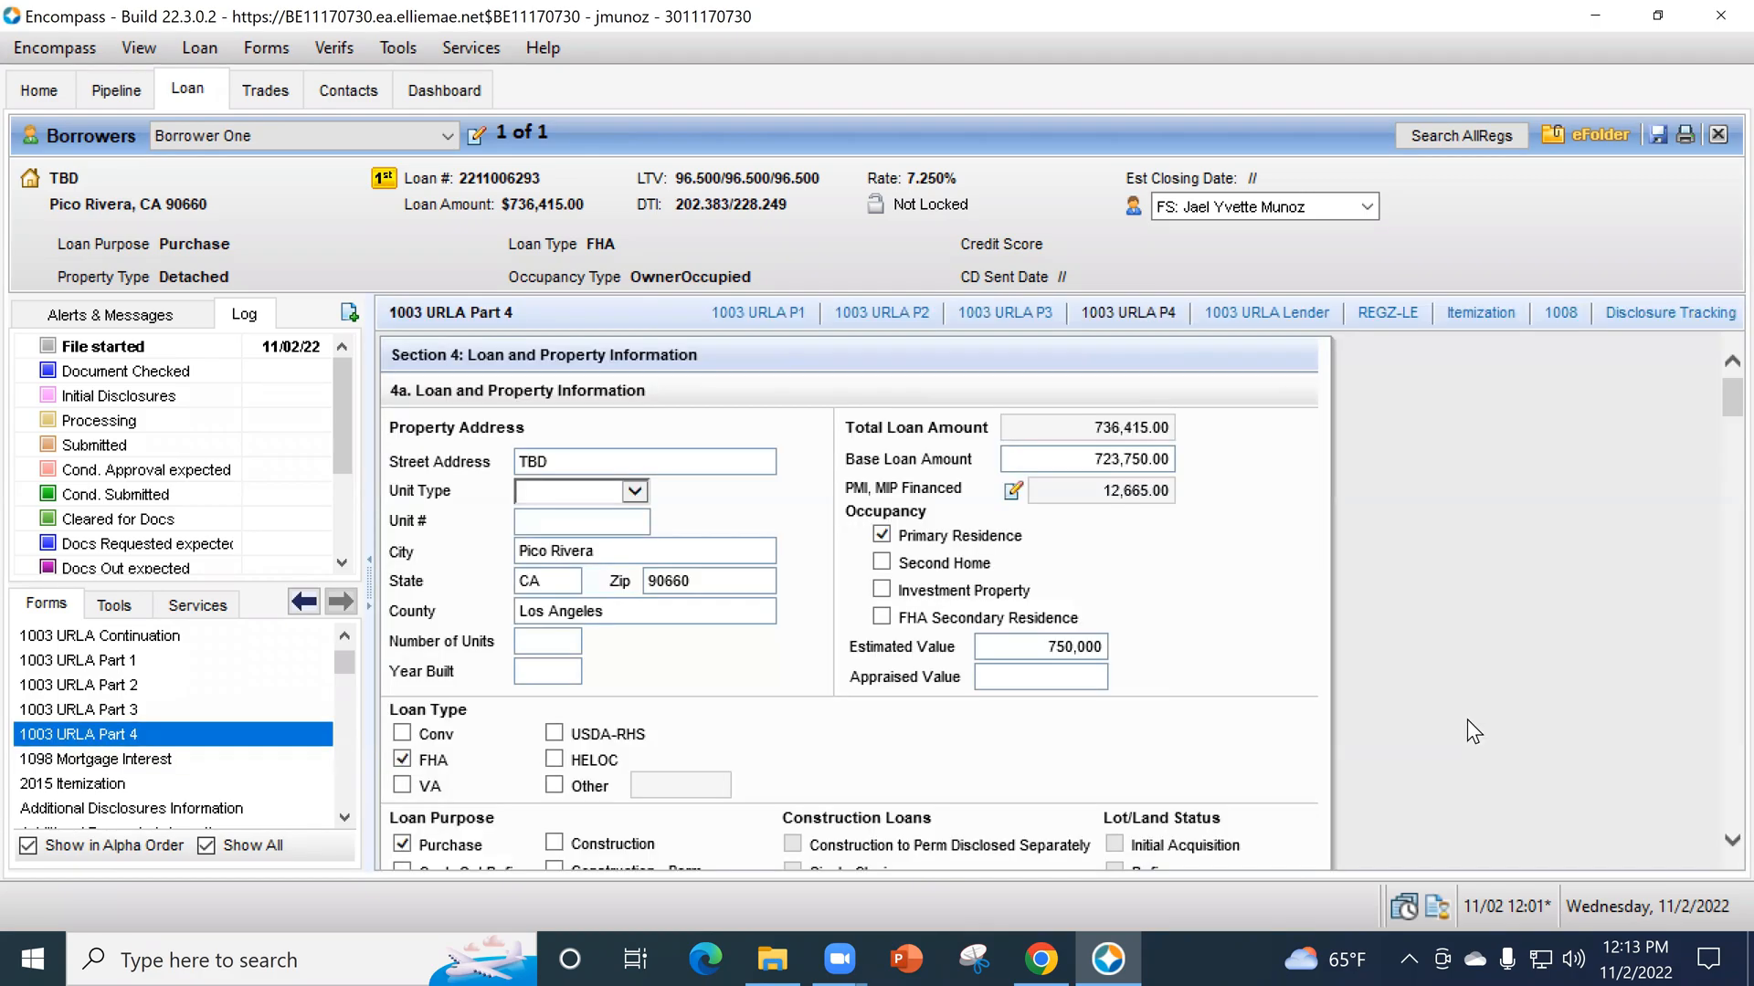
{"action": "scroll", "coordinate": [1439, 694], "scroll_direction": "down", "scroll_amount": 10}
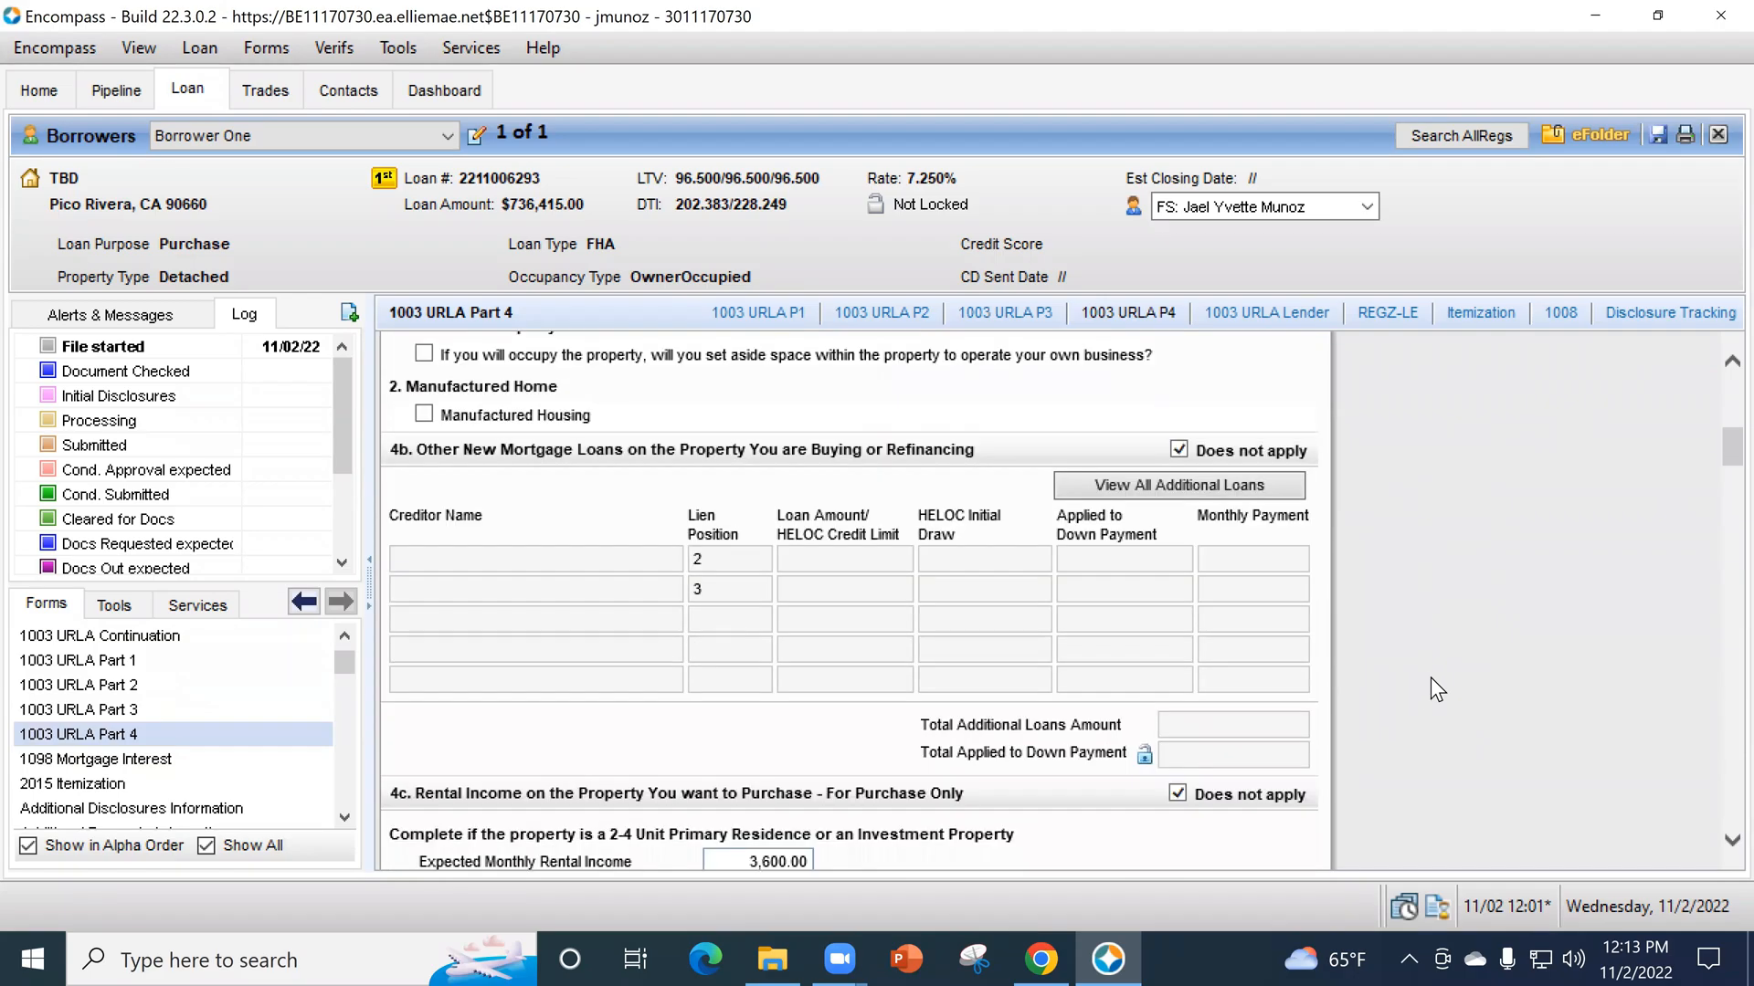
{"action": "scroll", "coordinate": [1436, 674], "scroll_direction": "down", "scroll_amount": 3}
{"action": "left_click", "coordinate": [1136, 731]}
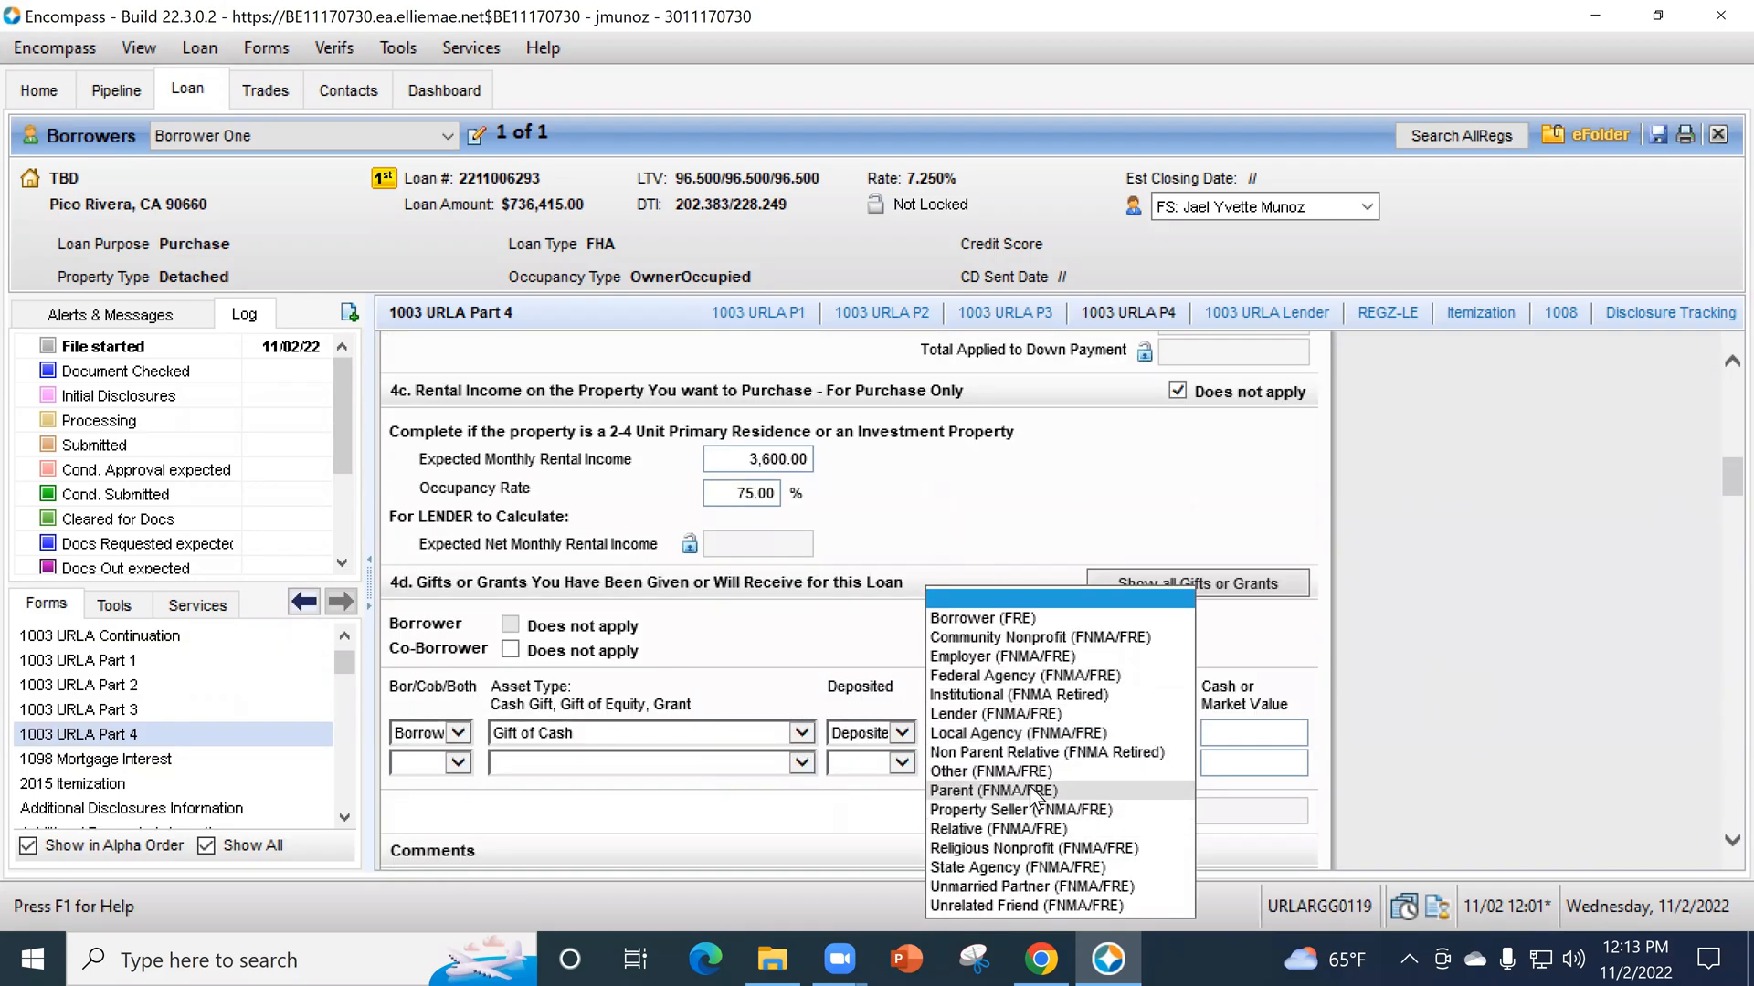
{"action": "left_click", "coordinate": [1224, 736]}
{"action": "left_click", "coordinate": [1235, 734]}
{"action": "type", "text": "15000"}
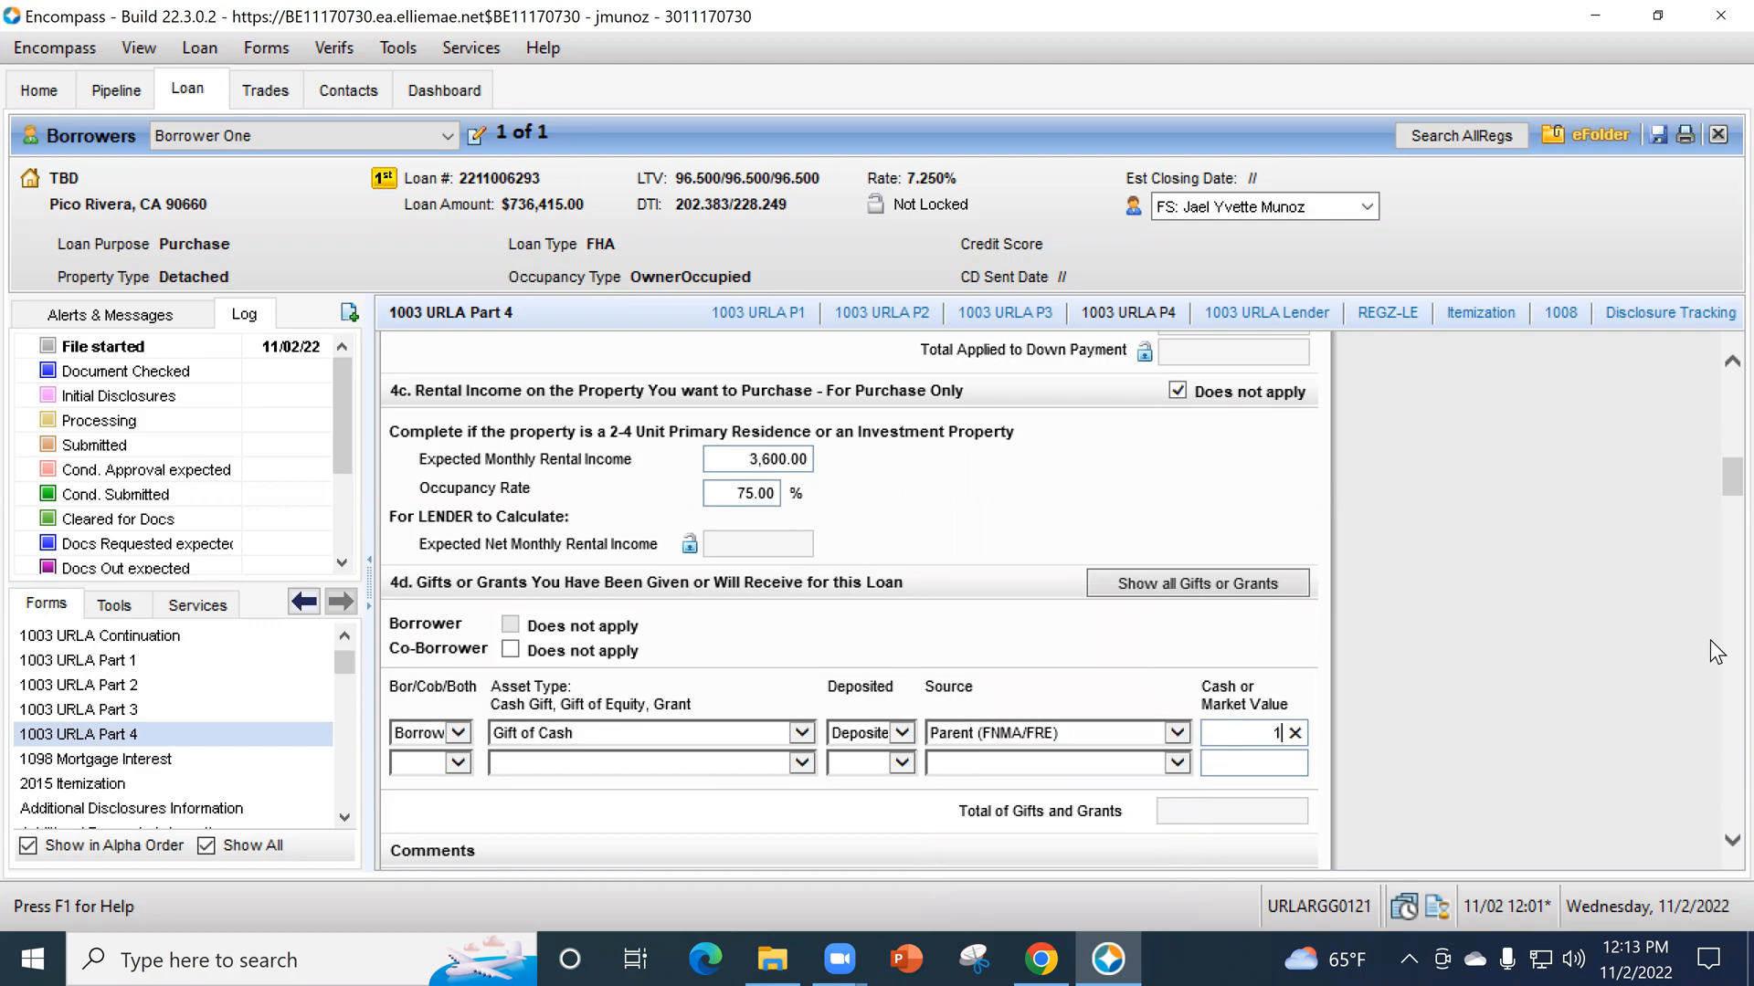
{"action": "left_click", "coordinate": [1607, 674]}
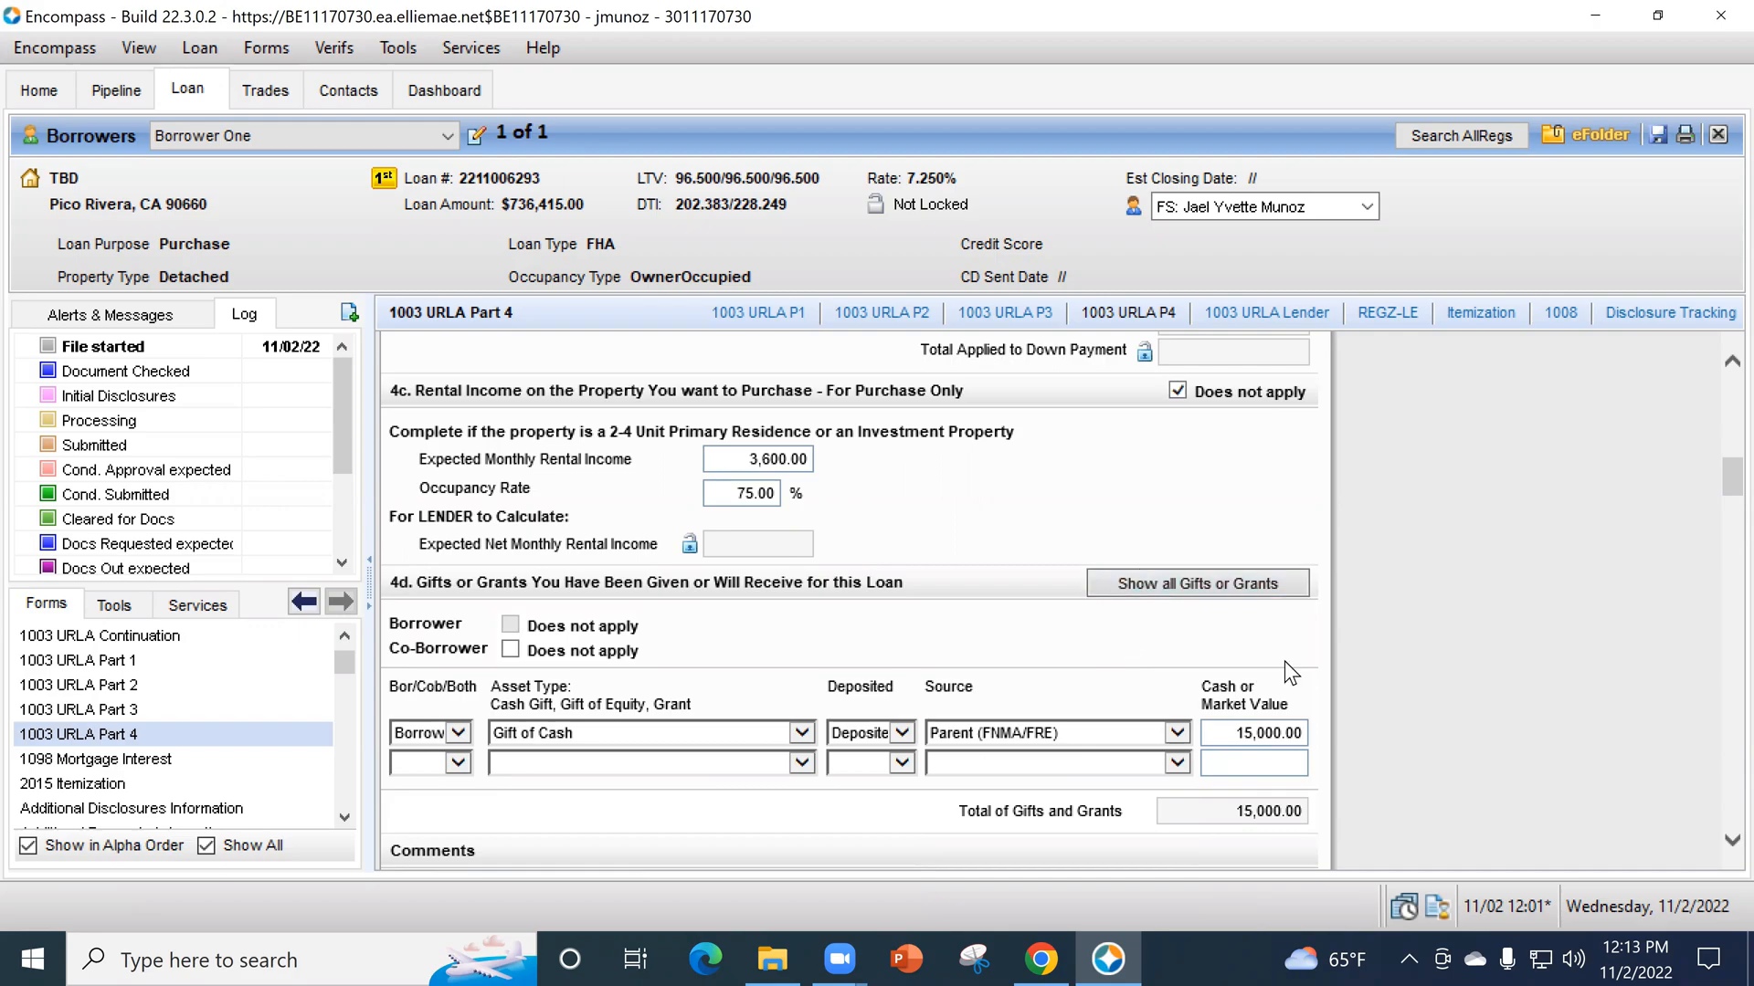
- In section 5a, answer question A for the borrower with Yes for primary residence occupancy and No for ownership interest in another property
{"action": "scroll", "coordinate": [1252, 726], "scroll_direction": "down", "scroll_amount": 2}
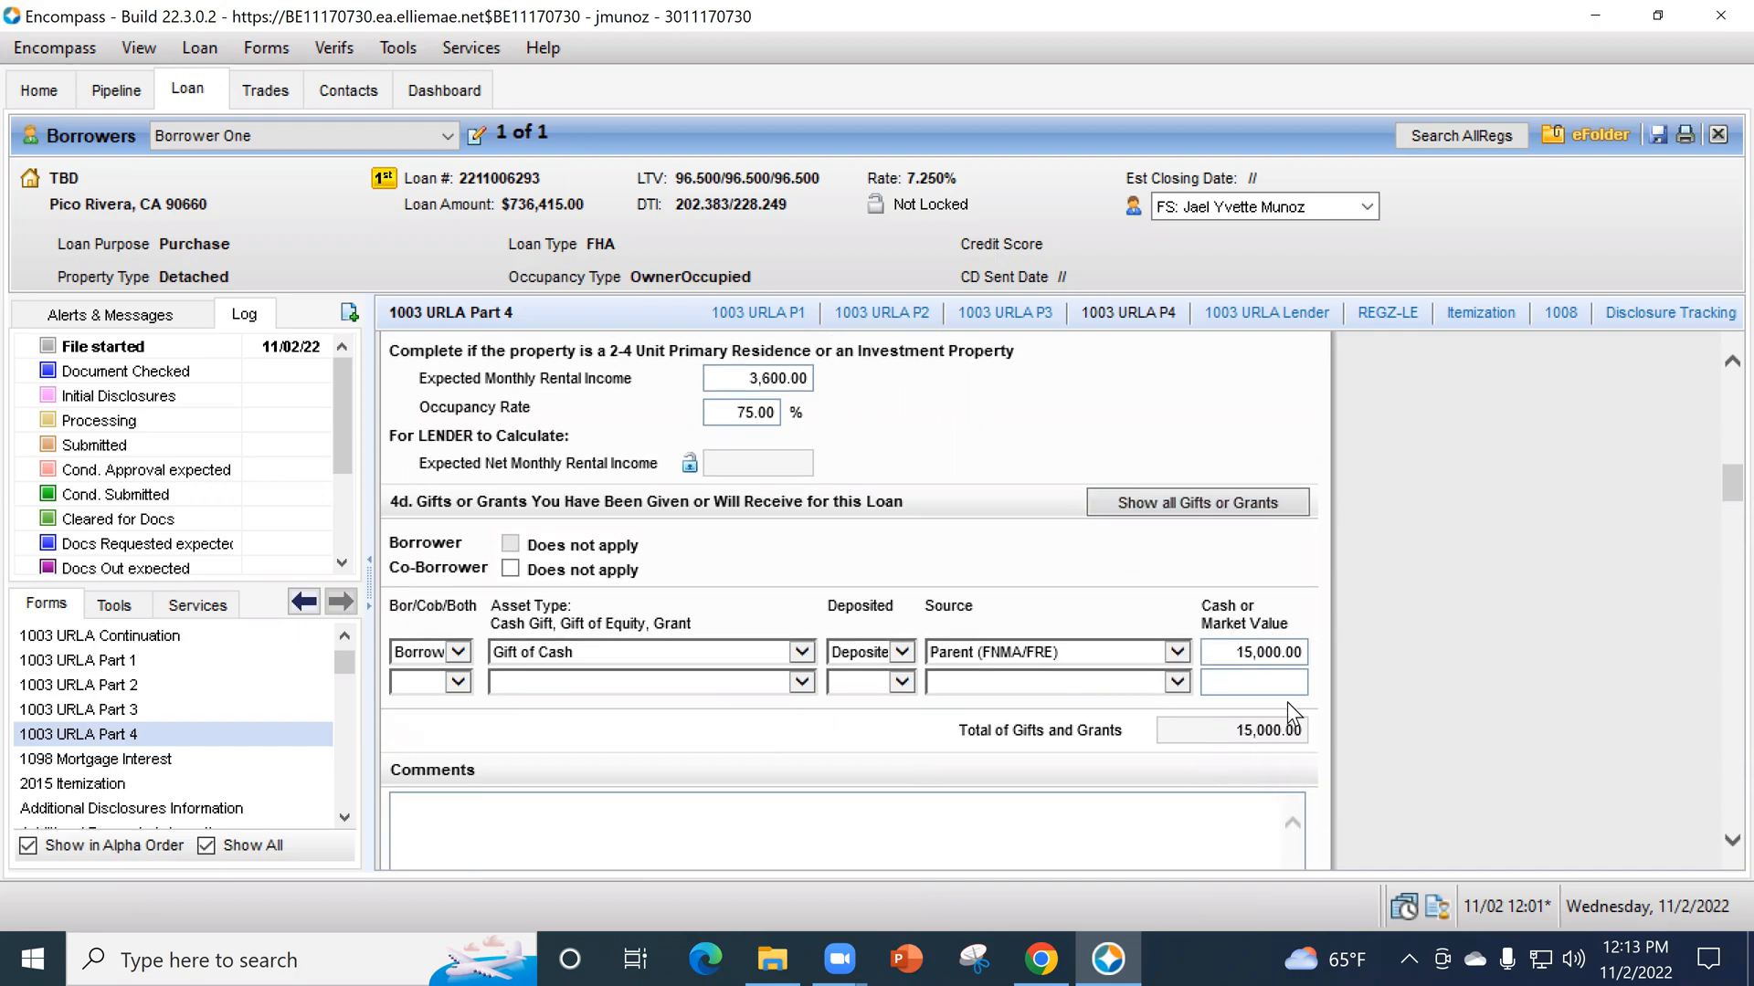
{"action": "scroll", "coordinate": [1425, 677], "scroll_direction": "down", "scroll_amount": 4}
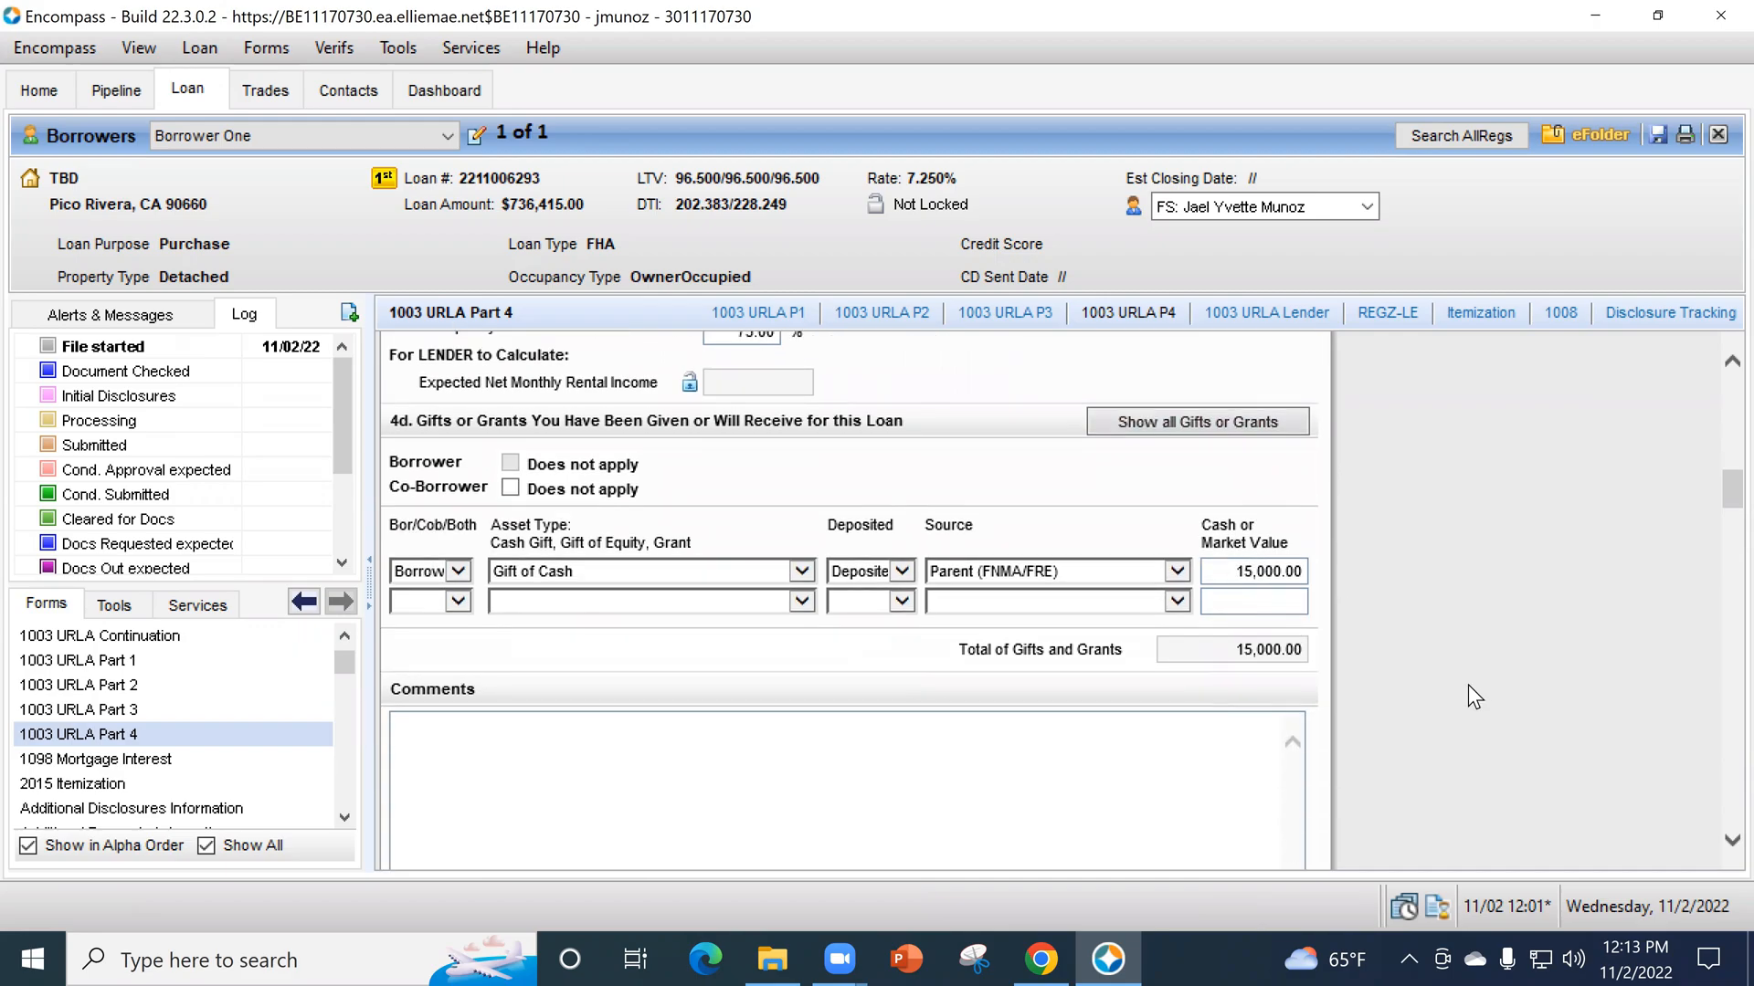
{"action": "scroll", "coordinate": [1461, 705], "scroll_direction": "down", "scroll_amount": 2}
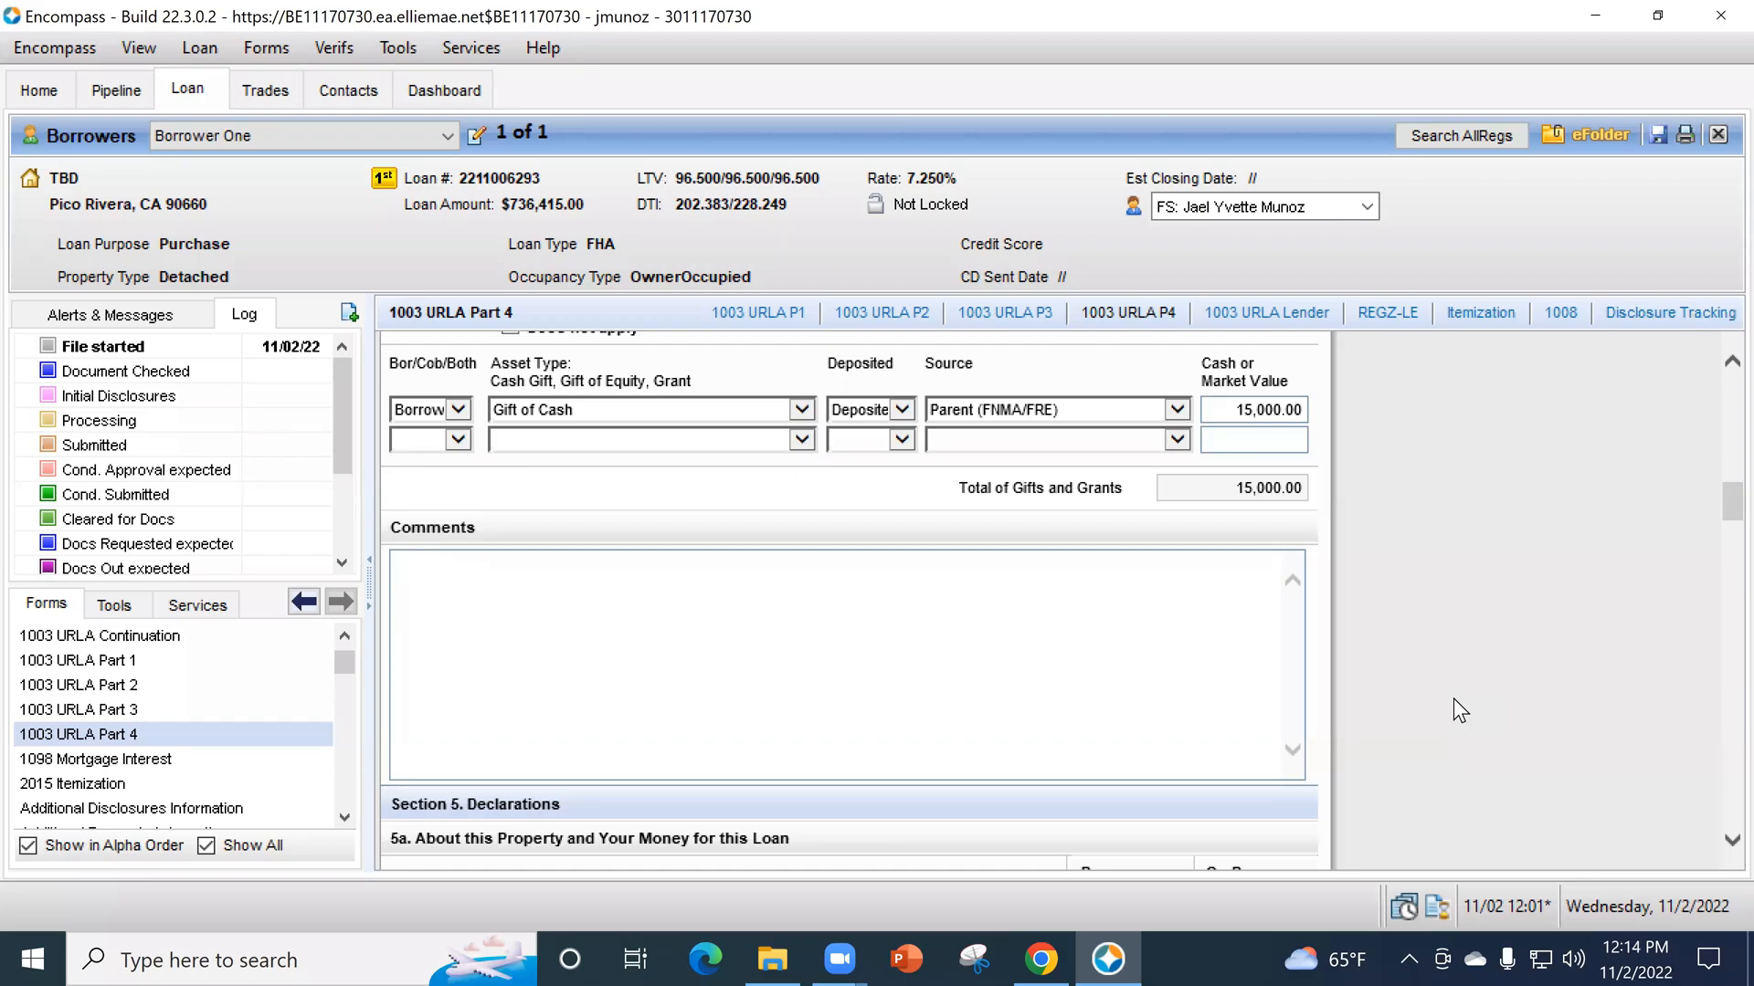
{"action": "left_click", "coordinate": [886, 625]}
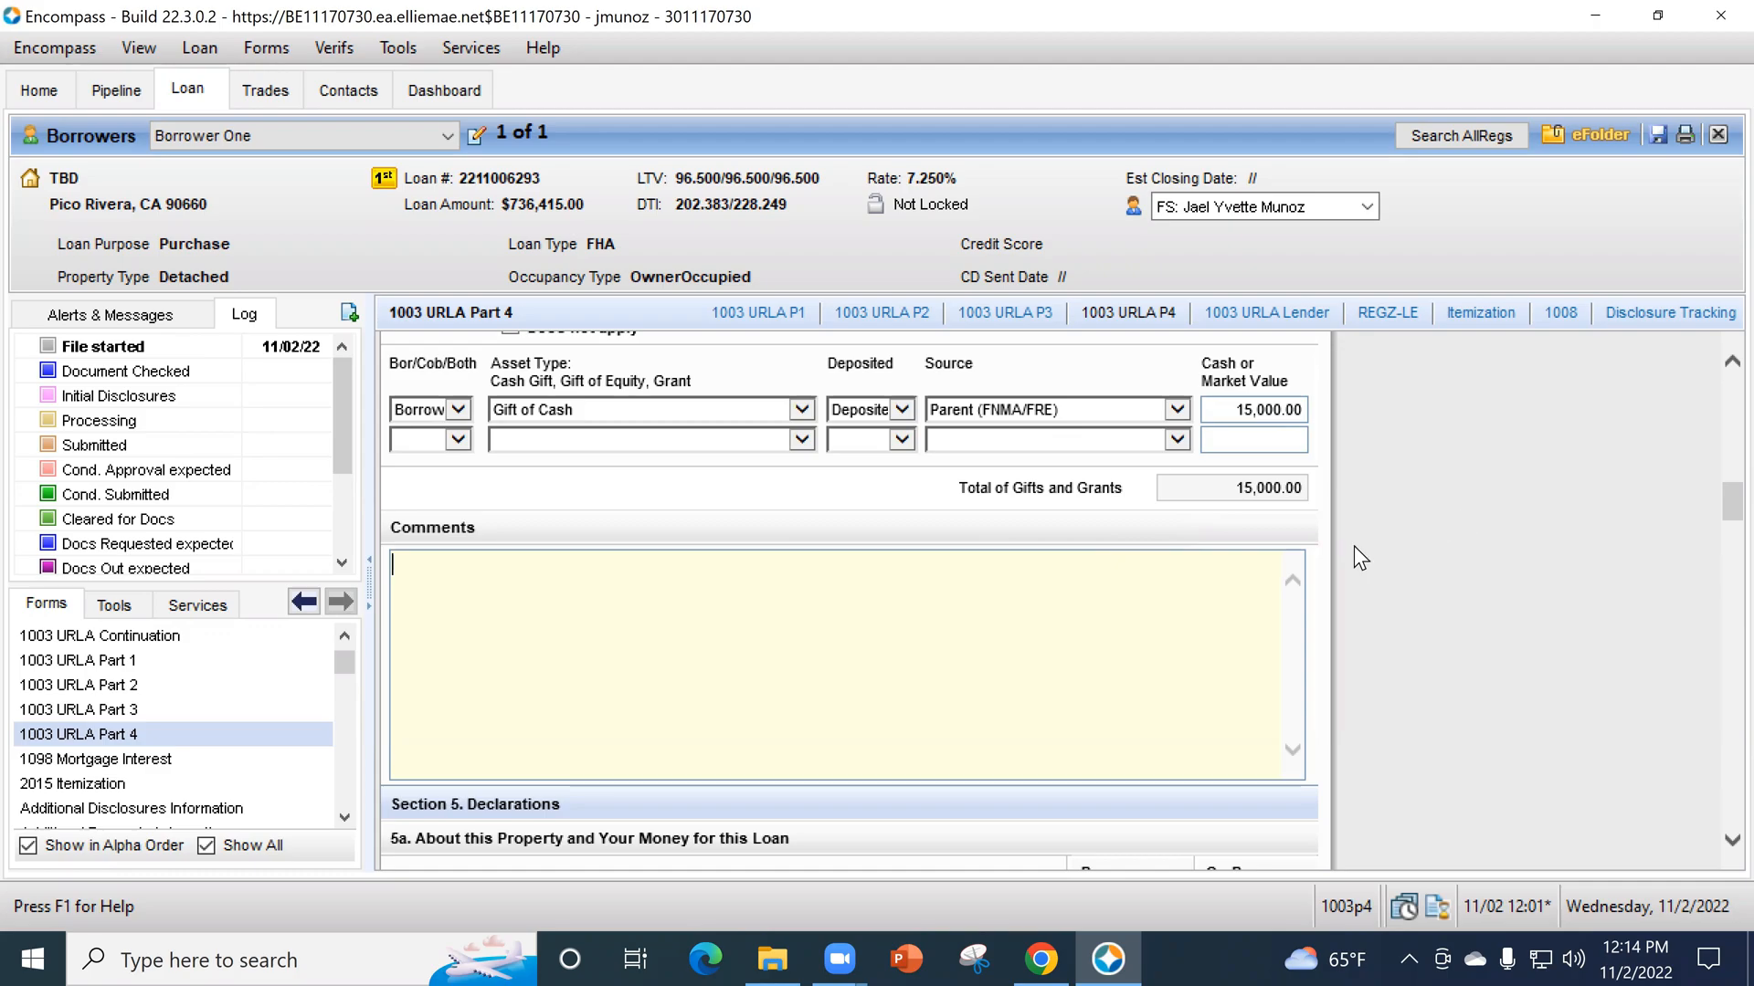
{"action": "scroll", "coordinate": [1443, 531], "scroll_direction": "down", "scroll_amount": 3}
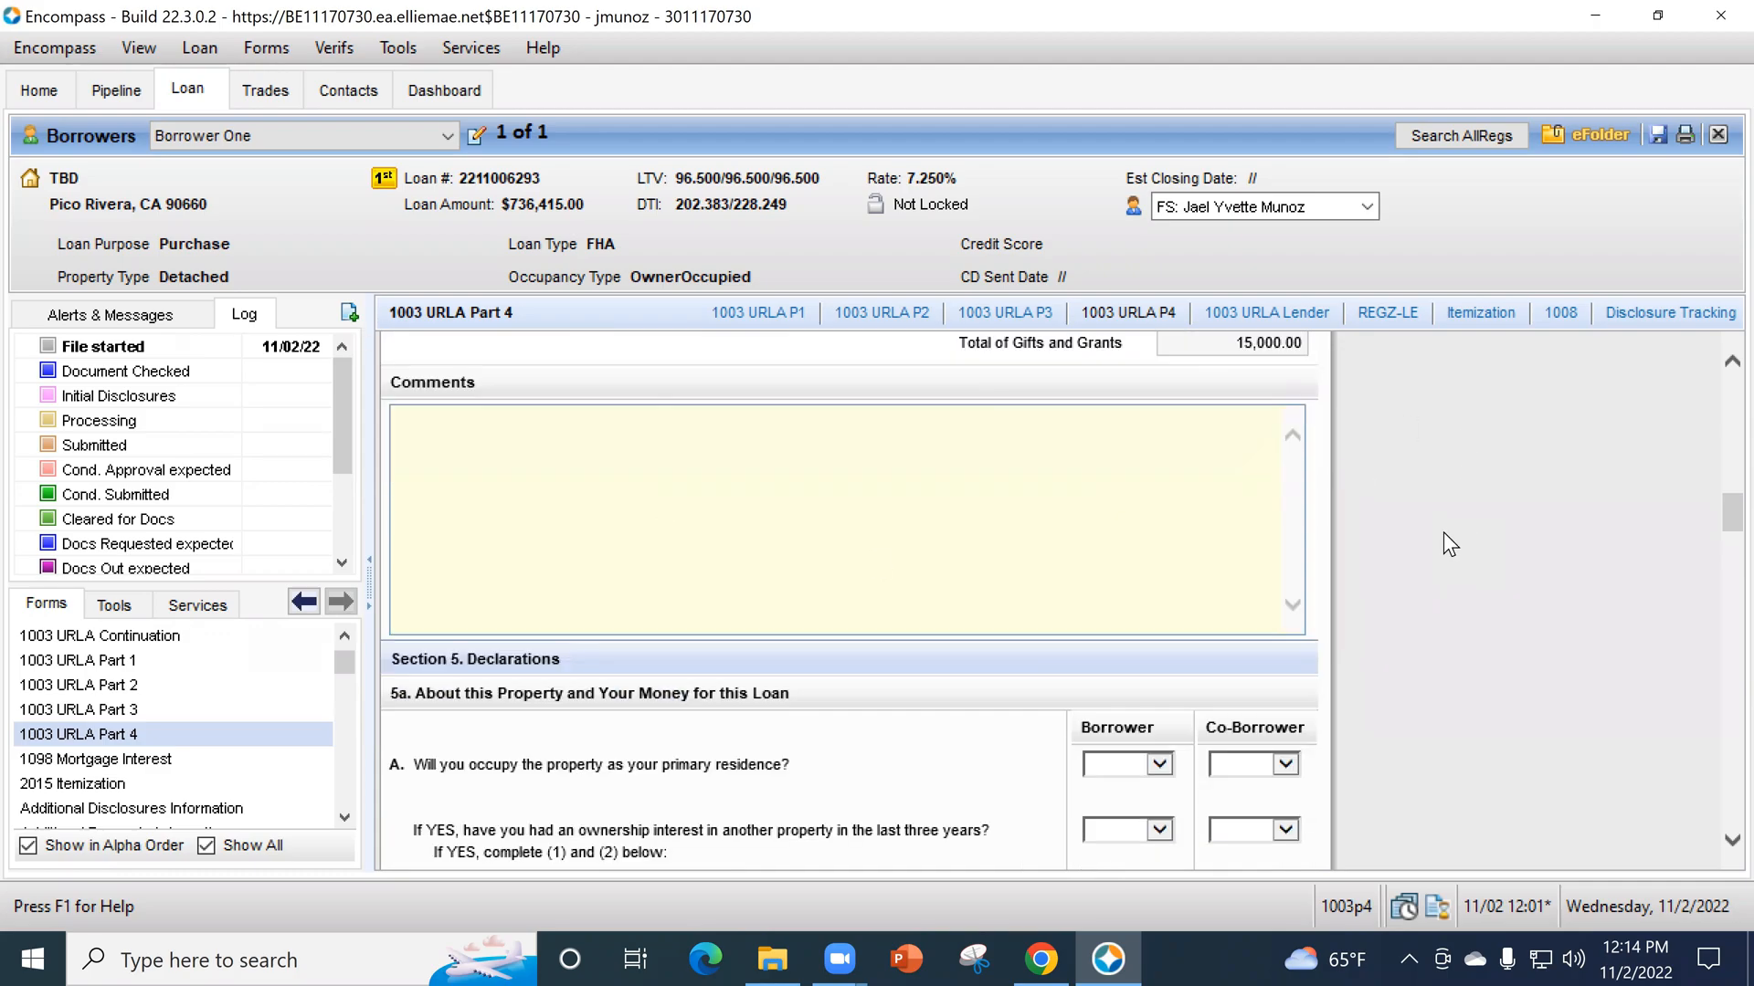
{"action": "scroll", "coordinate": [1443, 544], "scroll_direction": "down", "scroll_amount": 5}
{"action": "scroll", "coordinate": [1472, 513], "scroll_direction": "down", "scroll_amount": 3}
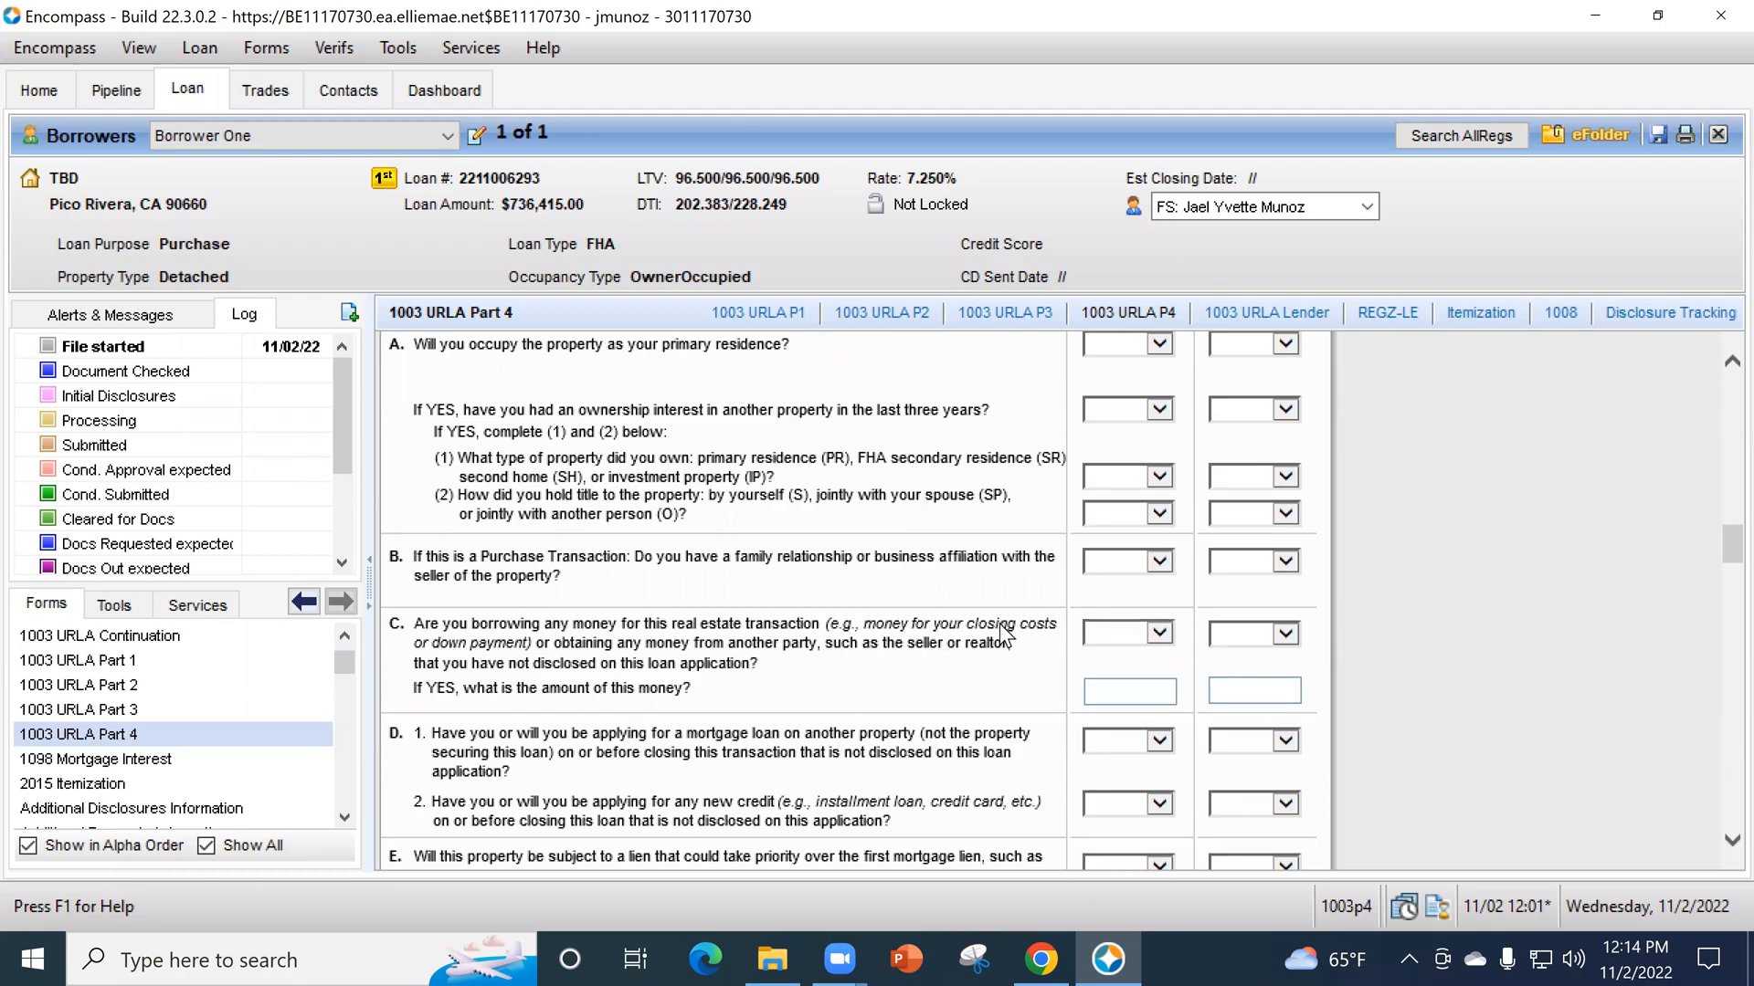
{"action": "scroll", "coordinate": [967, 687], "scroll_direction": "up", "scroll_amount": 2}
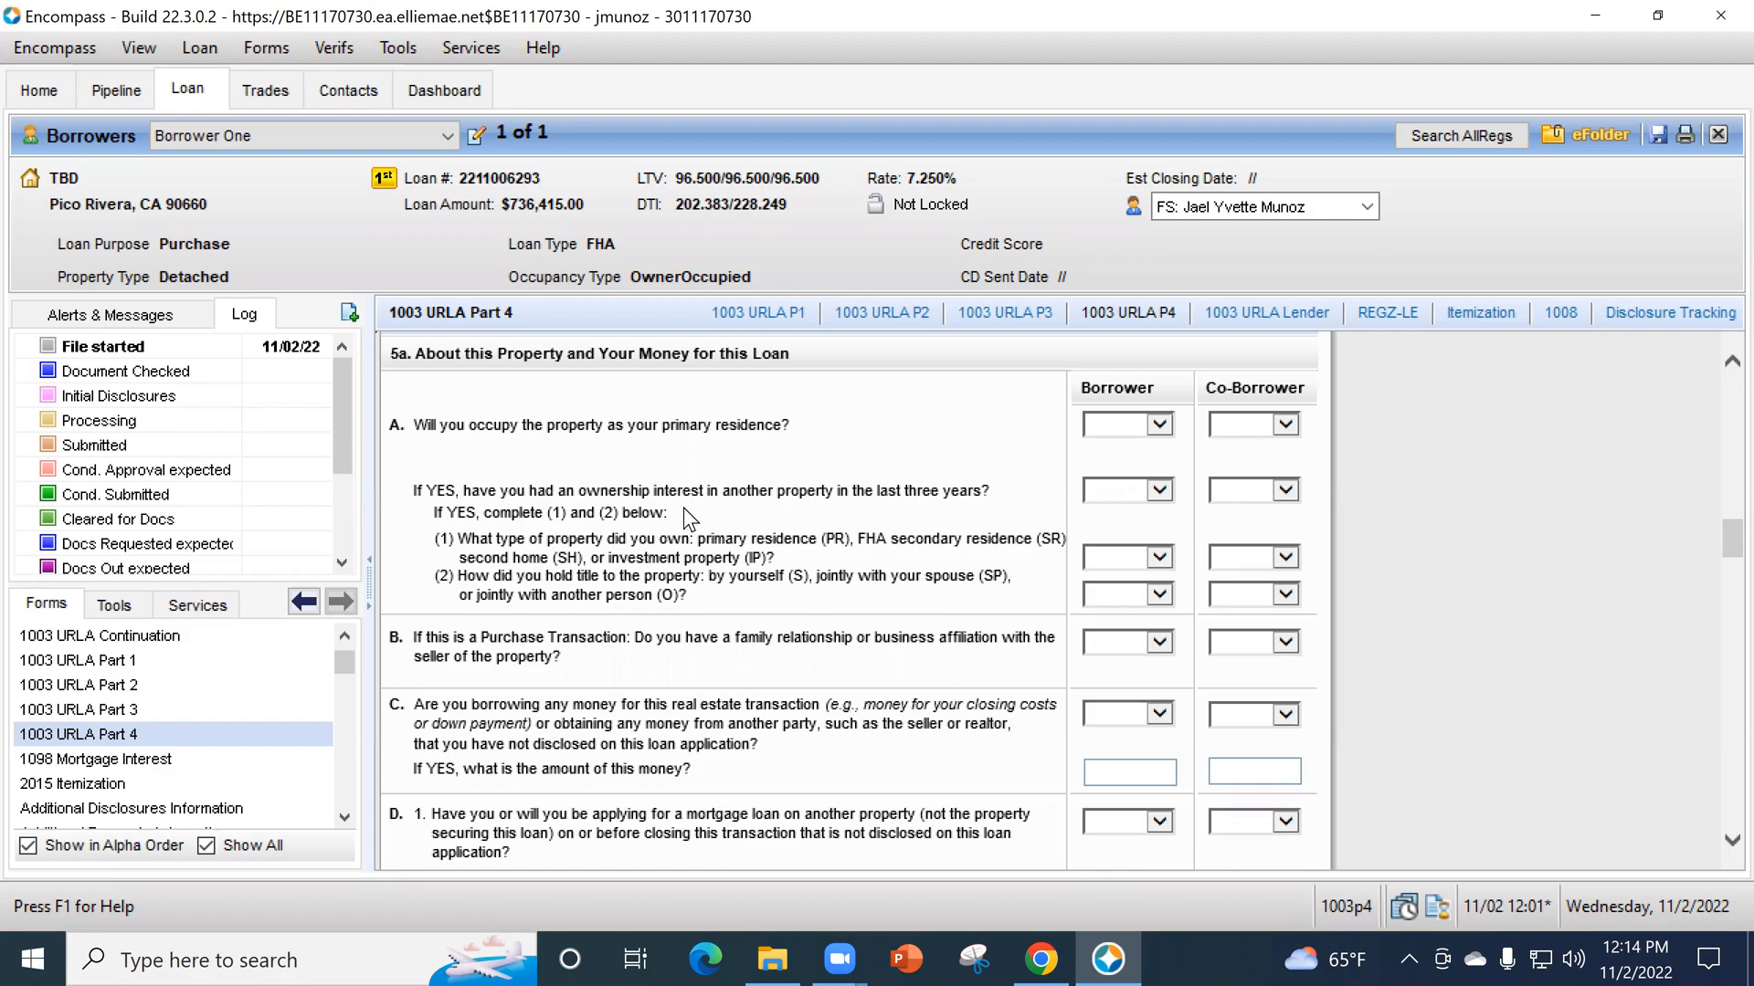
{"action": "left_click", "coordinate": [1136, 430]}
{"action": "left_click", "coordinate": [1138, 442]}
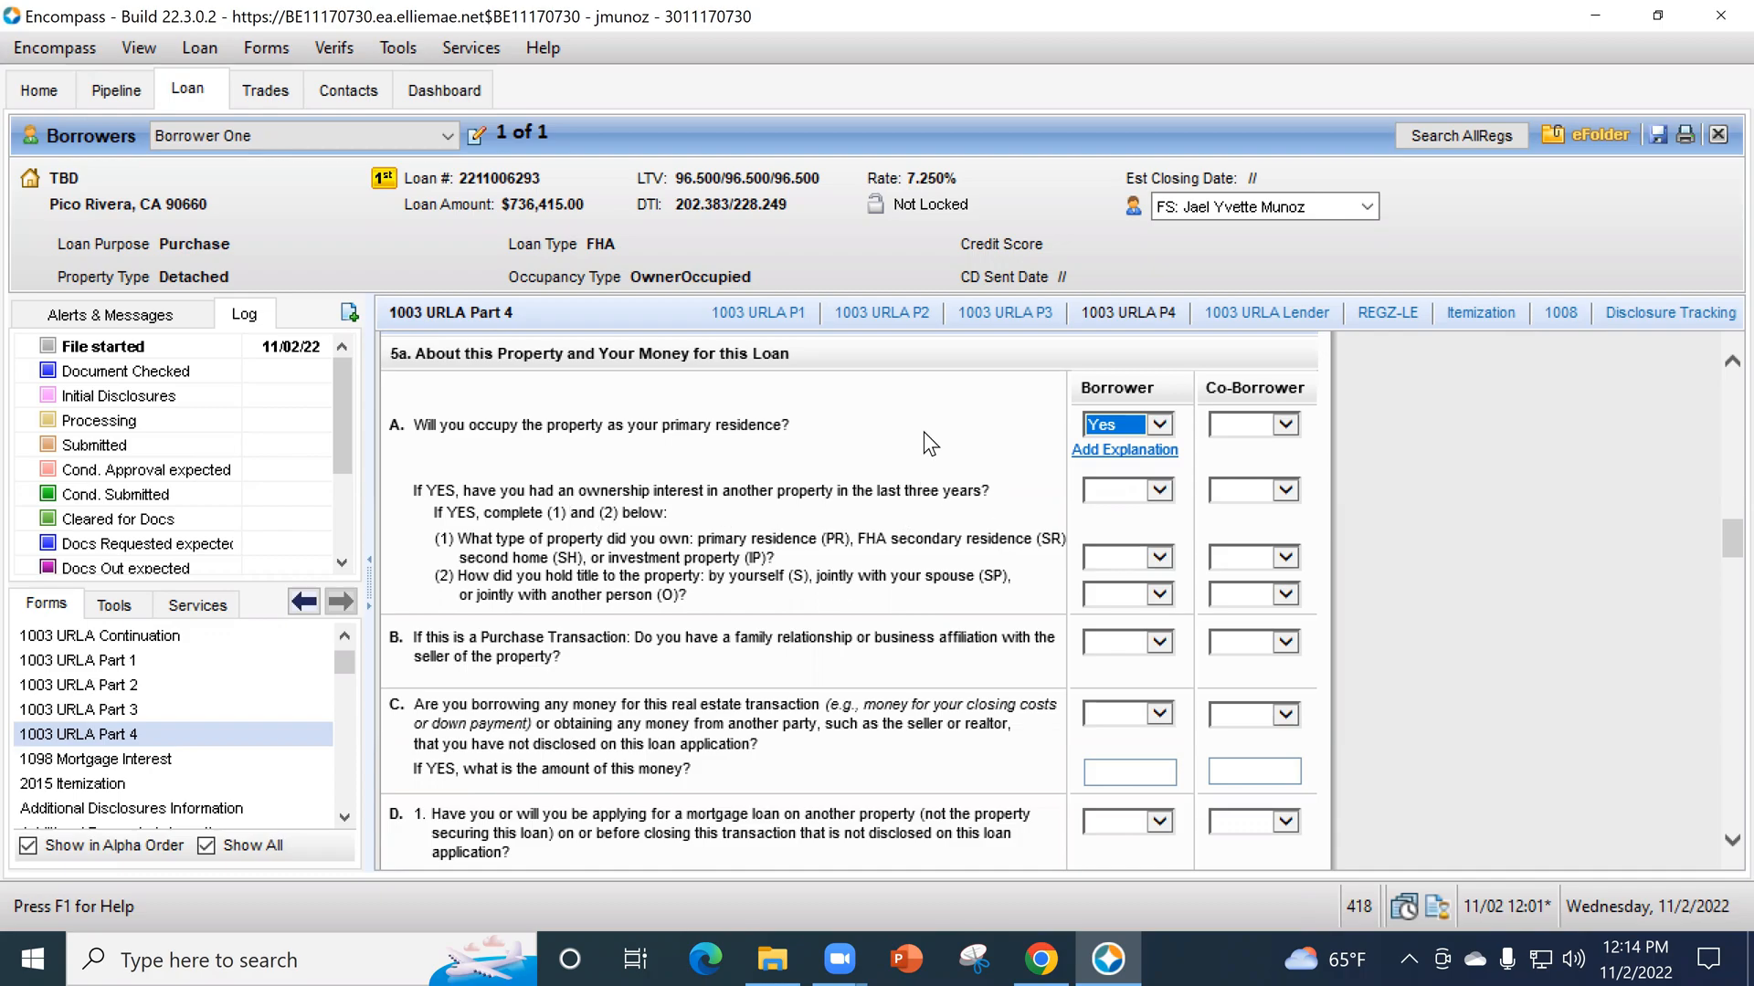
{"action": "left_click", "coordinate": [1112, 500]}
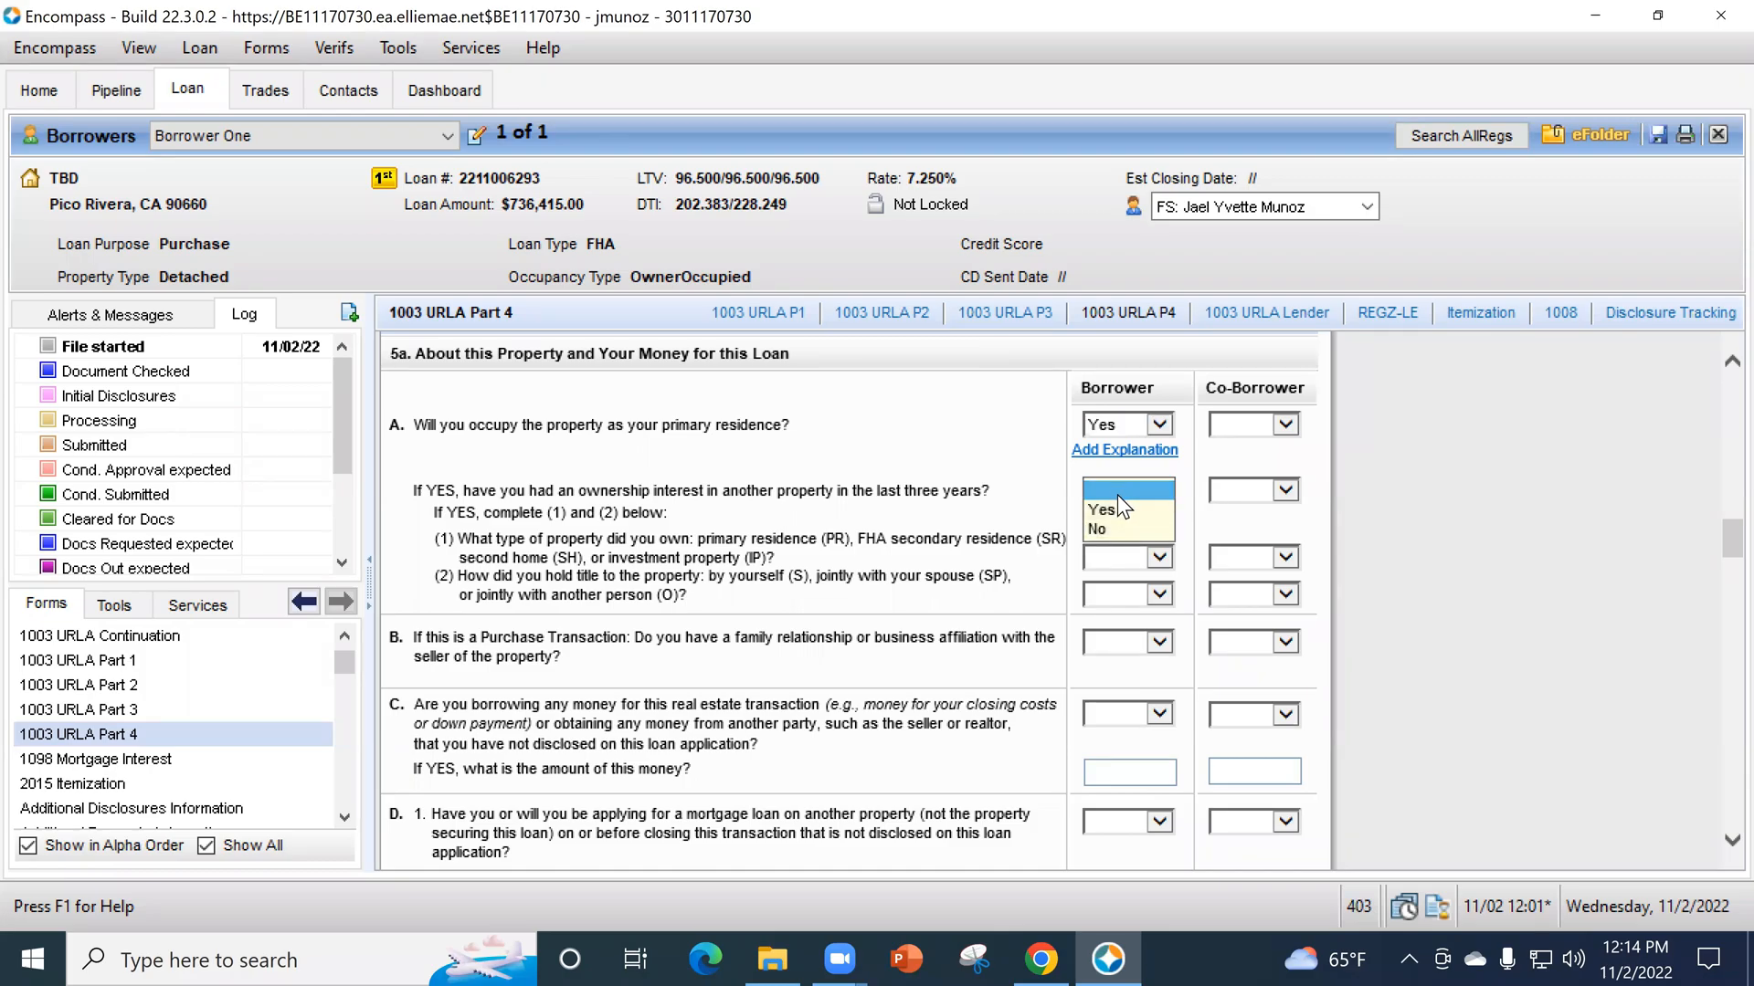
{"action": "left_click", "coordinate": [1106, 530]}
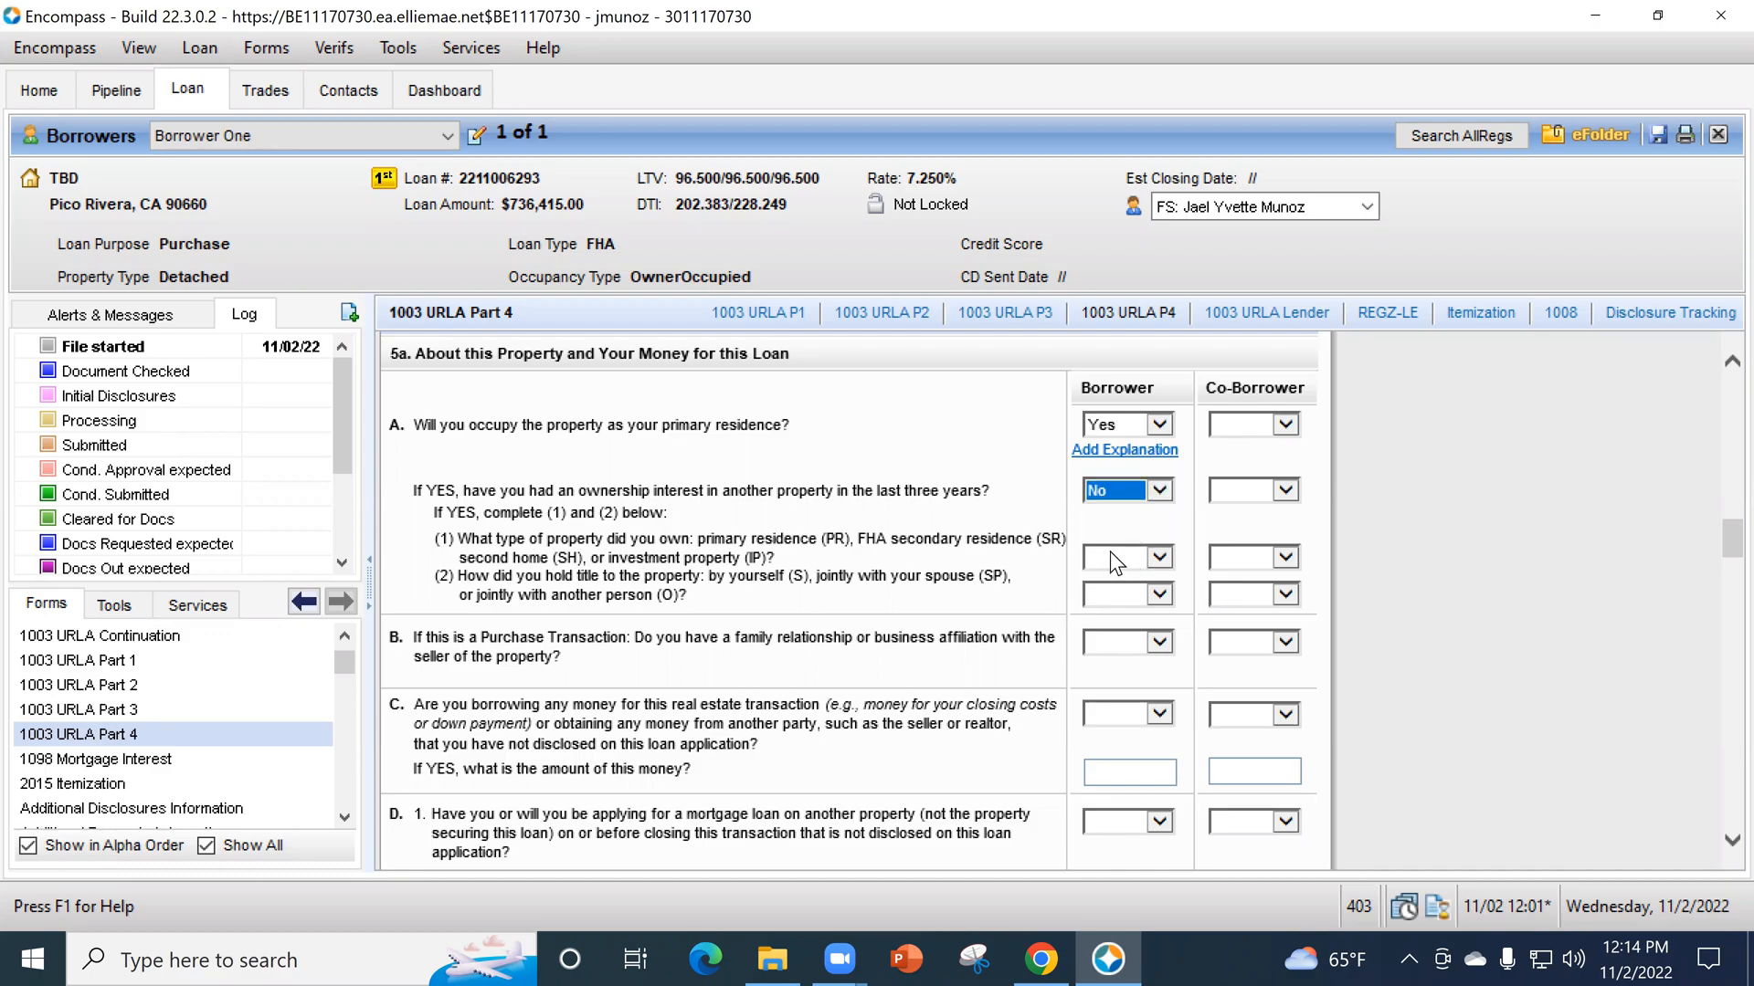
- Answer No for the borrower to question B about a family relationship or business affiliation with the seller
{"action": "scroll", "coordinate": [782, 562], "scroll_direction": "down", "scroll_amount": 1}
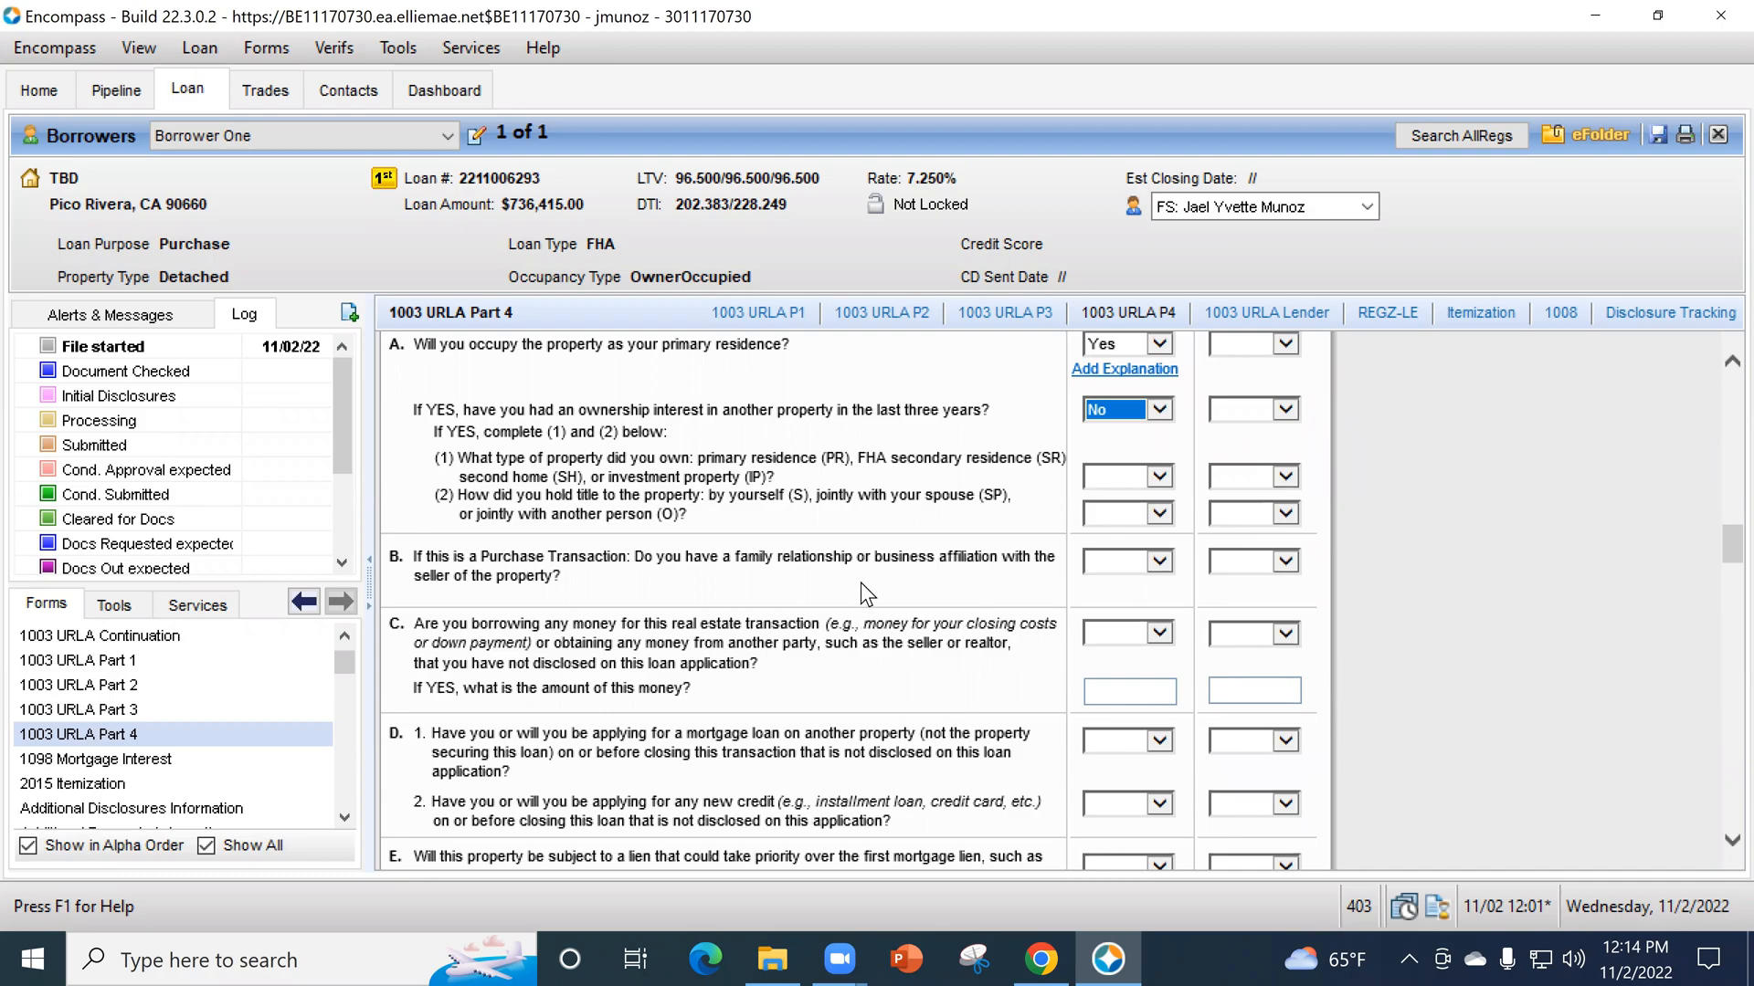
{"action": "left_click", "coordinate": [1090, 563]}
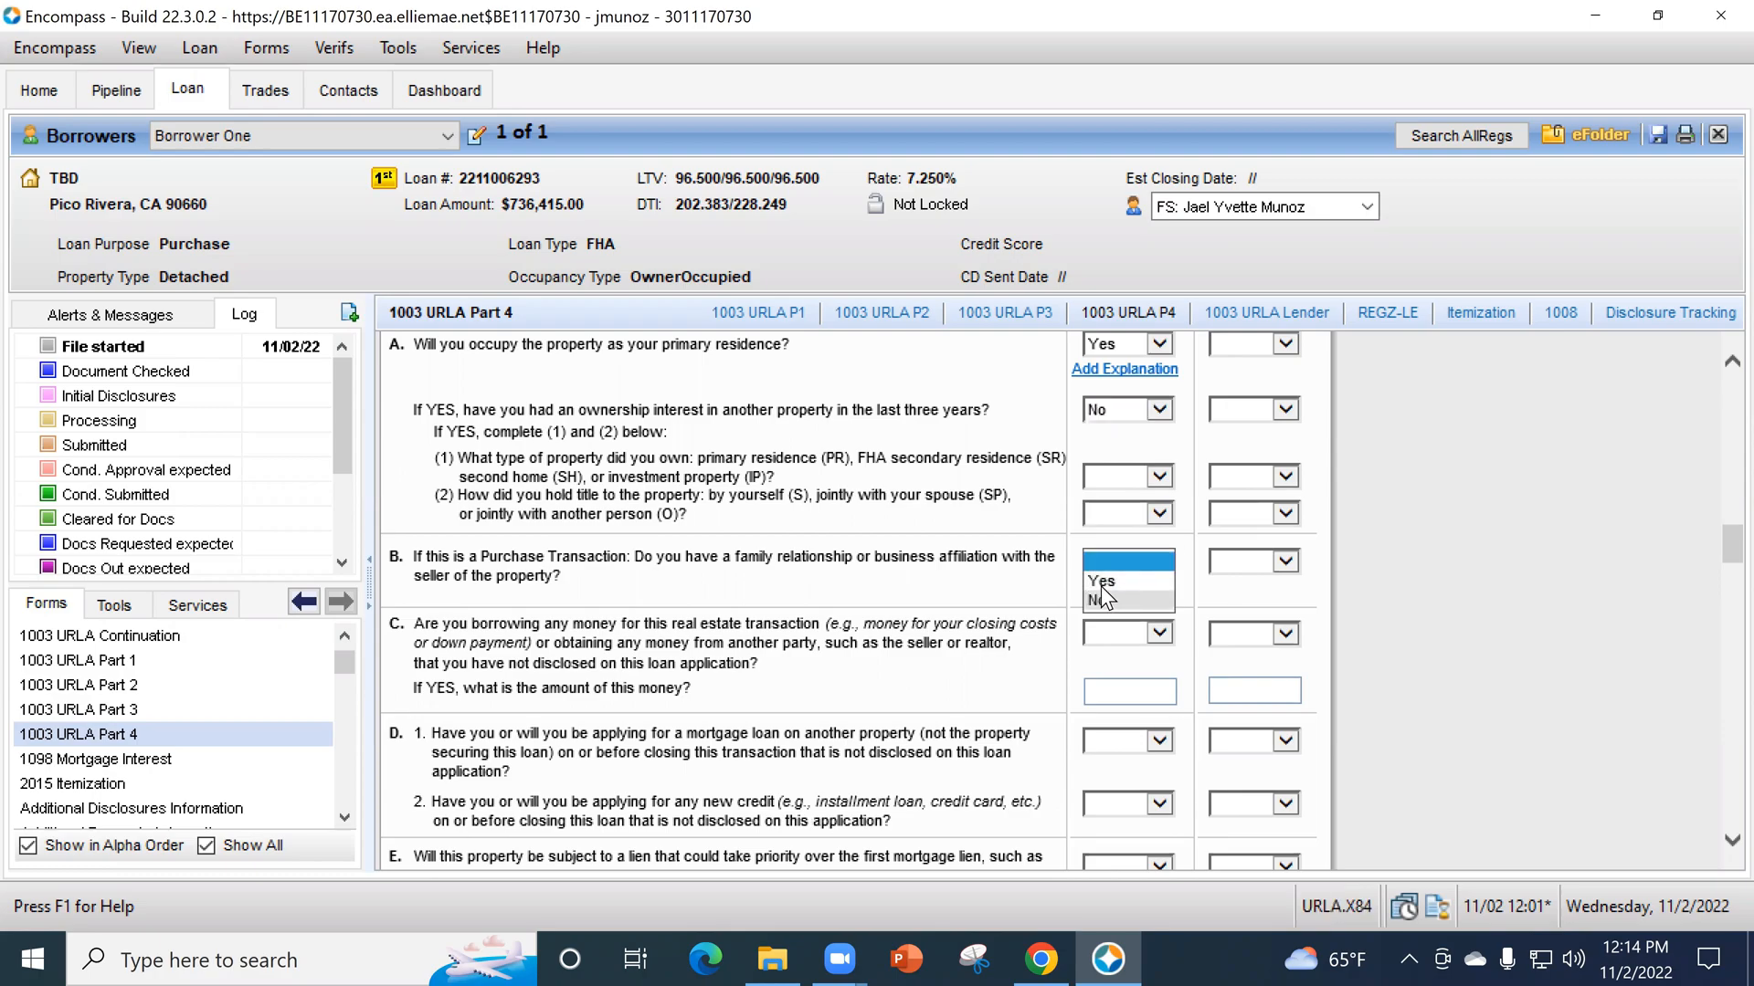
{"action": "left_click", "coordinate": [1104, 602]}
- Read declaration C about undisclosed borrowed money, and examine the liabilities and expenses in section 2d of 1003 URLA Part 3
{"action": "scroll", "coordinate": [936, 584], "scroll_direction": "down", "scroll_amount": 2}
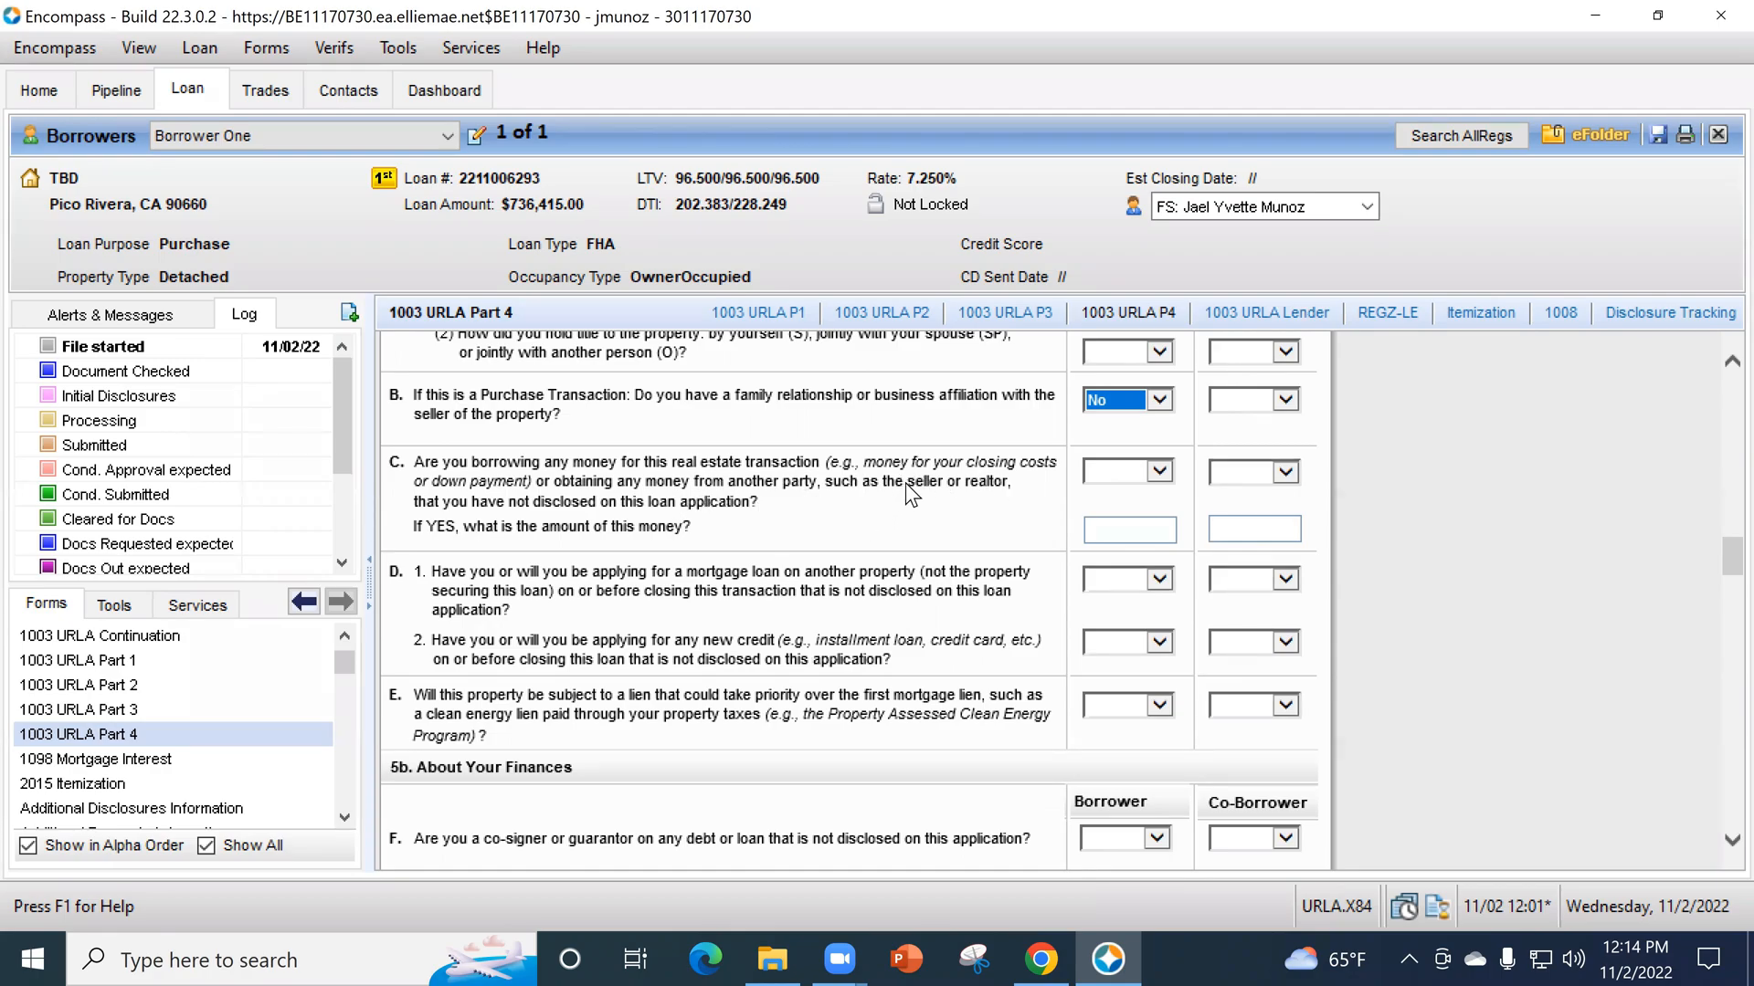
{"action": "scroll", "coordinate": [939, 507], "scroll_direction": "up", "scroll_amount": 10}
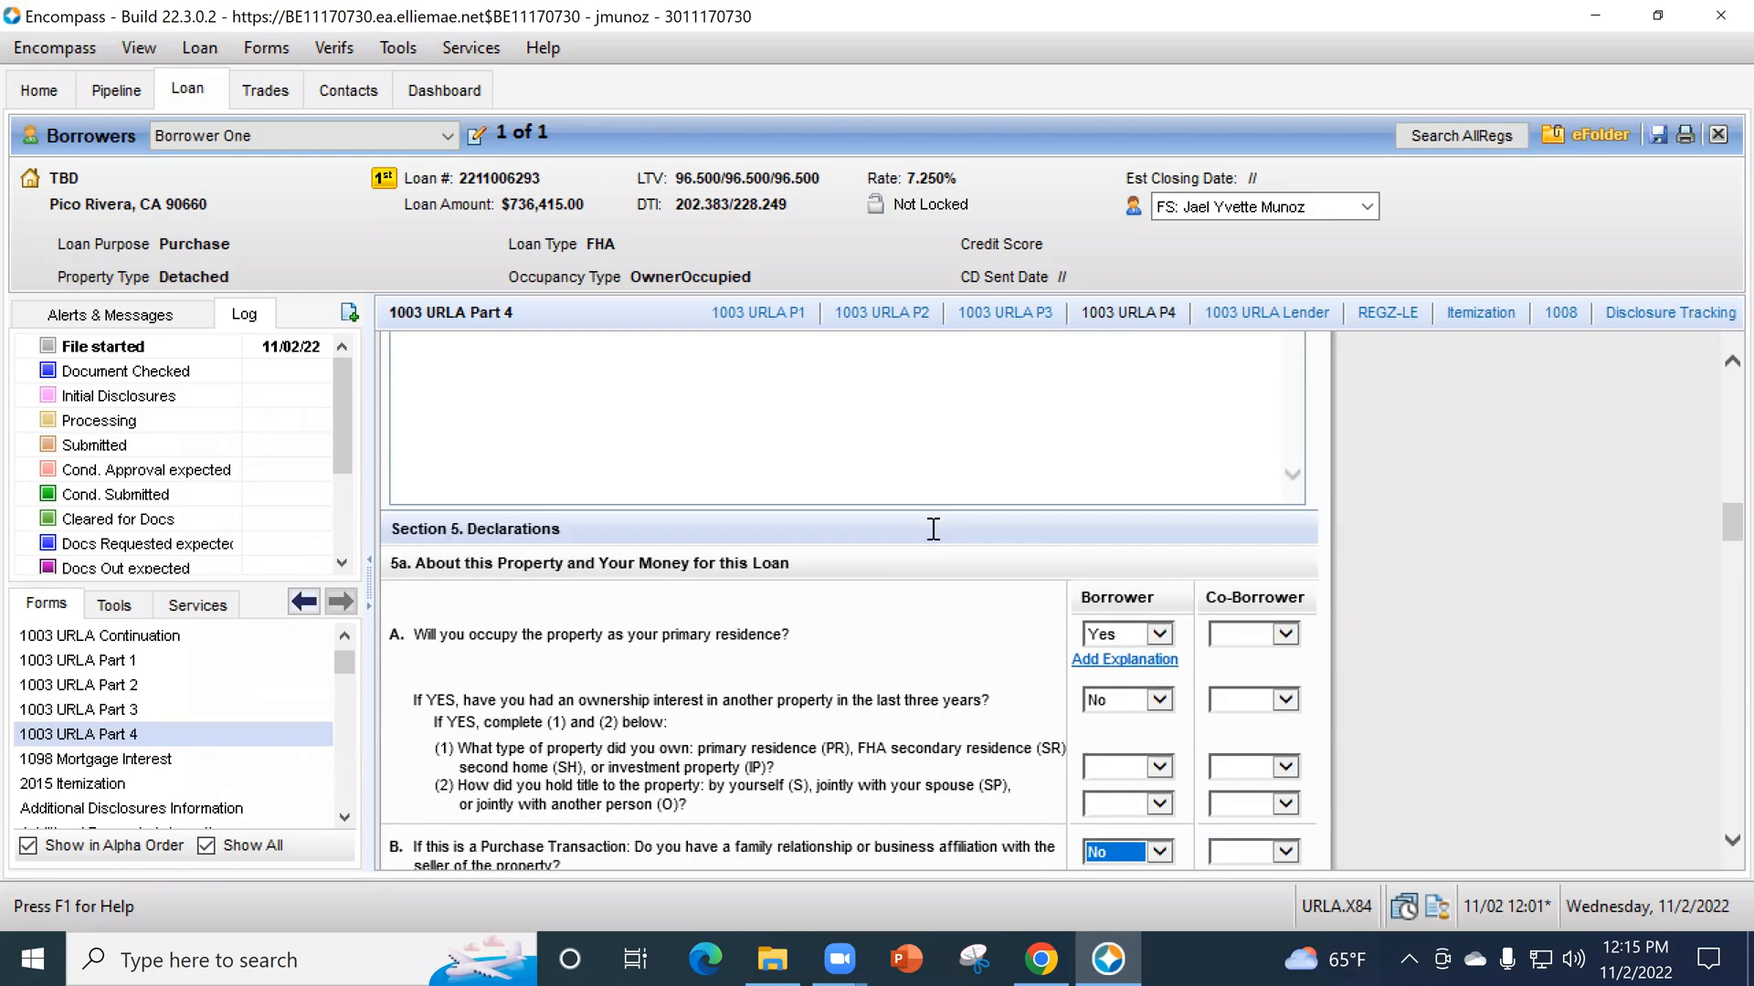
{"action": "left_click", "coordinate": [214, 718]}
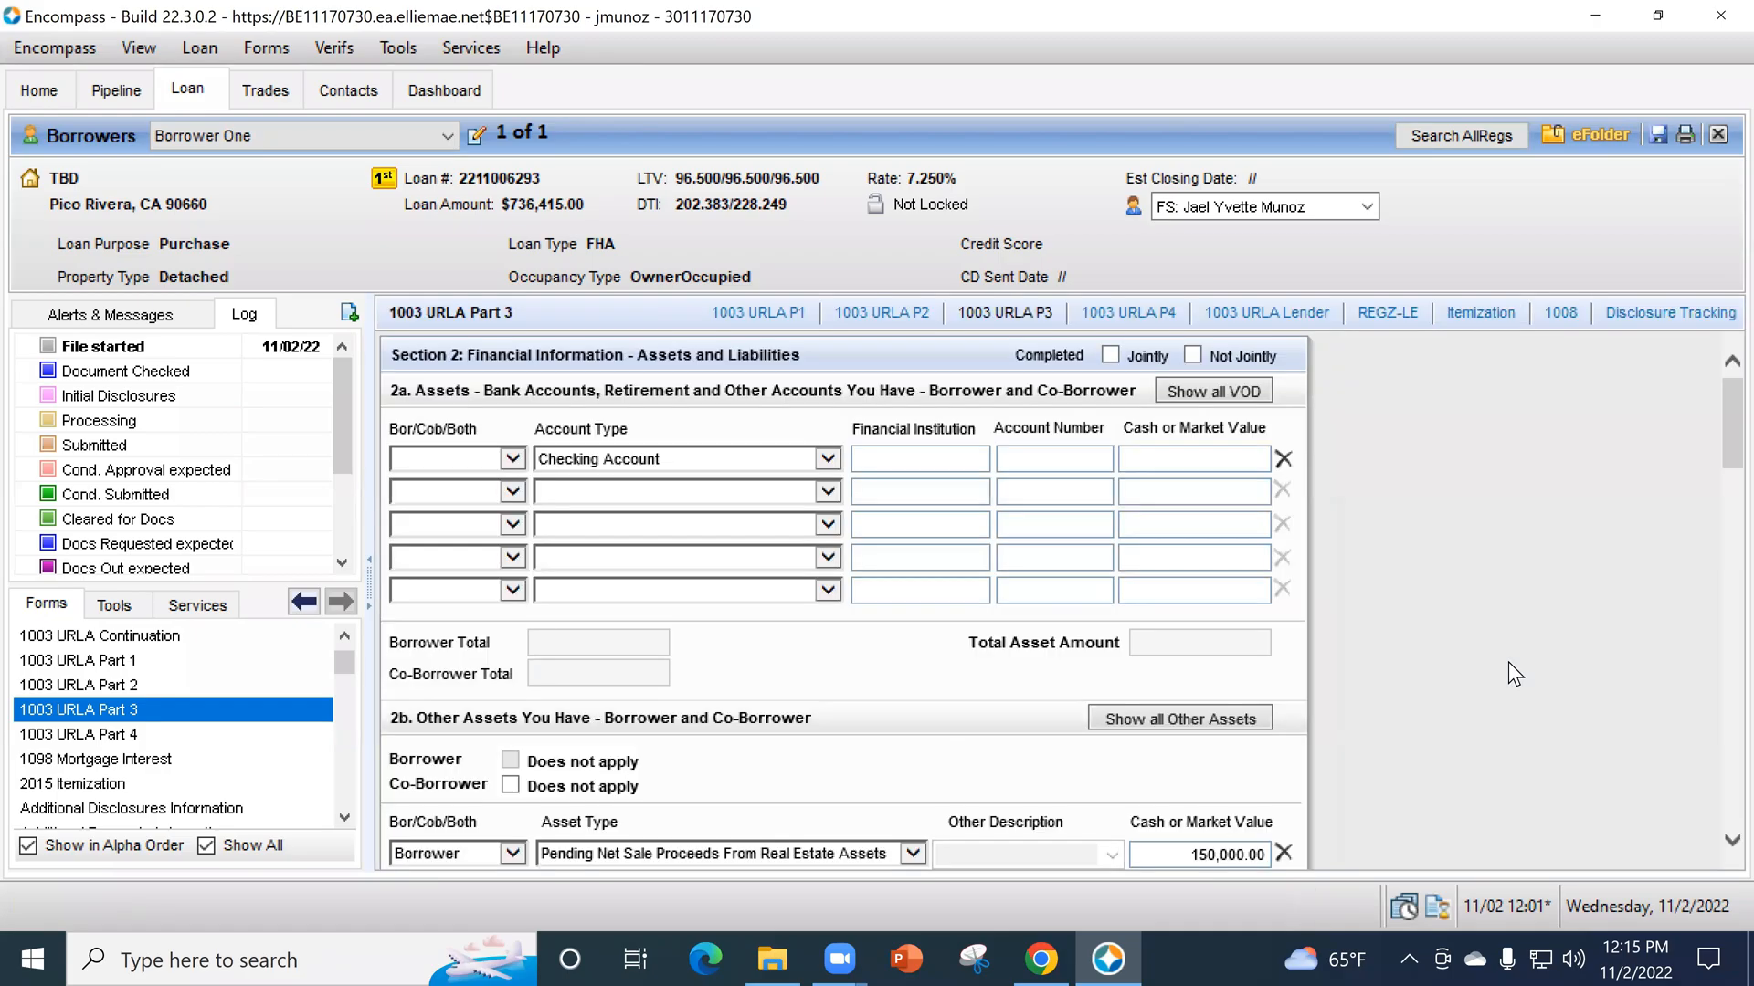
{"action": "scroll", "coordinate": [1504, 652], "scroll_direction": "down", "scroll_amount": 10}
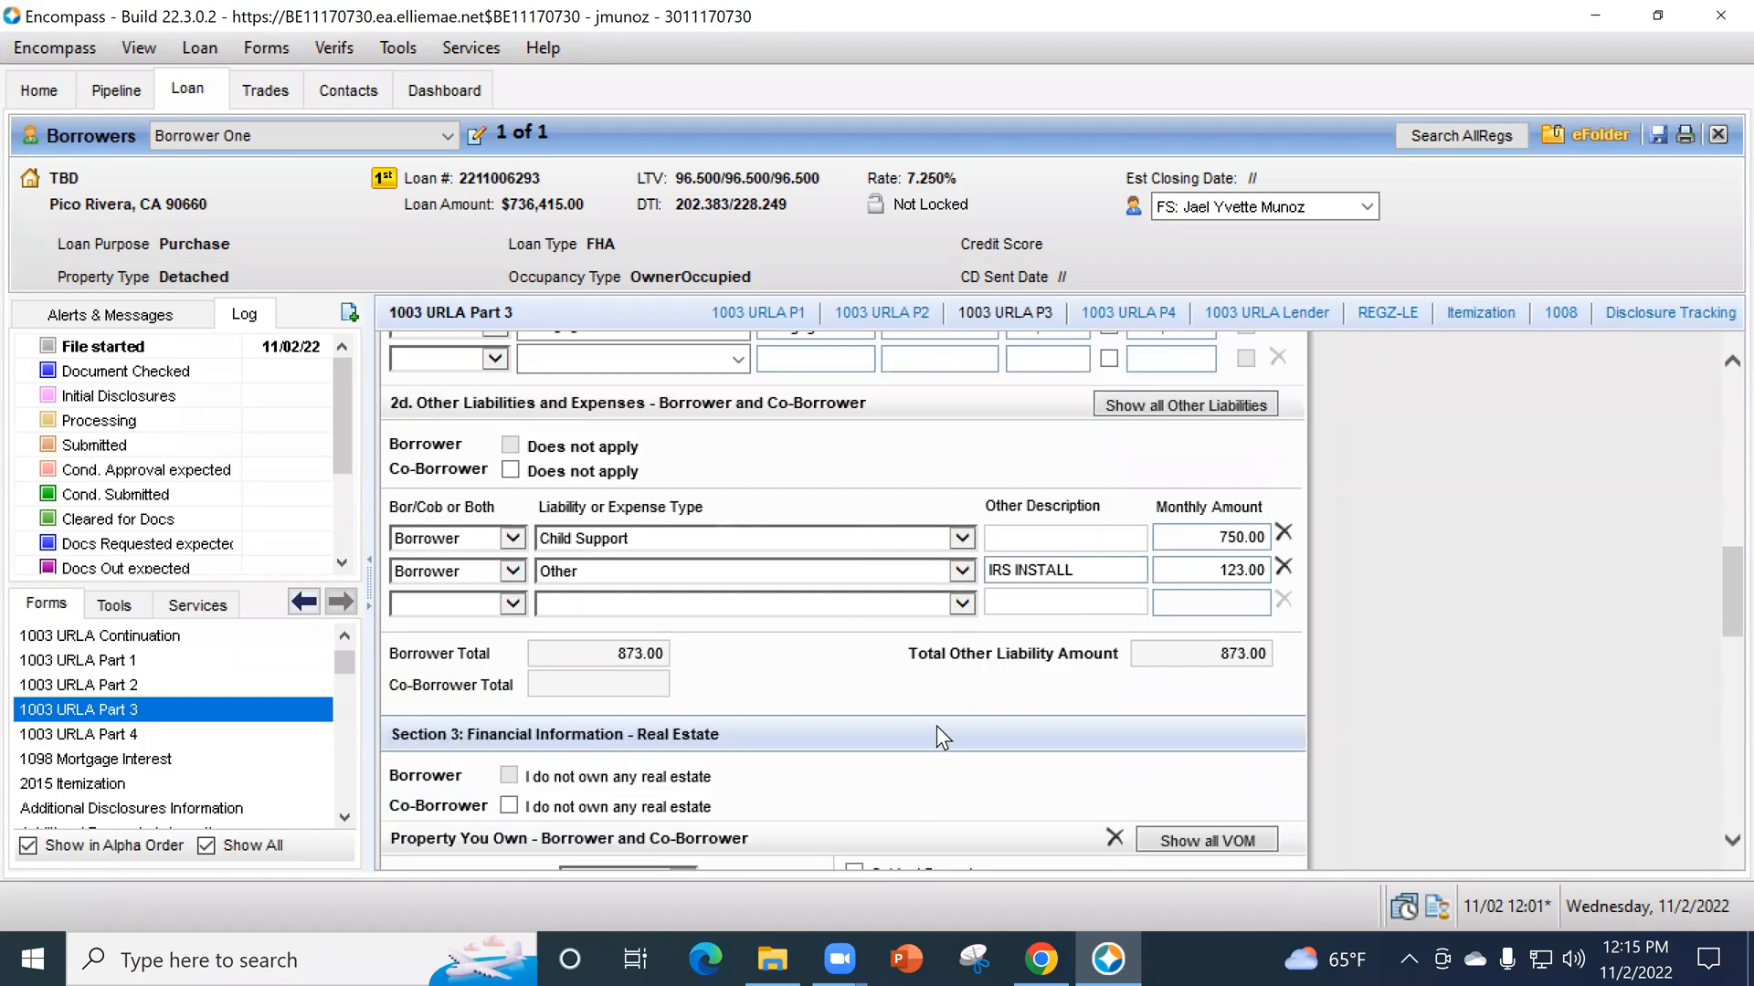
- Return to 1003 URLA Part 4 and answer No for the borrower to question C about undisclosed borrowed money
{"action": "left_click", "coordinate": [226, 740]}
{"action": "scroll", "coordinate": [1432, 712], "scroll_direction": "down", "scroll_amount": 4}
{"action": "scroll", "coordinate": [1436, 715], "scroll_direction": "down", "scroll_amount": 12}
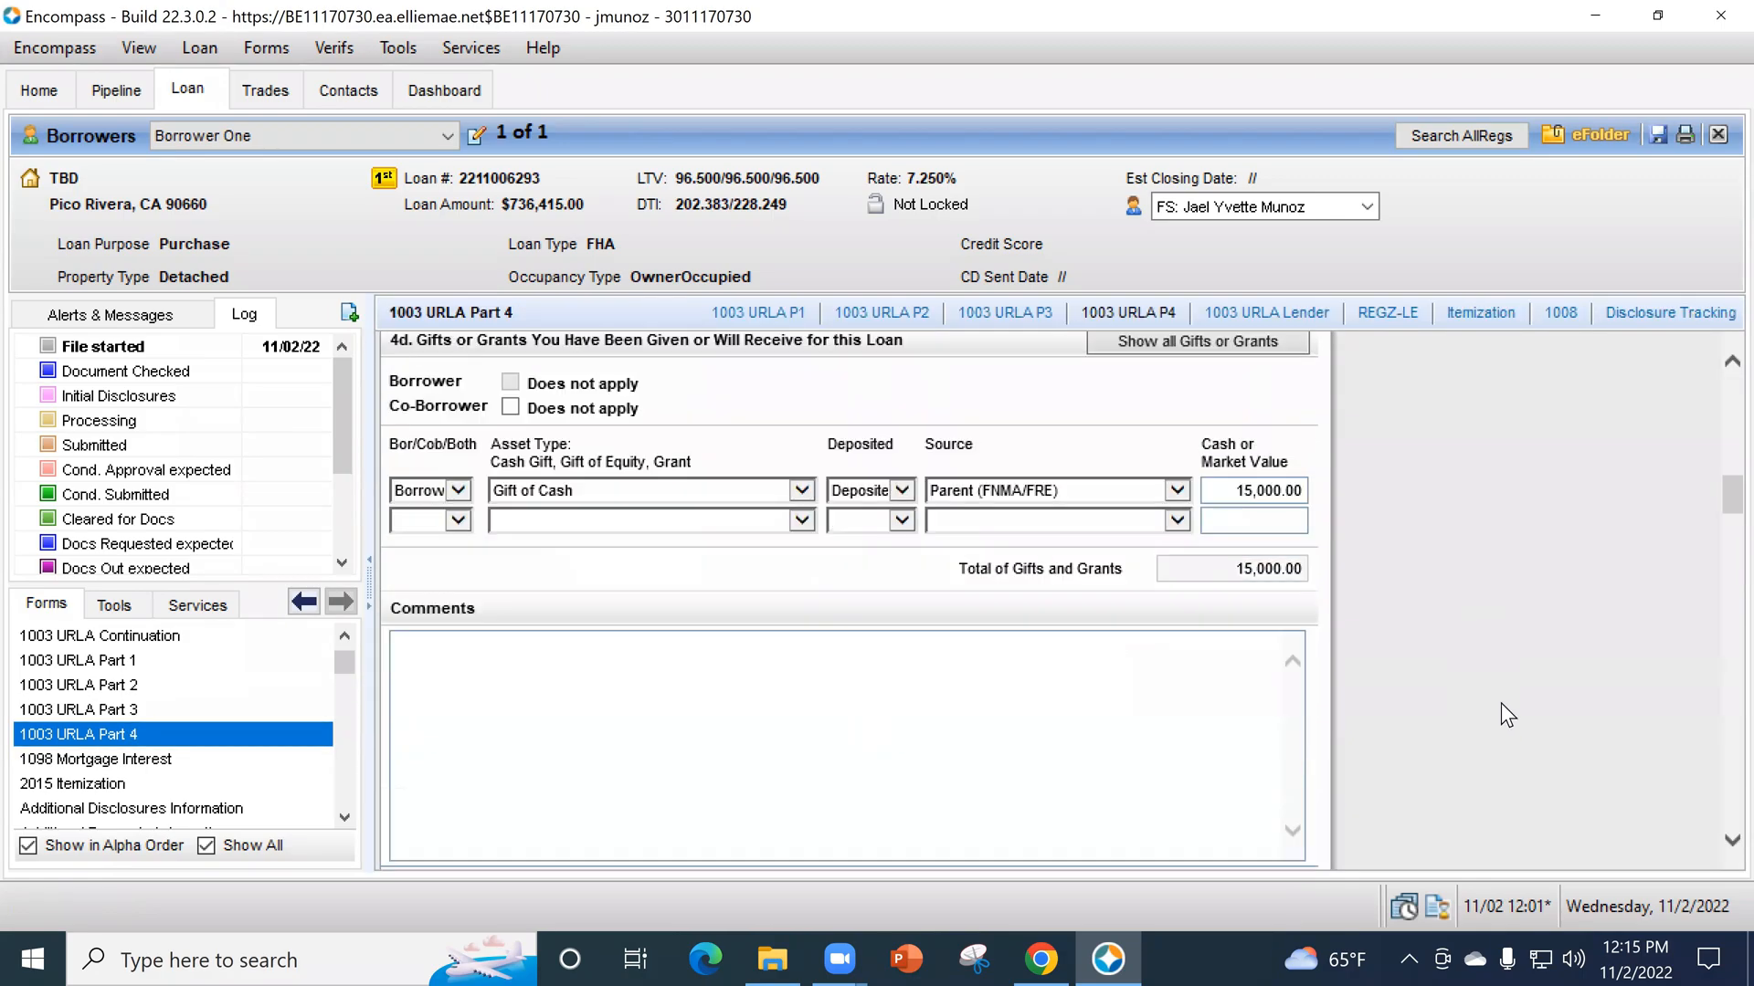
{"action": "scroll", "coordinate": [1503, 700], "scroll_direction": "down", "scroll_amount": 4}
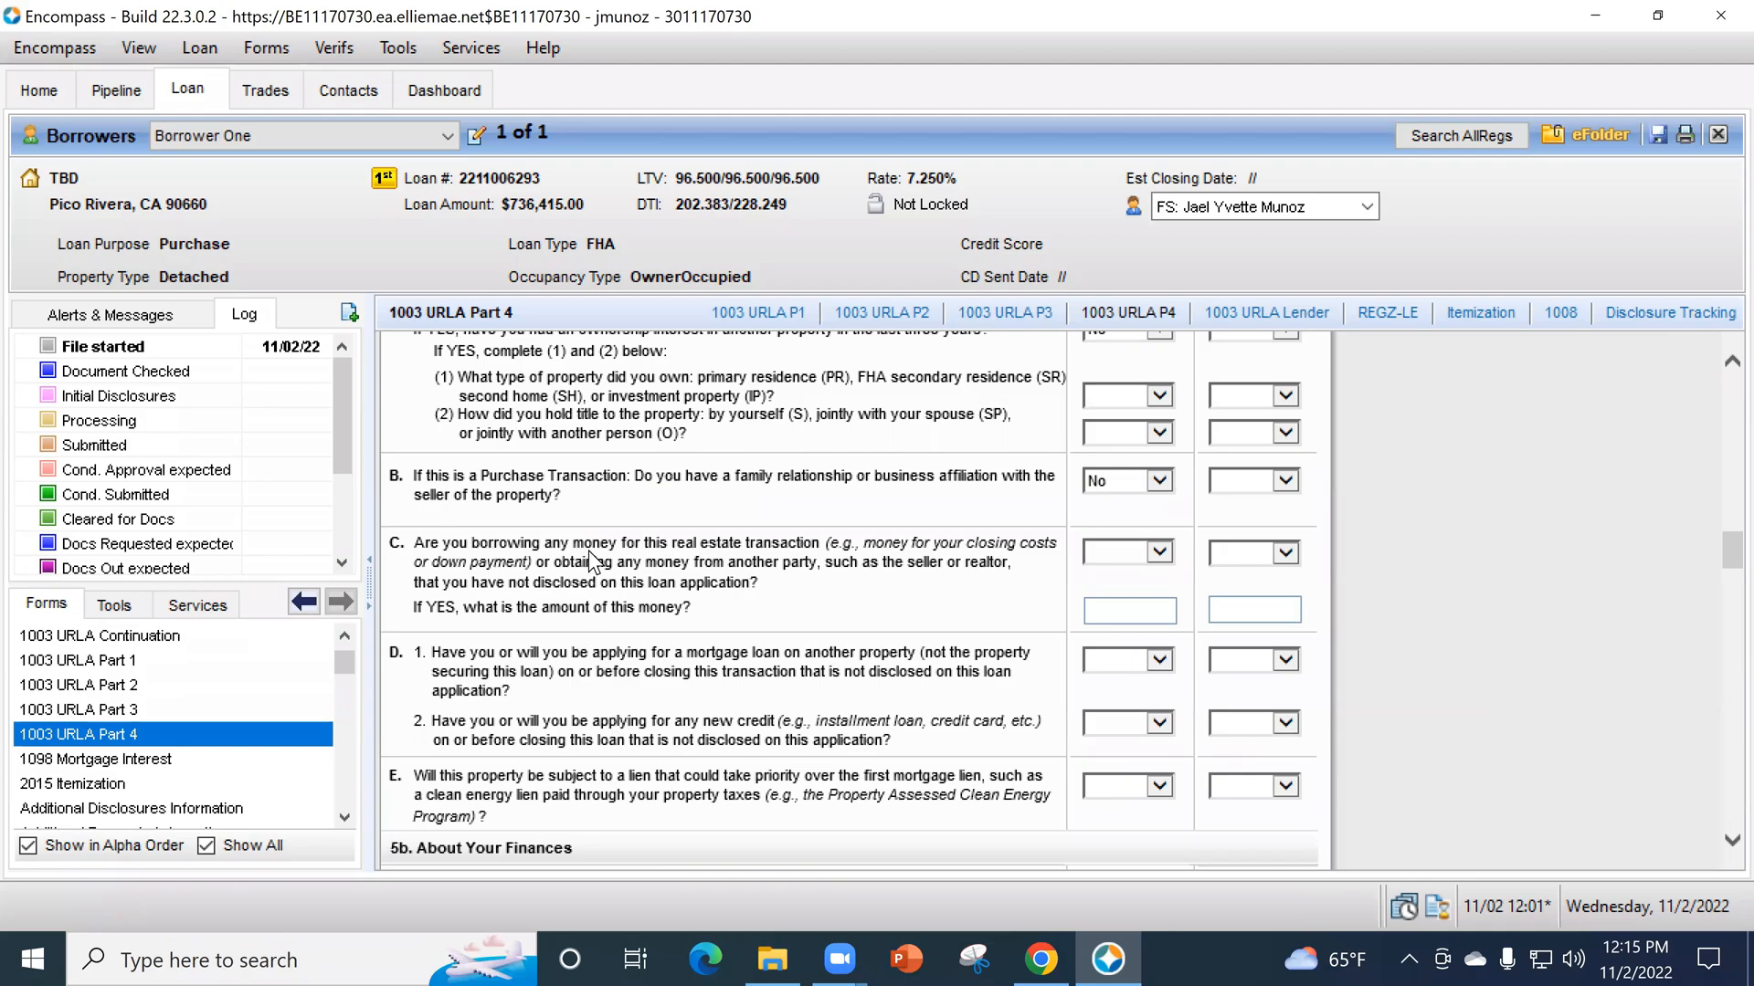
{"action": "scroll", "coordinate": [1036, 523], "scroll_direction": "down", "scroll_amount": 1}
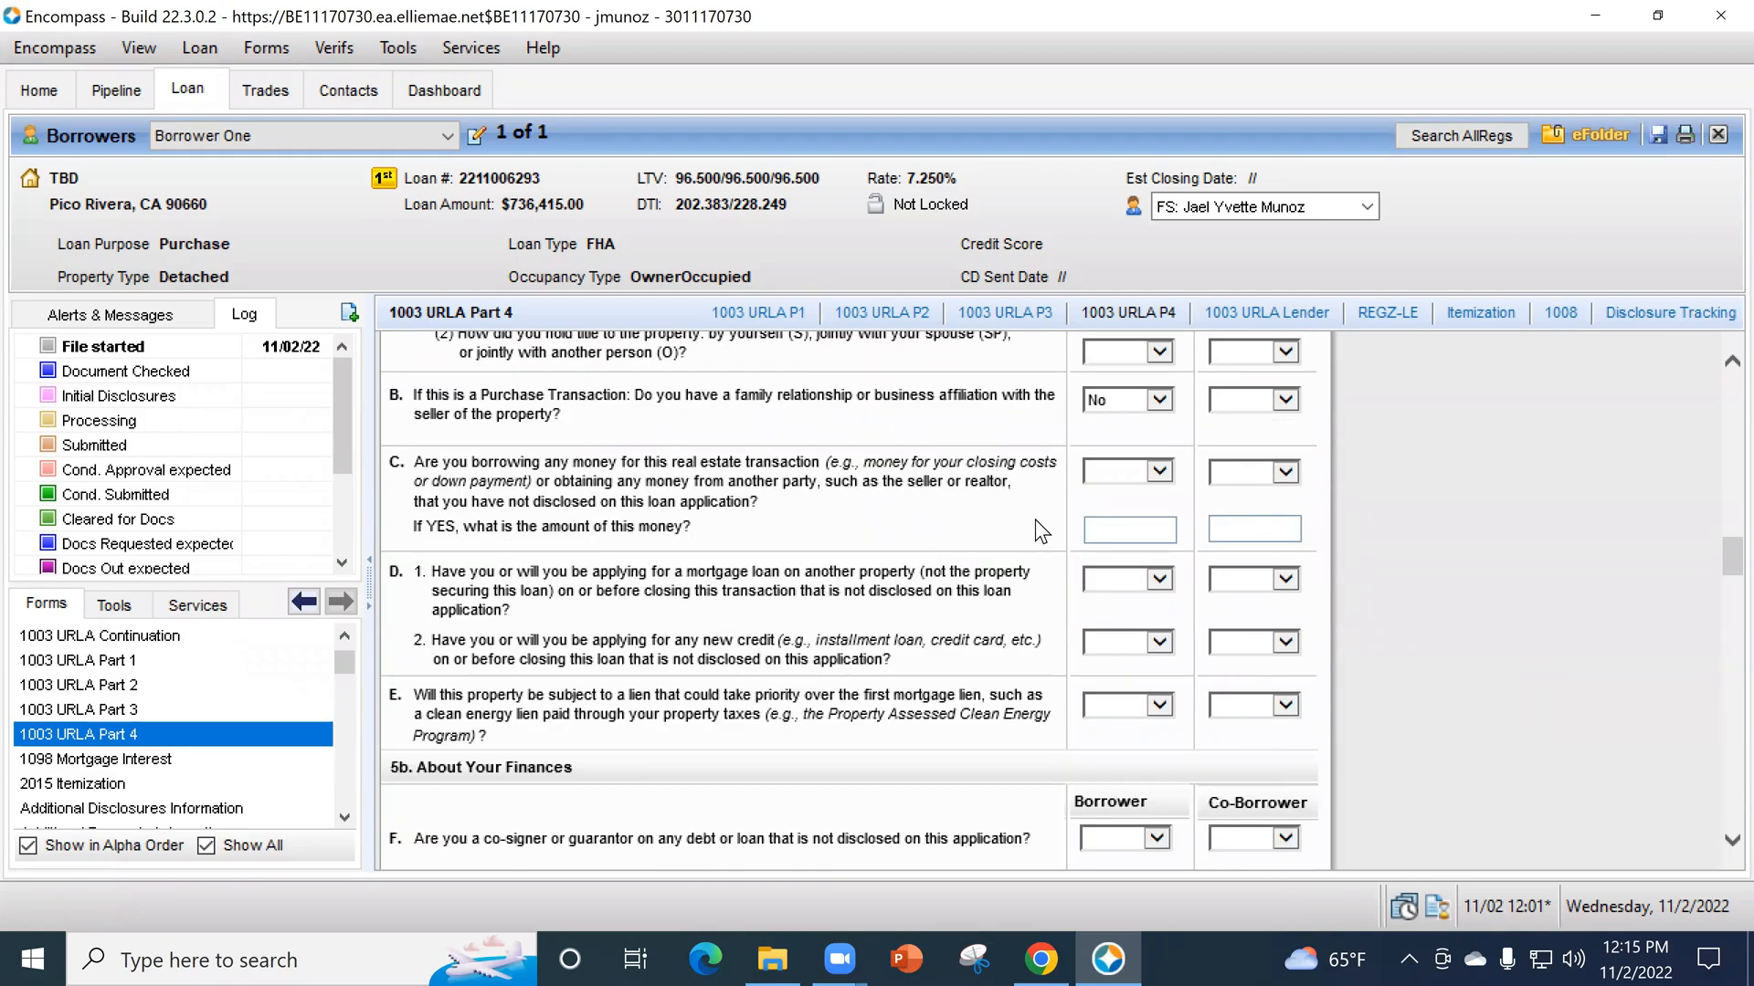
{"action": "left_click", "coordinate": [1132, 477]}
{"action": "left_click", "coordinate": [1119, 511]}
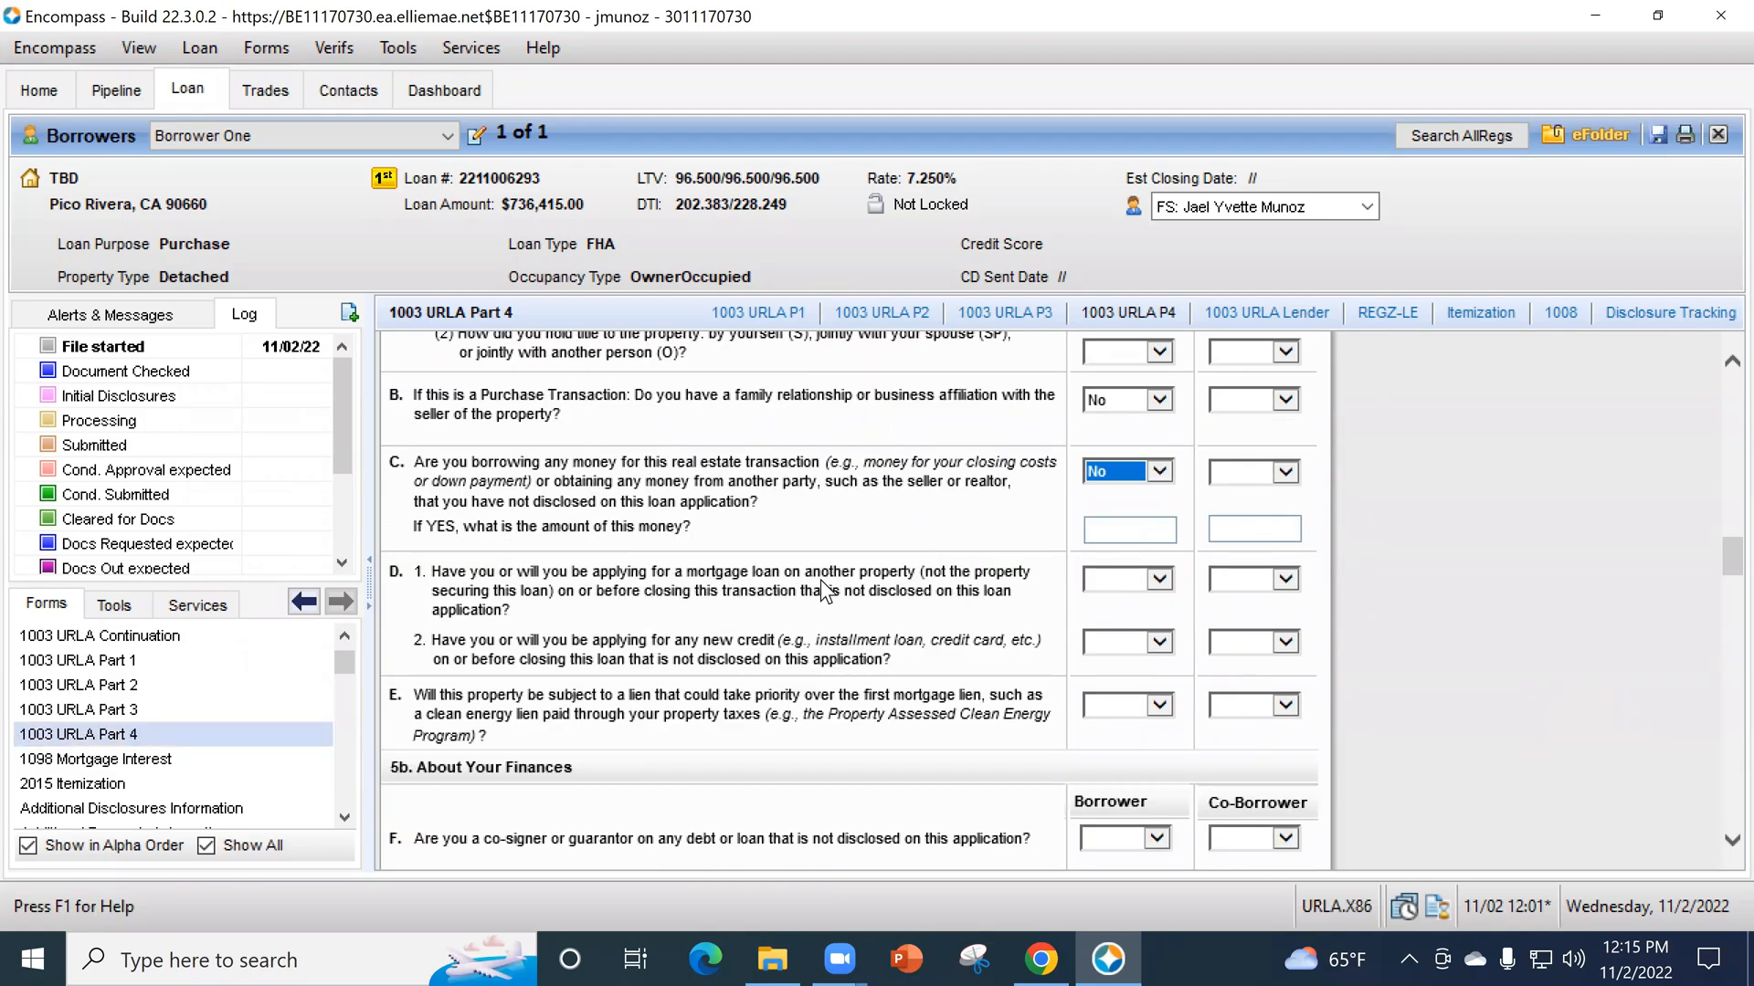
- Answer No for the borrower to question D1 about applying for another mortgage, and review the liabilities in 1003 URLA Part 3
{"action": "left_click", "coordinate": [1136, 581]}
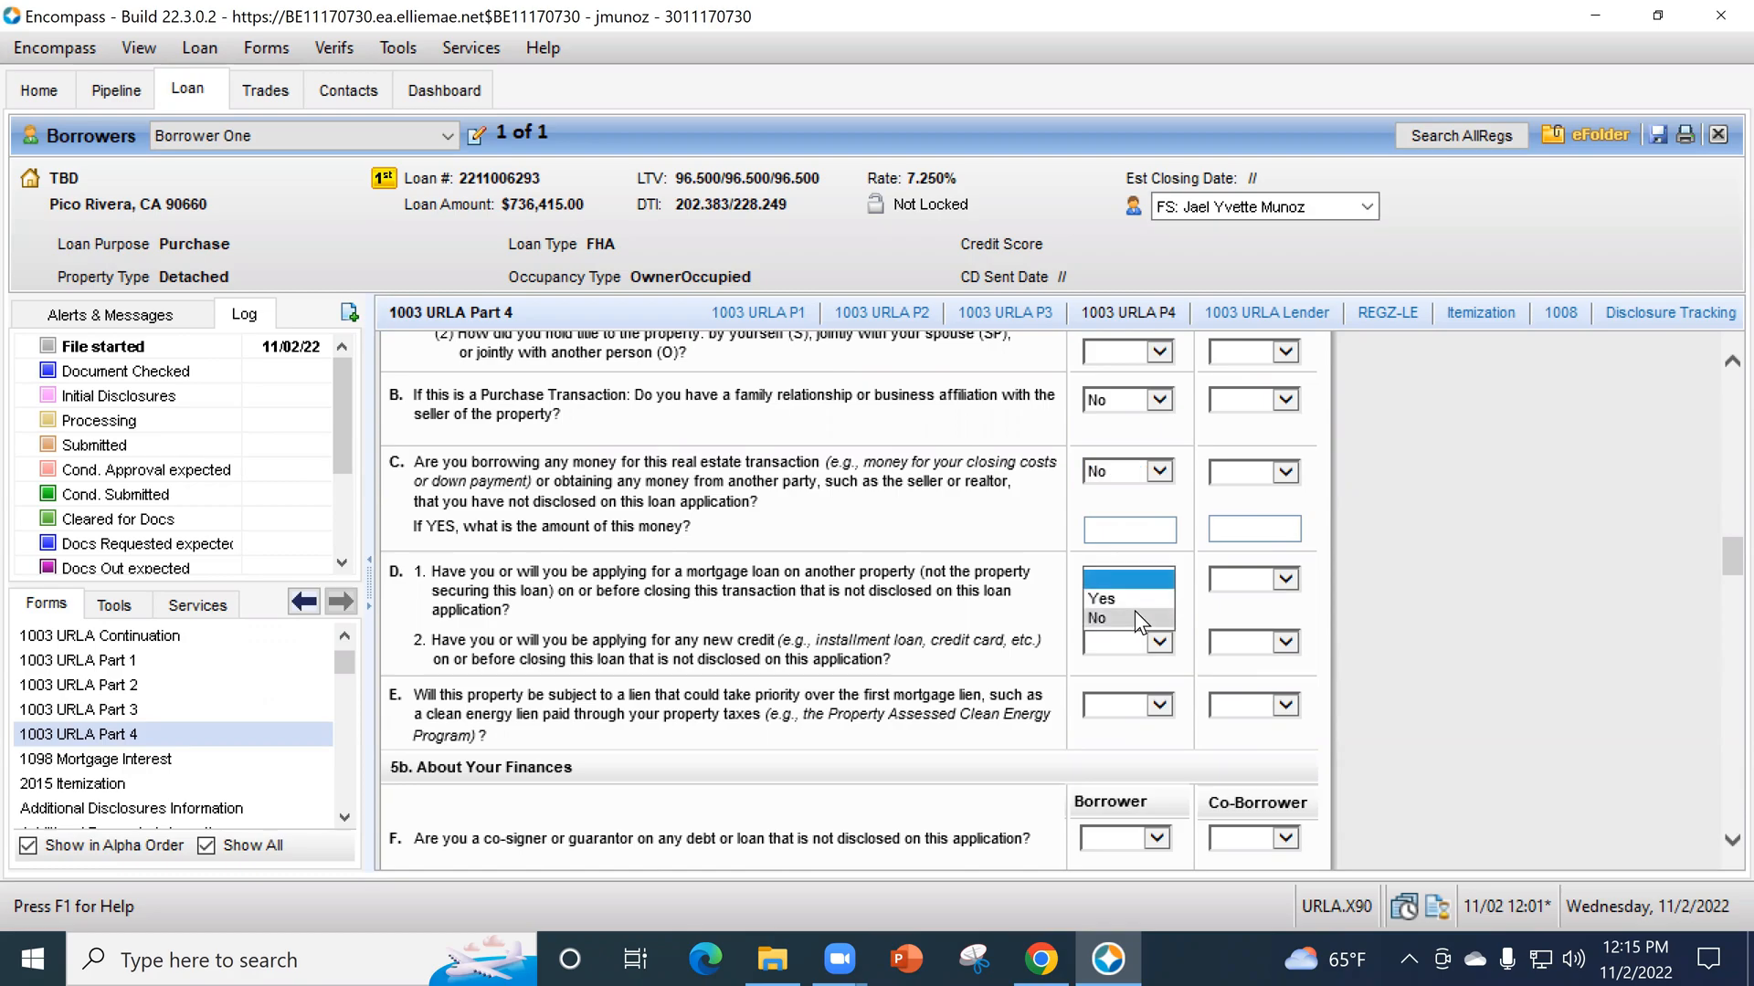
{"action": "left_click", "coordinate": [148, 710]}
{"action": "scroll", "coordinate": [1401, 672], "scroll_direction": "down", "scroll_amount": 5}
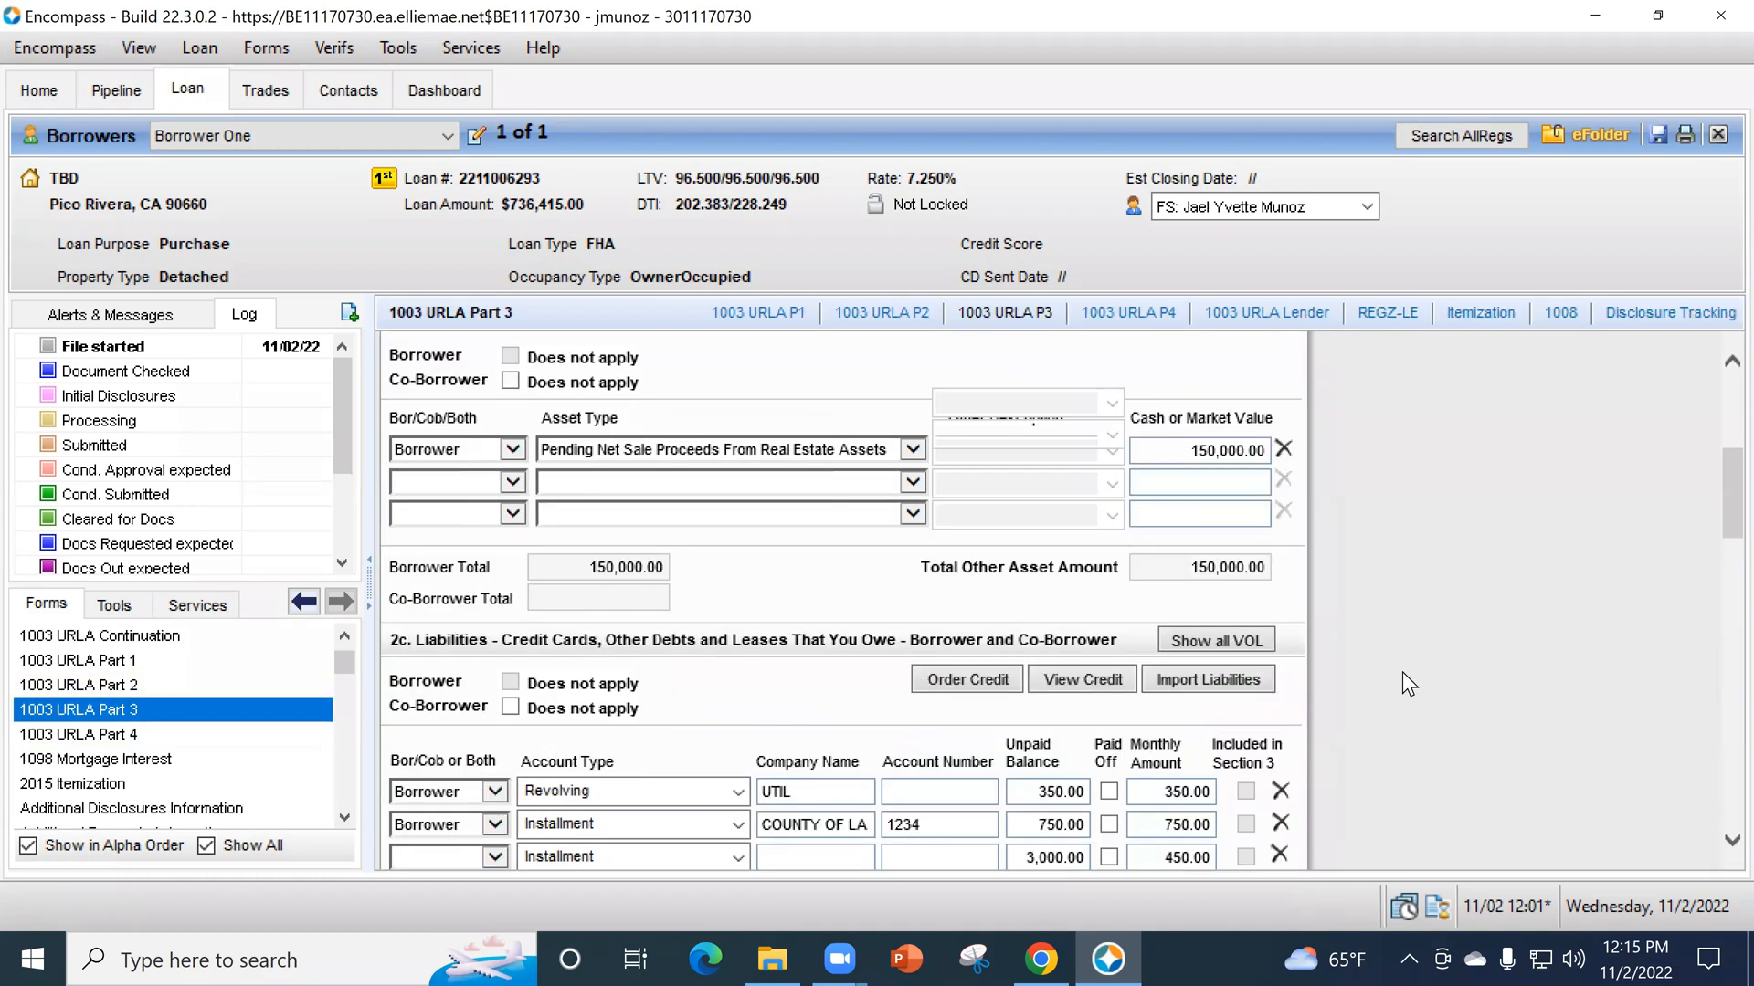
{"action": "scroll", "coordinate": [1401, 671], "scroll_direction": "down", "scroll_amount": 10}
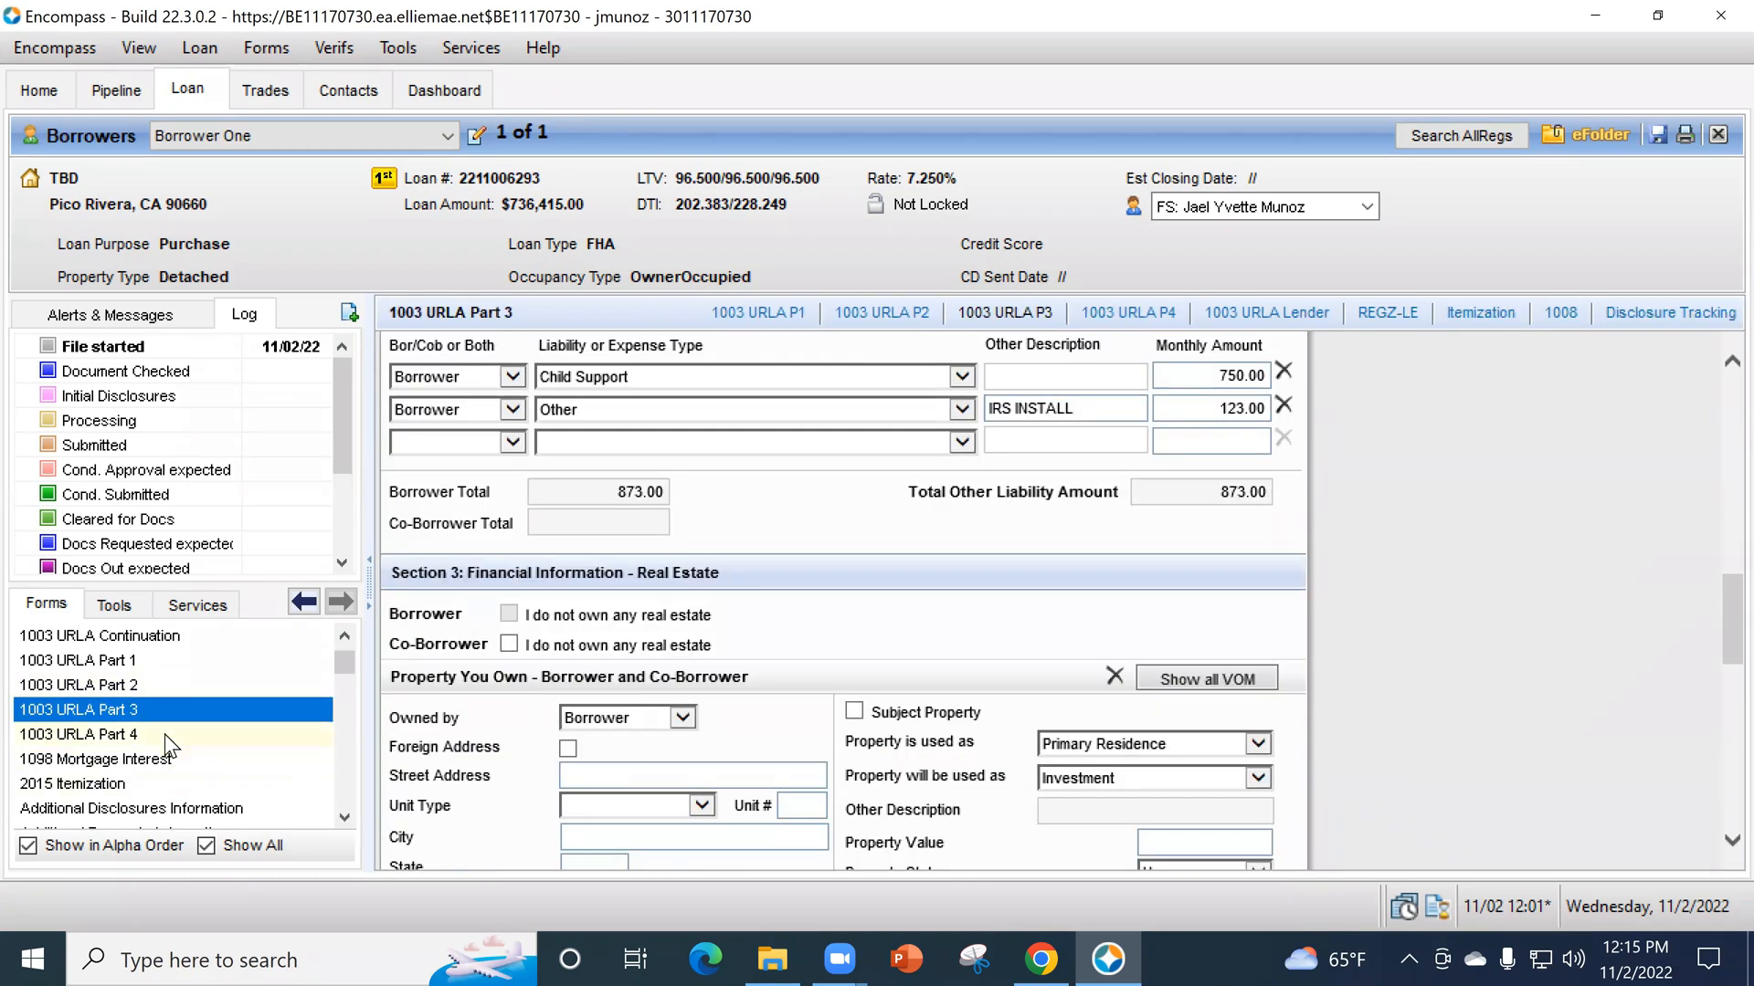
- Return to 1003 URLA Part 4 and answer No for the borrower to questions D2 about new credit and E about a priority lien
{"action": "left_click", "coordinate": [165, 734]}
{"action": "scroll", "coordinate": [1351, 699], "scroll_direction": "down", "scroll_amount": 5}
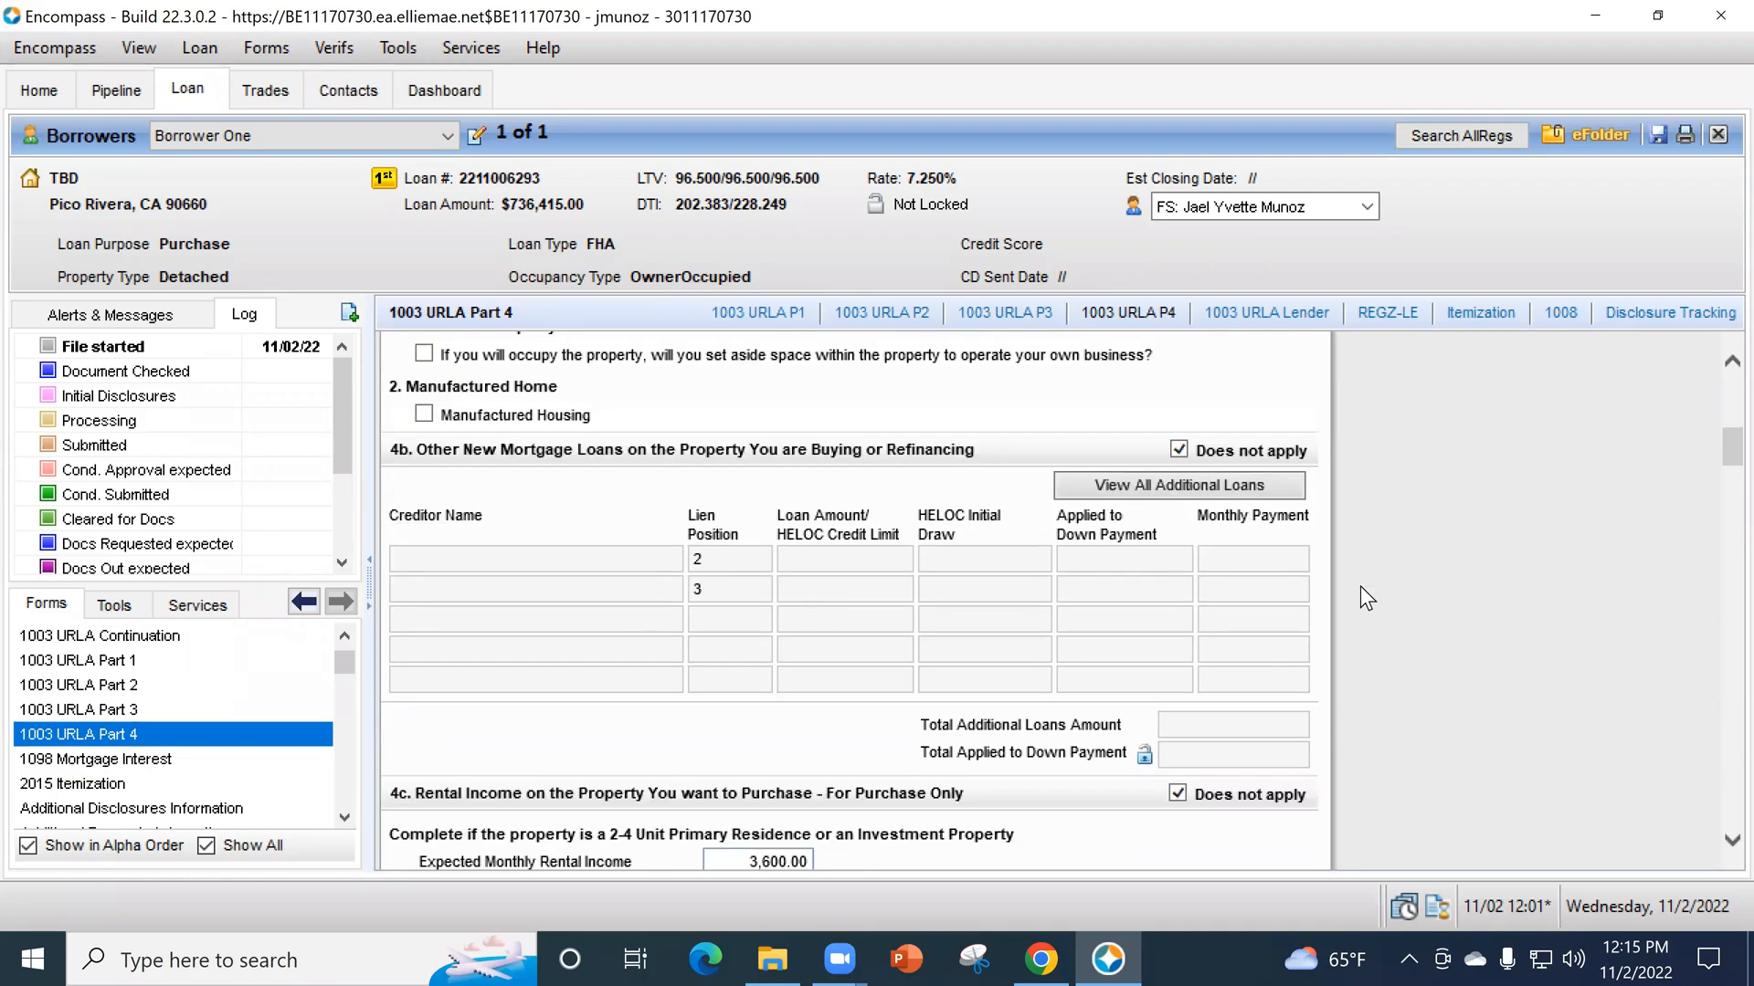
{"action": "scroll", "coordinate": [1314, 599], "scroll_direction": "down", "scroll_amount": 10}
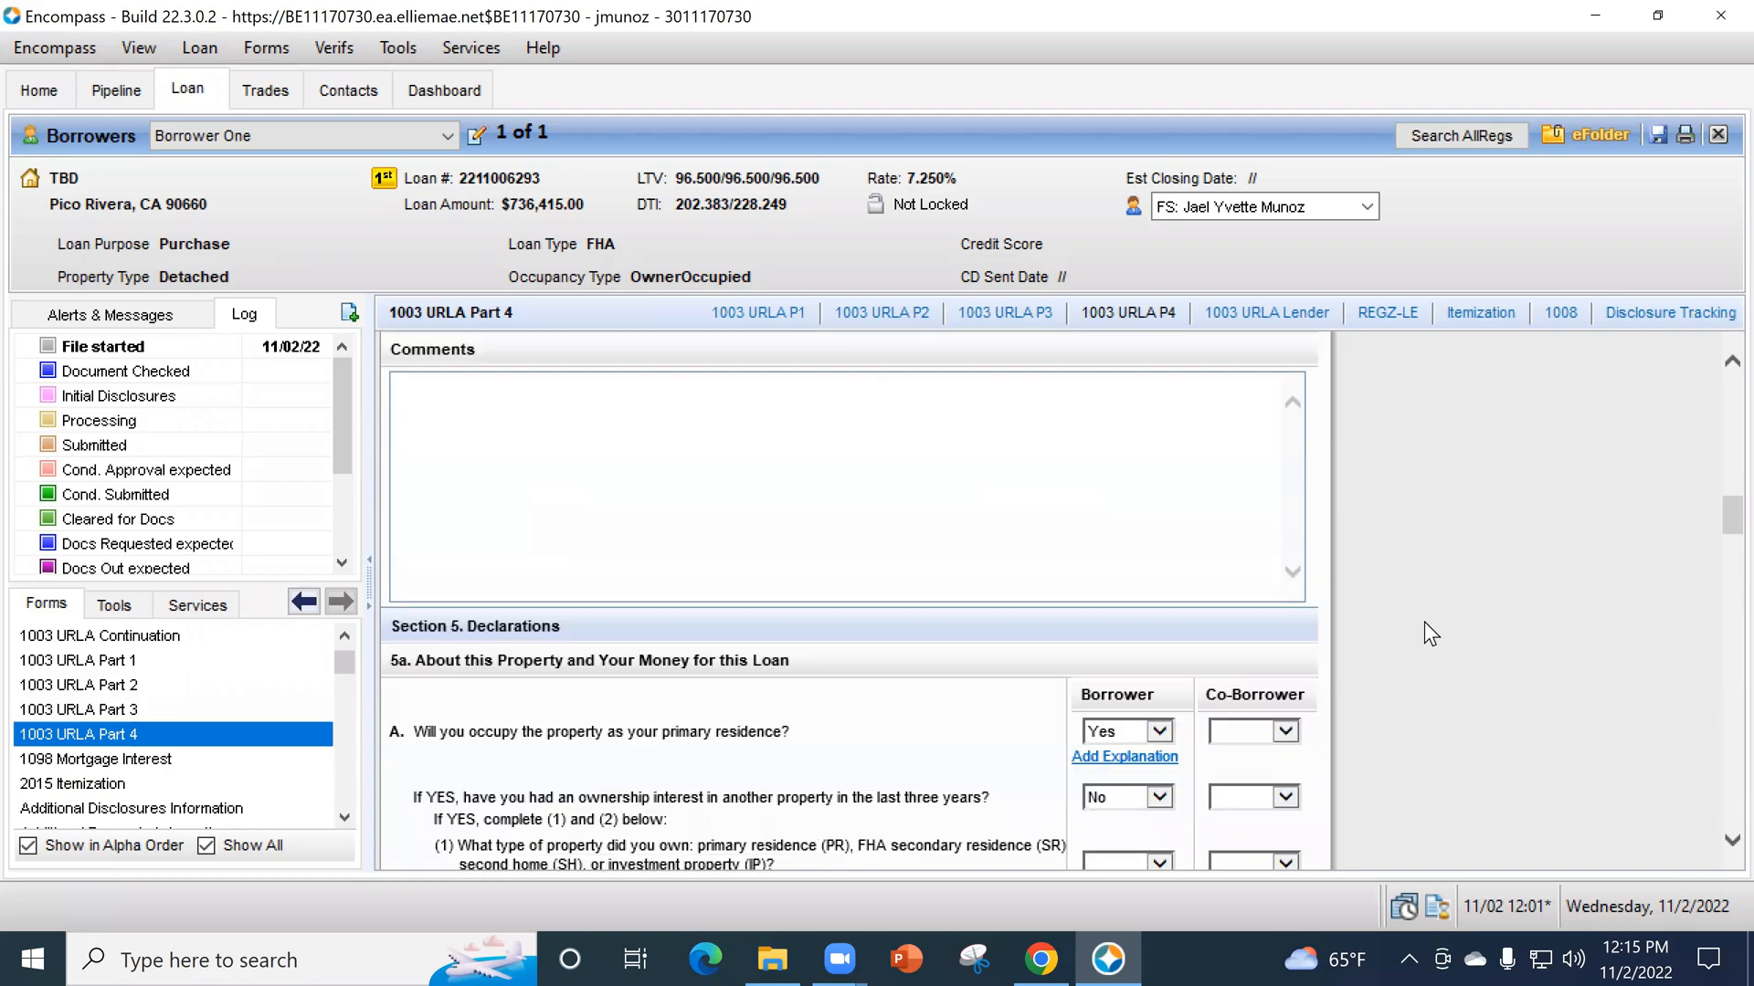
{"action": "scroll", "coordinate": [1427, 603], "scroll_direction": "down", "scroll_amount": 5}
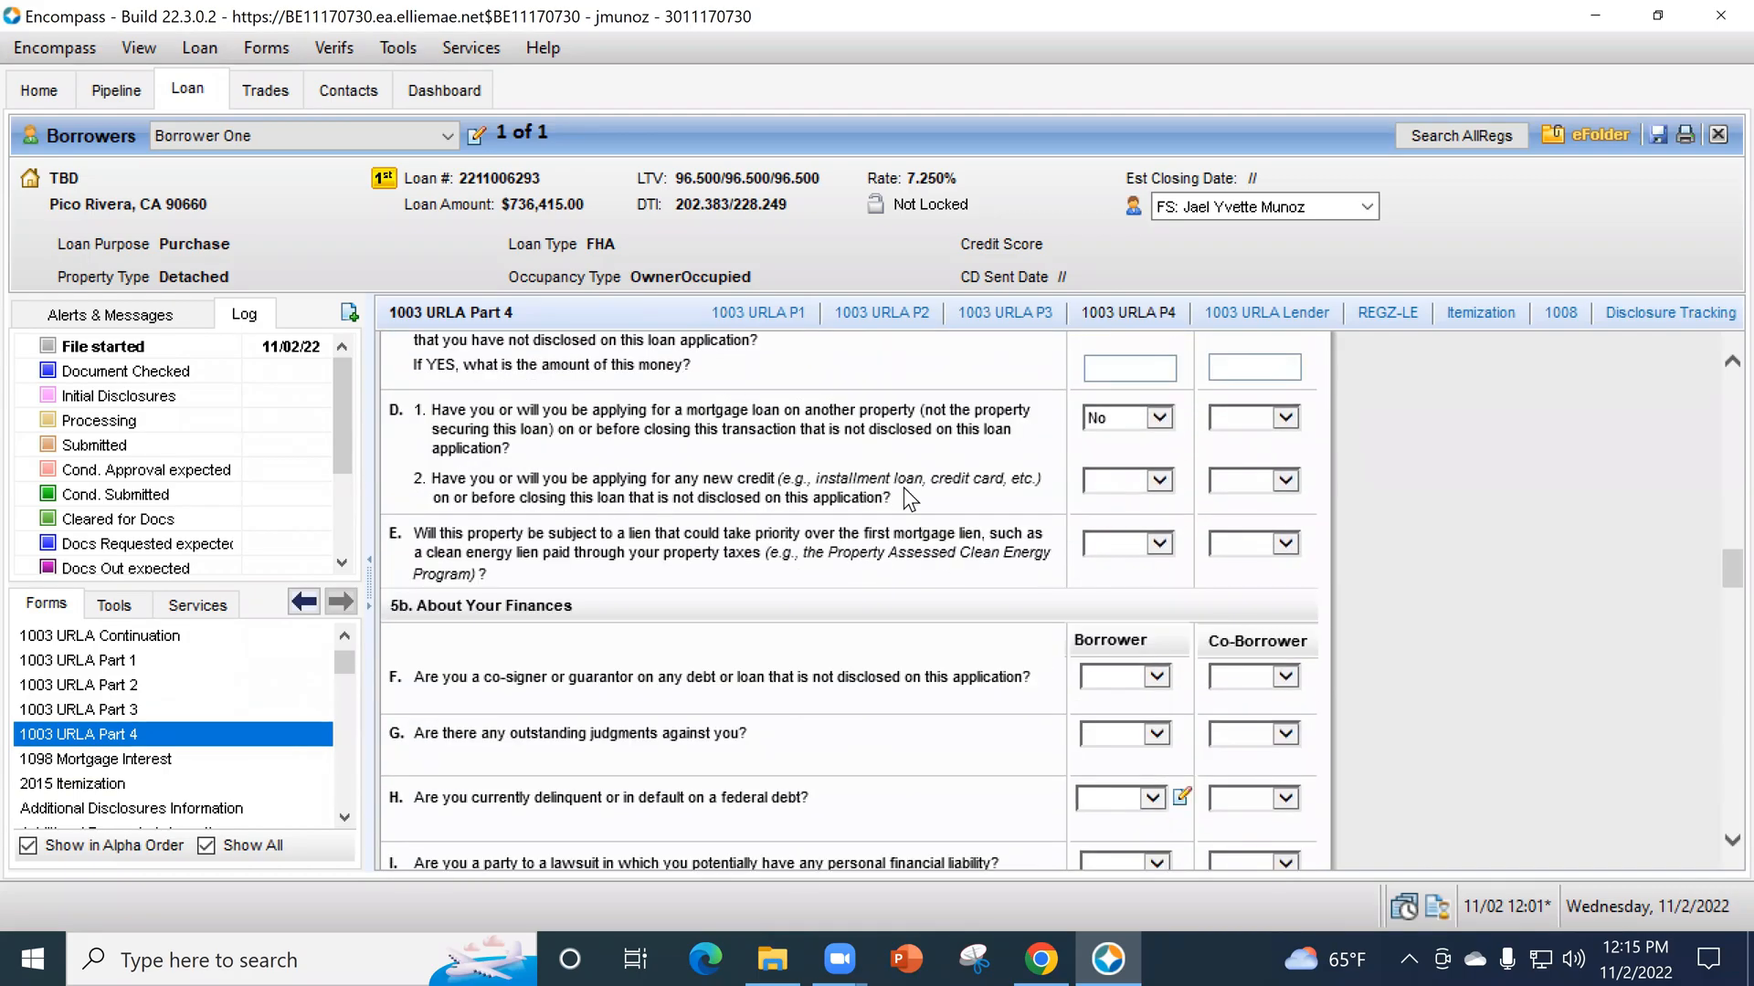
{"action": "left_click", "coordinate": [1121, 481]}
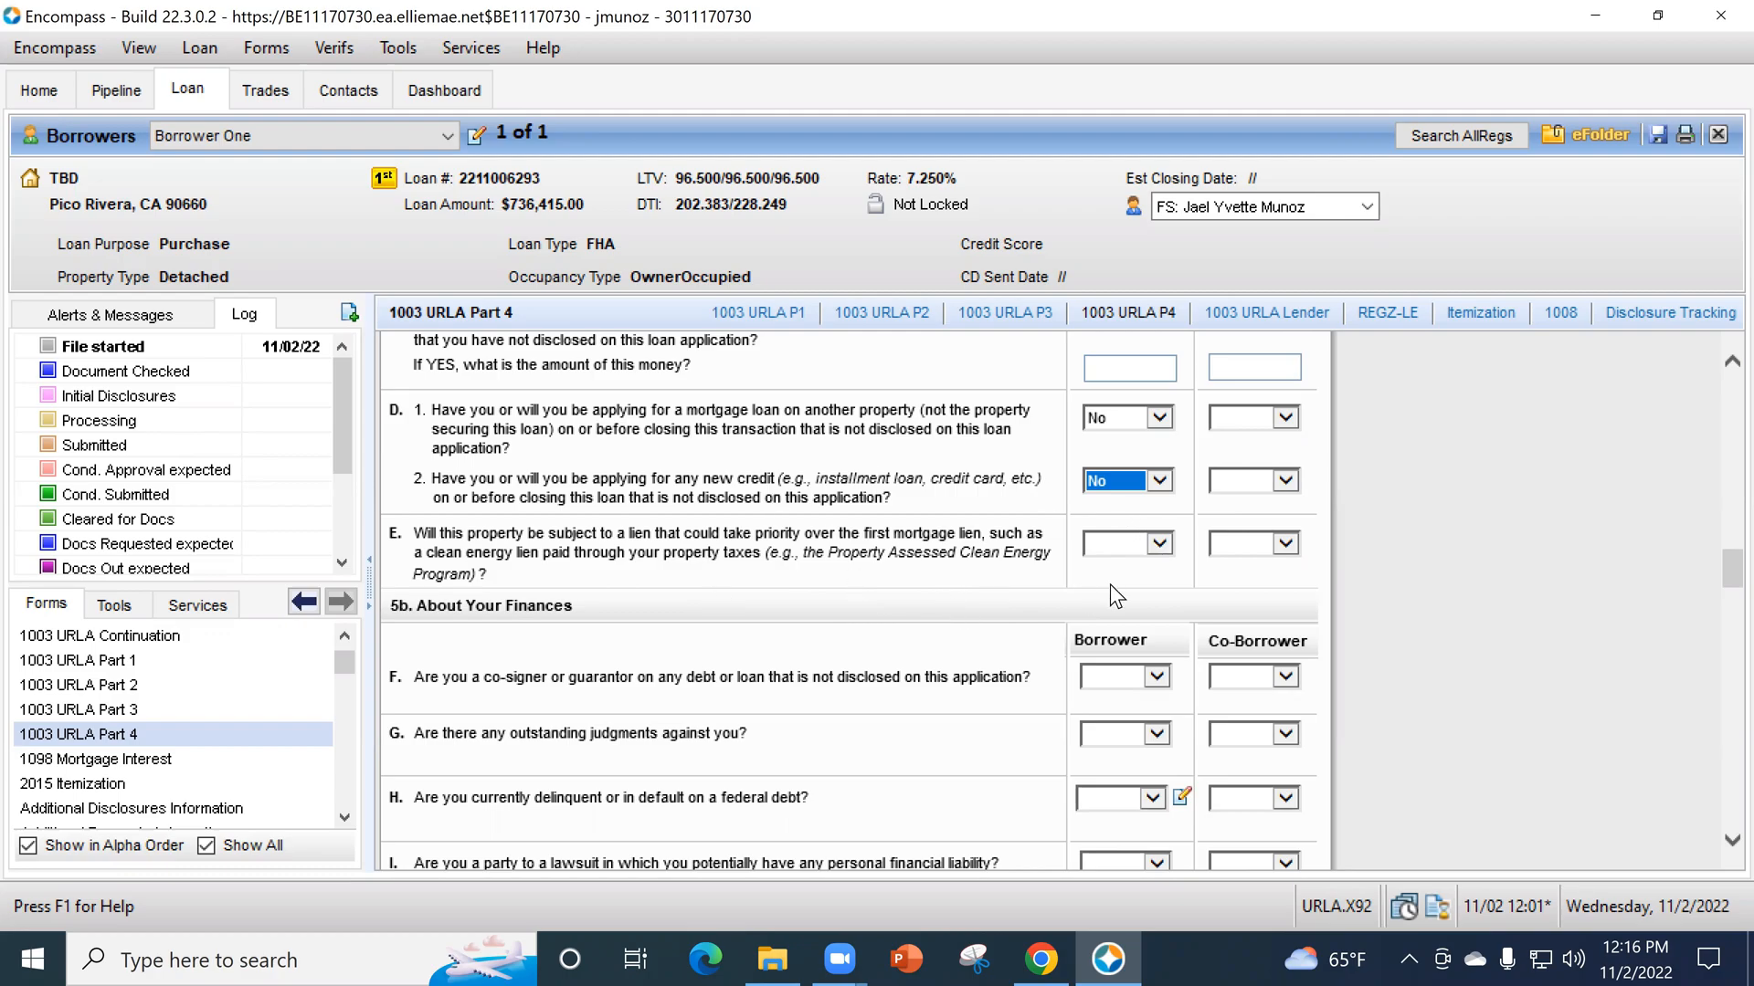
{"action": "left_click", "coordinate": [1107, 544]}
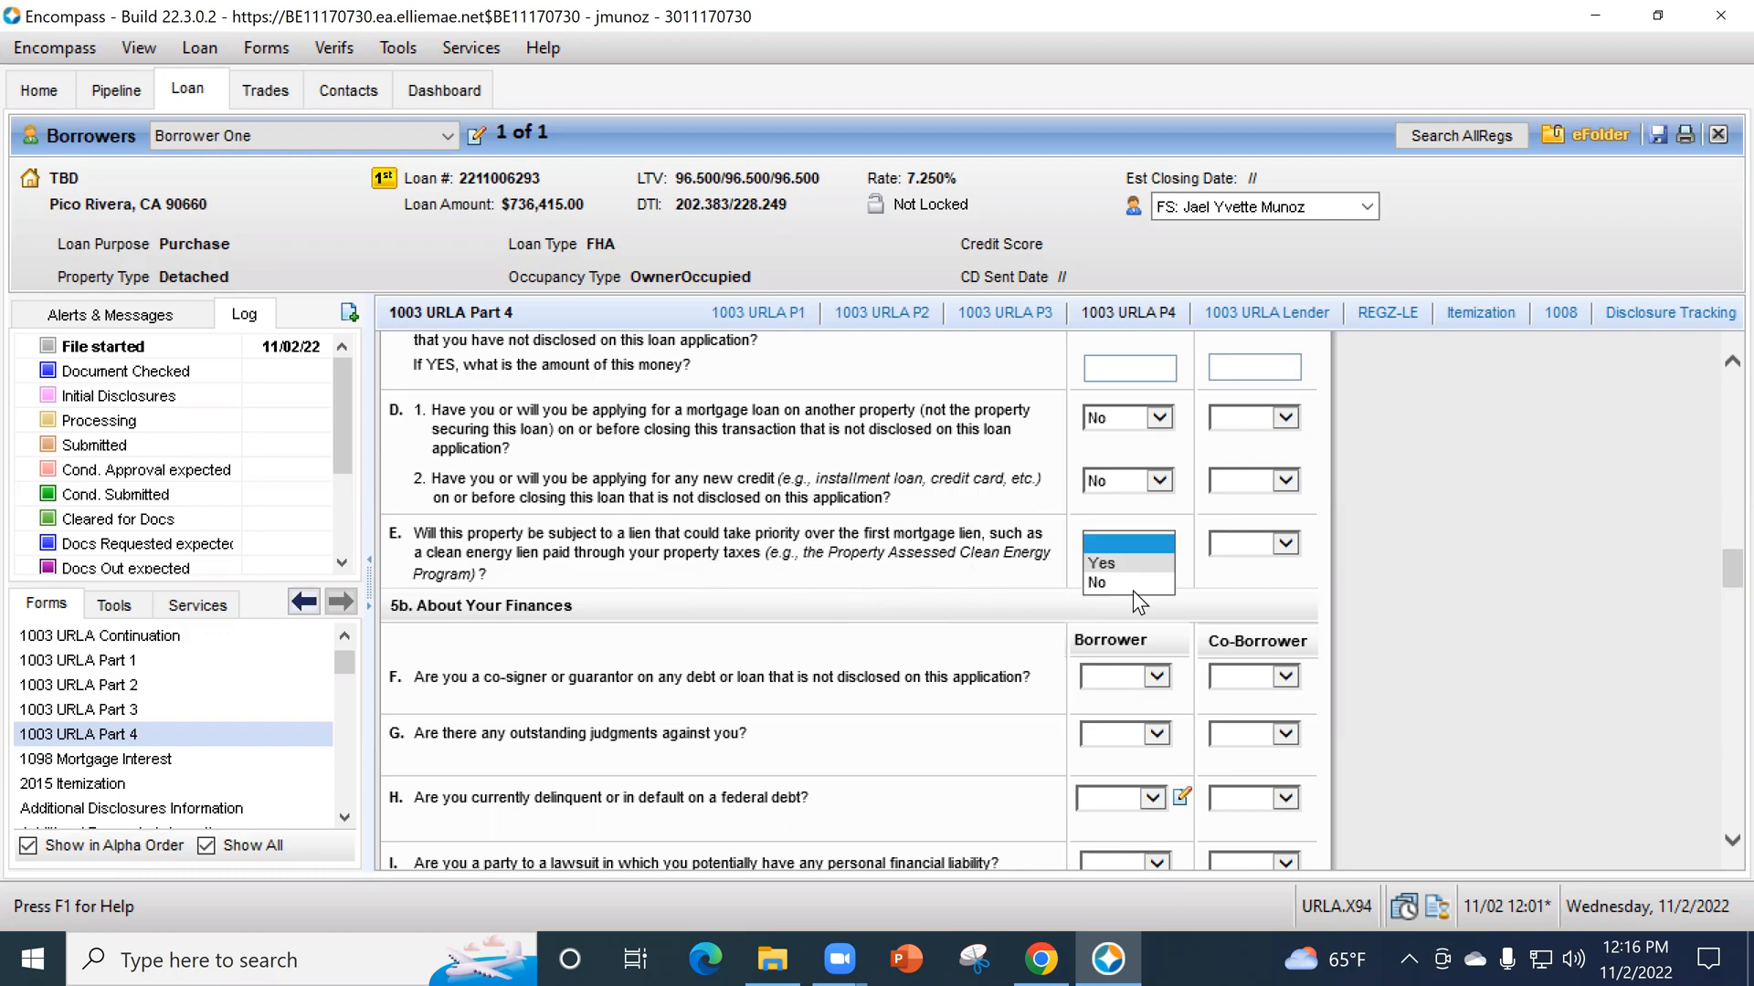
{"action": "scroll", "coordinate": [912, 603], "scroll_direction": "down", "scroll_amount": 2}
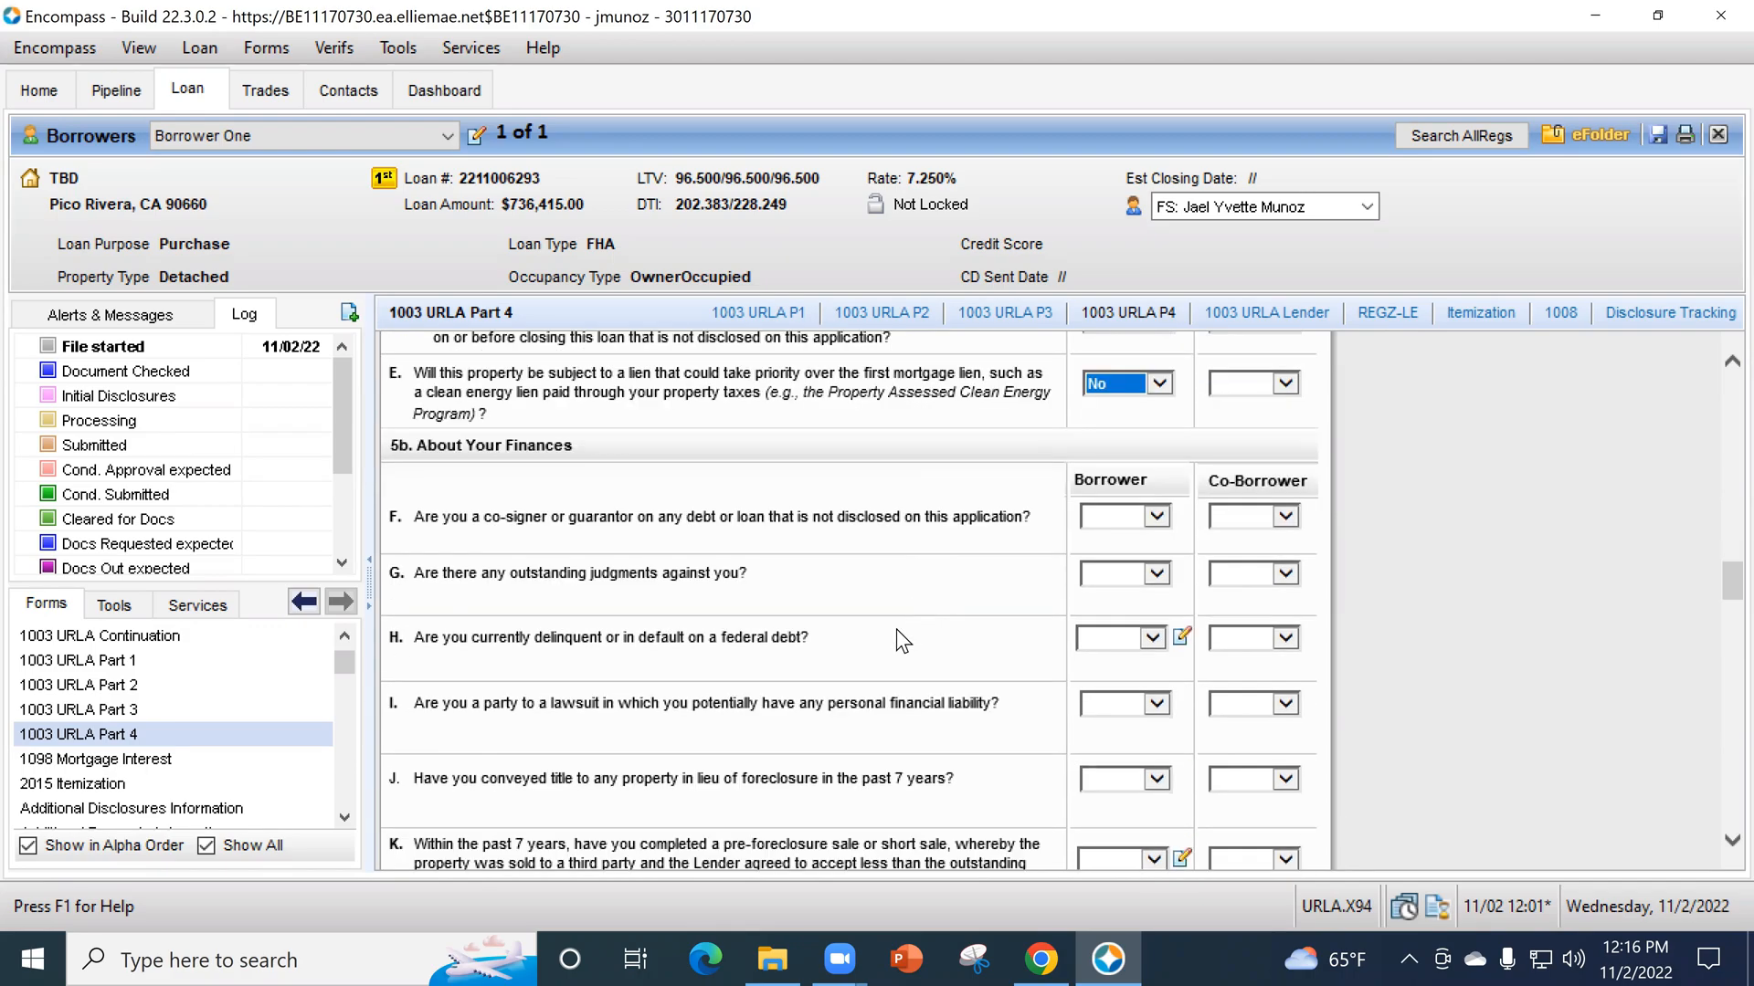
- Examine the debts listed in sections 2c and 2d of 1003 URLA Part 3
{"action": "scroll", "coordinate": [883, 620], "scroll_direction": "up", "scroll_amount": 1}
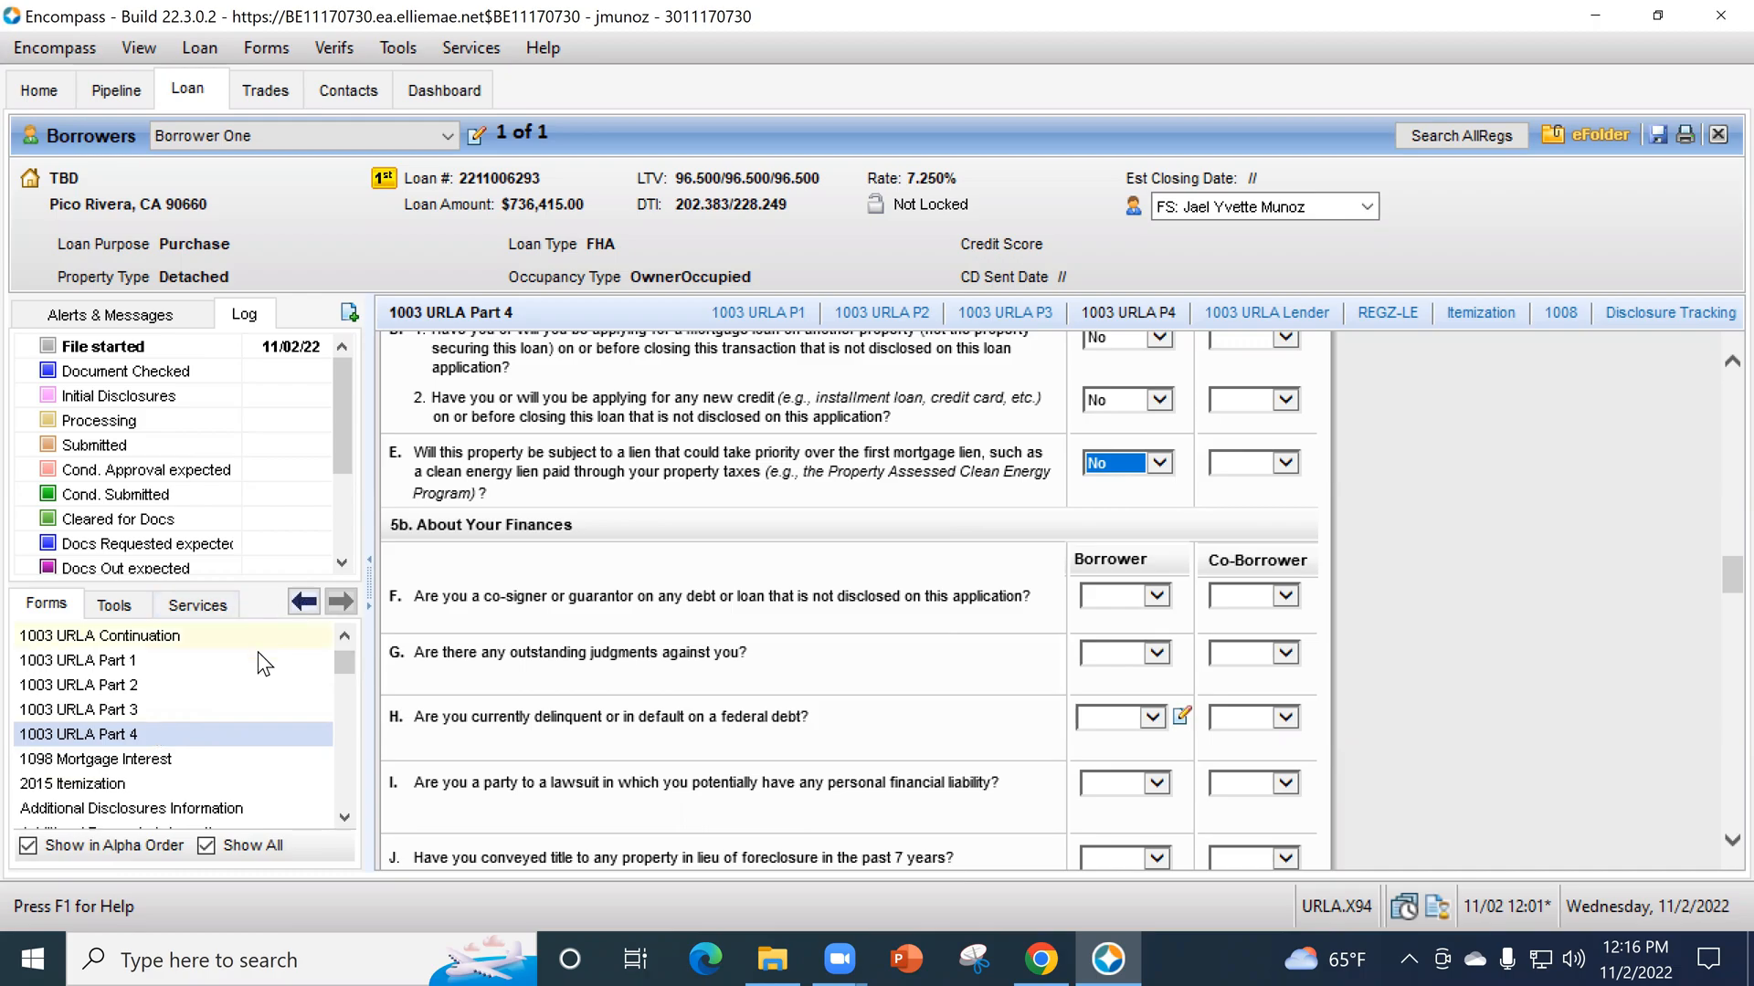
{"action": "scroll", "coordinate": [258, 650], "scroll_direction": "up", "scroll_amount": 1}
{"action": "left_click", "coordinate": [177, 685]}
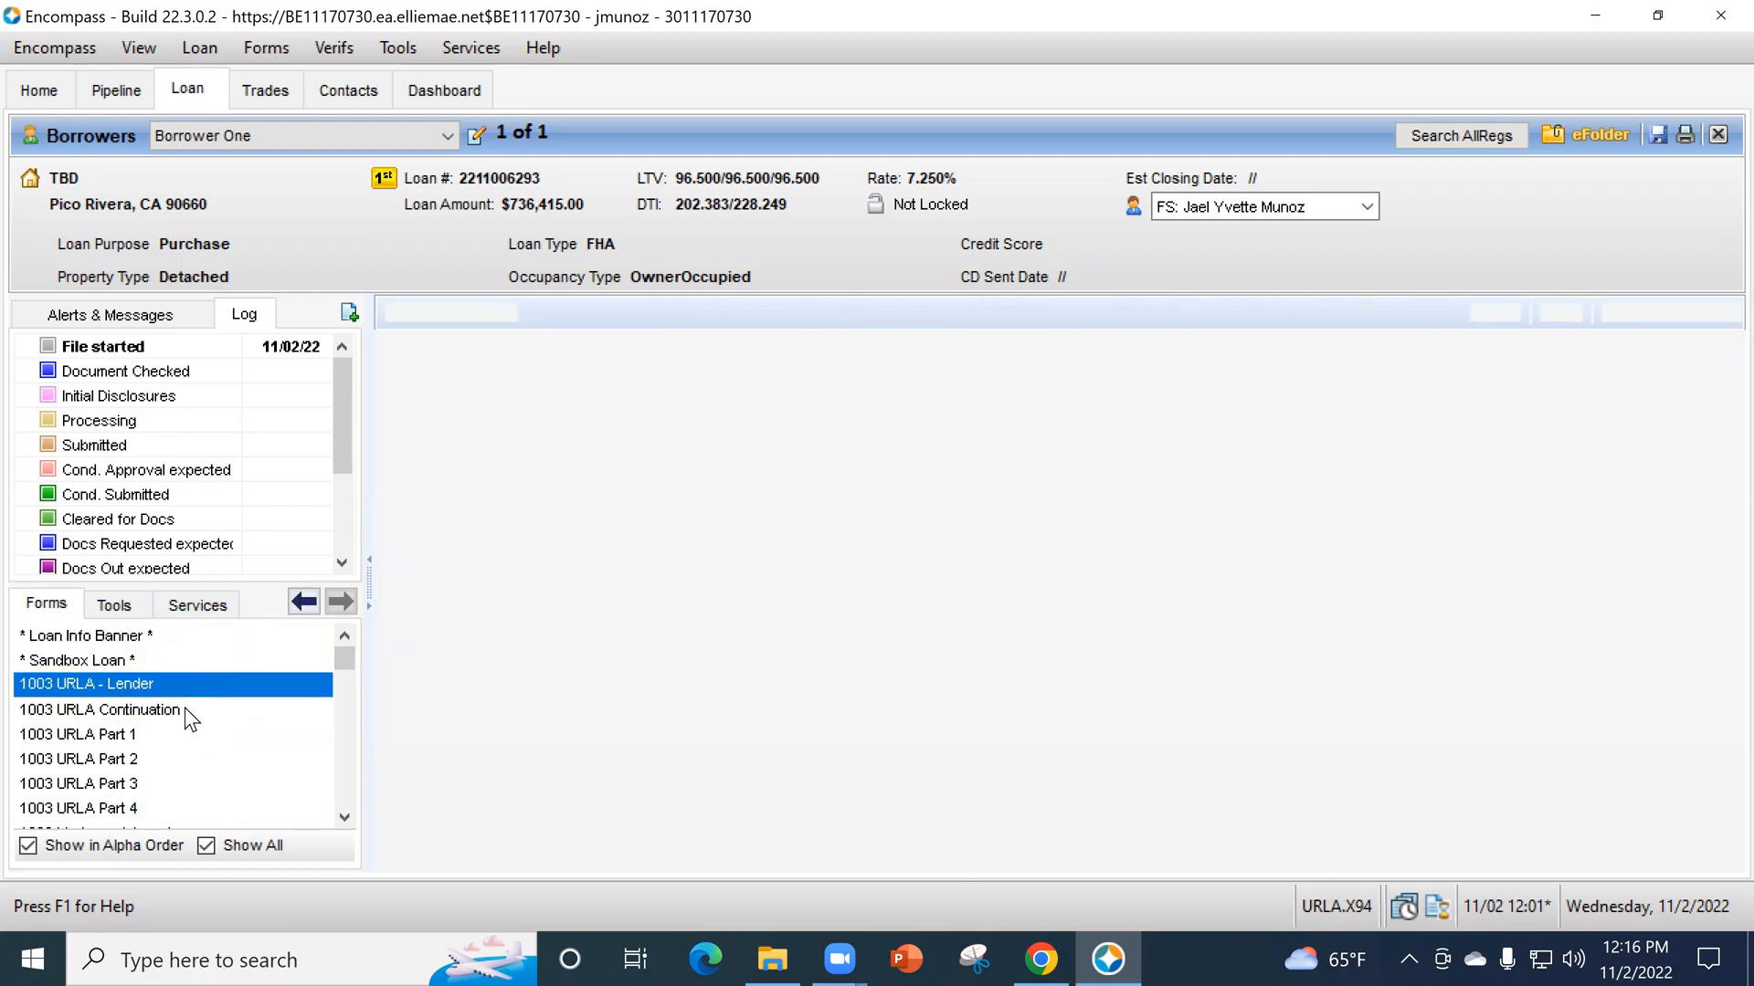
{"action": "scroll", "coordinate": [170, 753], "scroll_direction": "down", "scroll_amount": 2}
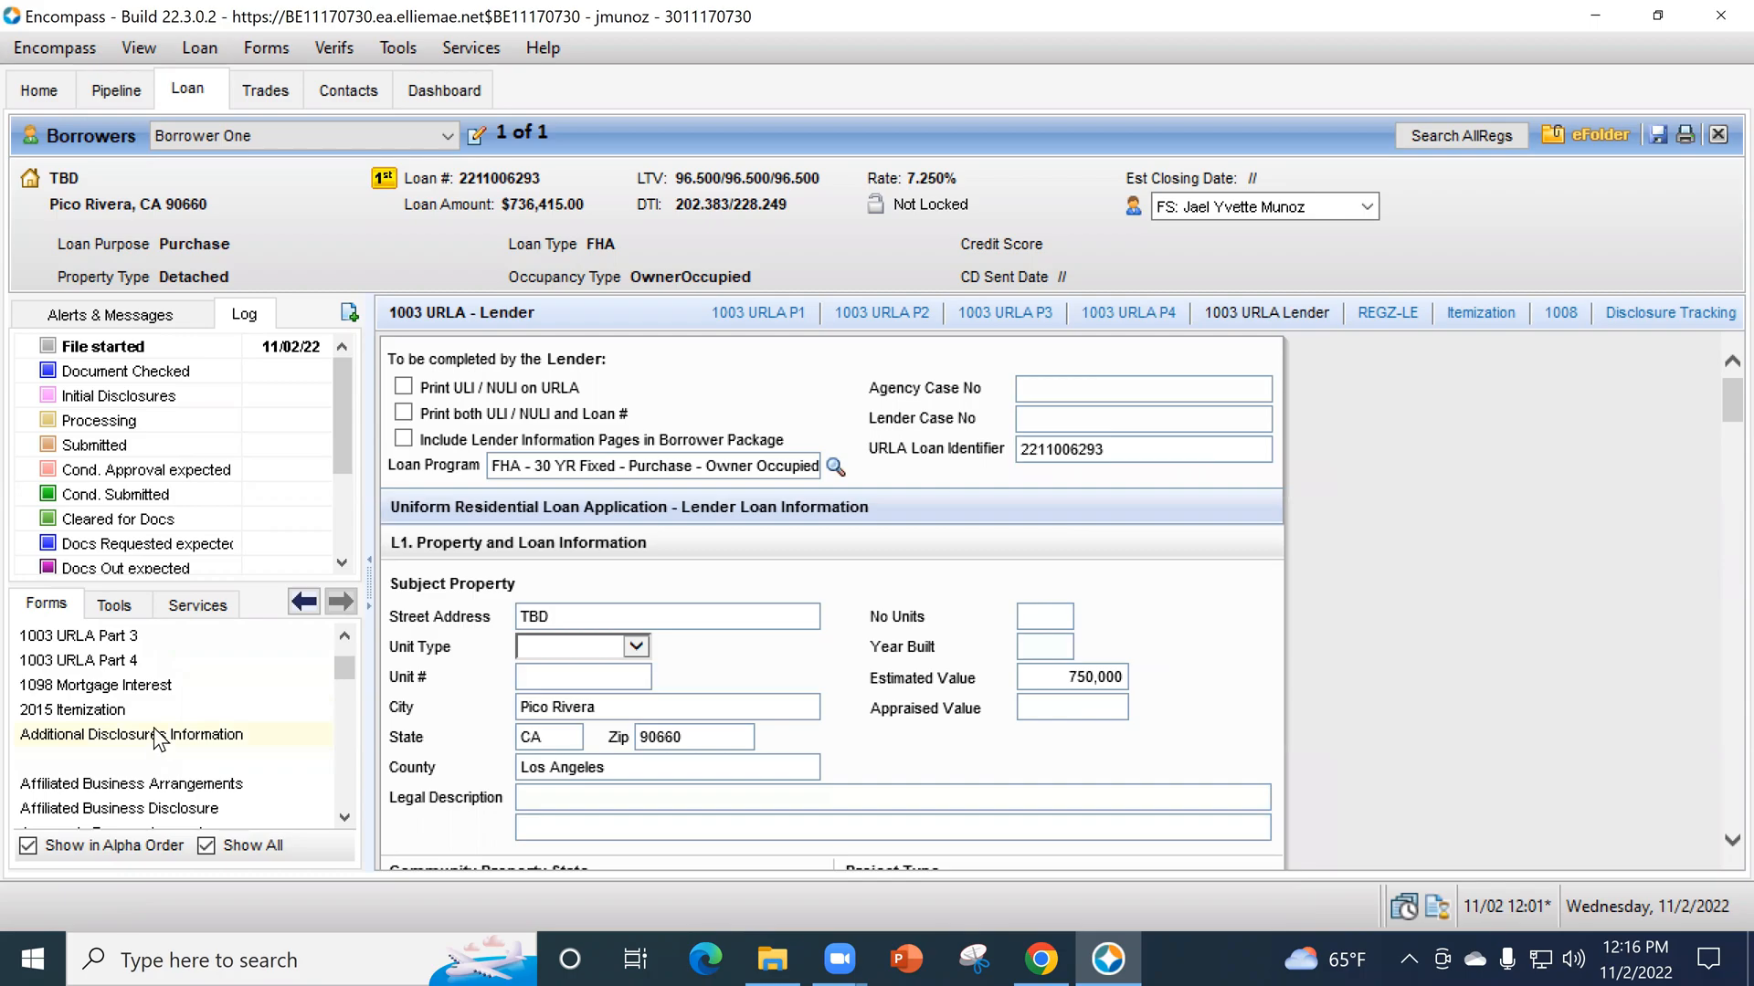
{"action": "left_click", "coordinate": [82, 635]}
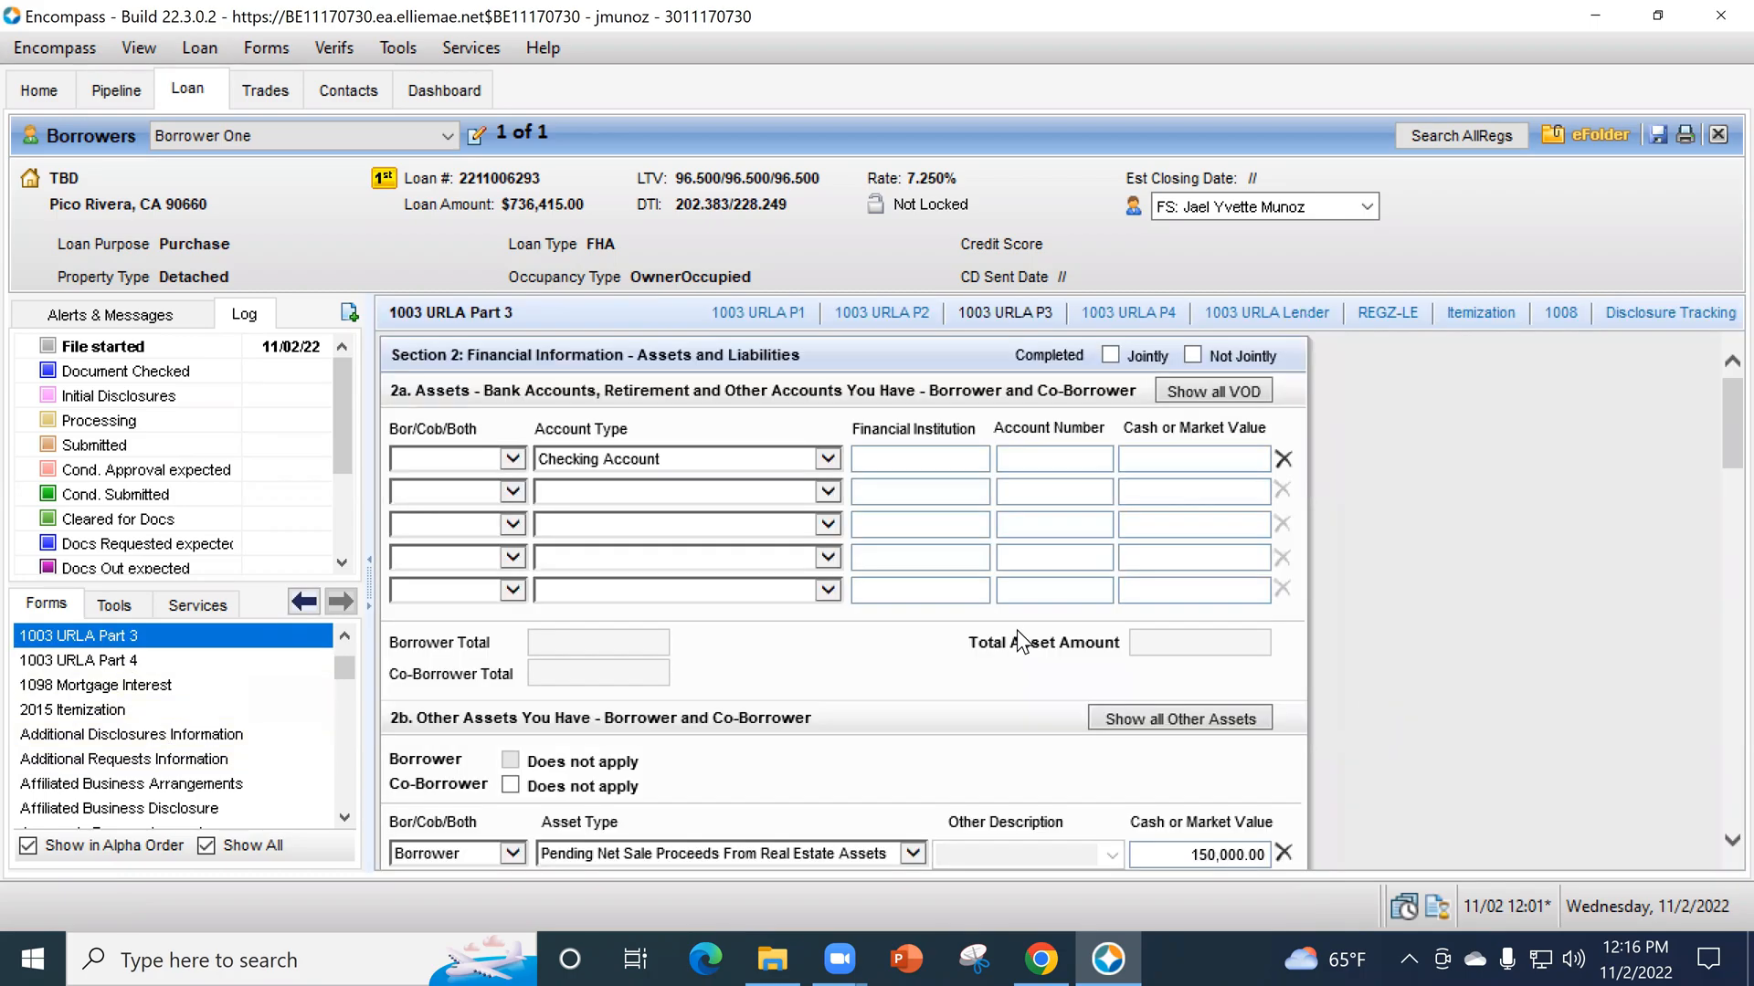
{"action": "scroll", "coordinate": [1498, 786], "scroll_direction": "down", "scroll_amount": 2}
{"action": "scroll", "coordinate": [1525, 784], "scroll_direction": "down", "scroll_amount": 4}
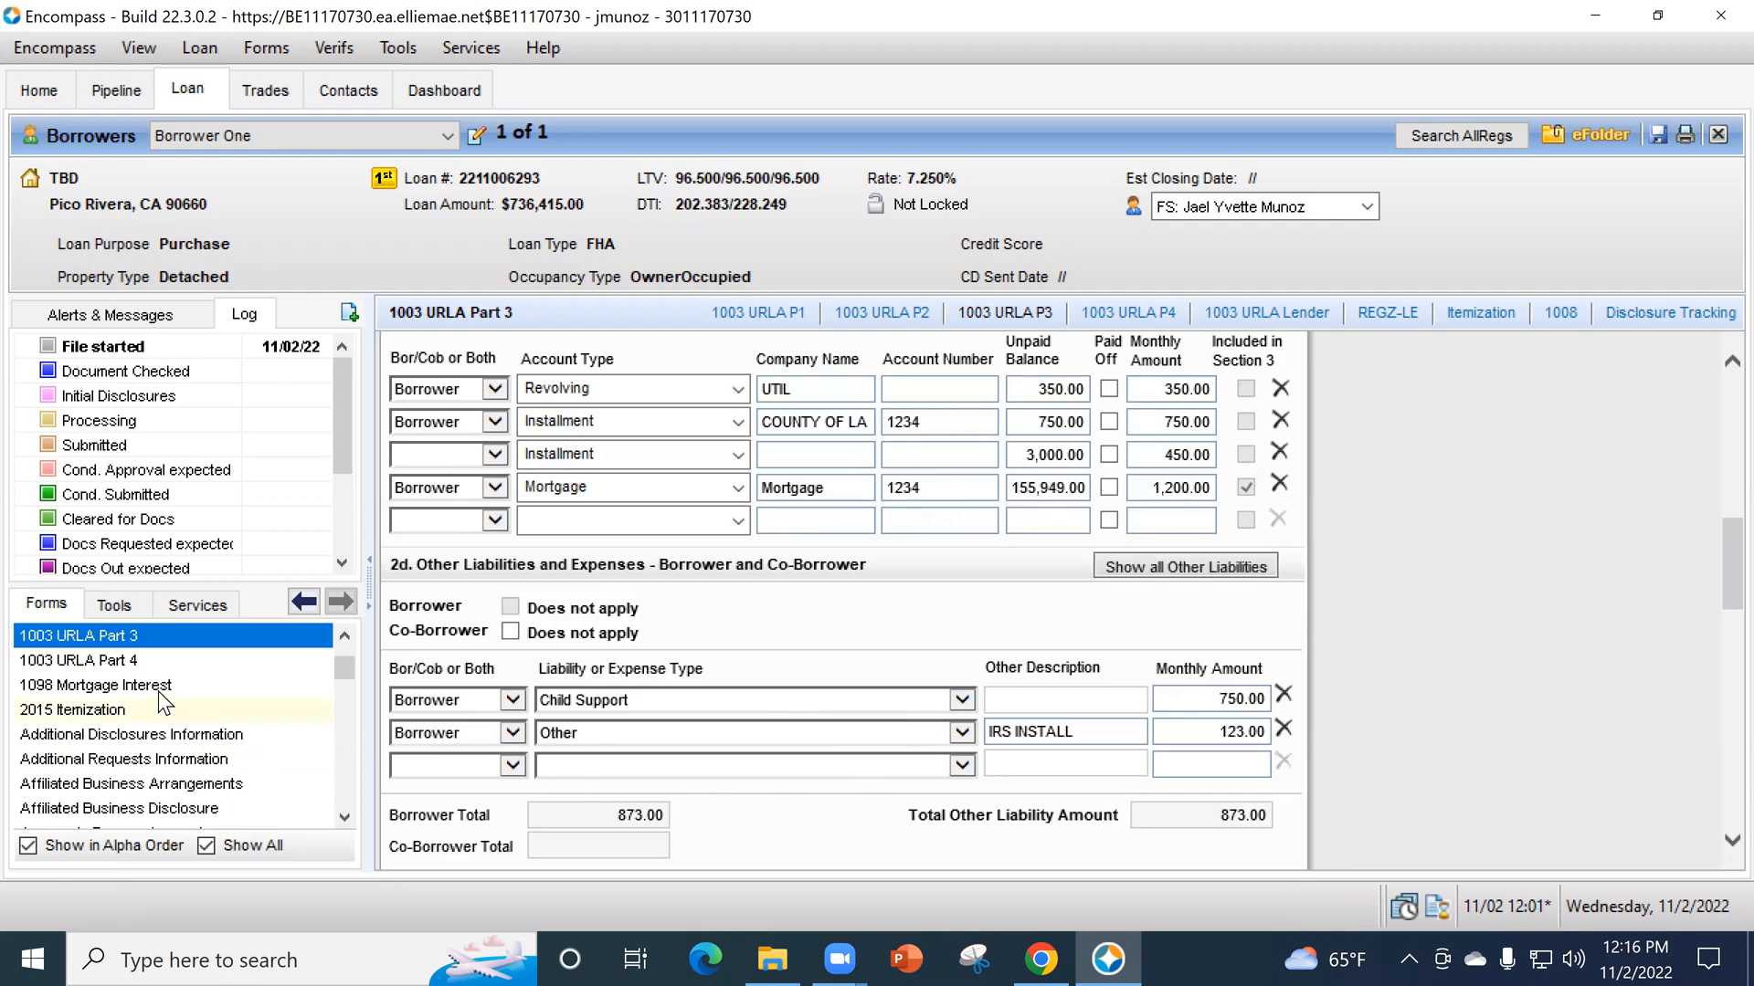
- Return to section 5b of 1003 URLA Part 4 and answer No for the borrower to question F about co-signing undisclosed debt
{"action": "left_click", "coordinate": [148, 665]}
{"action": "scroll", "coordinate": [1428, 707], "scroll_direction": "down", "scroll_amount": 5}
{"action": "scroll", "coordinate": [1438, 708], "scroll_direction": "down", "scroll_amount": 10}
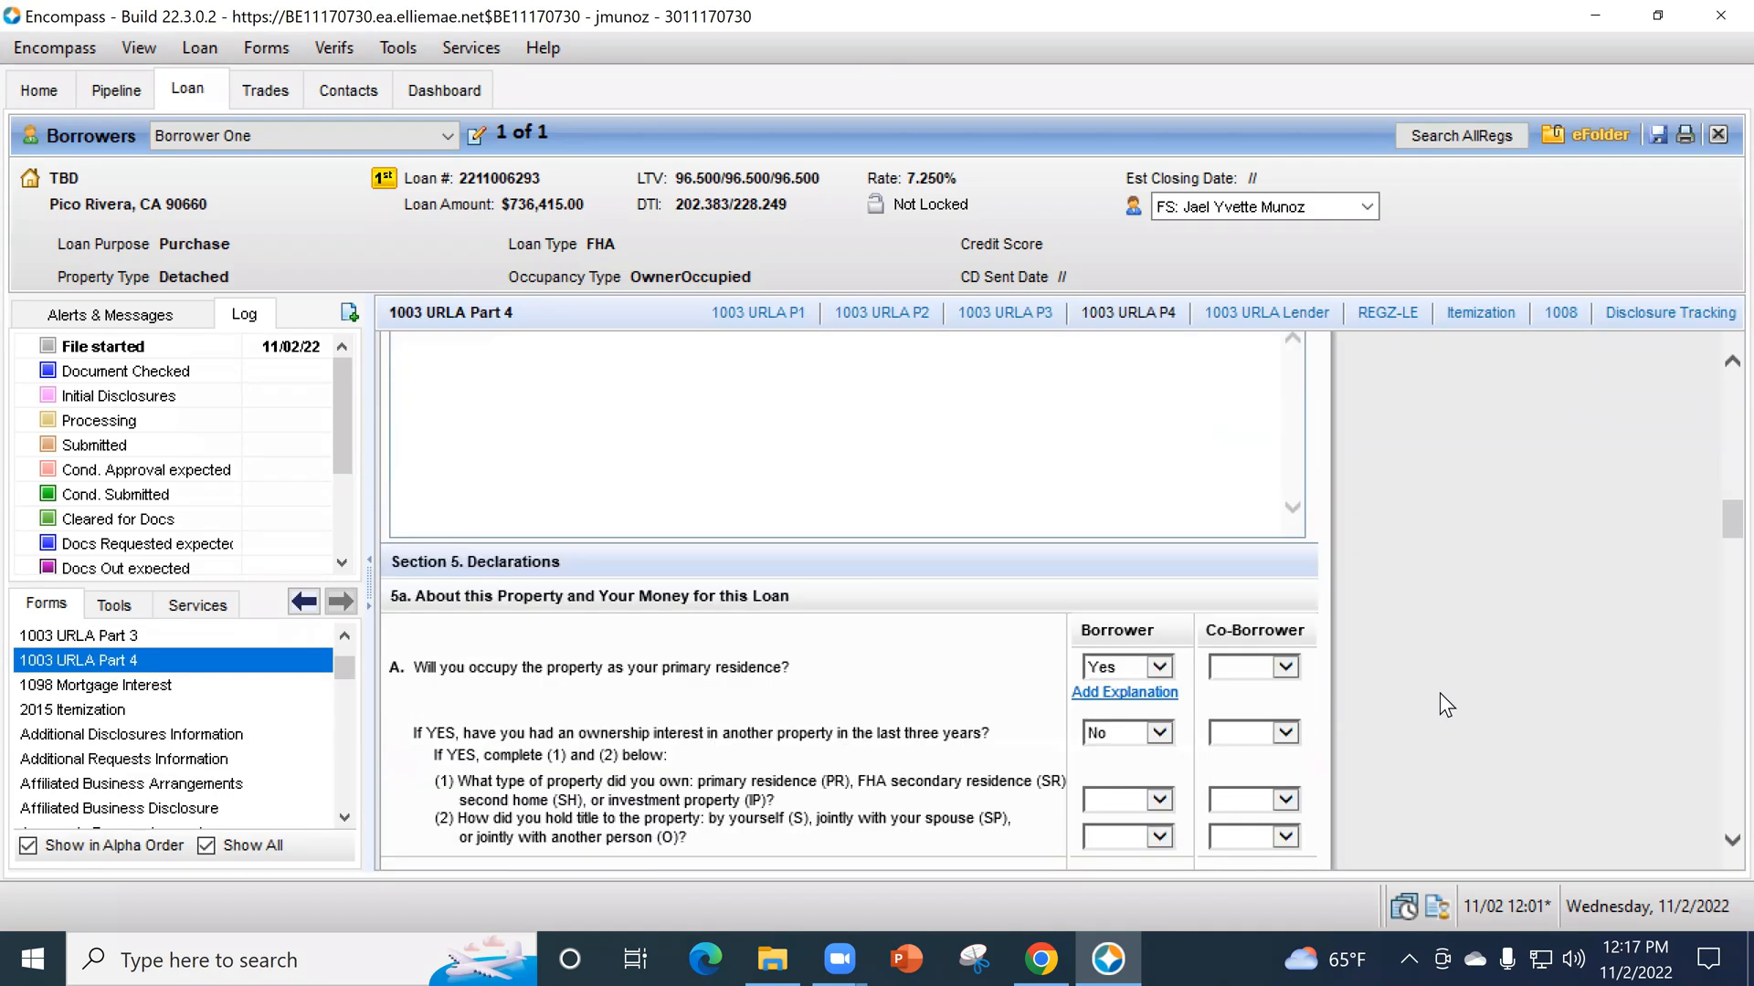
{"action": "scroll", "coordinate": [1437, 694], "scroll_direction": "down", "scroll_amount": 3}
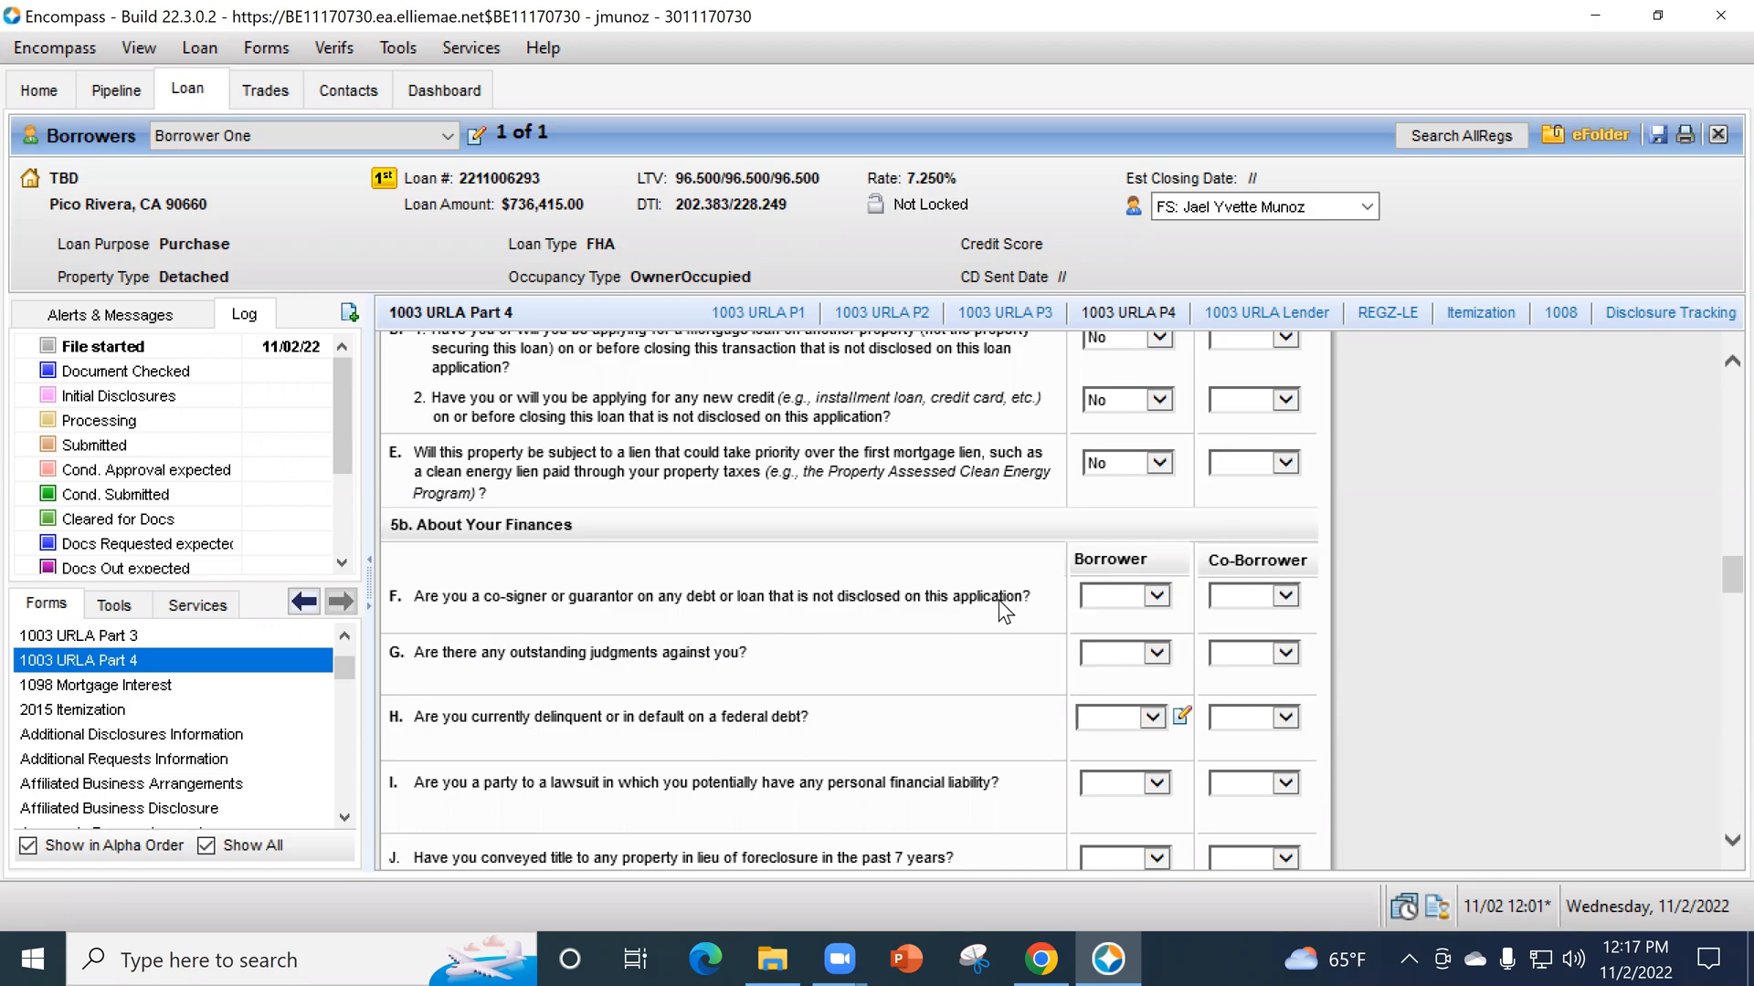
{"action": "left_click", "coordinate": [1113, 599]}
{"action": "left_click", "coordinate": [1122, 632]}
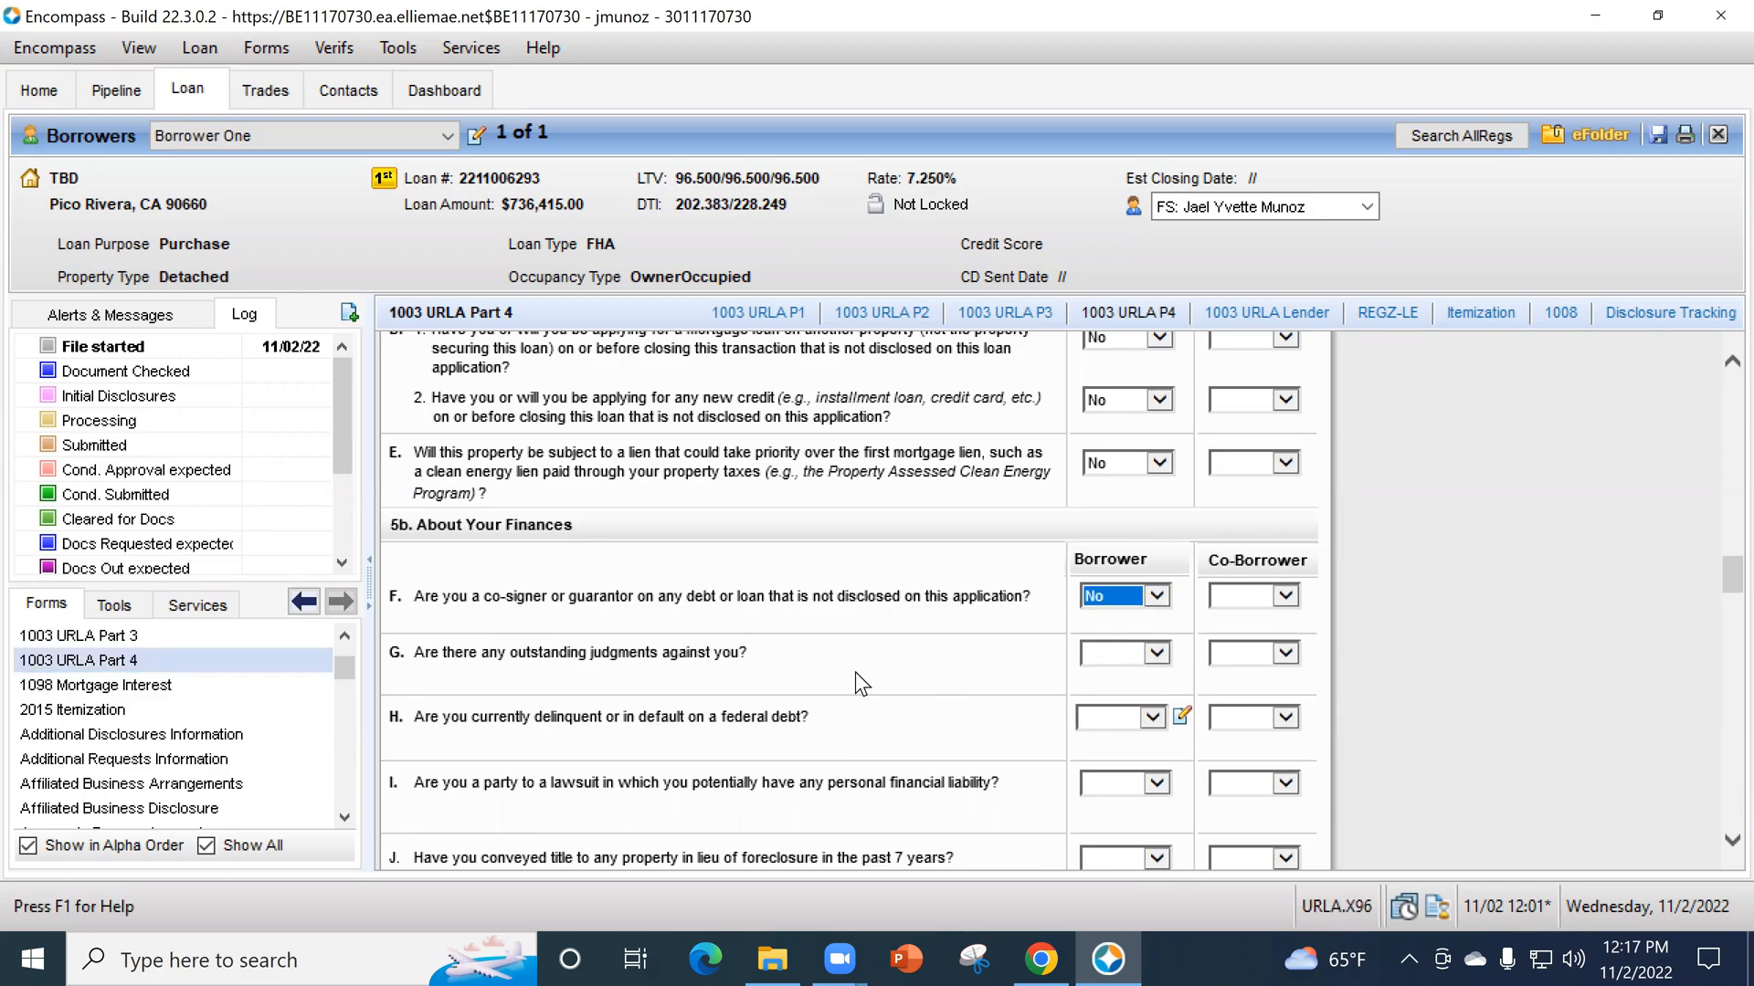
- Answer No for the borrower to questions G about outstanding judgments and H about delinquency or default on federal debt
{"action": "scroll", "coordinate": [835, 672], "scroll_direction": "down", "scroll_amount": 1}
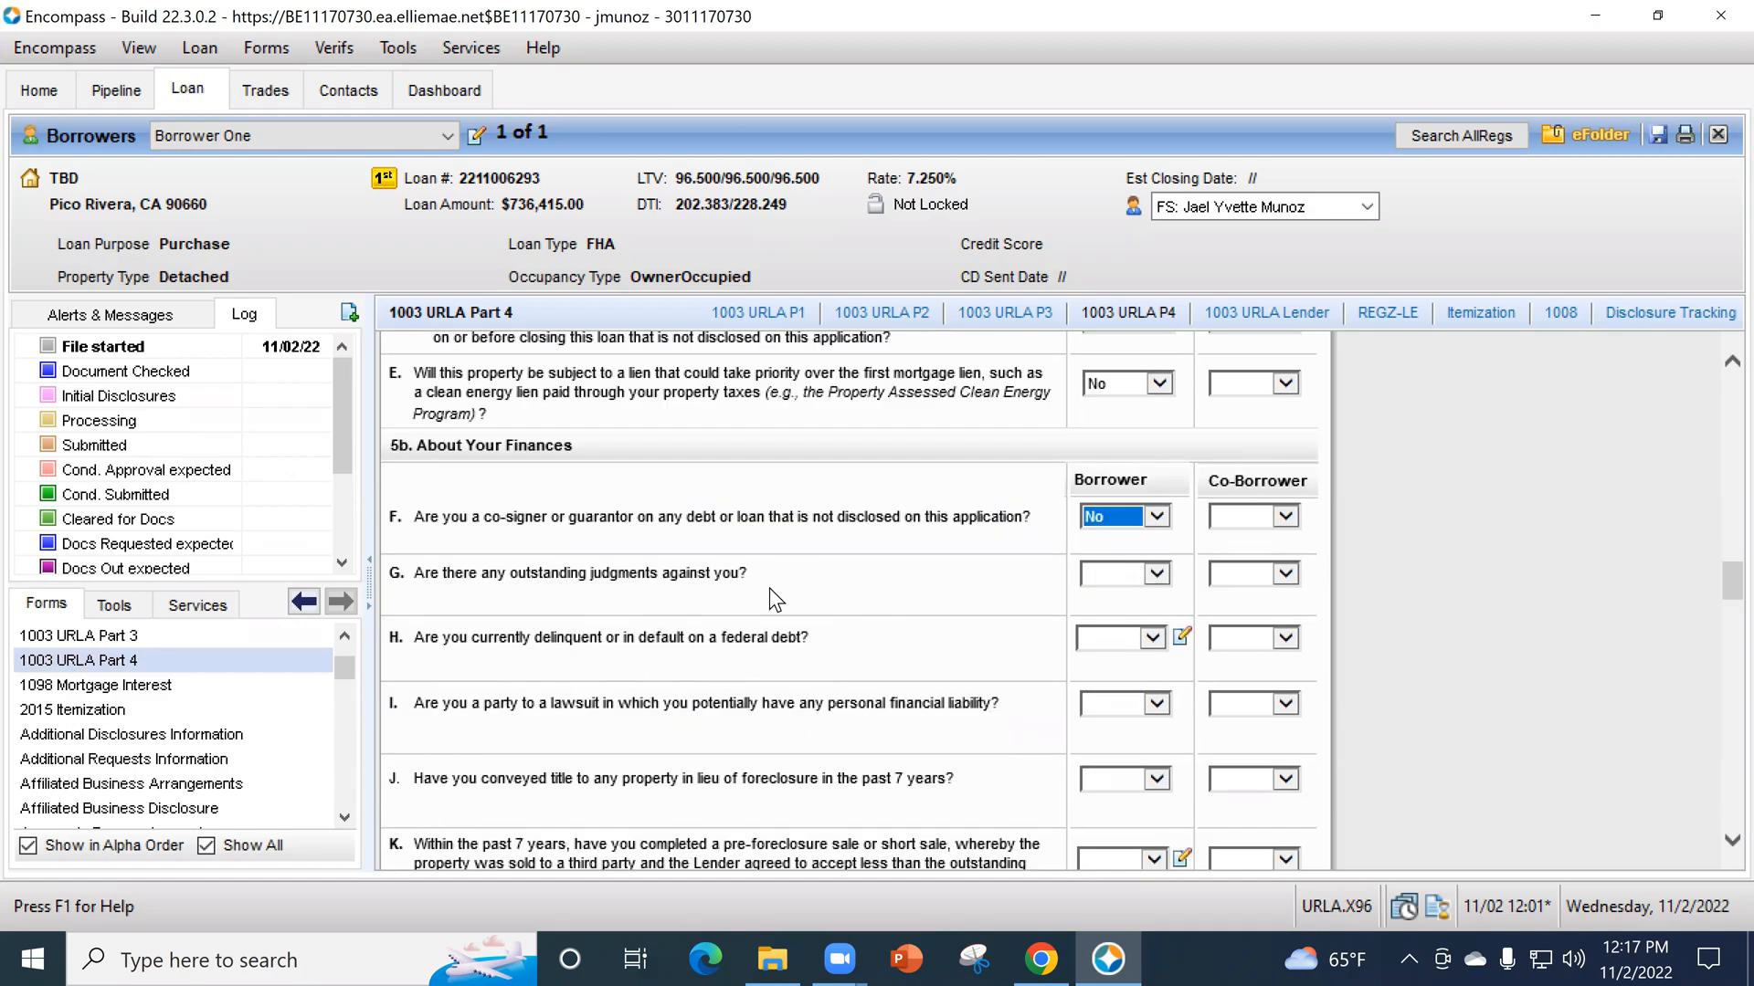
{"action": "left_click", "coordinate": [1092, 572]}
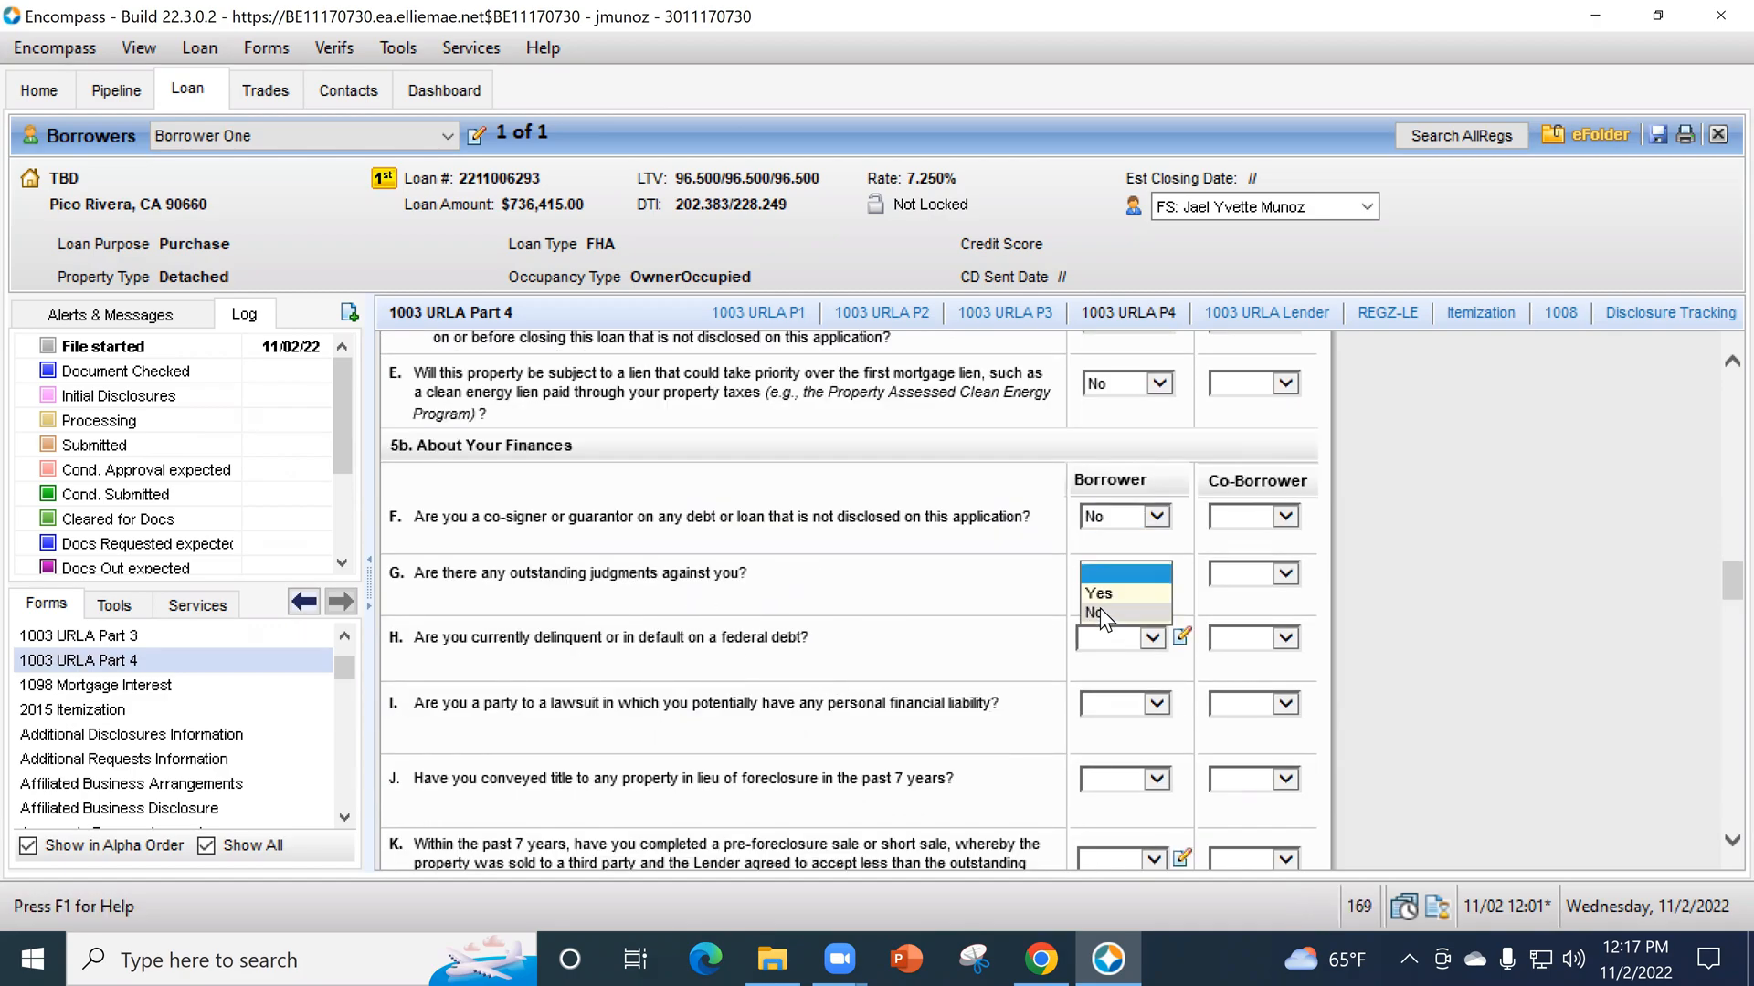
{"action": "left_click", "coordinate": [1100, 607]}
{"action": "left_click", "coordinate": [1109, 644]}
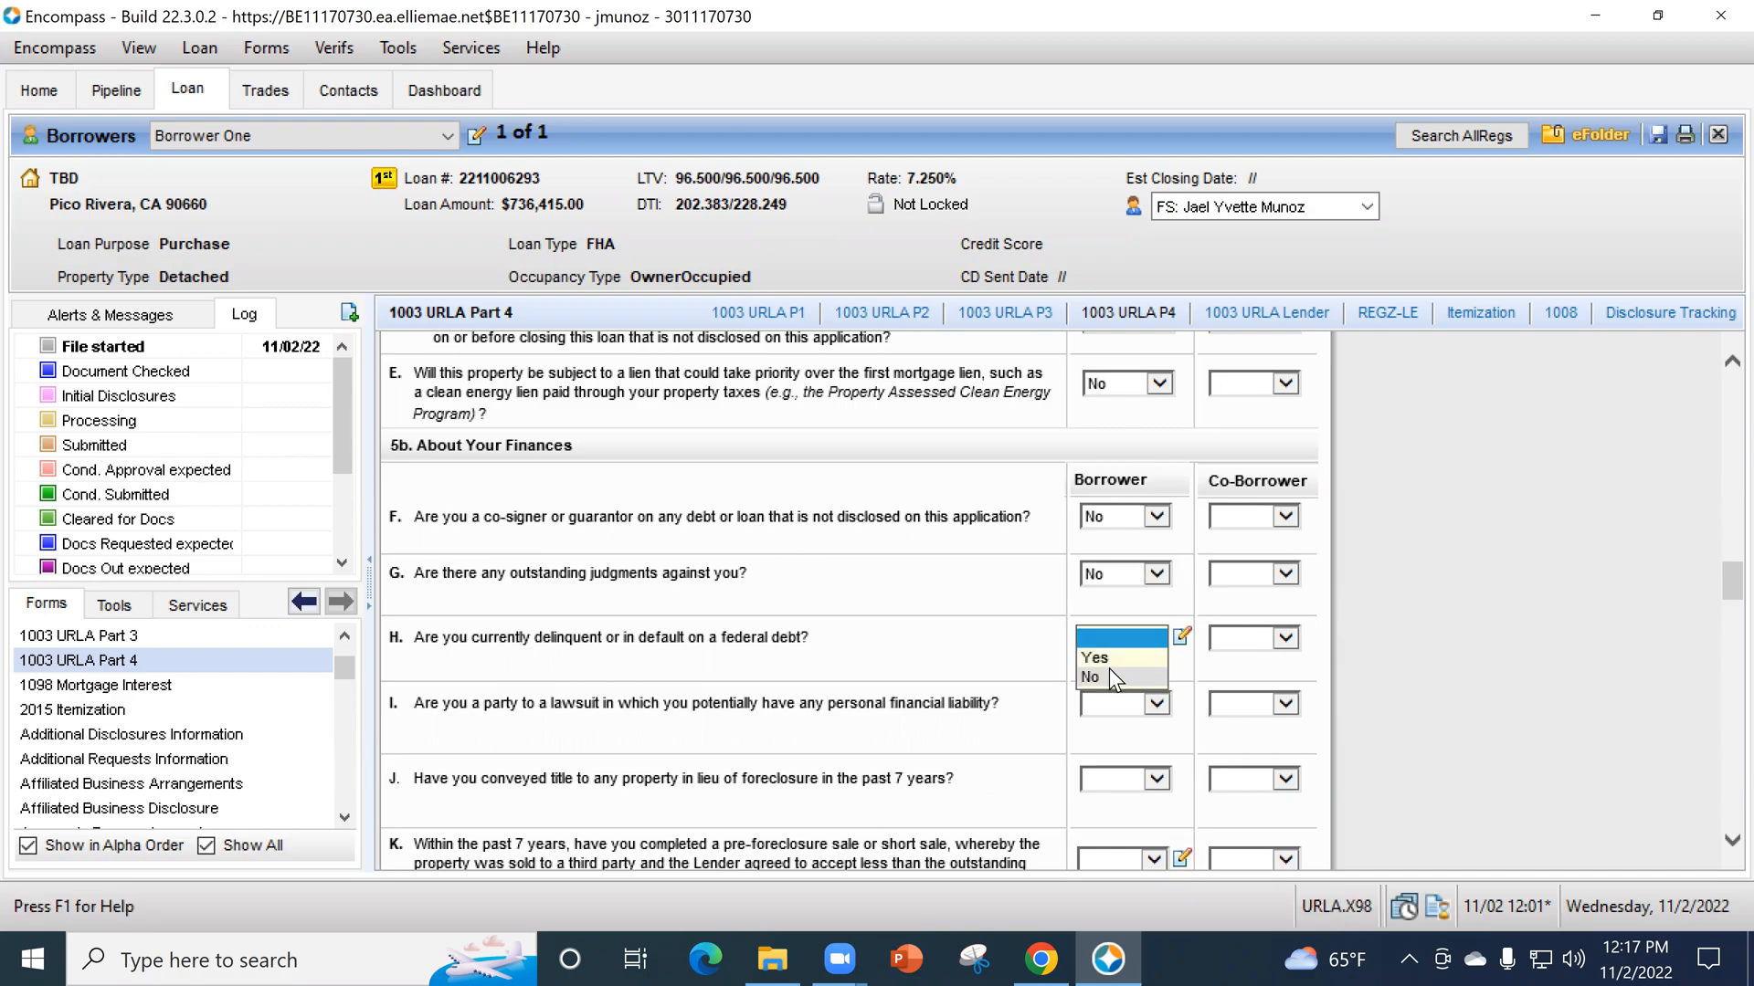
{"action": "left_click", "coordinate": [1124, 683]}
- Answer No for the borrower to question I about being party to a lawsuit with potential personal financial liability
{"action": "left_click", "coordinate": [1127, 706]}
{"action": "left_click", "coordinate": [1142, 759]}
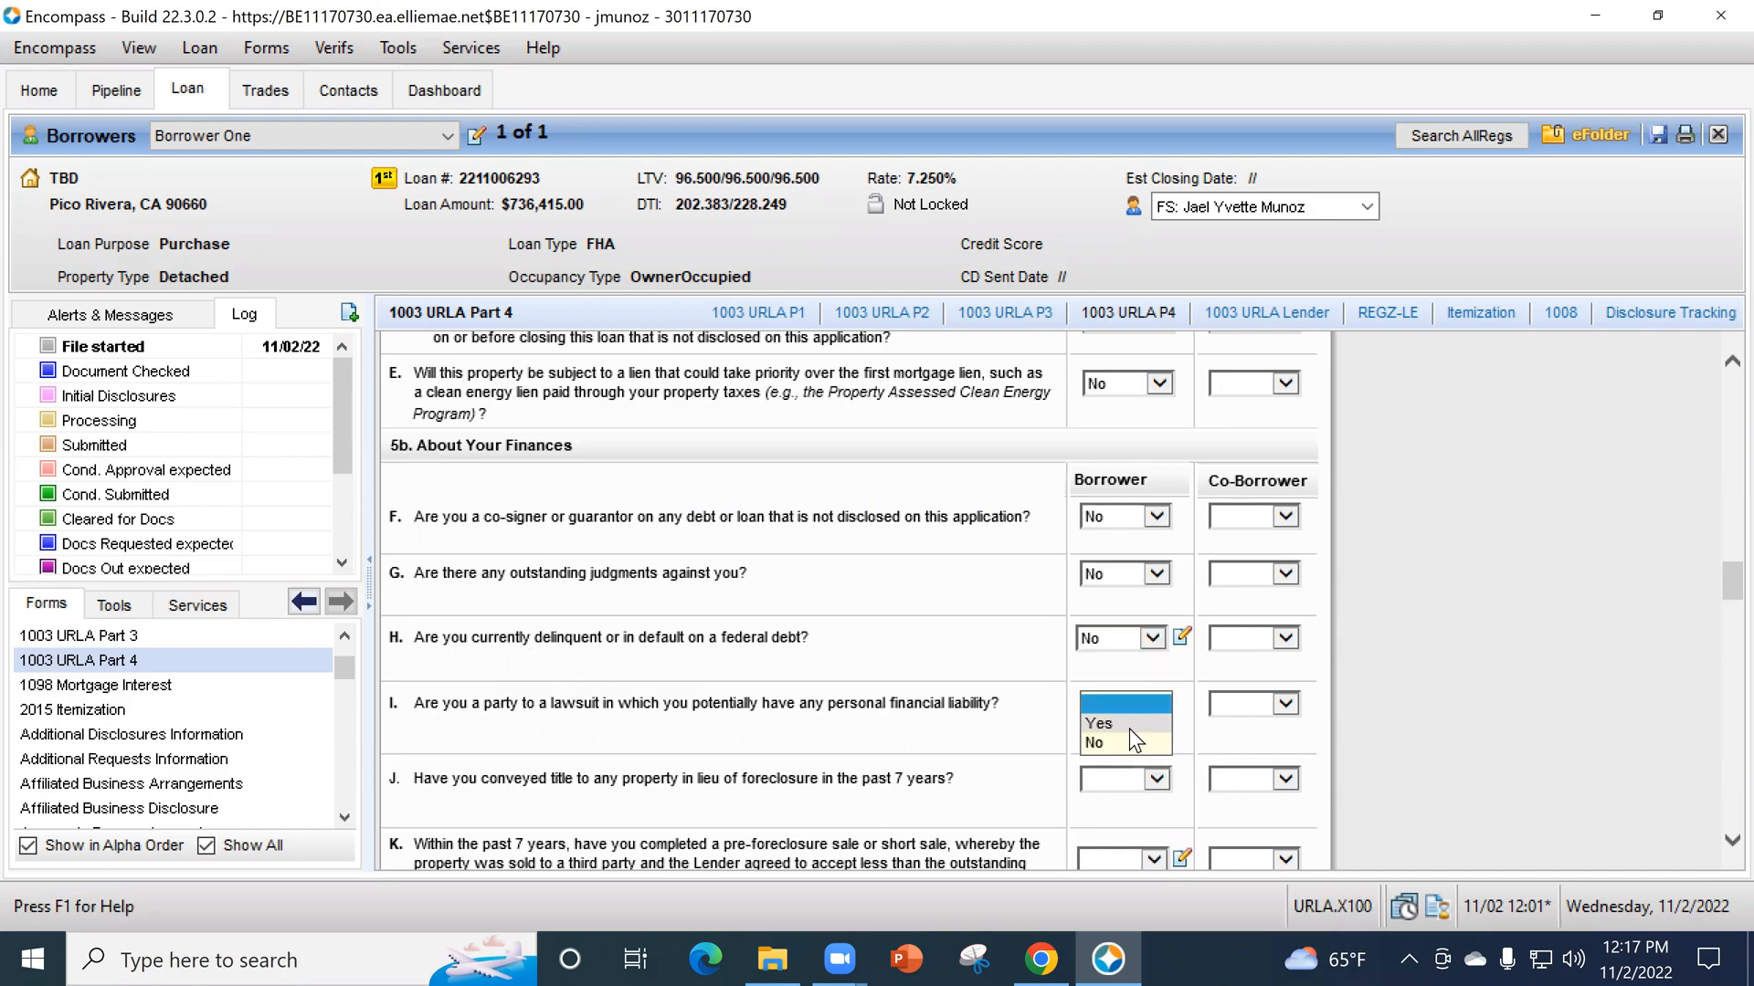
{"action": "left_click", "coordinate": [1127, 744]}
{"action": "scroll", "coordinate": [876, 640], "scroll_direction": "down", "scroll_amount": 1}
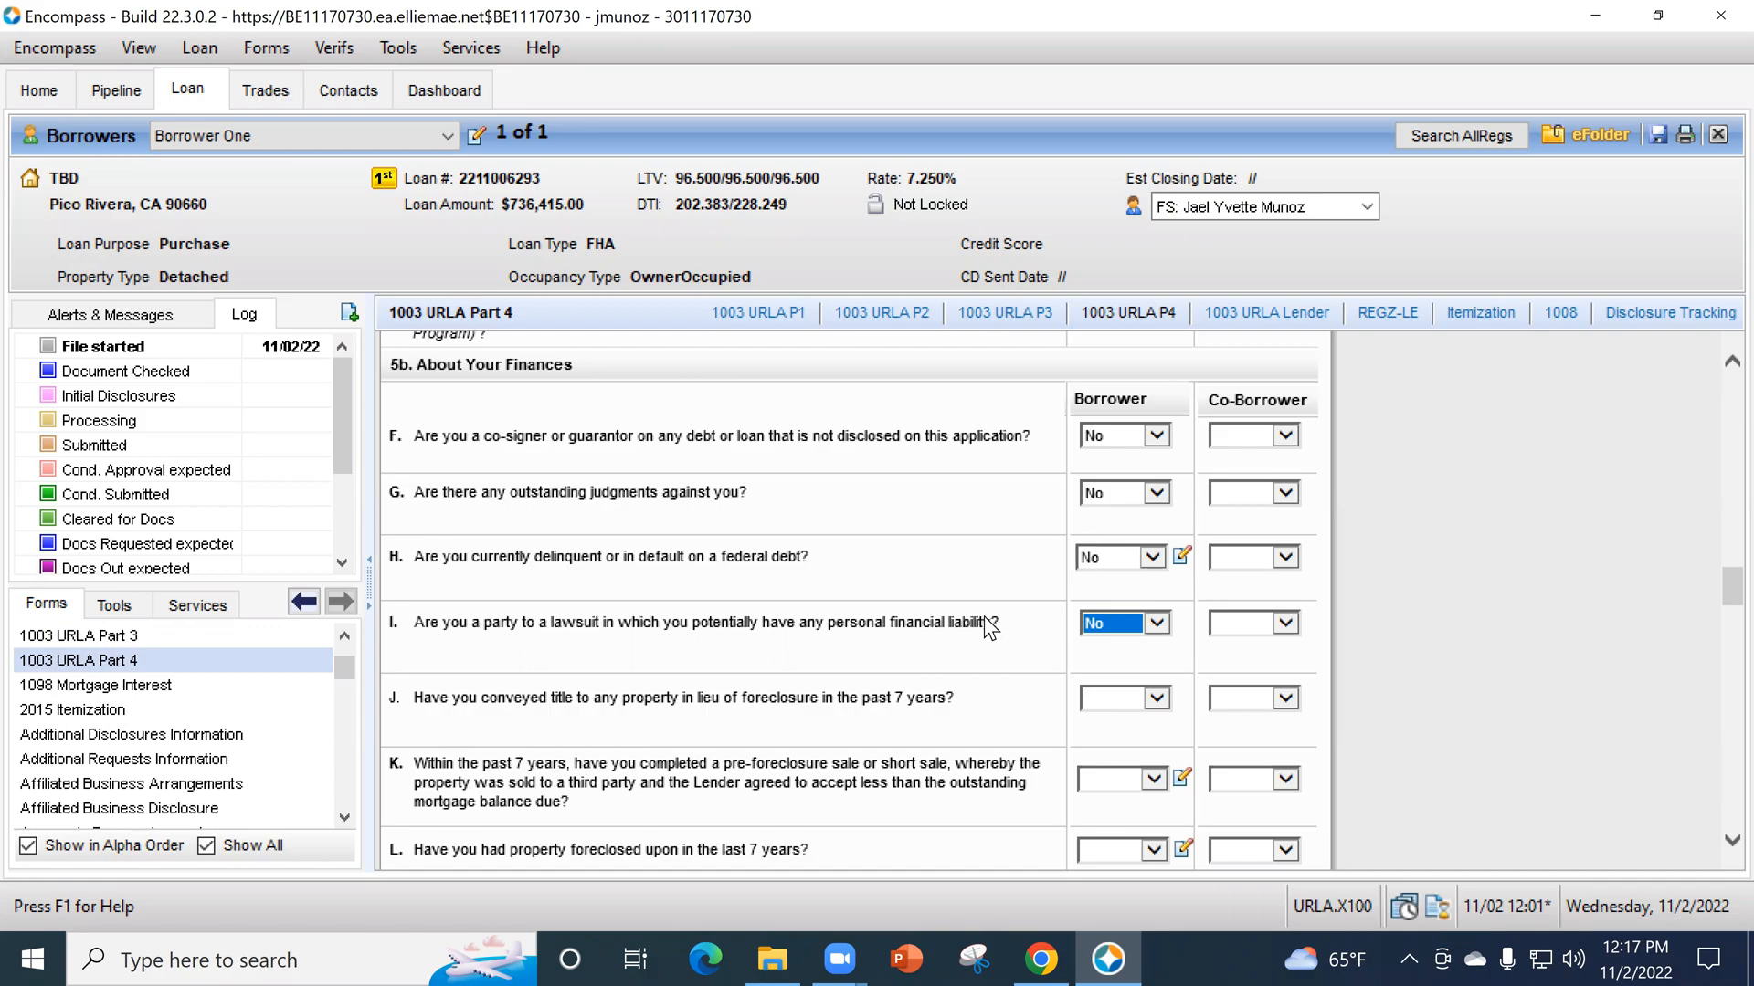
{"action": "scroll", "coordinate": [989, 623], "scroll_direction": "down", "scroll_amount": 1}
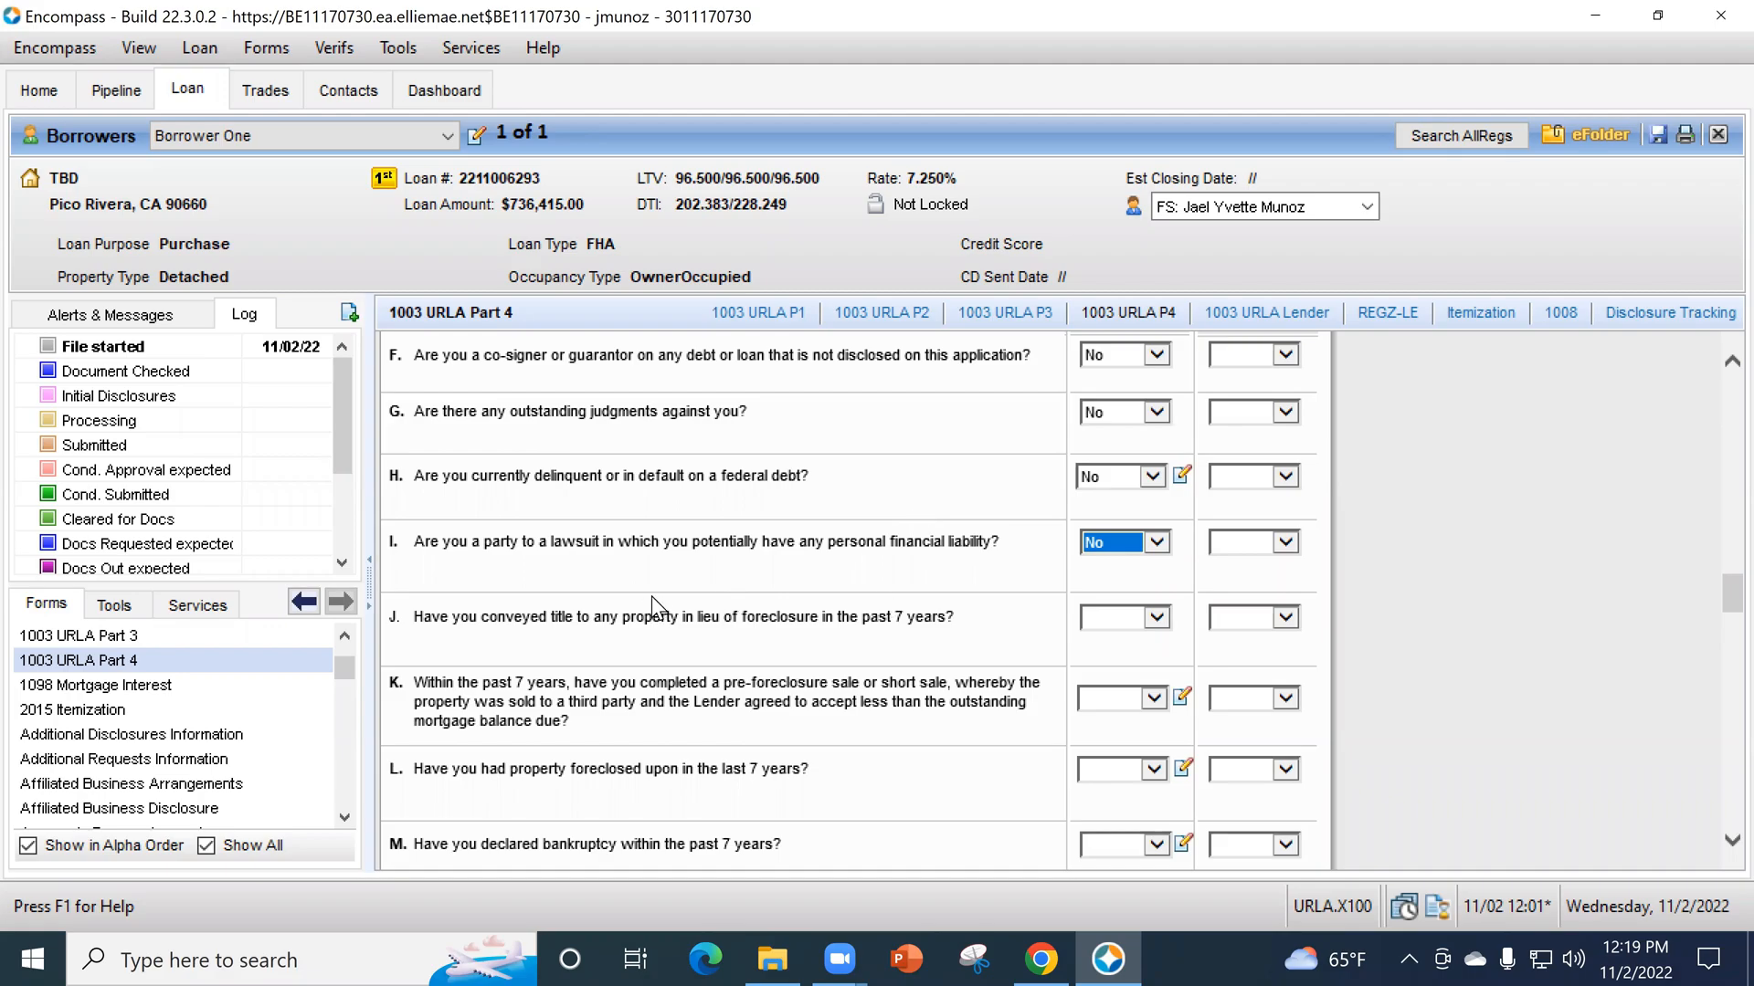
- Answer No for the borrower to questions J about conveying title in lieu of foreclosure and K about a pre-foreclosure or short sale
{"action": "scroll", "coordinate": [652, 597], "scroll_direction": "down", "scroll_amount": 3}
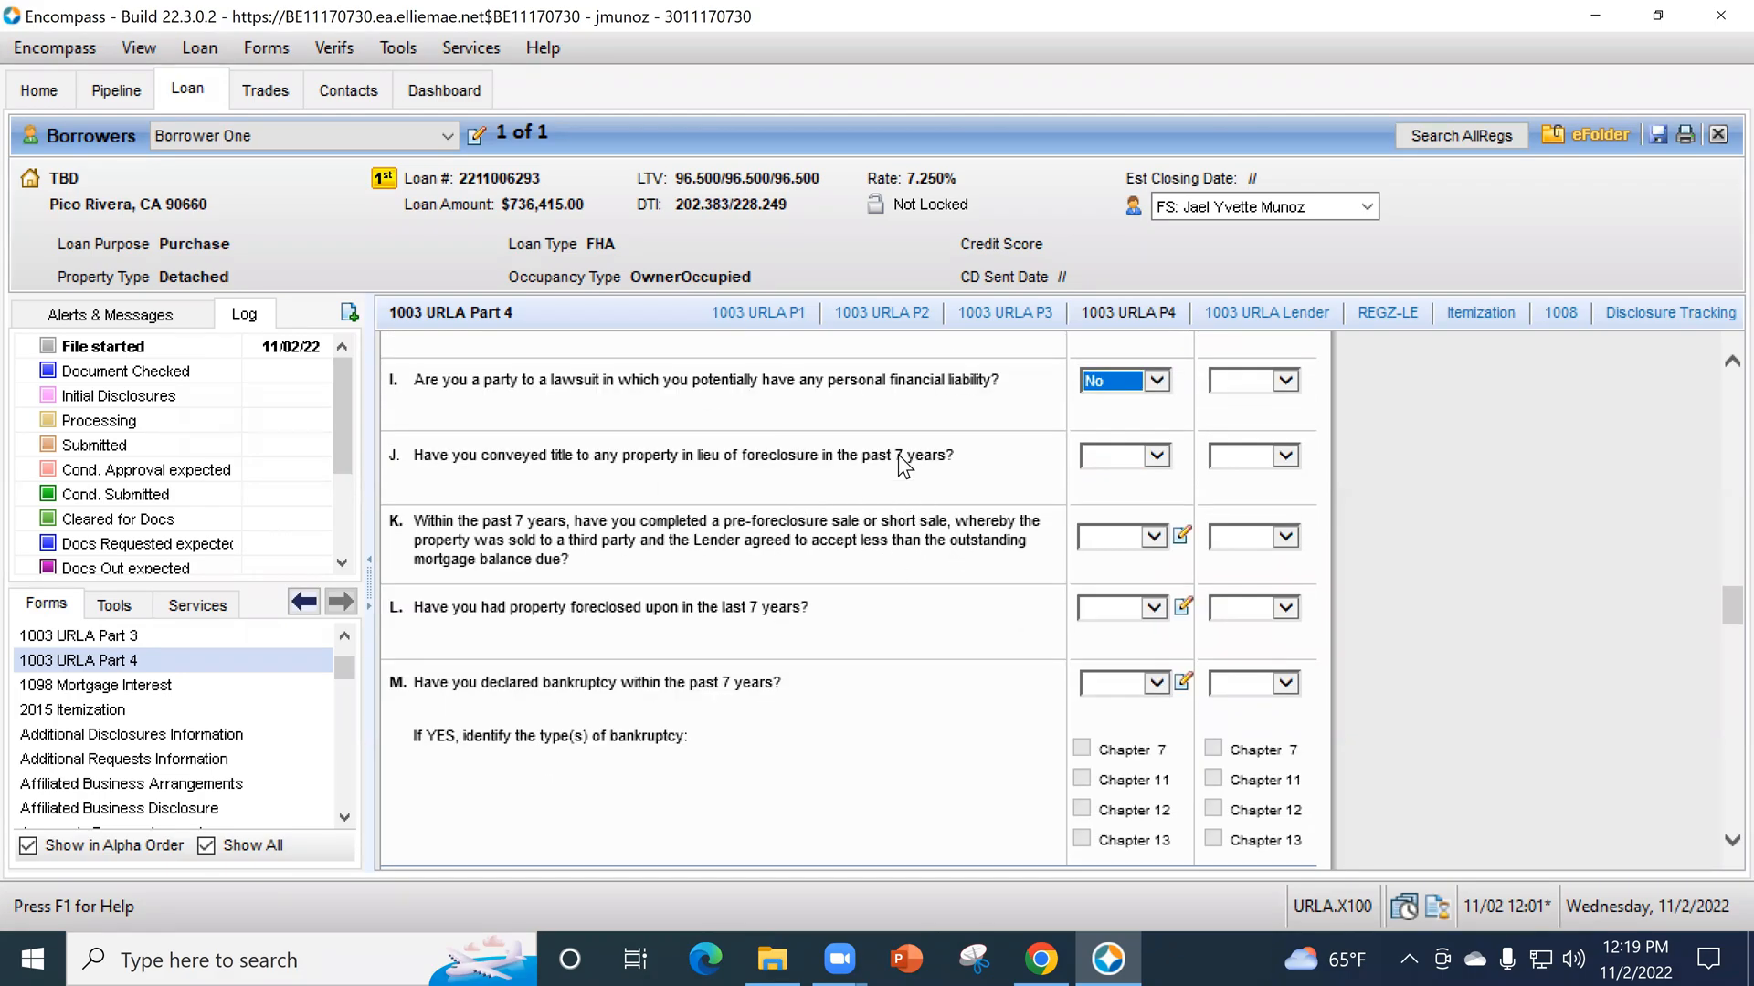
{"action": "left_click", "coordinate": [1094, 452]}
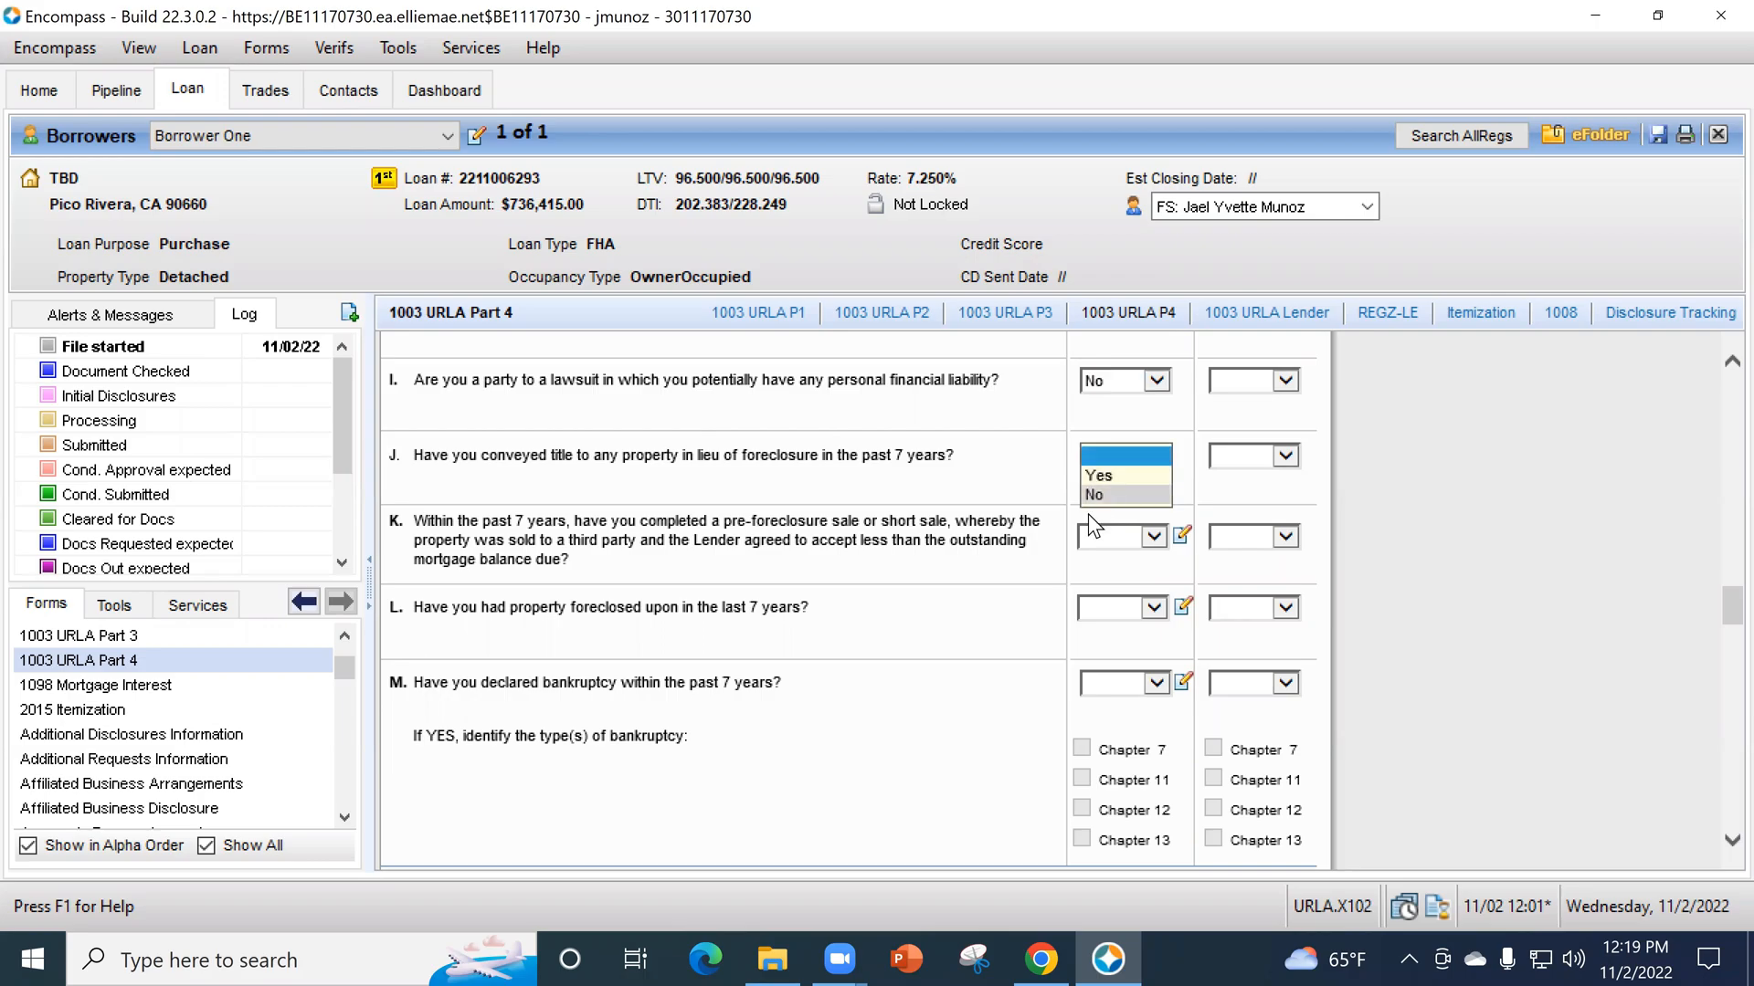
{"action": "left_click", "coordinate": [1096, 494]}
{"action": "left_click", "coordinate": [1113, 539]}
{"action": "left_click", "coordinate": [1103, 584]}
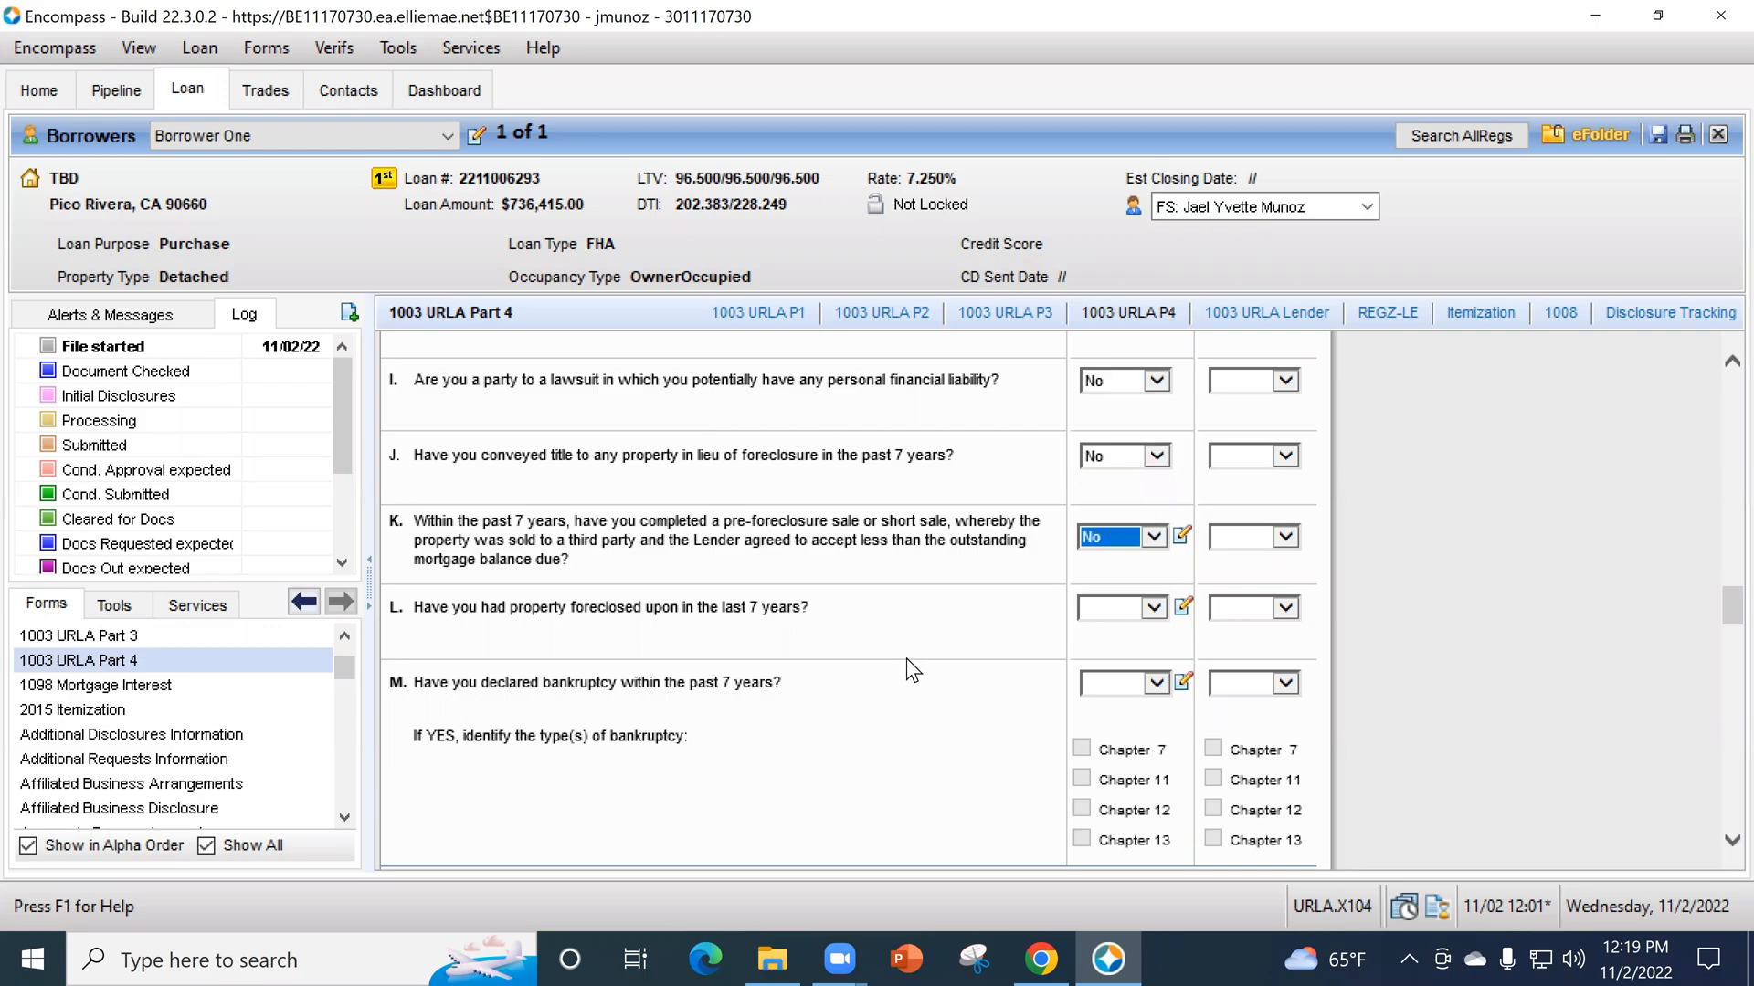
- Answer No for the borrower to question L about property foreclosed upon in the last 7 years
{"action": "scroll", "coordinate": [1059, 607], "scroll_direction": "down", "scroll_amount": 1}
{"action": "left_click", "coordinate": [1109, 528]}
{"action": "left_click", "coordinate": [1118, 566]}
{"action": "scroll", "coordinate": [877, 584], "scroll_direction": "up", "scroll_amount": 1}
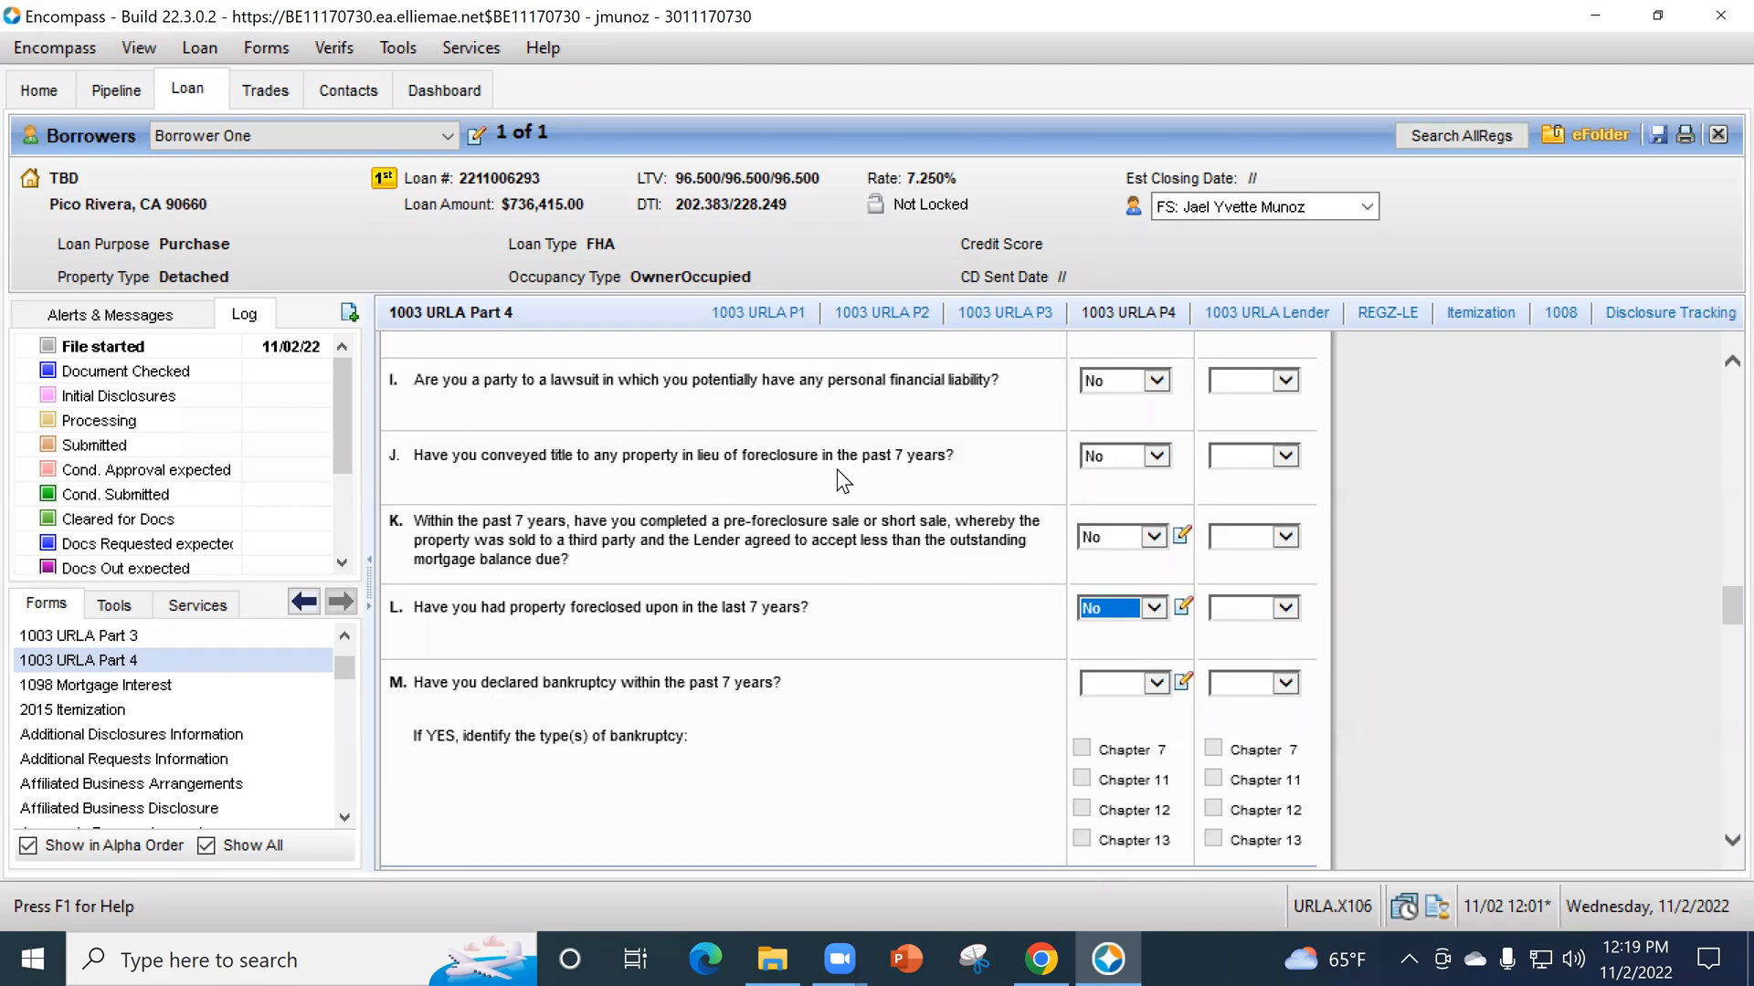
{"action": "scroll", "coordinate": [747, 458], "scroll_direction": "up", "scroll_amount": 1}
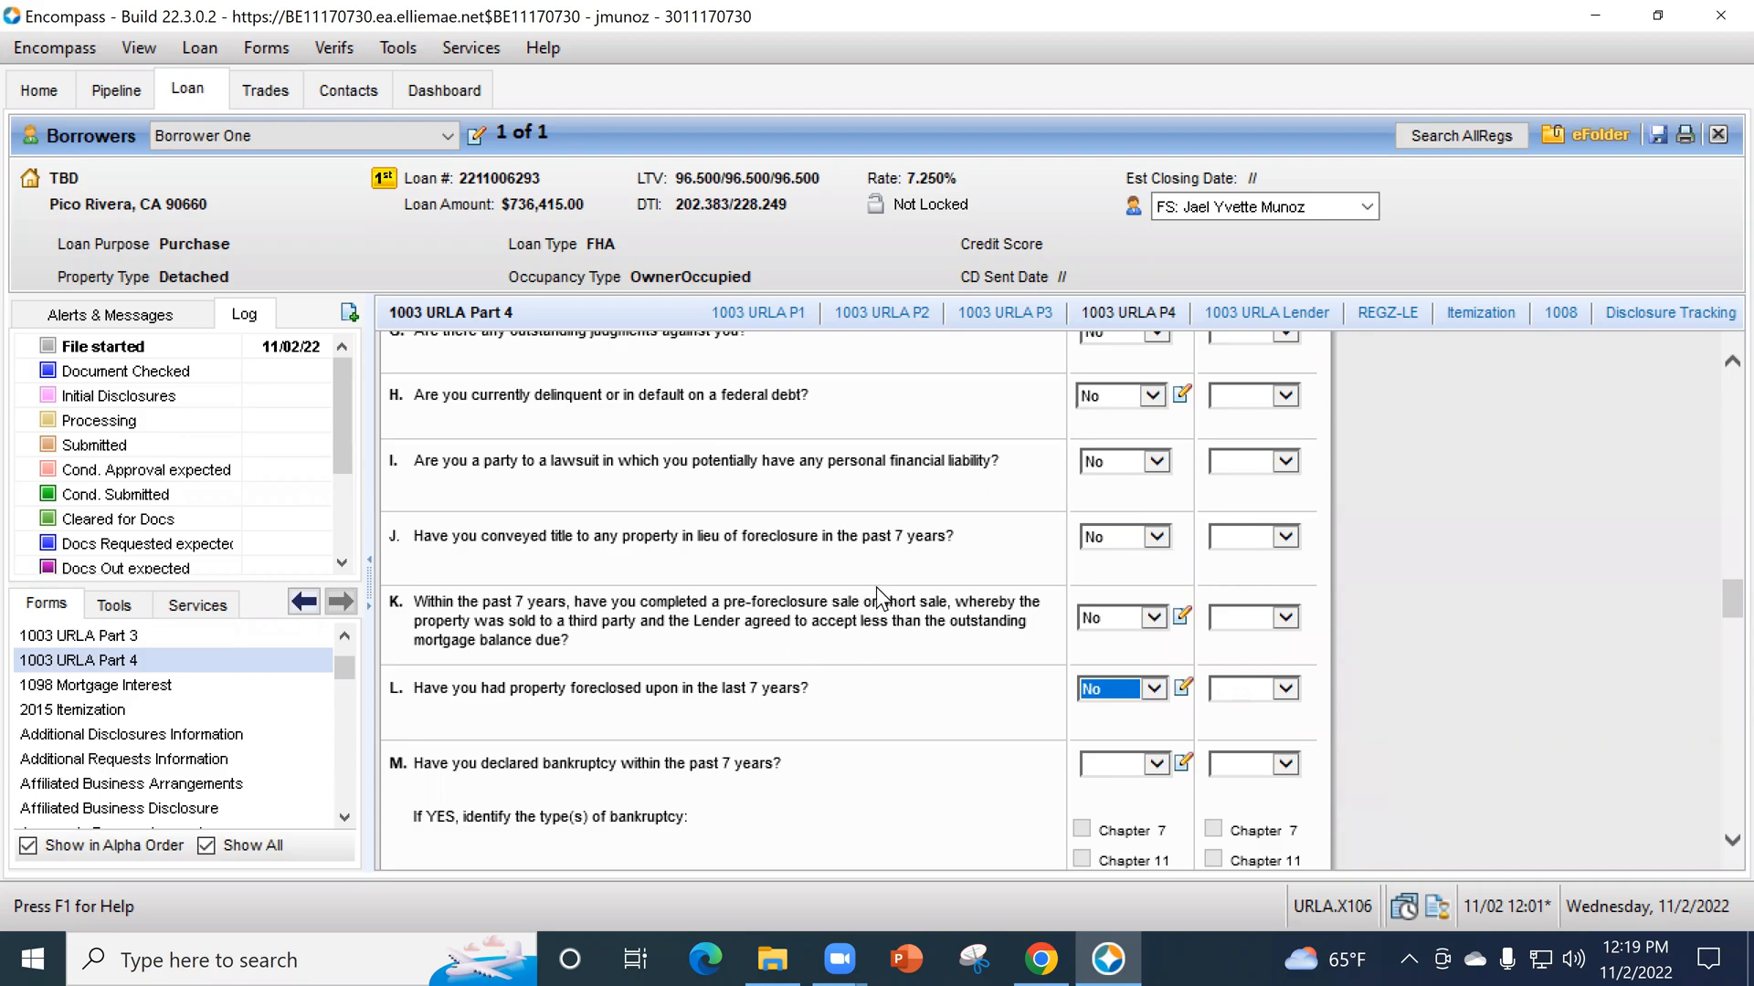
{"action": "scroll", "coordinate": [950, 630], "scroll_direction": "down", "scroll_amount": 1}
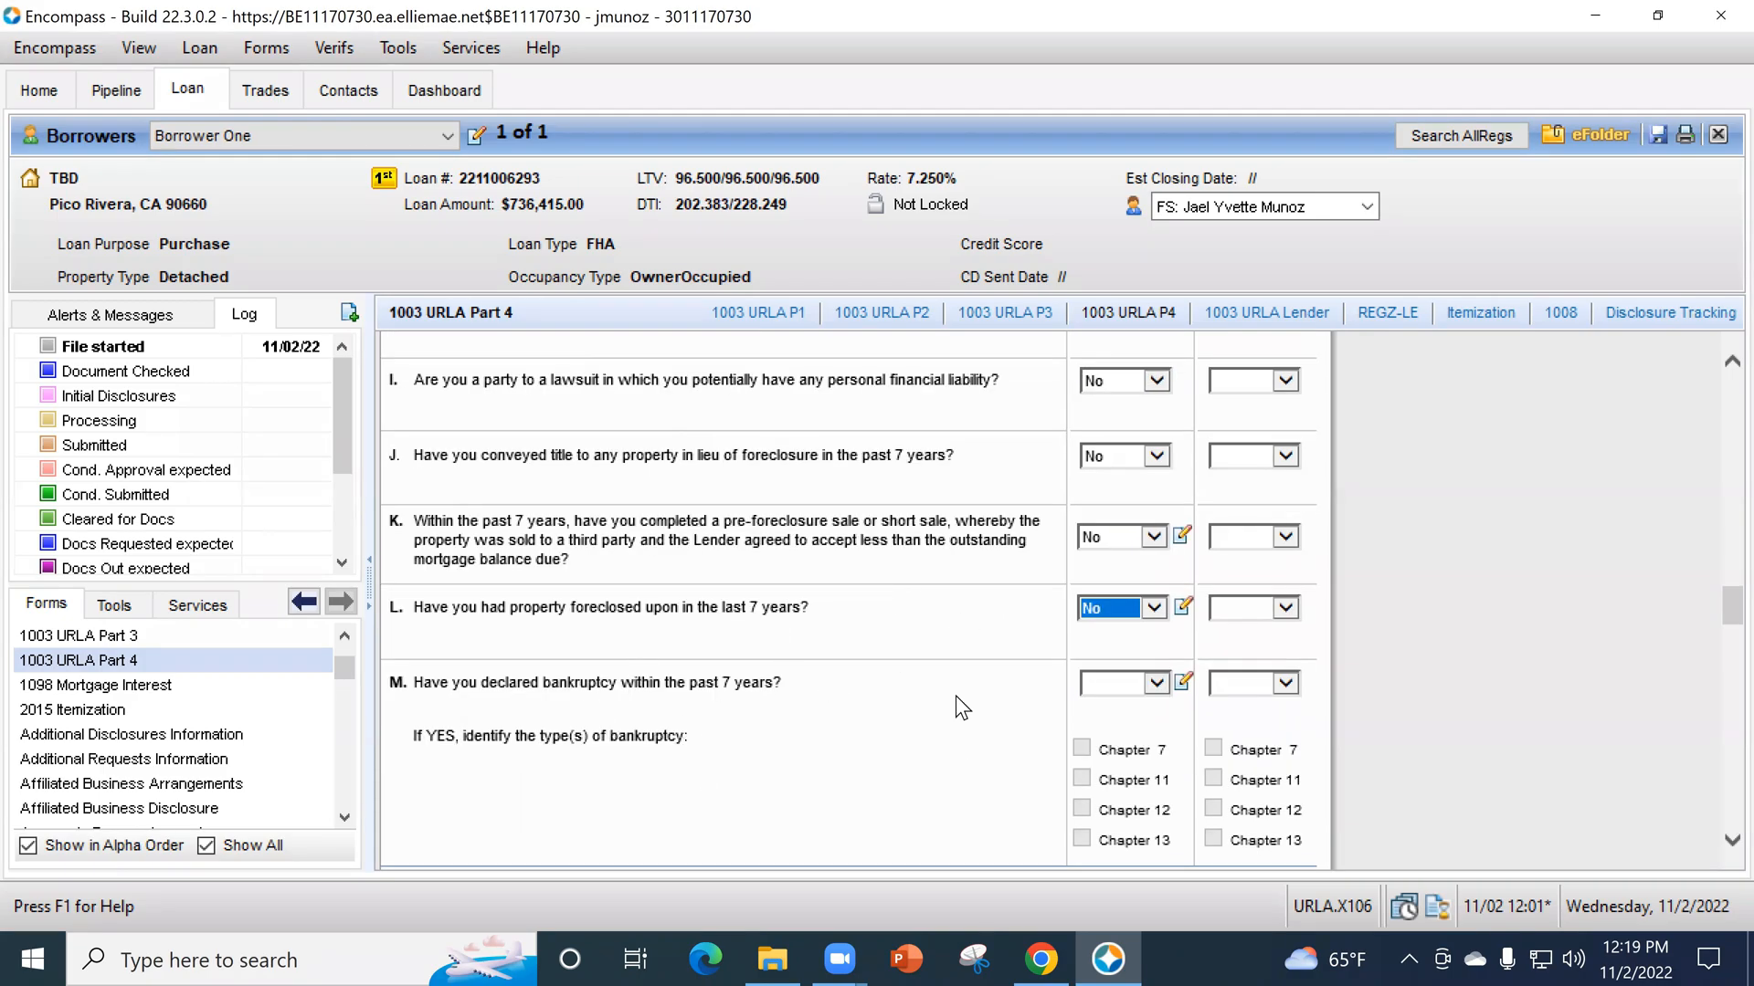
- Answer No for the borrower to question M about declaring bankruptcy within the past 7 years
{"action": "scroll", "coordinate": [955, 709], "scroll_direction": "down", "scroll_amount": 1}
{"action": "left_click", "coordinate": [1110, 614]}
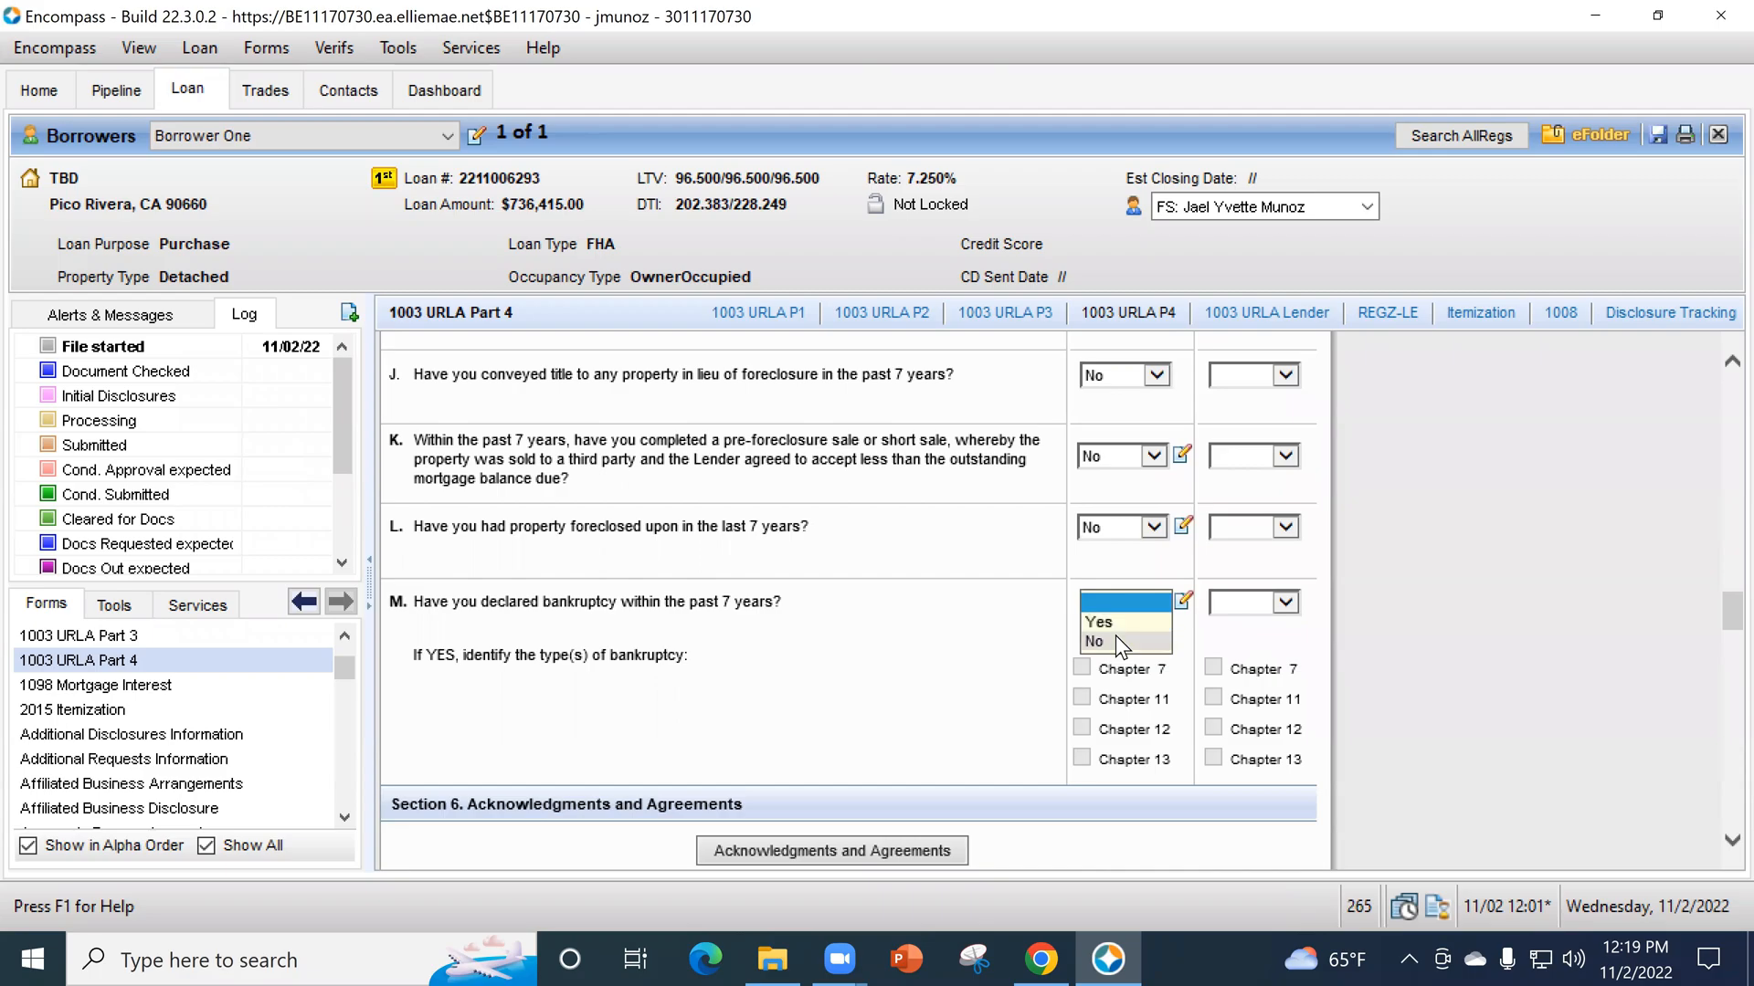
{"action": "left_click", "coordinate": [1116, 641]}
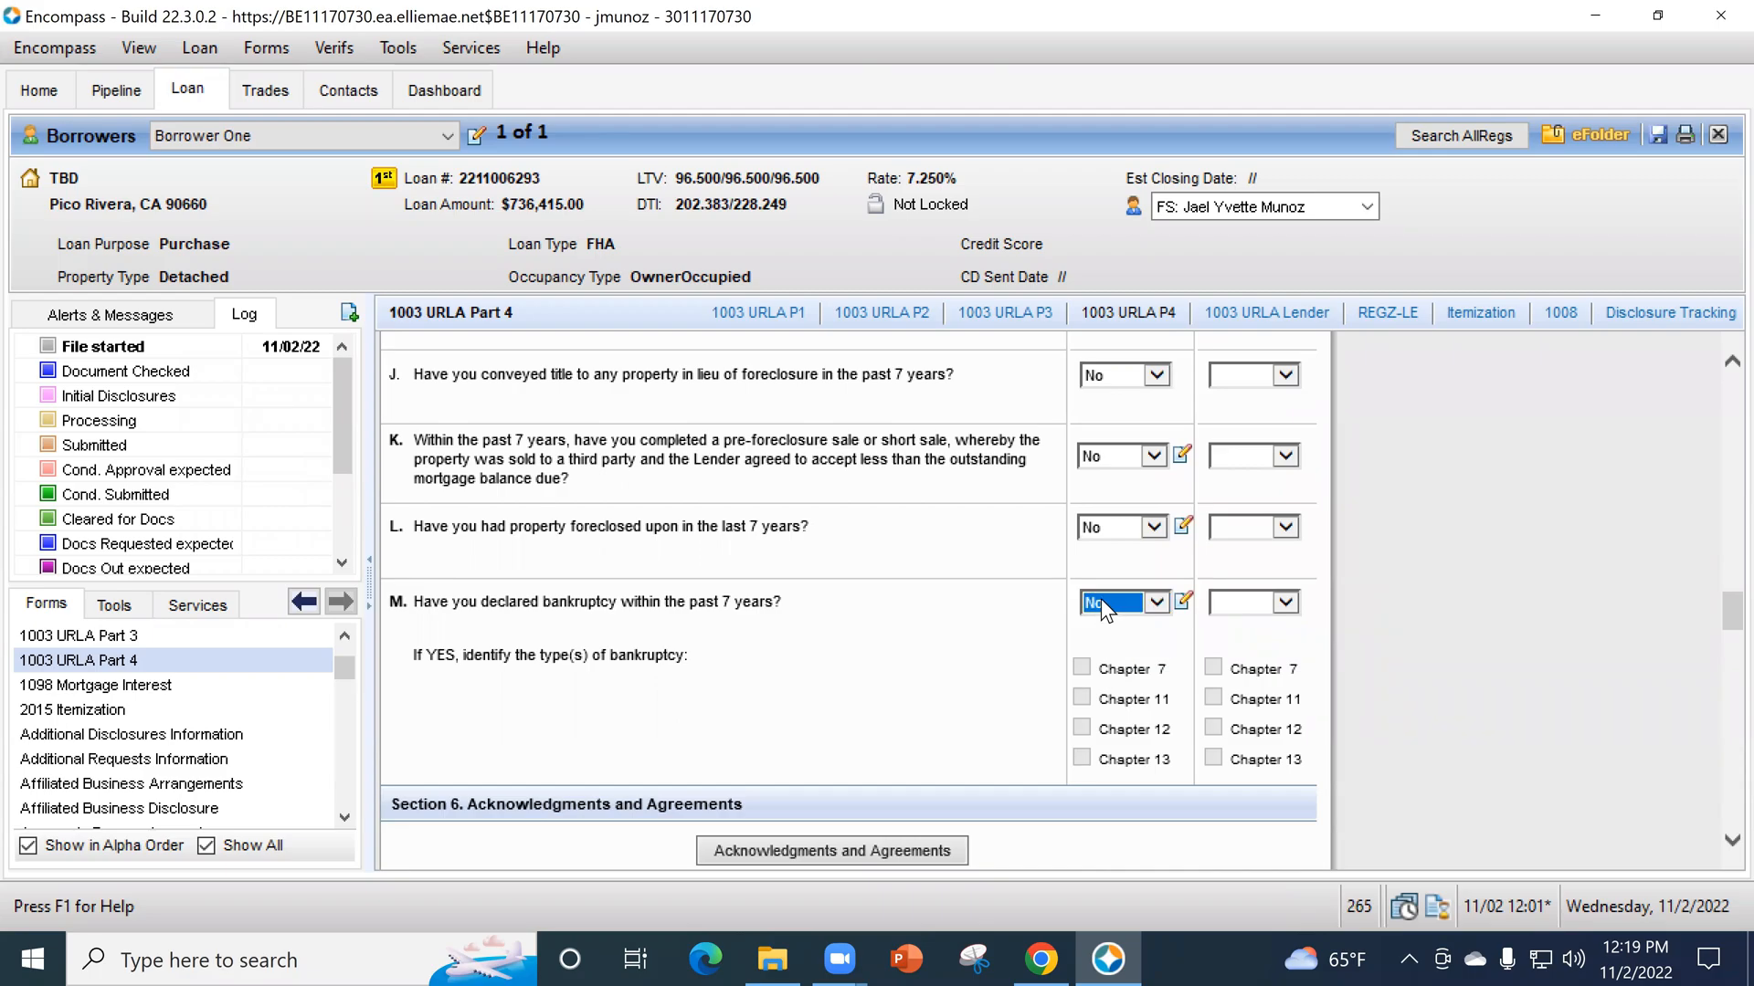
{"action": "left_click", "coordinate": [1102, 599]}
{"action": "left_click", "coordinate": [1014, 636]}
{"action": "scroll", "coordinate": [1625, 592], "scroll_direction": "down", "scroll_amount": 1}
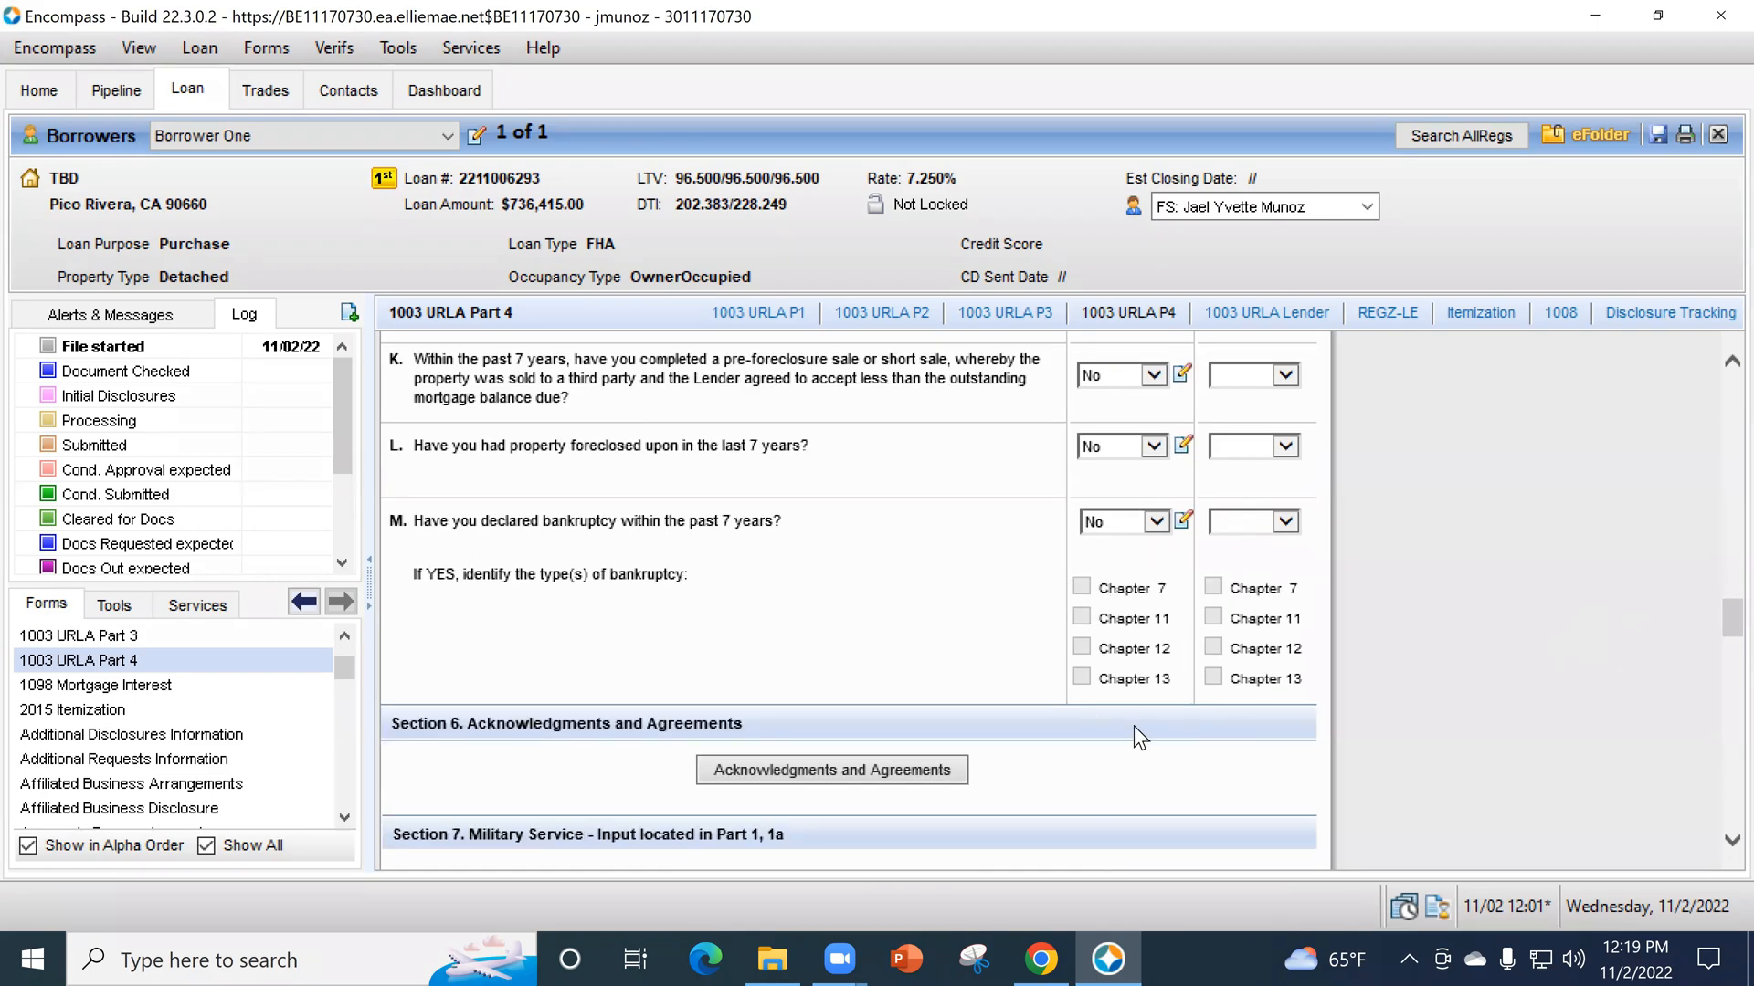
- Change the borrower's bankruptcy answer in question M to Yes and mark Chapter 7 as the bankruptcy type
{"action": "left_click", "coordinate": [1108, 512]}
{"action": "left_click", "coordinate": [1111, 498]}
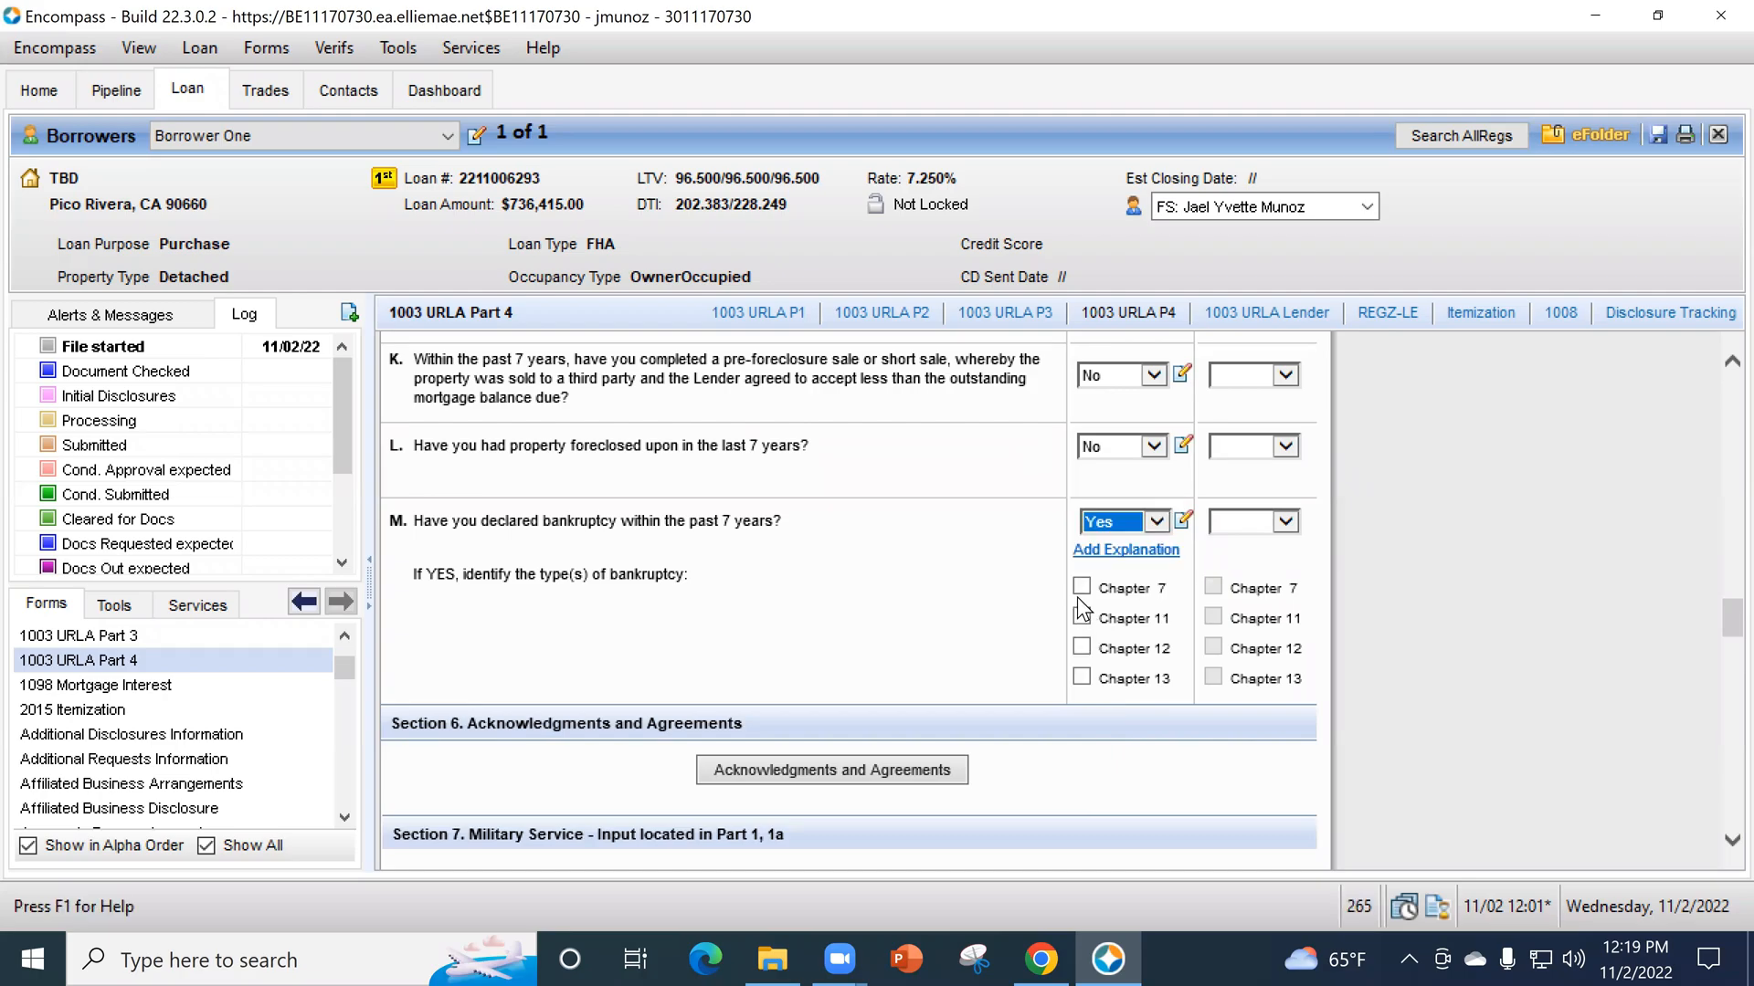
{"action": "left_click", "coordinate": [1081, 588]}
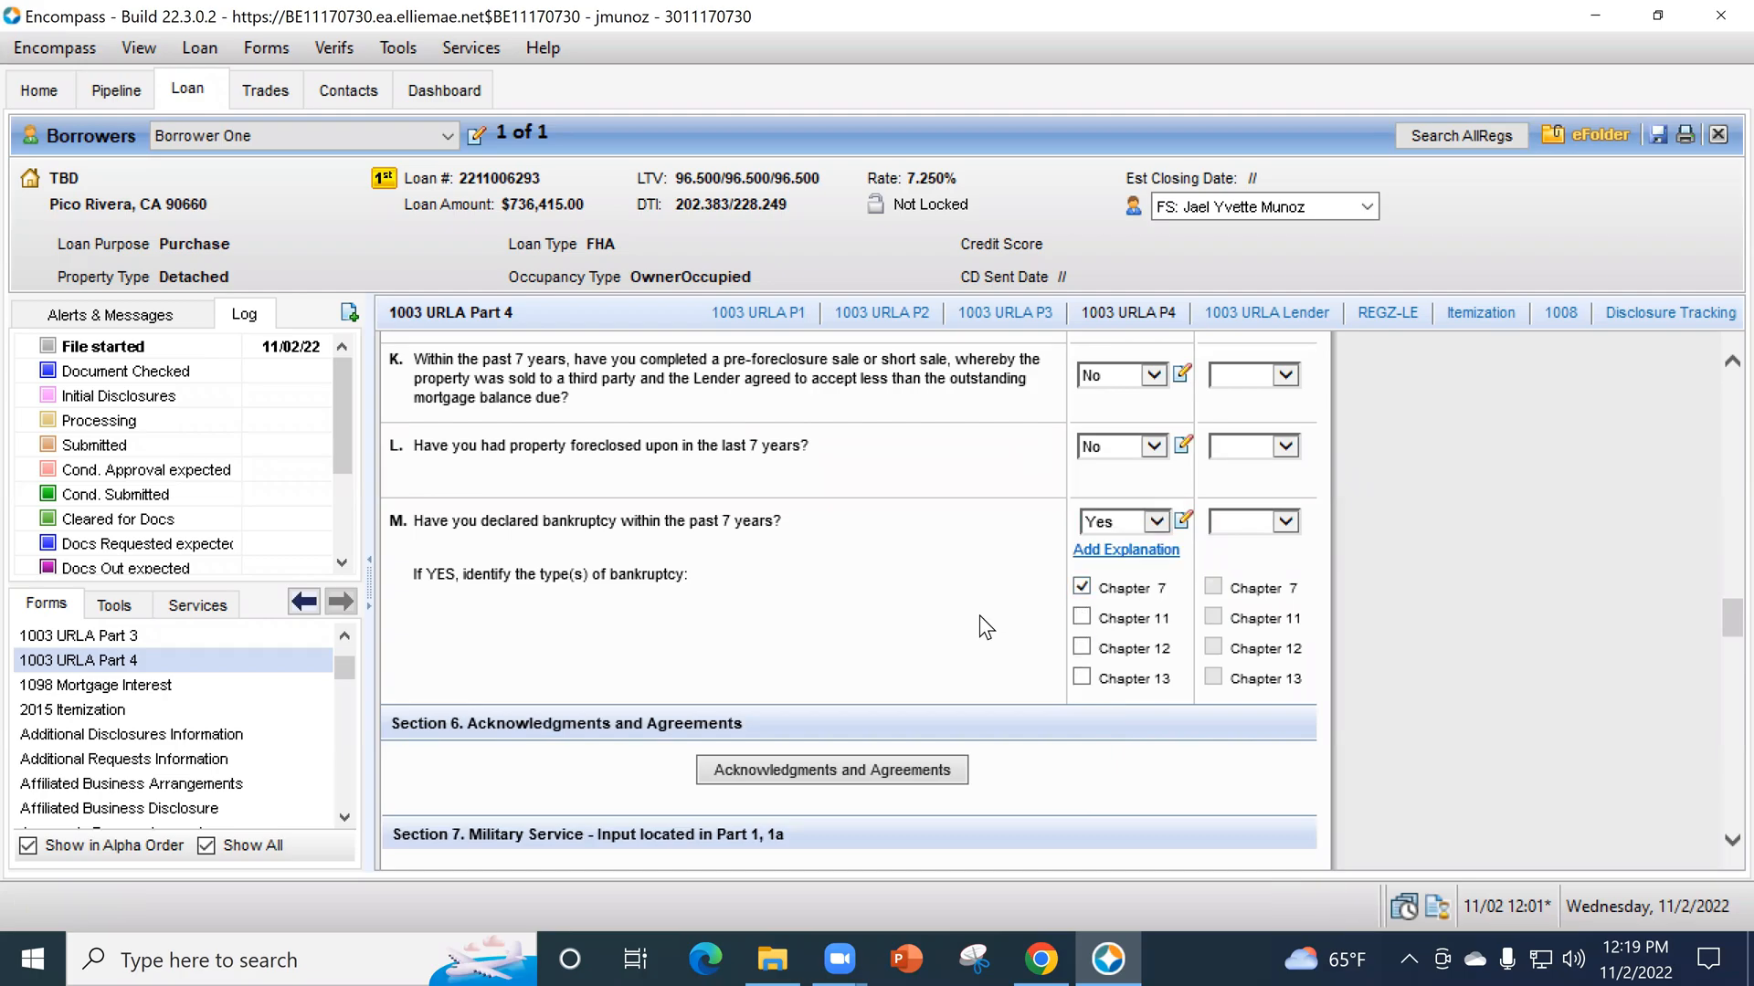
- Mark the borrower's demographic information as provided through Telephone Interview
{"action": "scroll", "coordinate": [980, 615], "scroll_direction": "down", "scroll_amount": 4}
{"action": "scroll", "coordinate": [982, 606], "scroll_direction": "down", "scroll_amount": 5}
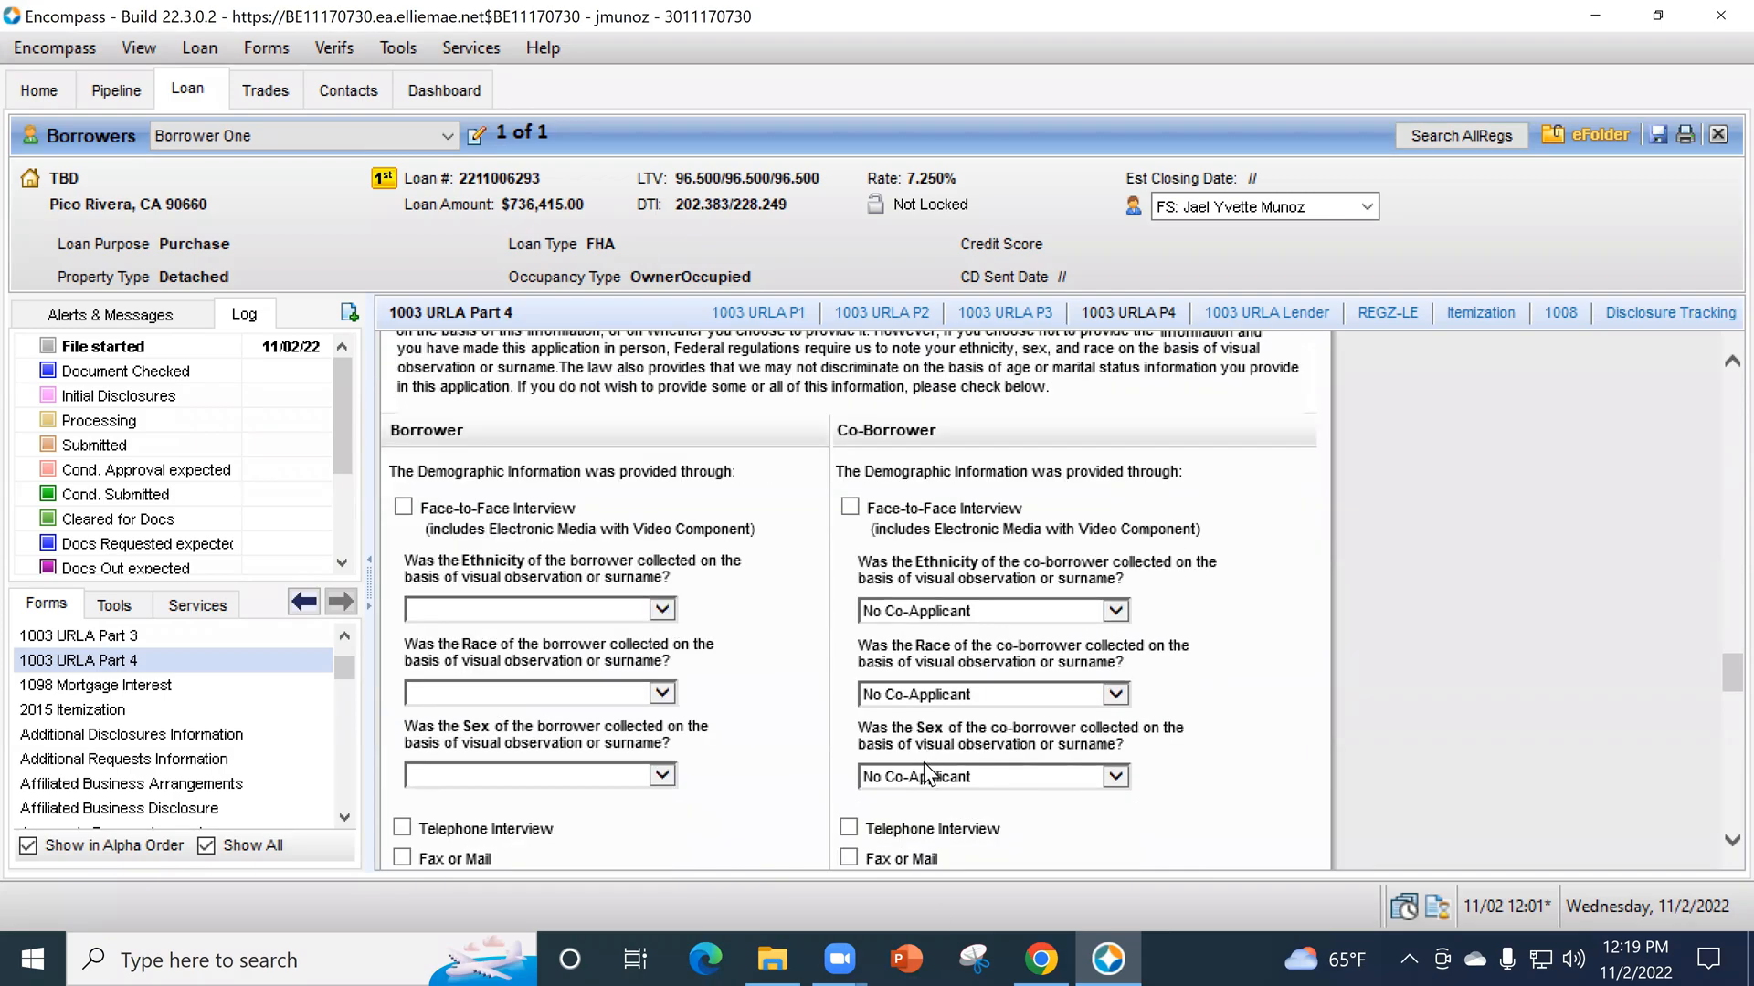
{"action": "scroll", "coordinate": [598, 690], "scroll_direction": "down", "scroll_amount": 1}
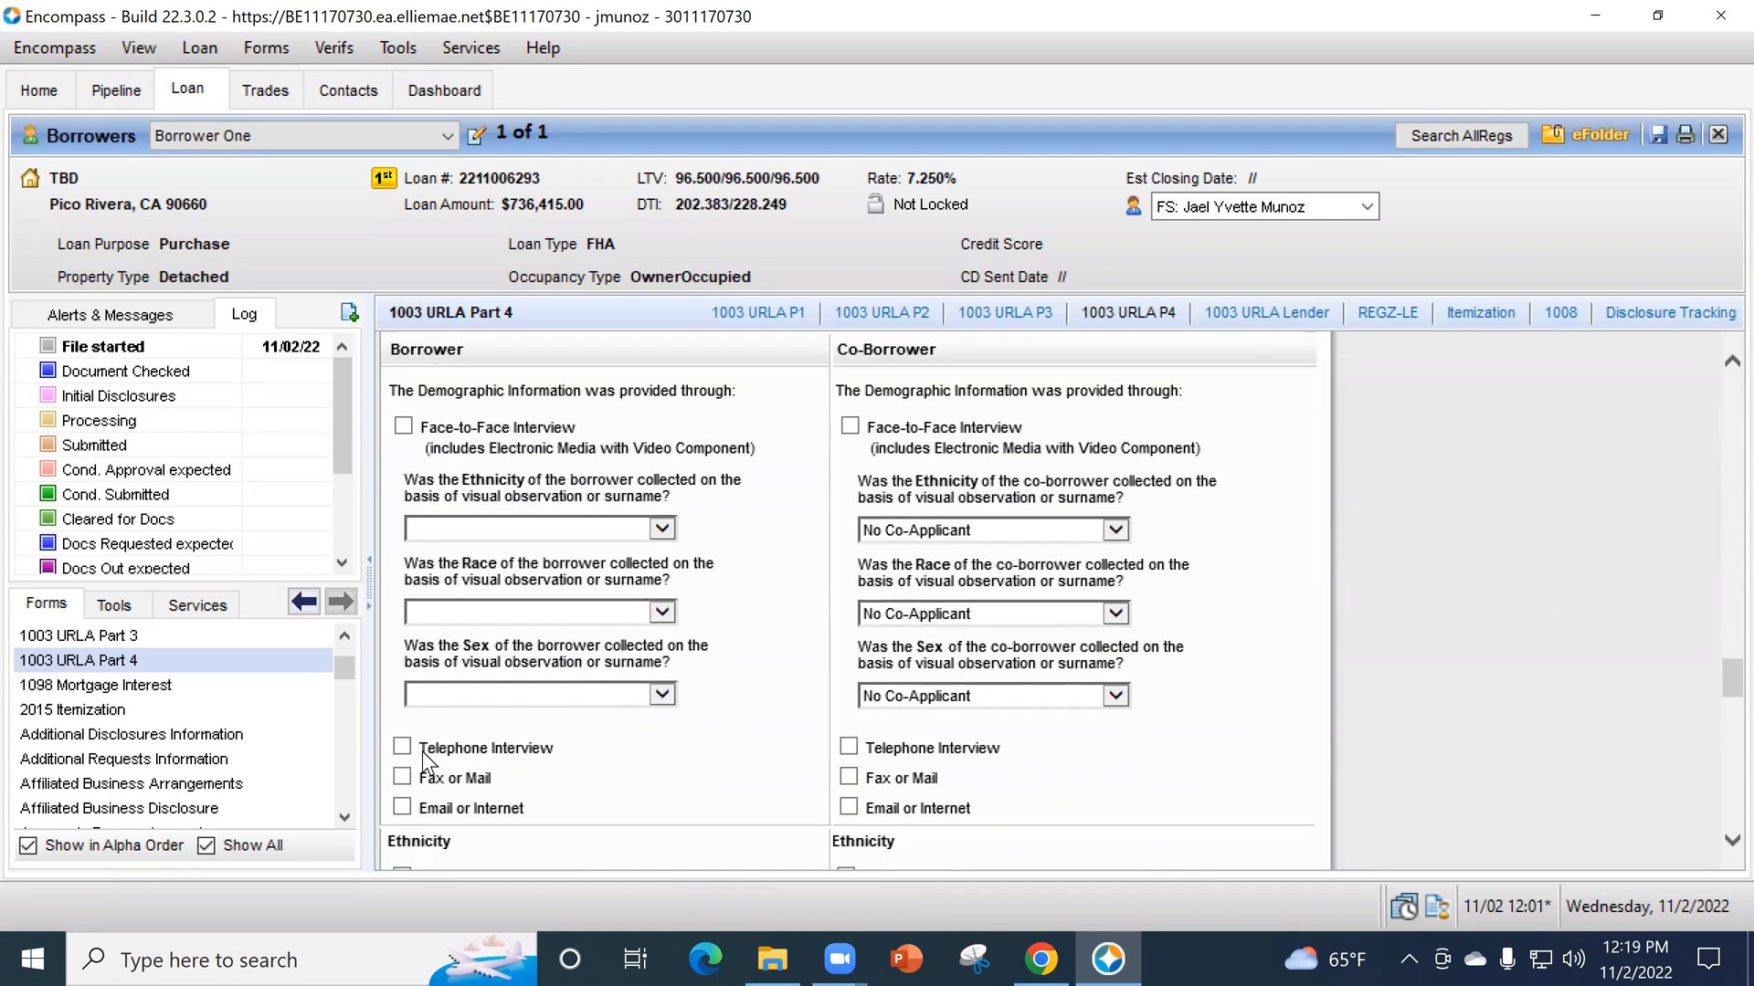
{"action": "key", "text": "space"}
- Select the answers on whether the borrower's ethnicity, race and sex were collected by visual observation or surname
{"action": "left_click", "coordinate": [486, 533]}
{"action": "left_click", "coordinate": [488, 588]}
{"action": "left_click", "coordinate": [490, 612]}
{"action": "left_click", "coordinate": [495, 663]}
{"action": "left_click", "coordinate": [497, 704]}
{"action": "left_click", "coordinate": [501, 750]}
{"action": "scroll", "coordinate": [709, 741], "scroll_direction": "down", "scroll_amount": 8}
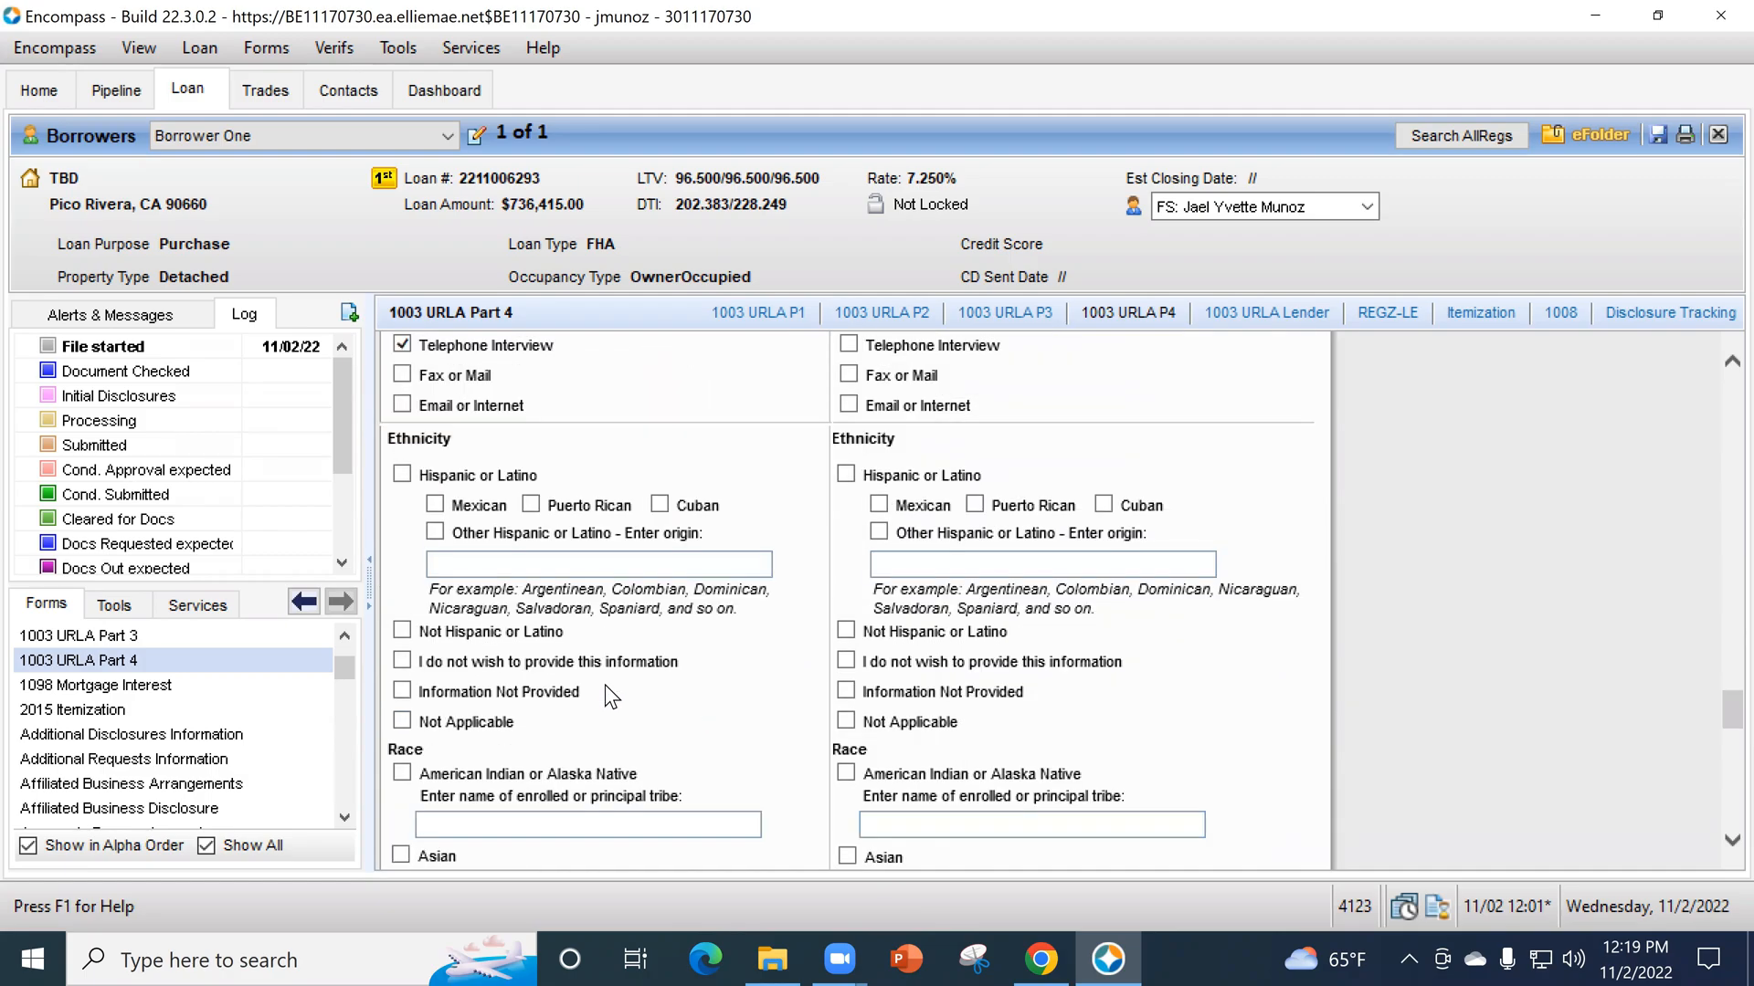
- Mark the borrower's ethnicity as I do not wish to provide this information and Information Not Provided
{"action": "scroll", "coordinate": [605, 683], "scroll_direction": "down", "scroll_amount": 2}
{"action": "left_click", "coordinate": [402, 579]}
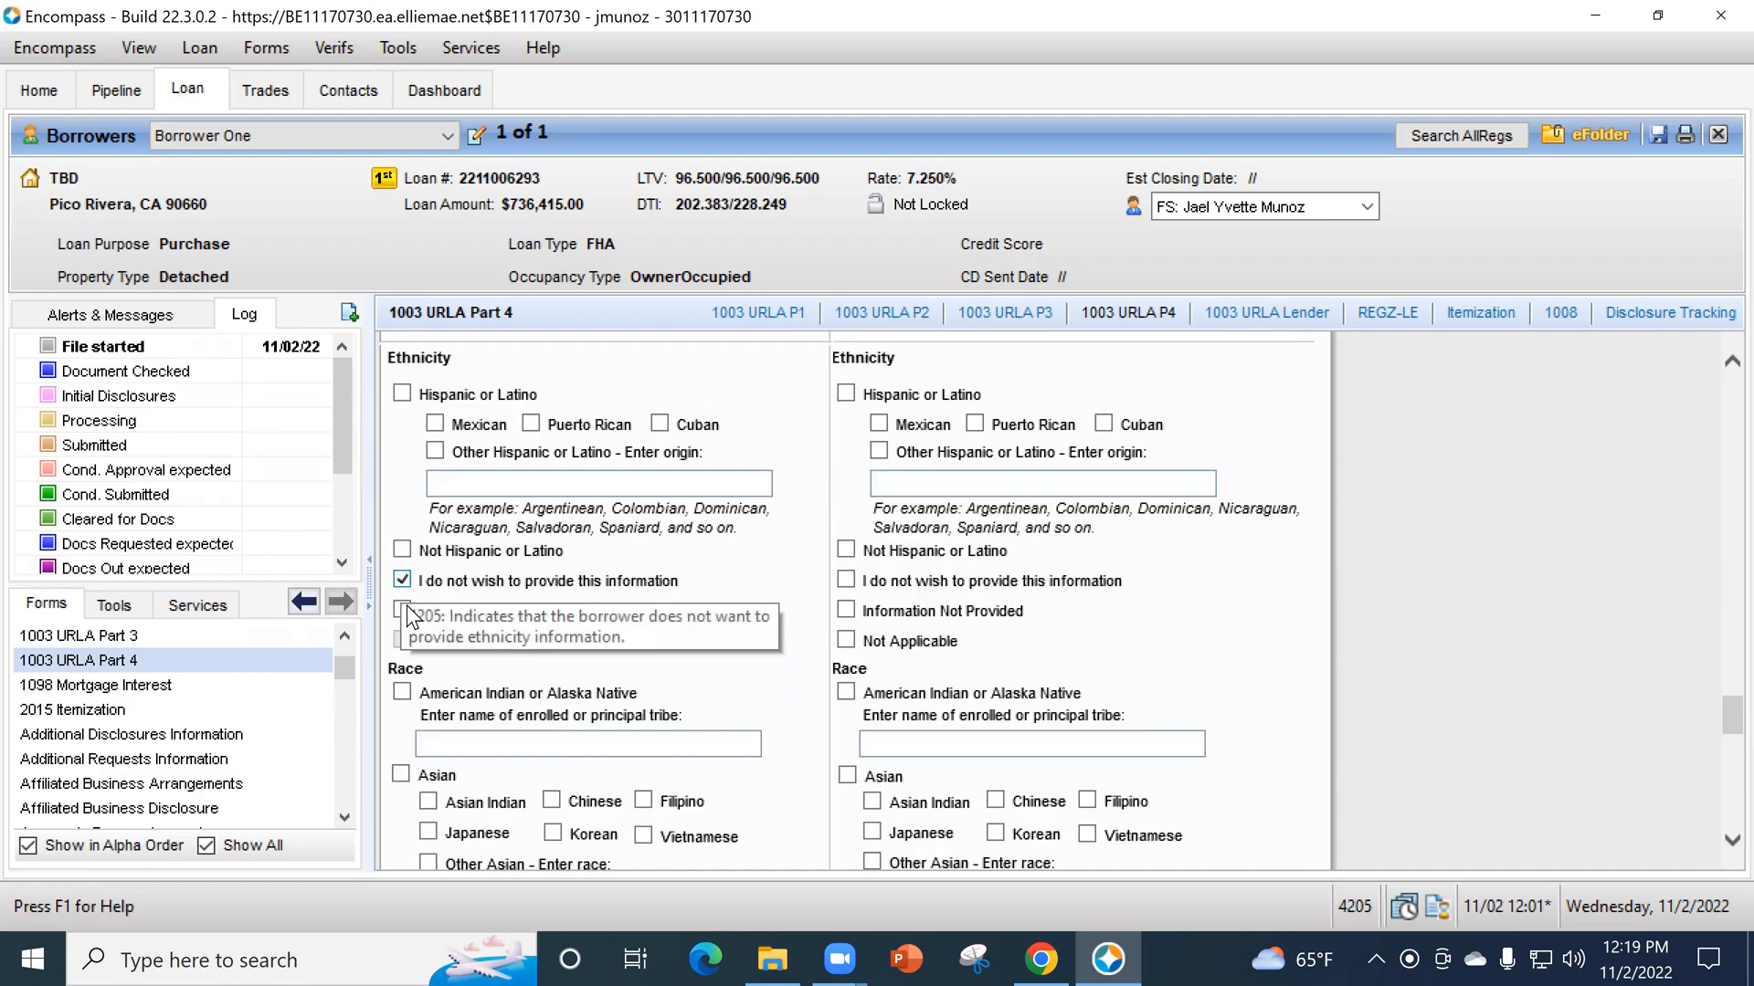
{"action": "left_click", "coordinate": [402, 610]}
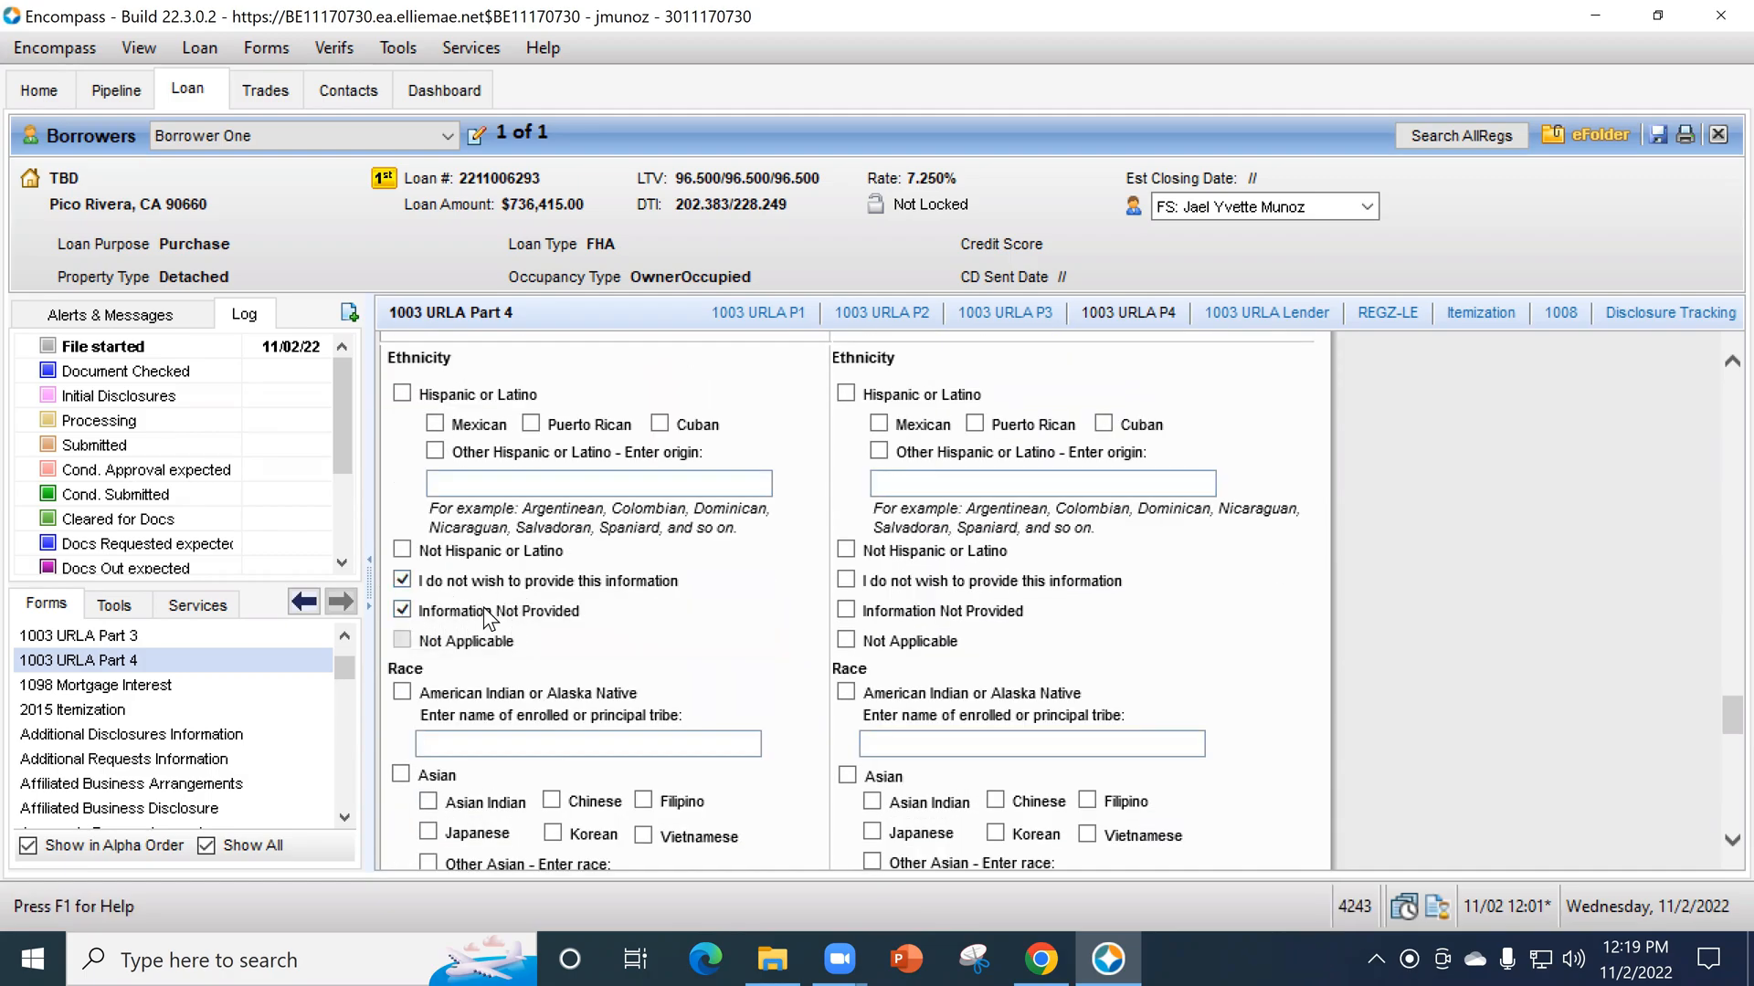
{"action": "scroll", "coordinate": [535, 612], "scroll_direction": "down", "scroll_amount": 3}
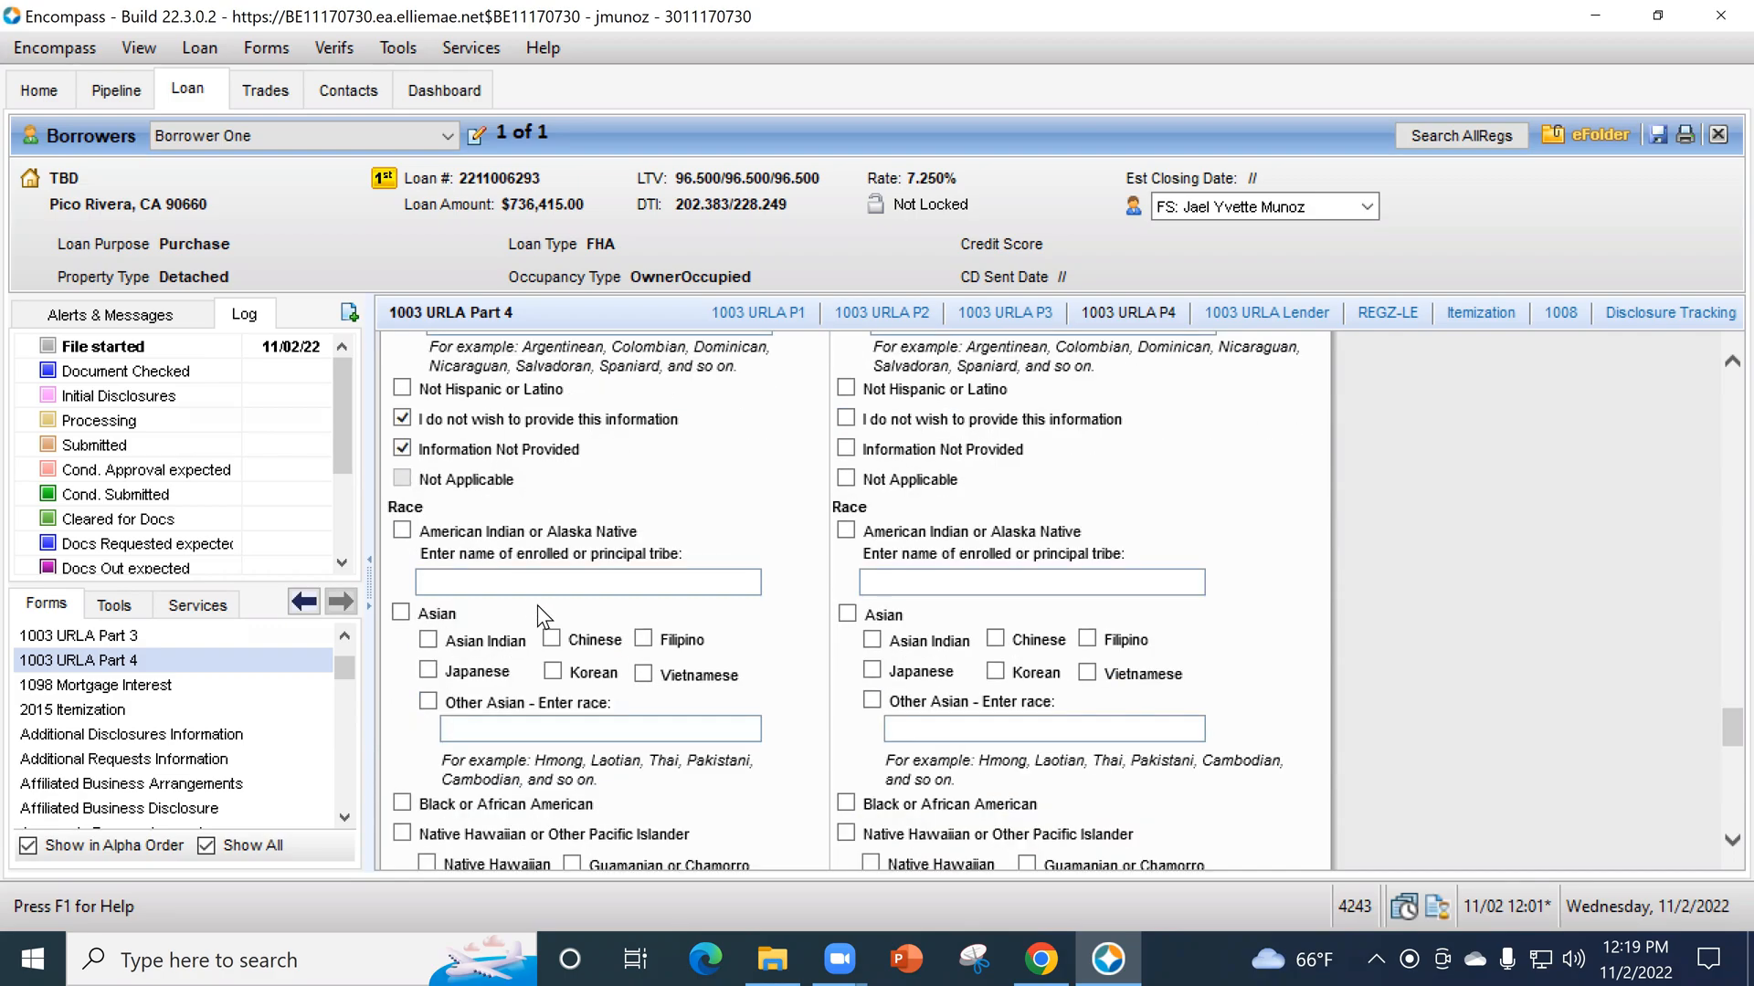
- Mark the borrower's ethnicity as Hispanic or Latino and enter Costa Rica as the other origin
{"action": "scroll", "coordinate": [537, 604], "scroll_direction": "up", "scroll_amount": 5}
{"action": "left_click", "coordinate": [403, 474]}
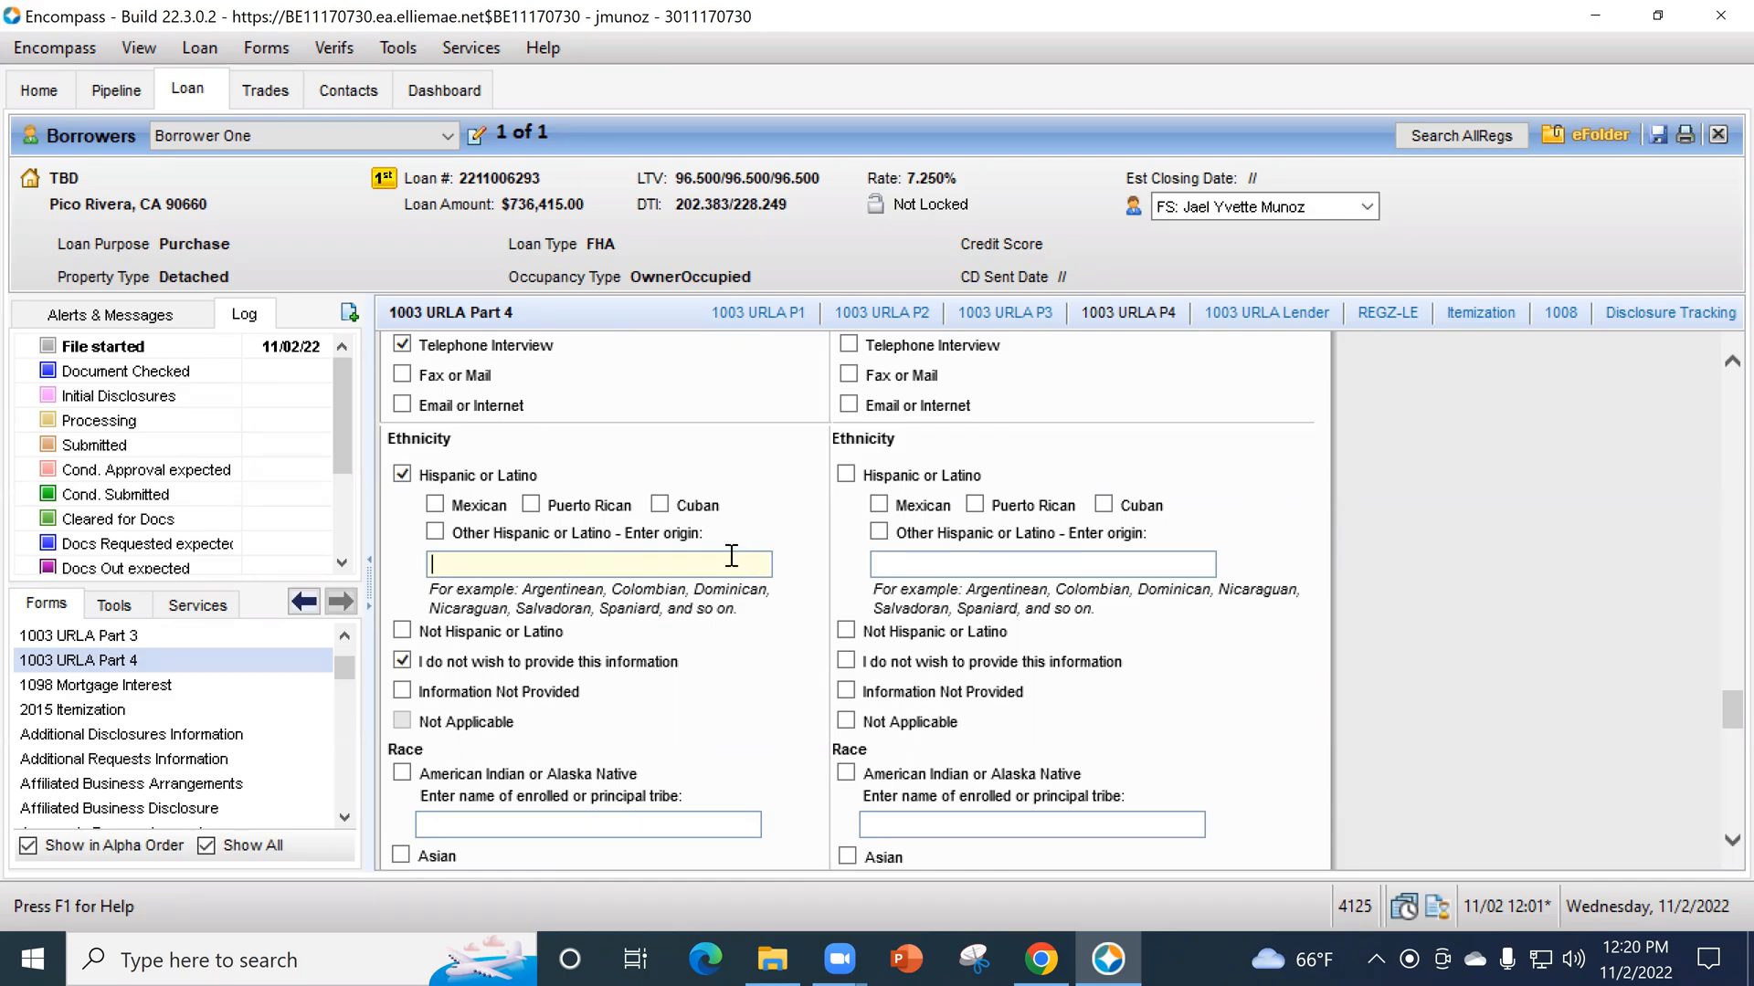
{"action": "type", "text": "Costa Rica"}
- Mark the borrower's race as I do not wish to provide this information and Information Not Provided
{"action": "scroll", "coordinate": [743, 684], "scroll_direction": "down", "scroll_amount": 1}
{"action": "scroll", "coordinate": [749, 681], "scroll_direction": "down", "scroll_amount": 2}
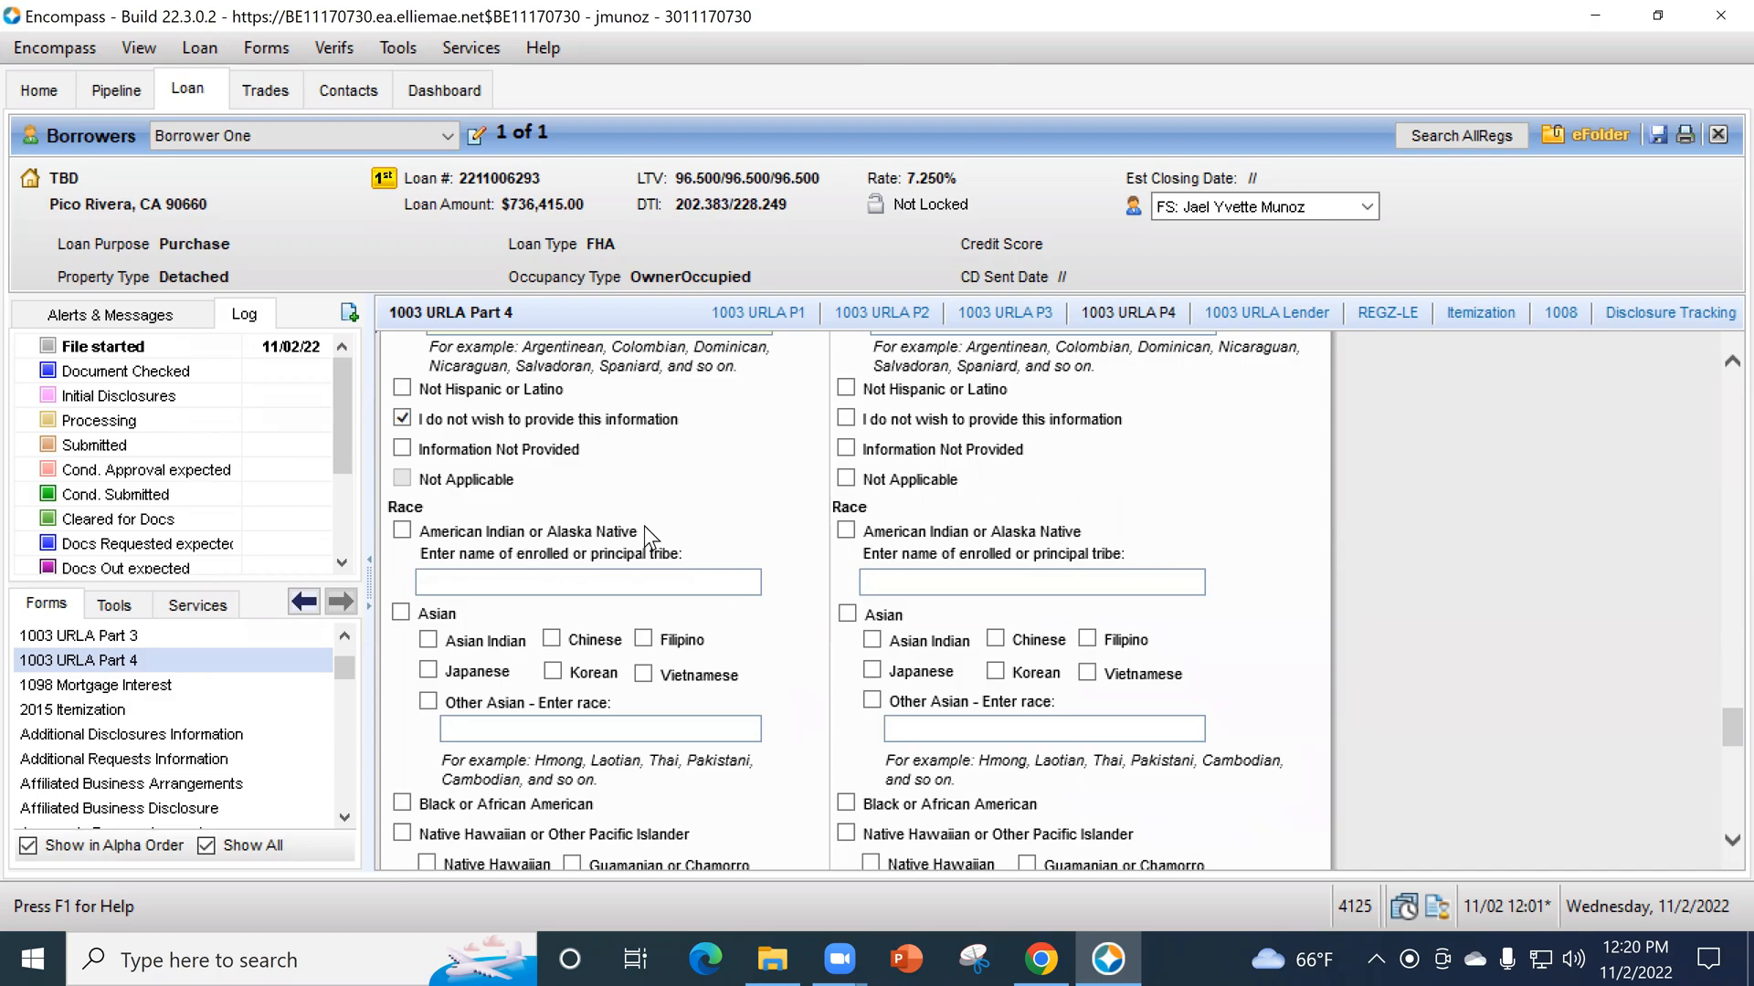
{"action": "scroll", "coordinate": [784, 583], "scroll_direction": "down", "scroll_amount": 3}
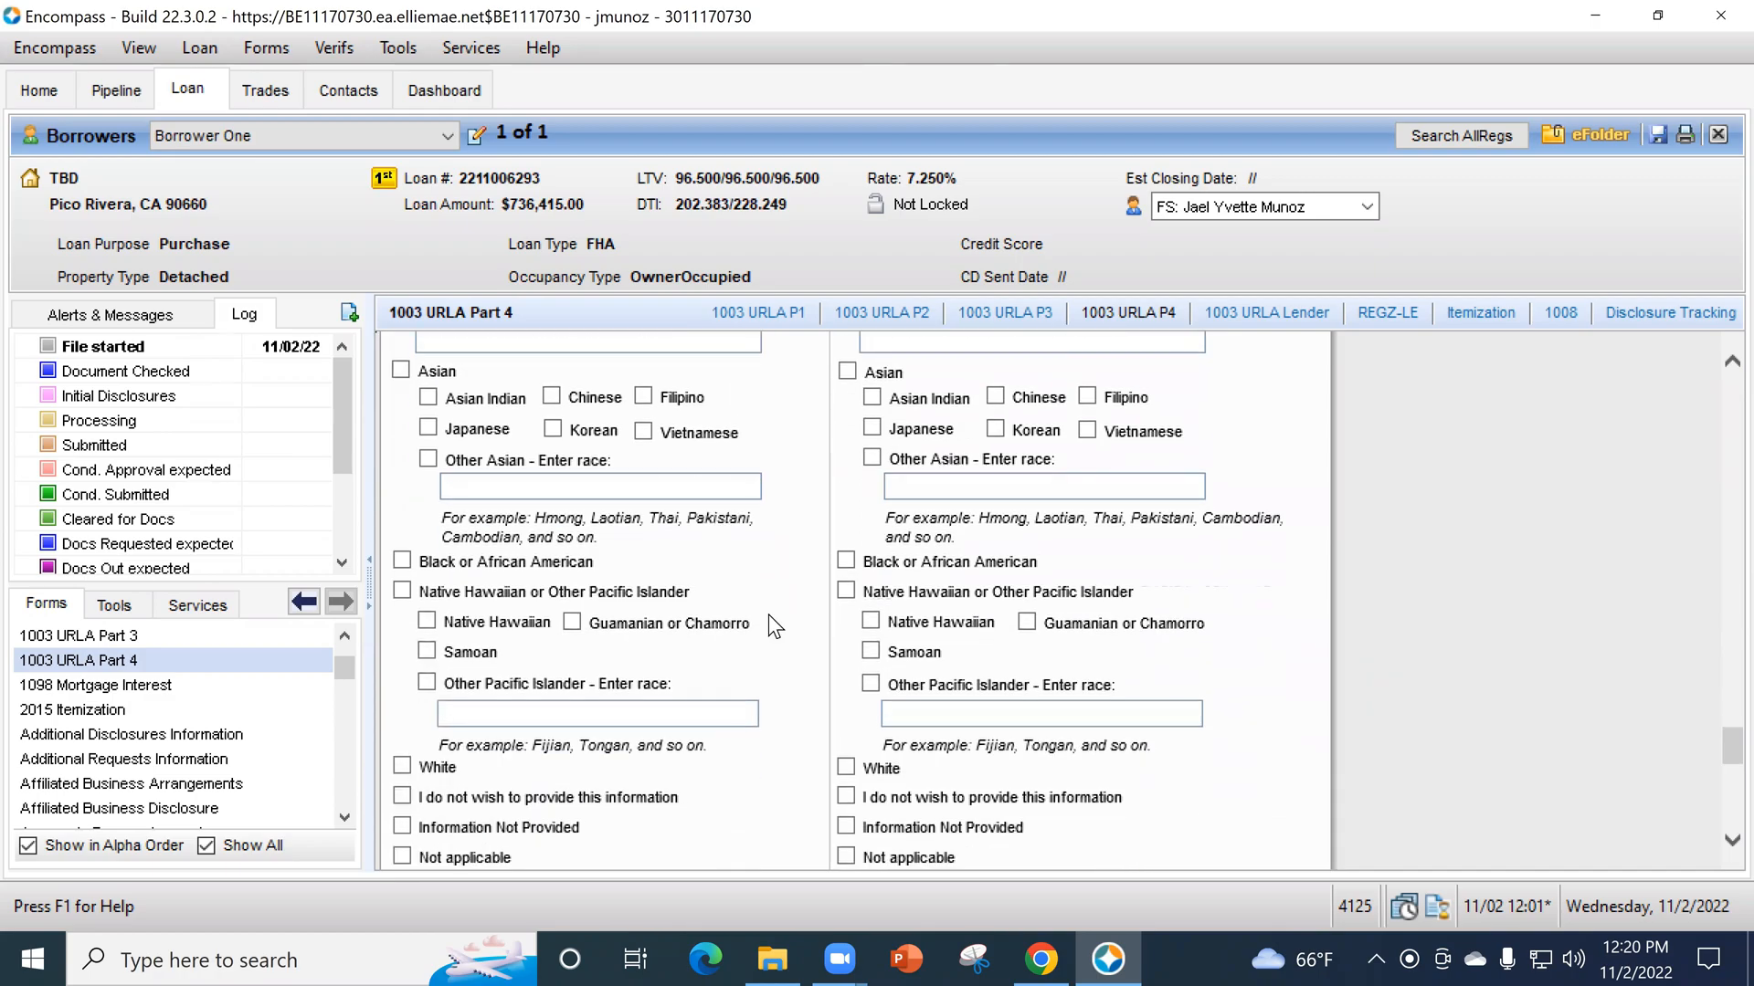
{"action": "scroll", "coordinate": [448, 637], "scroll_direction": "down", "scroll_amount": 1}
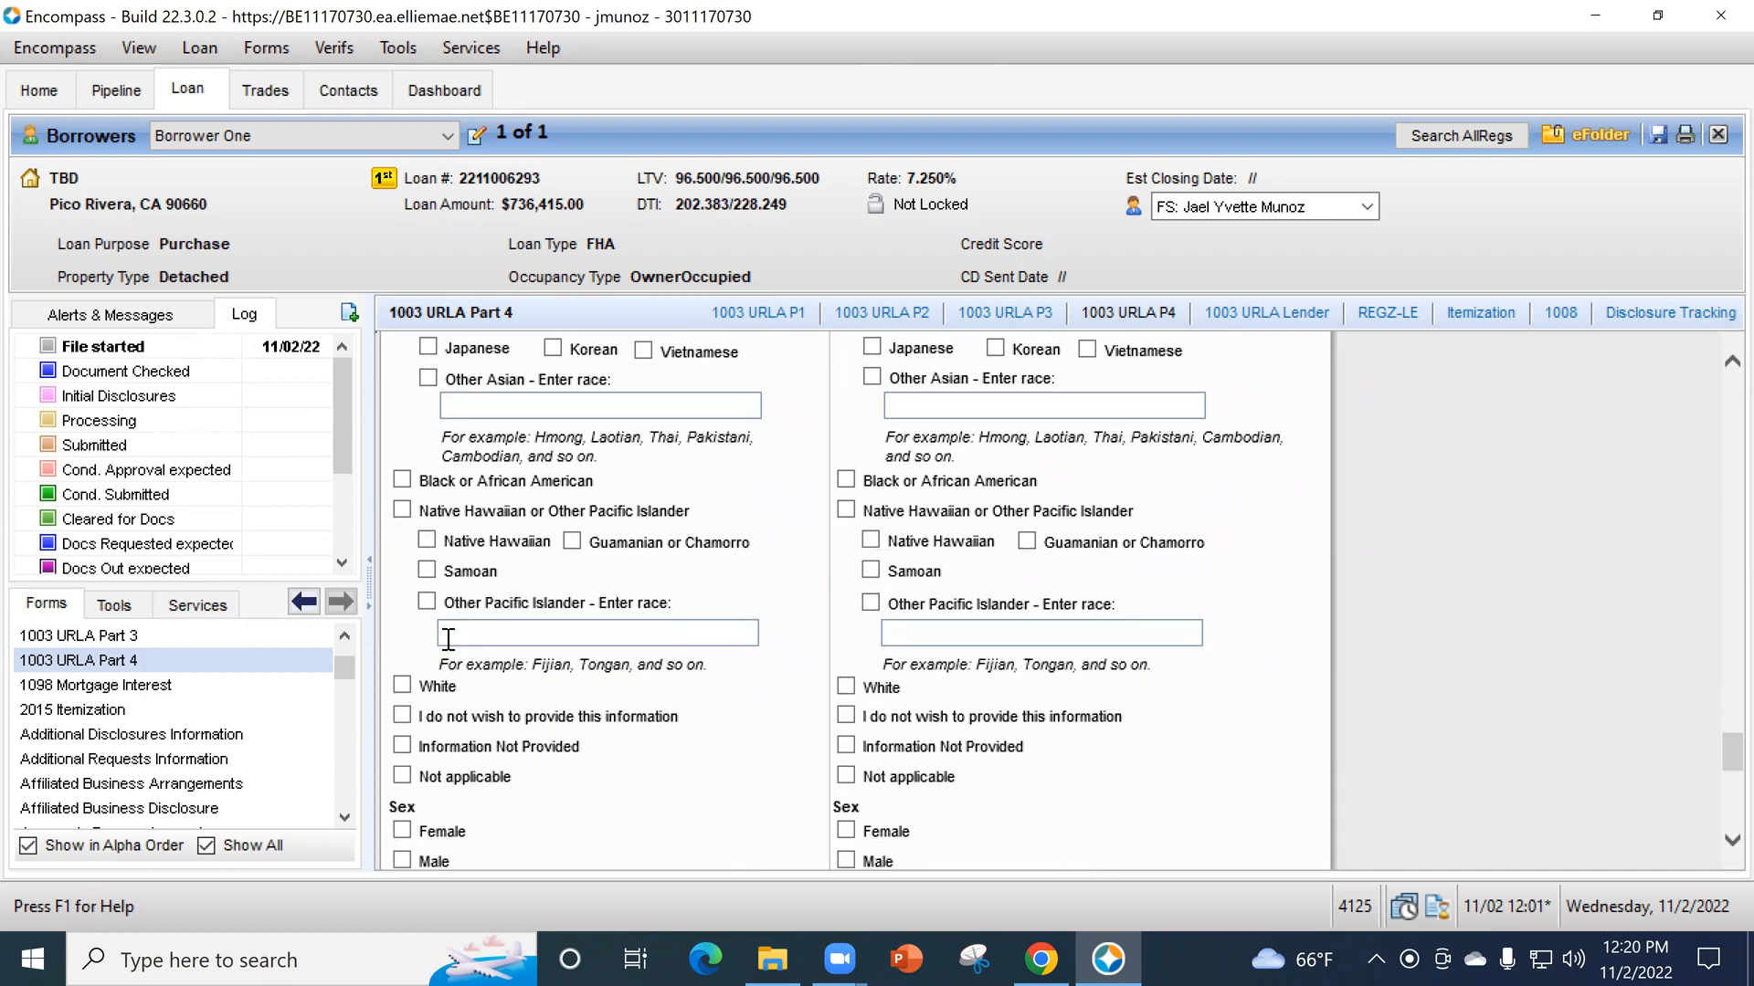
{"action": "left_click", "coordinate": [402, 714]}
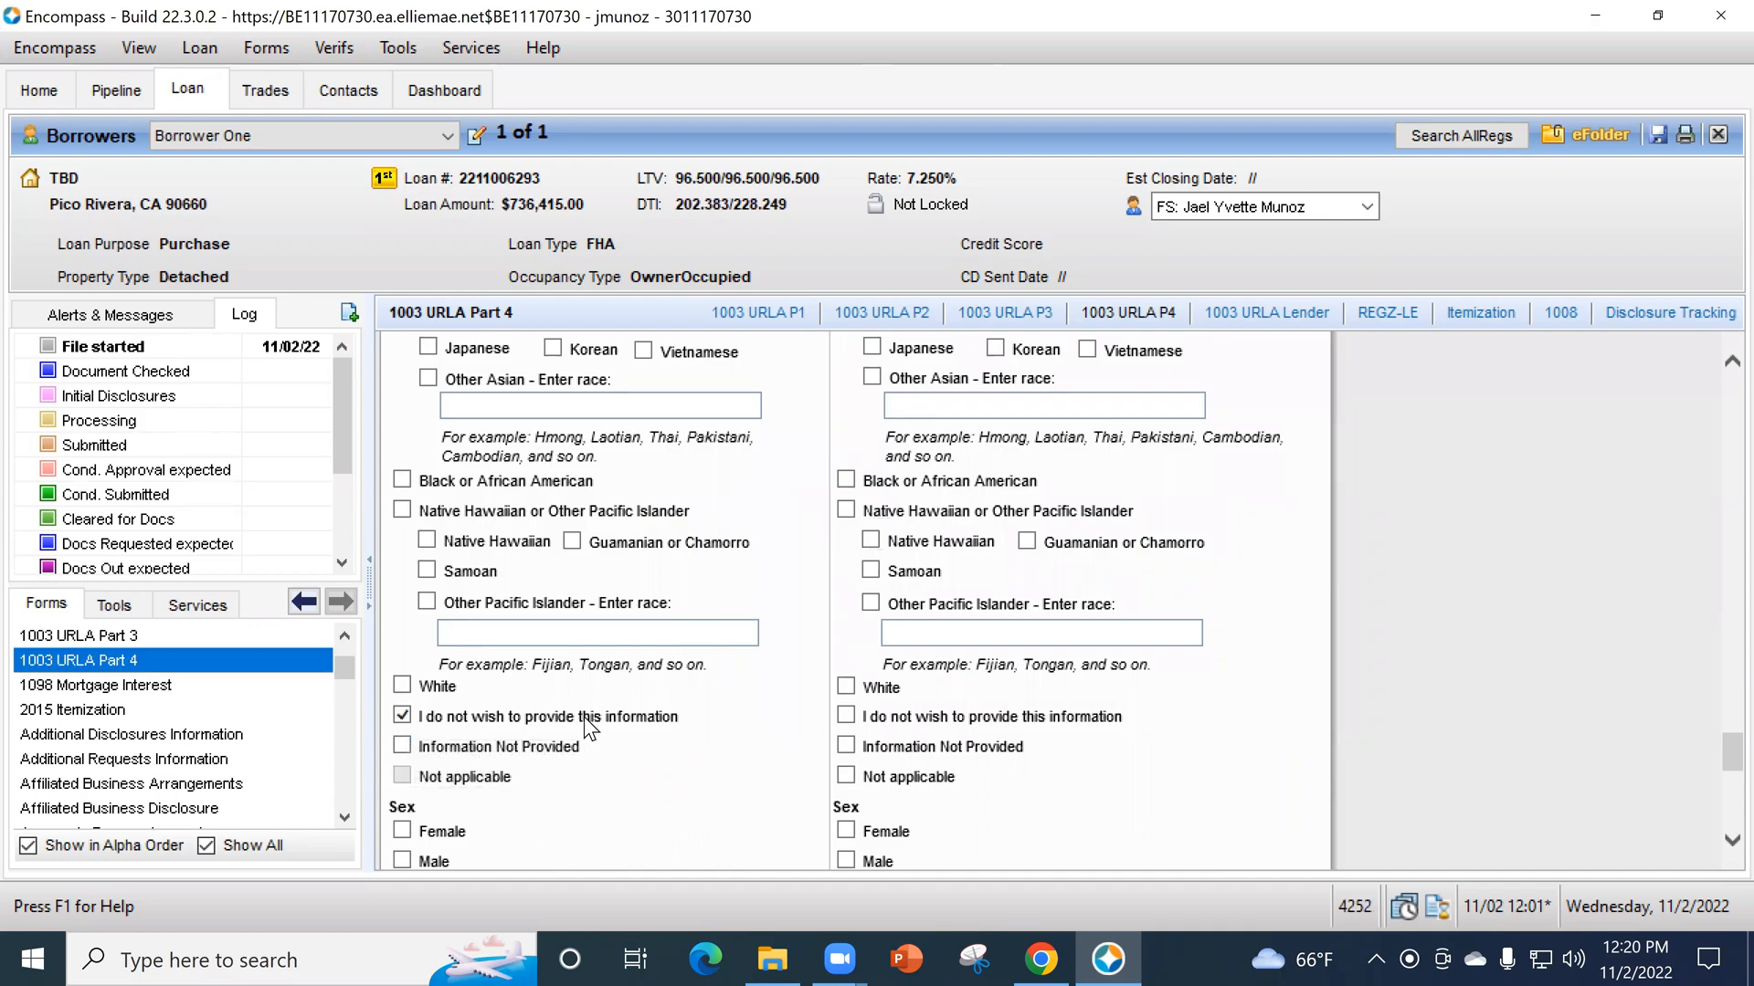
{"action": "left_click", "coordinate": [403, 746]}
{"action": "scroll", "coordinate": [529, 737], "scroll_direction": "down", "scroll_amount": 2}
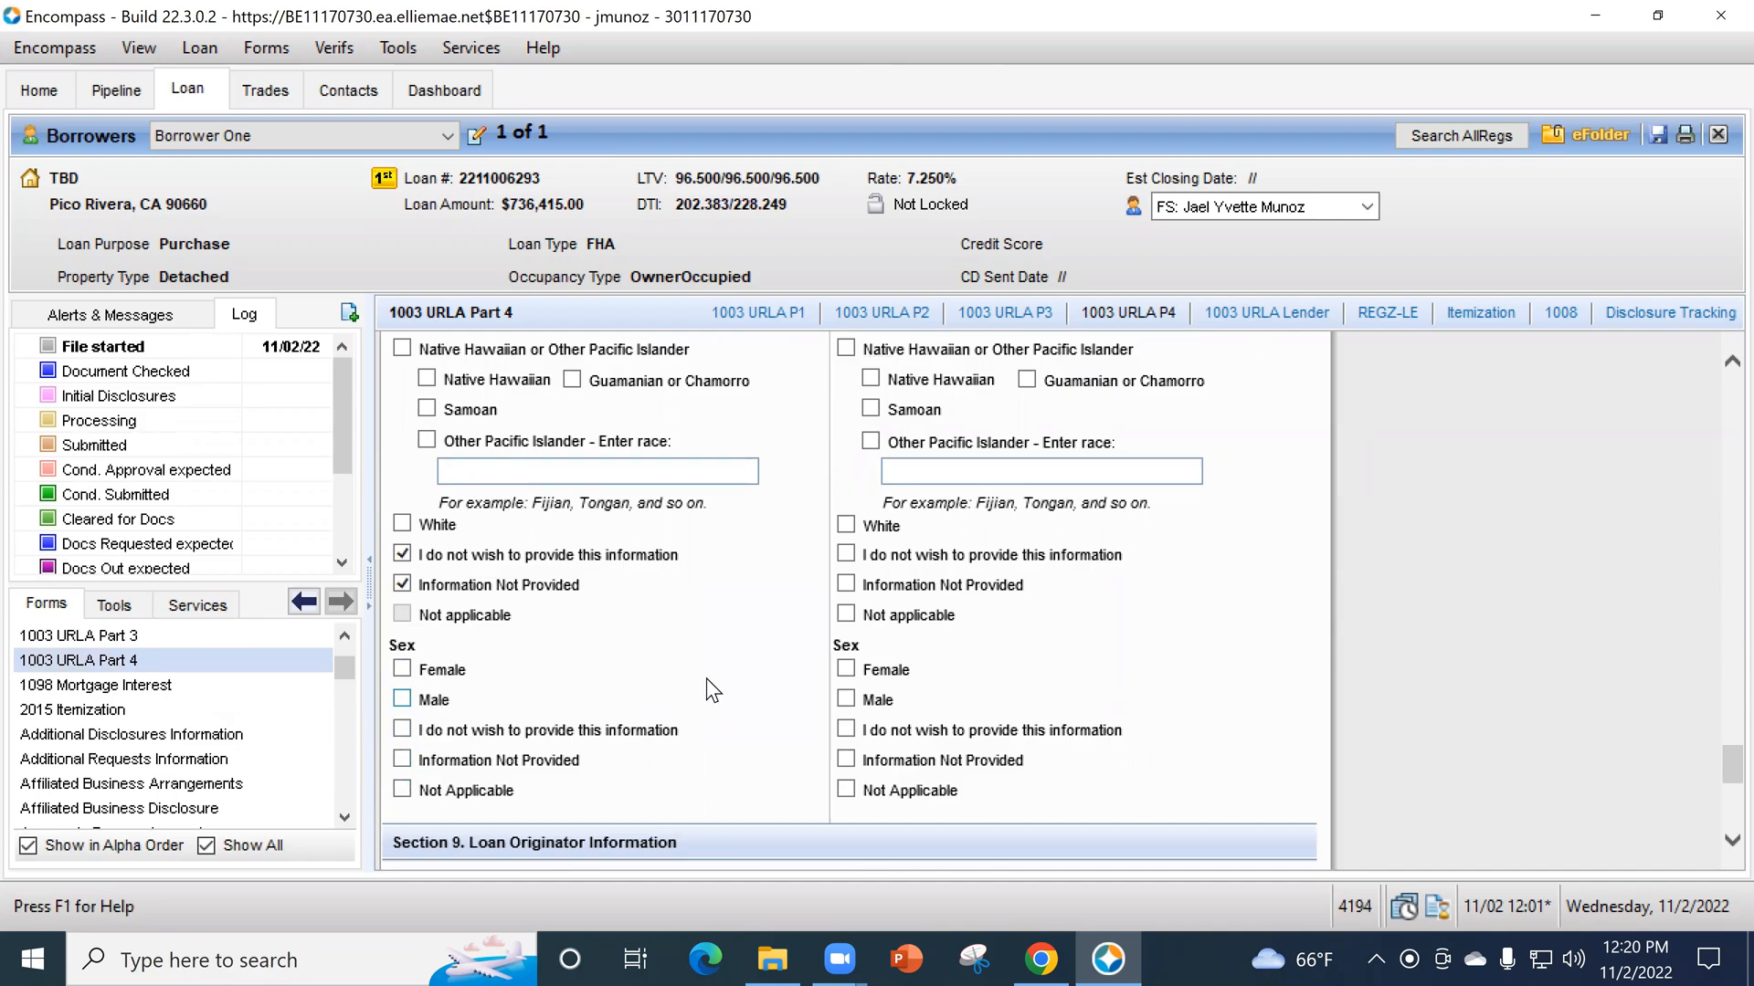
- Open the loan's eFolder and its File Manager to view the unassigned files and document list
{"action": "scroll", "coordinate": [705, 678], "scroll_direction": "down", "scroll_amount": 6}
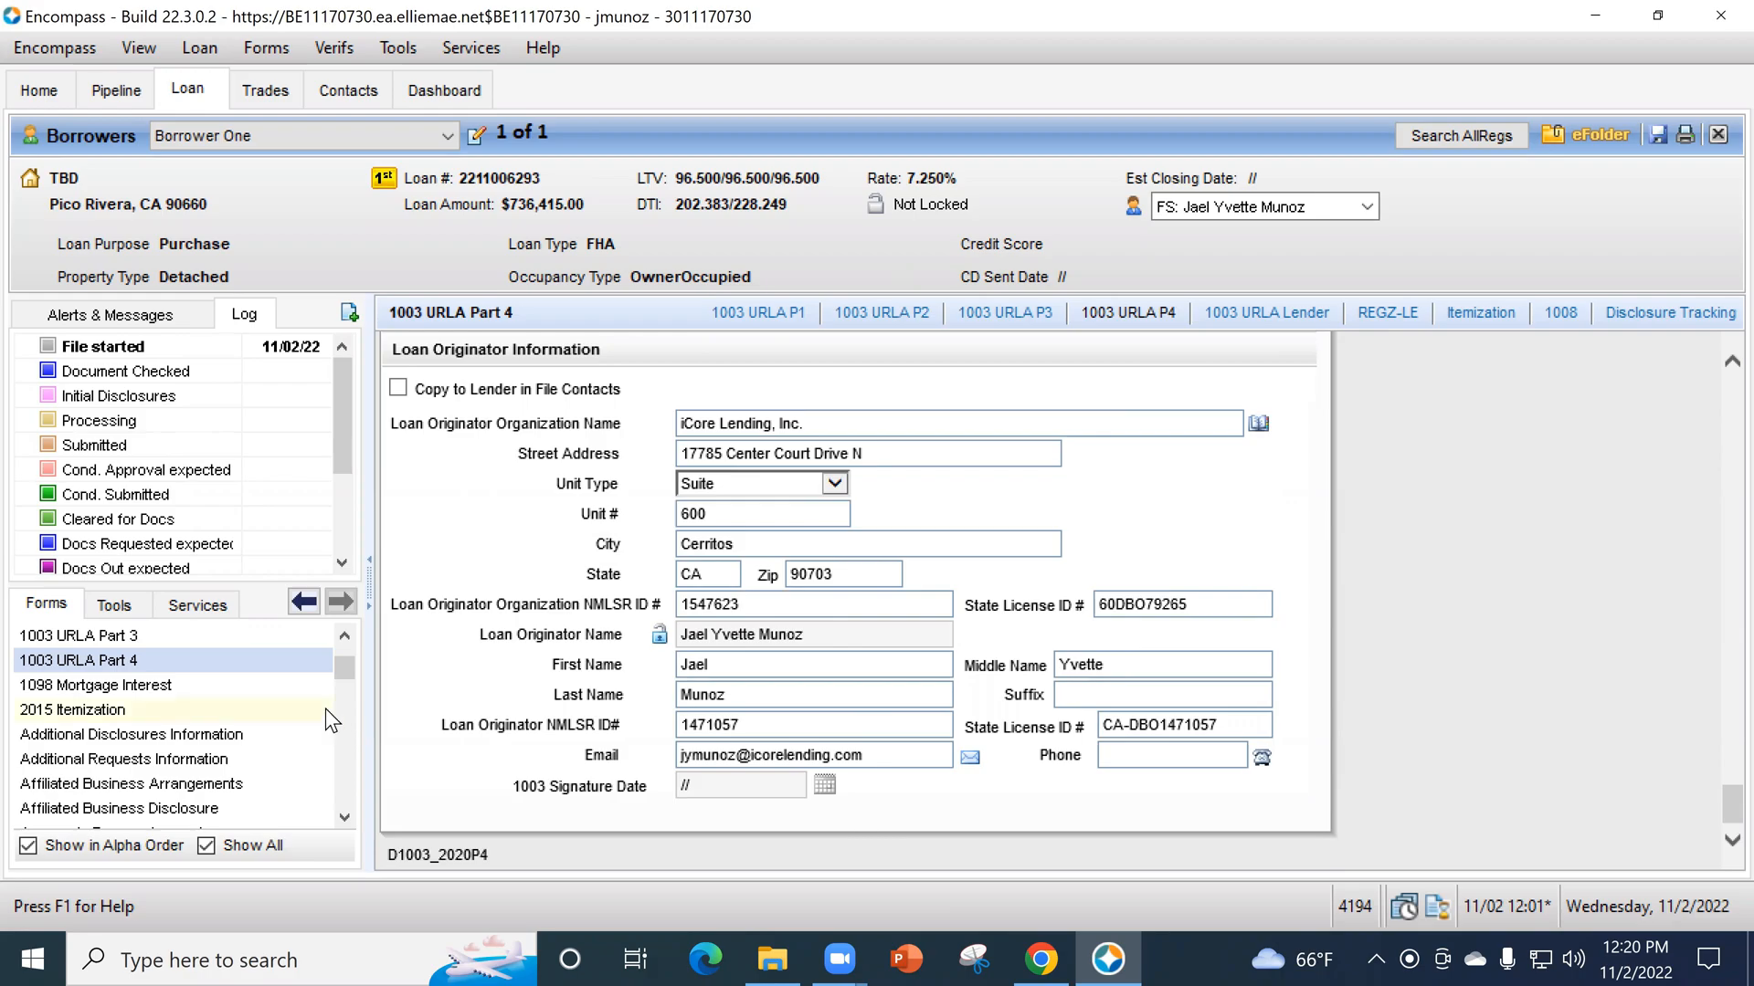
{"action": "scroll", "coordinate": [261, 691], "scroll_direction": "up", "scroll_amount": 2}
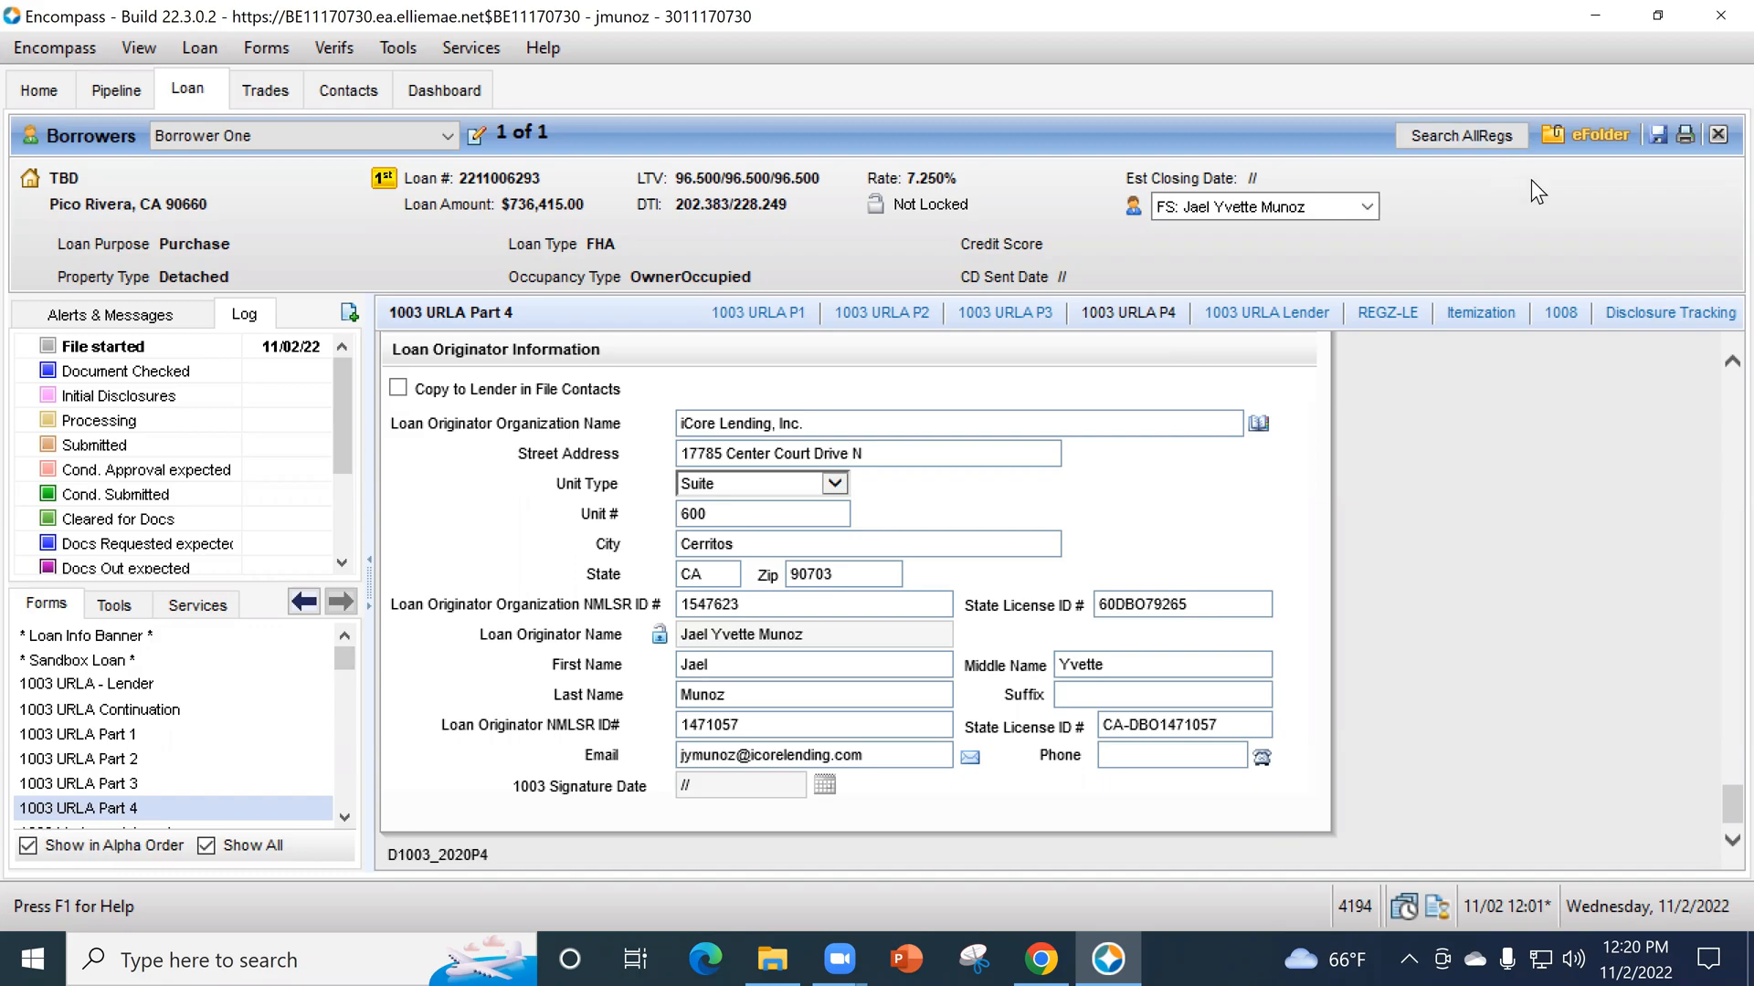
{"action": "left_click", "coordinate": [1567, 135]}
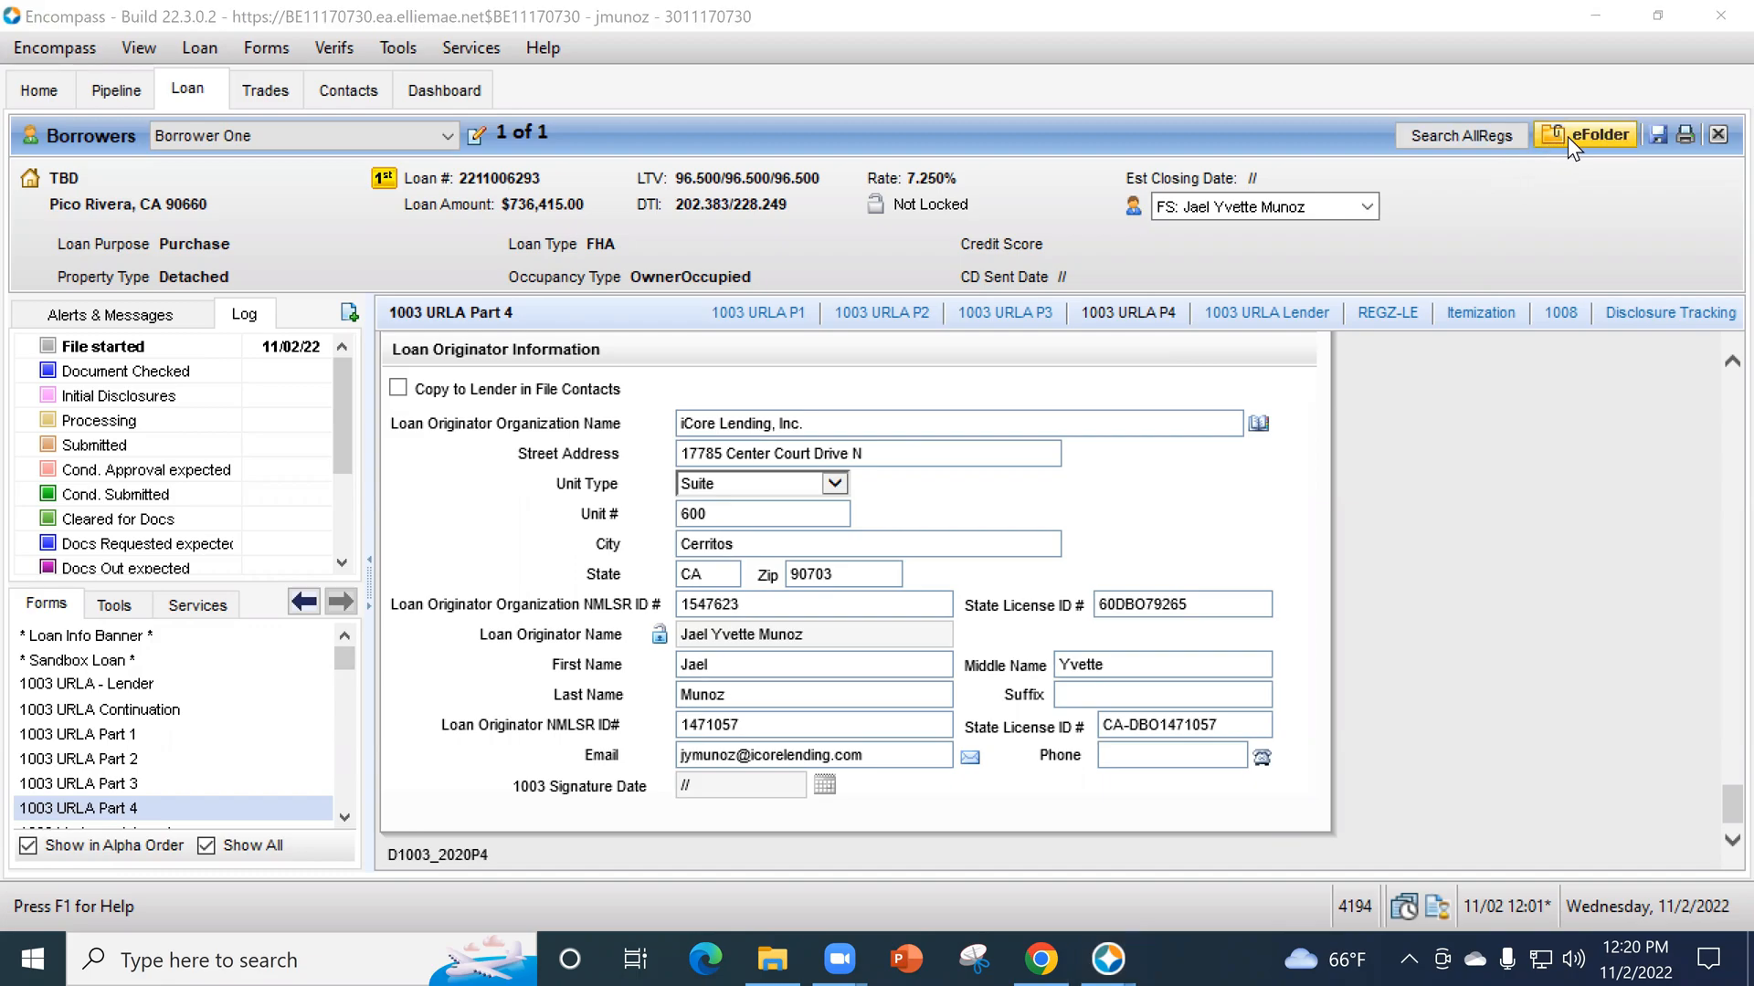
{"action": "left_click", "coordinate": [1563, 240]}
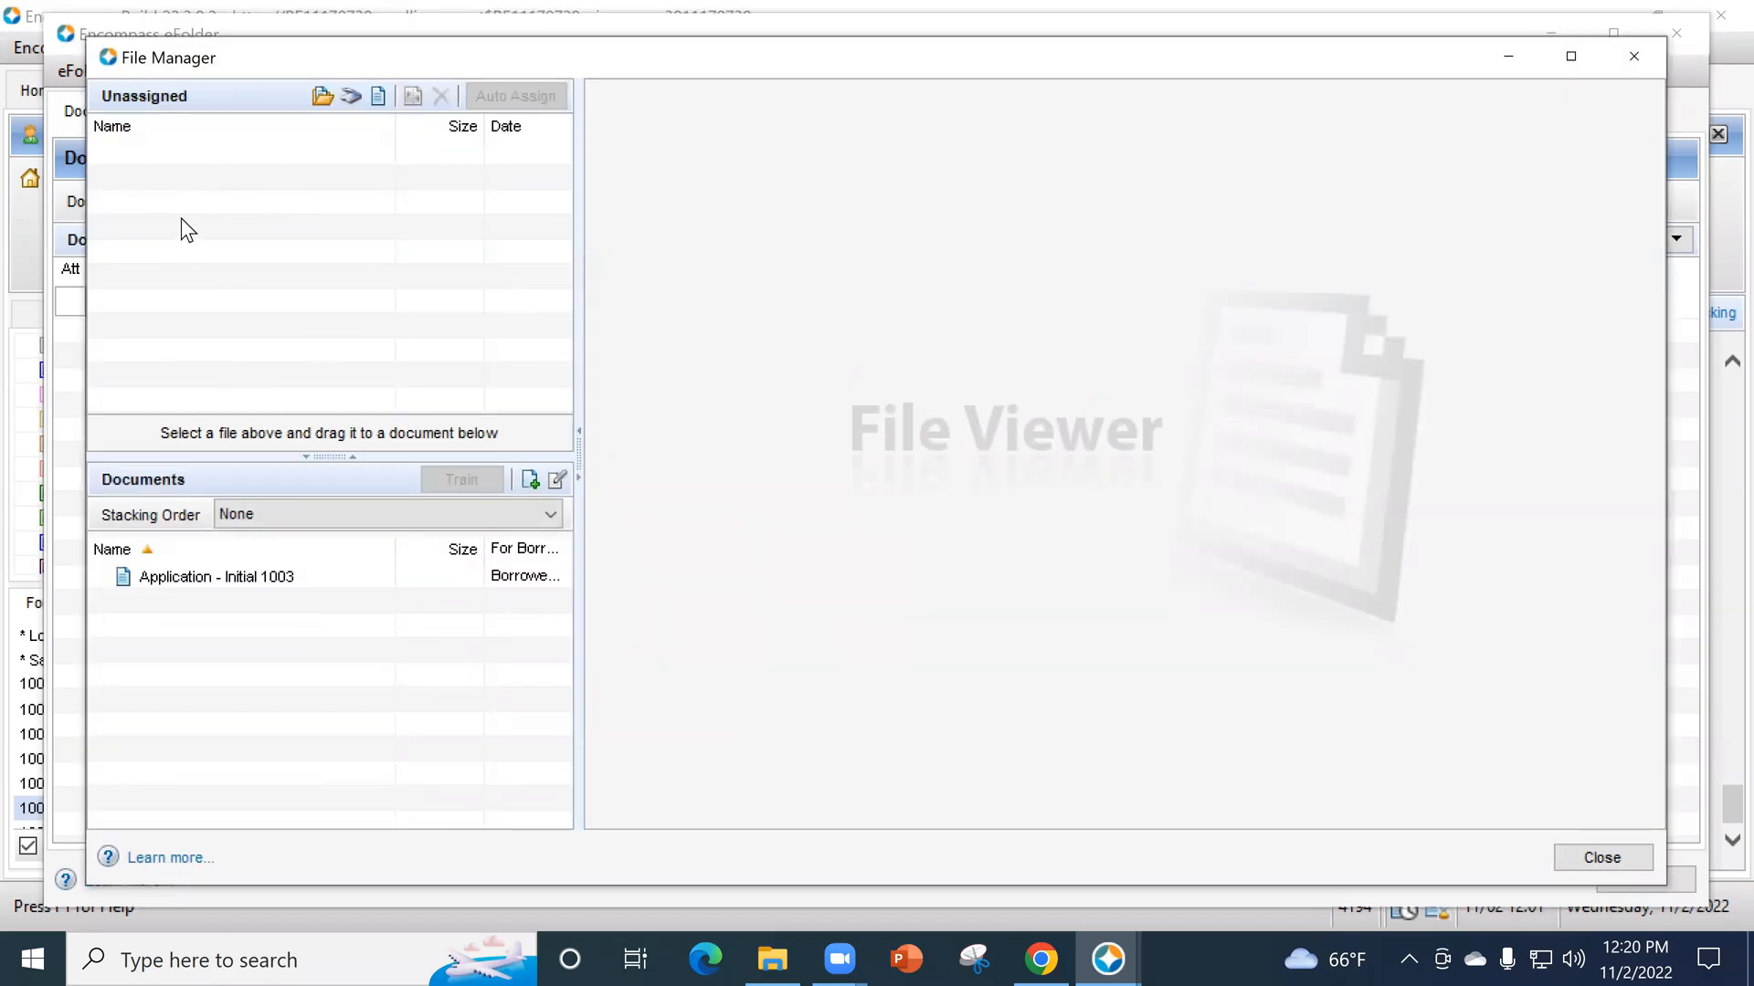
{"action": "left_click", "coordinate": [1332, 2]}
{"action": "left_click", "coordinate": [1618, 11]}
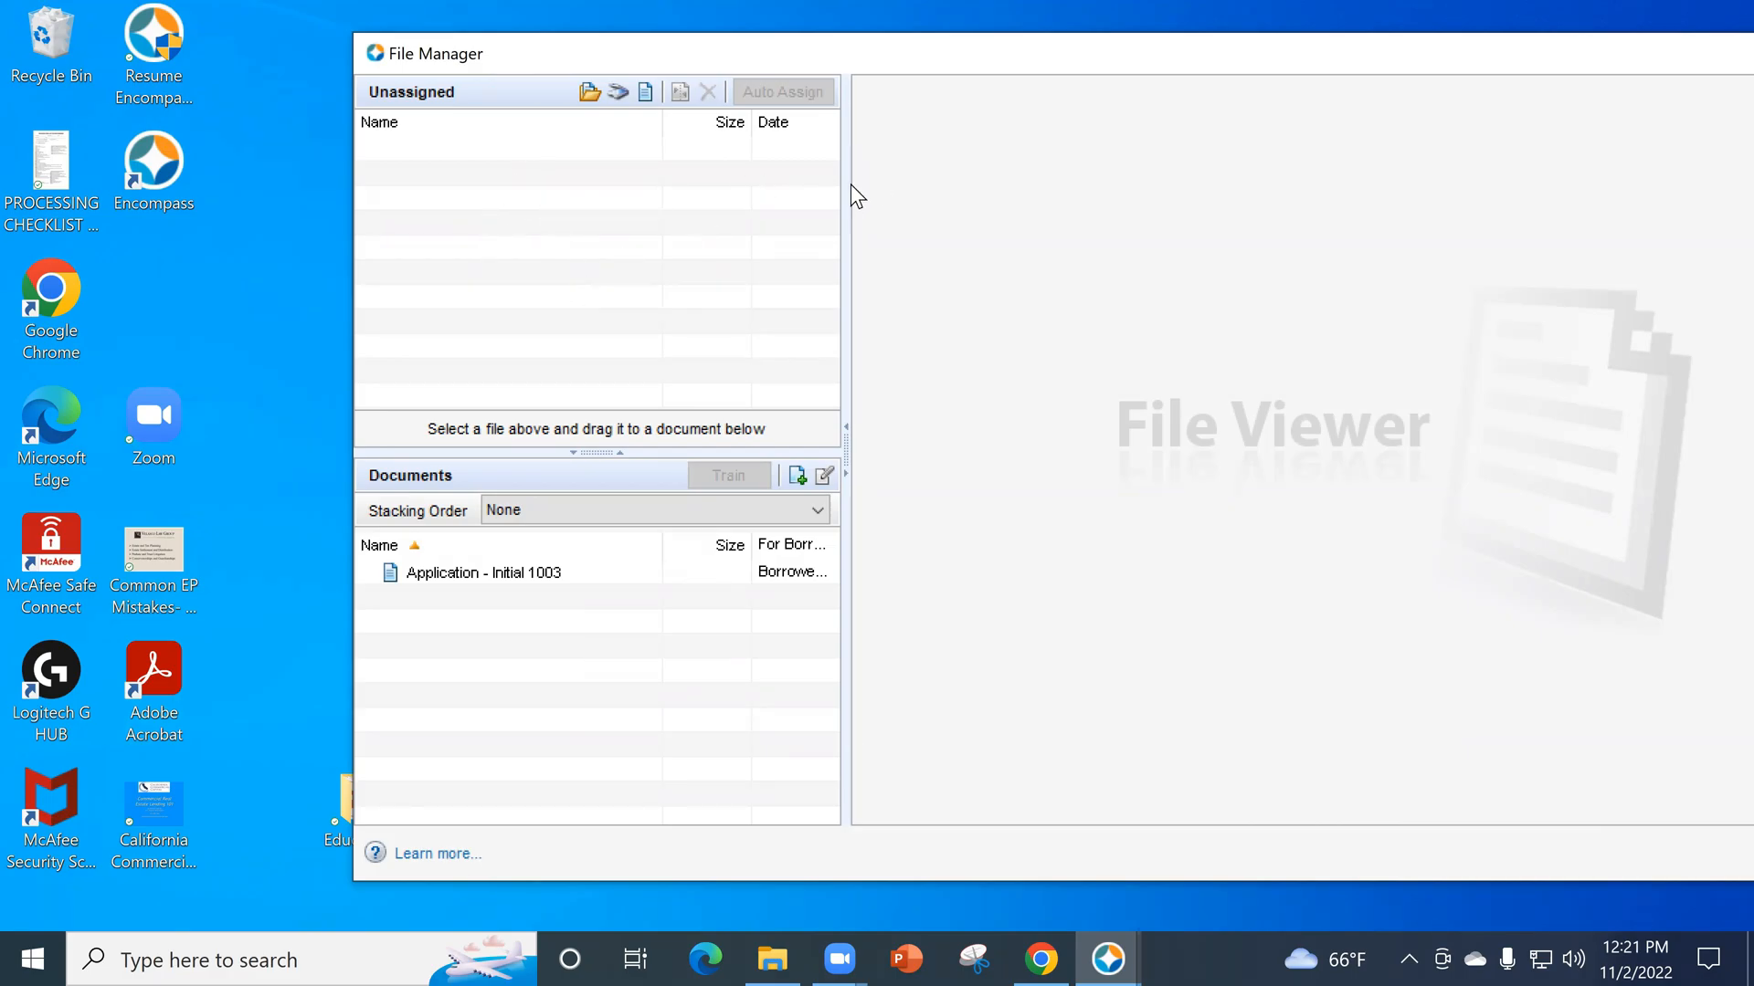
{"action": "left_click_drag", "start_coordinate": [1569, 62], "coordinate": [1392, 76]}
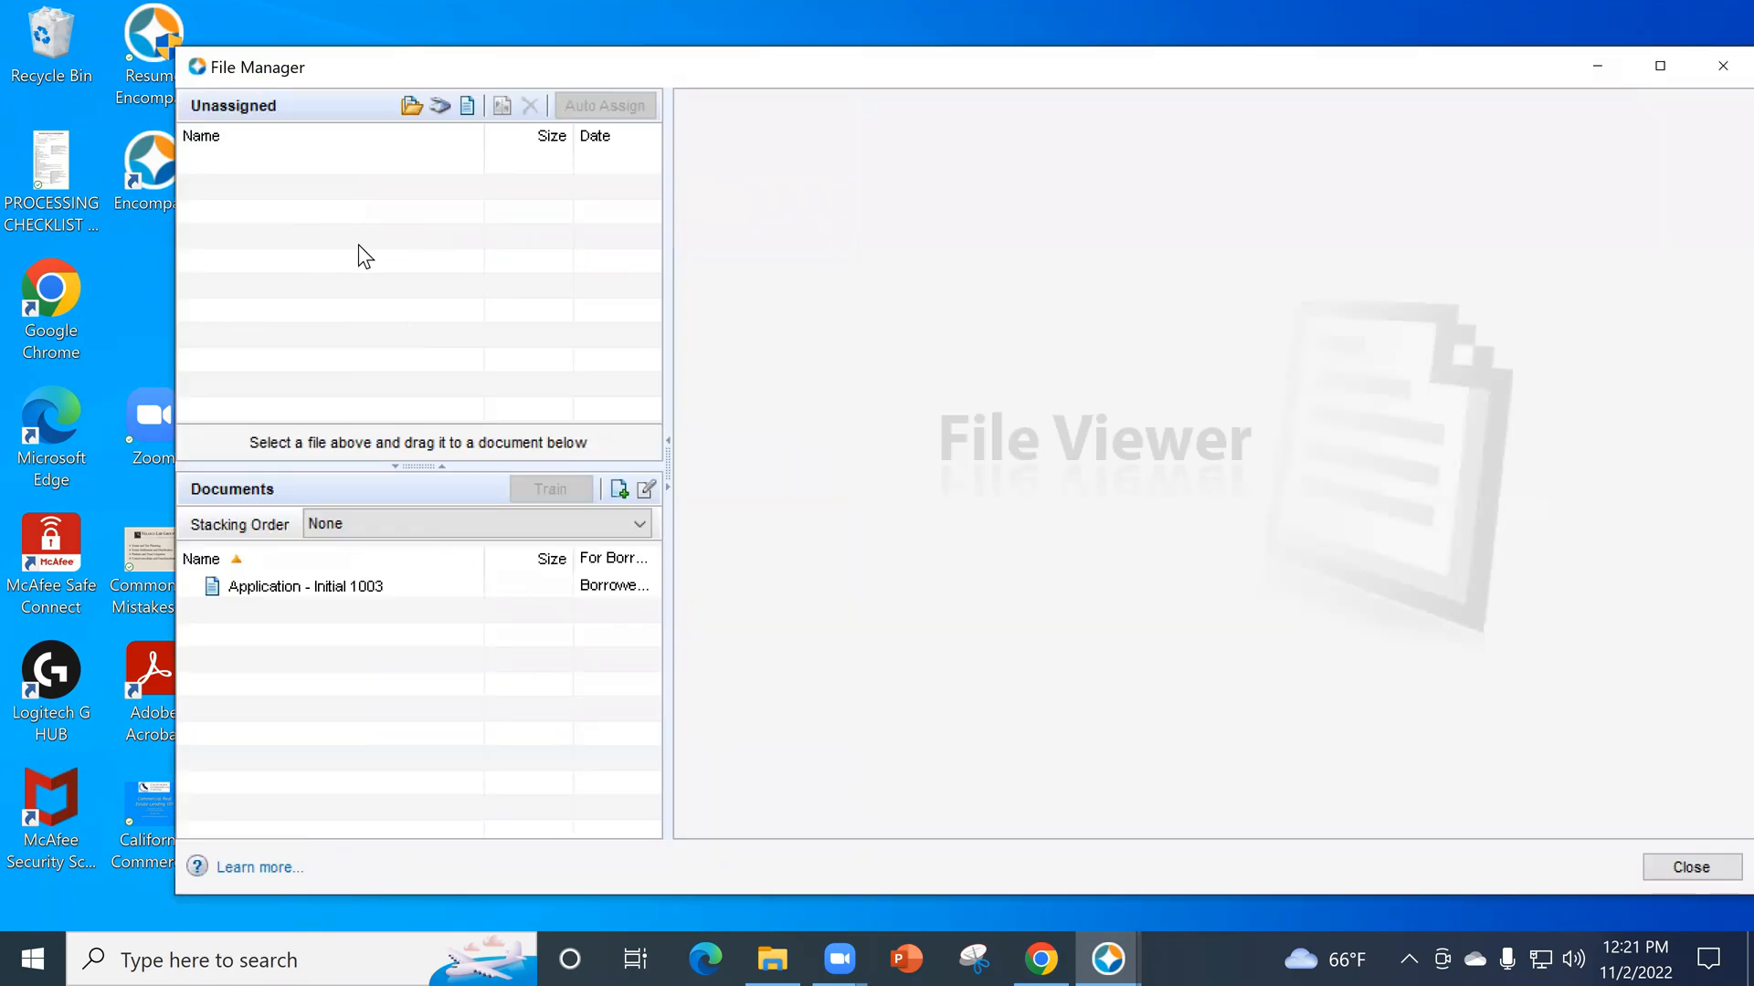
{"action": "mouse_move", "coordinate": [1107, 954]}
{"action": "left_click", "coordinate": [868, 869]}
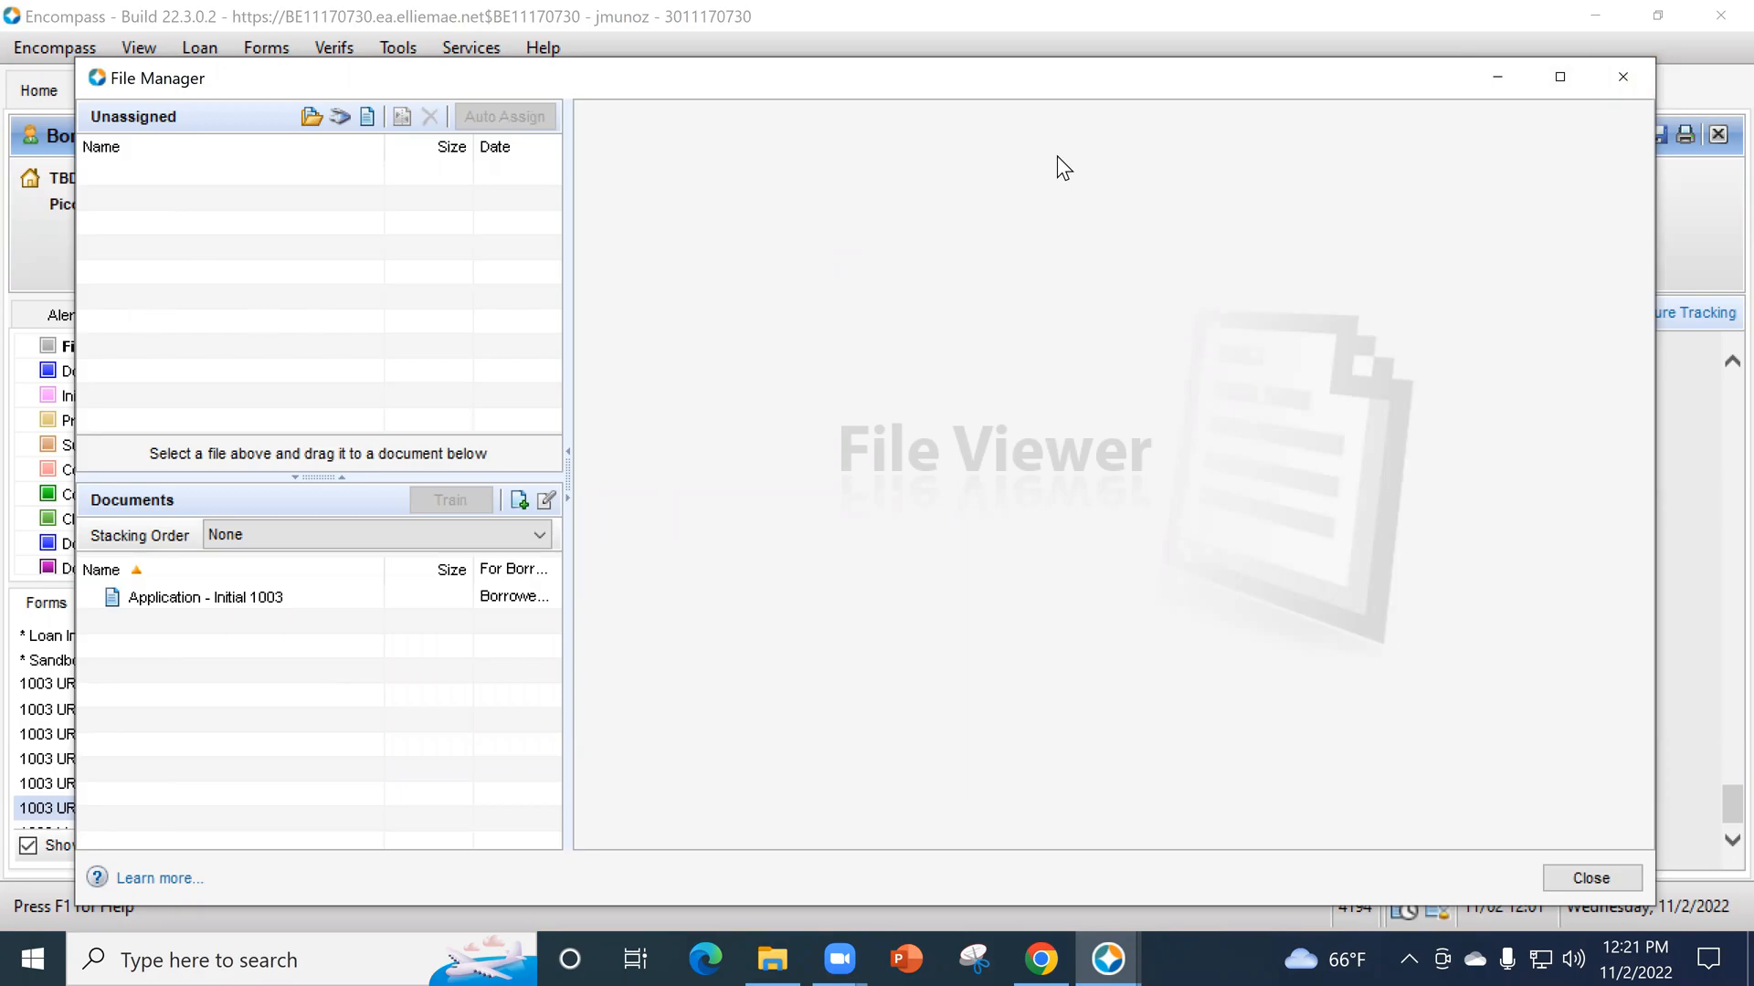
- Close the File Manager and the eFolder to return to 1003 URLA Part 4
{"action": "left_click", "coordinate": [1637, 82]}
{"action": "mouse_move", "coordinate": [1108, 958]}
{"action": "left_click", "coordinate": [1279, 836]}
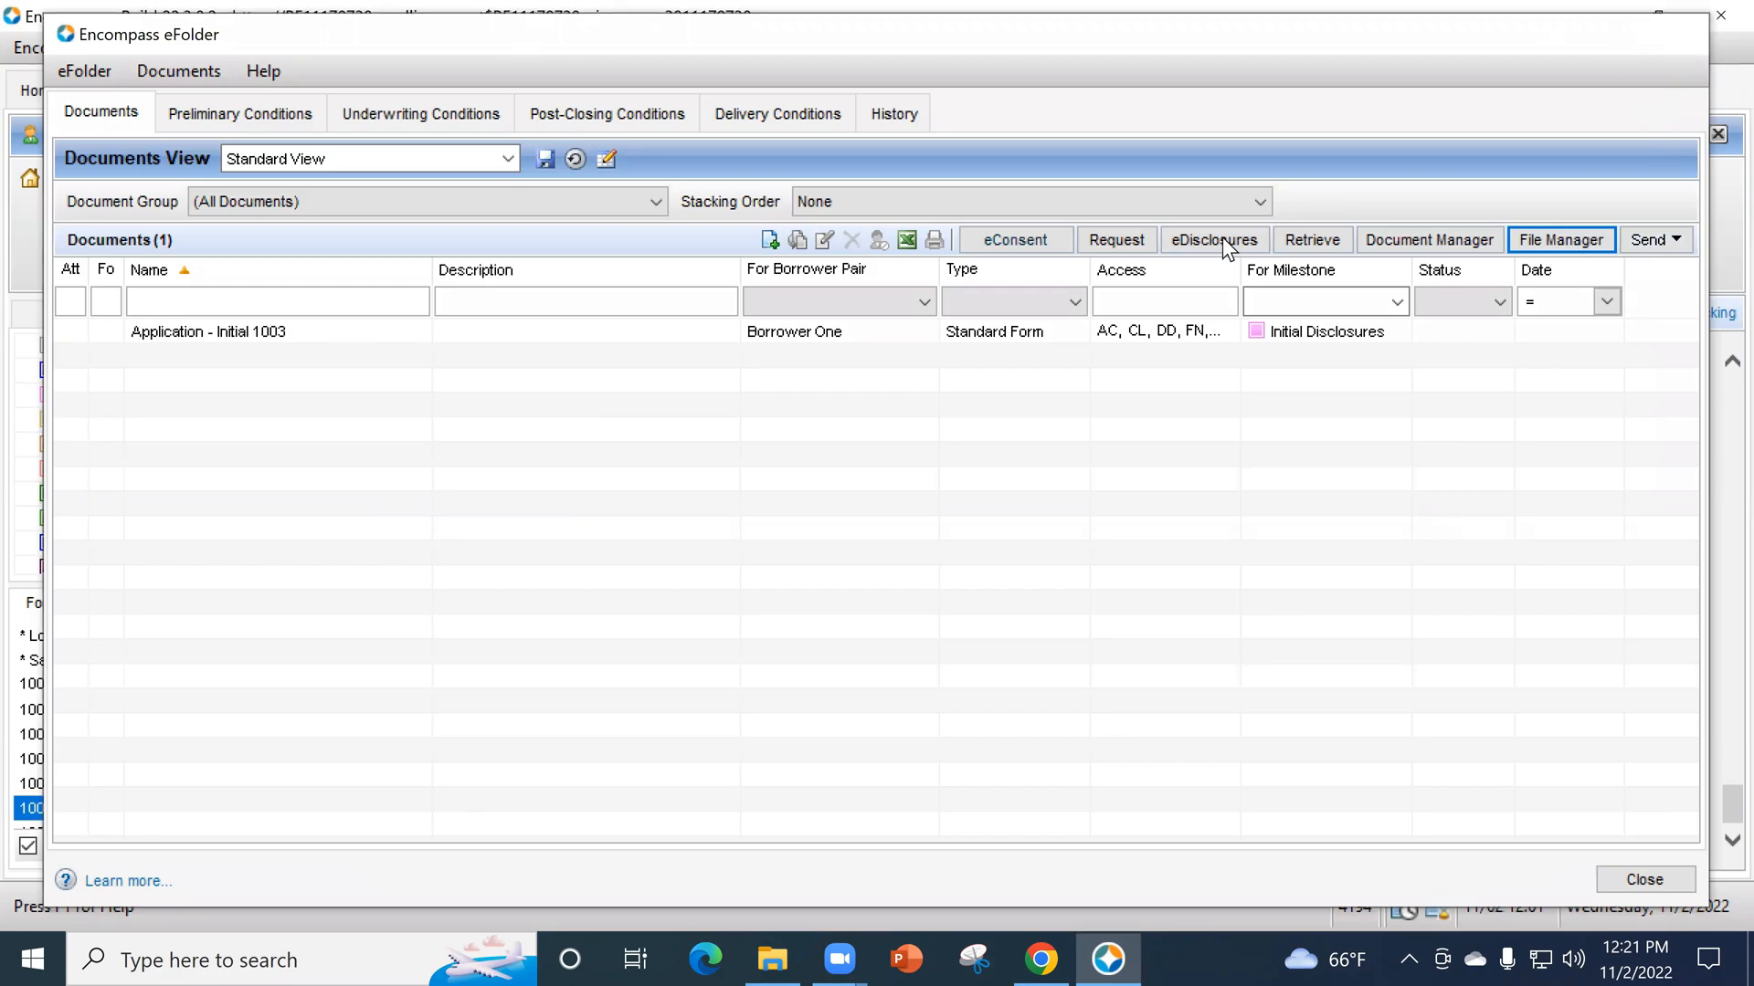
{"action": "left_click", "coordinate": [1675, 36]}
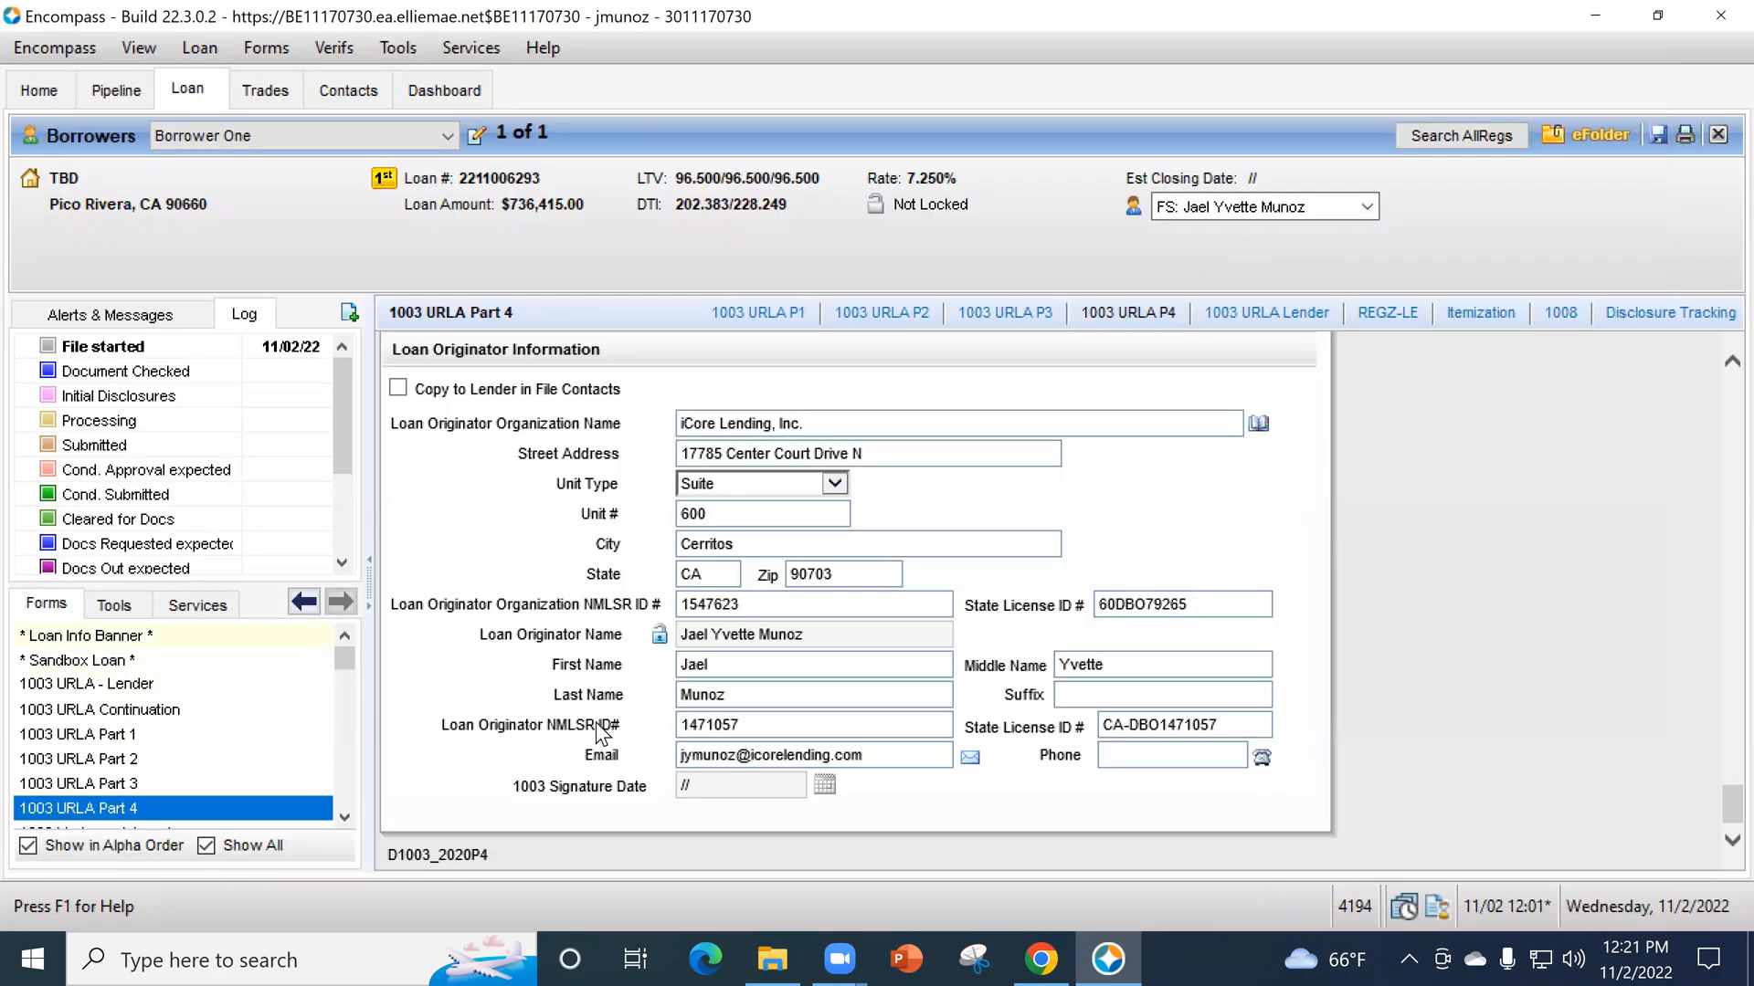
- Open the iCore Lending Inc Submission Form from the On Boarding folder in Adobe Acrobat DC
{"action": "left_click", "coordinate": [777, 952]}
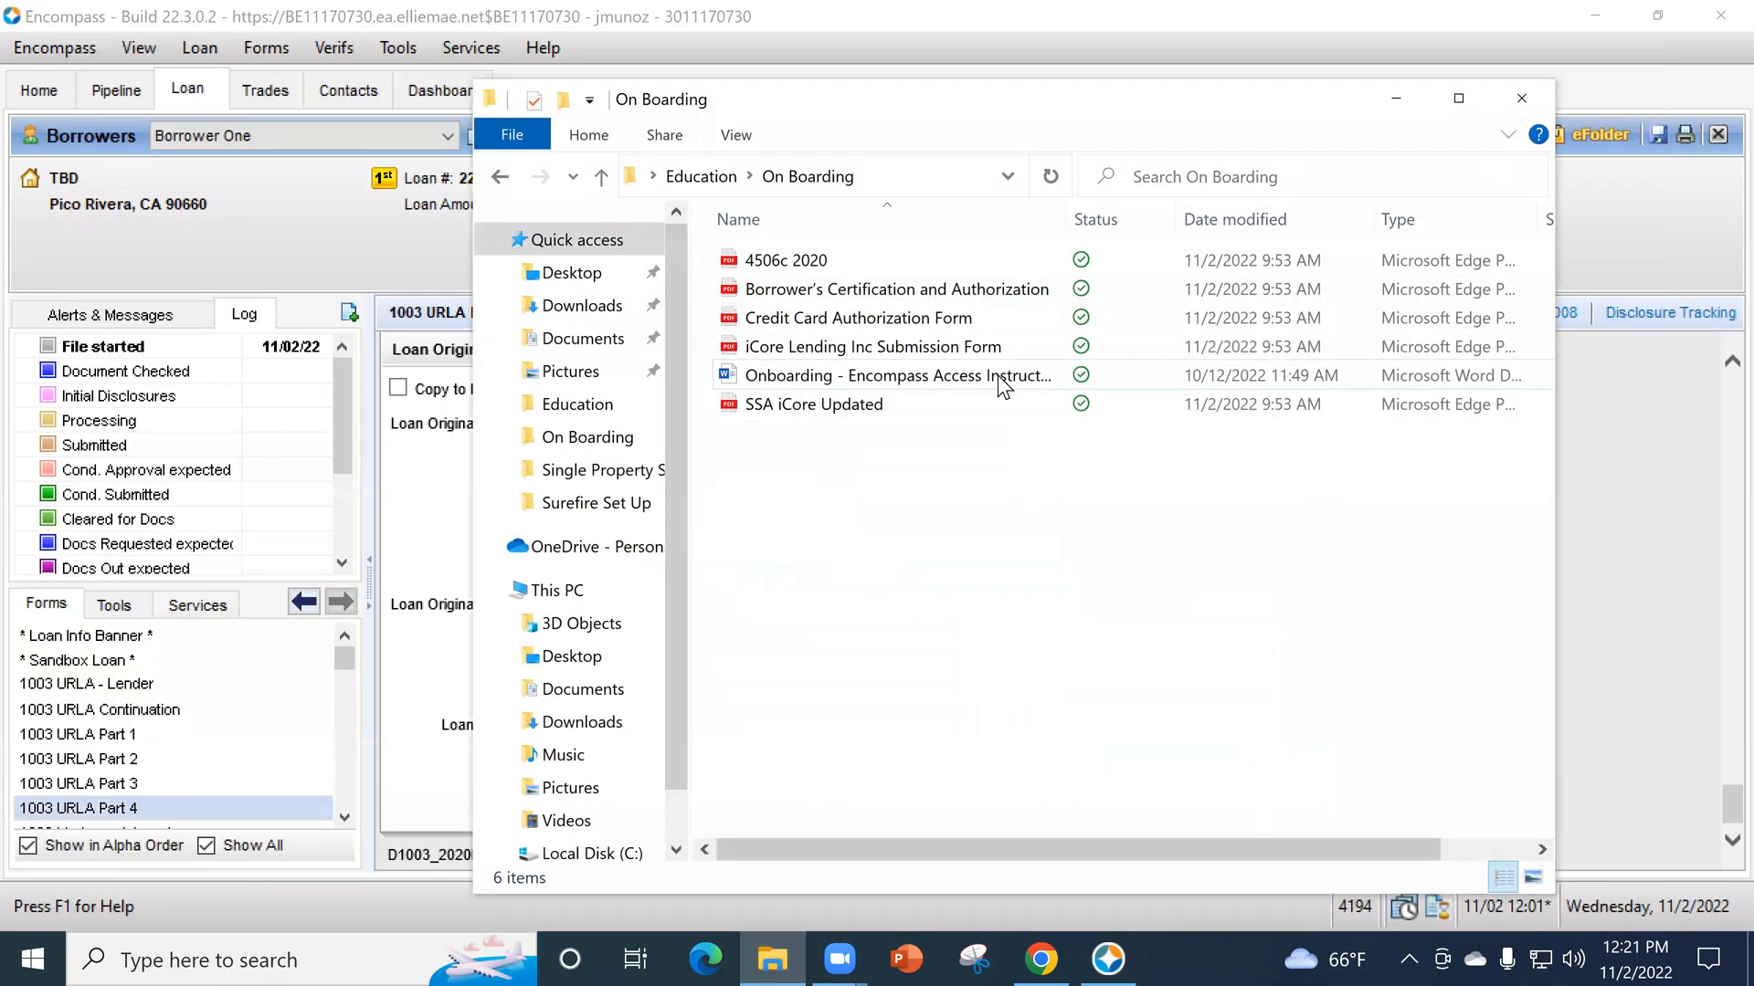
{"action": "double_click", "coordinate": [879, 353]}
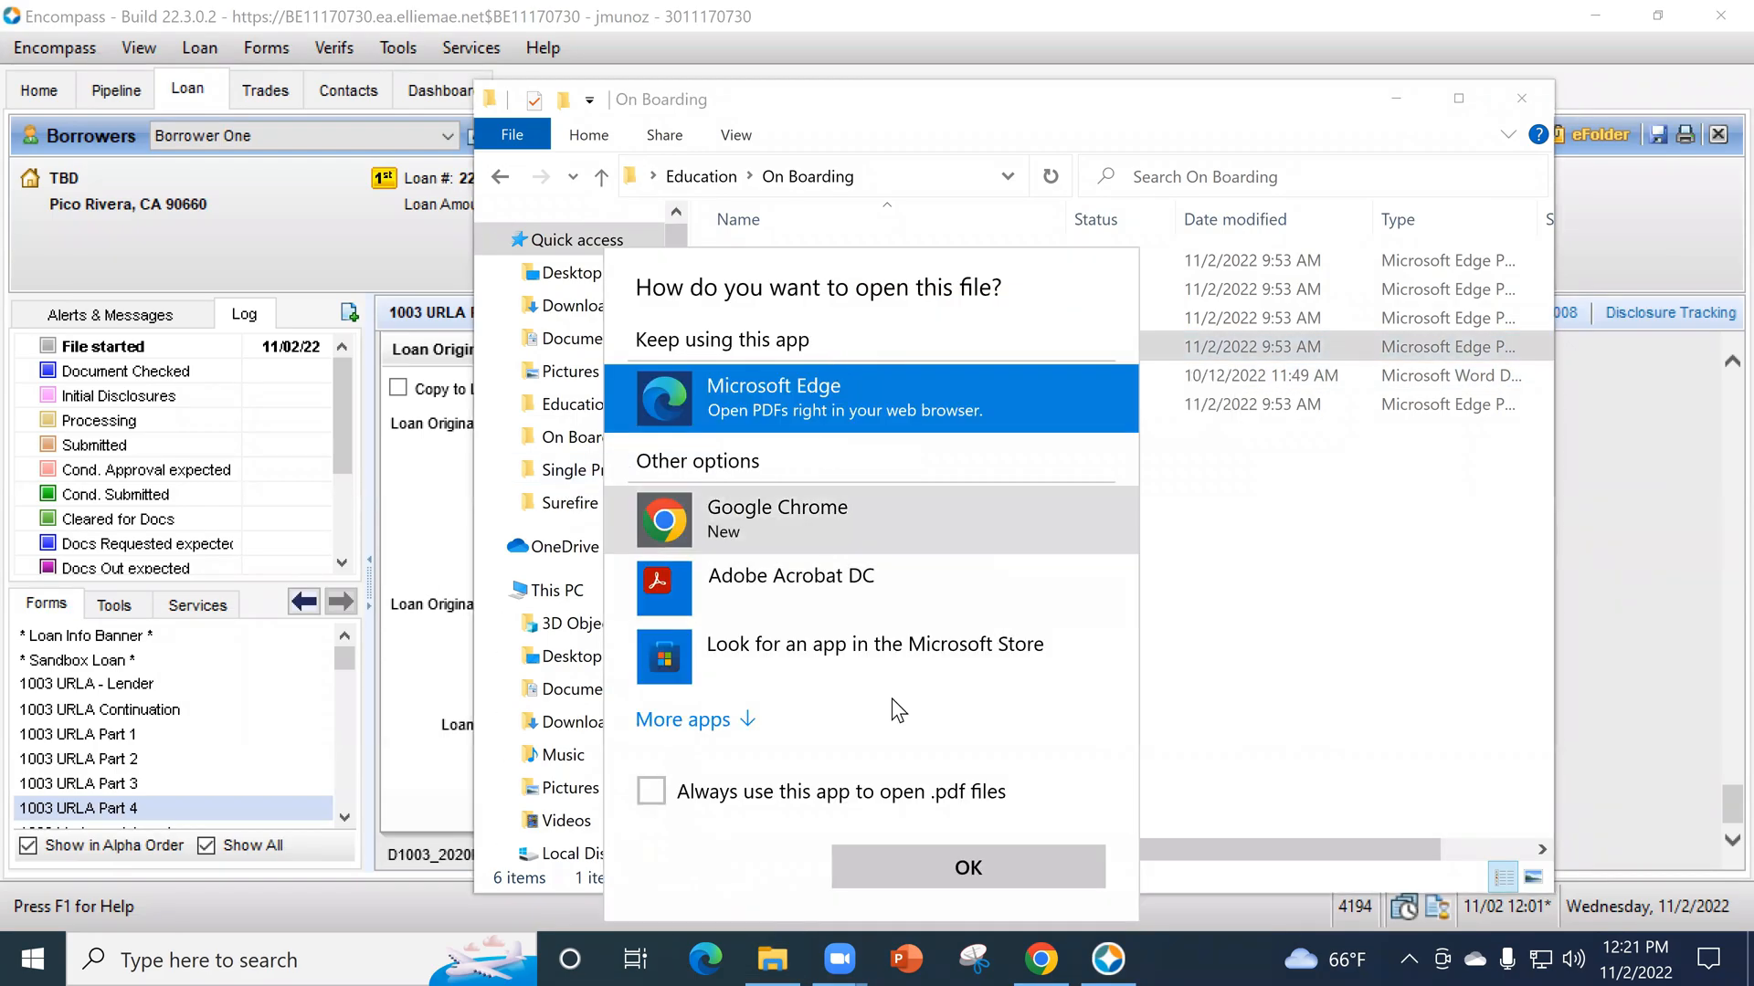
{"action": "left_click", "coordinate": [785, 598]}
{"action": "left_click", "coordinate": [930, 866]}
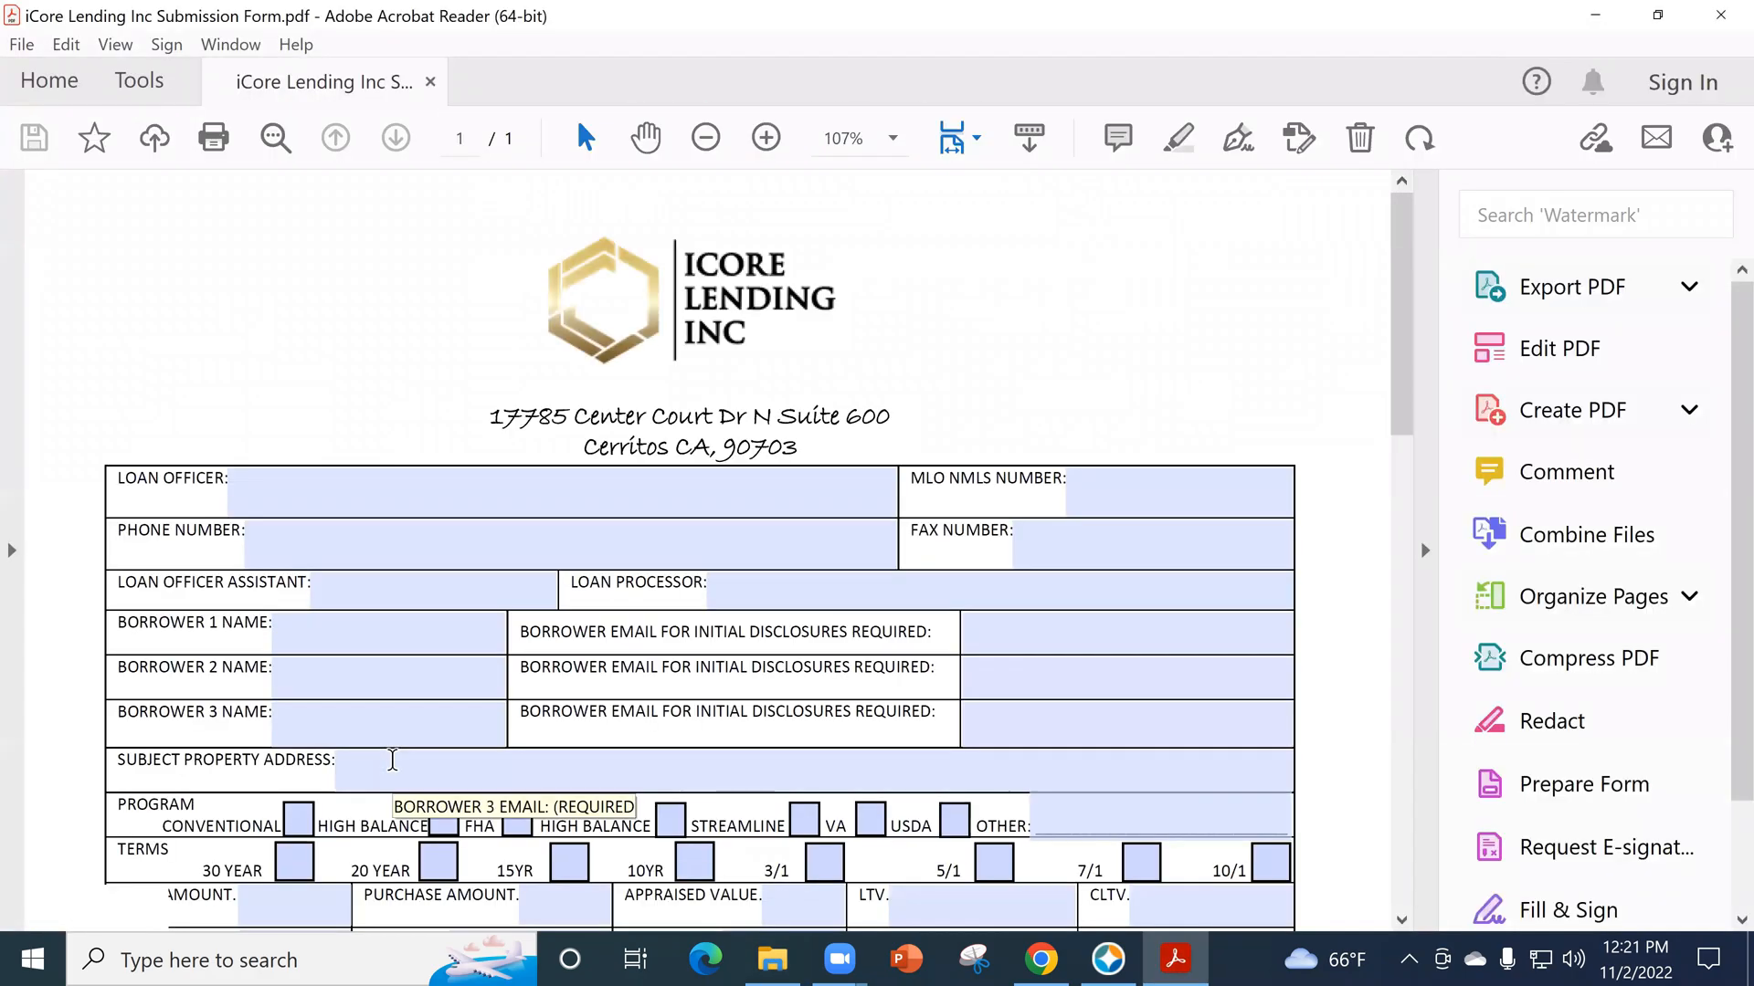
- Examine the submission form's loan officer, borrower, program, terms, loan amount, occupancy and fee sections
{"action": "scroll", "coordinate": [893, 771], "scroll_direction": "down", "scroll_amount": 1}
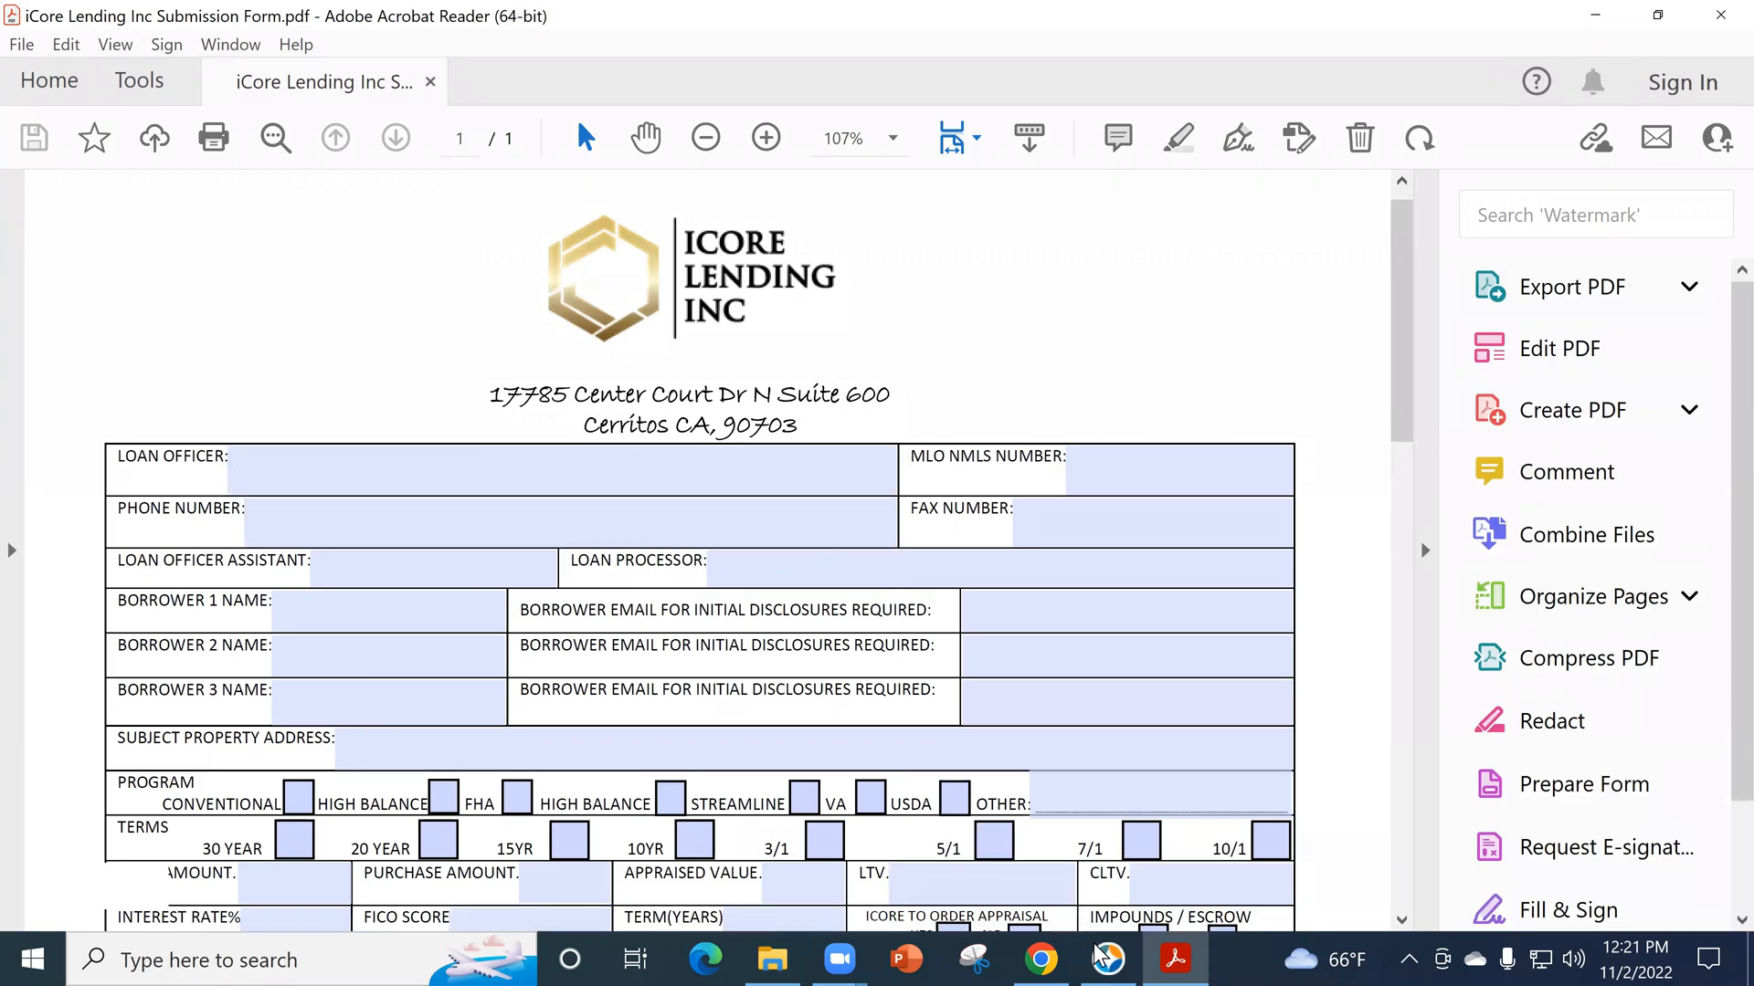
{"action": "scroll", "coordinate": [968, 584], "scroll_direction": "down", "scroll_amount": 1}
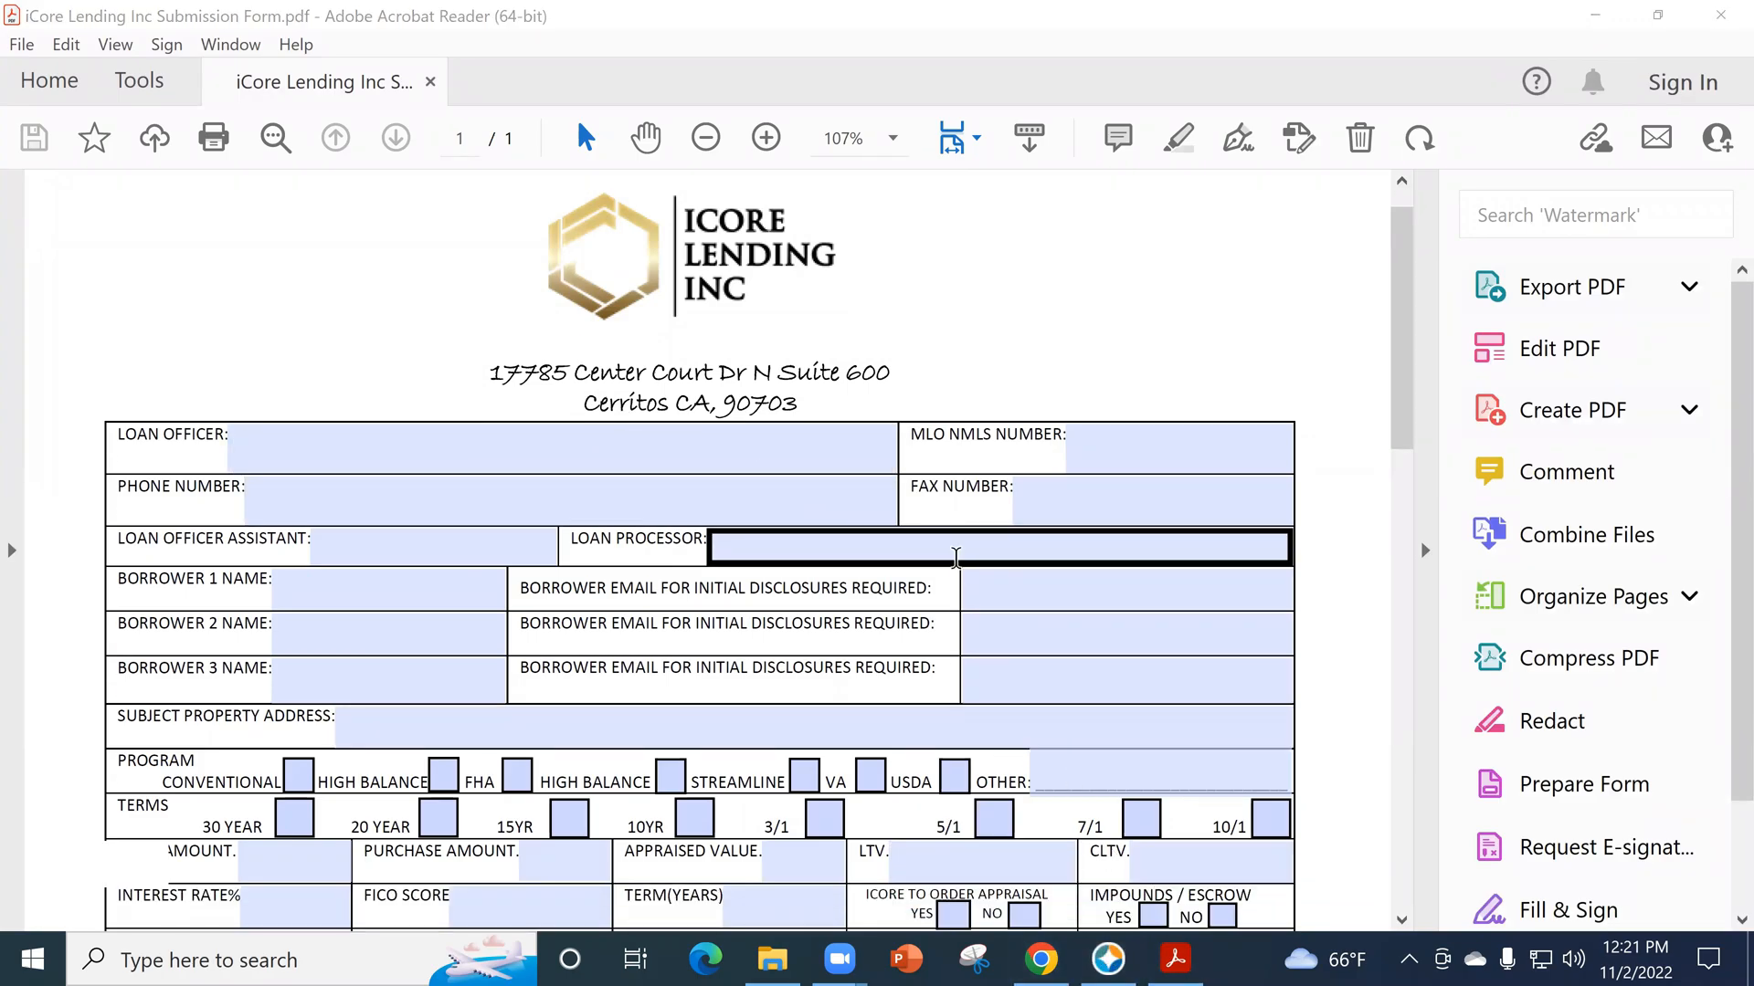
{"action": "scroll", "coordinate": [955, 557], "scroll_direction": "down", "scroll_amount": 1}
{"action": "scroll", "coordinate": [822, 721], "scroll_direction": "down", "scroll_amount": 3}
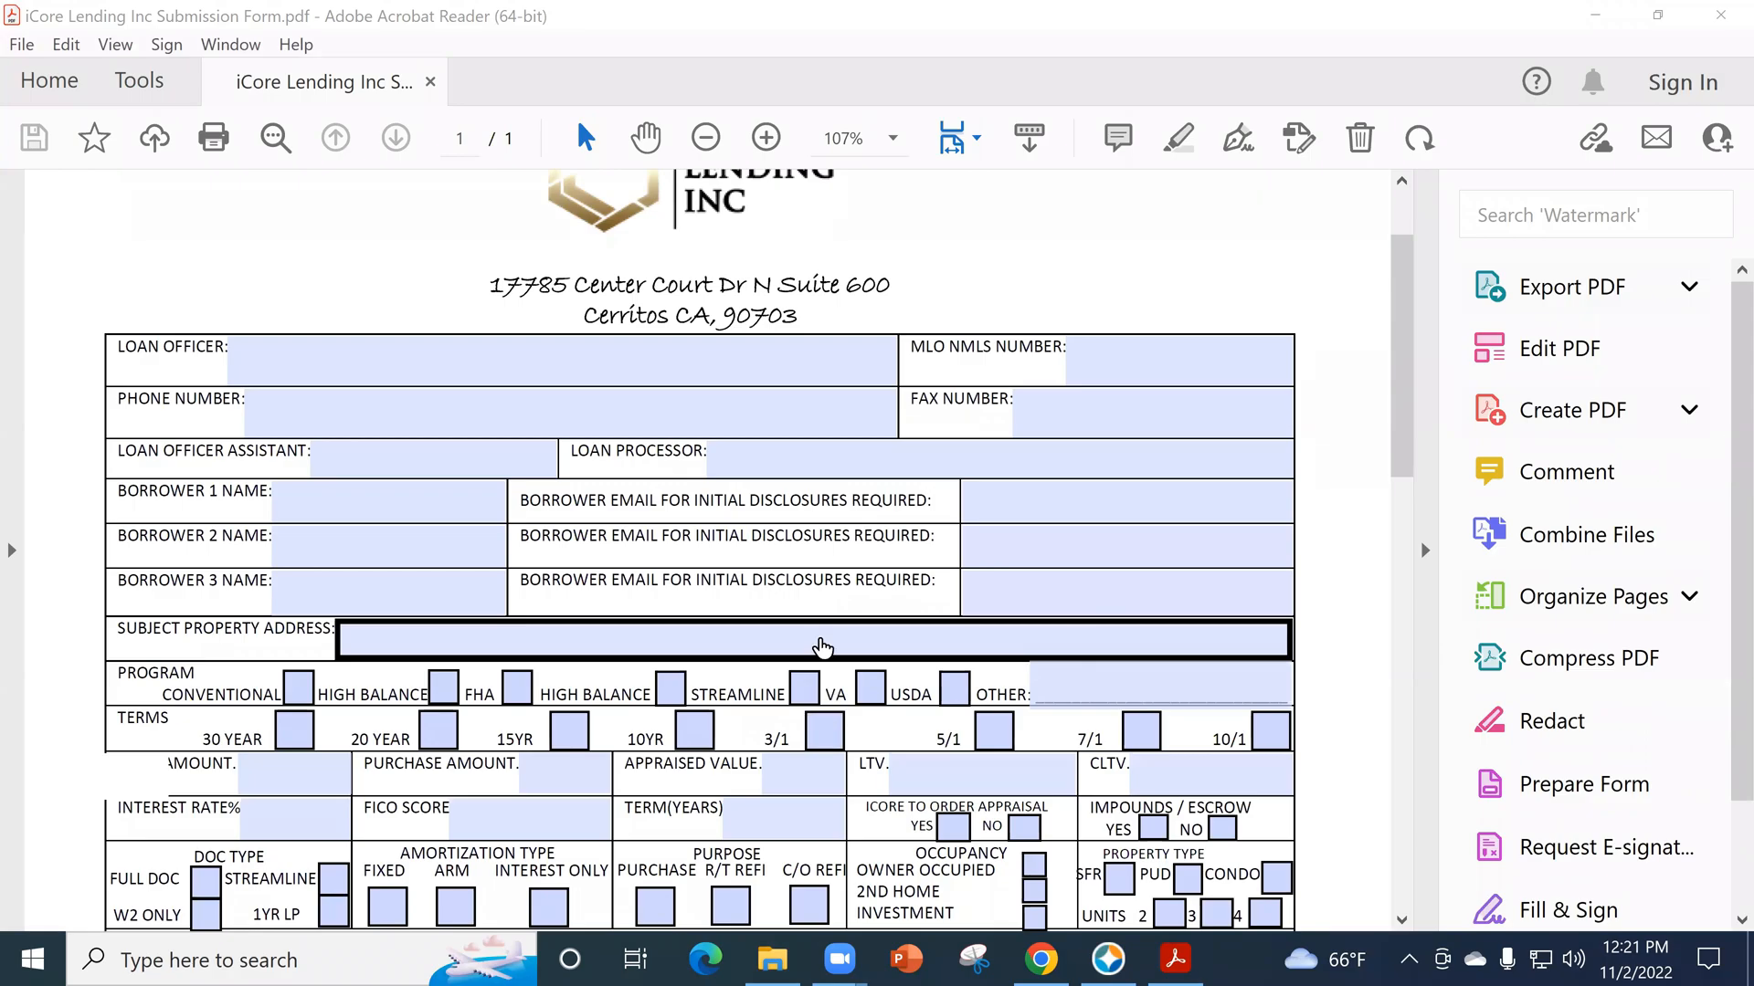
{"action": "scroll", "coordinate": [822, 647], "scroll_direction": "down", "scroll_amount": 4}
{"action": "scroll", "coordinate": [843, 453], "scroll_direction": "down", "scroll_amount": 3}
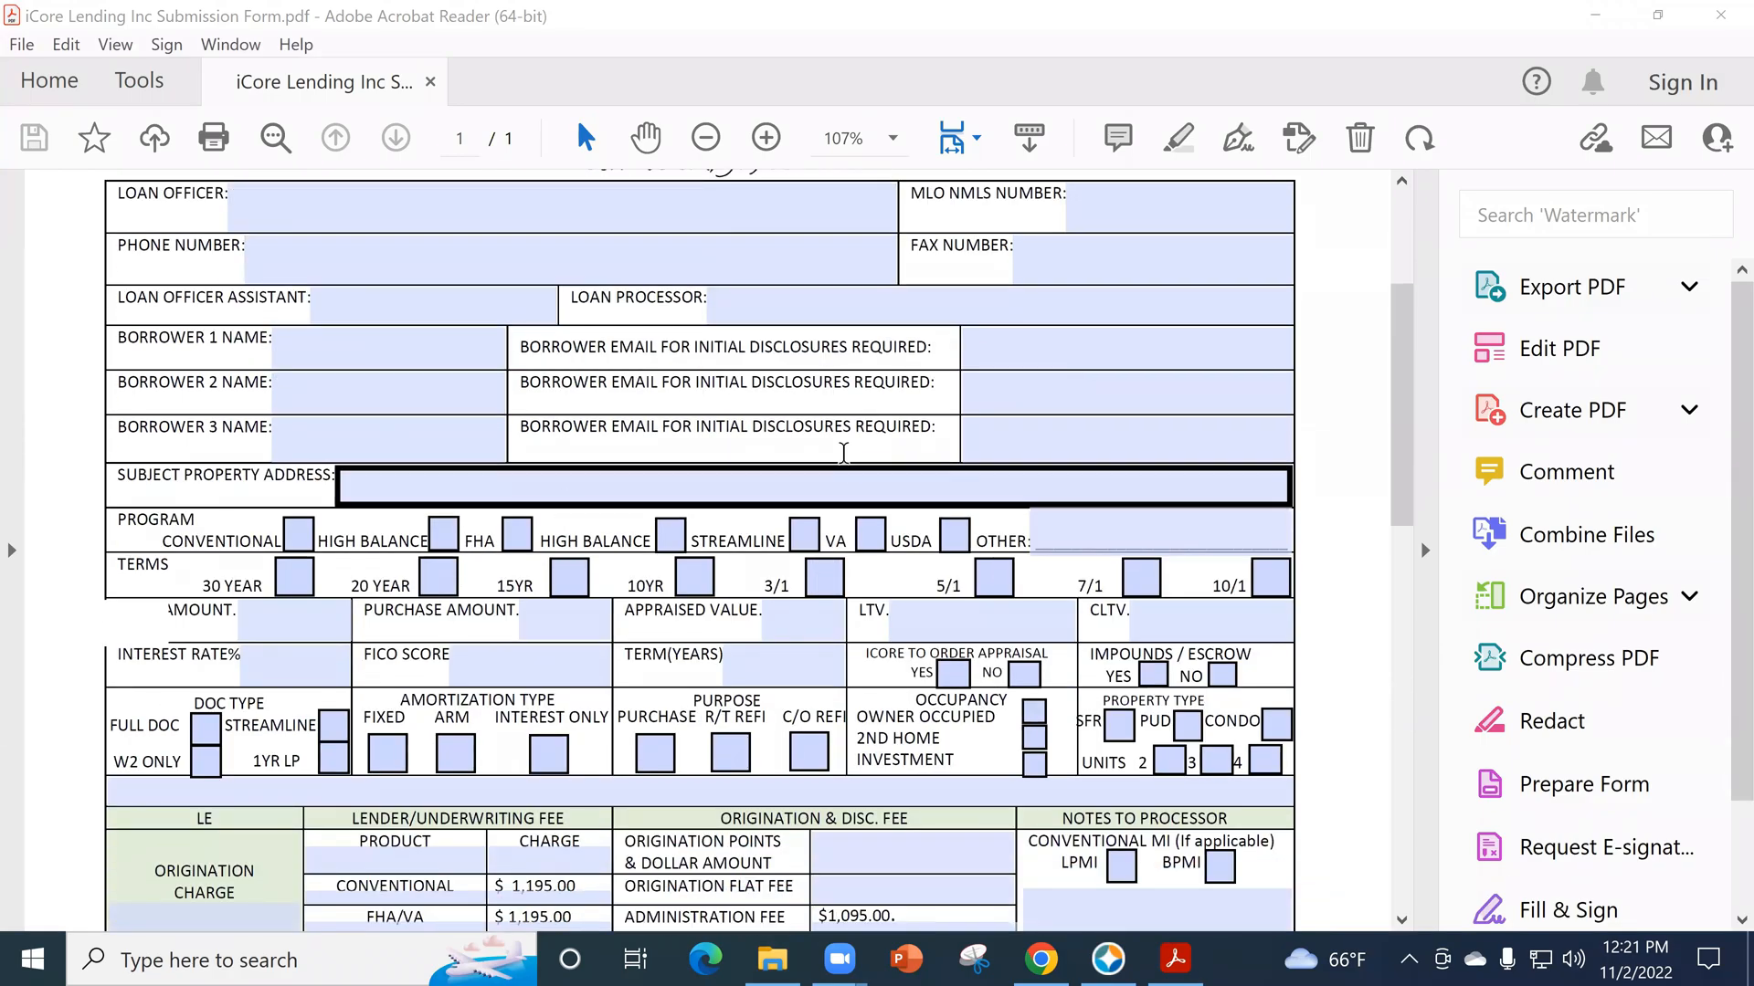
{"action": "scroll", "coordinate": [1041, 387], "scroll_direction": "down", "scroll_amount": 2}
{"action": "scroll", "coordinate": [1000, 433], "scroll_direction": "down", "scroll_amount": 2}
{"action": "scroll", "coordinate": [913, 439], "scroll_direction": "up", "scroll_amount": 2}
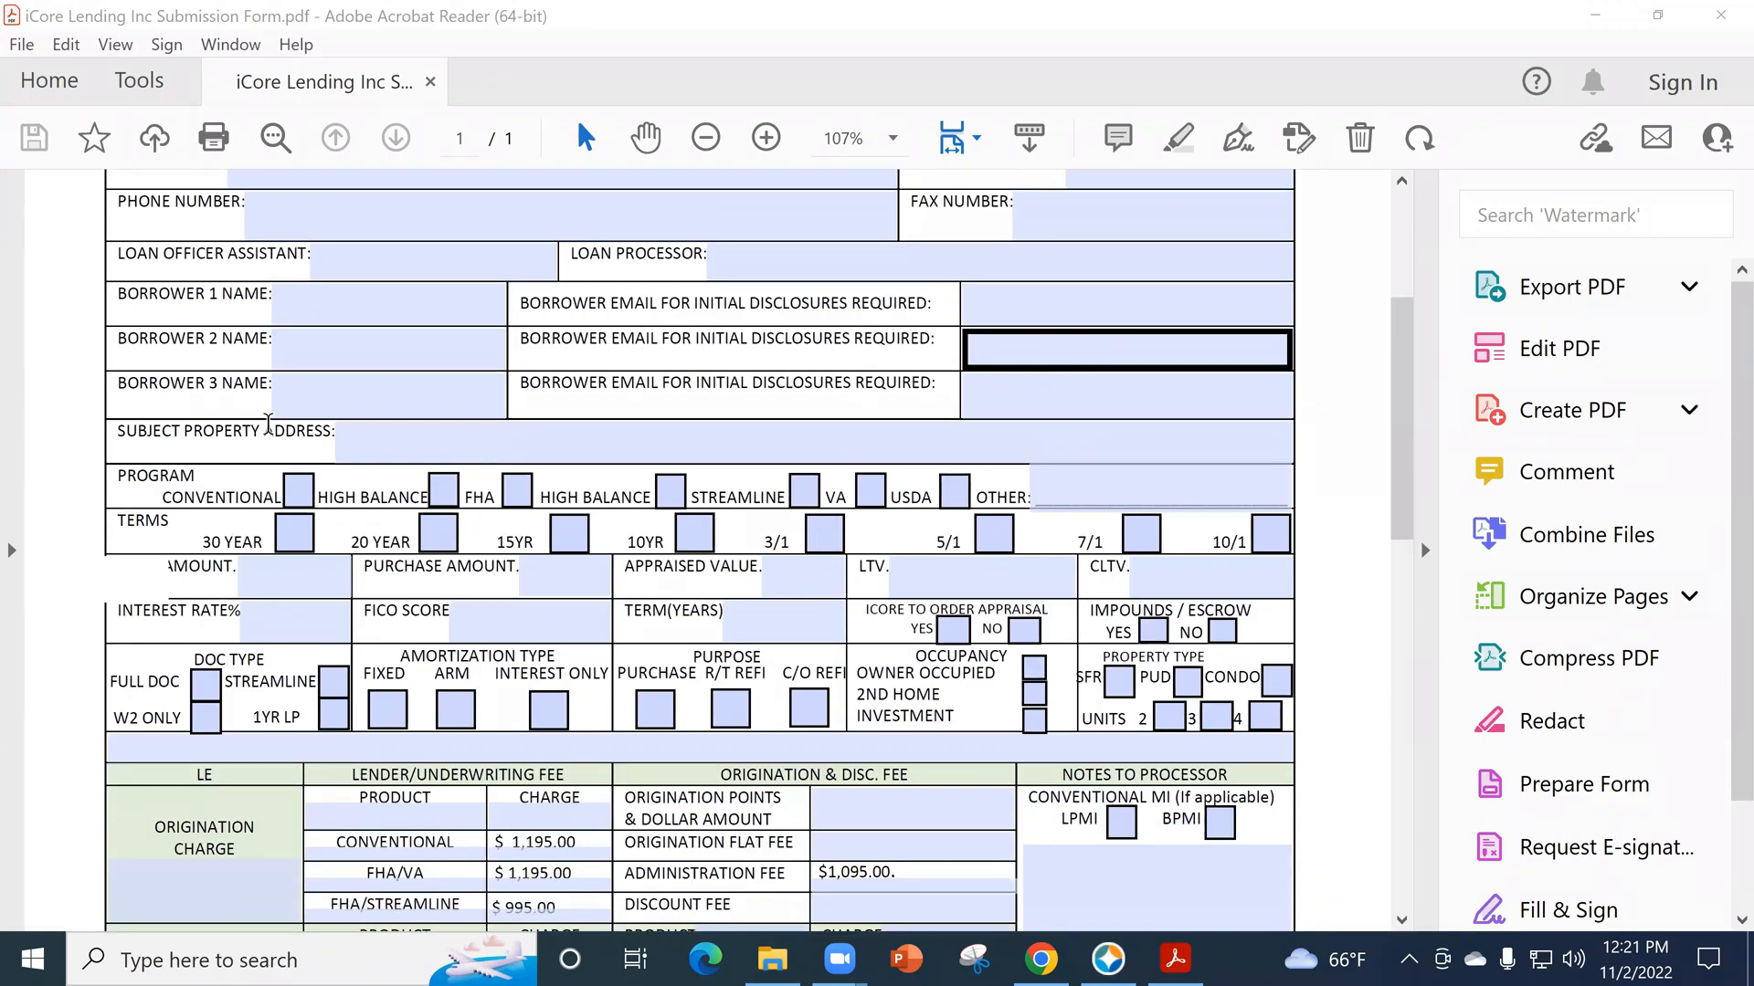
{"action": "scroll", "coordinate": [219, 210], "scroll_direction": "up", "scroll_amount": 2}
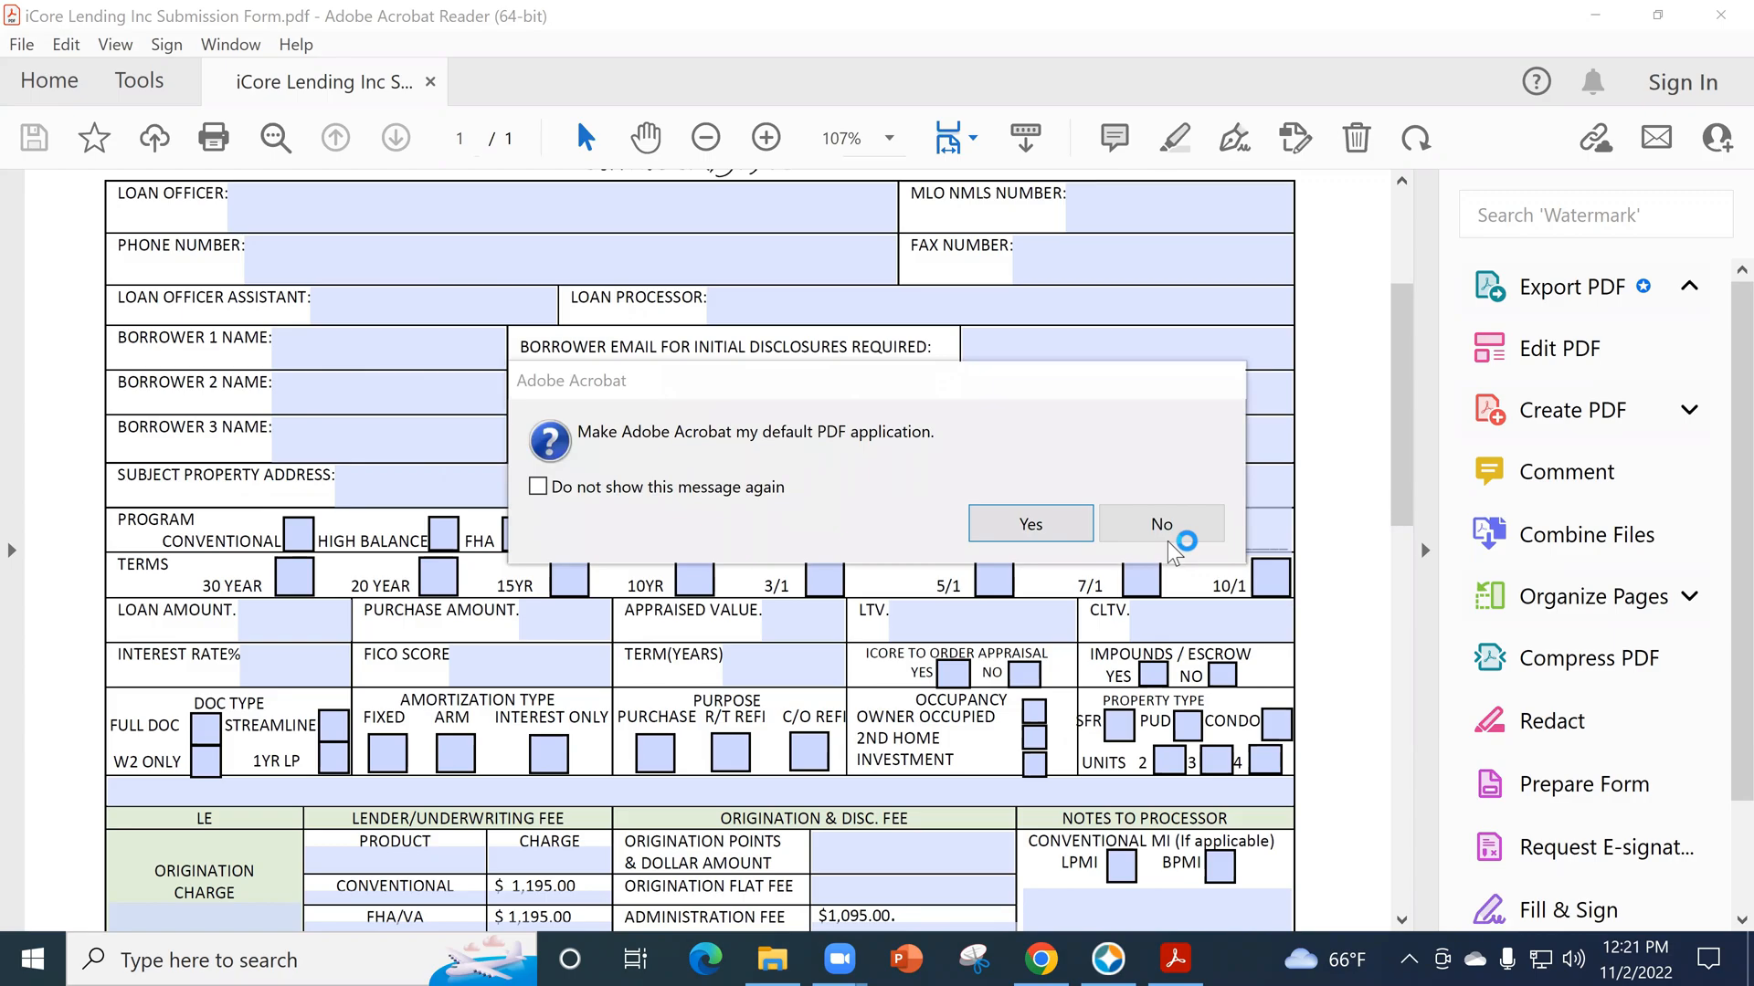
- Answer the default PDF application prompt and close the promotional and feedback pop-ups covering the submission form
{"action": "left_click", "coordinate": [1019, 533]}
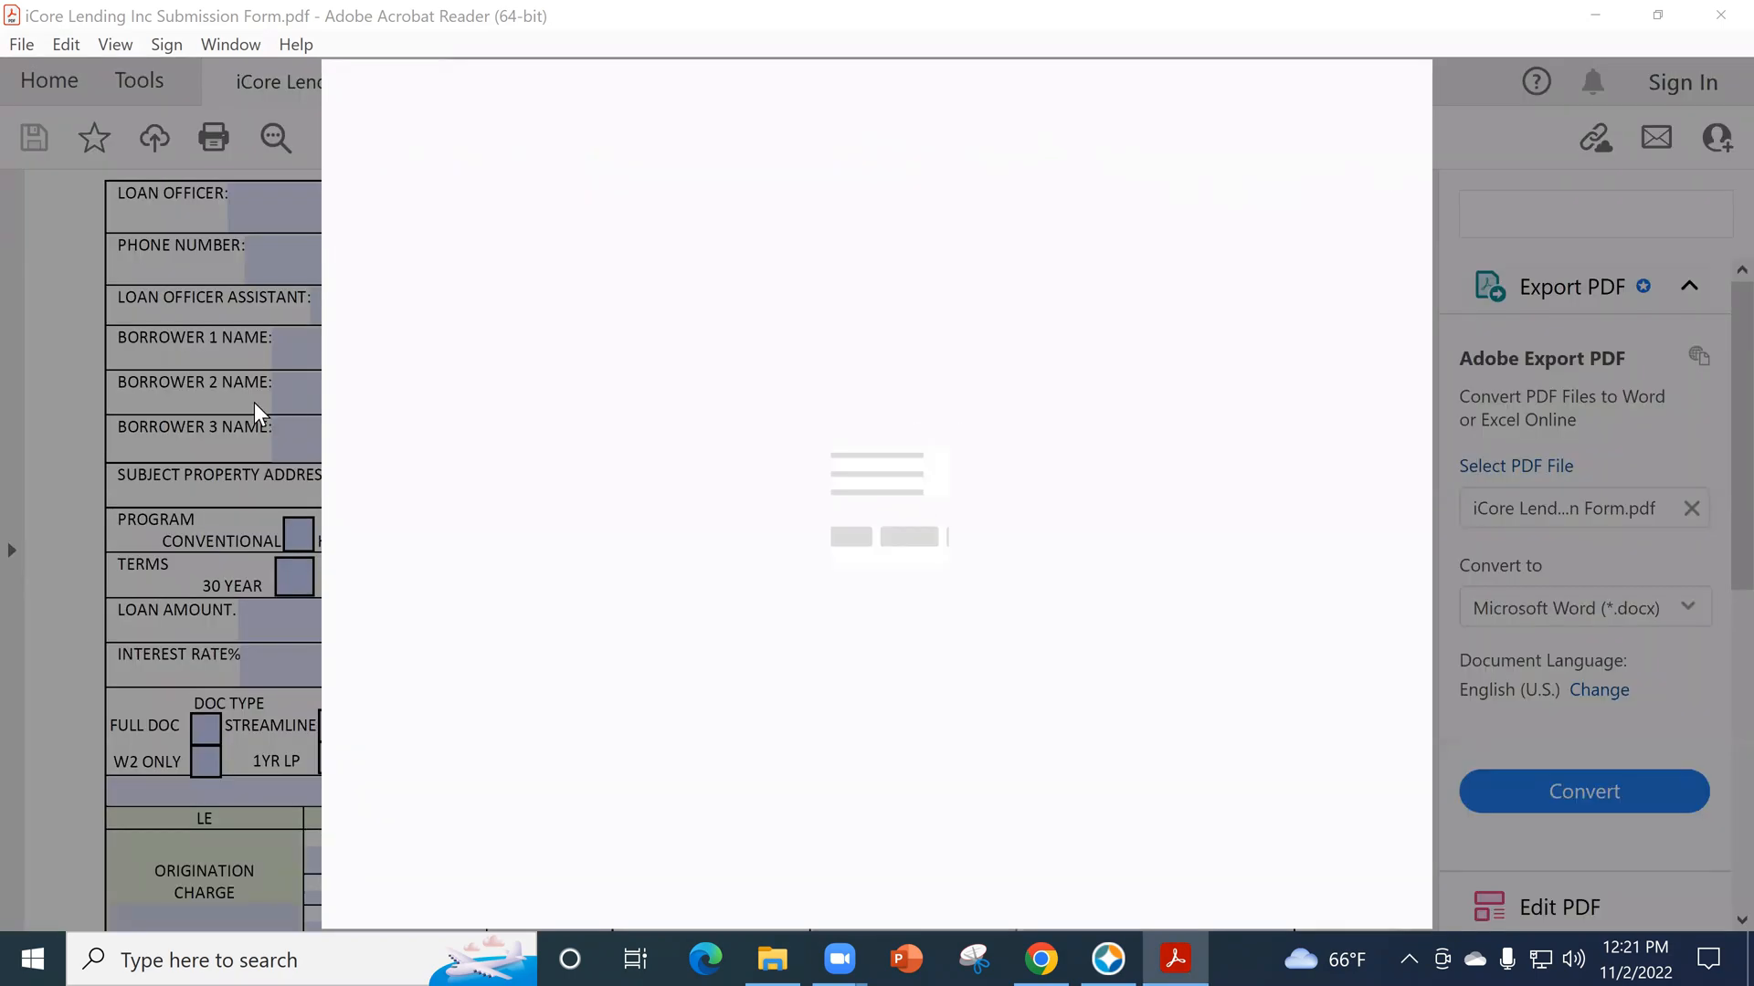
{"action": "left_click", "coordinate": [1392, 100]}
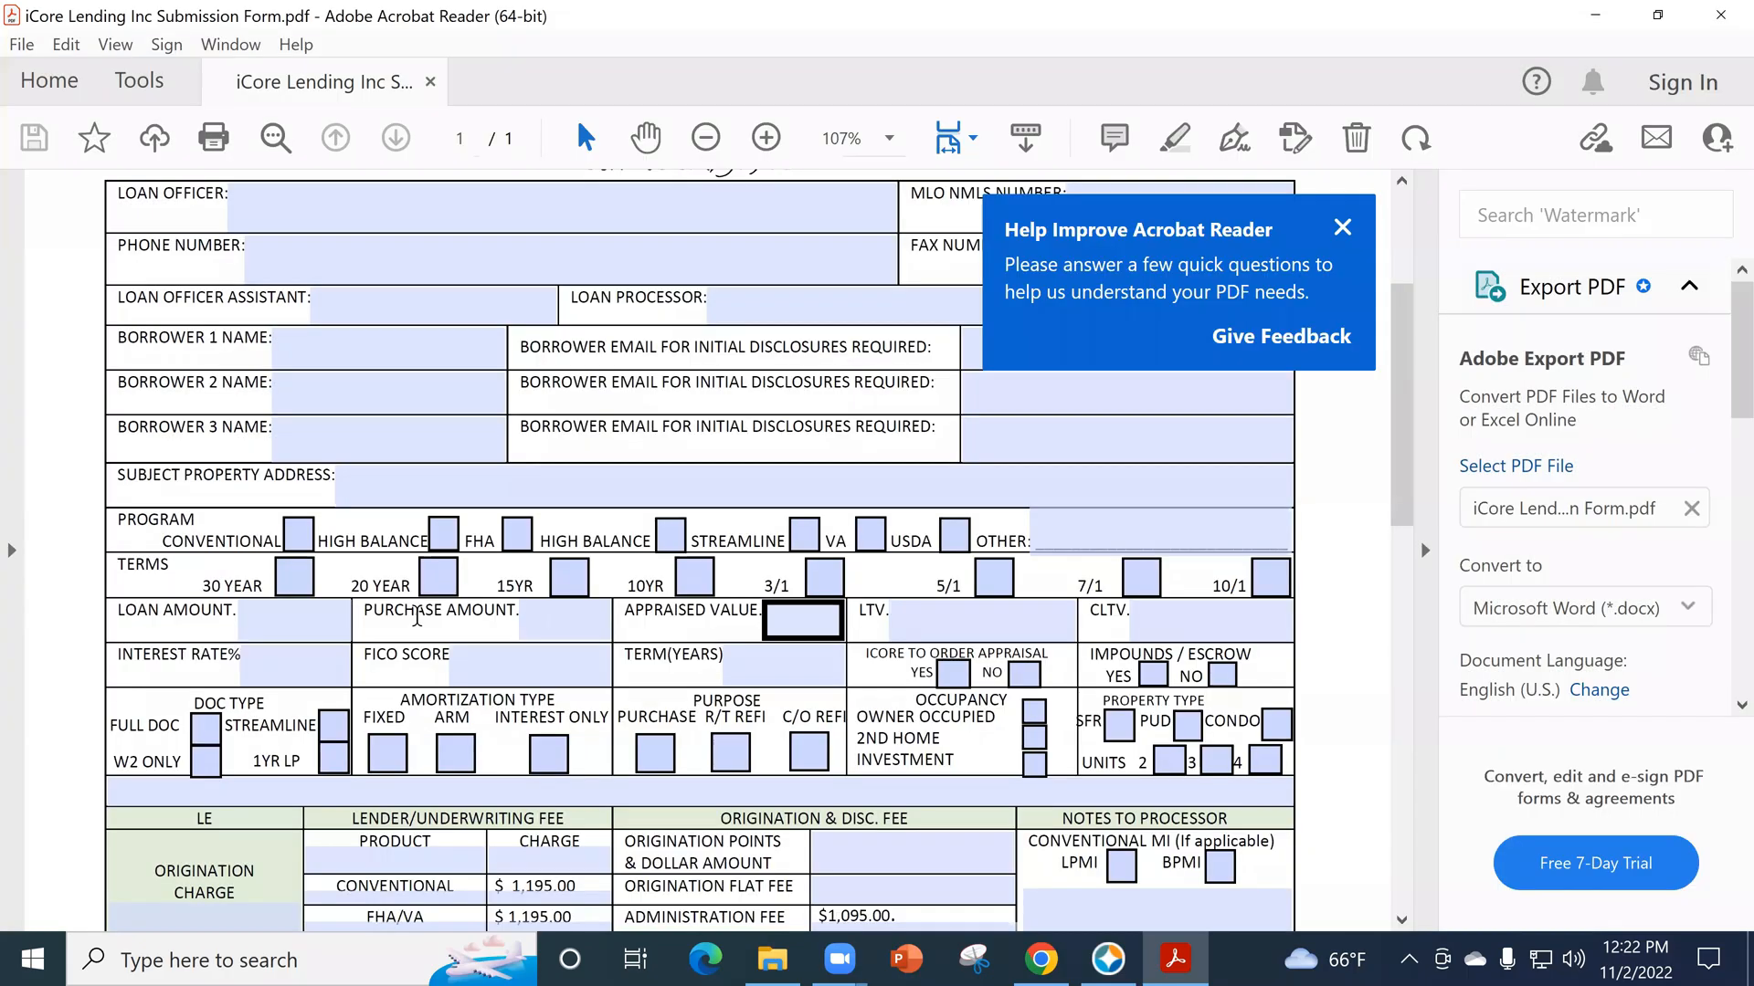
{"action": "scroll", "coordinate": [304, 534], "scroll_direction": "down", "scroll_amount": 1}
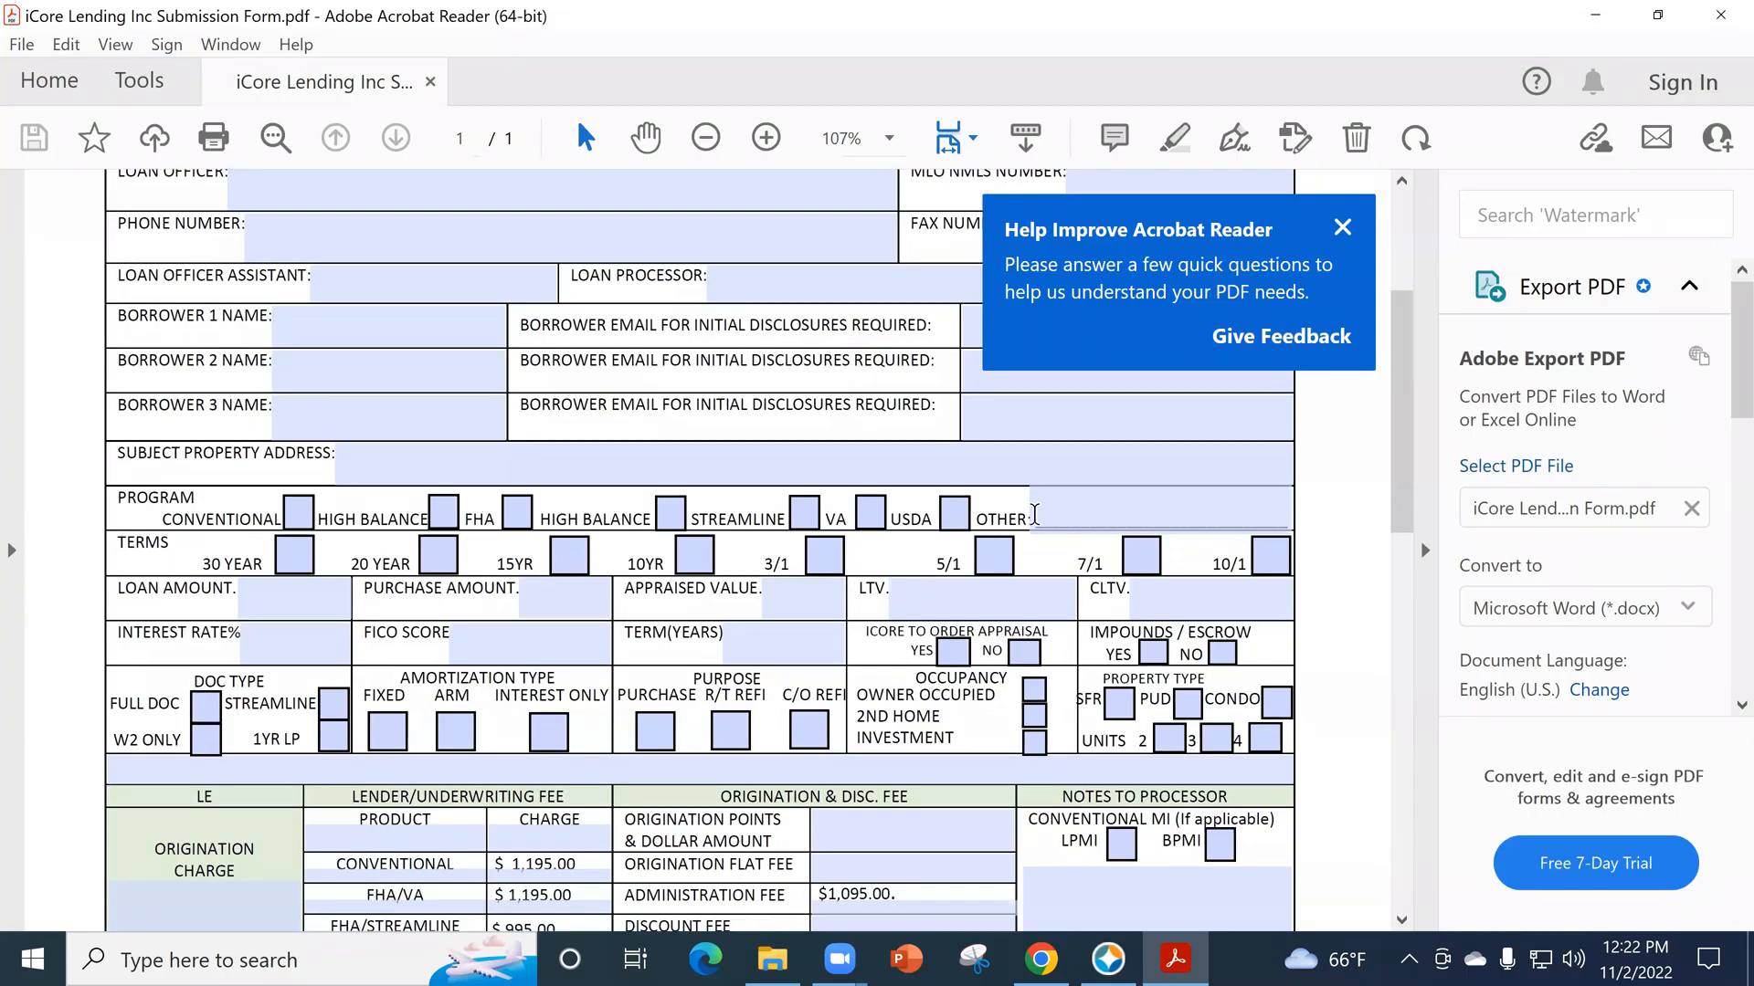
{"action": "scroll", "coordinate": [604, 613], "scroll_direction": "down", "scroll_amount": 2}
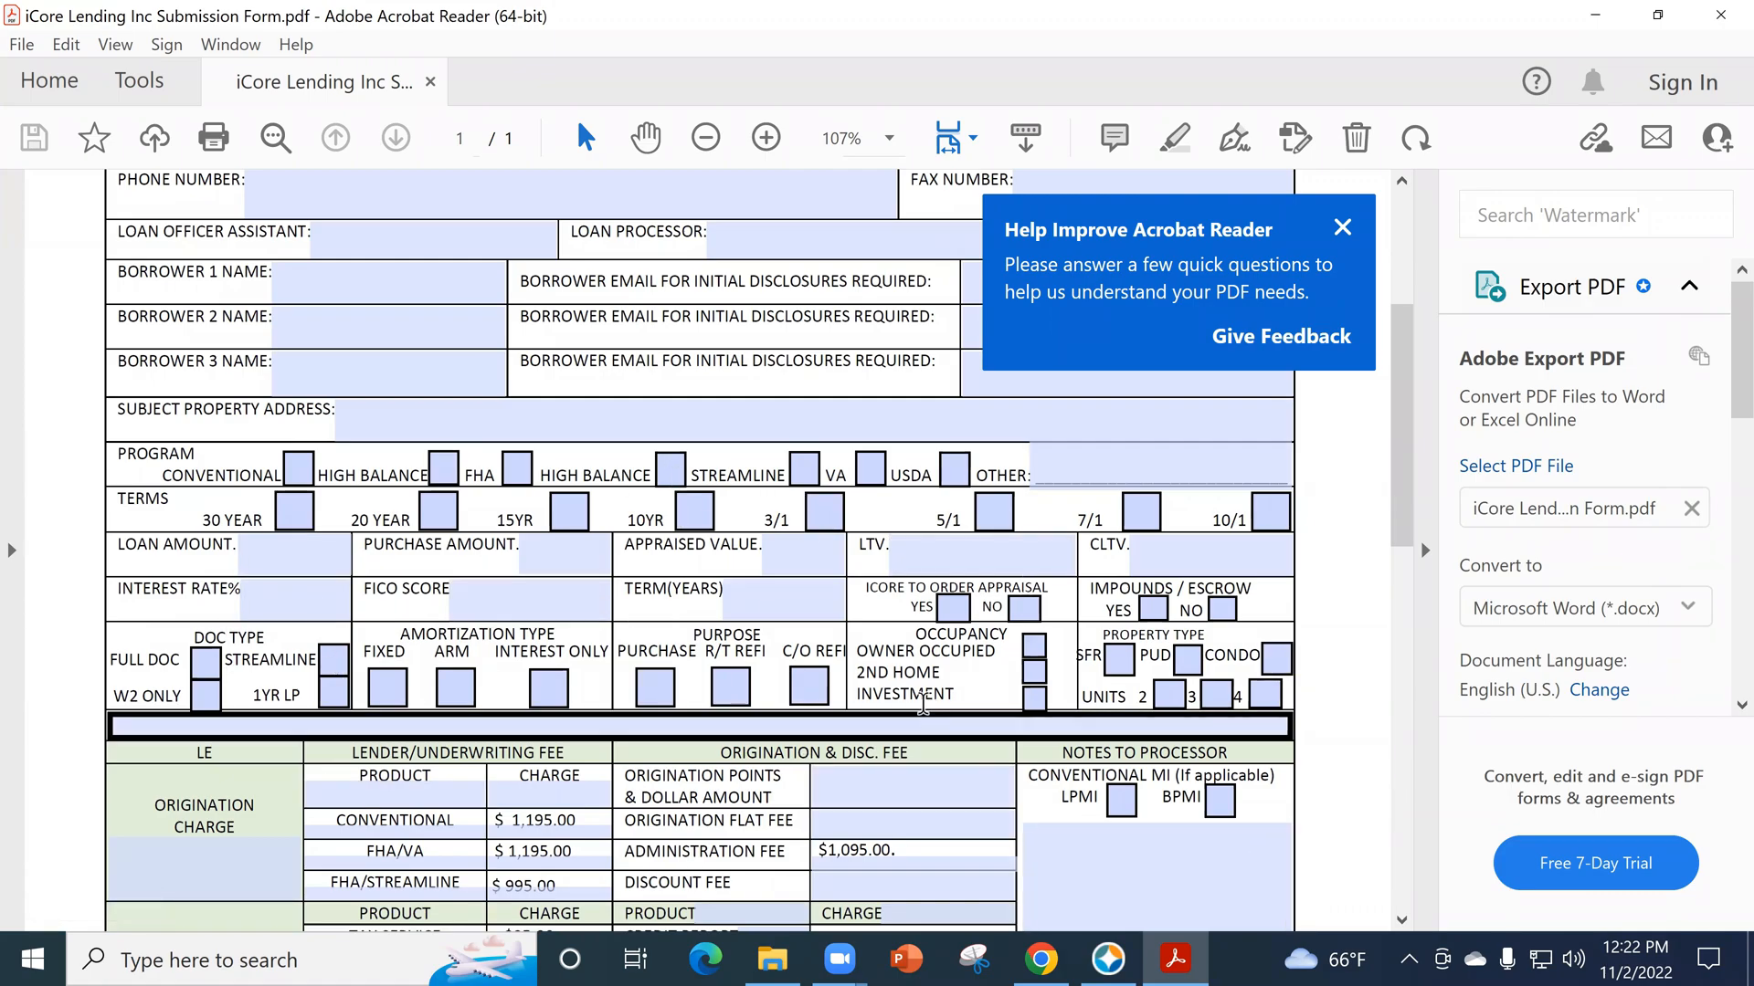
{"action": "left_click", "coordinate": [1341, 228]}
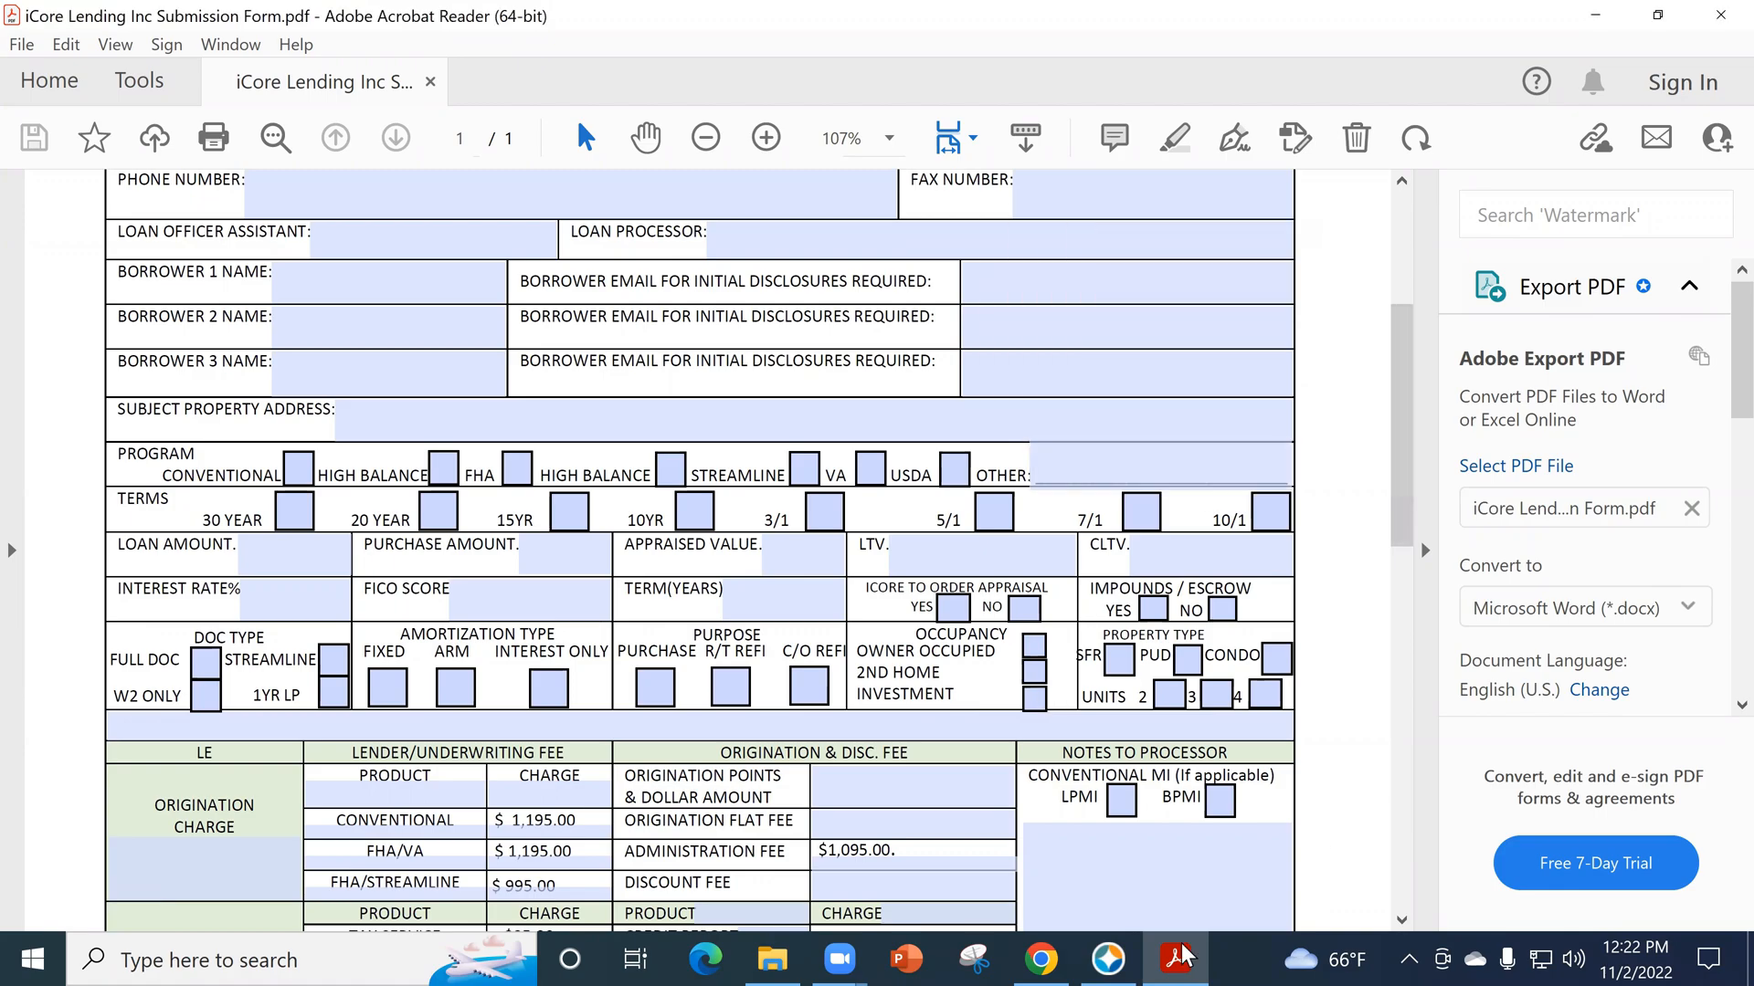
- Switch to the Encompass loan for a brief look and return to the submission form in Acrobat Reader
{"action": "left_click", "coordinate": [1103, 957]}
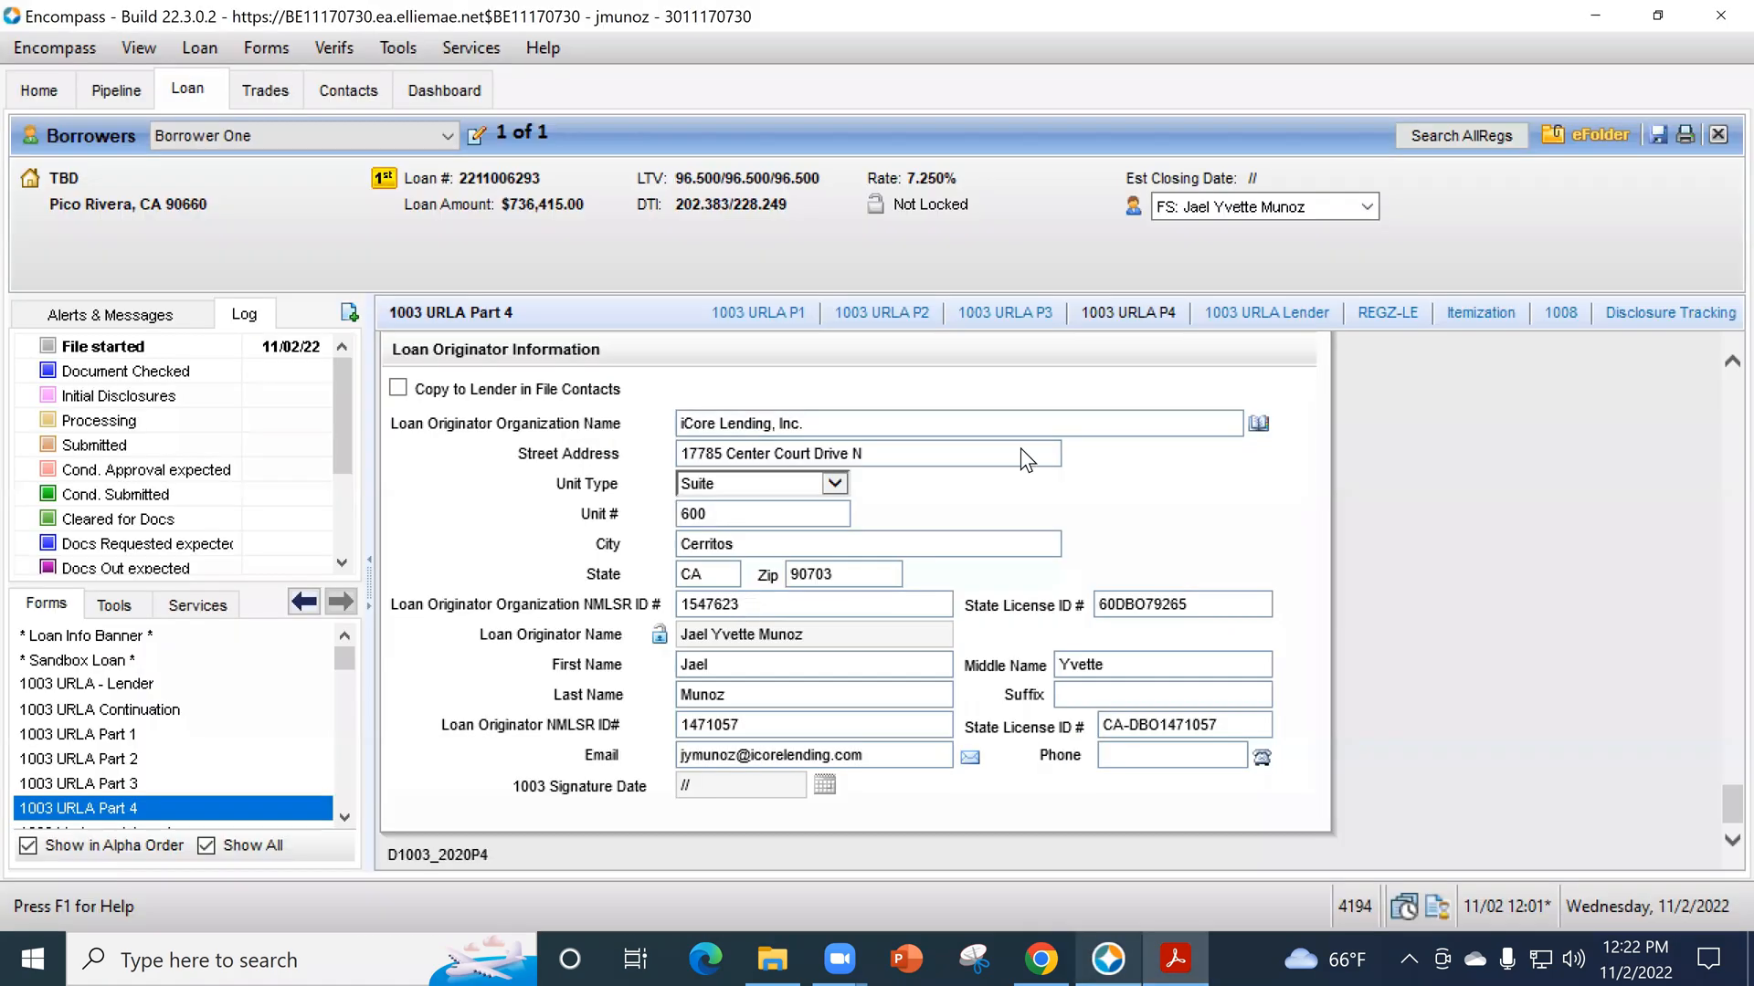
{"action": "left_click", "coordinate": [1175, 959]}
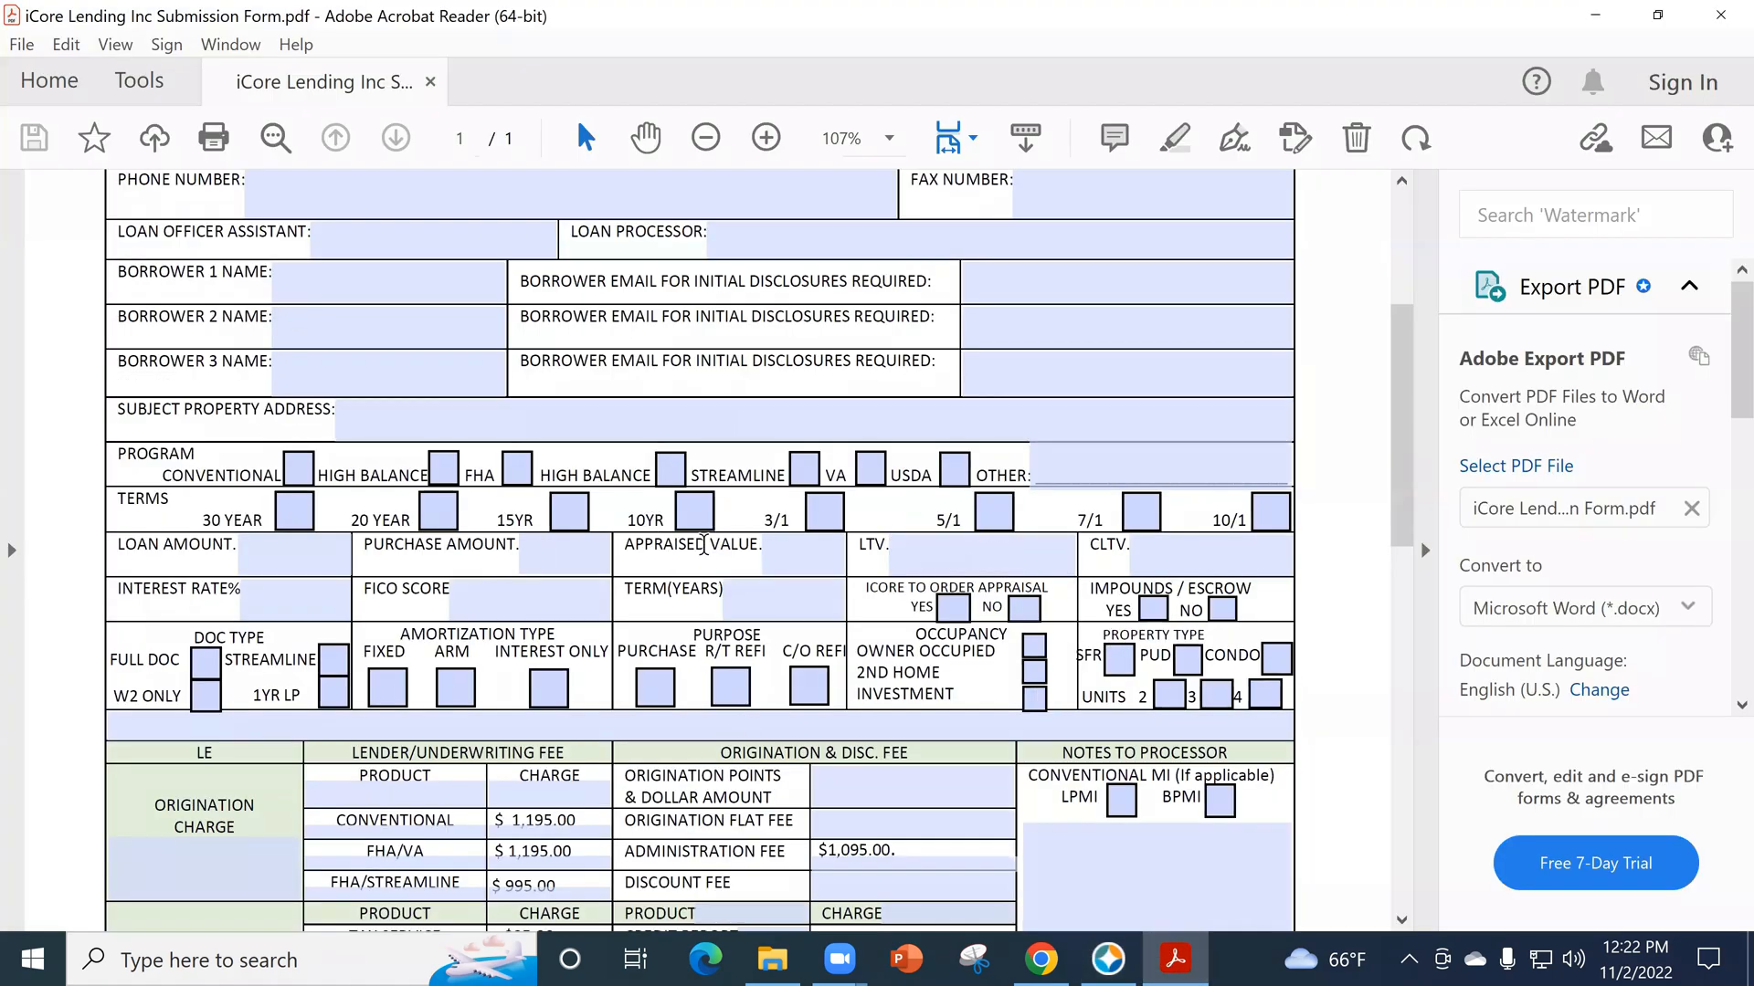
- Enter 1% for Origination Points & Dollar Amount in the form's origination and discount fee section
{"action": "scroll", "coordinate": [693, 636], "scroll_direction": "down", "scroll_amount": 1}
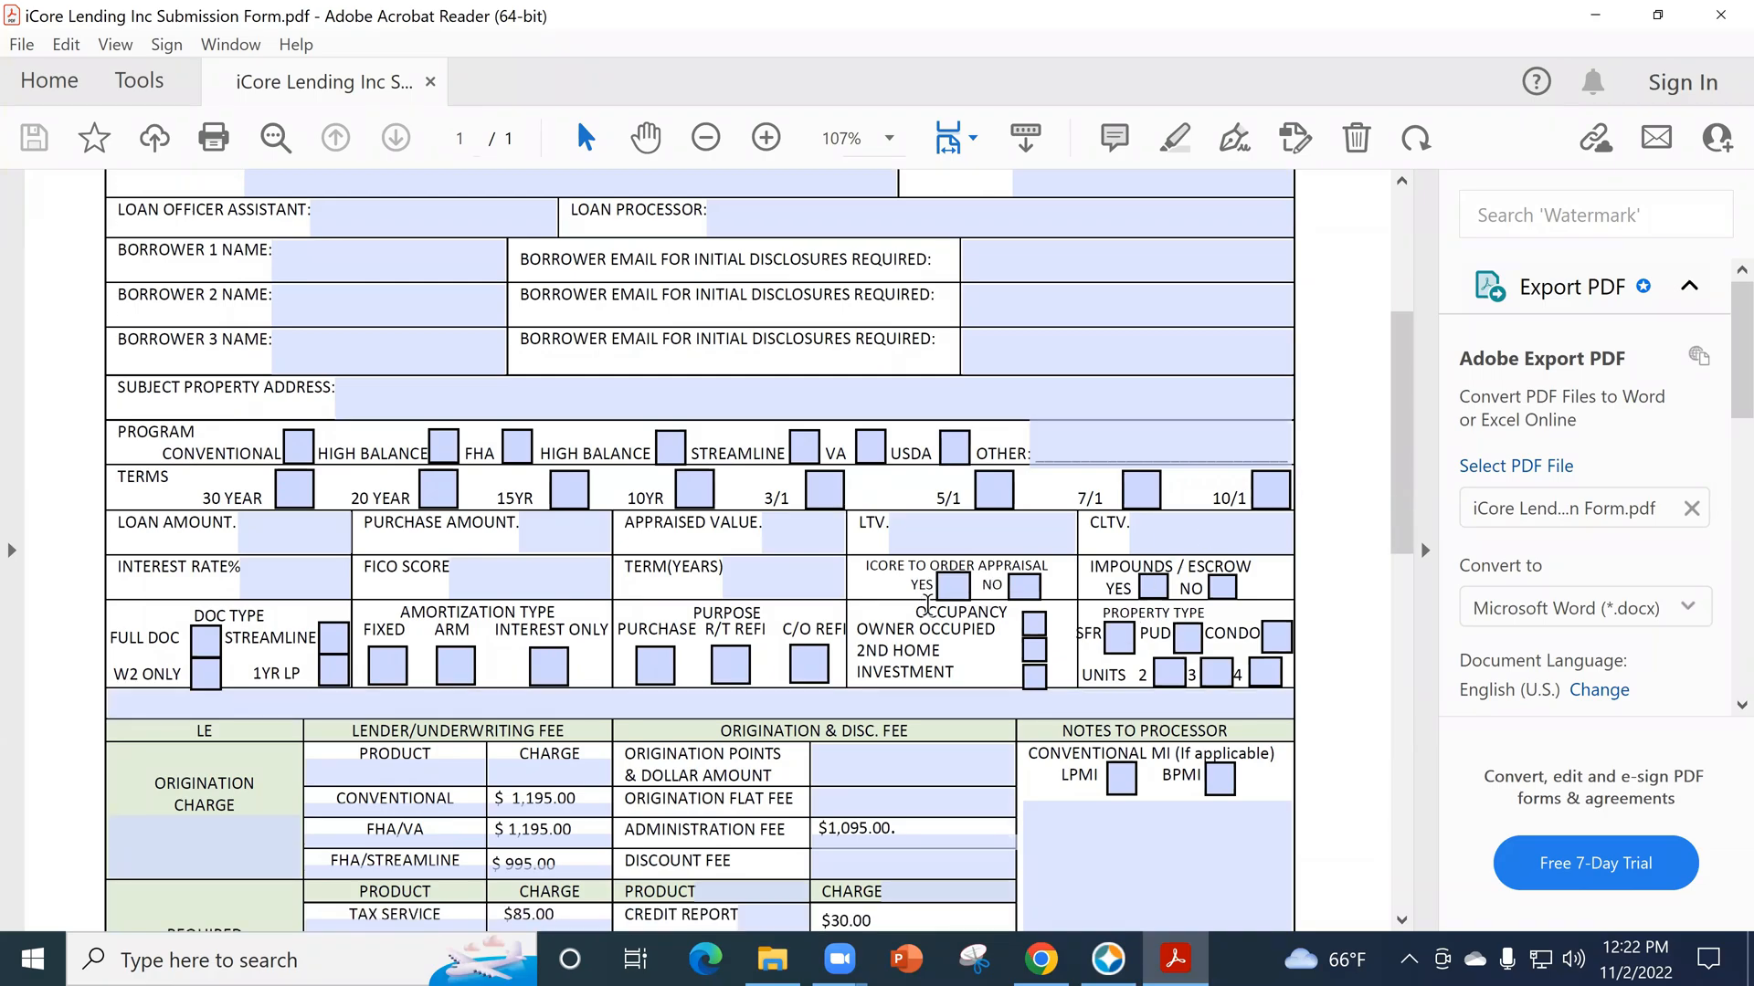
{"action": "scroll", "coordinate": [693, 637], "scroll_direction": "down", "scroll_amount": 1}
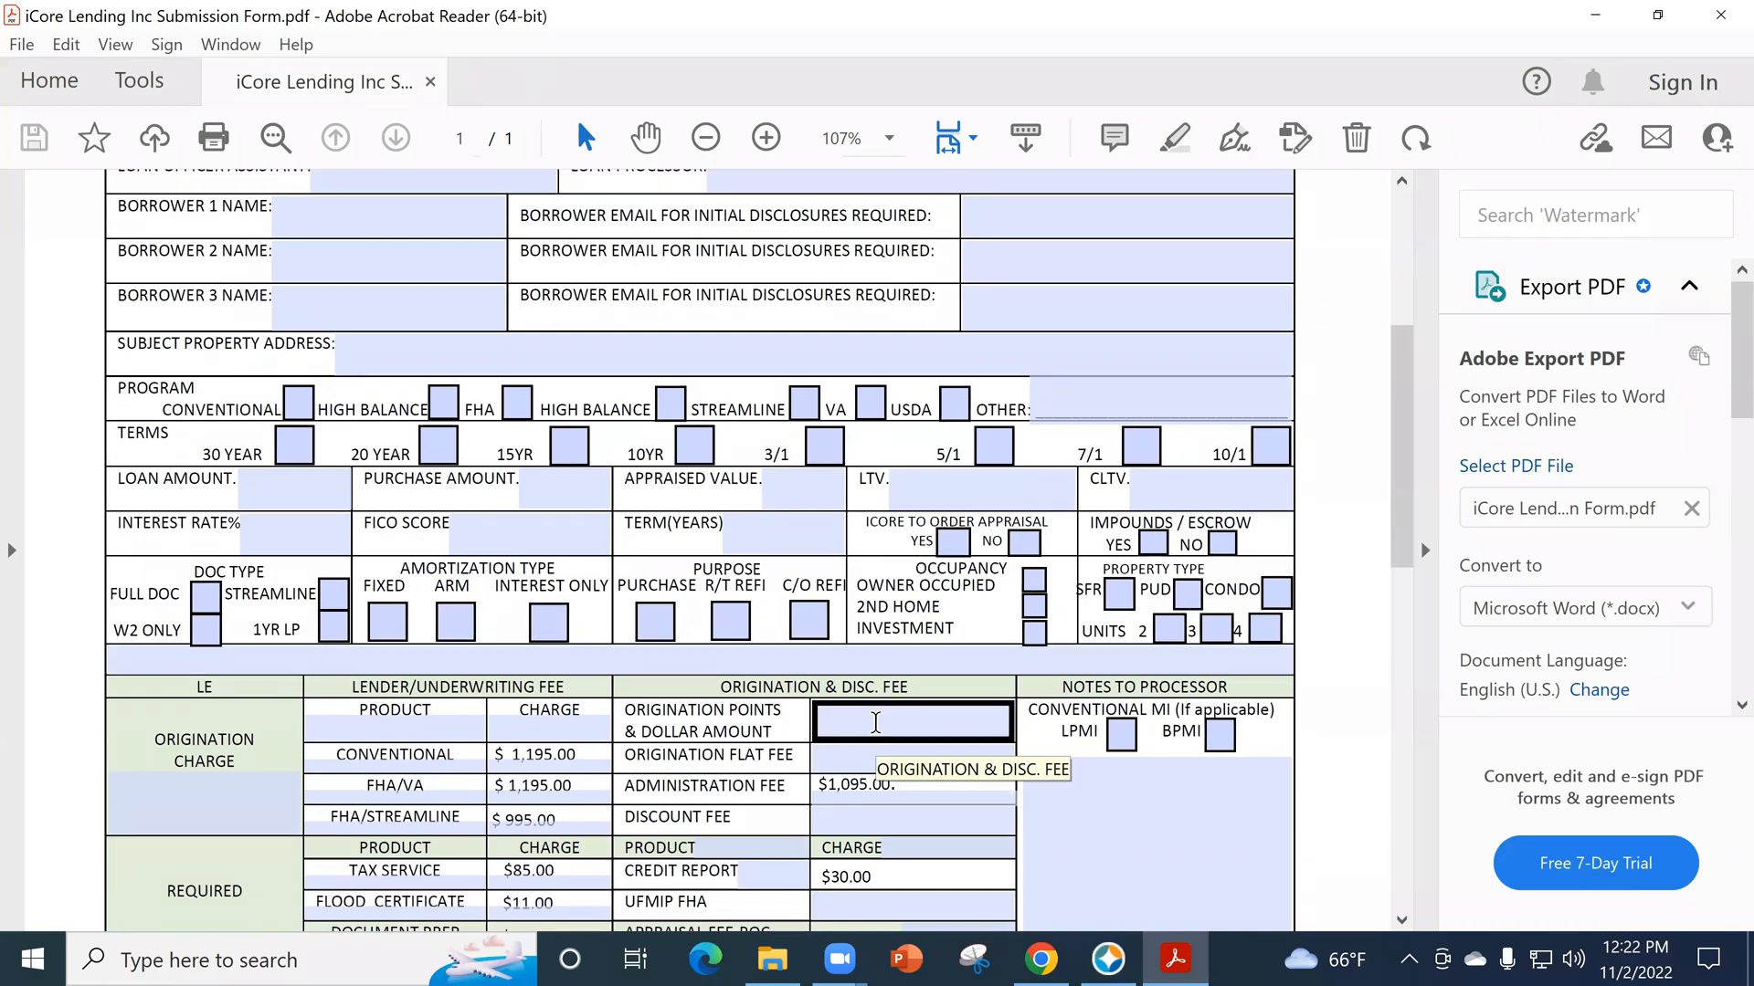
{"action": "scroll", "coordinate": [917, 669], "scroll_direction": "down", "scroll_amount": 1}
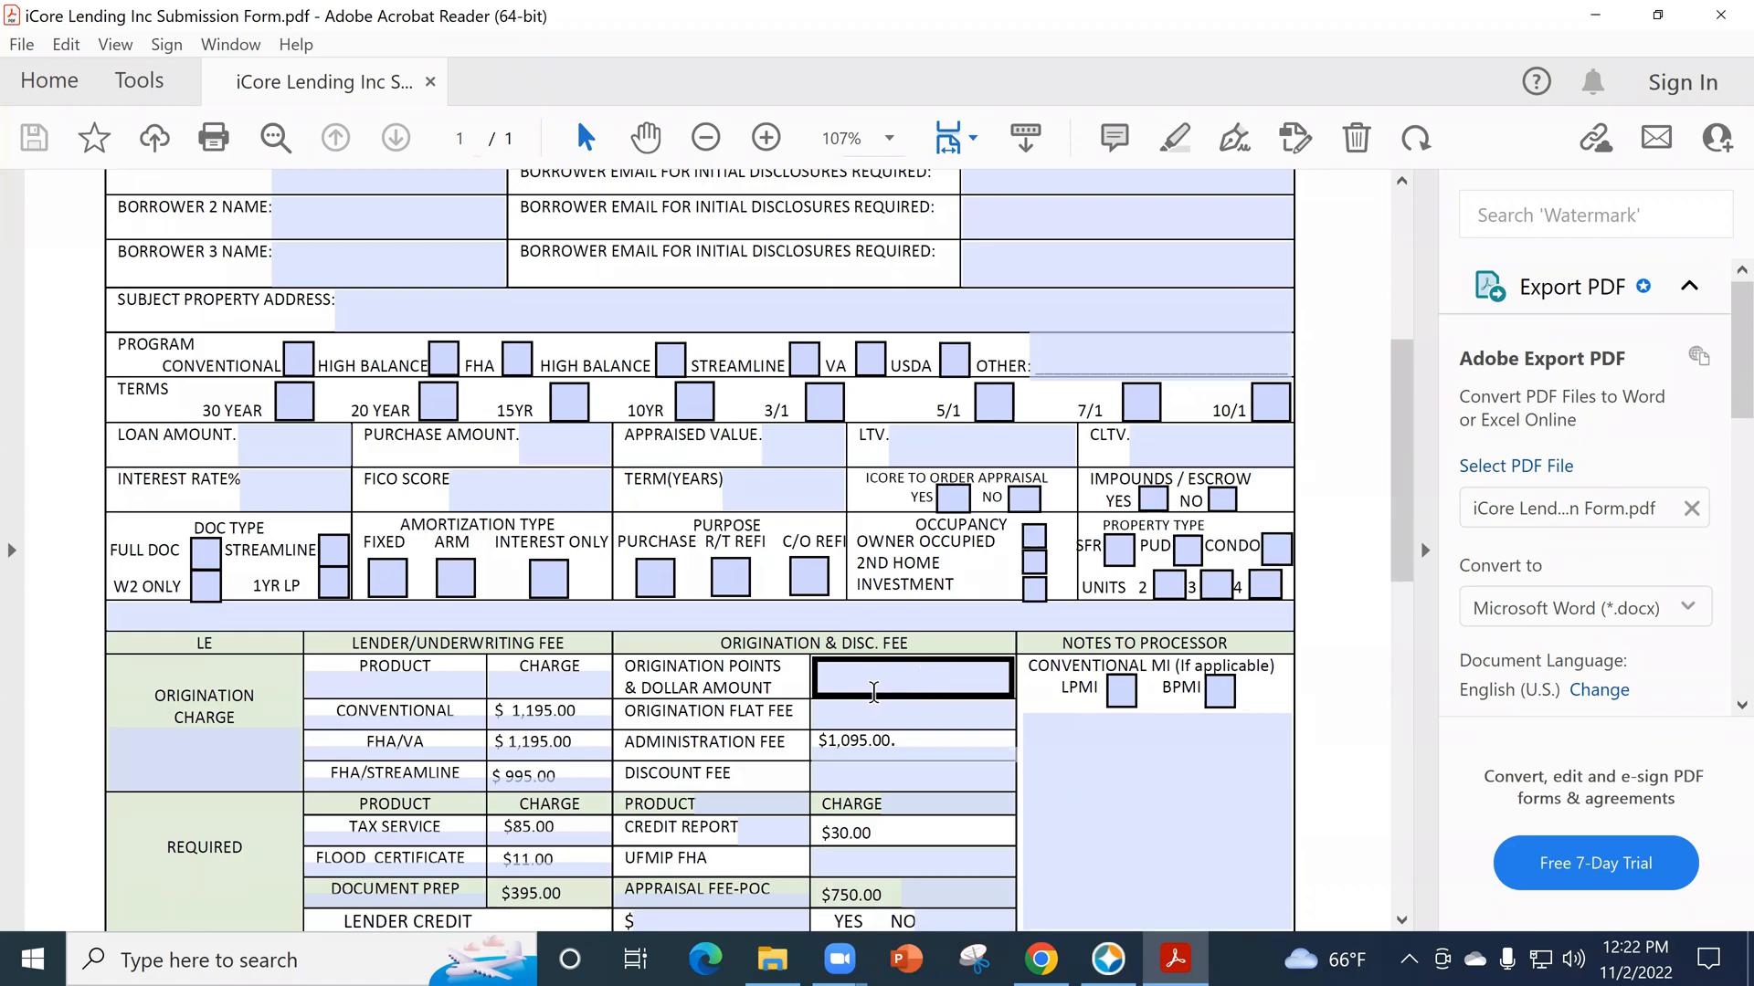
{"action": "left_click", "coordinate": [874, 693]}
{"action": "type", "text": "1%"}
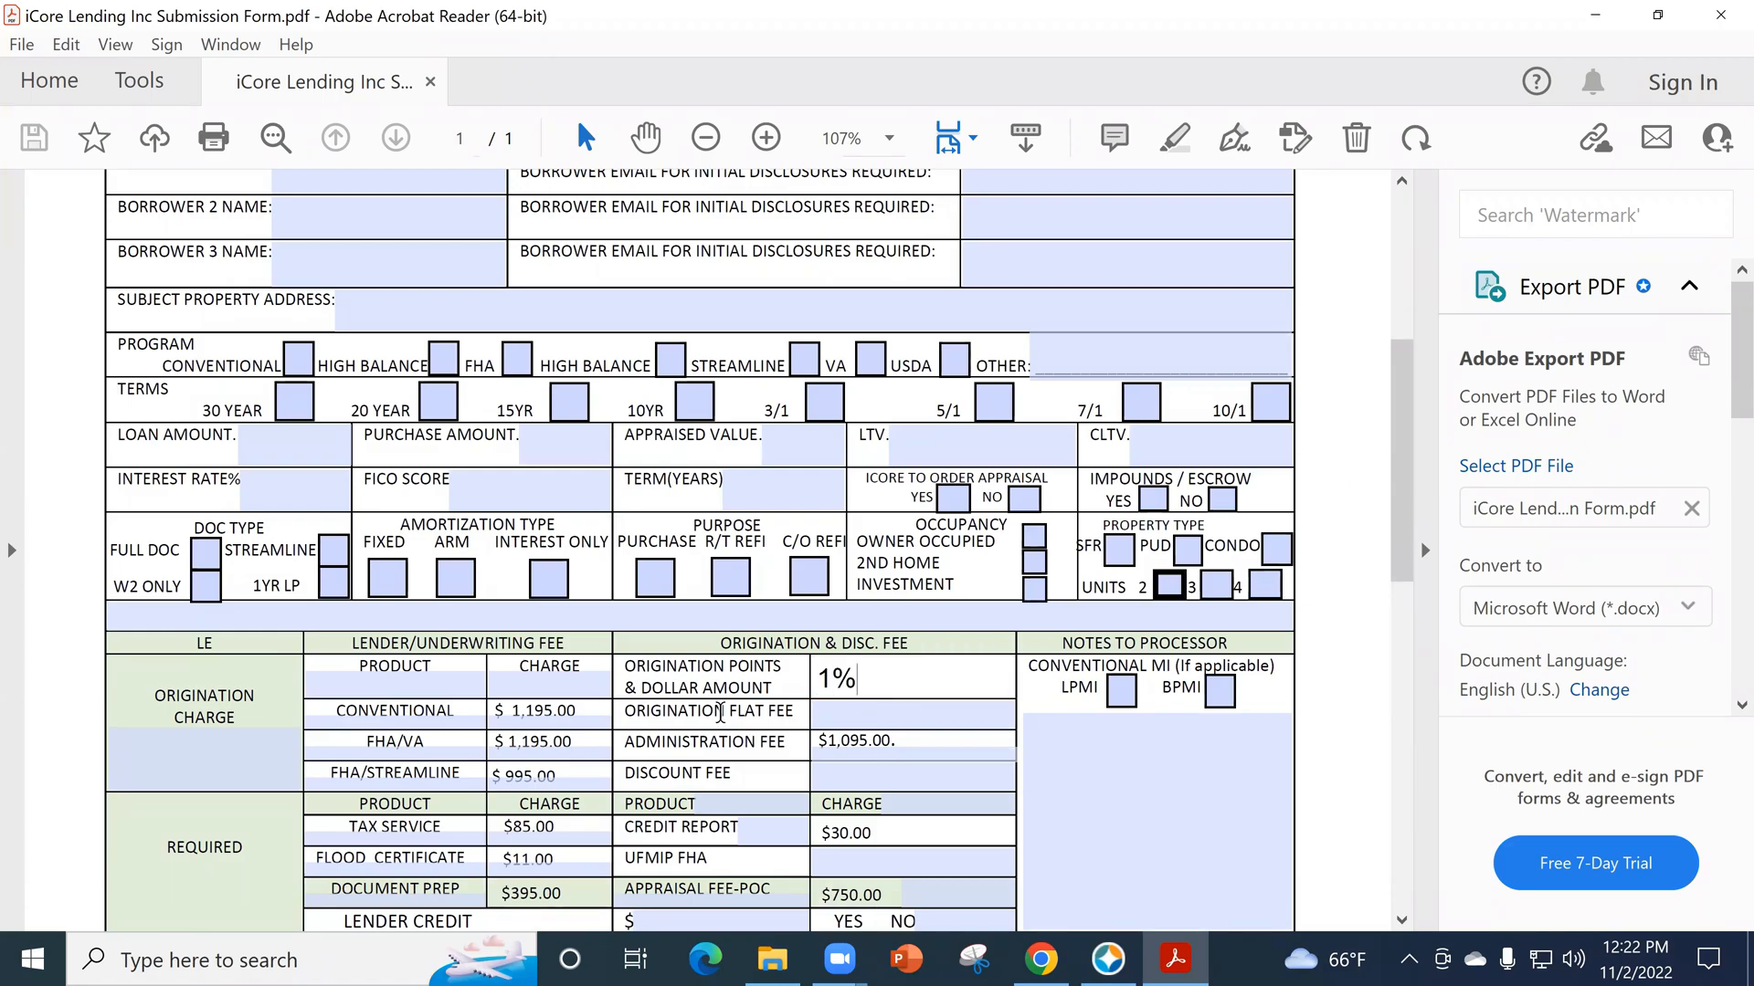
{"action": "left_click", "coordinate": [821, 740]}
- Enter 50.25 in the Credit Report field of the form's required fees section
{"action": "scroll", "coordinate": [343, 795], "scroll_direction": "down", "scroll_amount": 2}
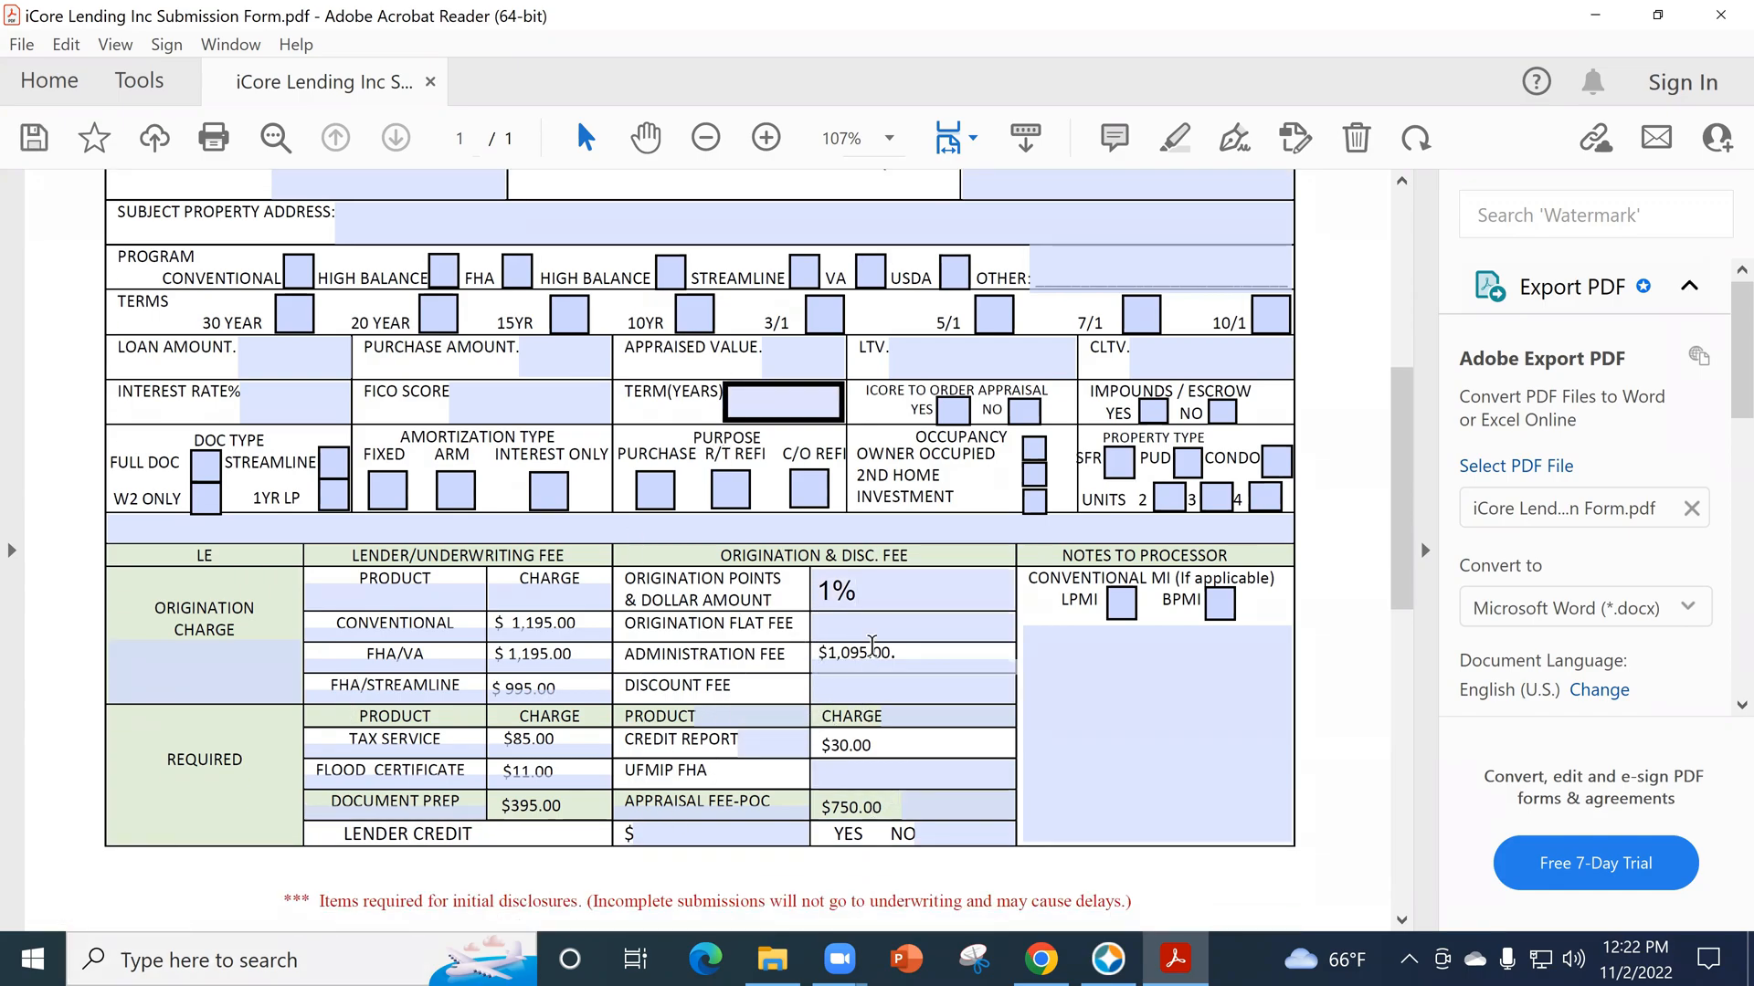
{"action": "left_click", "coordinate": [812, 785]}
{"action": "left_click", "coordinate": [768, 738]}
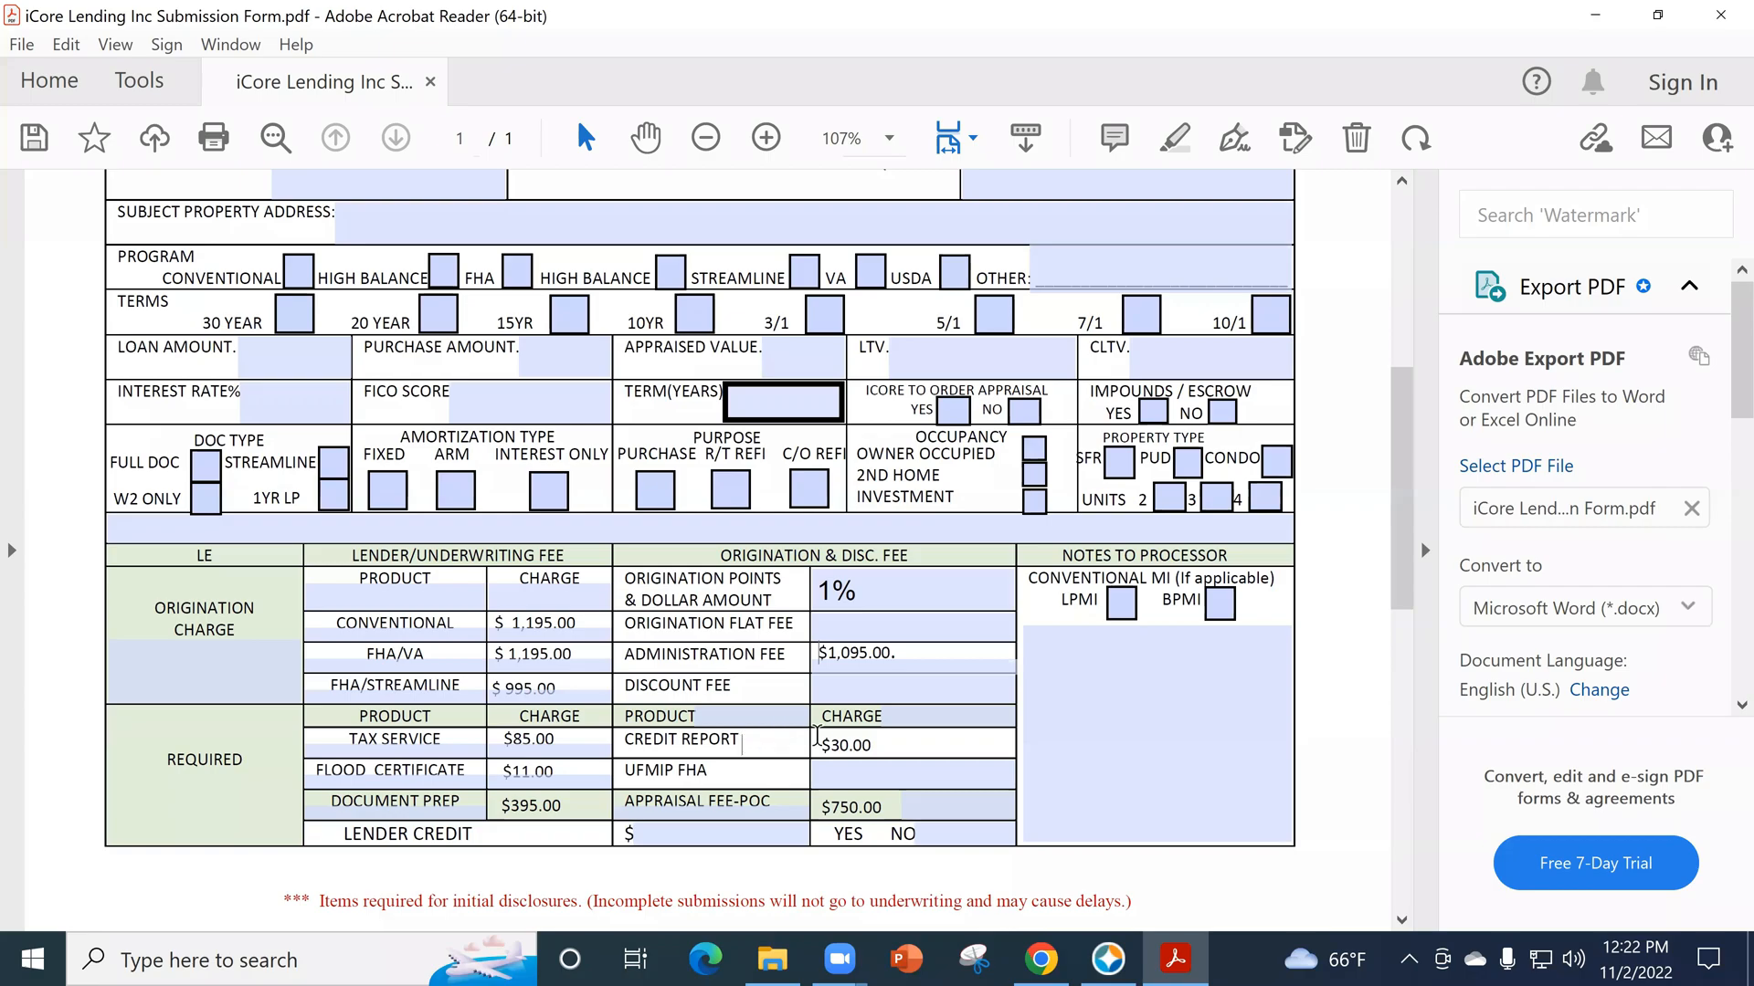
{"action": "left_click", "coordinate": [833, 768]}
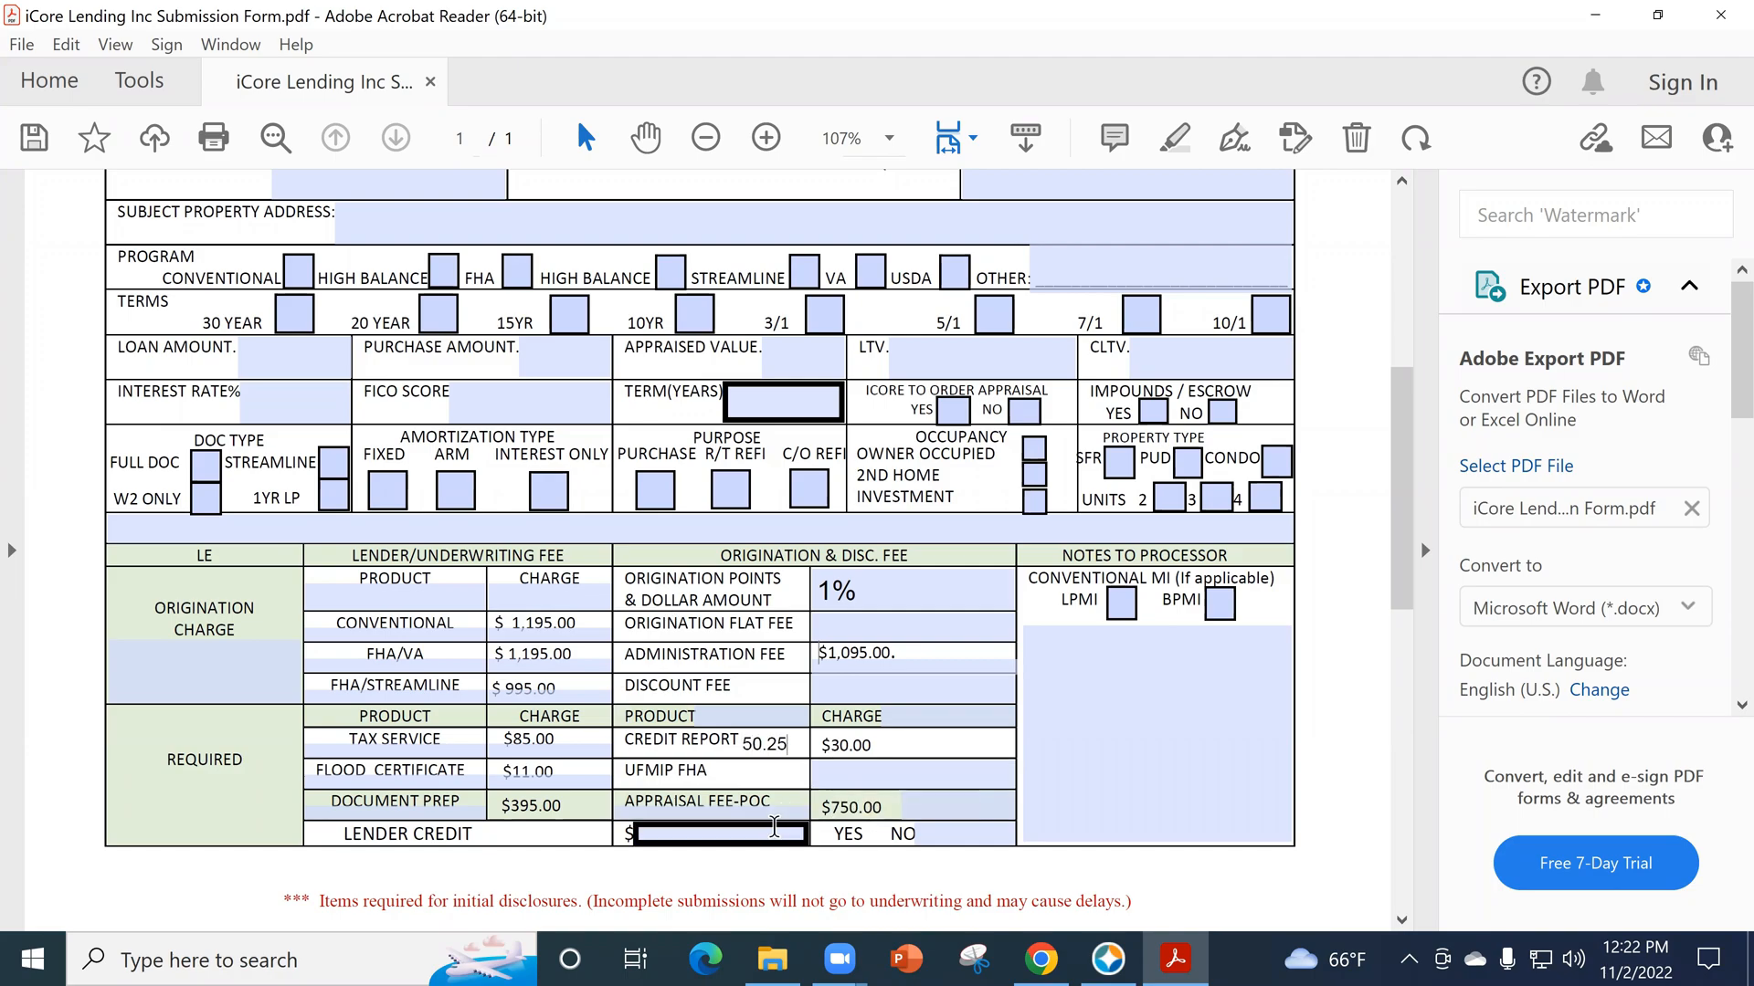
- Close the iCore Lending Inc Submission Form without saving the changes and return to the Encompass loan
{"action": "left_click", "coordinate": [1716, 26]}
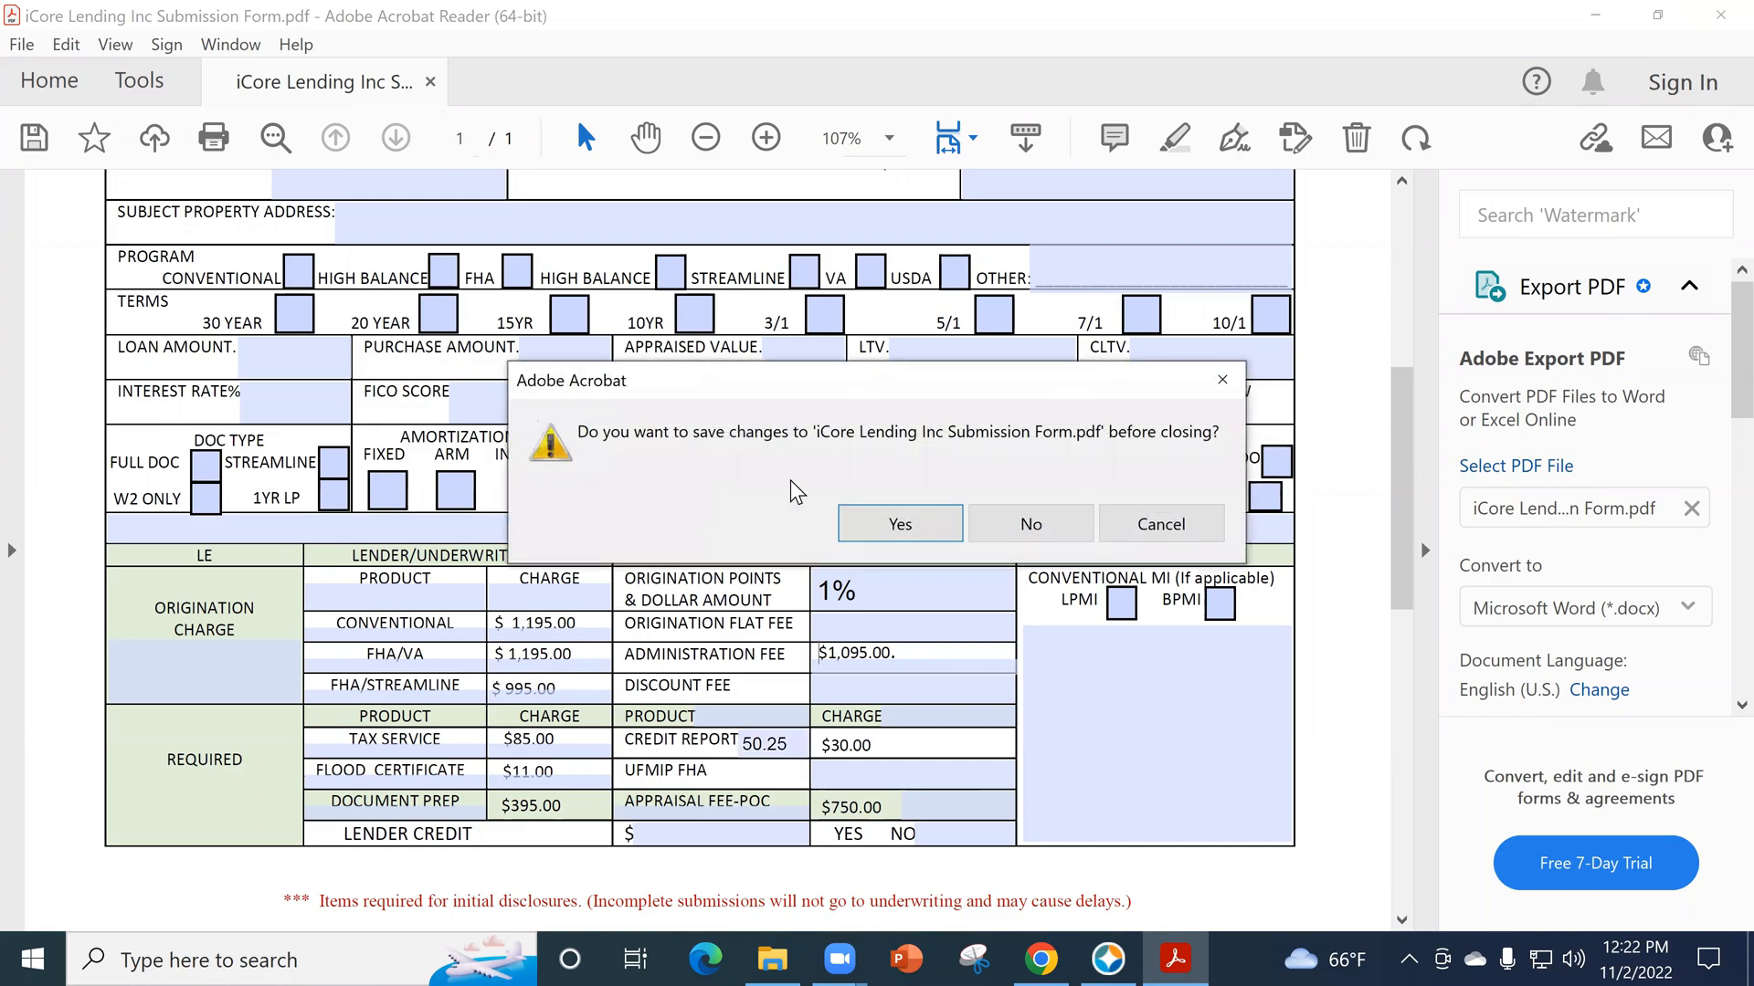
{"action": "left_click", "coordinate": [1028, 521]}
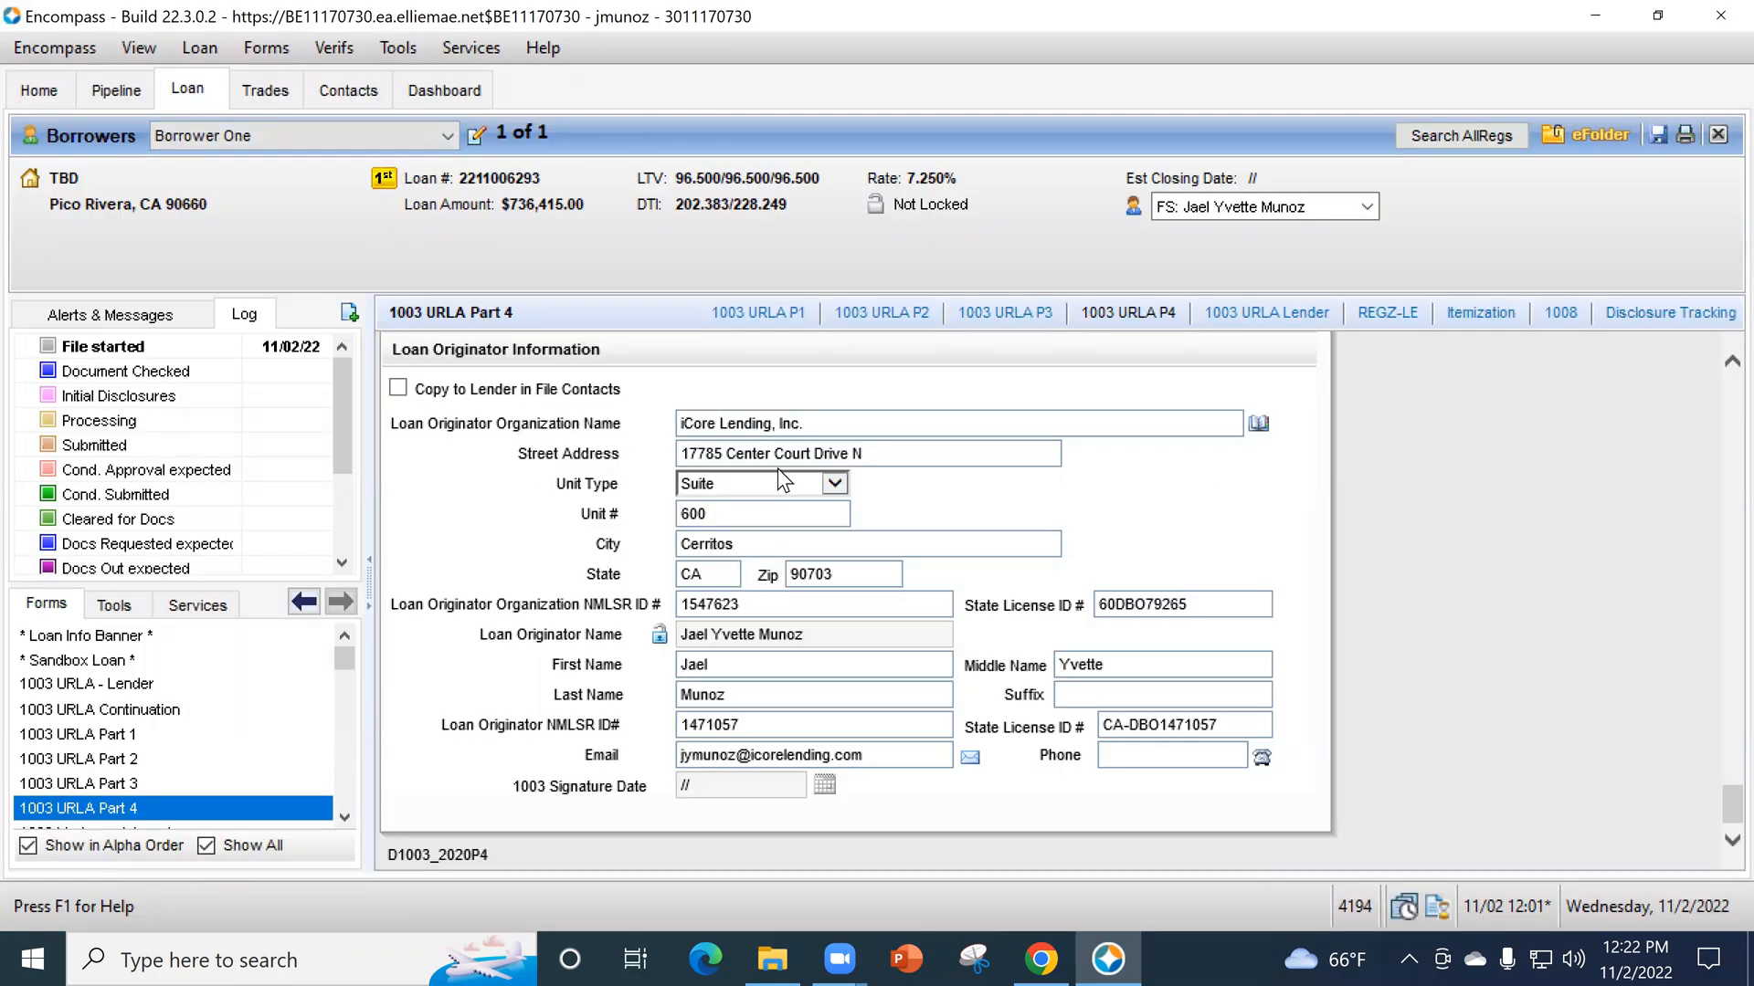
- Add a second borrower pair to the loan in Manage Borrowers, with the borrower's vesting type set to Individual
{"action": "left_click", "coordinate": [473, 139]}
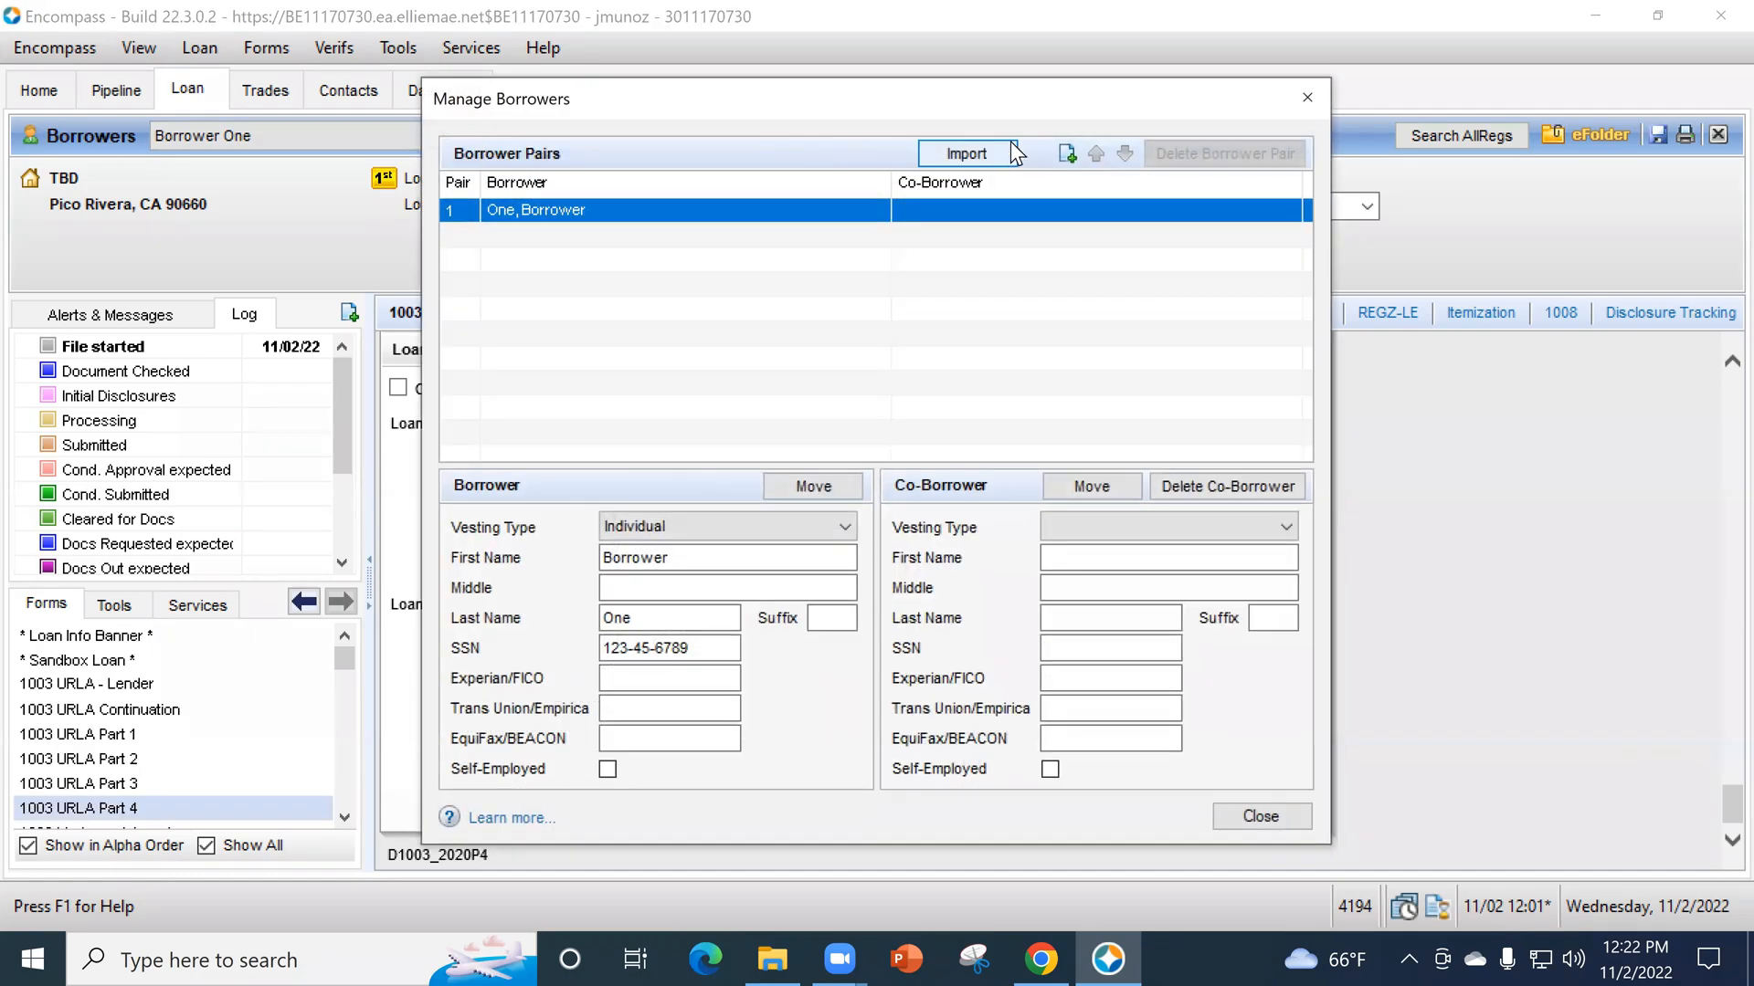
{"action": "left_click", "coordinate": [1065, 153]}
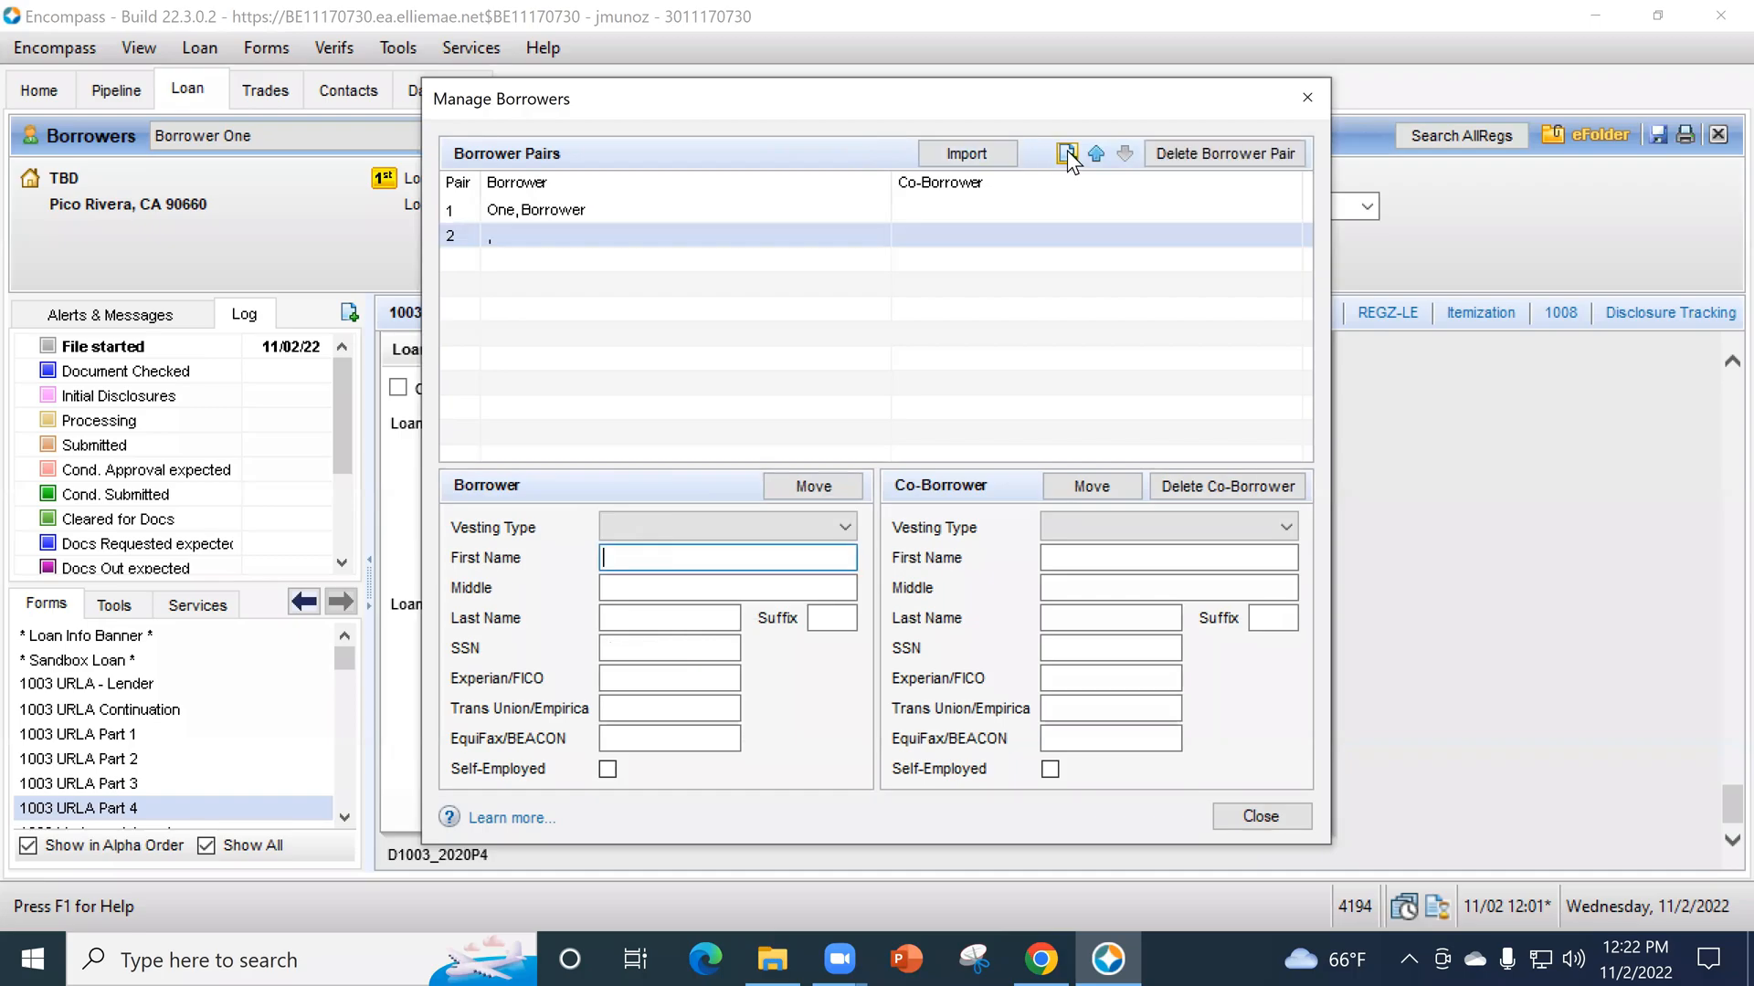
{"action": "left_click", "coordinate": [727, 517]}
{"action": "left_click", "coordinate": [703, 564]}
{"action": "left_click", "coordinate": [696, 559]}
- Enter first name Borrower and last name Two for the new pair's borrower, and close Manage Borrowers
{"action": "type", "text": "Bott"}
{"action": "type", "text": "ower"}
{"action": "key", "text": "Tab"}
{"action": "key", "text": "Tab"}
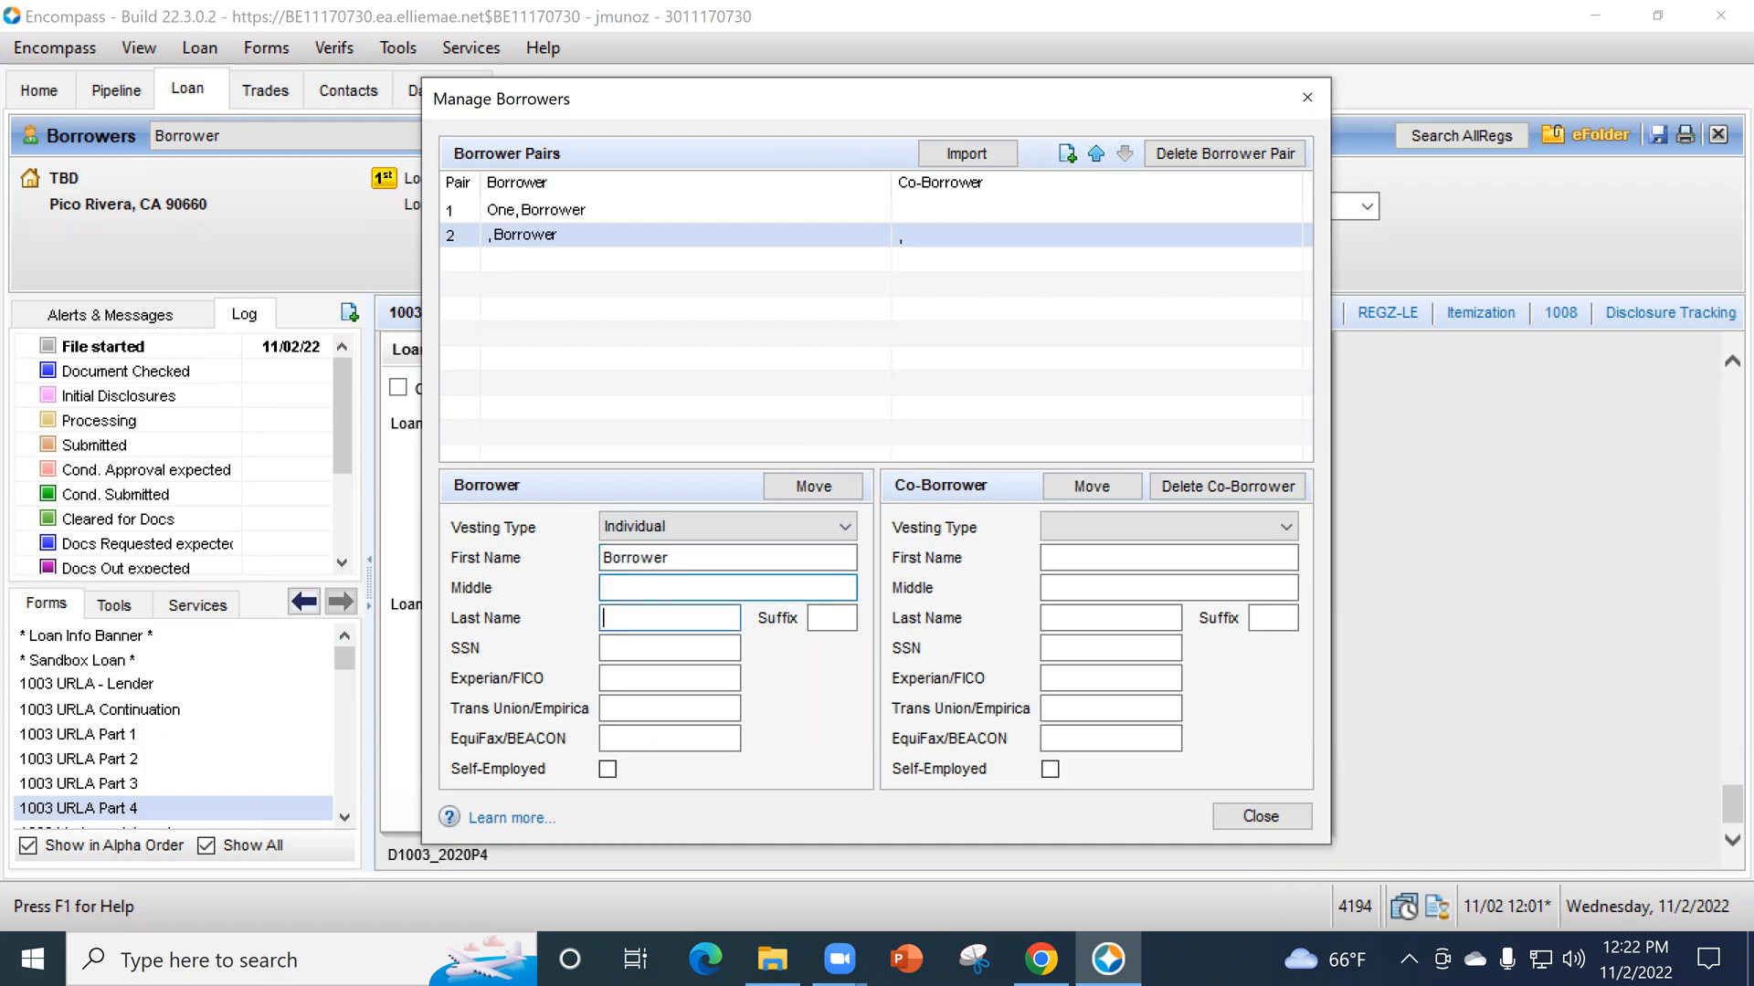
{"action": "type", "text": "Two"}
{"action": "left_click", "coordinate": [1241, 826]}
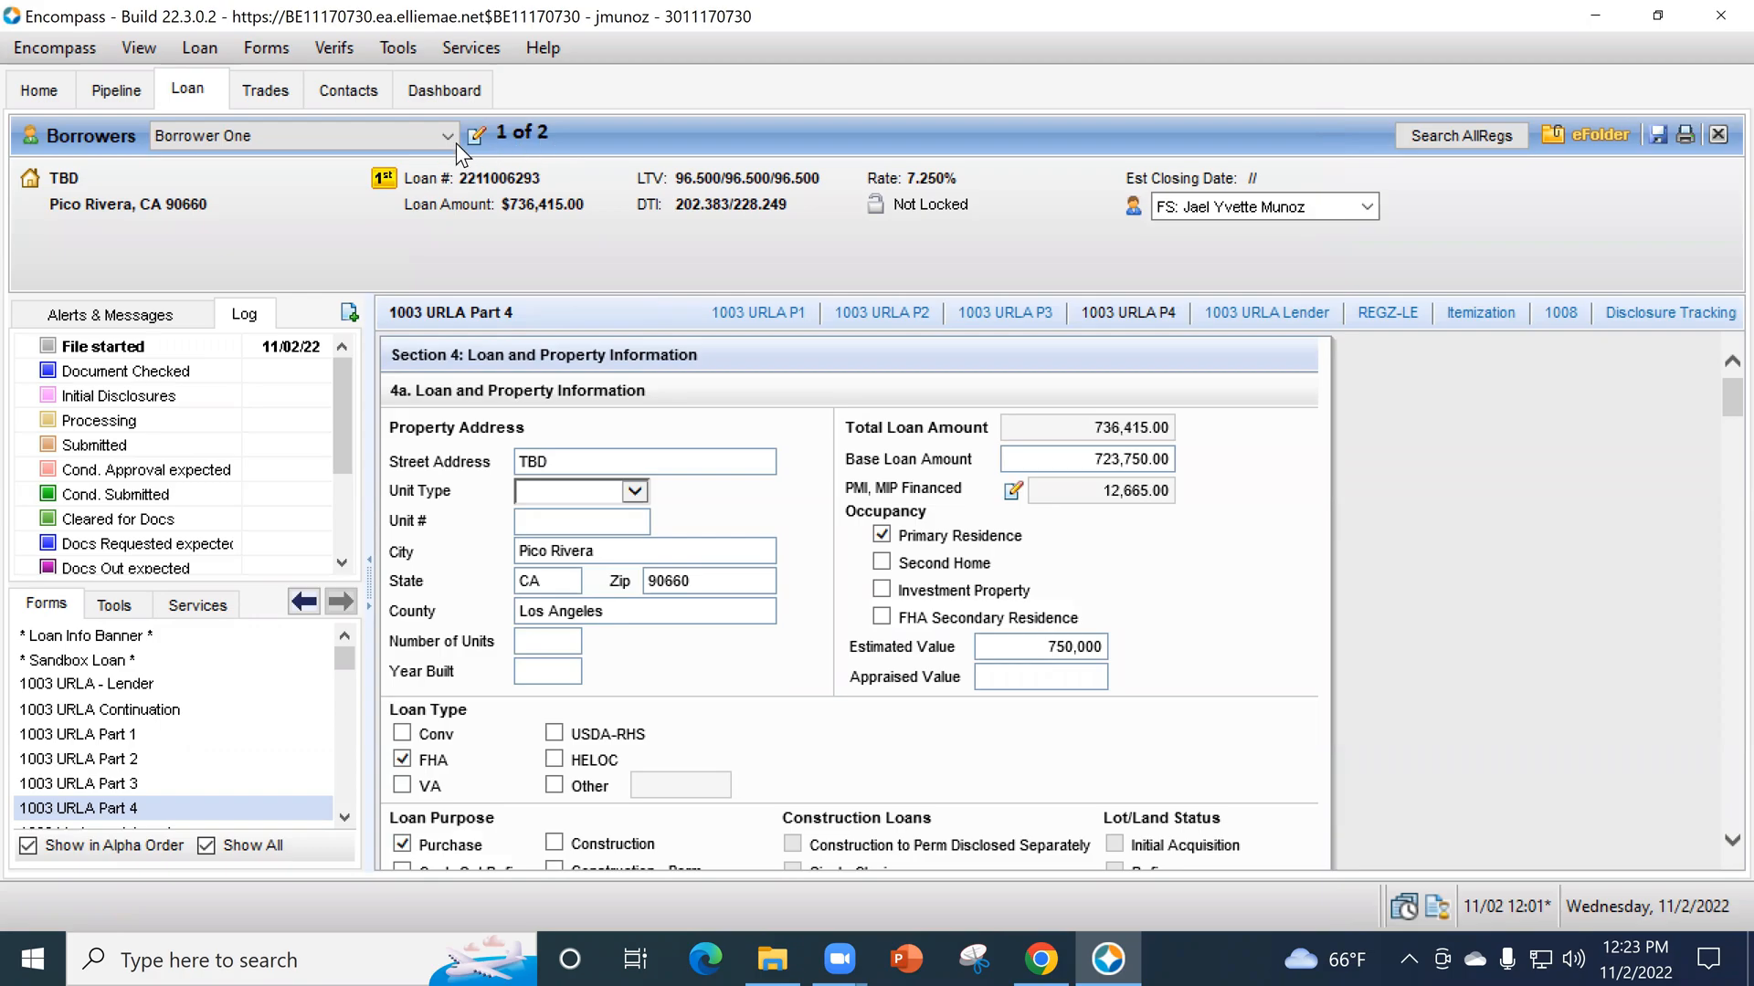
- Open the Borrower Summary - Origination form and switch the loan view to Borrower Two
{"action": "scroll", "coordinate": [285, 791], "scroll_direction": "down", "scroll_amount": 4}
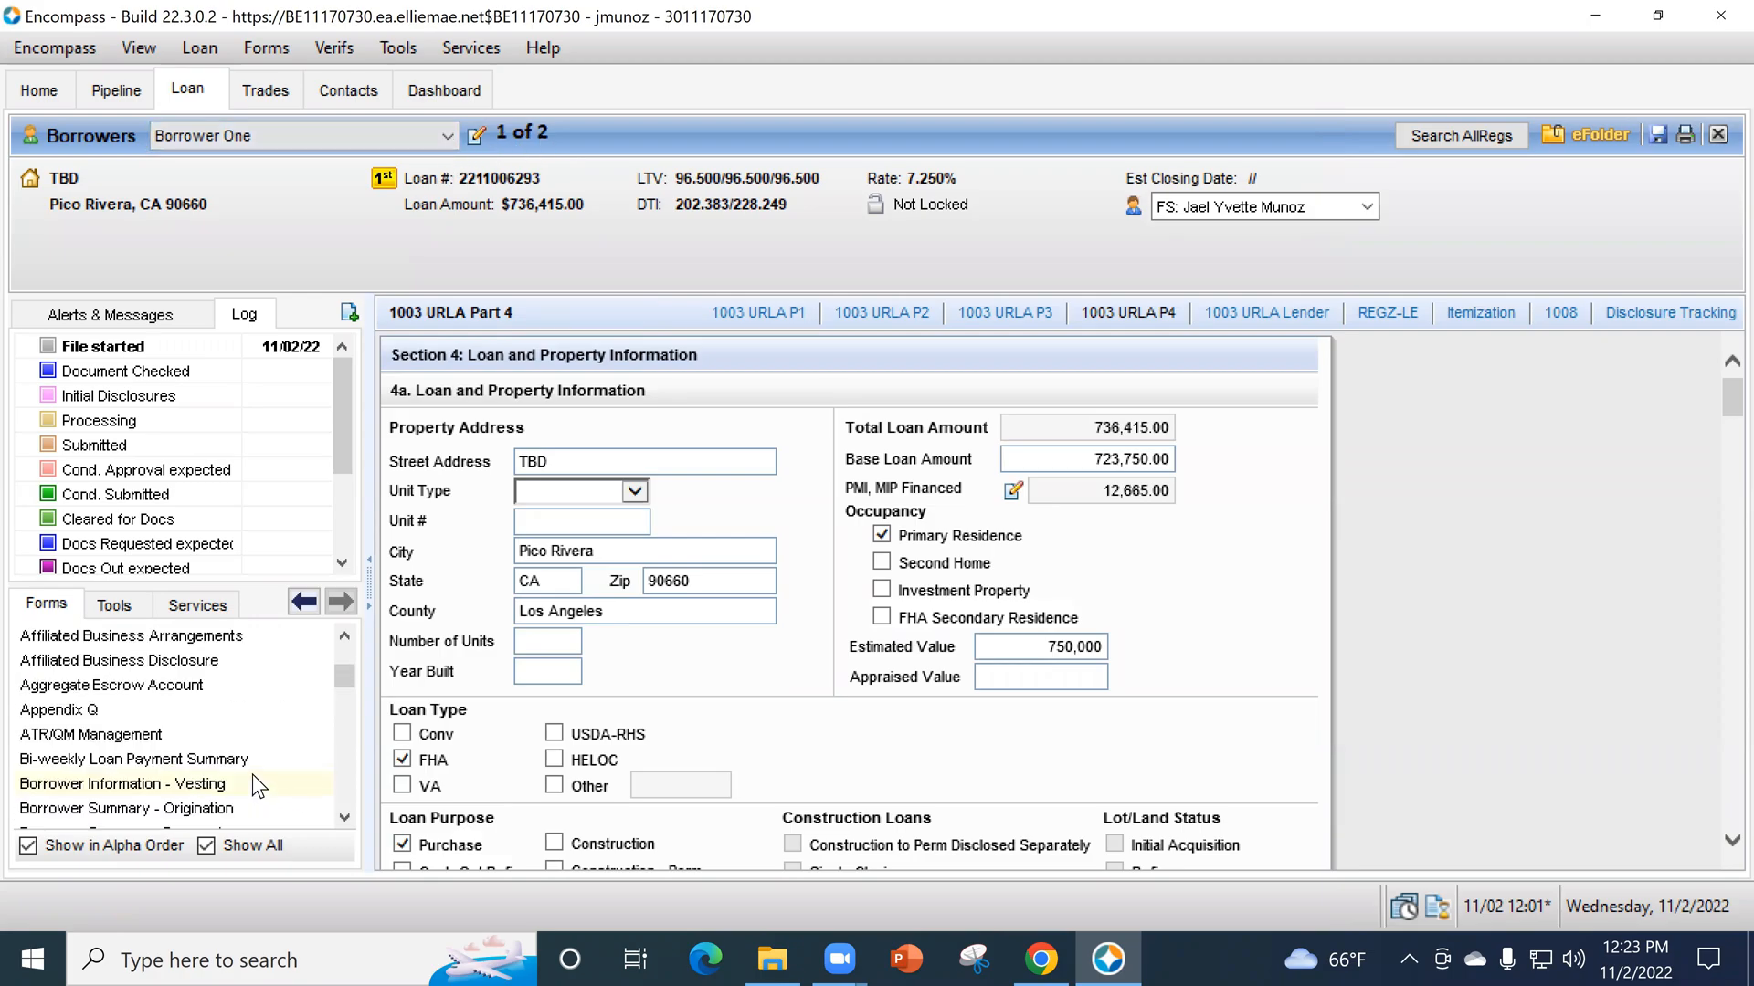
{"action": "left_click", "coordinate": [245, 805]}
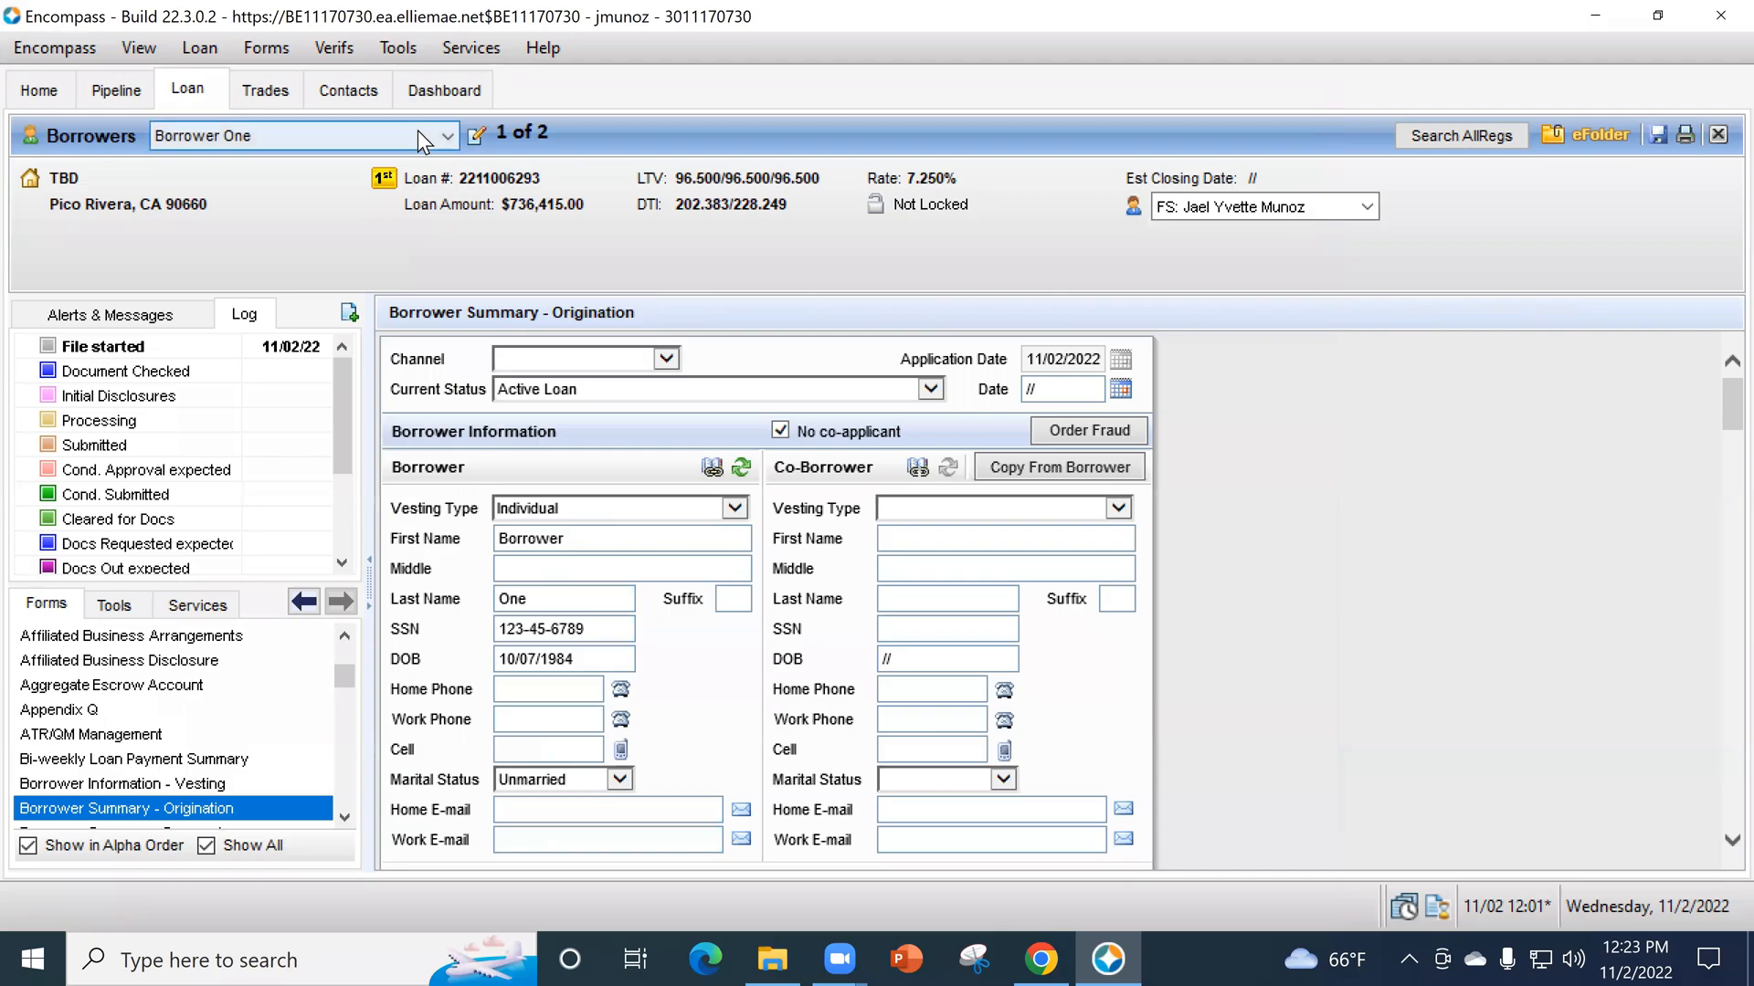
{"action": "left_click", "coordinate": [419, 132]}
{"action": "left_click", "coordinate": [320, 181]}
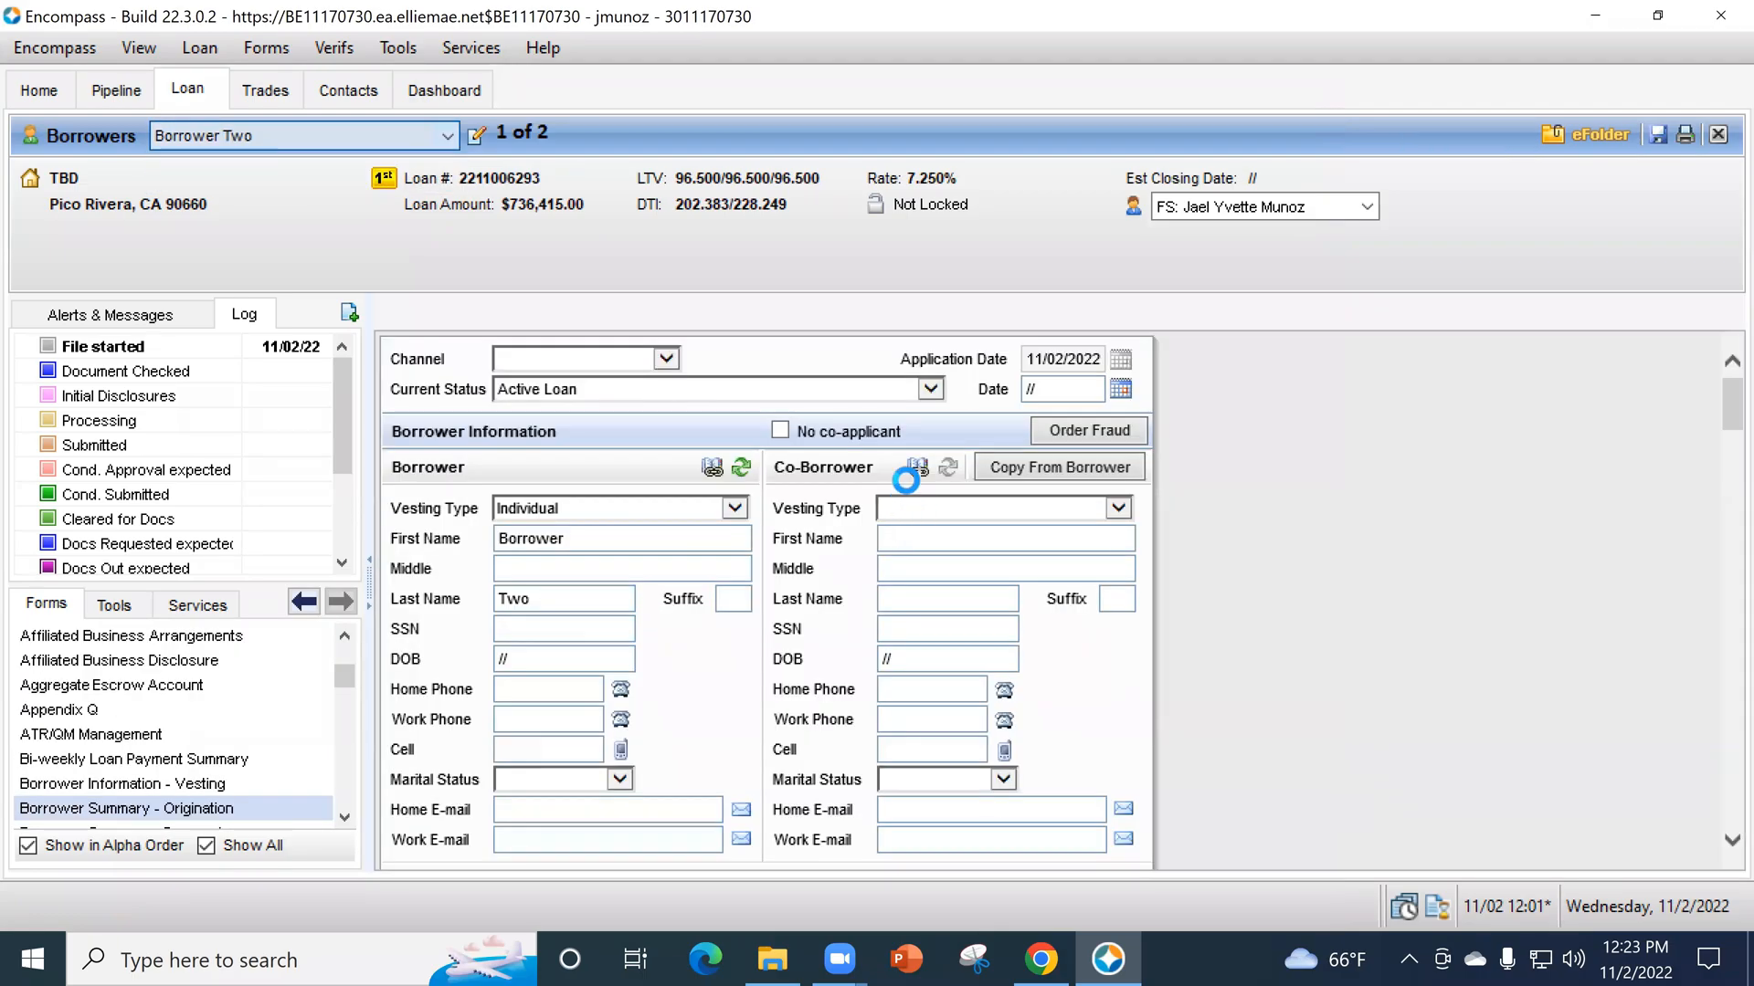
- Look over Borrower Two's personal information, address and housing fields, keeping Borrower Two as the selected borrower
{"action": "scroll", "coordinate": [813, 557], "scroll_direction": "down", "scroll_amount": 4}
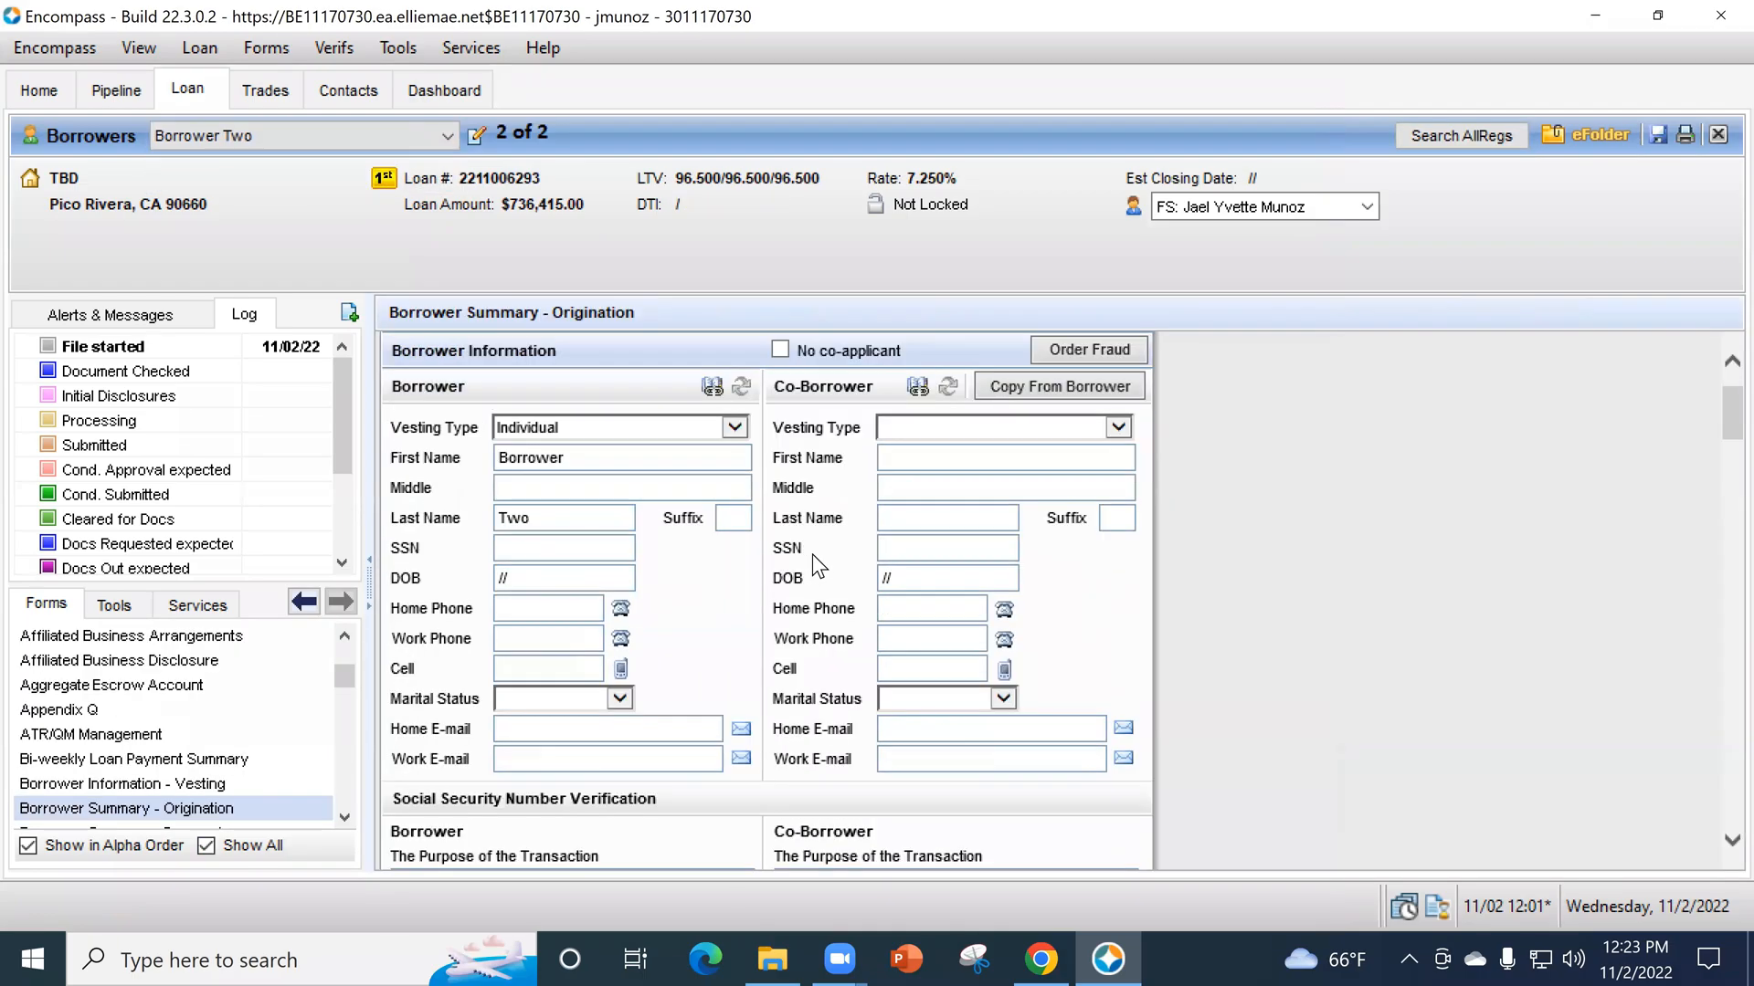
{"action": "scroll", "coordinate": [747, 589], "scroll_direction": "down", "scroll_amount": 10}
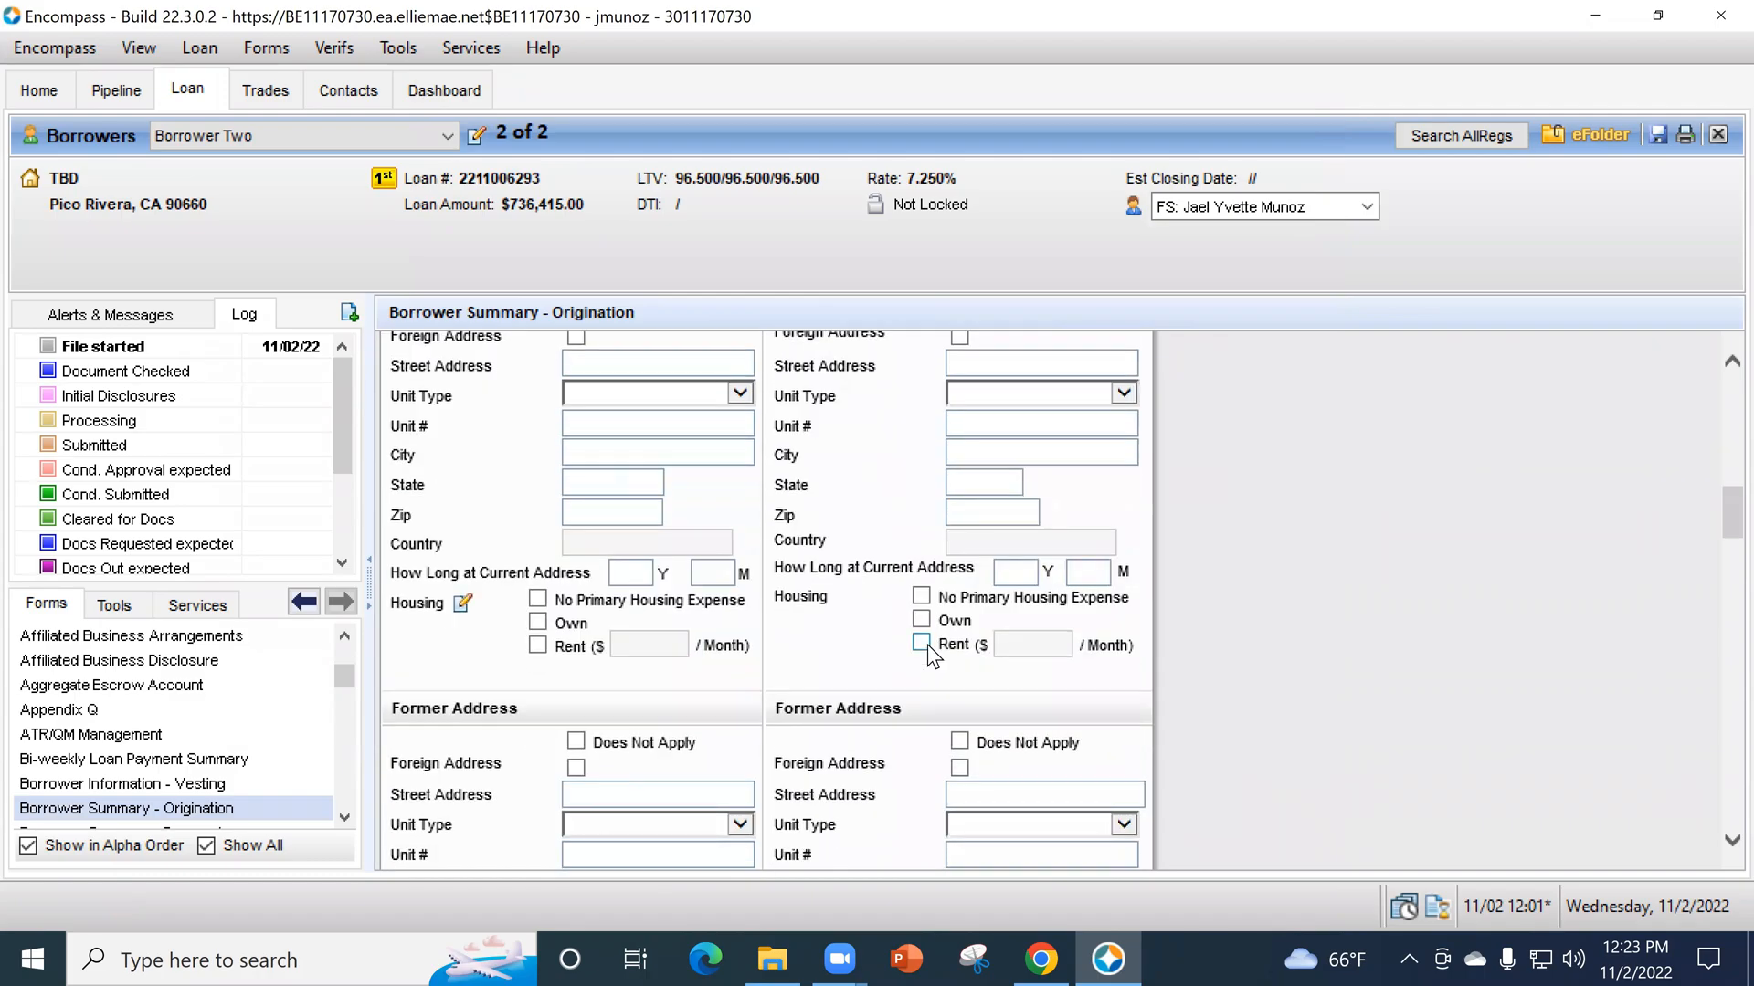
{"action": "scroll", "coordinate": [551, 714], "scroll_direction": "up", "scroll_amount": 14}
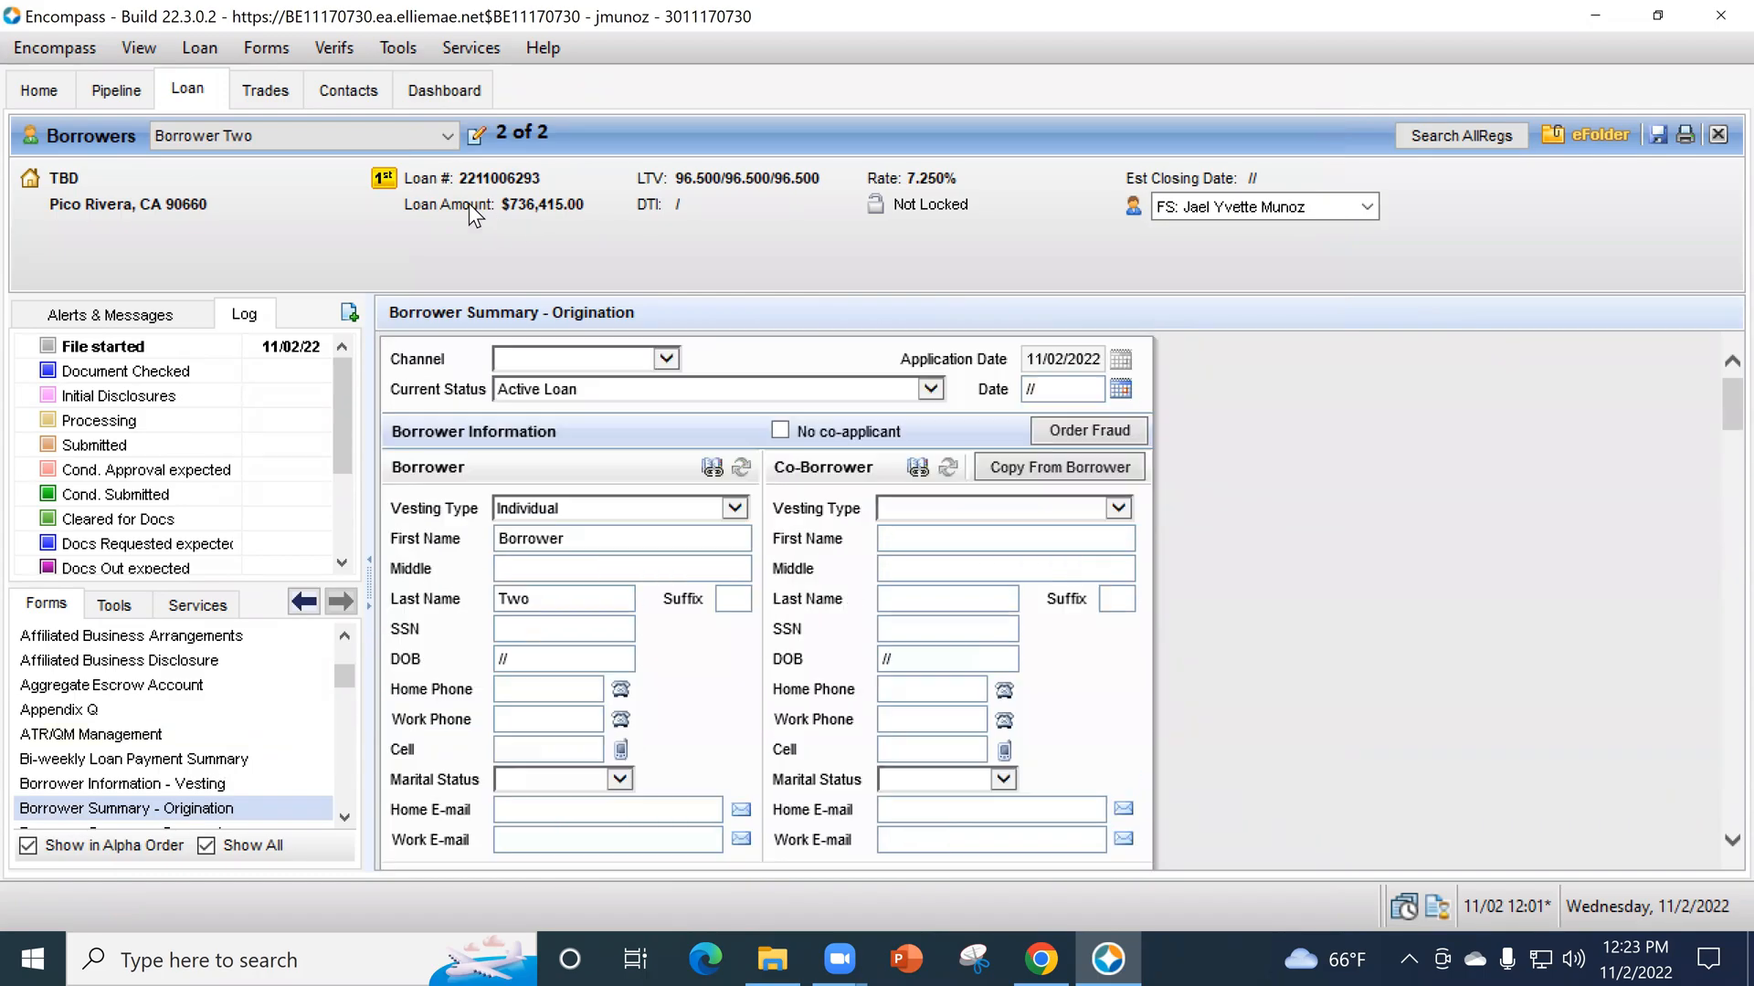
{"action": "left_click", "coordinate": [456, 128]}
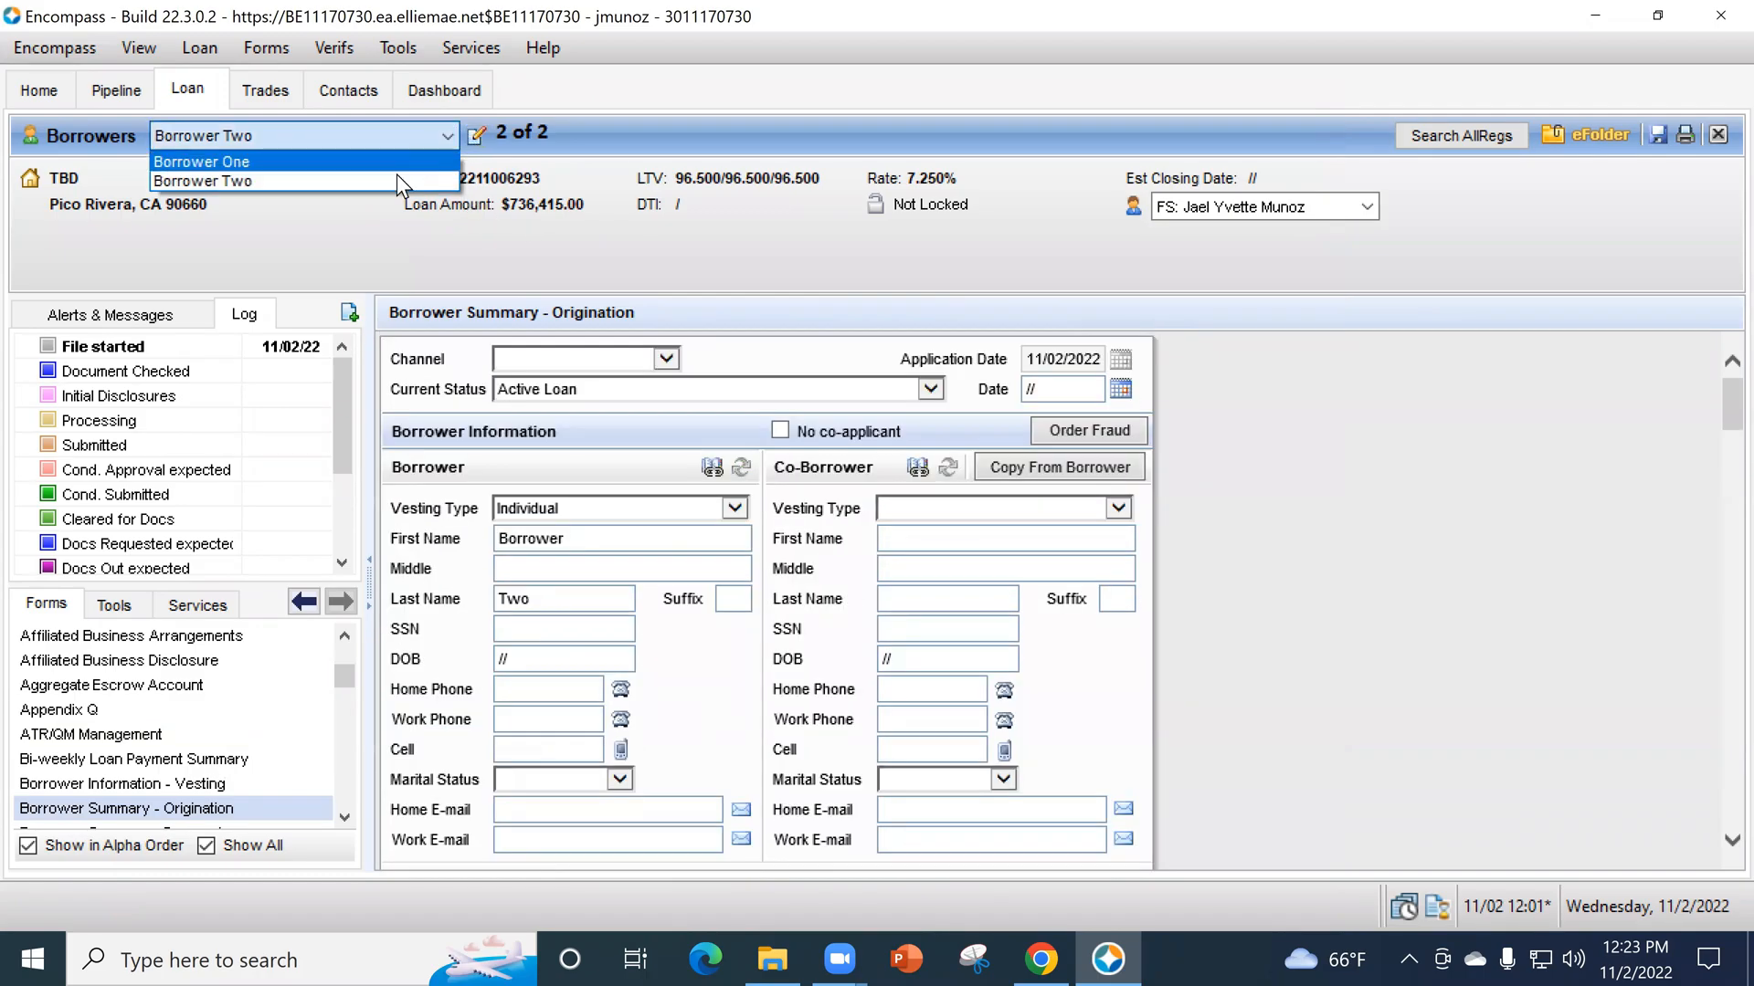
{"action": "left_click", "coordinate": [388, 184]}
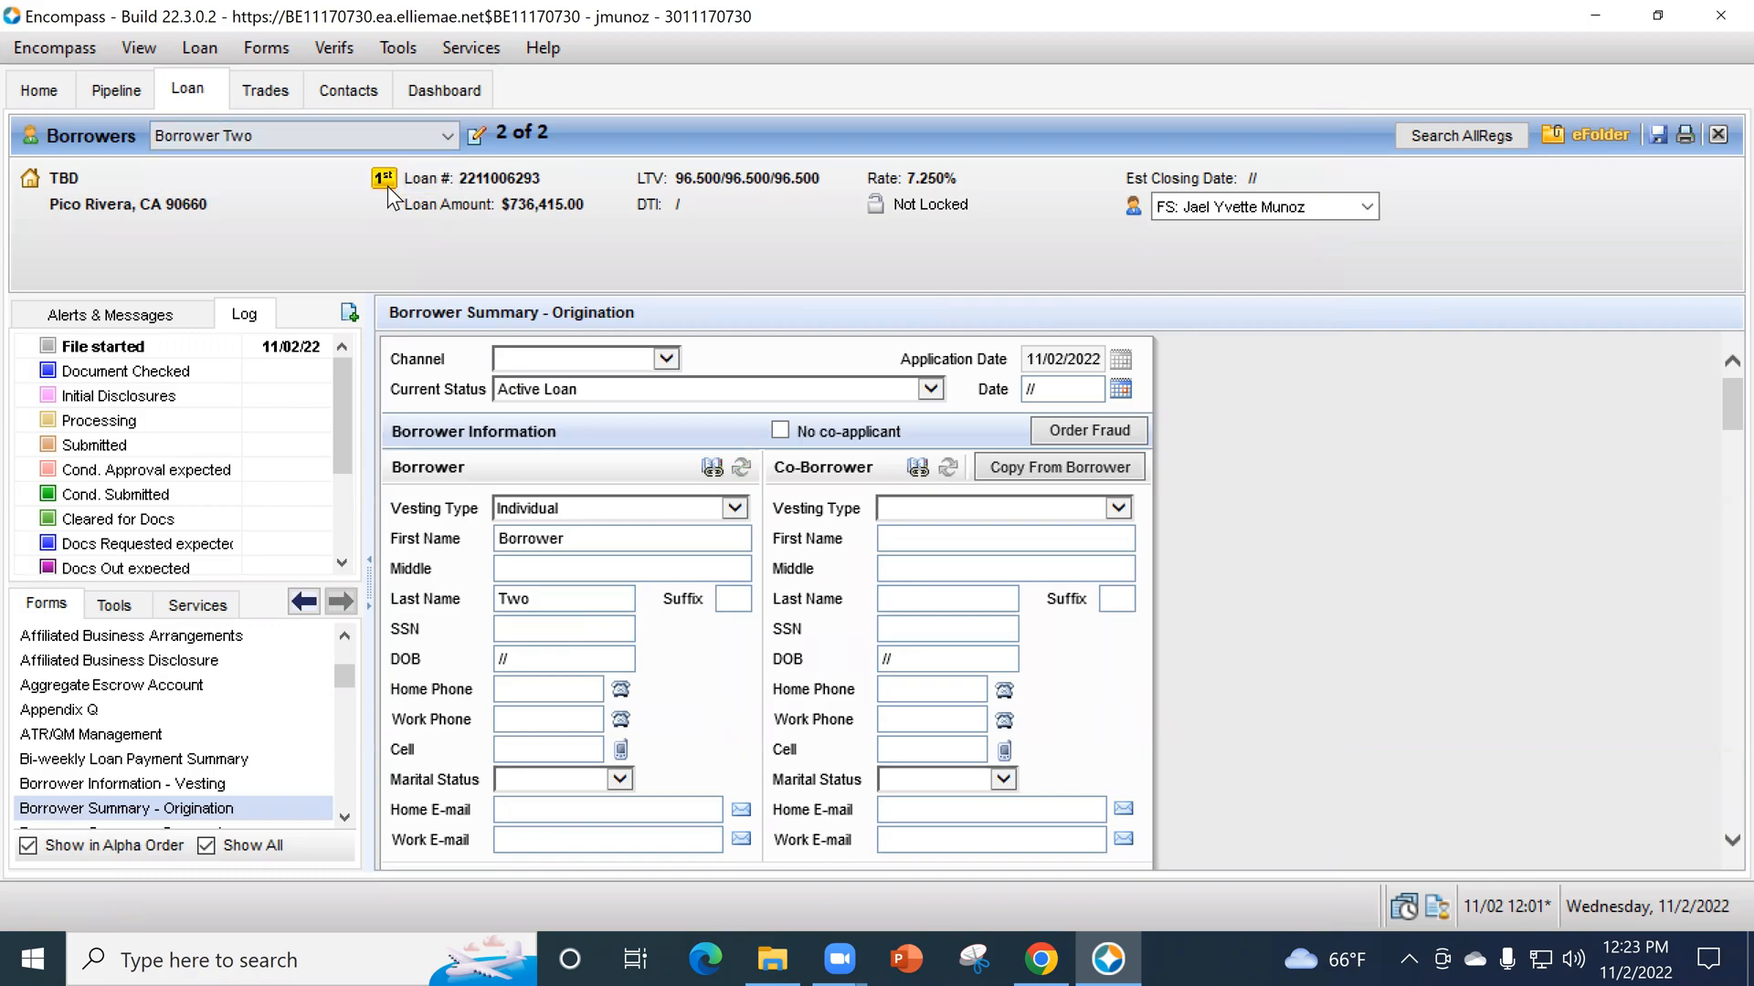
- Close the open loan with its changes saved, leaving the borrower's e-mail address blank in the Email Check
{"action": "left_click", "coordinate": [772, 959]}
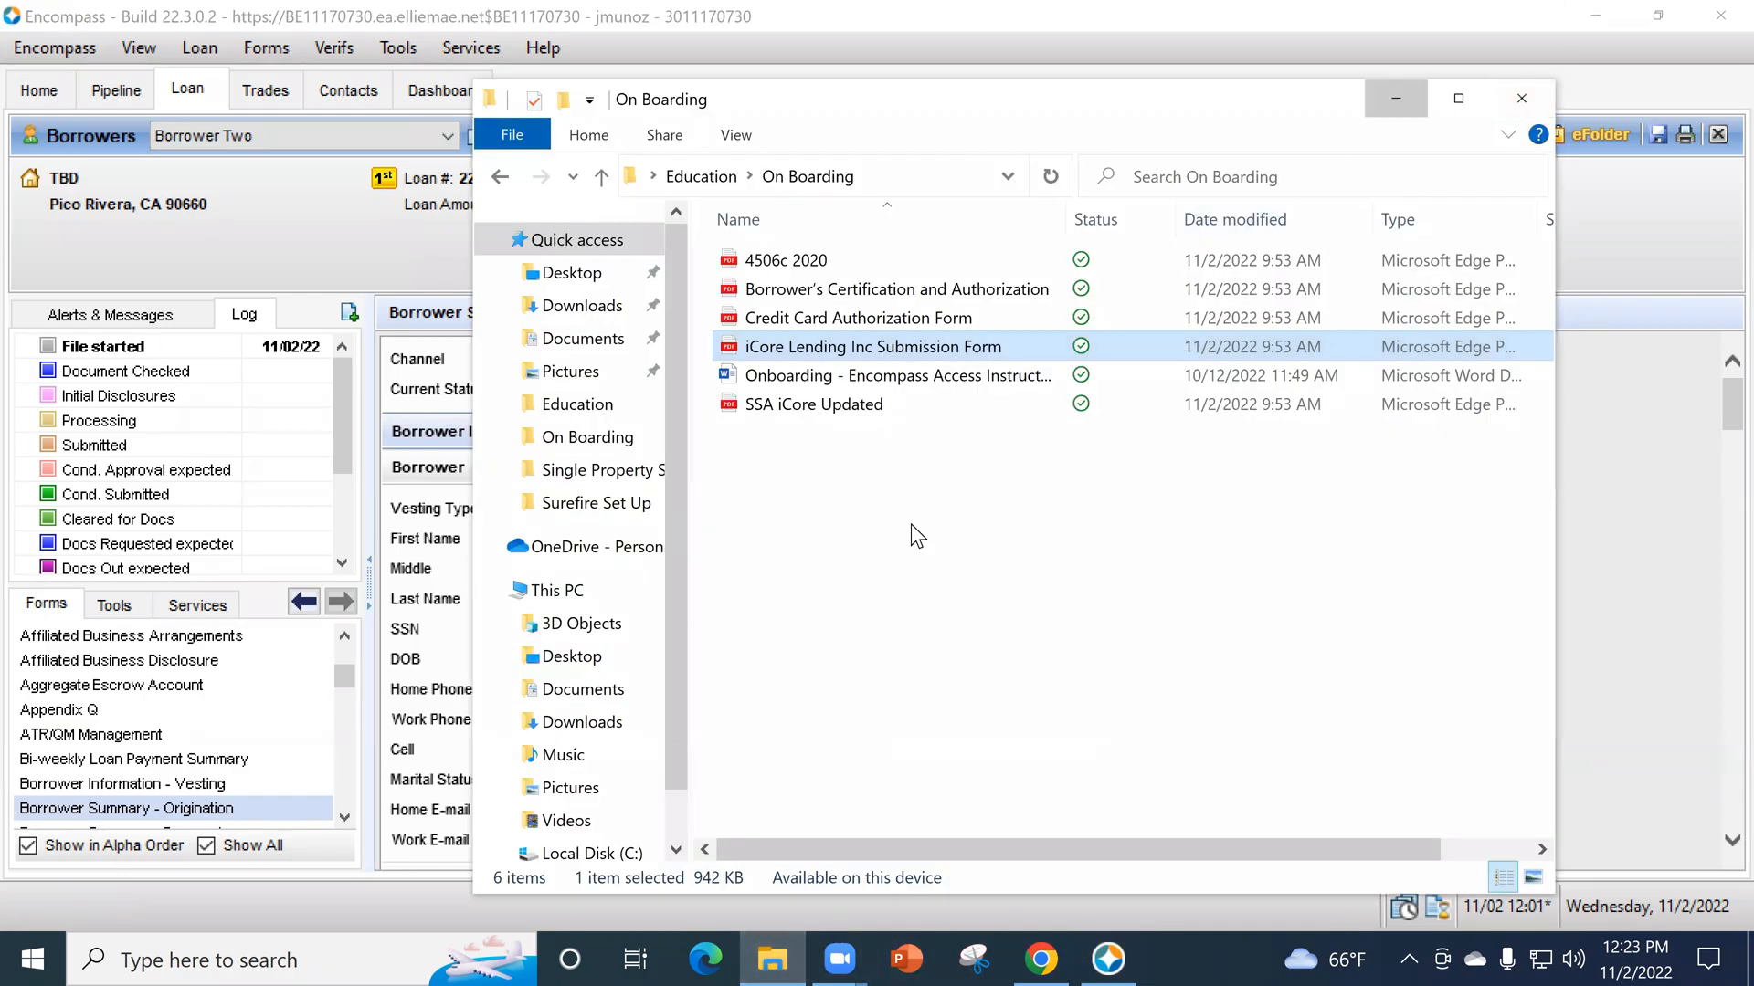
{"action": "left_click", "coordinate": [1593, 165]}
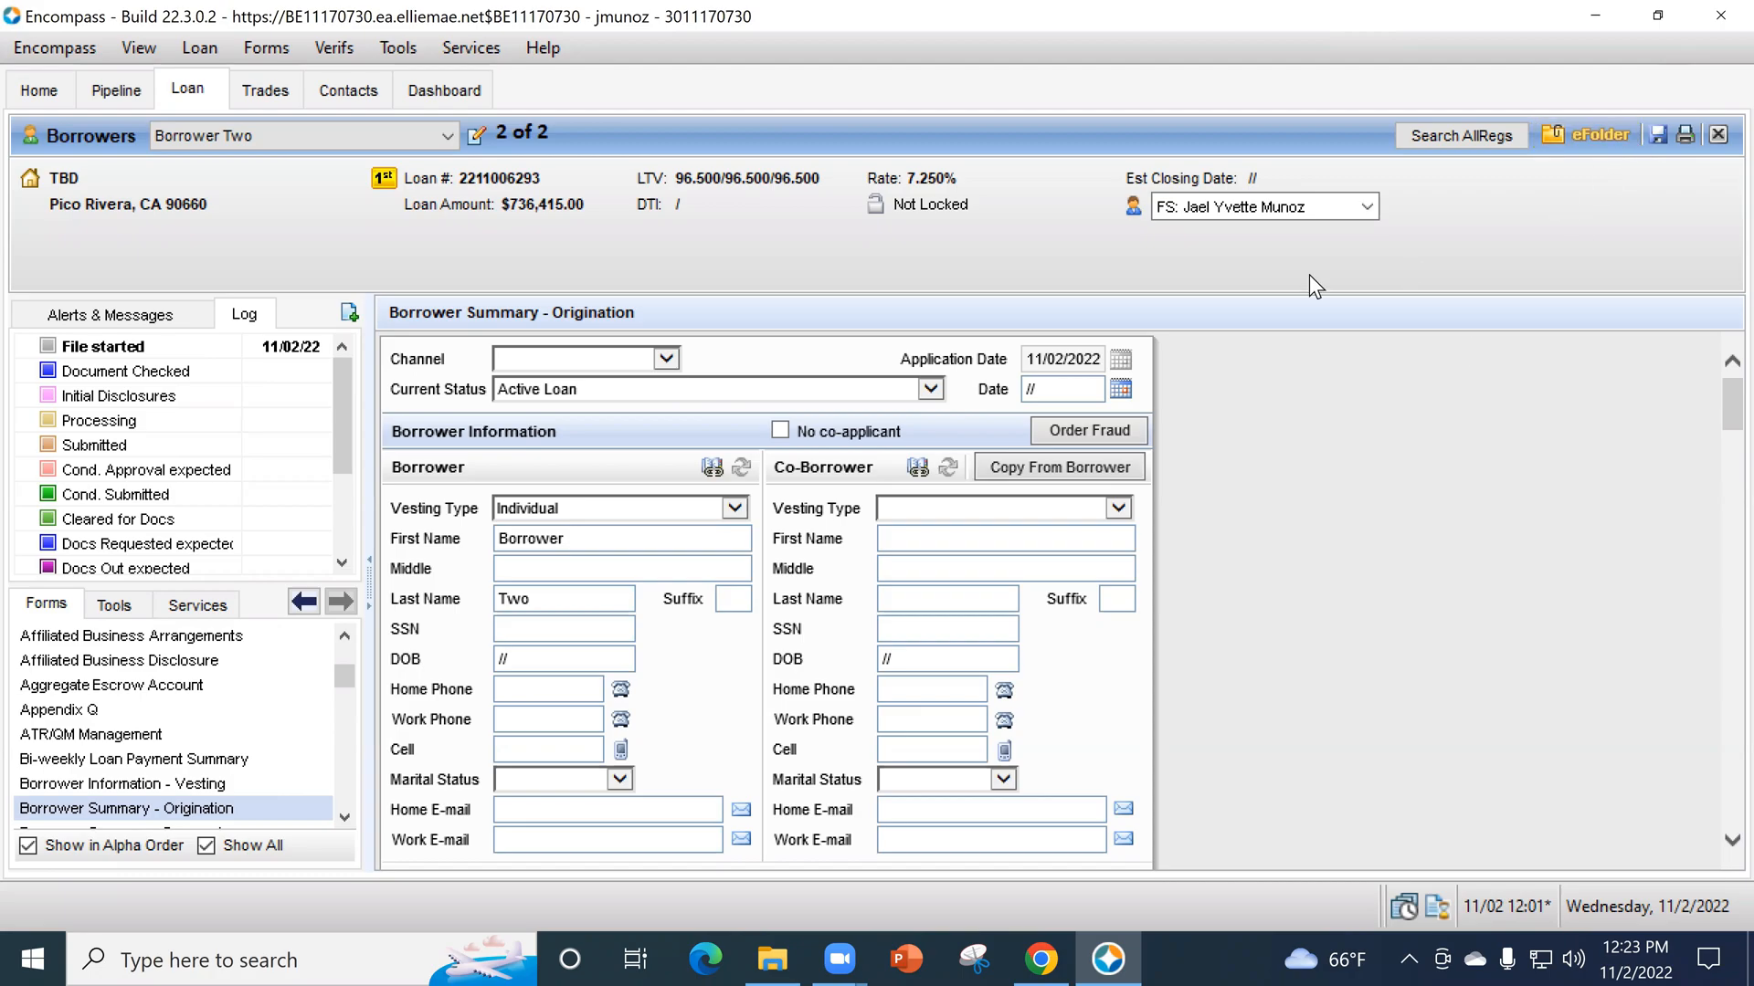
{"action": "left_click", "coordinate": [1716, 137]}
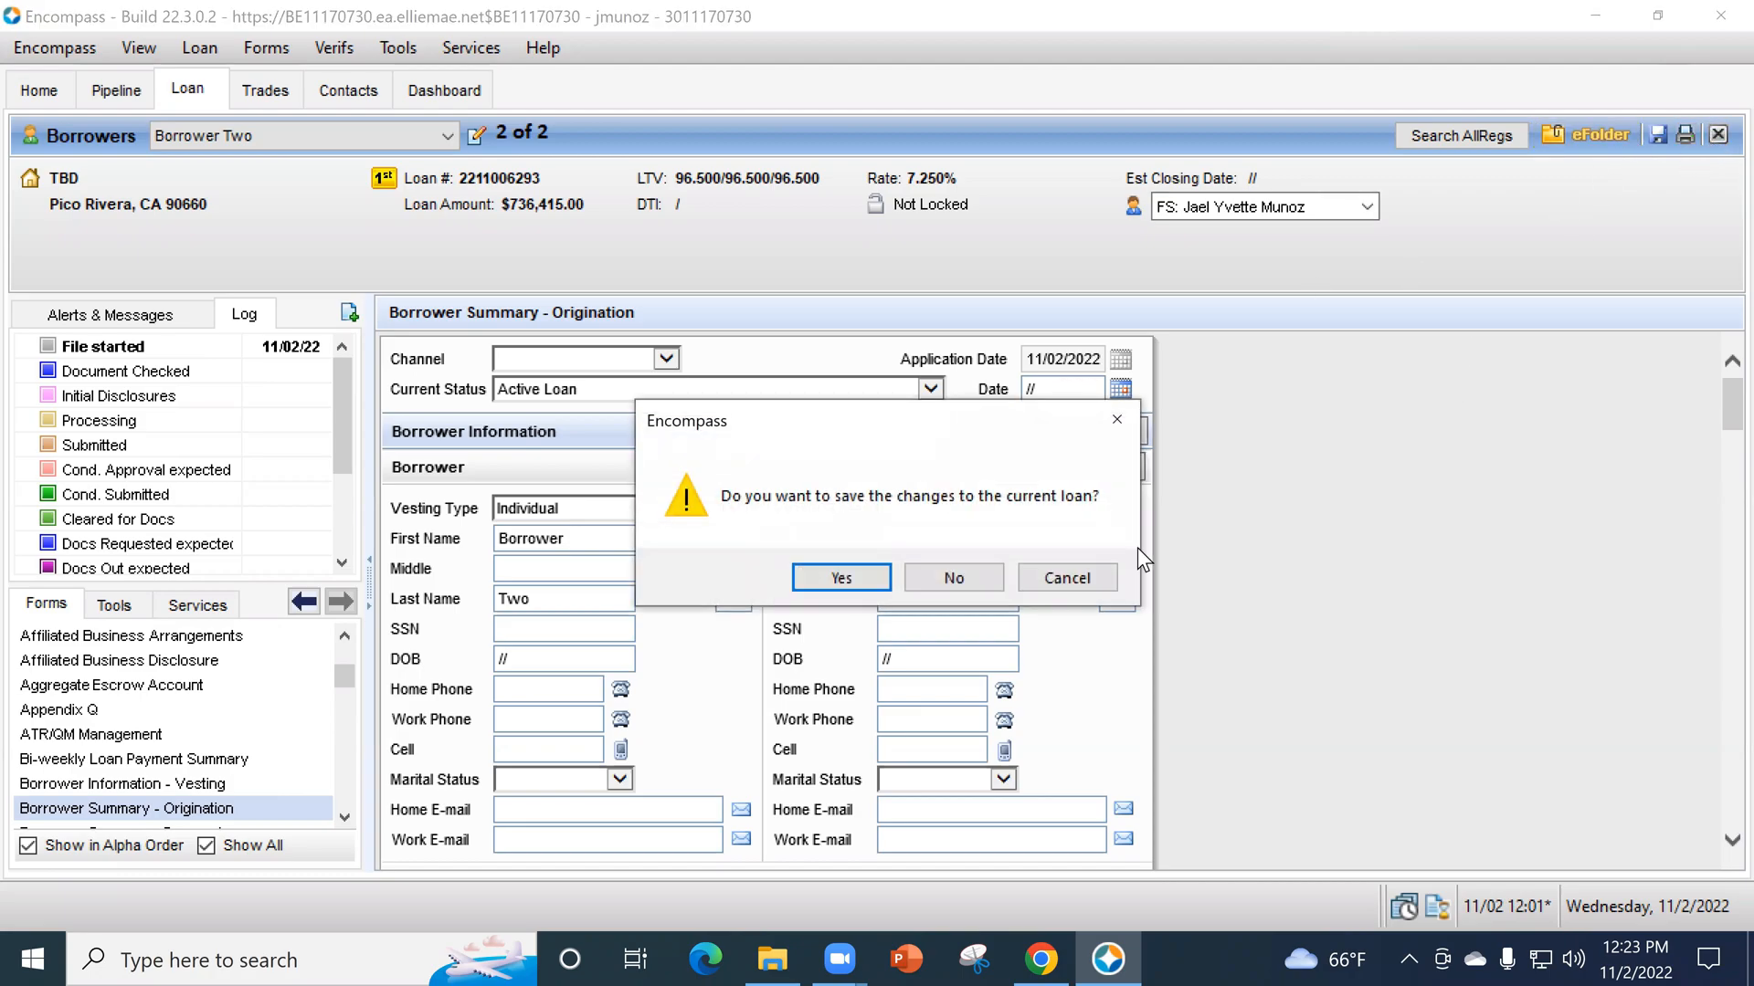
{"action": "left_click", "coordinate": [840, 578]}
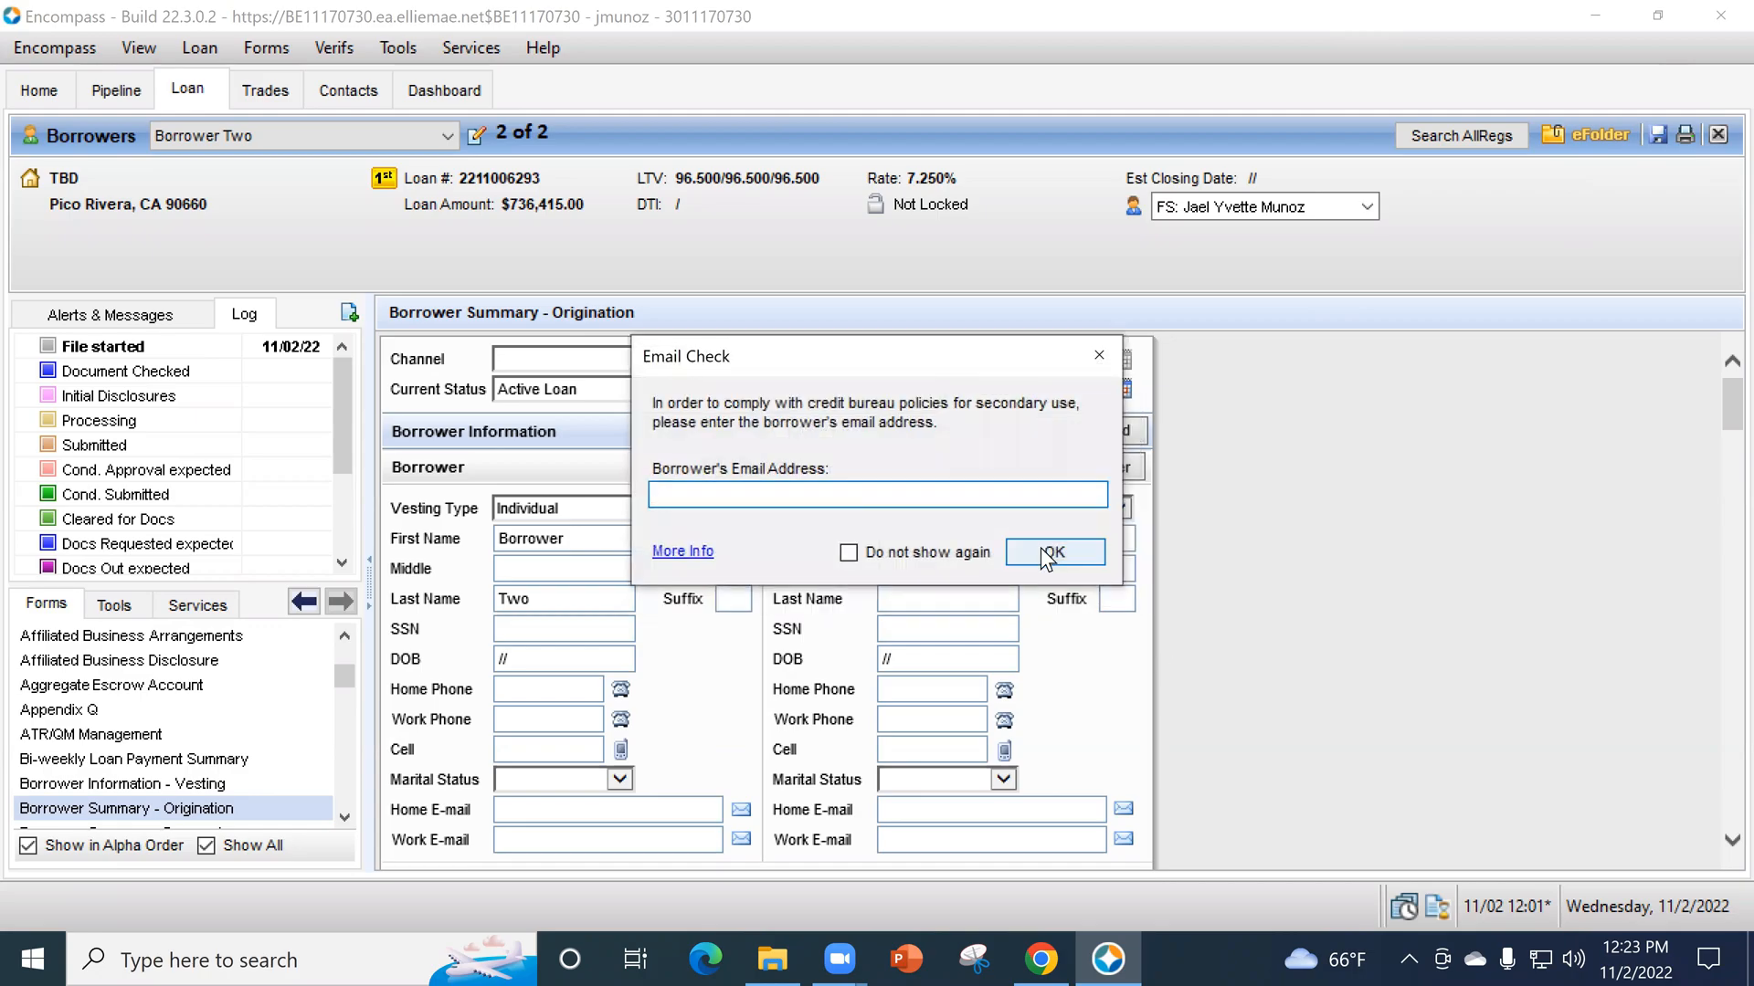
{"action": "left_click", "coordinate": [1053, 549]}
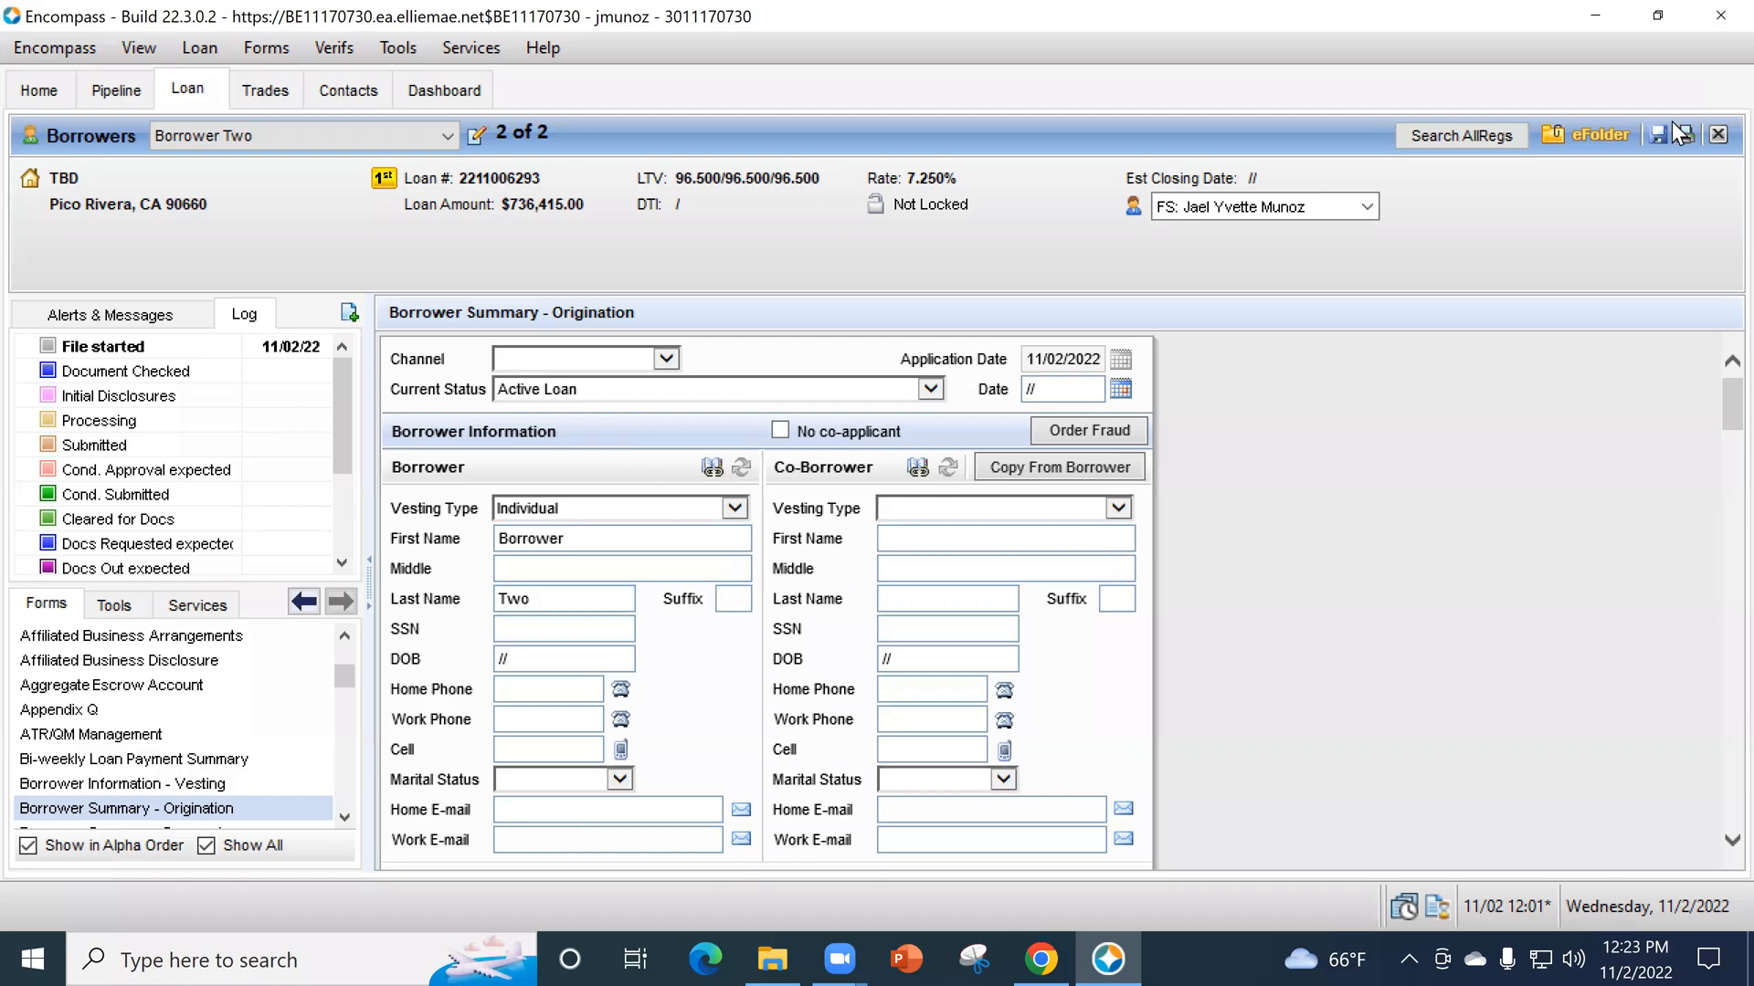
- Close Encompass and switch to Chrome, where the SimpleNexus and Surefire login pages are open
{"action": "left_click", "coordinate": [1041, 958]}
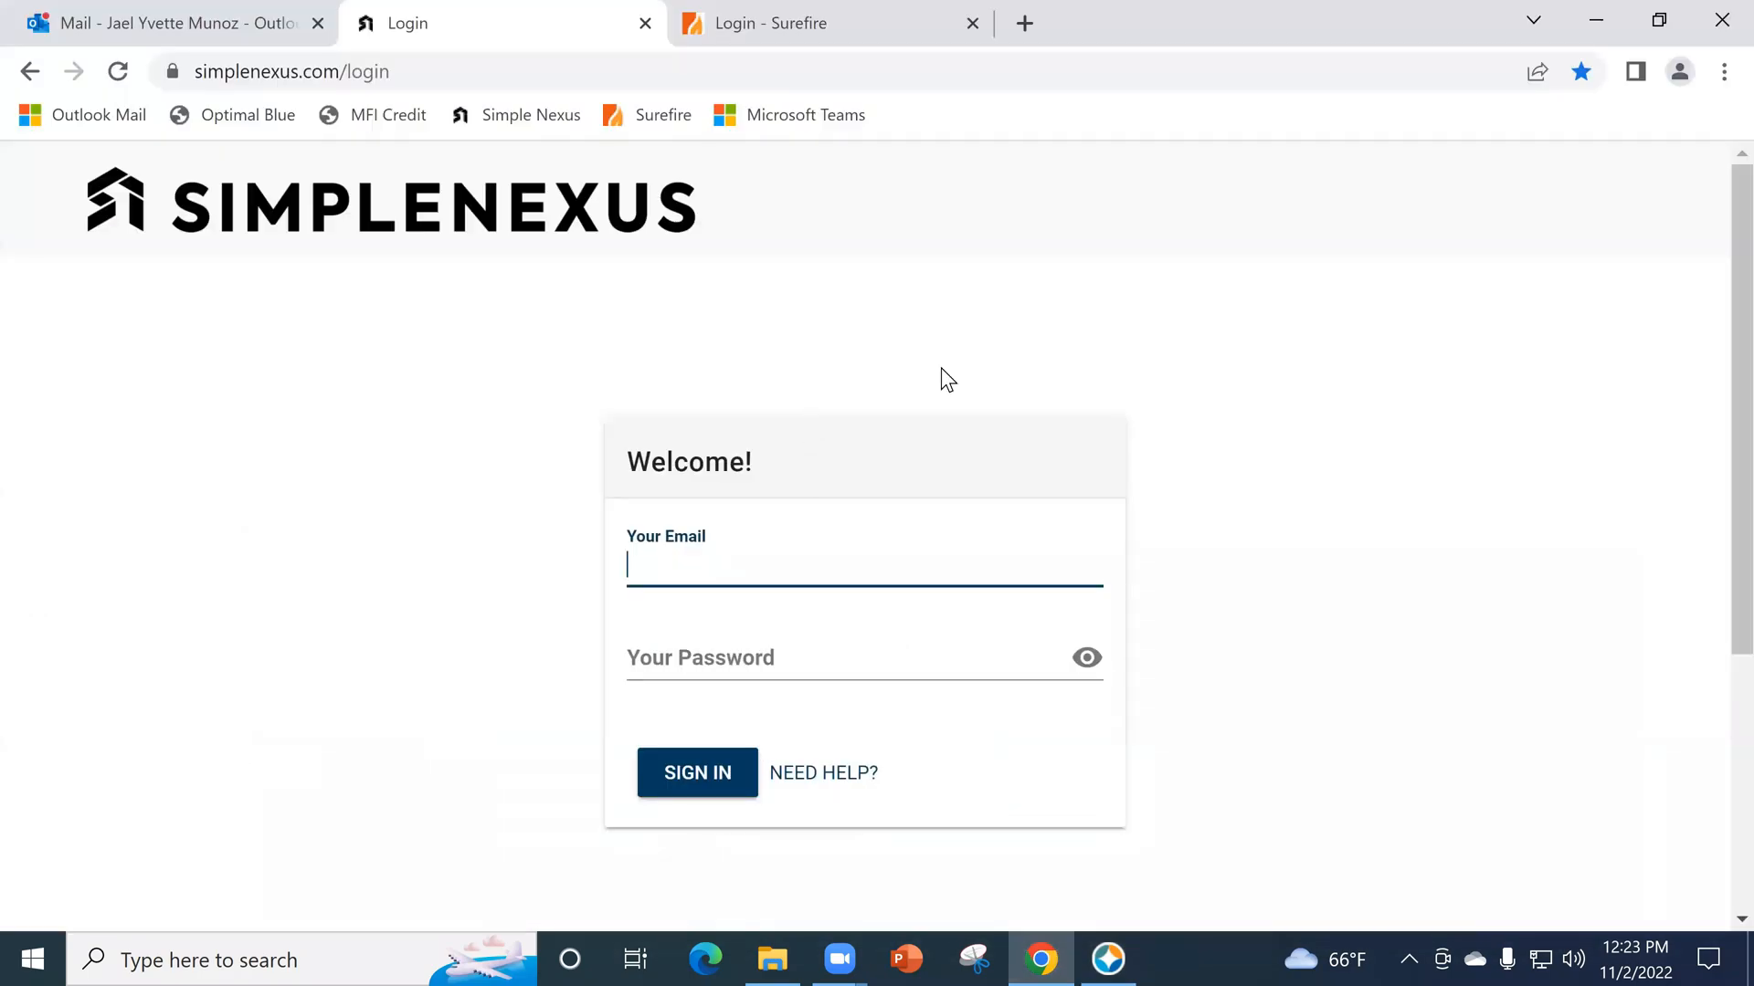
{"action": "left_click", "coordinate": [749, 11]}
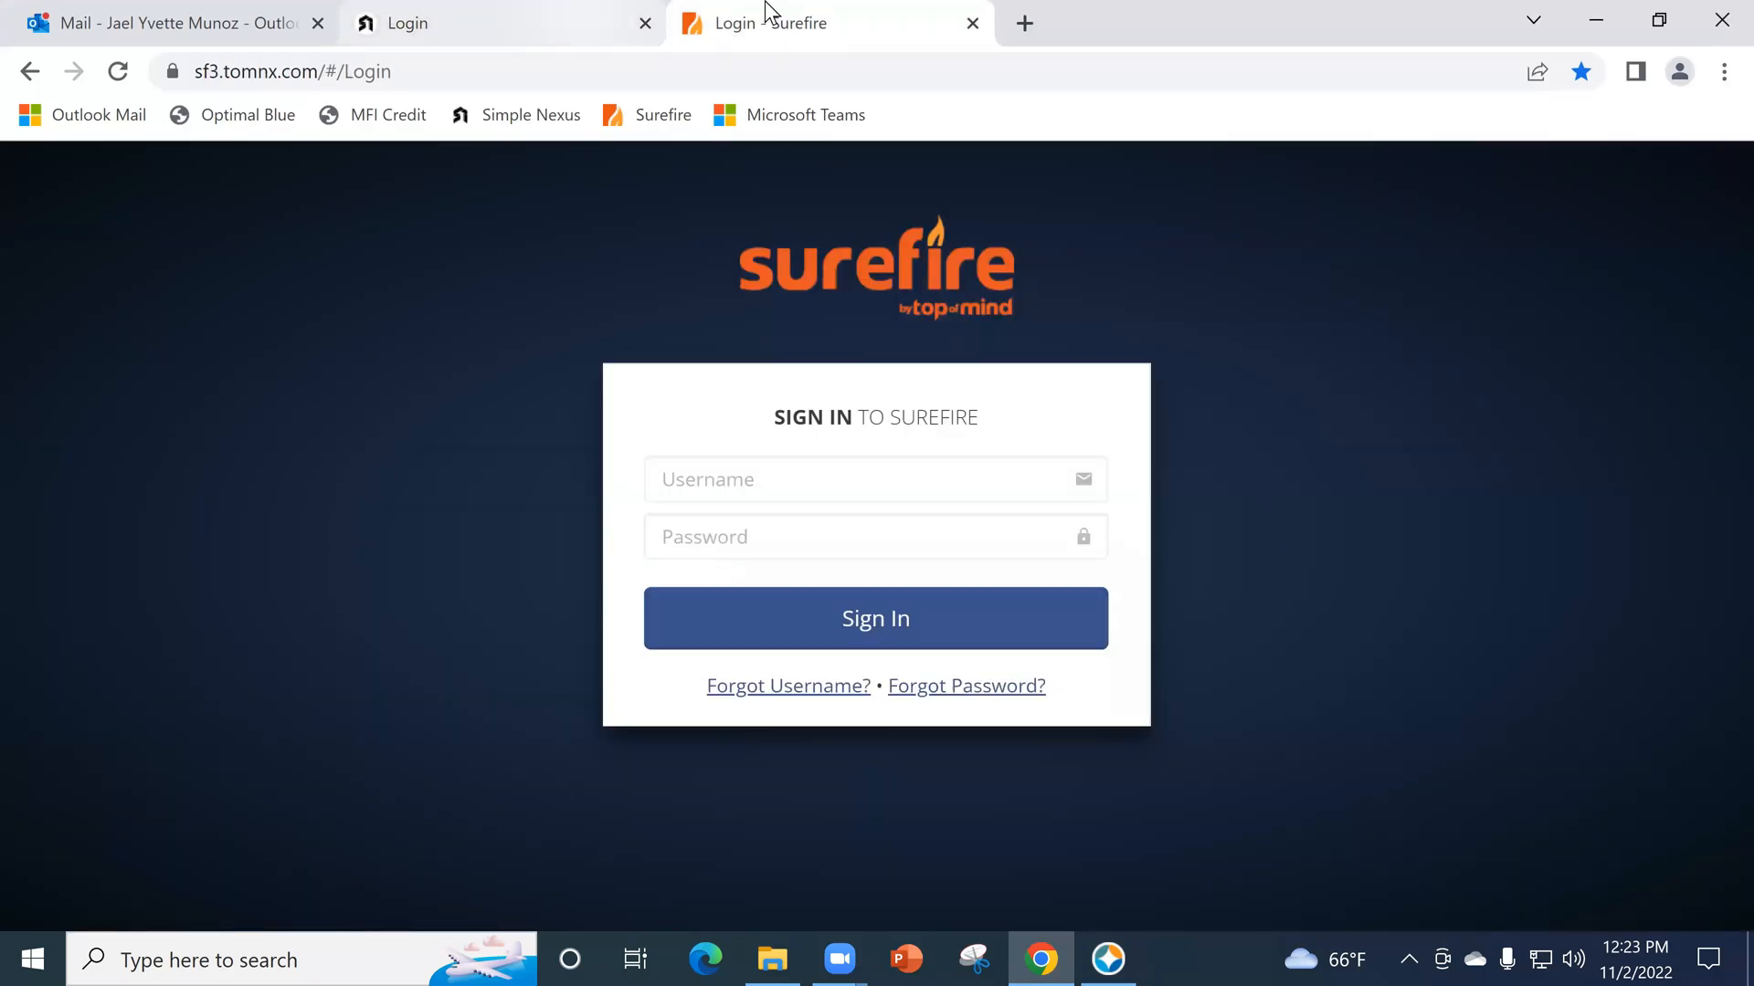
{"action": "left_click", "coordinate": [585, 13]}
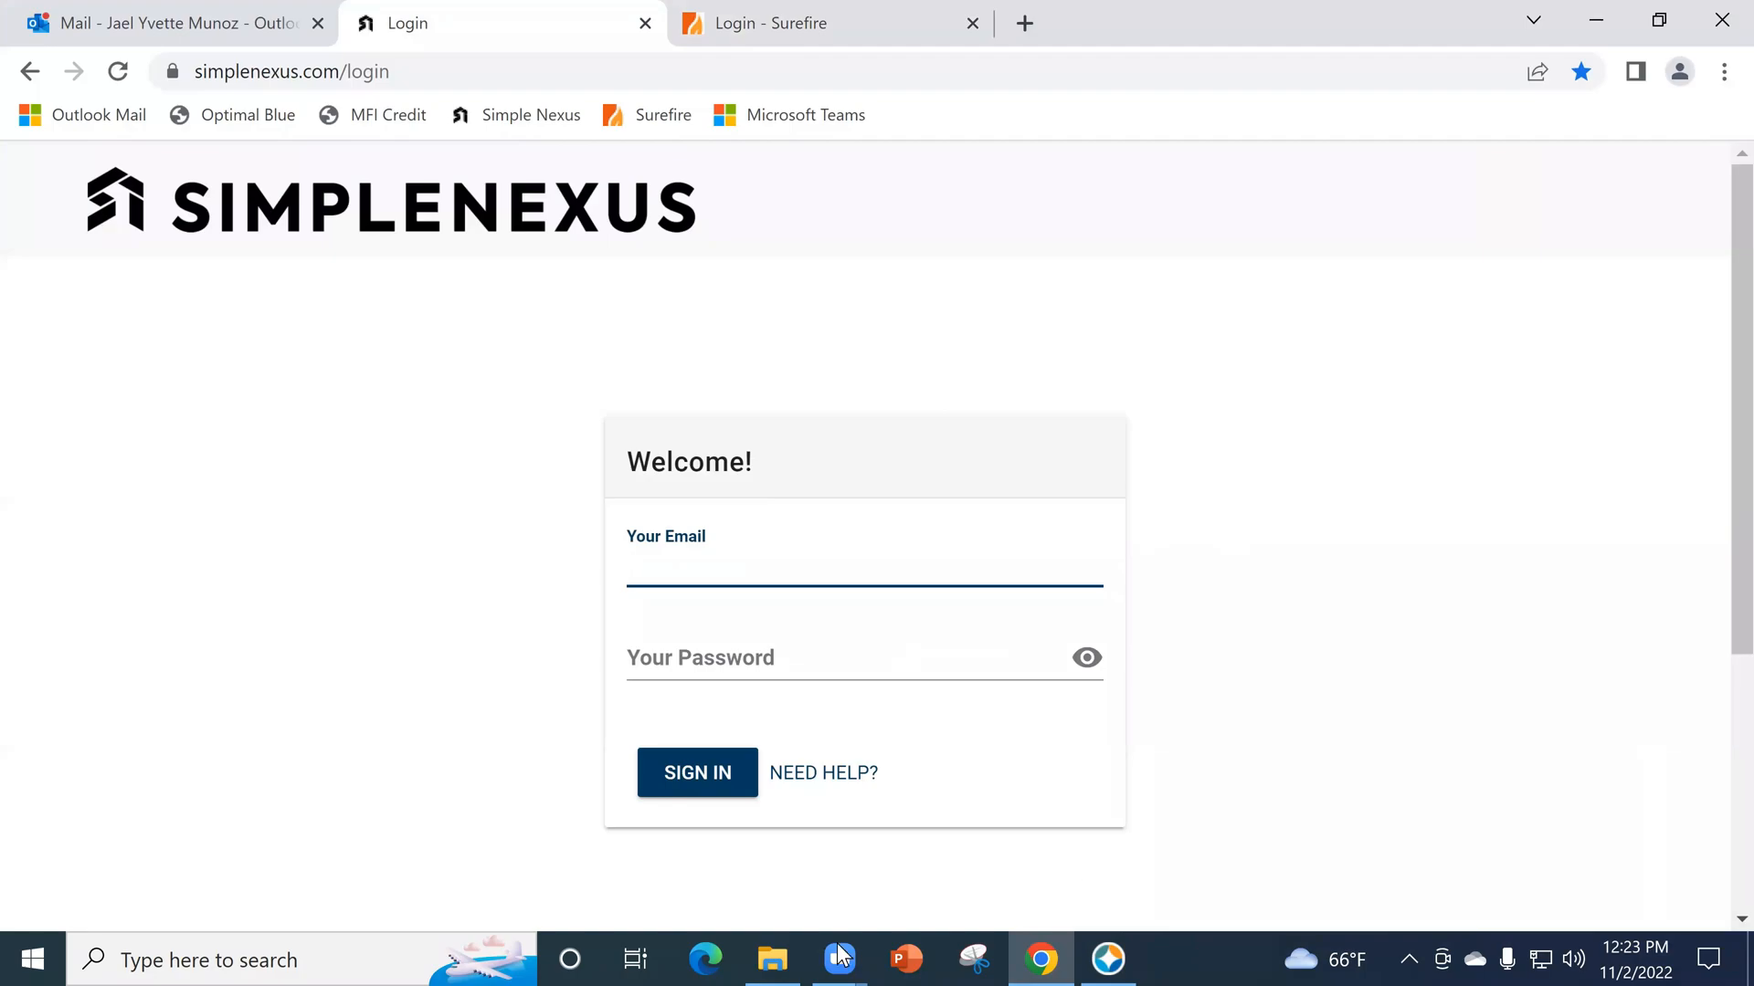
{"action": "left_click", "coordinate": [842, 7]}
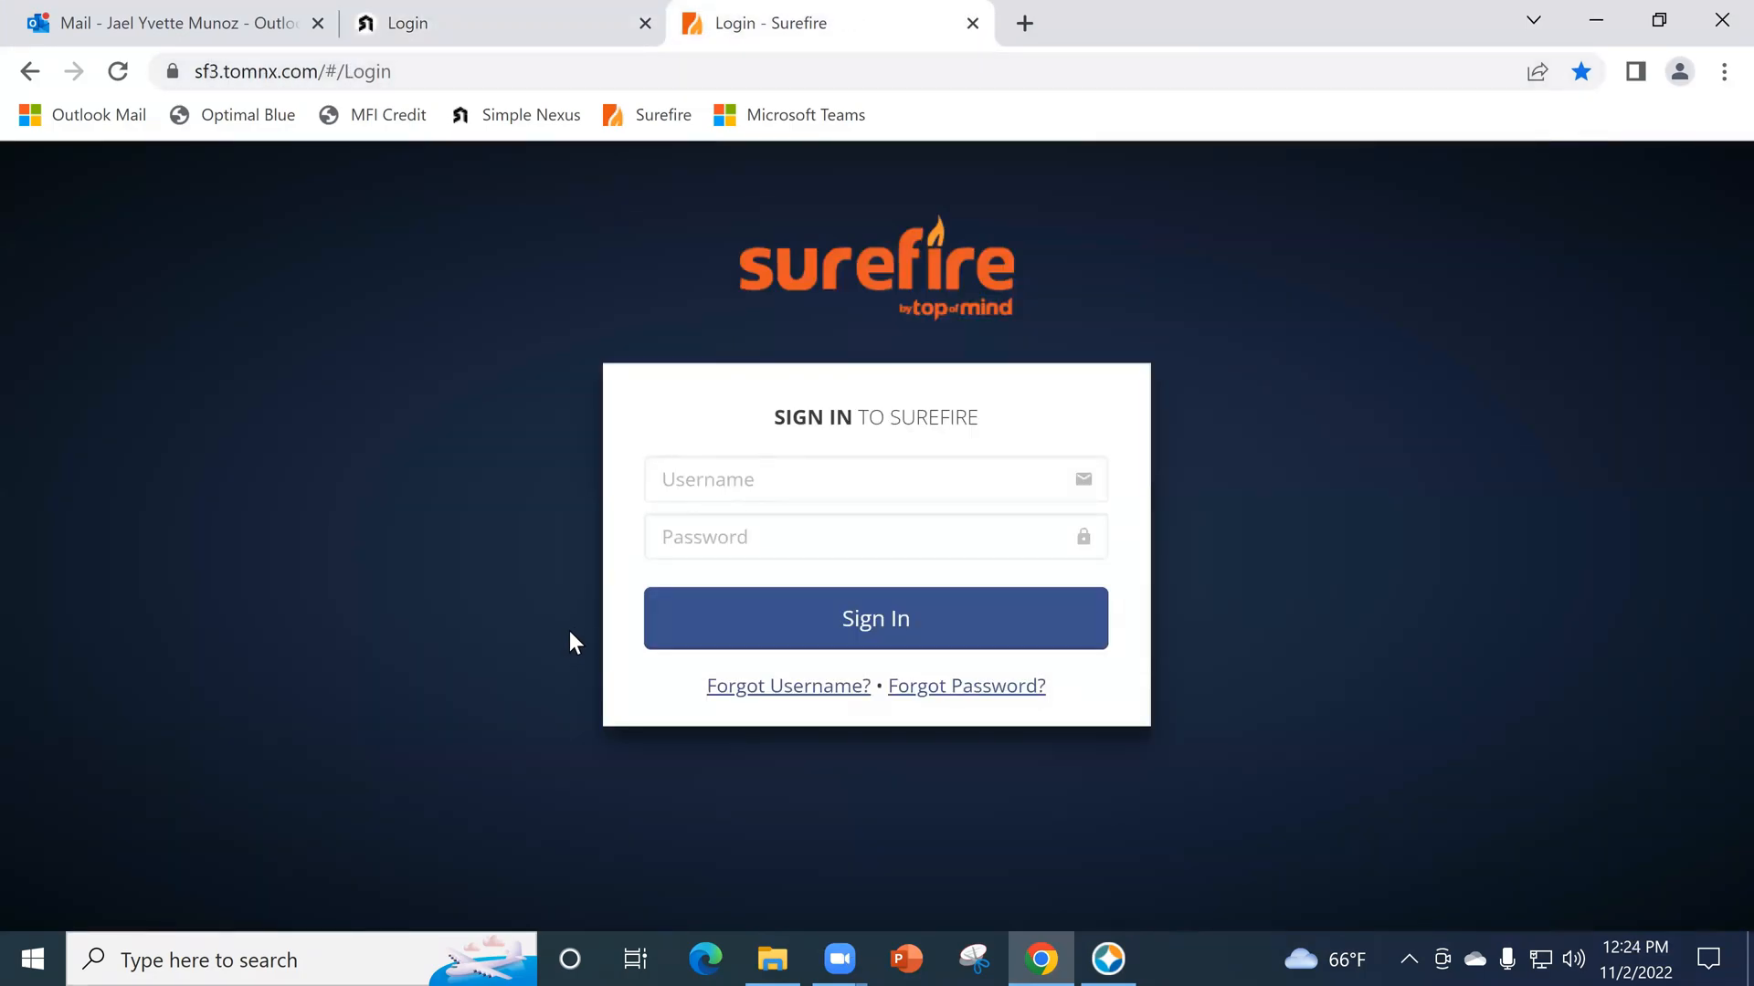
{"action": "left_click", "coordinate": [1107, 959]}
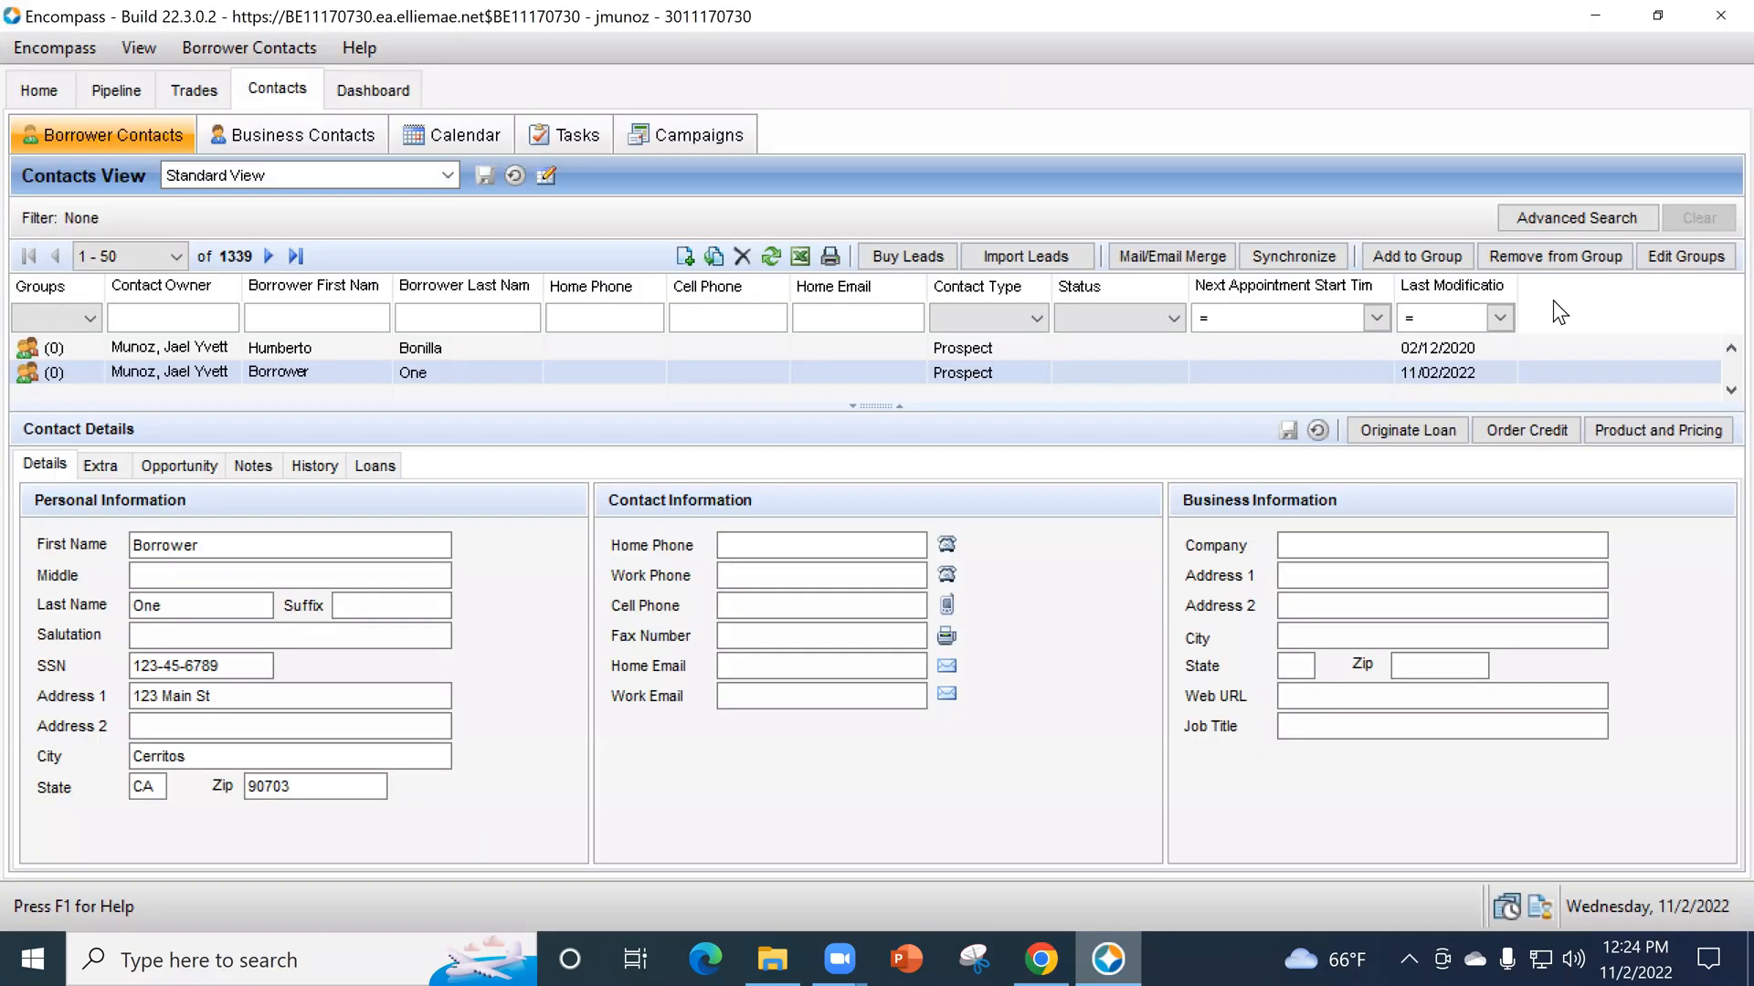
{"action": "left_click", "coordinate": [1701, 13]}
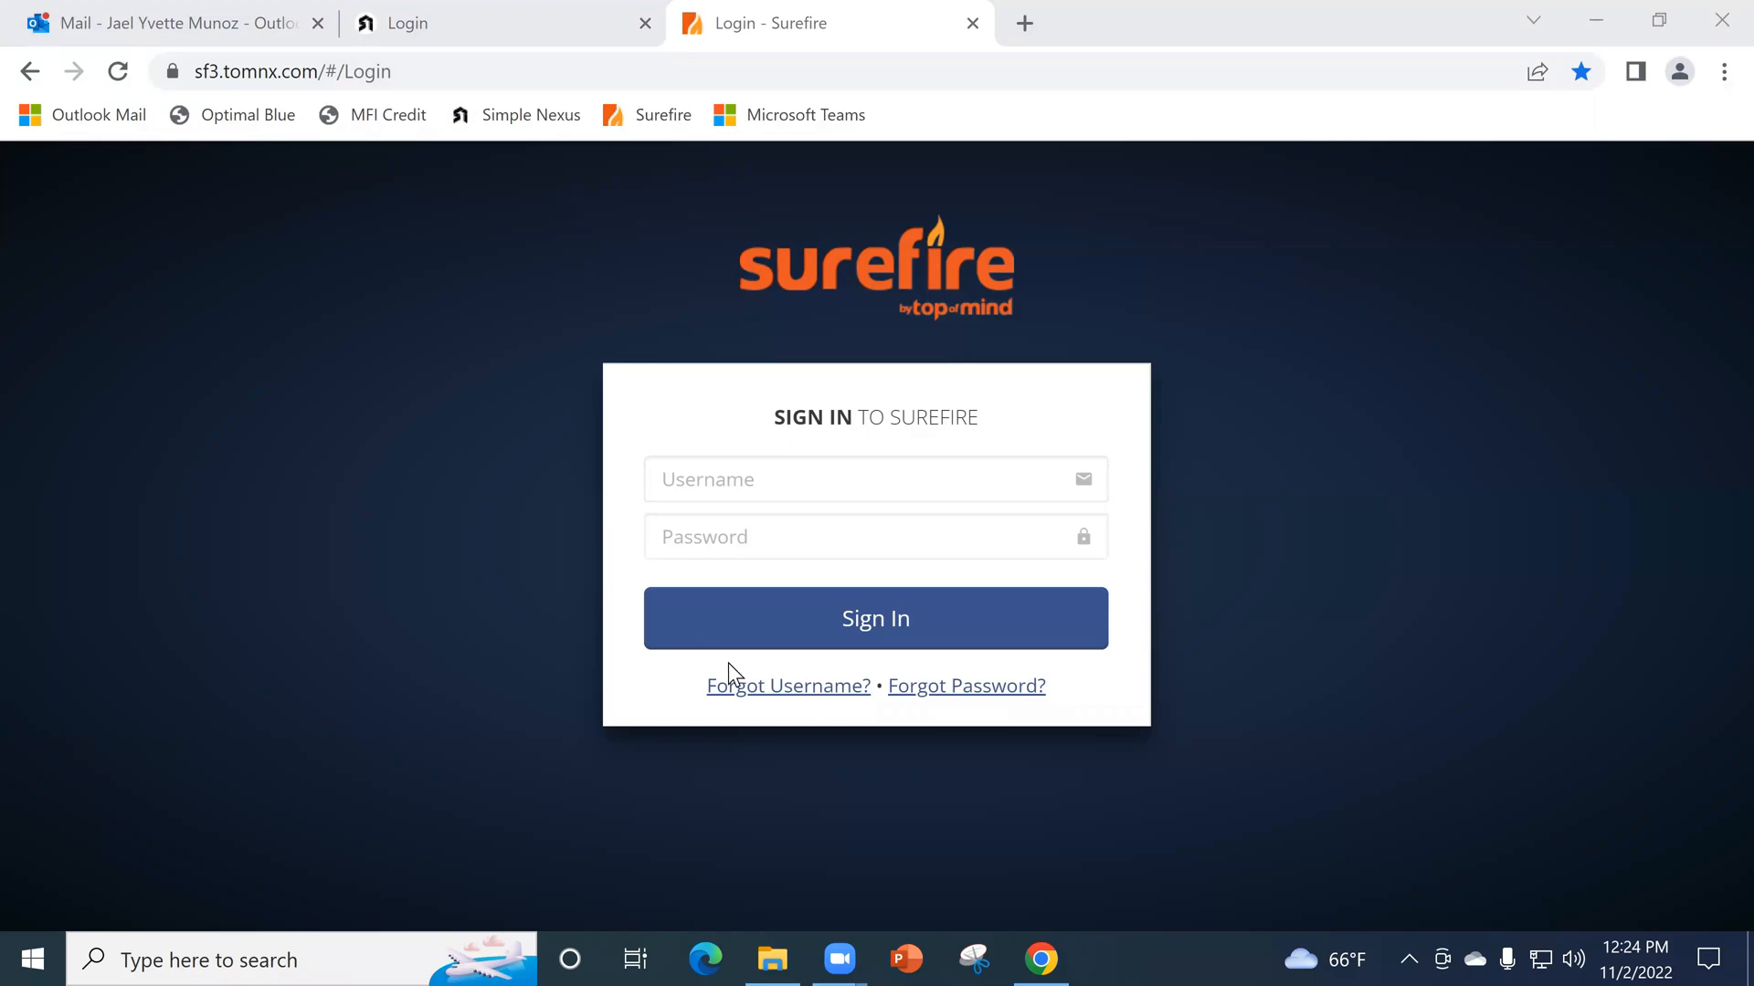
- Sign in to SimpleNexus with the account e-mail and password
{"action": "left_click", "coordinate": [548, 22]}
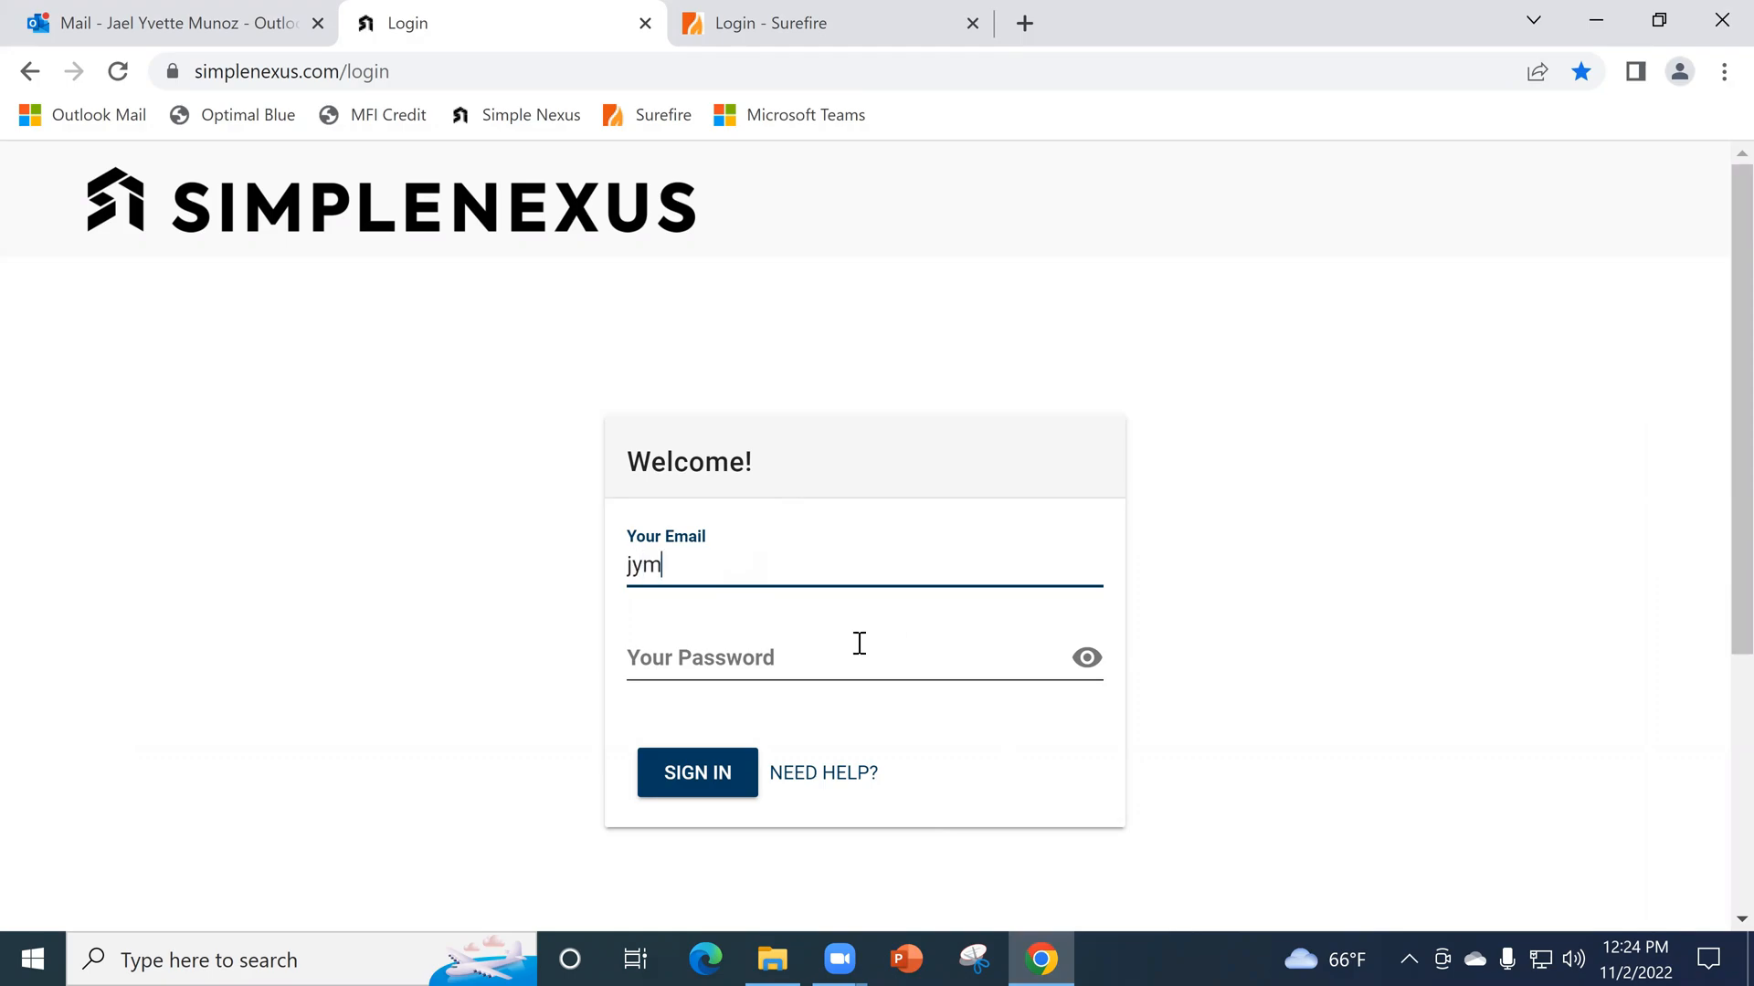
{"action": "type", "text": "@icorelen"}
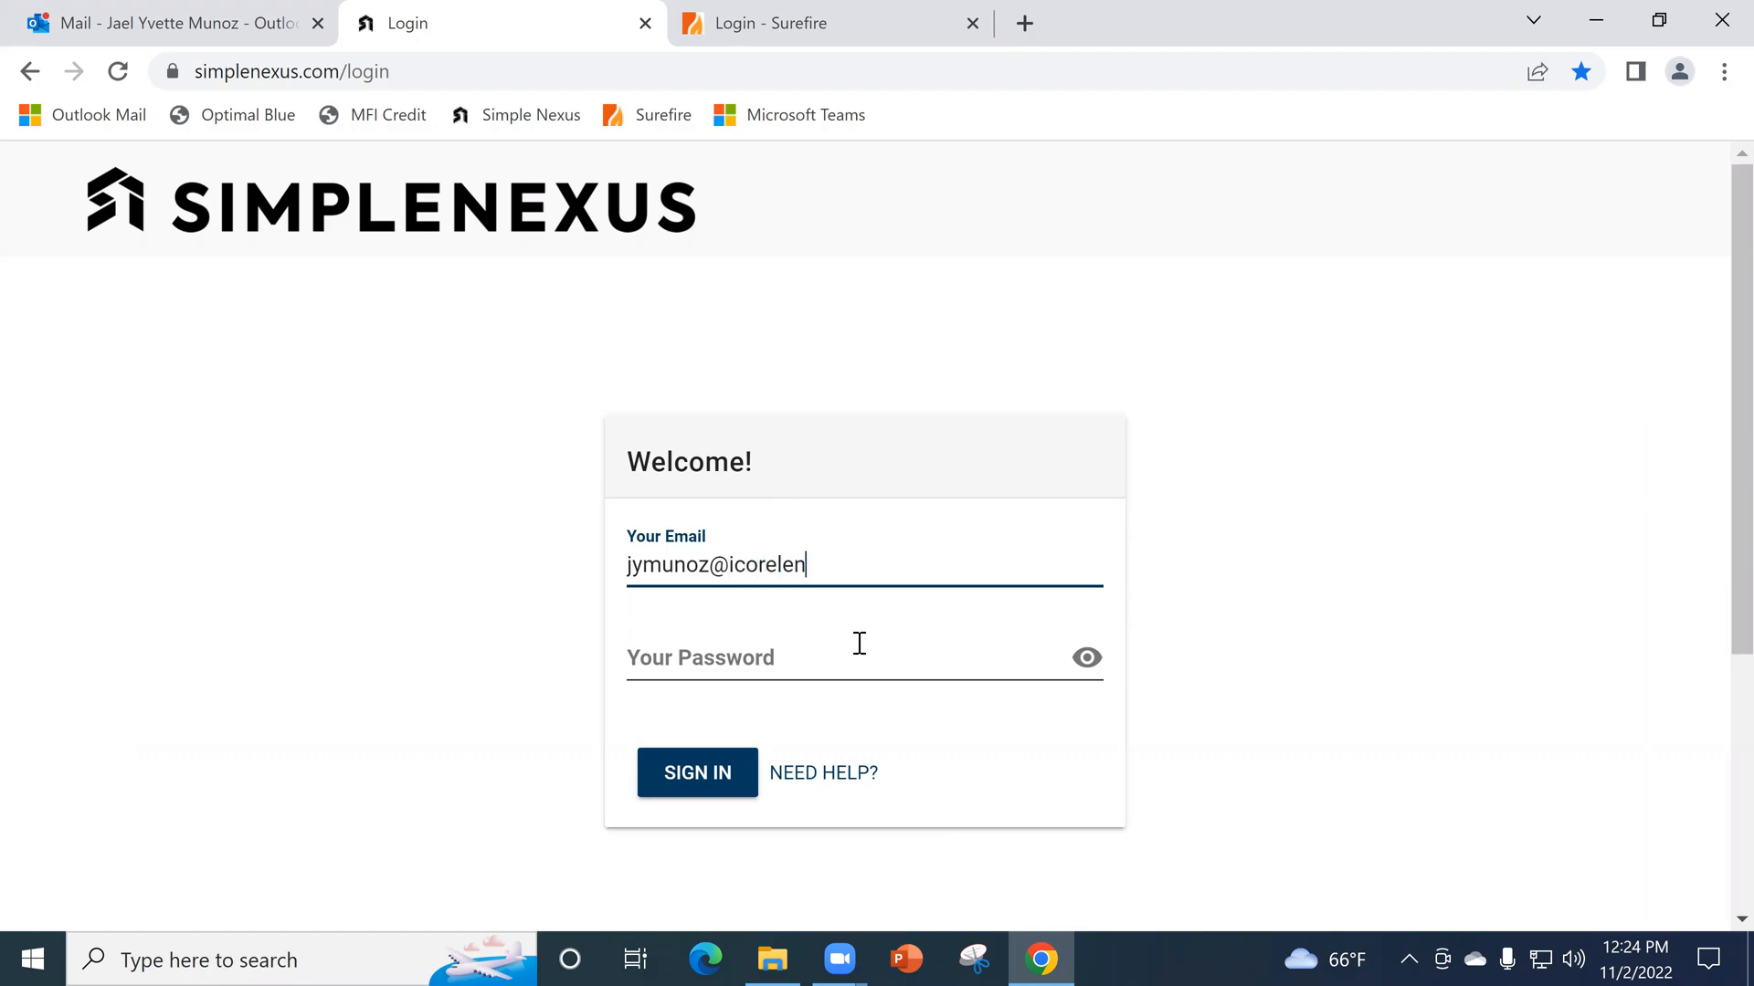
{"action": "type", "text": "din.gom"}
{"action": "key", "text": "BackSpace"}
{"action": "type", "text": "n.gomm"}
{"action": "key", "text": "Tab"}
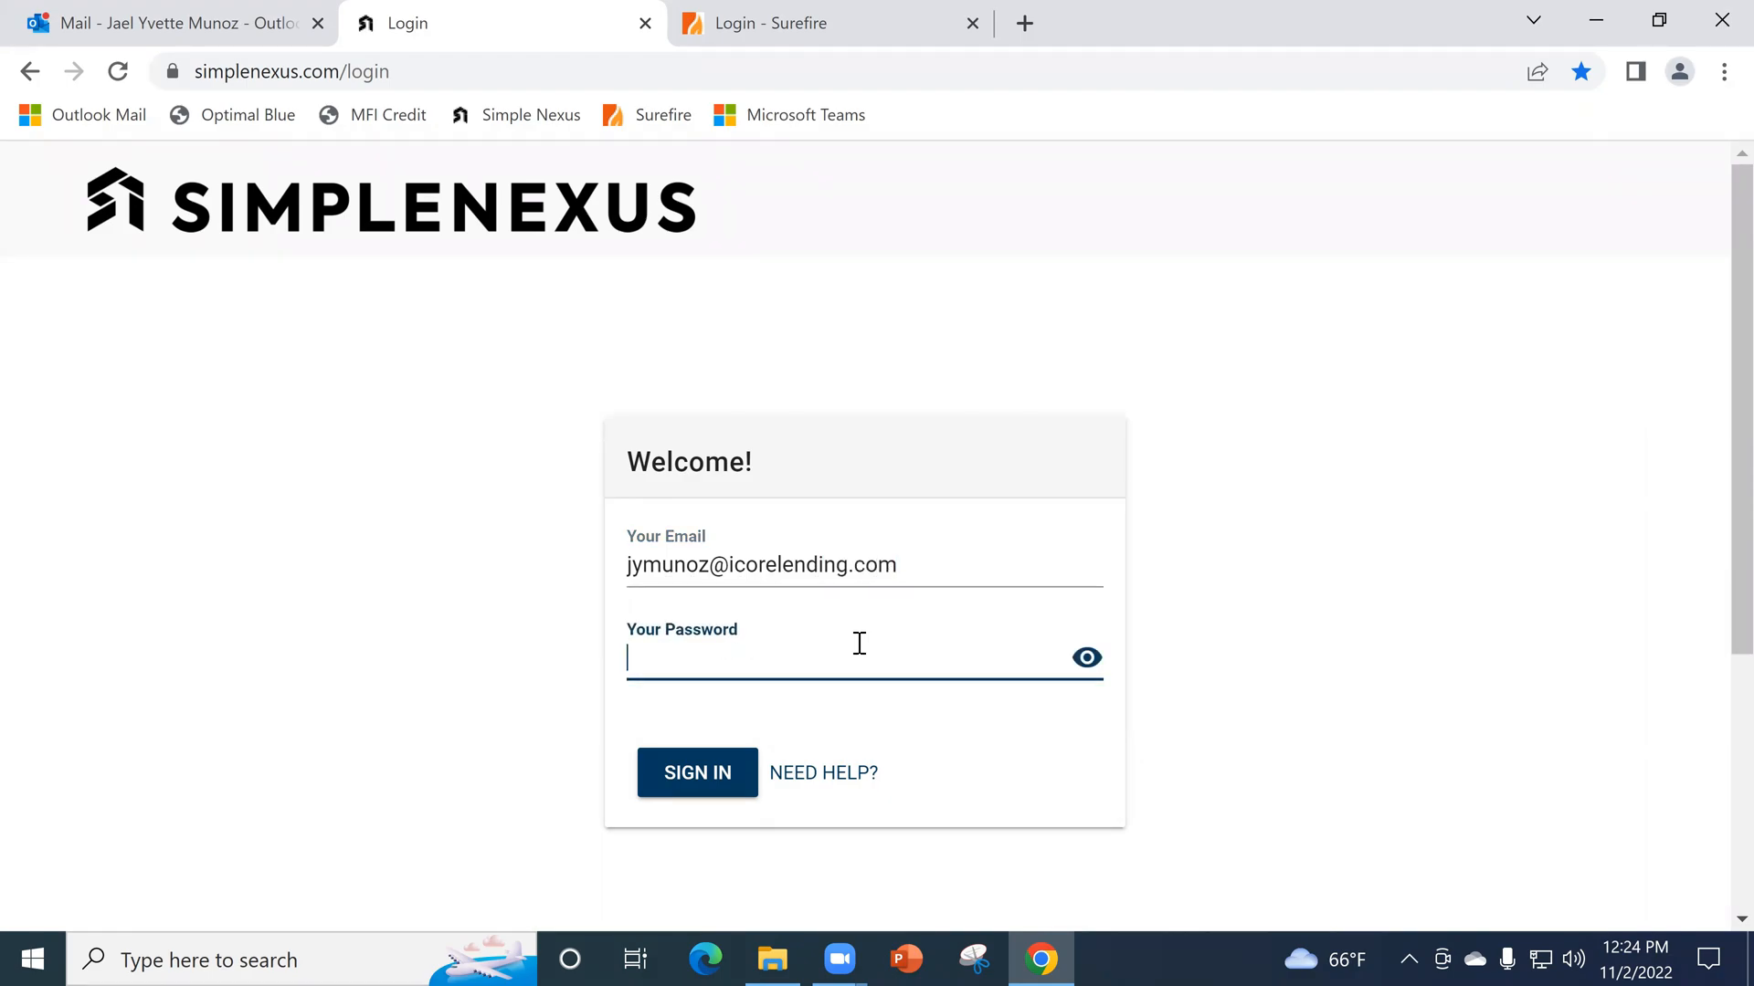
{"action": "type", "text": "•••••••••••"}
{"action": "key", "text": "Return"}
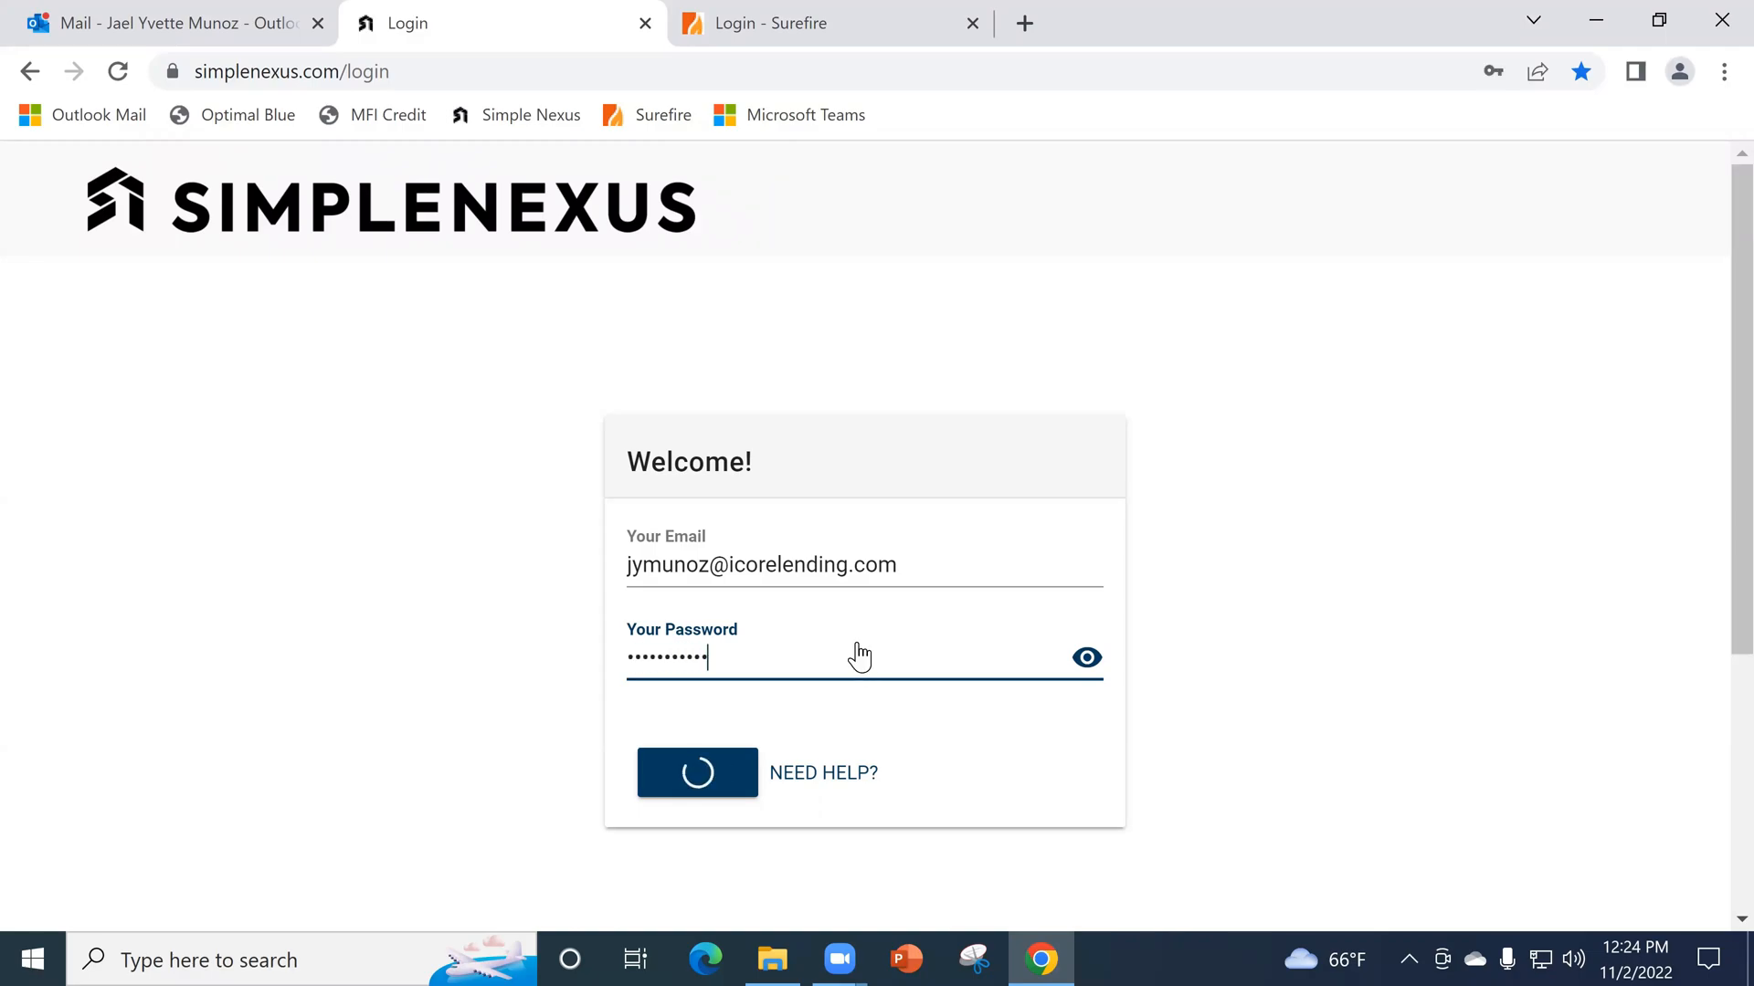
- Request the sign-in verification code, enter it with Remember me for two weeks enabled, and verify it
{"action": "left_click", "coordinate": [749, 624]}
{"action": "left_click", "coordinate": [743, 763]}
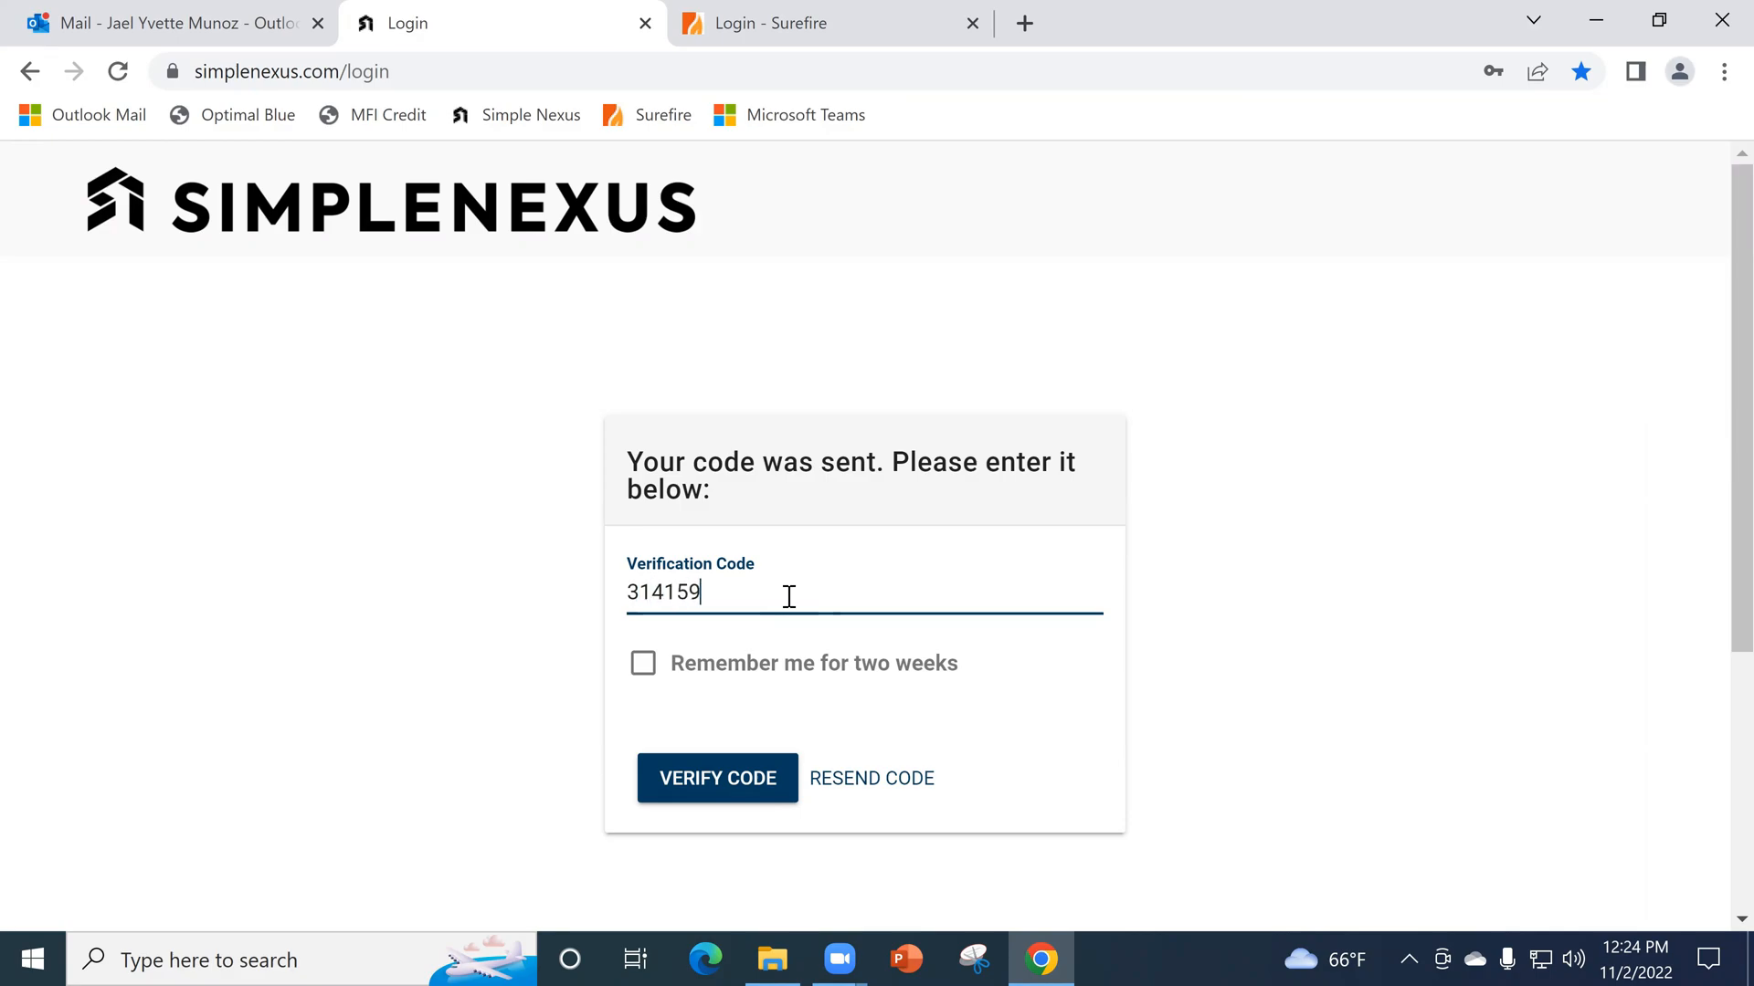
{"action": "left_click", "coordinate": [644, 667]}
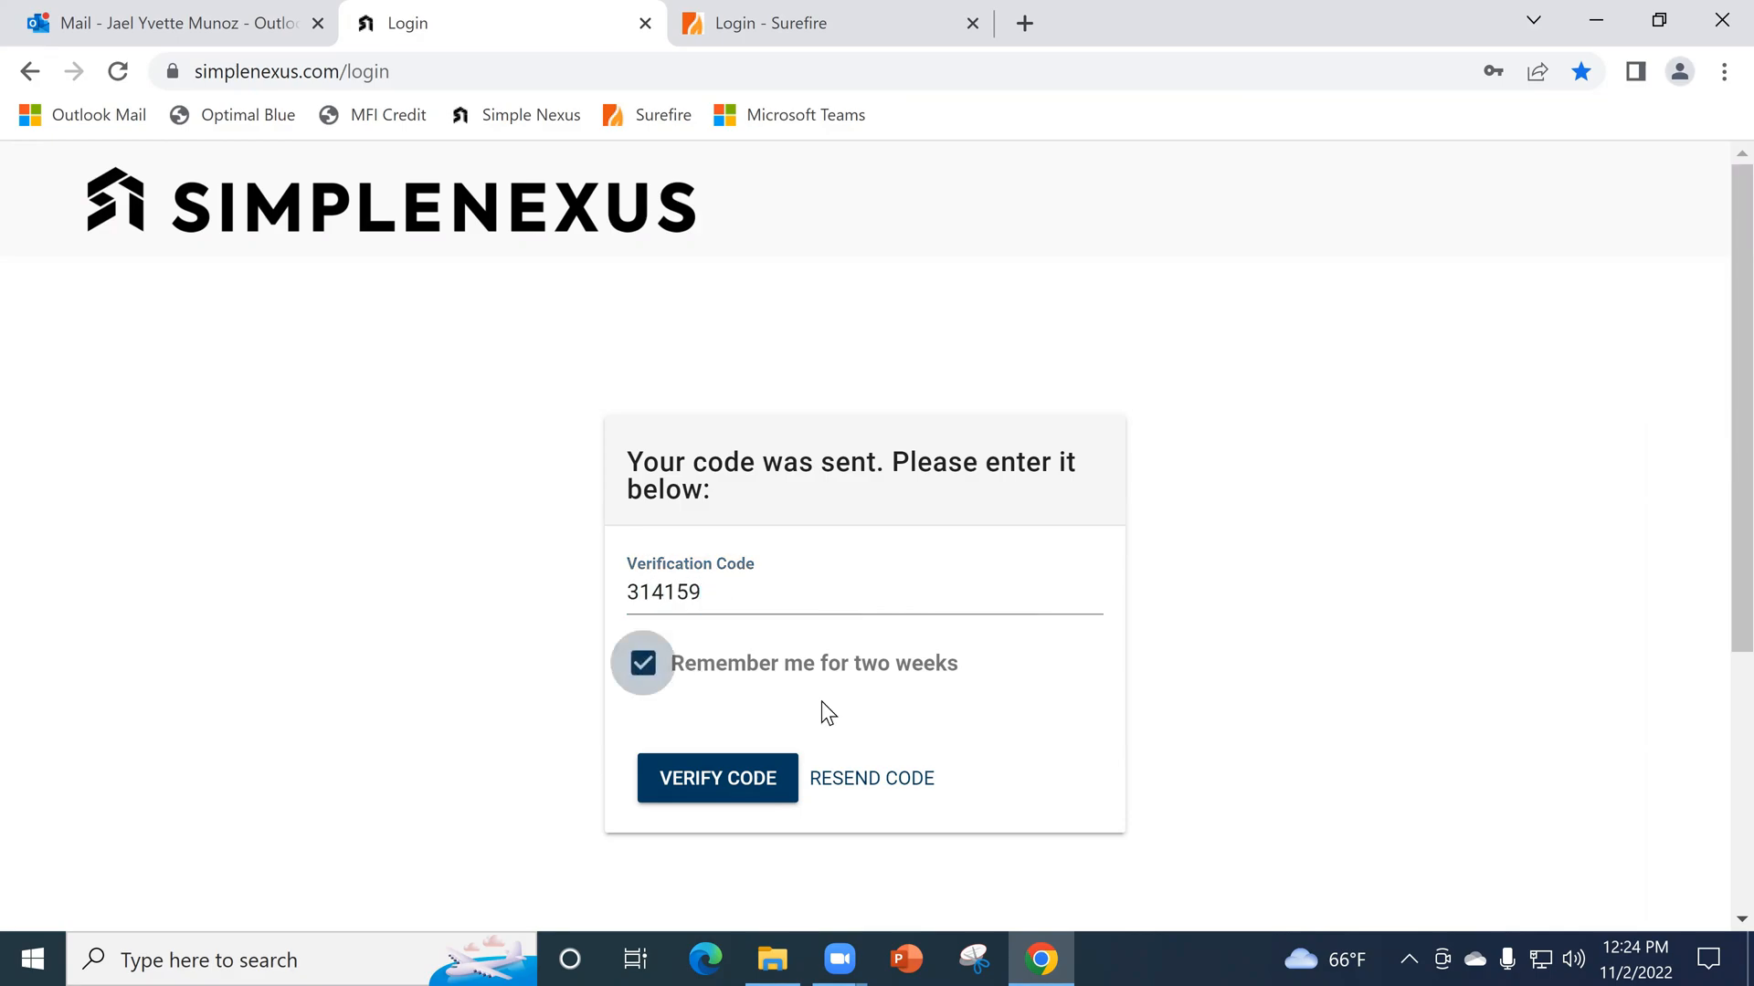
{"action": "left_click", "coordinate": [758, 787]}
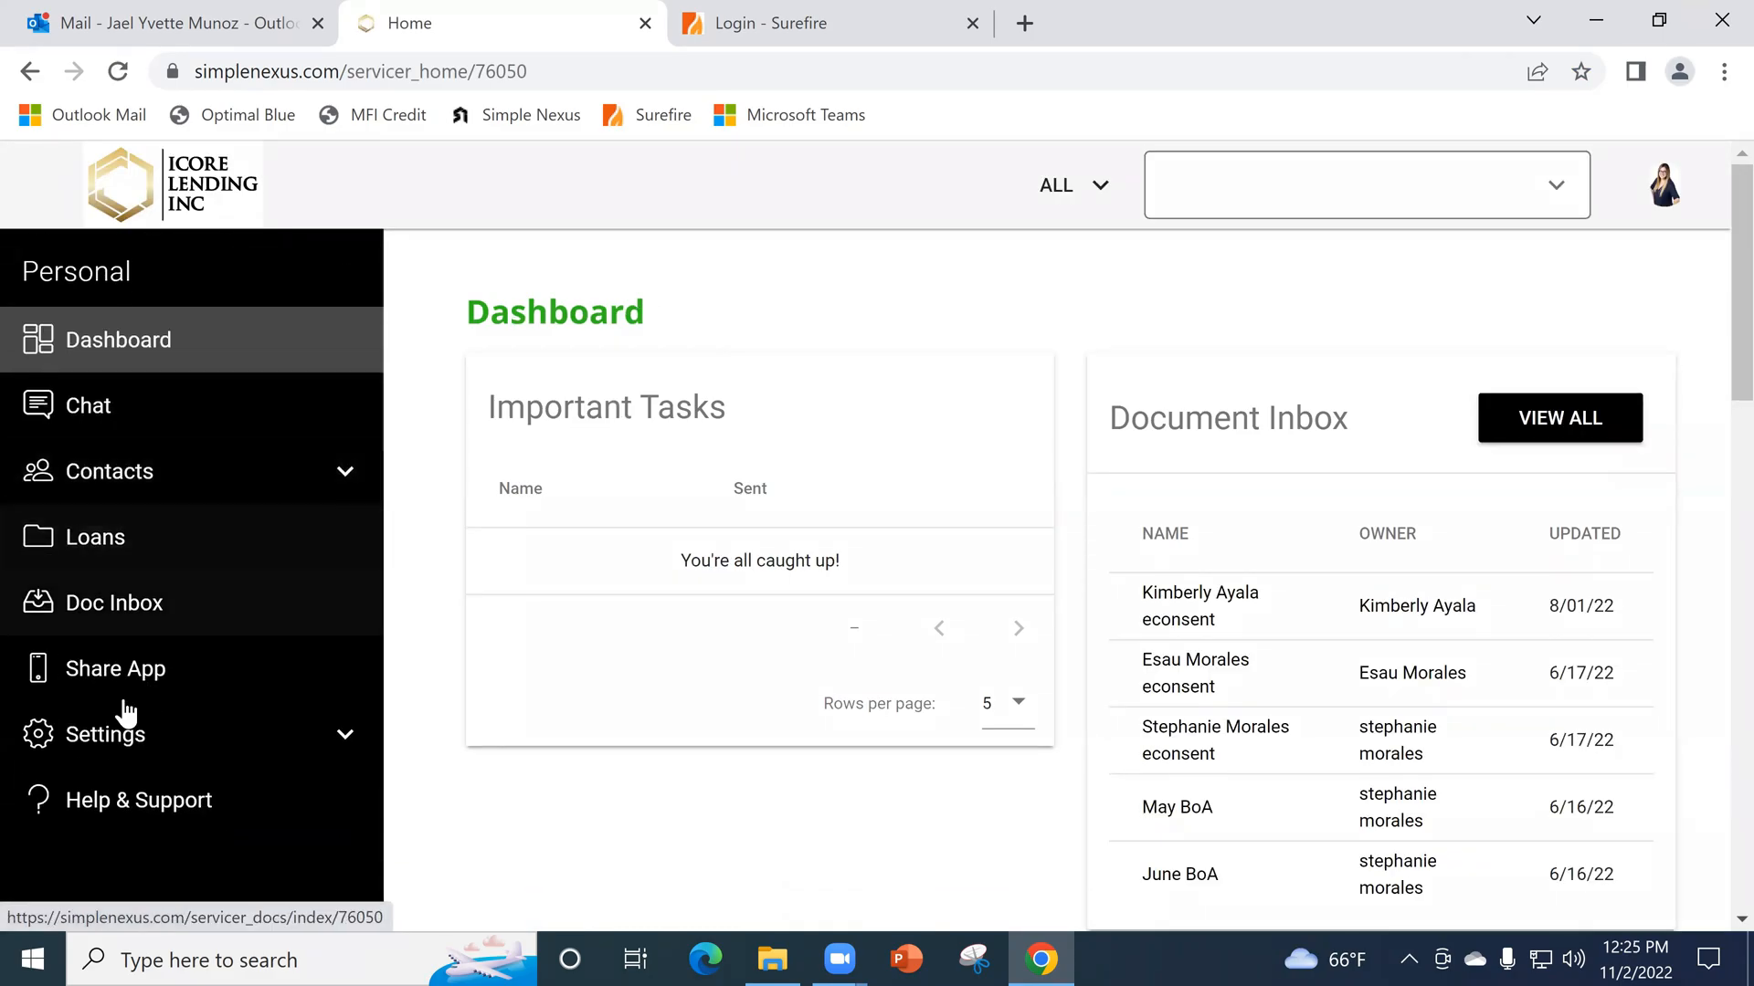
- Open the personal App Settings page and look over its personal, license, web link and social link sections
{"action": "left_click", "coordinate": [112, 732]}
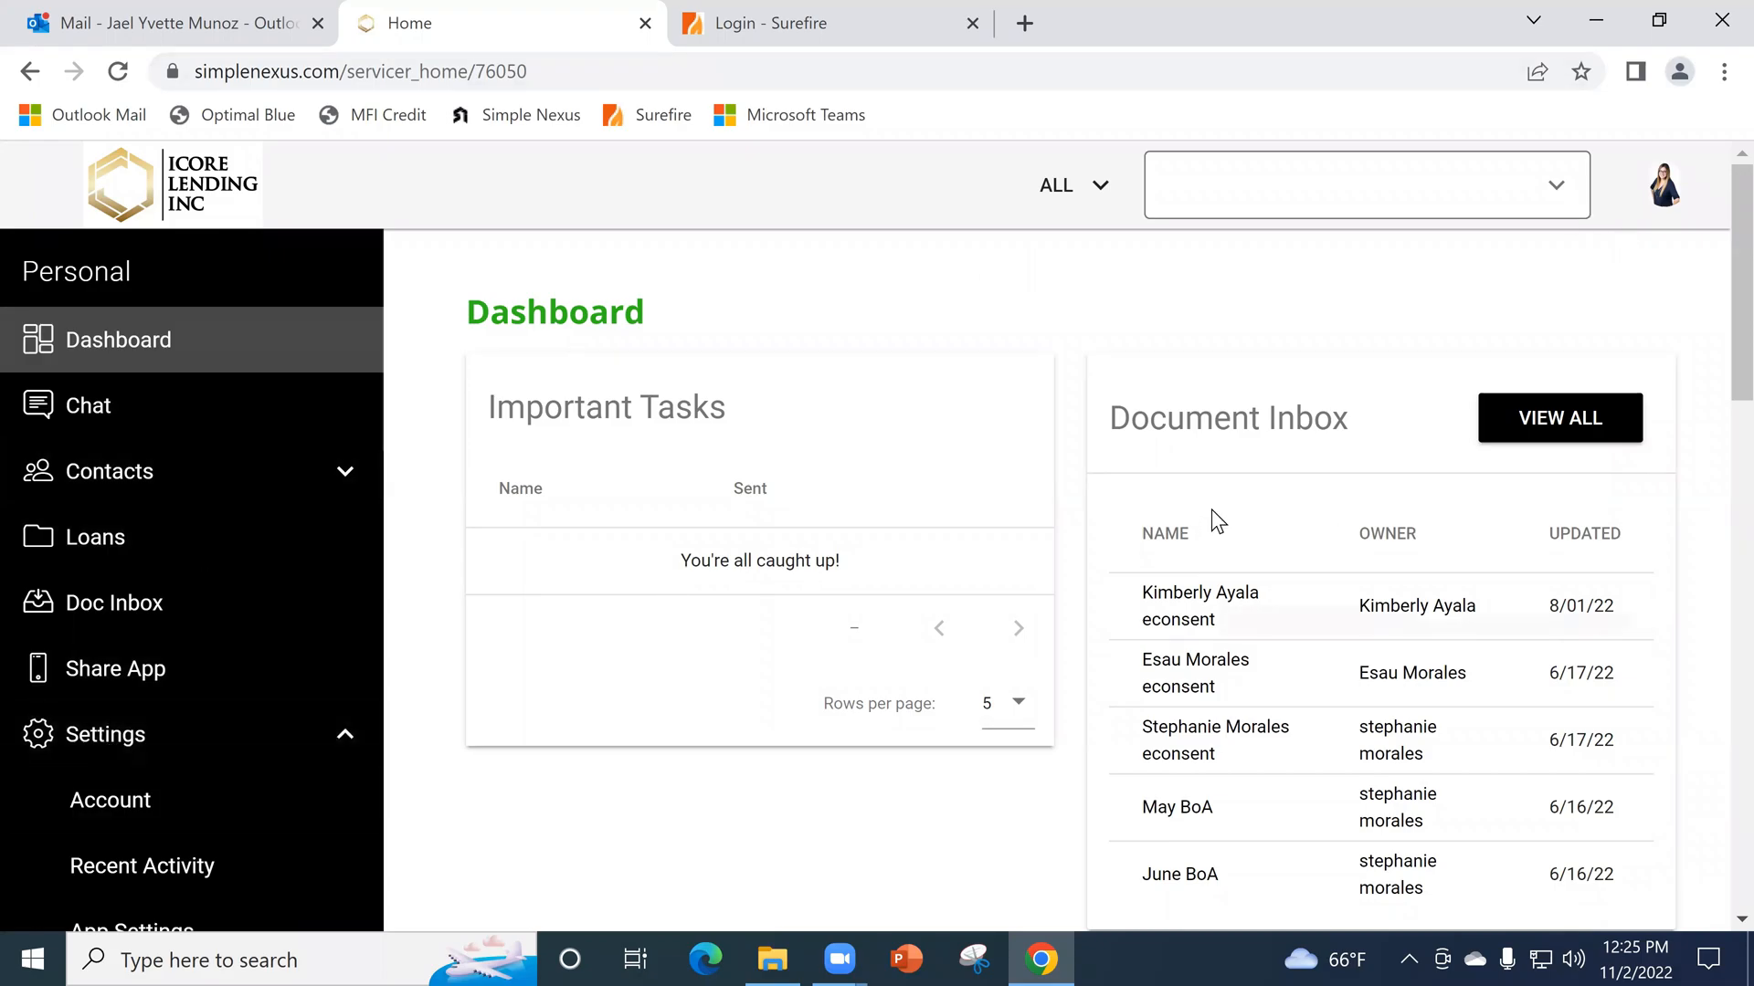
{"action": "scroll", "coordinate": [149, 801], "scroll_direction": "down", "scroll_amount": 3}
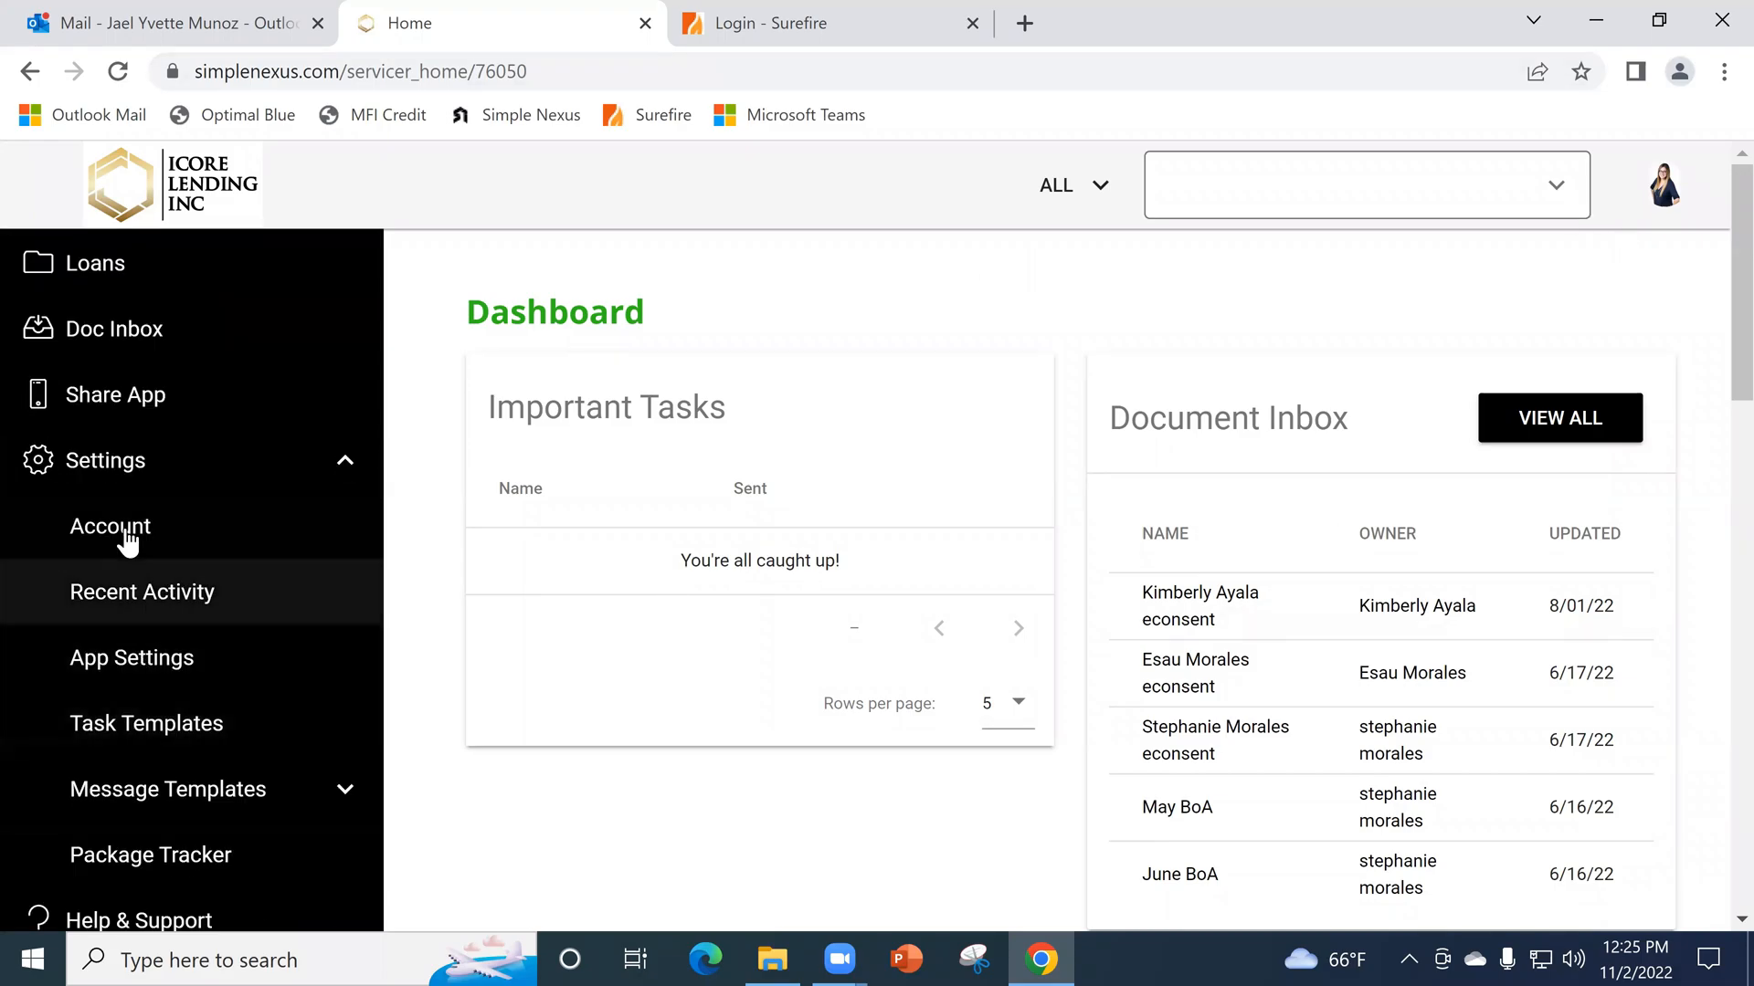
{"action": "left_click", "coordinate": [141, 676]}
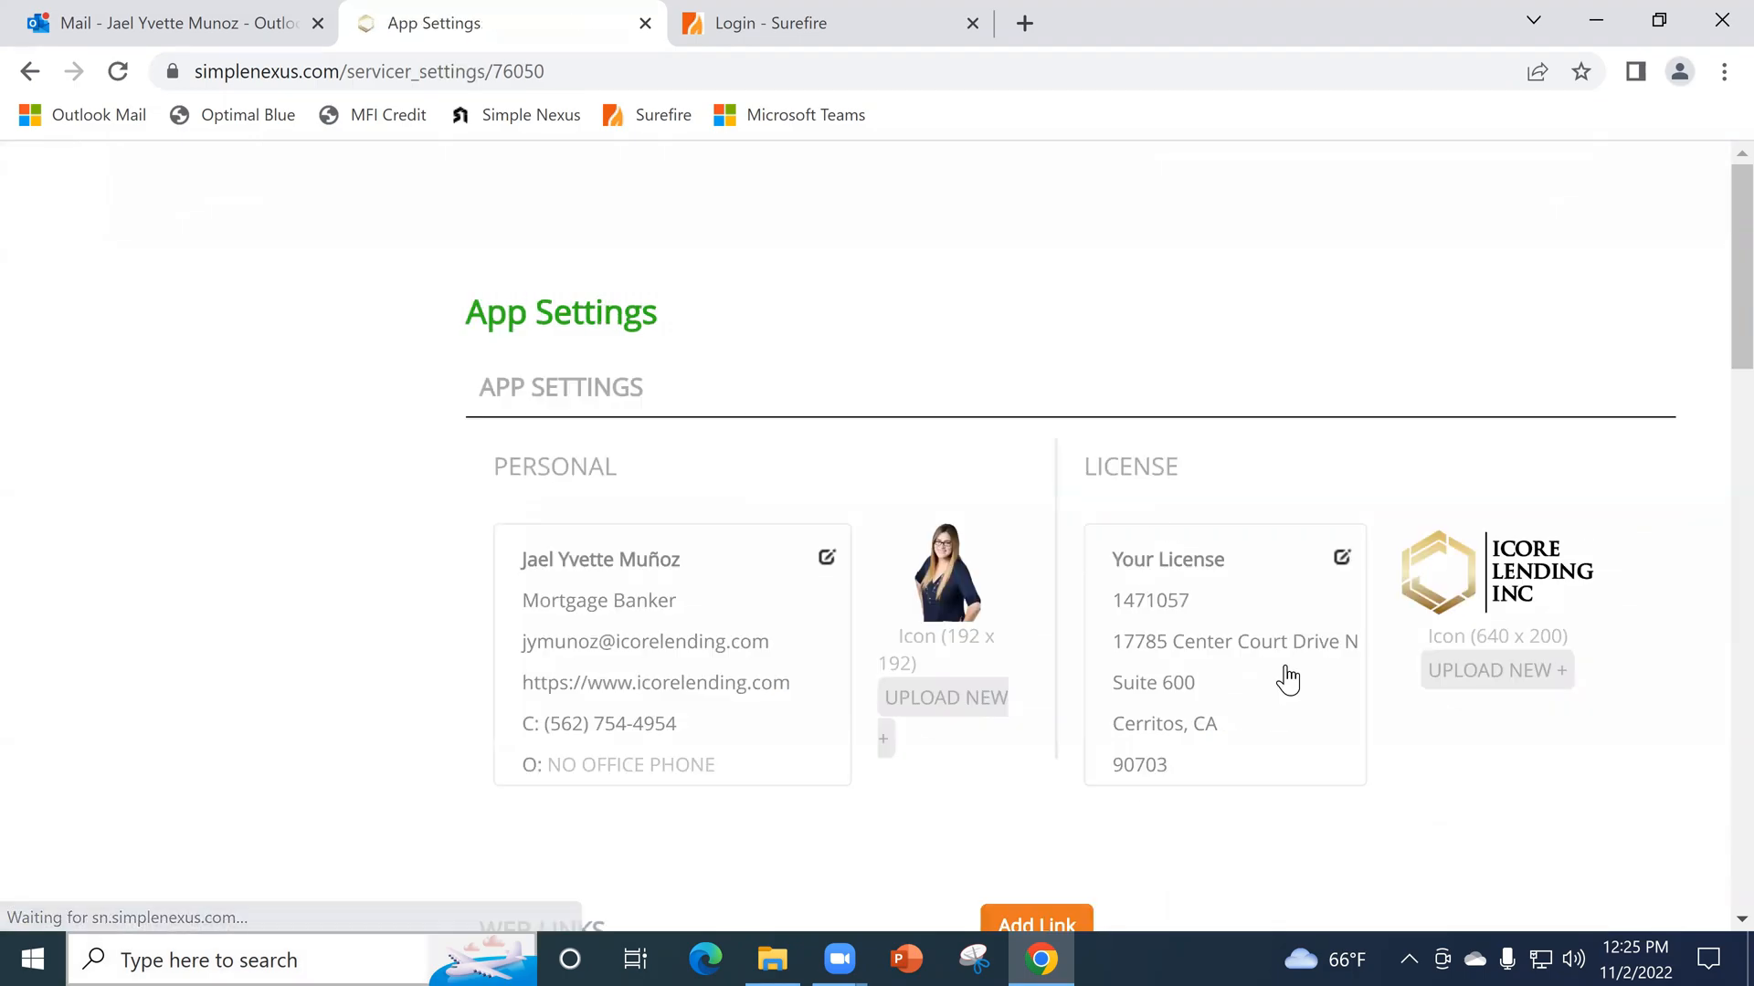
{"action": "scroll", "coordinate": [1379, 602], "scroll_direction": "down", "scroll_amount": 1}
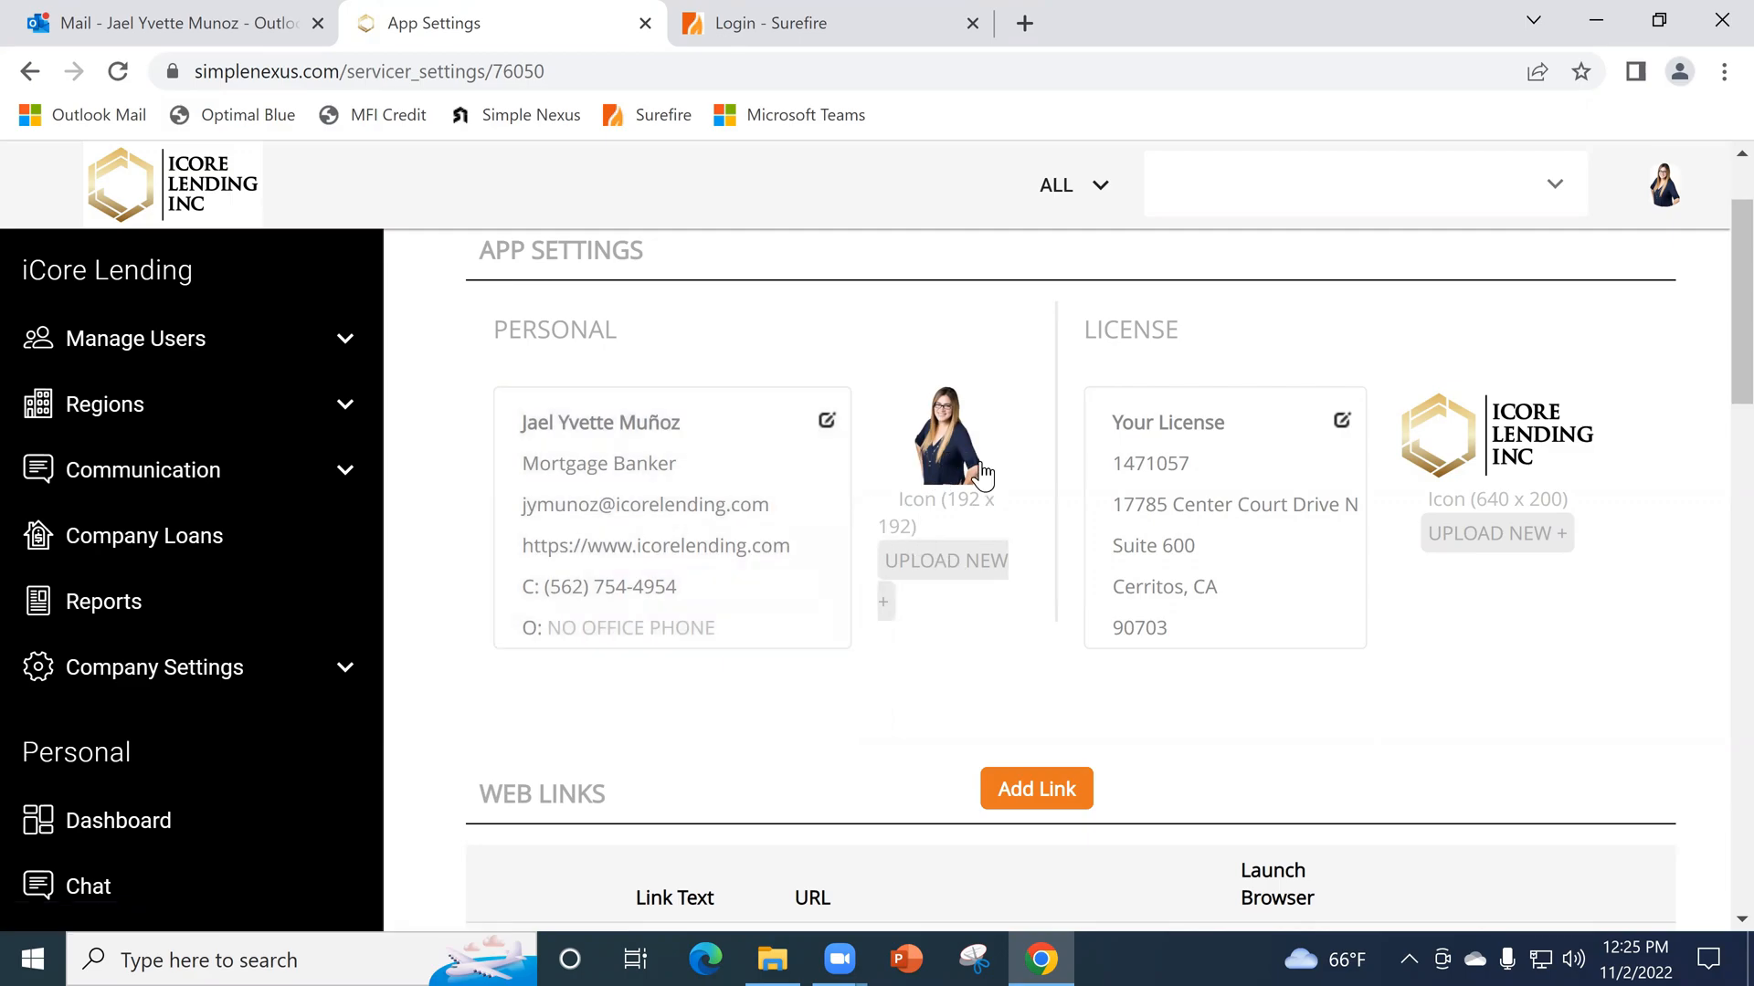
{"action": "scroll", "coordinate": [970, 506], "scroll_direction": "down", "scroll_amount": 5}
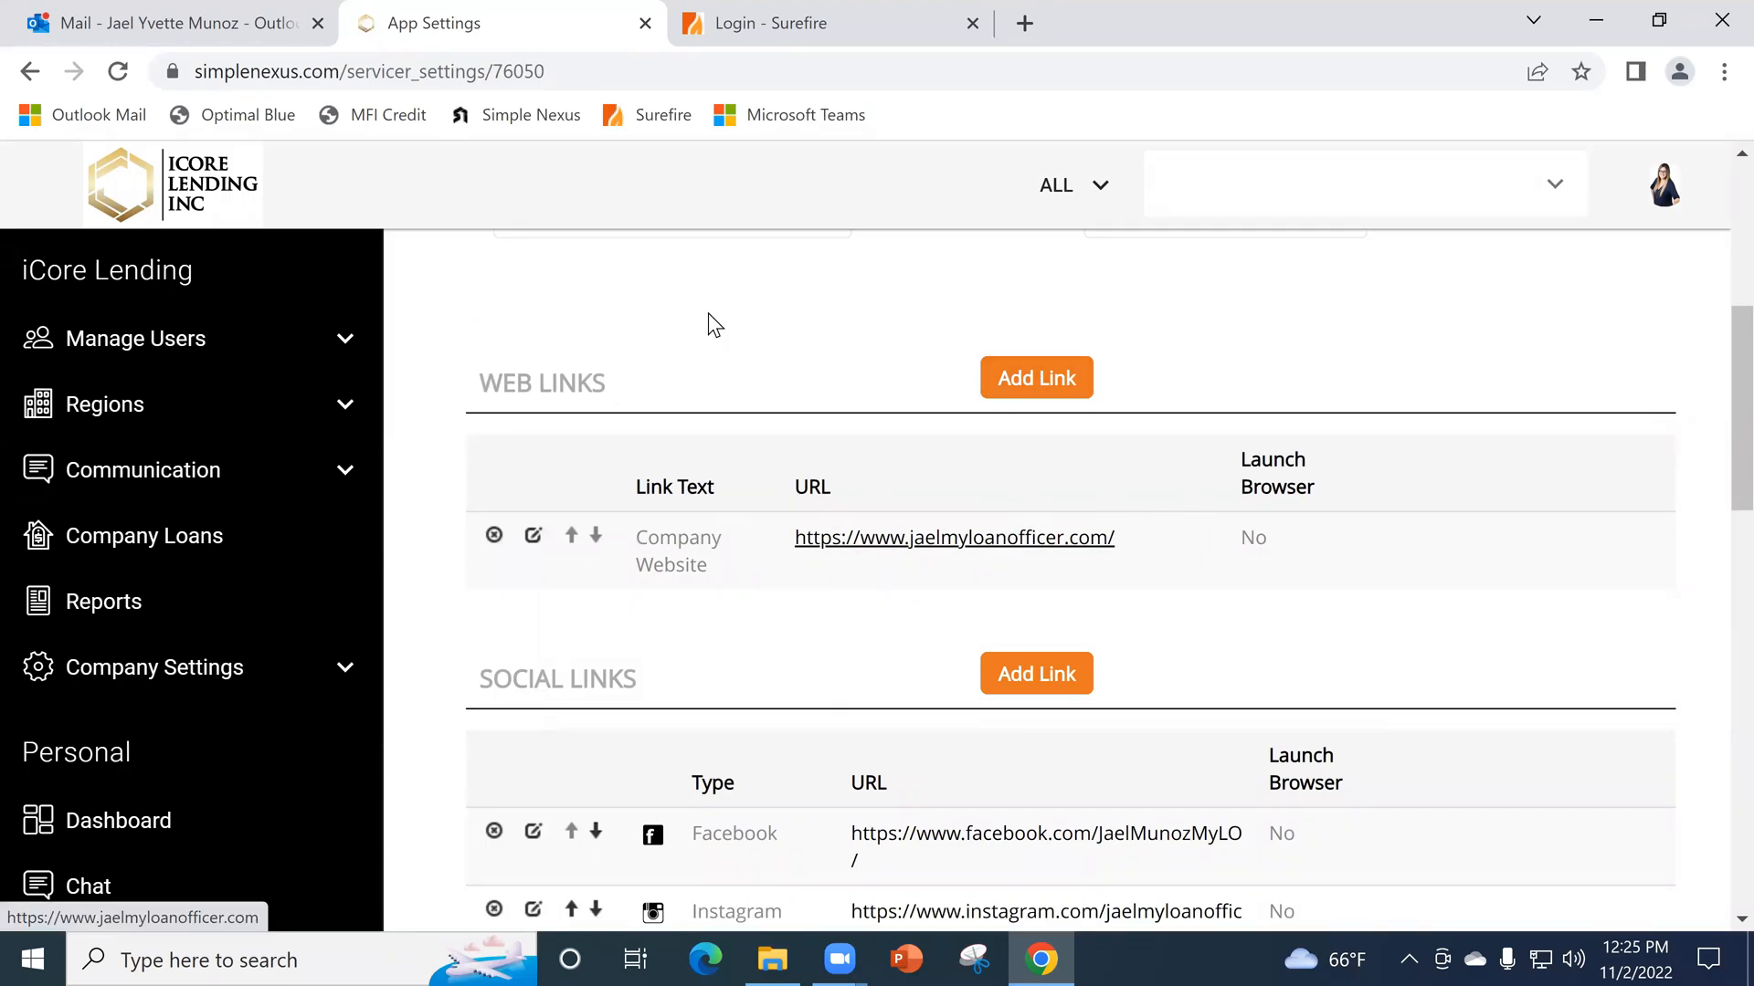
- Switch to Outlook, open the Screenshot 2022-10-19 at 11.46.04 AM e-mail and examine the app profile's photo, contact actions, weblinks and social links
{"action": "left_click", "coordinate": [151, 25]}
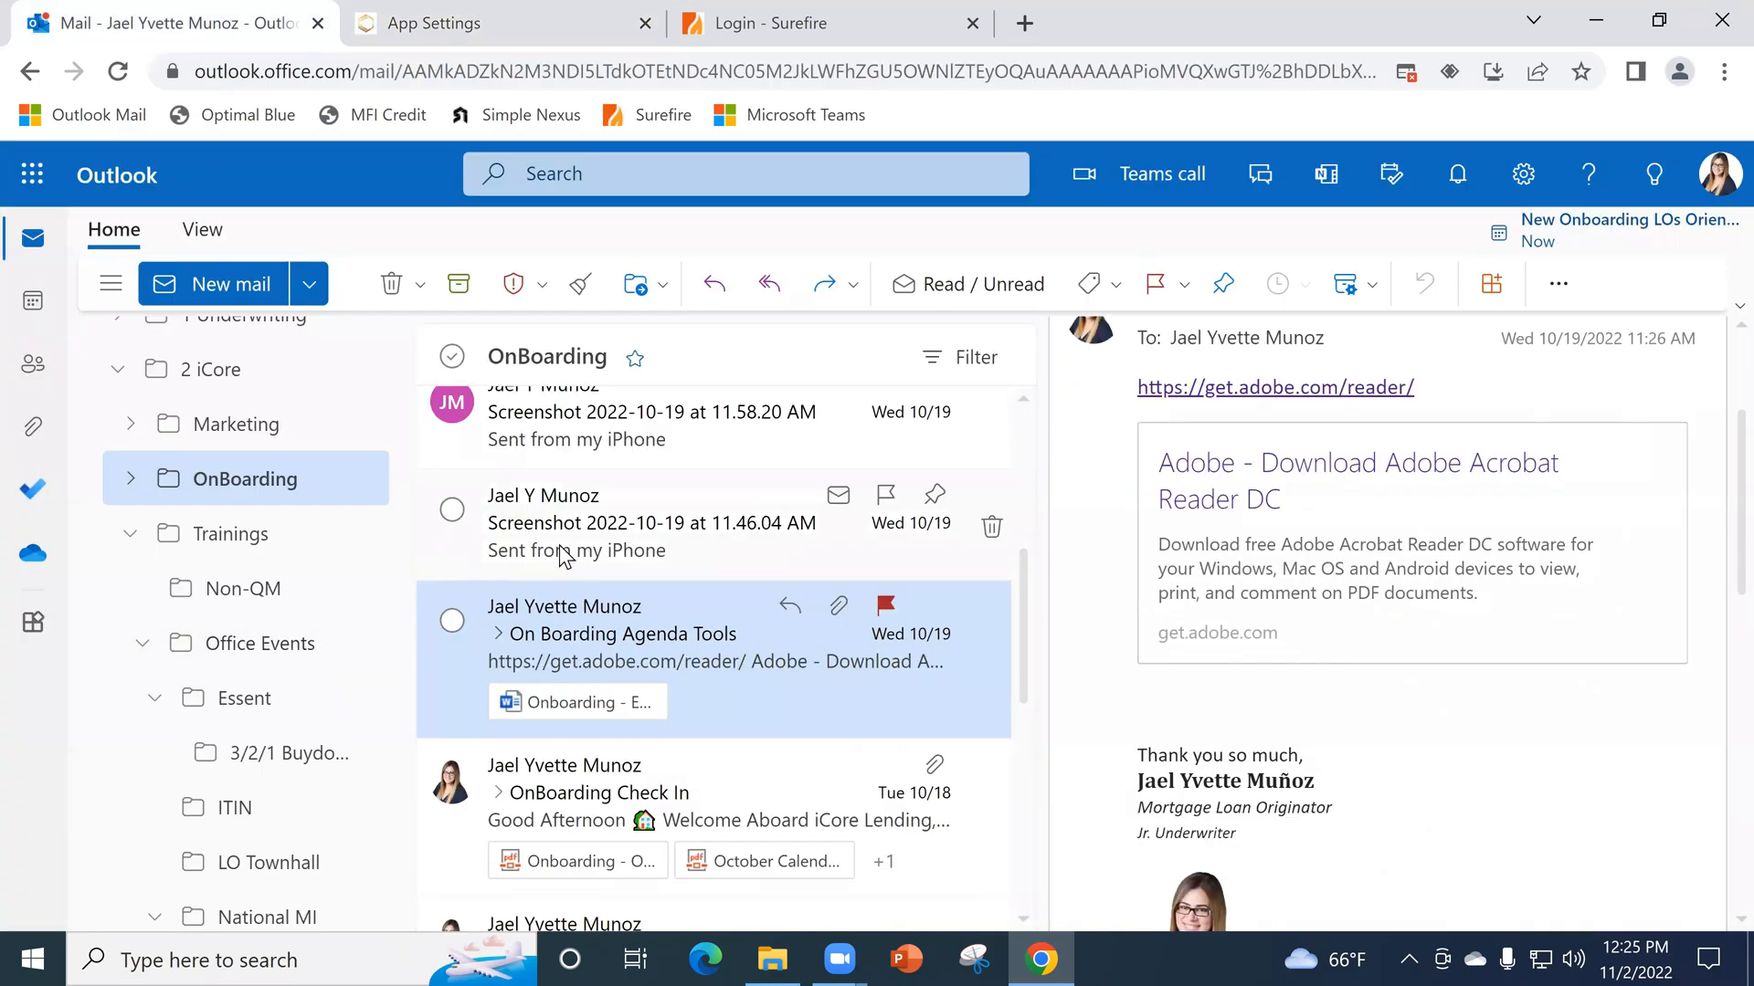
{"action": "left_click", "coordinate": [785, 528]}
{"action": "scroll", "coordinate": [1590, 562], "scroll_direction": "down", "scroll_amount": 4}
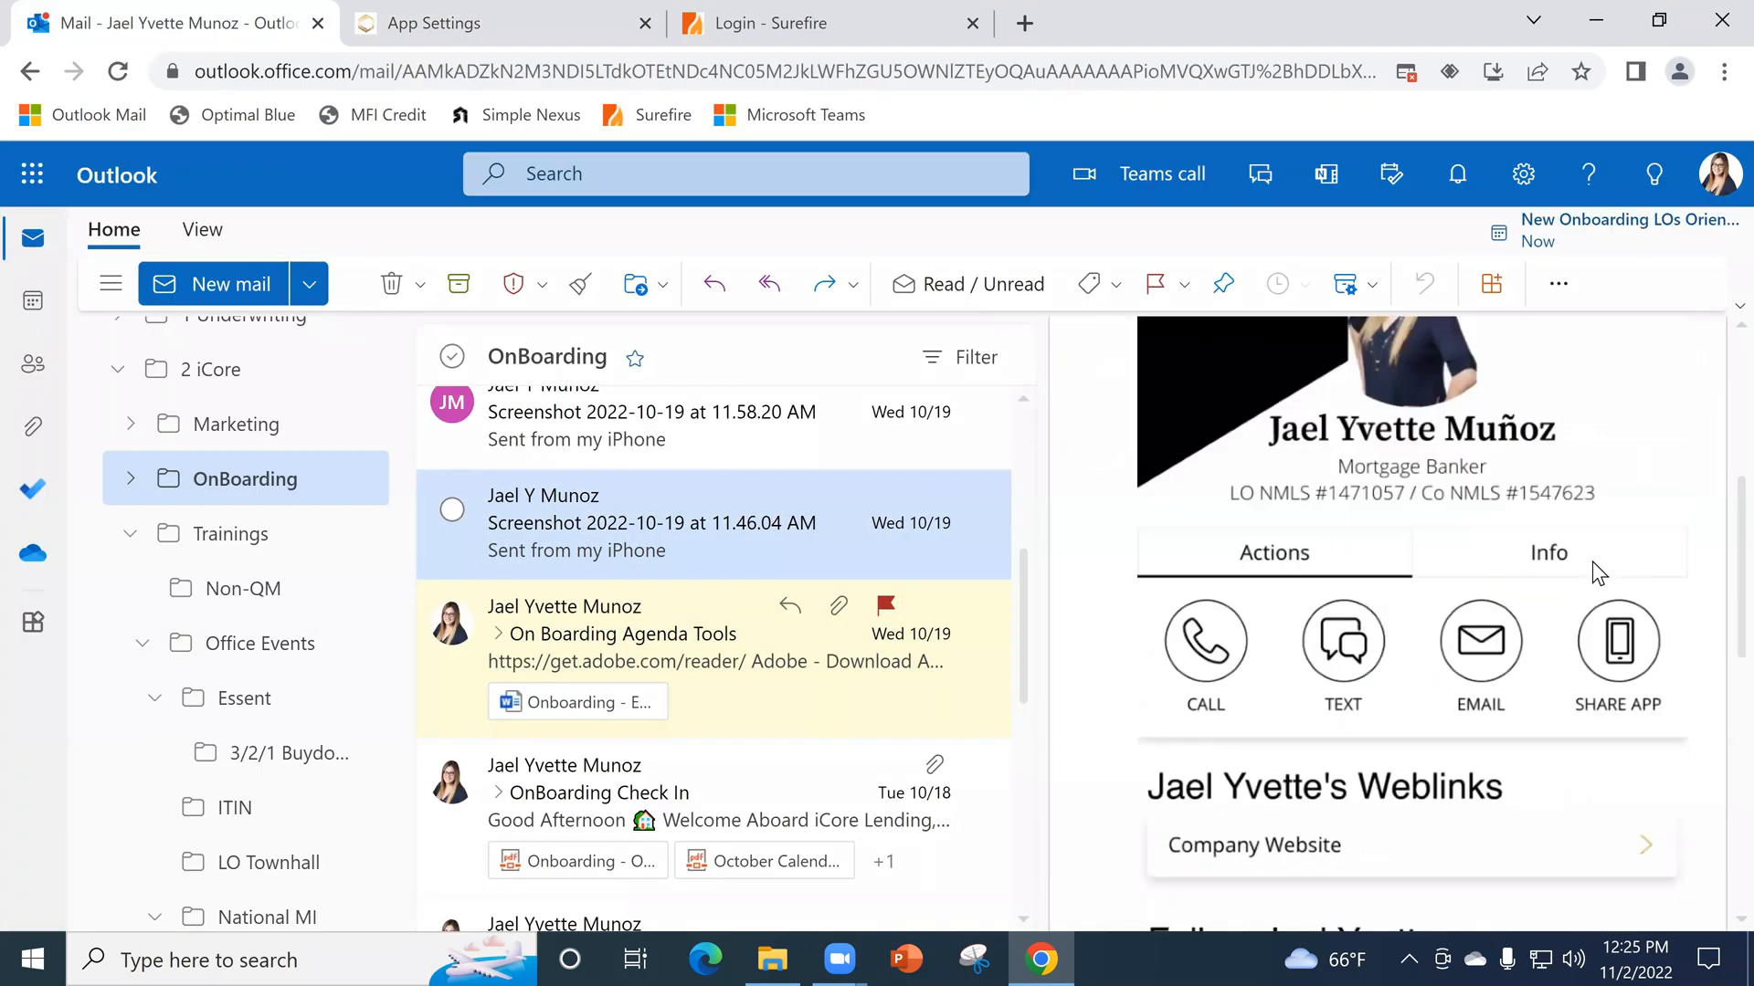
{"action": "scroll", "coordinate": [1594, 516], "scroll_direction": "down", "scroll_amount": 2}
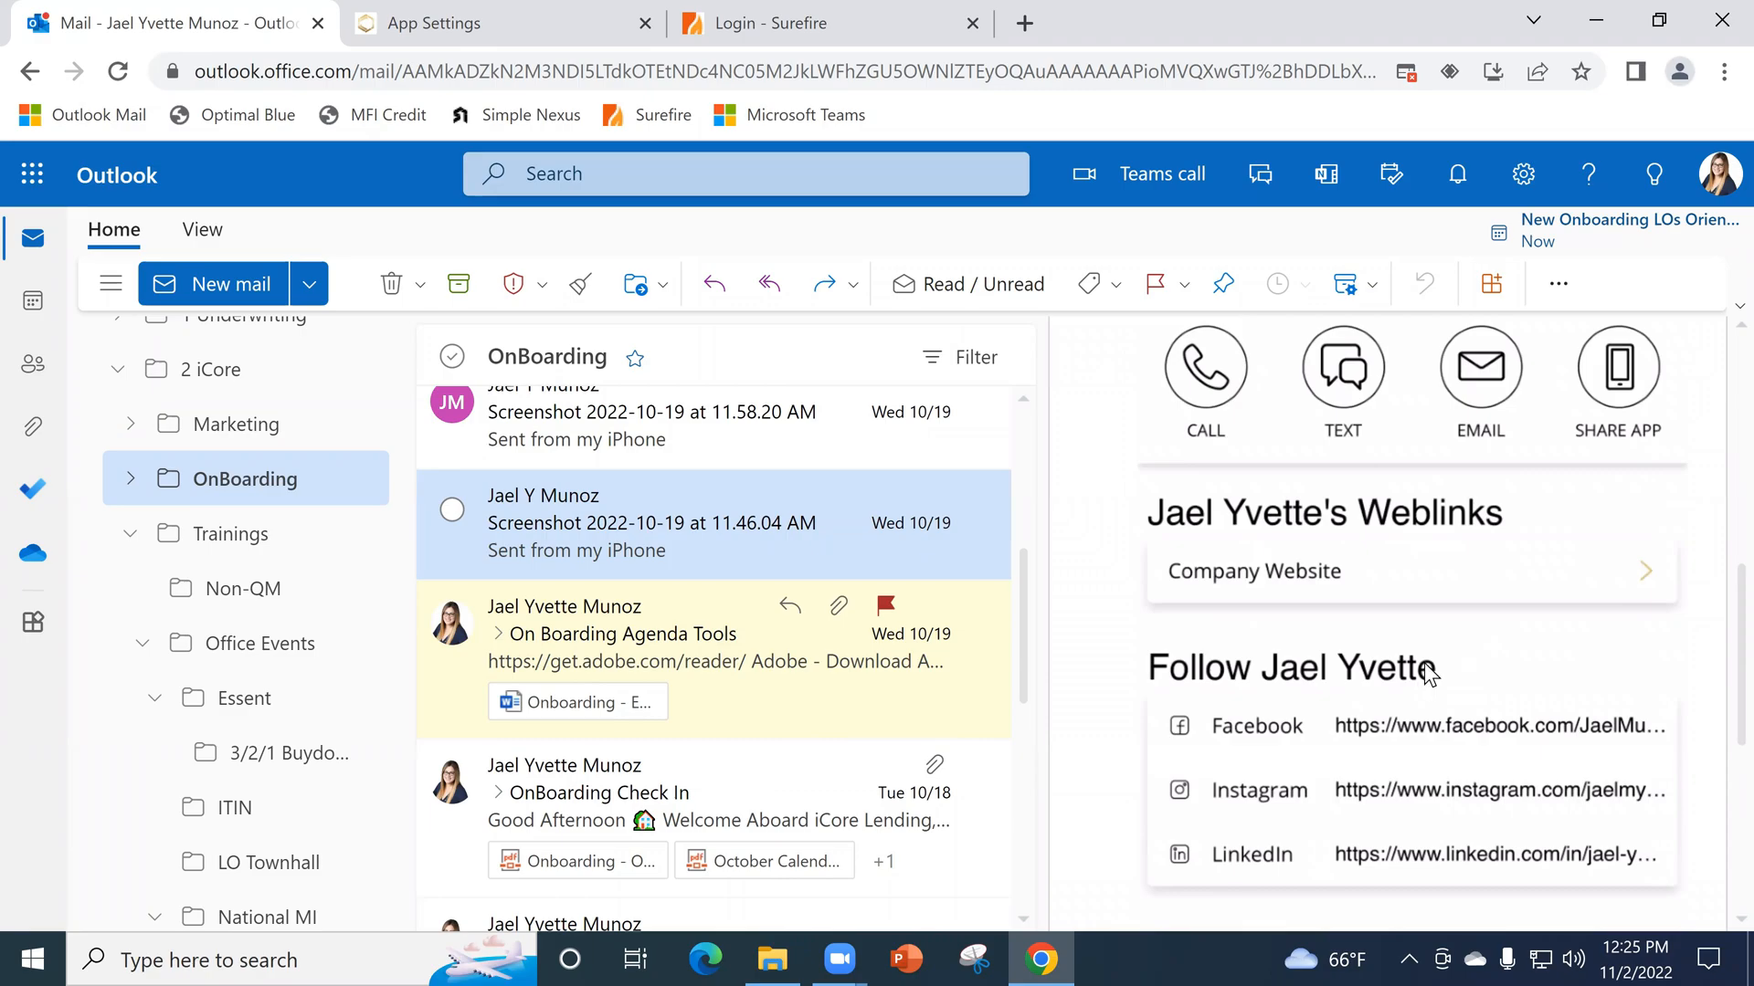
{"action": "scroll", "coordinate": [1598, 529], "scroll_direction": "up", "scroll_amount": 2}
{"action": "scroll", "coordinate": [1461, 553], "scroll_direction": "up", "scroll_amount": 2}
{"action": "scroll", "coordinate": [1482, 465], "scroll_direction": "up", "scroll_amount": 2}
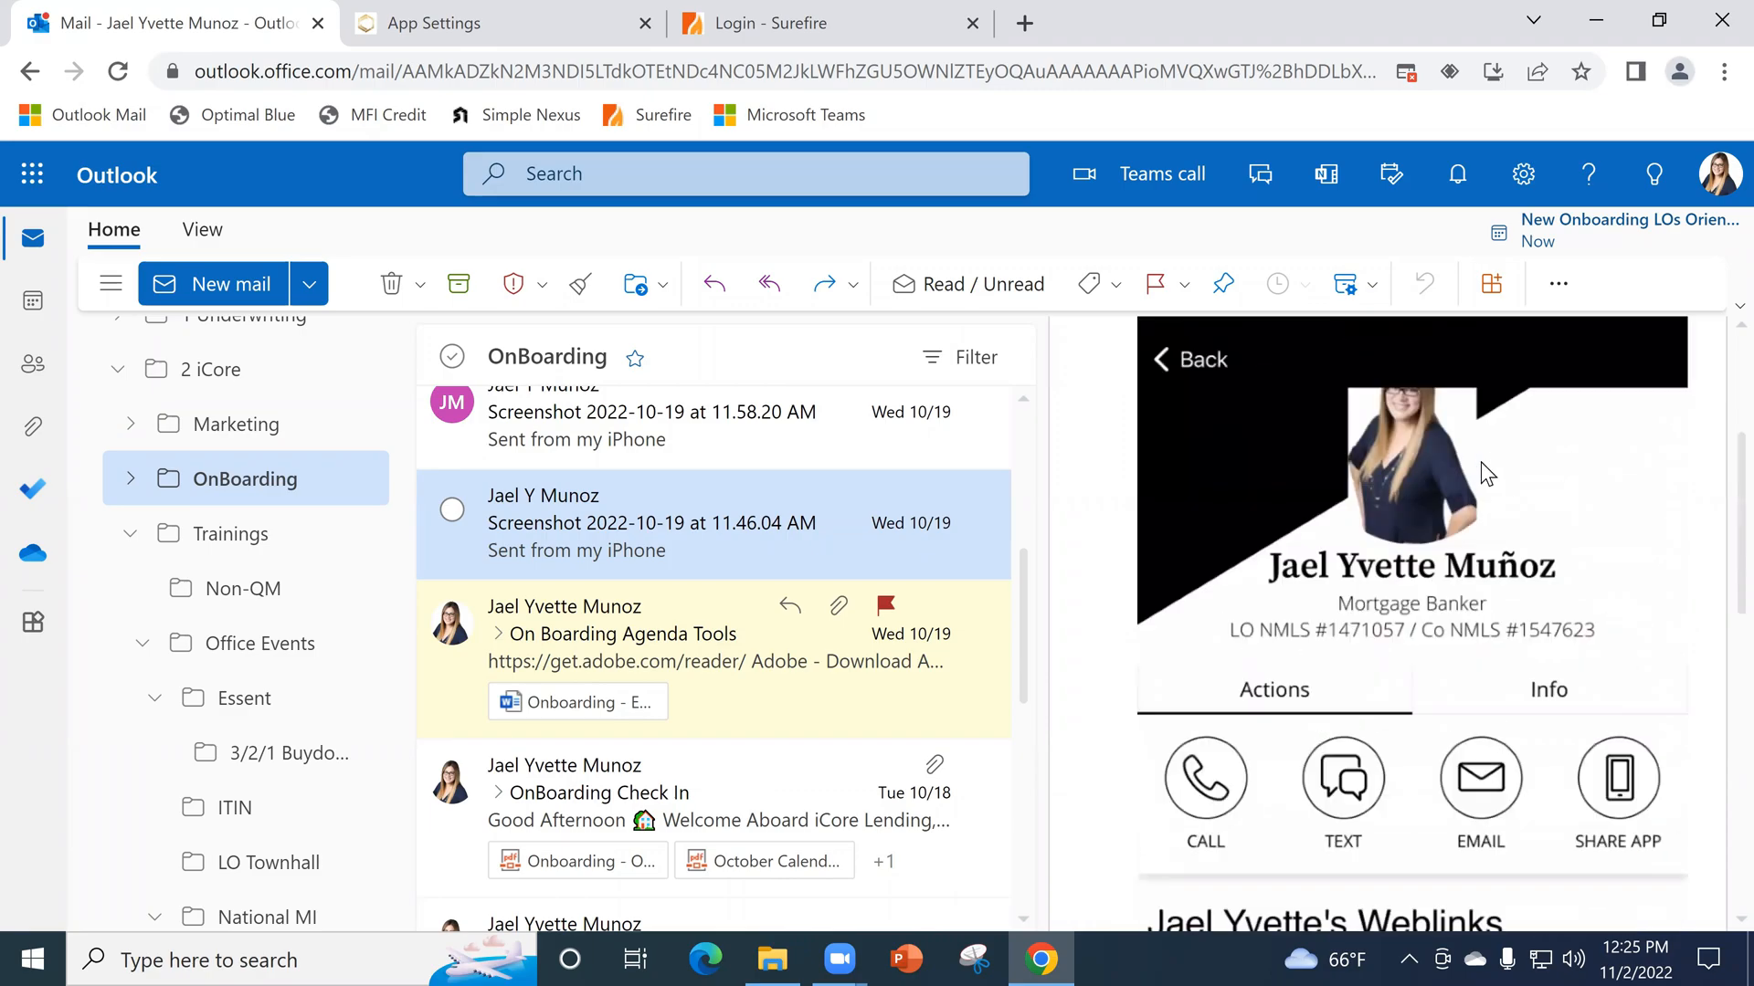
{"action": "scroll", "coordinate": [1415, 466], "scroll_direction": "up", "scroll_amount": 3}
{"action": "scroll", "coordinate": [1417, 655], "scroll_direction": "down", "scroll_amount": 3}
{"action": "scroll", "coordinate": [1498, 639], "scroll_direction": "down", "scroll_amount": 5}
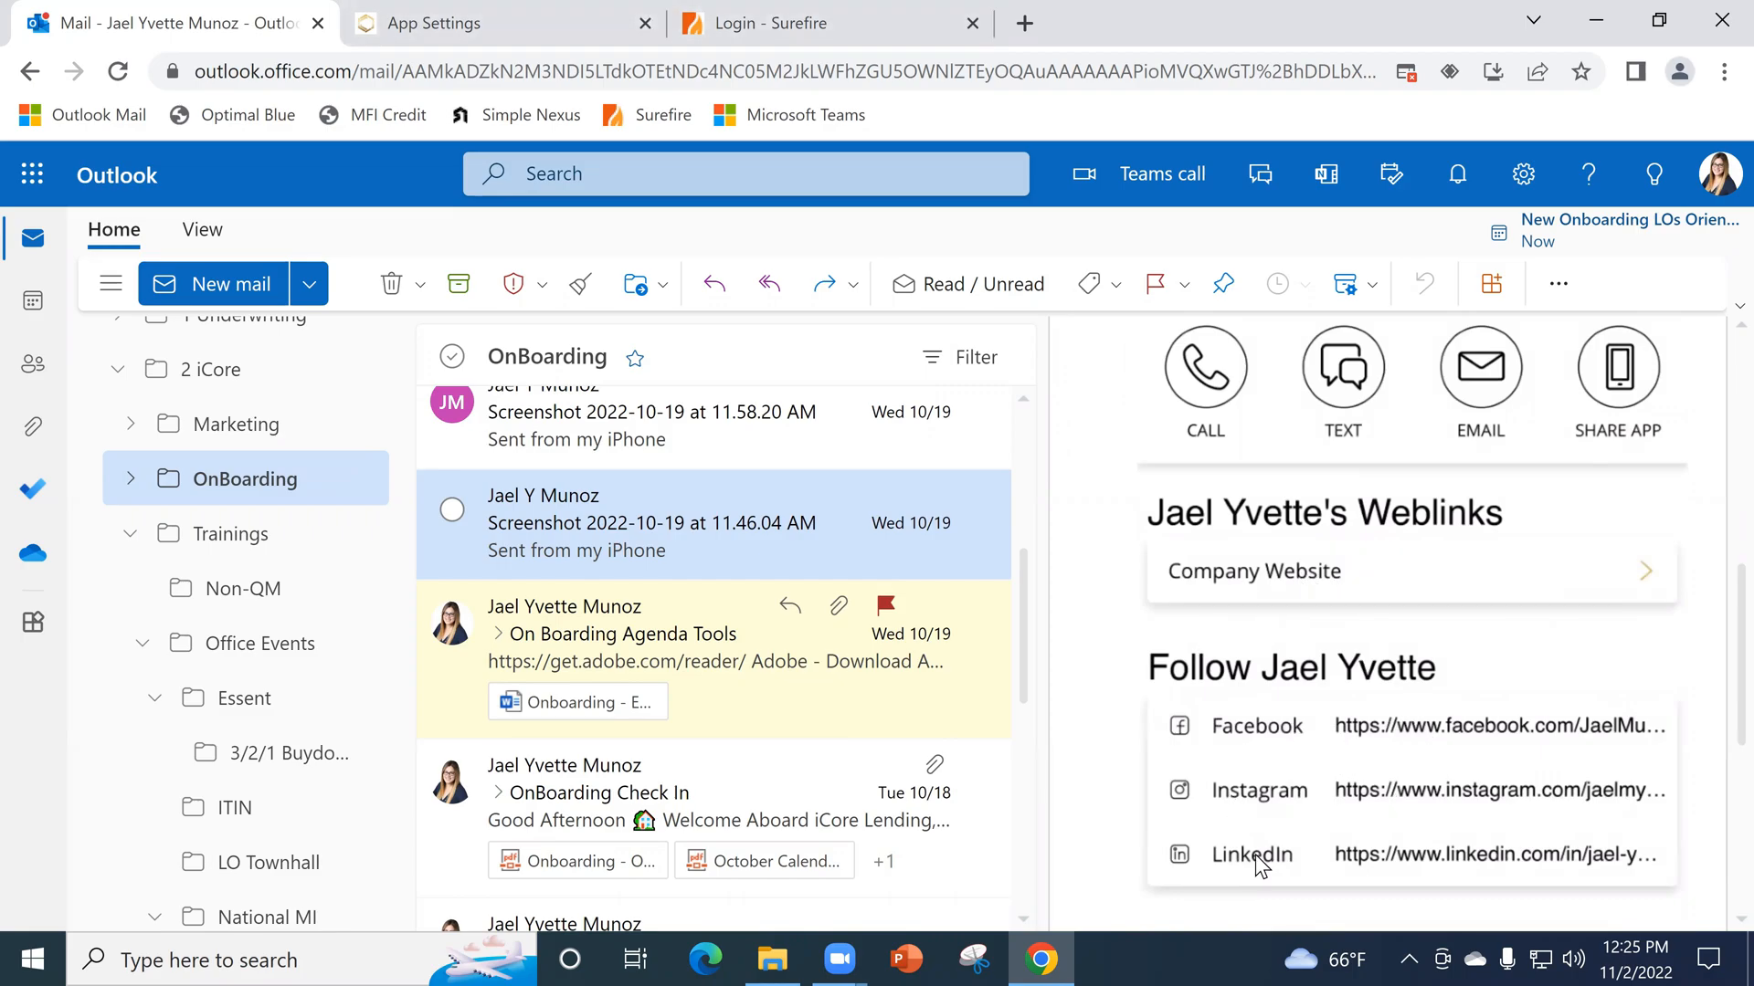
{"action": "scroll", "coordinate": [1470, 803], "scroll_direction": "down", "scroll_amount": 3}
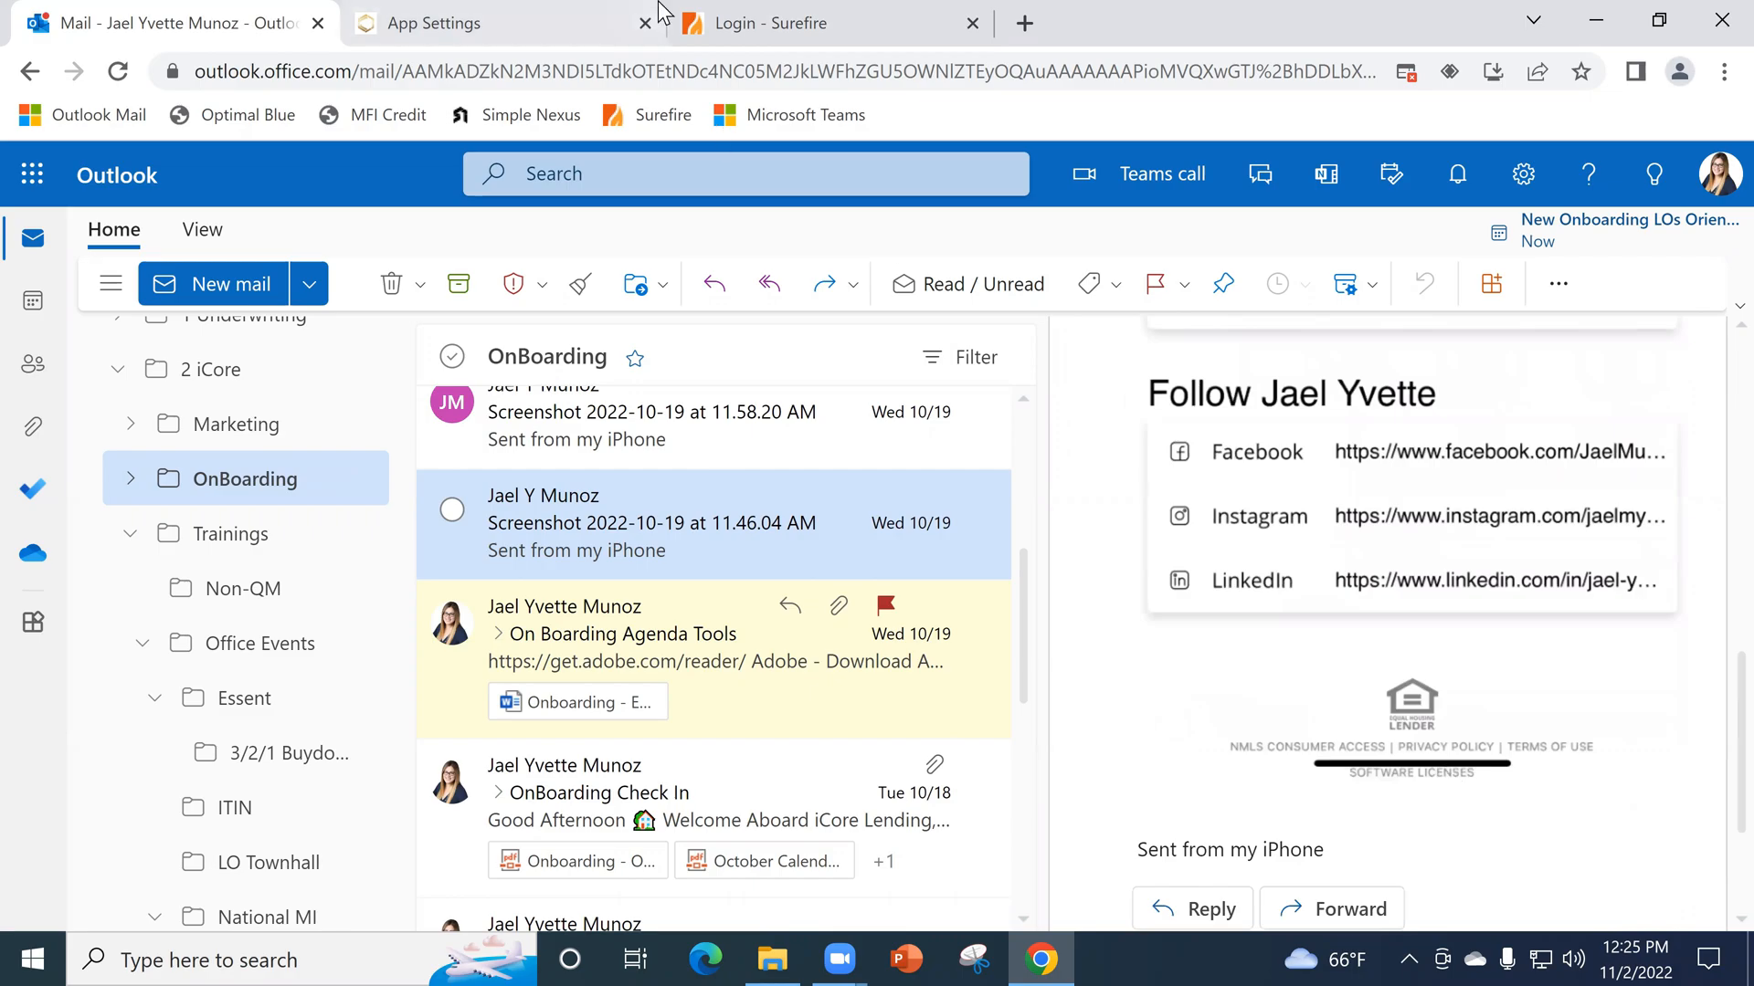
- Return to SimpleNexus App Settings, check which link types Add Social Link offers, and cancel without adding one
{"action": "key", "text": "ctrl+Tab"}
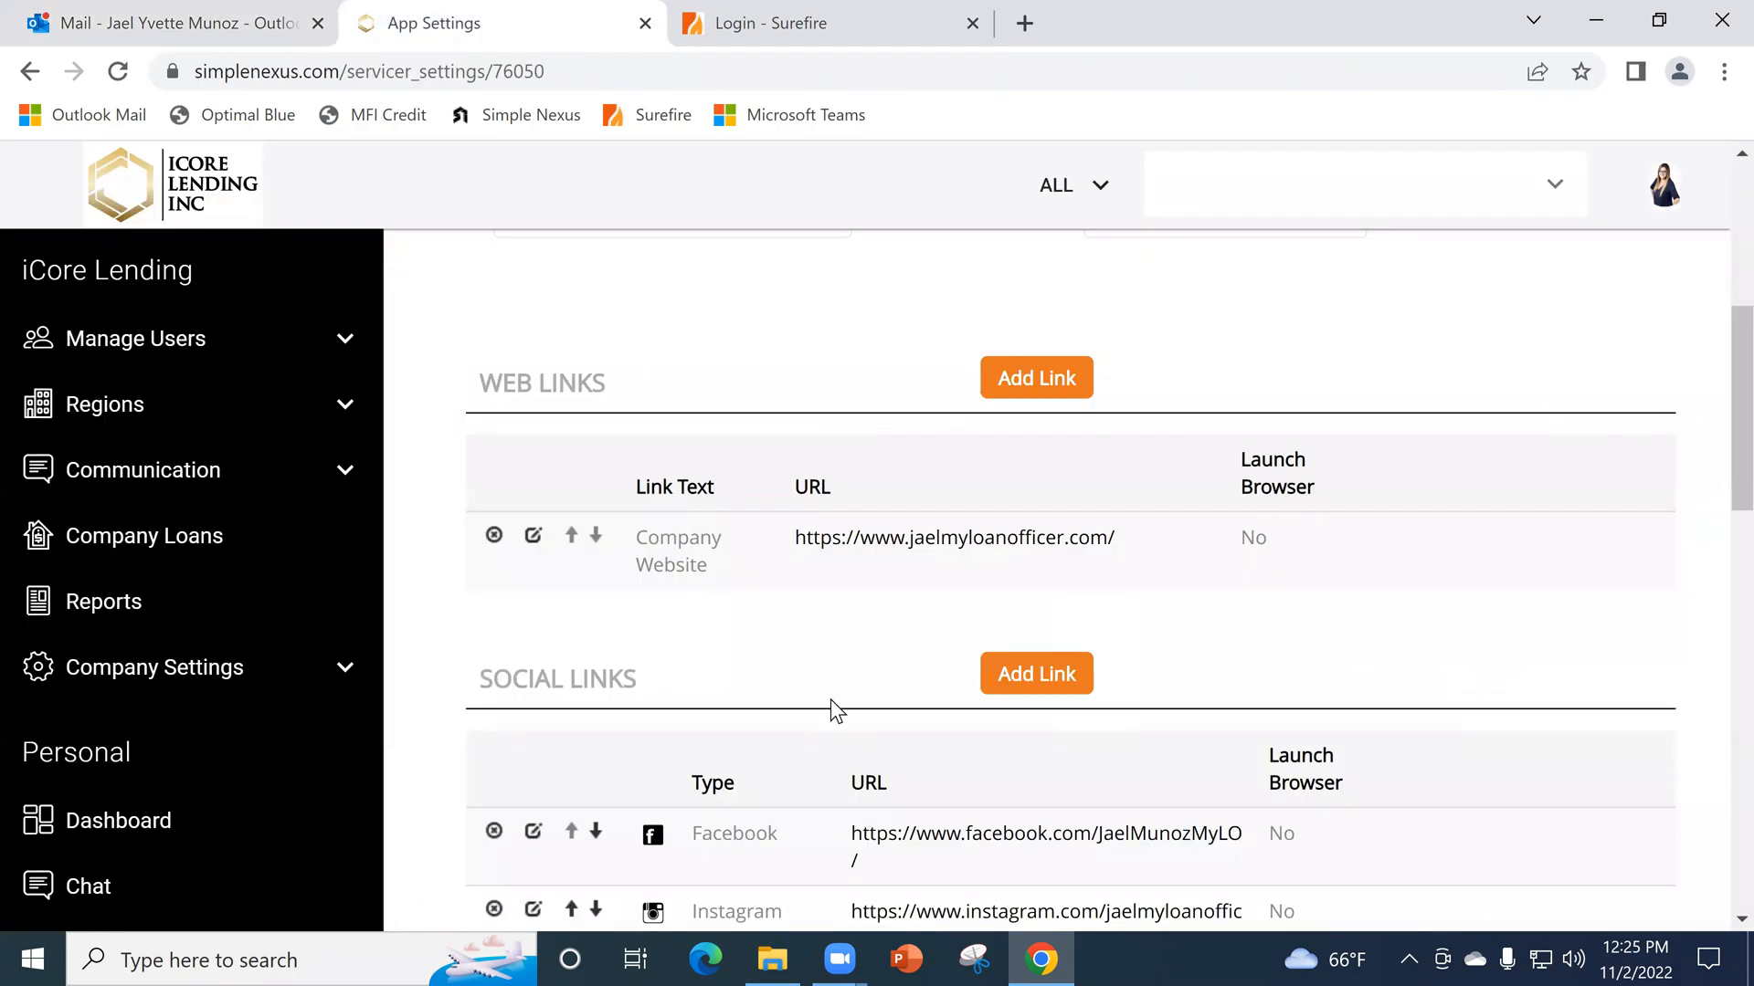
{"action": "scroll", "coordinate": [1154, 765], "scroll_direction": "down", "scroll_amount": 3}
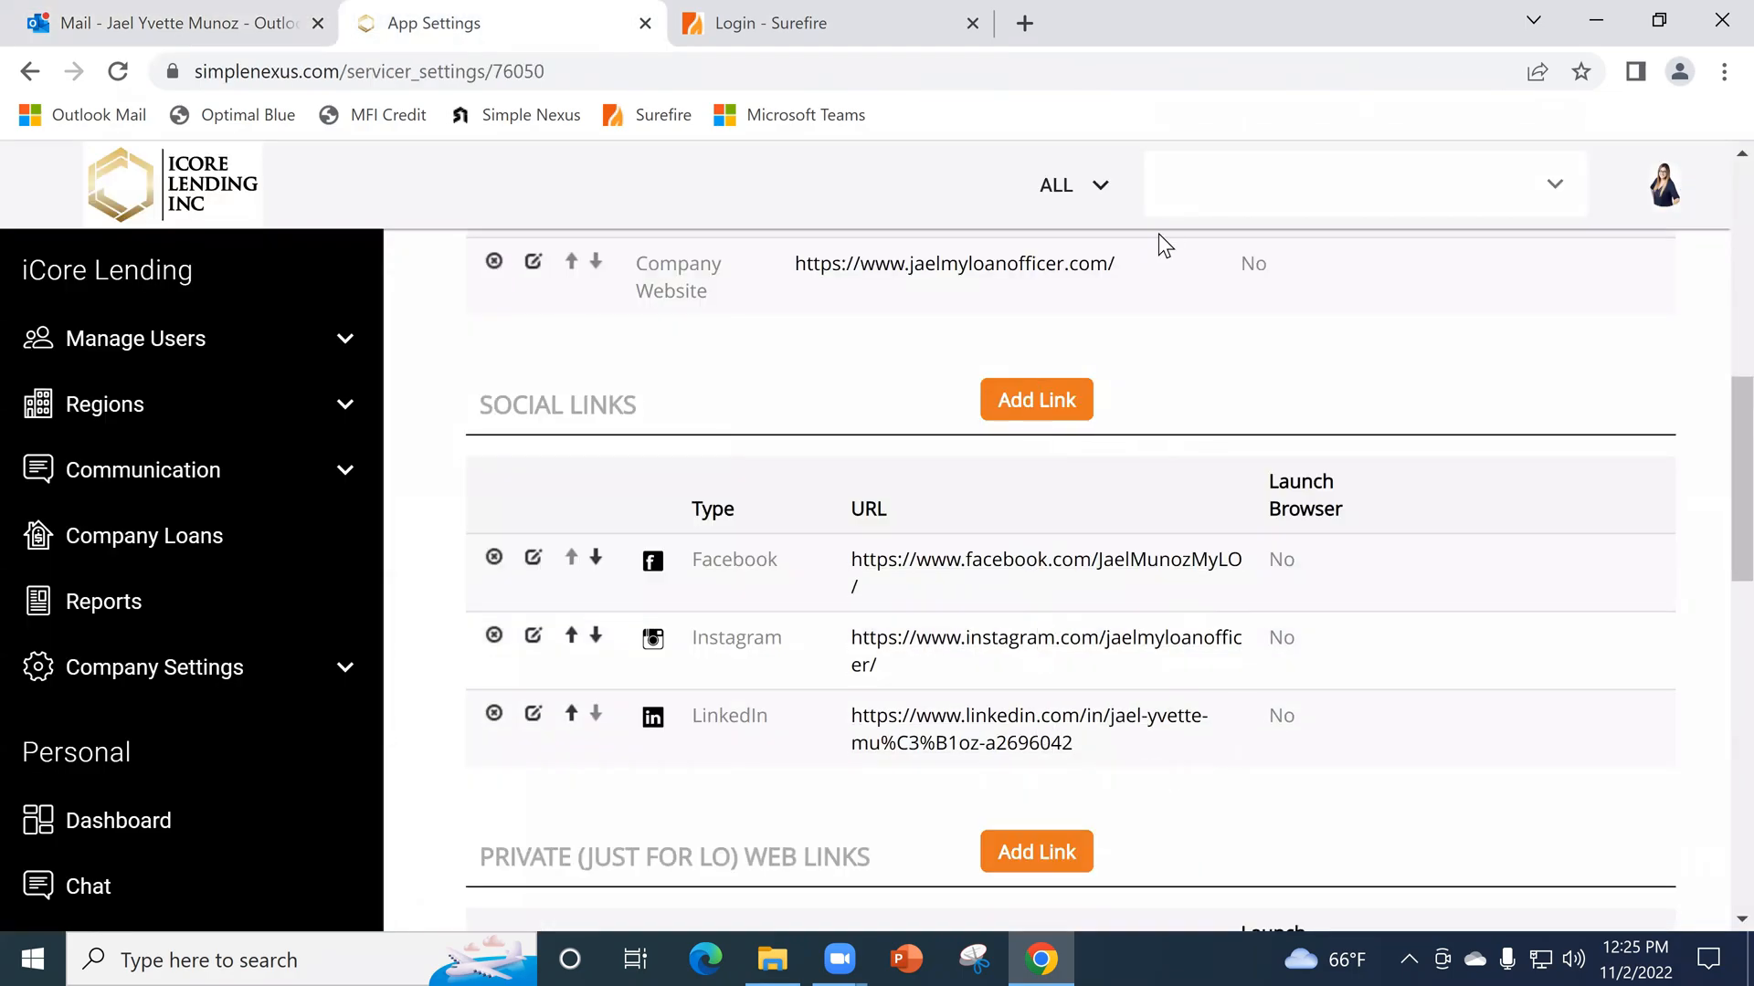
{"action": "left_click", "coordinate": [1038, 413]}
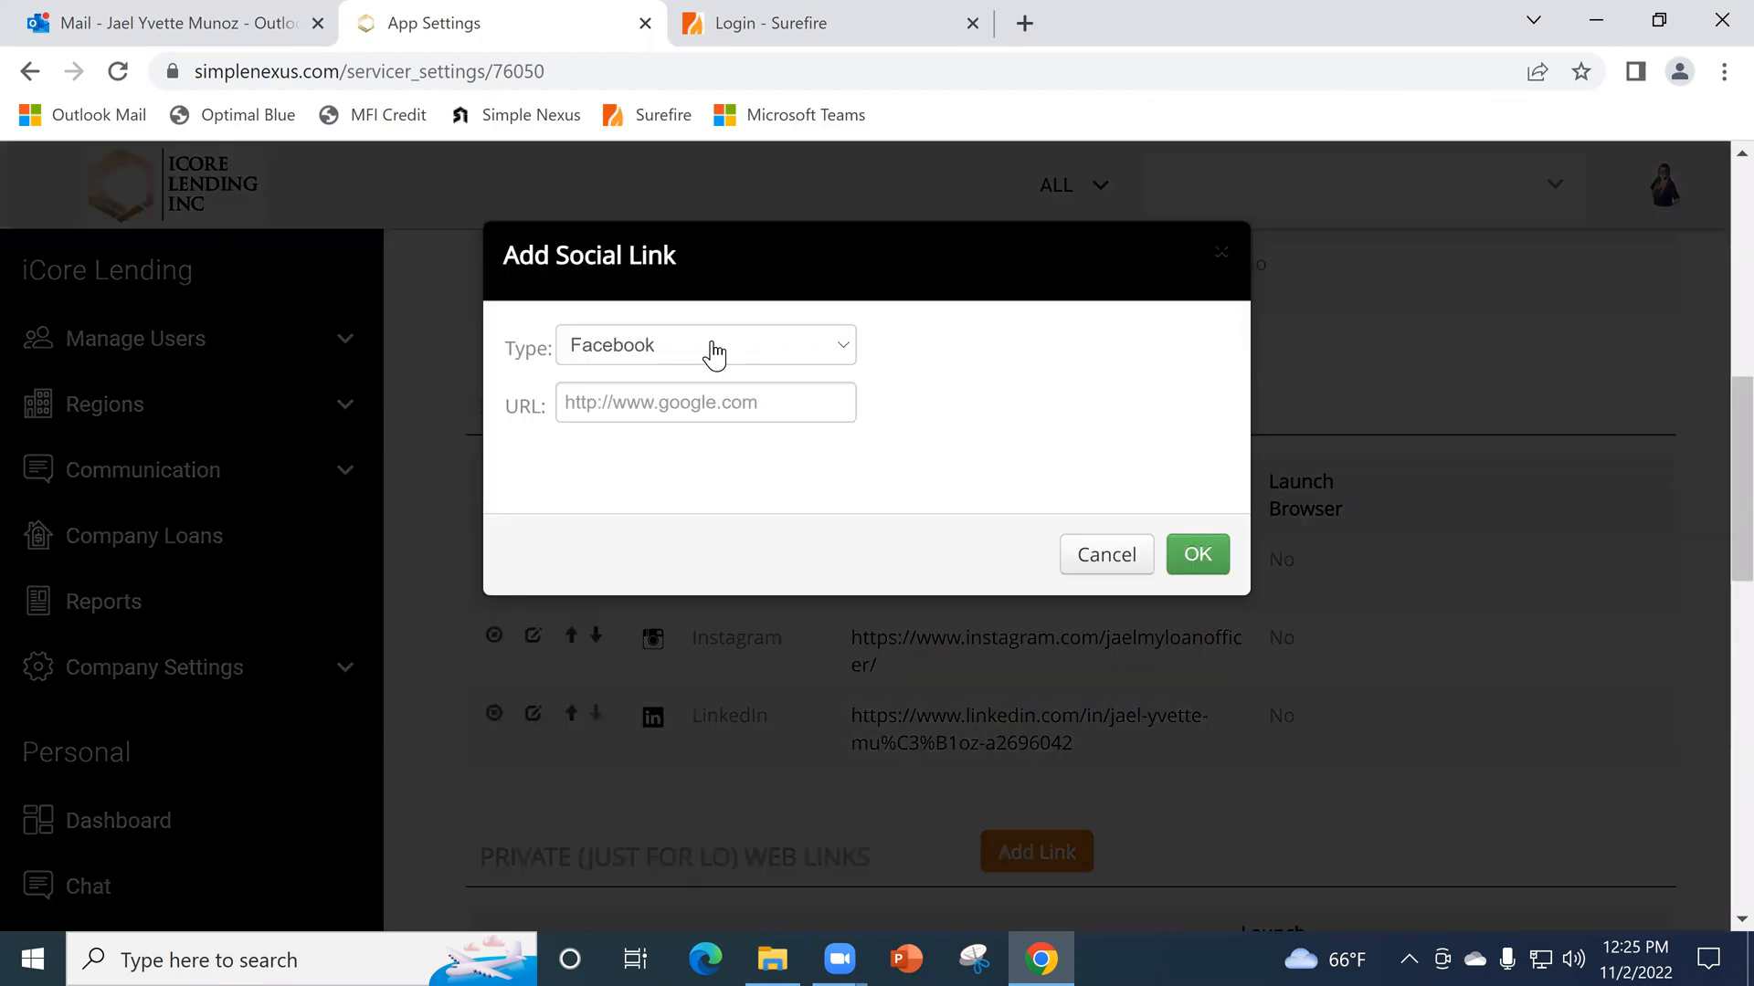
{"action": "left_click", "coordinate": [709, 350]}
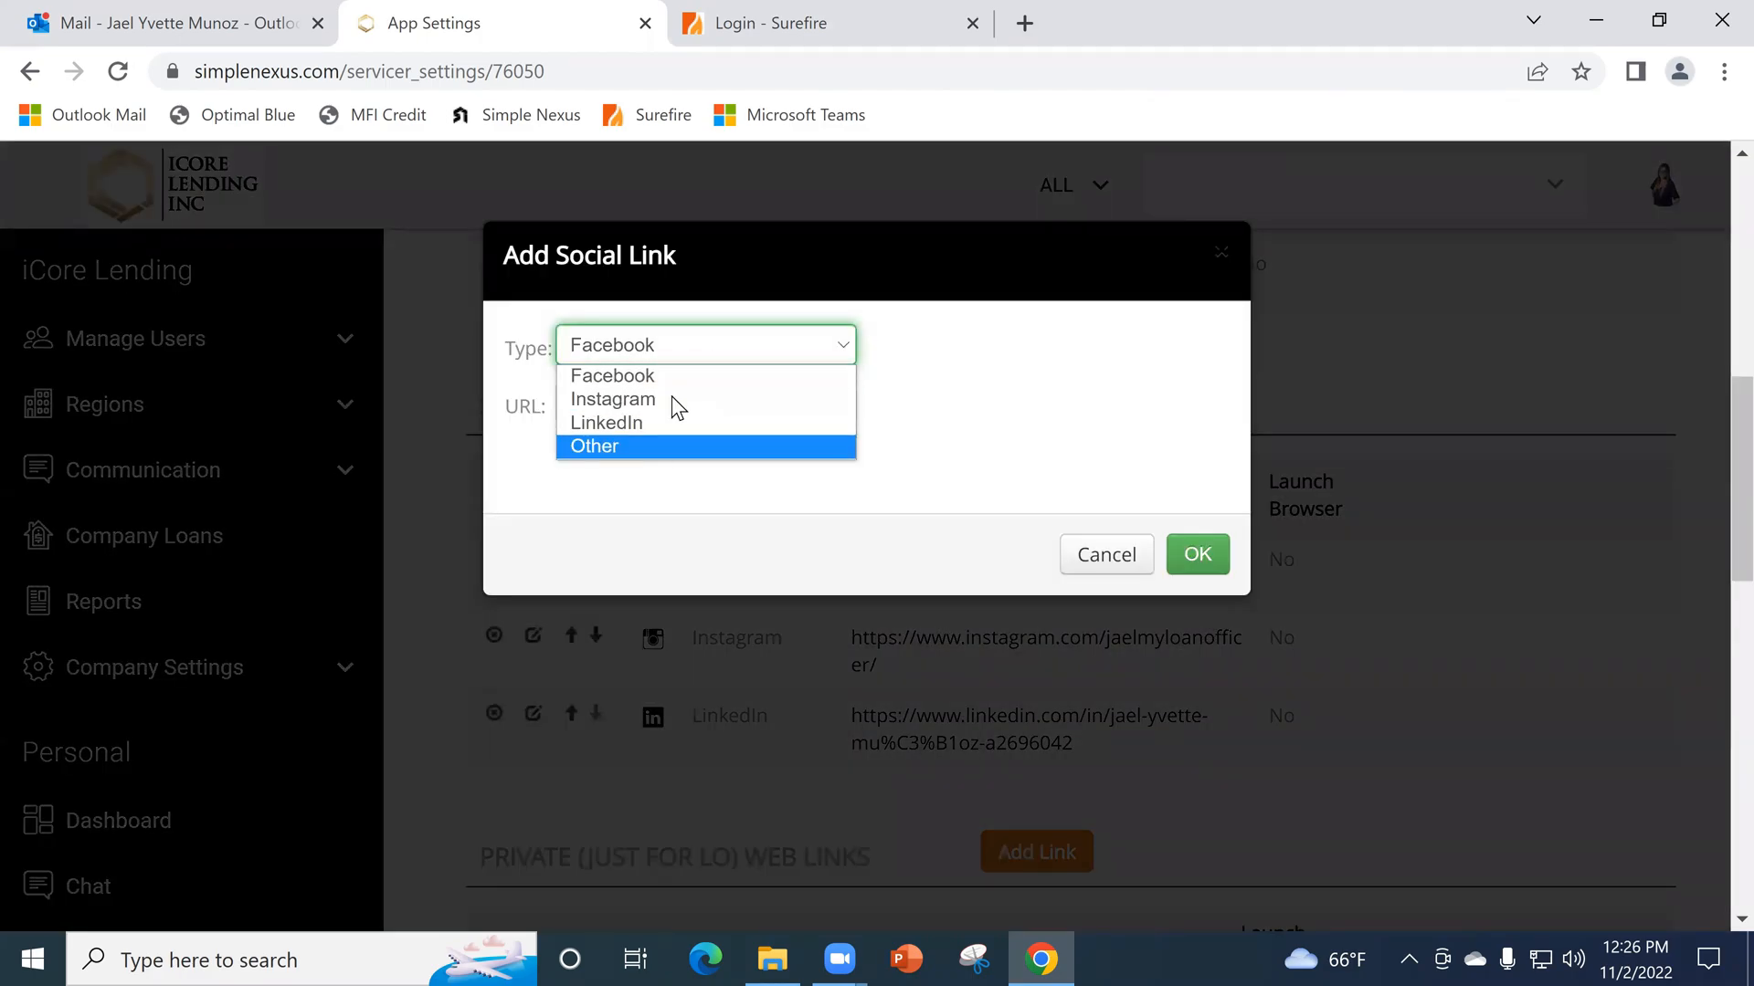
{"action": "left_click", "coordinate": [1109, 557]}
{"action": "left_click", "coordinate": [1109, 557]}
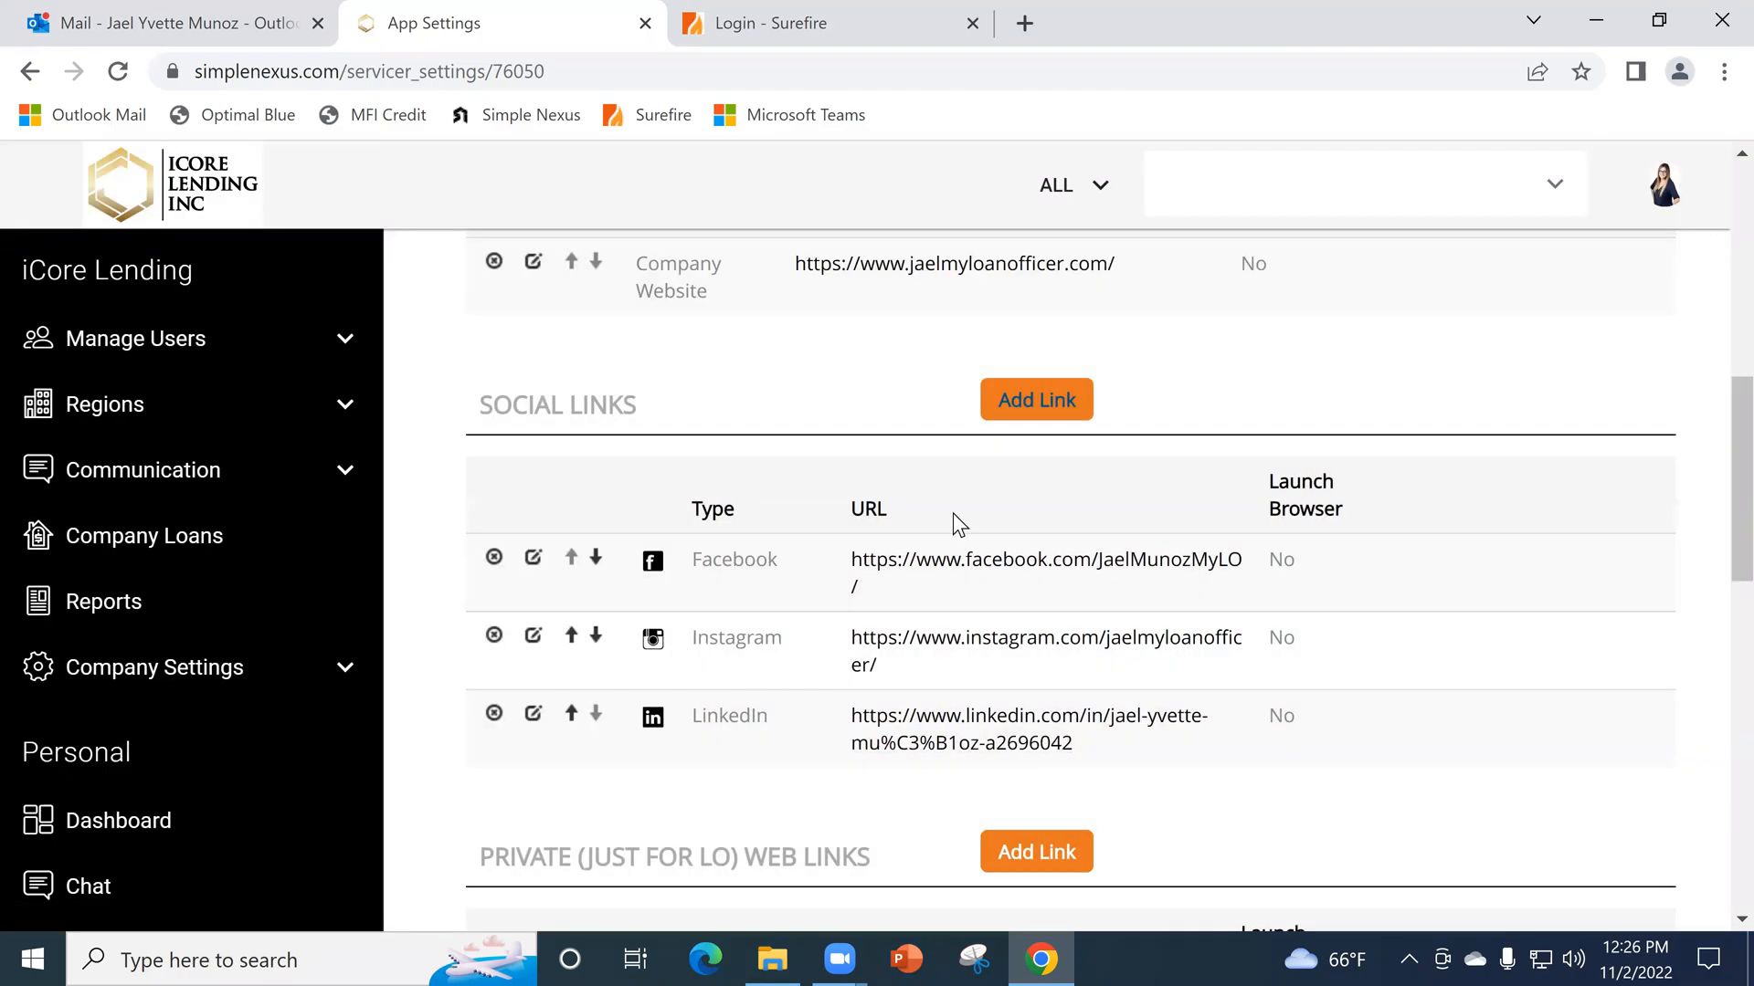
- Go back to the screenshot e-mail in Outlook and review the app profile's weblinks, social links and contact actions
{"action": "left_click", "coordinate": [157, 13]}
{"action": "scroll", "coordinate": [1508, 661], "scroll_direction": "up", "scroll_amount": 2}
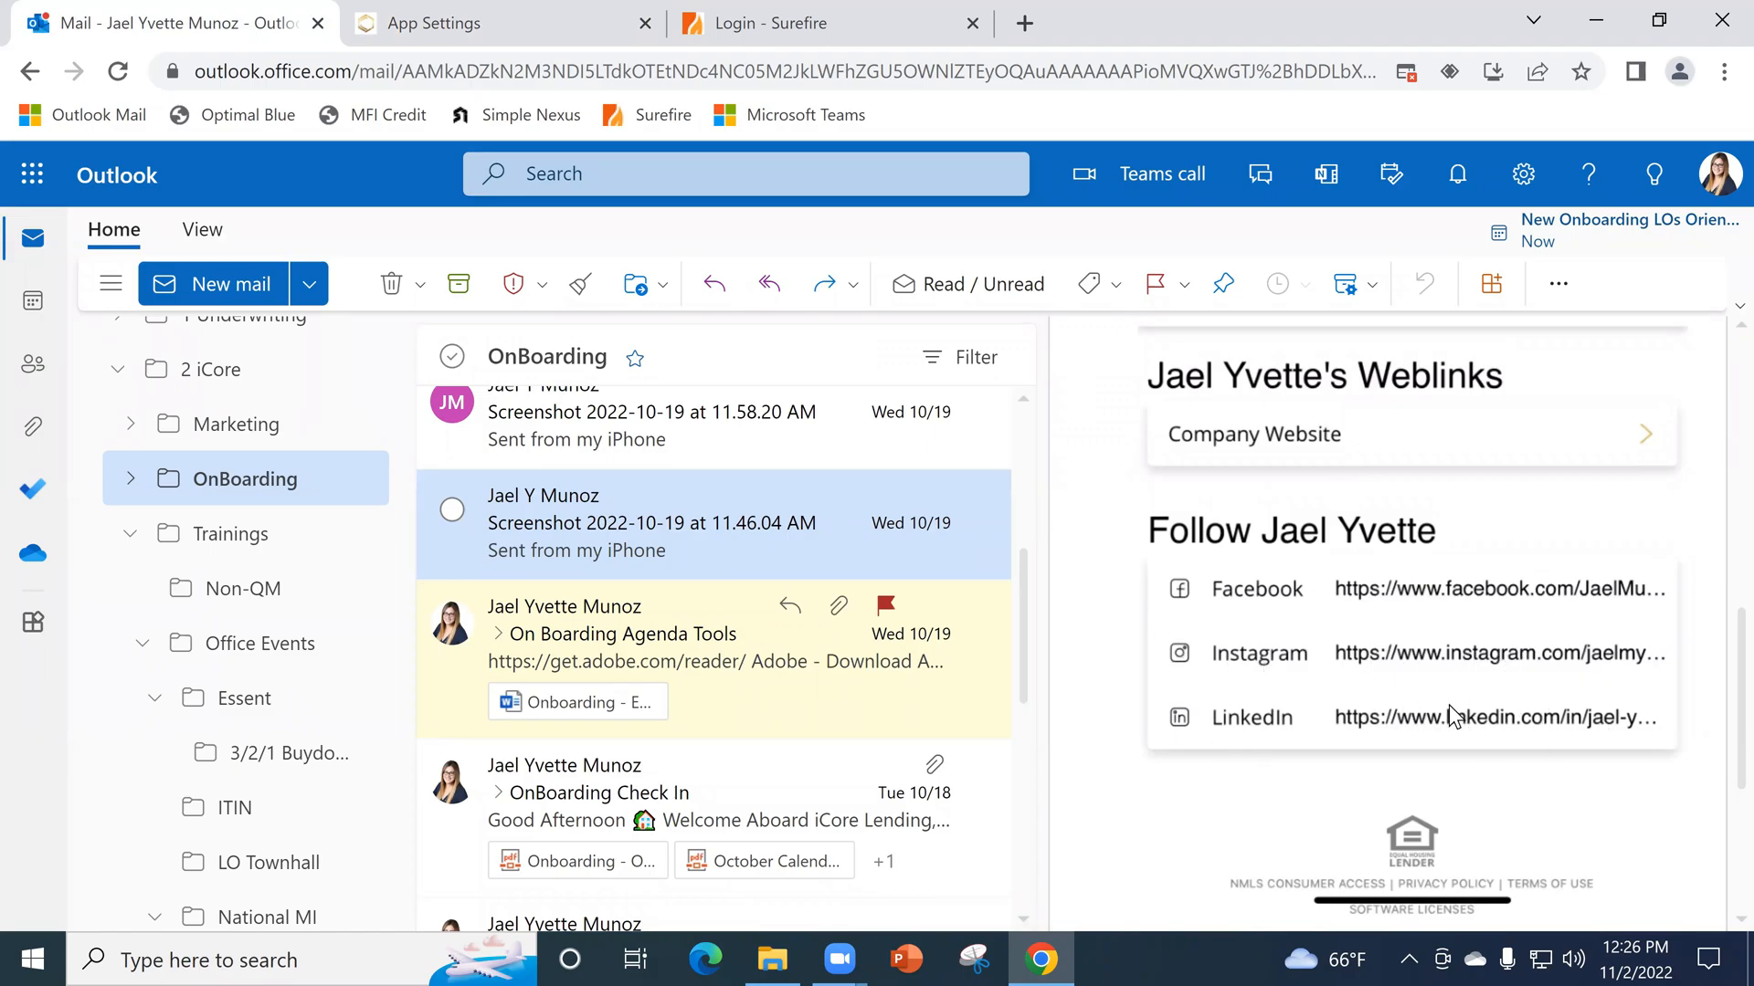
{"action": "scroll", "coordinate": [1583, 681], "scroll_direction": "up", "scroll_amount": 2}
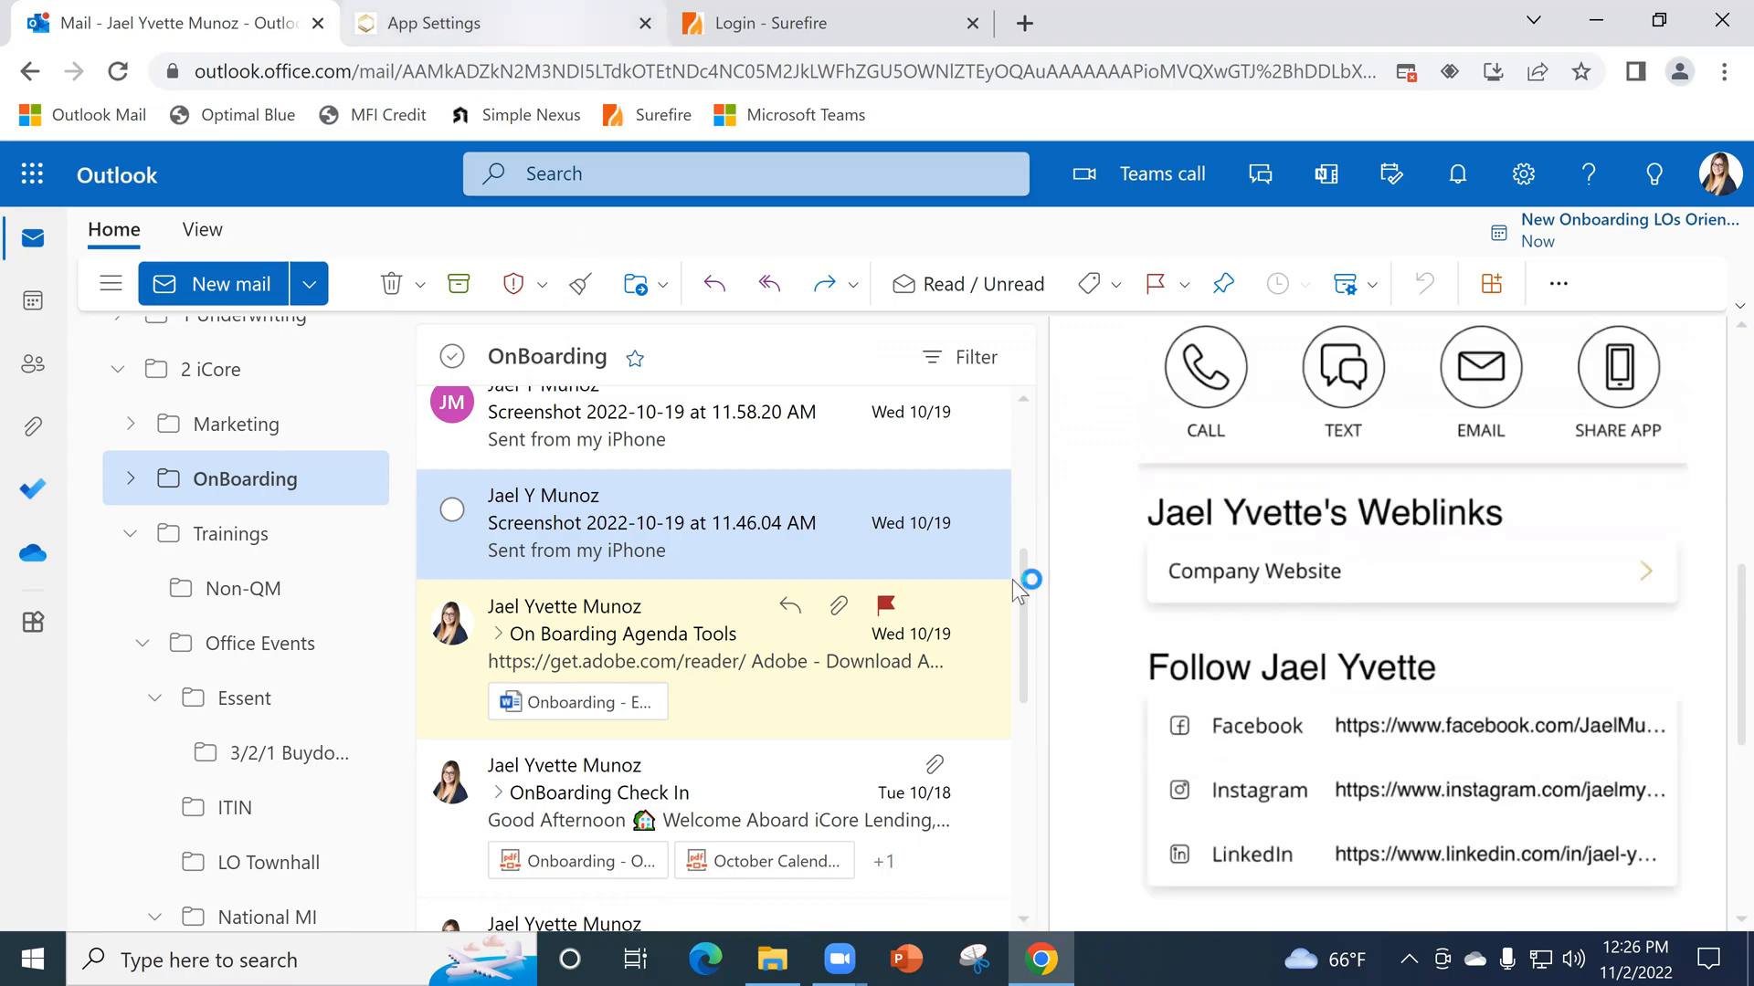
- Open the Company Website web link from SimpleNexus App Settings, look over the jaelmyloanofficer.com home page, and close it
{"action": "key", "text": "ctrl+Tab"}
{"action": "scroll", "coordinate": [968, 411], "scroll_direction": "up", "scroll_amount": 2}
{"action": "left_click", "coordinate": [965, 402]}
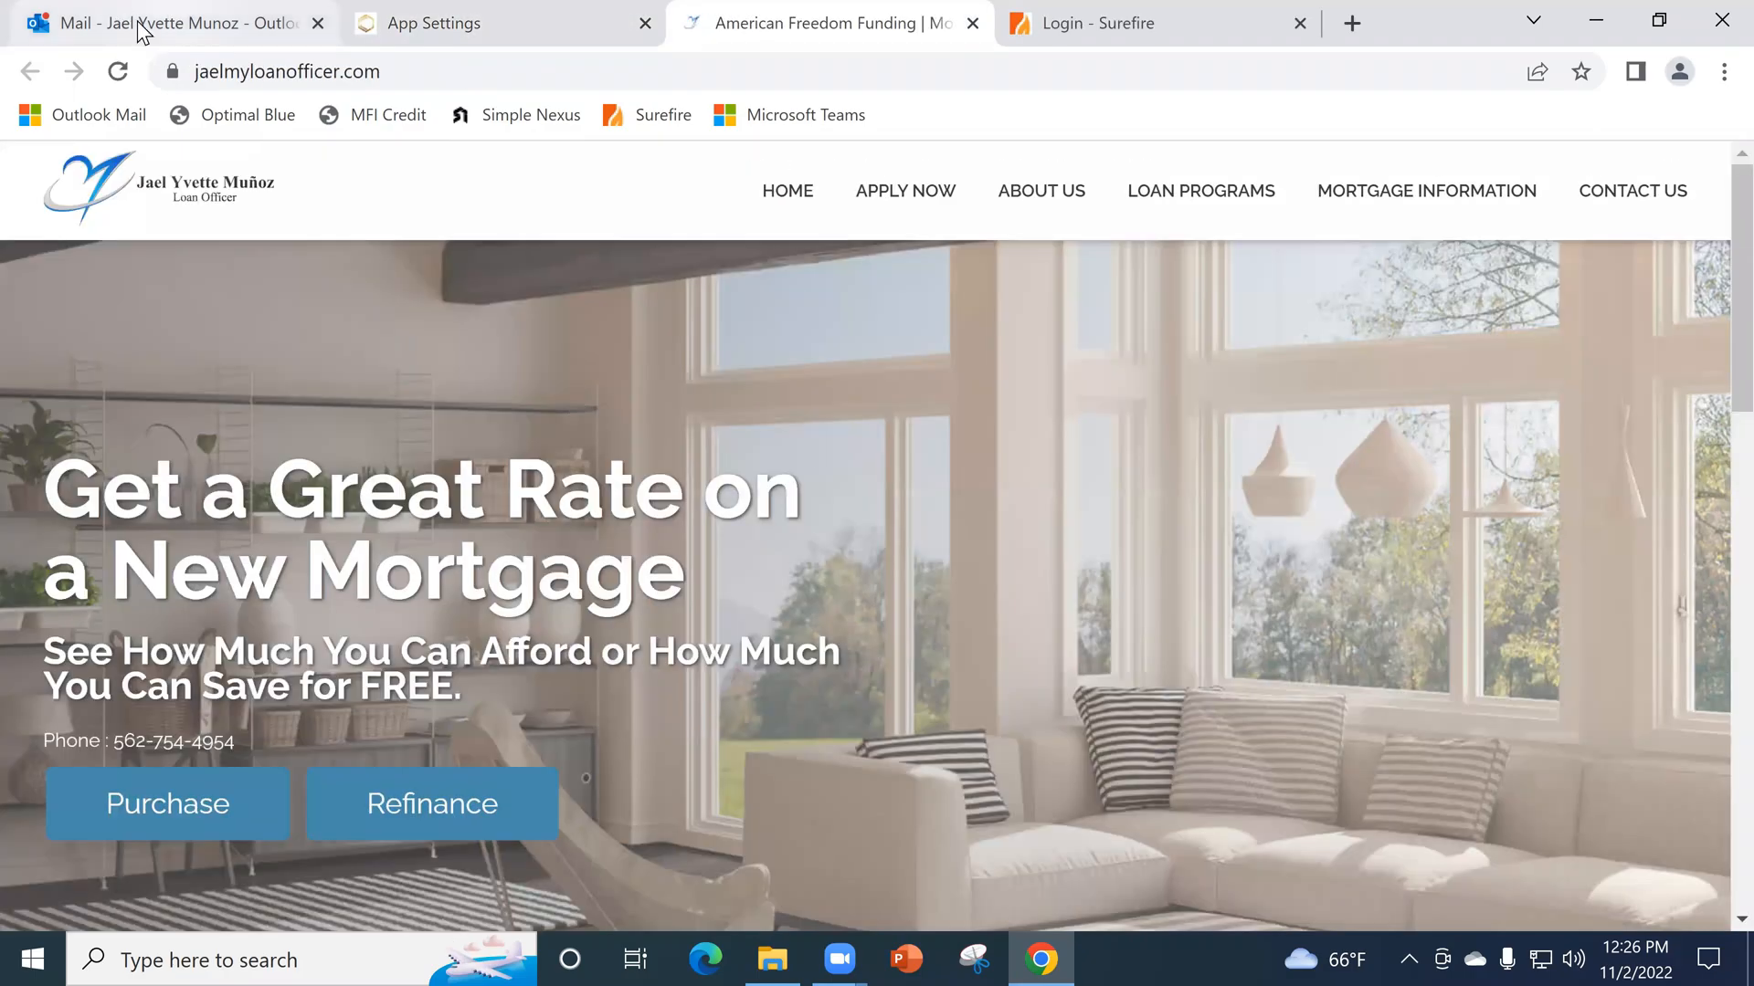
{"action": "left_click", "coordinate": [142, 27]}
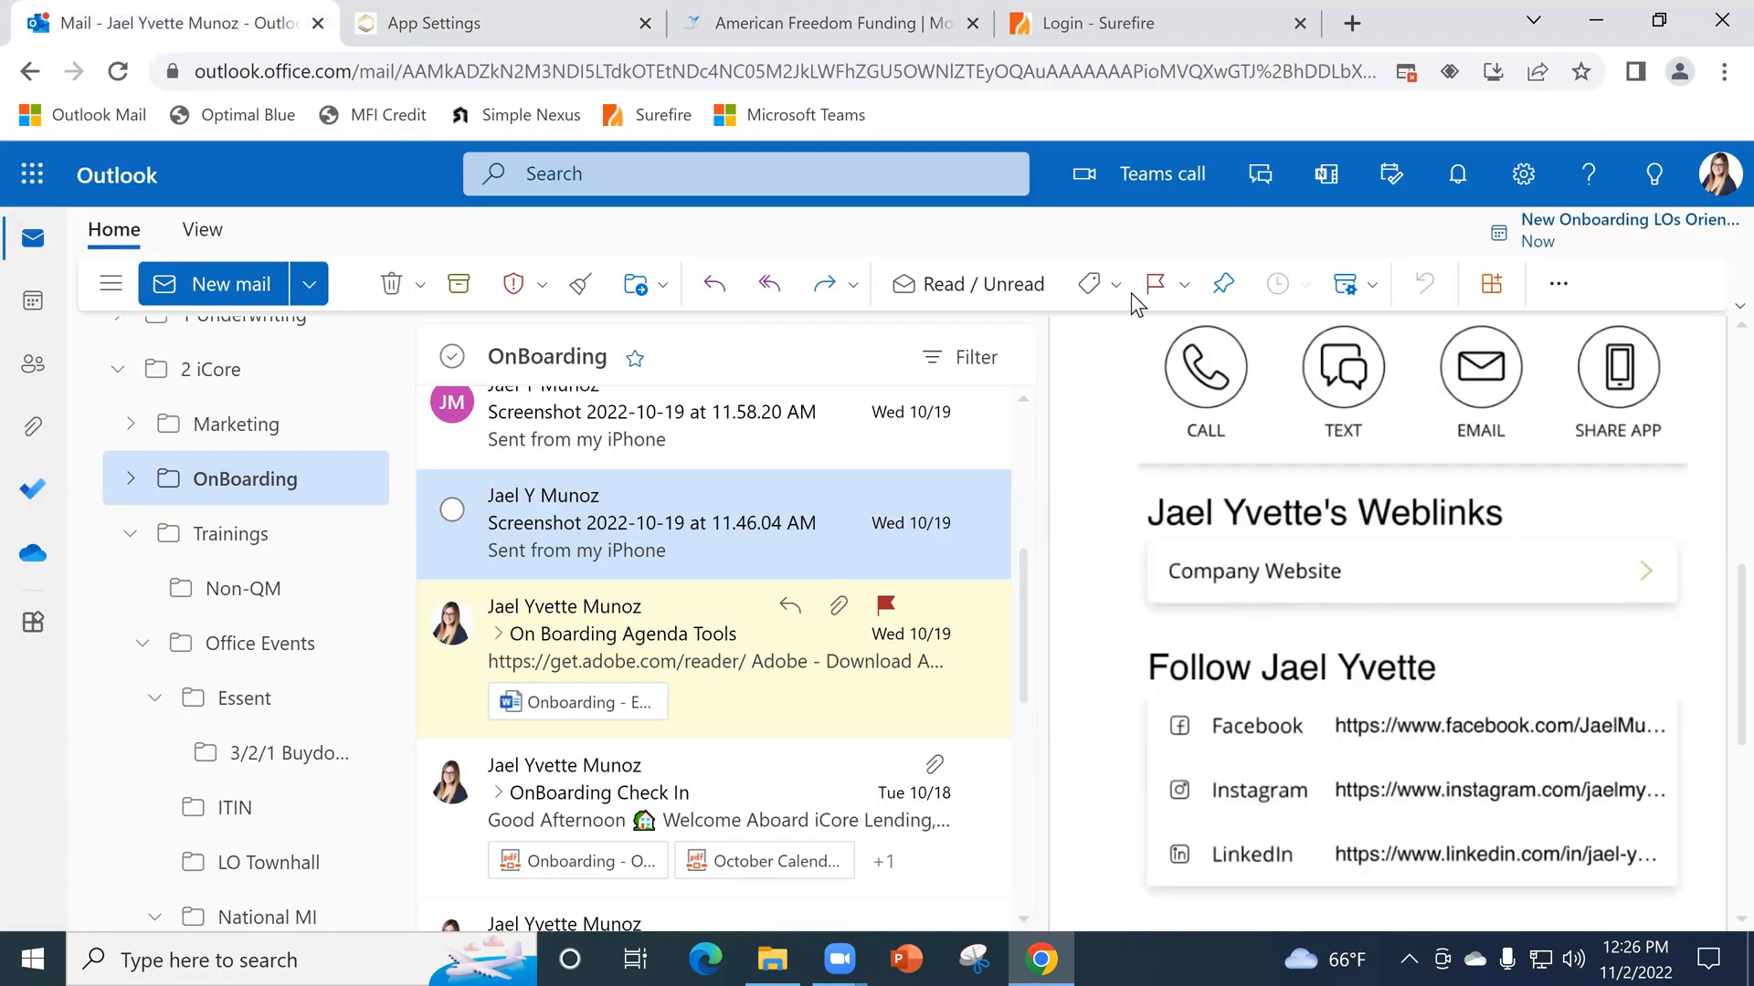
{"action": "left_click", "coordinate": [826, 23]}
{"action": "scroll", "coordinate": [762, 558], "scroll_direction": "down", "scroll_amount": 9}
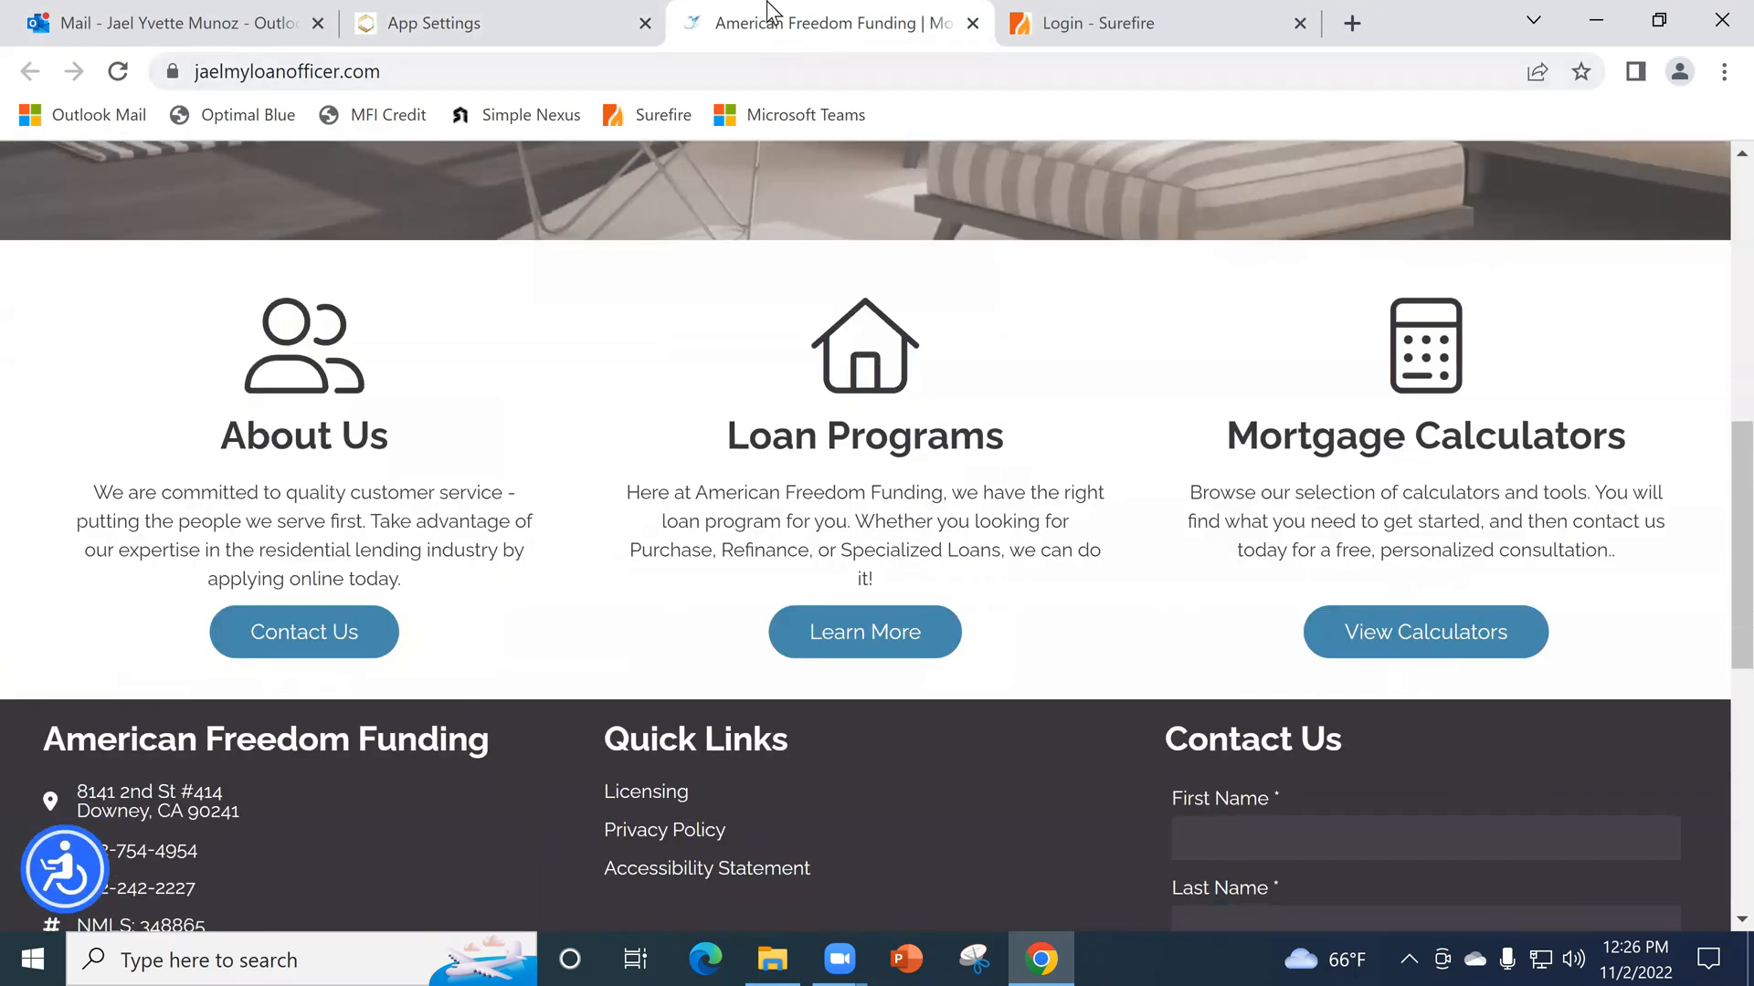
{"action": "middle_click", "coordinate": [767, 17]}
- Return to the screenshot e-mail in Outlook and look at the app profile's company website weblink and social links
{"action": "left_click", "coordinate": [174, 23]}
{"action": "scroll", "coordinate": [1394, 568], "scroll_direction": "down", "scroll_amount": 2}
{"action": "scroll", "coordinate": [1516, 621], "scroll_direction": "down", "scroll_amount": 2}
{"action": "scroll", "coordinate": [1365, 551], "scroll_direction": "up", "scroll_amount": 6}
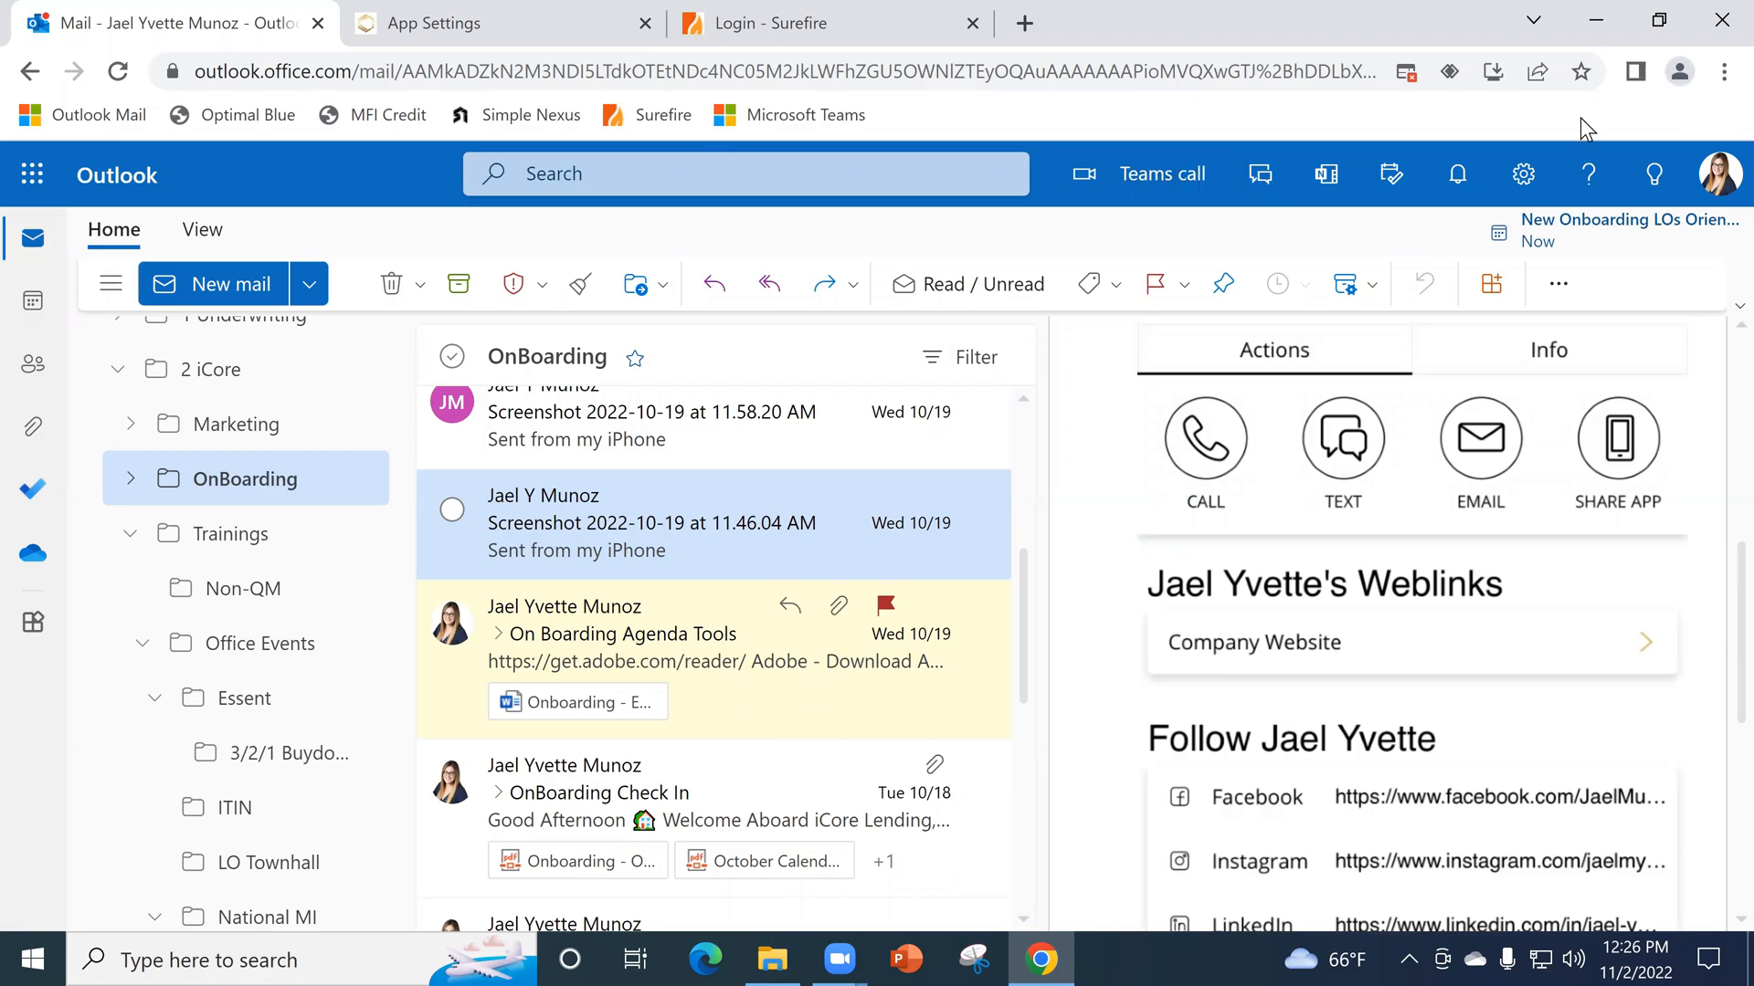
- Switch to SimpleNexus App Settings and review the personal and license details, web links and social links
{"action": "key", "text": "ctrl+Tab"}
{"action": "scroll", "coordinate": [1005, 567], "scroll_direction": "down", "scroll_amount": 3}
{"action": "scroll", "coordinate": [1098, 530], "scroll_direction": "down", "scroll_amount": 2}
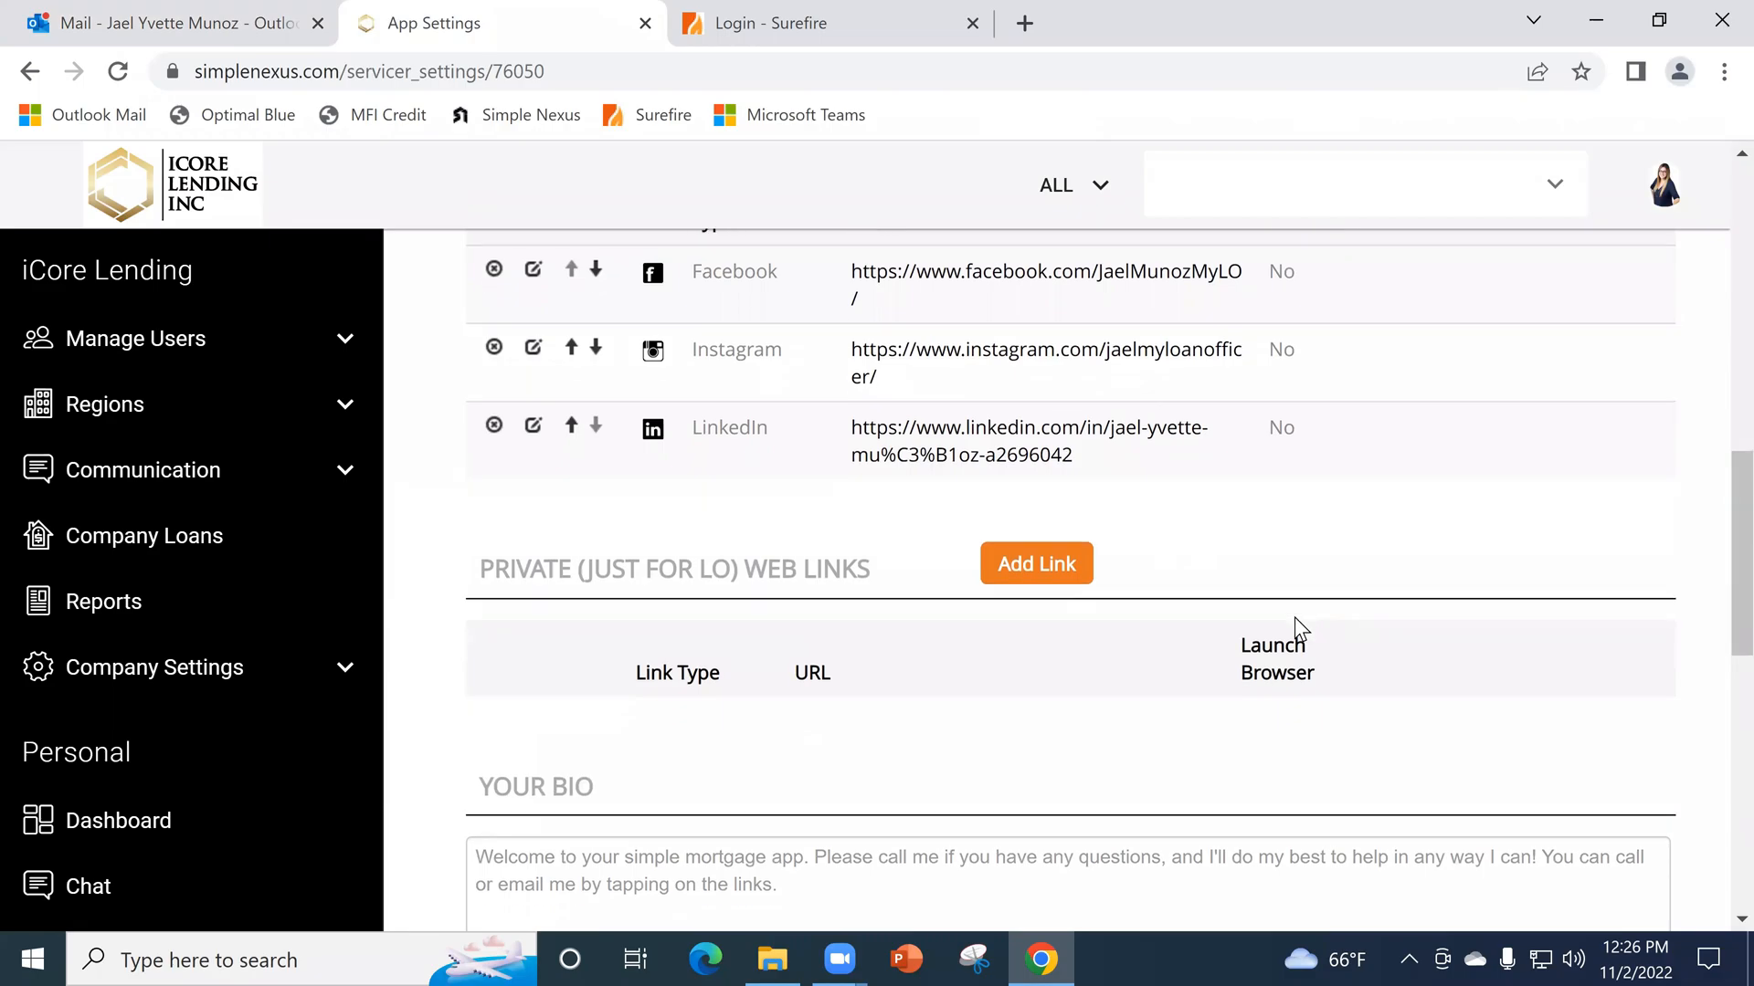
{"action": "scroll", "coordinate": [1279, 617], "scroll_direction": "up", "scroll_amount": 5}
{"action": "scroll", "coordinate": [1255, 606], "scroll_direction": "up", "scroll_amount": 7}
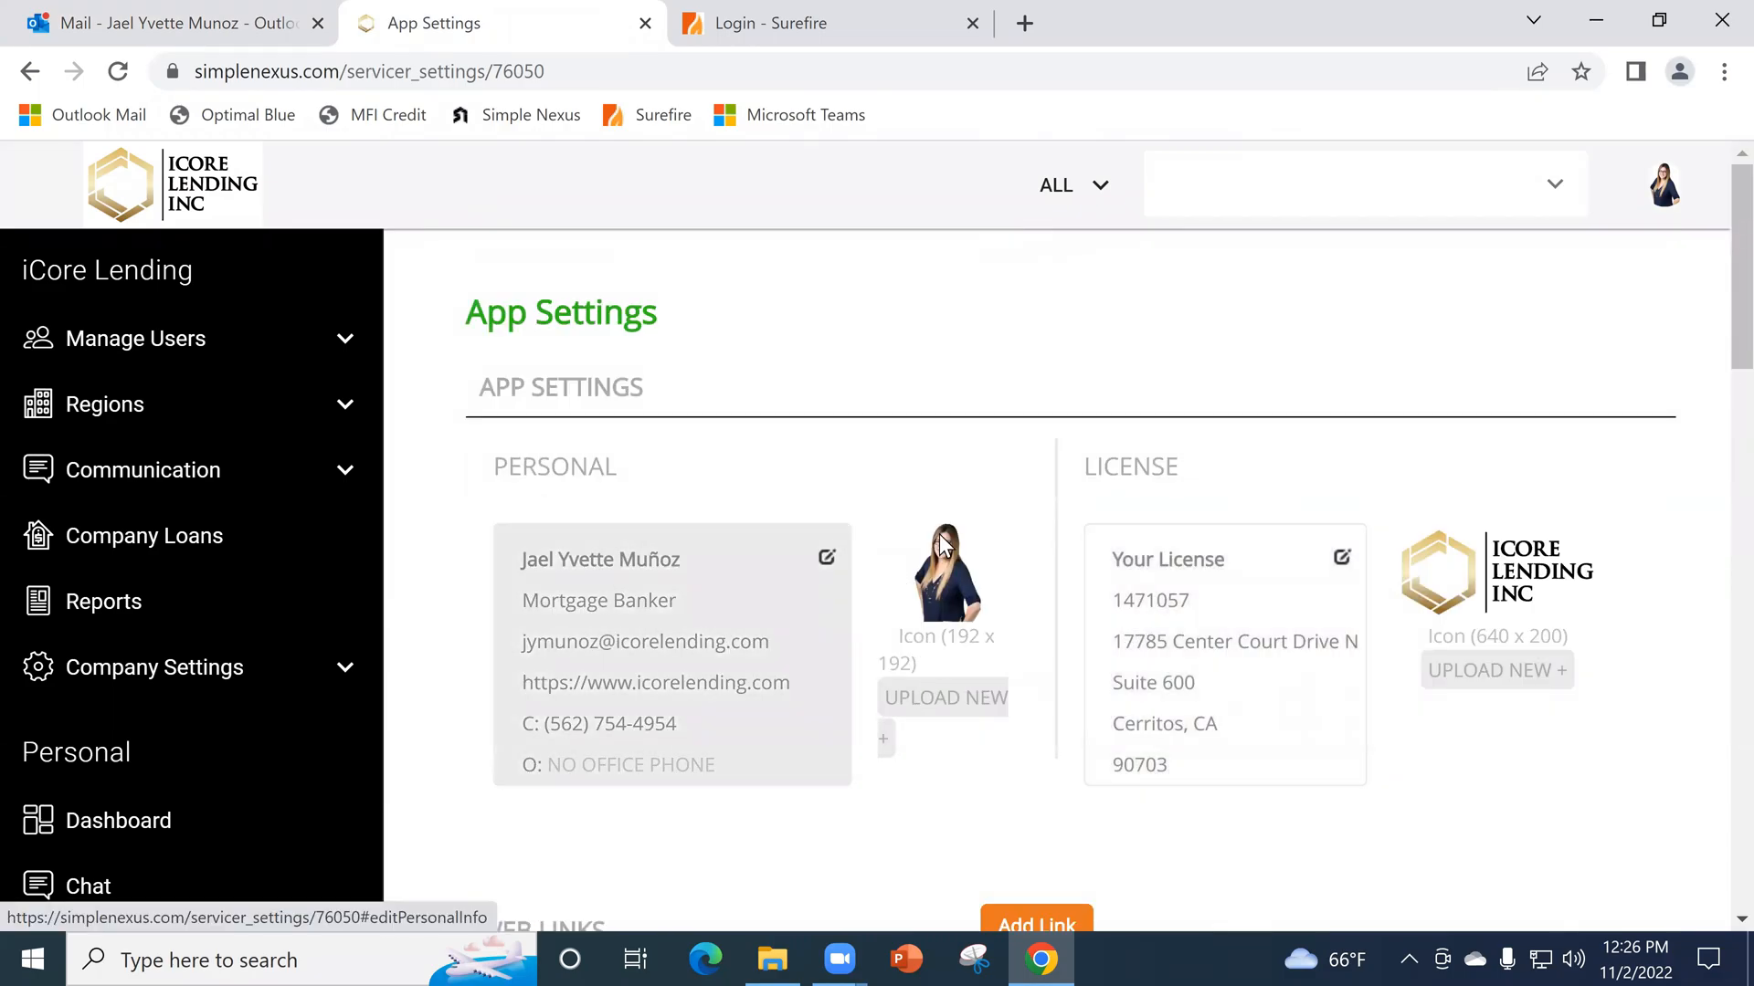
{"action": "scroll", "coordinate": [989, 564], "scroll_direction": "down", "scroll_amount": 7}
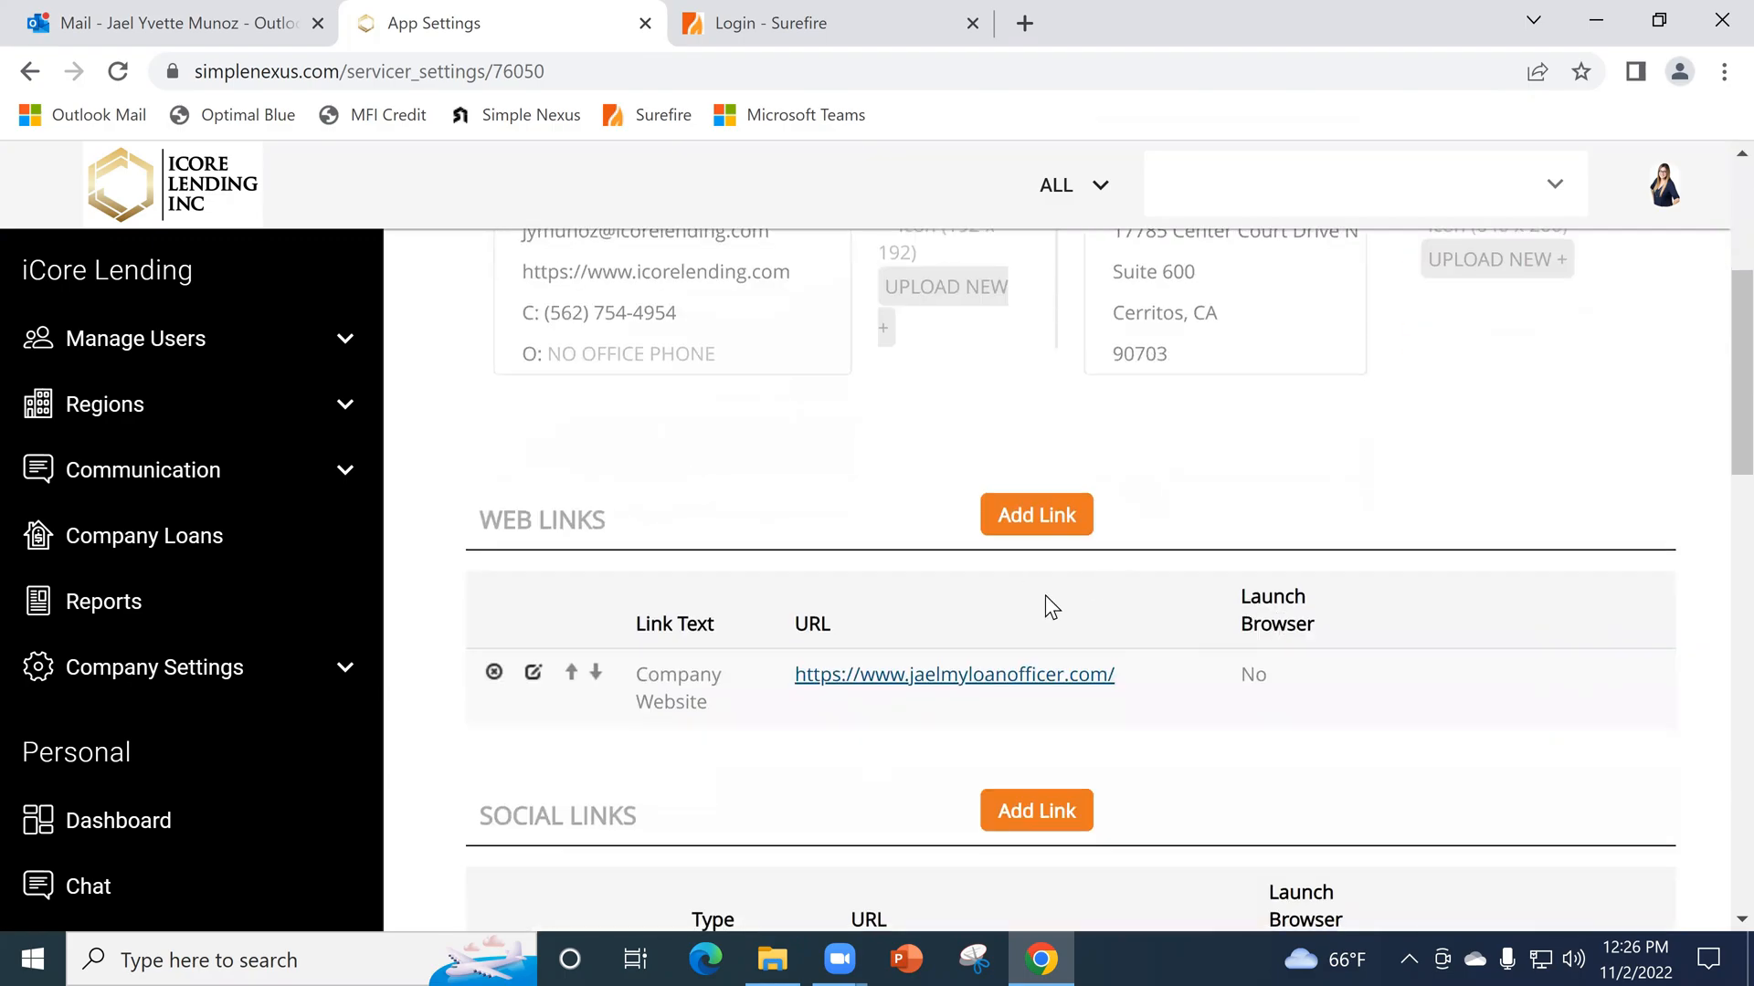
{"action": "scroll", "coordinate": [1048, 595], "scroll_direction": "down", "scroll_amount": 3}
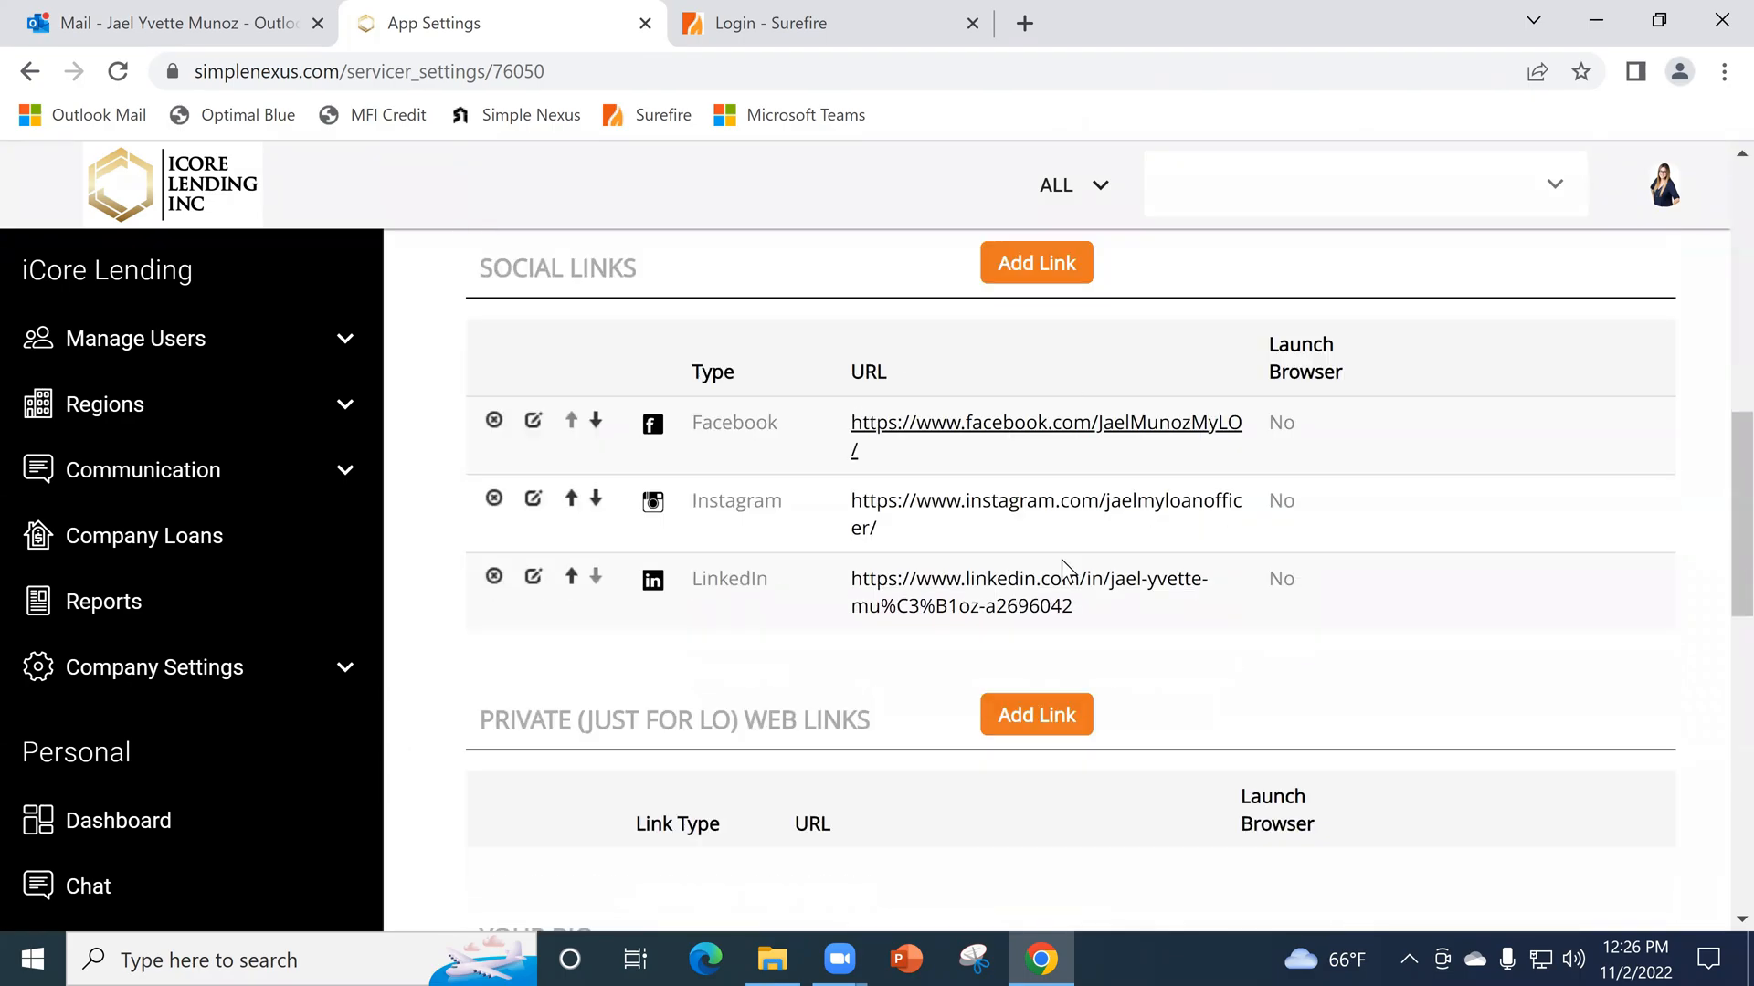
- Examine the private web links, Your Bio, State Licenses and Website Disclaimer sections of App Settings
{"action": "scroll", "coordinate": [1366, 591], "scroll_direction": "down", "scroll_amount": 3}
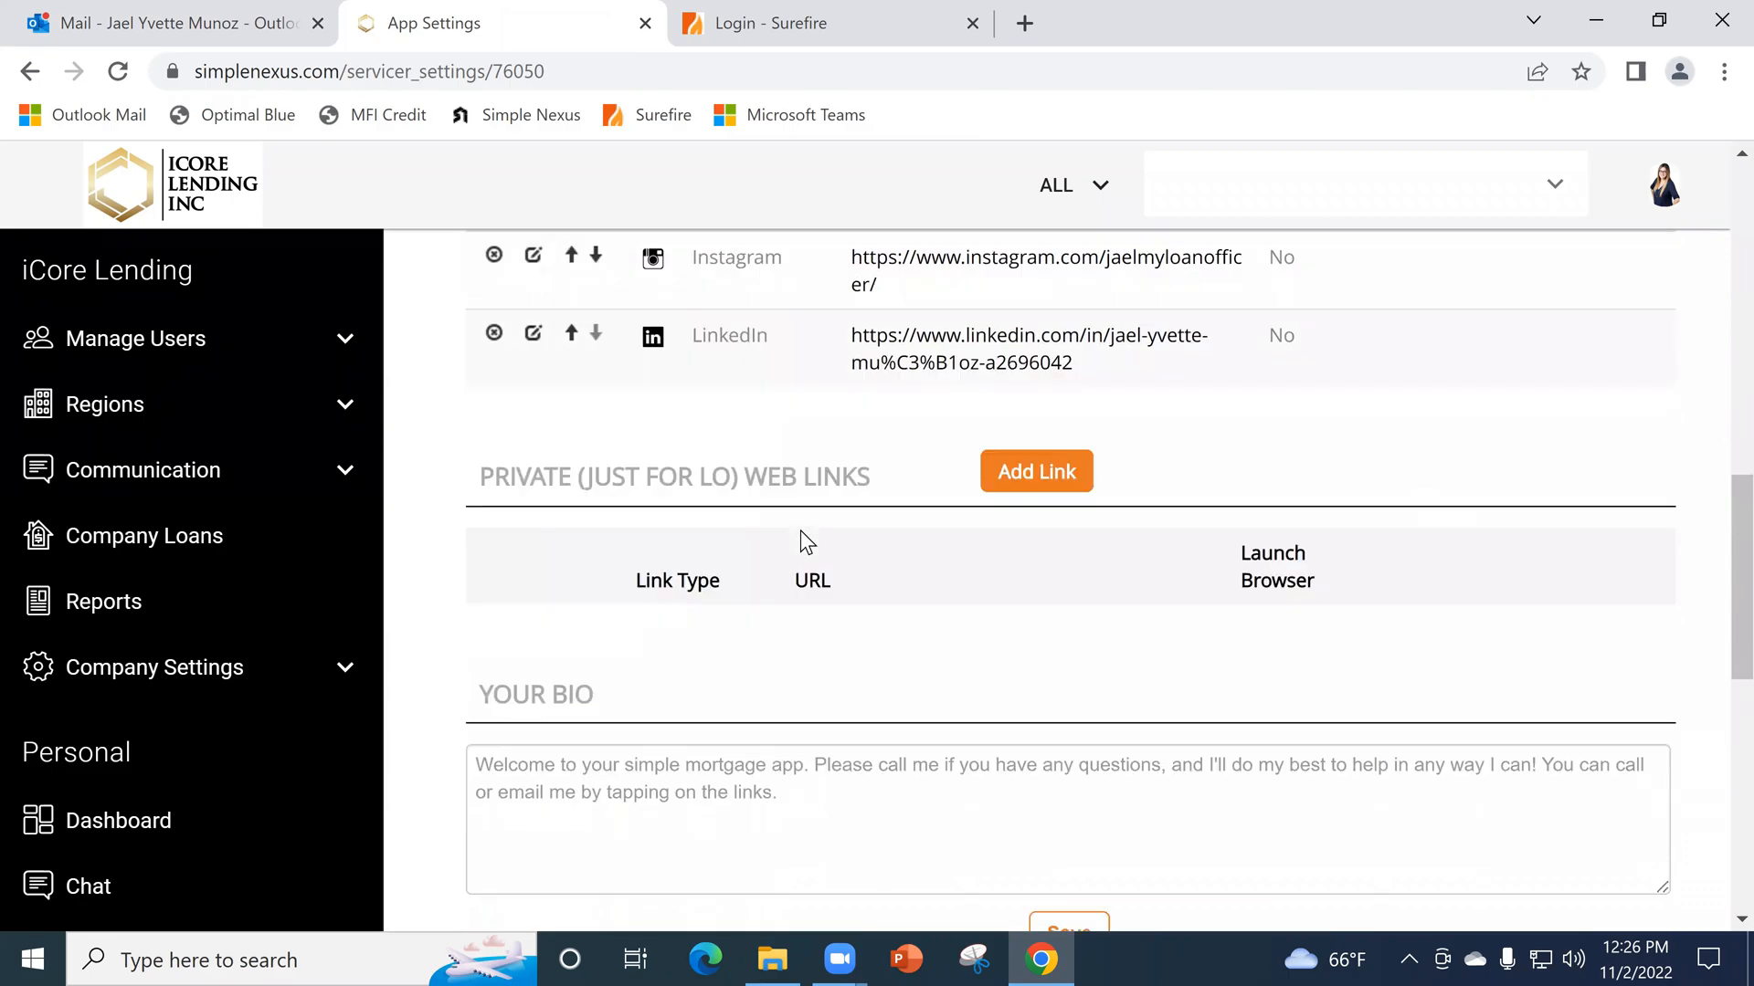
{"action": "scroll", "coordinate": [877, 610], "scroll_direction": "down", "scroll_amount": 1}
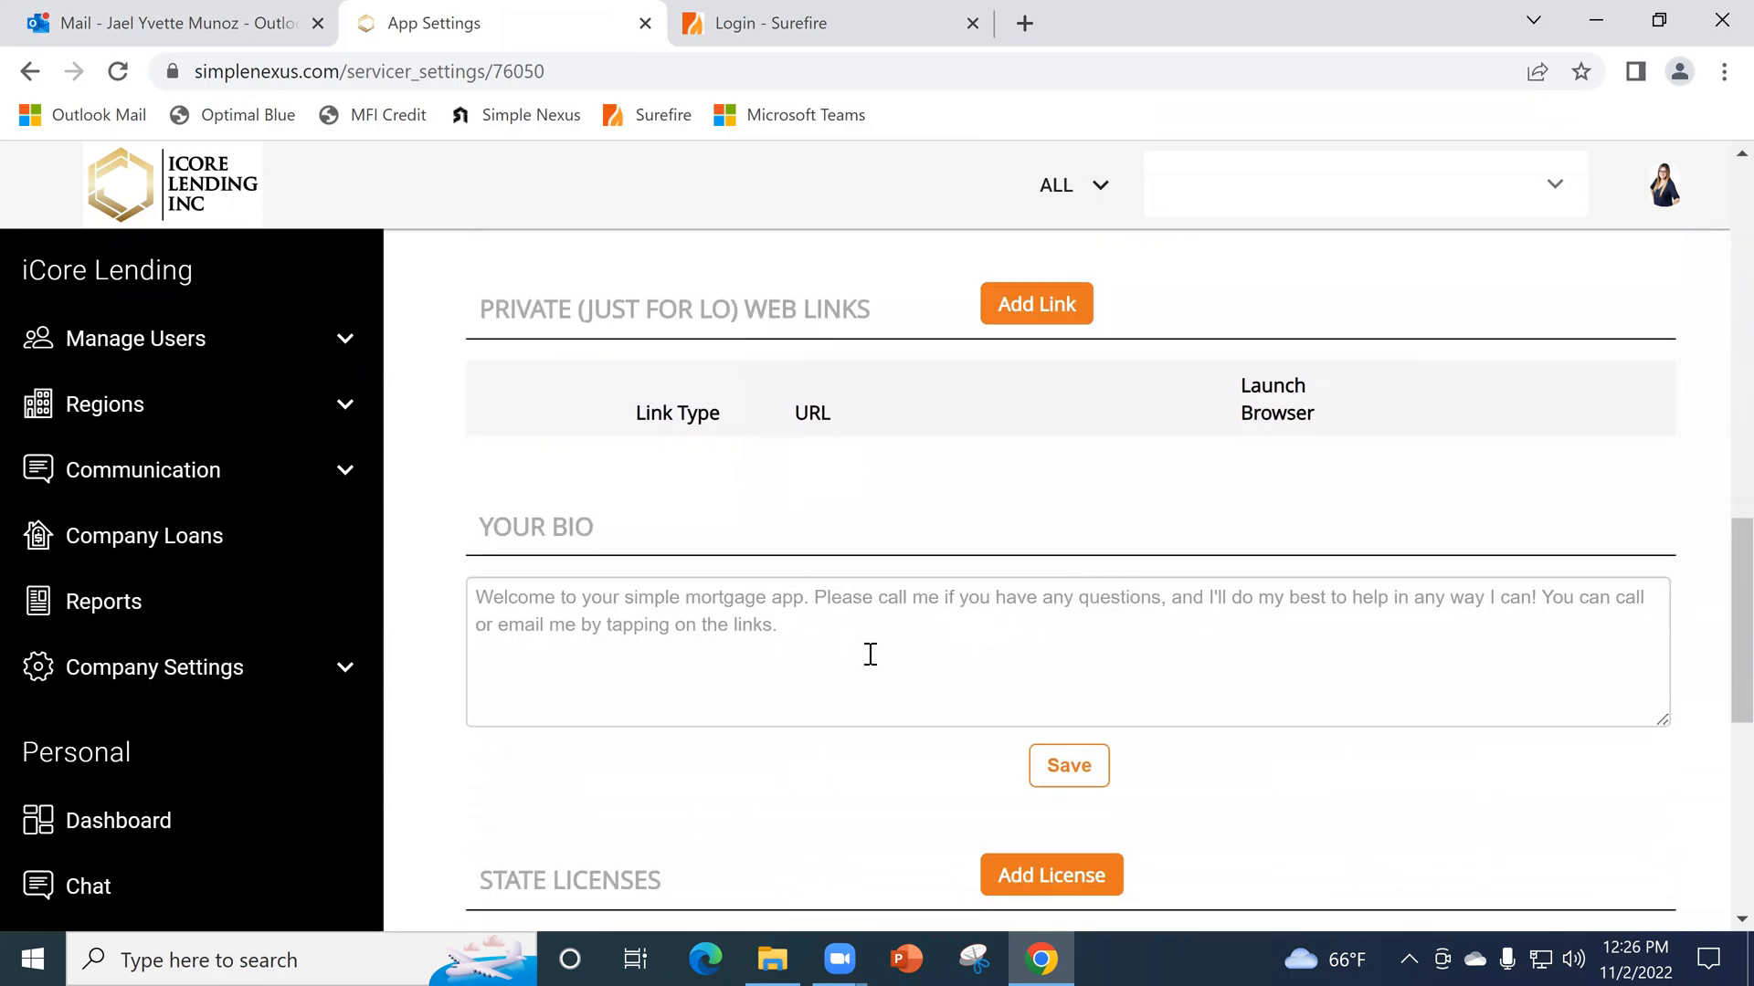
{"action": "scroll", "coordinate": [1074, 649], "scroll_direction": "down", "scroll_amount": 1}
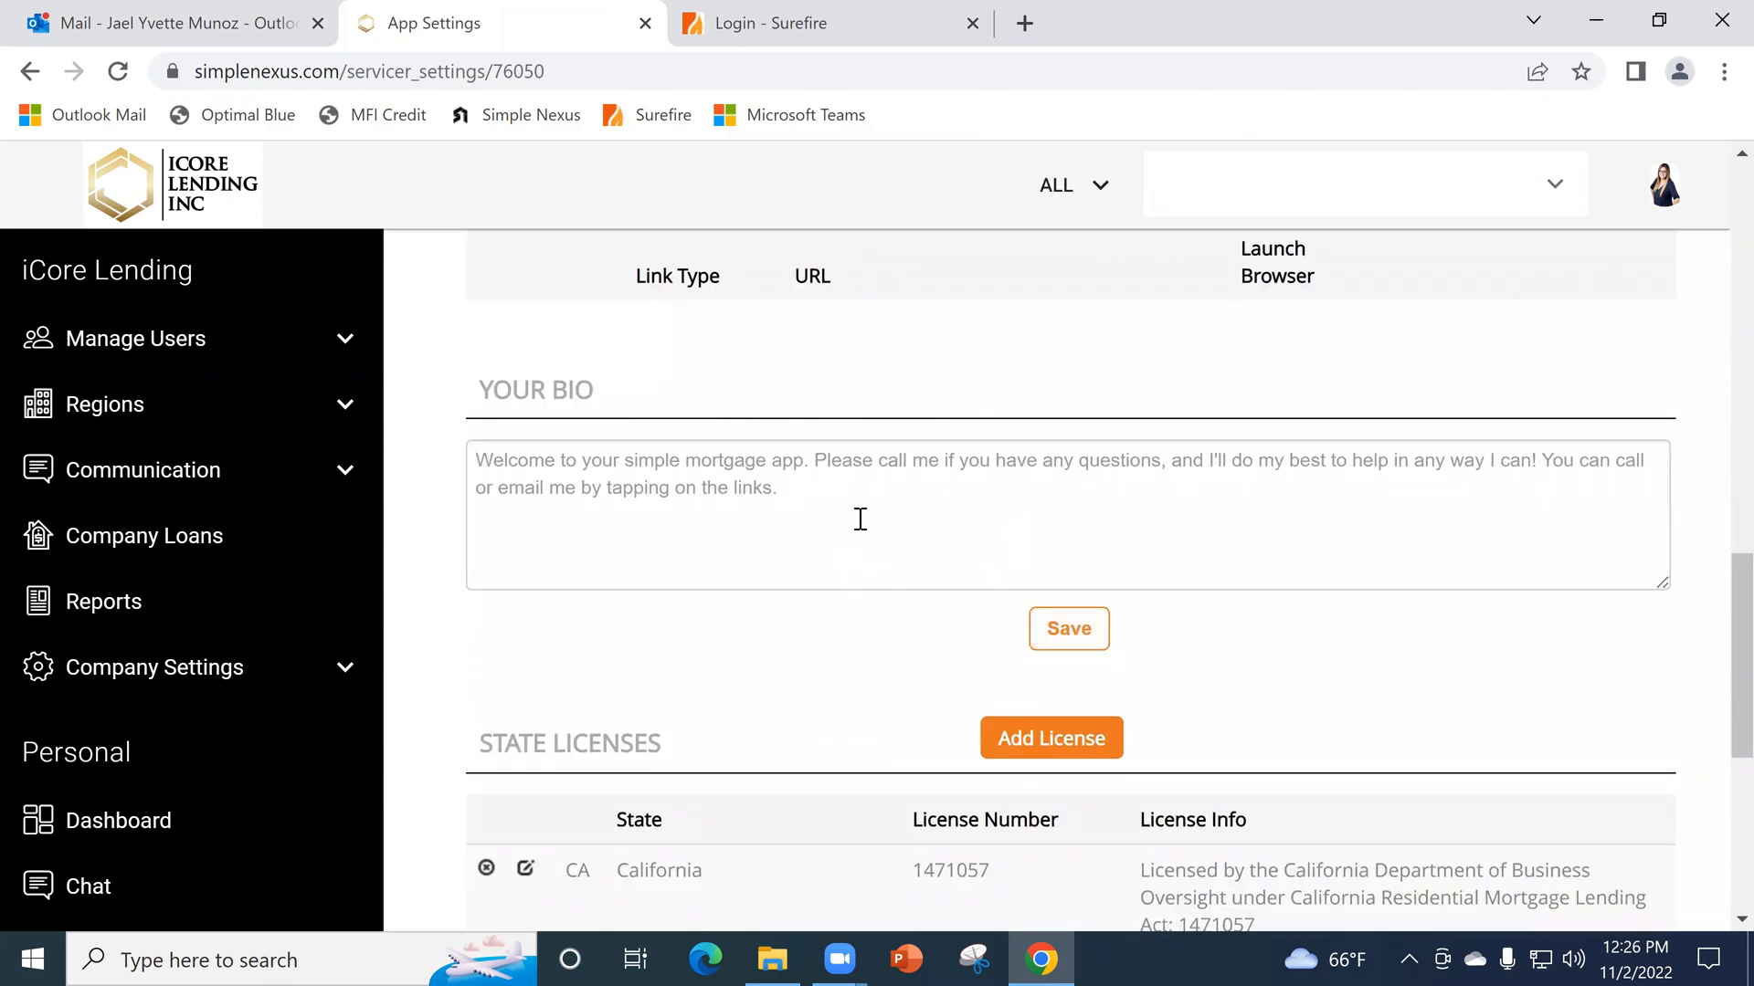
{"action": "scroll", "coordinate": [857, 520], "scroll_direction": "down", "scroll_amount": 1}
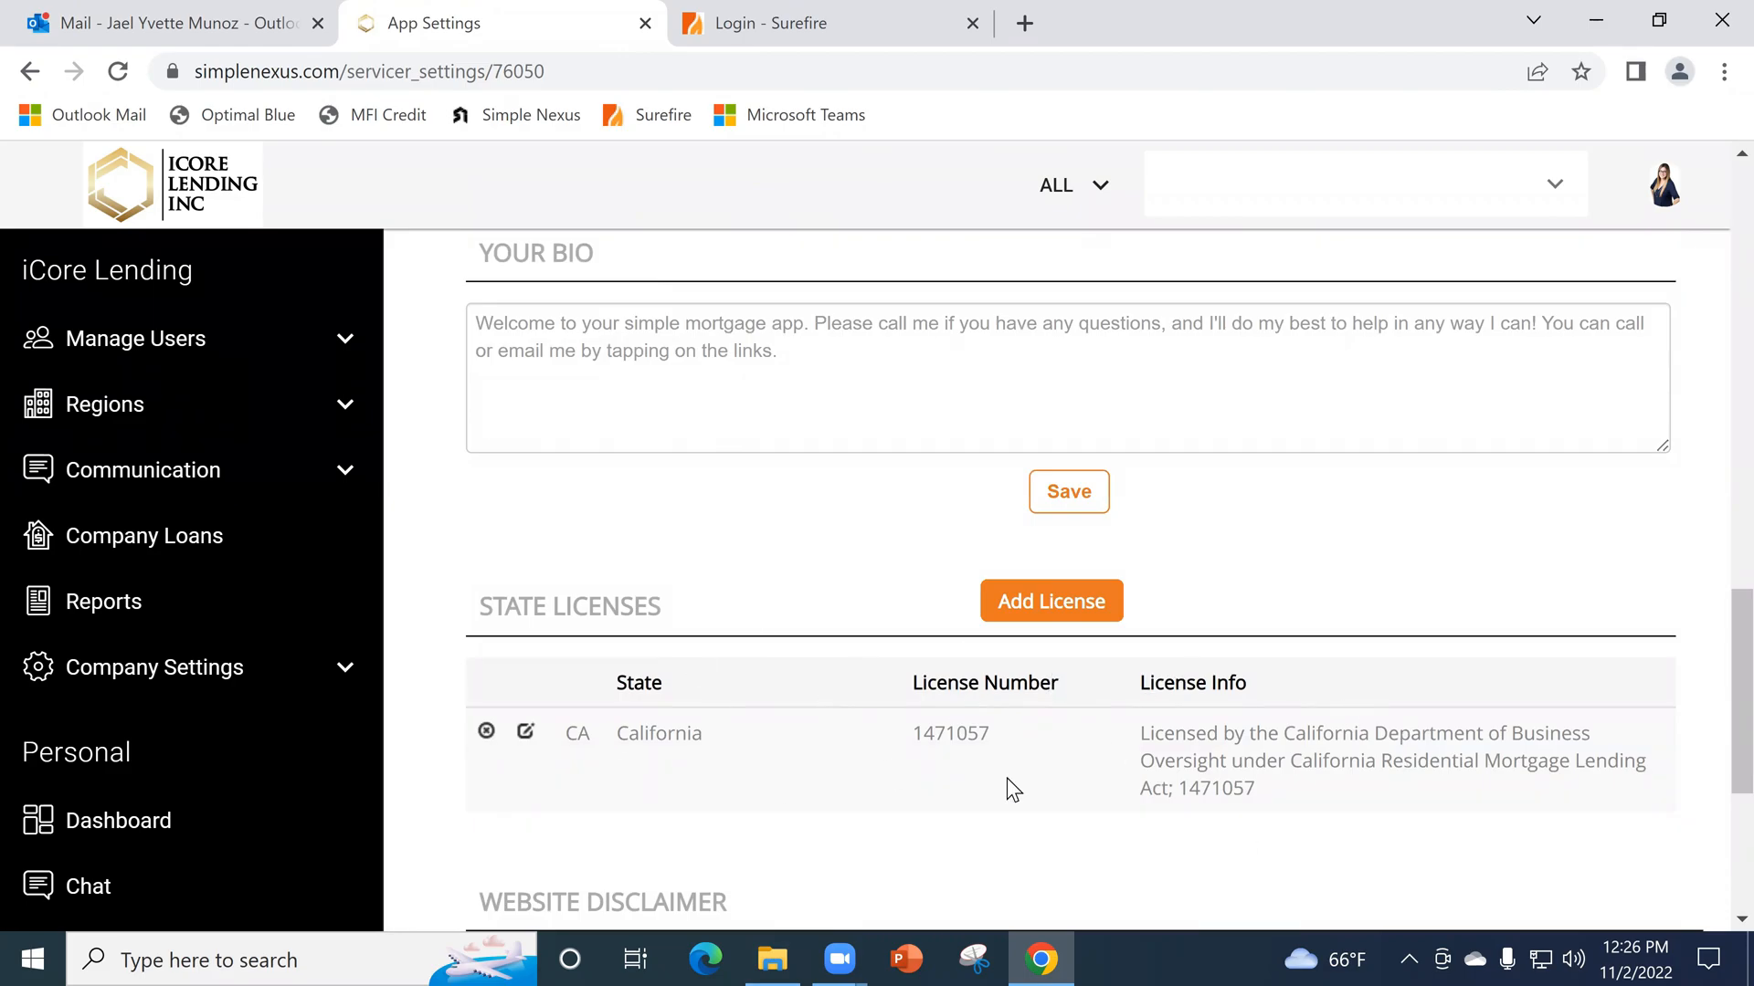
{"action": "scroll", "coordinate": [1065, 566], "scroll_direction": "down", "scroll_amount": 1}
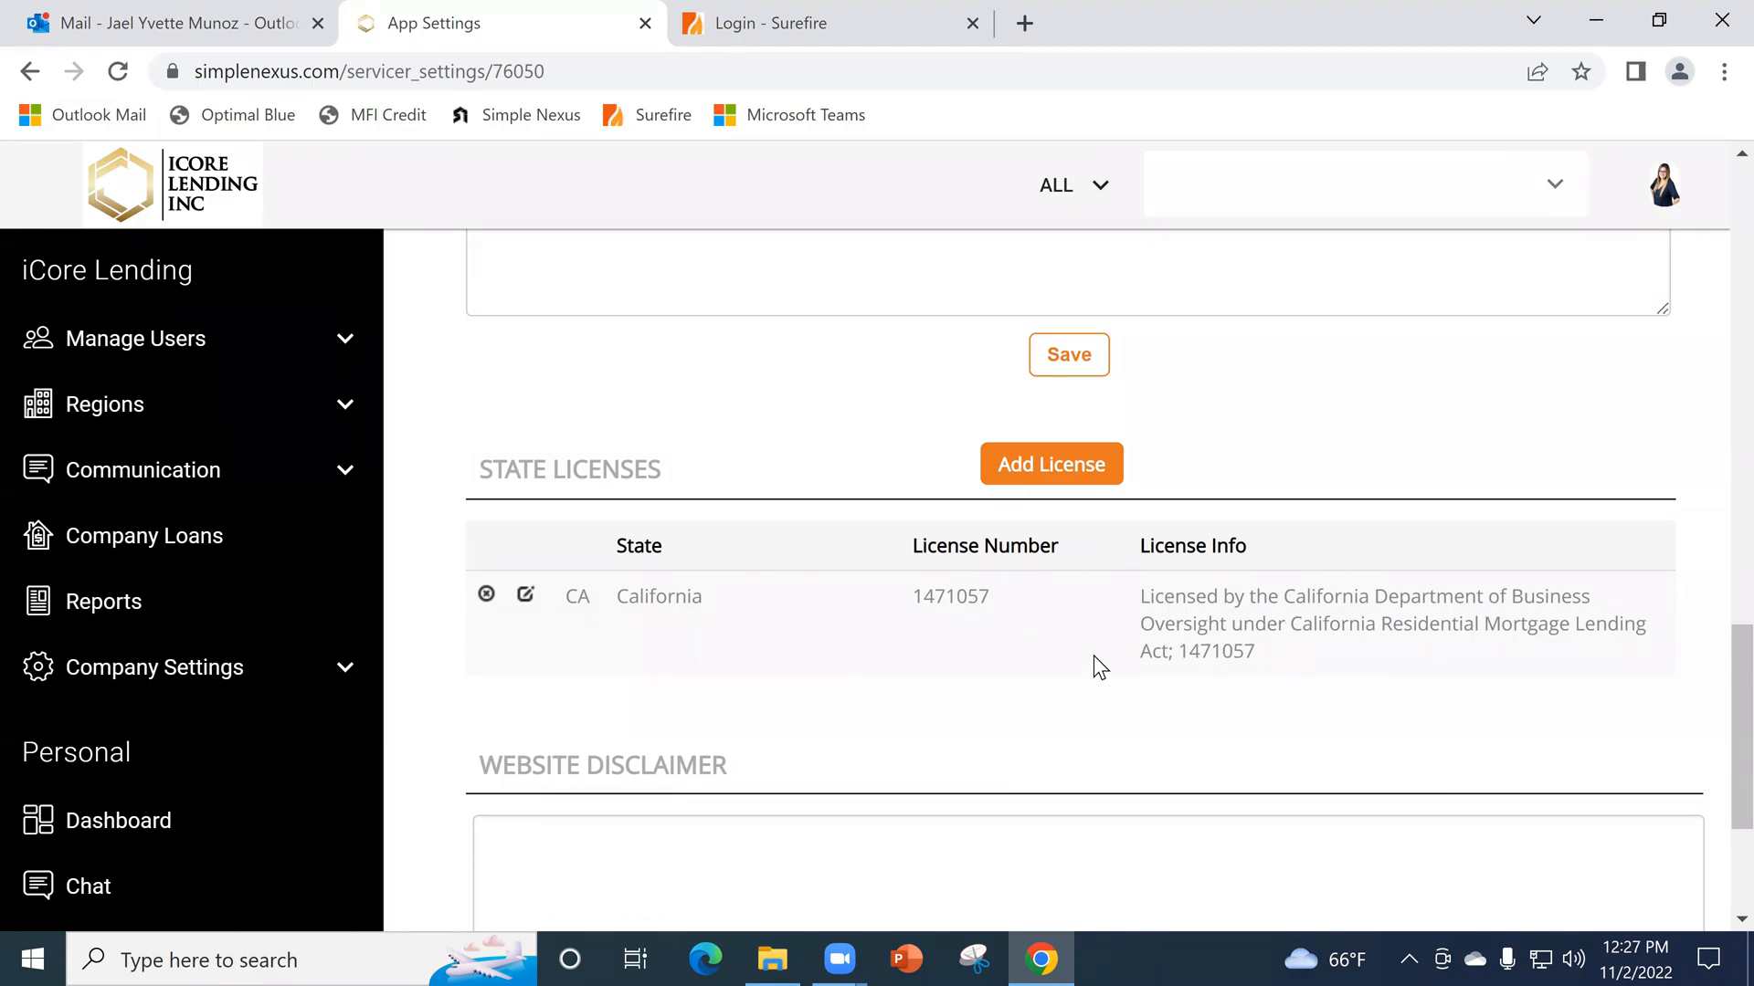
{"action": "scroll", "coordinate": [1206, 615], "scroll_direction": "down", "scroll_amount": 3}
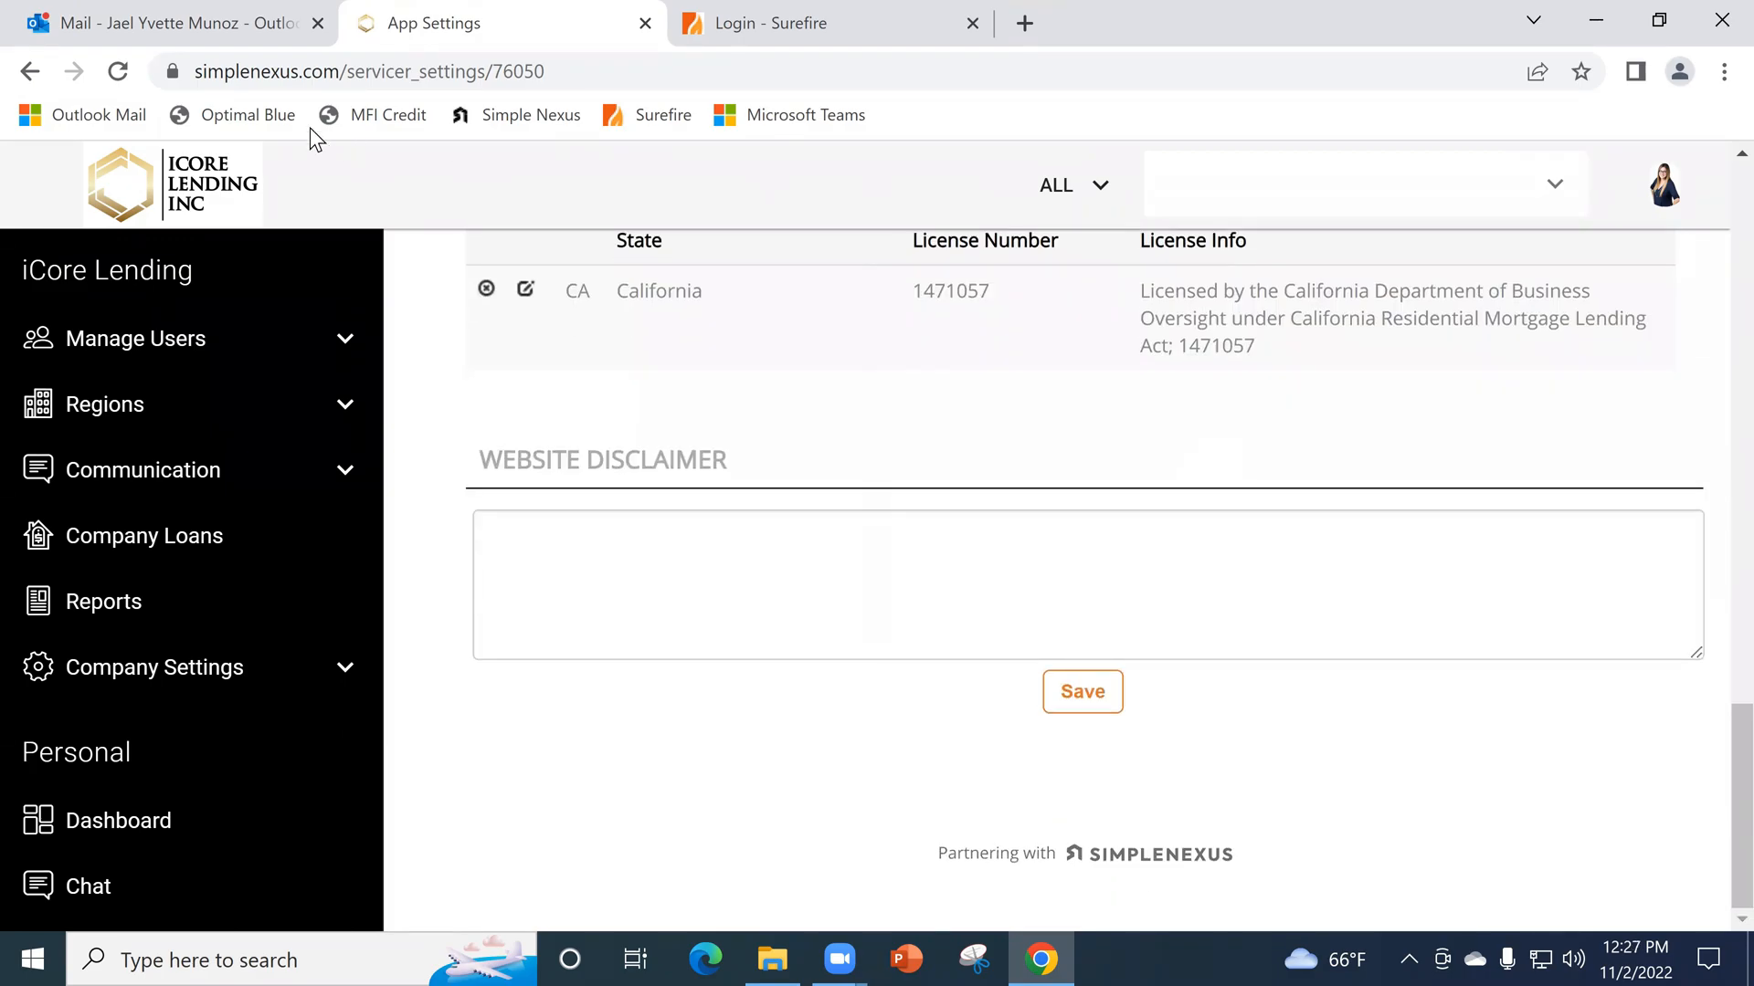
- Go back to the Outlook screenshot e-mail and examine the app profile's call, text, email and share app actions
{"action": "left_click", "coordinate": [186, 23]}
{"action": "scroll", "coordinate": [1531, 654], "scroll_direction": "down", "scroll_amount": 2}
{"action": "scroll", "coordinate": [1532, 637], "scroll_direction": "up", "scroll_amount": 2}
{"action": "scroll", "coordinate": [1539, 626], "scroll_direction": "up", "scroll_amount": 3}
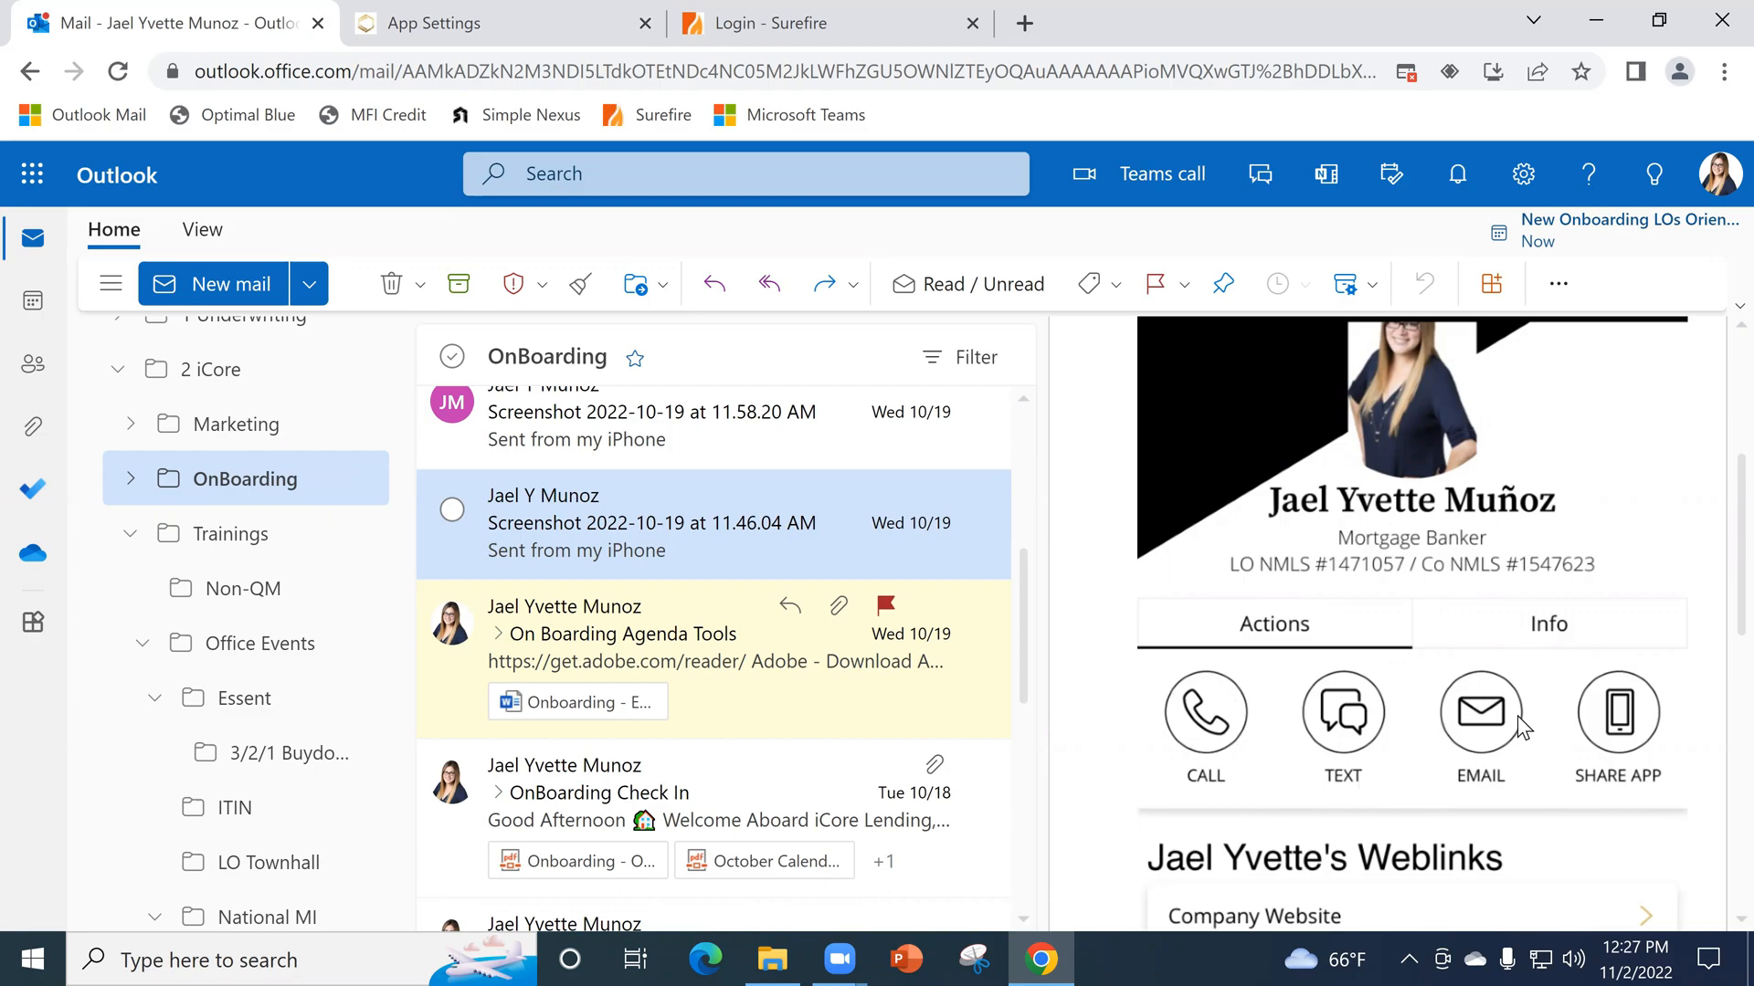
{"action": "scroll", "coordinate": [1516, 722], "scroll_direction": "down", "scroll_amount": 3}
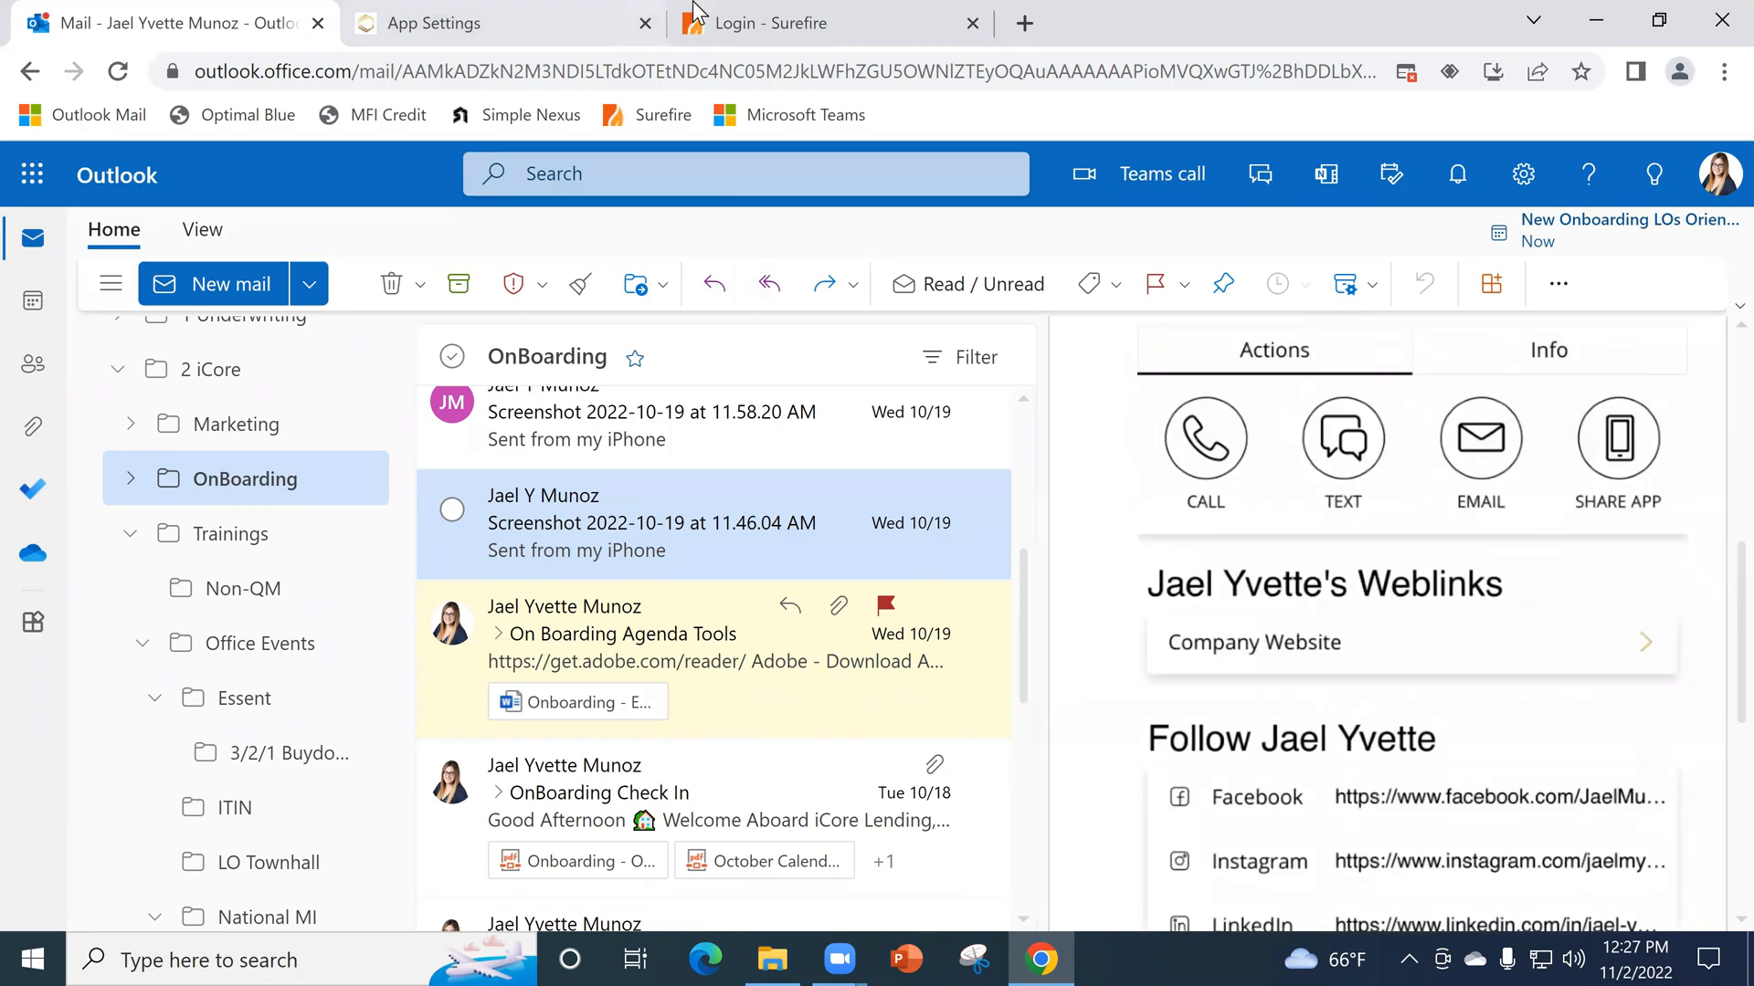
- Compare the personal and license sections in App Settings with the photo, title and license details in the Outlook app screenshot
{"action": "left_click", "coordinate": [565, 13]}
{"action": "scroll", "coordinate": [755, 618], "scroll_direction": "up", "scroll_amount": 15}
{"action": "scroll", "coordinate": [730, 610], "scroll_direction": "up", "scroll_amount": 1}
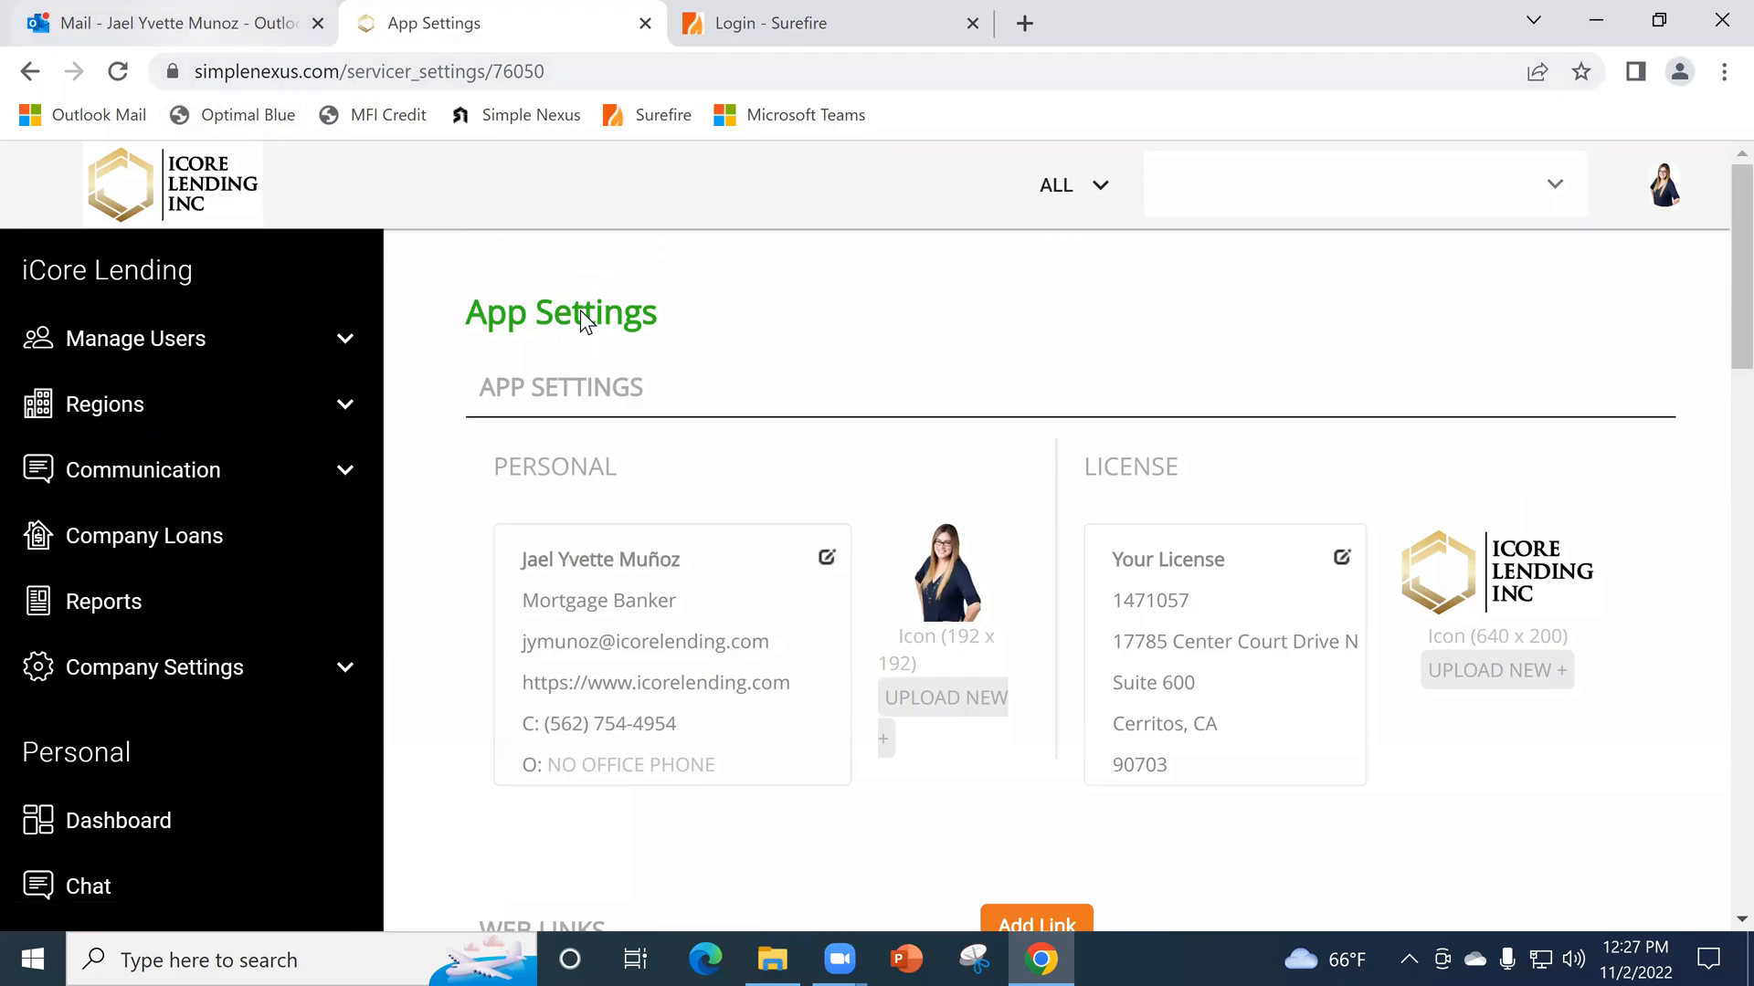
{"action": "left_click", "coordinate": [203, 22]}
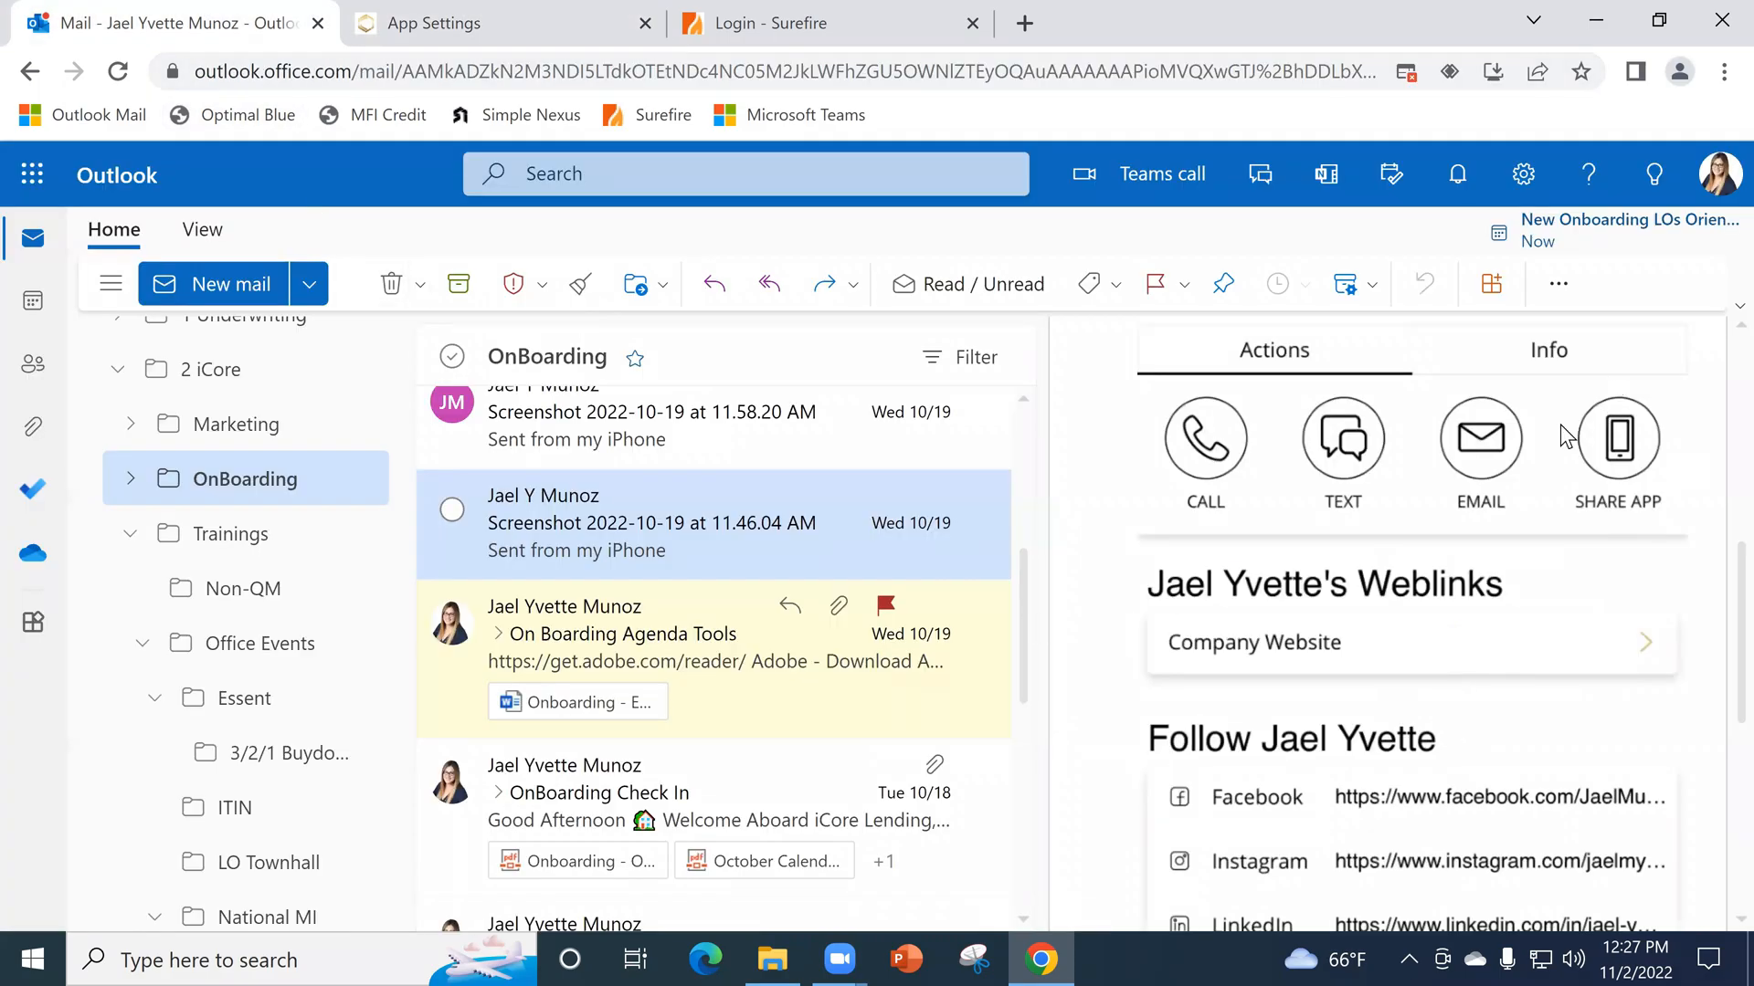
{"action": "scroll", "coordinate": [1662, 575], "scroll_direction": "up", "scroll_amount": 3}
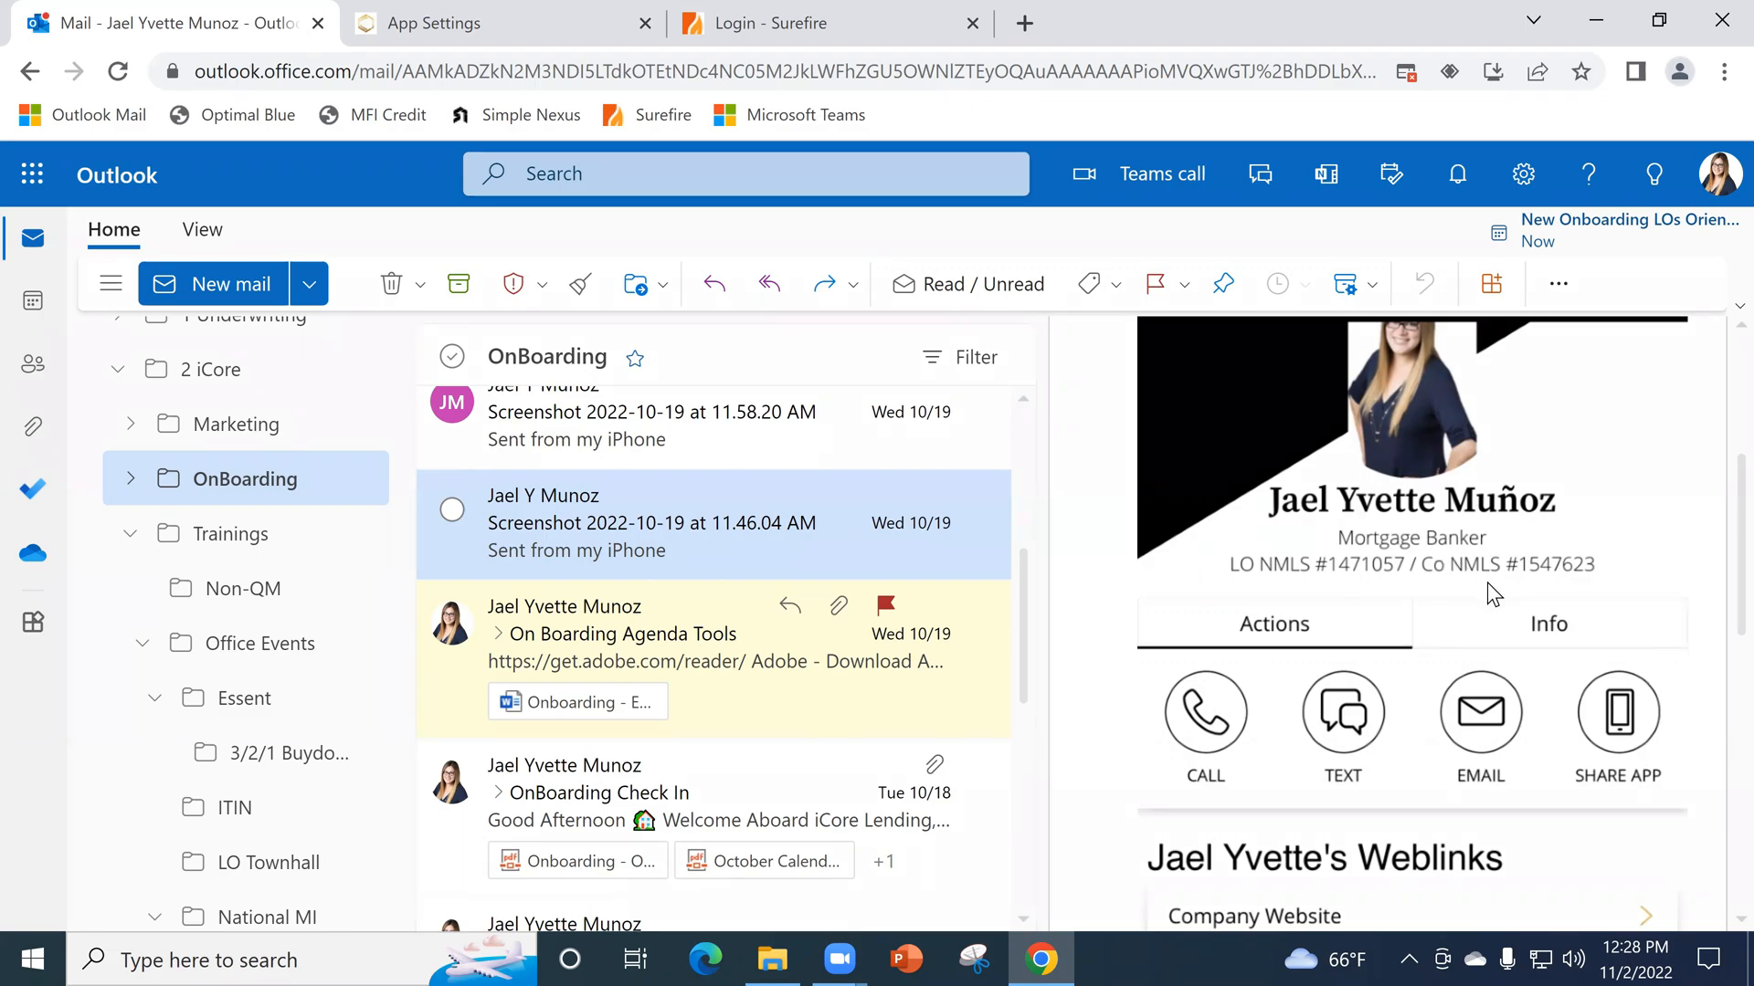
{"action": "scroll", "coordinate": [1346, 628], "scroll_direction": "up", "scroll_amount": 1}
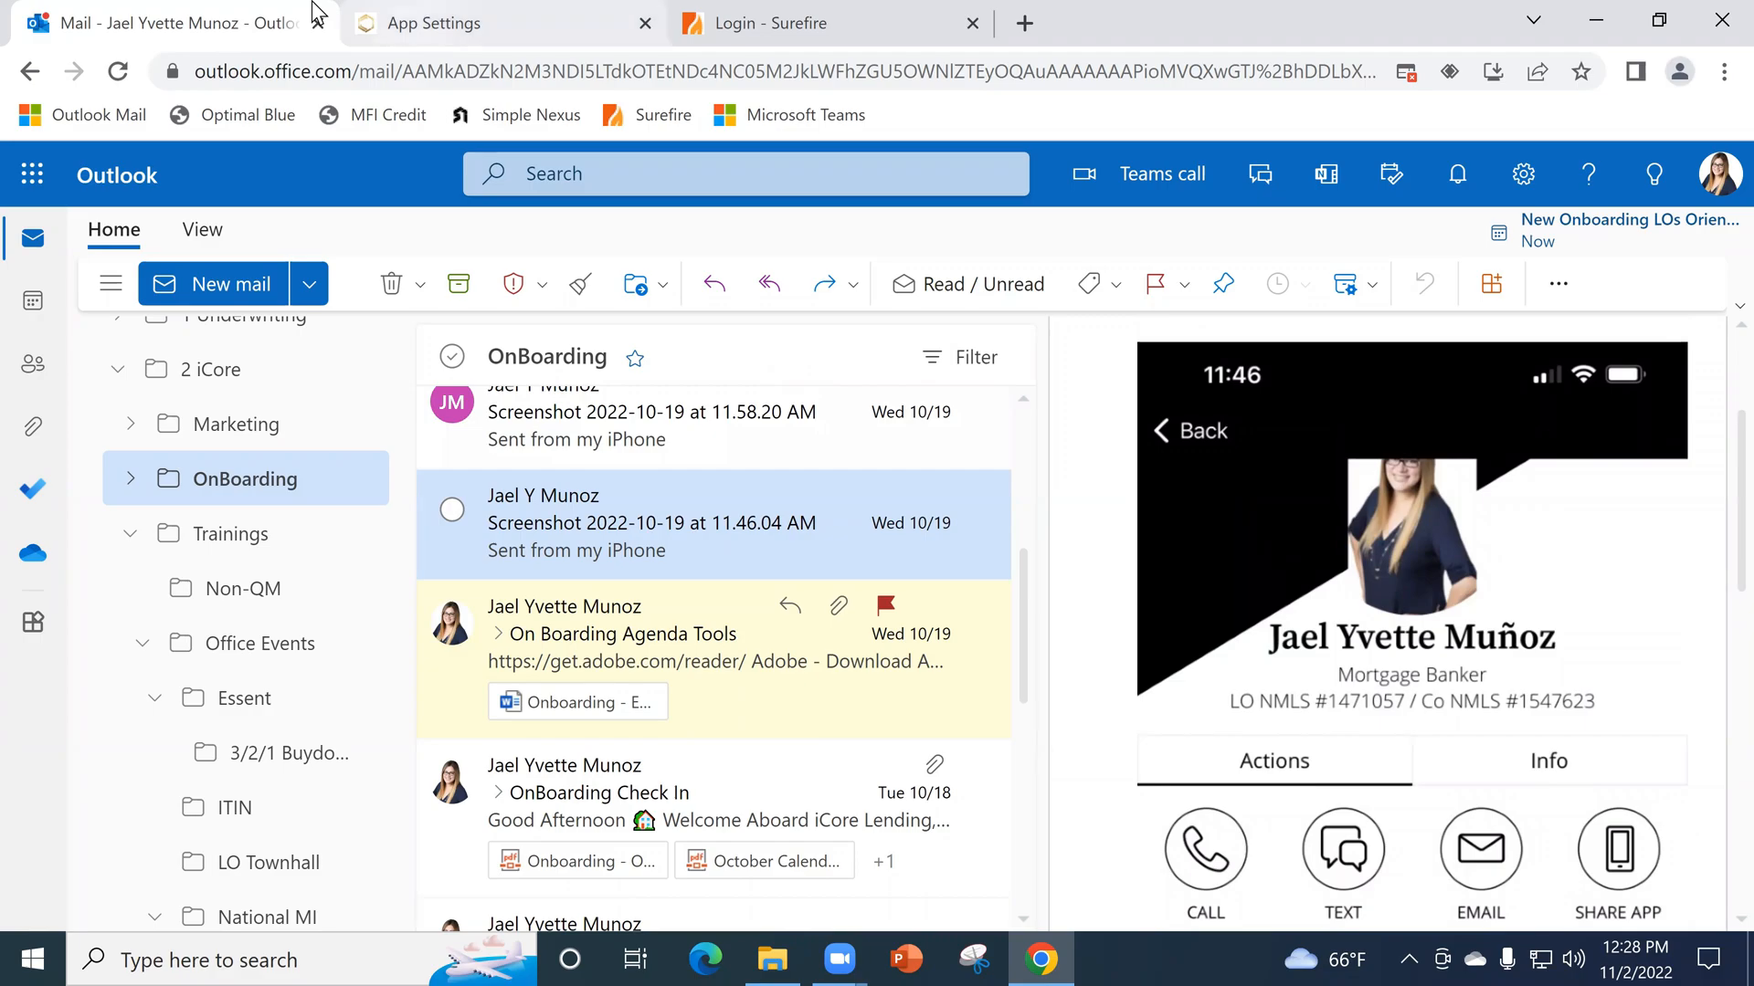
- Return to SimpleNexus and open the Partners page from the personal contacts
{"action": "left_click", "coordinate": [438, 22]}
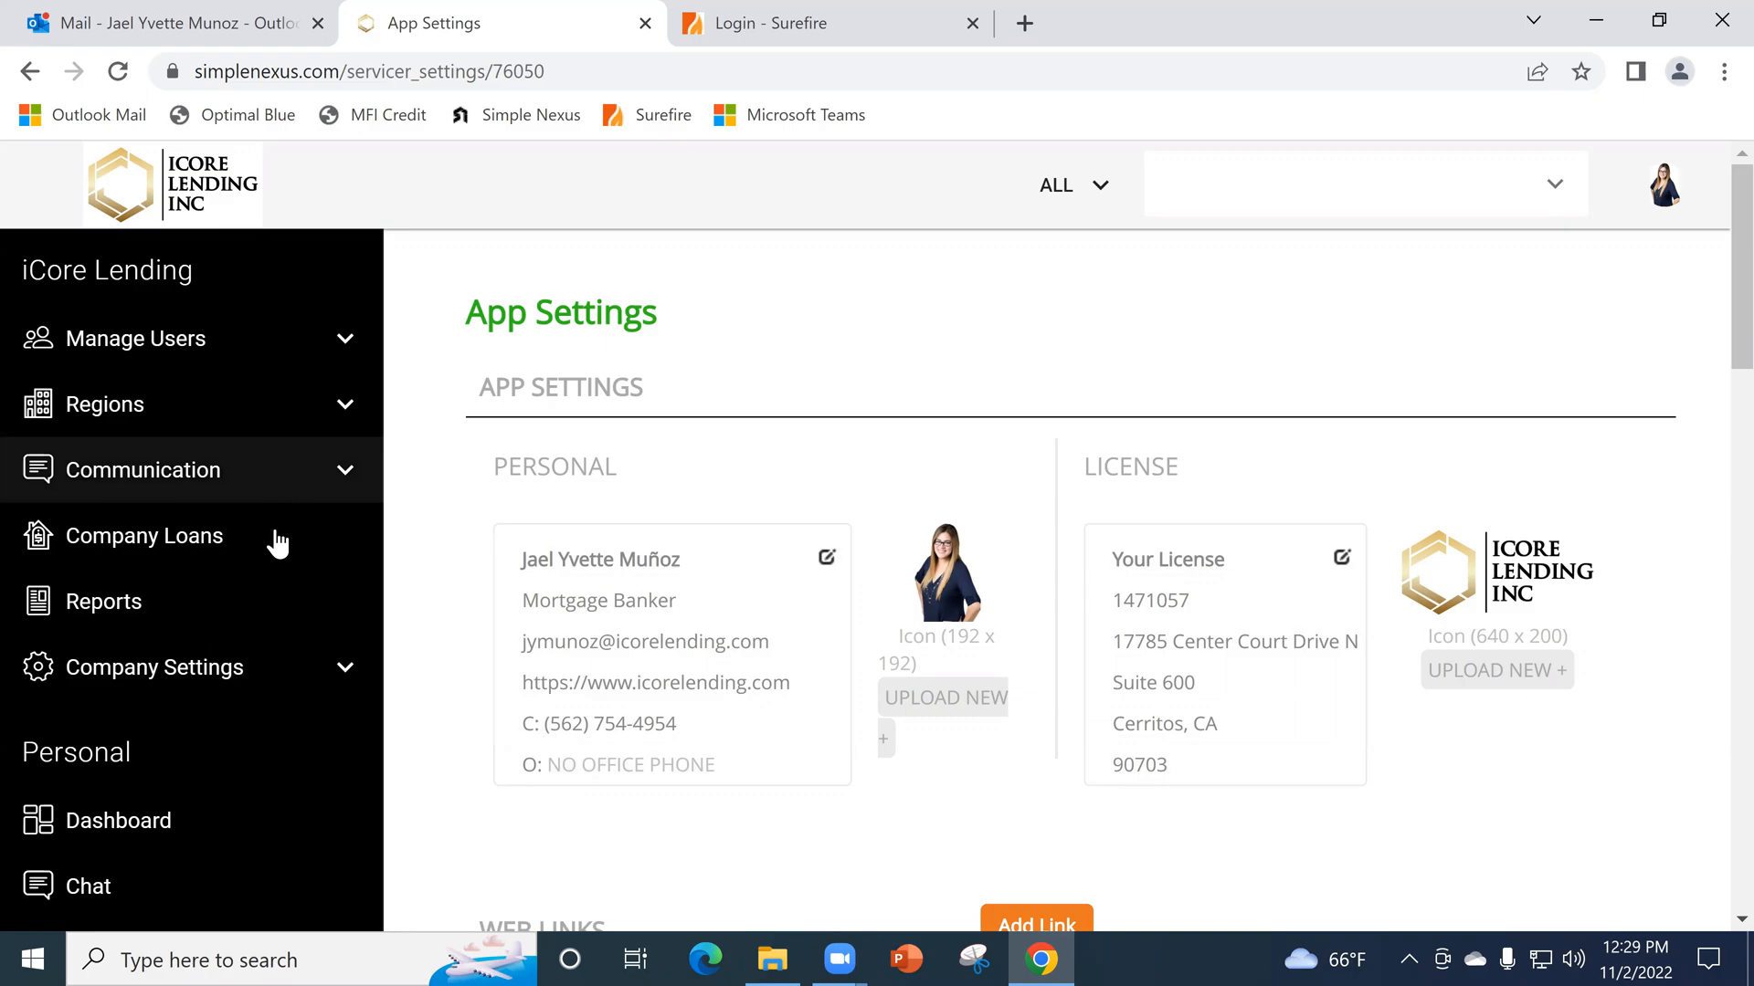
{"action": "left_click", "coordinate": [219, 539]}
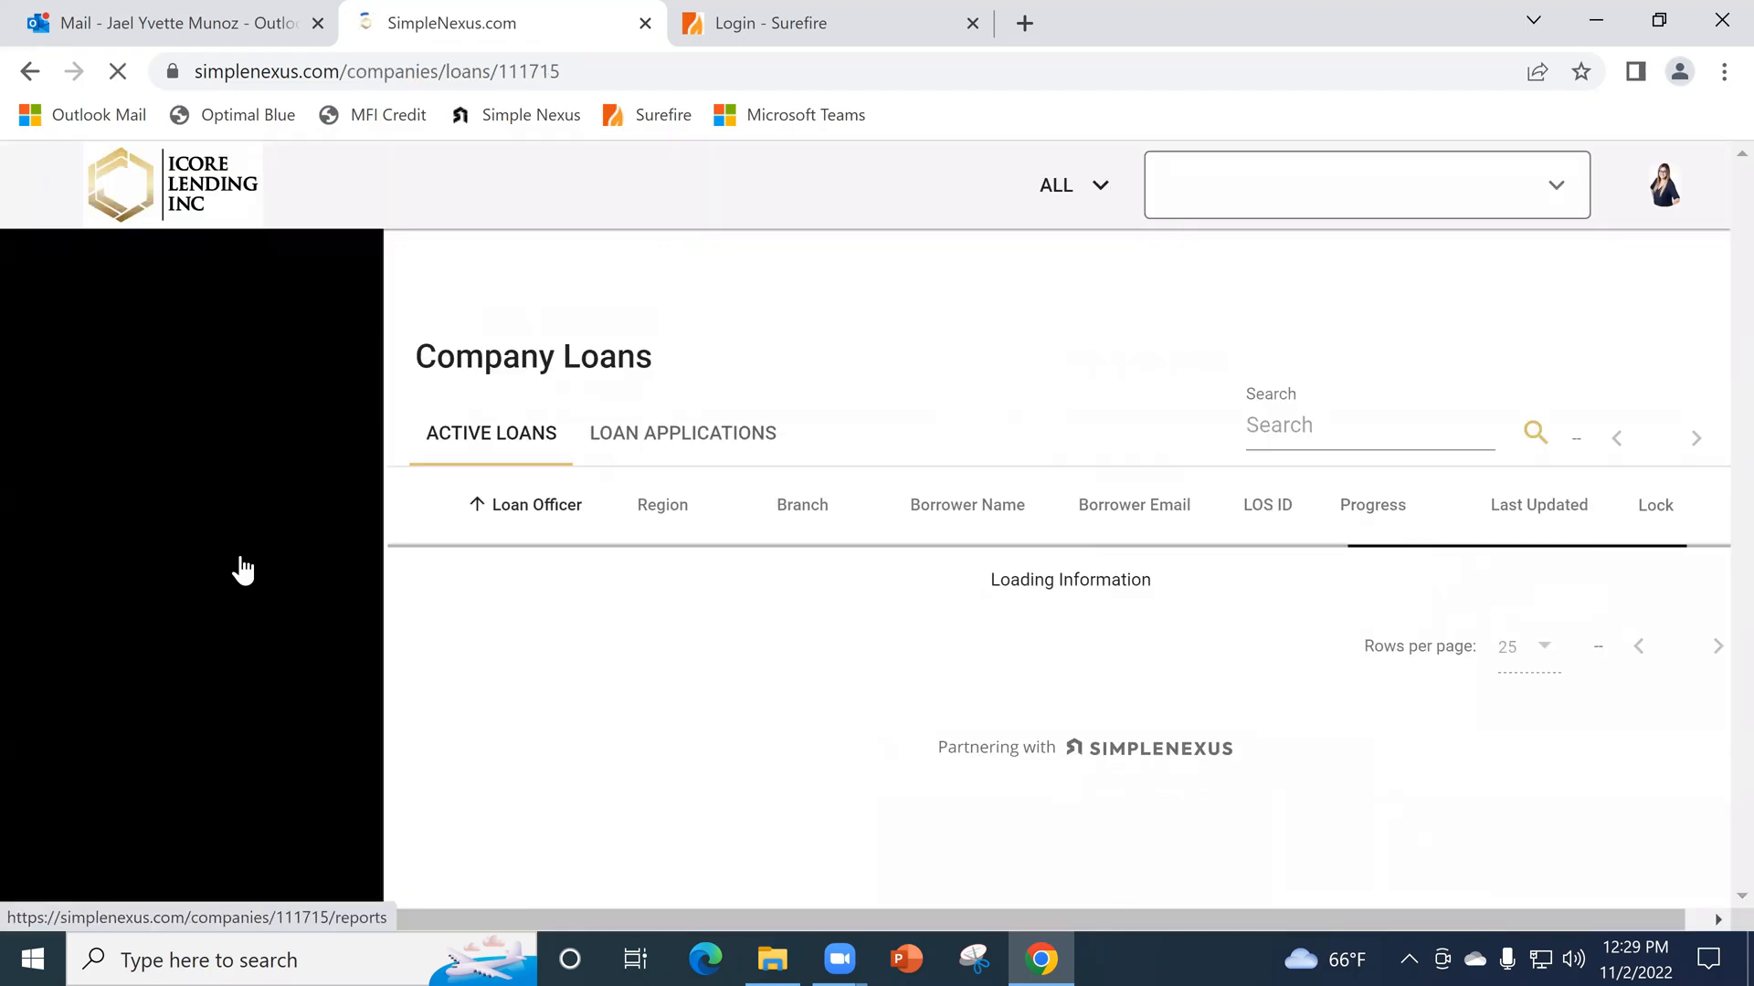
{"action": "scroll", "coordinate": [342, 648], "scroll_direction": "down", "scroll_amount": 3}
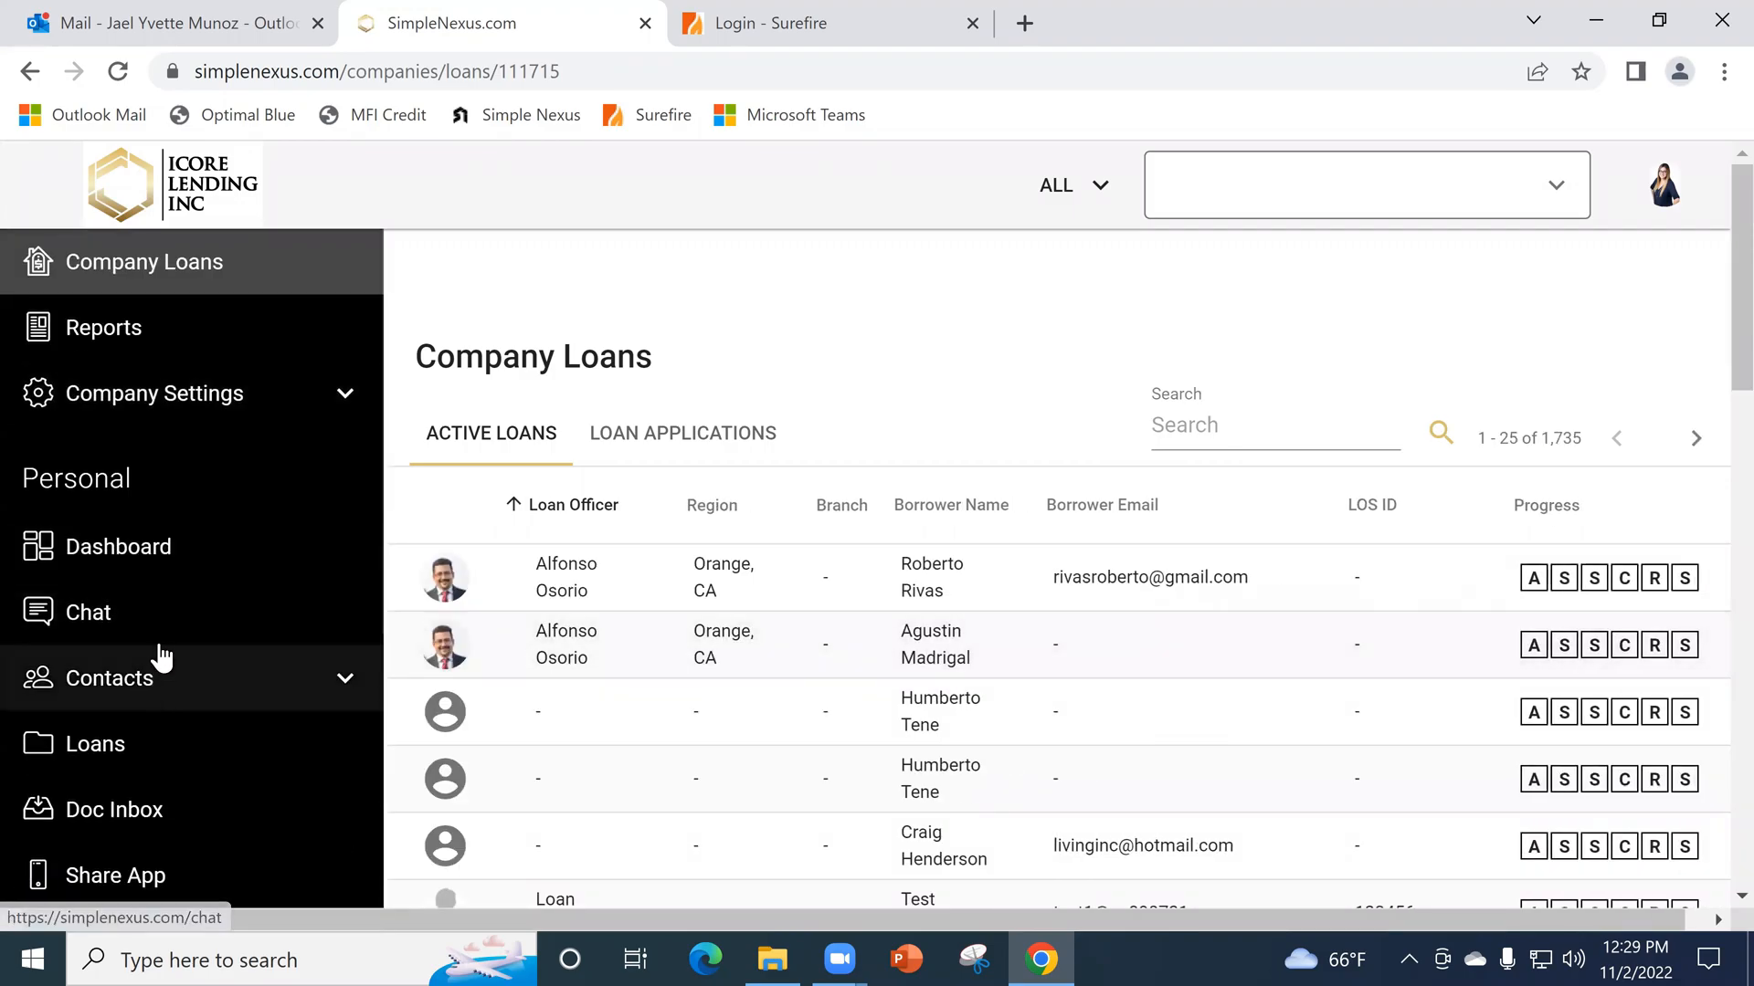
{"action": "scroll", "coordinate": [172, 585], "scroll_direction": "up", "scroll_amount": 3}
{"action": "scroll", "coordinate": [173, 593], "scroll_direction": "down", "scroll_amount": 4}
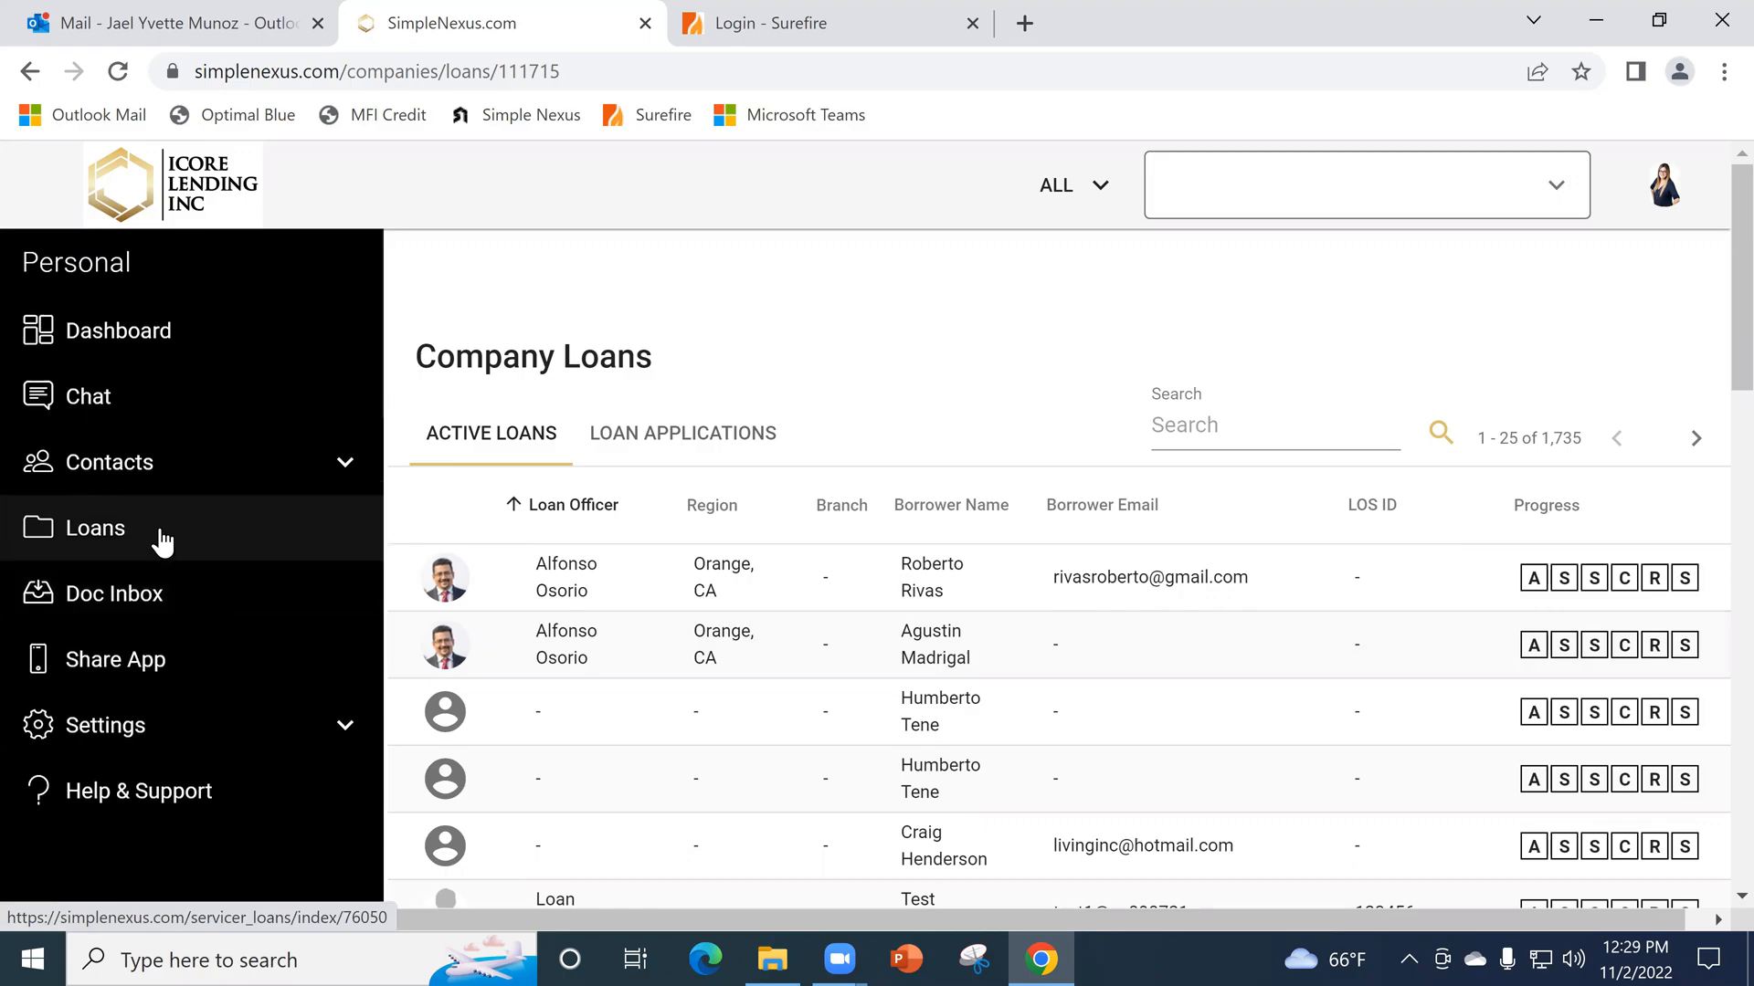
{"action": "scroll", "coordinate": [137, 675], "scroll_direction": "down", "scroll_amount": 2}
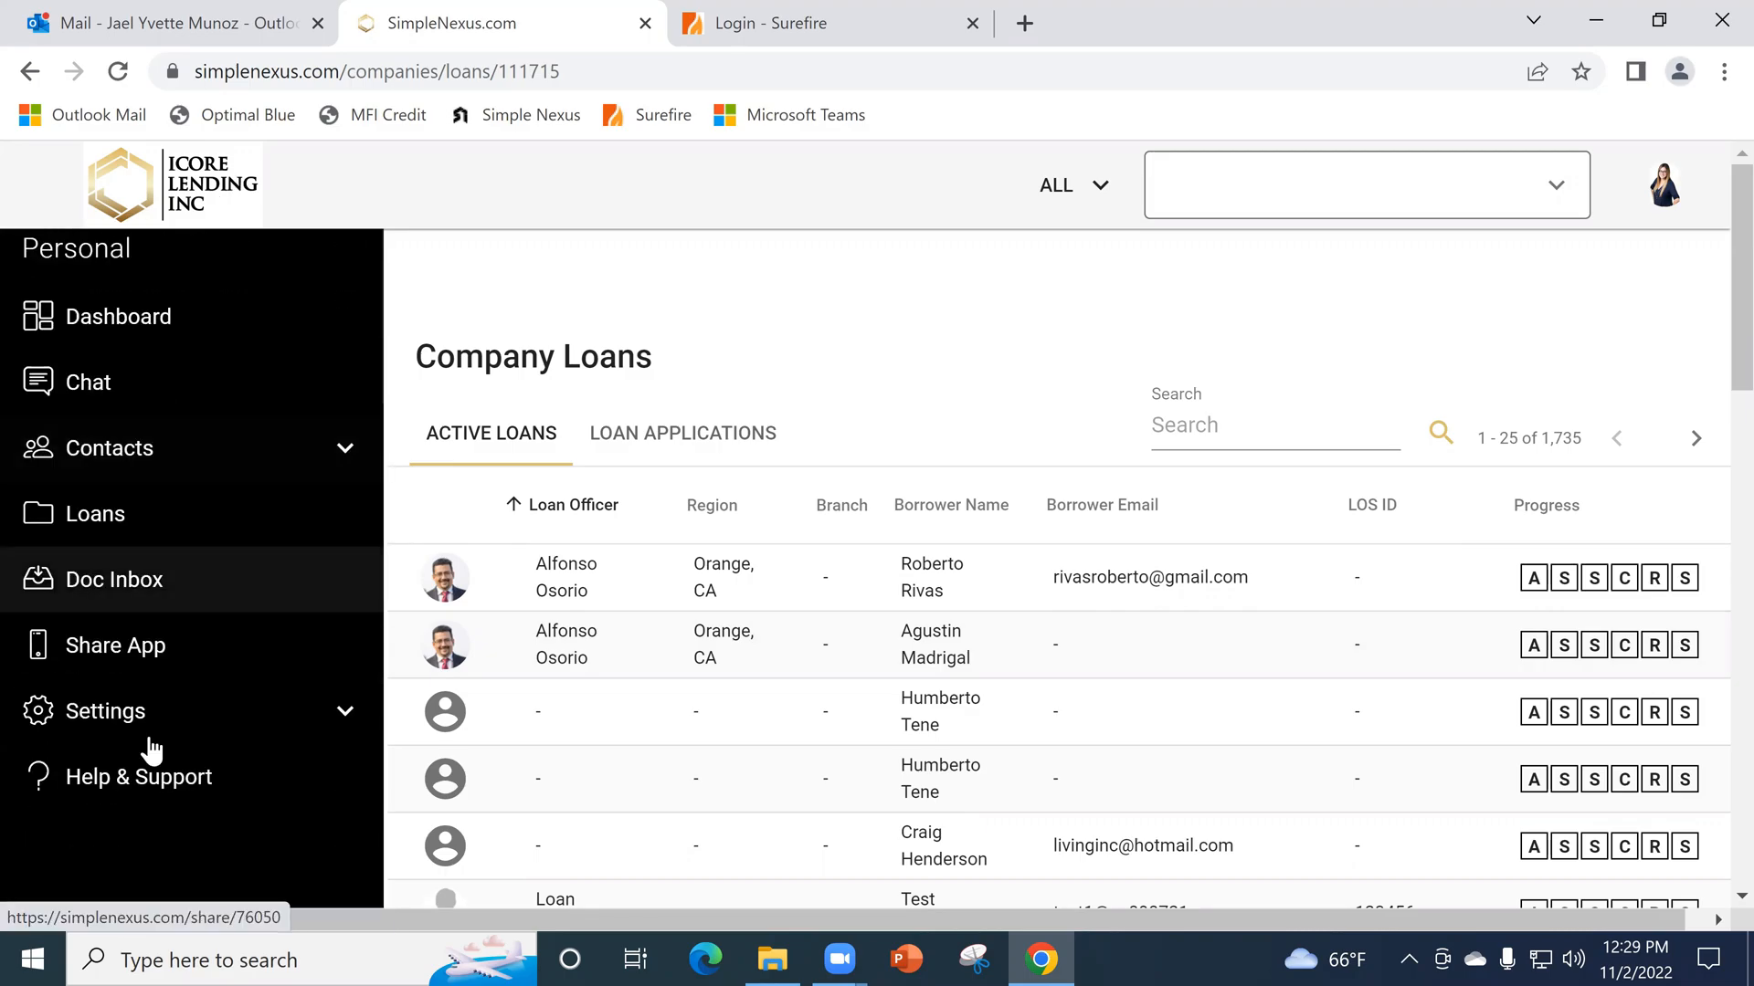
{"action": "left_click", "coordinate": [103, 466]}
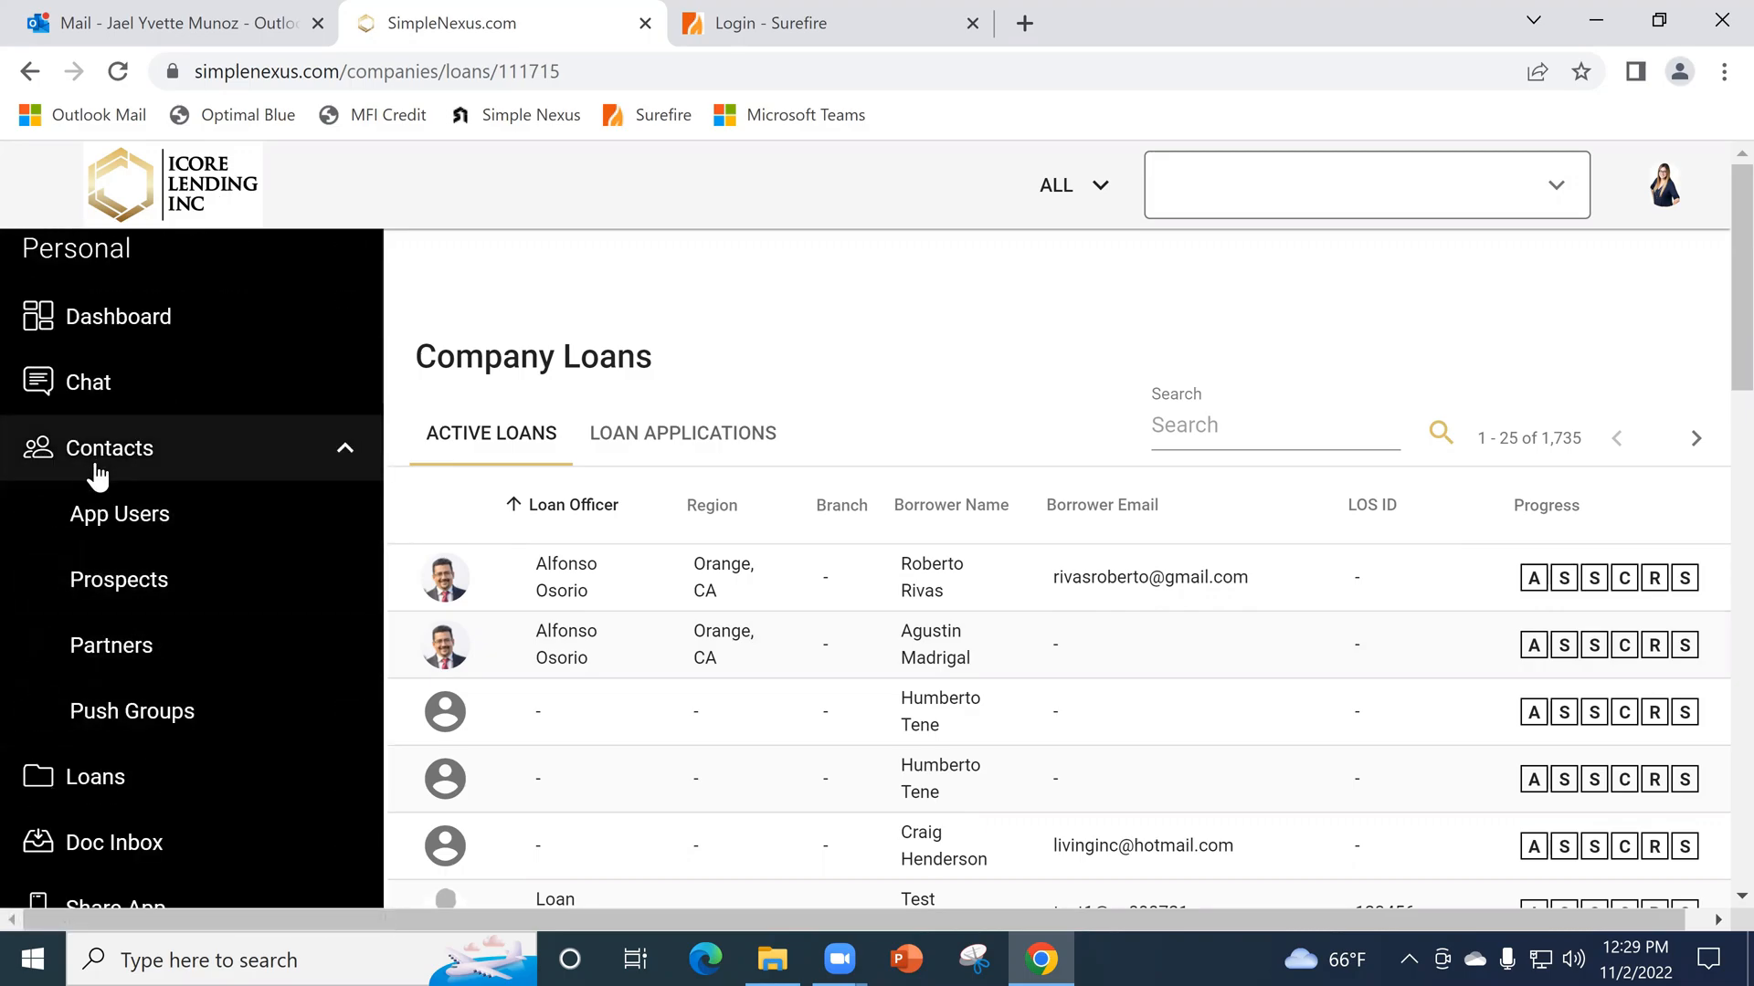
{"action": "left_click", "coordinate": [114, 645]}
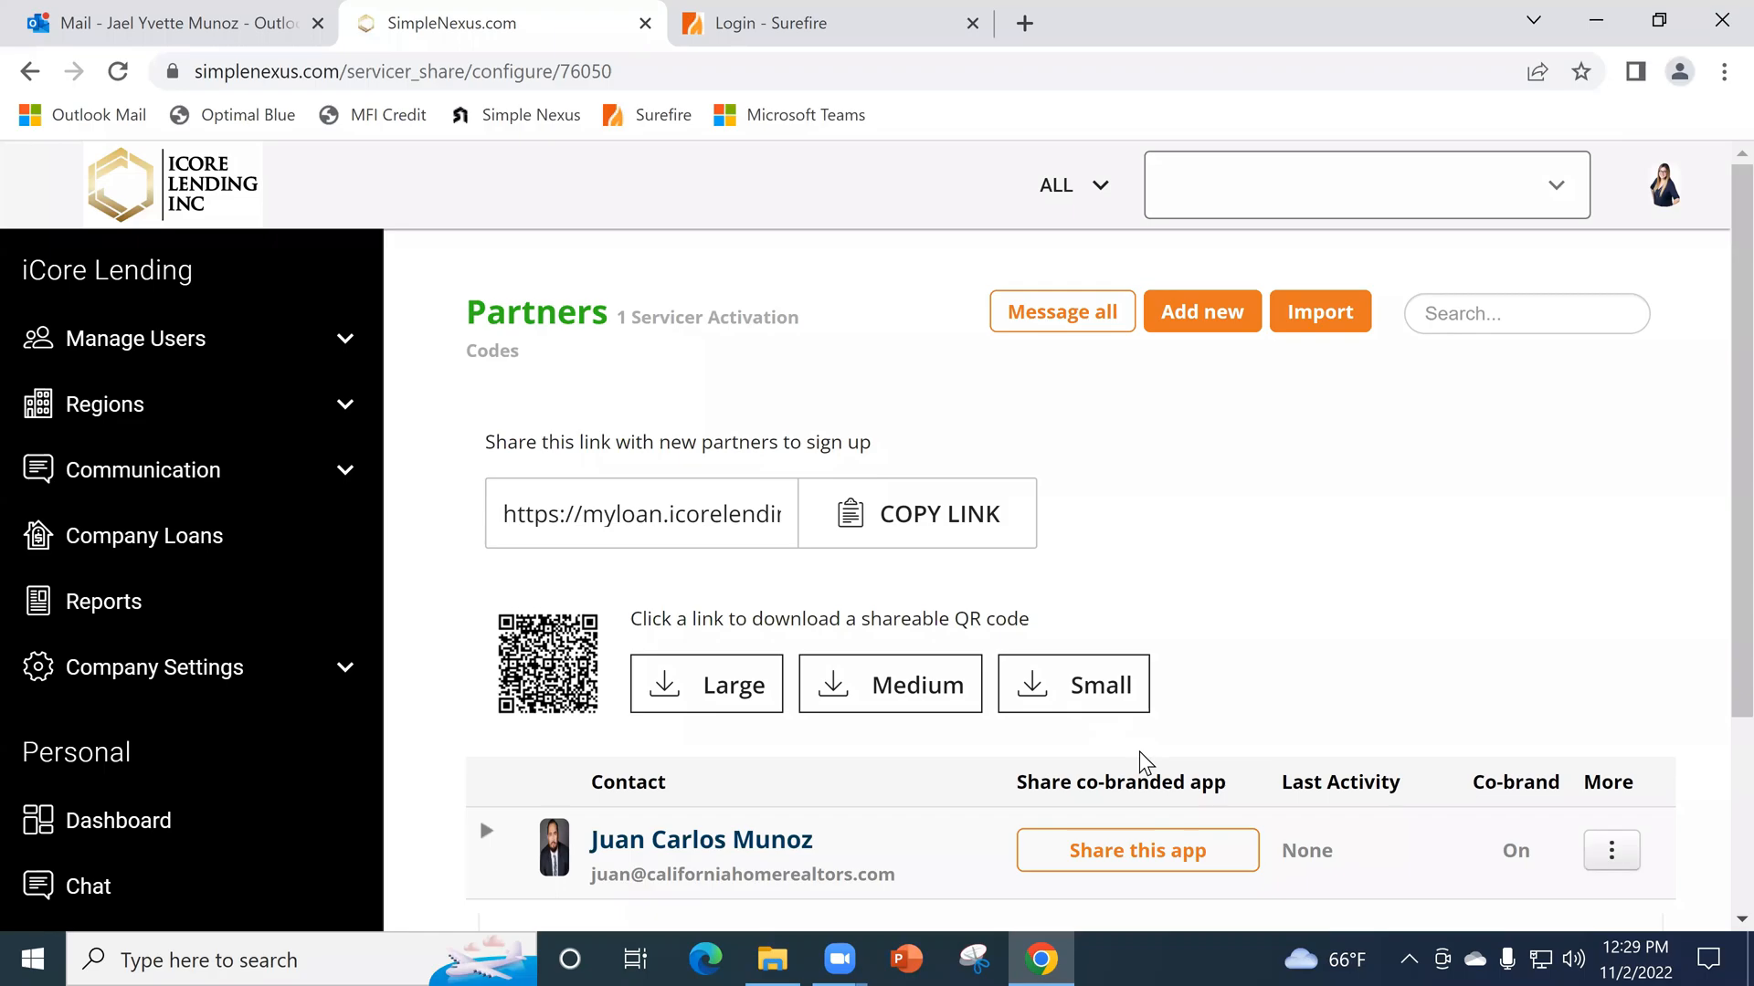
- Look over the Partners page and the first page of the new partner form, closing the form without adding anyone
{"action": "scroll", "coordinate": [1144, 760], "scroll_direction": "down", "scroll_amount": 2}
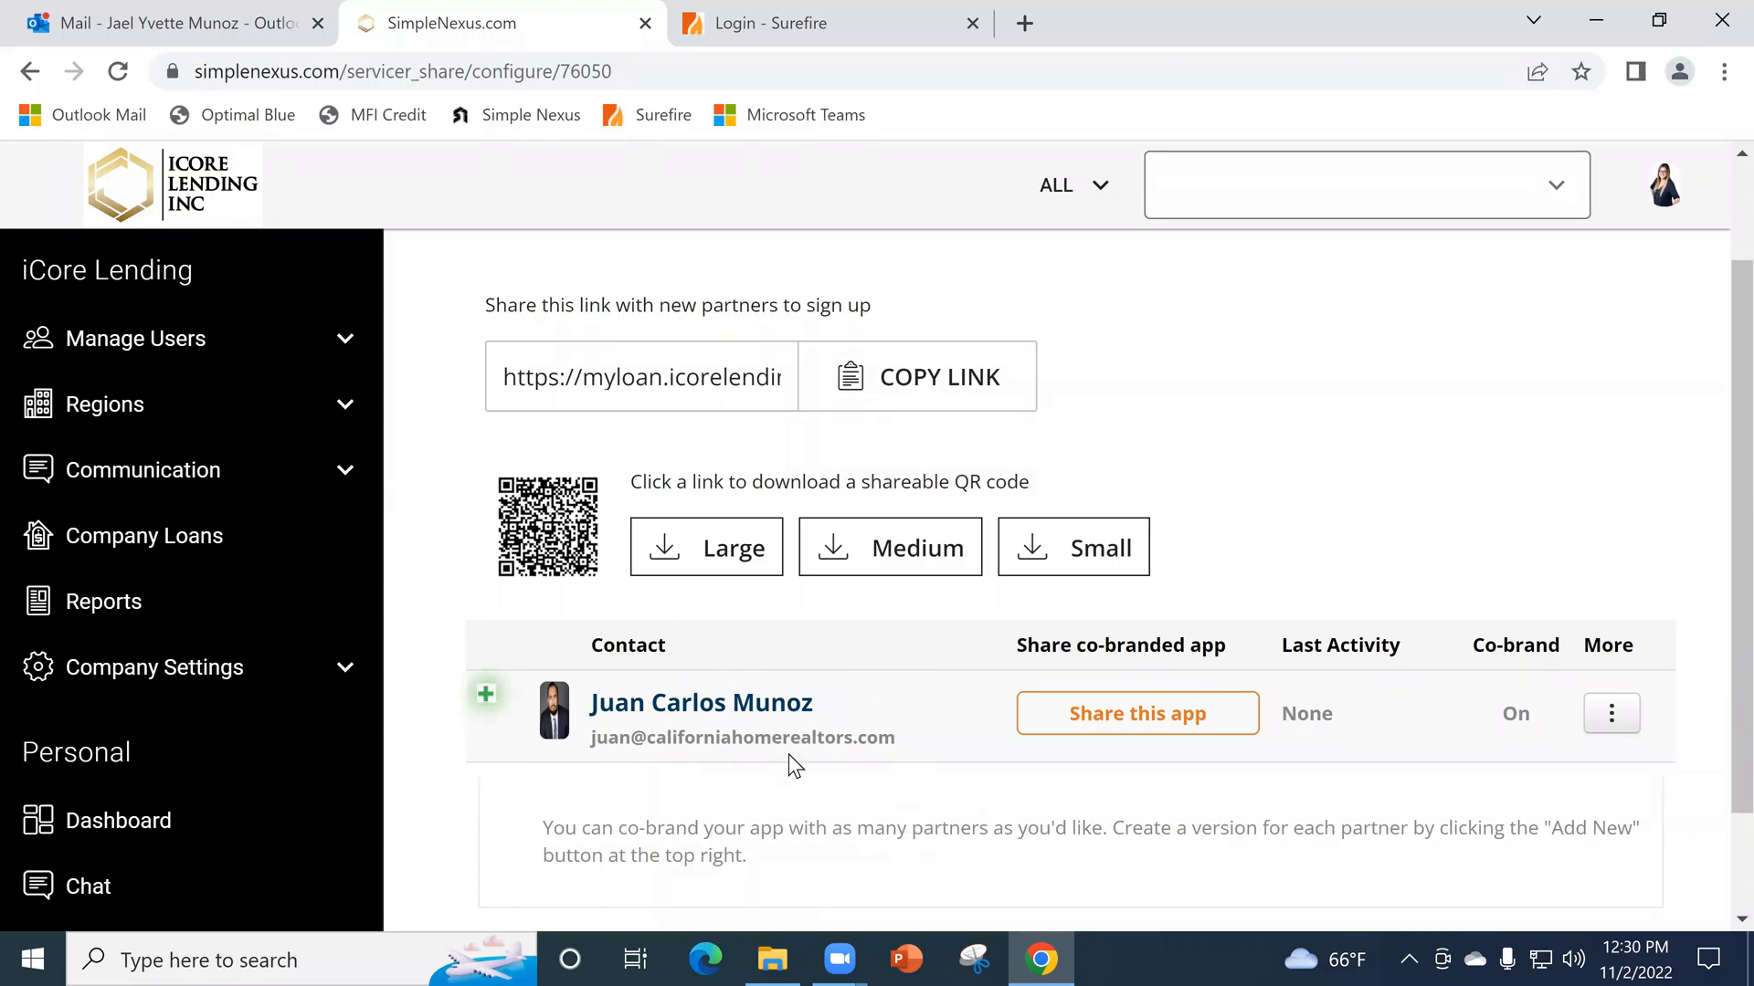
{"action": "scroll", "coordinate": [913, 692], "scroll_direction": "up", "scroll_amount": 2}
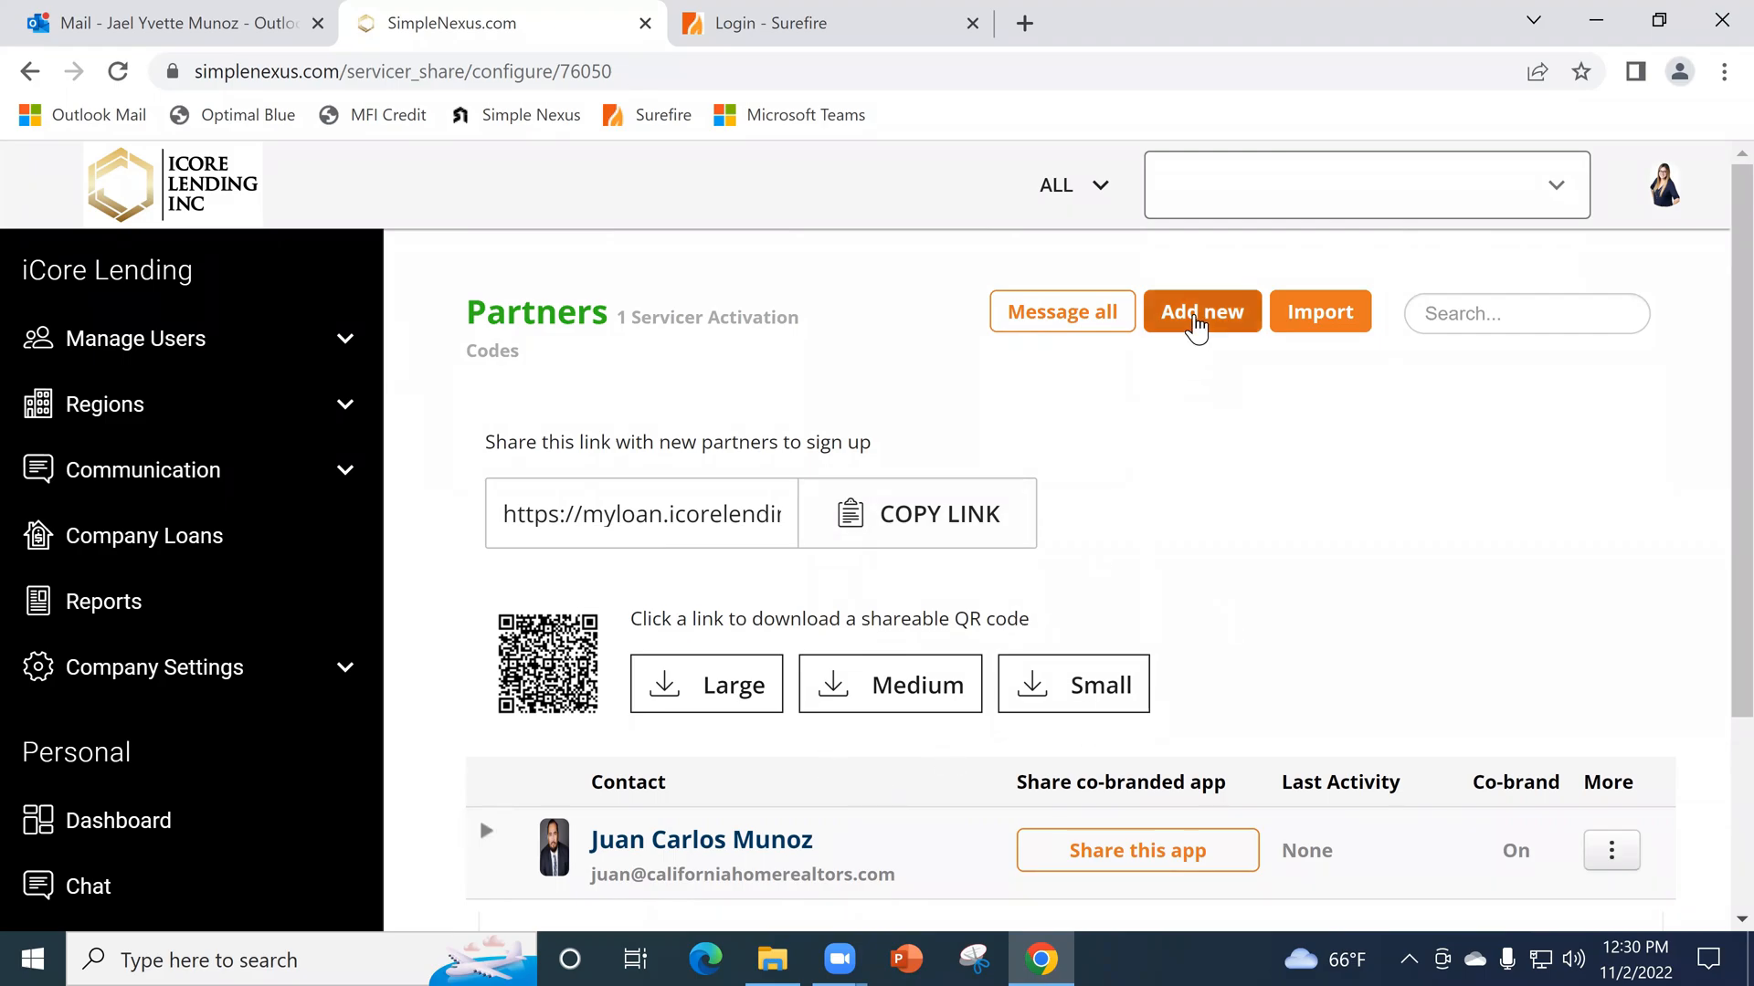
{"action": "left_click", "coordinate": [1195, 326]}
{"action": "scroll", "coordinate": [792, 550], "scroll_direction": "down", "scroll_amount": 1}
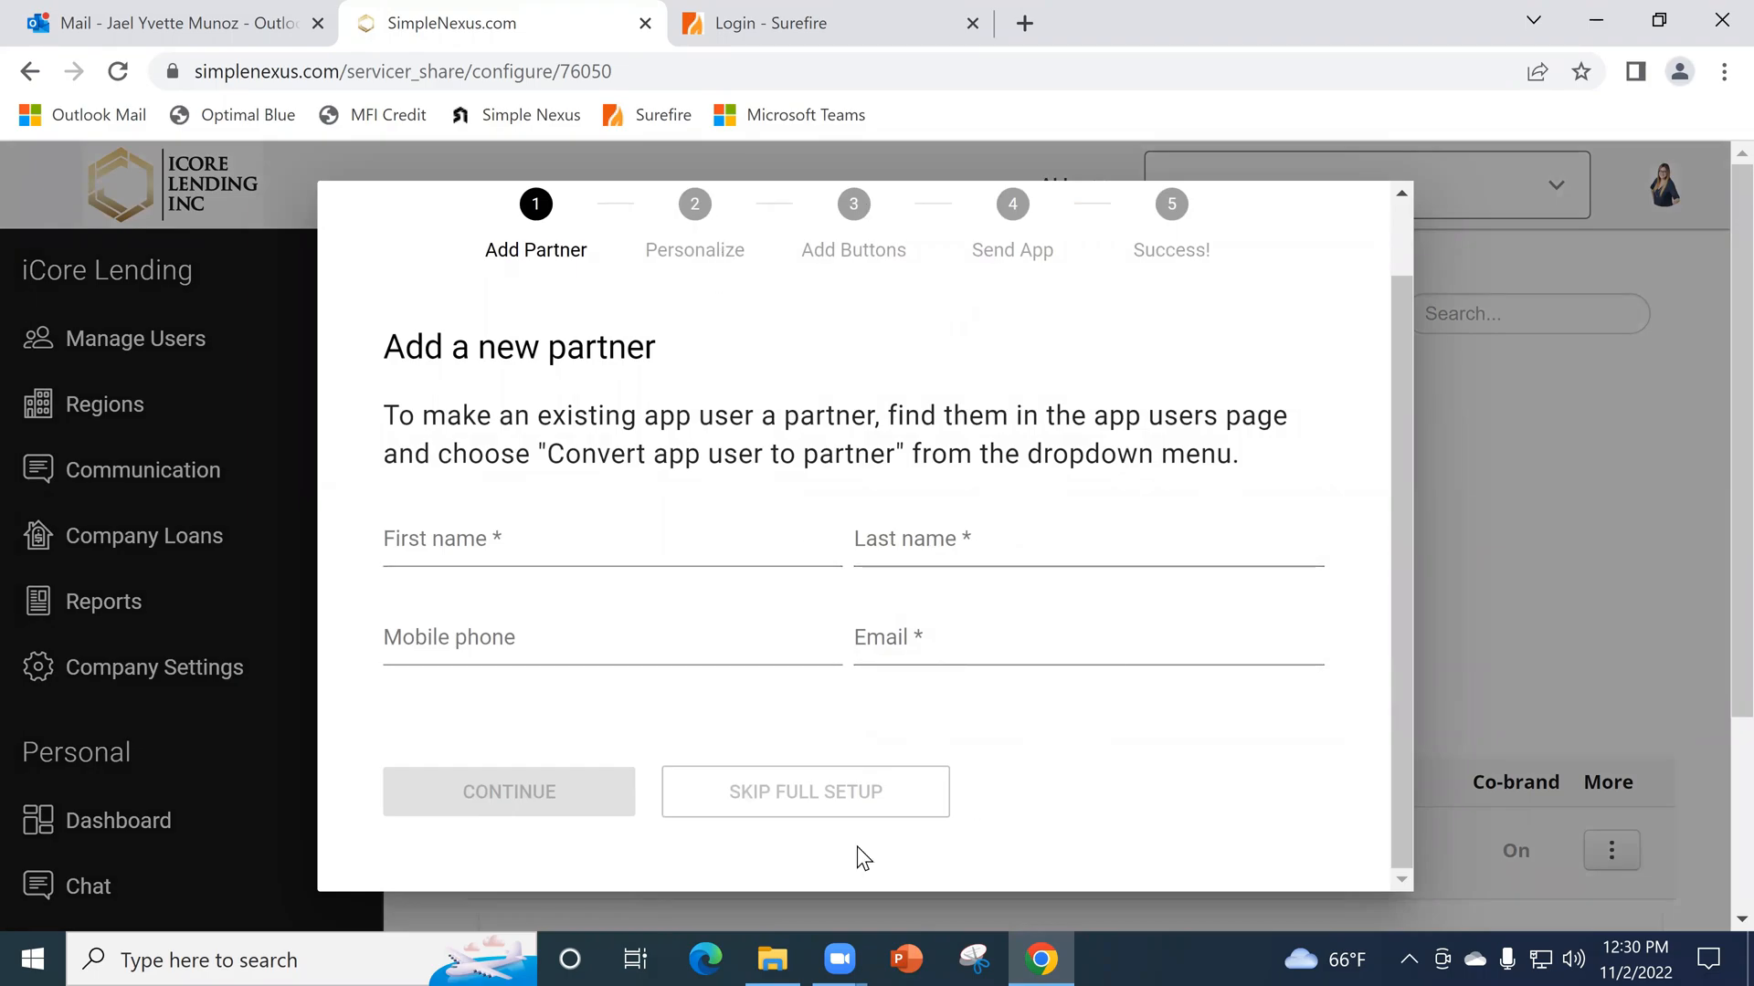
{"action": "left_click", "coordinate": [1401, 212]}
{"action": "left_click", "coordinate": [1350, 222]}
- Delete the existing co-branded partner from the Partners list and confirm the deletion
{"action": "scroll", "coordinate": [1636, 692], "scroll_direction": "down", "scroll_amount": 2}
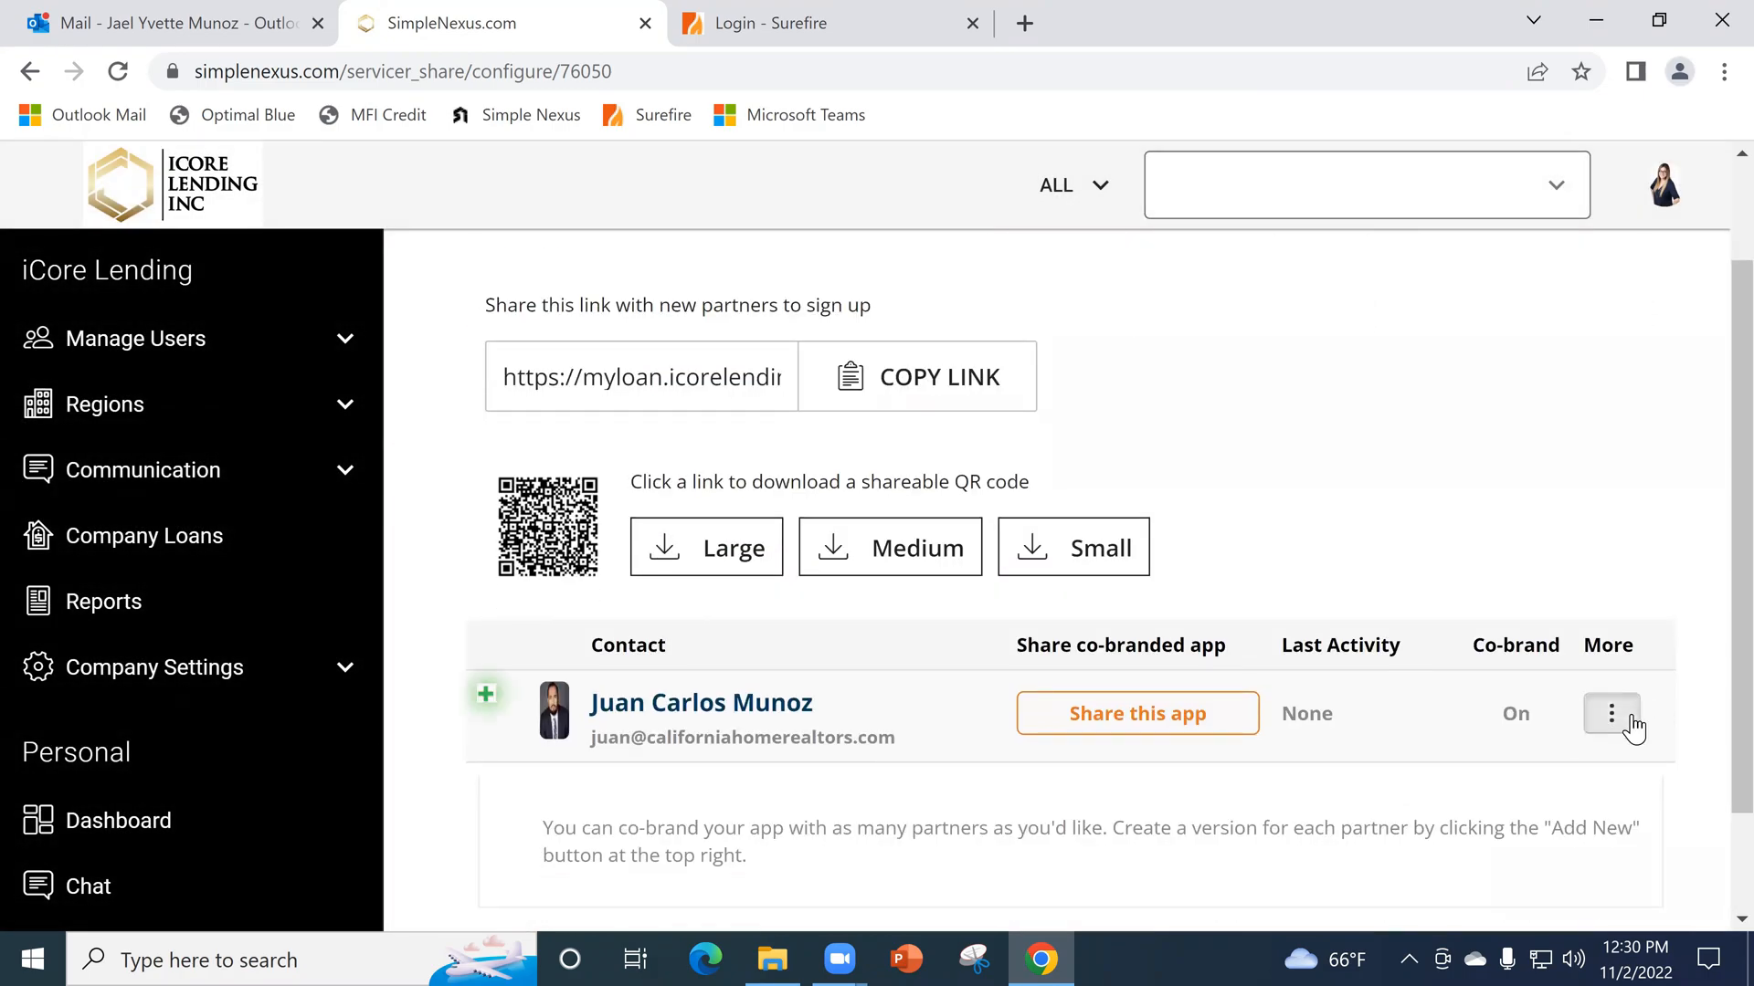
{"action": "left_click", "coordinate": [1629, 719]}
{"action": "left_click", "coordinate": [1471, 826]}
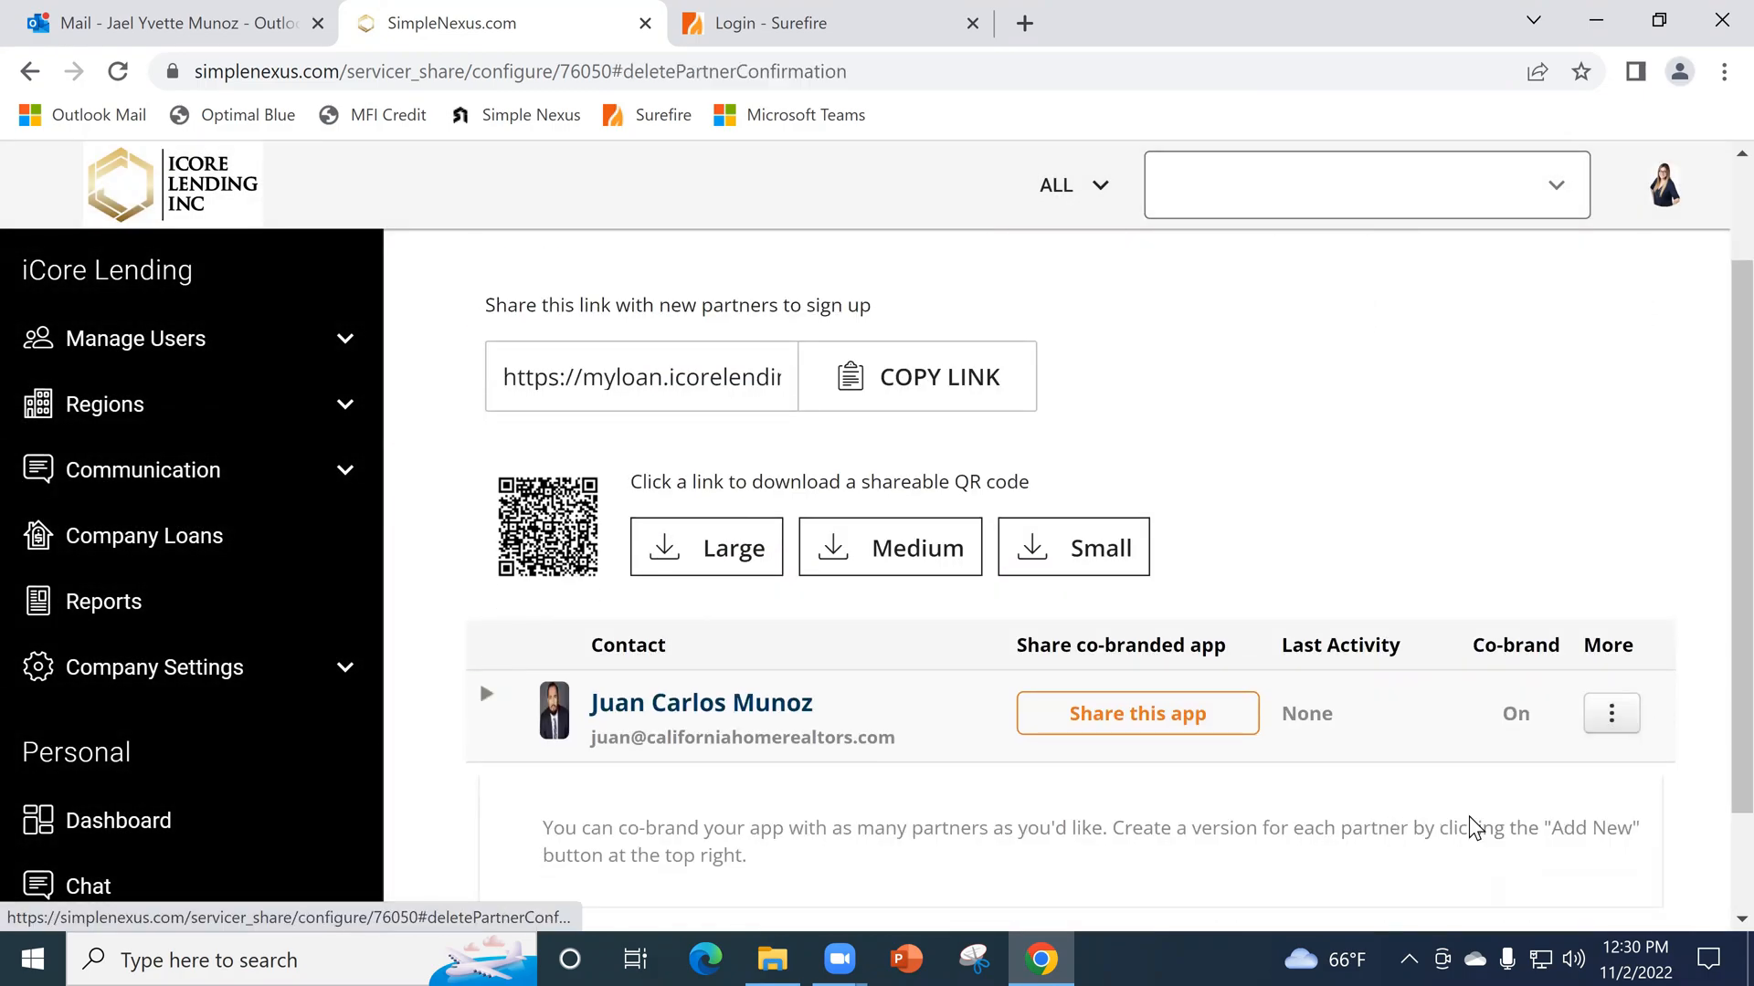
{"action": "left_click", "coordinate": [1120, 529]}
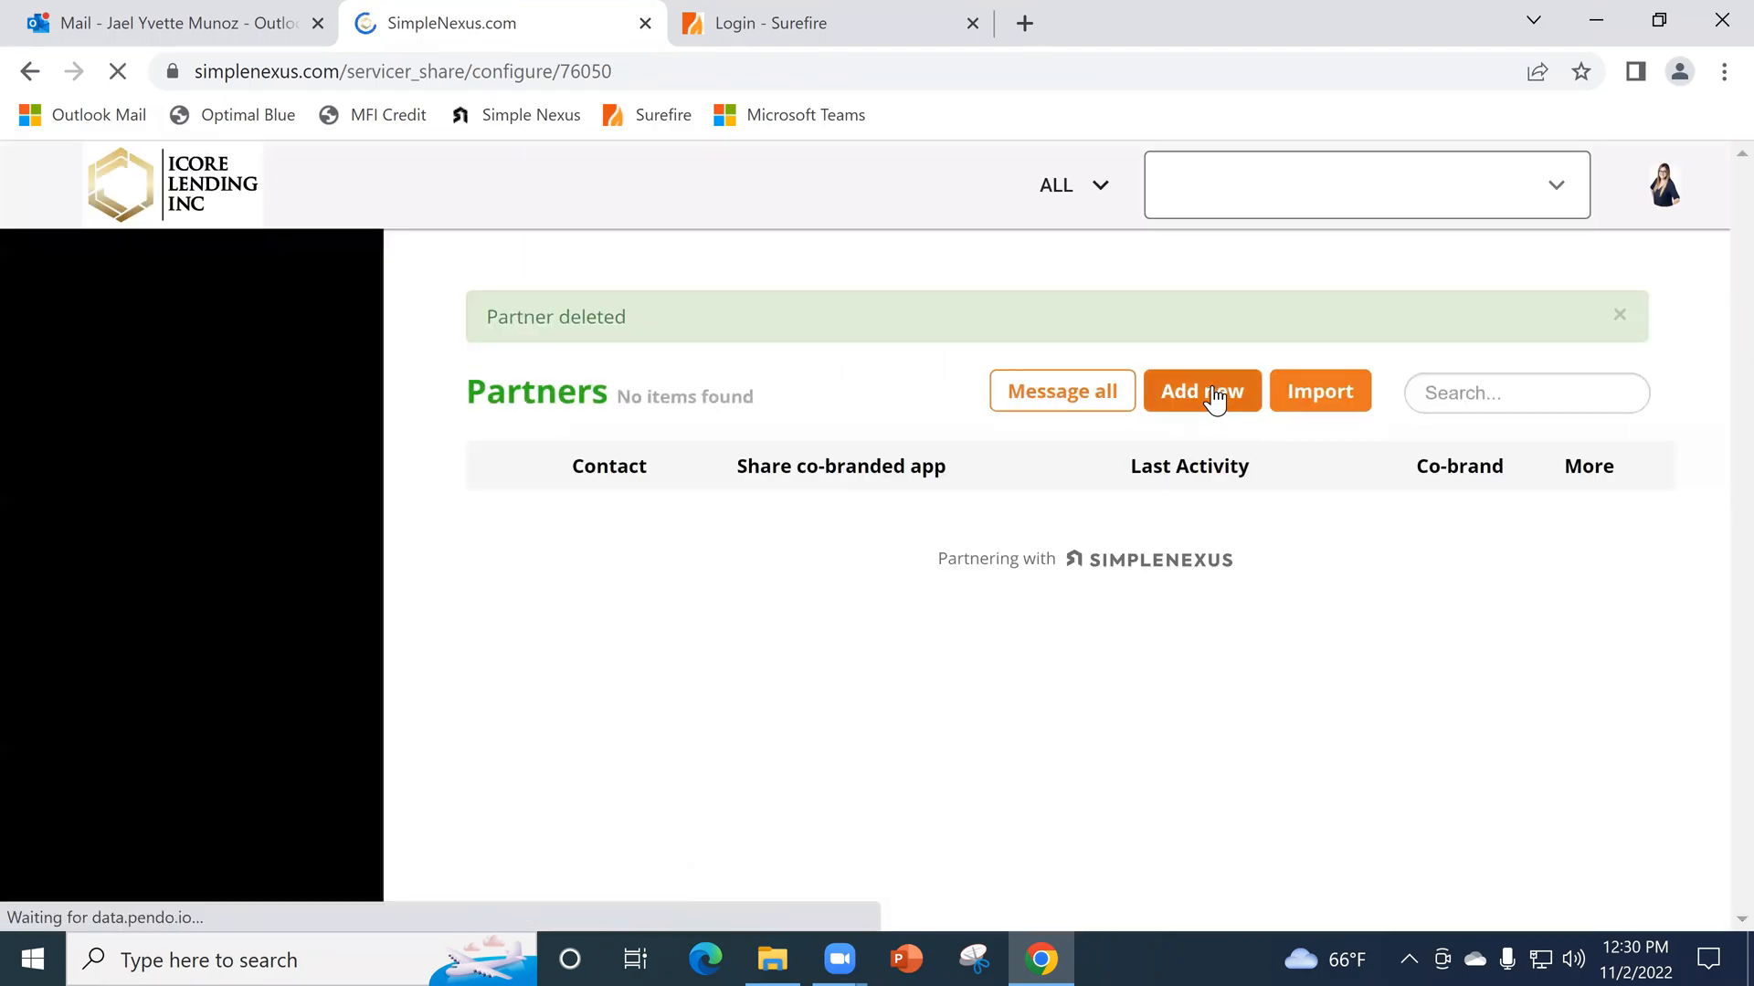
- Start a new partner, fill in the partner's first name, last name, mobile phone and email, and continue to the Personalize stage
{"action": "left_click", "coordinate": [1214, 400]}
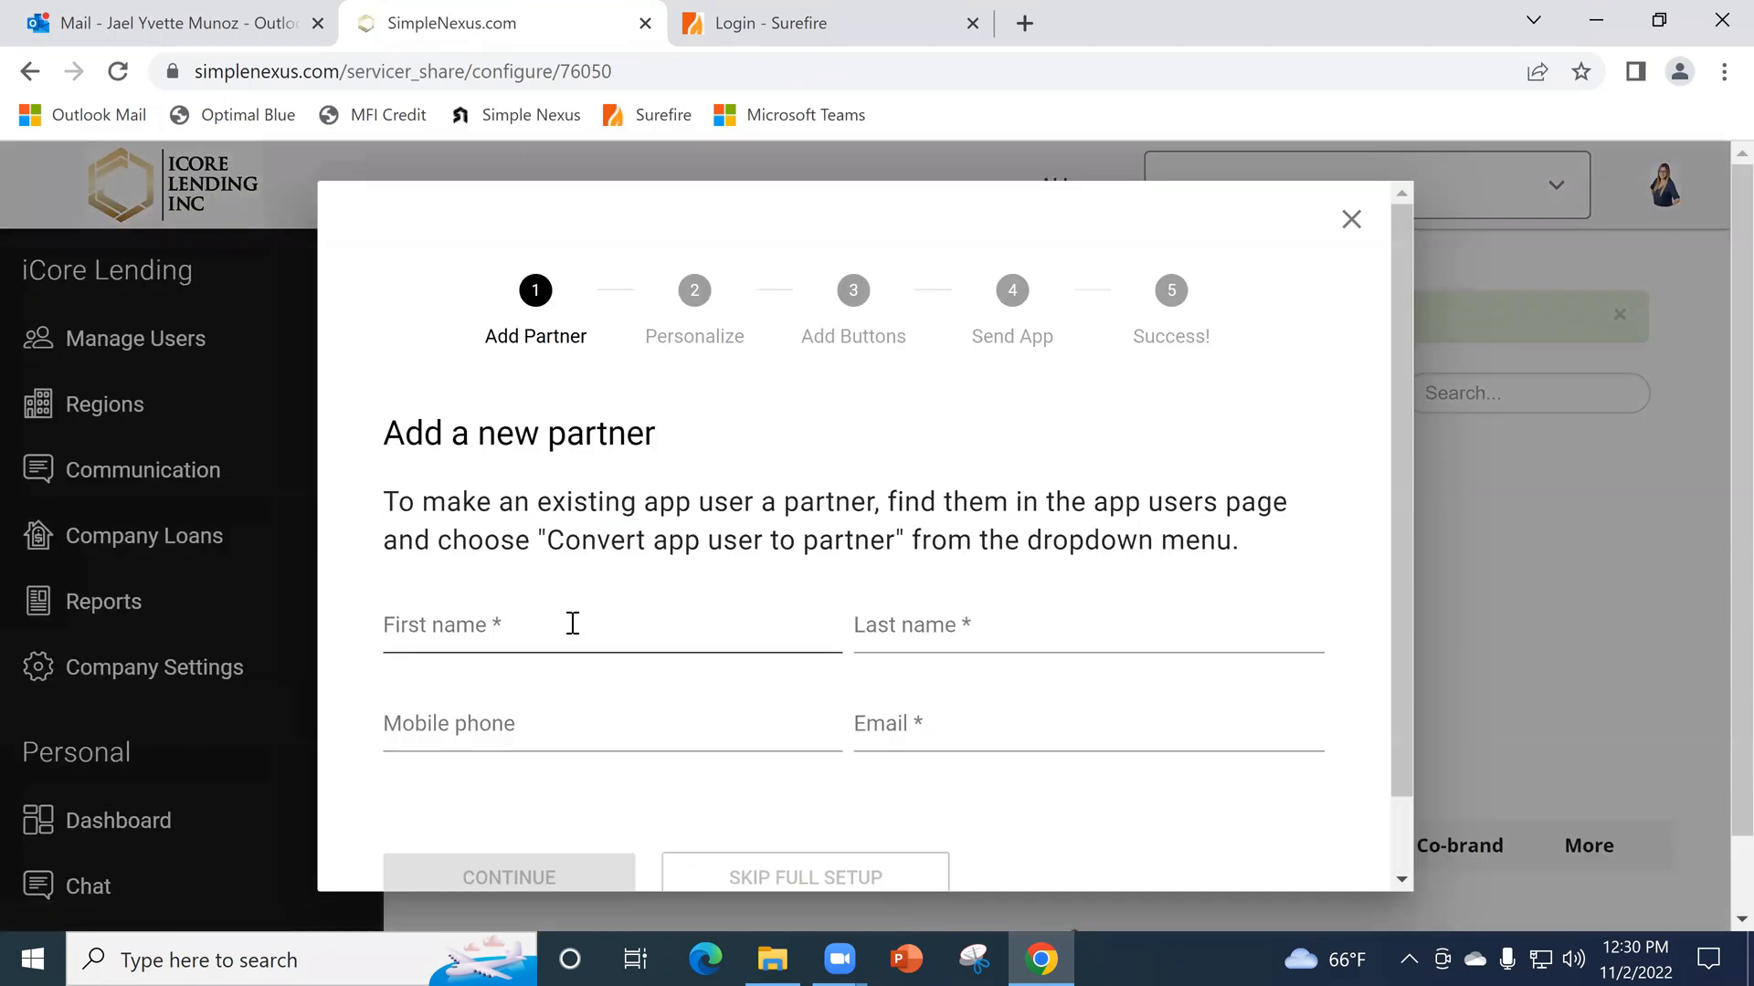
{"action": "left_click", "coordinate": [573, 624]}
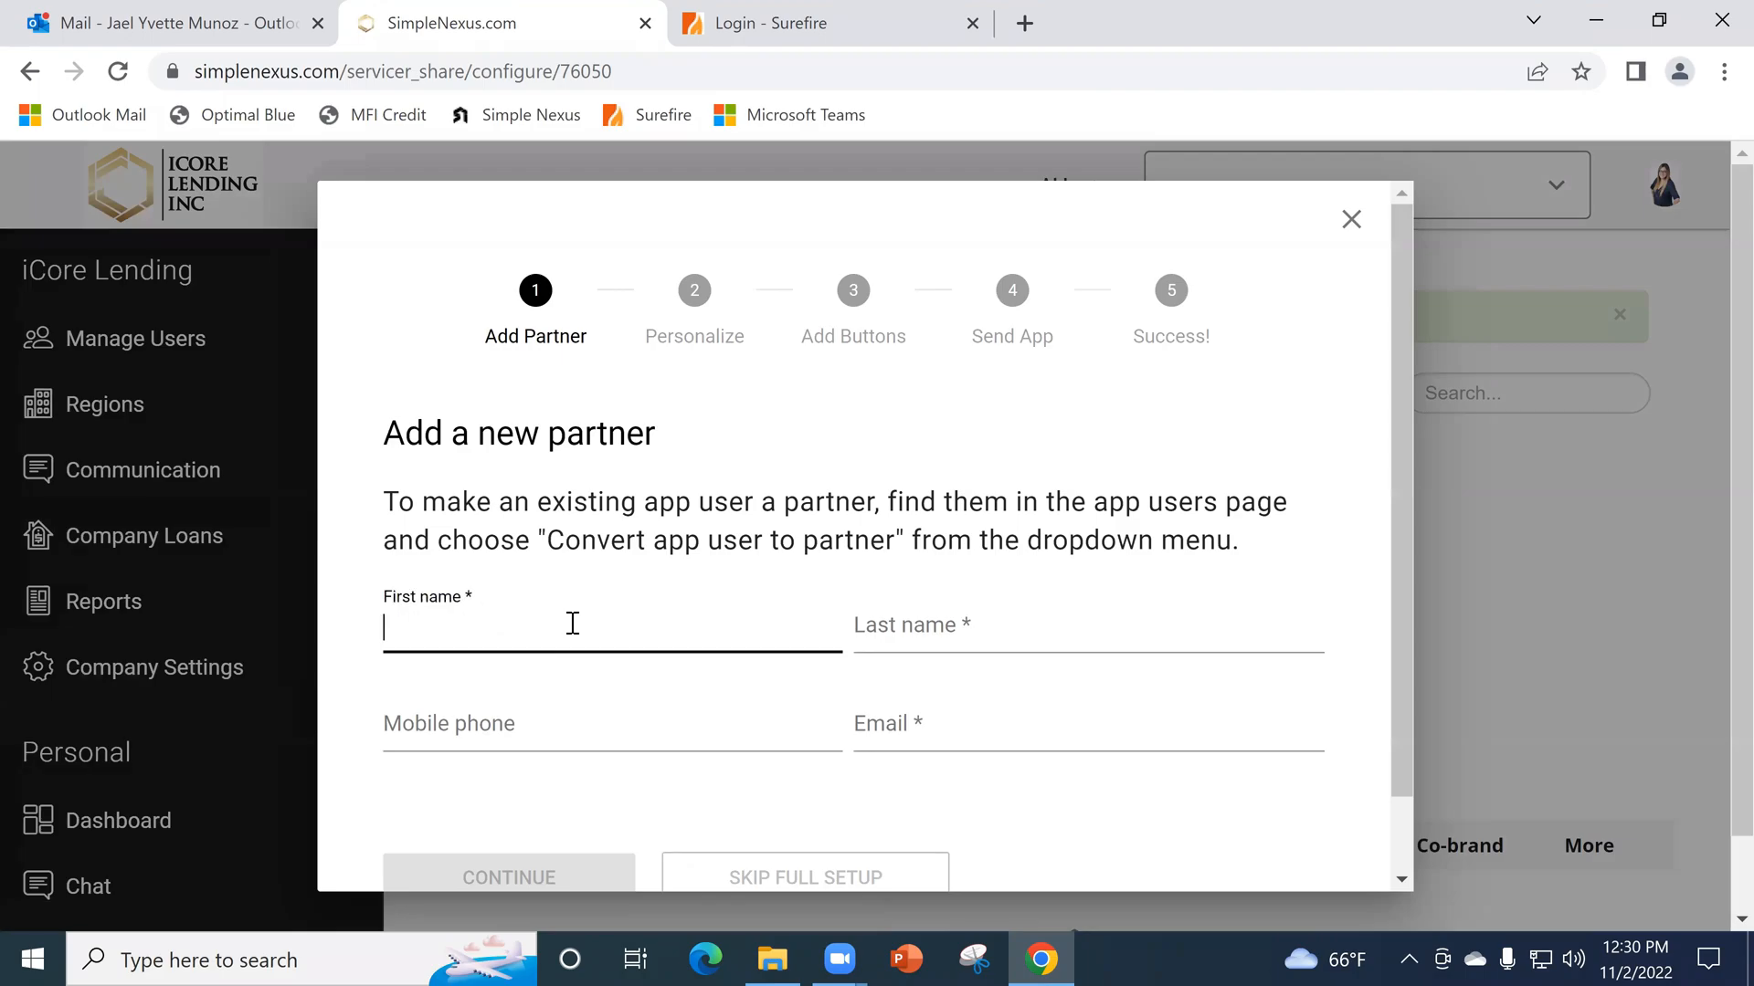
{"action": "key", "text": "Tab"}
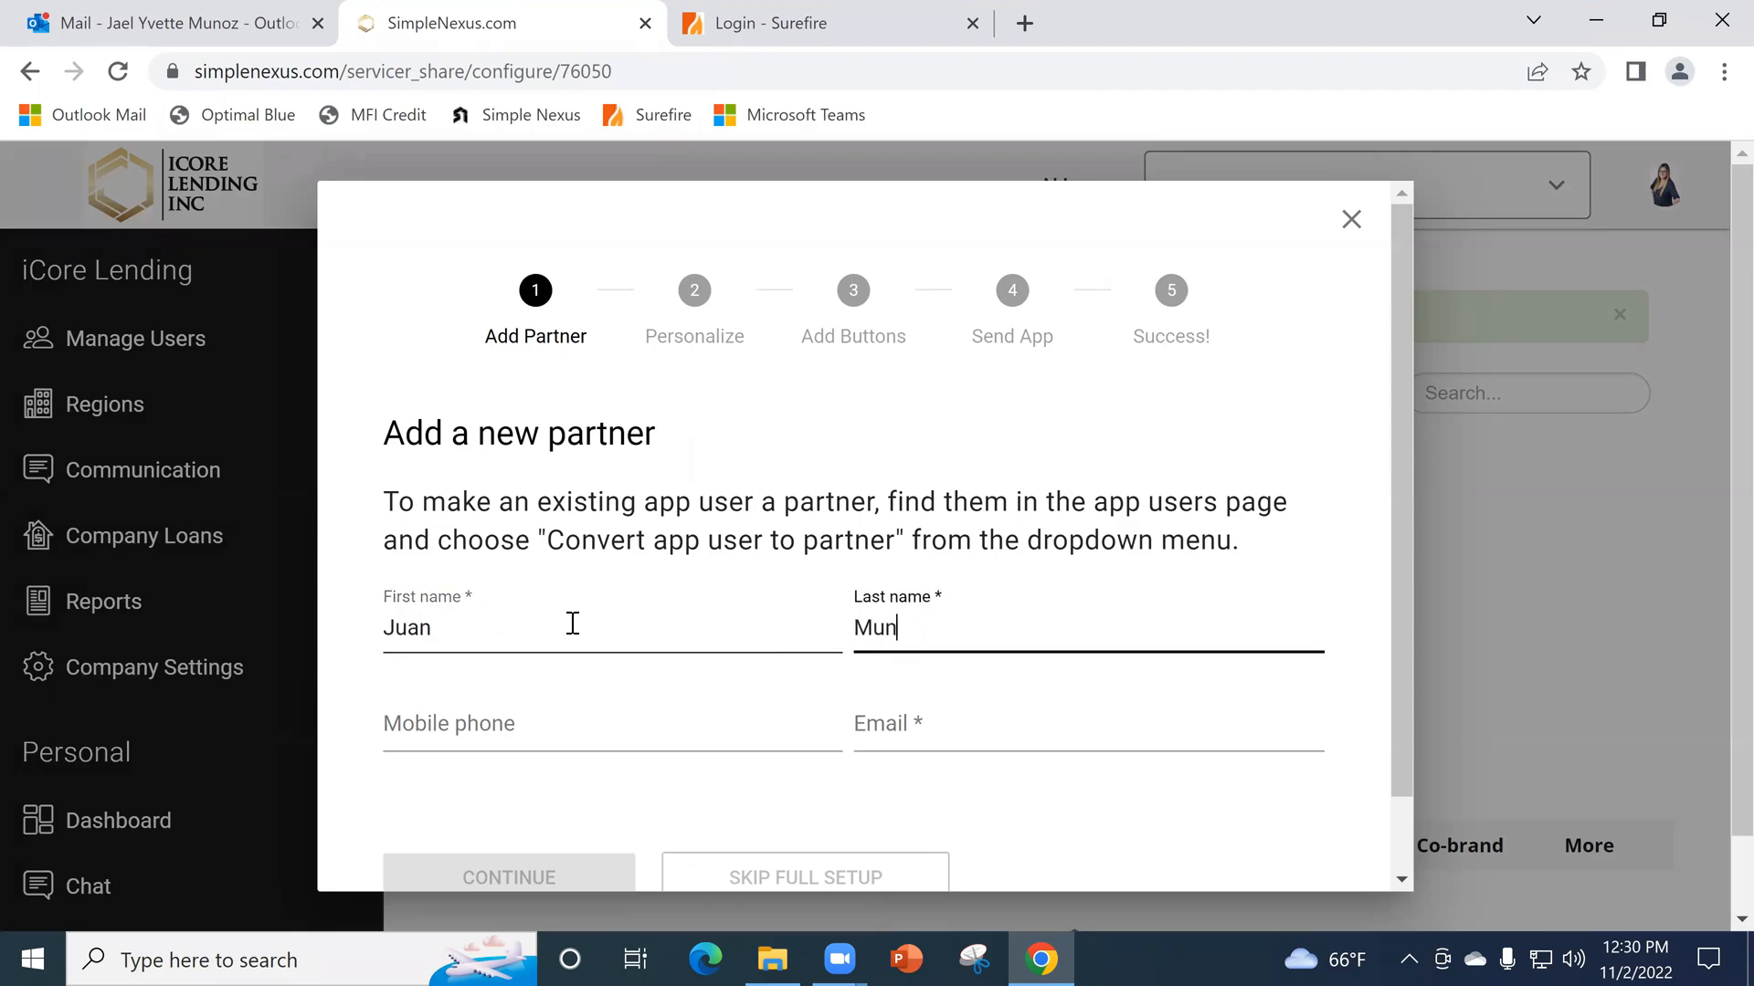
{"action": "key", "text": "Tab"}
{"action": "key", "text": "Tab"}
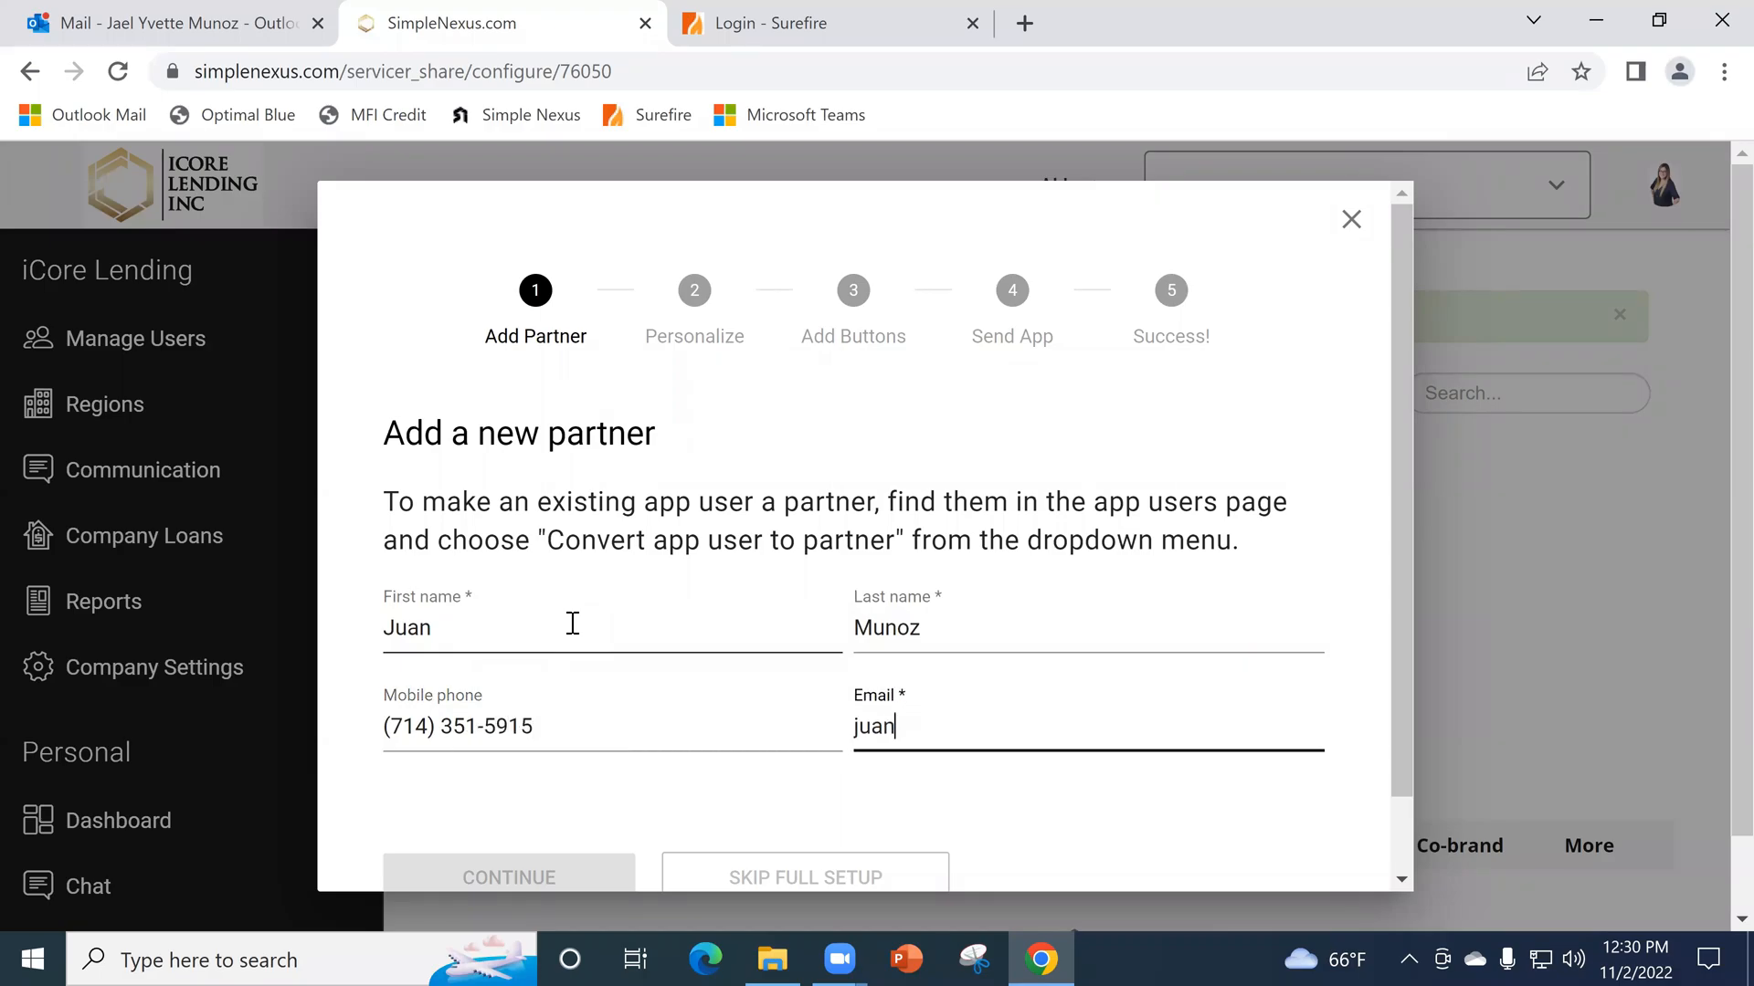
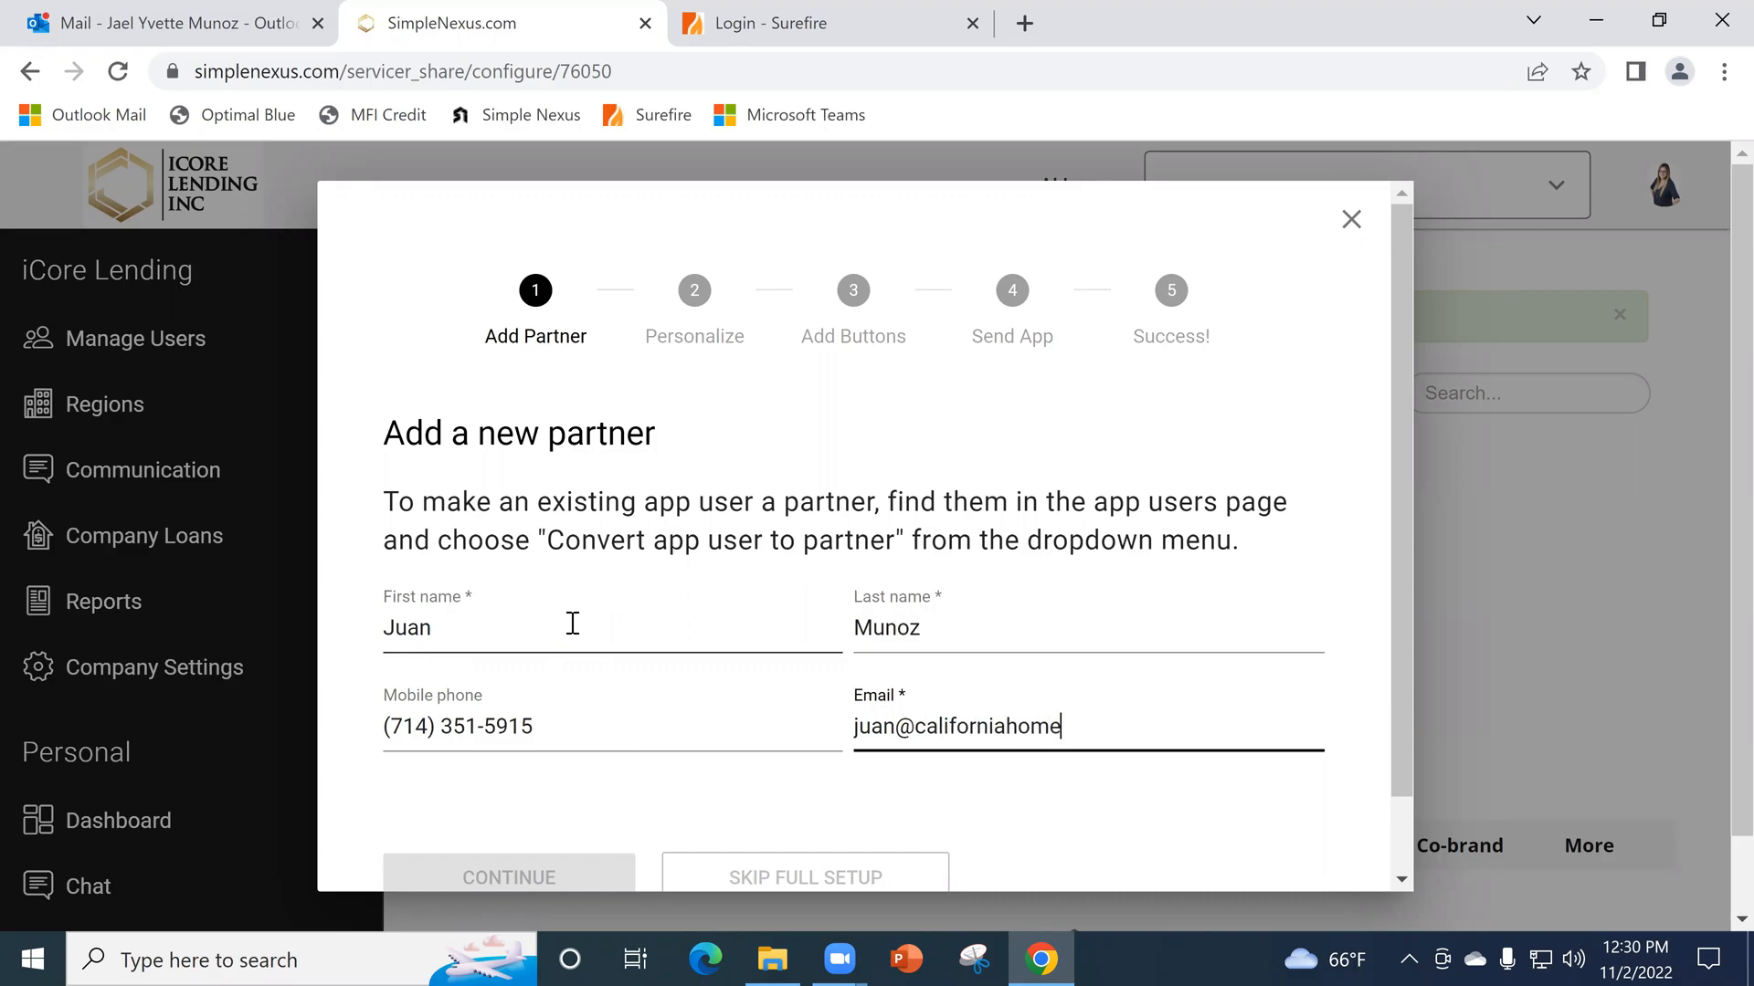
{"action": "left_click", "coordinate": [501, 870]}
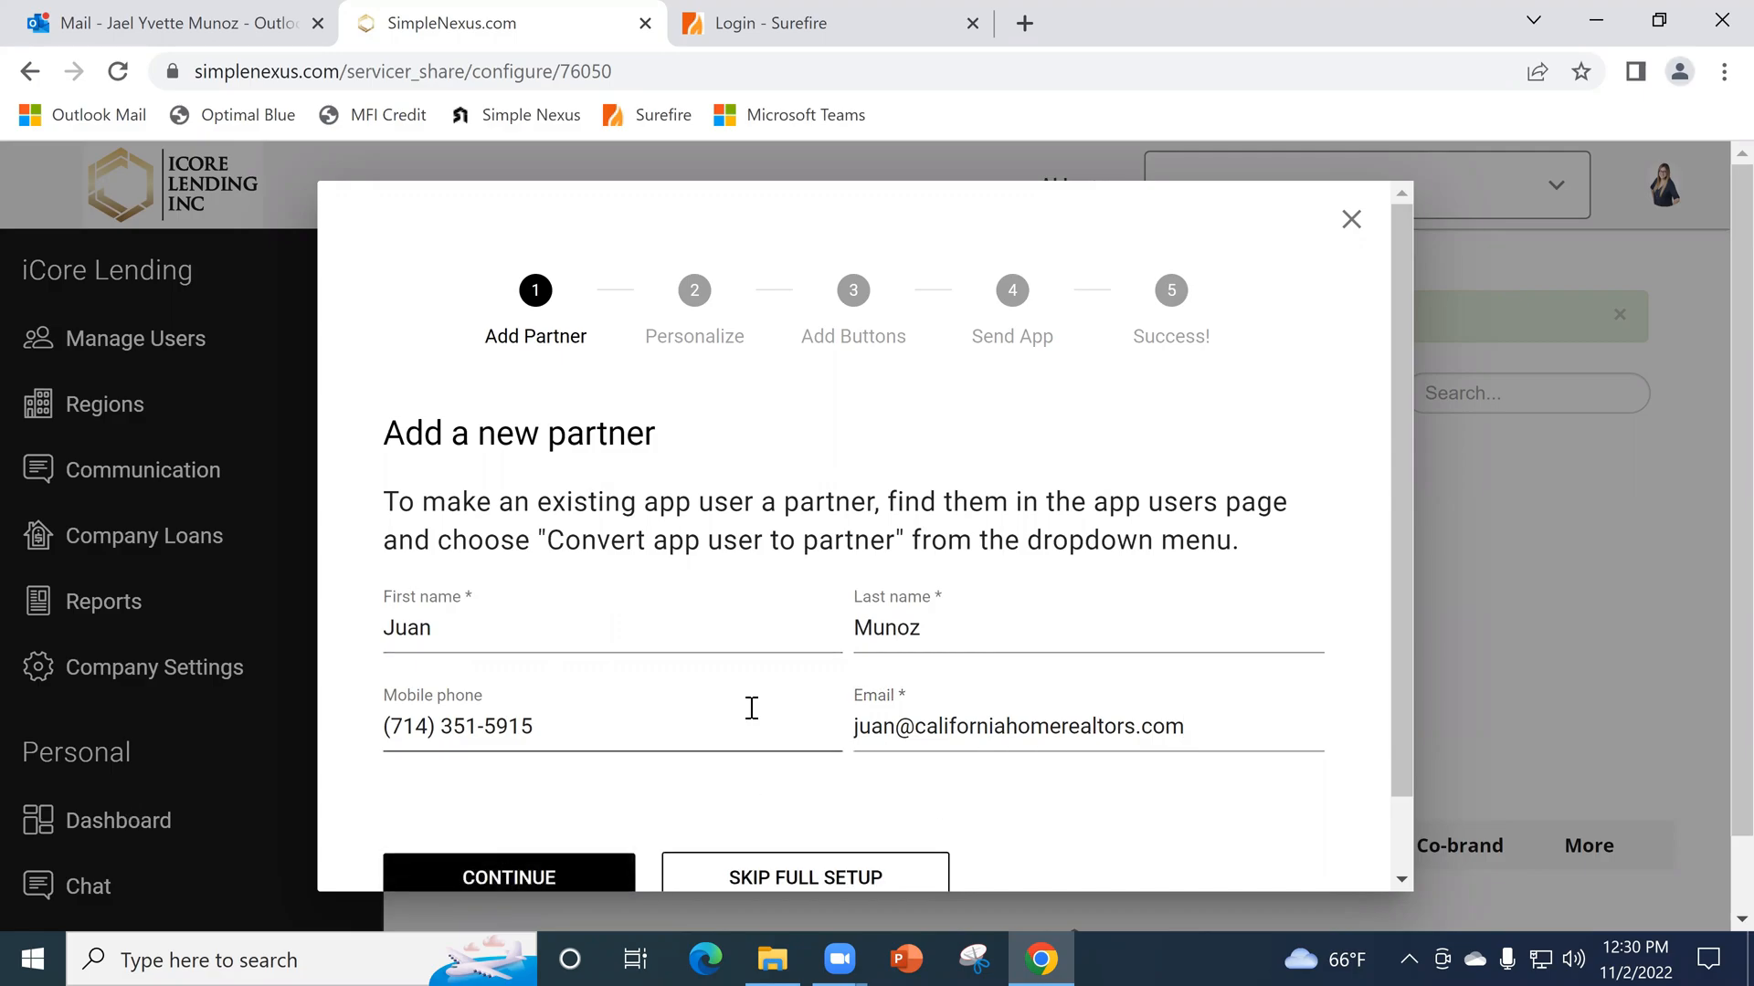
{"action": "scroll", "coordinate": [579, 786], "scroll_direction": "down", "scroll_amount": 2}
{"action": "left_click", "coordinate": [577, 791]}
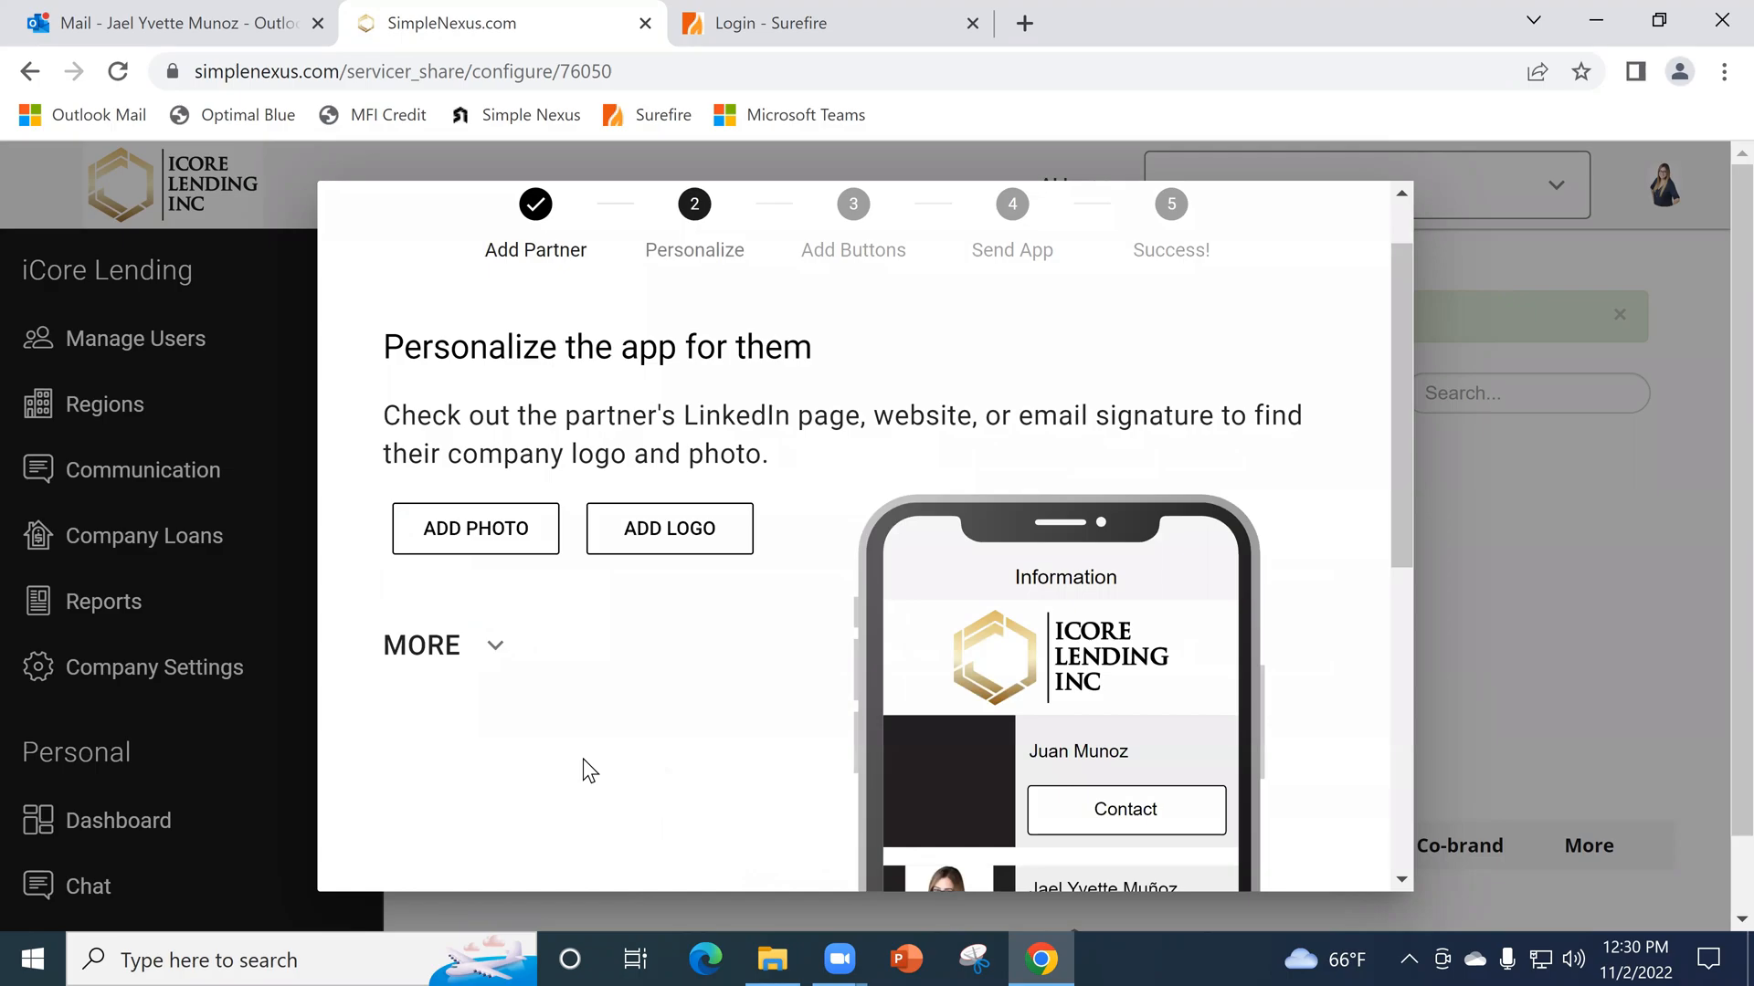
- Add the Realtor image as the partner photo, cropped to a full-width square from the upper edge, and save it
{"action": "scroll", "coordinate": [694, 721], "scroll_direction": "down", "scroll_amount": 1}
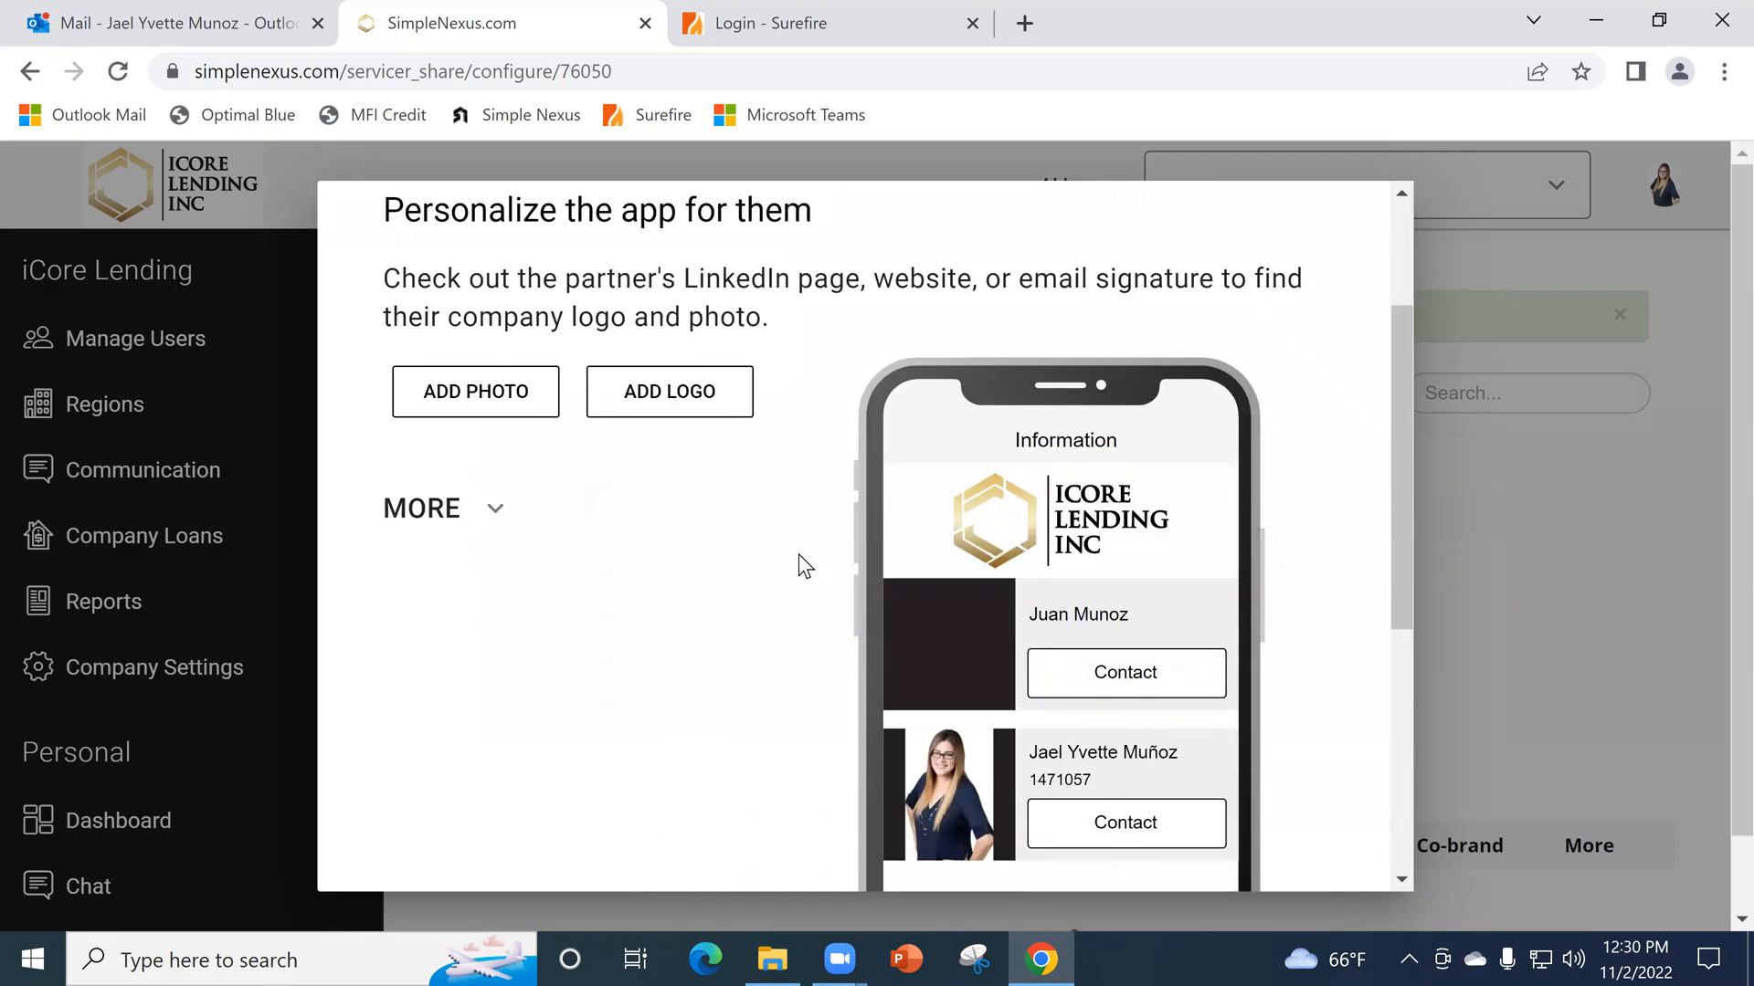
{"action": "left_click", "coordinate": [507, 415]}
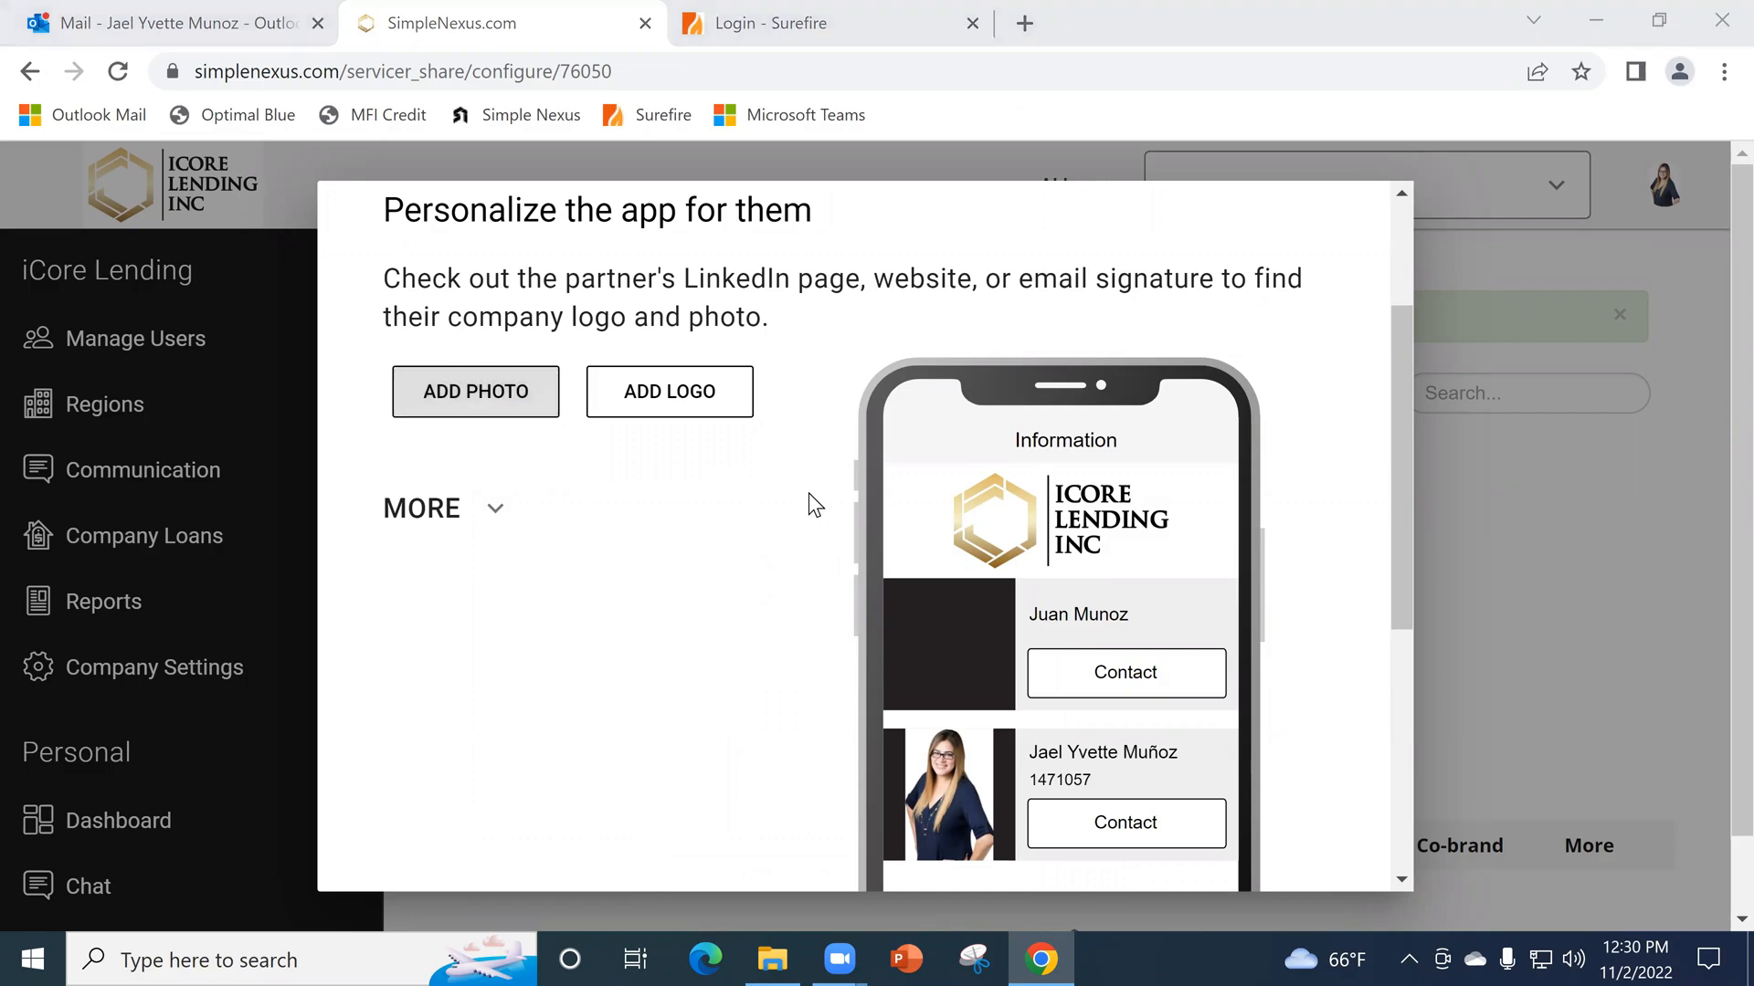
{"action": "left_click", "coordinate": [630, 210]}
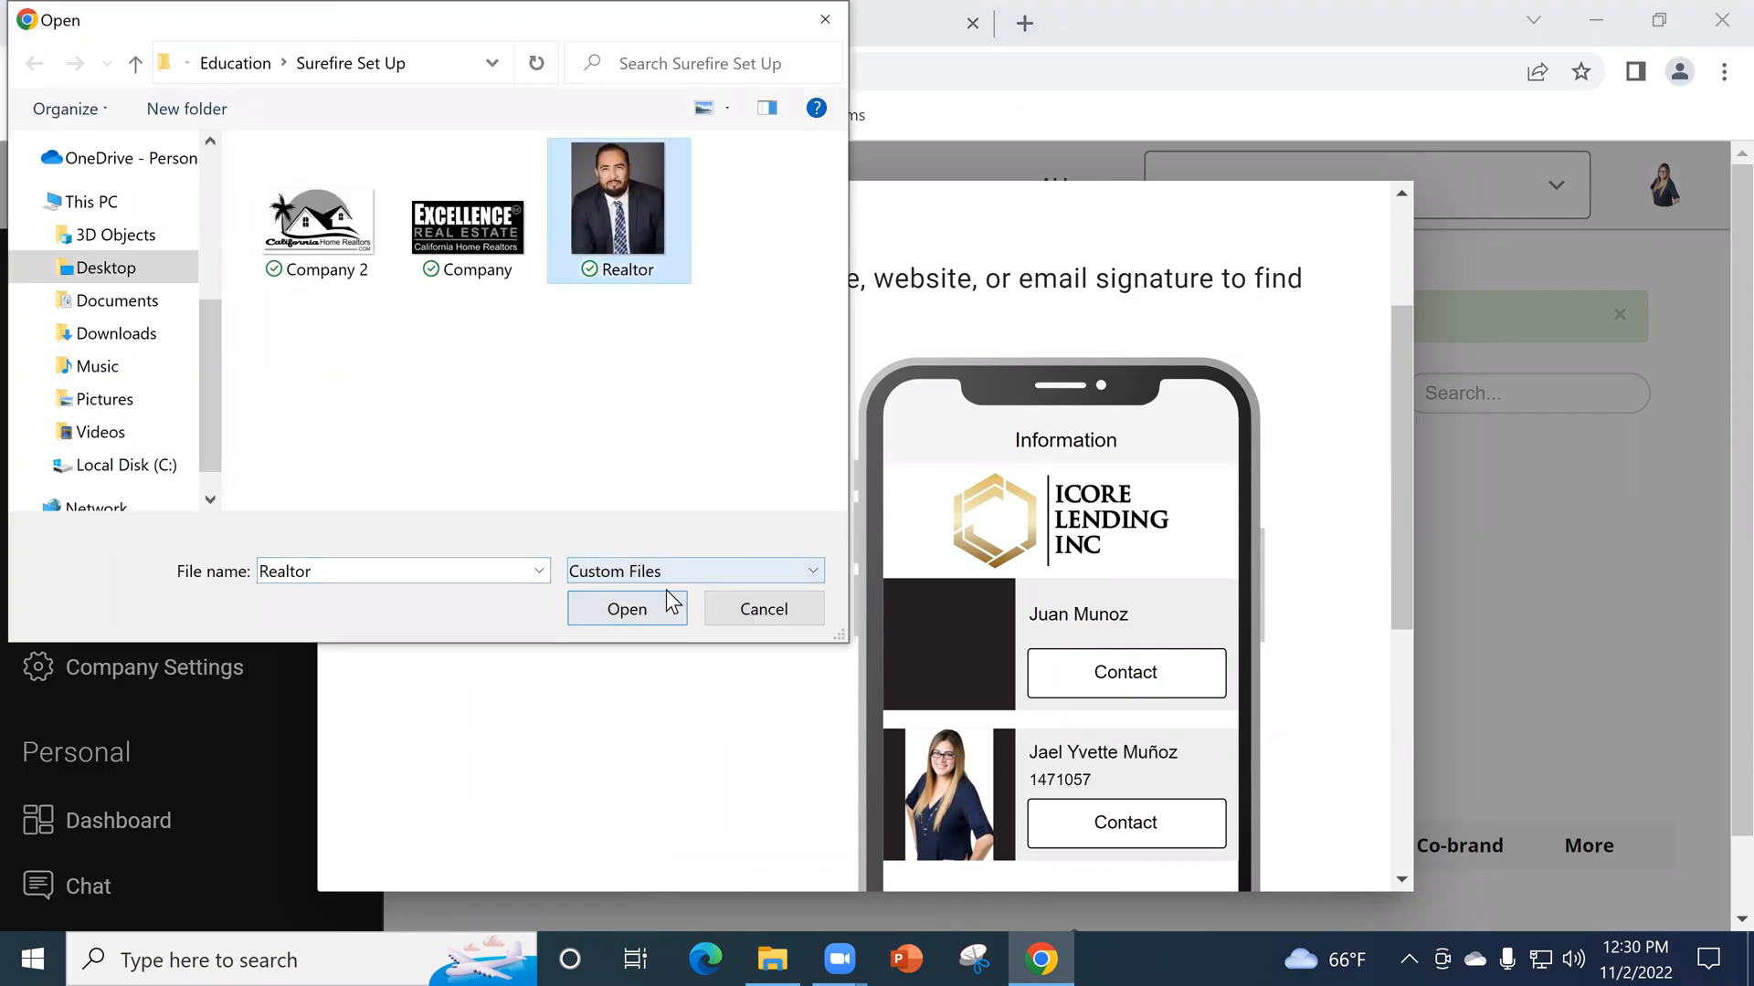
{"action": "left_click", "coordinate": [674, 603]}
{"action": "left_click_drag", "start_coordinate": [557, 632], "coordinate": [430, 512]}
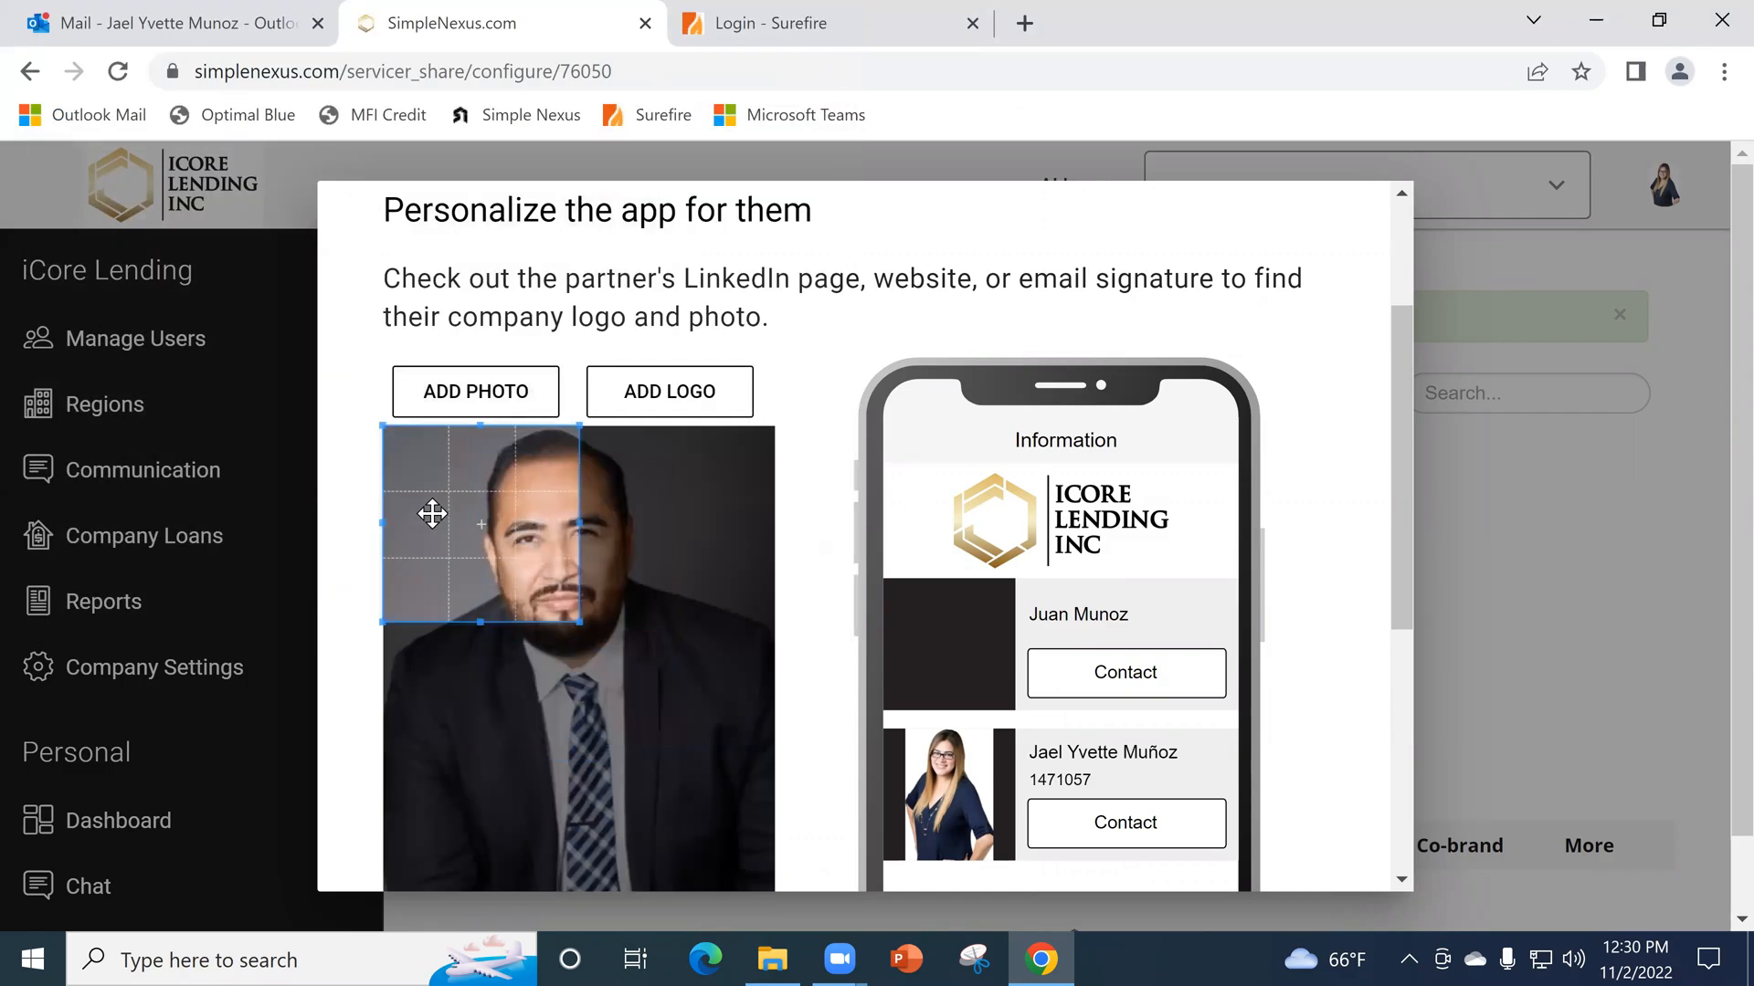
{"action": "left_click_drag", "start_coordinate": [576, 616], "coordinate": [776, 818]}
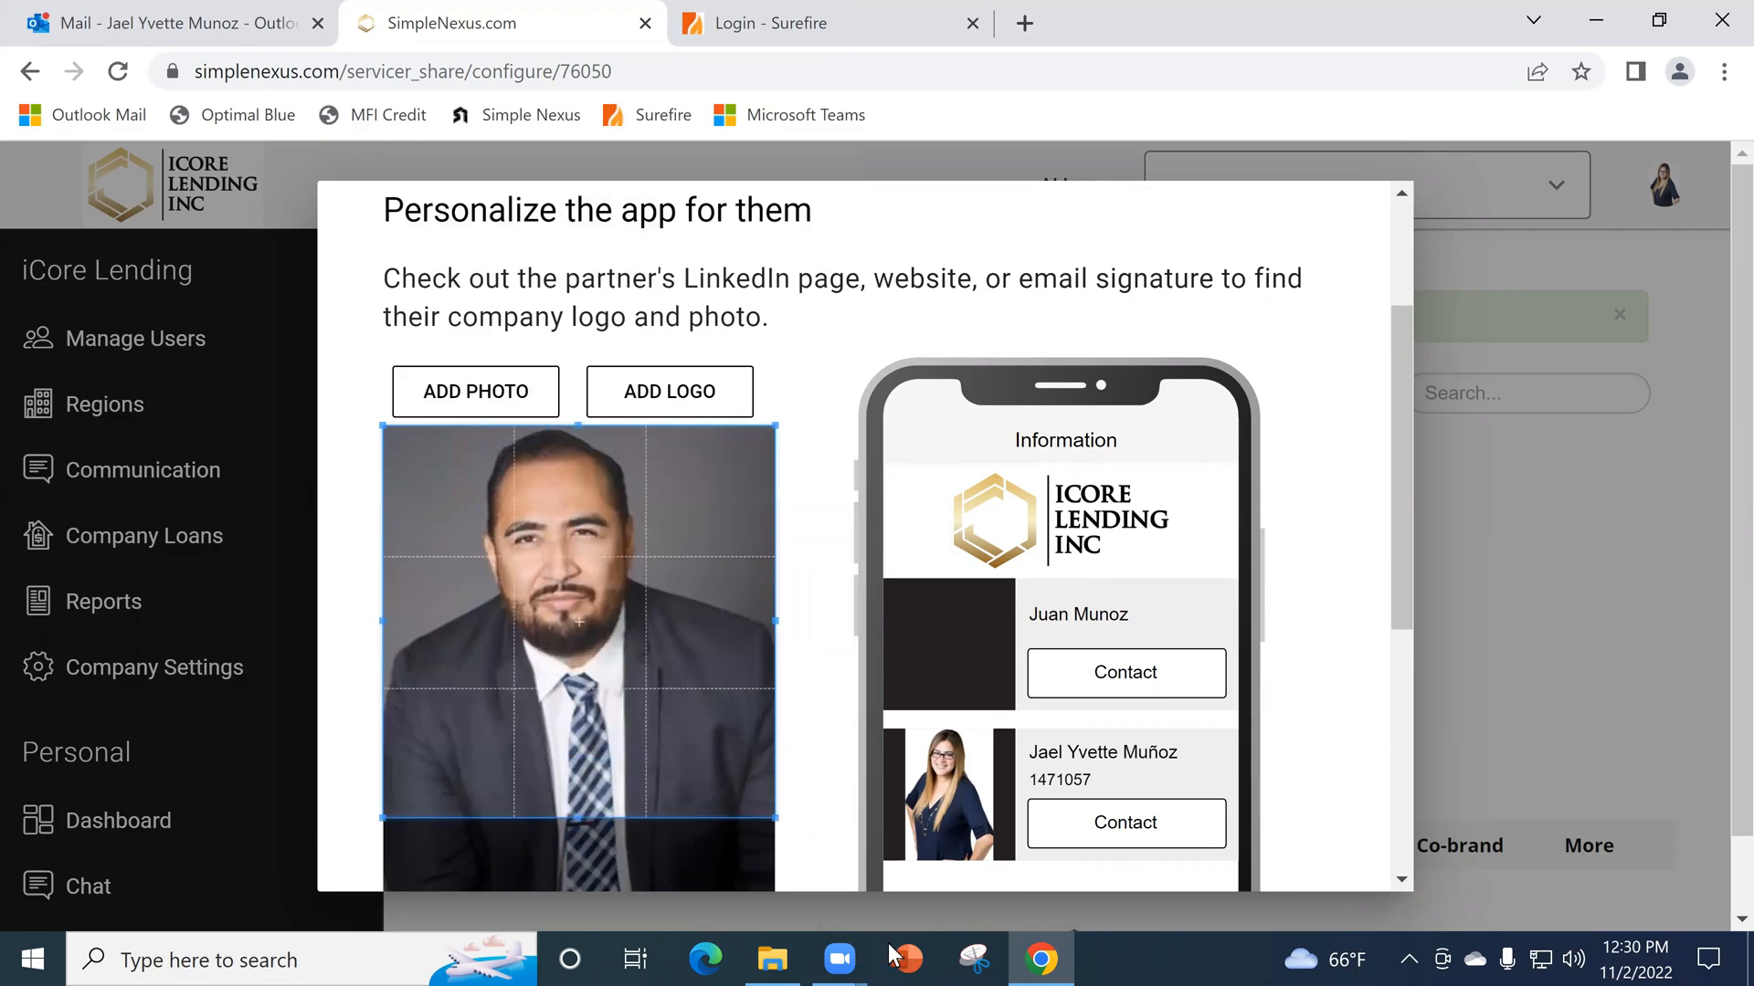
{"action": "scroll", "coordinate": [885, 731], "scroll_direction": "down", "scroll_amount": 4}
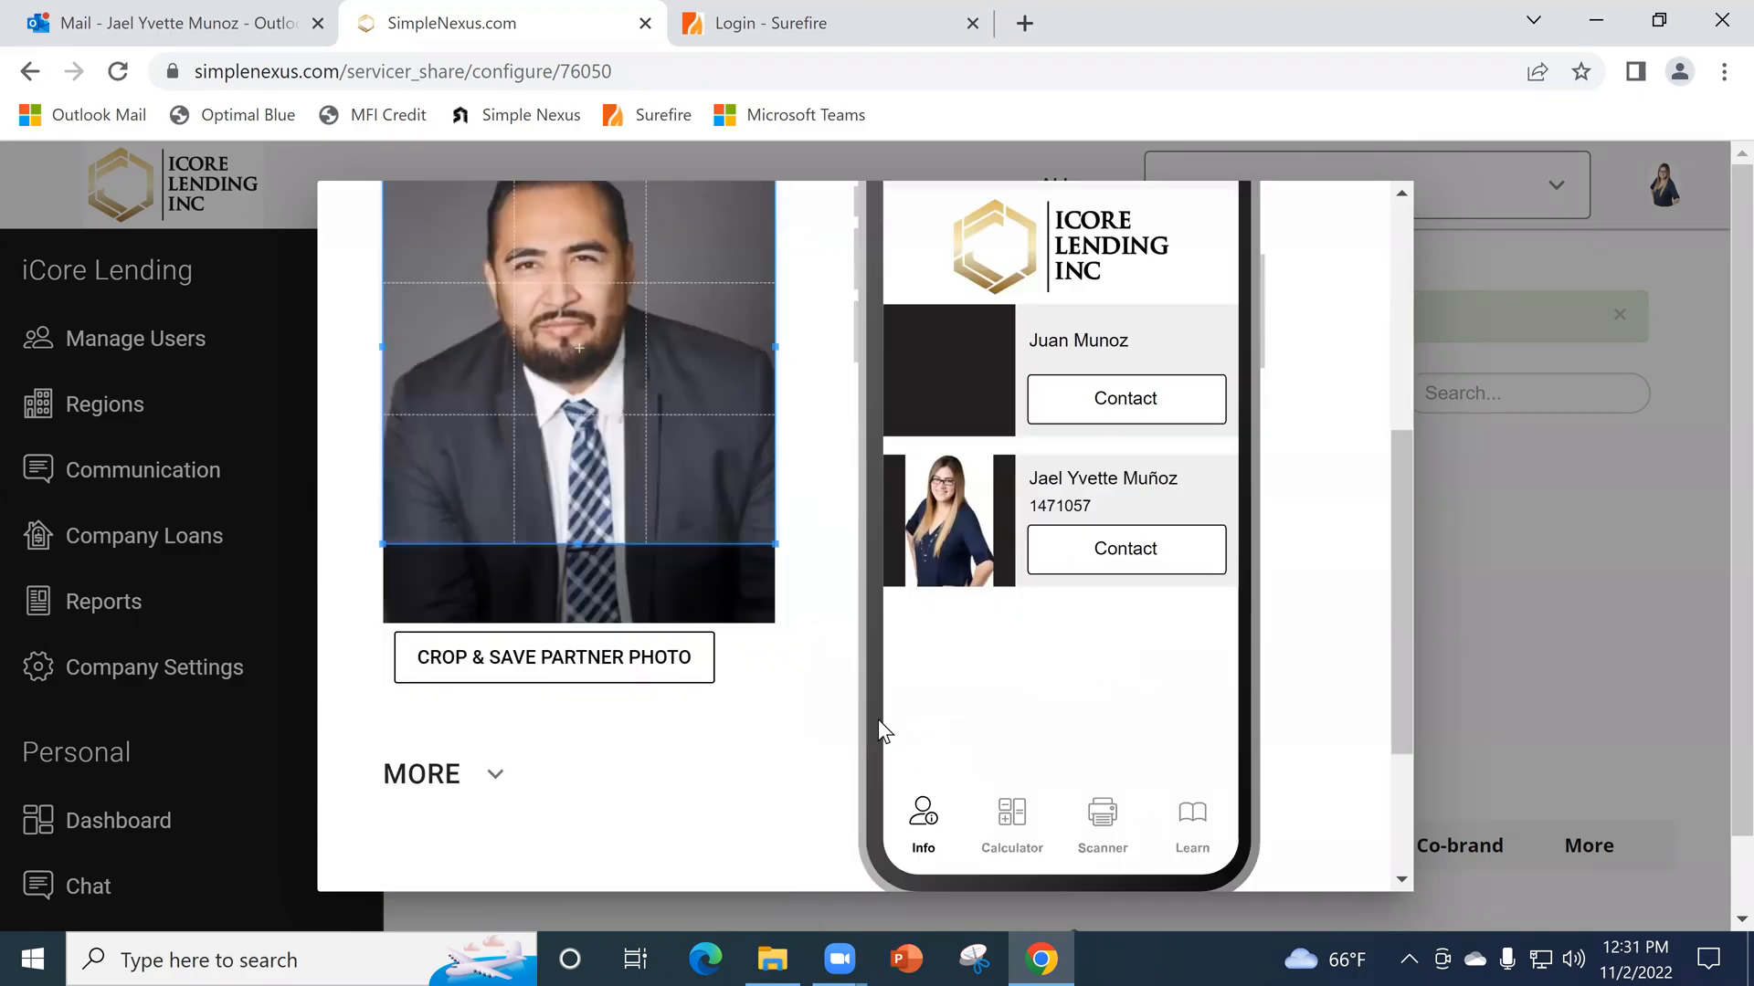
{"action": "left_click", "coordinate": [578, 520]}
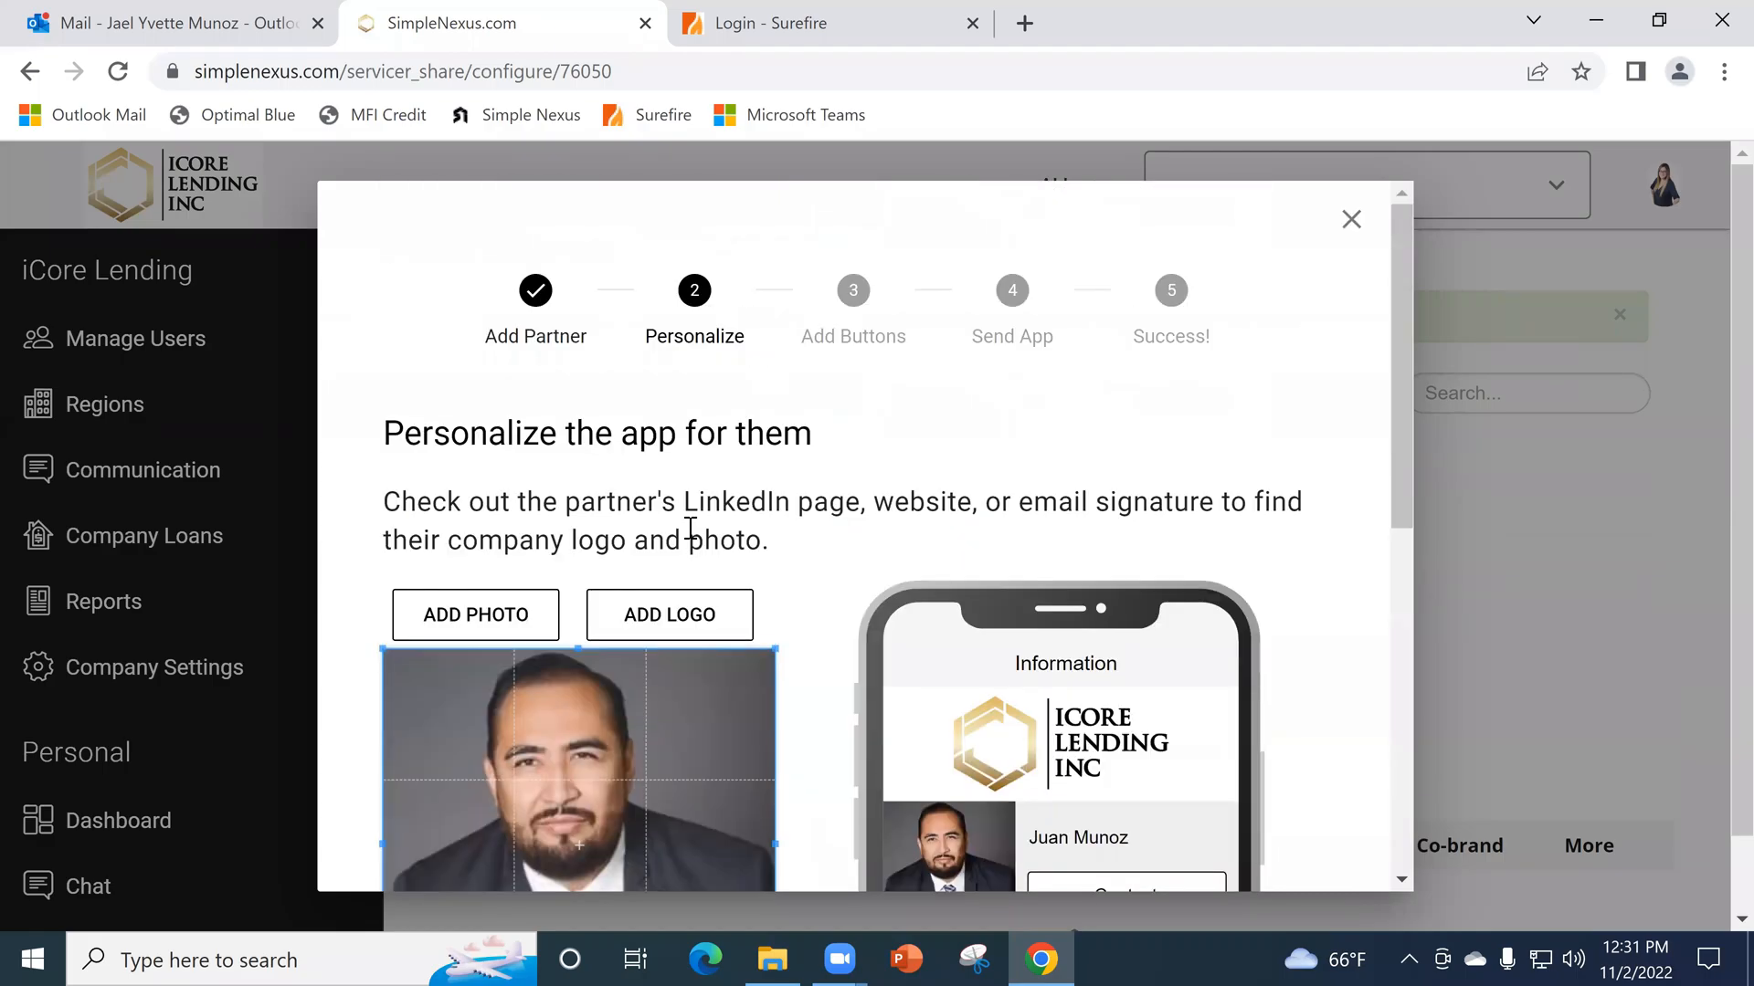
- Add the Company image as the partner logo, cropped to the whole black Excellence Real Estate logo, save it and continue
{"action": "left_click", "coordinate": [685, 621]}
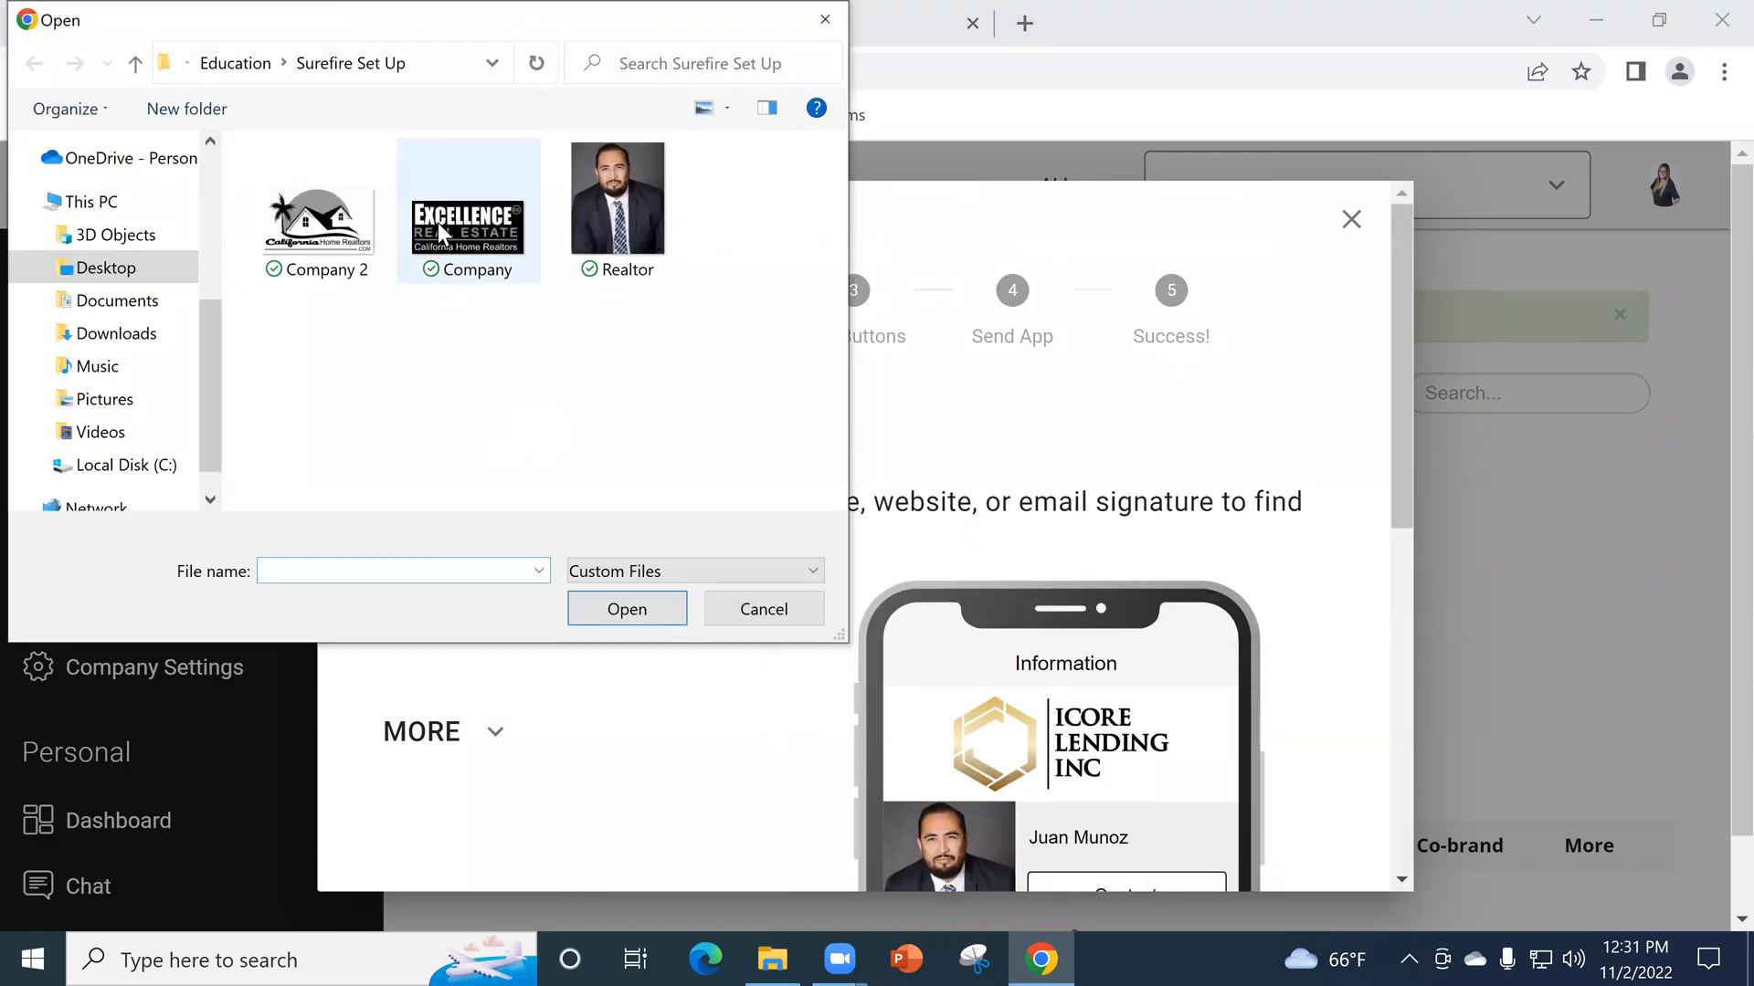
{"action": "left_click", "coordinate": [467, 219]}
{"action": "left_click", "coordinate": [617, 618]}
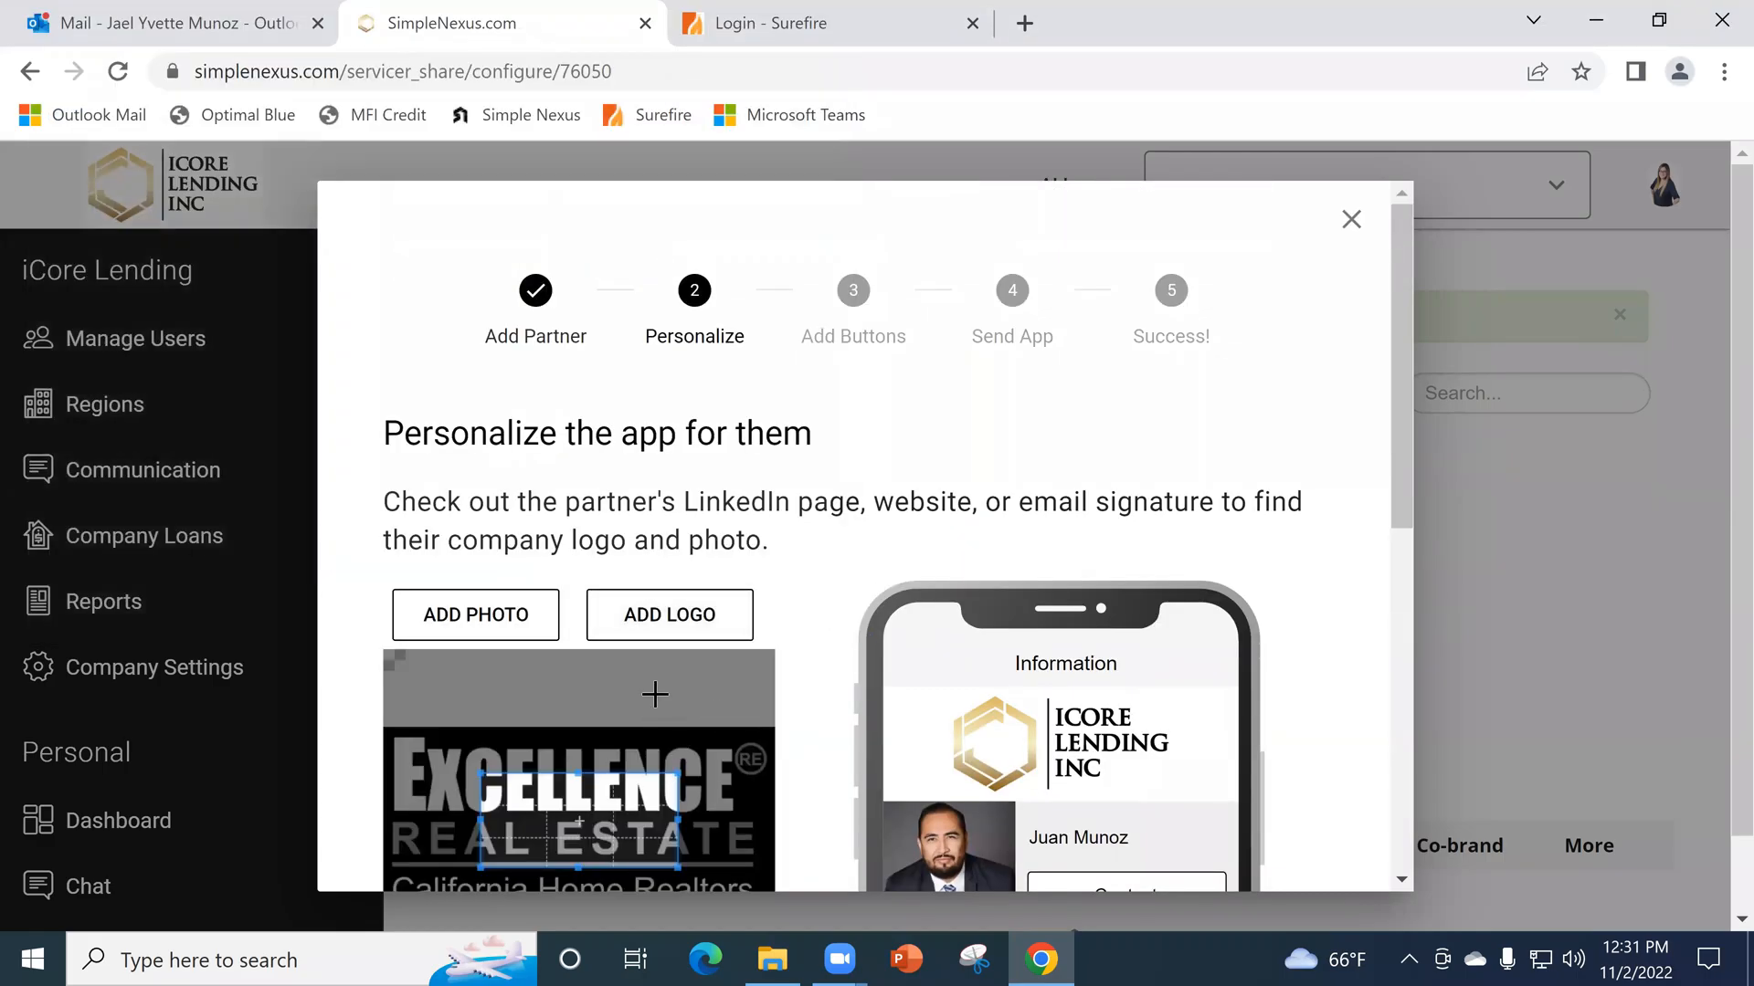
{"action": "left_click_drag", "start_coordinate": [432, 739], "coordinate": [432, 736]}
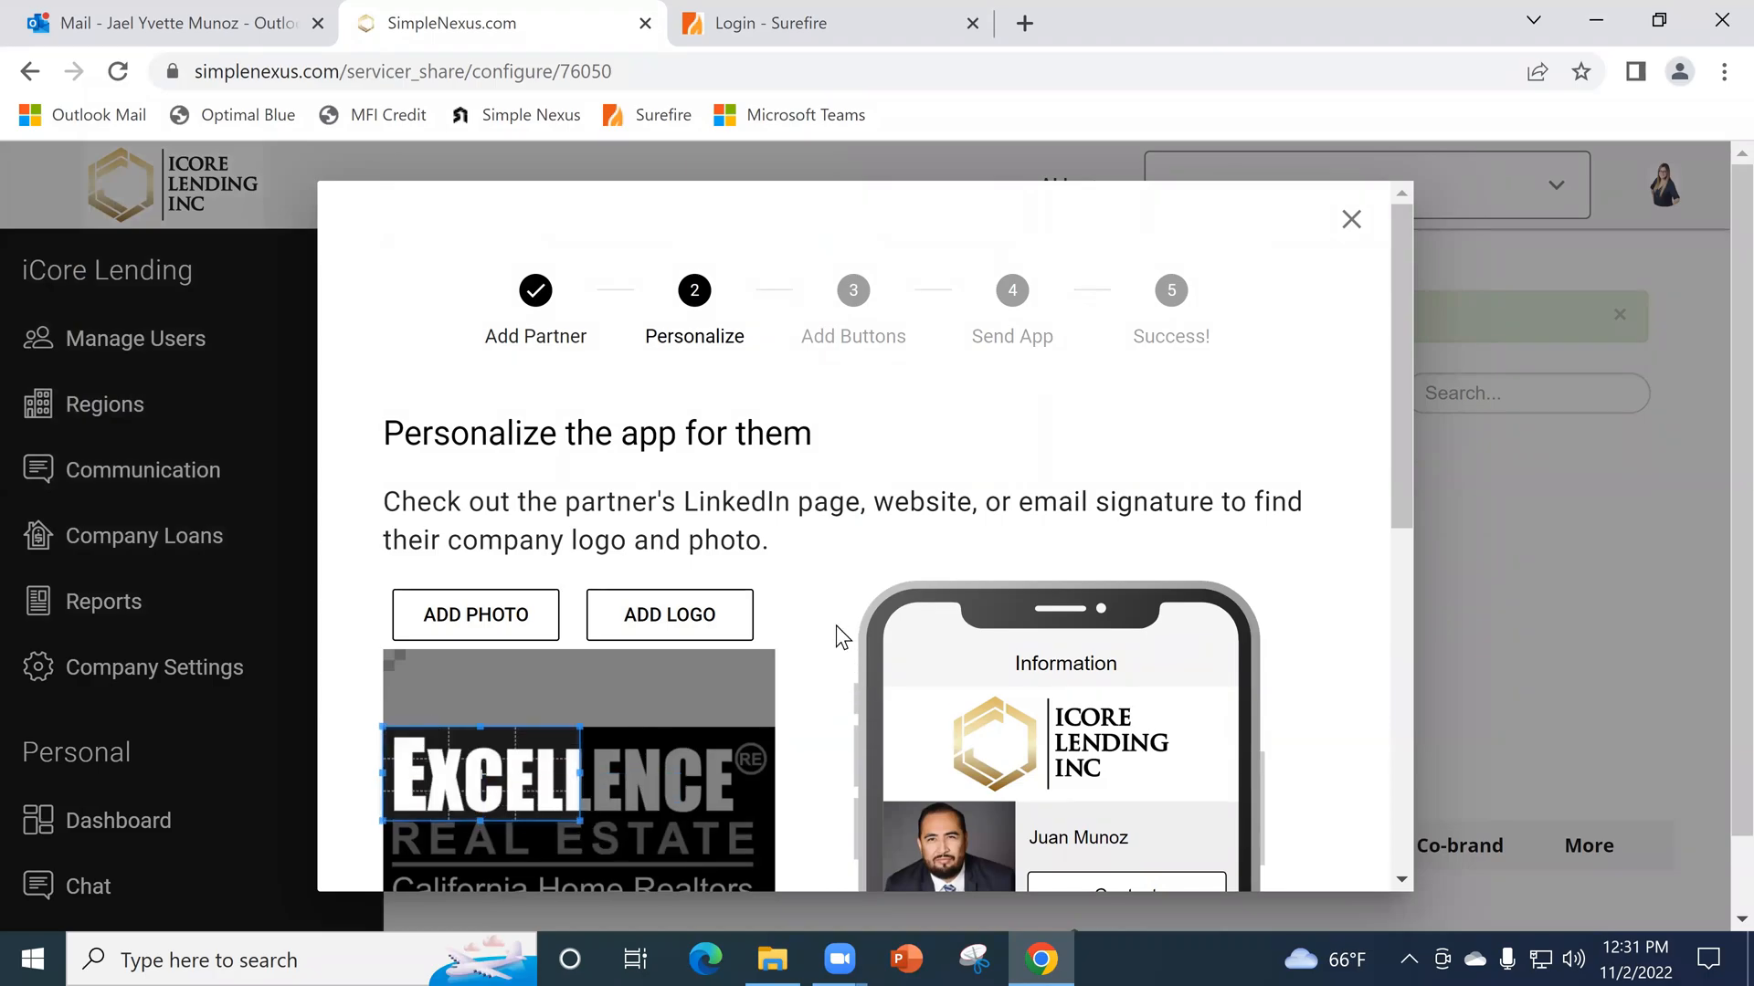
{"action": "scroll", "coordinate": [835, 626], "scroll_direction": "down", "scroll_amount": 1}
{"action": "left_click_drag", "start_coordinate": [581, 683], "coordinate": [776, 779]}
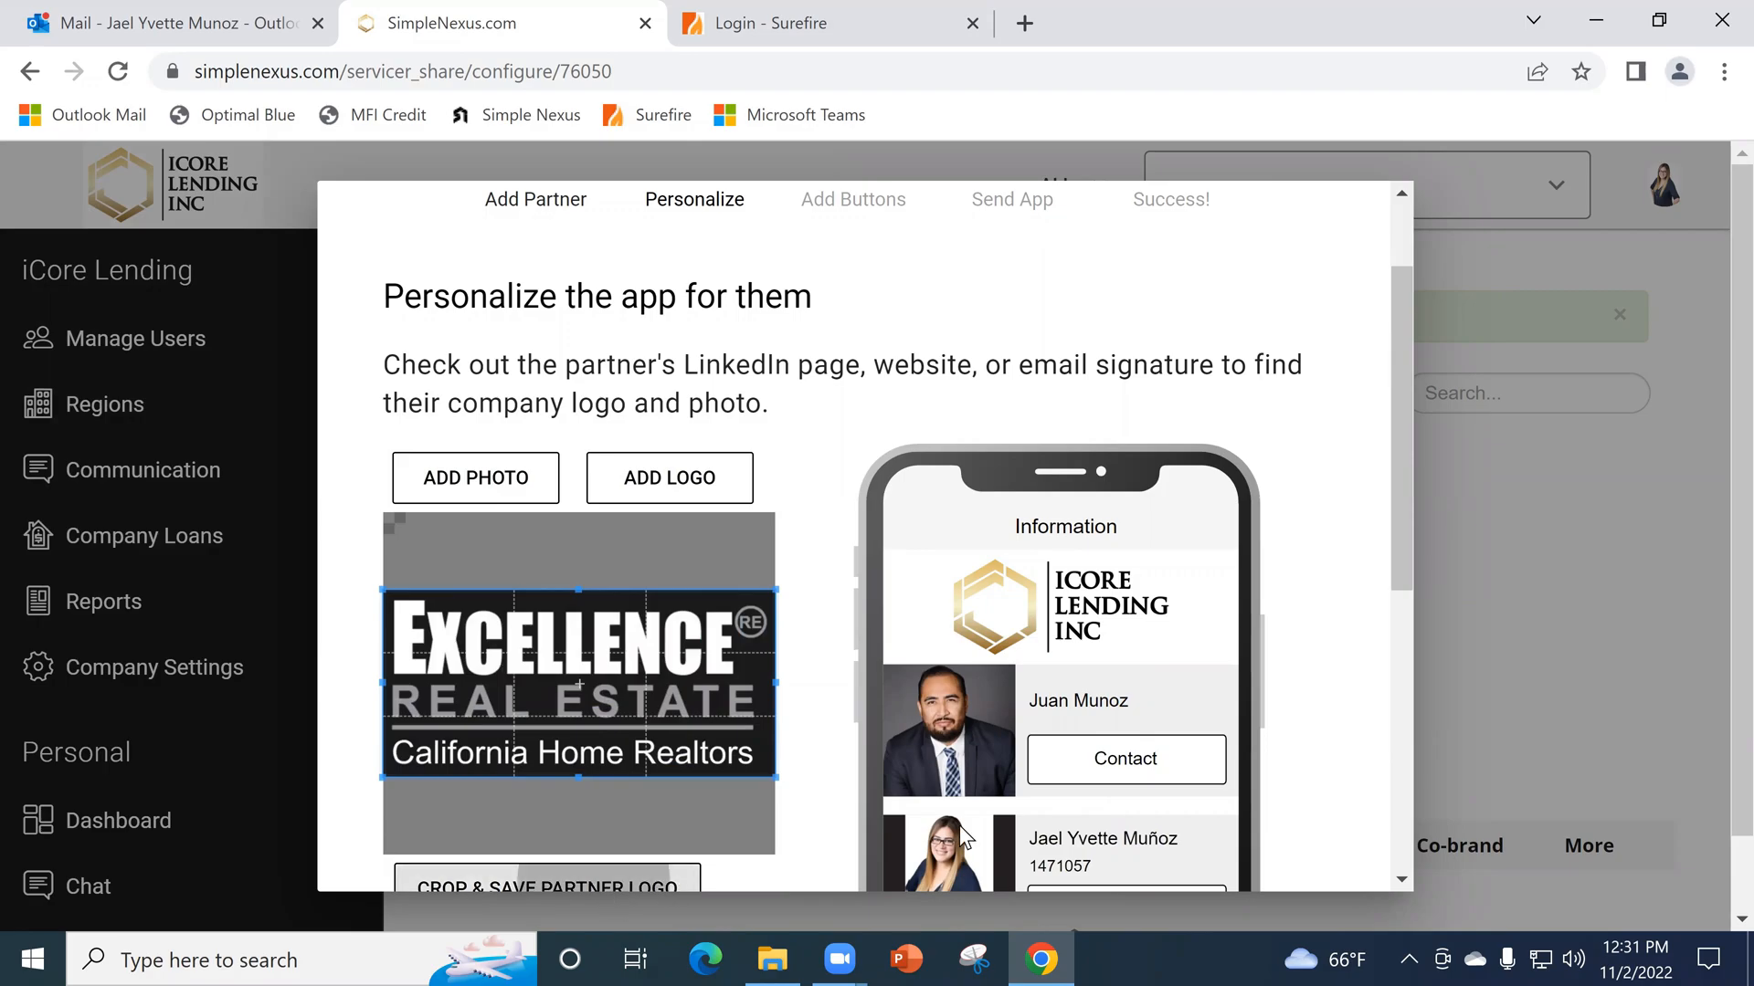
{"action": "scroll", "coordinate": [1091, 703], "scroll_direction": "down", "scroll_amount": 3}
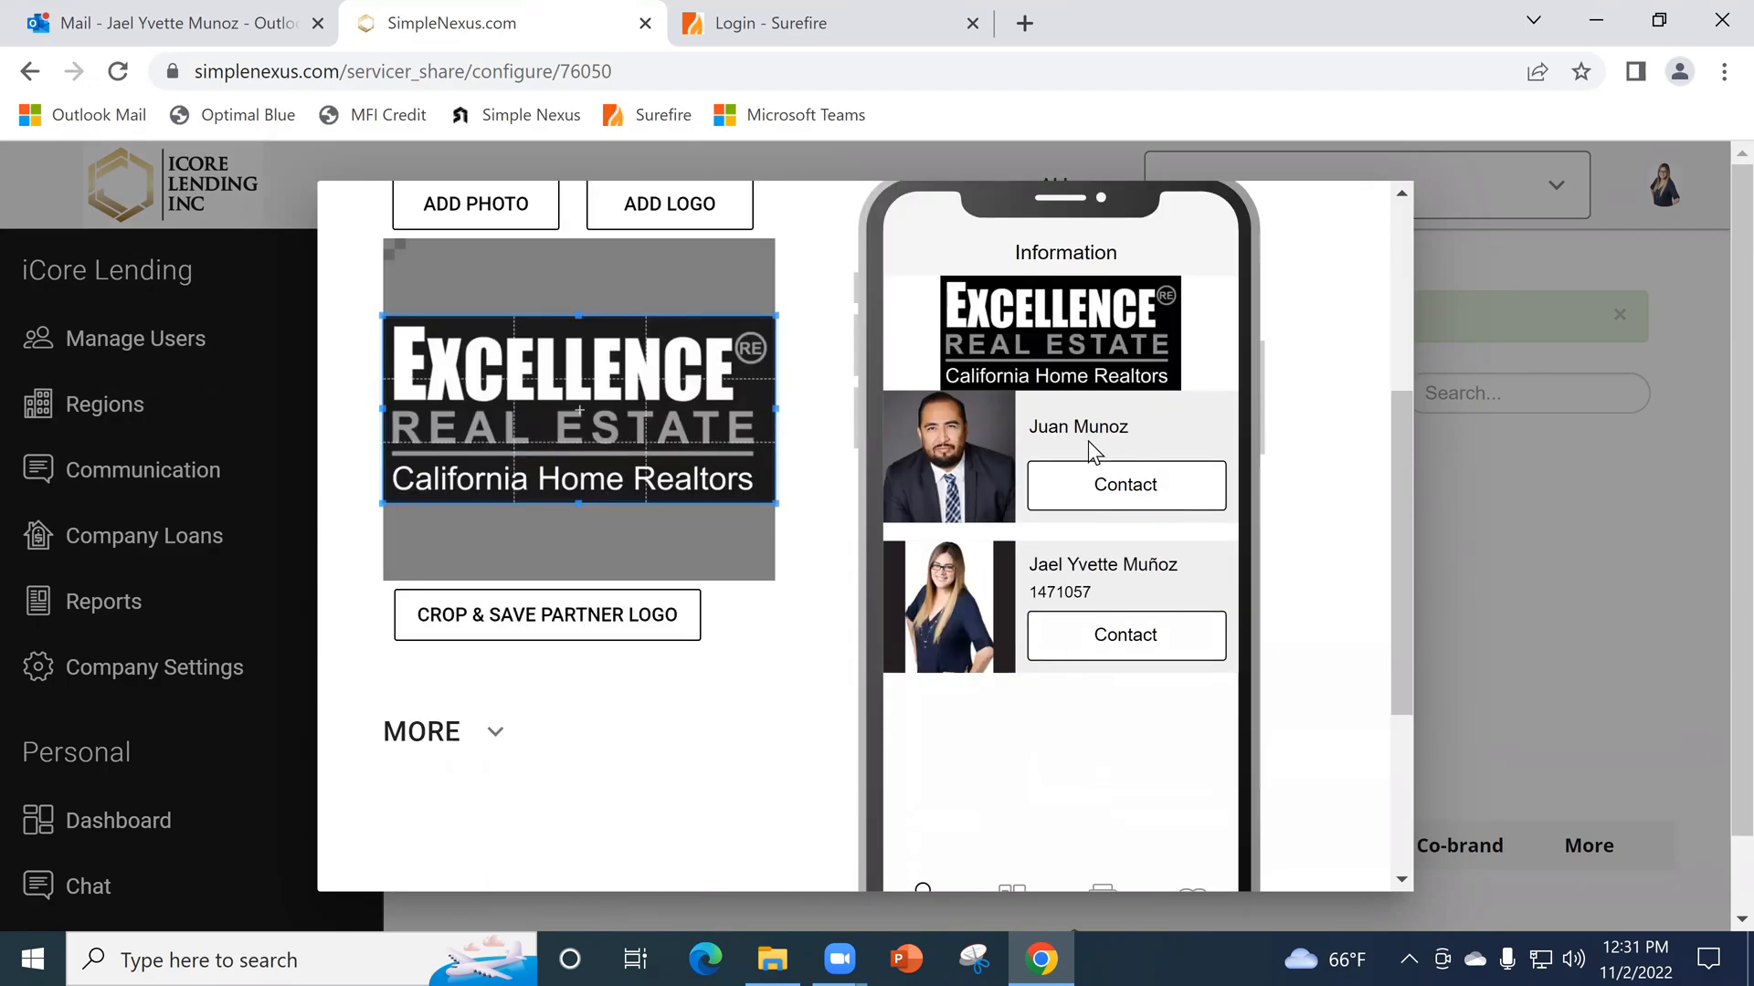
{"action": "scroll", "coordinate": [1038, 716], "scroll_direction": "down", "scroll_amount": 3}
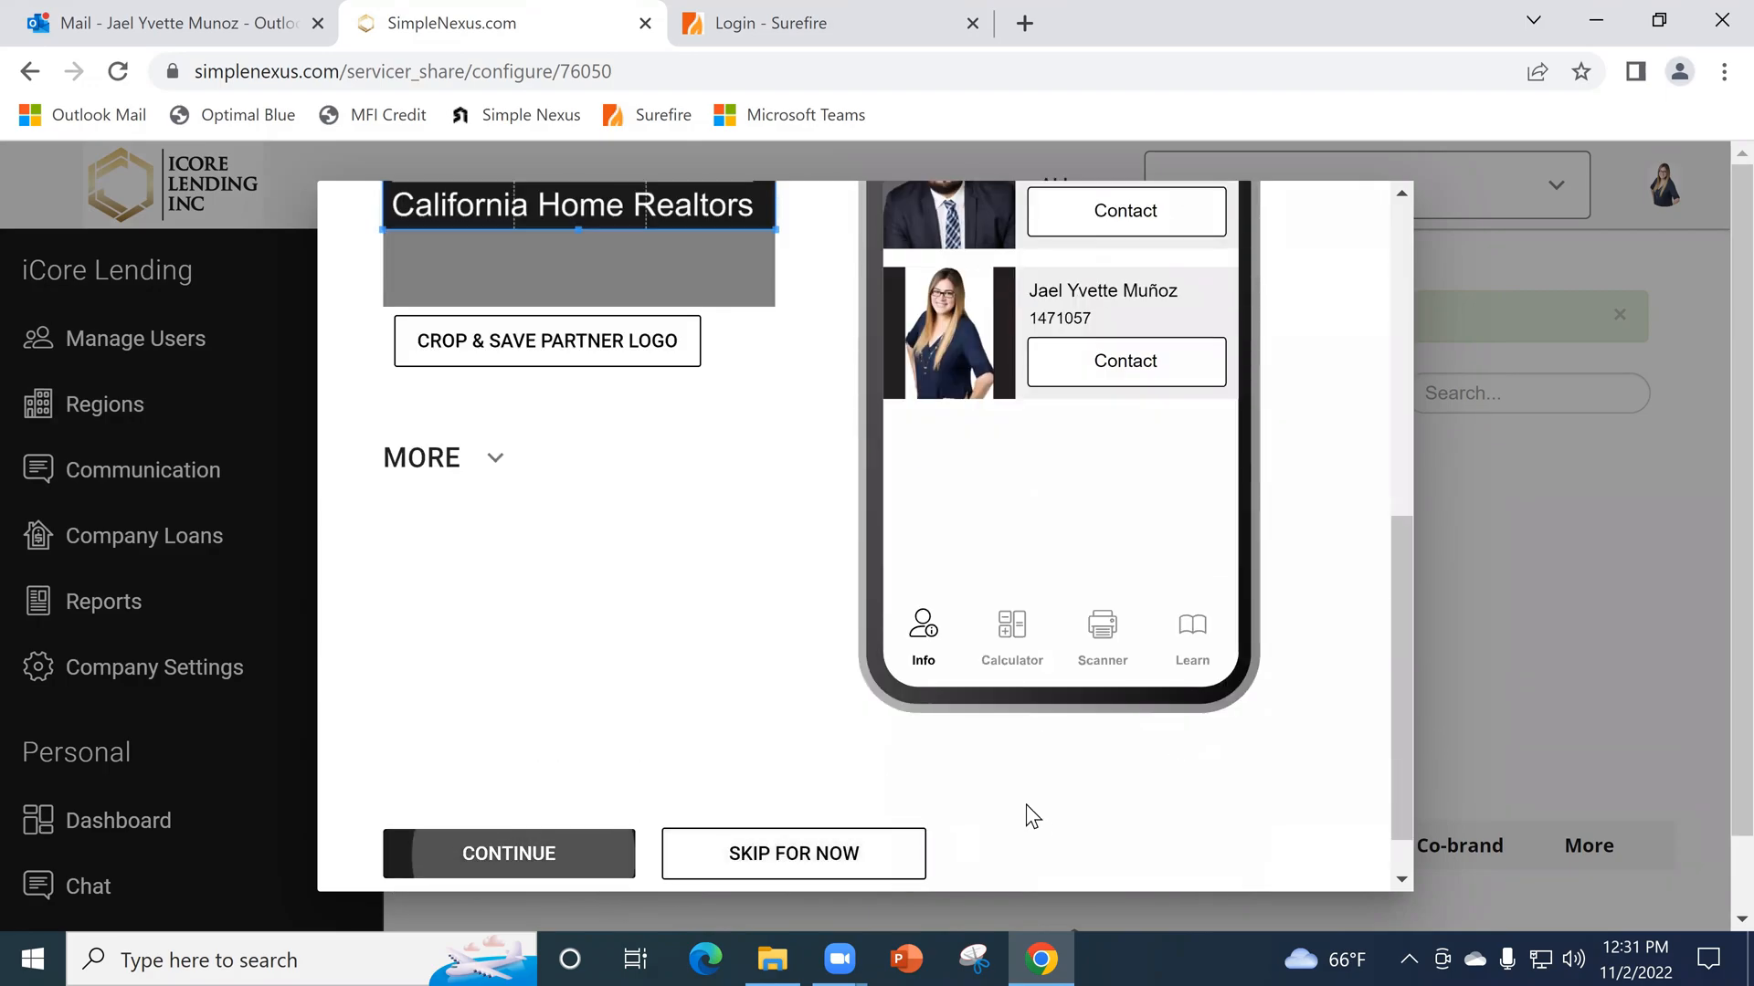
- Look over the two custom link button sections and skip the Add Buttons stage
{"action": "scroll", "coordinate": [603, 641], "scroll_direction": "down", "scroll_amount": 1}
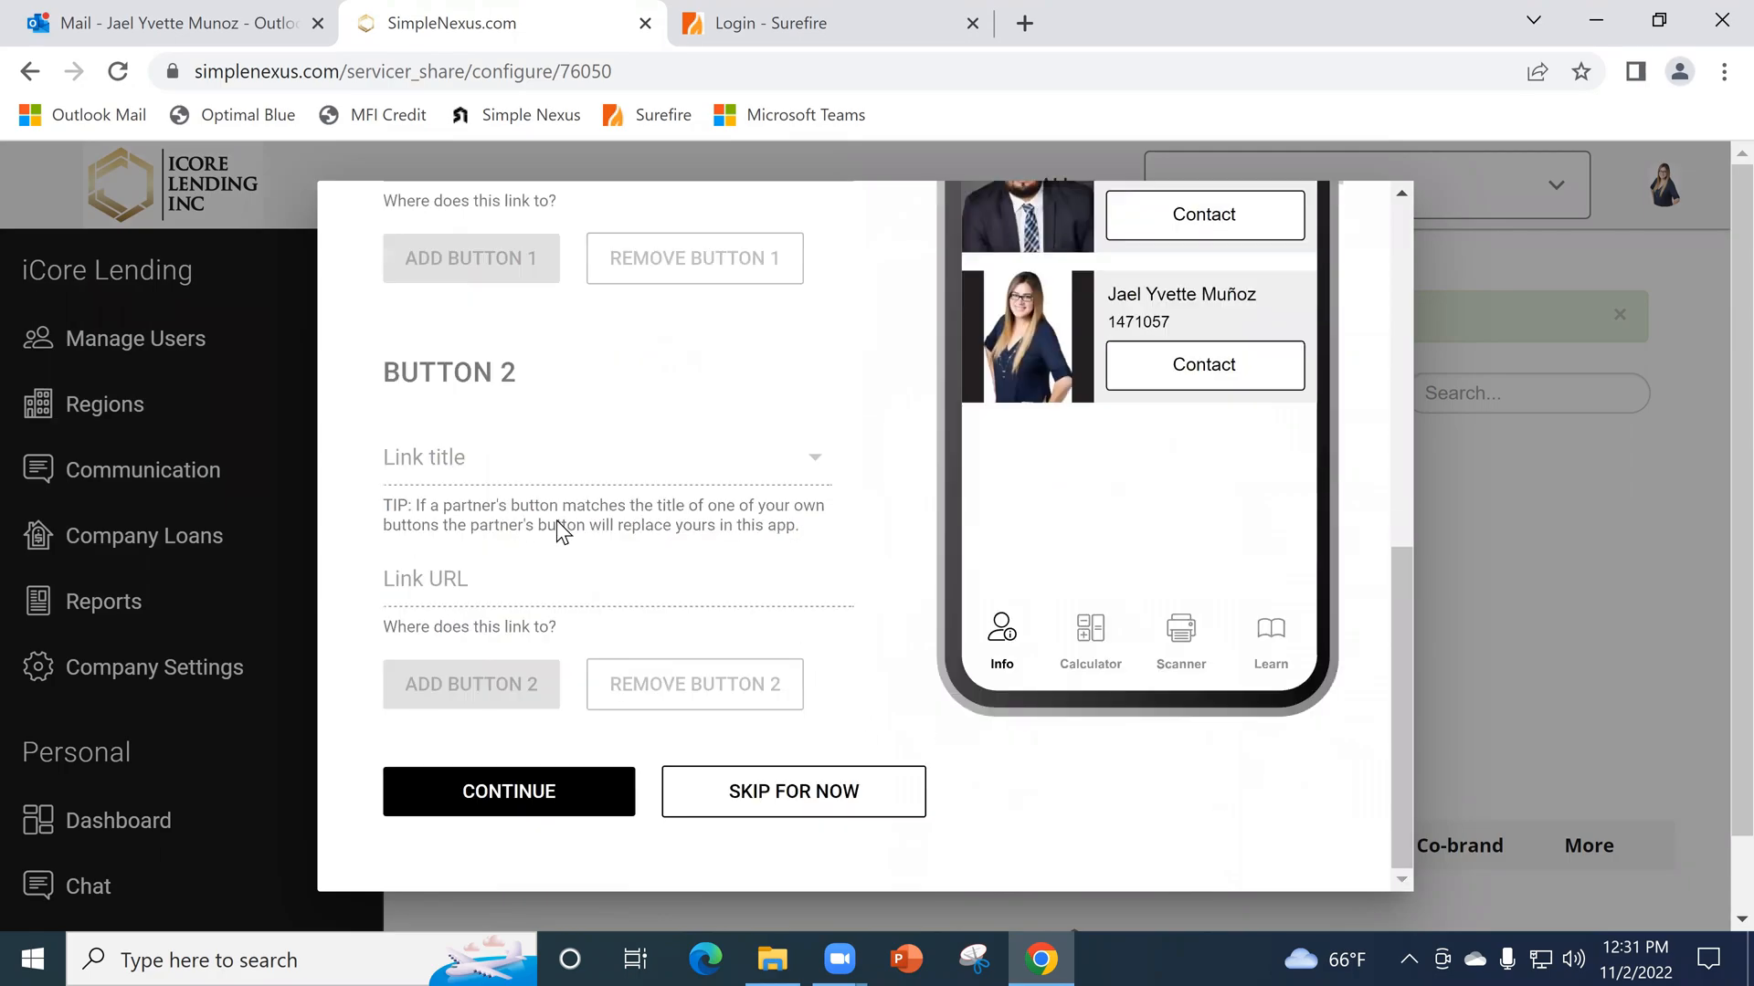
{"action": "scroll", "coordinate": [560, 528], "scroll_direction": "up", "scroll_amount": 2}
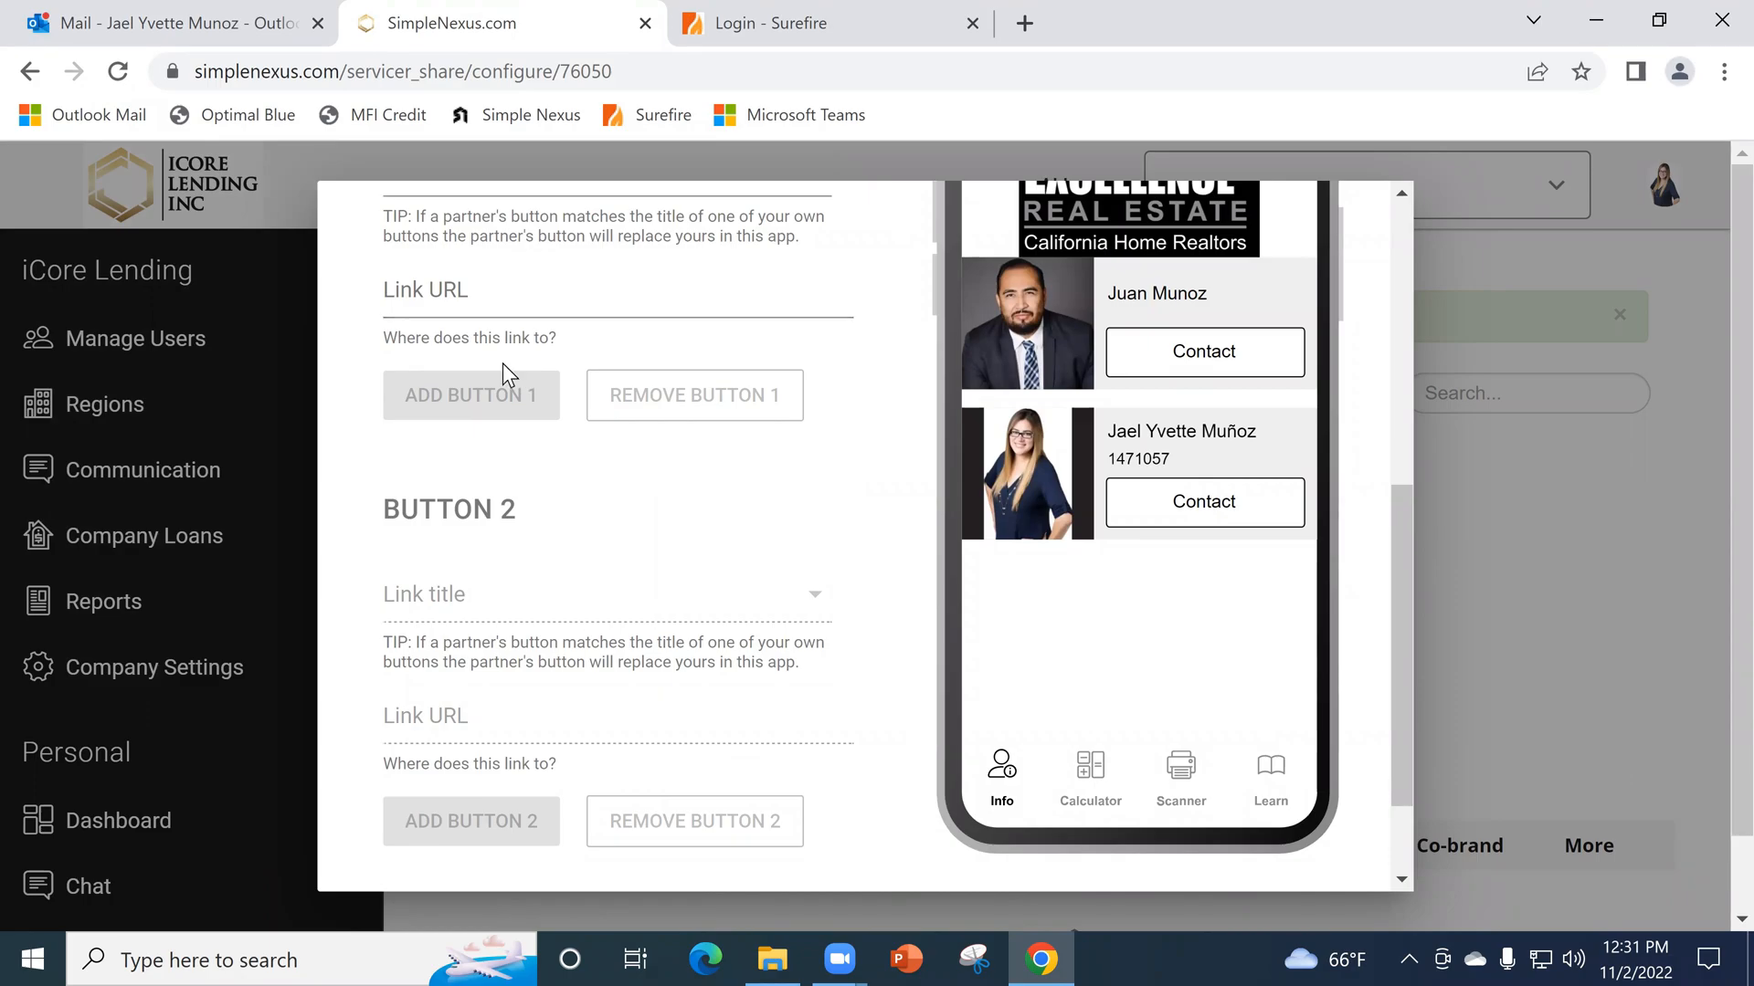
{"action": "scroll", "coordinate": [700, 598], "scroll_direction": "down", "scroll_amount": 1}
{"action": "scroll", "coordinate": [698, 599], "scroll_direction": "down", "scroll_amount": 2}
{"action": "left_click", "coordinate": [772, 803]}
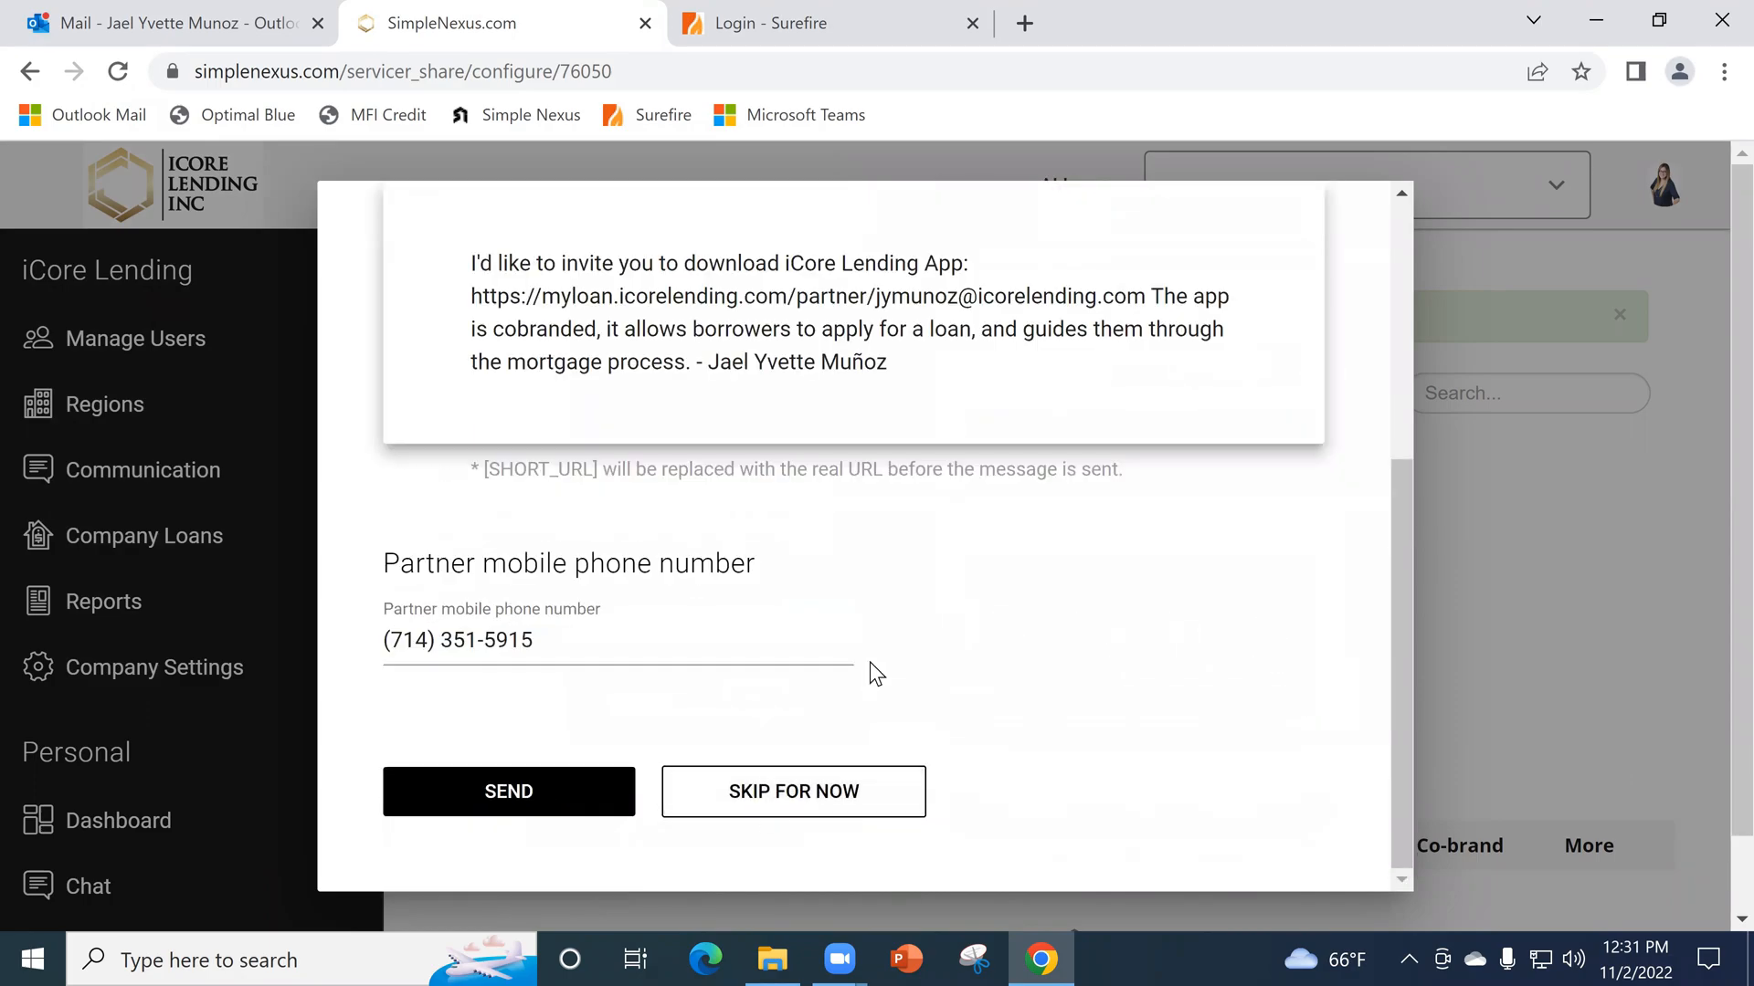
- Review the invitation text, send the co-branded app to the partner's mobile phone and finish the partner setup
{"action": "scroll", "coordinate": [858, 643], "scroll_direction": "down", "scroll_amount": 4}
{"action": "scroll", "coordinate": [649, 638], "scroll_direction": "up", "scroll_amount": 3}
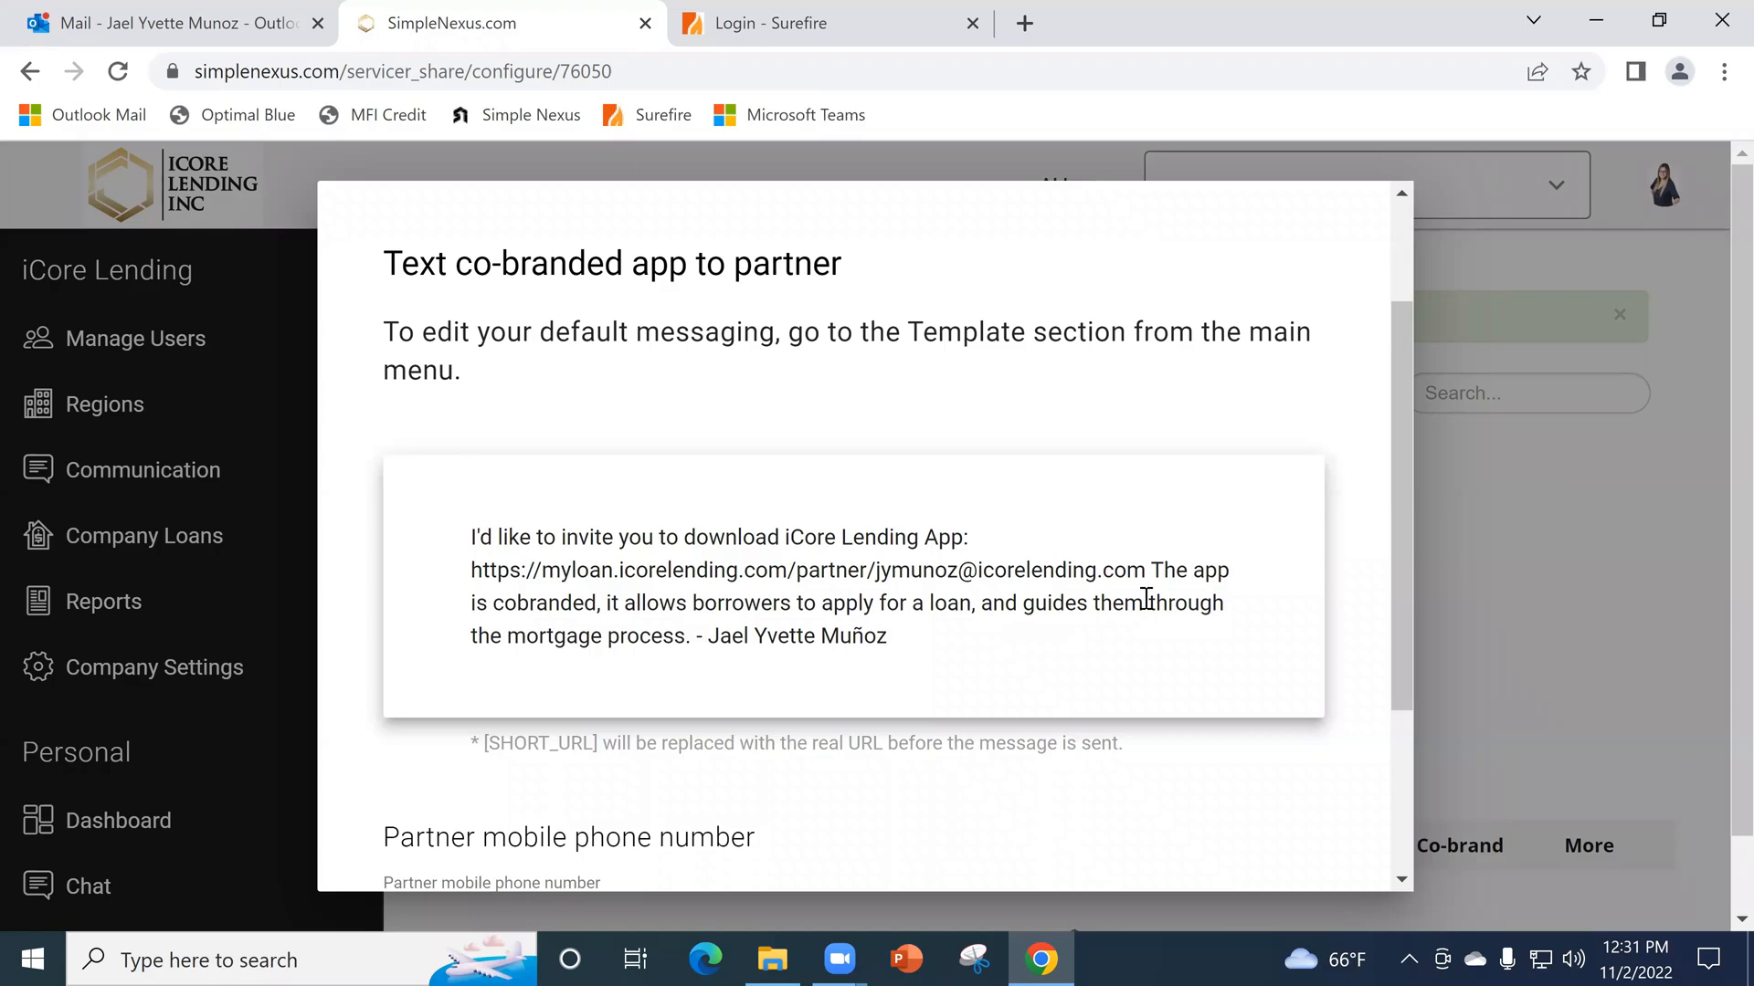
{"action": "scroll", "coordinate": [1146, 600], "scroll_direction": "down", "scroll_amount": 3}
{"action": "left_click", "coordinate": [598, 790]}
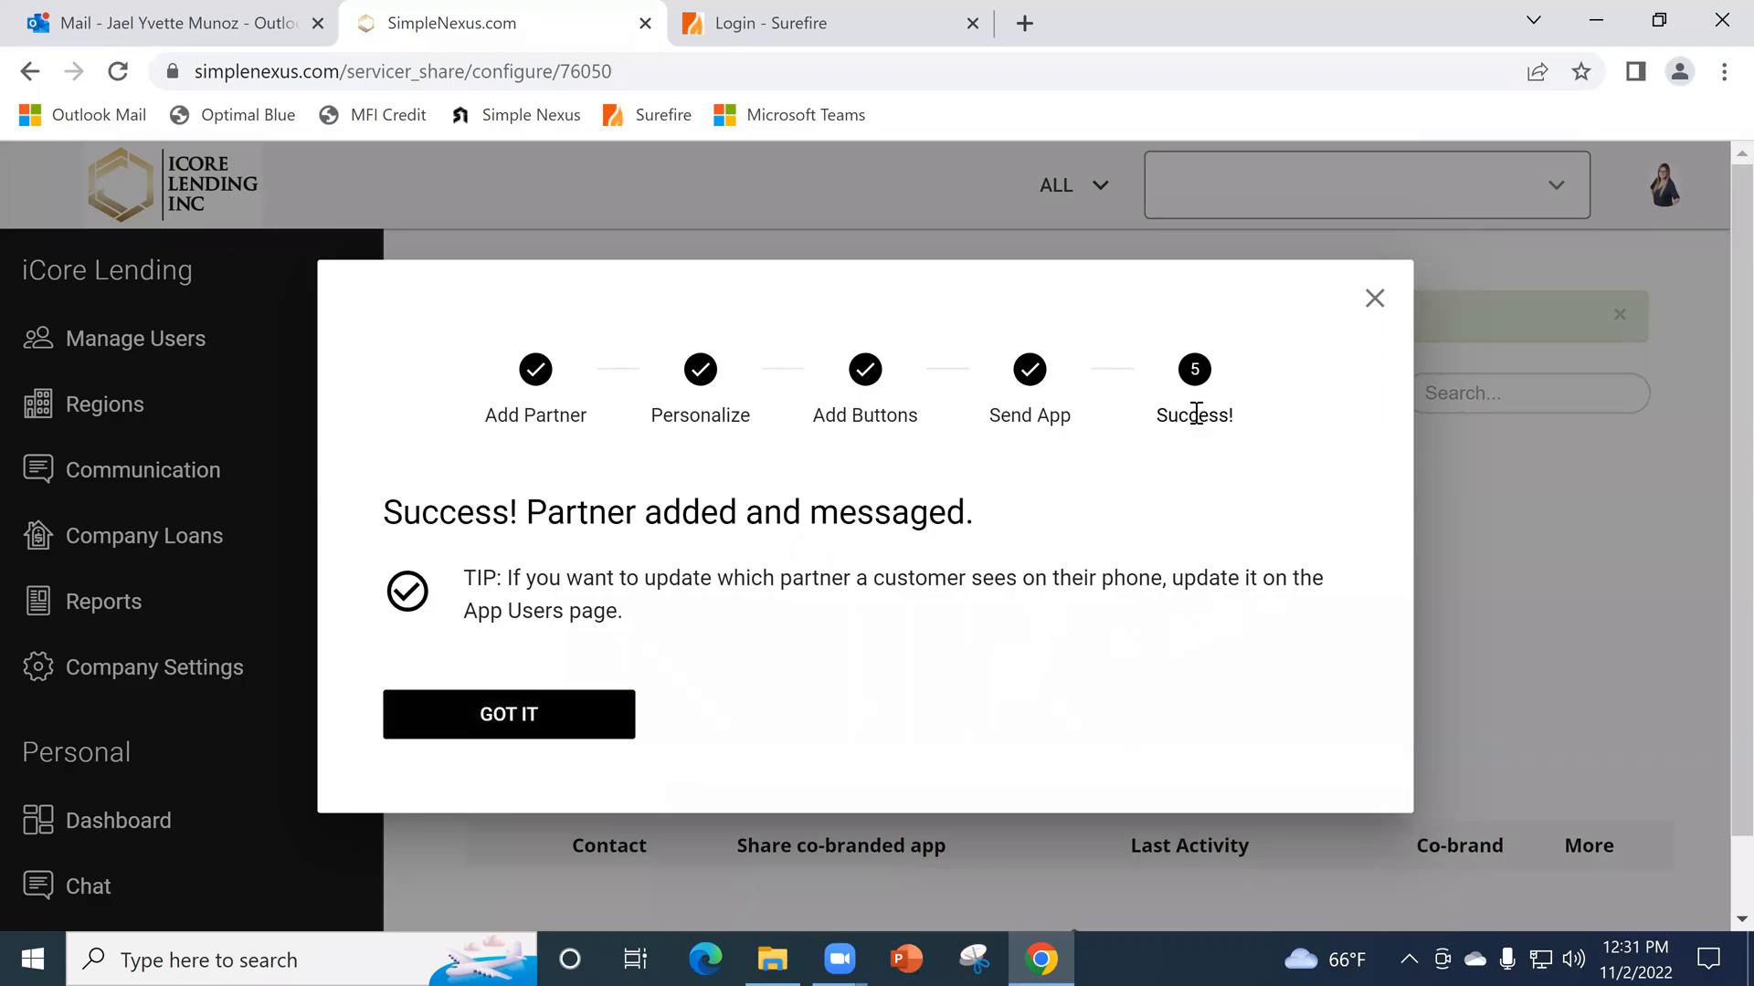
{"action": "left_click", "coordinate": [556, 714]}
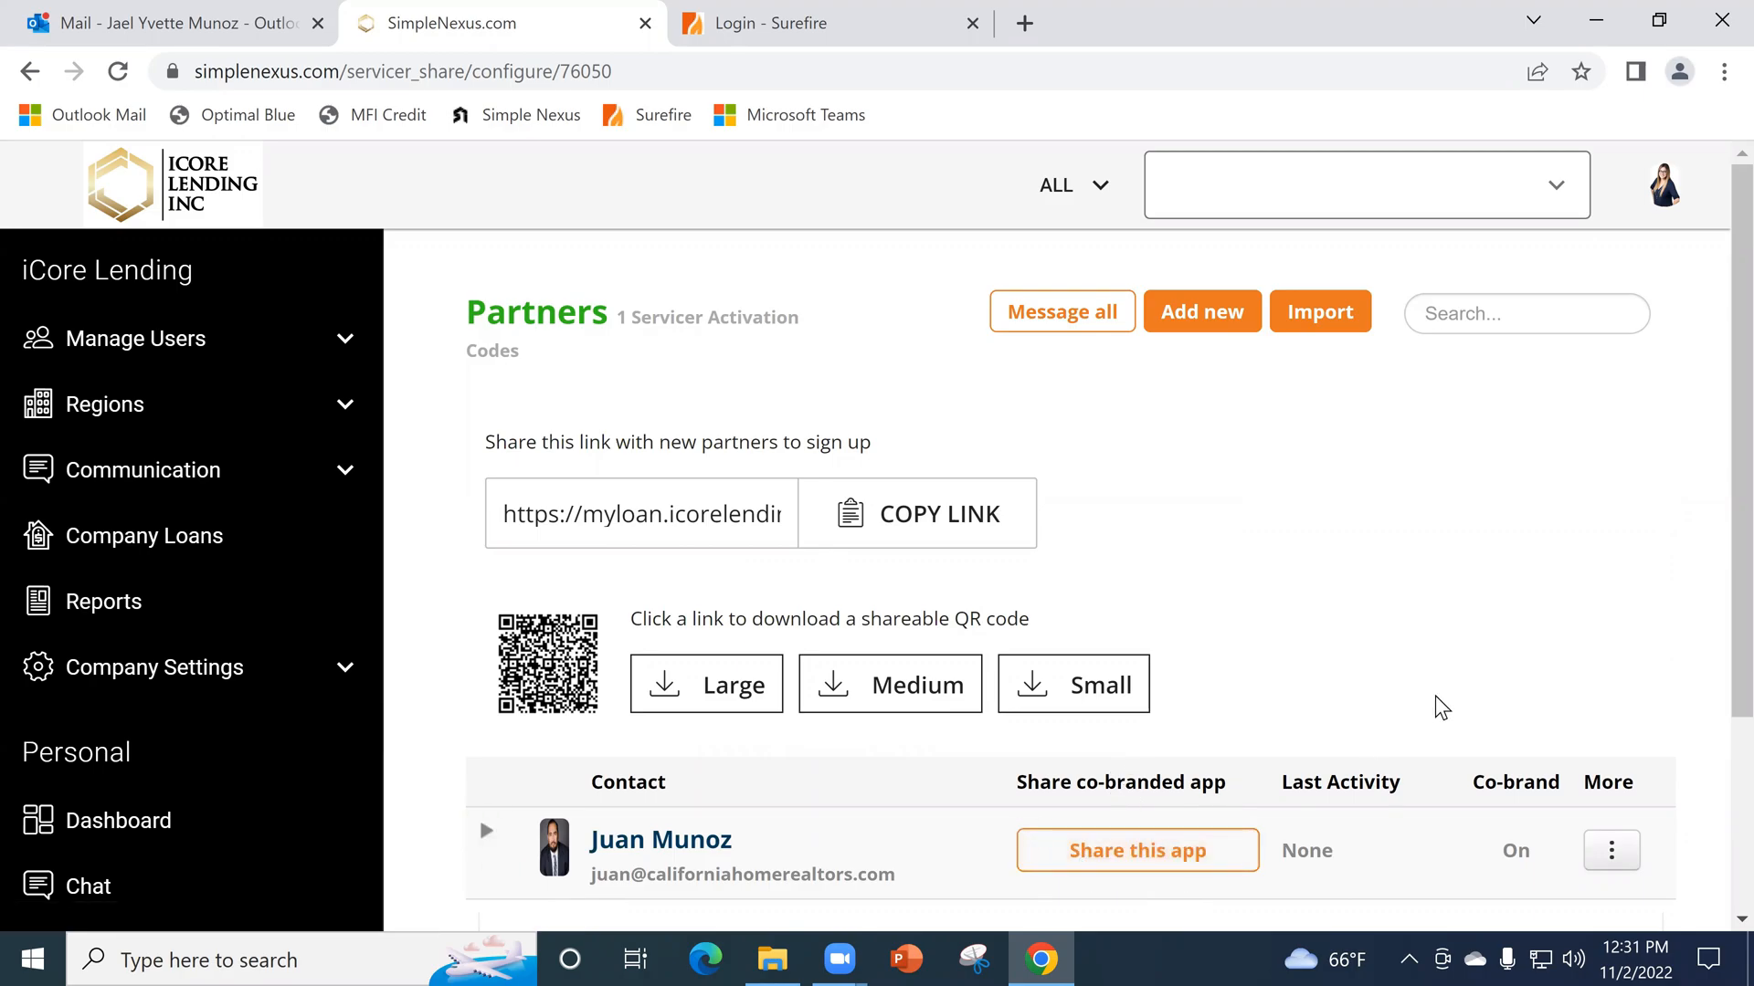
- Open the new partner's app sharing form, look over the text message and other ways to share, and close the form
{"action": "left_click", "coordinate": [1165, 871]}
{"action": "scroll", "coordinate": [1030, 666], "scroll_direction": "down", "scroll_amount": 3}
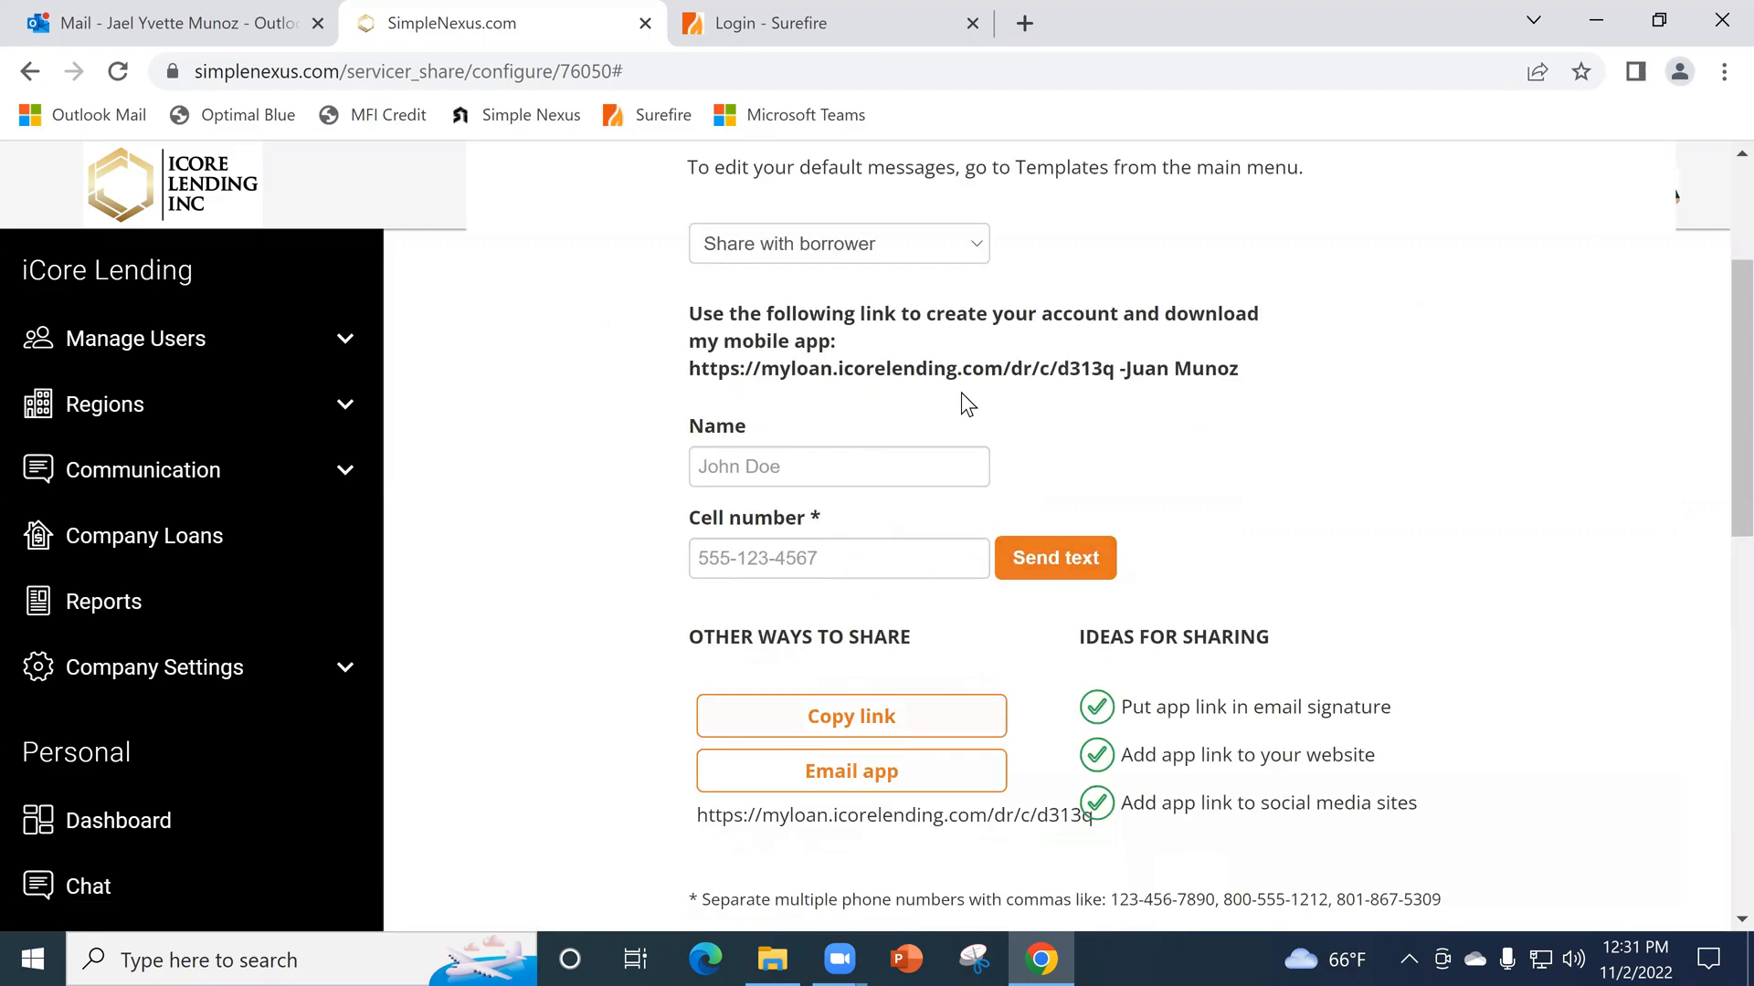
{"action": "scroll", "coordinate": [1010, 520], "scroll_direction": "up", "scroll_amount": 2}
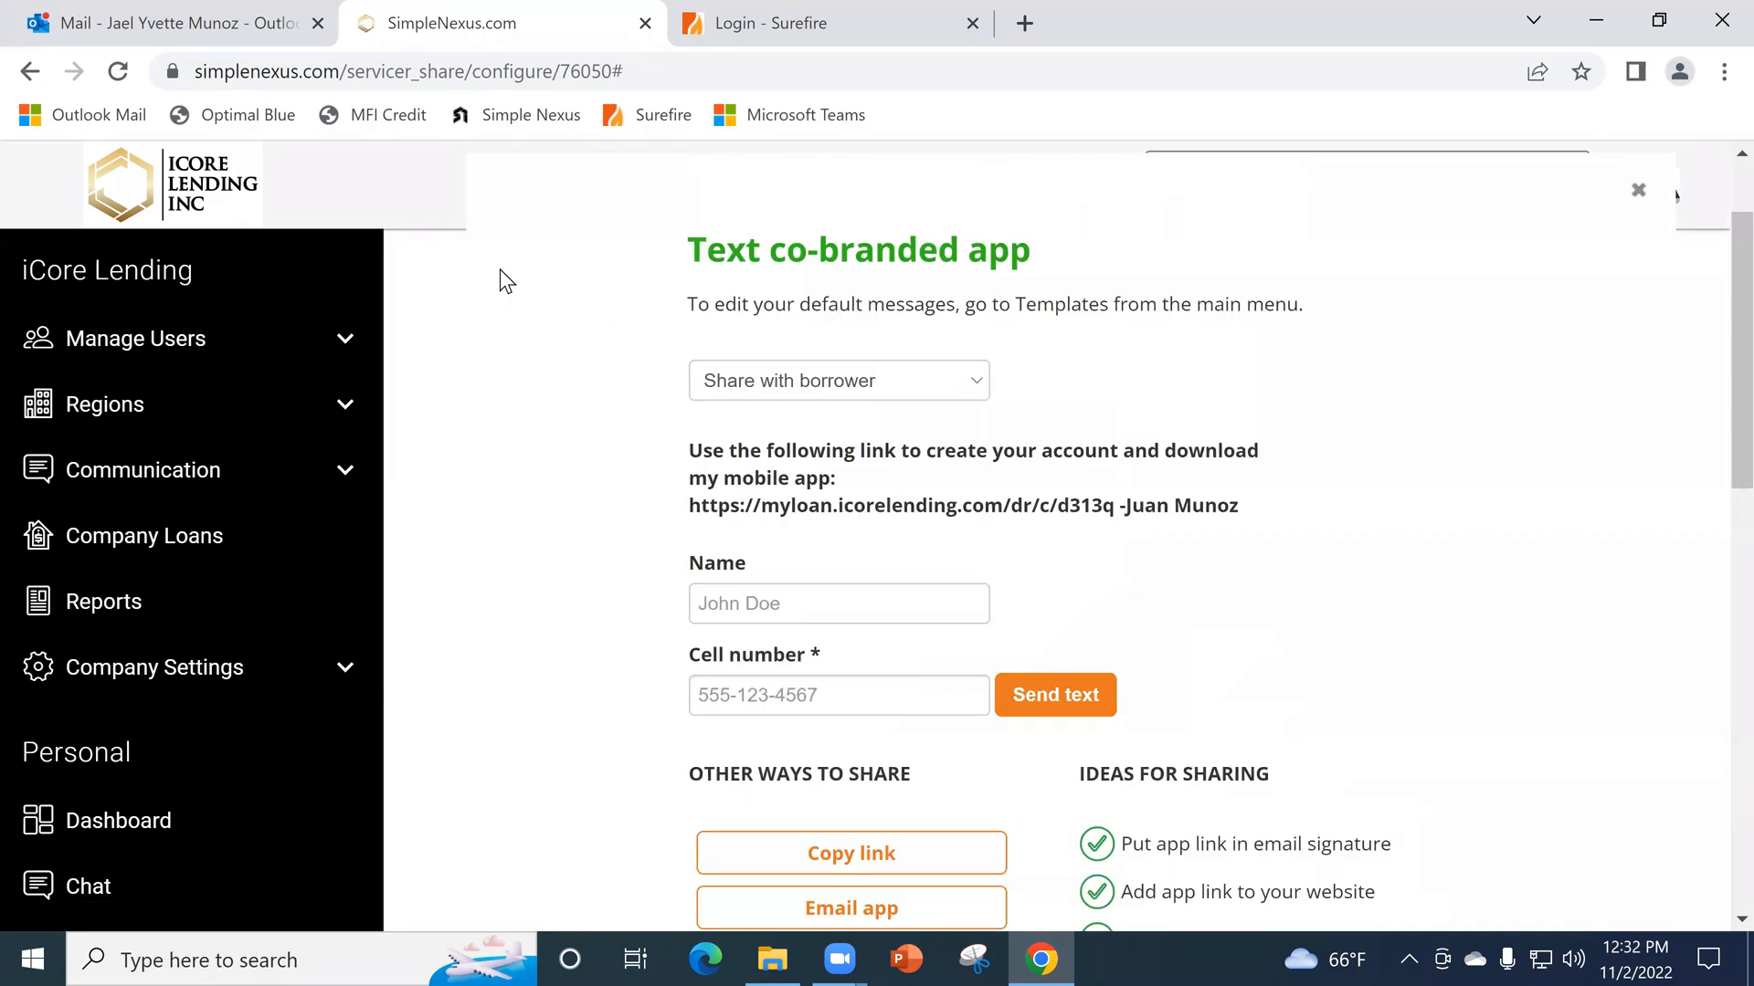
{"action": "left_click", "coordinate": [30, 72]}
{"action": "scroll", "coordinate": [1460, 698], "scroll_direction": "down", "scroll_amount": 3}
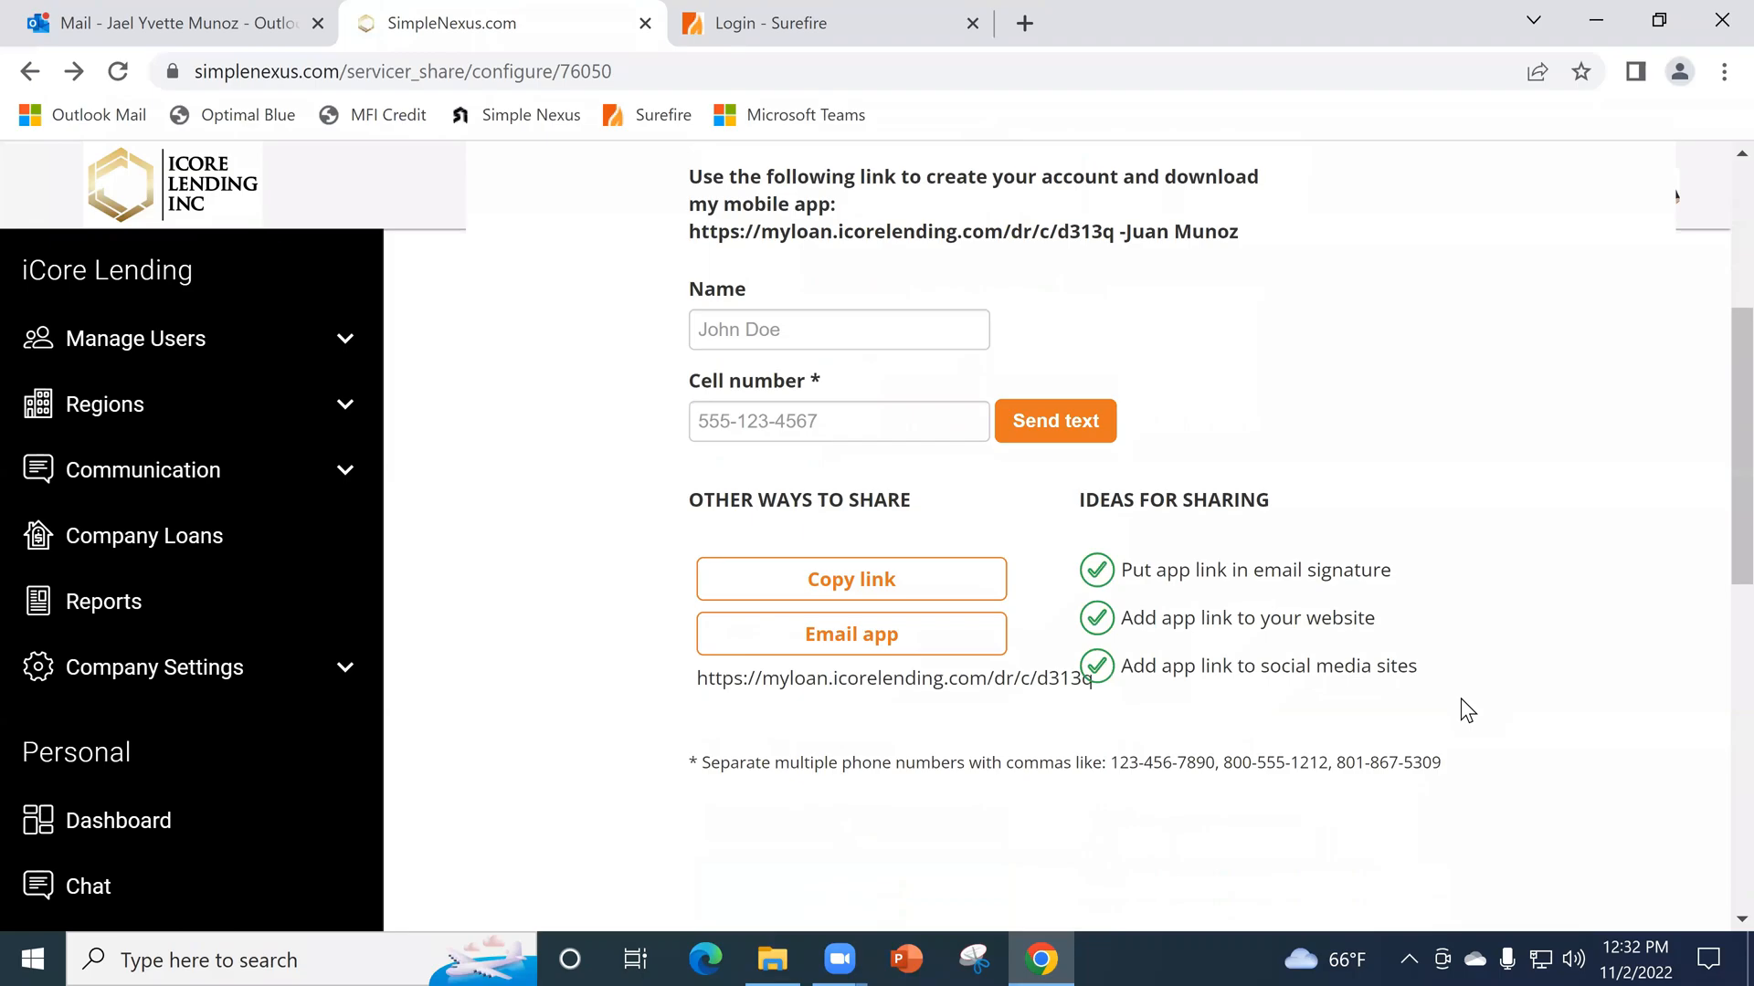
{"action": "scroll", "coordinate": [1452, 728], "scroll_direction": "up", "scroll_amount": 3}
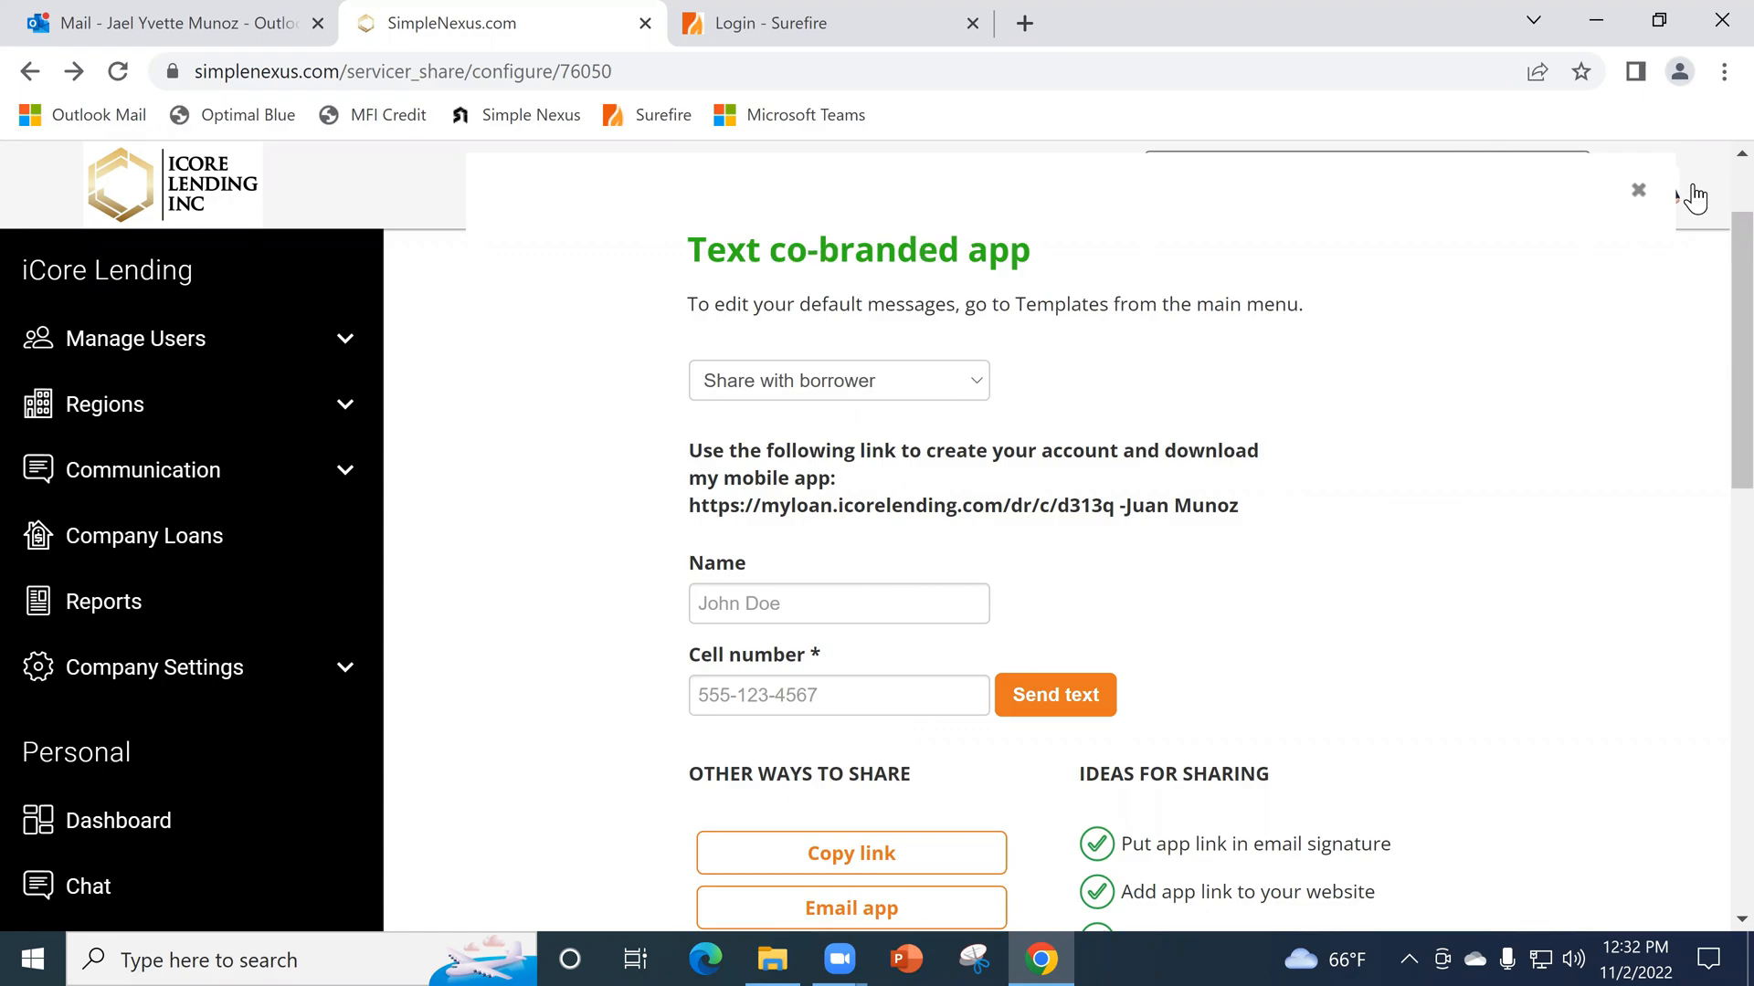
{"action": "left_click", "coordinate": [1636, 197]}
- Reopen the partner's sharing form and examine the borrower message, name and cell number fields, closing it without sending
{"action": "scroll", "coordinate": [939, 655], "scroll_direction": "down", "scroll_amount": 2}
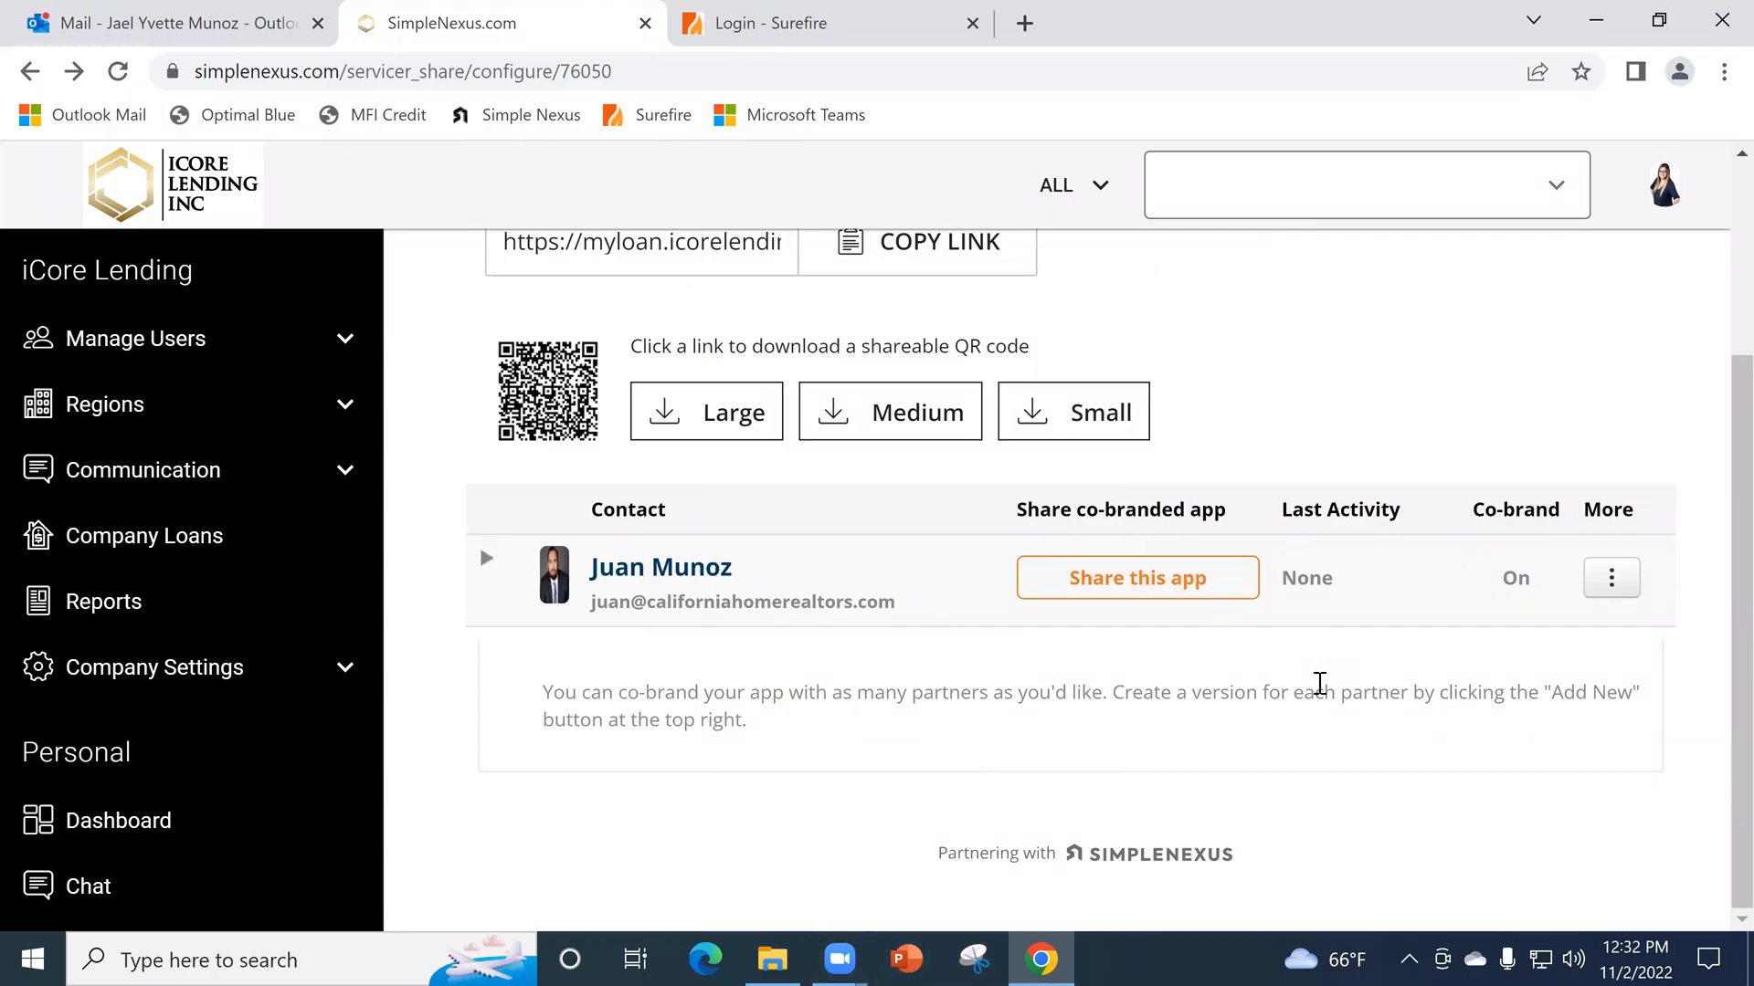
{"action": "left_click", "coordinate": [1137, 577]}
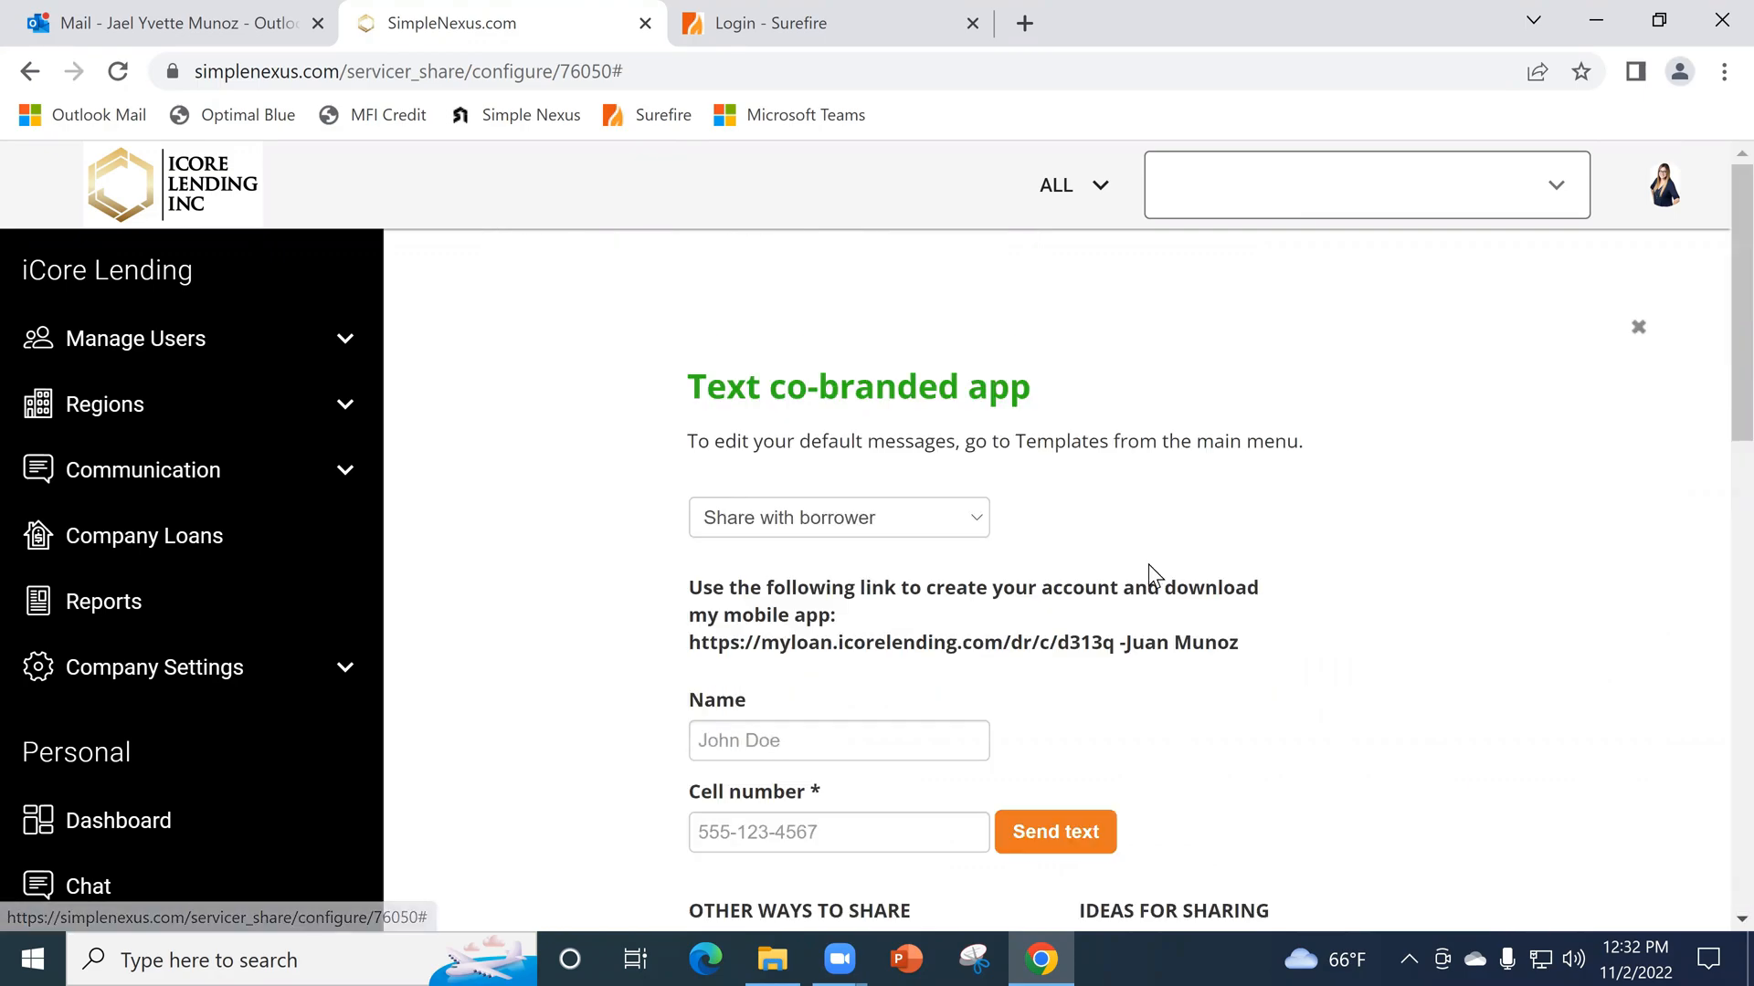
{"action": "scroll", "coordinate": [903, 475], "scroll_direction": "down", "scroll_amount": 1}
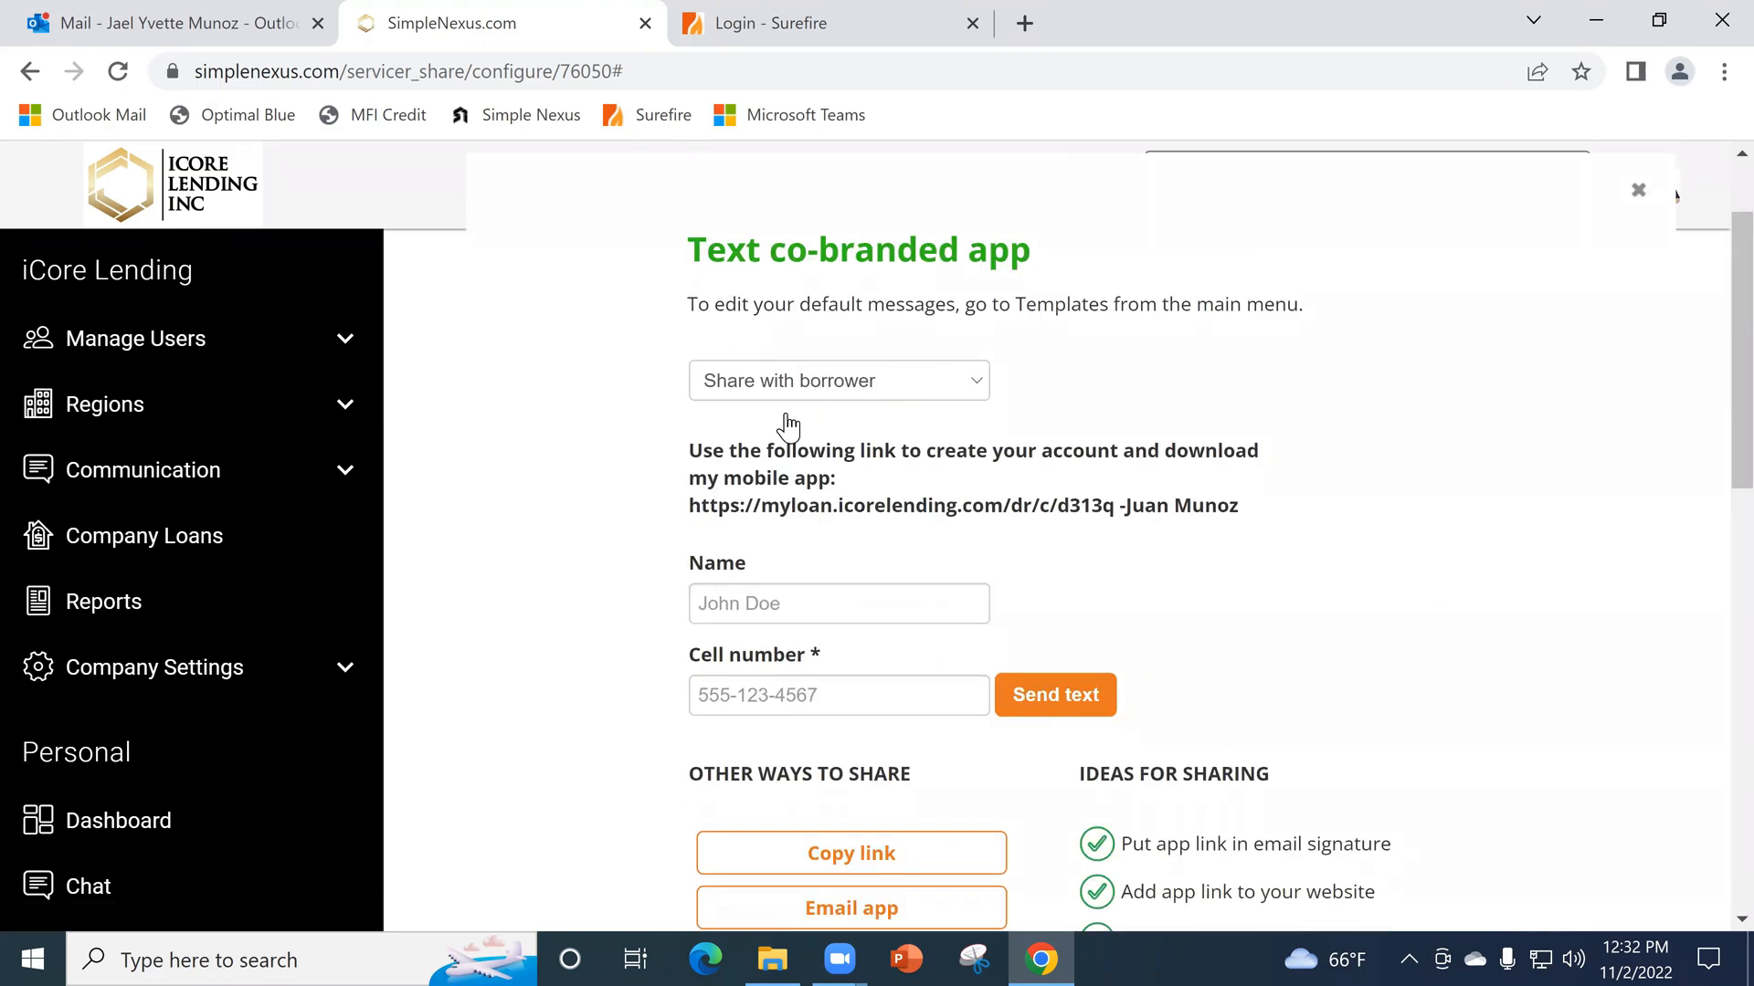
{"action": "scroll", "coordinate": [757, 484], "scroll_direction": "down", "scroll_amount": 1}
{"action": "left_click", "coordinate": [751, 472]}
{"action": "left_click", "coordinate": [763, 566]}
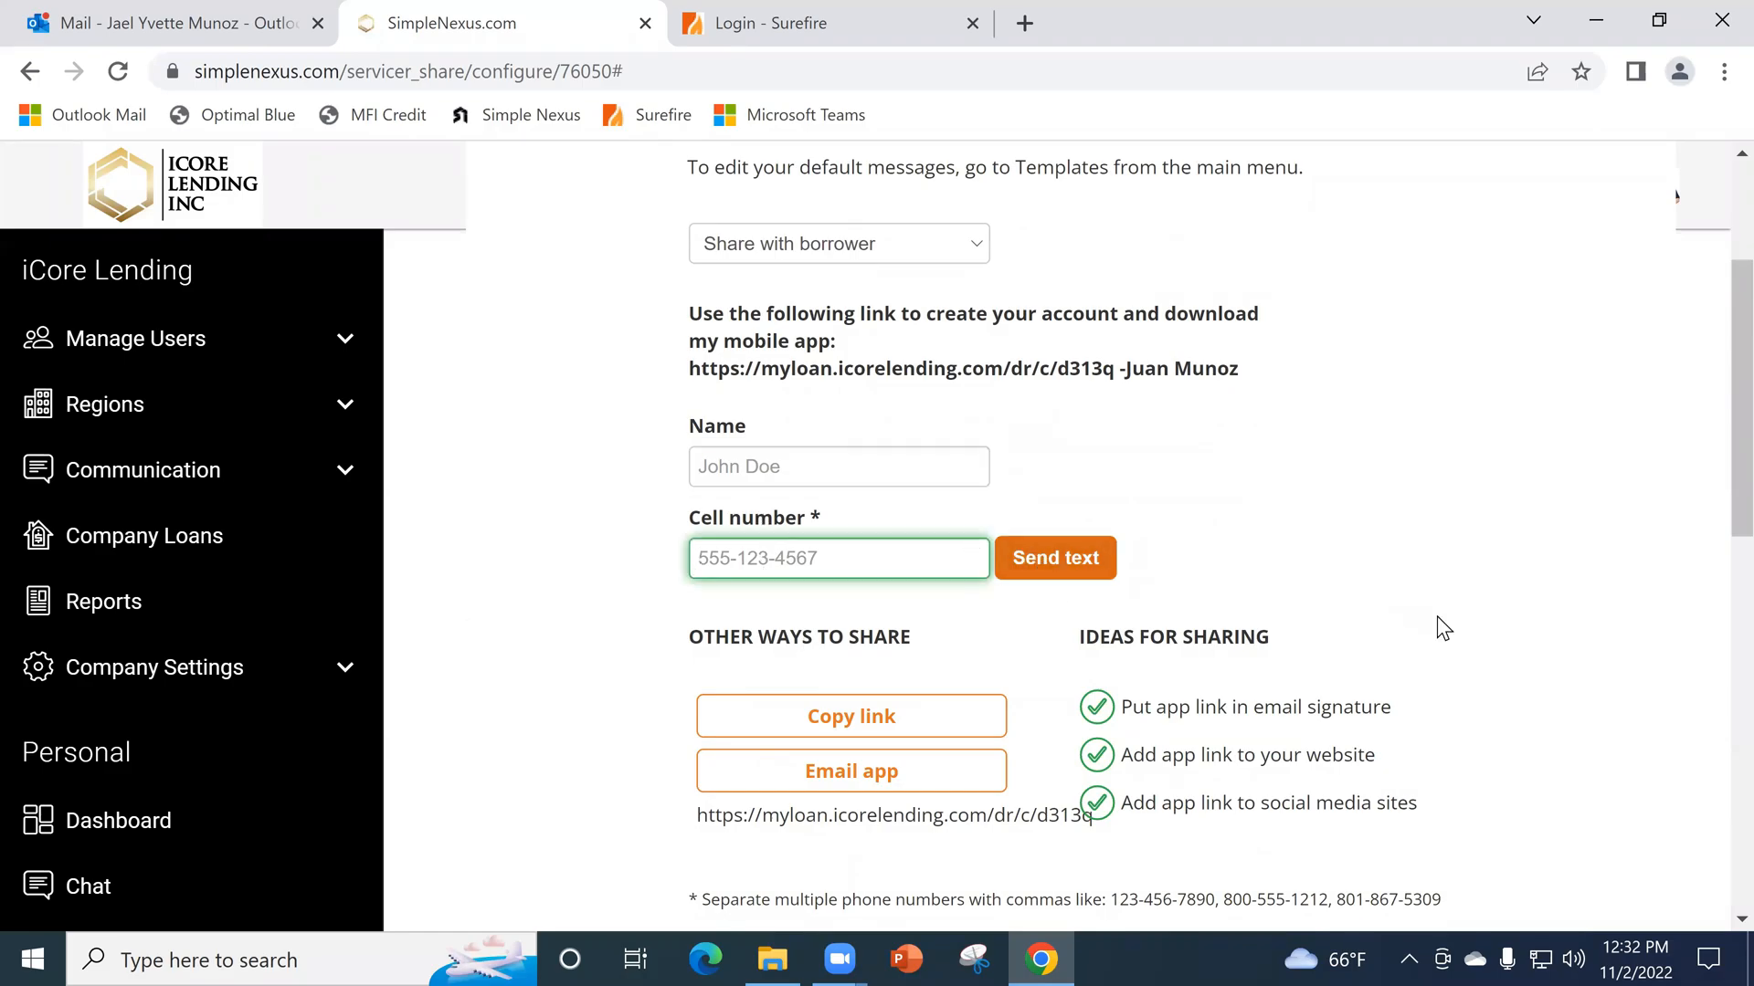
{"action": "scroll", "coordinate": [1444, 666], "scroll_direction": "up", "scroll_amount": 2}
{"action": "left_click", "coordinate": [1639, 327]}
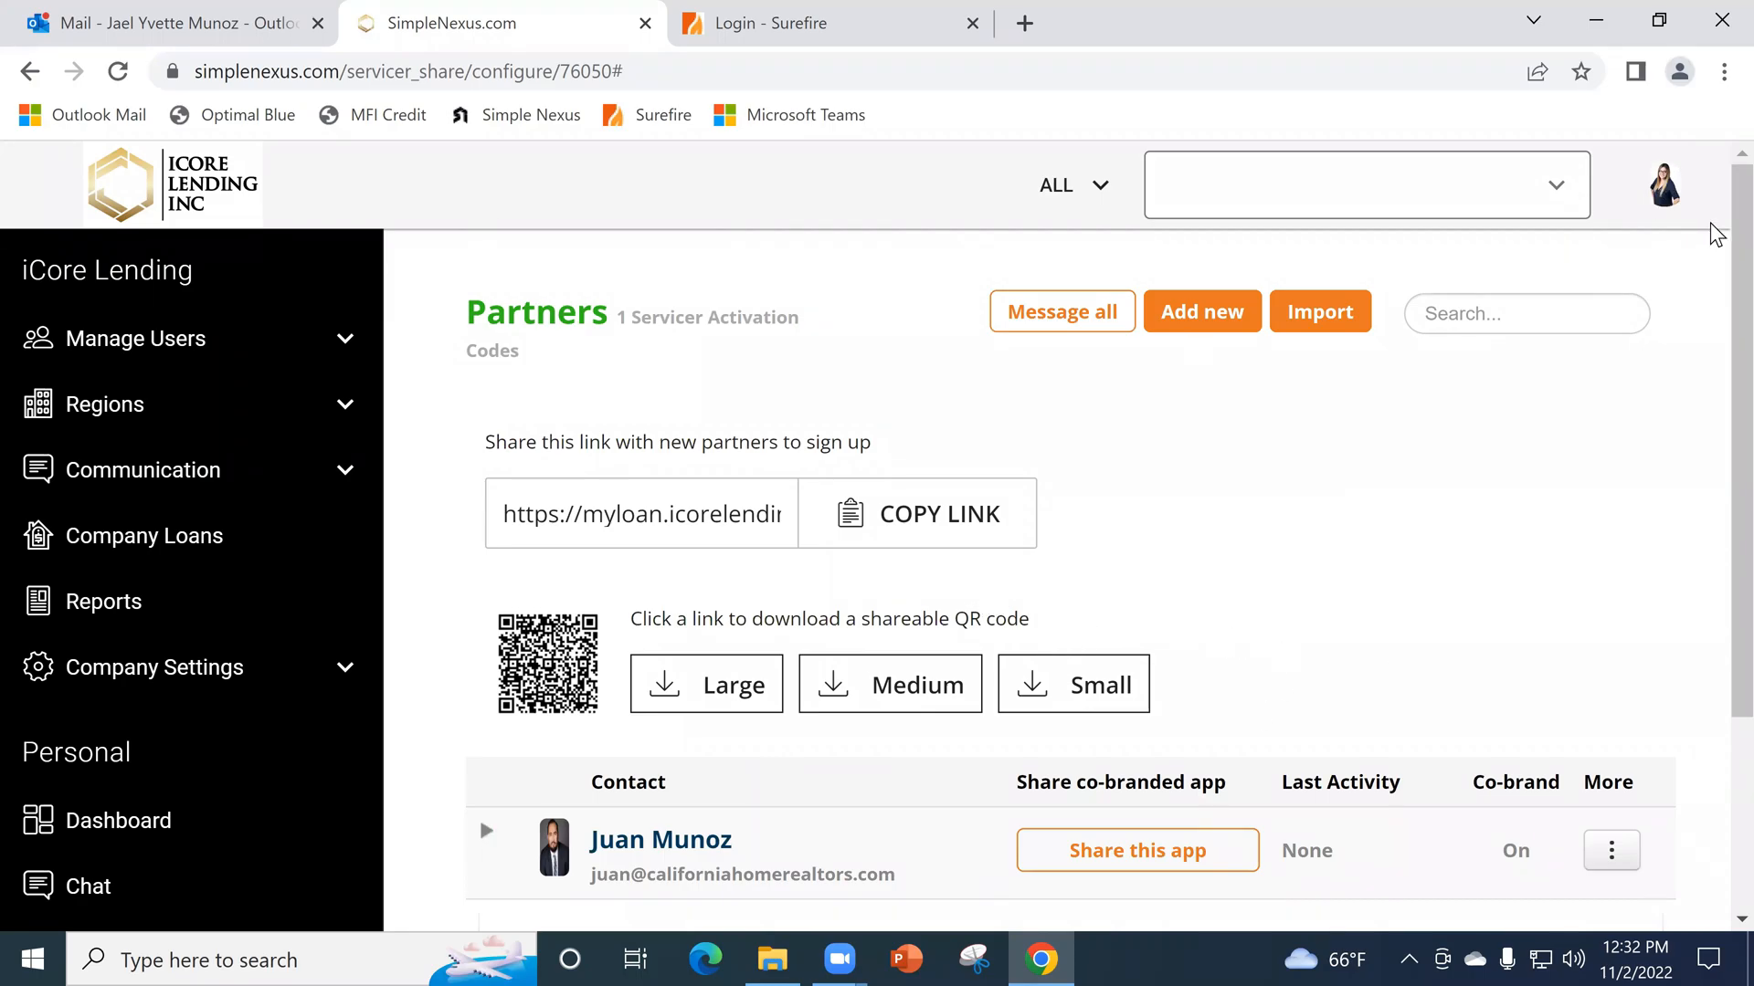
- Sign out of the SimpleNexus account
{"action": "left_click", "coordinate": [1663, 187]}
{"action": "left_click", "coordinate": [1600, 319]}
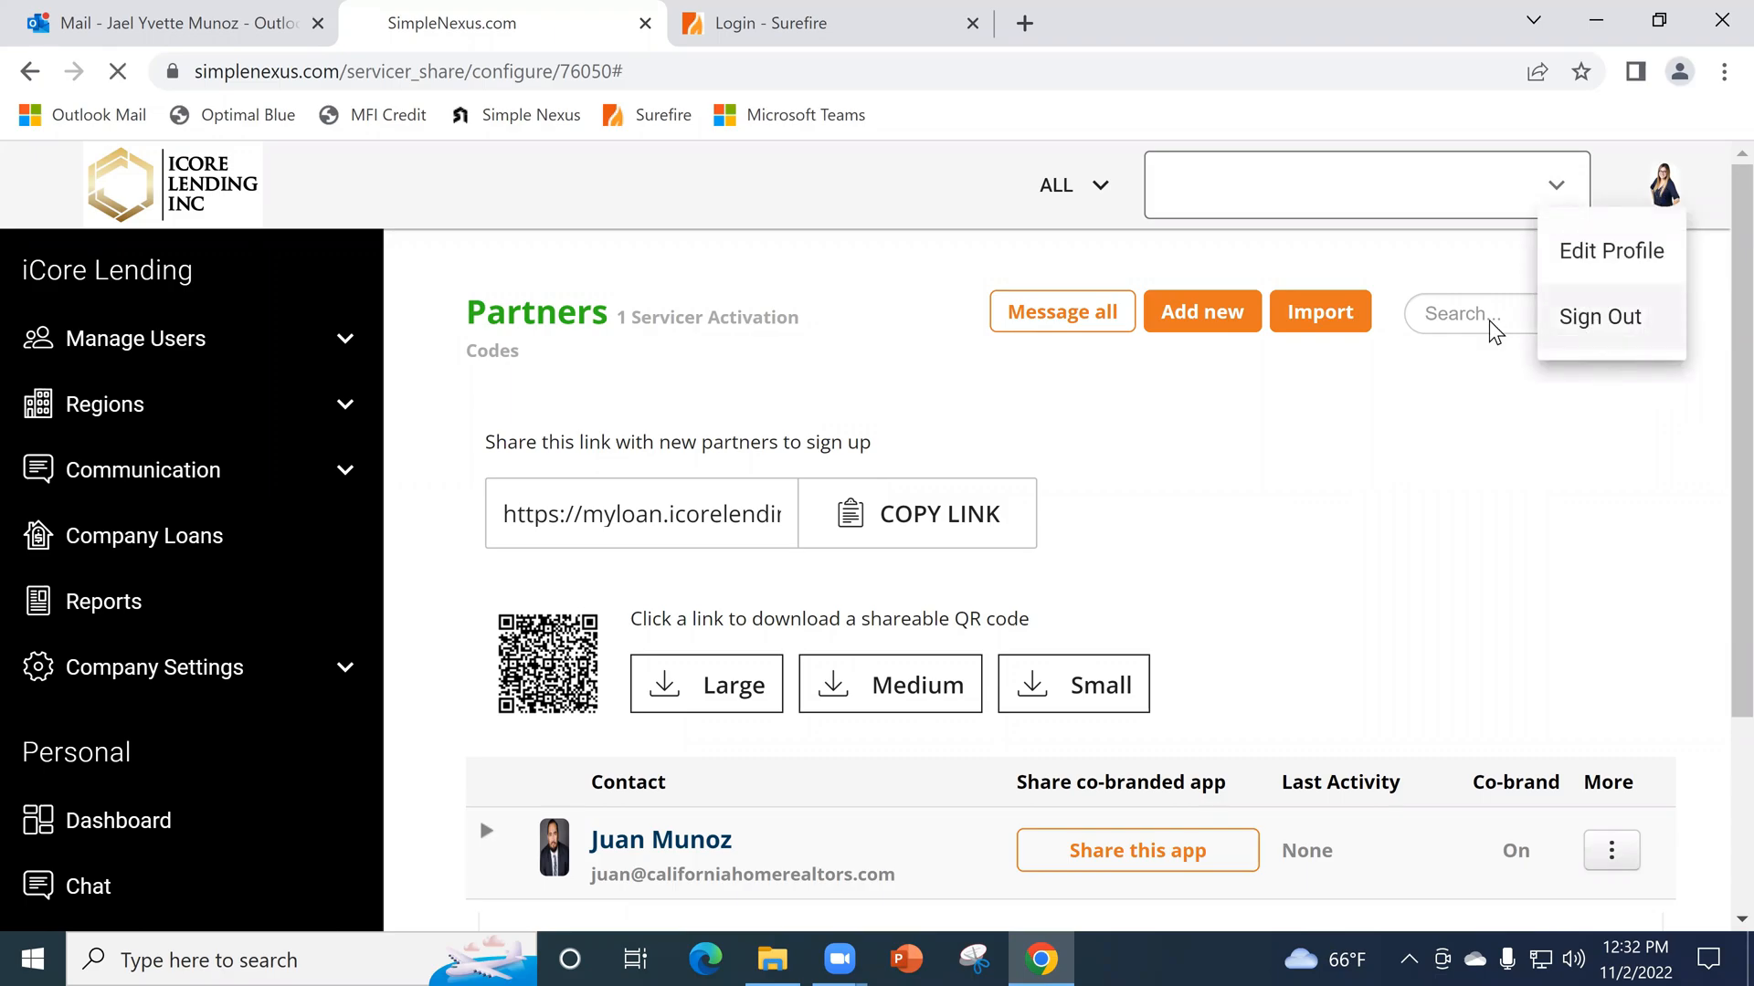
- Close the signed-out SimpleNexus page and open the SimpleNexus login page in a new browser tab
{"action": "key", "text": "ctrl+w"}
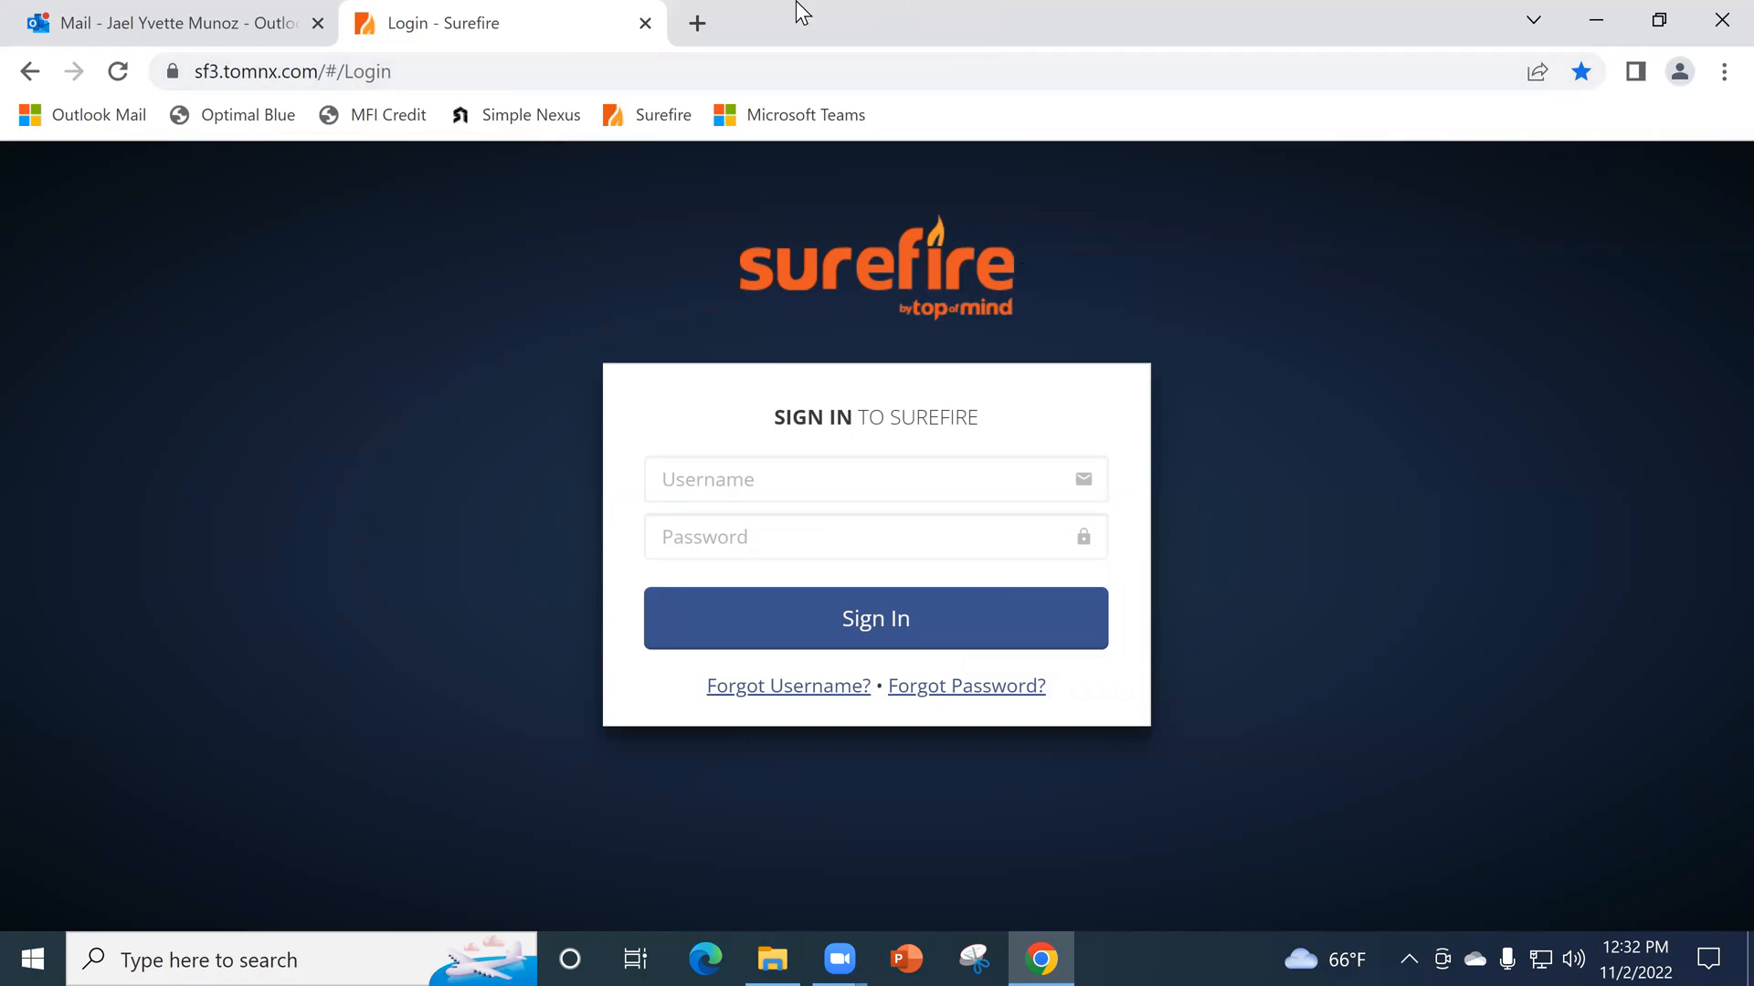
{"action": "left_click", "coordinate": [724, 10]}
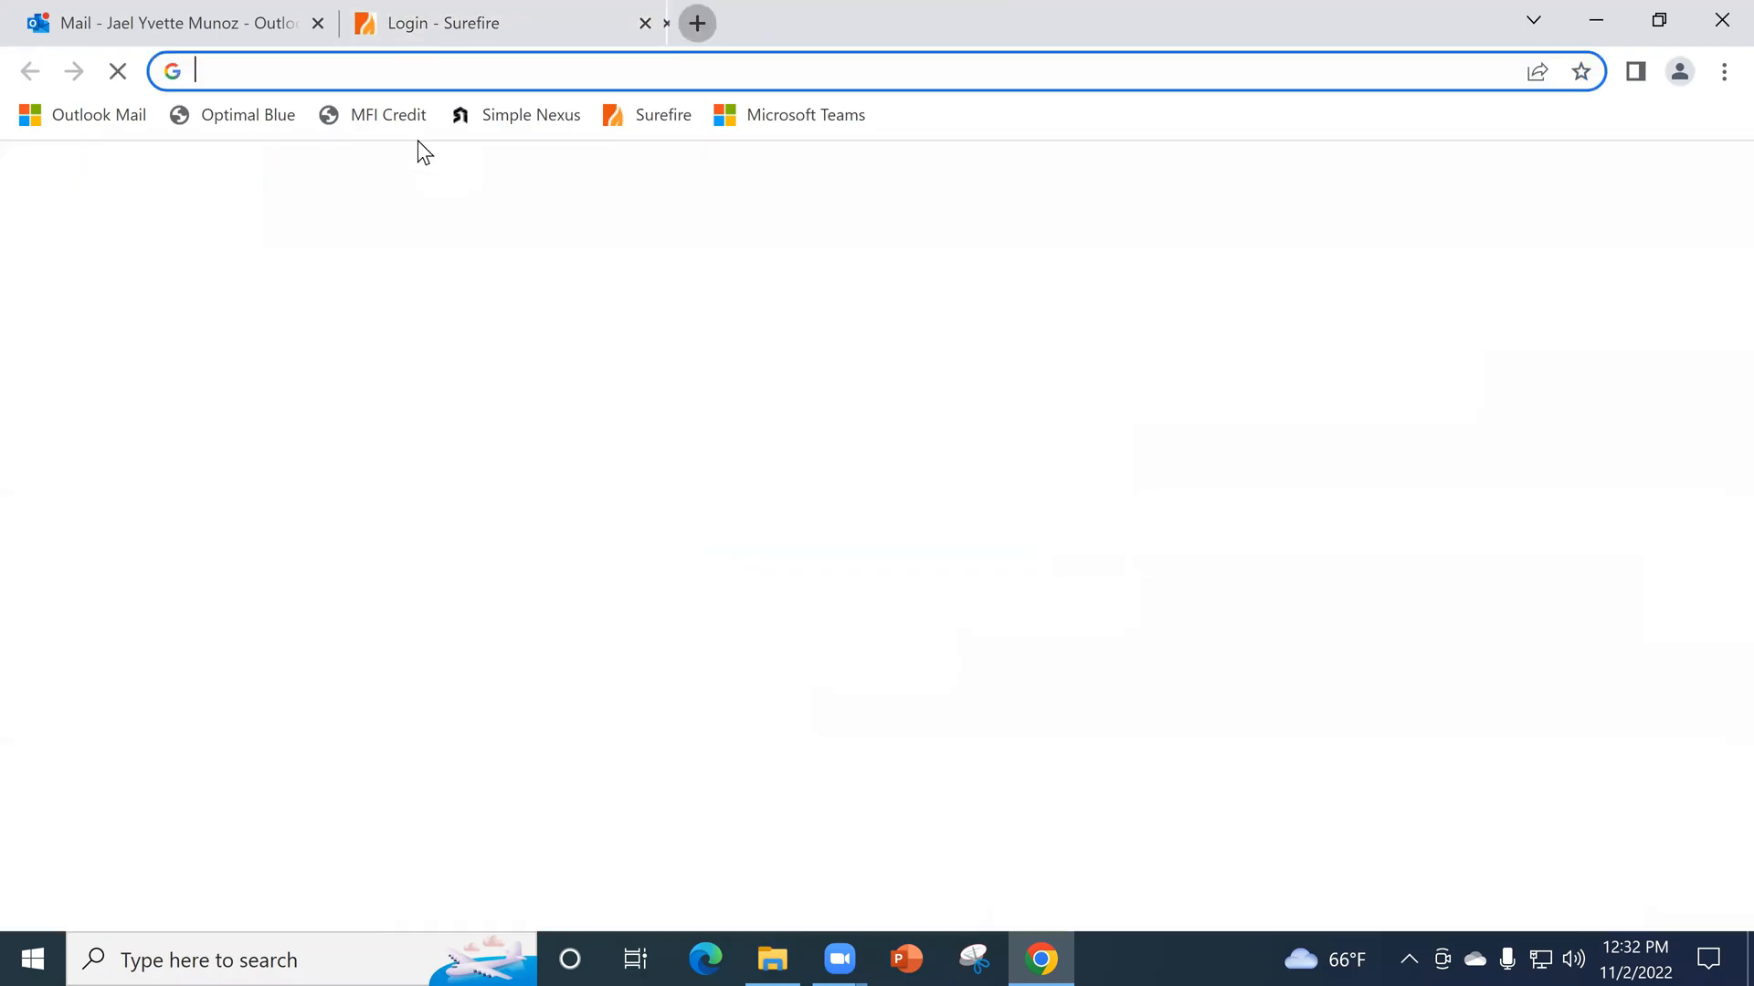
{"action": "left_click", "coordinate": [517, 116]}
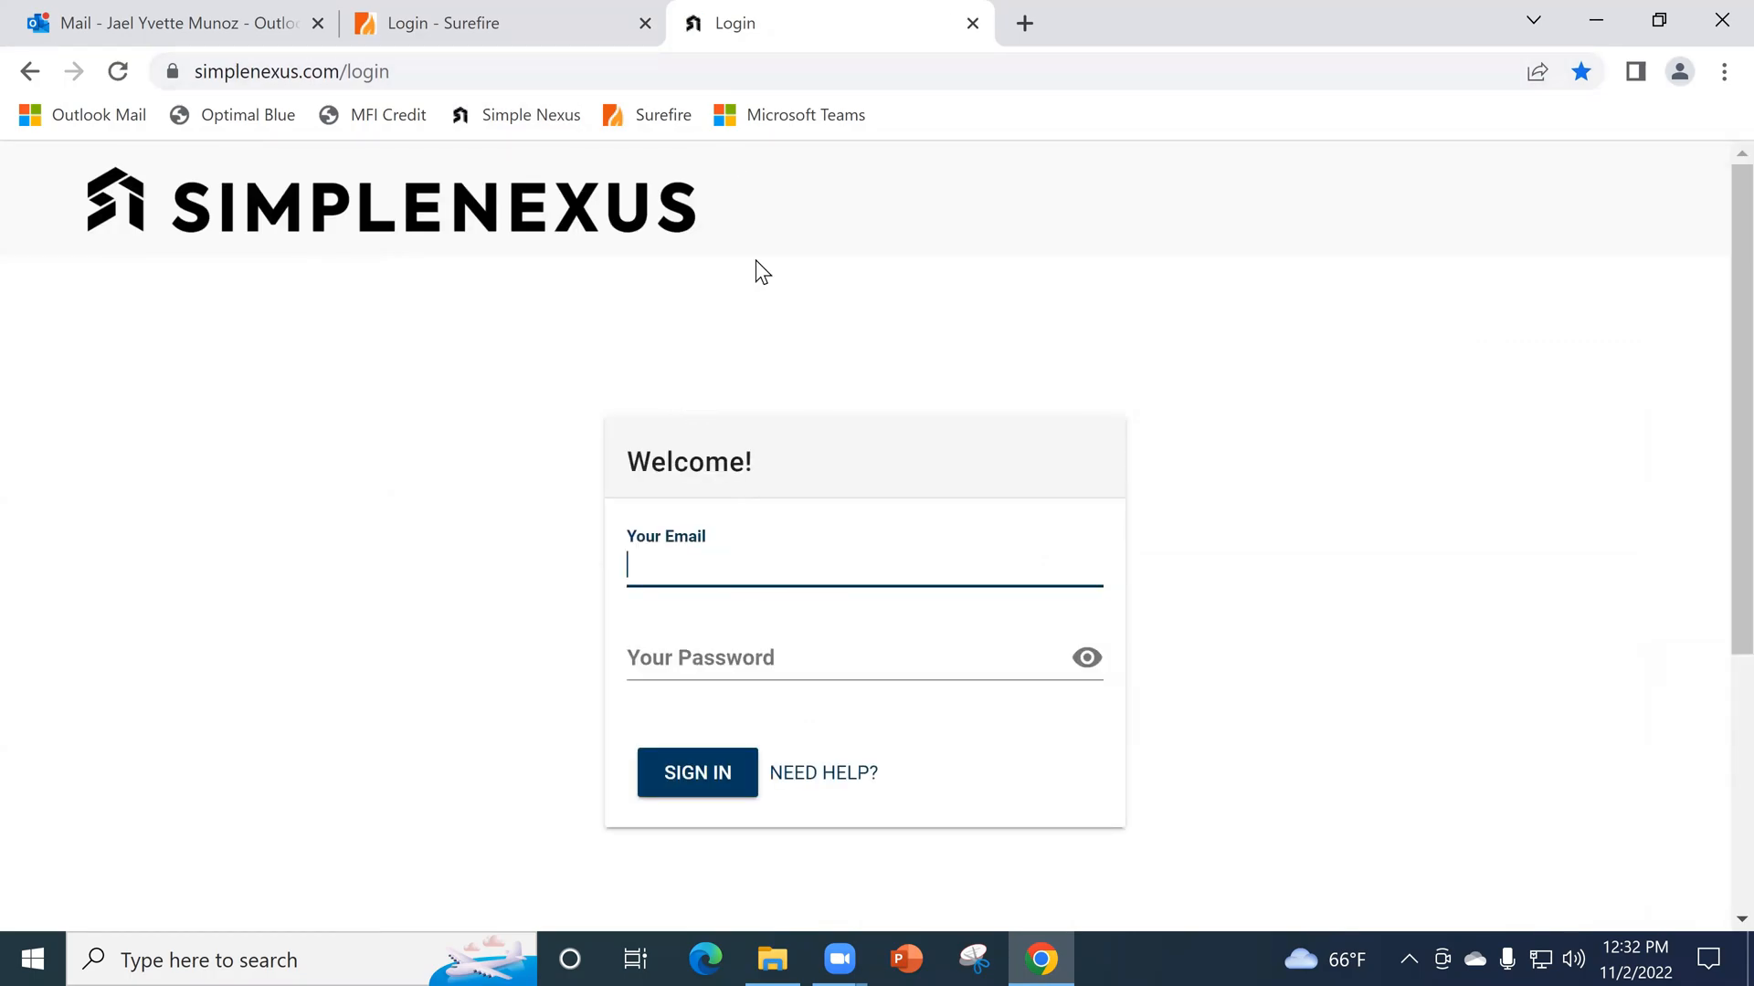
- Enter the account email and password on the login form and try to sign in to SimpleNexus
{"action": "key", "text": "Tab"}
{"action": "left_click", "coordinate": [735, 574]}
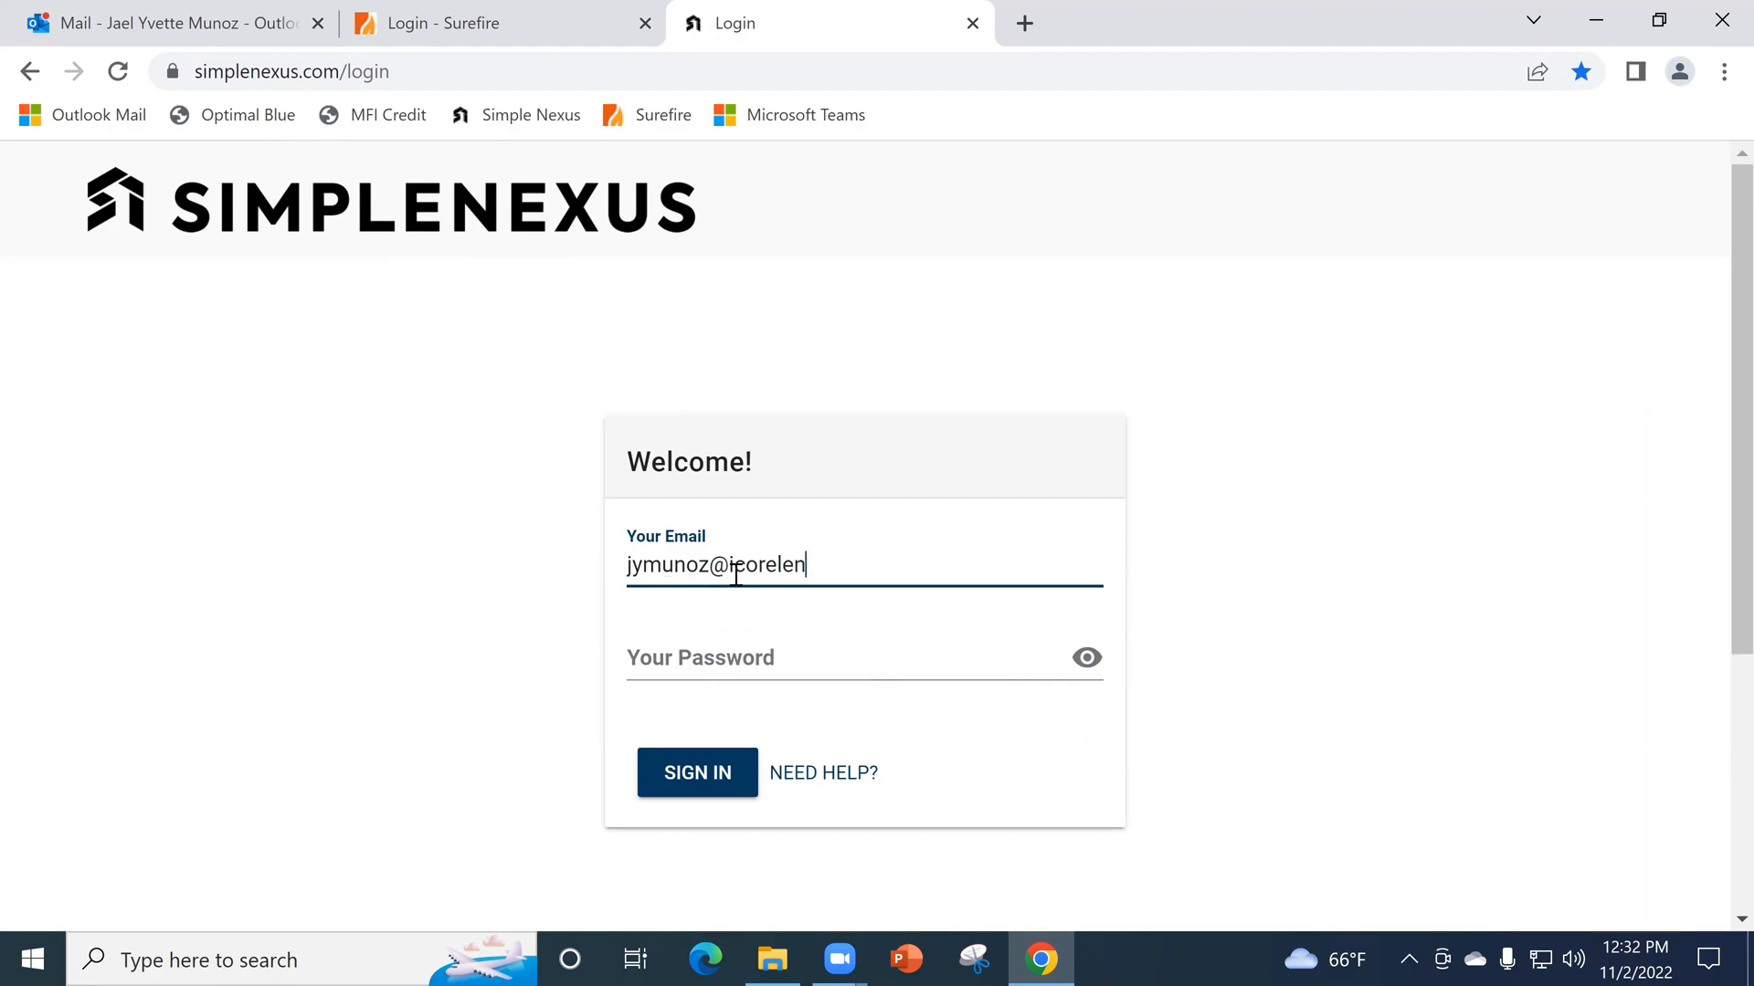
{"action": "key", "text": "Tab"}
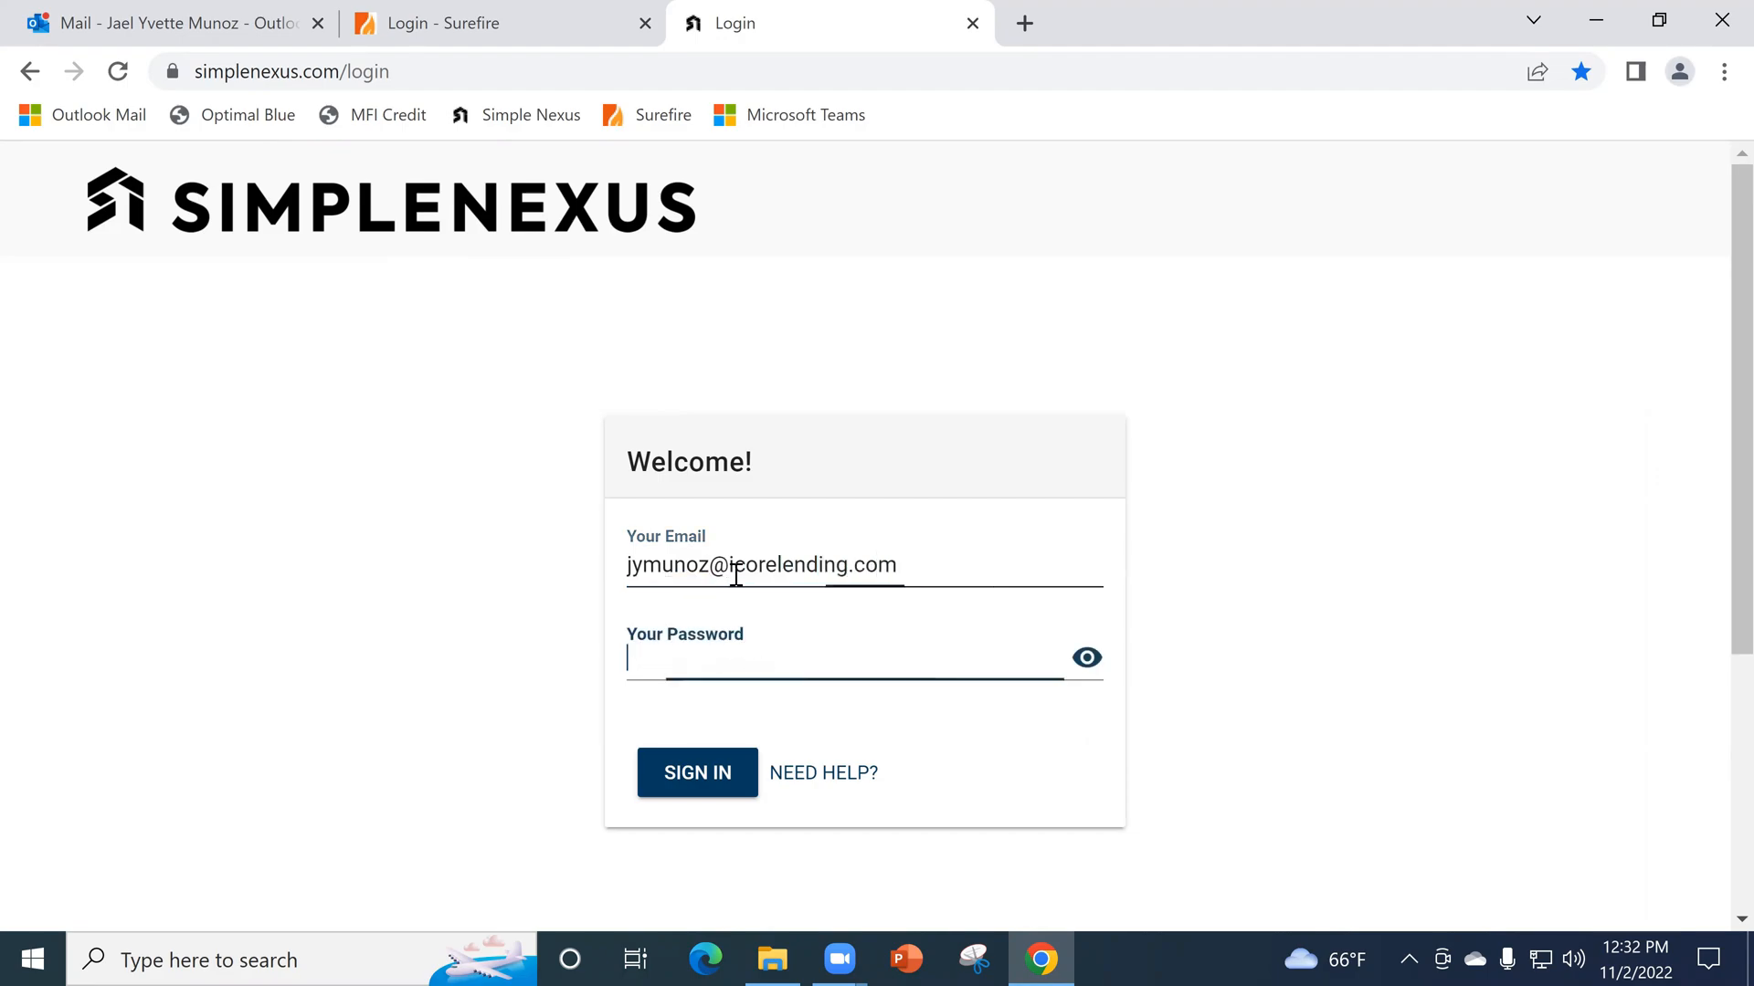
{"action": "type", "text": "••••••••••"}
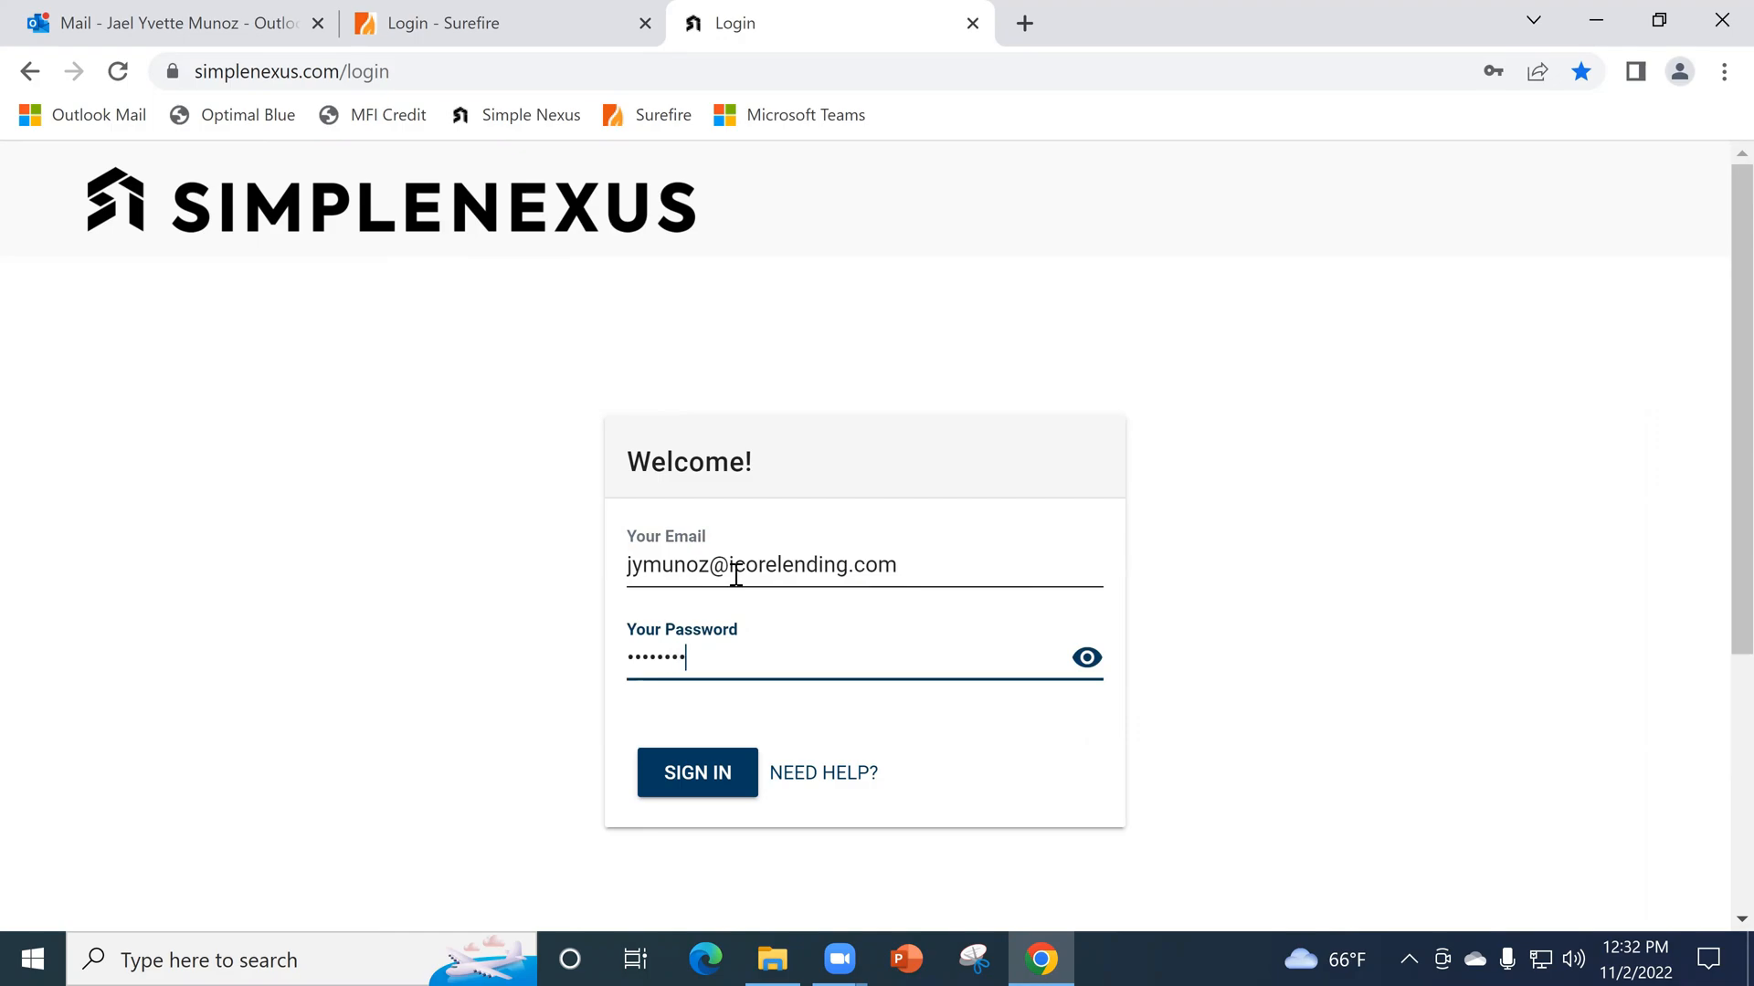
{"action": "key", "text": "Return"}
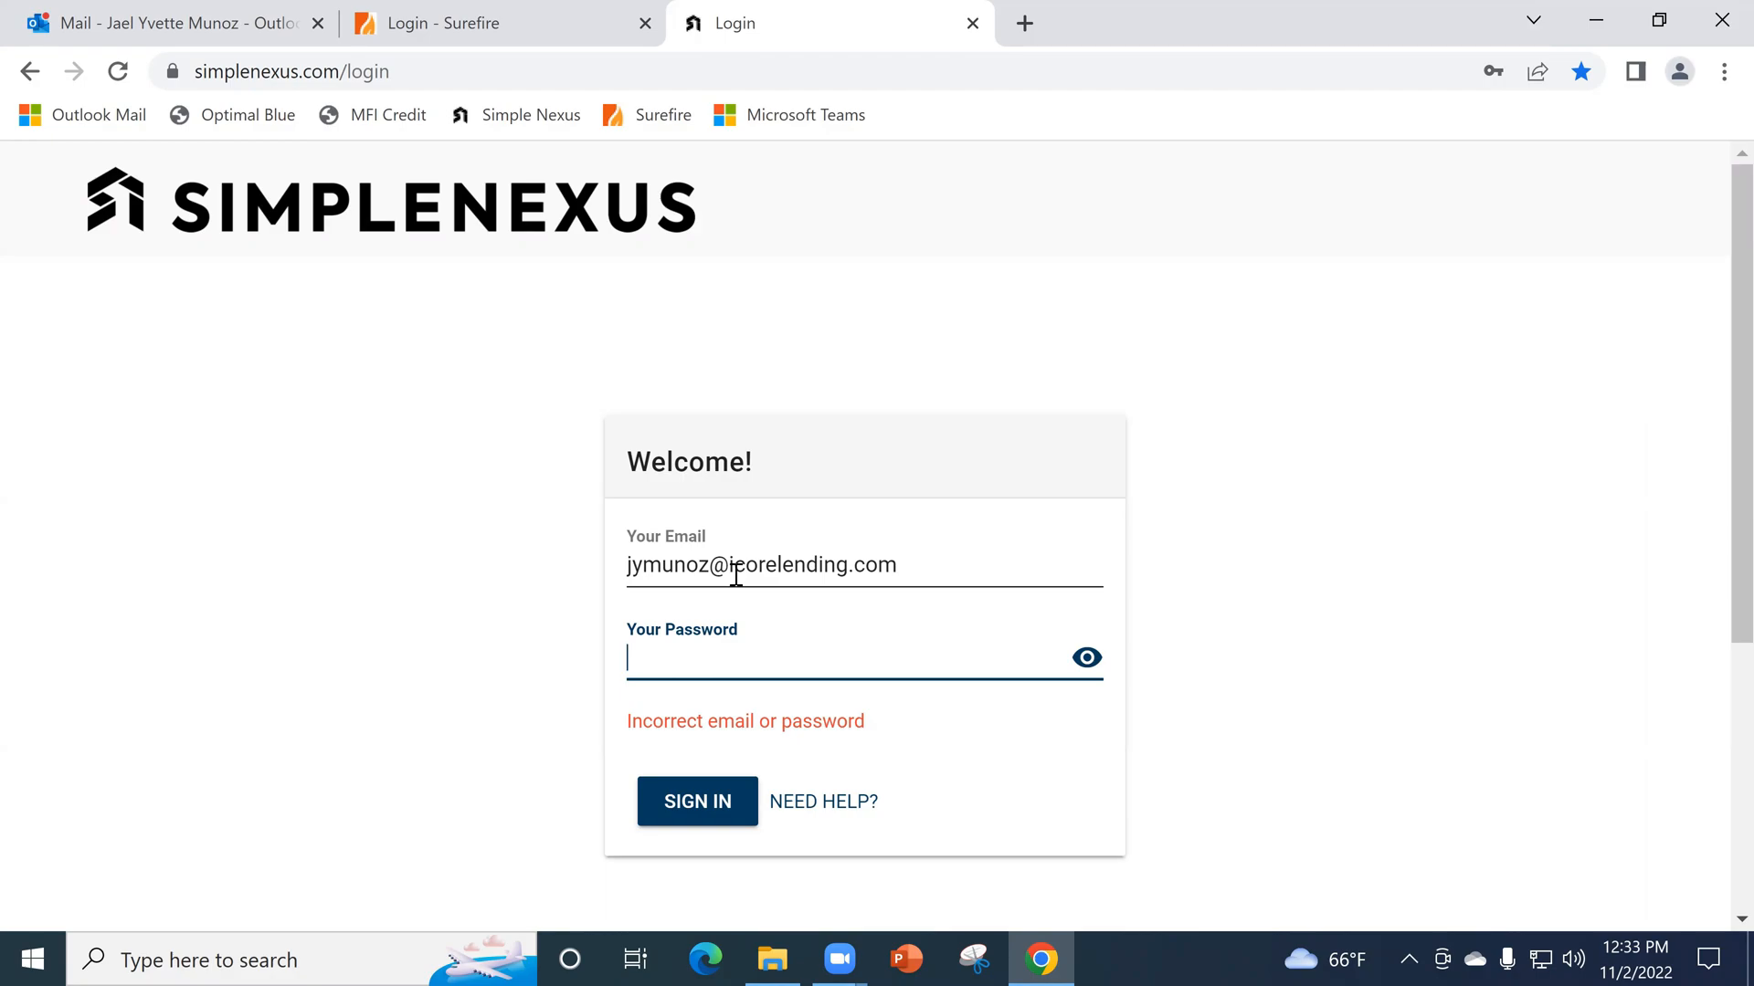
- Re-enter the account password and sign in to SimpleNexus
{"action": "type", "text": "**********"}
{"action": "key", "text": "Return"}
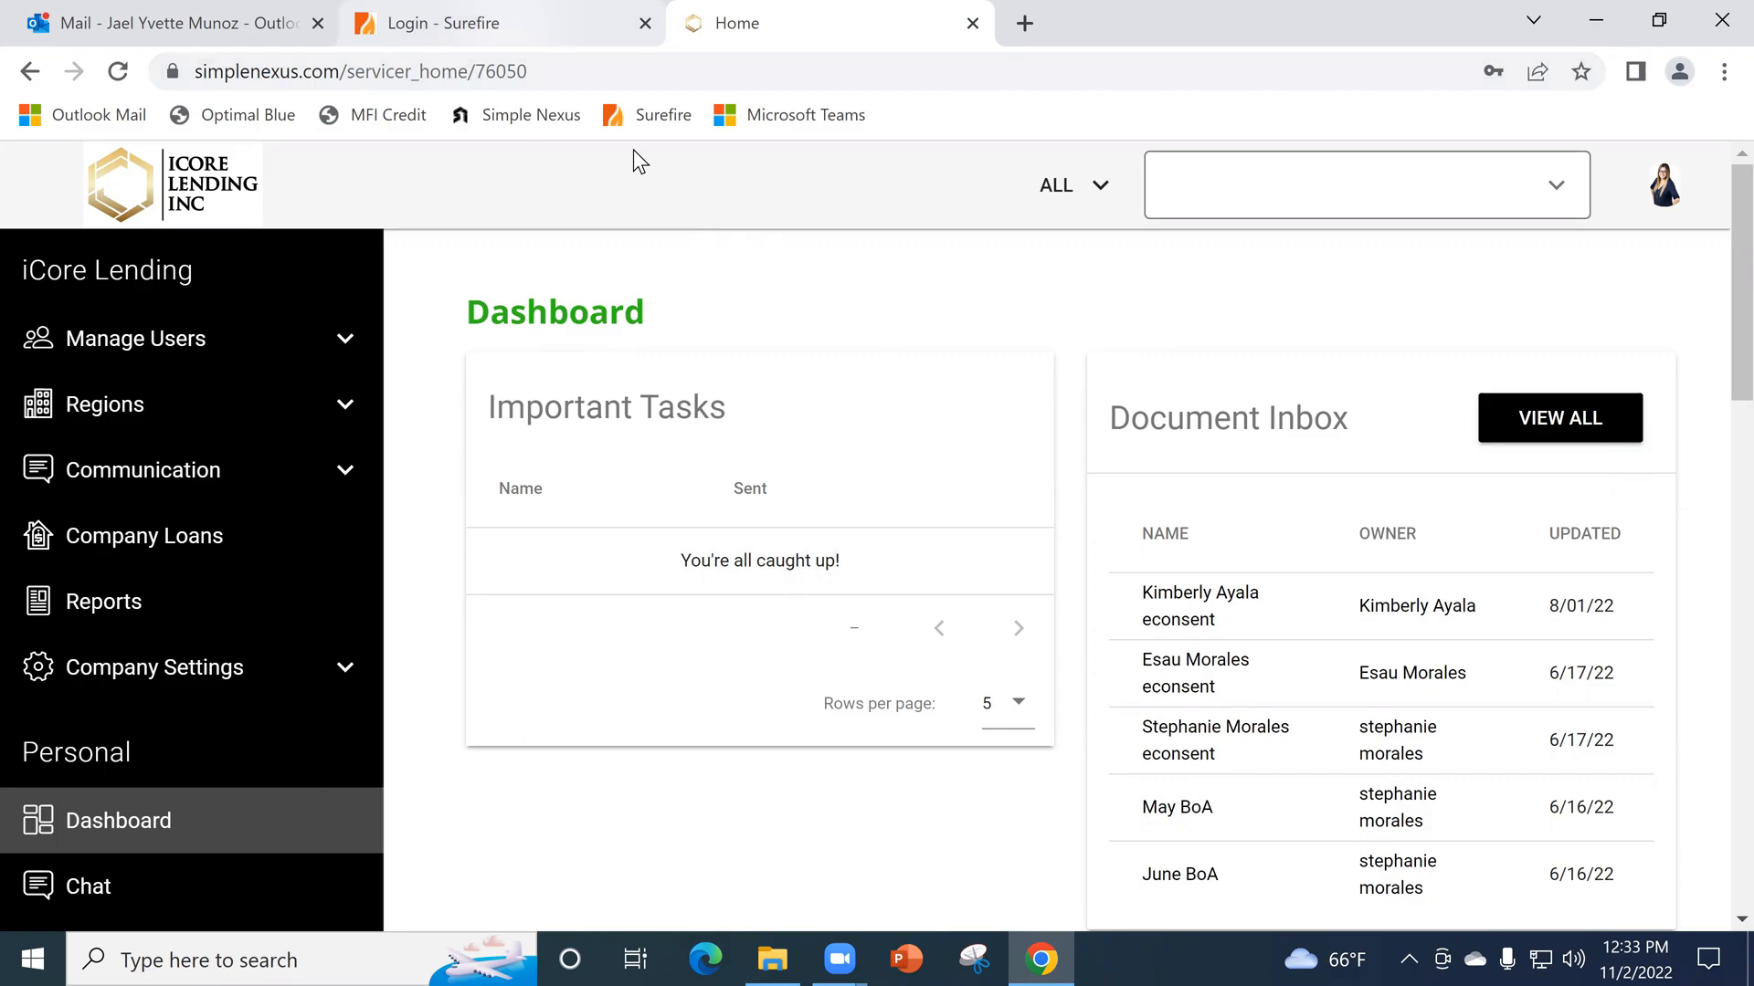
- Switch to the Surefire login page, enter the account username and password, and sign in
{"action": "left_click", "coordinate": [512, 22]}
{"action": "left_click", "coordinate": [753, 477]}
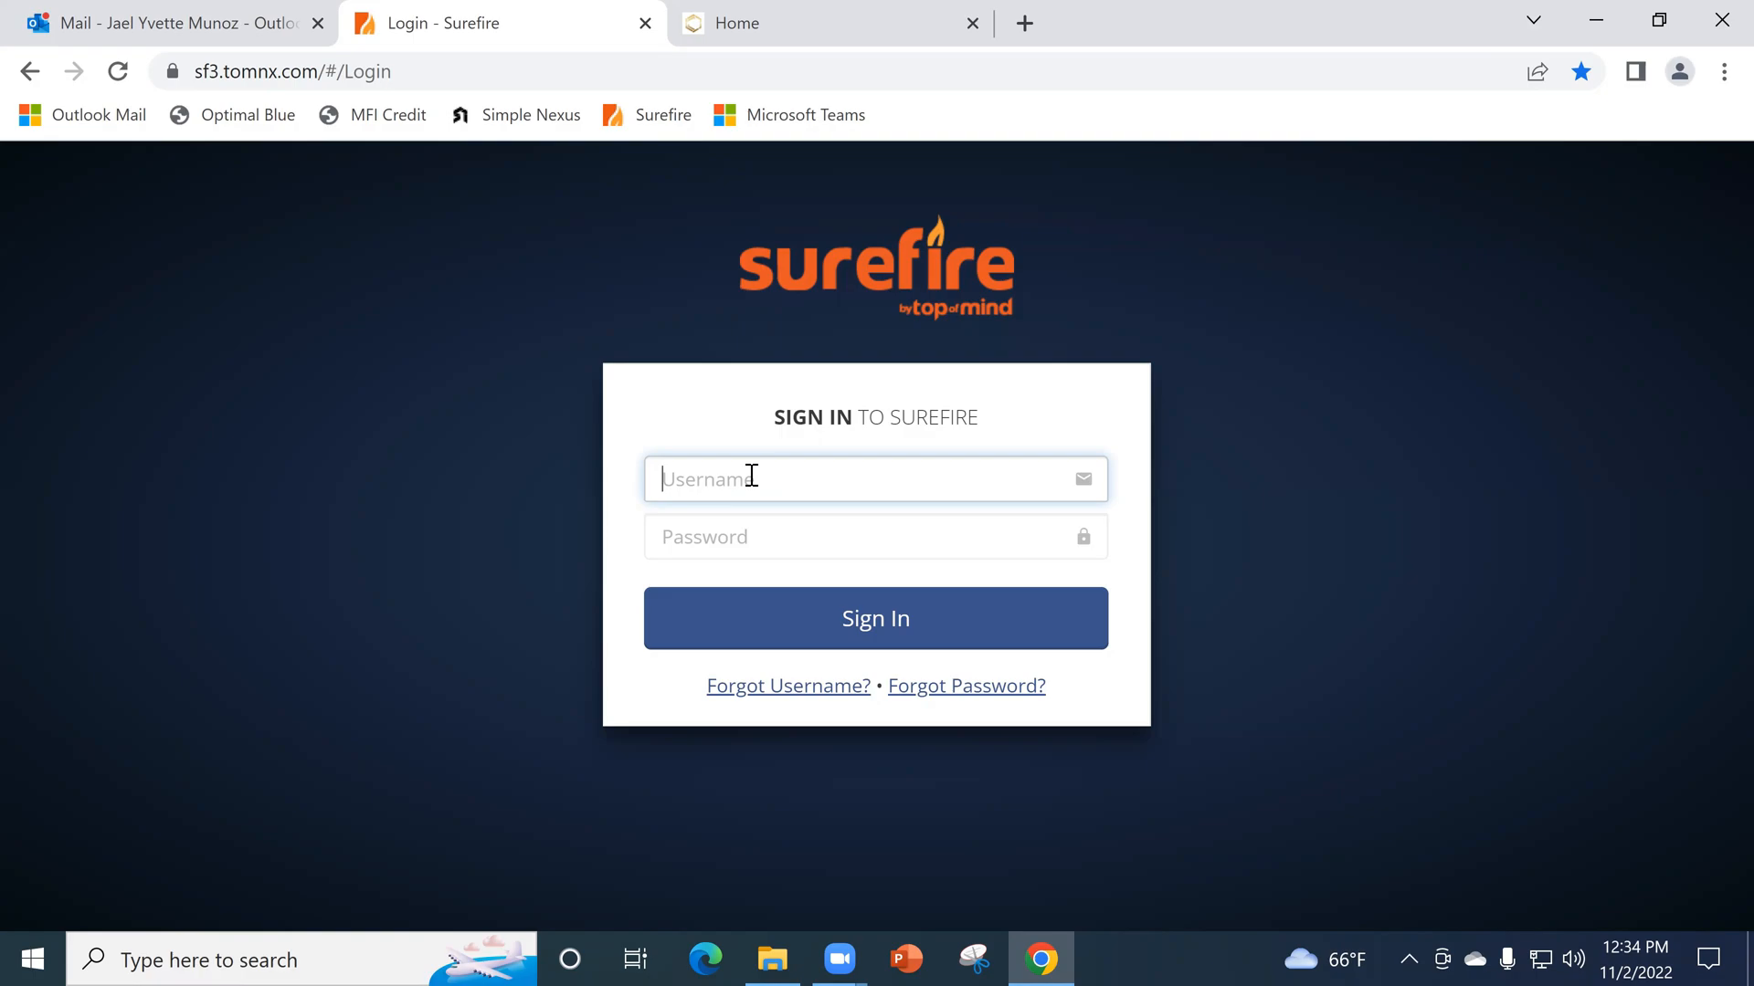
{"action": "type", "text": "jaelm"}
{"action": "key", "text": "Tab"}
{"action": "type", "text": "•••••••••"}
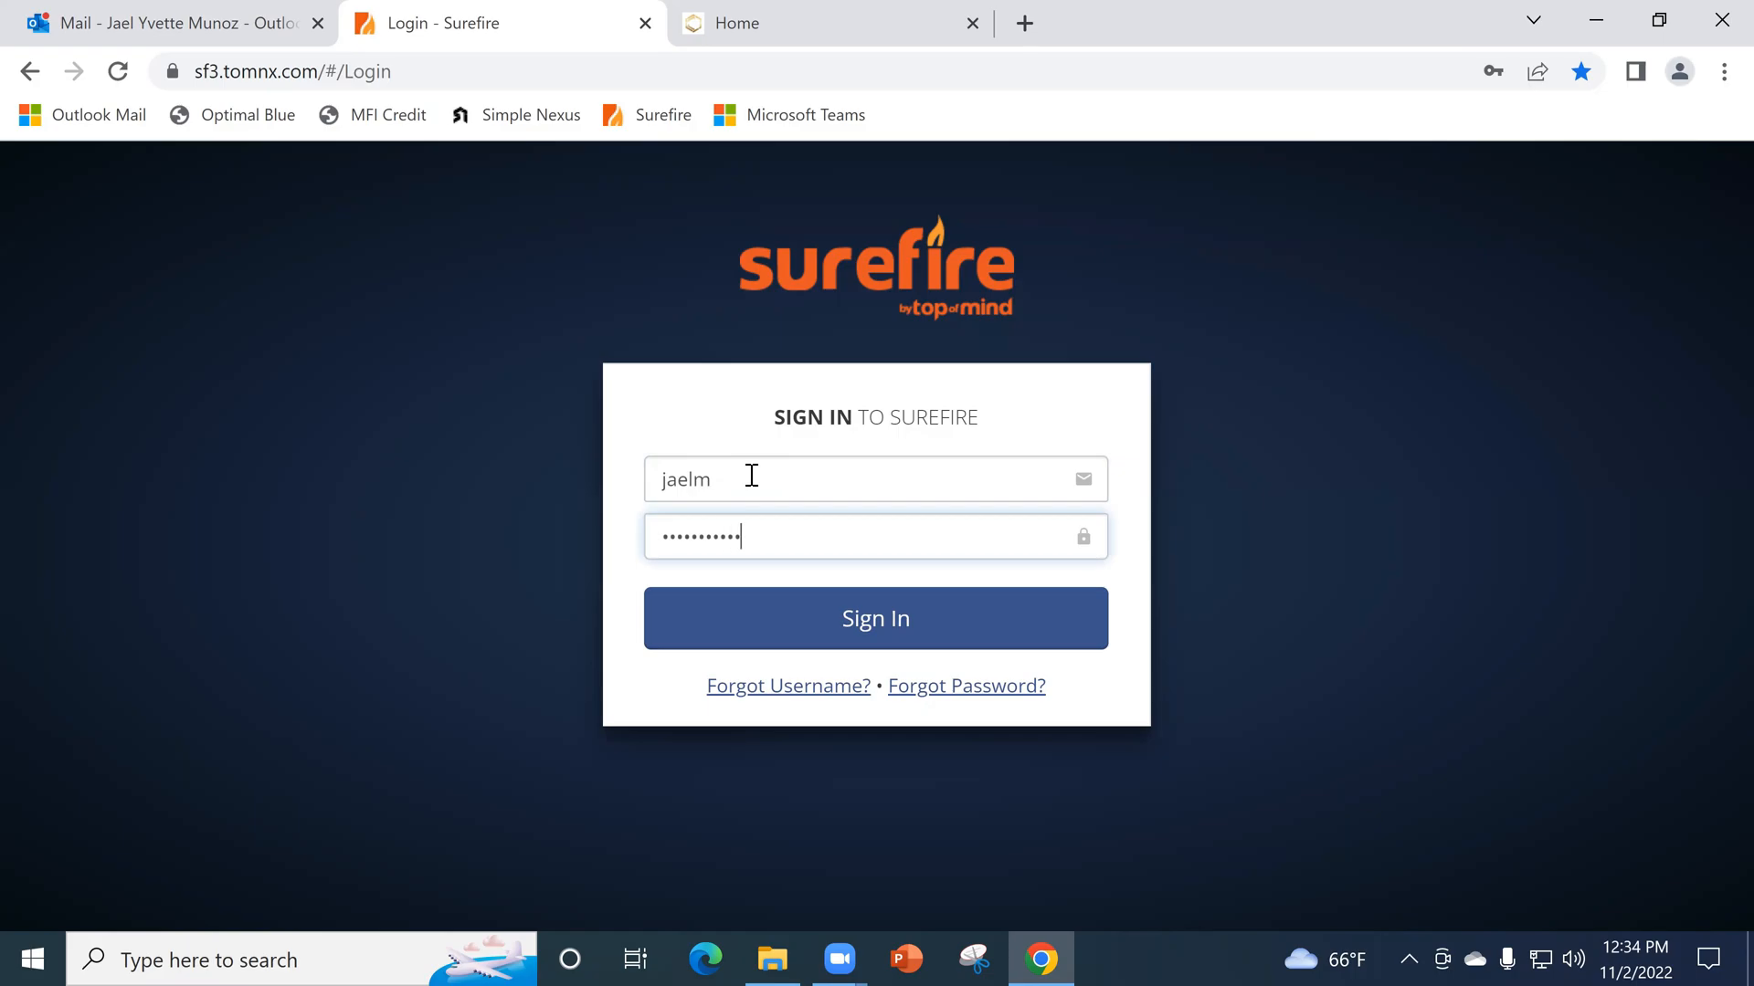
{"action": "key", "text": "Return"}
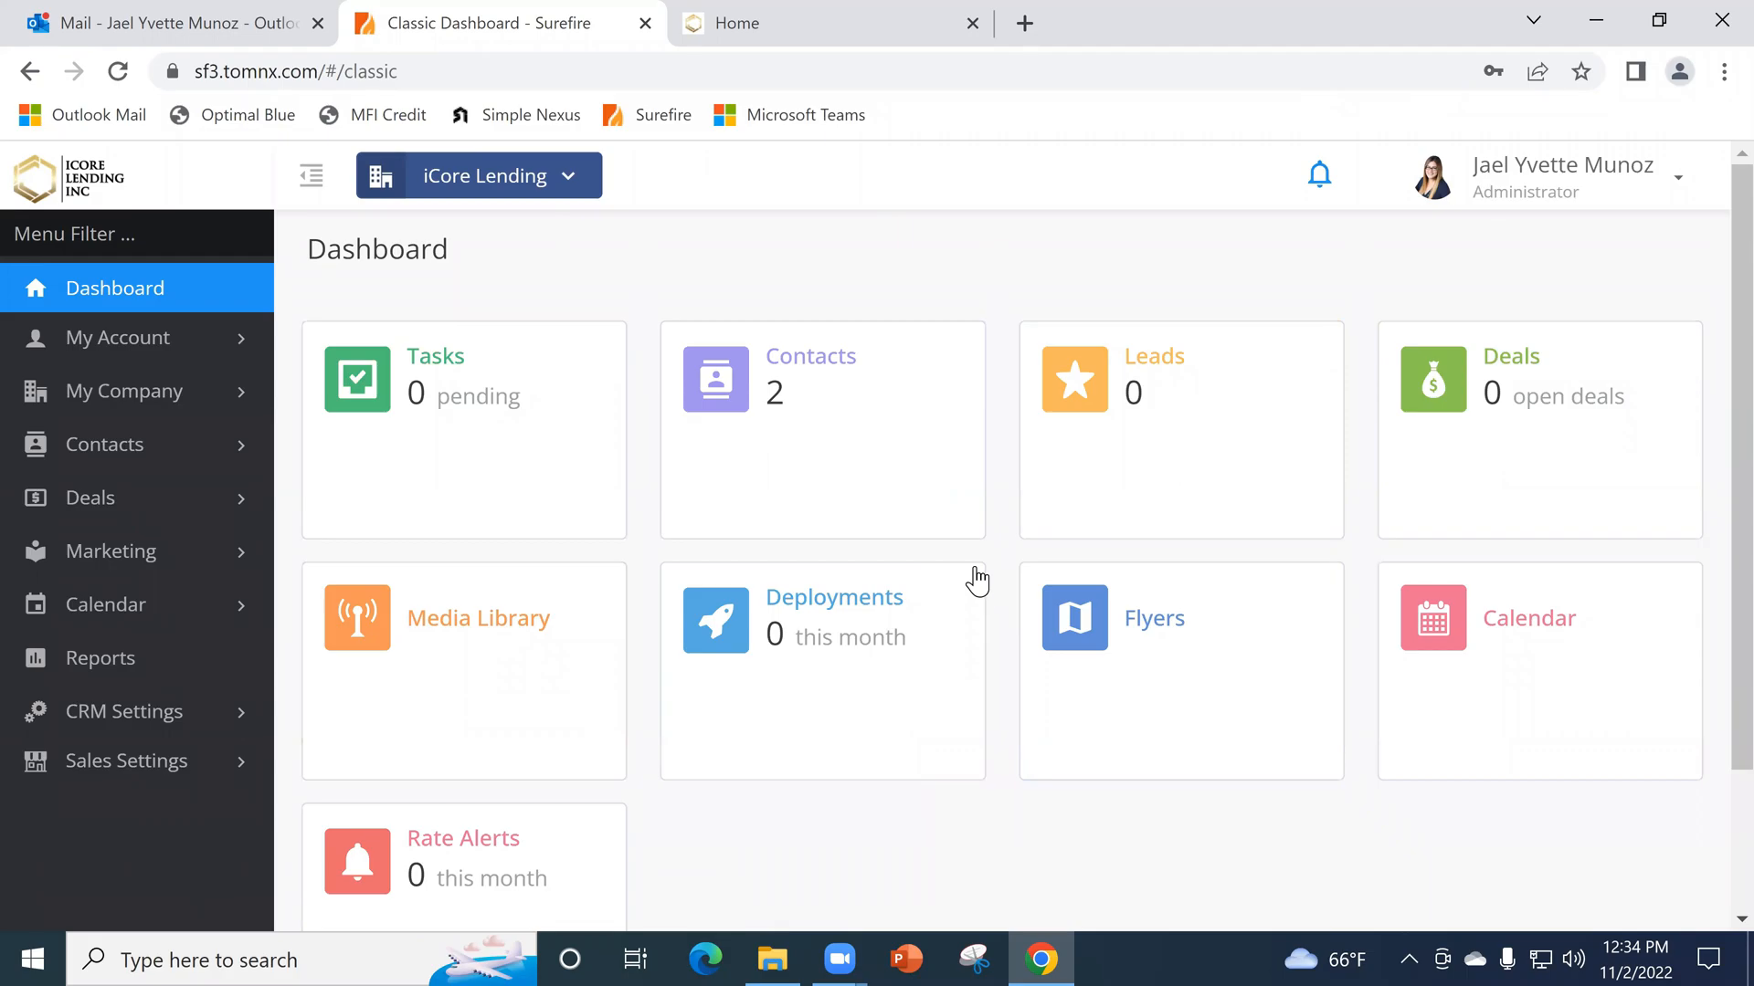
- Open the user's own Surefire account profile for editing
{"action": "left_click", "coordinate": [175, 365]}
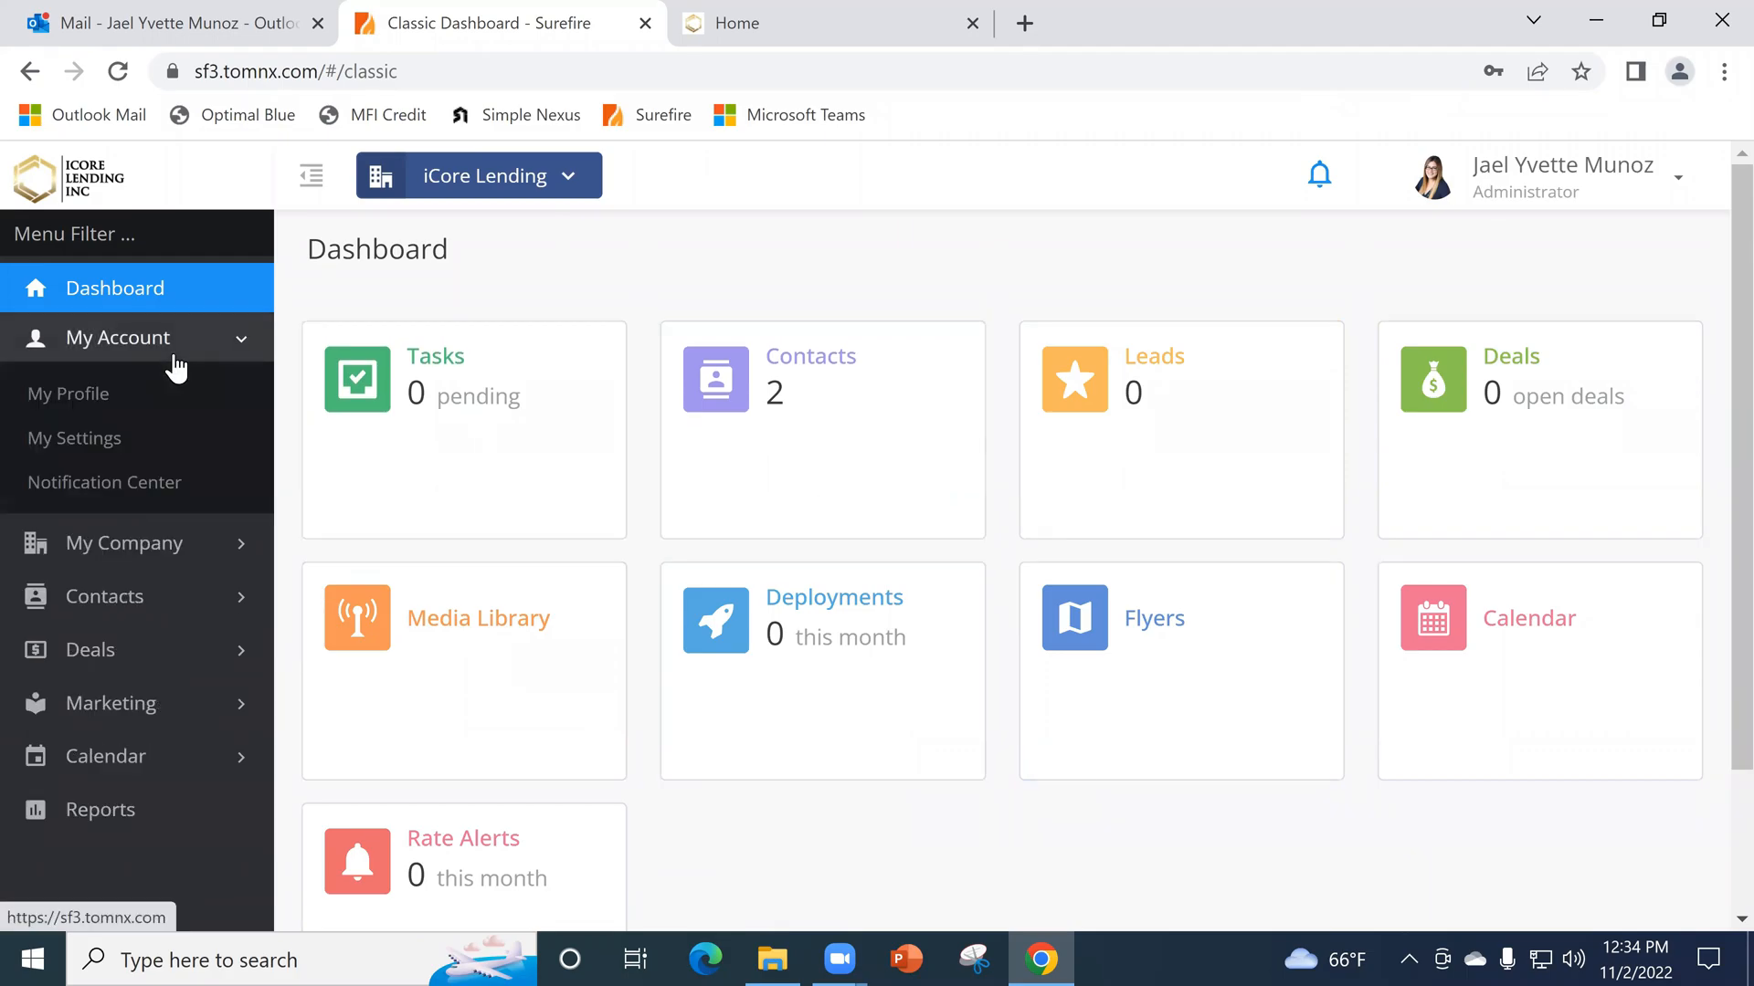
{"action": "left_click", "coordinate": [97, 402]}
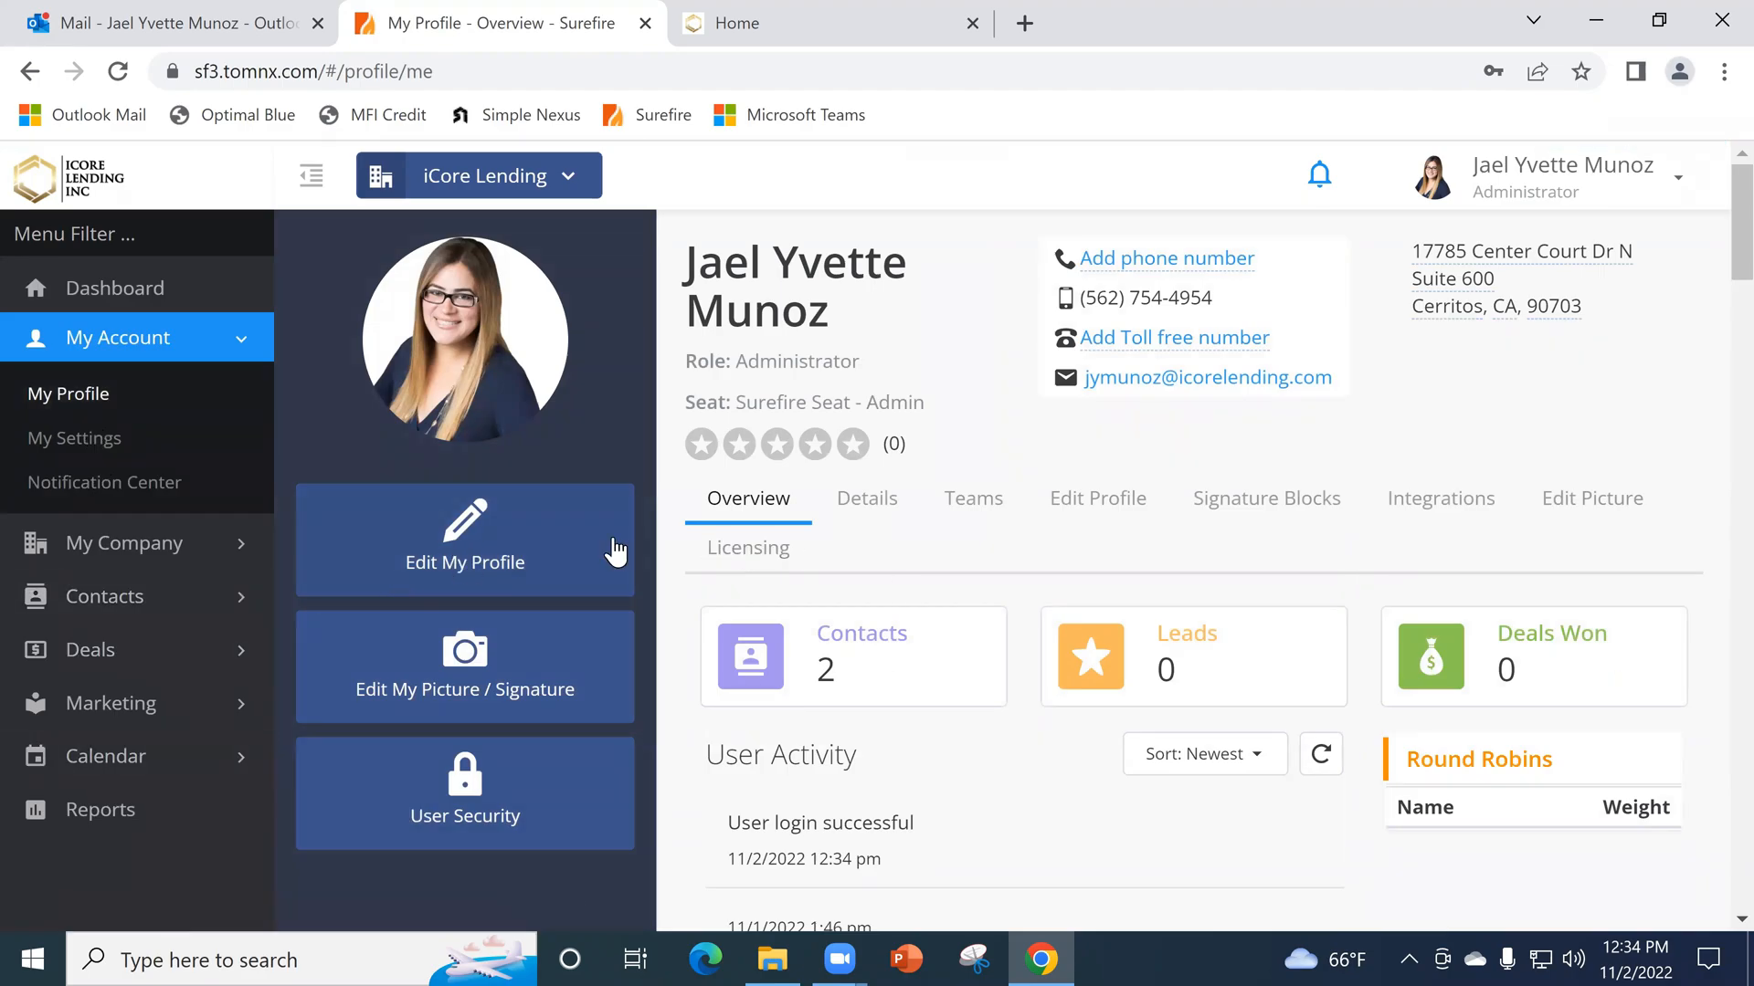
{"action": "left_click", "coordinate": [1079, 506]}
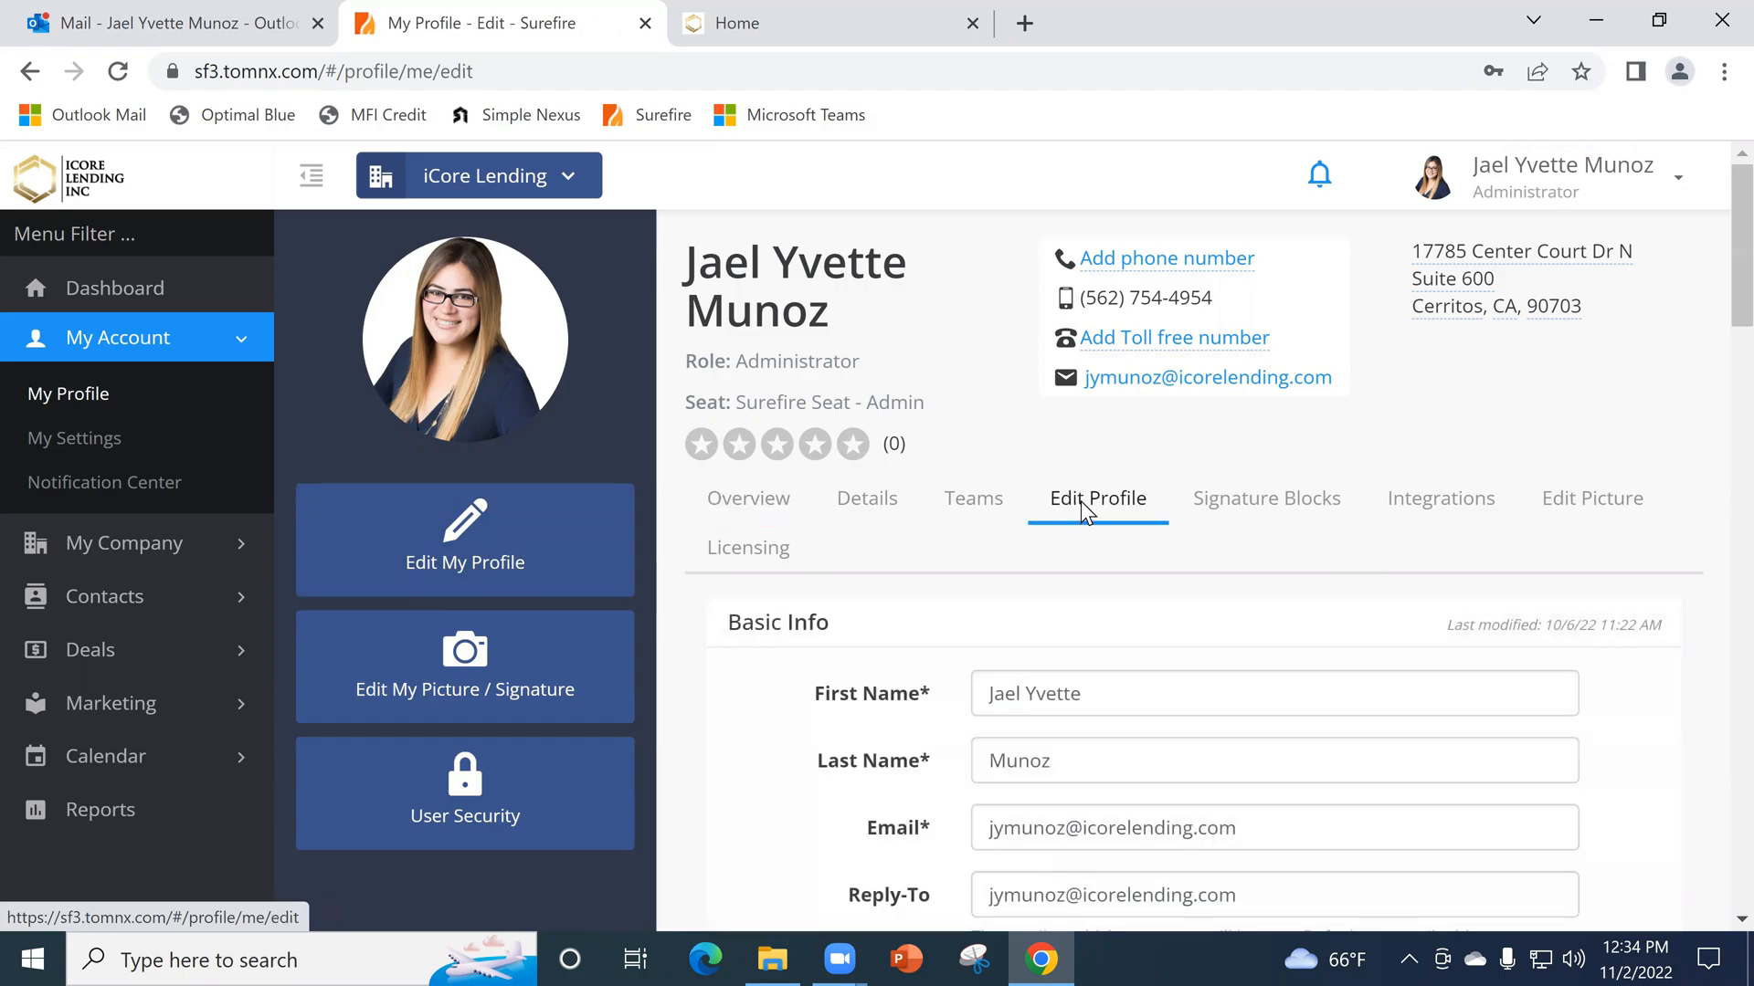
- Examine the profile form's basic info, website, mailing address and billing address fields
{"action": "scroll", "coordinate": [1159, 536], "scroll_direction": "down", "scroll_amount": 5}
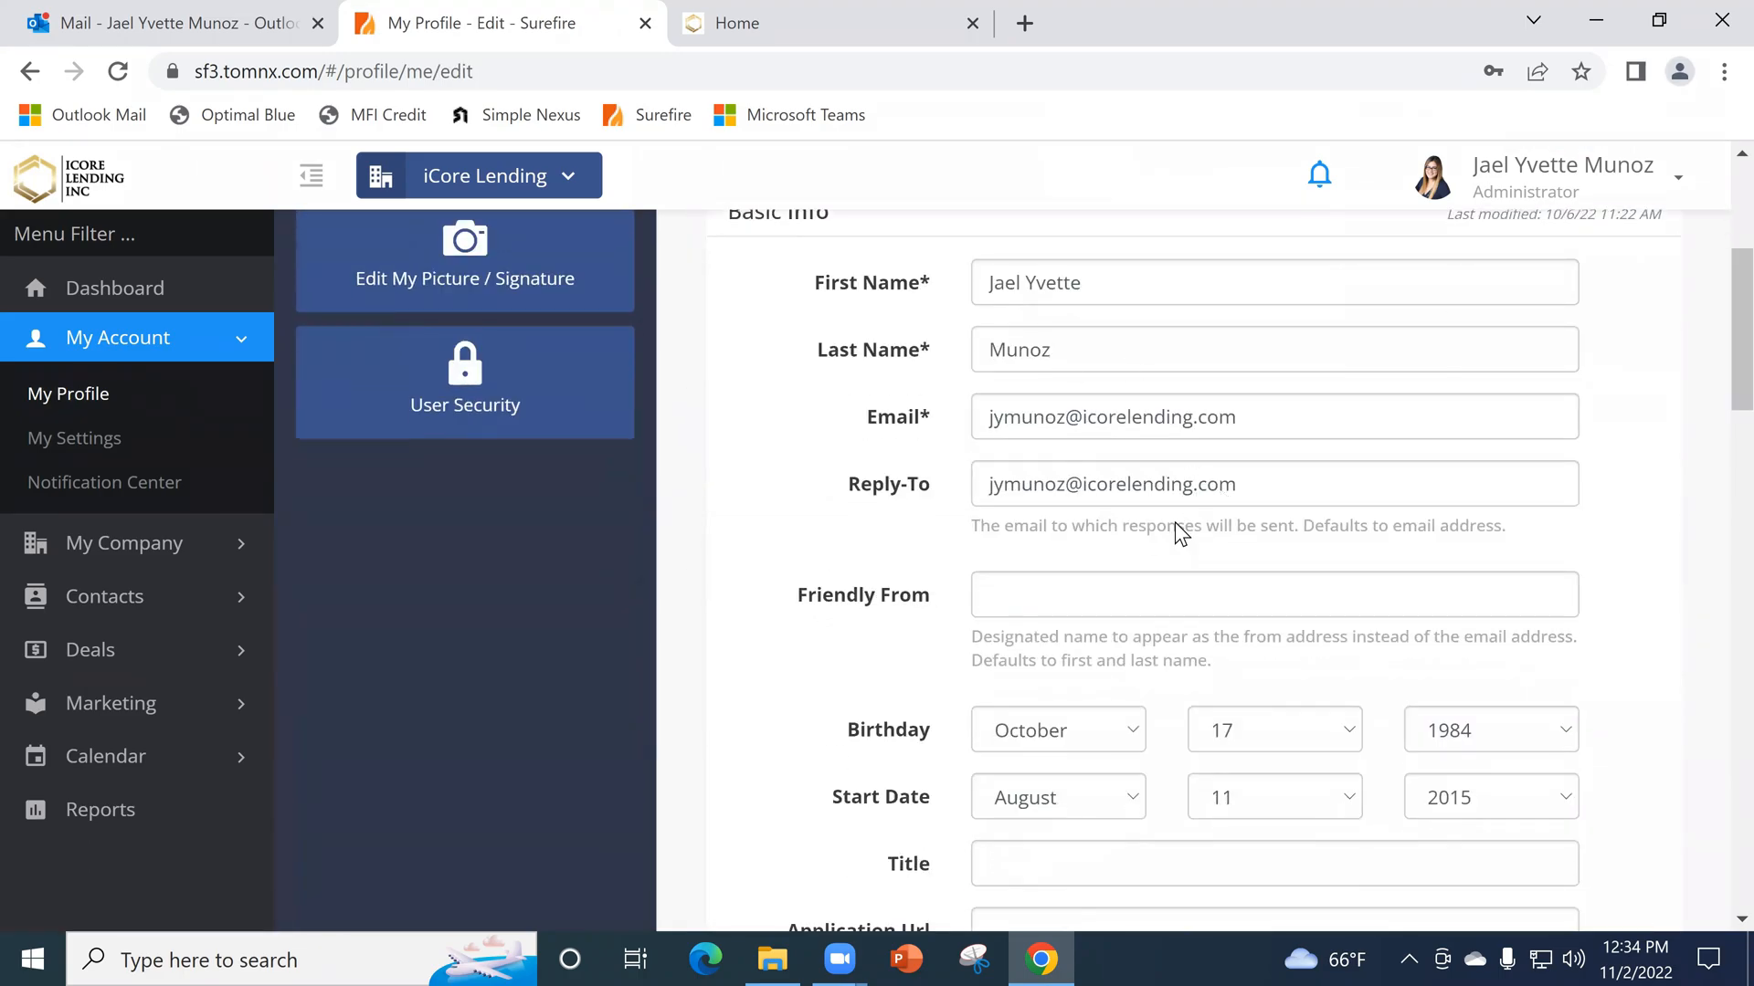
{"action": "scroll", "coordinate": [1127, 493], "scroll_direction": "down", "scroll_amount": 5}
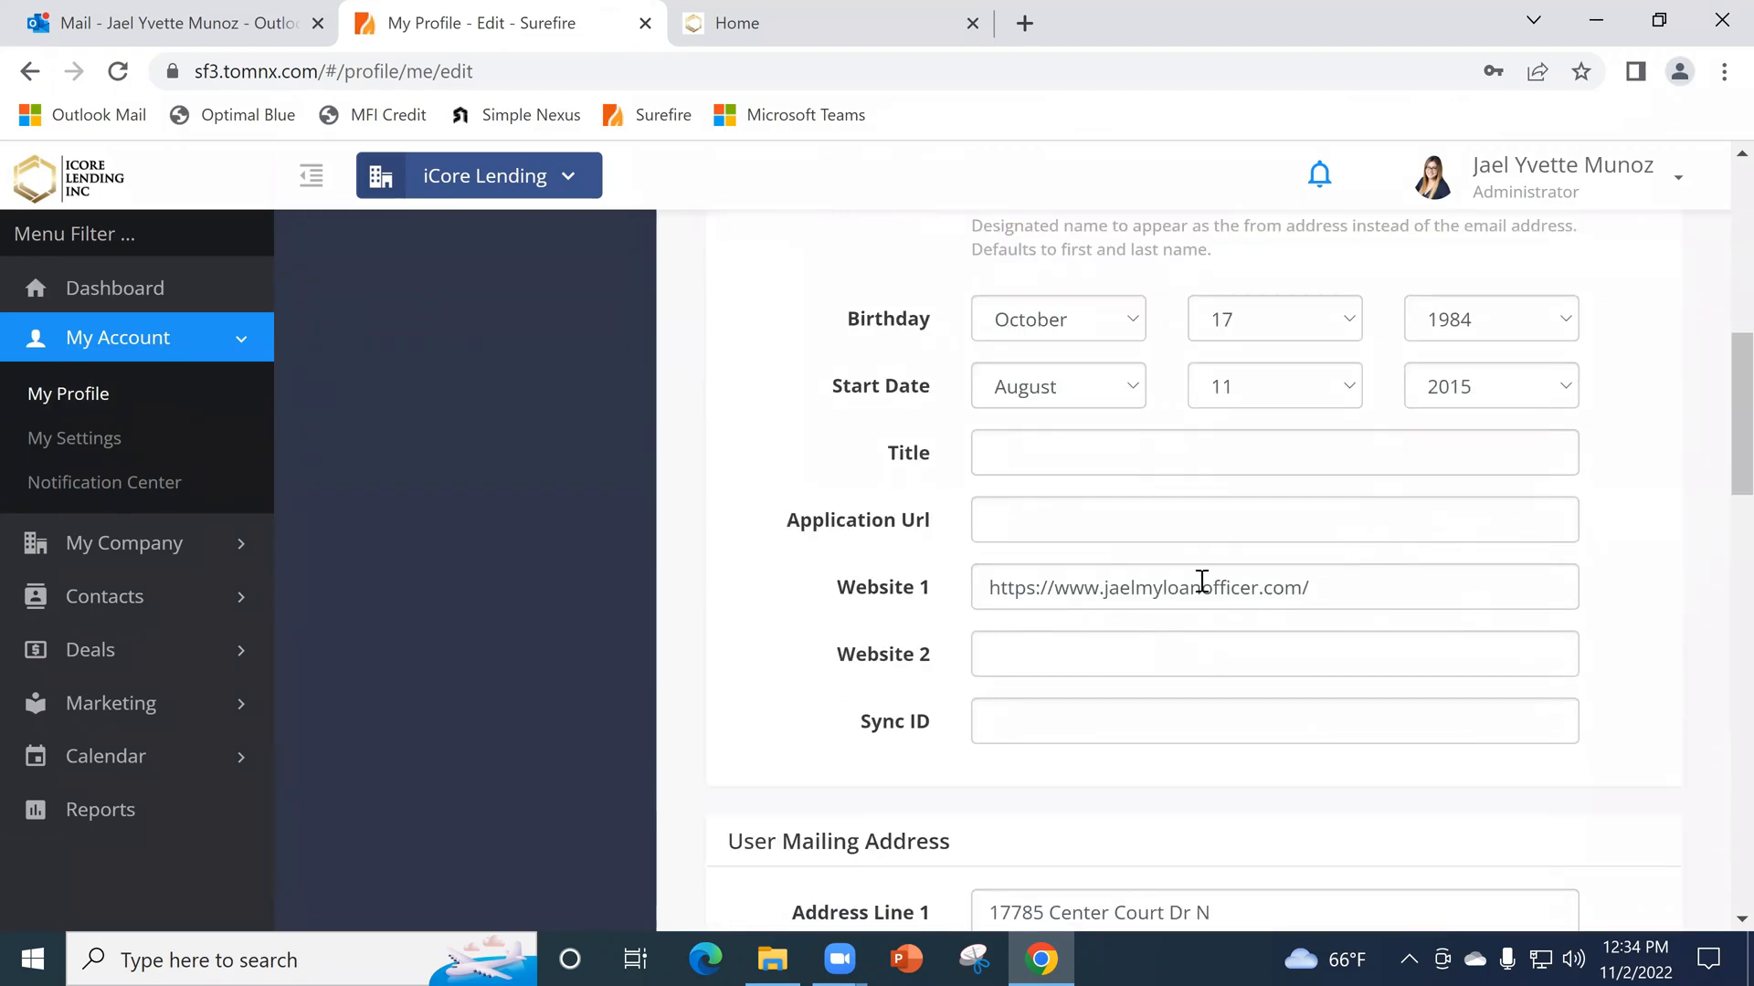
{"action": "scroll", "coordinate": [1233, 583], "scroll_direction": "down", "scroll_amount": 2}
{"action": "scroll", "coordinate": [1262, 577], "scroll_direction": "down", "scroll_amount": 3}
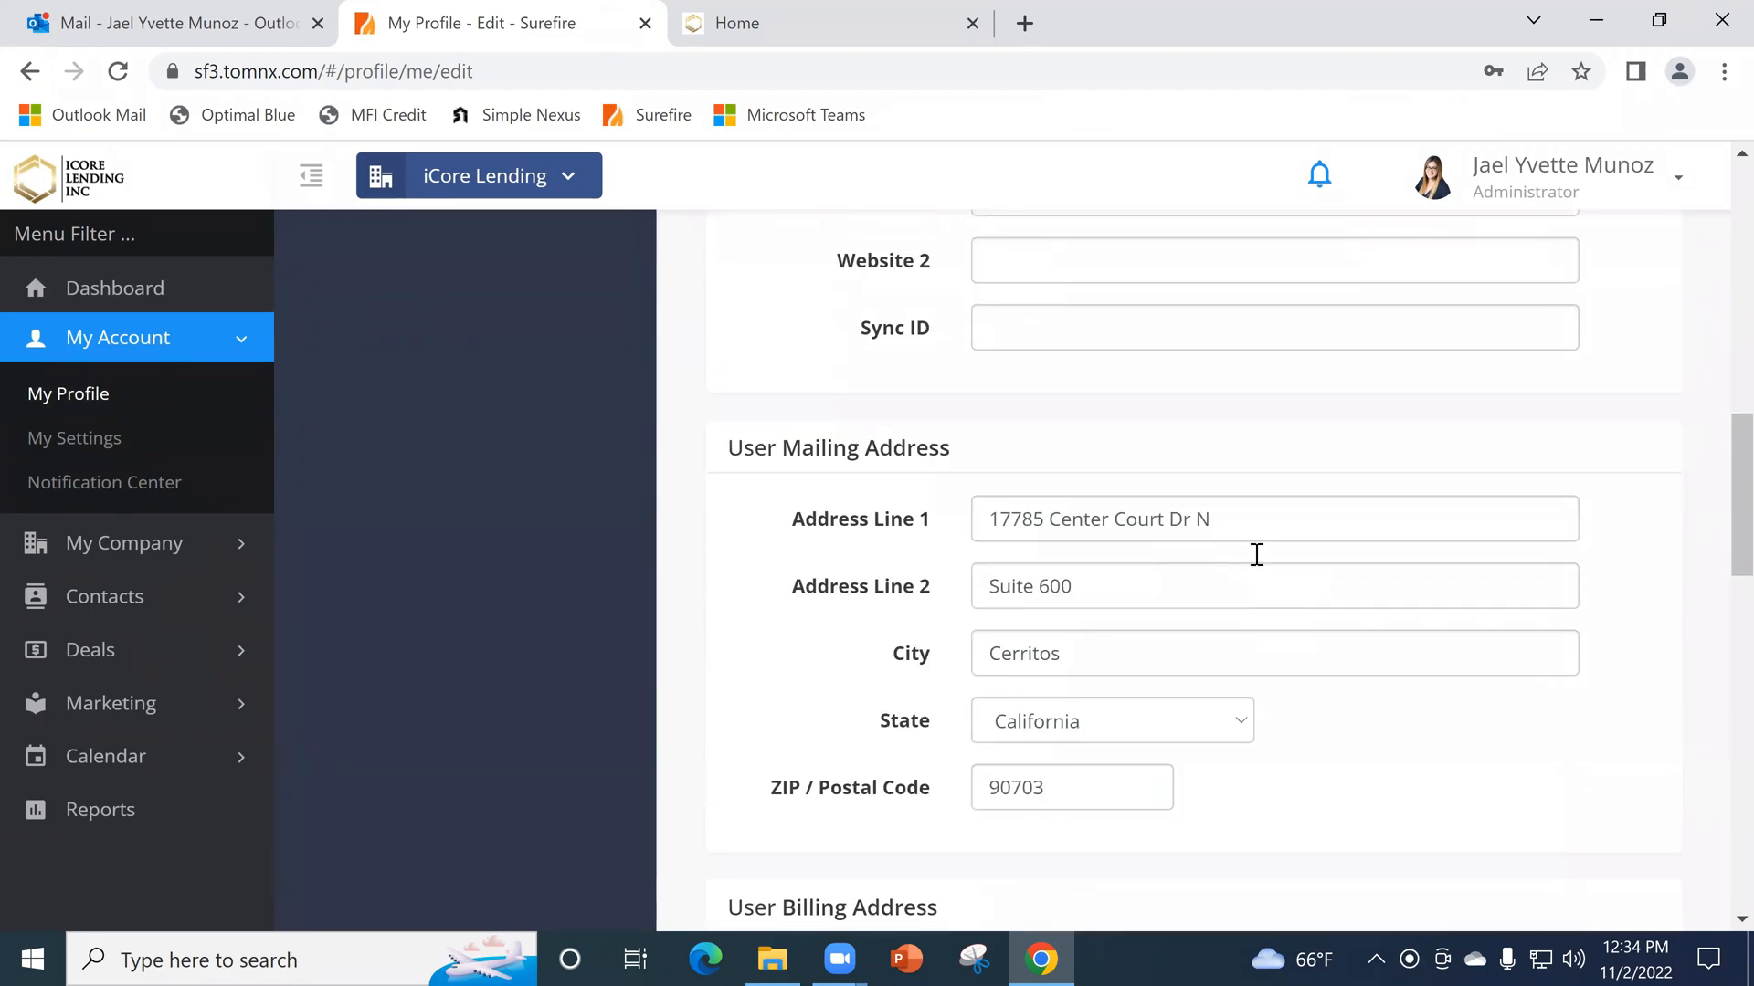
{"action": "scroll", "coordinate": [1258, 557], "scroll_direction": "up", "scroll_amount": 5}
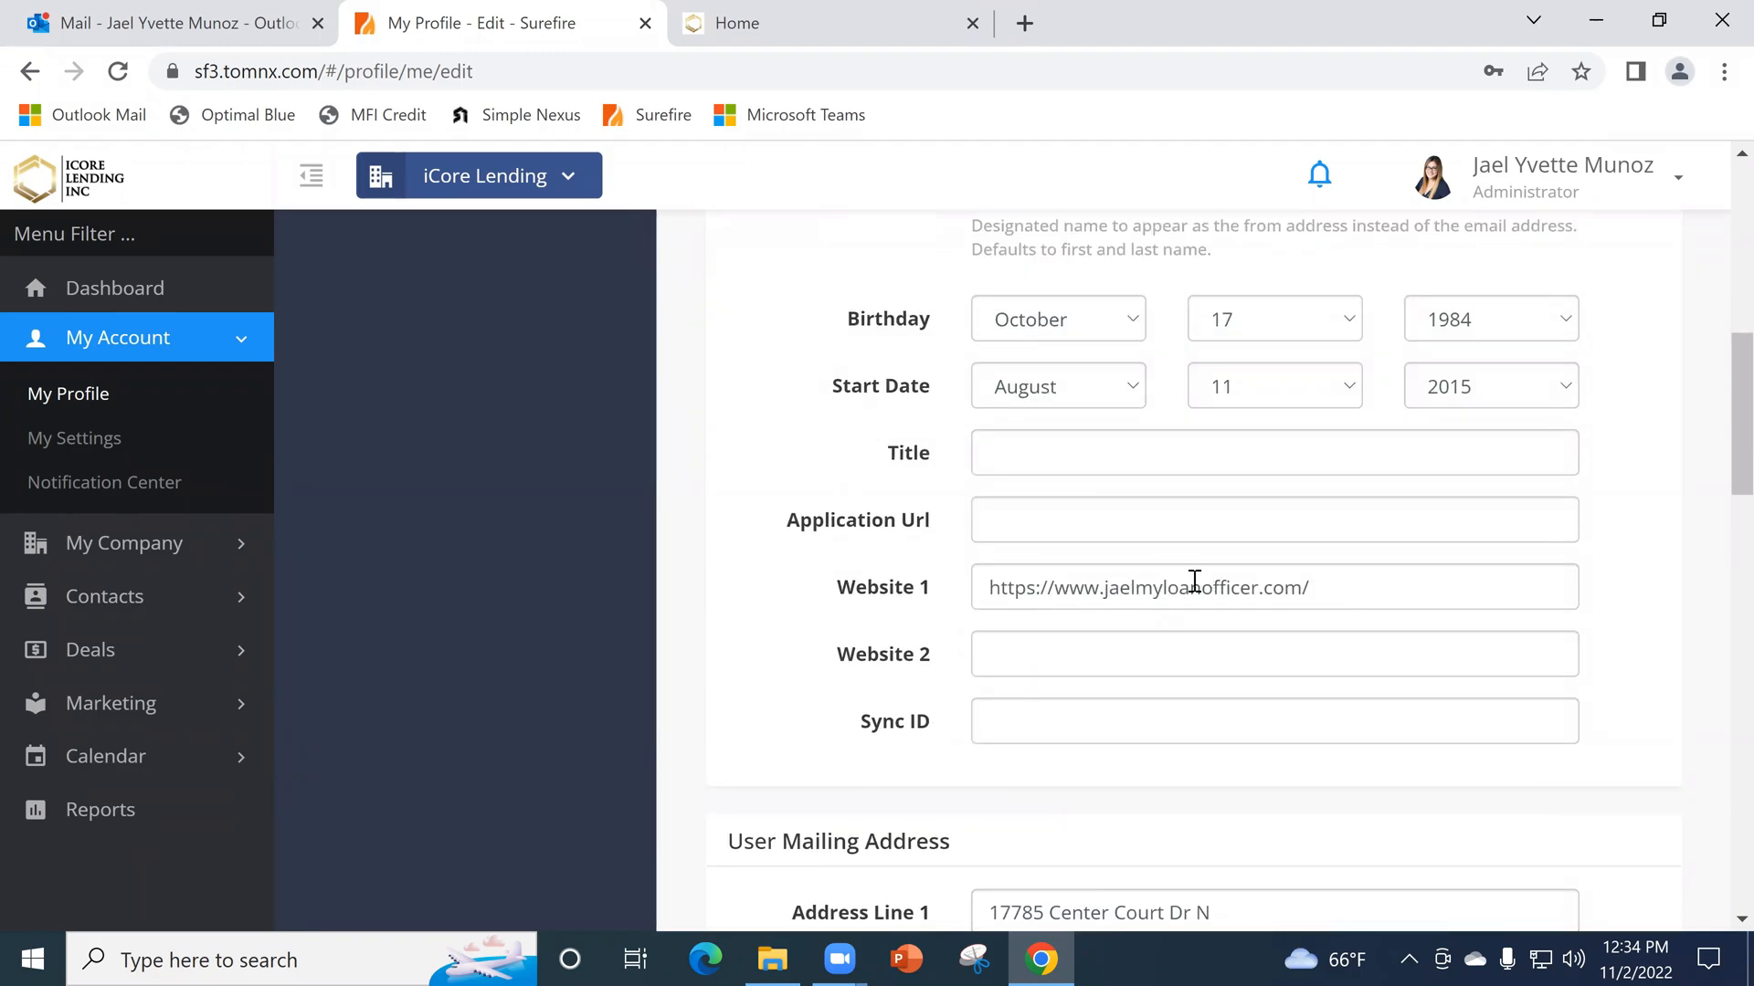
{"action": "scroll", "coordinate": [1238, 541], "scroll_direction": "down", "scroll_amount": 1}
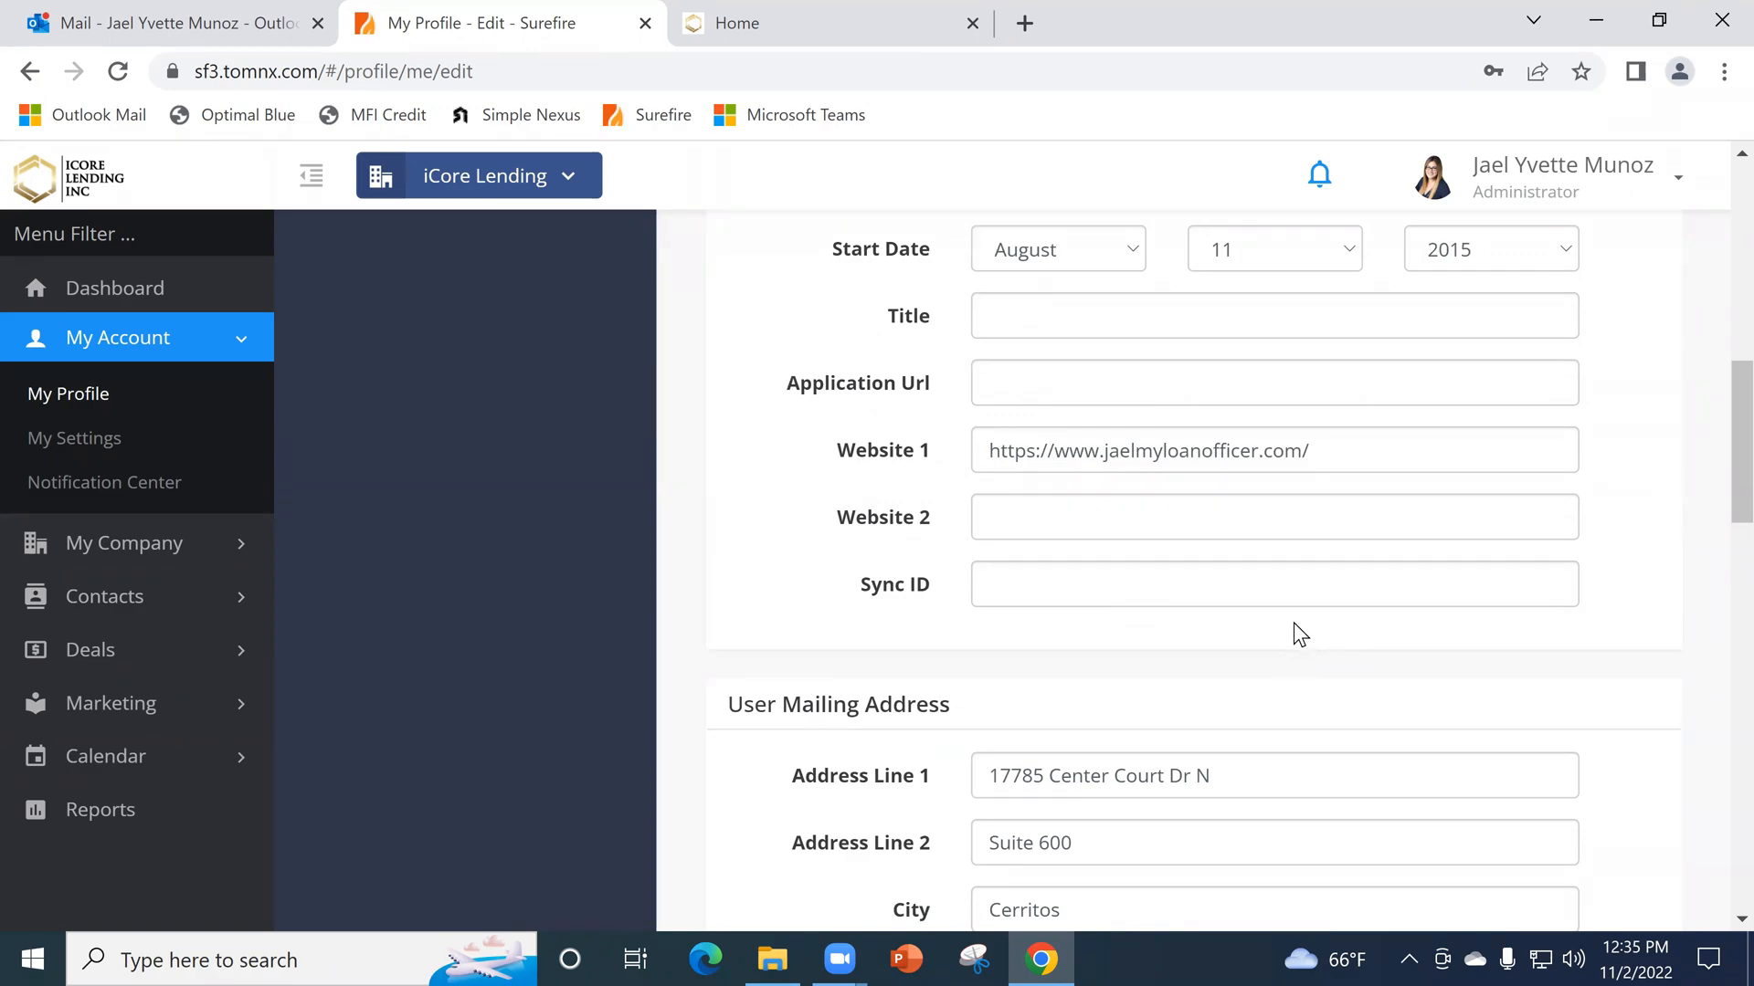
{"action": "scroll", "coordinate": [1302, 590], "scroll_direction": "down", "scroll_amount": 3}
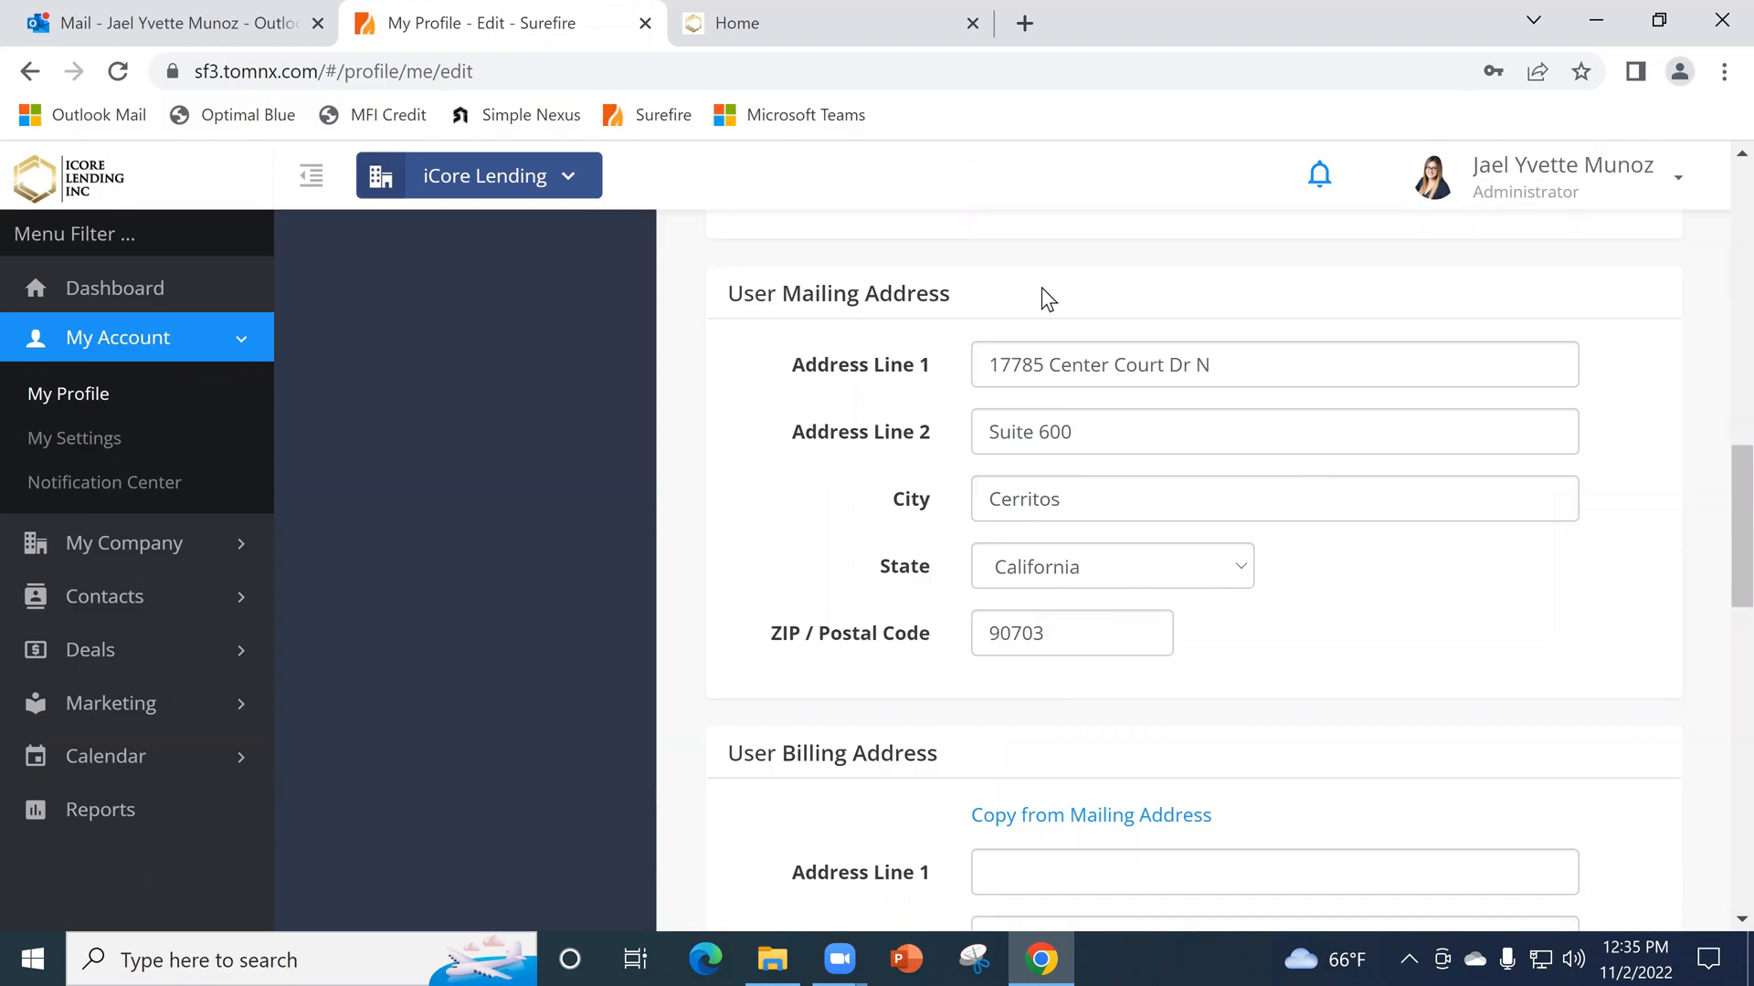
{"action": "scroll", "coordinate": [1147, 468], "scroll_direction": "down", "scroll_amount": 1}
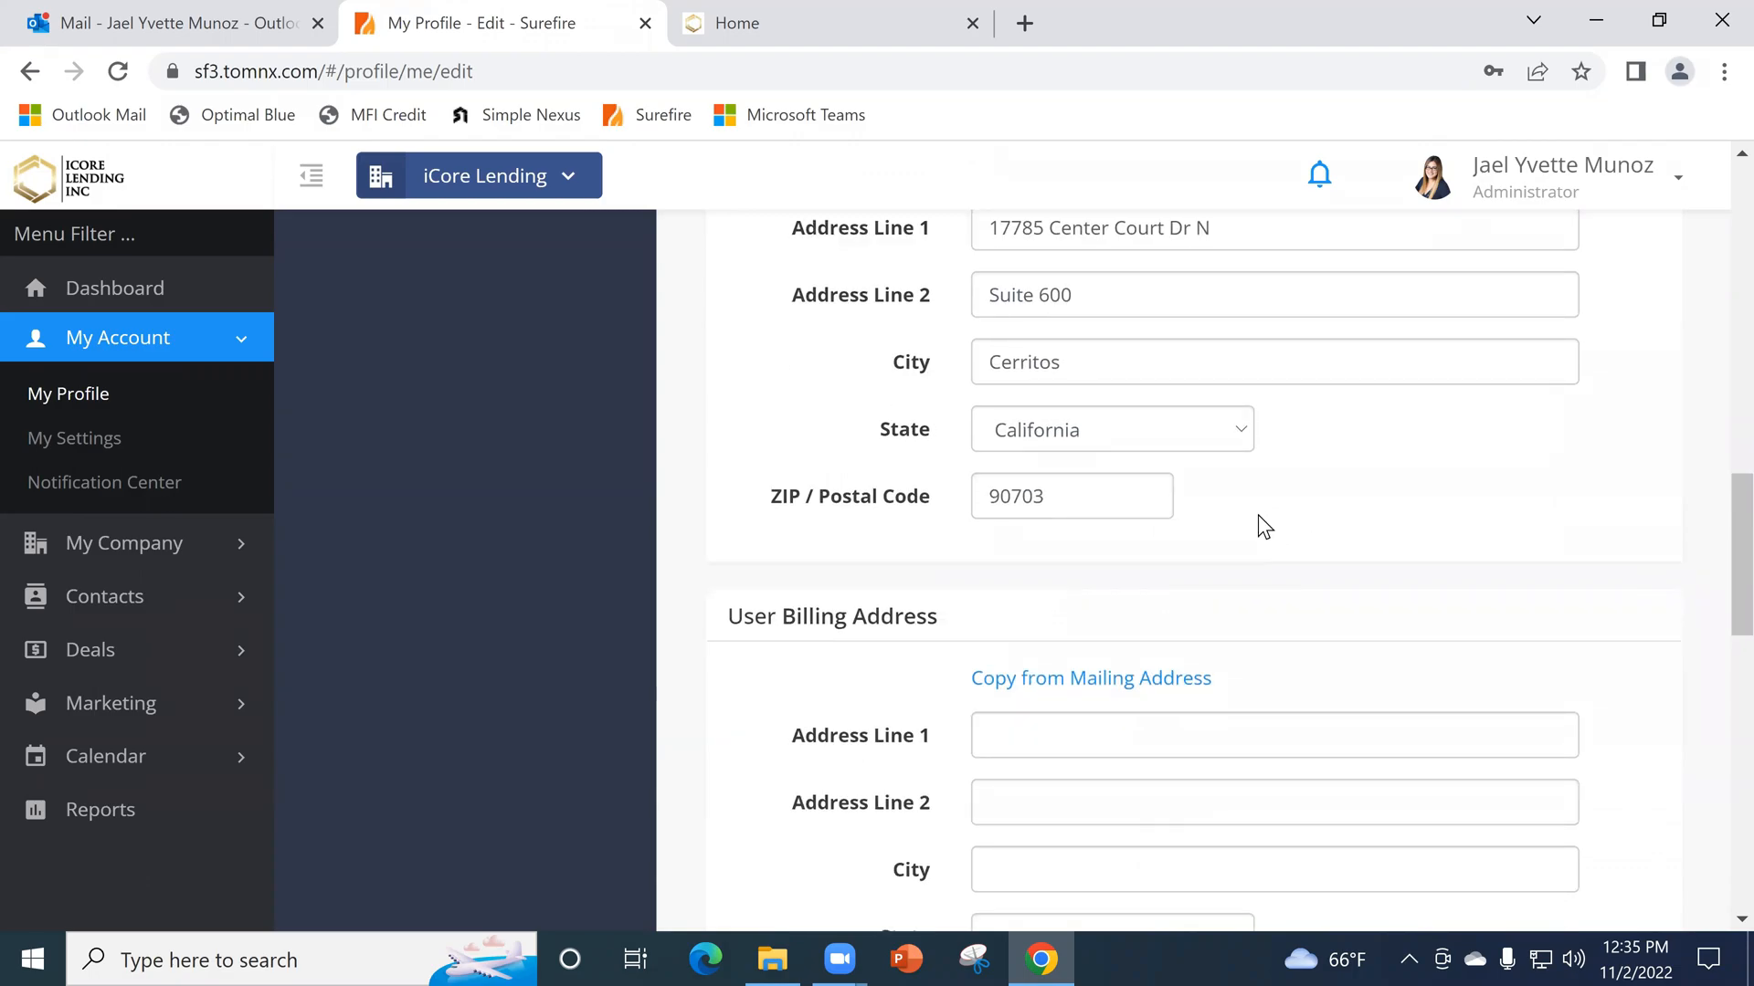
{"action": "scroll", "coordinate": [1259, 516], "scroll_direction": "down", "scroll_amount": 1}
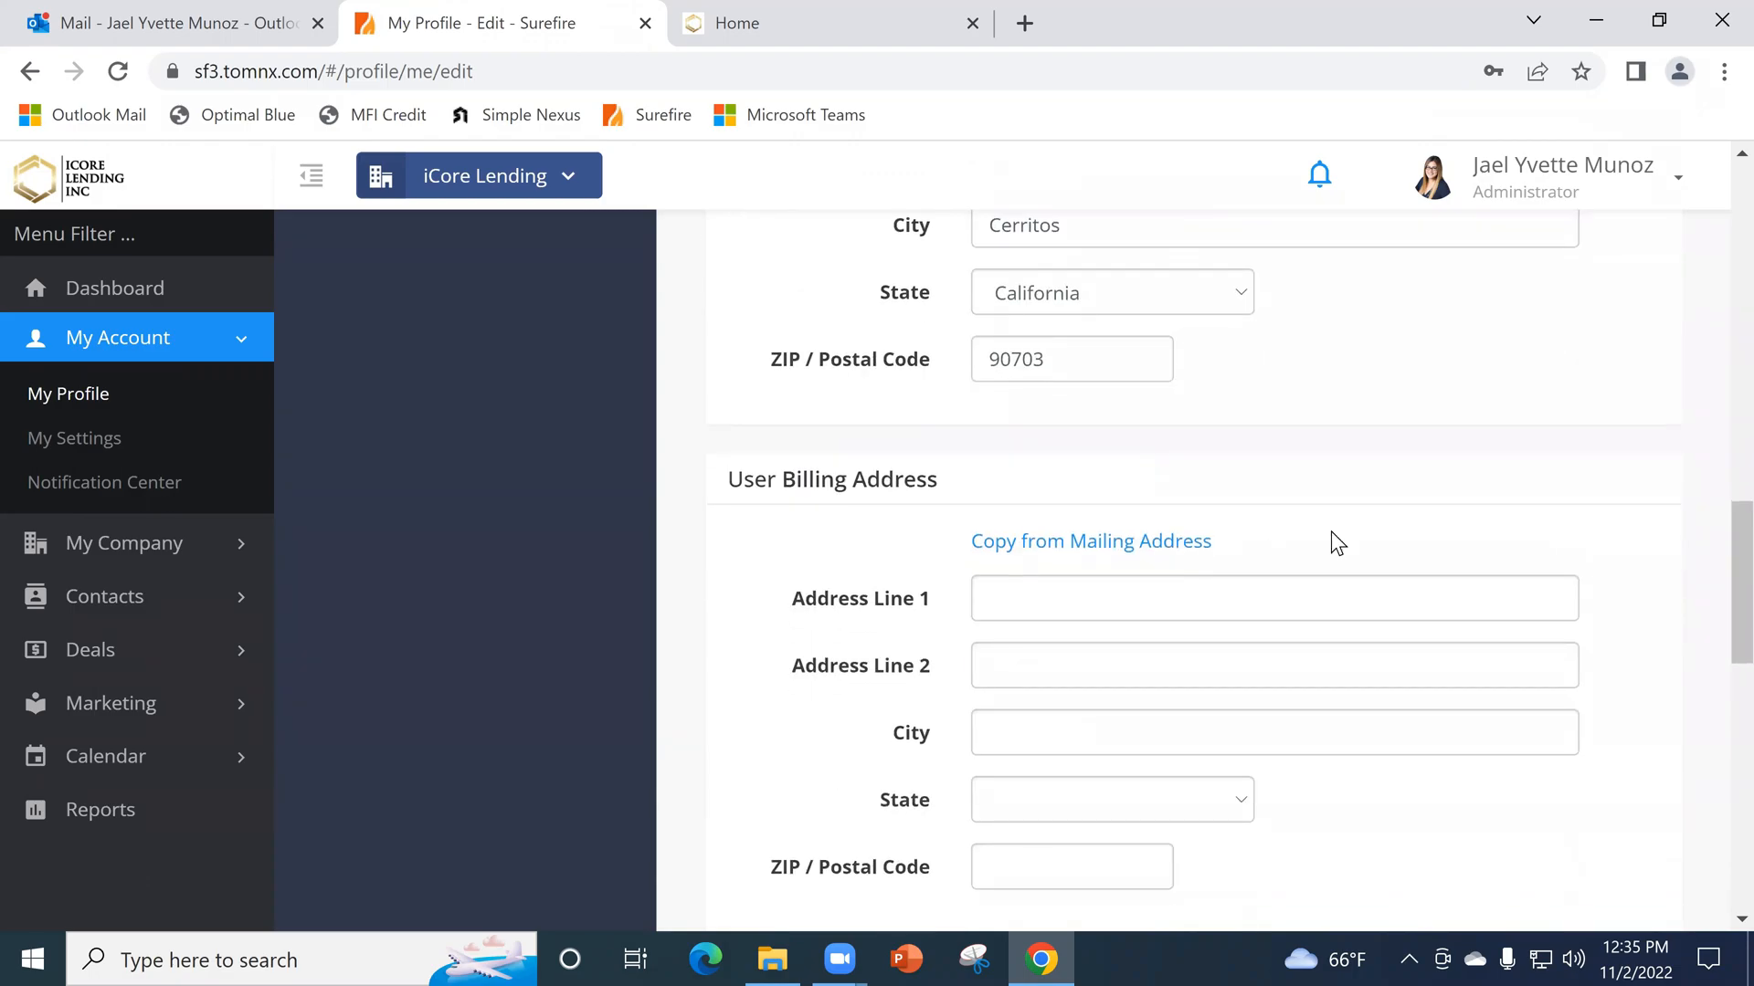
- Review the contact info and social media links in the profile form and save the changes
{"action": "scroll", "coordinate": [1343, 542], "scroll_direction": "down", "scroll_amount": 4}
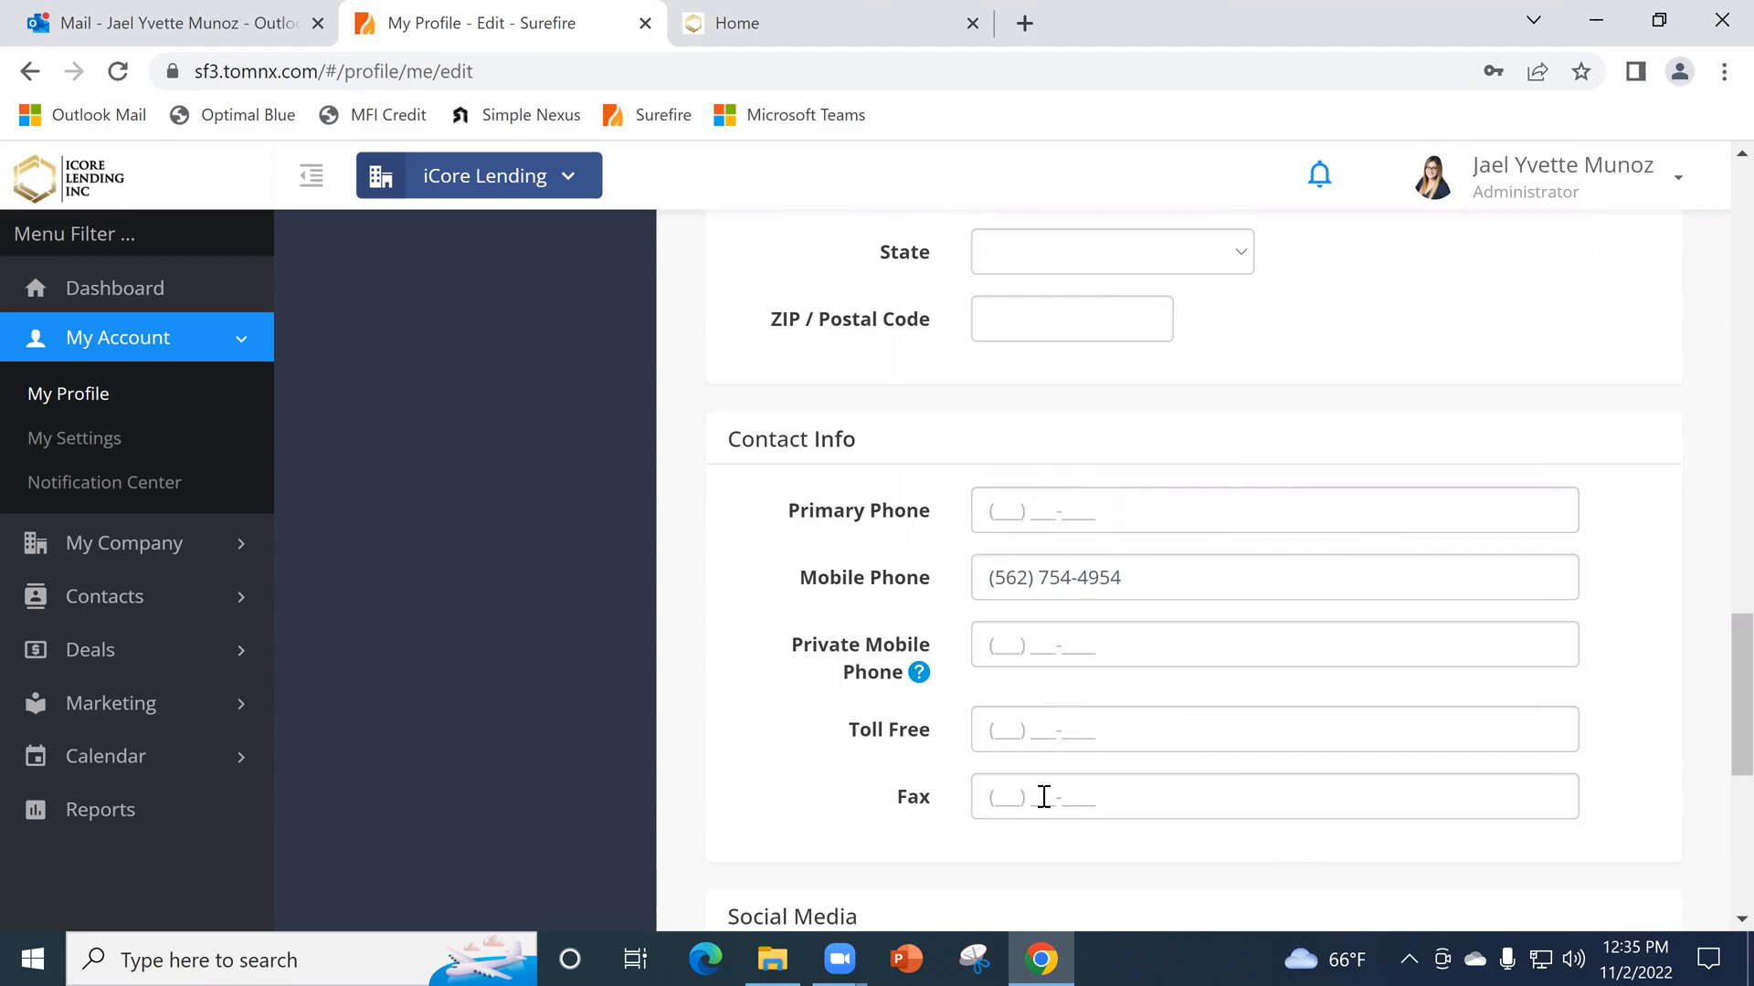
{"action": "scroll", "coordinate": [1076, 736], "scroll_direction": "down", "scroll_amount": 5}
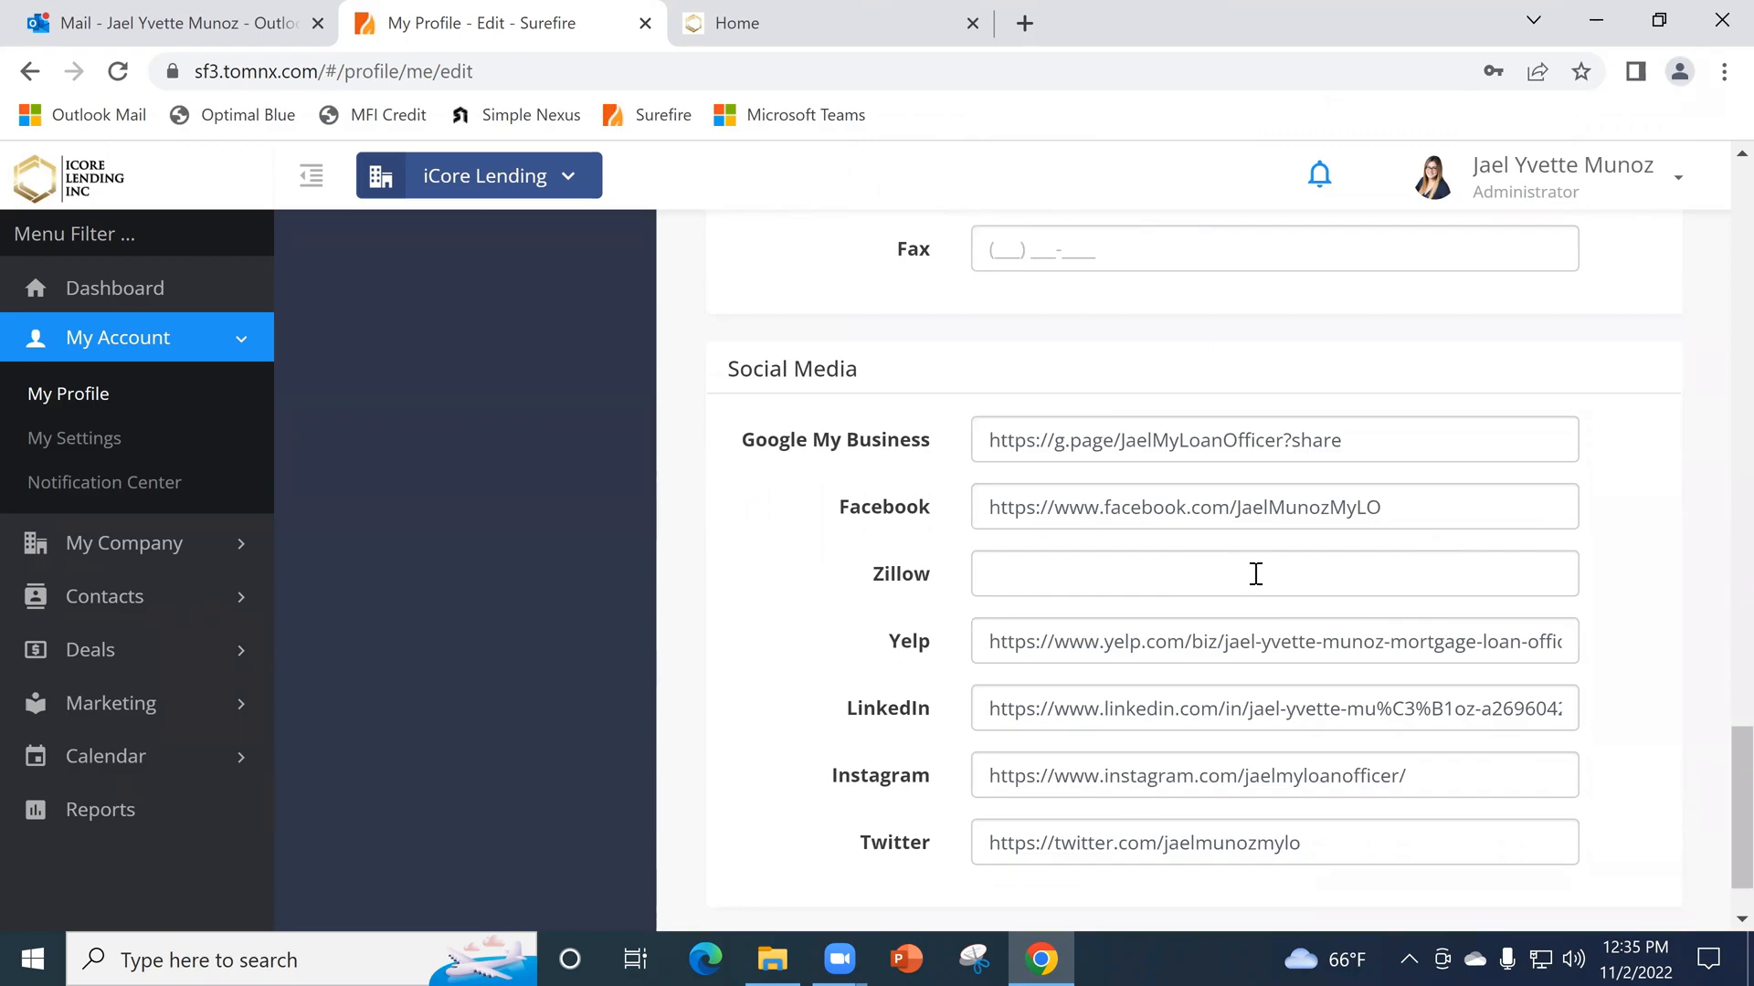
{"action": "scroll", "coordinate": [1256, 769], "scroll_direction": "down", "scroll_amount": 1}
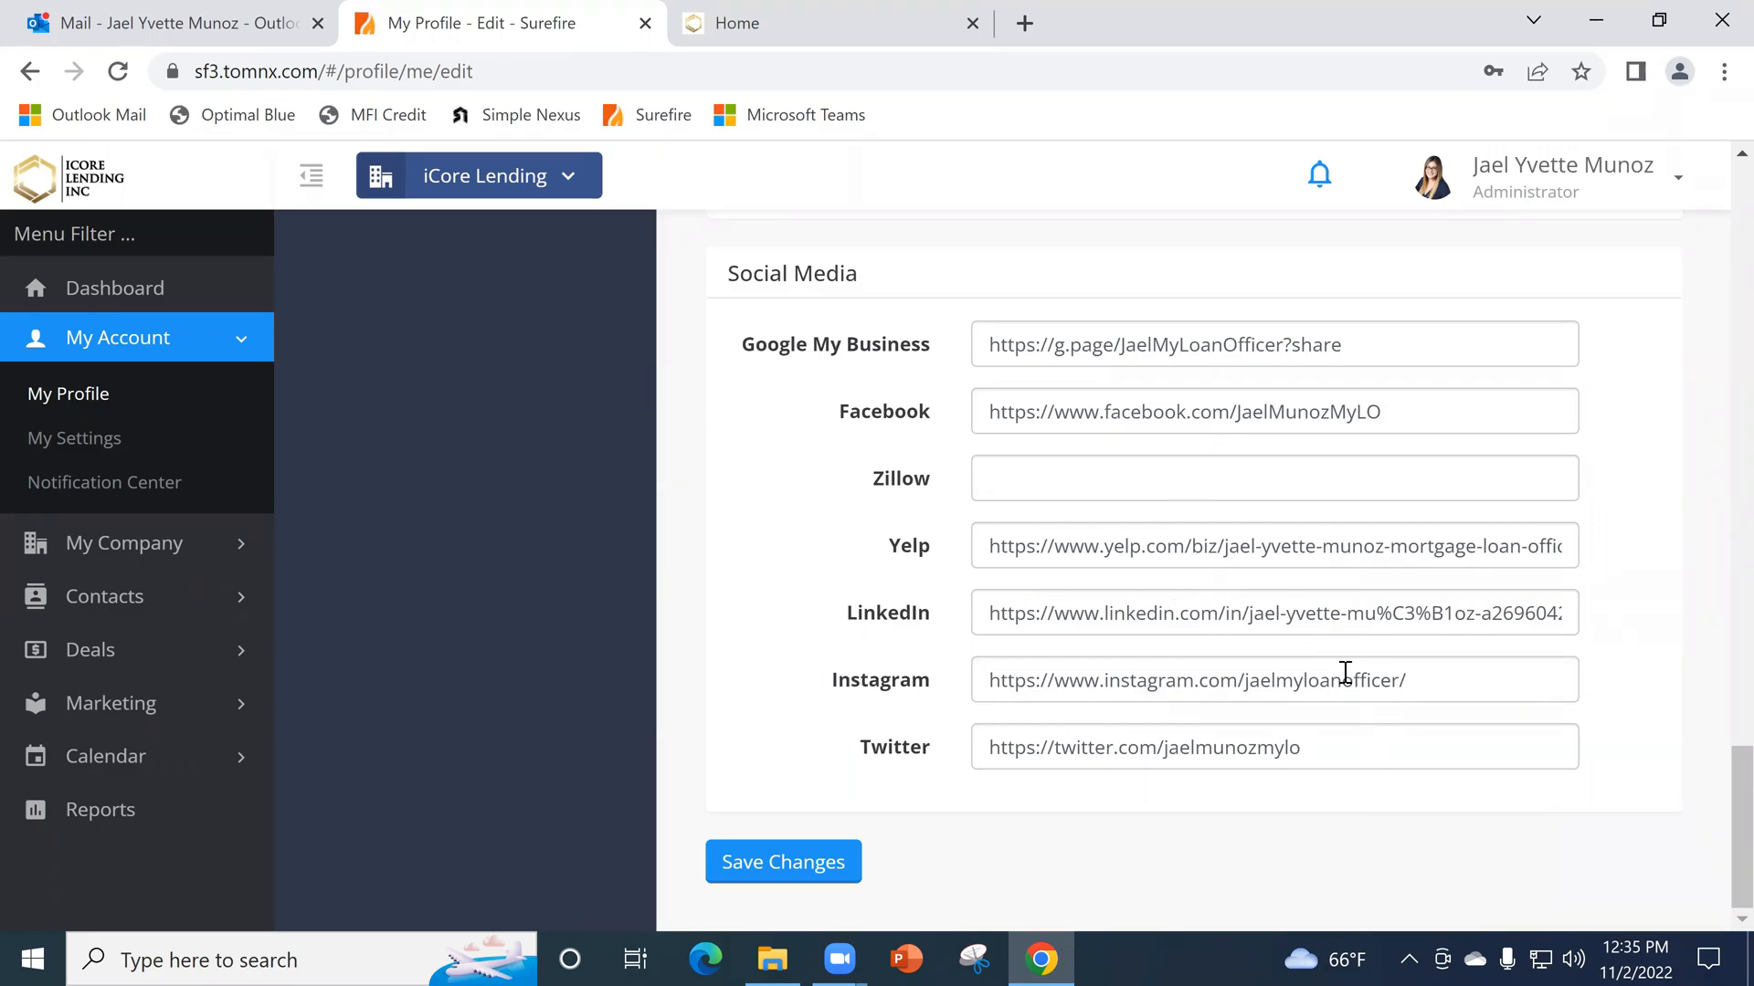
{"action": "left_click", "coordinate": [781, 863]}
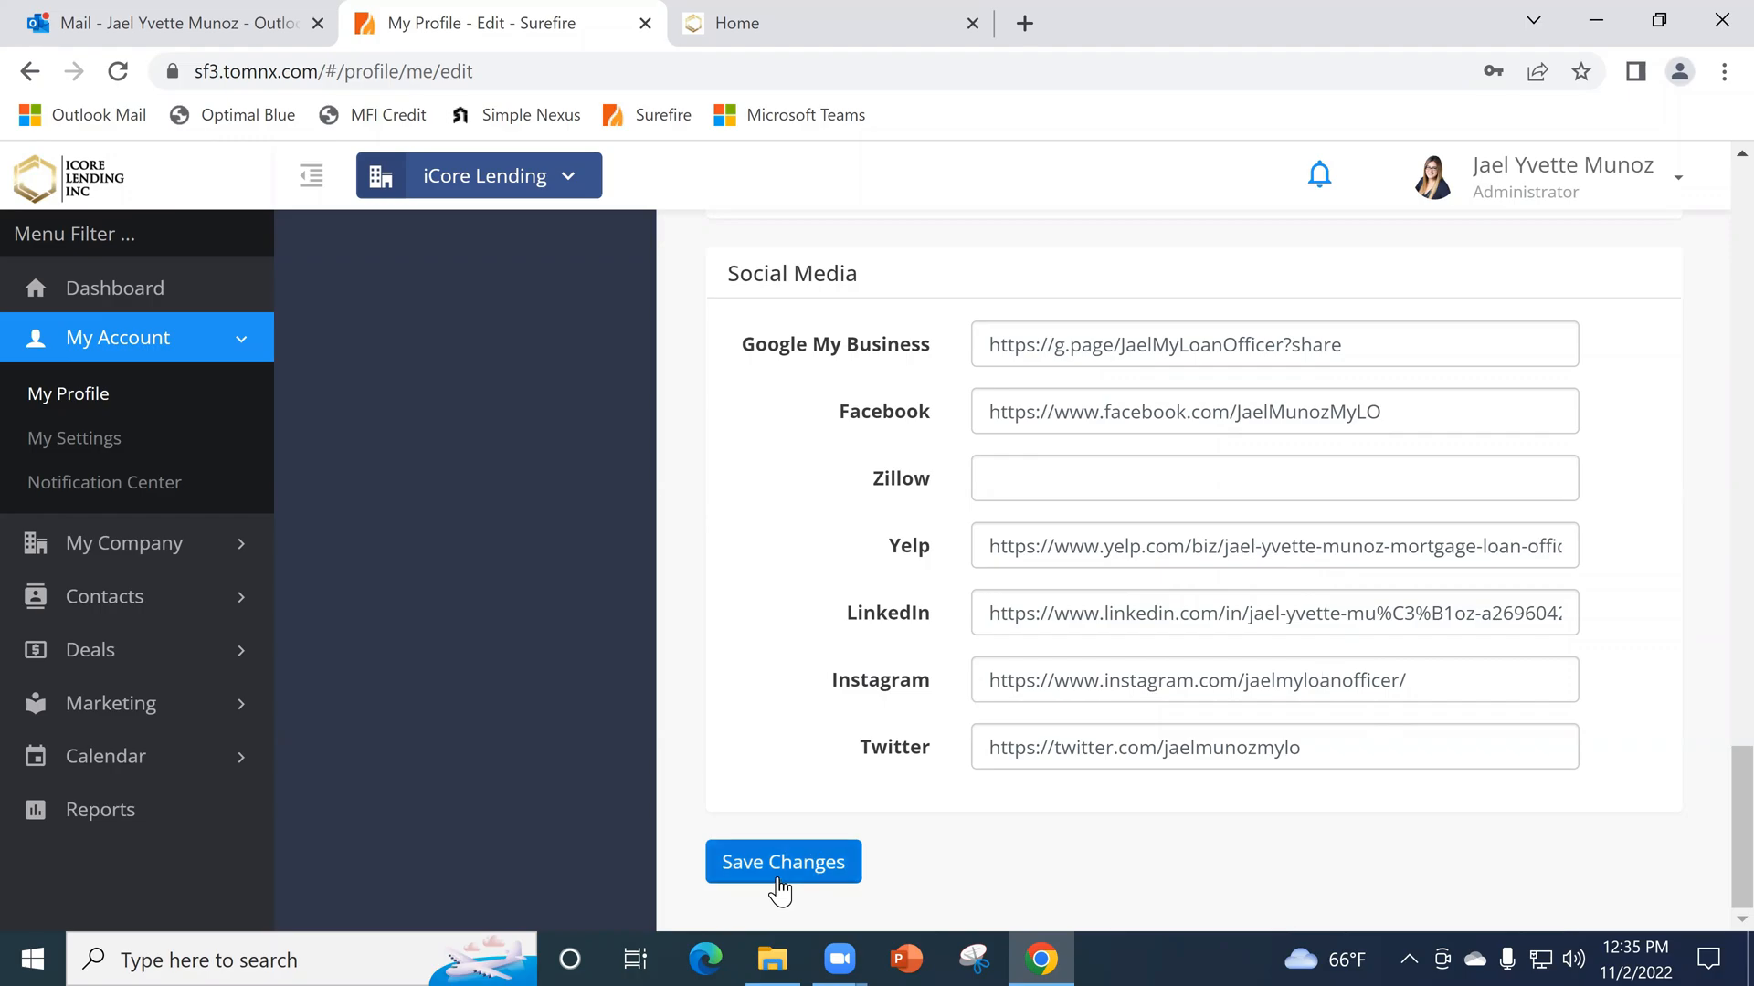
{"action": "scroll", "coordinate": [1154, 597], "scroll_direction": "up", "scroll_amount": 15}
{"action": "scroll", "coordinate": [1207, 775], "scroll_direction": "up", "scroll_amount": 10}
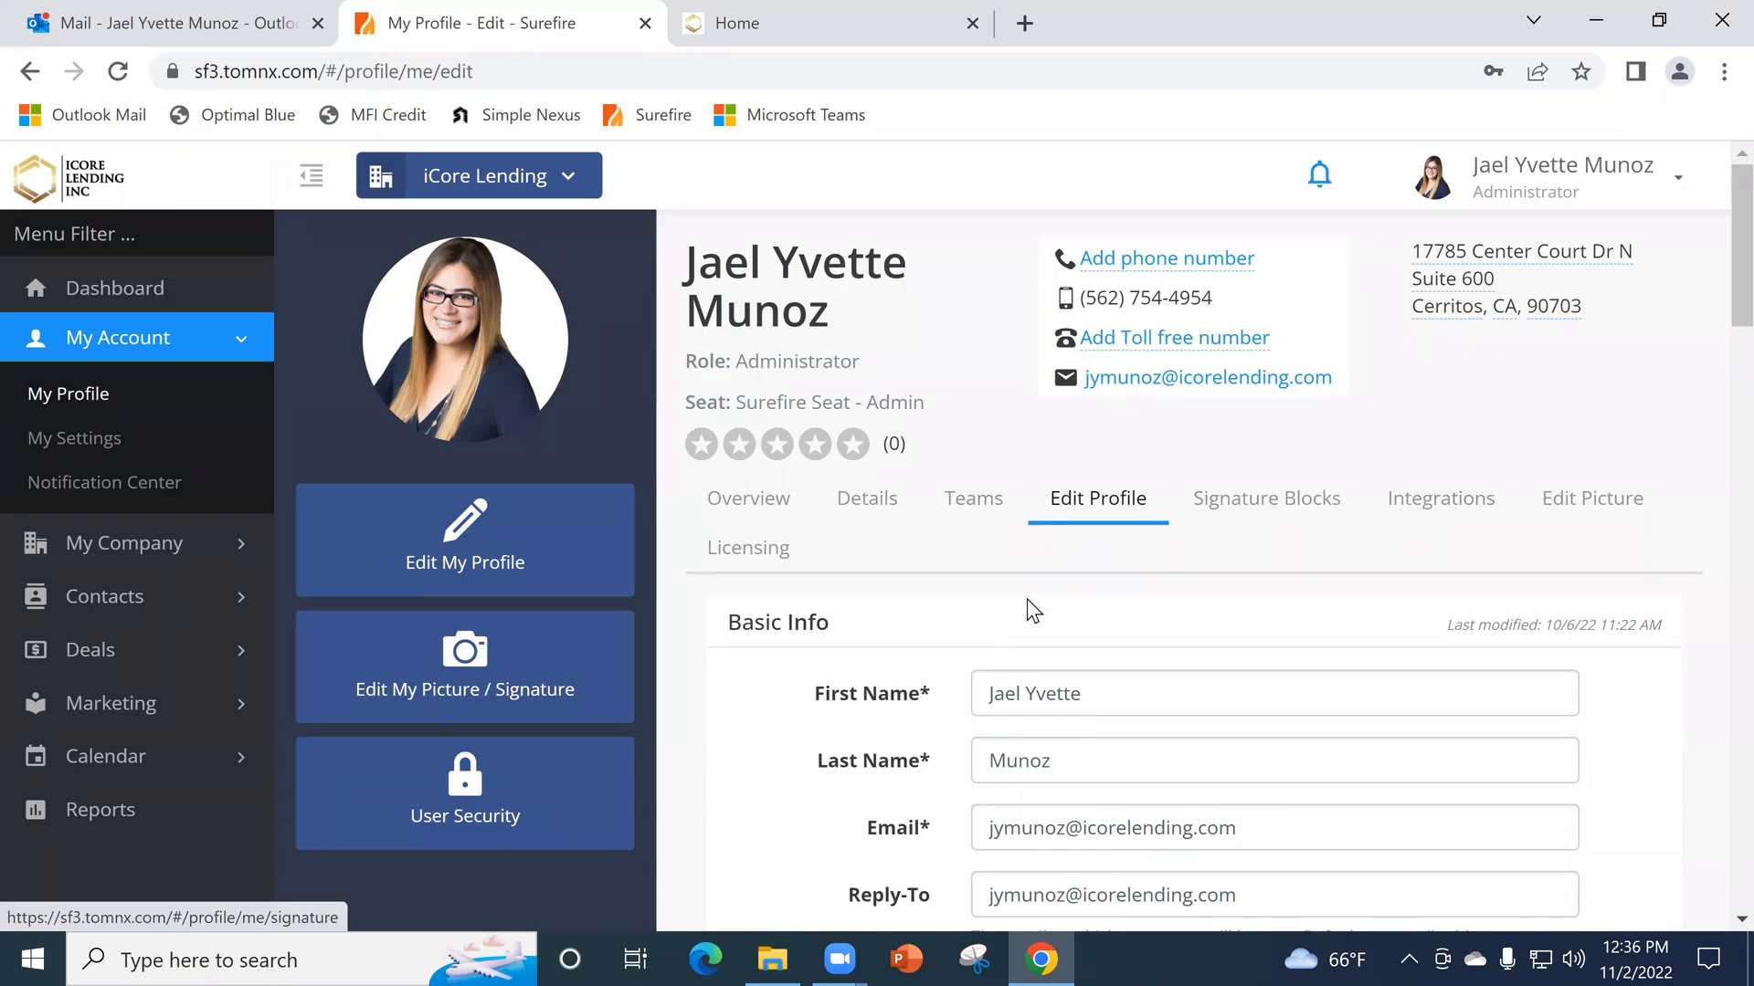
- Open the profile's picture settings and examine the user profile picture, signature, logo and email signature sections with their editing options
{"action": "left_click", "coordinate": [1588, 504]}
{"action": "scroll", "coordinate": [1561, 518], "scroll_direction": "down", "scroll_amount": 10}
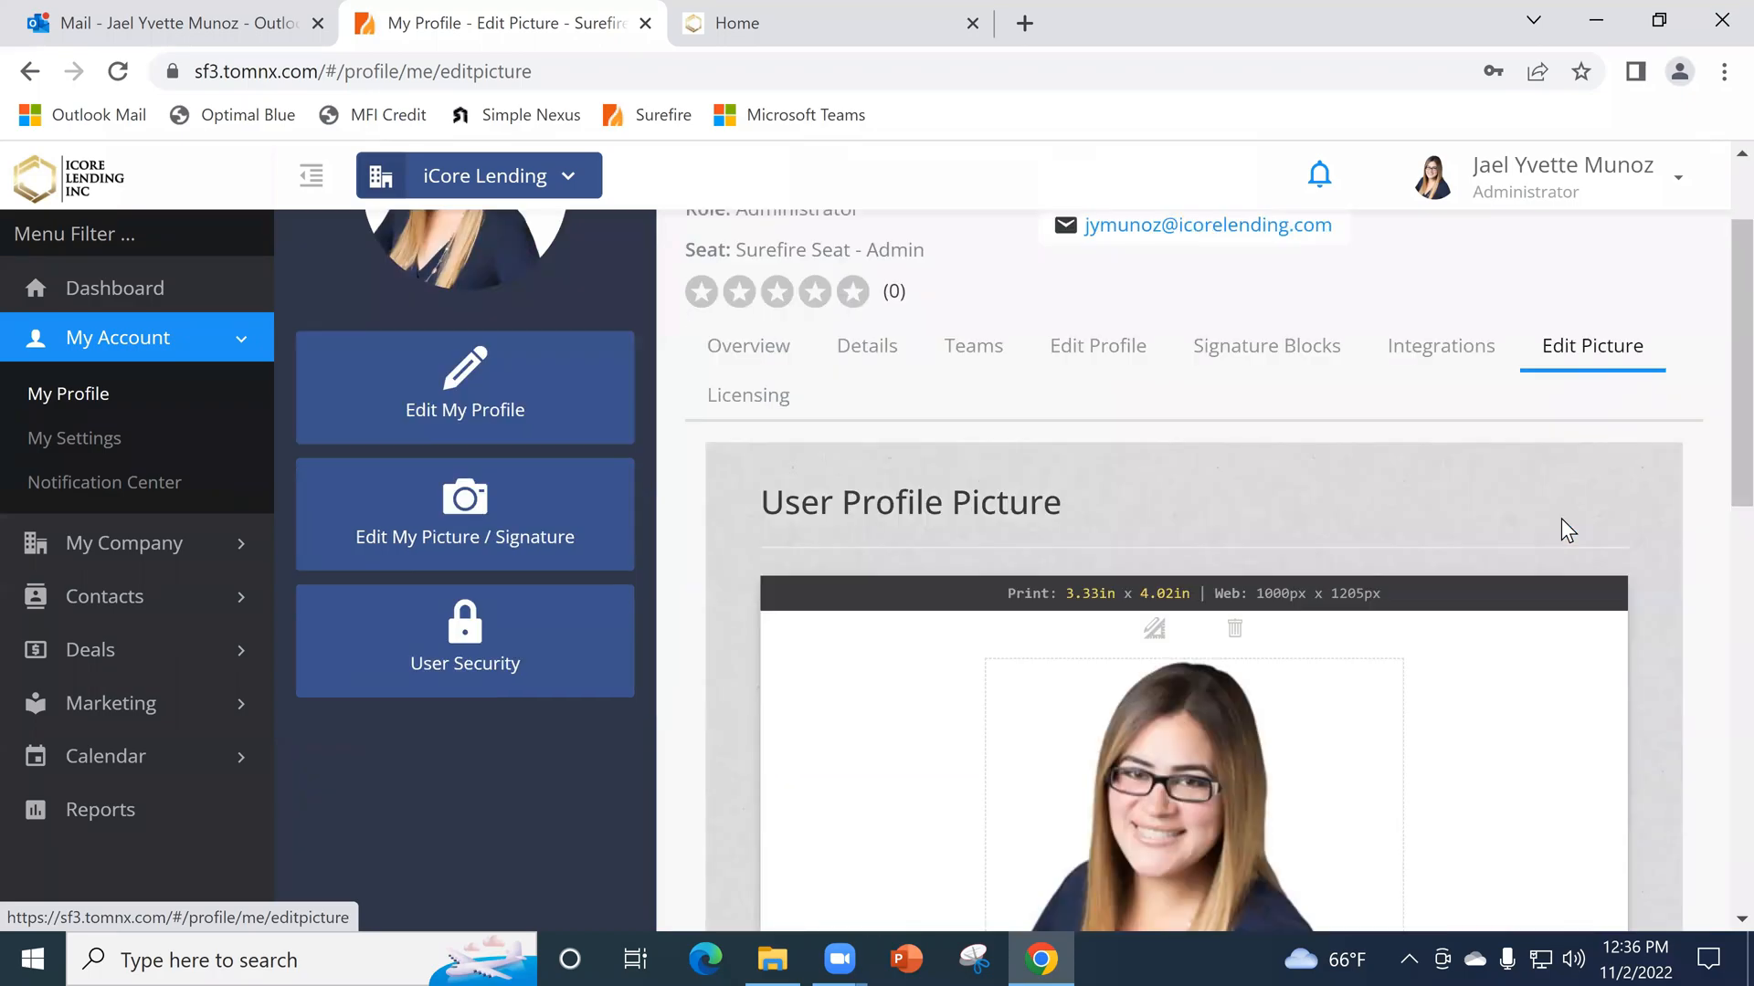
{"action": "scroll", "coordinate": [1141, 672], "scroll_direction": "up", "scroll_amount": 10}
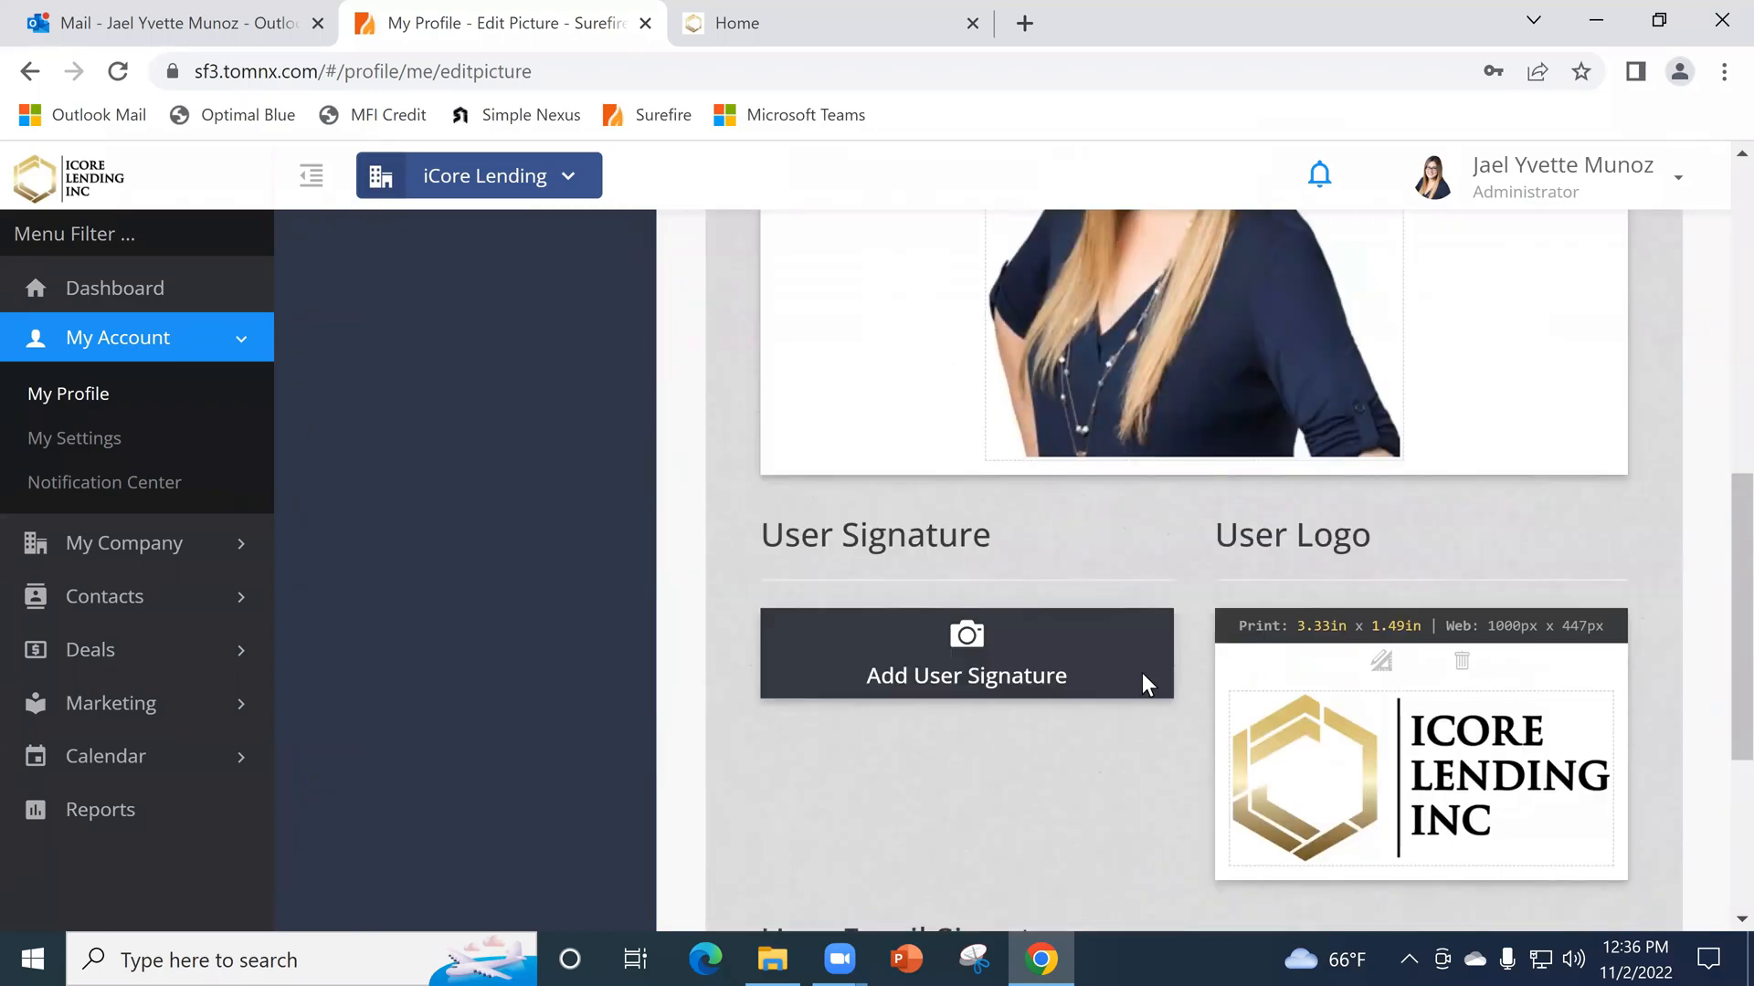
{"action": "scroll", "coordinate": [859, 703], "scroll_direction": "up", "scroll_amount": 2}
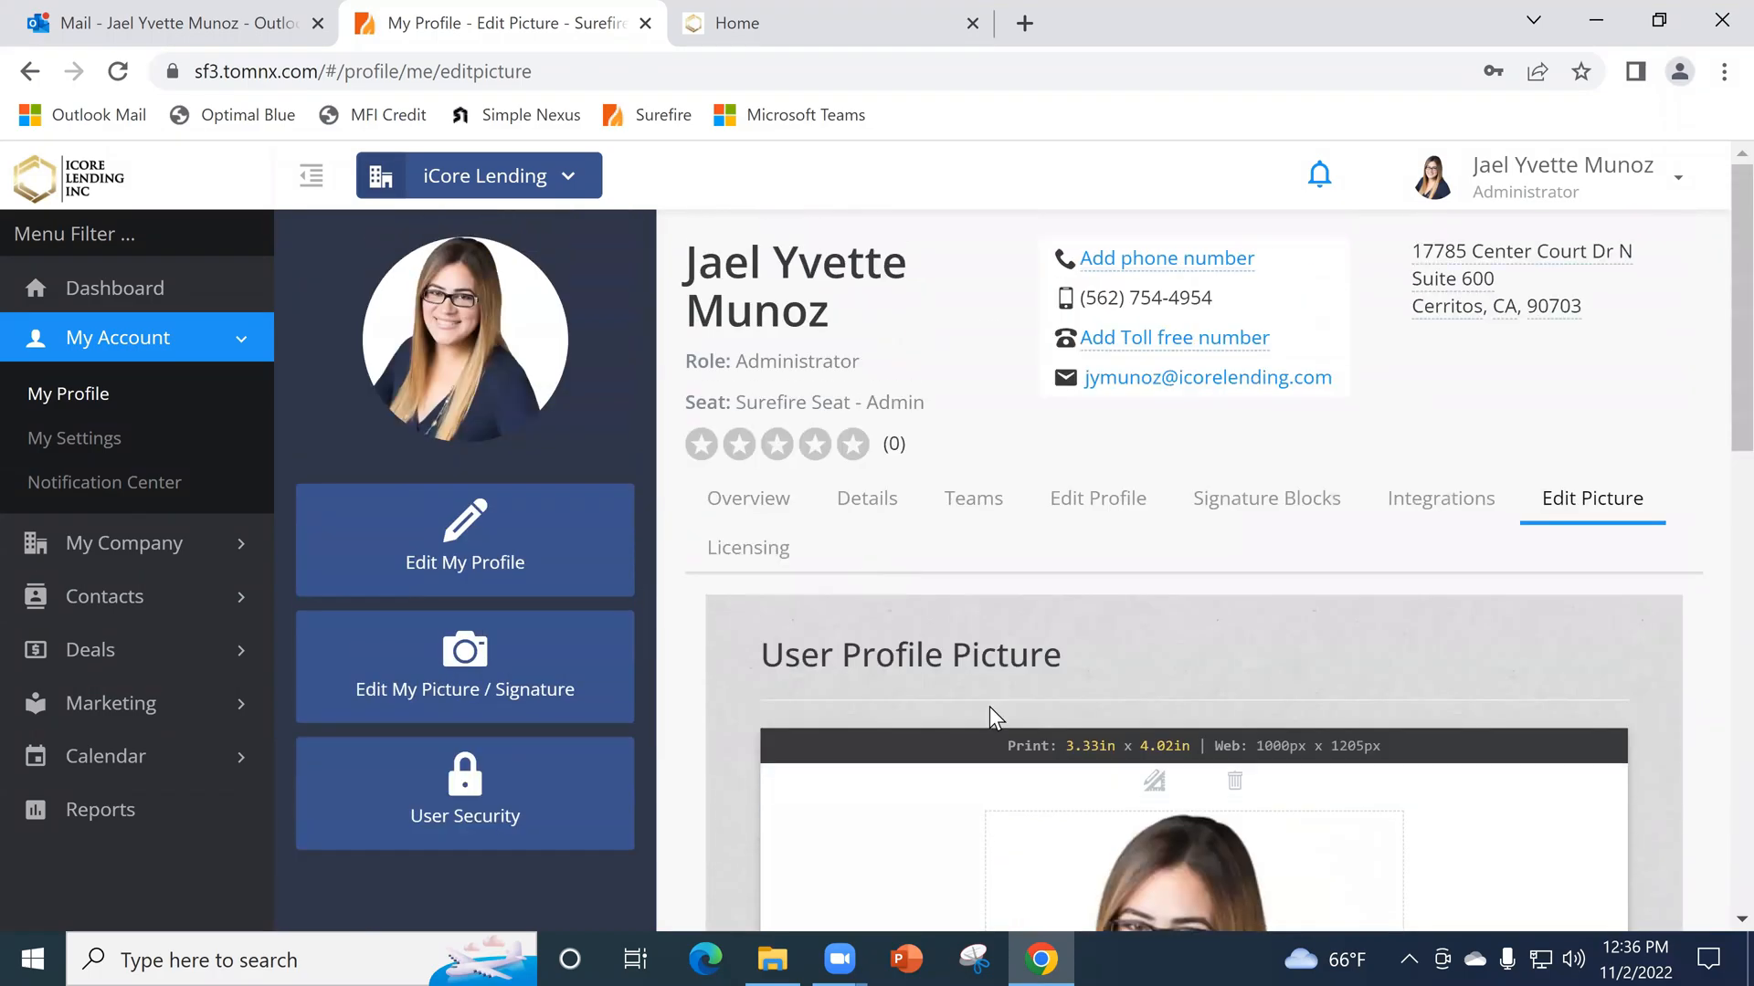
{"action": "scroll", "coordinate": [1287, 822], "scroll_direction": "down", "scroll_amount": 4}
{"action": "scroll", "coordinate": [1324, 802], "scroll_direction": "down", "scroll_amount": 2}
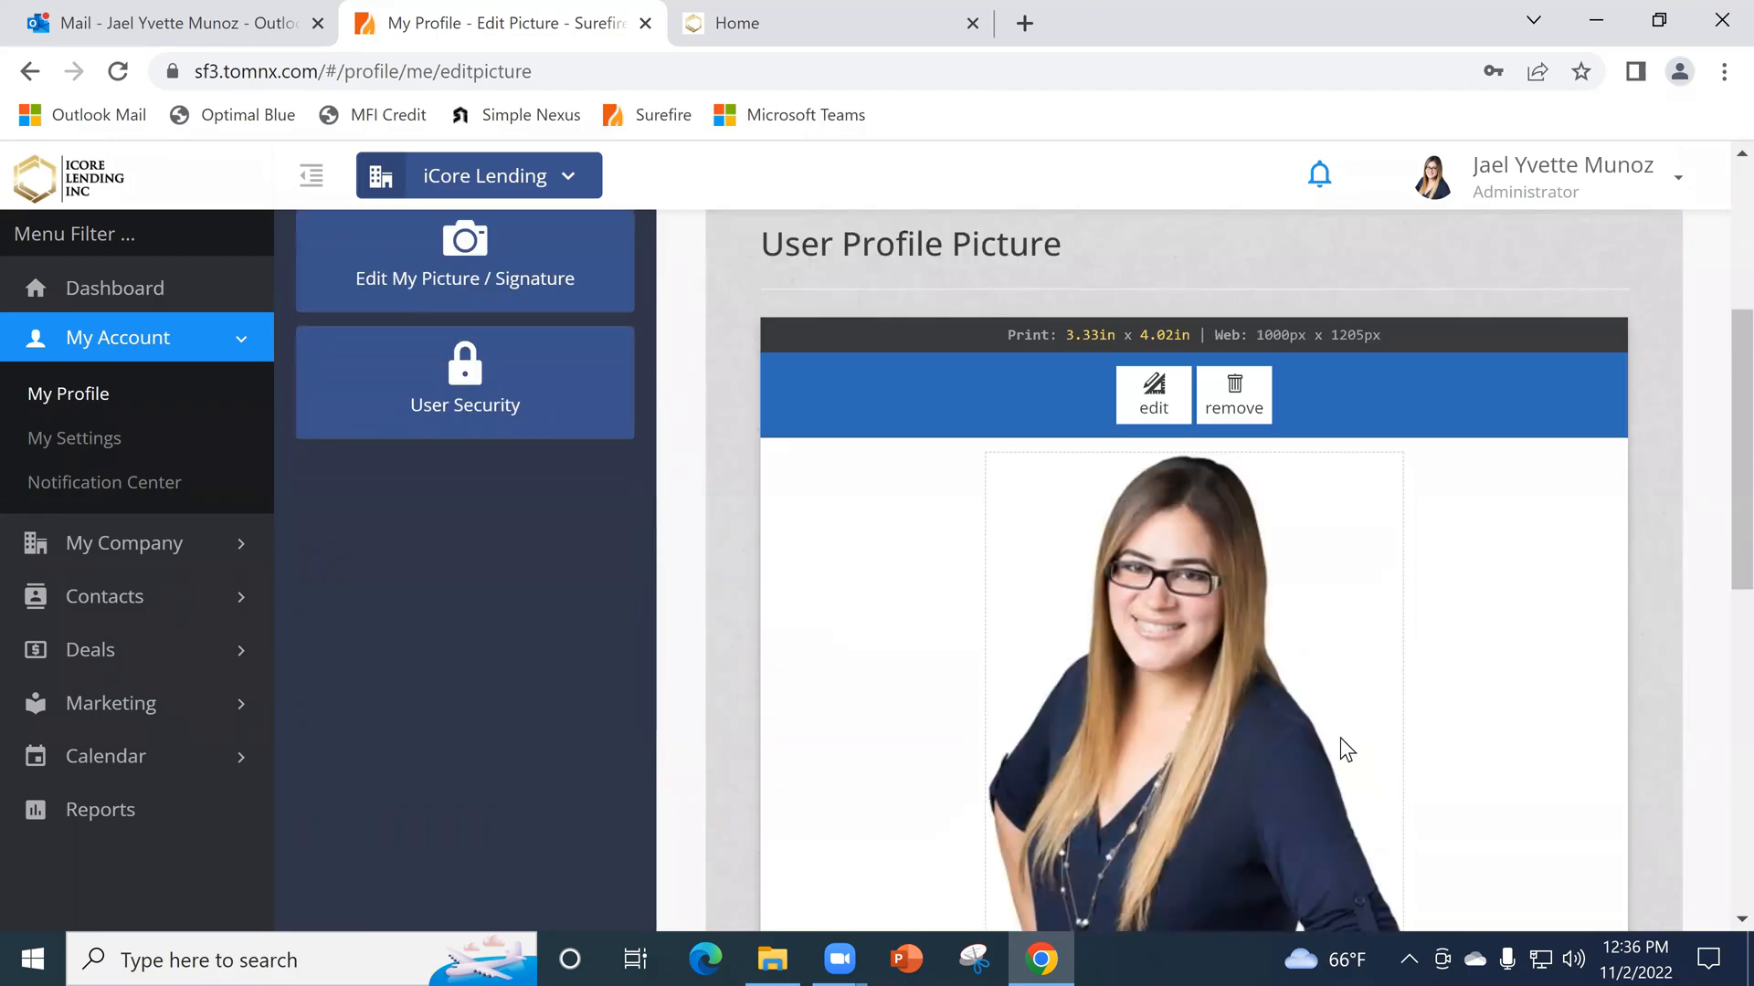
{"action": "scroll", "coordinate": [1321, 508], "scroll_direction": "down", "scroll_amount": 3}
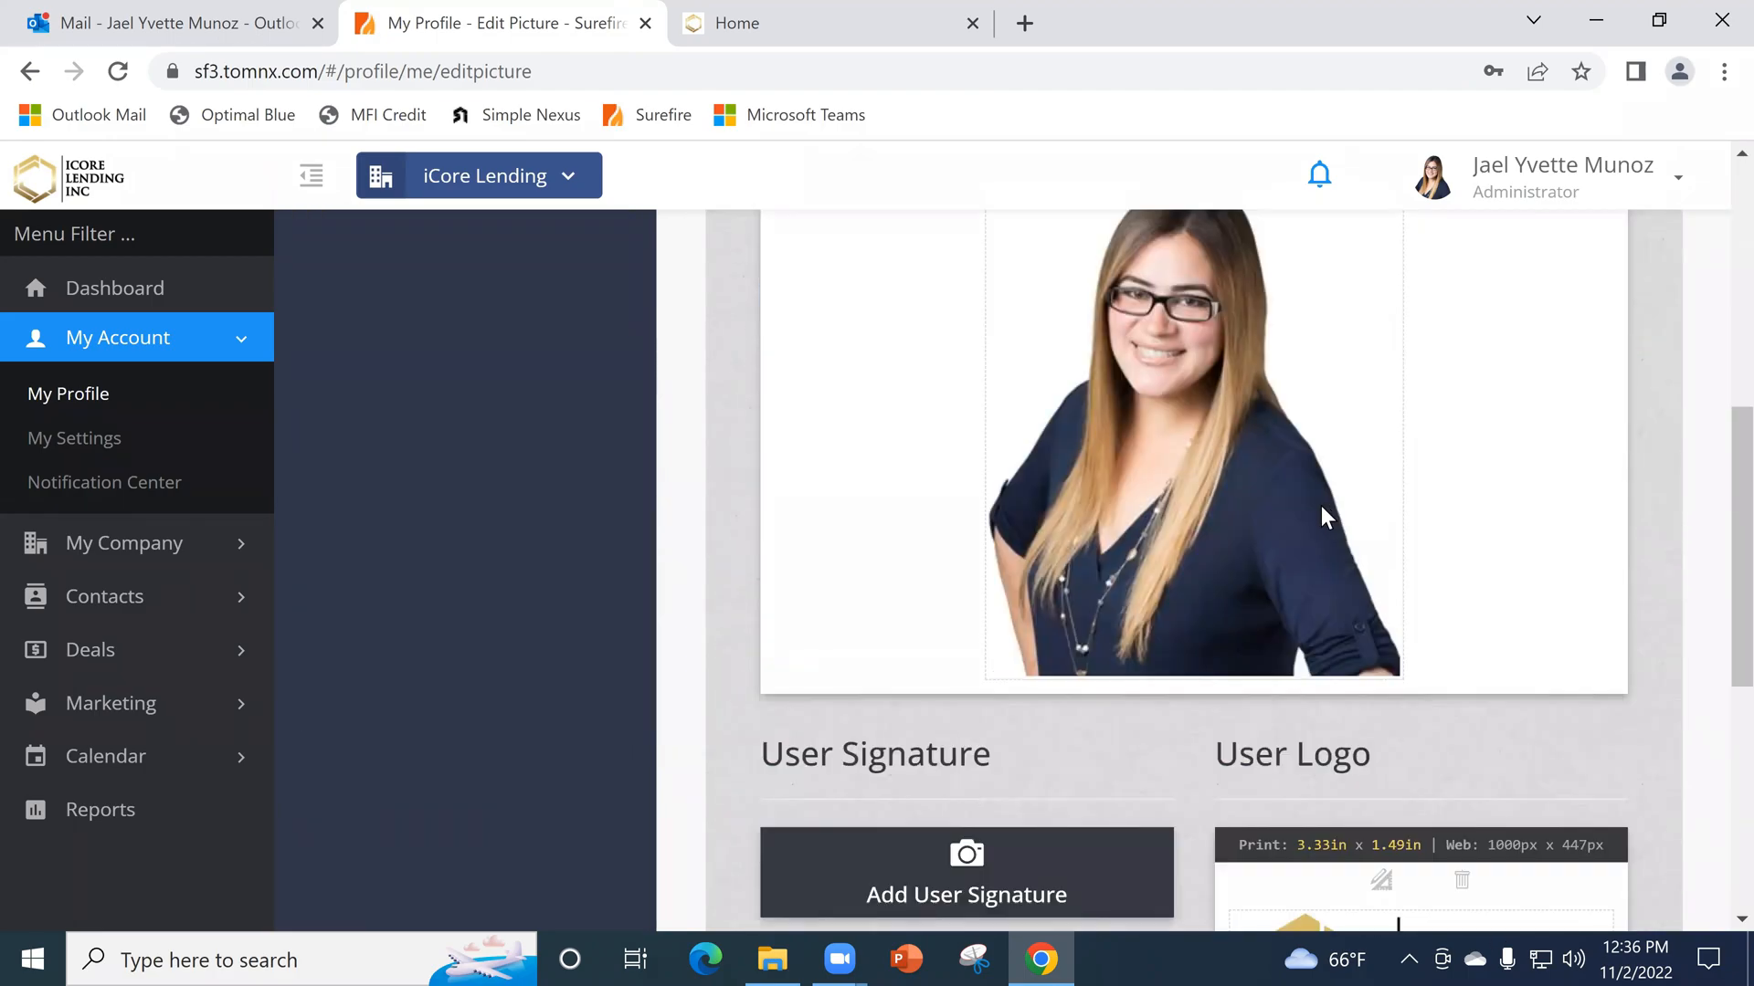
{"action": "scroll", "coordinate": [1260, 429], "scroll_direction": "down", "scroll_amount": 7}
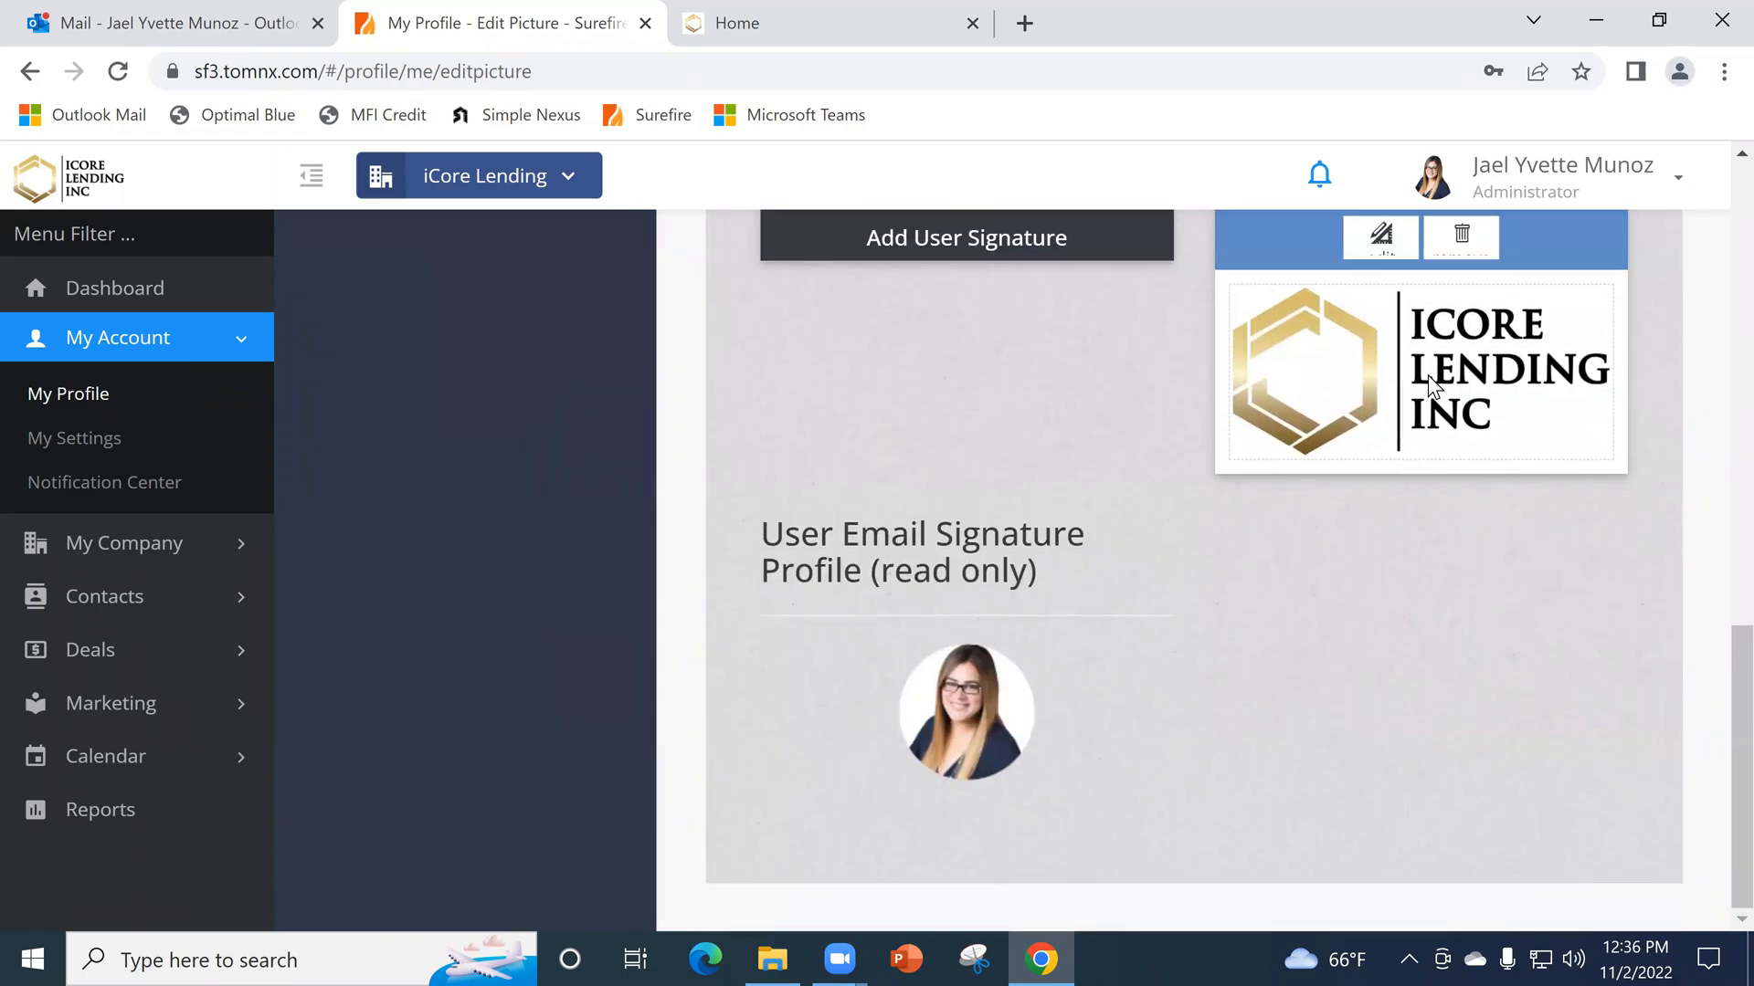
{"action": "scroll", "coordinate": [1396, 424], "scroll_direction": "up", "scroll_amount": 3}
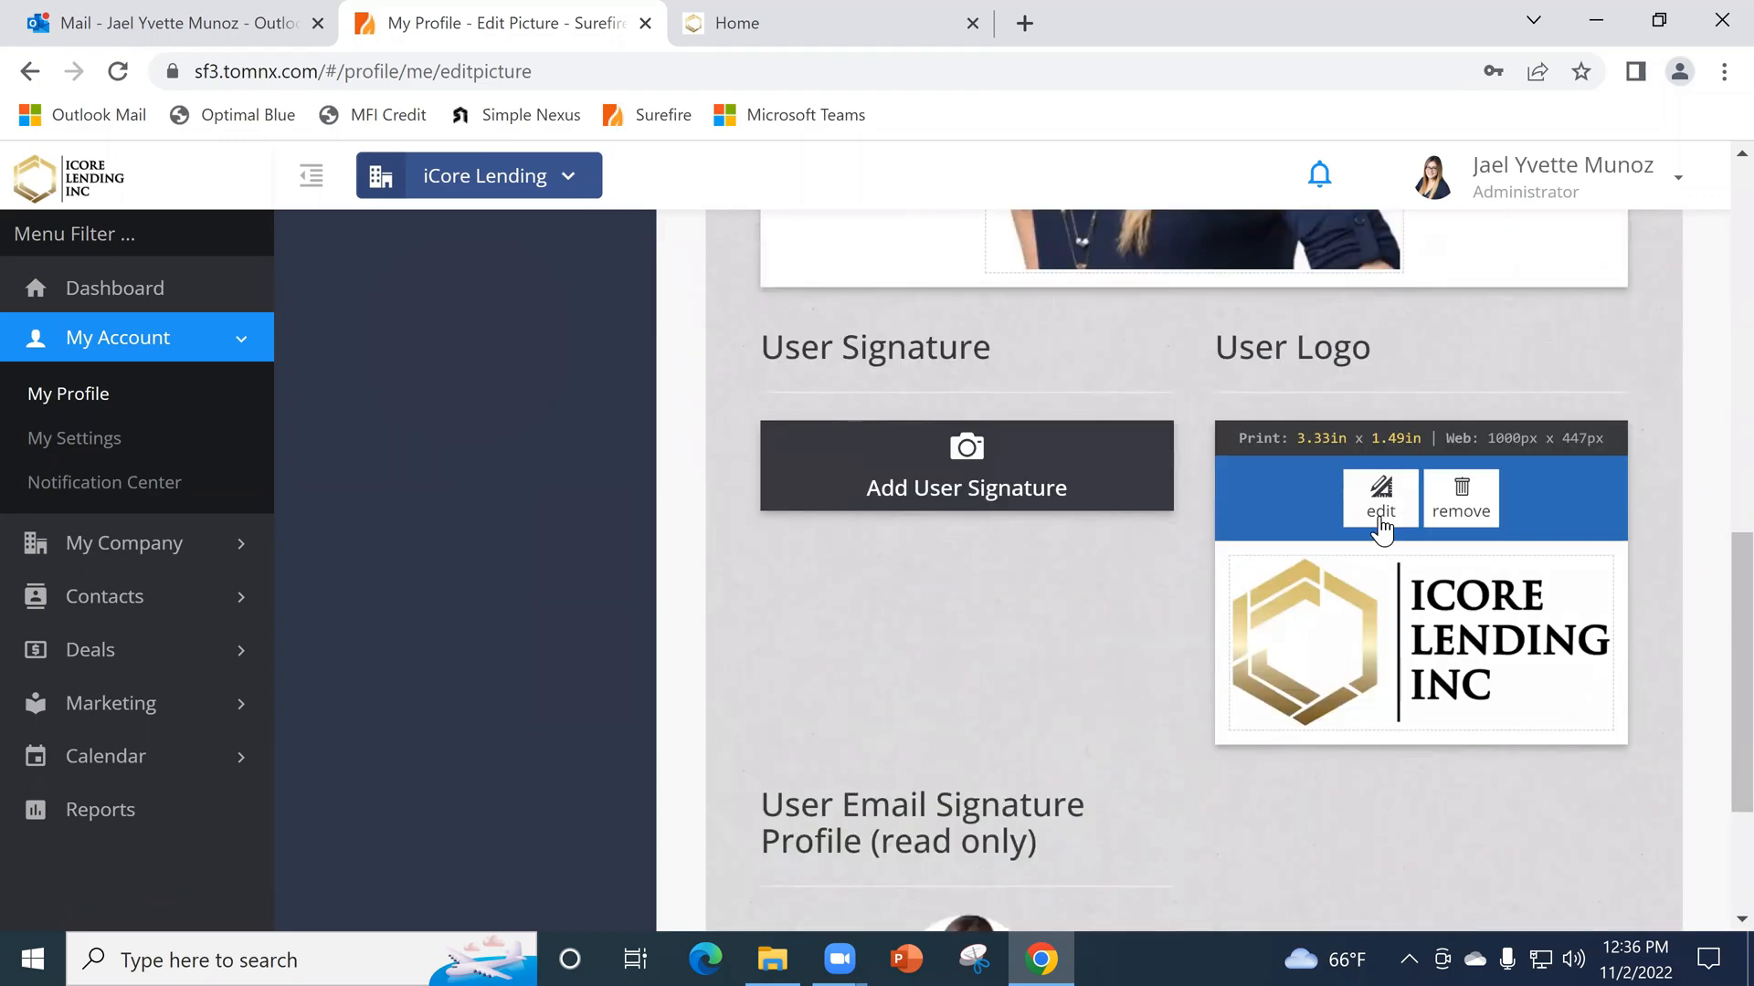
{"action": "mouse_move", "coordinate": [1450, 573]}
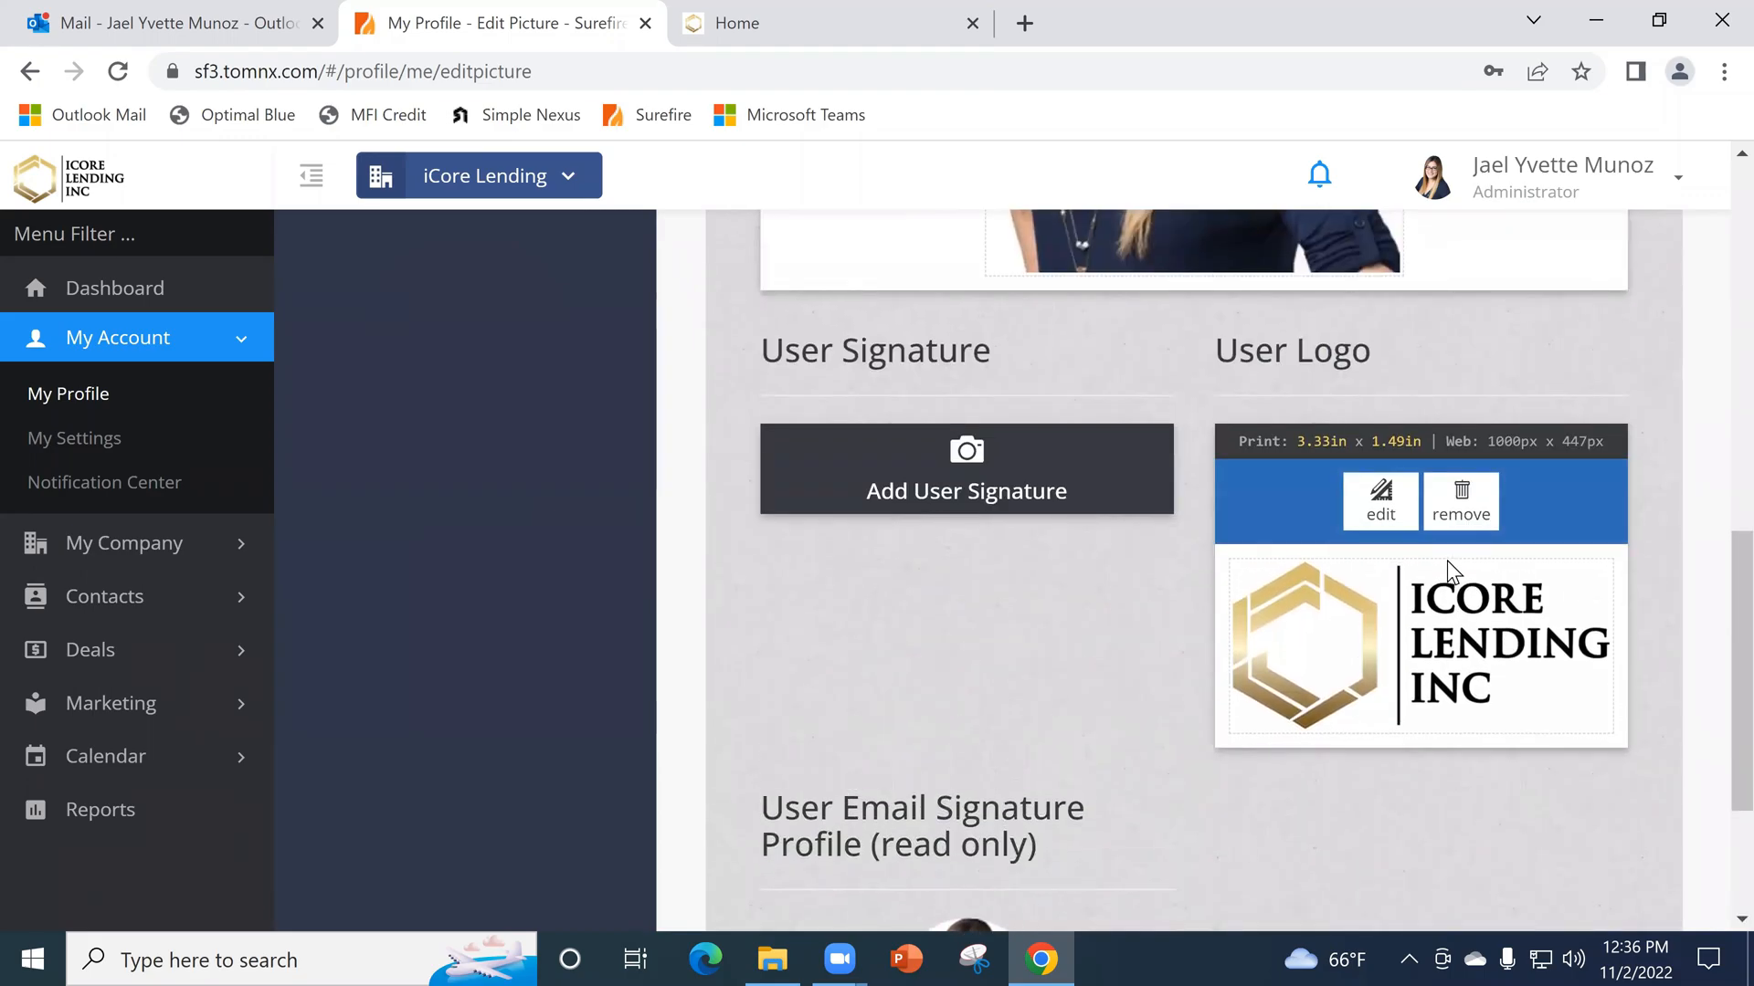
- Return from the picture settings to the profile editing form and review its basic info fields
{"action": "scroll", "coordinate": [1118, 717], "scroll_direction": "up", "scroll_amount": 3}
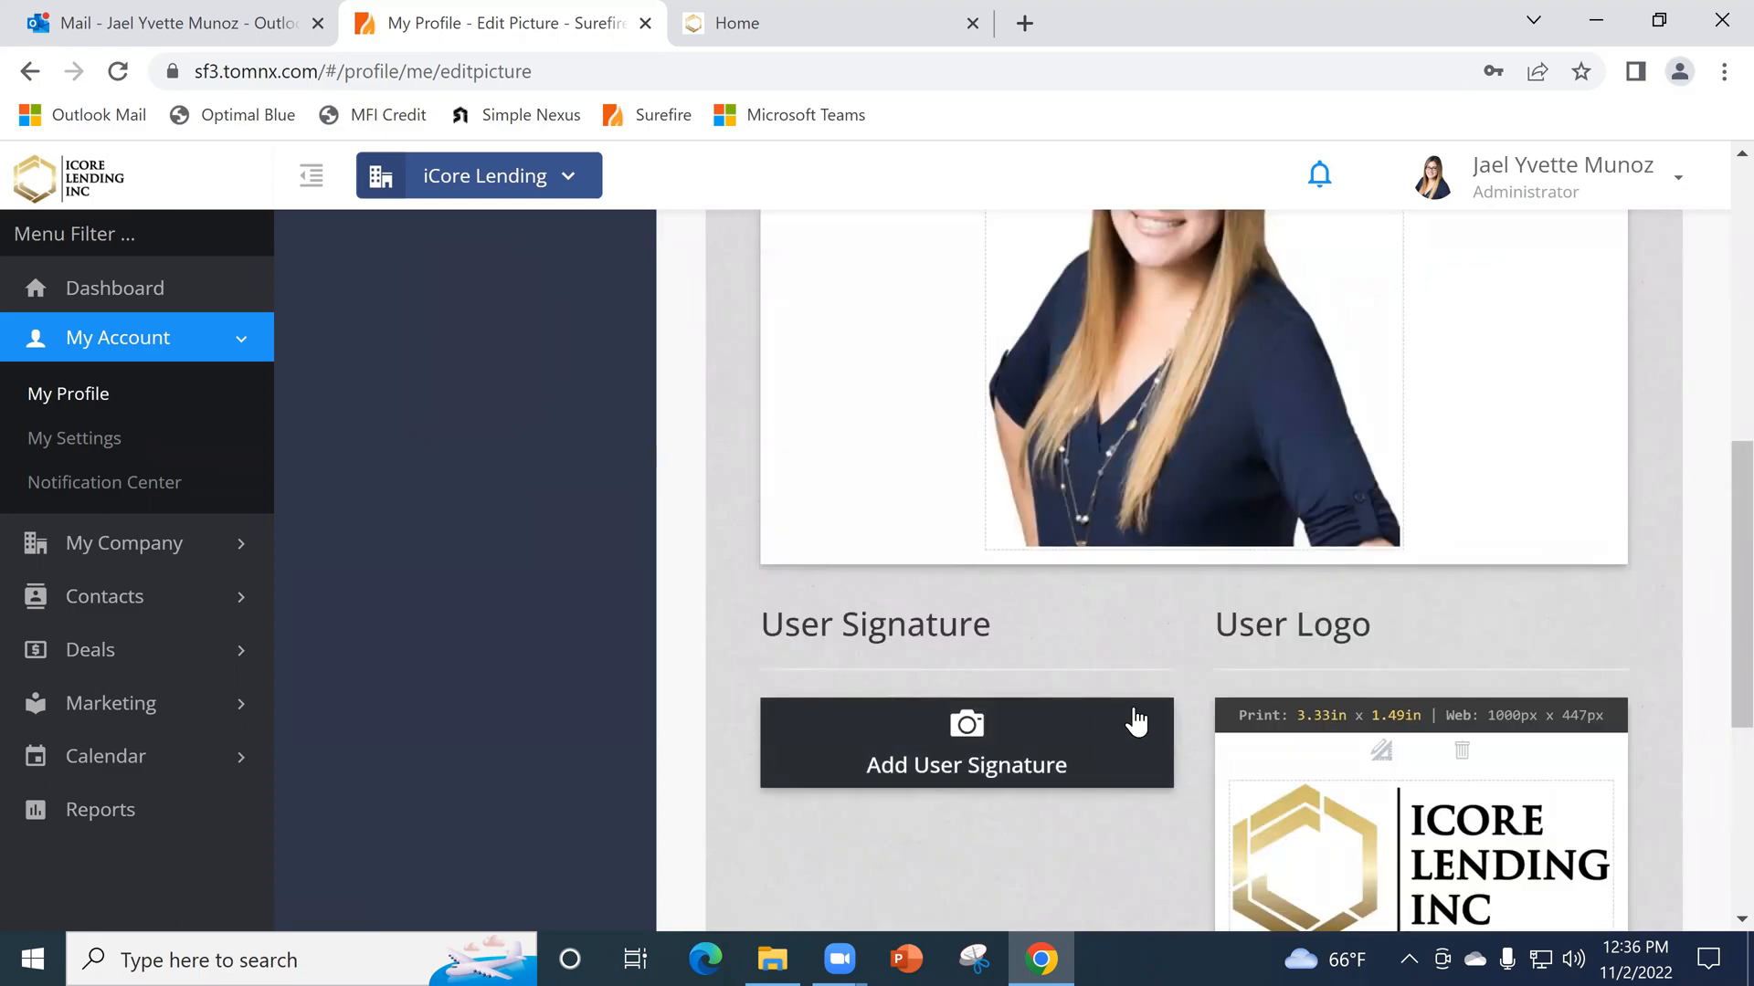
{"action": "scroll", "coordinate": [1179, 639], "scroll_direction": "up", "scroll_amount": 8}
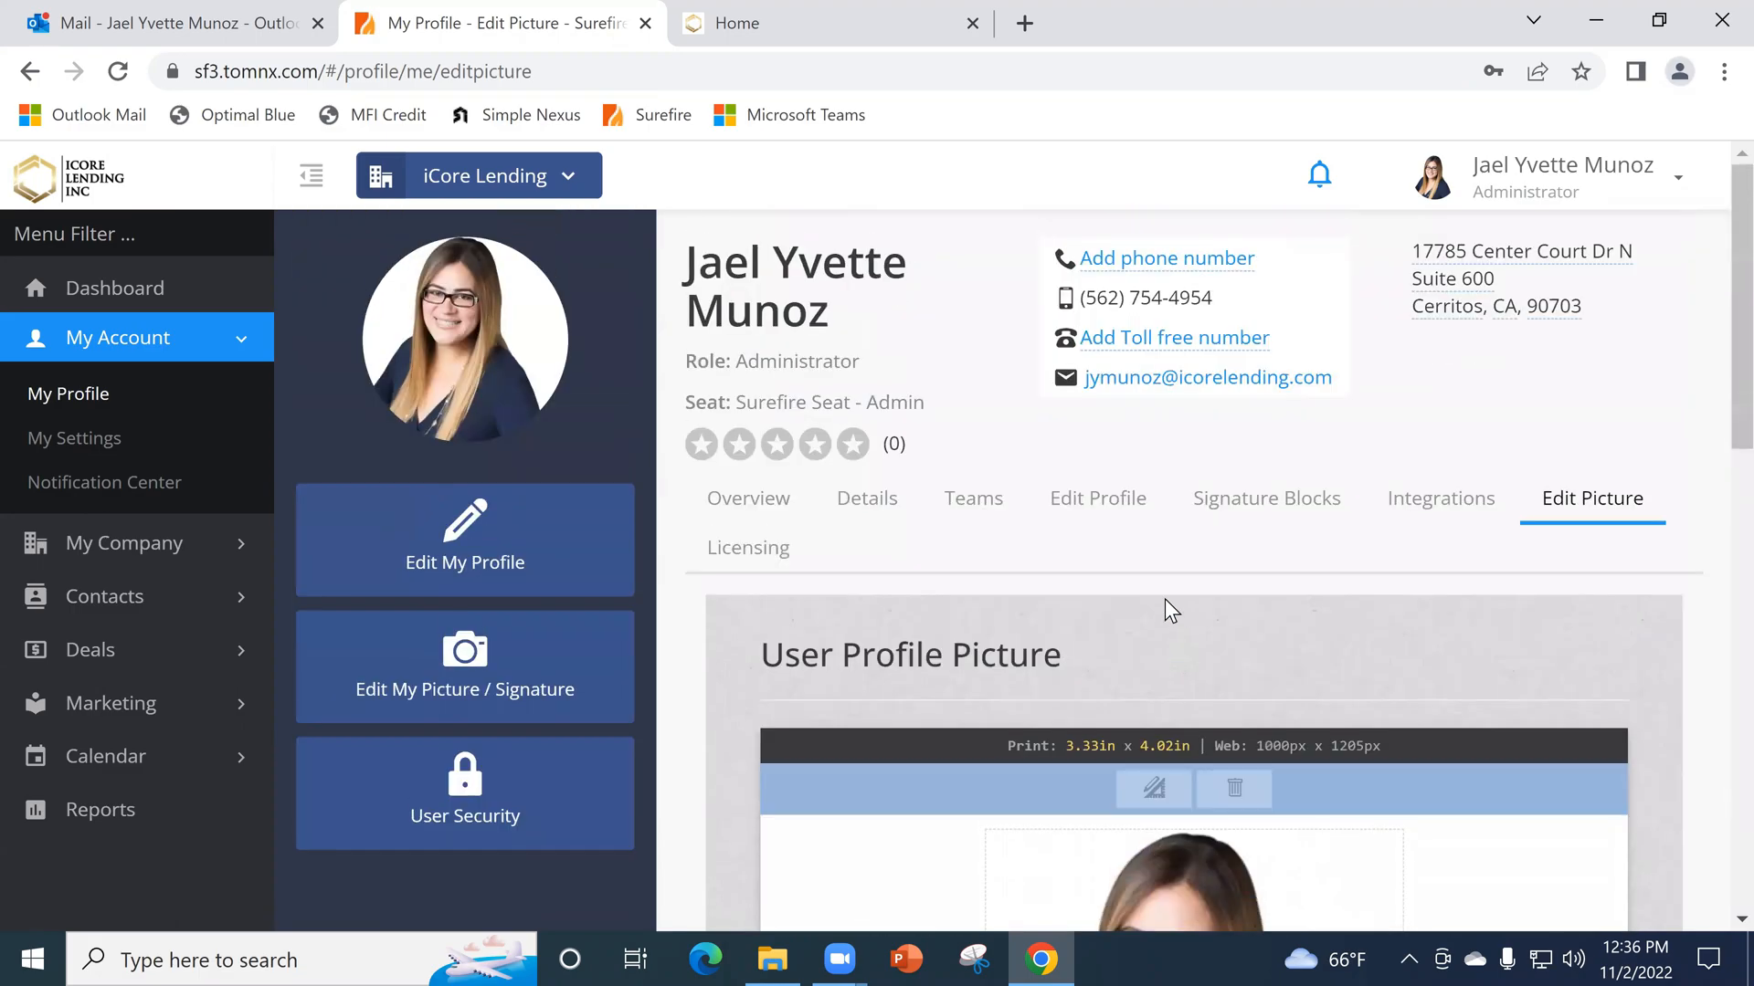
{"action": "left_click", "coordinate": [1114, 504]}
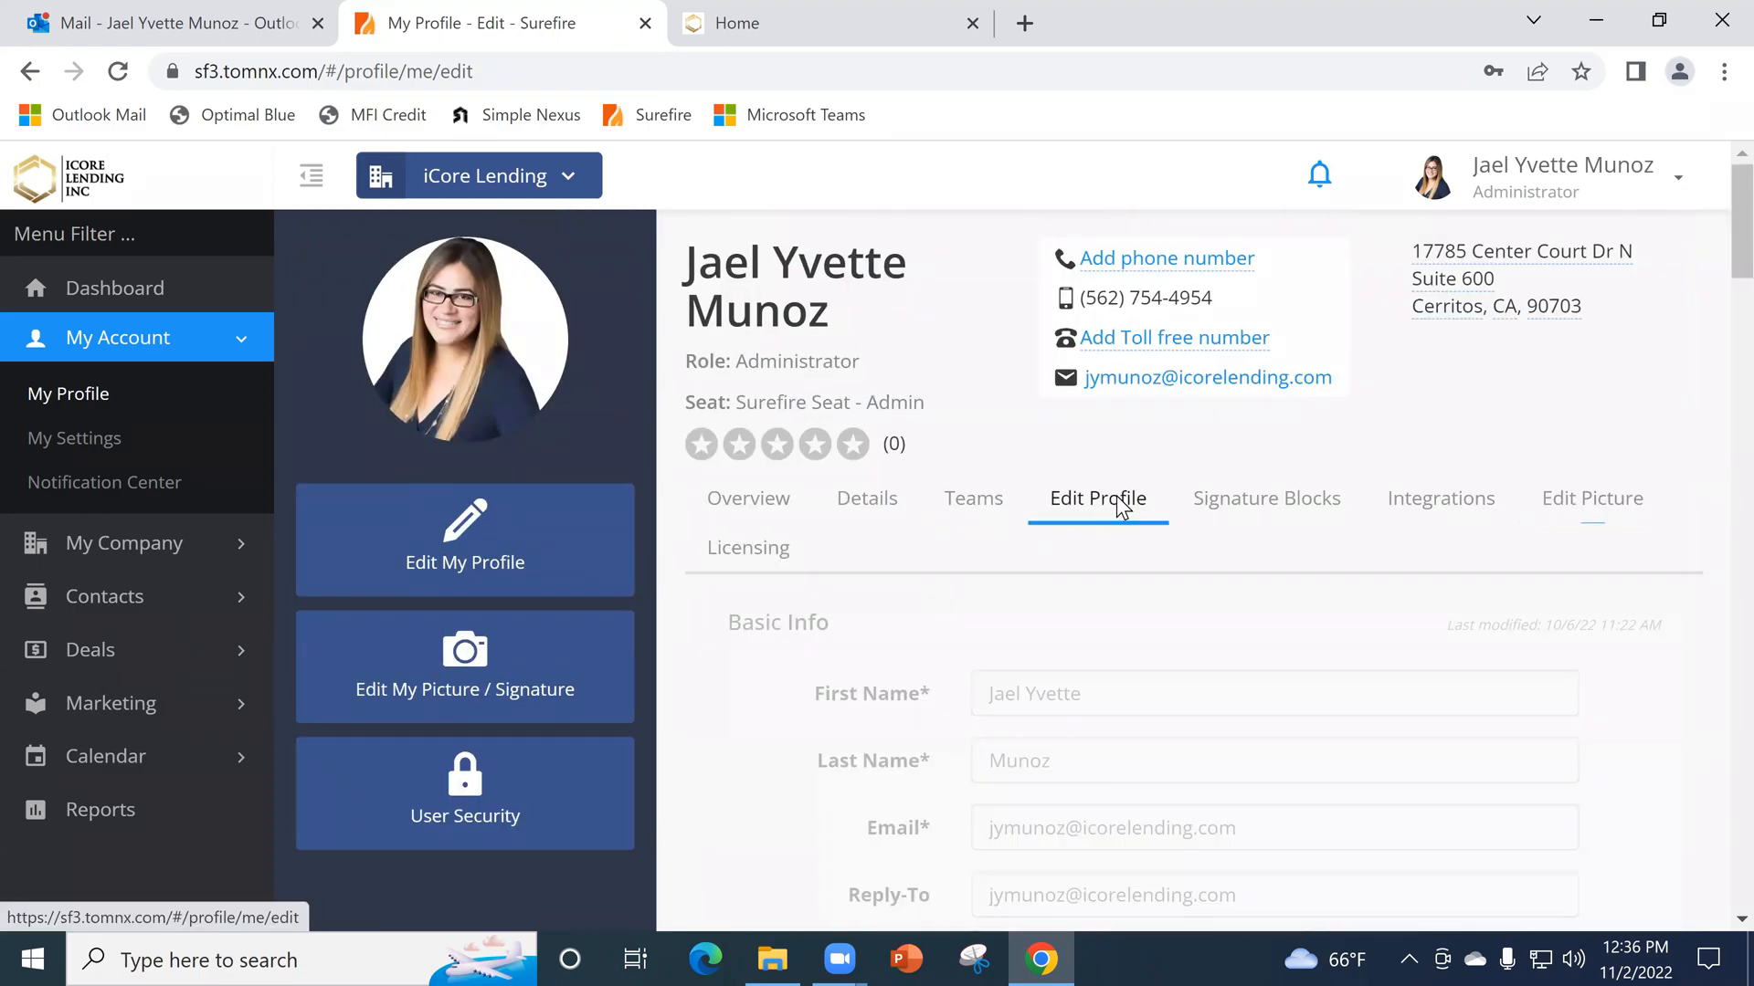
{"action": "scroll", "coordinate": [1115, 514], "scroll_direction": "down", "scroll_amount": 3}
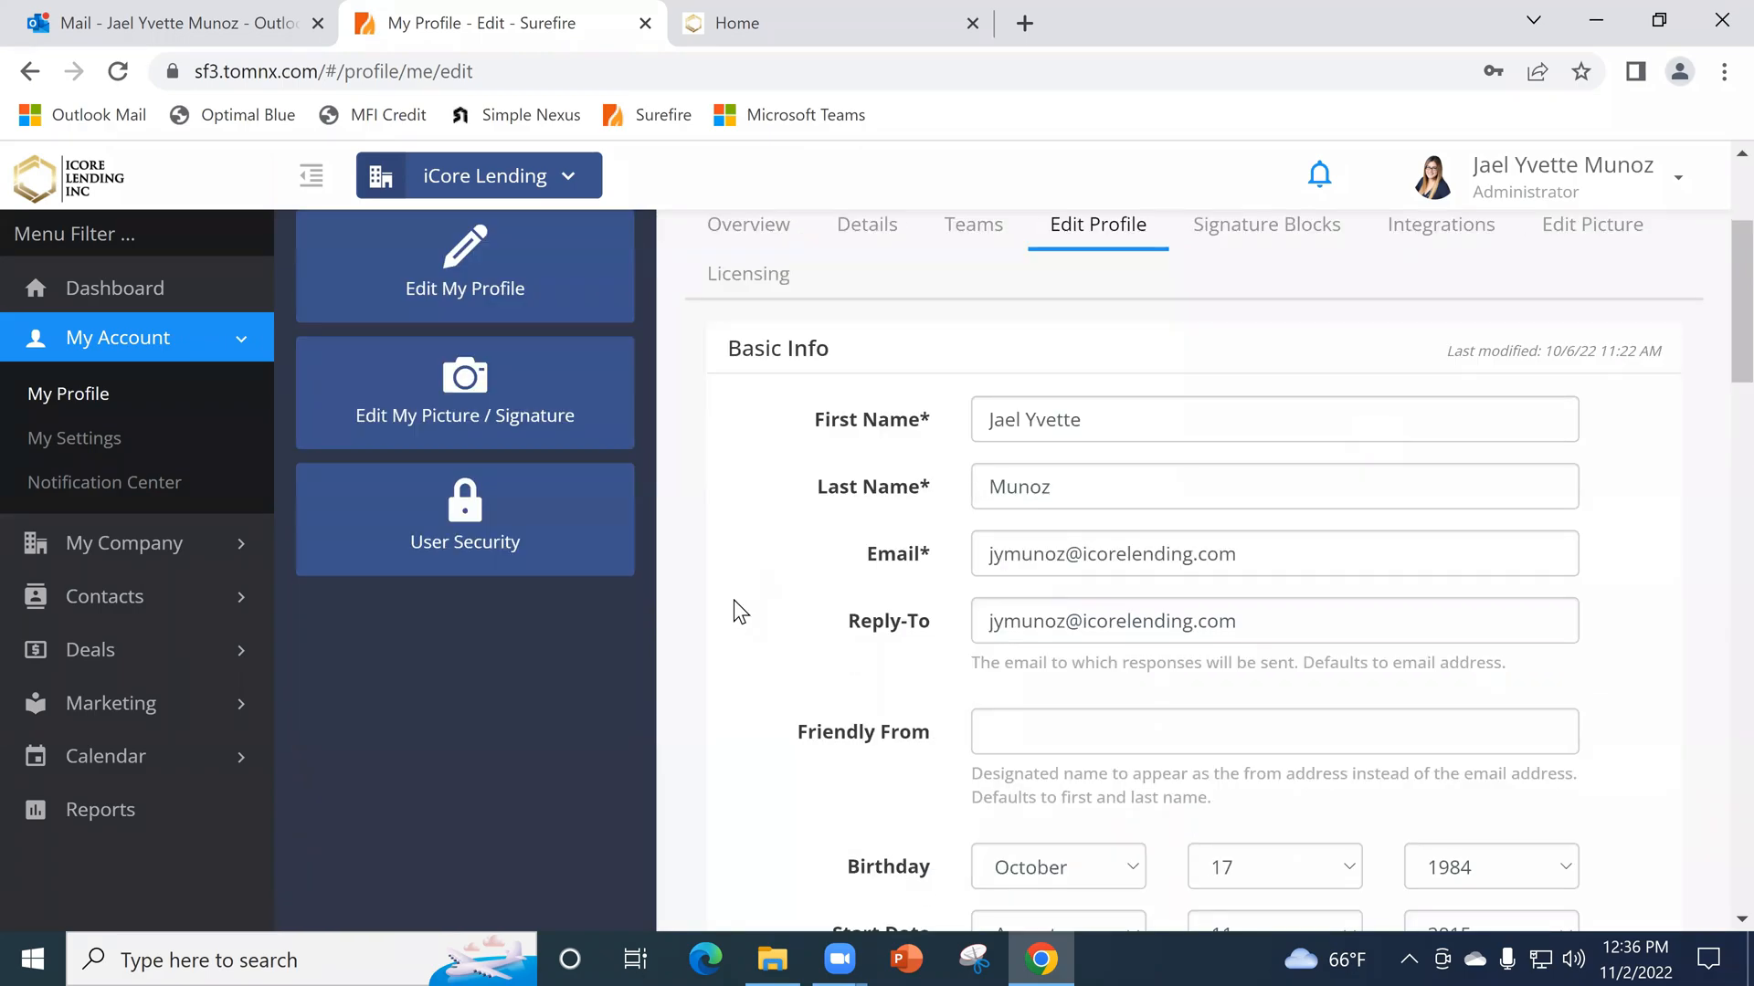
- Open the list of all contacts in the CRM
{"action": "left_click", "coordinate": [131, 601]}
{"action": "scroll", "coordinate": [129, 606], "scroll_direction": "down", "scroll_amount": 5}
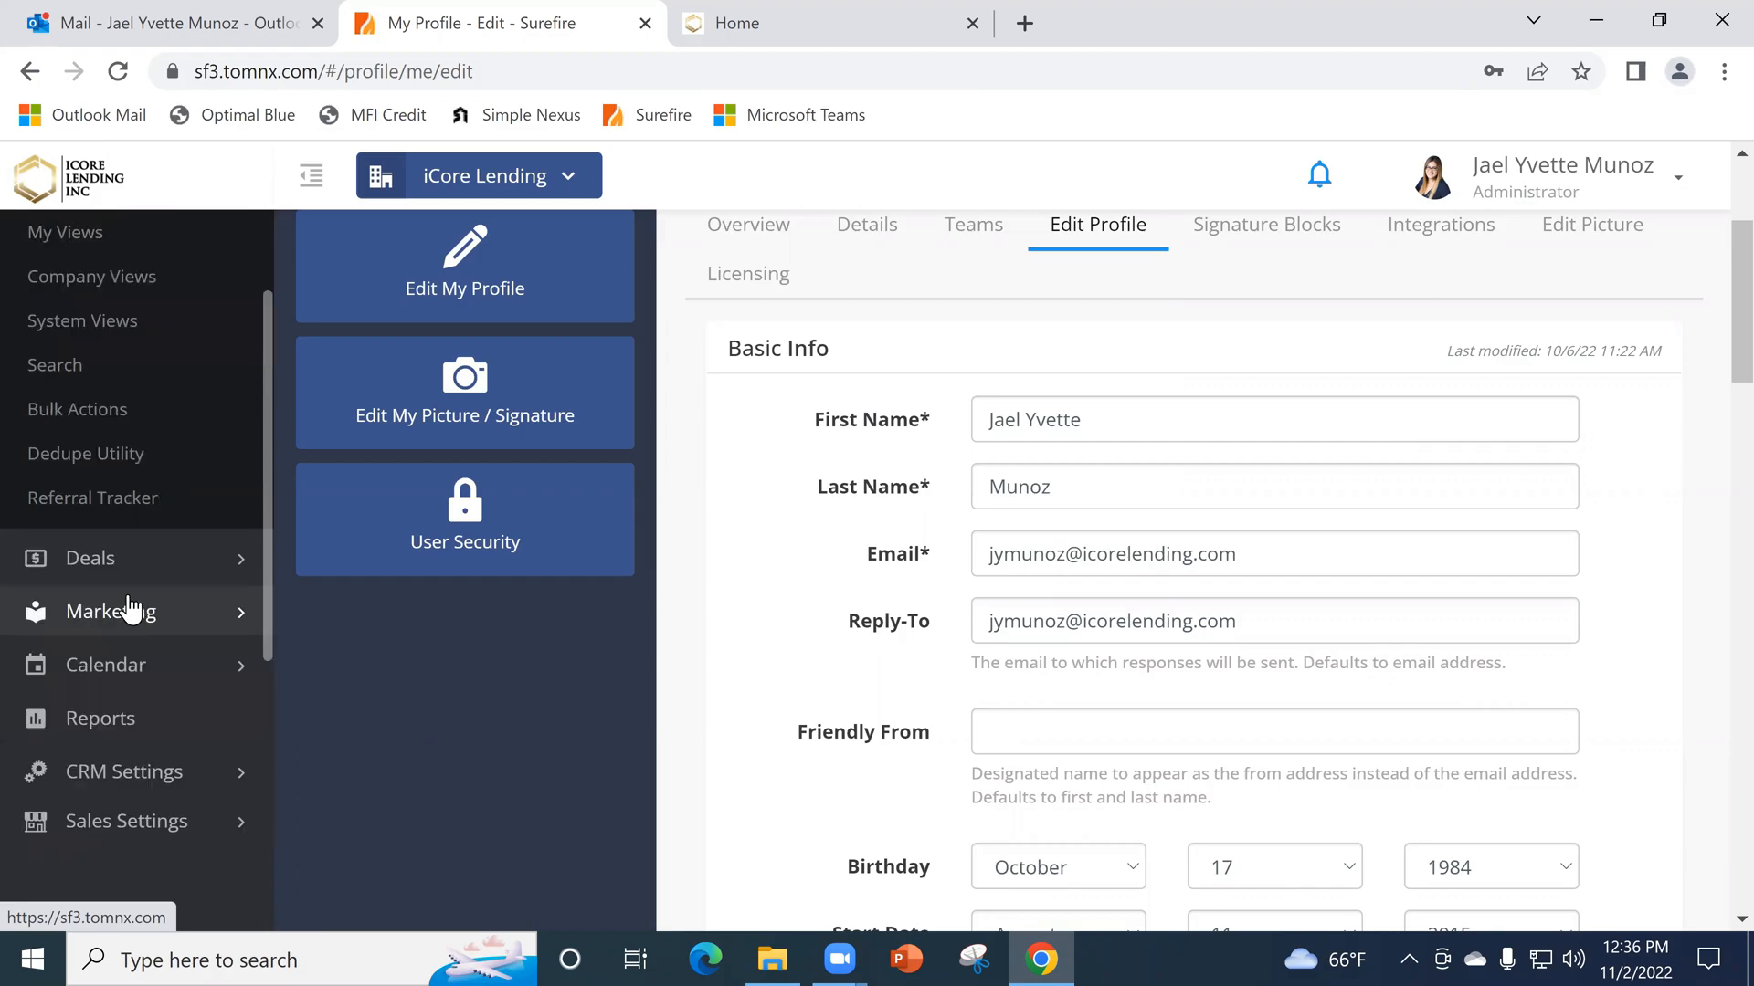
{"action": "scroll", "coordinate": [164, 644], "scroll_direction": "up", "scroll_amount": 5}
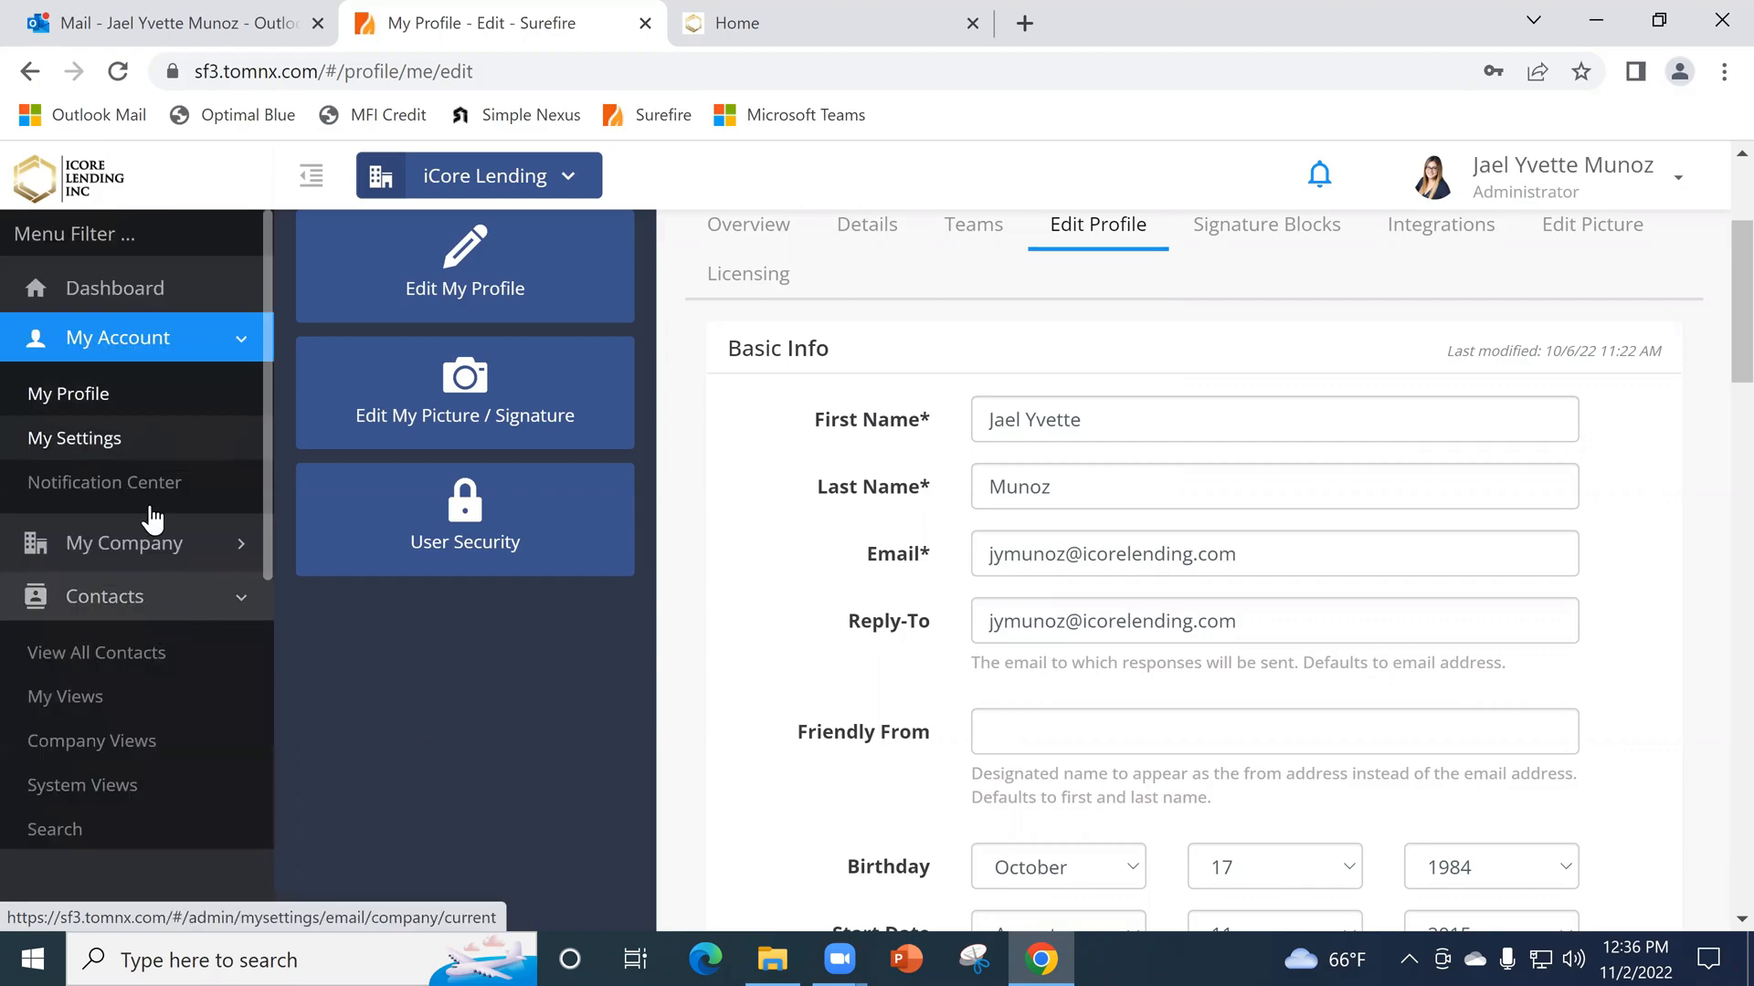
{"action": "left_click", "coordinate": [139, 651]}
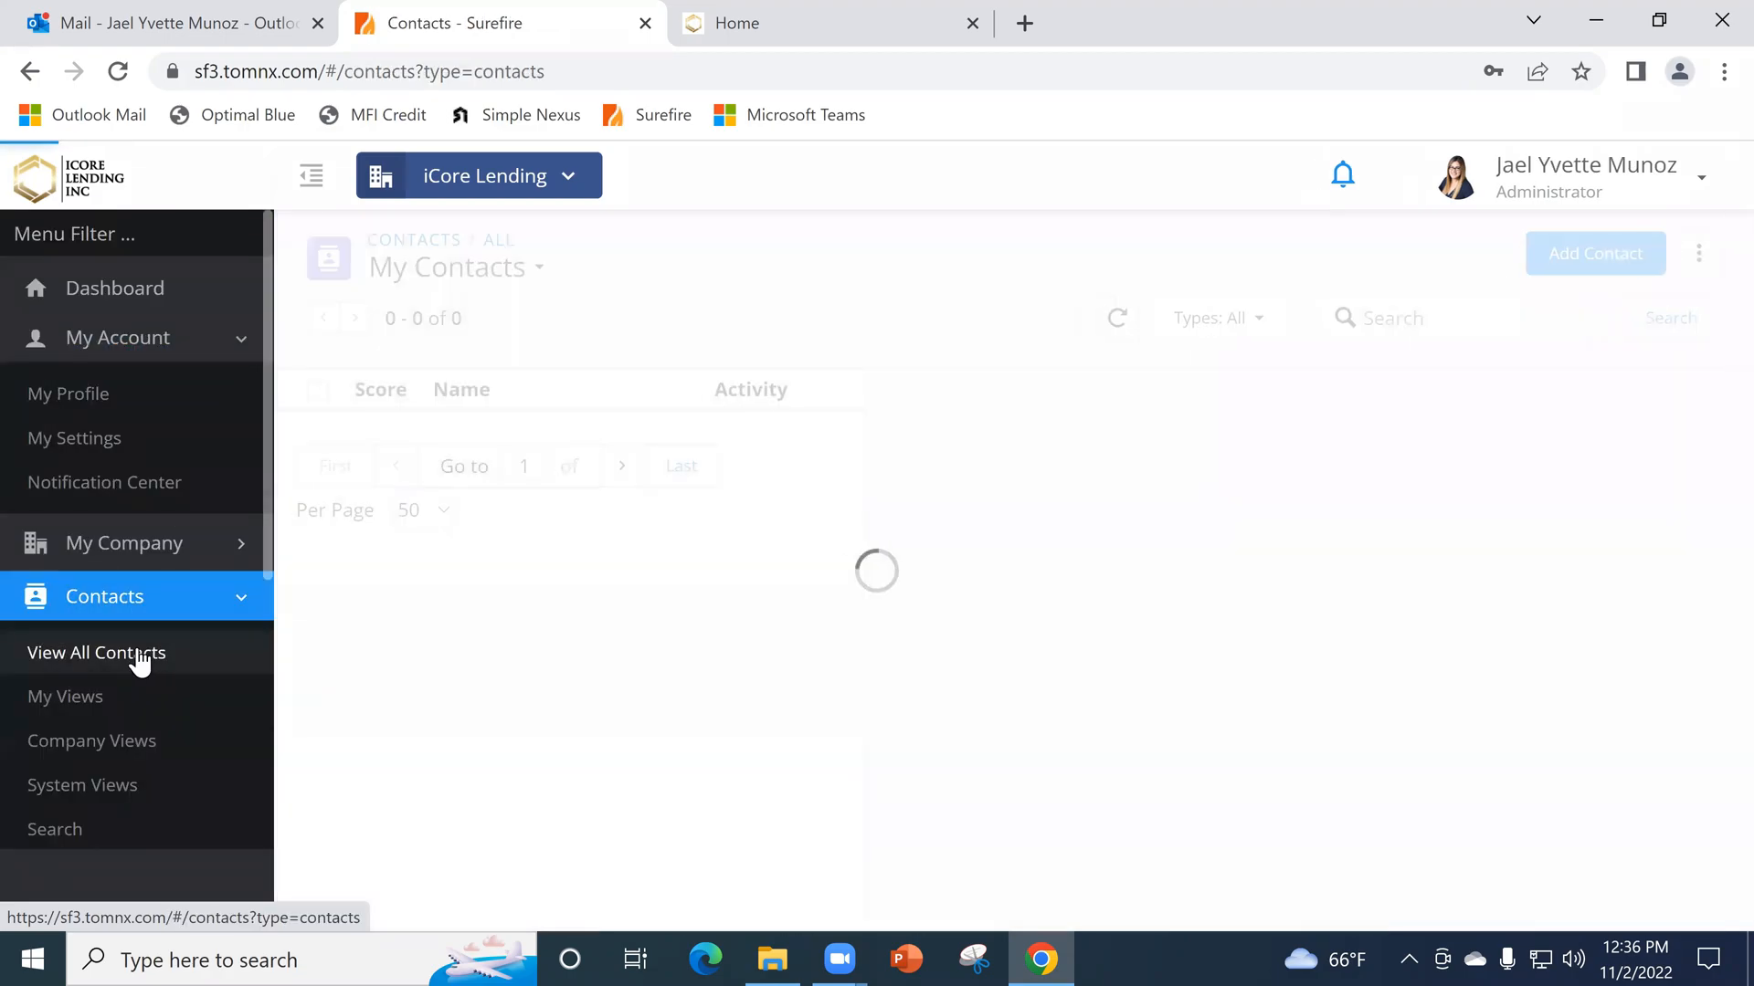
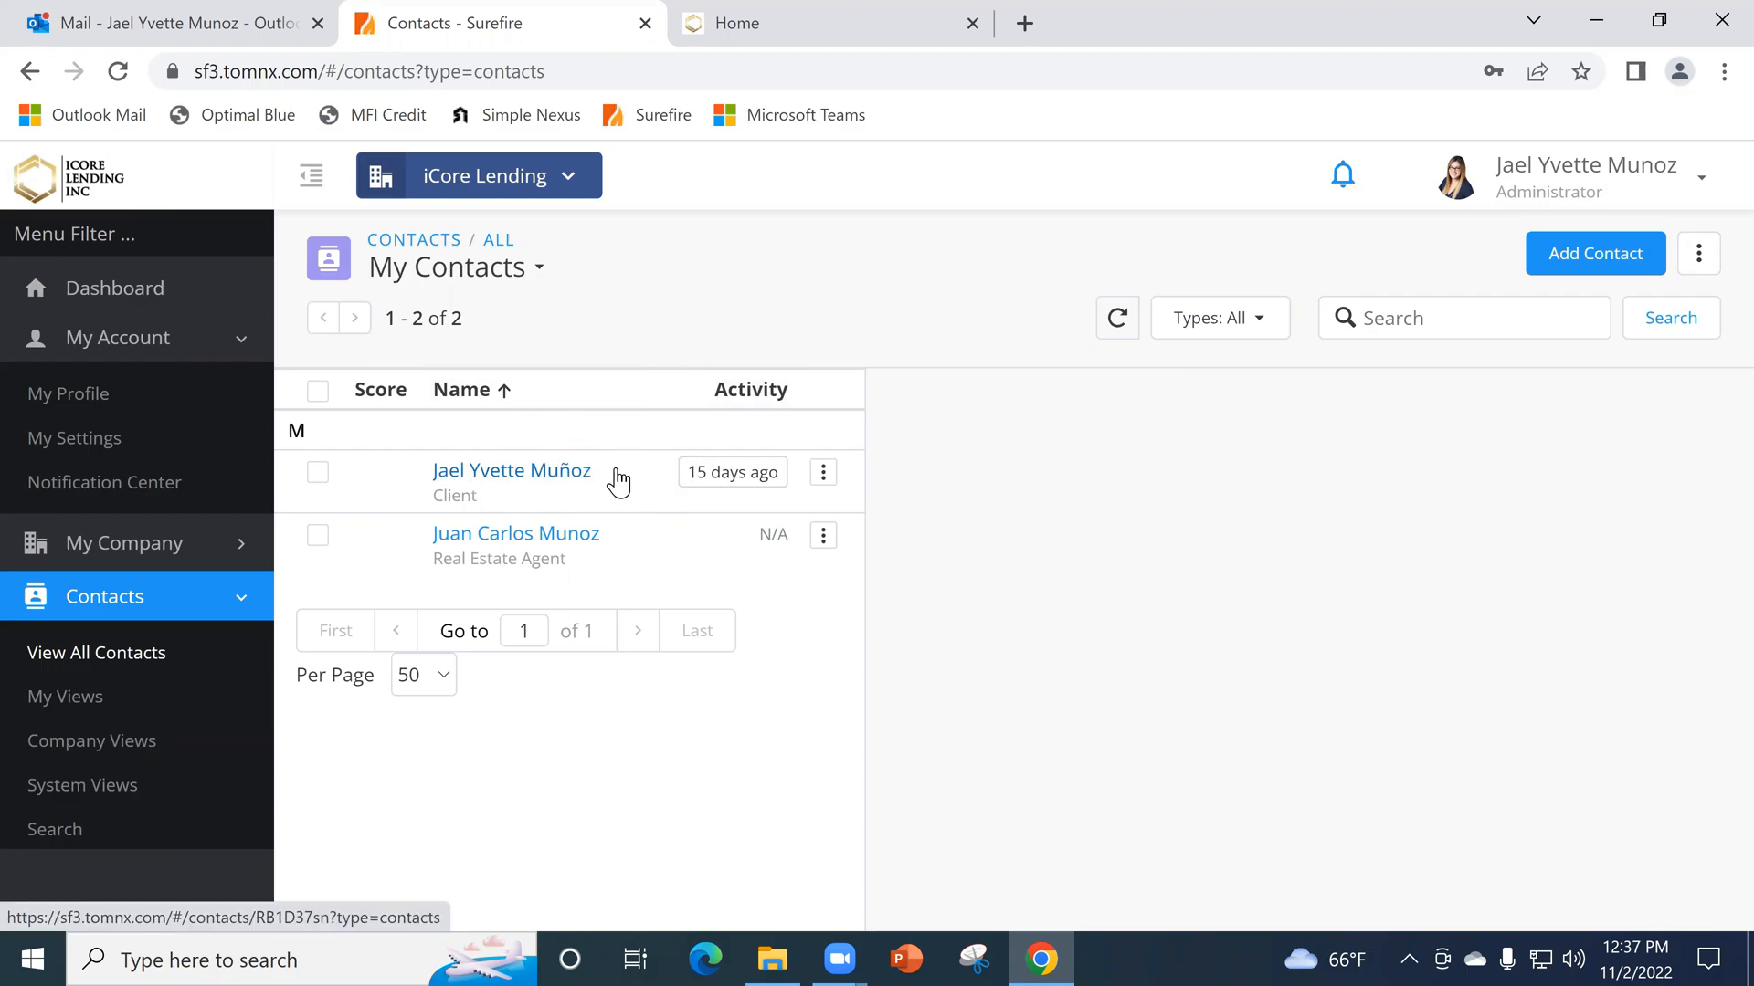
- Open the client contact's record and look through its overview, including basic info, contact history and relationships
{"action": "left_click", "coordinate": [534, 477]}
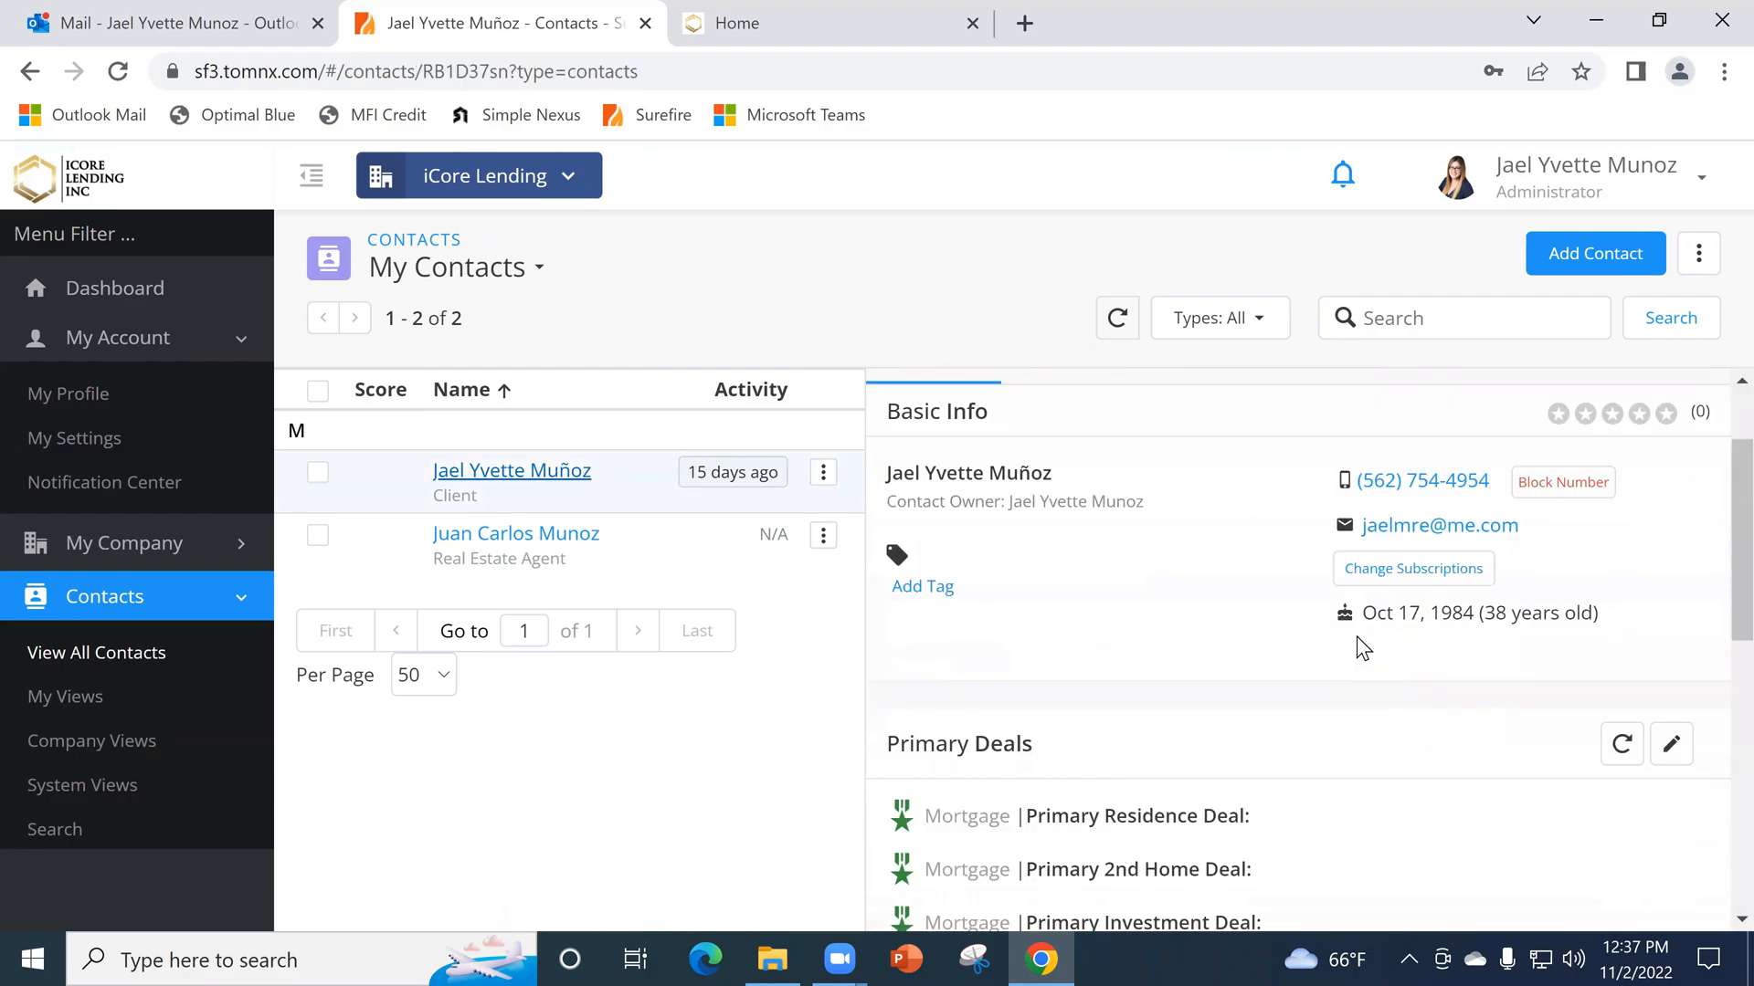
{"action": "scroll", "coordinate": [1363, 647], "scroll_direction": "down", "scroll_amount": 8}
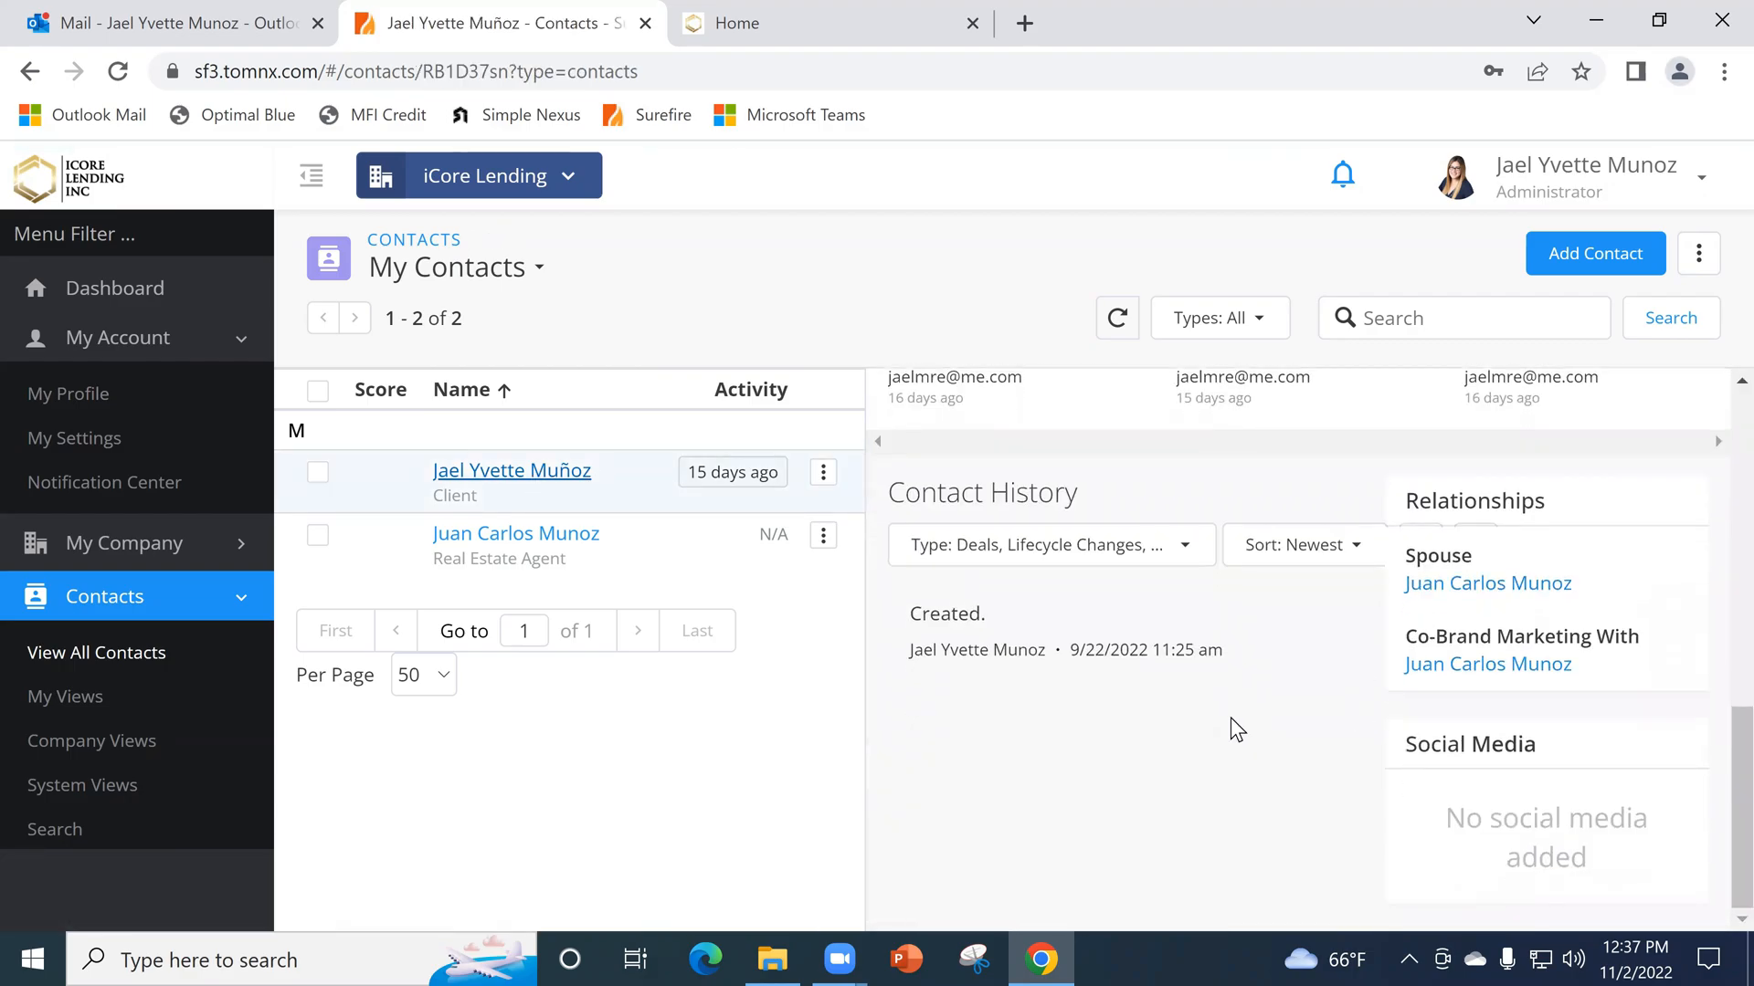
{"action": "scroll", "coordinate": [1224, 721], "scroll_direction": "up", "scroll_amount": 8}
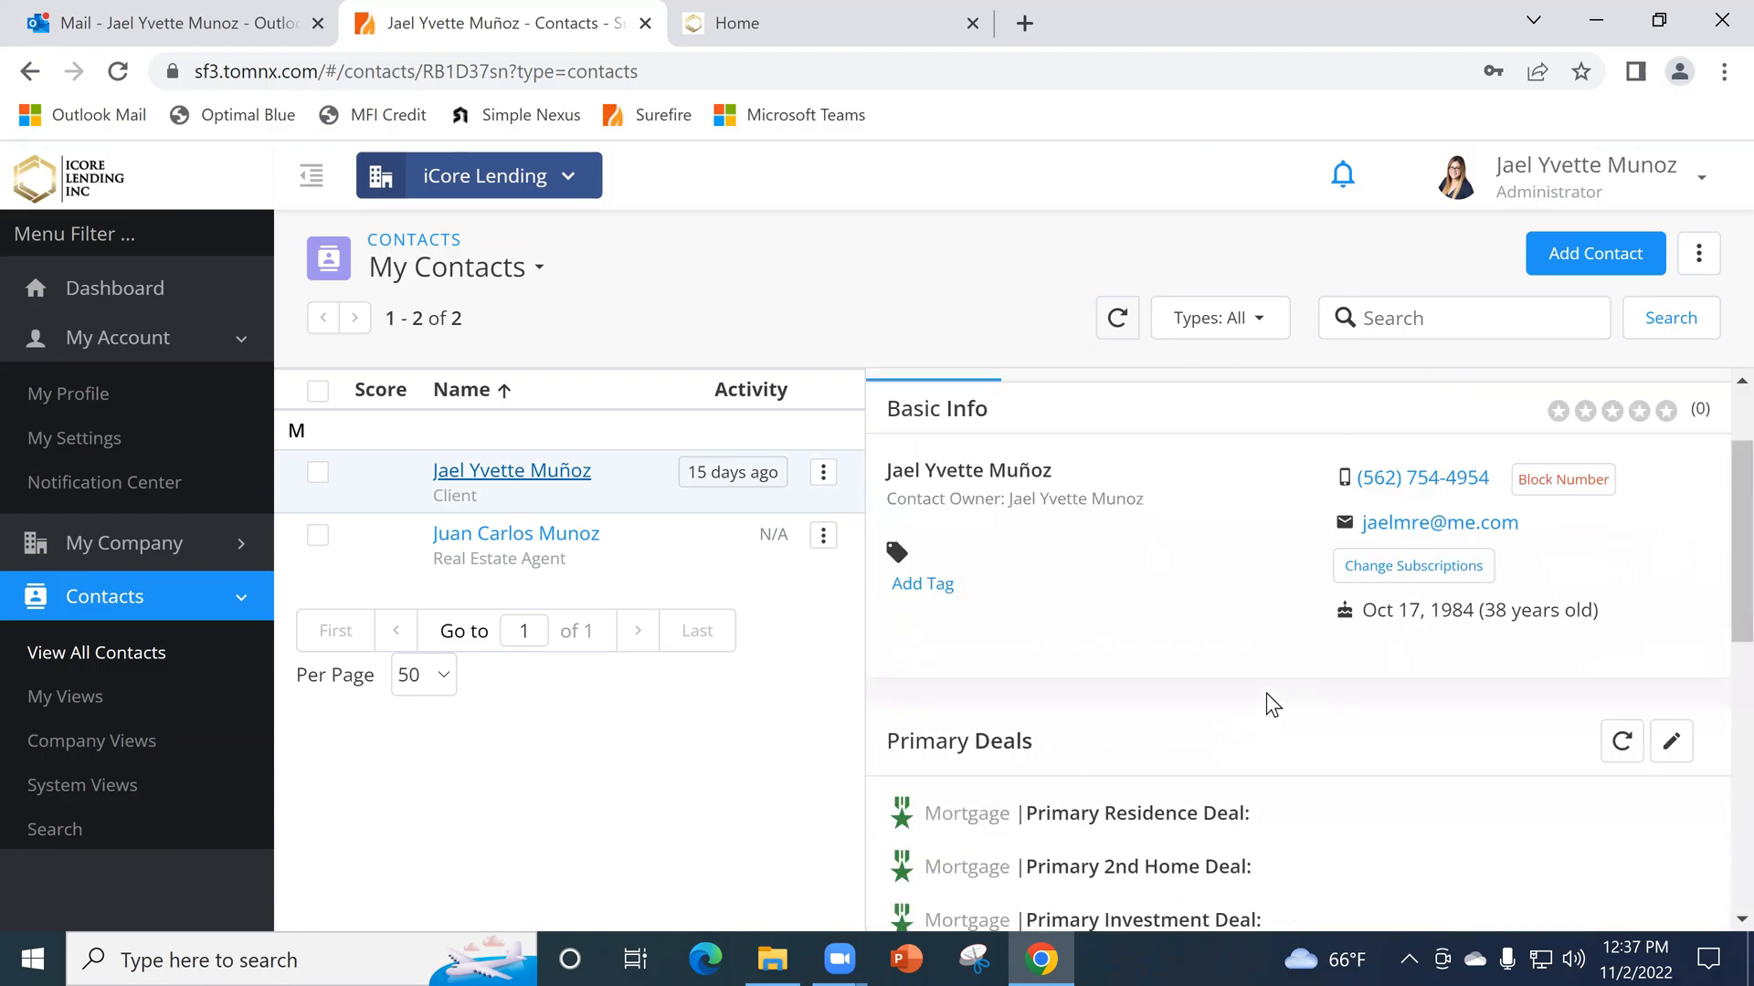
- Switch to Outlook and read the Happy birthday email in the OnBoarding folder down to its co-branded signature
{"action": "left_click", "coordinate": [144, 23]}
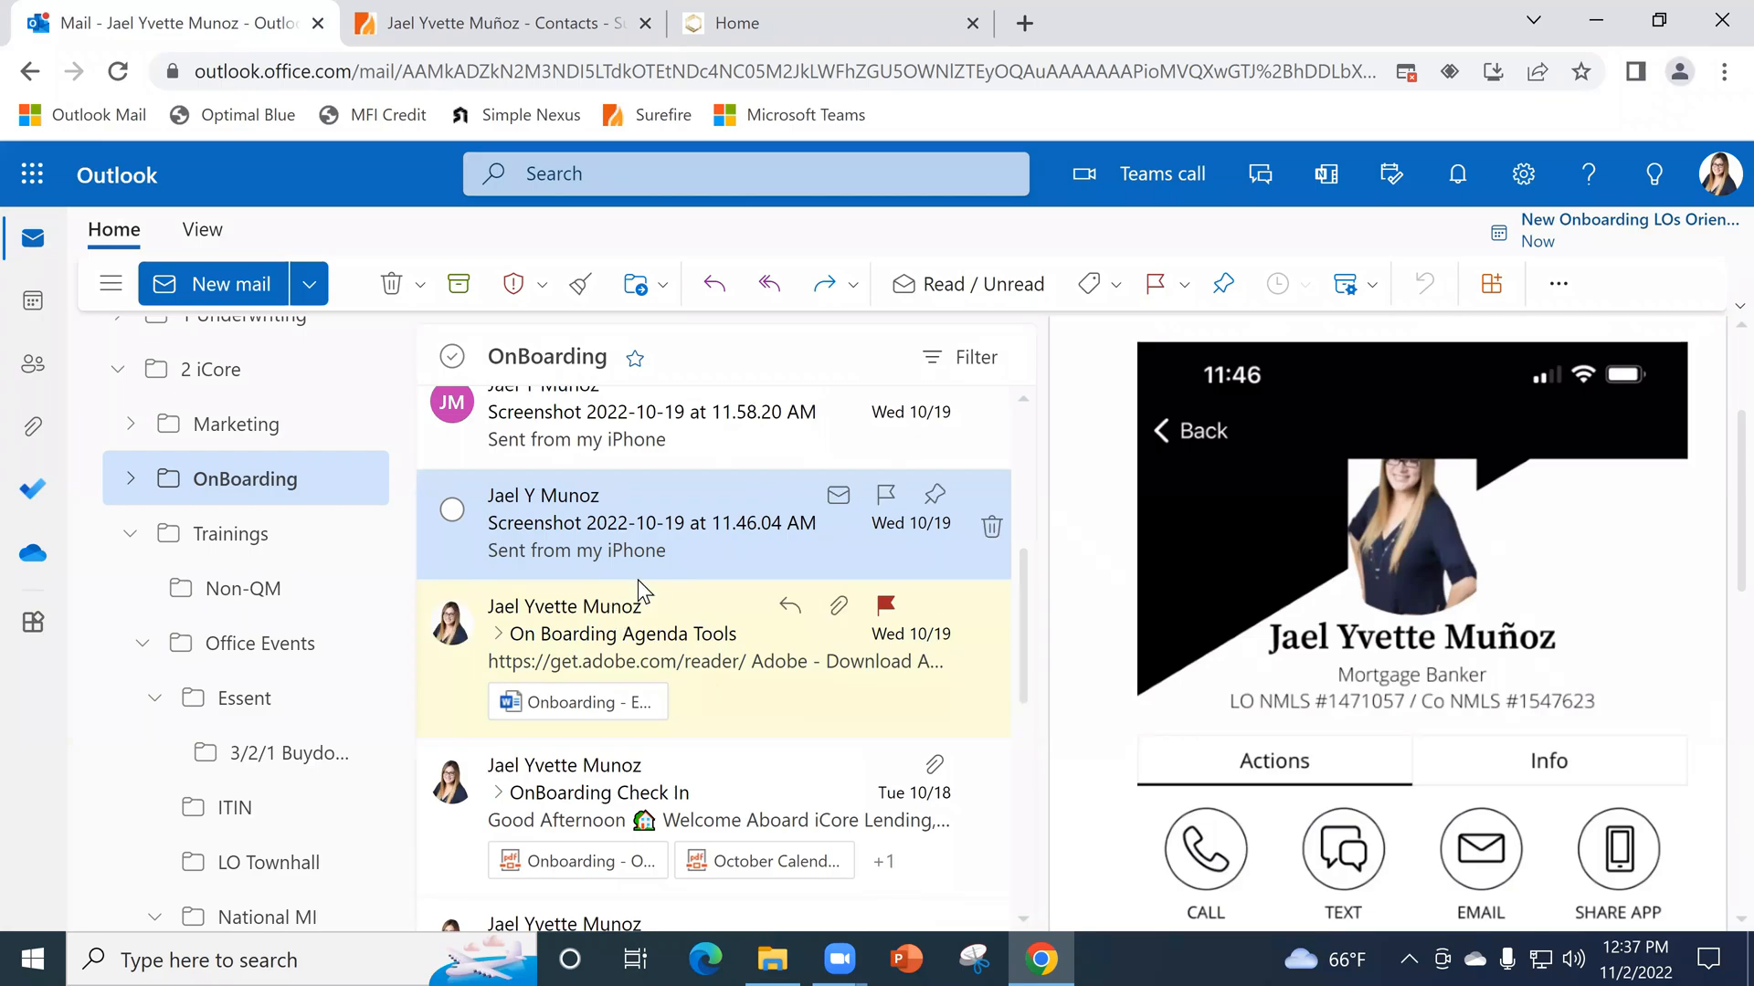
{"action": "scroll", "coordinate": [653, 589], "scroll_direction": "up", "scroll_amount": 2}
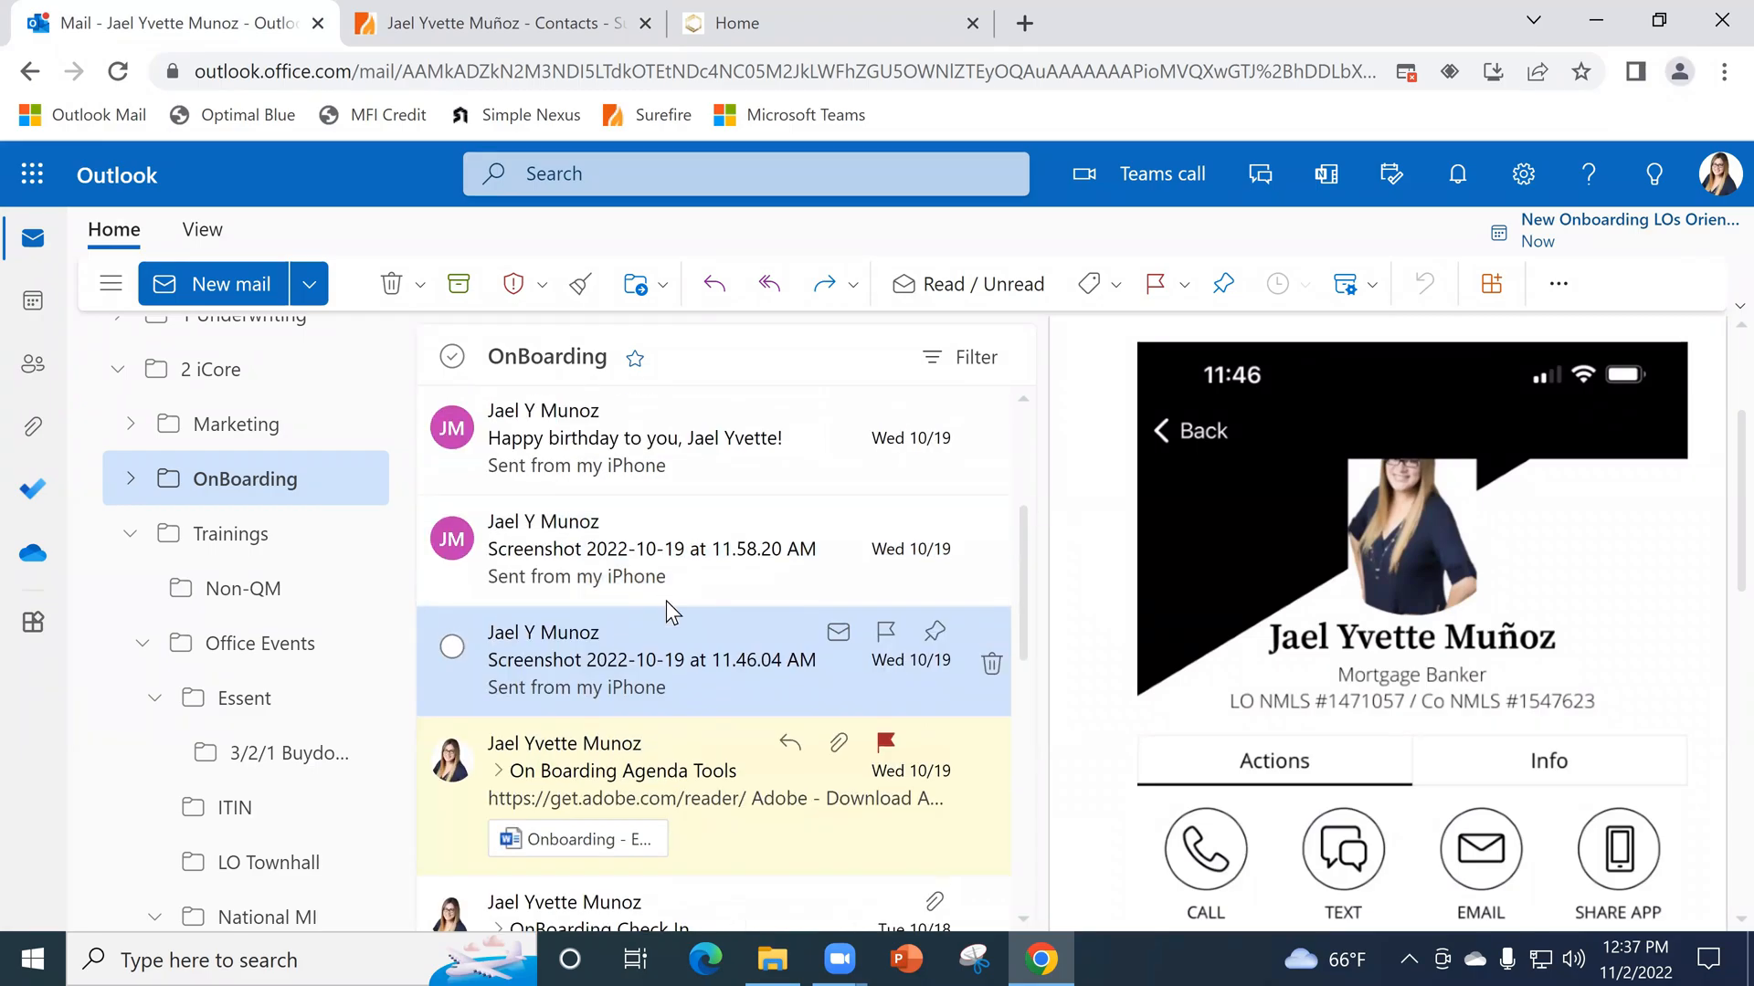
{"action": "left_click", "coordinate": [641, 472]}
{"action": "scroll", "coordinate": [1507, 590], "scroll_direction": "down", "scroll_amount": 3}
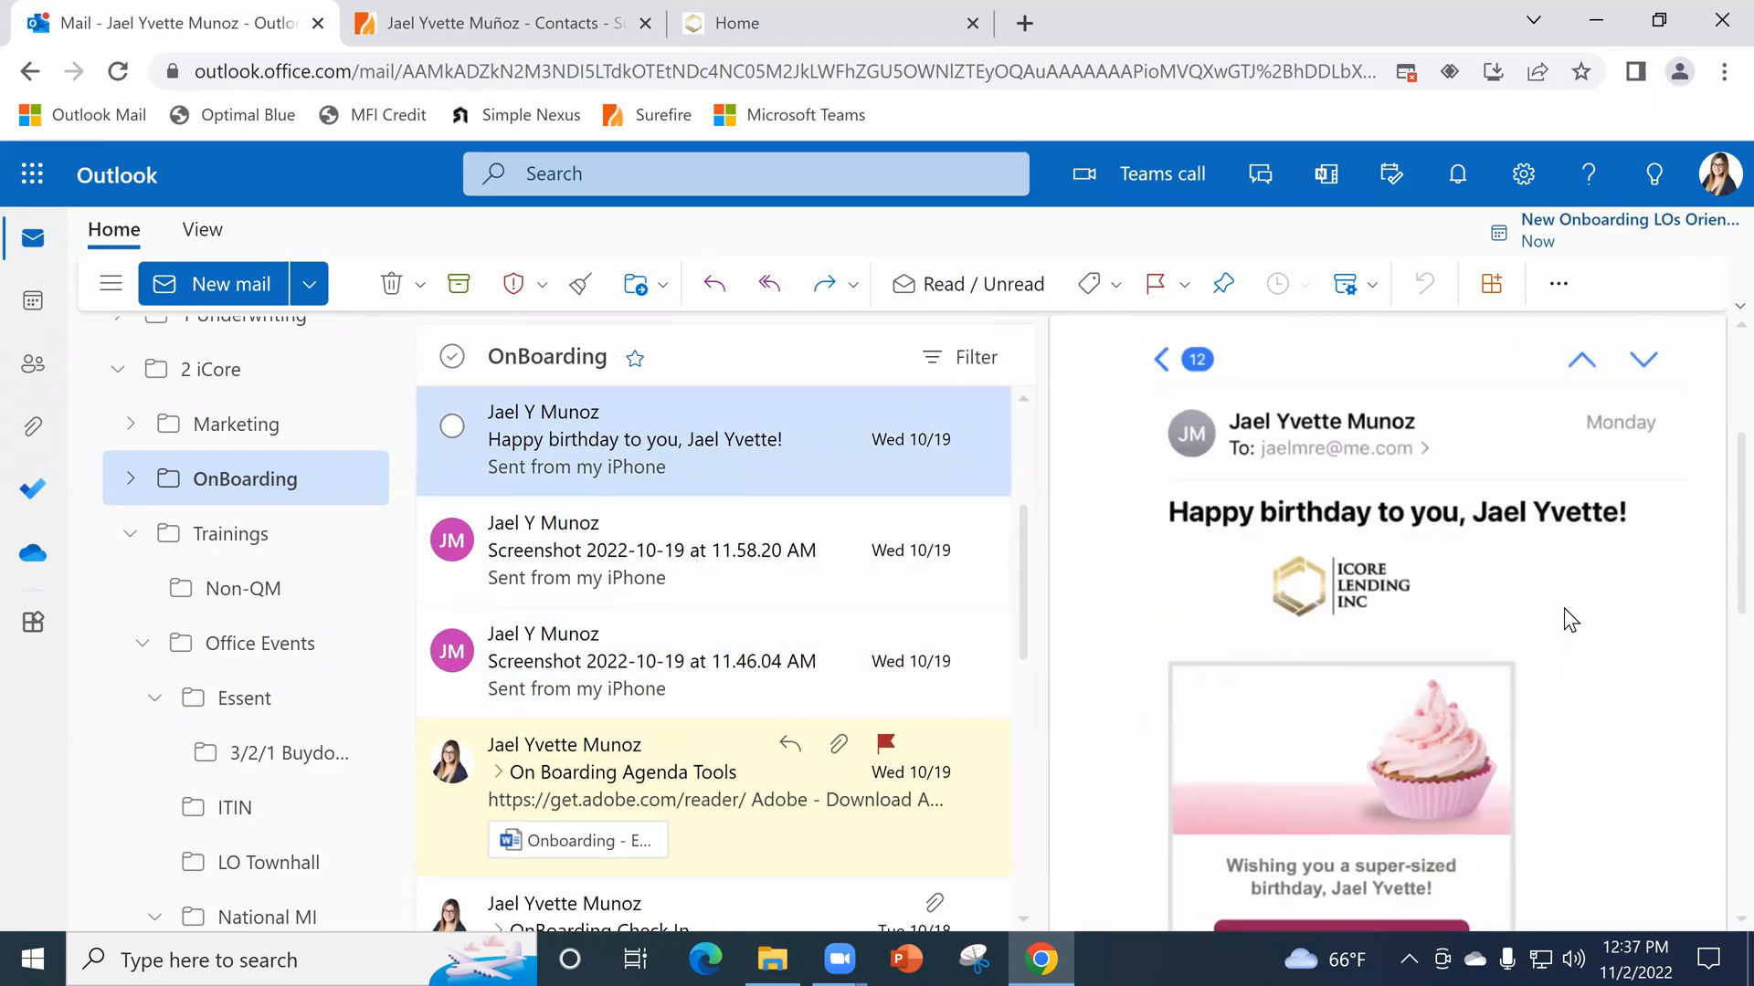
{"action": "scroll", "coordinate": [1560, 615], "scroll_direction": "down", "scroll_amount": 3}
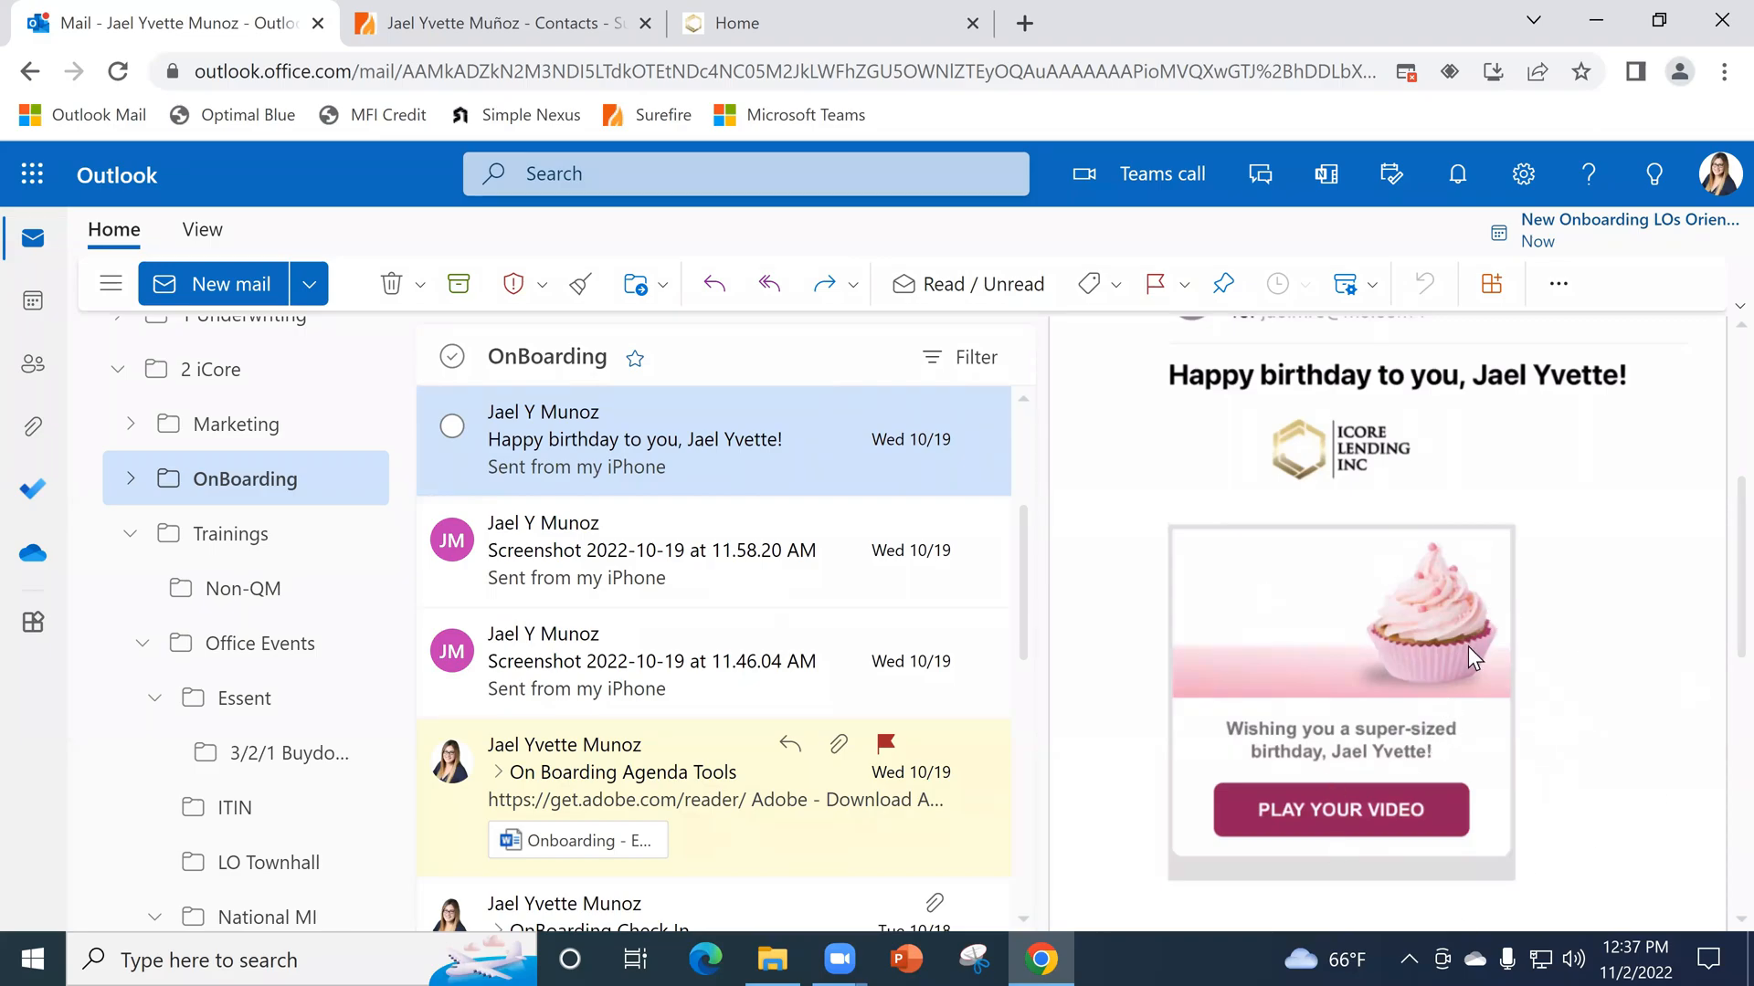
{"action": "scroll", "coordinate": [1461, 648], "scroll_direction": "down", "scroll_amount": 3}
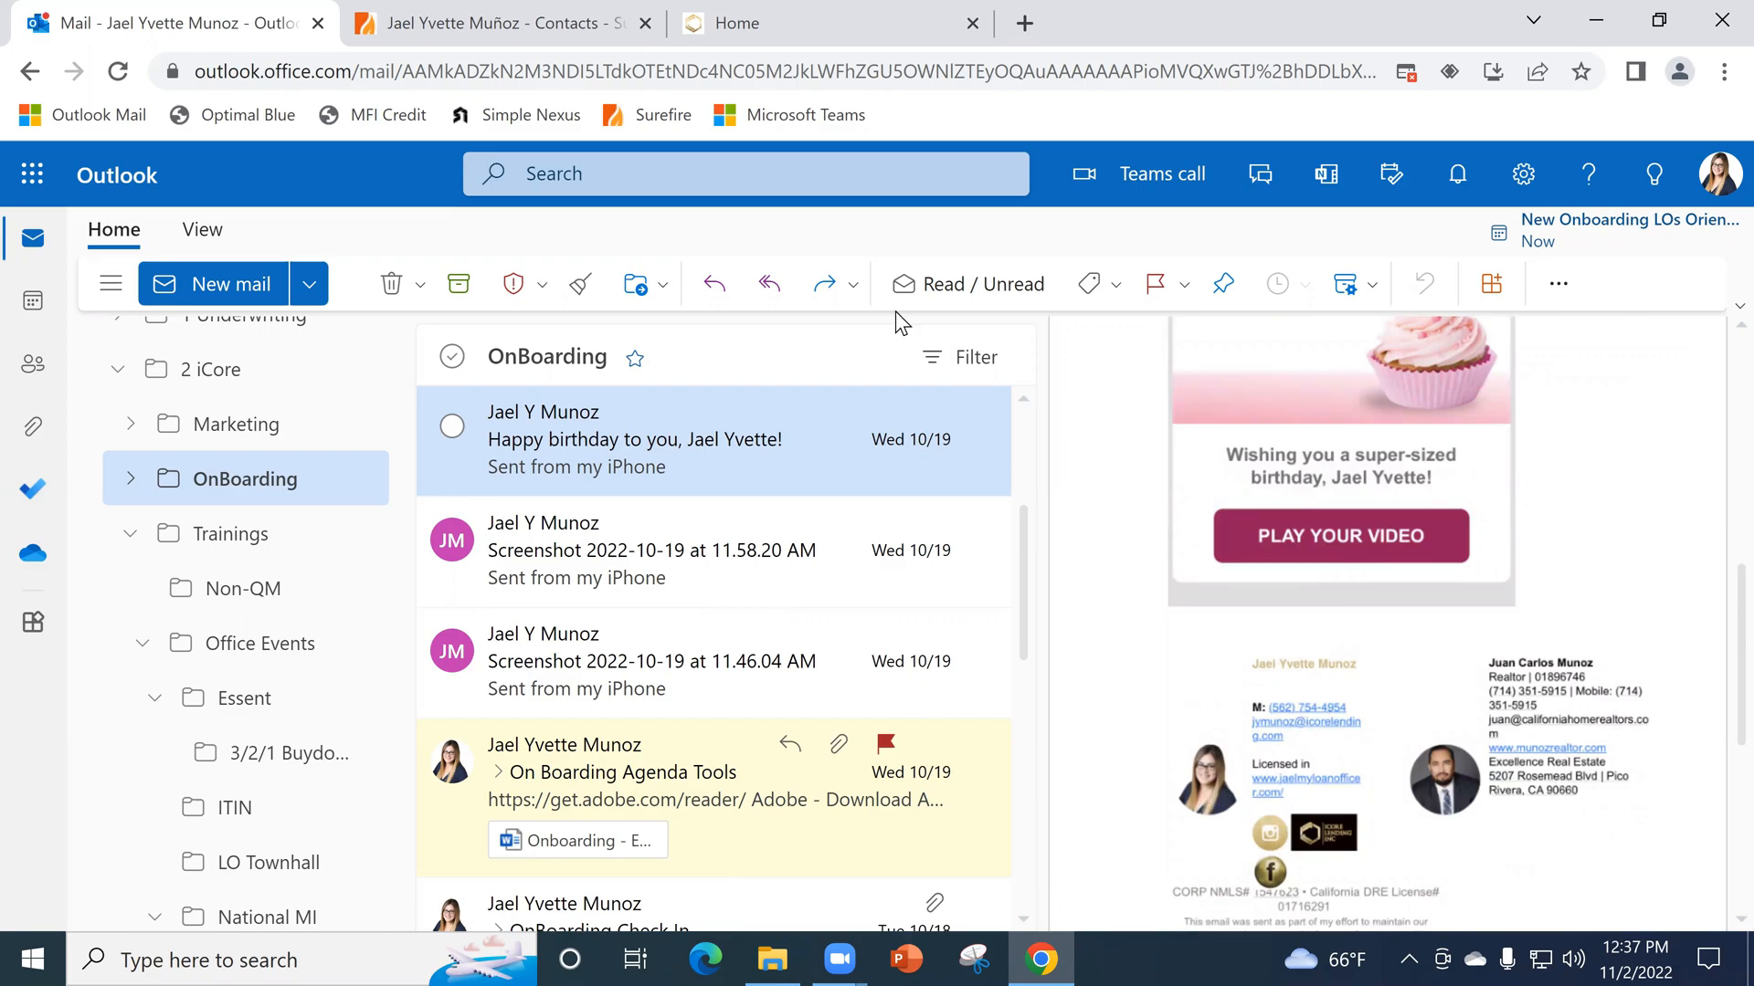
- Return to Surefire and examine the client contact's birthday, primary deals, last activity and relationships
{"action": "key", "text": "ctrl+Tab"}
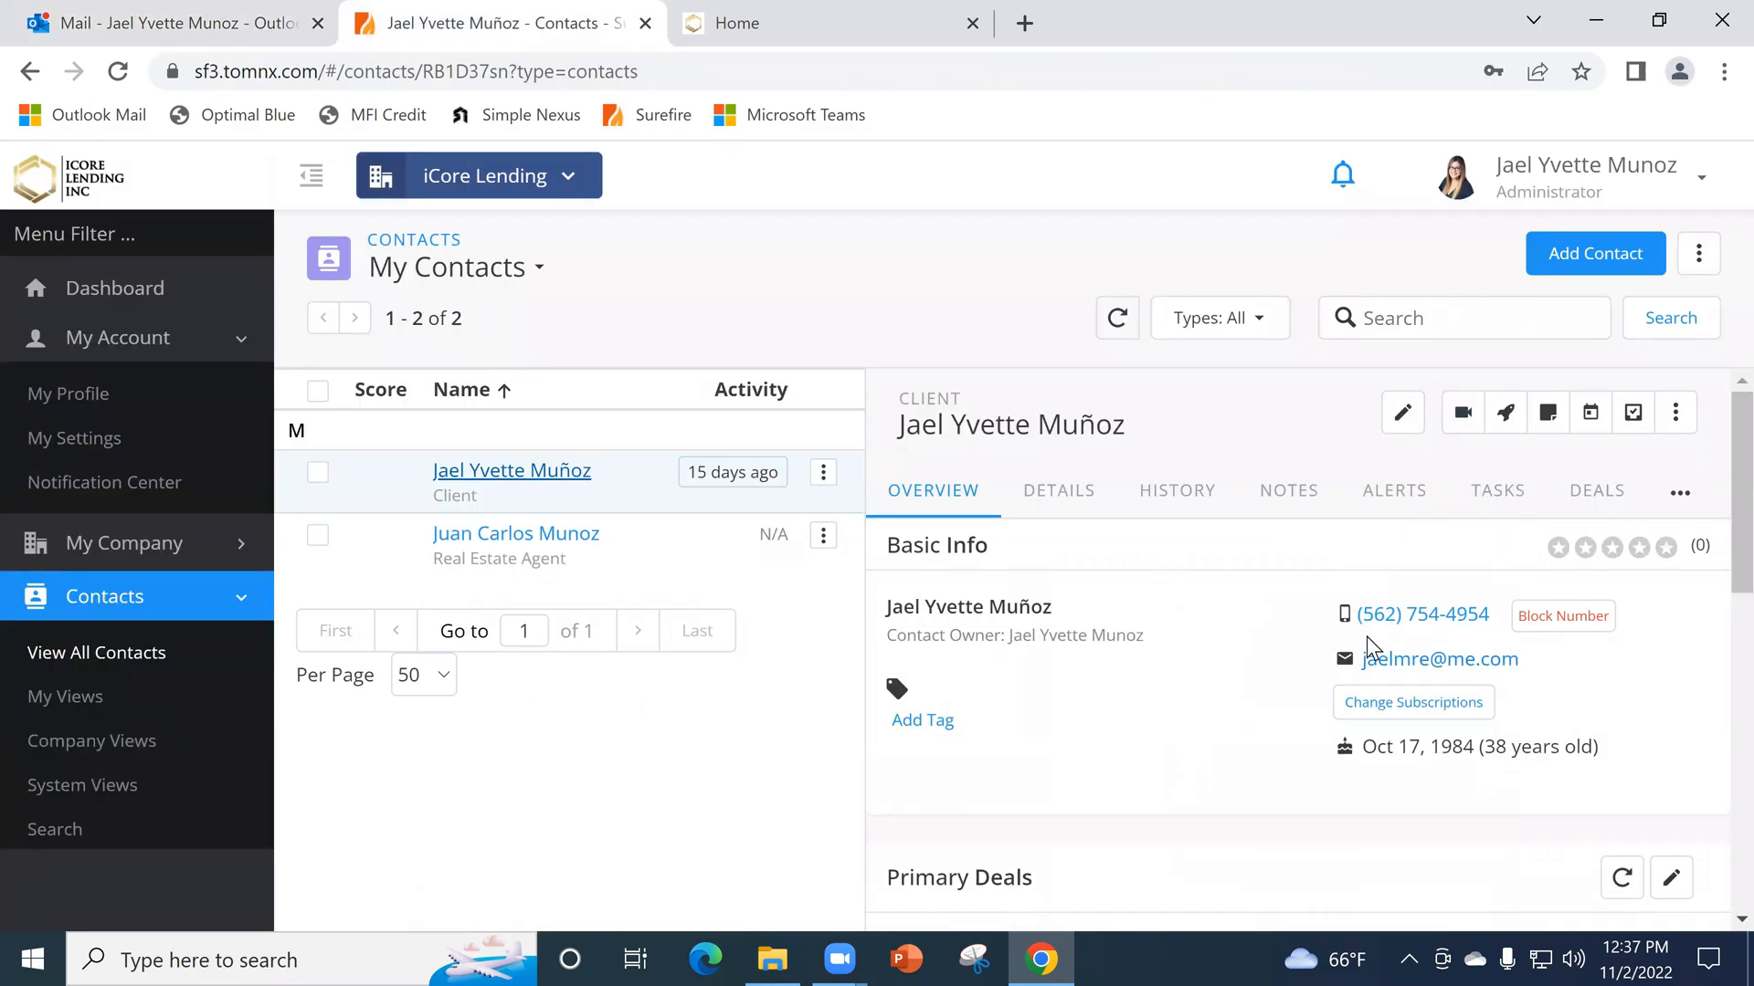
{"action": "scroll", "coordinate": [1379, 639], "scroll_direction": "down", "scroll_amount": 3}
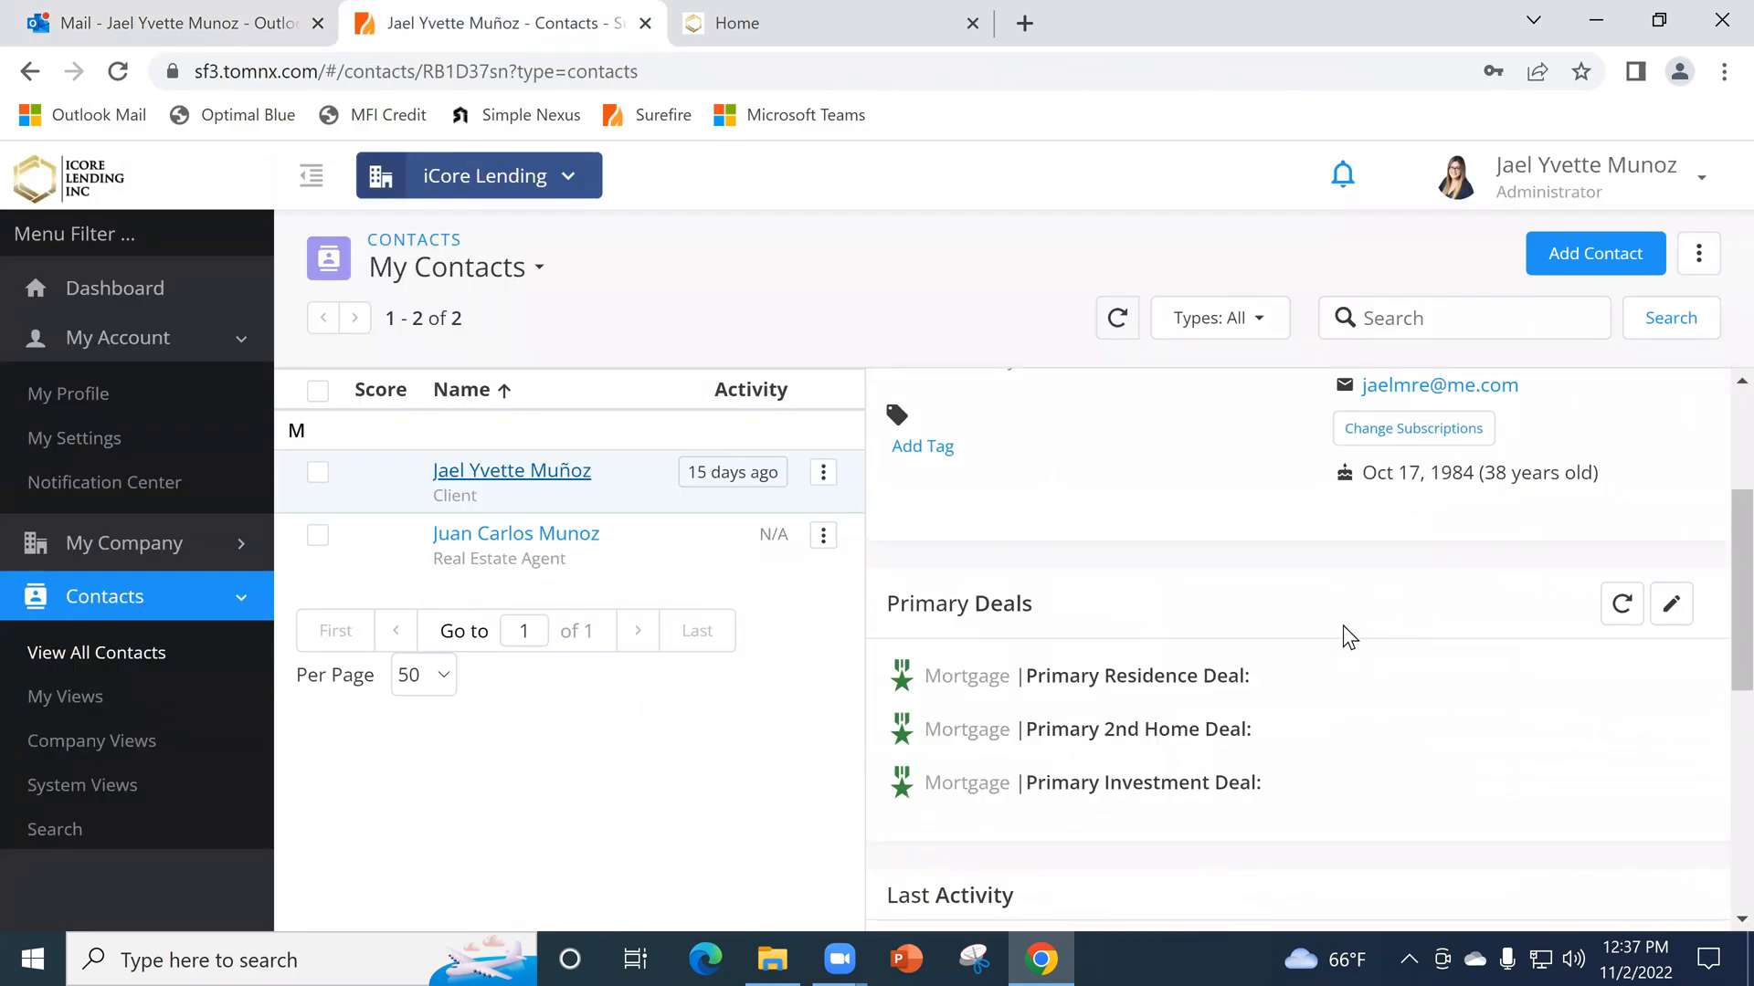
{"action": "scroll", "coordinate": [1344, 625], "scroll_direction": "down", "scroll_amount": 2}
{"action": "scroll", "coordinate": [1482, 590], "scroll_direction": "down", "scroll_amount": 5}
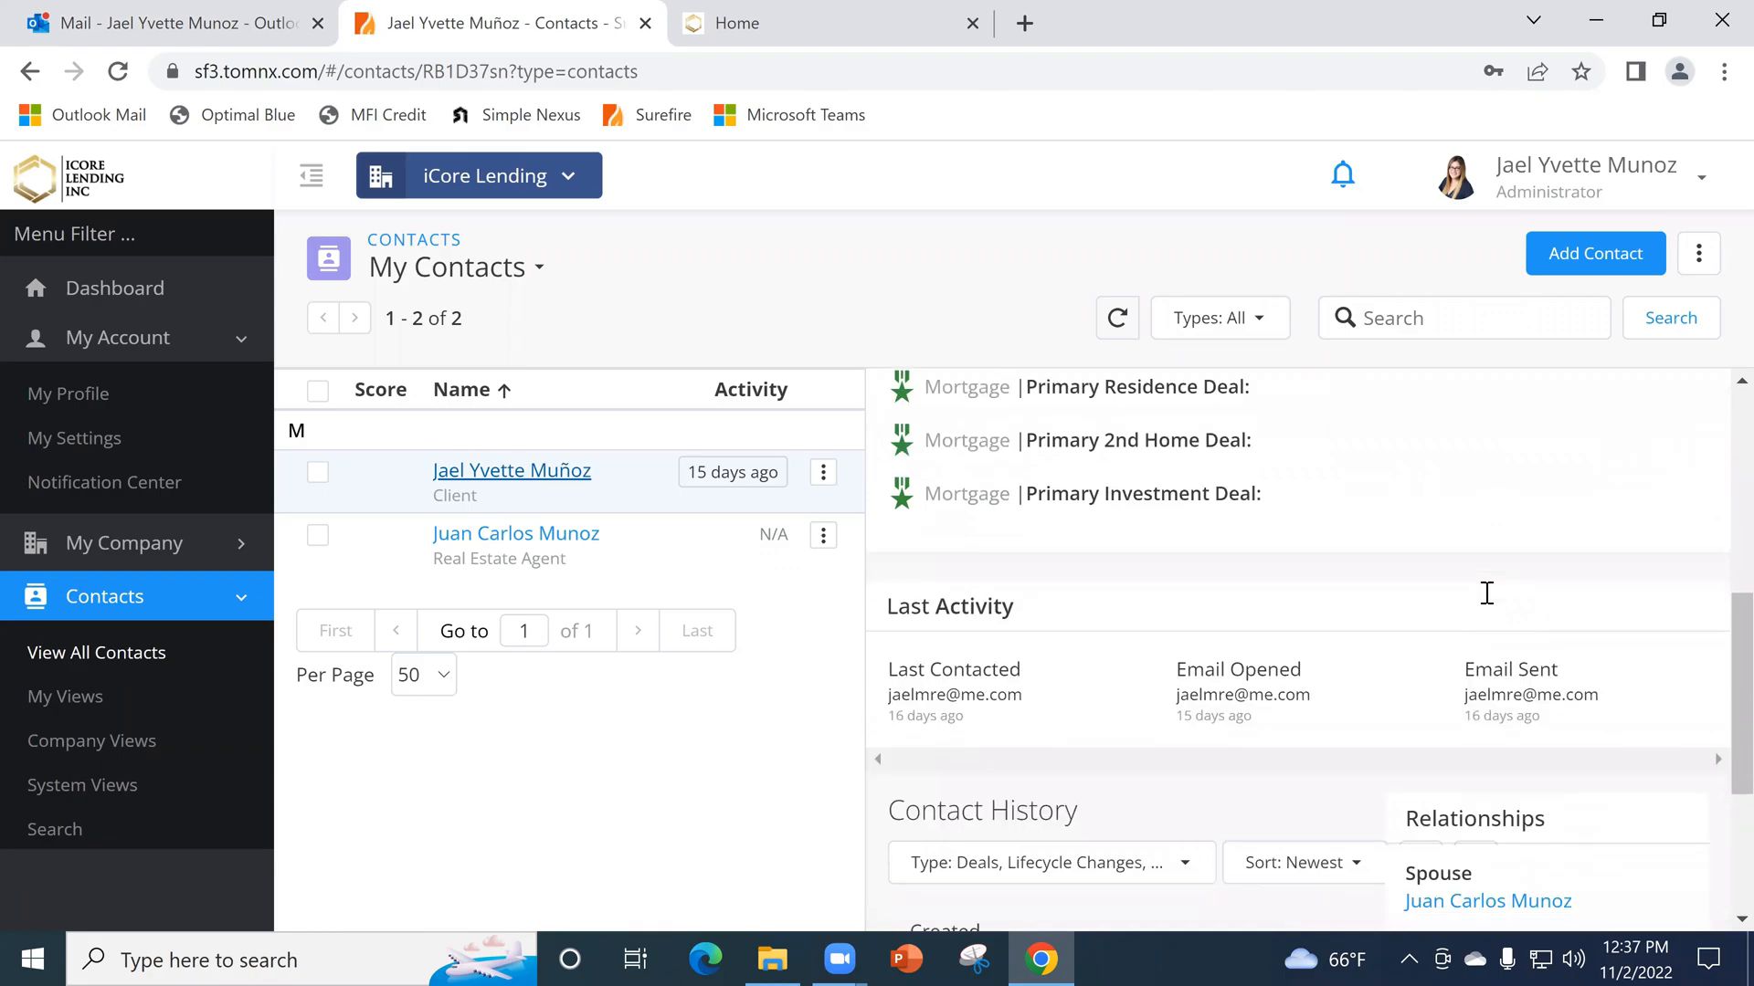
{"action": "scroll", "coordinate": [1543, 365], "scroll_direction": "up", "scroll_amount": 3}
- Open a new contact form and examine its fields from Basic Info through Relationships and Social Media
{"action": "left_click", "coordinate": [1595, 253]}
{"action": "scroll", "coordinate": [1162, 567], "scroll_direction": "down", "scroll_amount": 5}
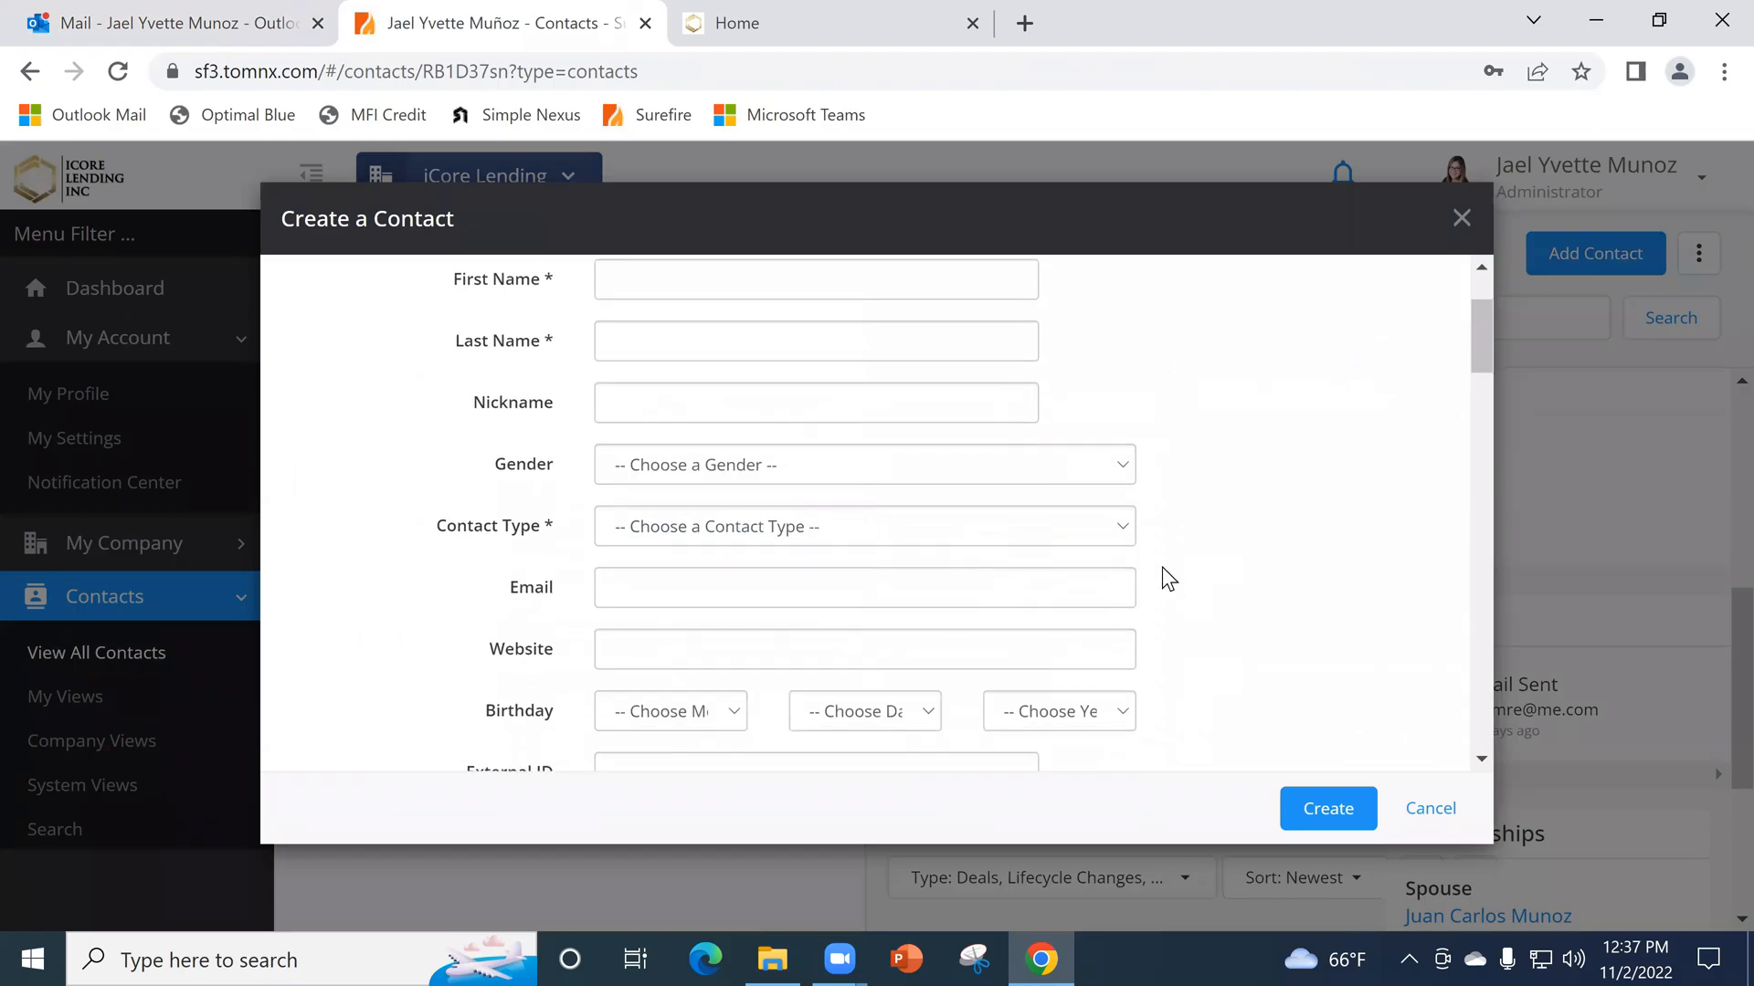
{"action": "scroll", "coordinate": [1178, 576], "scroll_direction": "down", "scroll_amount": 10}
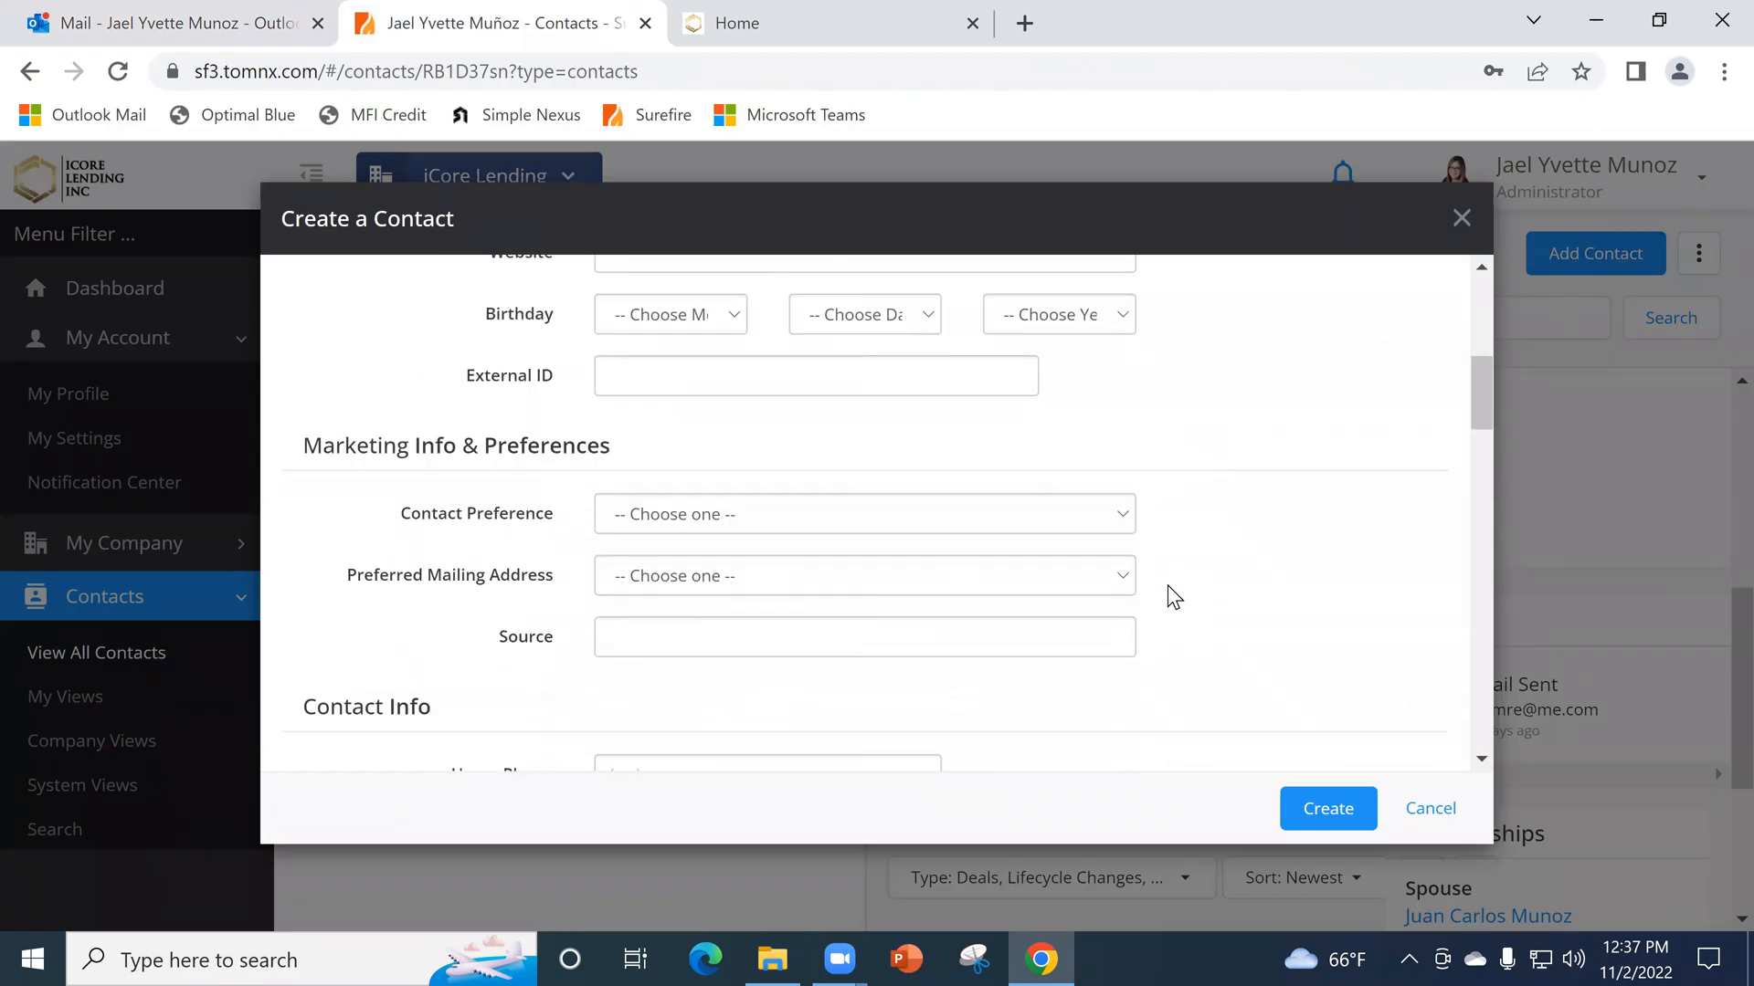
{"action": "scroll", "coordinate": [1170, 594], "scroll_direction": "down", "scroll_amount": 10}
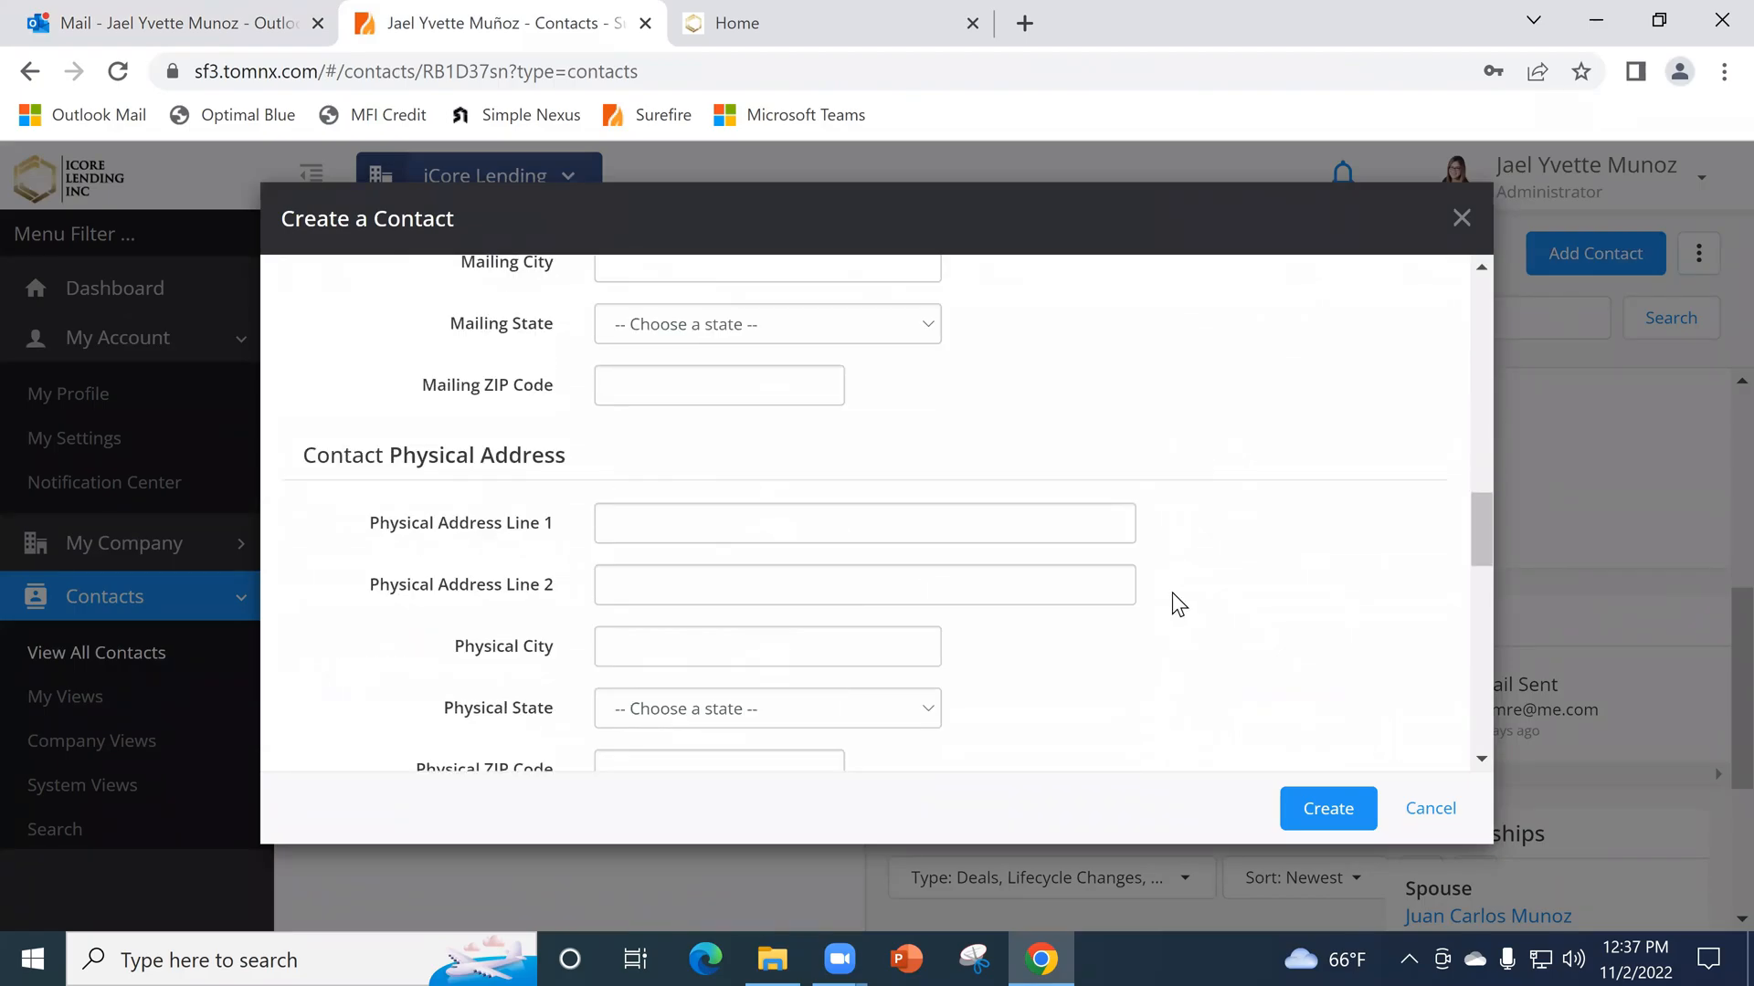
{"action": "scroll", "coordinate": [1175, 610], "scroll_direction": "down", "scroll_amount": 5}
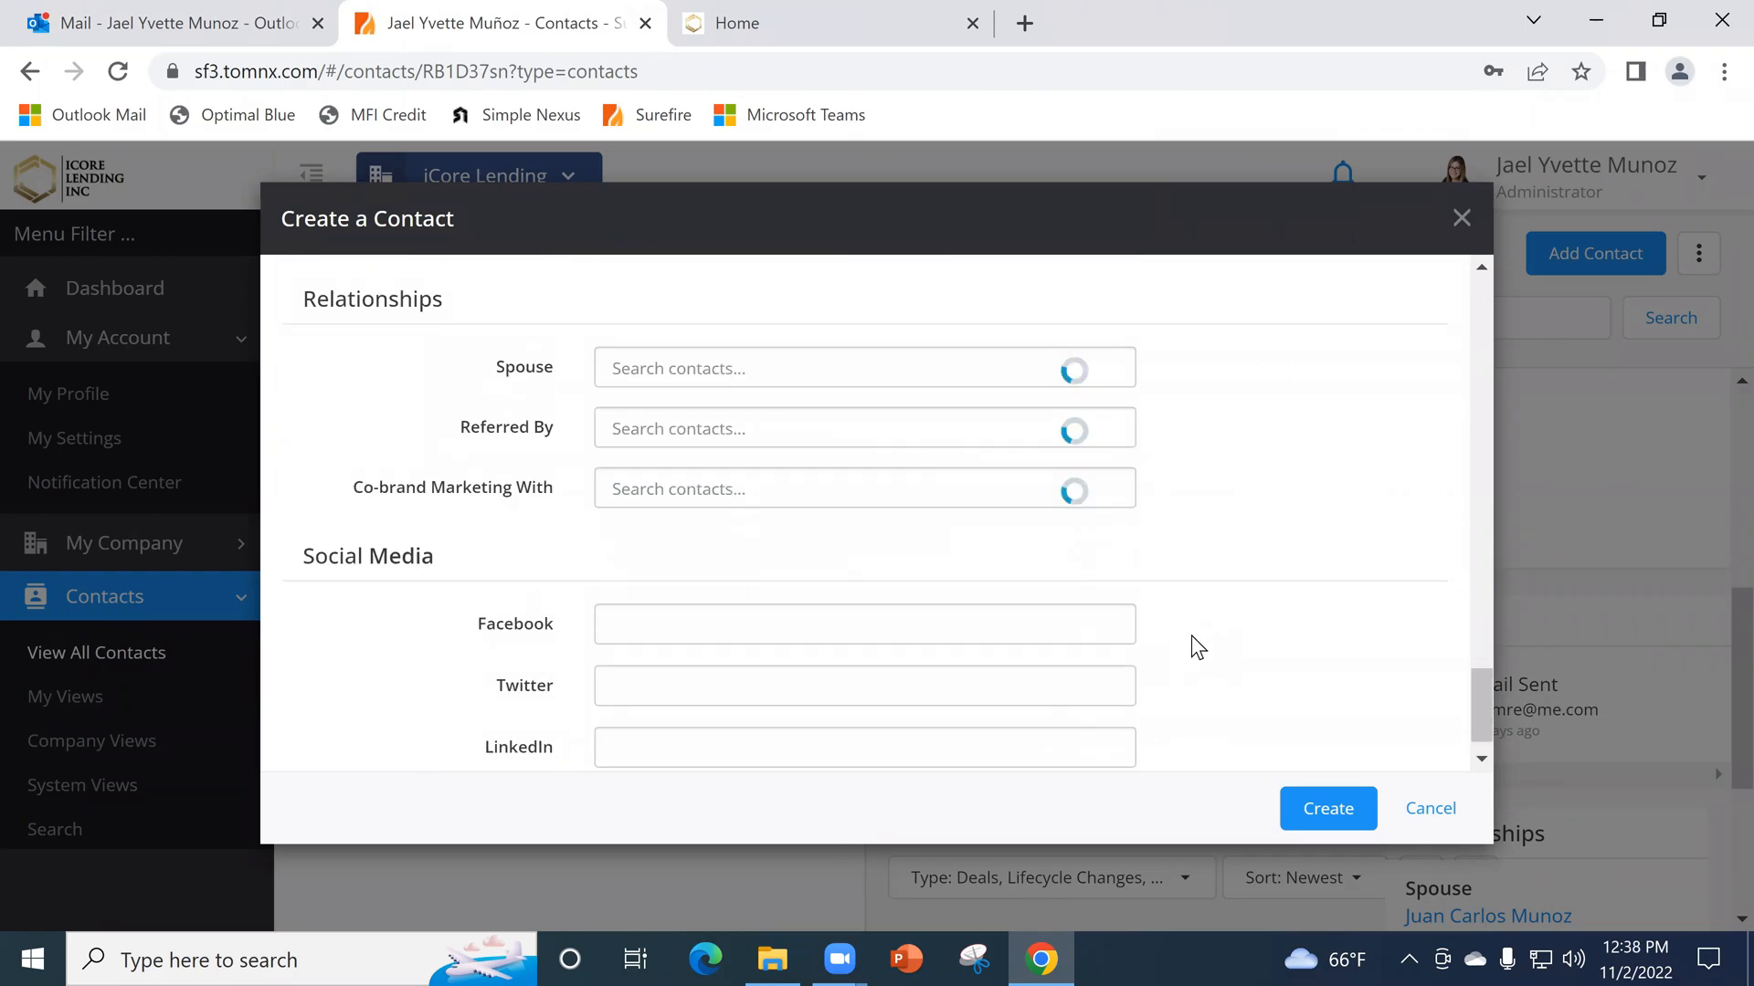
{"action": "scroll", "coordinate": [1195, 639], "scroll_direction": "up", "scroll_amount": 15}
{"action": "scroll", "coordinate": [1252, 703], "scroll_direction": "up", "scroll_amount": 10}
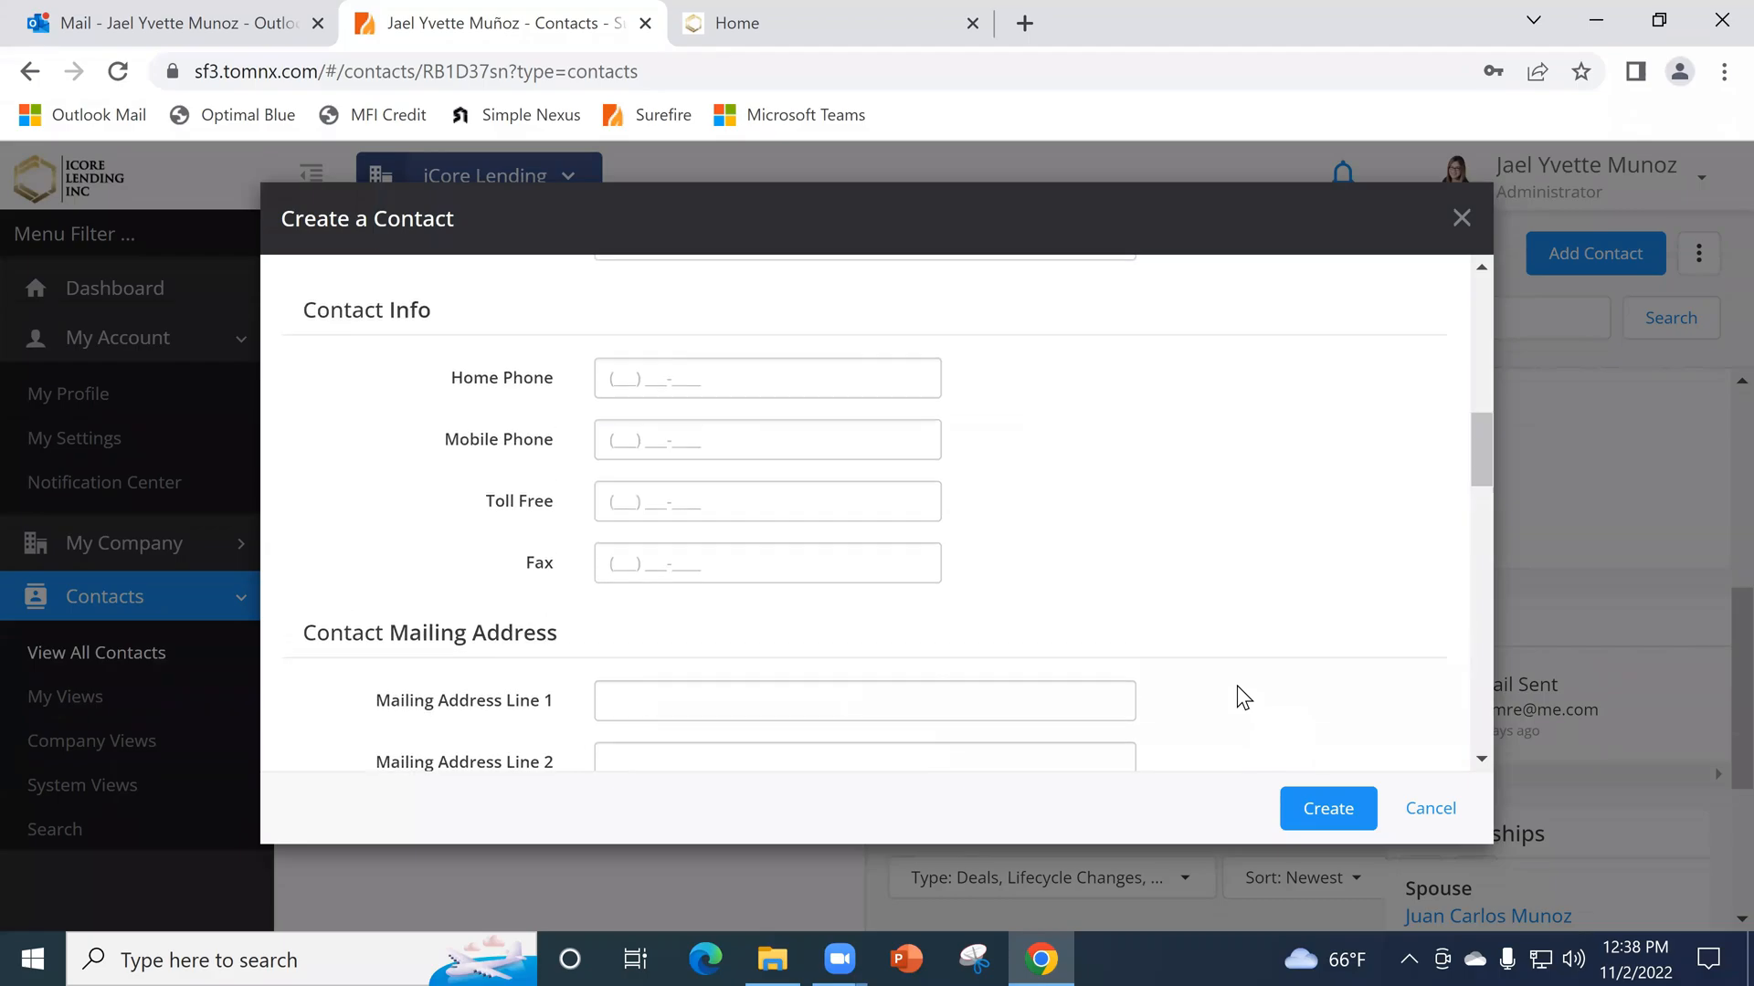
{"action": "scroll", "coordinate": [1224, 626], "scroll_direction": "up", "scroll_amount": 5}
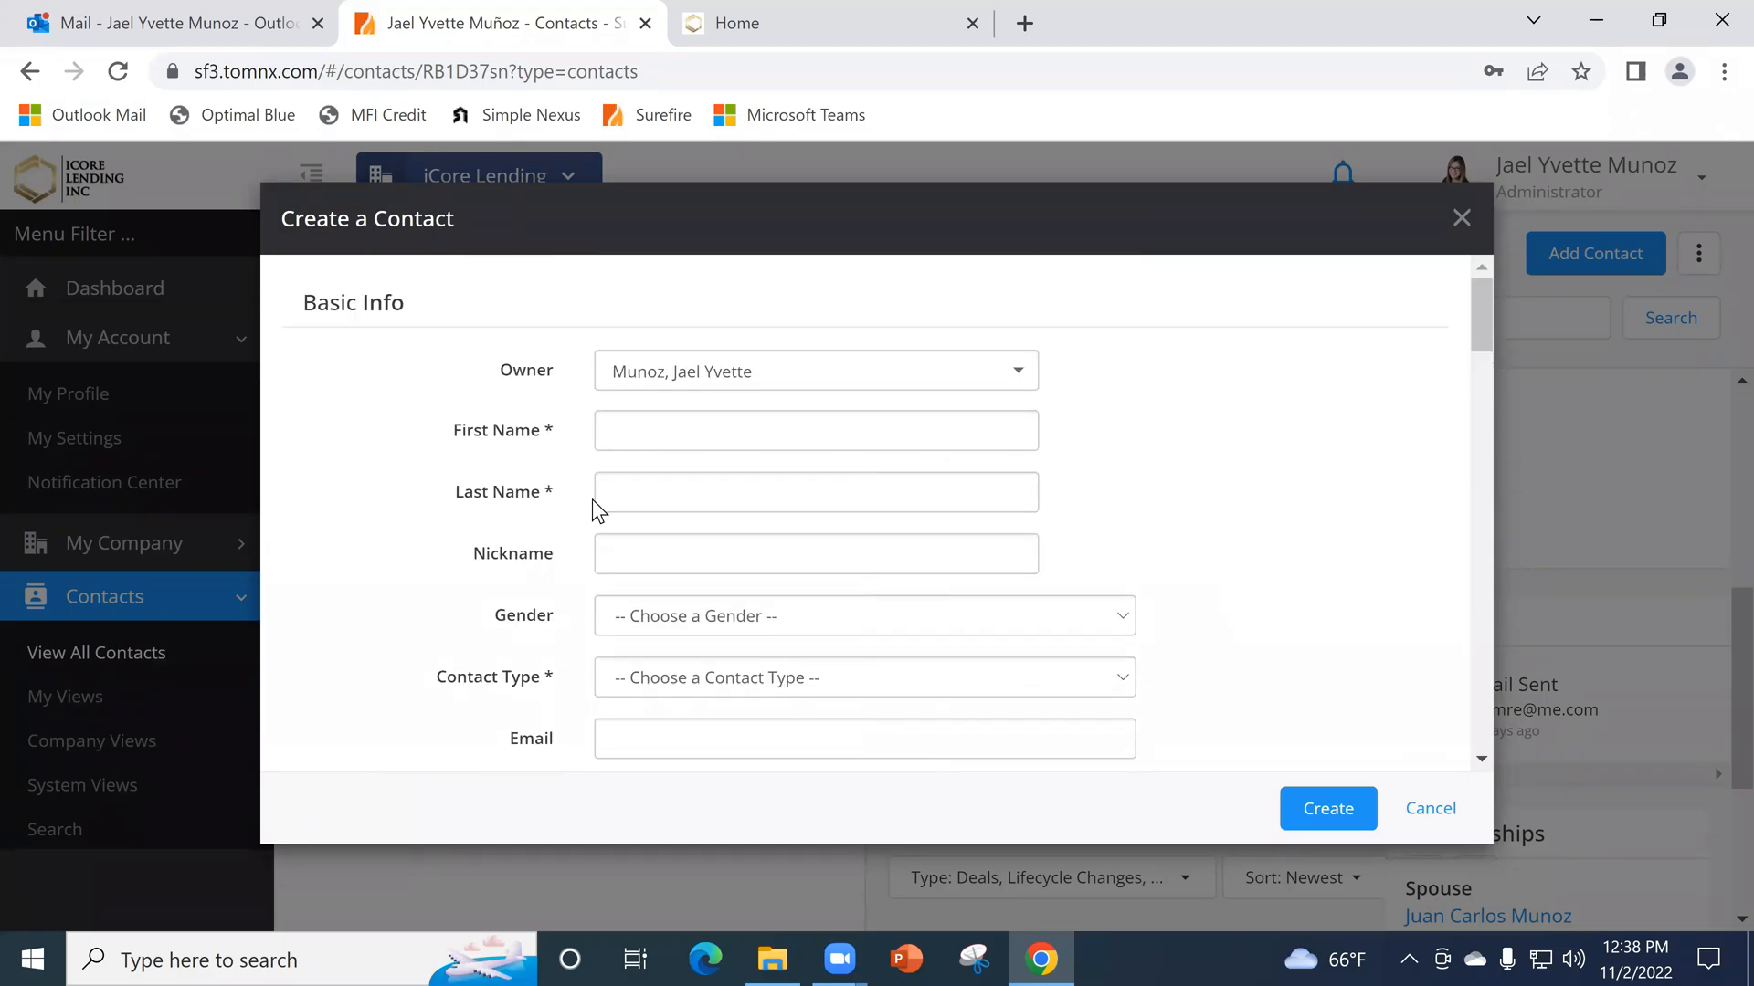
{"action": "scroll", "coordinate": [1109, 526], "scroll_direction": "down", "scroll_amount": 20}
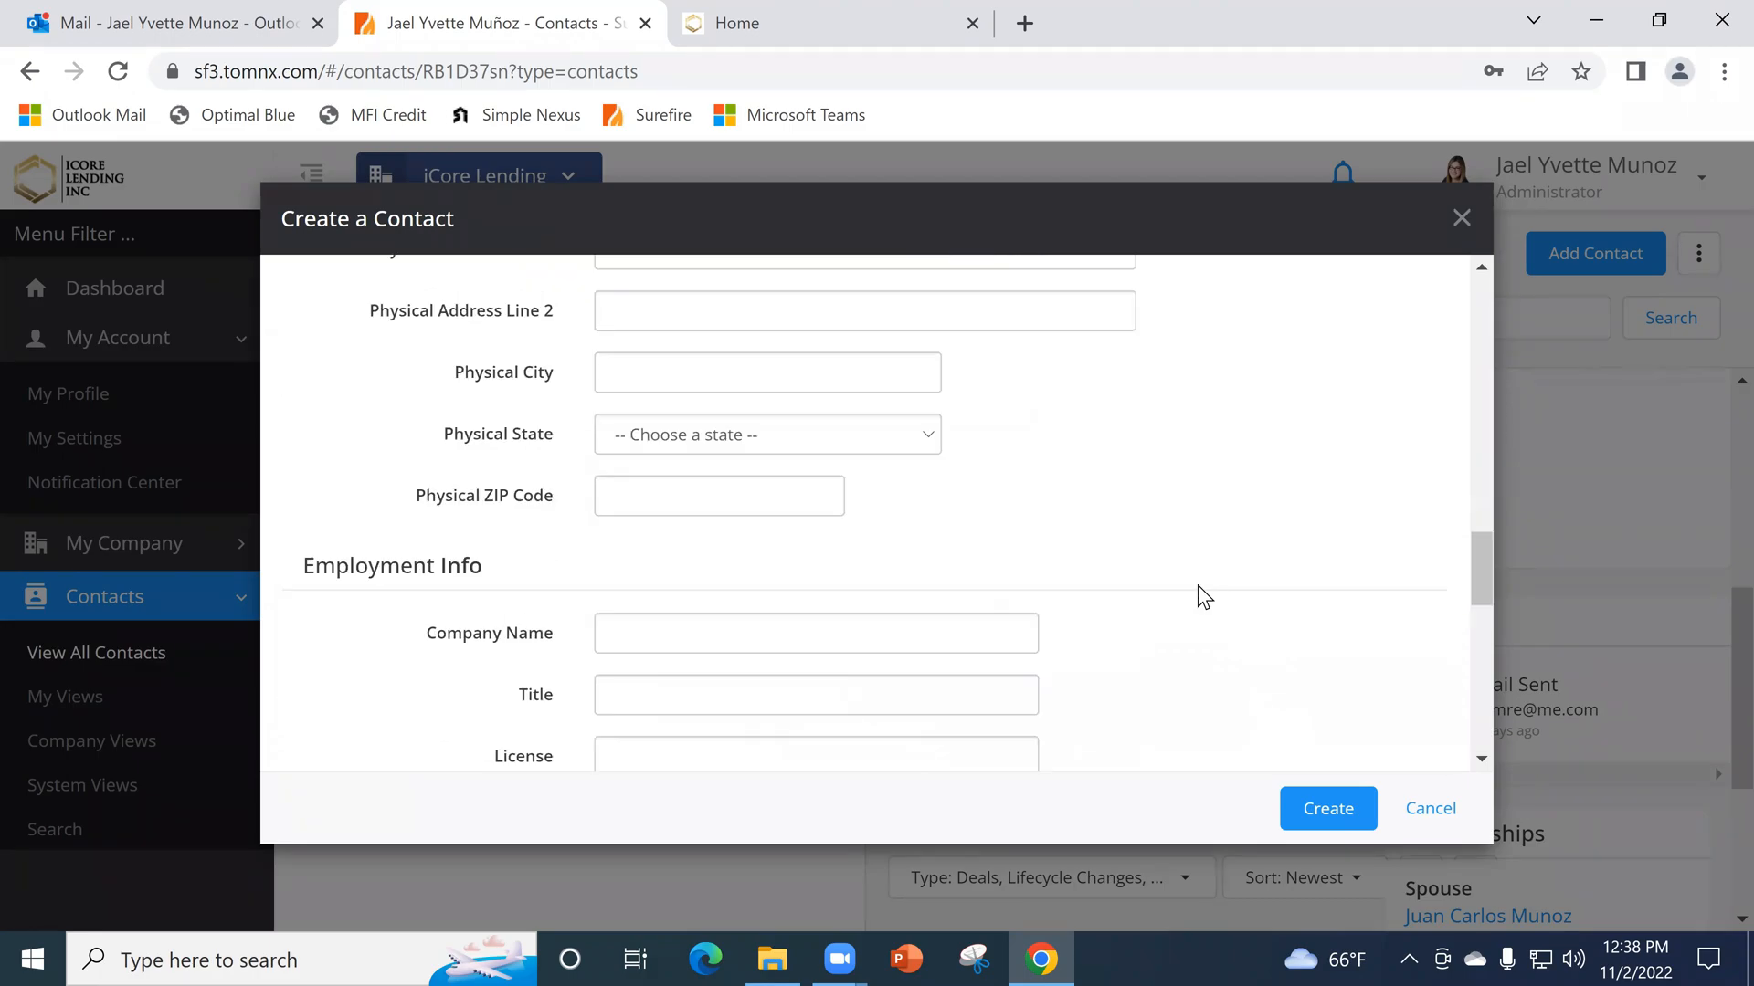
{"action": "scroll", "coordinate": [1085, 645], "scroll_direction": "down", "scroll_amount": 6}
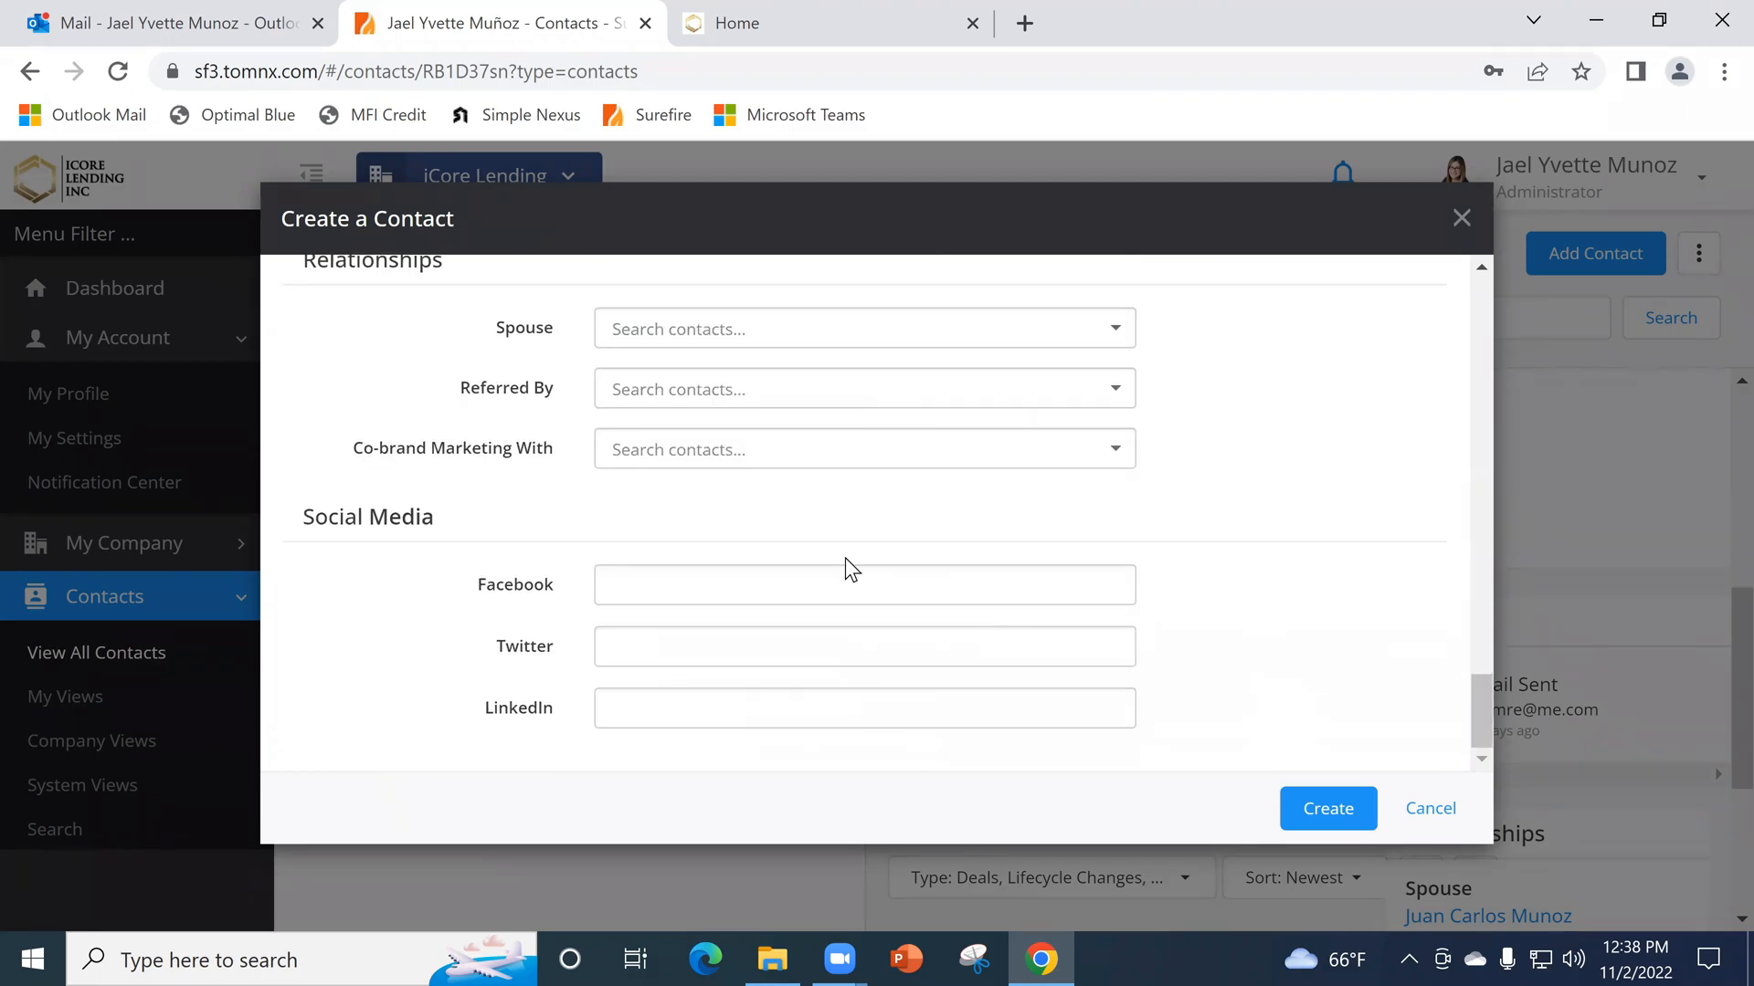
- Check the Spouse choices, set Co-brand Marketing With to the real estate agent contact, and discard the new contact form
{"action": "left_click", "coordinate": [663, 336]}
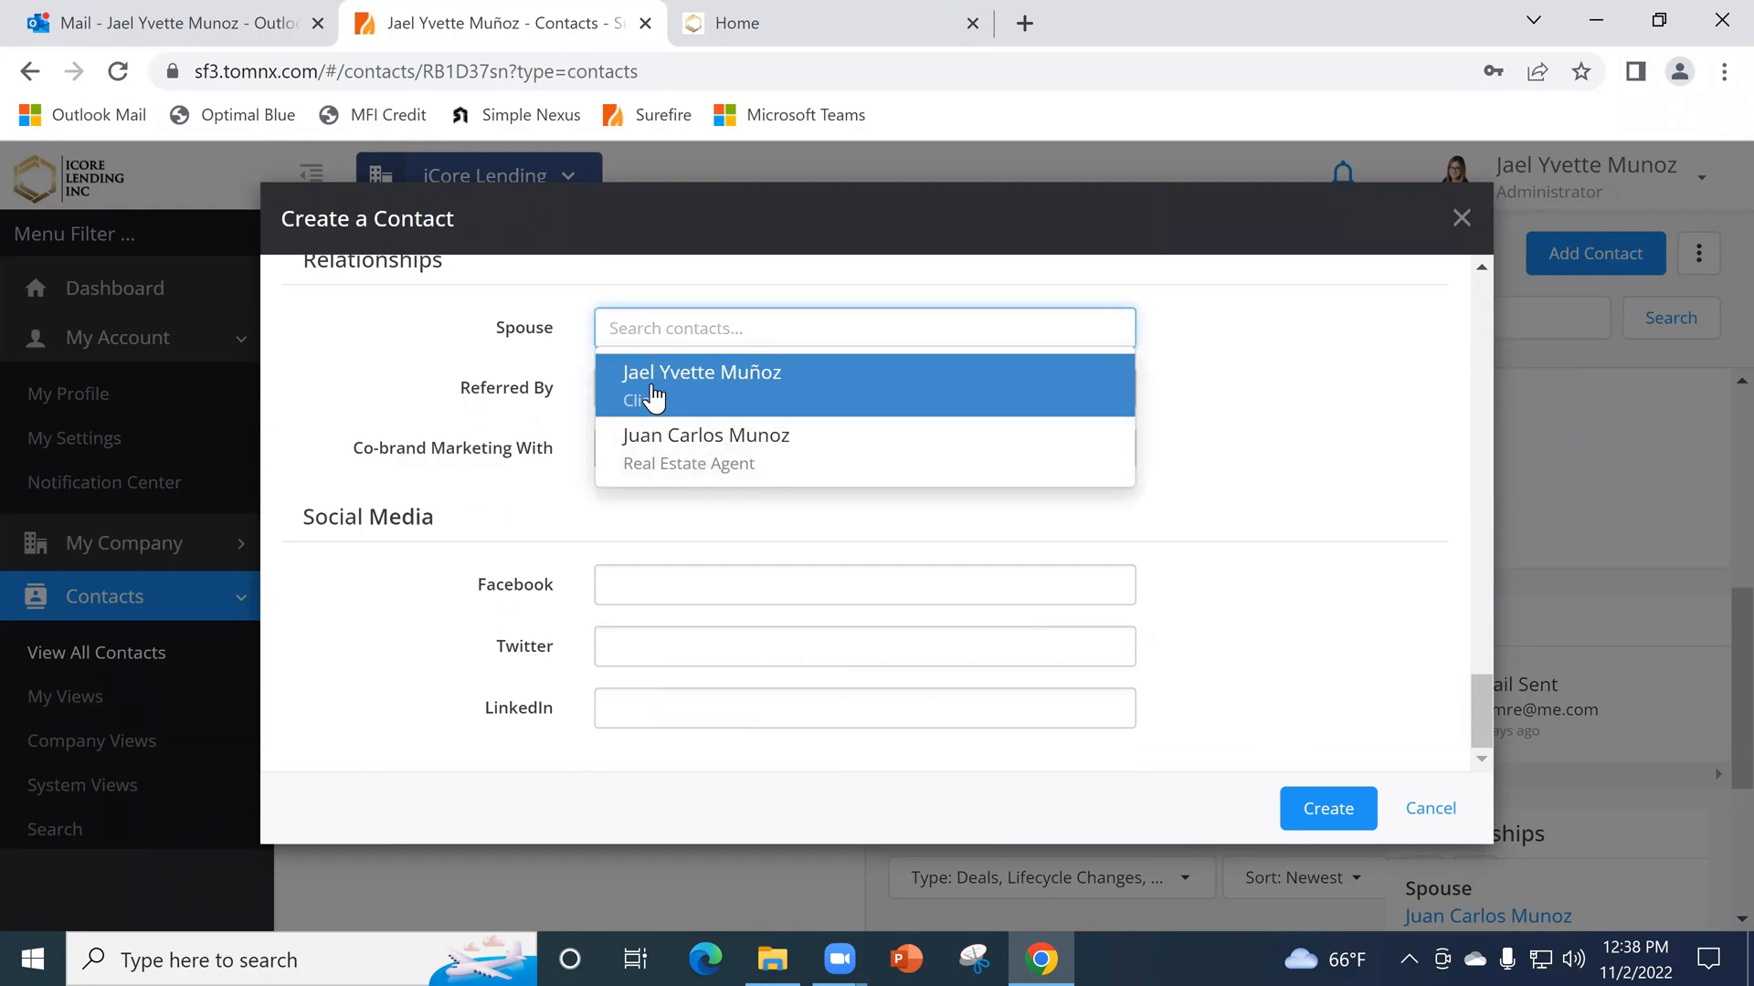
{"action": "left_click", "coordinate": [1204, 409]}
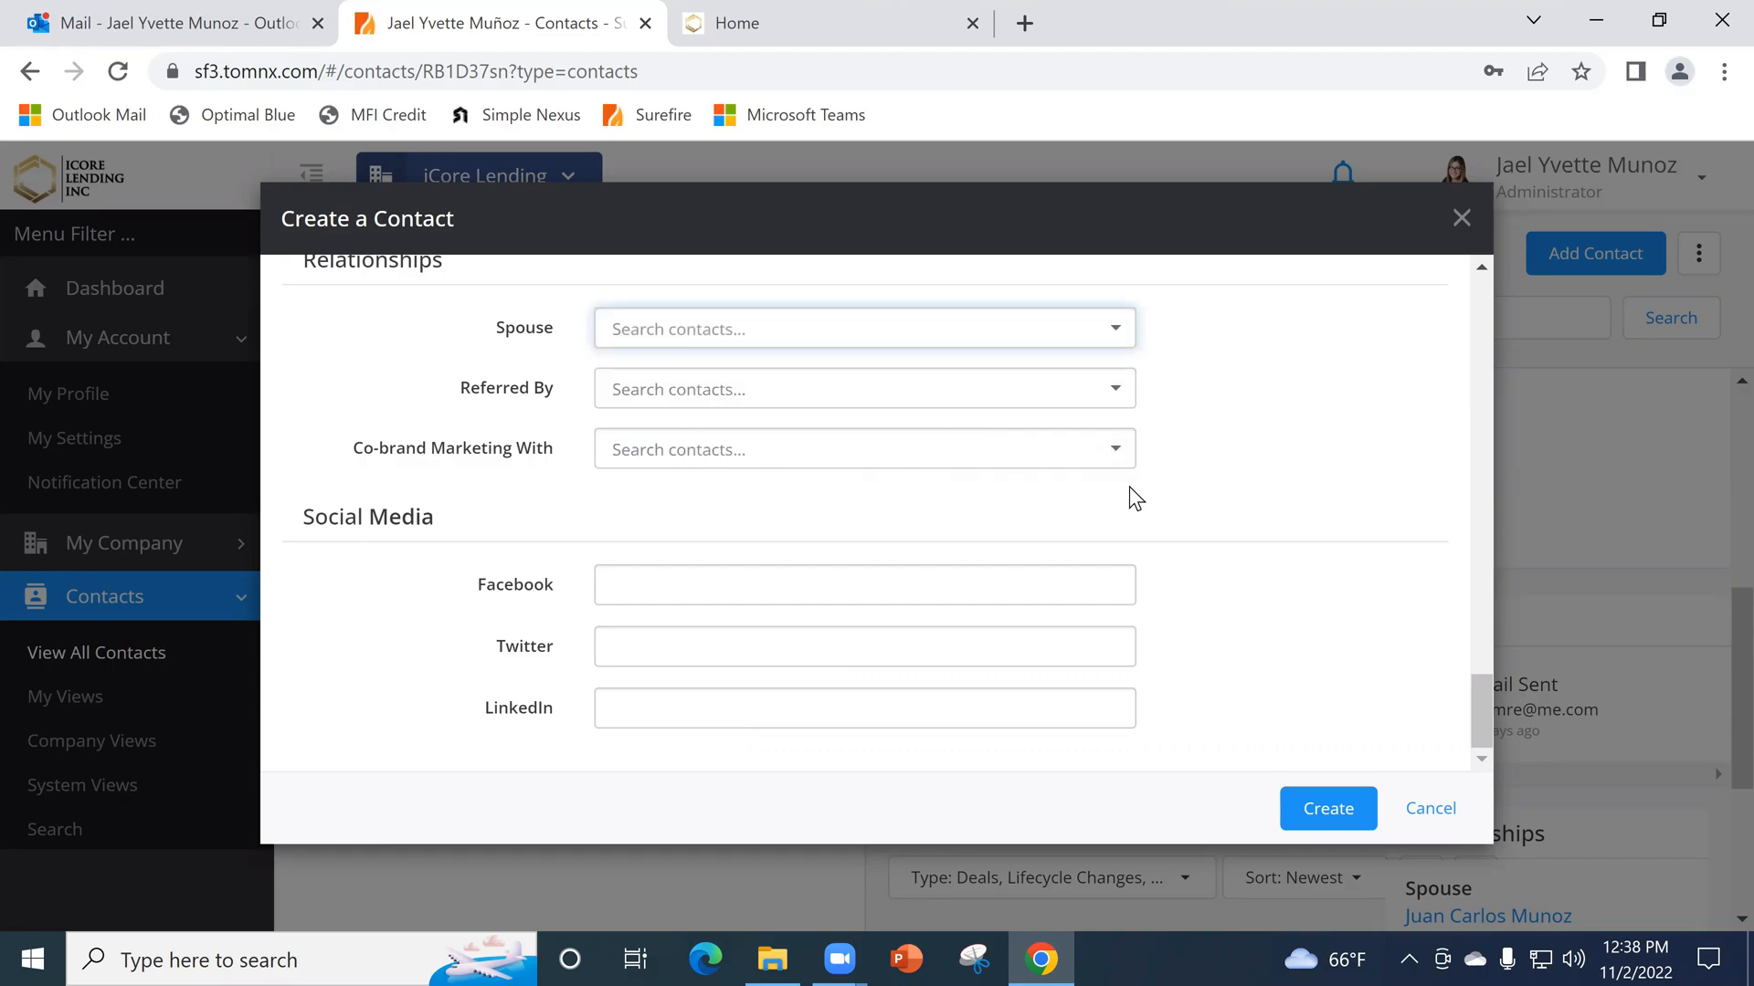
{"action": "left_click", "coordinate": [737, 473]}
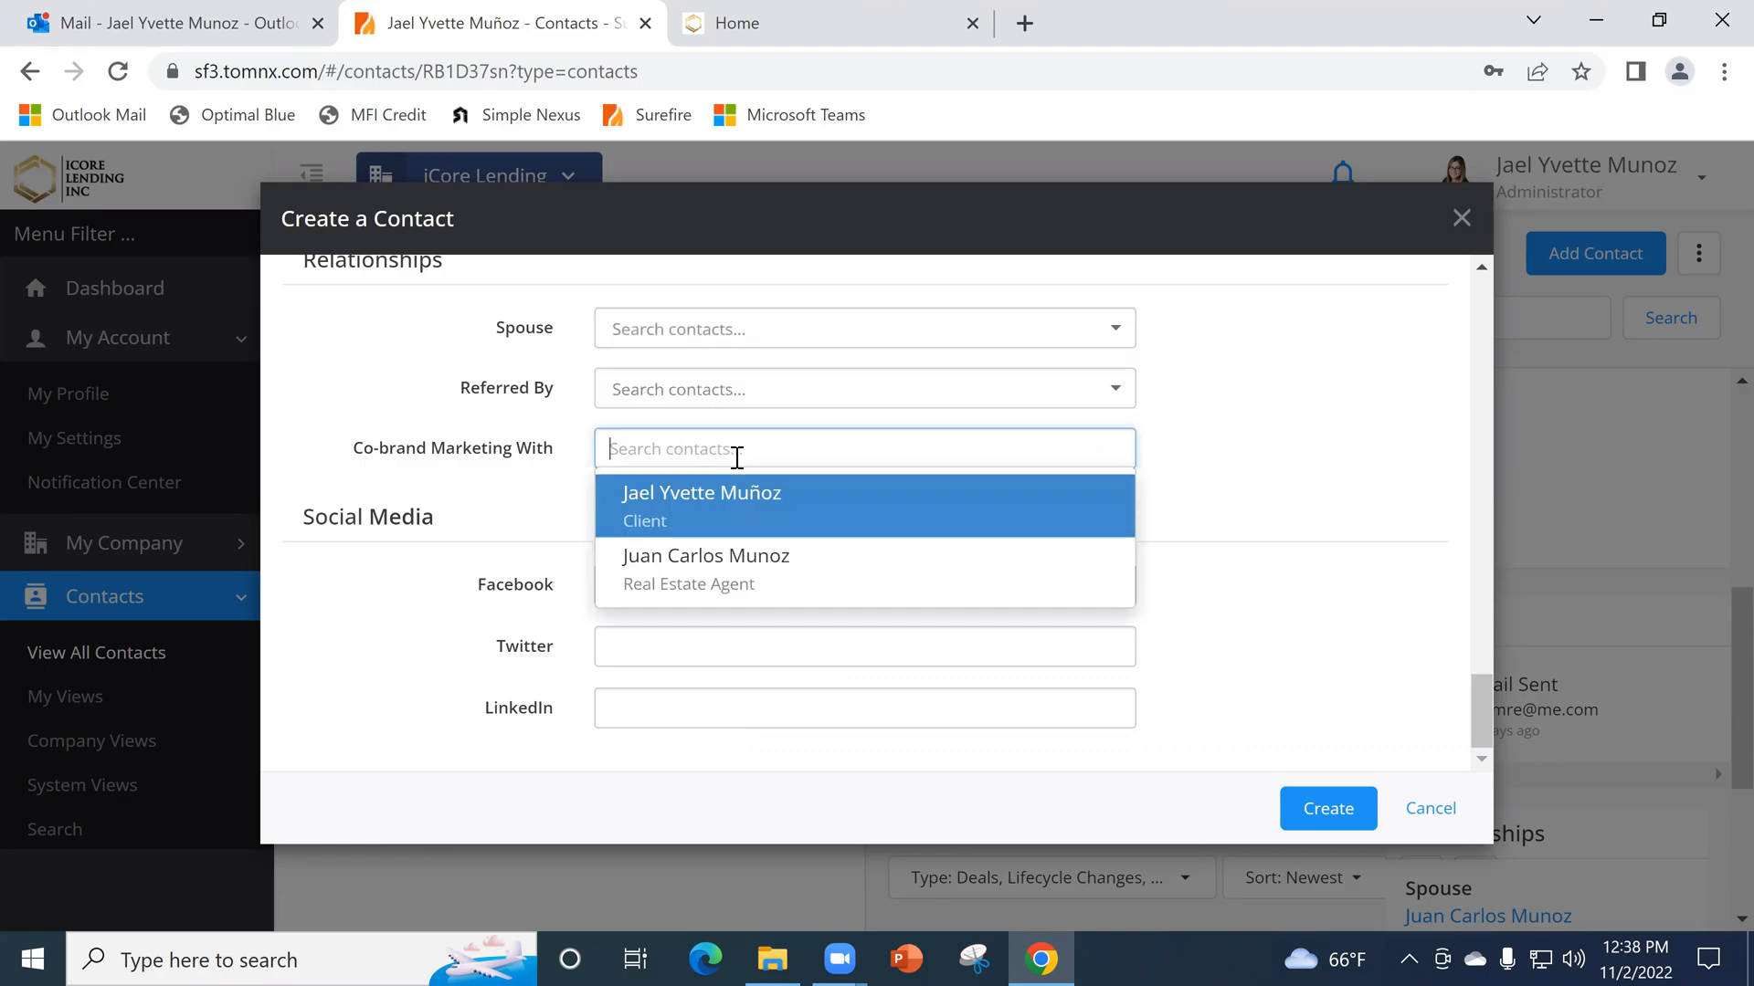
{"action": "left_click", "coordinate": [750, 586]}
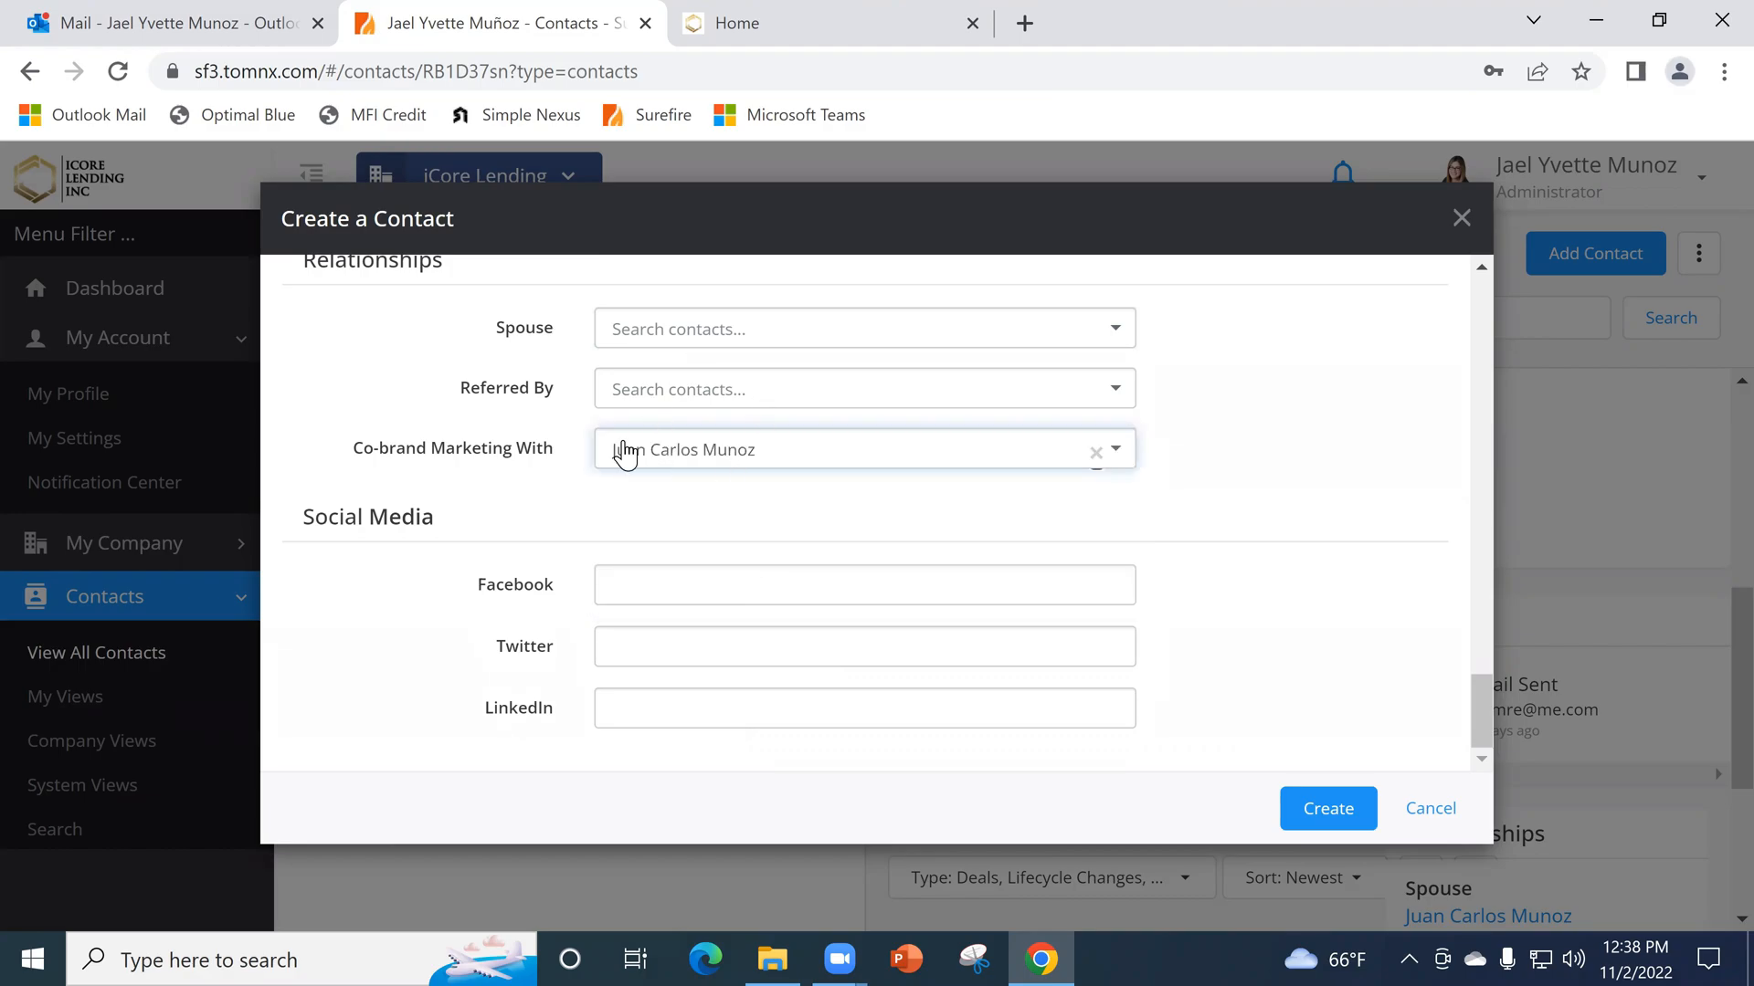
{"action": "scroll", "coordinate": [784, 550], "scroll_direction": "up", "scroll_amount": 3}
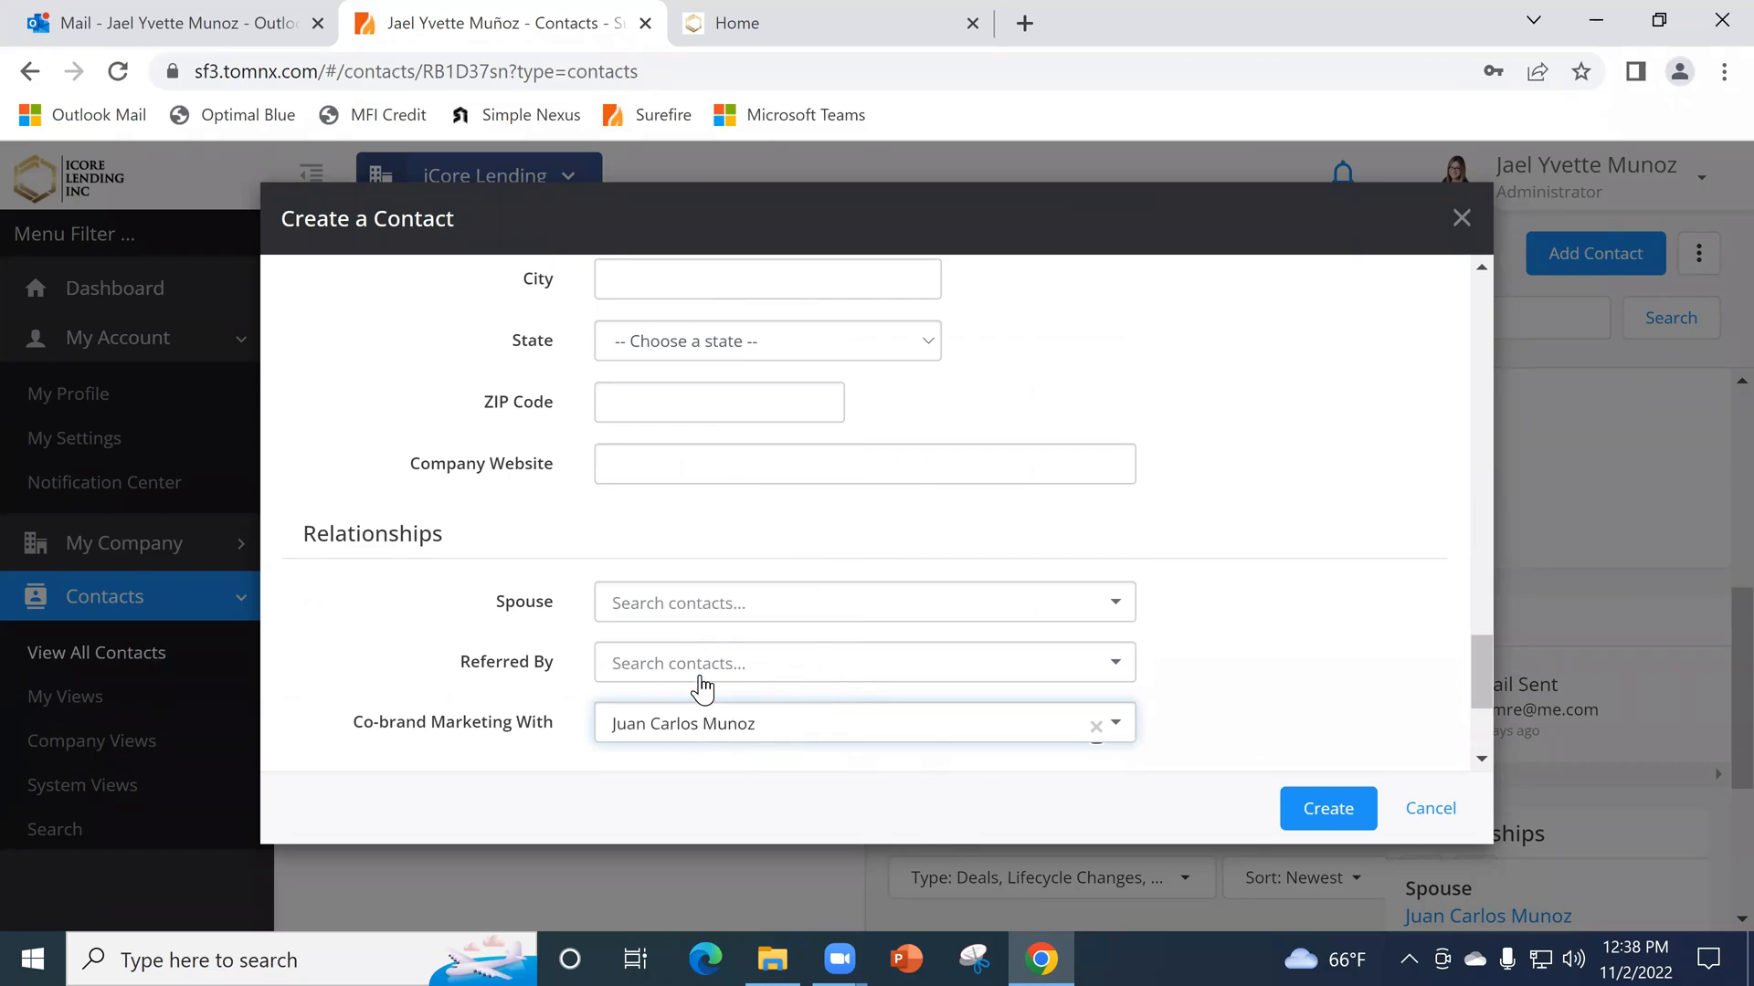
{"action": "left_click", "coordinate": [1430, 810]}
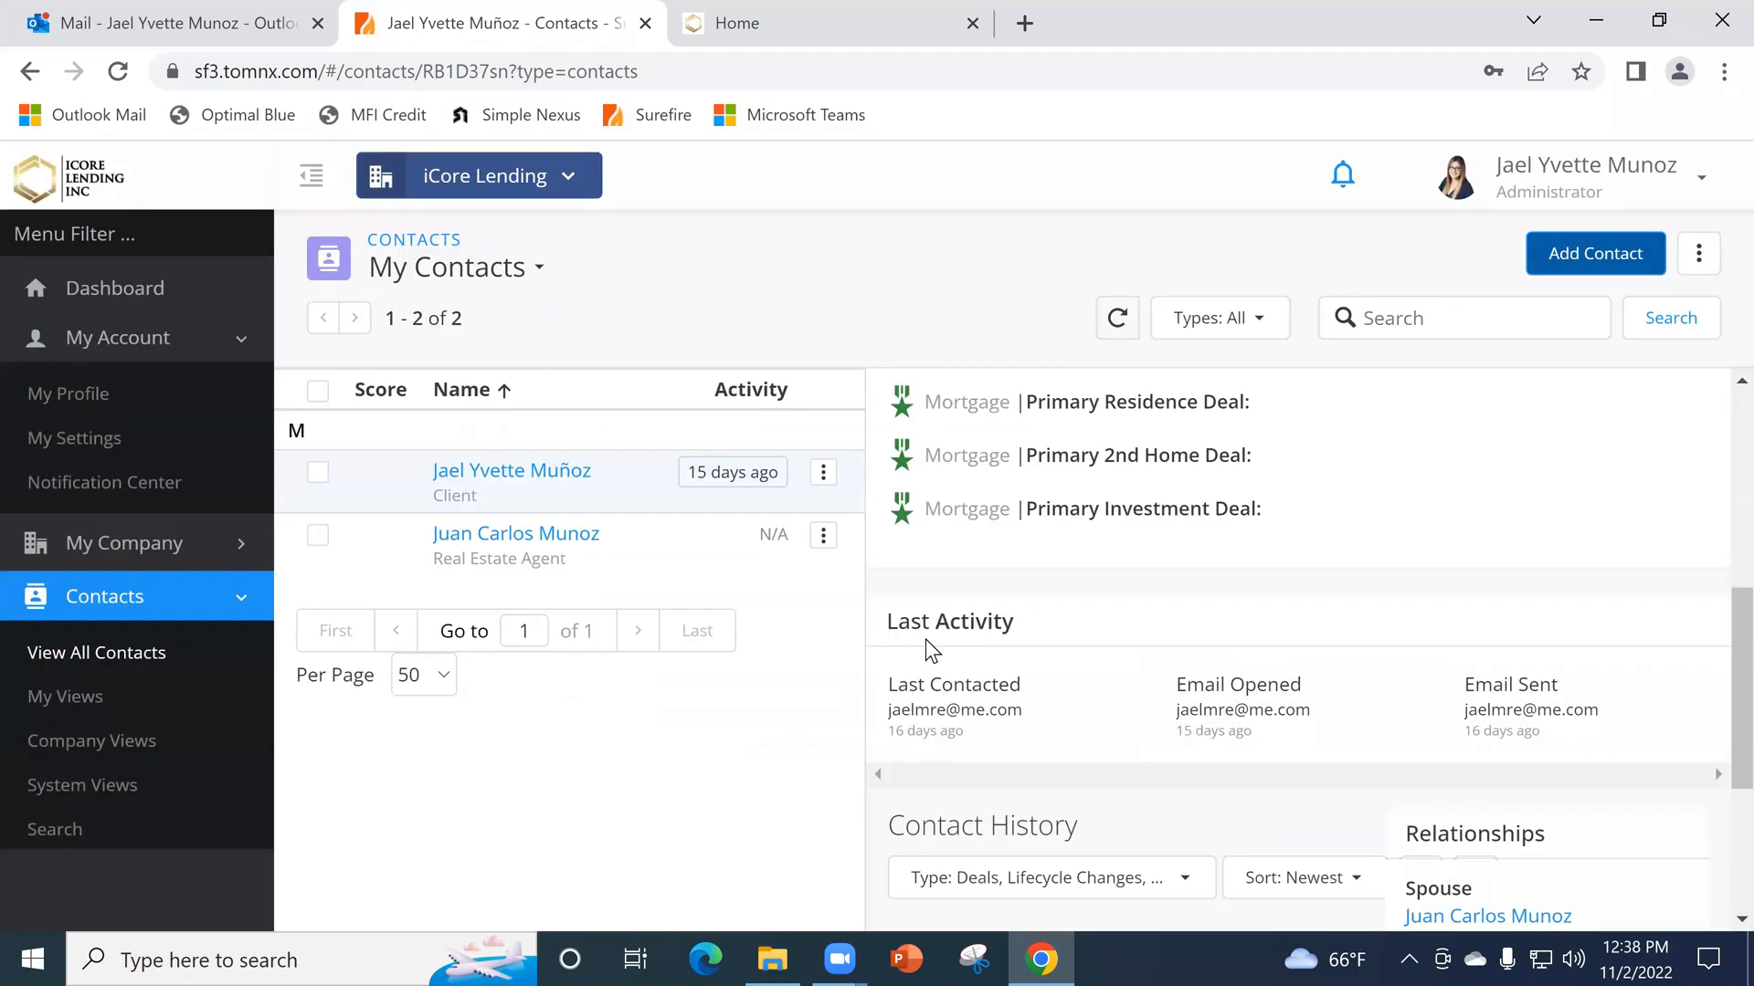
- Open the existing client contact for editing and examine its spouse and co-brand marketing relationships
{"action": "left_click", "coordinate": [825, 477]}
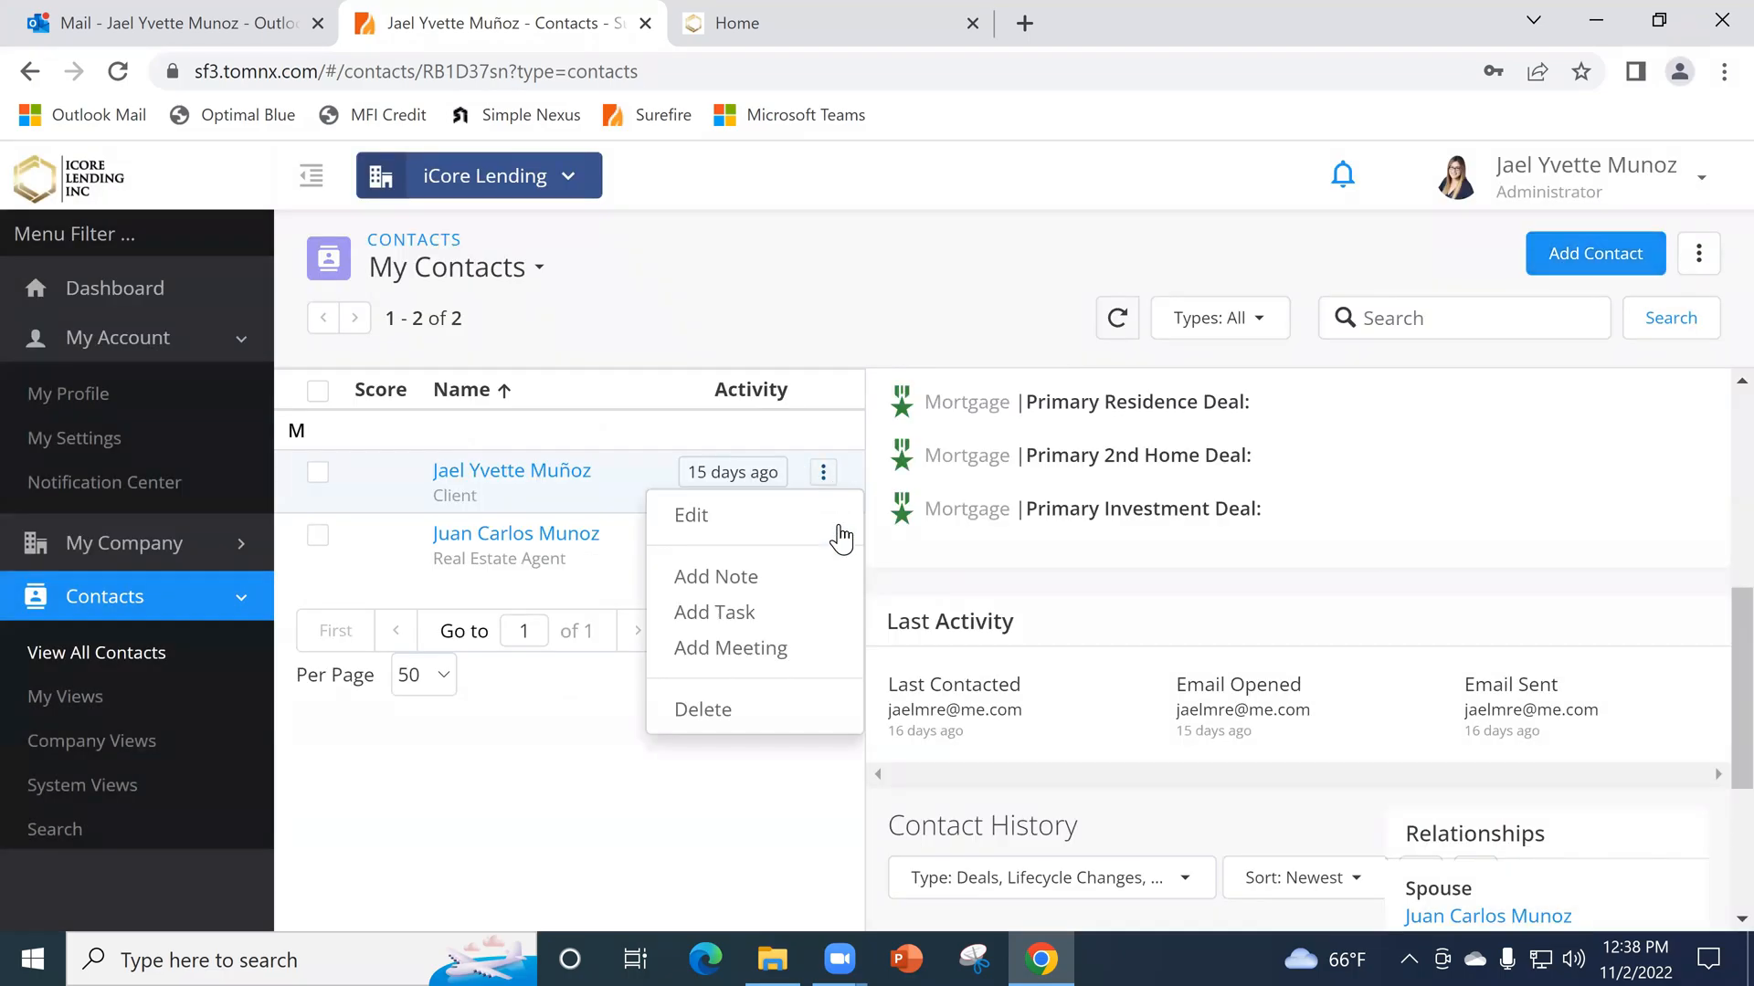
{"action": "left_click", "coordinate": [769, 517]}
{"action": "scroll", "coordinate": [1352, 518], "scroll_direction": "down", "scroll_amount": 10}
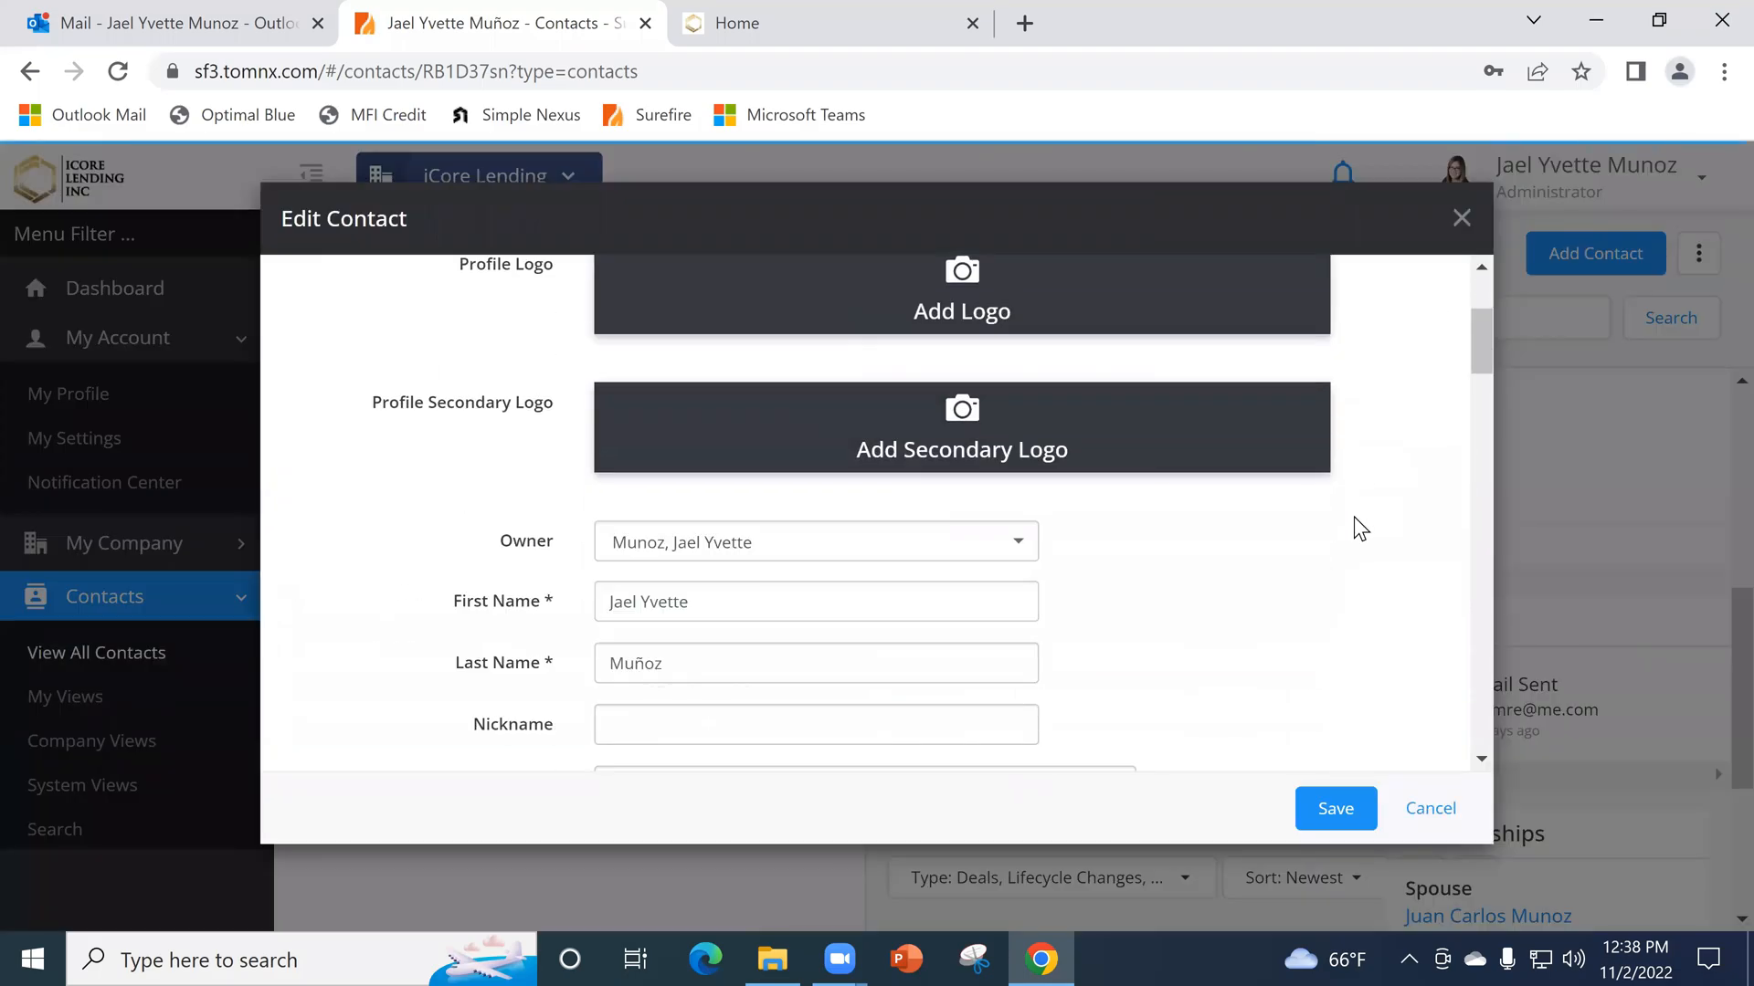
{"action": "scroll", "coordinate": [1340, 503], "scroll_direction": "down", "scroll_amount": 15}
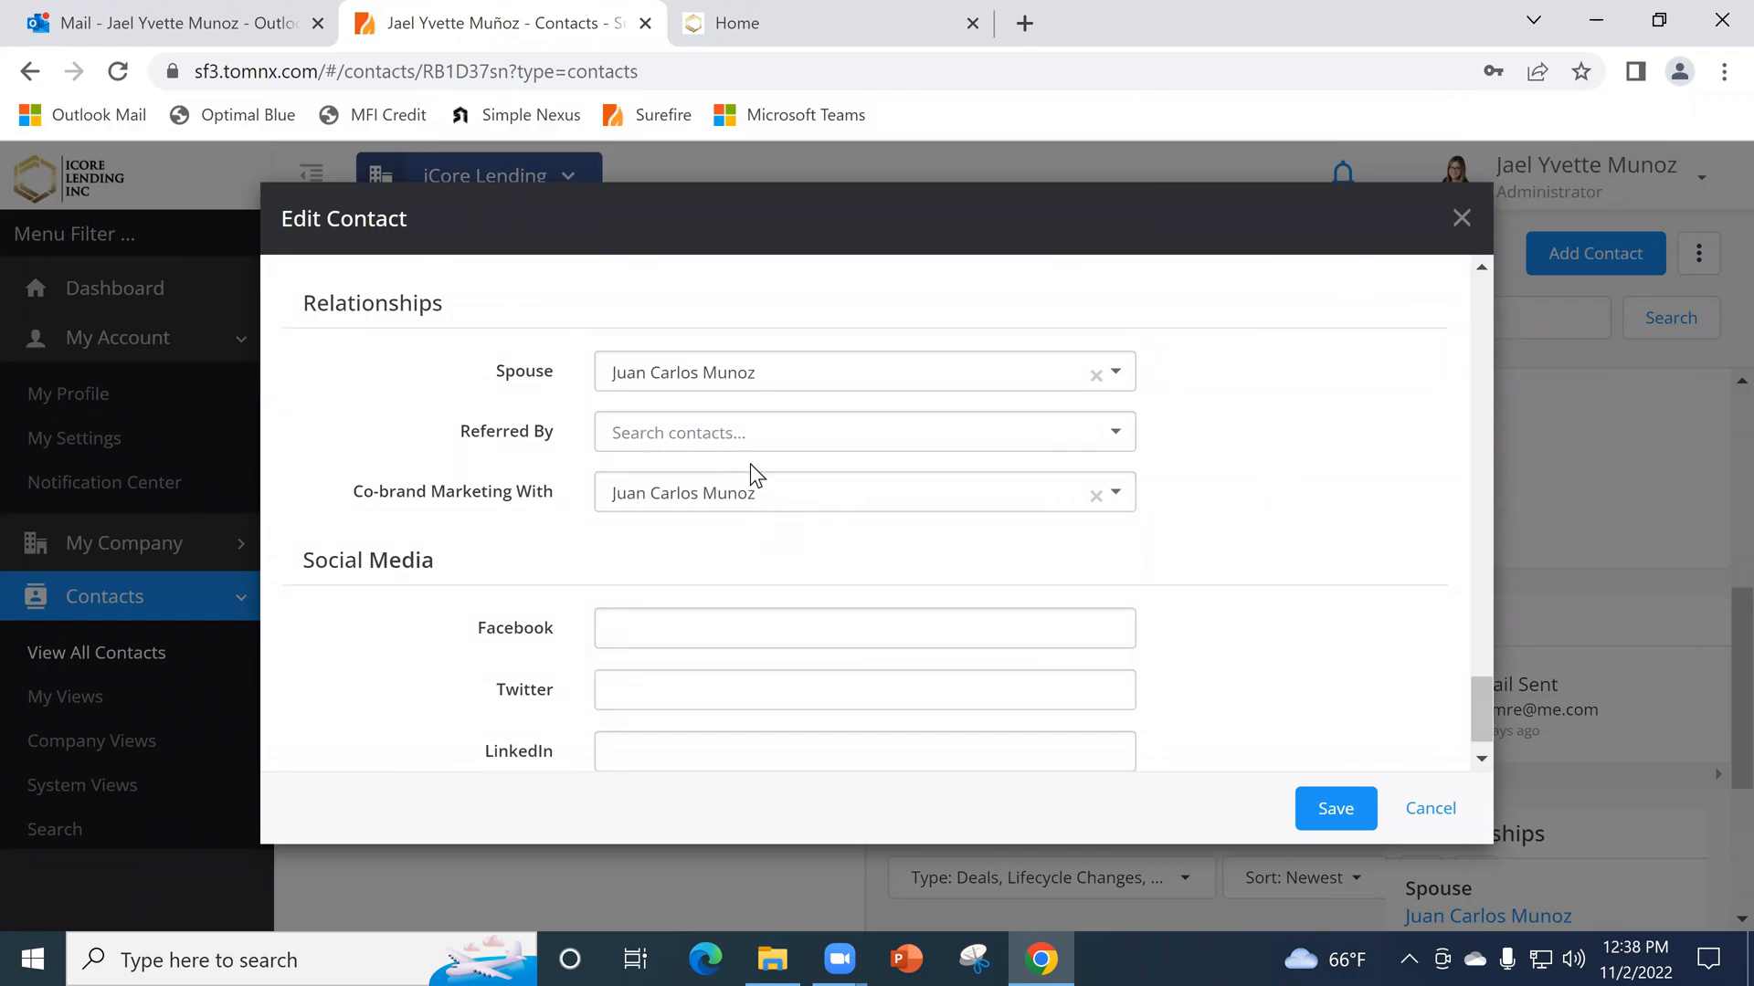
{"action": "scroll", "coordinate": [666, 470], "scroll_direction": "down", "scroll_amount": 1}
{"action": "scroll", "coordinate": [1269, 584], "scroll_direction": "up", "scroll_amount": 1}
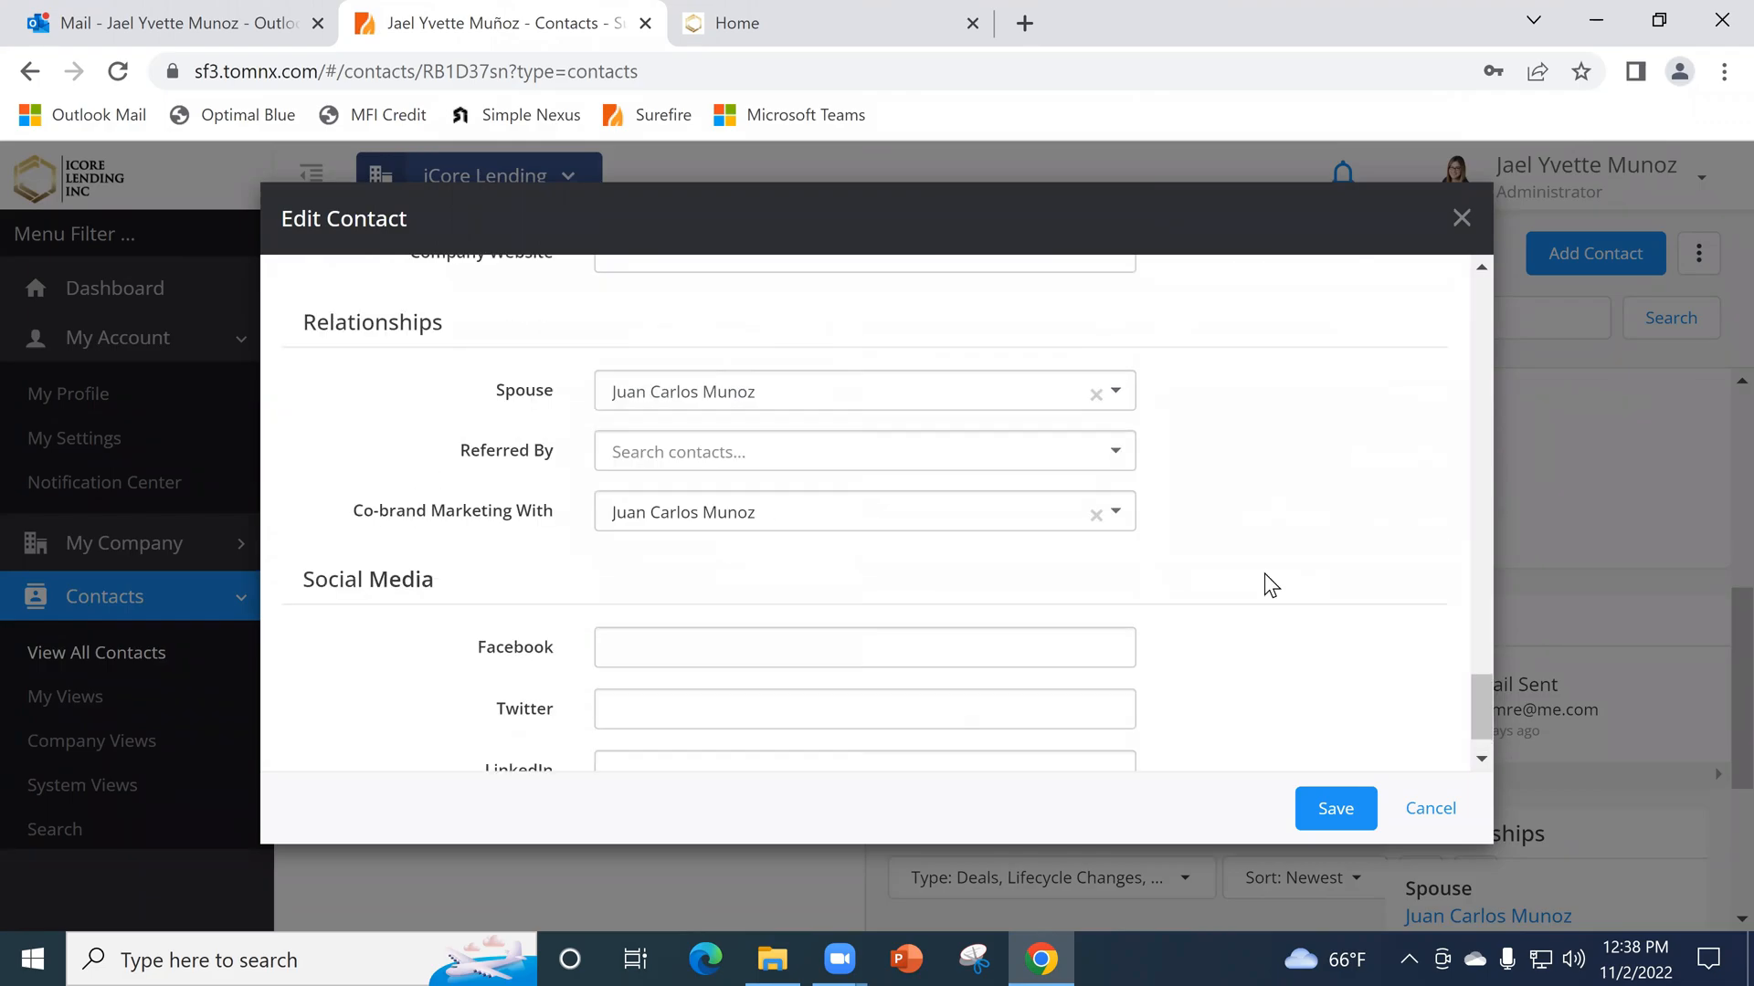
- Review the client's basic info, birthday, marketing preferences, address and relationship fields in the edit form
{"action": "scroll", "coordinate": [1271, 585], "scroll_direction": "up", "scroll_amount": 10}
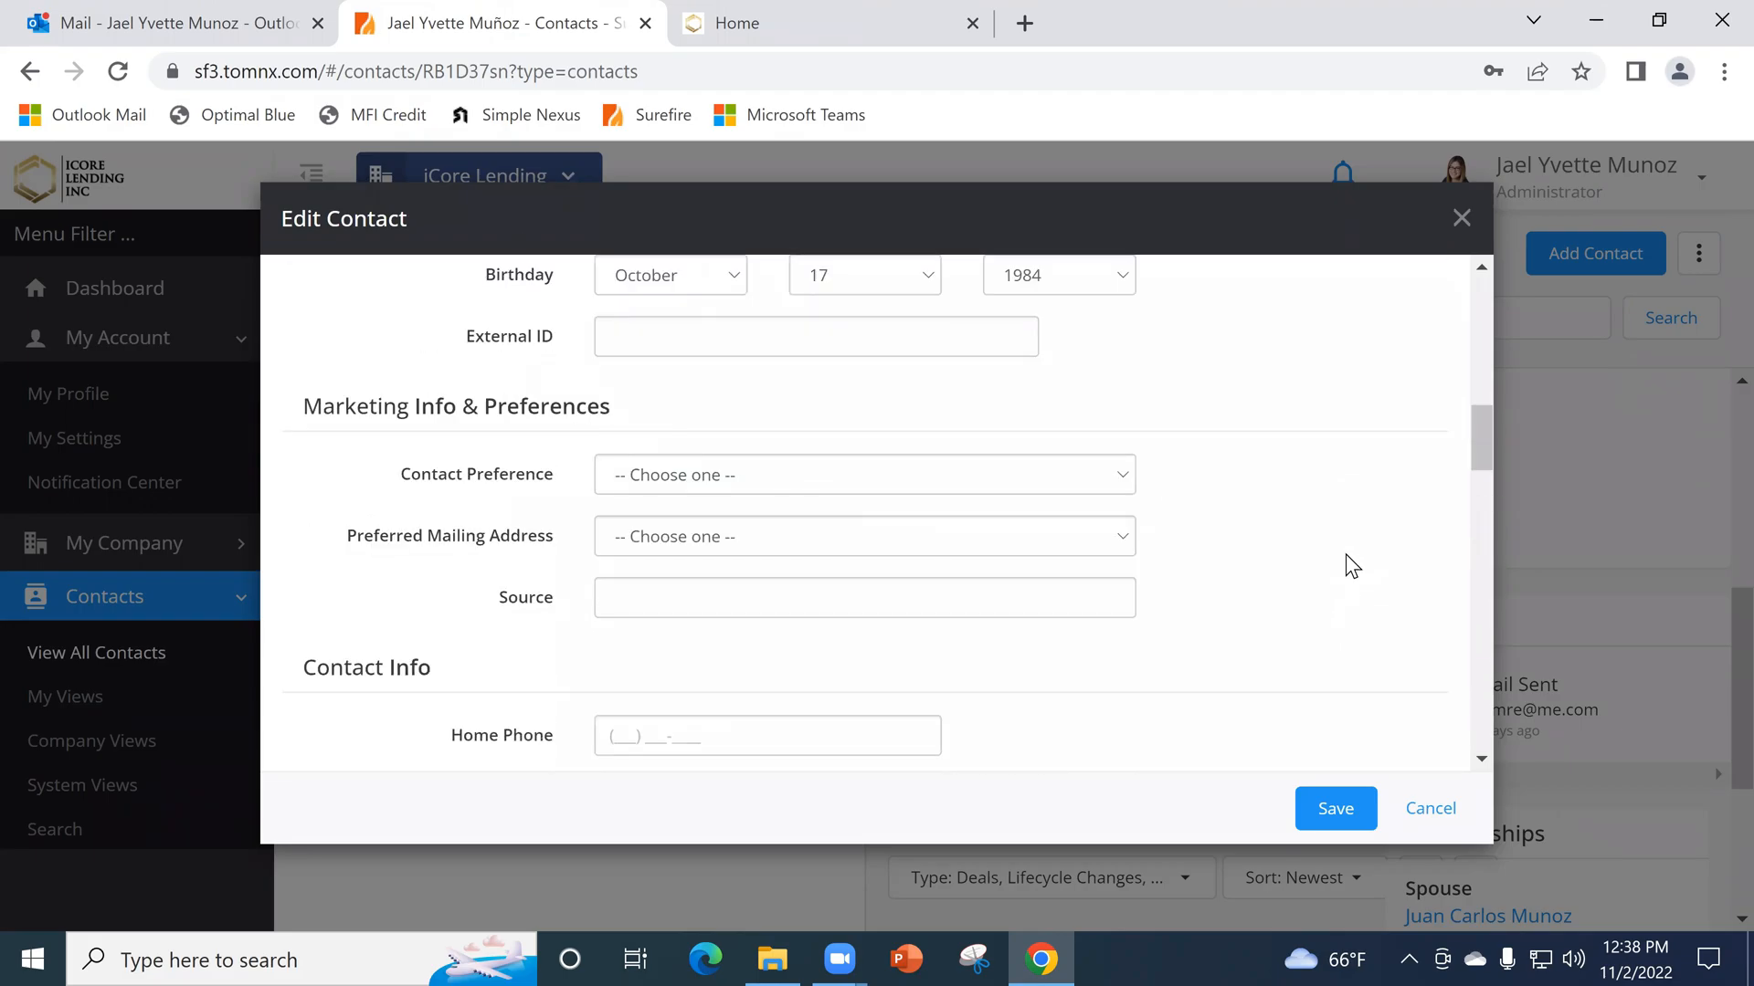
{"action": "scroll", "coordinate": [1345, 555], "scroll_direction": "up", "scroll_amount": 5}
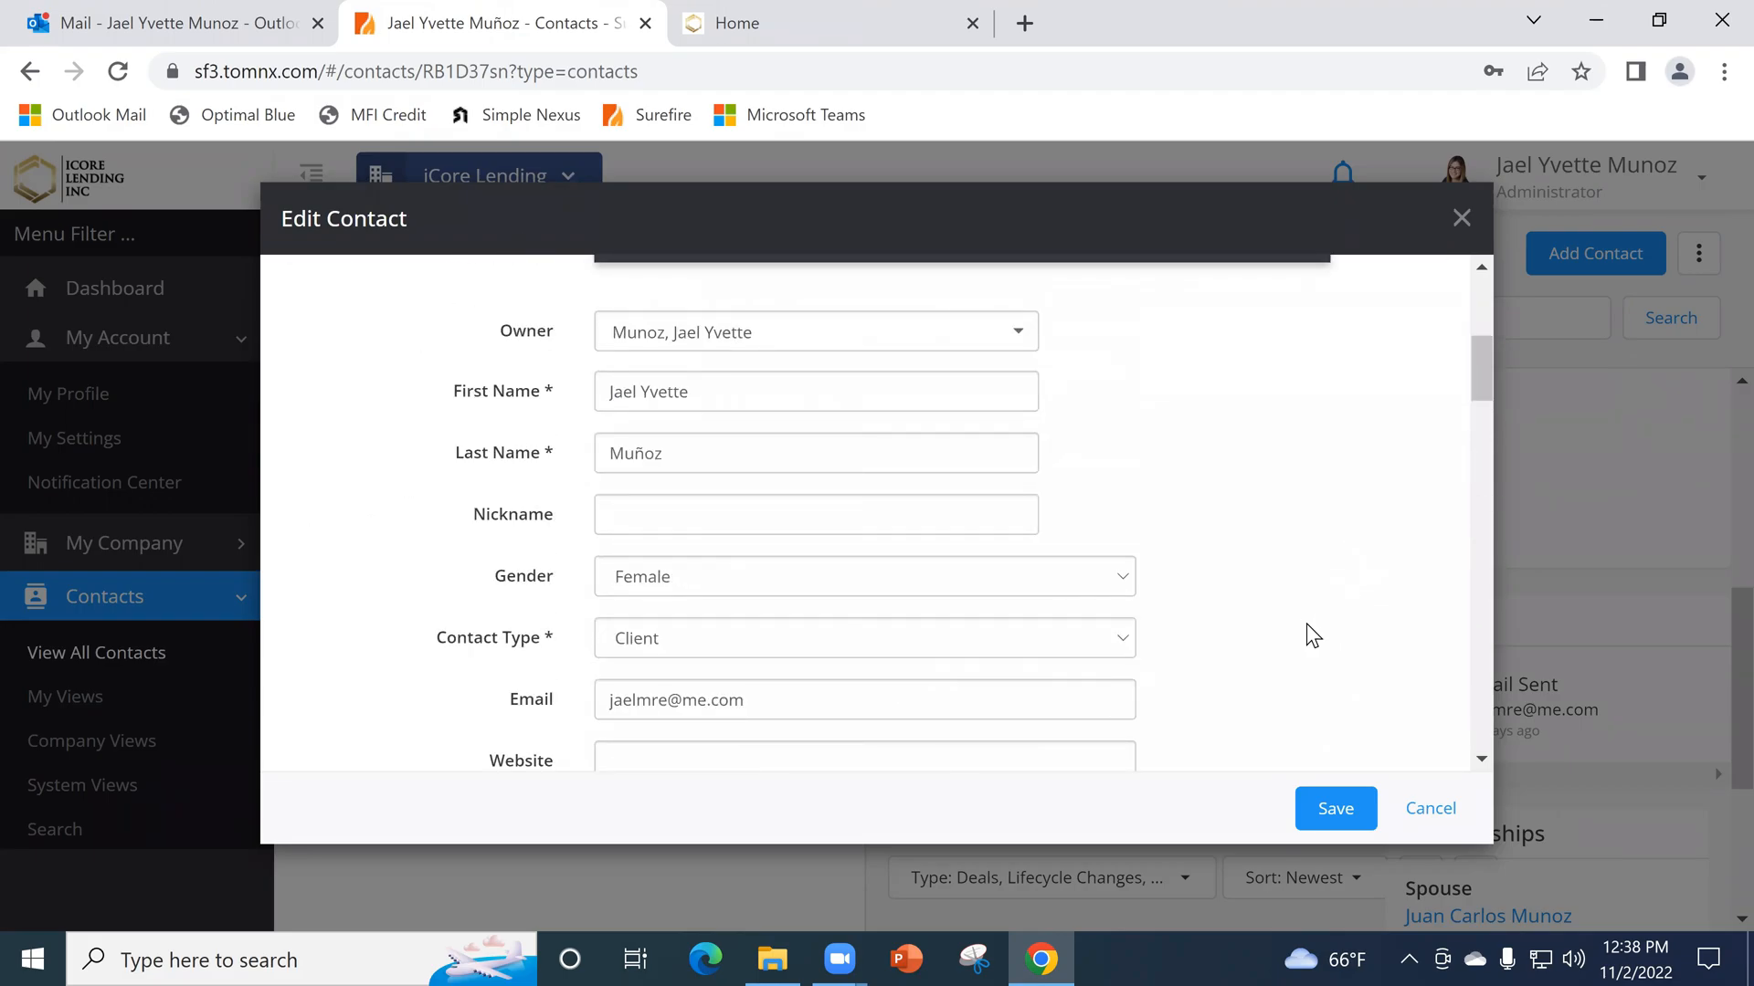
{"action": "scroll", "coordinate": [1312, 635], "scroll_direction": "down", "scroll_amount": 3}
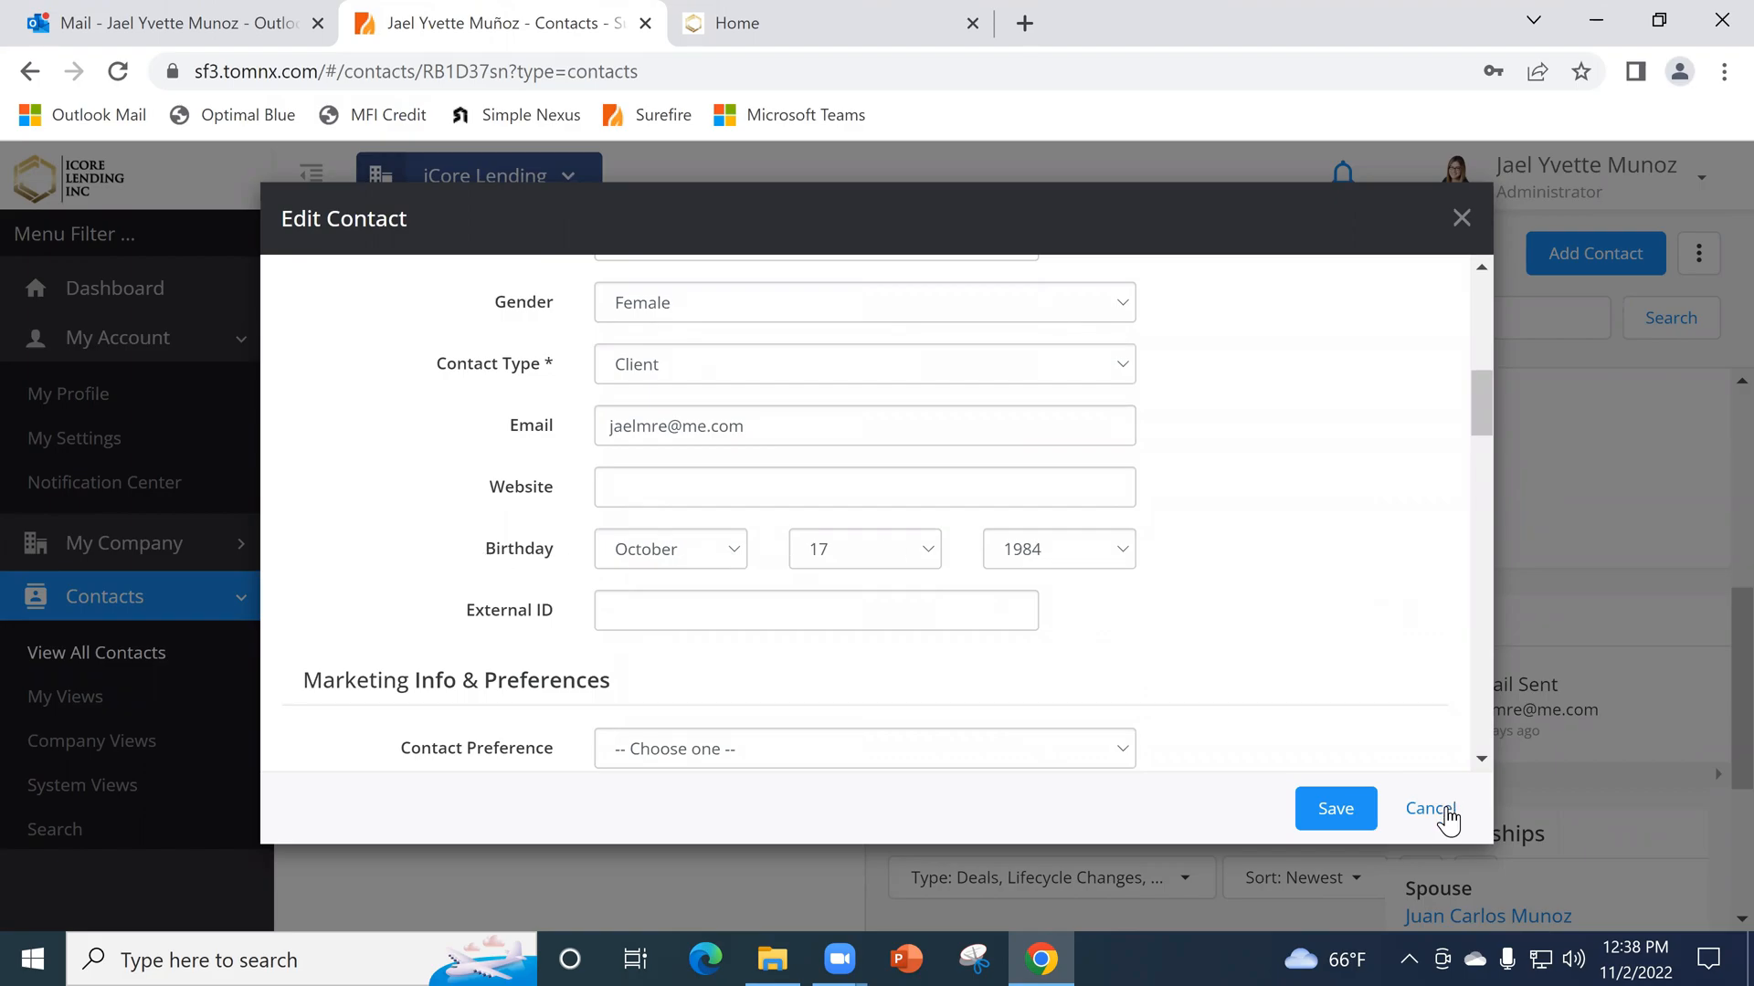
{"action": "scroll", "coordinate": [1297, 612], "scroll_direction": "down", "scroll_amount": 3}
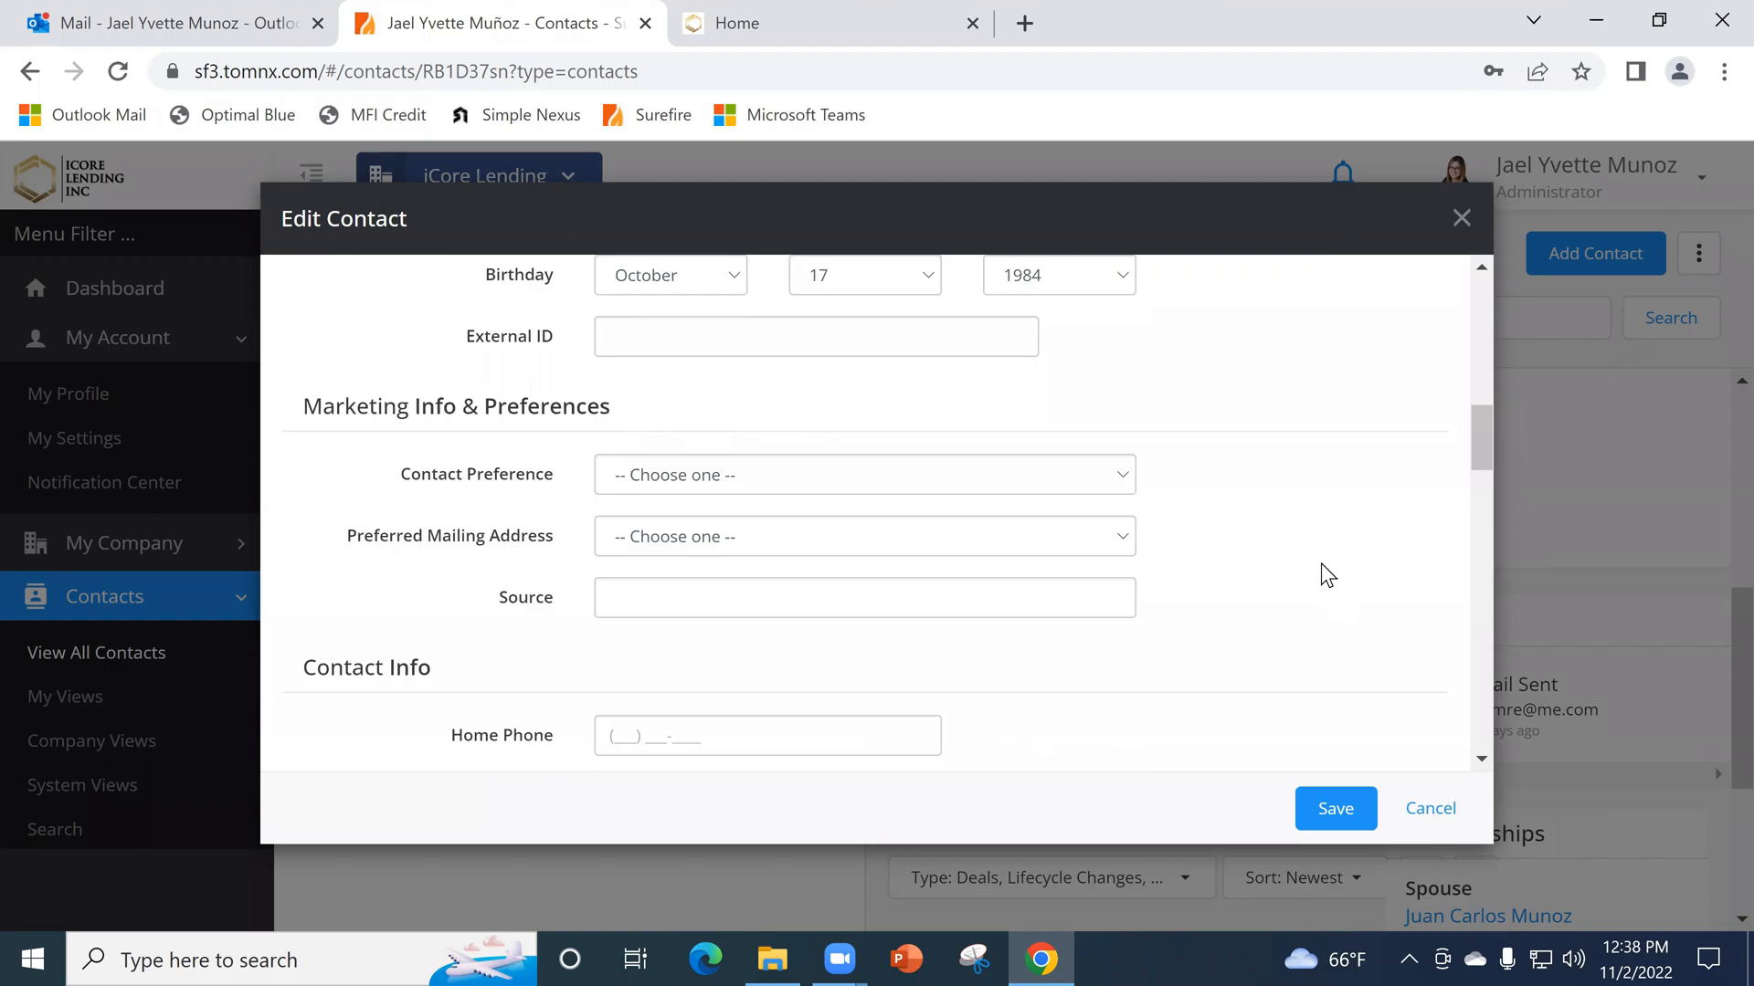
{"action": "scroll", "coordinate": [1321, 562], "scroll_direction": "down", "scroll_amount": 7}
{"action": "scroll", "coordinate": [1318, 554], "scroll_direction": "down", "scroll_amount": 9}
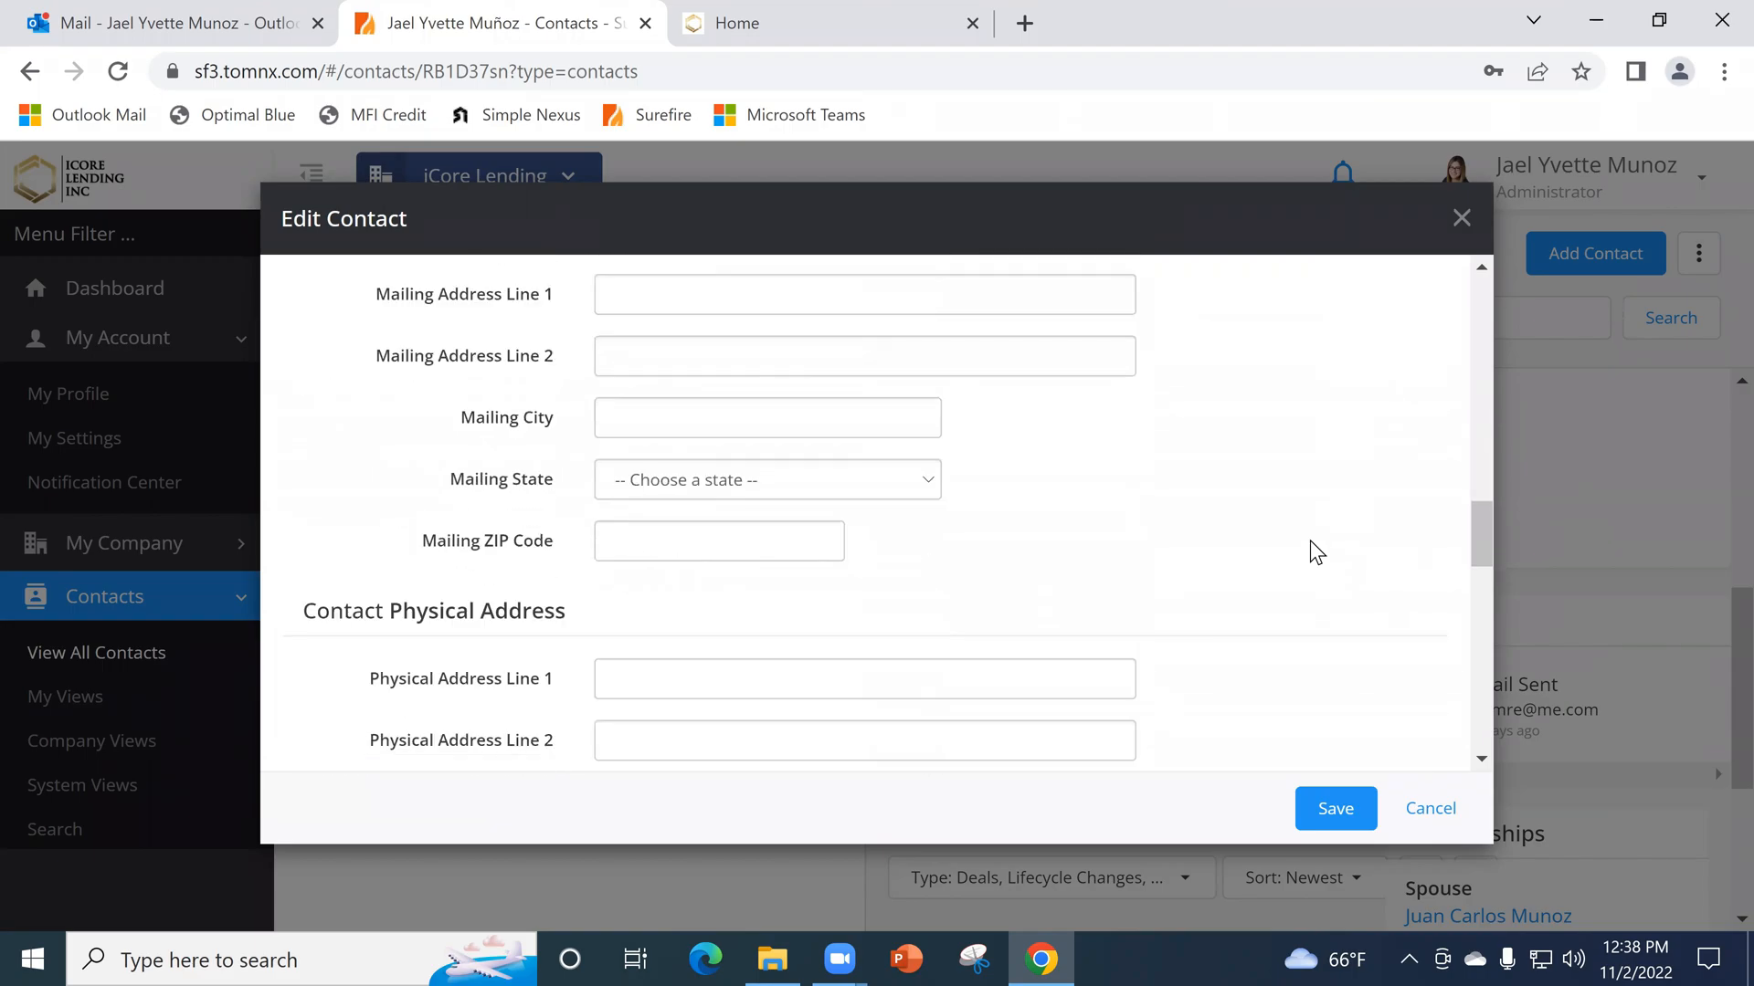
{"action": "scroll", "coordinate": [1295, 555], "scroll_direction": "down", "scroll_amount": 5}
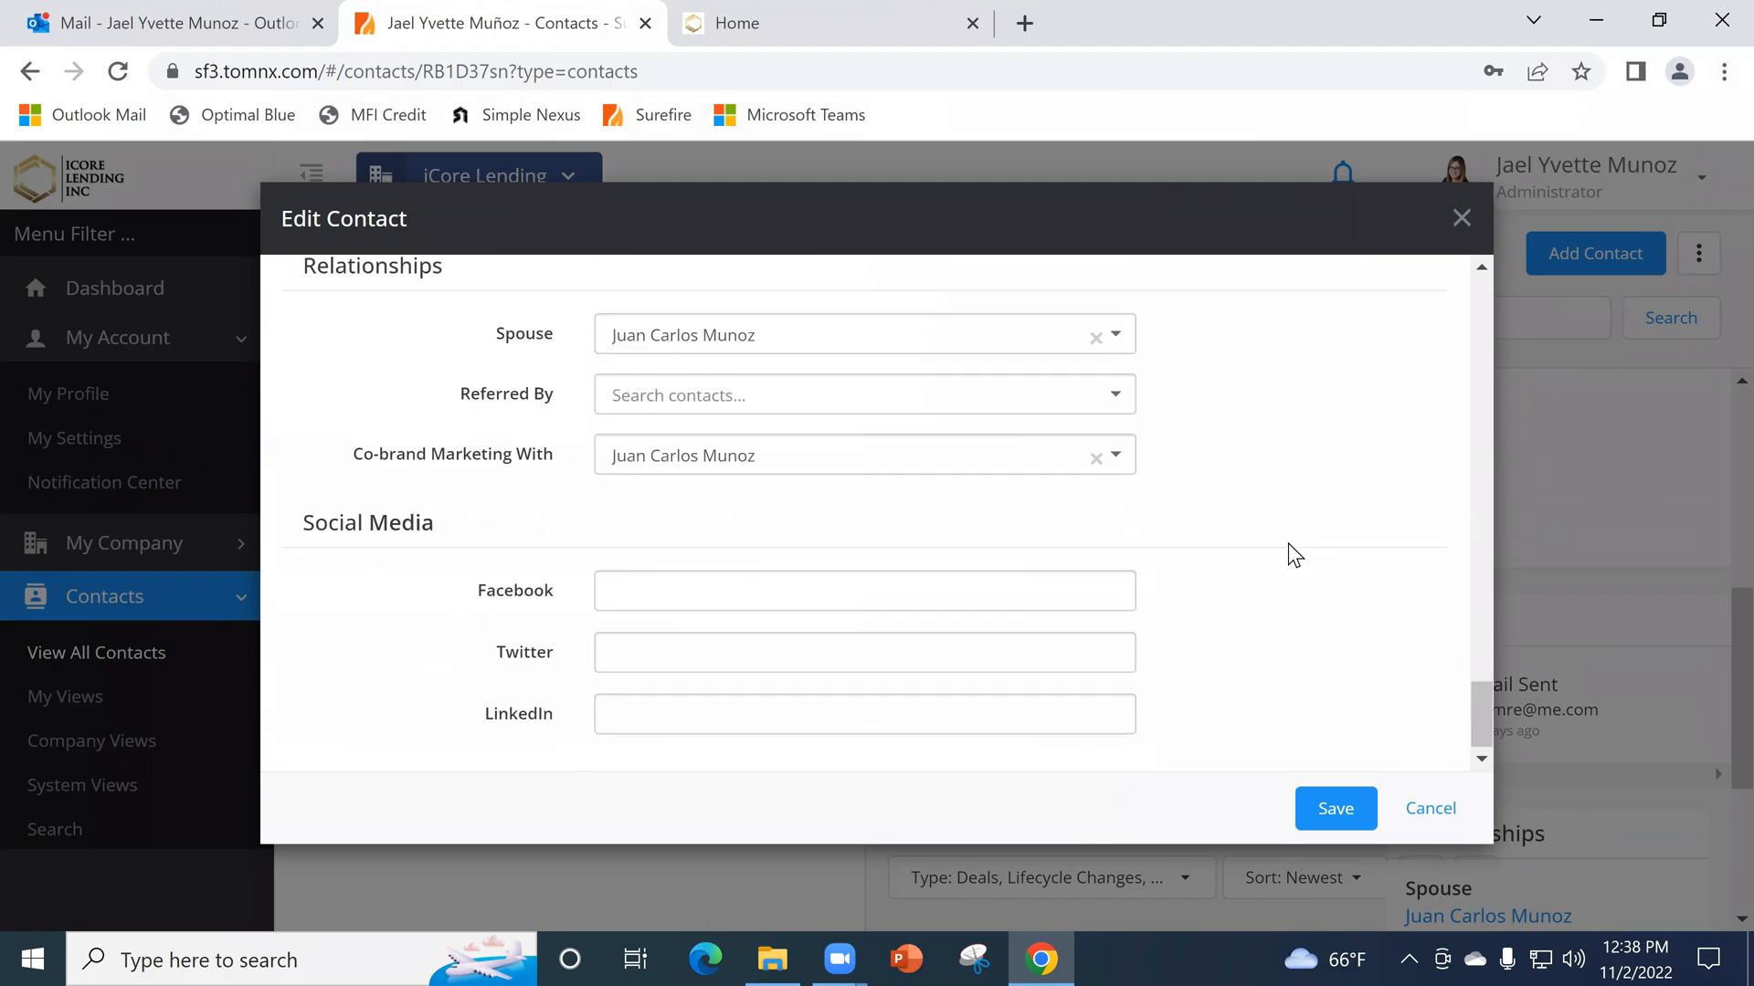
- Close the client's edit form, open a new contact form, and check the Contact Type choices and Basic Info fields
{"action": "left_click", "coordinate": [1426, 811]}
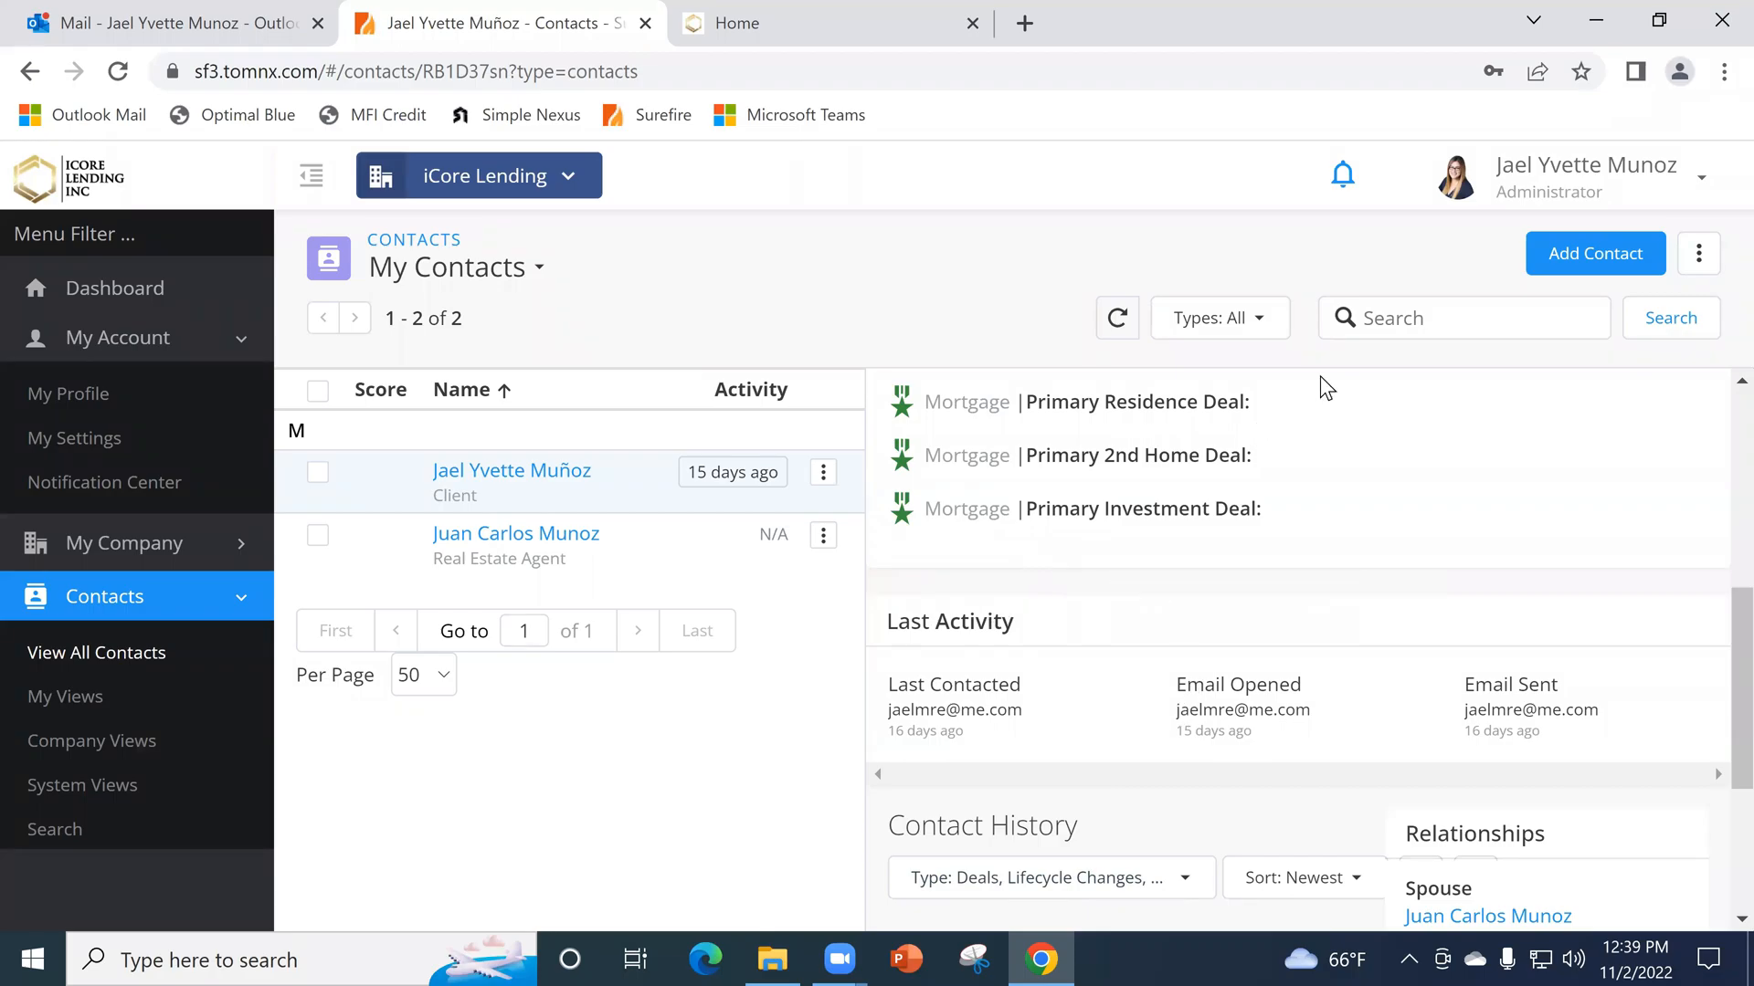
{"action": "left_click", "coordinate": [1636, 252]}
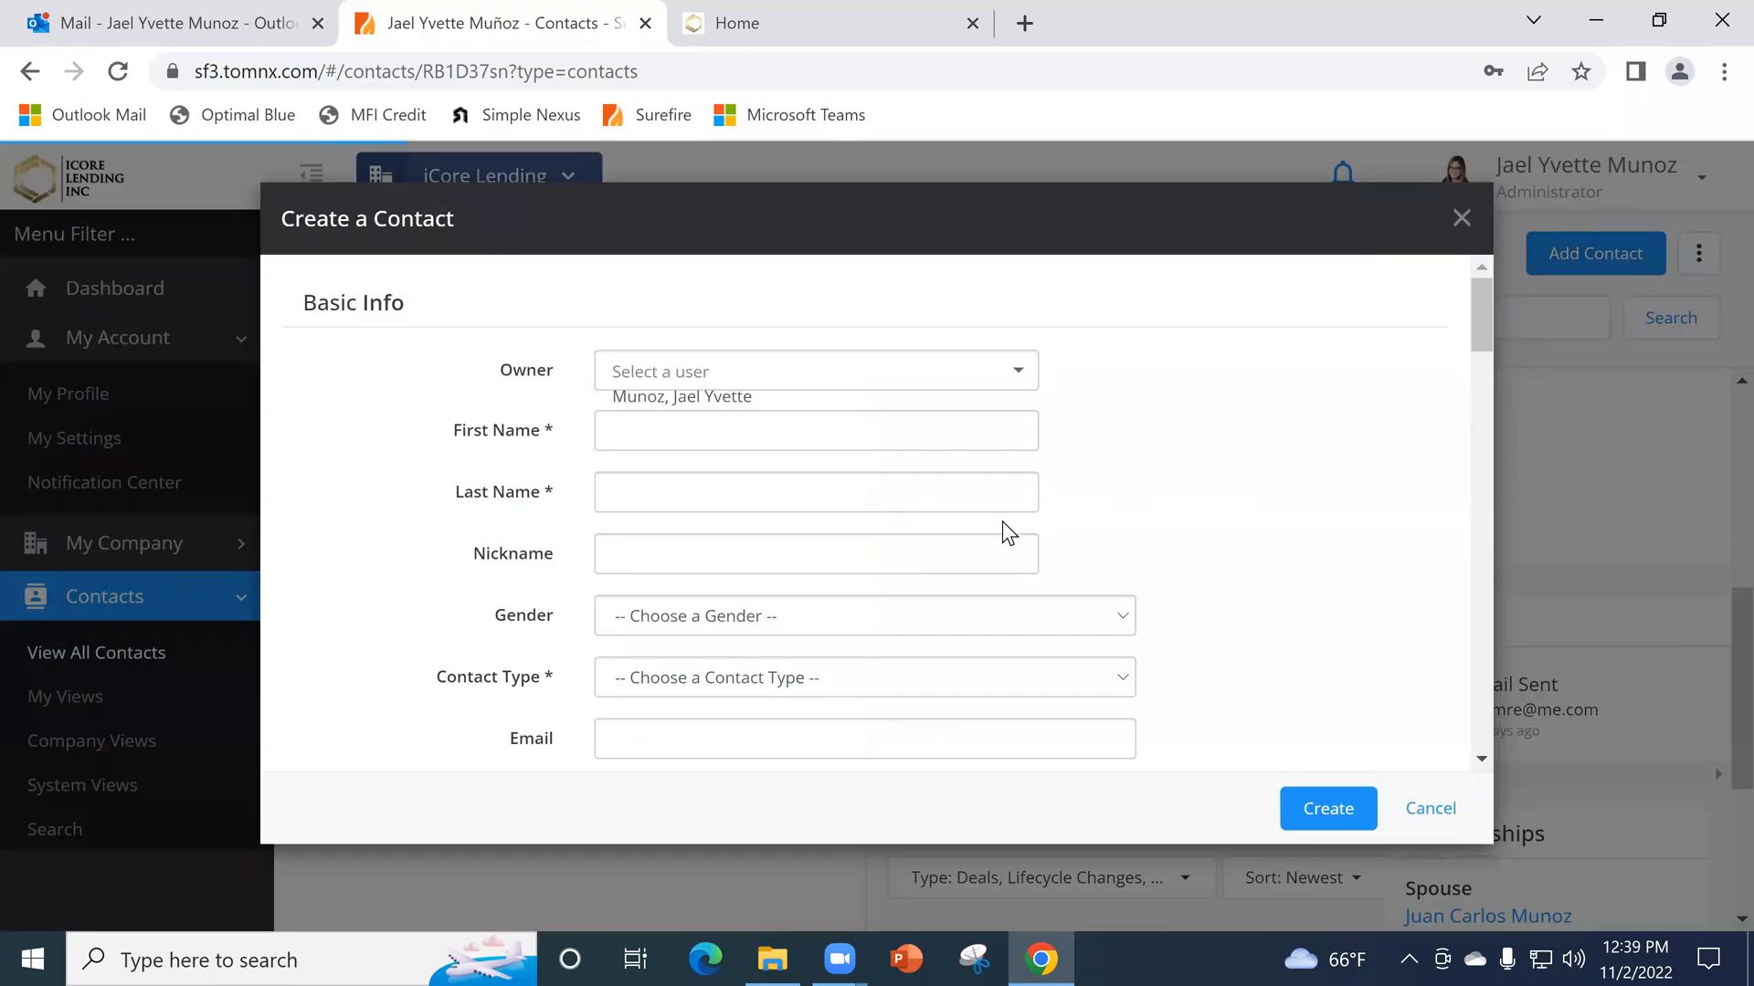
{"action": "scroll", "coordinate": [610, 553], "scroll_direction": "down", "scroll_amount": 2}
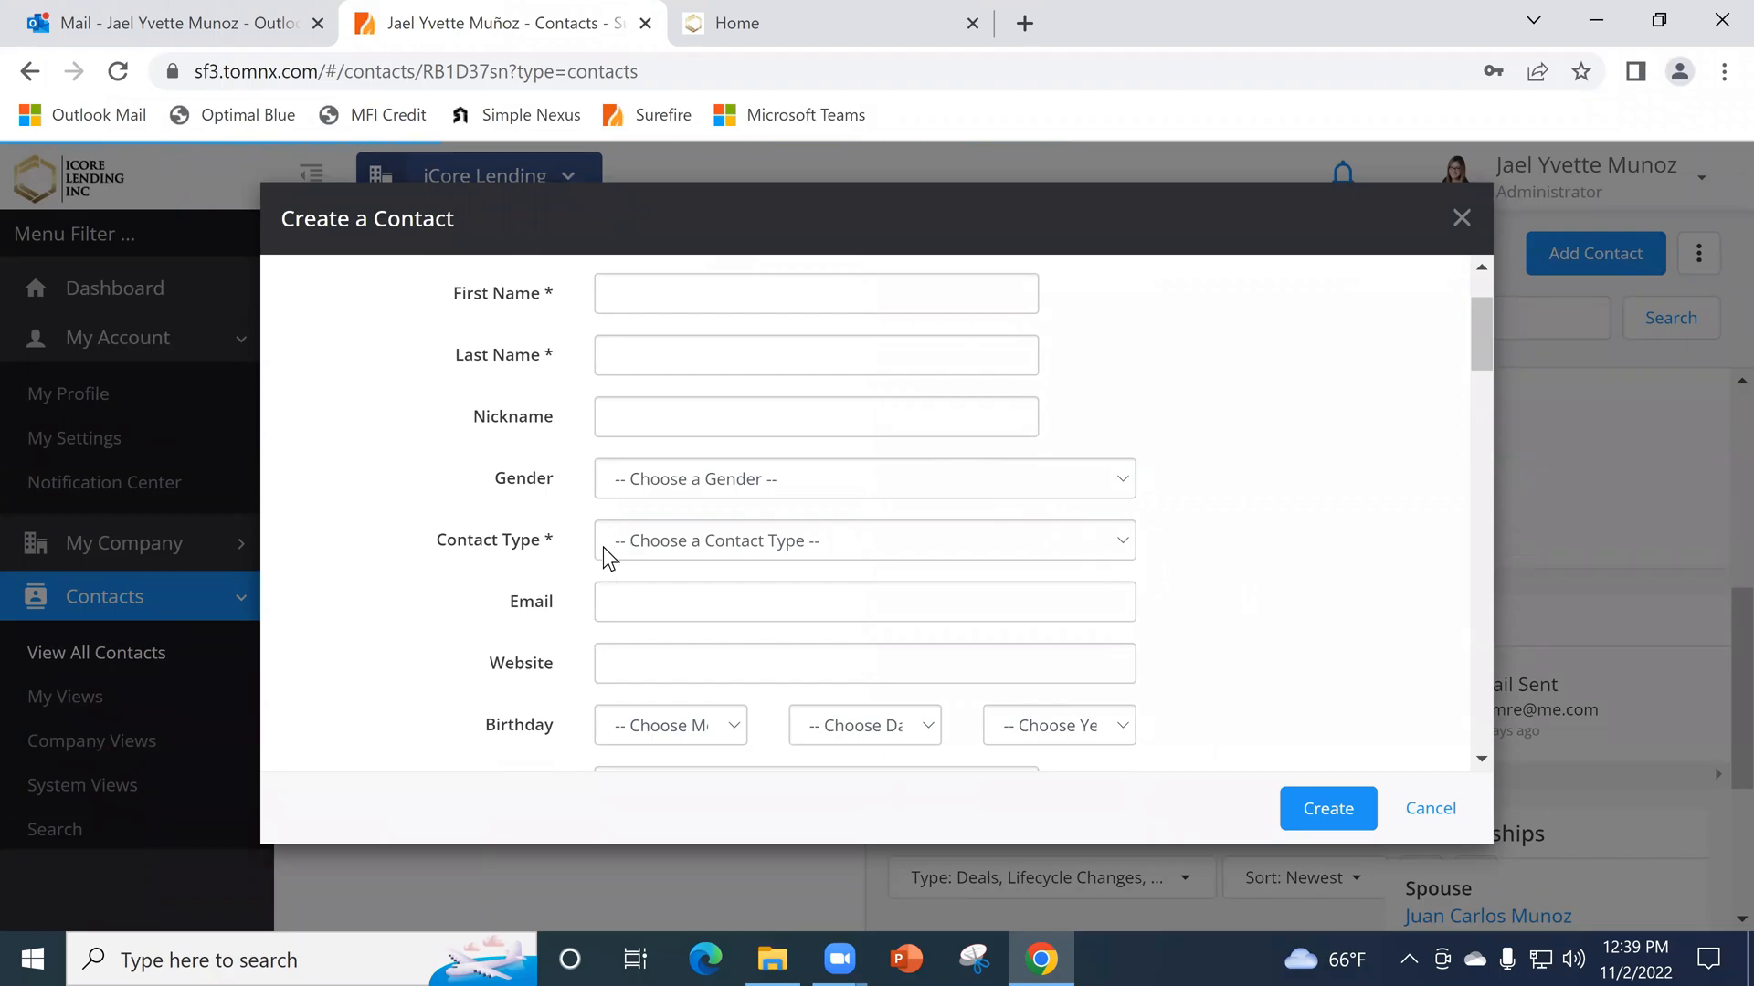
{"action": "left_click", "coordinate": [631, 541]}
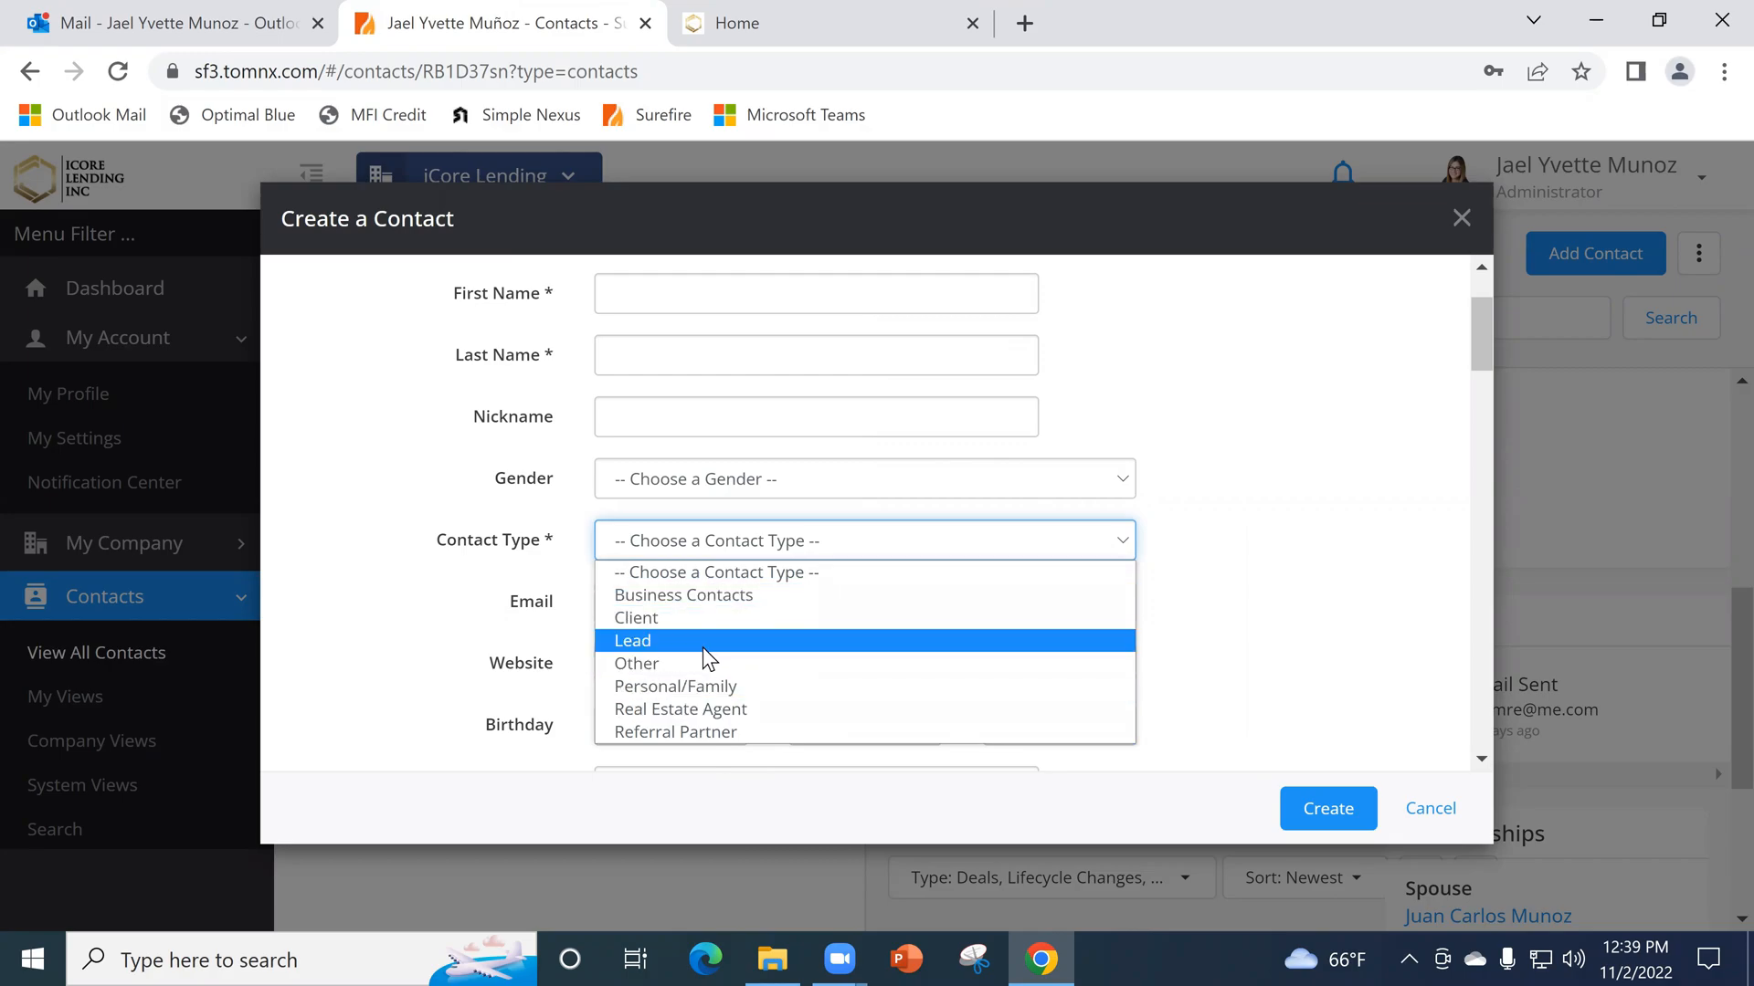
{"action": "left_click", "coordinate": [1381, 615]}
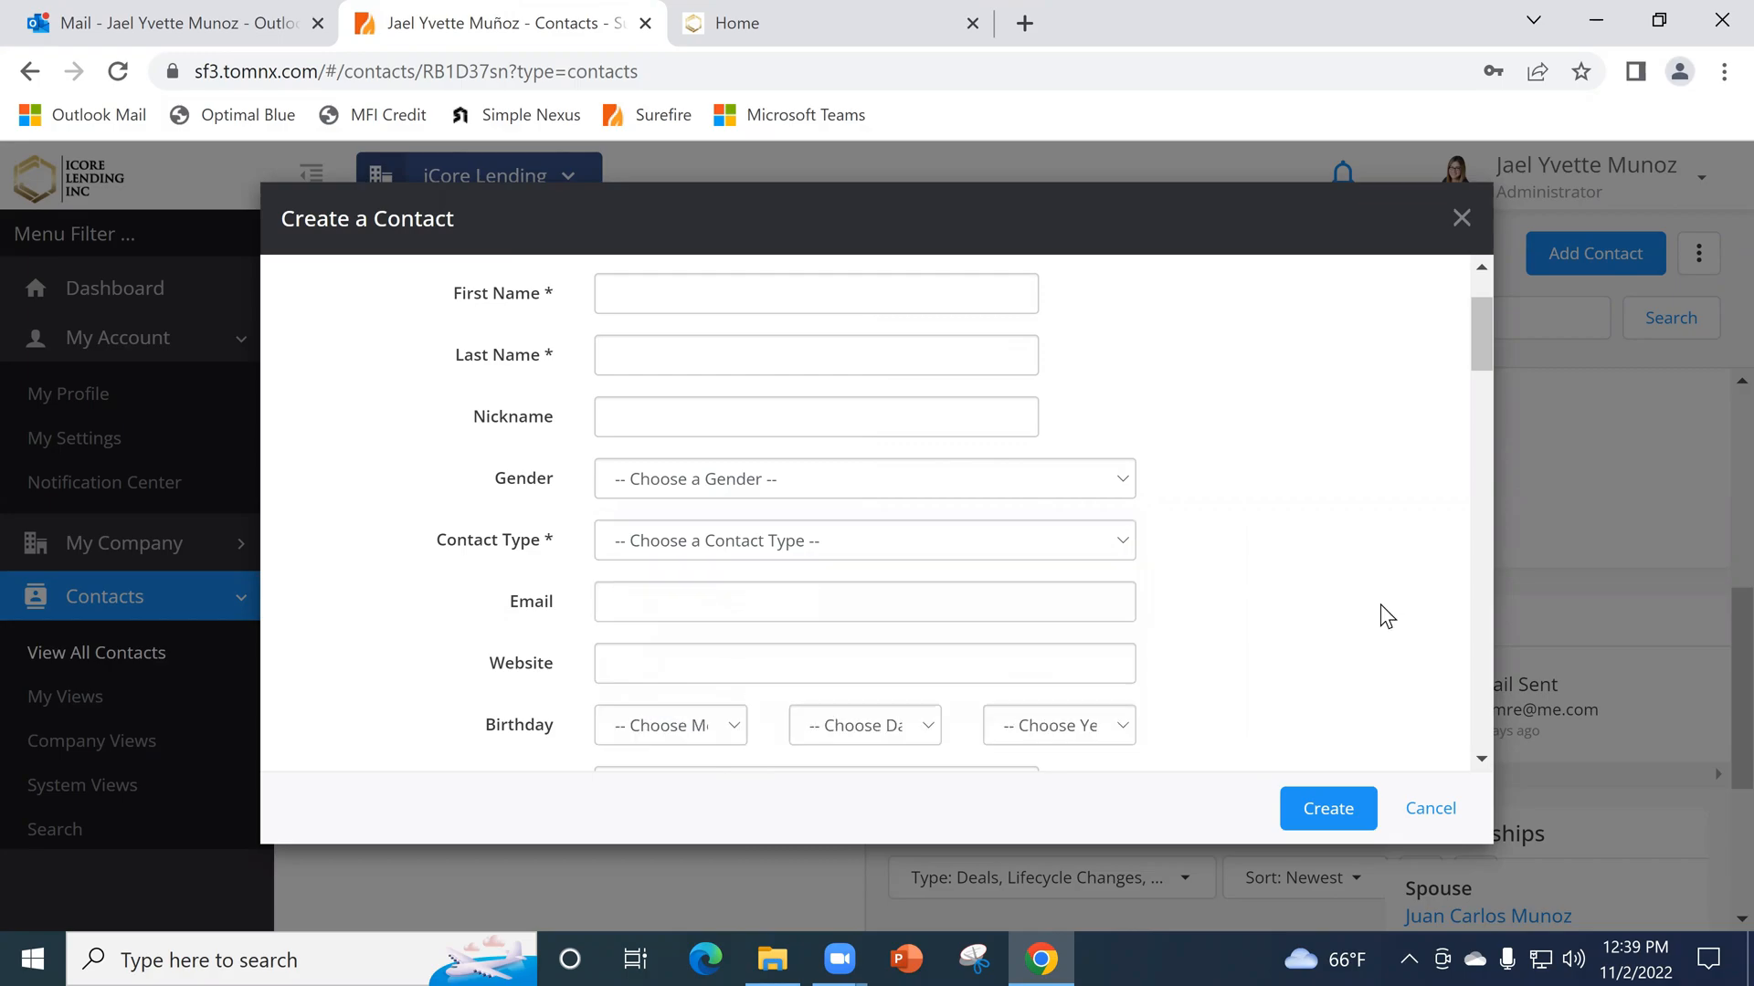
{"action": "scroll", "coordinate": [1279, 674], "scroll_direction": "down", "scroll_amount": 4}
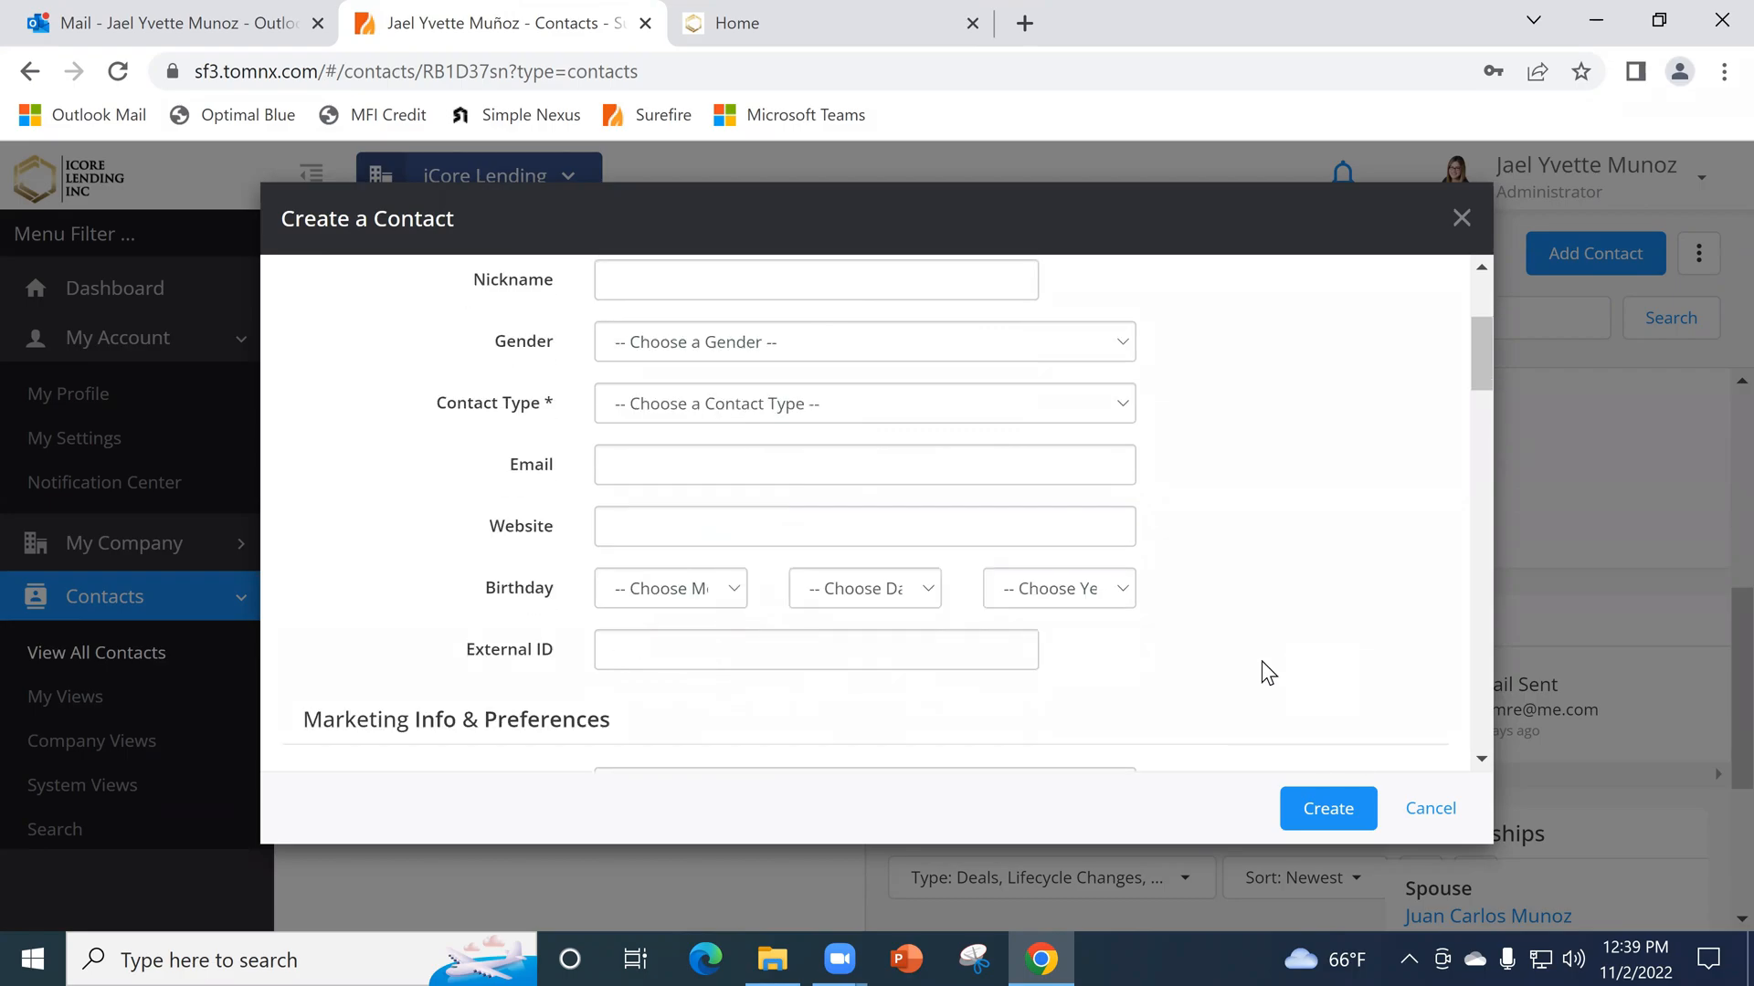
{"action": "scroll", "coordinate": [811, 557], "scroll_direction": "up", "scroll_amount": 5}
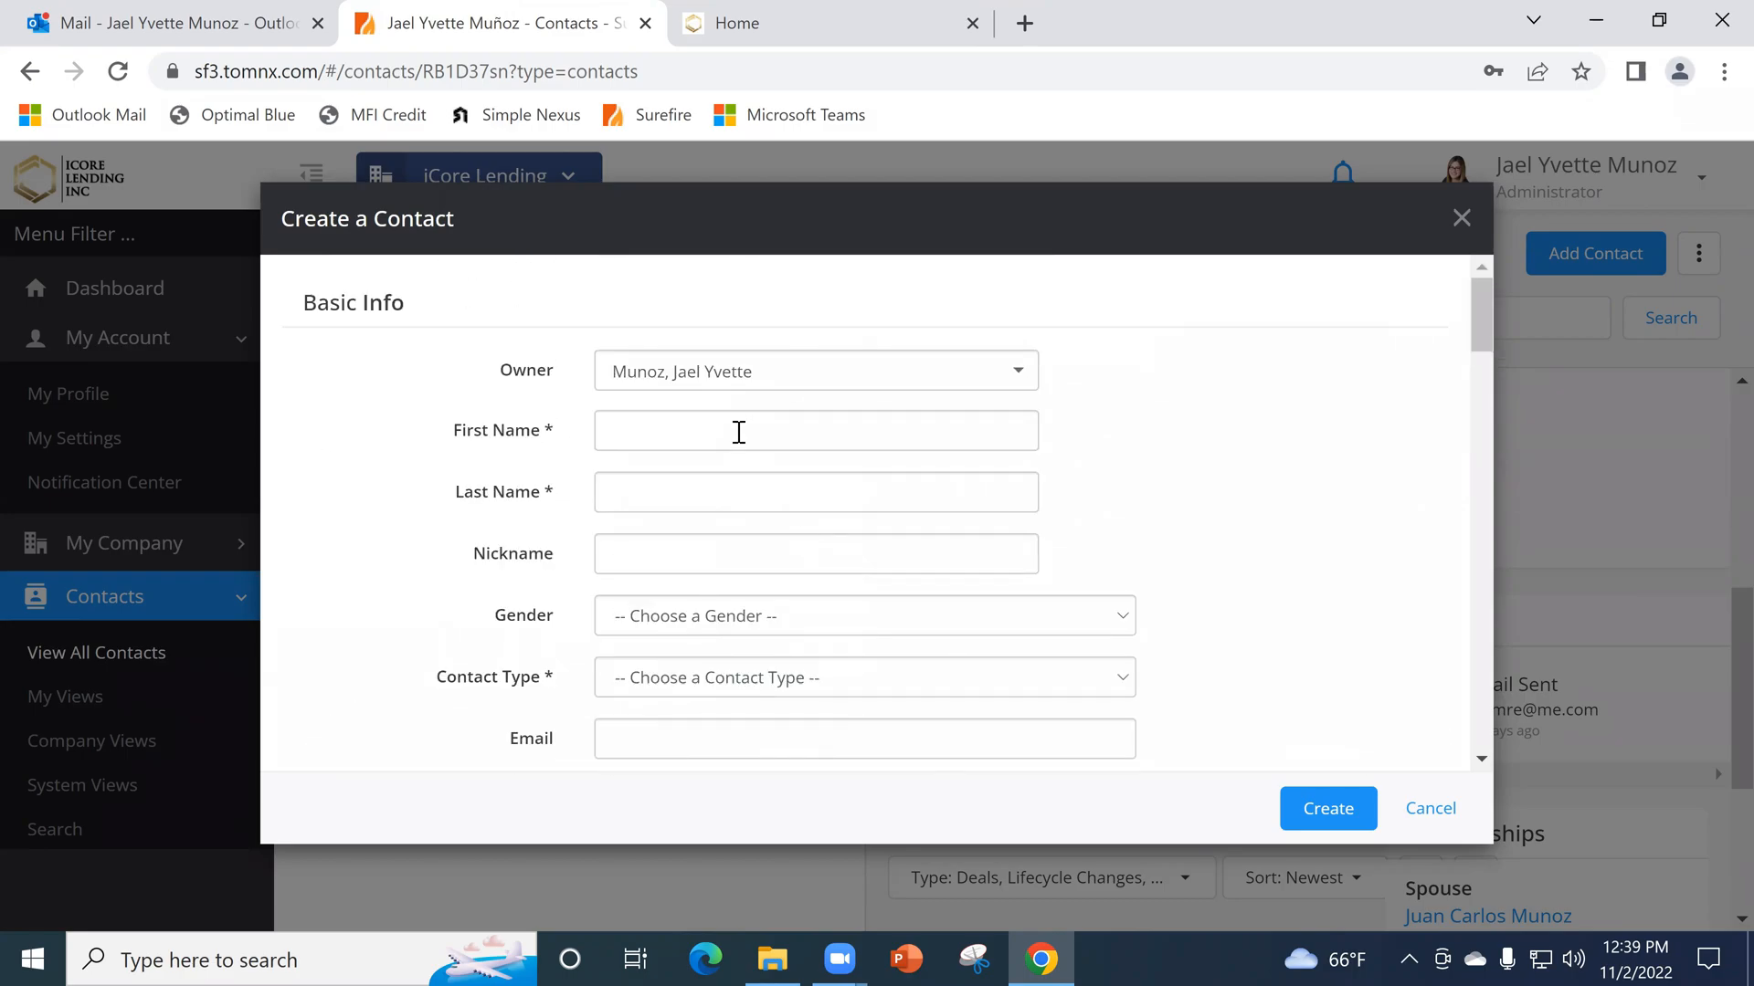
- Review the new contact form's phone, address, employment license and relationship fields, and close it without creating a contact
{"action": "scroll", "coordinate": [736, 441], "scroll_direction": "down", "scroll_amount": 5}
{"action": "scroll", "coordinate": [756, 462], "scroll_direction": "down", "scroll_amount": 9}
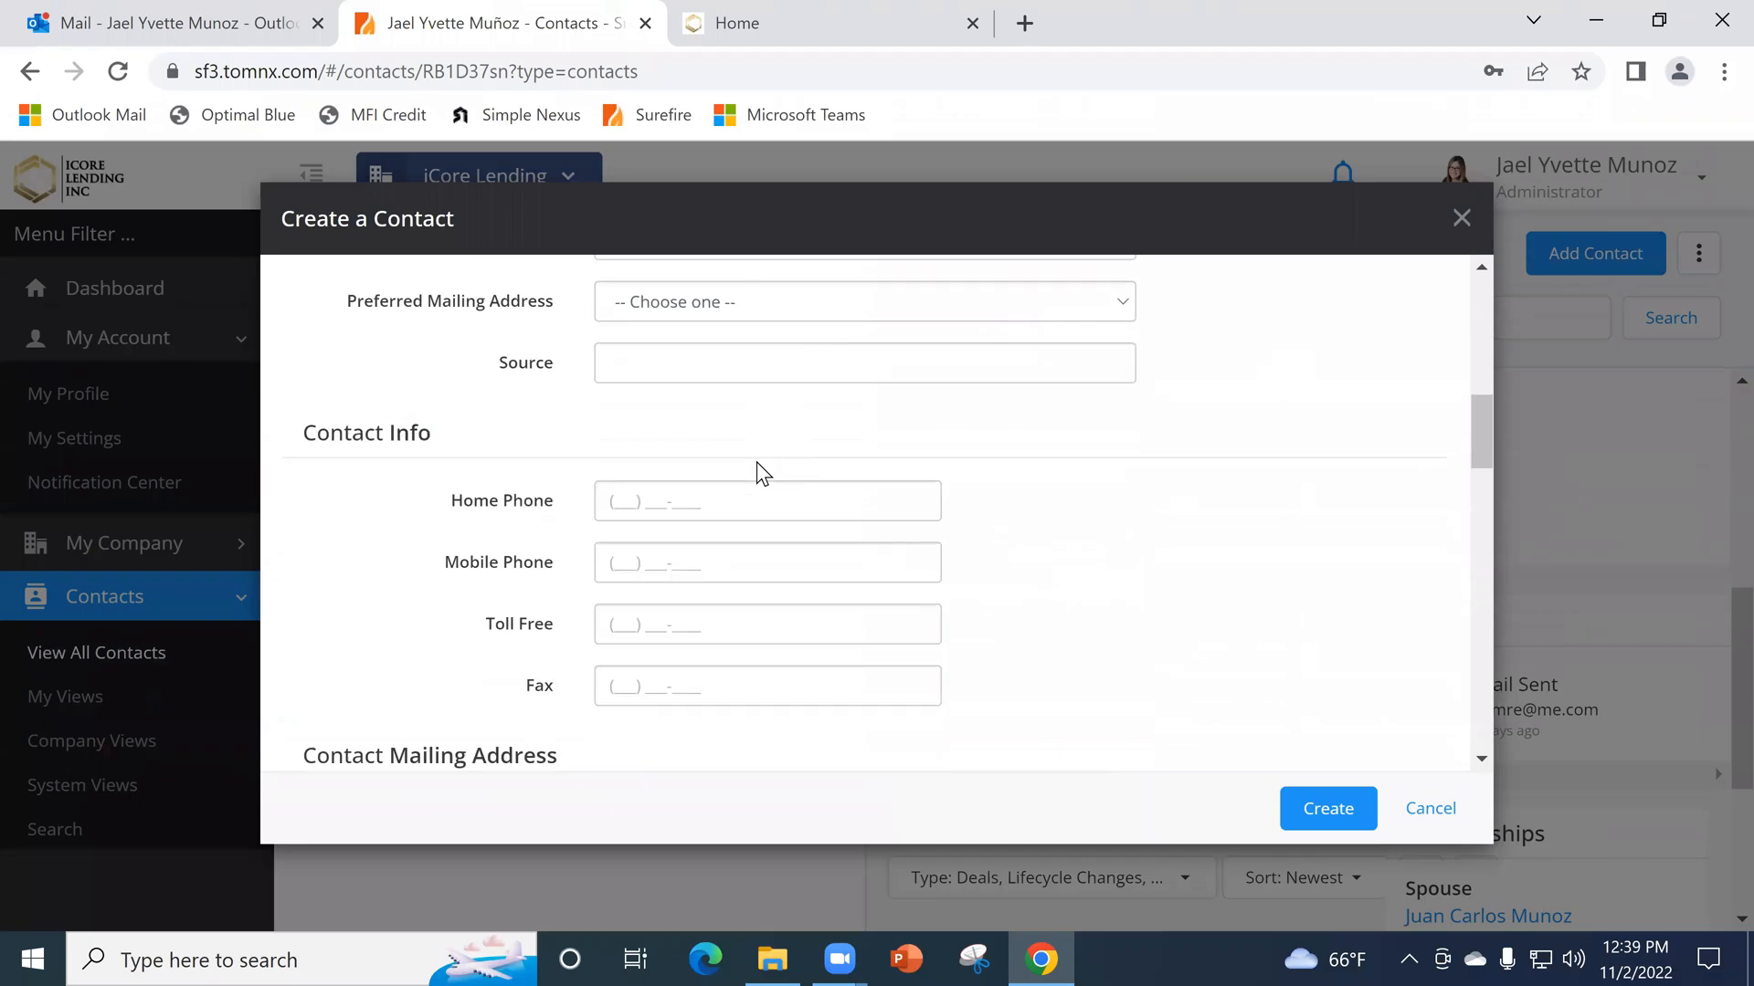
{"action": "scroll", "coordinate": [815, 527], "scroll_direction": "down", "scroll_amount": 6}
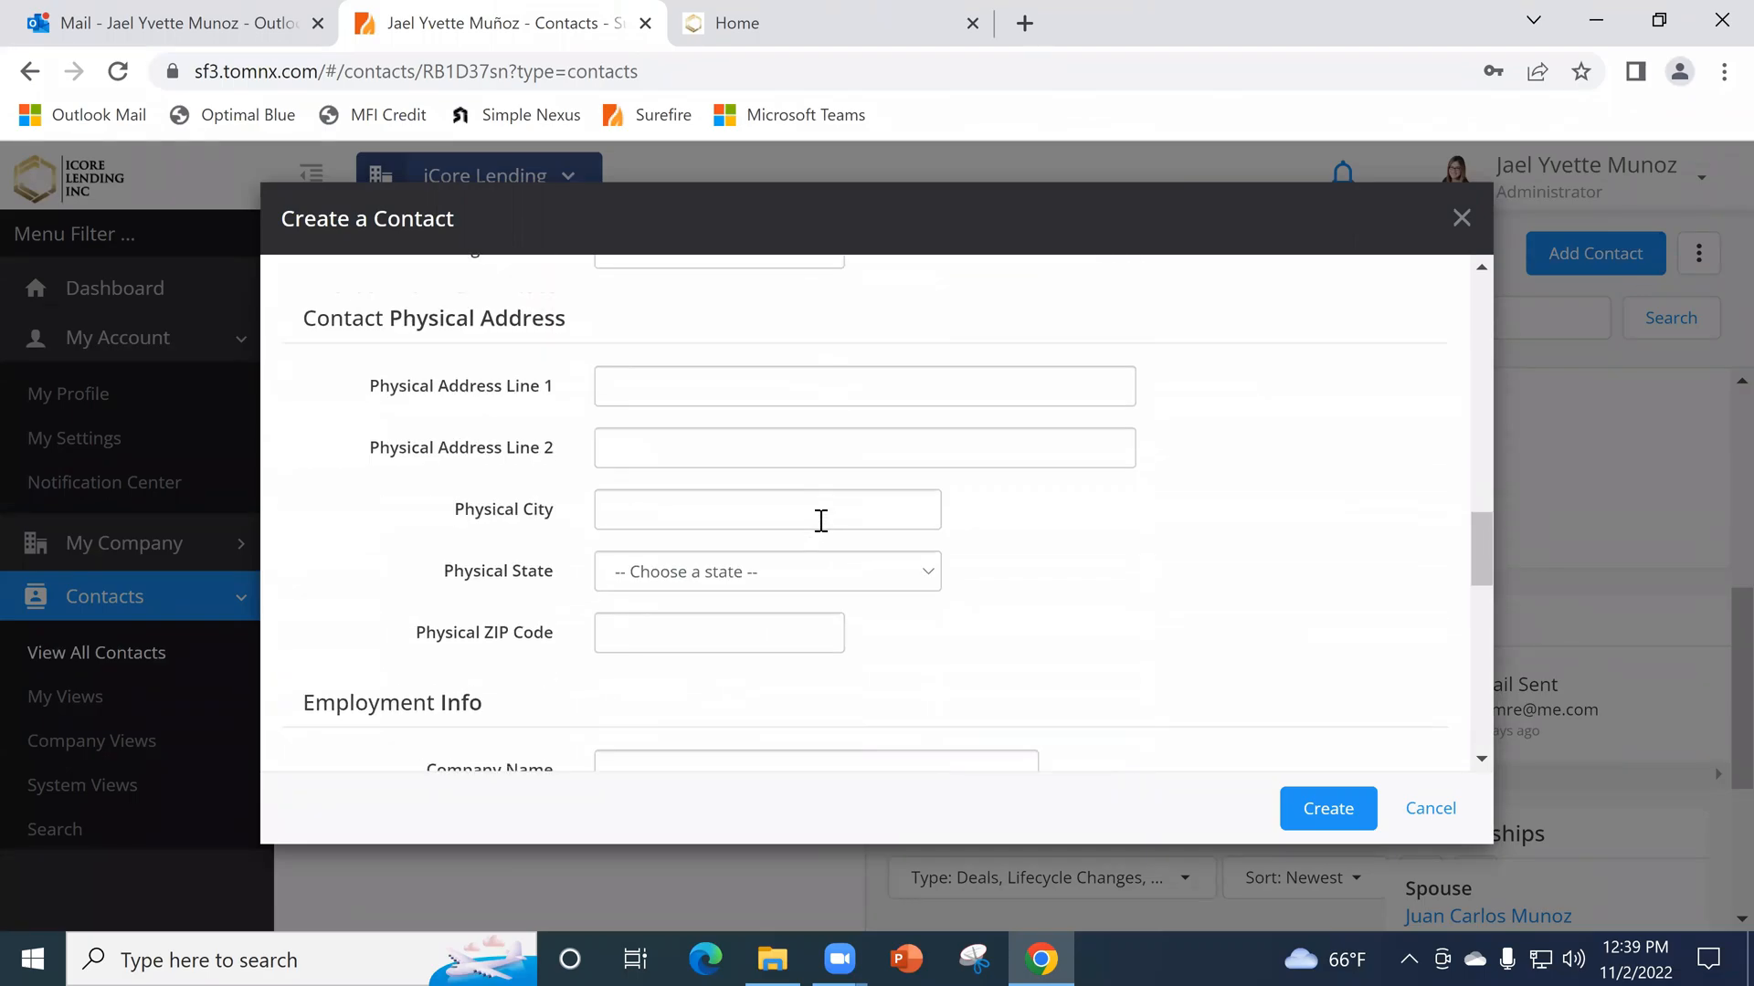
{"action": "scroll", "coordinate": [836, 598], "scroll_direction": "down", "scroll_amount": 3}
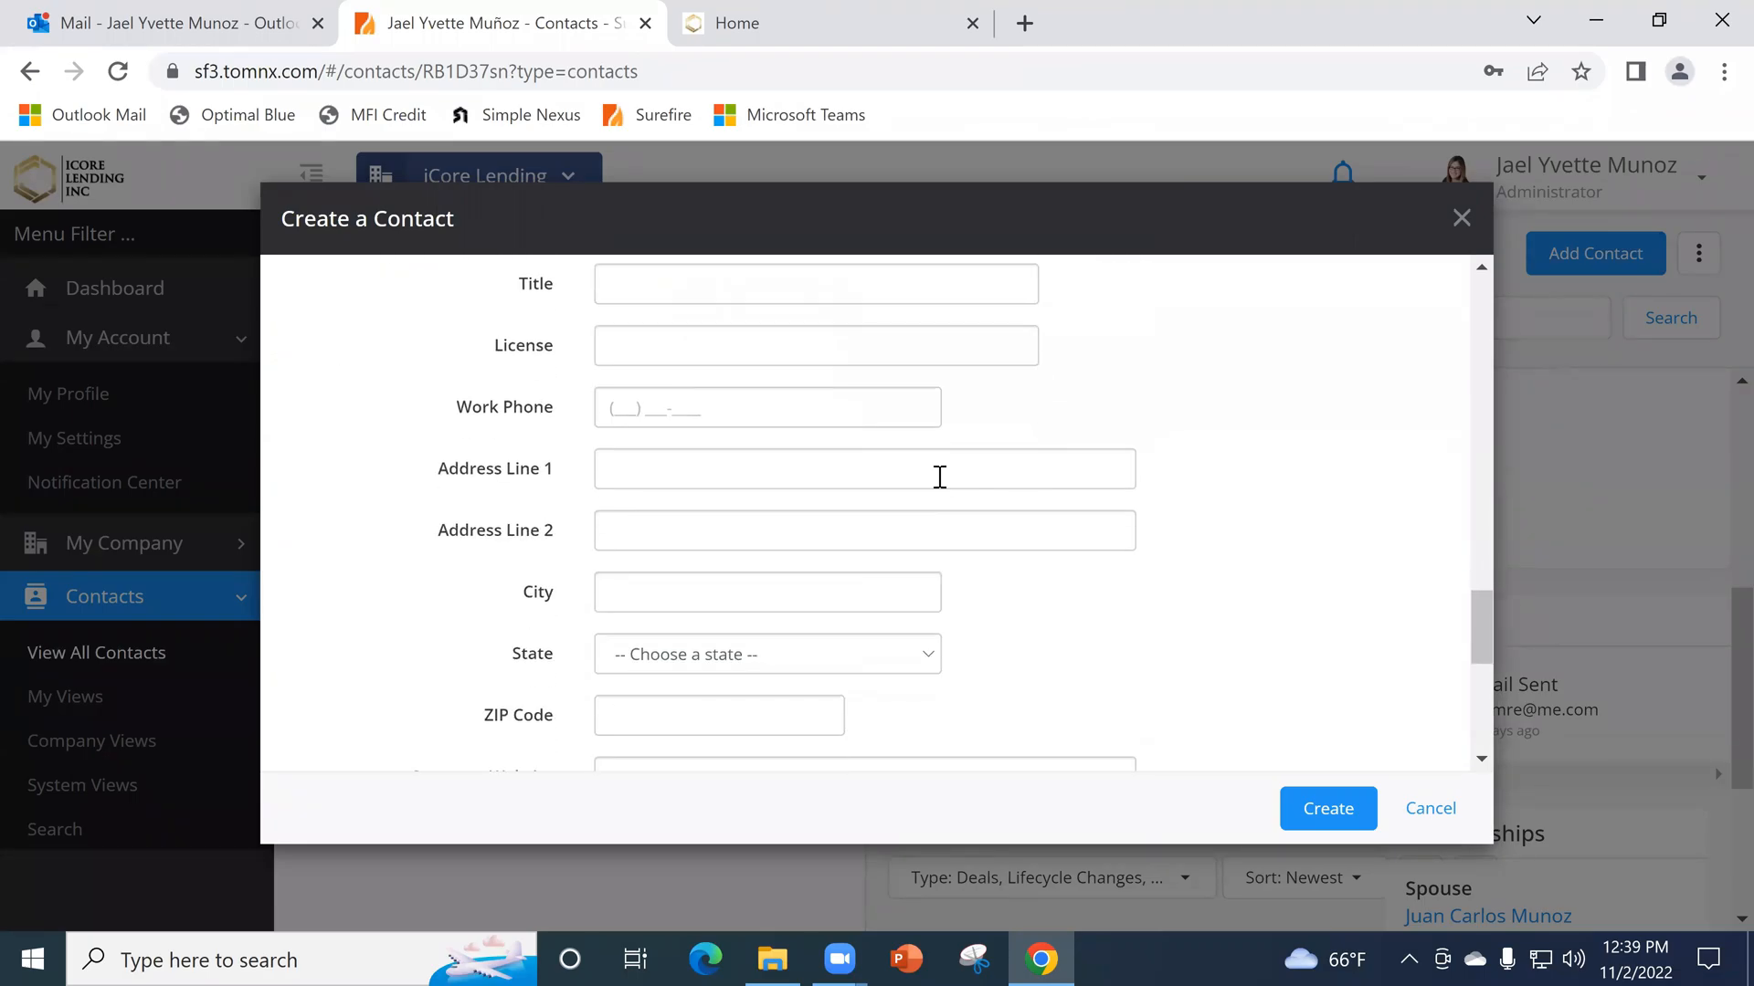
{"action": "scroll", "coordinate": [794, 493], "scroll_direction": "up", "scroll_amount": 2}
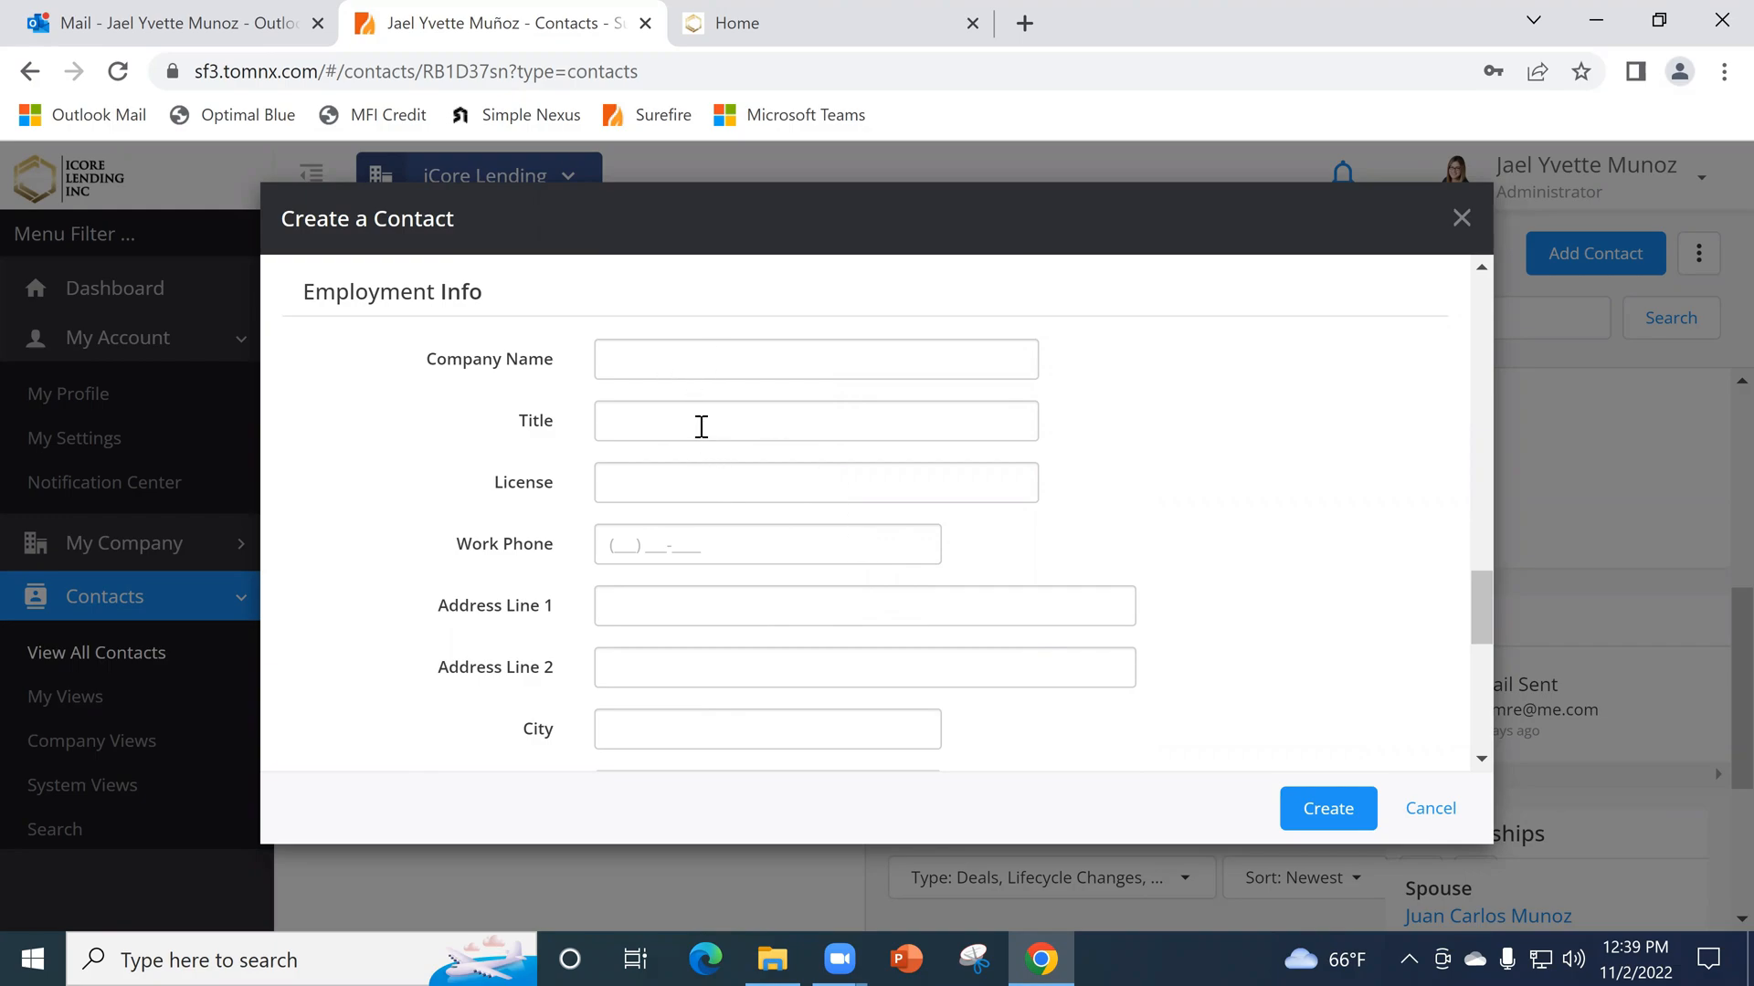
{"action": "left_click", "coordinate": [666, 491]}
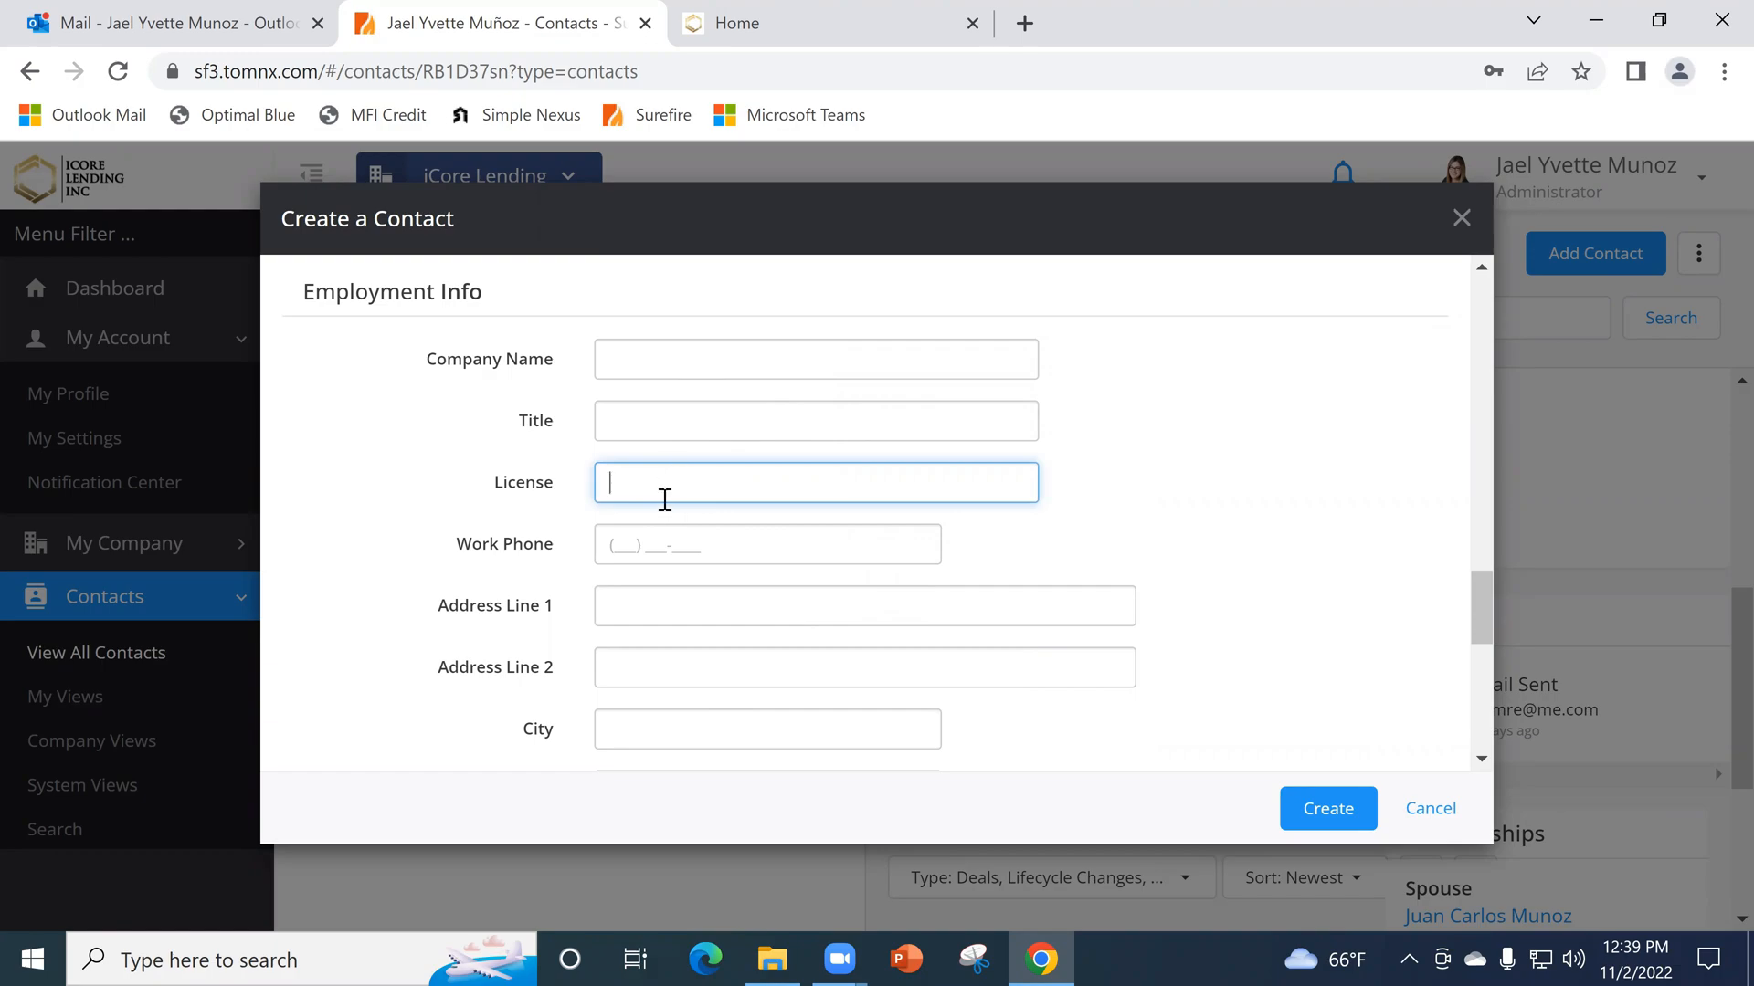
{"action": "scroll", "coordinate": [654, 497], "scroll_direction": "down", "scroll_amount": 3}
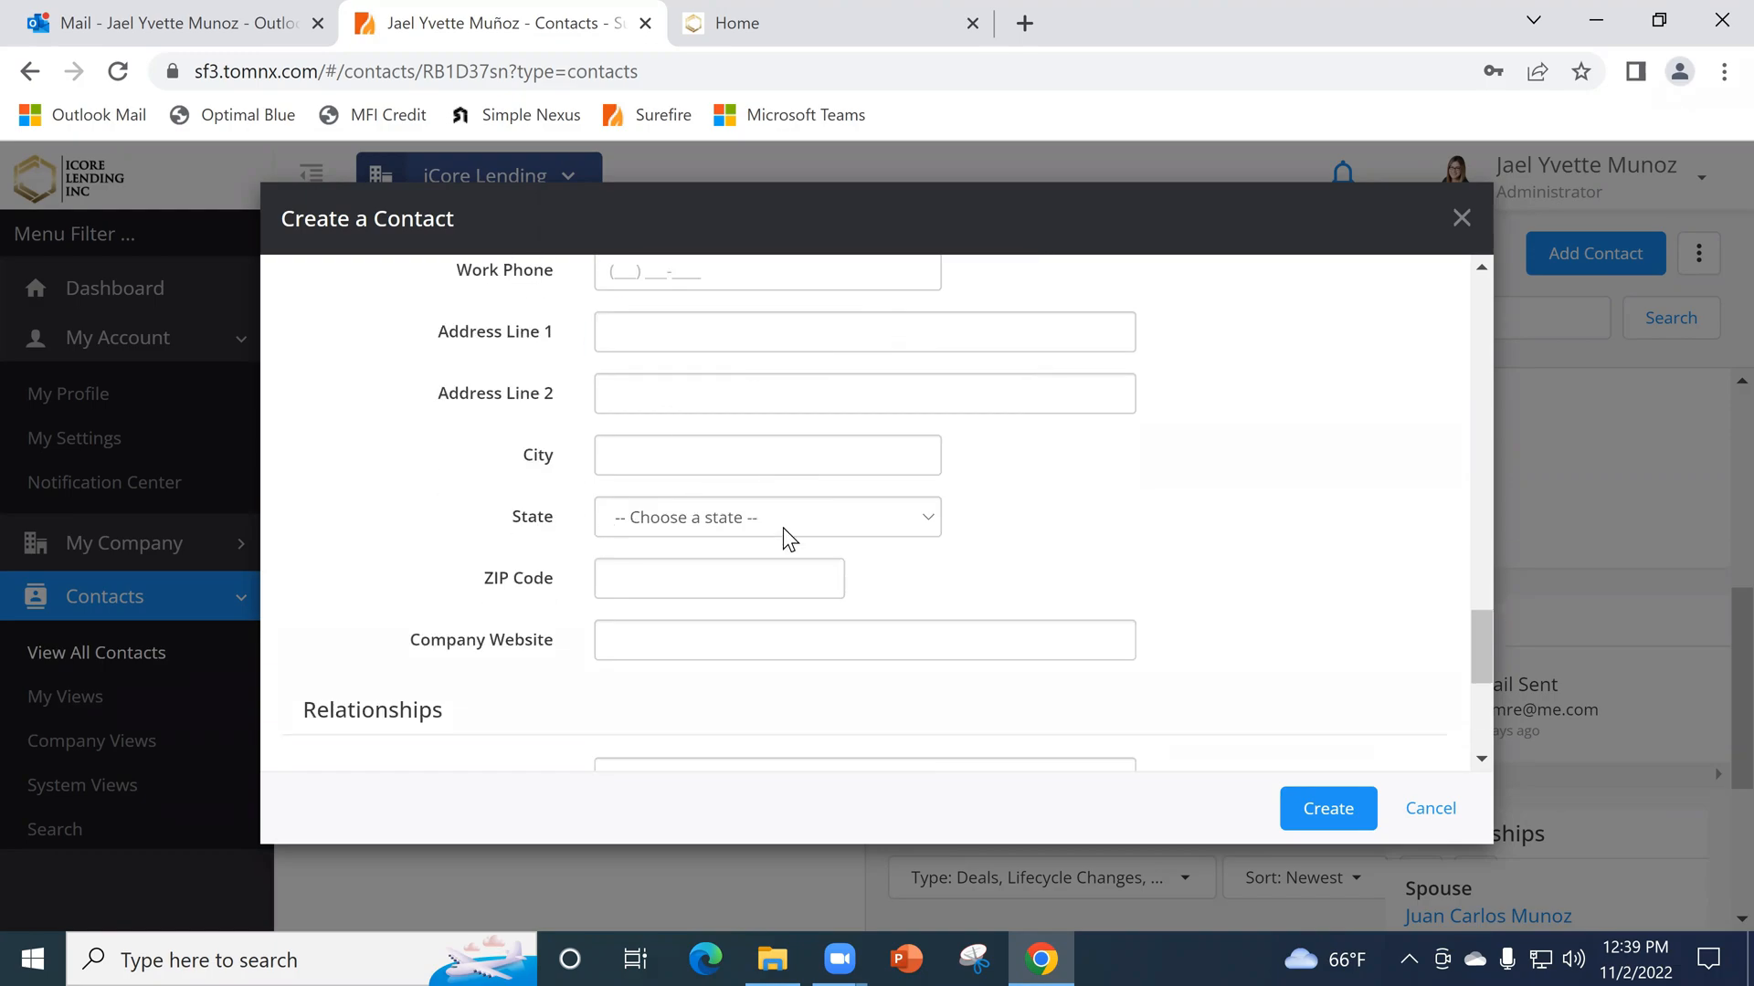
{"action": "scroll", "coordinate": [879, 630], "scroll_direction": "up", "scroll_amount": 3}
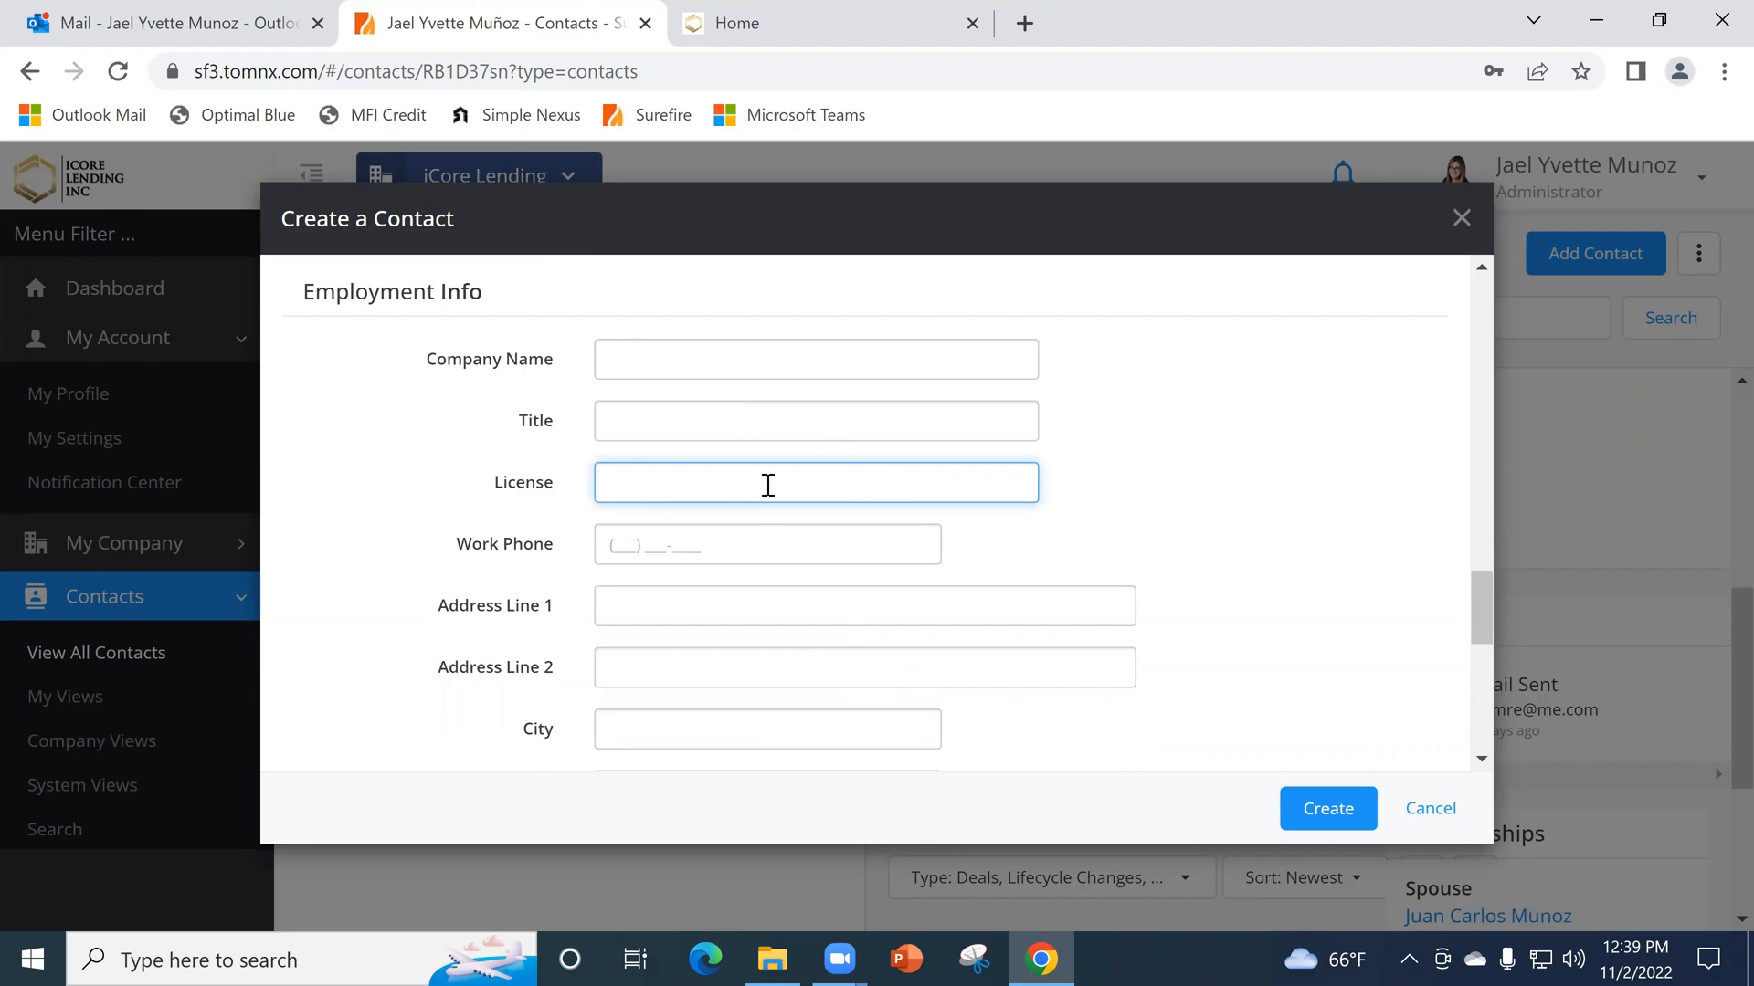
{"action": "scroll", "coordinate": [834, 517], "scroll_direction": "down", "scroll_amount": 7}
{"action": "scroll", "coordinate": [913, 530], "scroll_direction": "down", "scroll_amount": 2}
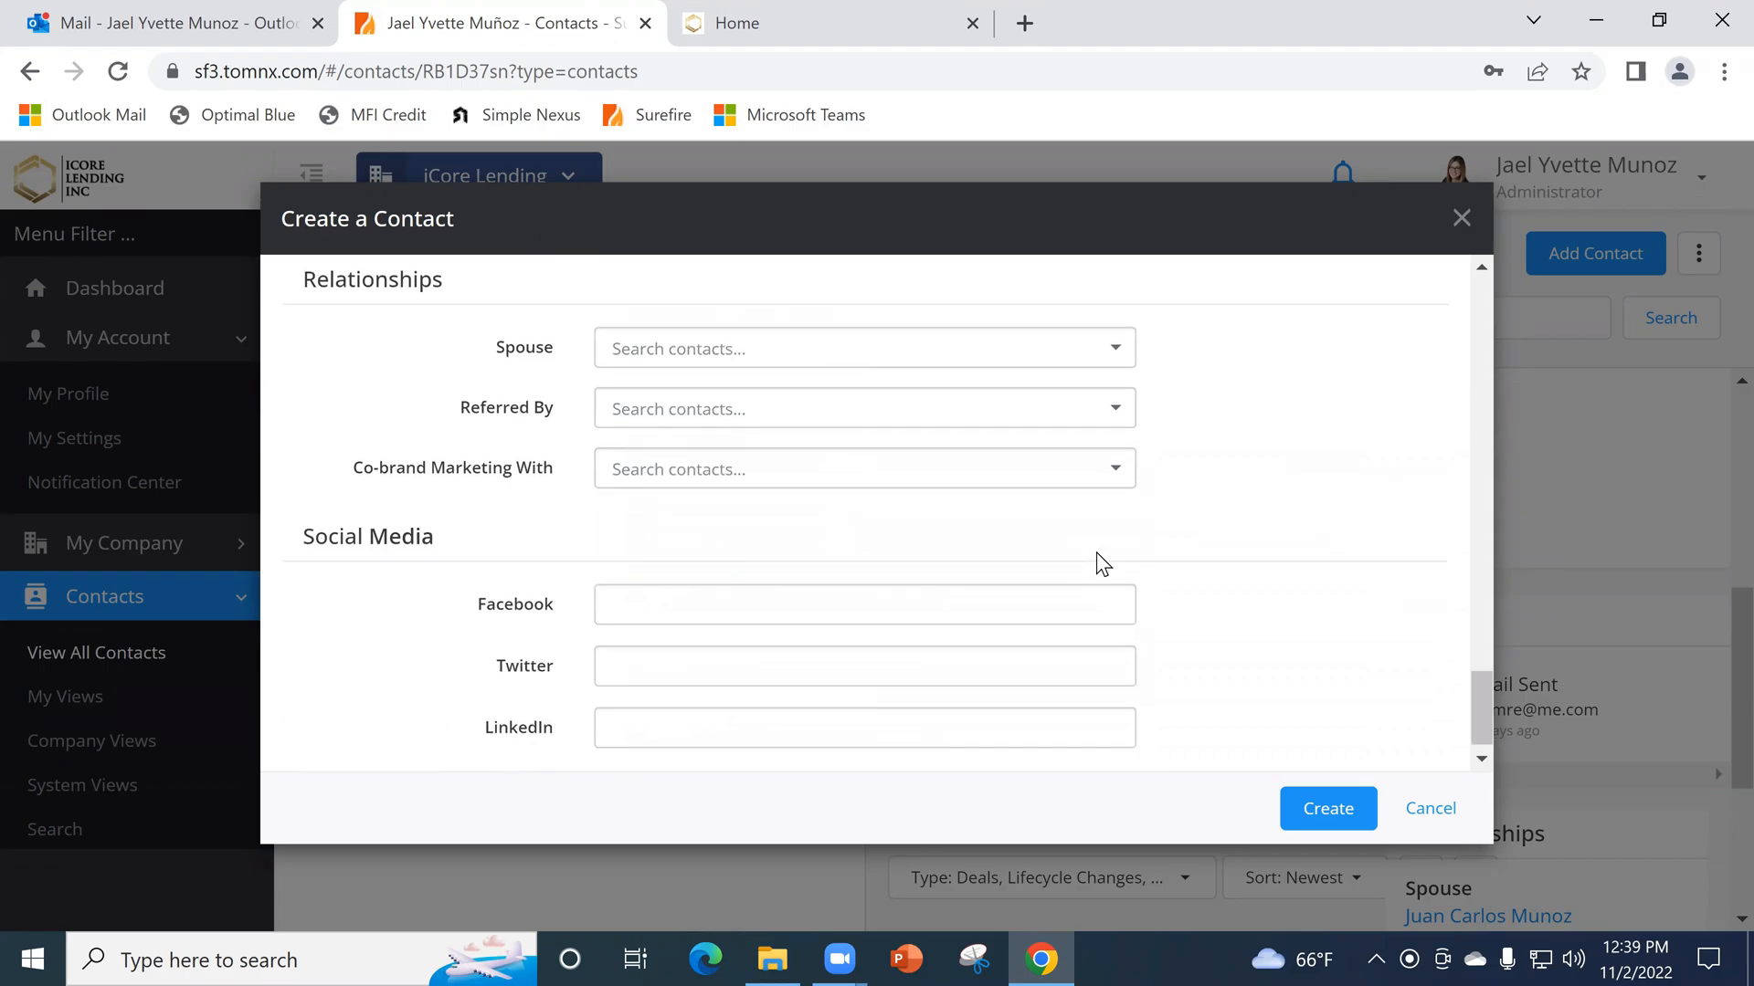
{"action": "left_click", "coordinate": [1323, 813]}
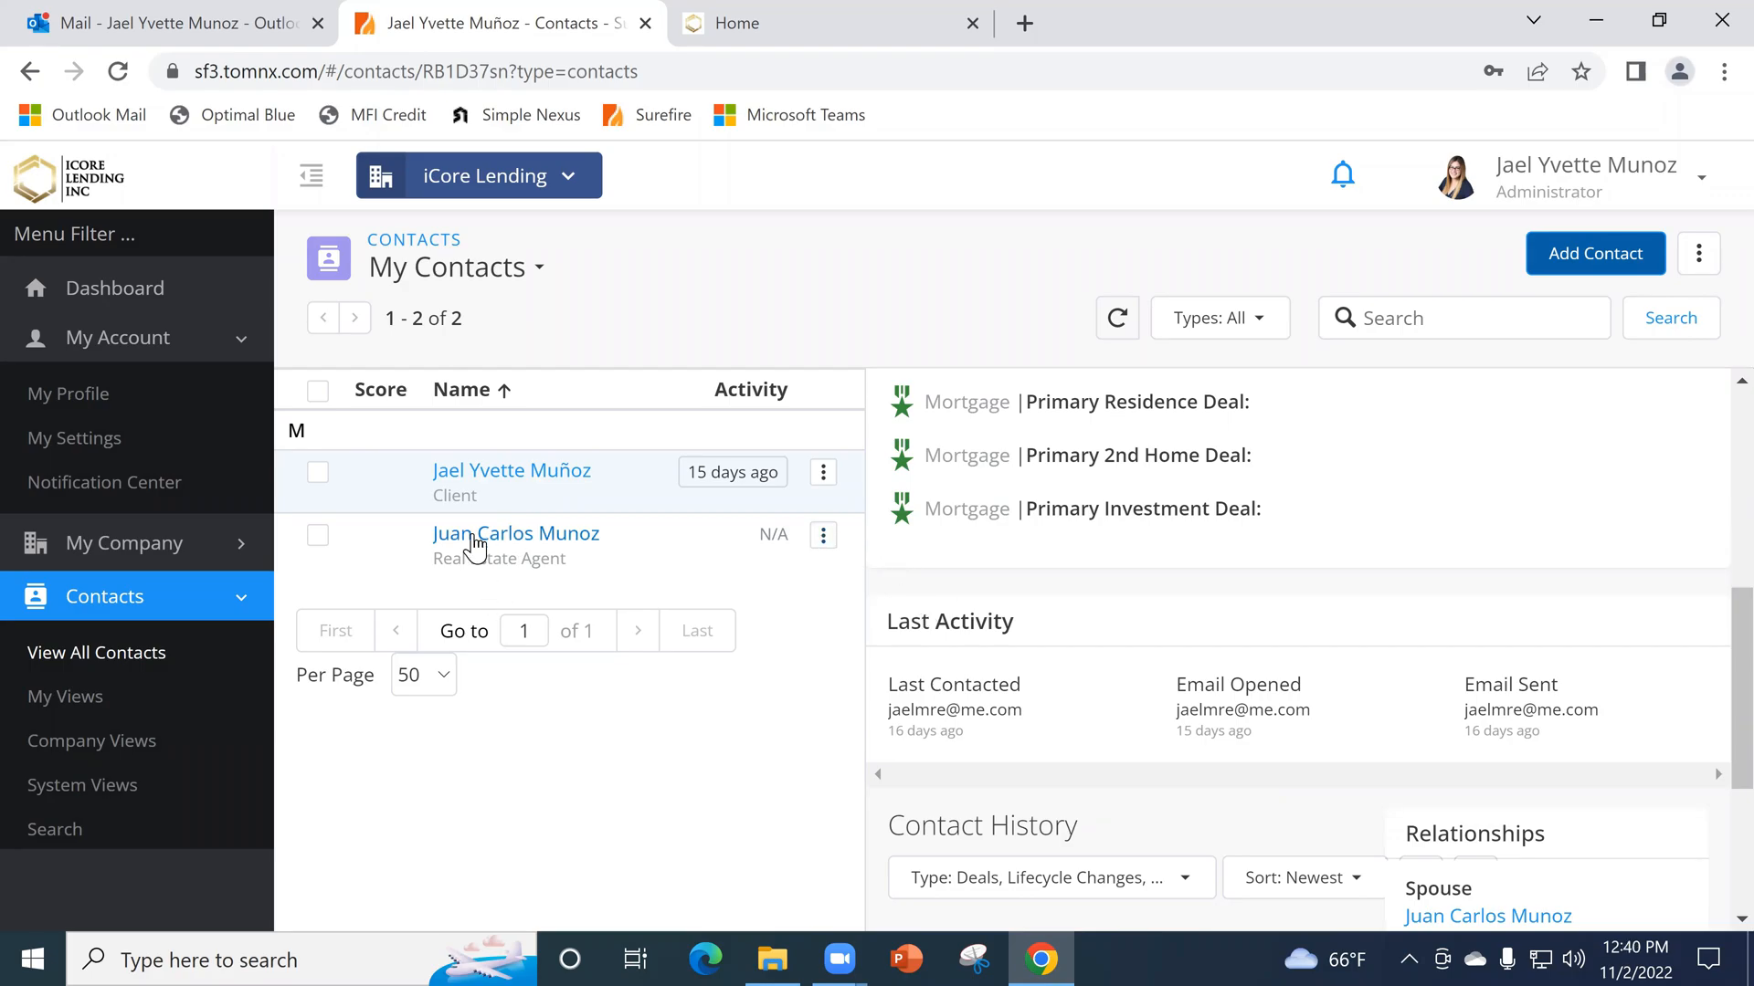
- Open the real estate agent contact for editing and examine its profile picture, email picture and profile logo
{"action": "left_click", "coordinate": [823, 535]}
{"action": "left_click", "coordinate": [758, 587]}
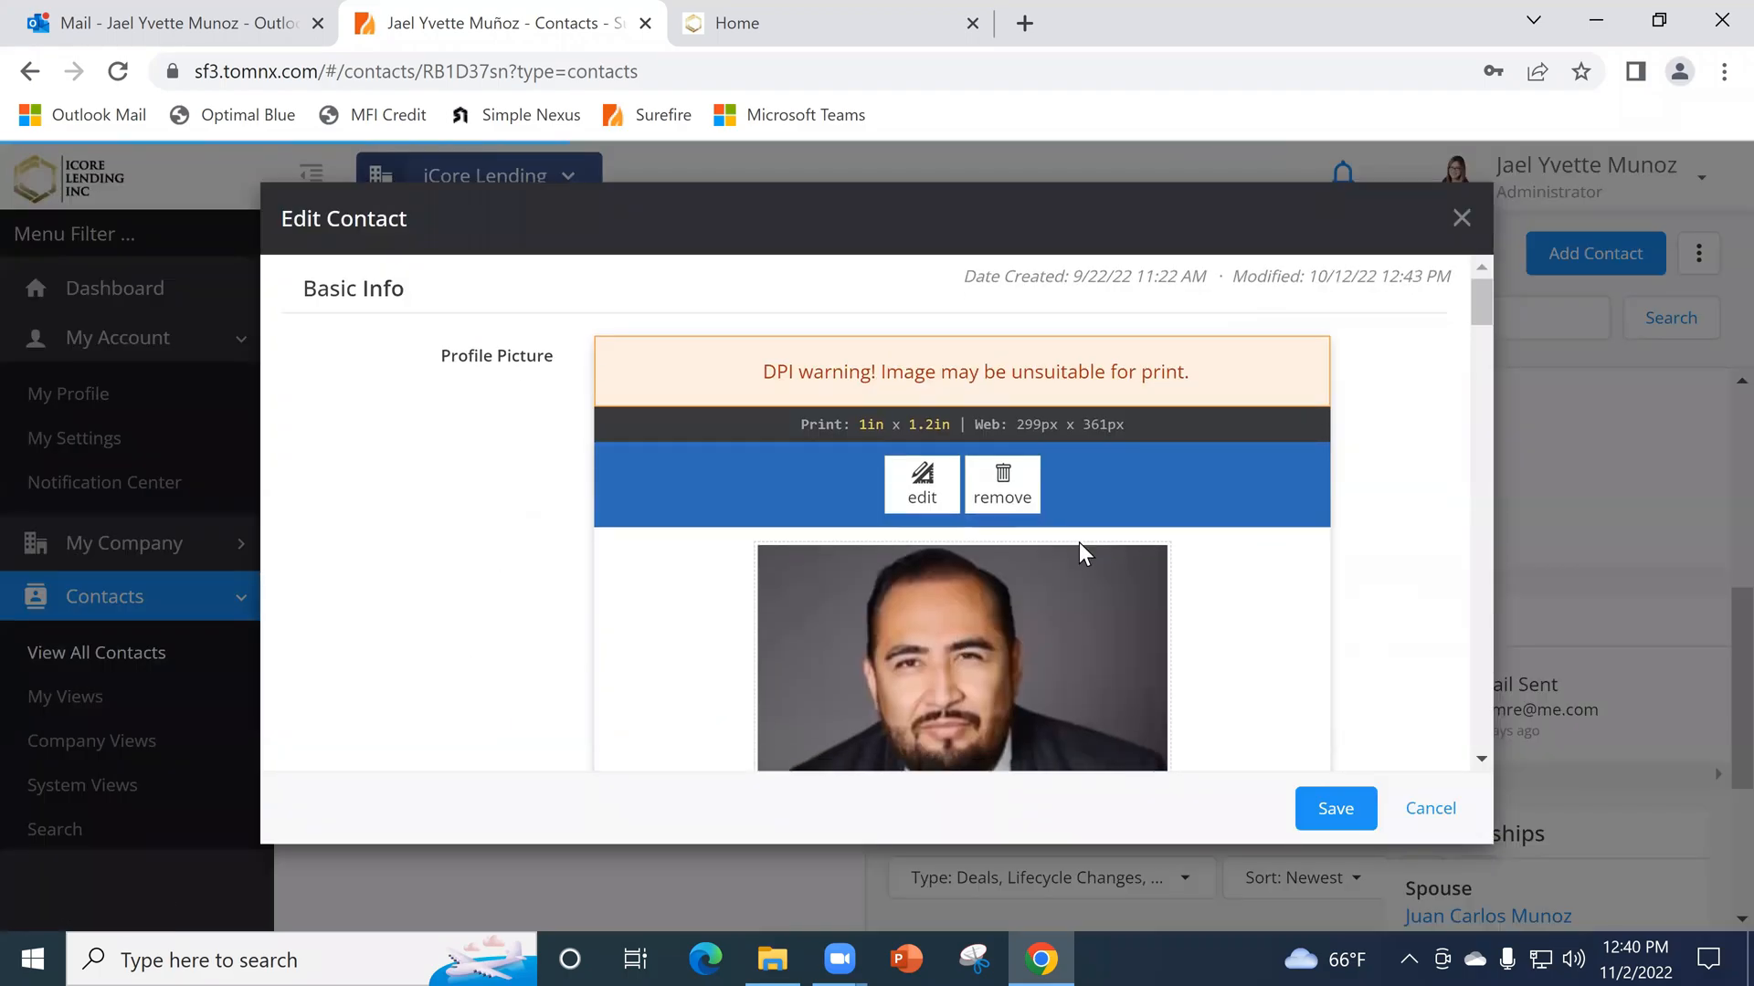
{"action": "scroll", "coordinate": [1078, 543], "scroll_direction": "down", "scroll_amount": 5}
{"action": "scroll", "coordinate": [1071, 534], "scroll_direction": "down", "scroll_amount": 7}
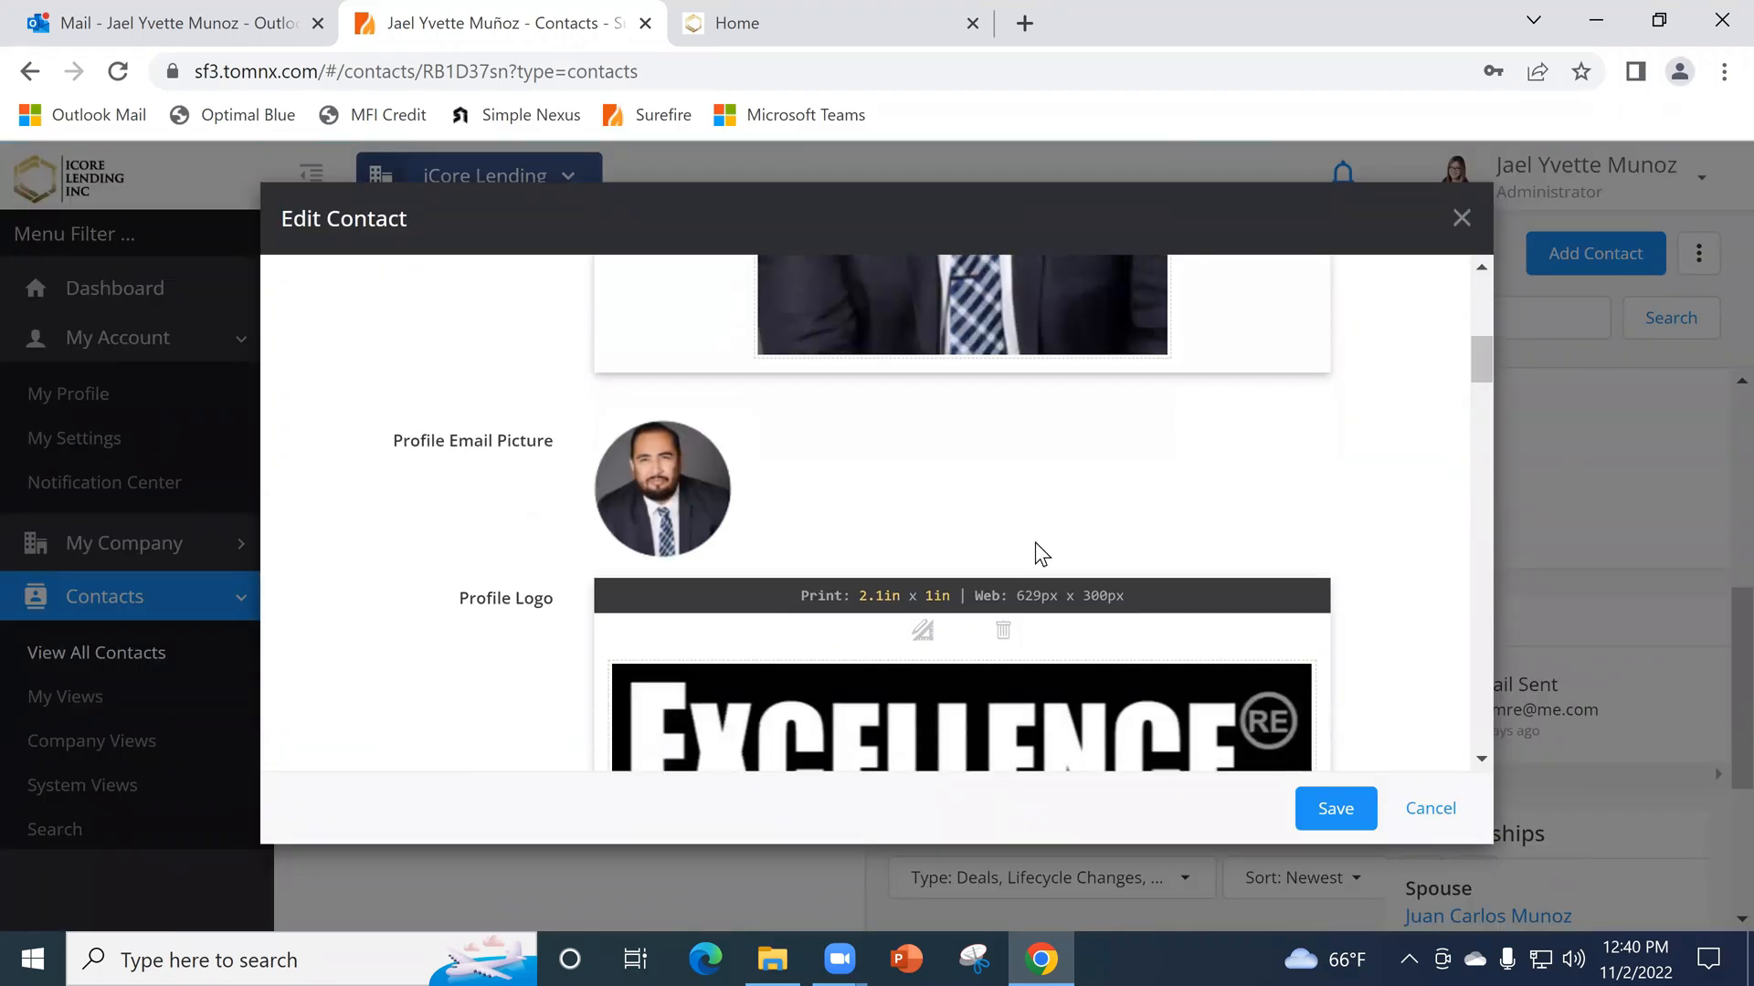
{"action": "scroll", "coordinate": [863, 516], "scroll_direction": "up", "scroll_amount": 3}
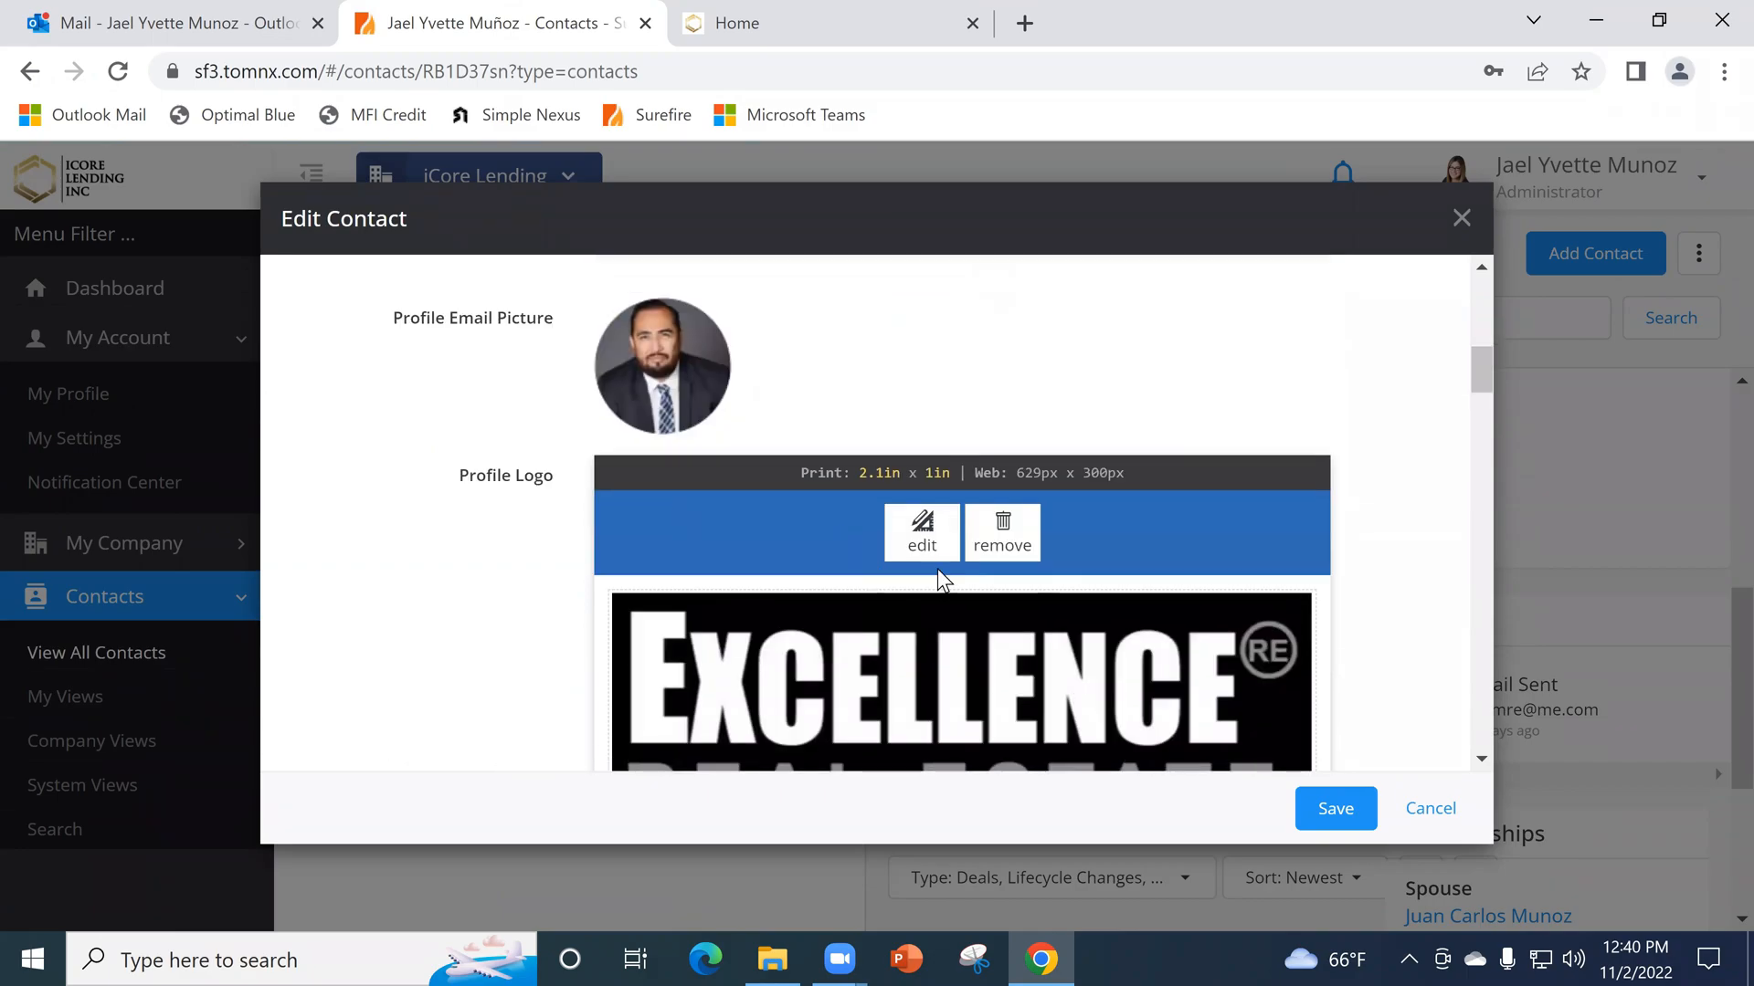
{"action": "scroll", "coordinate": [969, 574], "scroll_direction": "down", "scroll_amount": 3}
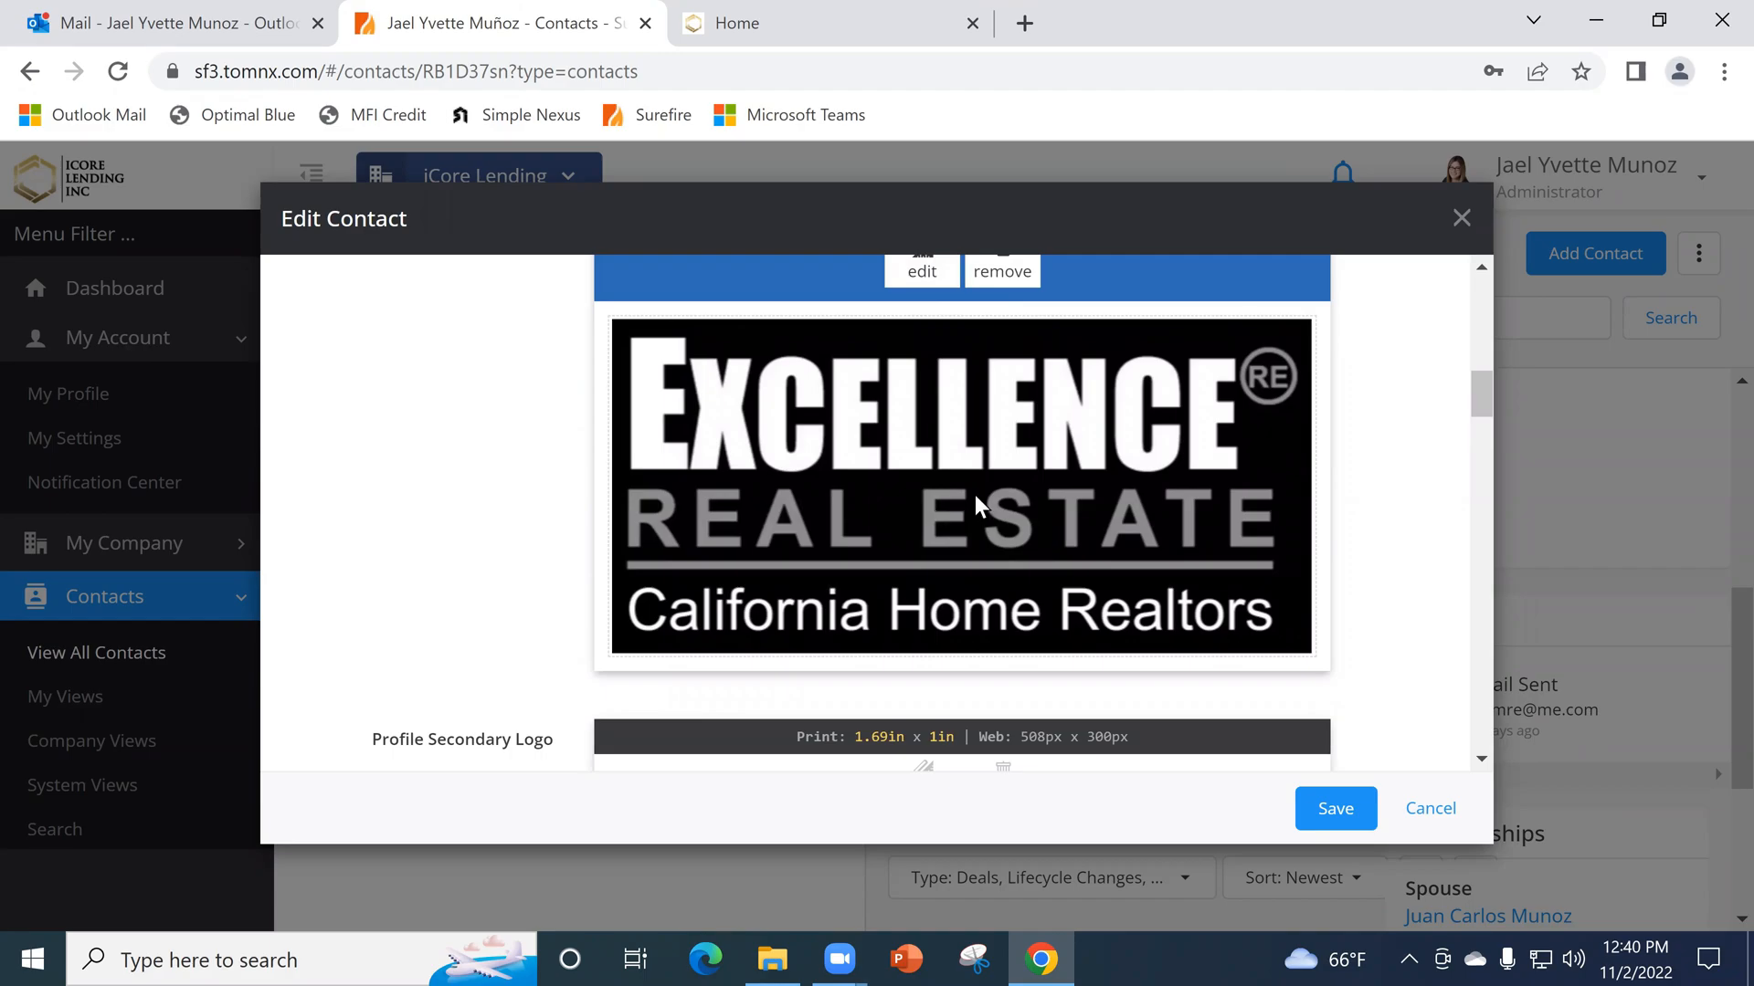
{"action": "scroll", "coordinate": [849, 500], "scroll_direction": "down", "scroll_amount": 2}
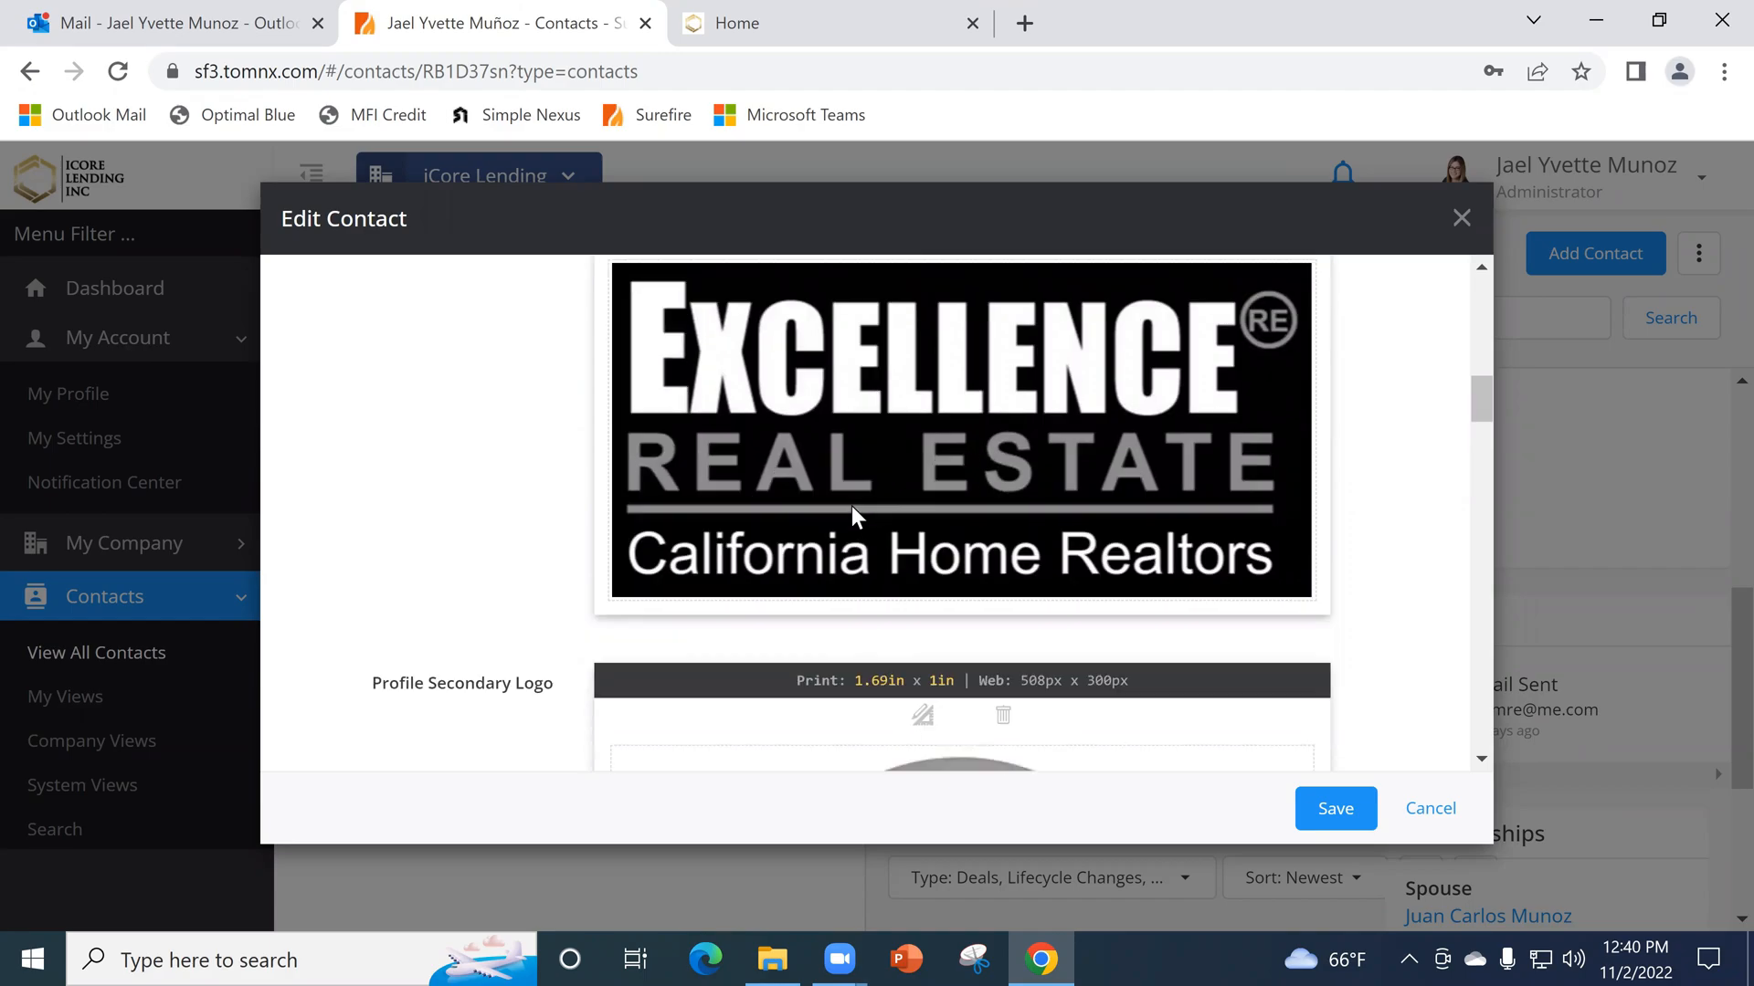
{"action": "scroll", "coordinate": [873, 449], "scroll_direction": "up", "scroll_amount": 2}
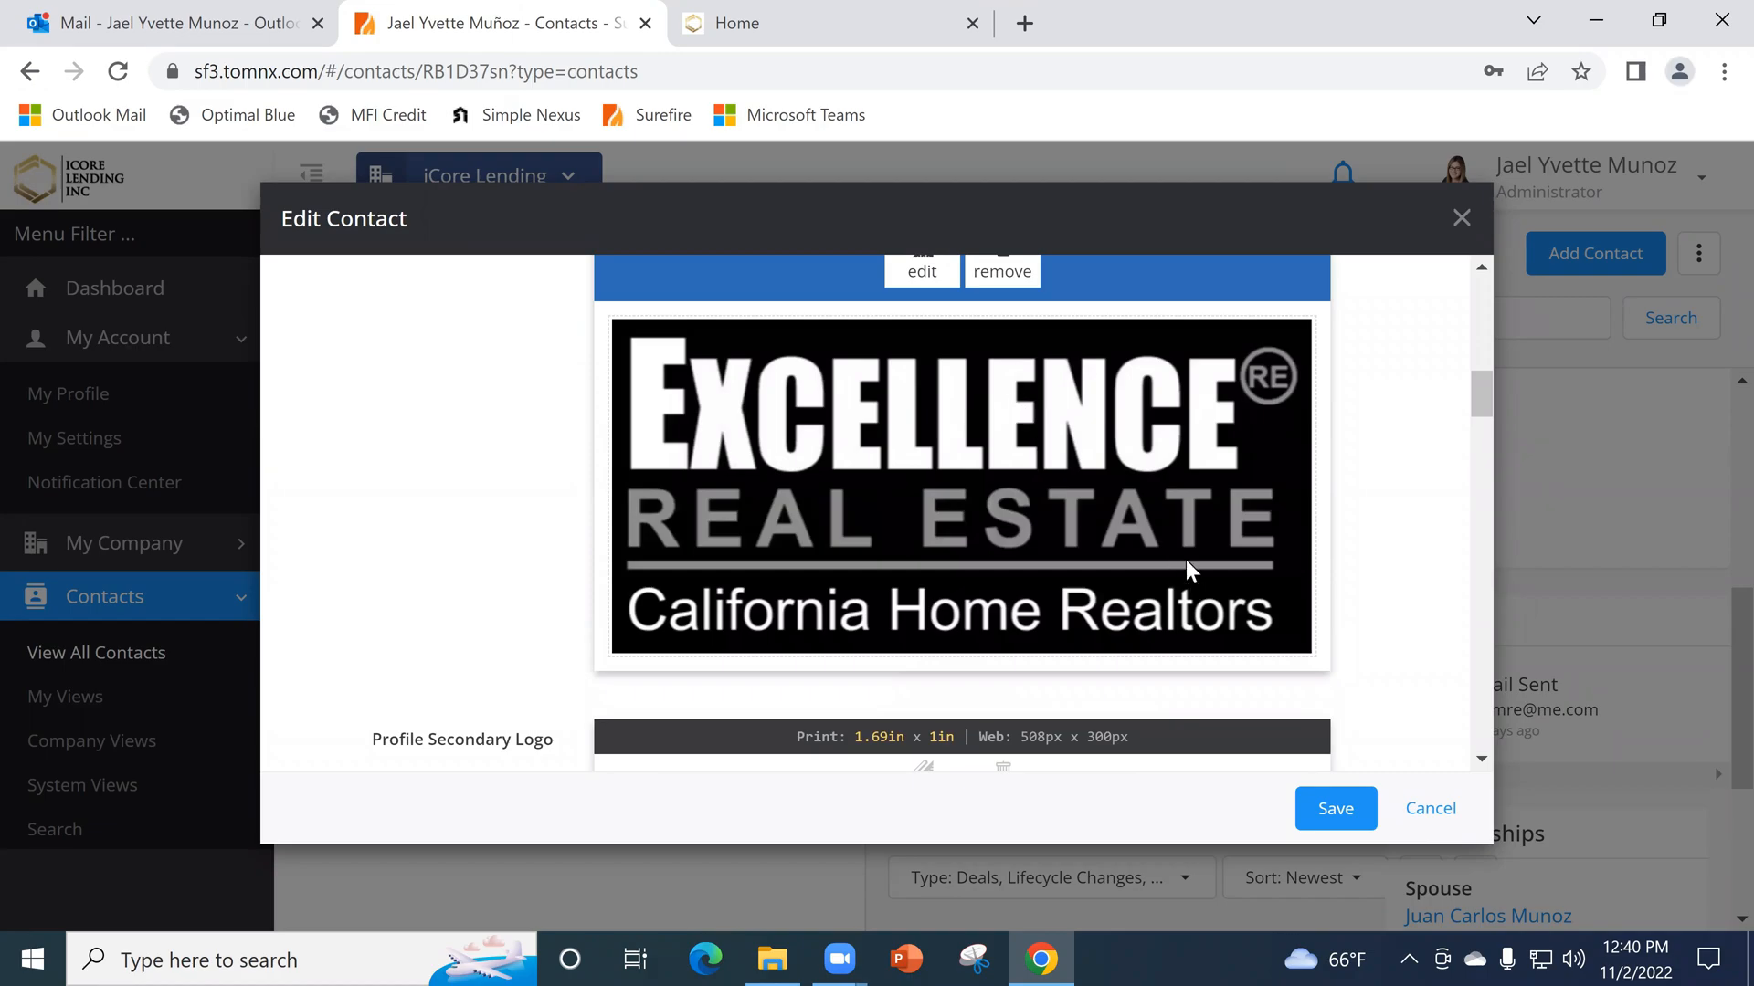
- Examine the agent's Profile Secondary Logo in the edit form, comparing it with the primary logo
{"action": "scroll", "coordinate": [1125, 634], "scroll_direction": "down", "scroll_amount": 1}
{"action": "scroll", "coordinate": [1010, 572], "scroll_direction": "up", "scroll_amount": 1}
{"action": "scroll", "coordinate": [479, 529], "scroll_direction": "down", "scroll_amount": 1}
{"action": "scroll", "coordinate": [482, 516], "scroll_direction": "down", "scroll_amount": 1}
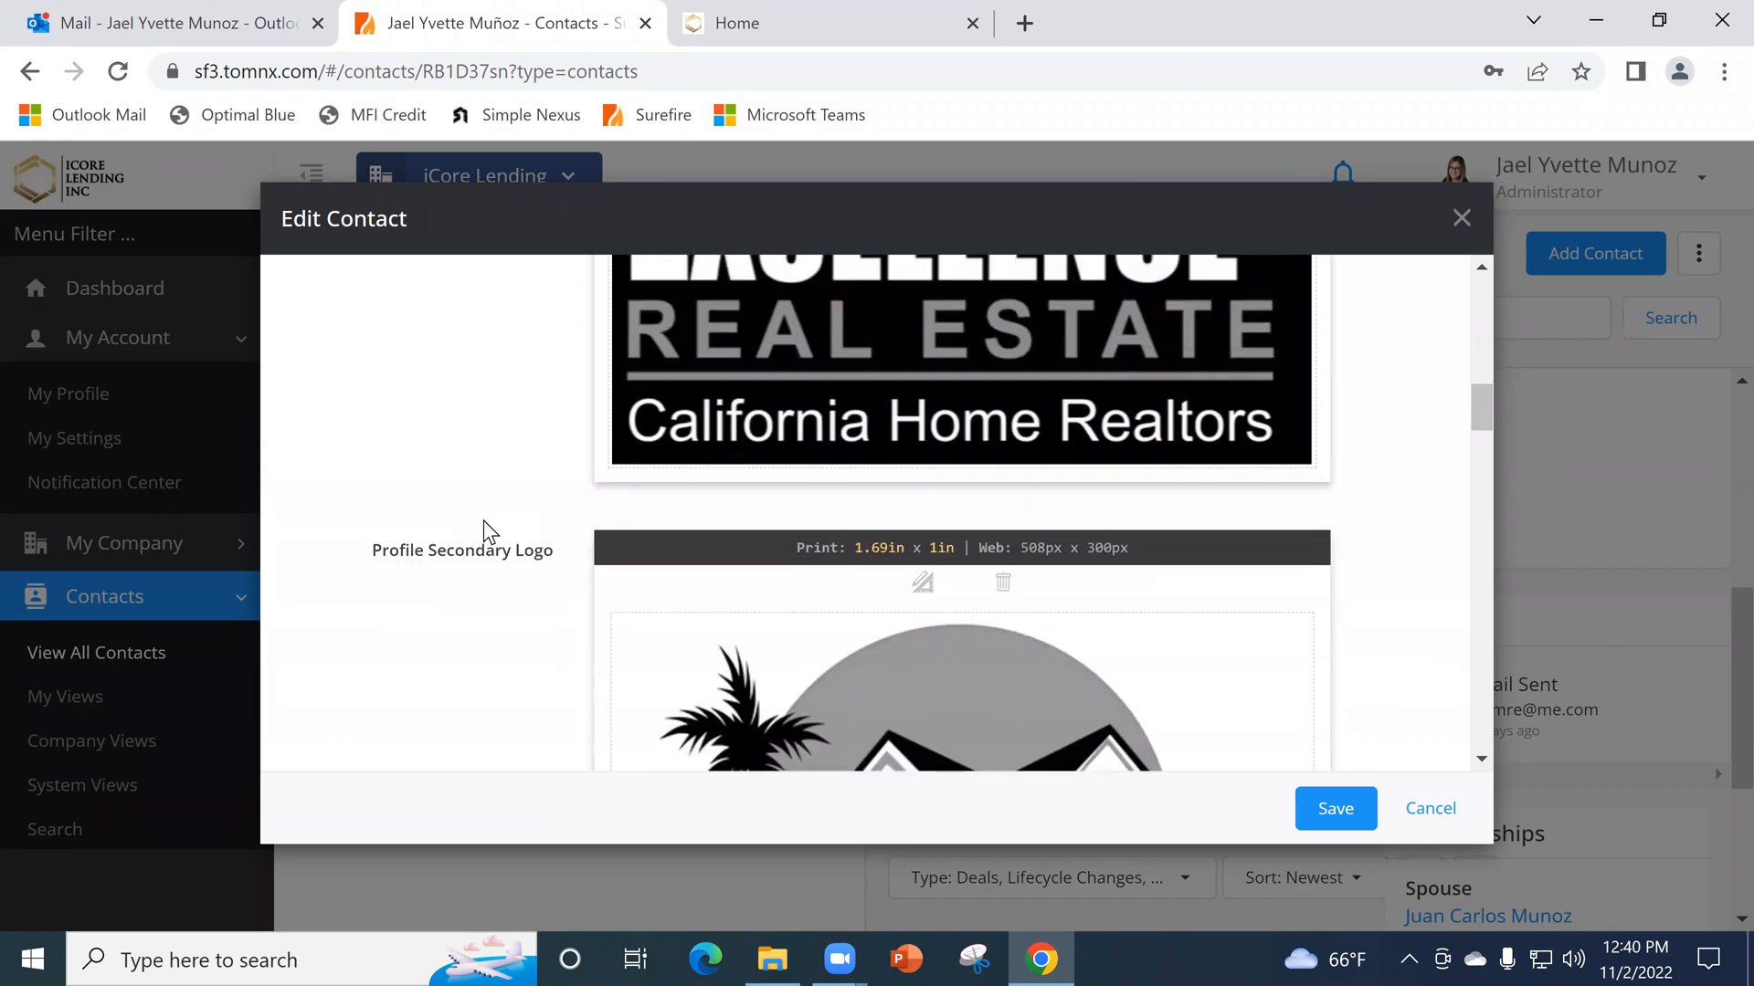
{"action": "scroll", "coordinate": [460, 578], "scroll_direction": "down", "scroll_amount": 3}
{"action": "mouse_move", "coordinate": [1102, 508]}
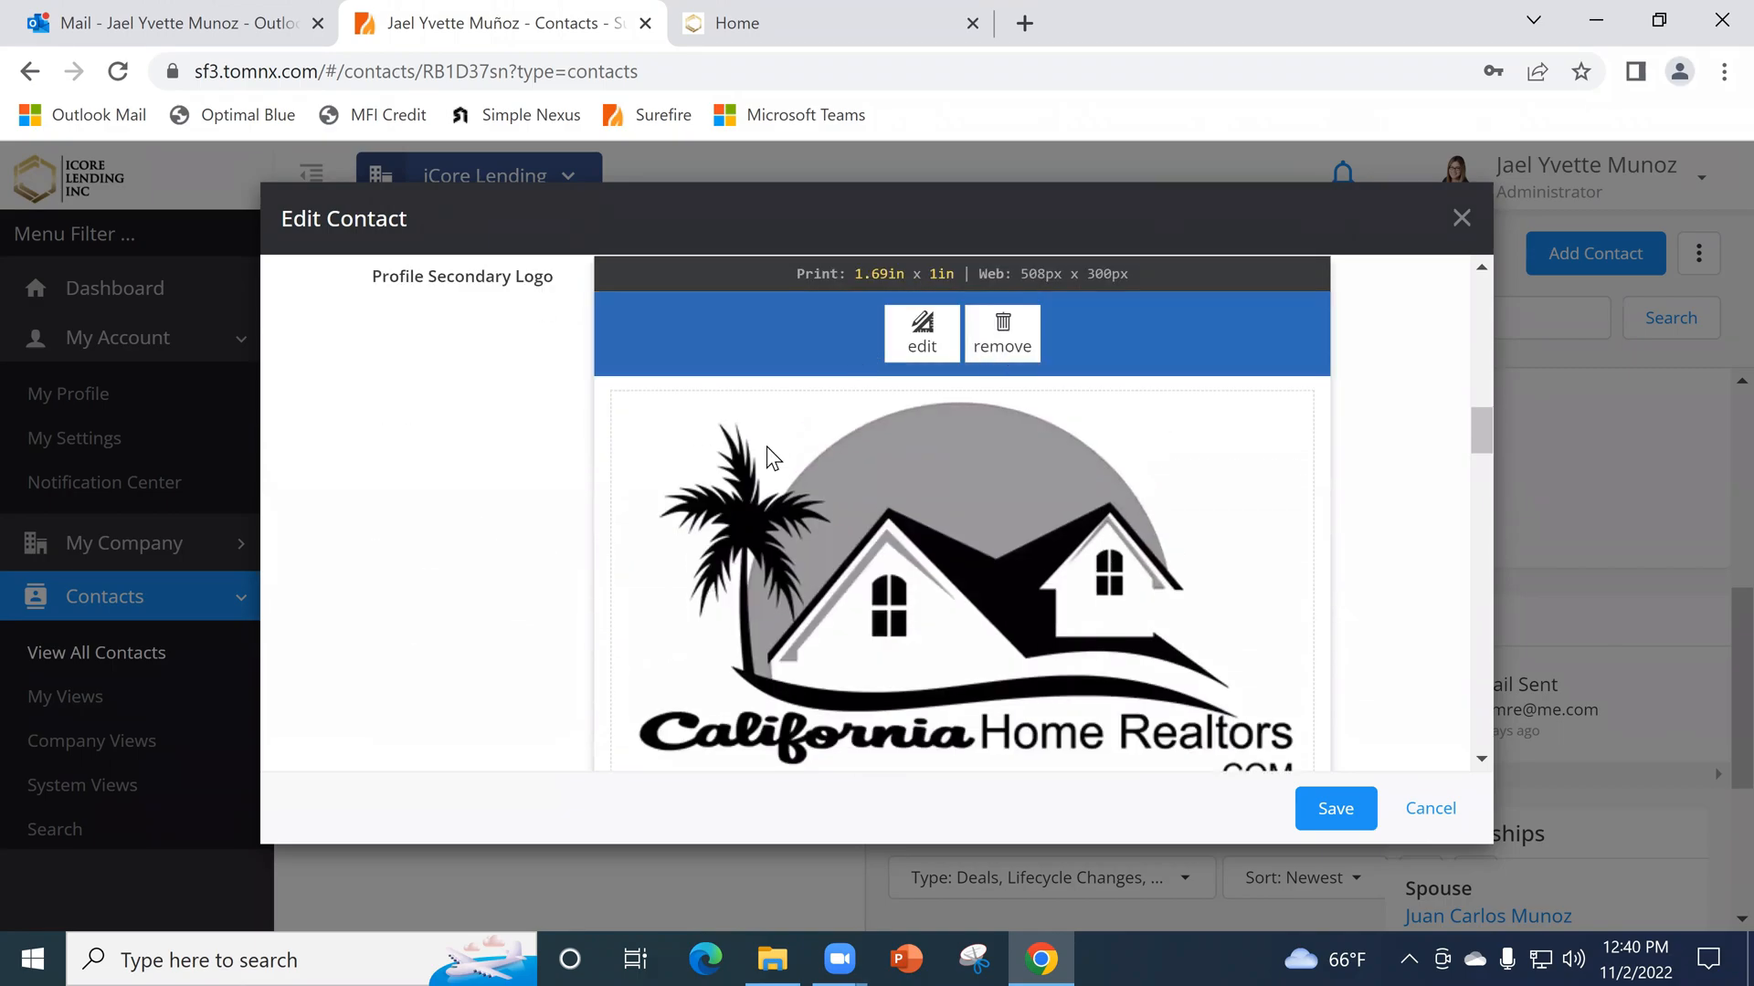
{"action": "scroll", "coordinate": [1138, 621], "scroll_direction": "down", "scroll_amount": 4}
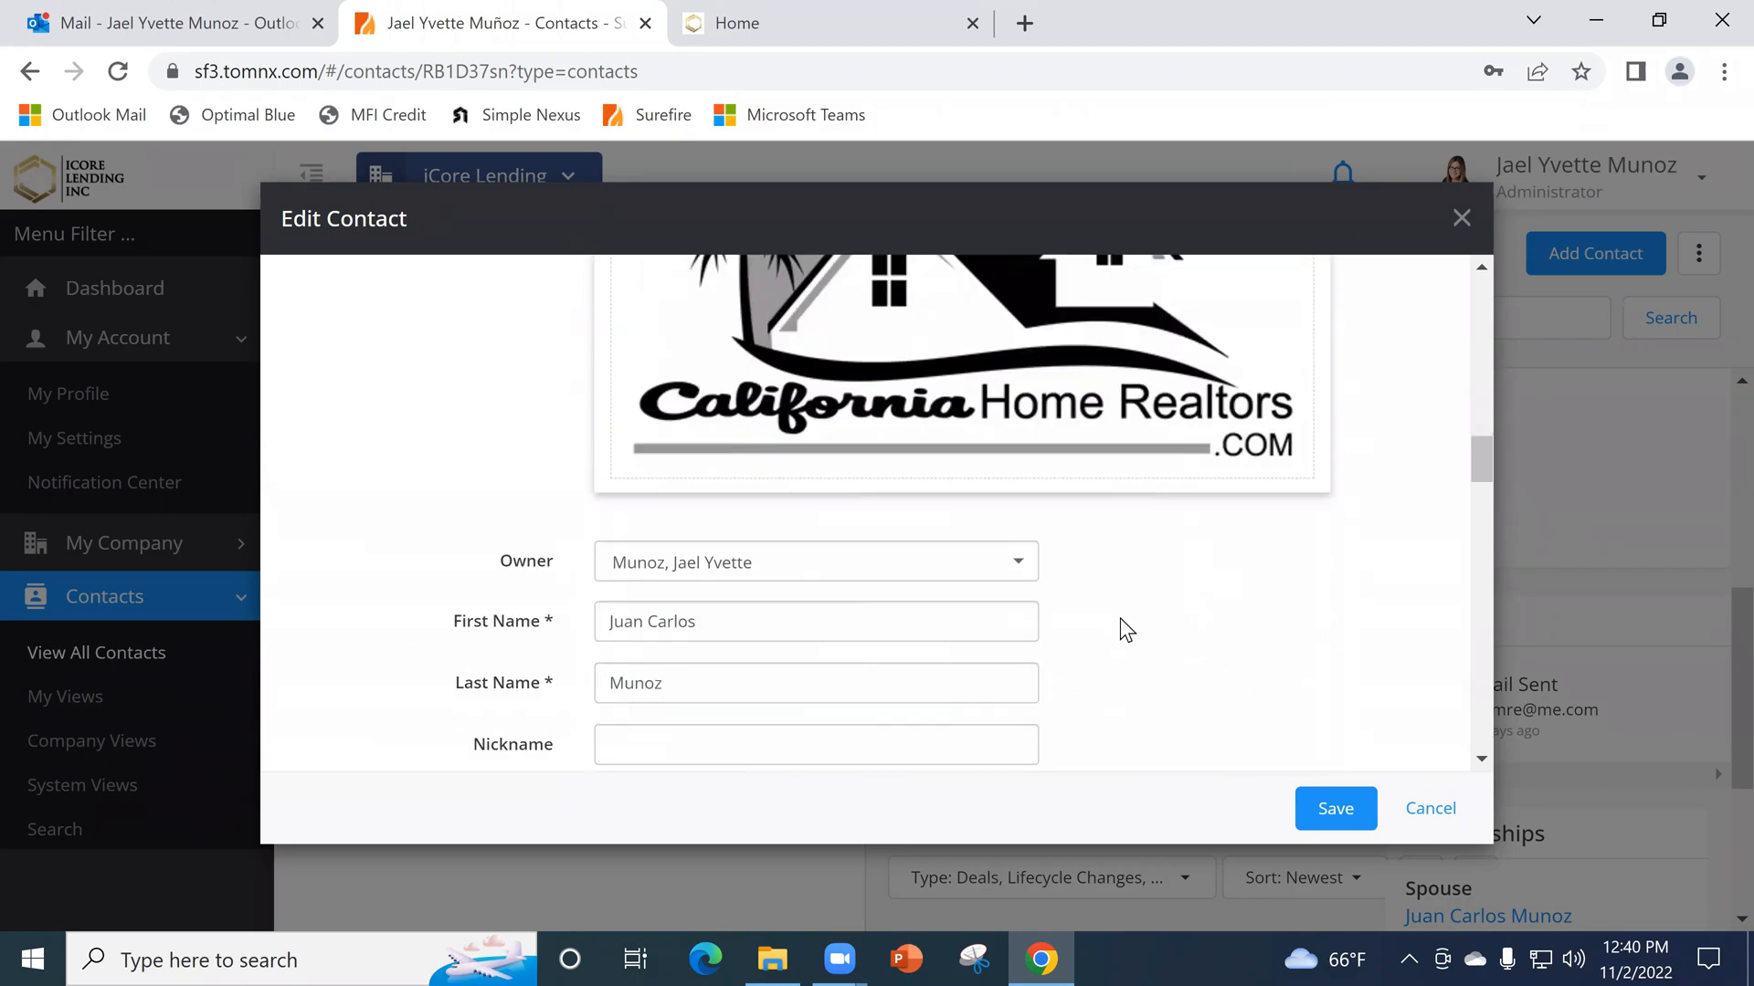
{"action": "scroll", "coordinate": [1187, 574], "scroll_direction": "up", "scroll_amount": 1}
{"action": "scroll", "coordinate": [1187, 594], "scroll_direction": "up", "scroll_amount": 2}
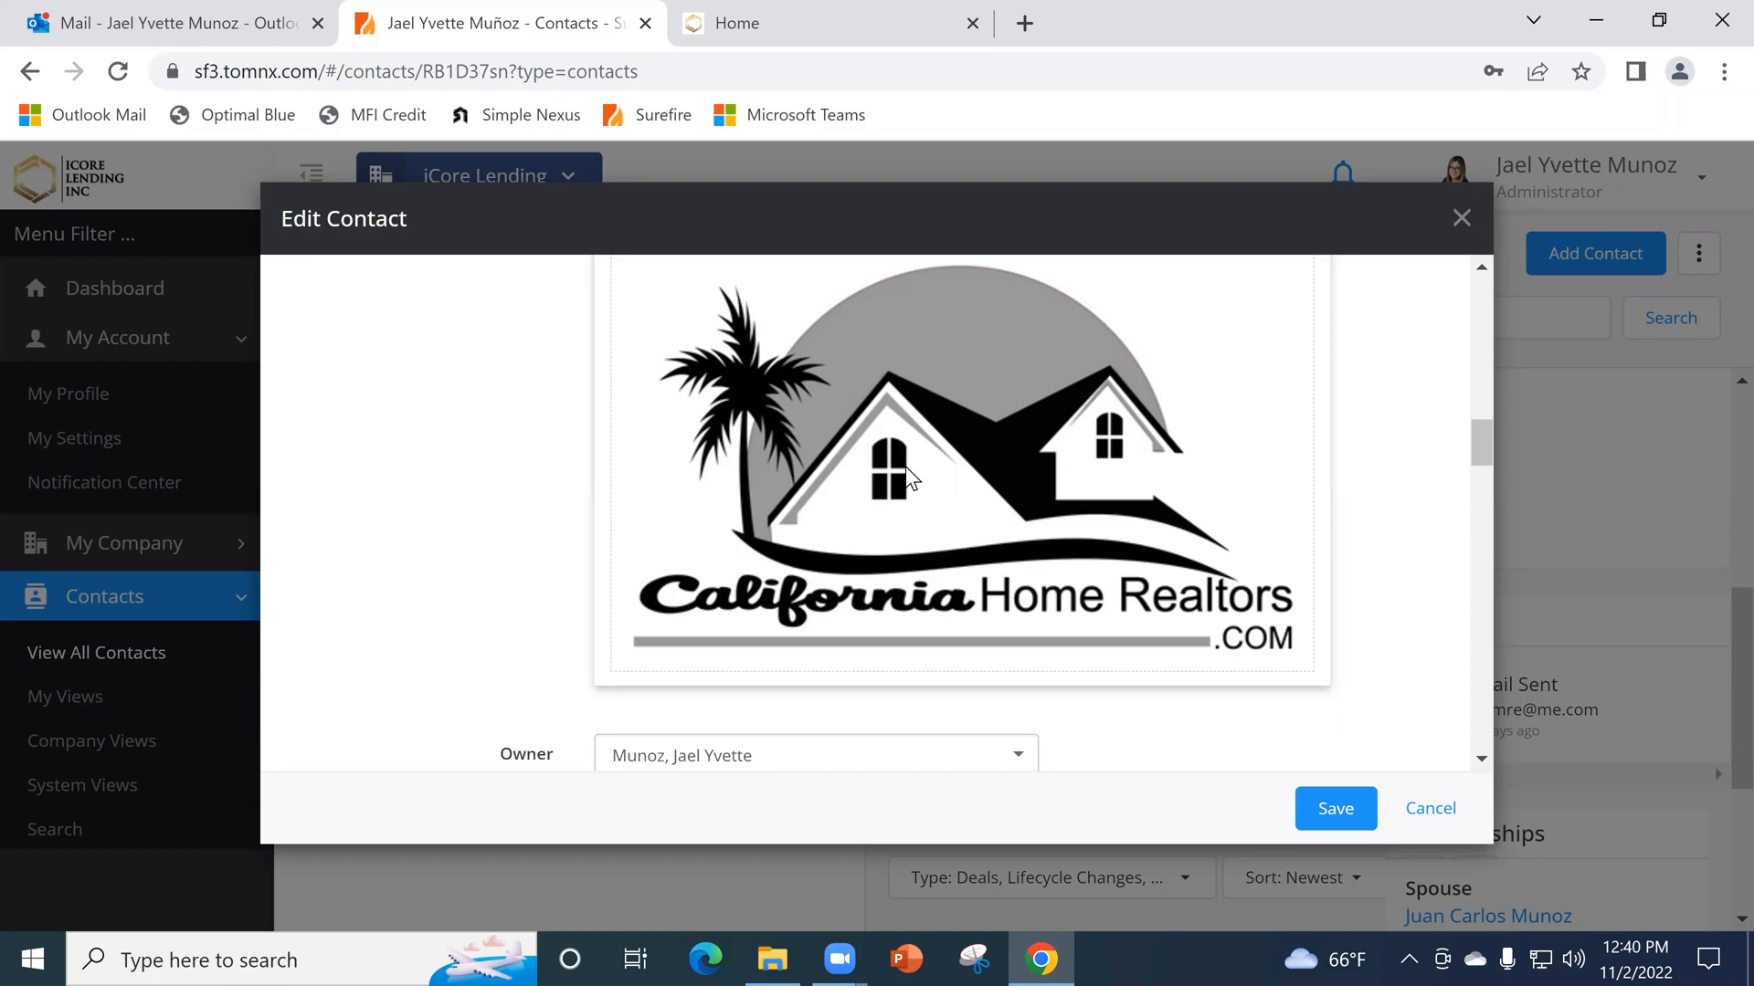
- Review the agent's basic info, birthday, mailing address and employment details, and close the edit form without saving
{"action": "scroll", "coordinate": [1096, 461], "scroll_direction": "down", "scroll_amount": 3}
{"action": "scroll", "coordinate": [891, 484], "scroll_direction": "down", "scroll_amount": 12}
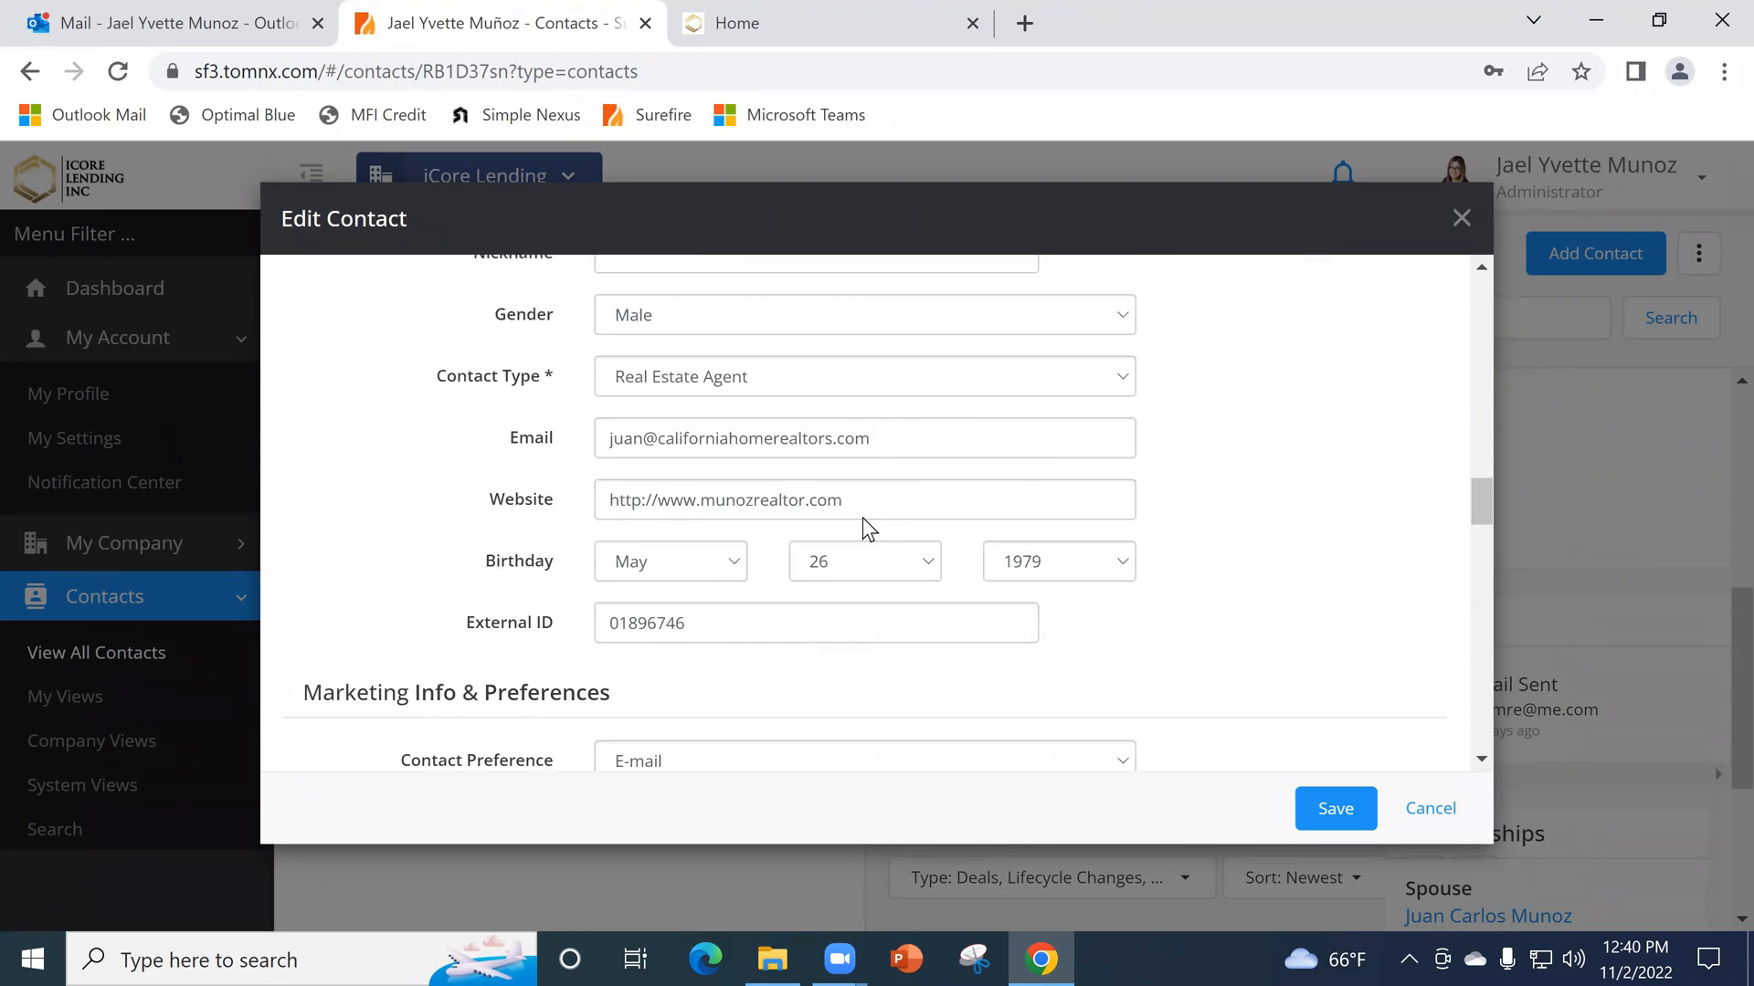
{"action": "scroll", "coordinate": [875, 522], "scroll_direction": "down", "scroll_amount": 3}
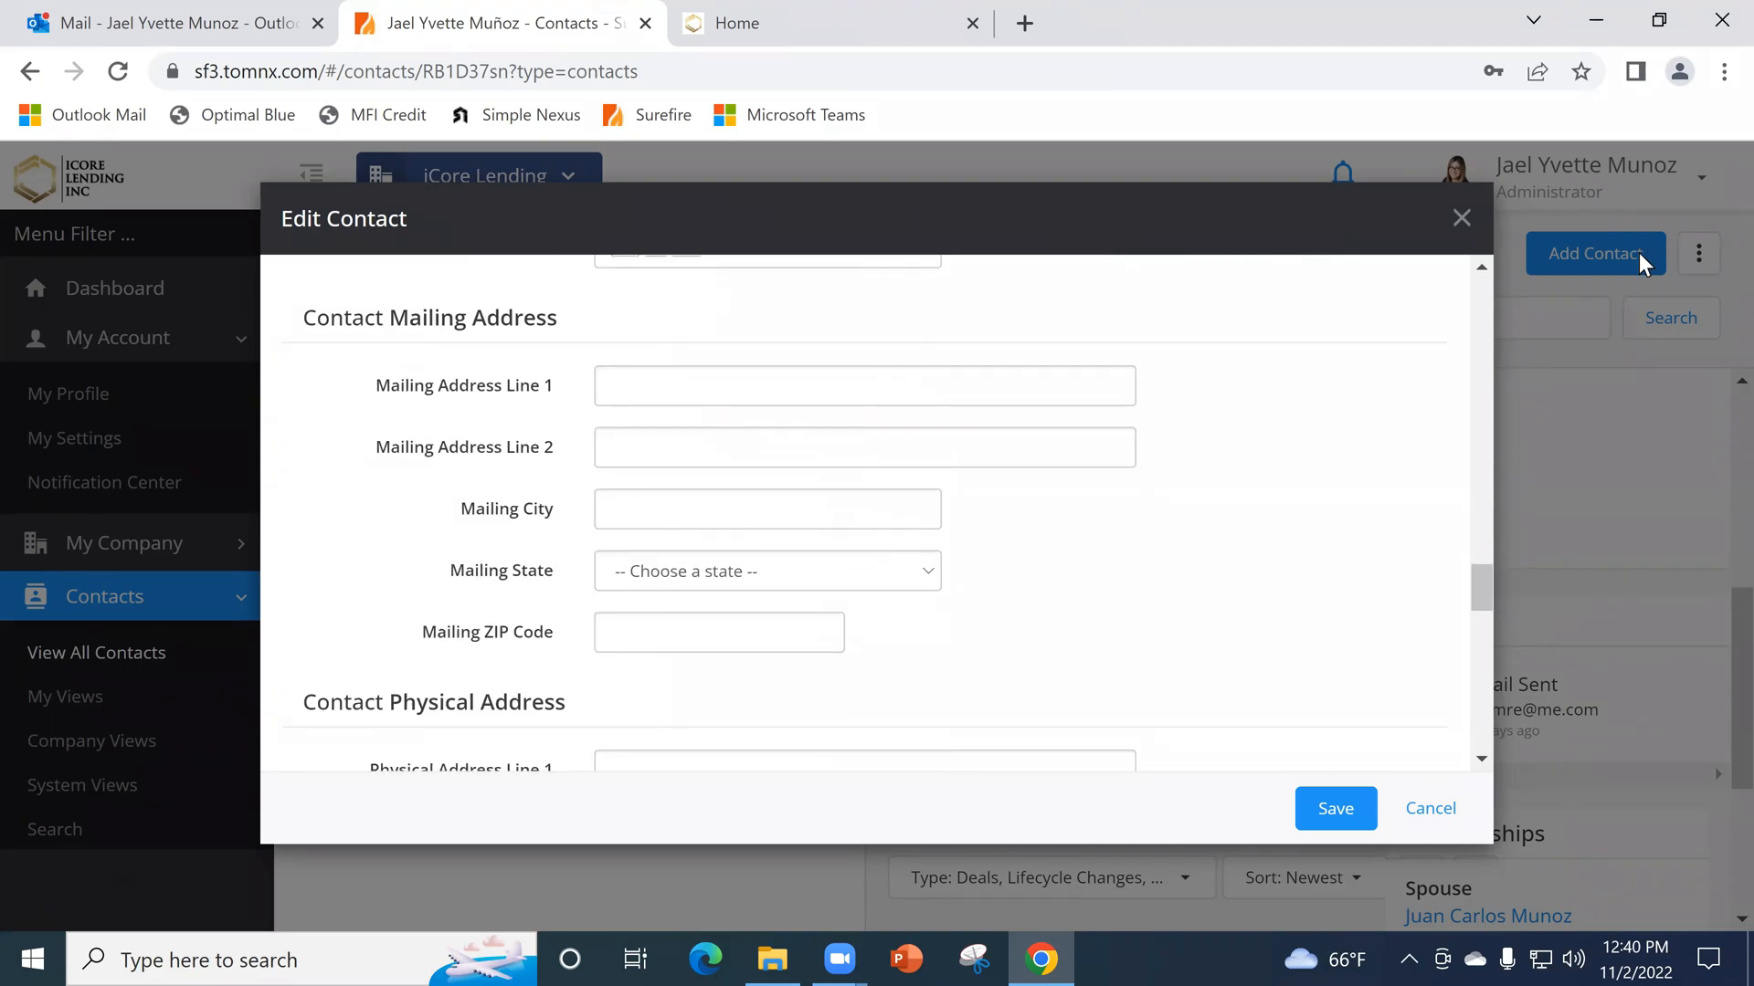
{"action": "scroll", "coordinate": [968, 503], "scroll_direction": "down", "scroll_amount": 9}
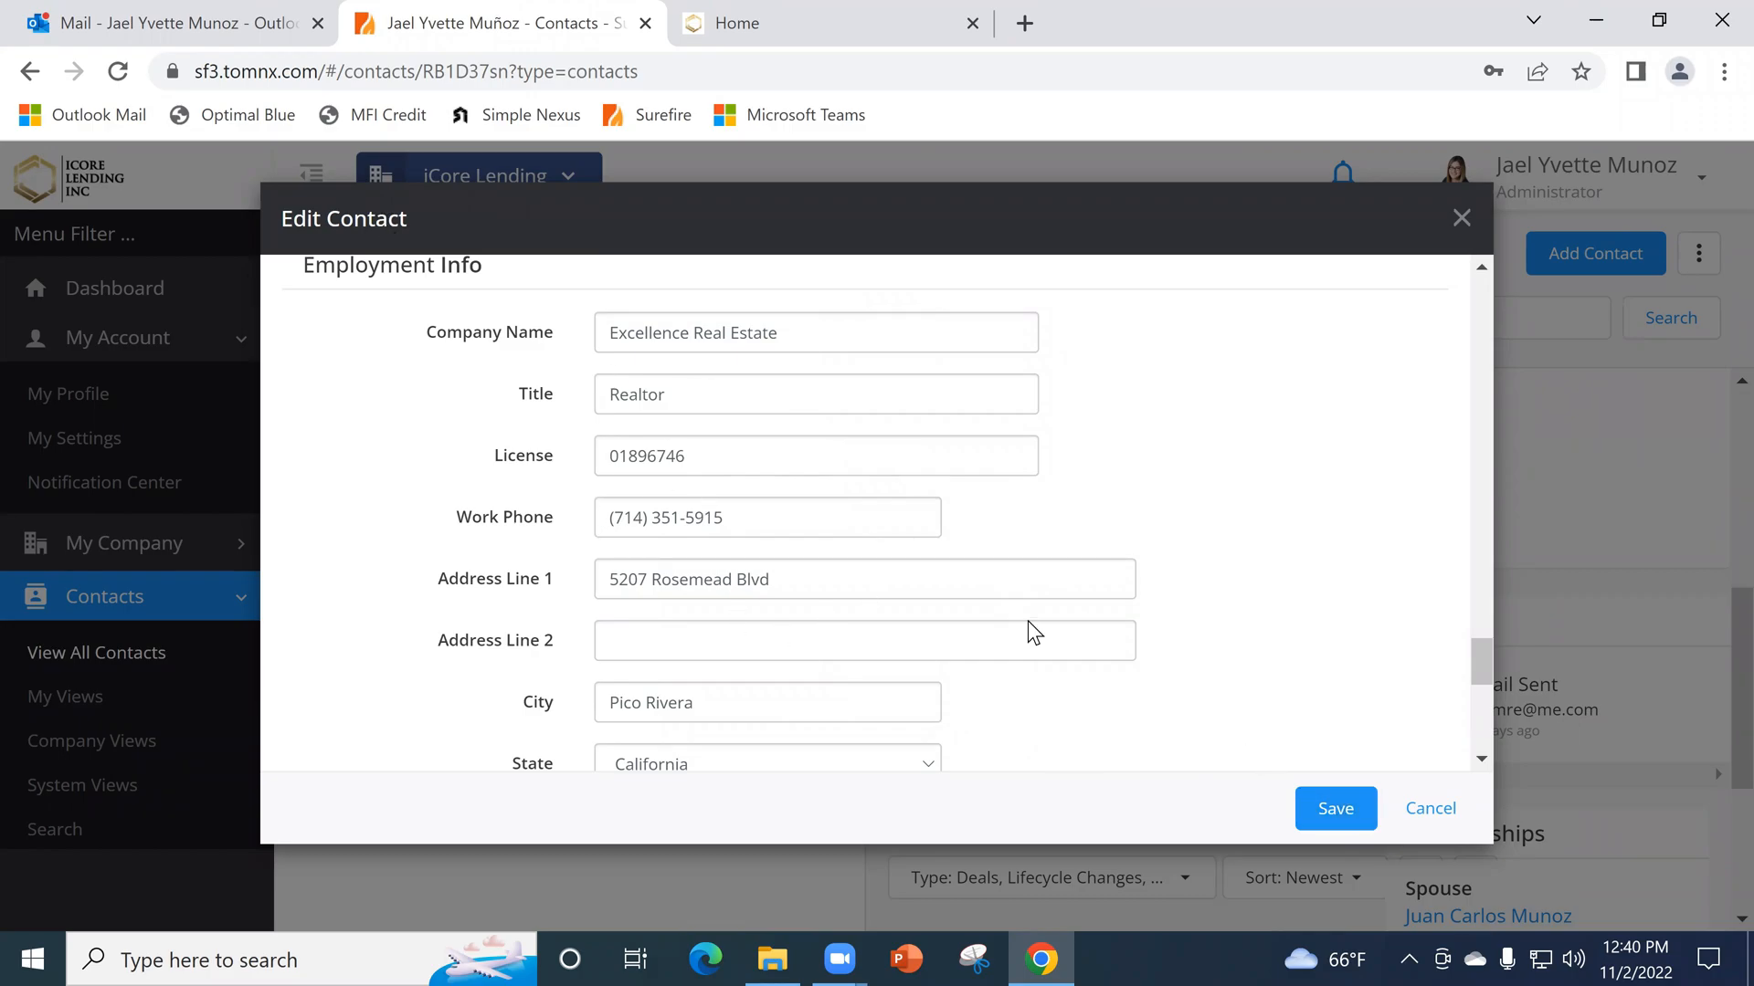
{"action": "left_click", "coordinate": [1432, 809]}
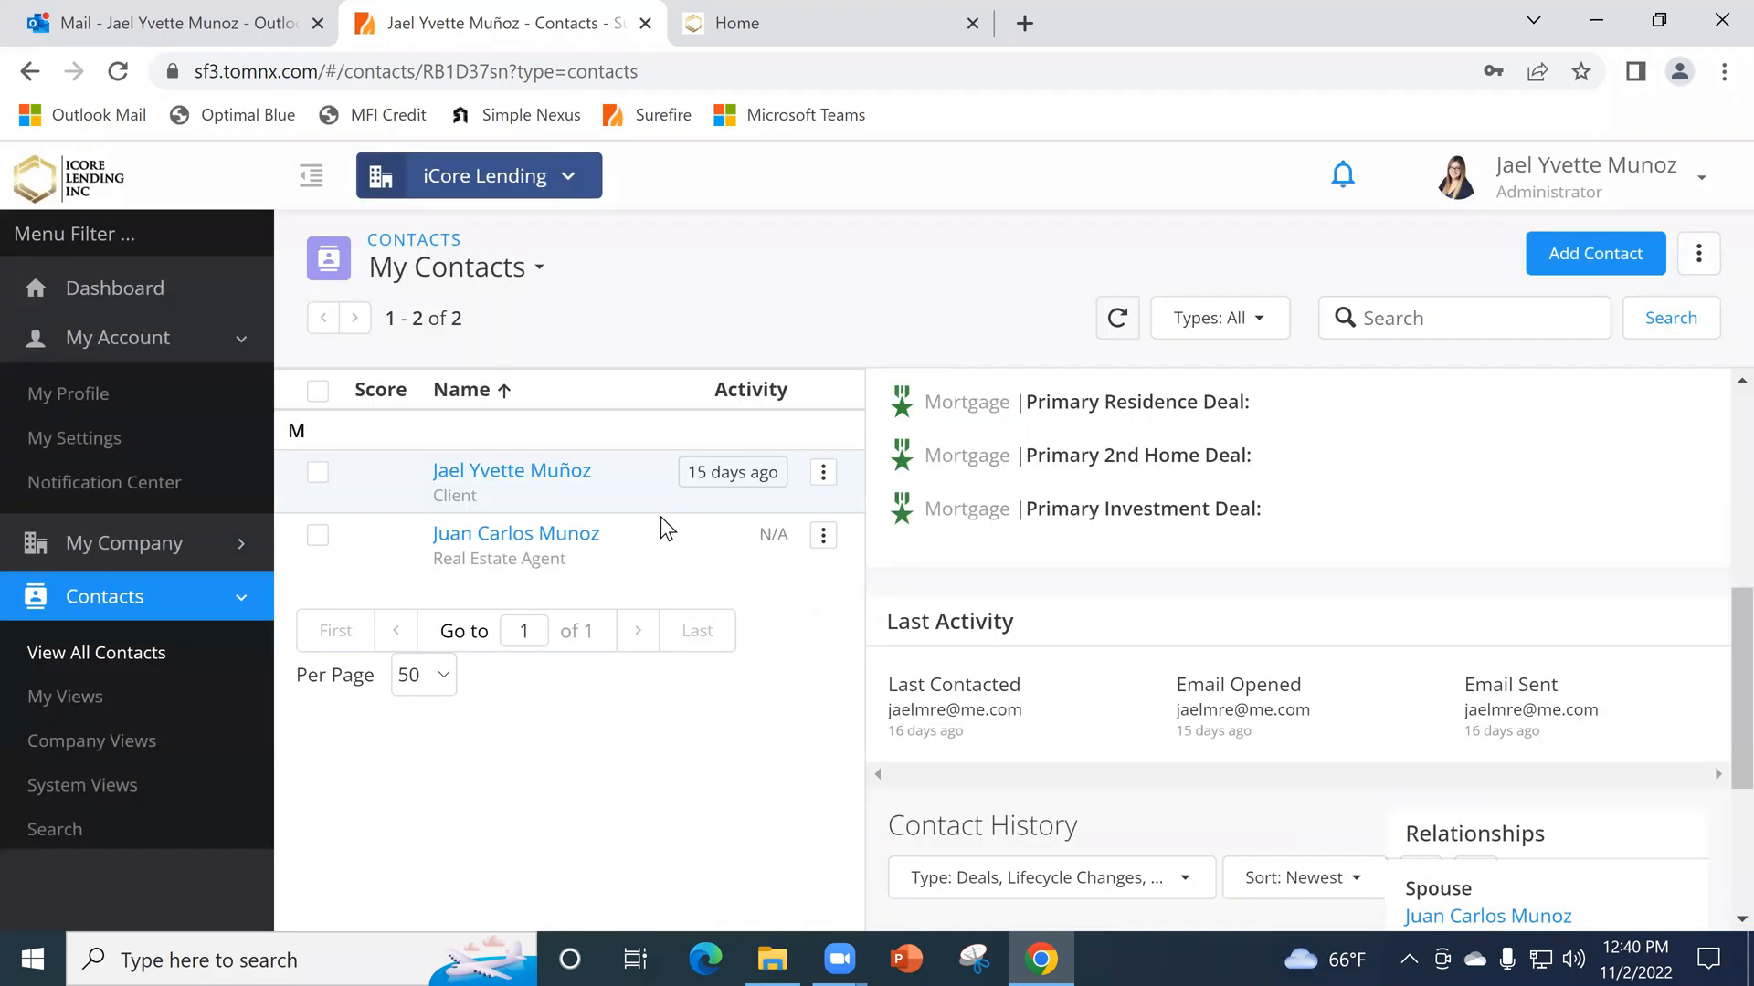
- Reopen the real estate agent contact for editing and examine the Profile Picture area and its image
{"action": "left_click", "coordinate": [823, 538]}
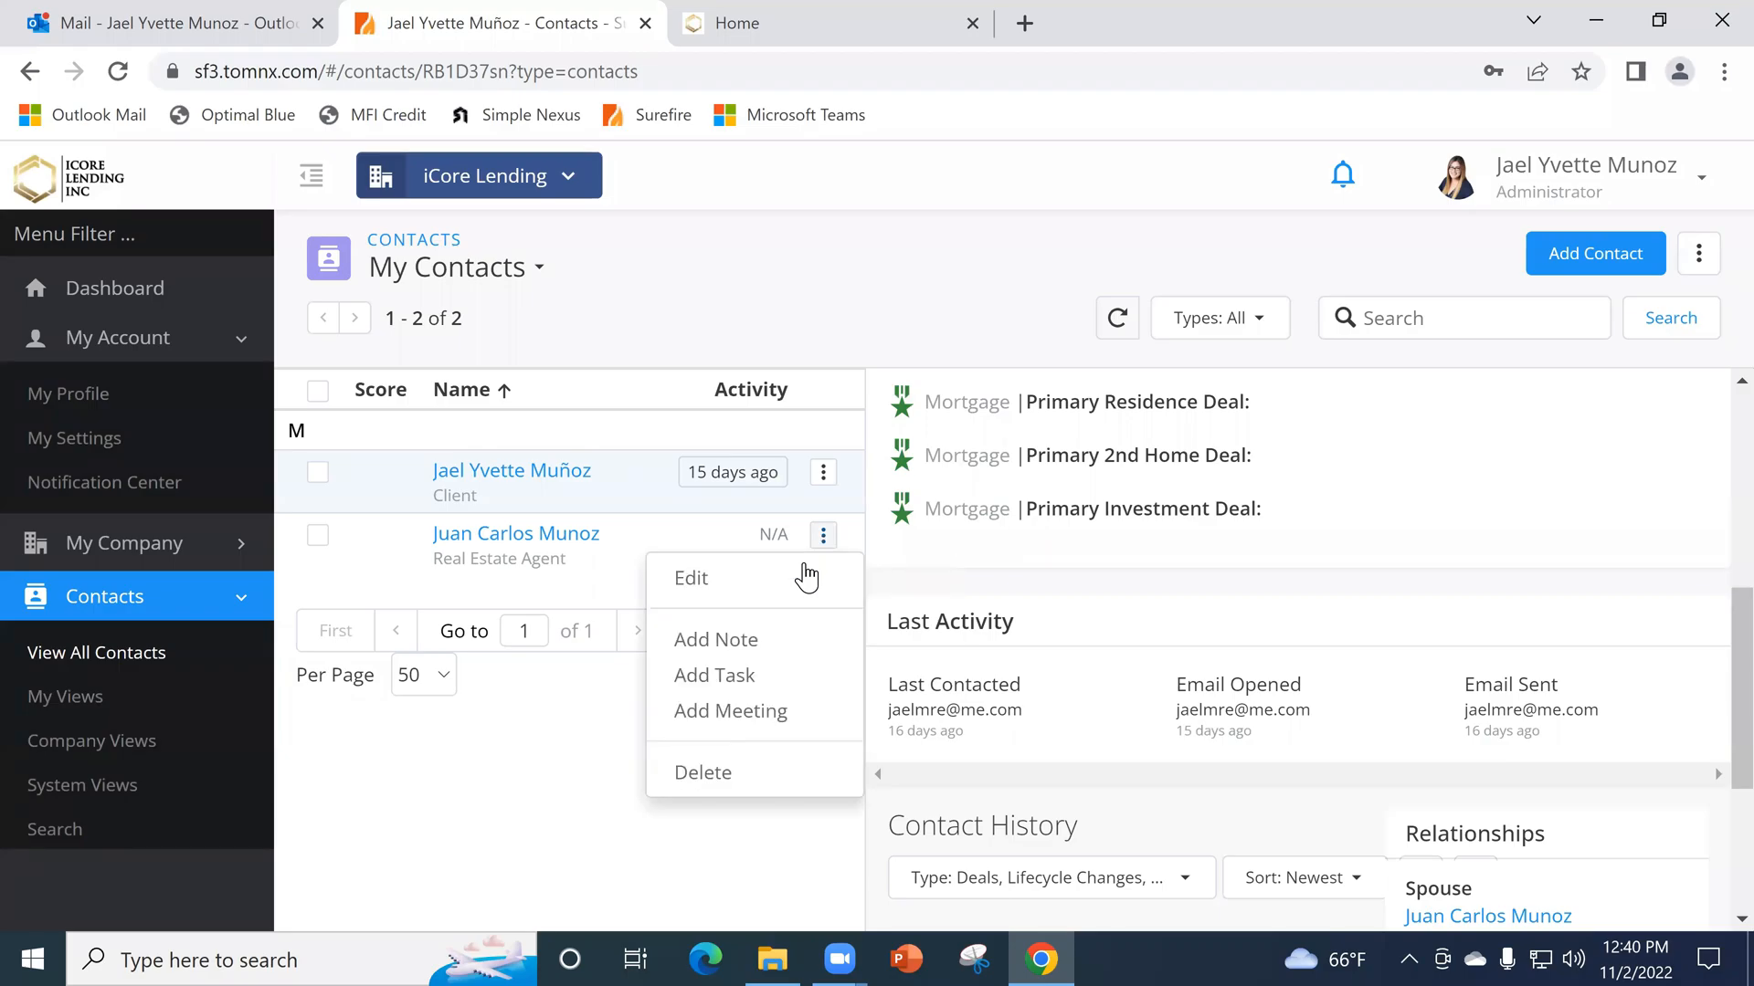
{"action": "left_click", "coordinate": [804, 591]}
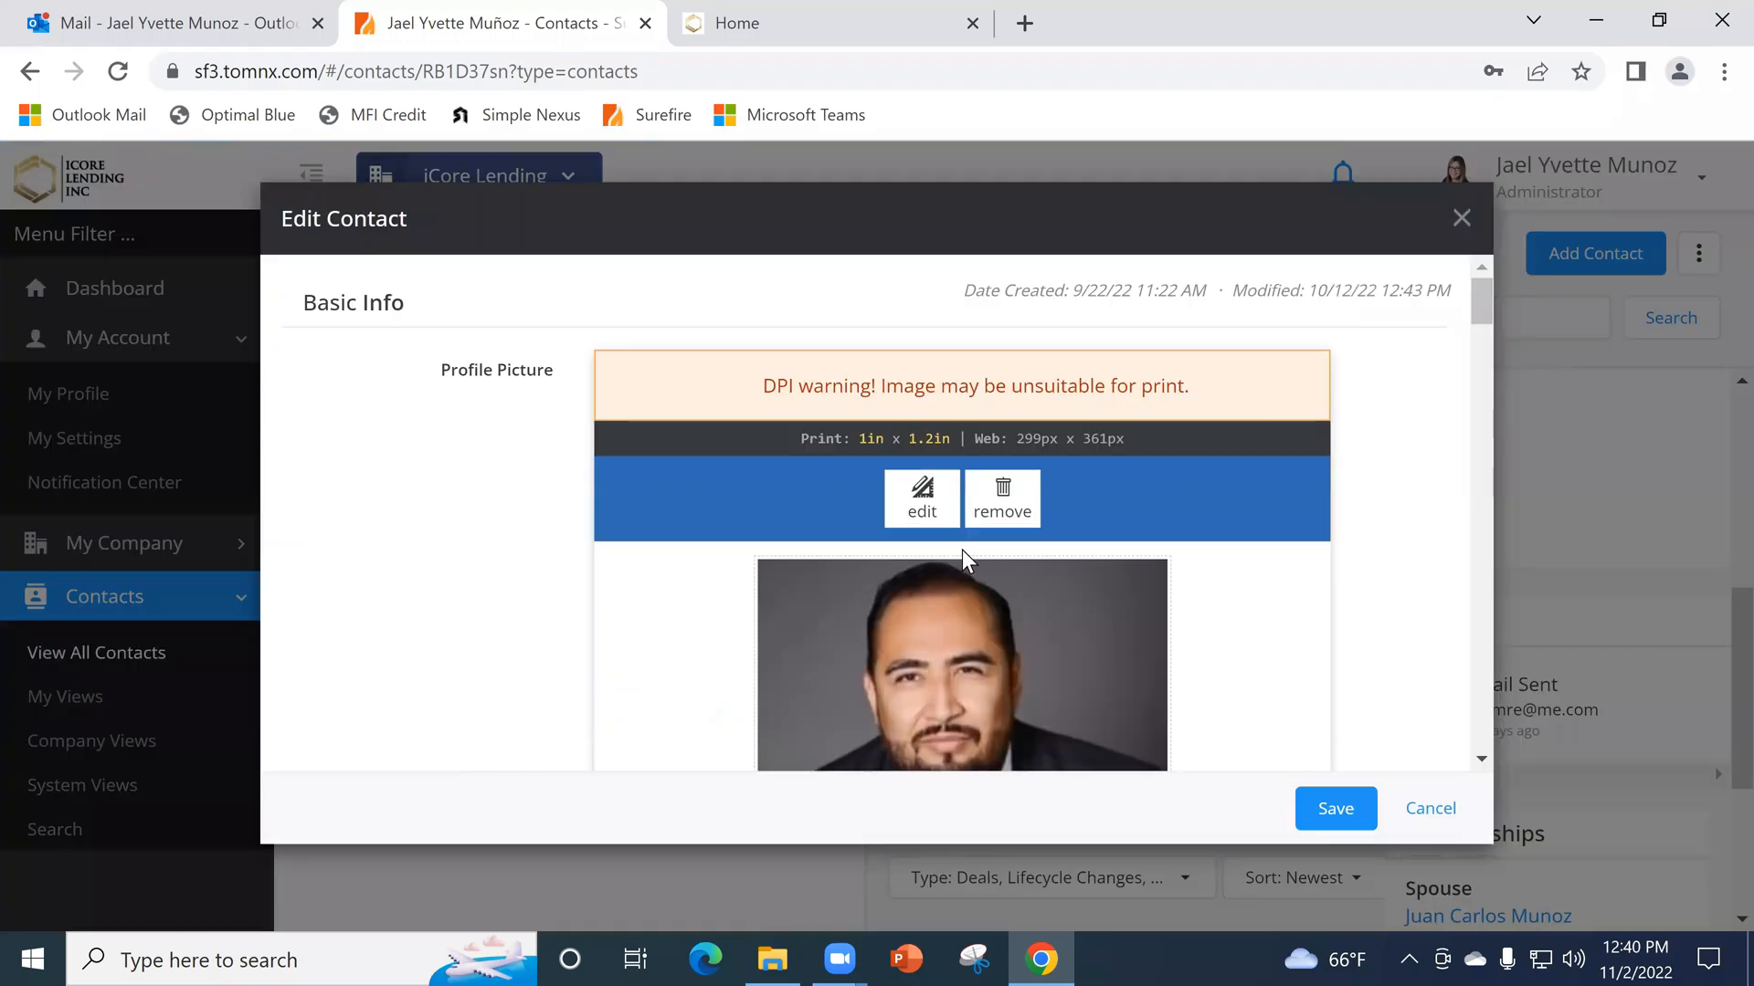
{"action": "scroll", "coordinate": [962, 550], "scroll_direction": "down", "scroll_amount": 4}
{"action": "scroll", "coordinate": [864, 521], "scroll_direction": "up", "scroll_amount": 5}
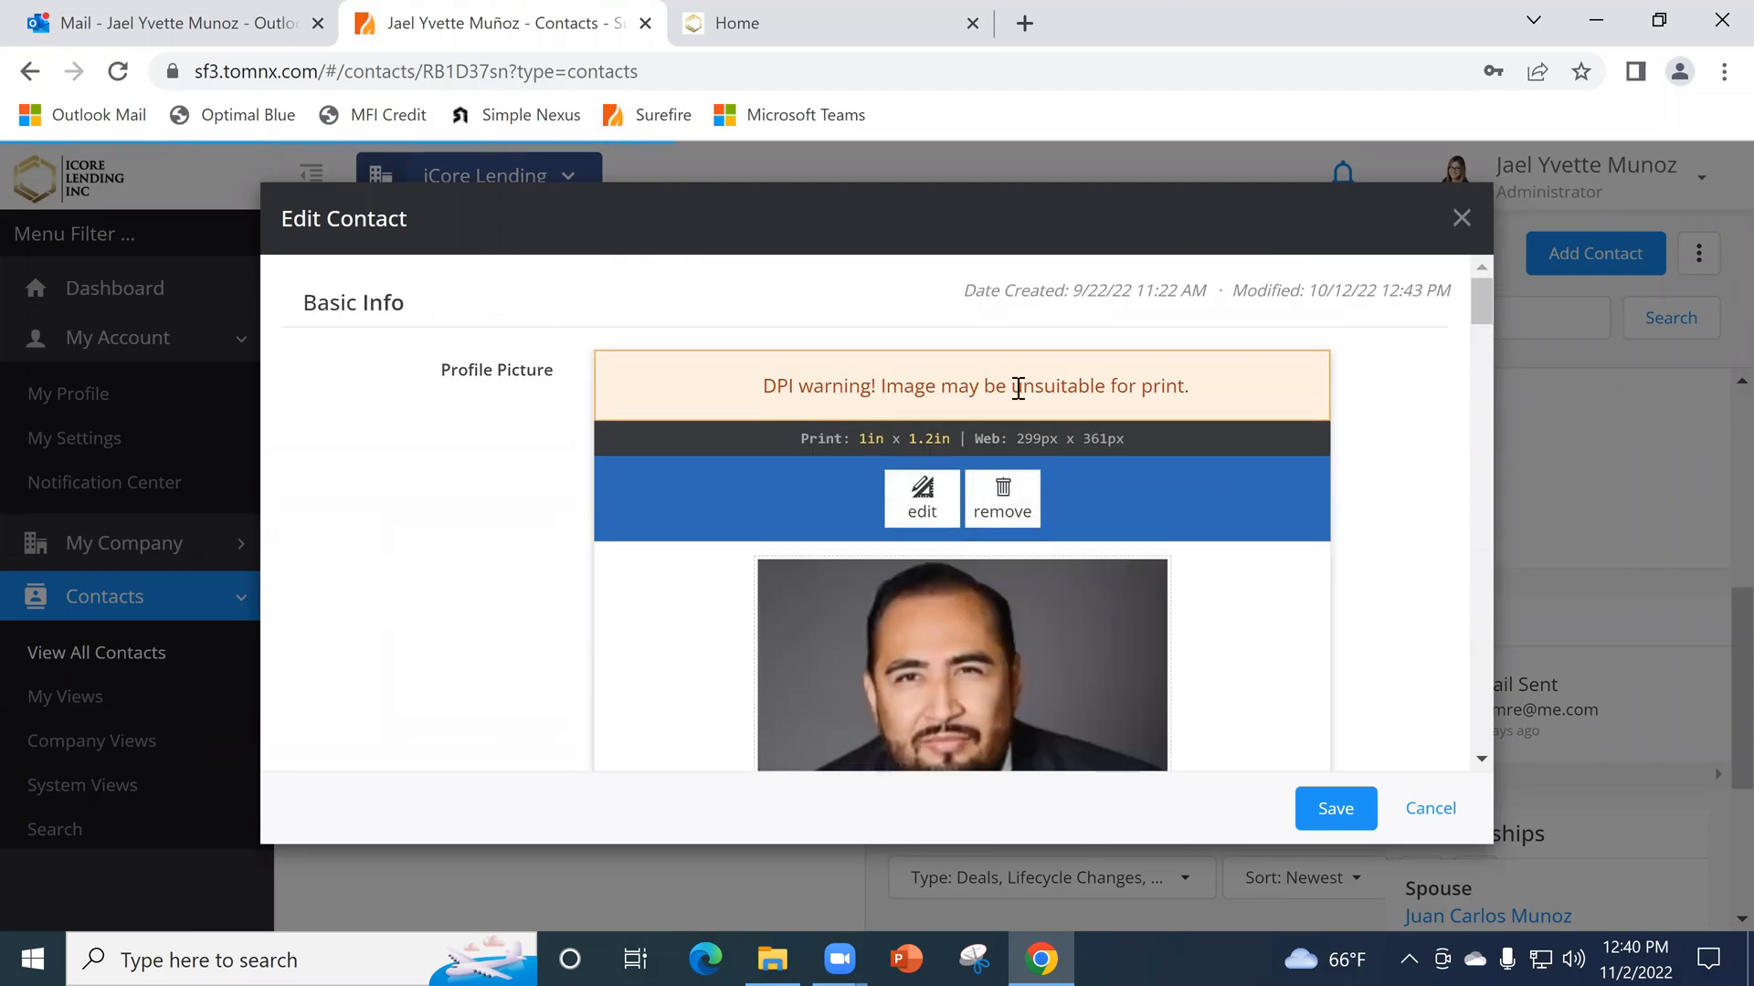
{"action": "scroll", "coordinate": [1159, 644], "scroll_direction": "down", "scroll_amount": 1}
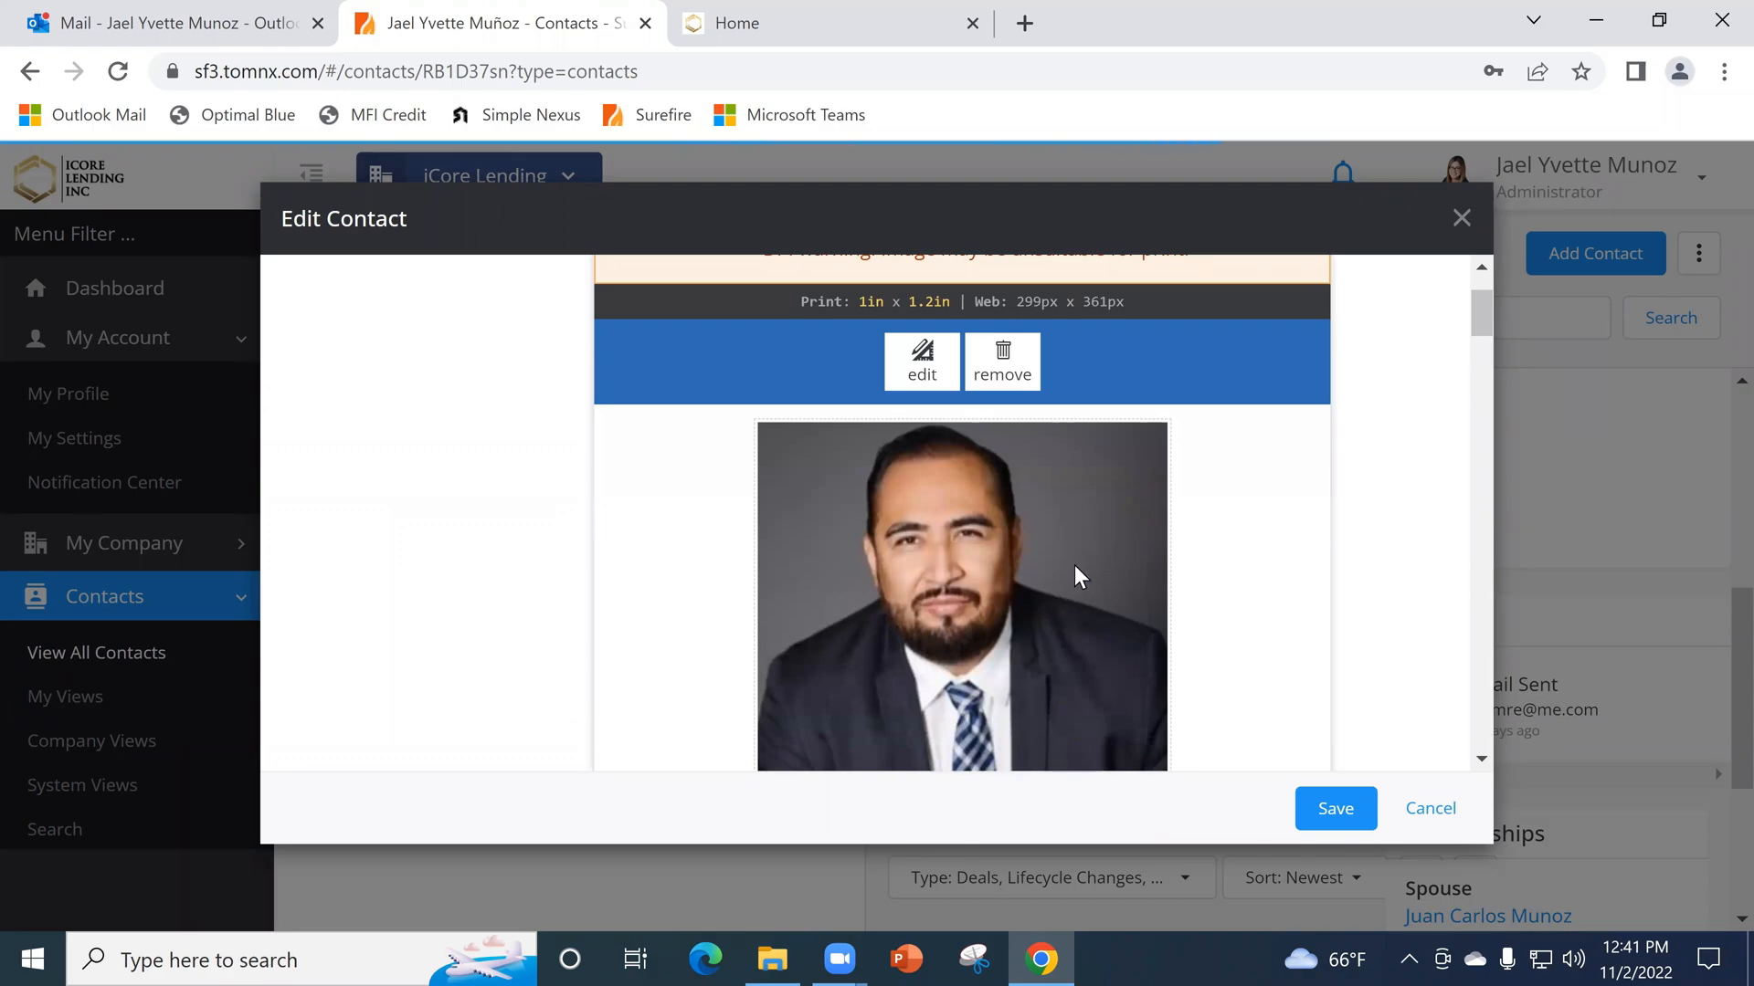
{"action": "scroll", "coordinate": [1059, 533], "scroll_direction": "down", "scroll_amount": 4}
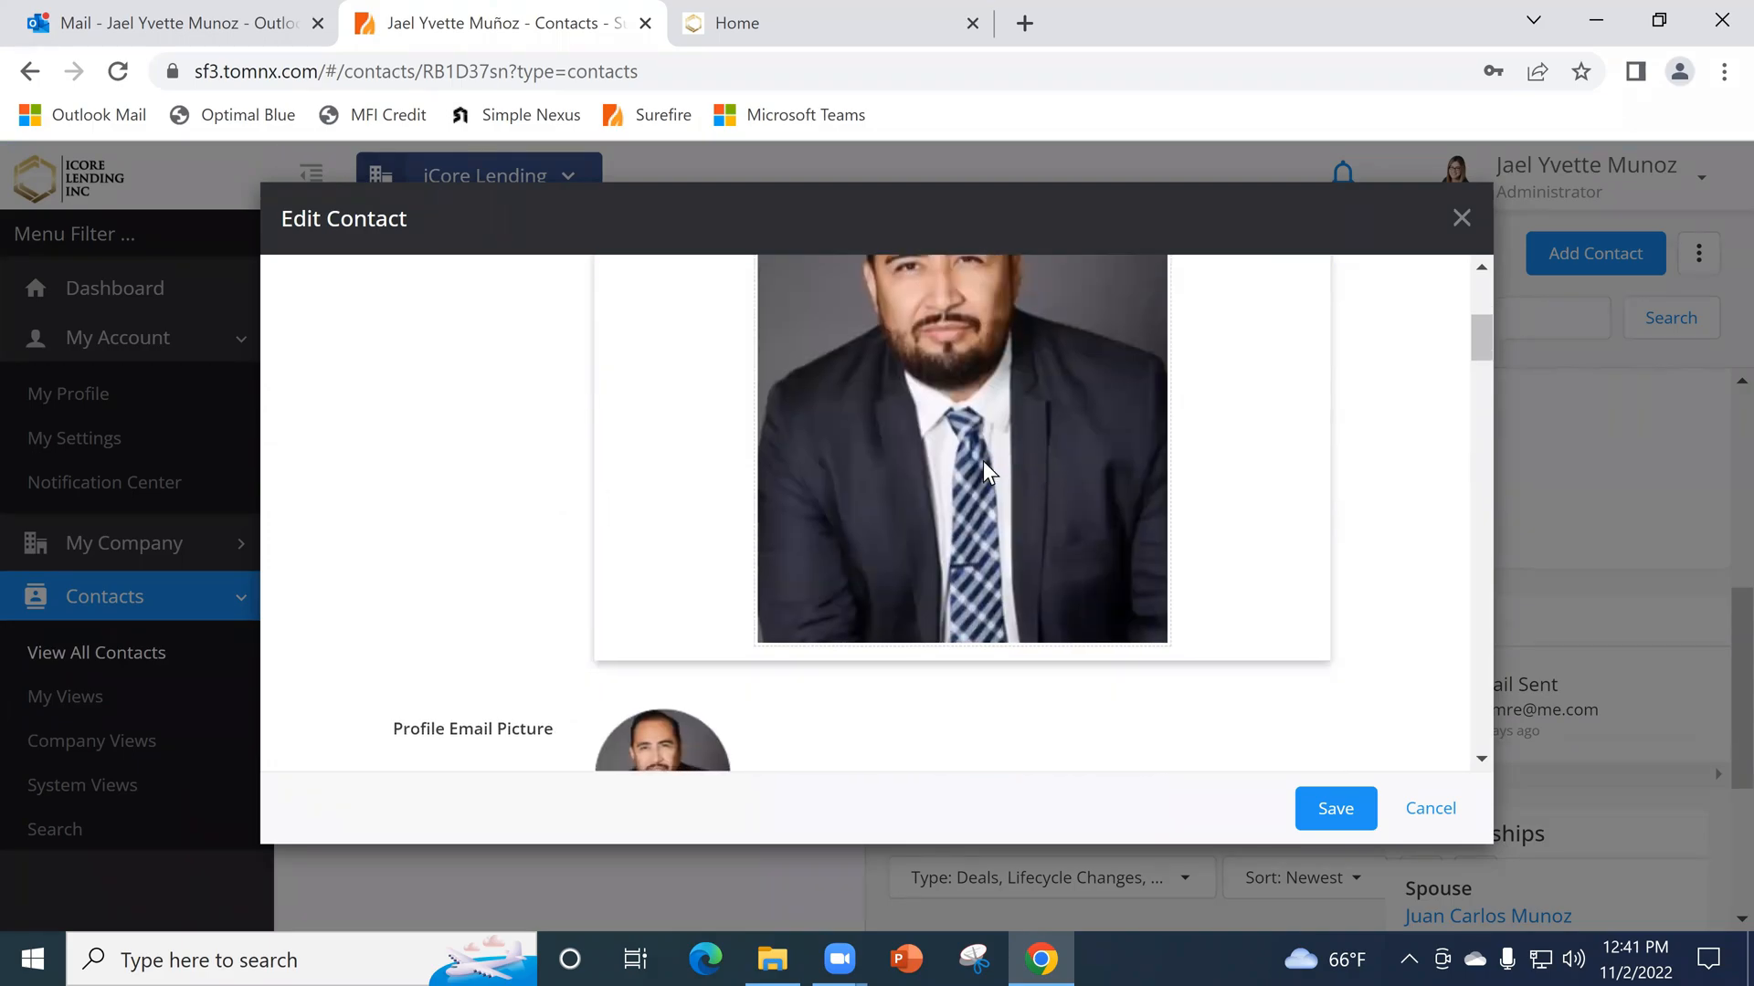
{"action": "scroll", "coordinate": [1023, 519], "scroll_direction": "up", "scroll_amount": 5}
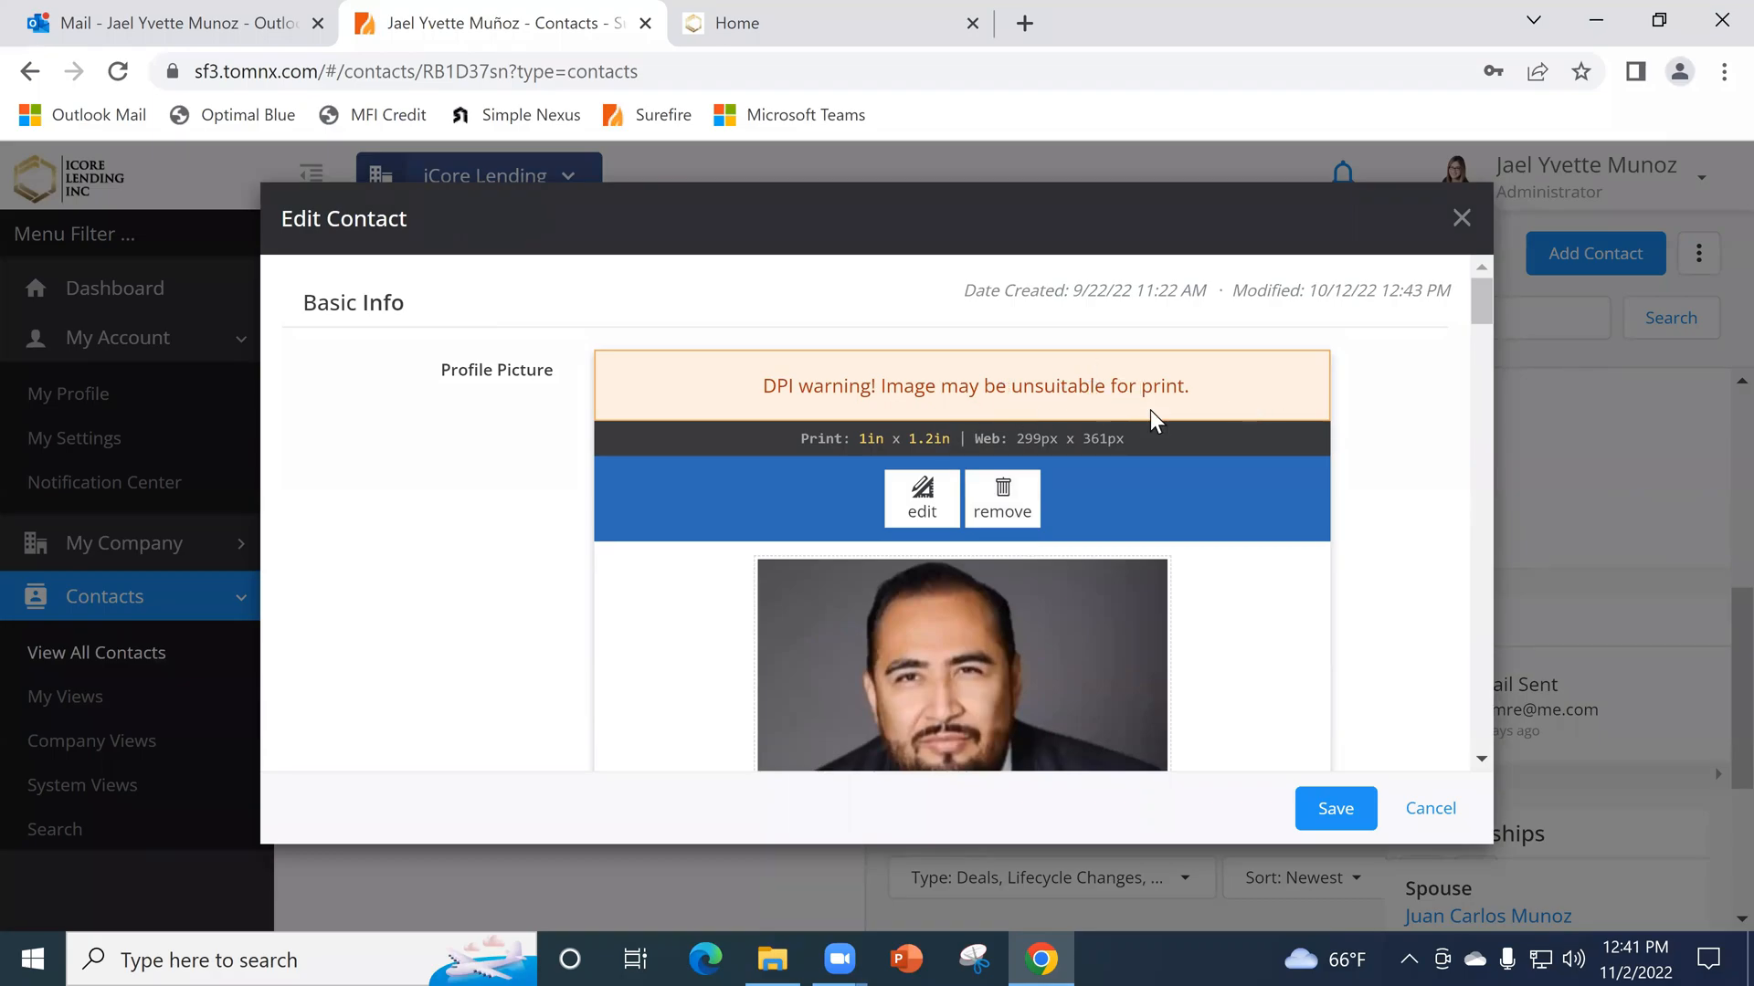
- Examine the Profile Picture in the real estate agent's edit form and close the form without saving
{"action": "scroll", "coordinate": [1005, 593], "scroll_direction": "down", "scroll_amount": 2}
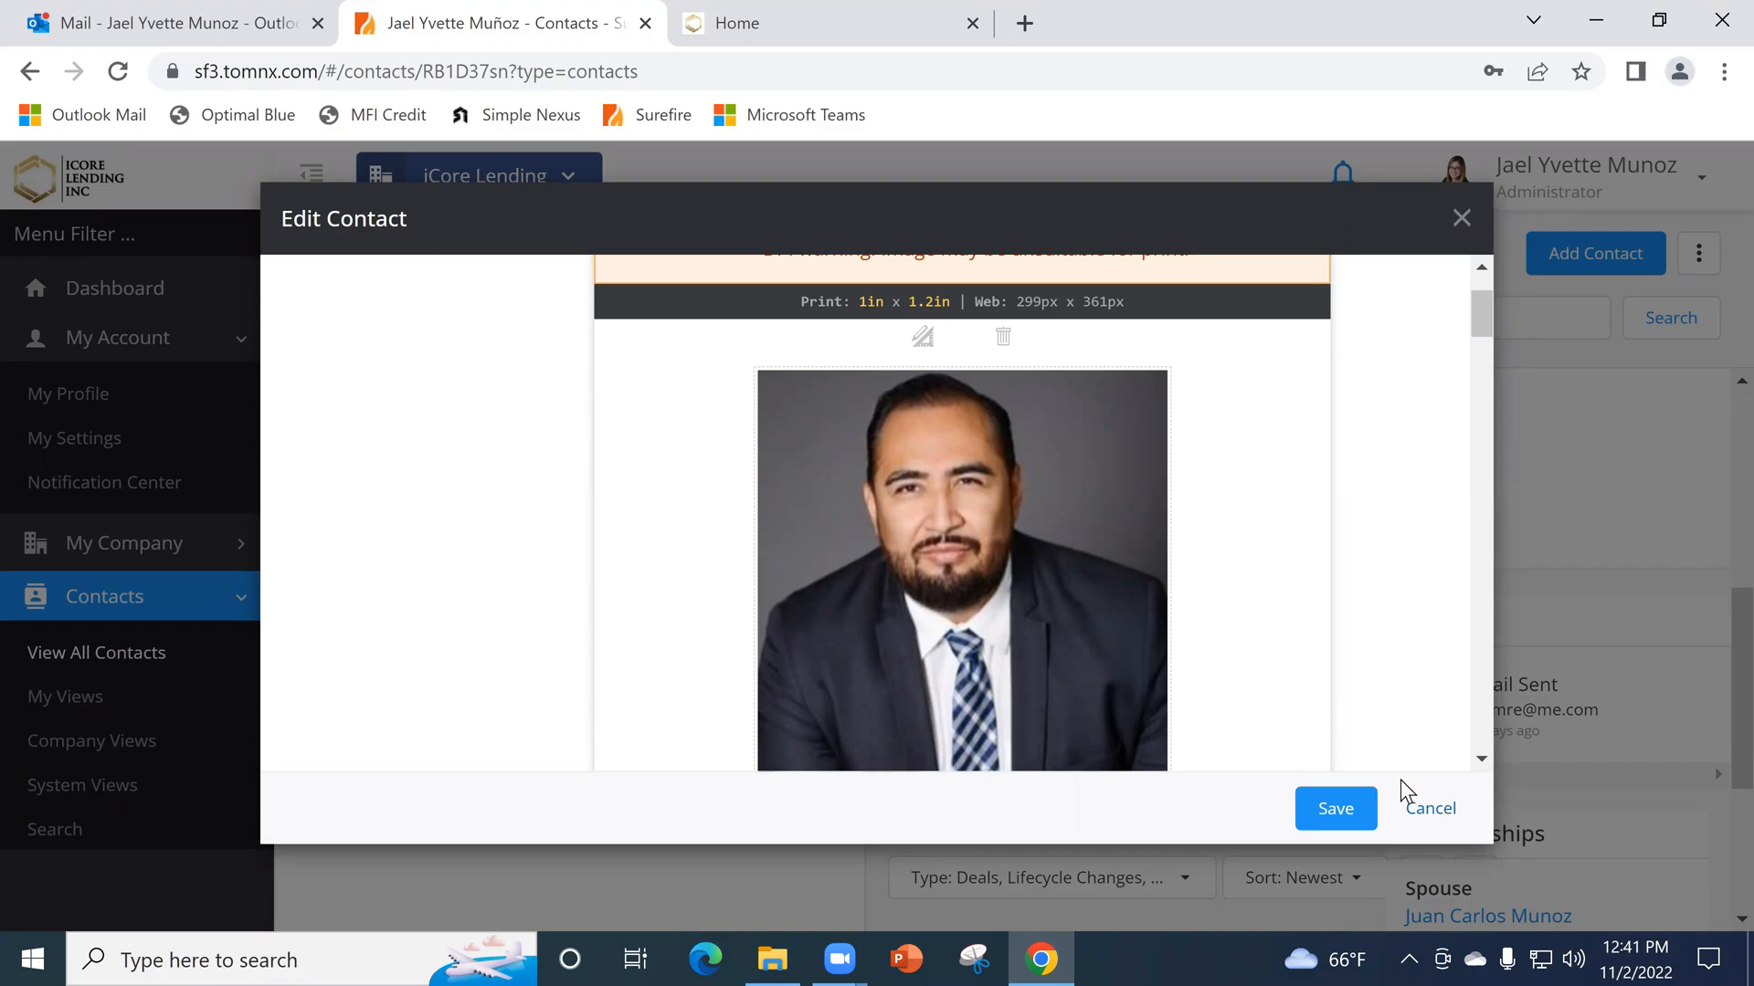
{"action": "scroll", "coordinate": [1143, 605], "scroll_direction": "down", "scroll_amount": 4}
{"action": "scroll", "coordinate": [1147, 566], "scroll_direction": "up", "scroll_amount": 6}
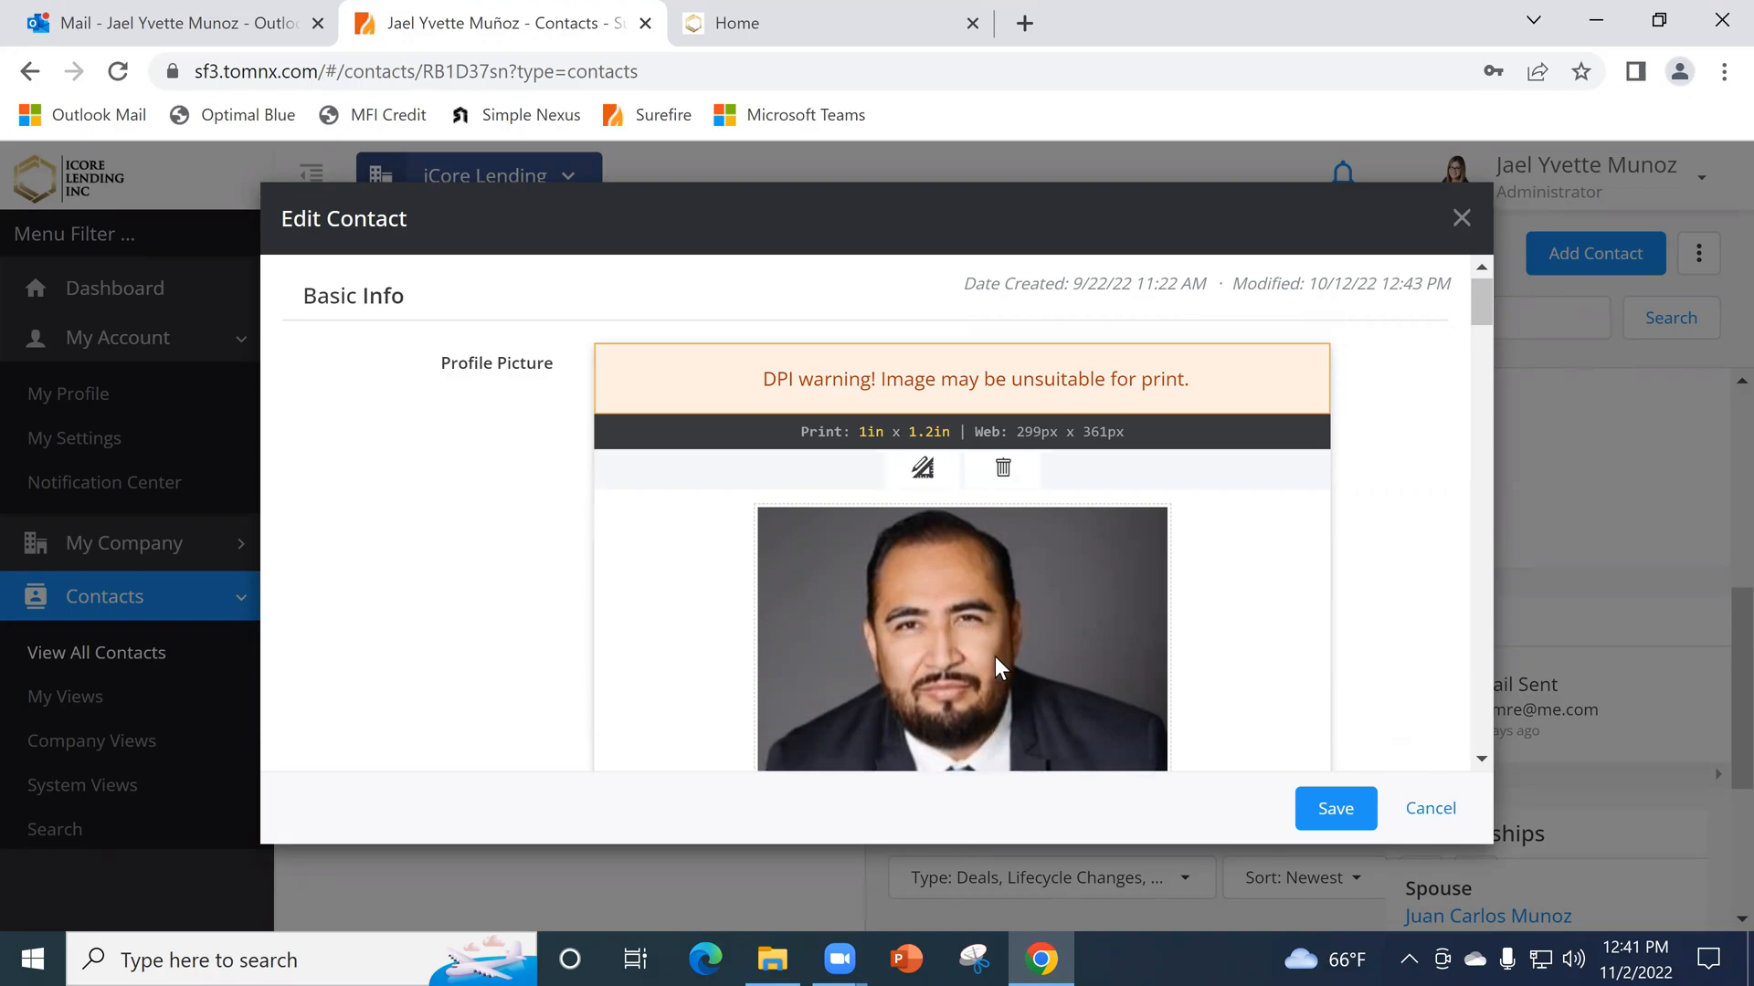
{"action": "left_click", "coordinate": [1431, 809]}
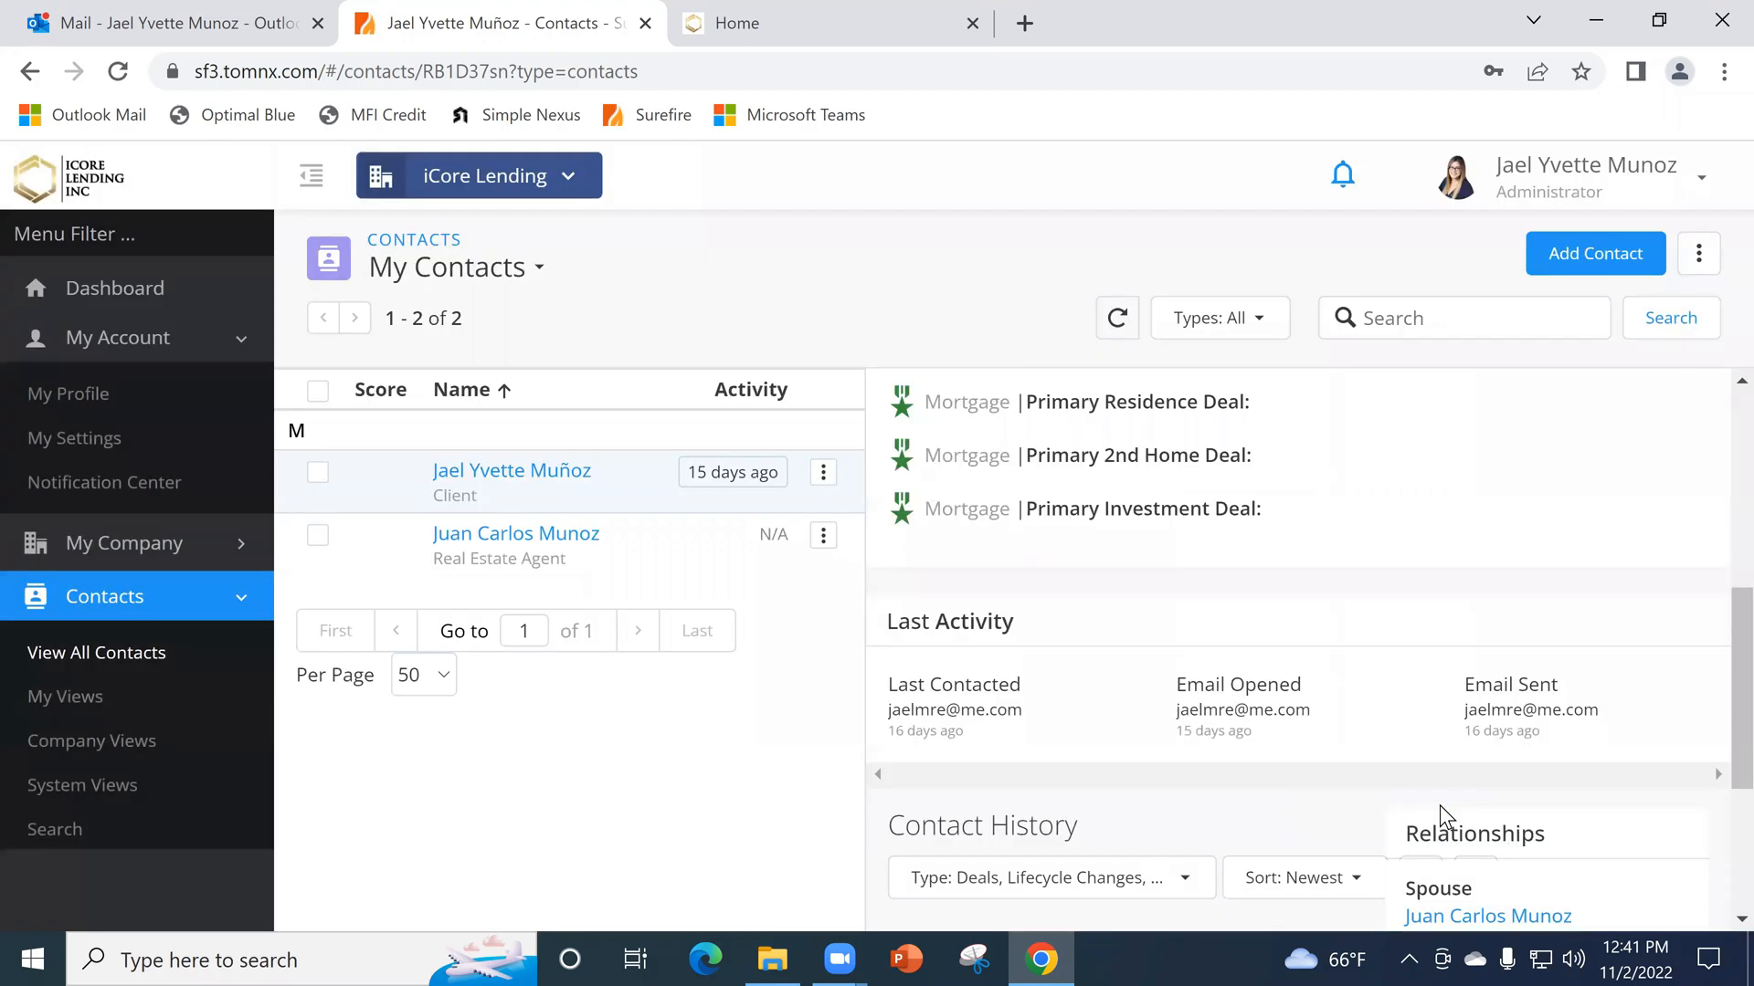
- Open the Single Property Sites listing manager from the Marketing tools
{"action": "scroll", "coordinate": [165, 709], "scroll_direction": "down", "scroll_amount": 4}
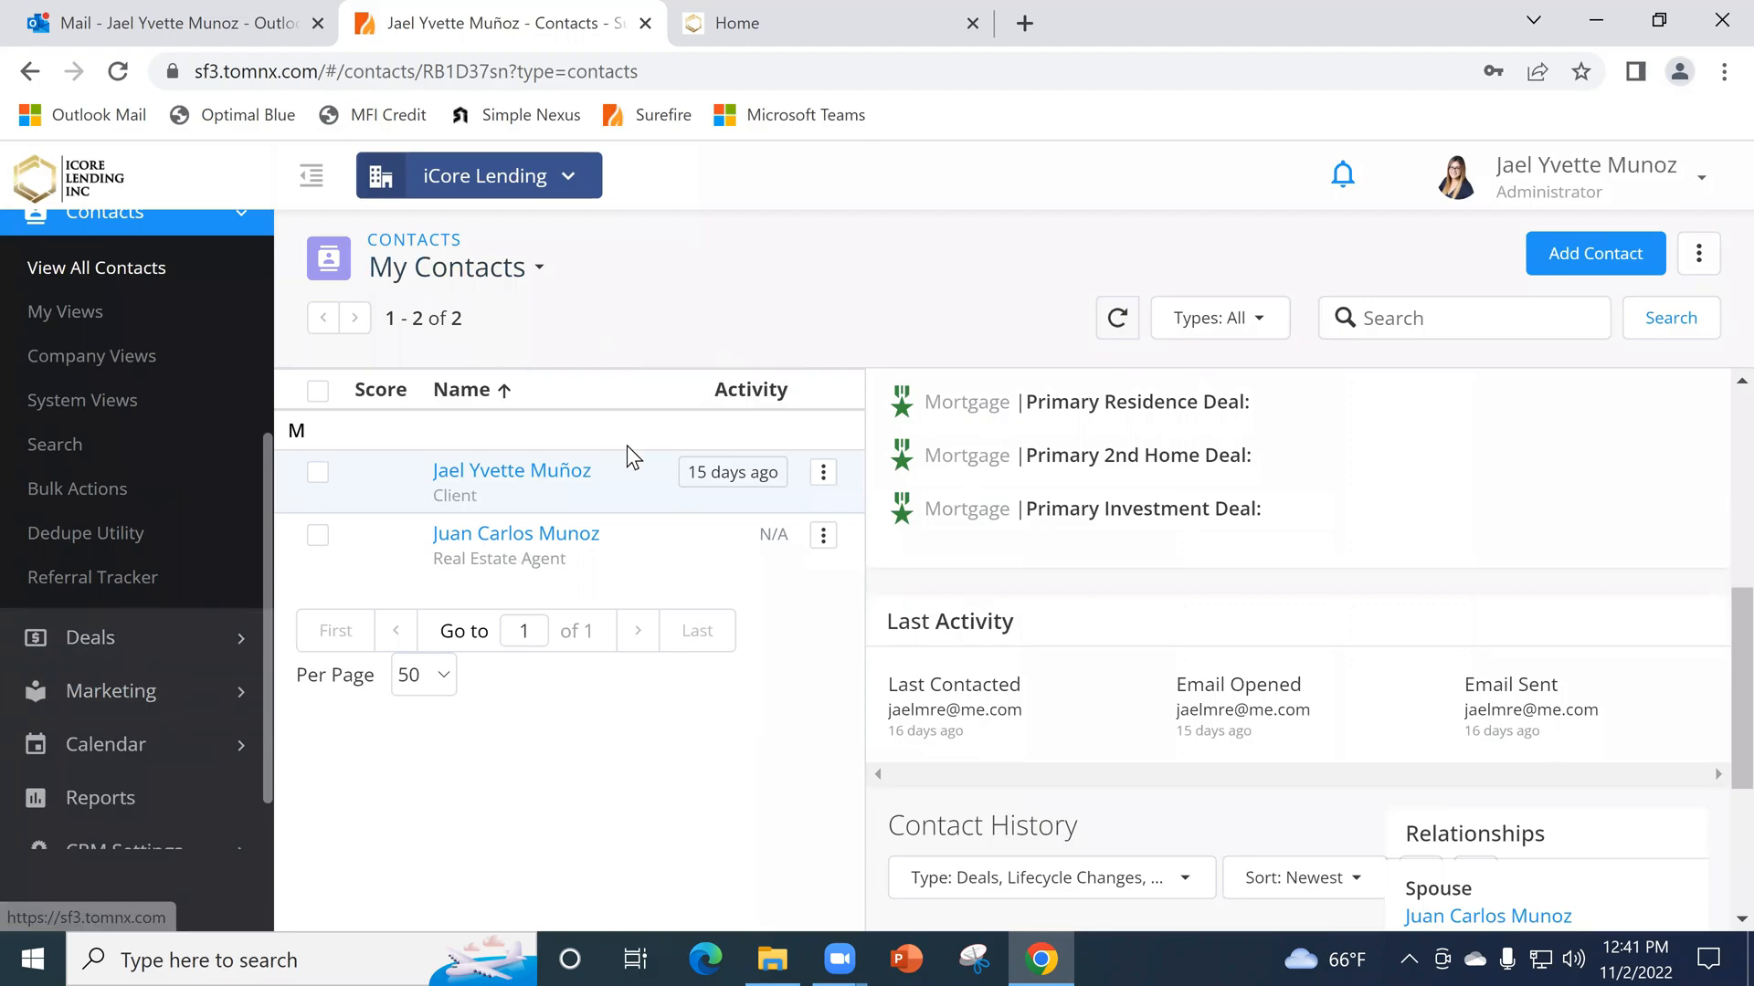
{"action": "scroll", "coordinate": [228, 630], "scroll_direction": "down", "scroll_amount": 1}
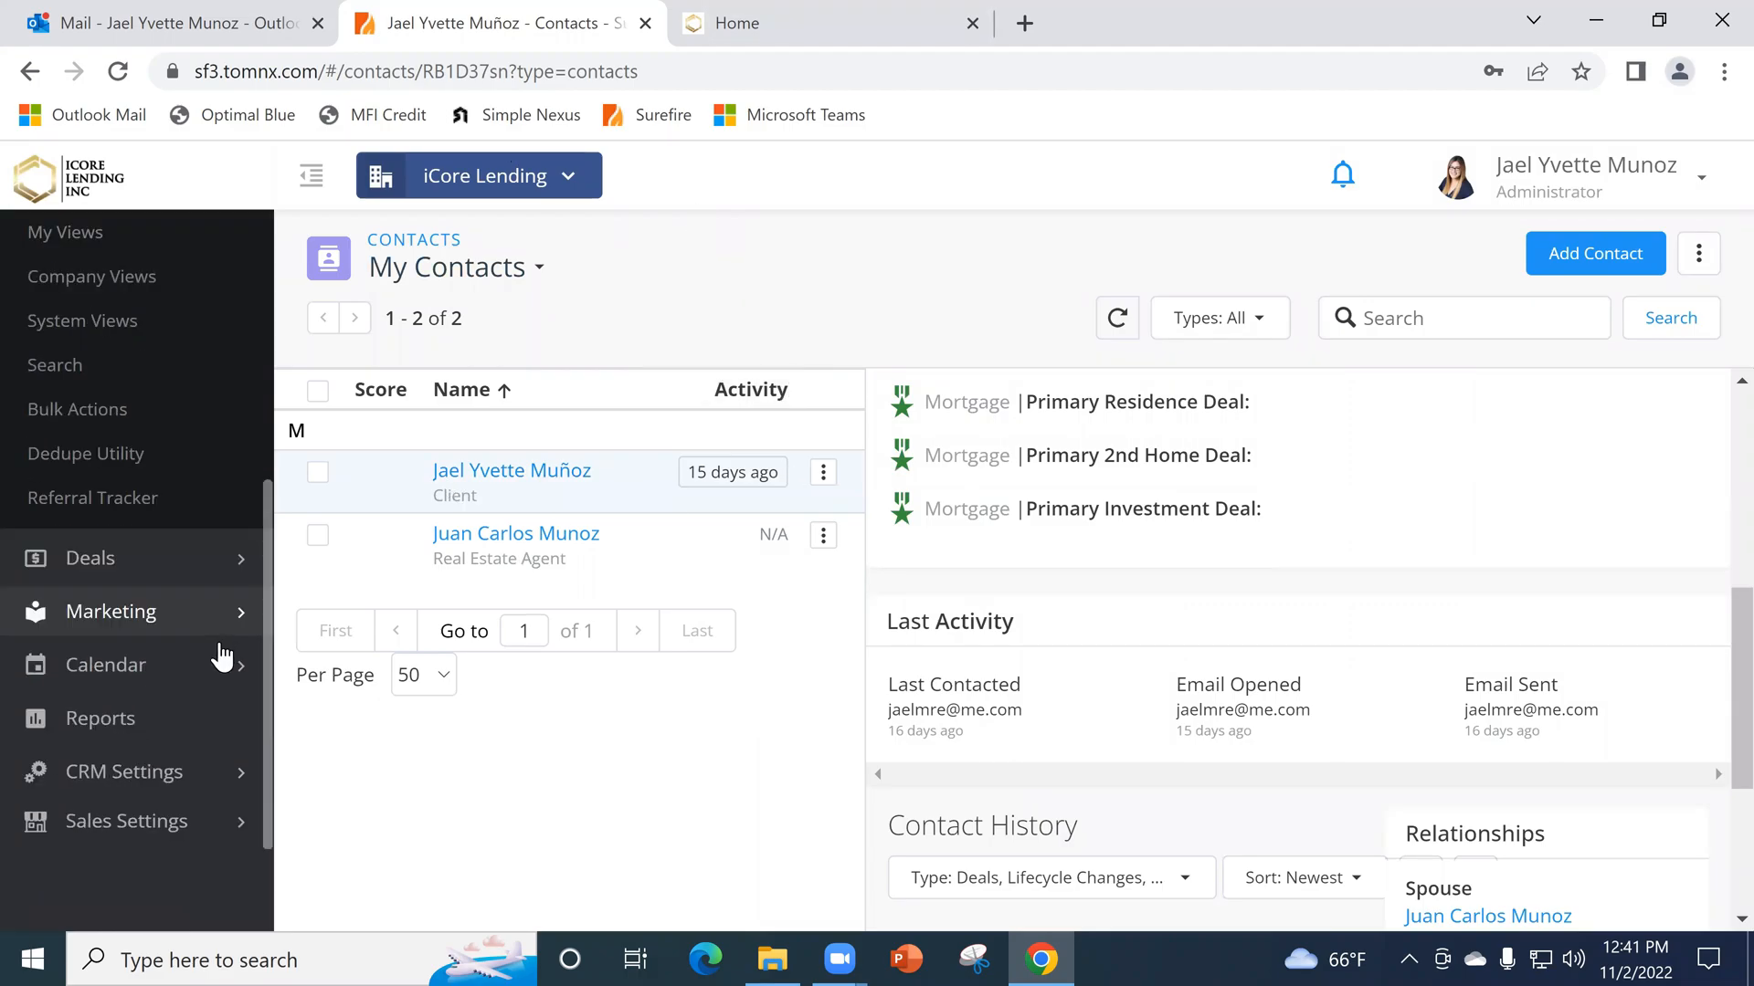
{"action": "scroll", "coordinate": [217, 705], "scroll_direction": "up", "scroll_amount": 4}
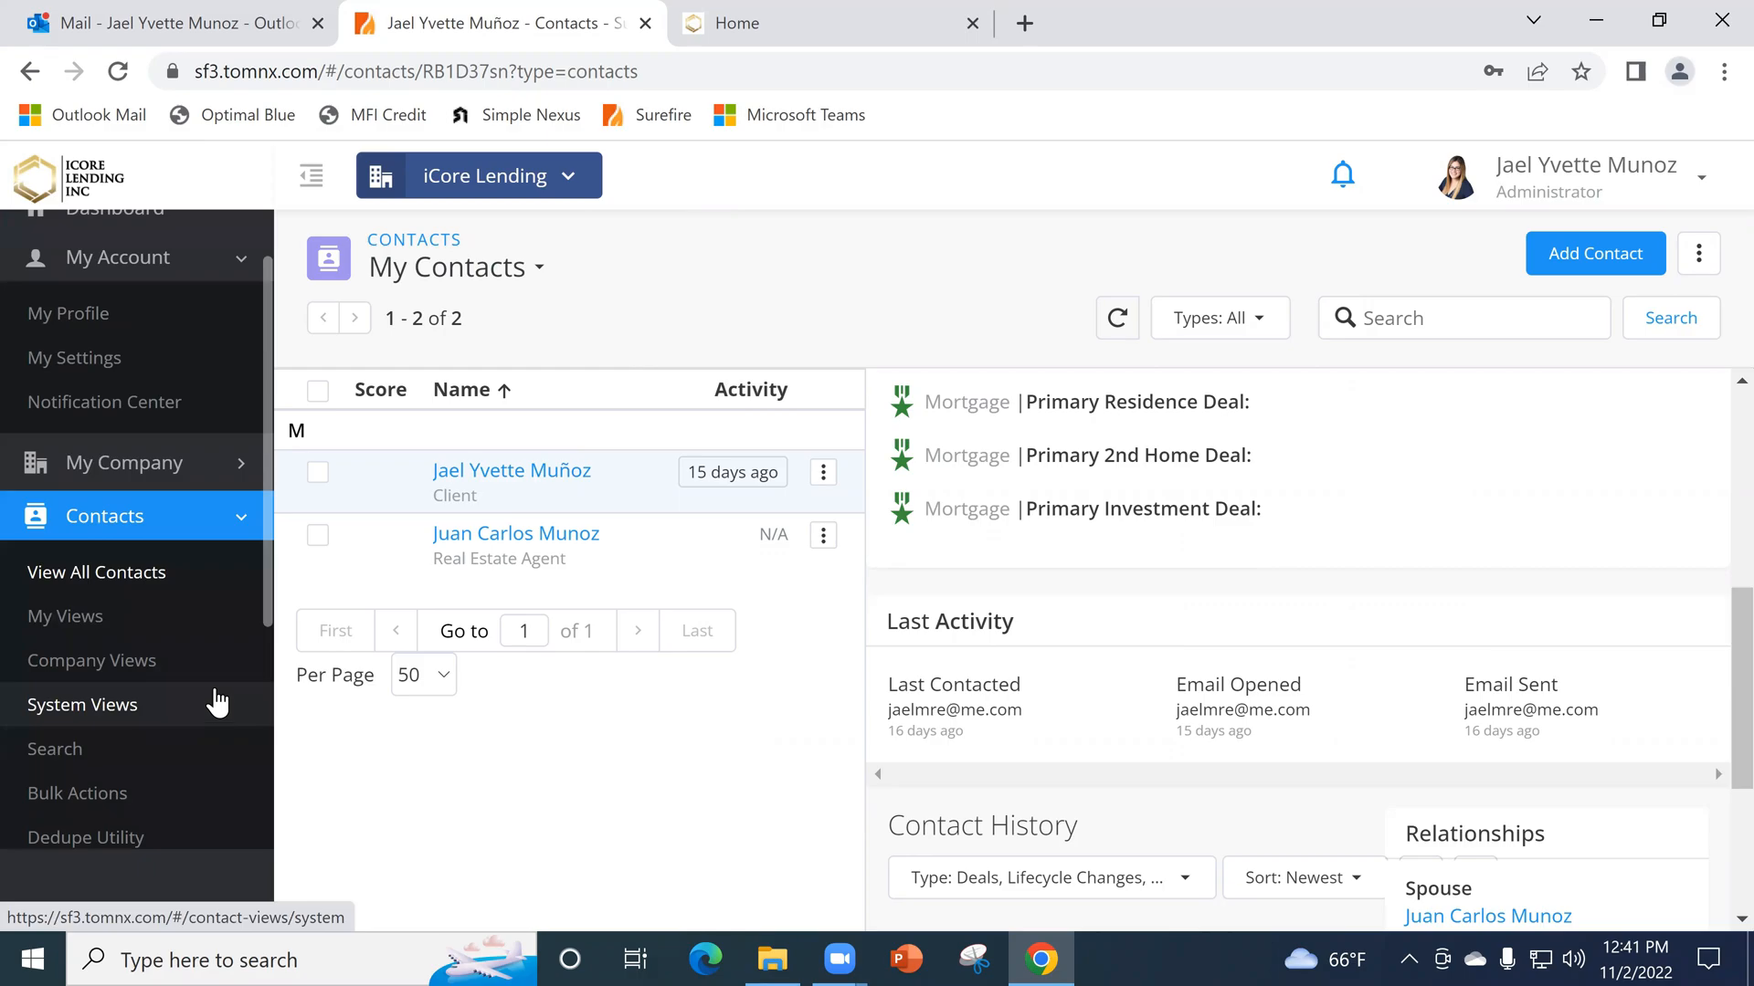
{"action": "scroll", "coordinate": [217, 705], "scroll_direction": "up", "scroll_amount": 1}
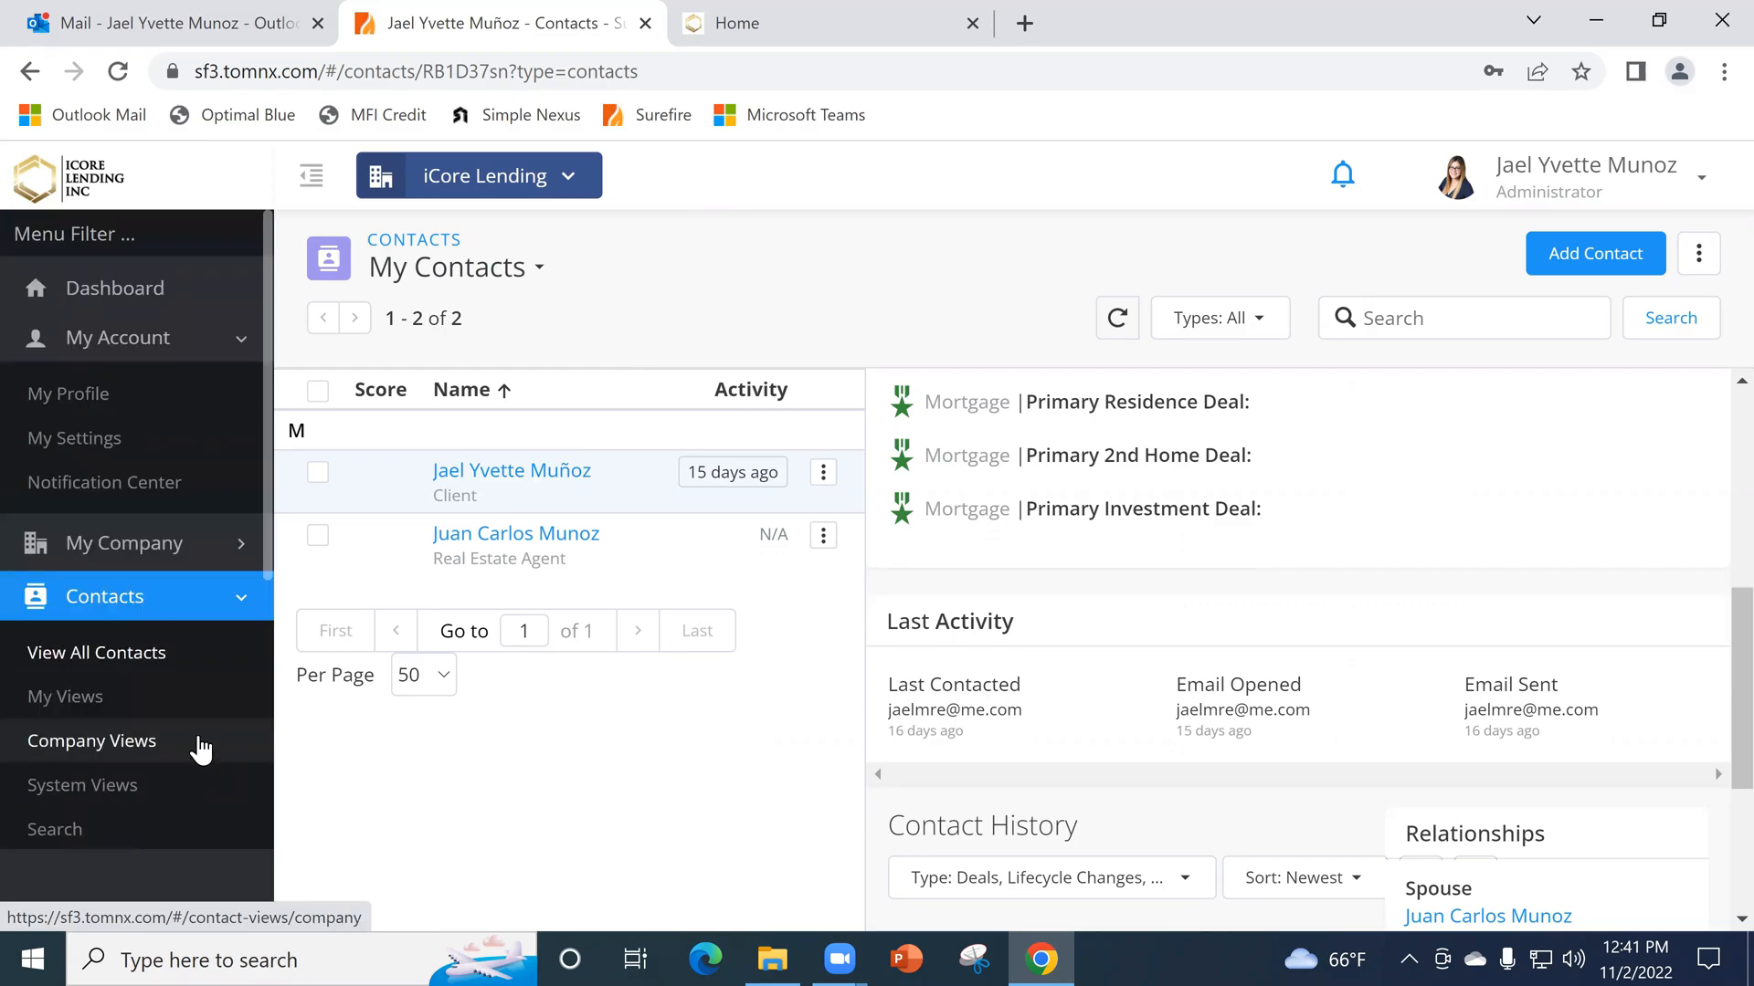
{"action": "scroll", "coordinate": [179, 639], "scroll_direction": "down", "scroll_amount": 5}
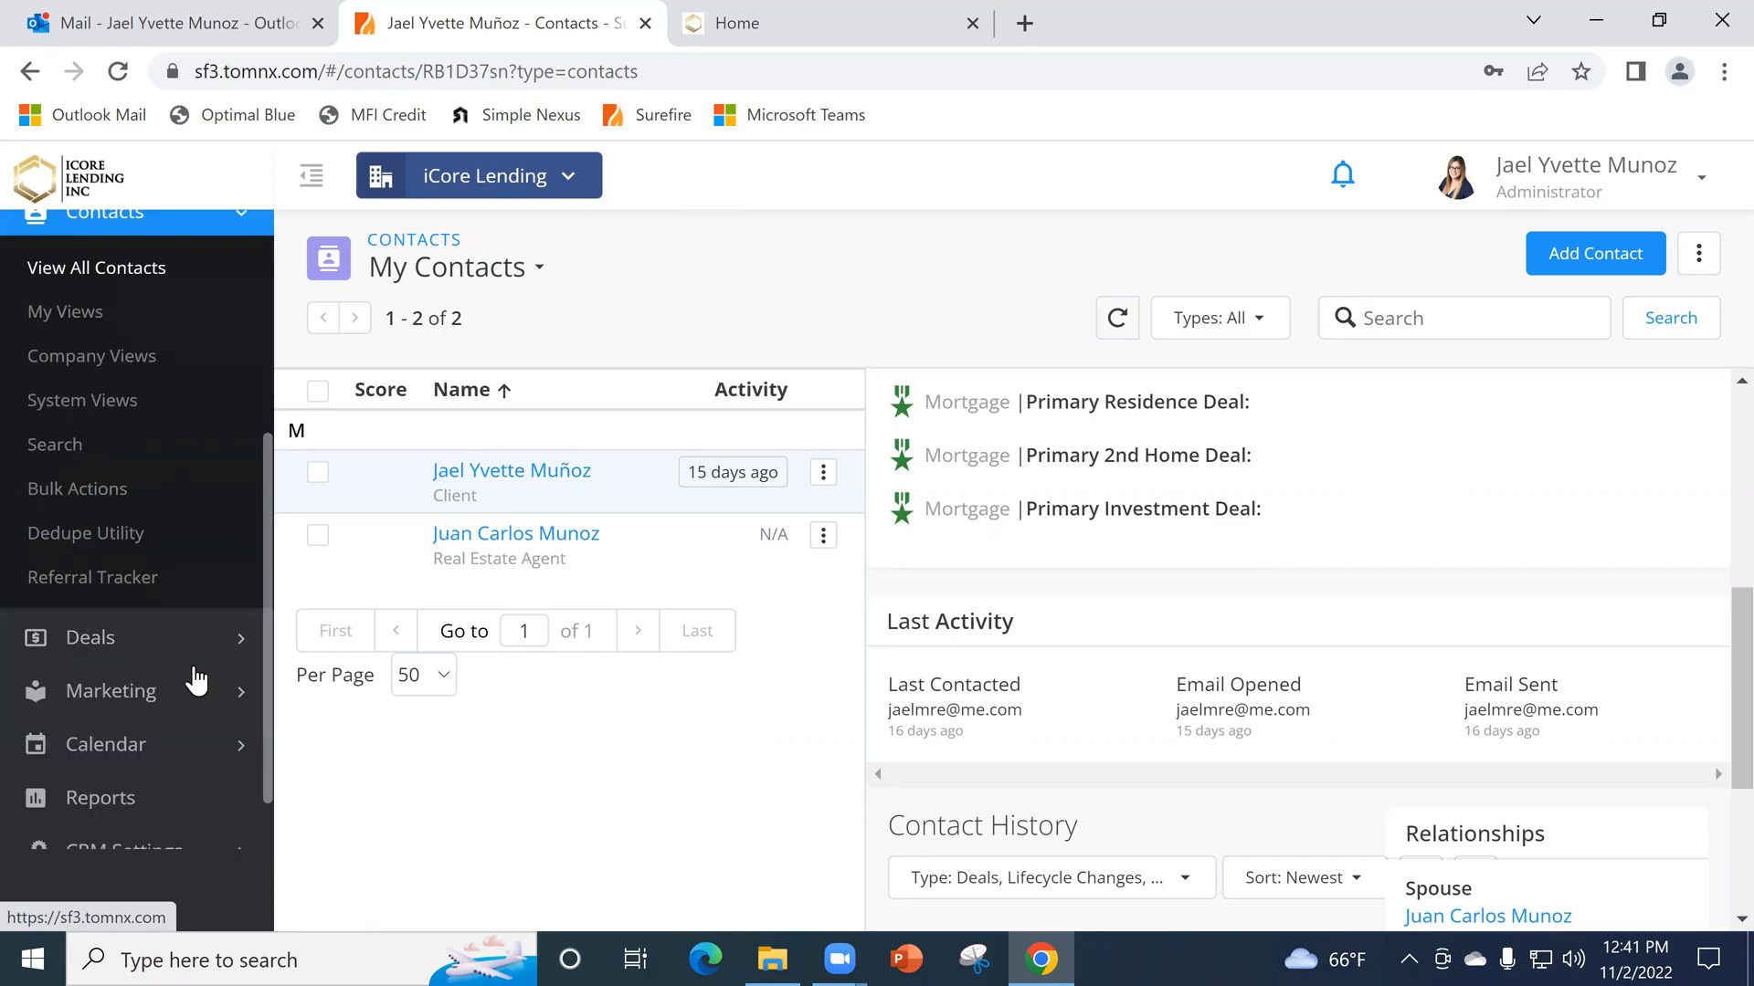
{"action": "left_click", "coordinate": [206, 699]}
{"action": "scroll", "coordinate": [206, 703], "scroll_direction": "down", "scroll_amount": 7}
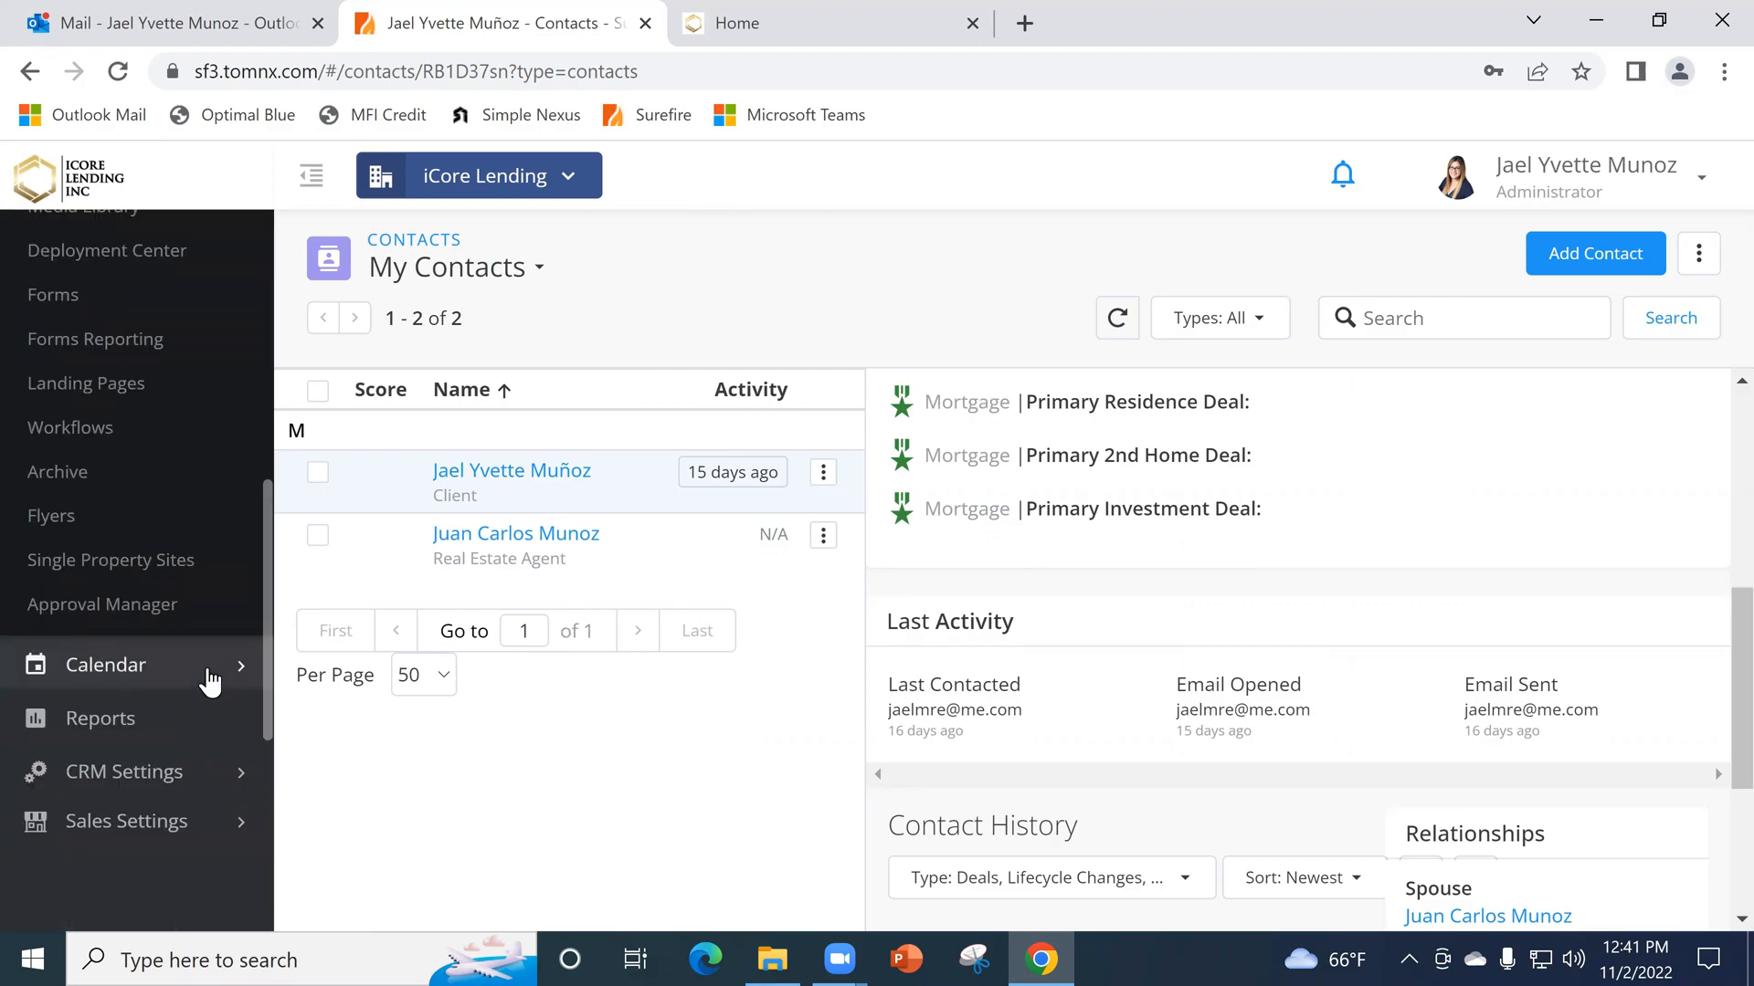
{"action": "scroll", "coordinate": [92, 443], "scroll_direction": "up", "scroll_amount": 7}
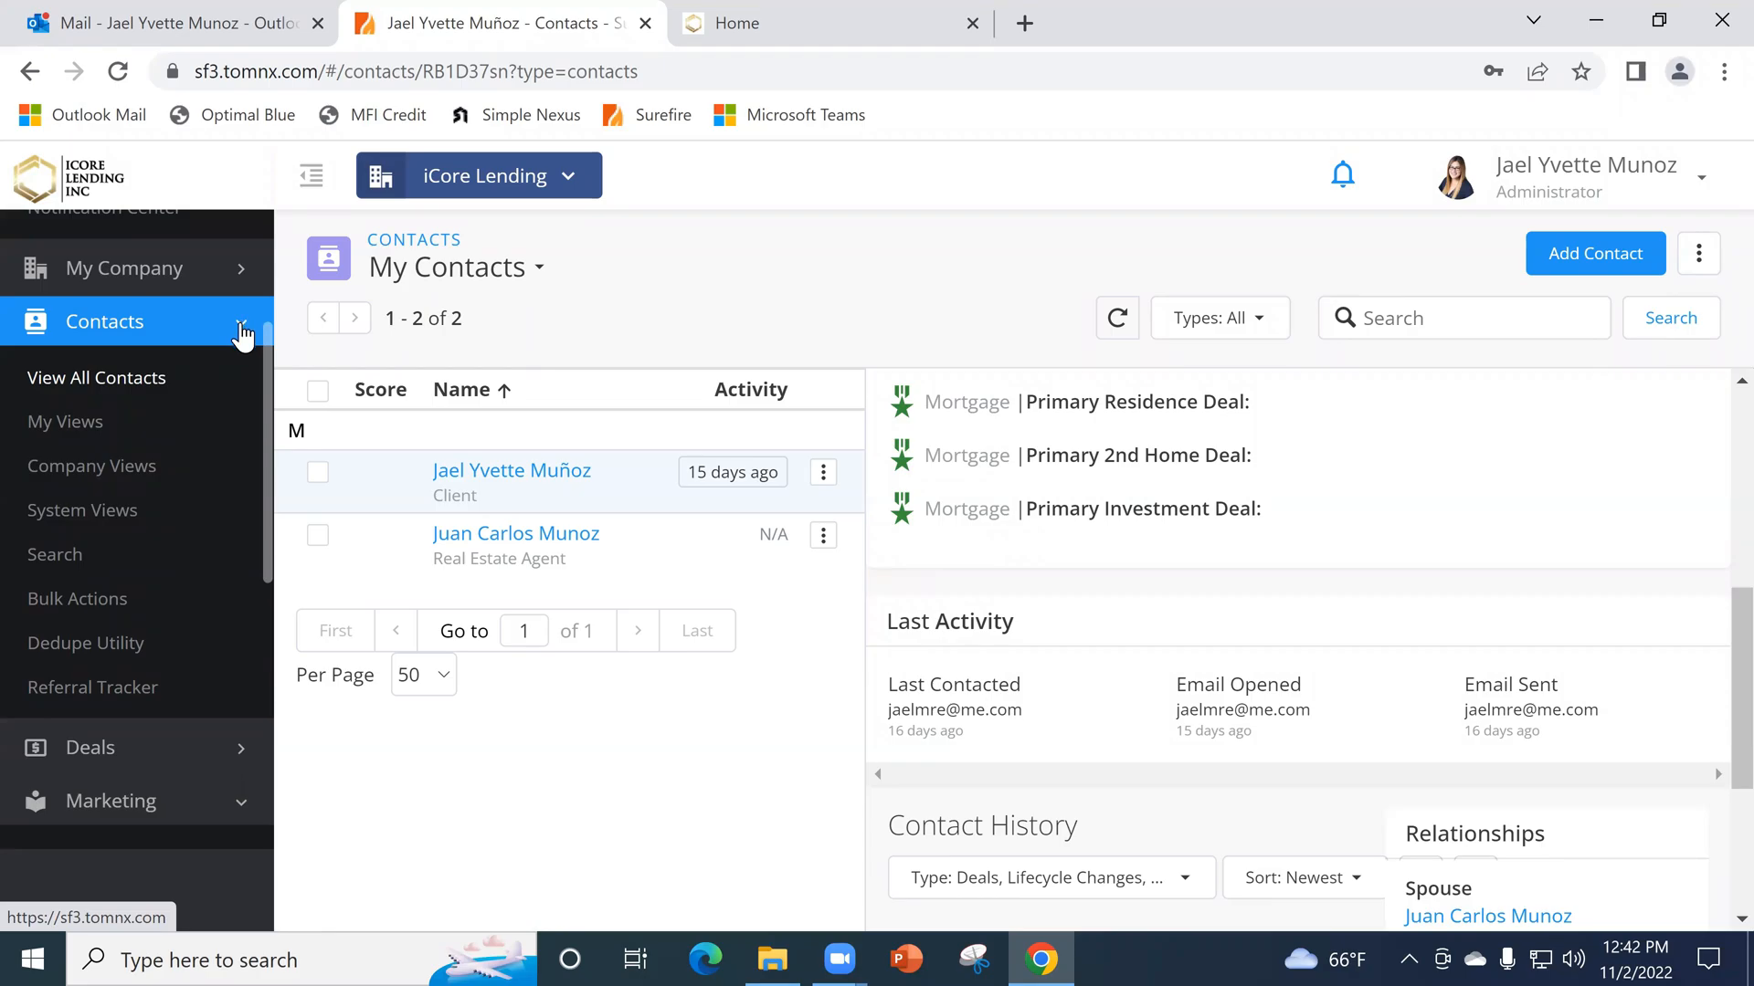
{"action": "left_click_drag", "start_coordinate": [263, 345], "coordinate": [269, 527]}
{"action": "left_click", "coordinate": [169, 758]}
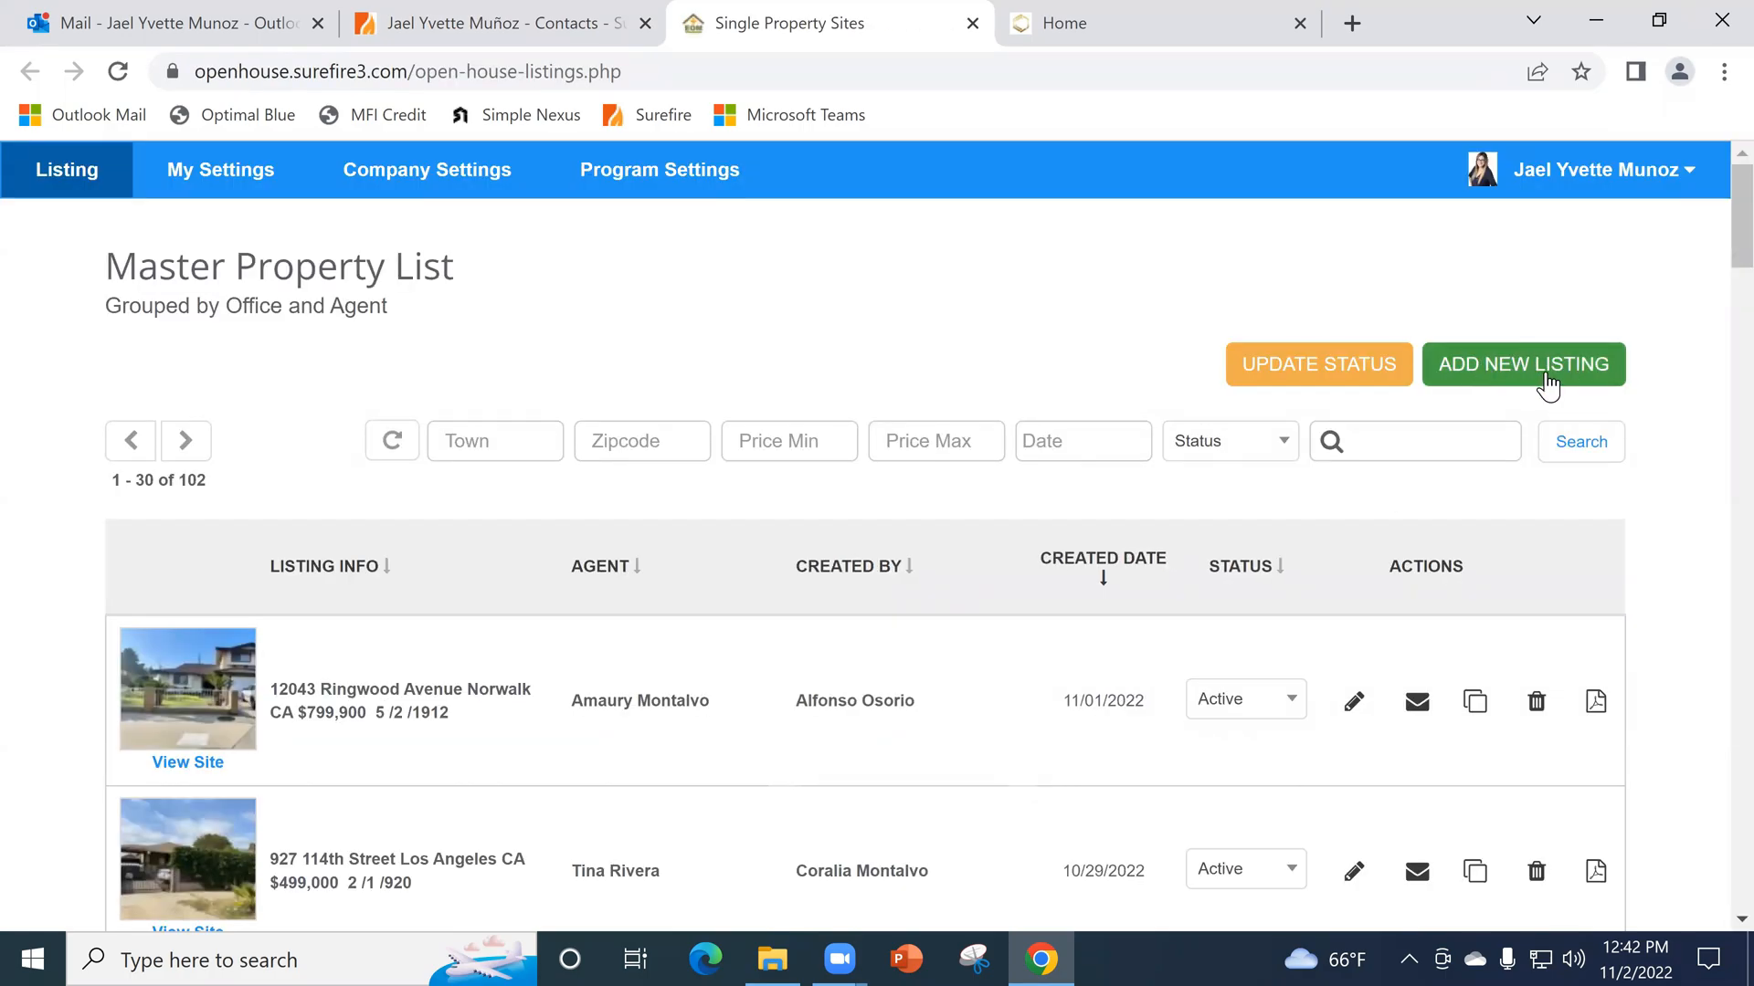
- Browse the Master Property List and view the site of the $1,199,000 Highland Park listing
{"action": "scroll", "coordinate": [458, 756], "scroll_direction": "down", "scroll_amount": 3}
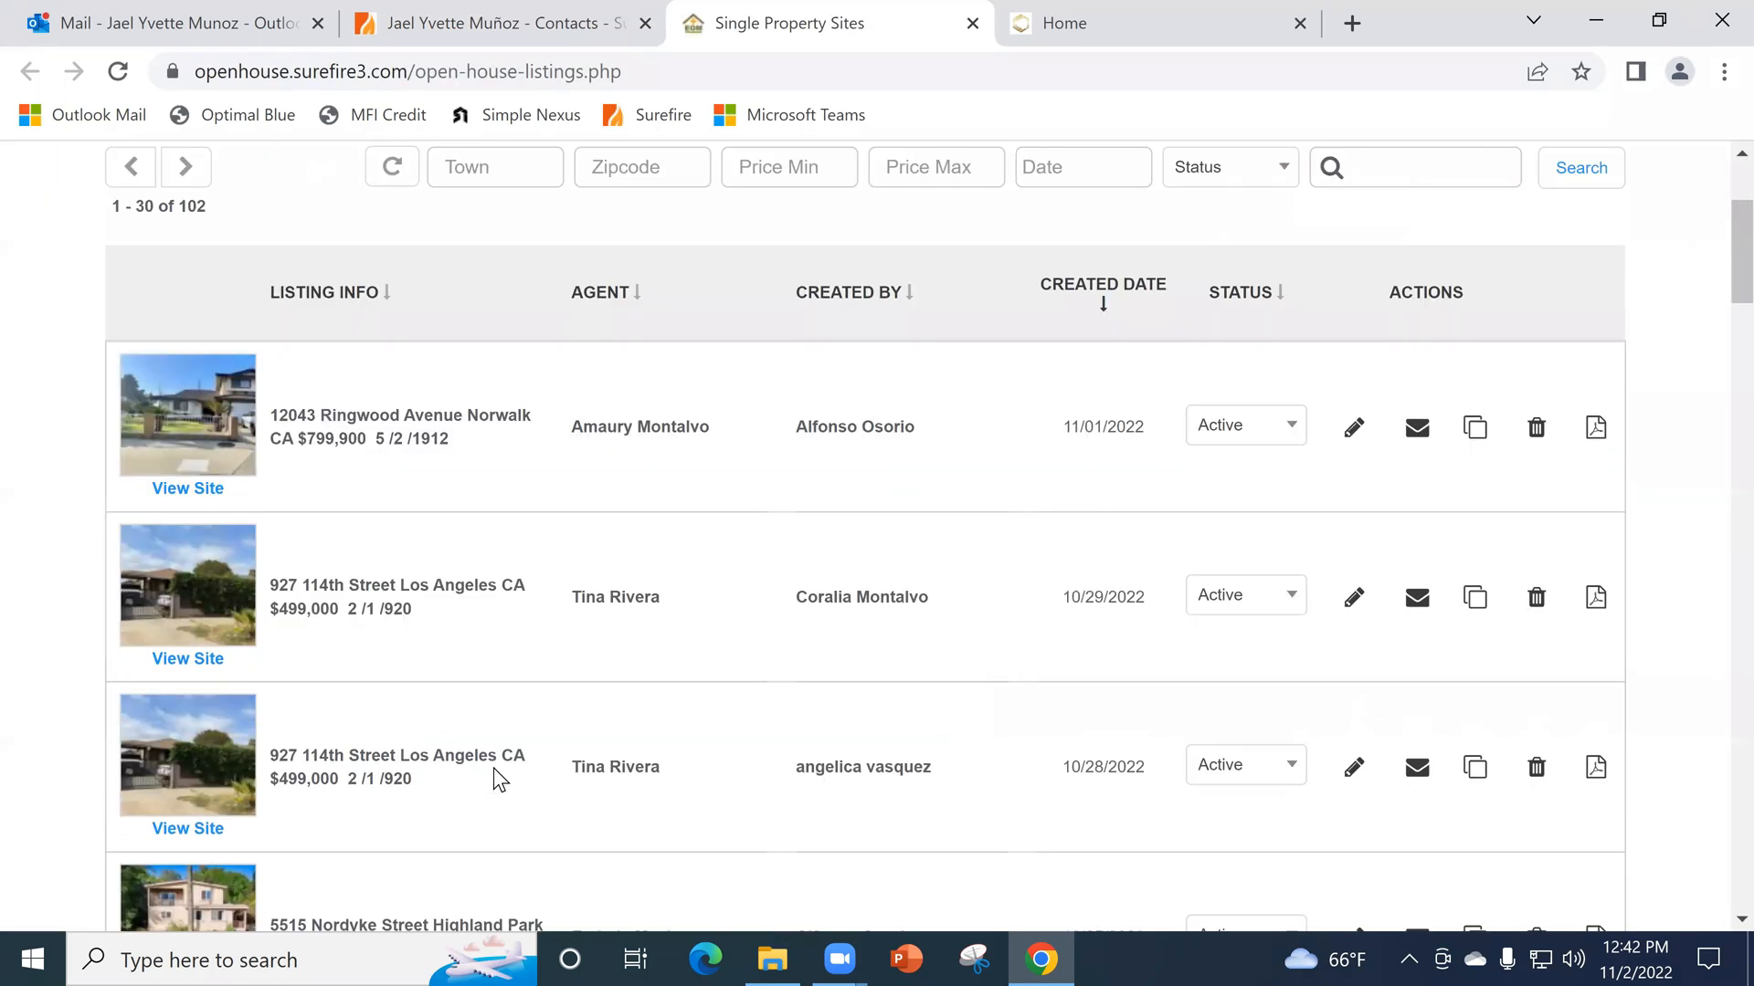
{"action": "scroll", "coordinate": [176, 711], "scroll_direction": "down", "scroll_amount": 2}
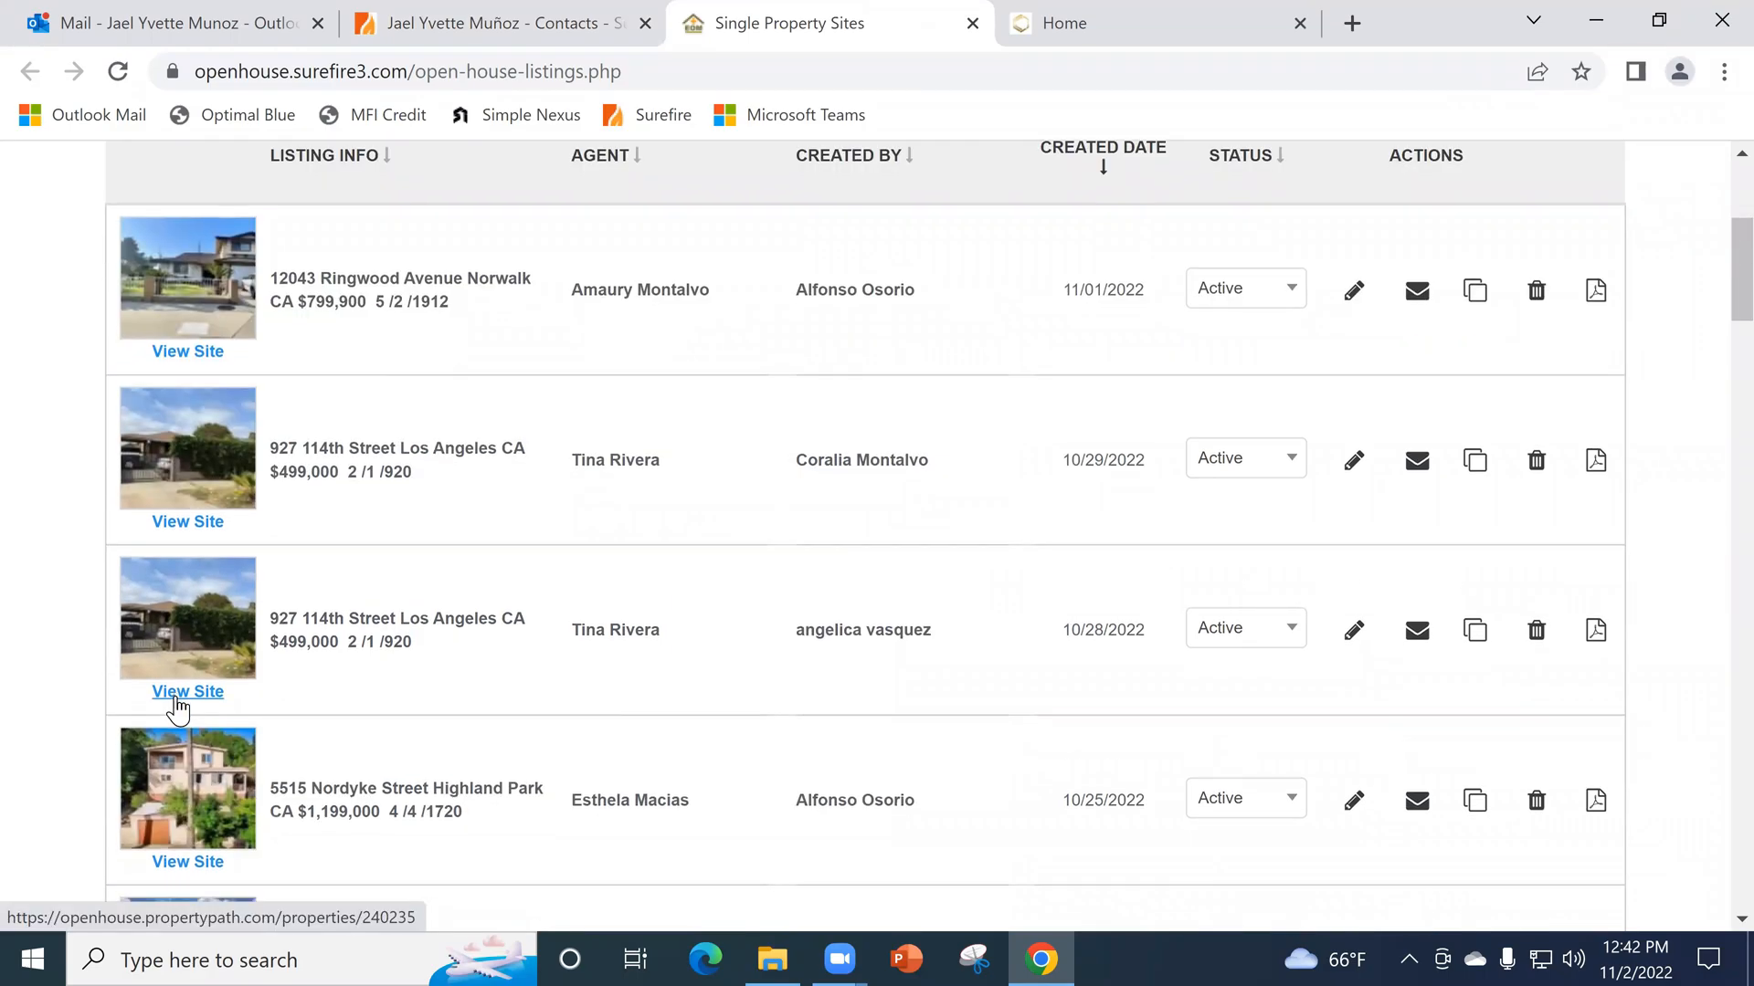
{"action": "scroll", "coordinate": [411, 759], "scroll_direction": "down", "scroll_amount": 2}
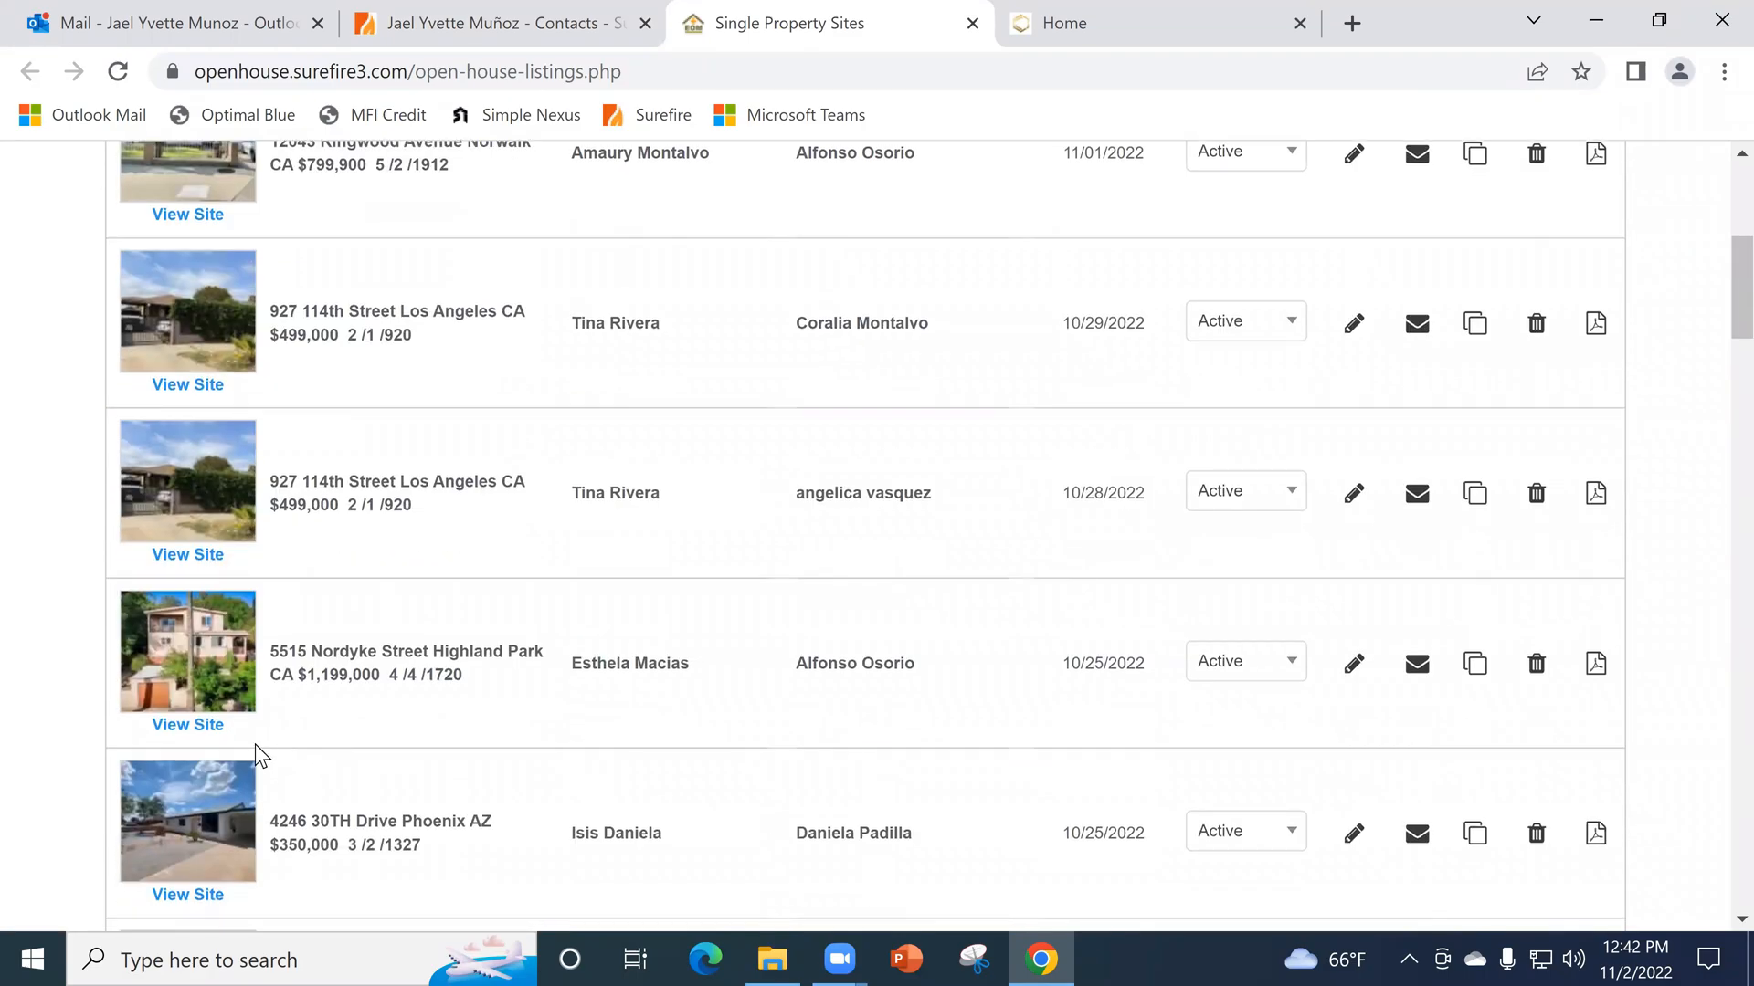
{"action": "left_click", "coordinate": [196, 729]}
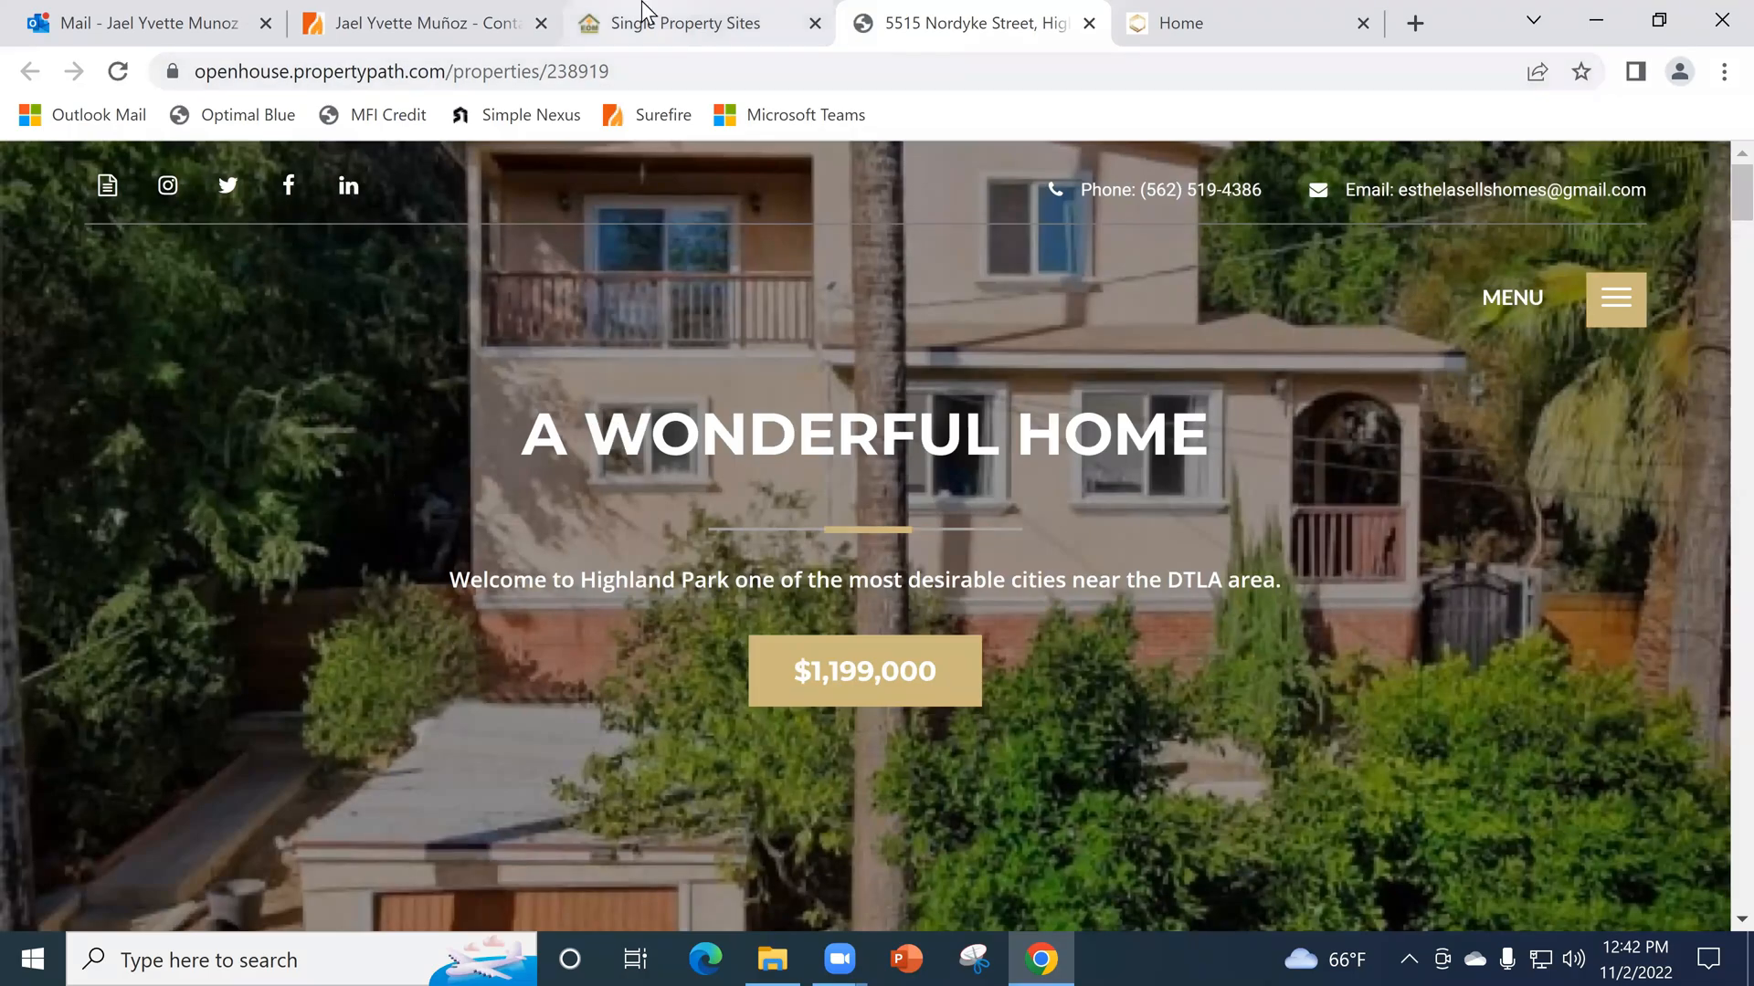
- Review the property site's description, gallery images, location map and Area Details section
{"action": "scroll", "coordinate": [1214, 501], "scroll_direction": "down", "scroll_amount": 2}
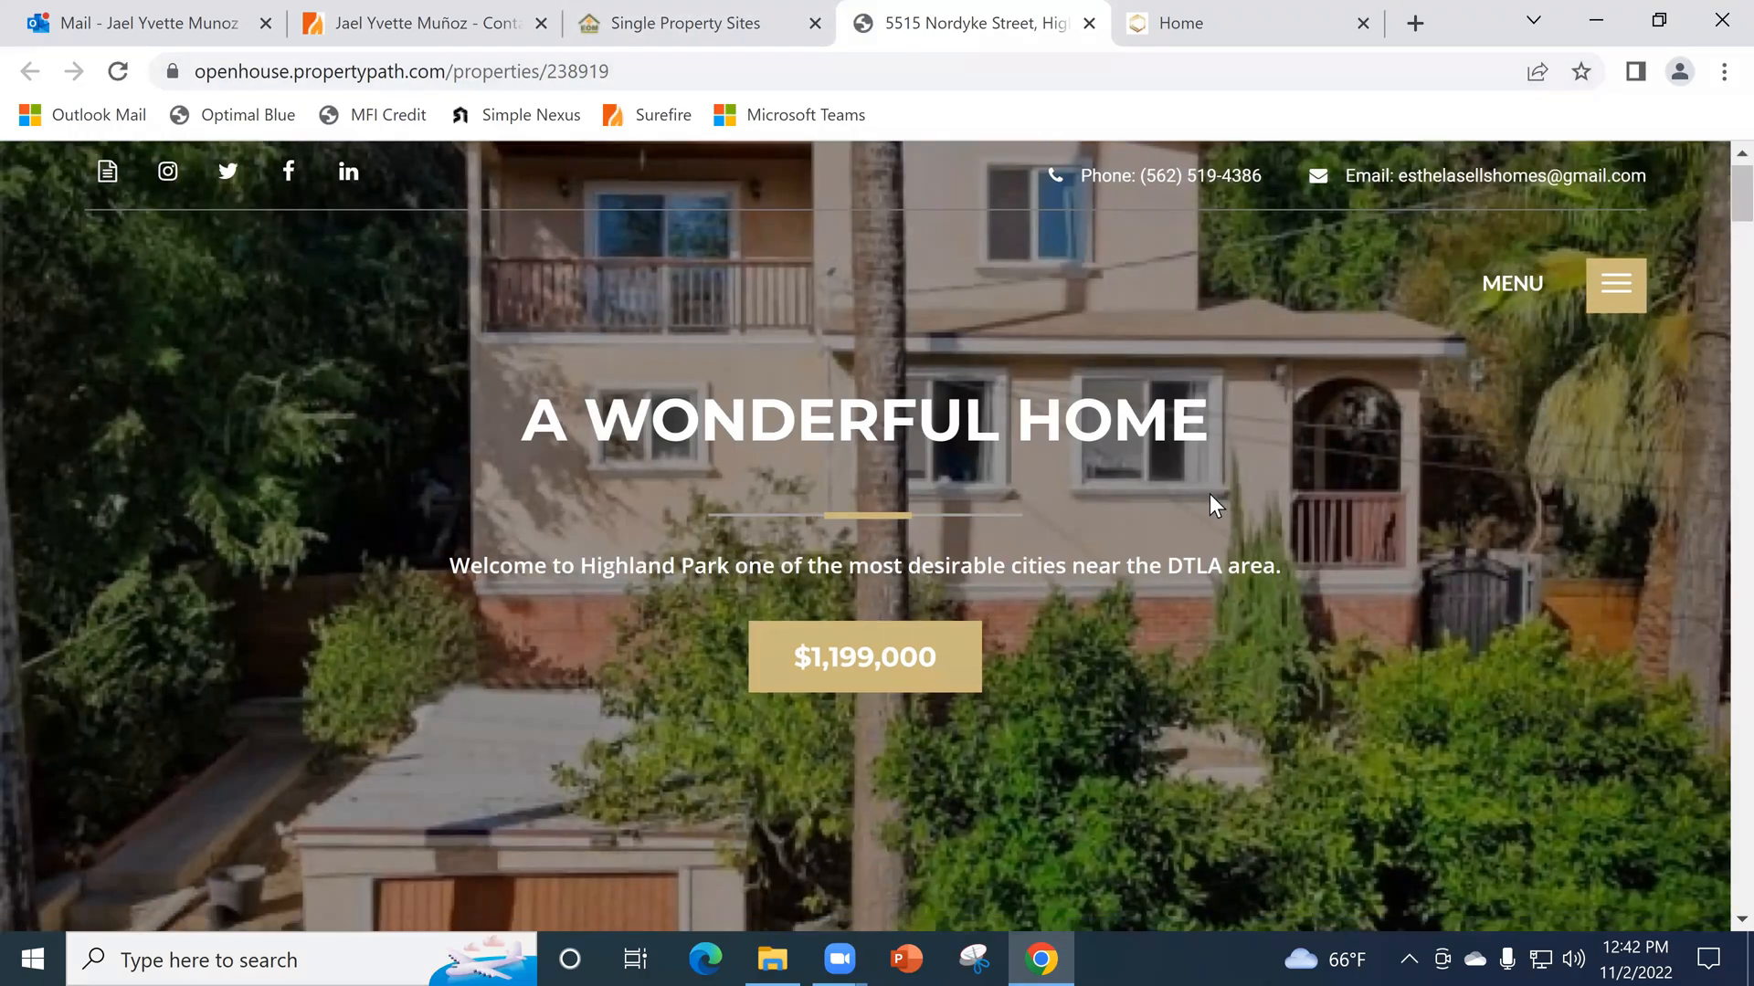
{"action": "scroll", "coordinate": [1244, 484], "scroll_direction": "down", "scroll_amount": 8}
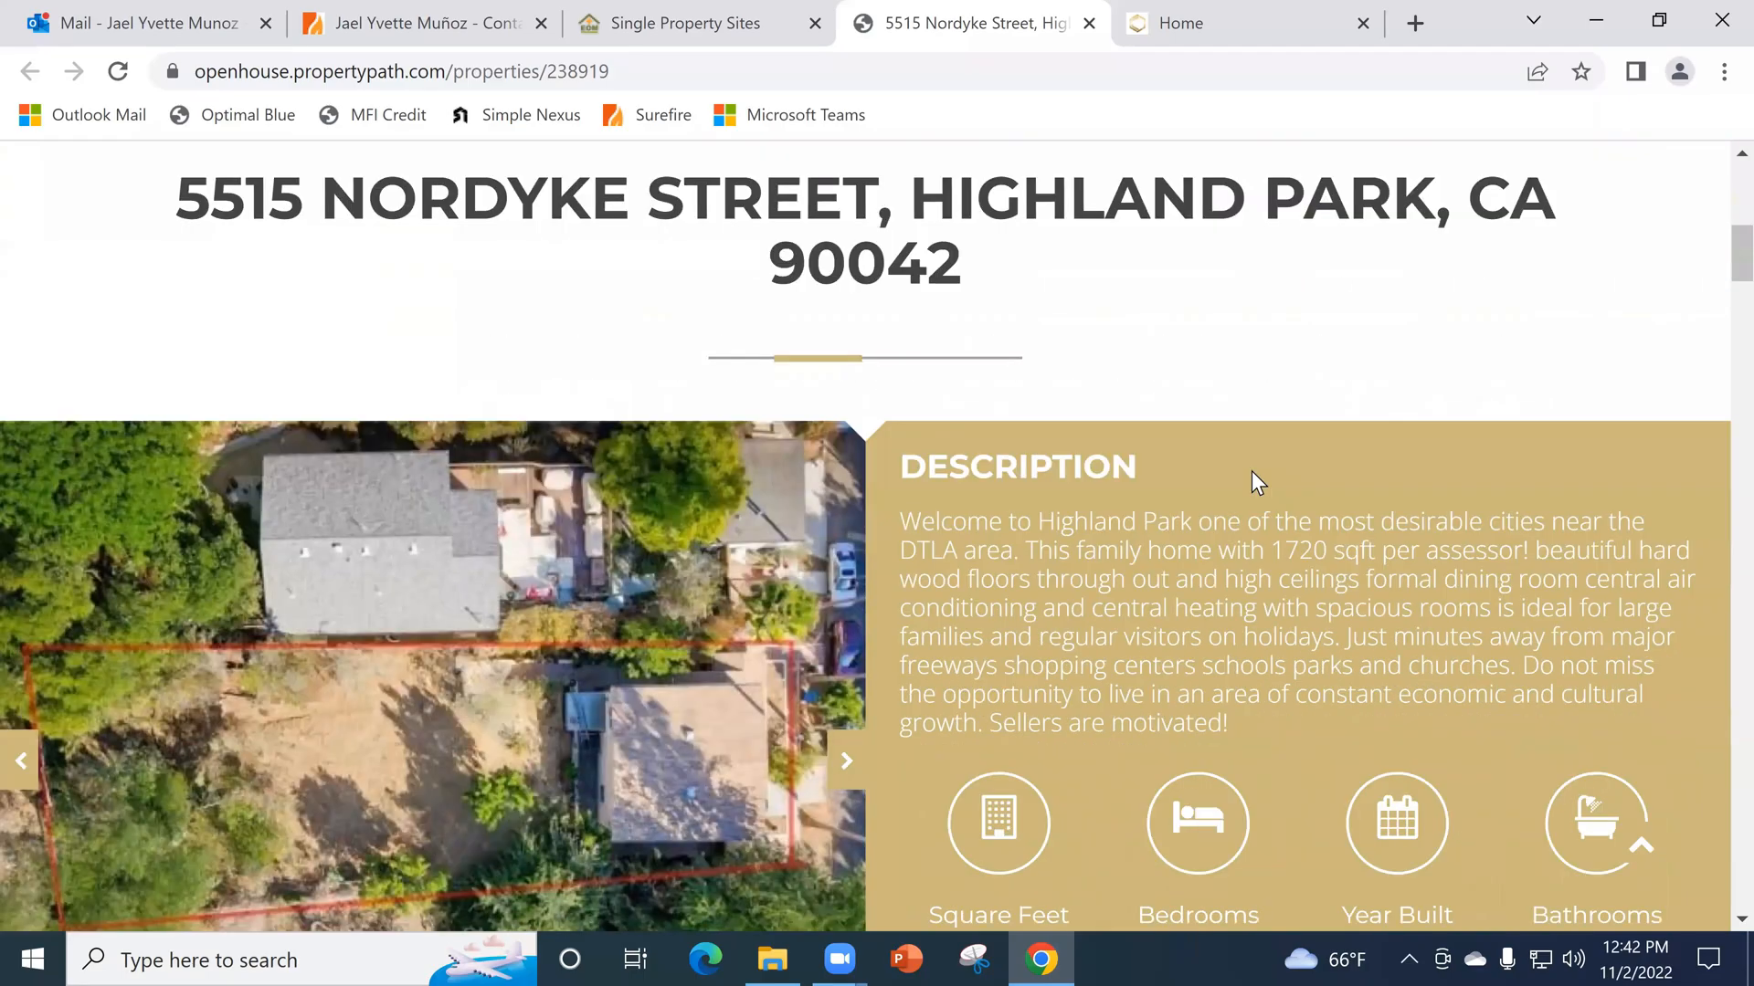
{"action": "scroll", "coordinate": [1256, 471], "scroll_direction": "down", "scroll_amount": 6}
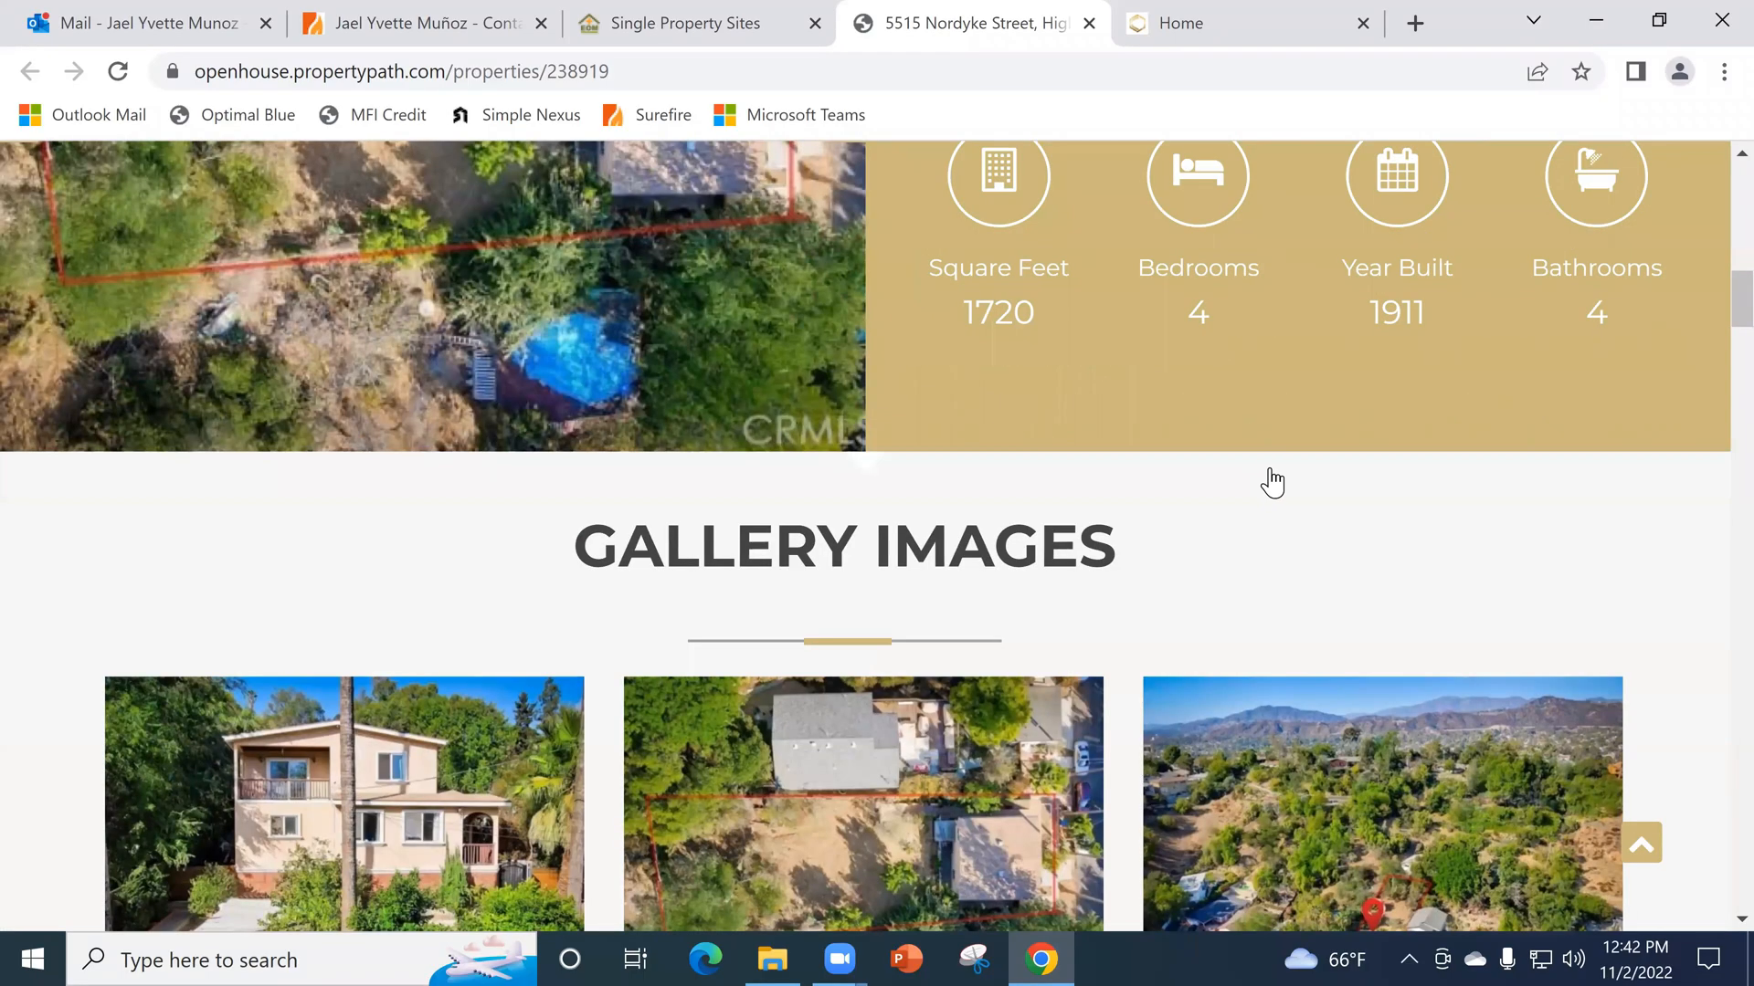
{"action": "scroll", "coordinate": [1297, 481], "scroll_direction": "down", "scroll_amount": 3}
{"action": "scroll", "coordinate": [1352, 487], "scroll_direction": "down", "scroll_amount": 16}
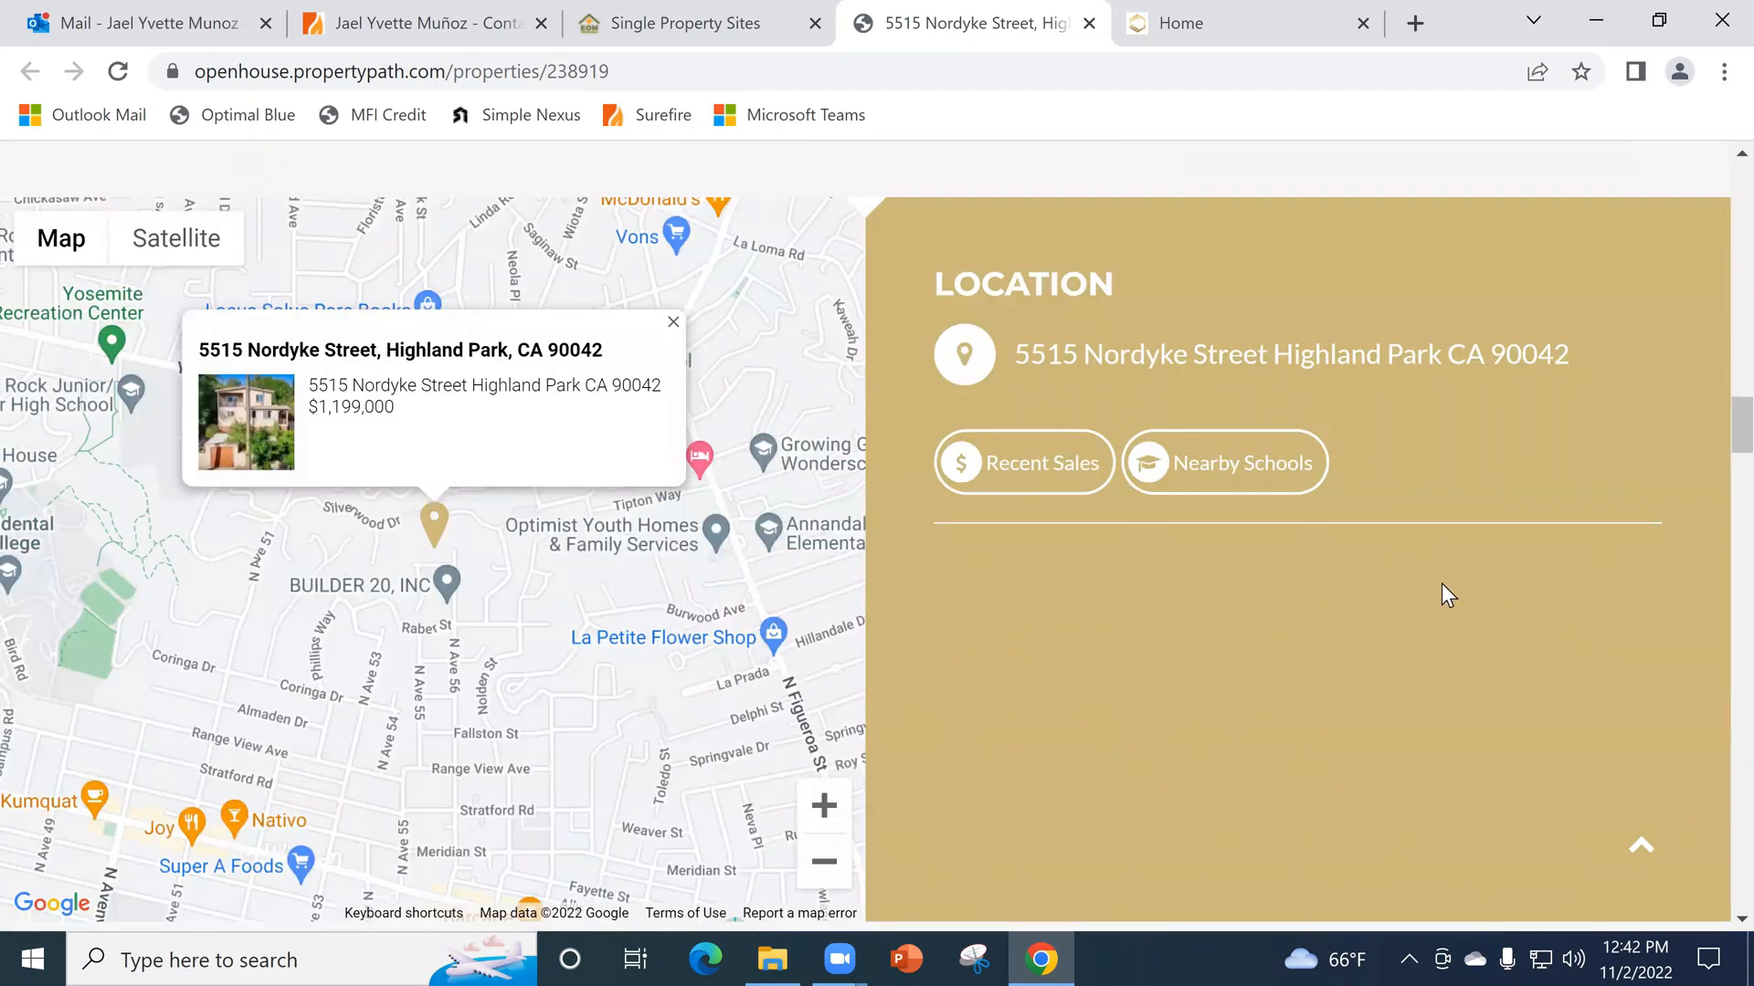
{"action": "scroll", "coordinate": [1443, 592], "scroll_direction": "down", "scroll_amount": 10}
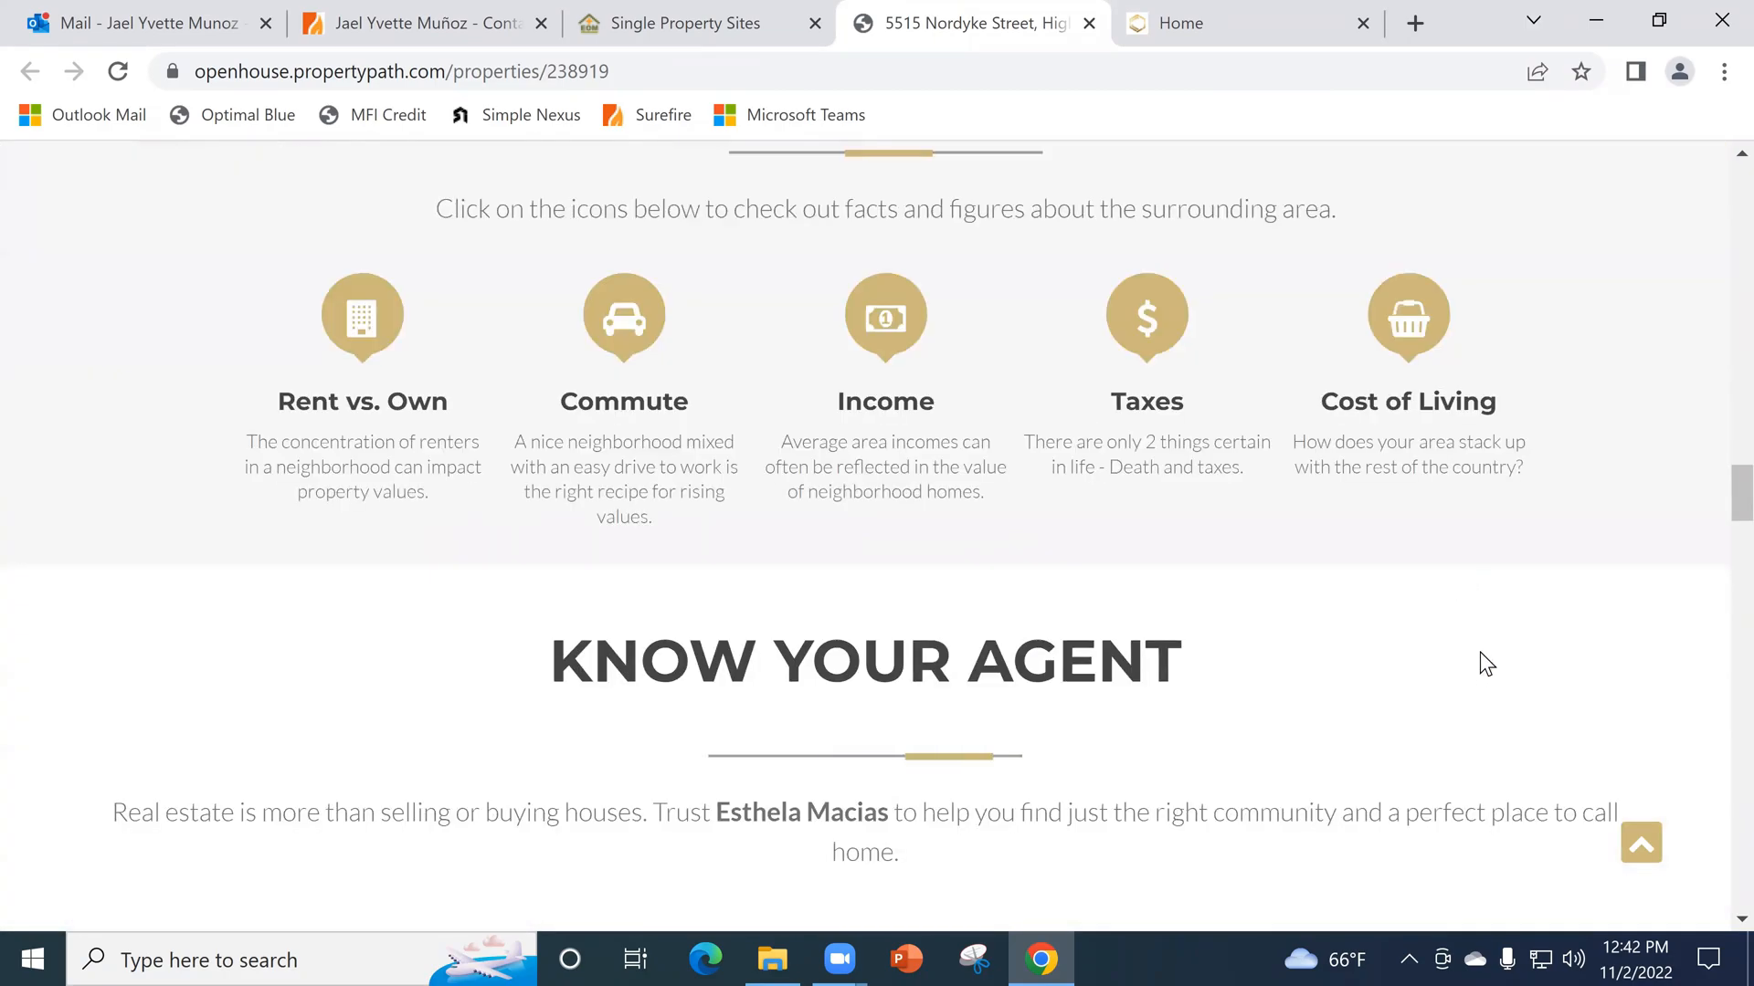
- Examine the Know Your Agent section with the agent's photo, logo and contact details, and the showing request section
{"action": "scroll", "coordinate": [1486, 664], "scroll_direction": "down", "scroll_amount": 2}
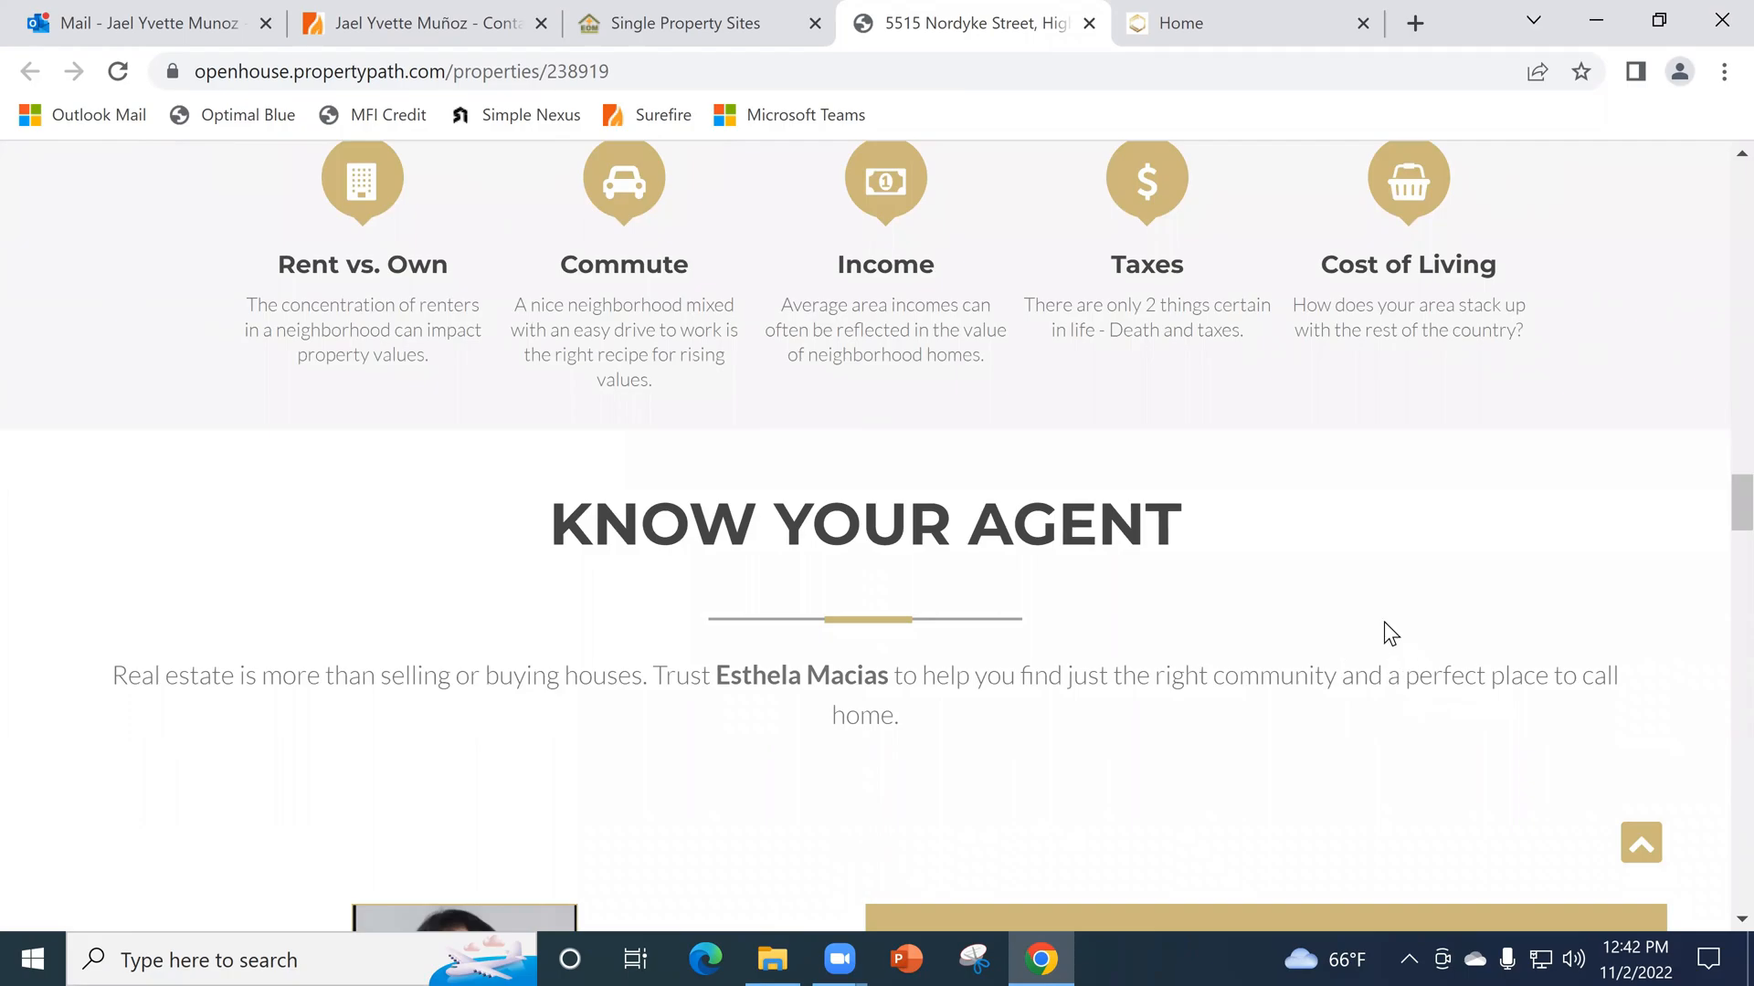
{"action": "scroll", "coordinate": [1527, 621], "scroll_direction": "down", "scroll_amount": 4}
{"action": "scroll", "coordinate": [785, 466], "scroll_direction": "down", "scroll_amount": 6}
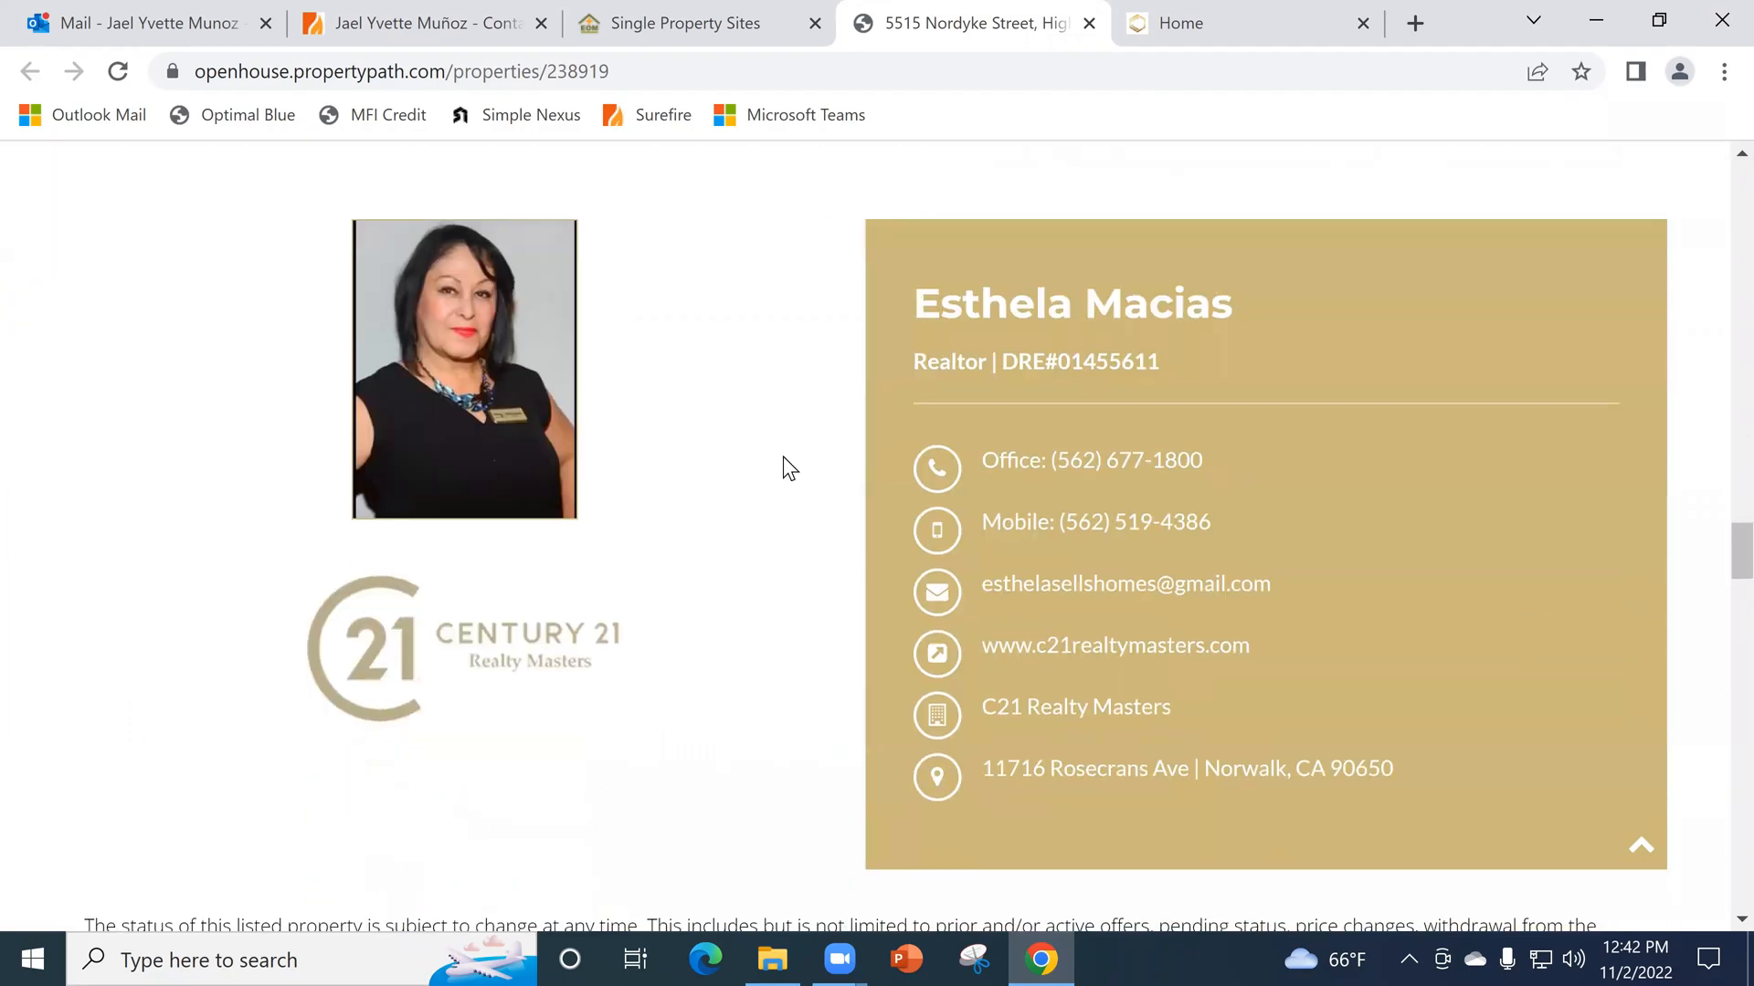
{"action": "scroll", "coordinate": [1005, 379], "scroll_direction": "down", "scroll_amount": 10}
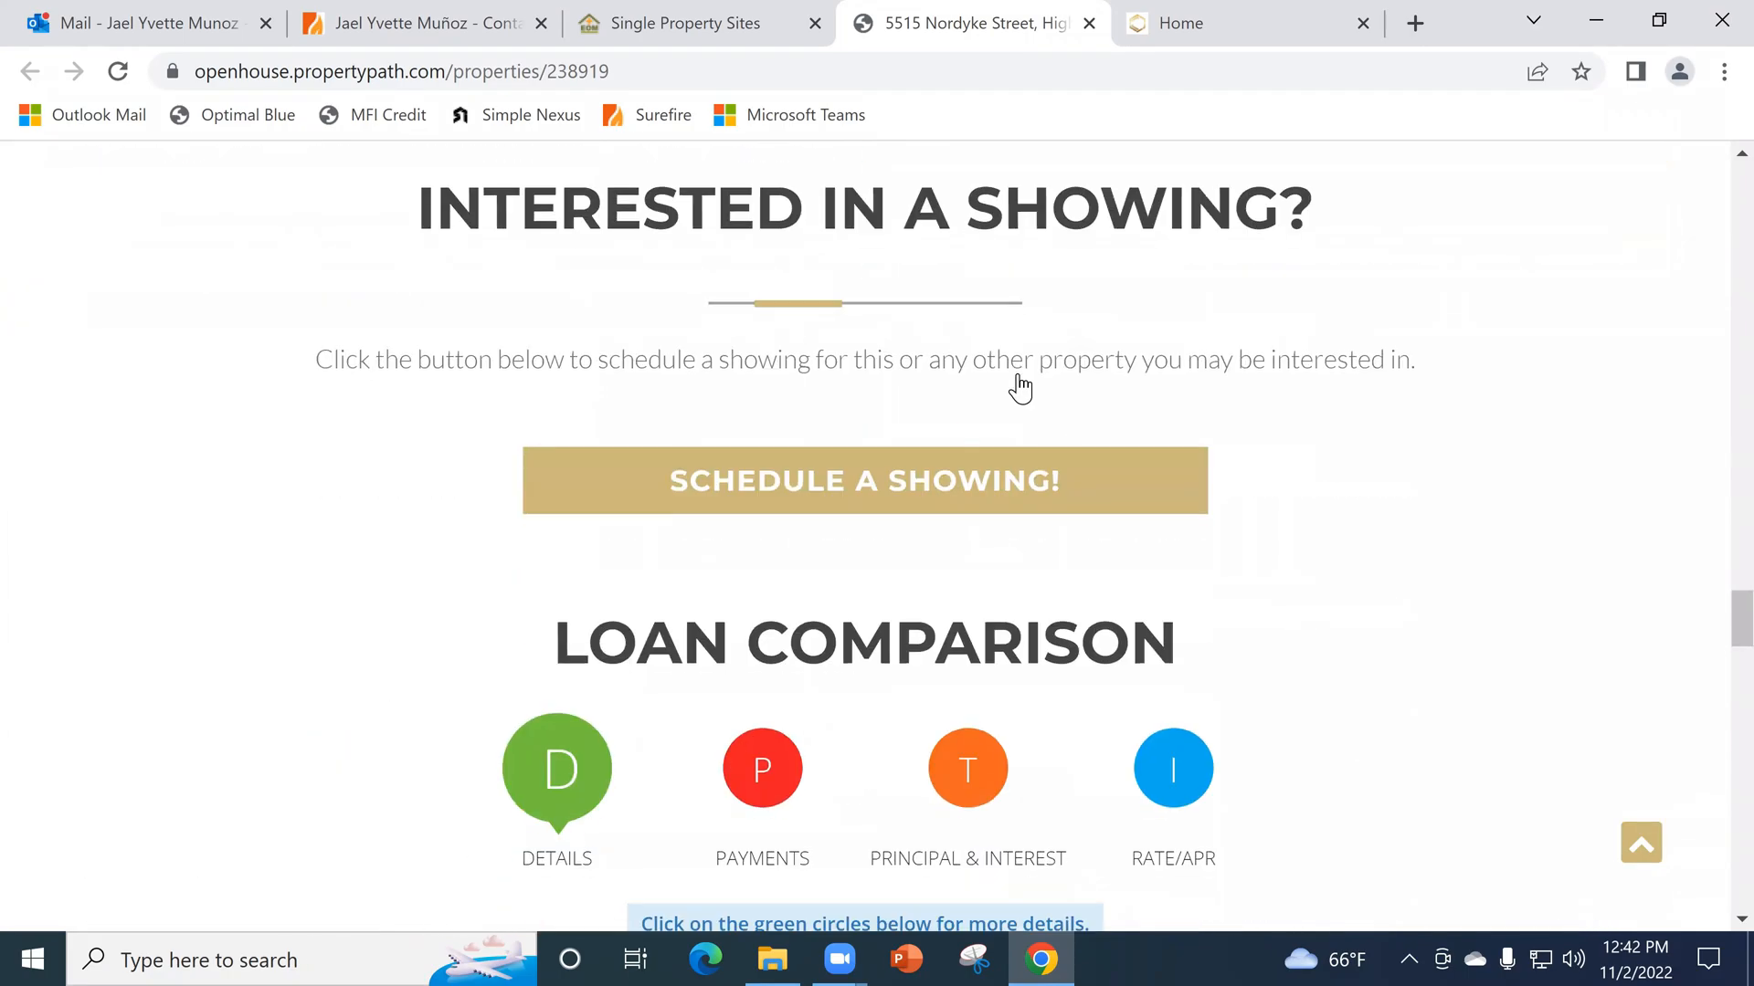
- Review the loan comparison, payment calculator, Know Your Mortgage Pro and financing sections, and return to the site's header
{"action": "scroll", "coordinate": [1021, 383], "scroll_direction": "down", "scroll_amount": 7}
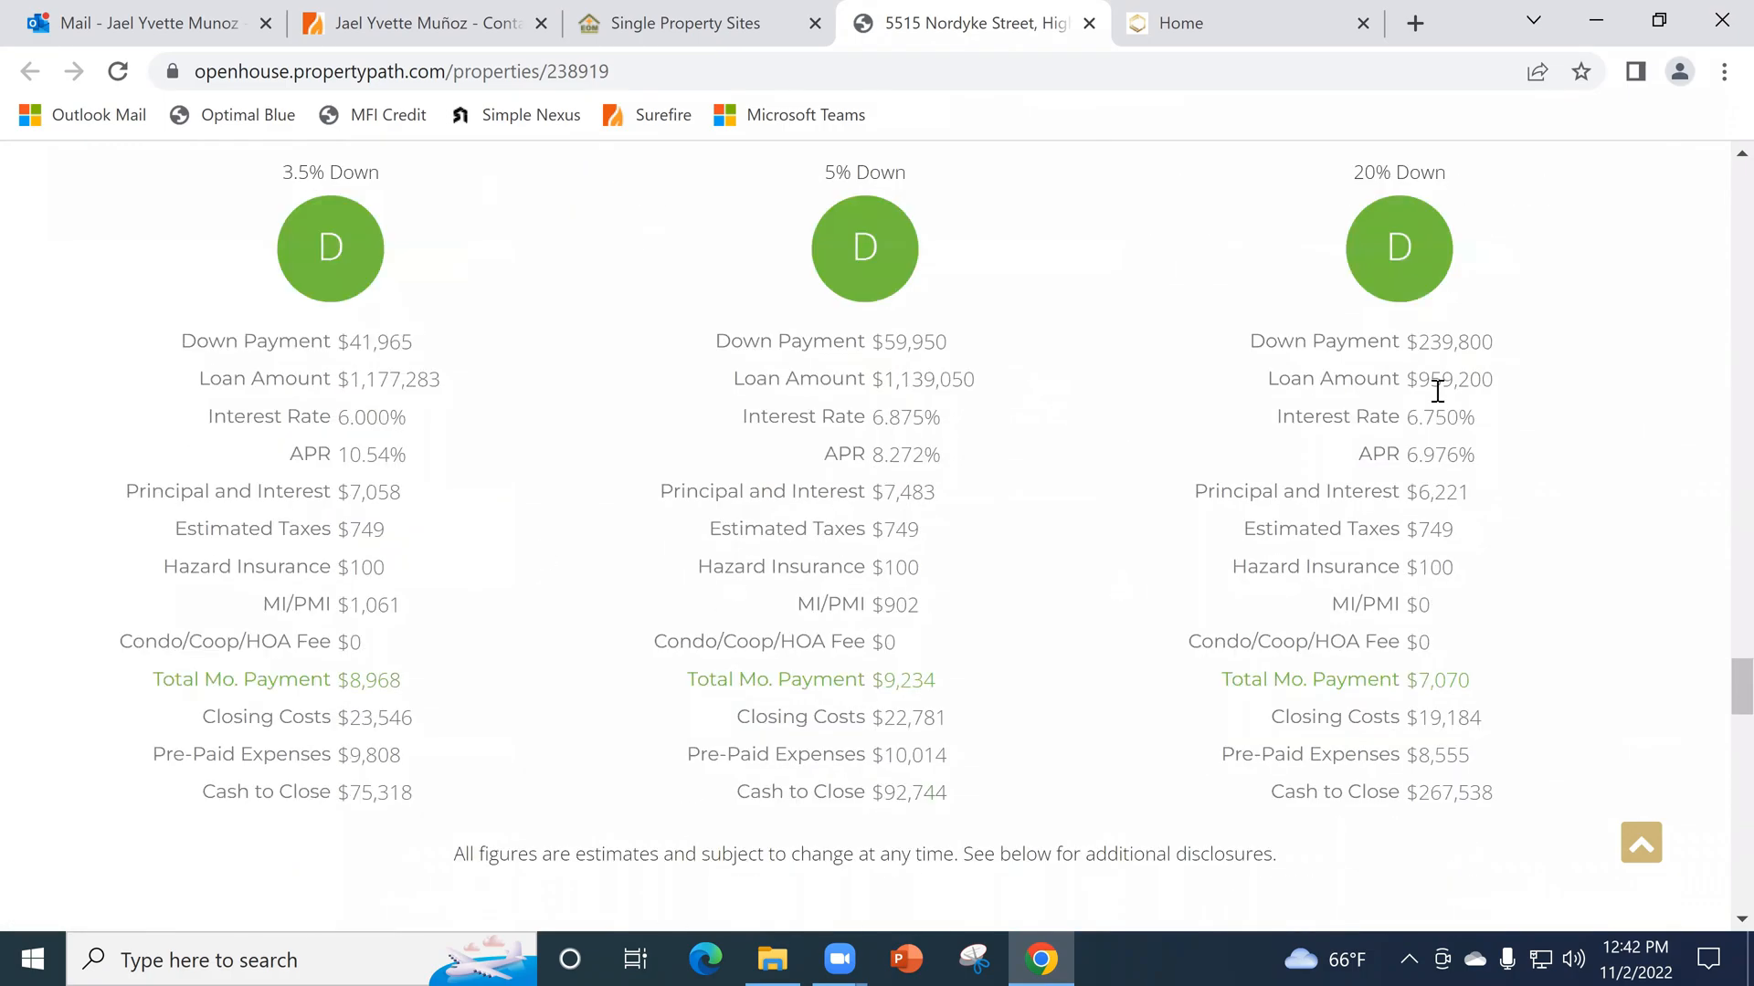
{"action": "scroll", "coordinate": [1437, 391], "scroll_direction": "down", "scroll_amount": 11}
{"action": "scroll", "coordinate": [807, 331], "scroll_direction": "up", "scroll_amount": 3}
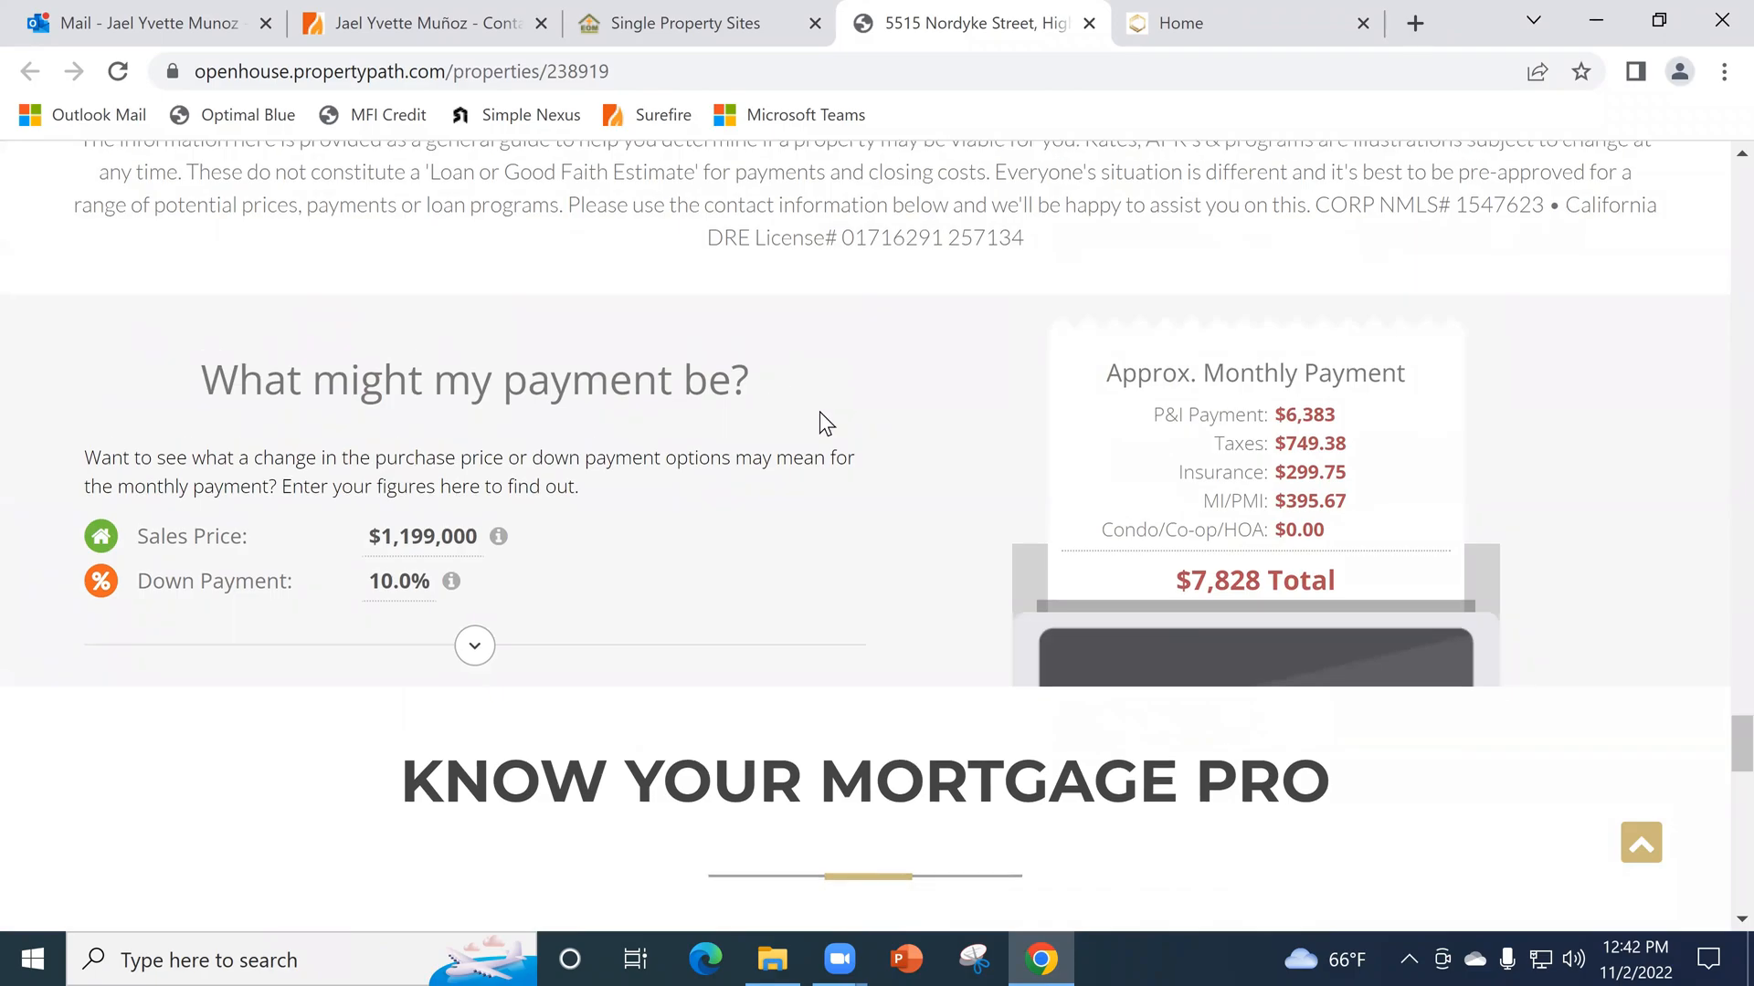
{"action": "scroll", "coordinate": [968, 430], "scroll_direction": "down", "scroll_amount": 6}
{"action": "scroll", "coordinate": [864, 632], "scroll_direction": "down", "scroll_amount": 3}
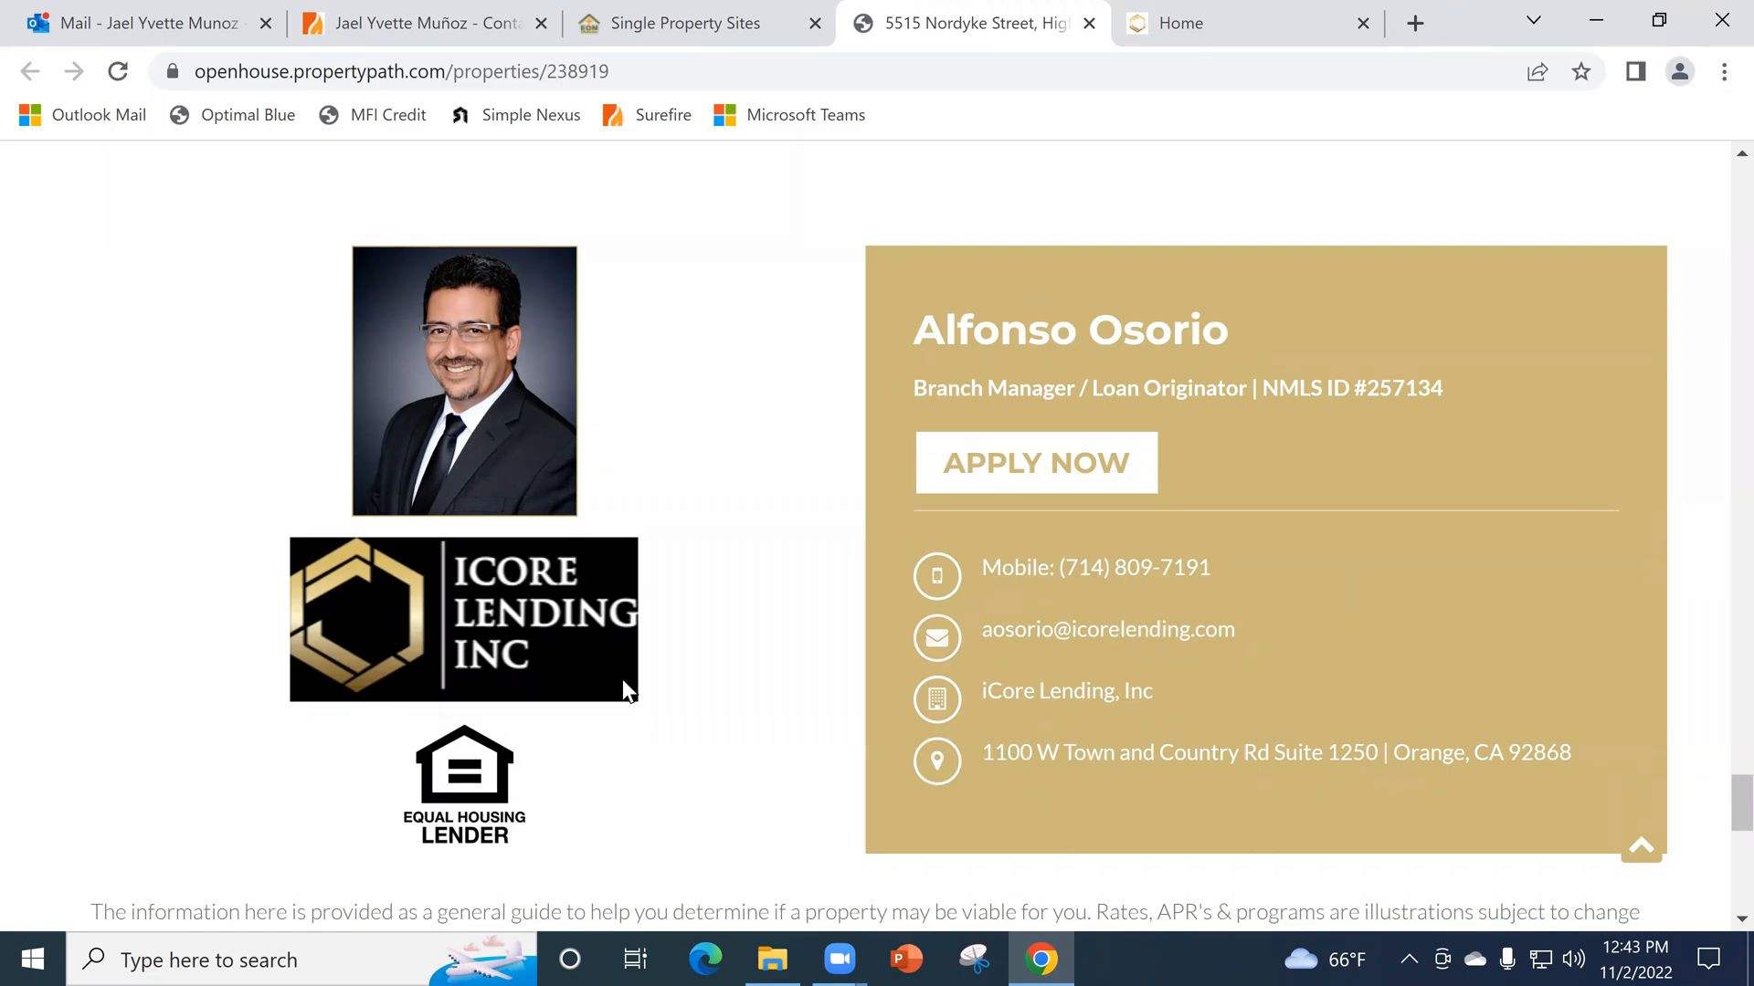
{"action": "scroll", "coordinate": [854, 643], "scroll_direction": "down", "scroll_amount": 9}
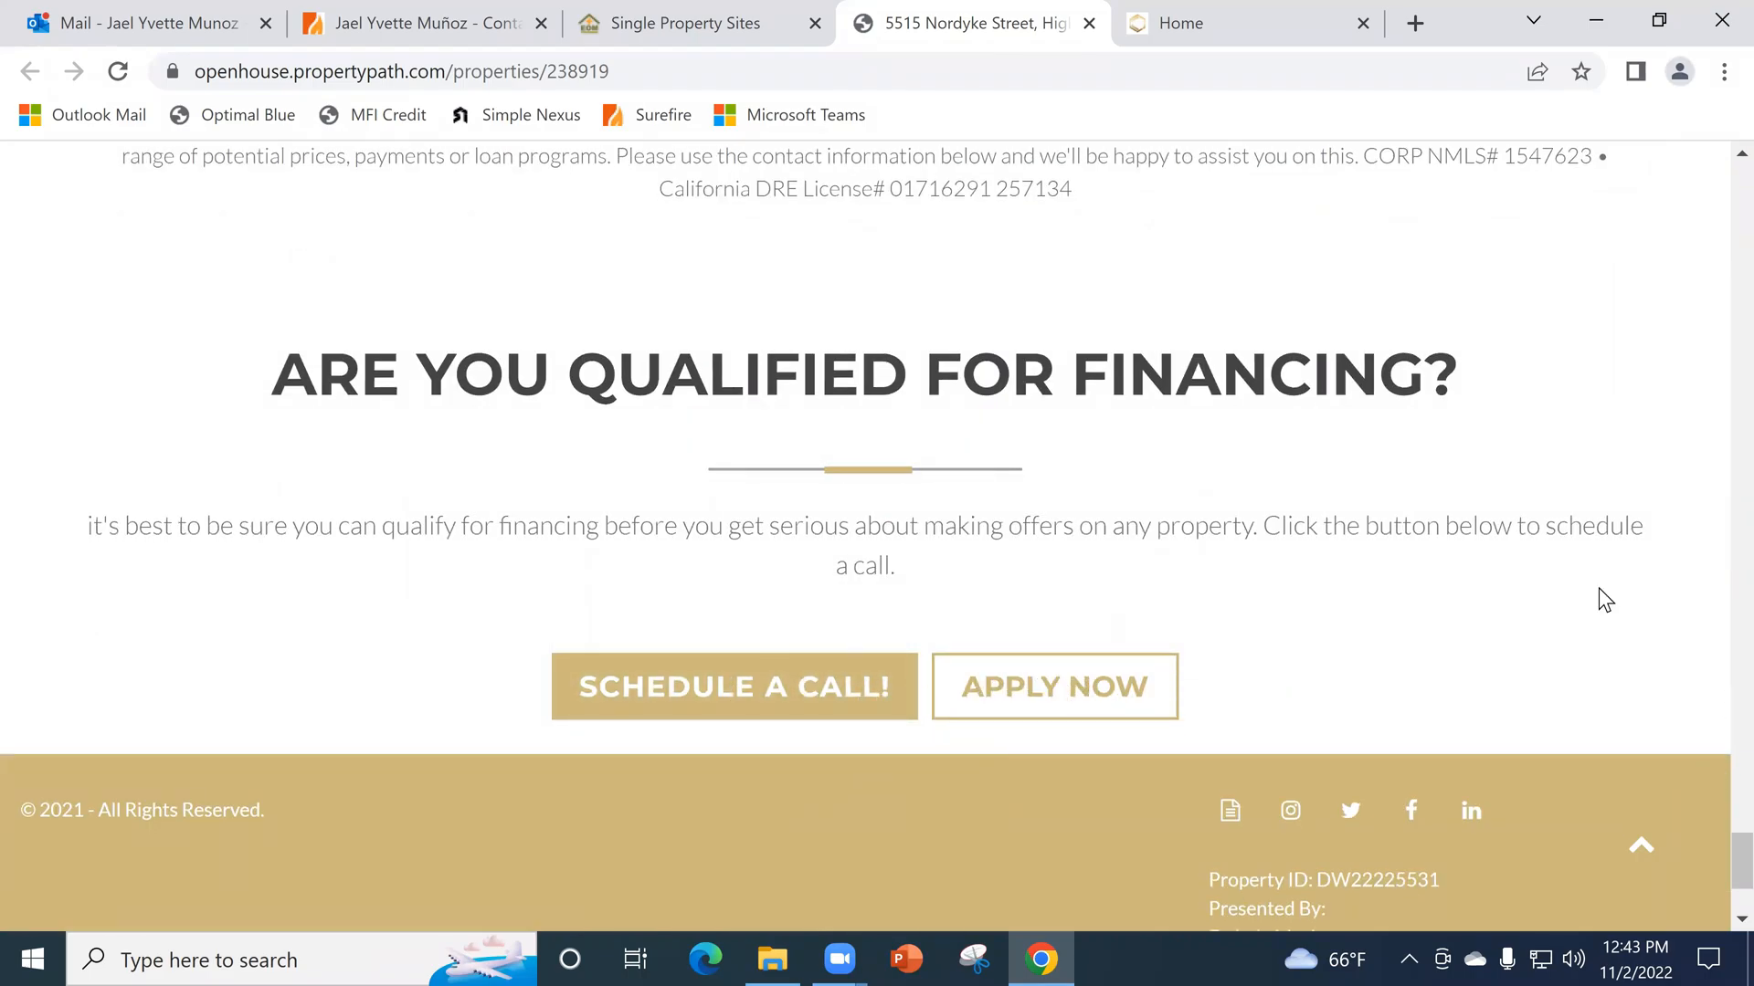
{"action": "scroll", "coordinate": [1598, 600], "scroll_direction": "up", "scroll_amount": 20}
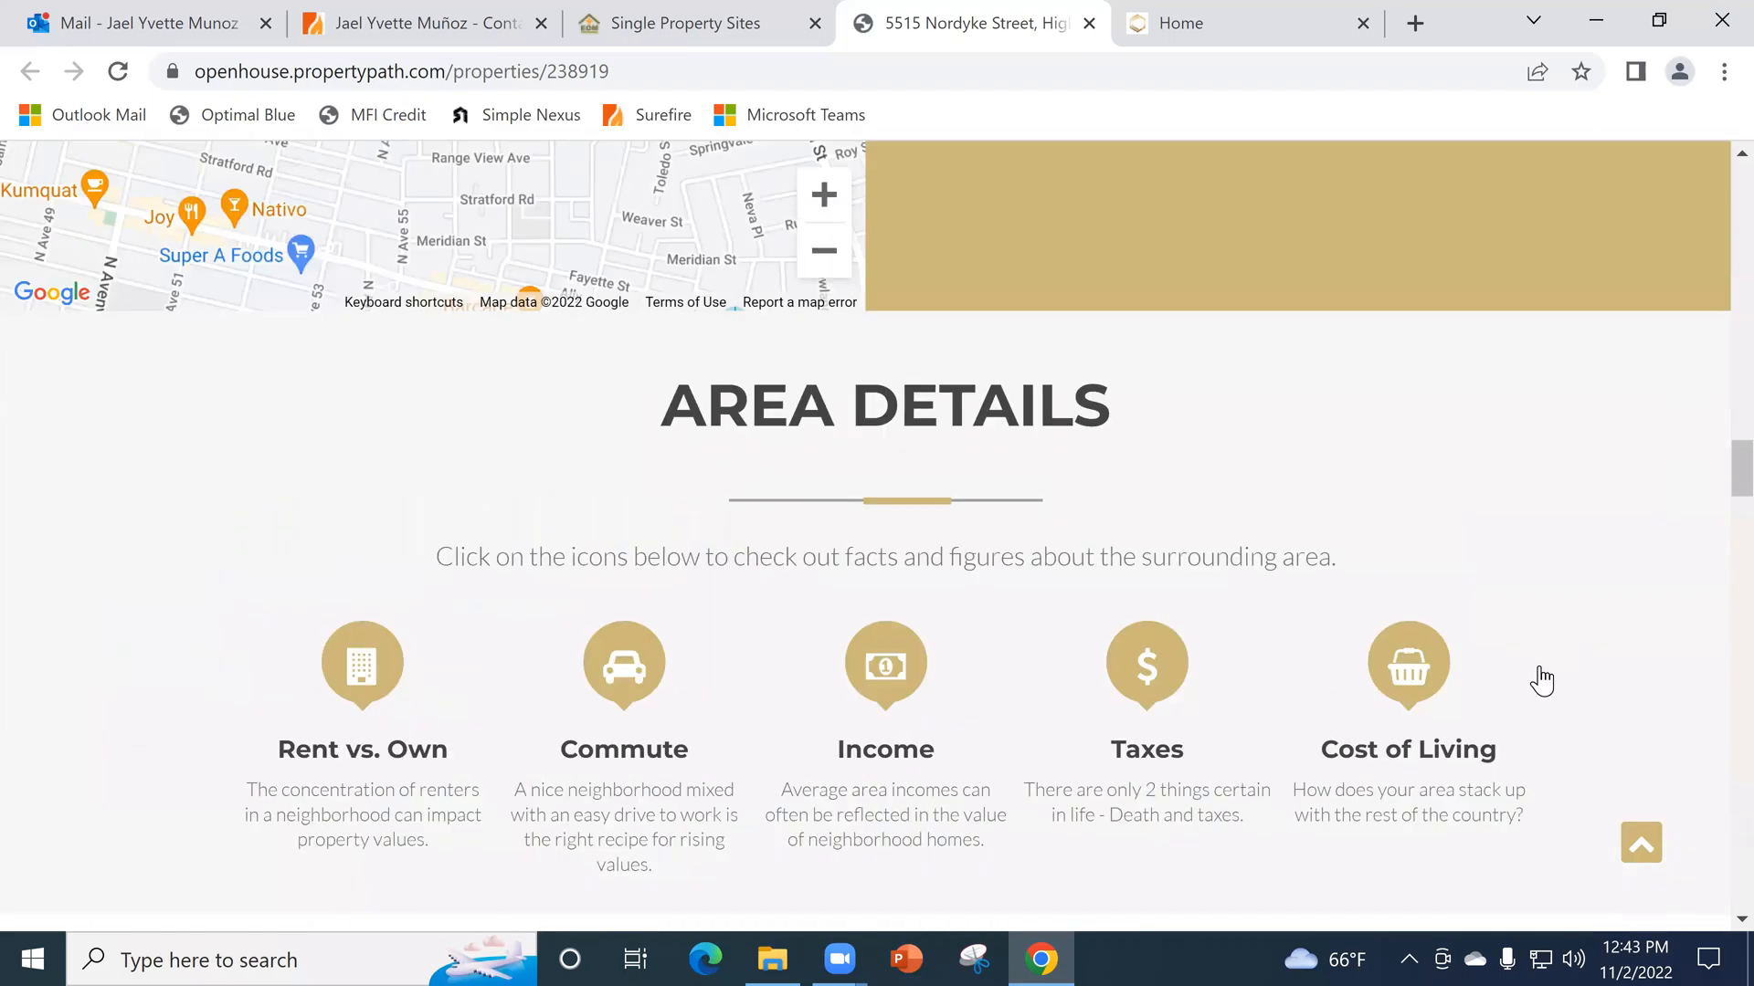
{"action": "scroll", "coordinate": [1542, 680], "scroll_direction": "up", "scroll_amount": 20}
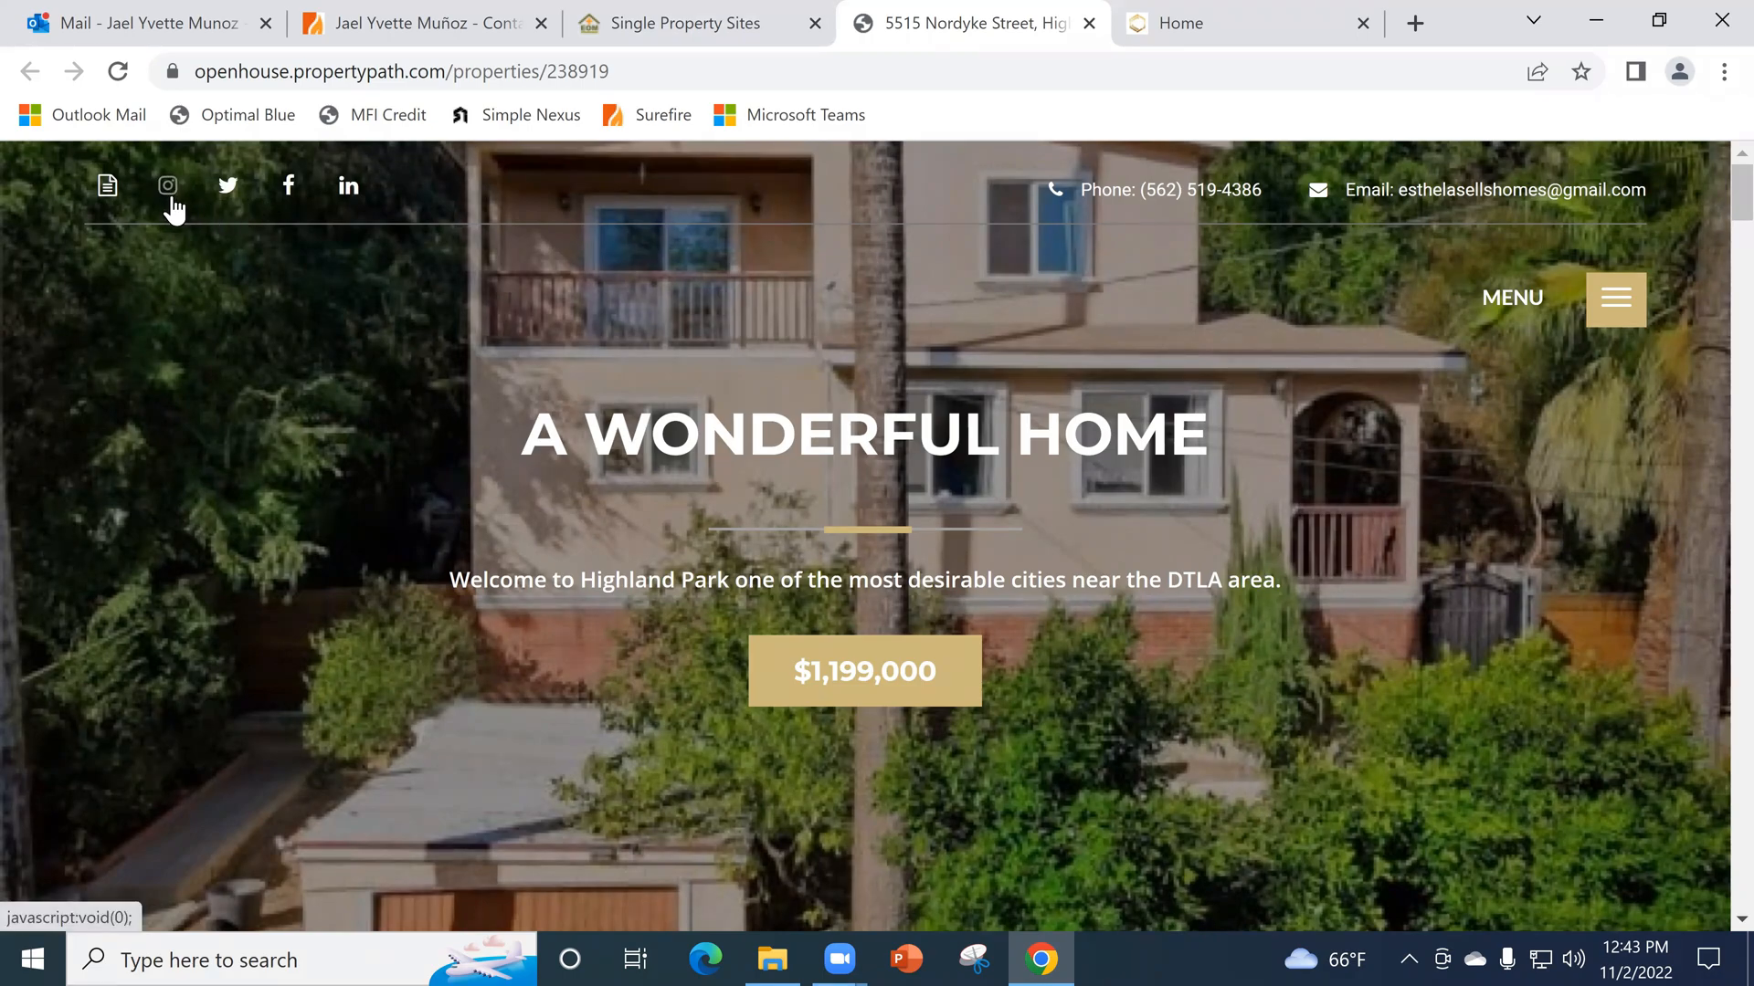
- Download a Just Listed Instagram image using the two-photo template with the centred label, view the file, and close the image templates
{"action": "left_click", "coordinate": [171, 195]}
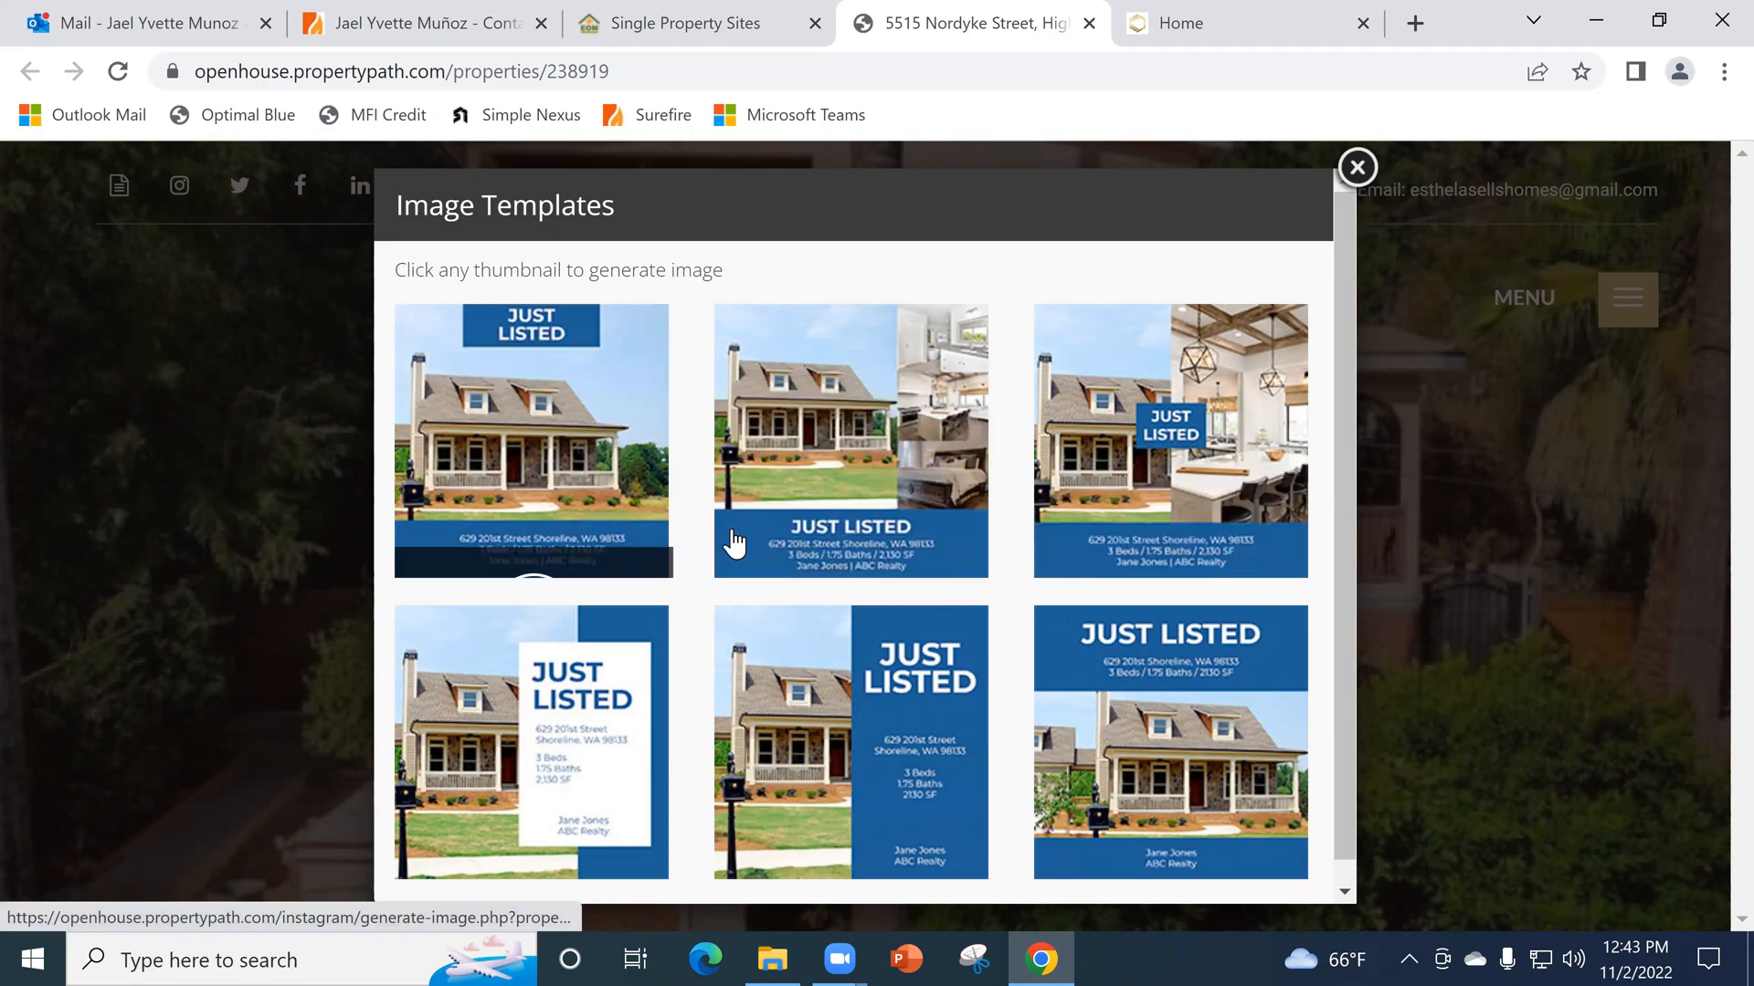
{"action": "scroll", "coordinate": [923, 517], "scroll_direction": "down", "scroll_amount": 1}
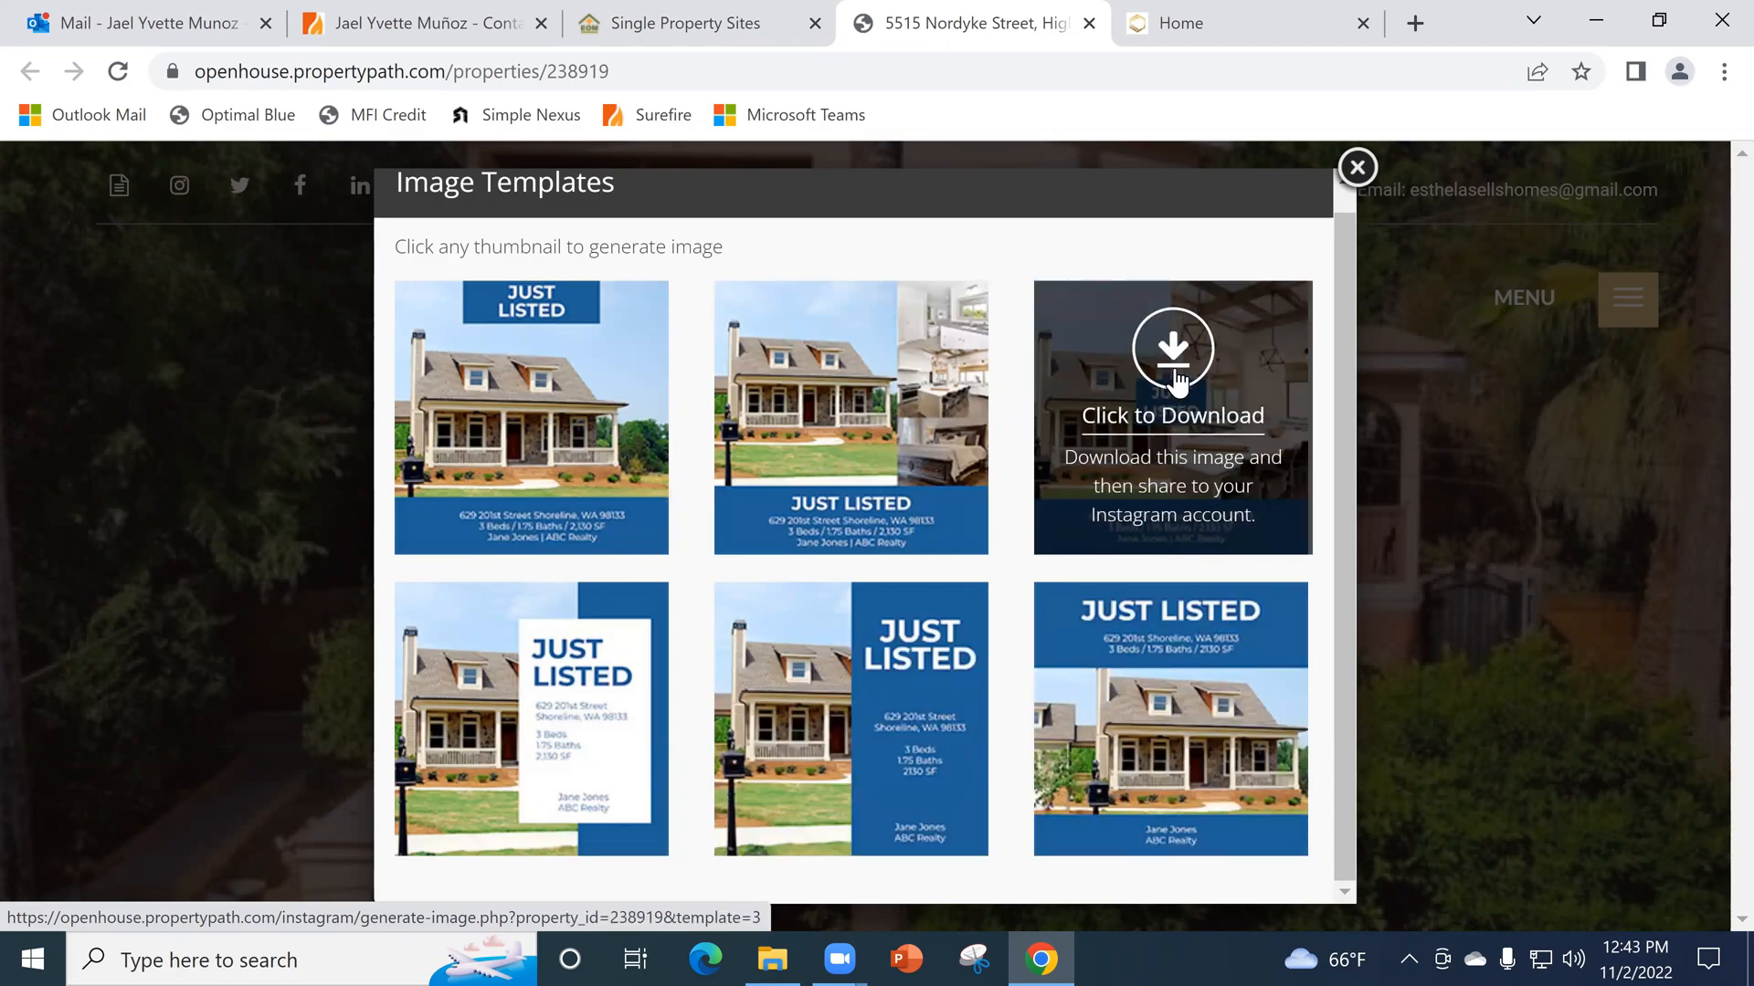
{"action": "left_click", "coordinate": [1176, 372]}
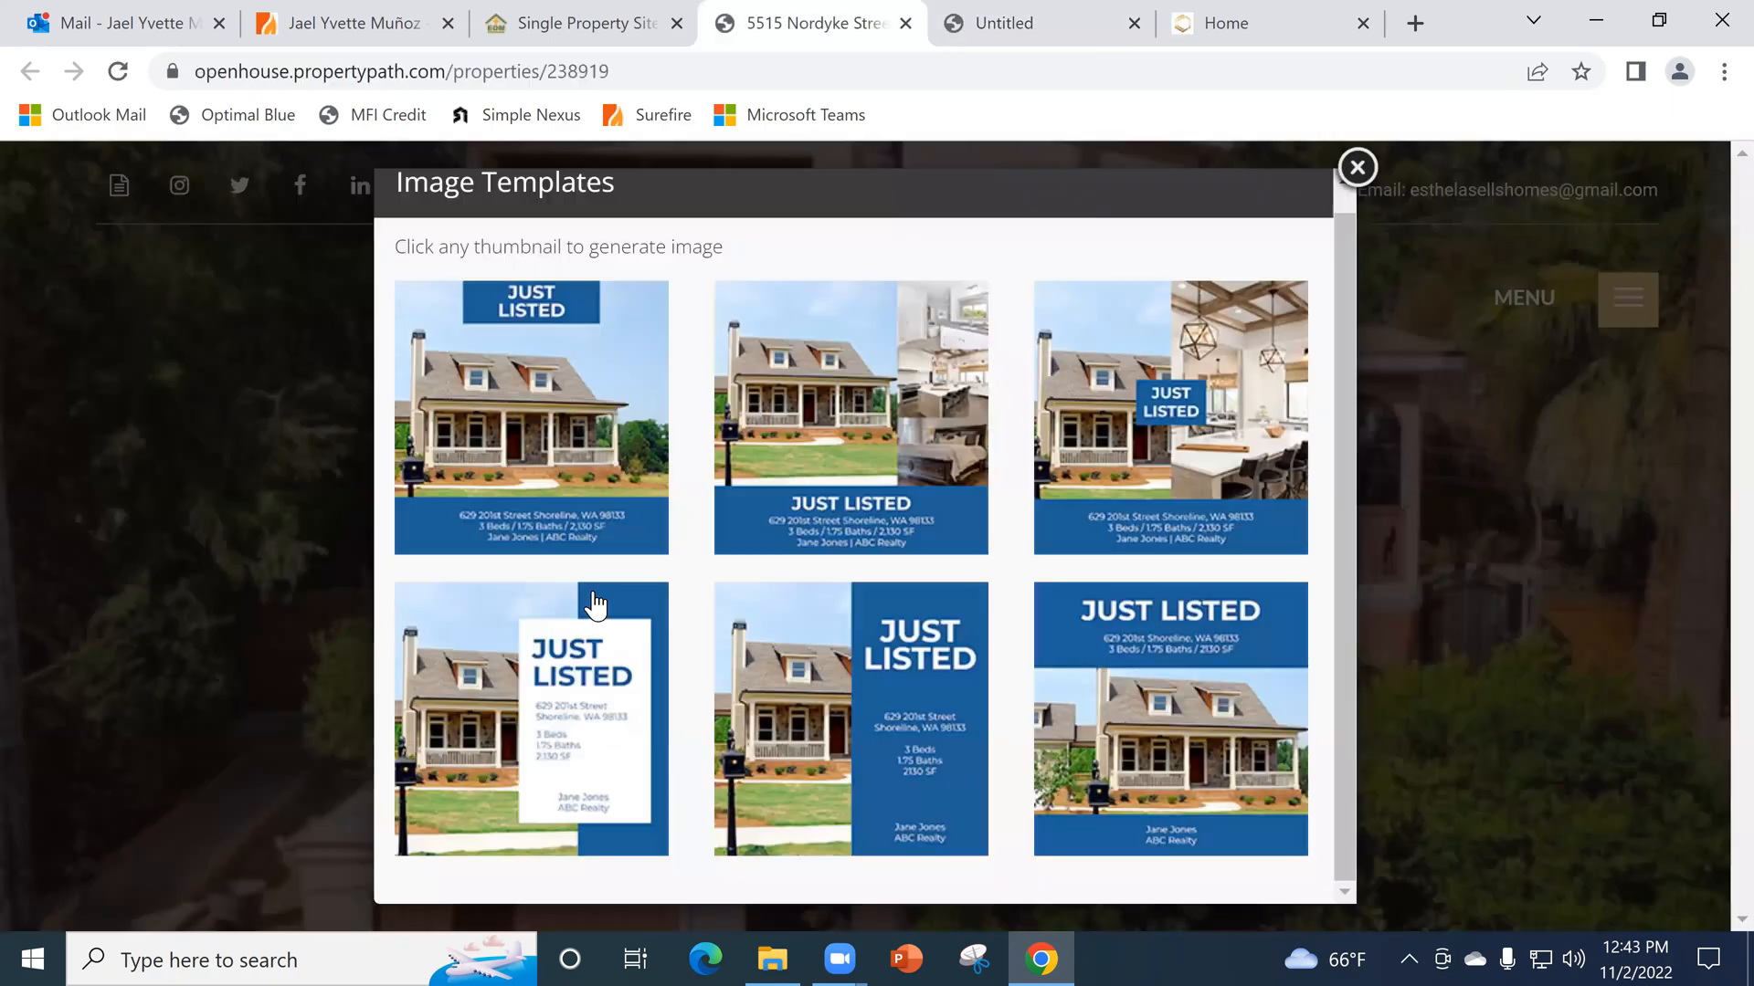
{"action": "left_click", "coordinate": [111, 884]}
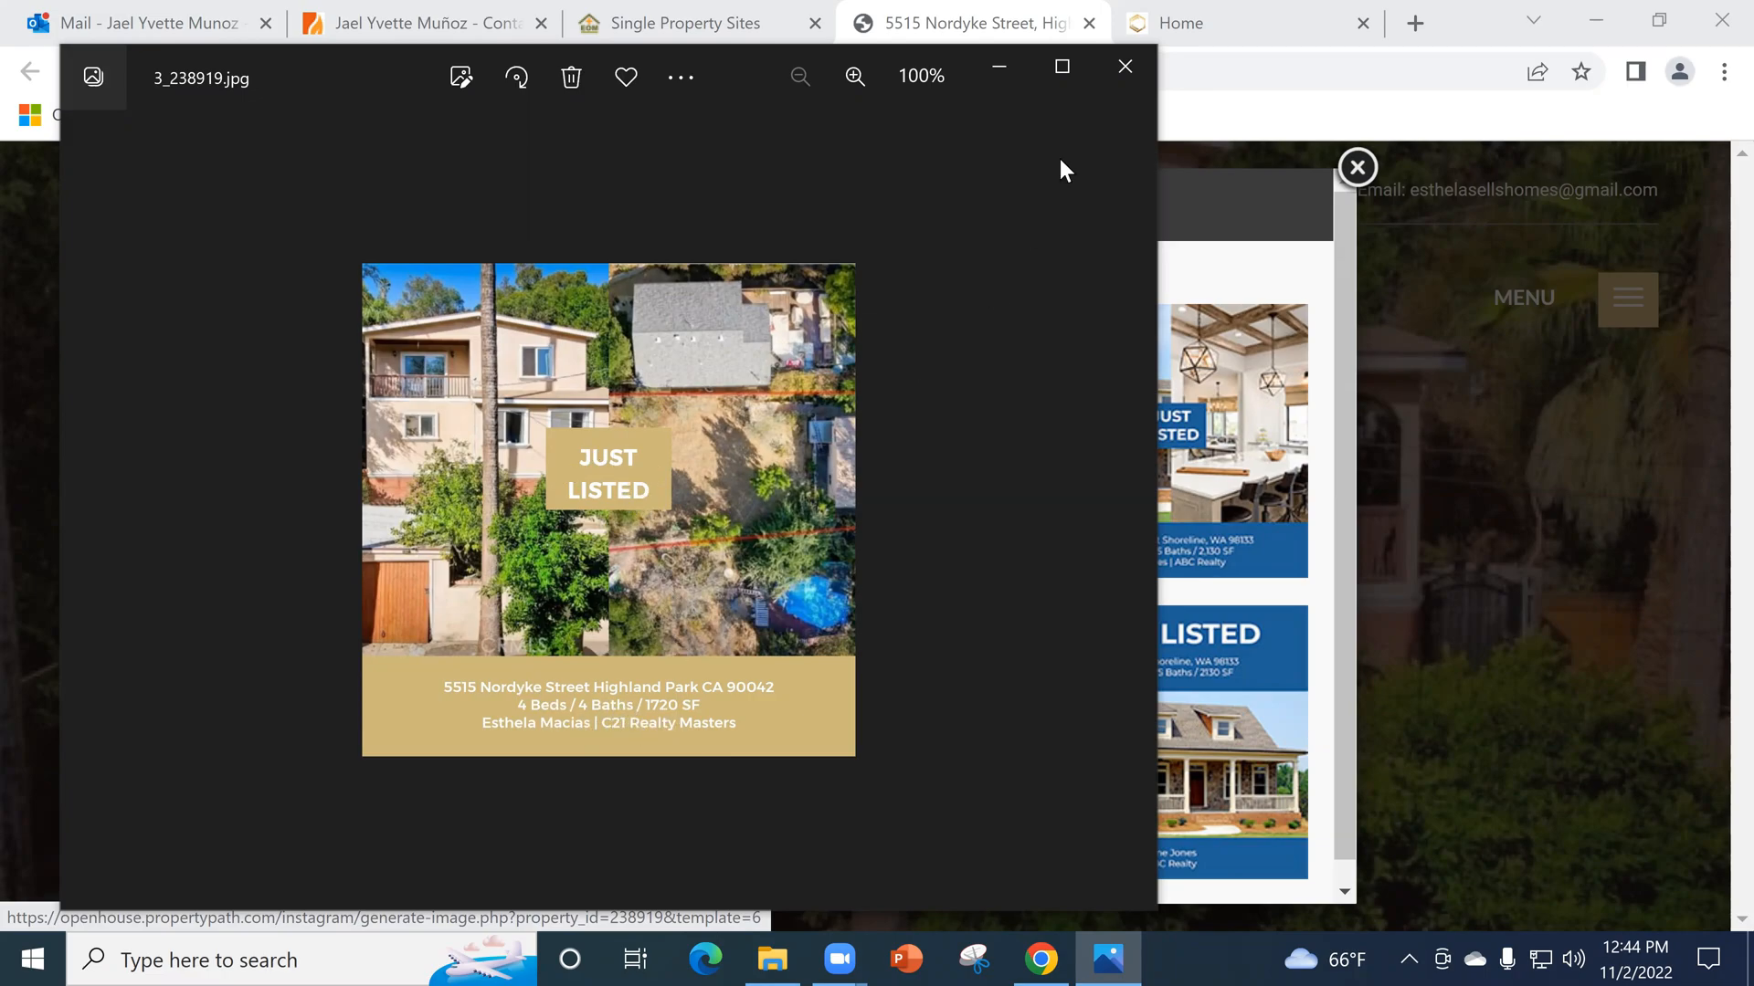
{"action": "left_click", "coordinate": [1125, 66]}
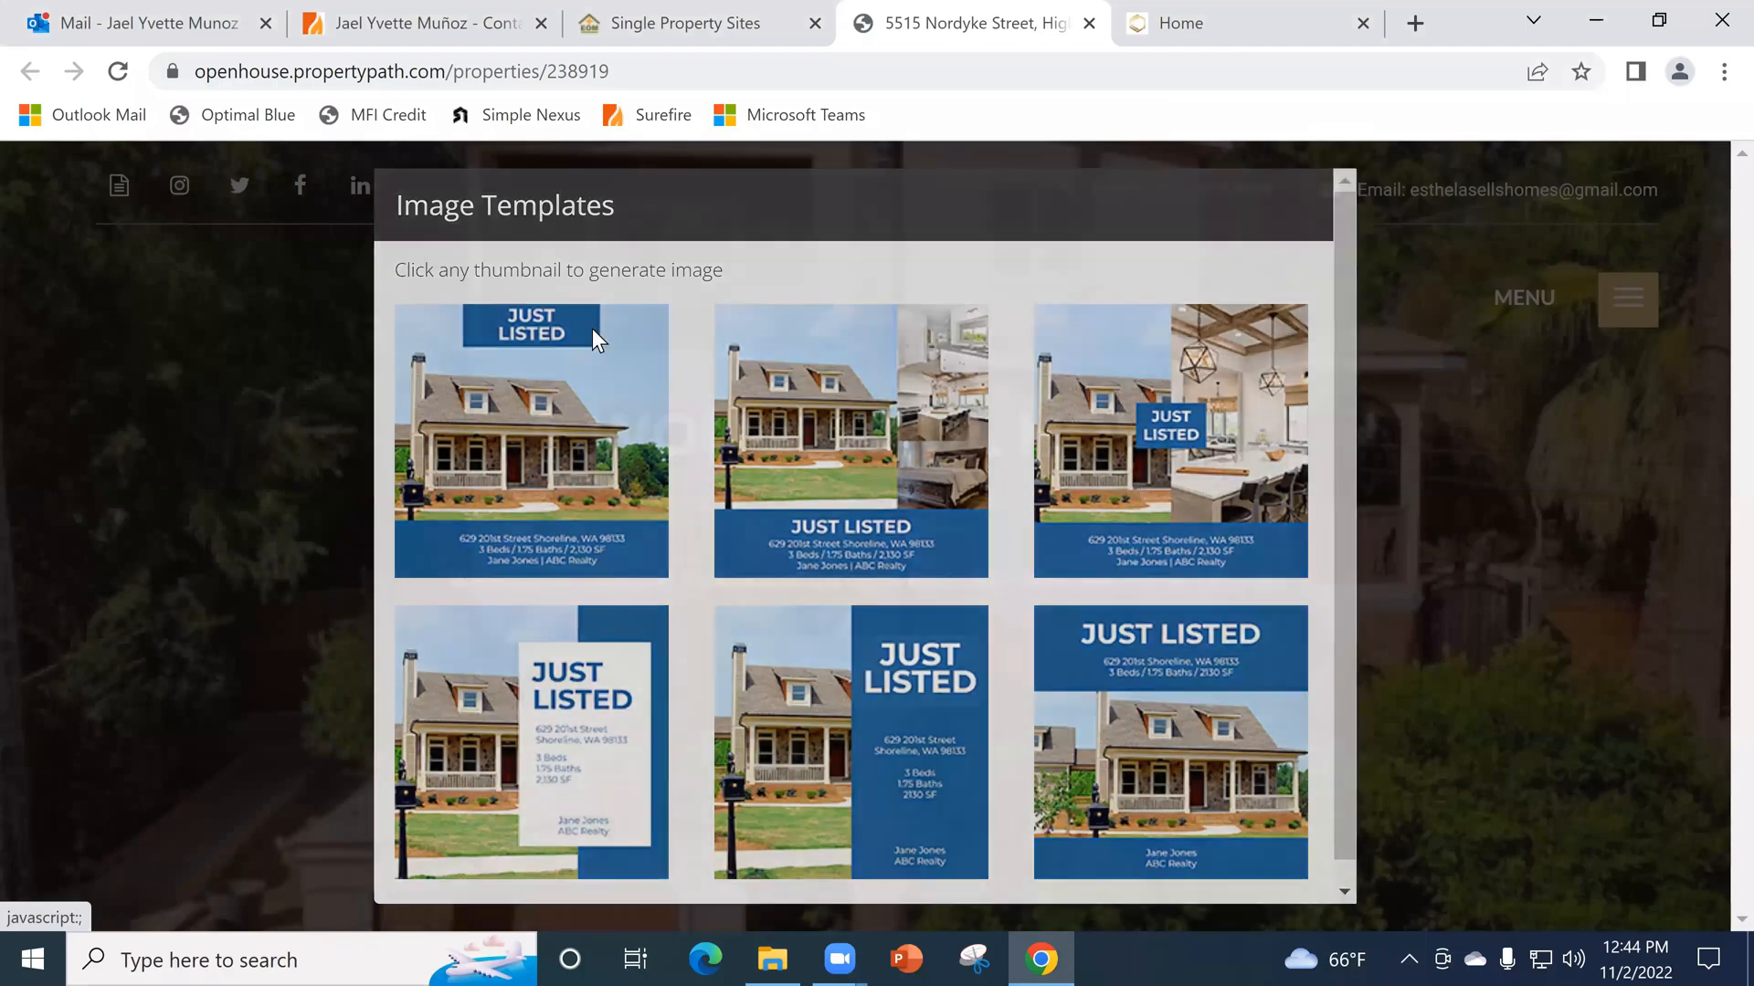
{"action": "left_click", "coordinate": [595, 340]}
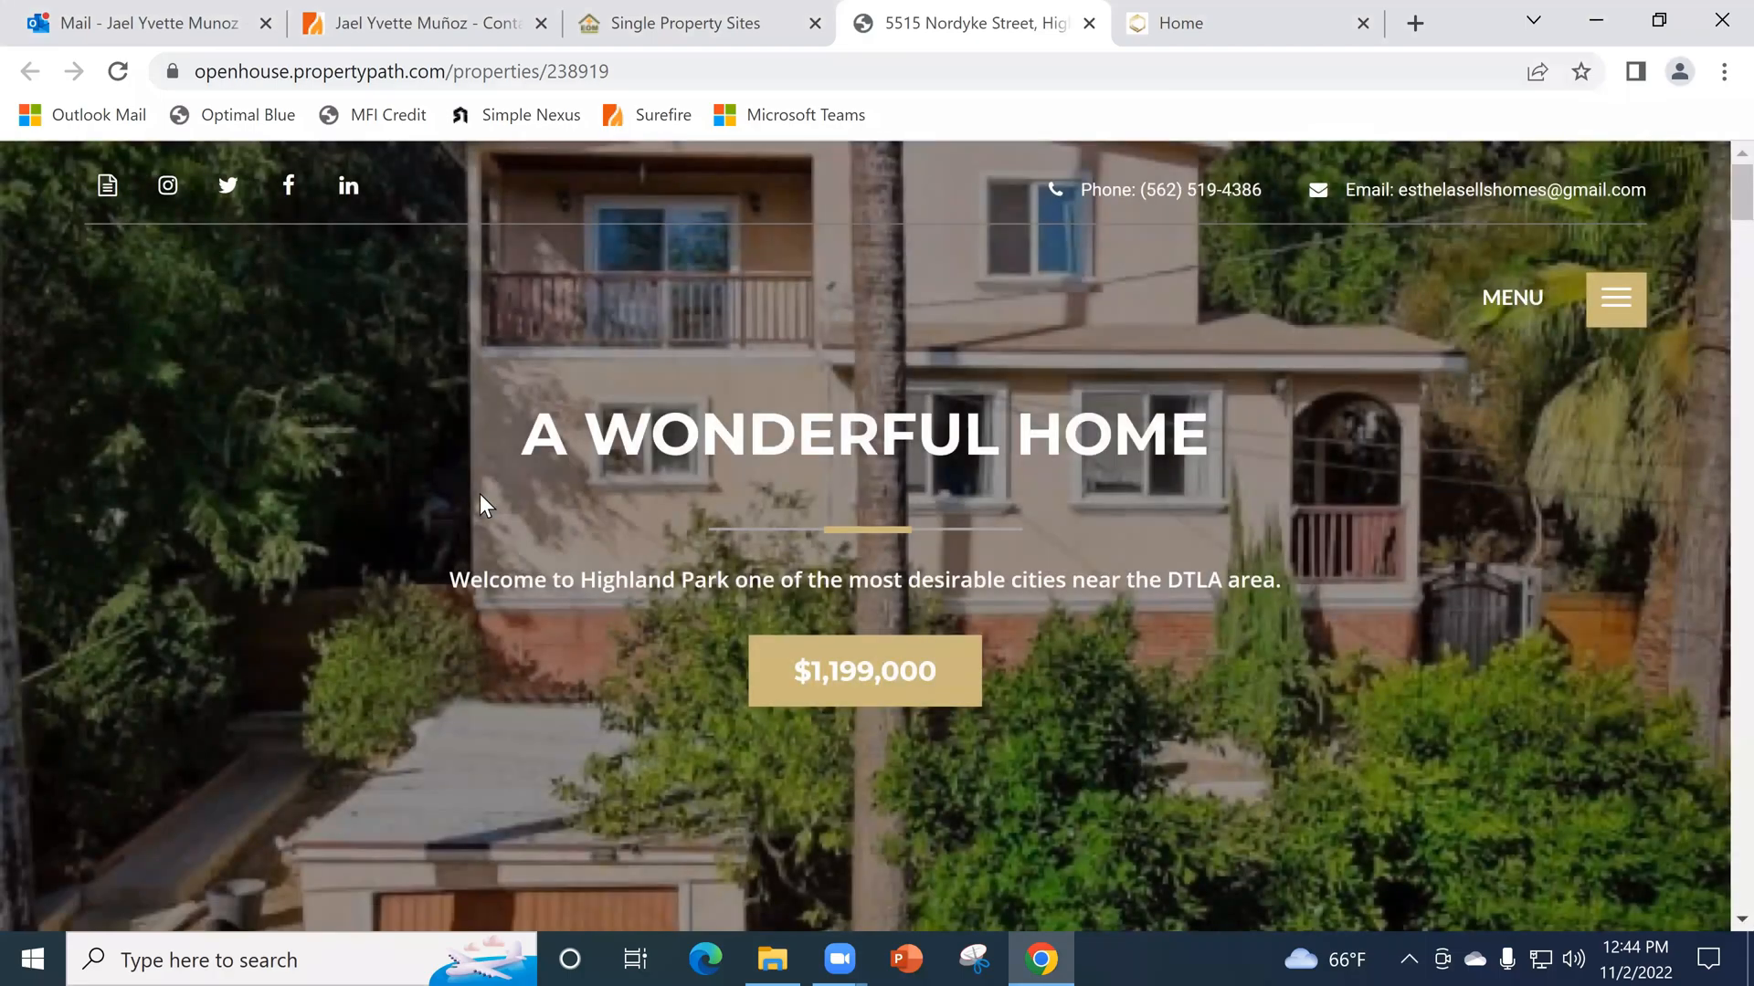
- Open the property's flyer options and examine the flyer templates and the Add Additional Pages choices
{"action": "left_click", "coordinate": [107, 186]}
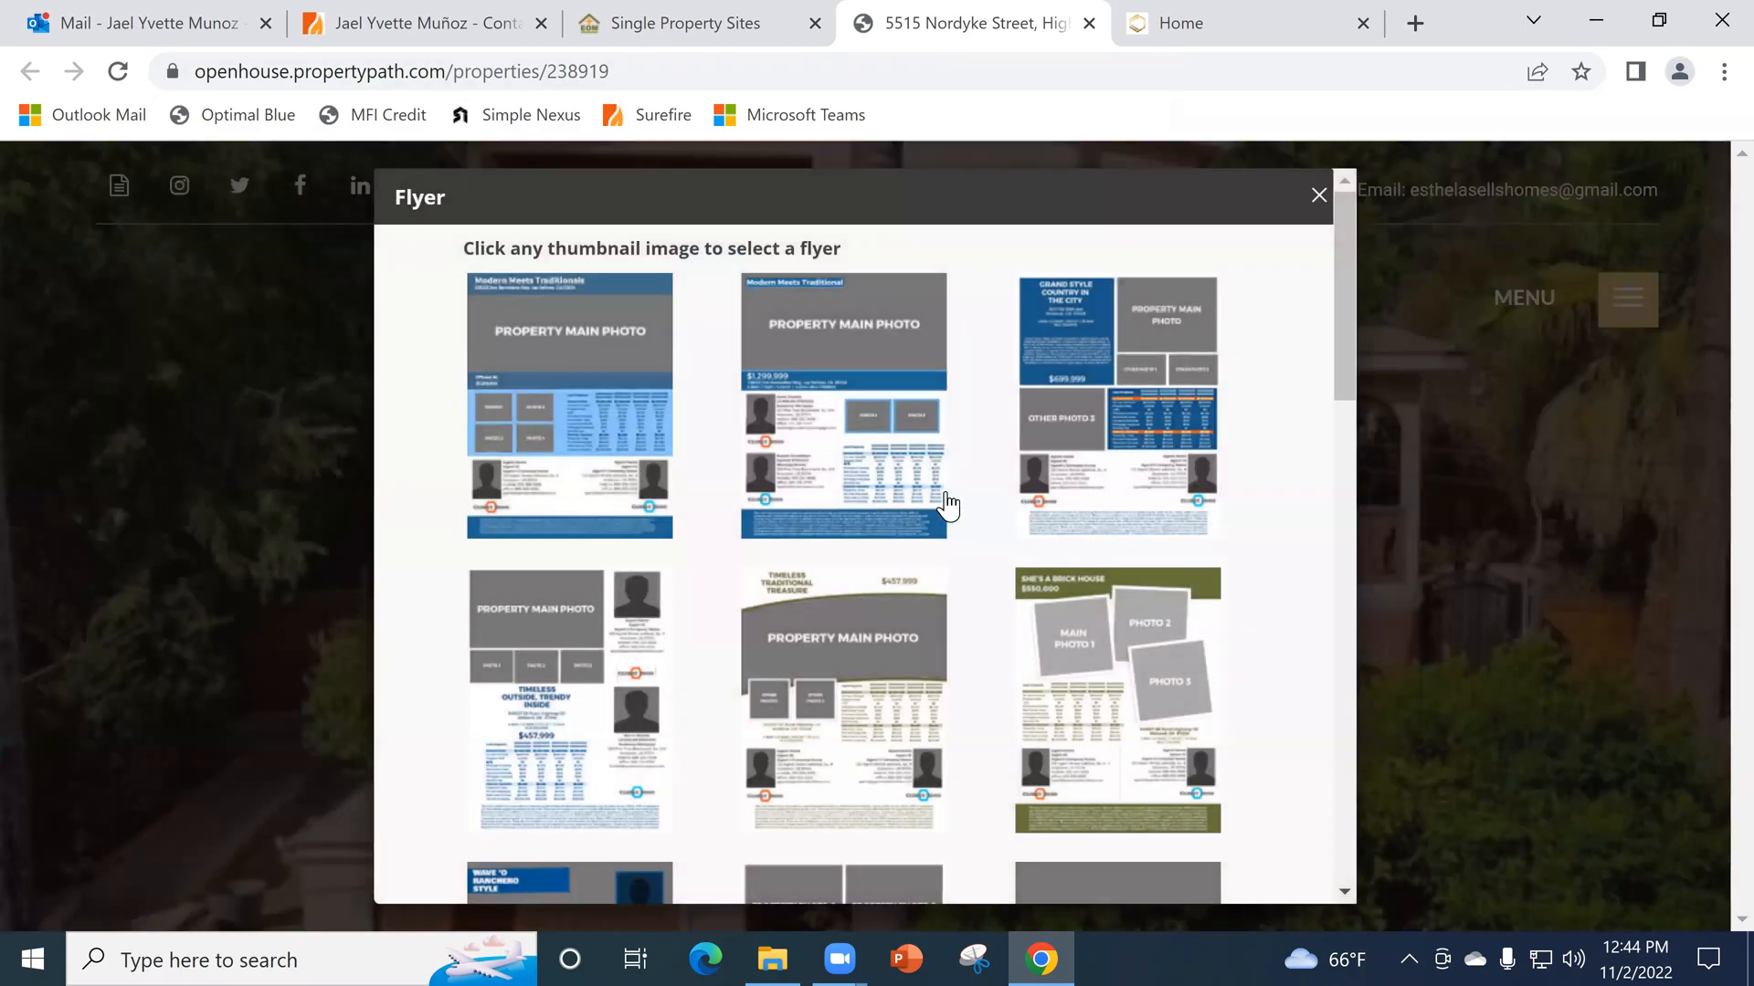
{"action": "scroll", "coordinate": [990, 502], "scroll_direction": "down", "scroll_amount": 15}
{"action": "scroll", "coordinate": [1005, 508], "scroll_direction": "up", "scroll_amount": 15}
{"action": "left_click_drag", "start_coordinate": [1361, 296], "coordinate": [1343, 631]}
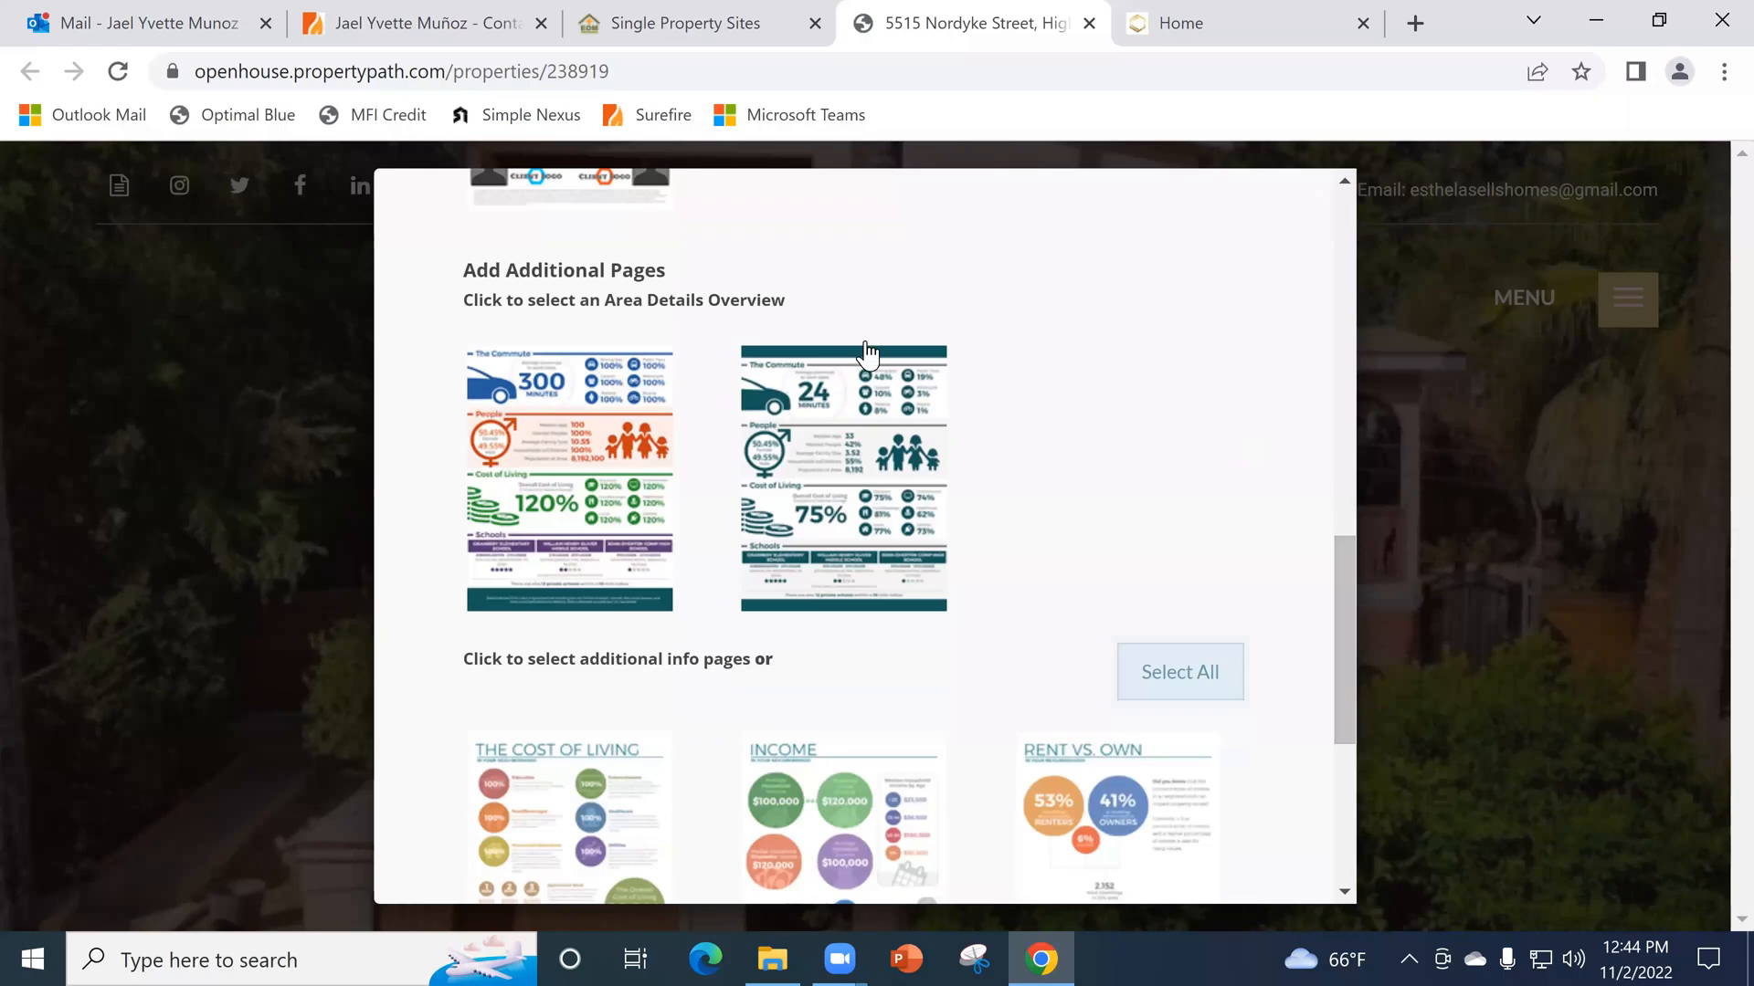
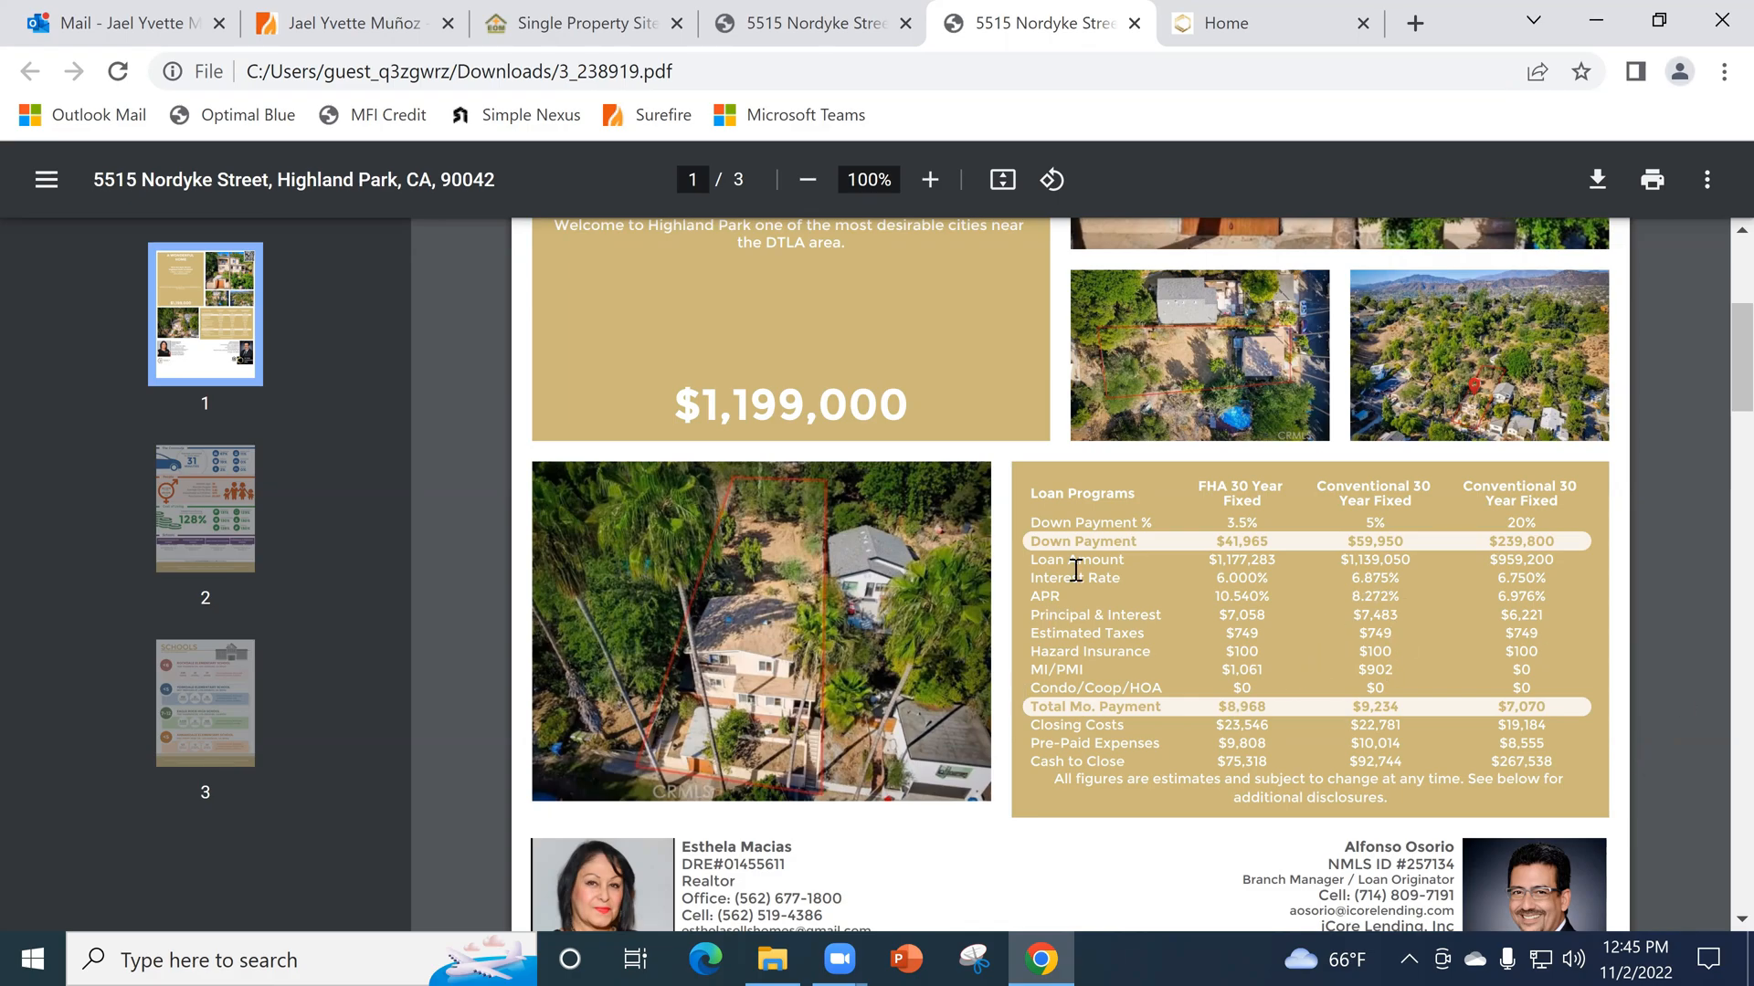
- Examine the flyer PDF's loan programs table and contact branding, close the flyer options on the property site, and return to the PDF
{"action": "scroll", "coordinate": [1327, 721], "scroll_direction": "down", "scroll_amount": 7}
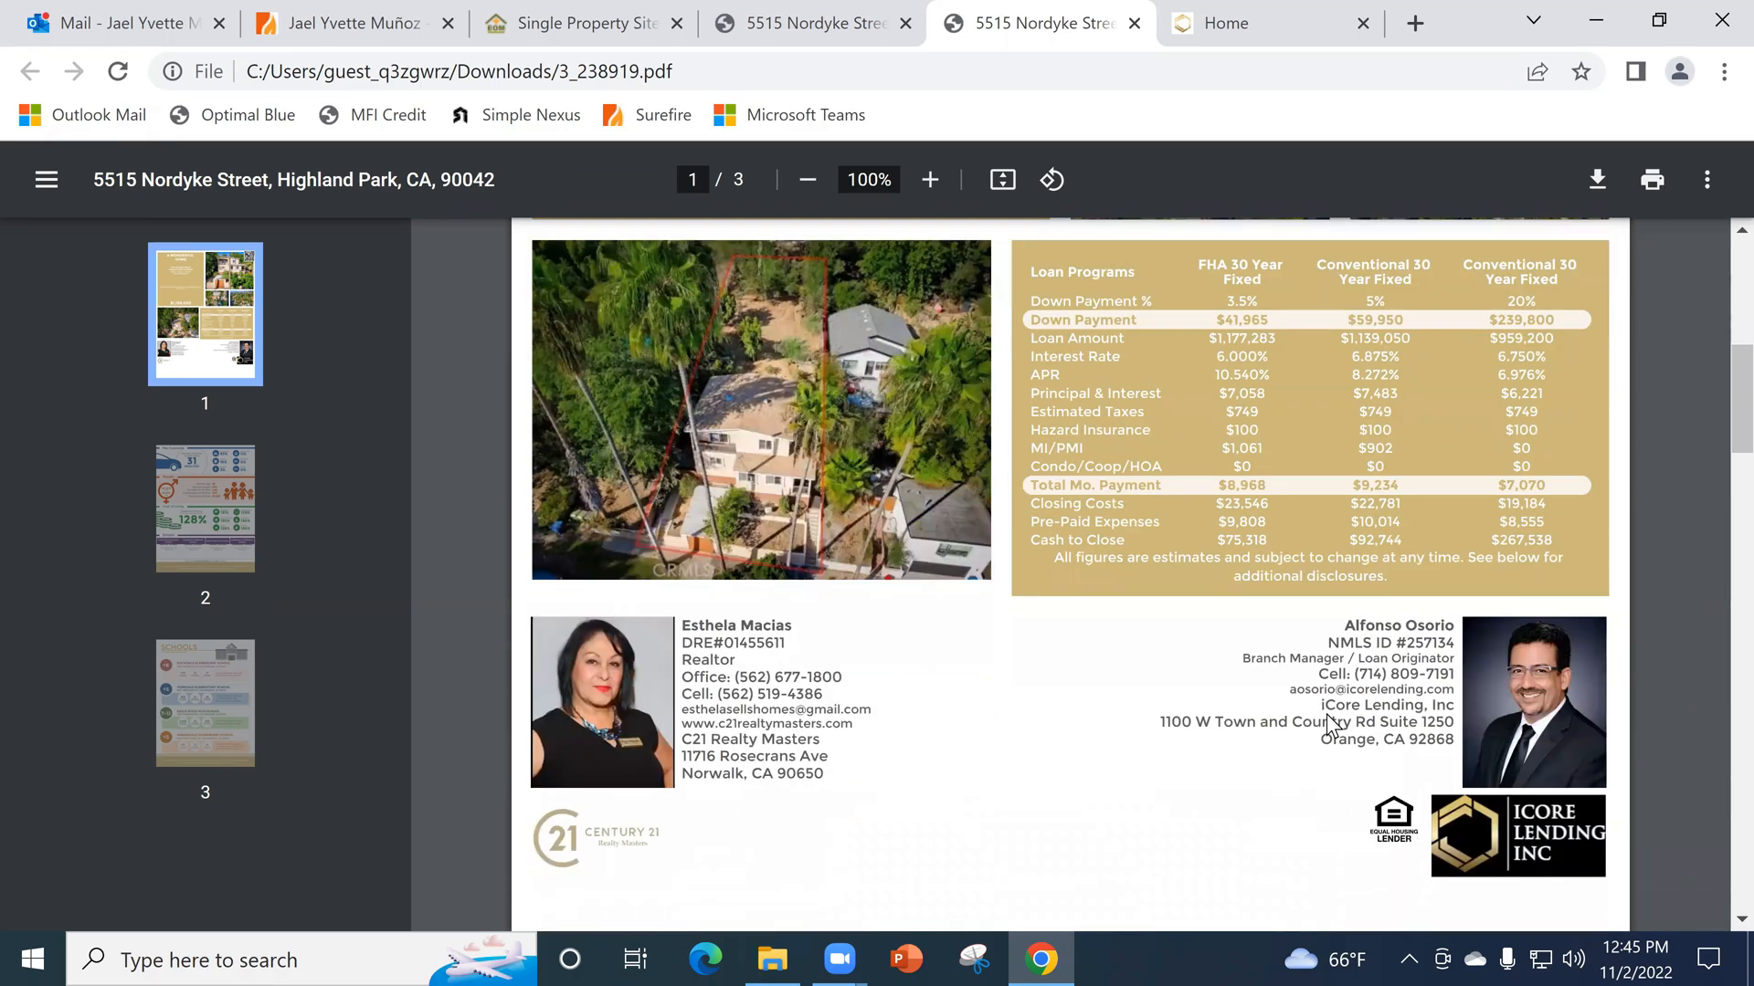
{"action": "scroll", "coordinate": [1329, 711], "scroll_direction": "down", "scroll_amount": 3}
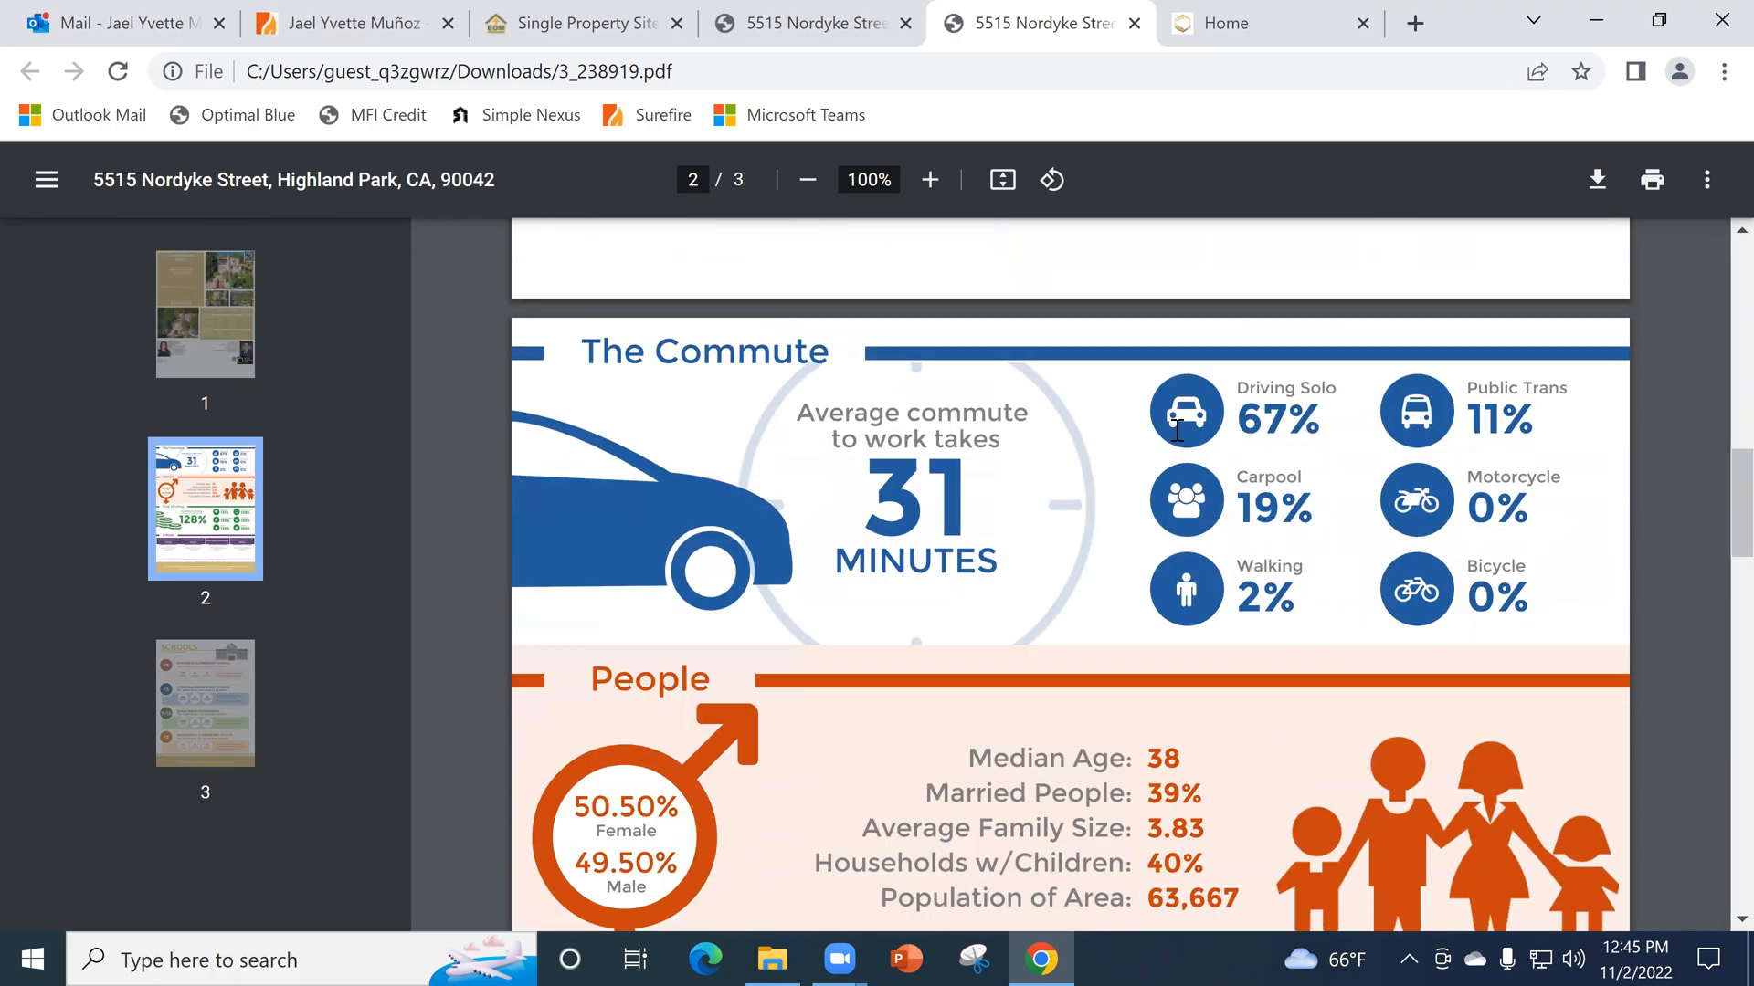
{"action": "left_click", "coordinate": [784, 12]}
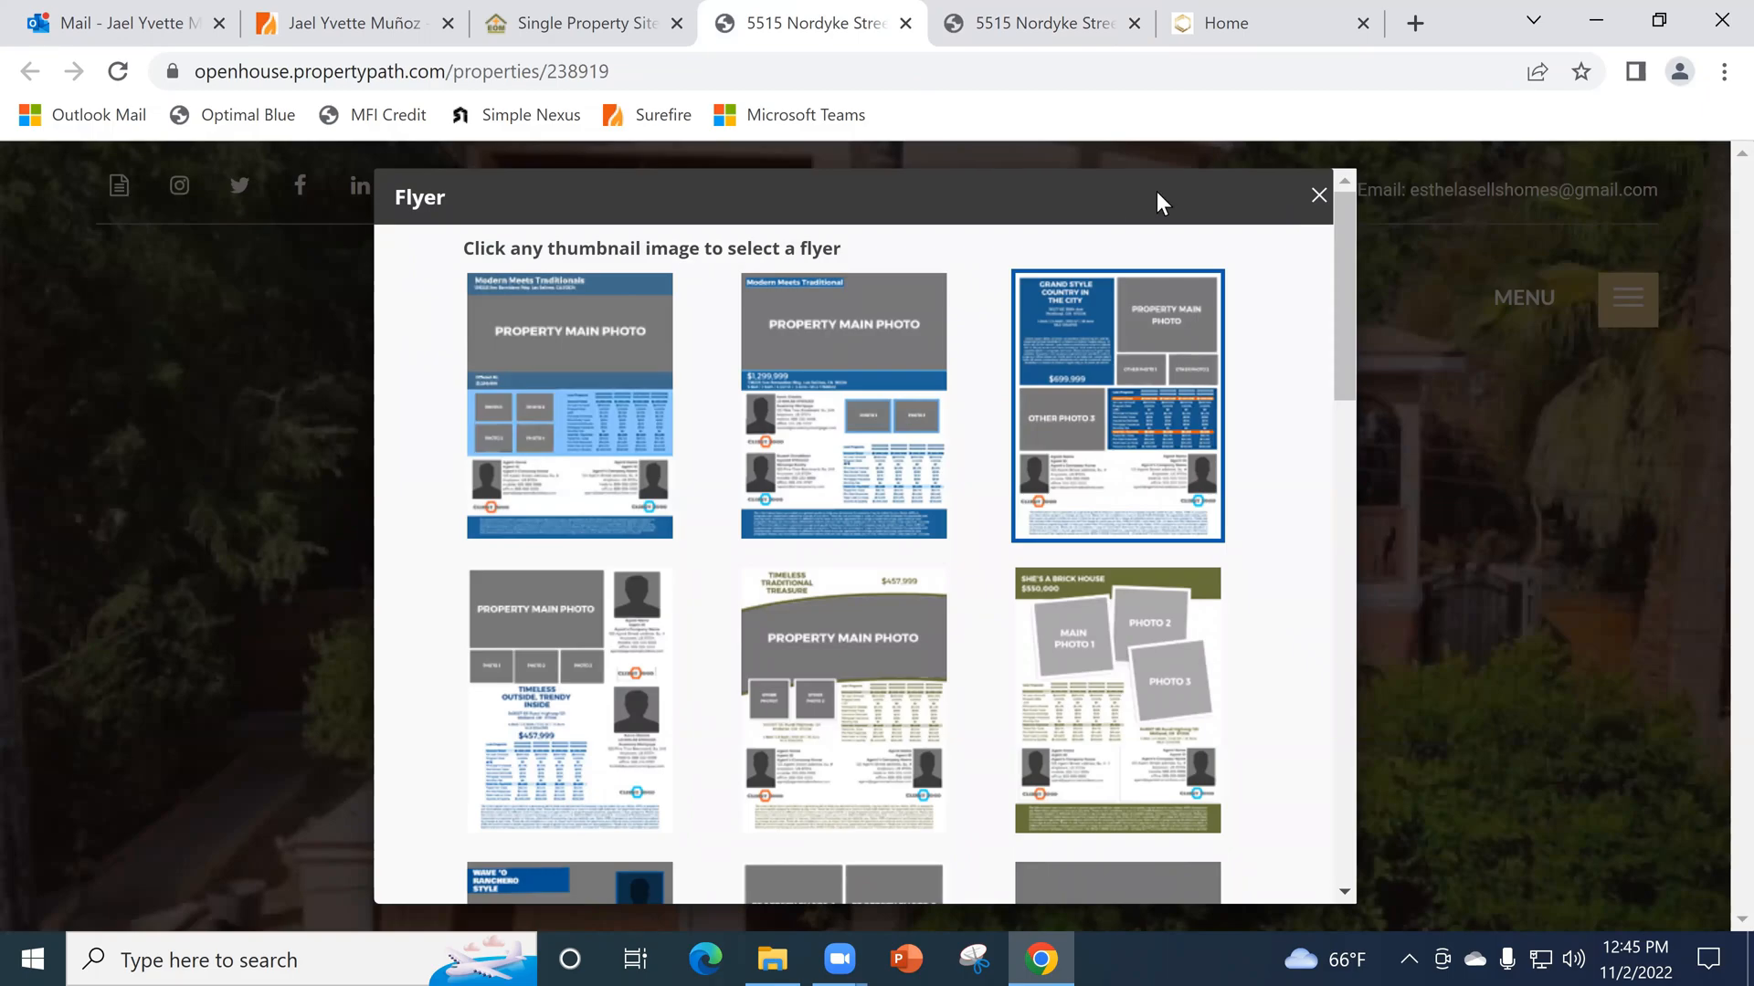
{"action": "left_click", "coordinate": [1129, 501]}
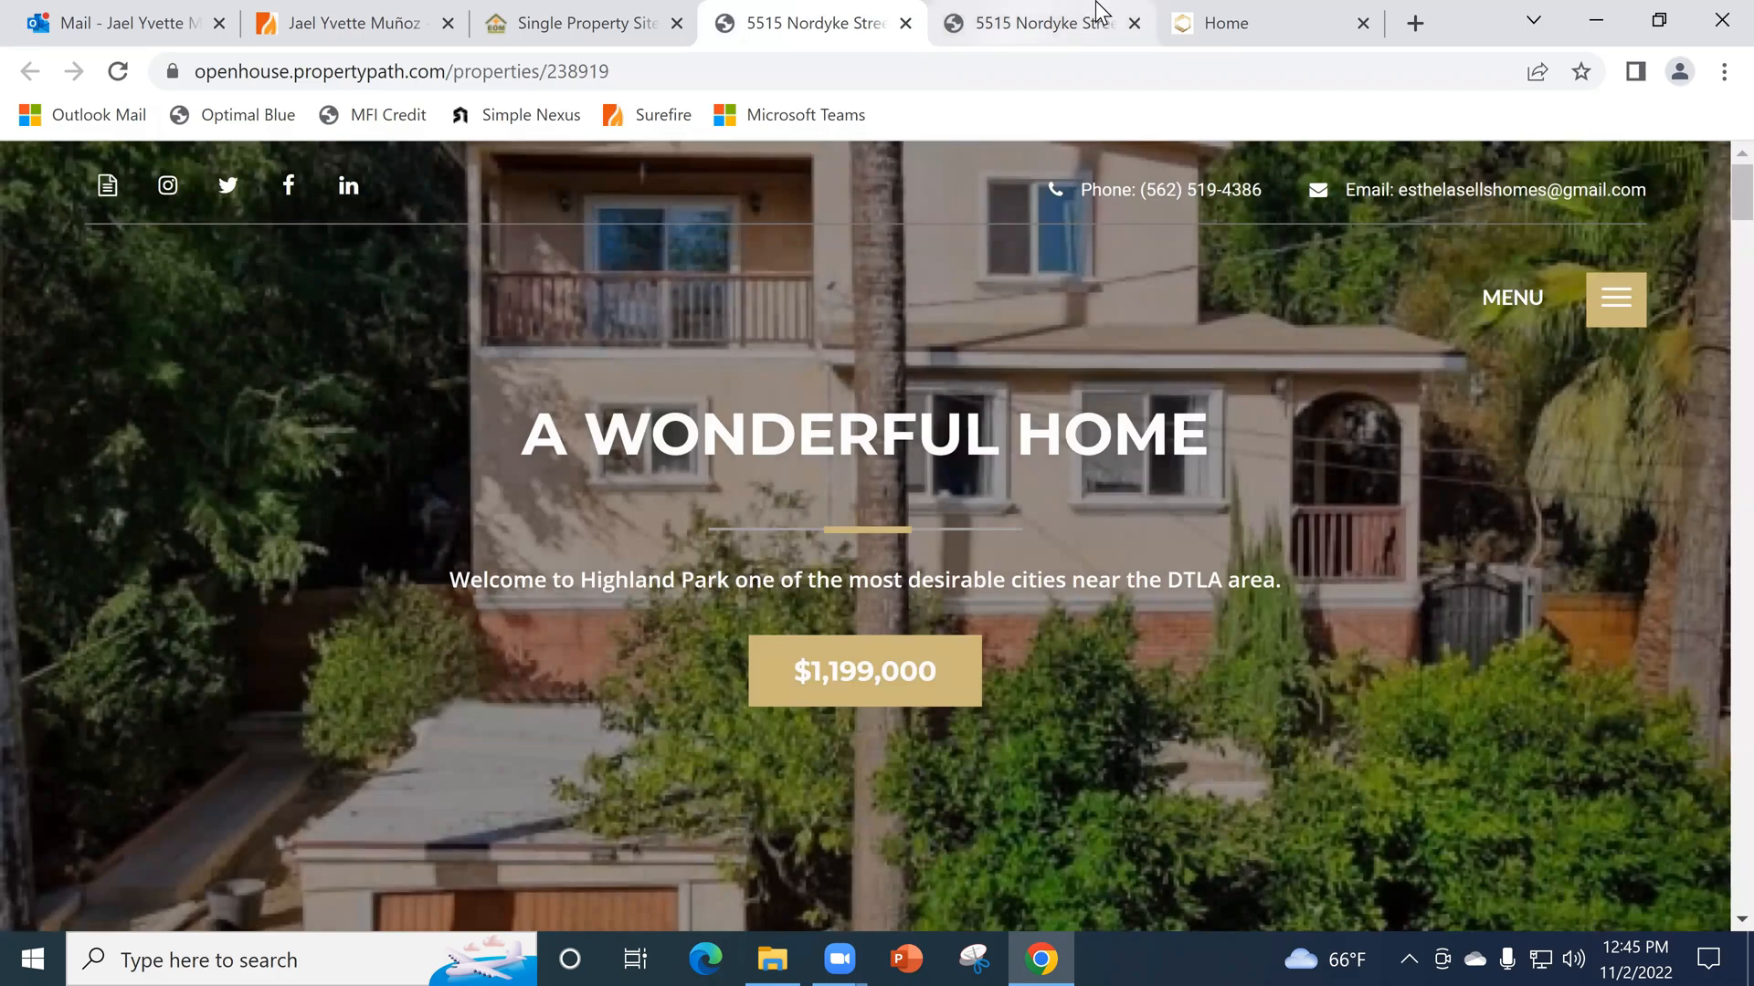
{"action": "left_click", "coordinate": [1074, 20]}
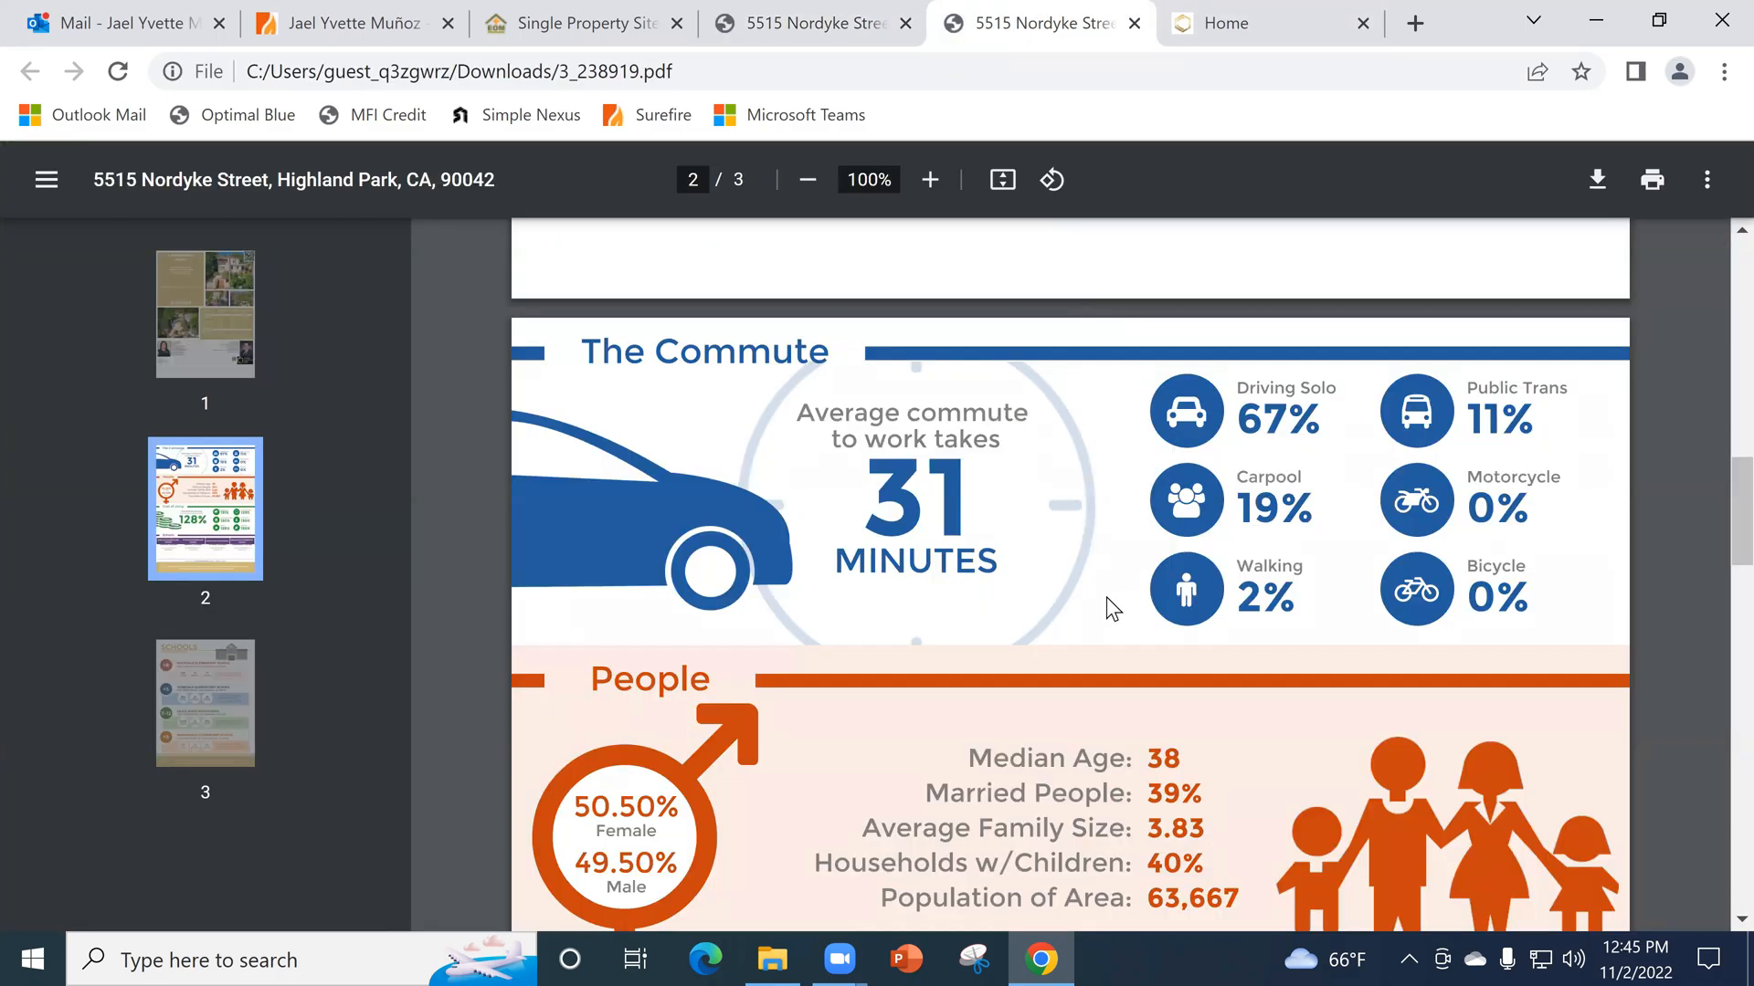
- Examine the flyer's People, Cost of Living and schools information, and return to its first page
{"action": "scroll", "coordinate": [1111, 607], "scroll_direction": "down", "scroll_amount": 3}
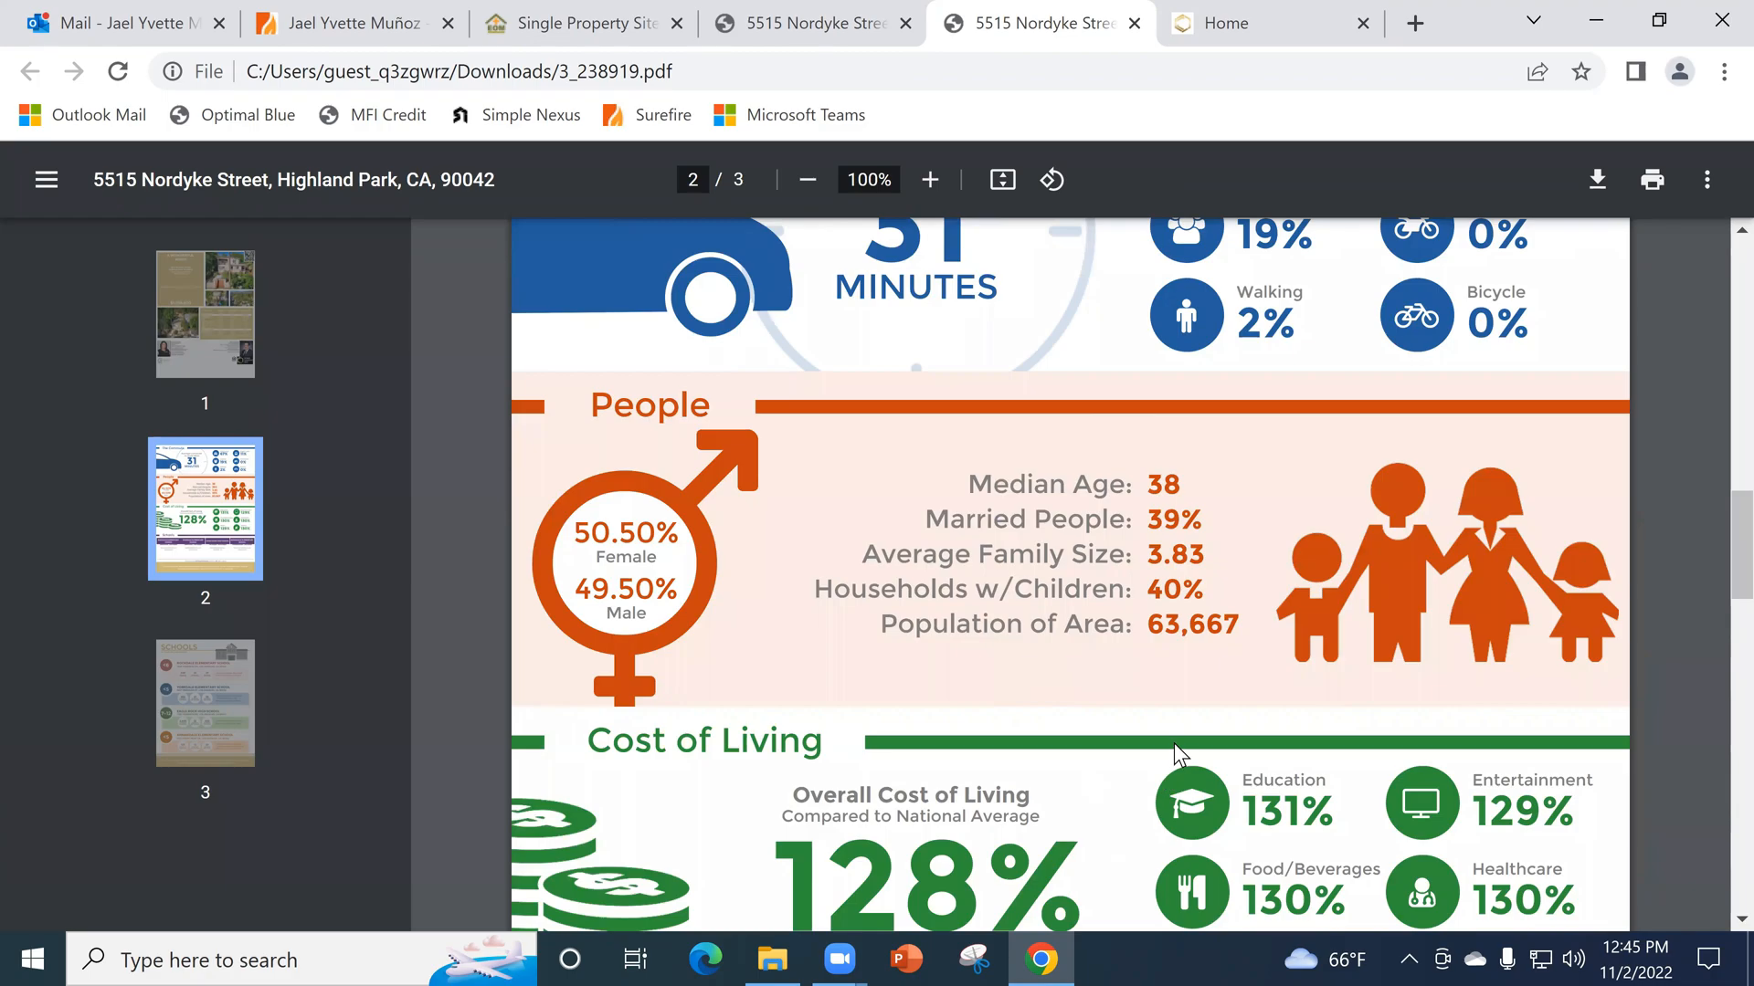
{"action": "scroll", "coordinate": [1153, 777], "scroll_direction": "down", "scroll_amount": 1}
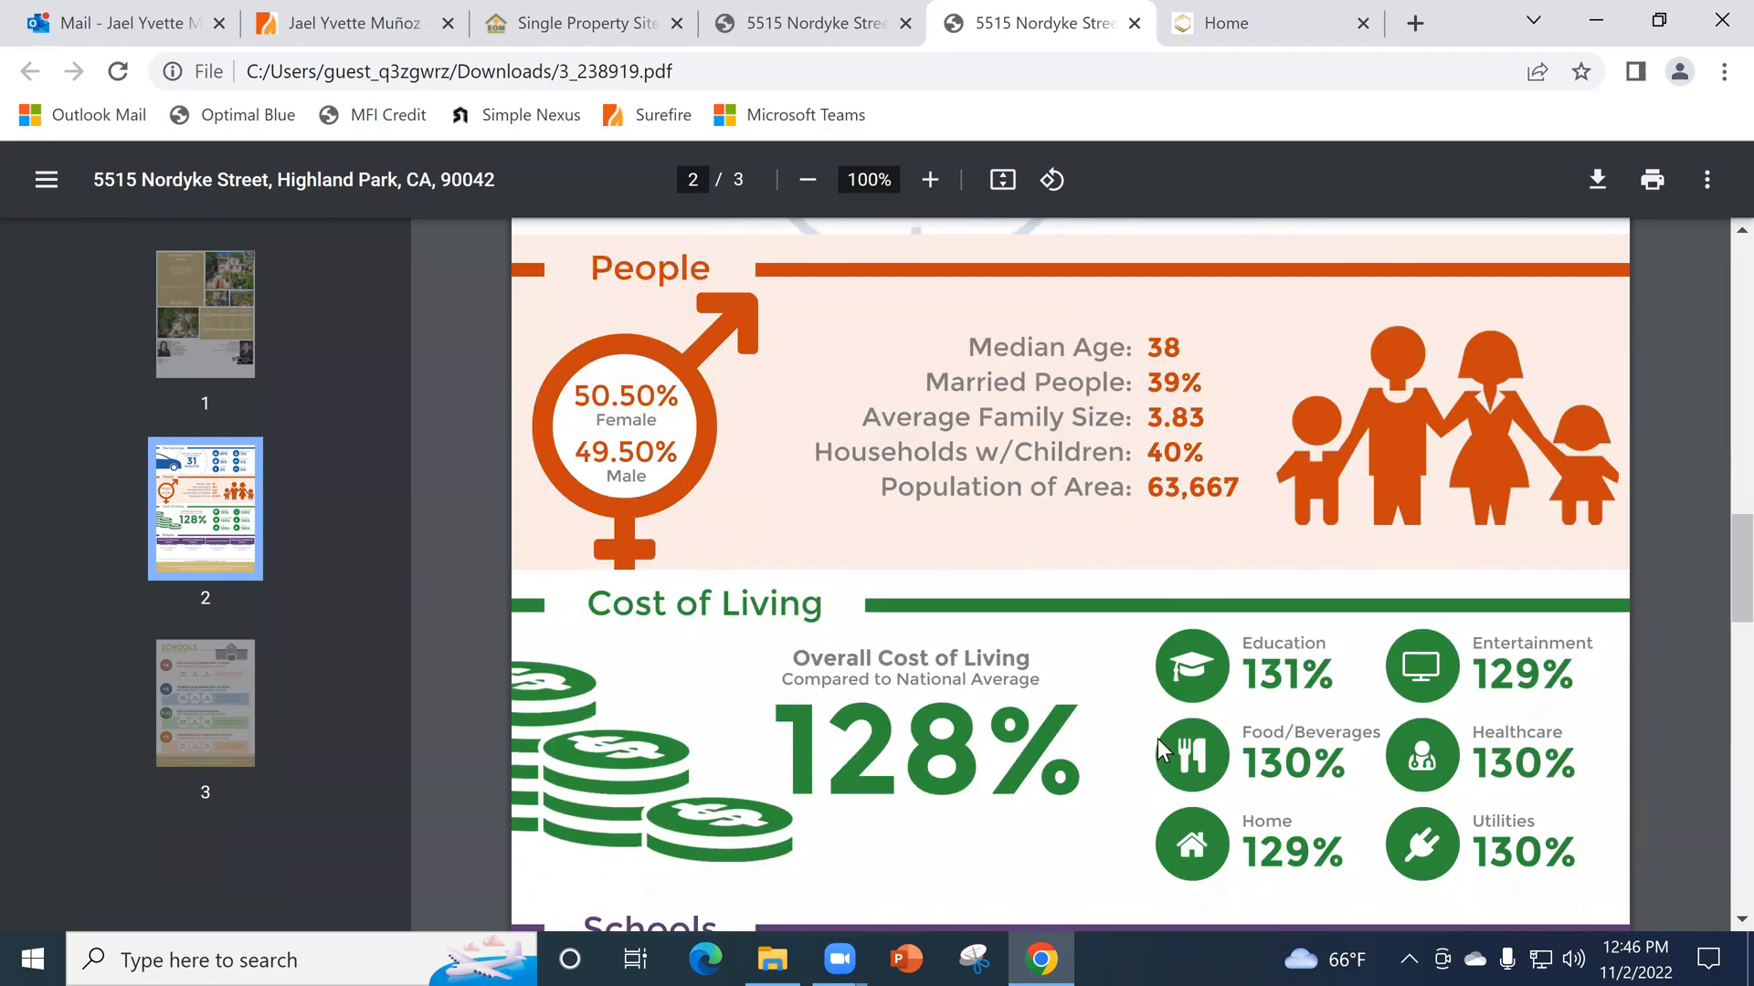
{"action": "scroll", "coordinate": [1165, 730], "scroll_direction": "down", "scroll_amount": 3}
{"action": "scroll", "coordinate": [1183, 699], "scroll_direction": "down", "scroll_amount": 15}
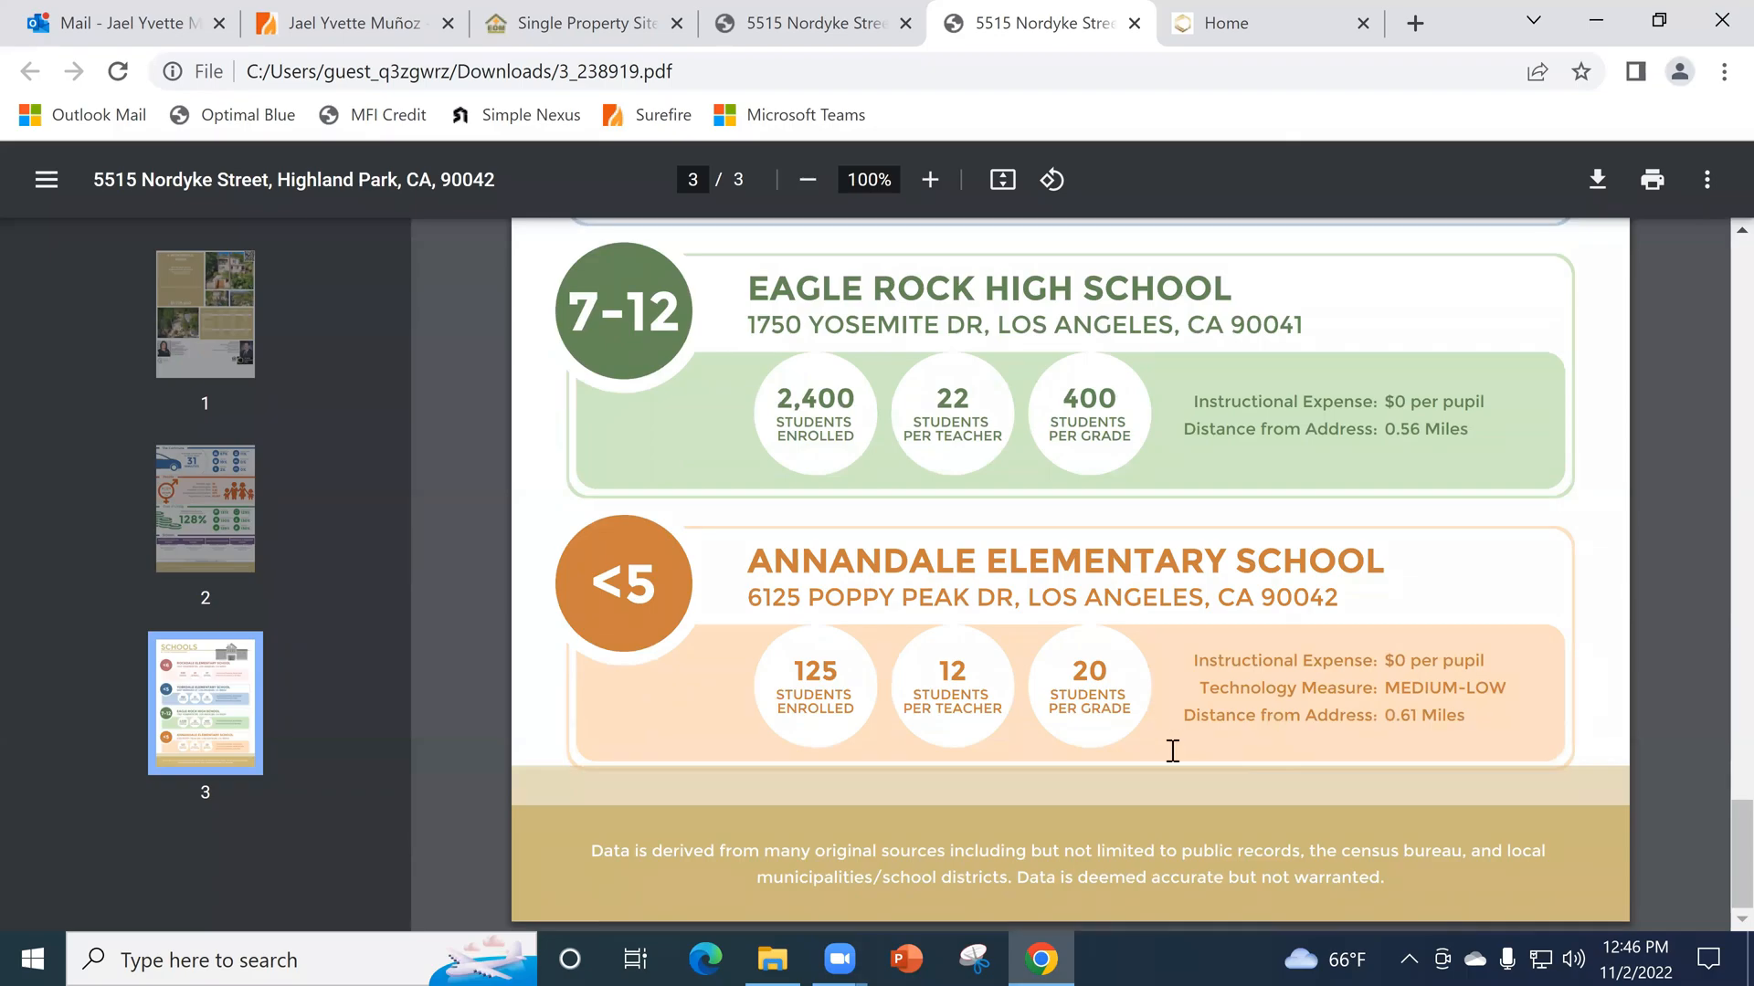
{"action": "left_click", "coordinate": [236, 362]}
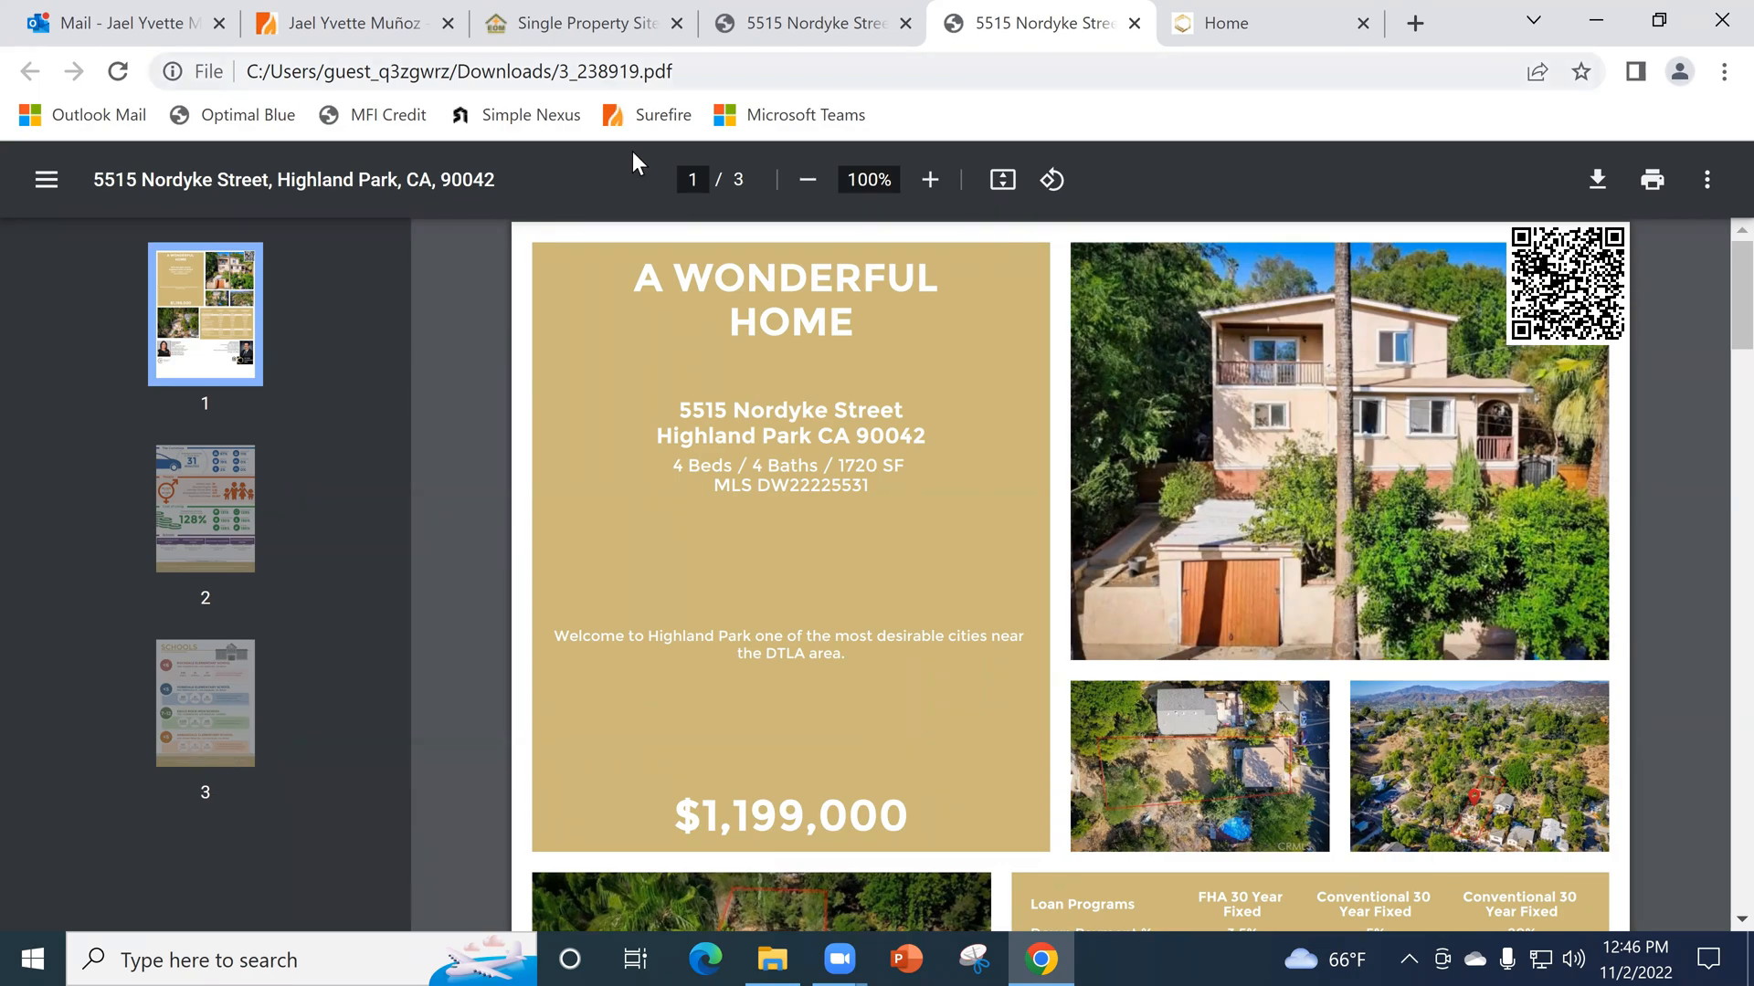
- Return to the property site, examine its description and photo gallery, and view the bathroom vanity photo enlarged before closing it
{"action": "key", "text": "ctrl+shift+Tab"}
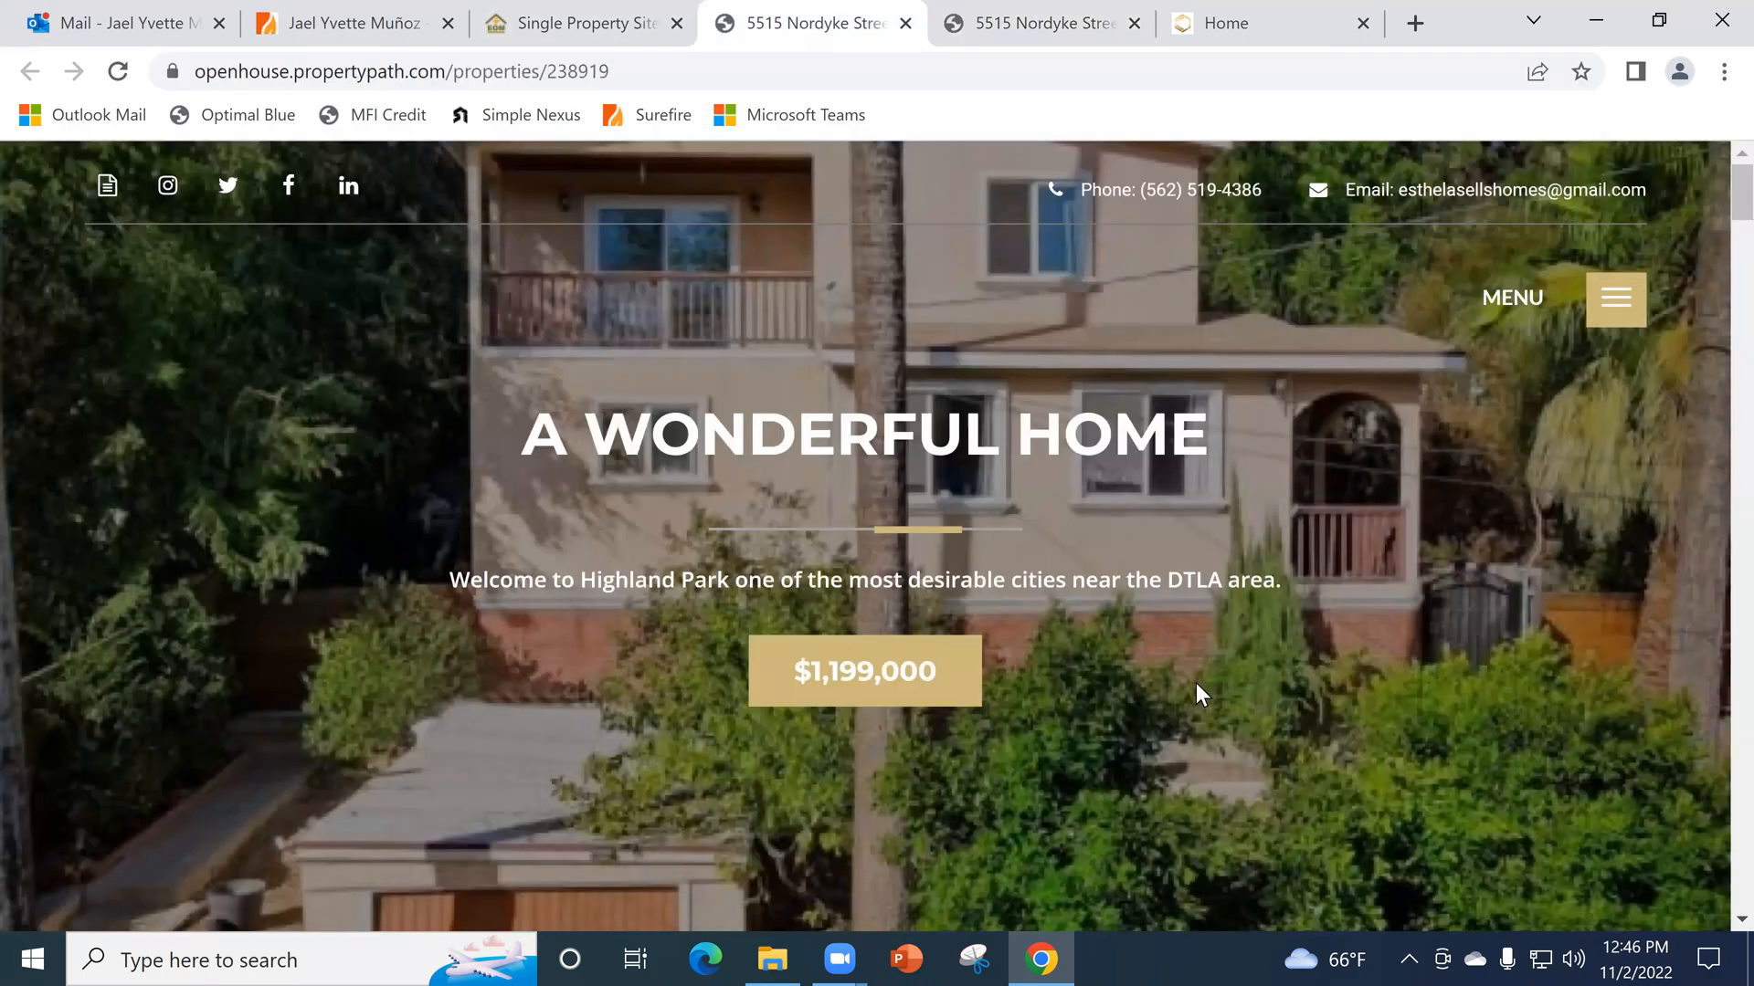
{"action": "scroll", "coordinate": [1238, 742], "scroll_direction": "down", "scroll_amount": 10}
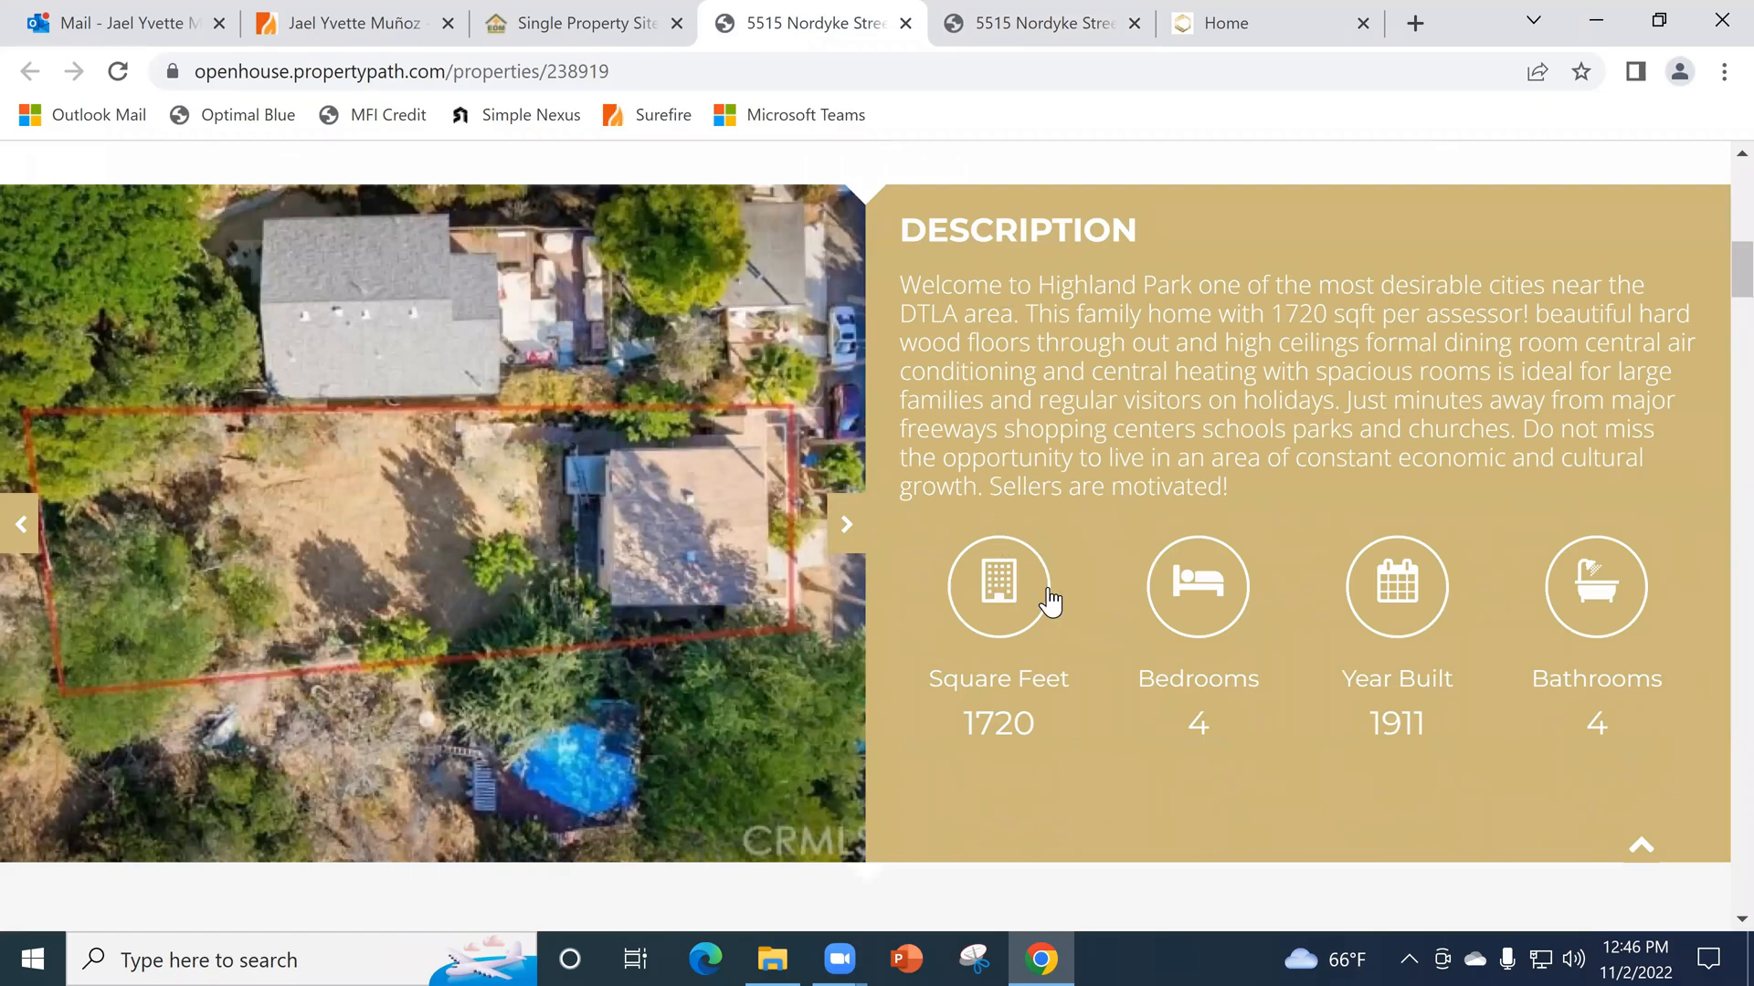
{"action": "scroll", "coordinate": [1051, 601], "scroll_direction": "down", "scroll_amount": 15}
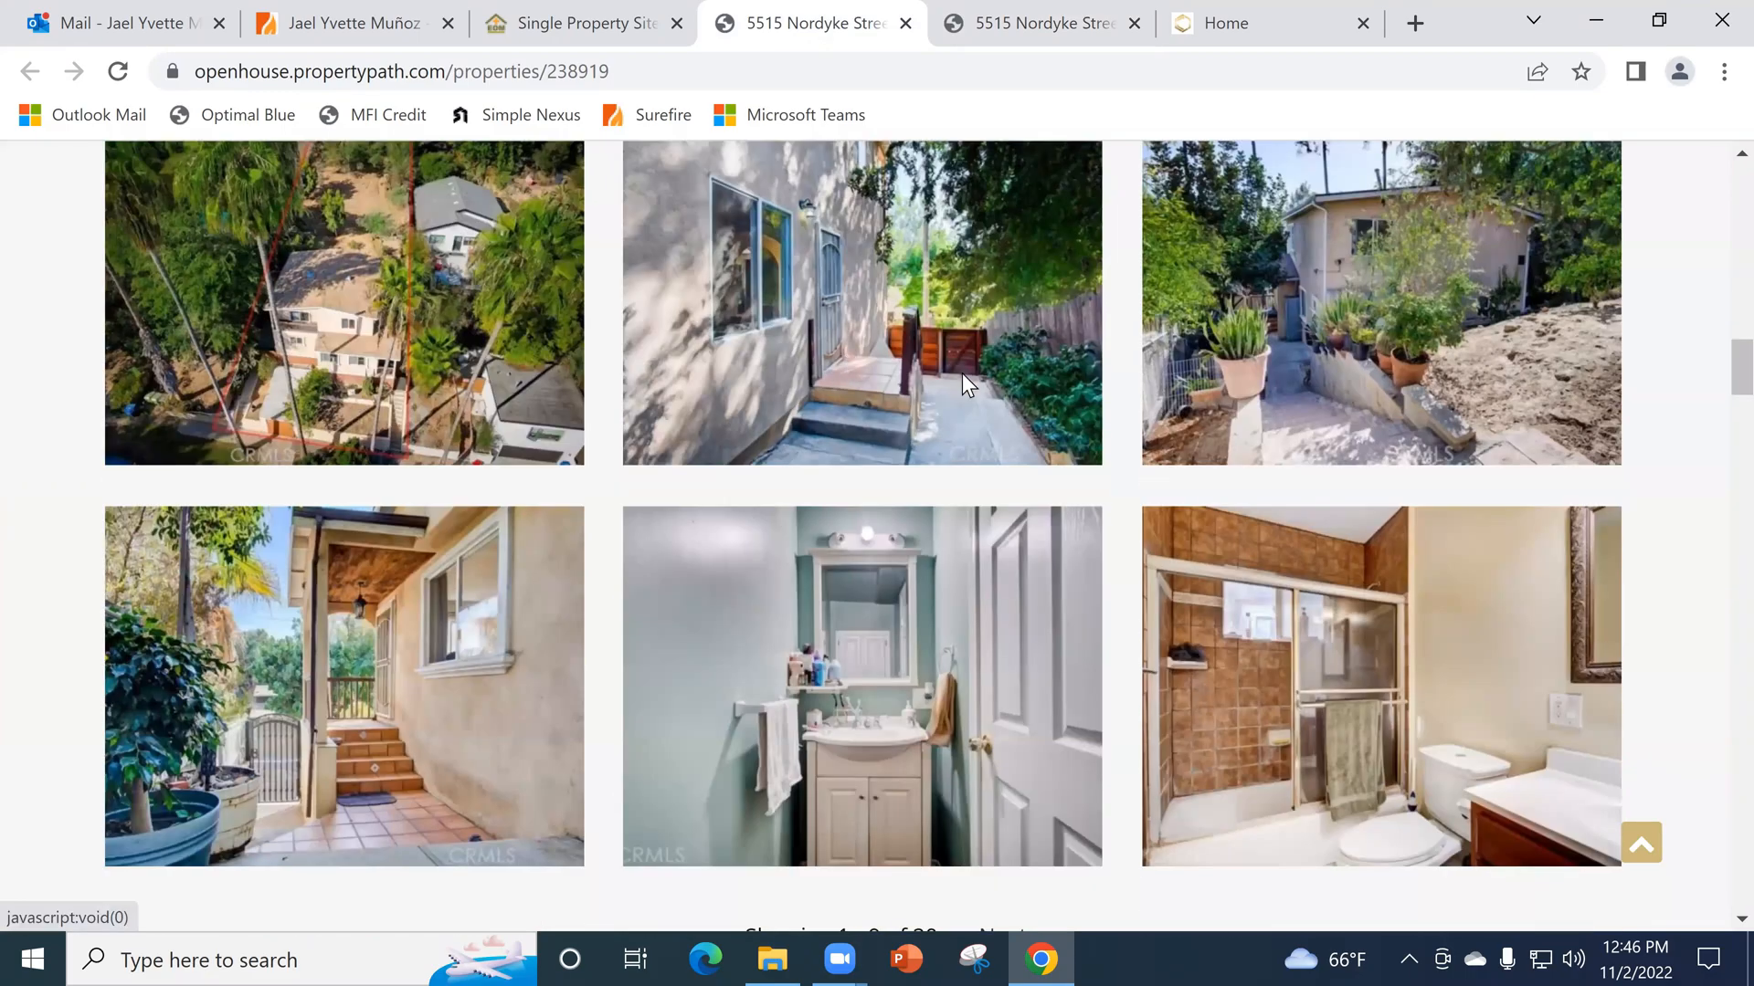
{"action": "scroll", "coordinate": [959, 375], "scroll_direction": "down", "scroll_amount": 5}
{"action": "left_click", "coordinate": [957, 373]}
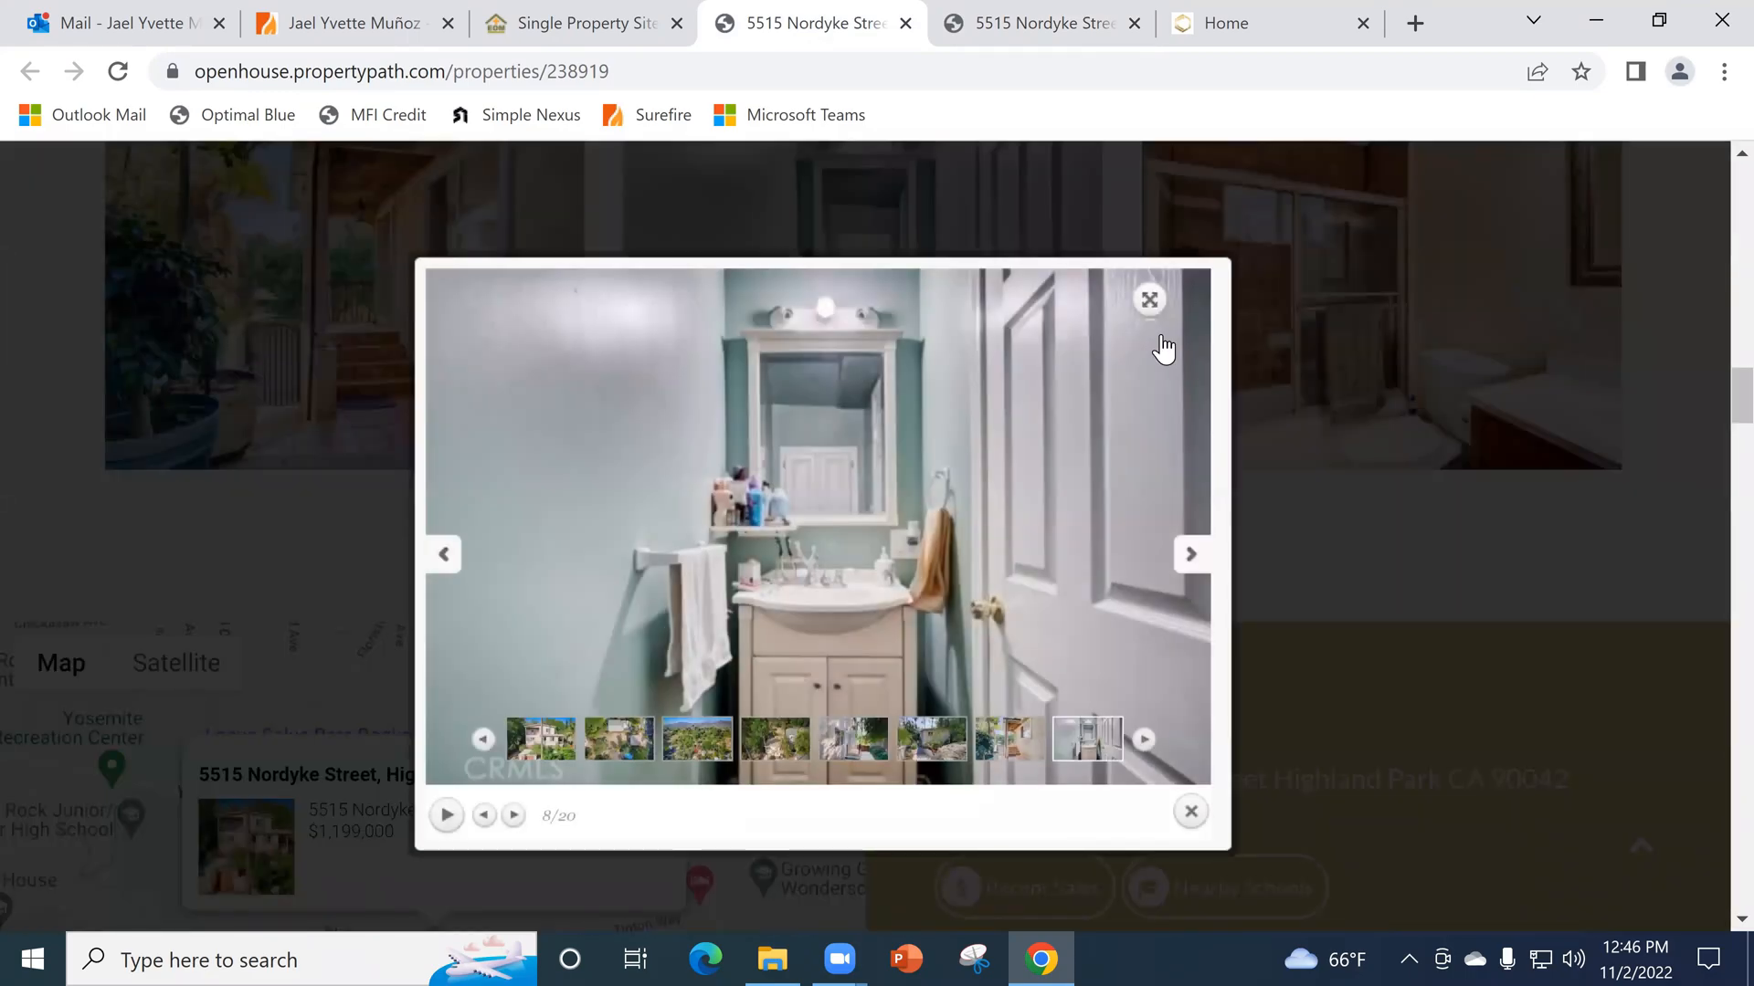
{"action": "left_click", "coordinate": [1350, 736]}
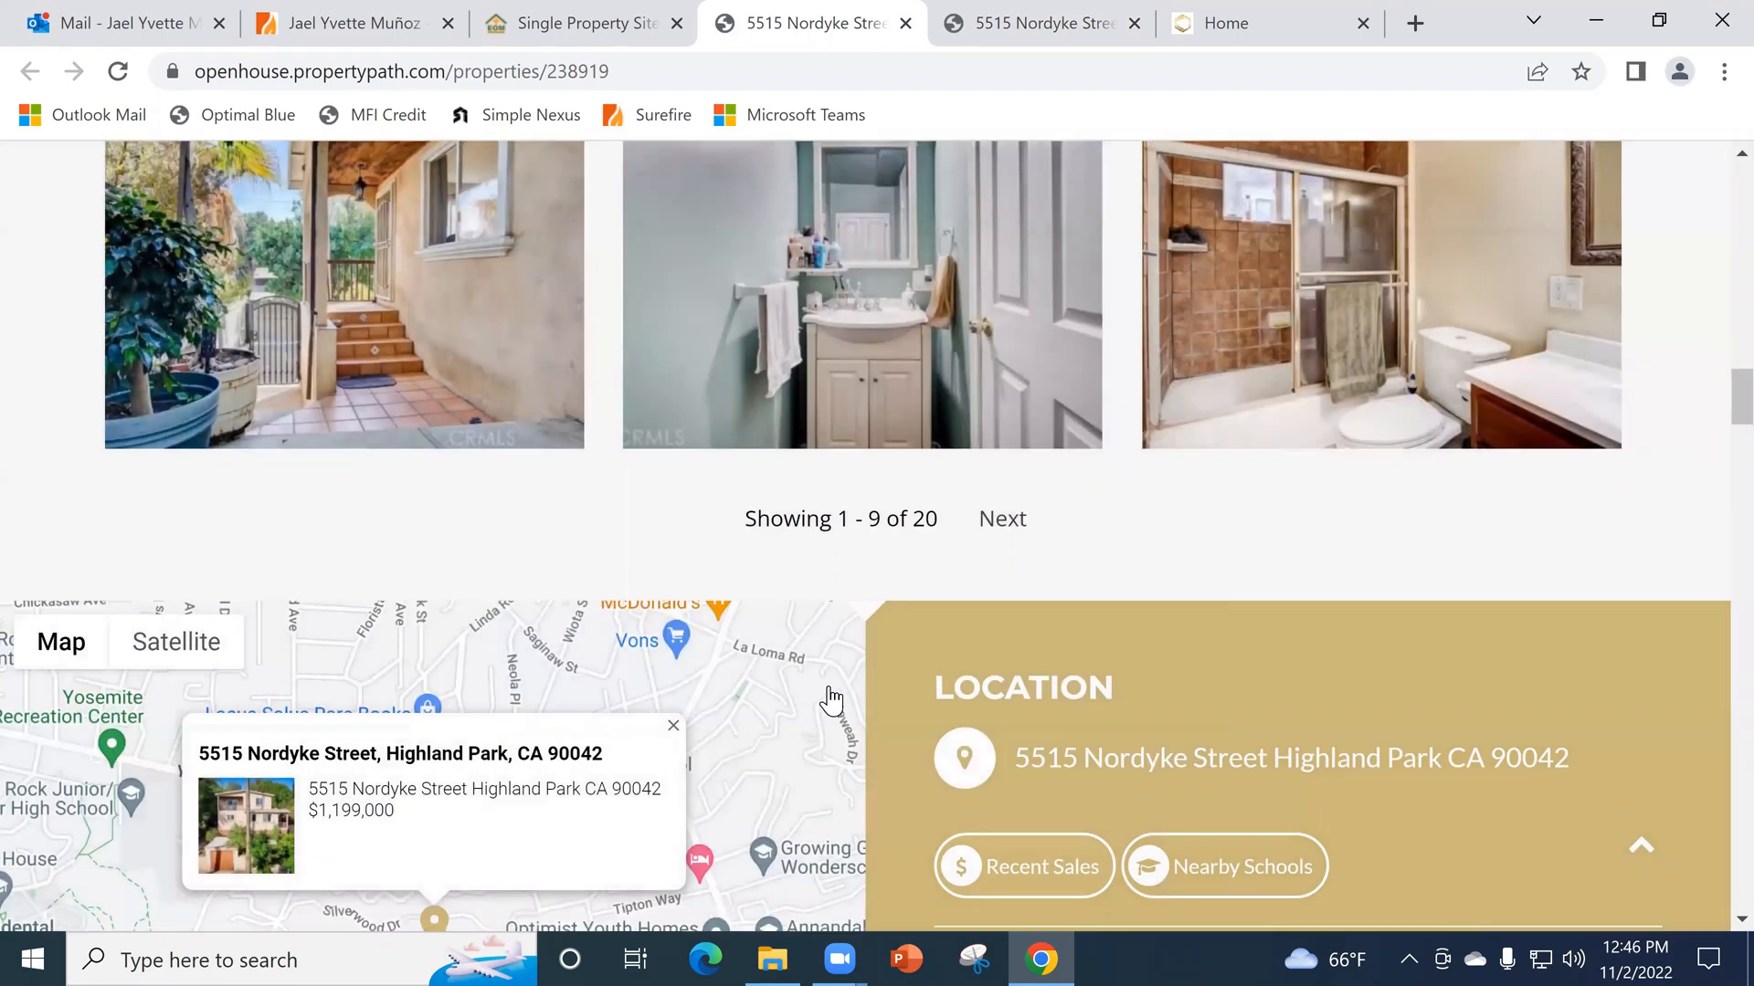
- Show the recent sales and the nearby schools in the property site's Location section
{"action": "scroll", "coordinate": [831, 702], "scroll_direction": "down", "scroll_amount": 3}
{"action": "left_click", "coordinate": [1149, 585]}
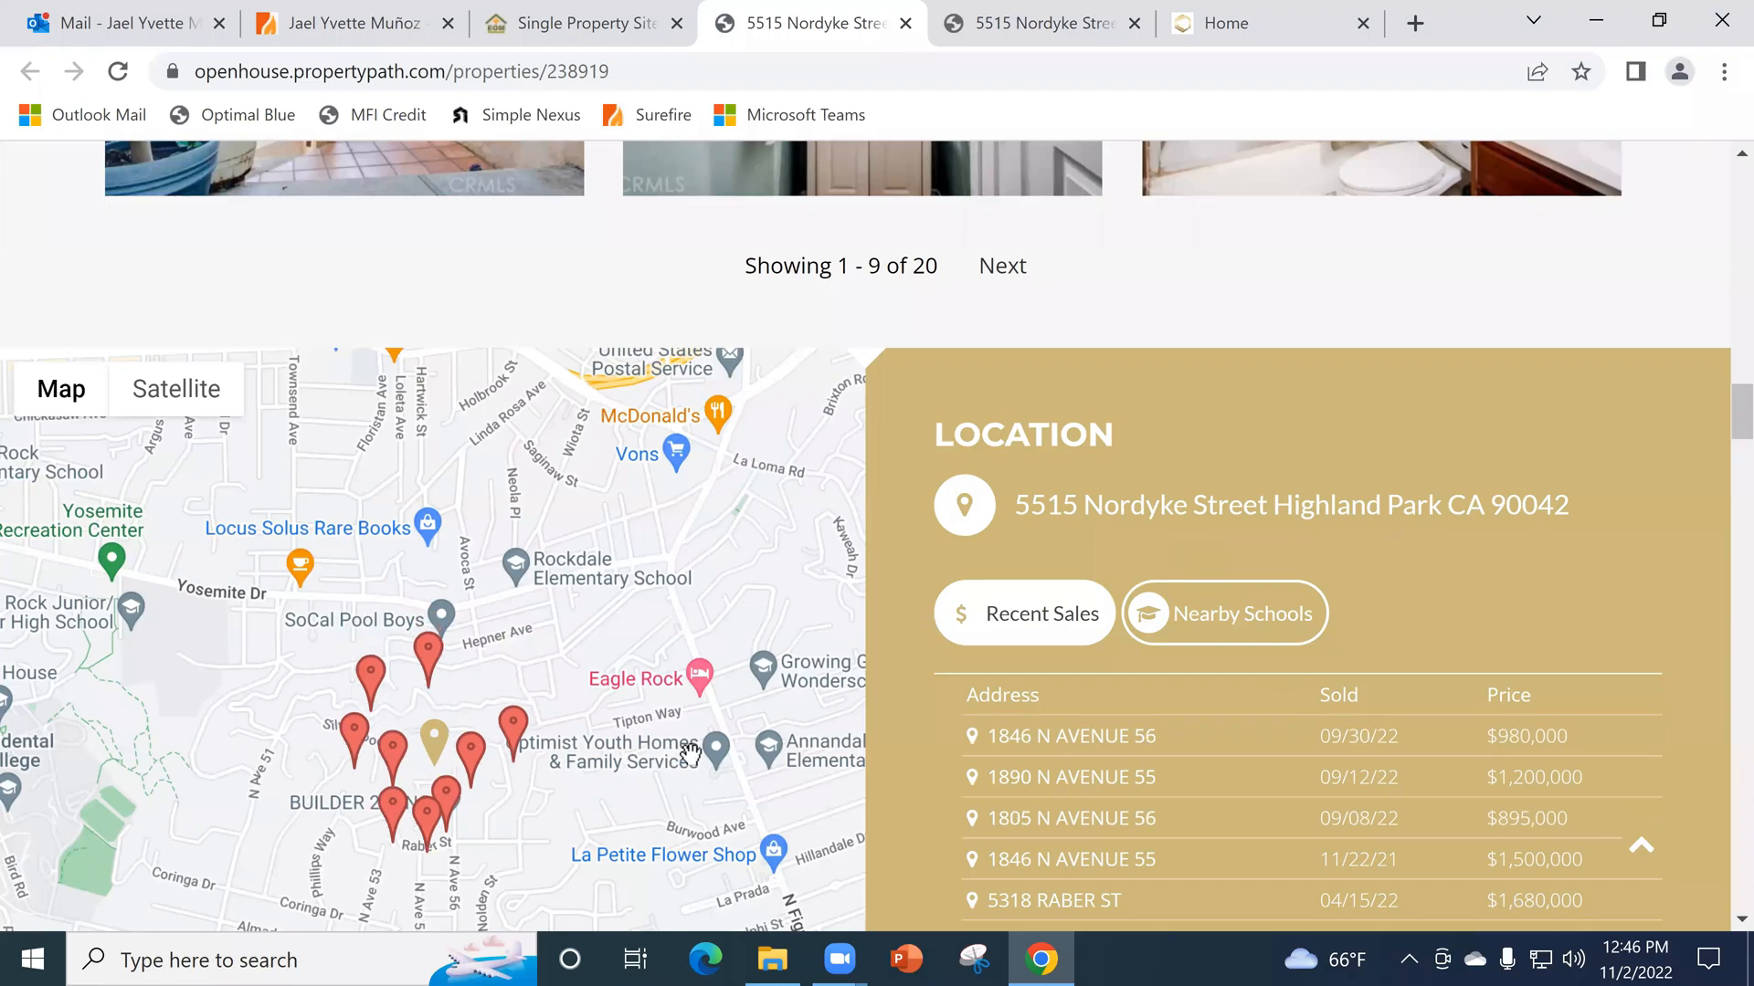
{"action": "left_click", "coordinate": [1224, 616]}
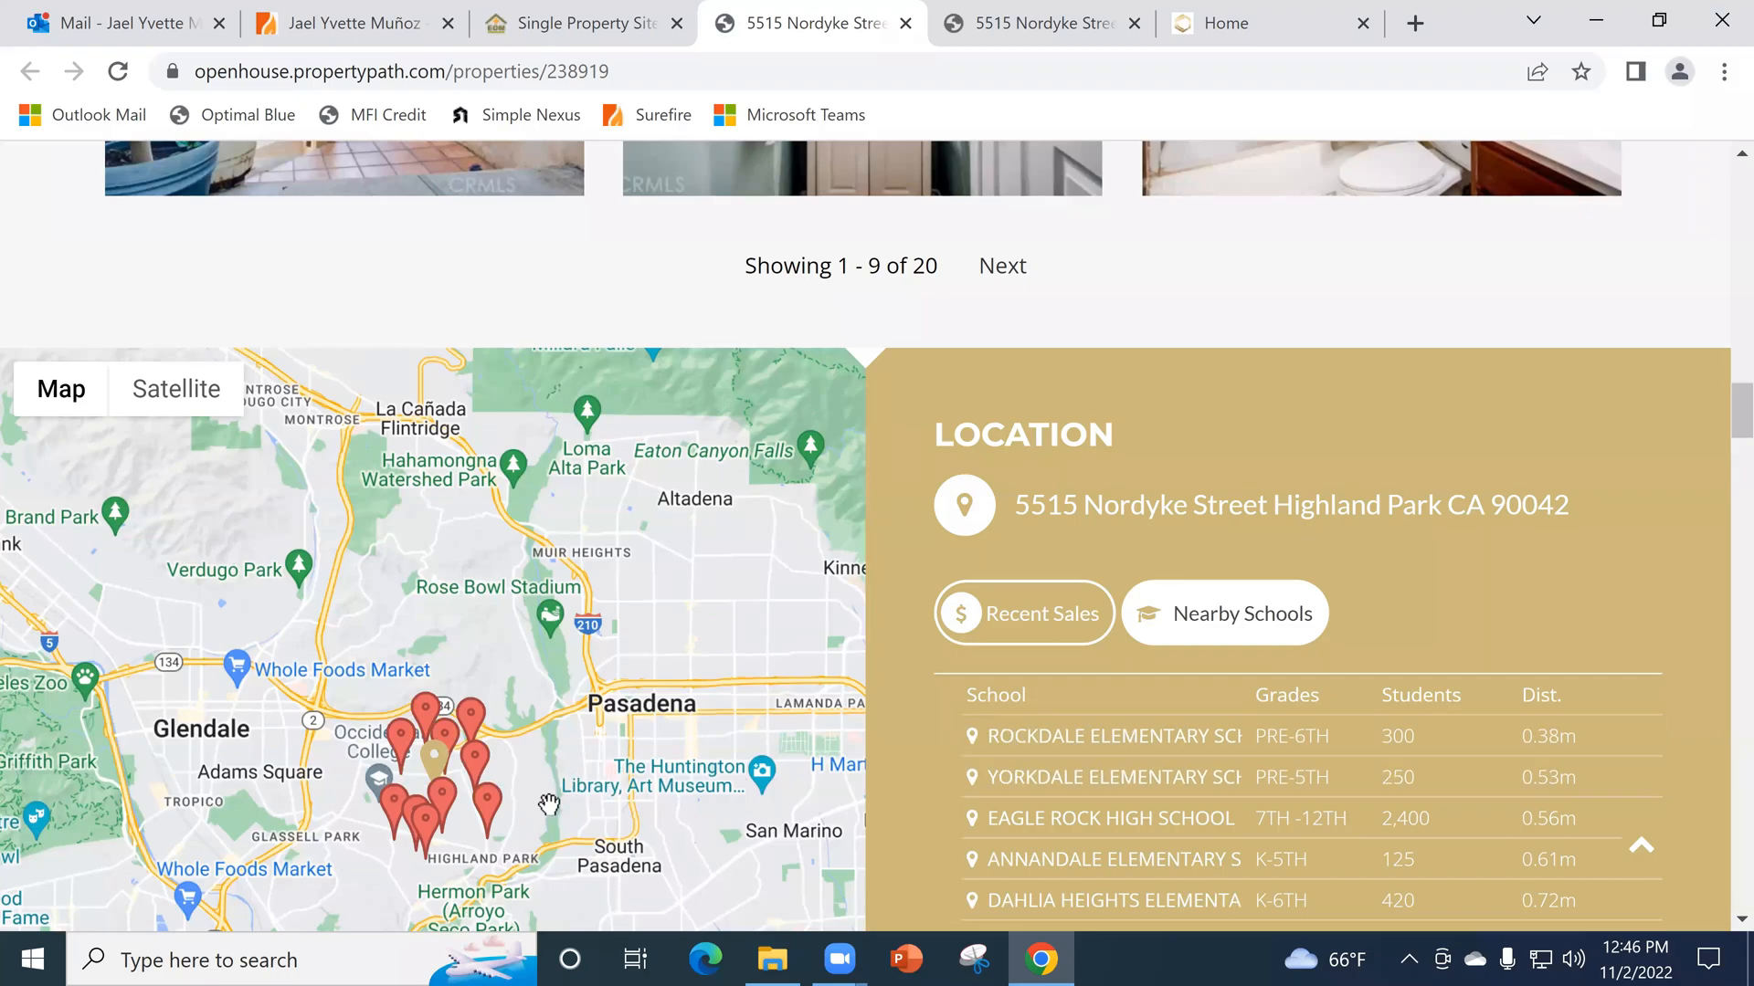
- View and close the Rent vs. Own and Income facts in the Area Details section
{"action": "scroll", "coordinate": [1710, 431], "scroll_direction": "down", "scroll_amount": 10}
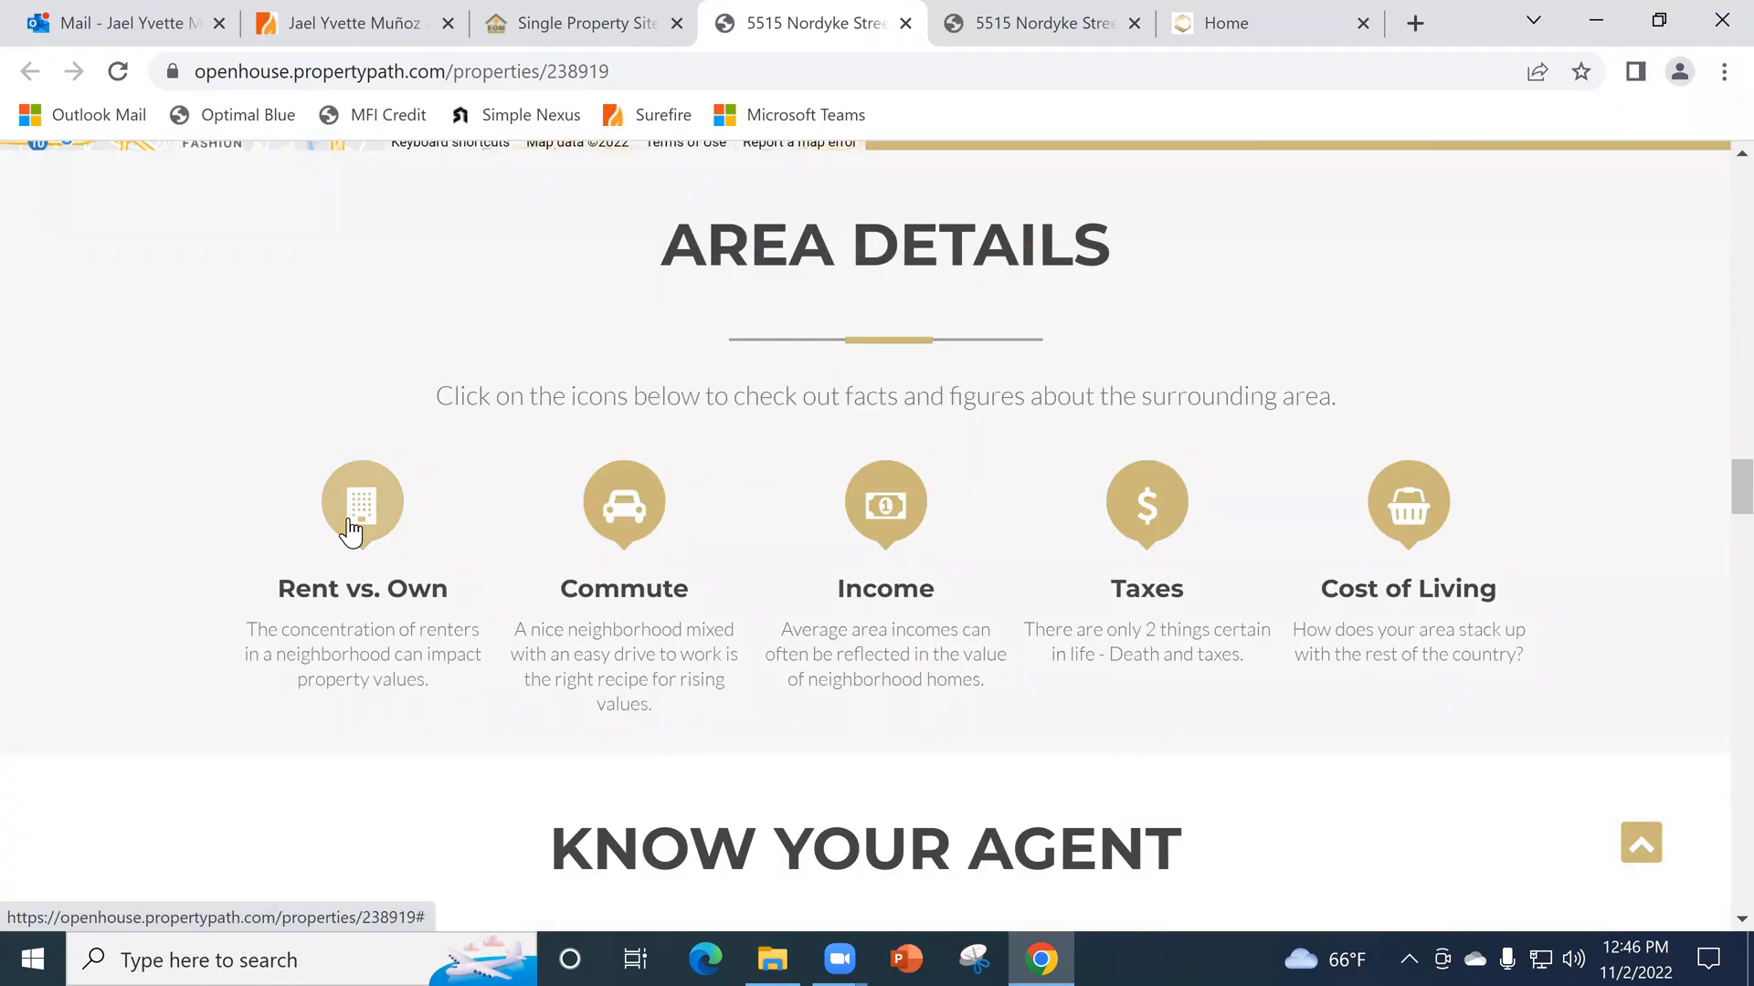
{"action": "left_click", "coordinate": [351, 530]}
{"action": "scroll", "coordinate": [1132, 549], "scroll_direction": "down", "scroll_amount": 3}
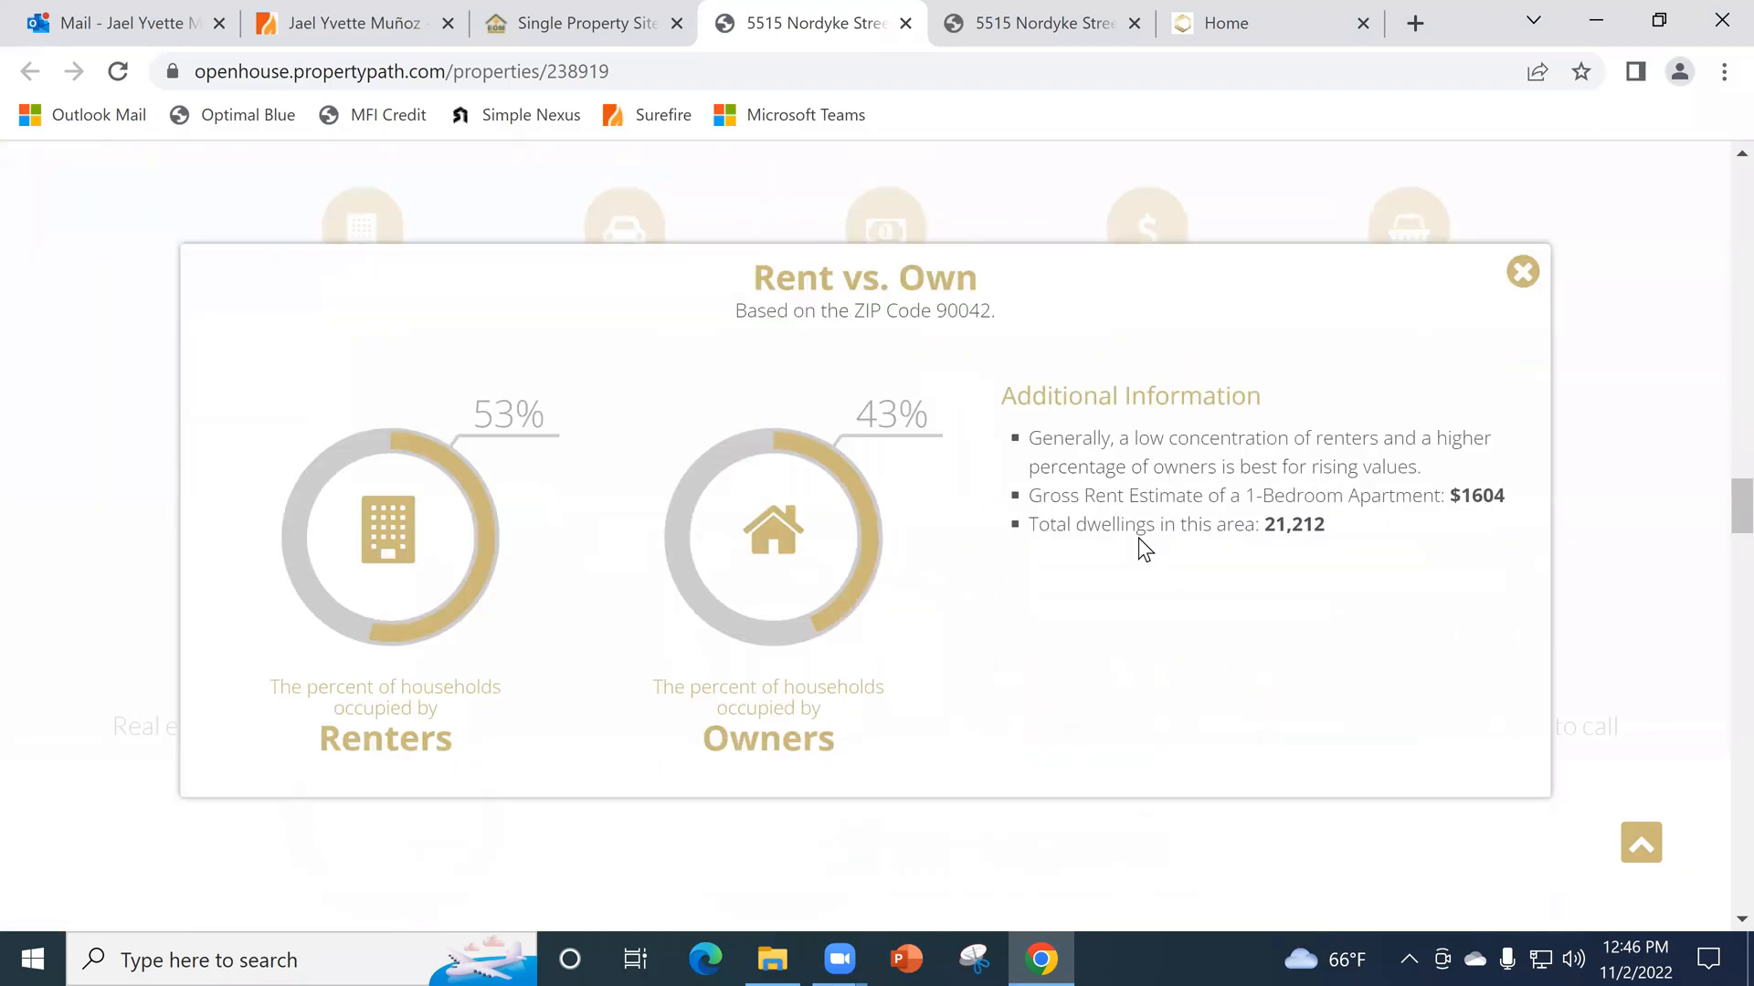
{"action": "left_click", "coordinate": [1518, 274]}
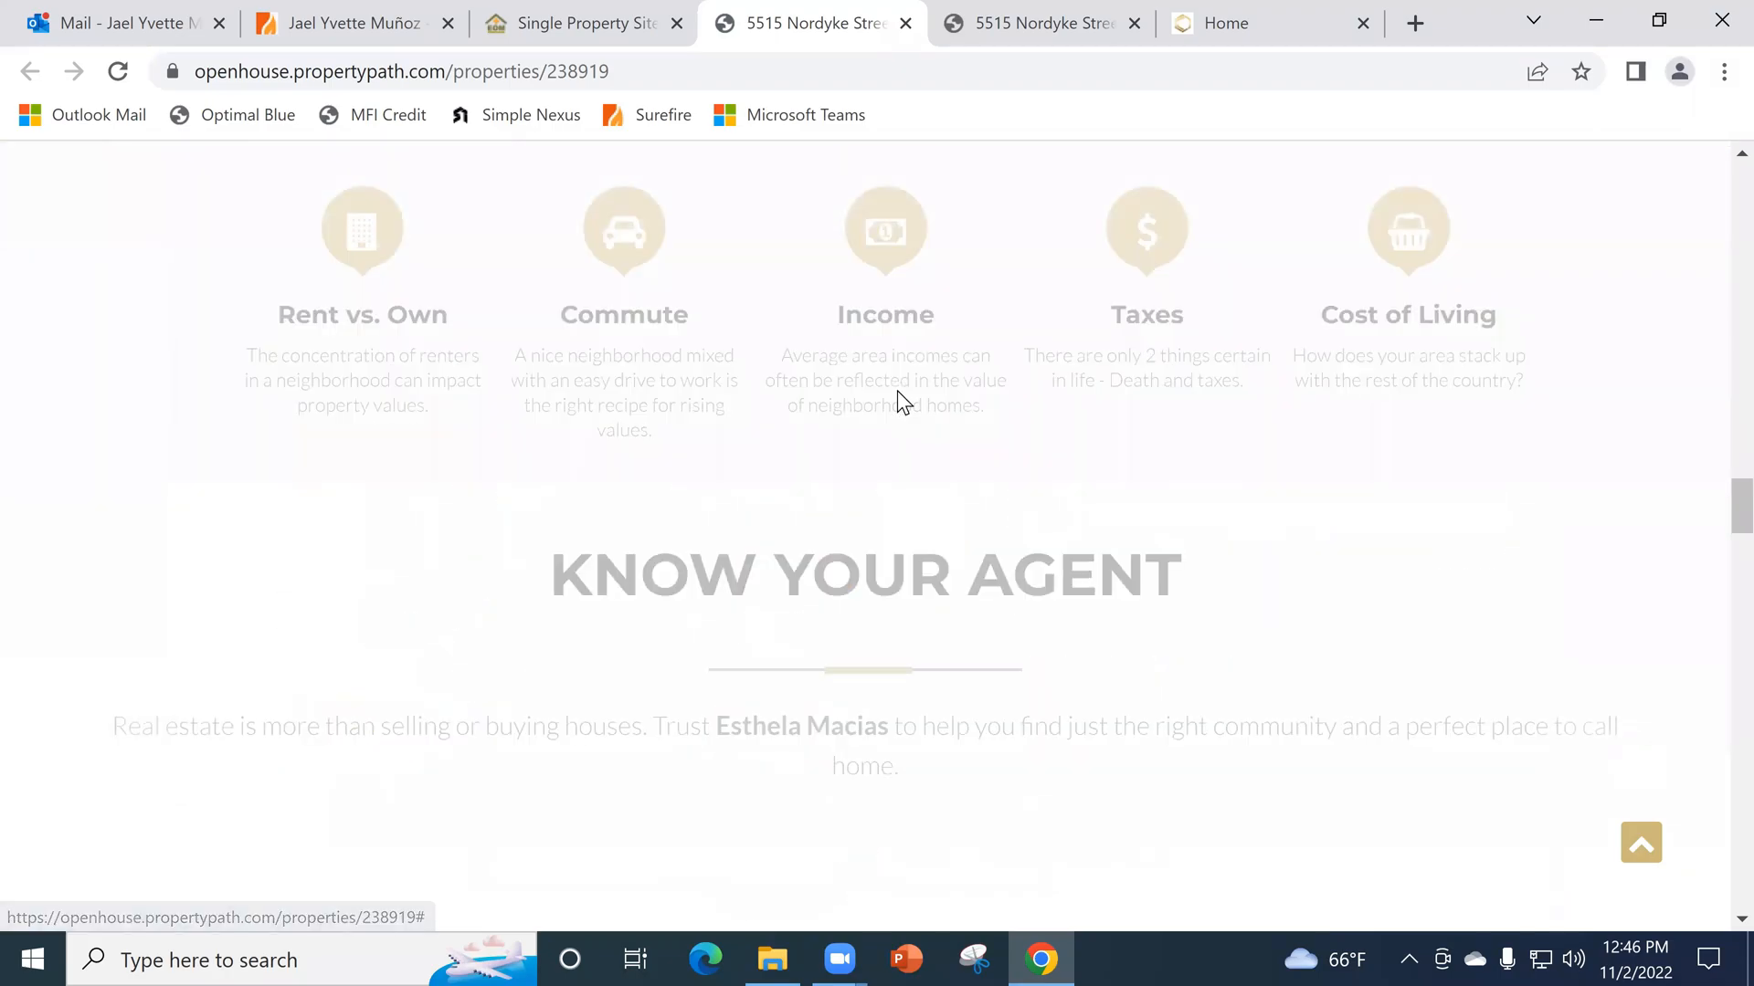
{"action": "left_click", "coordinate": [909, 253]}
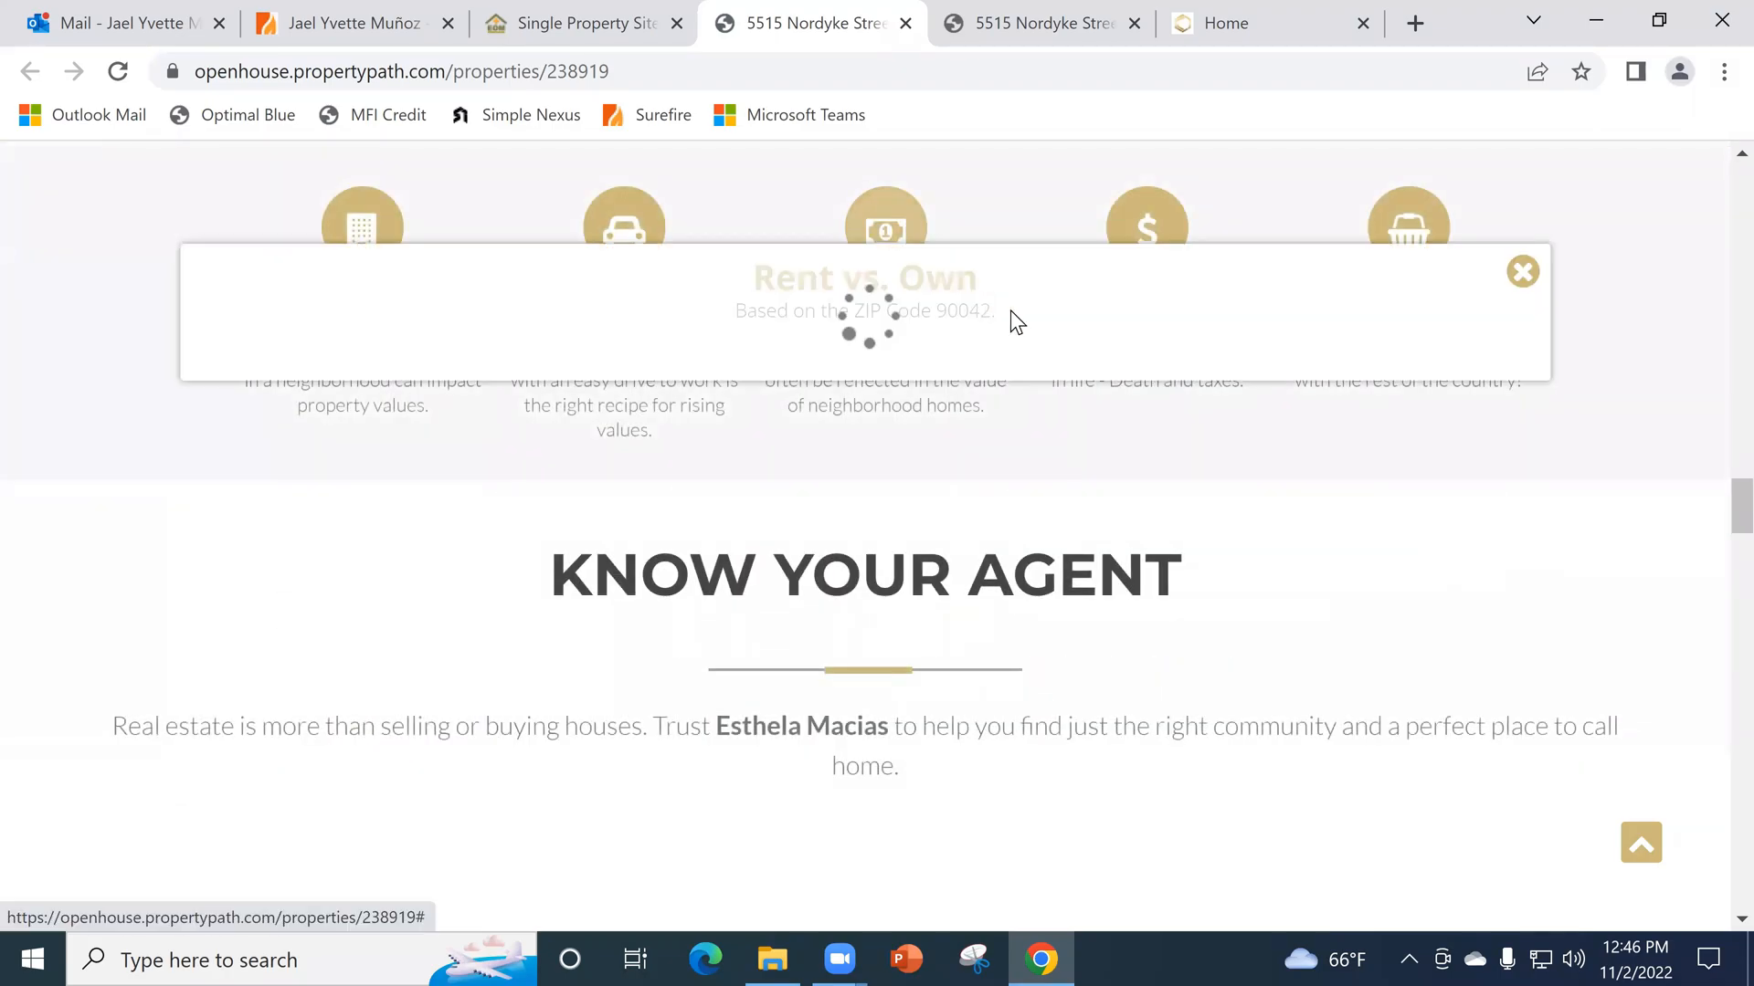
{"action": "left_click", "coordinate": [1521, 271]}
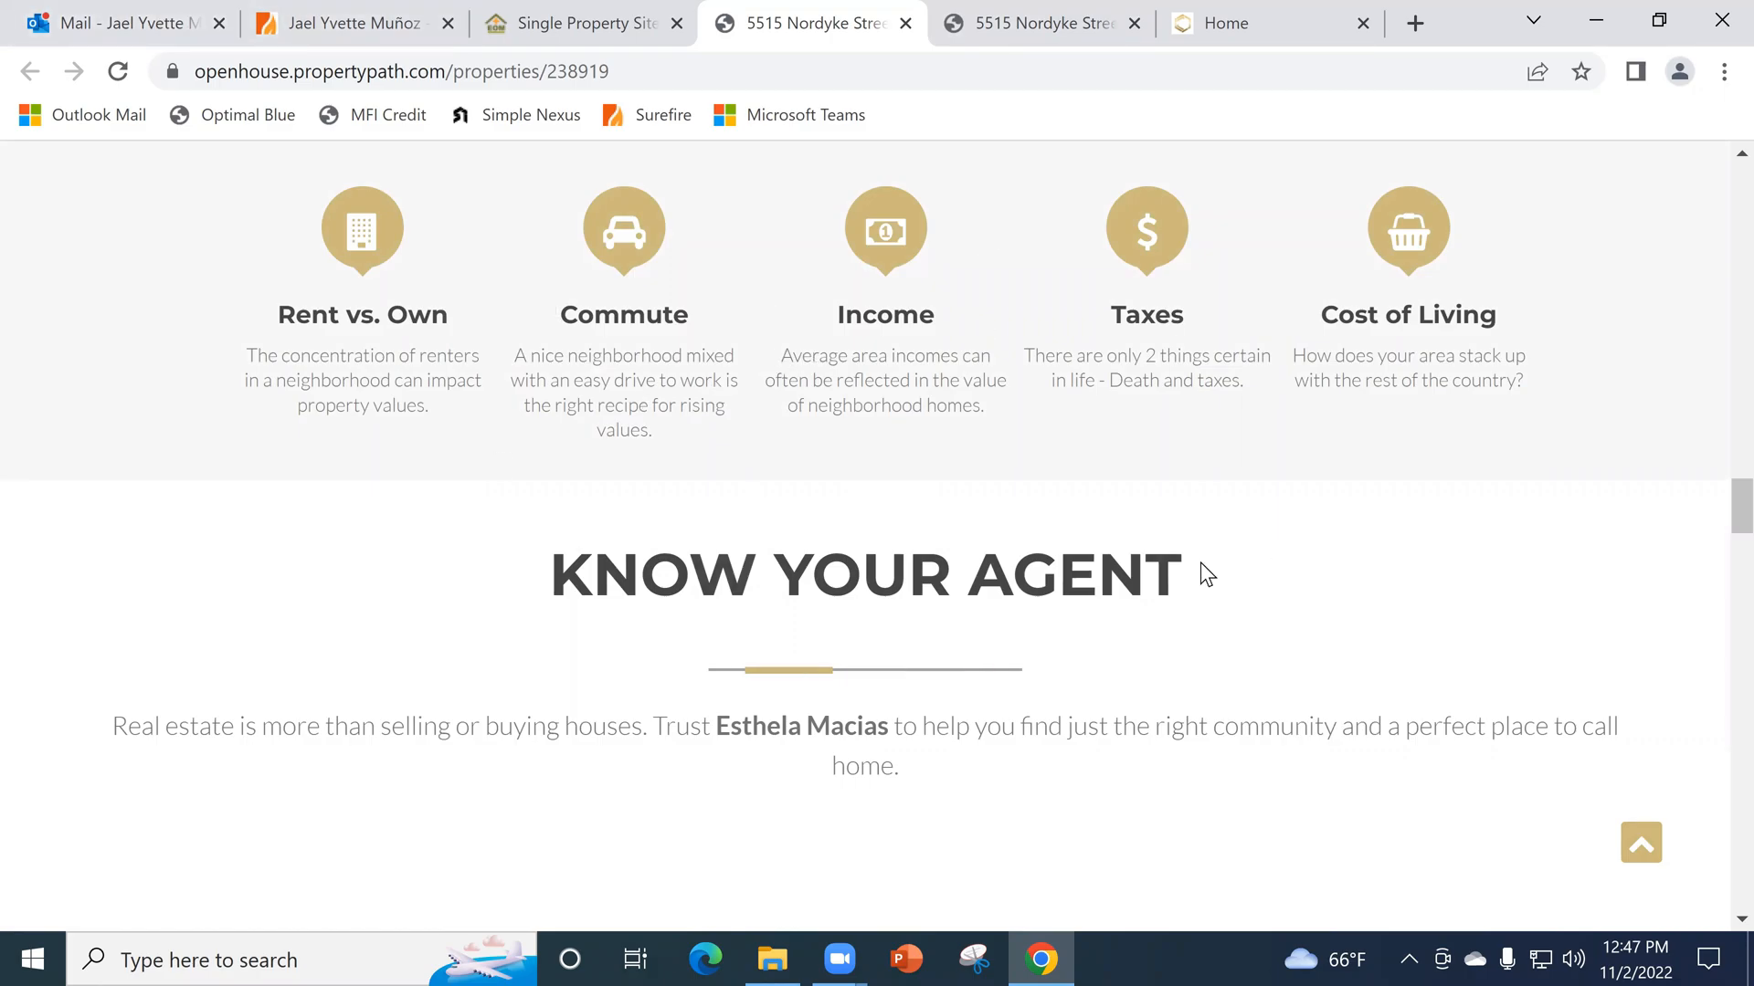
- Return to the Surefire contacts page and close the Single Property Sites list, the property site and the flyer PDF
{"action": "scroll", "coordinate": [1206, 574], "scroll_direction": "up", "scroll_amount": 1}
{"action": "left_click", "coordinate": [486, 14]}
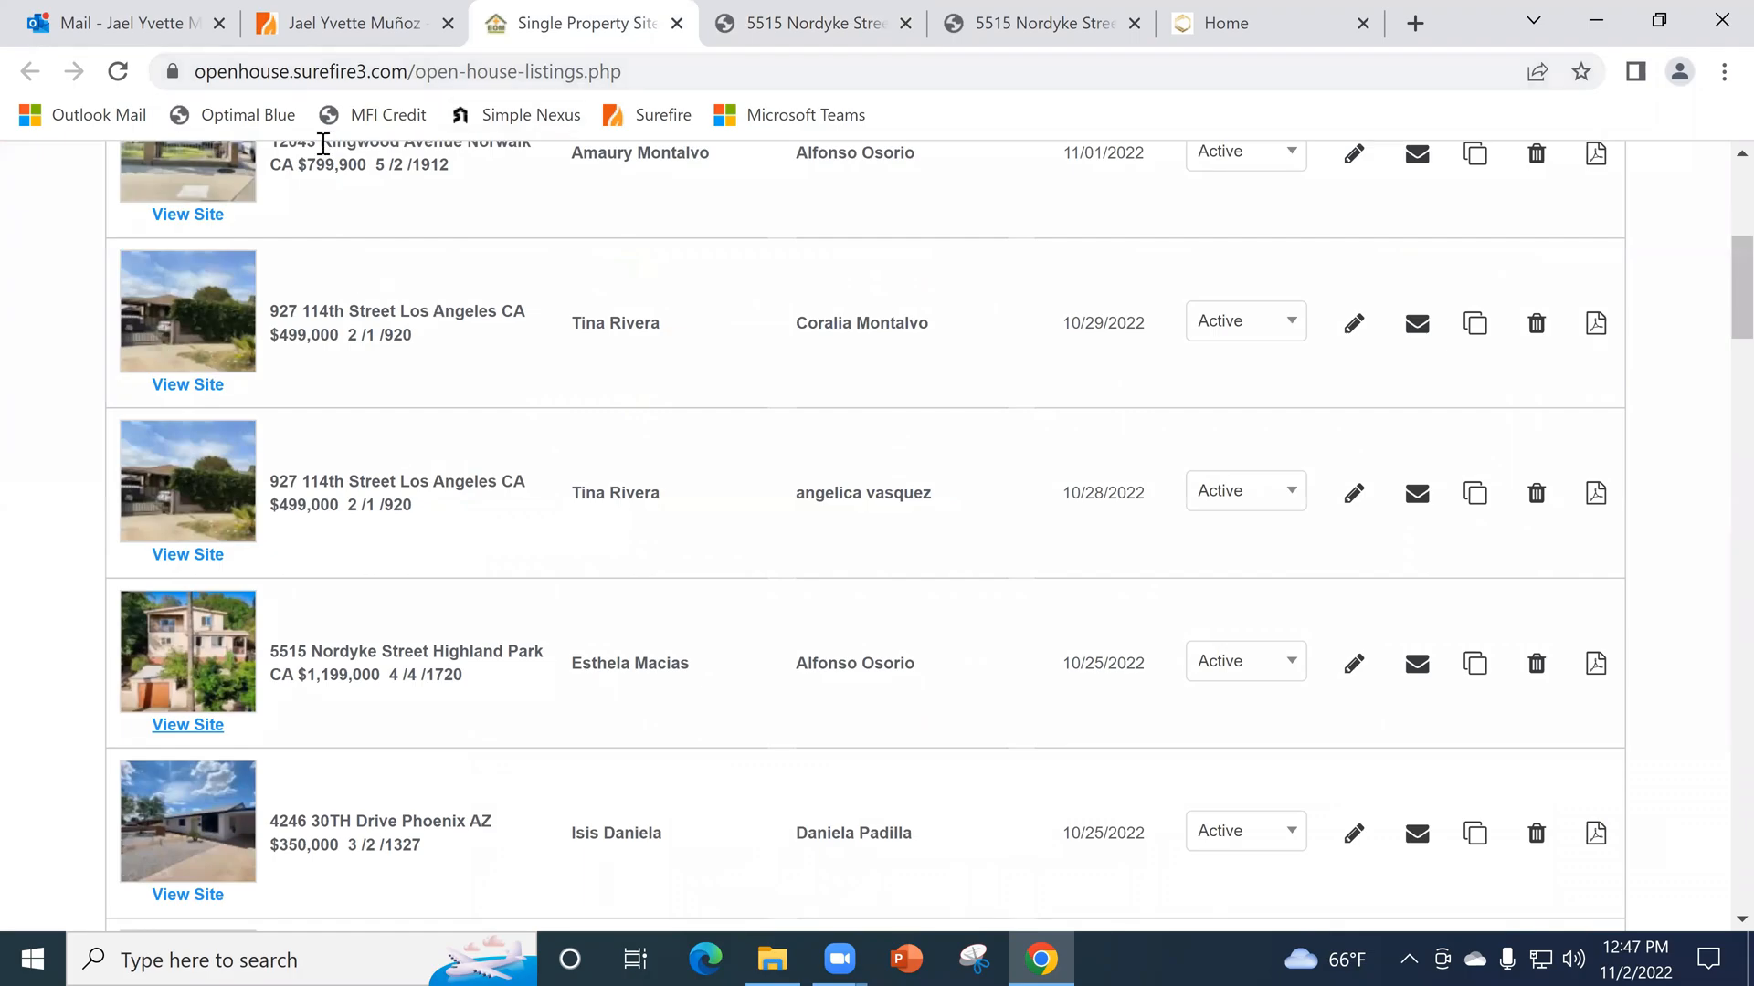
{"action": "left_click", "coordinate": [356, 20]}
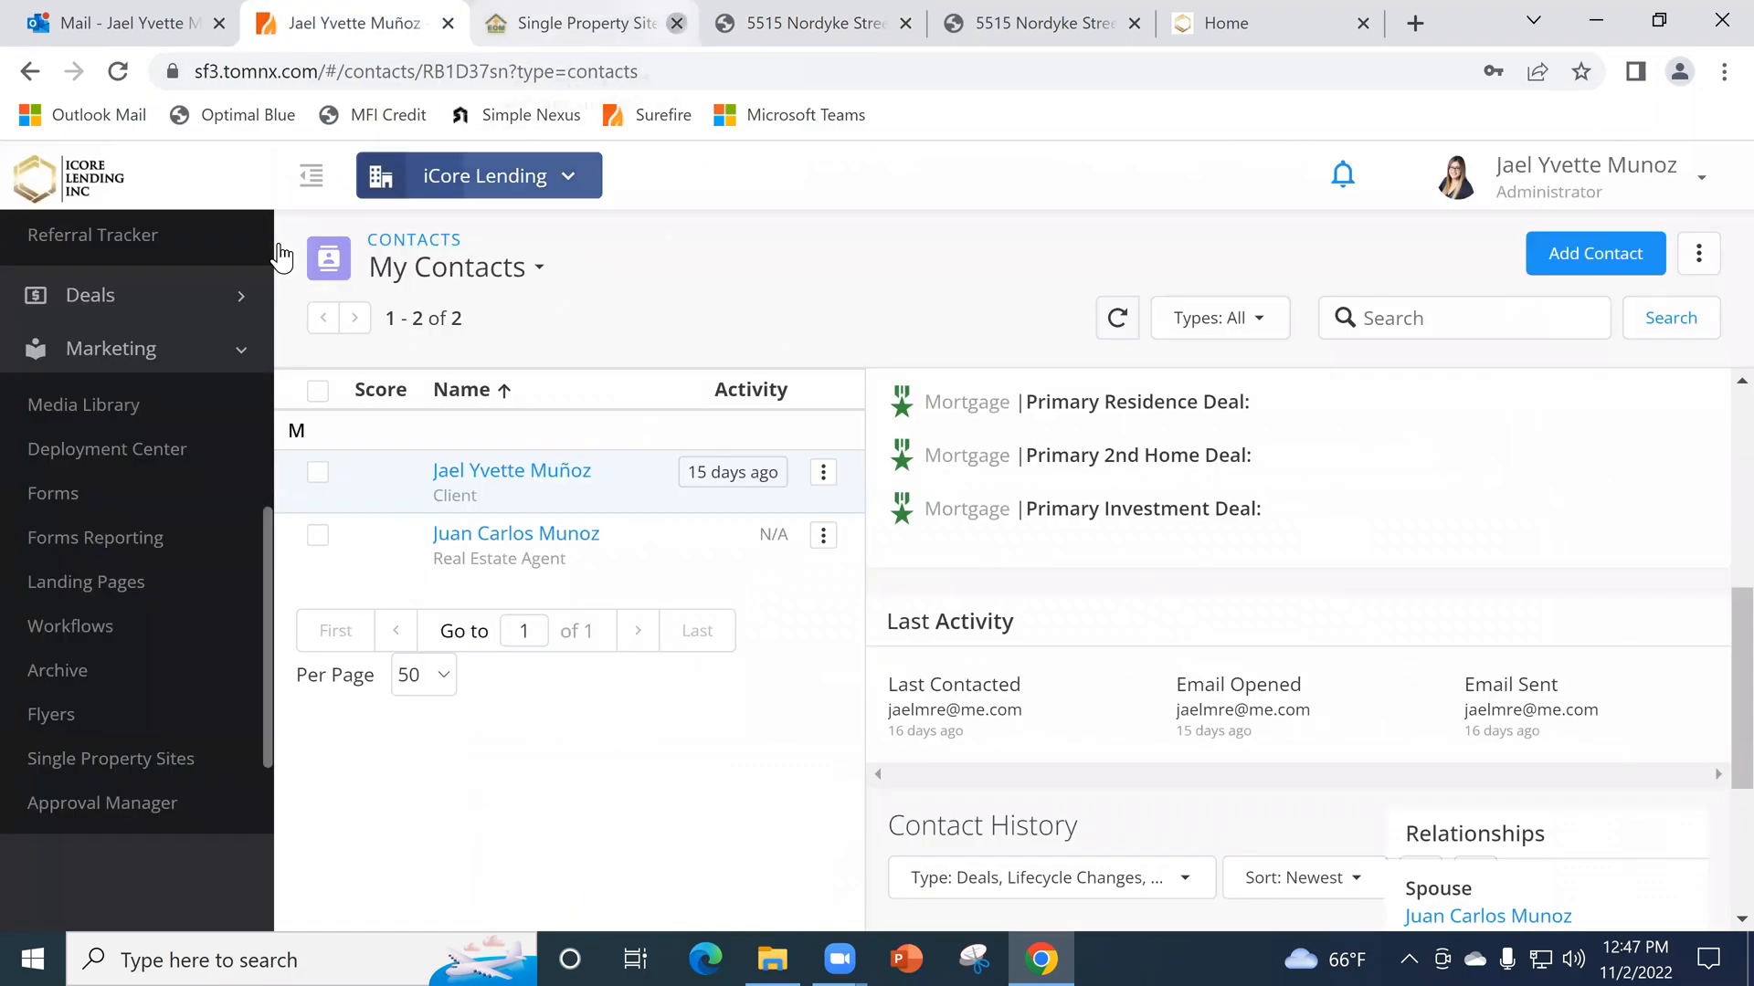
{"action": "left_click", "coordinate": [677, 24]}
{"action": "left_click", "coordinate": [677, 23]}
{"action": "left_click", "coordinate": [677, 23]}
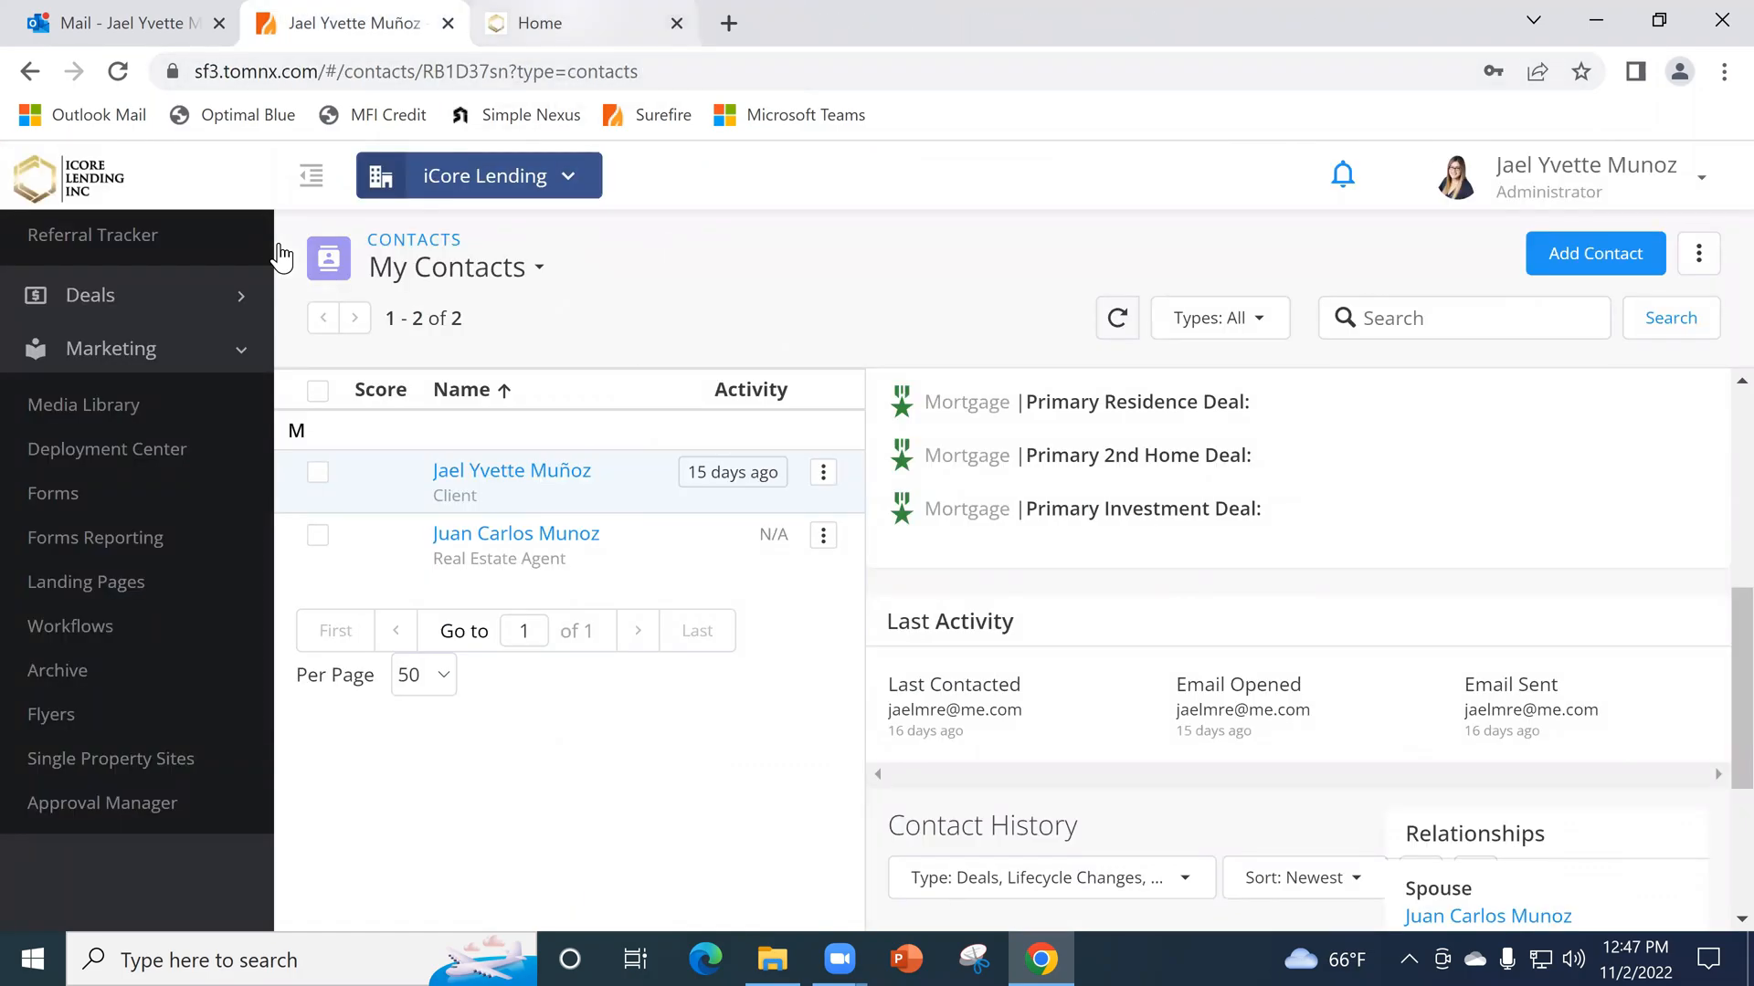
- Switch to SimpleNexus, sign out of the account, and close its page
{"action": "left_click", "coordinate": [676, 24]}
{"action": "left_click", "coordinate": [1664, 186]}
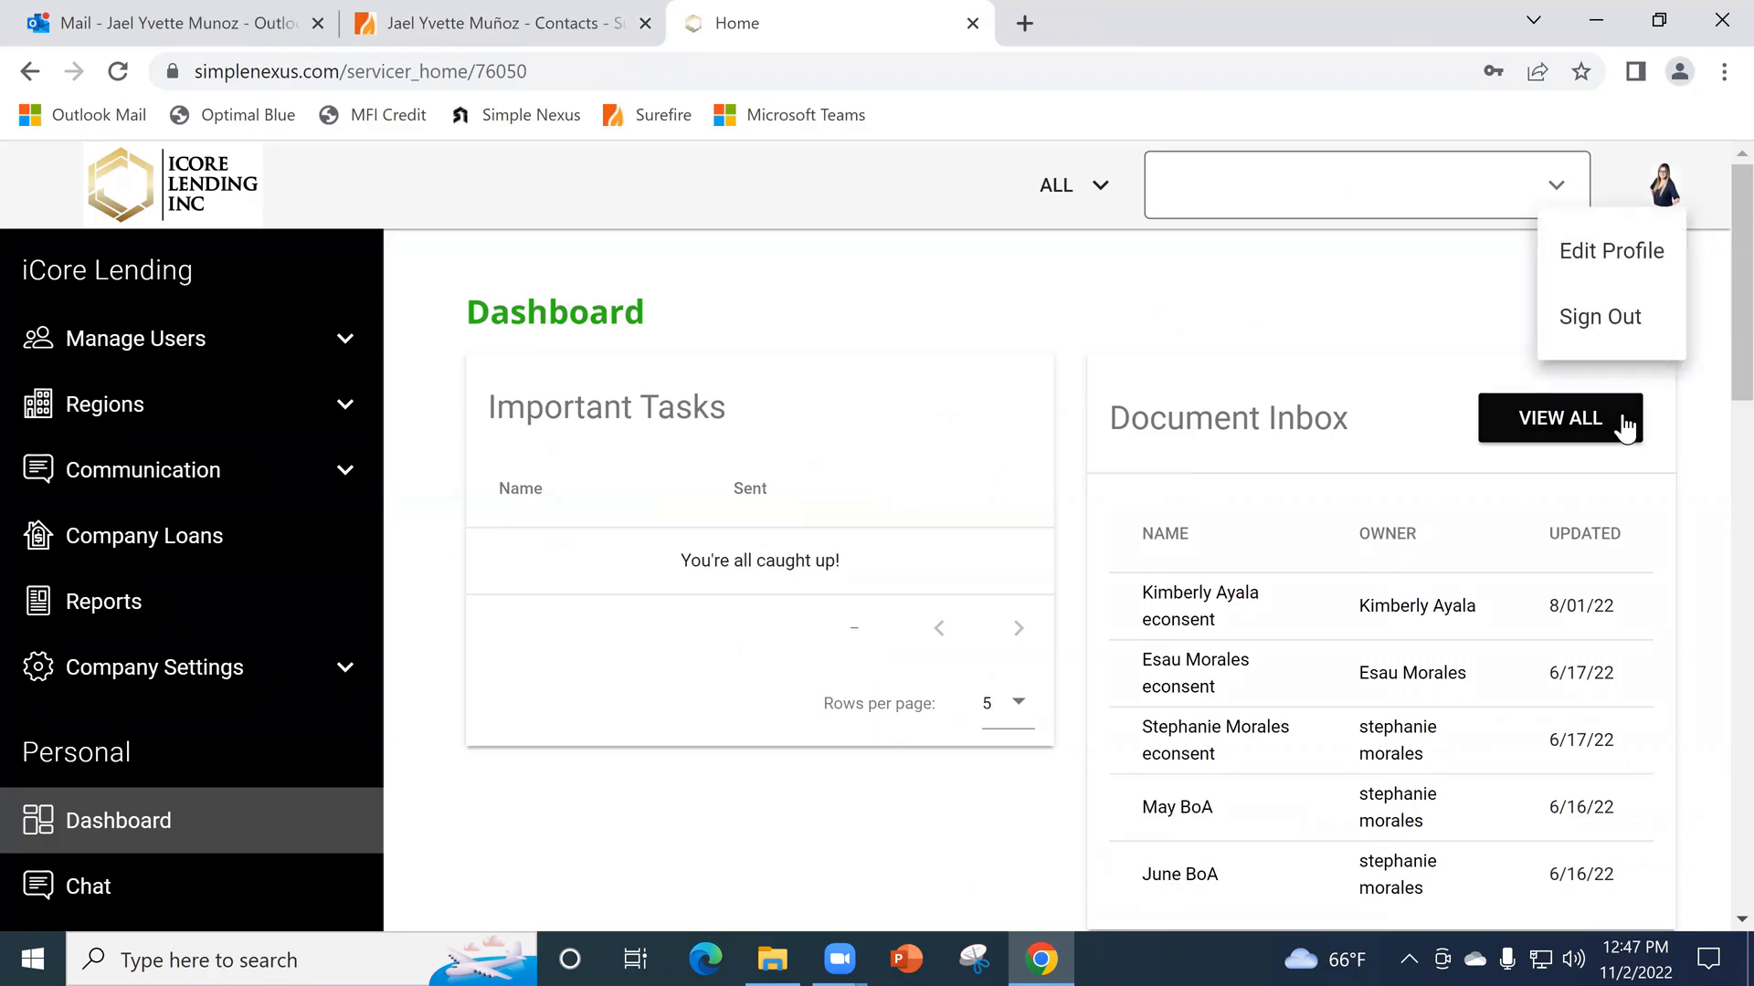
{"action": "left_click", "coordinate": [1630, 323]}
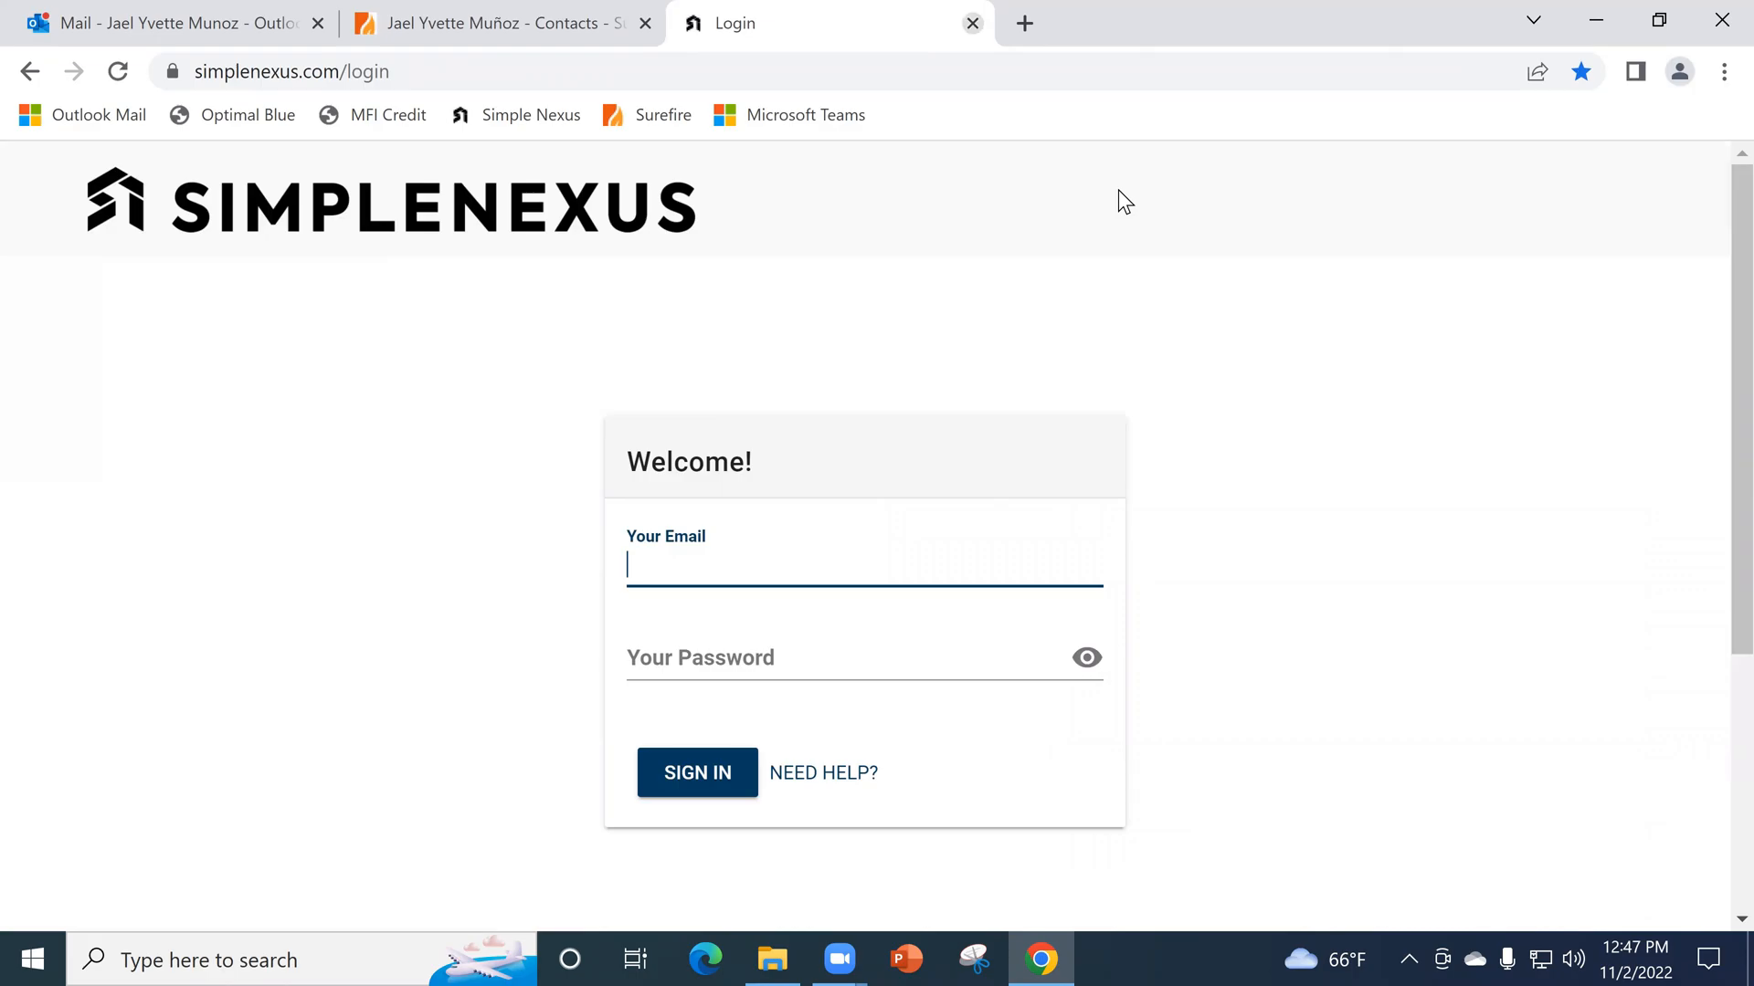
{"action": "key", "text": "ctrl+w"}
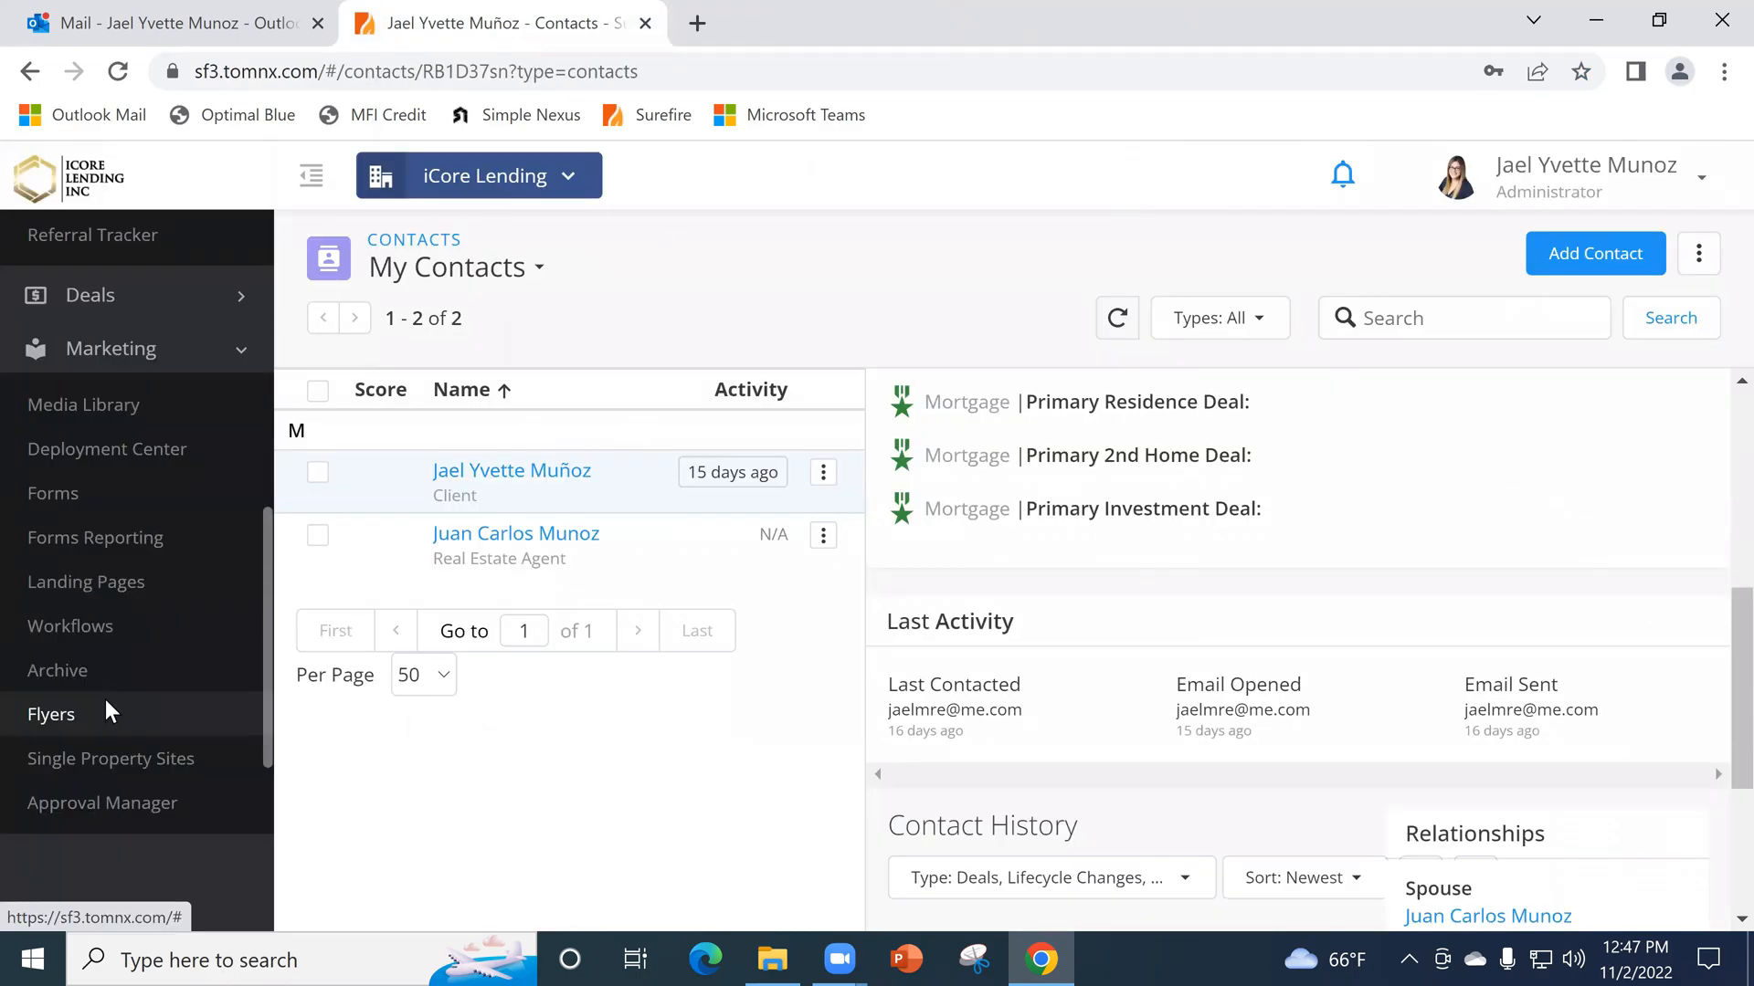
- Open Surefire's Flyers library from the marketing tools and display the public flyers
{"action": "left_click", "coordinate": [108, 713]}
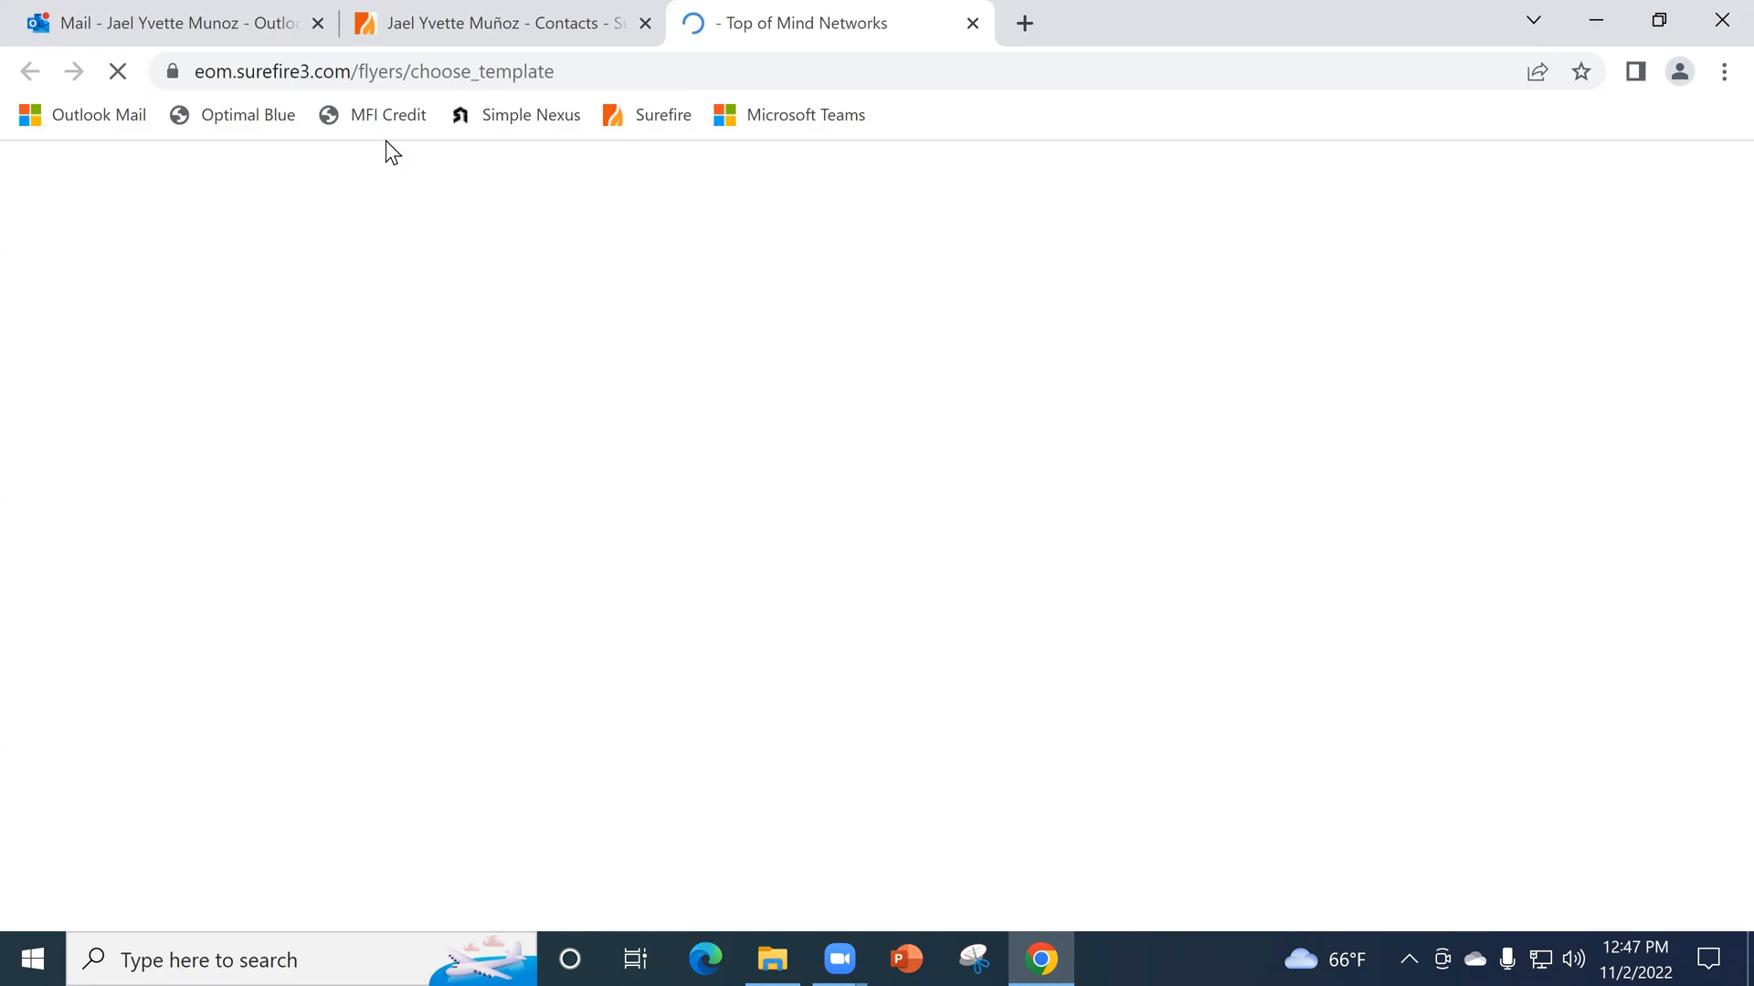
{"action": "left_click", "coordinate": [413, 25]}
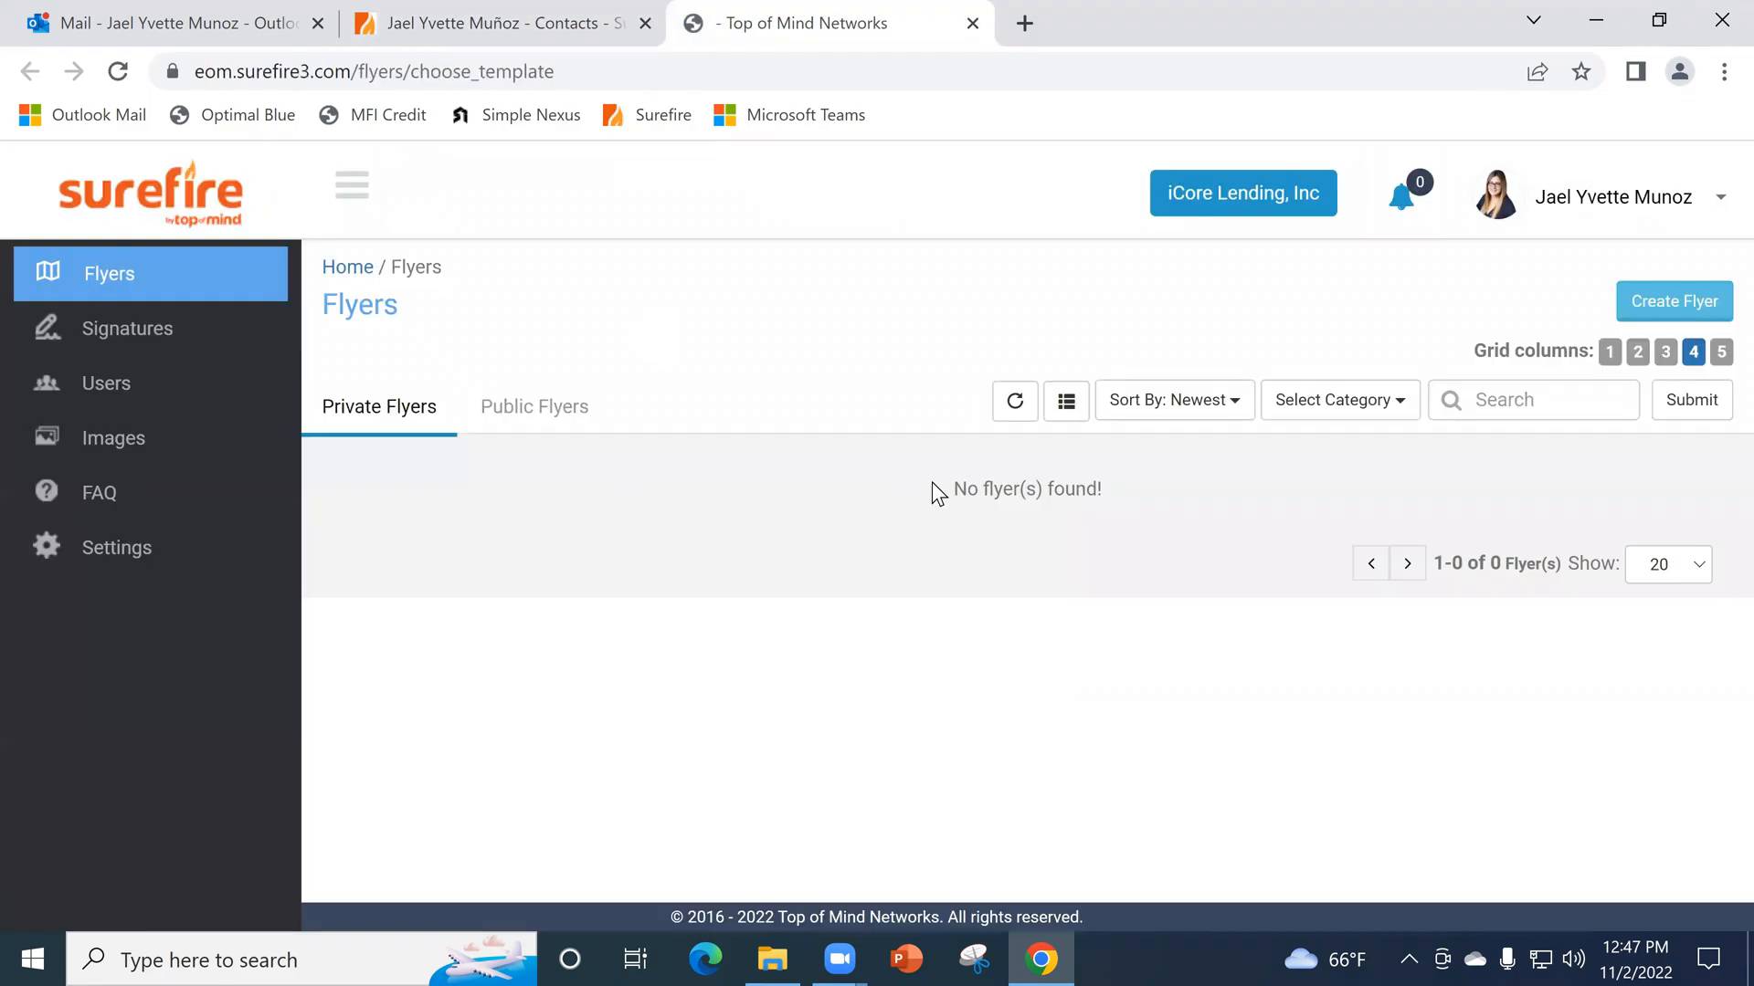
{"action": "left_click", "coordinate": [544, 407]}
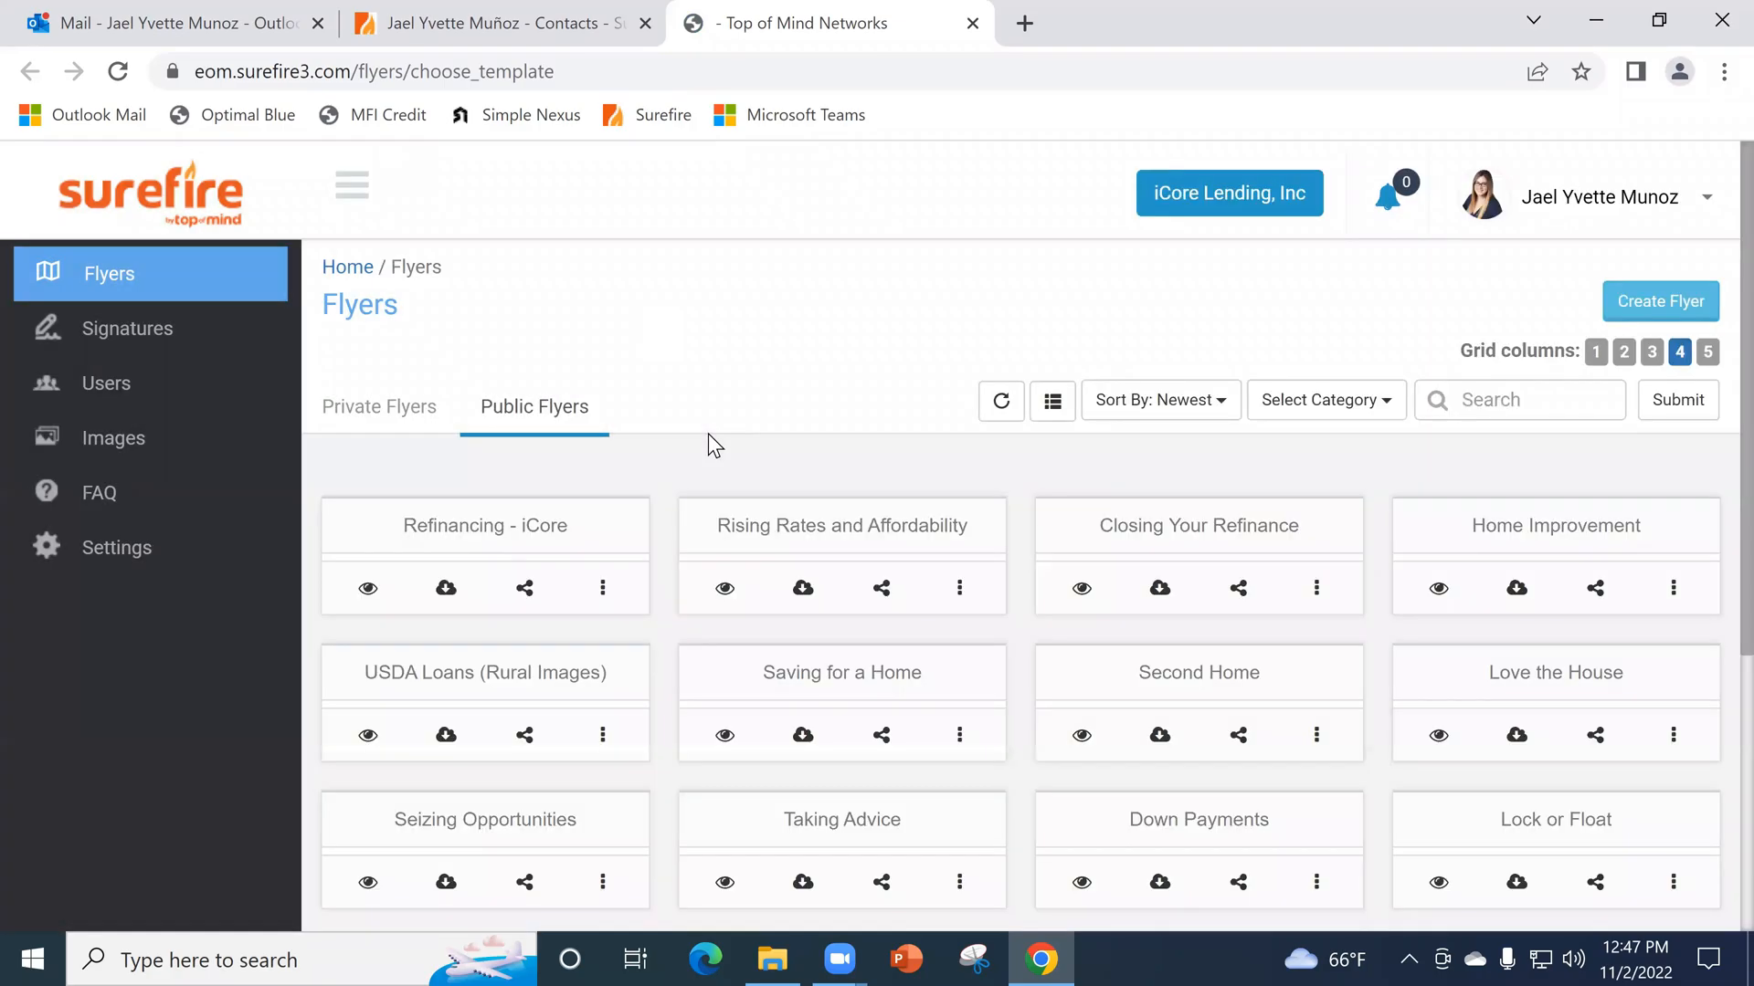
- Browse the public flyer templates and open a flyer near the end of the list
{"action": "scroll", "coordinate": [1710, 576], "scroll_direction": "down", "scroll_amount": 10}
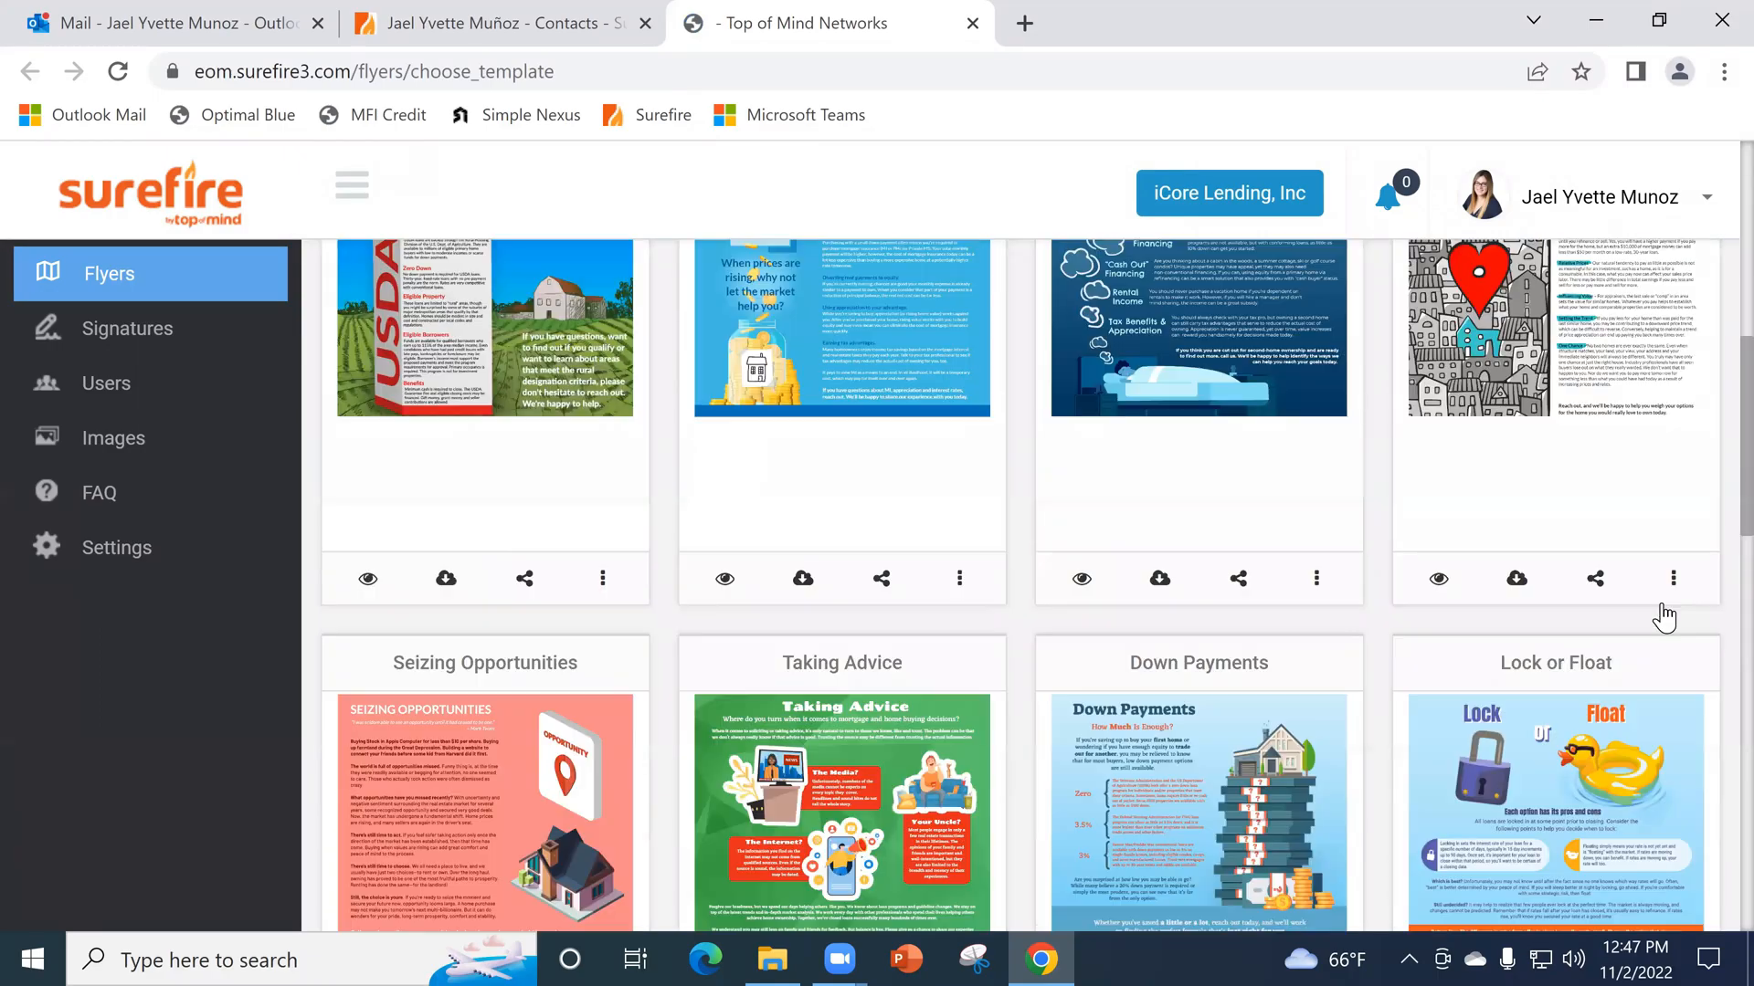
{"action": "scroll", "coordinate": [1664, 617], "scroll_direction": "down", "scroll_amount": 15}
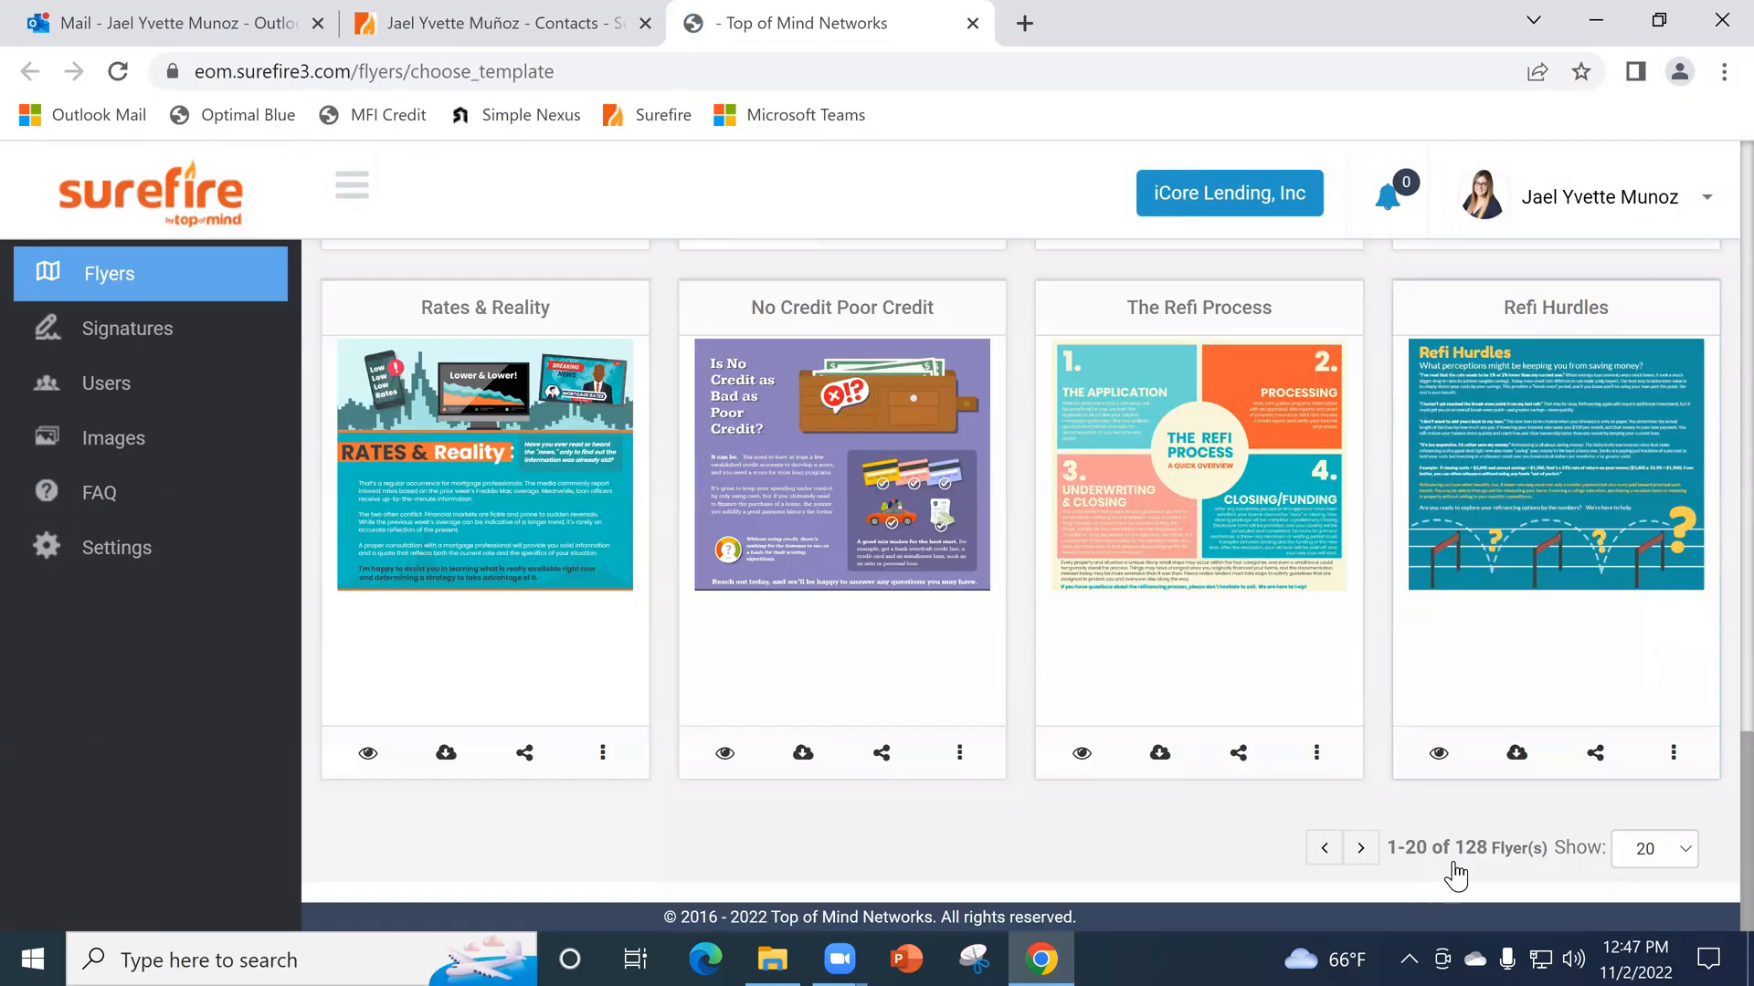
{"action": "scroll", "coordinate": [1163, 822], "scroll_direction": "up", "scroll_amount": 3}
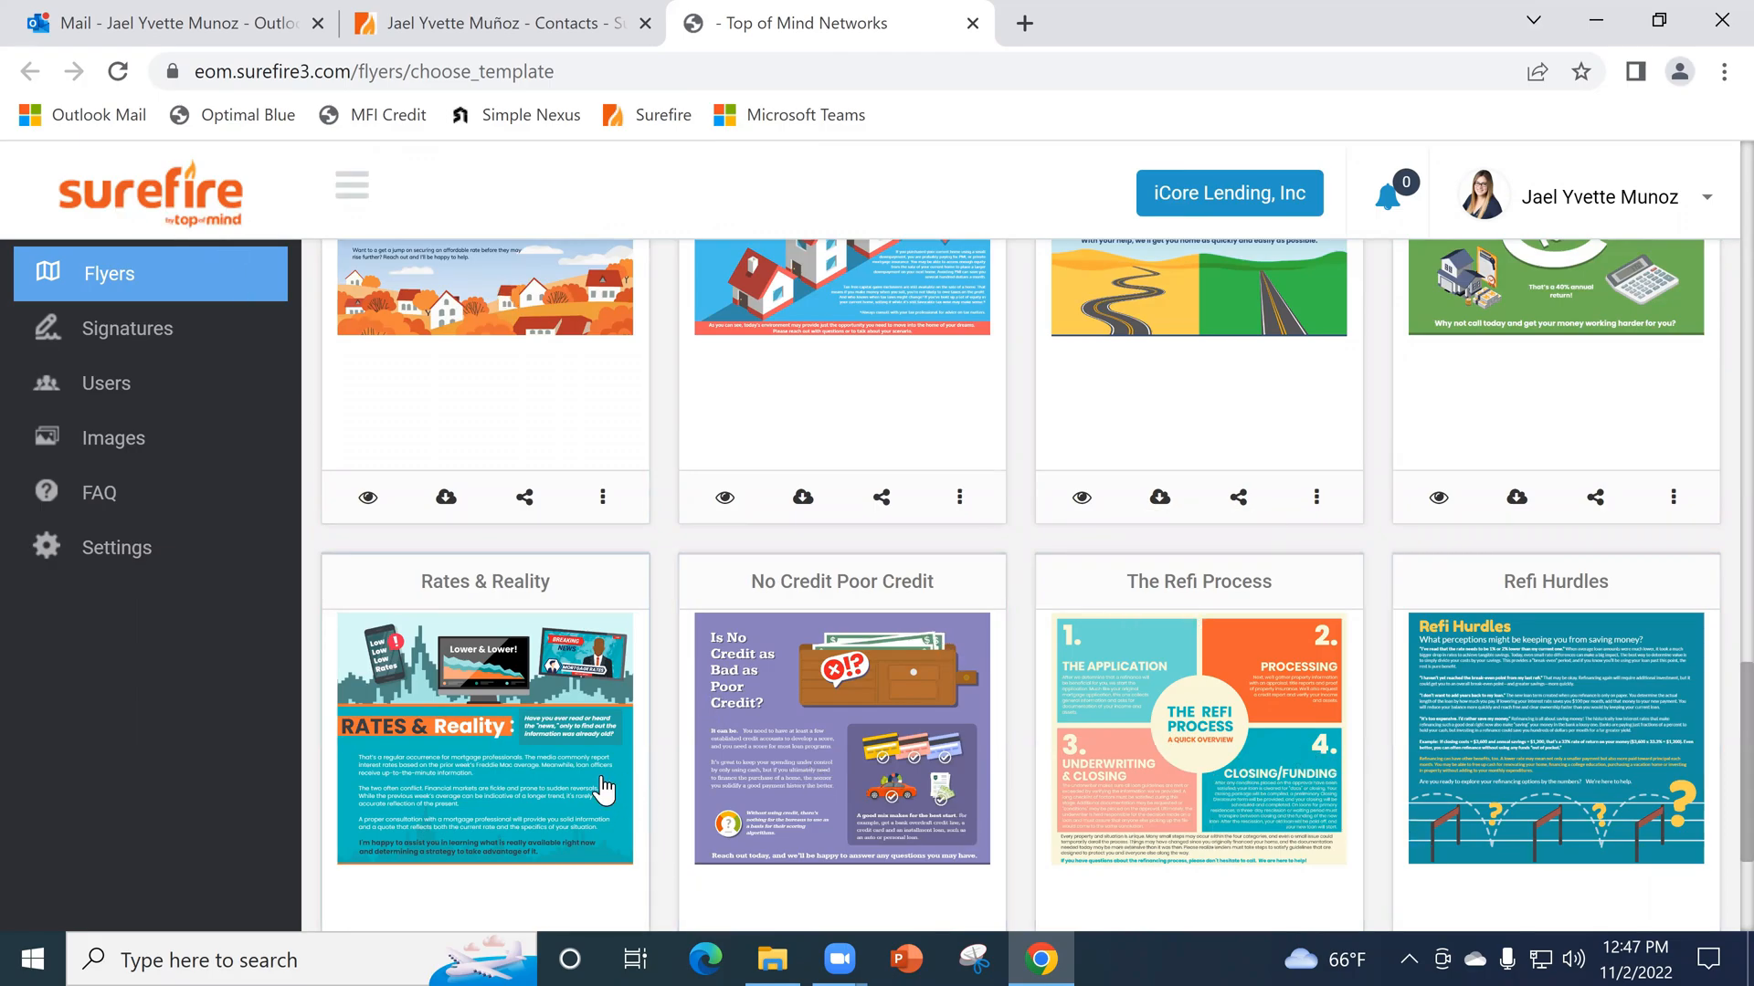
{"action": "scroll", "coordinate": [630, 779], "scroll_direction": "up", "scroll_amount": 1}
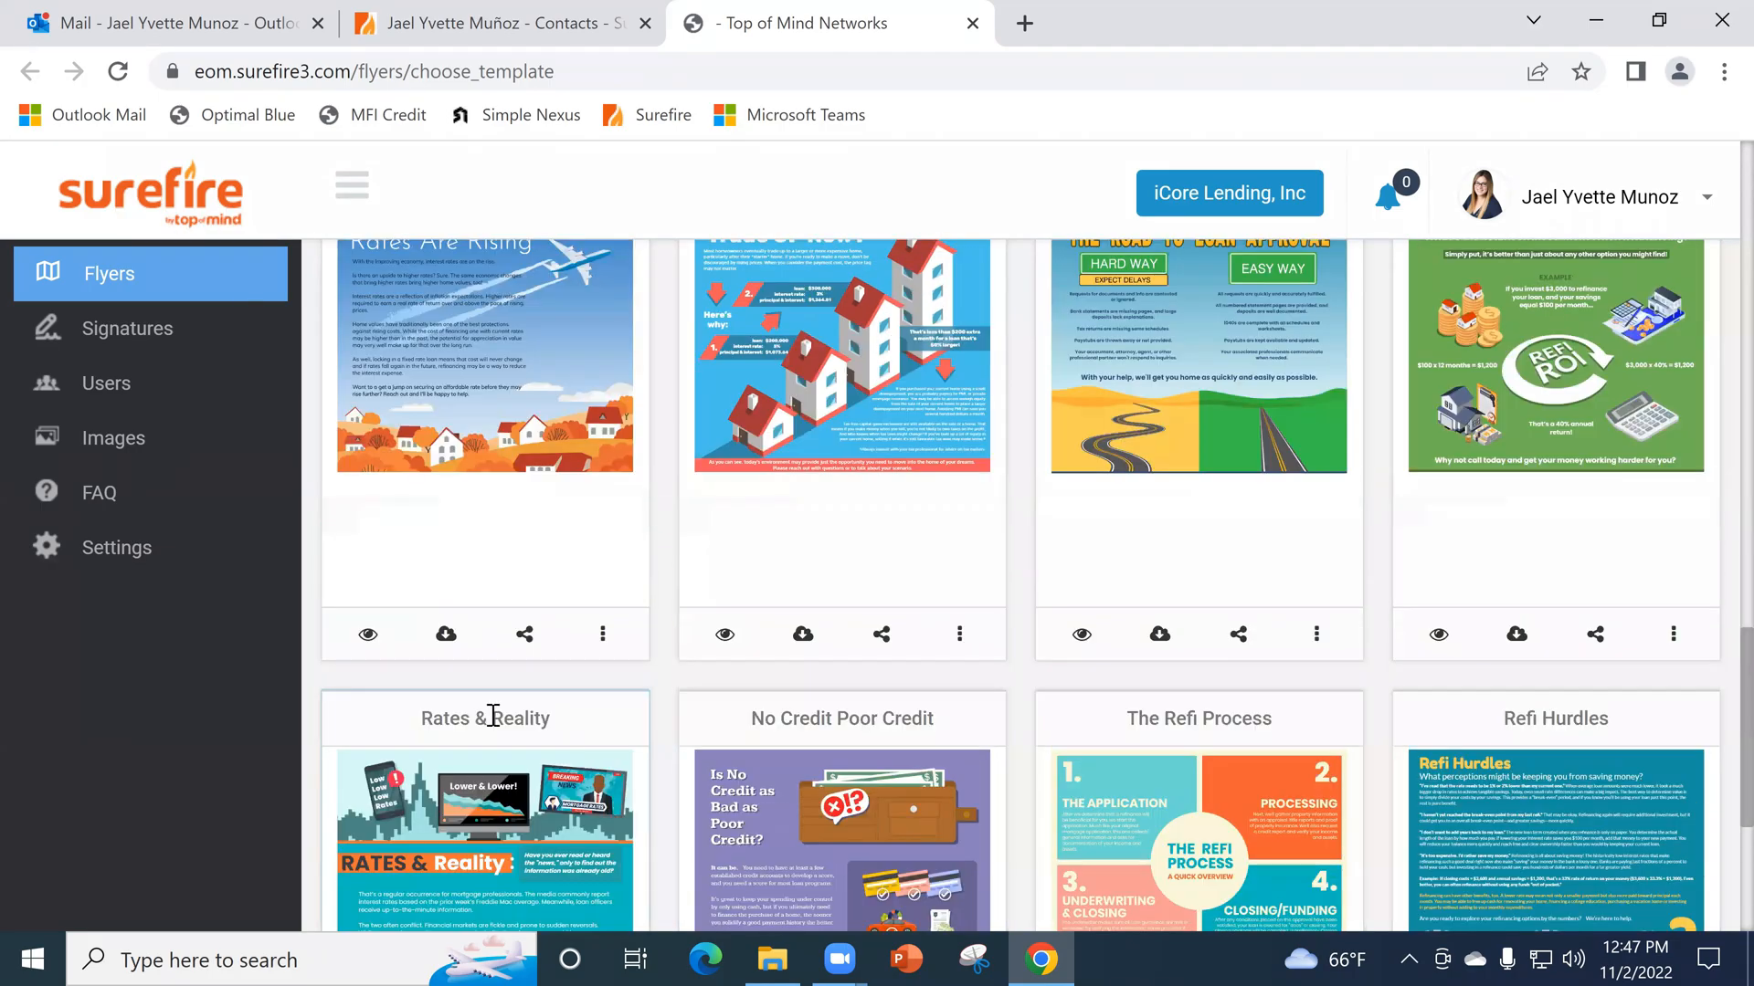
{"action": "left_click", "coordinate": [660, 753]}
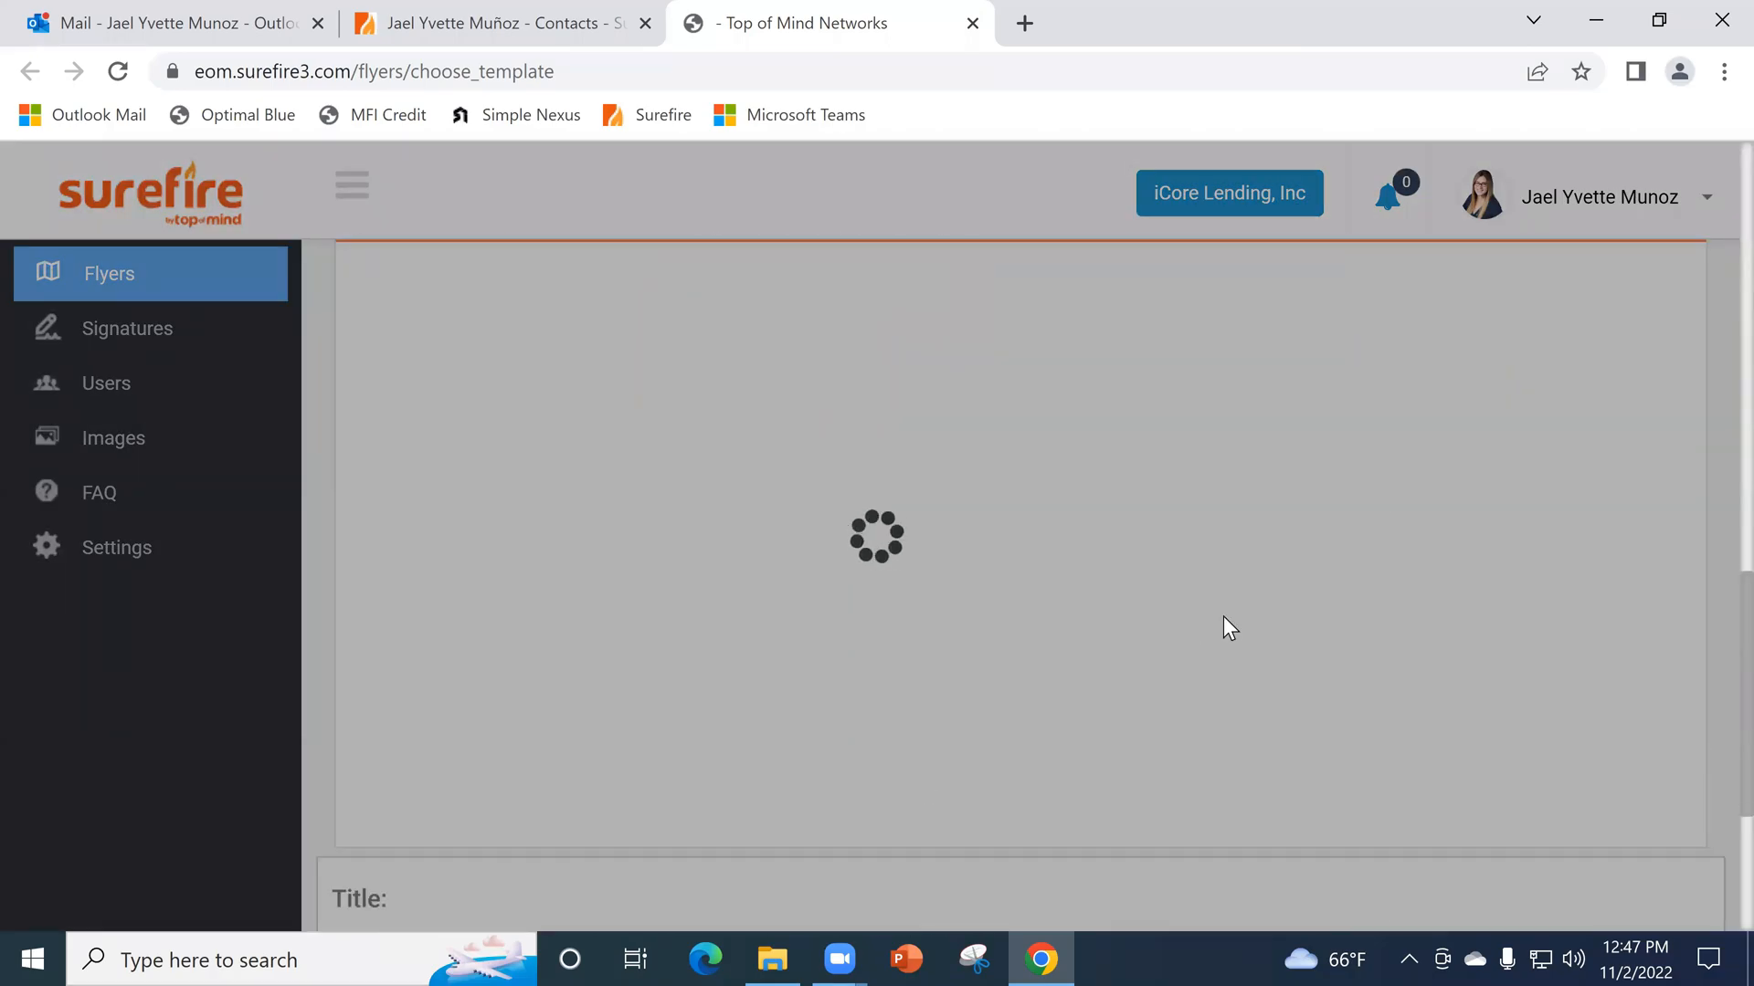
- Apply the co-brand Dynamic Signature, Company Signature (1000px x 442px), to the Rates & Reality flyer and check the signature area
{"action": "scroll", "coordinate": [1252, 529], "scroll_direction": "down", "scroll_amount": 3}
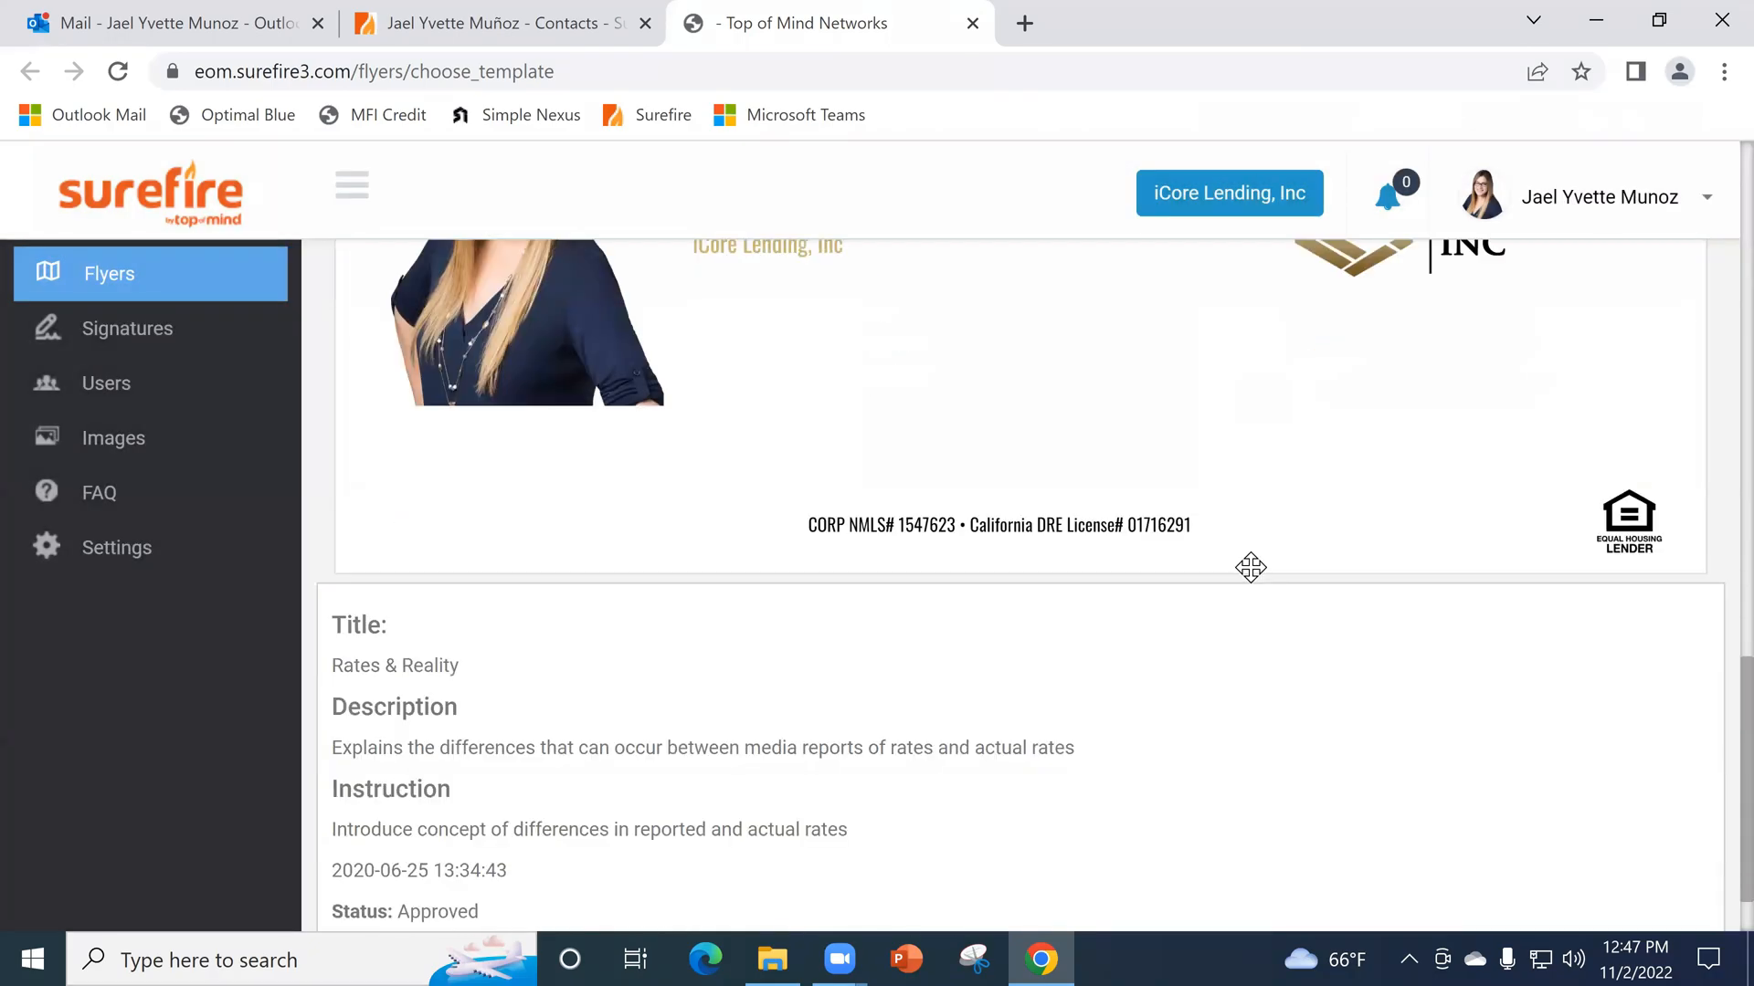
{"action": "scroll", "coordinate": [1242, 584], "scroll_direction": "up", "scroll_amount": 2}
{"action": "scroll", "coordinate": [1142, 630], "scroll_direction": "up", "scroll_amount": 10}
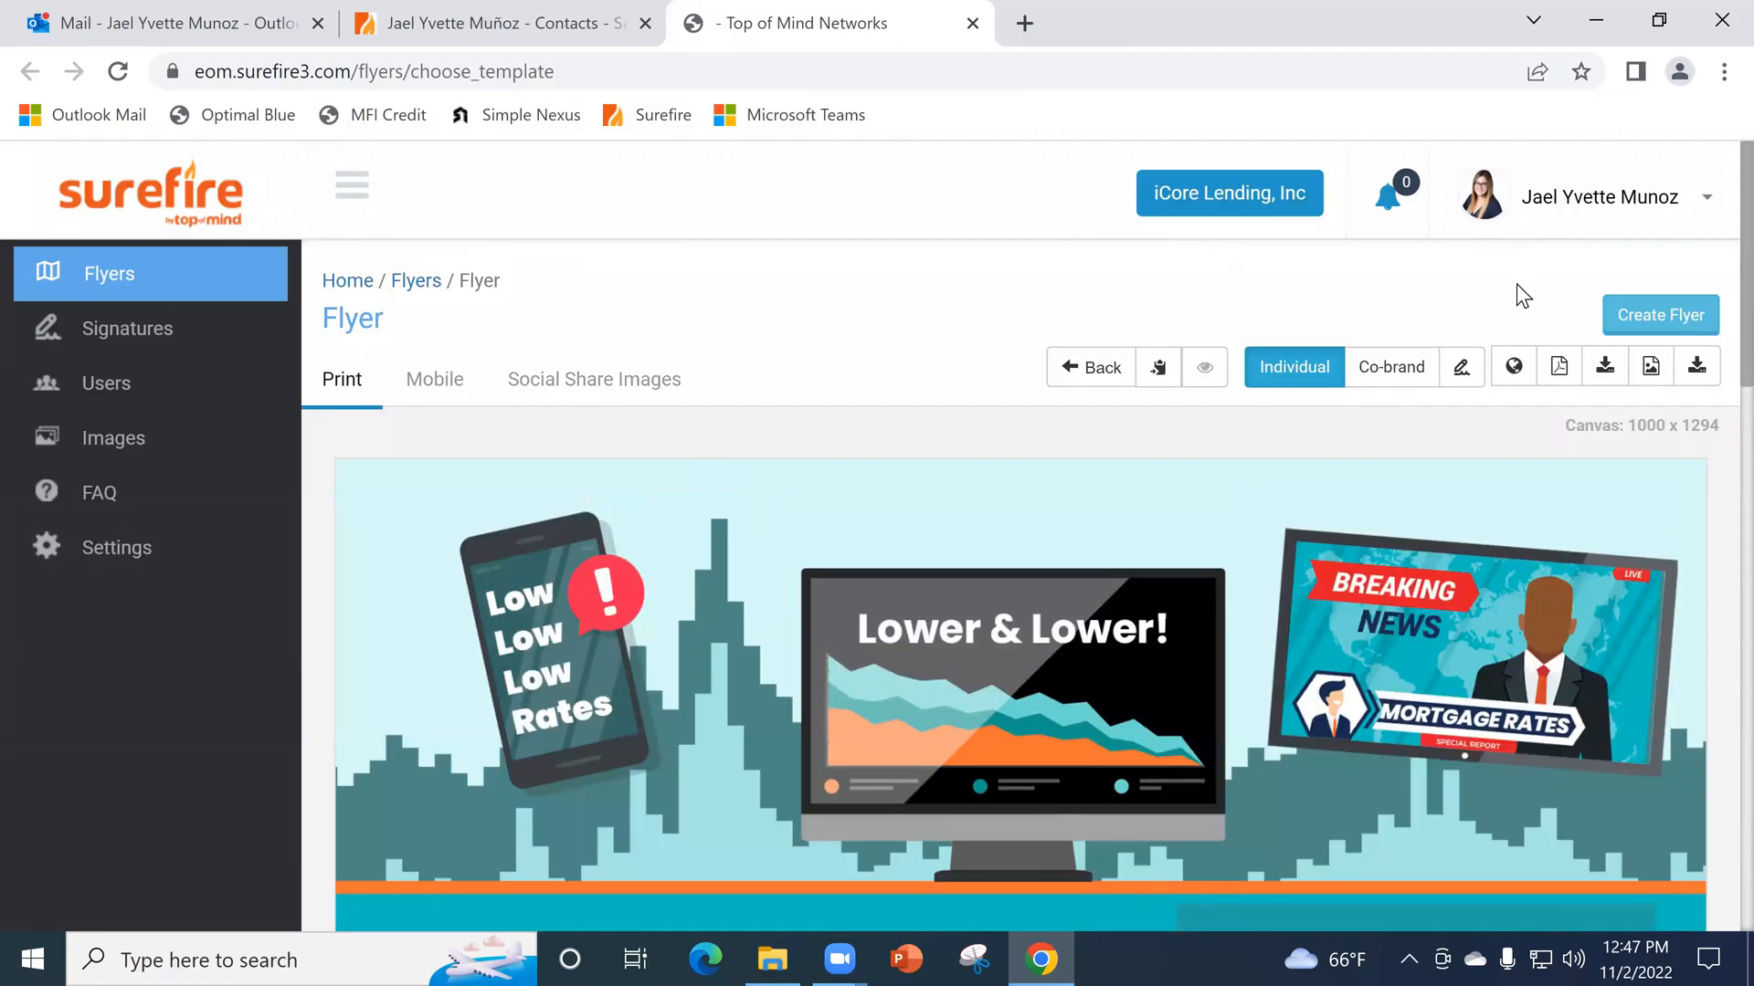
{"action": "left_click", "coordinate": [1394, 369]}
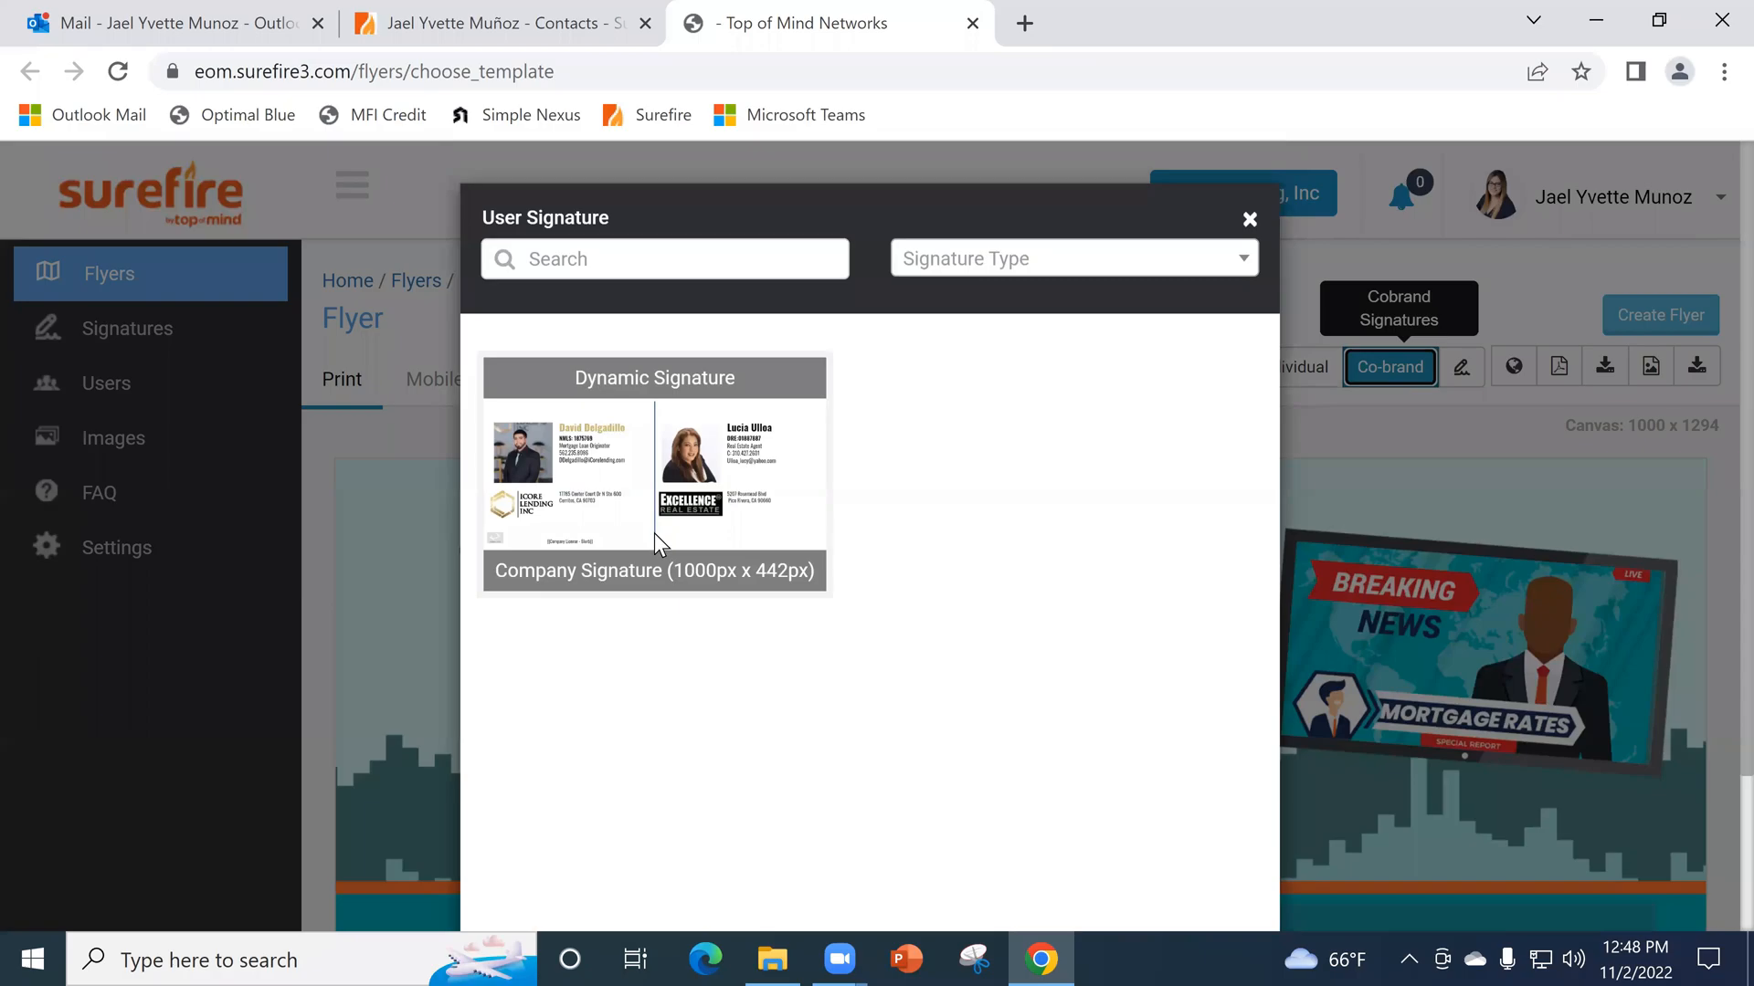
{"action": "left_click", "coordinate": [657, 534]}
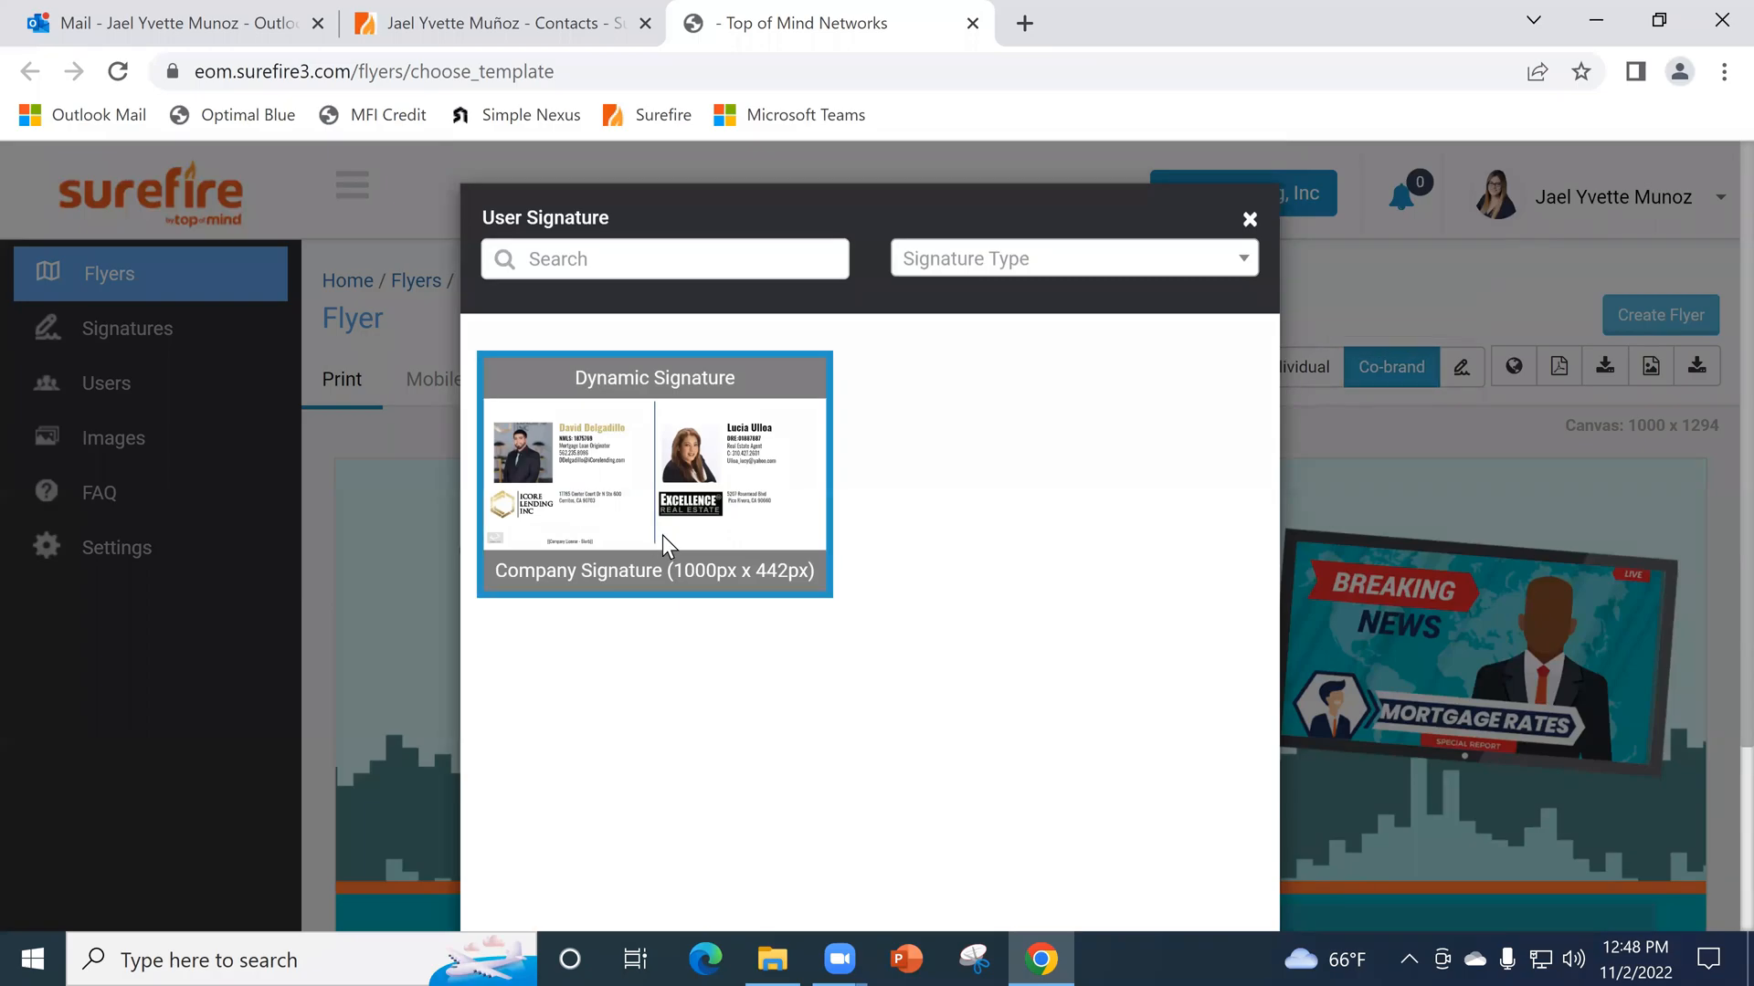
{"action": "scroll", "coordinate": [1055, 742], "scroll_direction": "down", "scroll_amount": 3}
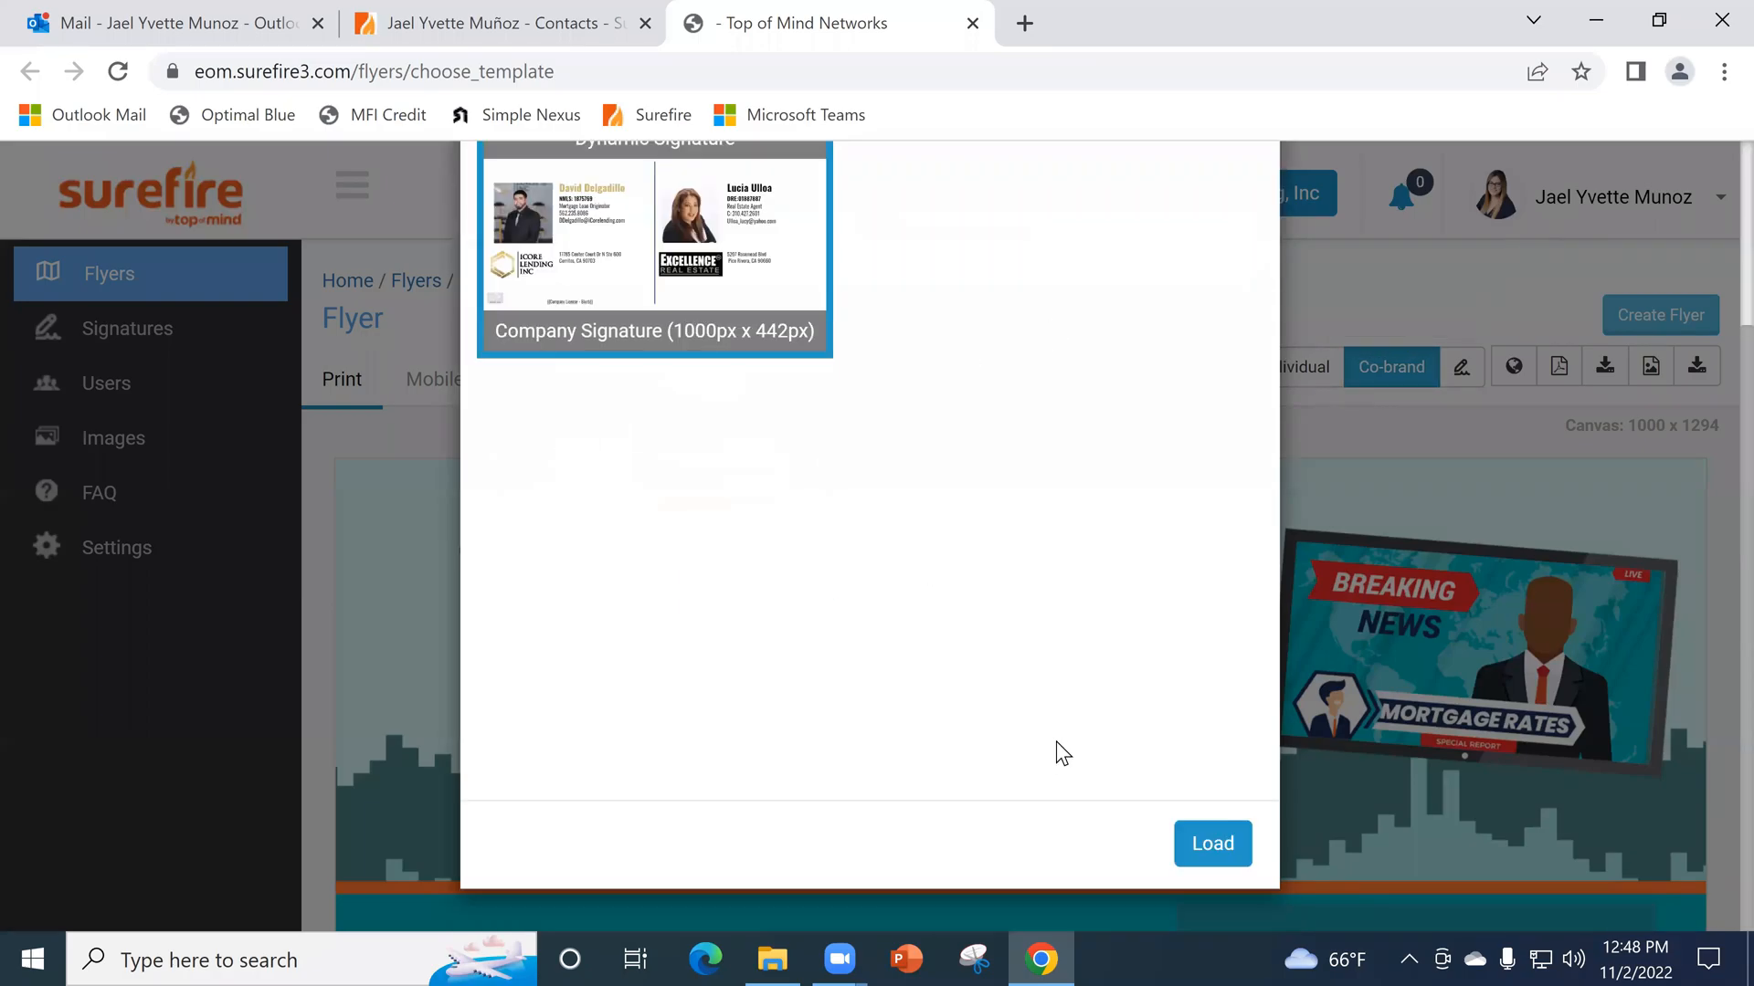
{"action": "left_click", "coordinate": [1214, 858]}
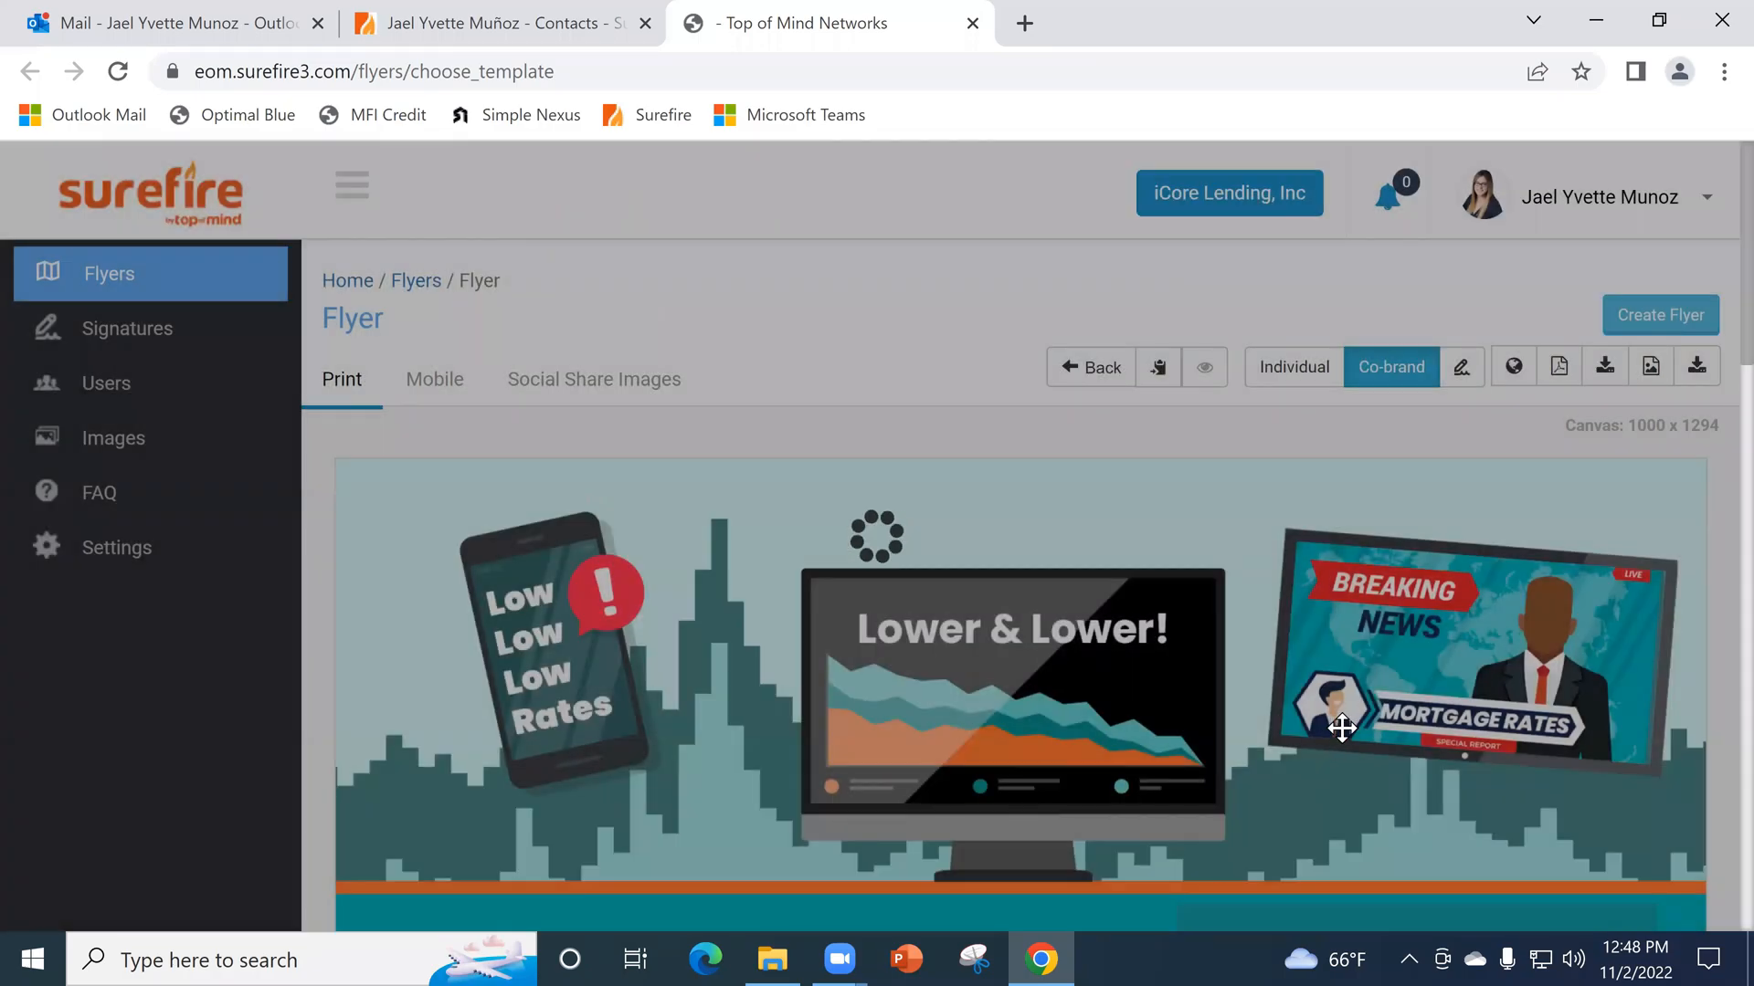
{"action": "scroll", "coordinate": [1351, 693], "scroll_direction": "down", "scroll_amount": 15}
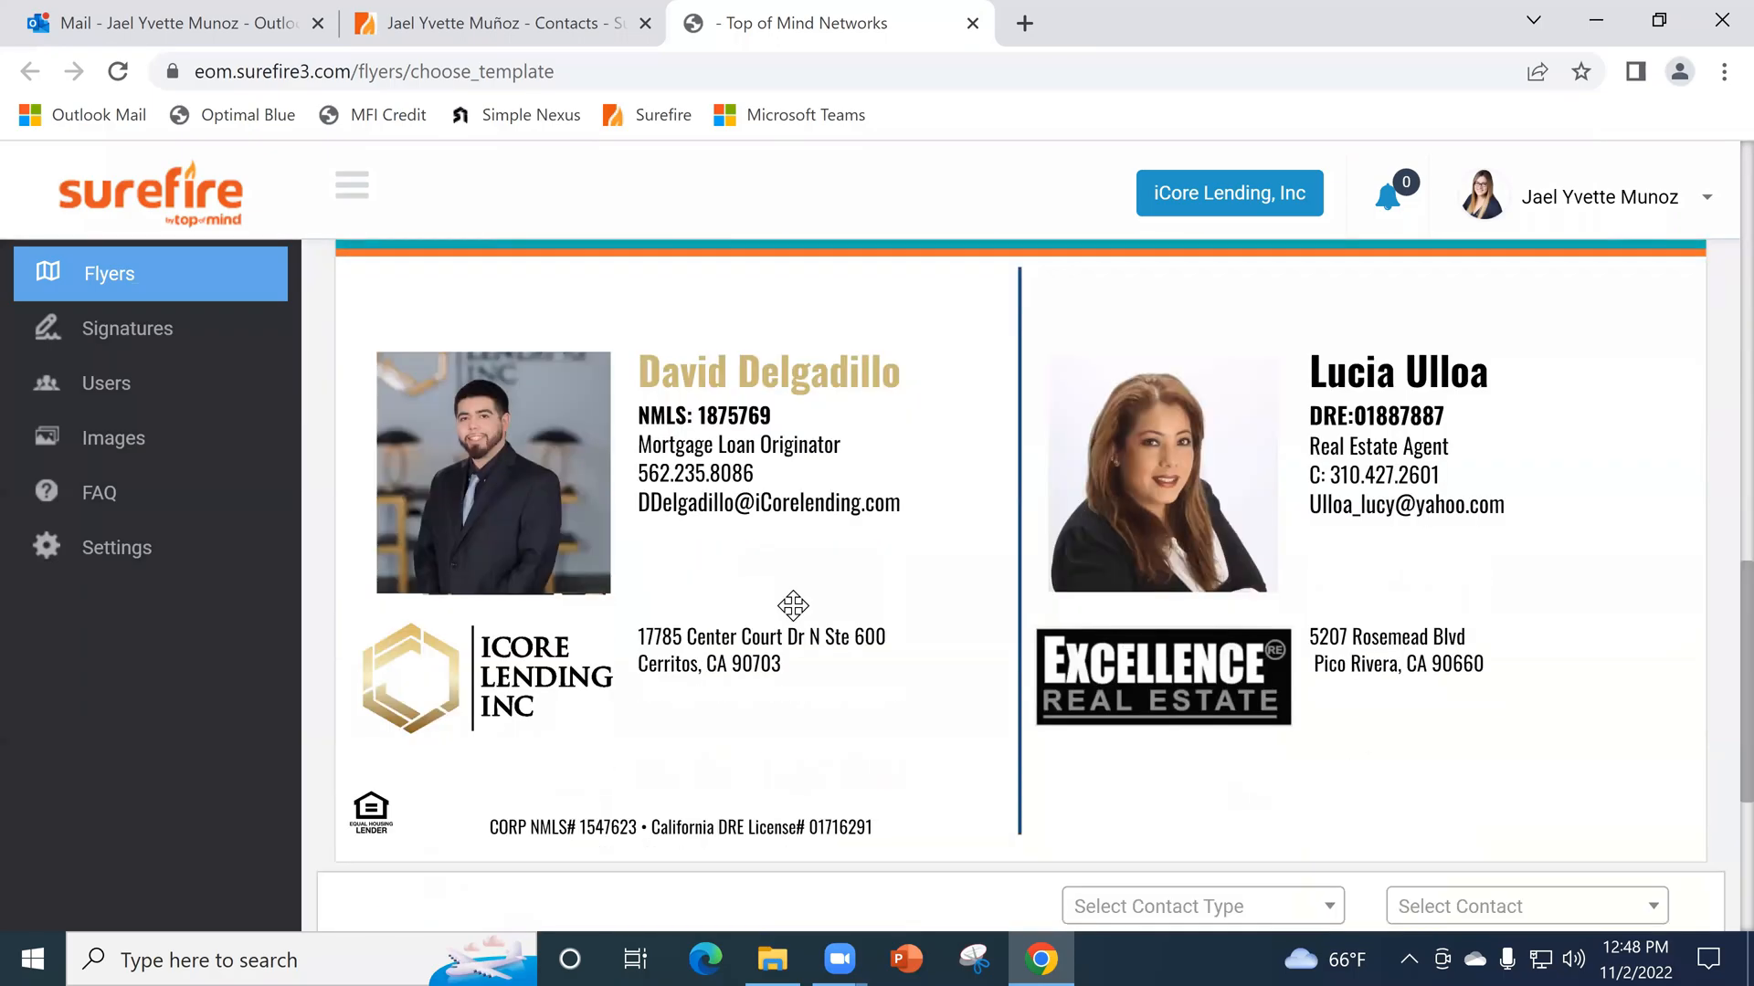
- Look over the co-branded print flyer, and display its landscape social share image with the flyer details
{"action": "scroll", "coordinate": [859, 658], "scroll_direction": "up", "scroll_amount": 5}
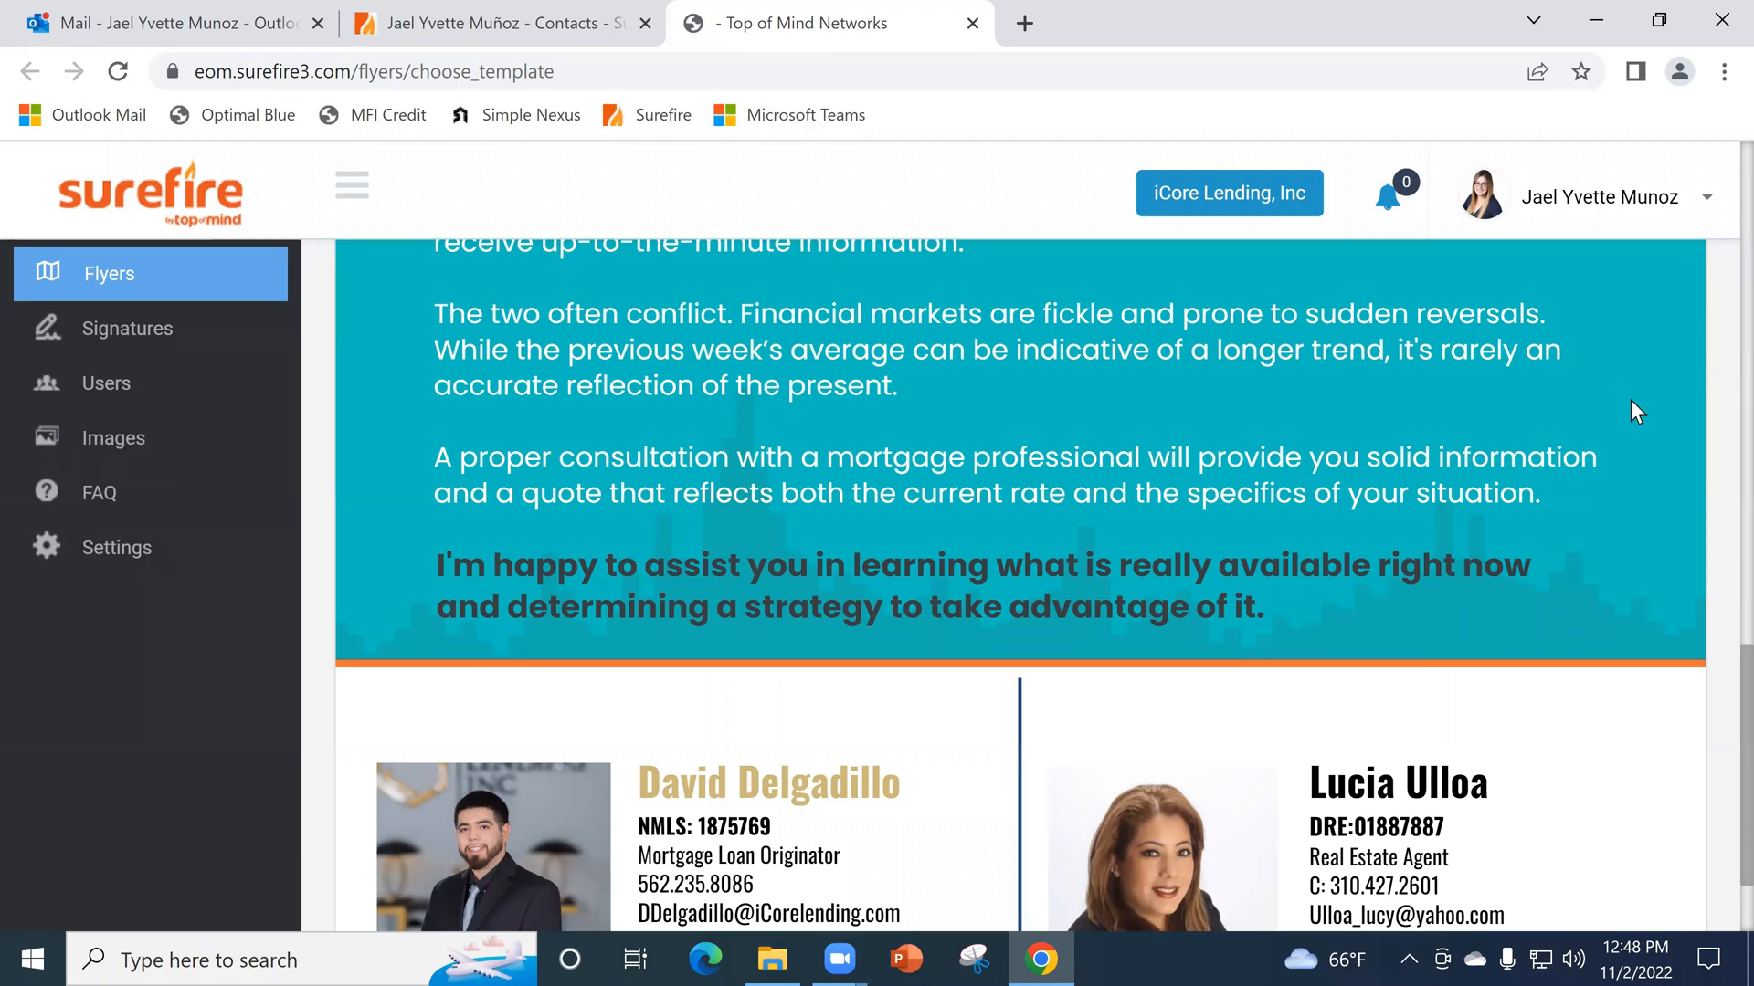
{"action": "scroll", "coordinate": [1630, 398], "scroll_direction": "up", "scroll_amount": 10}
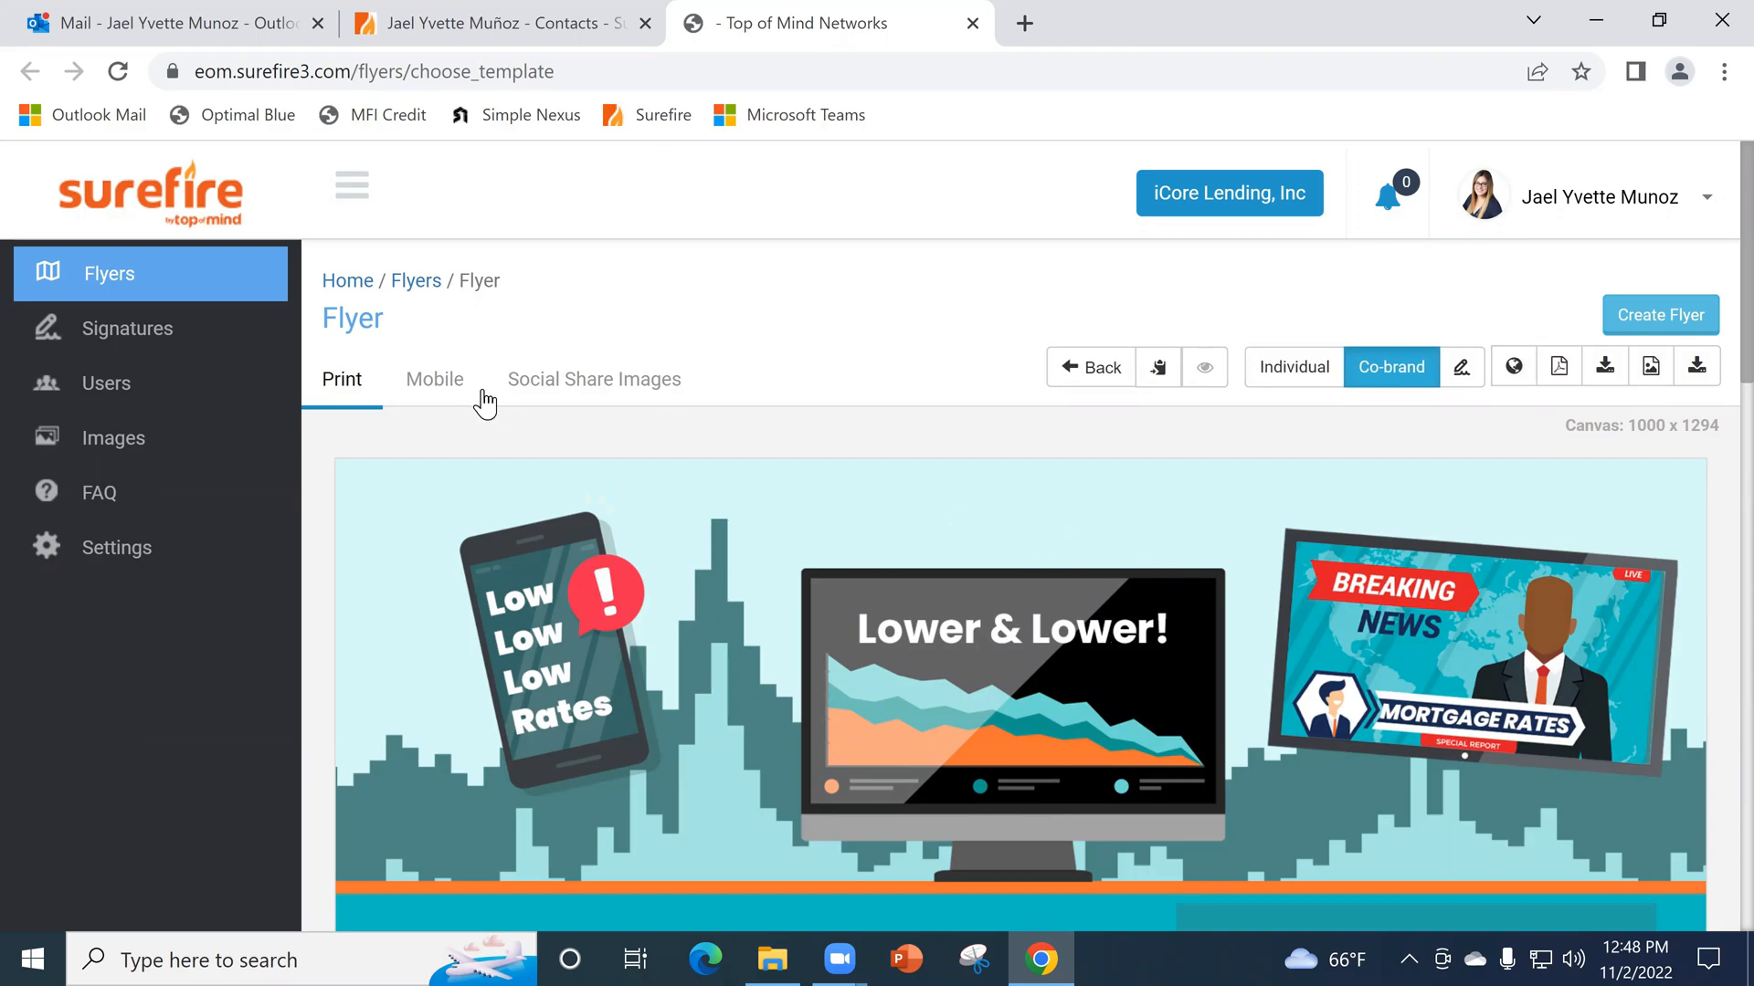
{"action": "left_click", "coordinate": [594, 382]}
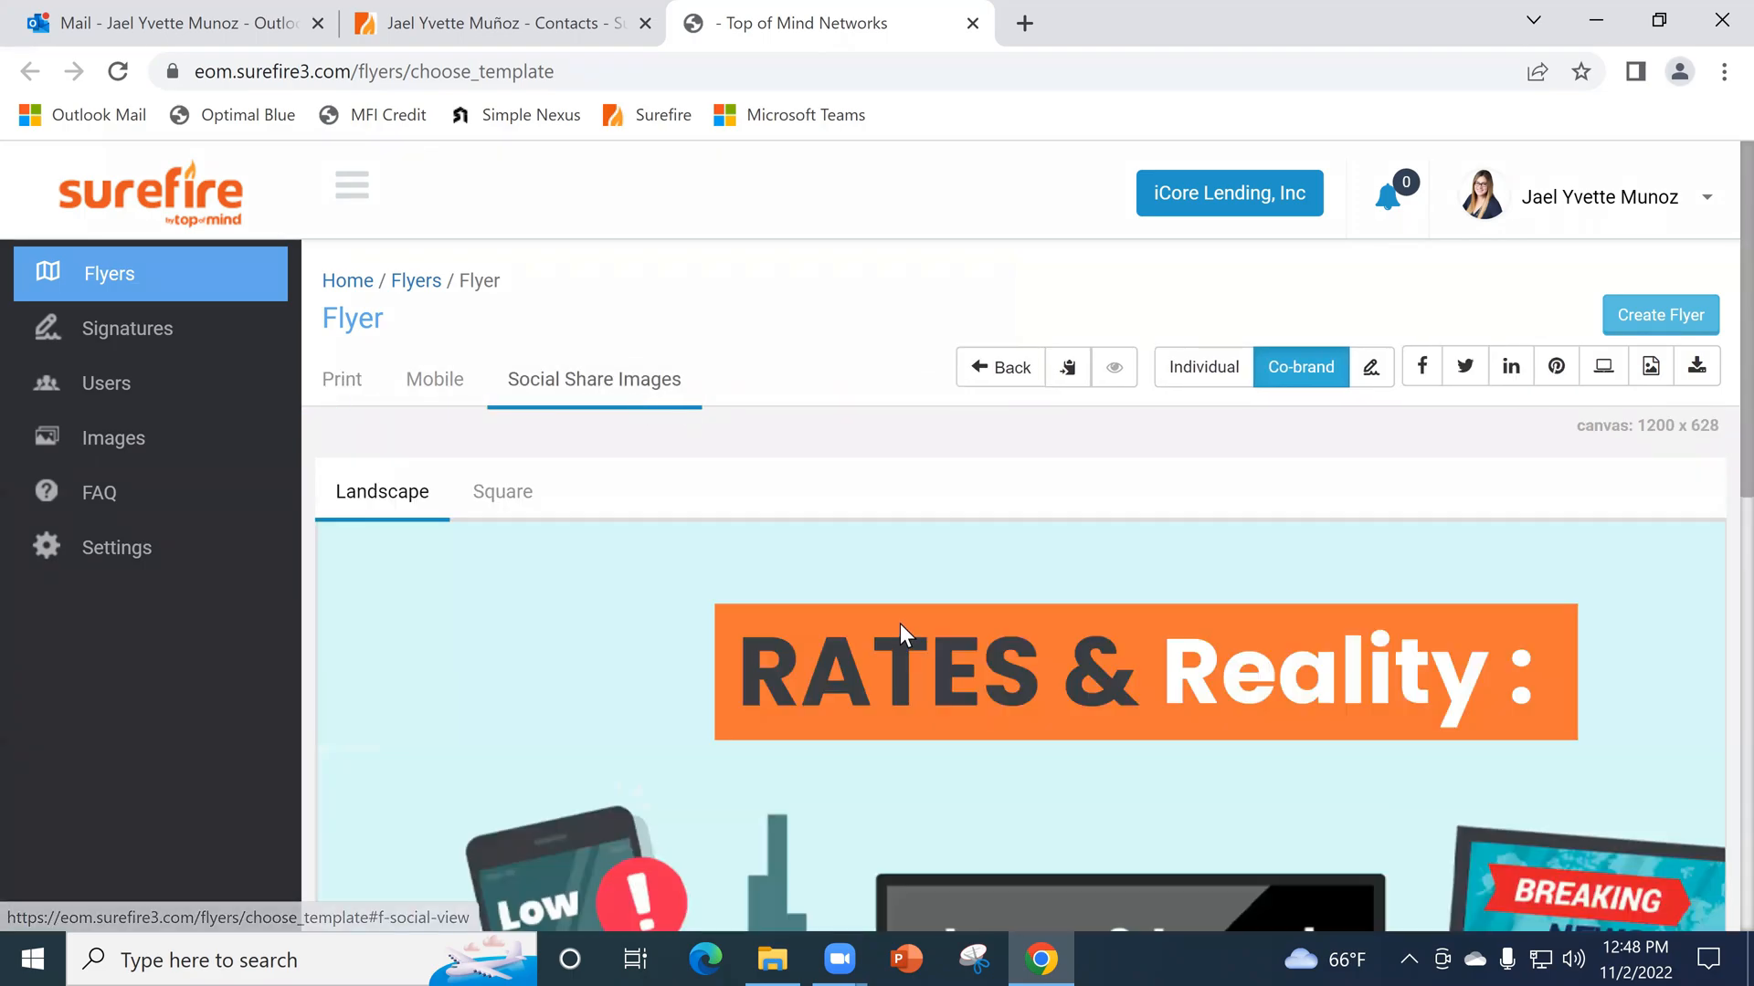
{"action": "scroll", "coordinate": [1008, 588], "scroll_direction": "down", "scroll_amount": 9}
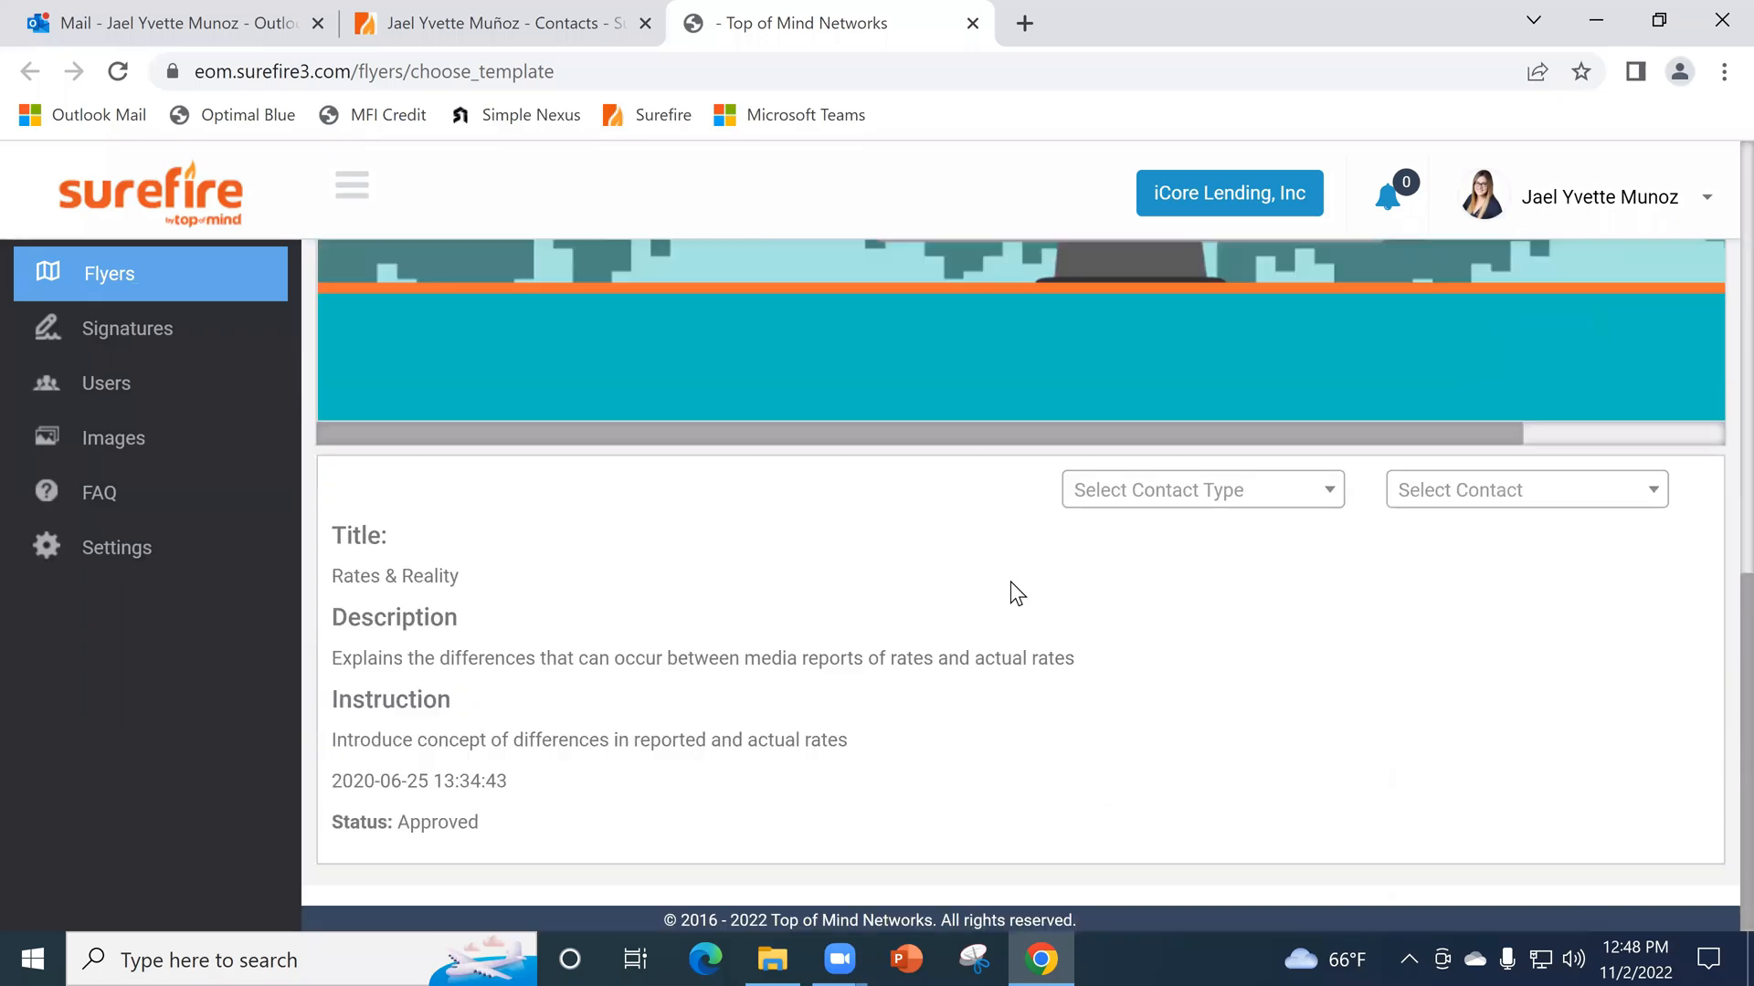
{"action": "scroll", "coordinate": [1037, 643], "scroll_direction": "up", "scroll_amount": 9}
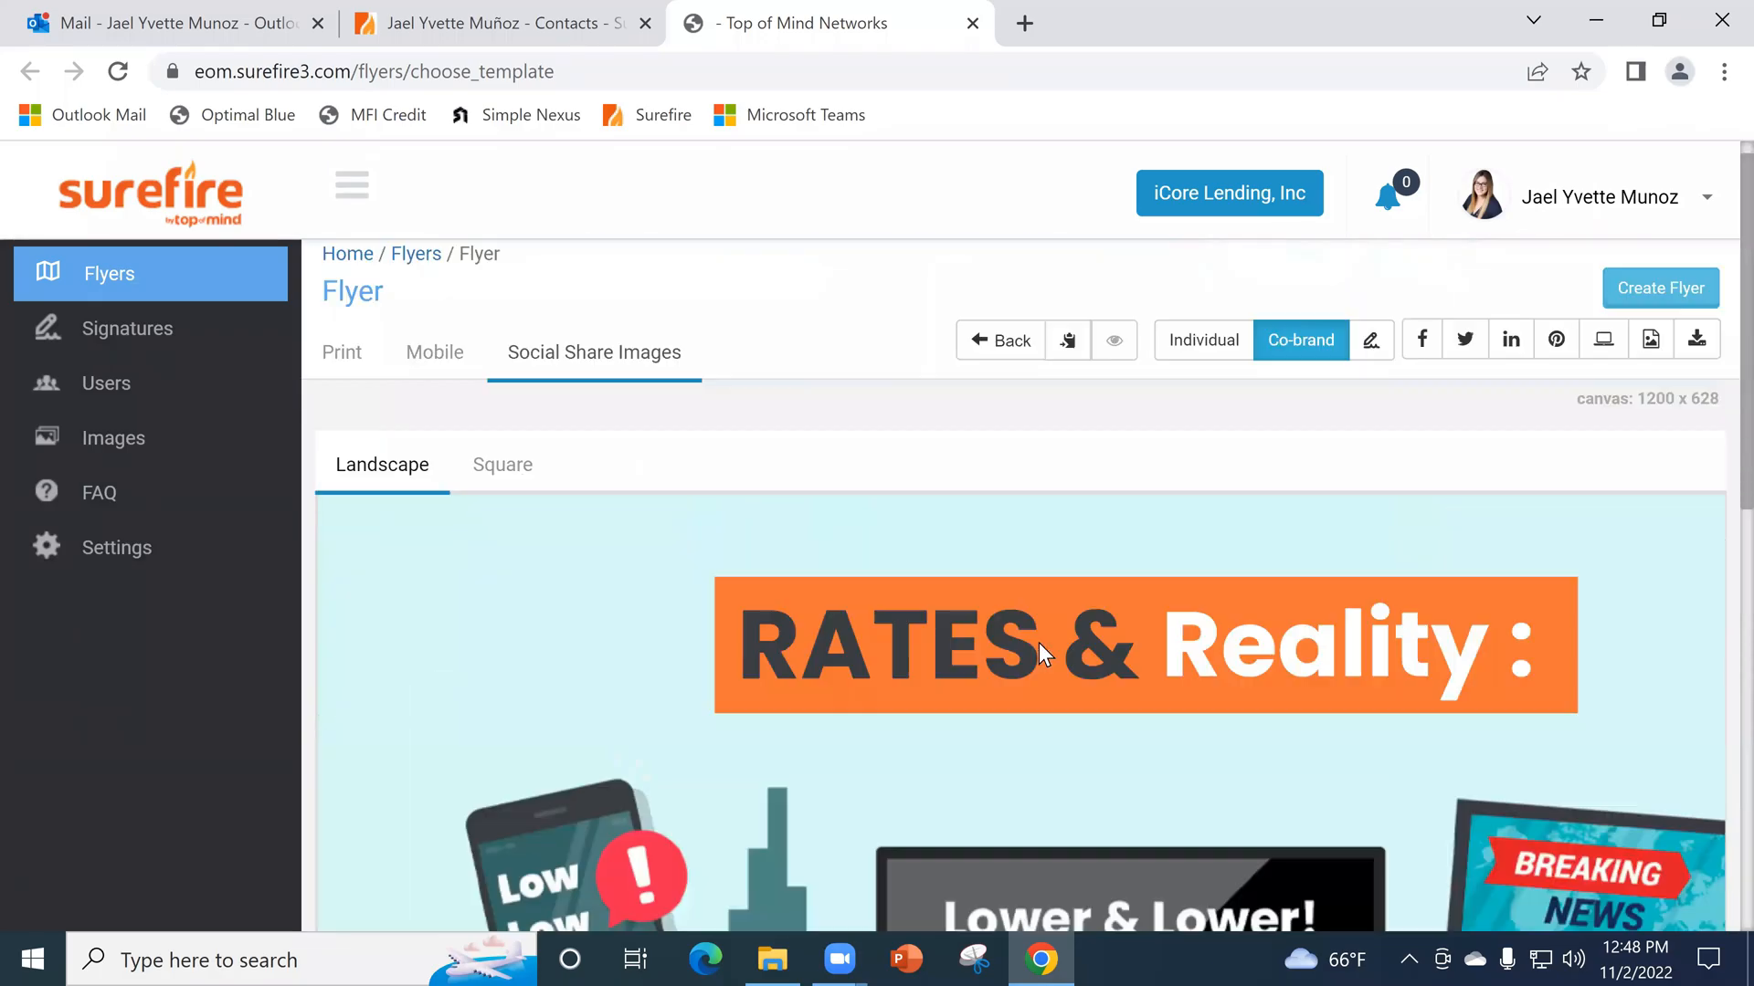
{"action": "scroll", "coordinate": [1038, 643], "scroll_direction": "up", "scroll_amount": 1}
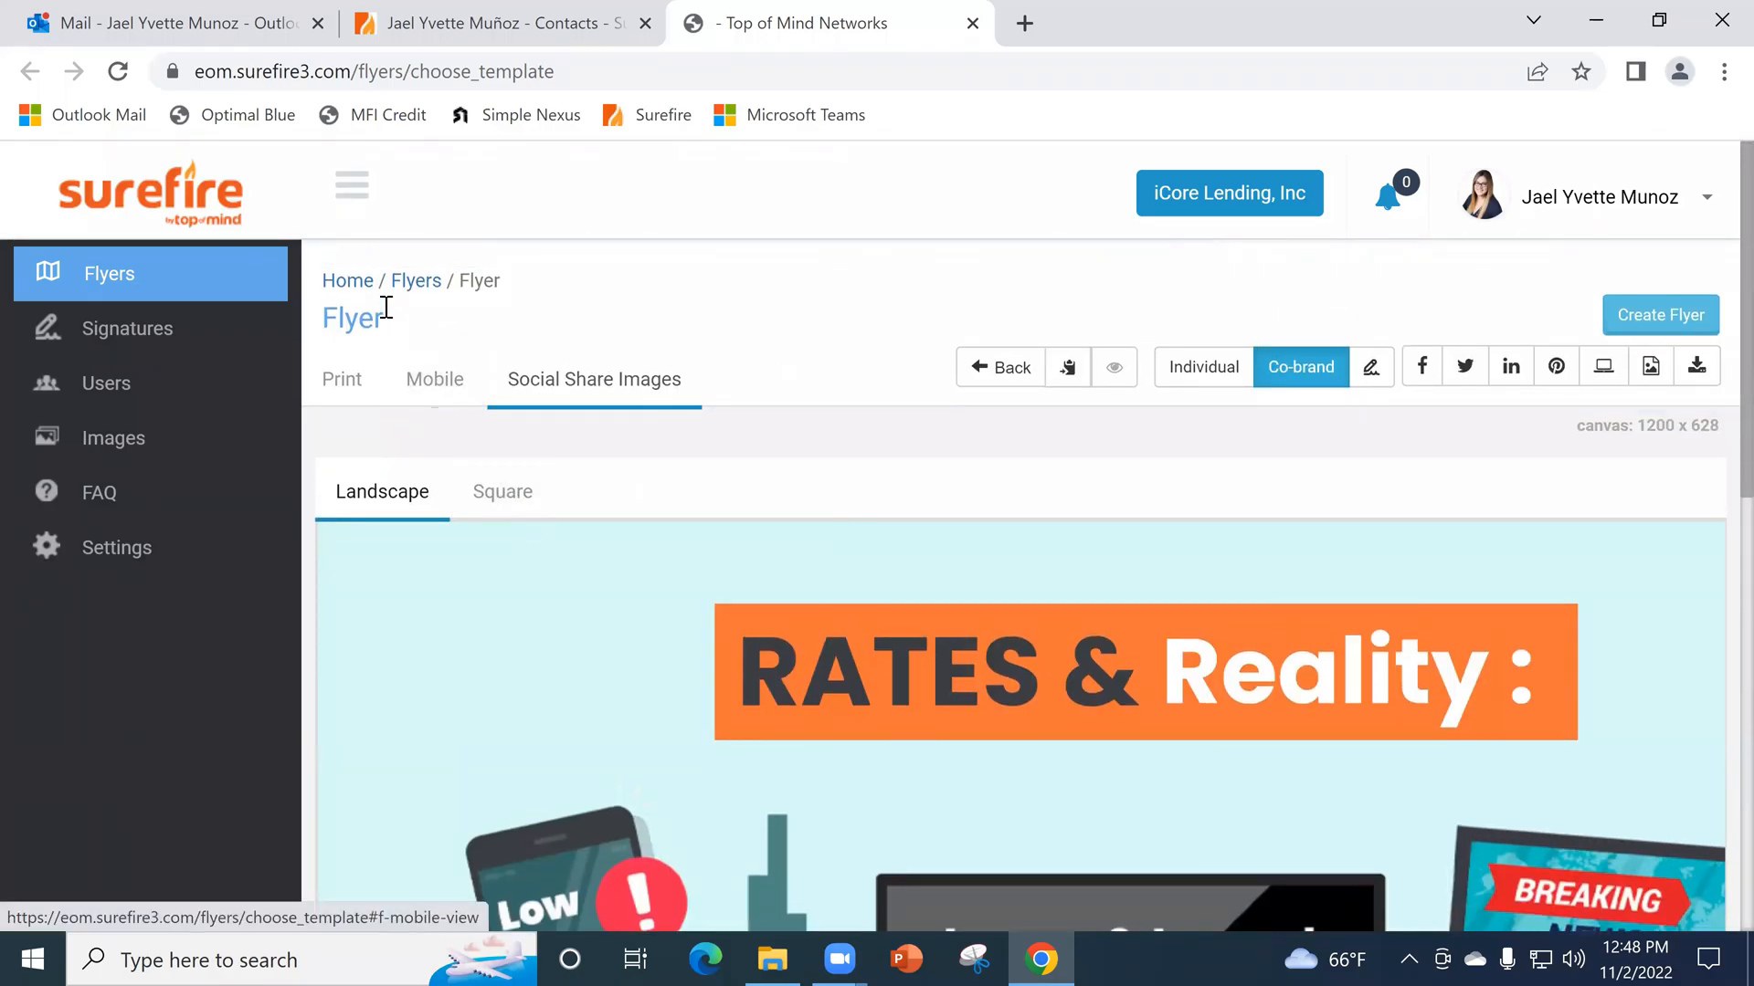
- Return to the public flyers in the Flyers library and open the additional options for the Closing Your Refinance flyer
{"action": "left_click", "coordinate": [425, 282]}
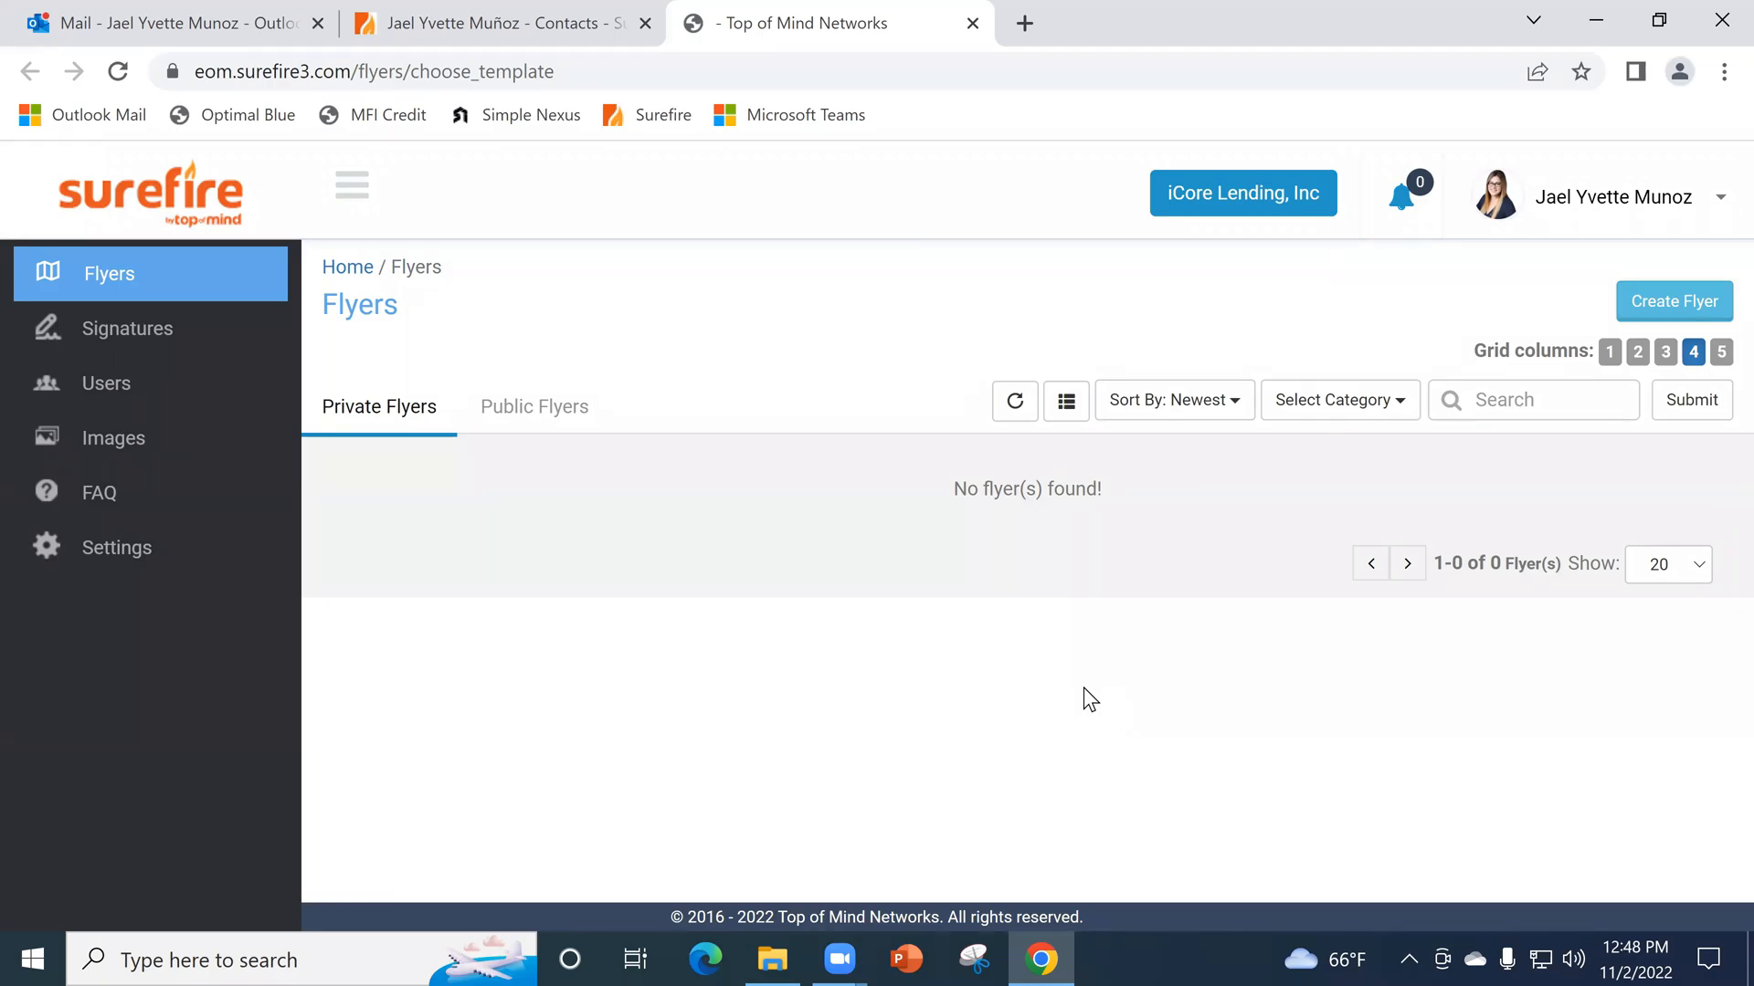
{"action": "left_click", "coordinate": [560, 426]}
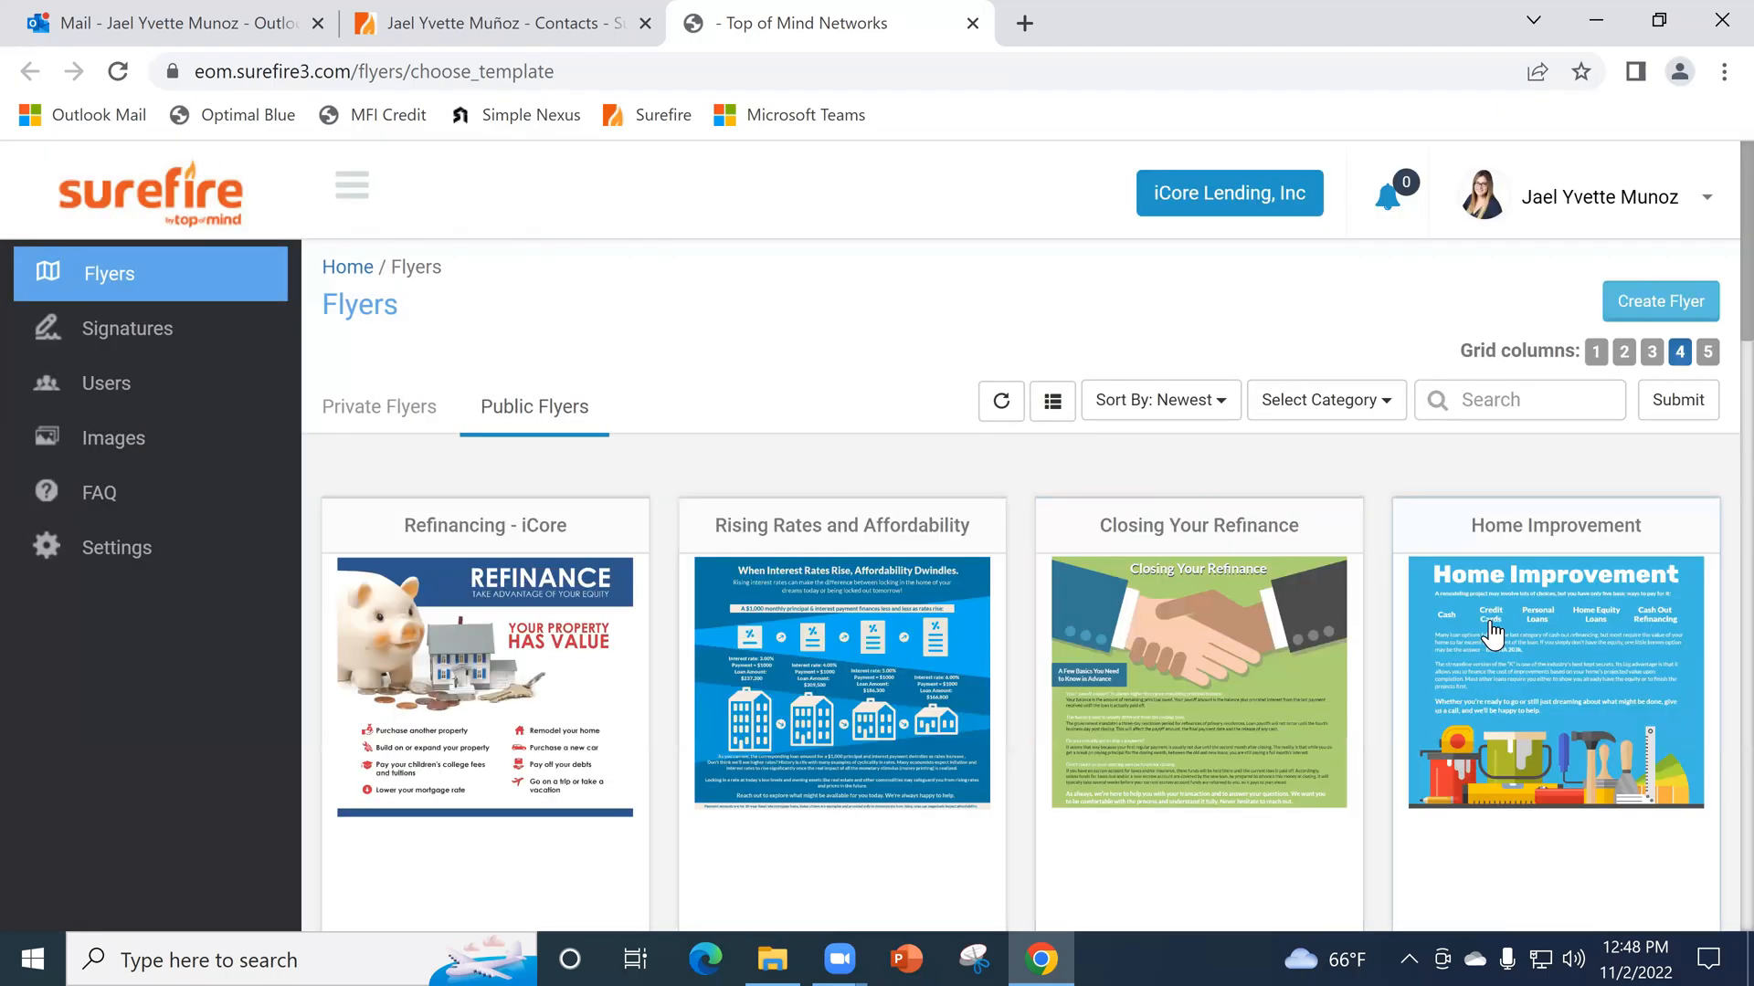
{"action": "scroll", "coordinate": [1407, 519], "scroll_direction": "down", "scroll_amount": 3}
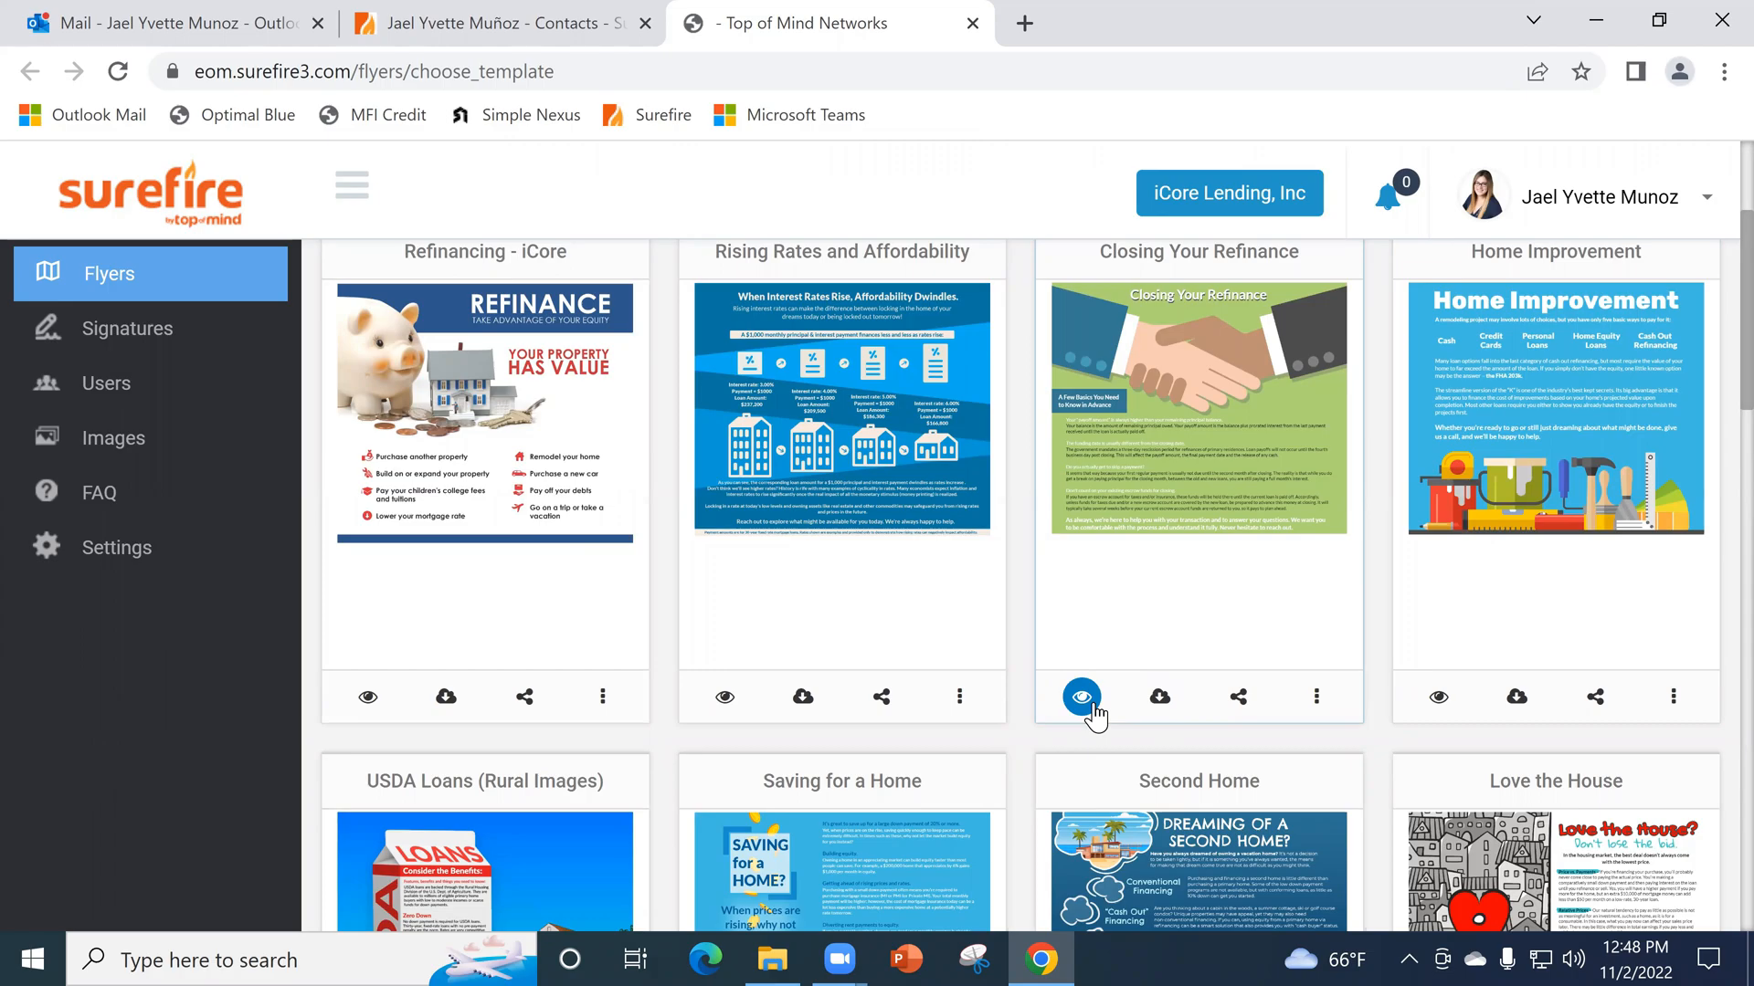
{"action": "left_click", "coordinate": [1314, 698]}
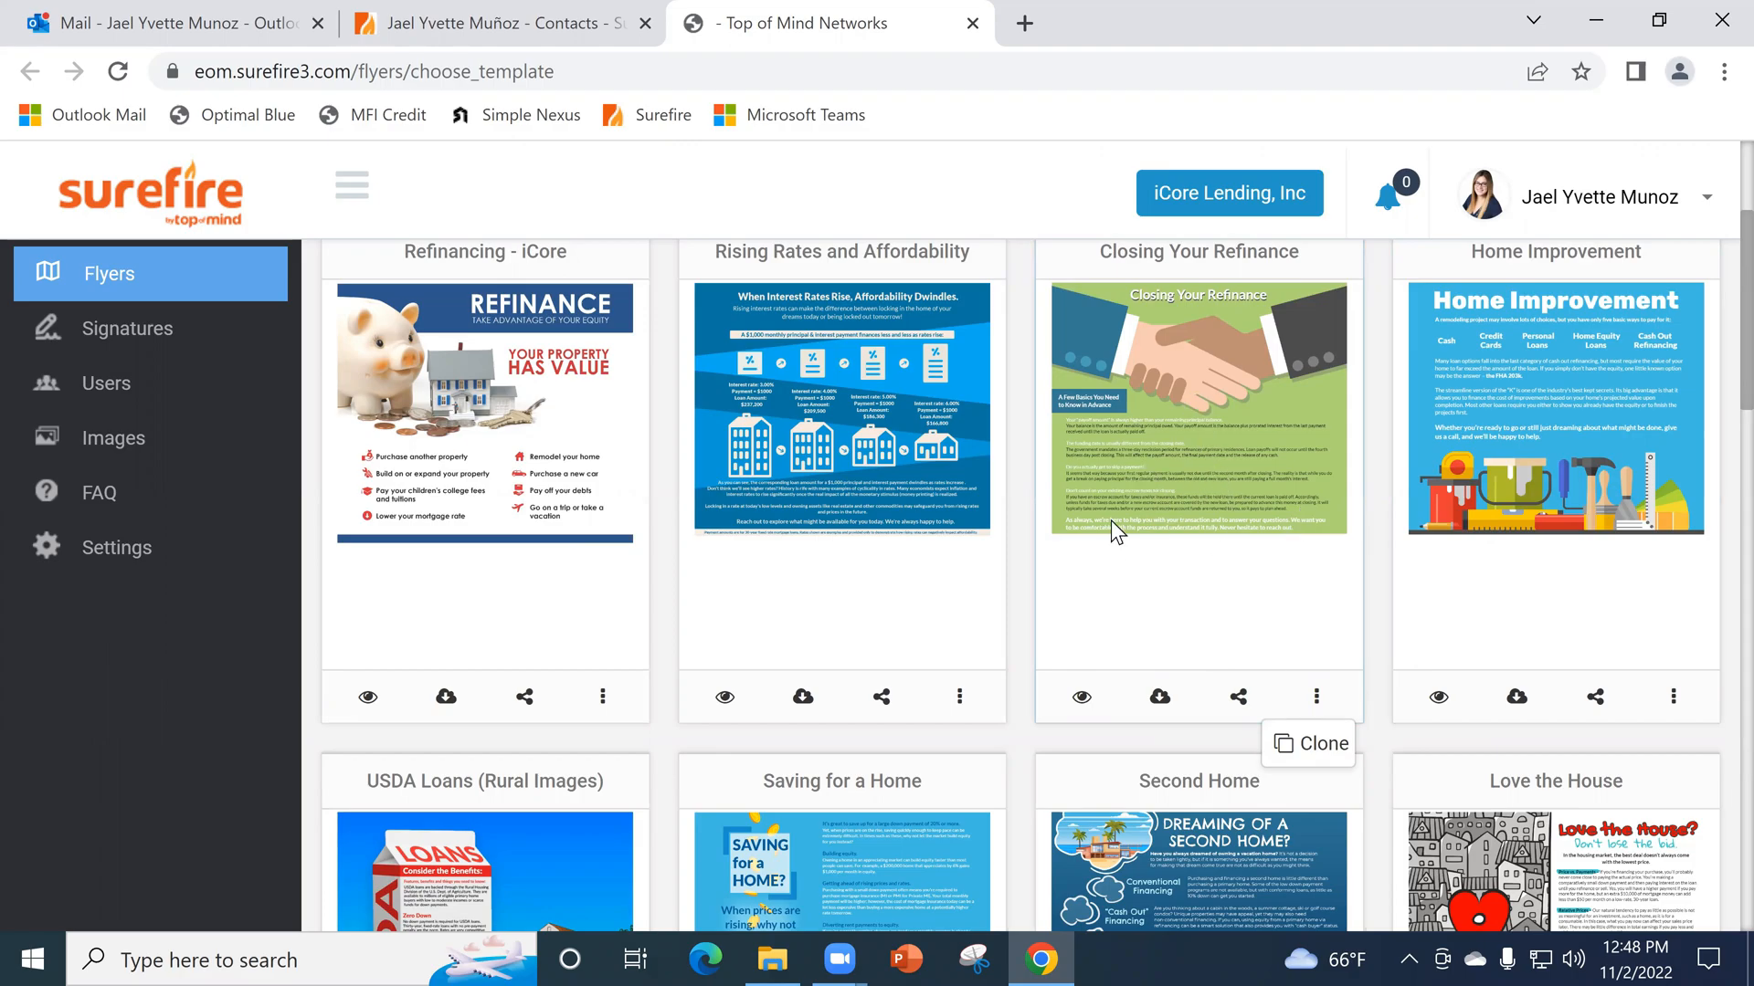
- Browse the public flyer templates from the first rows through the end of the page
{"action": "scroll", "coordinate": [1182, 427], "scroll_direction": "down", "scroll_amount": 1}
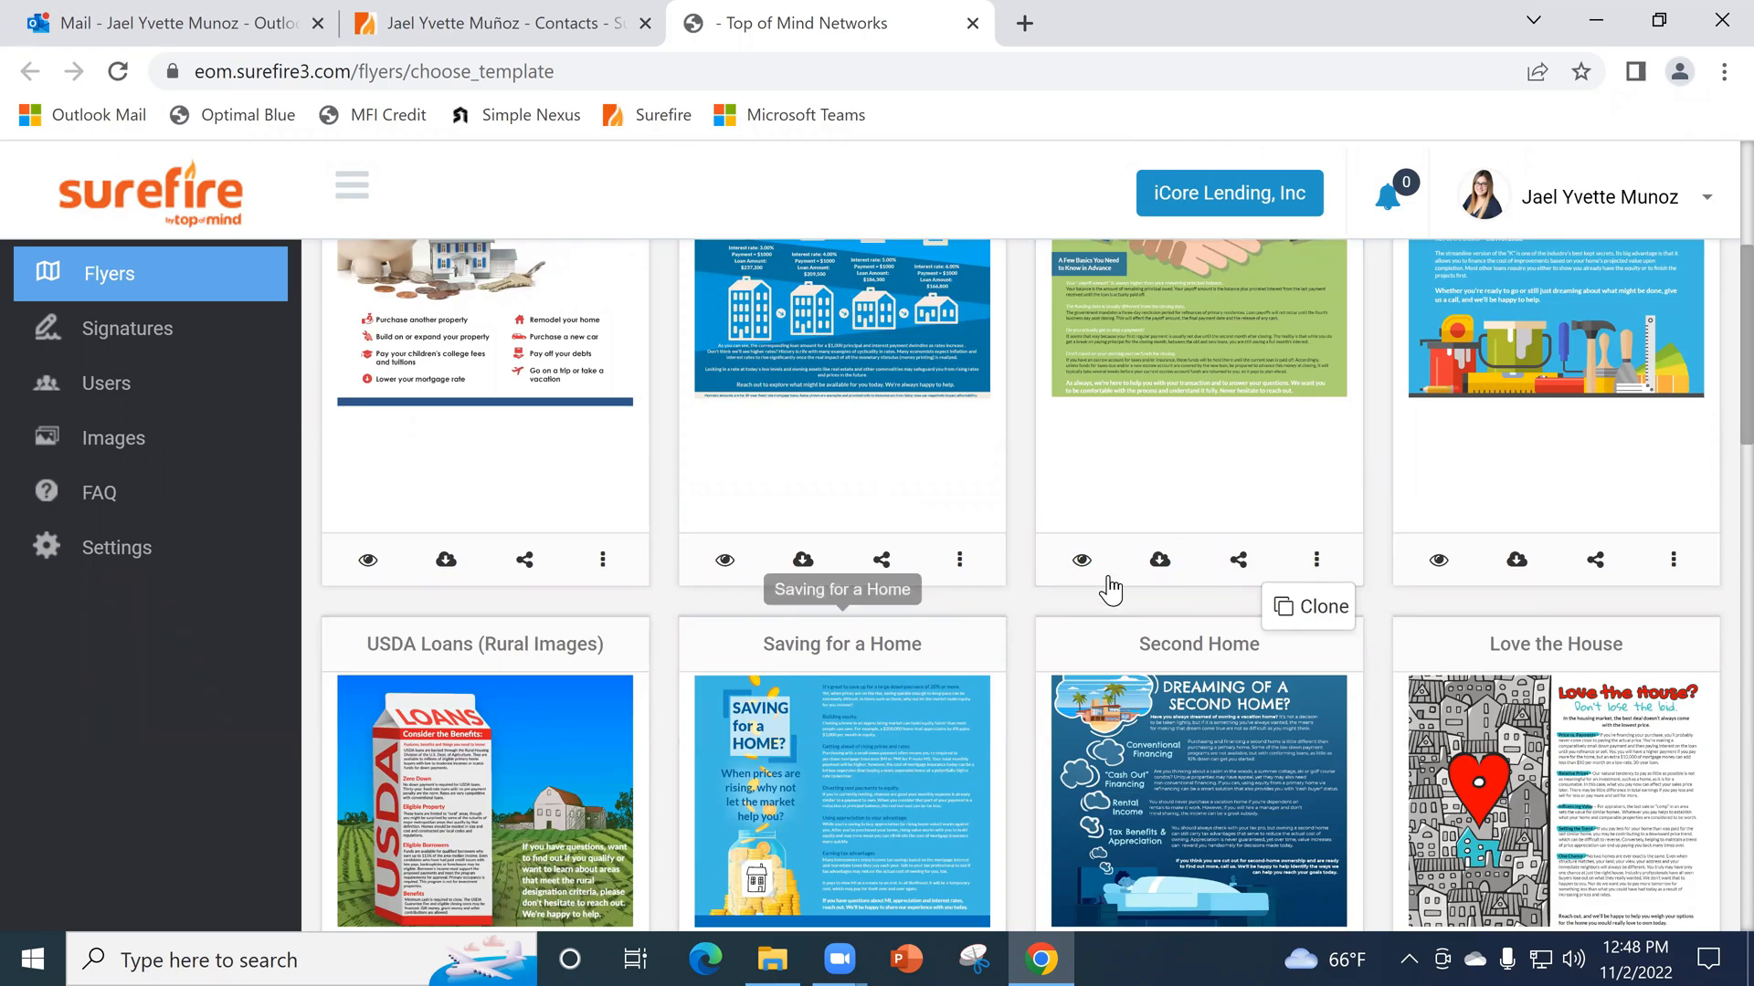
{"action": "scroll", "coordinate": [1108, 589], "scroll_direction": "up", "scroll_amount": 3}
{"action": "scroll", "coordinate": [908, 606], "scroll_direction": "down", "scroll_amount": 6}
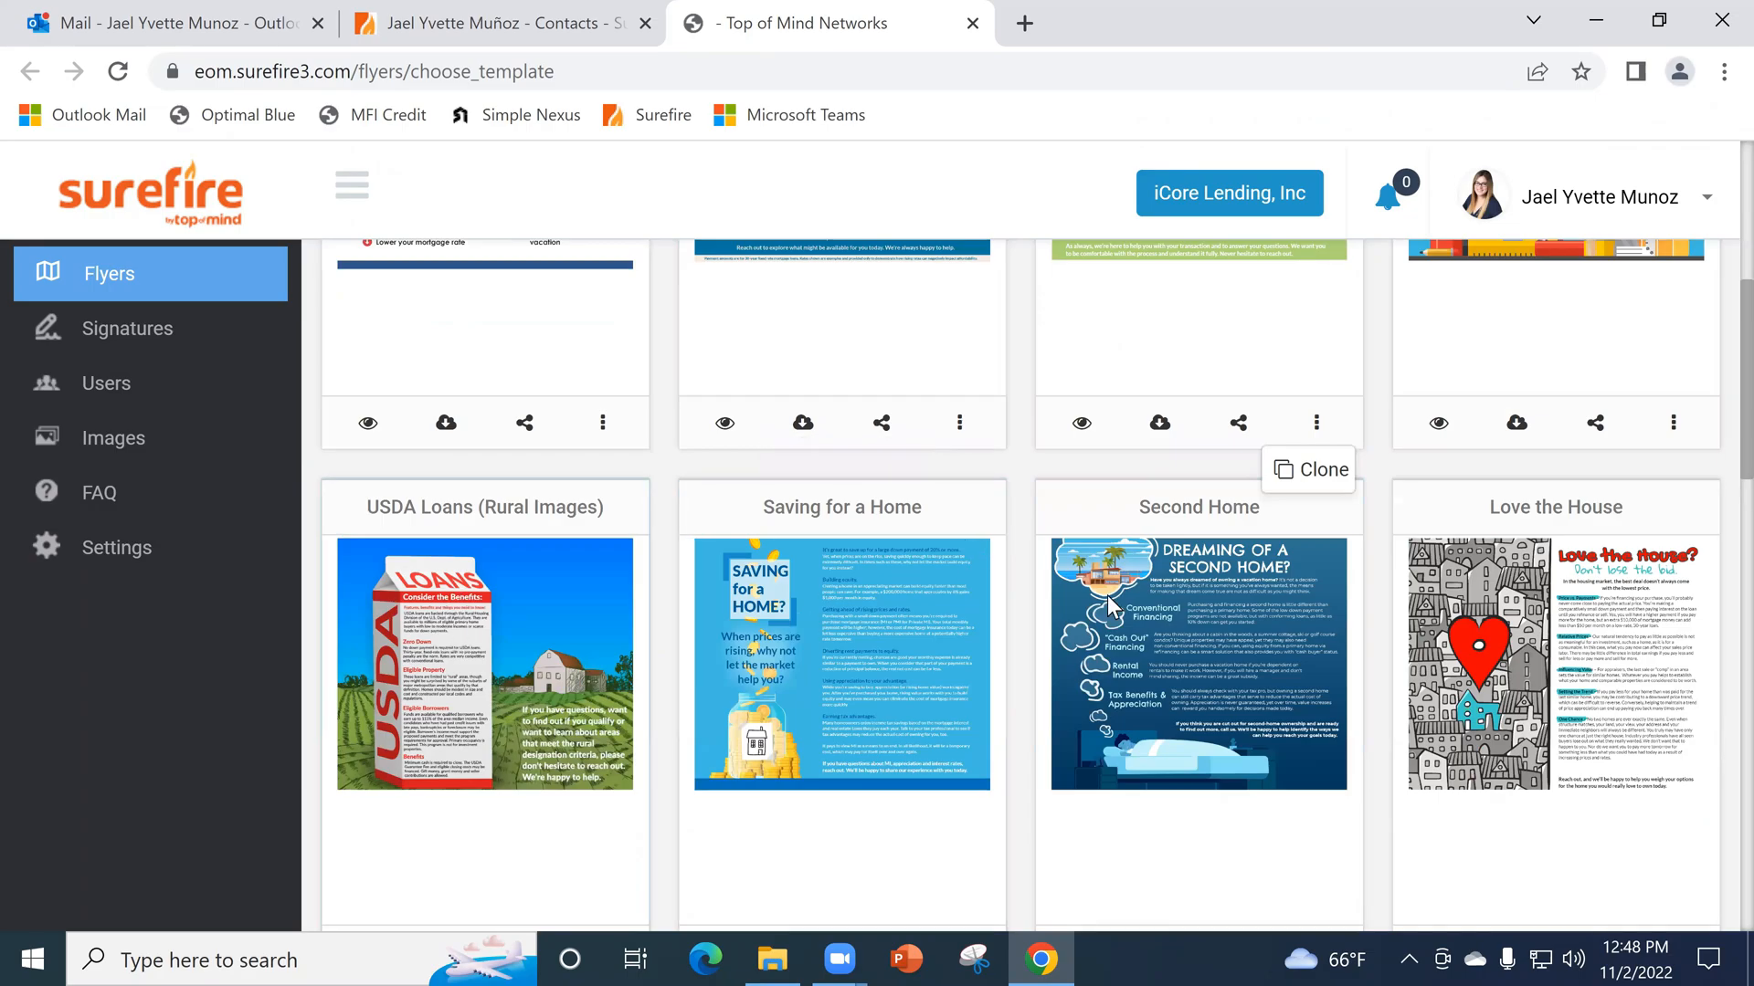
{"action": "scroll", "coordinate": [1507, 612], "scroll_direction": "down", "scroll_amount": 2}
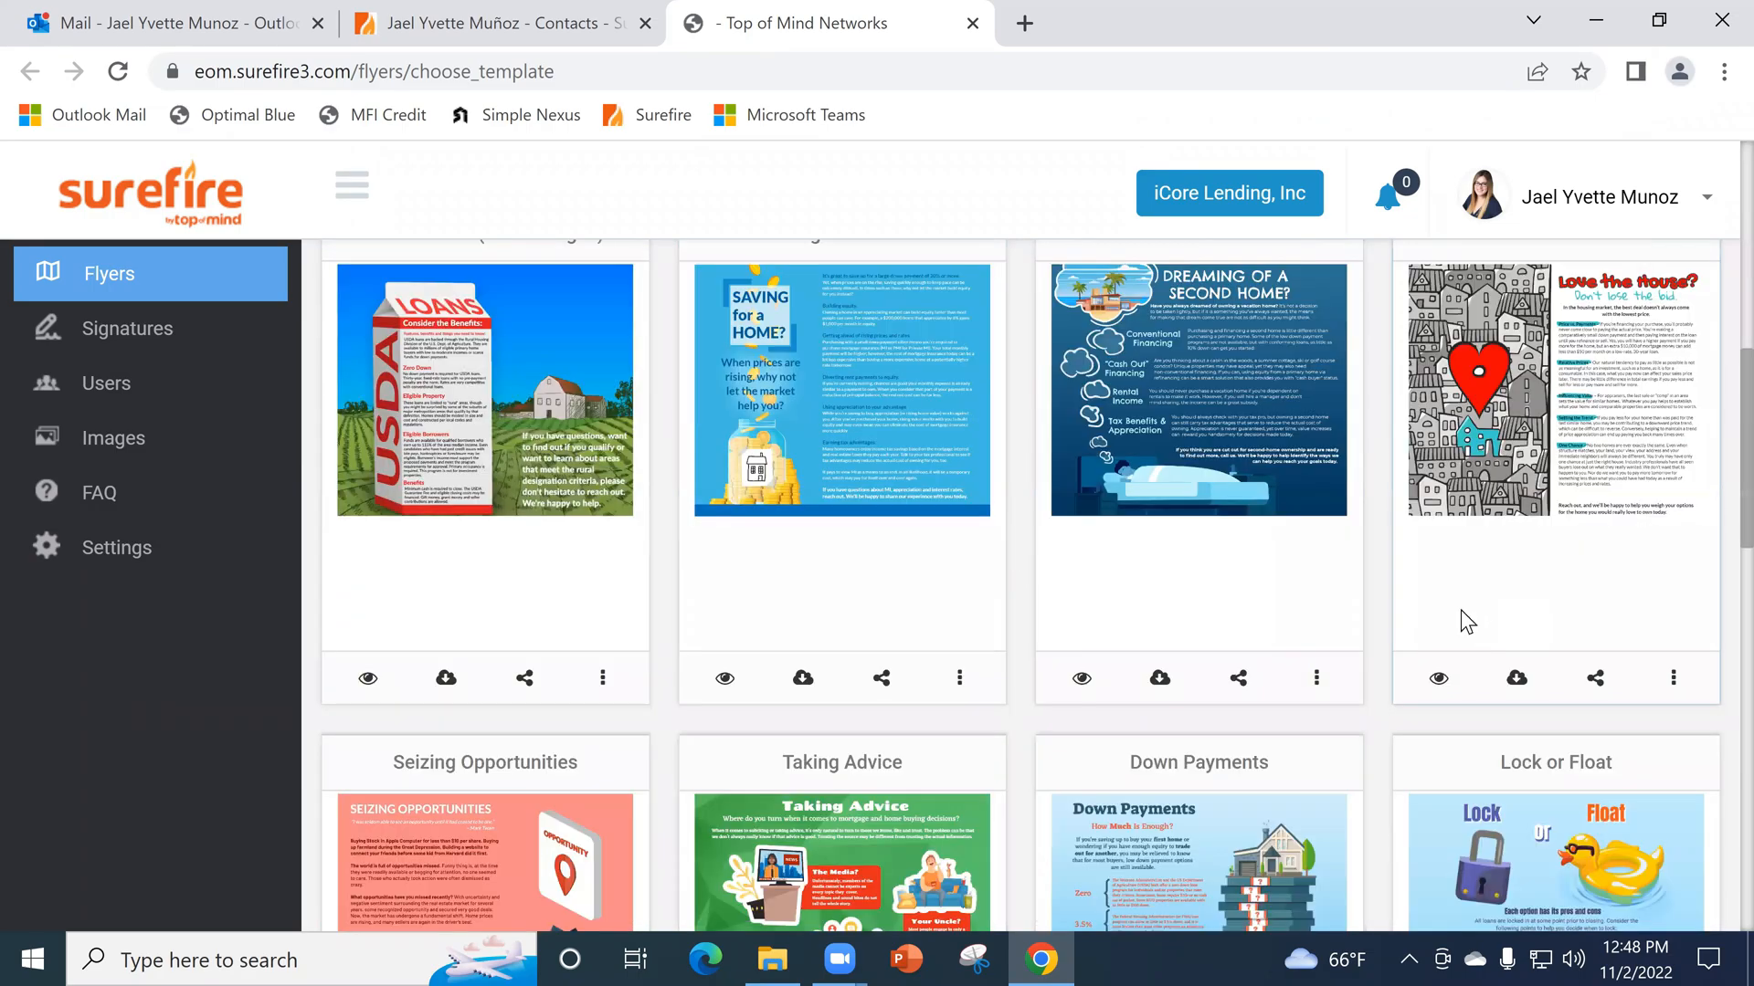
{"action": "scroll", "coordinate": [1080, 508], "scroll_direction": "down", "scroll_amount": 3}
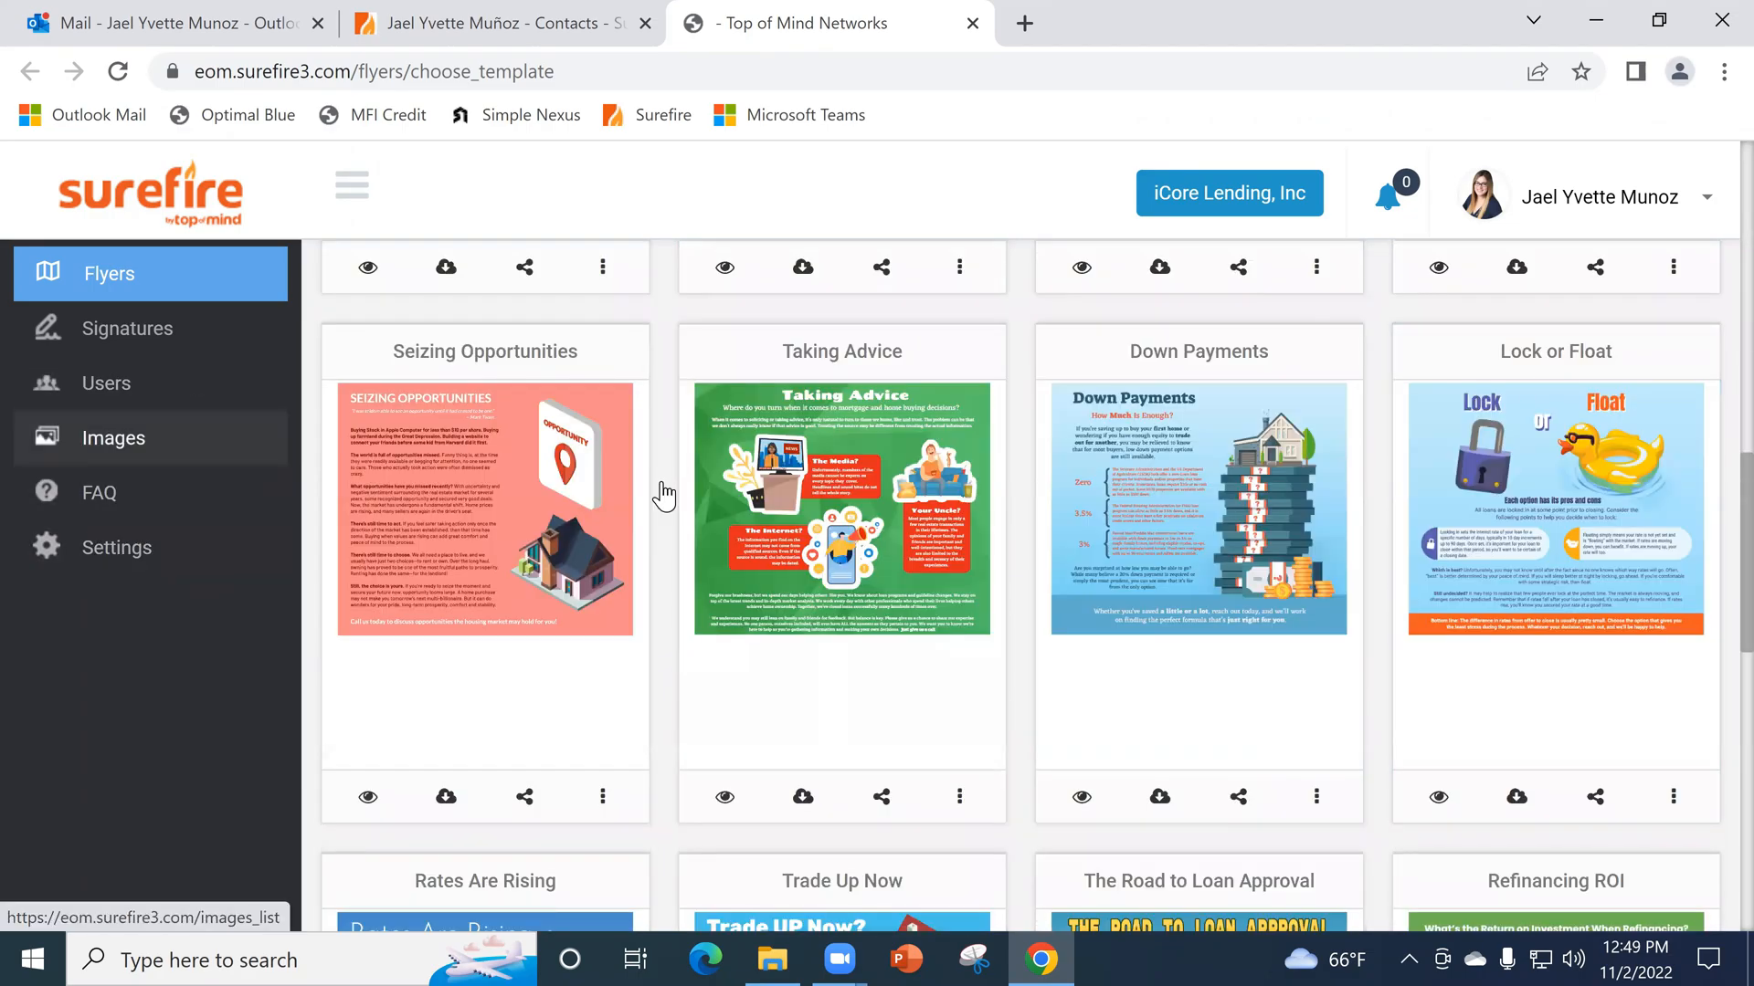
{"action": "scroll", "coordinate": [1233, 544], "scroll_direction": "down", "scroll_amount": 4}
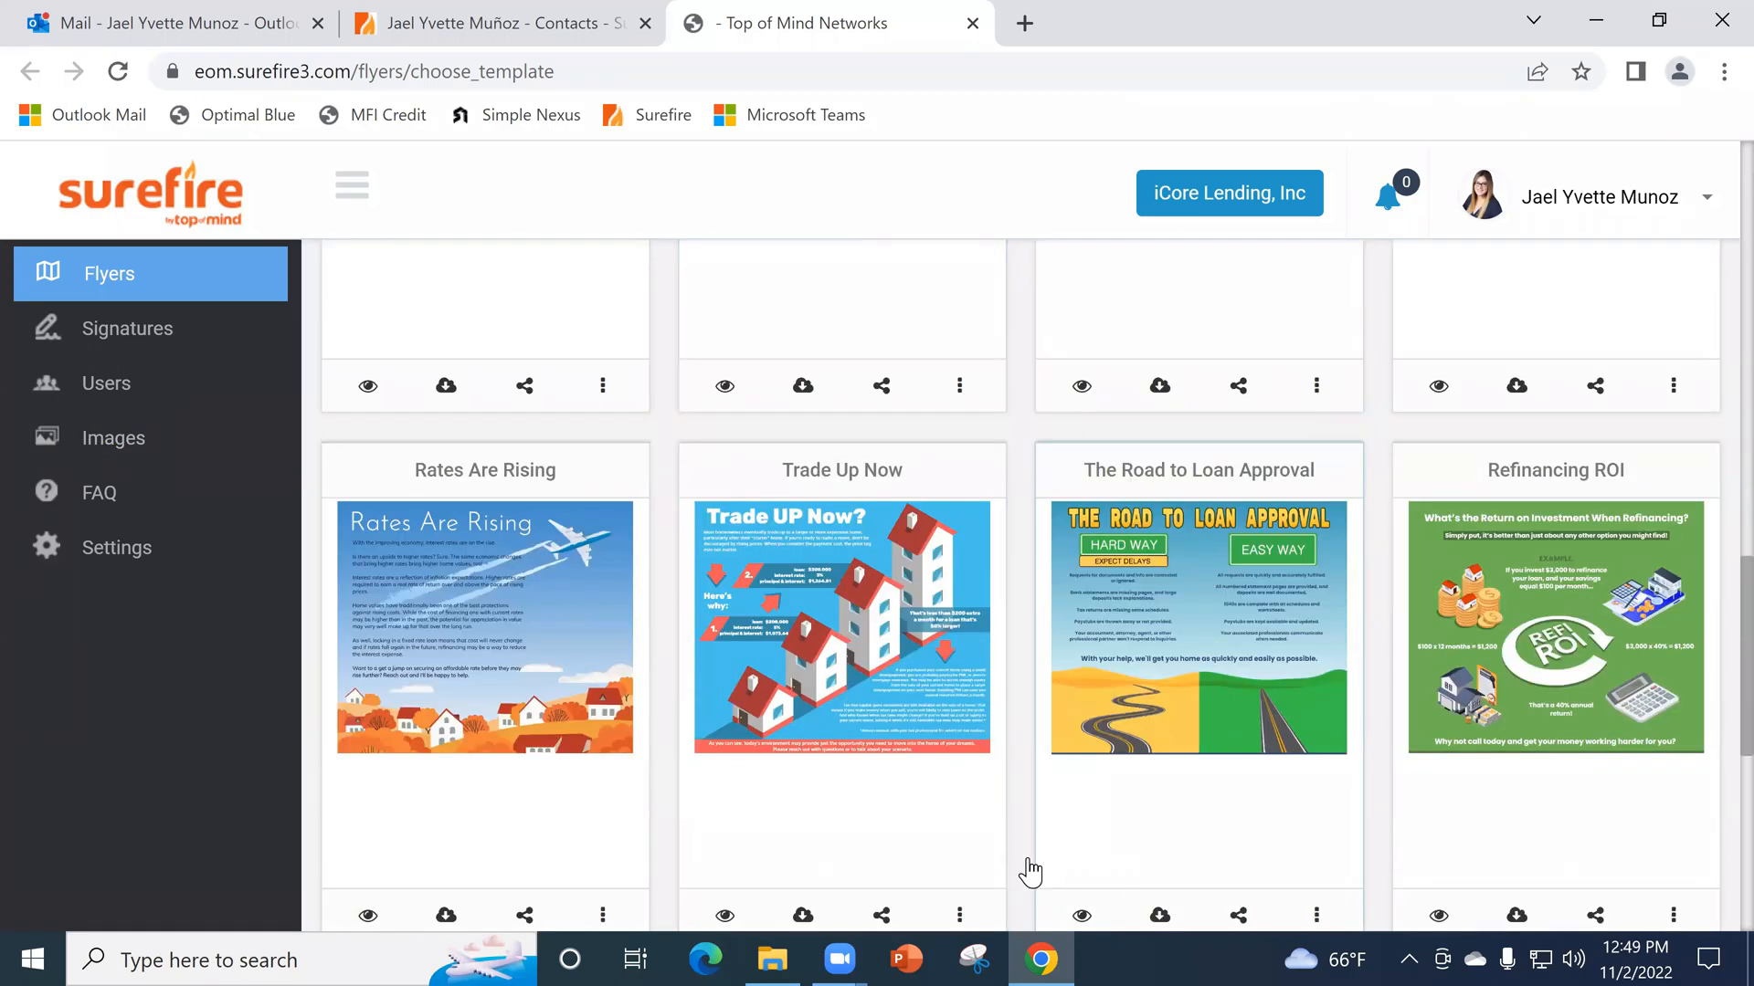
{"action": "scroll", "coordinate": [1265, 516], "scroll_direction": "down", "scroll_amount": 3}
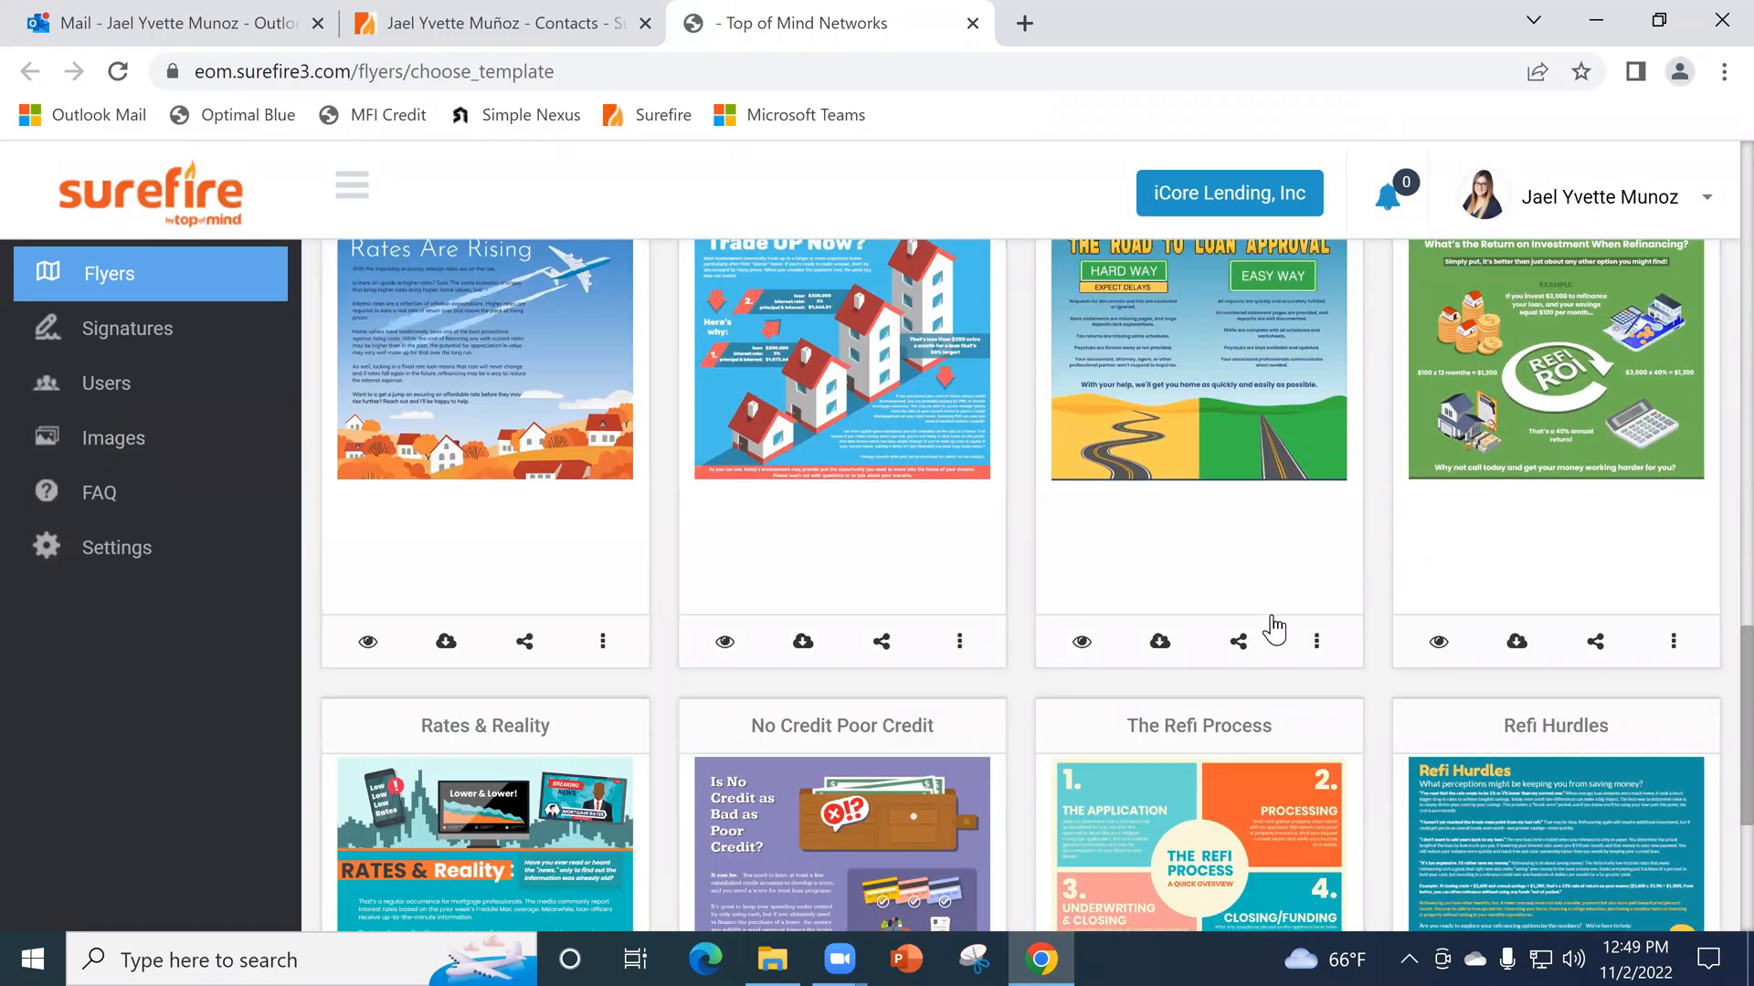
{"action": "scroll", "coordinate": [1141, 722], "scroll_direction": "down", "scroll_amount": 3}
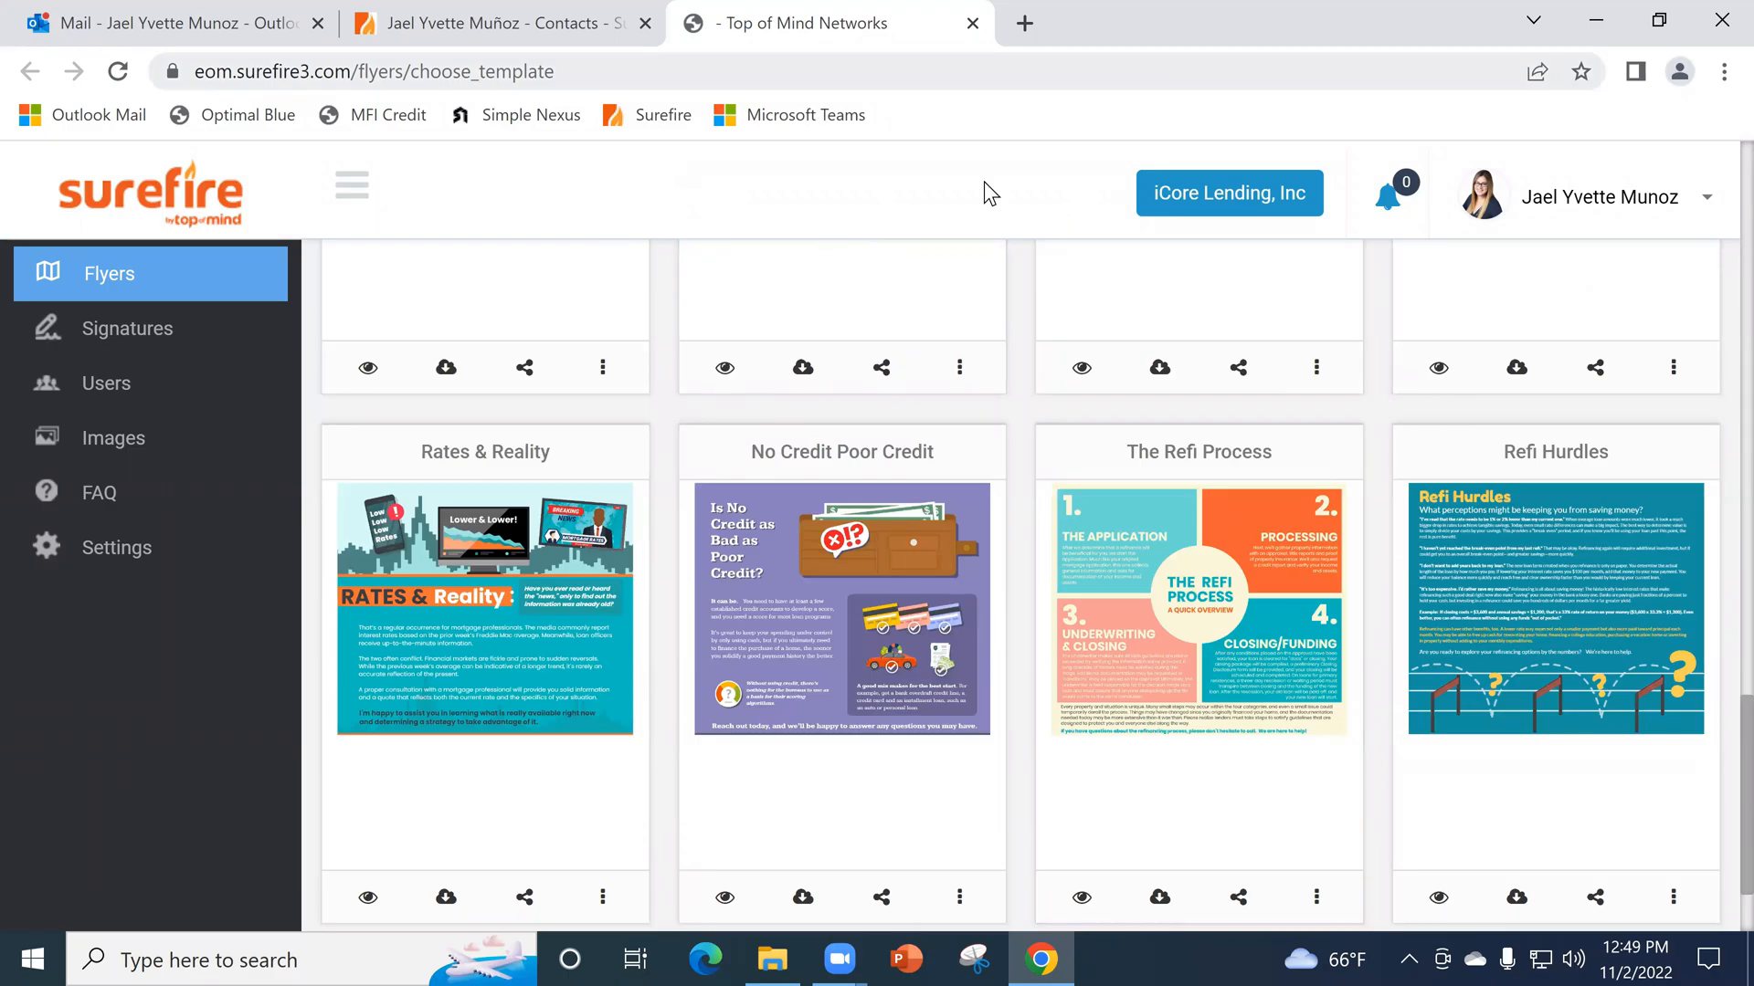
{"action": "scroll", "coordinate": [1291, 644], "scroll_direction": "down", "scroll_amount": 2}
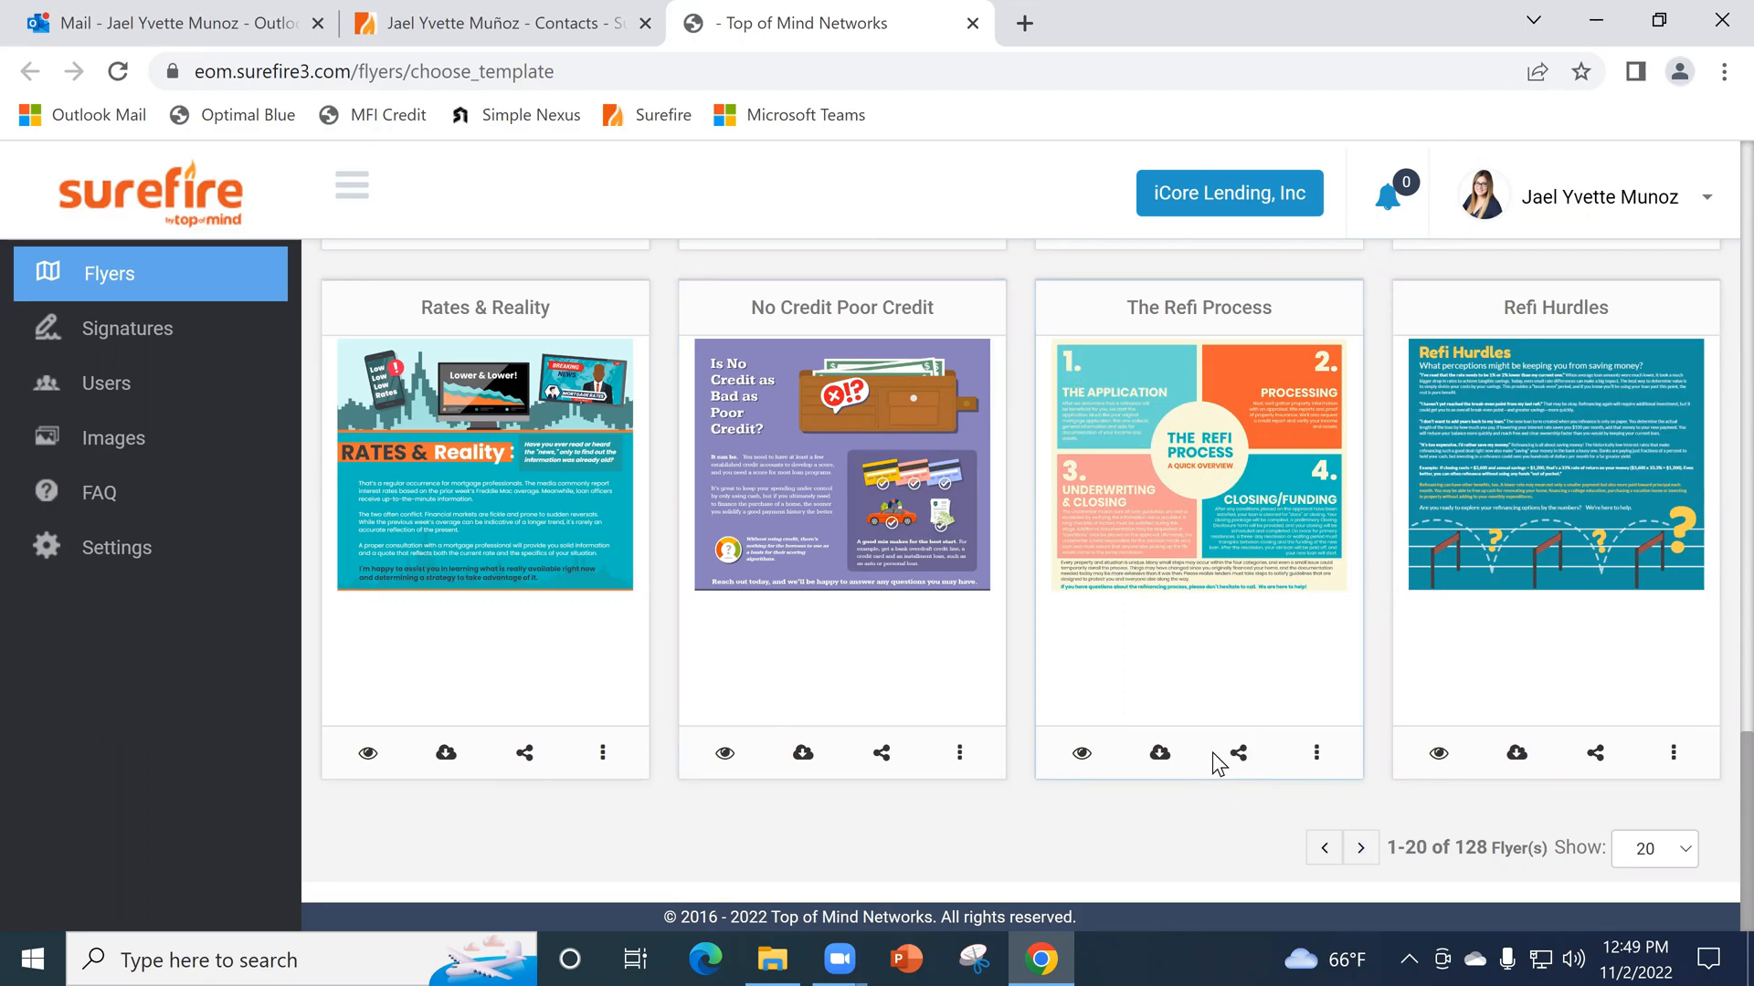
- Go back to the start of the public flyers and look through the templates again down to the Rates Are Rising row
{"action": "scroll", "coordinate": [1122, 607], "scroll_direction": "up", "scroll_amount": 3}
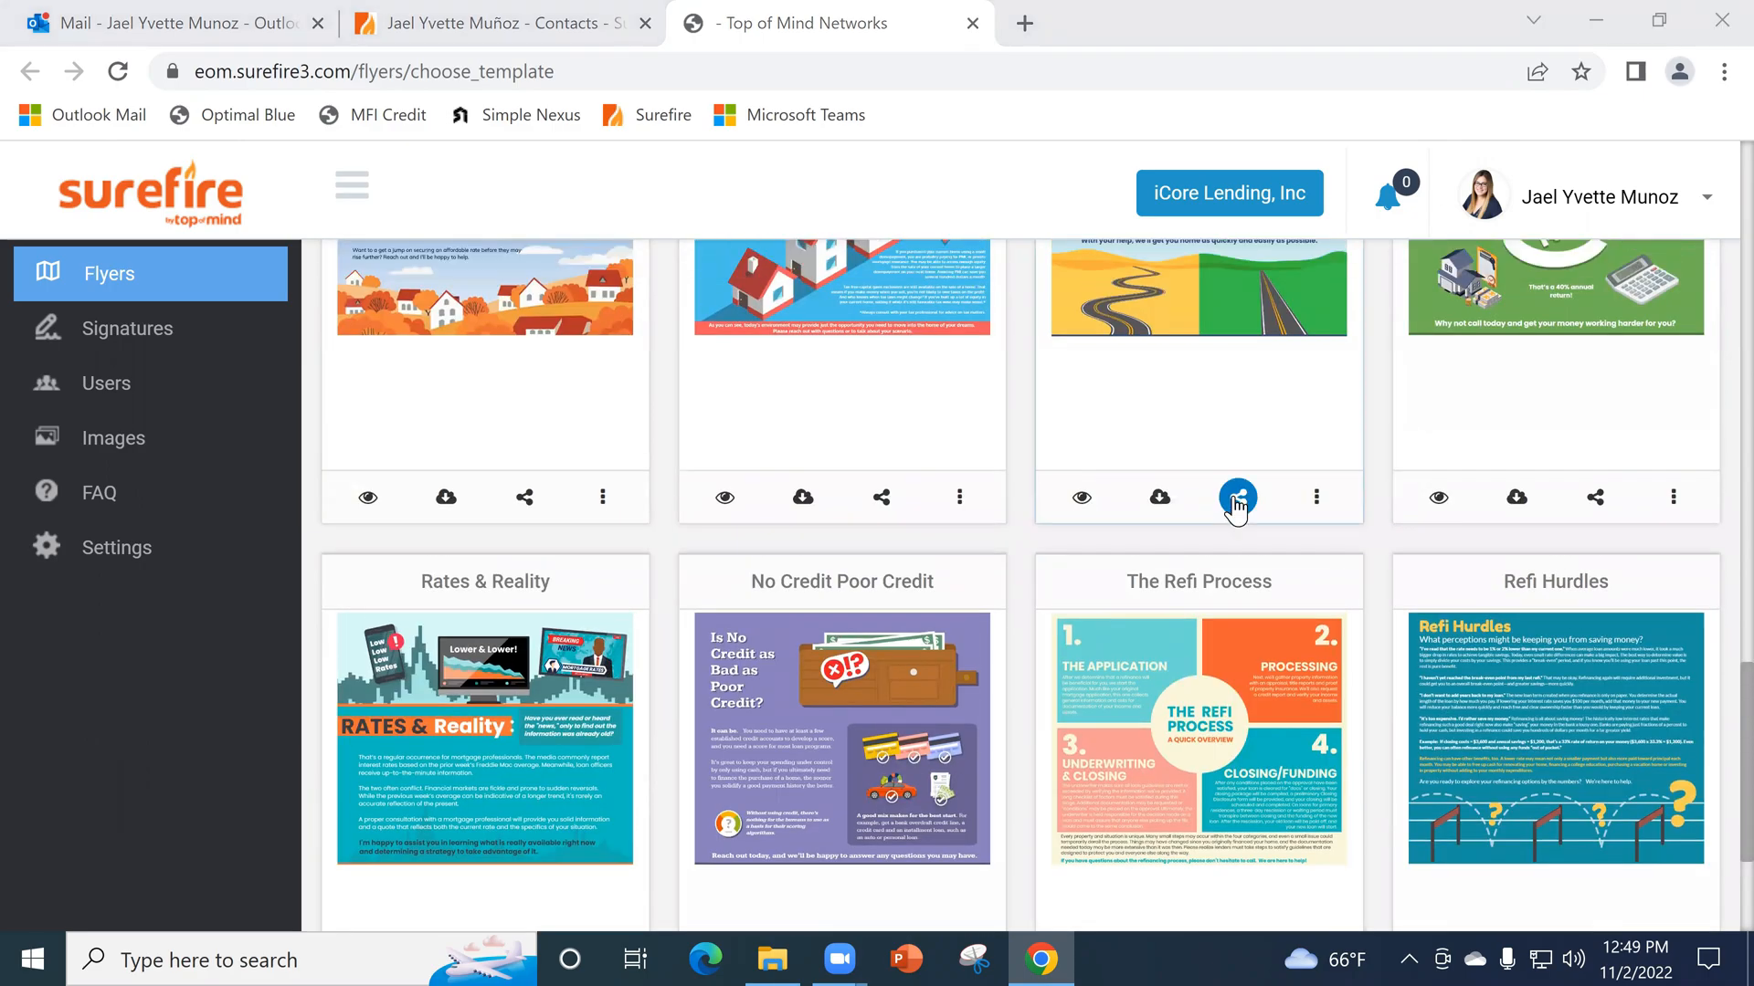
{"action": "scroll", "coordinate": [1205, 661], "scroll_direction": "up", "scroll_amount": 3}
{"action": "scroll", "coordinate": [1205, 662], "scroll_direction": "up", "scroll_amount": 15}
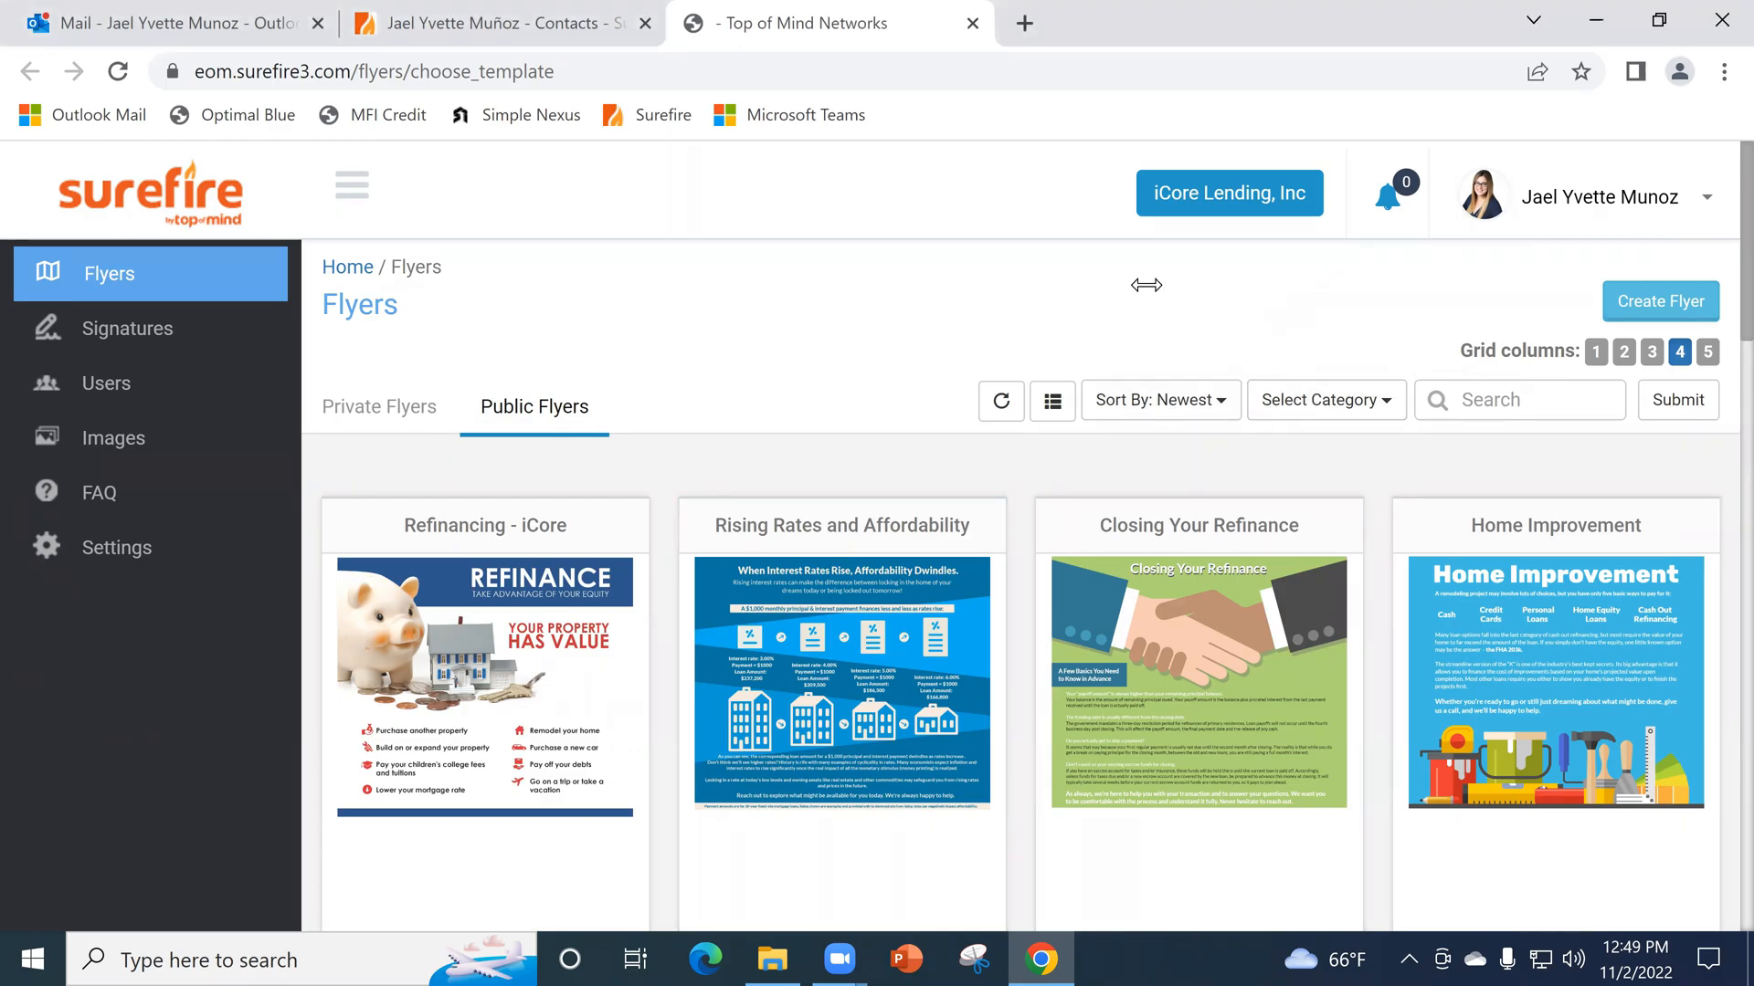
{"action": "scroll", "coordinate": [1064, 756], "scroll_direction": "down", "scroll_amount": 1}
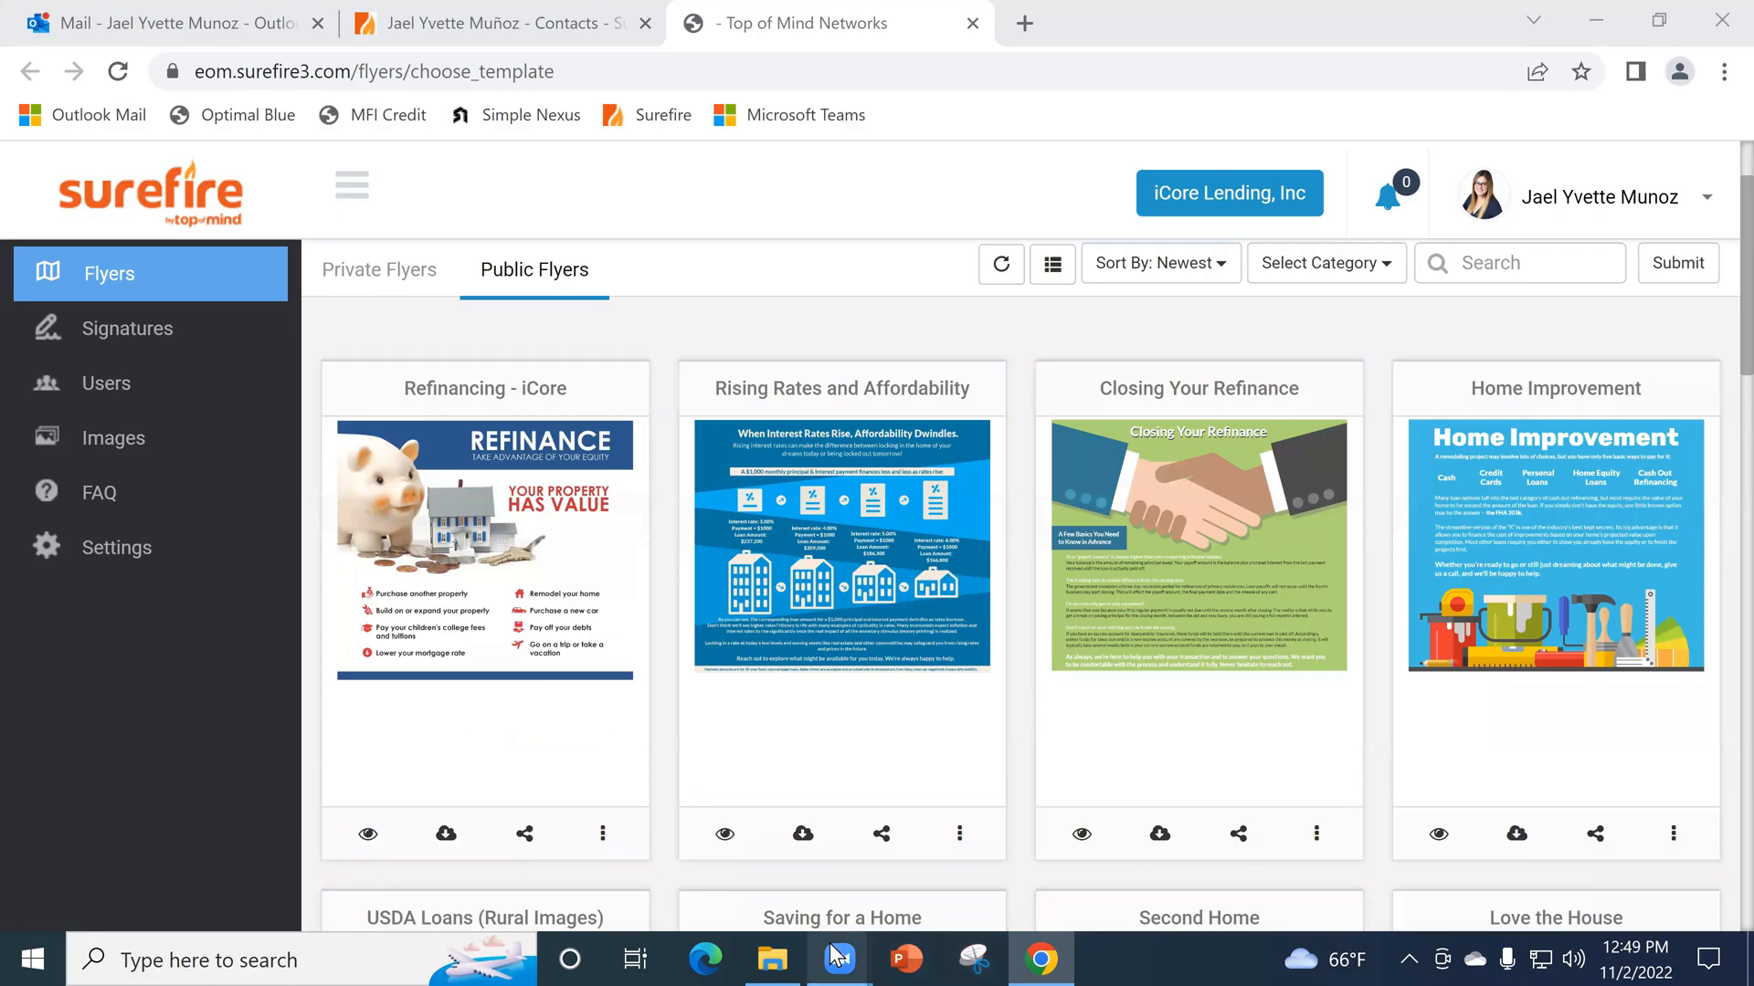
{"action": "mouse_move", "coordinate": [837, 956]}
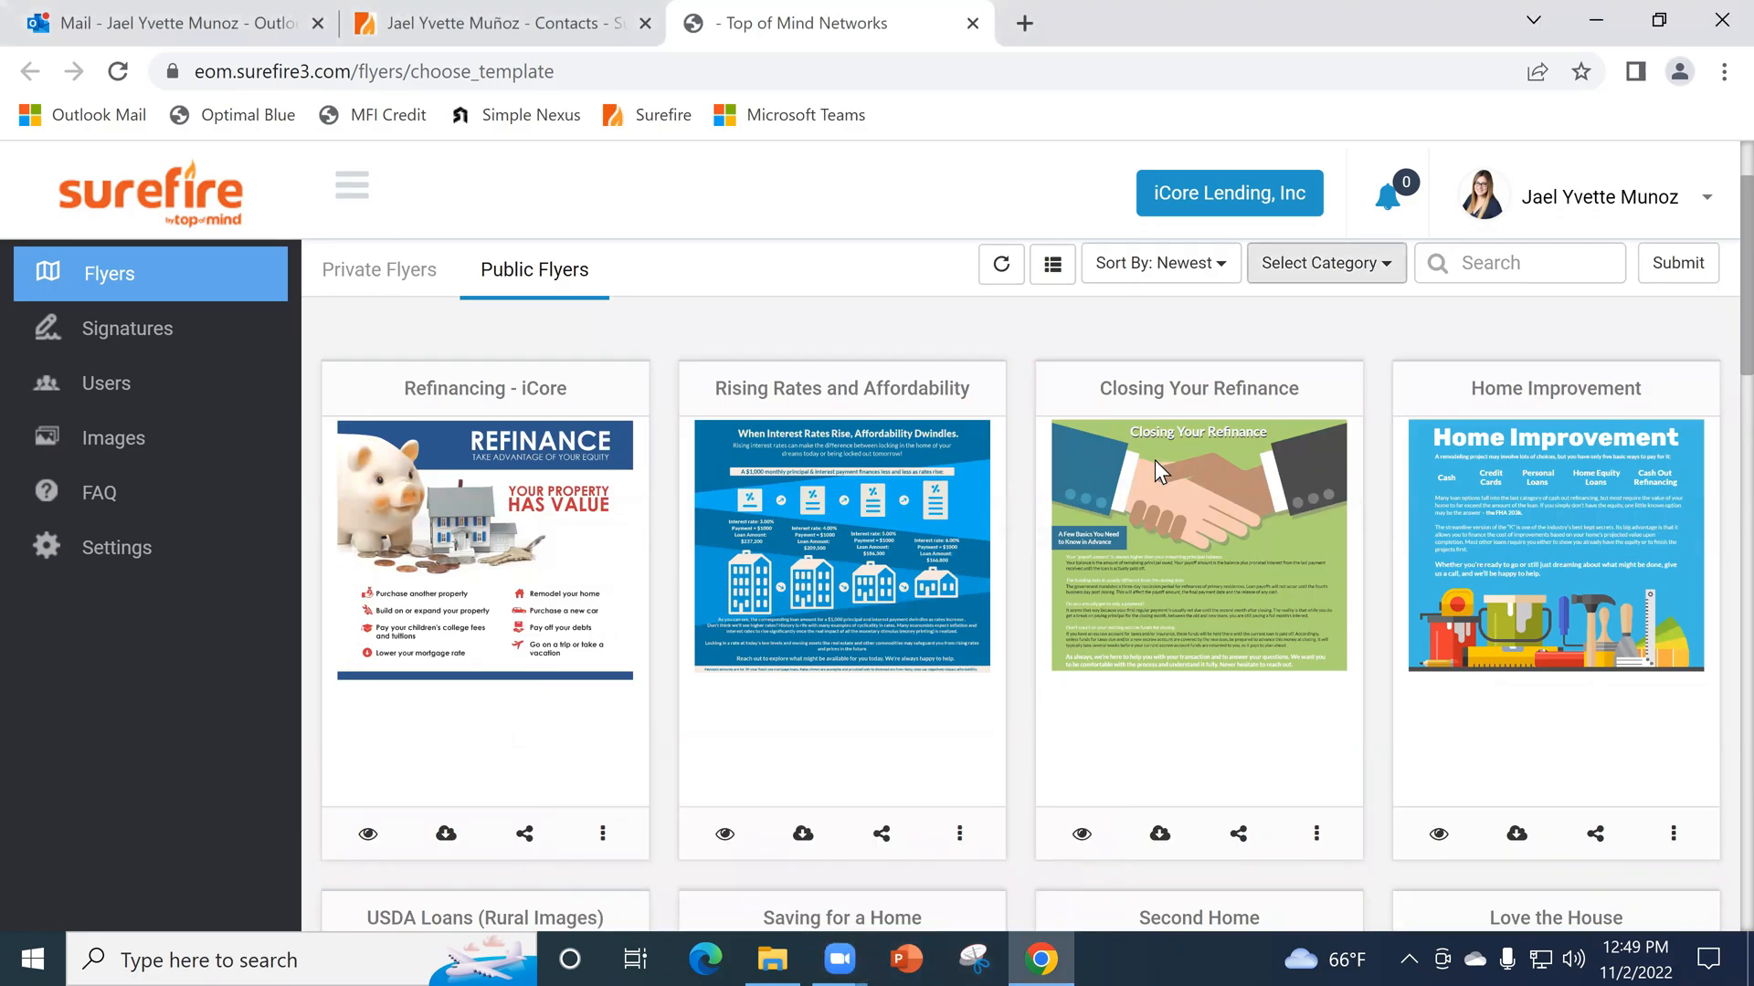
{"action": "scroll", "coordinate": [1154, 458], "scroll_direction": "up", "scroll_amount": 1}
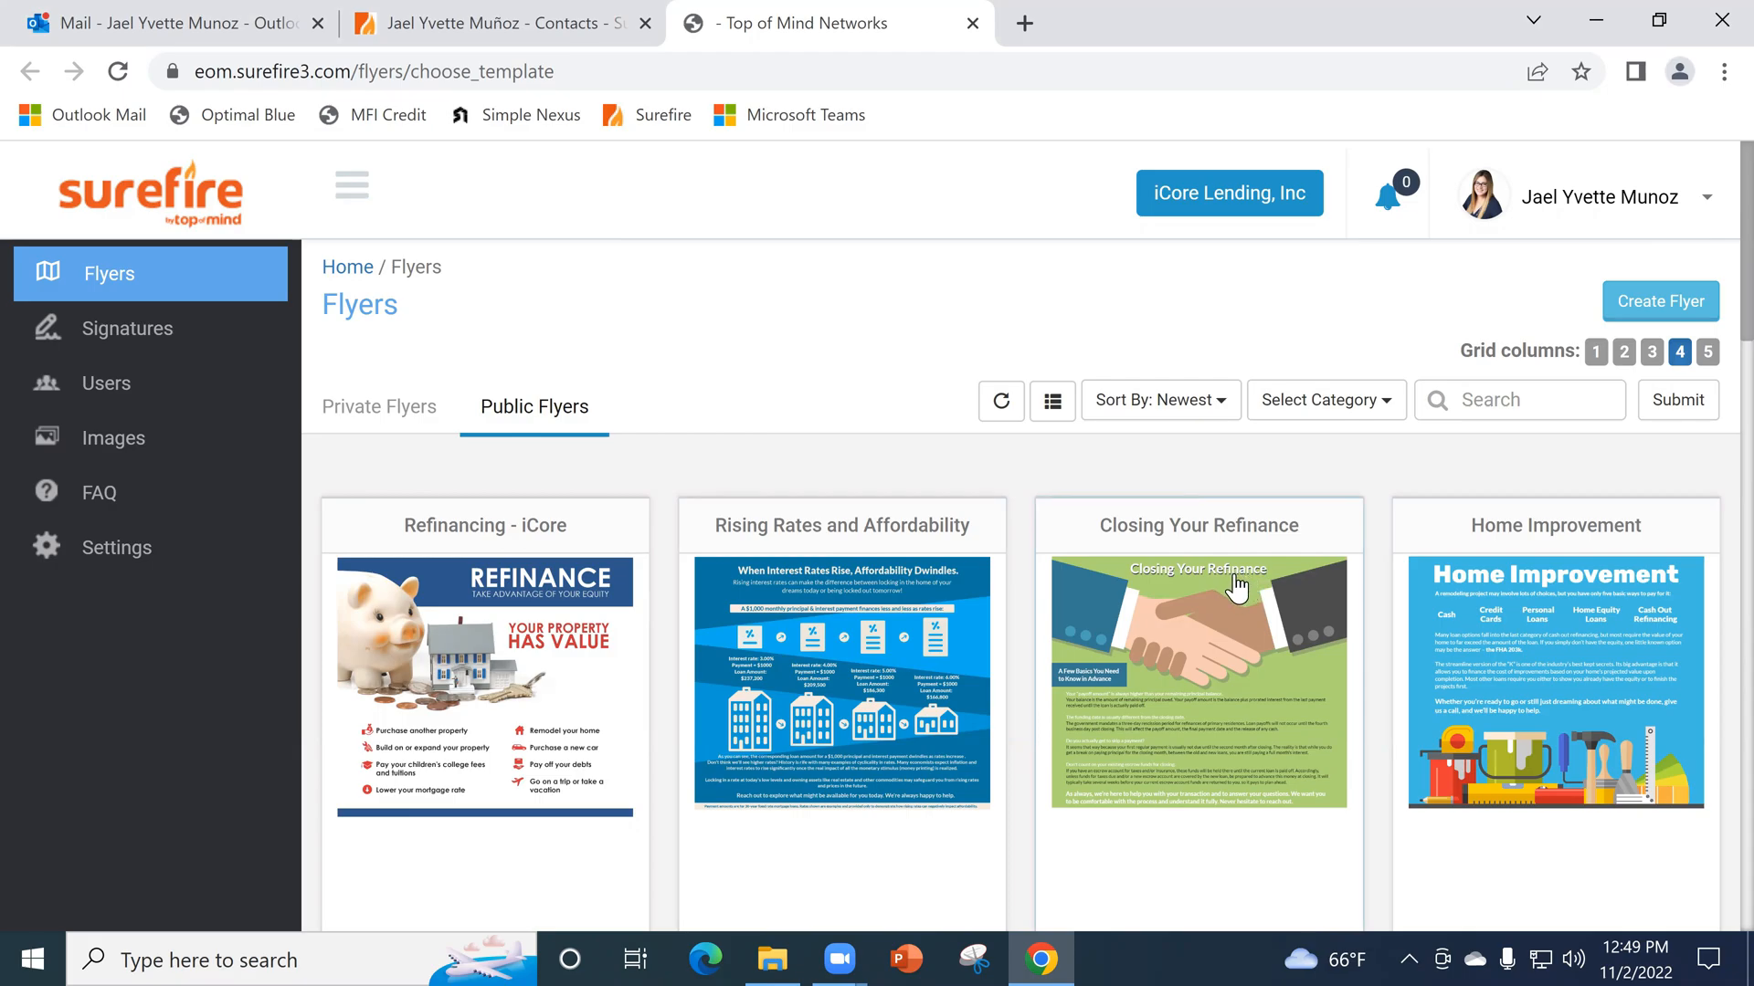
{"action": "scroll", "coordinate": [1269, 594], "scroll_direction": "down", "scroll_amount": 4}
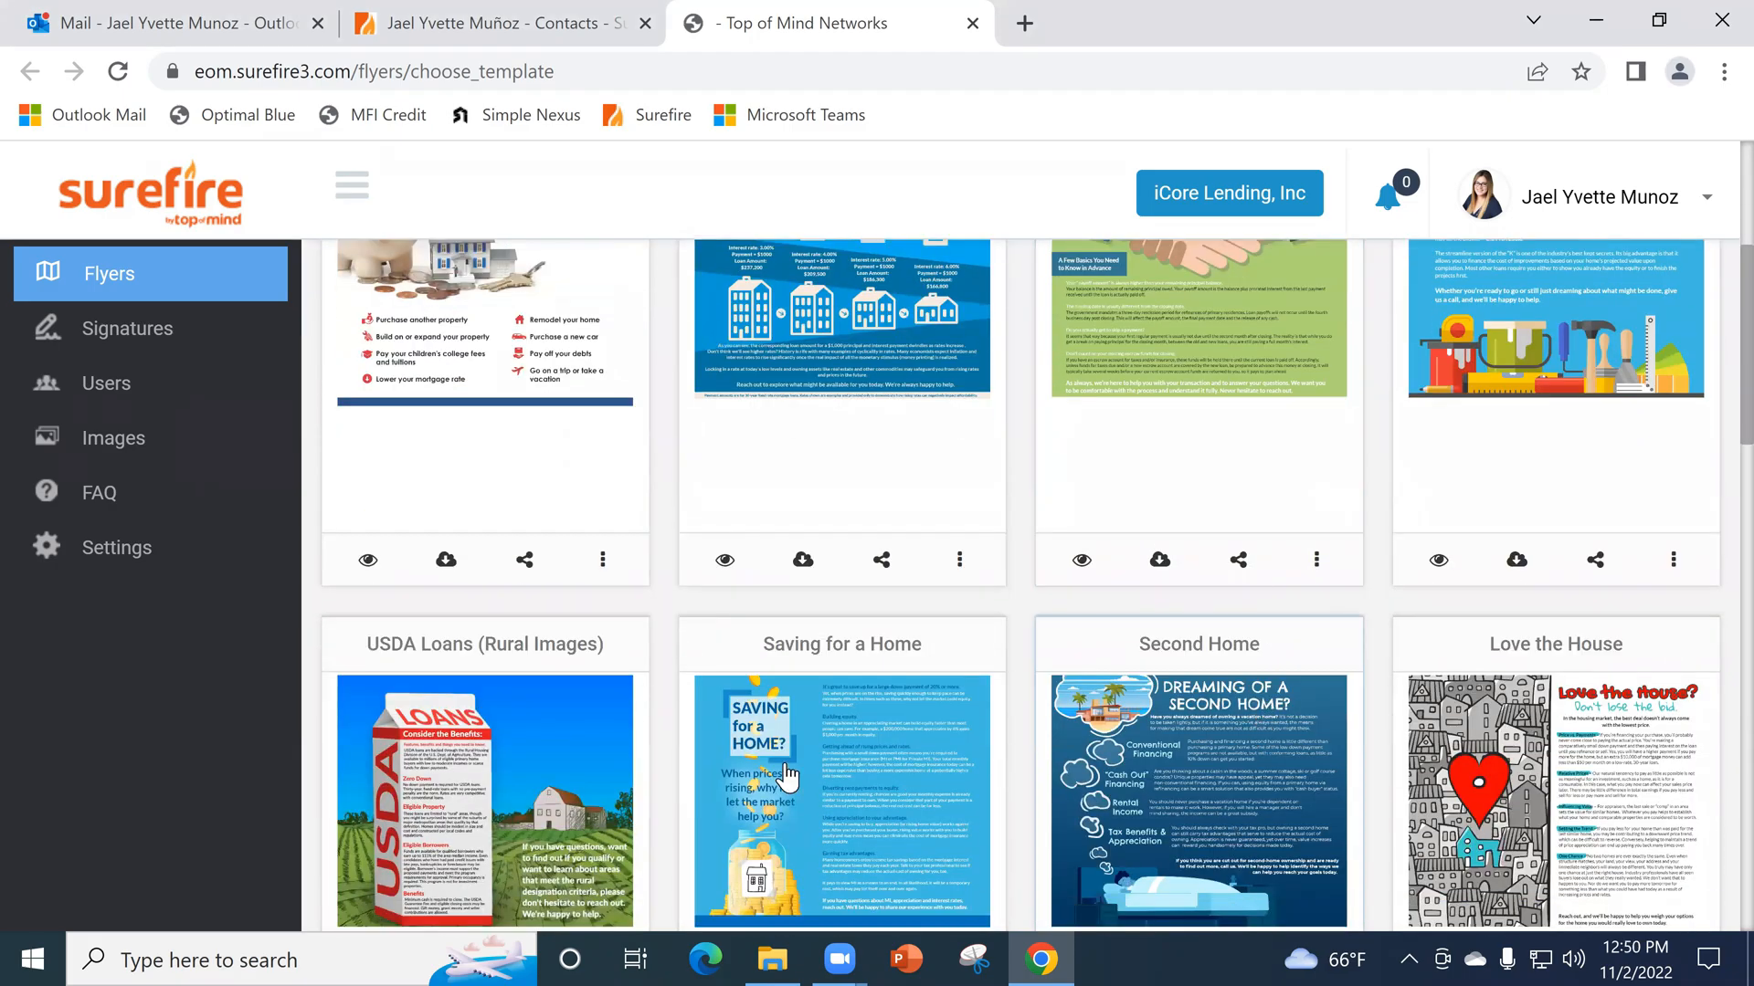
{"action": "scroll", "coordinate": [650, 780], "scroll_direction": "down", "scroll_amount": 1}
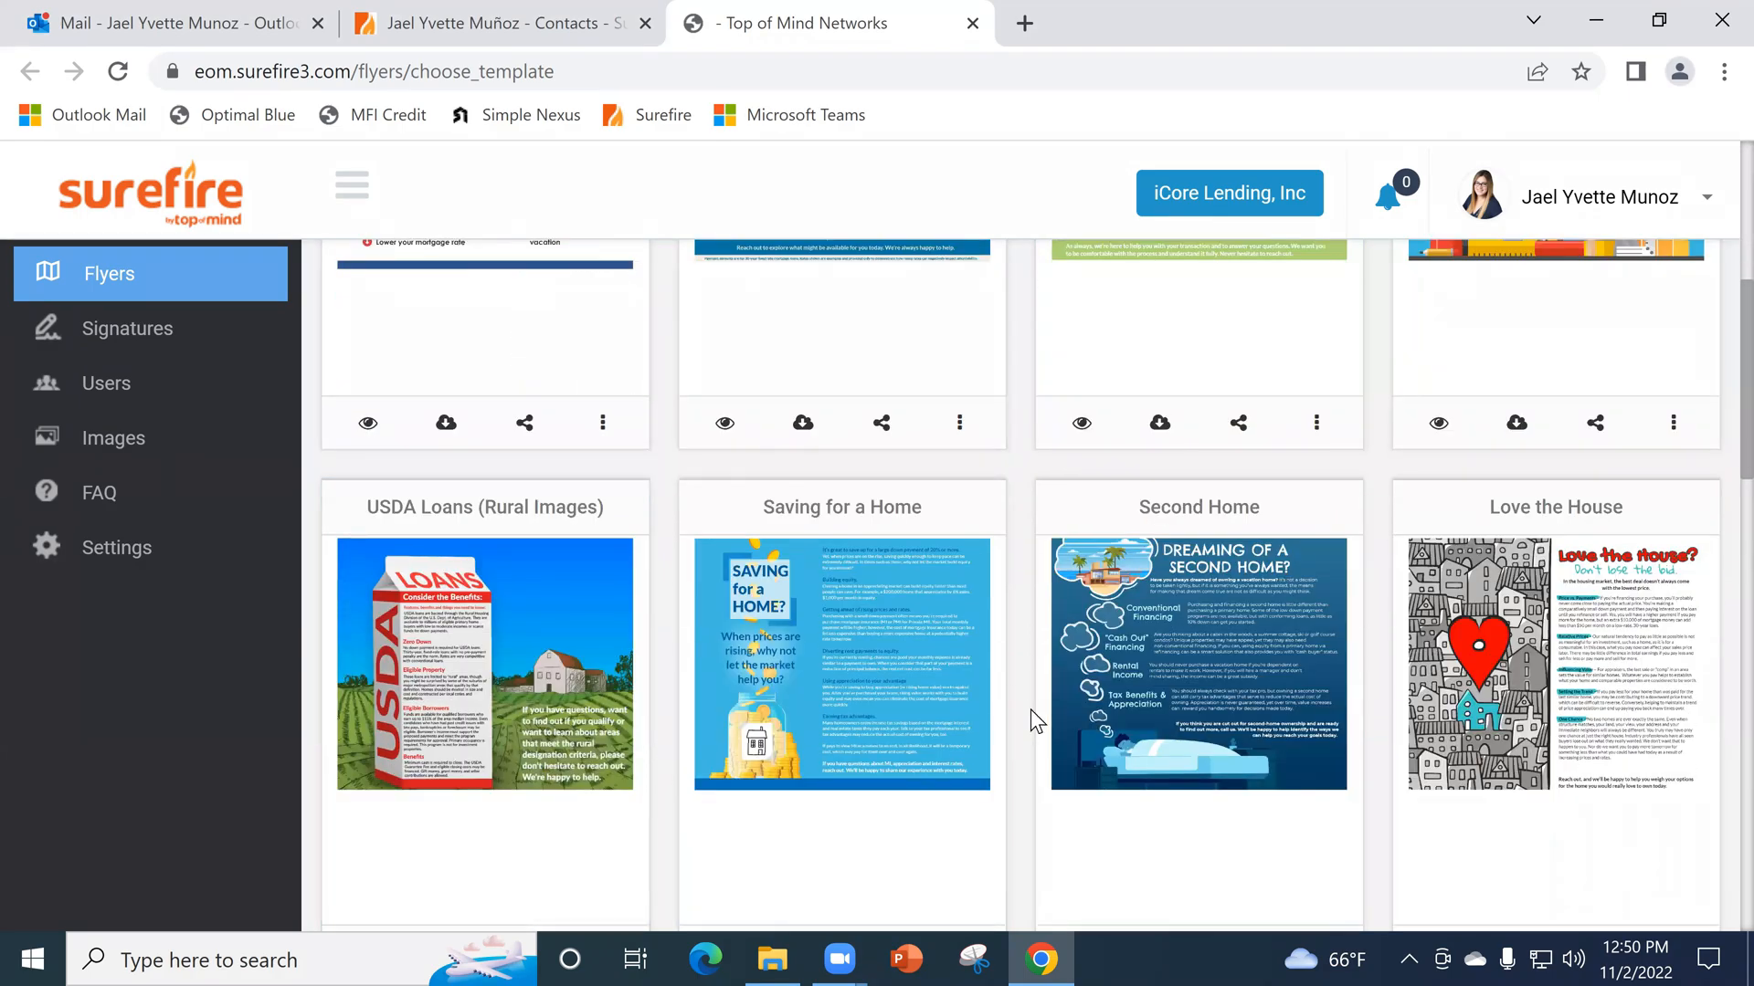
{"action": "scroll", "coordinate": [1030, 709], "scroll_direction": "down", "scroll_amount": 4}
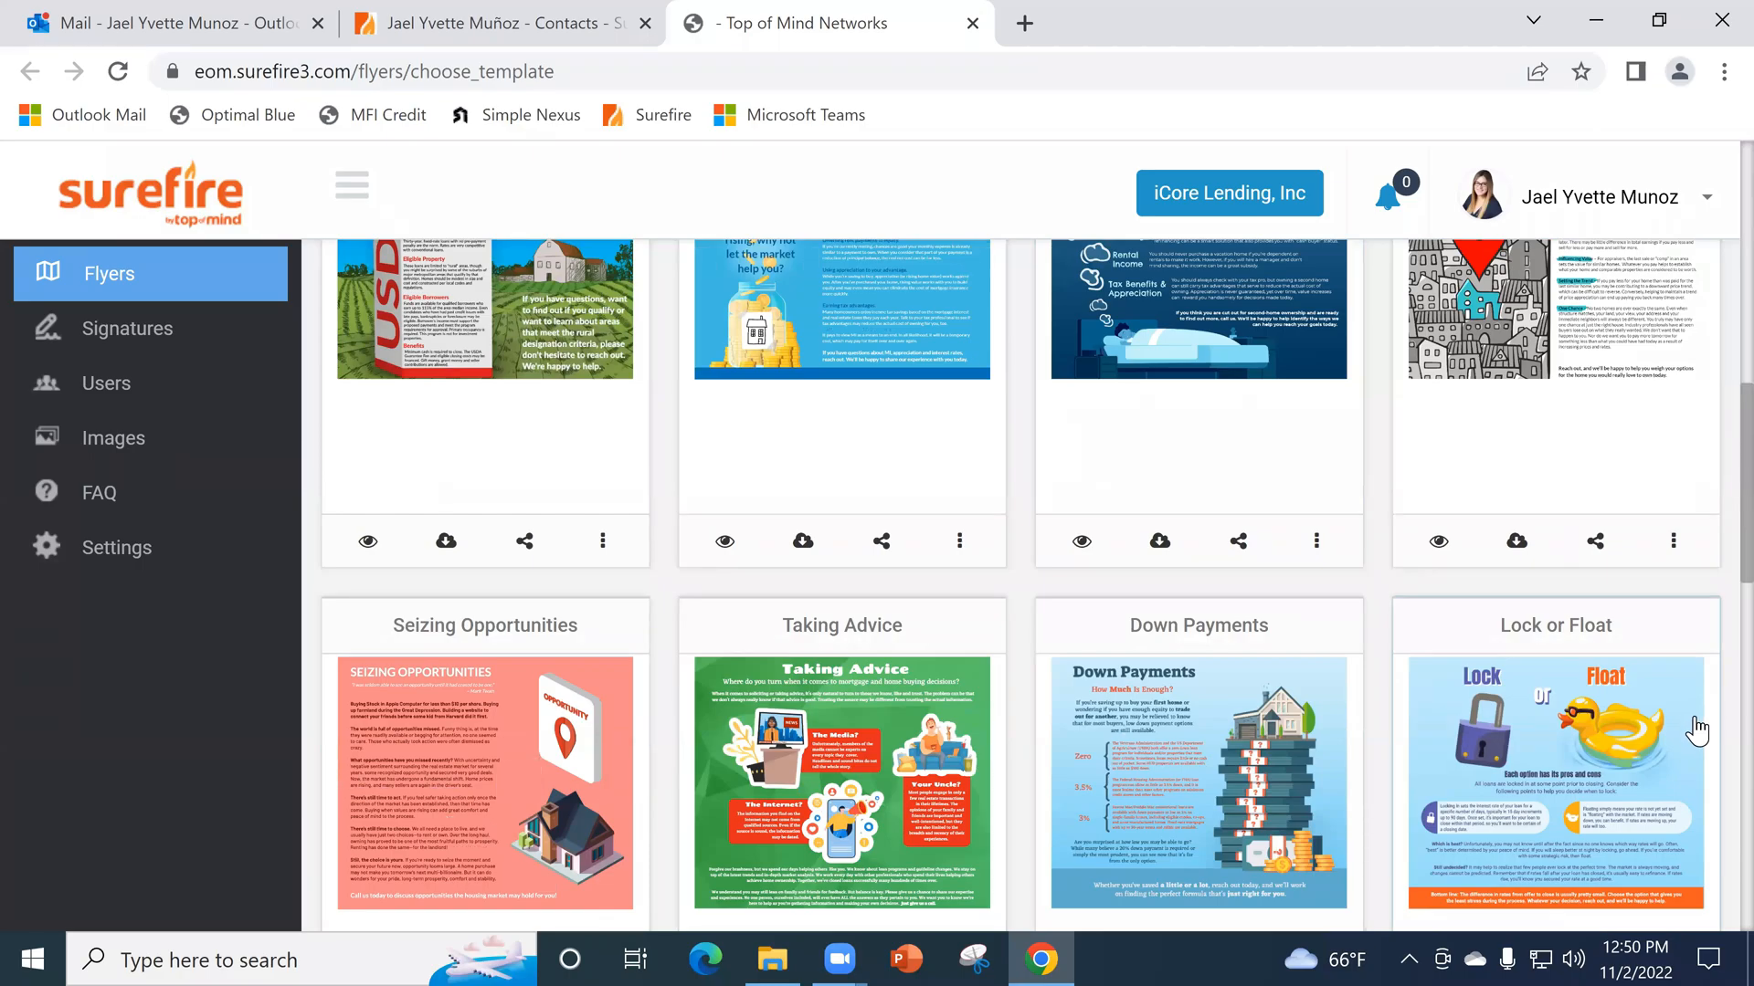
{"action": "scroll", "coordinate": [1697, 730], "scroll_direction": "down", "scroll_amount": 3}
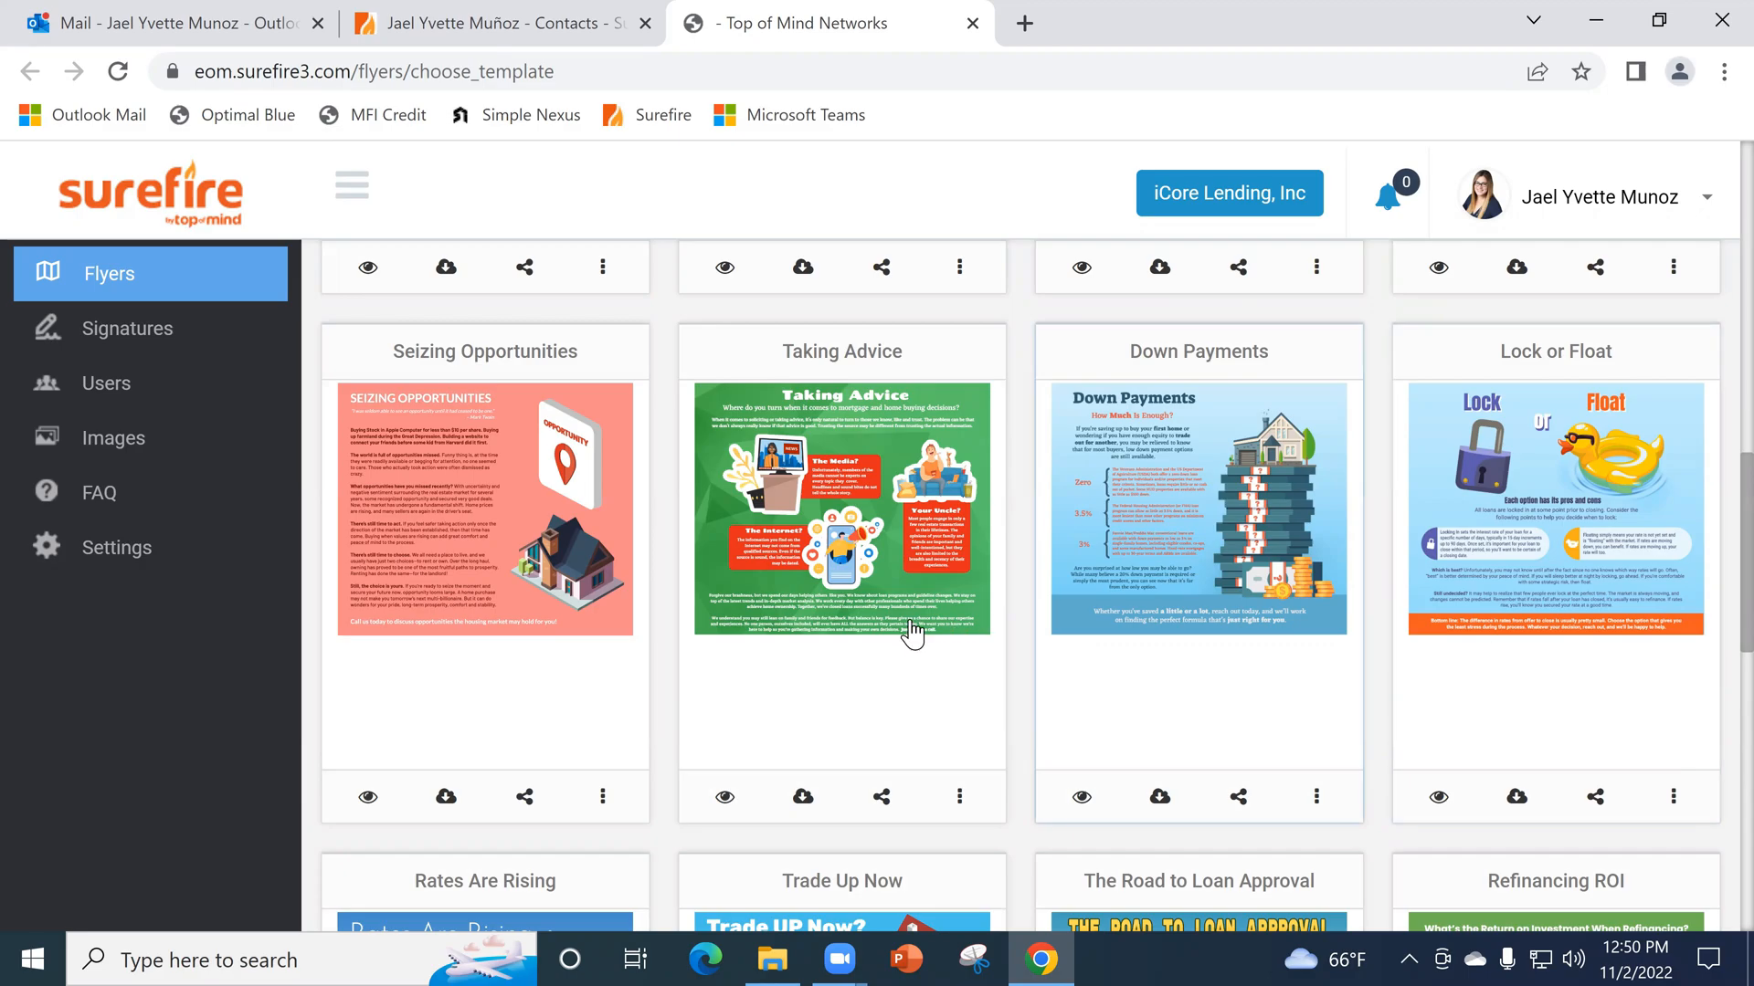
{"action": "scroll", "coordinate": [1093, 613], "scroll_direction": "down", "scroll_amount": 3}
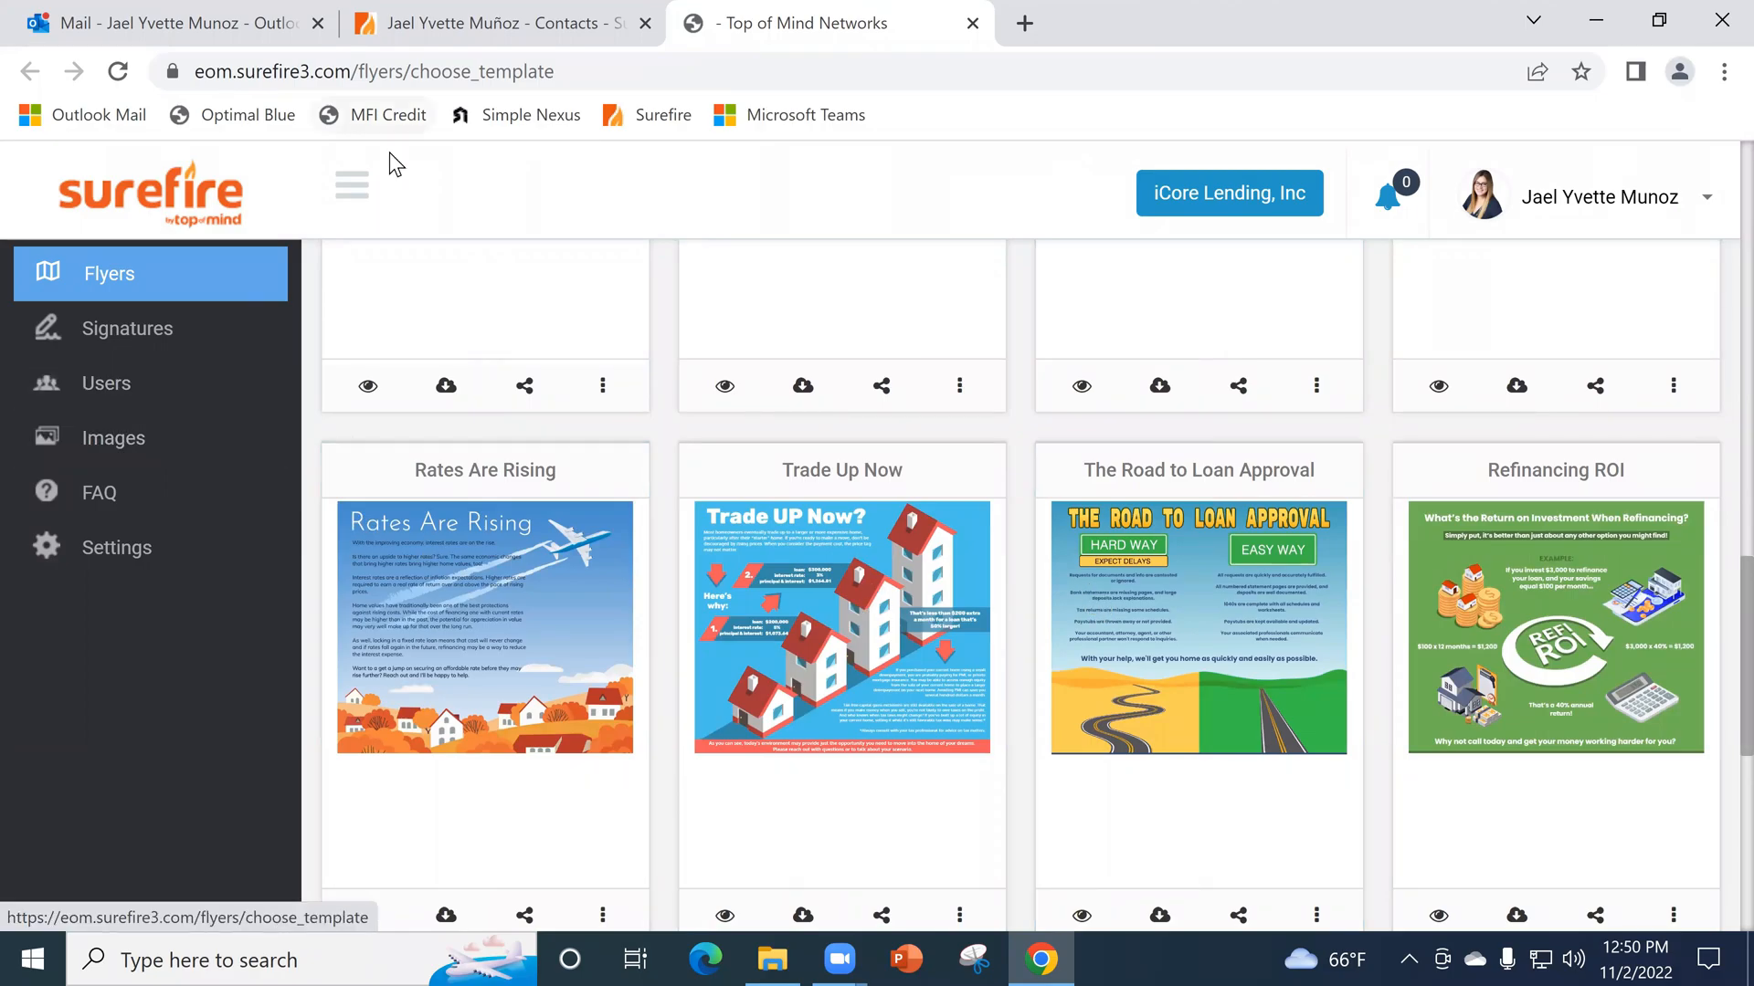
- Return to the Surefire CRM and view the account's email settings, followed by the profile overview
{"action": "key", "text": "ctrl+shift+Tab"}
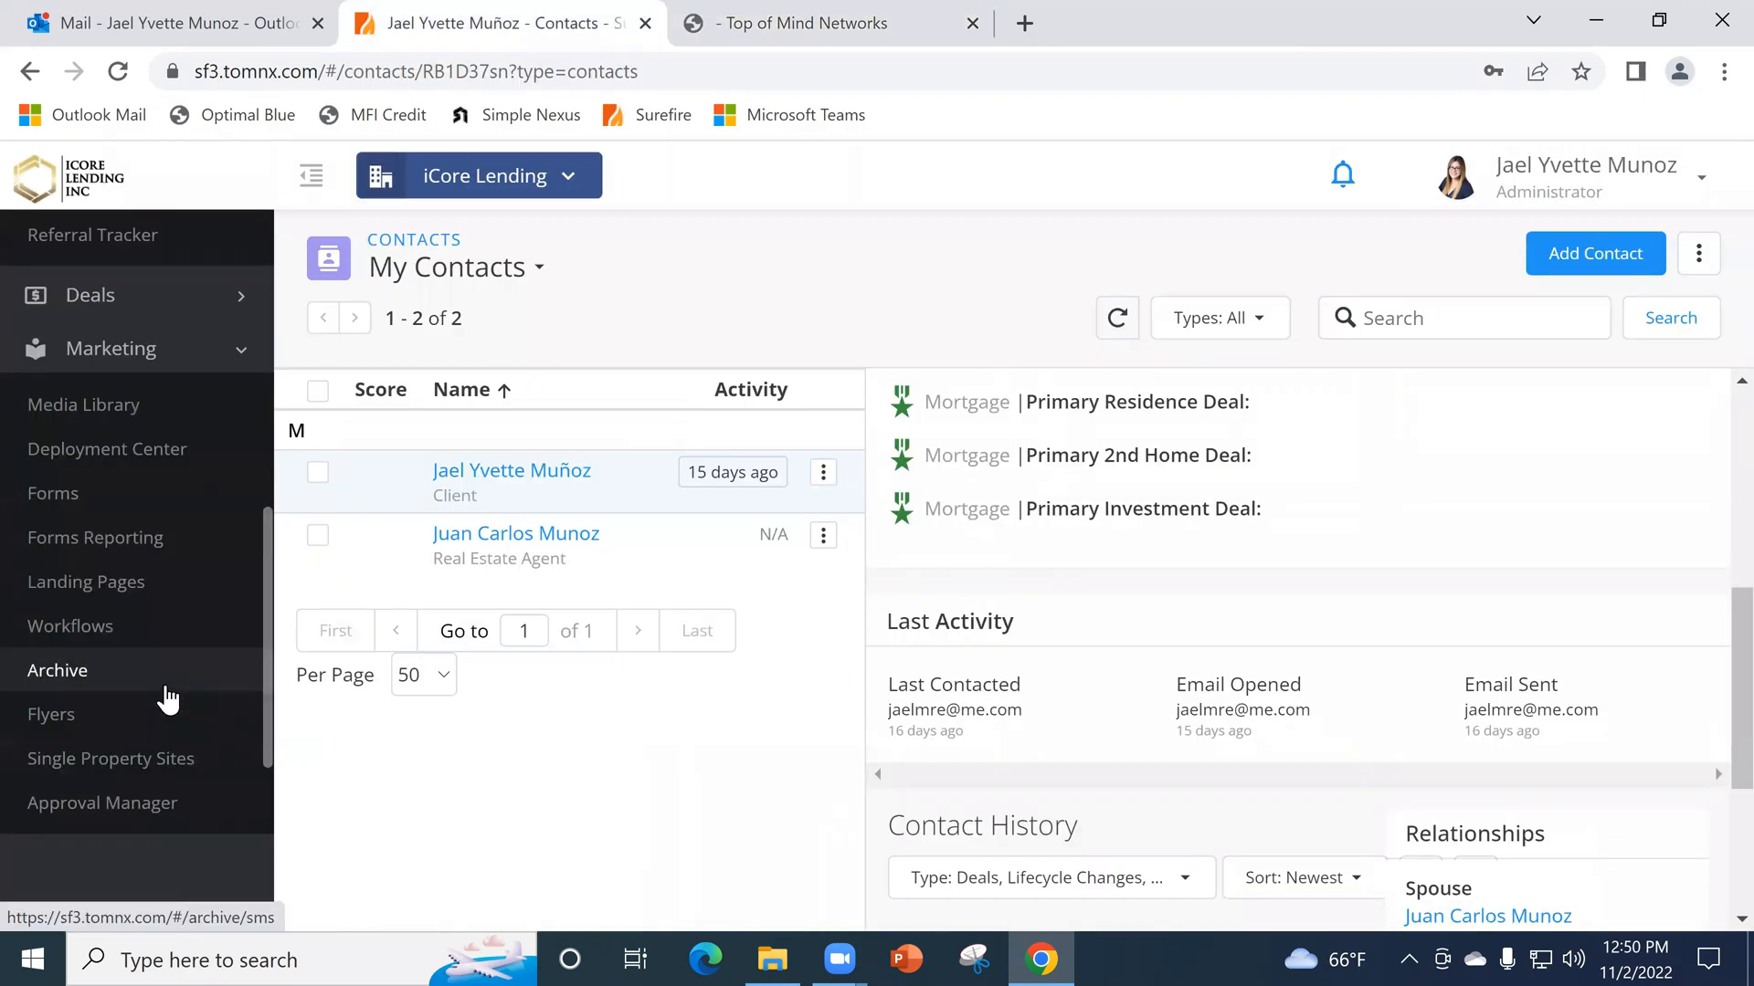
{"action": "scroll", "coordinate": [149, 532], "scroll_direction": "up", "scroll_amount": 5}
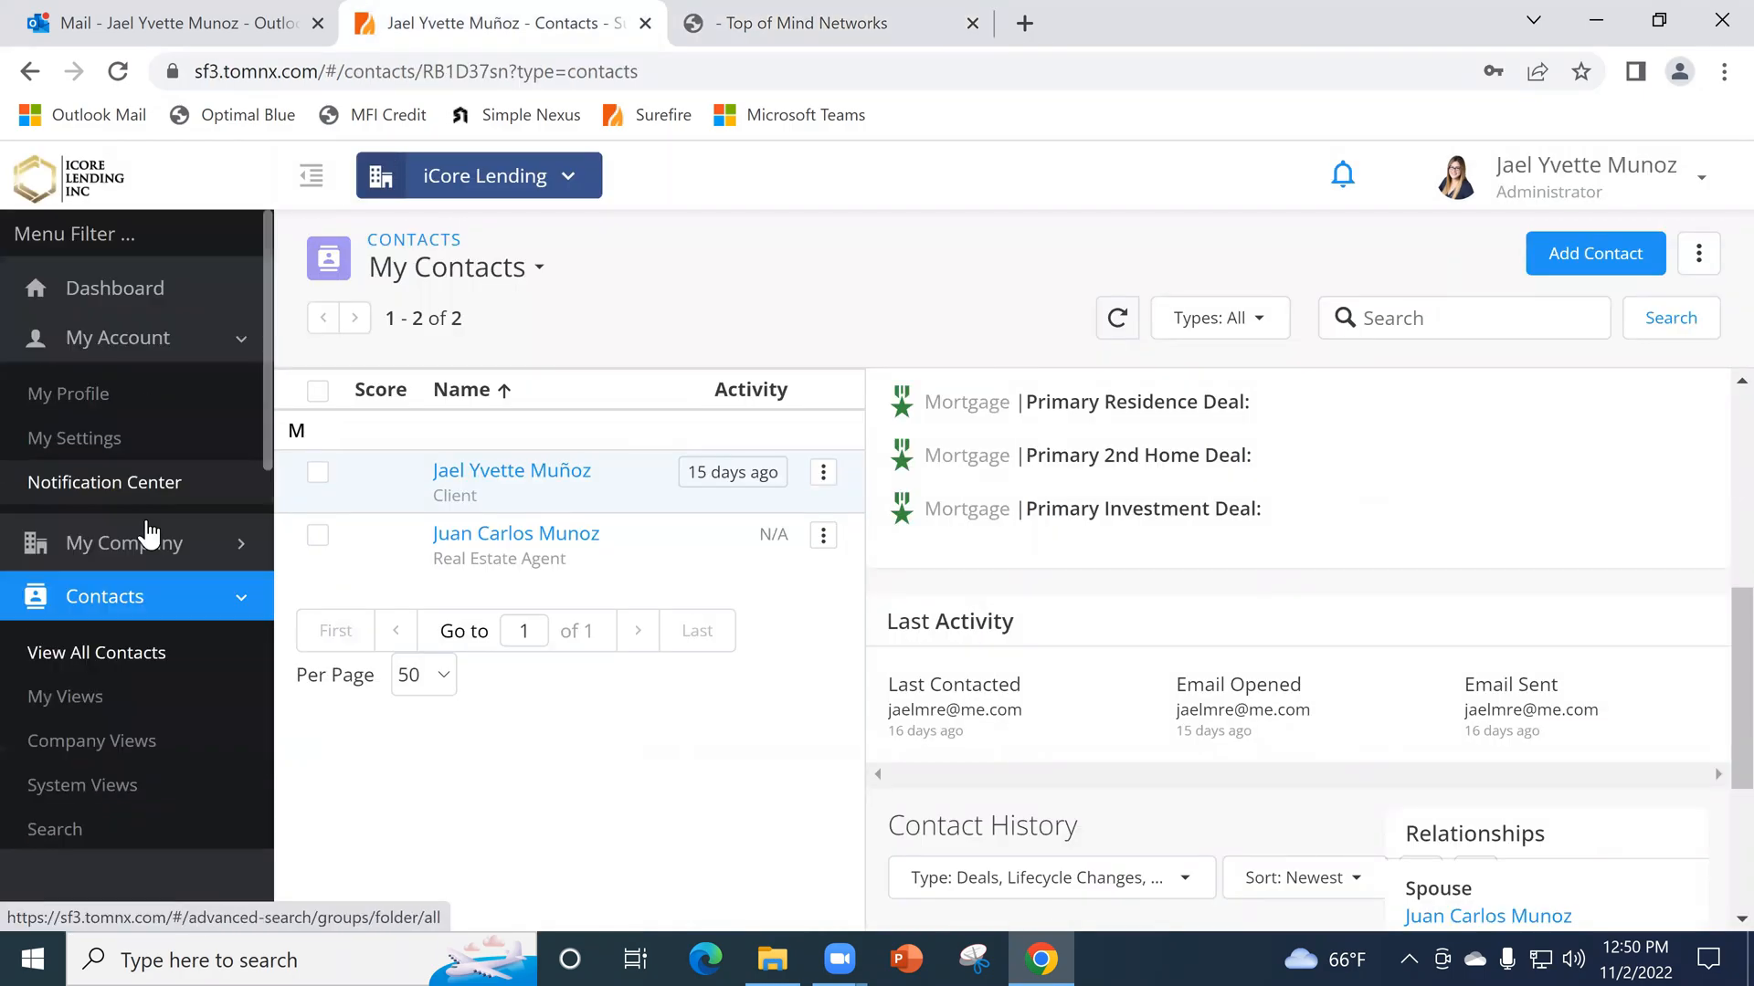
{"action": "left_click", "coordinate": [113, 444]}
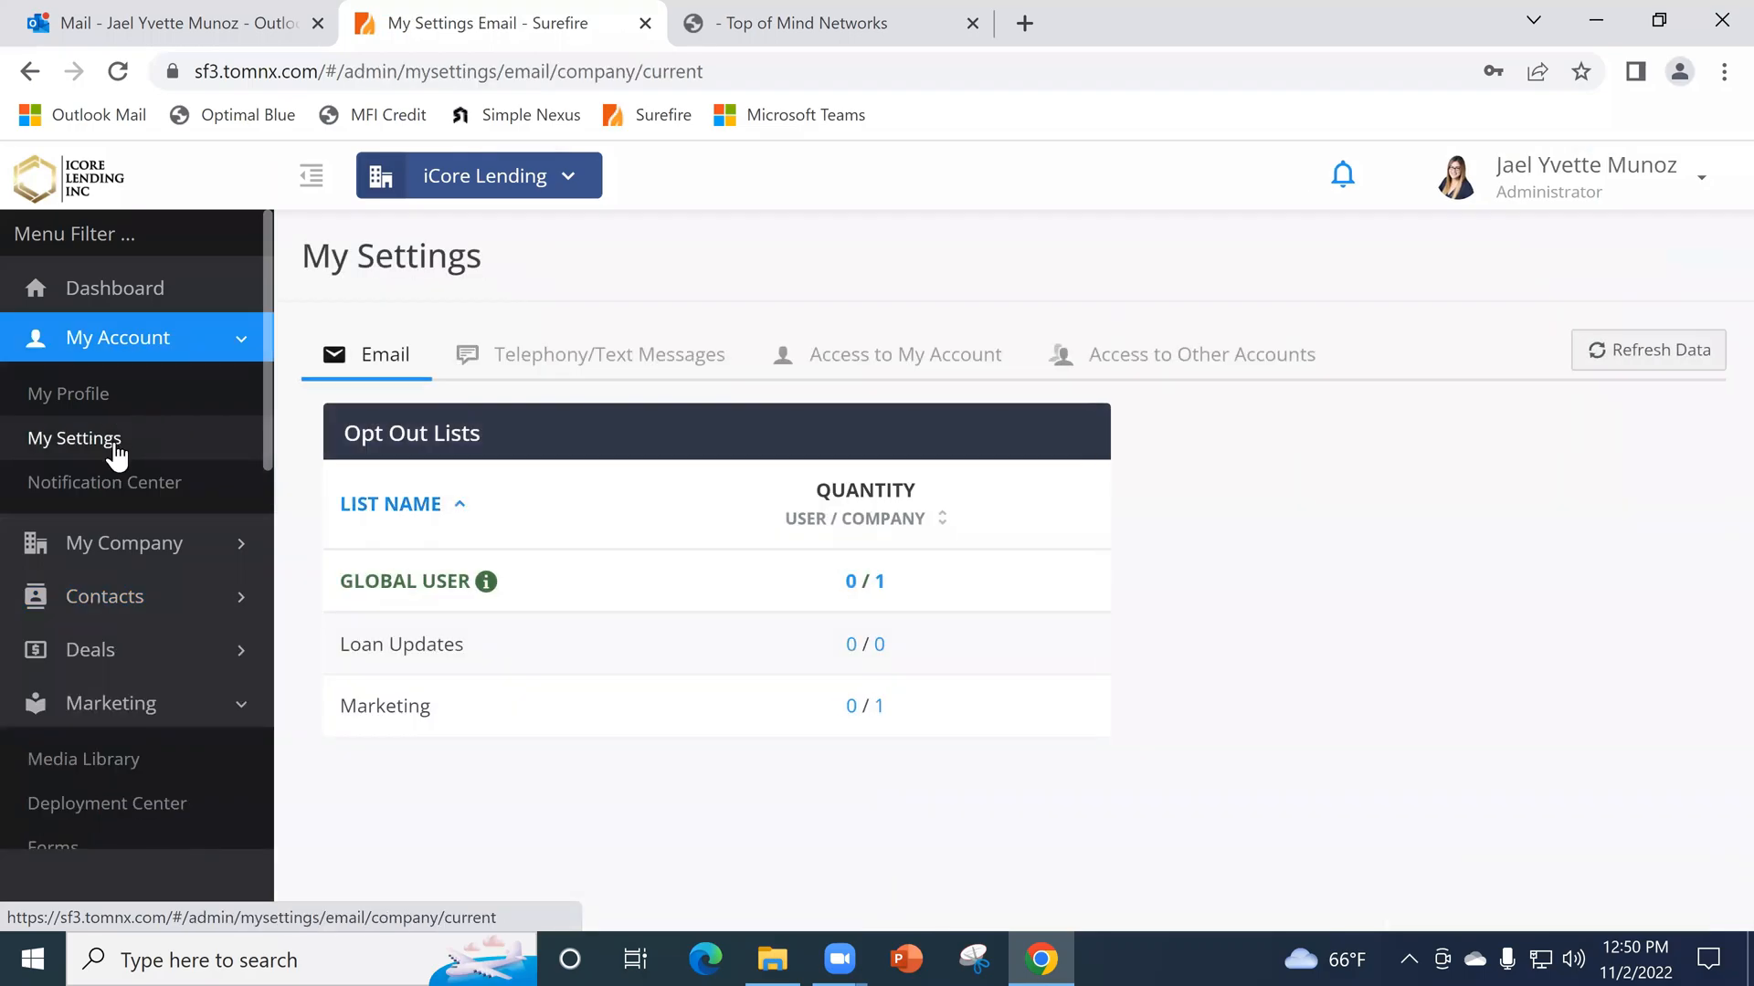
{"action": "left_click", "coordinate": [103, 418]}
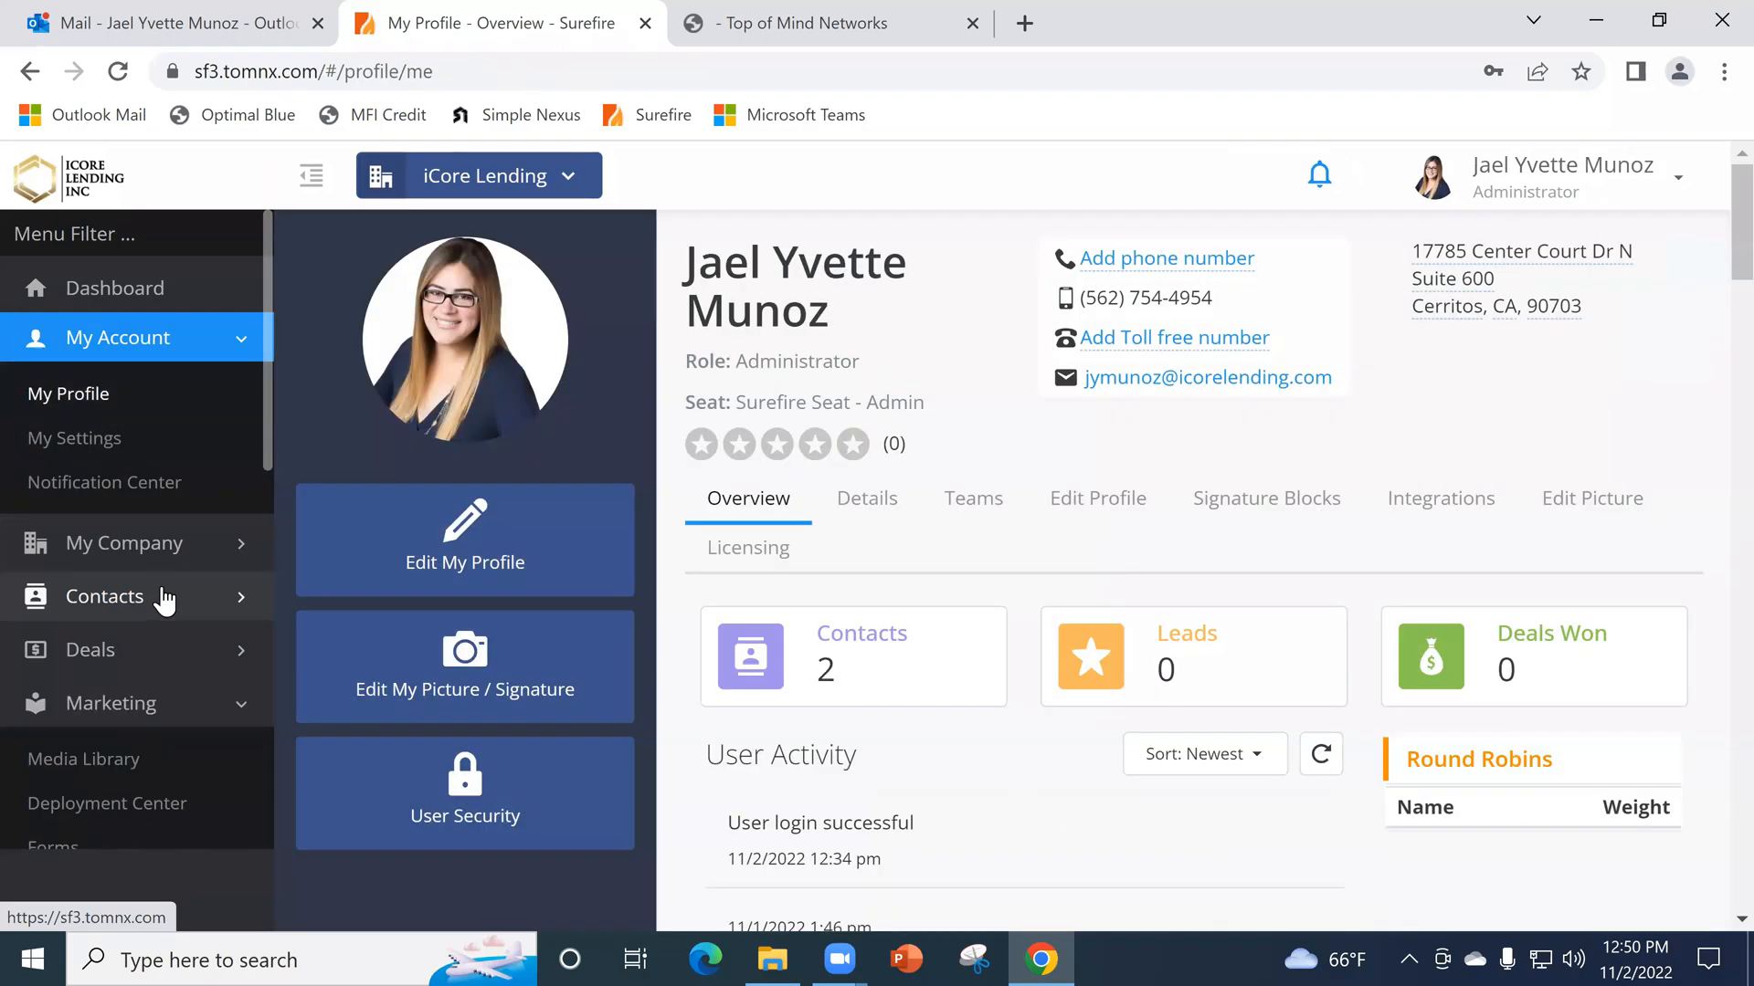
- Look through the Marketing and Contacts sections, and open the contact import page from the list of all contacts
{"action": "scroll", "coordinate": [162, 444], "scroll_direction": "down", "scroll_amount": 3}
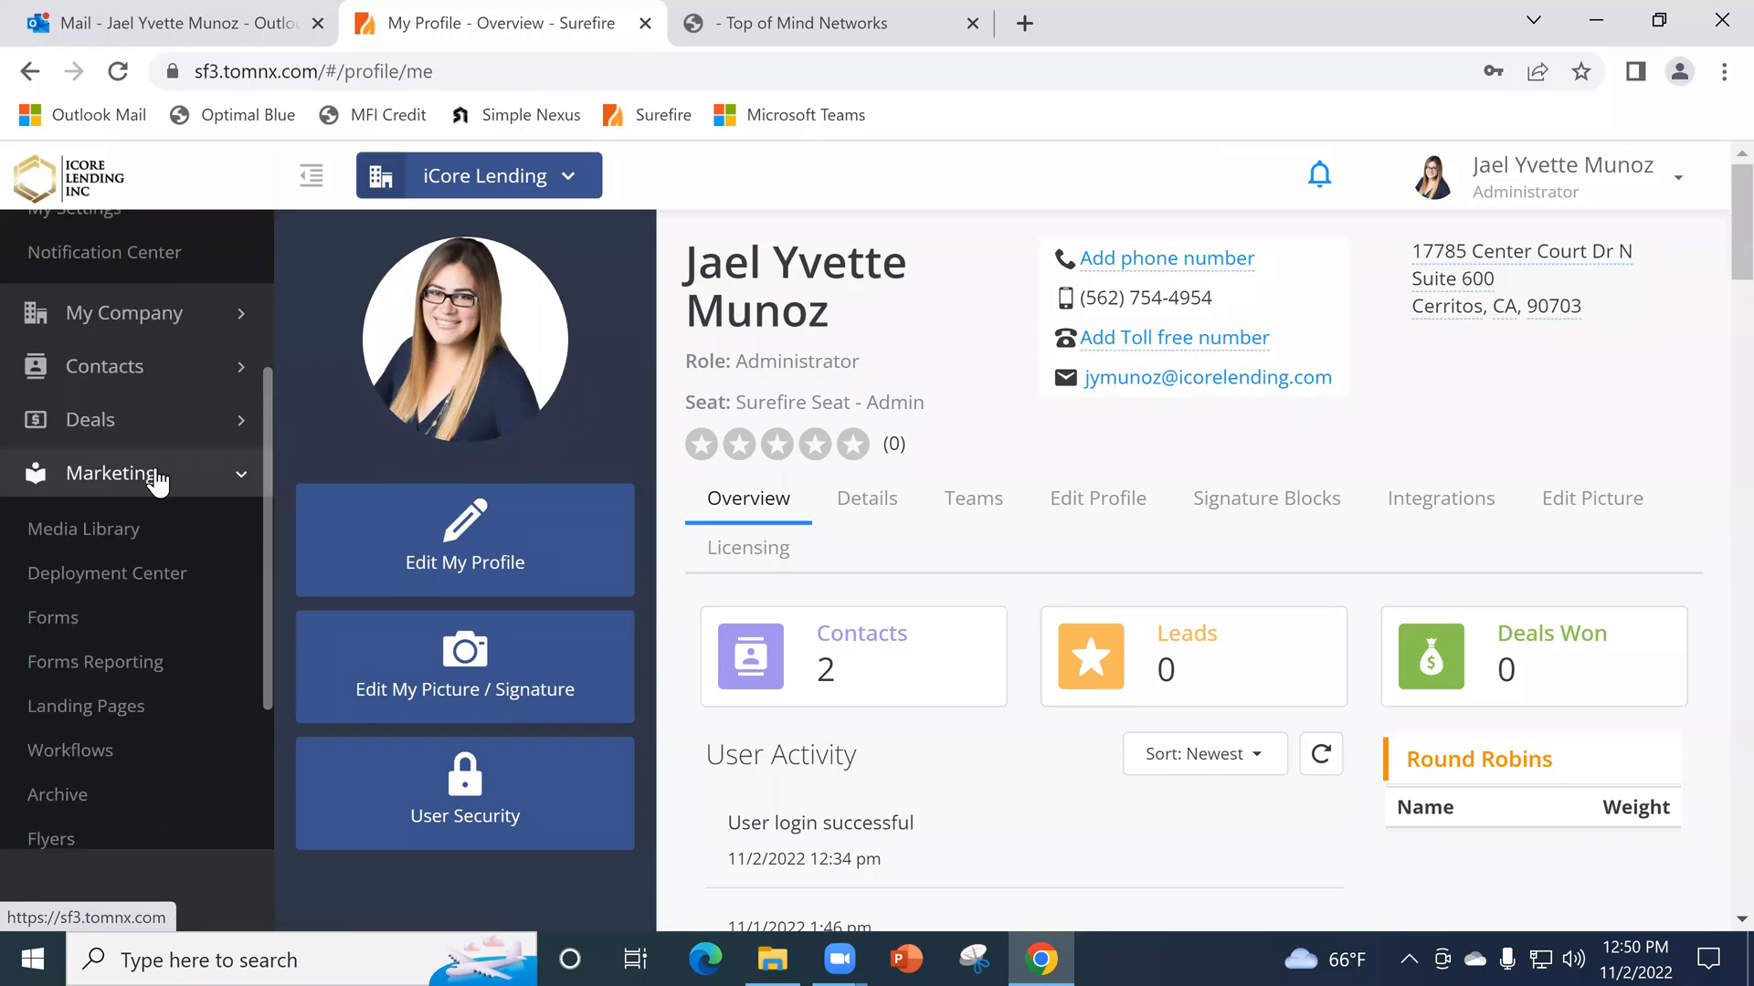
{"action": "scroll", "coordinate": [188, 567], "scroll_direction": "down", "scroll_amount": 3}
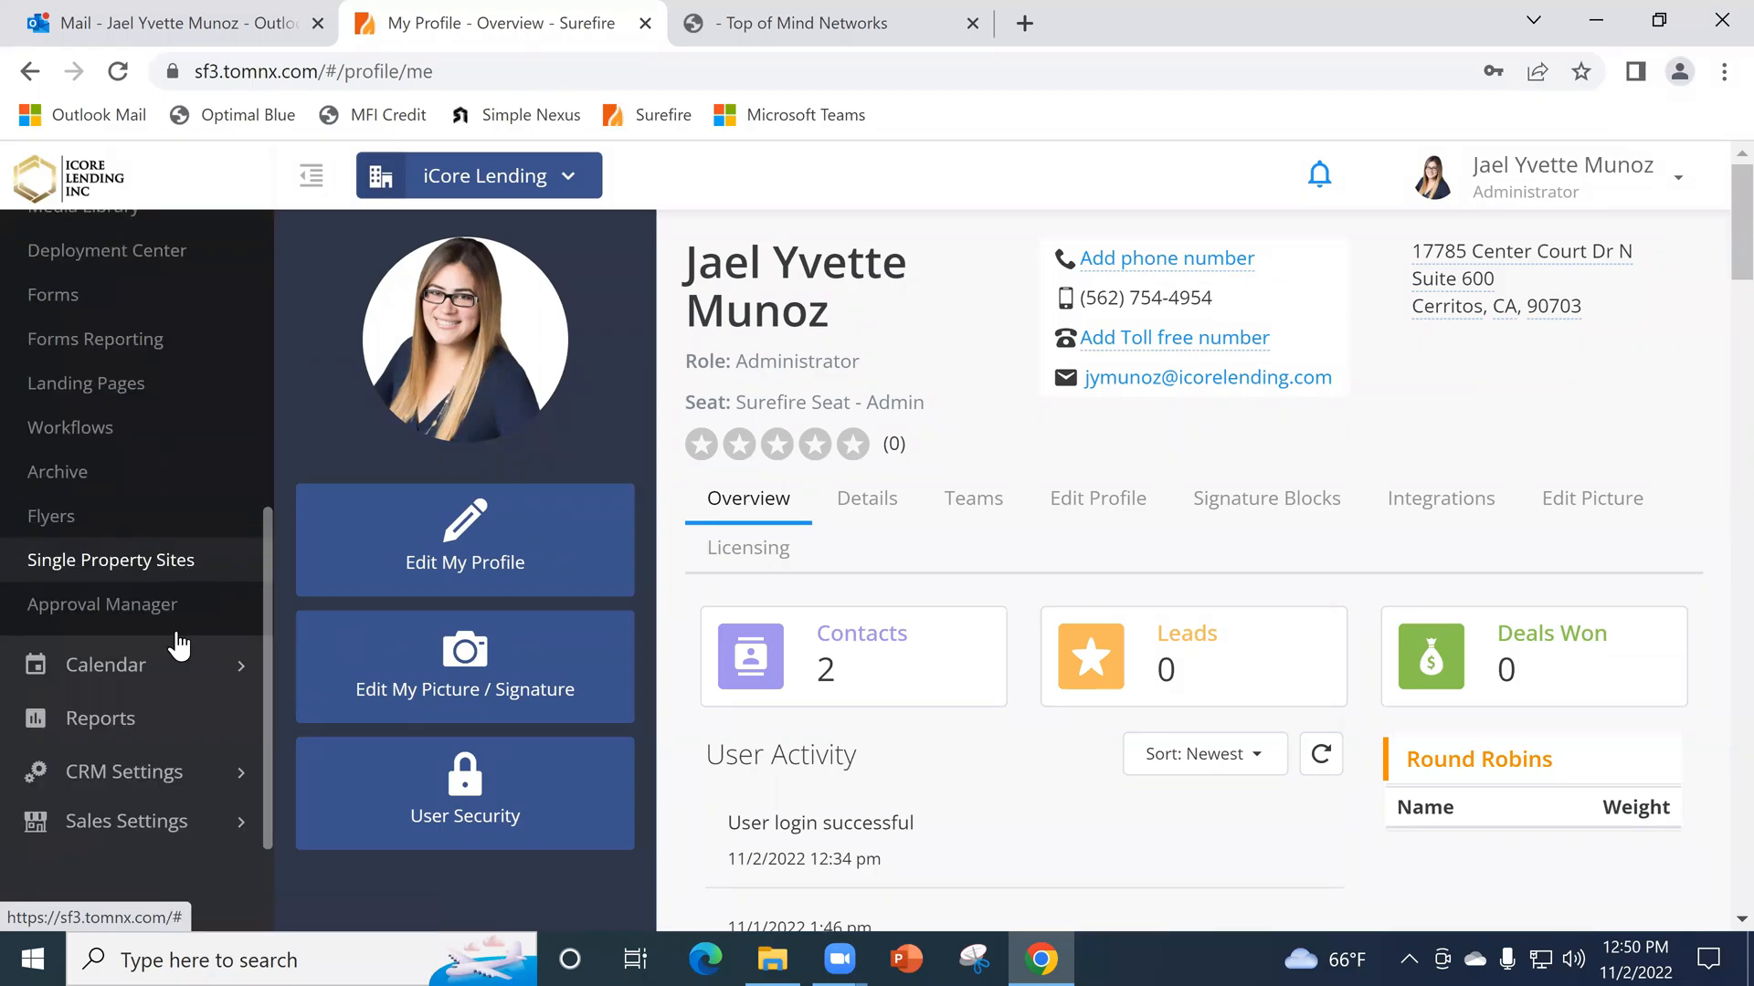
{"action": "scroll", "coordinate": [160, 763], "scroll_direction": "up", "scroll_amount": 5}
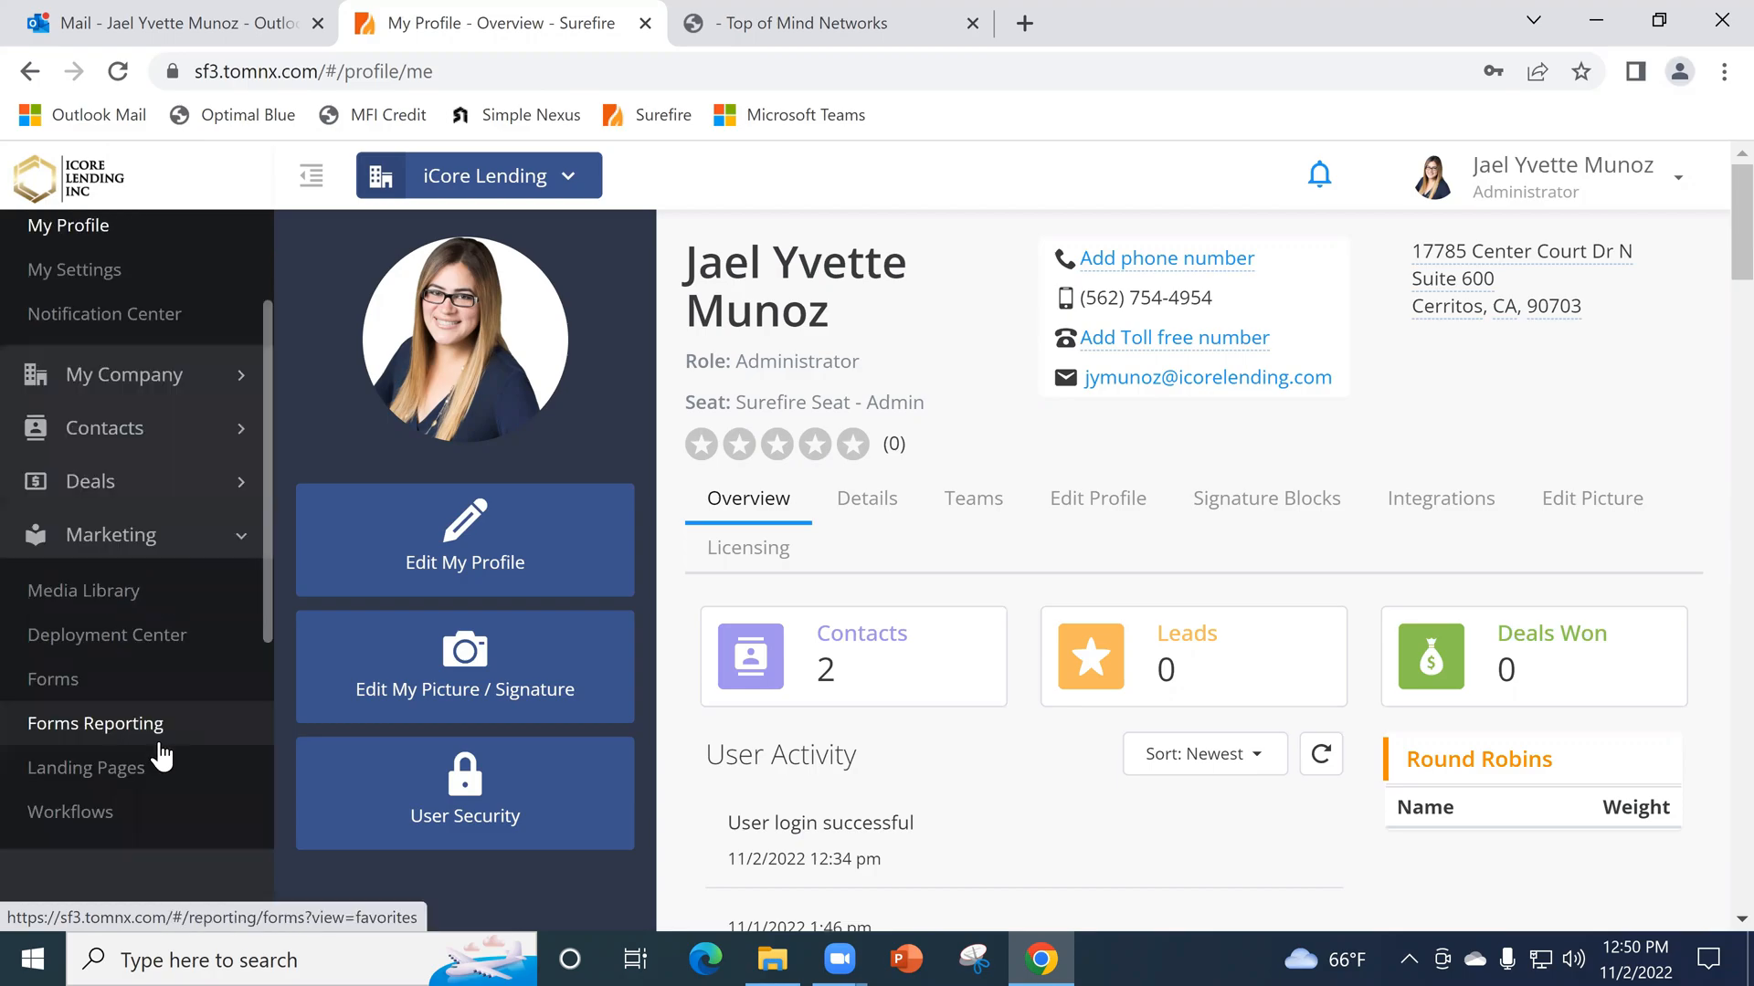
{"action": "left_click", "coordinate": [128, 448]}
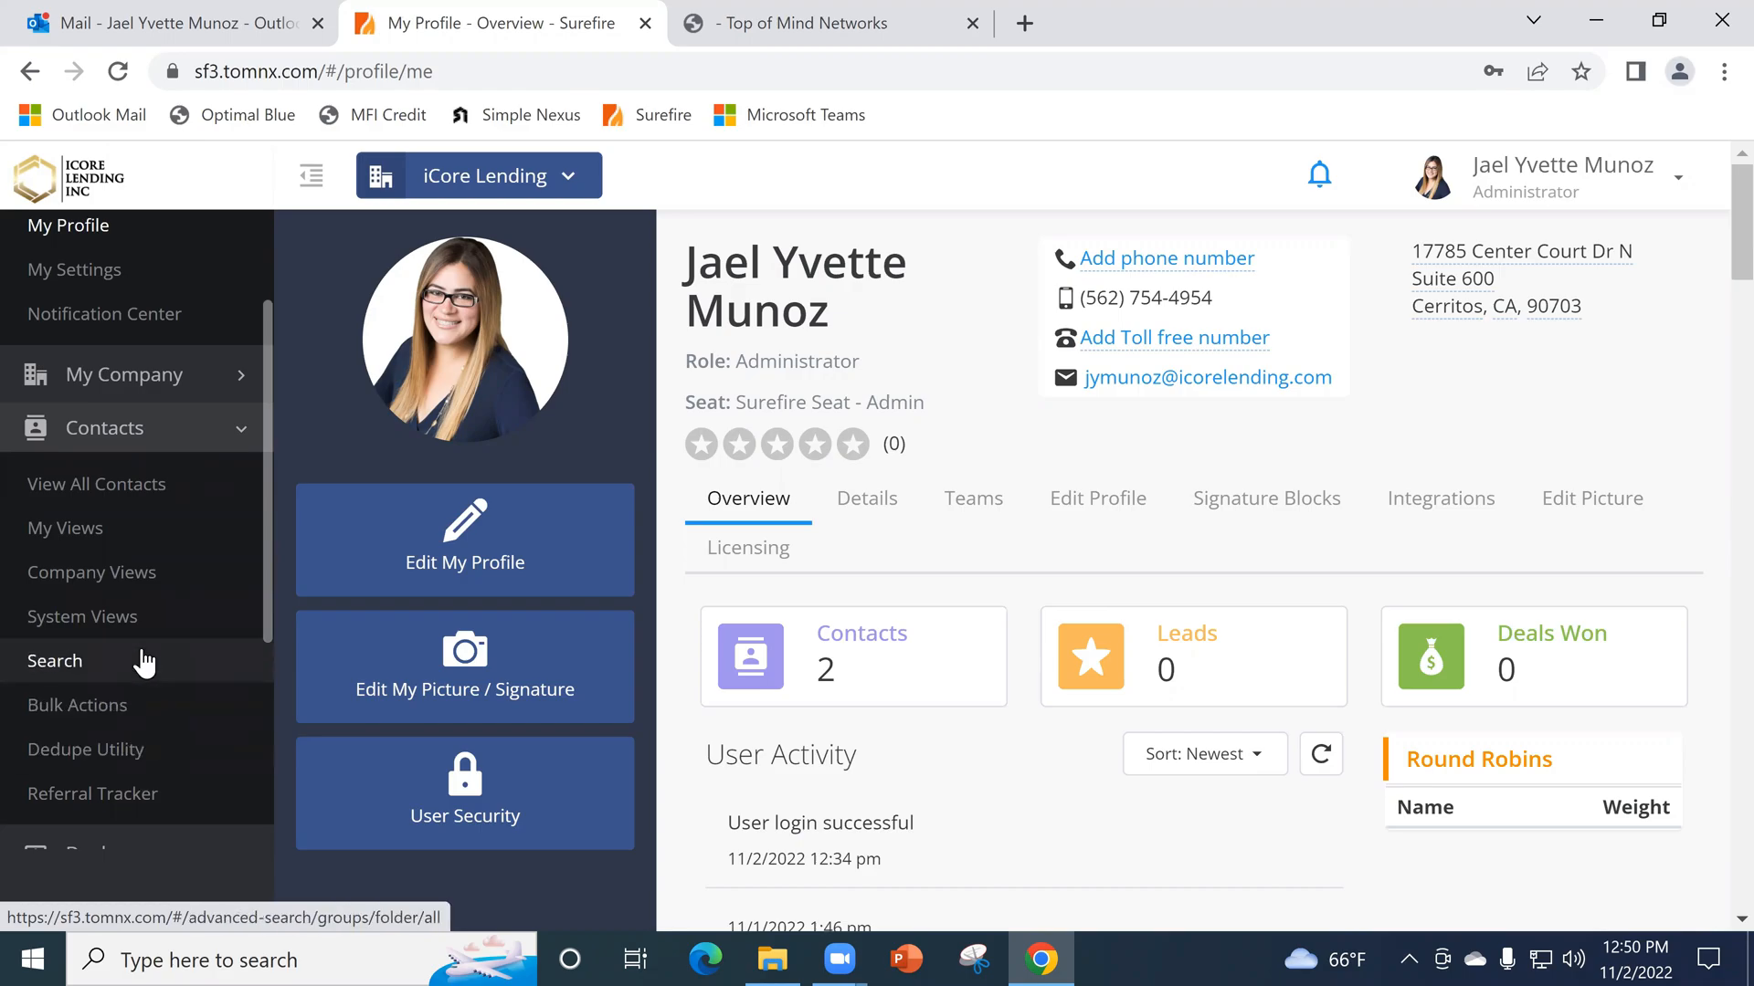
{"action": "scroll", "coordinate": [146, 666], "scroll_direction": "down", "scroll_amount": 5}
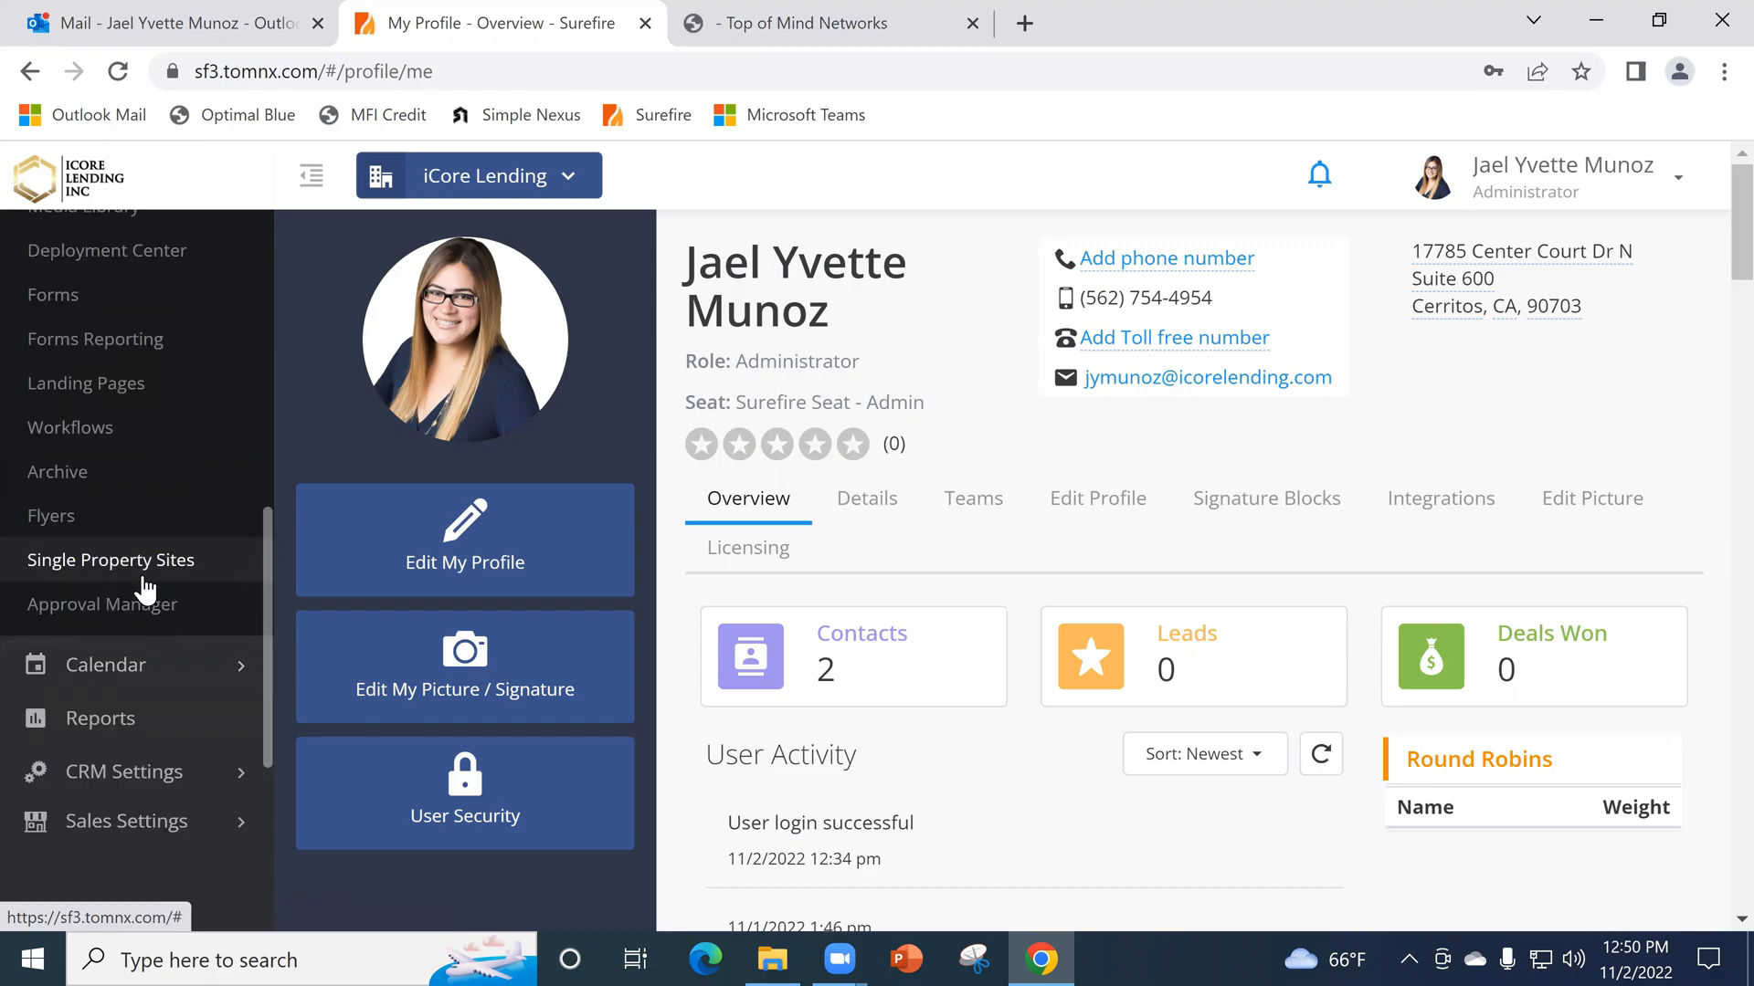
{"action": "scroll", "coordinate": [144, 589], "scroll_direction": "up", "scroll_amount": 5}
{"action": "scroll", "coordinate": [144, 589], "scroll_direction": "up", "scroll_amount": 3}
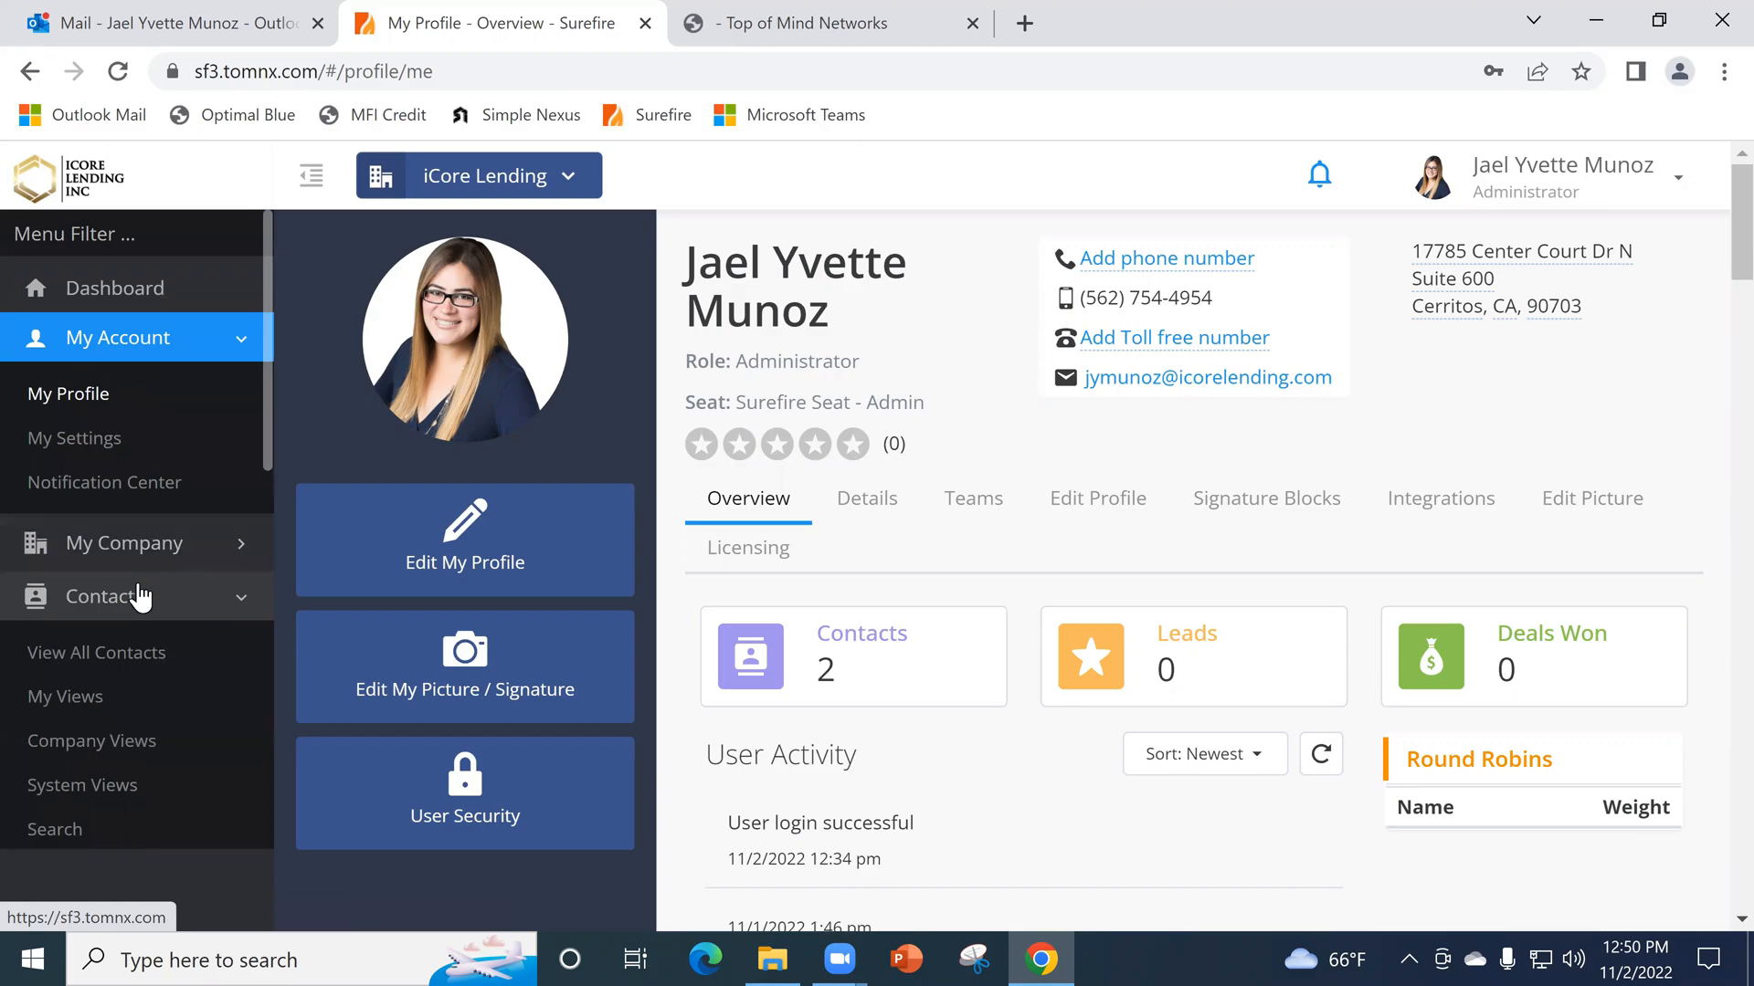
{"action": "left_click", "coordinate": [139, 652]}
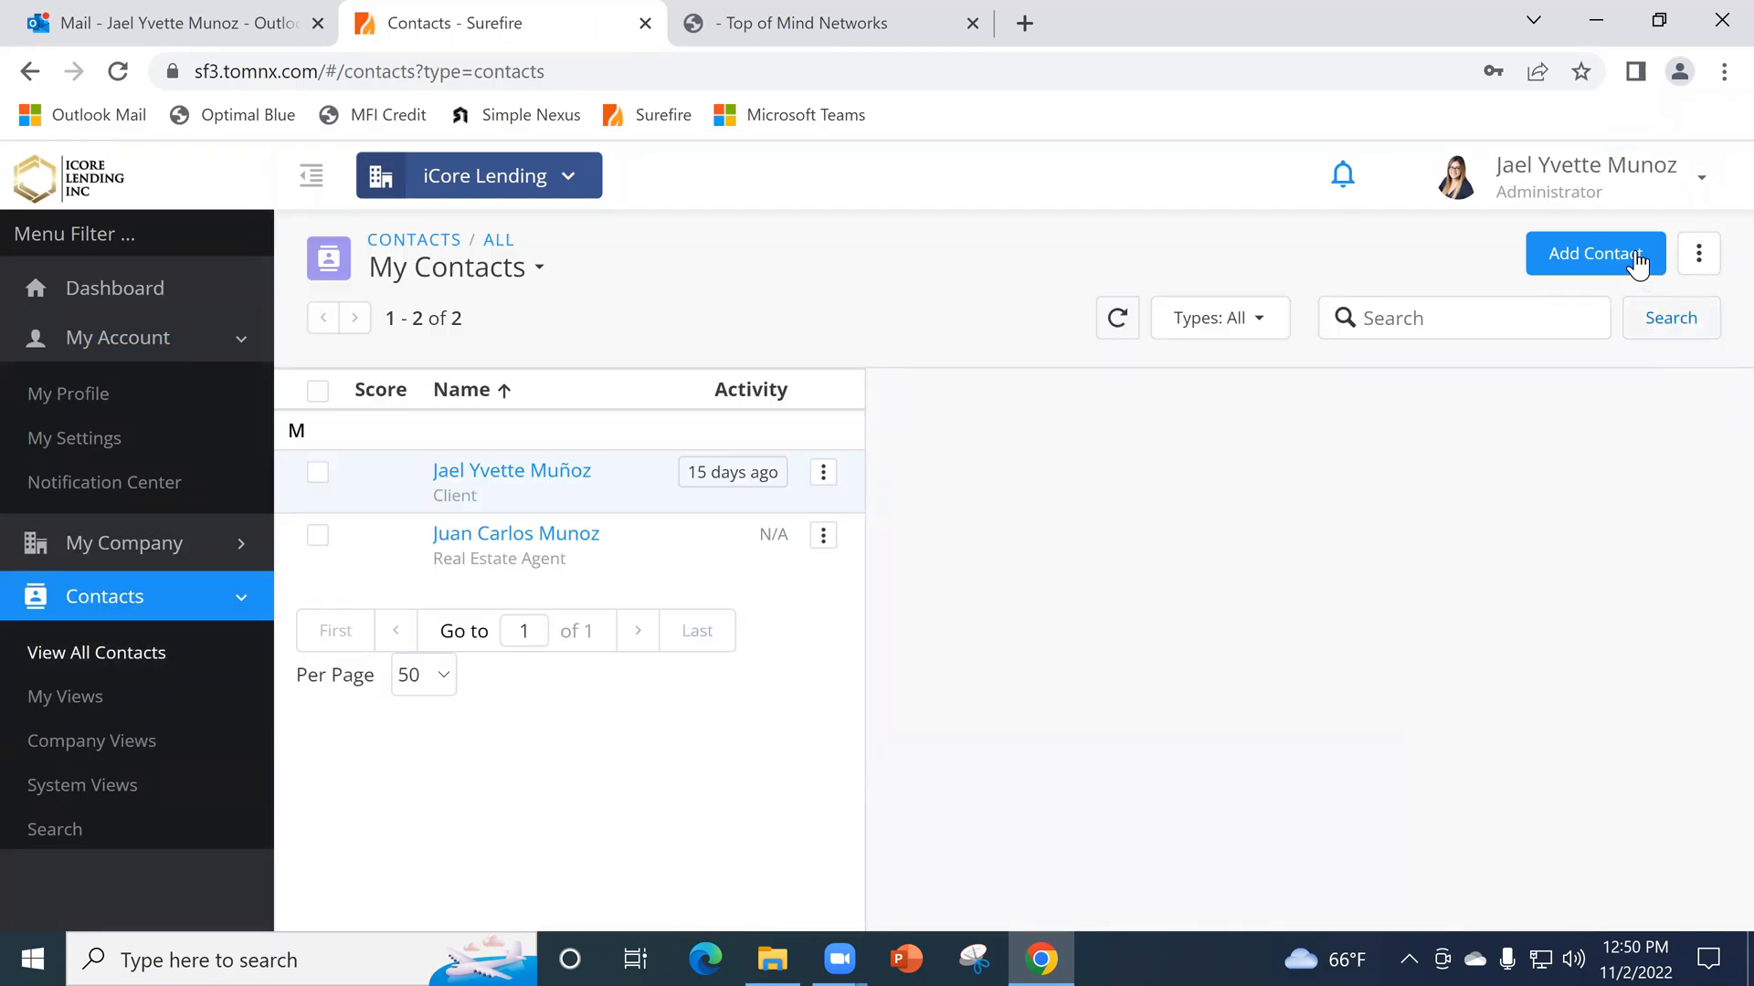
{"action": "left_click", "coordinate": [1699, 253]}
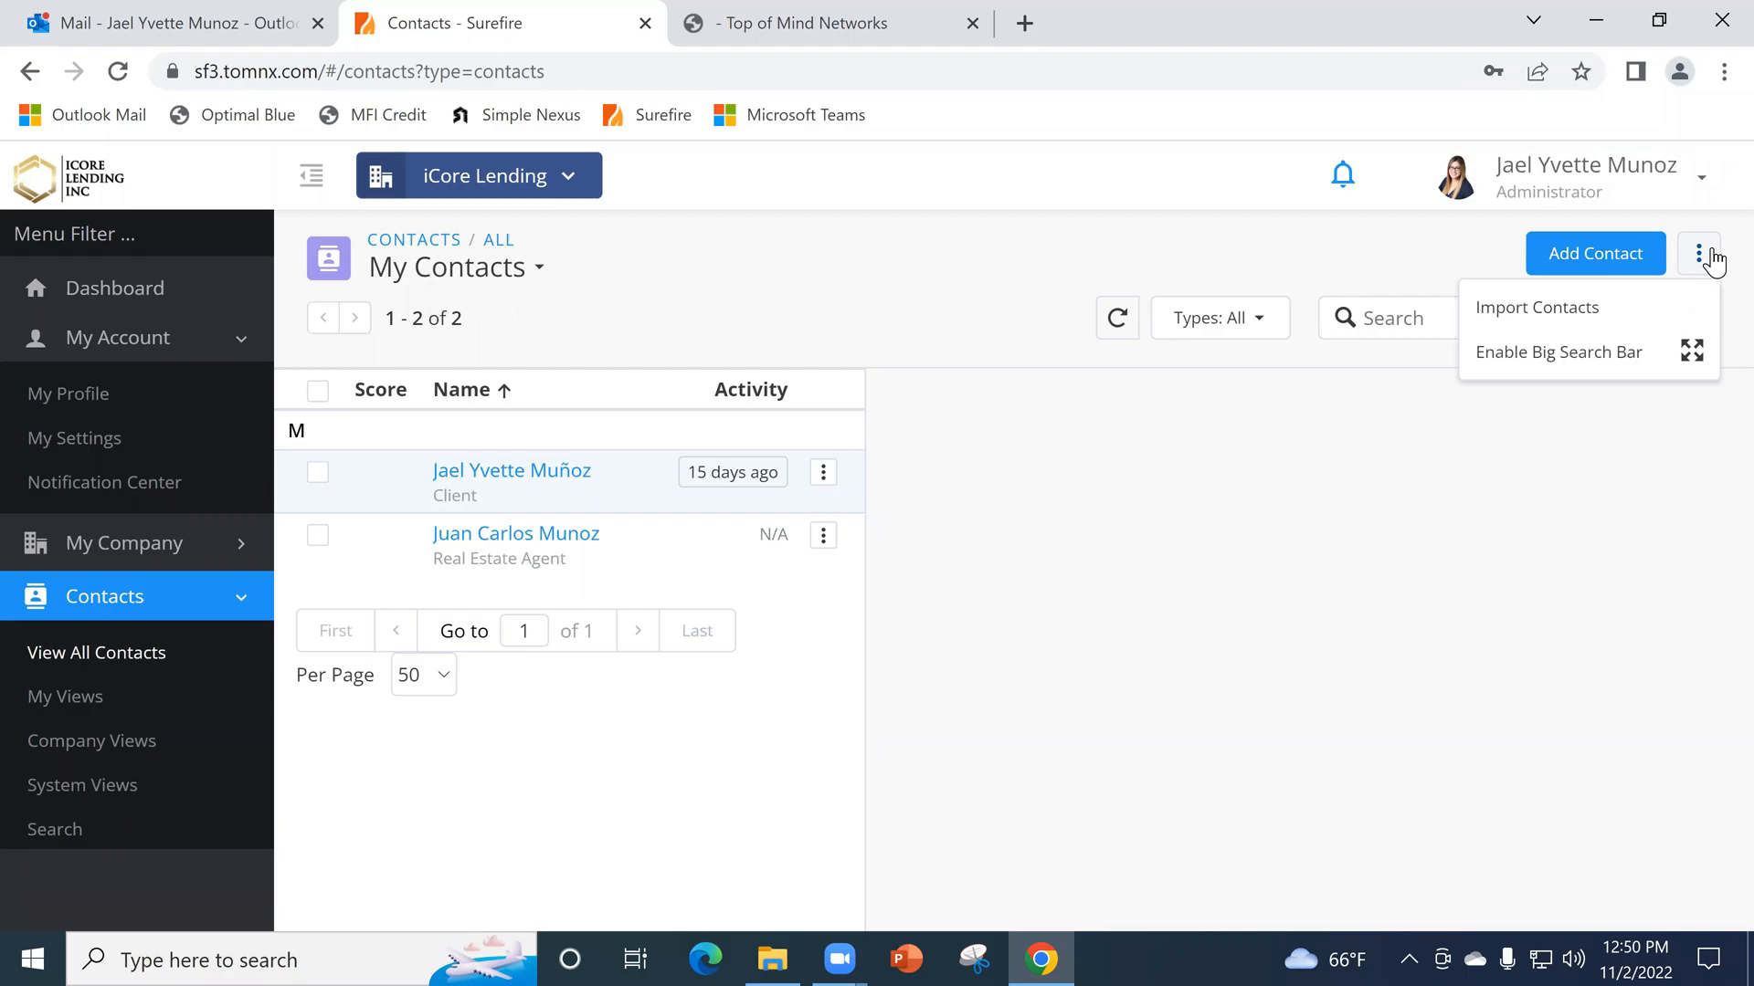
{"action": "left_click", "coordinate": [1553, 321]}
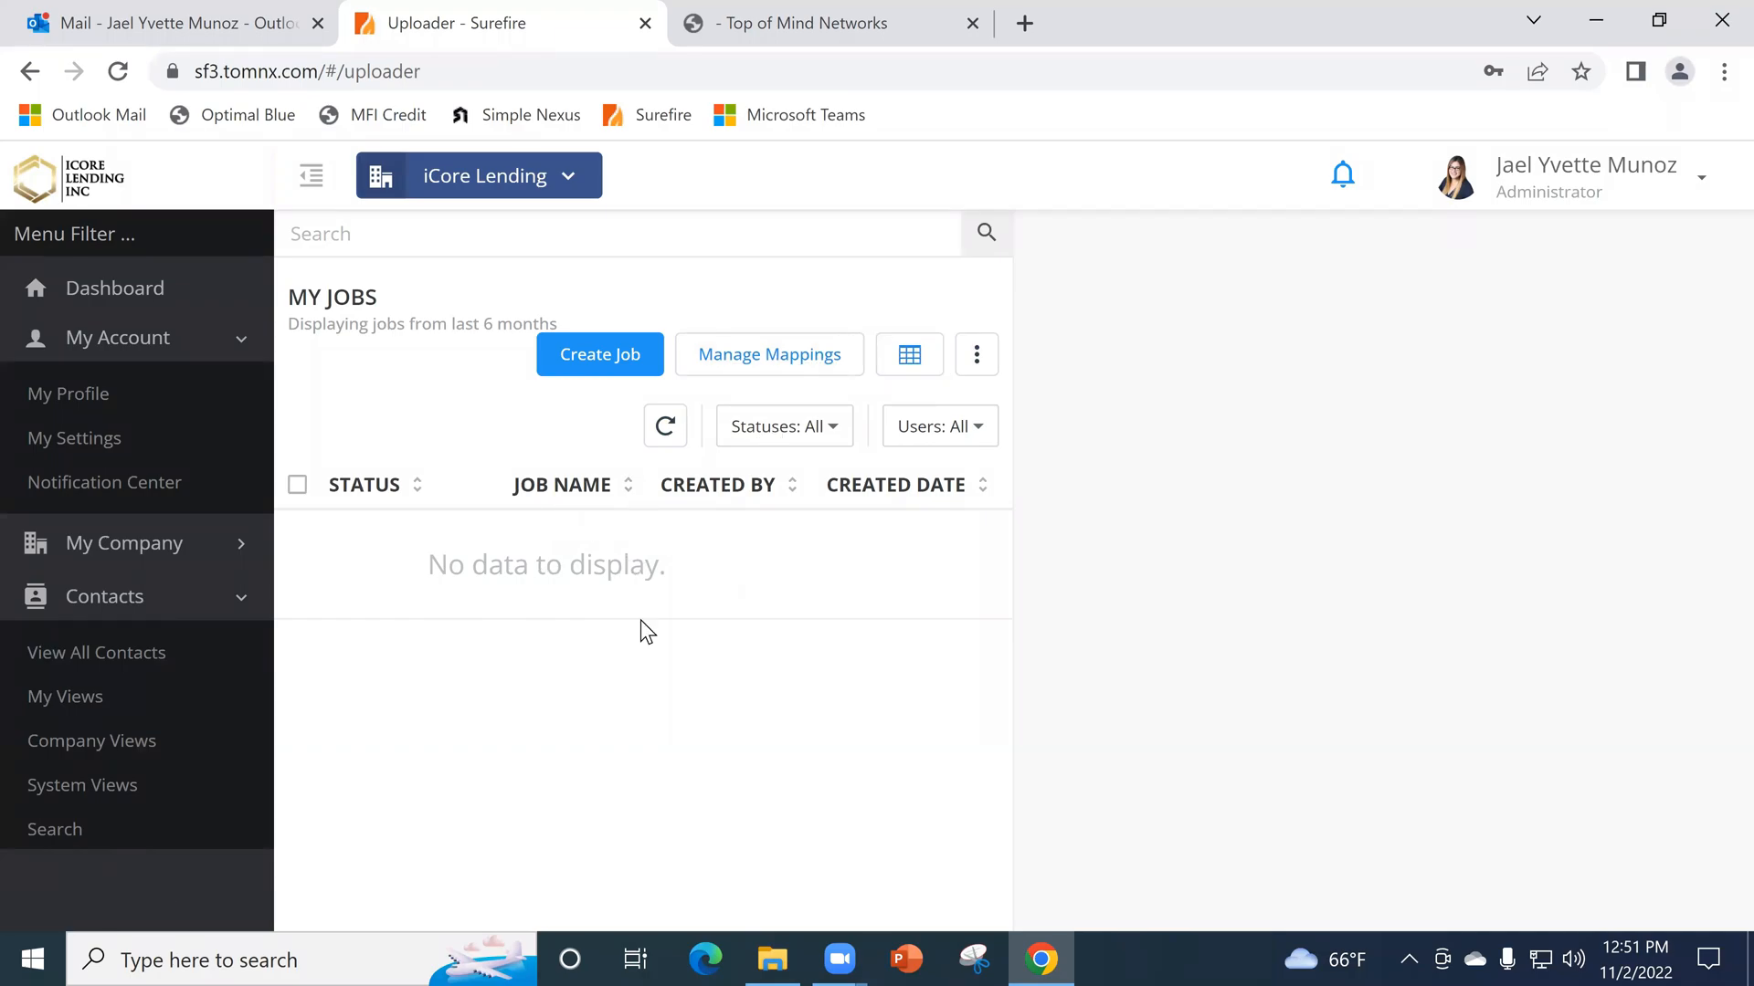
- Check the additional options of the import jobs list, and return to the account's profile overview
{"action": "left_click", "coordinate": [976, 356]}
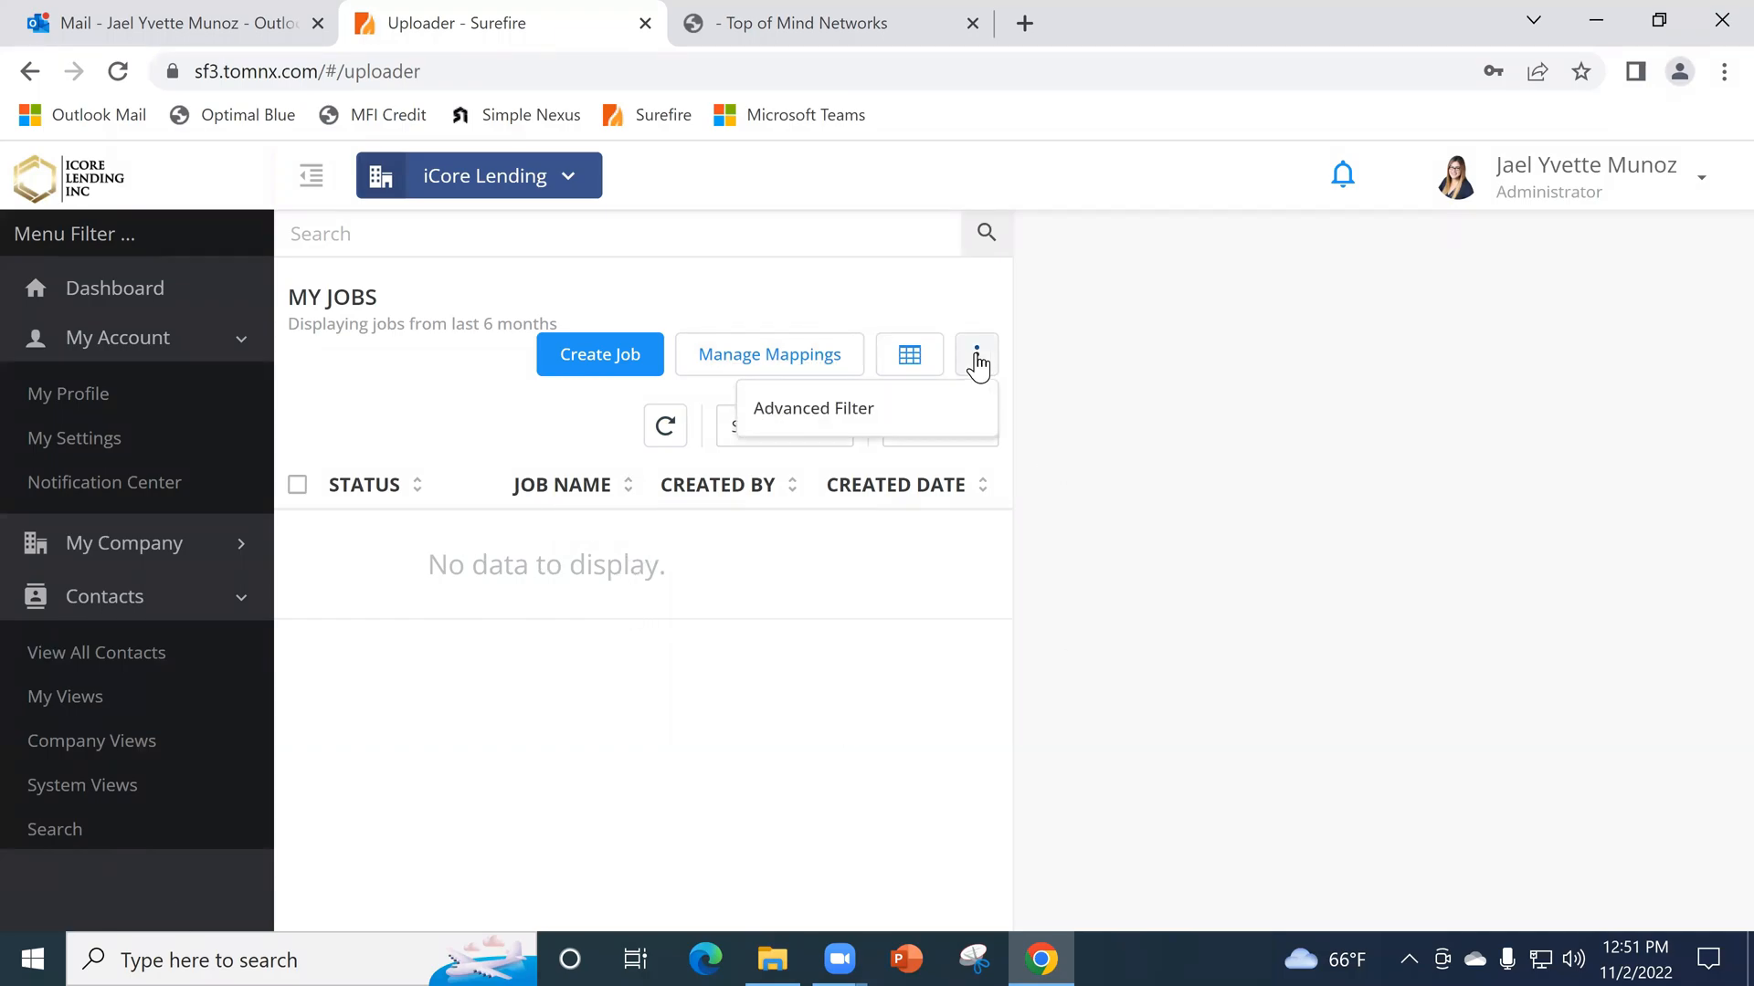
{"action": "left_click", "coordinate": [544, 415]}
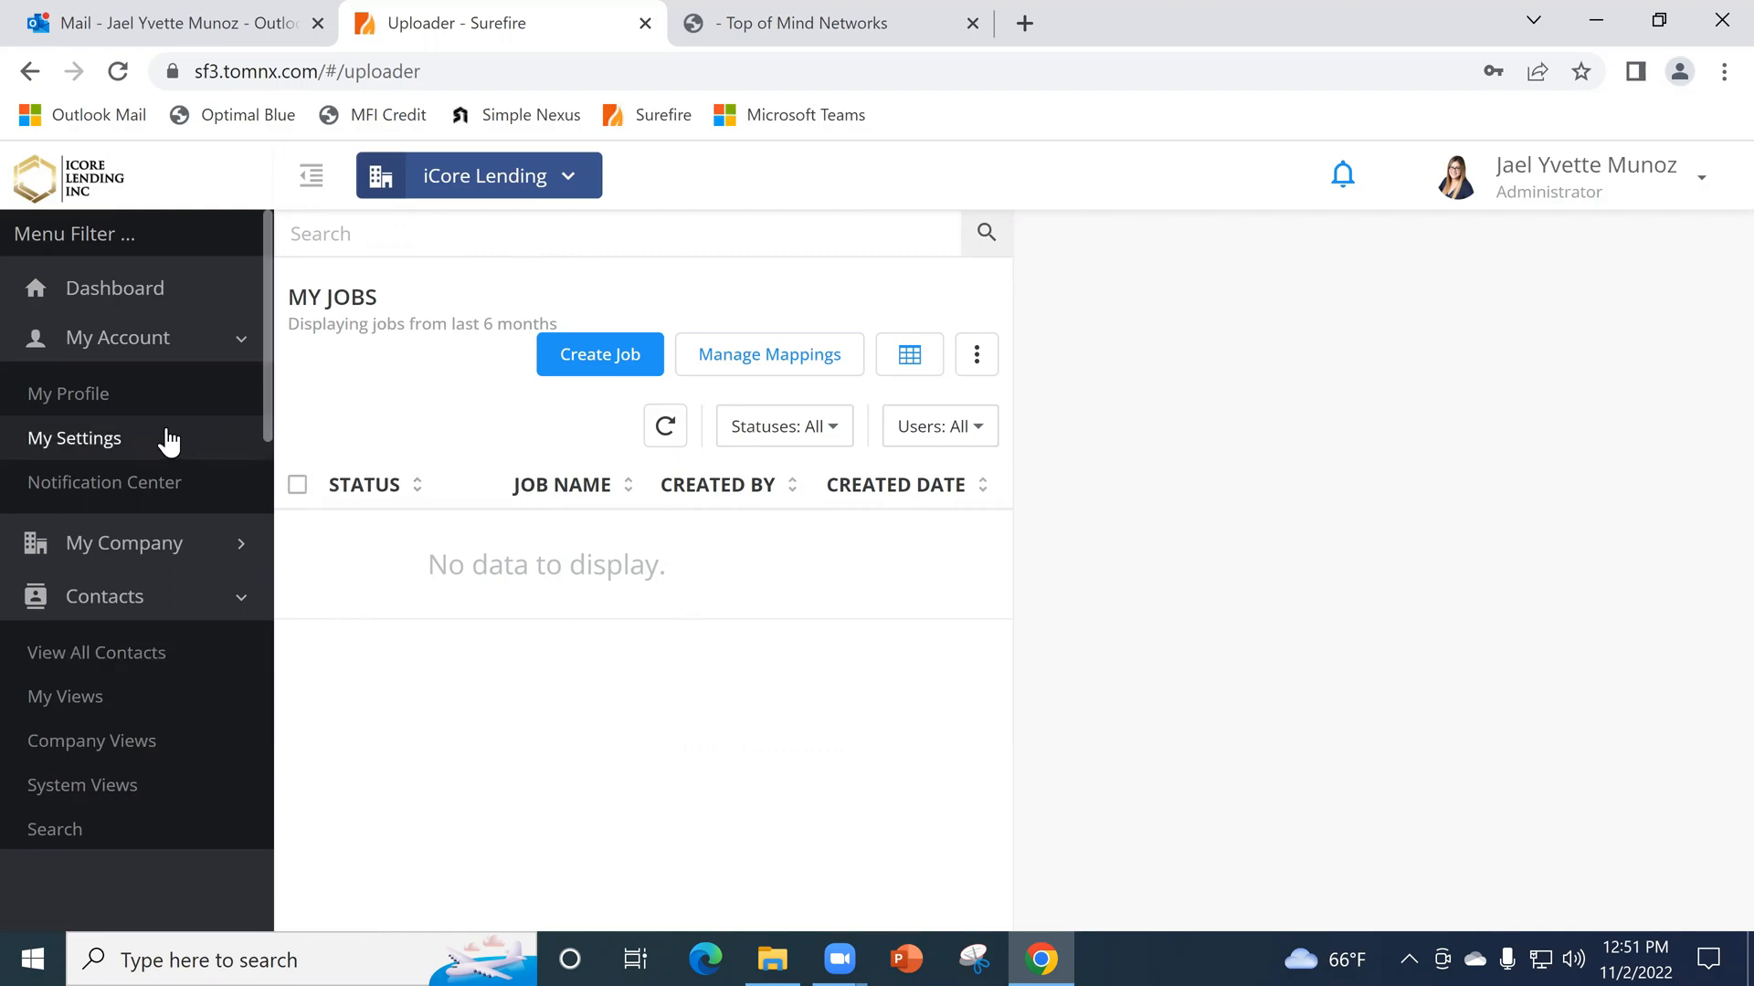
{"action": "left_click", "coordinate": [122, 415]}
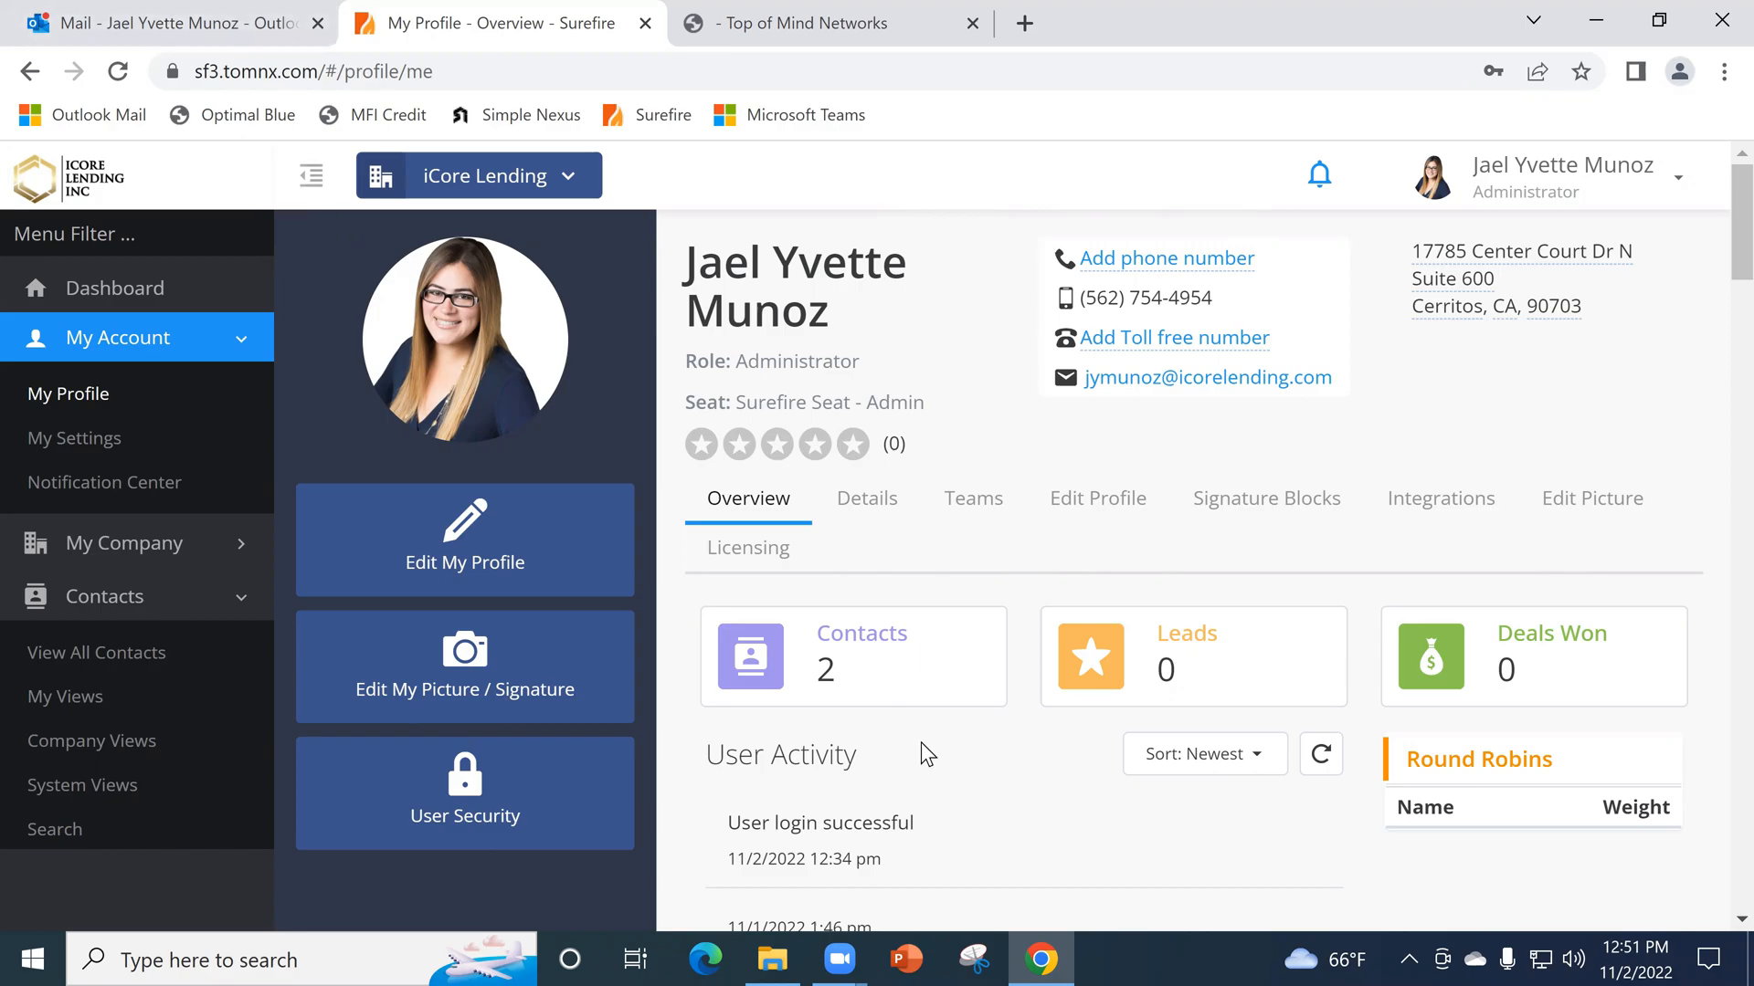
{"action": "left_click", "coordinate": [838, 959]}
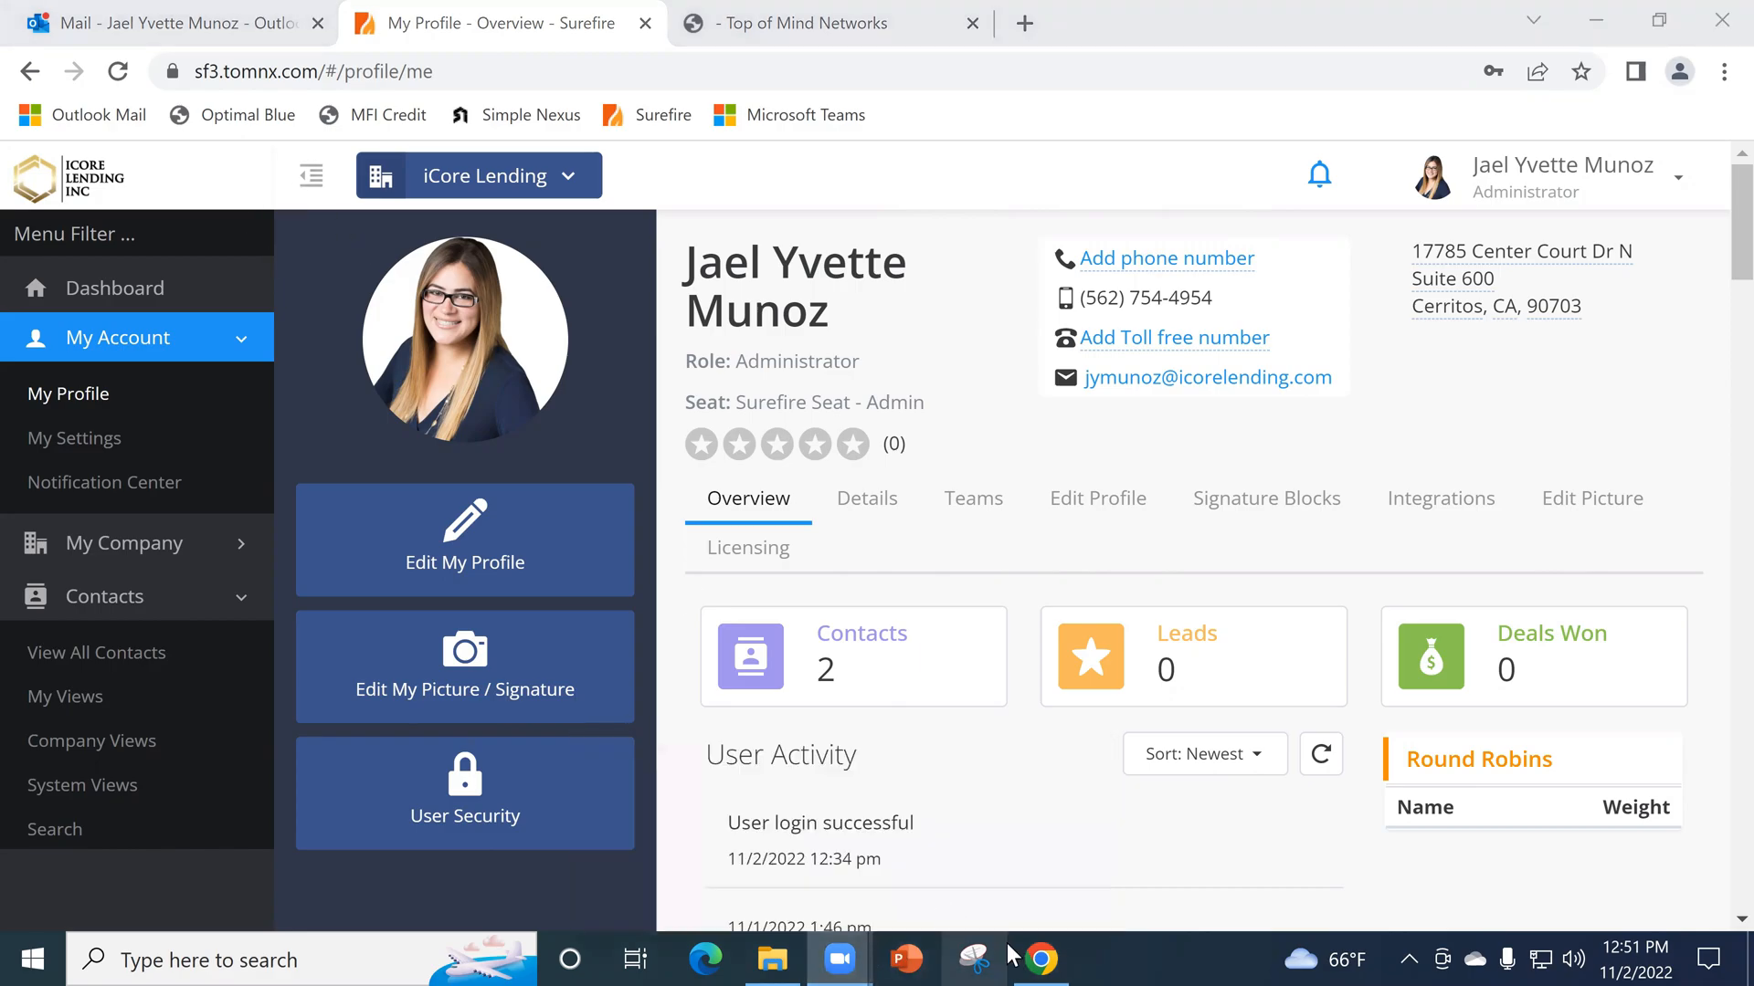
{"action": "left_click", "coordinate": [1056, 956]}
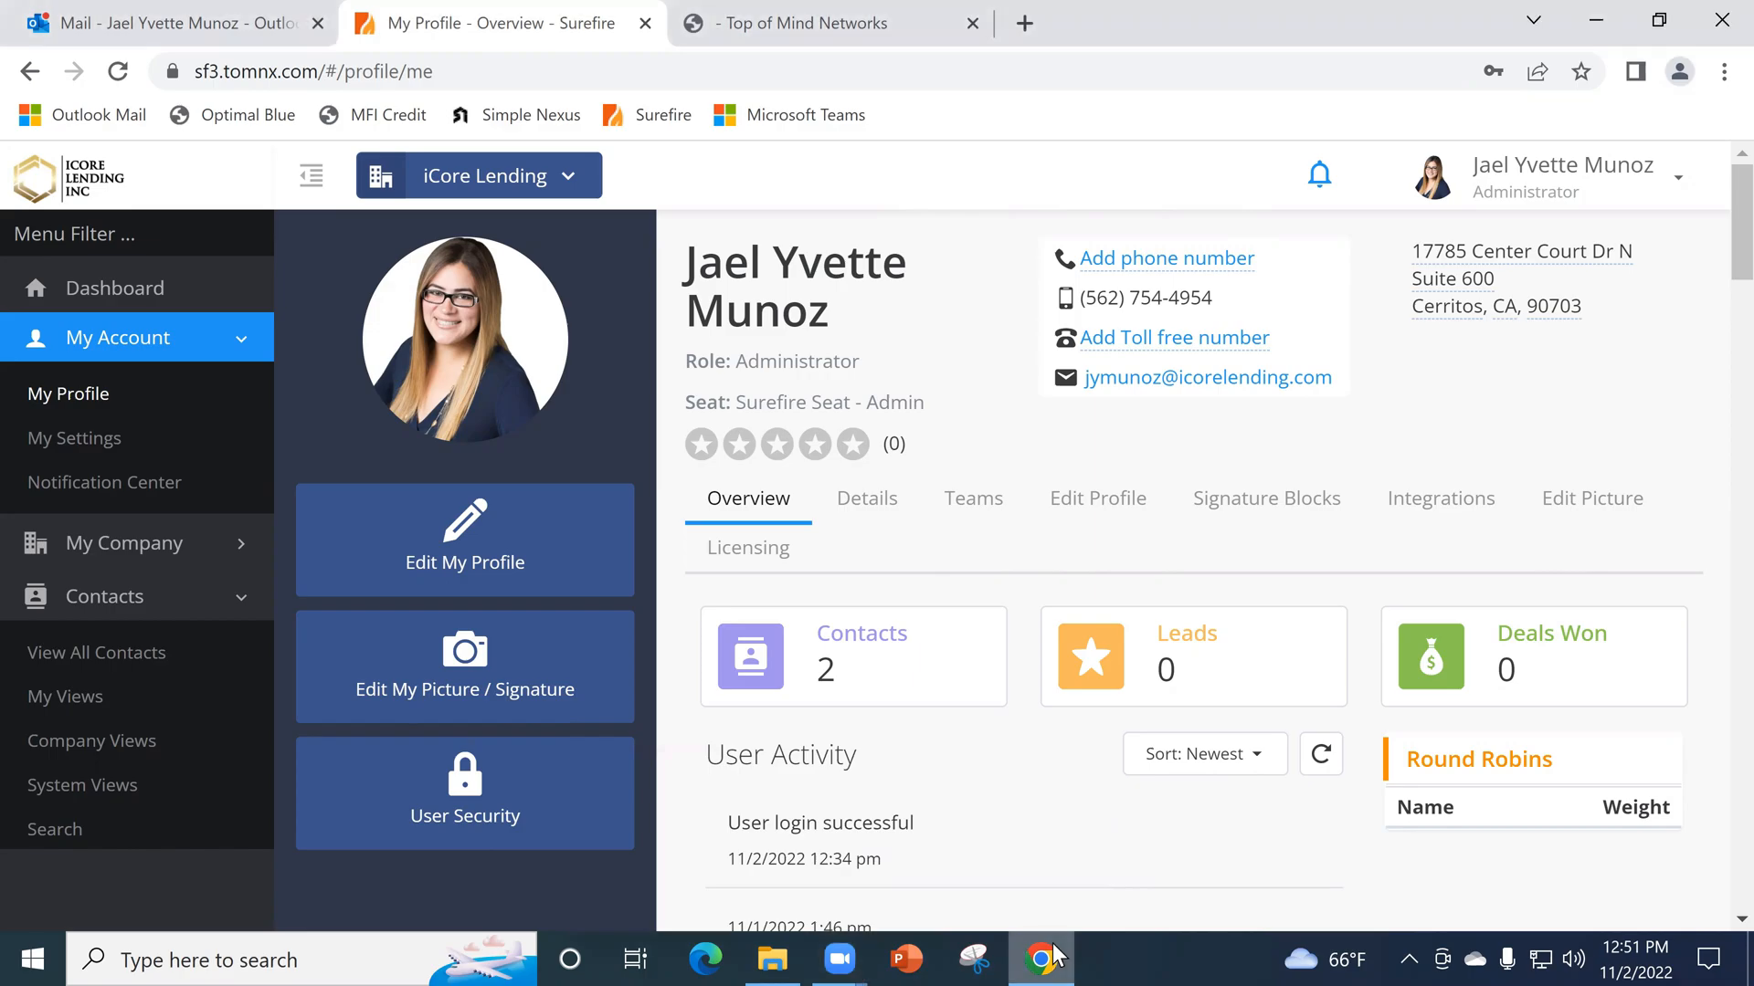
{"action": "left_click", "coordinate": [853, 957]}
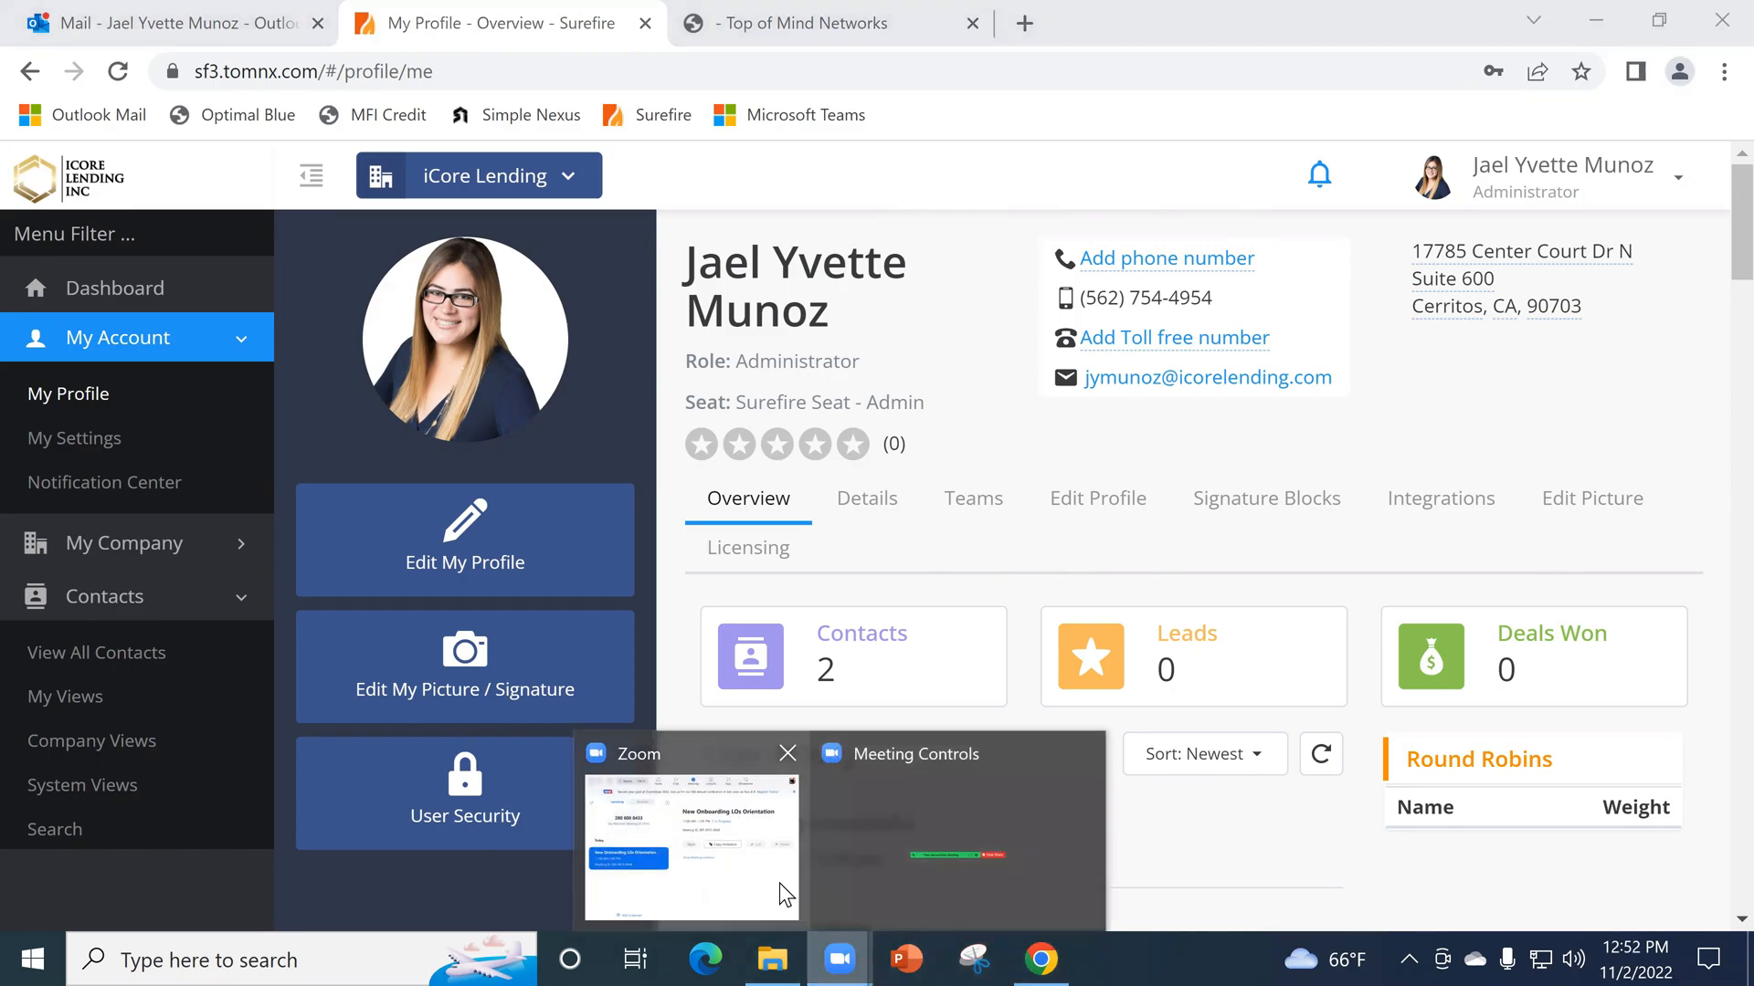
{"action": "left_click", "coordinate": [850, 954]}
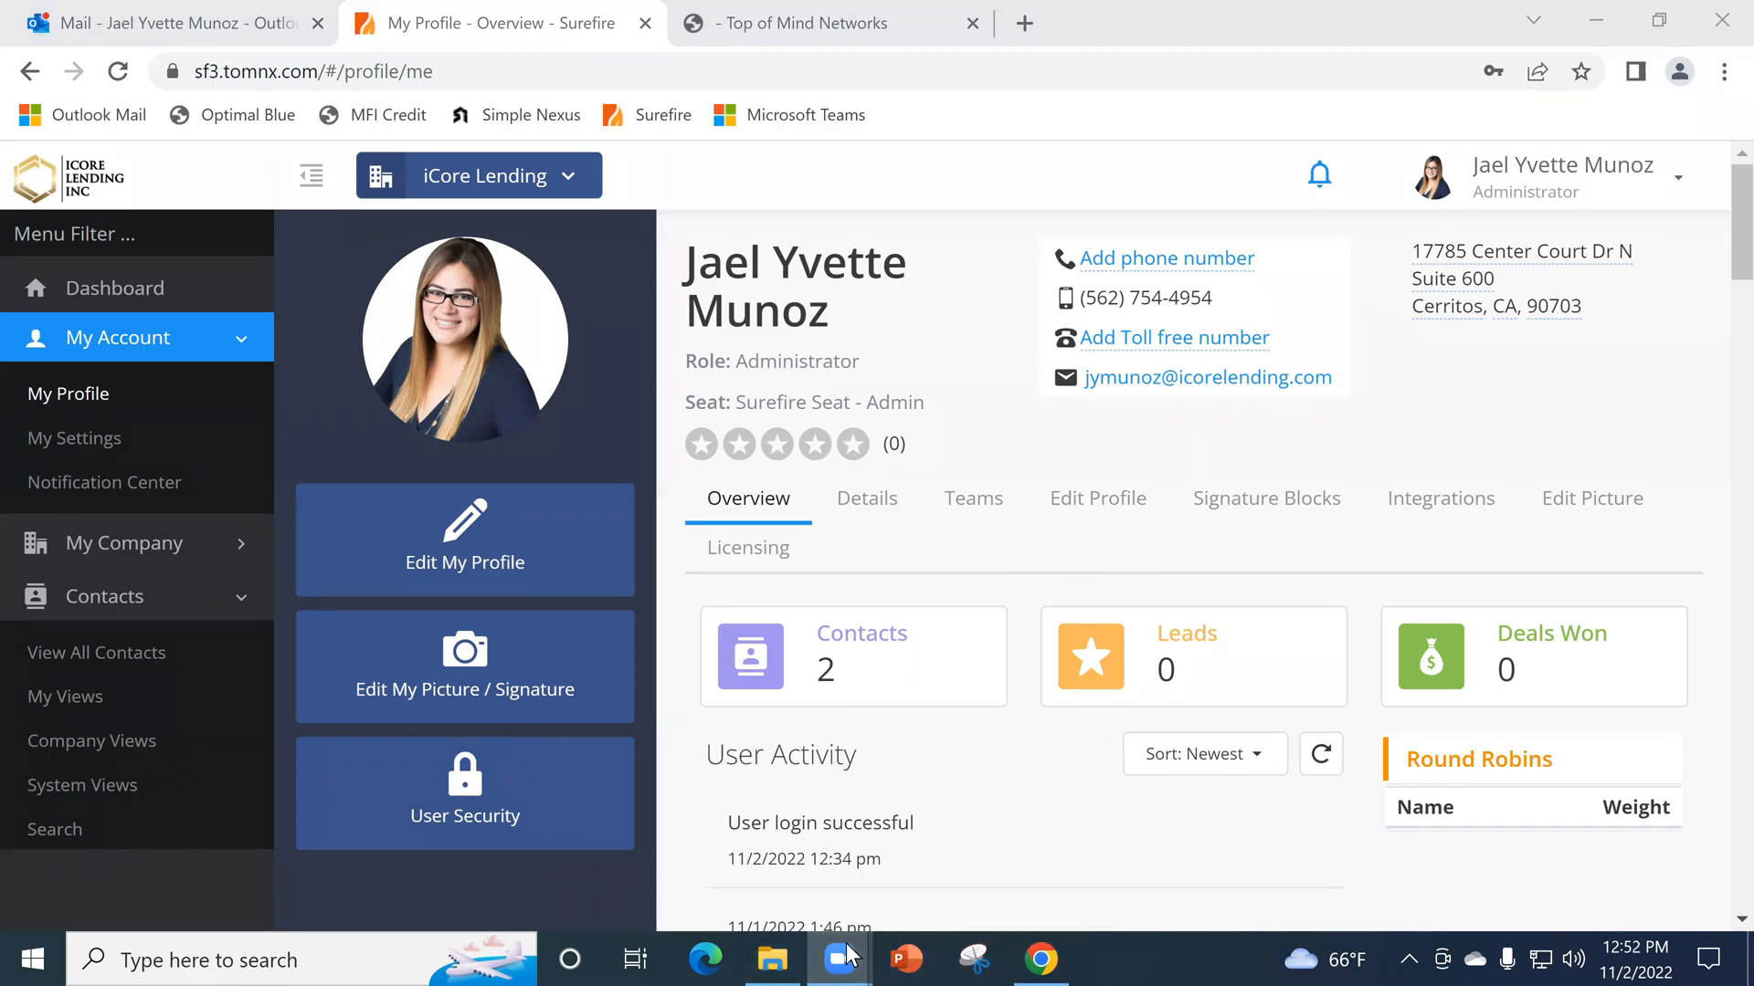
{"action": "left_click", "coordinate": [1108, 632]}
{"action": "left_click", "coordinate": [853, 956]}
{"action": "left_click", "coordinate": [961, 901]}
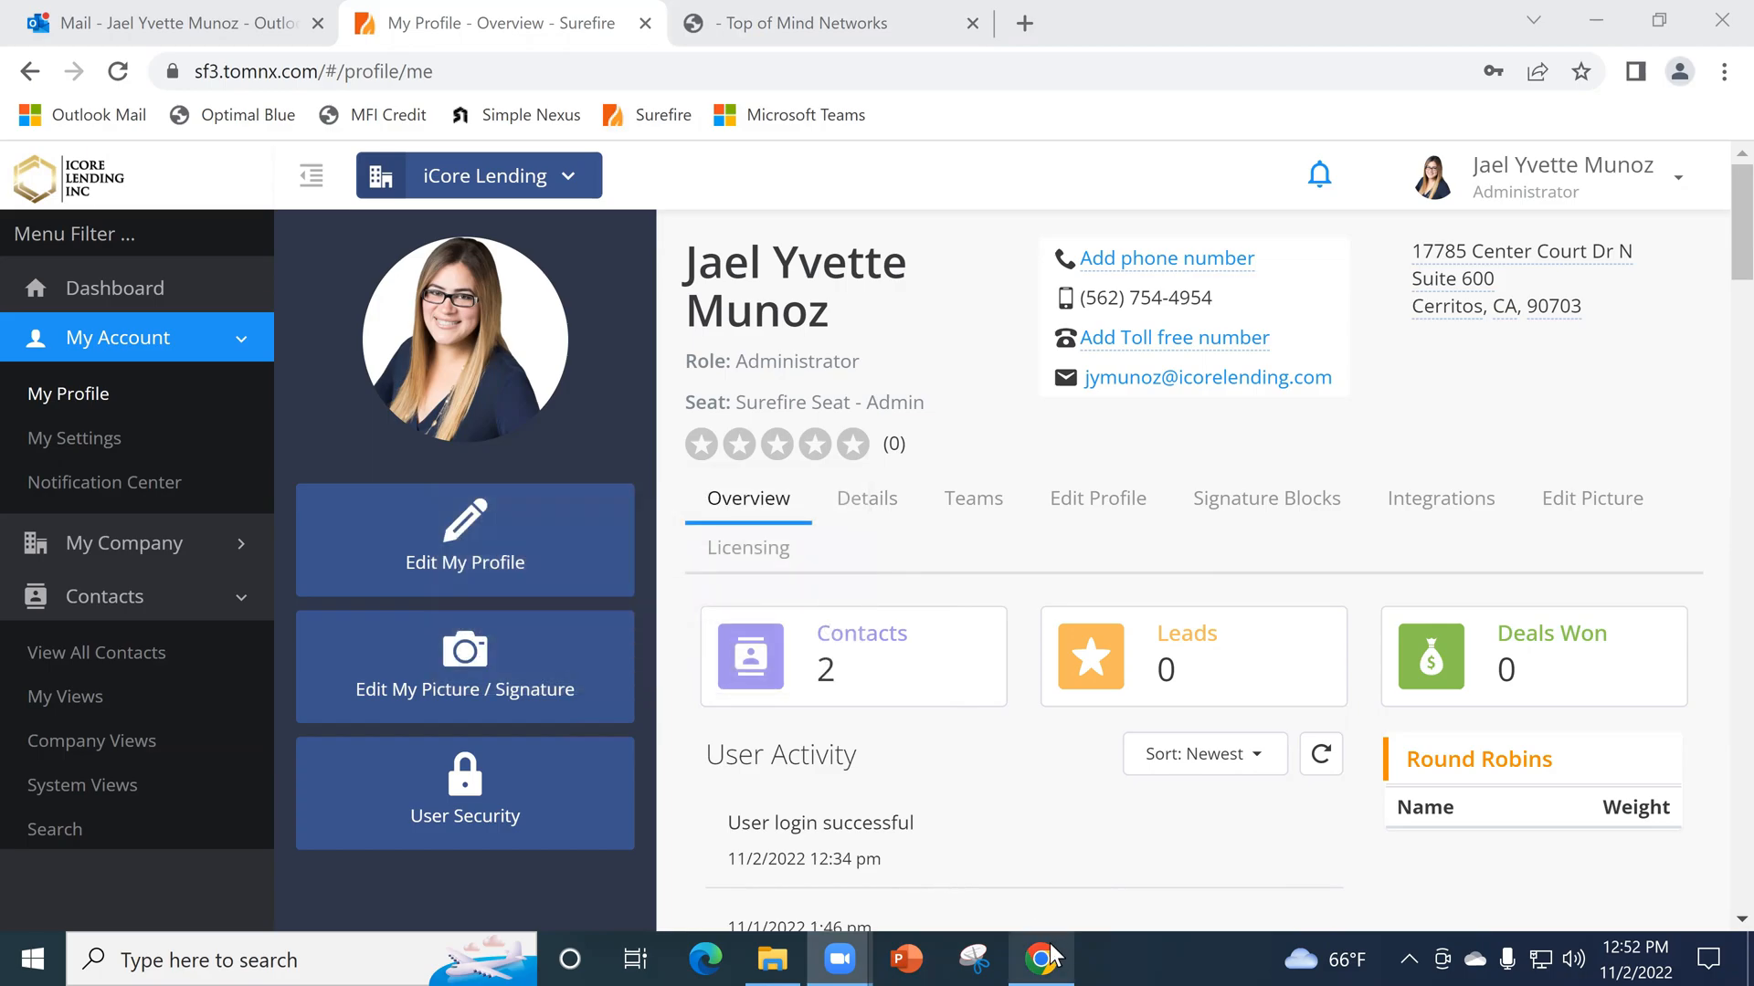
{"action": "mouse_move", "coordinate": [1050, 954]}
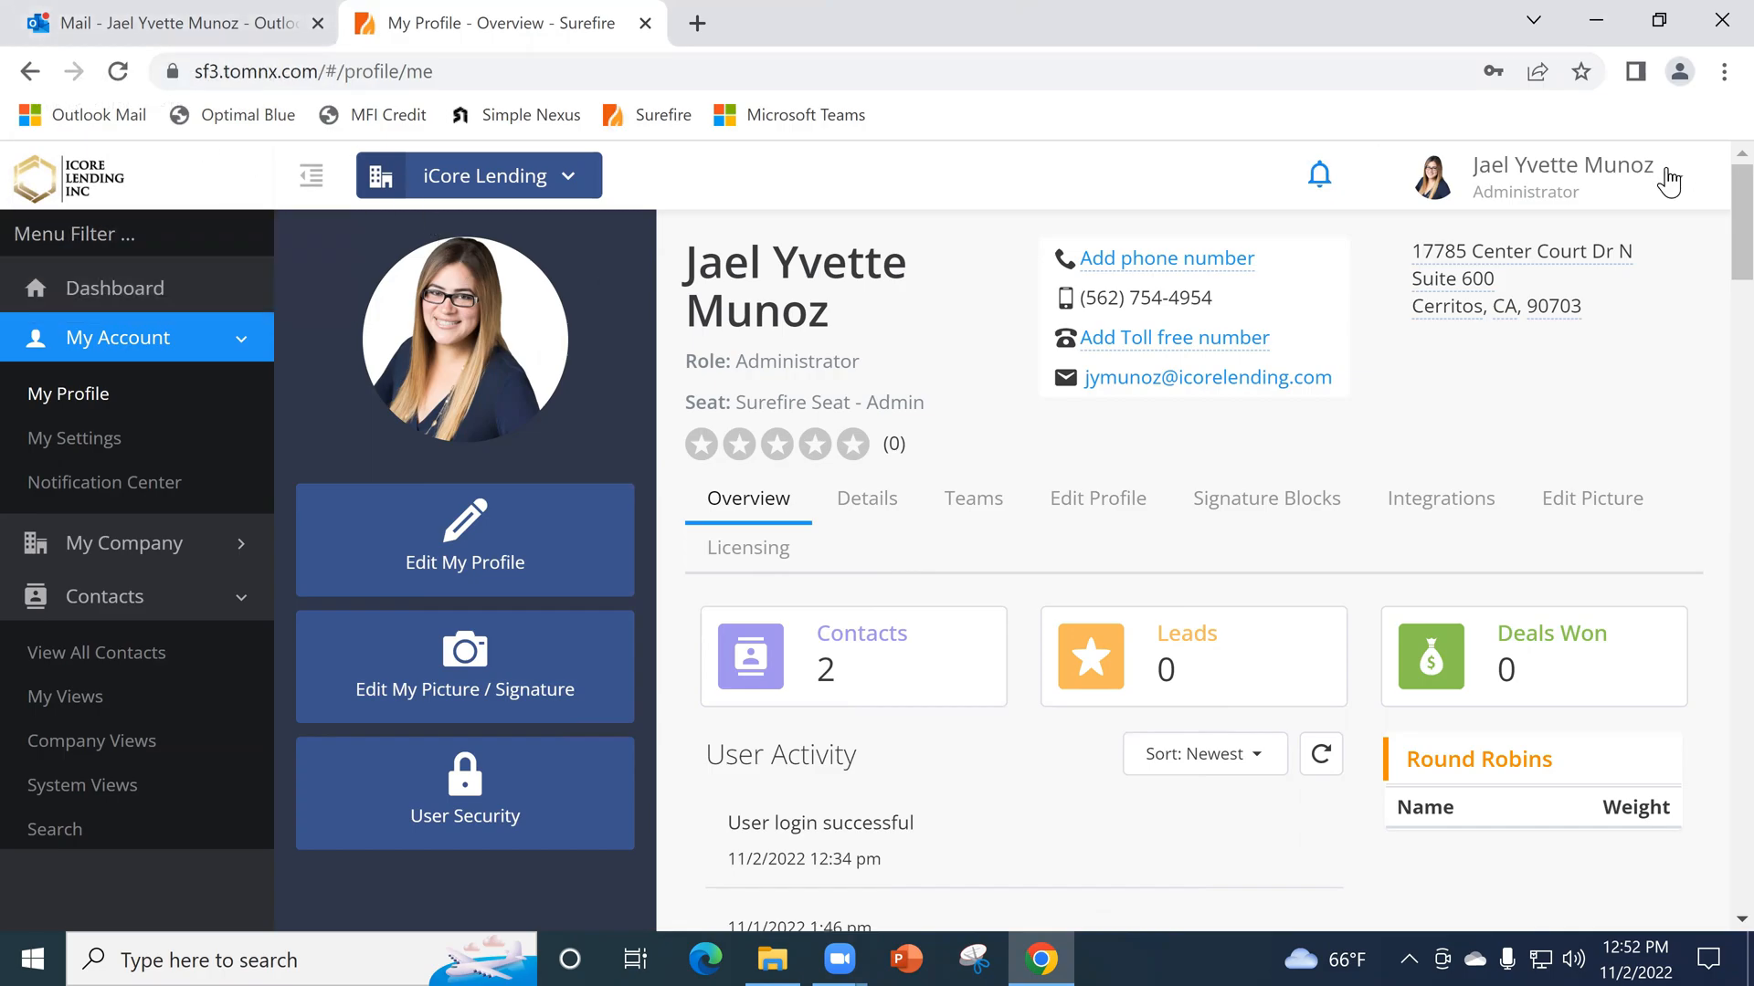
- Switch to Outlook, go to the Inbox, and sign out of the mail account, closing its browser tab
{"action": "left_click", "coordinate": [69, 33]}
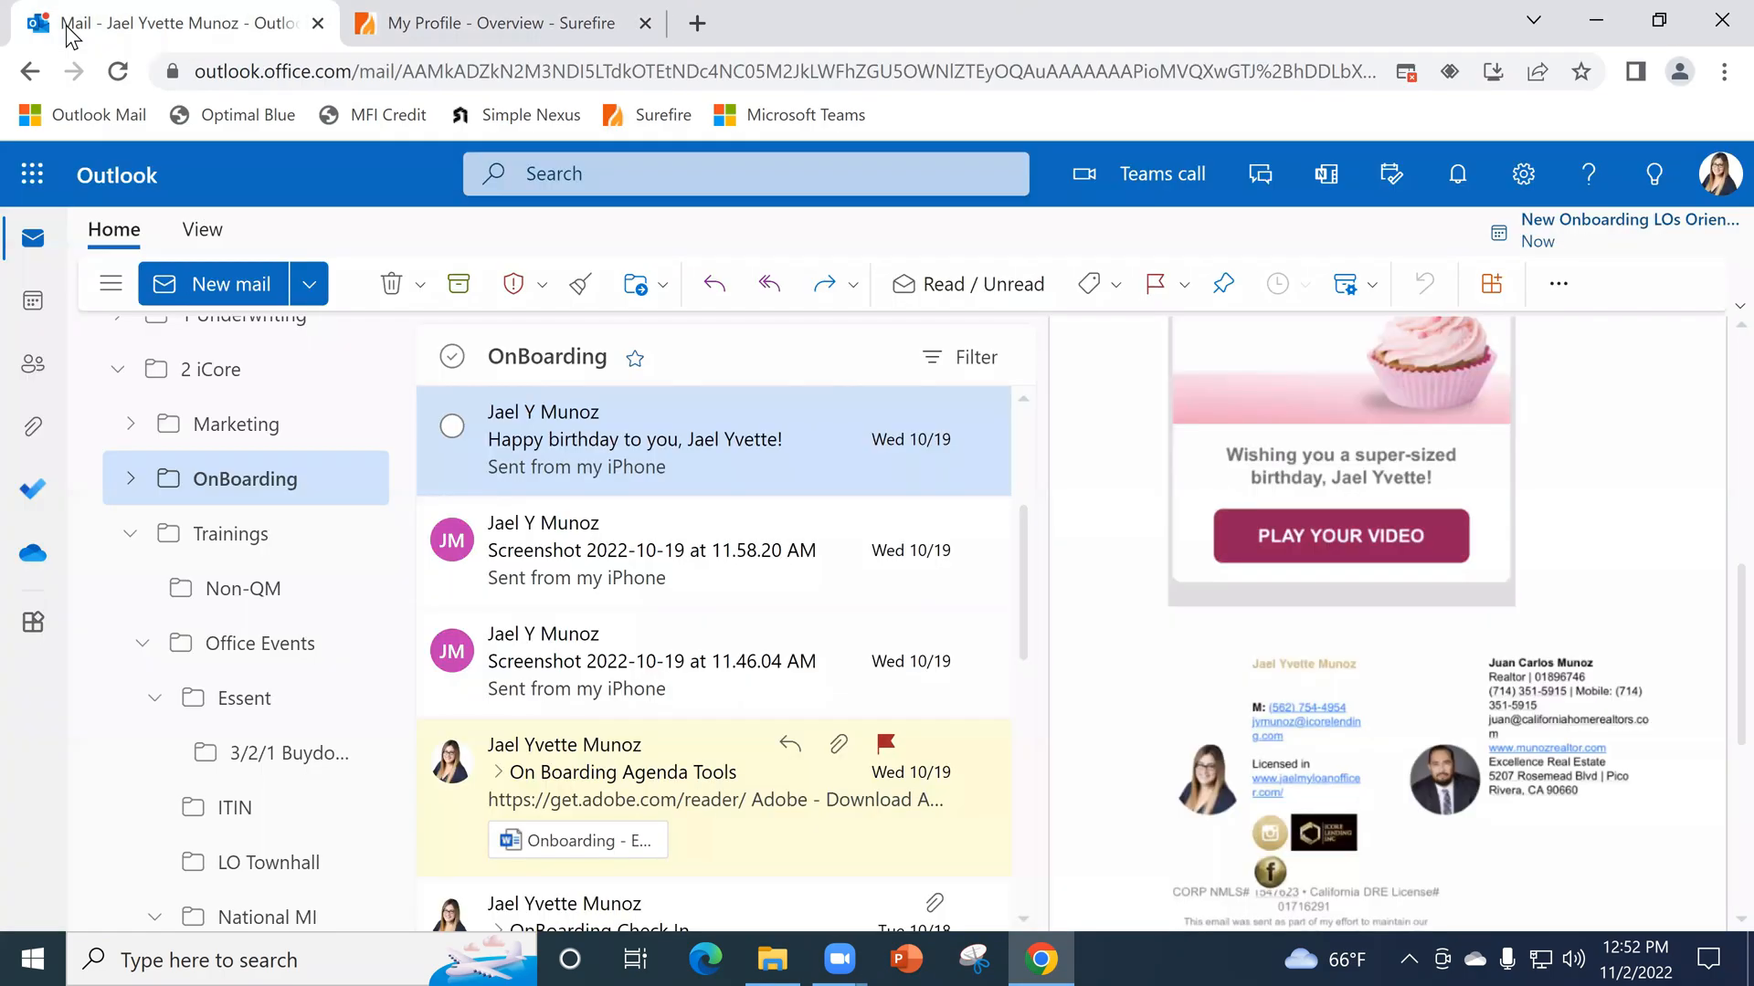
{"action": "scroll", "coordinate": [320, 502], "scroll_direction": "up", "scroll_amount": 3}
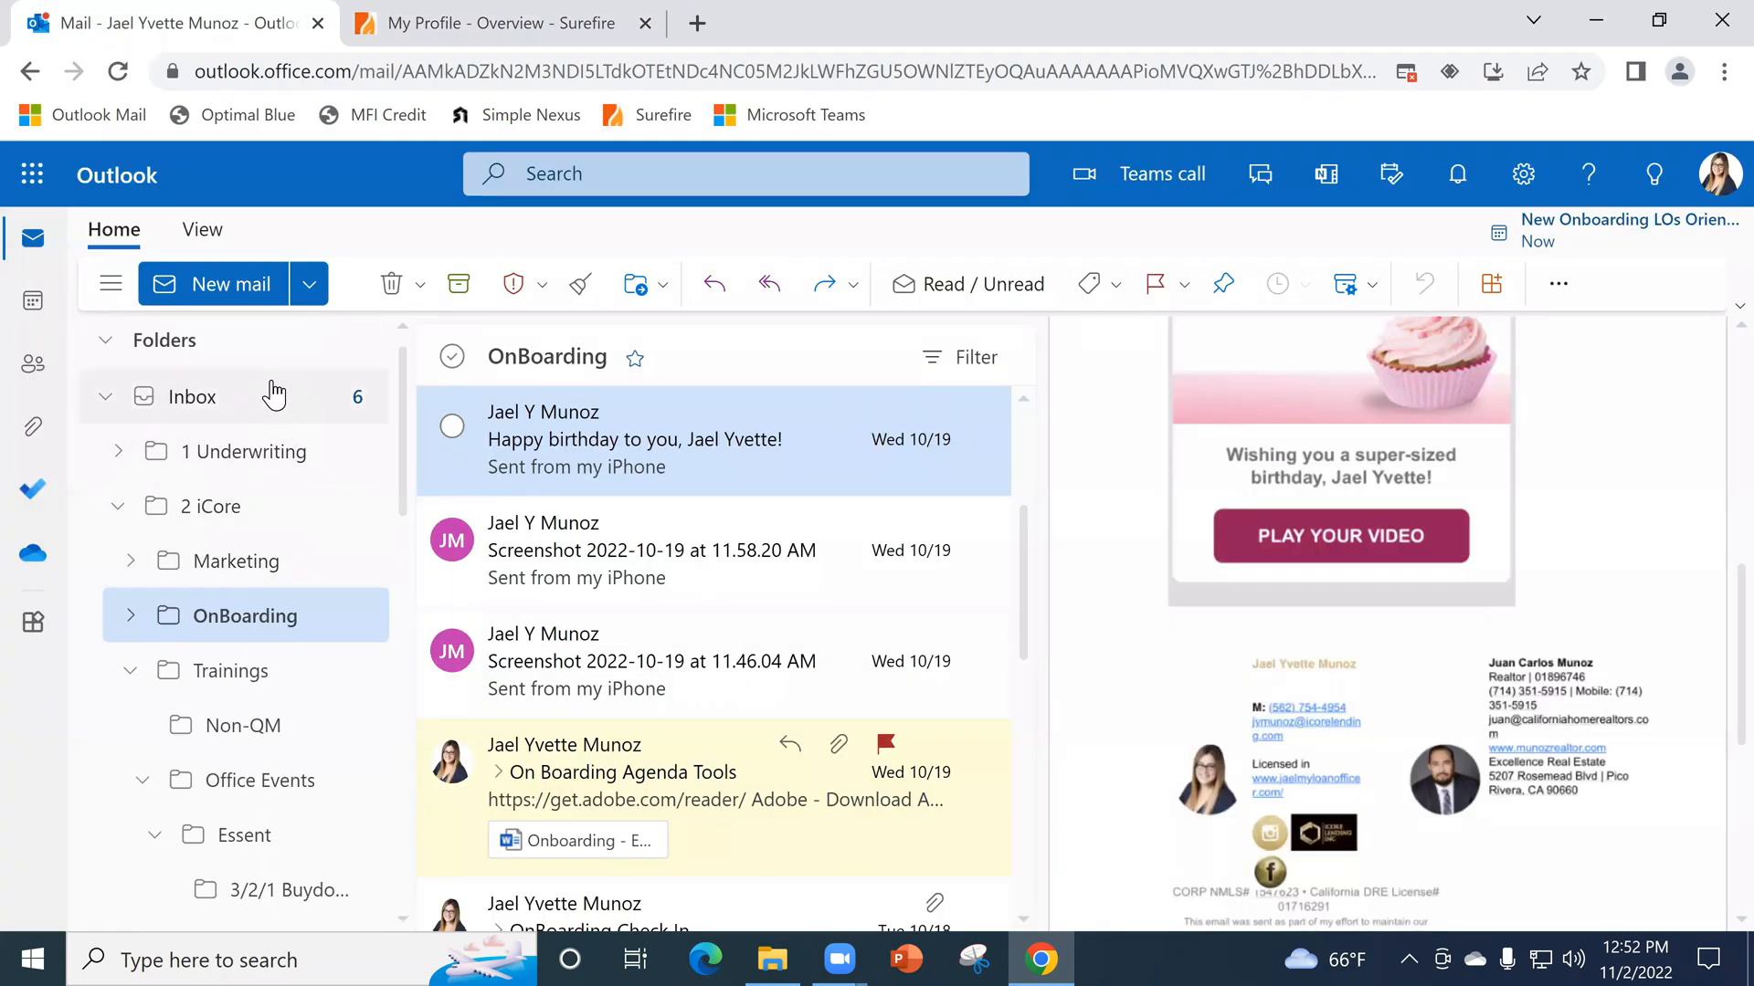
{"action": "left_click", "coordinate": [248, 398]}
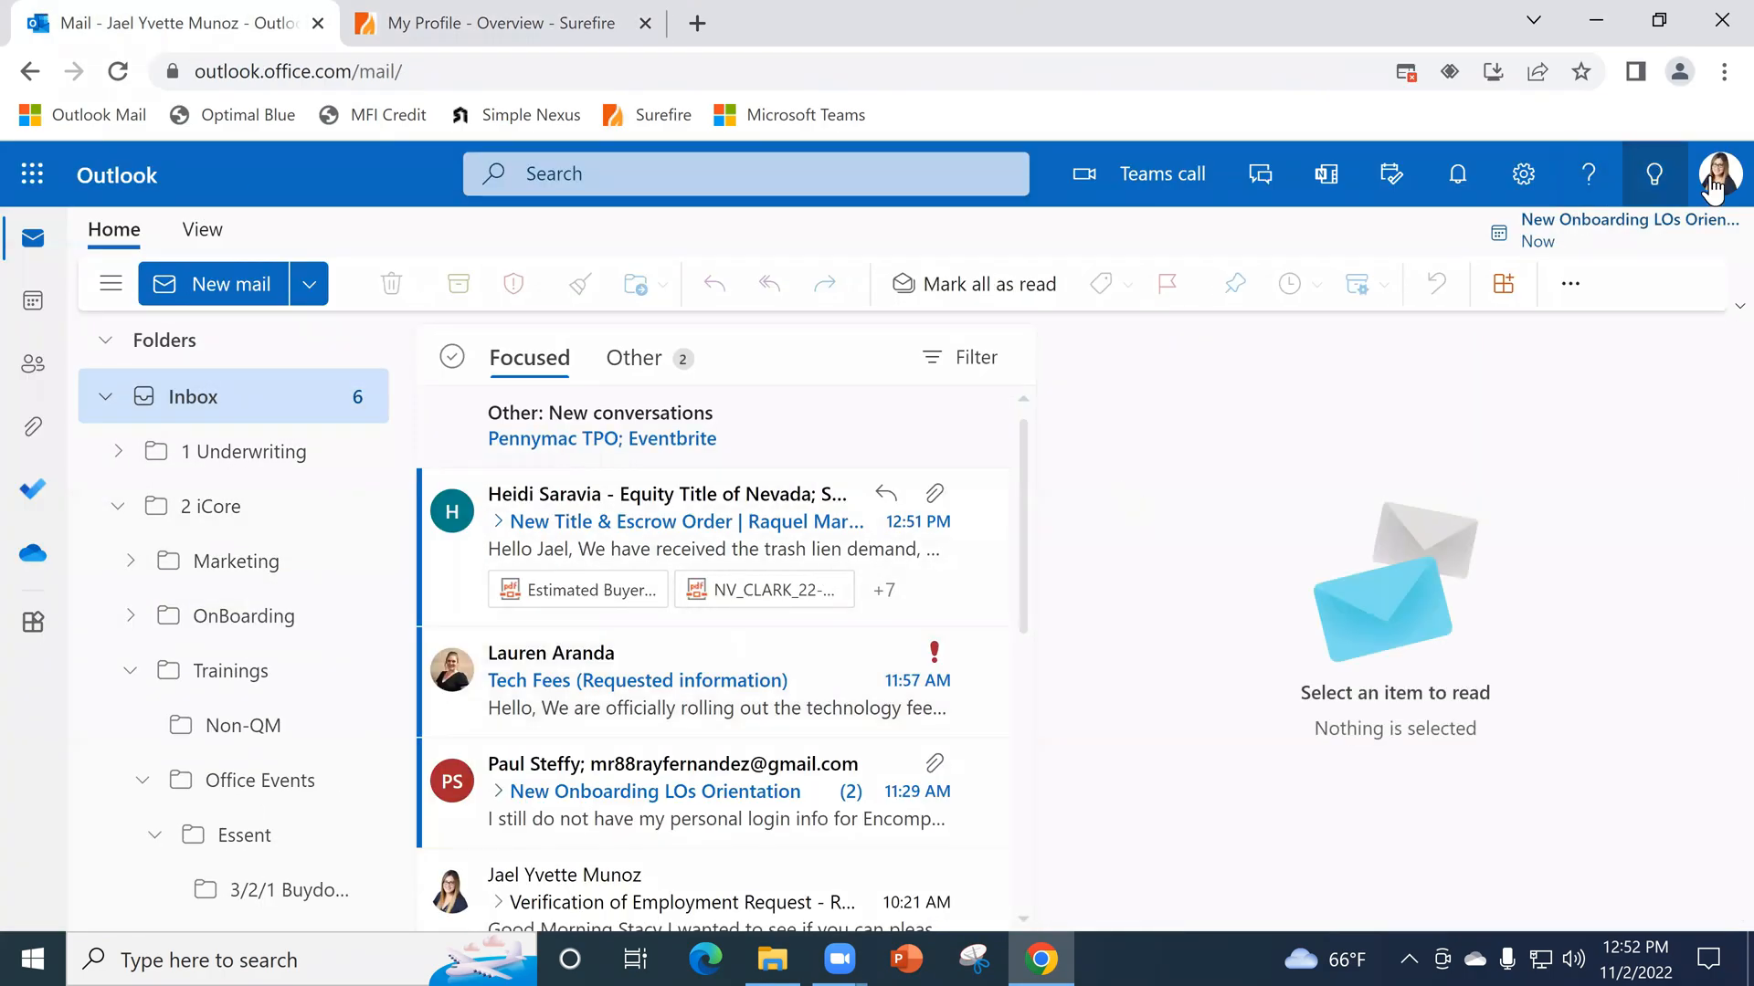
{"action": "left_click", "coordinate": [1721, 174]}
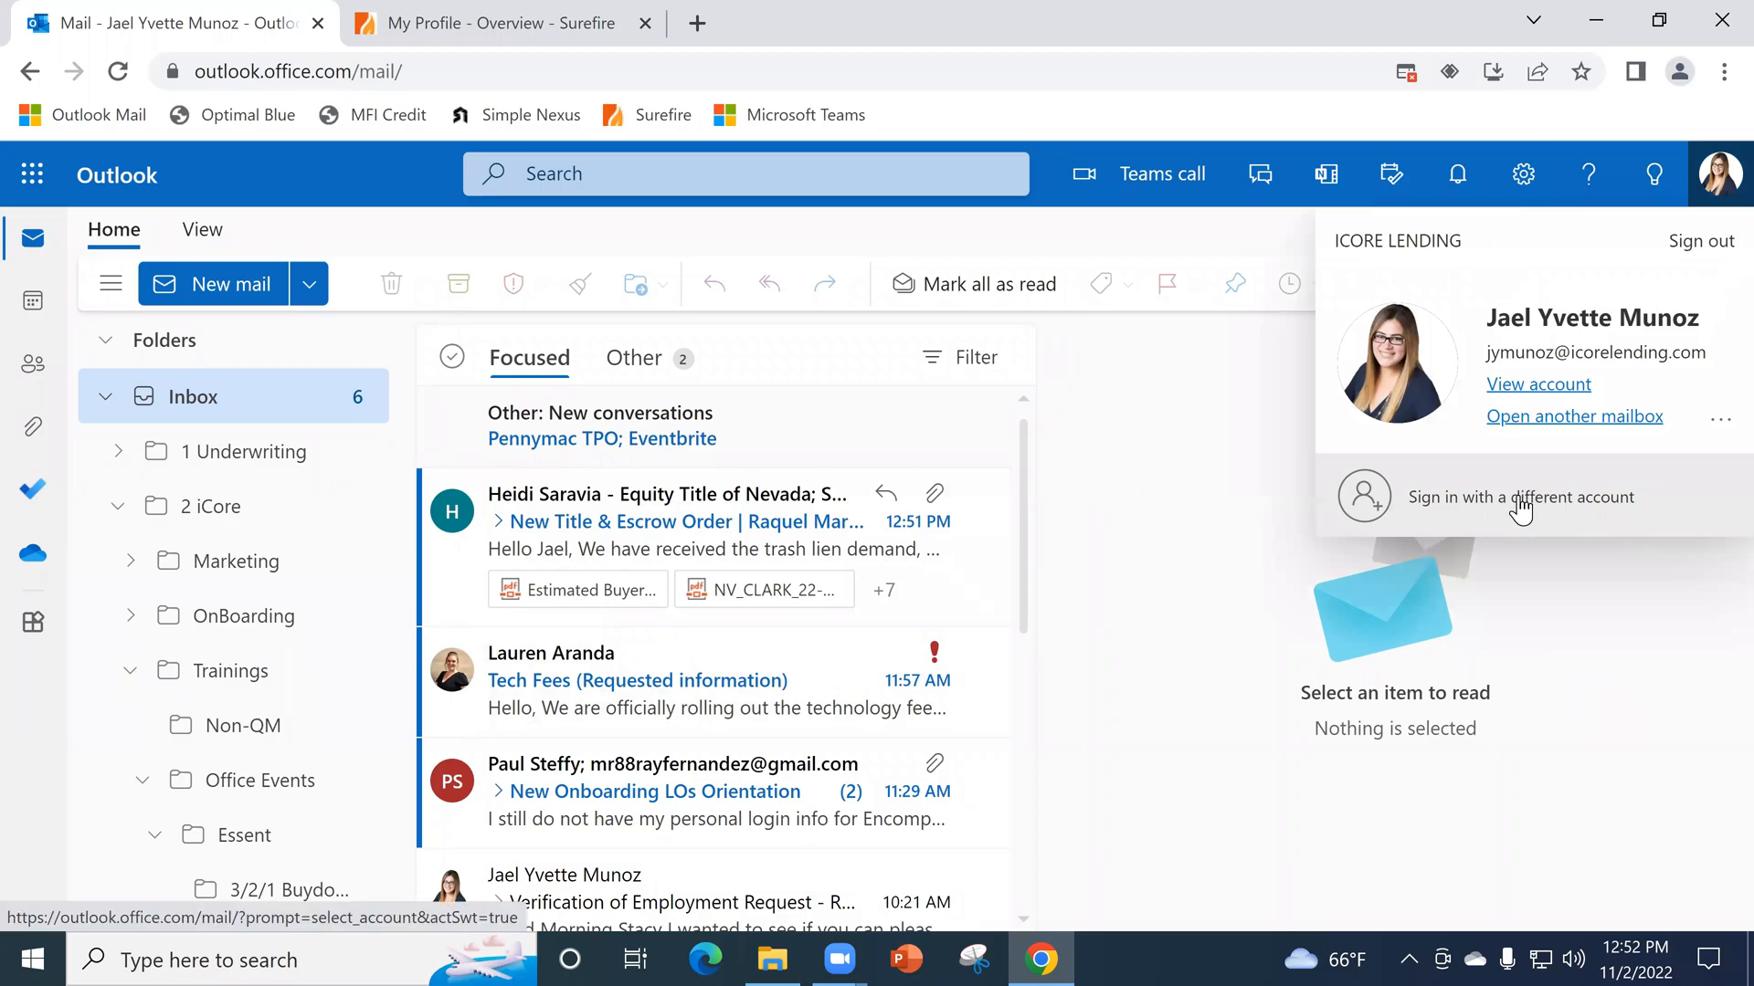
{"action": "left_click", "coordinate": [1701, 241]}
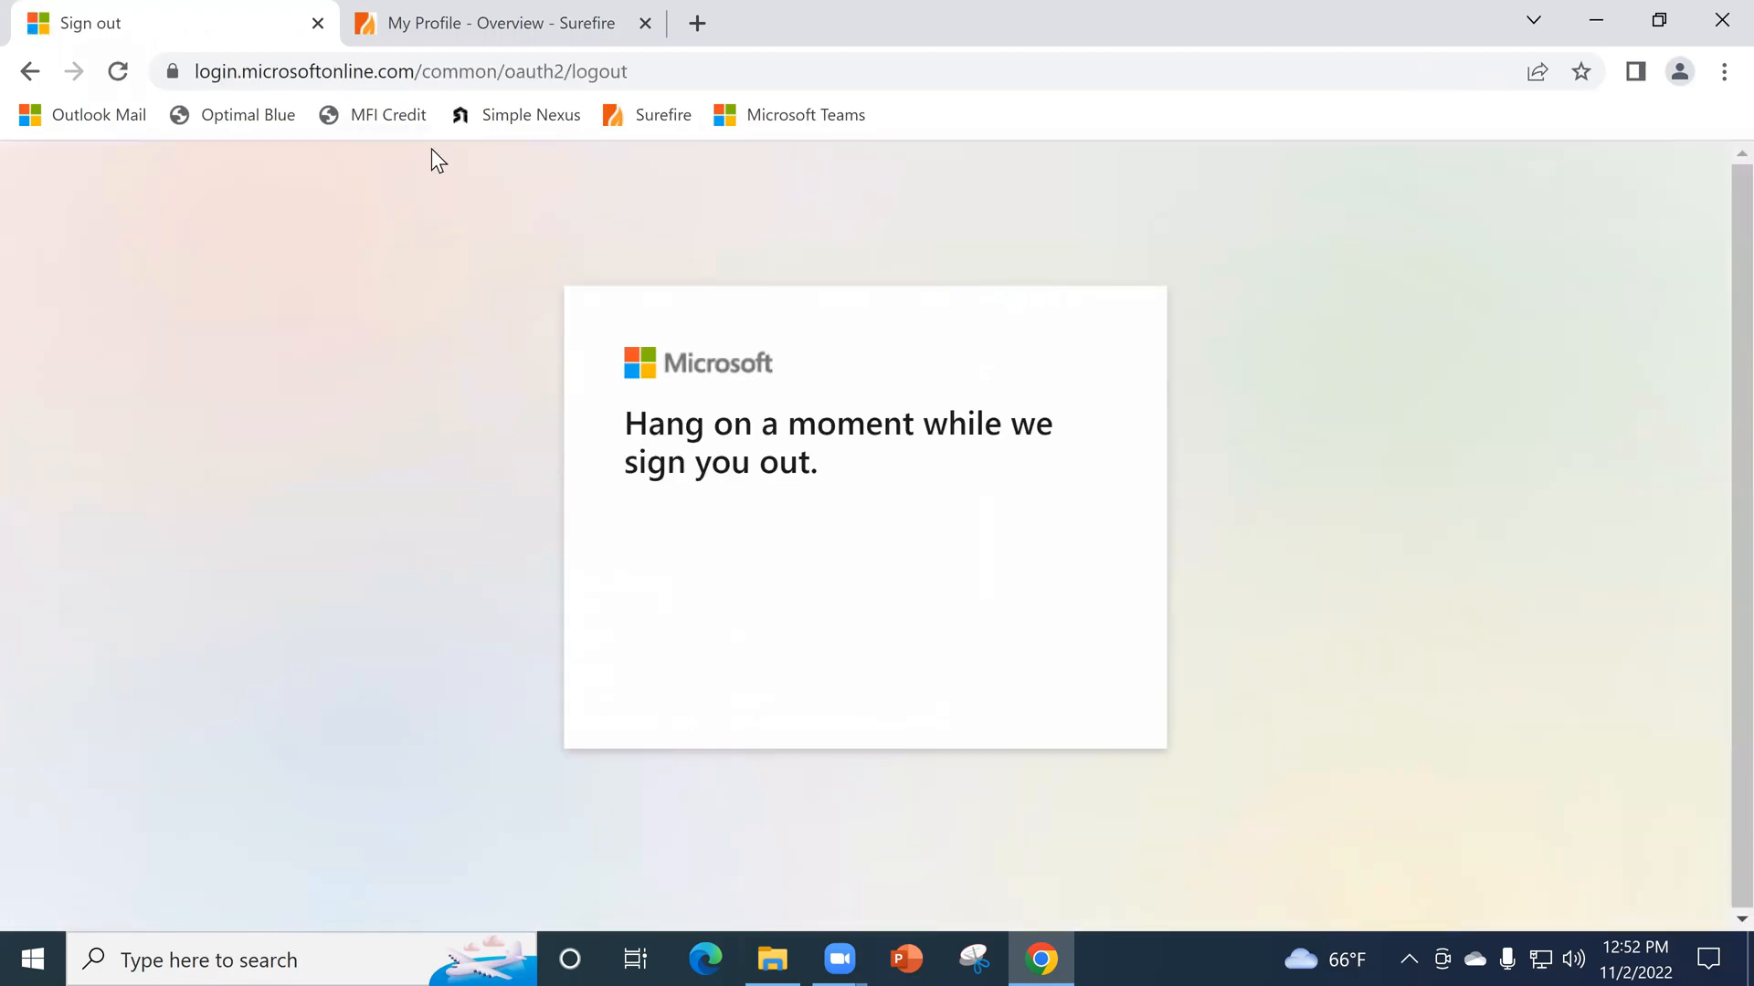
{"action": "left_click", "coordinate": [318, 24]}
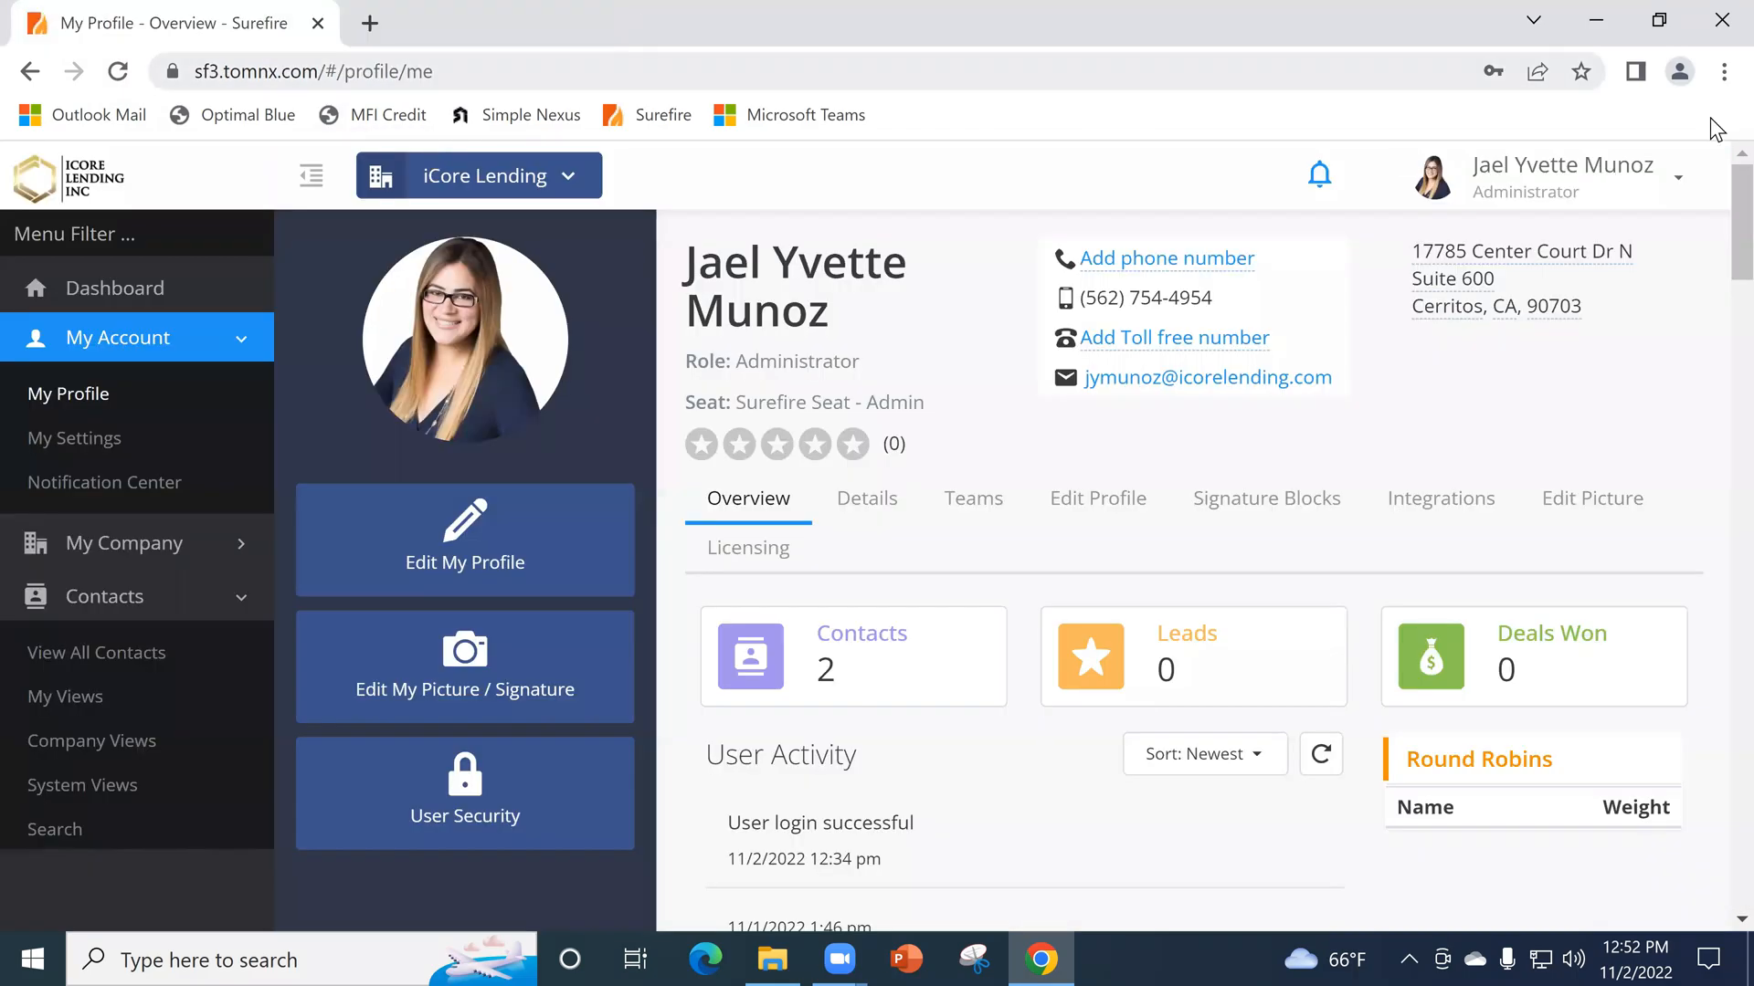
- Log out of Surefire and close the browser window
{"action": "left_click", "coordinate": [1626, 187]}
{"action": "left_click", "coordinate": [1500, 405]}
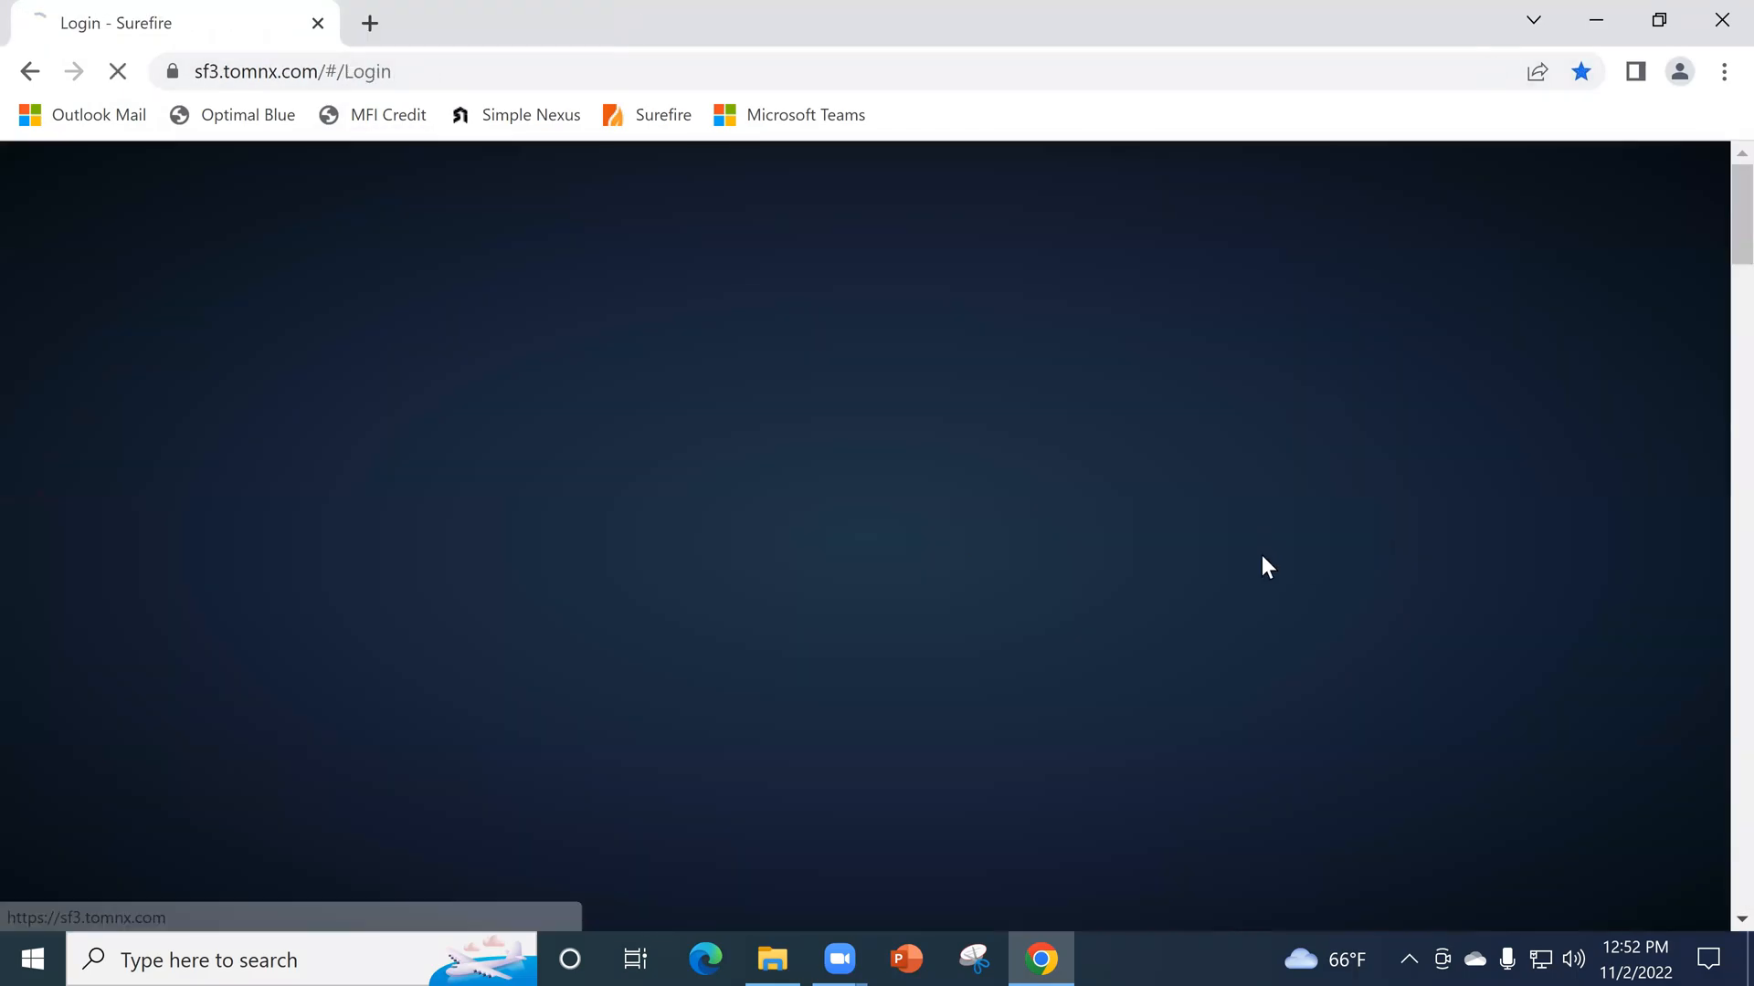
{"action": "left_click", "coordinate": [1713, 33]}
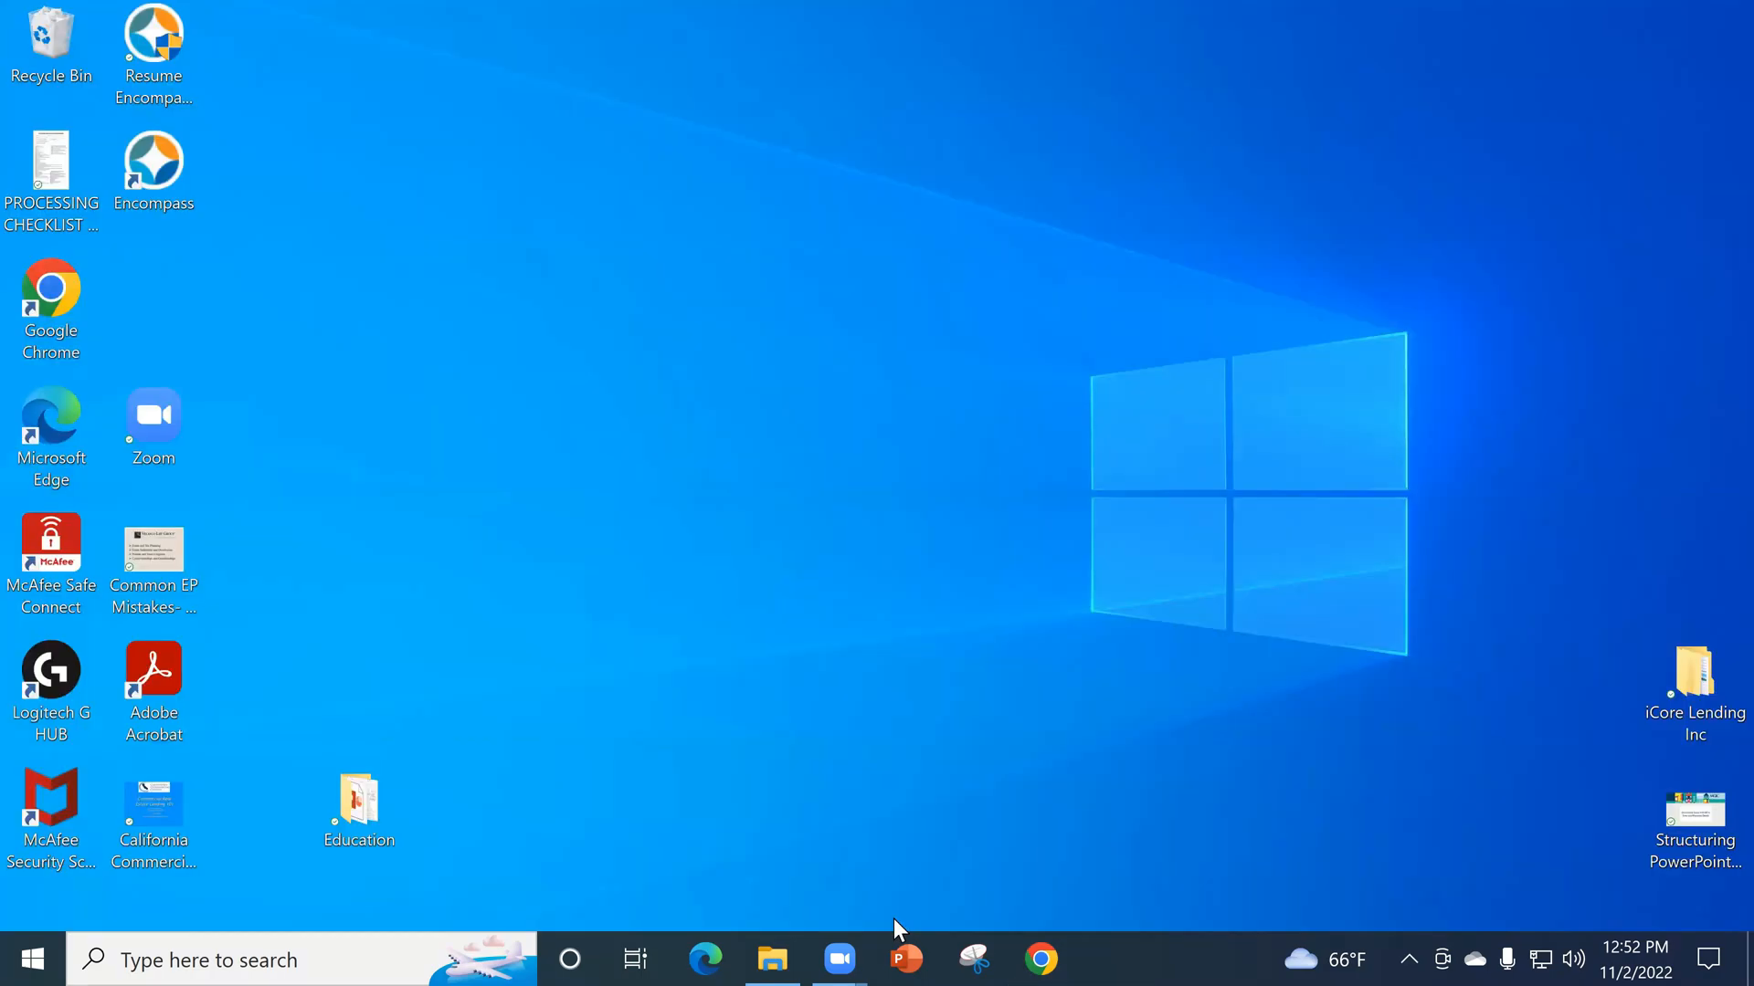
- Close the open File Explorer window and move the Education folder beside the California Commercial file on the desktop
{"action": "left_click", "coordinate": [772, 959]}
{"action": "left_click", "coordinate": [1522, 99]}
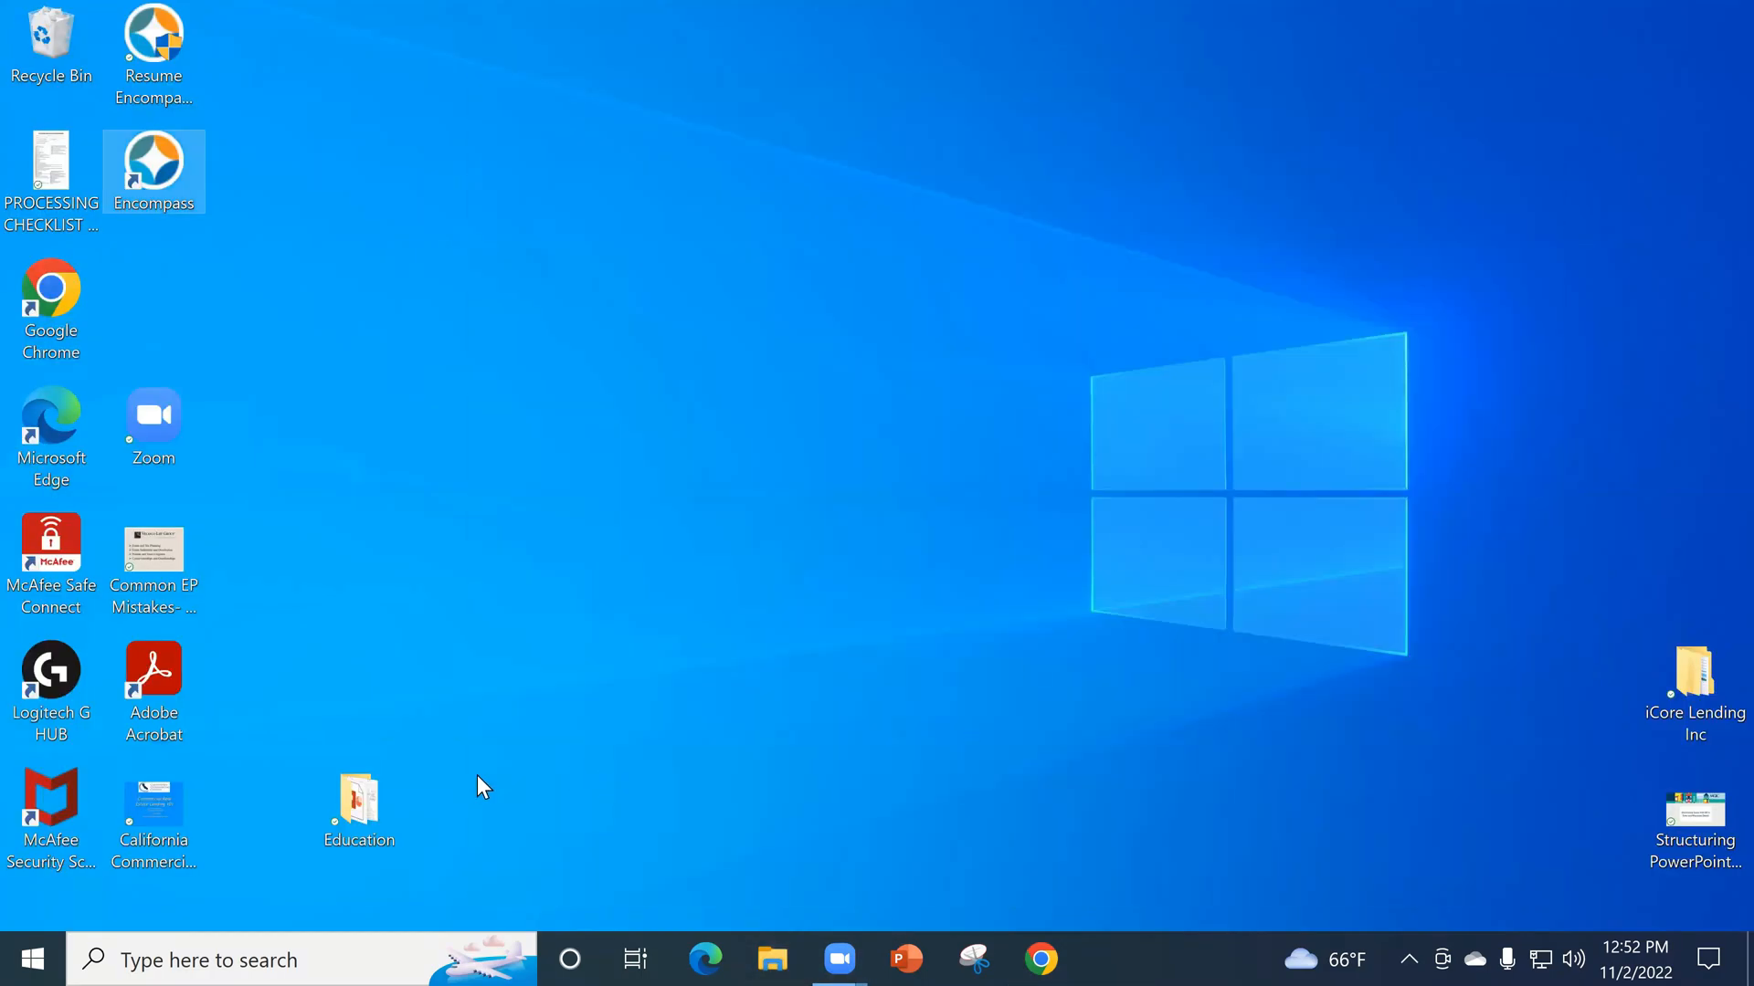
{"action": "left_click_drag", "start_coordinate": [365, 793], "coordinate": [259, 832]}
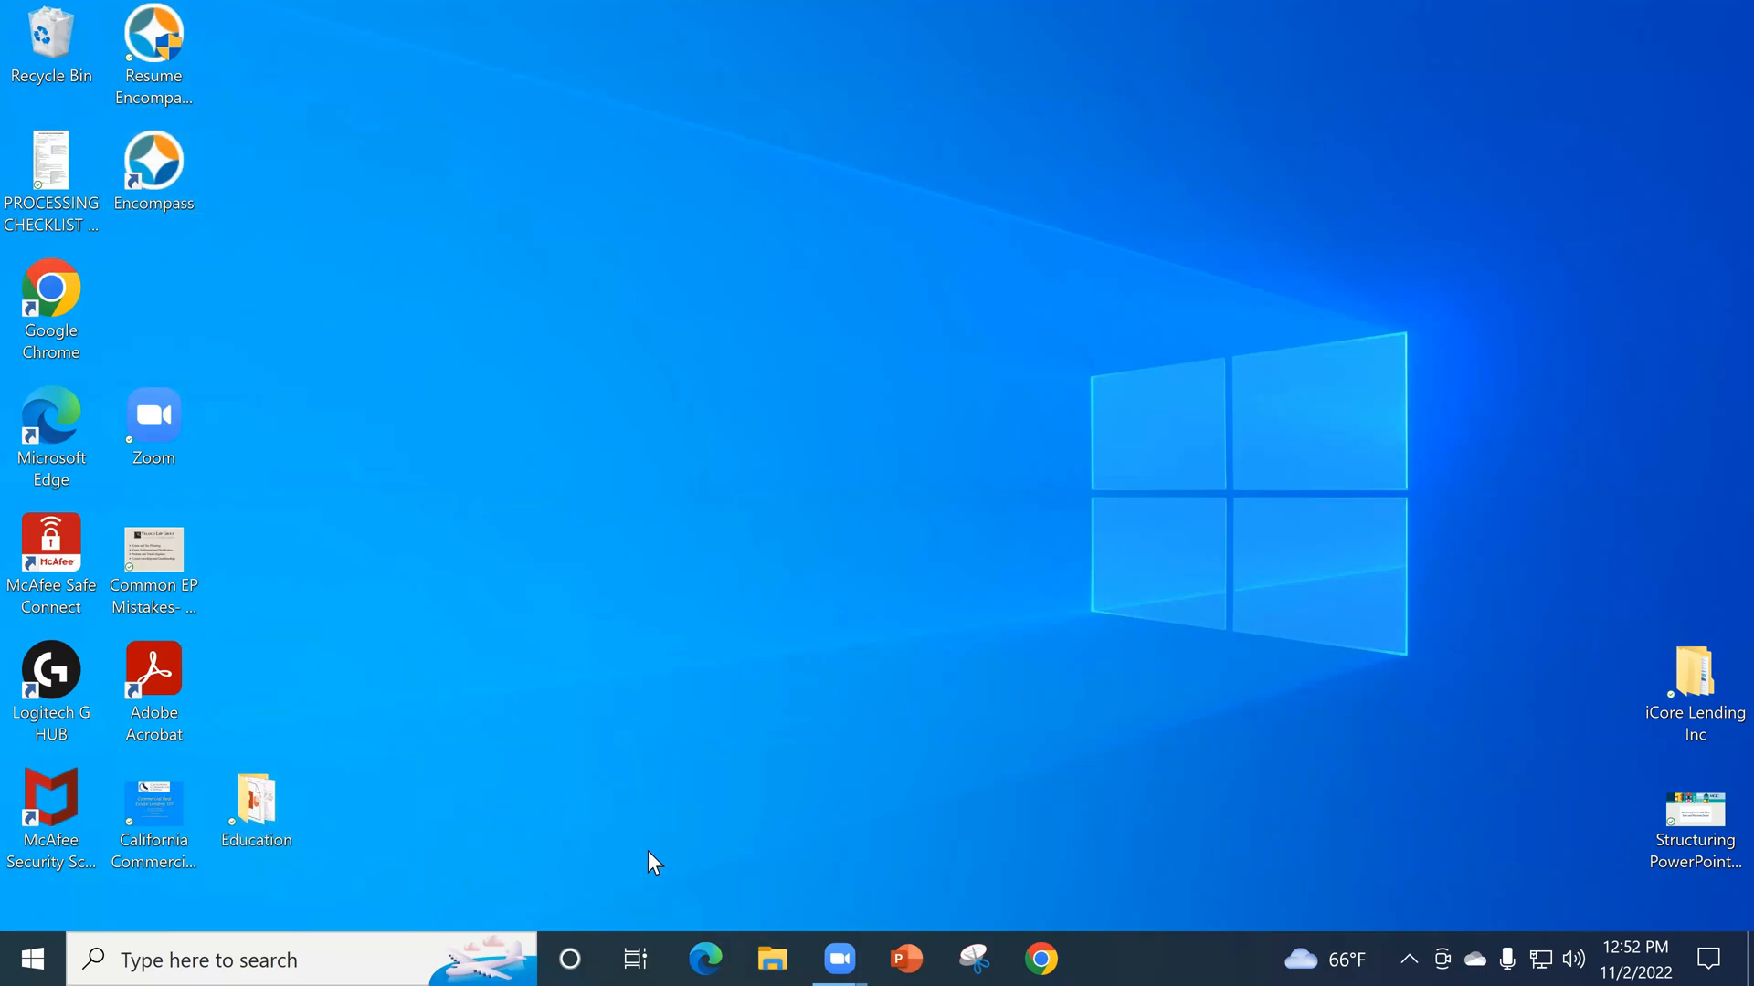
- Delete all files from the Downloads folder and close the File Explorer window
{"action": "left_click", "coordinate": [775, 954]}
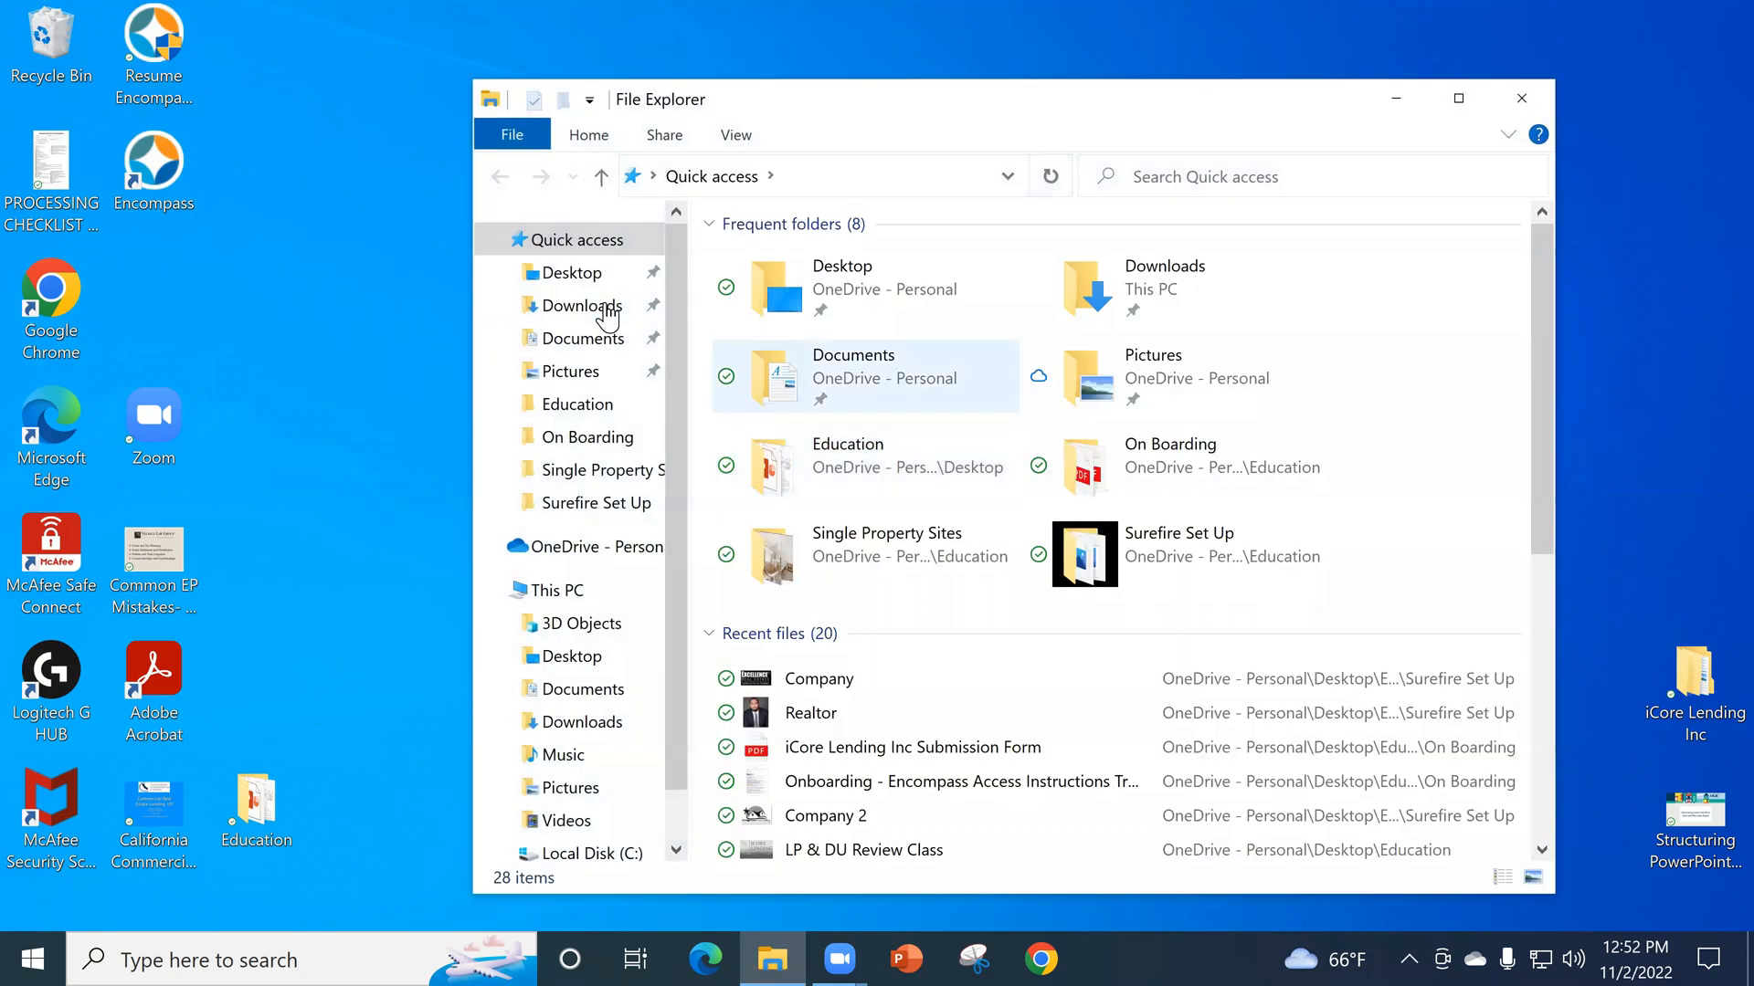
{"action": "left_click", "coordinate": [612, 314]}
{"action": "left_click_drag", "start_coordinate": [822, 391], "coordinate": [760, 288]}
{"action": "key", "text": "Delete"}
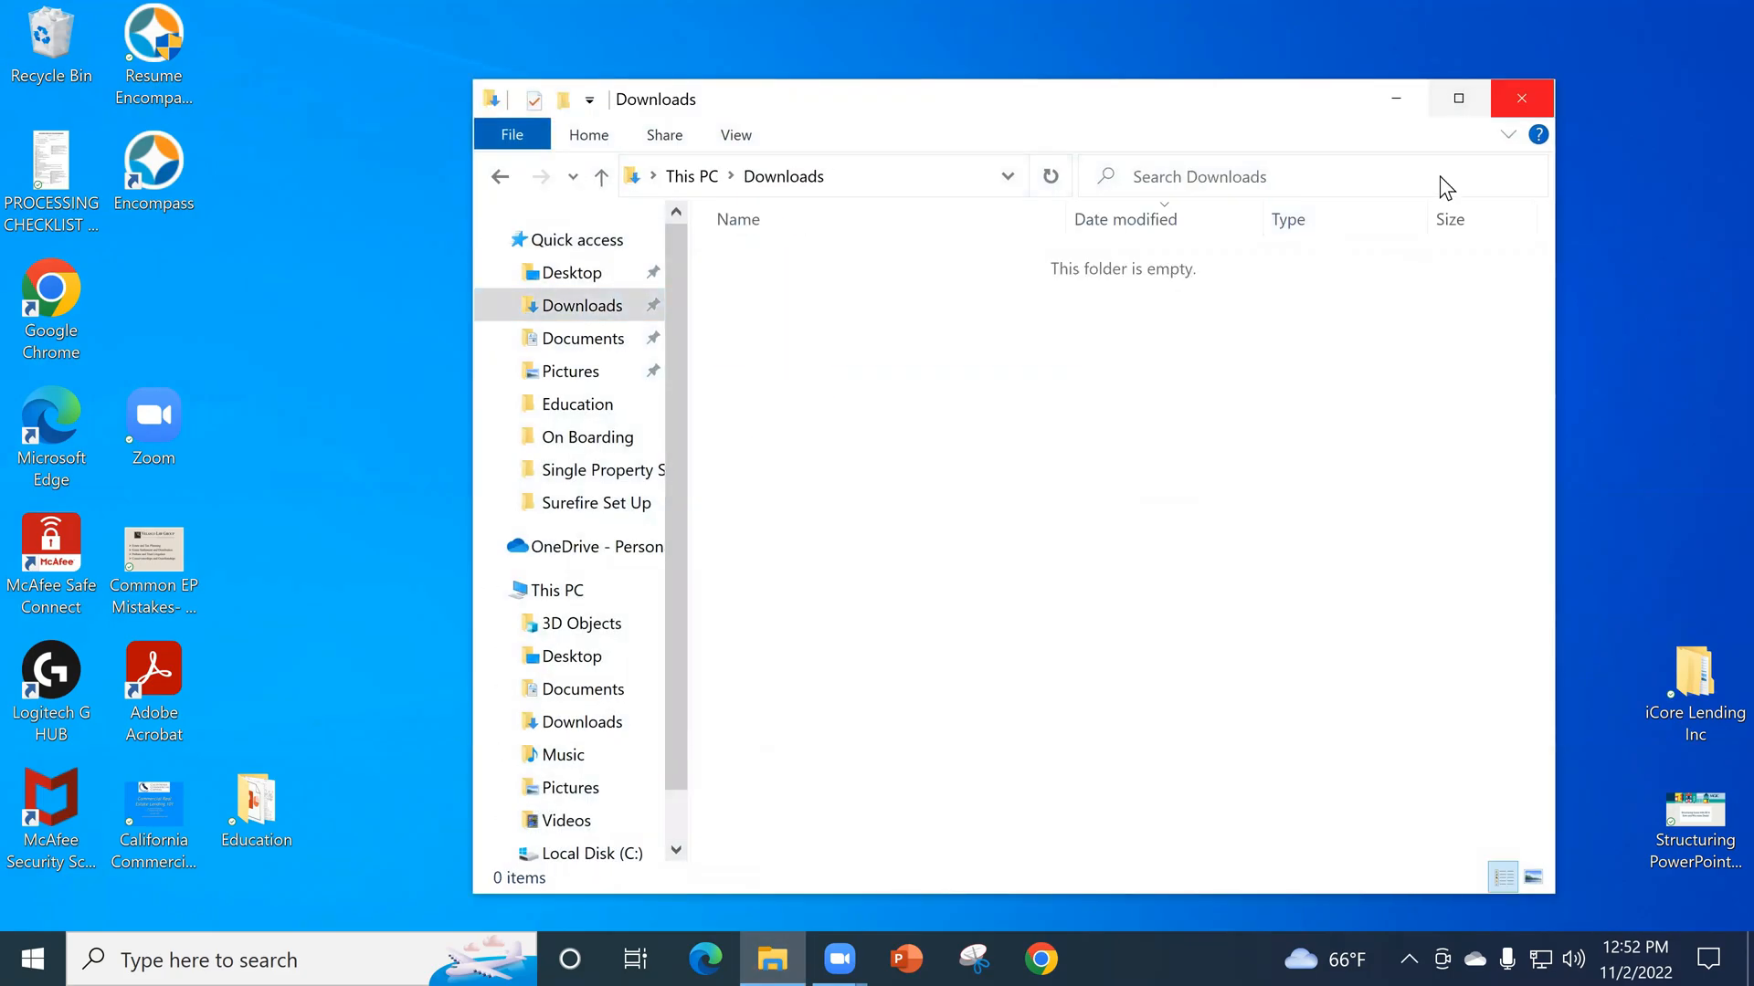
{"action": "left_click", "coordinate": [1521, 97]}
- Empty the Recycle Bin, permanently deleting its contents
{"action": "right_click", "coordinate": [70, 46]}
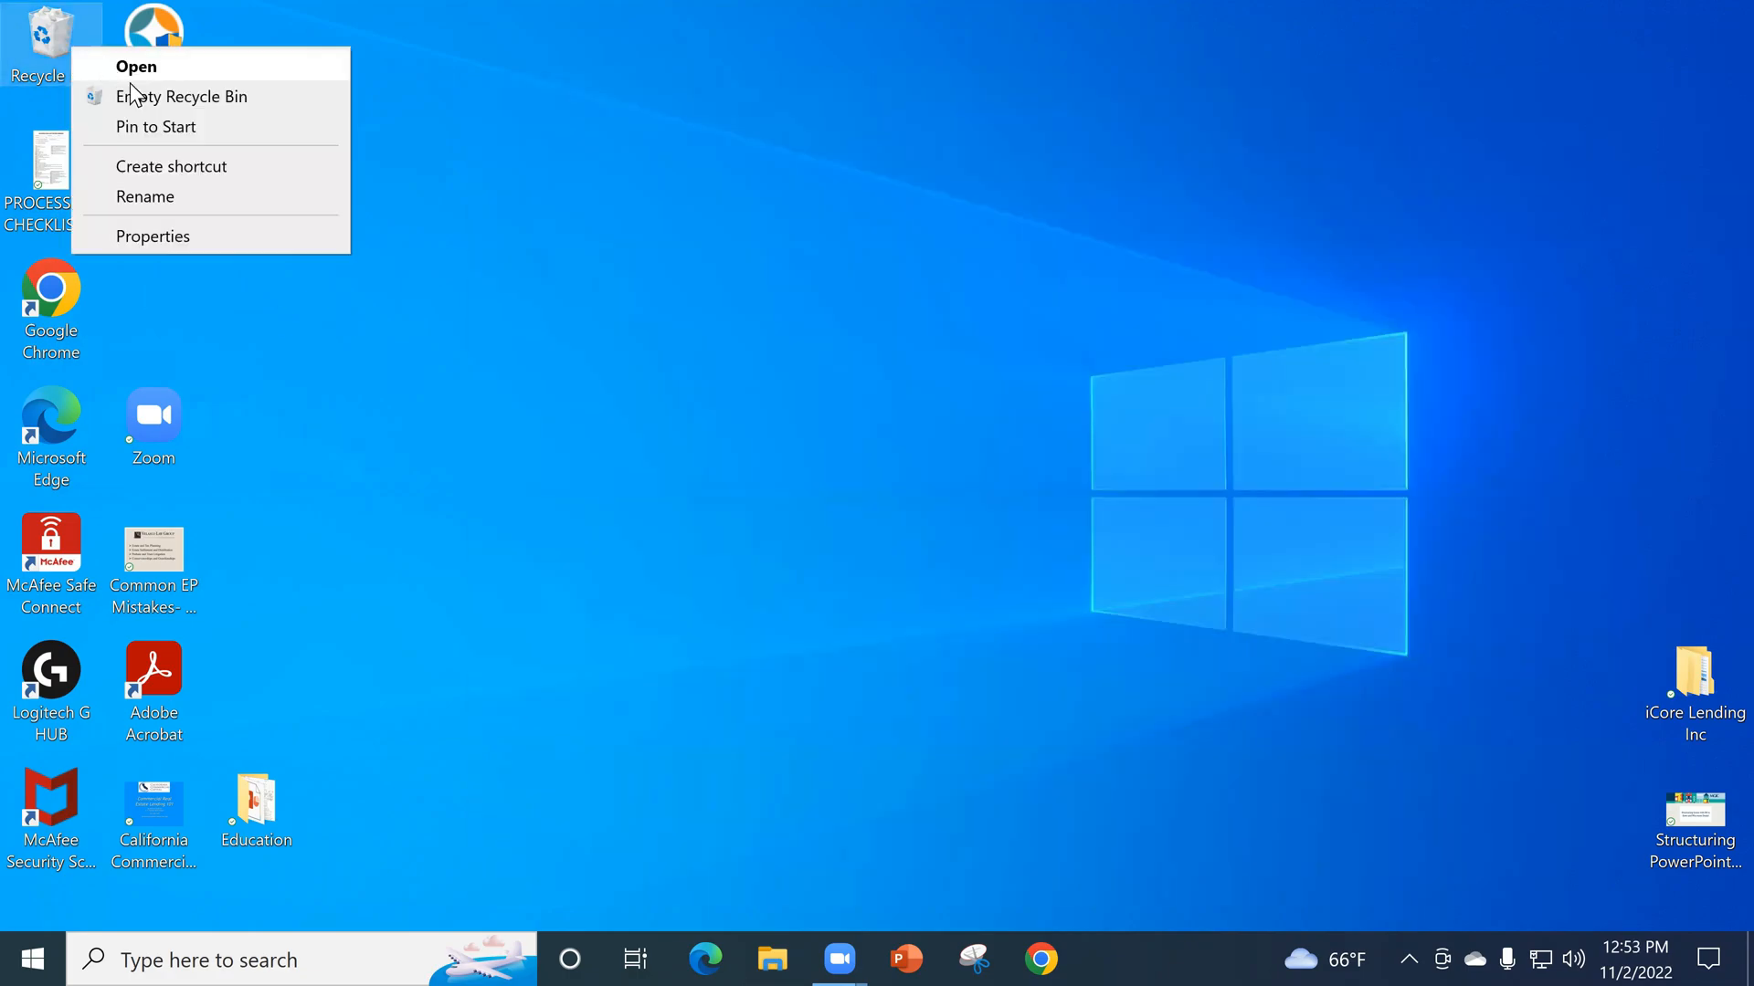
{"action": "left_click", "coordinate": [146, 99]}
{"action": "left_click", "coordinate": [1008, 506]}
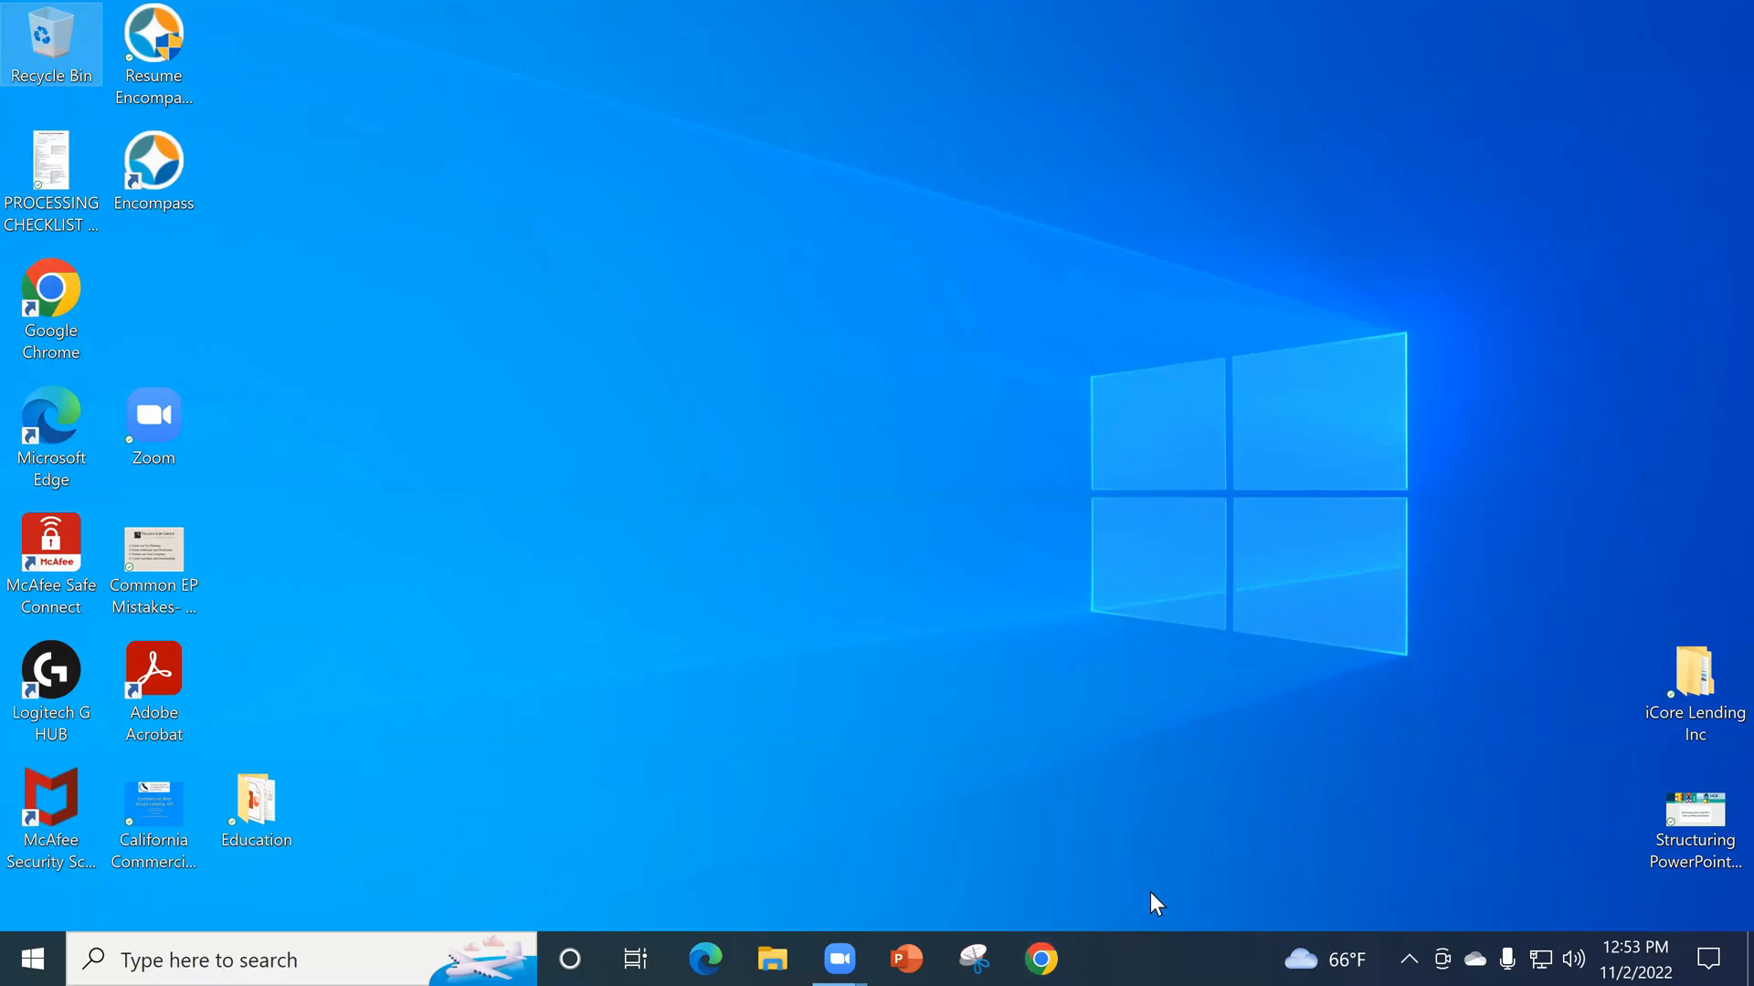
{"action": "left_click", "coordinate": [839, 959]}
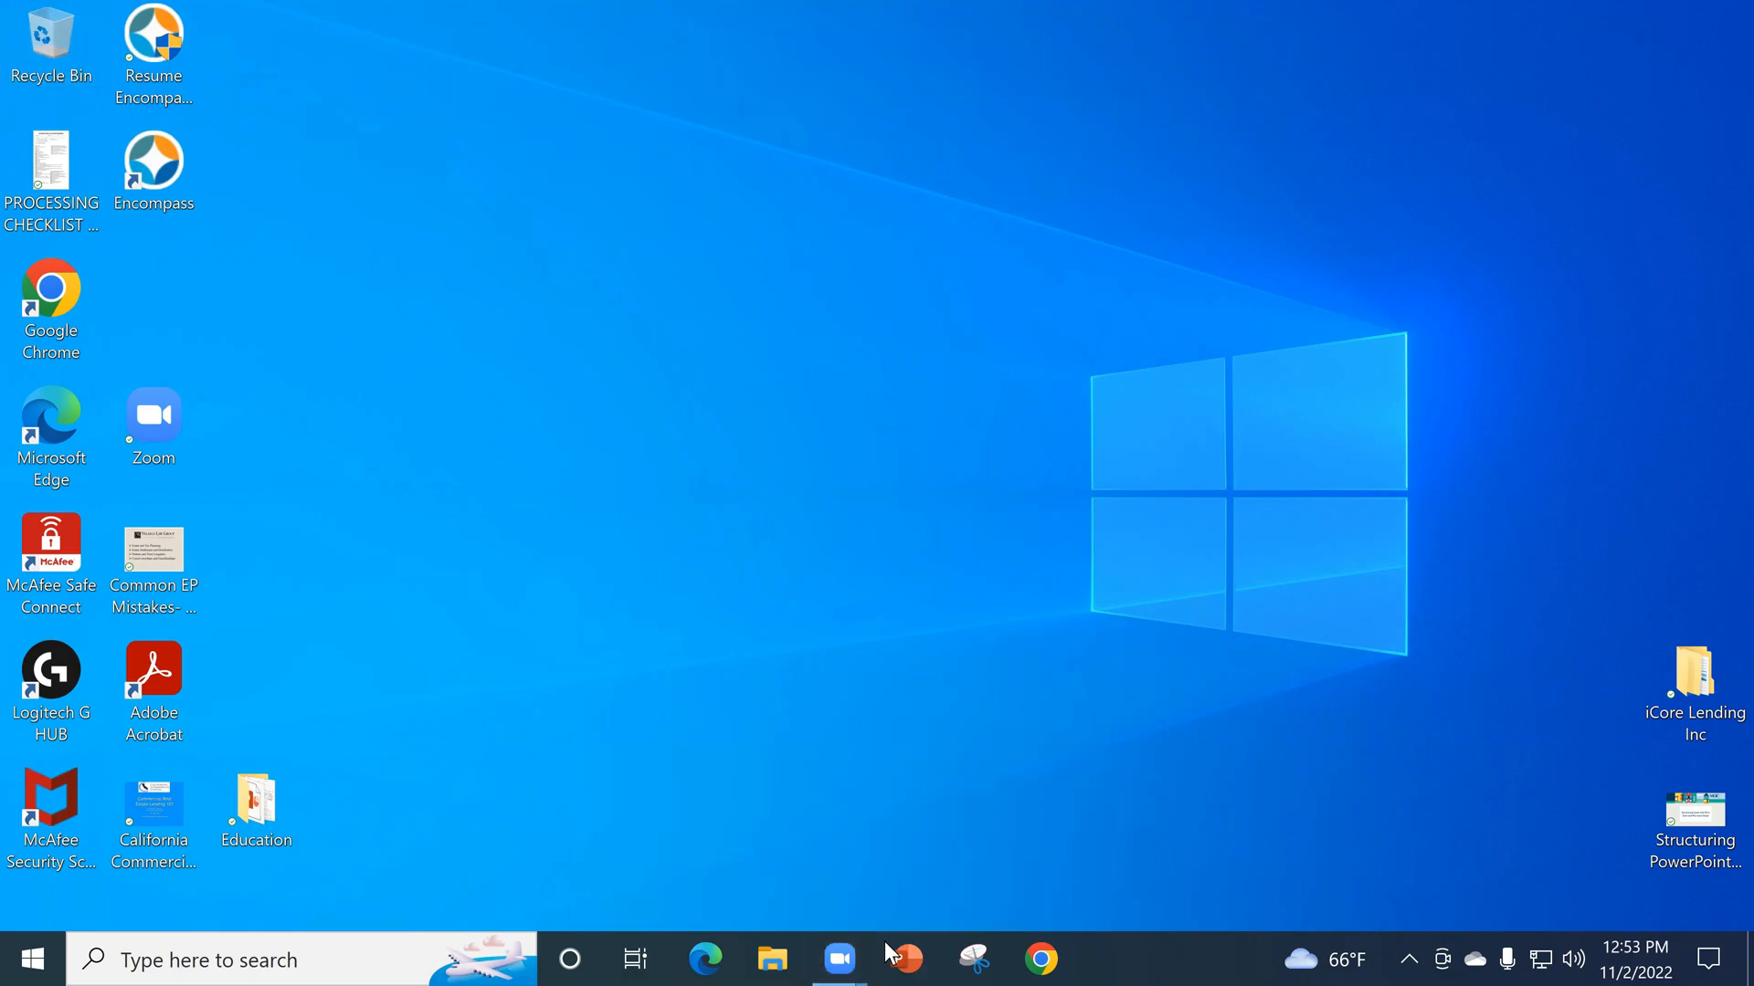
{"action": "mouse_move", "coordinate": [841, 943]}
{"action": "left_click", "coordinate": [966, 863]}
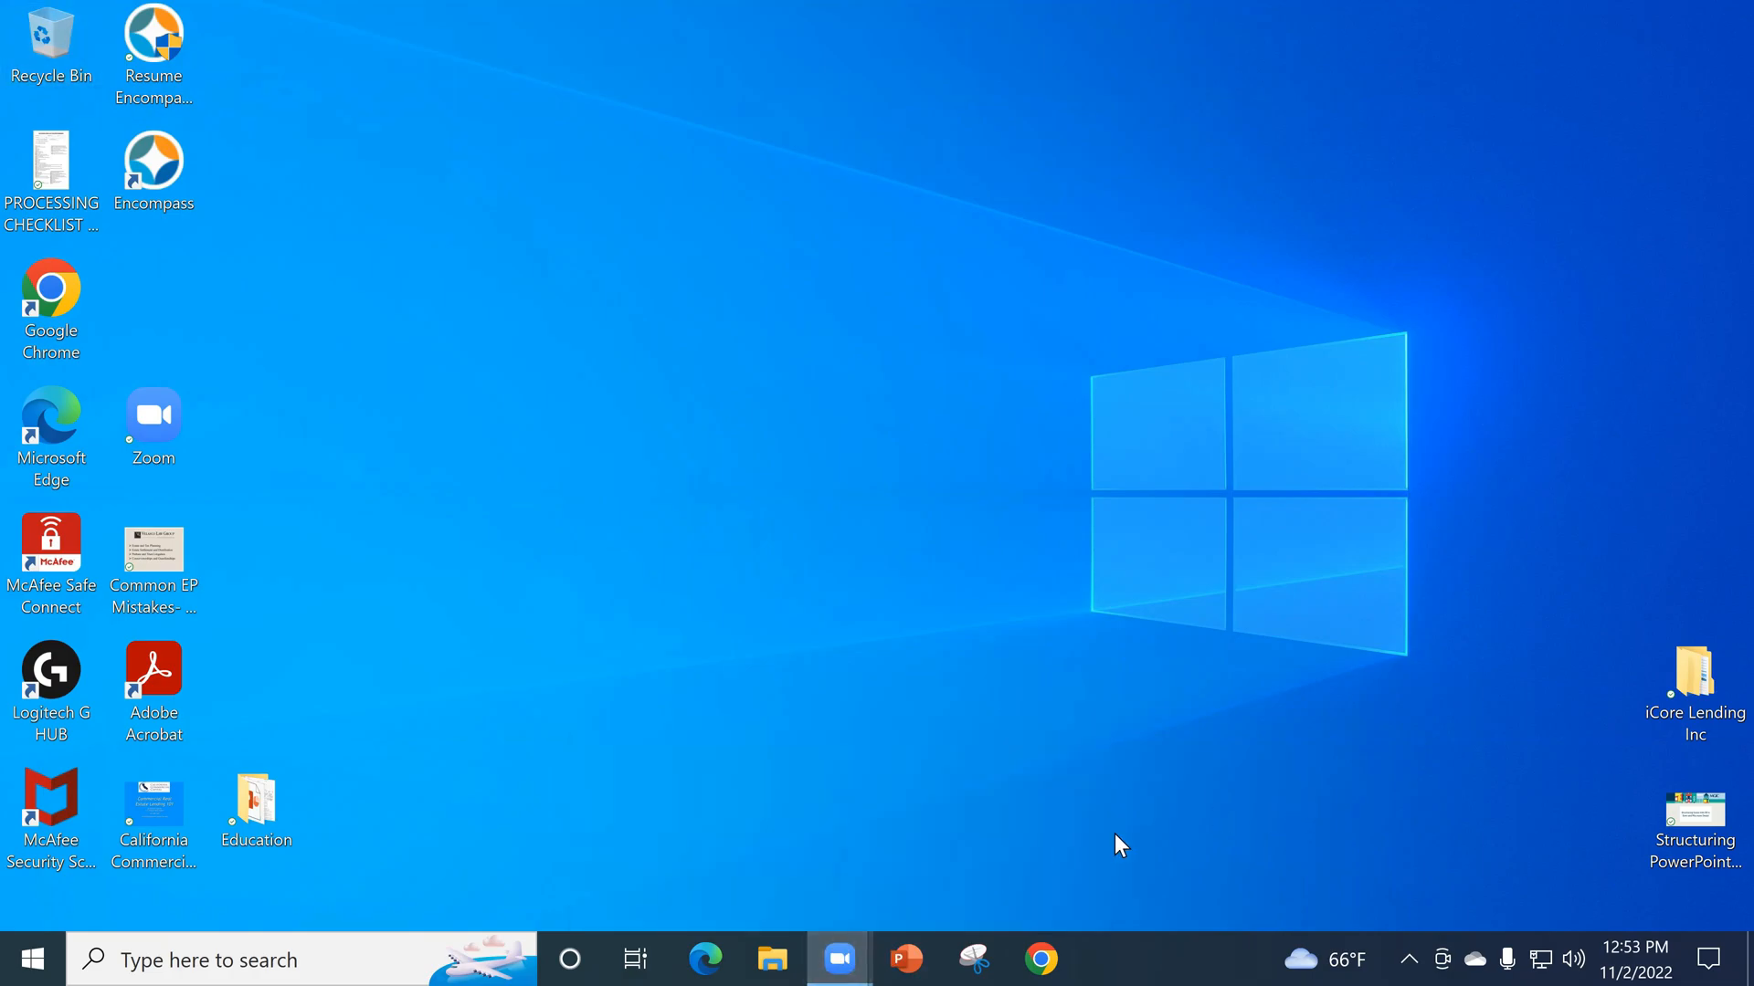